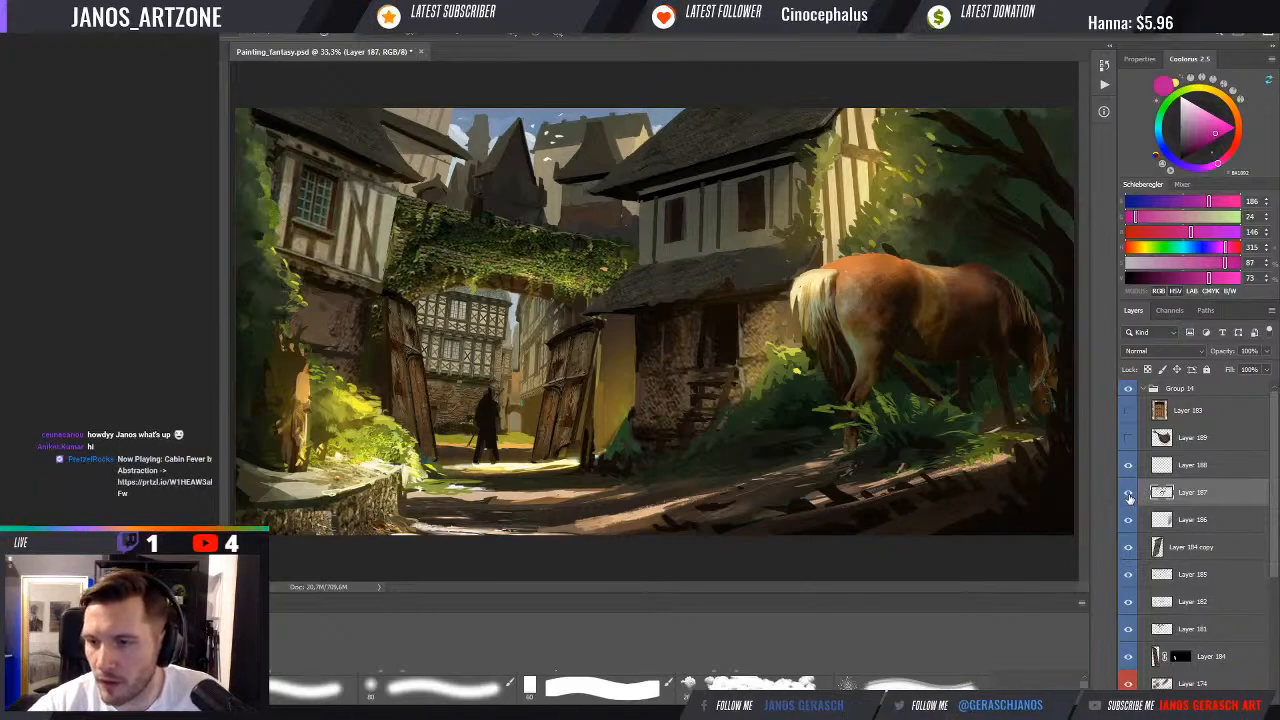
Compare the painting with and without Layer 187, and add a new empty layer above it
click(1130, 497)
click(1130, 497)
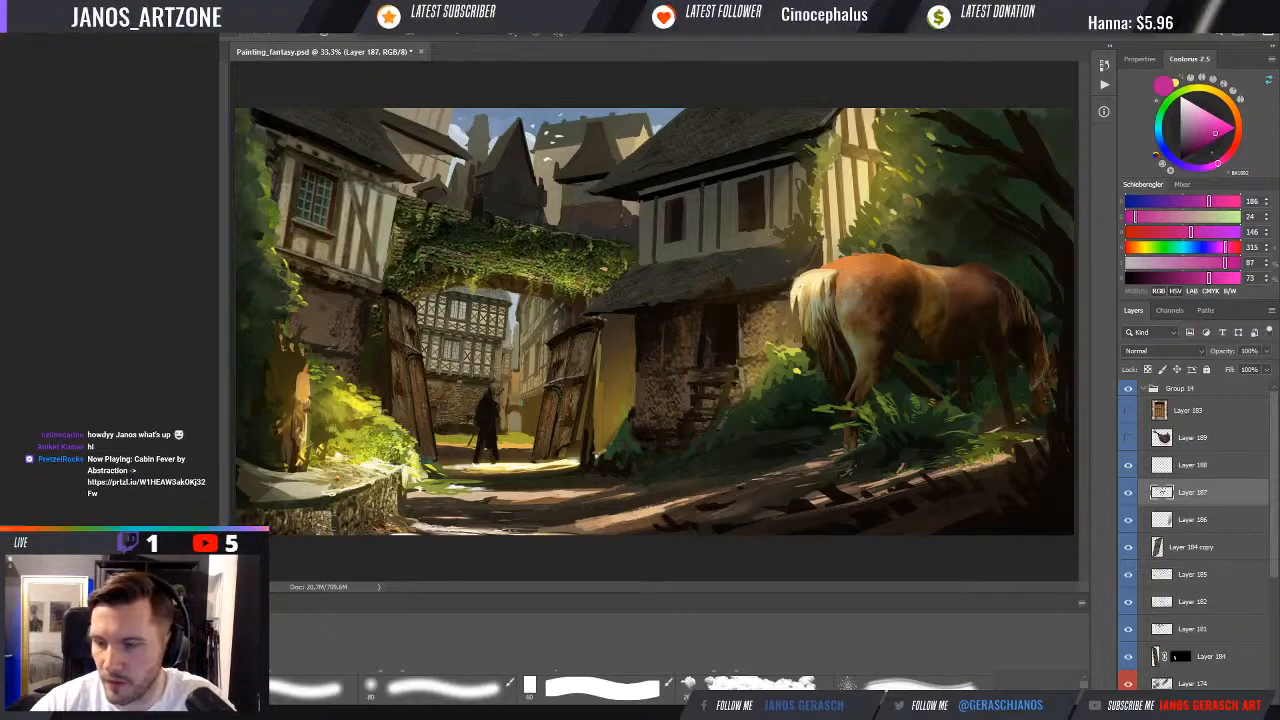
key(ctrl+alt+shift+n)
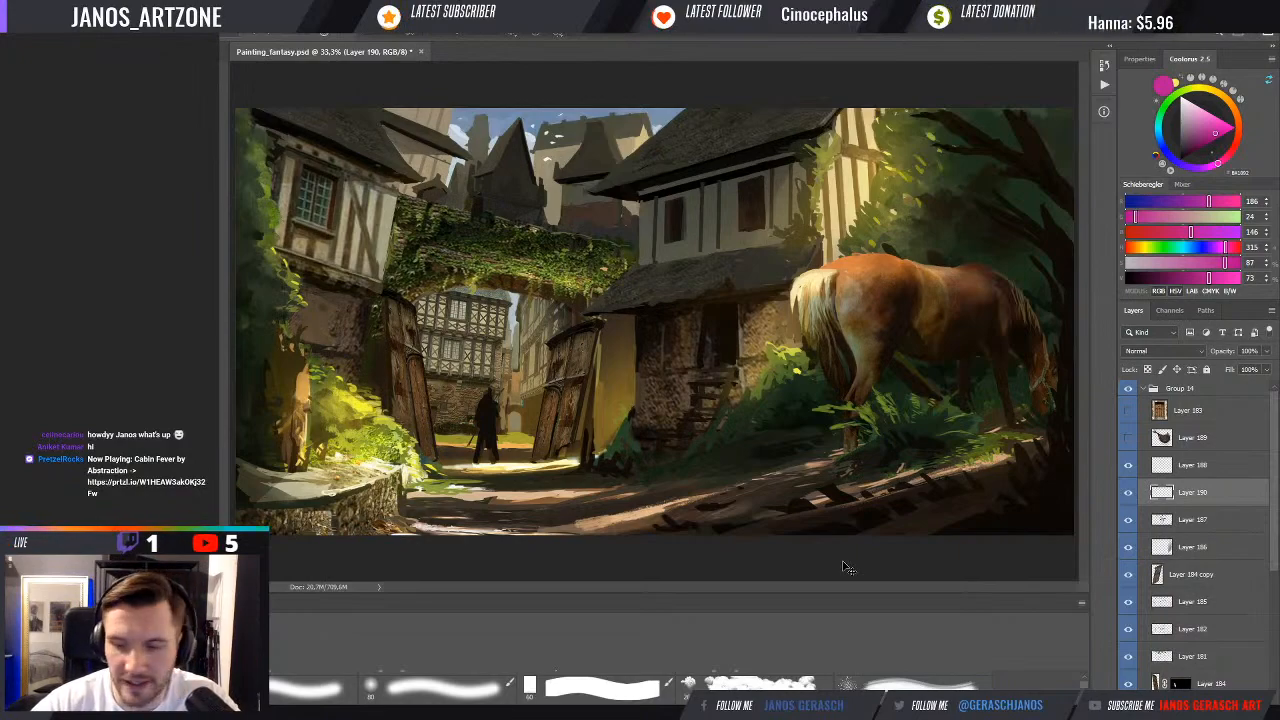
key(ctrl+minus)
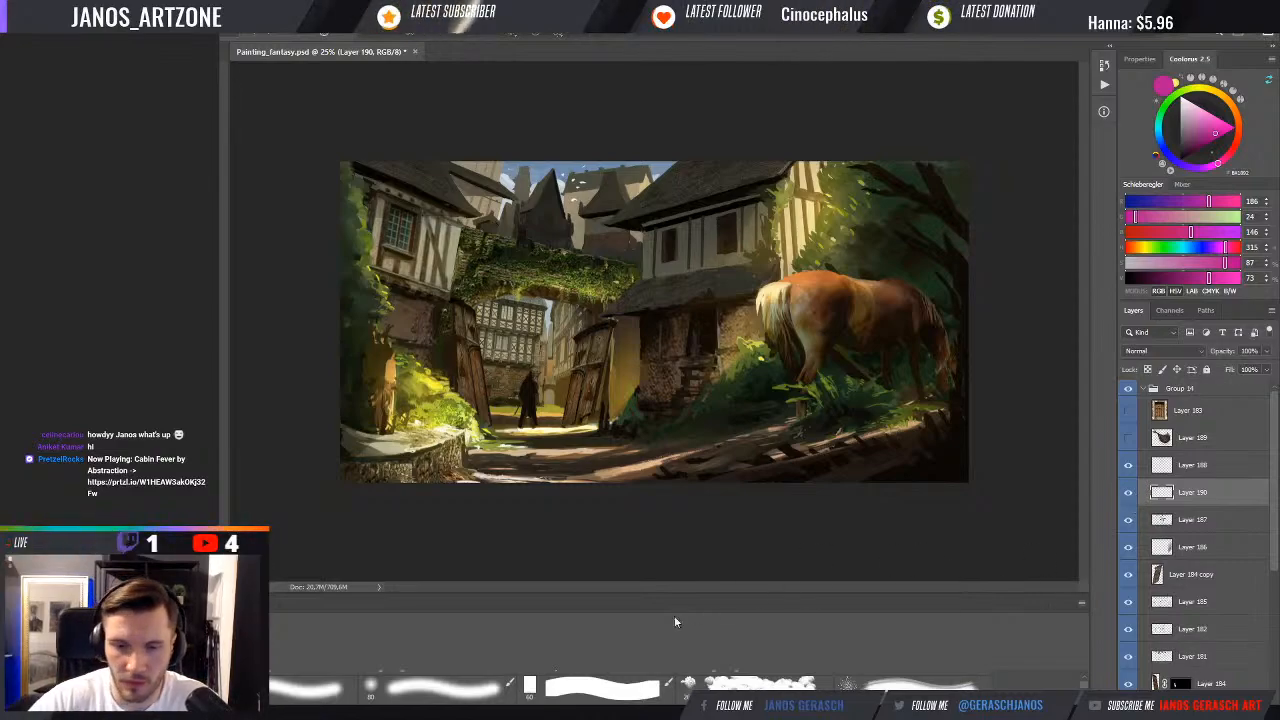
Repaint the horse's hindquarters and pale tail on the new layer with brown and cream tones sampled from the painting
drag(1084, 685, 1088, 680)
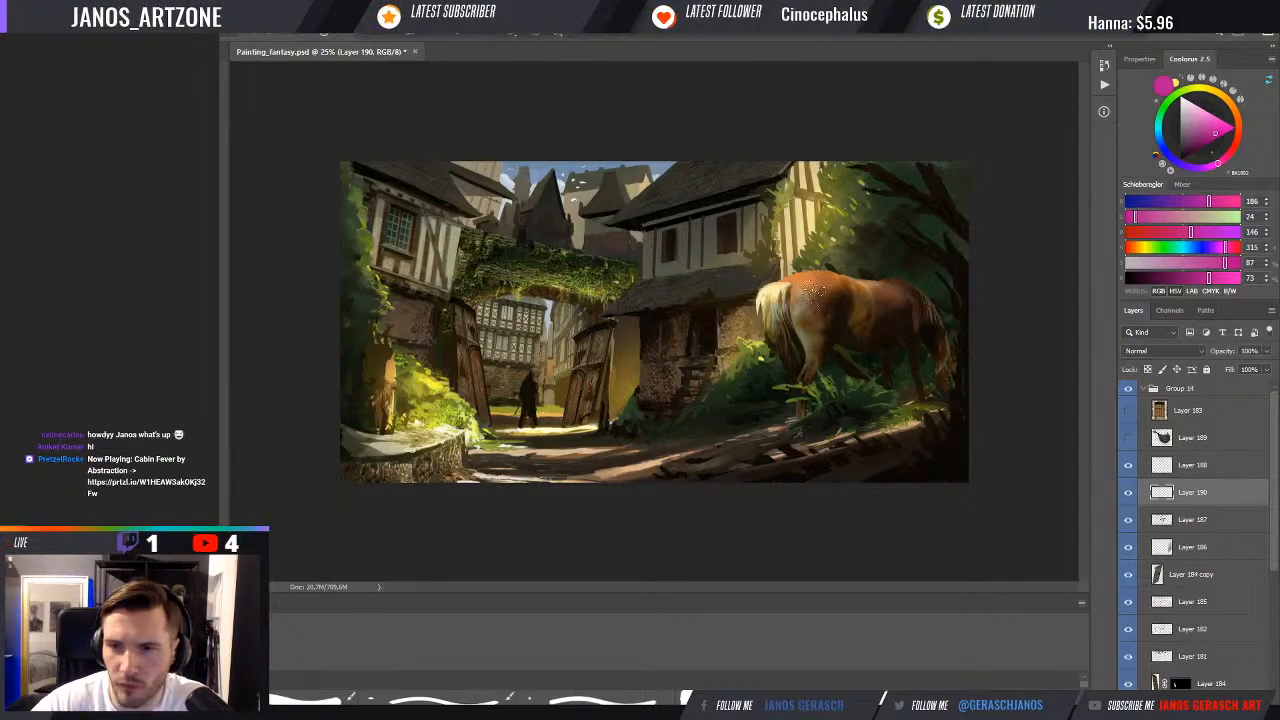
key(ctrl+plus)
alt+click(878, 283)
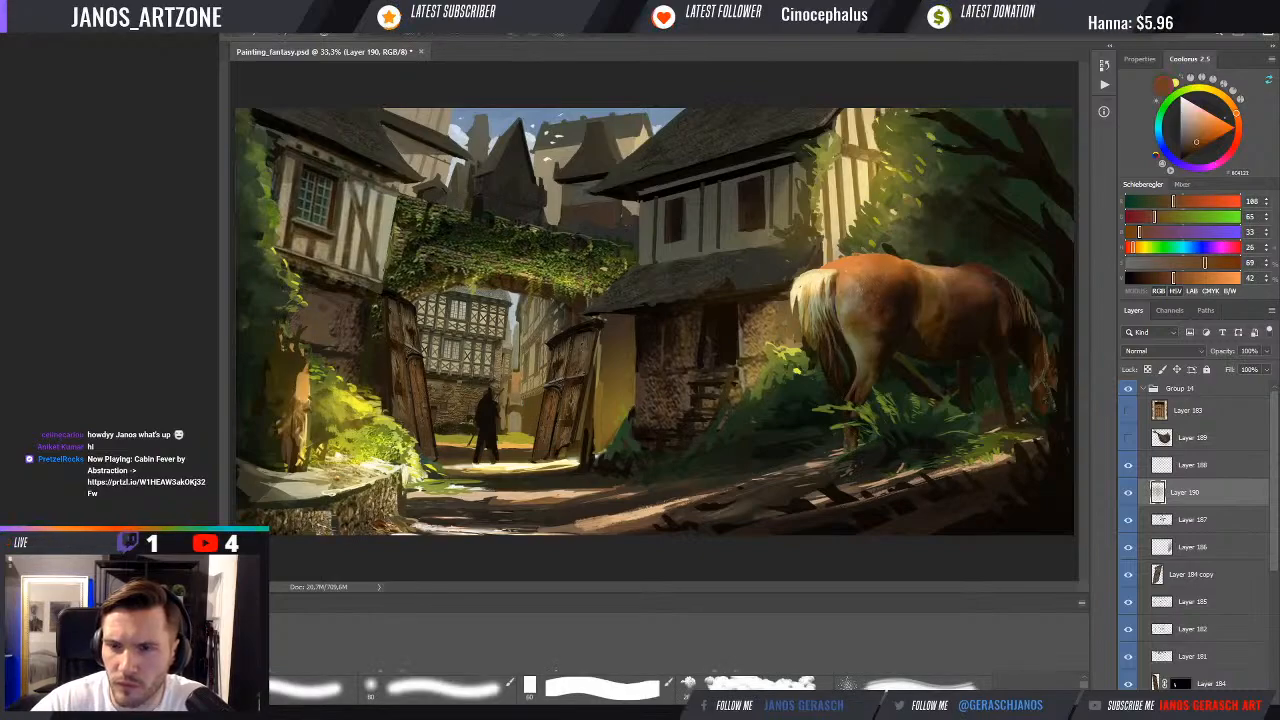
alt+click(864, 273)
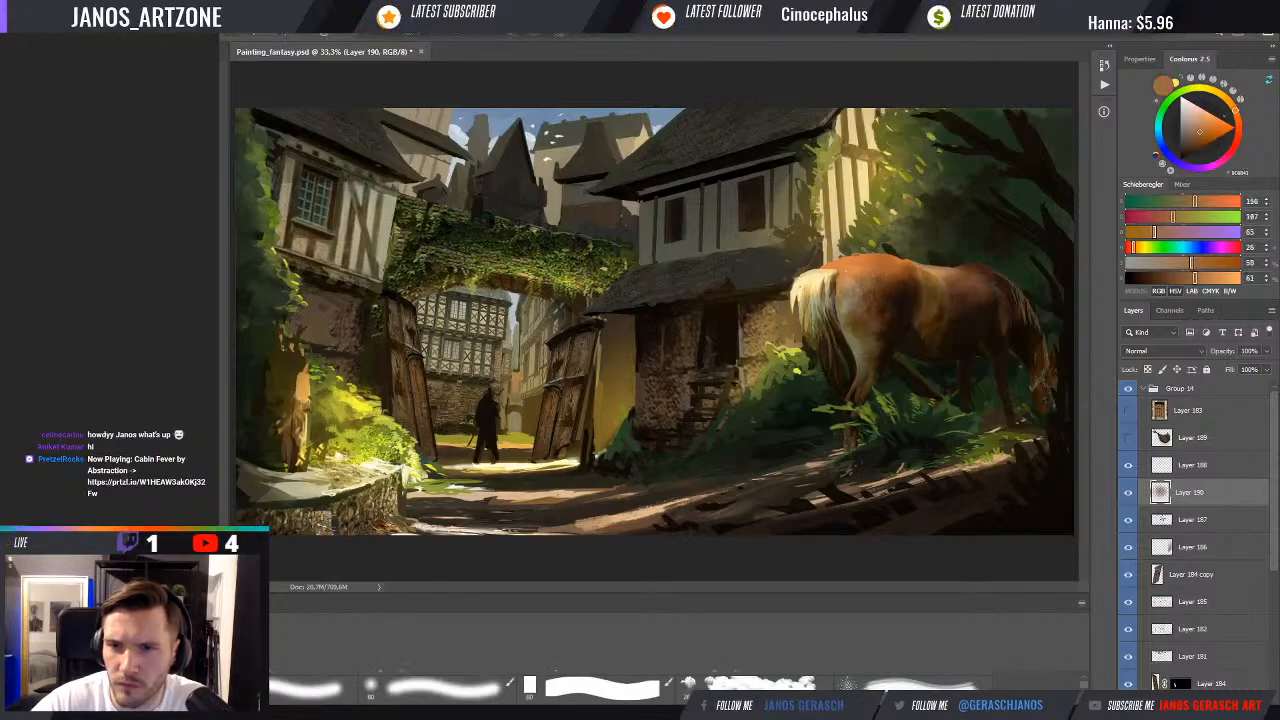
alt+click(864, 281)
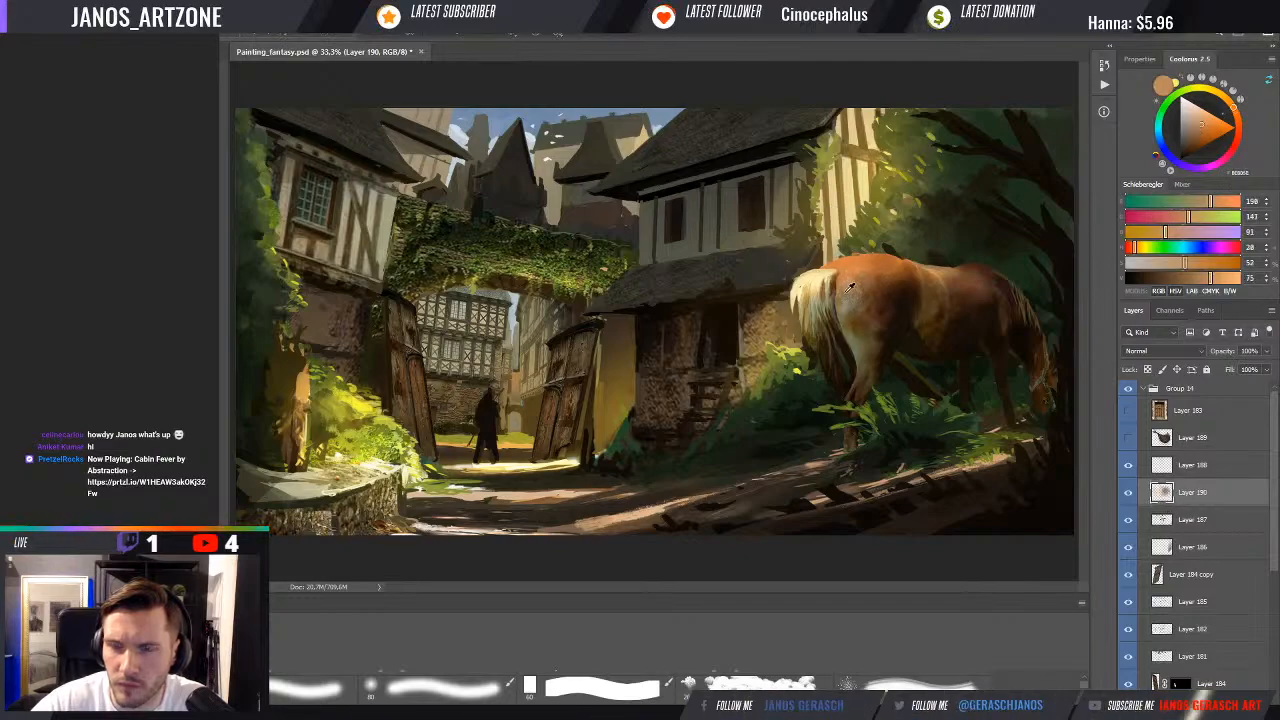
alt+click(840, 284)
alt+click(802, 280)
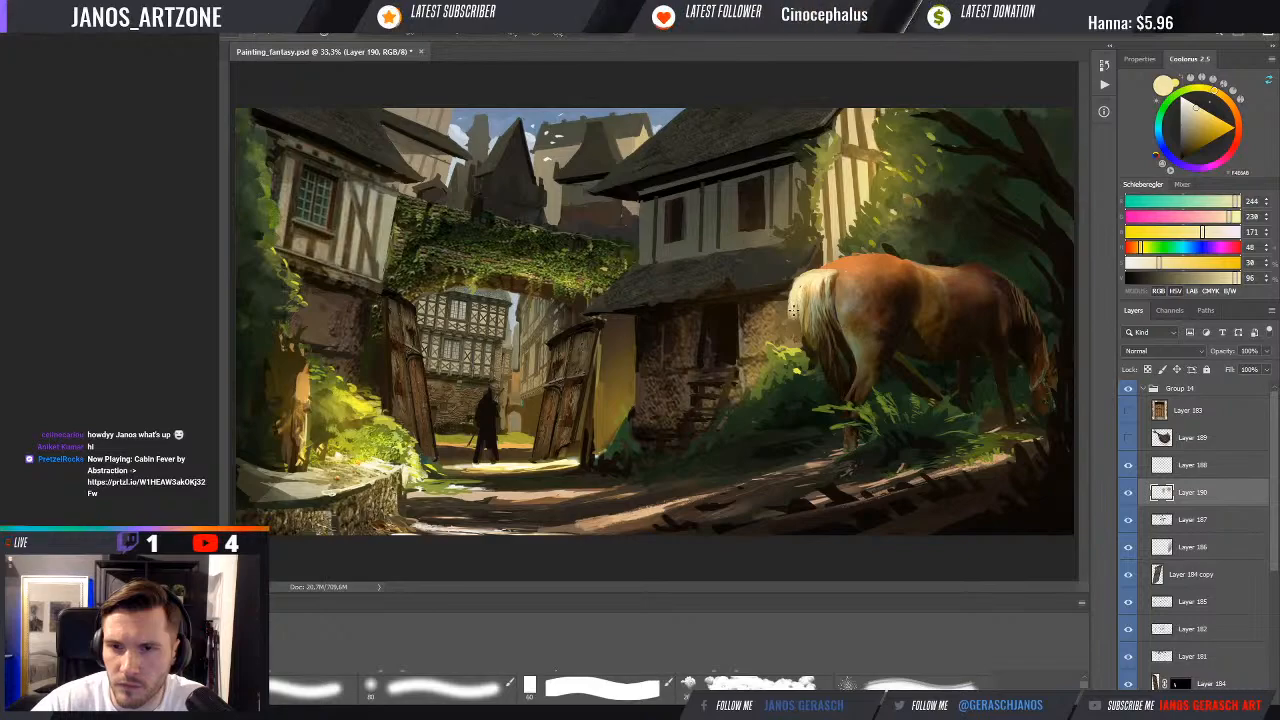
alt+click(805, 319)
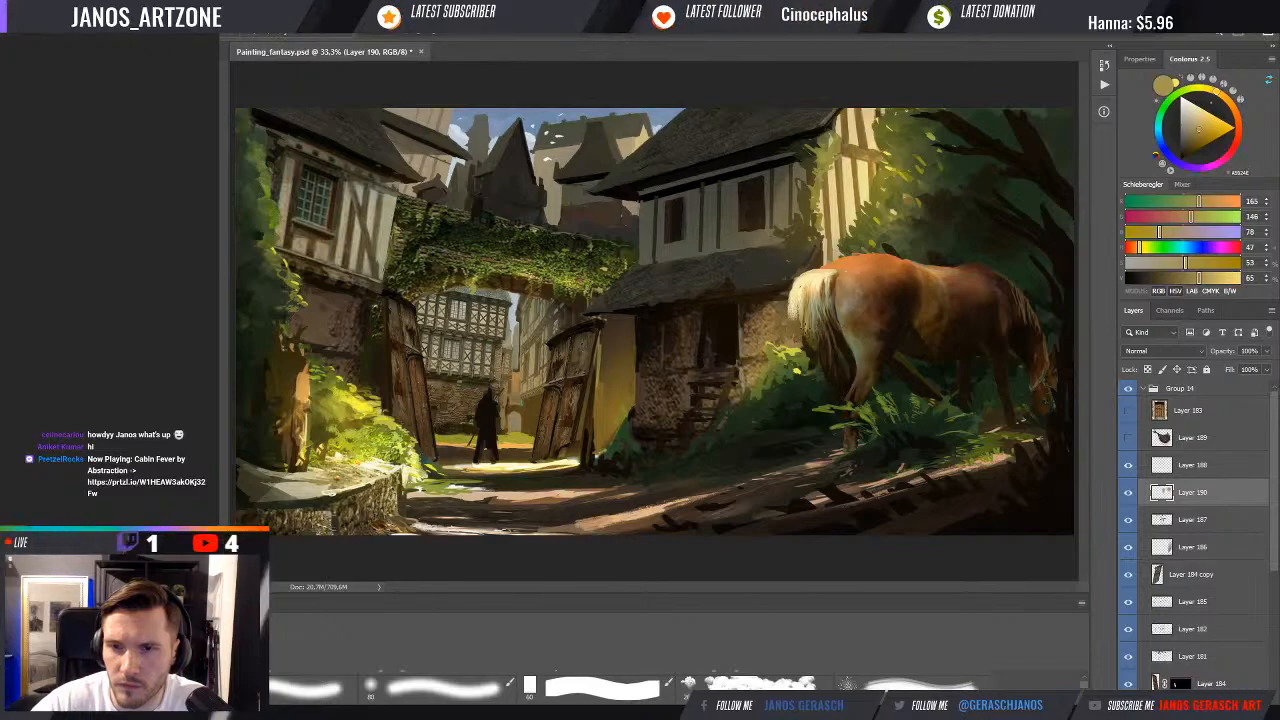
Blend the coat along the horse's croup and back with sampled orange-brown to dark brown tones
alt+click(847, 263)
alt+click(880, 274)
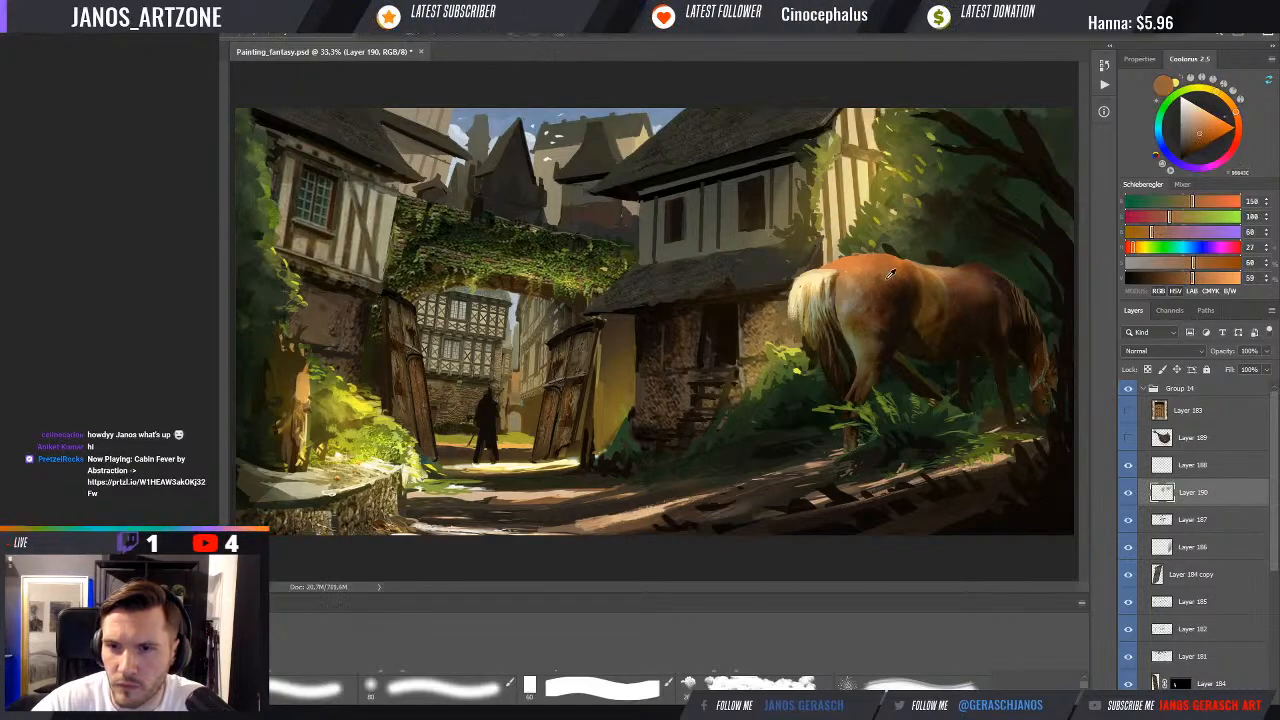
alt+click(889, 275)
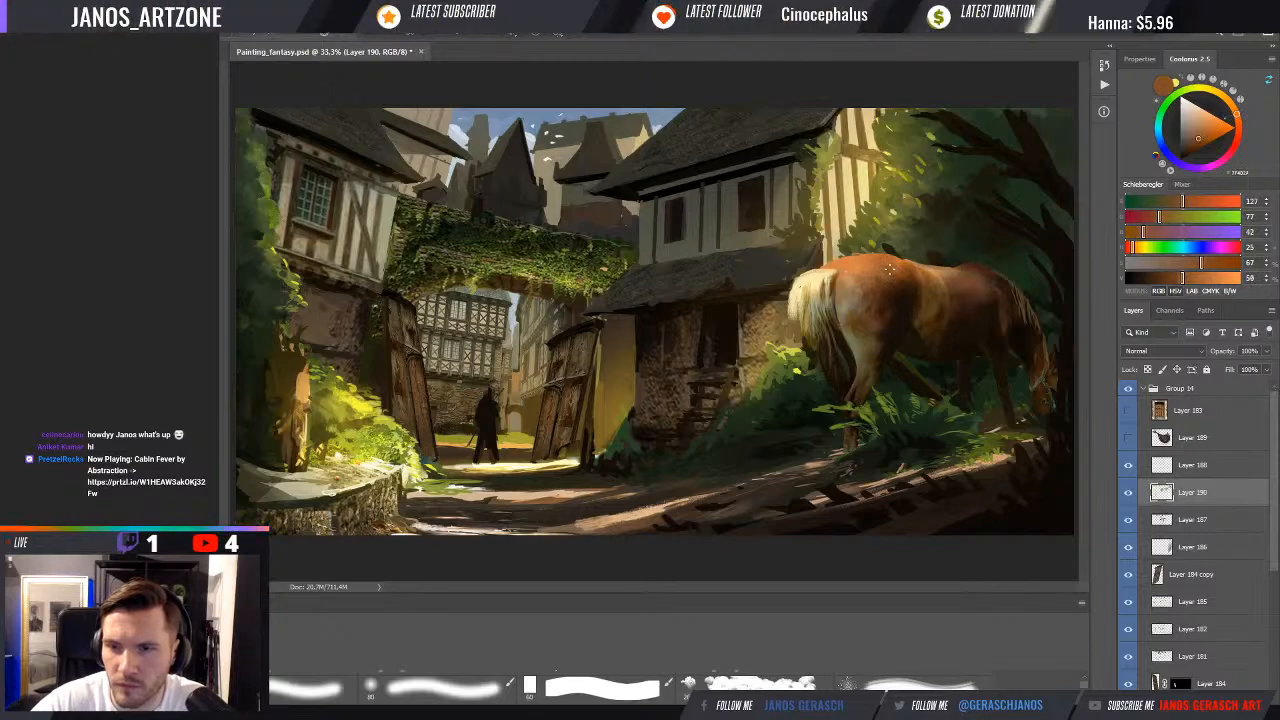
alt+click(895, 283)
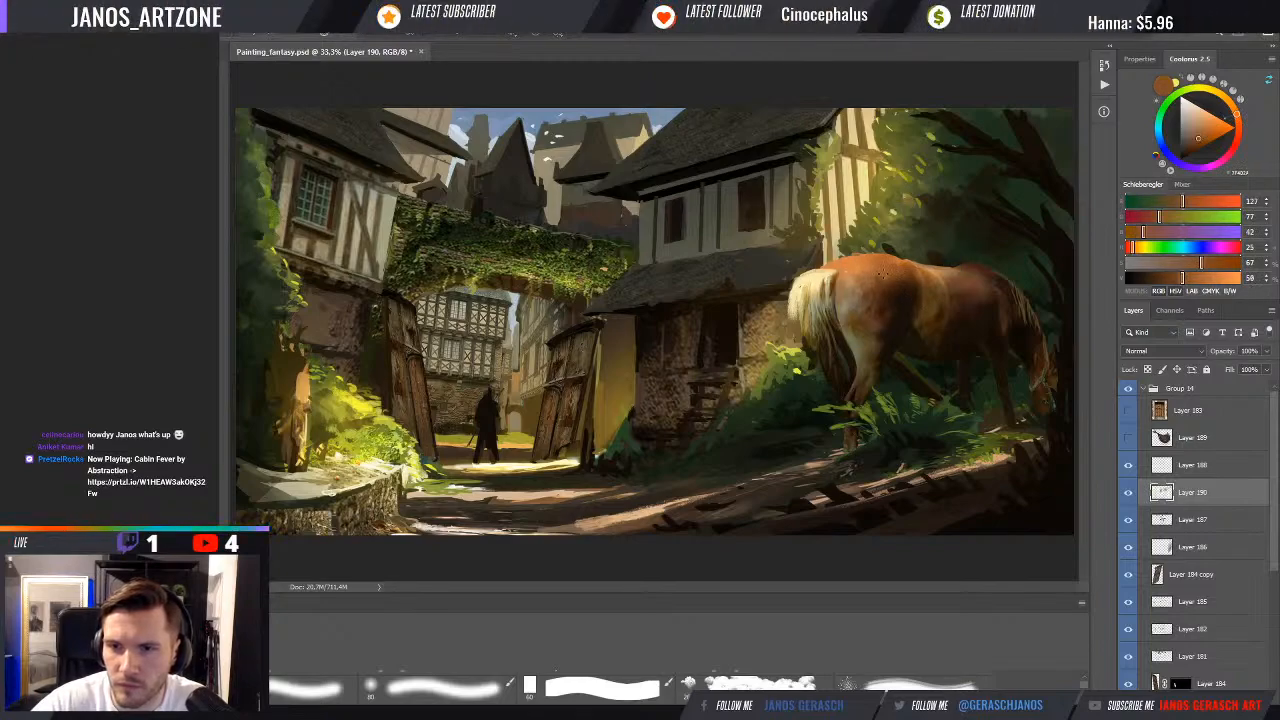
alt+click(975, 274)
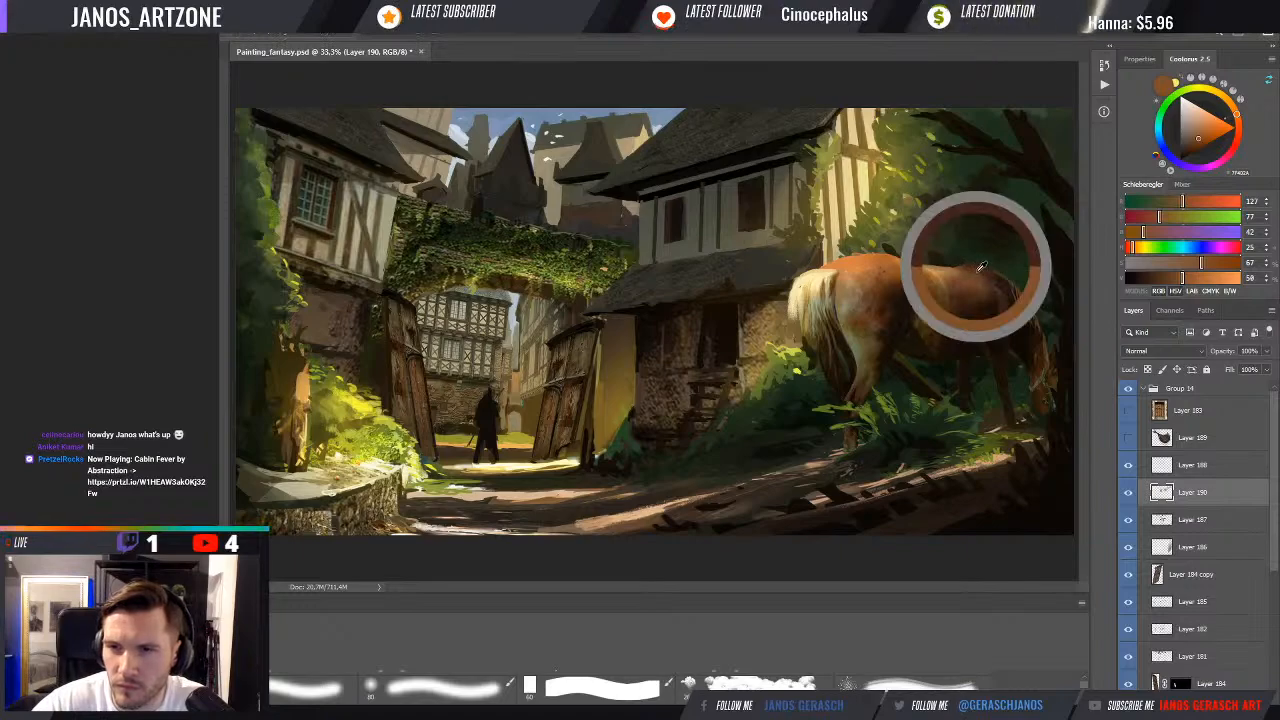
alt+click(980, 276)
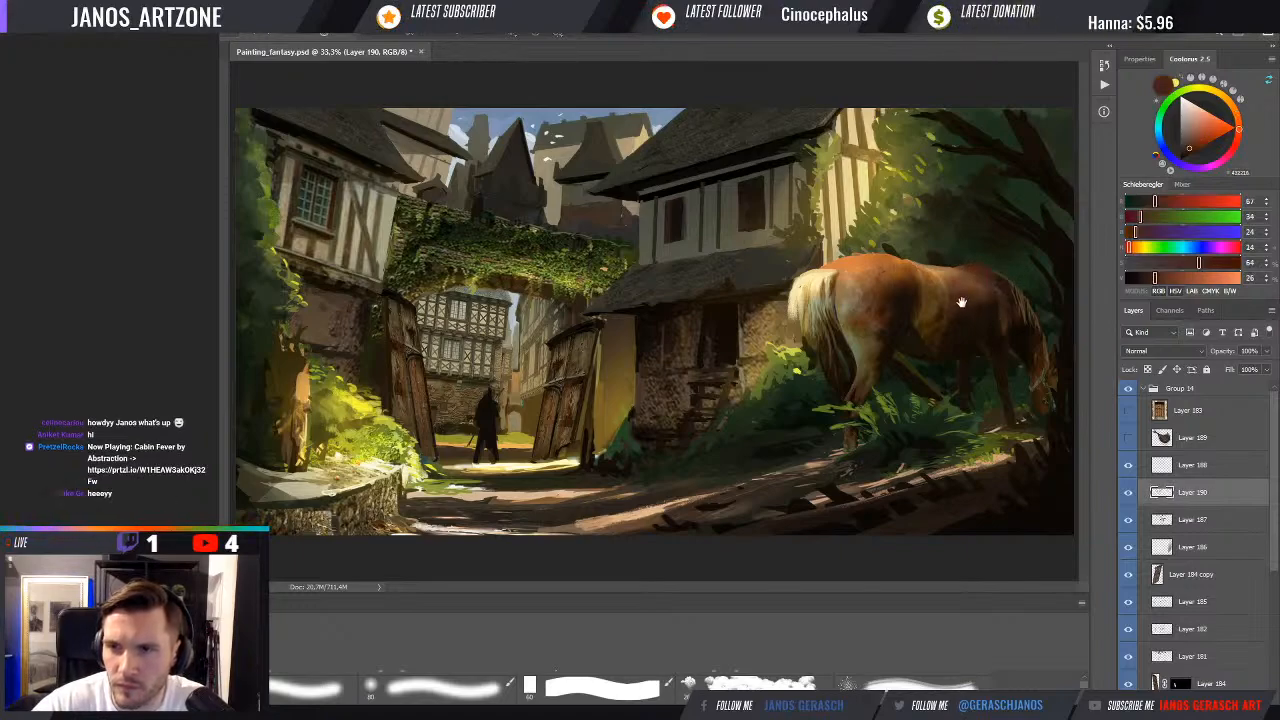
key(ctrl+minus)
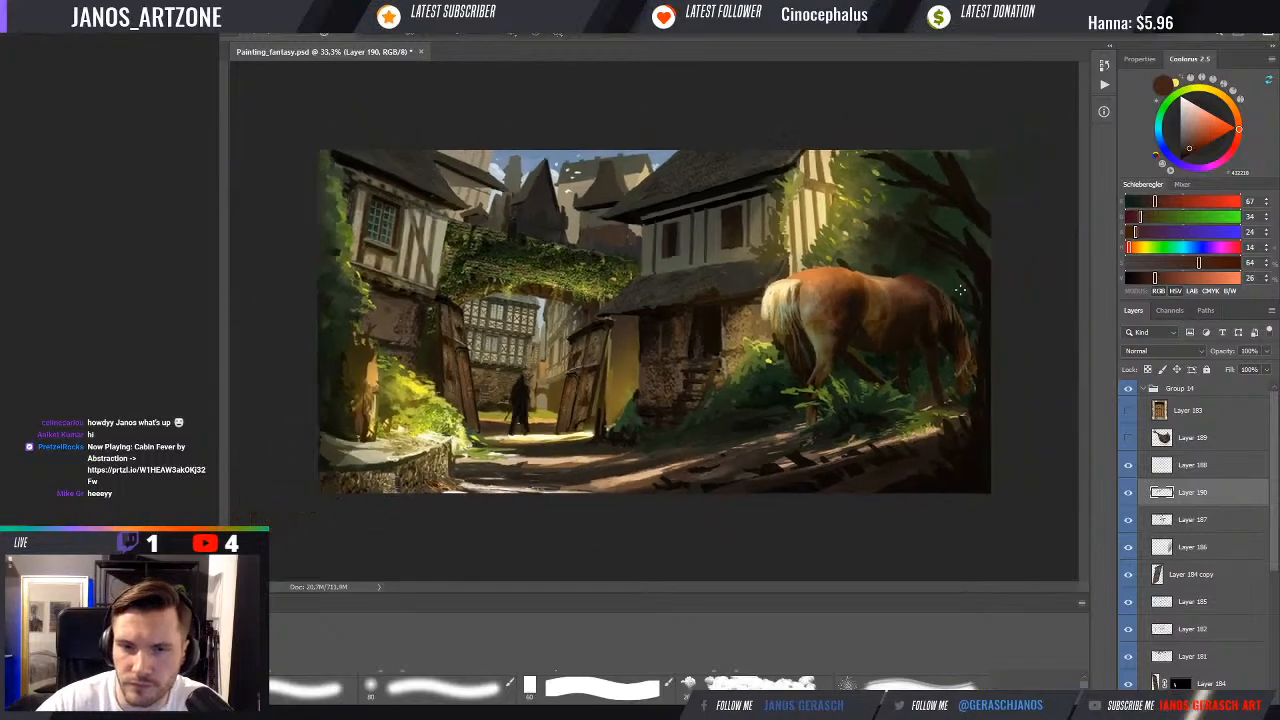
key(ctrl+plus)
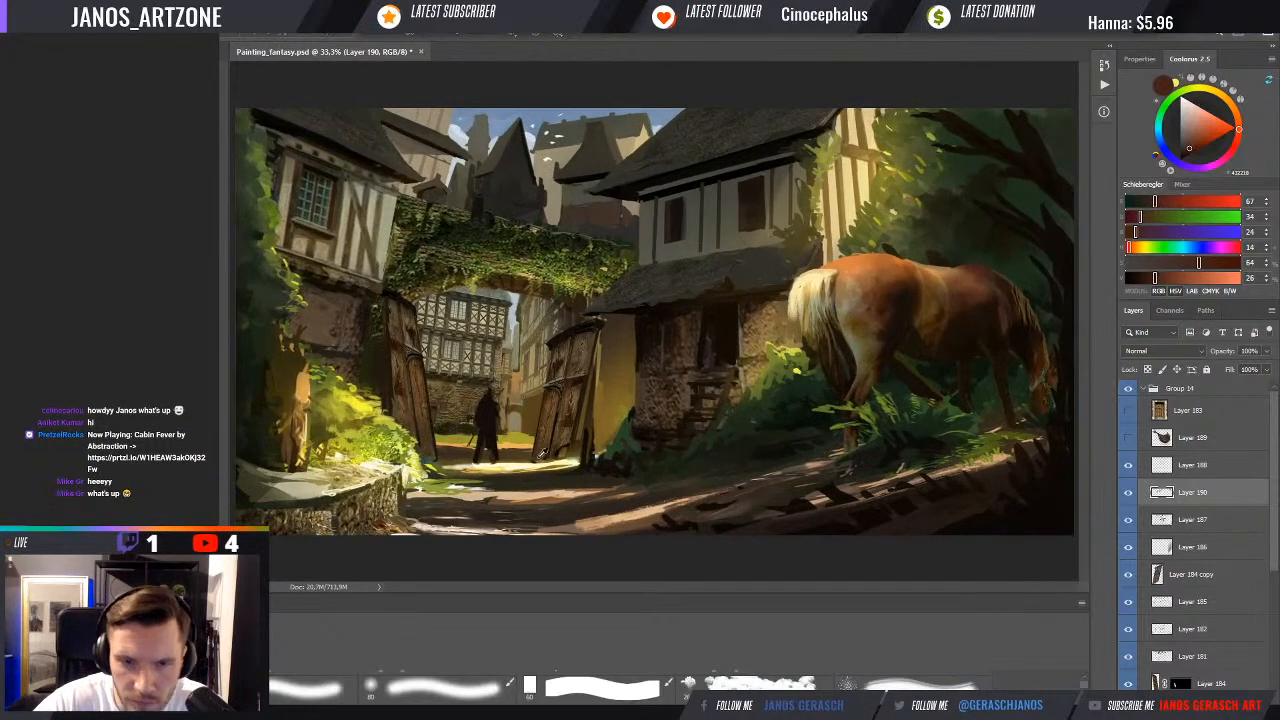
Paint over the shaded ground and the bushes between the stone house and the horse with sampled dark and olive green tones
alt+click(558, 484)
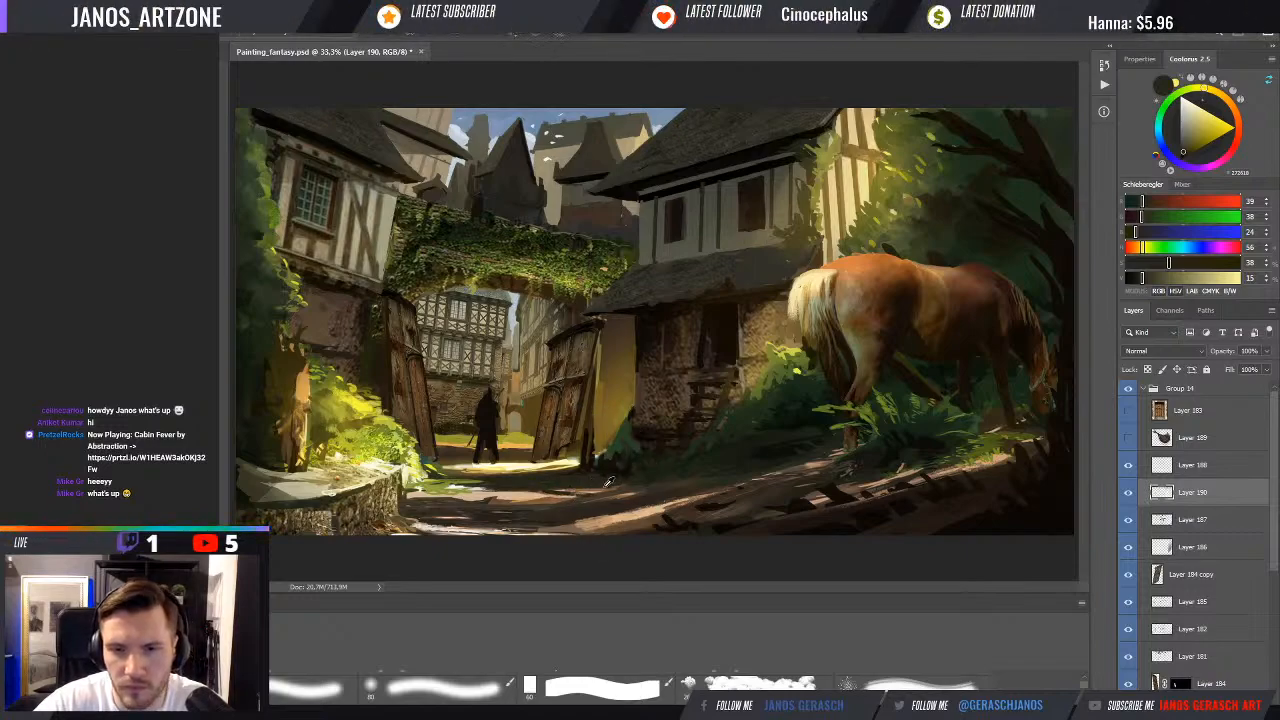
alt+click(772, 366)
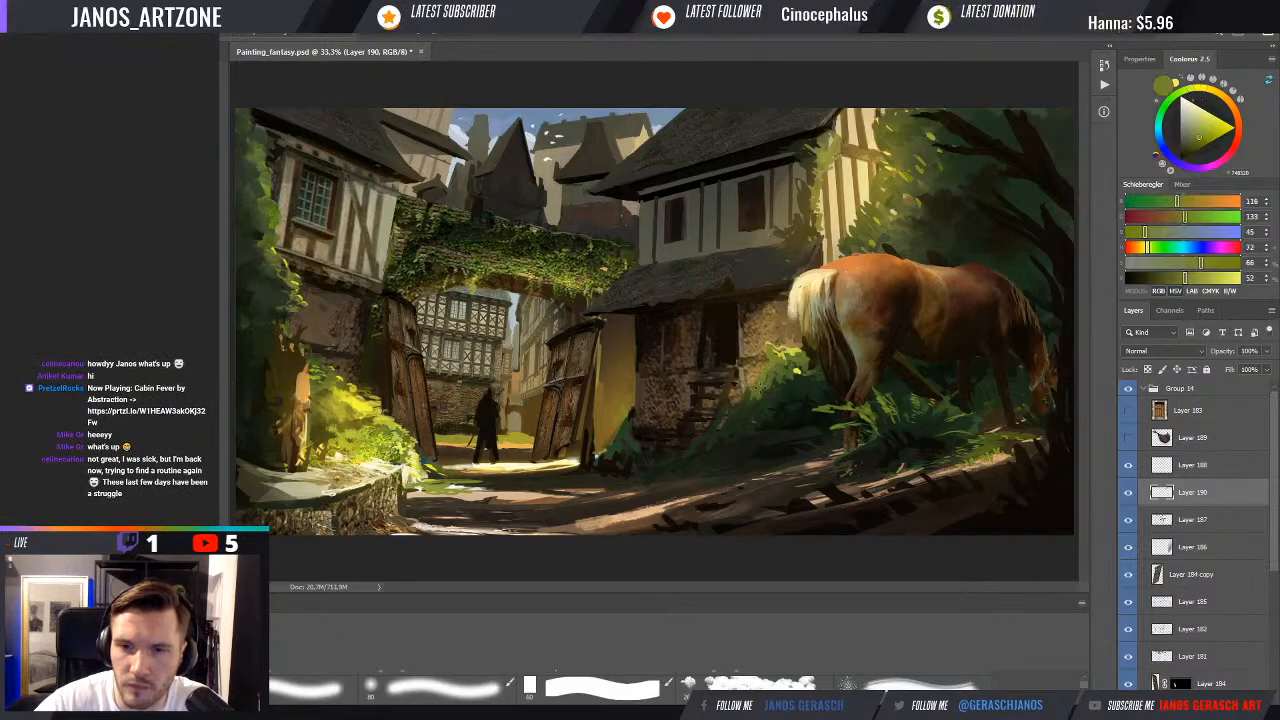
alt+click(749, 394)
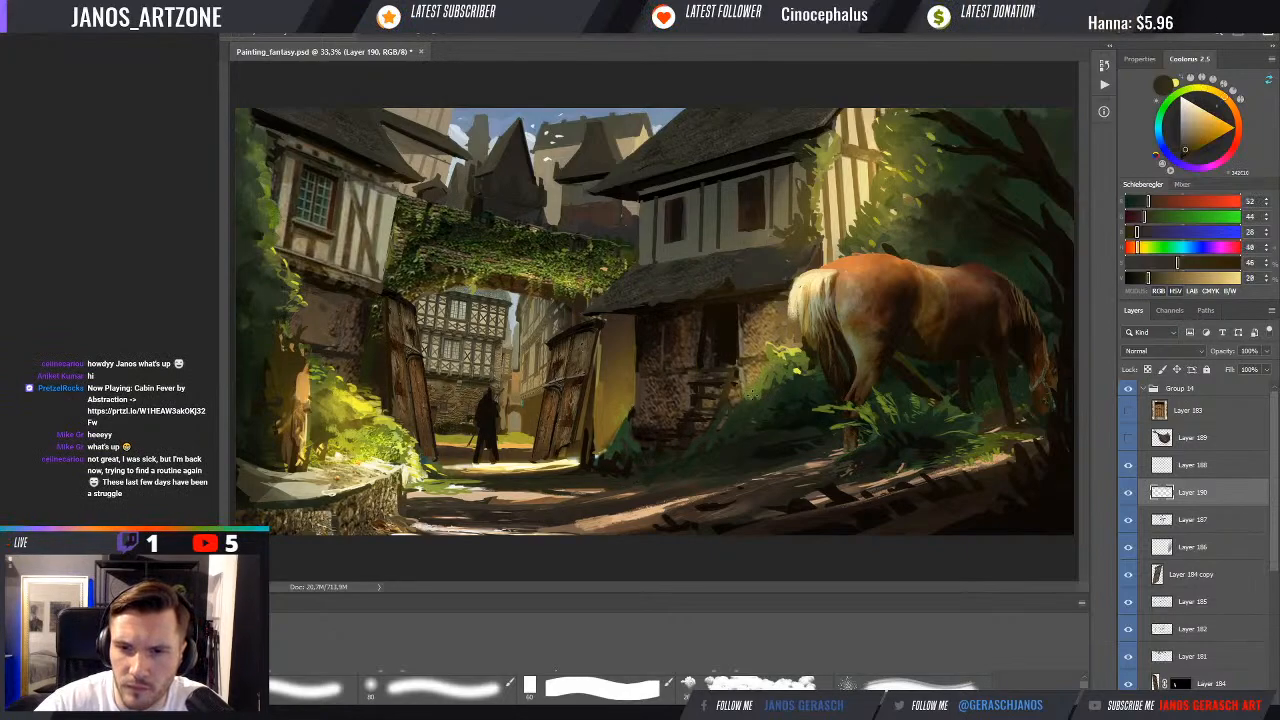
alt+click(760, 402)
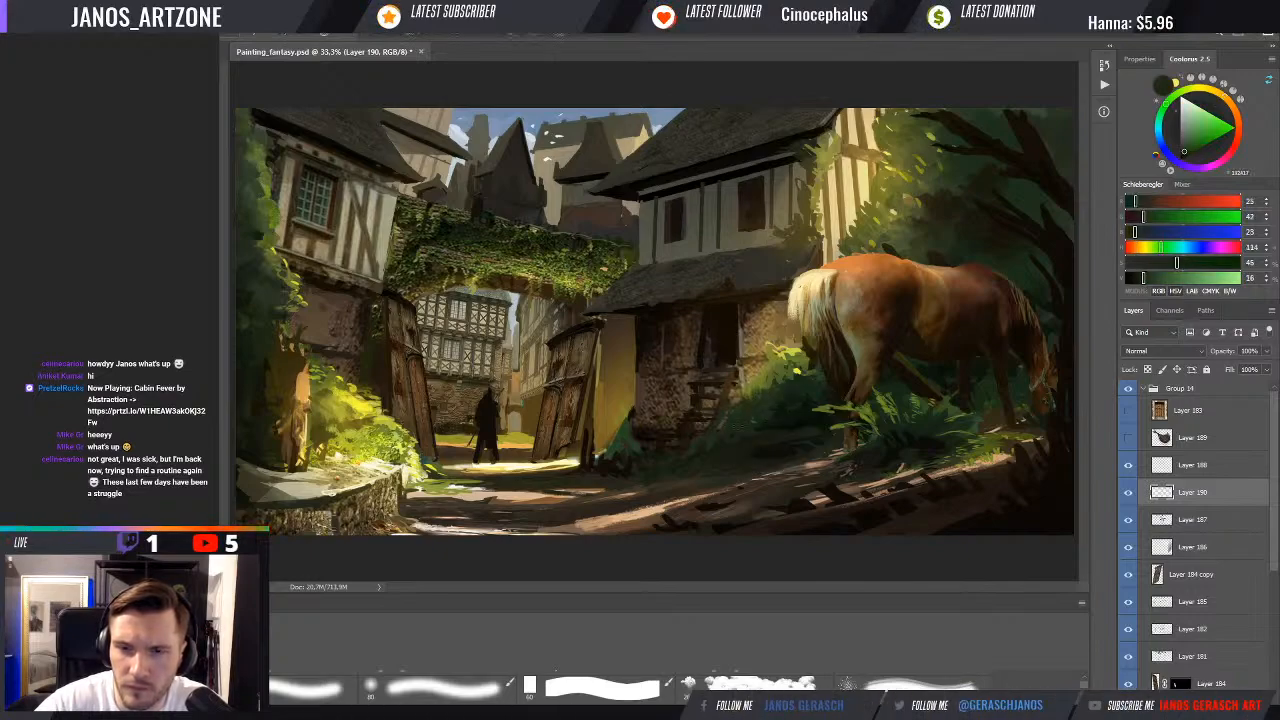
alt+click(765, 430)
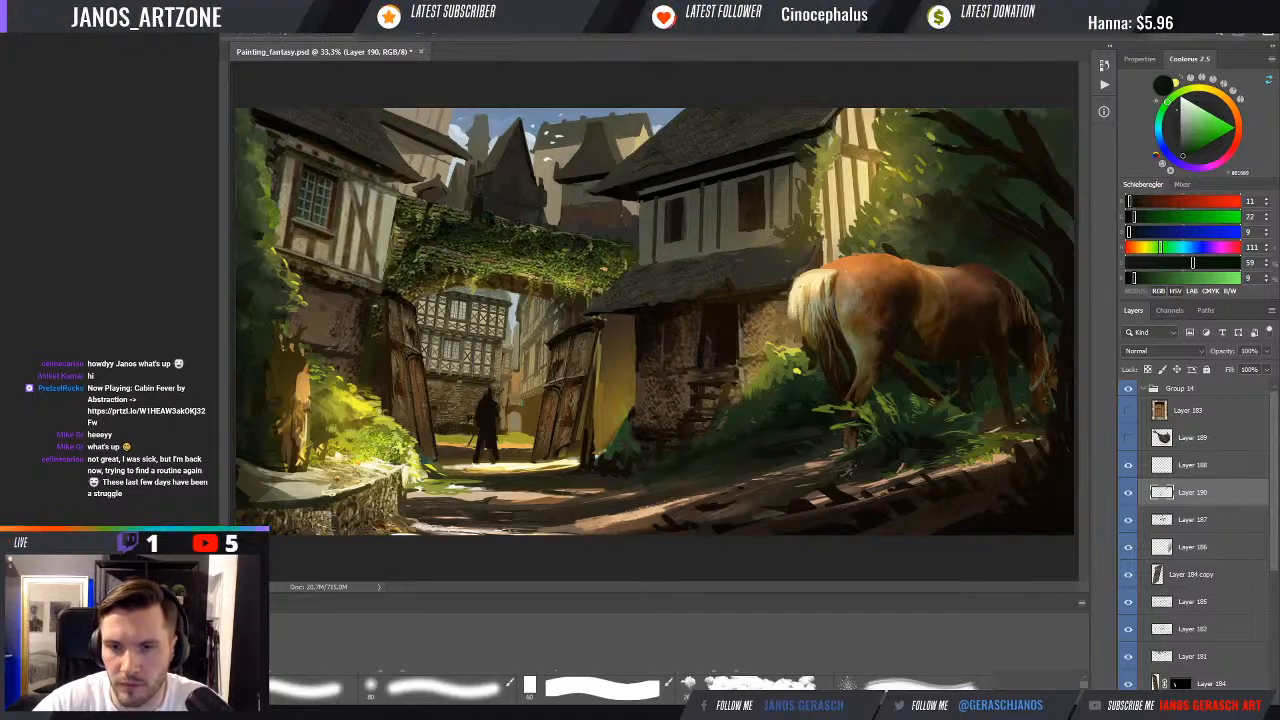
alt+click(792, 437)
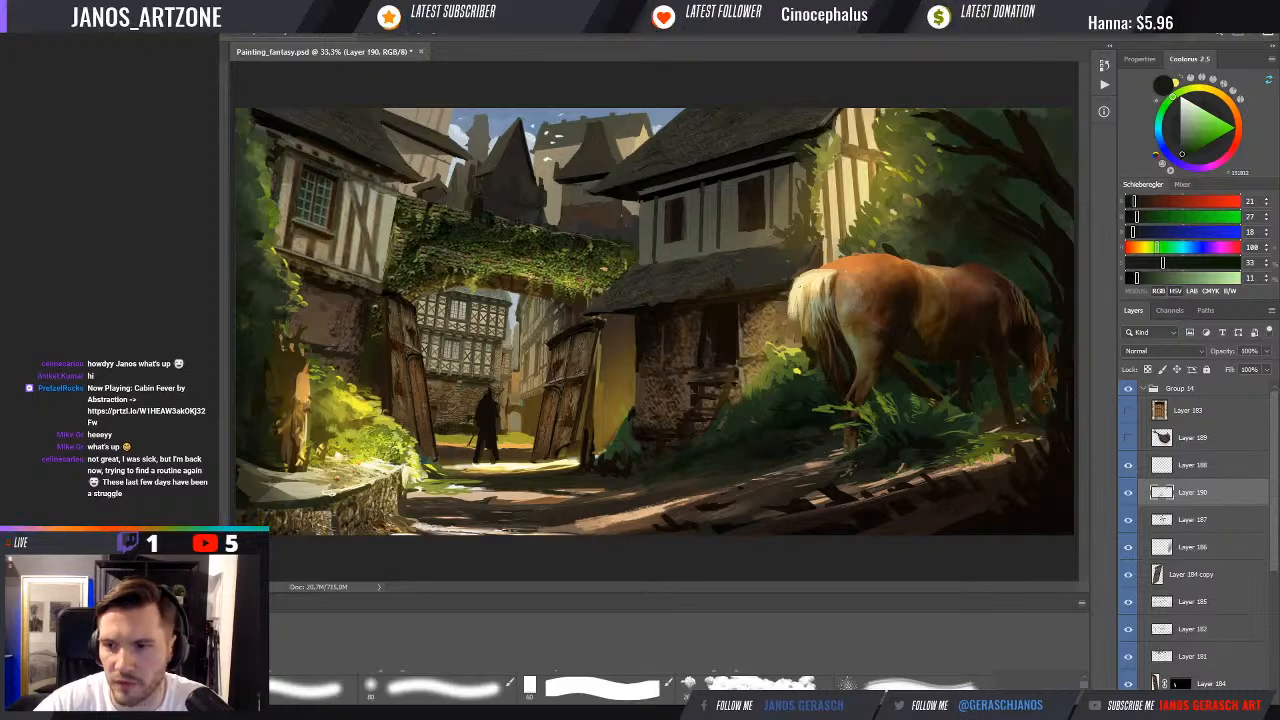
mouse_move(440, 200)
mouse_down()
mouse_move(580, 235)
mouse_move(545, 150)
mouse_move(533, 188)
mouse_up()
key(ctrl+z)
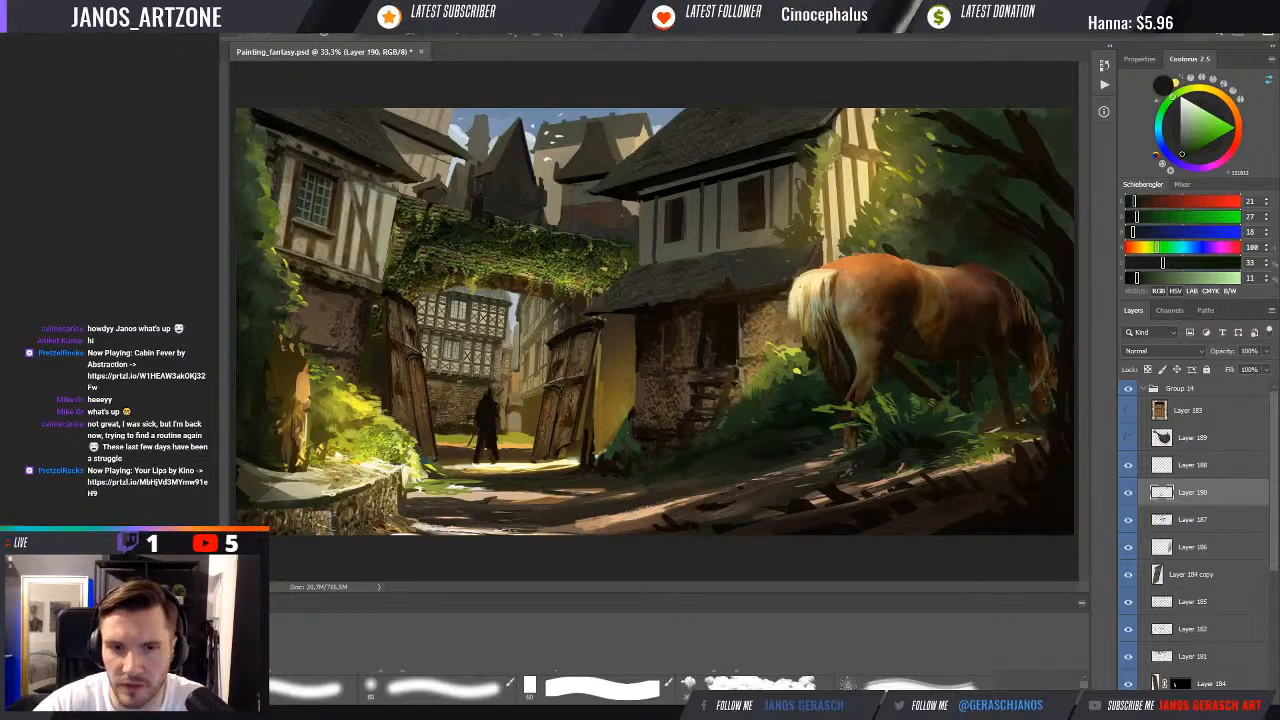
mouse_move(465, 385)
mouse_down()
mouse_move(525, 445)
mouse_move(470, 378)
mouse_up()
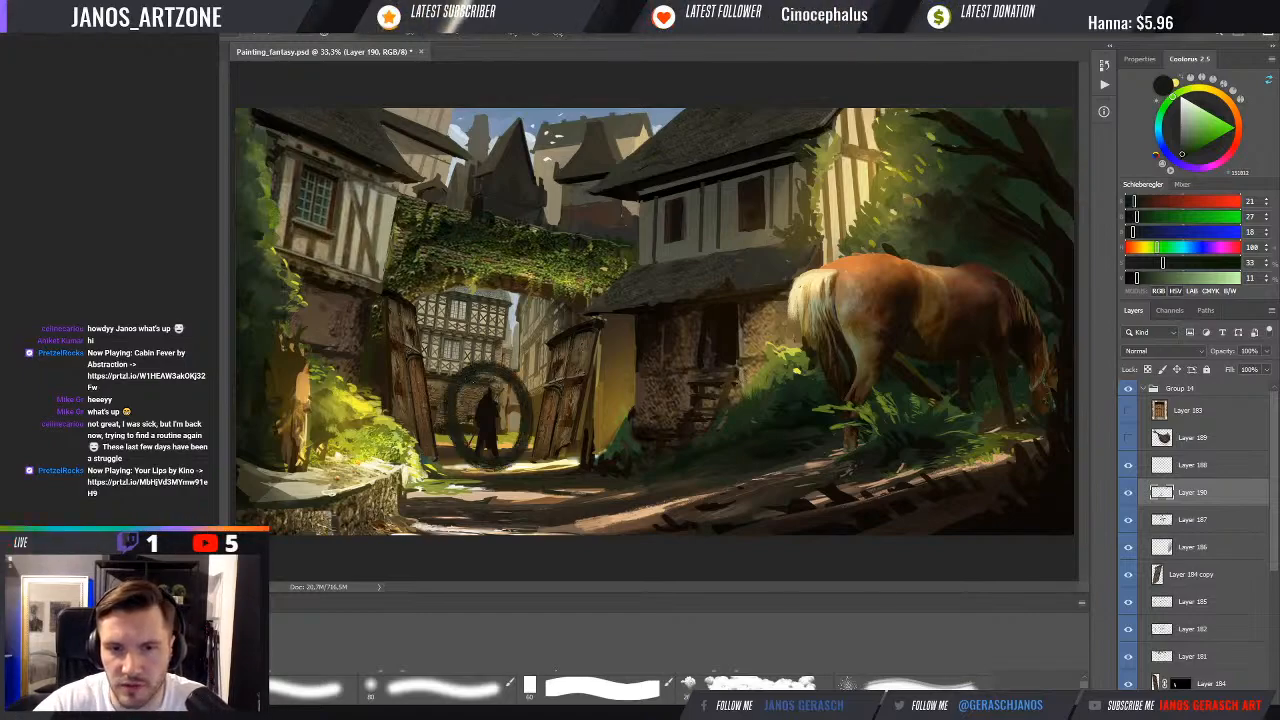
key(ctrl+z)
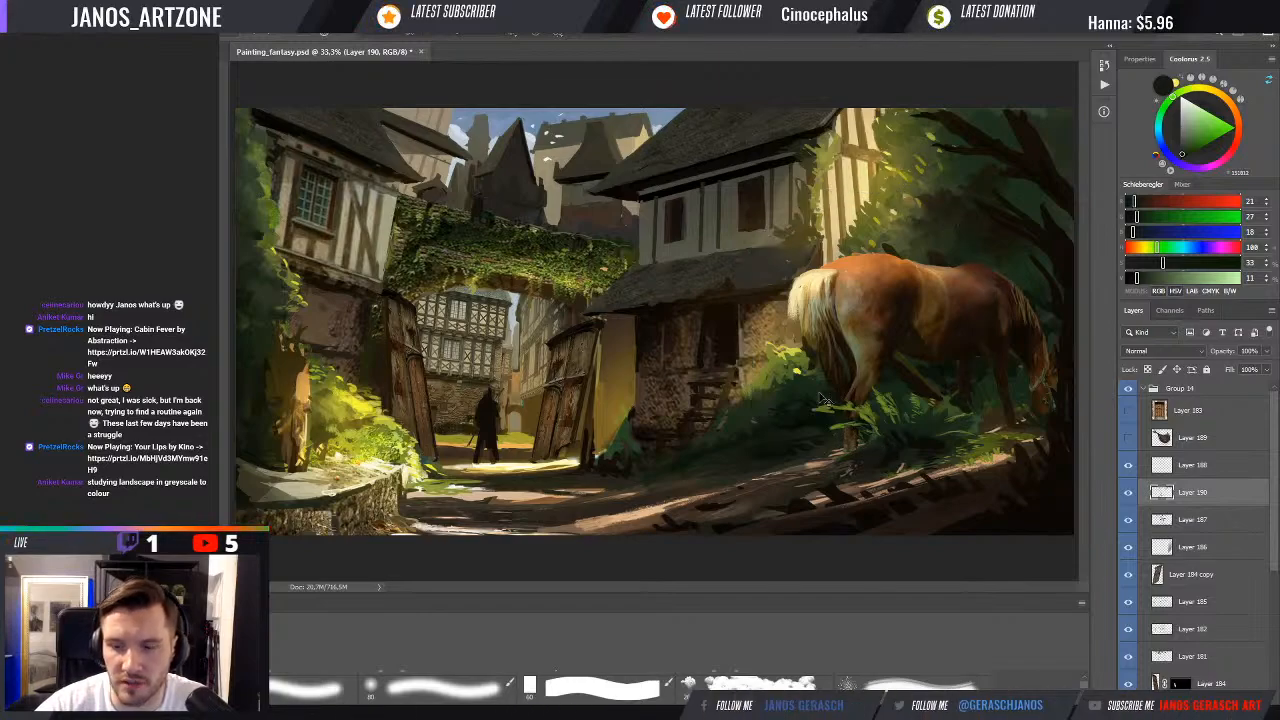
Refine the dirt path in front of the open gate with sampled dark brown shadow and warm light tones
key(ctrl+minus)
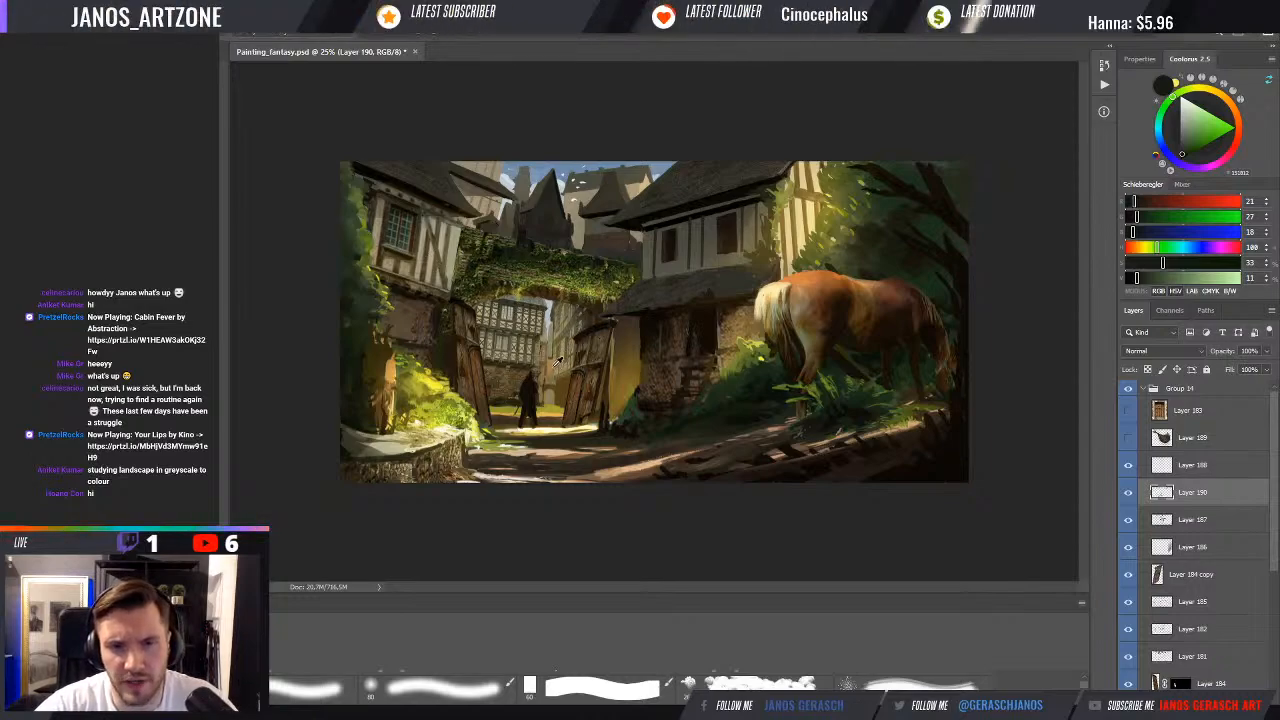
key(ctrl+plus)
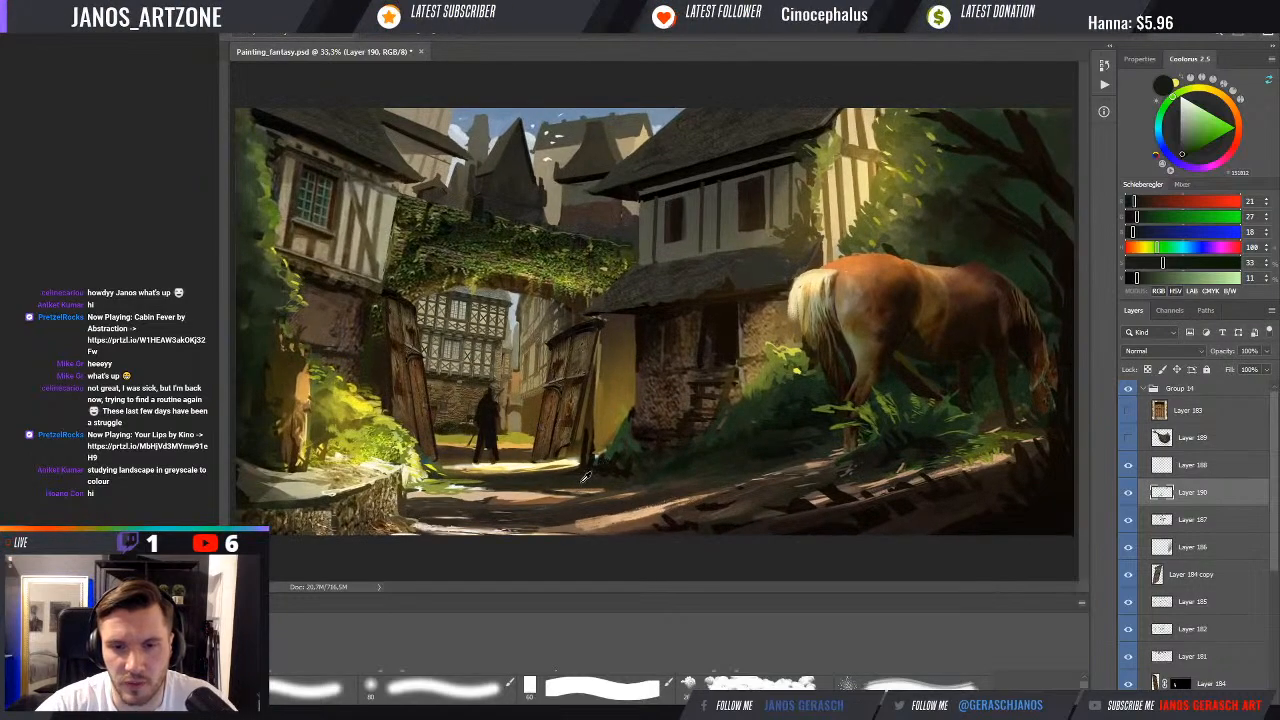
alt+click(585, 478)
drag(582, 503, 532, 493)
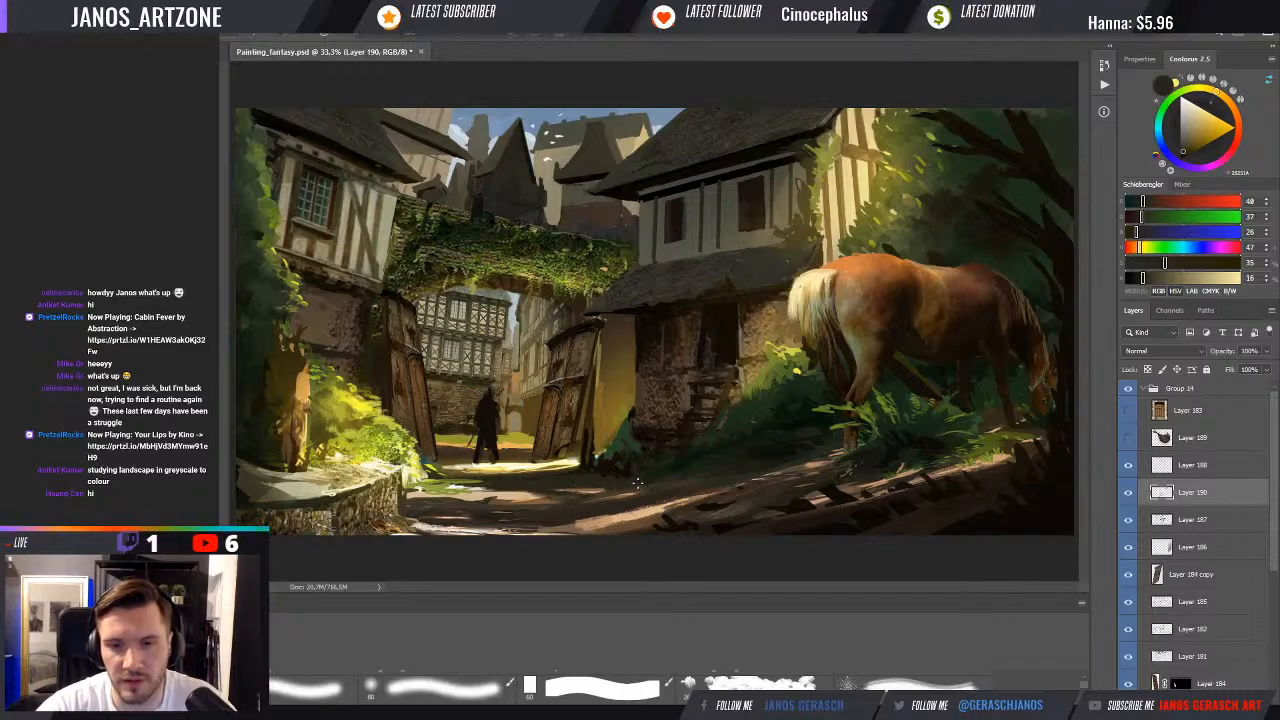
alt+click(570, 490)
alt+click(537, 497)
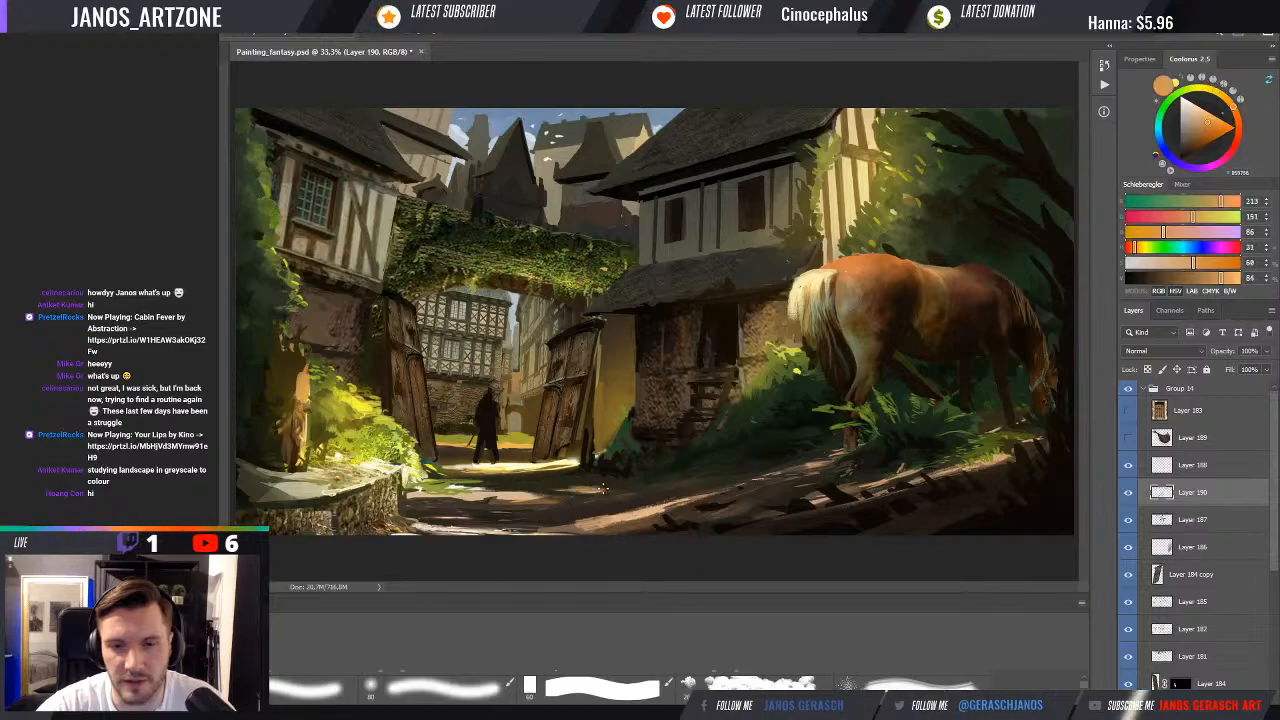
alt+click(530, 492)
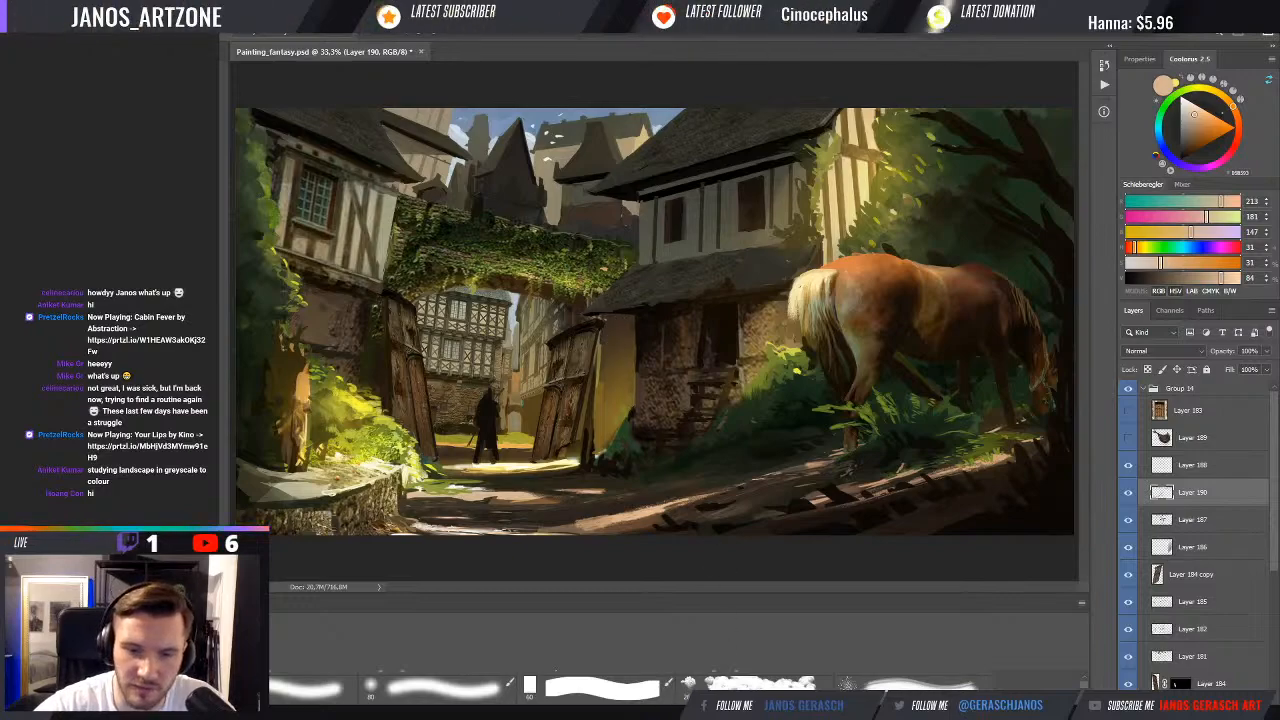
Refine the dark window opening in the stone house's lower wall using a different brush and near-black brown tones sampled from the opening
drag(1085, 688, 1088, 686)
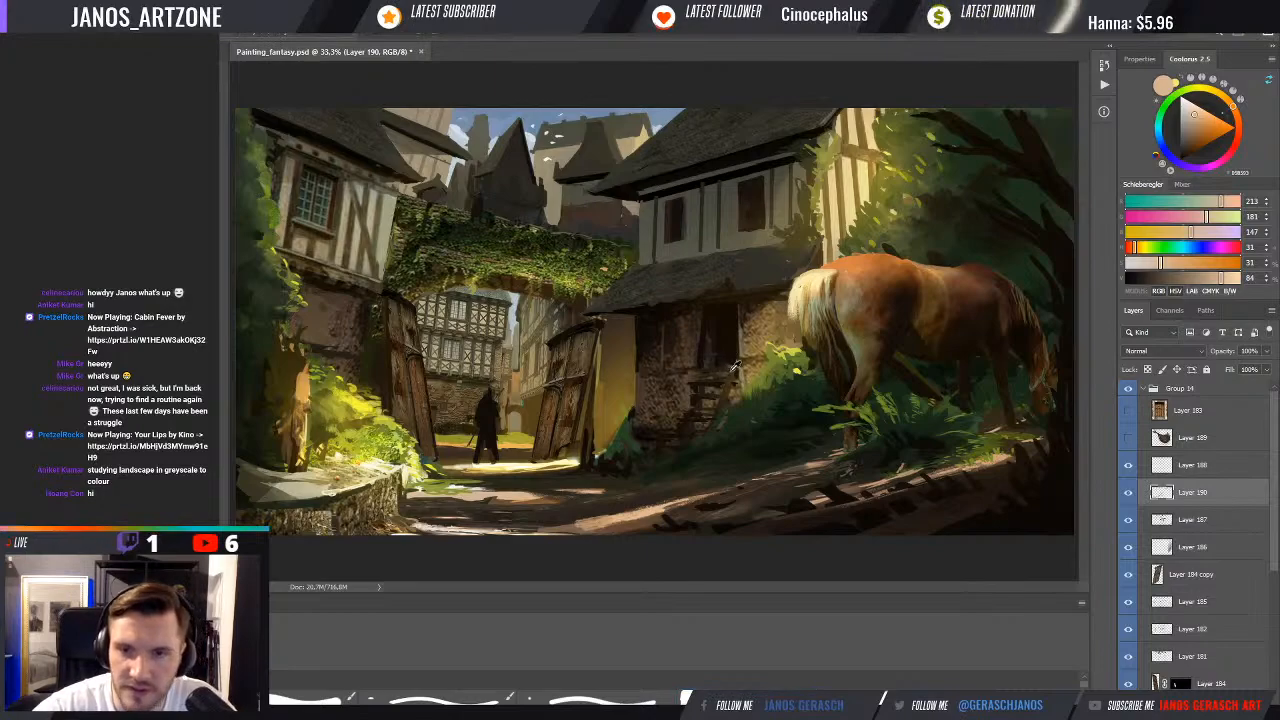
alt+click(708, 316)
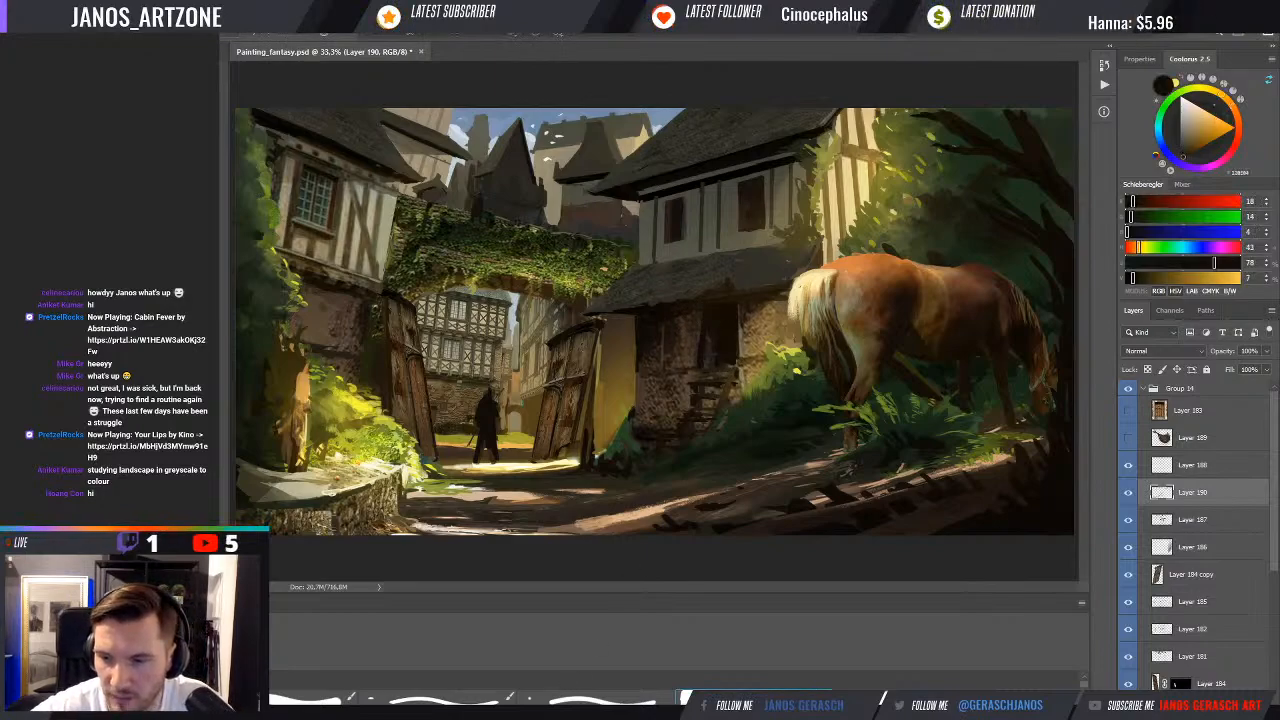
scroll(810, 684, down, 2)
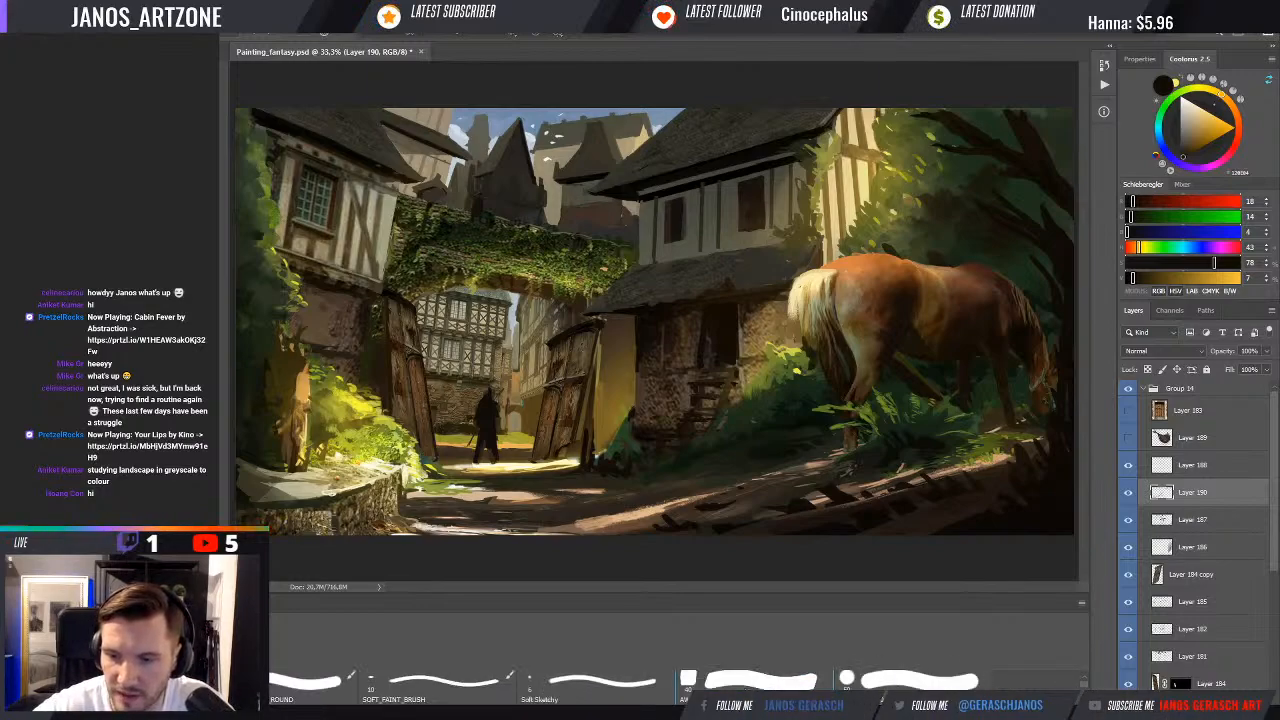
scroll(905, 684, down, 2)
click(905, 684)
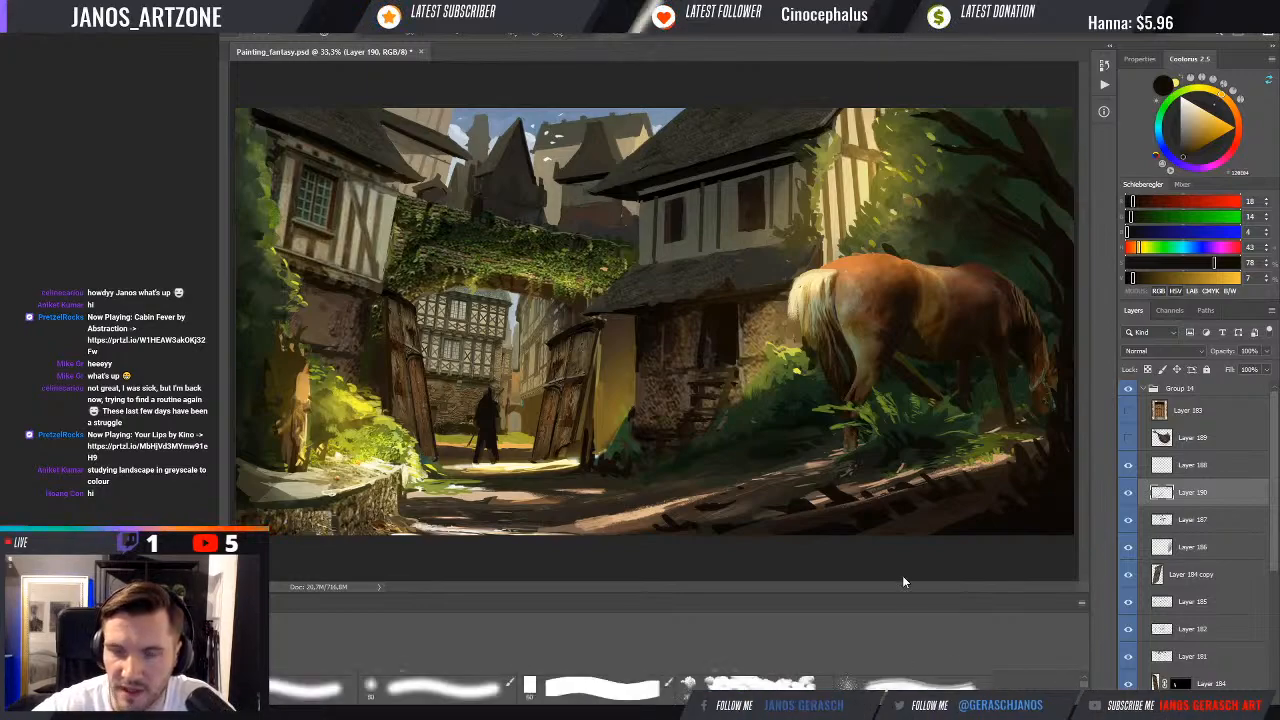
alt+click(707, 330)
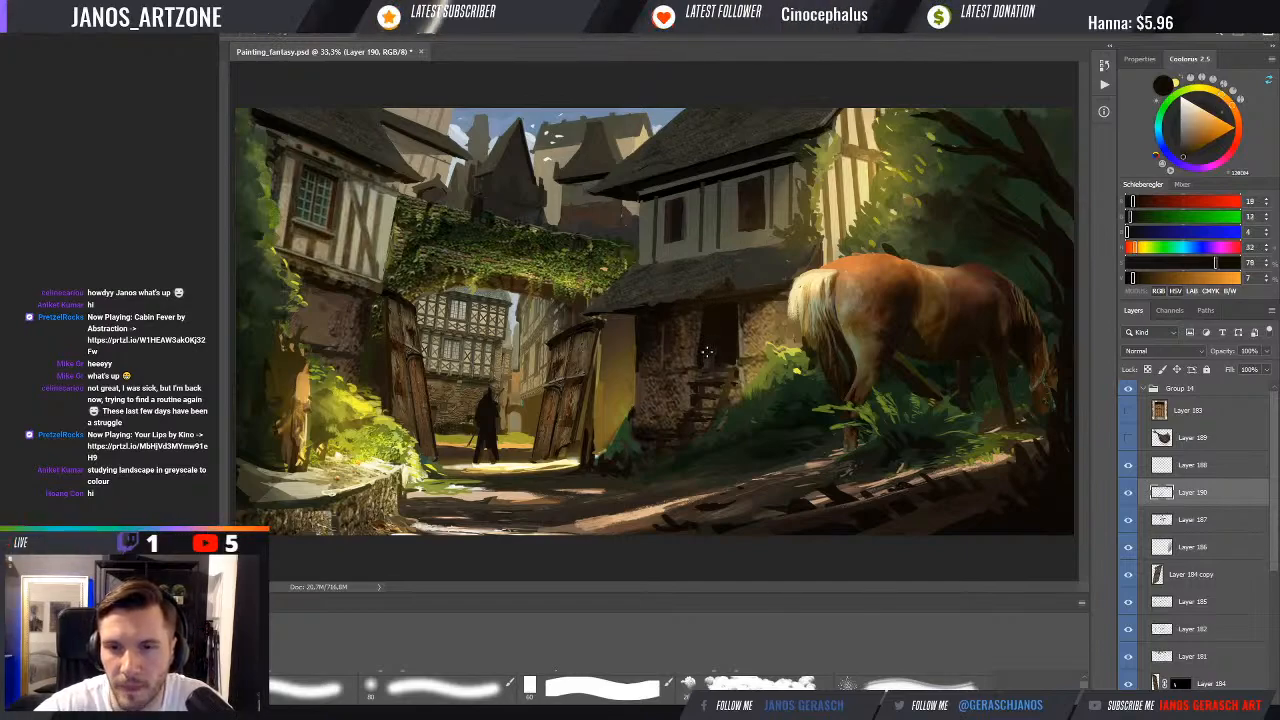
alt+click(714, 322)
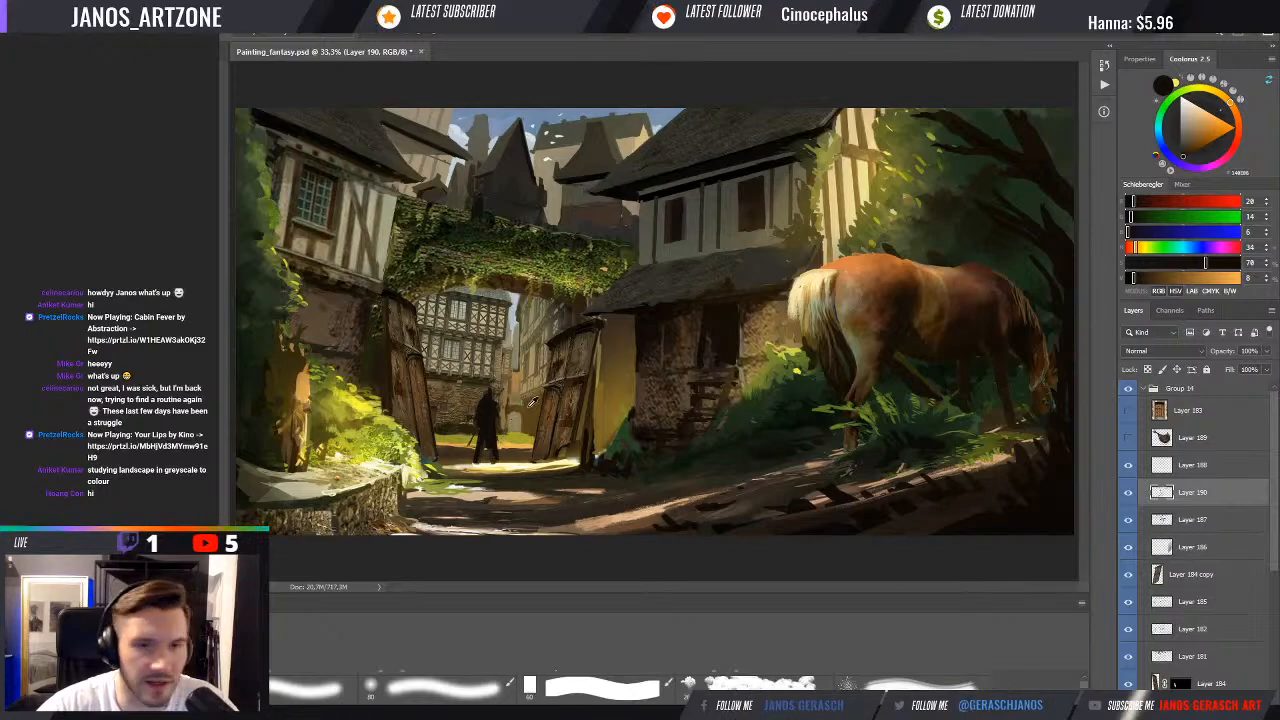
Rework the shaded wall and beams beneath the half-timbered house's upper floor beside the gate with sampled dark brown and olive tones
alt+click(376, 285)
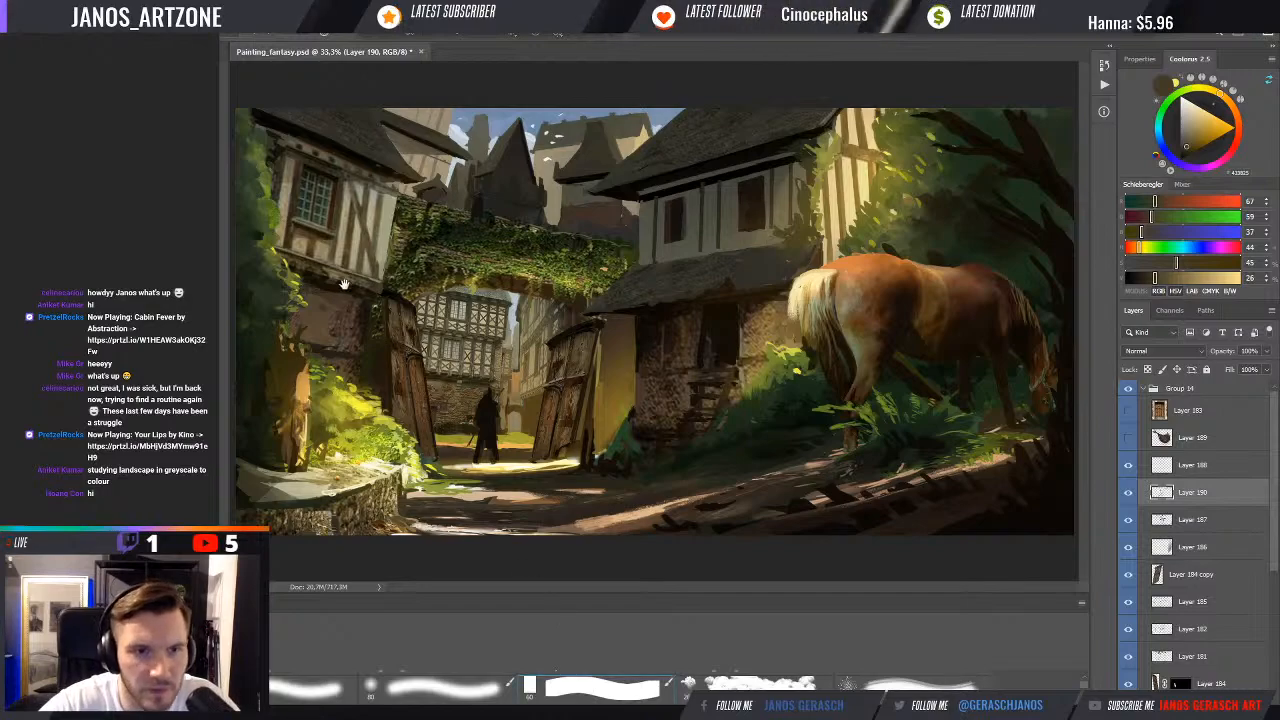
alt+click(368, 288)
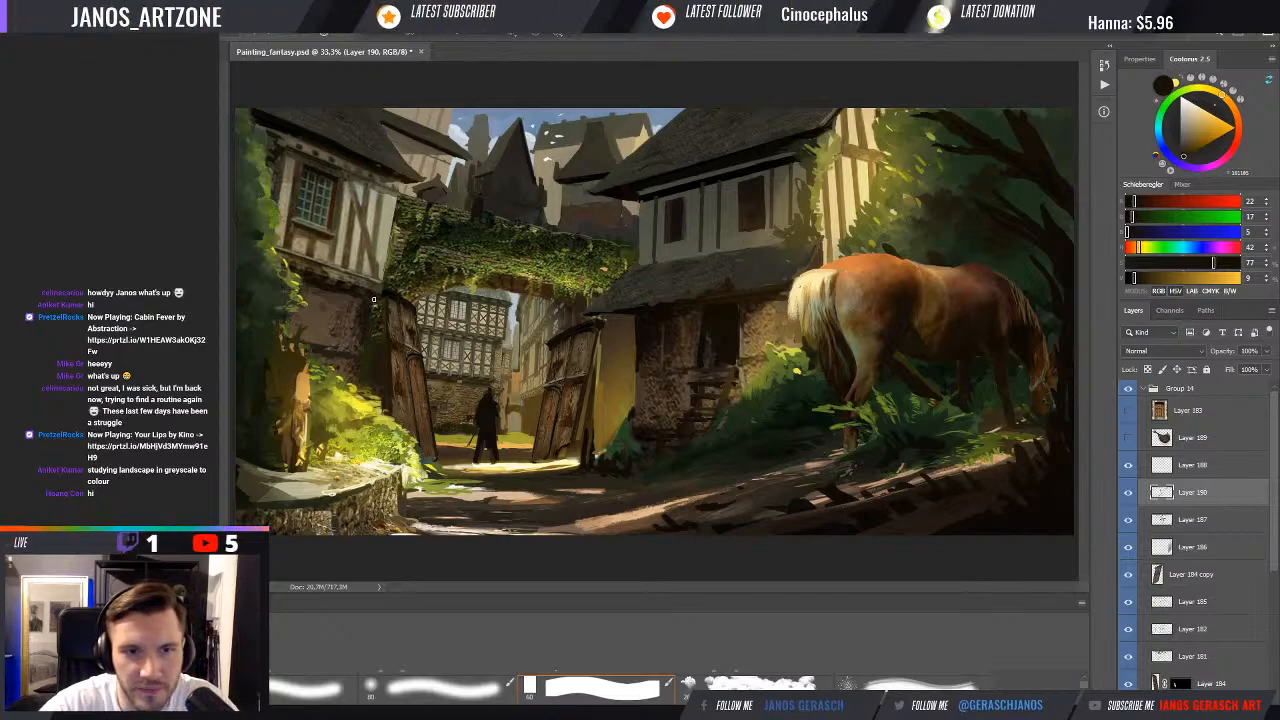
alt+click(378, 303)
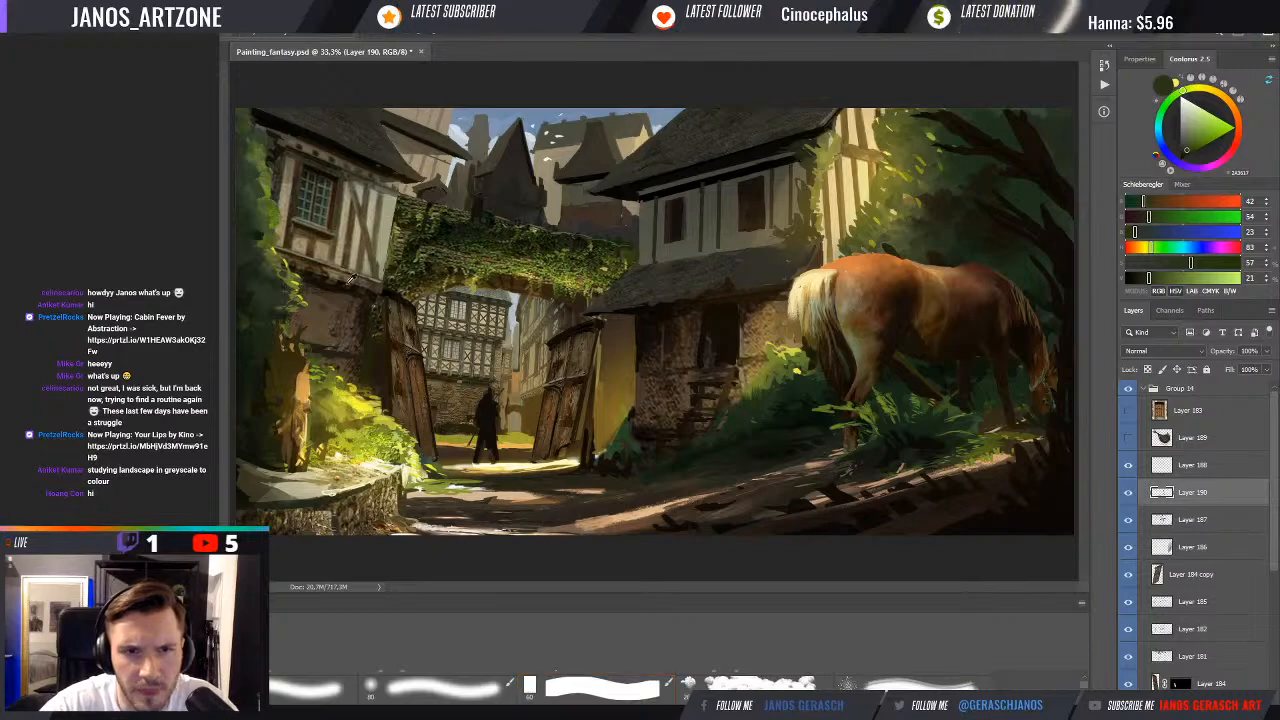
alt+click(374, 325)
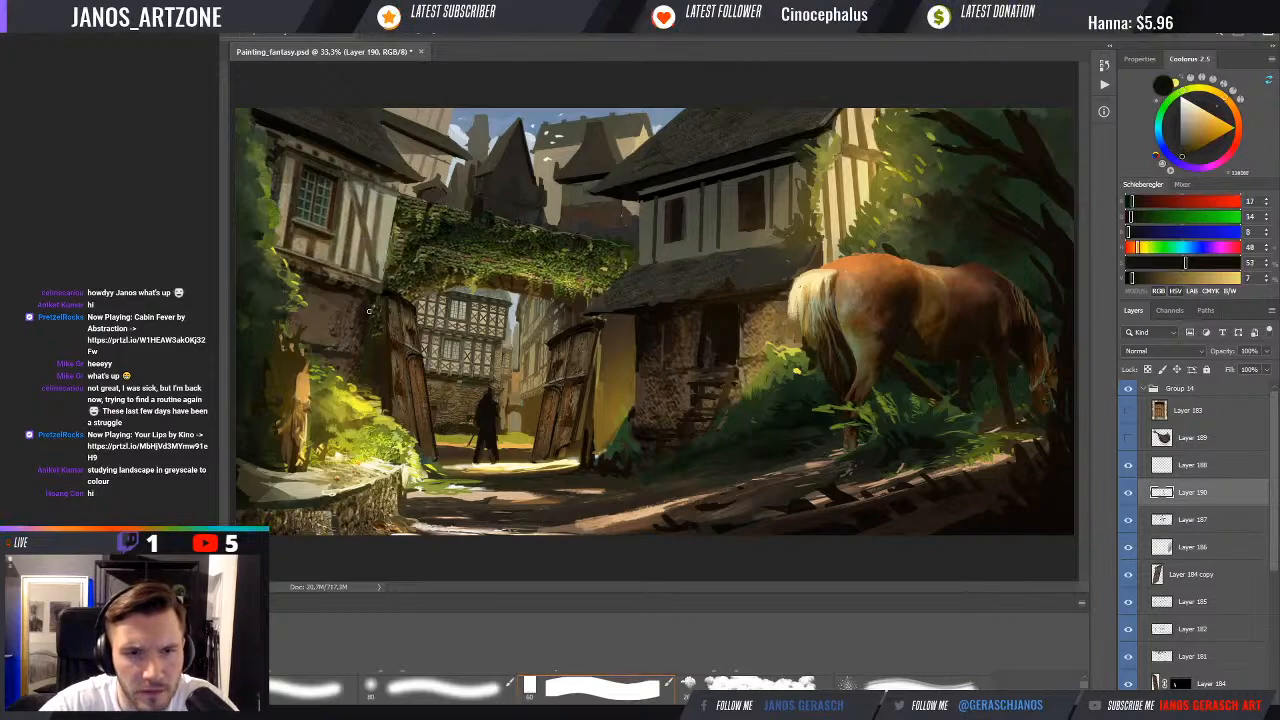
alt+click(355, 318)
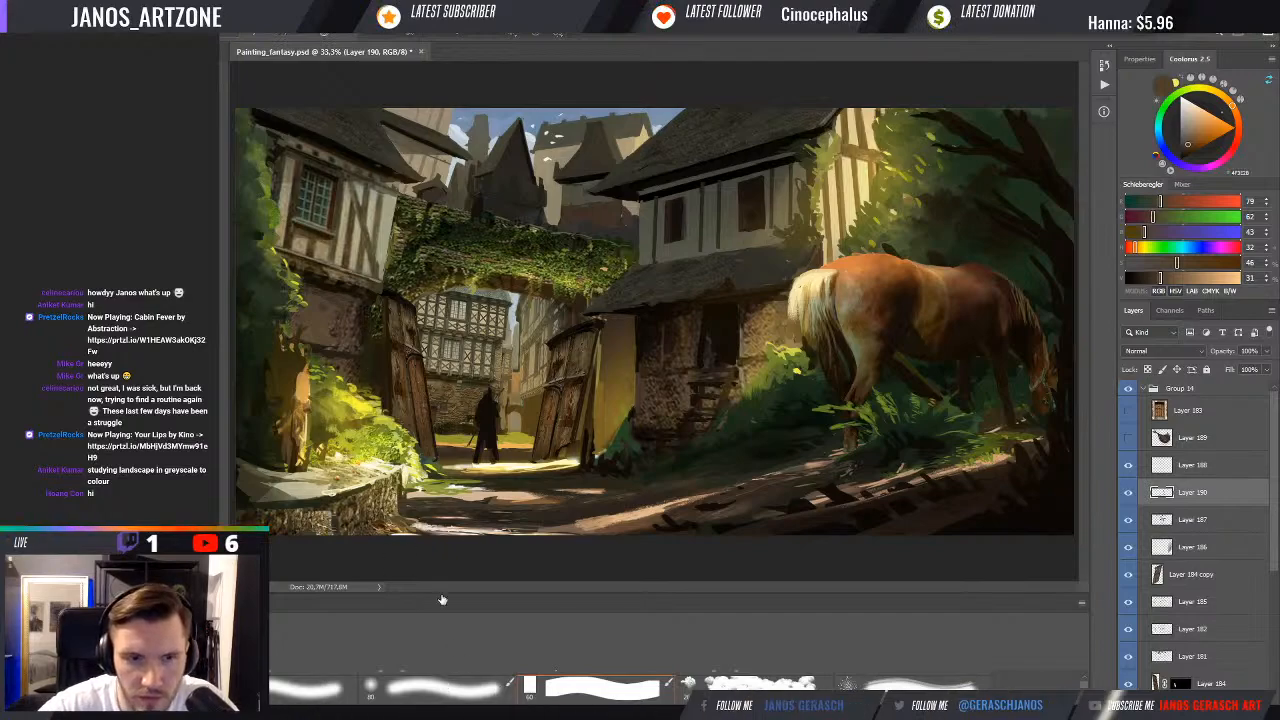
Refine the shadows and light patches on the dirt path from the gate toward the horse with sampled dark brown and pale tan tones
key(ctrl+minus)
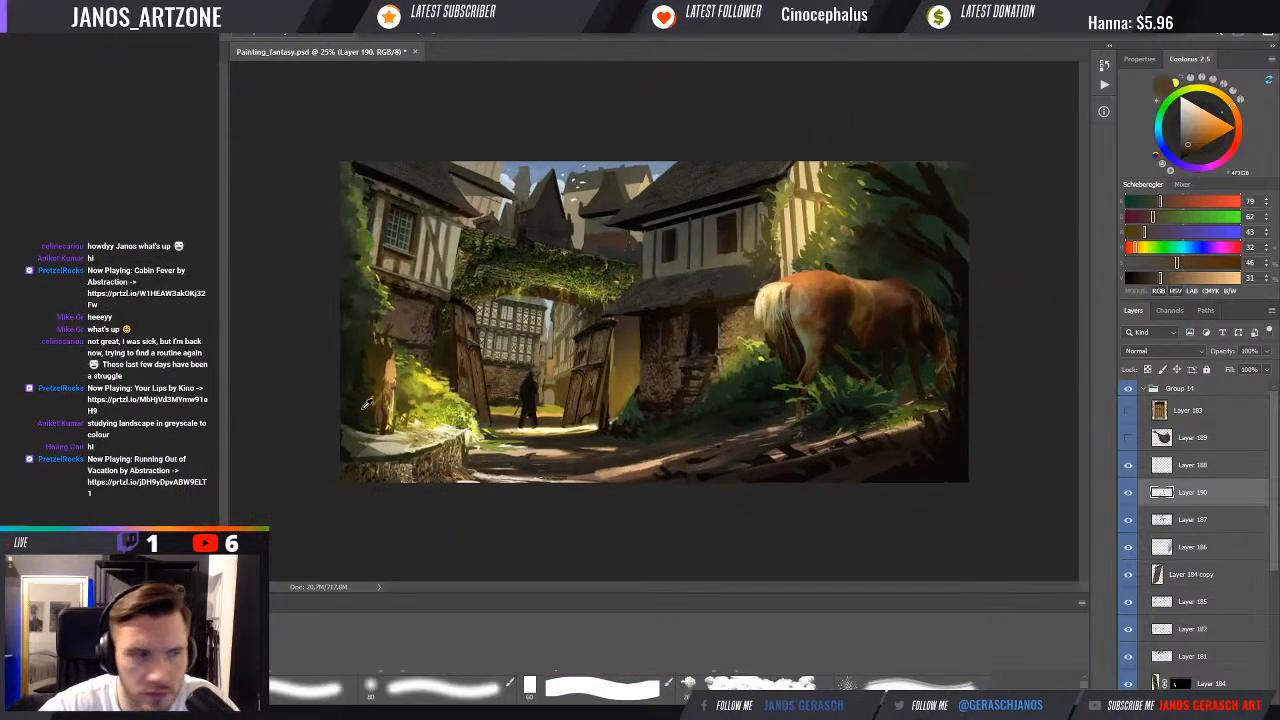
alt+click(600, 443)
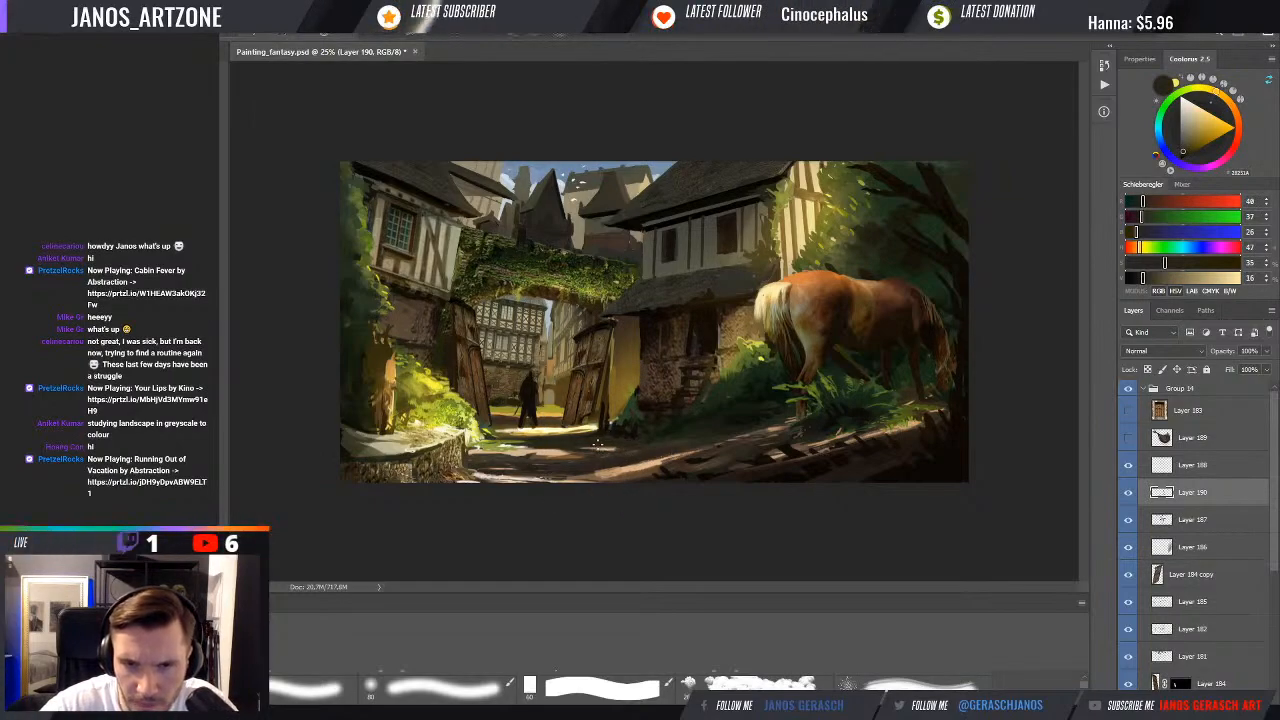
alt+click(545, 450)
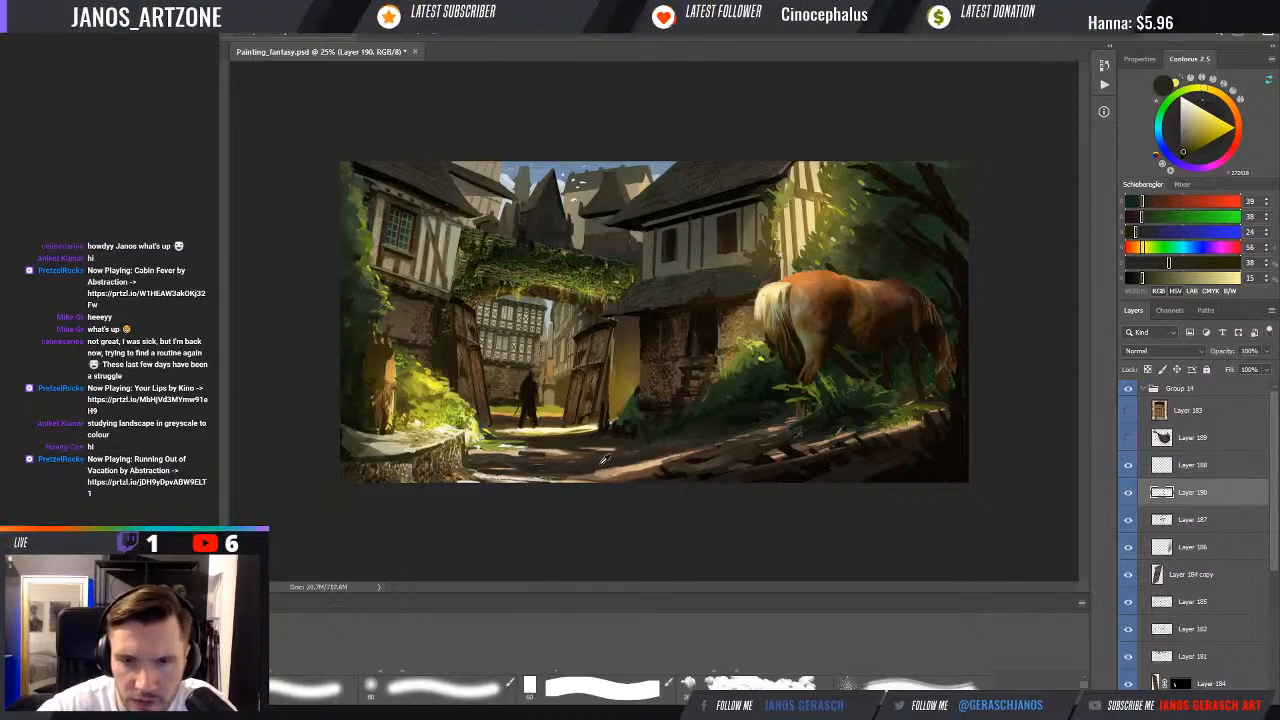
alt+click(546, 448)
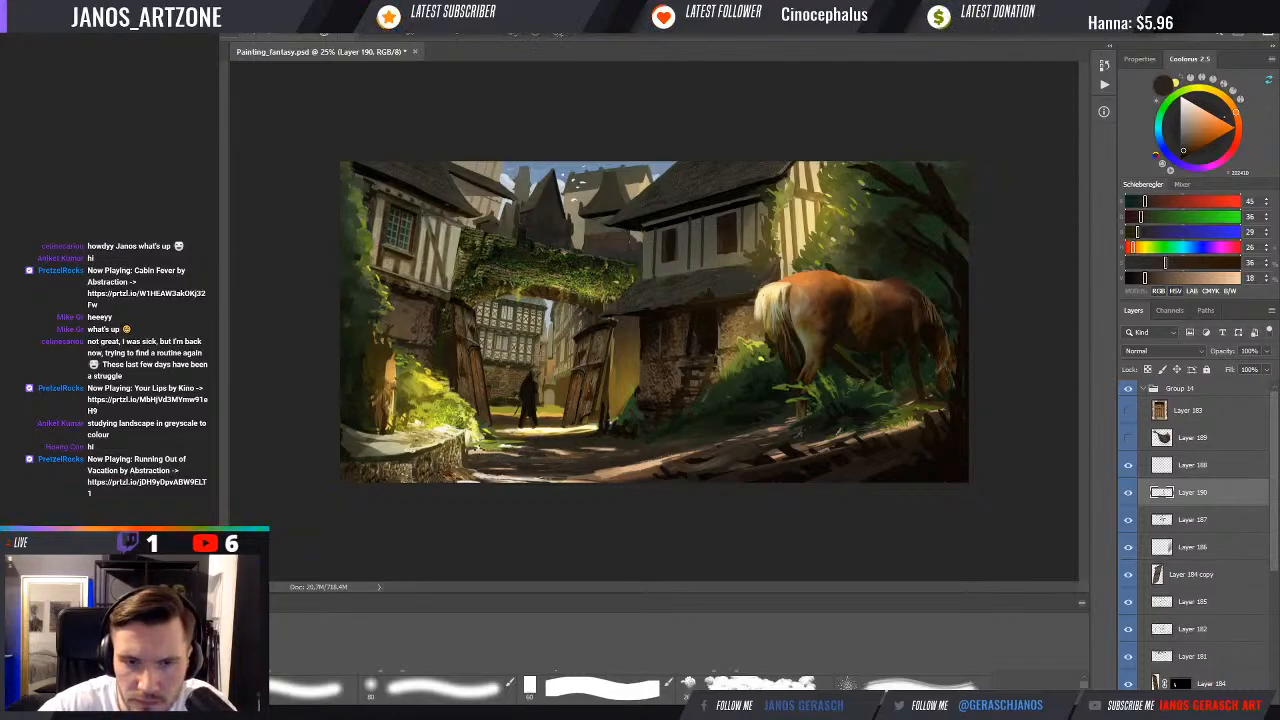
alt+click(510, 453)
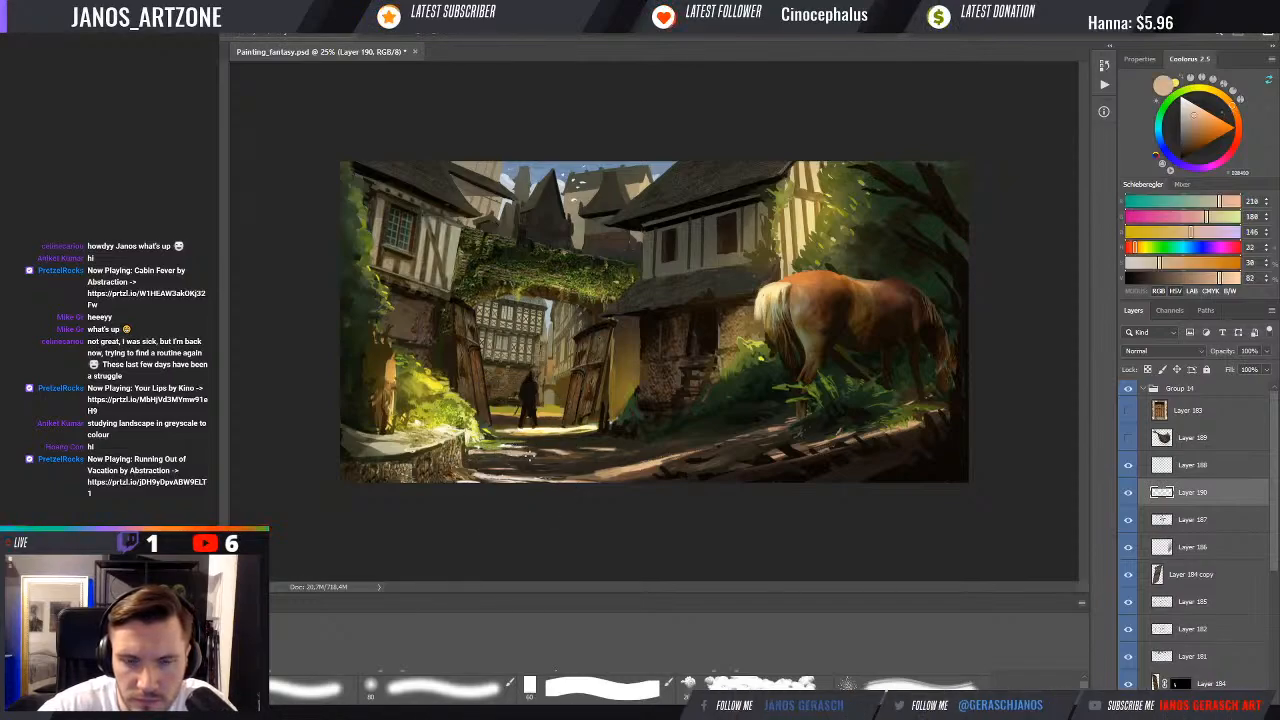
alt+click(640, 460)
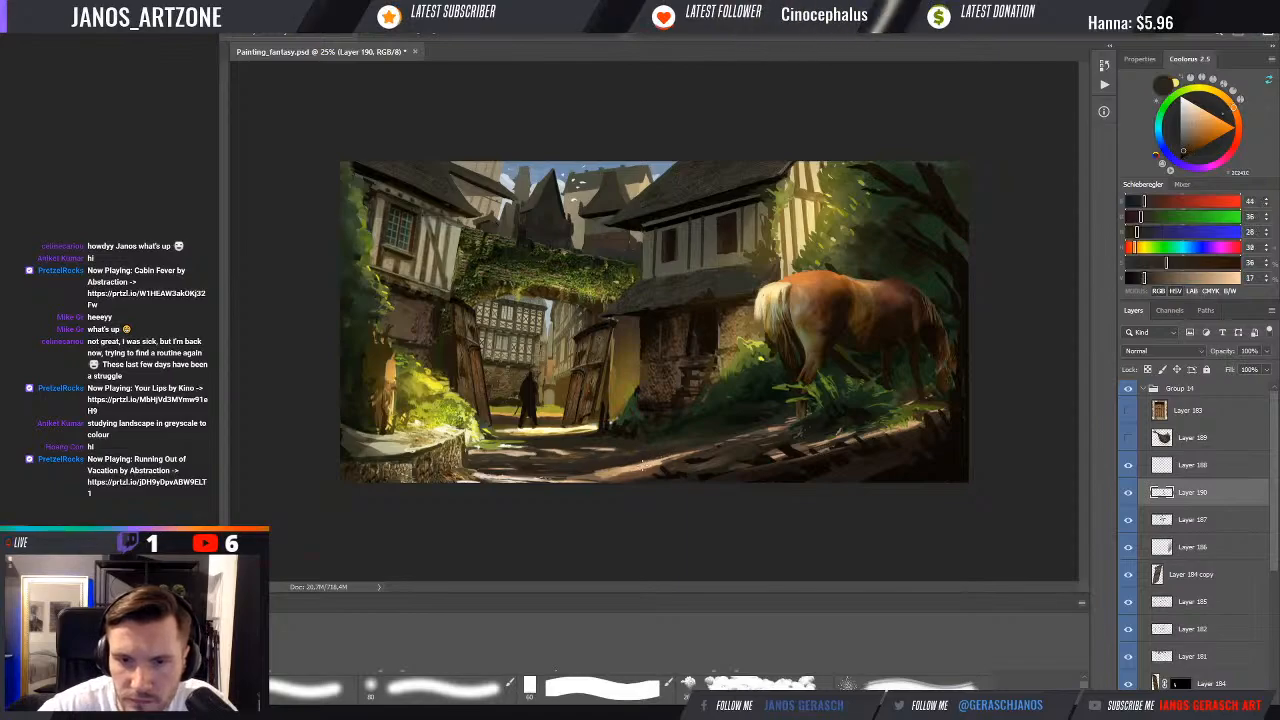
alt+click(717, 441)
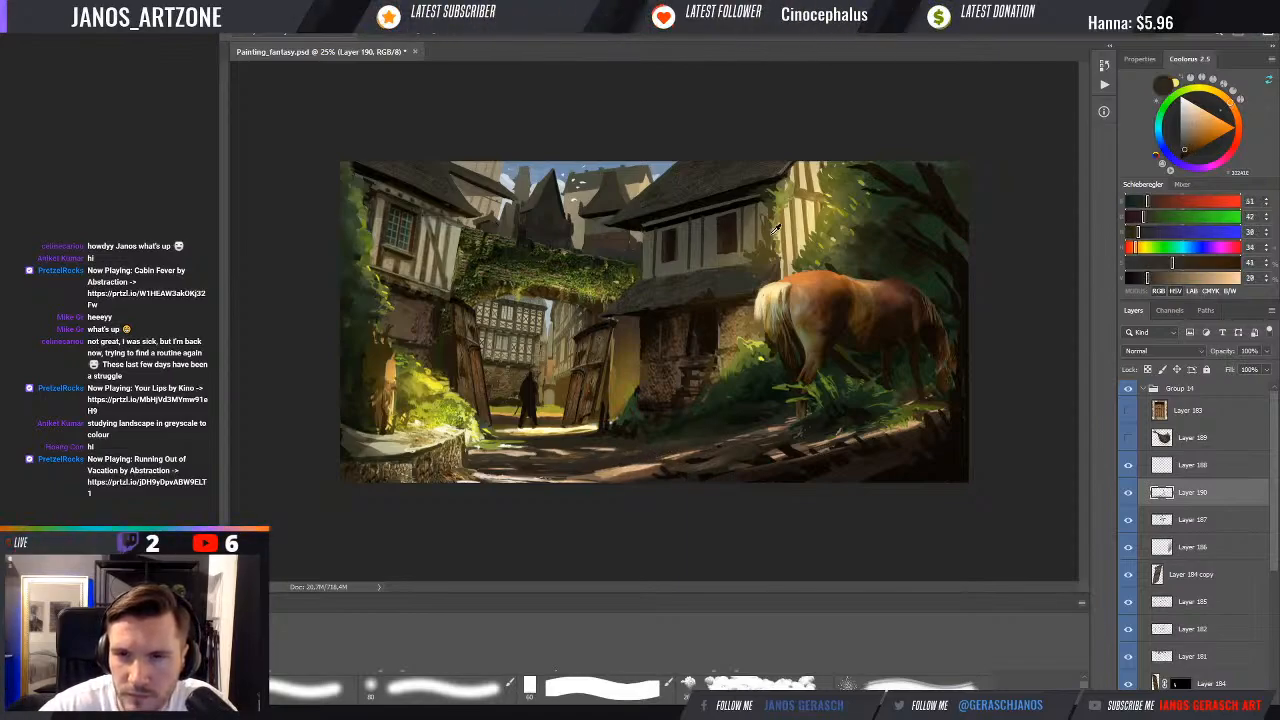
Create a Linear Dodge (Add) layer and paint a soft glow around the open gate with a dark yellow, RGB 47, 41, 5
key(ctrl+shift+alt+n)
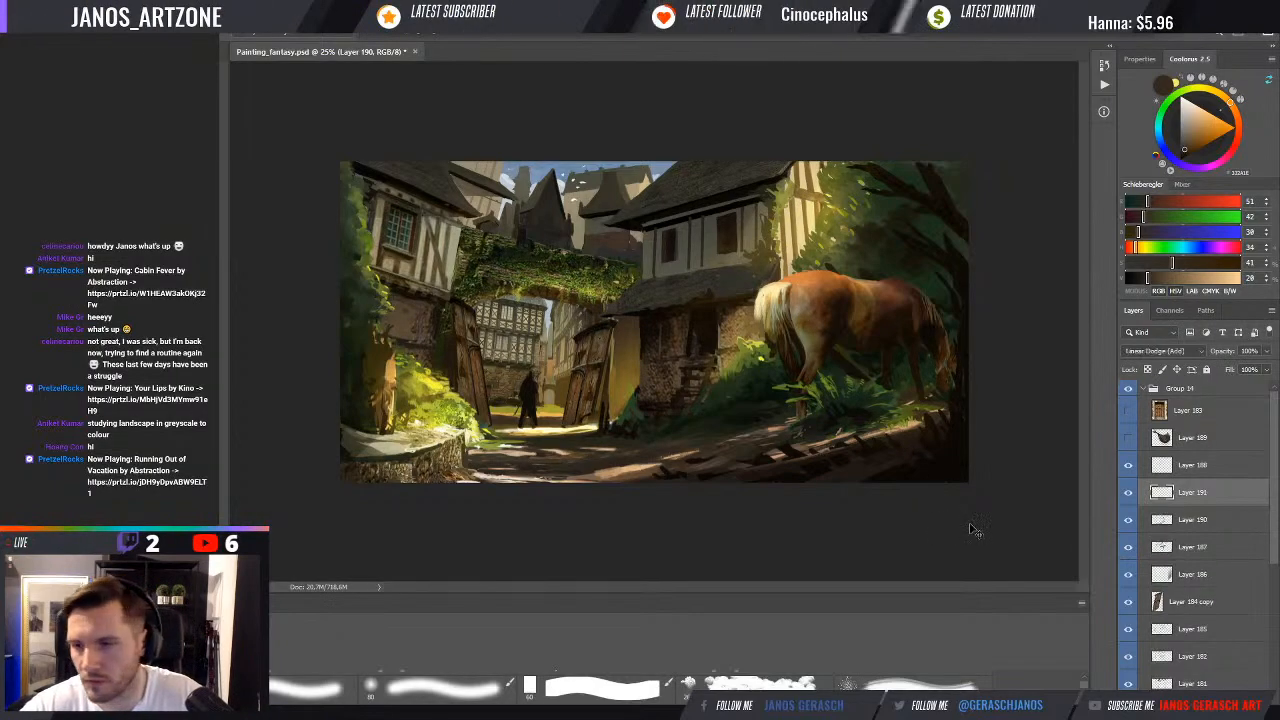
alt+click(827, 224)
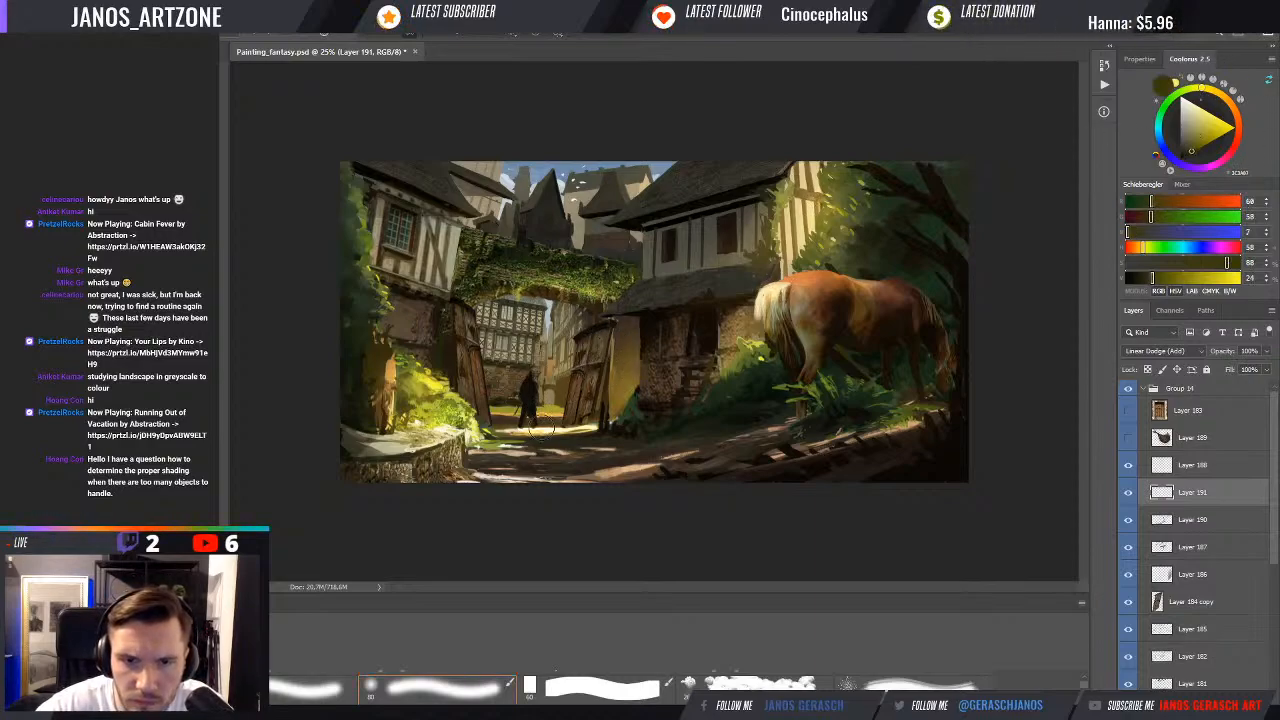
mouse_move(563, 407)
mouse_down()
mouse_move(621, 366)
mouse_move(568, 410)
mouse_up()
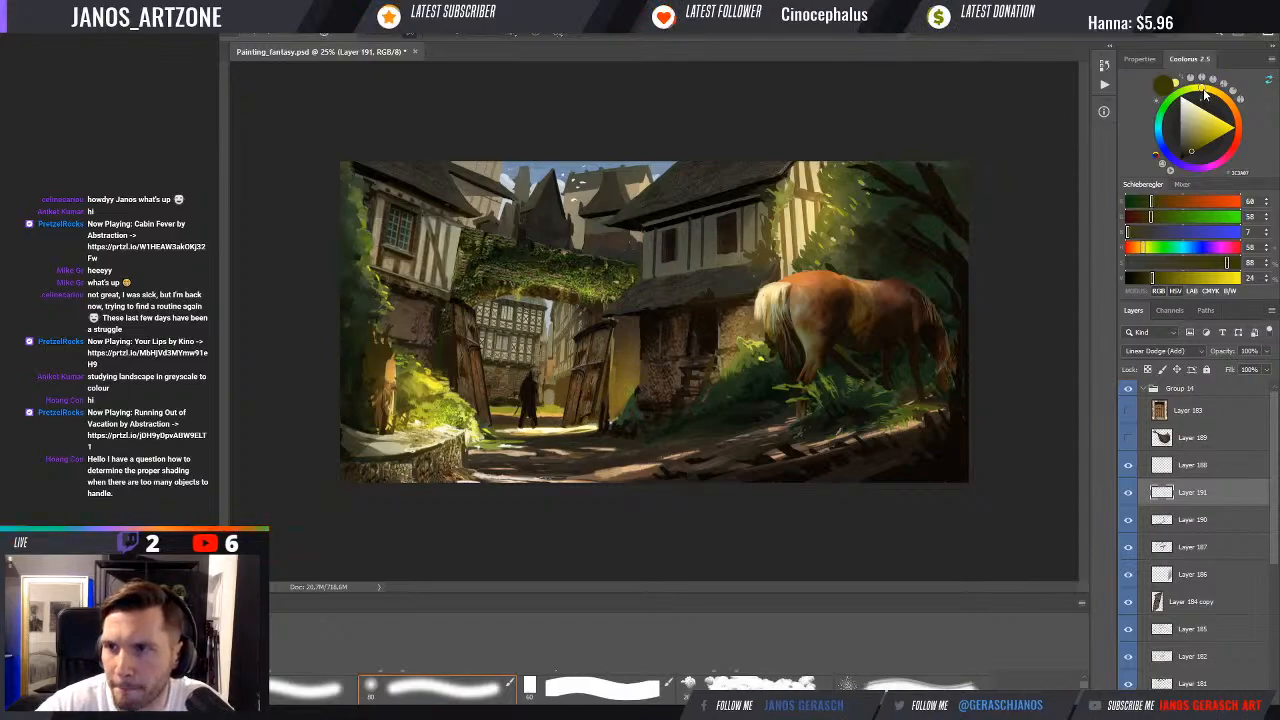
drag(1206, 91, 1211, 92)
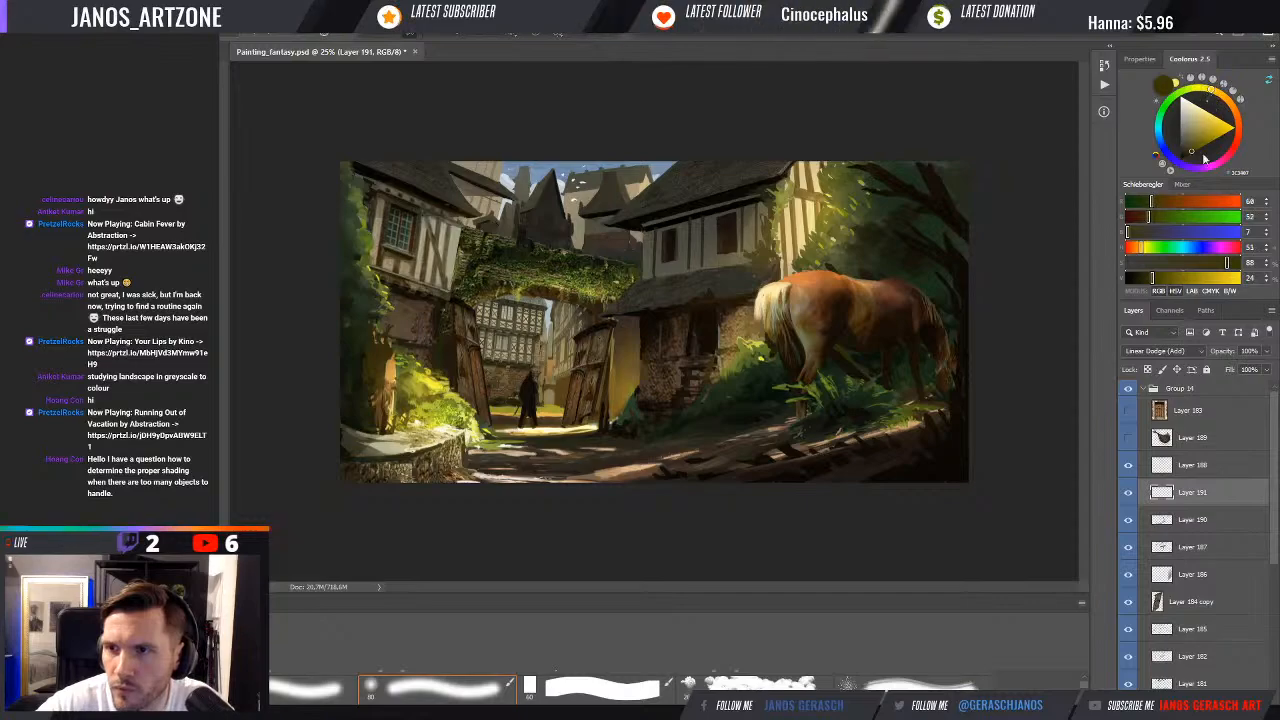
drag(1148, 279, 1145, 280)
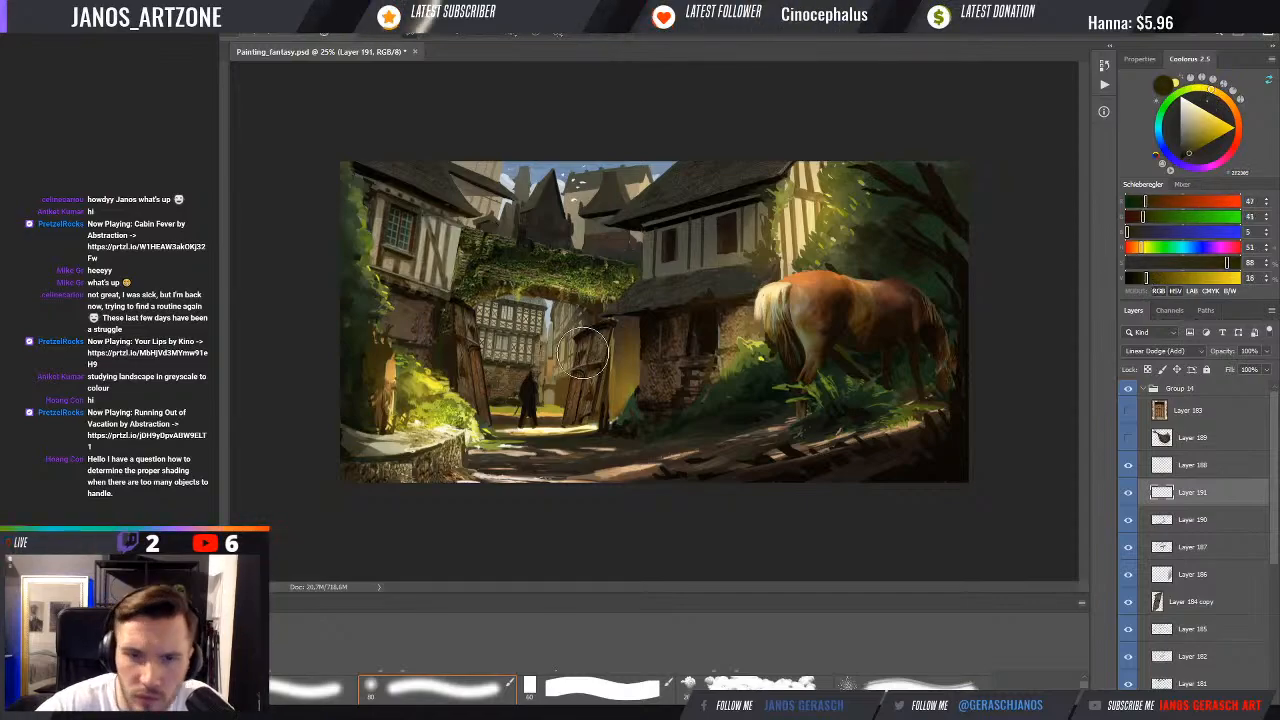
mouse_move(624, 350)
mouse_down()
mouse_move(571, 412)
mouse_move(628, 347)
mouse_move(571, 434)
mouse_up()
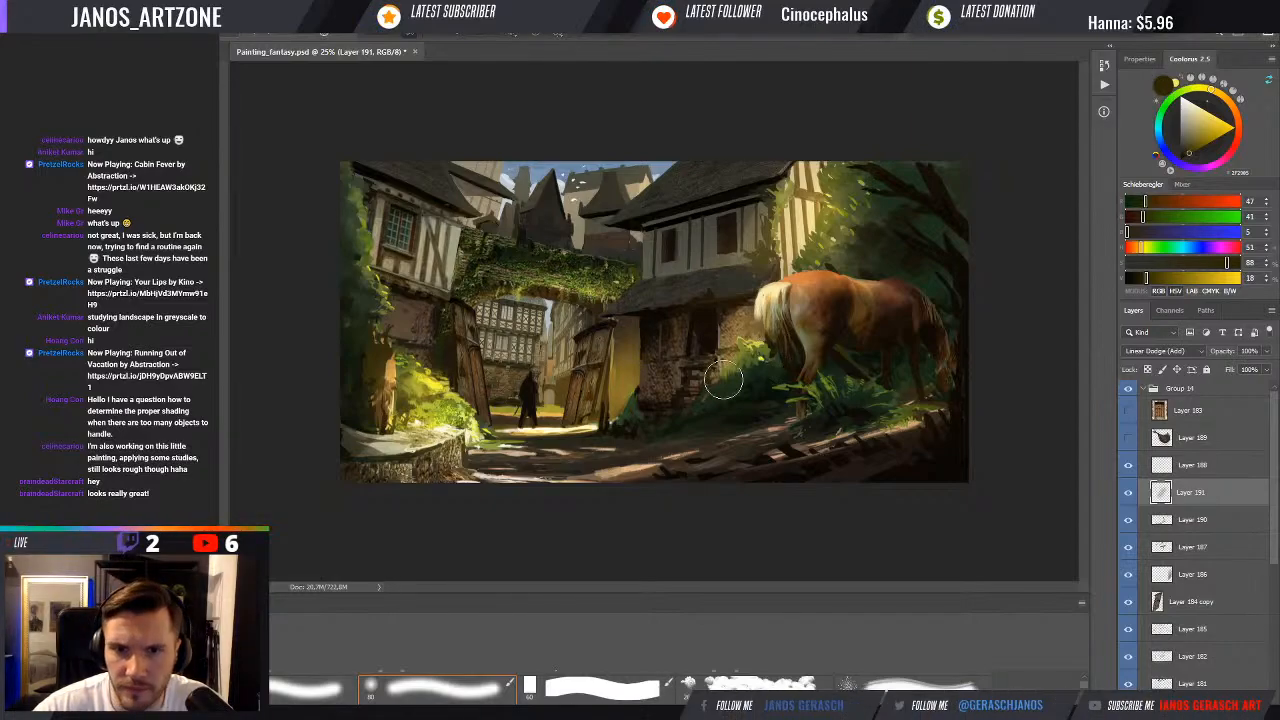
Paste the cracked stone texture as a new layer above the glow layer
key(ctrl+v)
drag(676, 357, 708, 339)
scroll(1231, 664, down, 5)
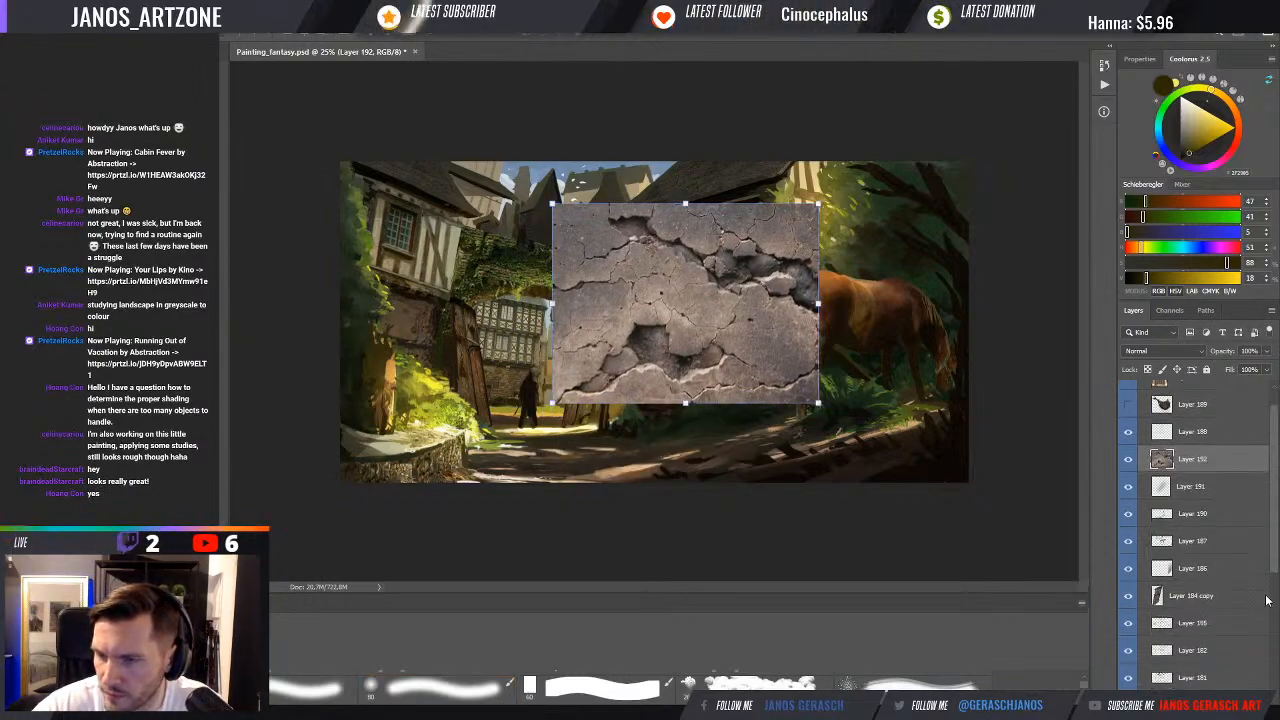
scroll(1243, 598, down, 2)
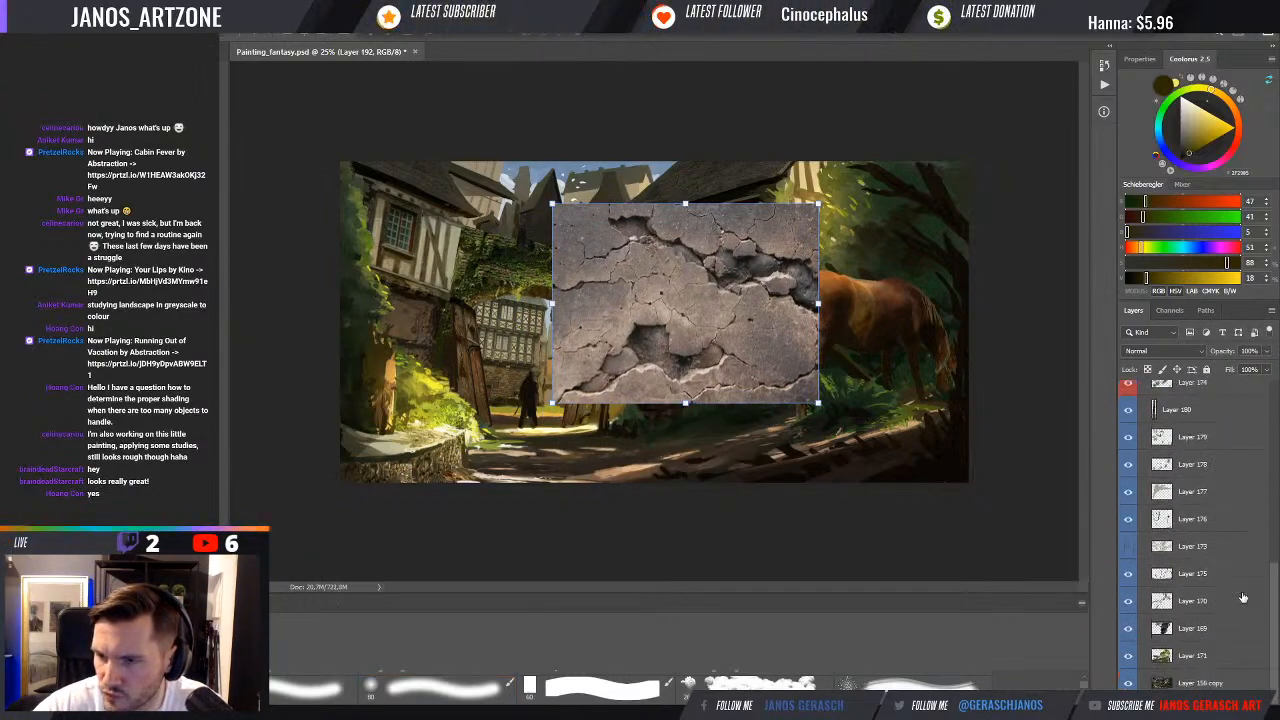
Adjust the cracked stone texture's colours to darker olive-brown tones that match the painting
key(ctrl+t)
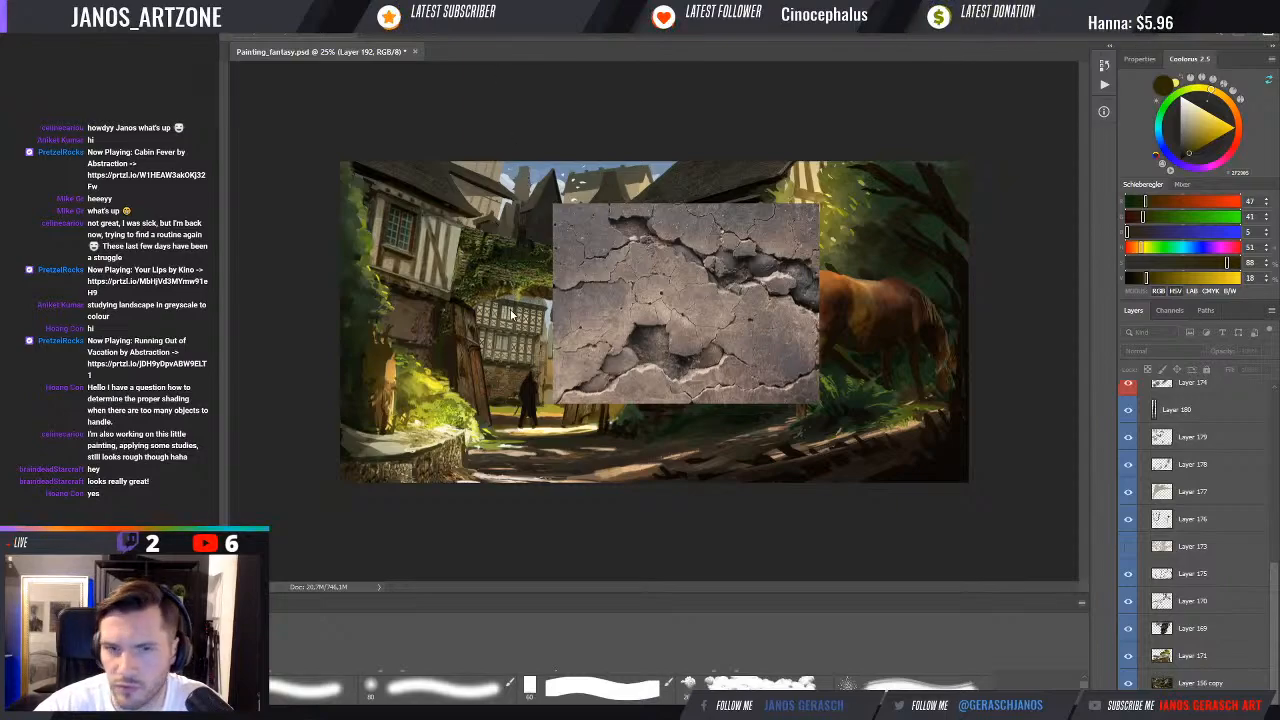
click(559, 314)
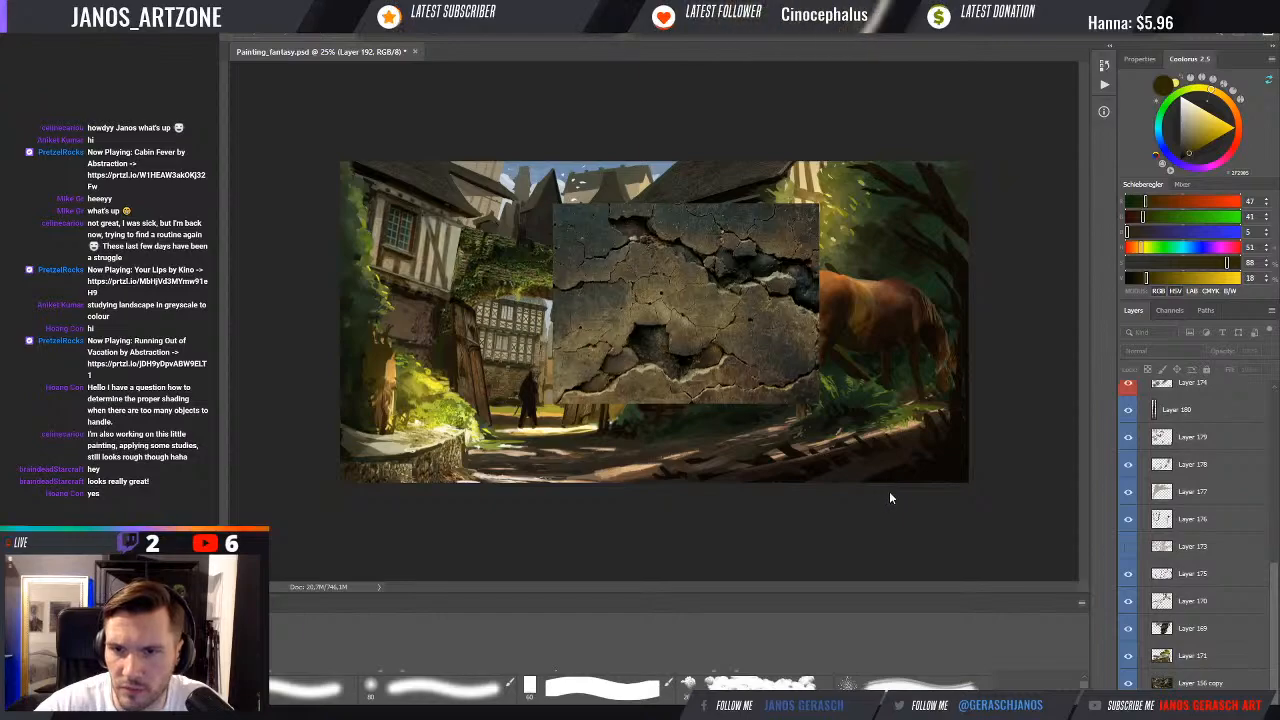
drag(859, 488, 906, 486)
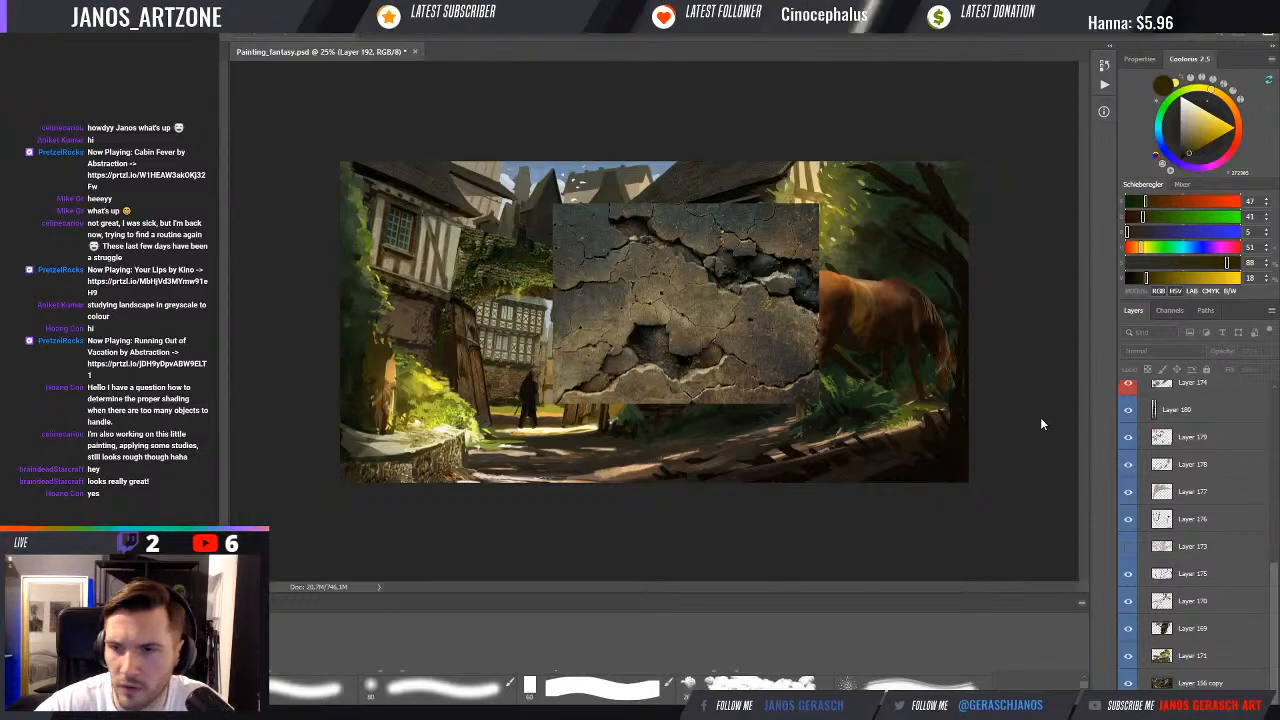
click(1054, 393)
click(1055, 392)
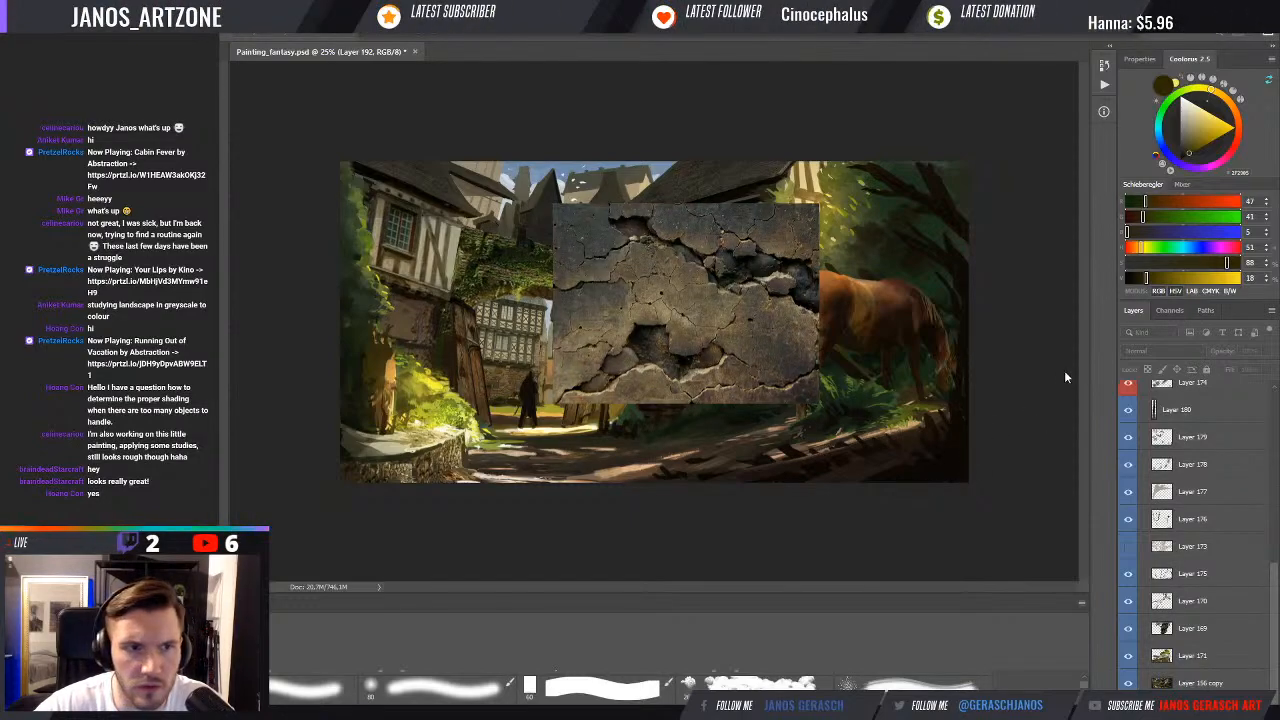
click(1079, 351)
Scale the cracked stone texture down to a small, nearly square patch and place it over the stone house's lower wall
drag(714, 347, 758, 397)
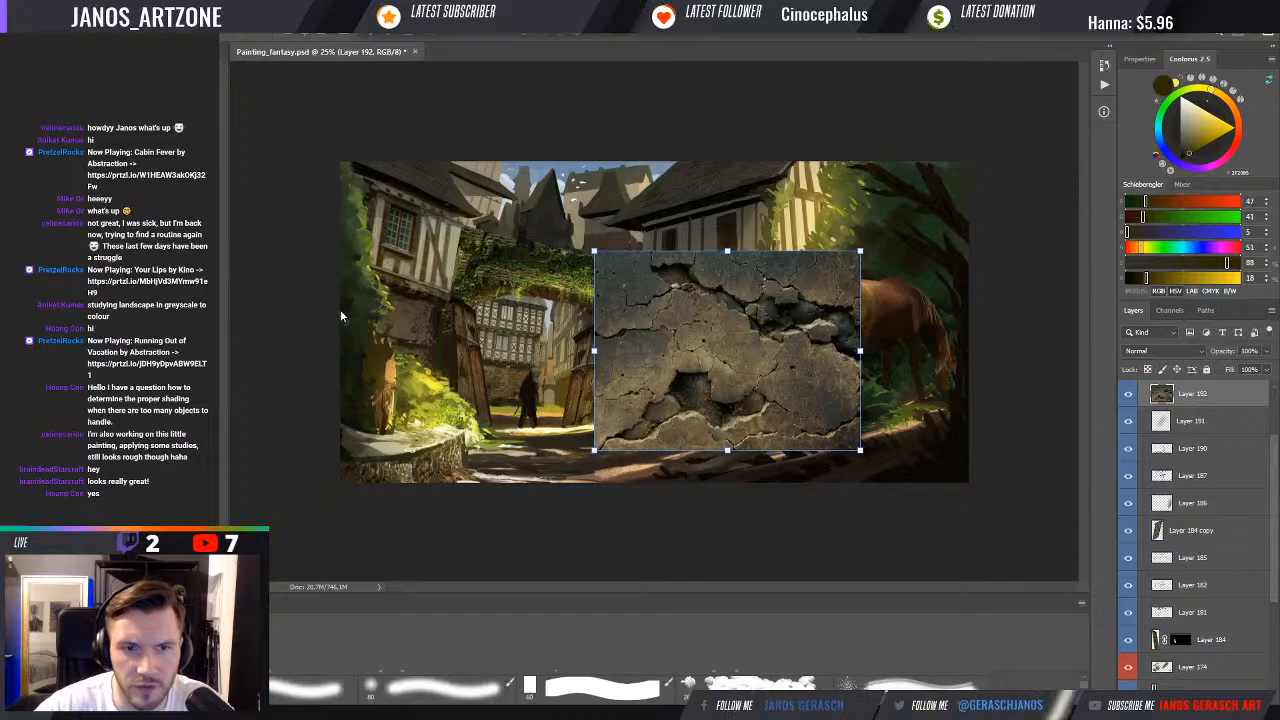
mouse_move(806, 385)
mouse_down()
mouse_move(883, 290)
mouse_move(806, 361)
mouse_up()
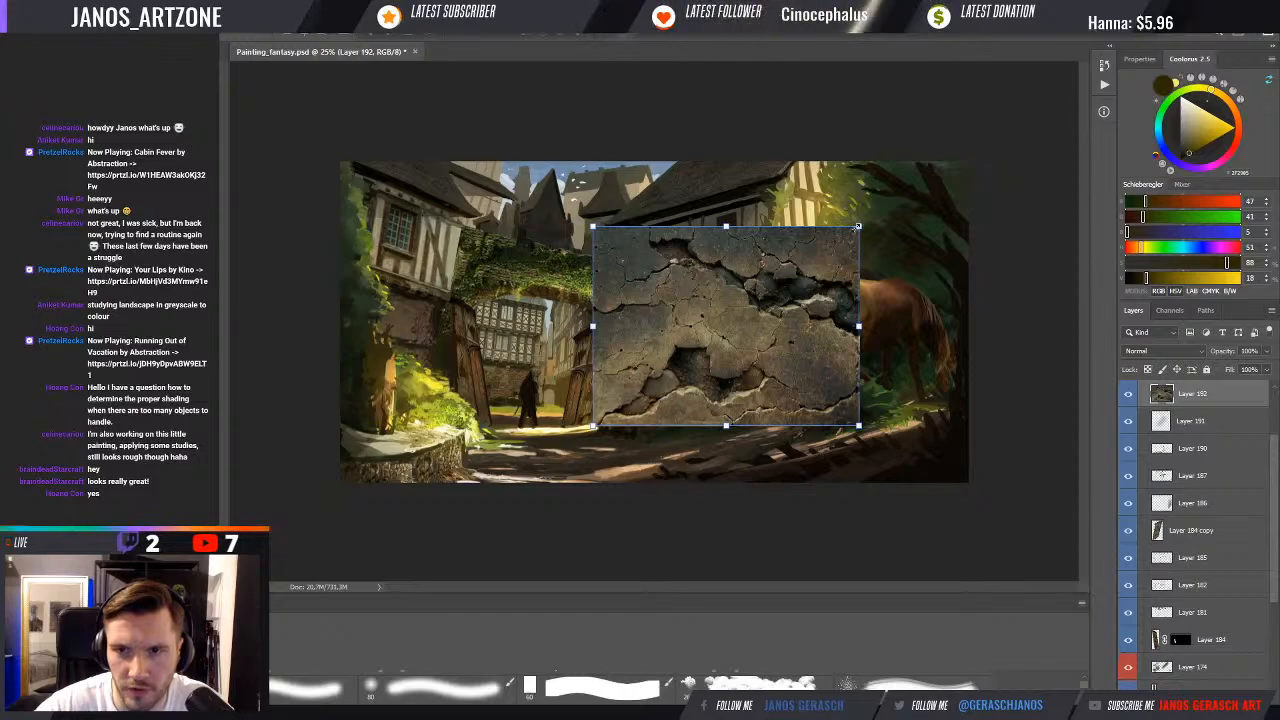
drag(855, 222, 642, 328)
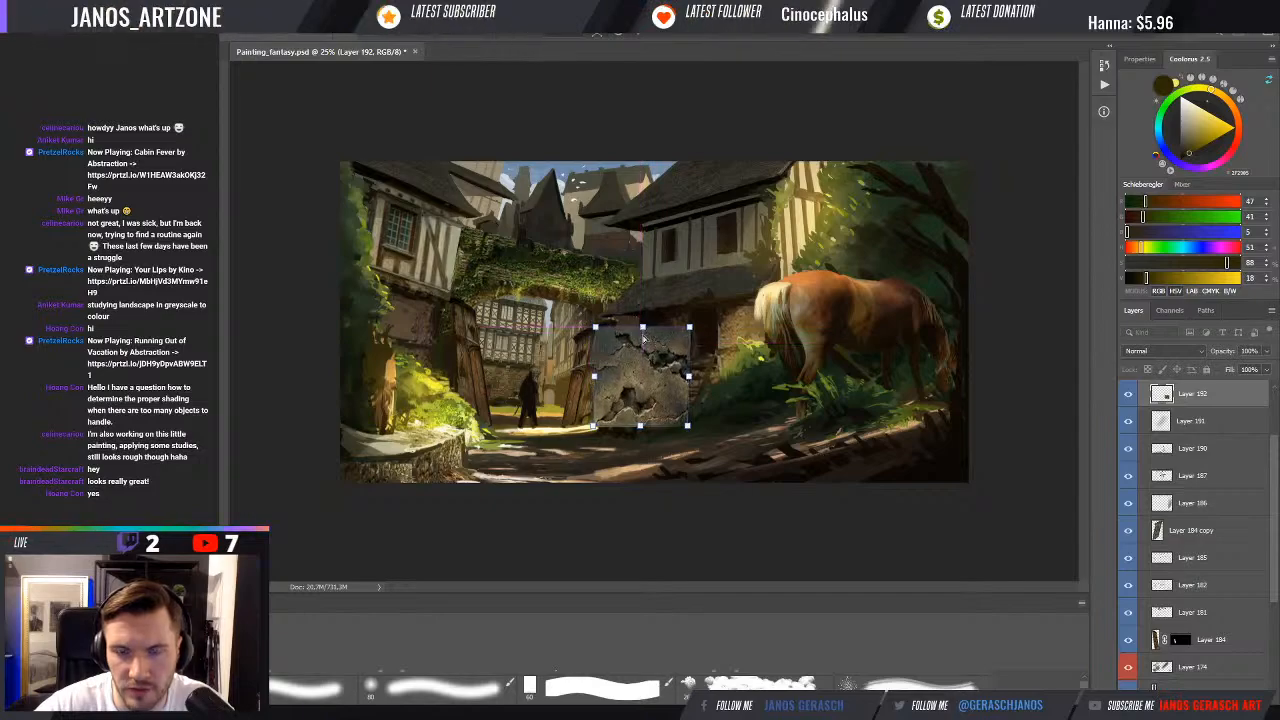
mouse_move(681, 374)
mouse_down()
mouse_move(711, 353)
mouse_move(673, 368)
mouse_up()
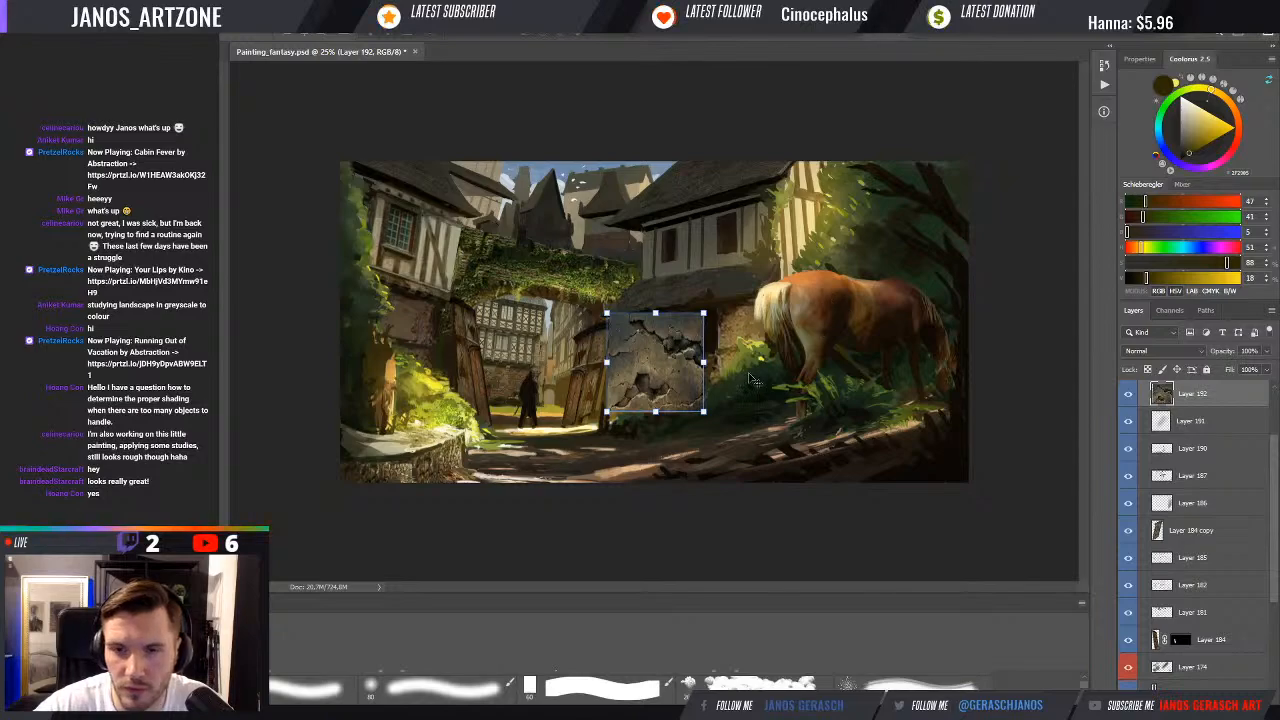
key(Return)
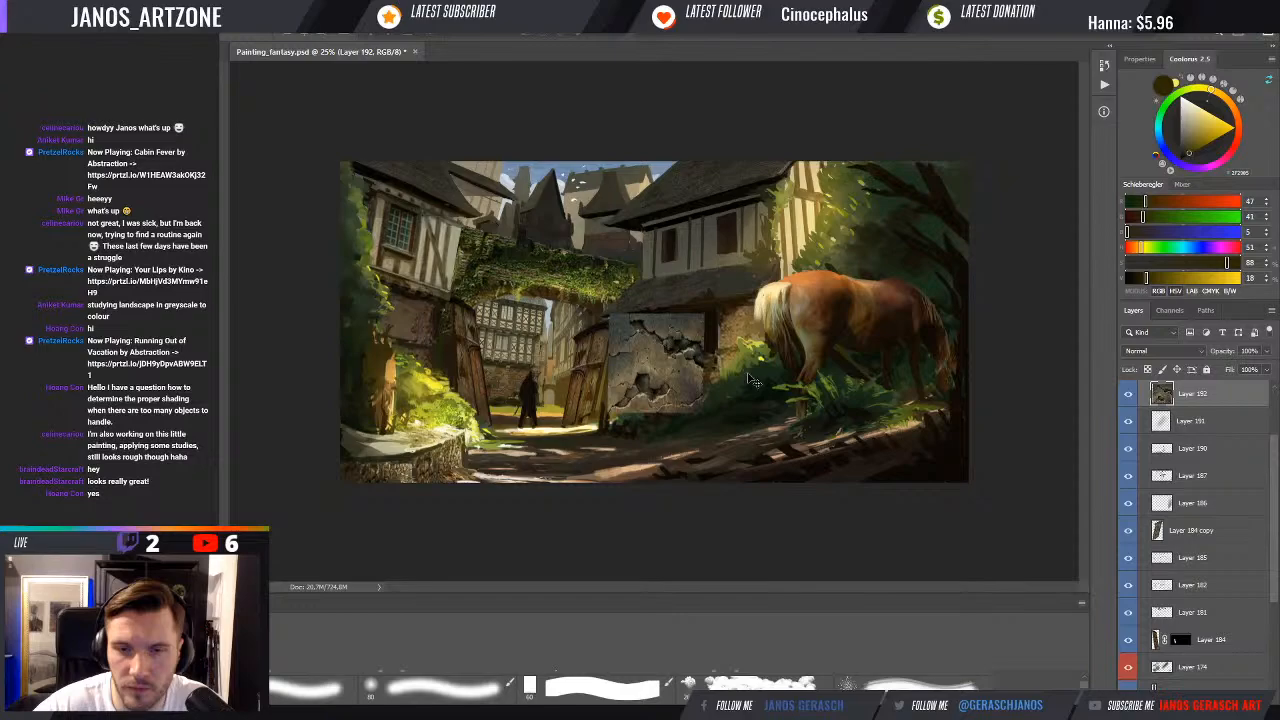
Set the cracked stone texture layer's blend mode to Overlay and shift the patch slightly across the stone house's lower wall
key(ctrl+t)
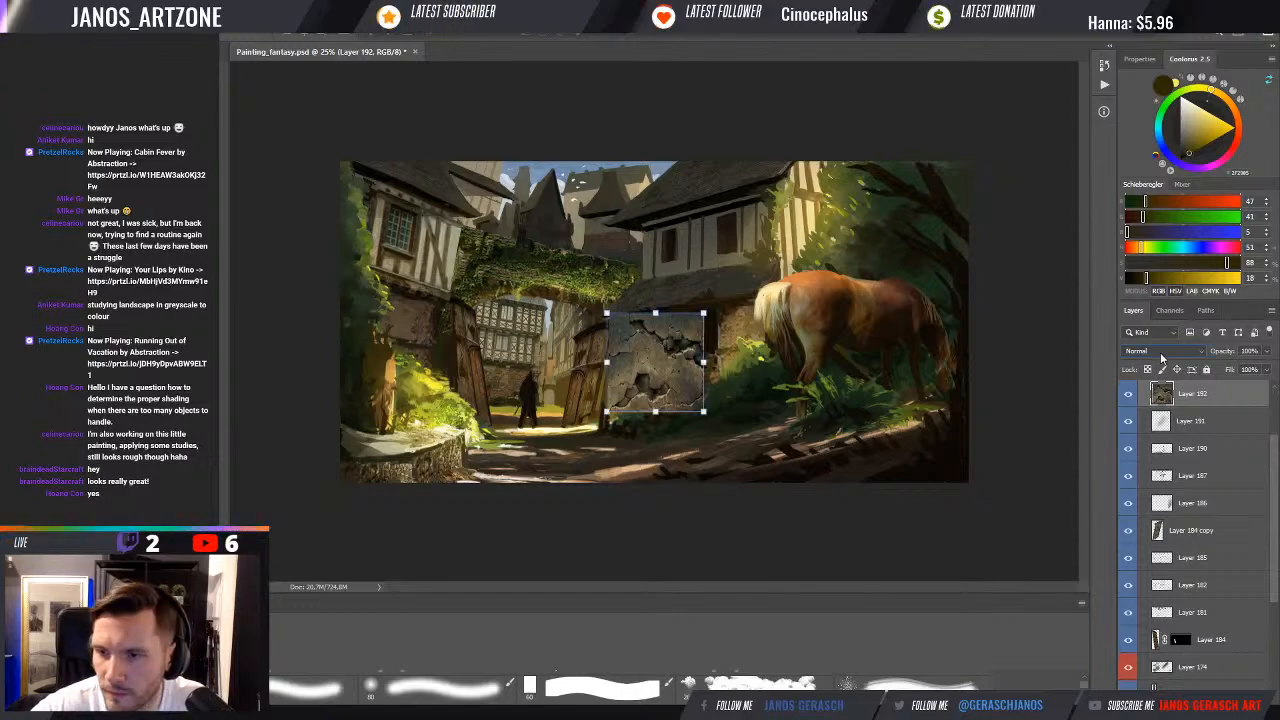
click(1160, 351)
click(1150, 503)
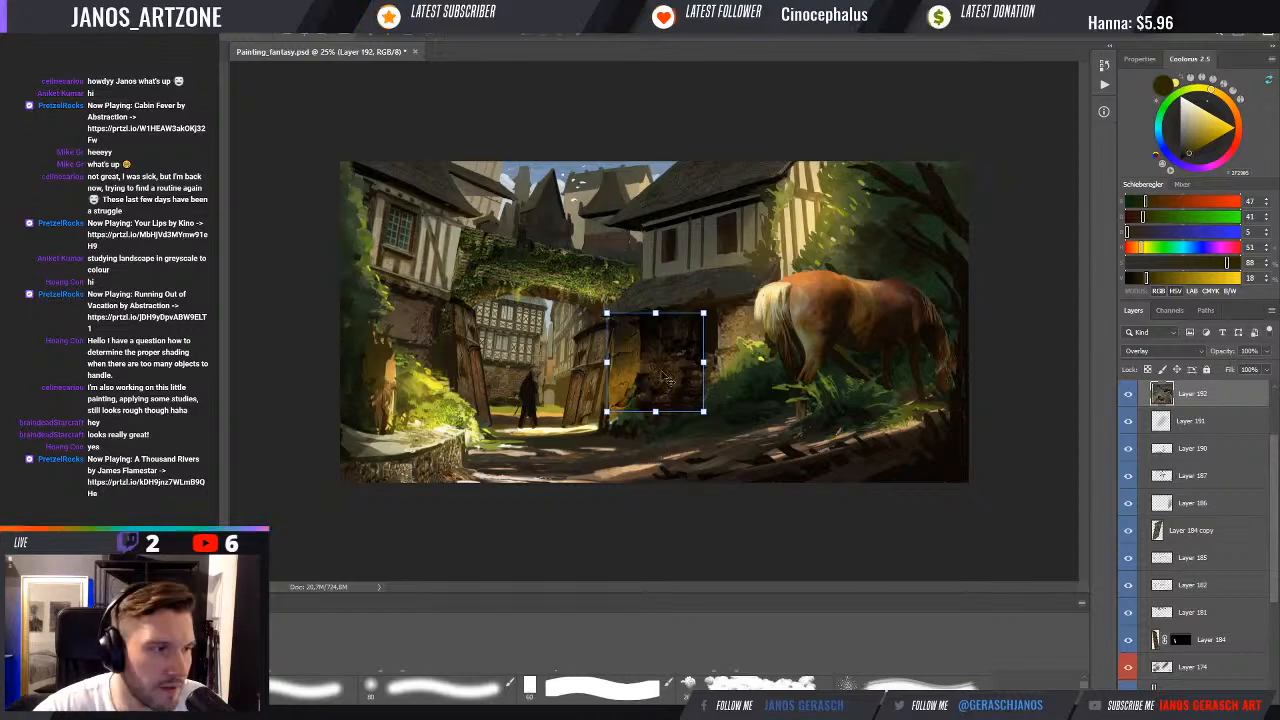
drag(668, 380, 688, 372)
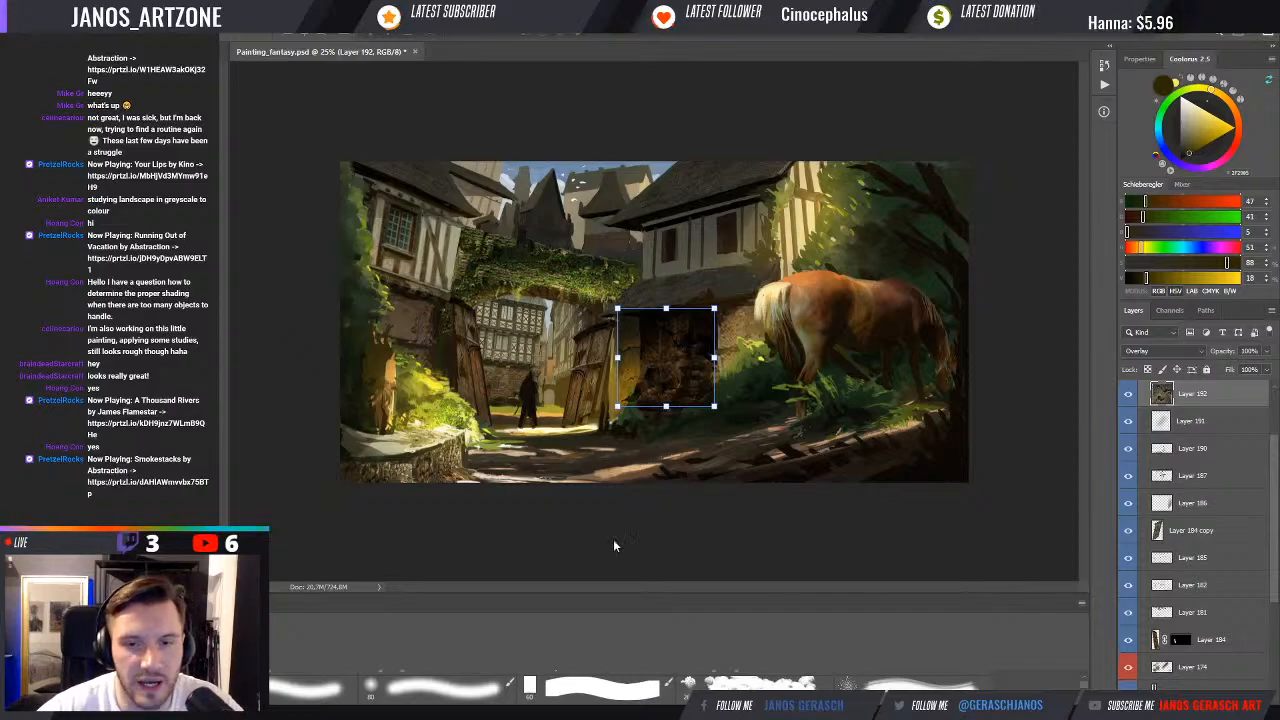
Check the painting's light and dark values in a greyscale proof, and return to the colour view
key(ctrl+y)
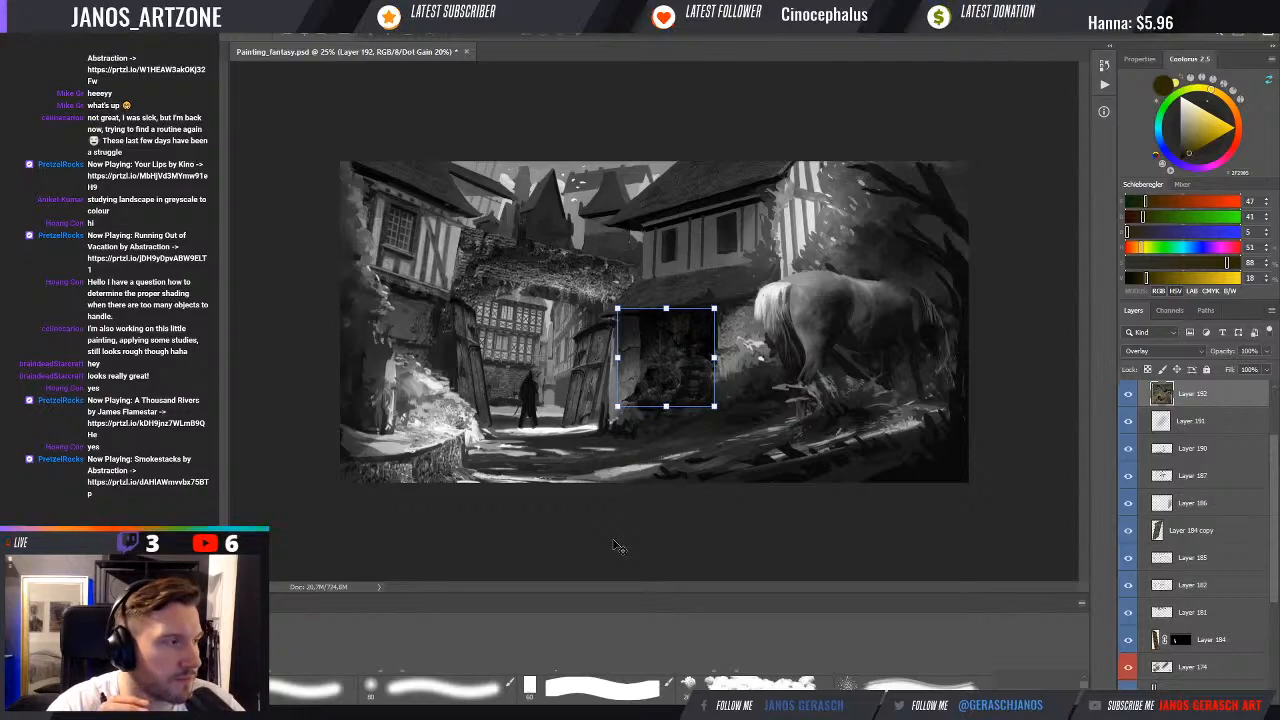
key(ctrl+y)
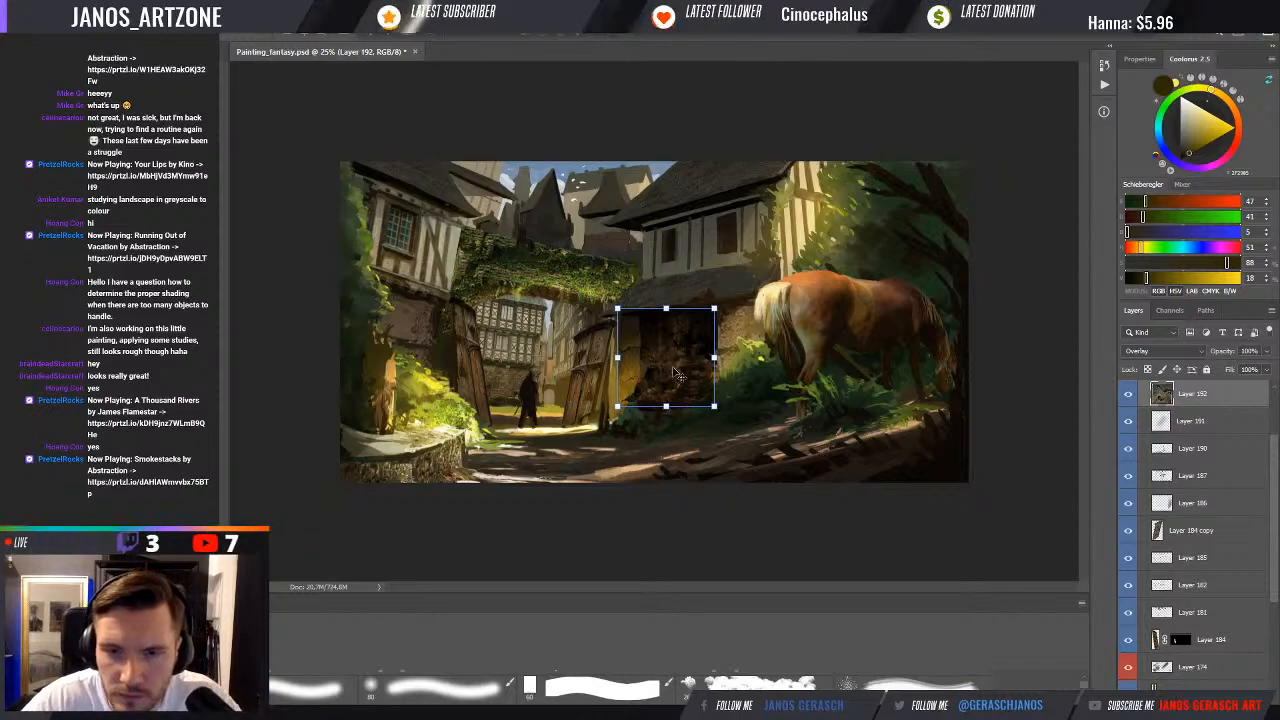
Realign the texture patch with the lower wall and distort its two right corners outwards to follow the wall's perspective
drag(676, 374, 667, 385)
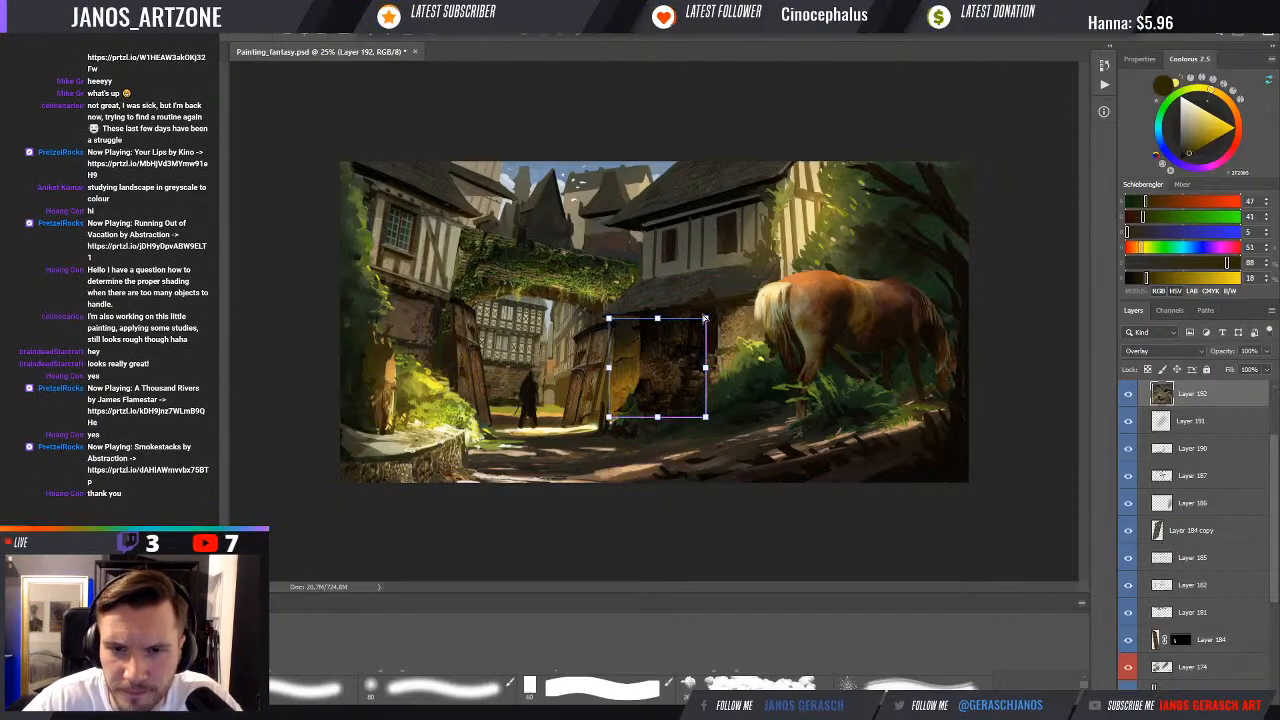
drag(705, 318, 705, 316)
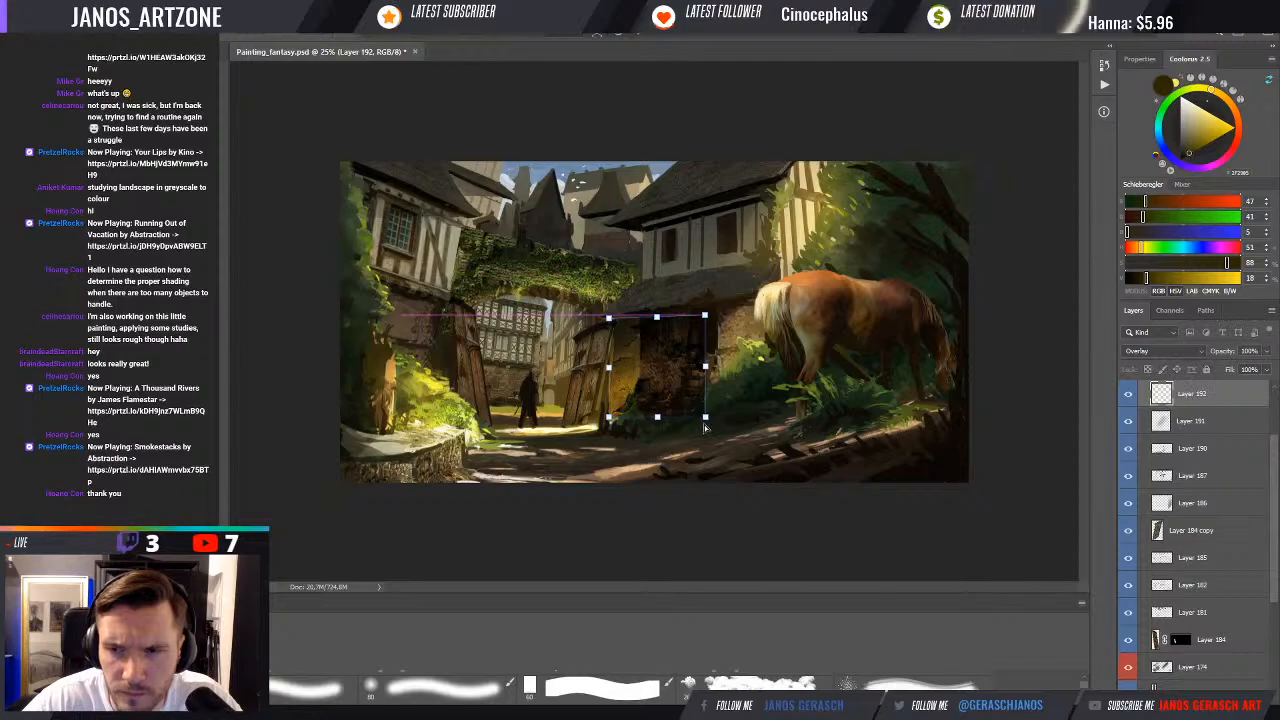
drag(706, 417, 706, 430)
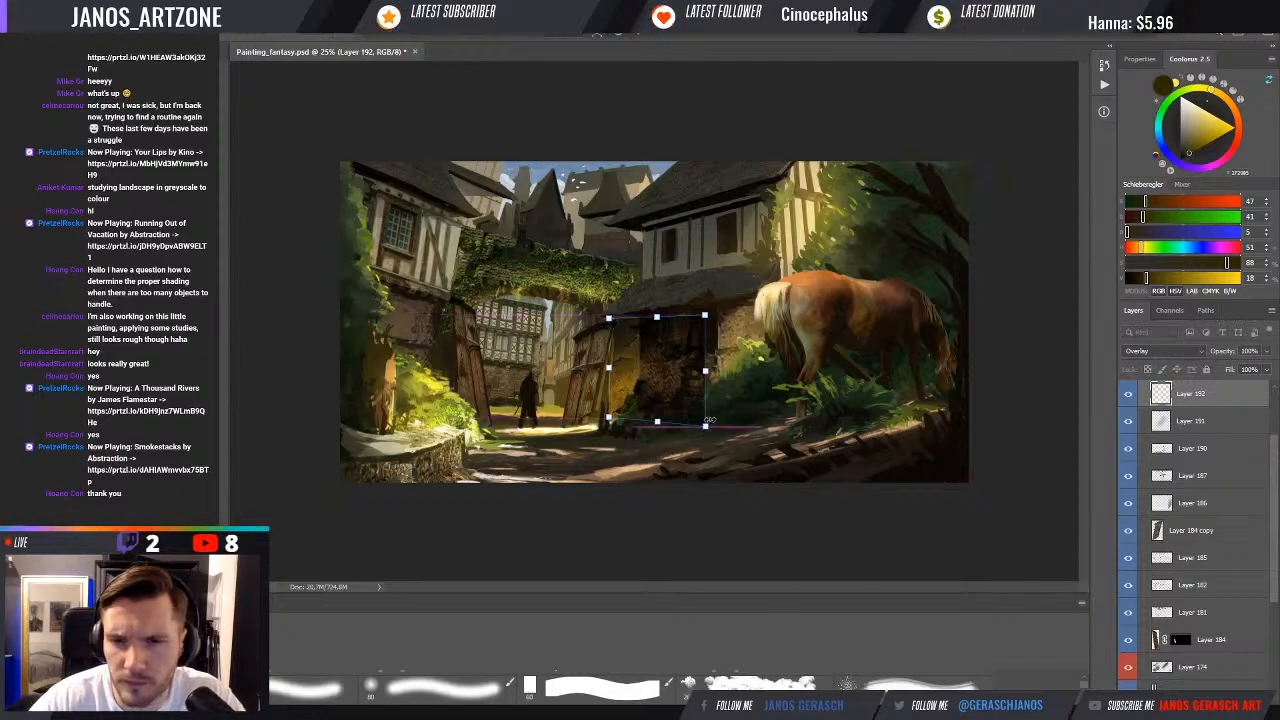
key(Return)
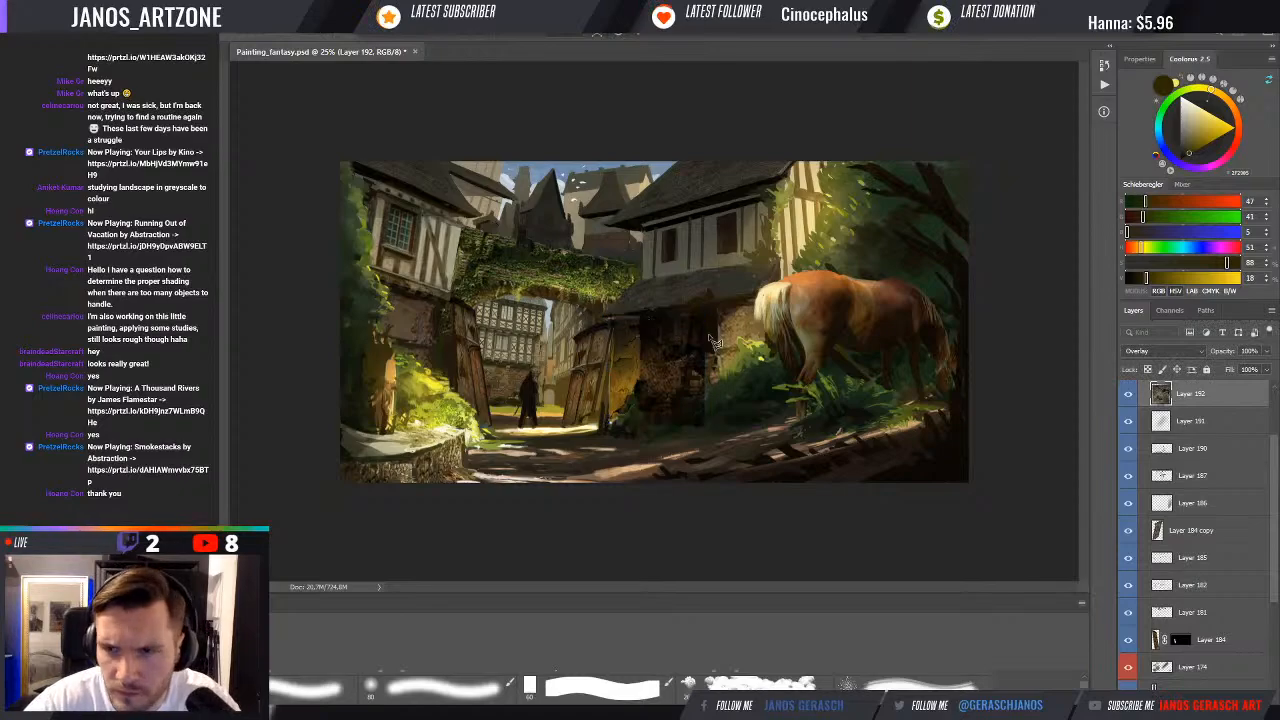
Try removing the cracked stone texture layer from the painting, and undo the removal
click(1129, 398)
click(1129, 398)
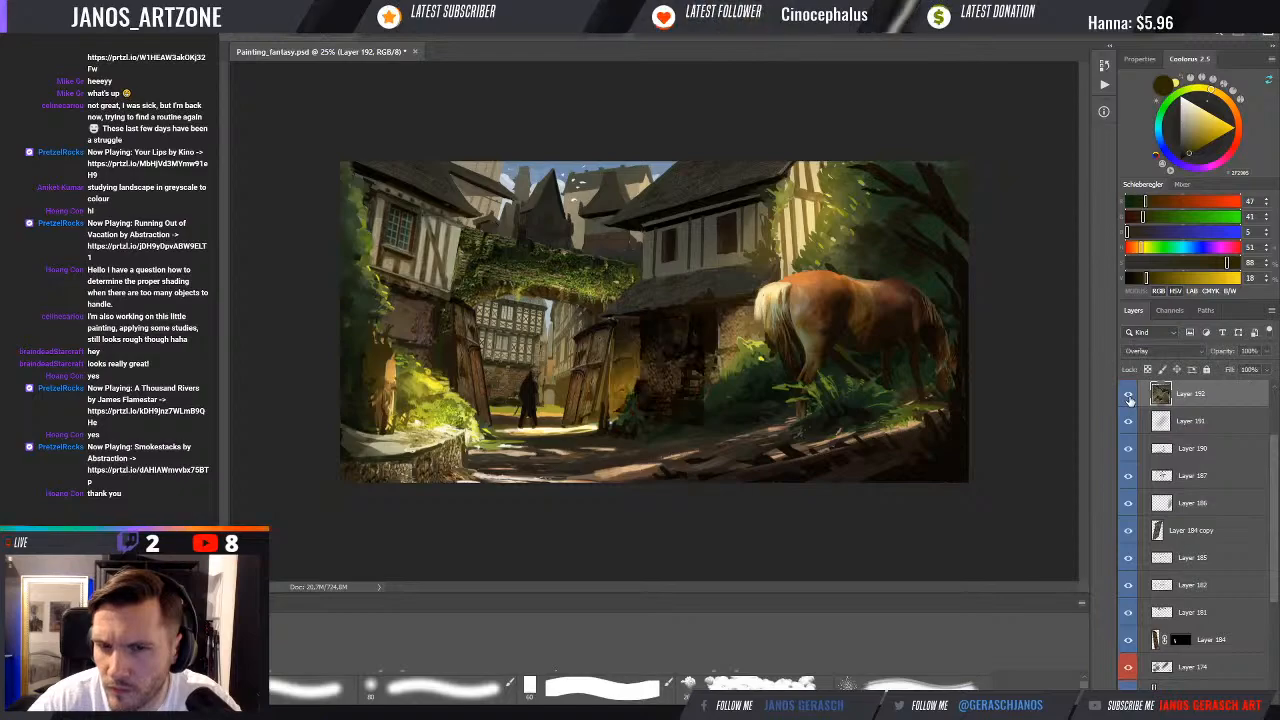
key(alt+shift+w)
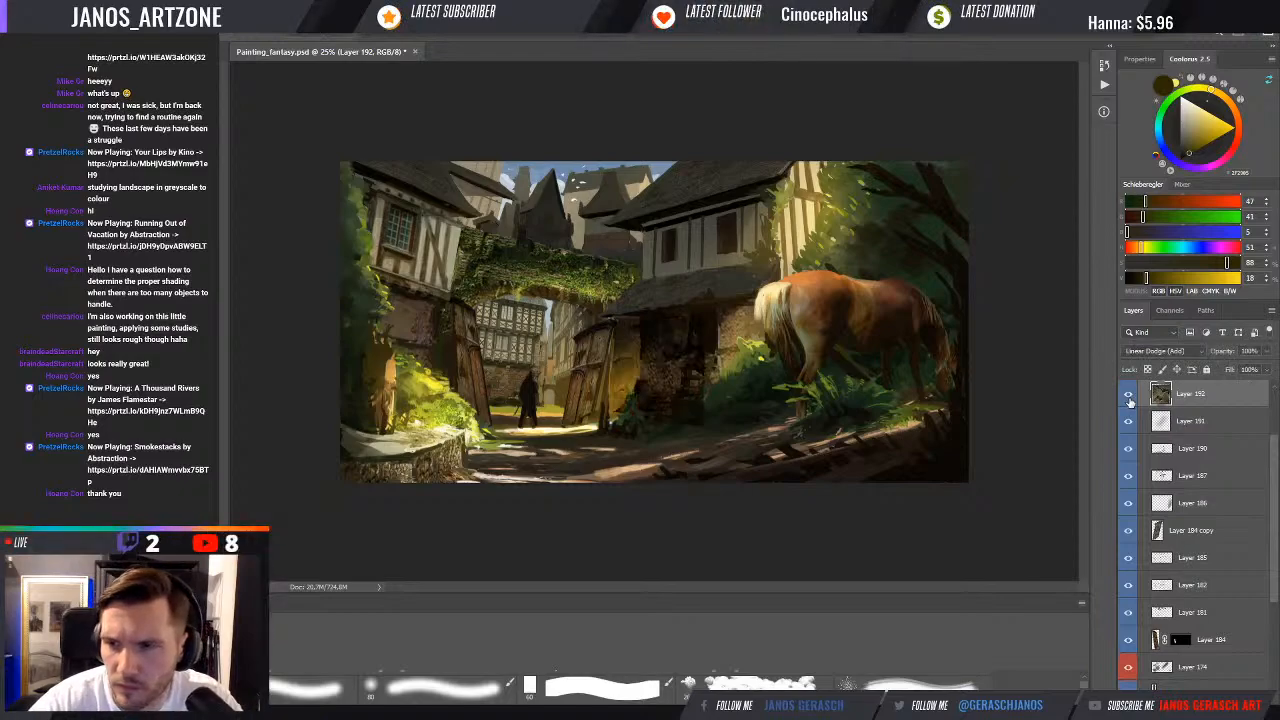
key(Delete)
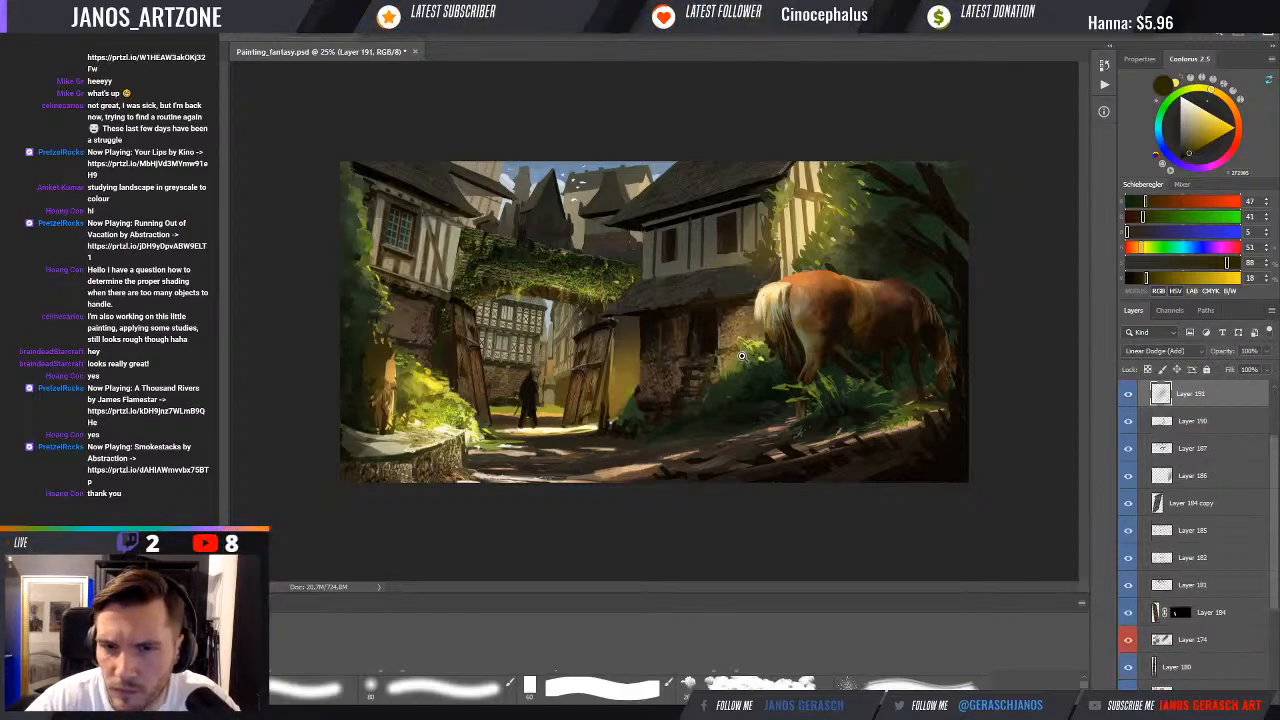
key(ctrl+plus)
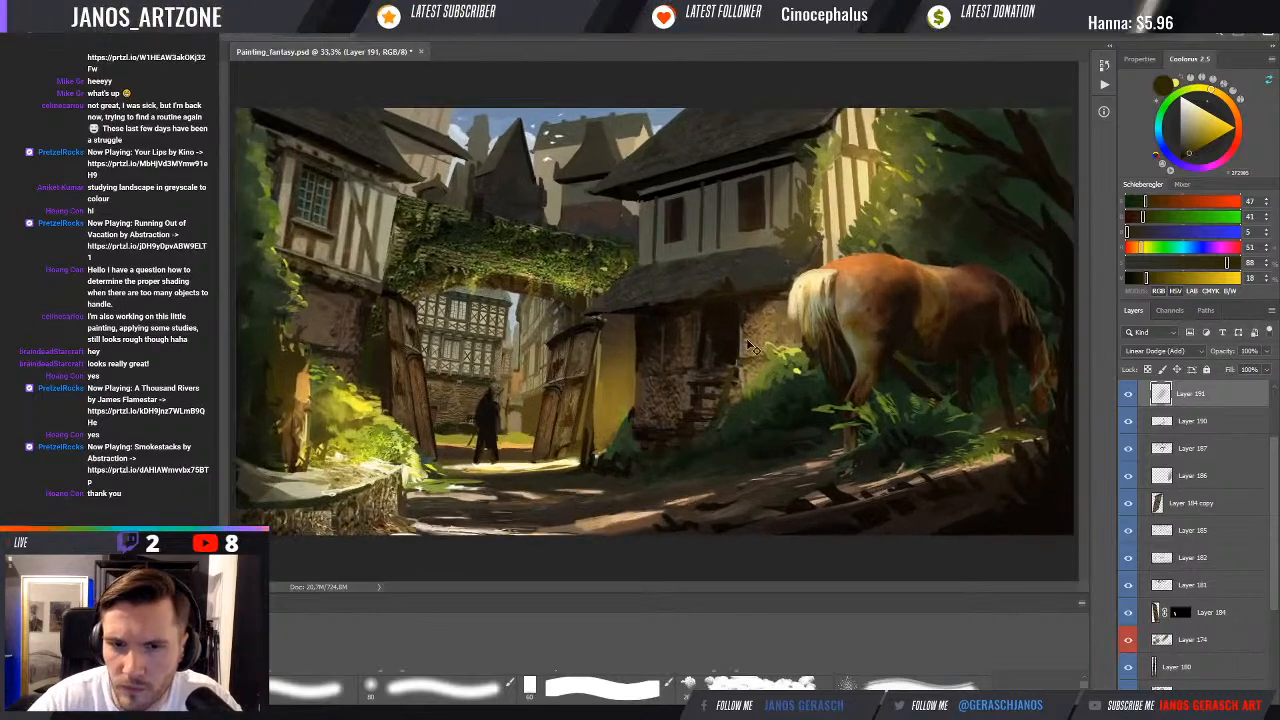
key(ctrl+minus)
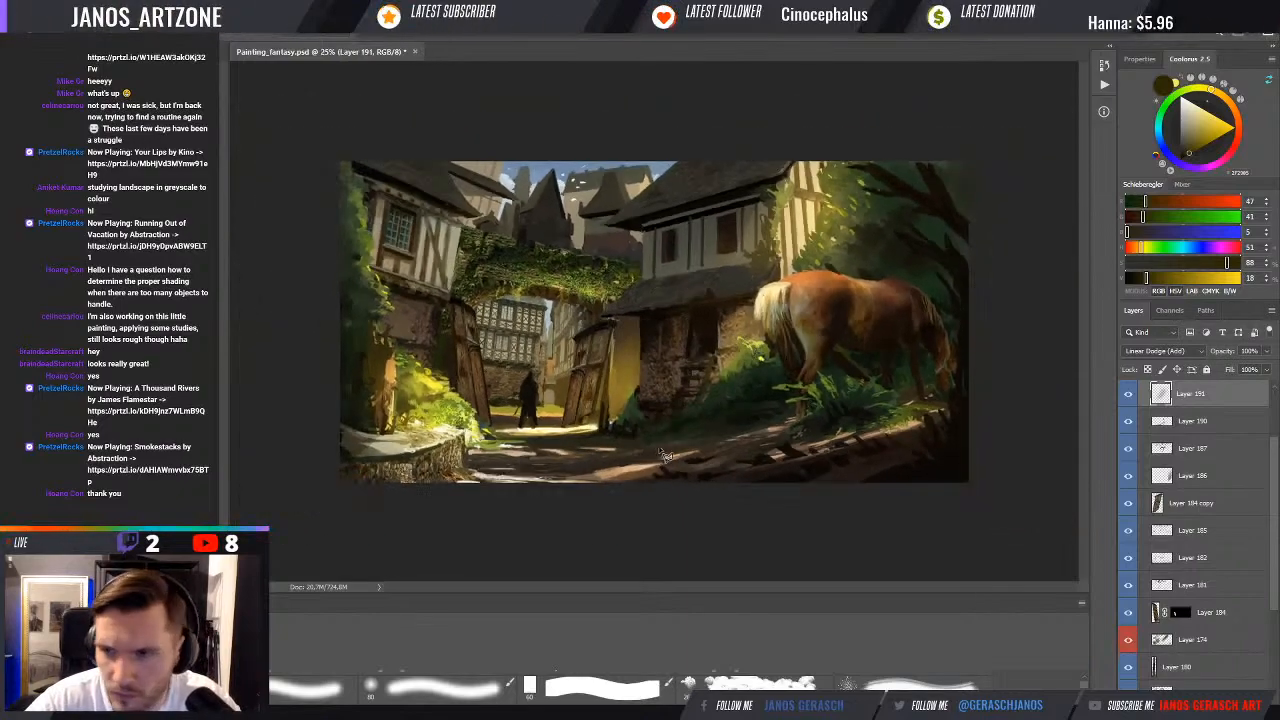
key(ctrl+alt+shift+e)
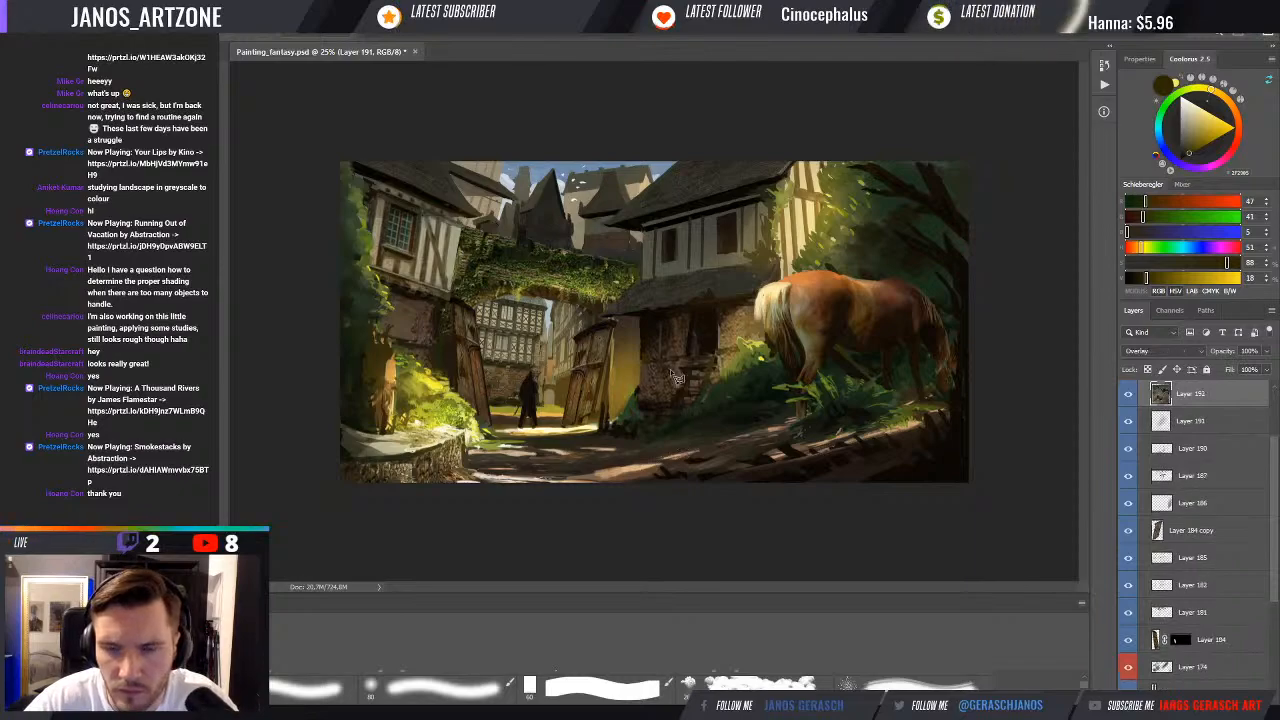
key(alt+shift+o)
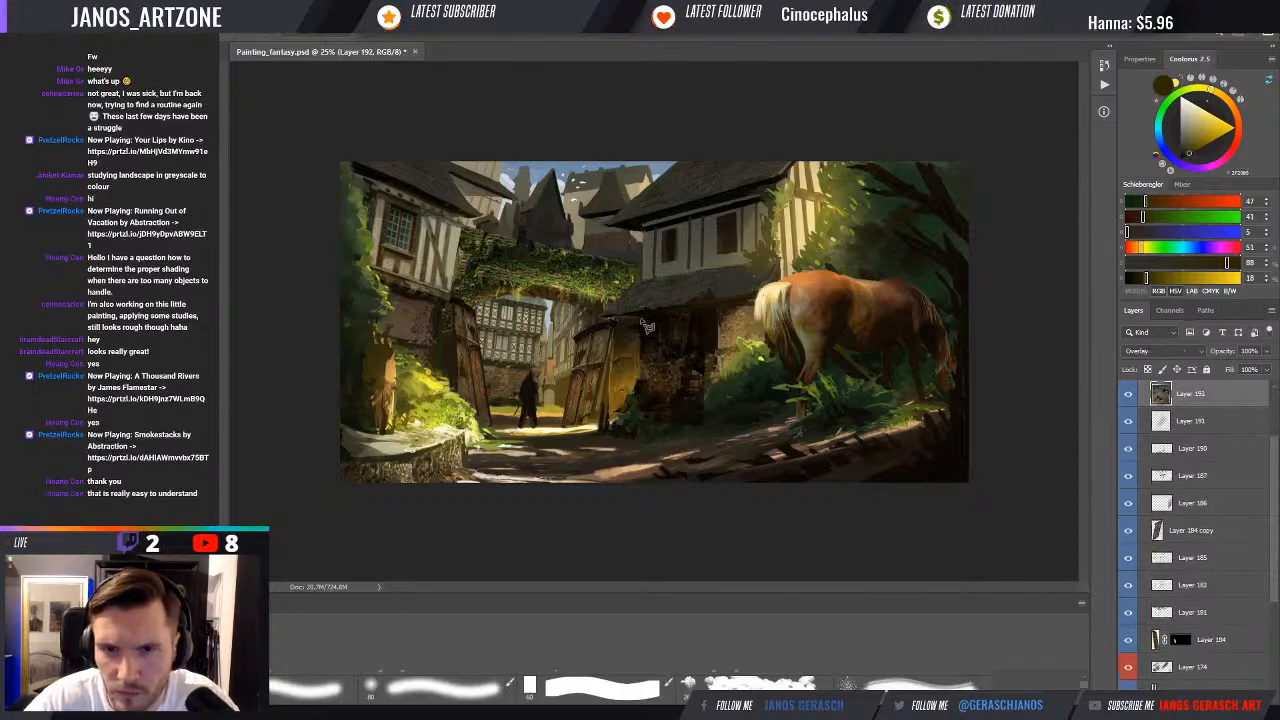
Erase the texture from the shaded front wall with a lasso selection, keeping only the strip on the sunlit side wall
mouse_move(643, 320)
mouse_down()
mouse_move(643, 387)
mouse_move(610, 448)
mouse_move(655, 474)
mouse_move(712, 468)
mouse_up()
mouse_move(757, 355)
mouse_down()
mouse_move(758, 324)
mouse_move(704, 297)
mouse_move(668, 288)
mouse_up()
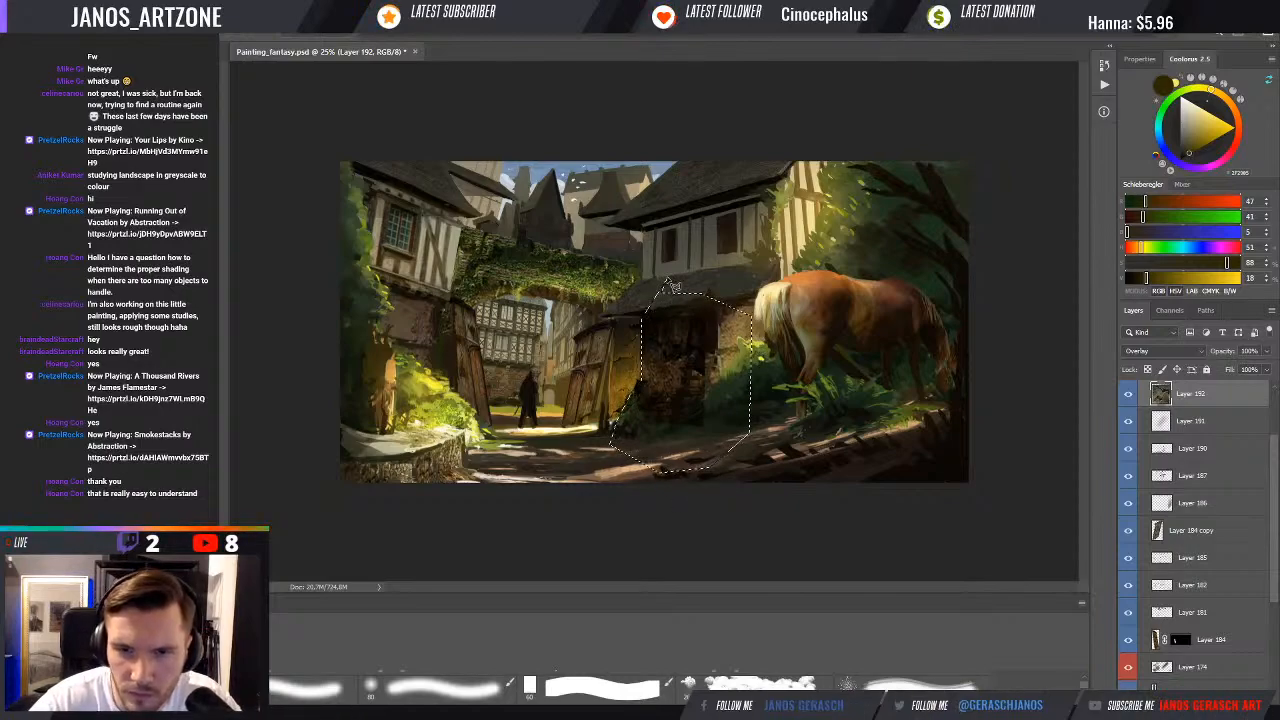
key(Delete)
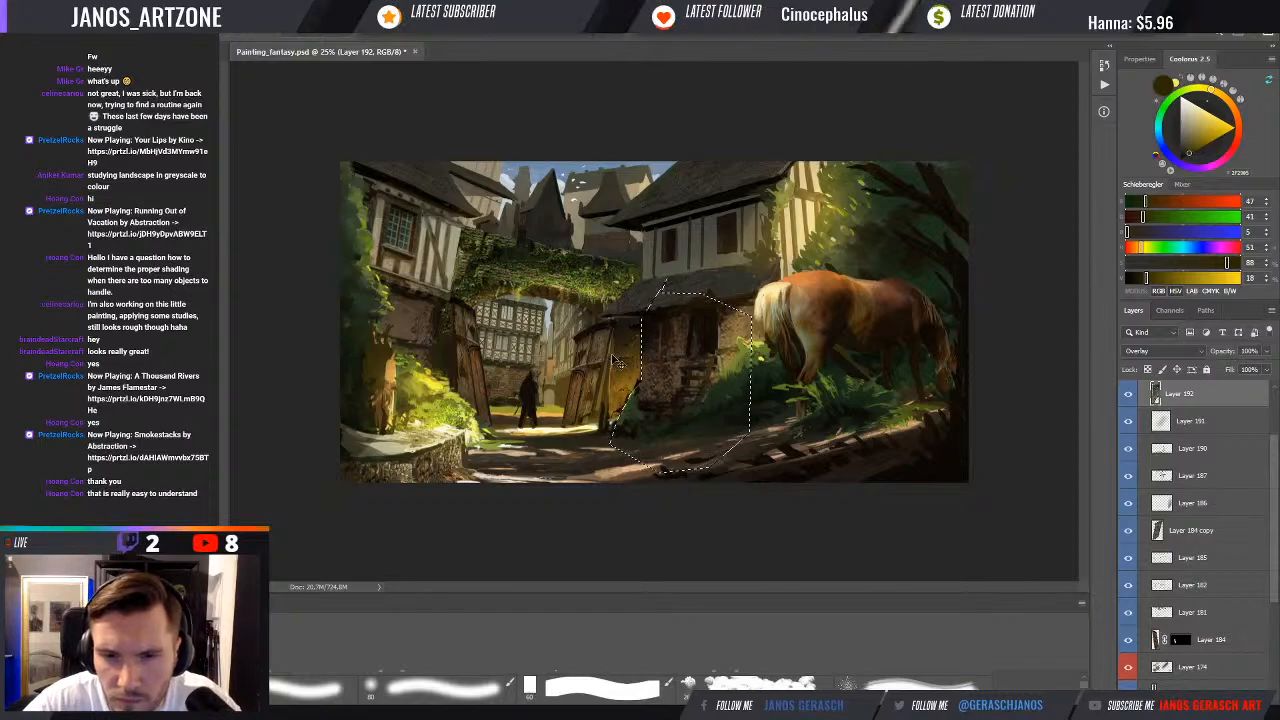
key(ctrl+d)
Distort the remaining texture strip by pulling its lower-left corner slightly outwards and down over the sunlit side wall
key(ctrl+t)
key(ctrl+plus)
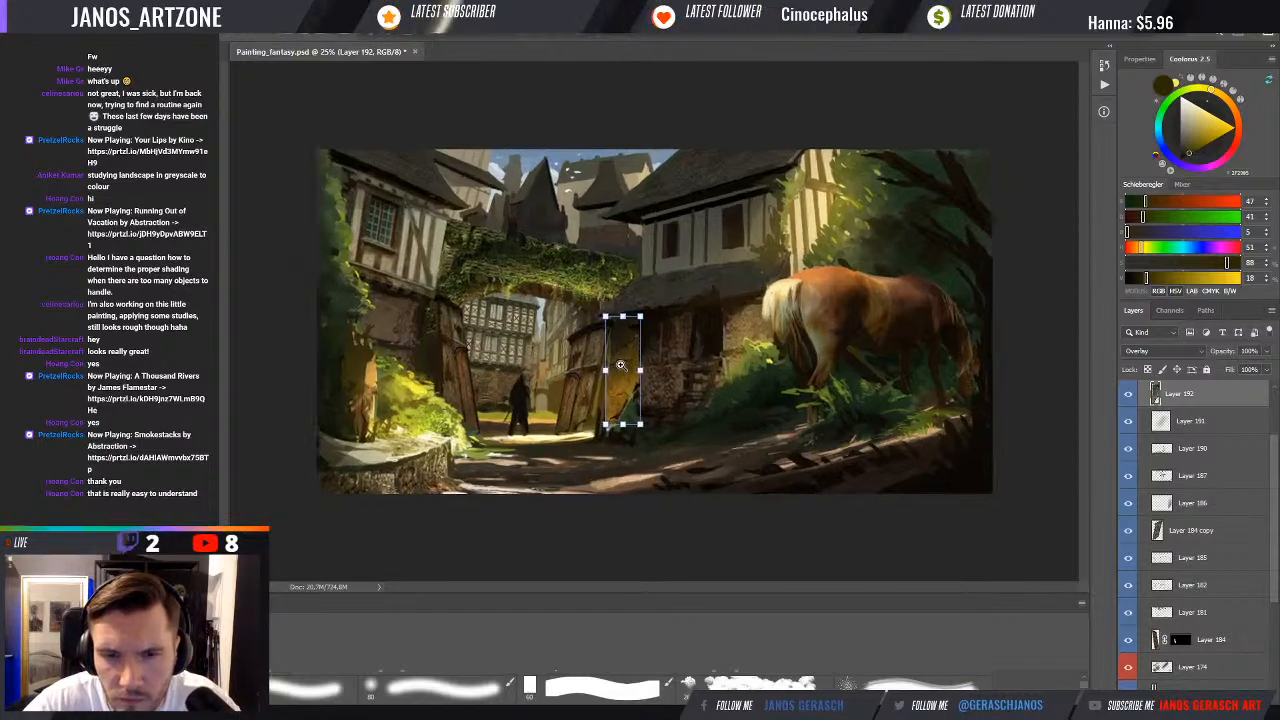
key(Return)
drag(617, 366, 621, 364)
key(ctrl+t)
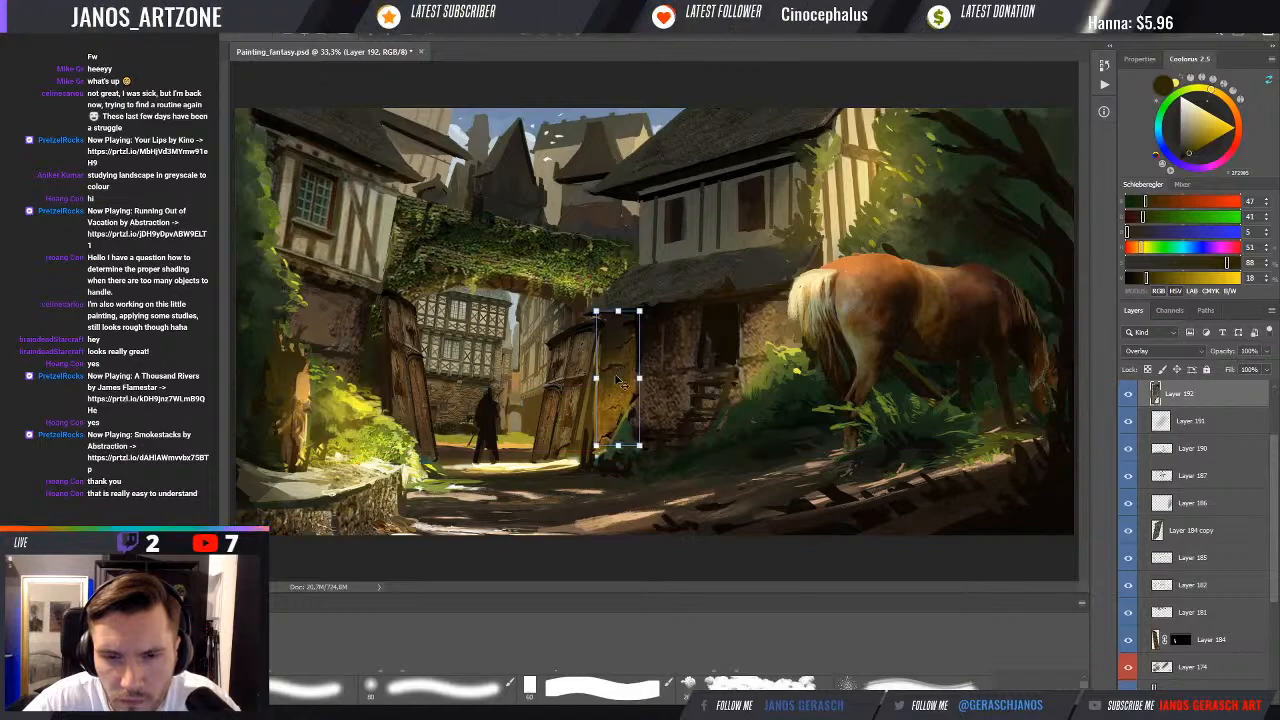
drag(596, 446, 593, 453)
key(Return)
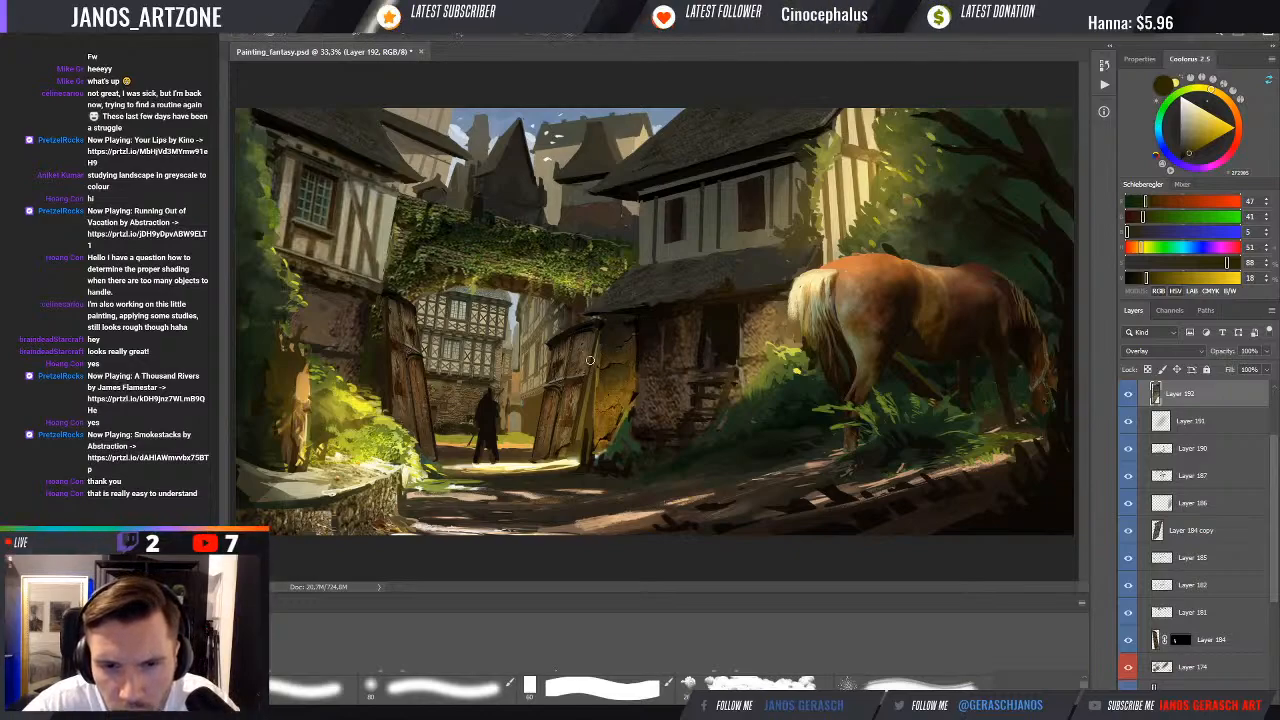
Stretch the texture strip's left edge slightly outwards and adjust its placement on the sunlit side wall
key(ctrl+t)
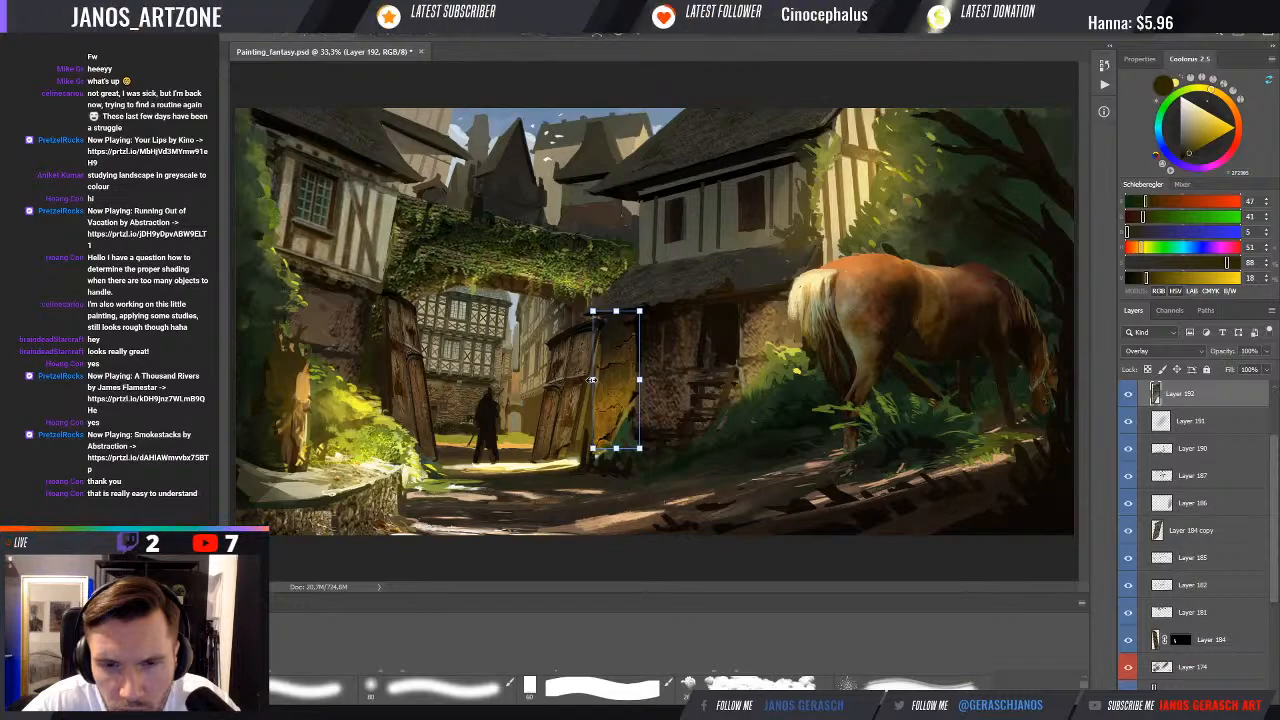
drag(594, 380, 593, 381)
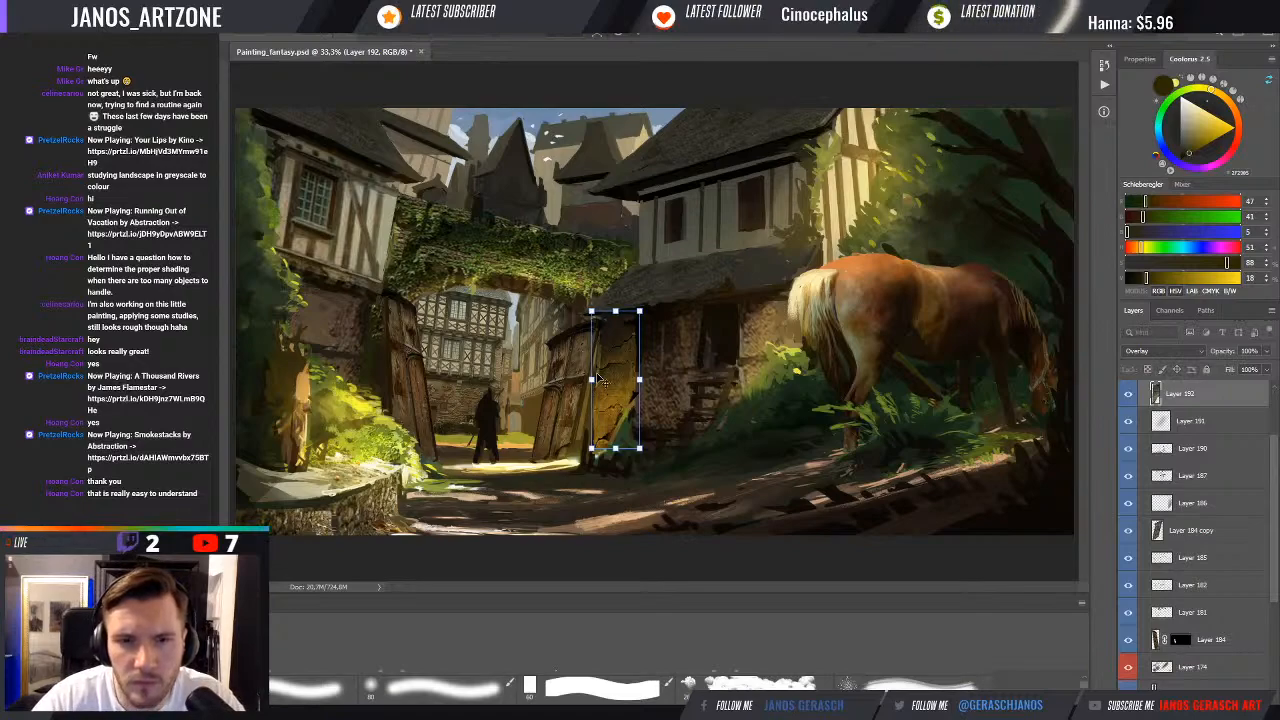
key(Return)
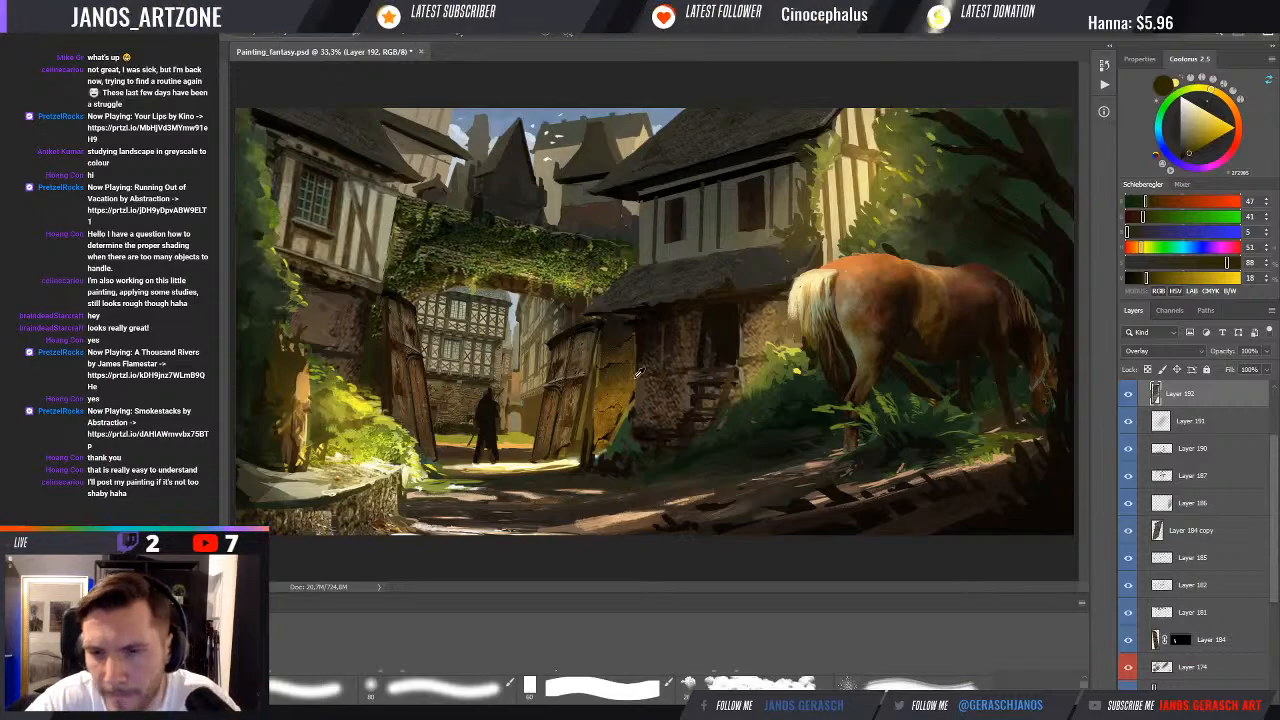
key(ctrl+minus)
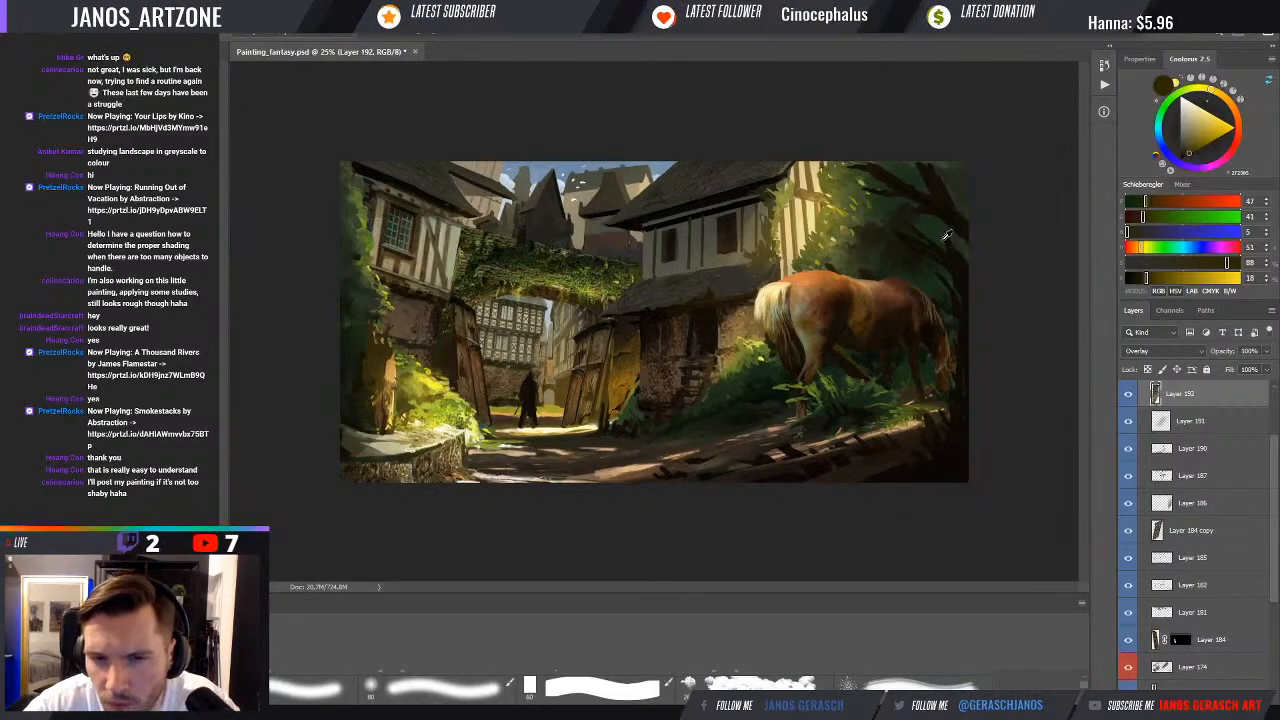
key(ctrl+t)
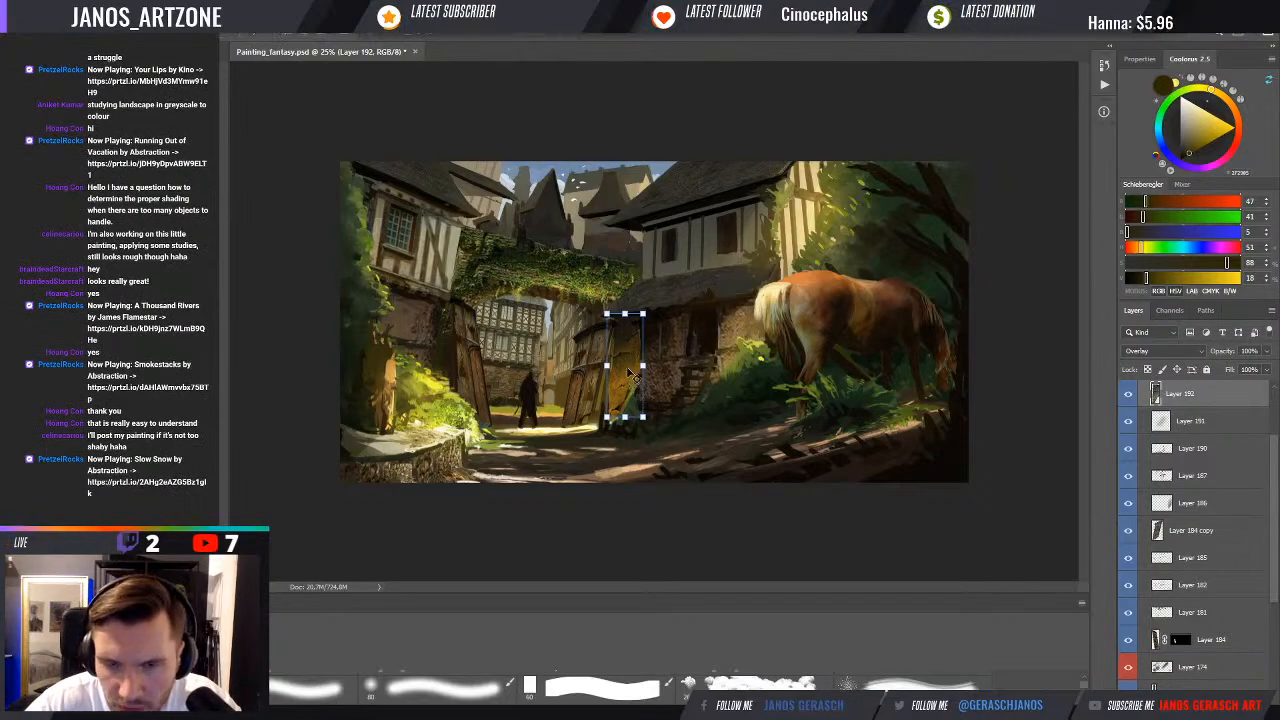
key(Return)
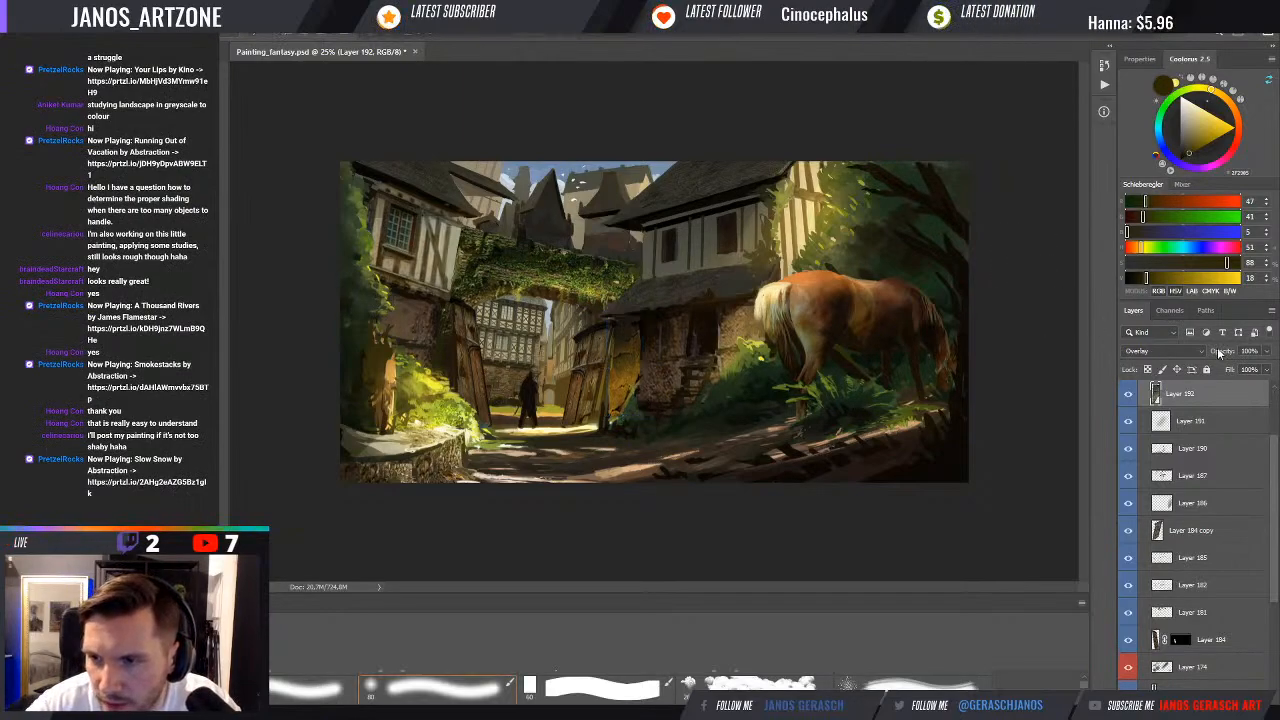
Try lower opacities on the texture layer, including 70% and 80%, and return it to 100%
click(1222, 355)
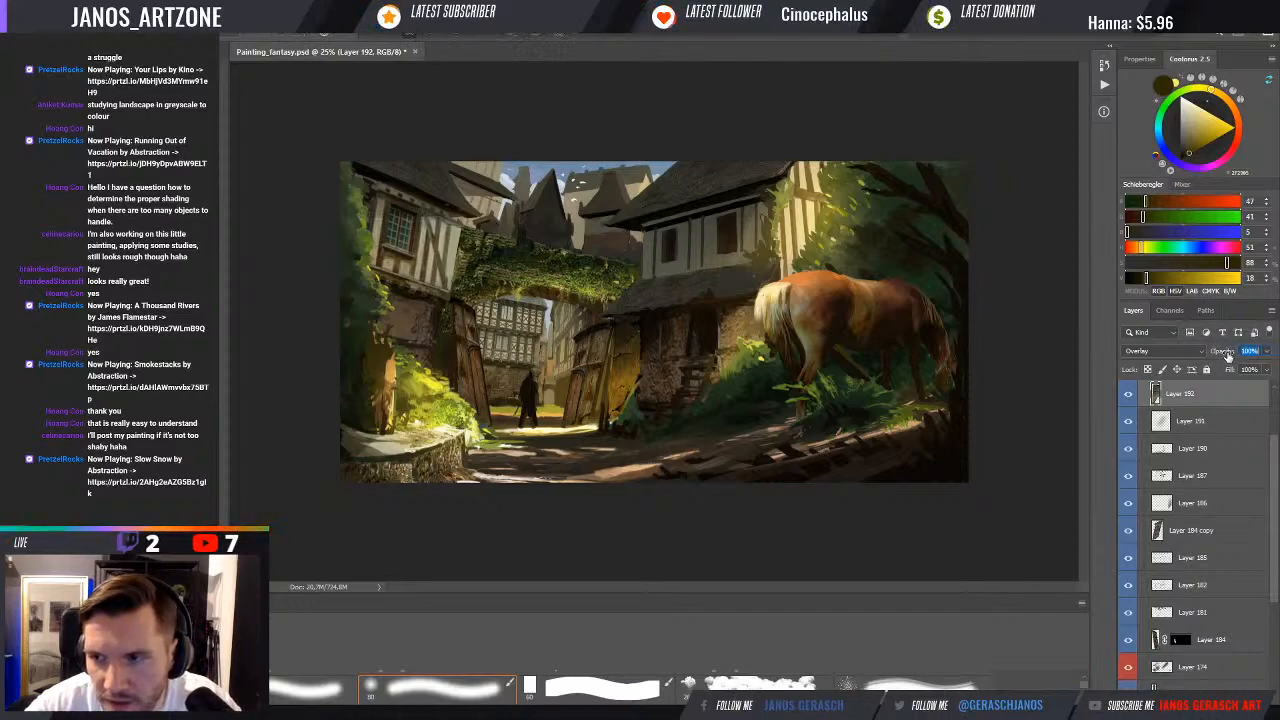
drag(1227, 357, 1224, 355)
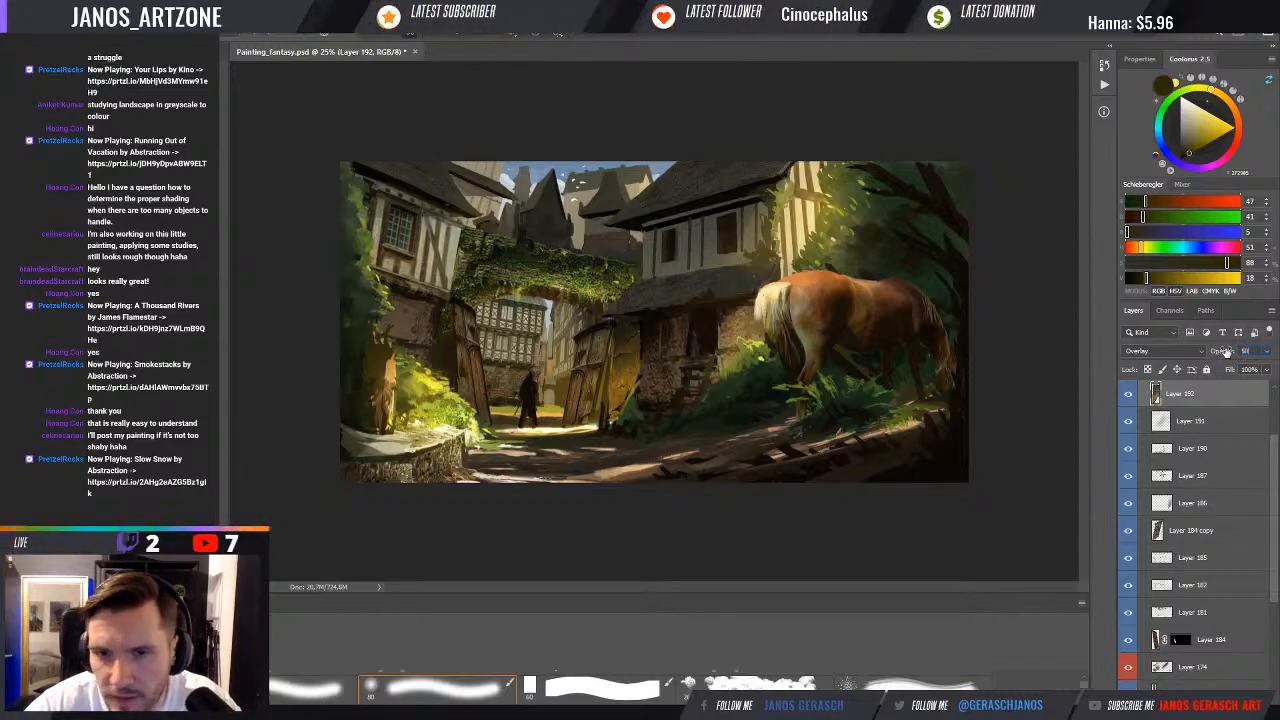
key(Return)
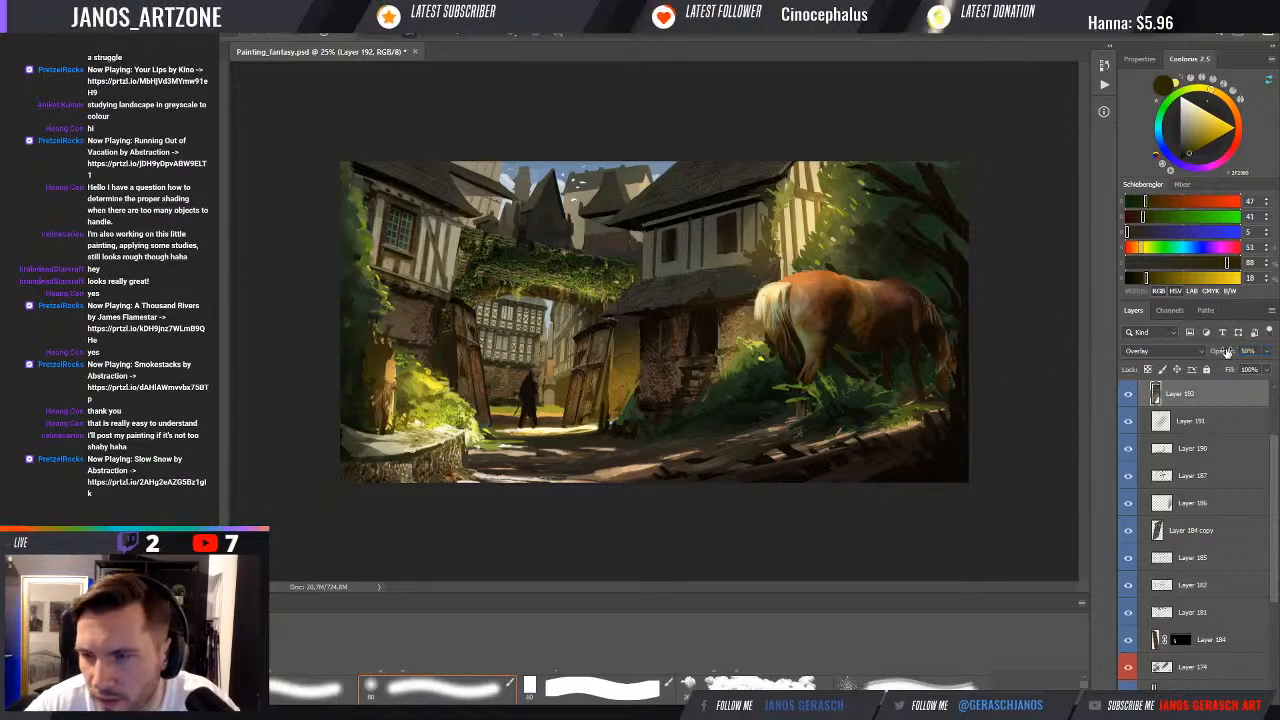
click(1244, 352)
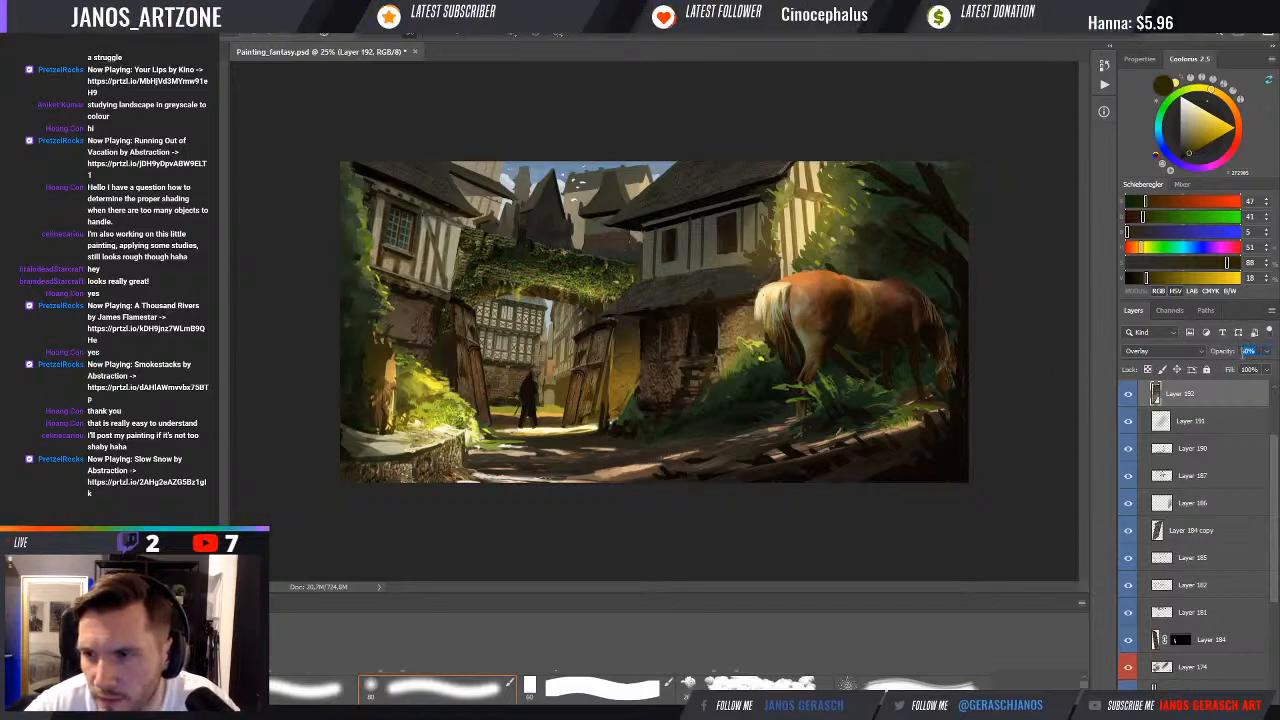
text(70)
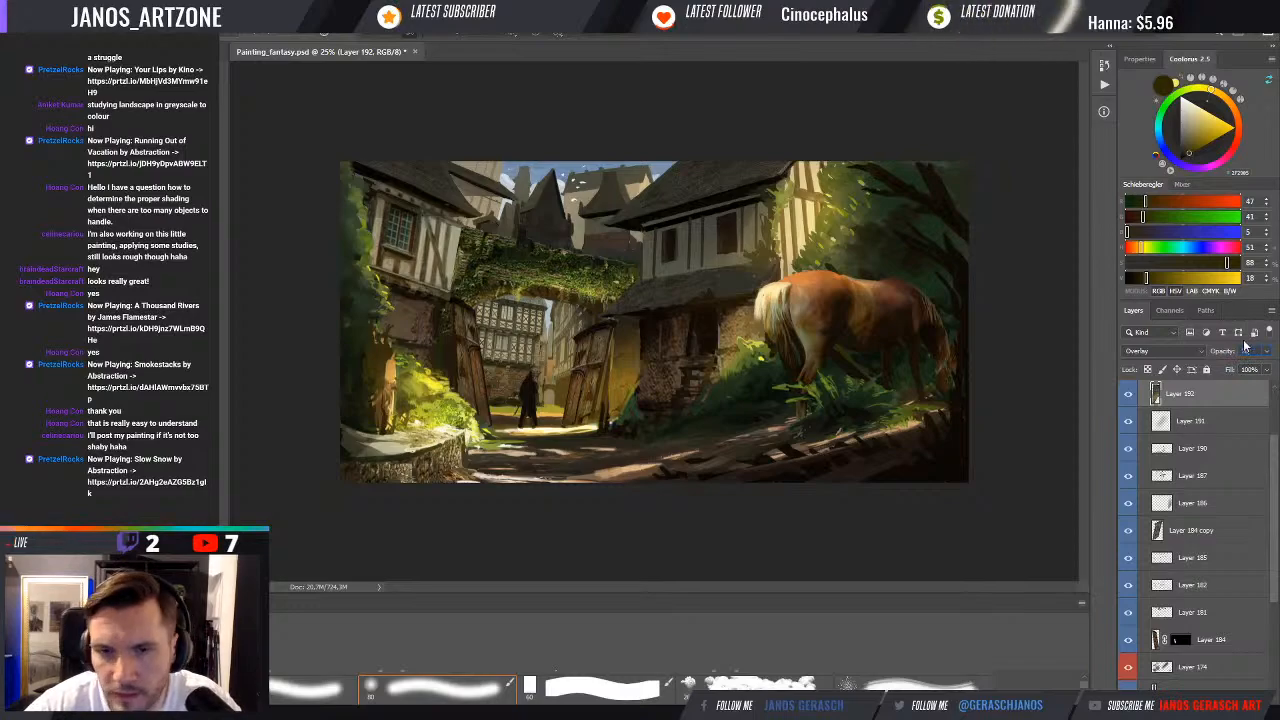
key(Return)
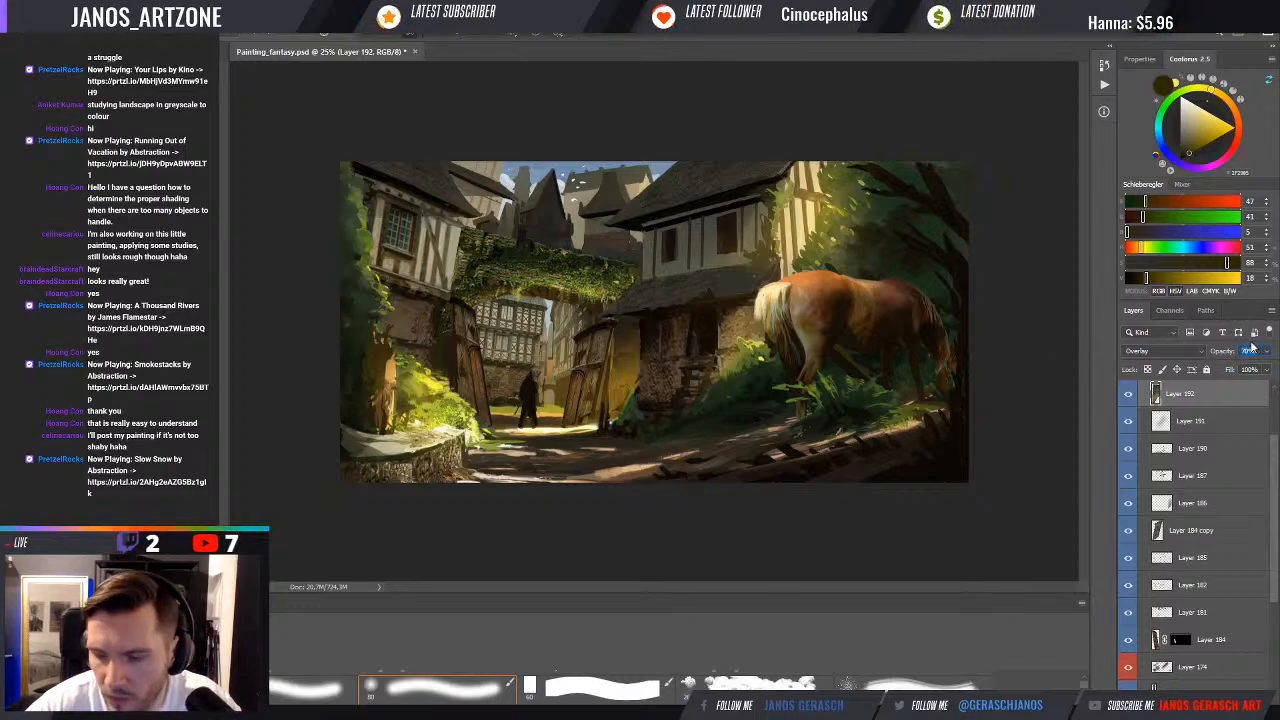
key(Return)
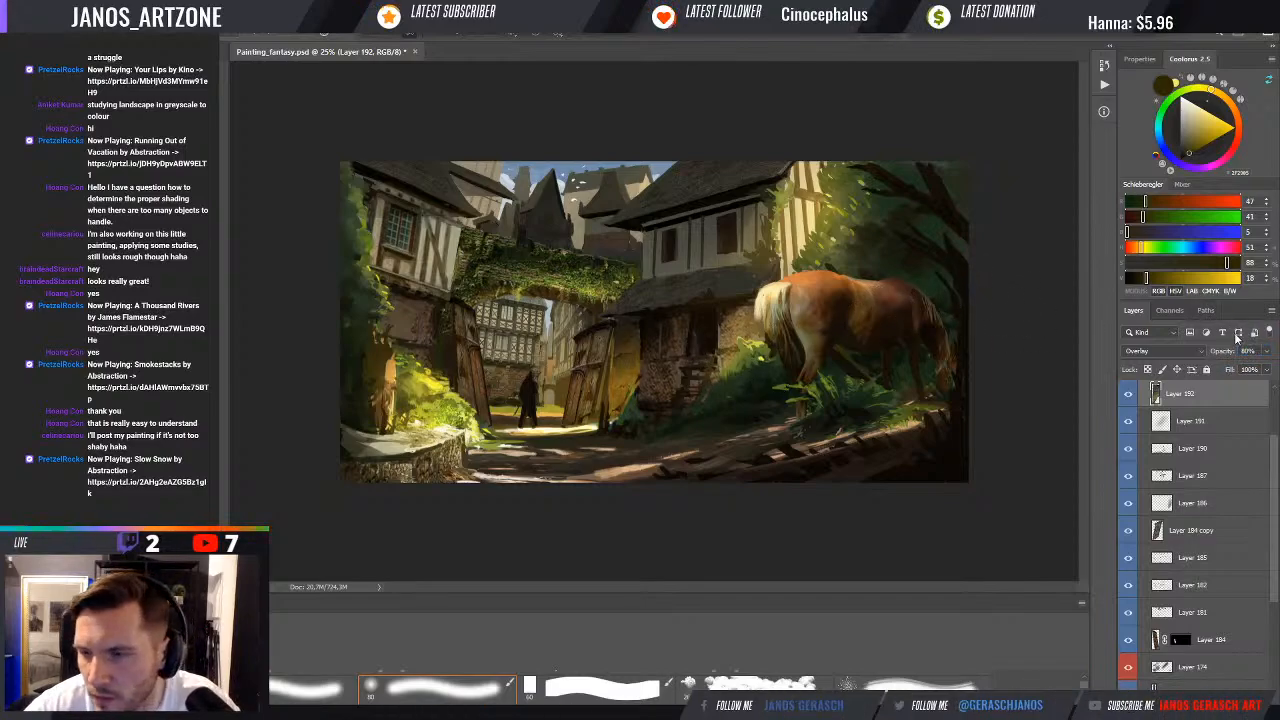
drag(1223, 353, 1236, 355)
key(Return)
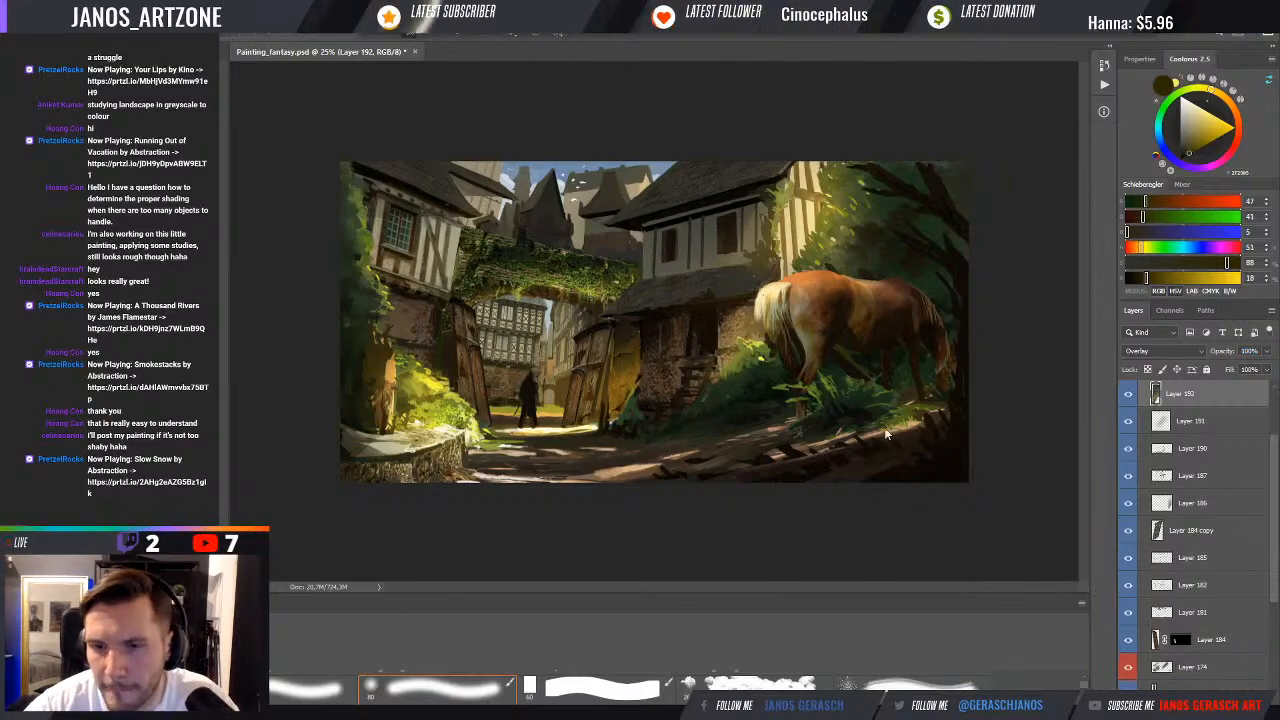
Check the painting's light and dark values in a greyscale proof preview and return to the colour view
key(ctrl+u)
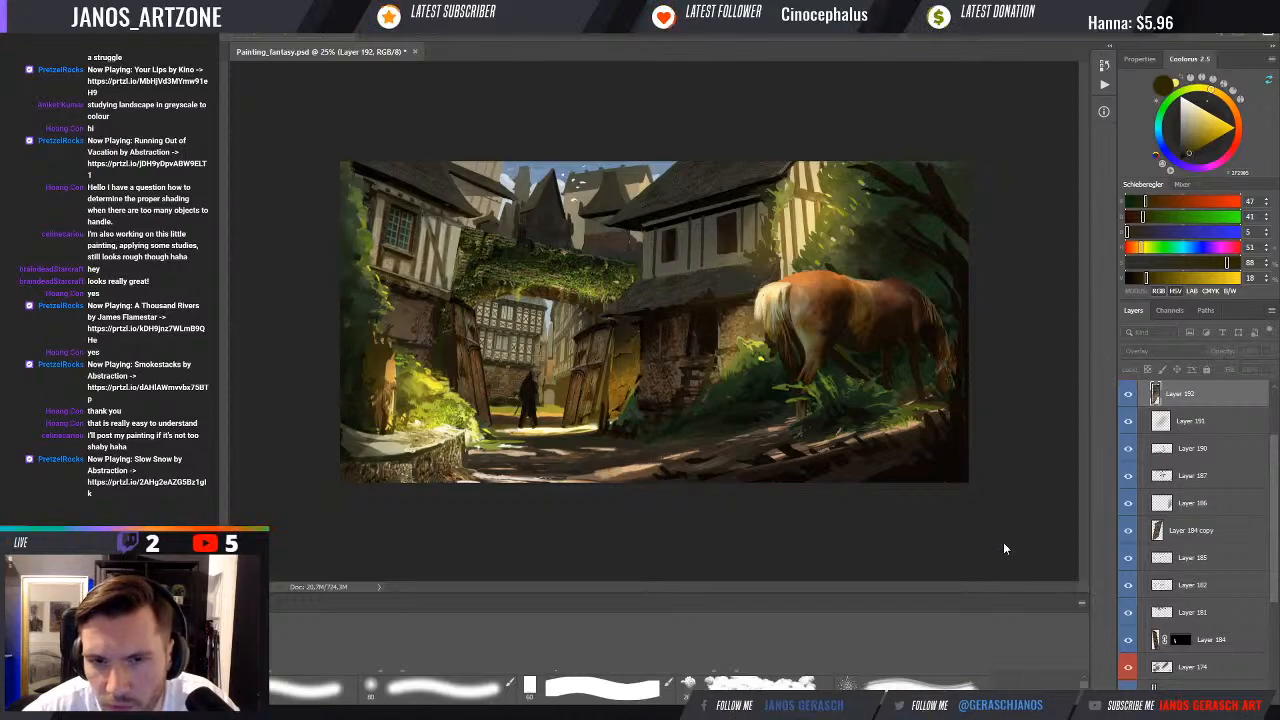
key(ctrl+y)
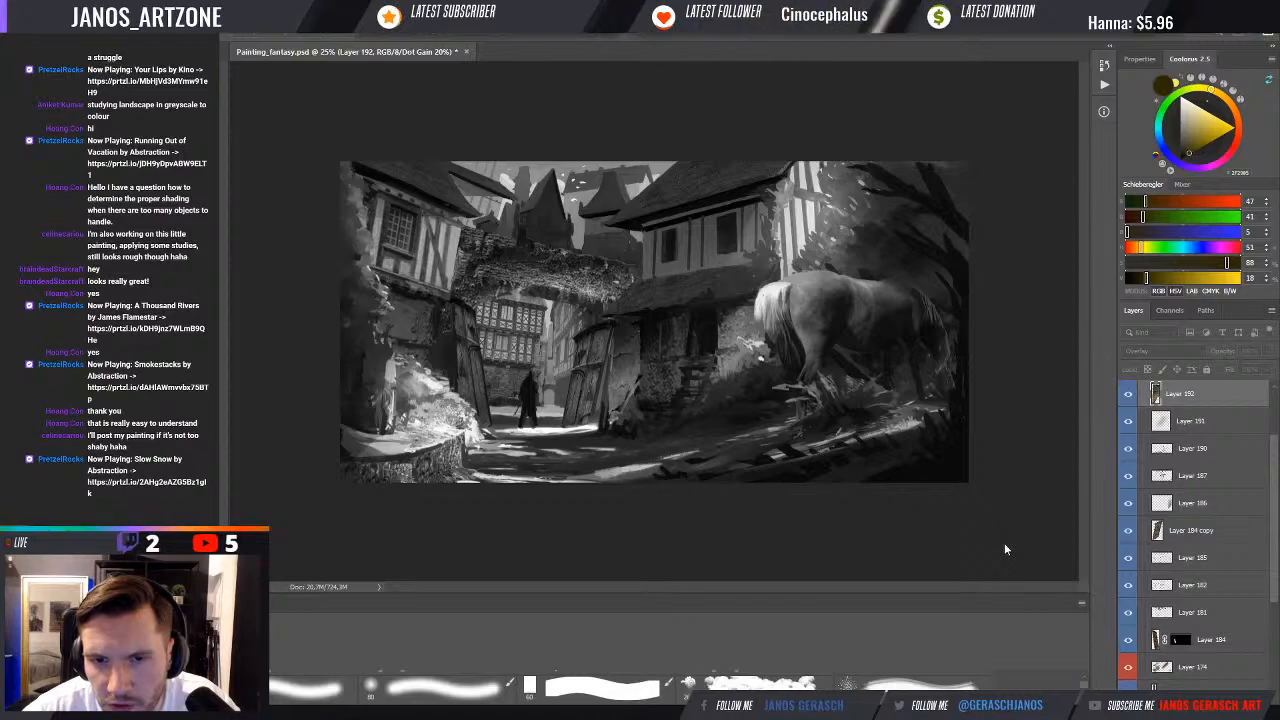
key(ctrl+y)
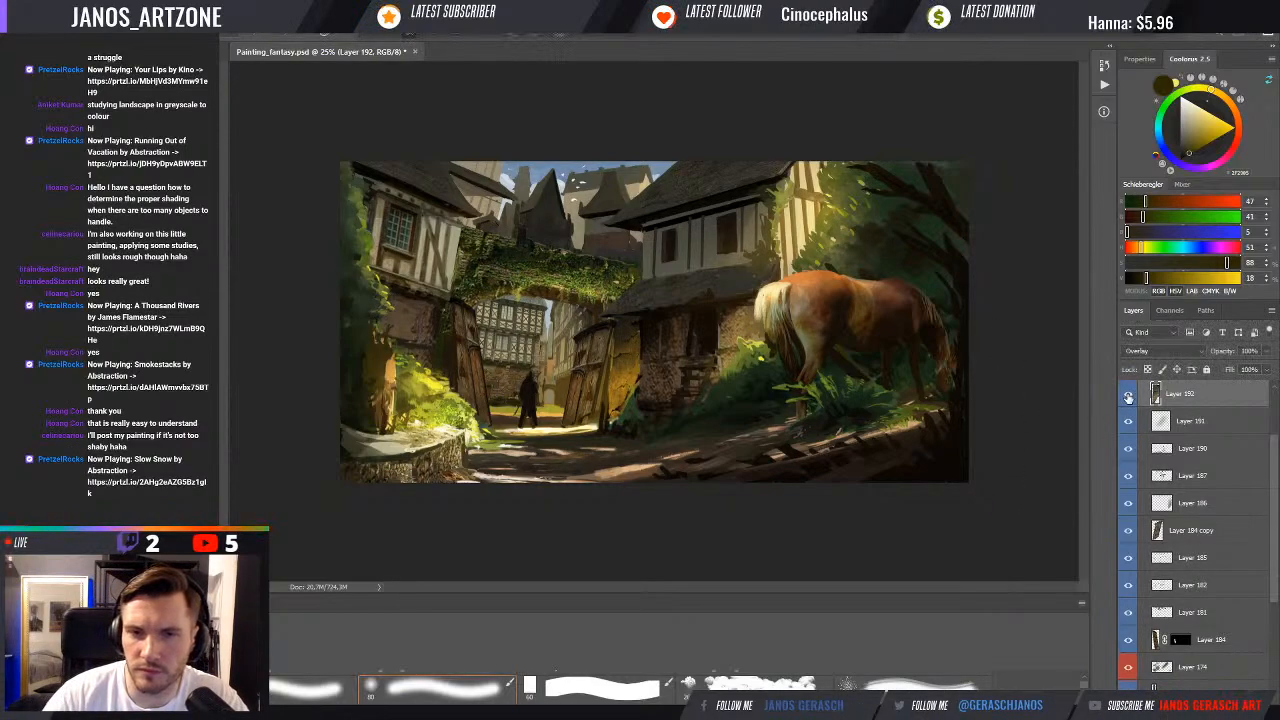
Compare the painting with and without the cracked stone texture, and delete that texture layer
click(1128, 397)
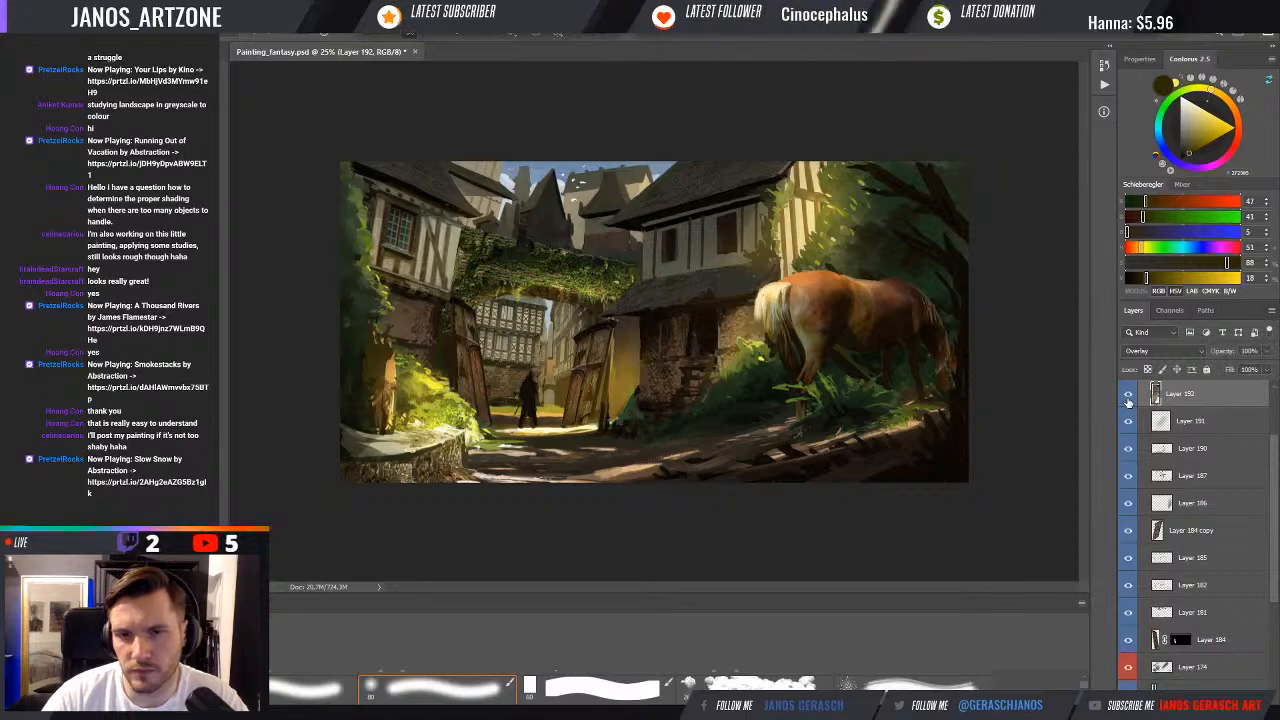
click(1127, 397)
key(Delete)
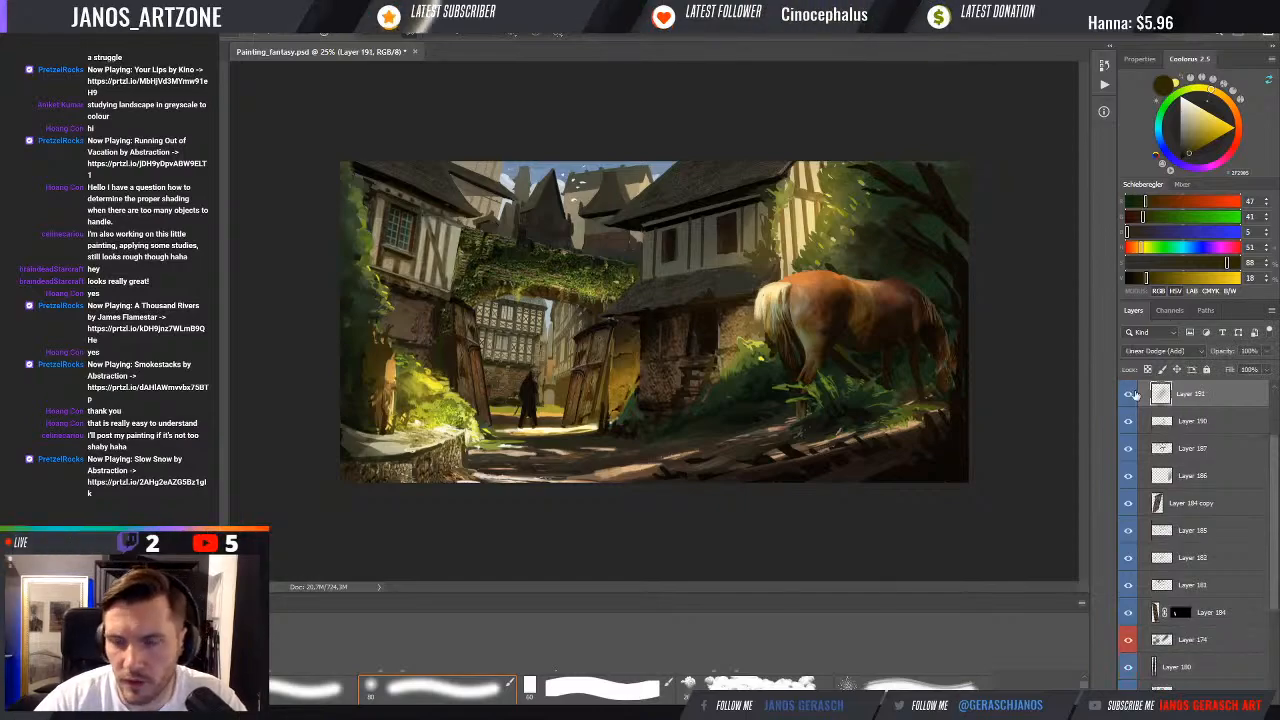
Examine the effect of Layer 191 and Layer 190 by hiding and showing them in the painting
key(ctrl+t)
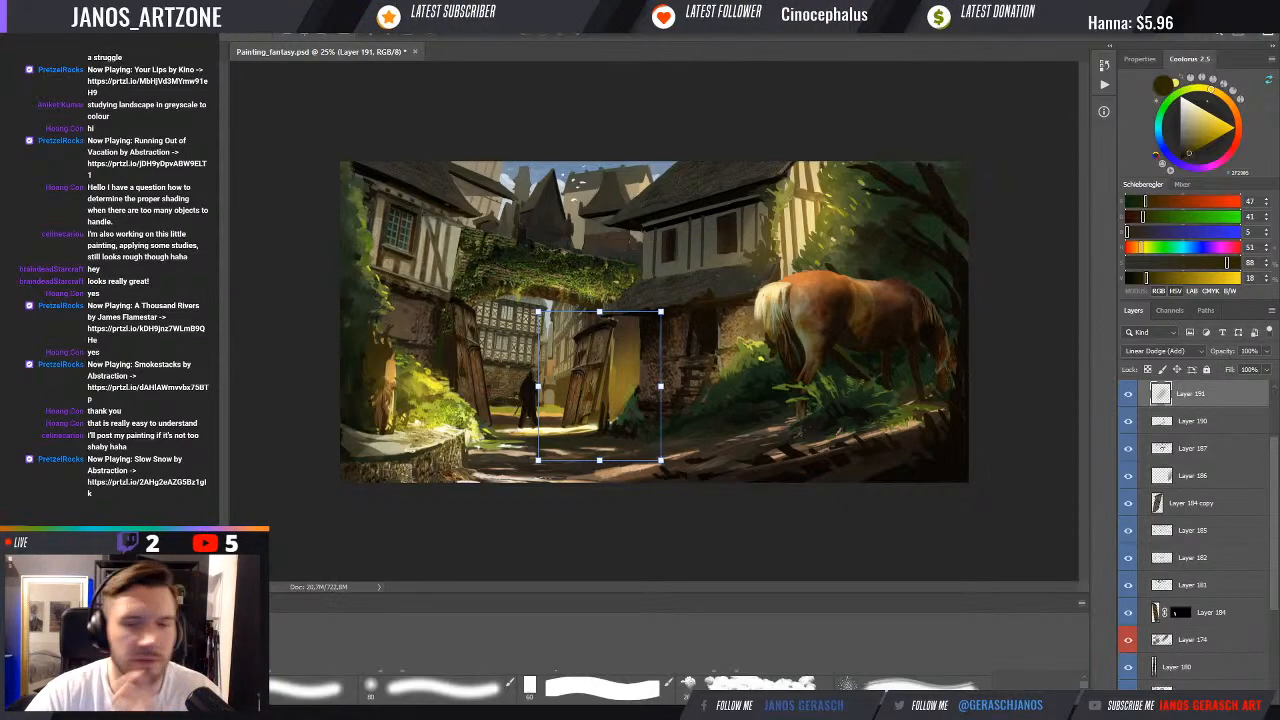
key(Return)
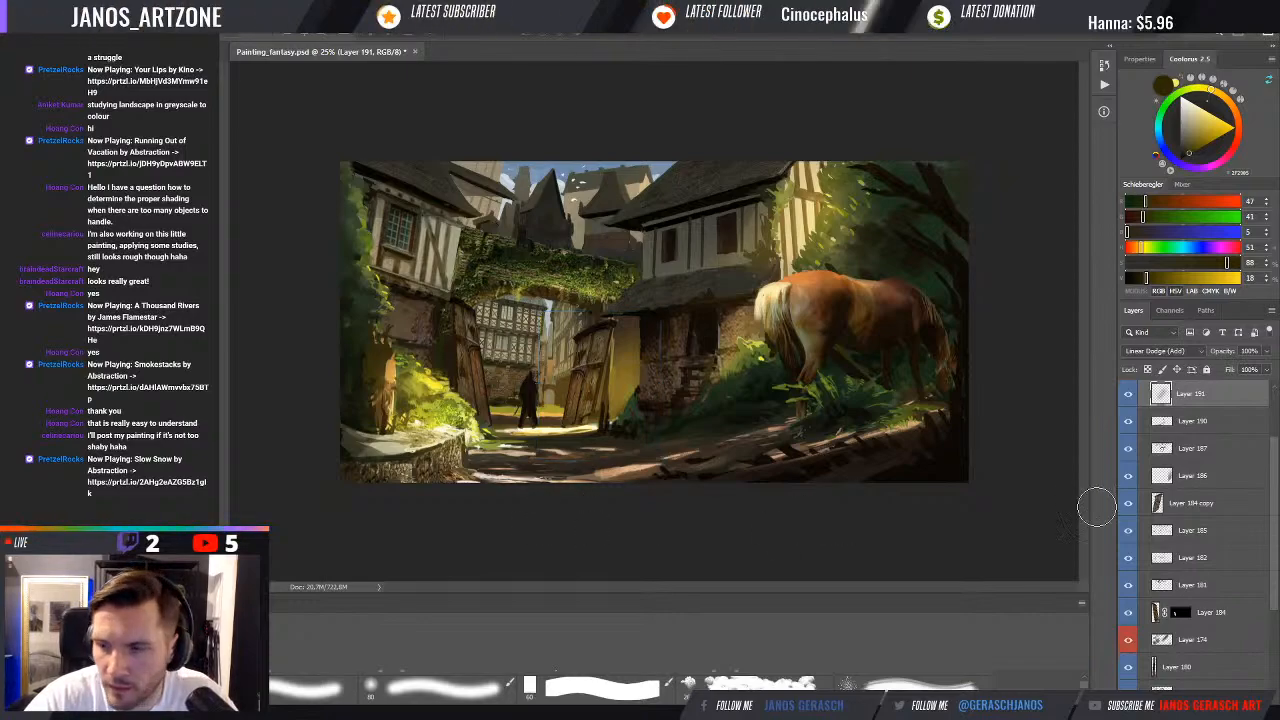
key(space)
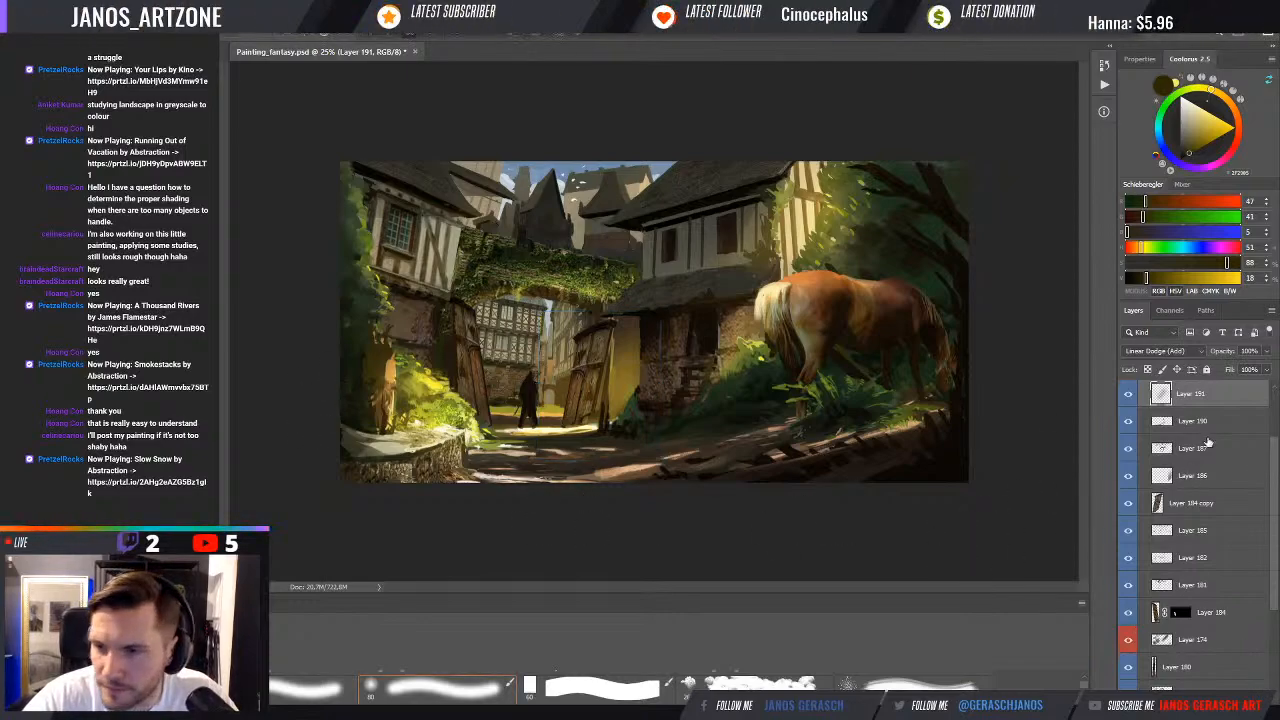
click(1128, 396)
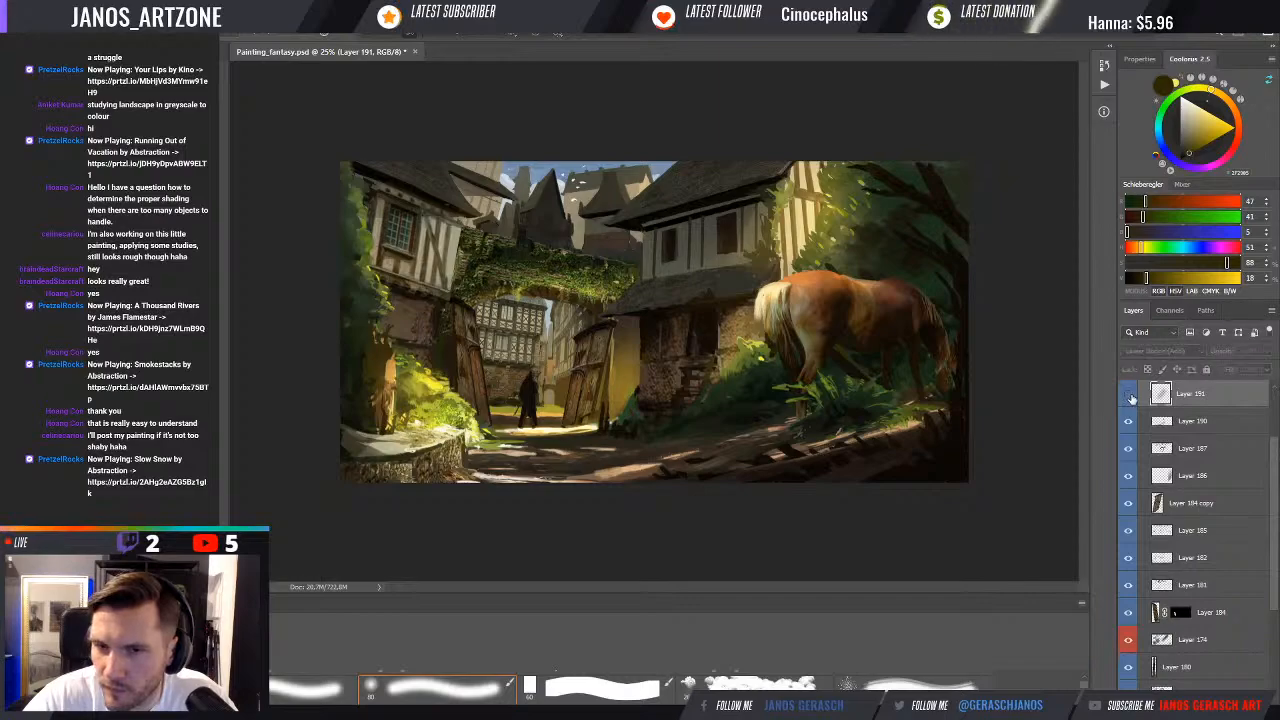
click(1129, 395)
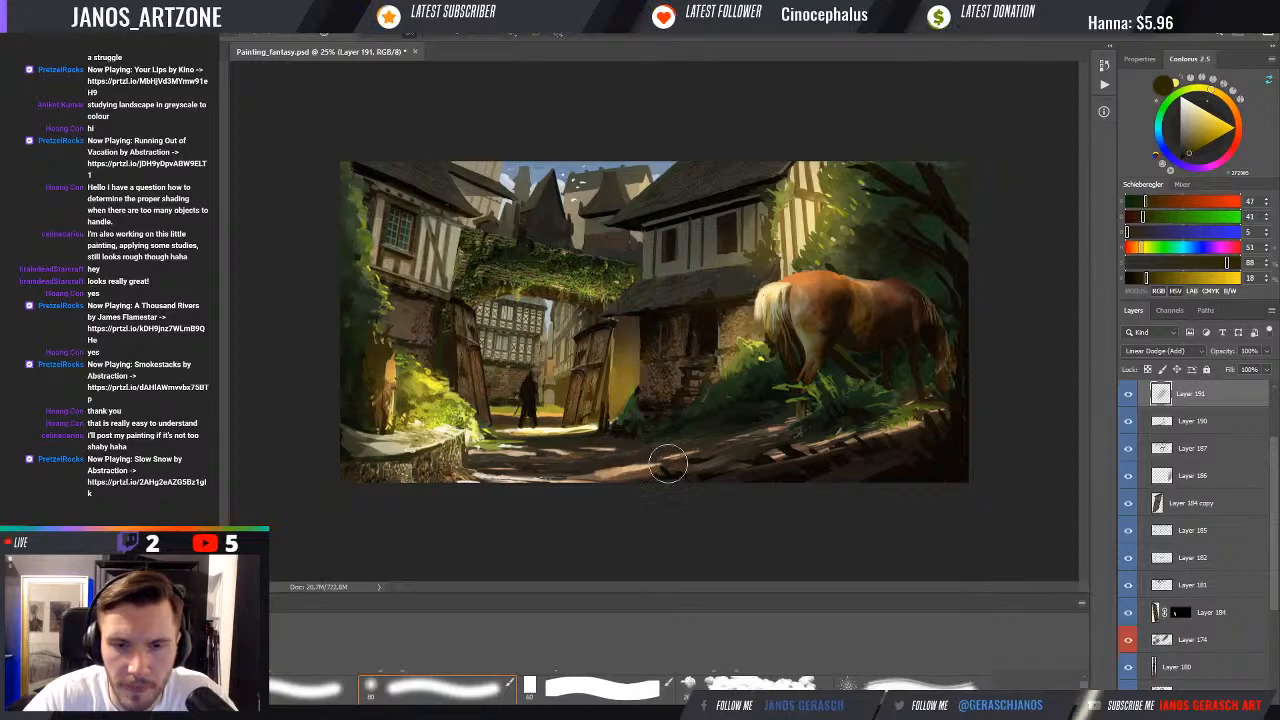
click(1130, 423)
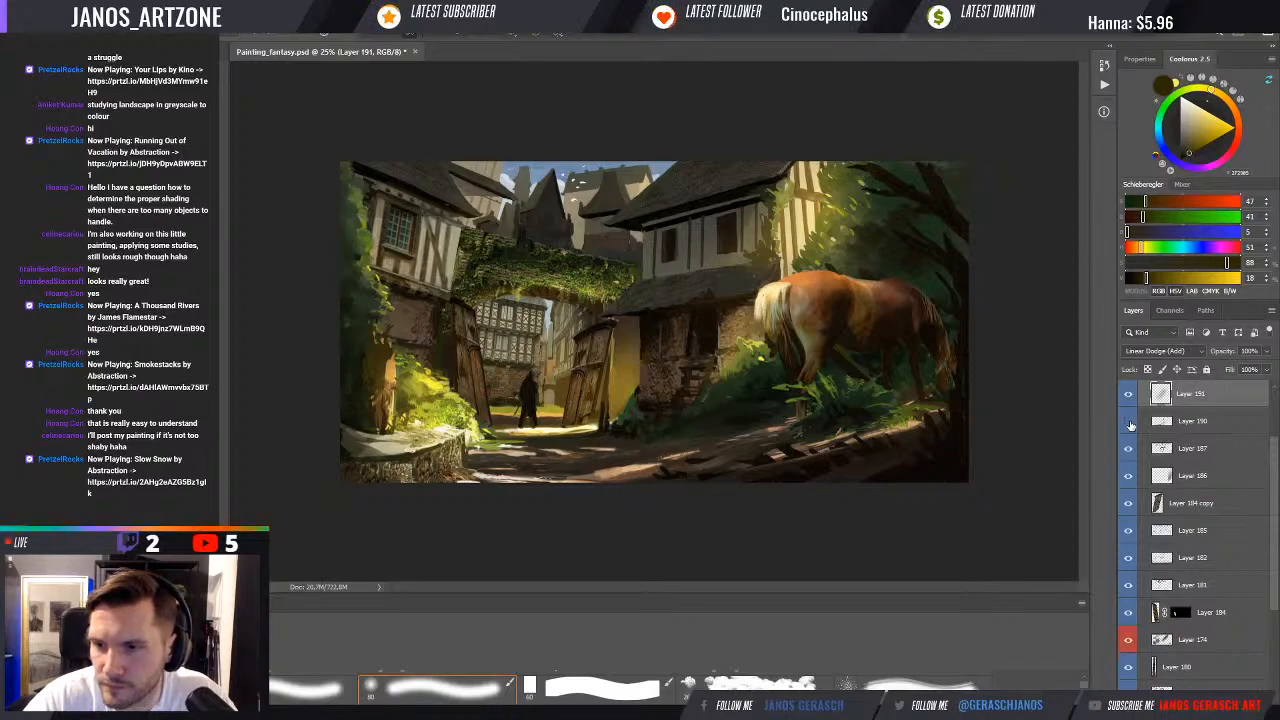
key(ctrl+minus)
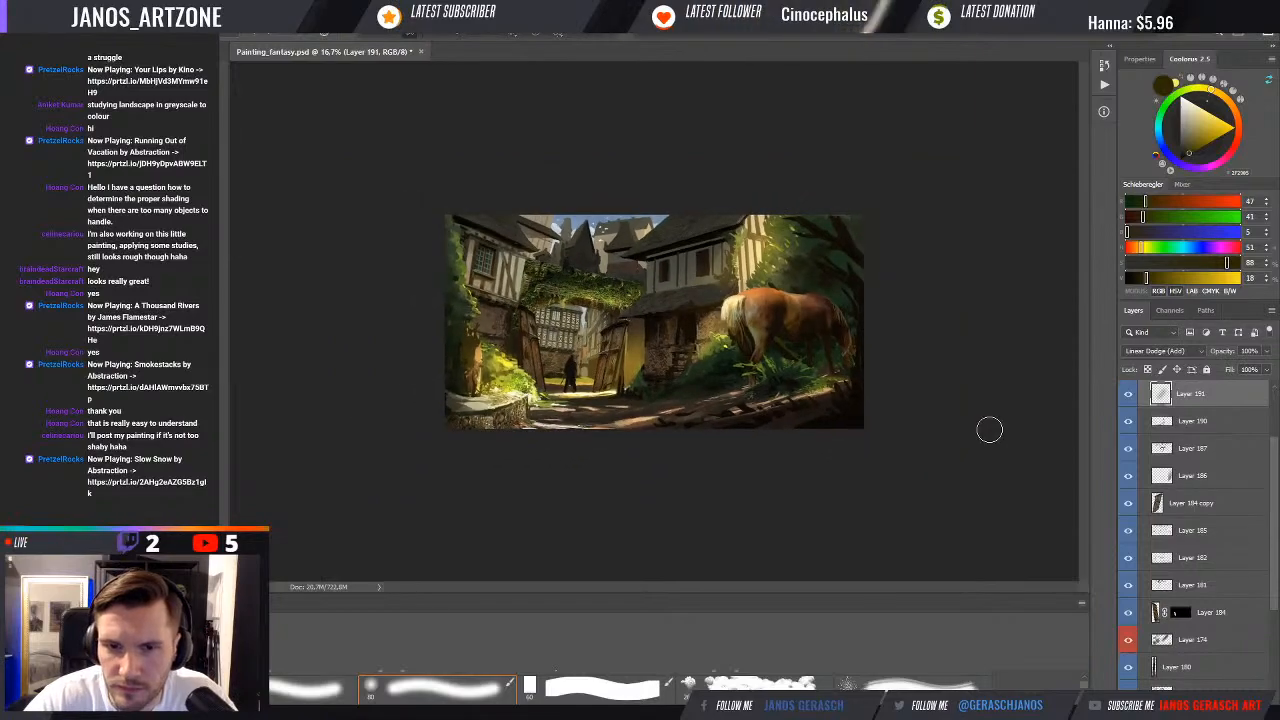
click(1130, 395)
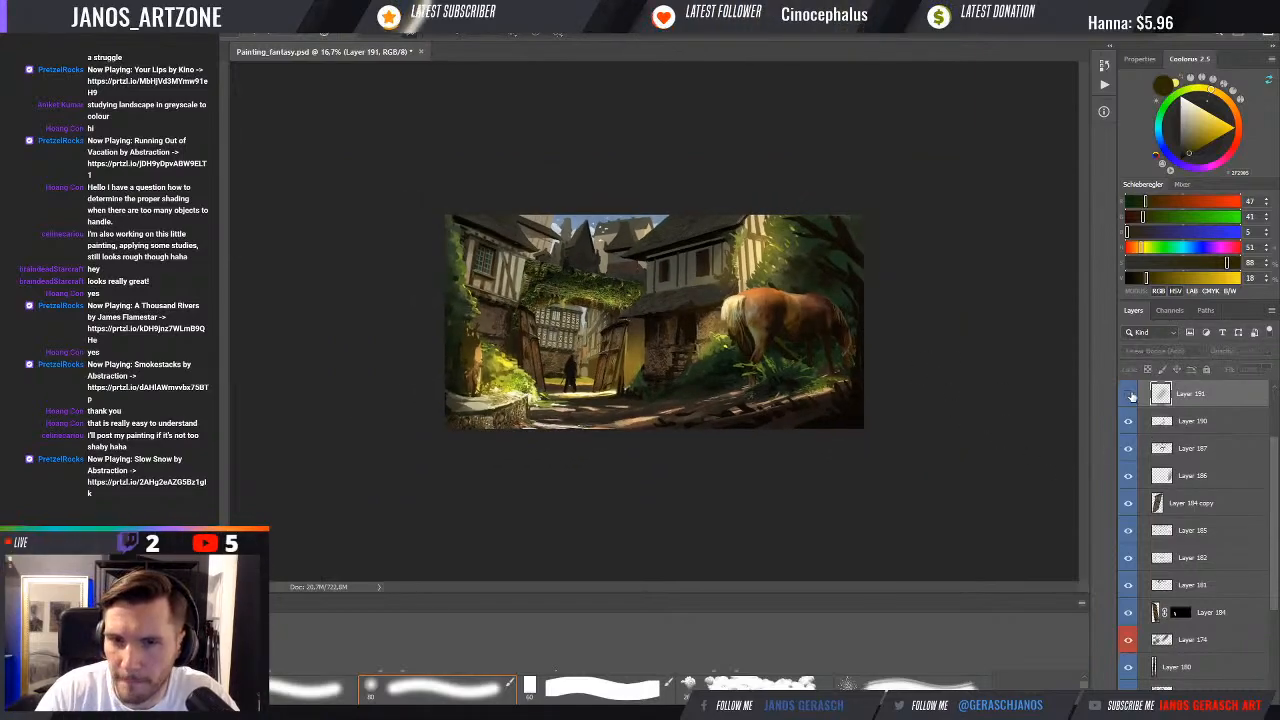
click(1130, 396)
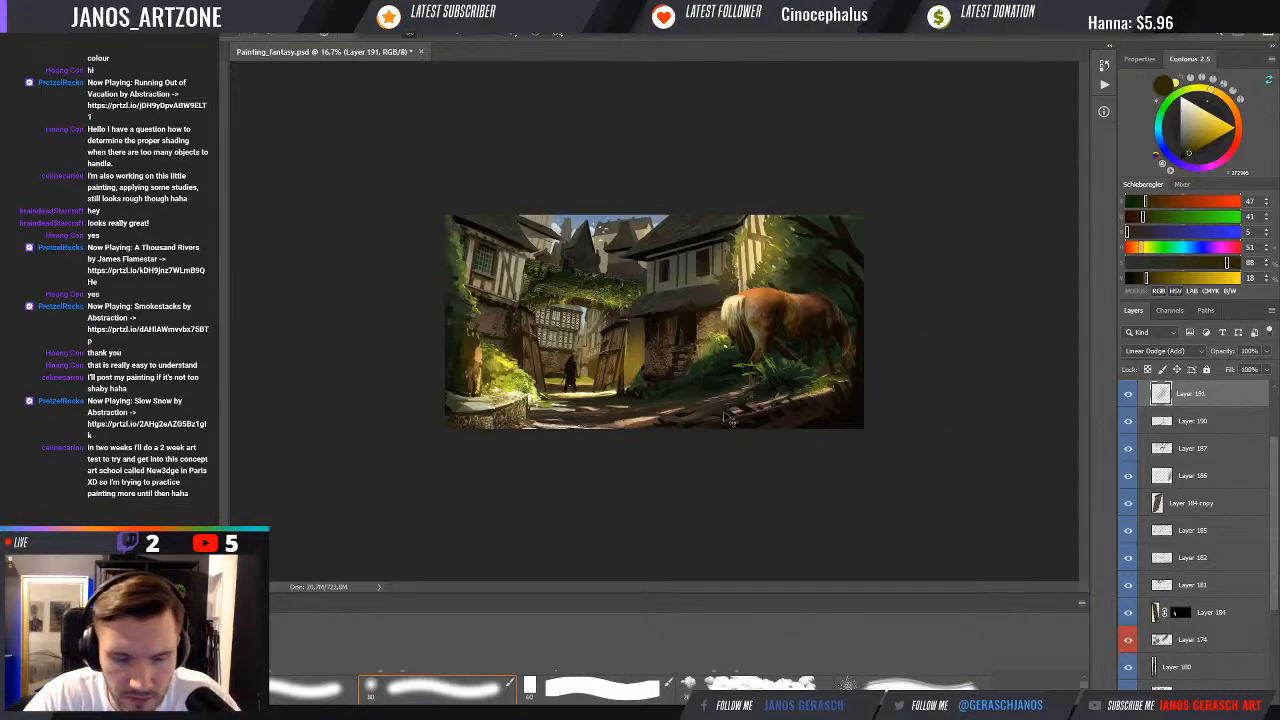
Paste the stone brick wall photo as a new layer above the painting
key(ctrl+alt+shift+e)
key(ctrl+v)
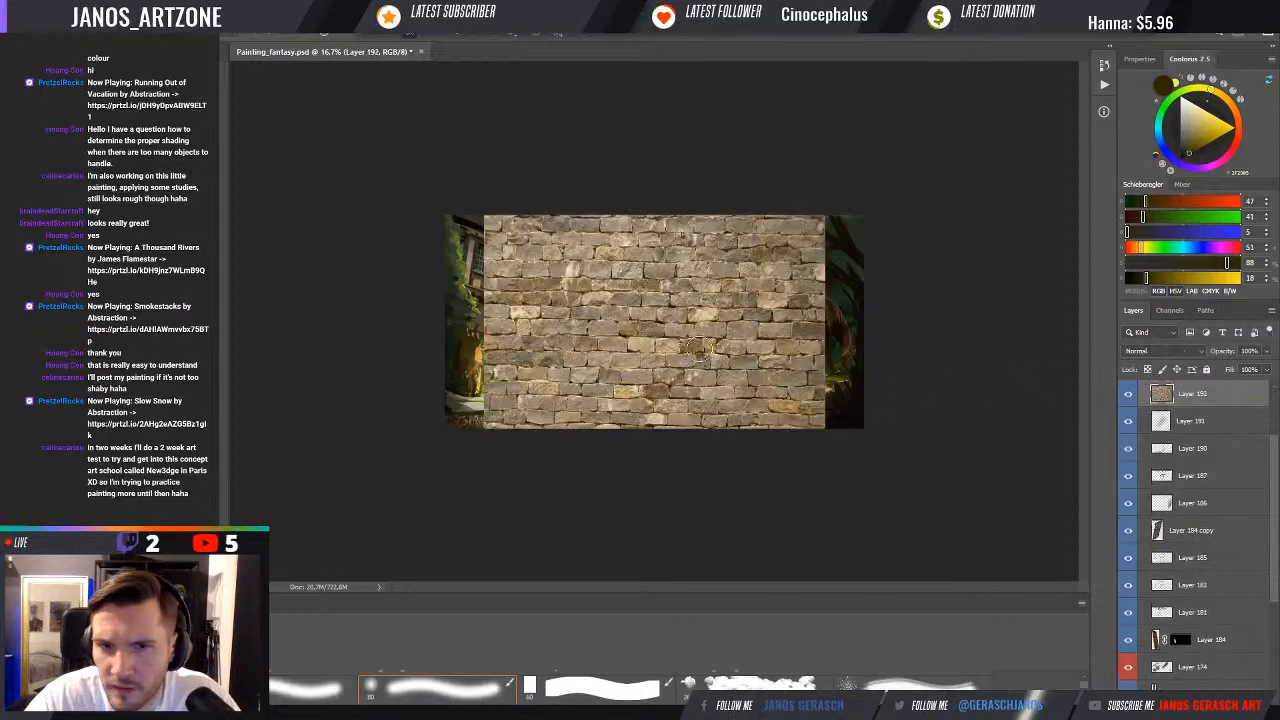
key(ctrl+t)
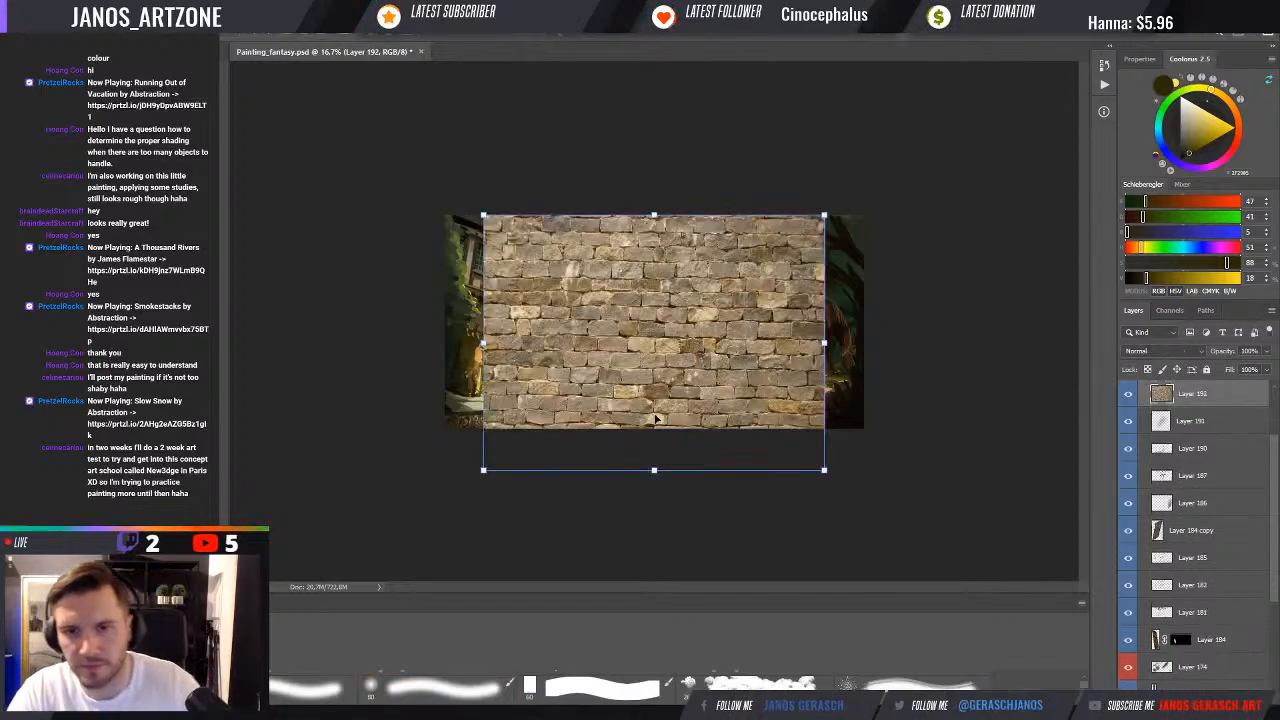
key(Return)
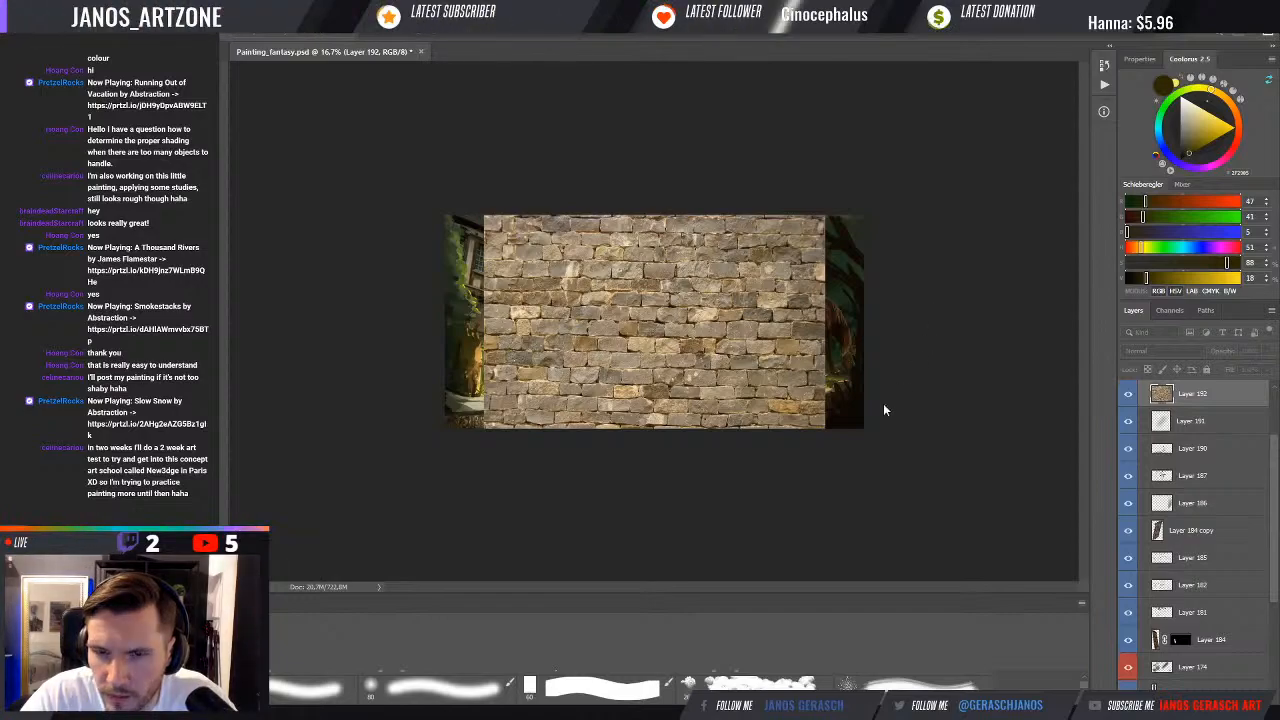
Darken the stone brick texture and shift it to a cooler, greenish tone with colour adjustments
click(857, 448)
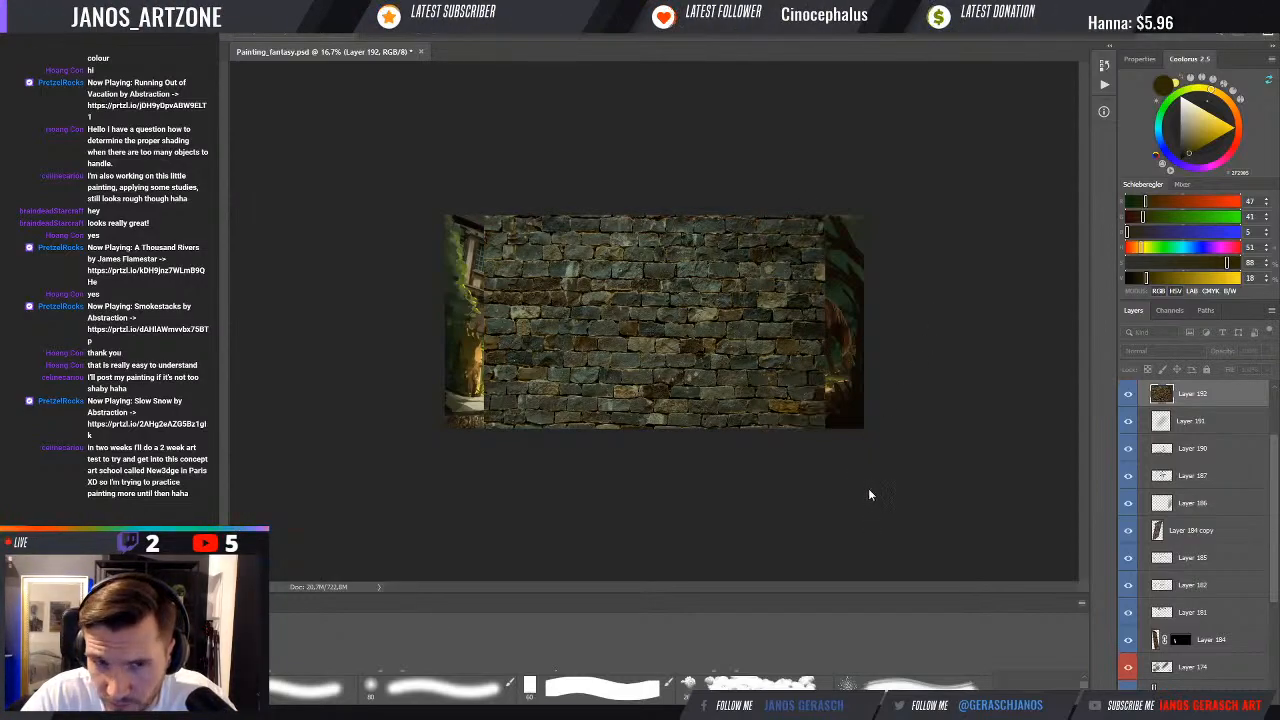
click(868, 486)
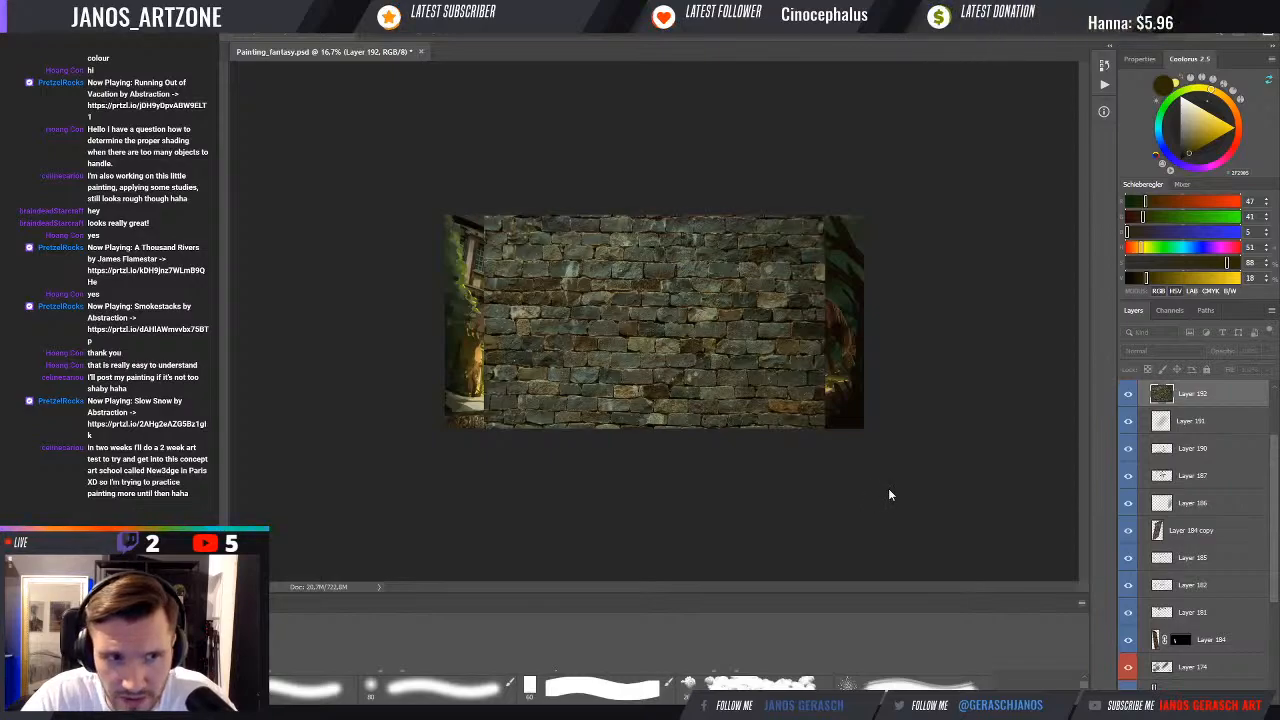
click(1053, 397)
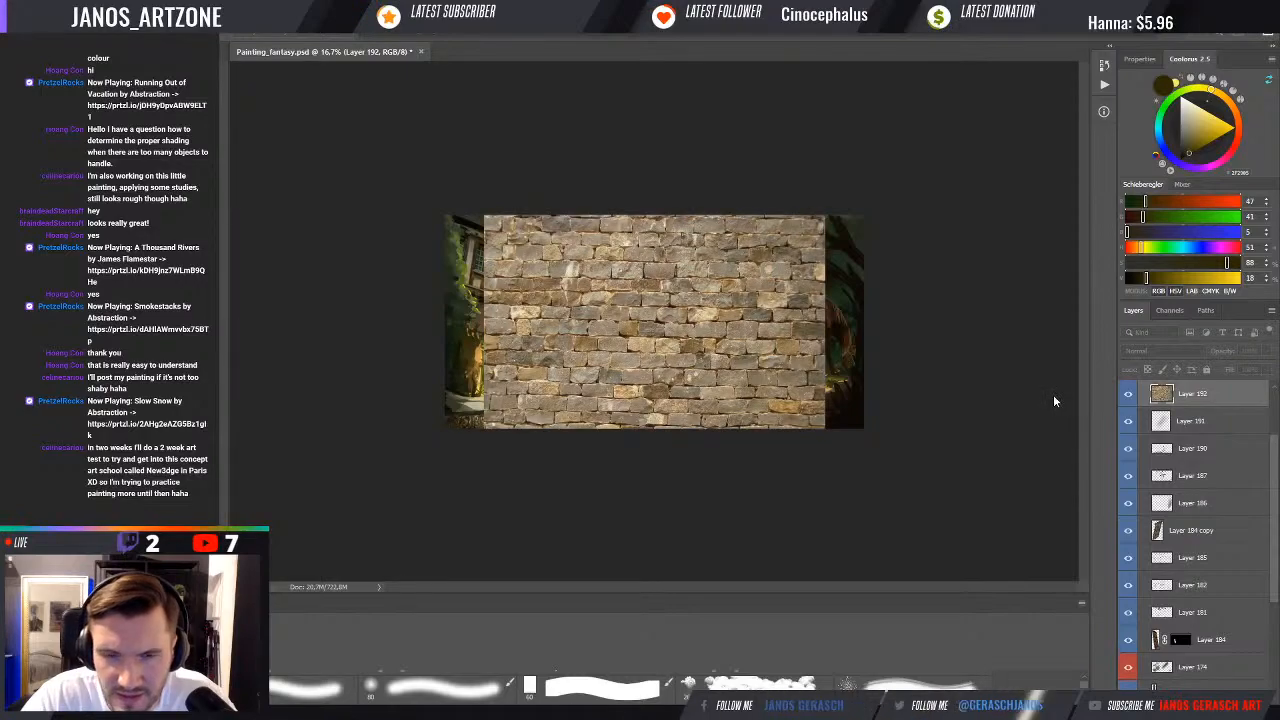
click(1054, 397)
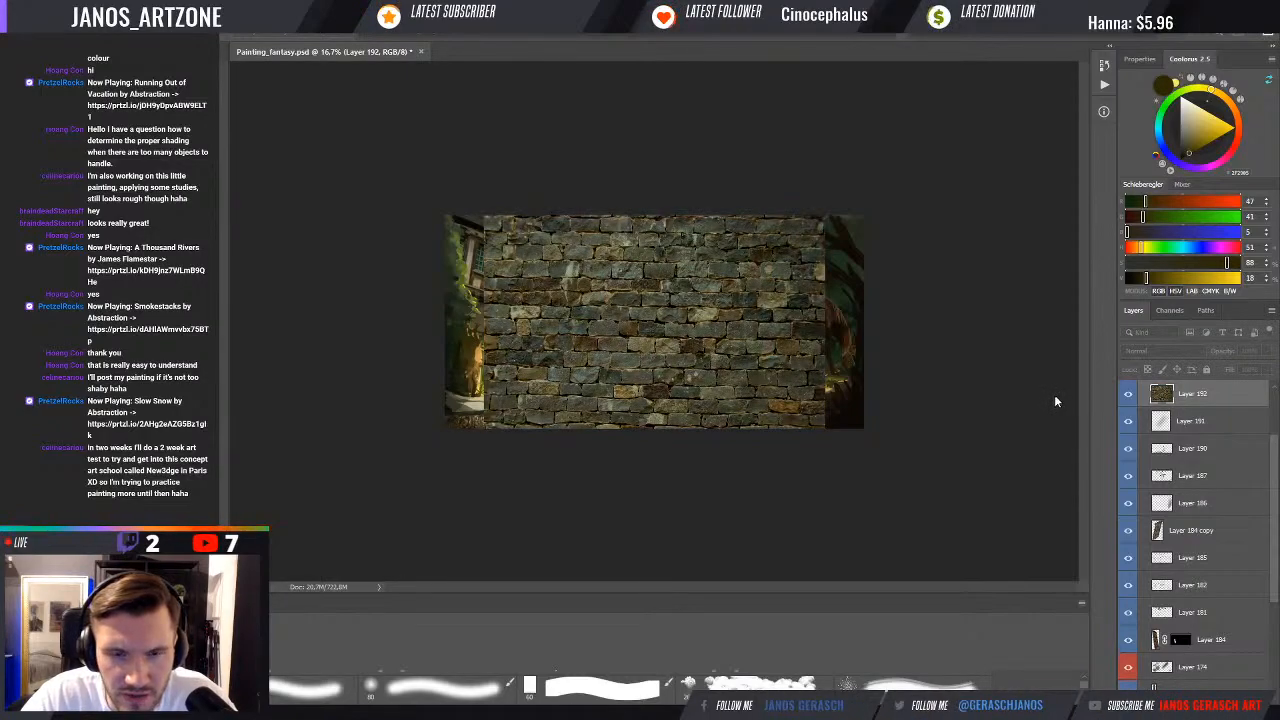
click(1055, 397)
click(1055, 397)
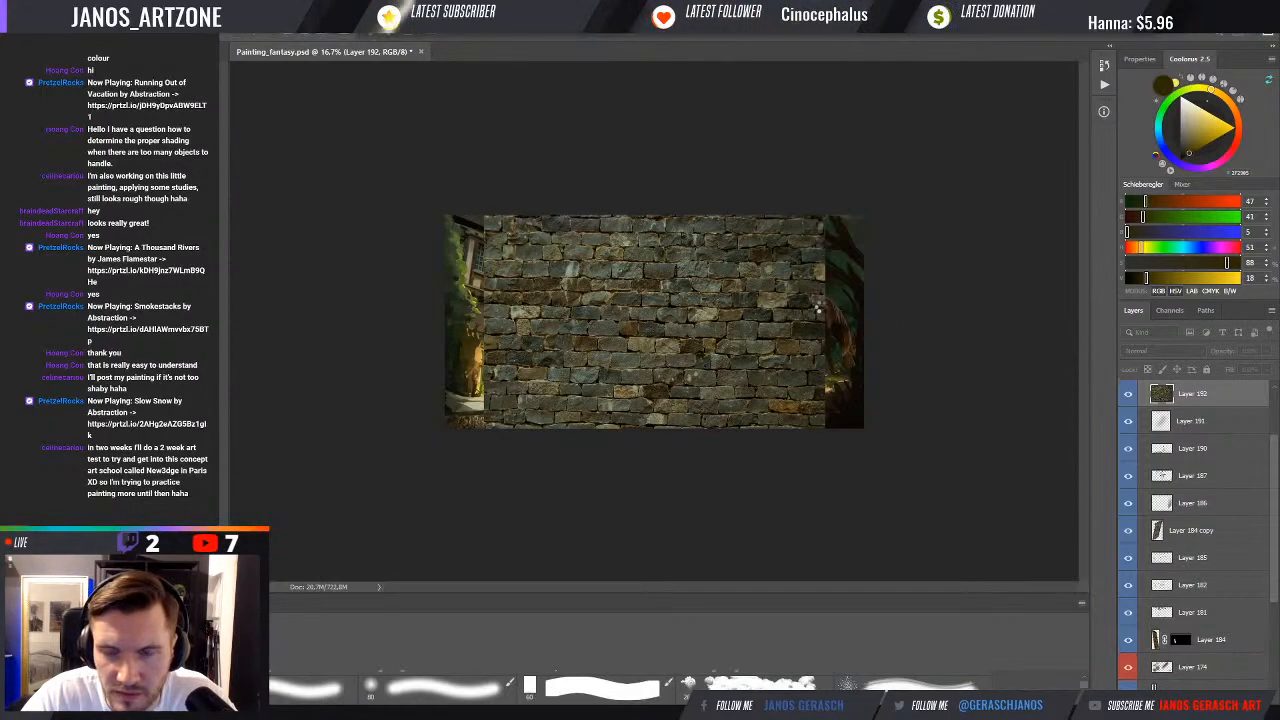
Scale the brick texture down to about a third and place it over the stone house's shaded front wall
key(ctrl+t)
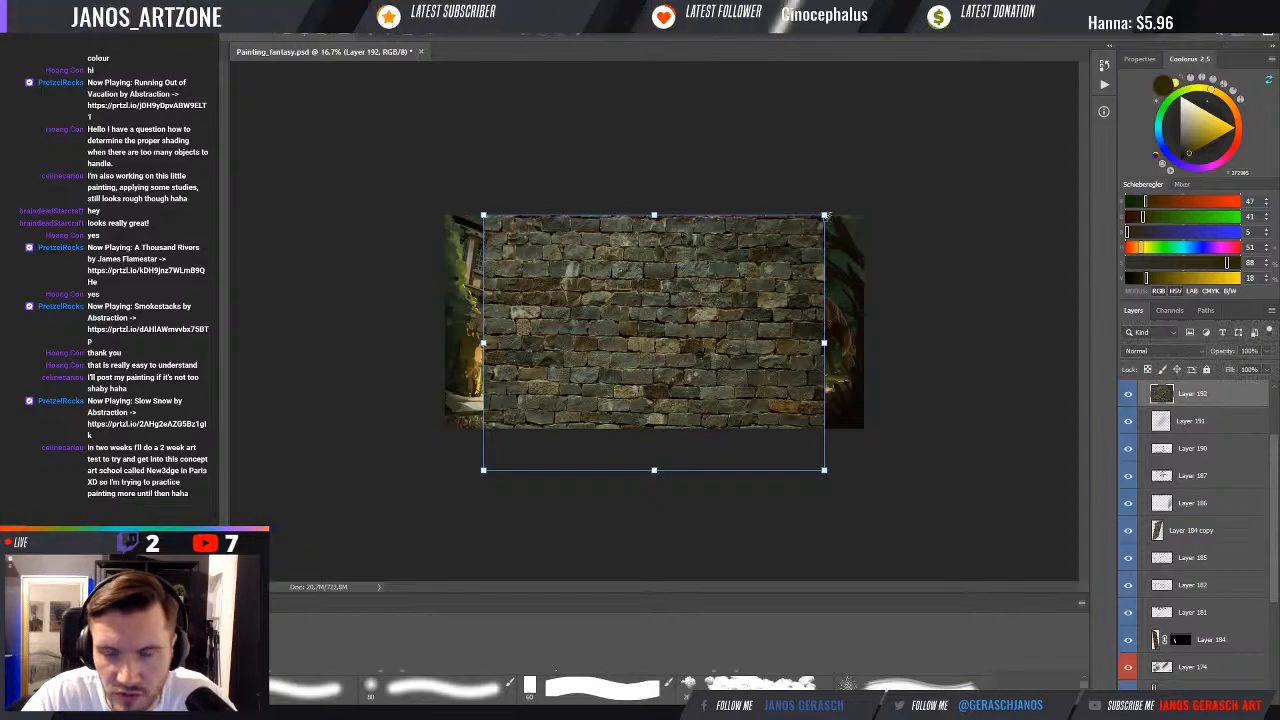
mouse_move(805, 246)
mouse_down()
mouse_move(793, 228)
mouse_move(710, 317)
mouse_up()
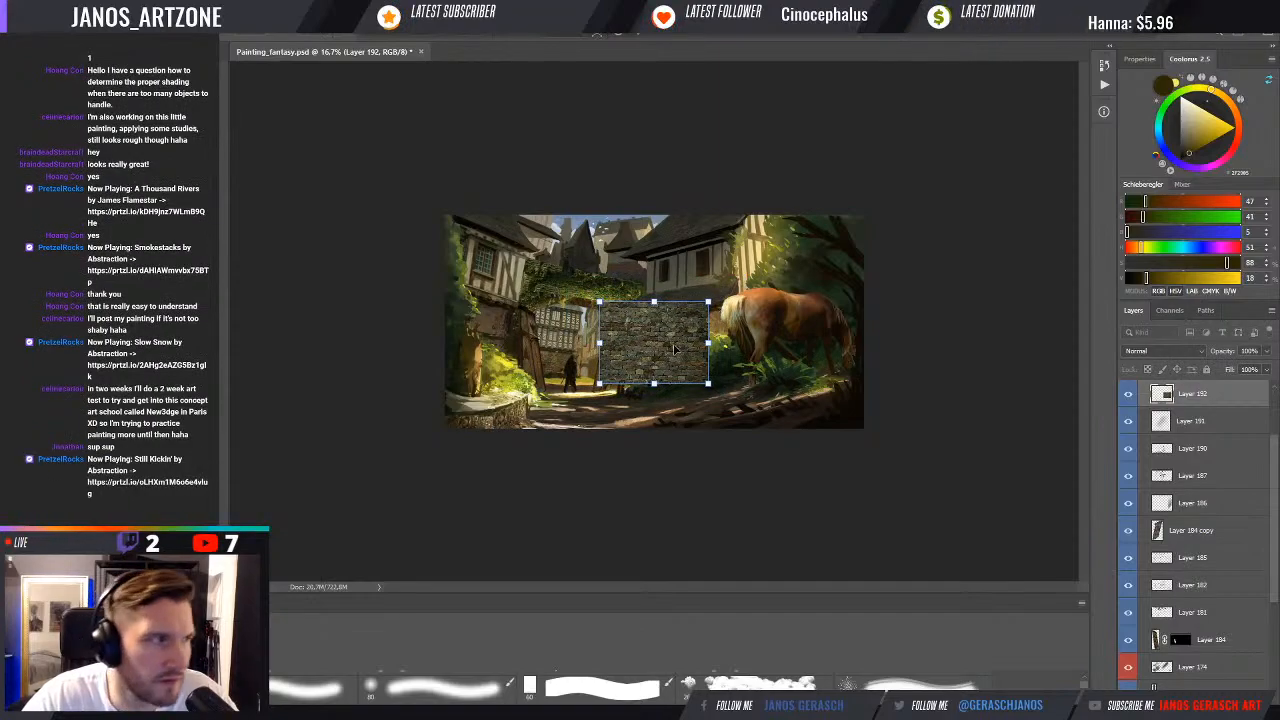
key(Return)
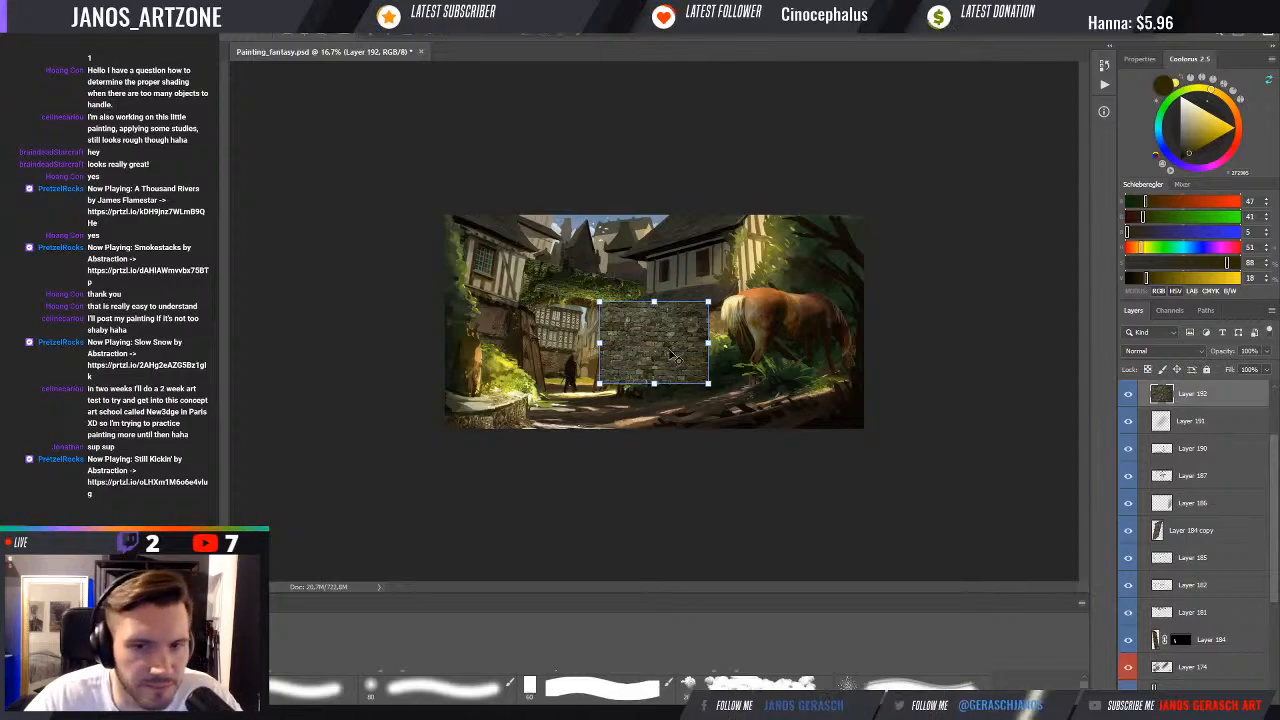
drag(622, 335, 695, 363)
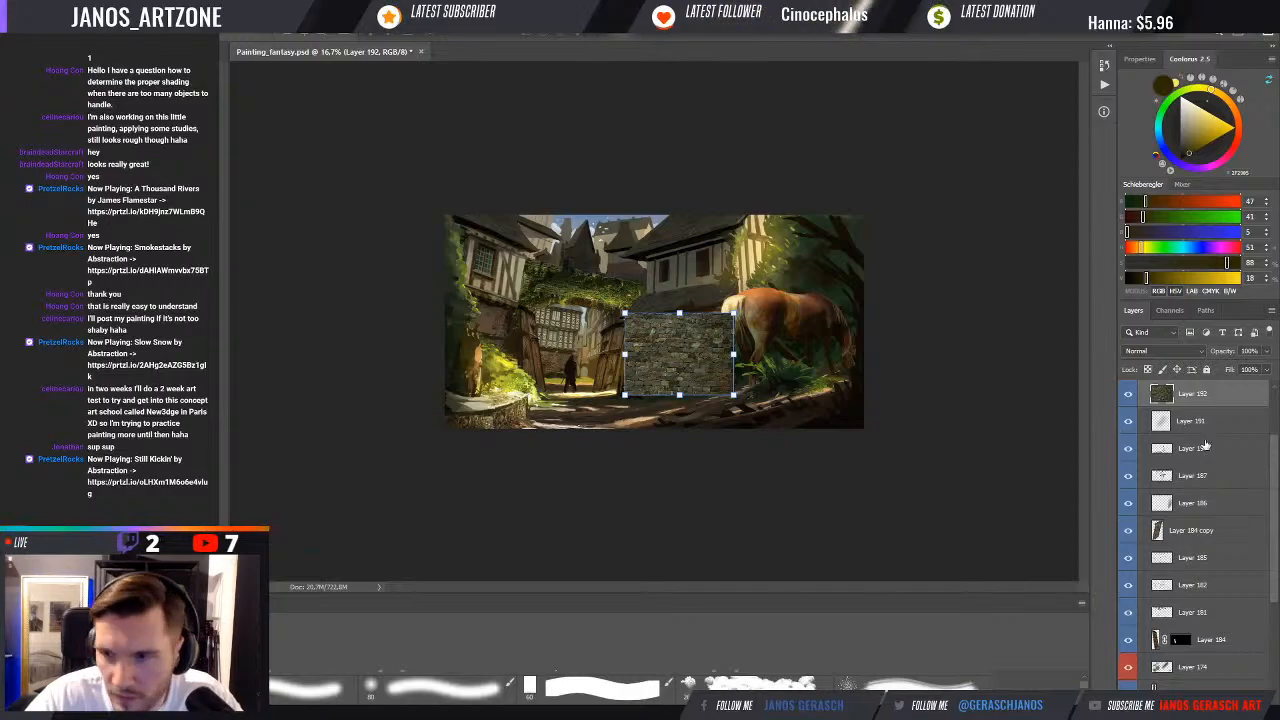
Duplicate the brick texture with the original hidden, and distort the copy's left corners to fit the front wall's left edge
key(ctrl+j)
click(1128, 421)
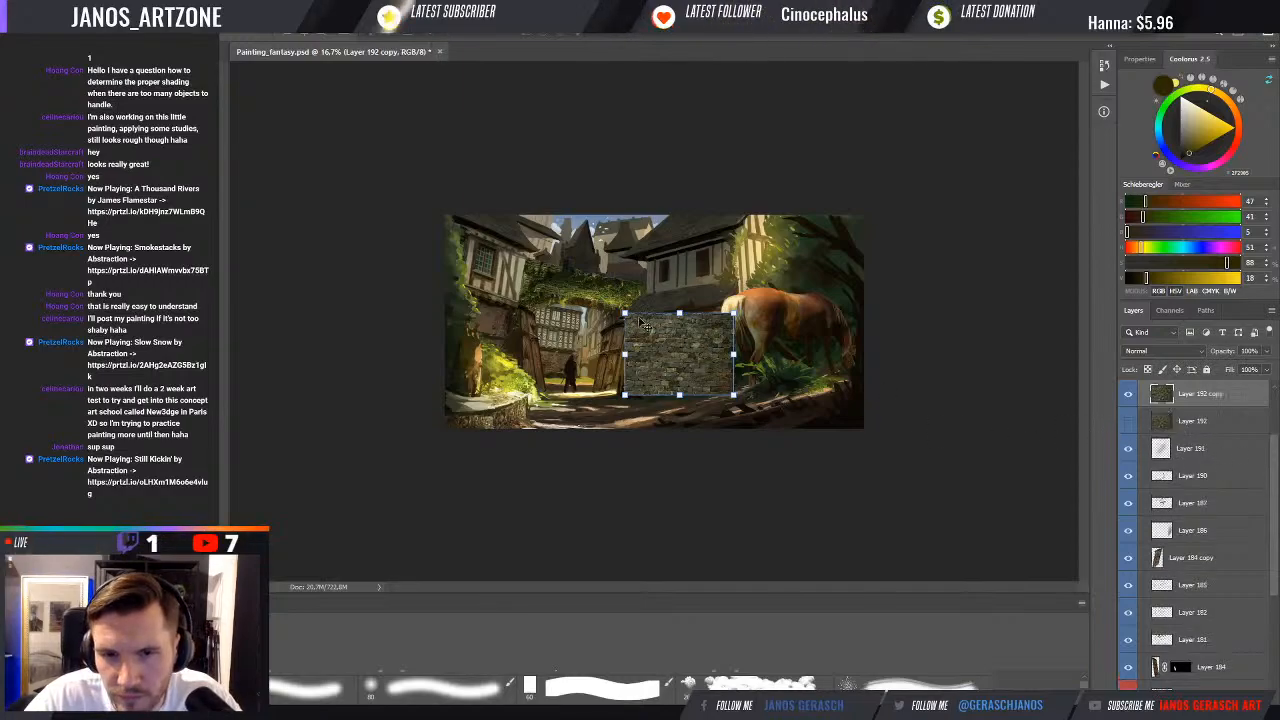
key(ctrl+plus)
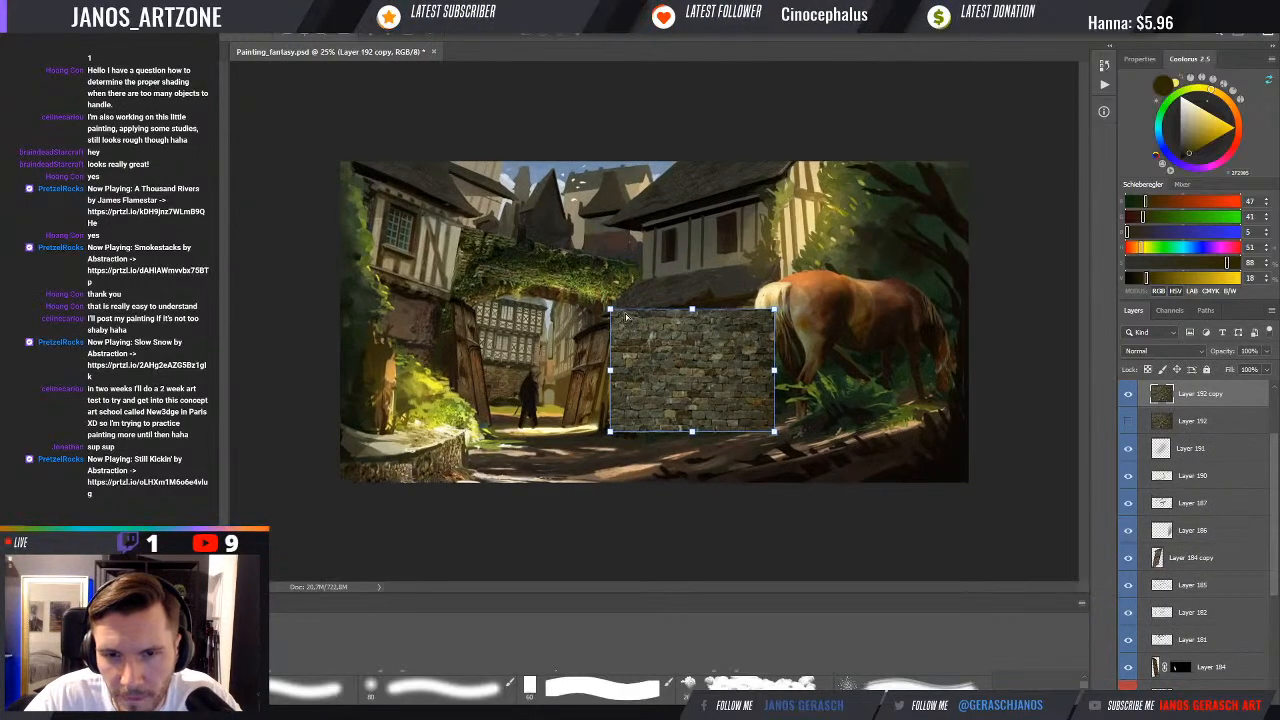
drag(611, 310, 616, 311)
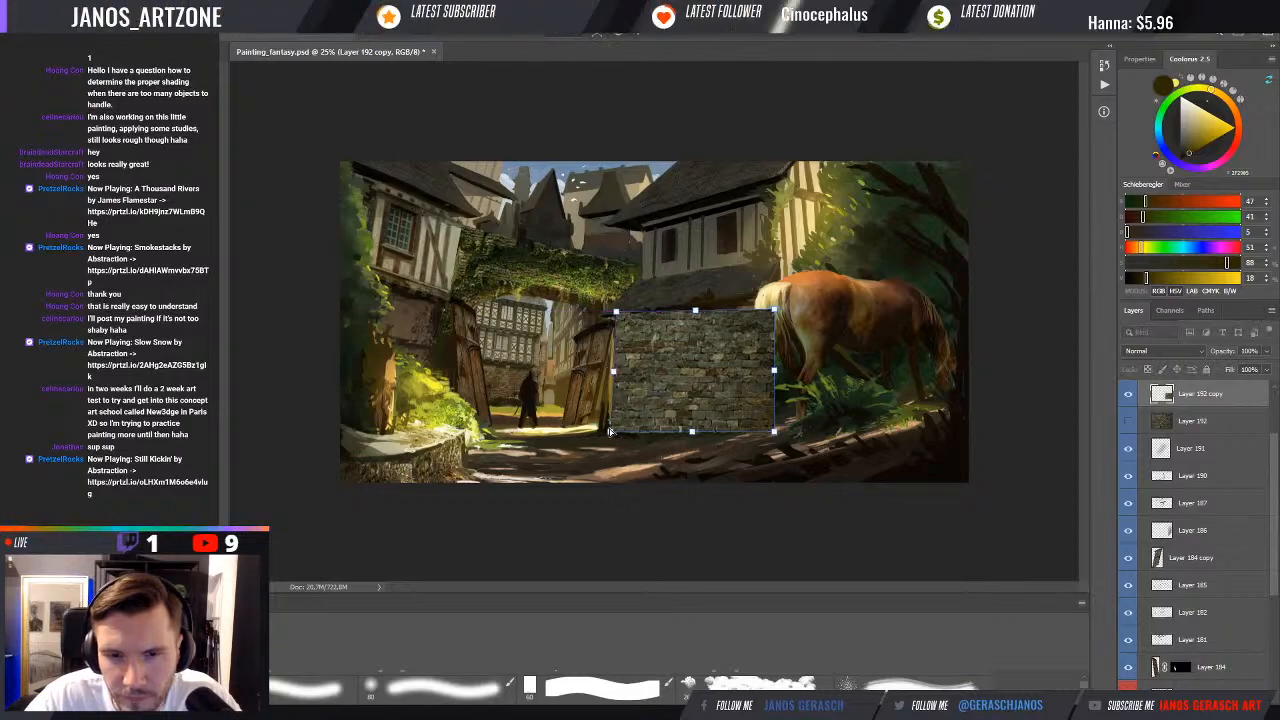
drag(610, 431, 606, 418)
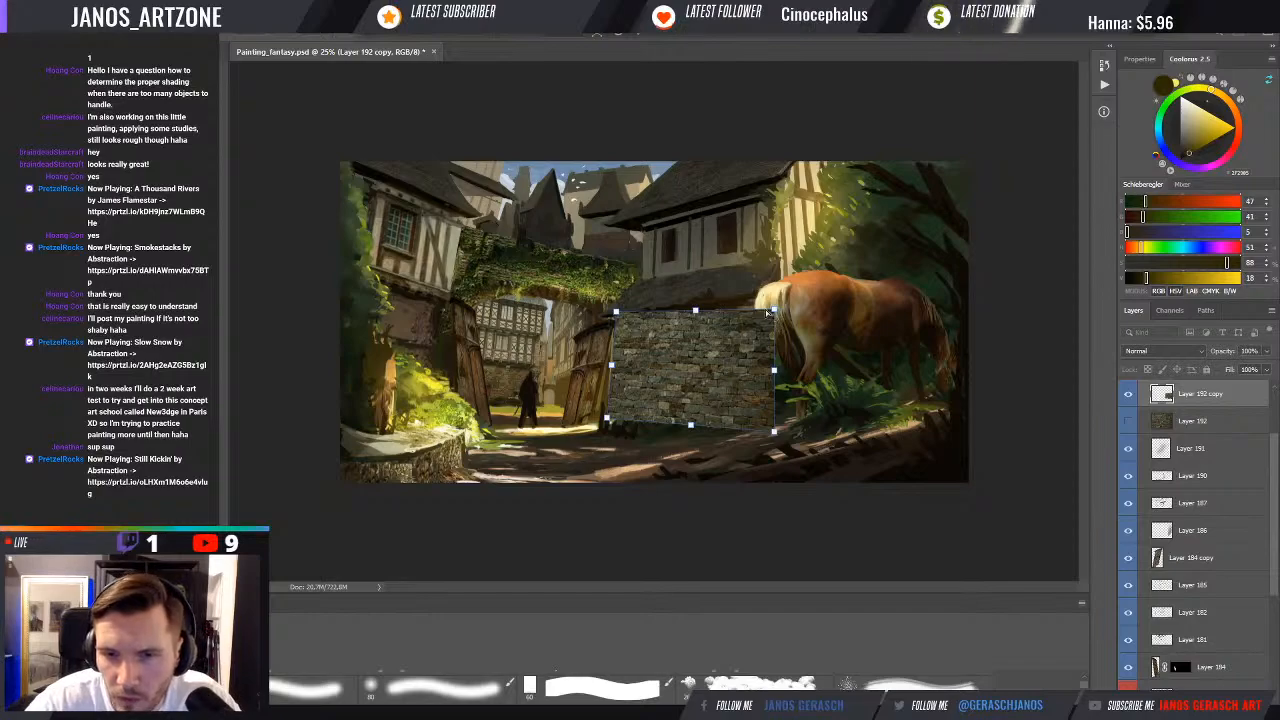
Distort the brick copy's two right corners inward to narrow it and match the front wall's perspective
drag(767, 307, 728, 318)
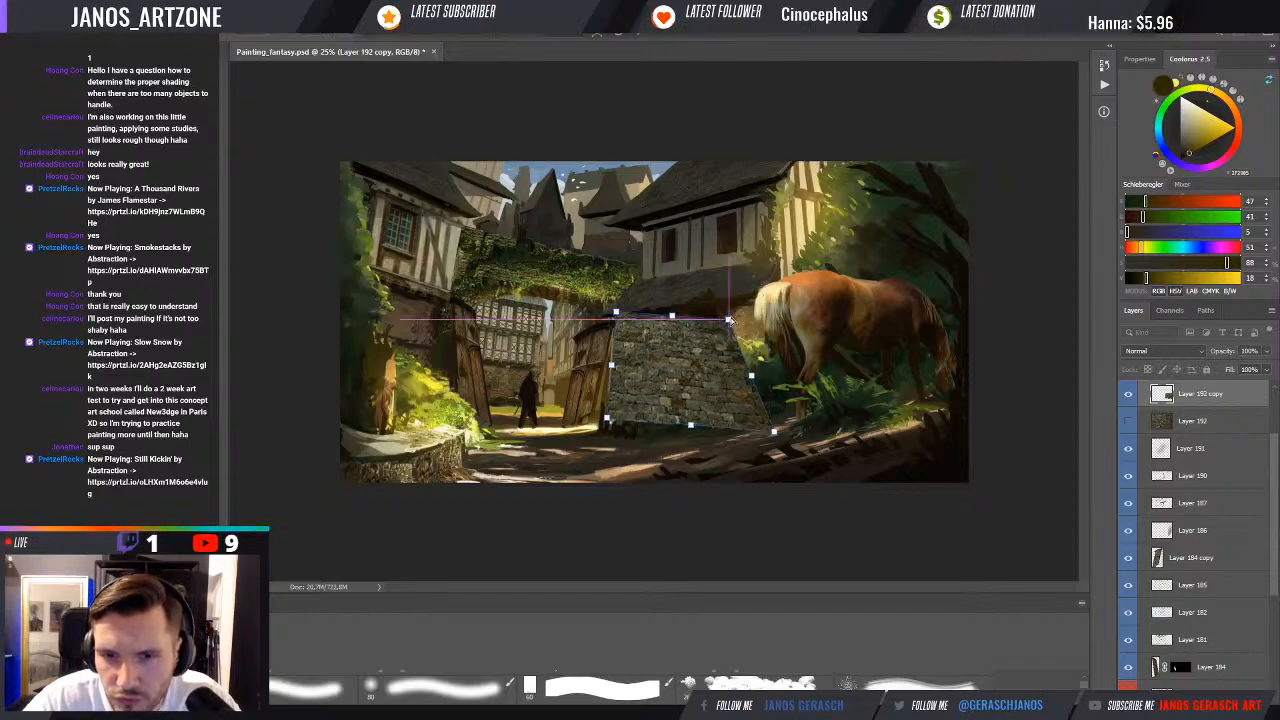
drag(772, 431, 712, 419)
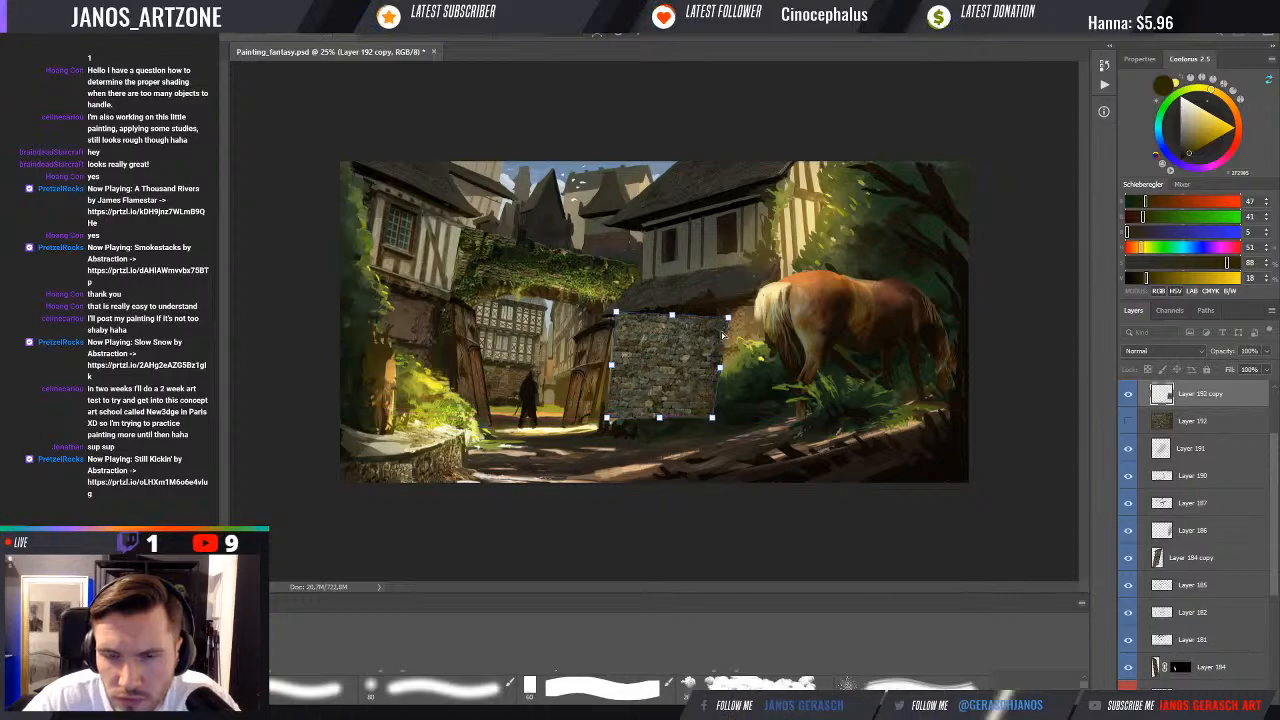
drag(727, 318, 714, 325)
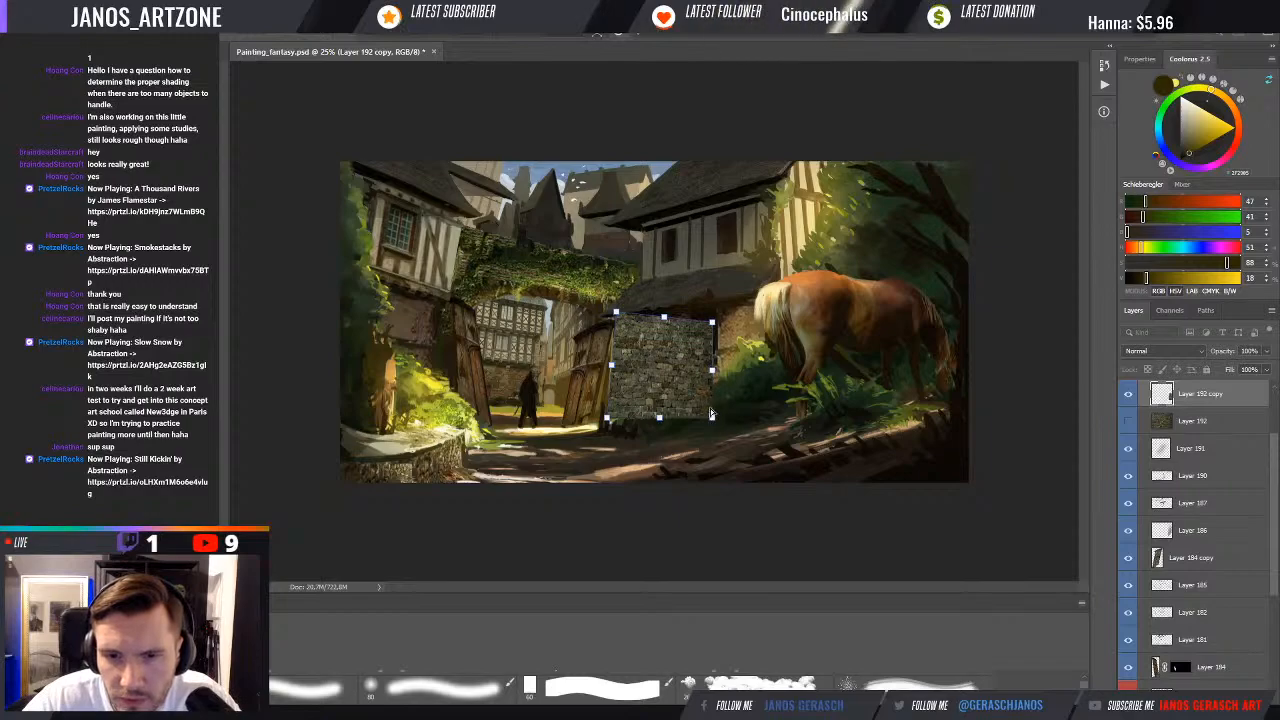
drag(711, 417, 713, 413)
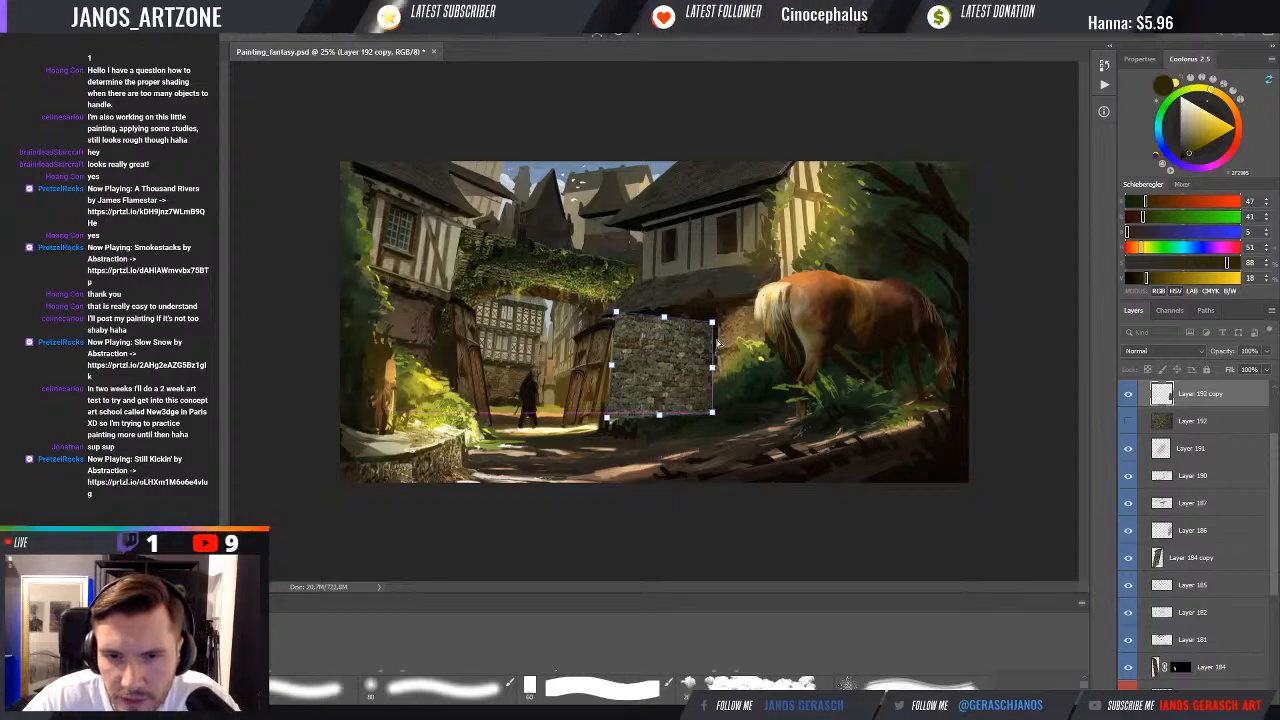
drag(712, 323, 713, 323)
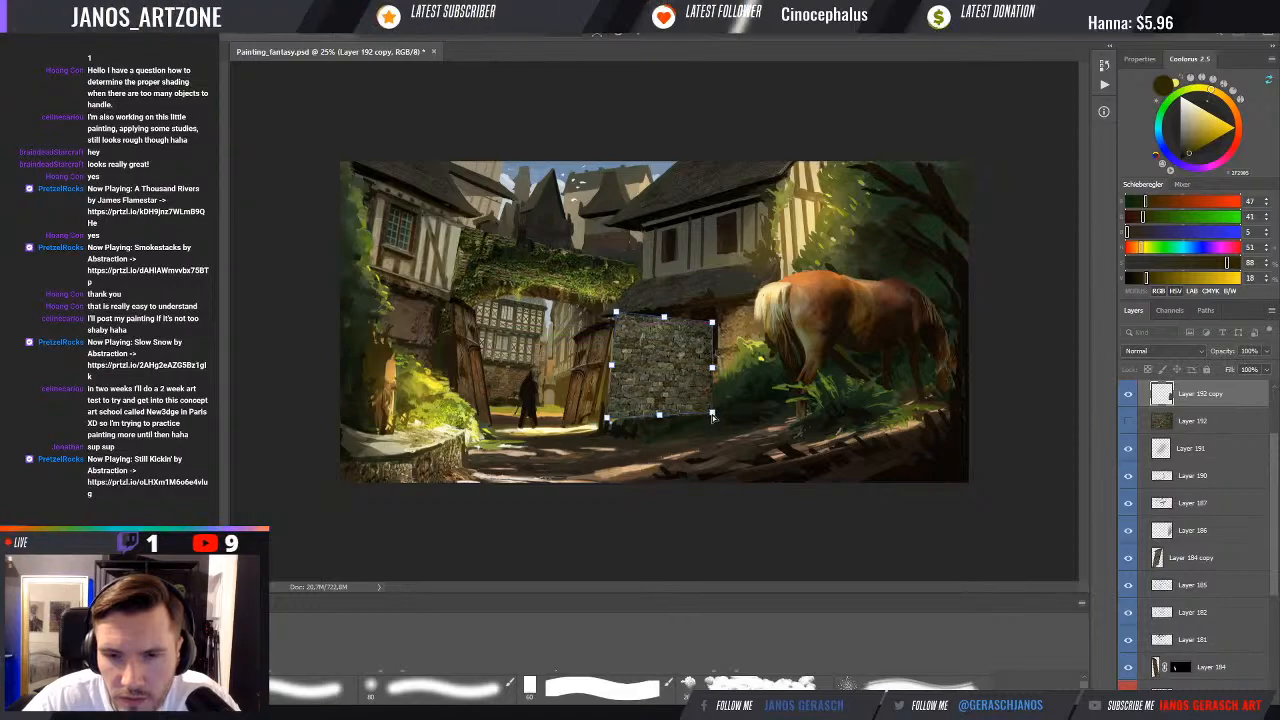
drag(712, 413, 712, 418)
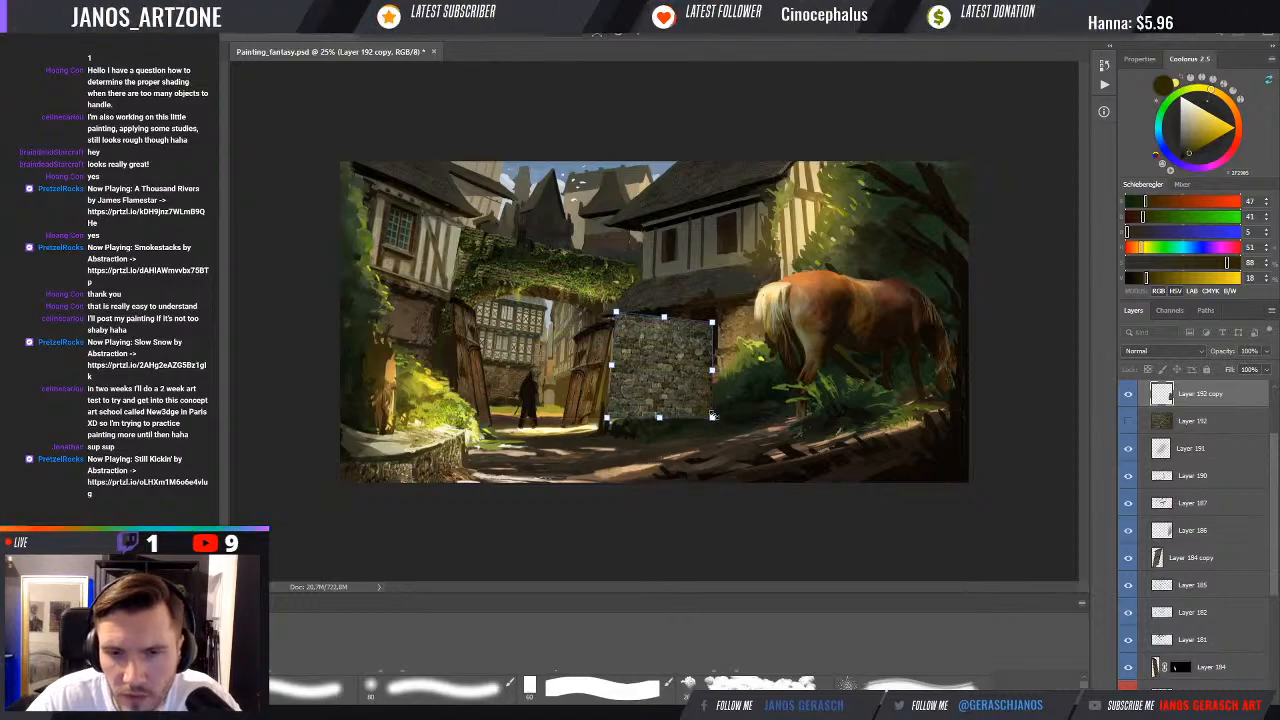
key(Return)
Stretch the brick copy's top edge slightly upward and hide the texture behind a black layer mask
mouse_move(668, 378)
mouse_down()
mouse_move(688, 380)
mouse_move(668, 377)
mouse_up()
key(ctrl+t)
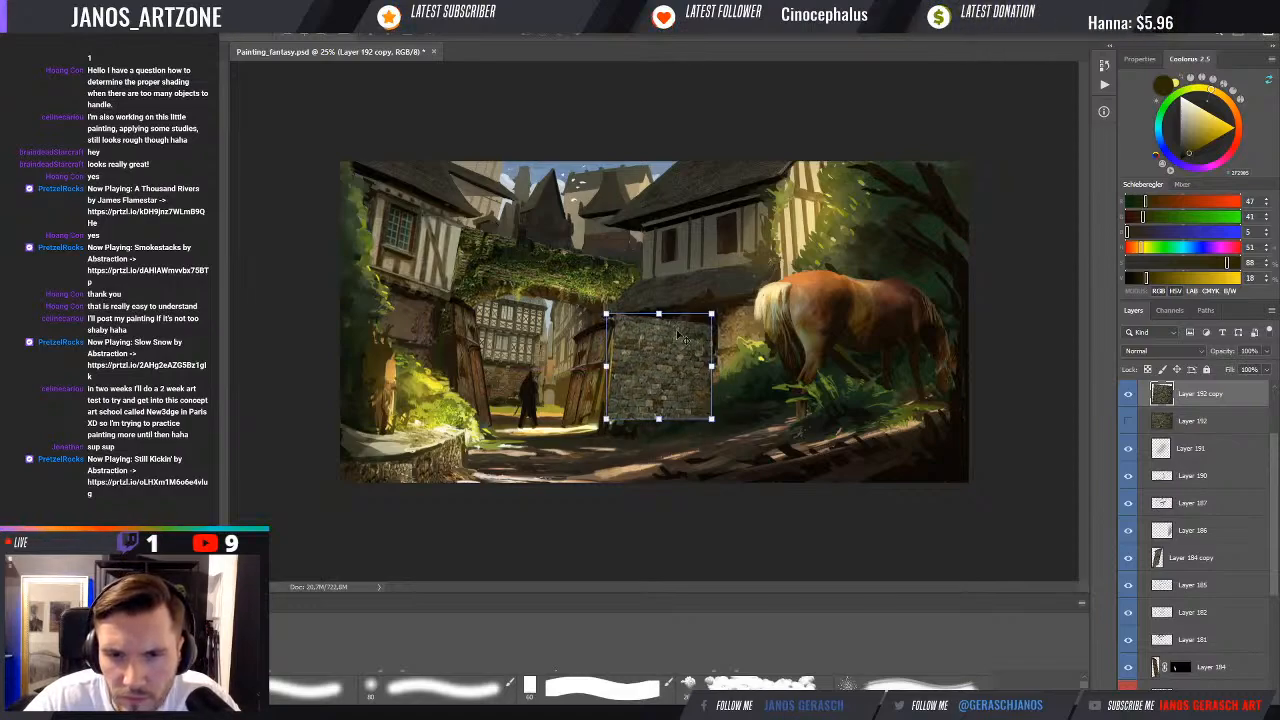
drag(660, 314, 660, 305)
key(Return)
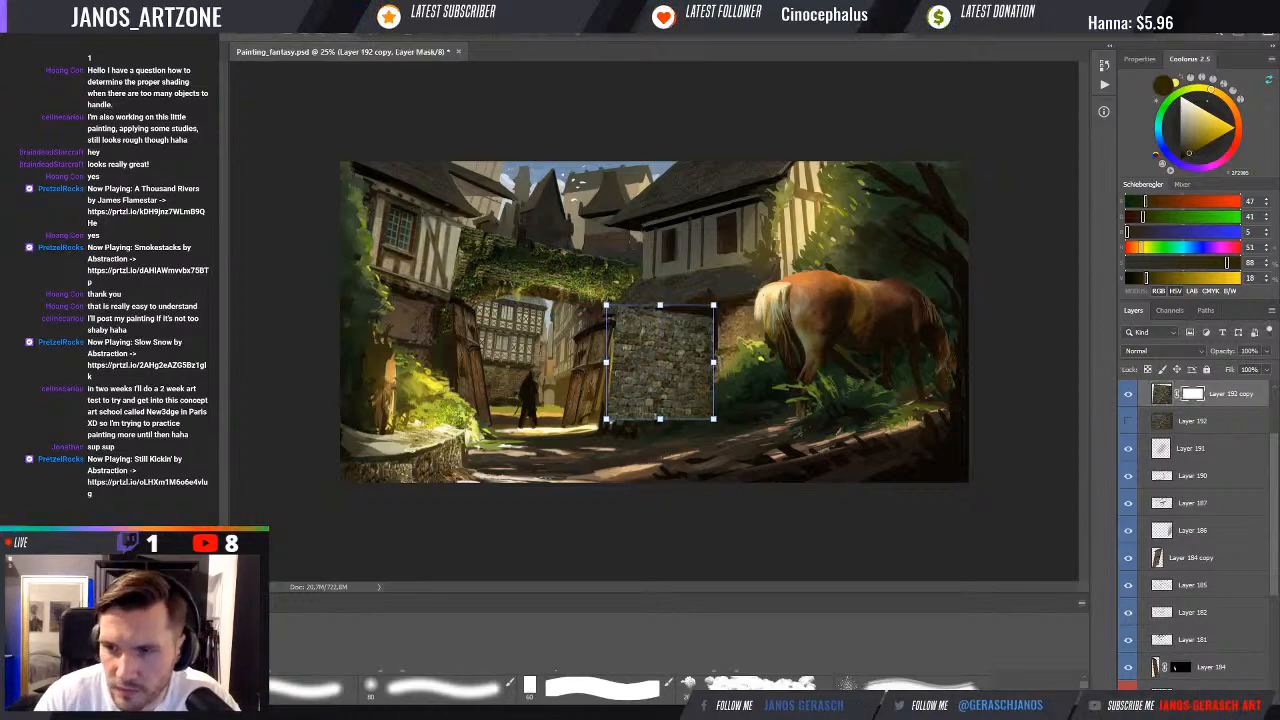
key(ctrl+d)
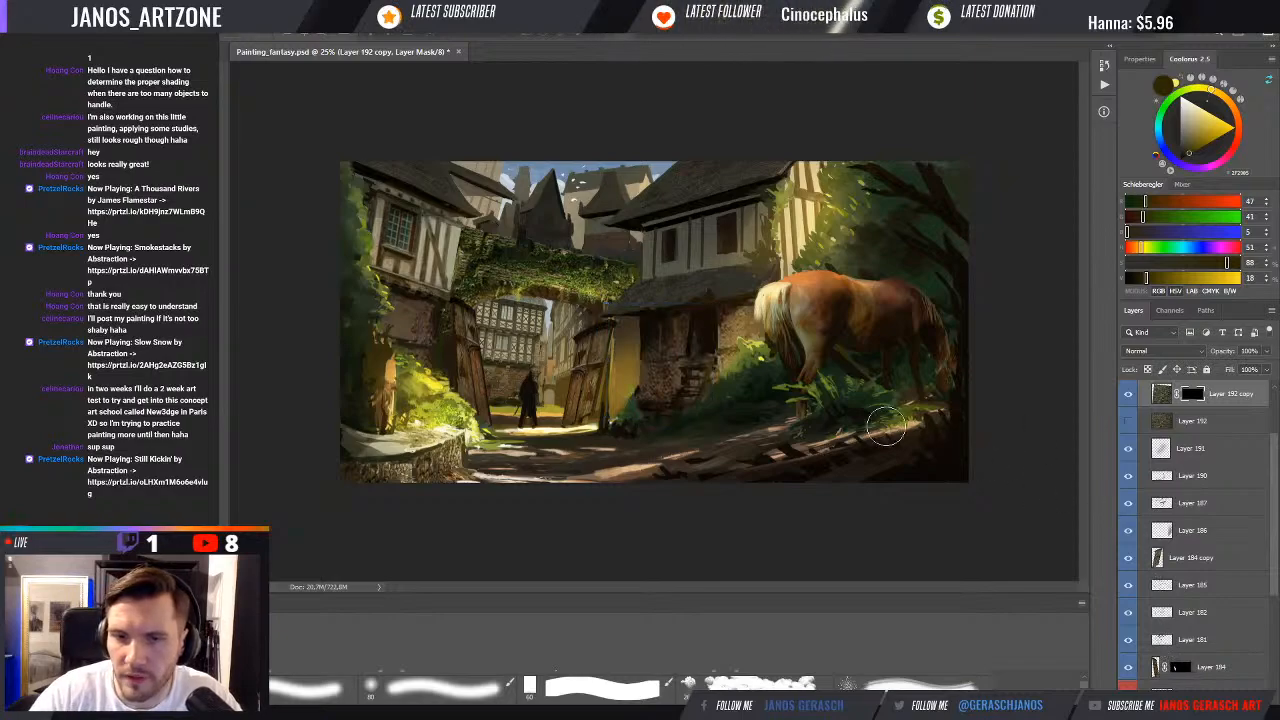
Outline the yellowish wall strip beside the wooden gate and fill that mask area with white to reveal the bricks there
key(d)
key(b)
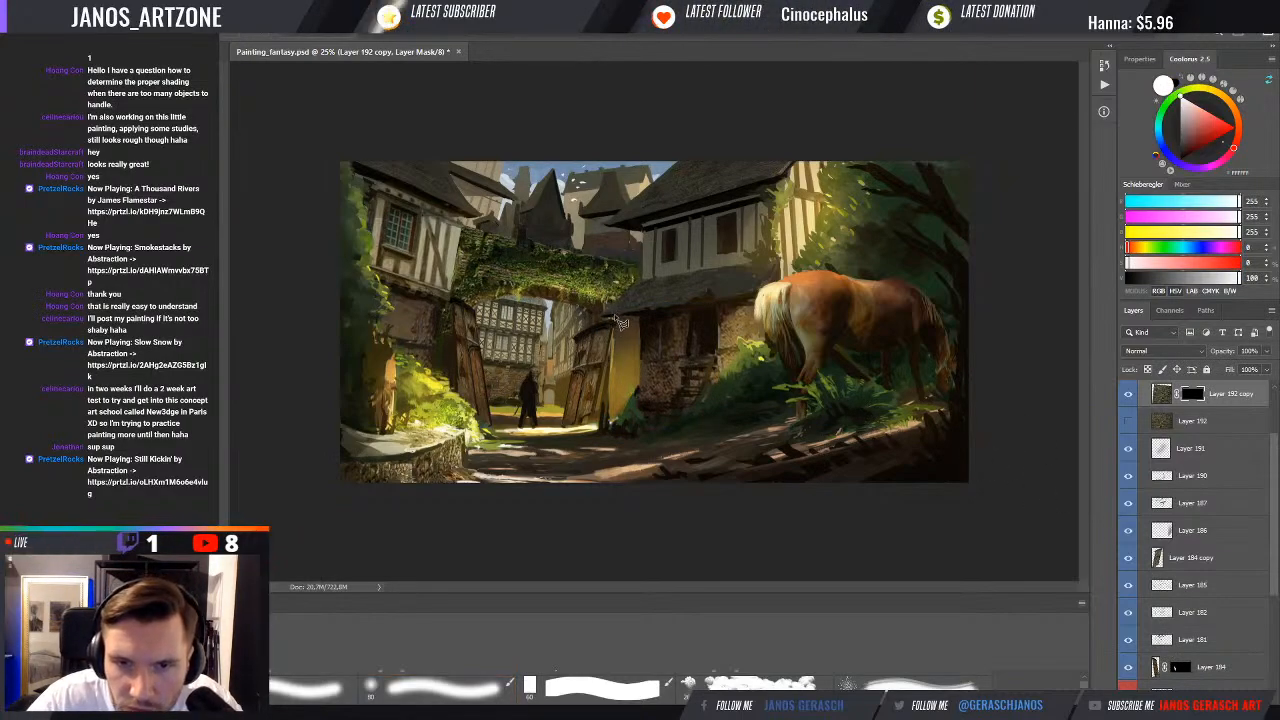
key(ctrl+plus)
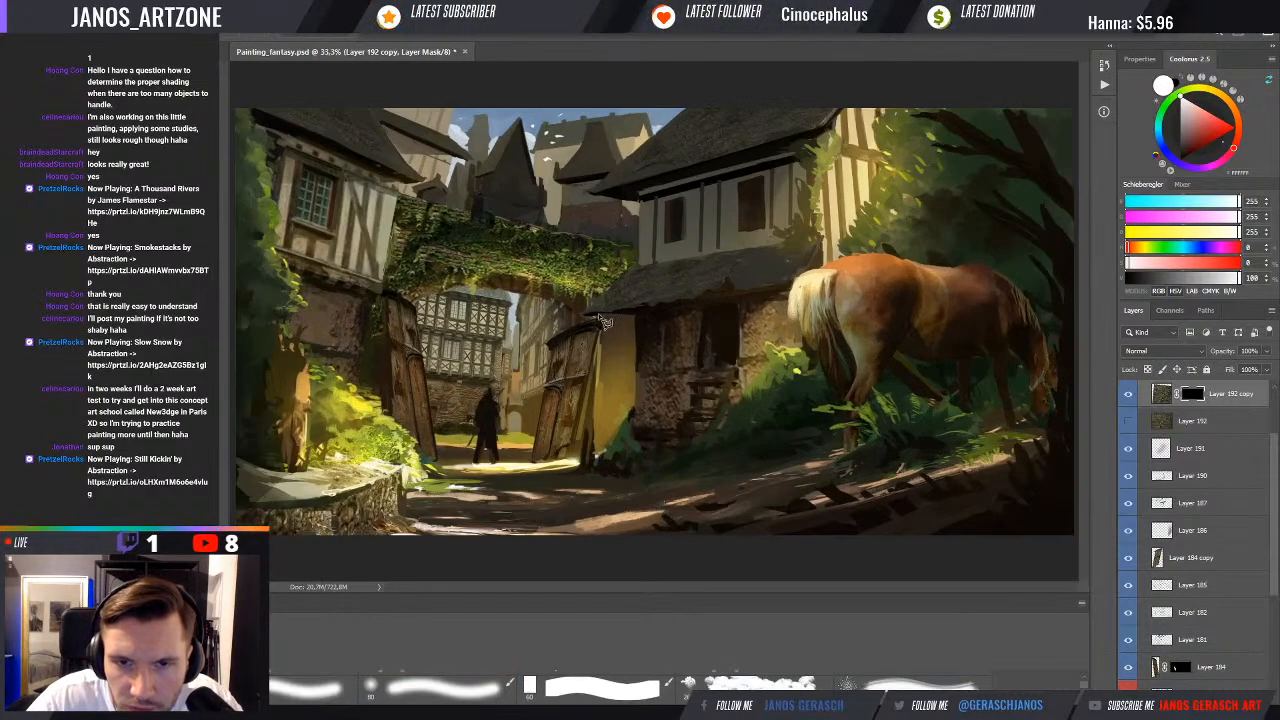
mouse_move(633, 318)
mouse_down()
mouse_move(641, 413)
mouse_move(614, 455)
mouse_up()
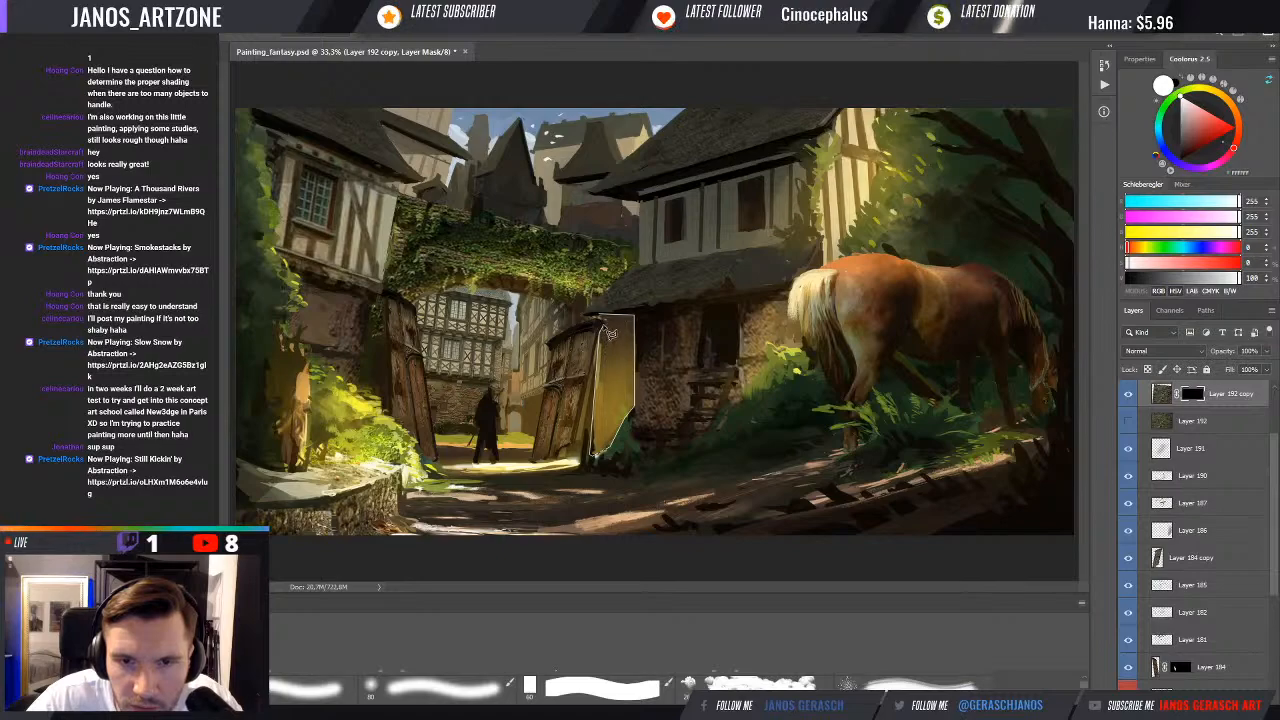
key(ctrl+d)
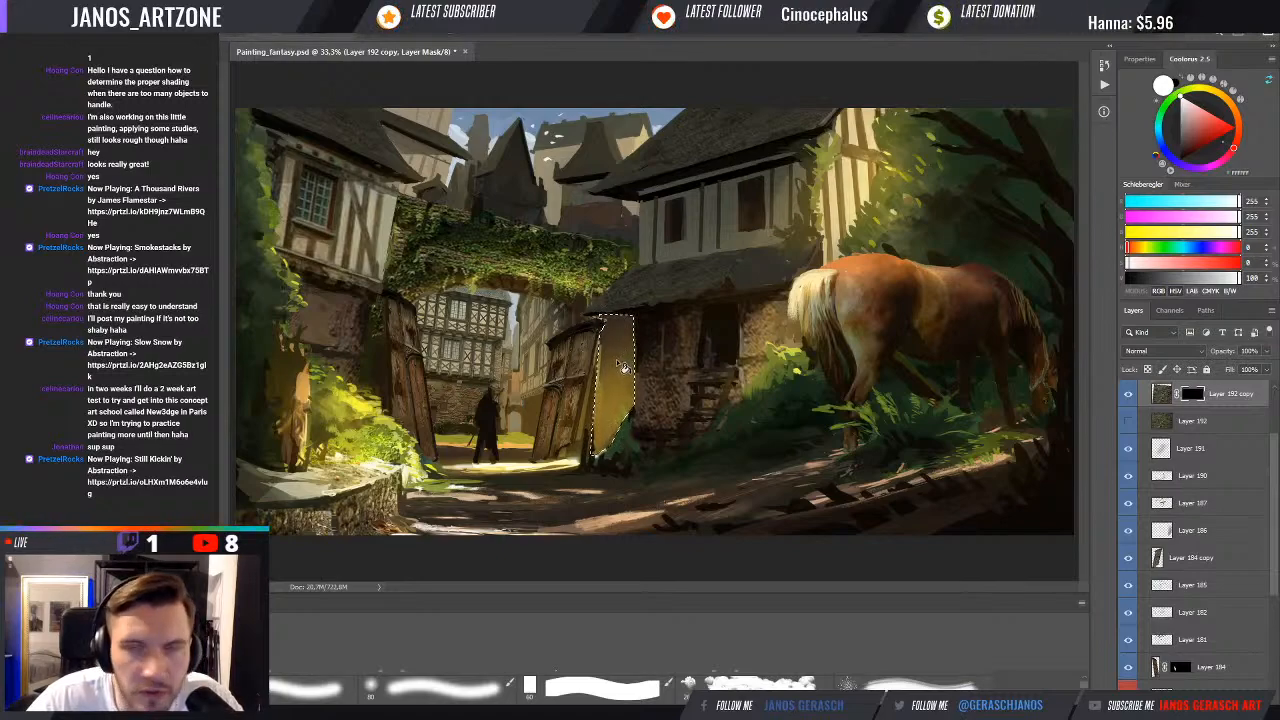
key(alt+BackSpace)
key(ctrl+d)
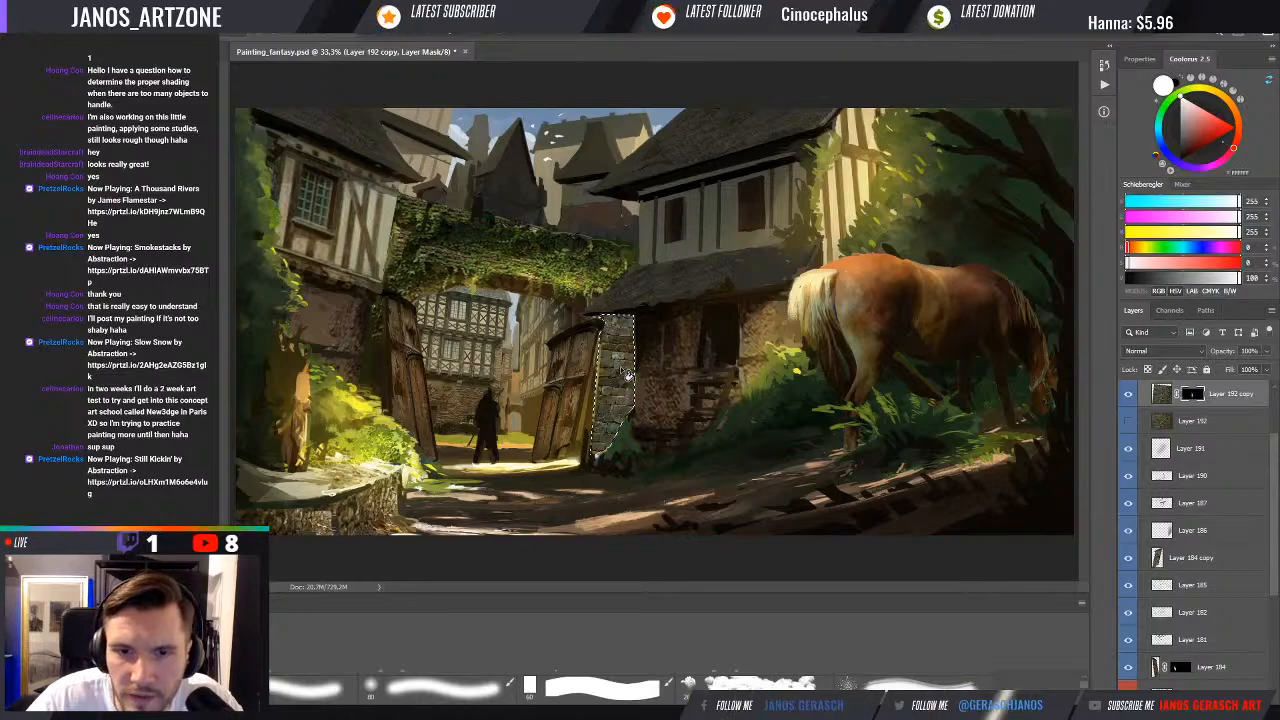
key(ctrl+t)
key(b)
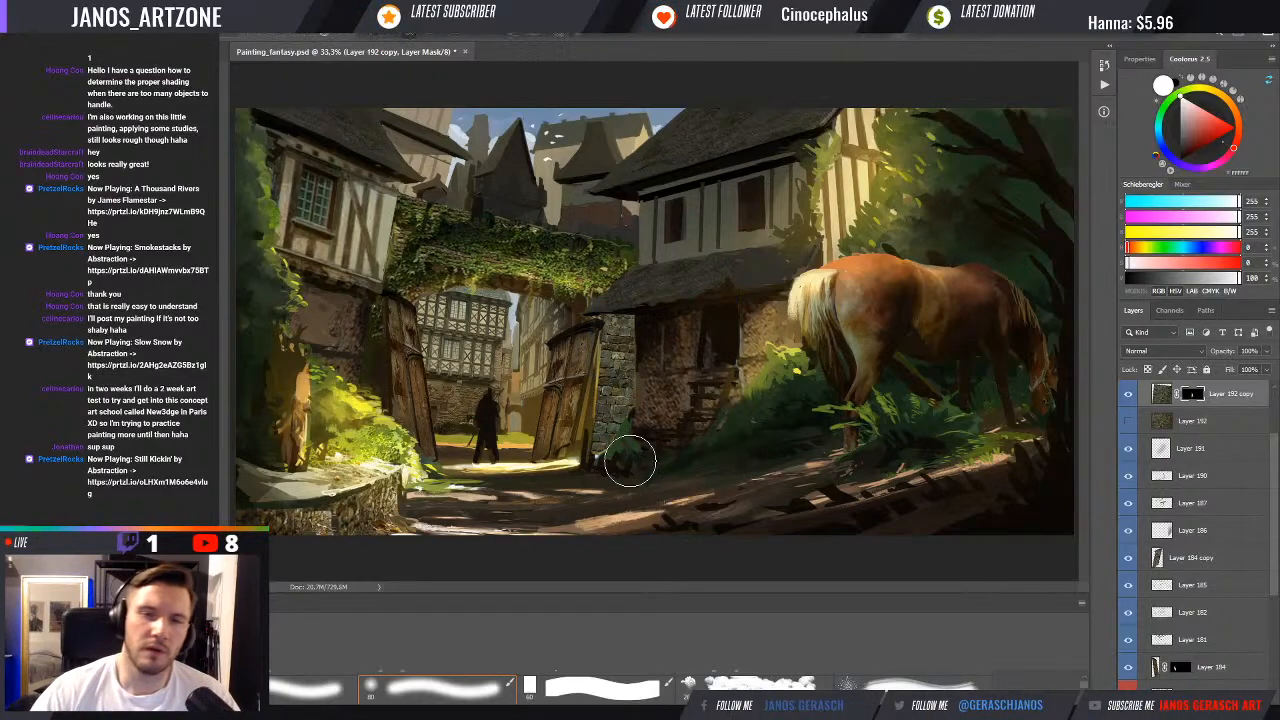
key(ctrl+minus)
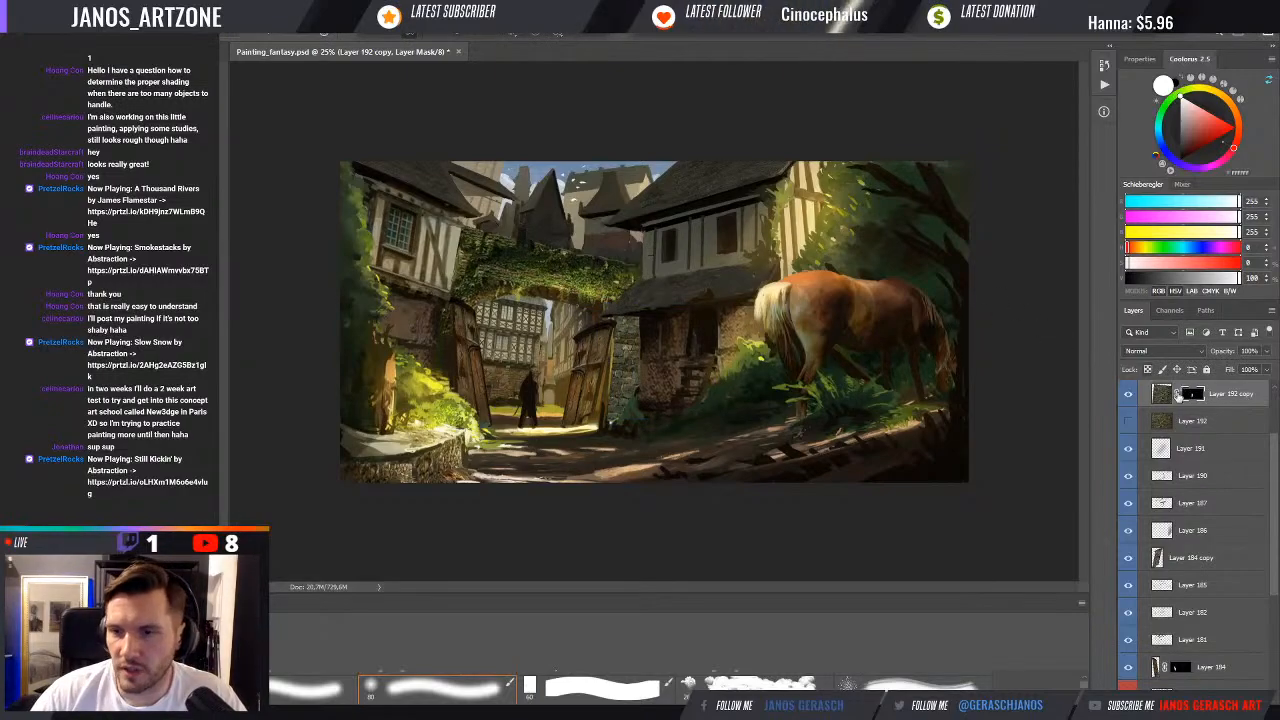
Try the Overlay and Soft Light blend modes on the brick copy, then set it back to Normal
click(1162, 393)
click(1163, 351)
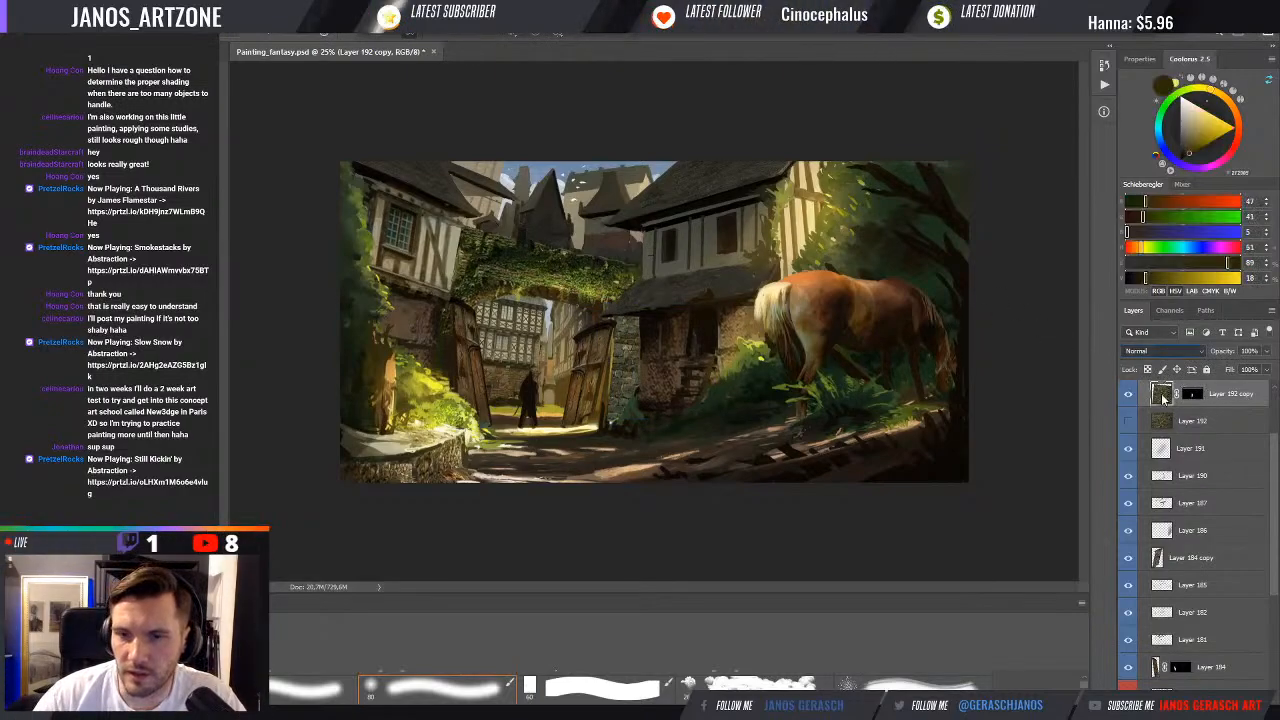
click(1140, 516)
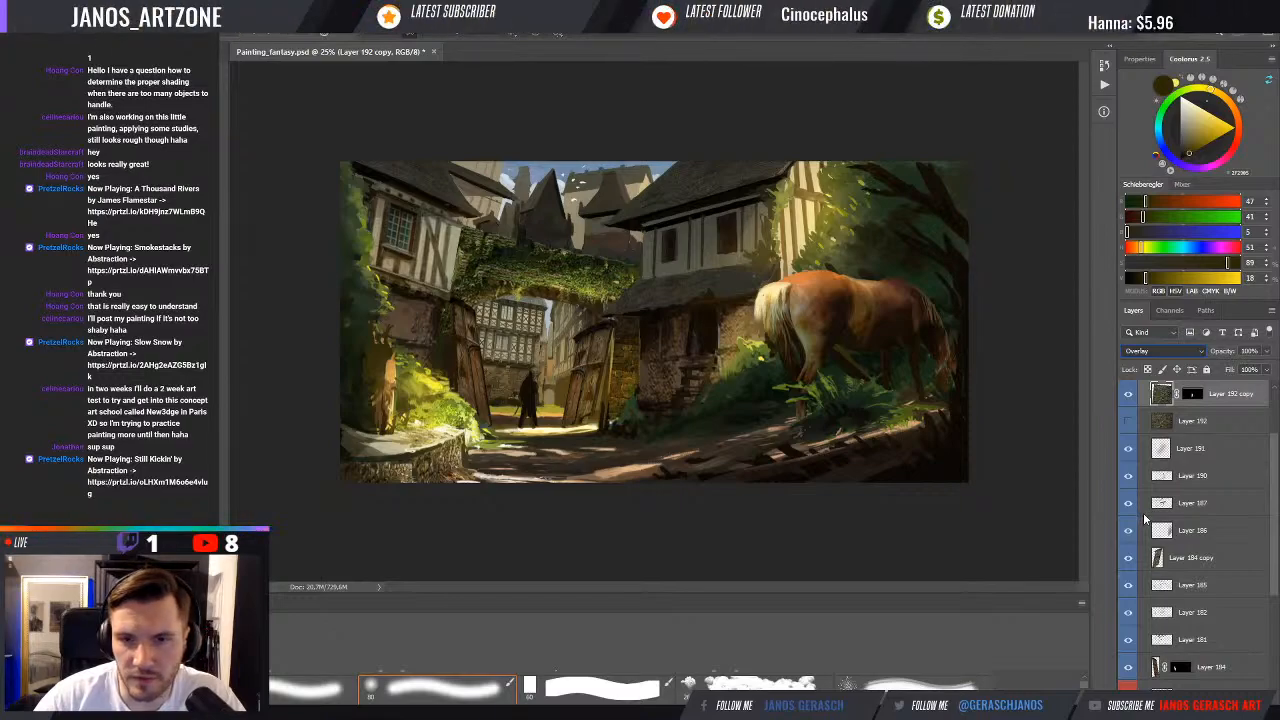
key(Down)
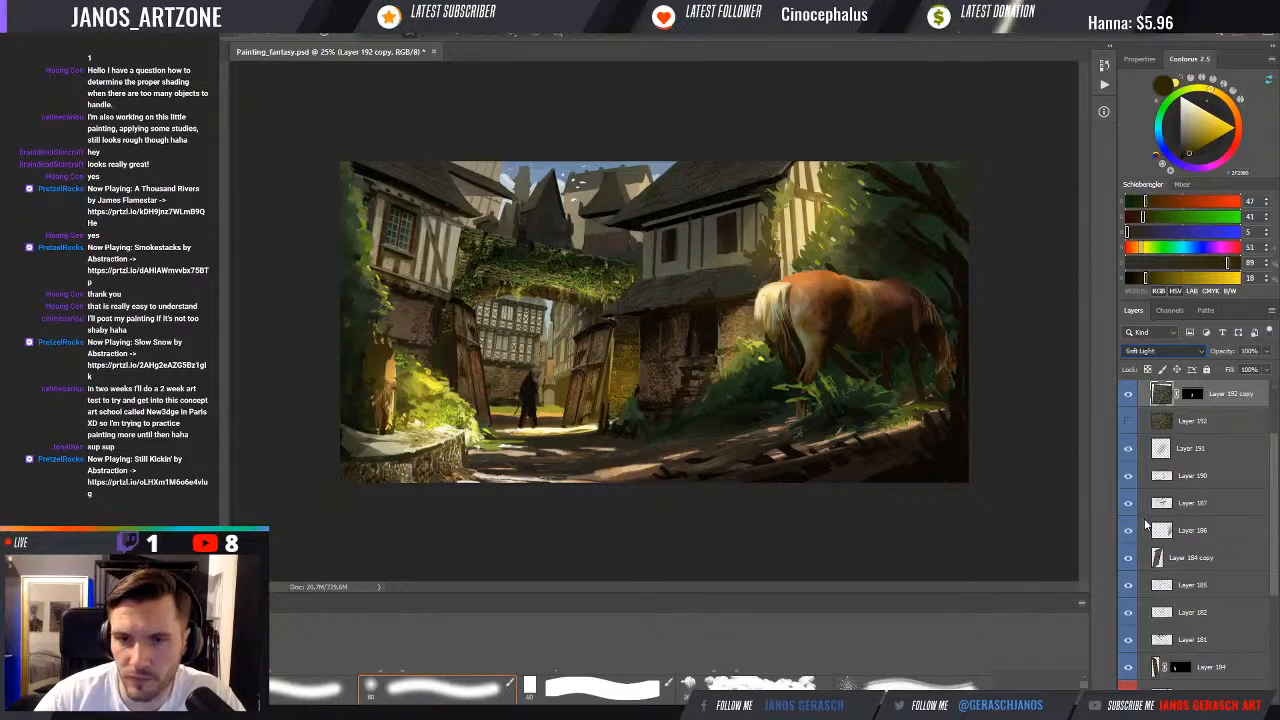
key(Up)
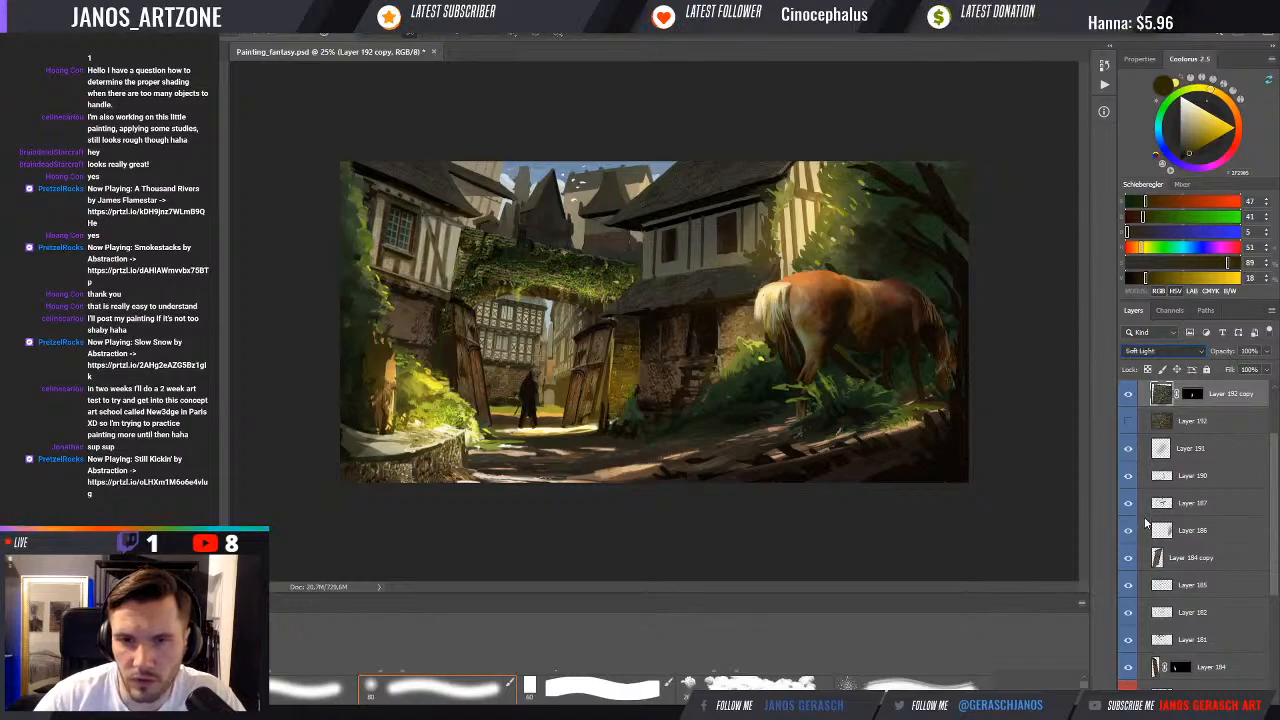
key(Up)
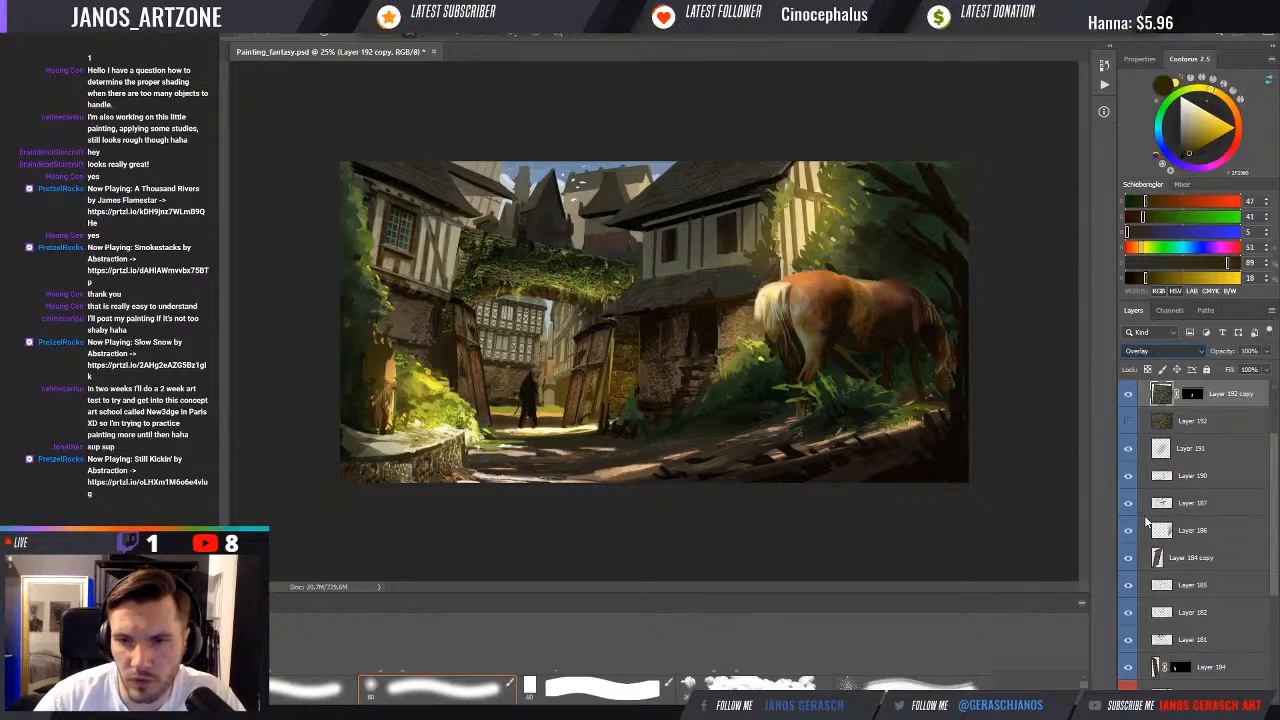
click(1143, 363)
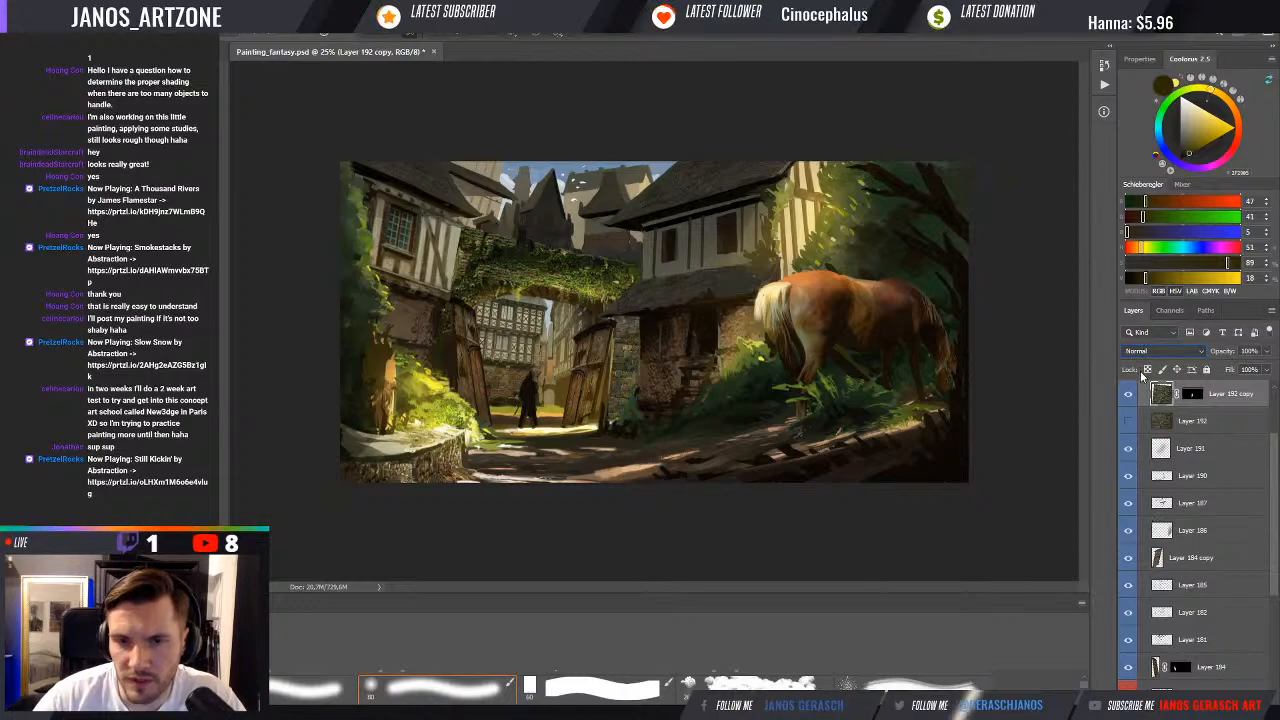
Toggle the brick copy's visibility to compare the front wall with and without the texture
click(1183, 423)
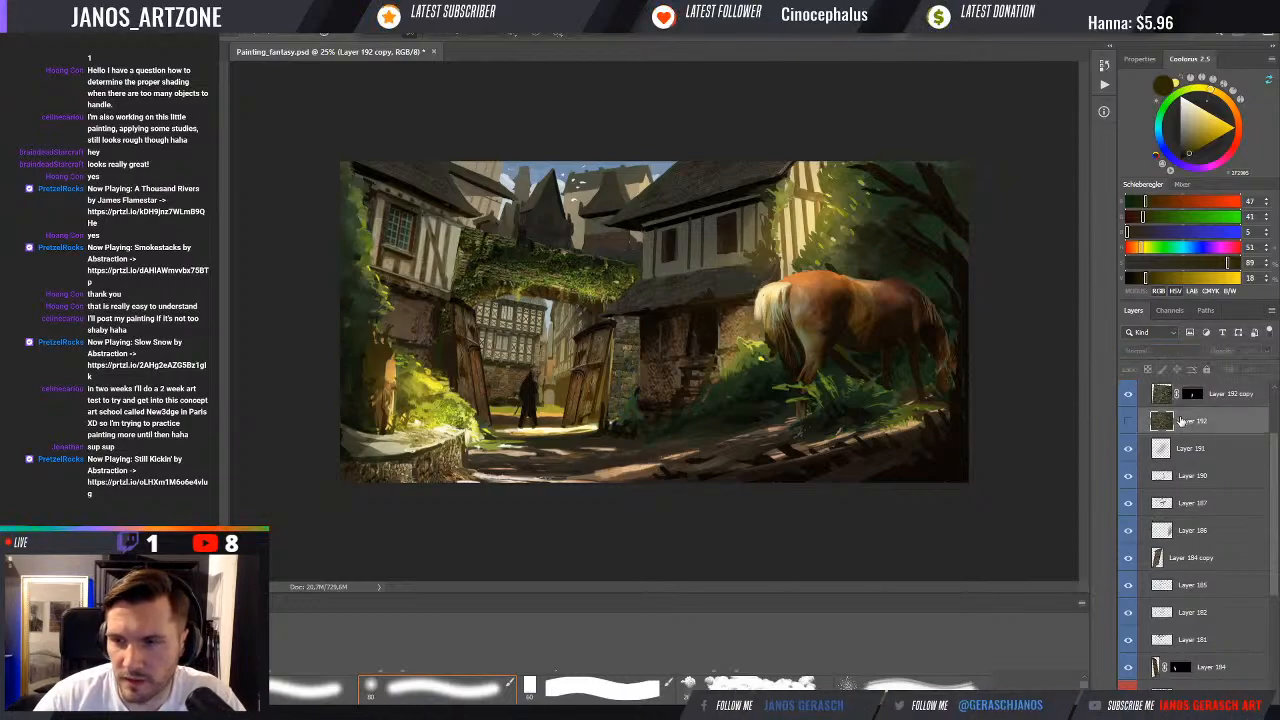
click(1168, 398)
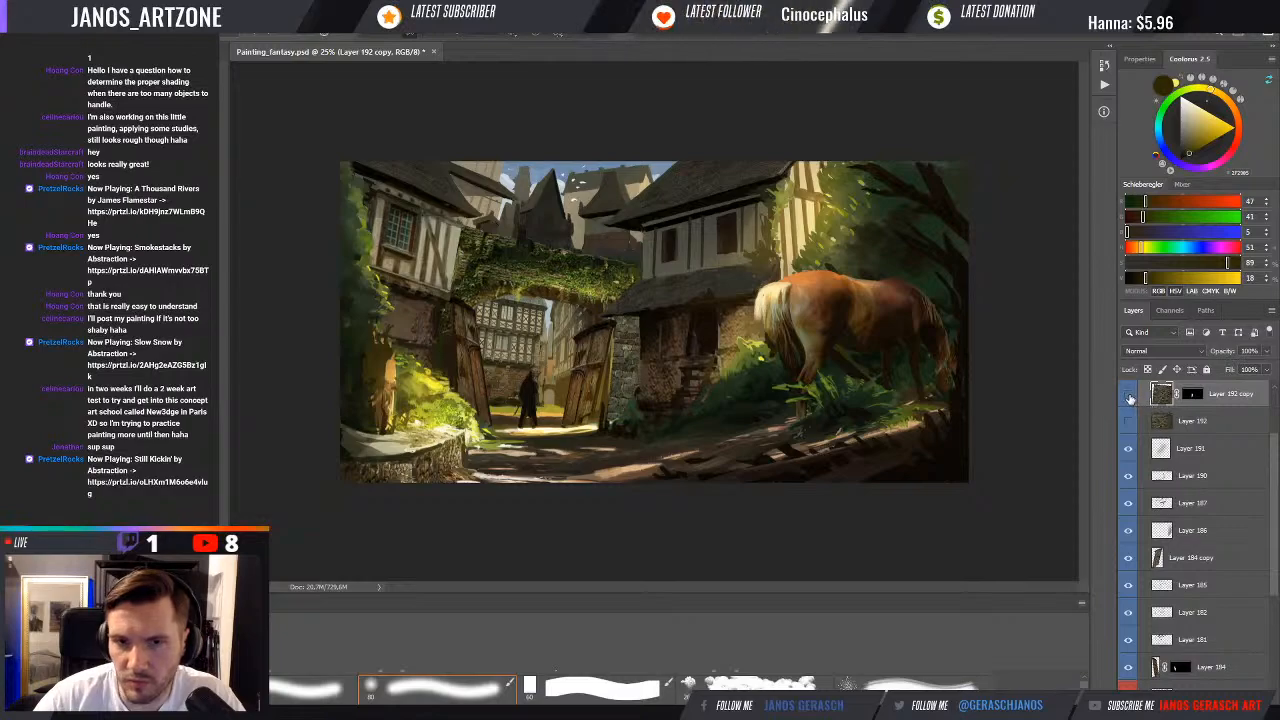
click(1130, 396)
click(1130, 396)
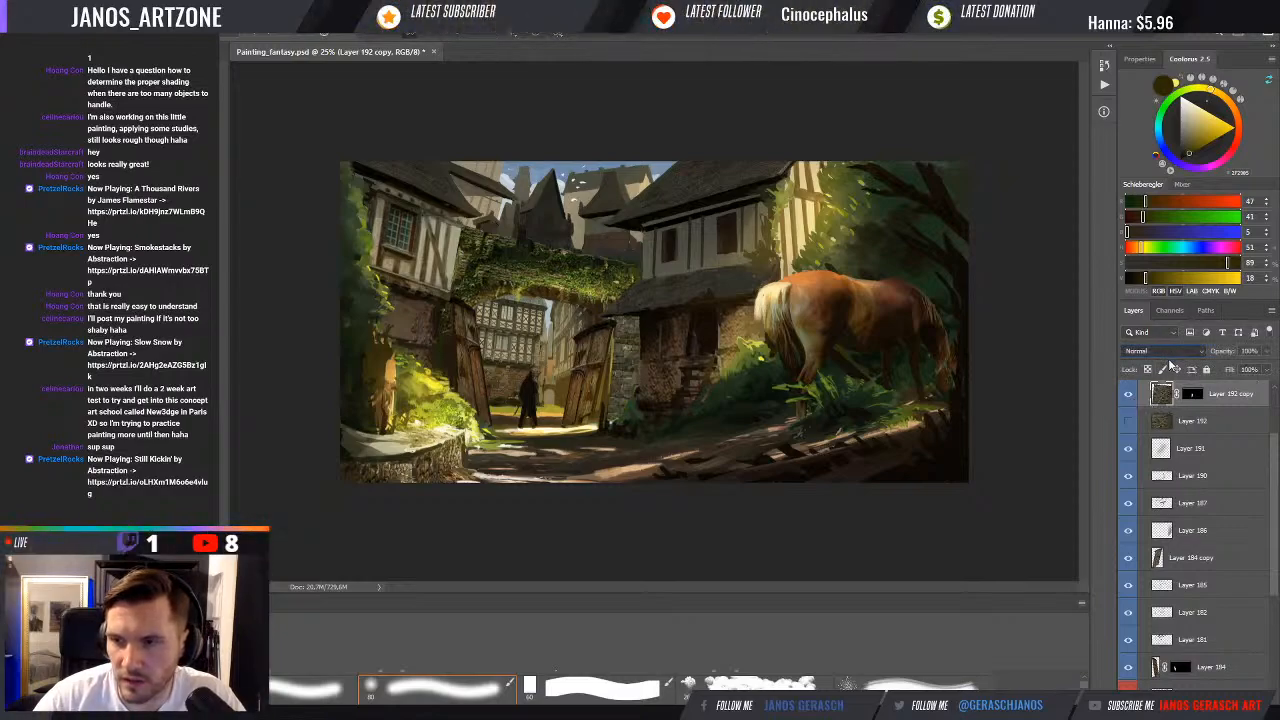
Compare Overlay, Soft Light and Hard Light blending on the brick copy and return it to Normal
key(Up)
key(Up)
key(Up)
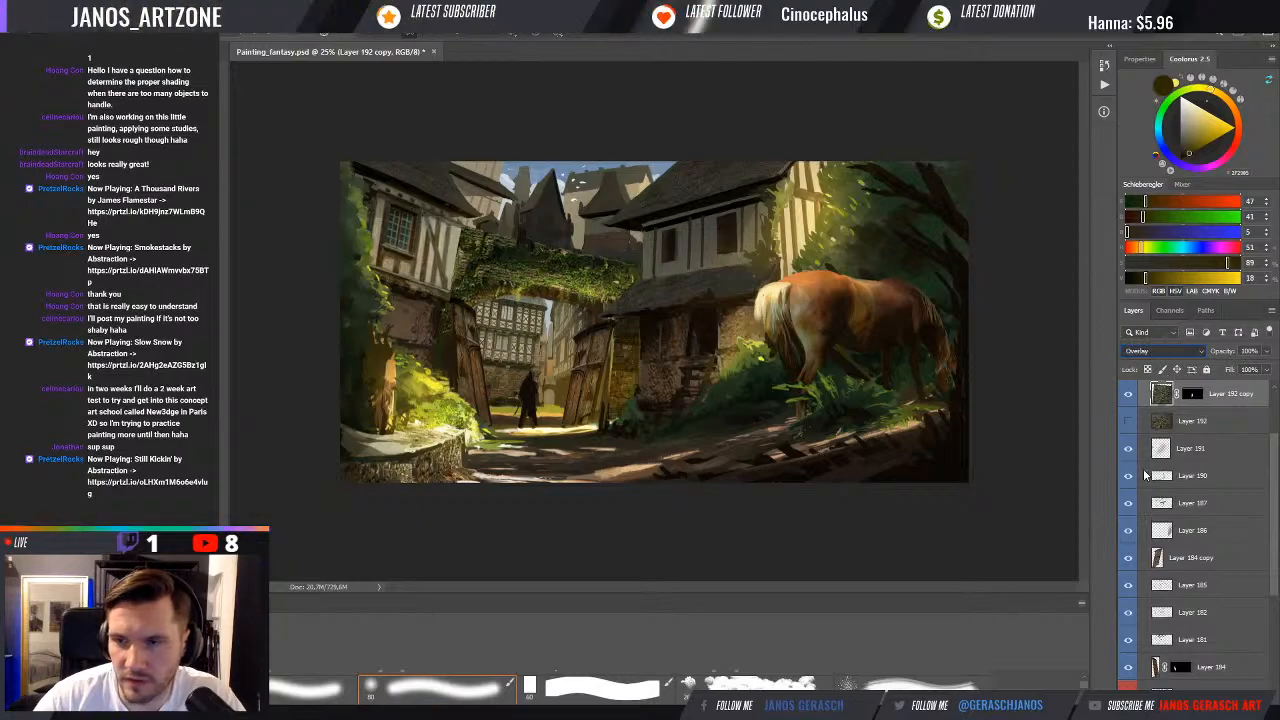
key(Down)
key(Down)
key(Down)
key(Down)
key(Down)
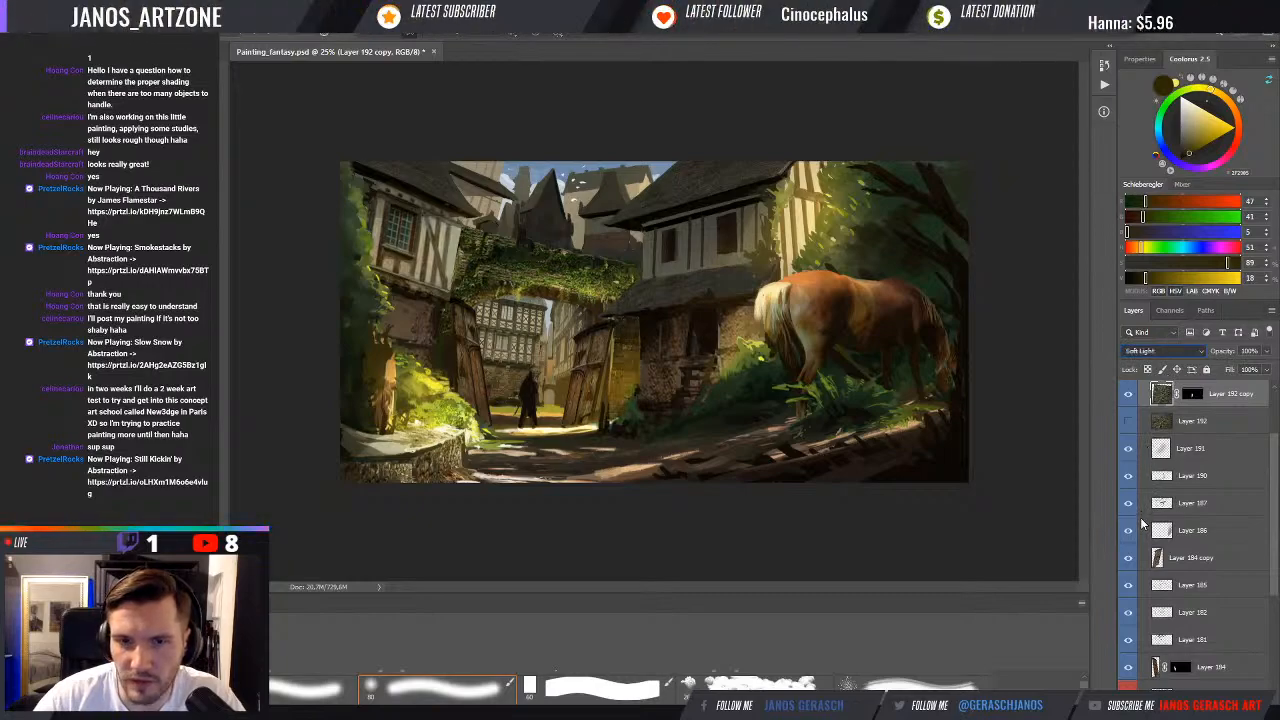
key(Down)
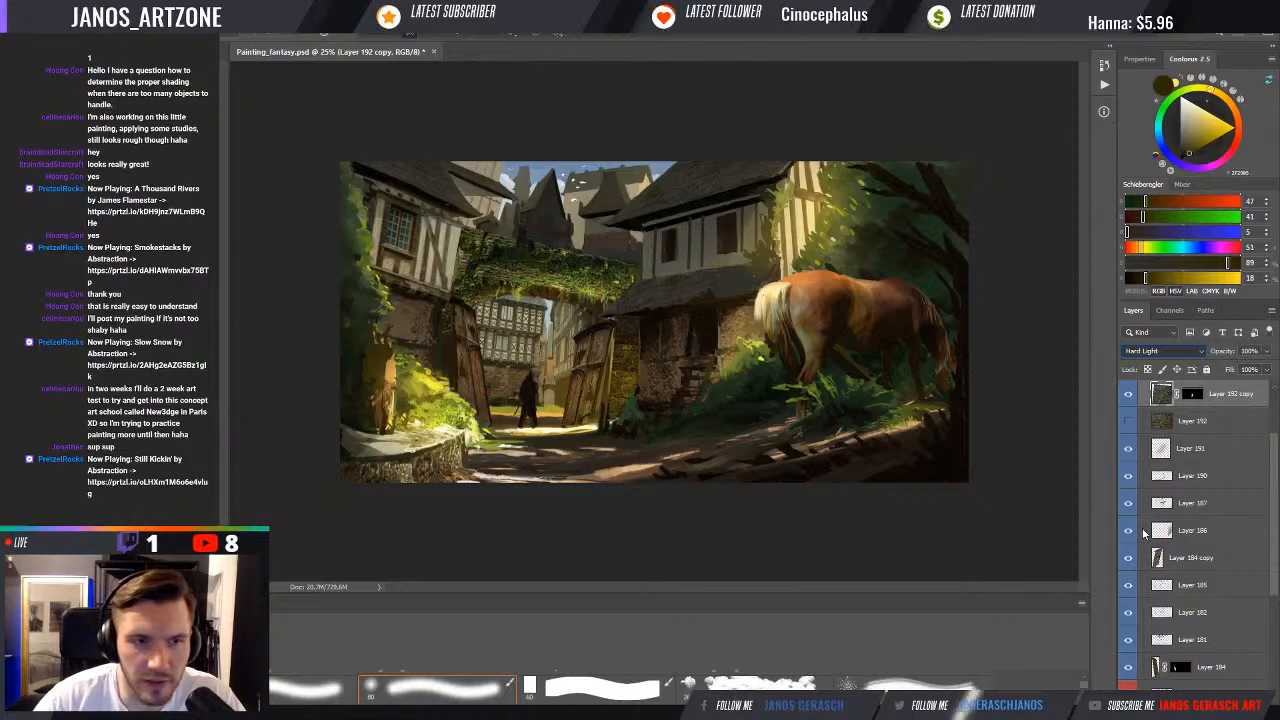
key(Up)
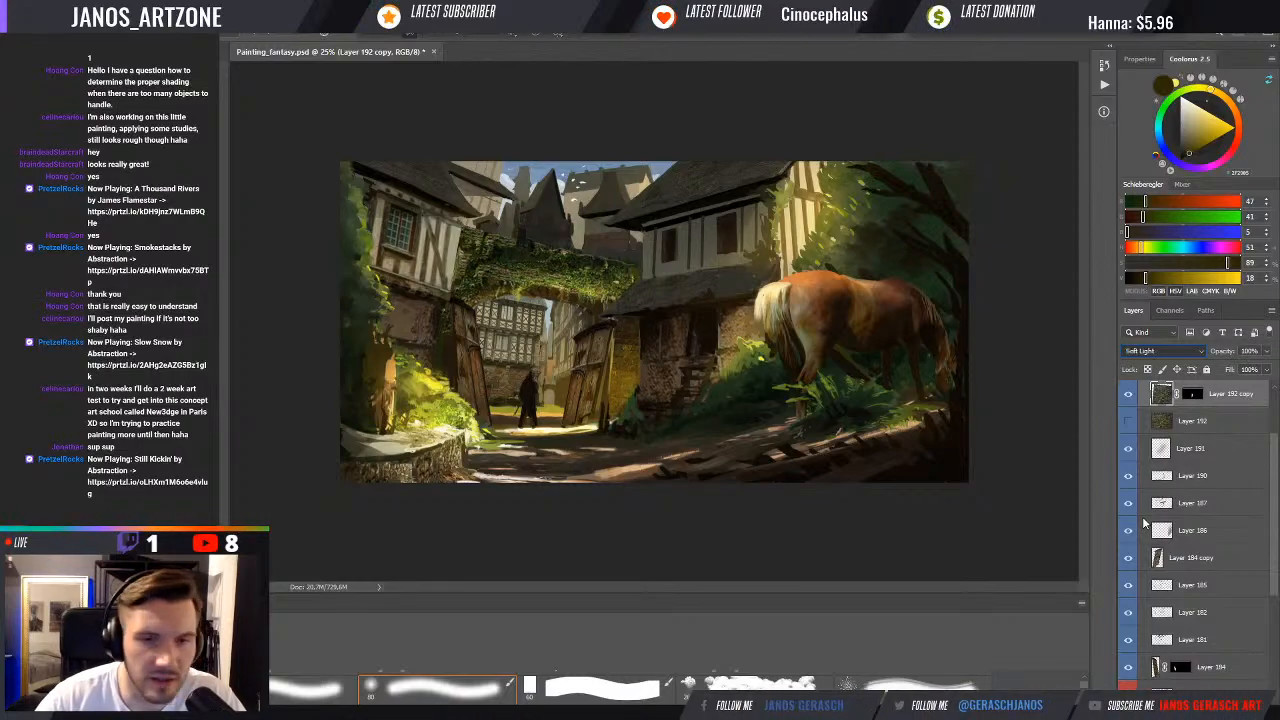
click(1136, 362)
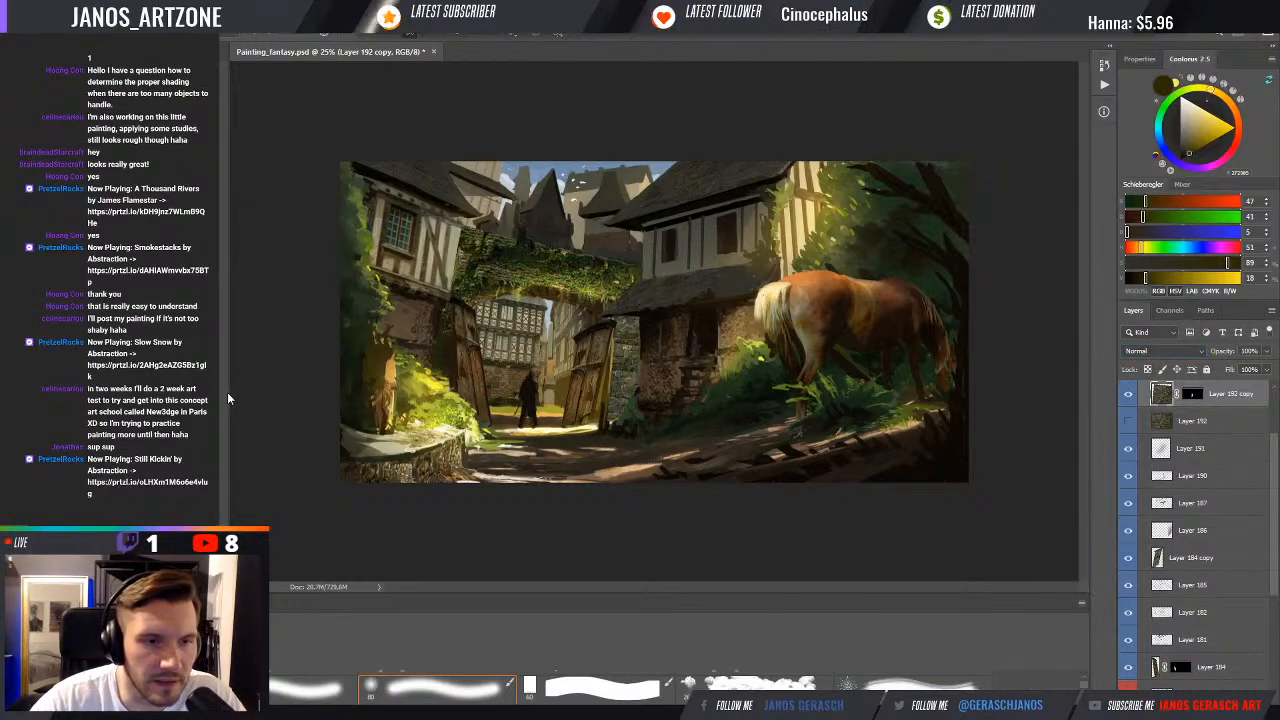
key(ctrl+t)
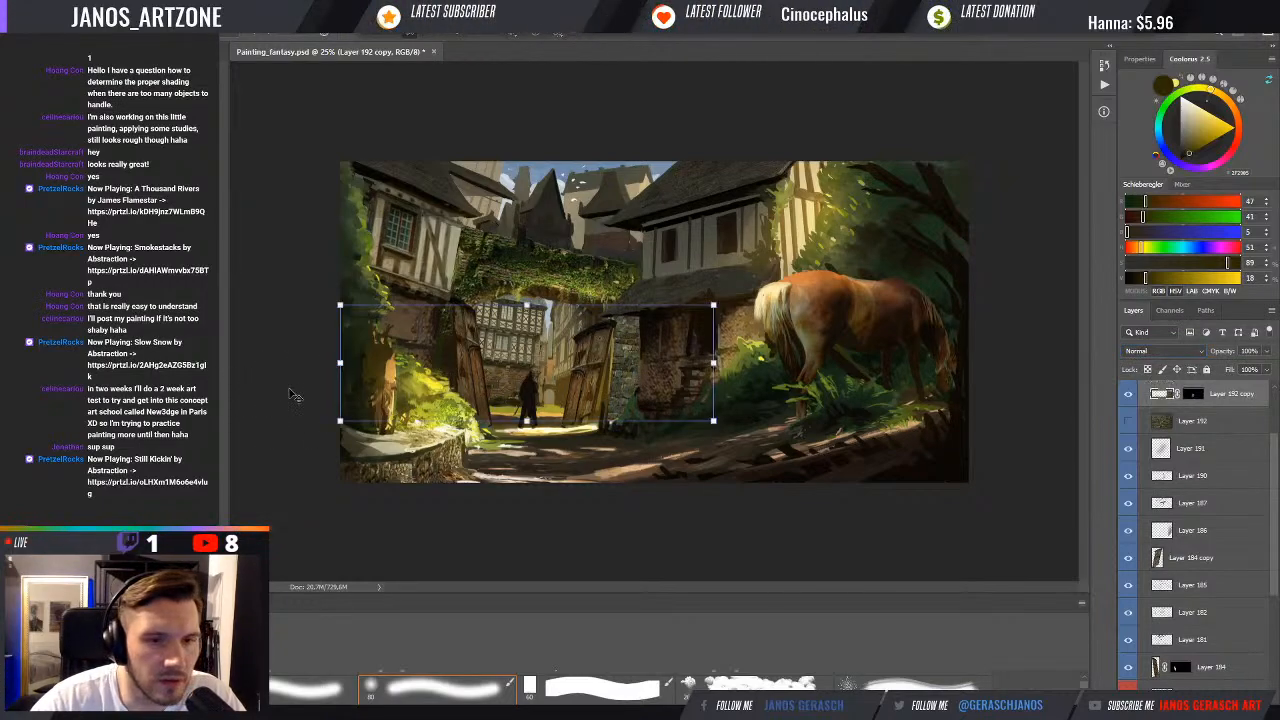
mouse_move(228, 392)
mouse_down()
mouse_move(666, 358)
mouse_move(237, 372)
mouse_up()
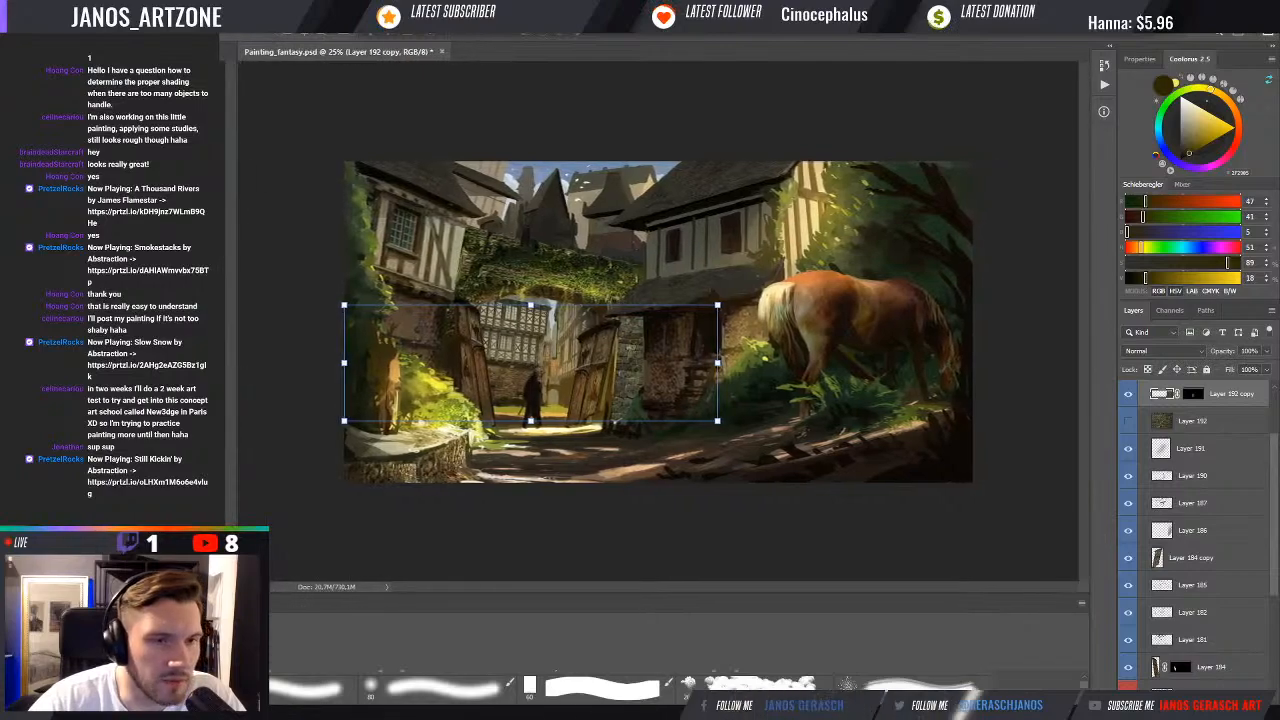
key(b)
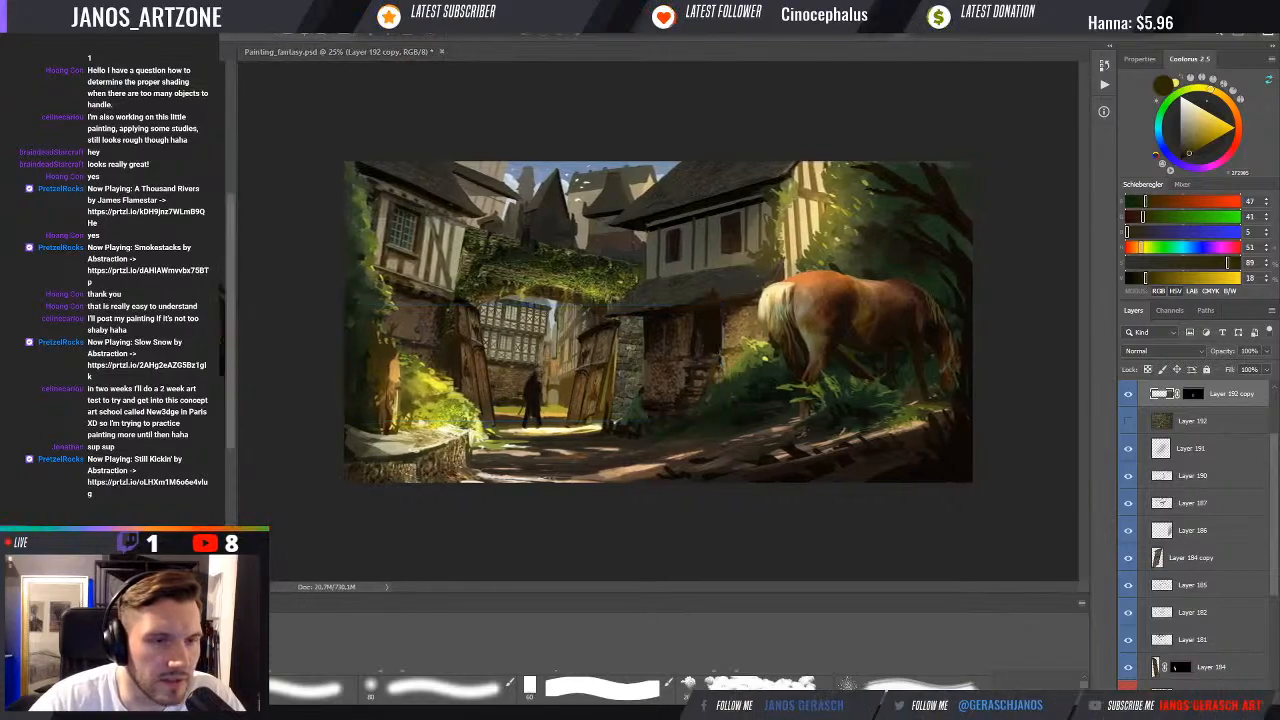
click(499, 521)
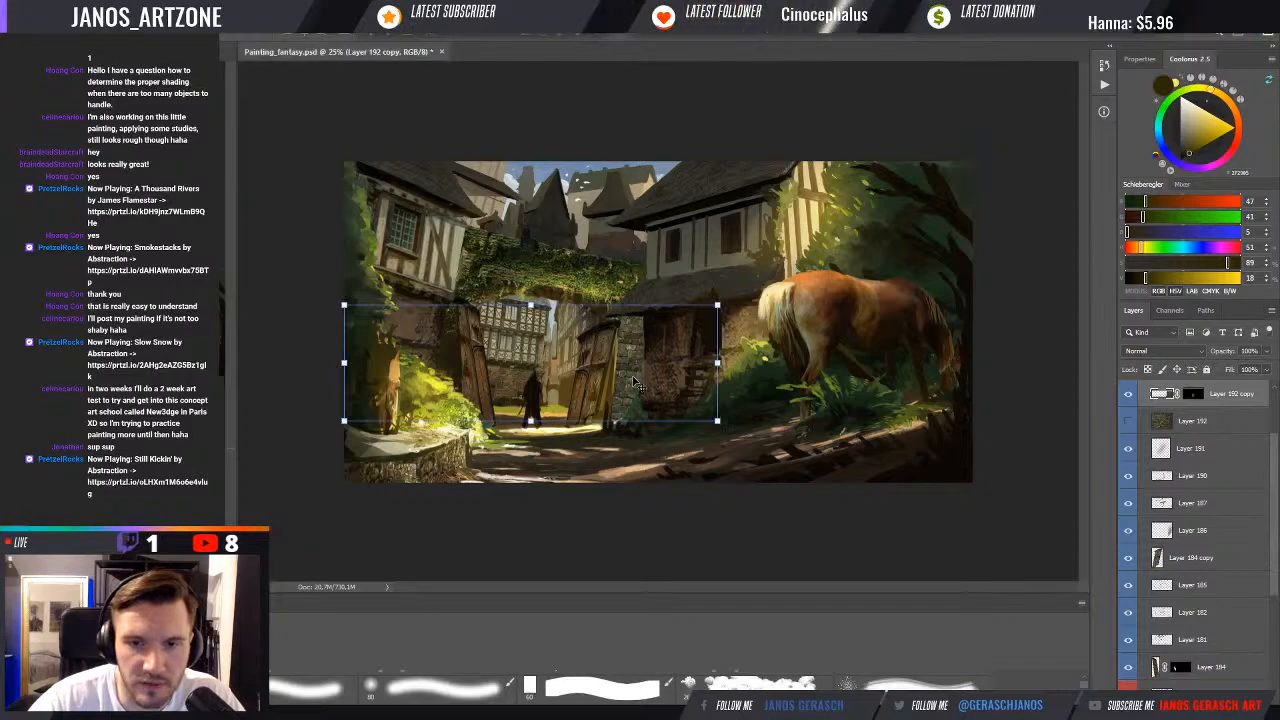
key(b)
key(v)
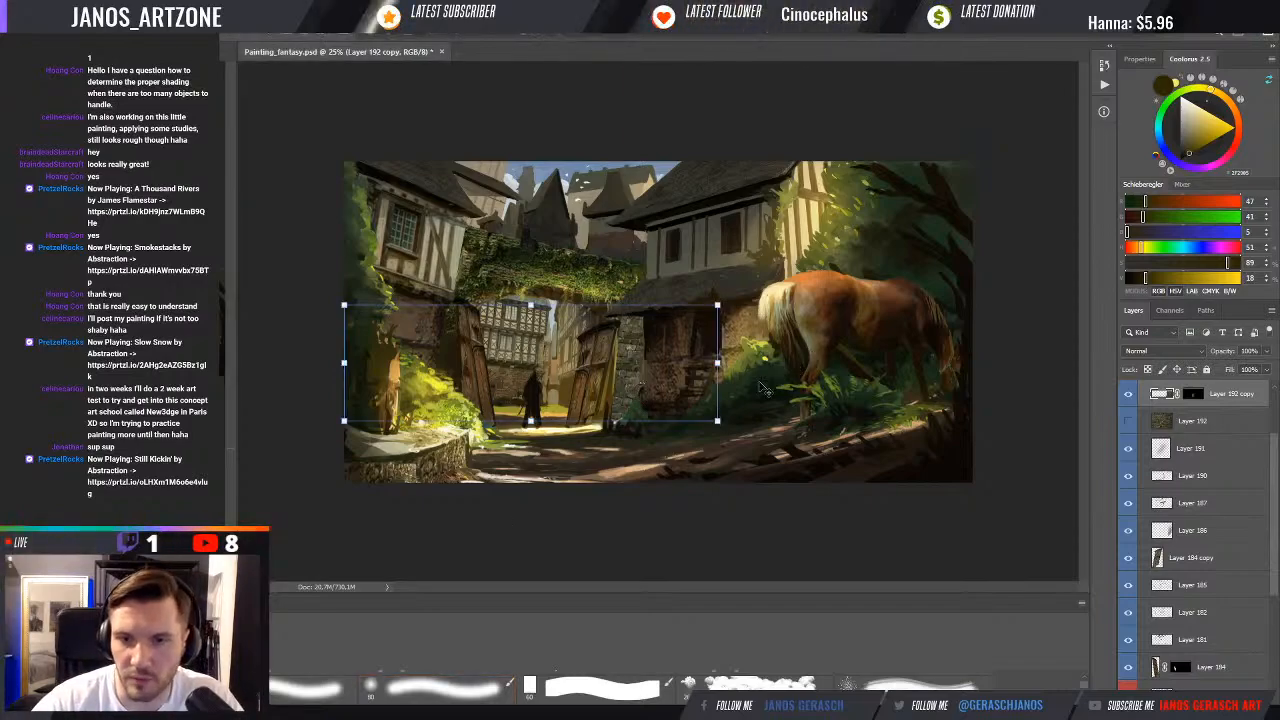
Toggle the brick copy's visibility and check the painting's values in a grayscale proof preview
click(1129, 396)
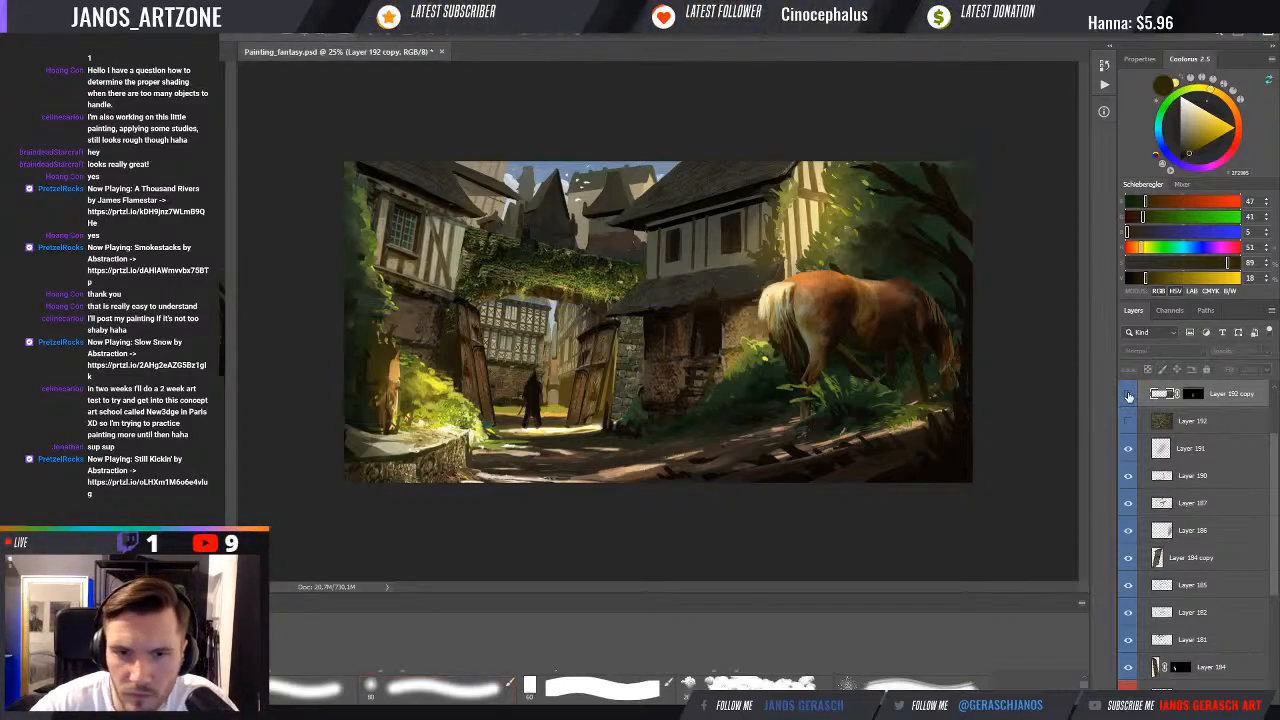
click(1129, 396)
key(b)
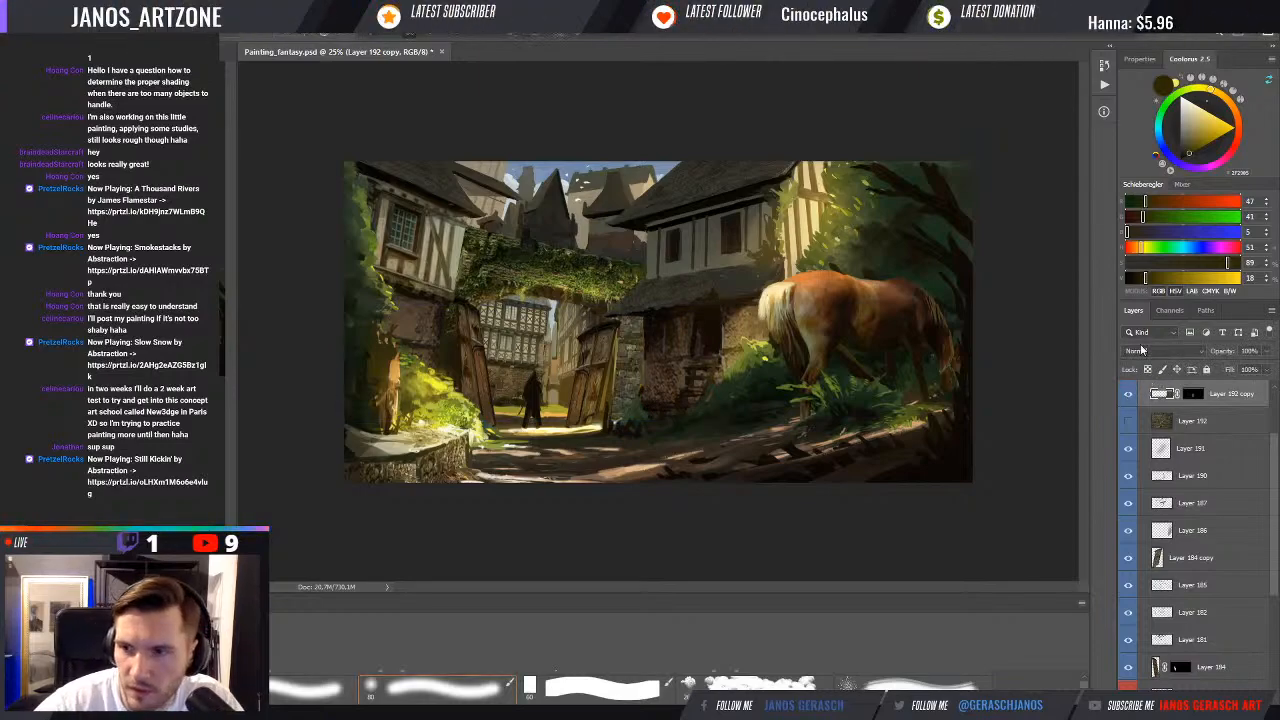
key(ctrl+s)
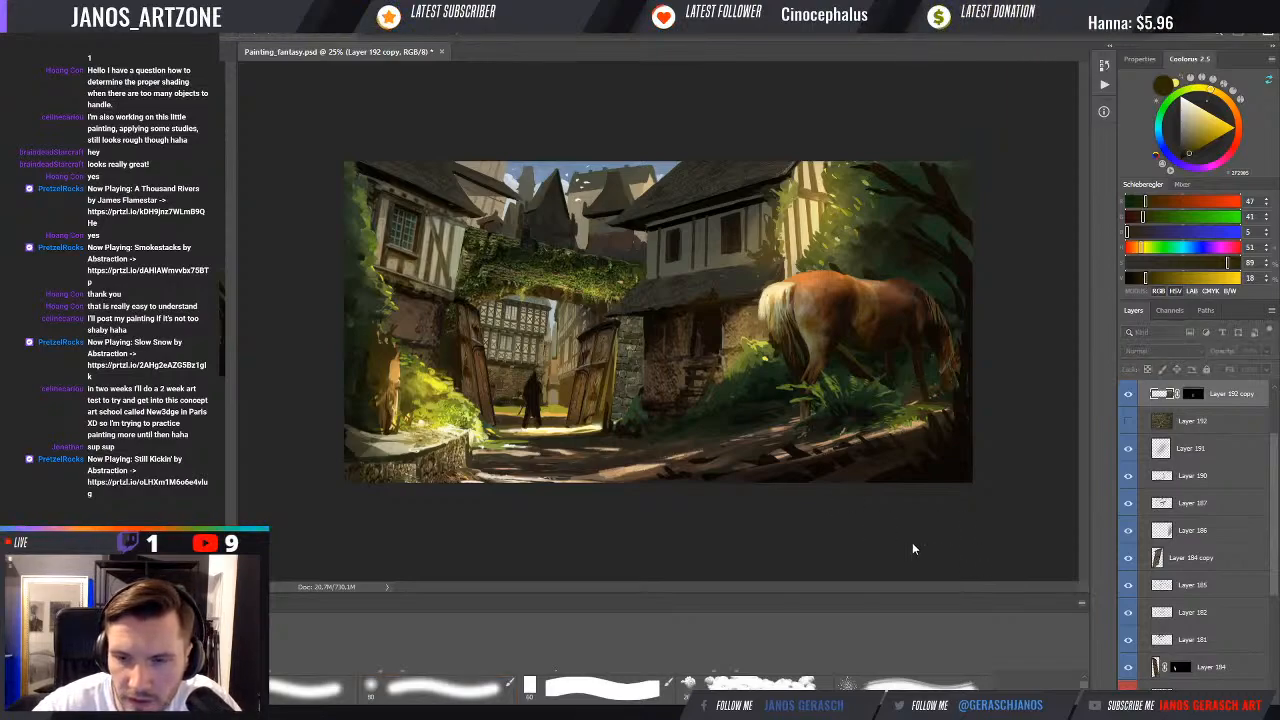
key(ctrl+y)
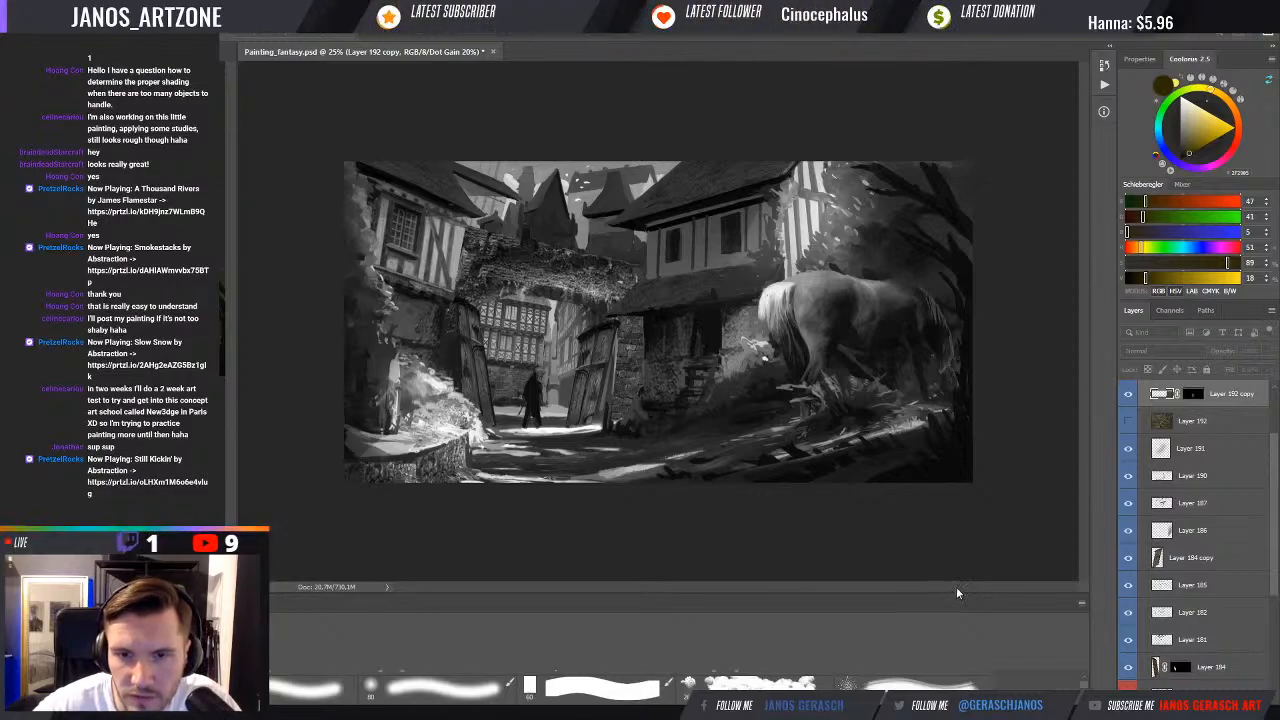
key(ctrl+y)
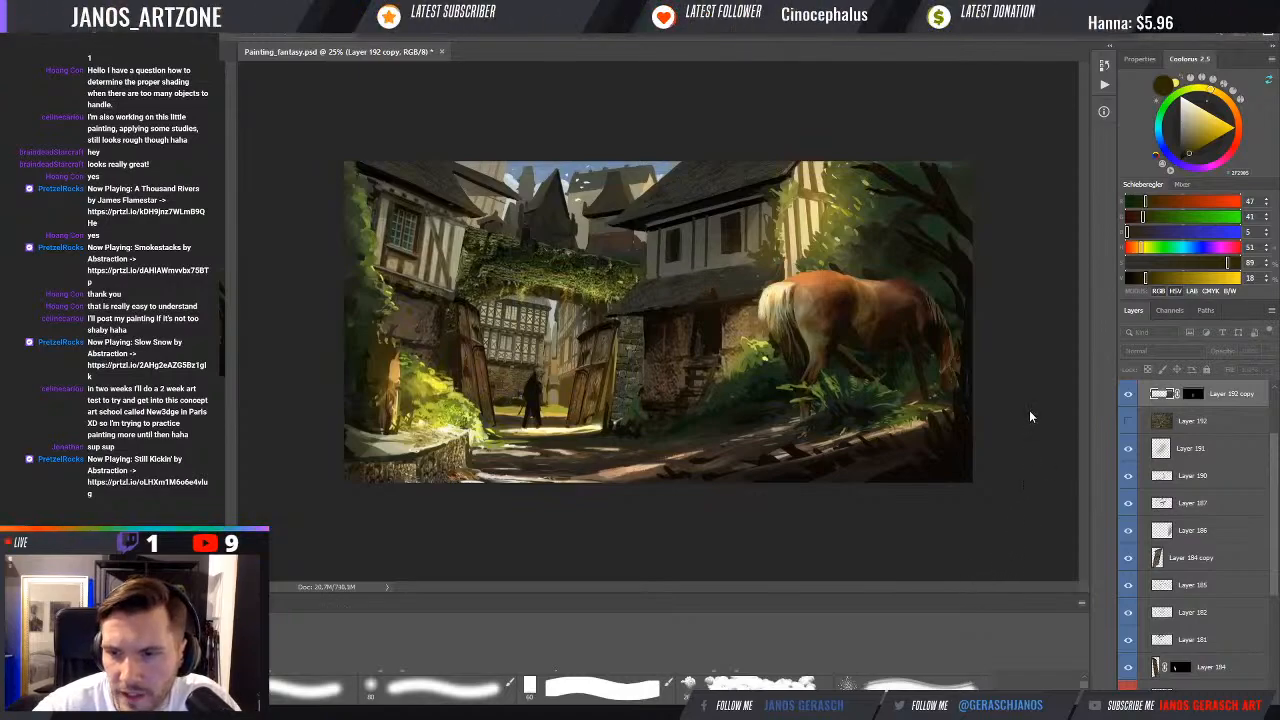
Transform the brick copy, widening and skewing it slightly to fit the narrow wall beside the gate
key(ctrl+t)
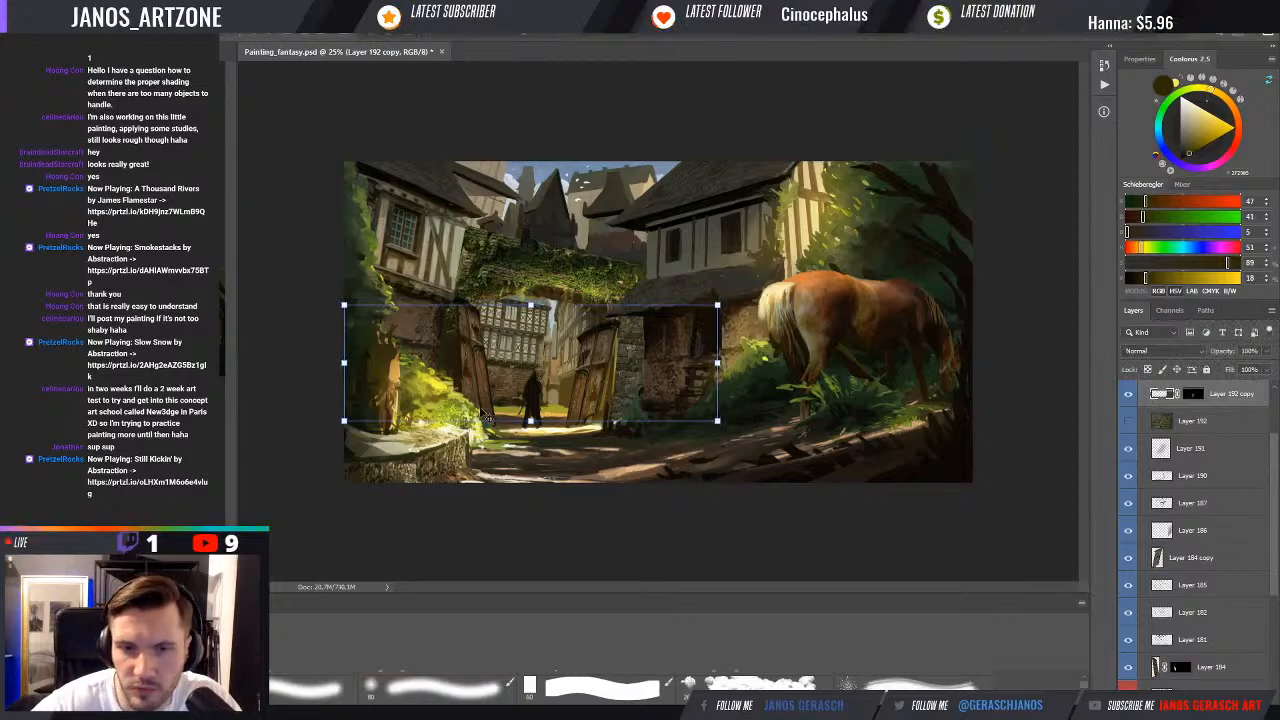
drag(531, 305, 534, 306)
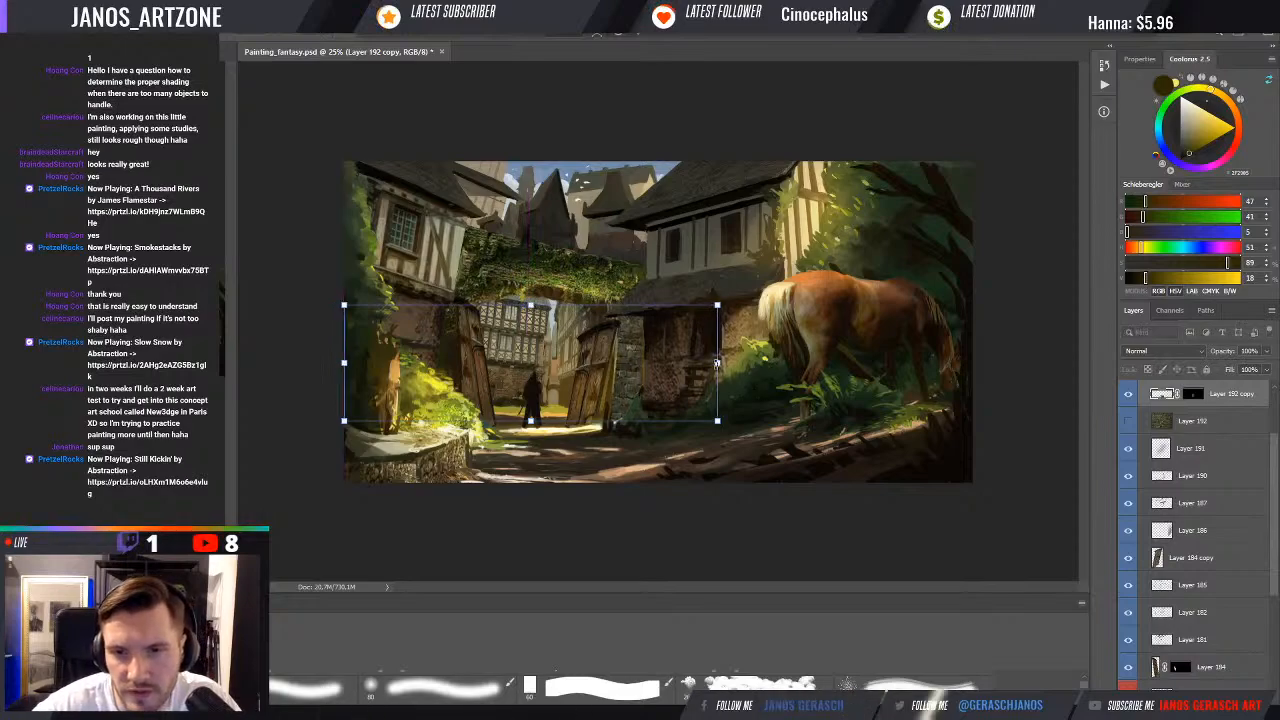
drag(717, 363, 720, 363)
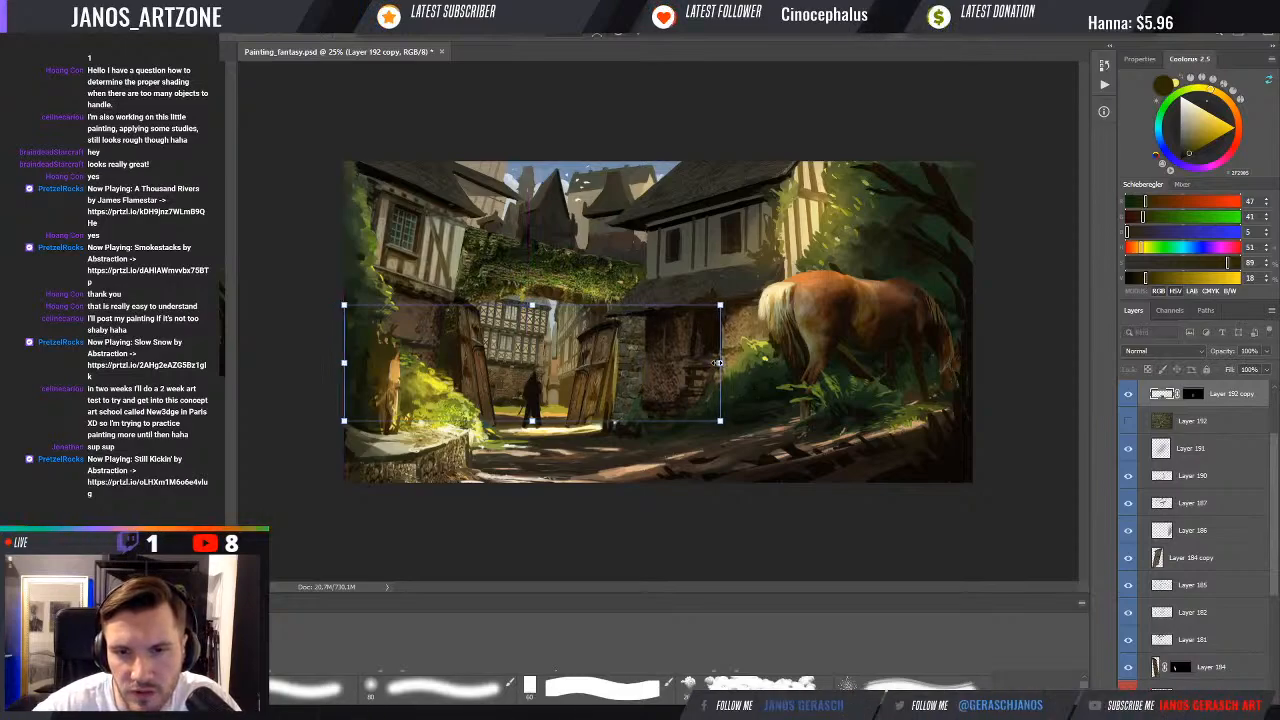
drag(531, 307, 531, 307)
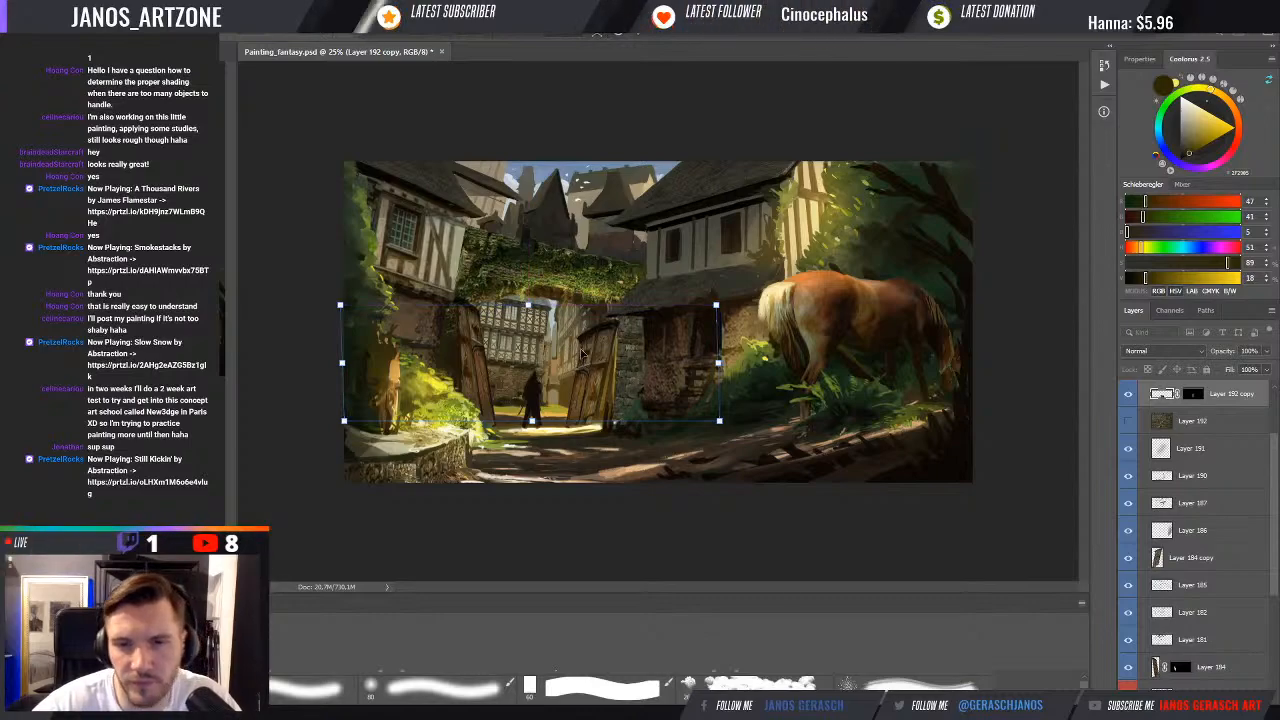
key(Return)
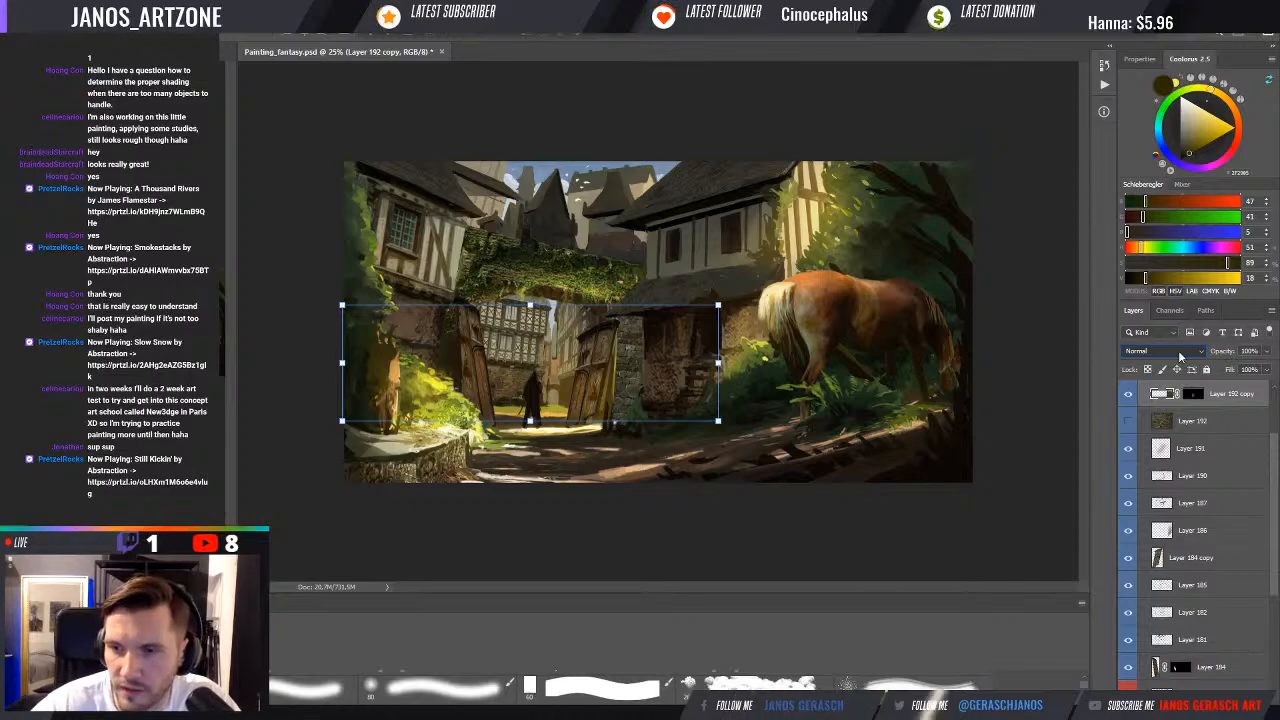
Try the brick copy in Overlay and Soft Light, return it to Normal, and toggle its visibility to compare
click(1181, 355)
click(1152, 512)
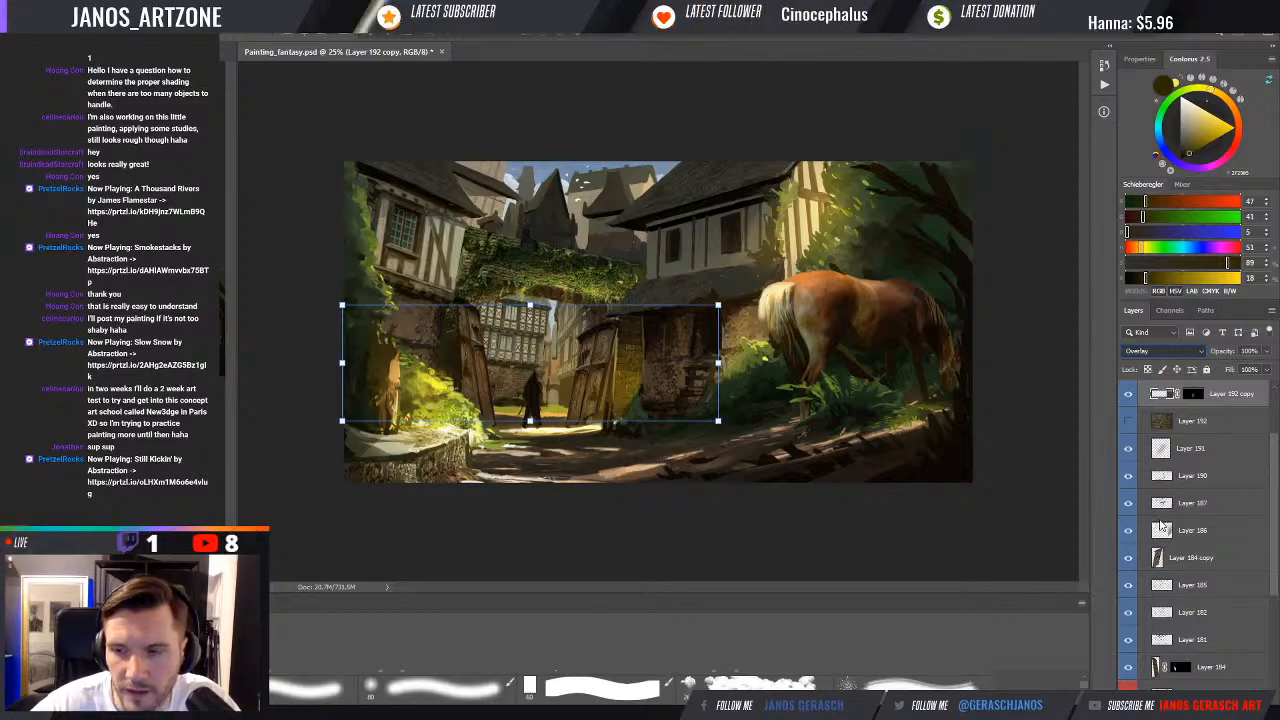
key(shift+plus)
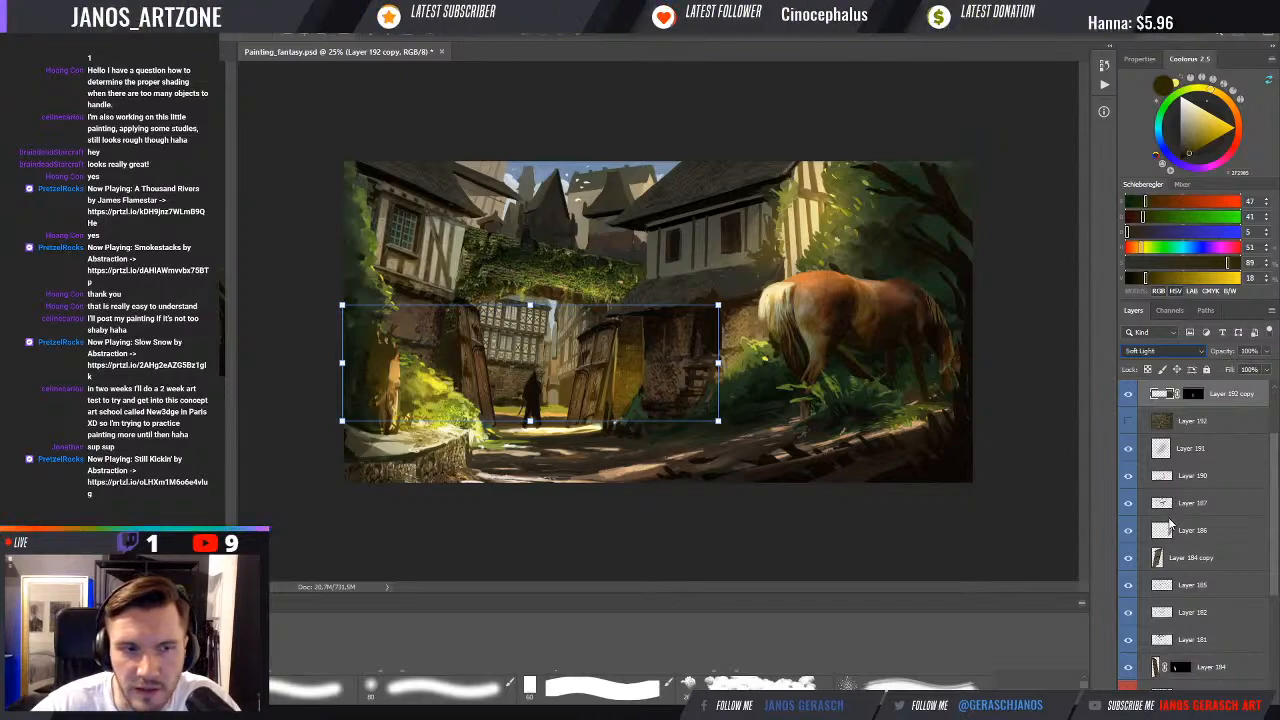
key(shift+minus)
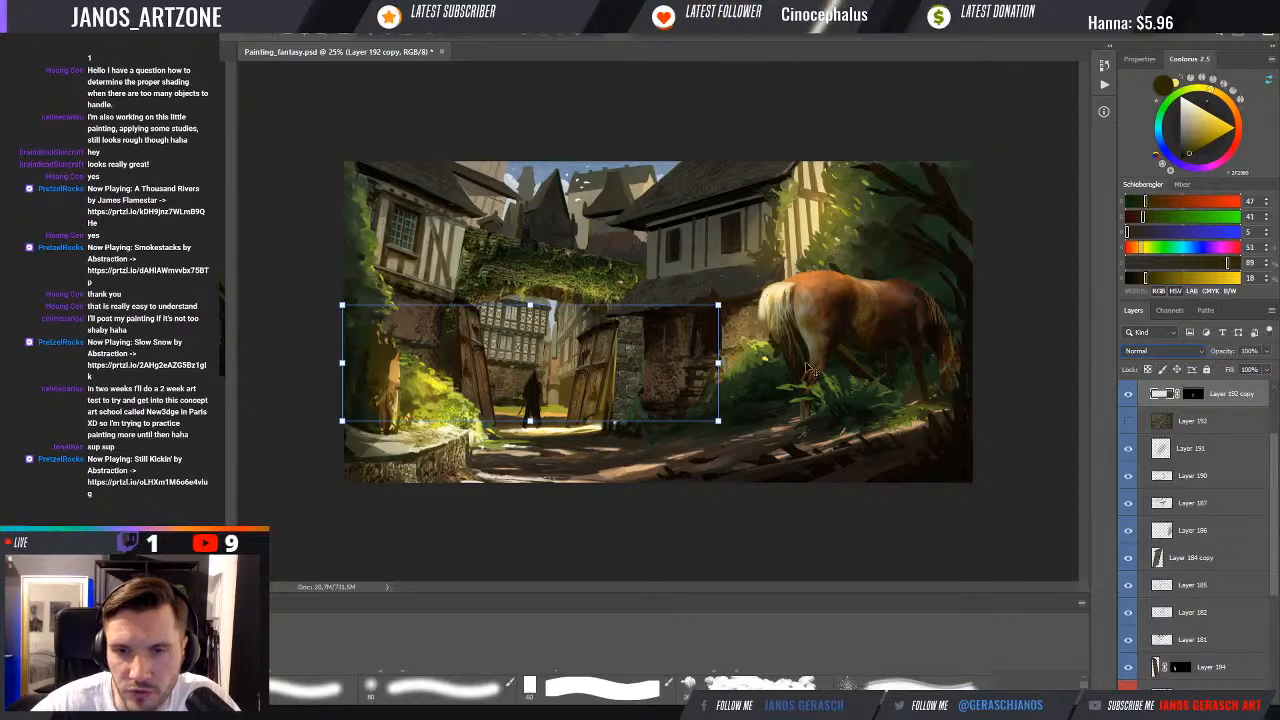
click(1128, 394)
click(1128, 394)
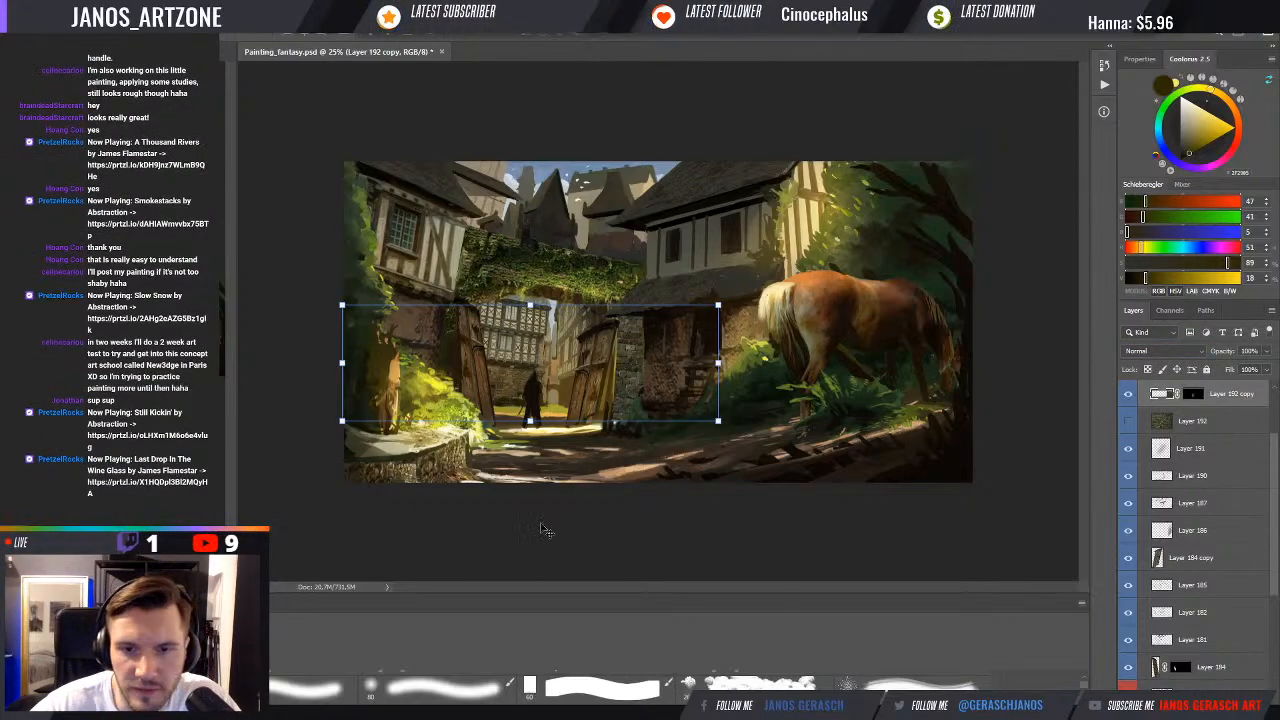
Scale the brick texture down independently of its mask, then shift and tilt it slightly over the wall strip beside the gate
click(1195, 397)
key(b)
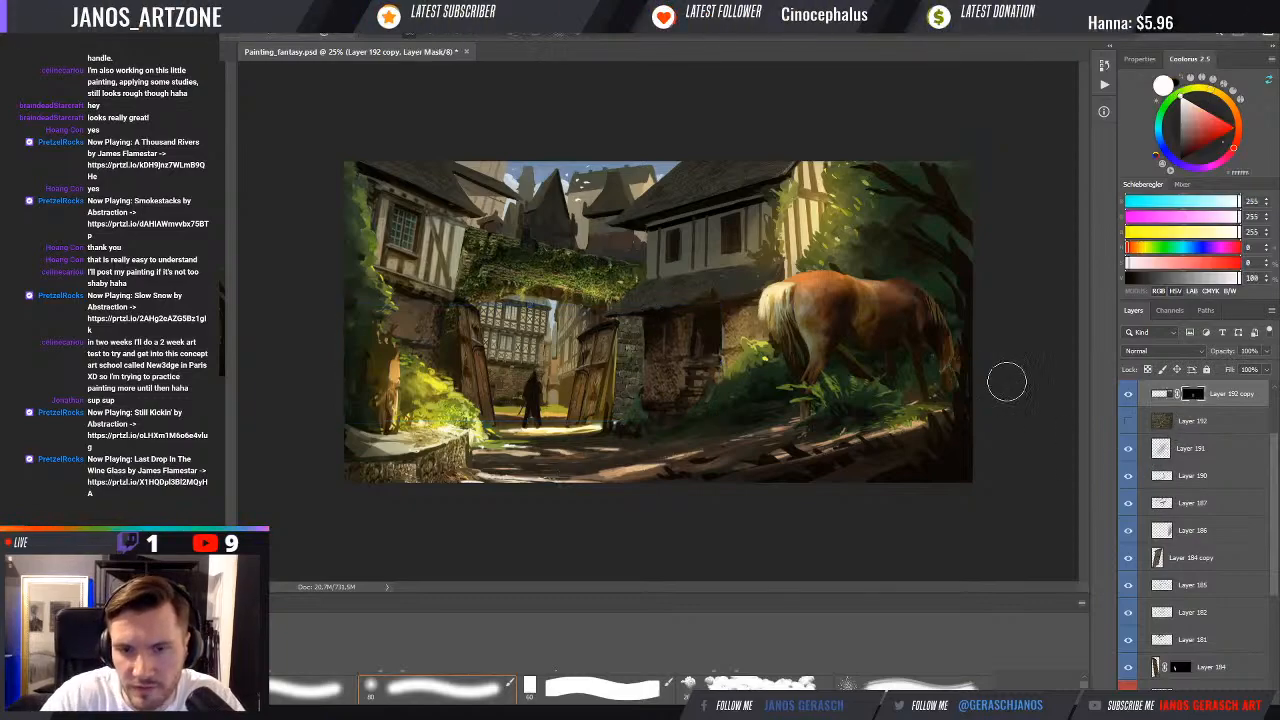
click(1167, 398)
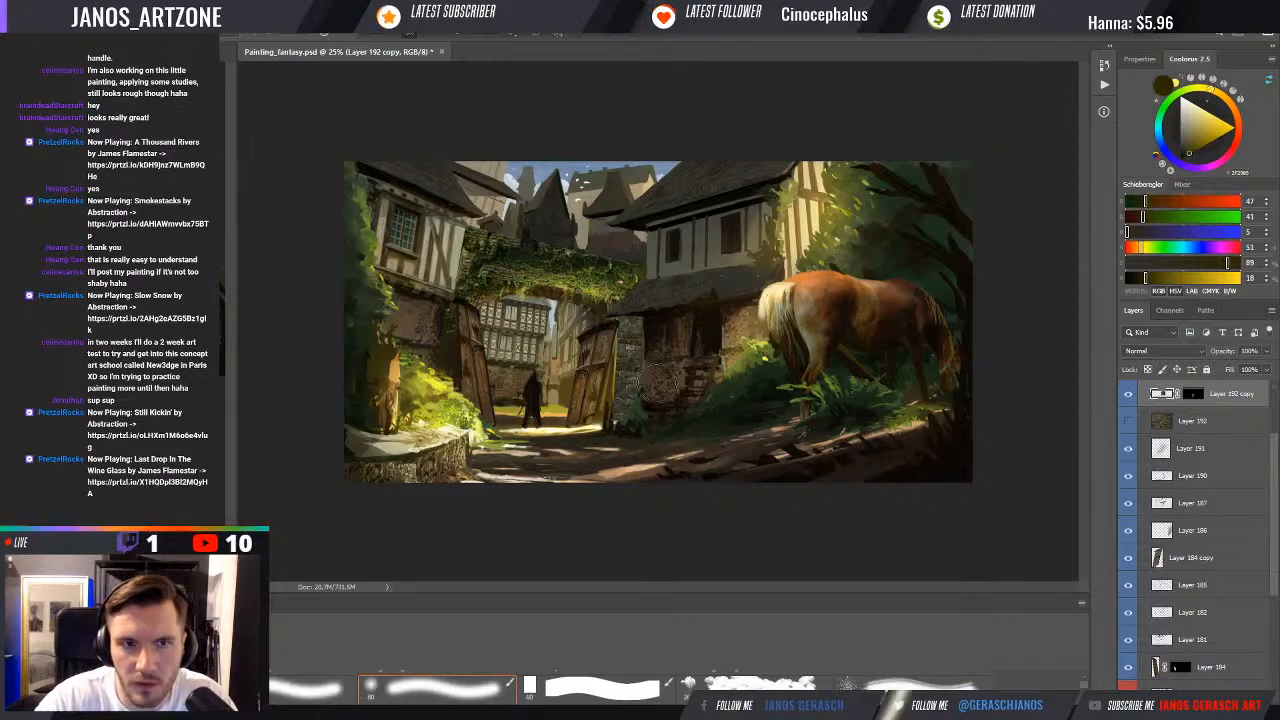
key(ctrl+t)
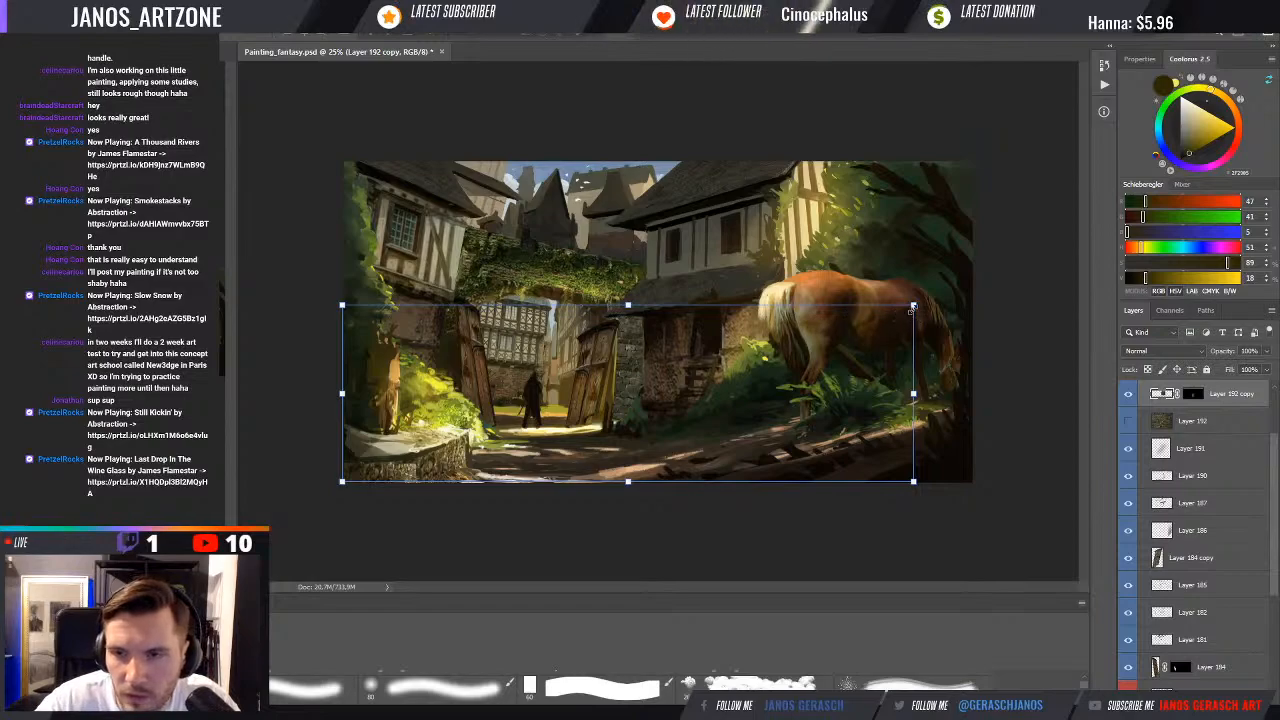
drag(913, 305, 866, 329)
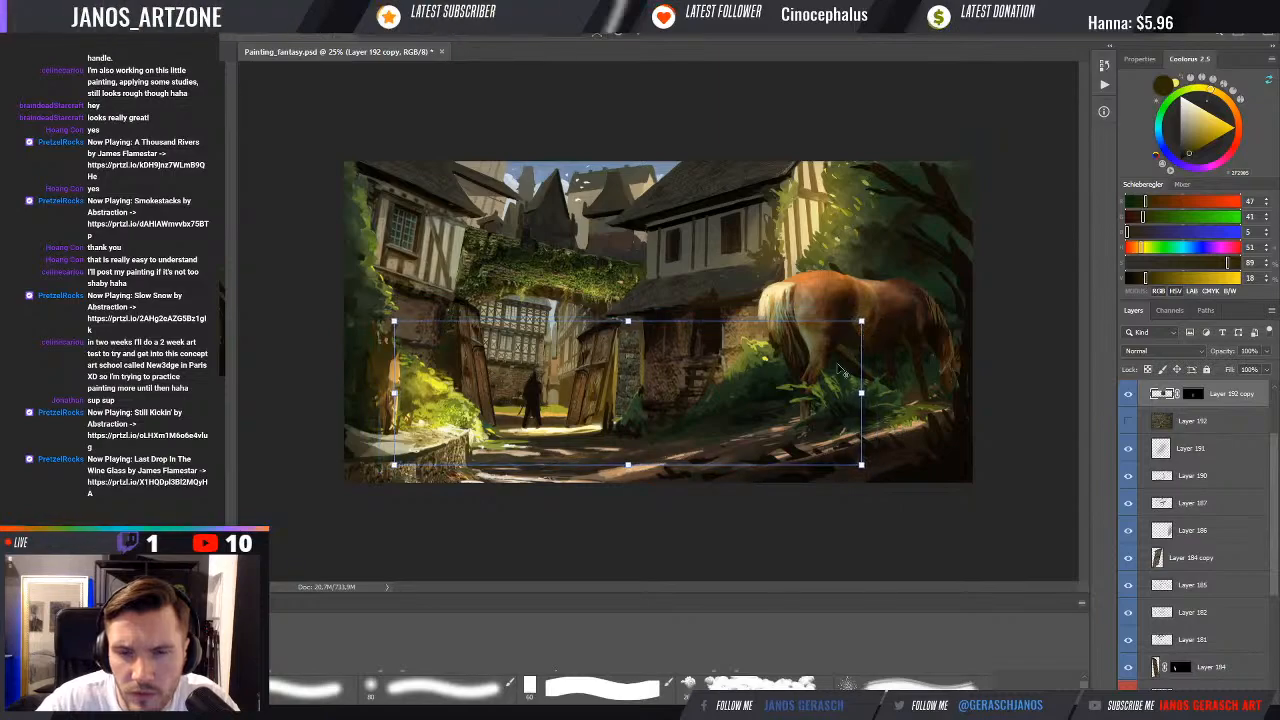
drag(823, 376, 801, 415)
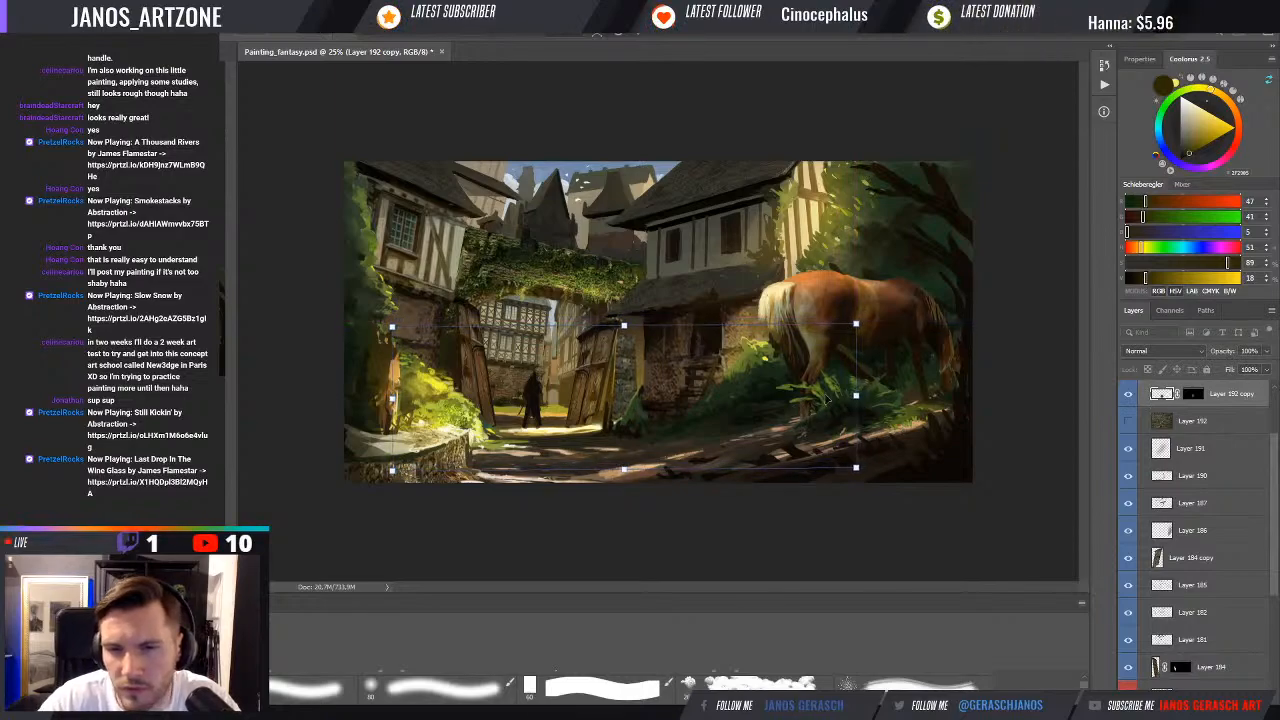
key(Return)
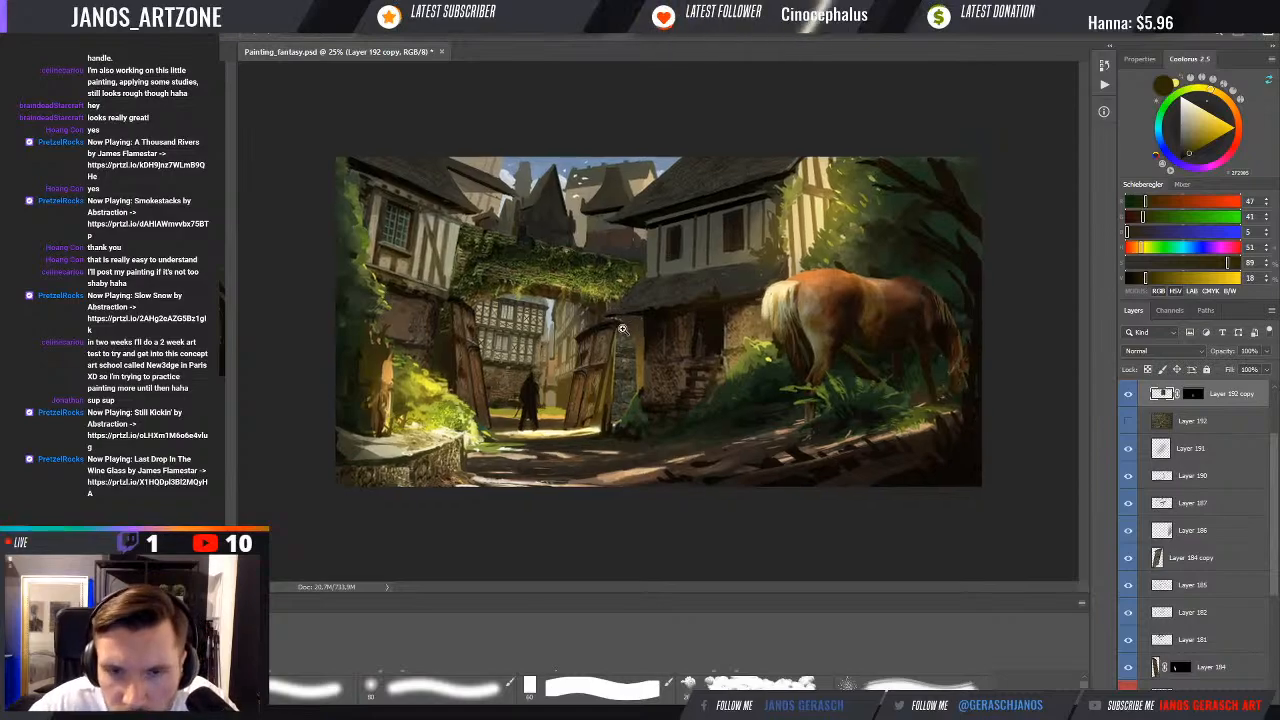
Outline the narrow wall strip between the gate and the stone house and reveal the bricks there in the layer mask
key(ctrl+plus)
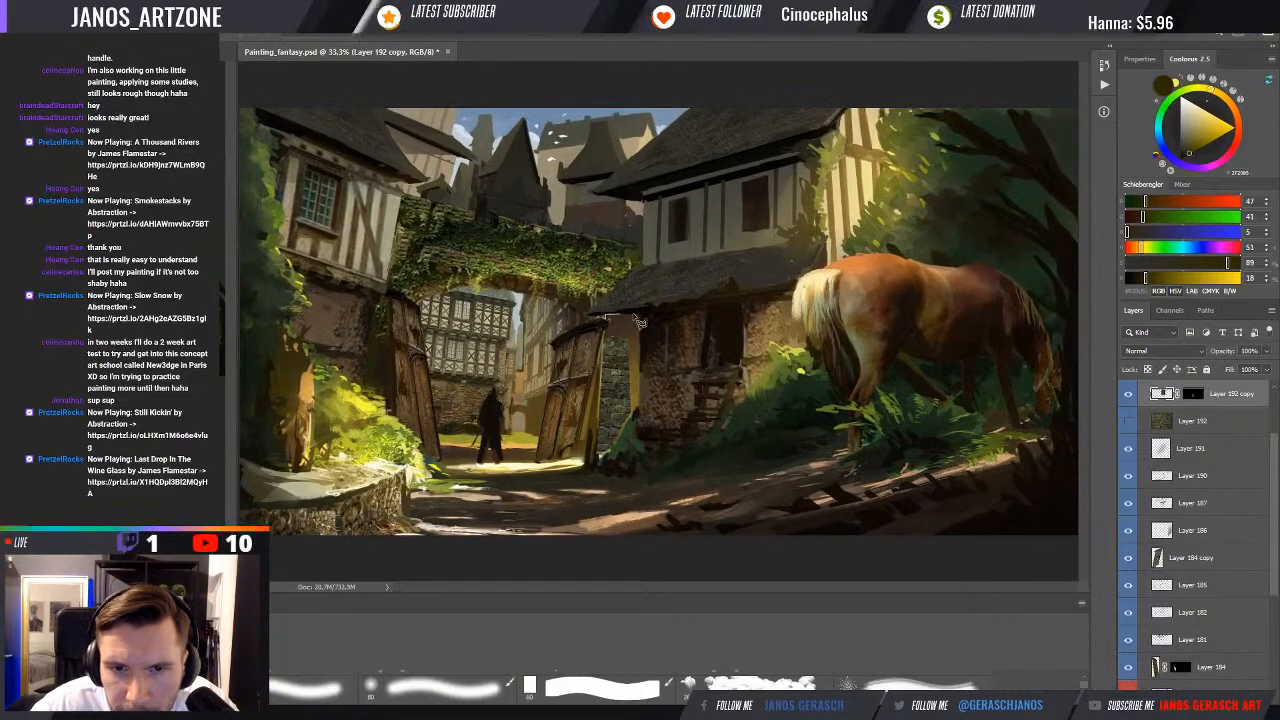
drag(606, 317, 644, 413)
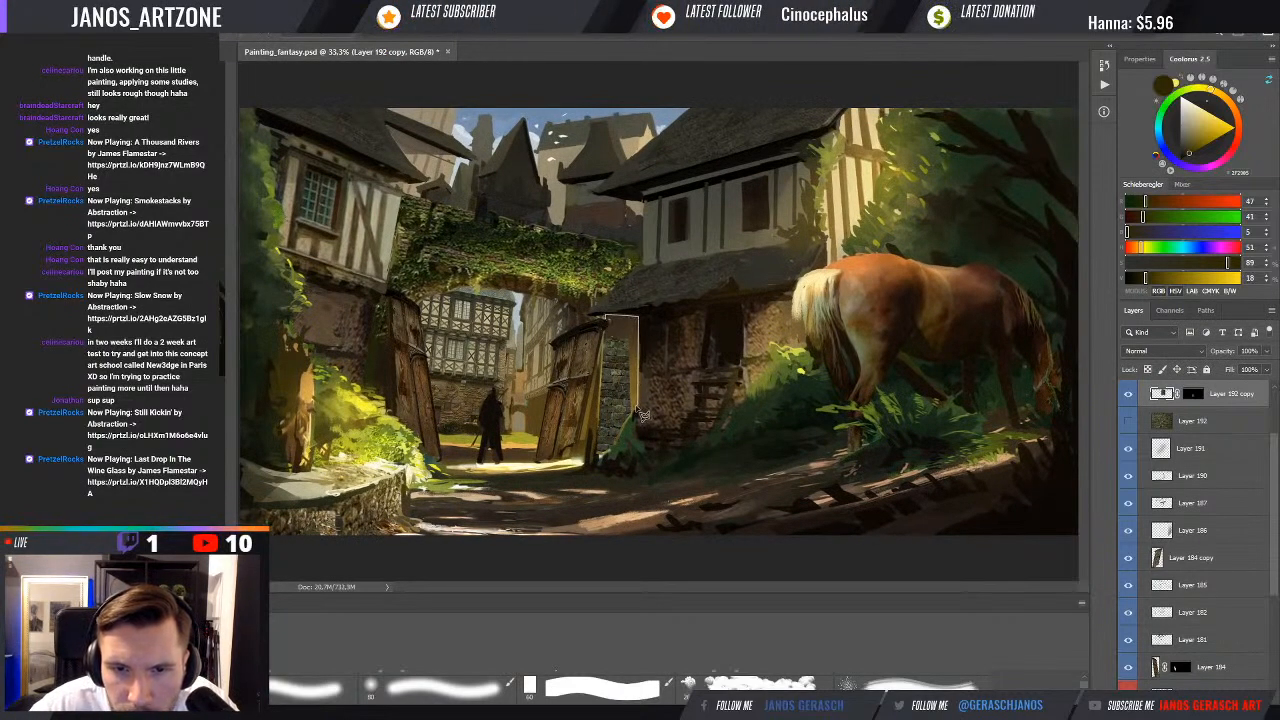
click(599, 456)
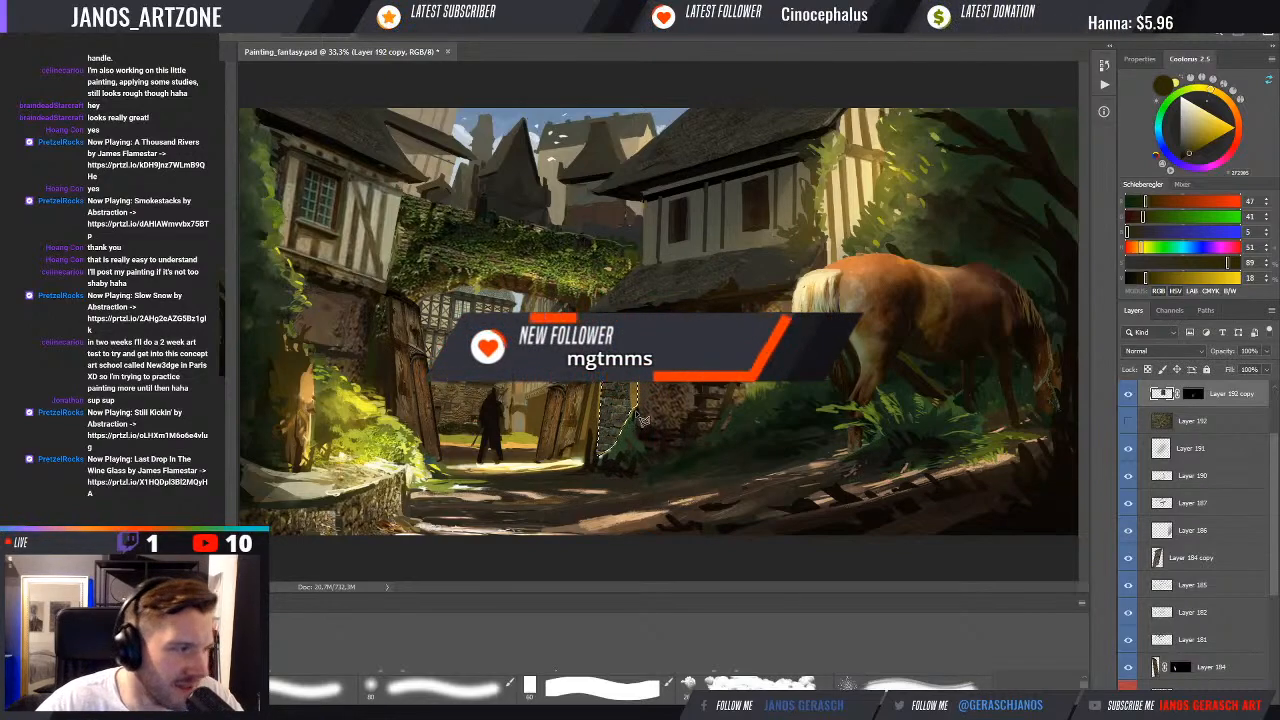
key(b)
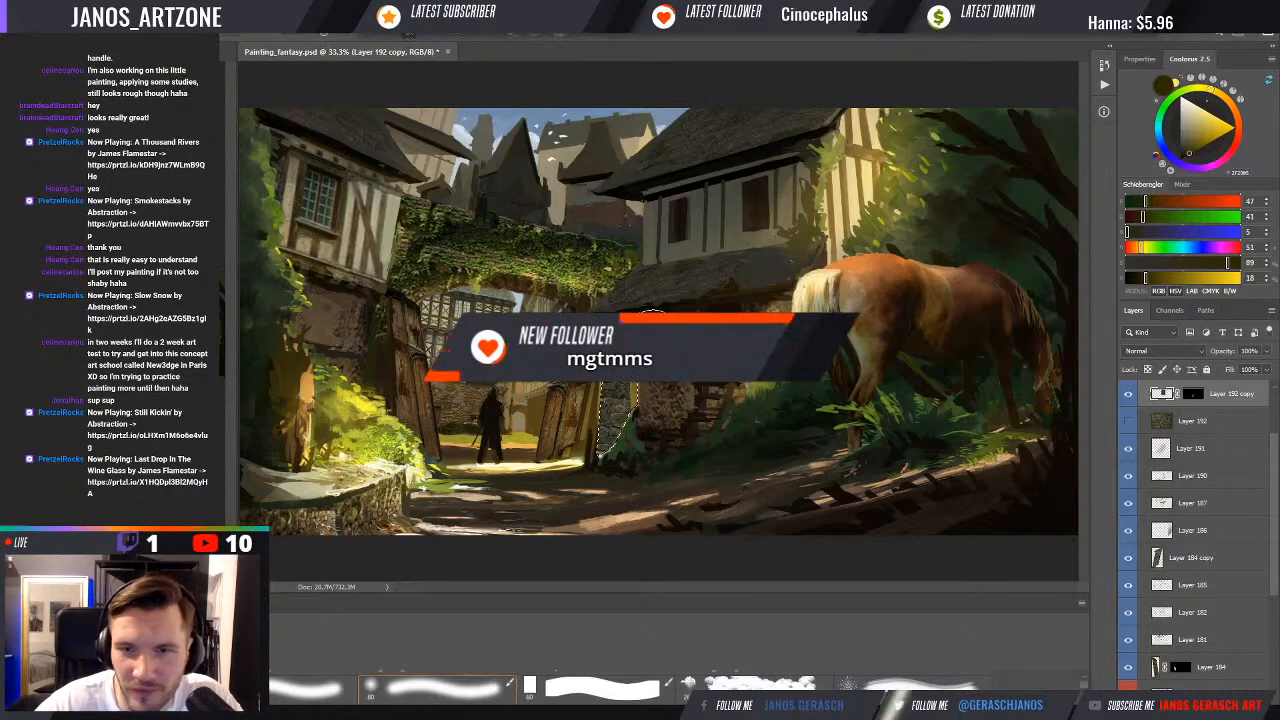
click(1194, 395)
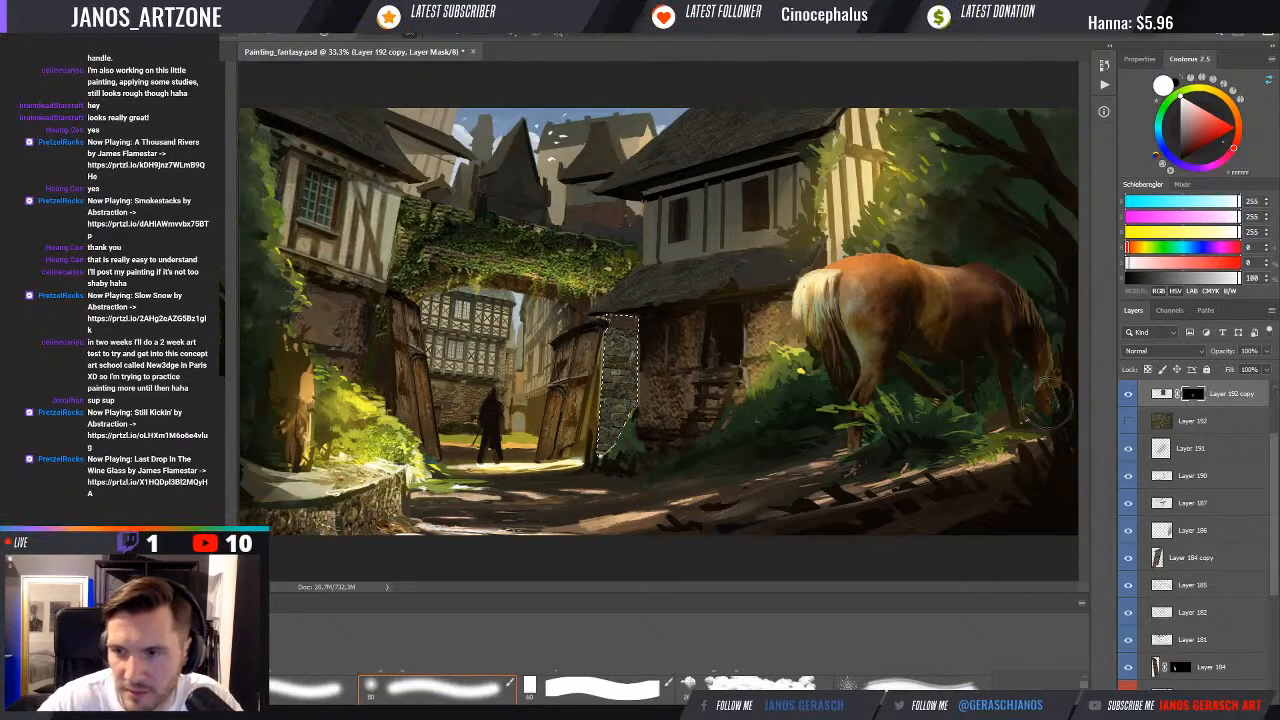
On a new layer, shade the upper part of the selected wall strip with a sampled dark olive, then deselect
key(ctrl+alt+shift+n)
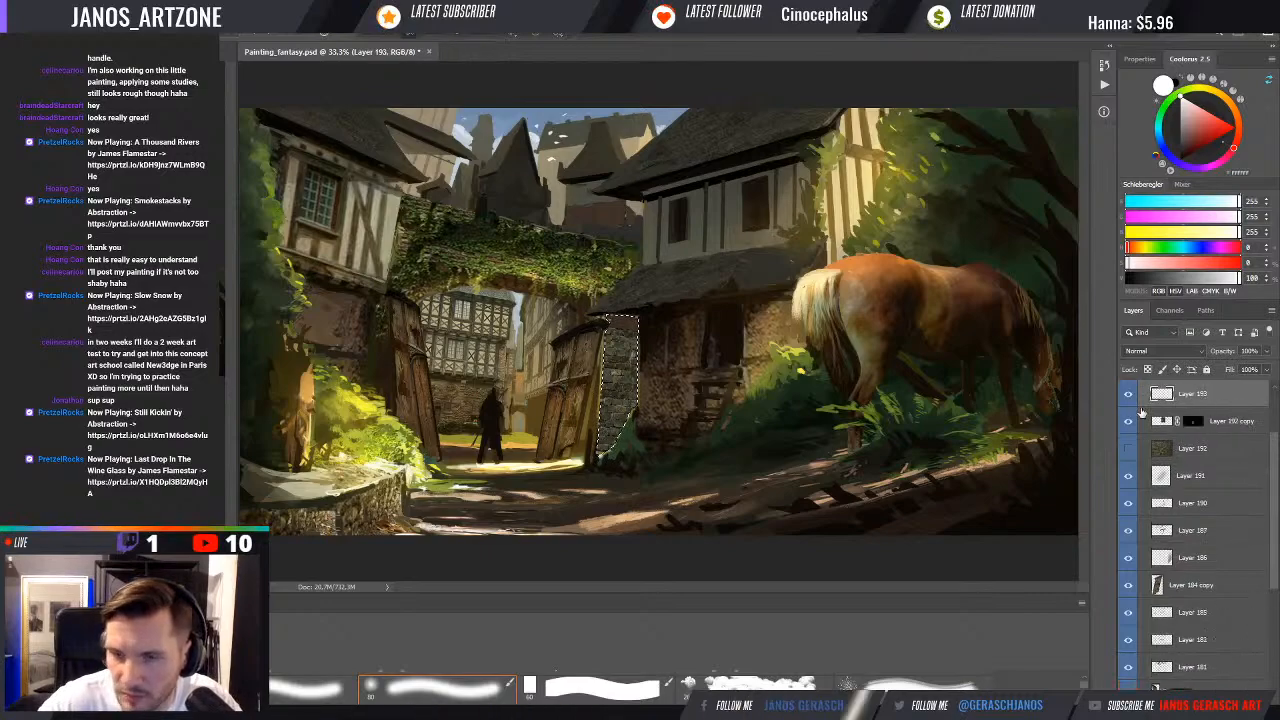
alt+click(619, 355)
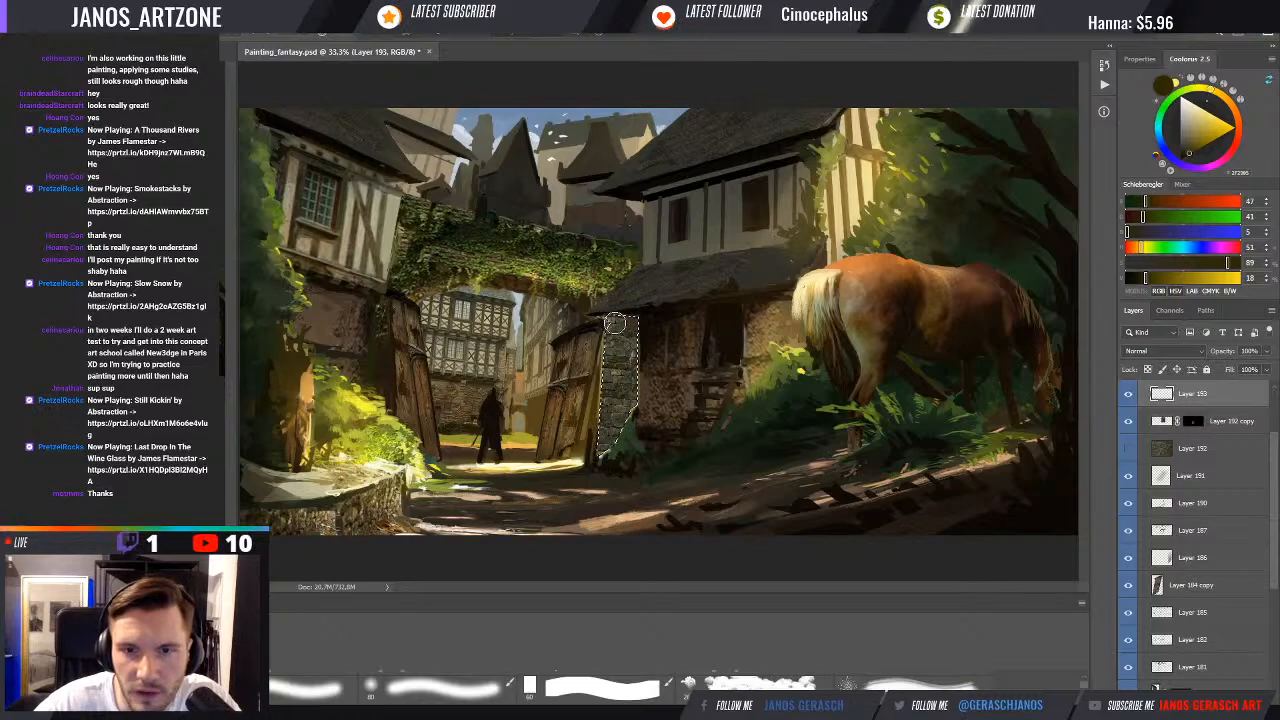
drag(615, 318, 616, 321)
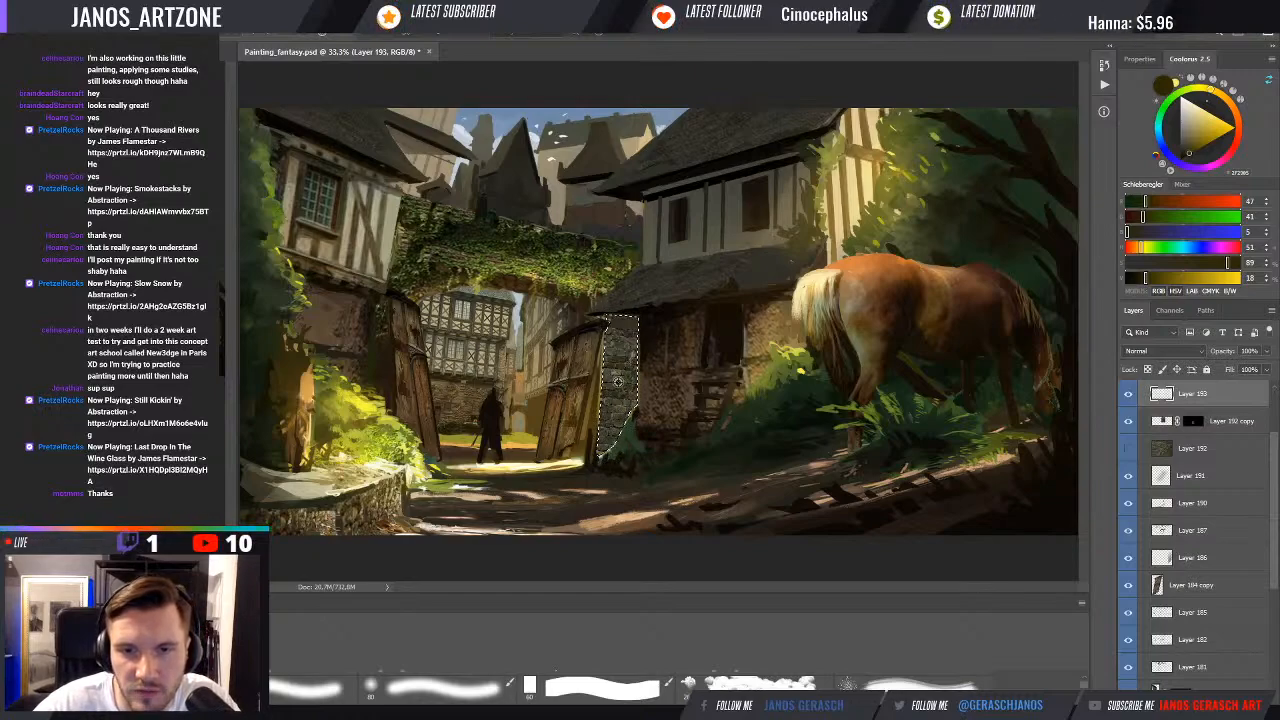
drag(617, 322, 628, 325)
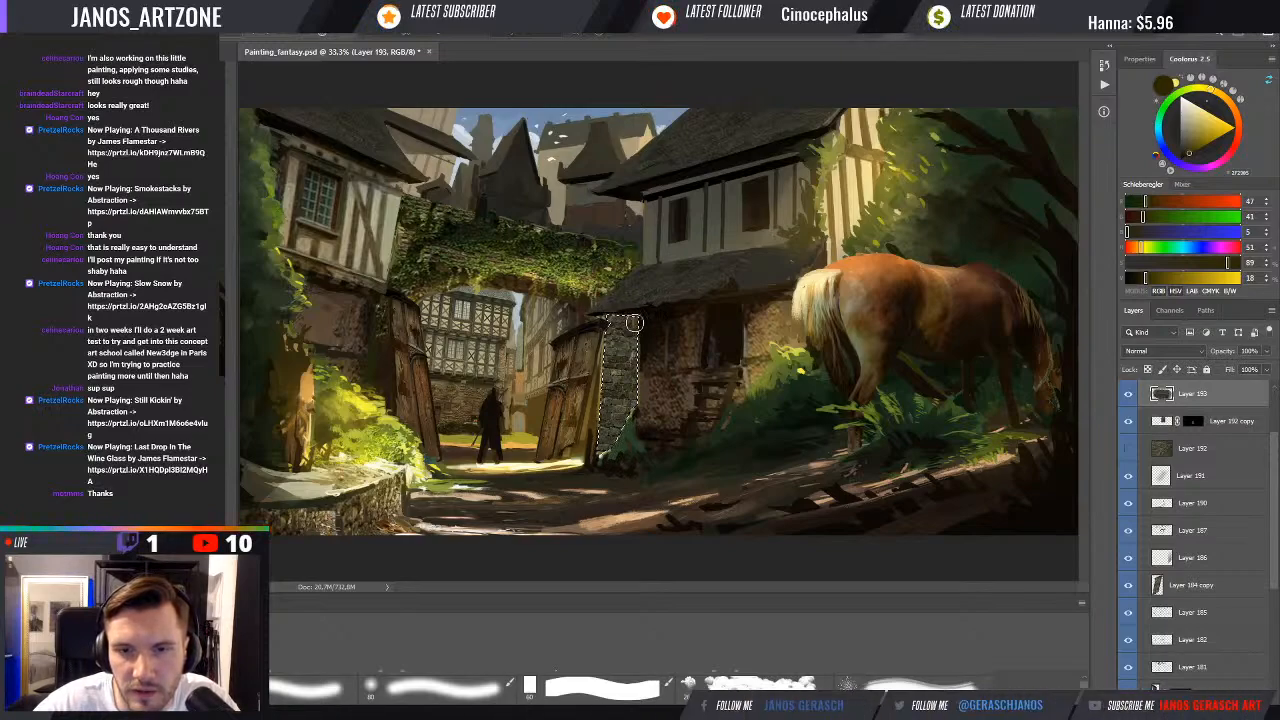
key(ctrl+d)
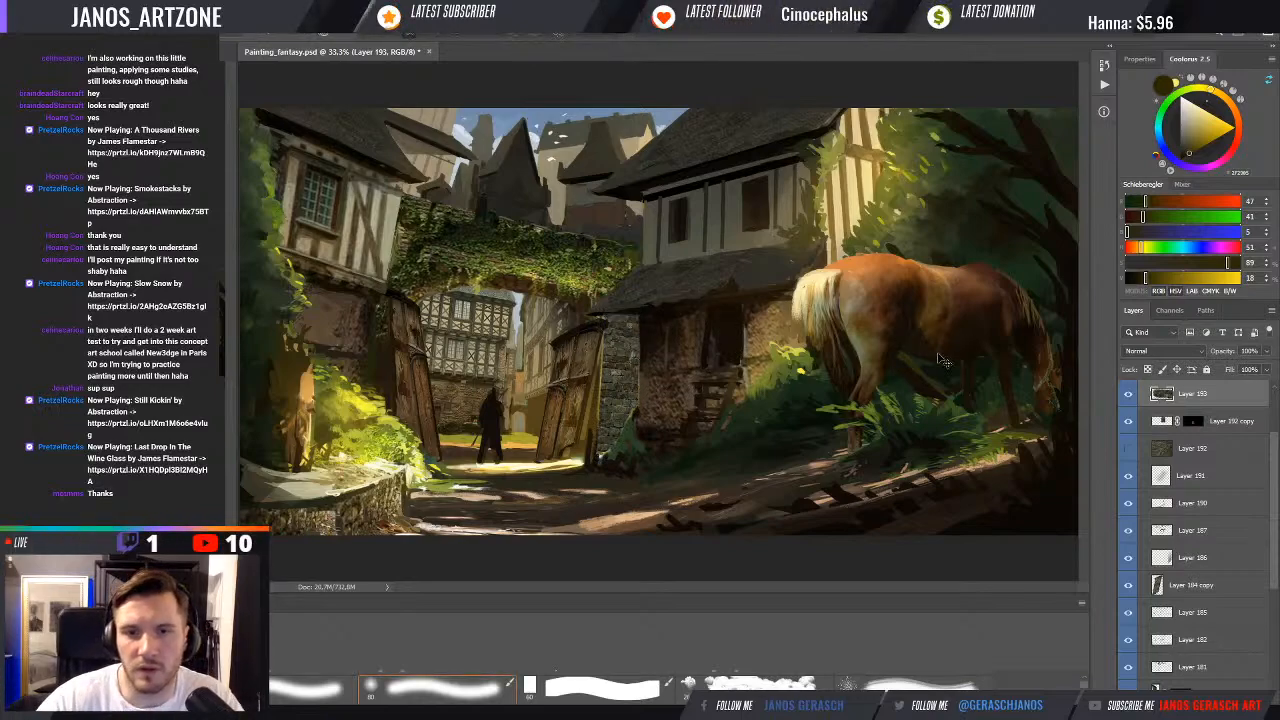
Merge the shading layer into the brick copy and hide the merged layer to compare the wall strip without it
key(ctrl+minus)
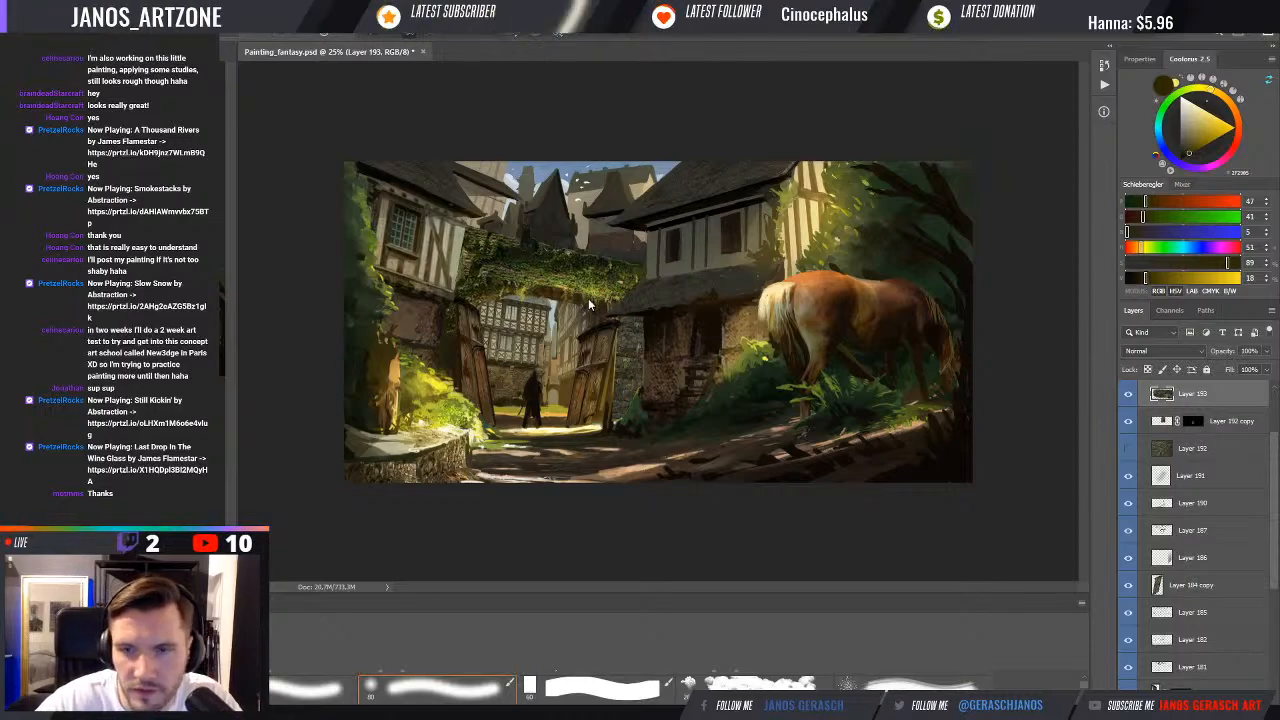
key(ctrl+e)
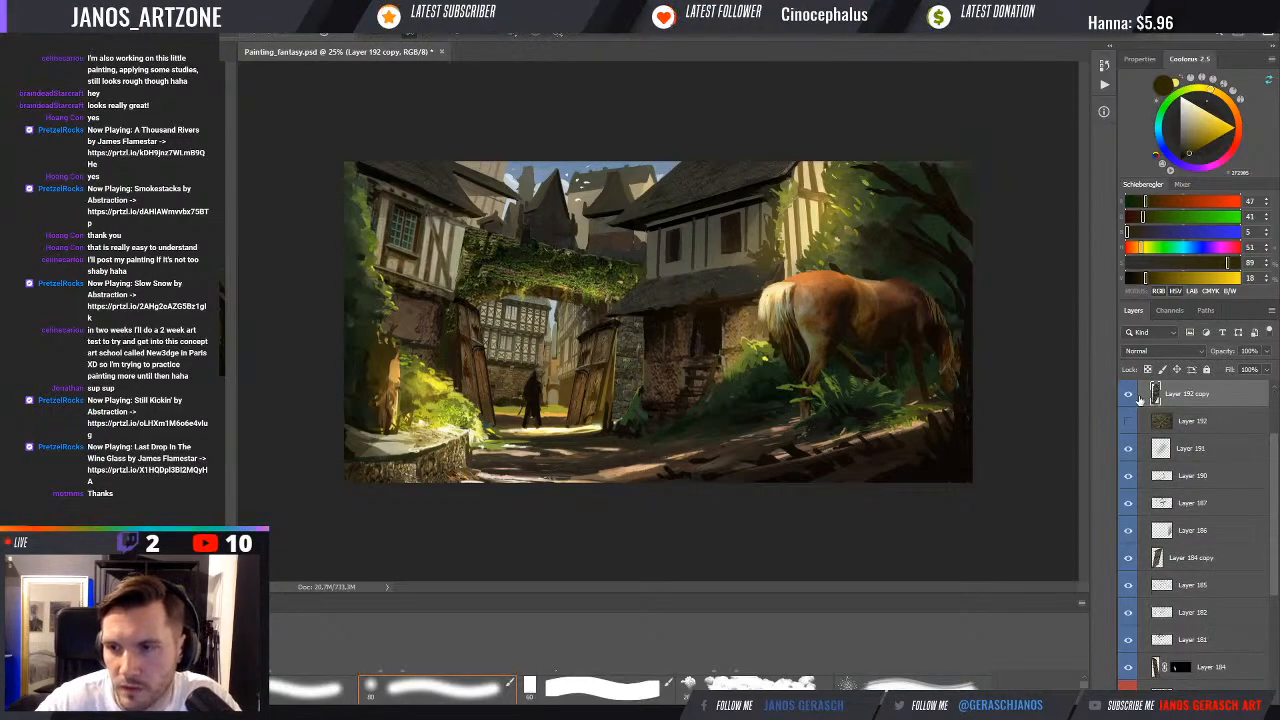
key(ctrl+z)
key(ctrl+z)
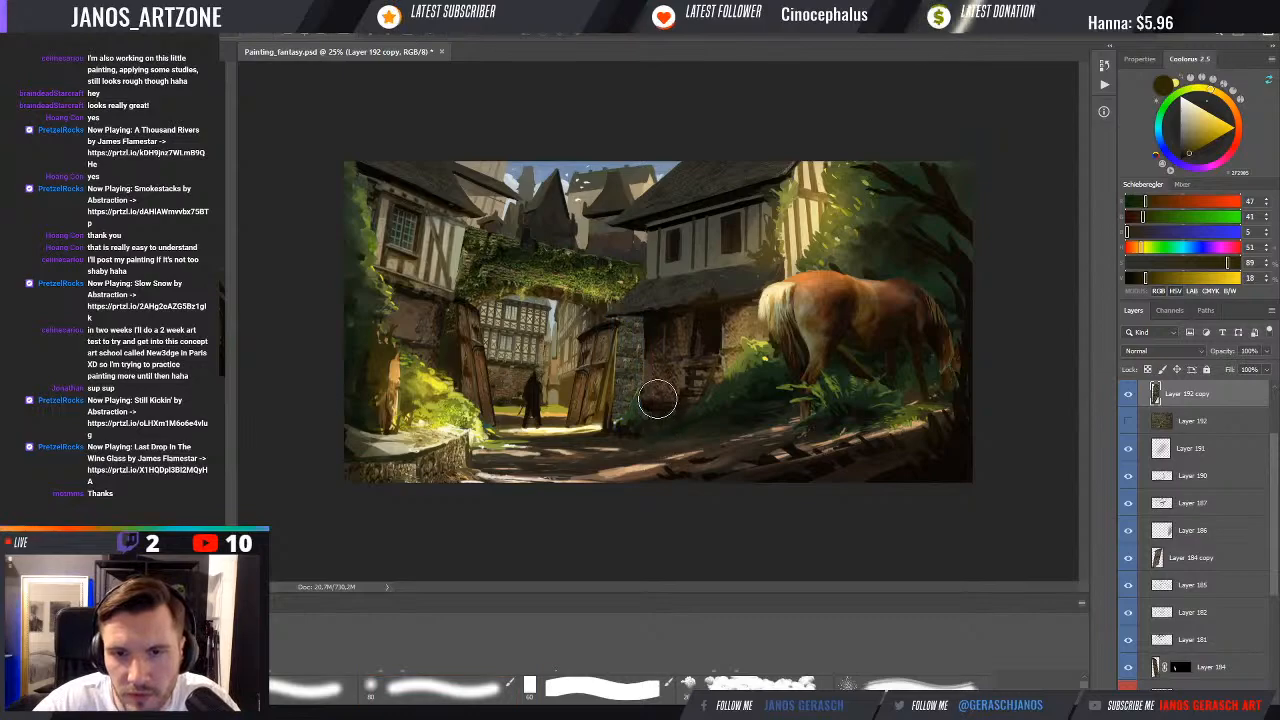
key(ctrl+z)
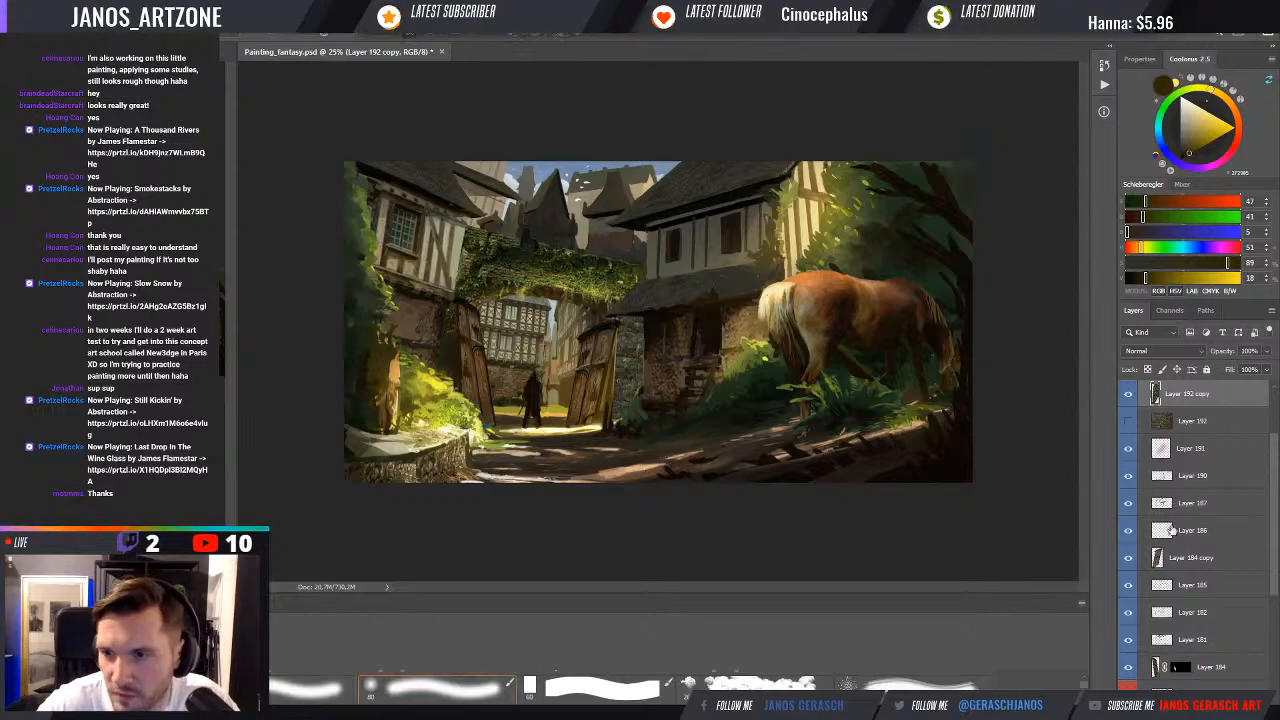
click(1128, 395)
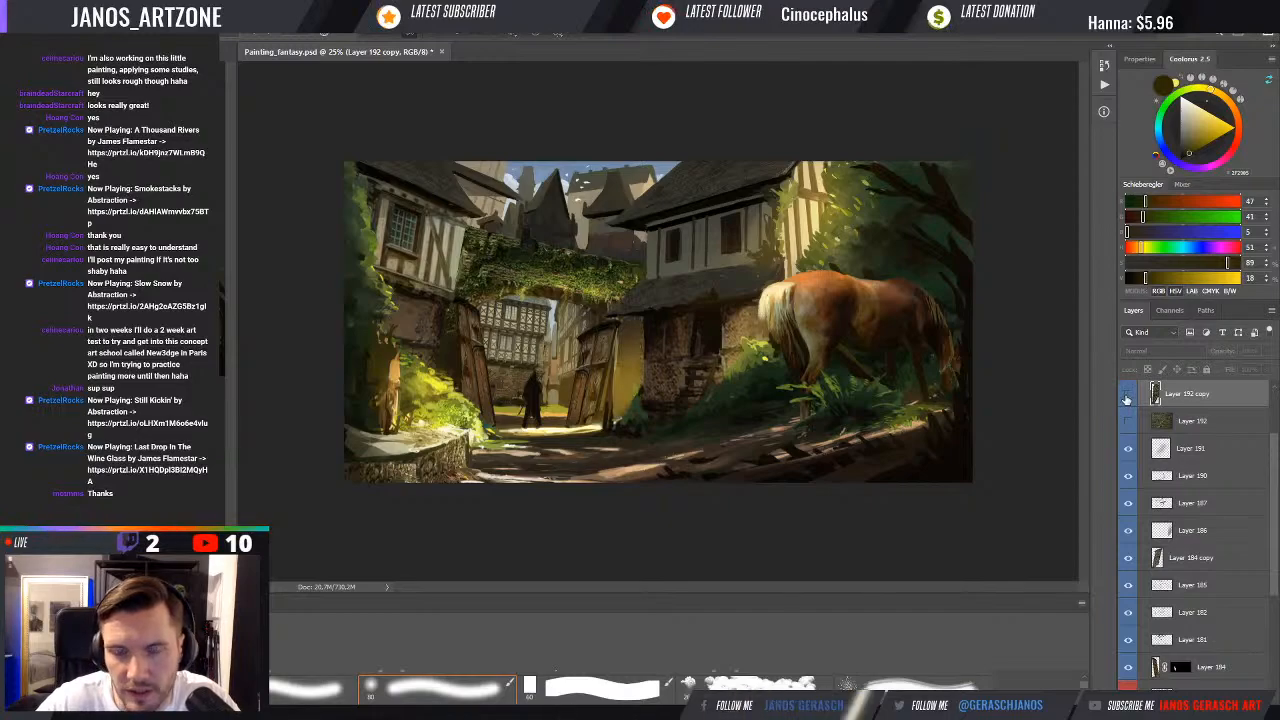
Compare the wall strip with and without the brick copy, leave it visible, and try Vivid Light before returning it to Normal
click(1127, 397)
click(1127, 397)
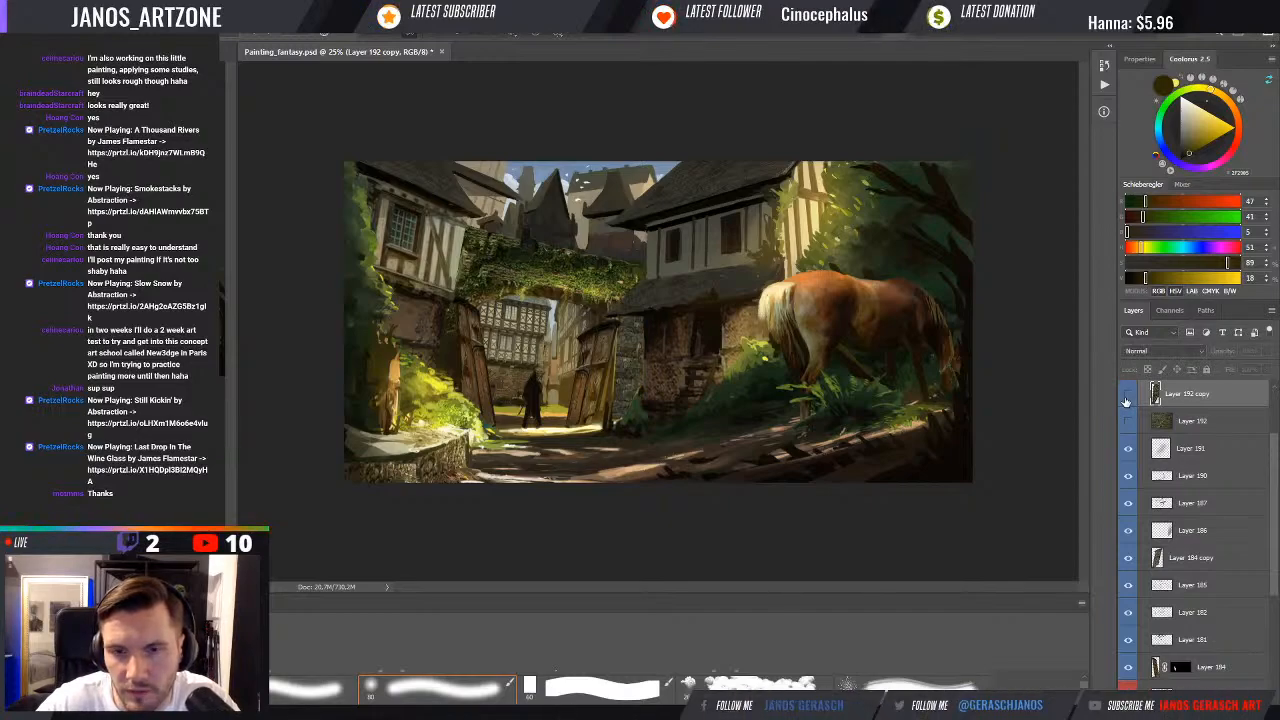
click(1127, 397)
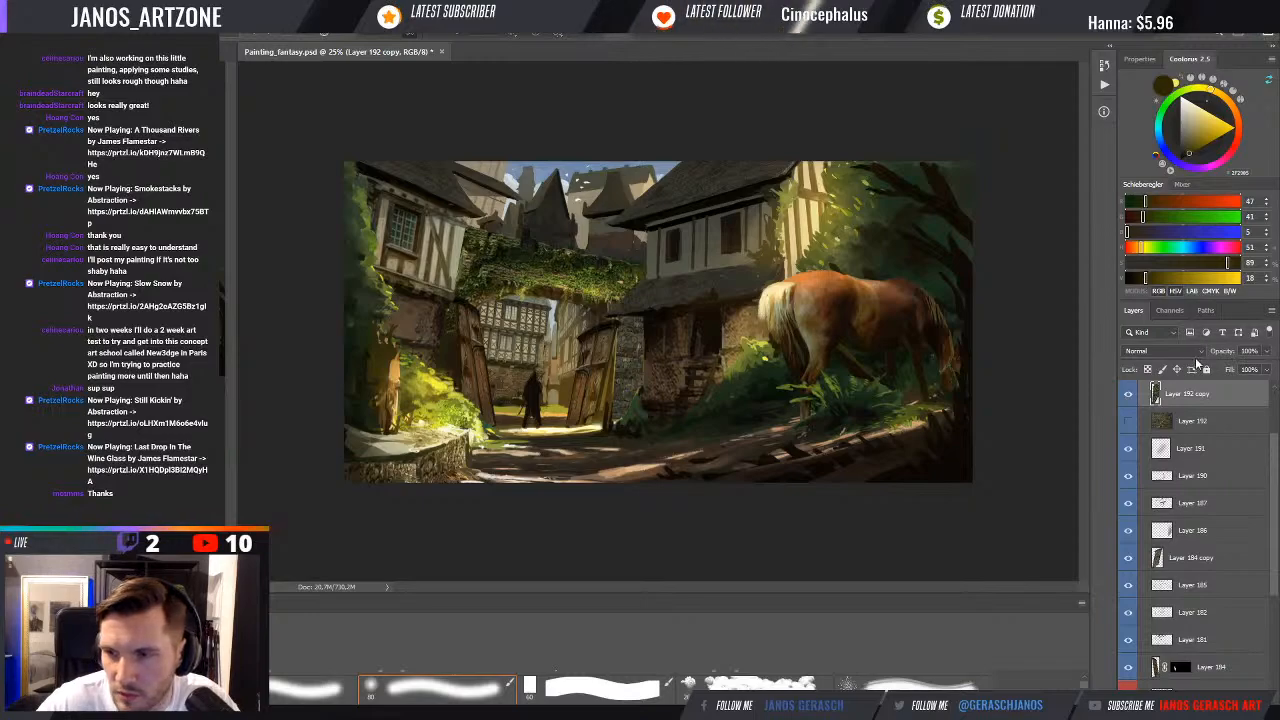
click(1196, 354)
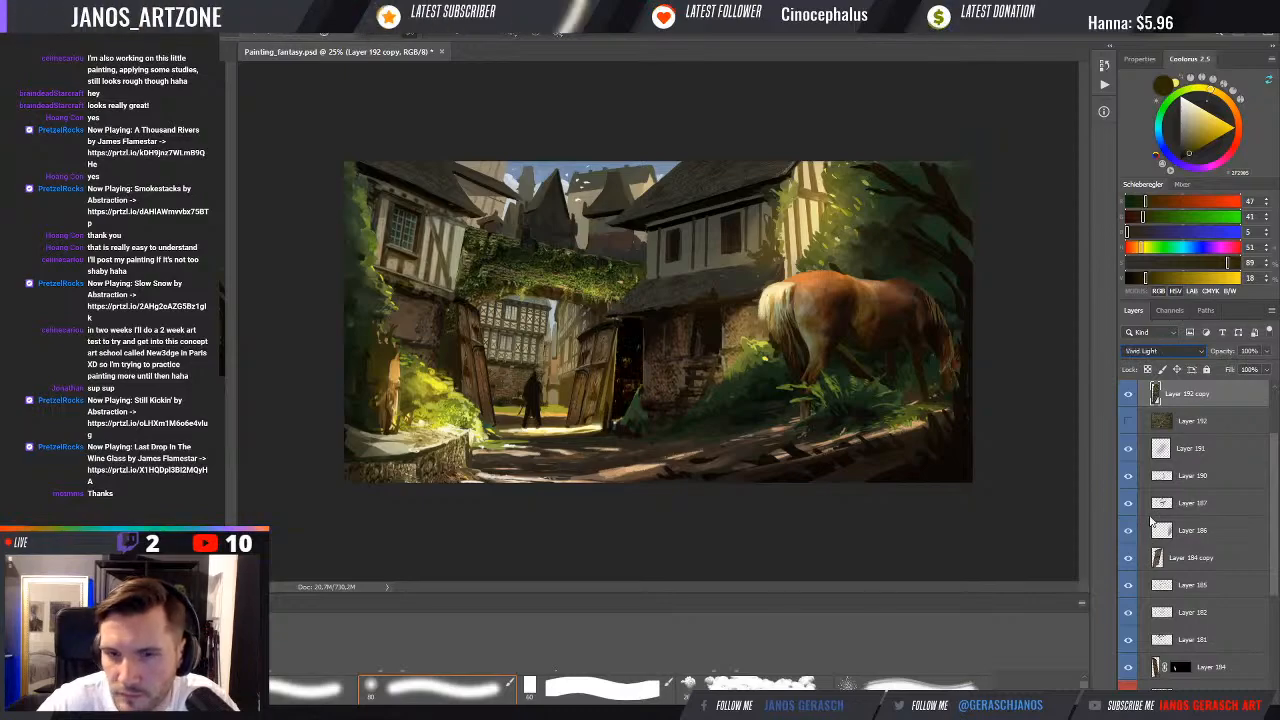
click(1168, 366)
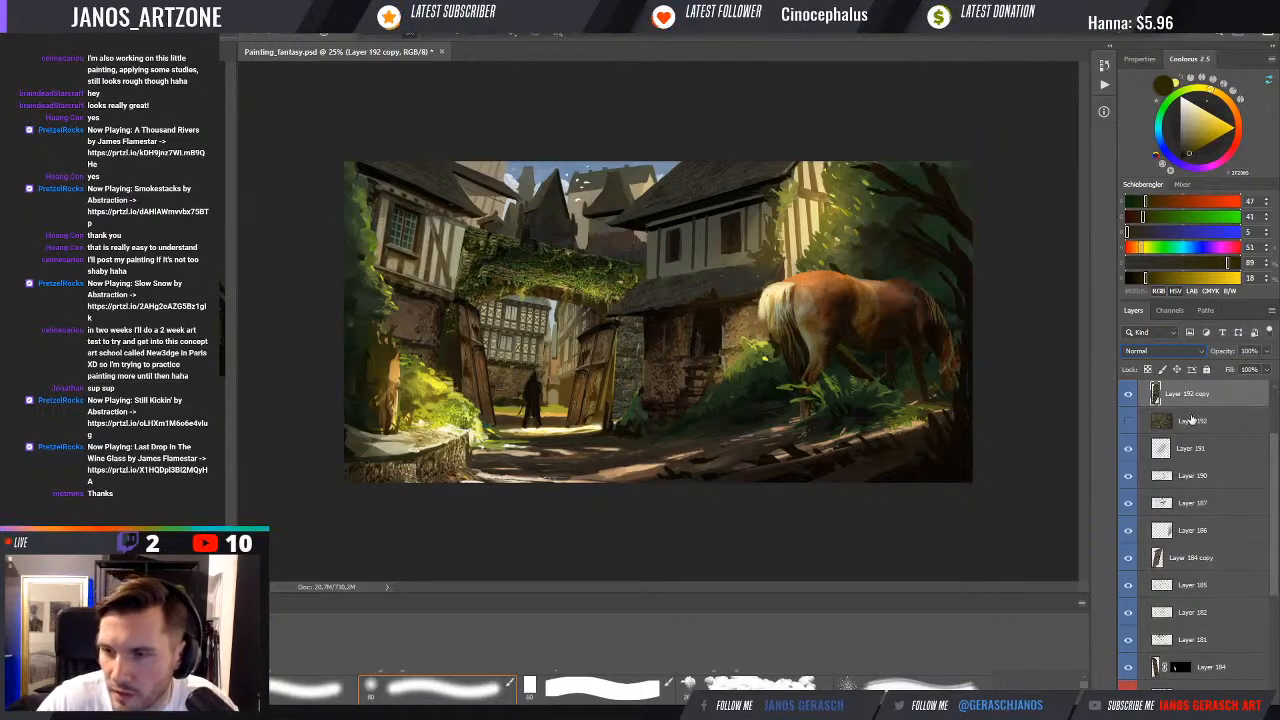
Add a Multiply layer clipped to the brick copy and choose a pale beige (RGB 213, 202, 168) for painting
key(ctrl+shift+alt+n)
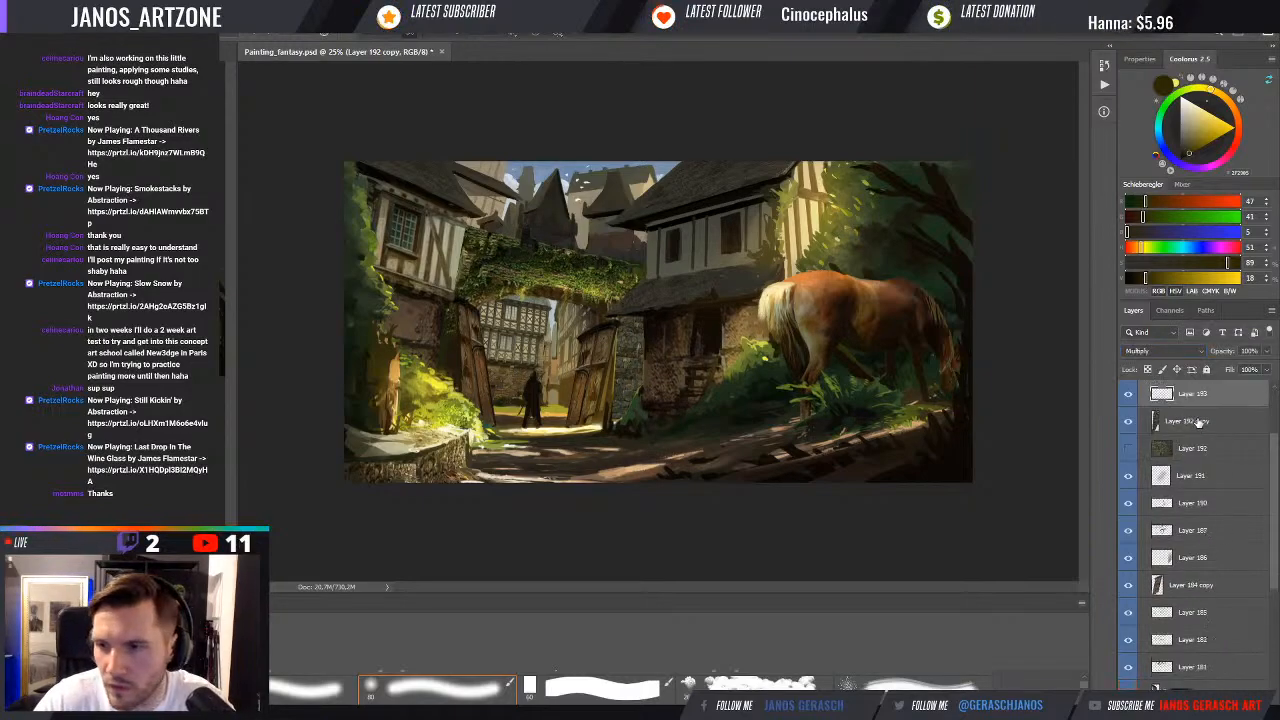
alt+click(1207, 405)
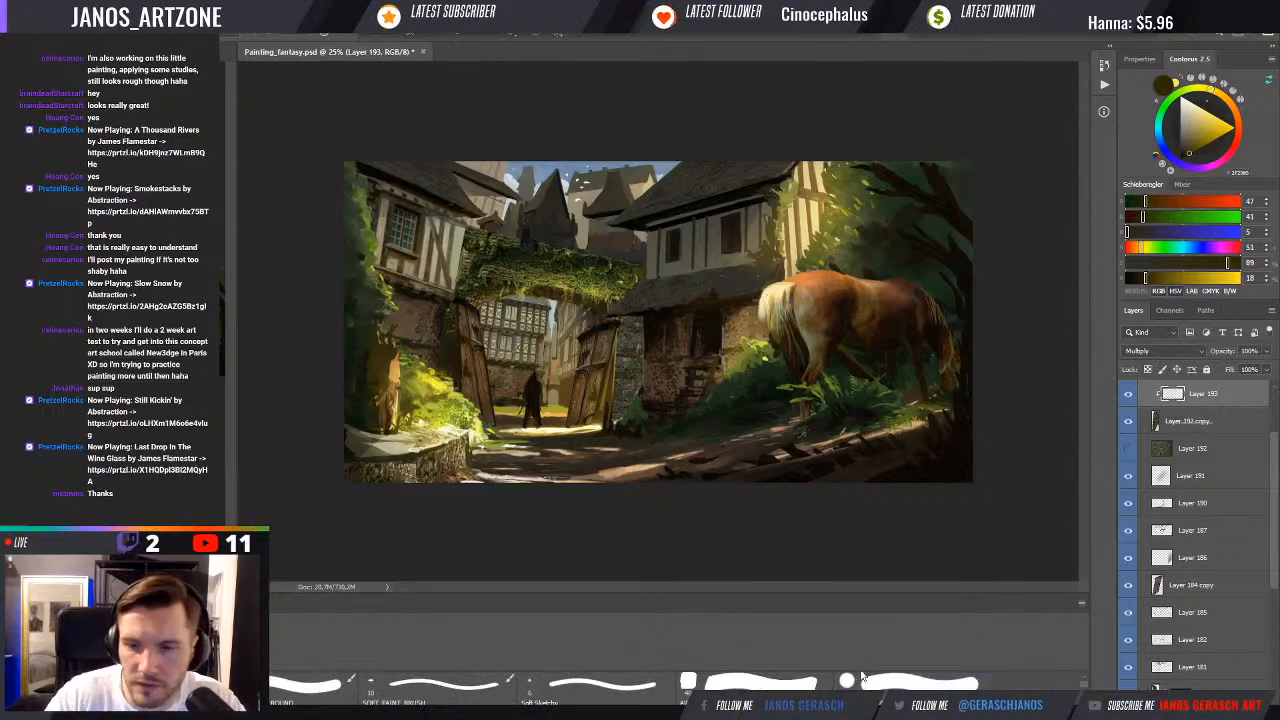
click(1191, 120)
mouse_move(1191, 115)
mouse_down()
mouse_move(1222, 100)
mouse_move(1191, 119)
mouse_up()
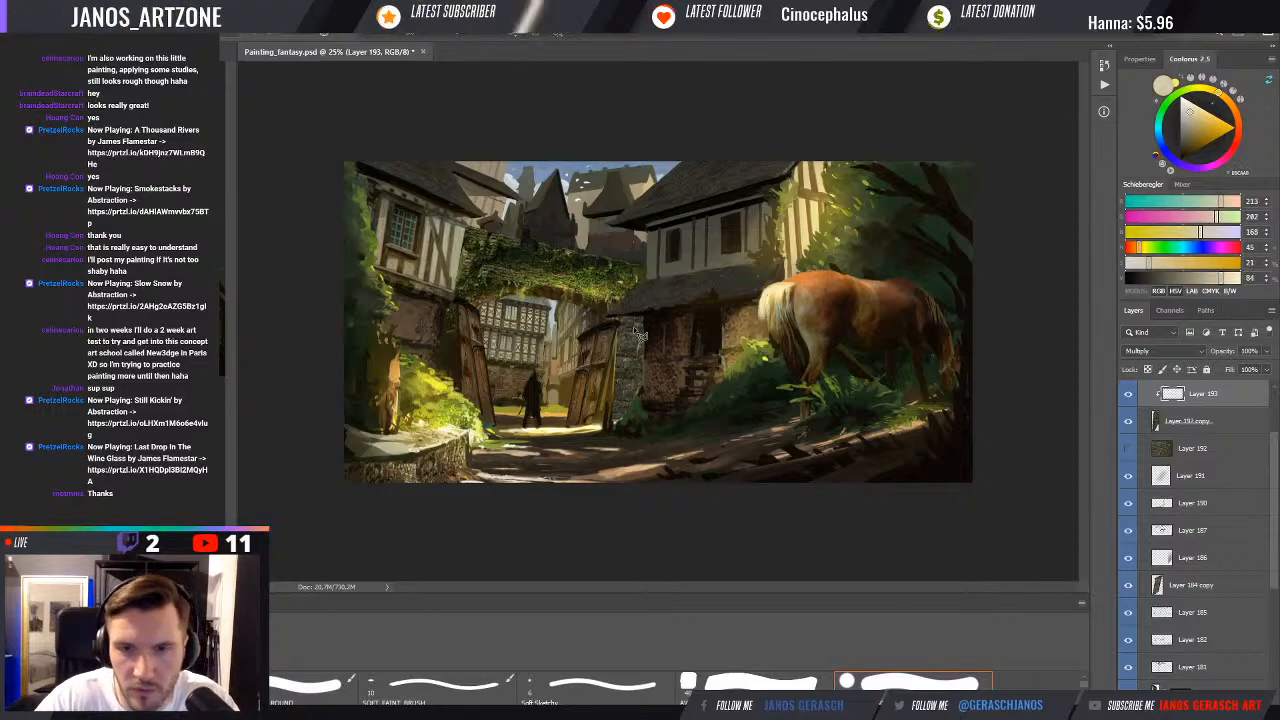
Outline the brick wall strip between the open gate door and the stone house as a selection
key(ctrl+plus)
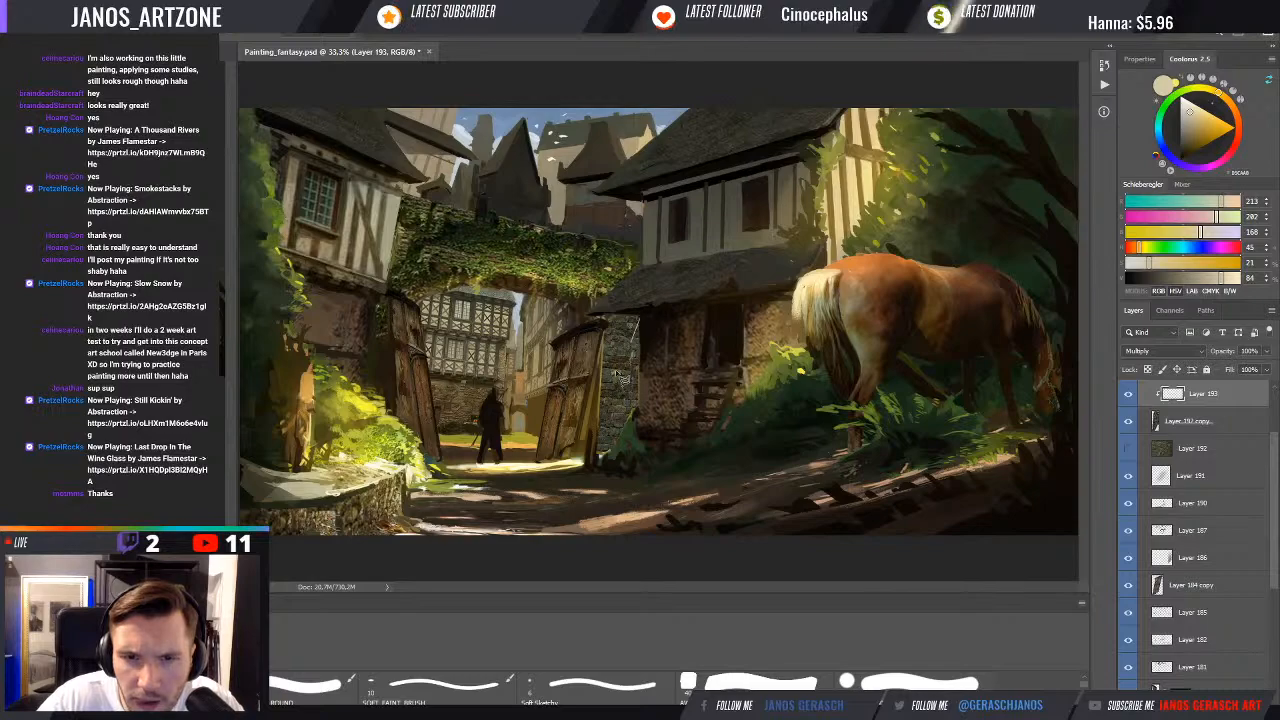
click(639, 318)
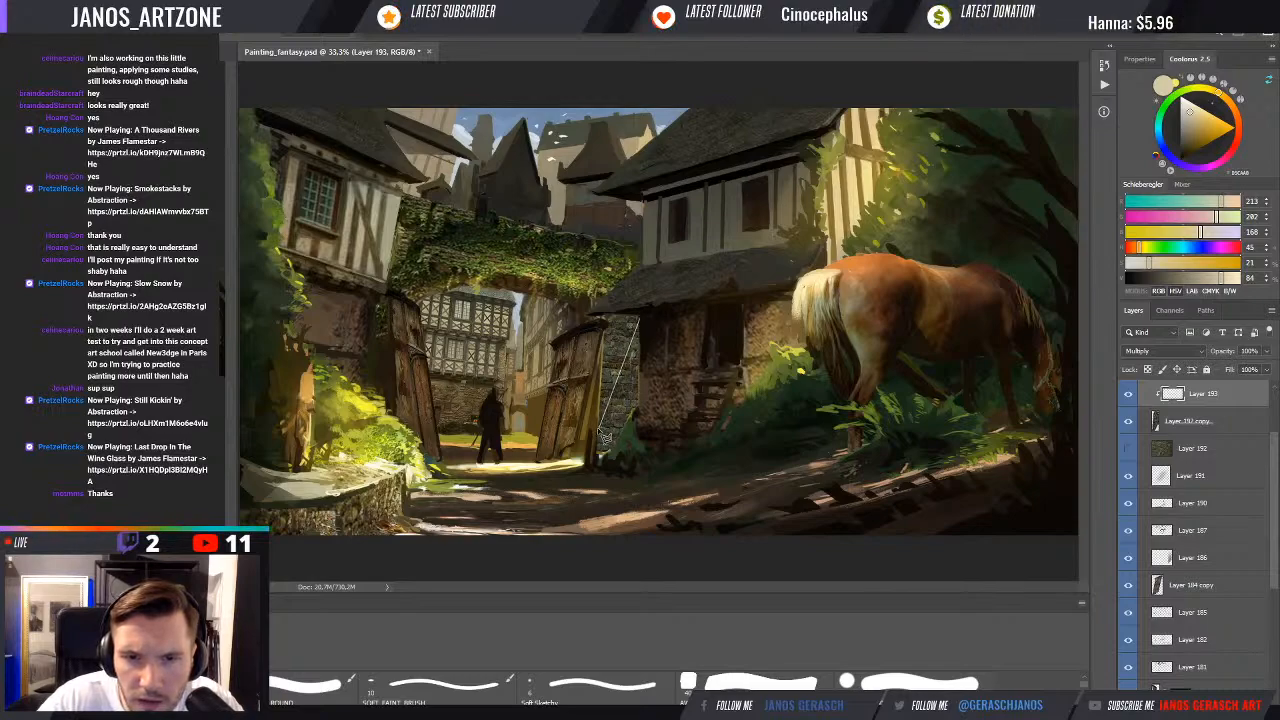
click(640, 323)
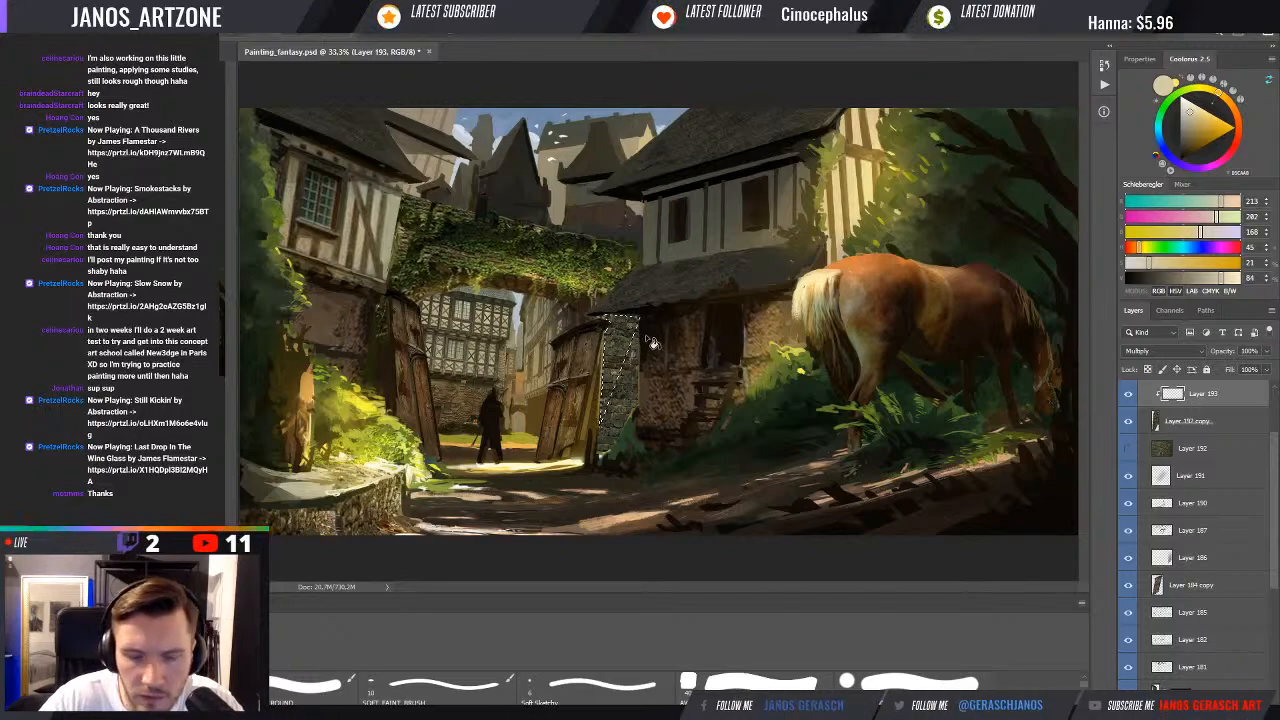
Tint the selected wall strip with pale beige on the Multiply layer, replacing the first stroke with a larger brush
key(b)
mouse_move(632, 323)
mouse_down()
mouse_move(608, 318)
mouse_move(634, 306)
mouse_move(606, 315)
mouse_move(626, 317)
mouse_move(585, 386)
mouse_up()
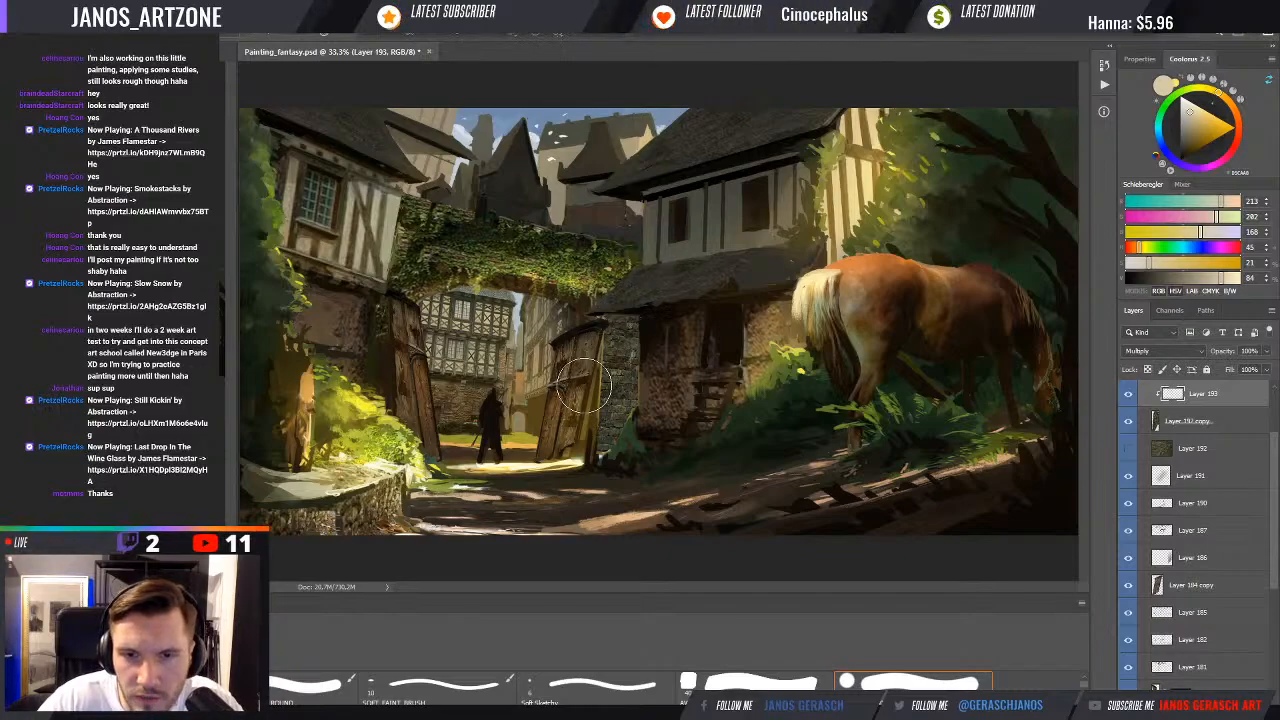
key(ctrl+z)
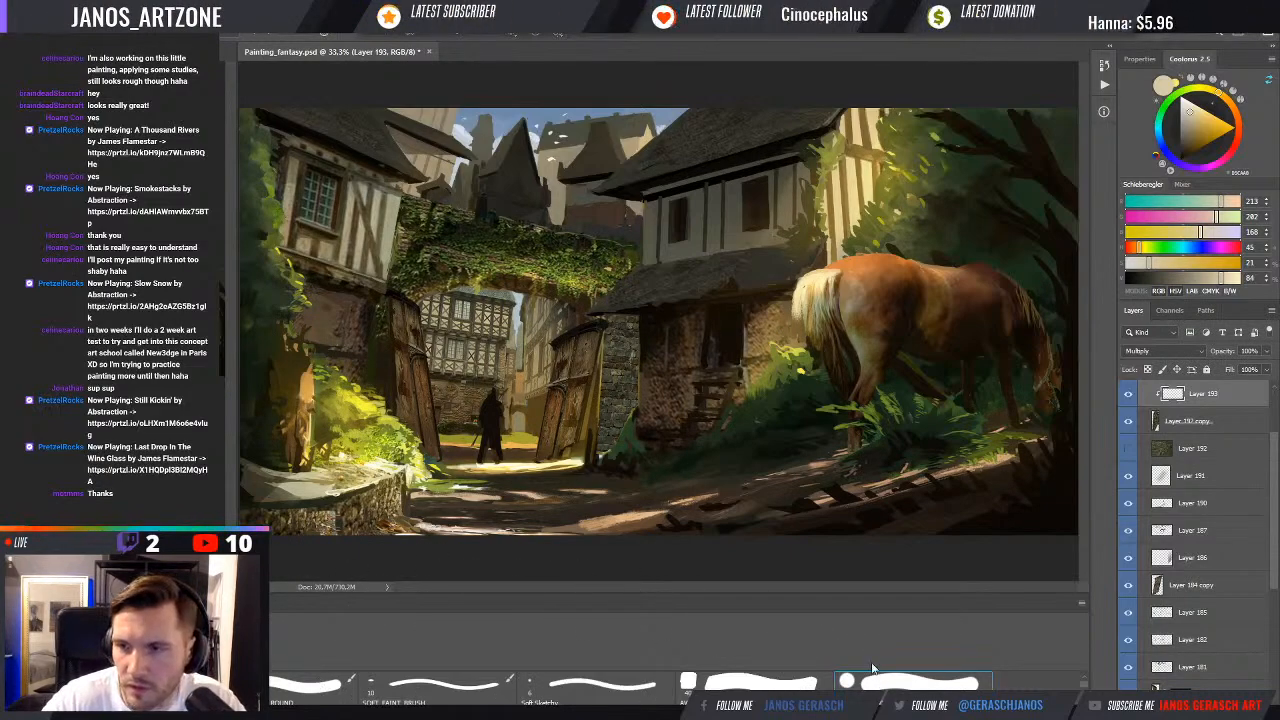
key(bracketright)
key(bracketright)
key(bracketright)
key(bracketright)
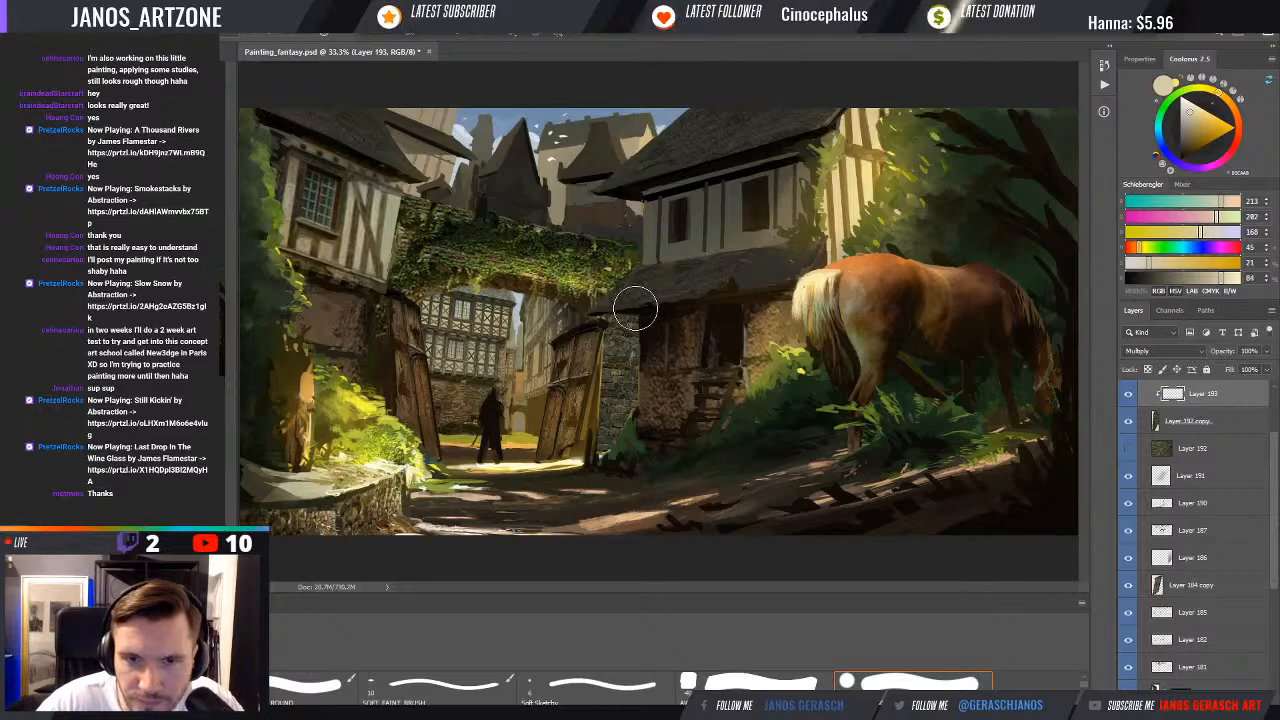
drag(633, 307, 604, 385)
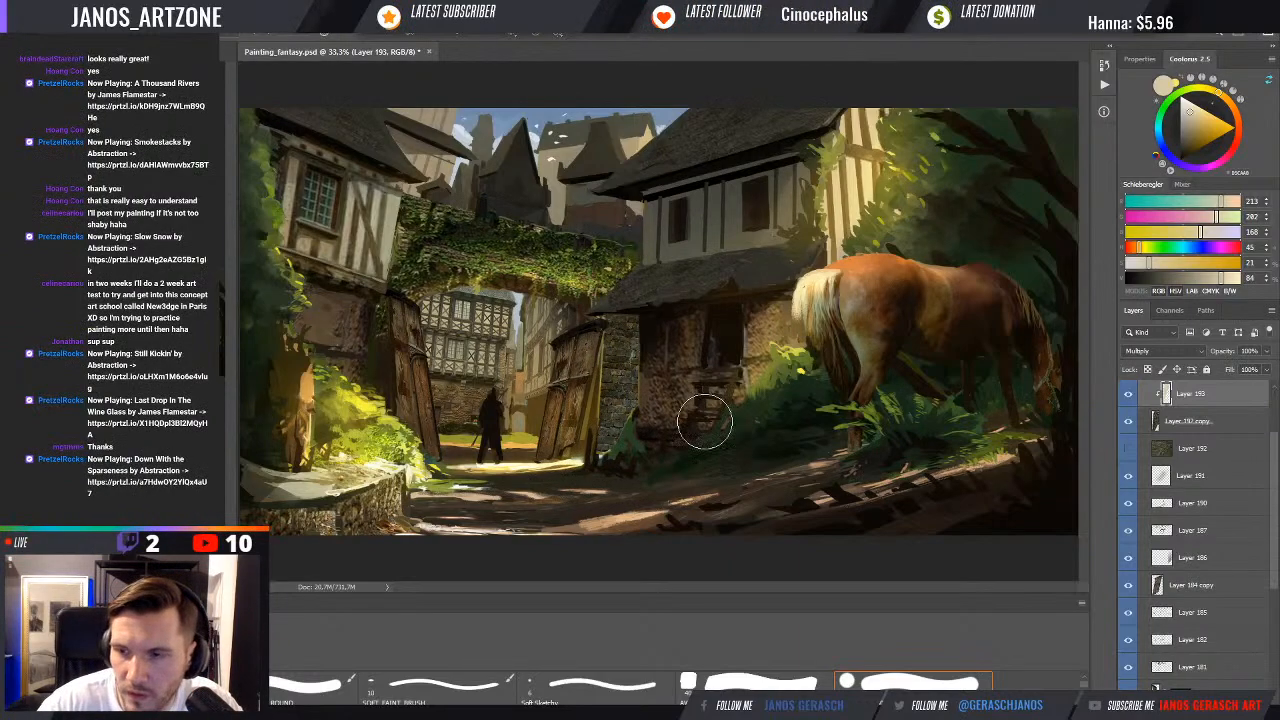
Add a clipped Linear Dodge (Add) layer, select the wall strip beside the gate, and choose a dark olive (RGB 54, 56, 6)
key(ctrl+shift+alt+n)
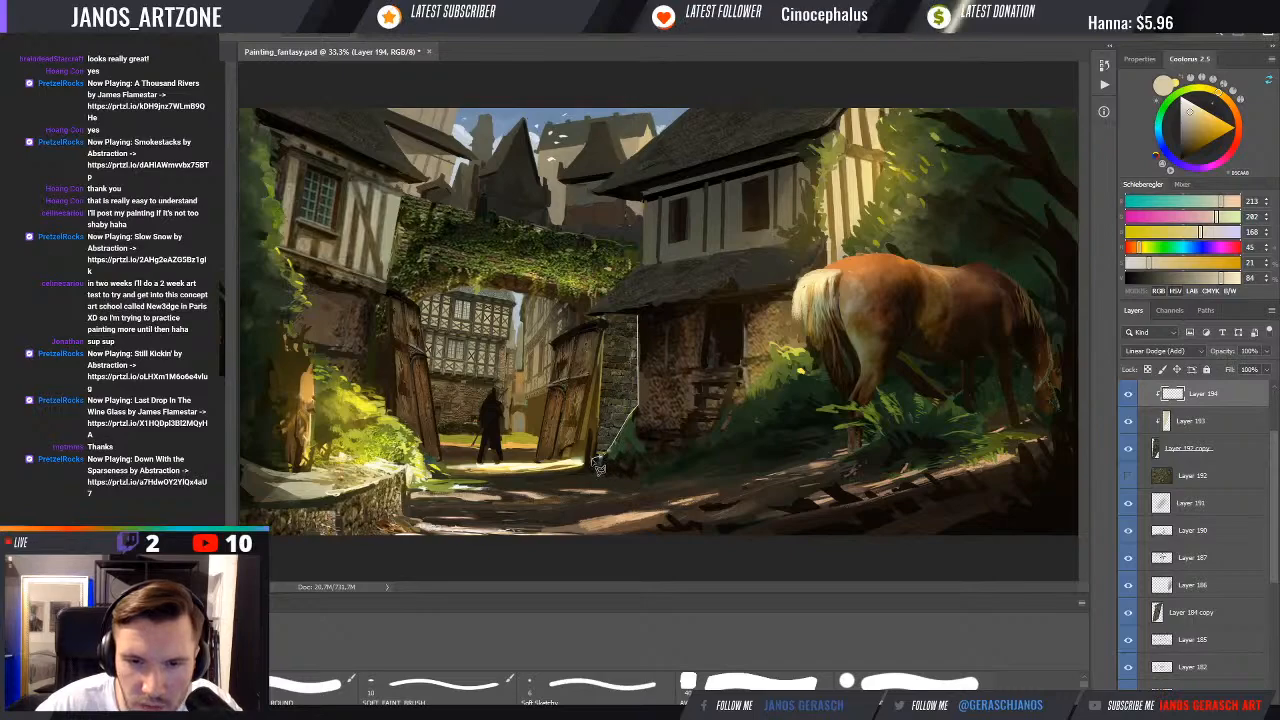
click(641, 326)
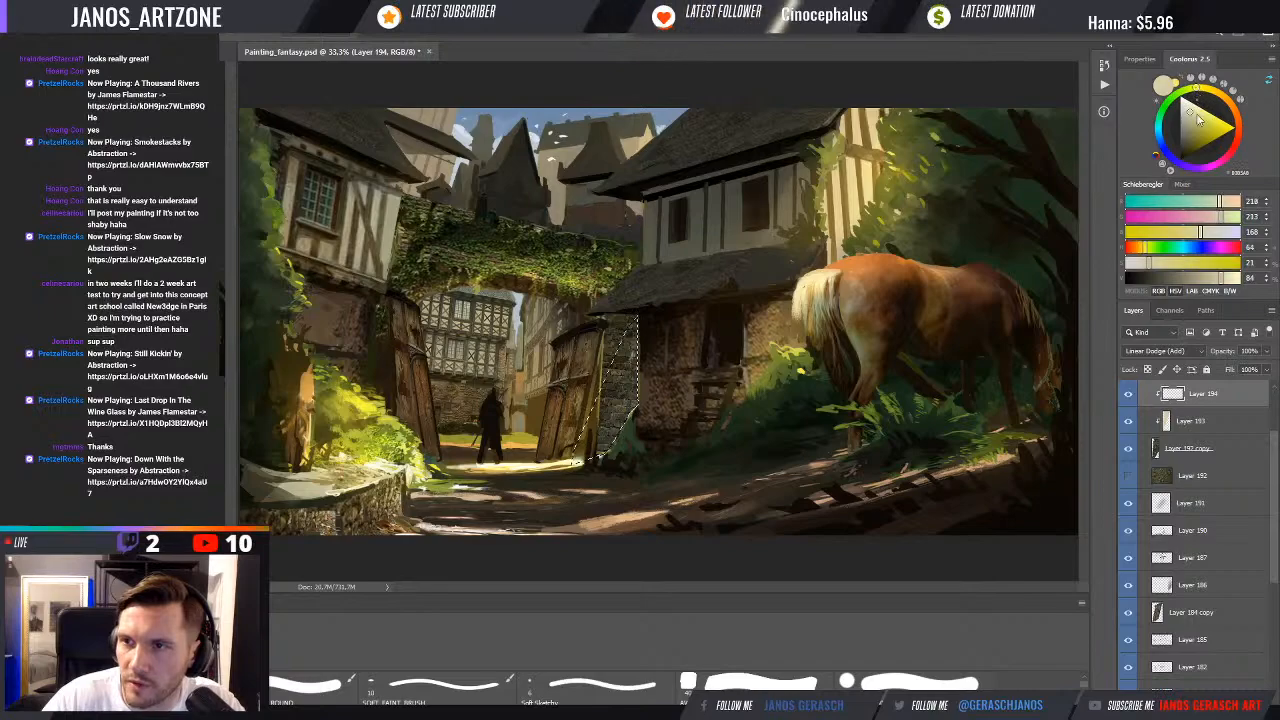
key(x)
click(1231, 265)
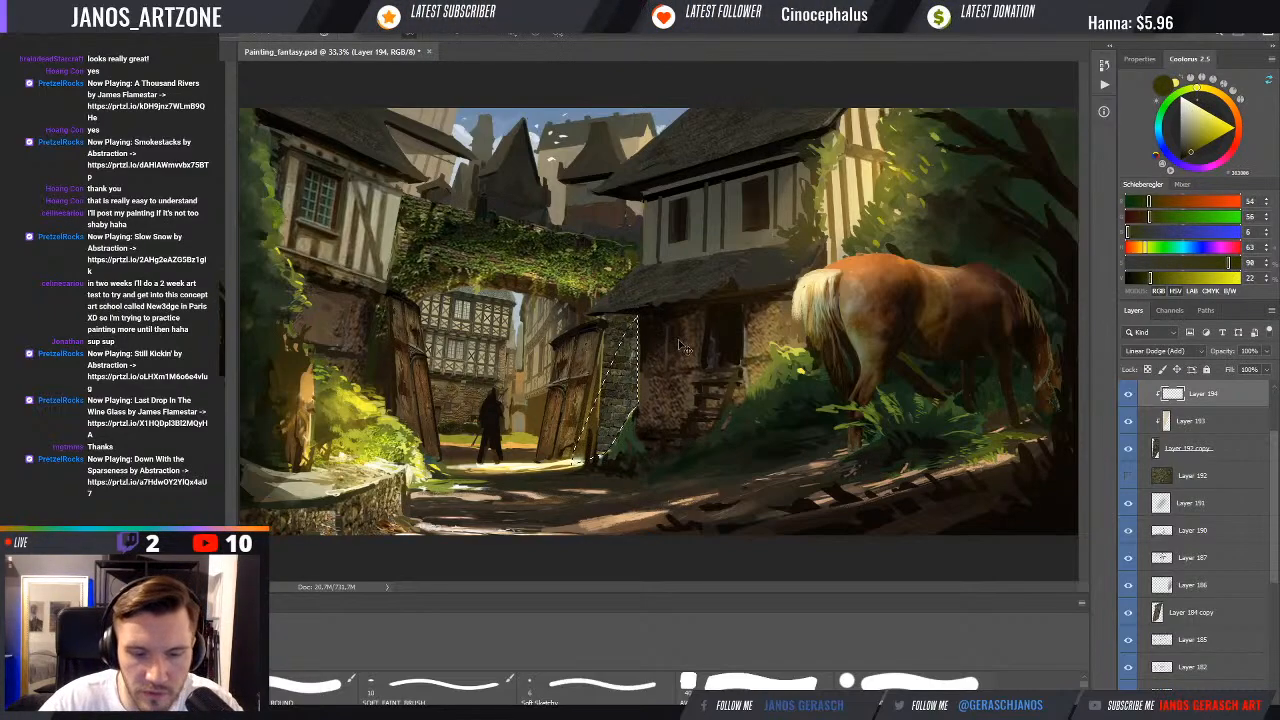
Brush a soft glow onto the lower part of the selected strip, shifting the olive to a warmer hue of 53
key(bracketright)
key(bracketright)
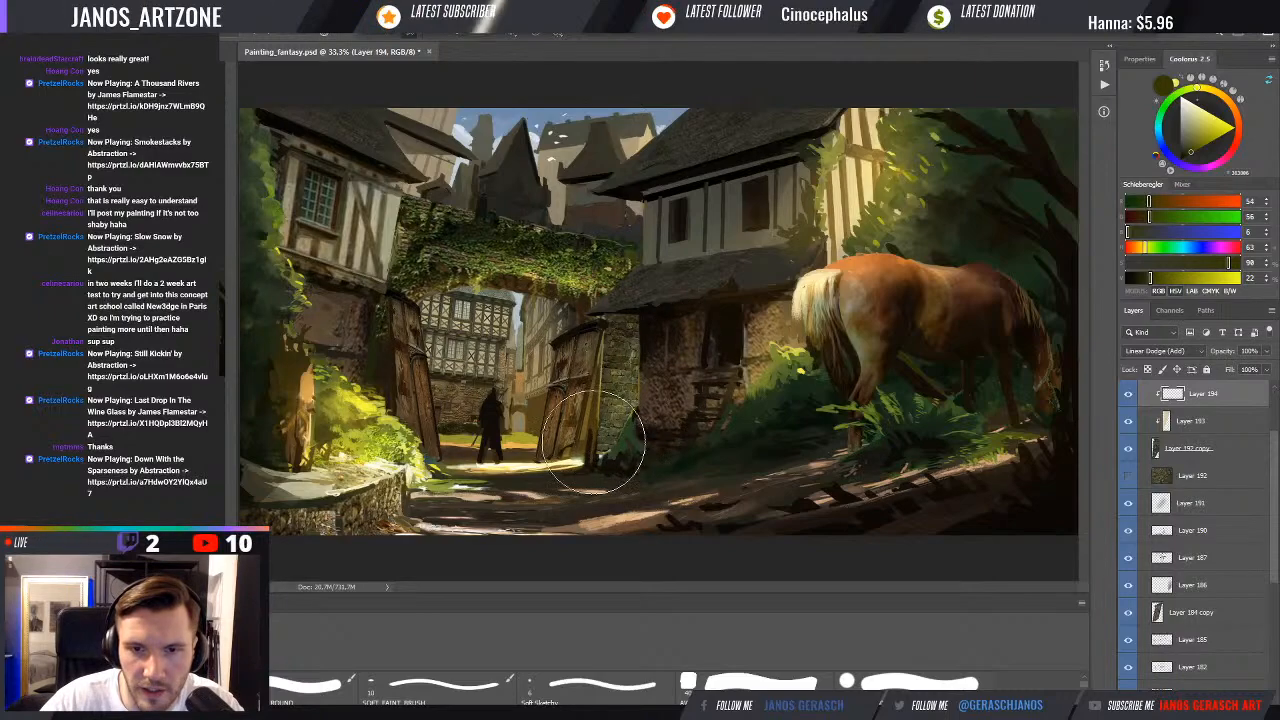
drag(584, 454, 602, 434)
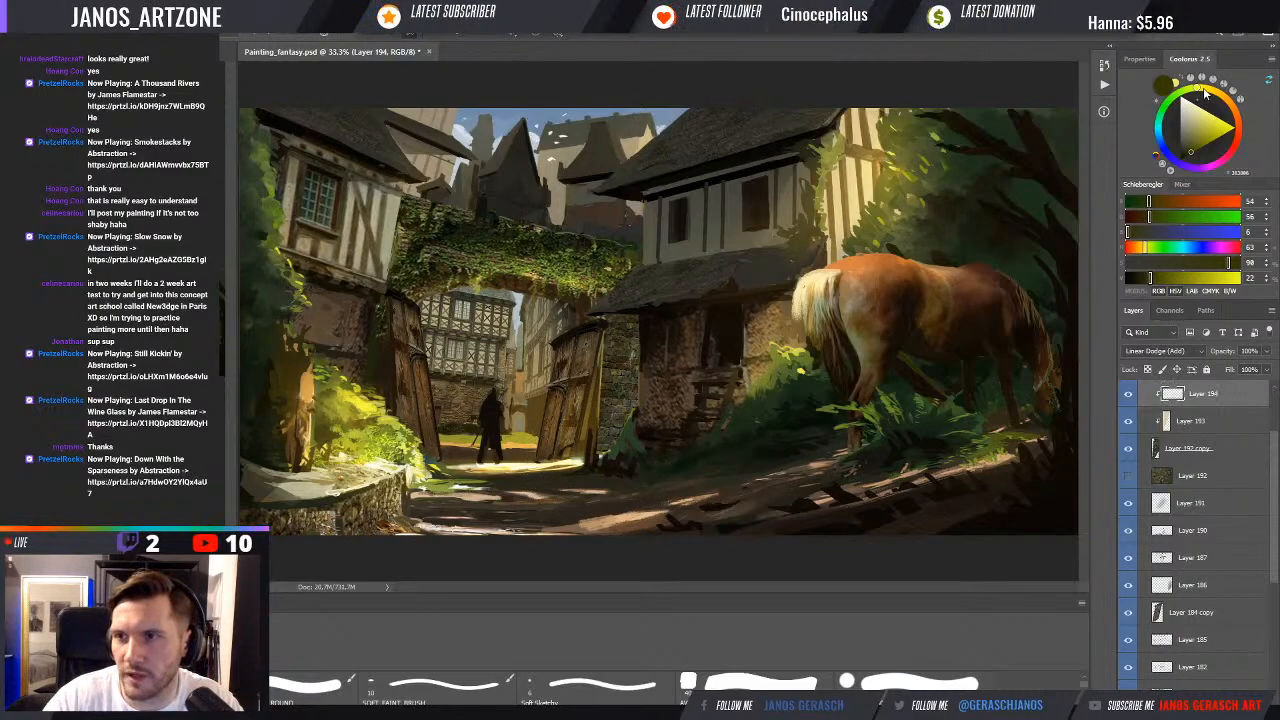
click(1205, 91)
drag(640, 412, 650, 435)
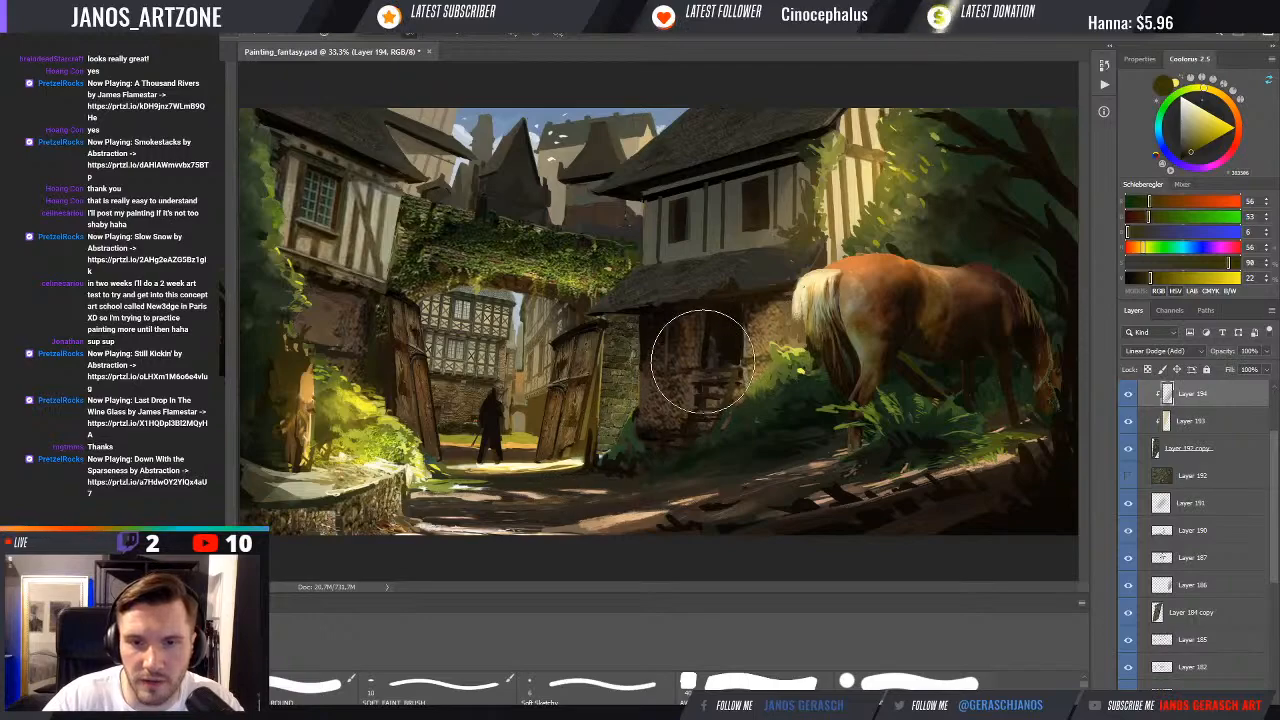
key(ctrl+minus)
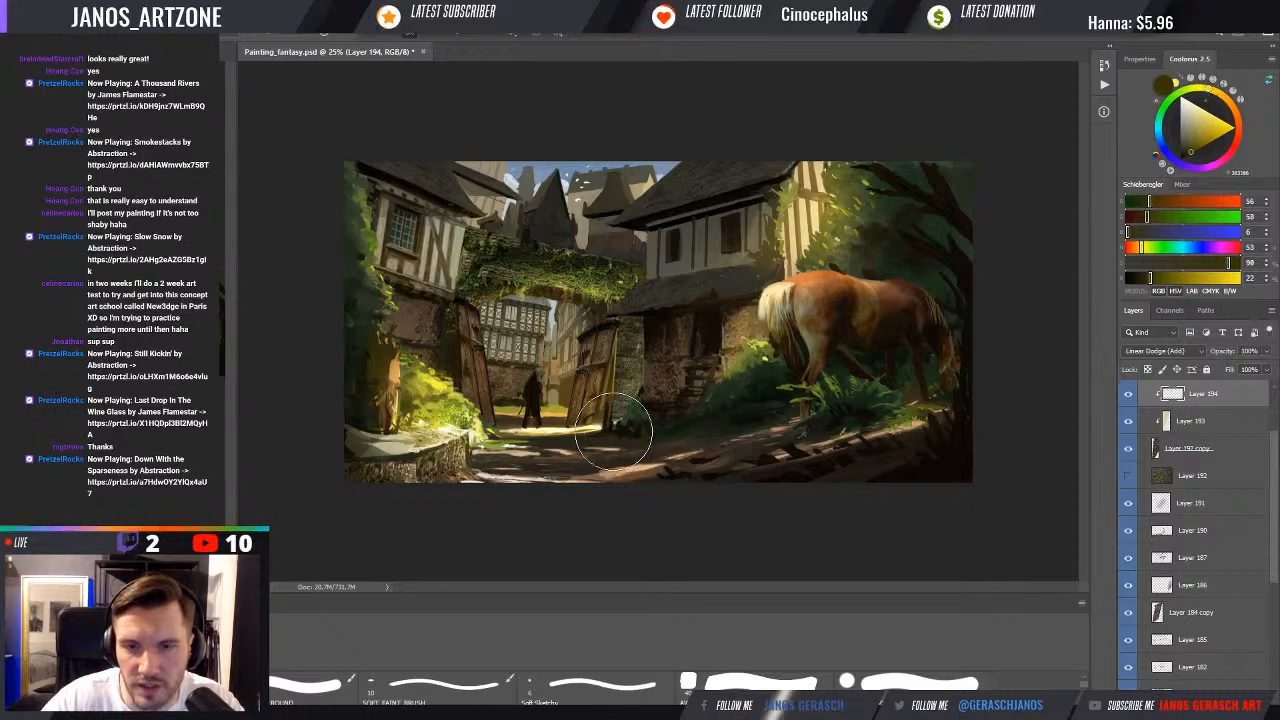
drag(597, 455, 609, 440)
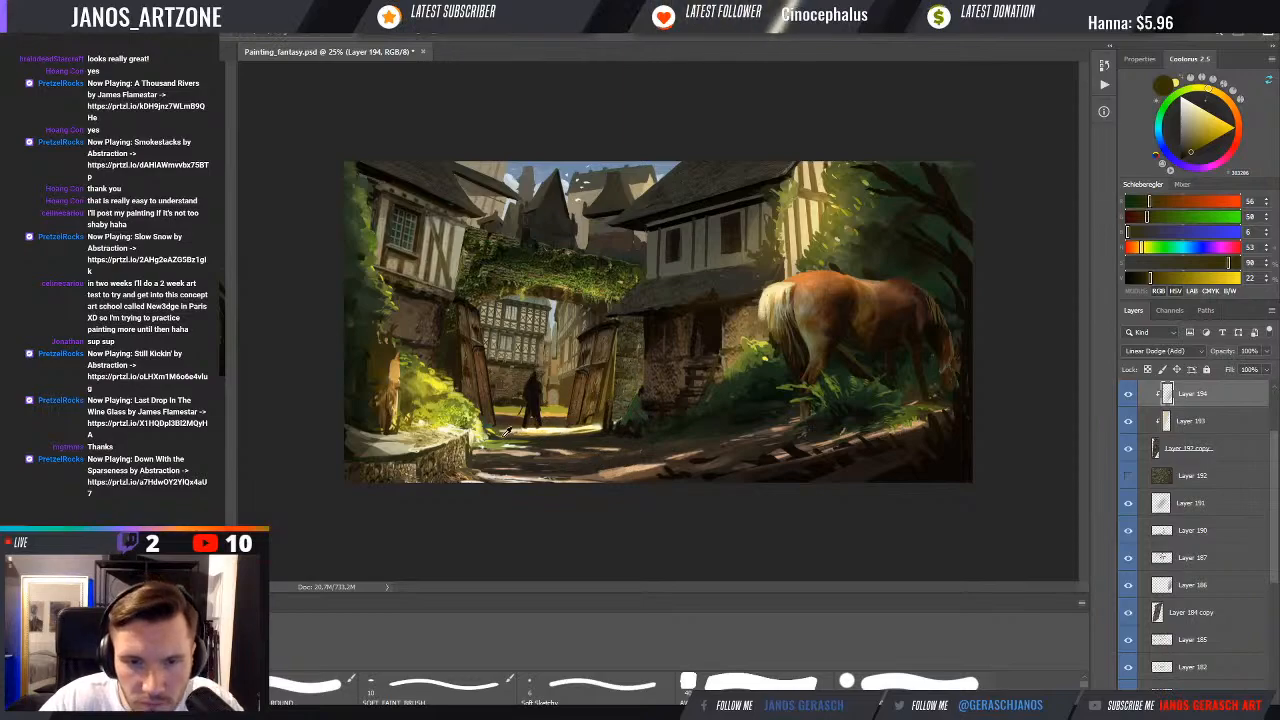
Sample the sunlit ground, darken and saturate it to RGB 50, 39, 6, and brush more warm glow over the strip's lower part
alt+drag(530, 460, 515, 430)
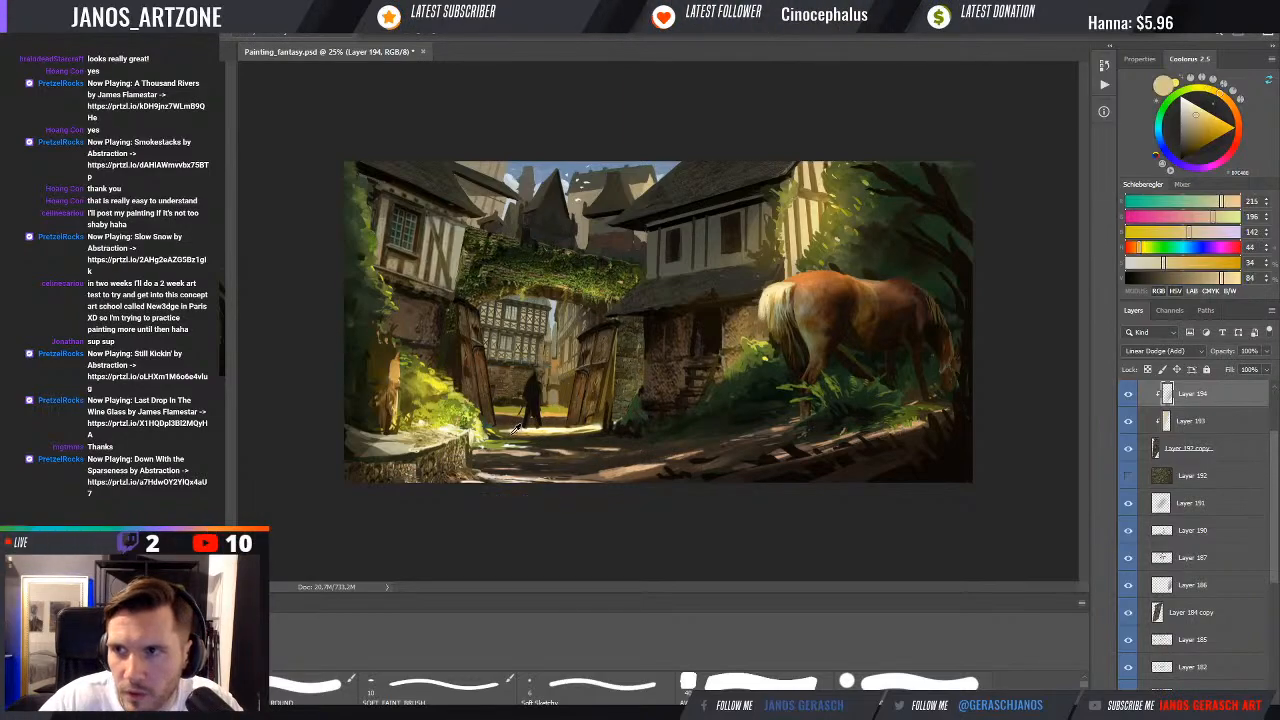
click(1147, 279)
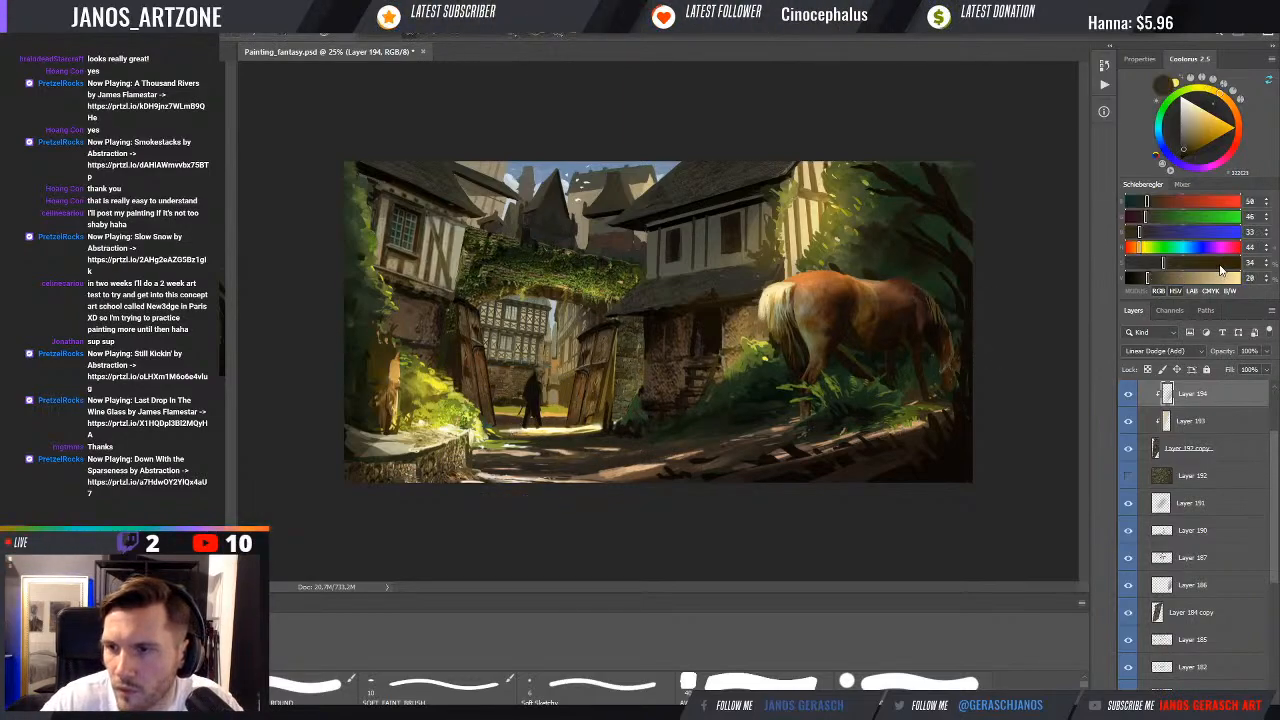
click(1224, 264)
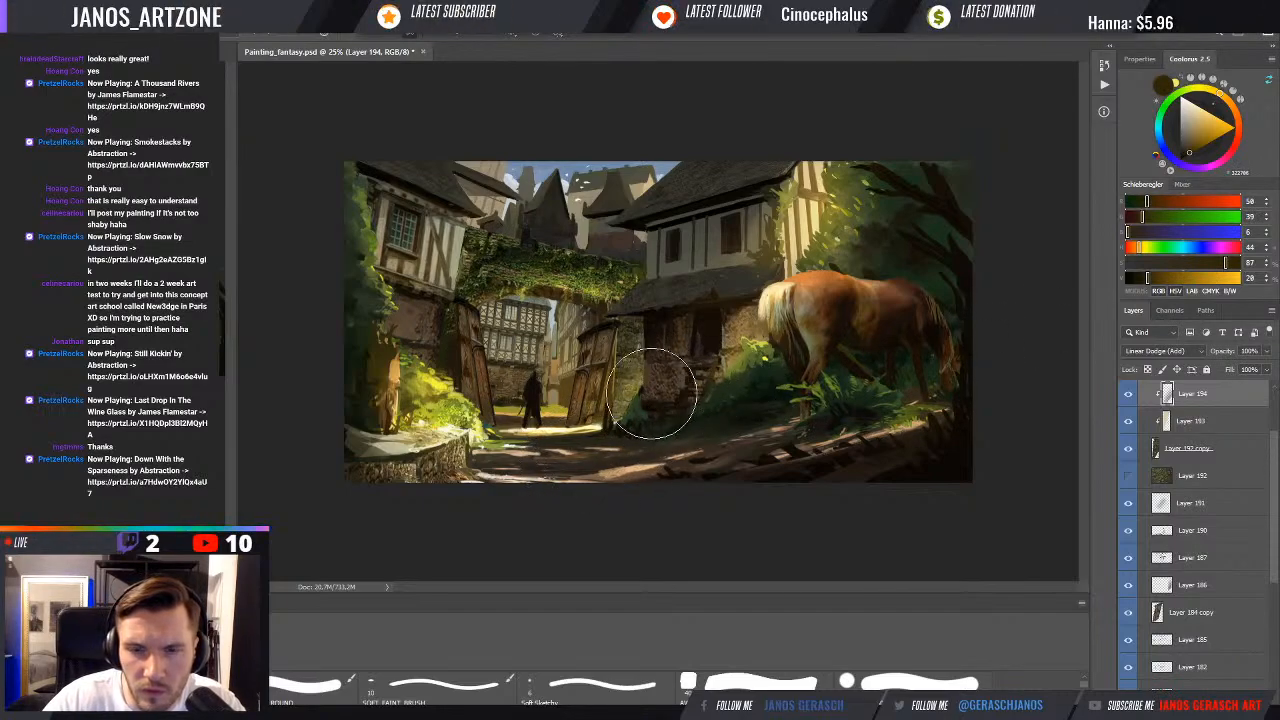
drag(666, 391, 585, 431)
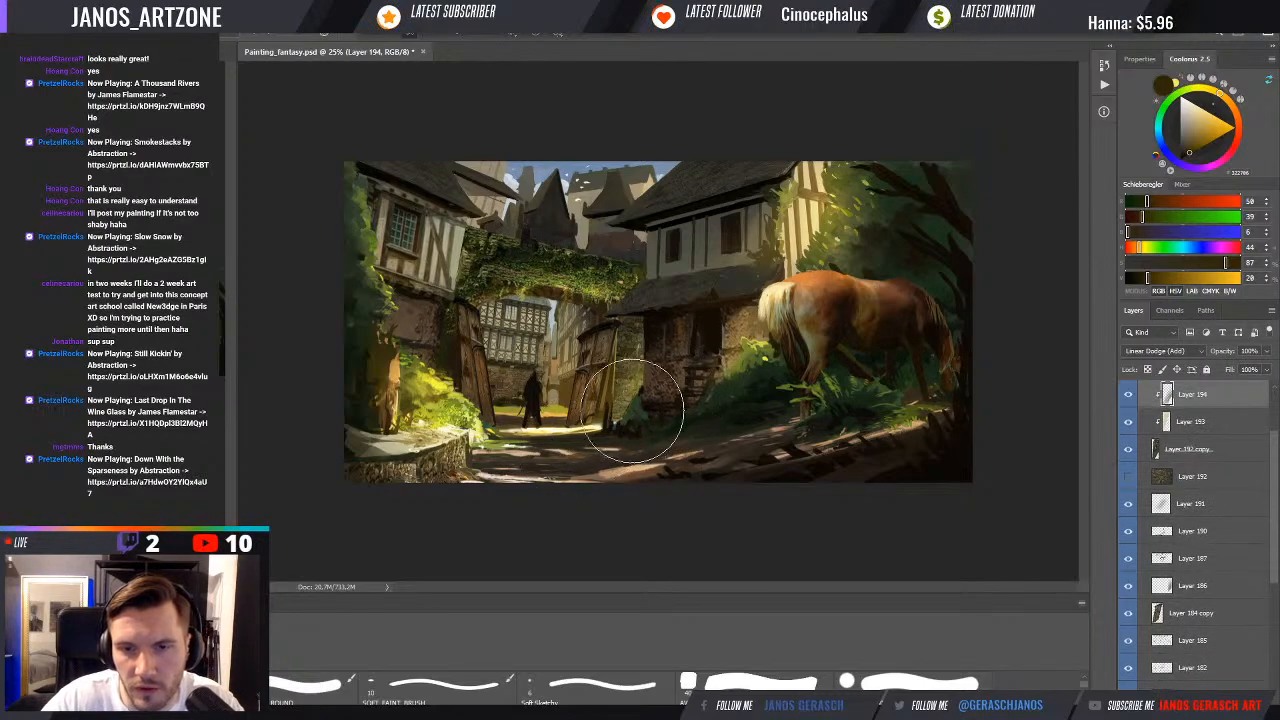
key(bracketleft)
key(bracketleft)
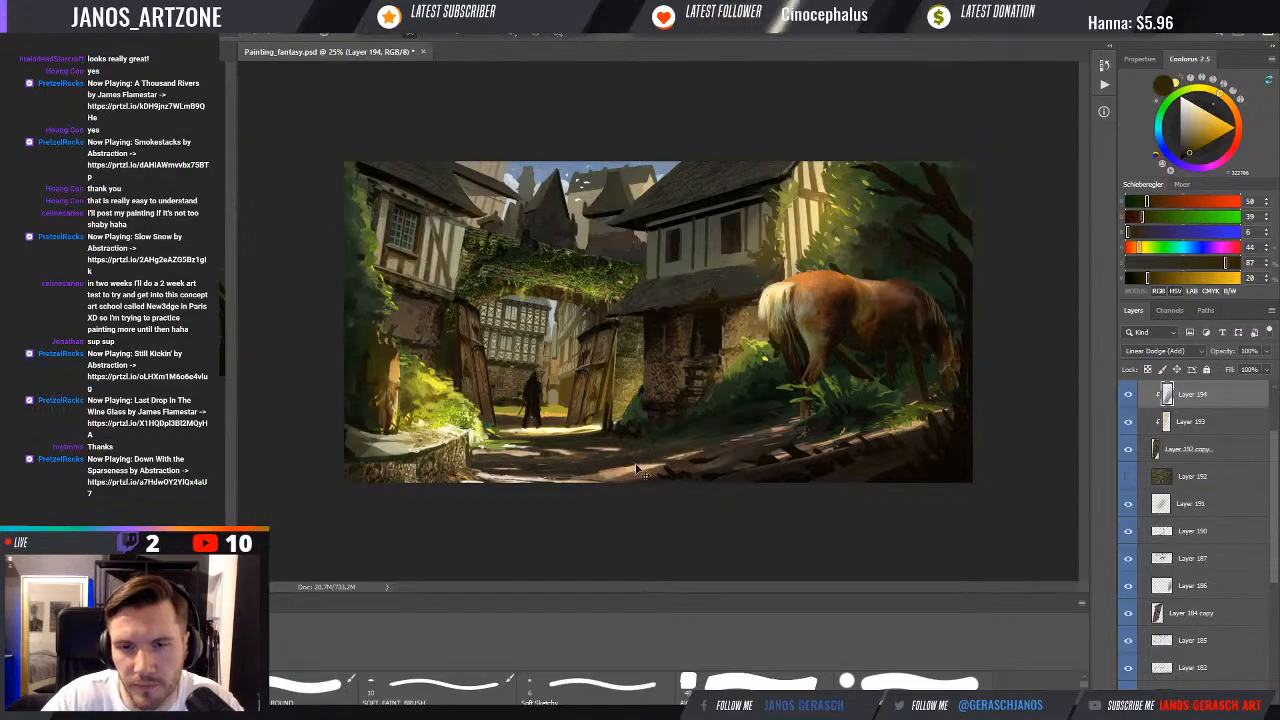
Check the wall strip at several zoom levels and merge the glow and tint layers into the brick copy
key(ctrl+minus)
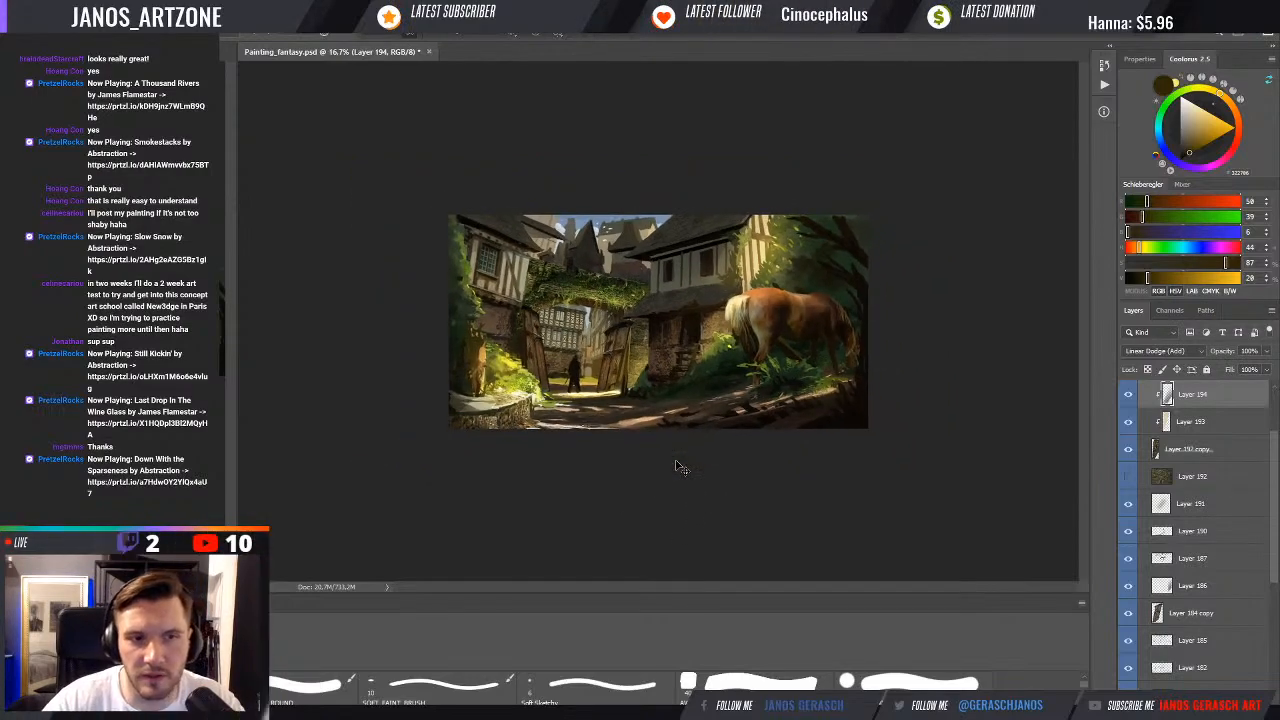
ctrl+click(640, 458)
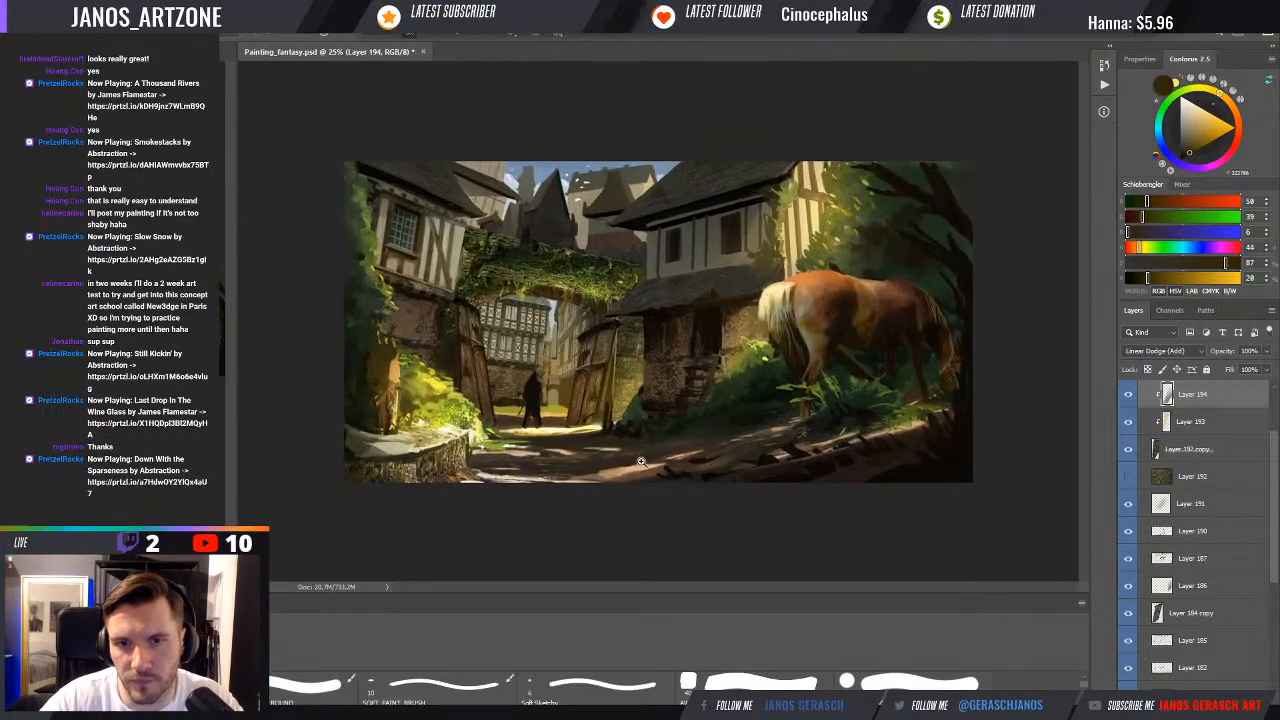
ctrl+click(617, 355)
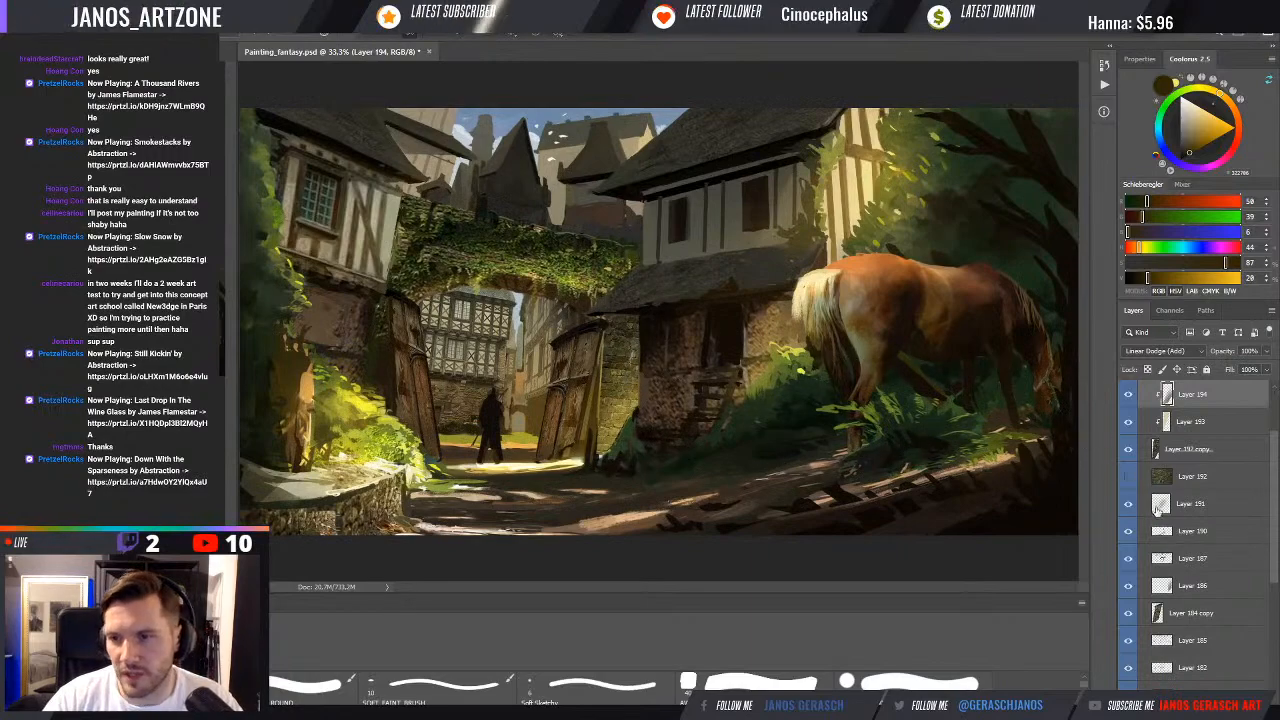
shift+click(1204, 453)
key(ctrl+e)
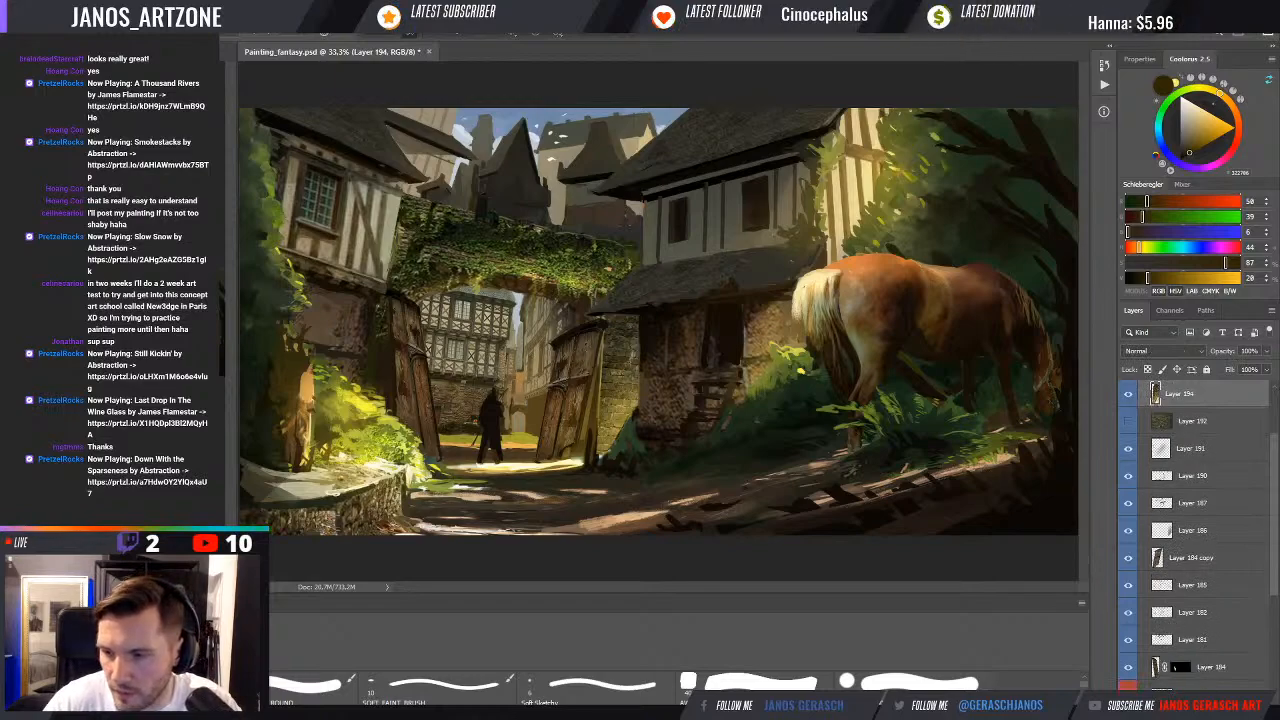
Add a new layer and paint over the top of the brick strip beneath the roof edge with sampled dark olive-brown tones
key(ctrl+shift+alt+n)
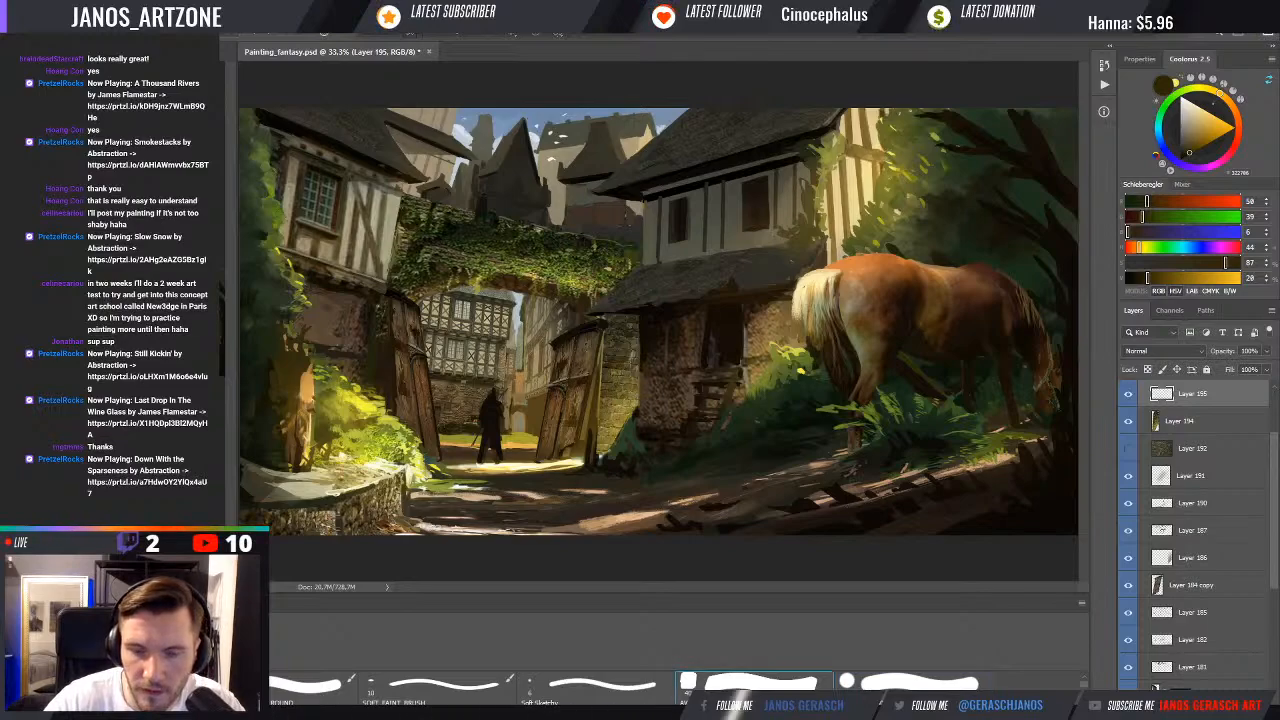
ctrl+click(611, 322)
ctrl+click(611, 322)
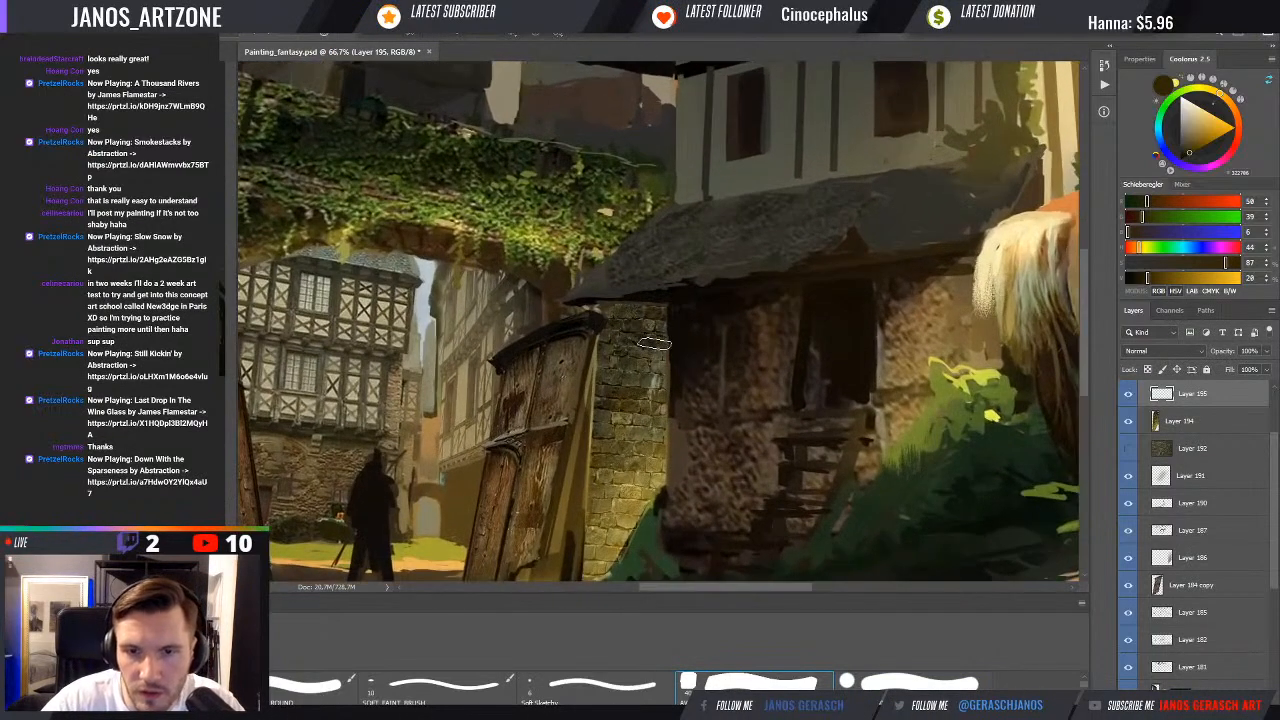
drag(632, 360, 638, 312)
alt+click(627, 290)
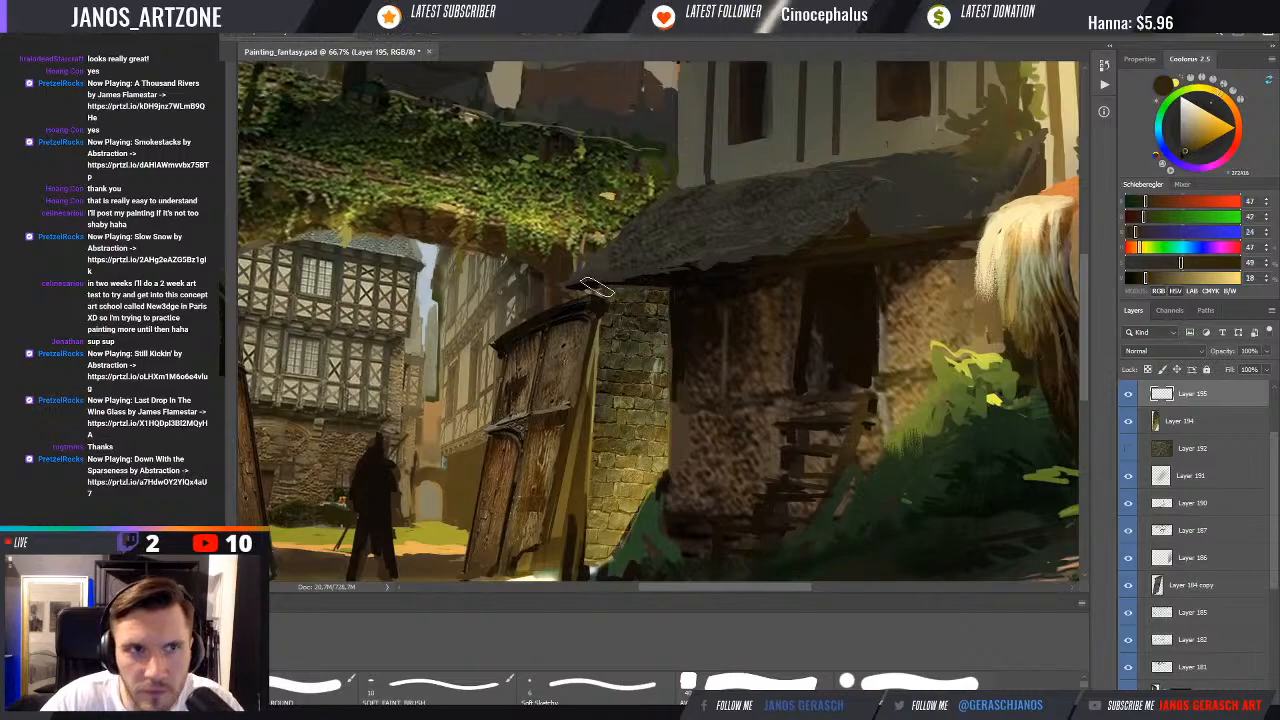
alt+click(610, 290)
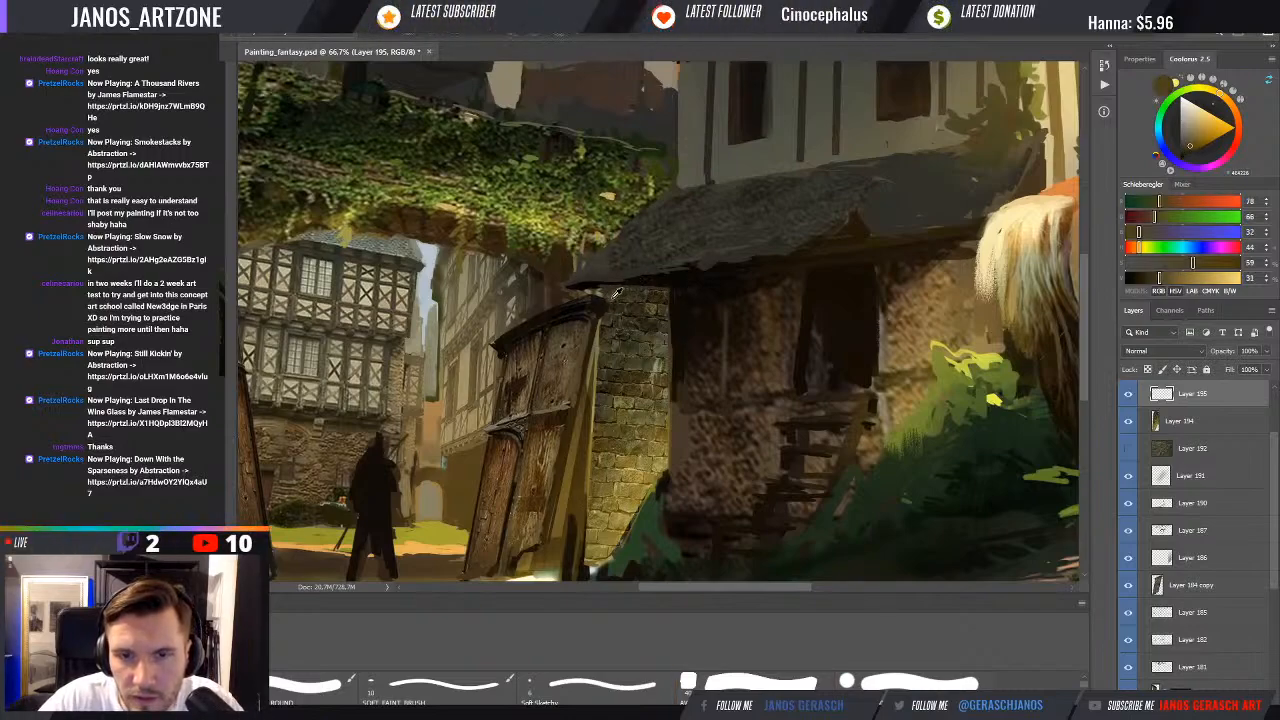
alt+click(618, 288)
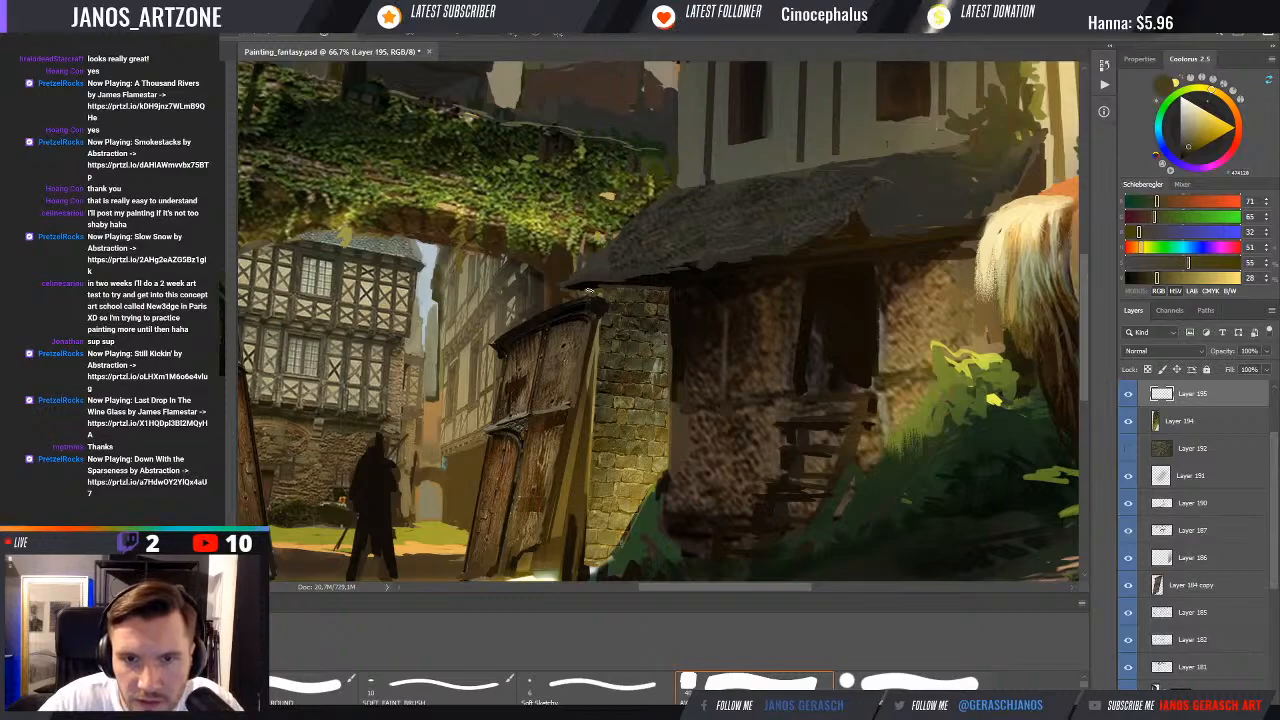
alt+click(605, 290)
alt+click(613, 290)
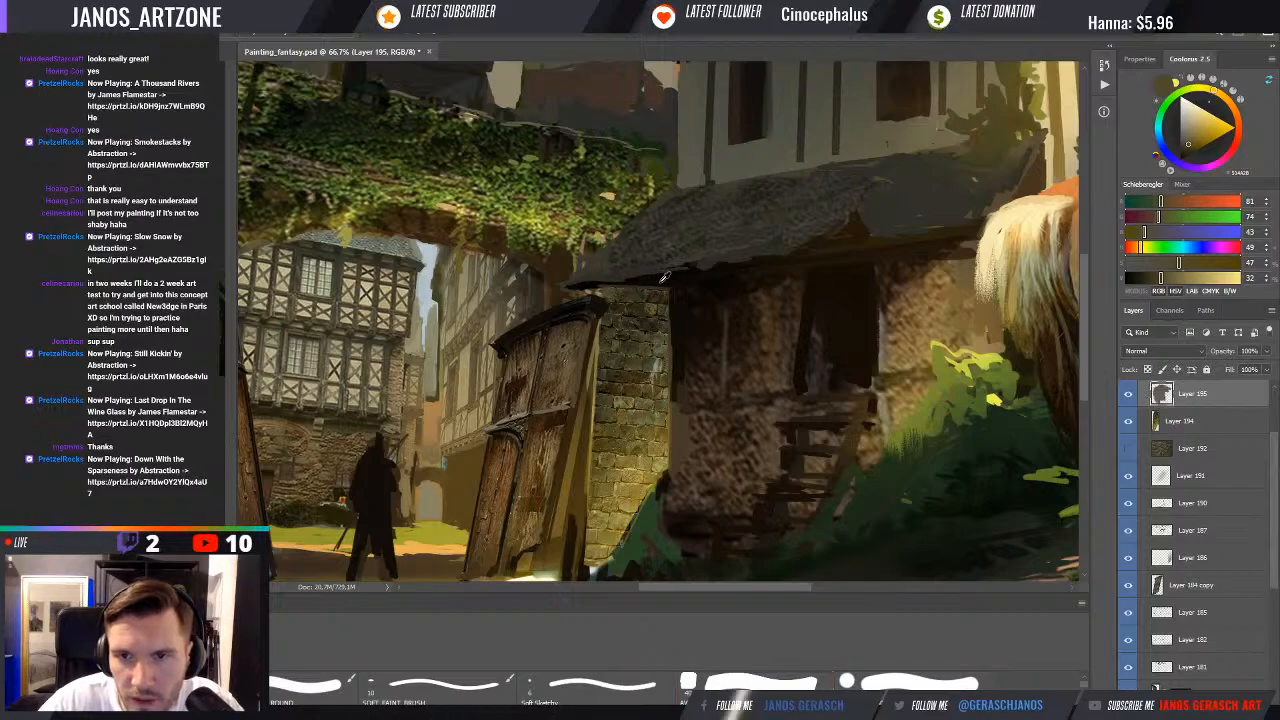
Select the narrow strip along the lean-to roof's lower edge, touch it up with sampled dark tones, and clear the selection
alt+click(620, 266)
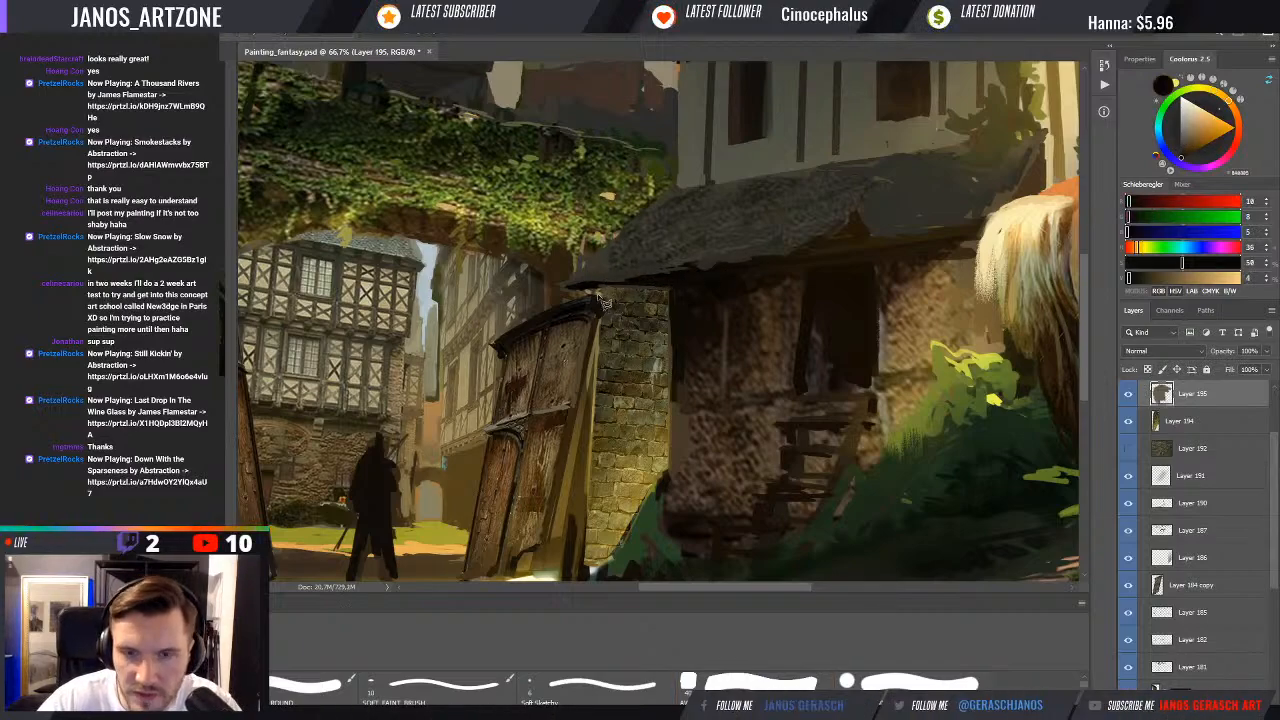
click(669, 295)
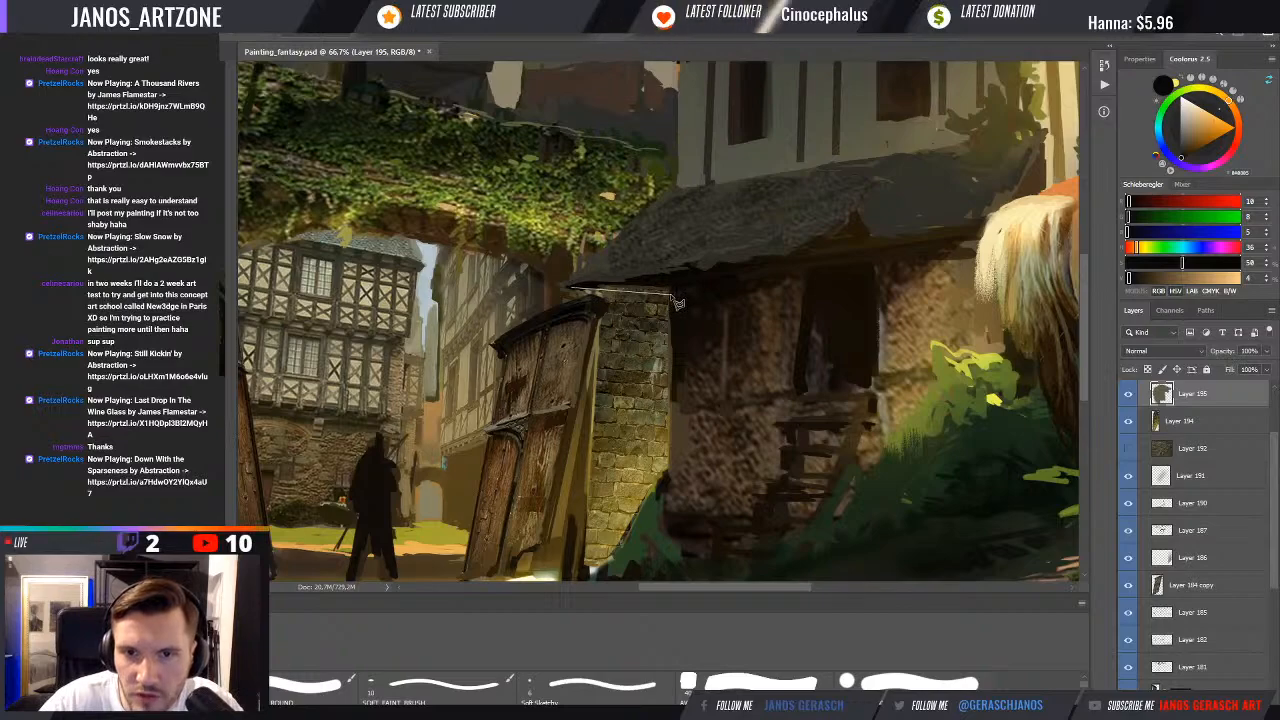
key(Escape)
click(566, 287)
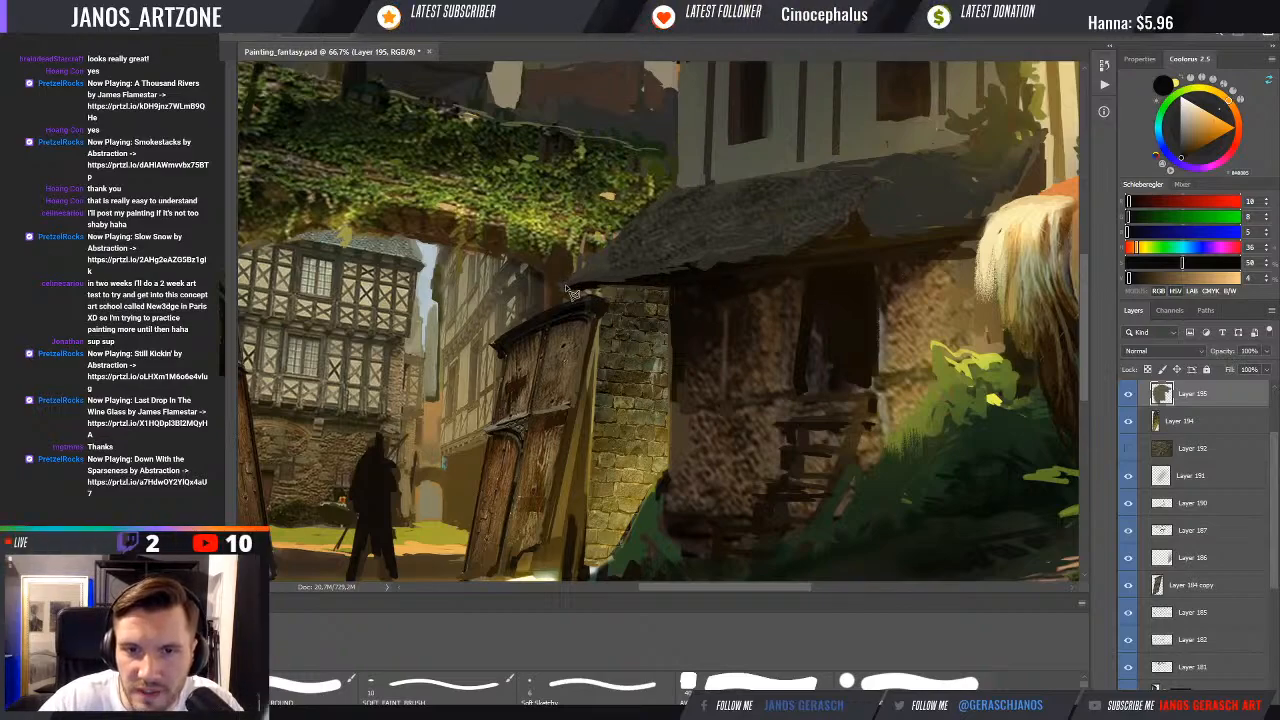
click(669, 290)
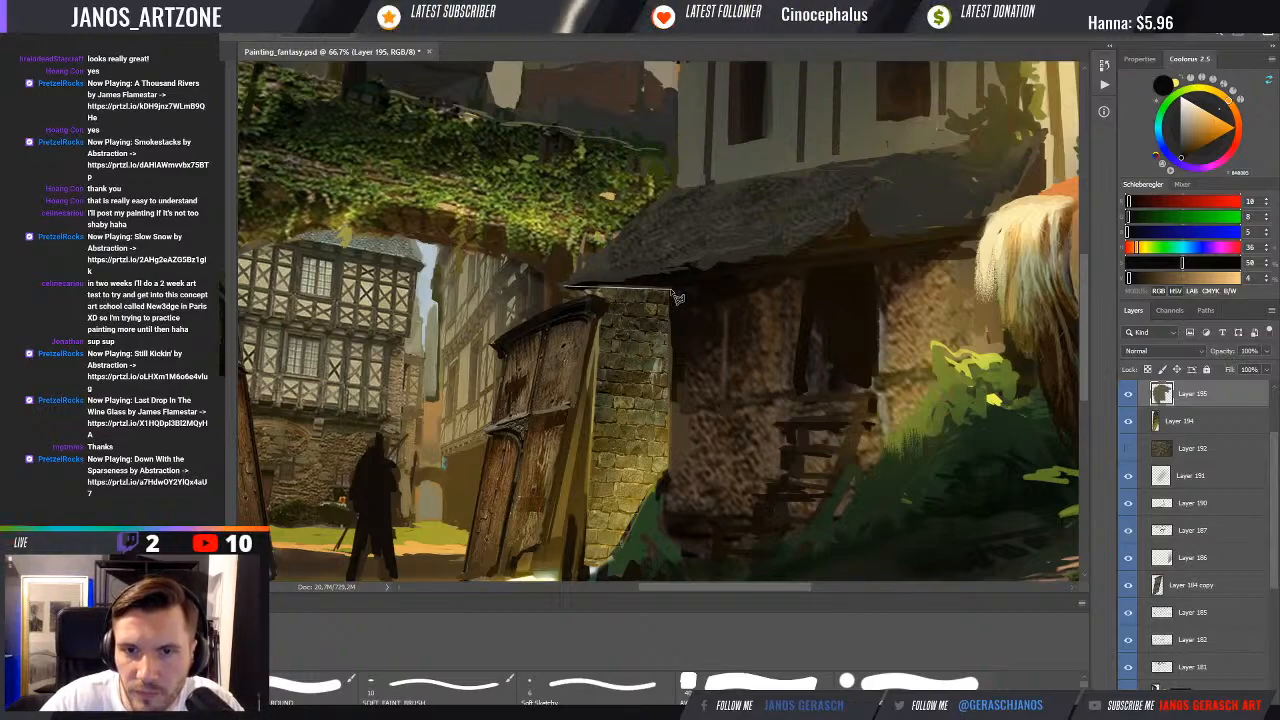
click(965, 232)
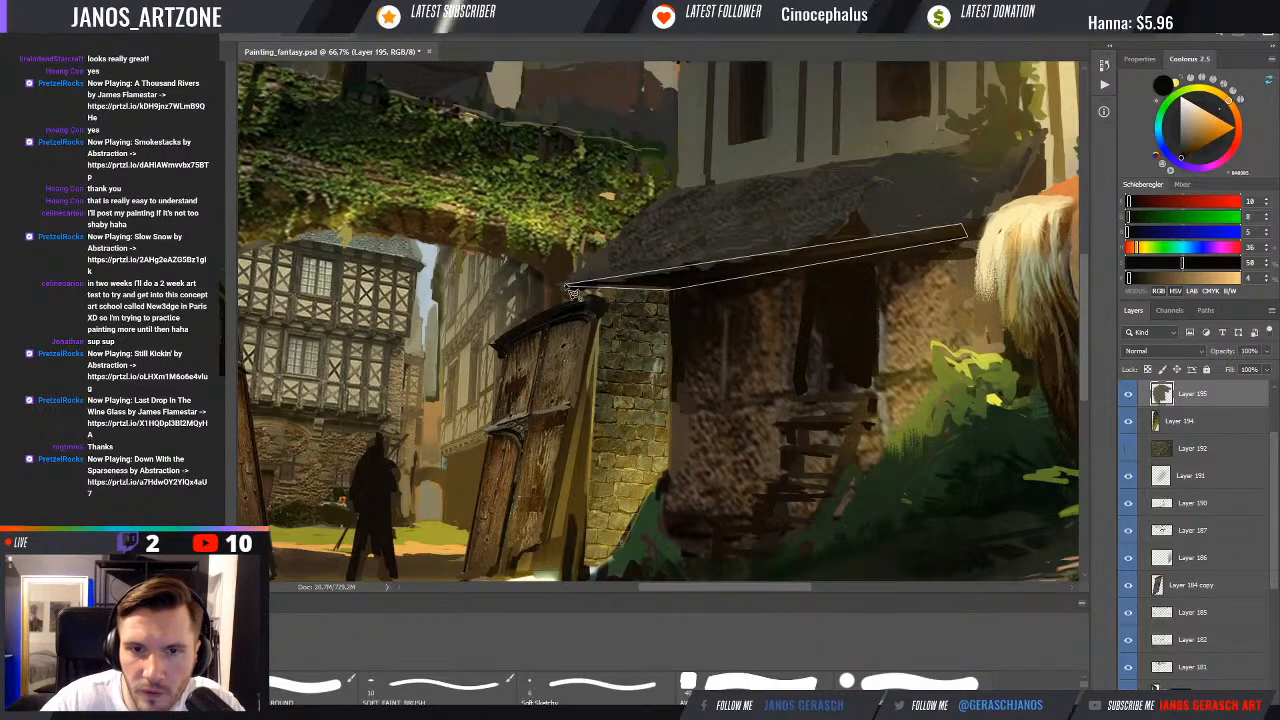
double_click(663, 278)
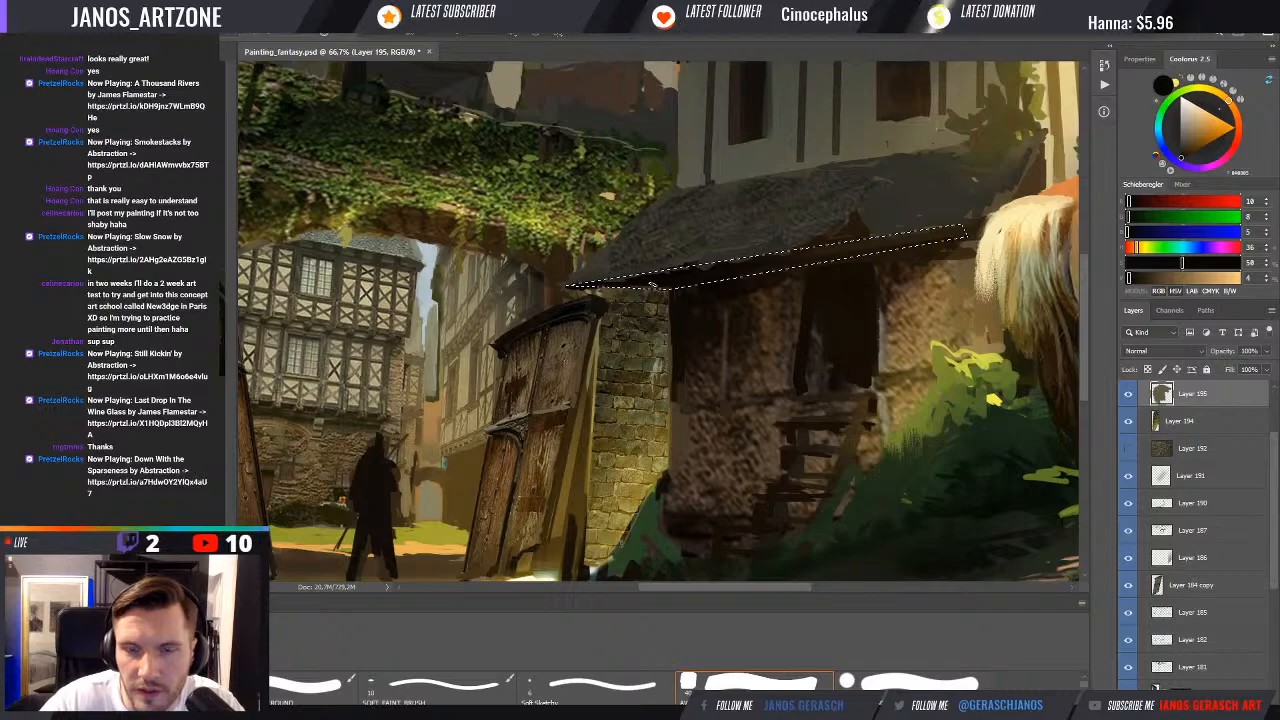
alt+click(644, 268)
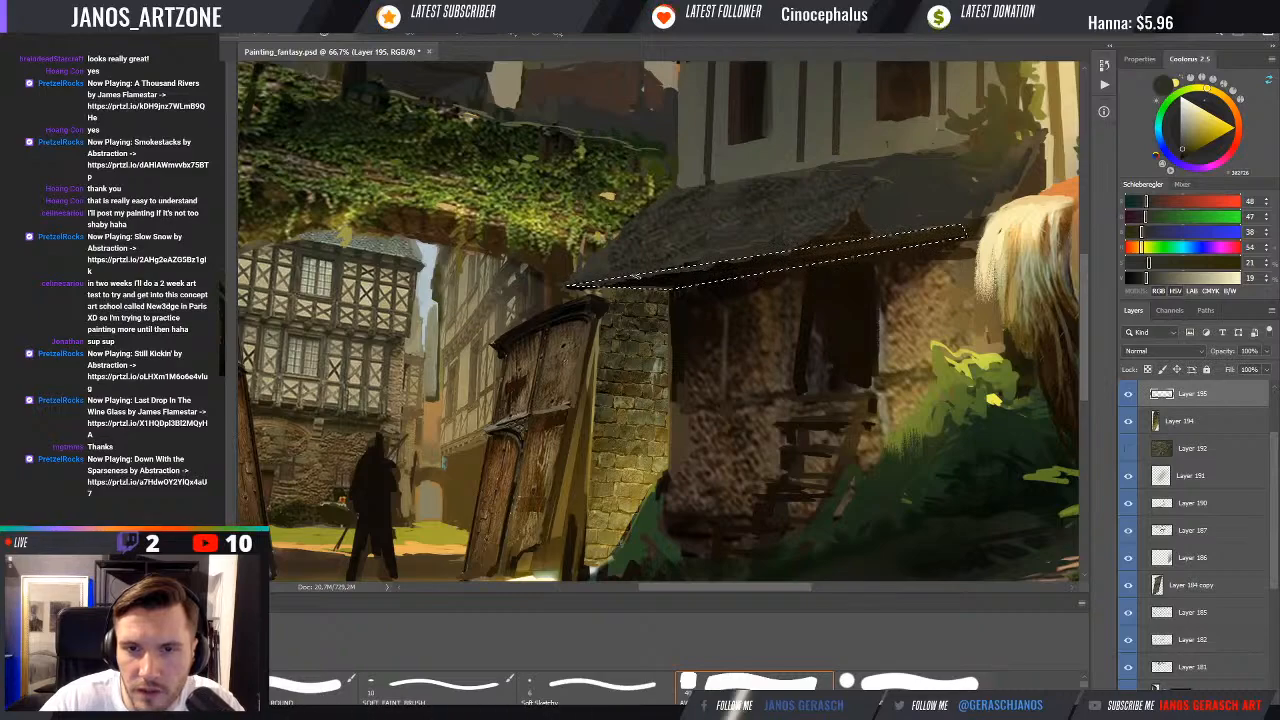
key(ctrl+d)
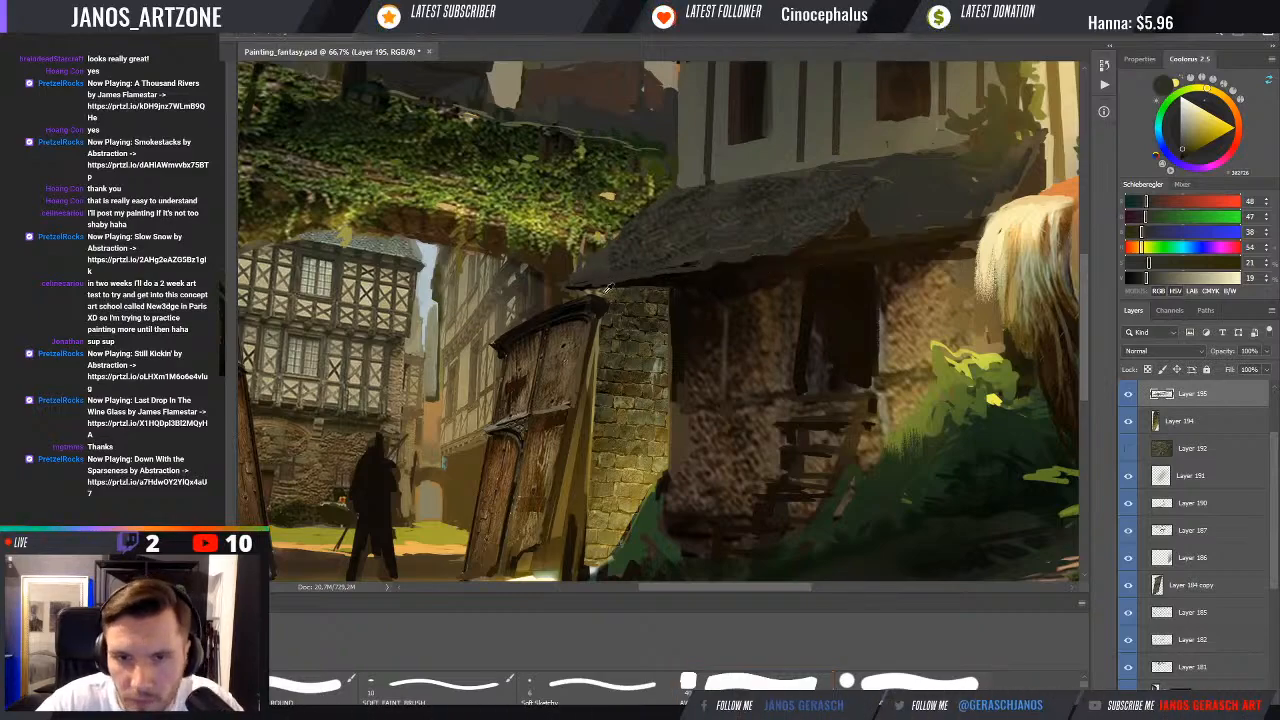
Paint over the bricks along the gate side of the wall strip with muted olive tones sampled from the surrounding stones
alt+click(621, 292)
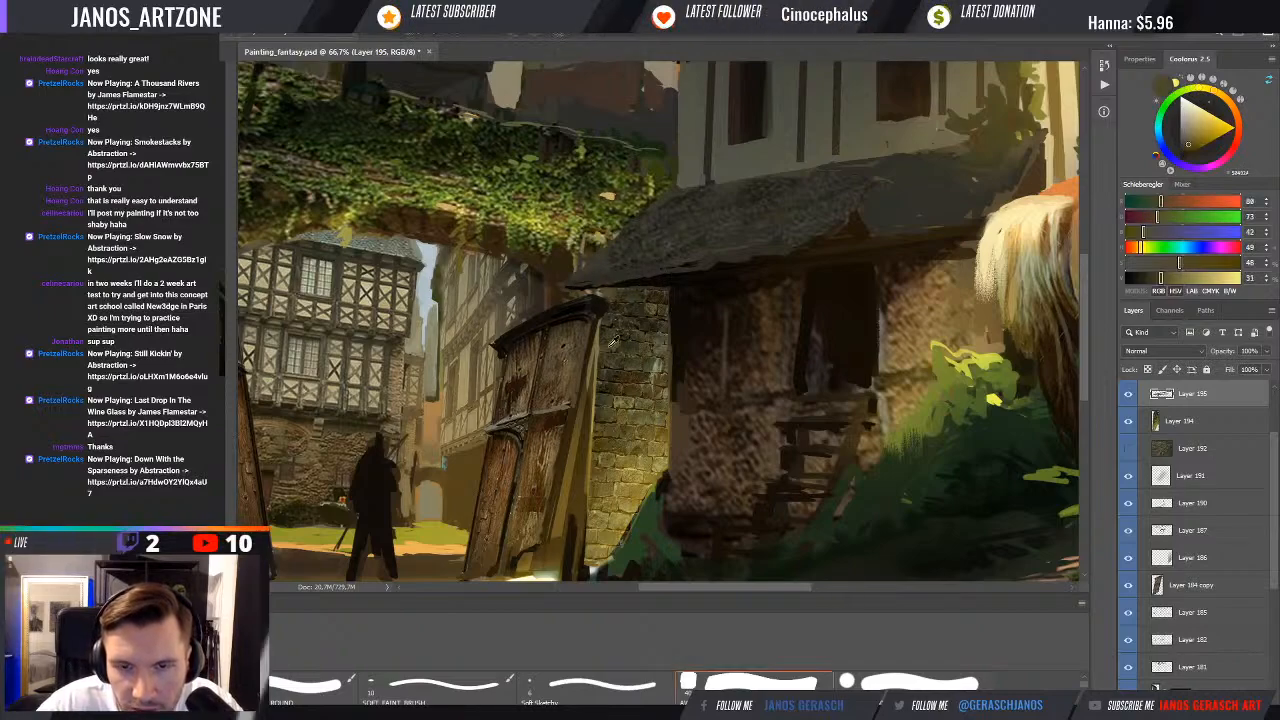
drag(608, 360, 614, 338)
alt+click(614, 321)
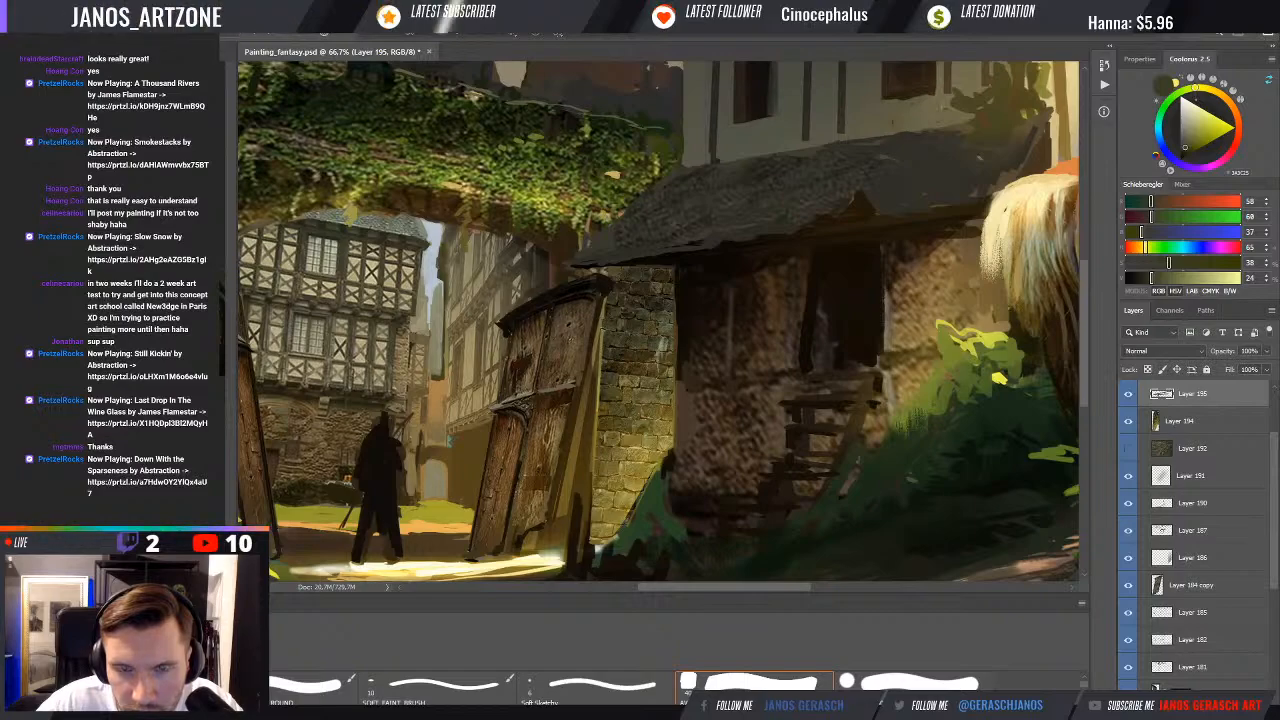
drag(606, 326, 605, 345)
alt+click(614, 336)
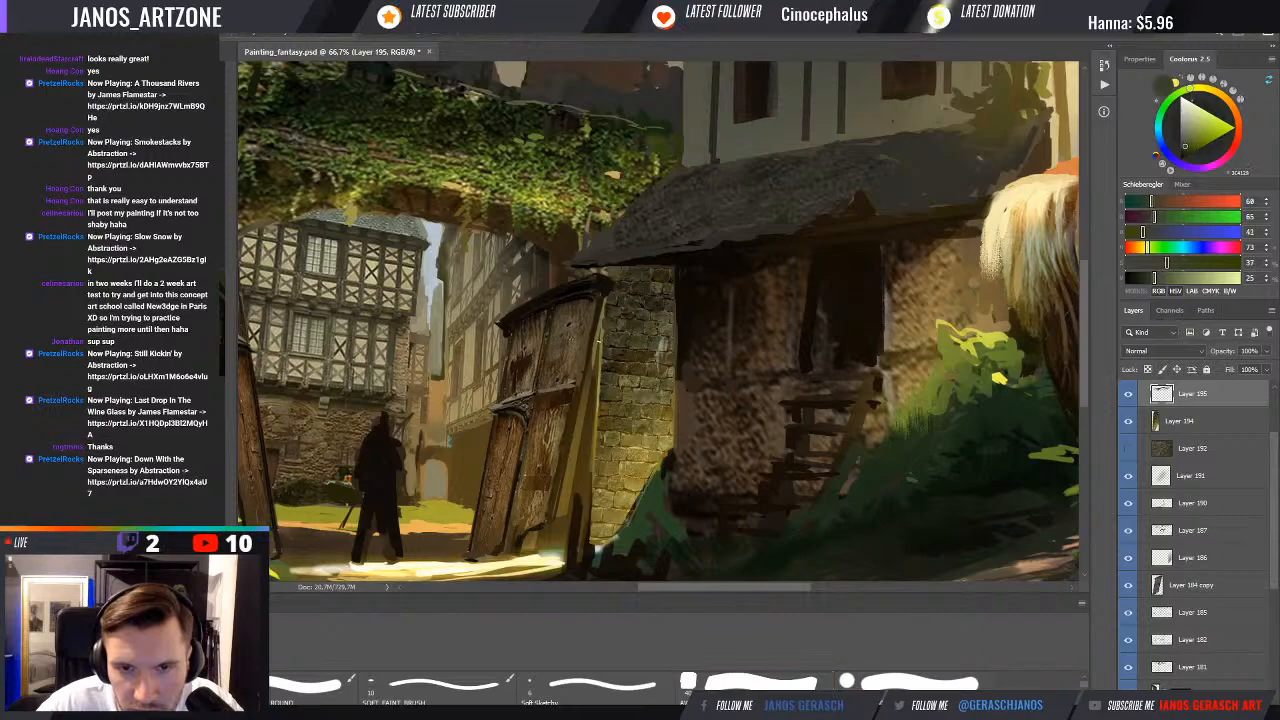
scroll(626, 387, down, 2)
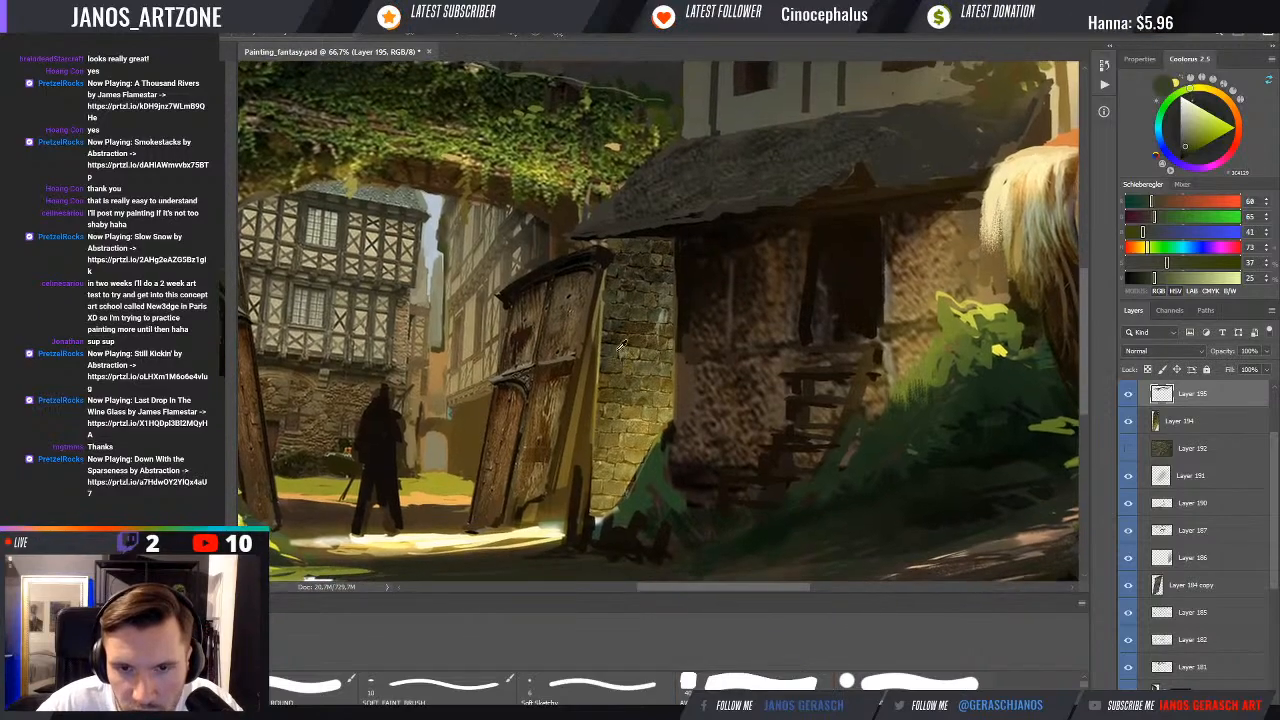
alt+click(614, 343)
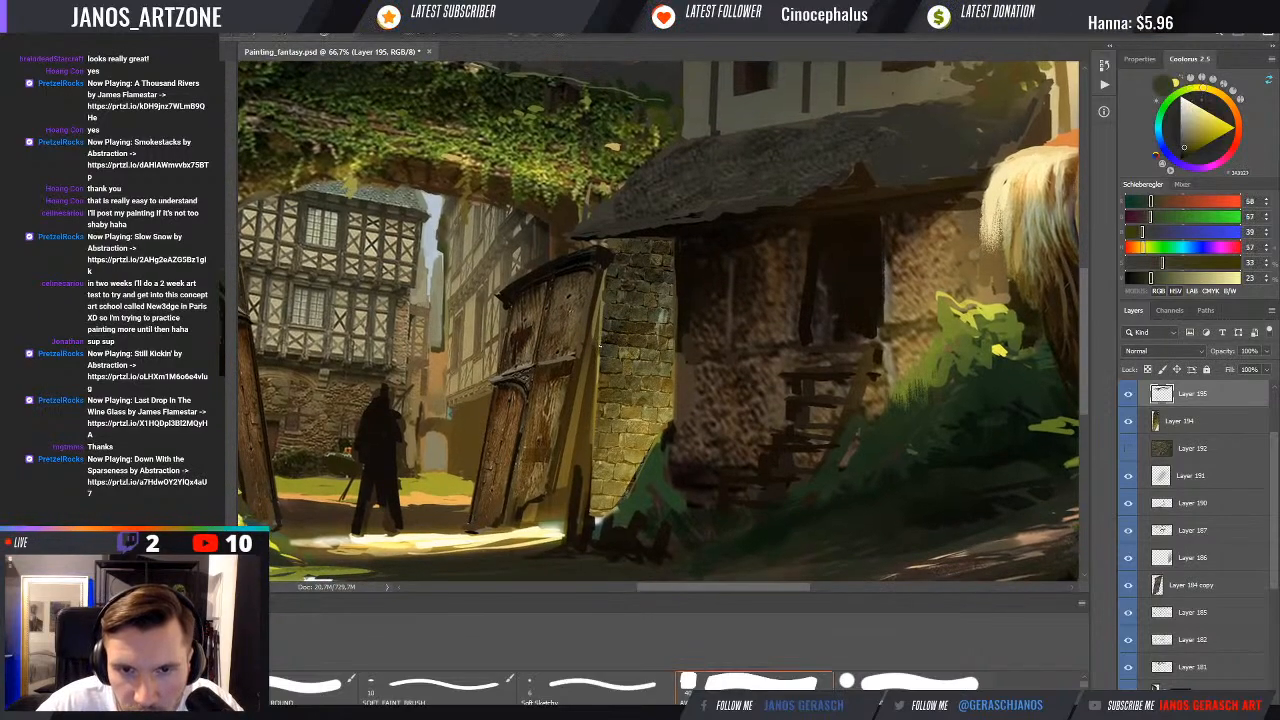
alt+click(600, 342)
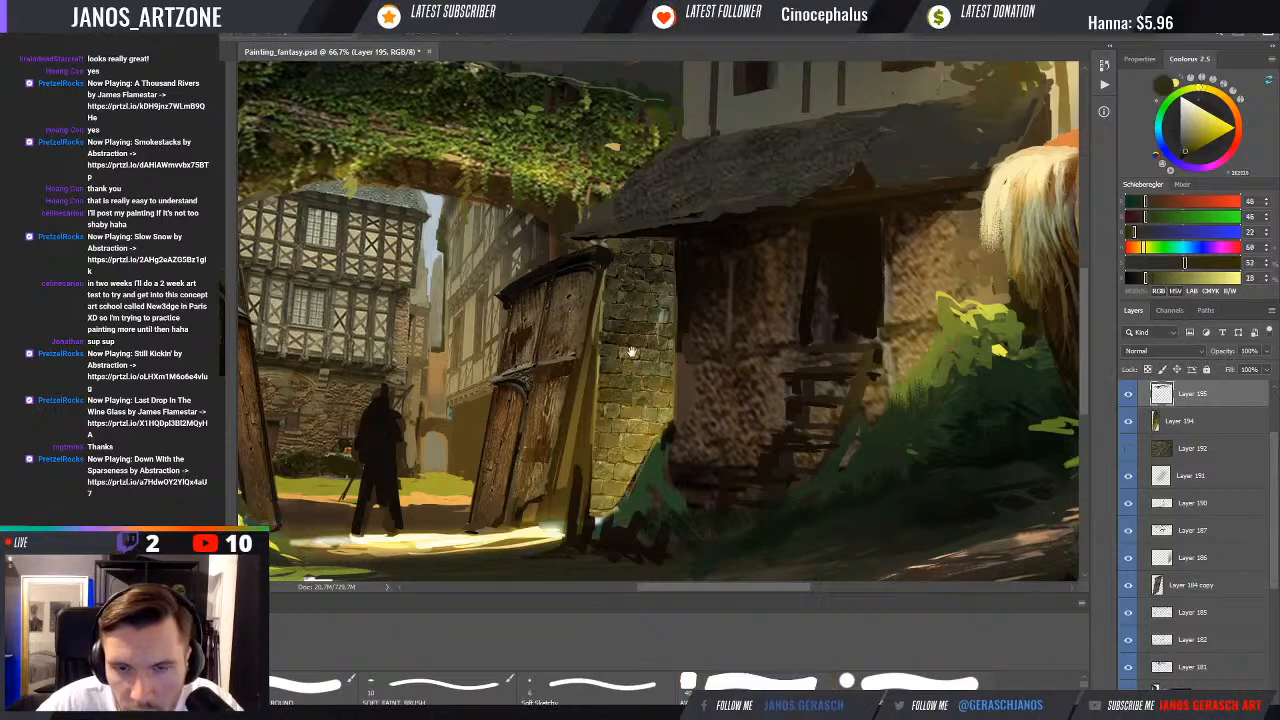
Refine the upper part of the wall strip's edge facing the lean-to, using grey-green and olive tones sampled from the bricks
drag(631, 352, 632, 343)
alt+click(678, 338)
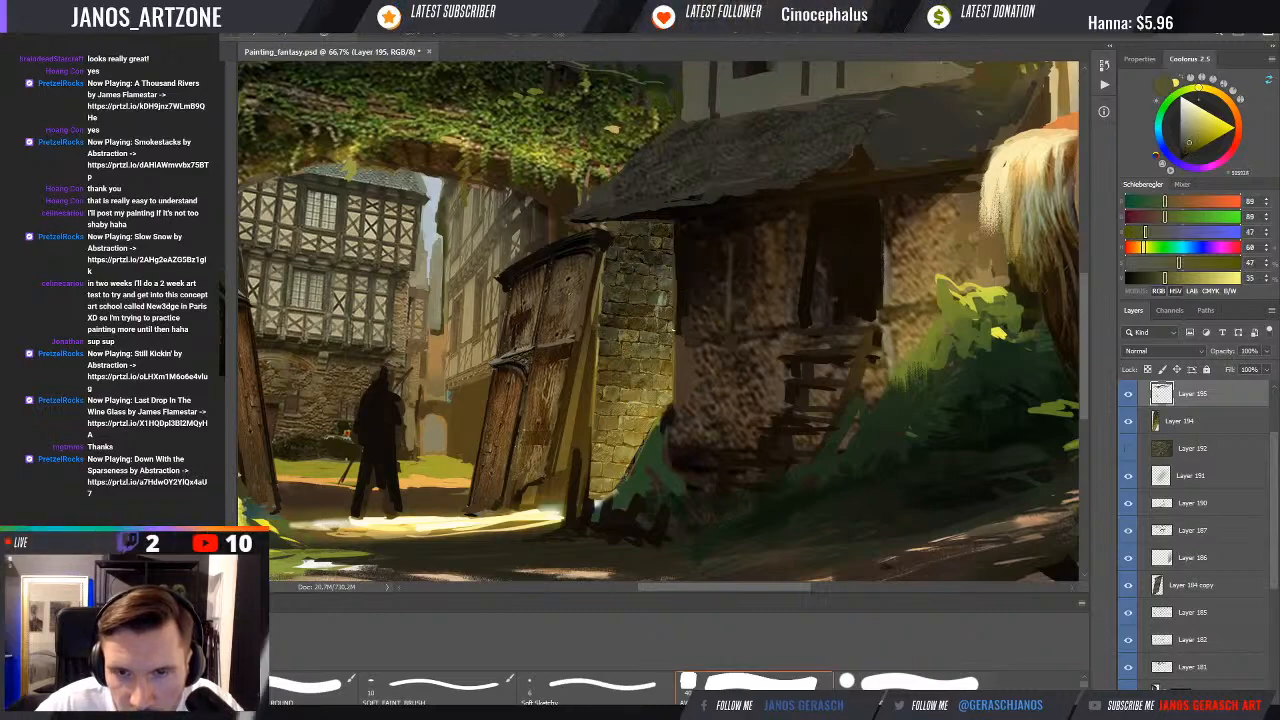
alt+click(668, 270)
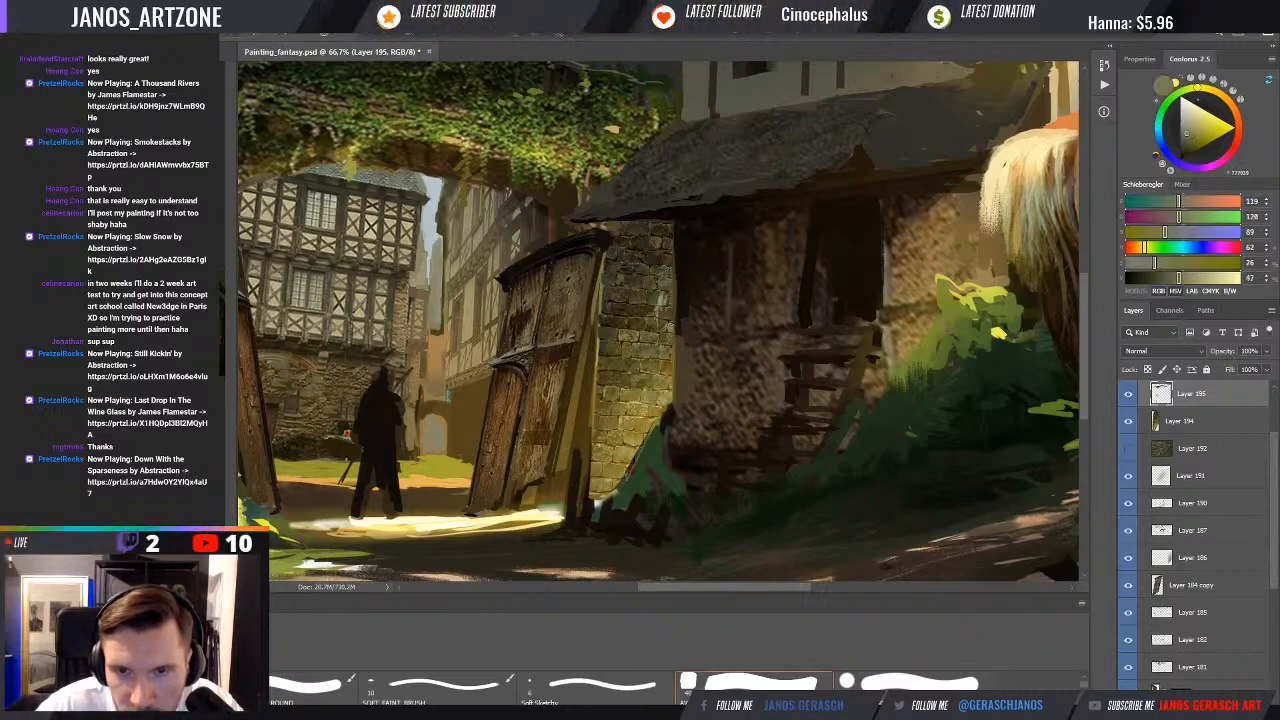
alt+click(672, 310)
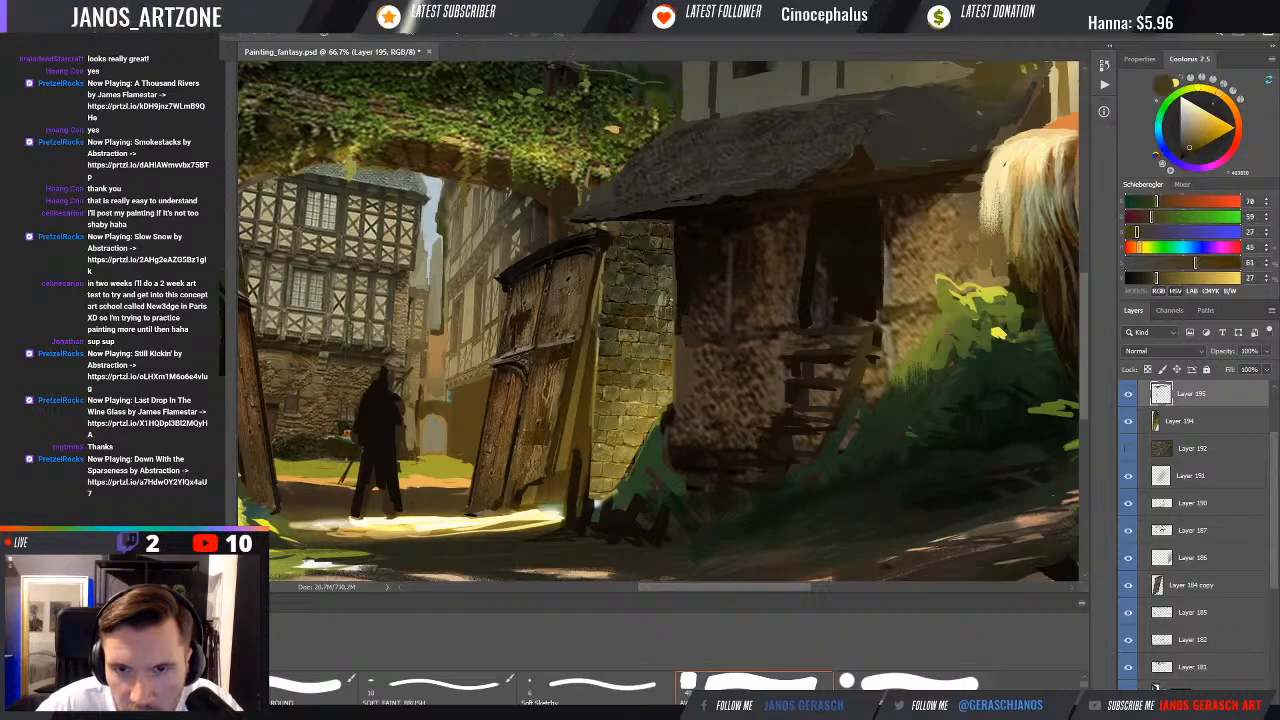
alt+click(676, 295)
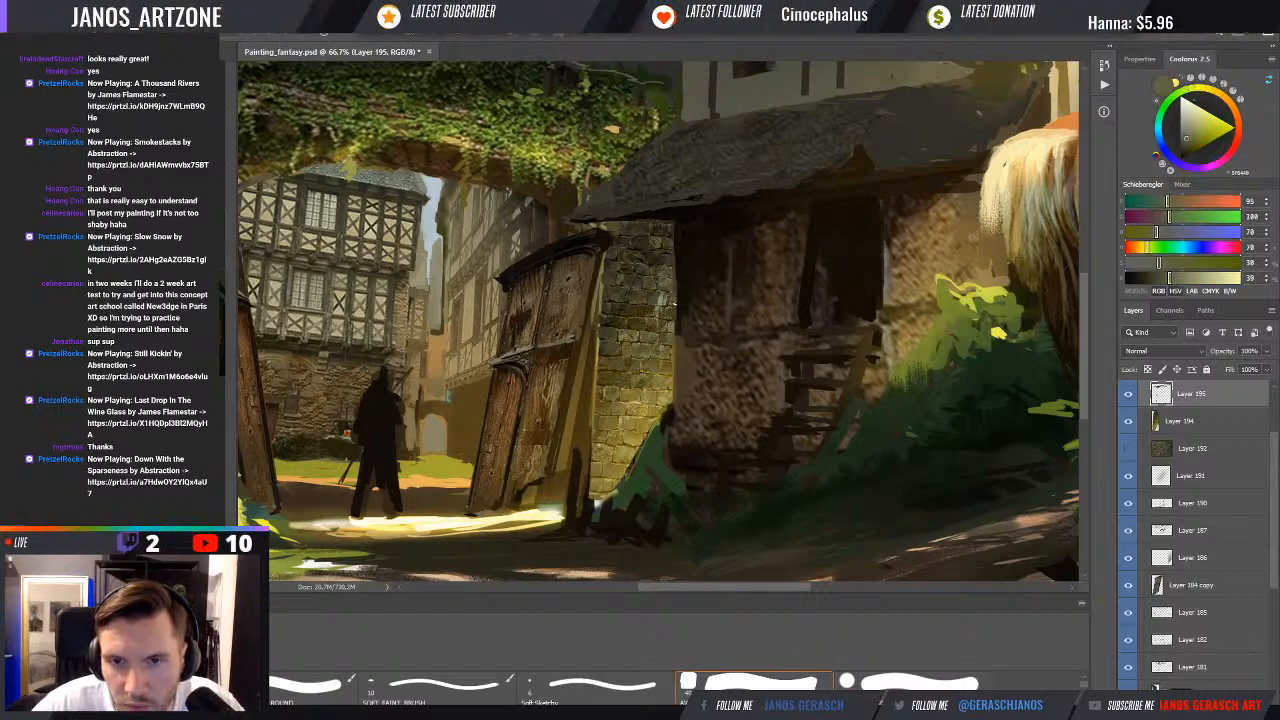
alt+click(676, 297)
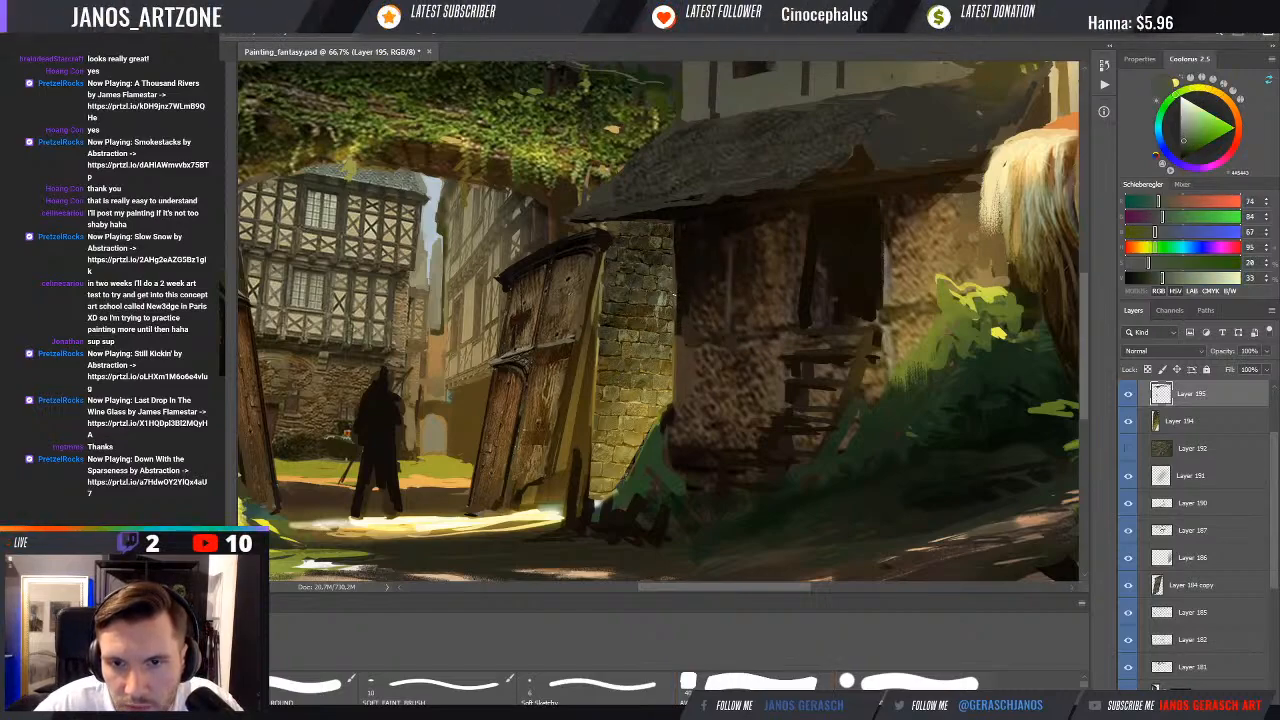
alt+click(674, 283)
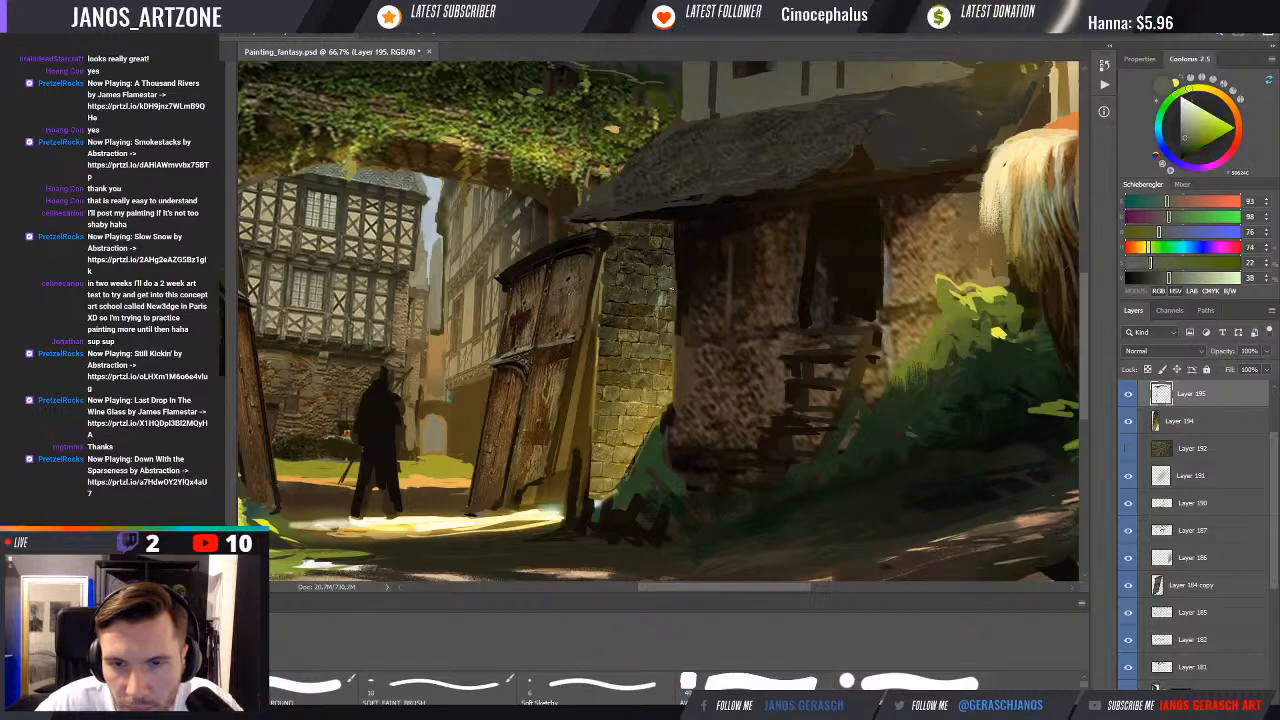
alt+click(672, 288)
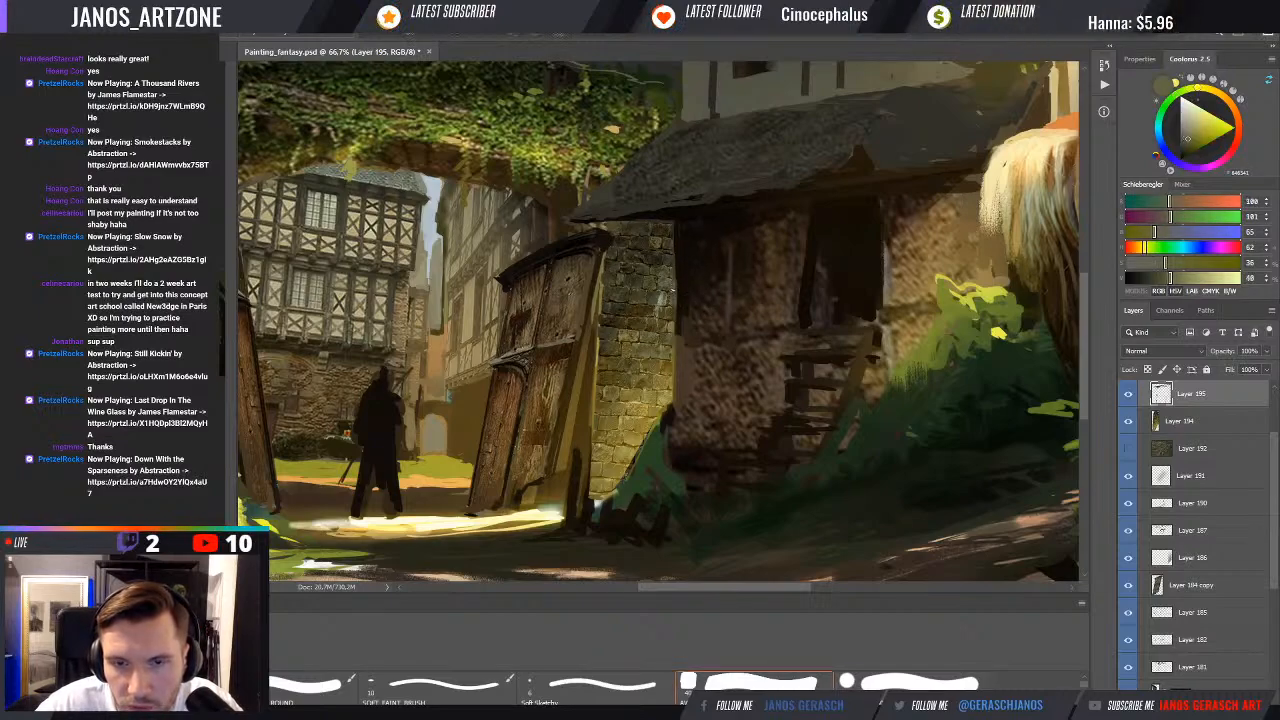
Touch up the middle of the brick strip with sampled warm browns and olive, plus a very dark brown (RGB 31, 24, 4)
alt+click(669, 363)
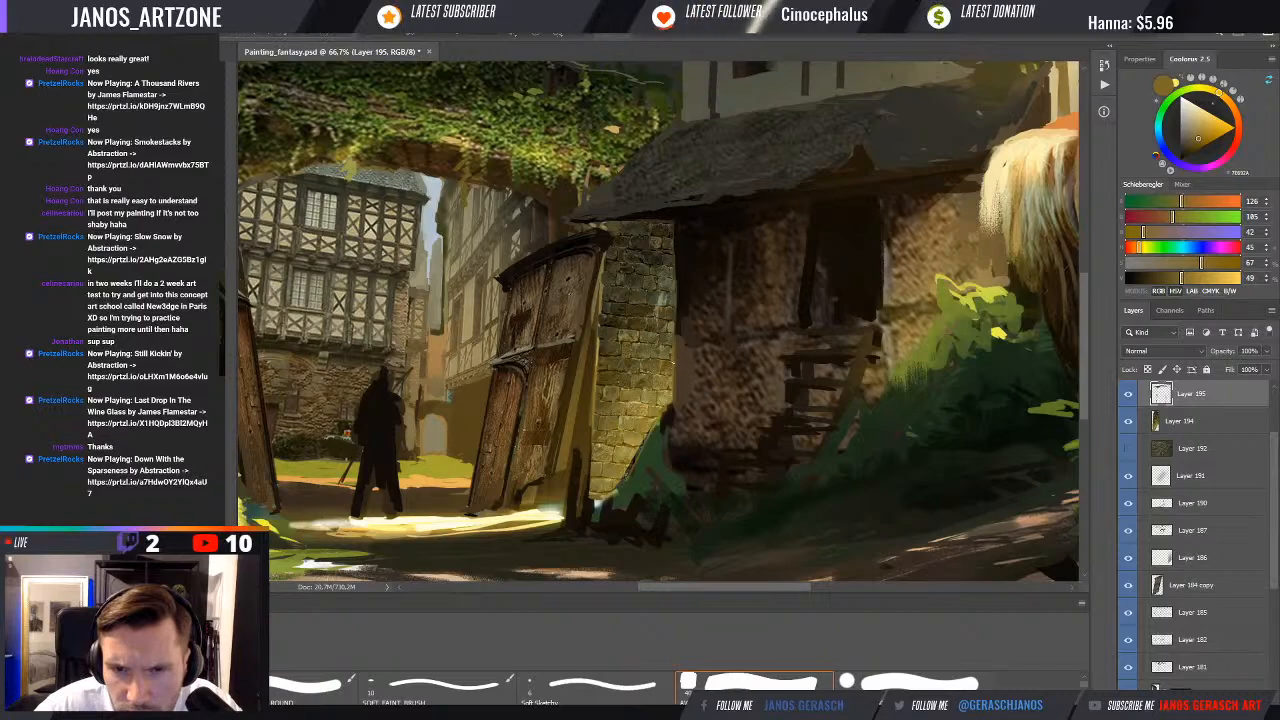
alt+click(672, 362)
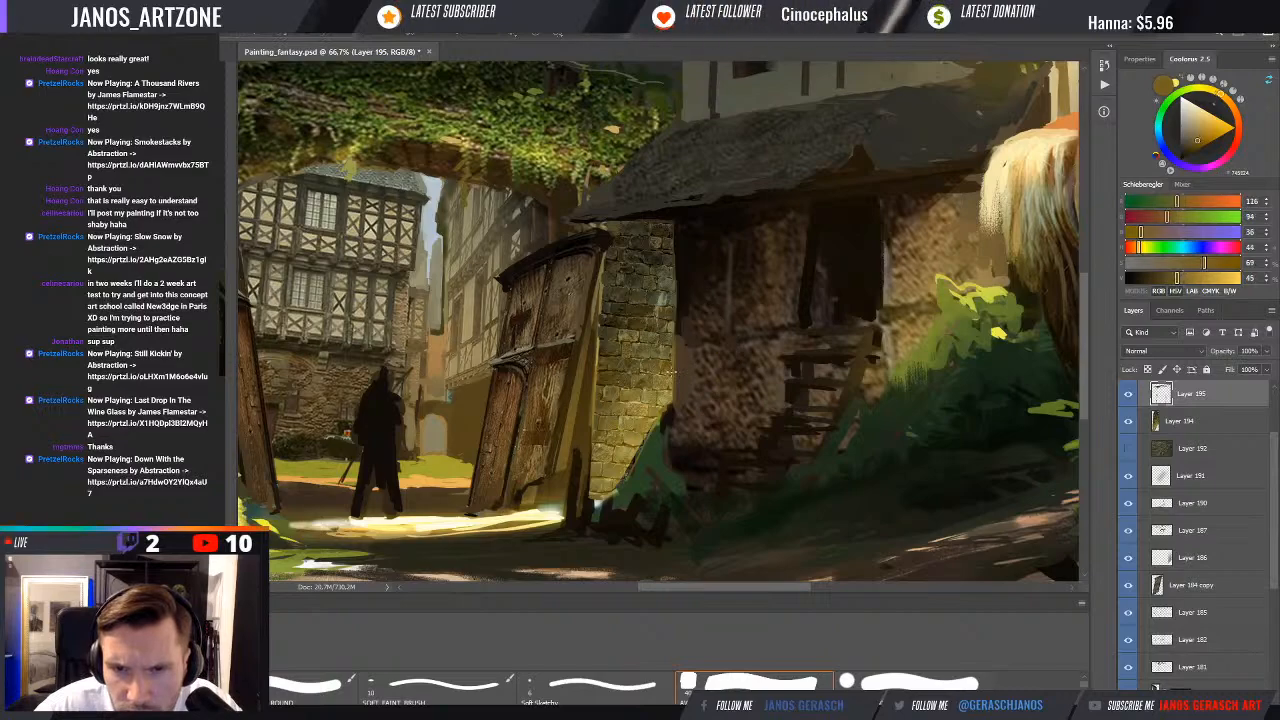
alt+click(672, 352)
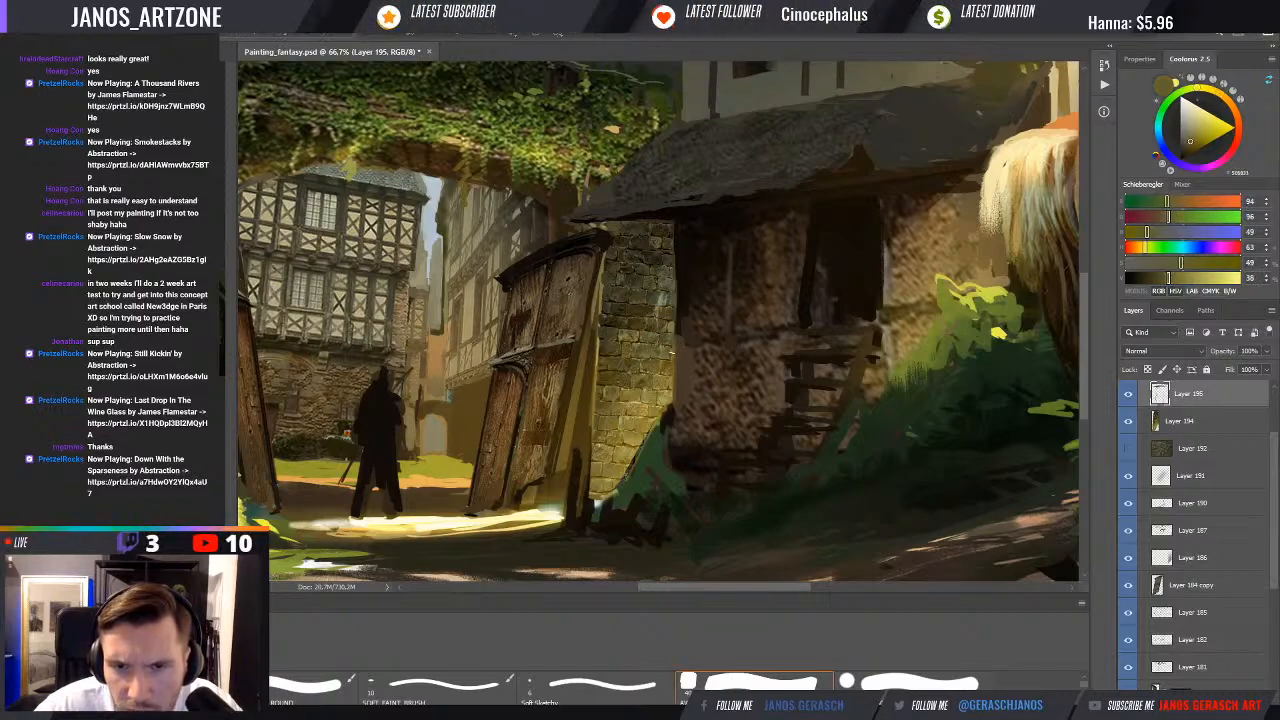
drag(617, 288, 622, 276)
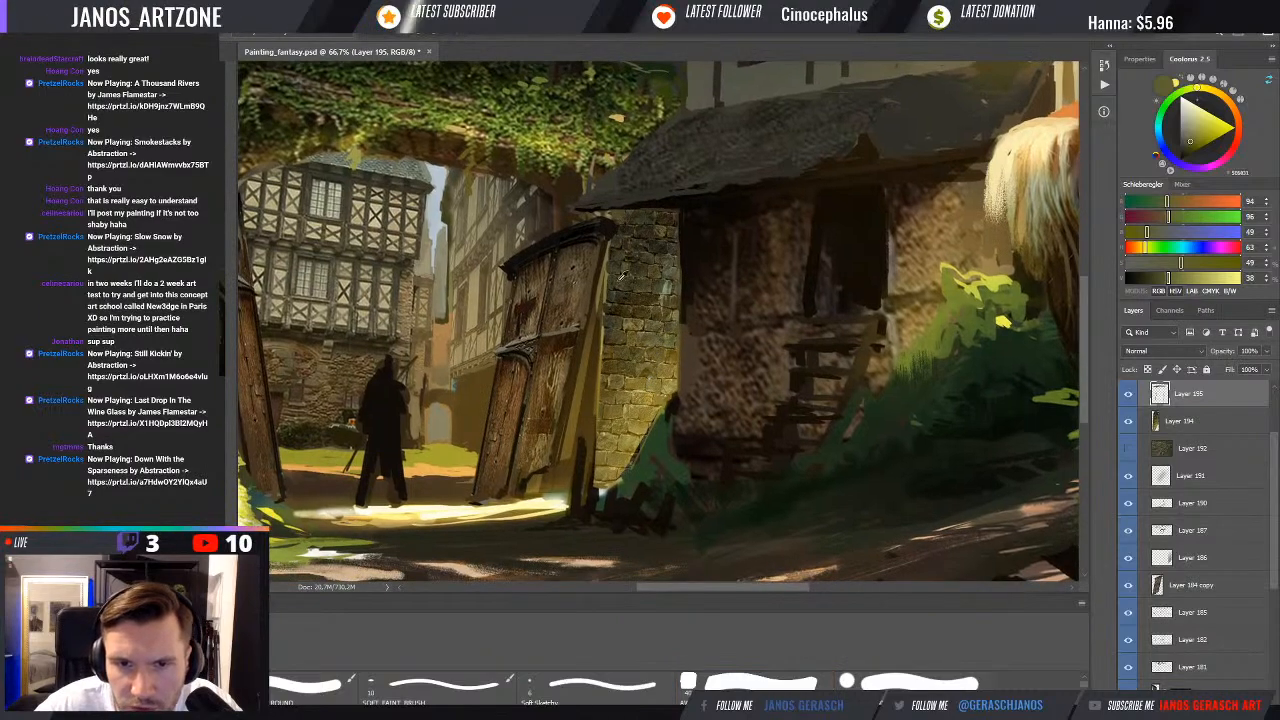
alt+click(617, 341)
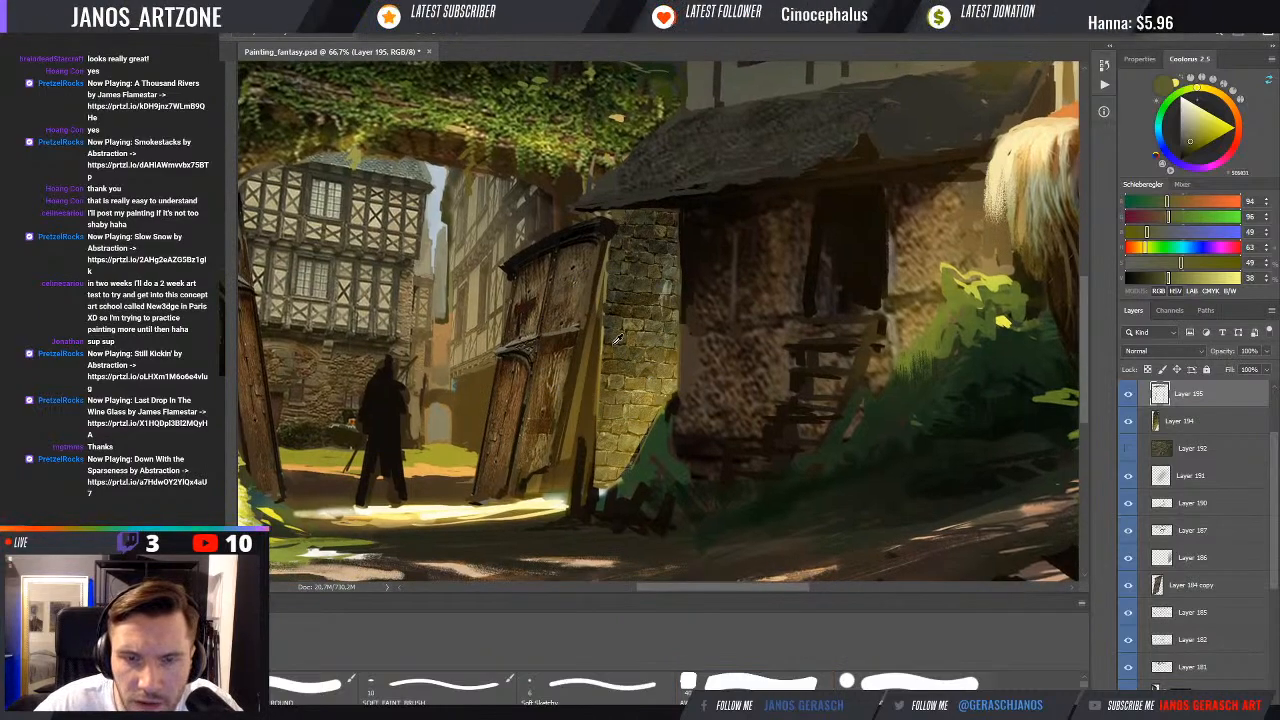
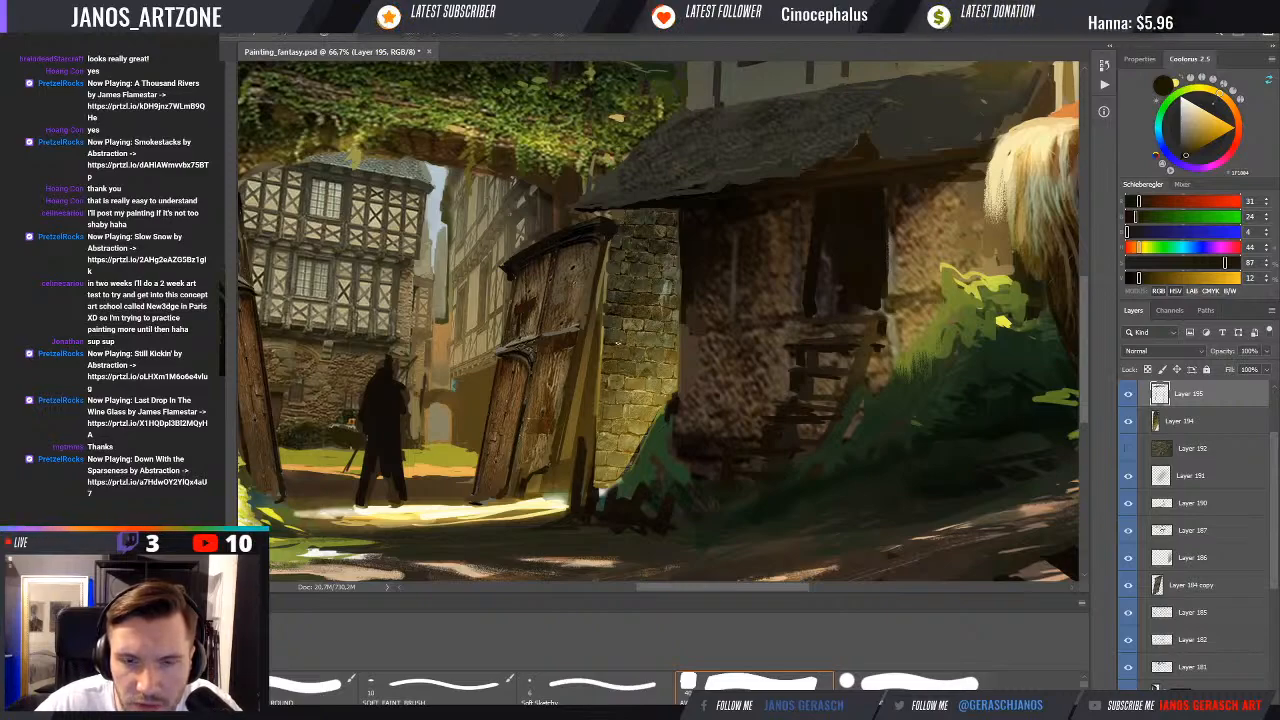
Flip the canvas horizontally and check the mirrored painting as a whole at reduced zoom
mouse_move(603, 367)
mouse_down()
mouse_move(652, 342)
mouse_move(664, 362)
mouse_up()
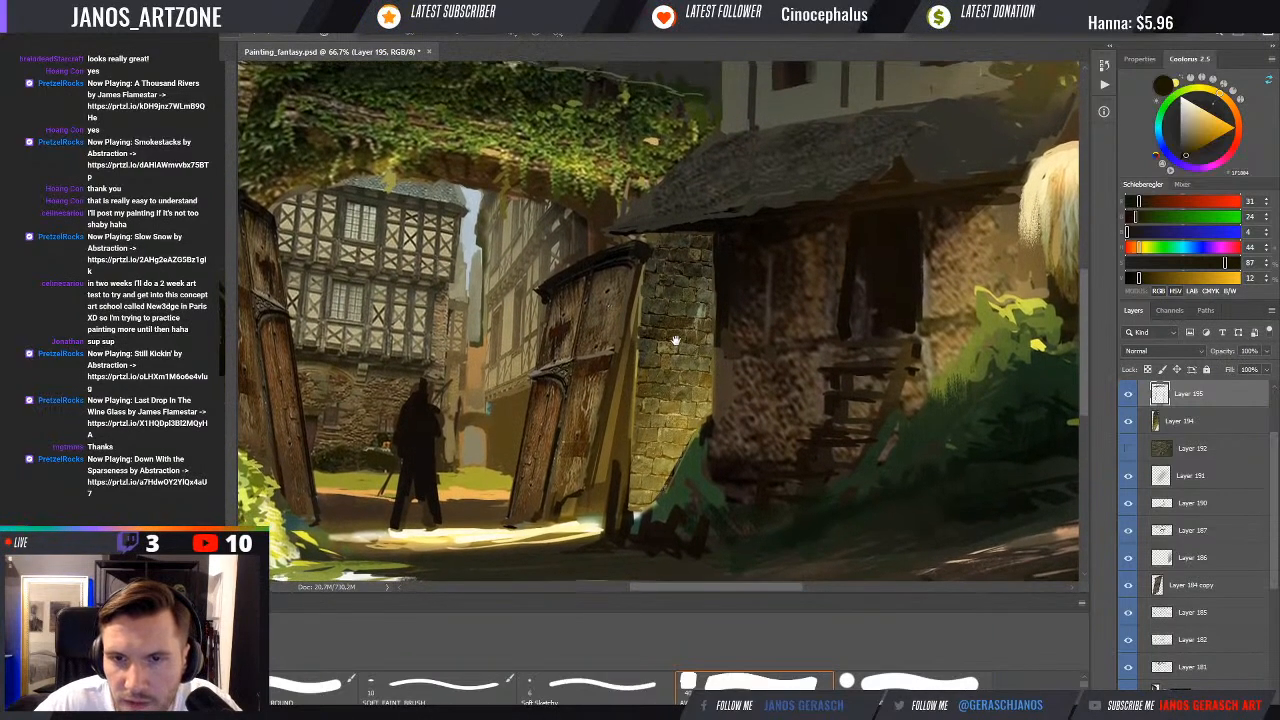
key(ctrl+t)
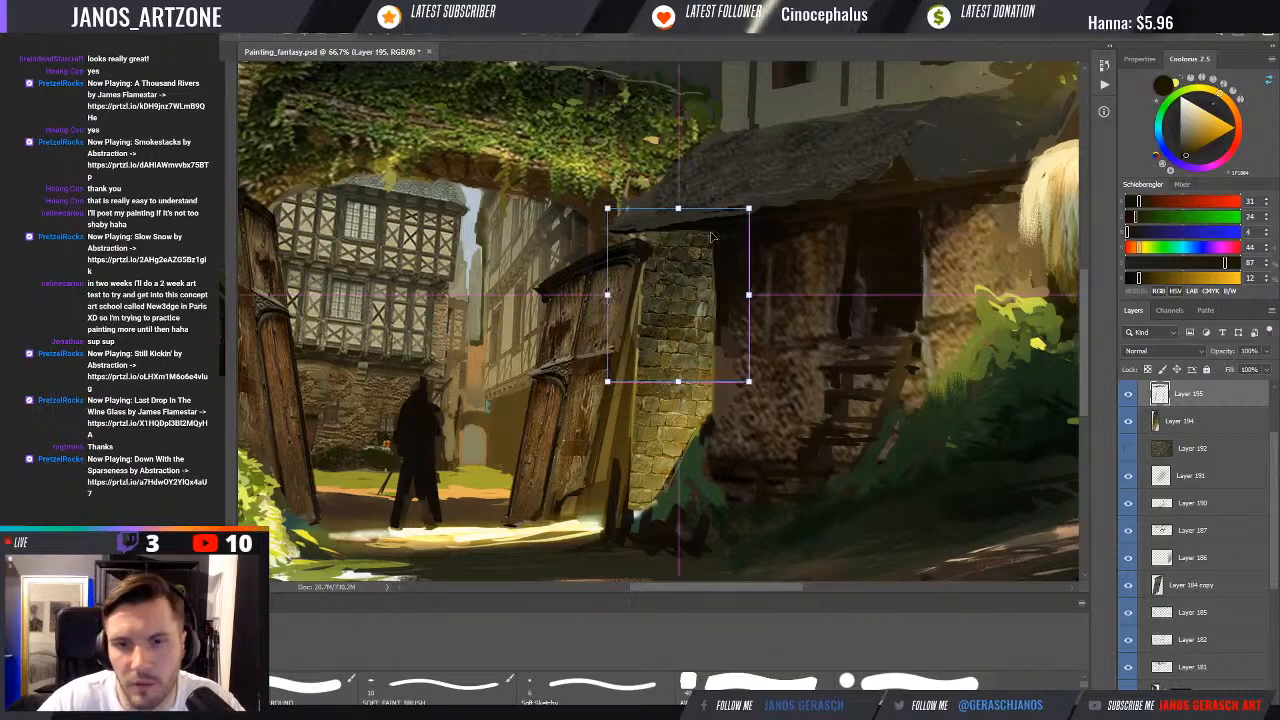
key(ctrl+minus)
key(Return)
key(ctrl+t)
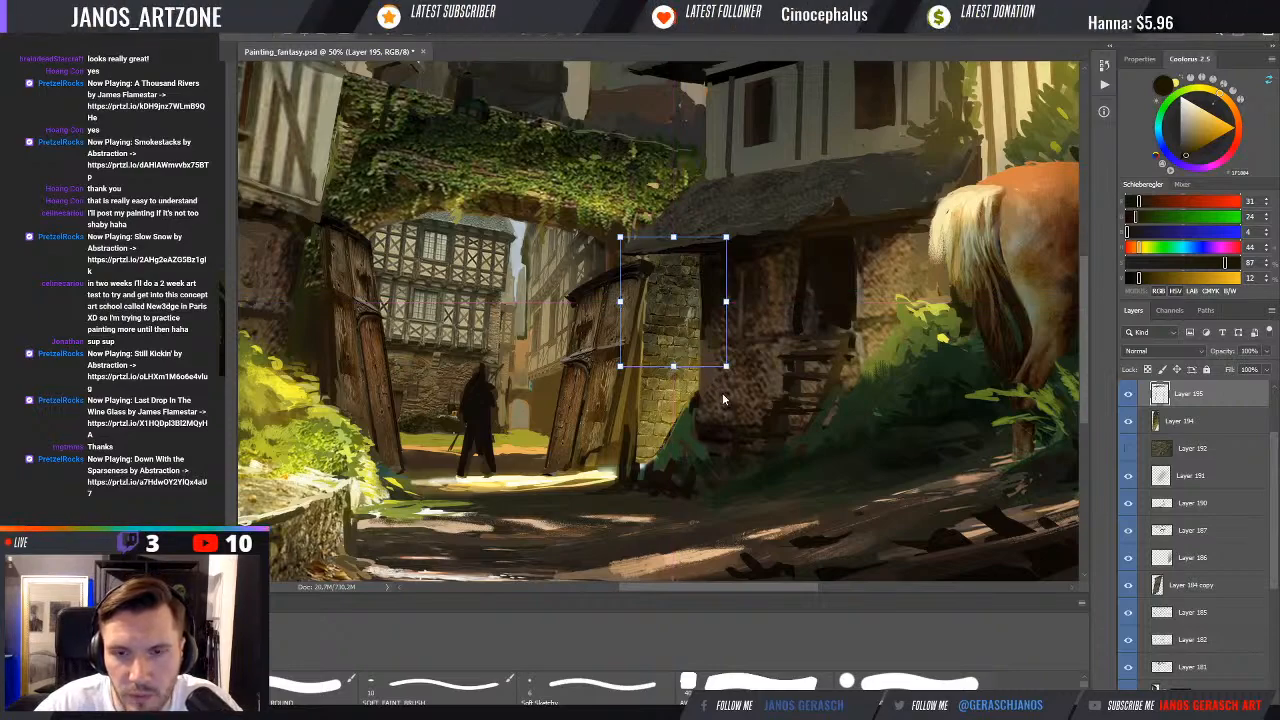
key(ctrl+shift+h)
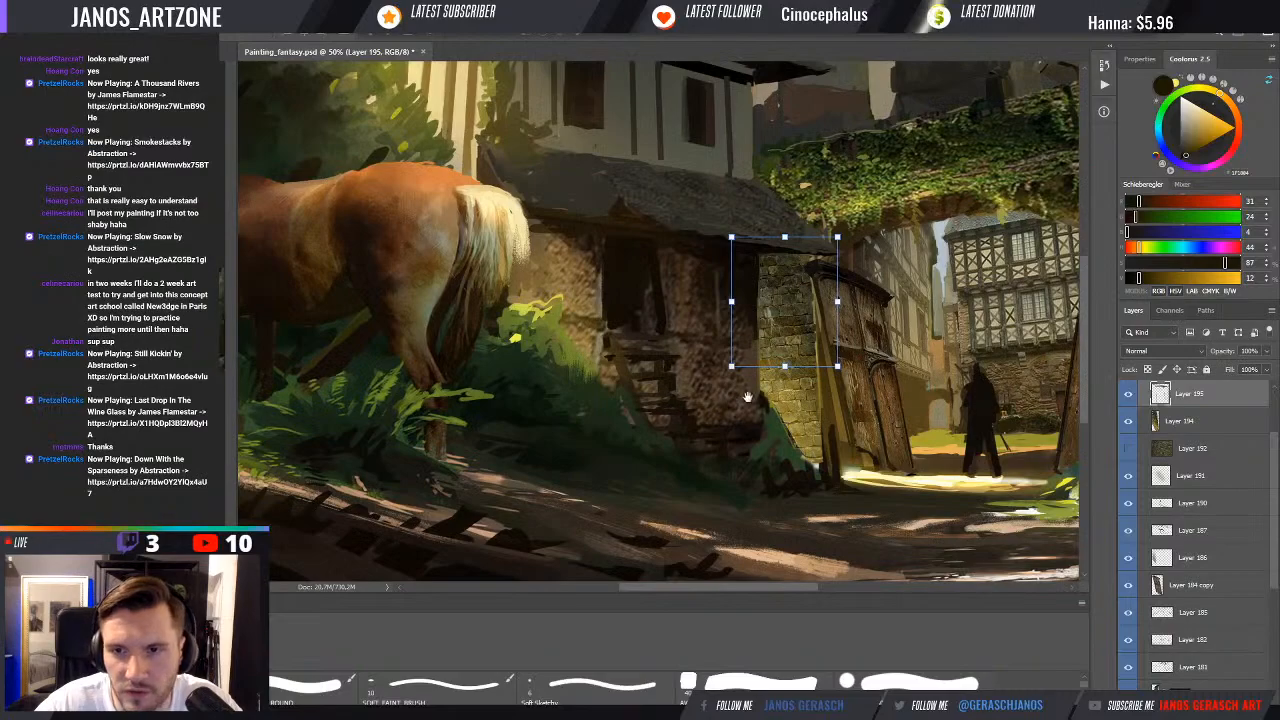
drag(748, 397, 725, 398)
key(ctrl+minus)
key(Return)
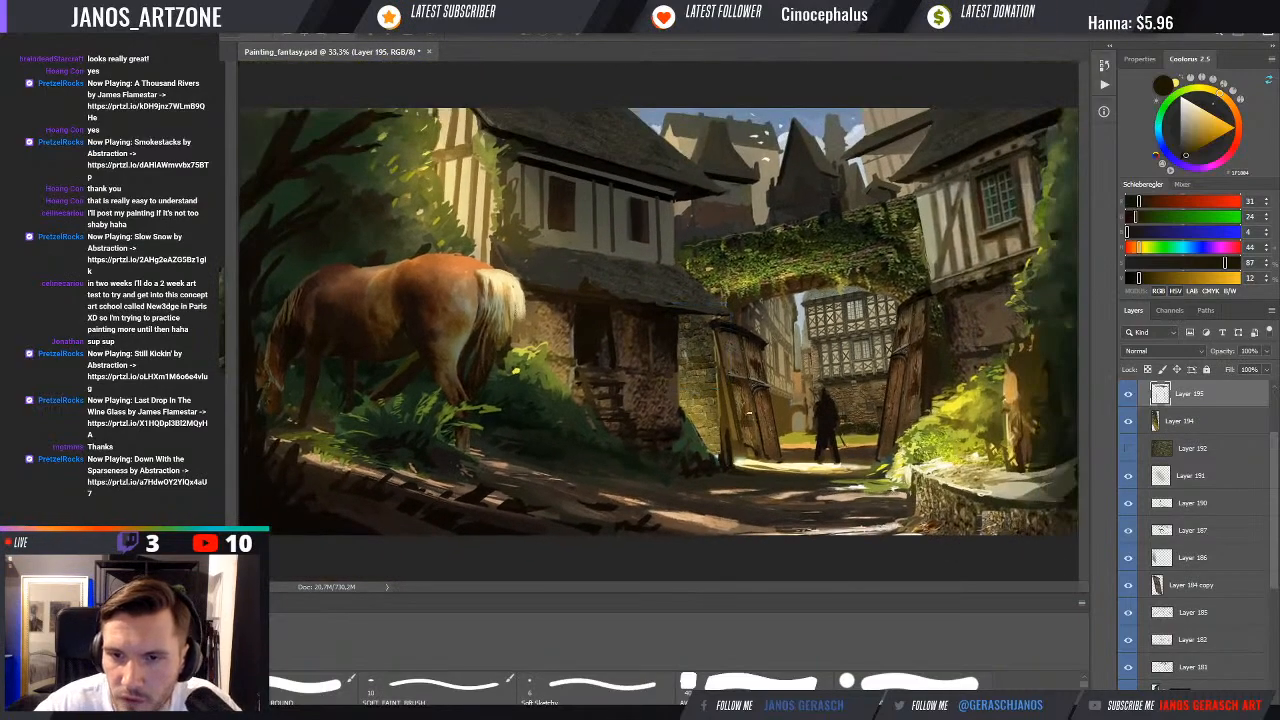
scroll(740, 336, up, 1)
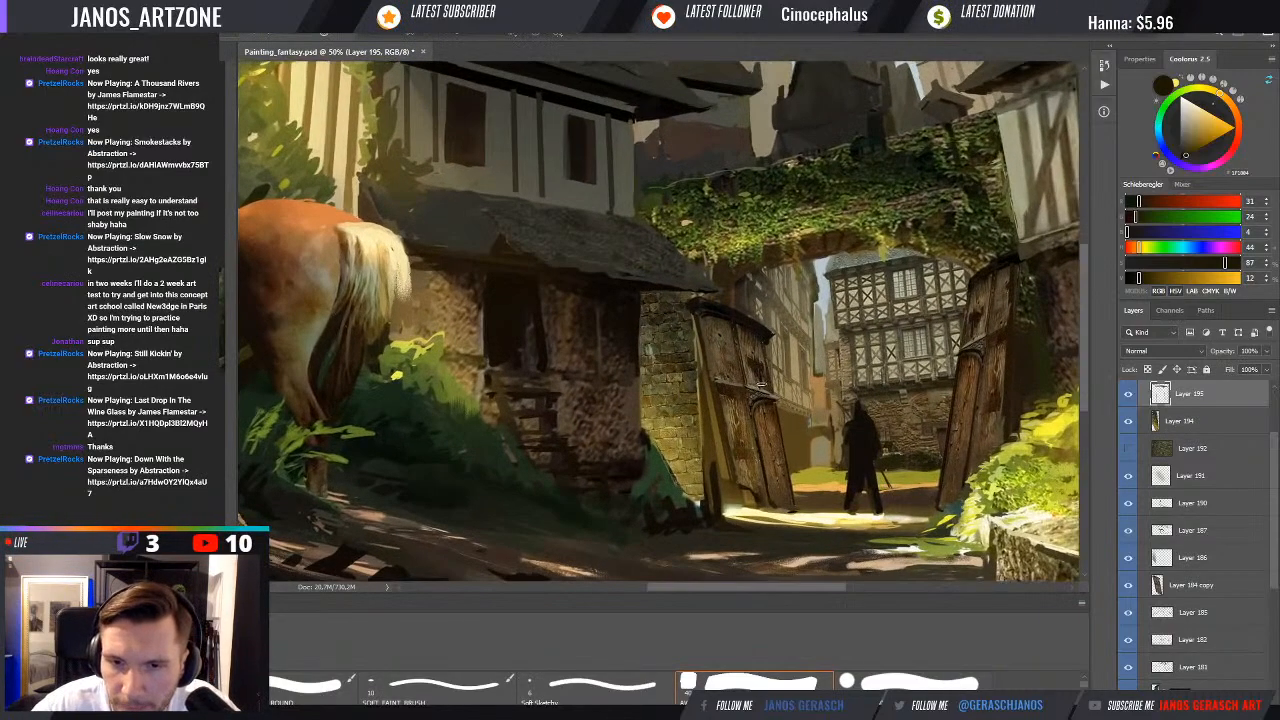
Compare the painting with and without the touch-ups on Layer 195, and merge them down into Layer 194
key(ctrl+t)
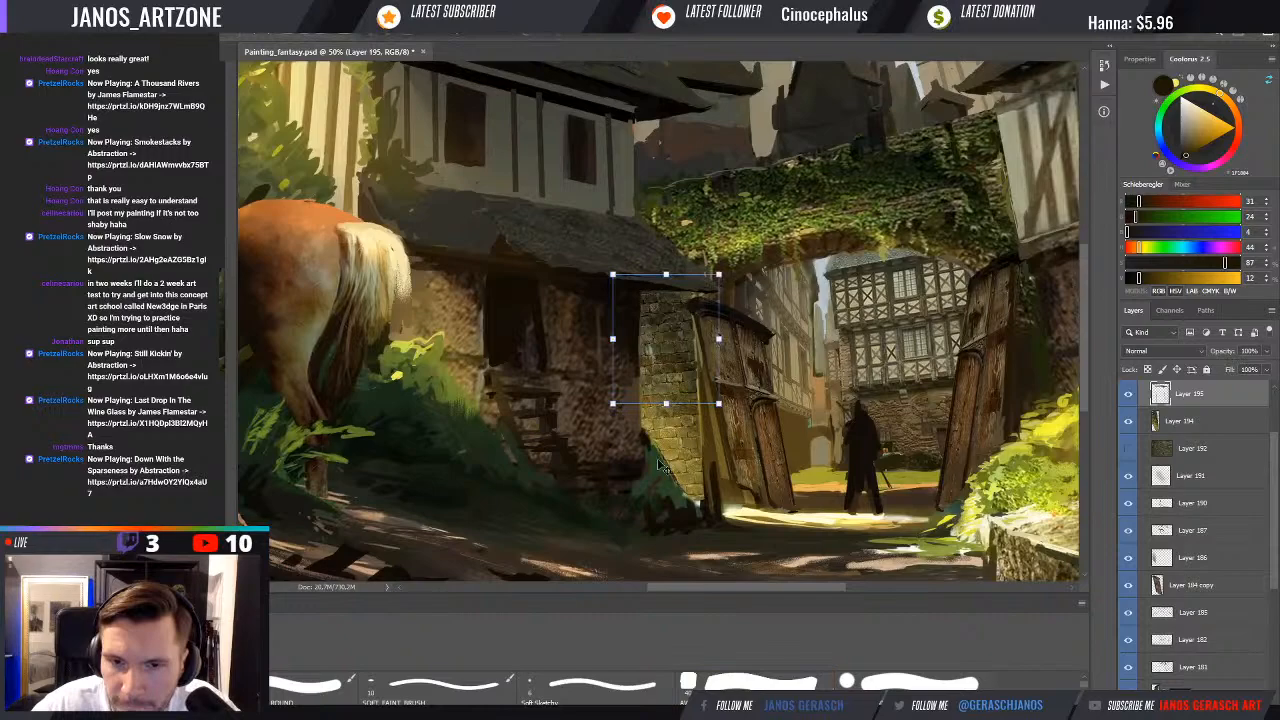
click(1129, 395)
click(1130, 395)
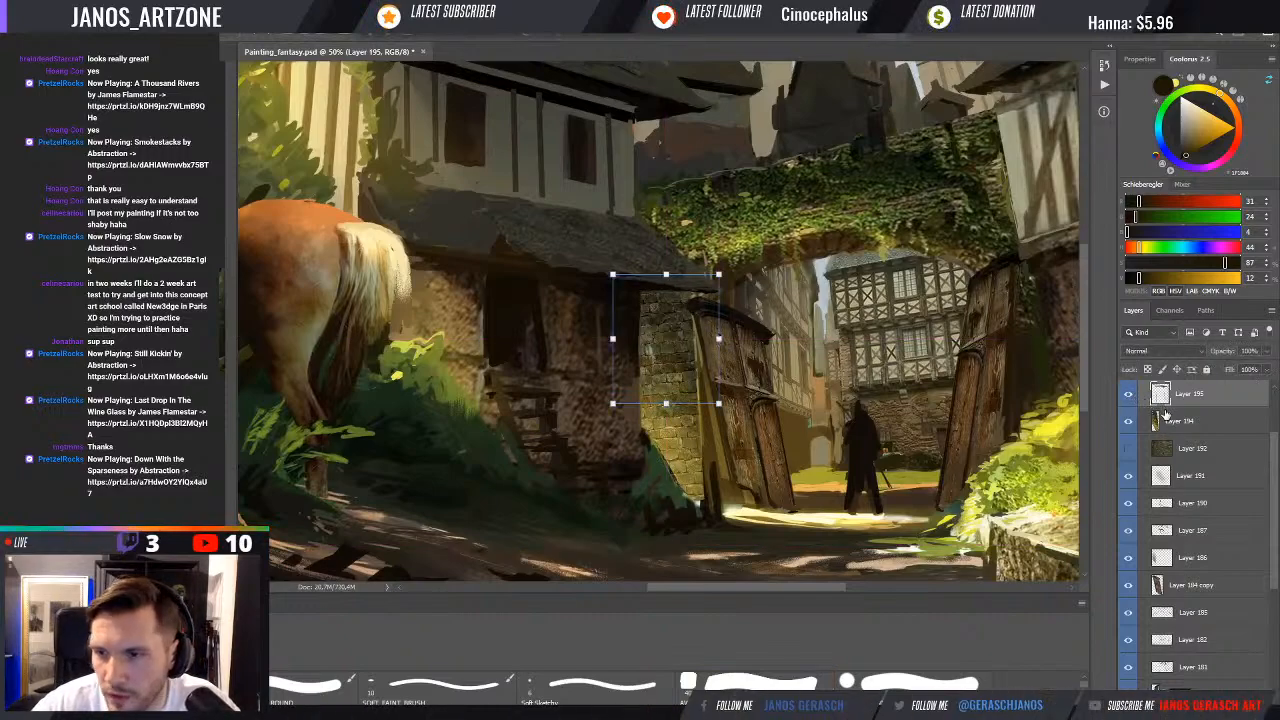
key(ctrl+e)
Lasso the brick wall strip beside the gate door and copy it to a new layer
key(l)
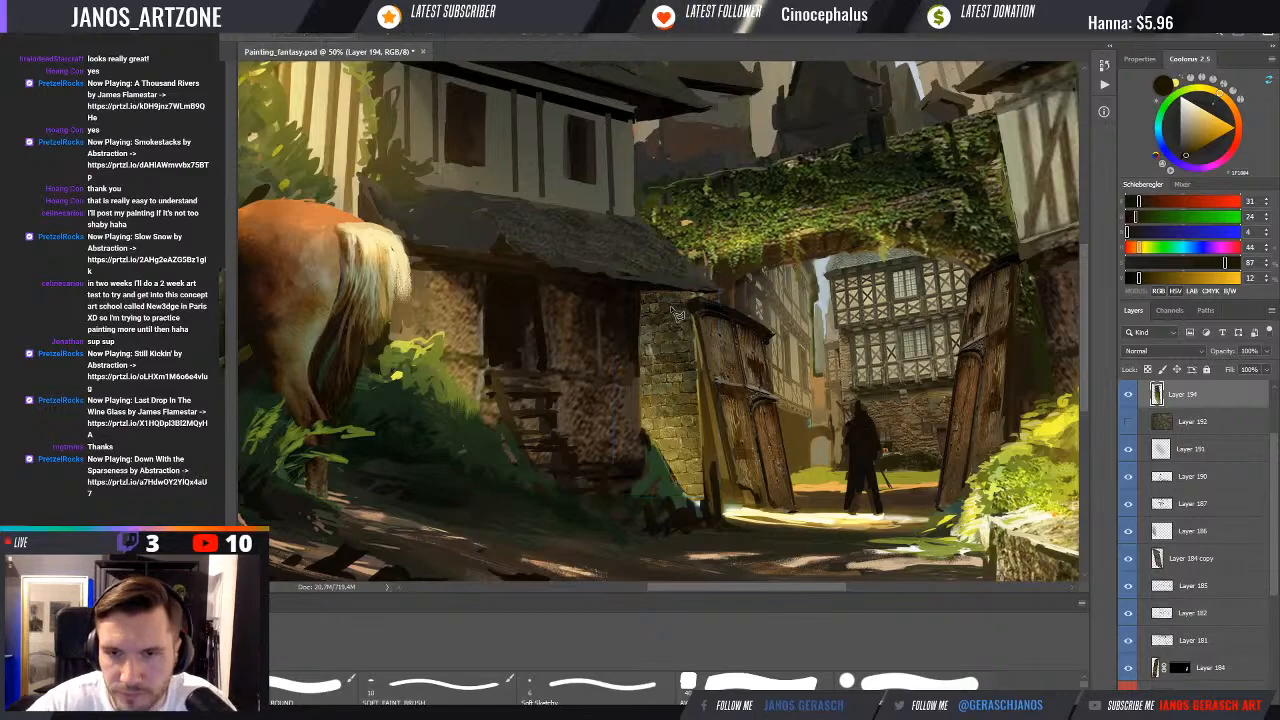
mouse_move(693, 291)
mouse_down()
mouse_move(710, 531)
mouse_move(637, 350)
mouse_up()
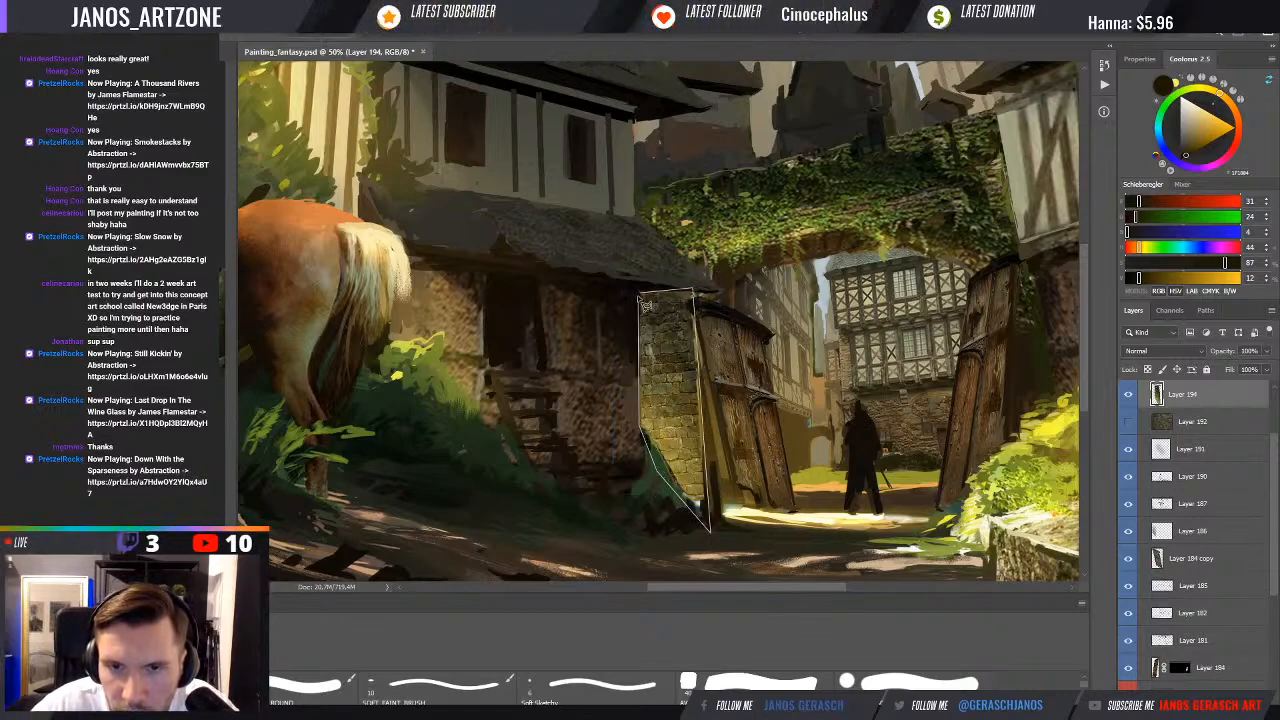
drag(637, 531, 637, 533)
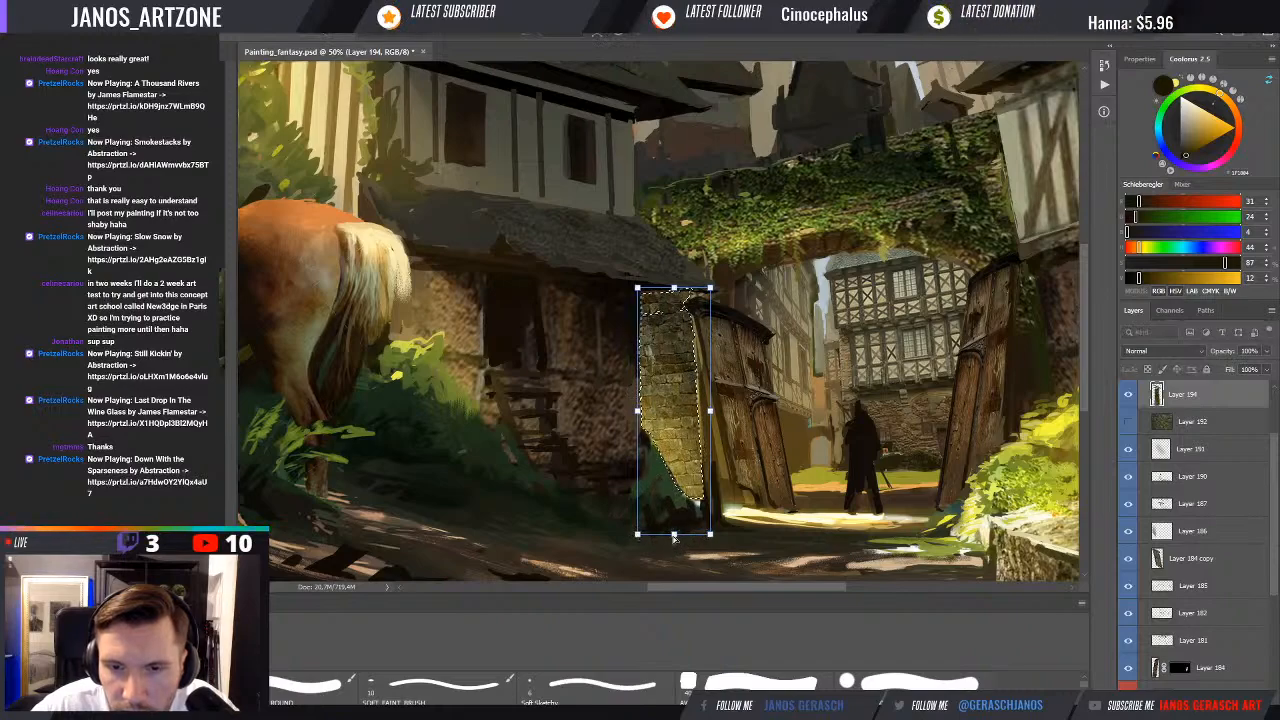
drag(676, 537, 671, 540)
key(Return)
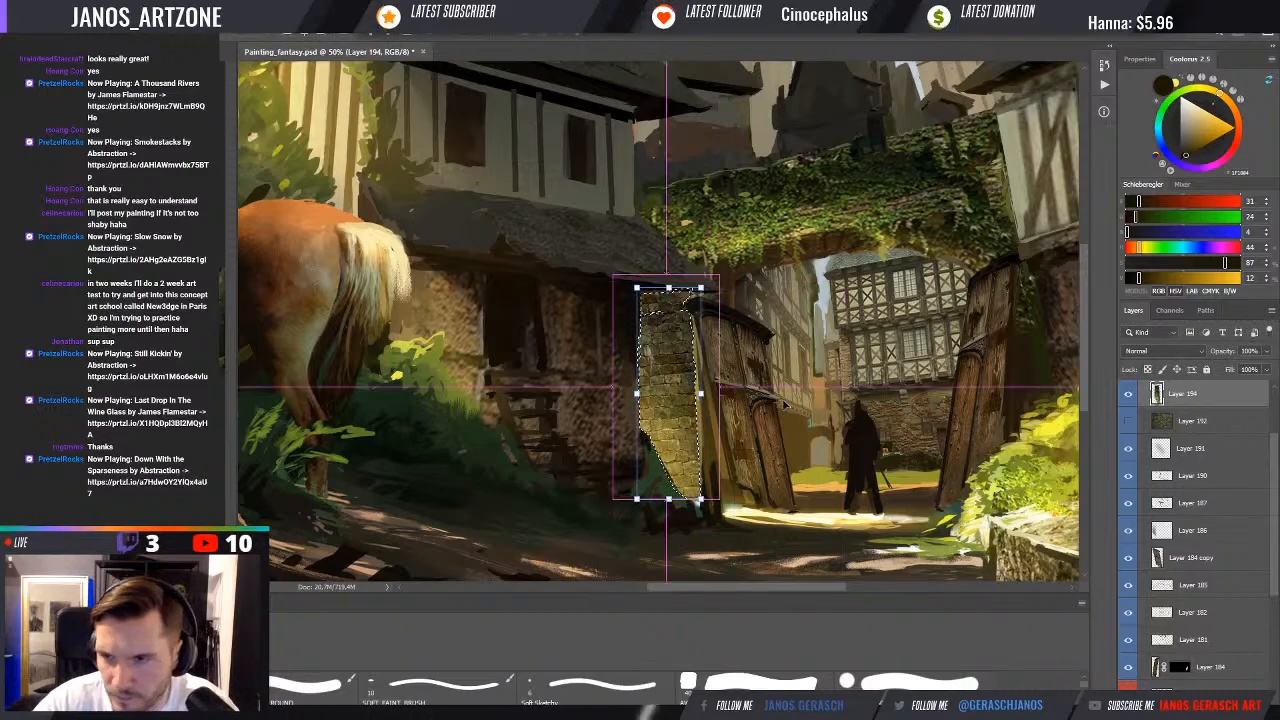
key(ctrl+j)
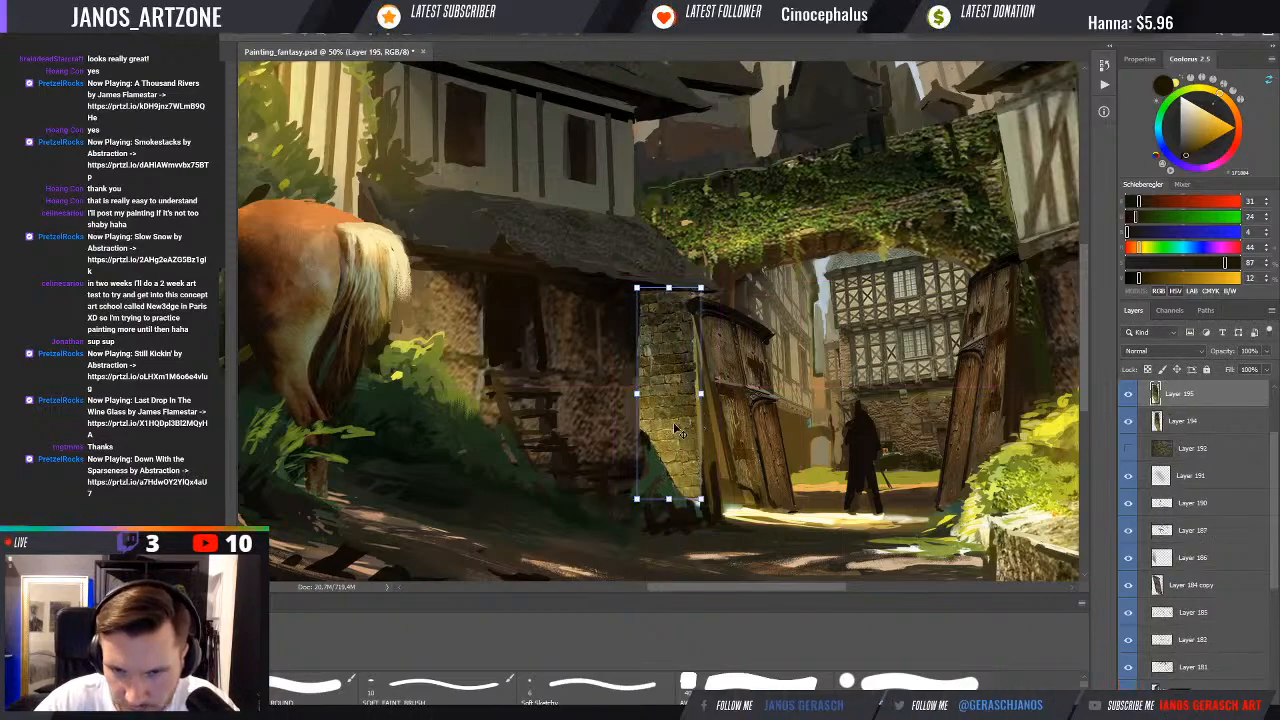
Move the copied brick strip over the gate door, mirror it horizontally and butt it against the original strip
drag(676, 430, 757, 446)
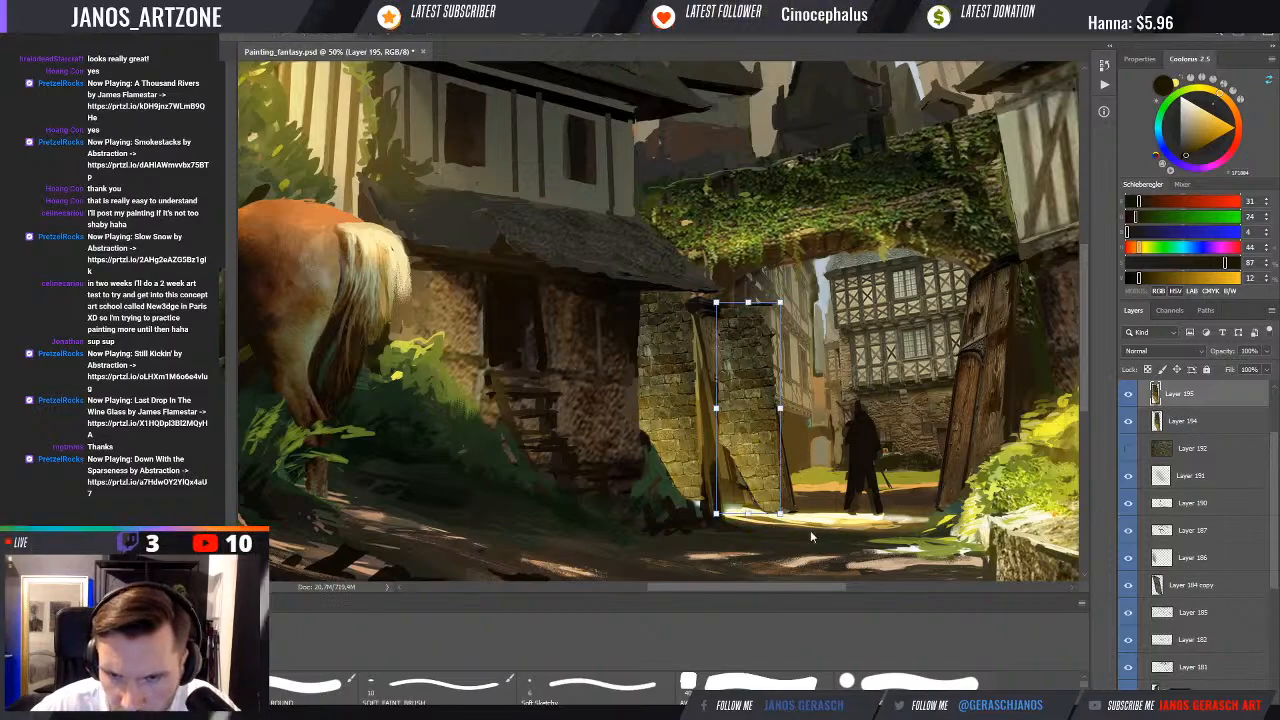
key(ctrl+shift+h)
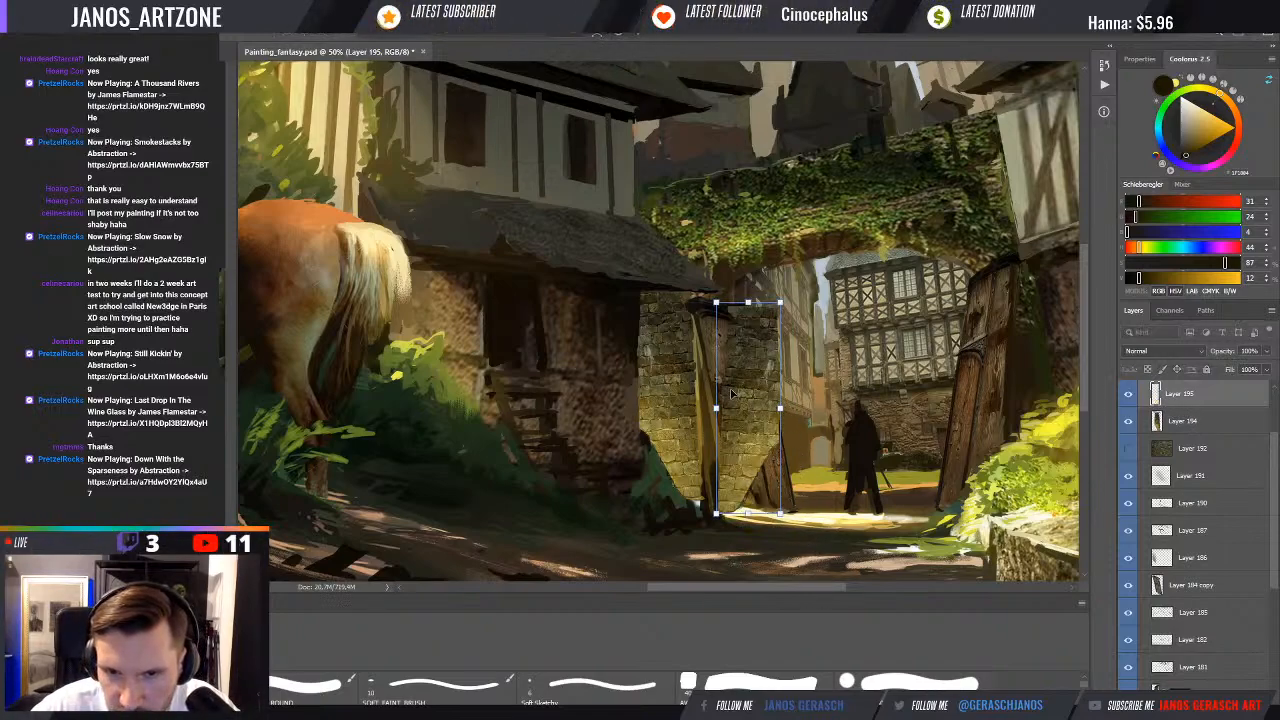
drag(731, 393, 710, 386)
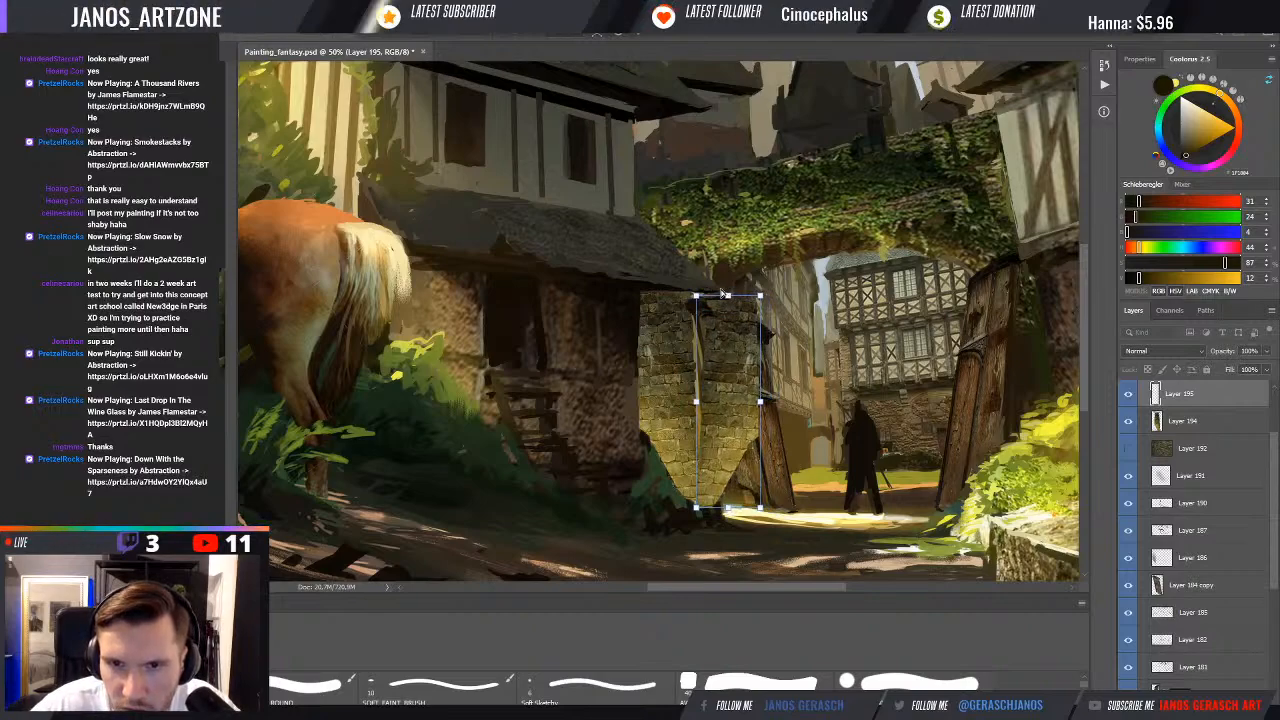
Skew the mirrored copy so it meets the original strip's edge and its top slopes down towards the gate opening
drag(724, 294, 705, 292)
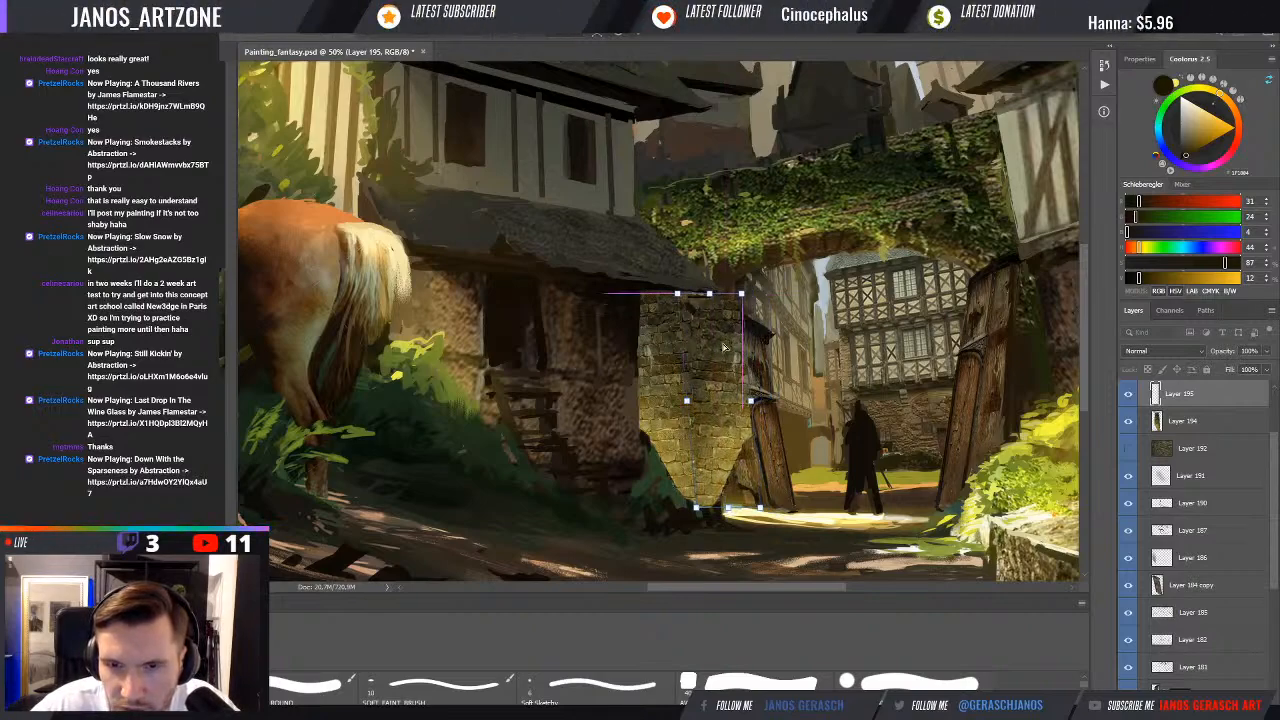
drag(714, 440, 718, 437)
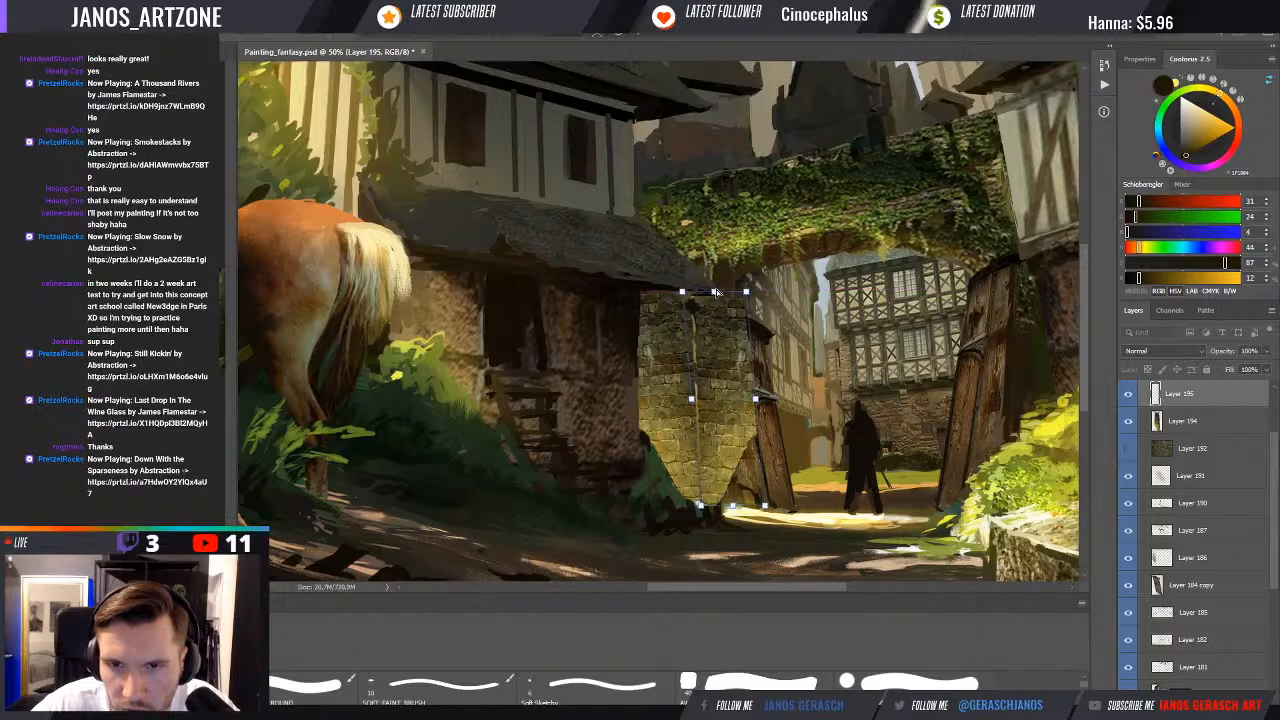
drag(713, 293, 737, 306)
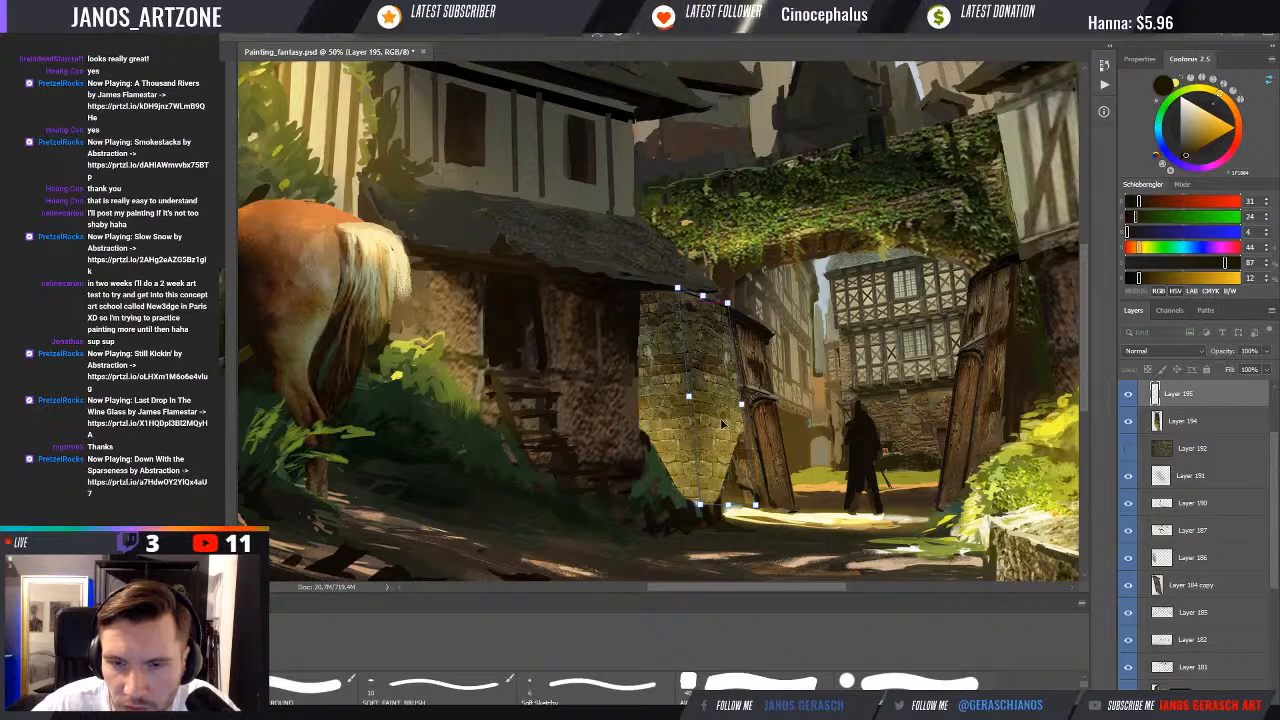
drag(717, 425, 720, 427)
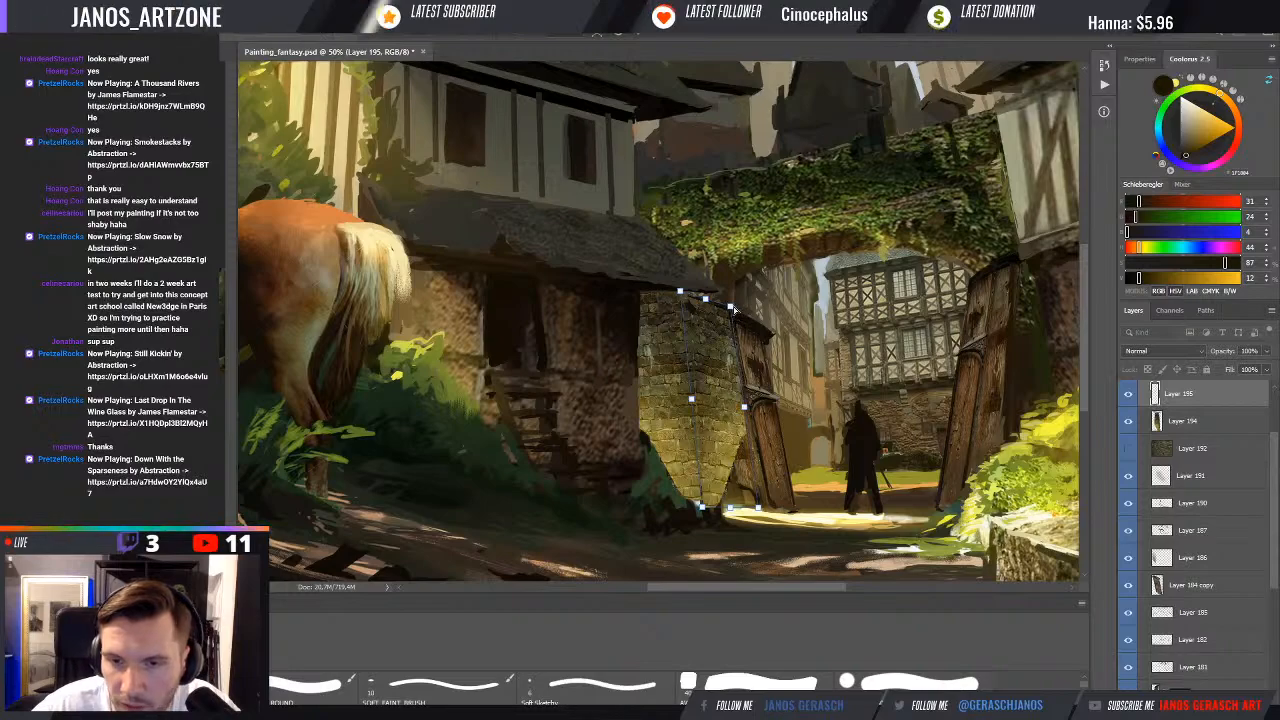
drag(730, 507, 734, 501)
key(Return)
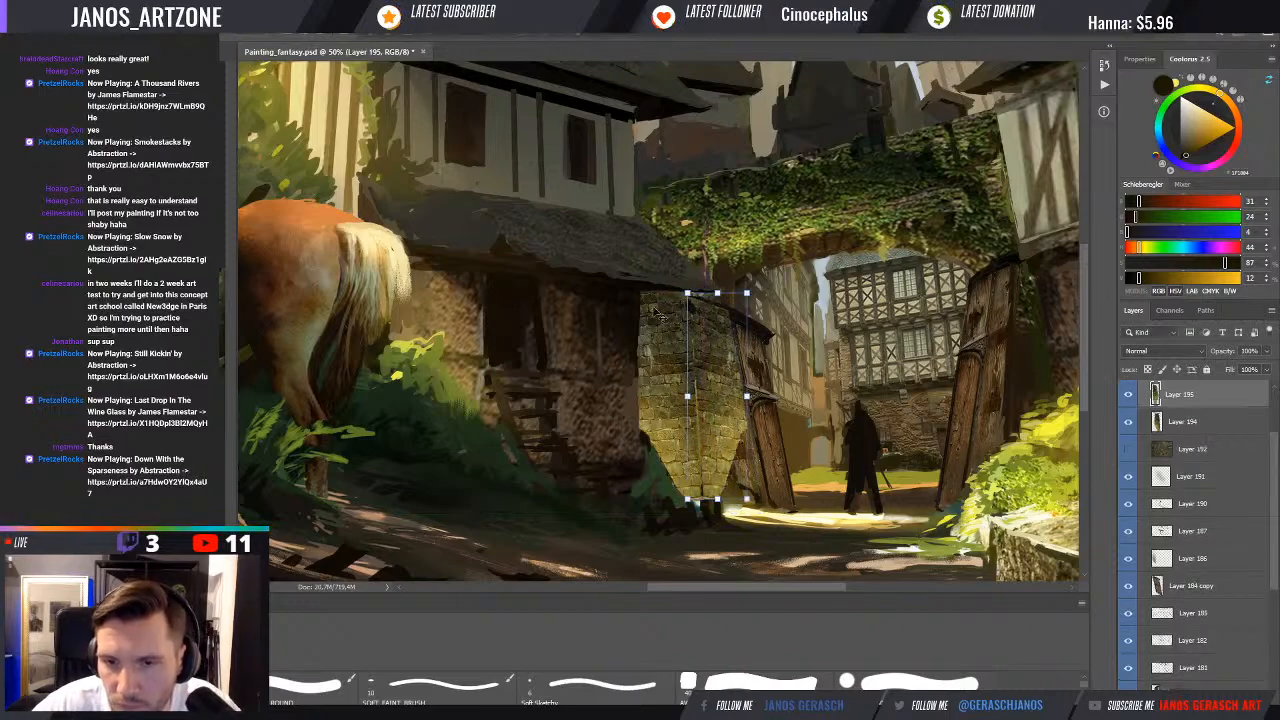
Narrow the mirrored brick copy slightly, flip the canvas back and extend the copy's top edge a little upwards
drag(744, 396, 744, 393)
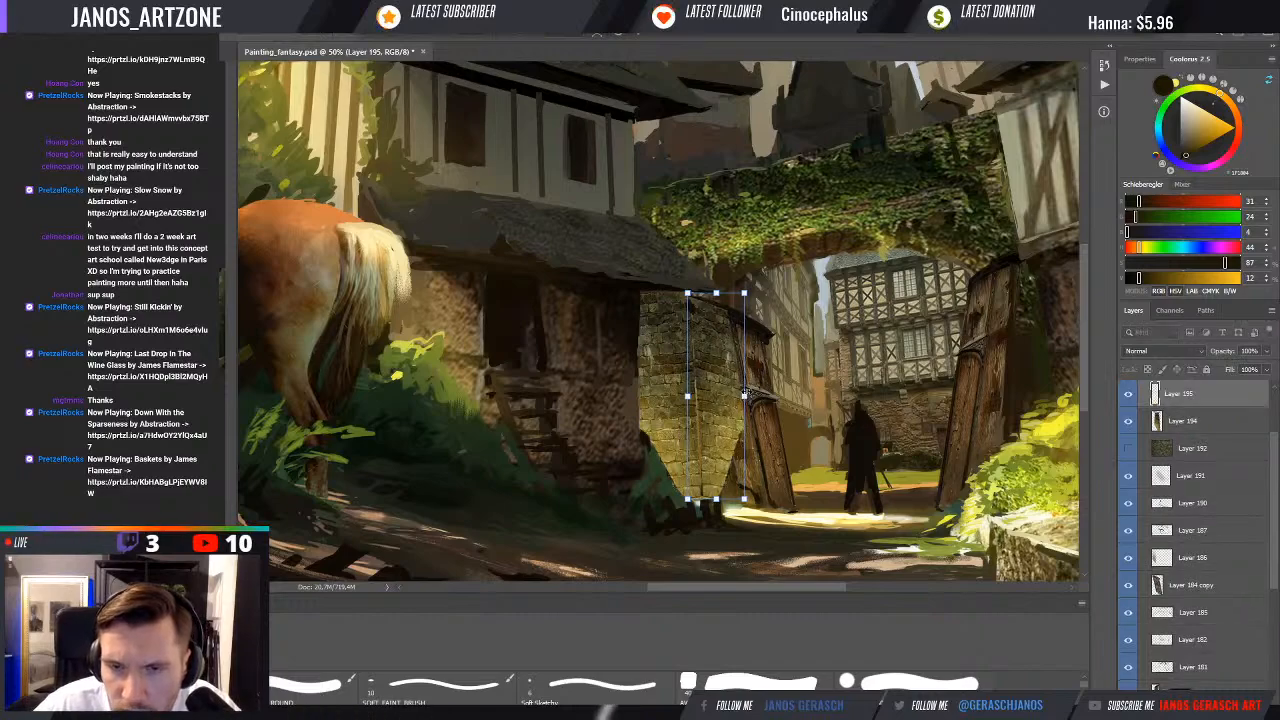
key(Return)
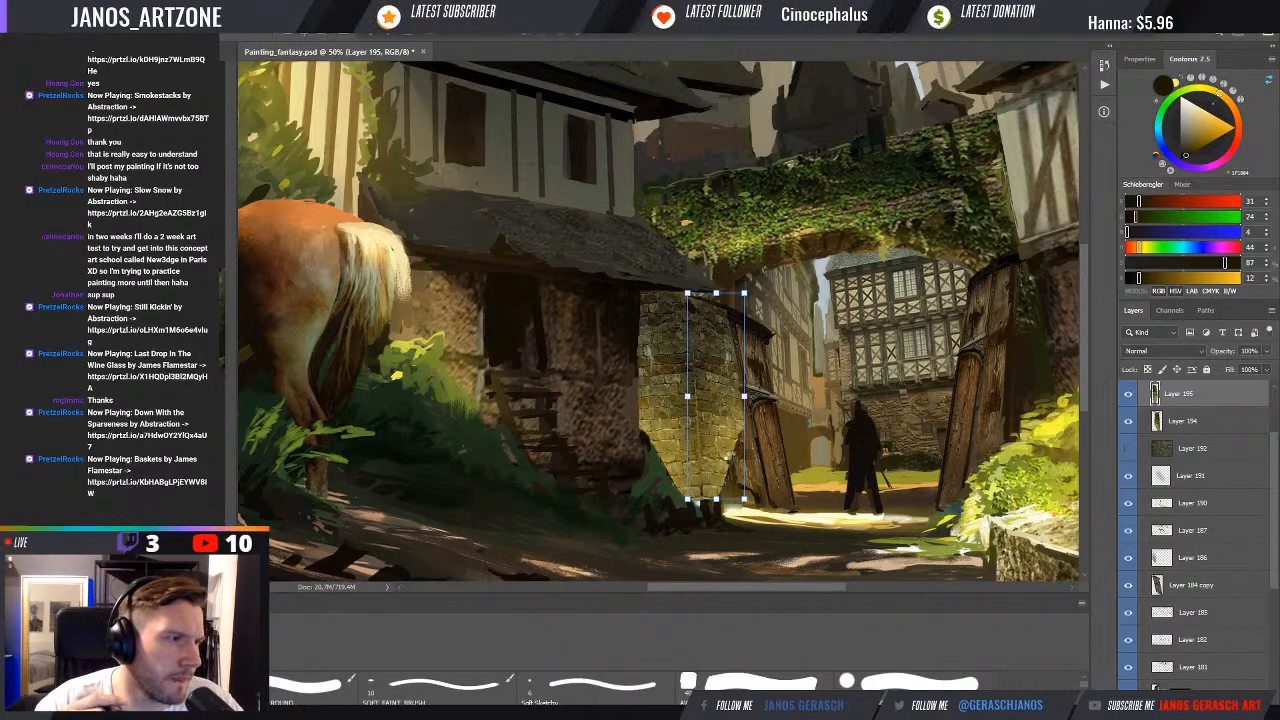
key(ctrl+shift+h)
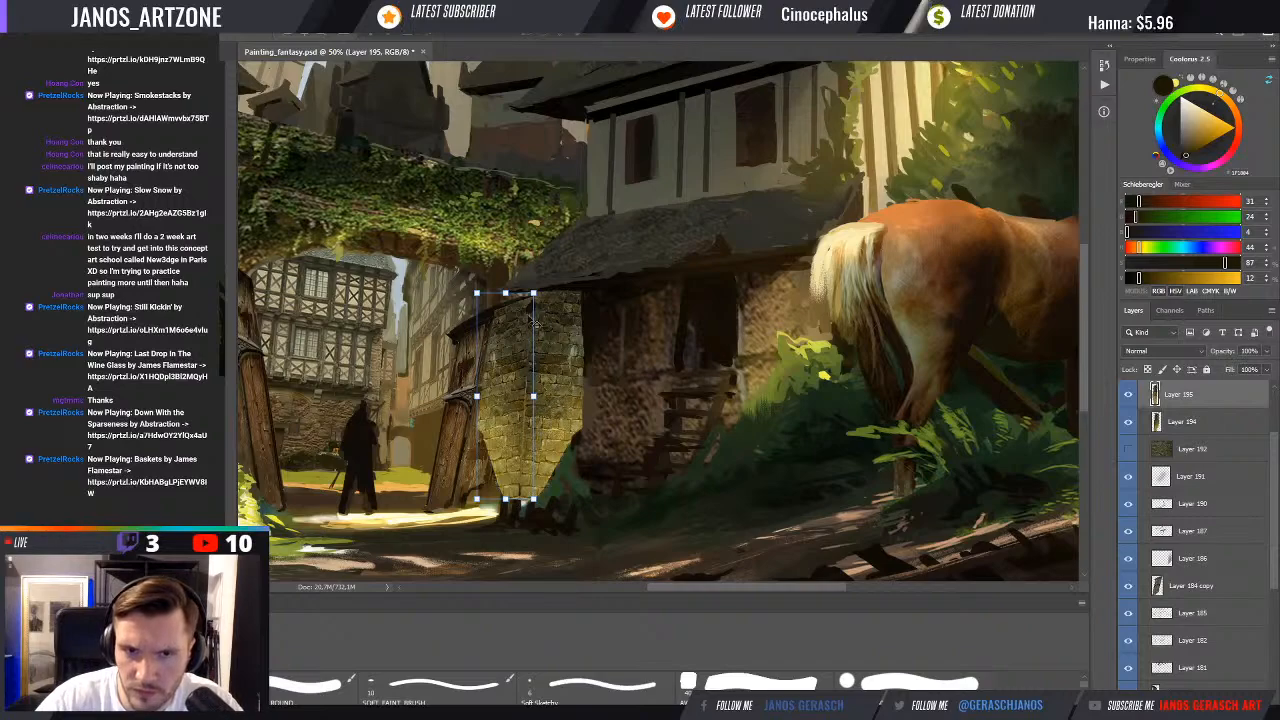
drag(506, 293, 507, 277)
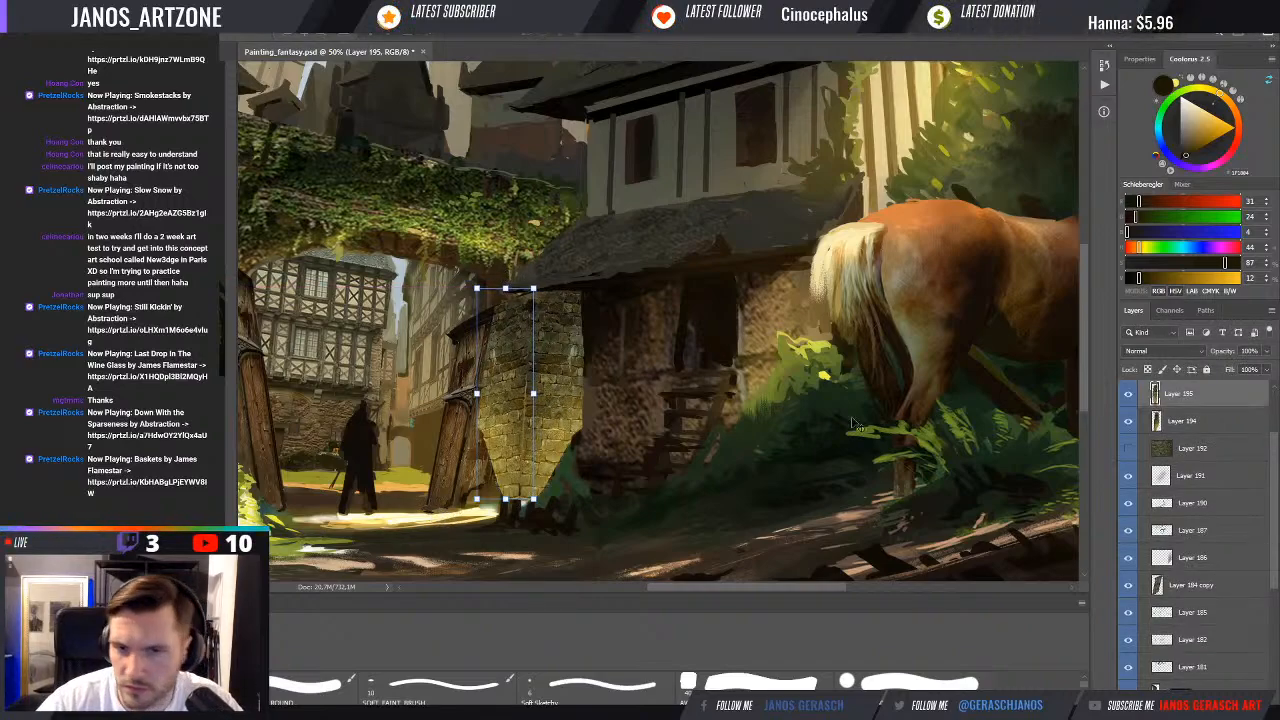
Hide the brick copy with an inverted layer mask and reveal its bricks beside the gate door with a white brush
click(1182, 706)
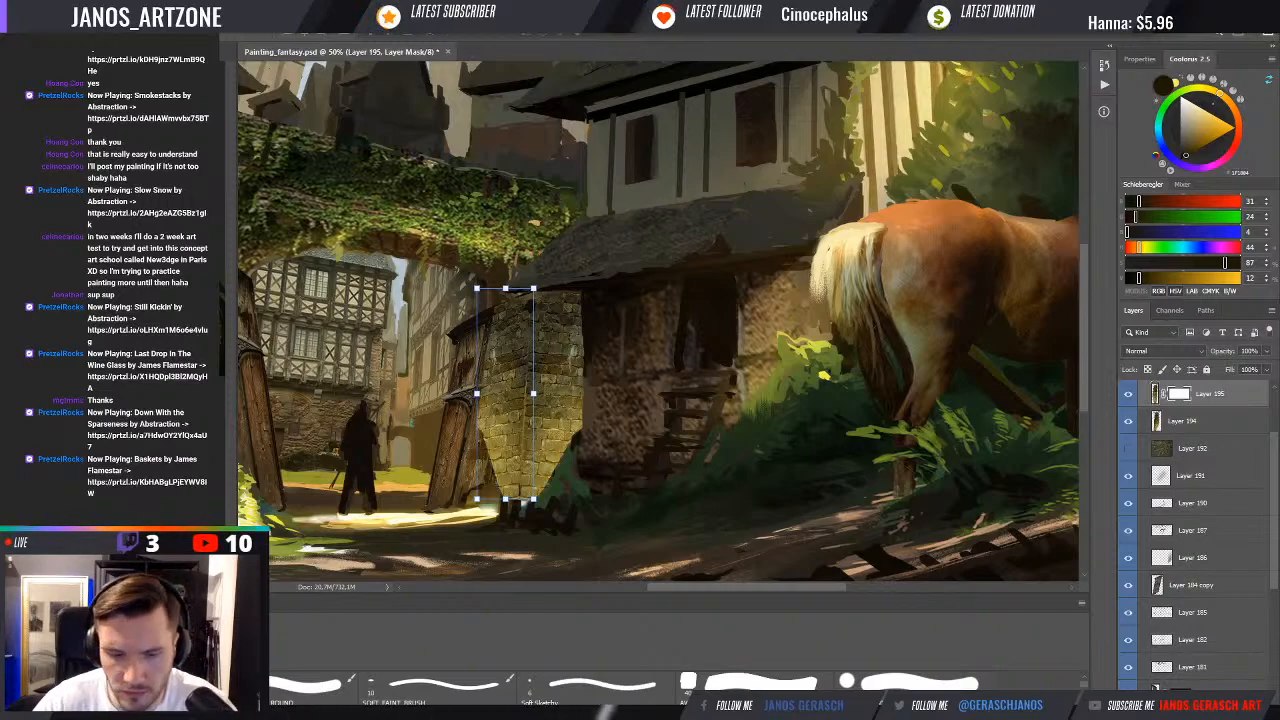
key(ctrl+i)
key(b)
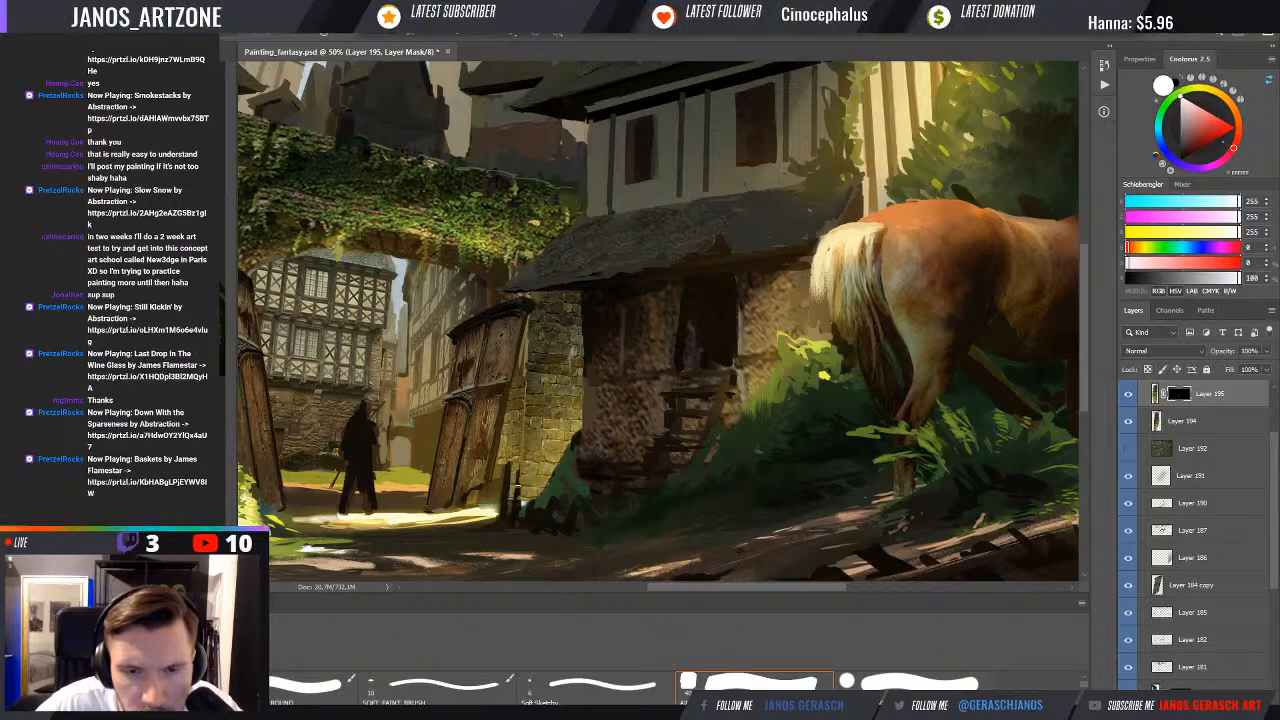
key(x)
key(x)
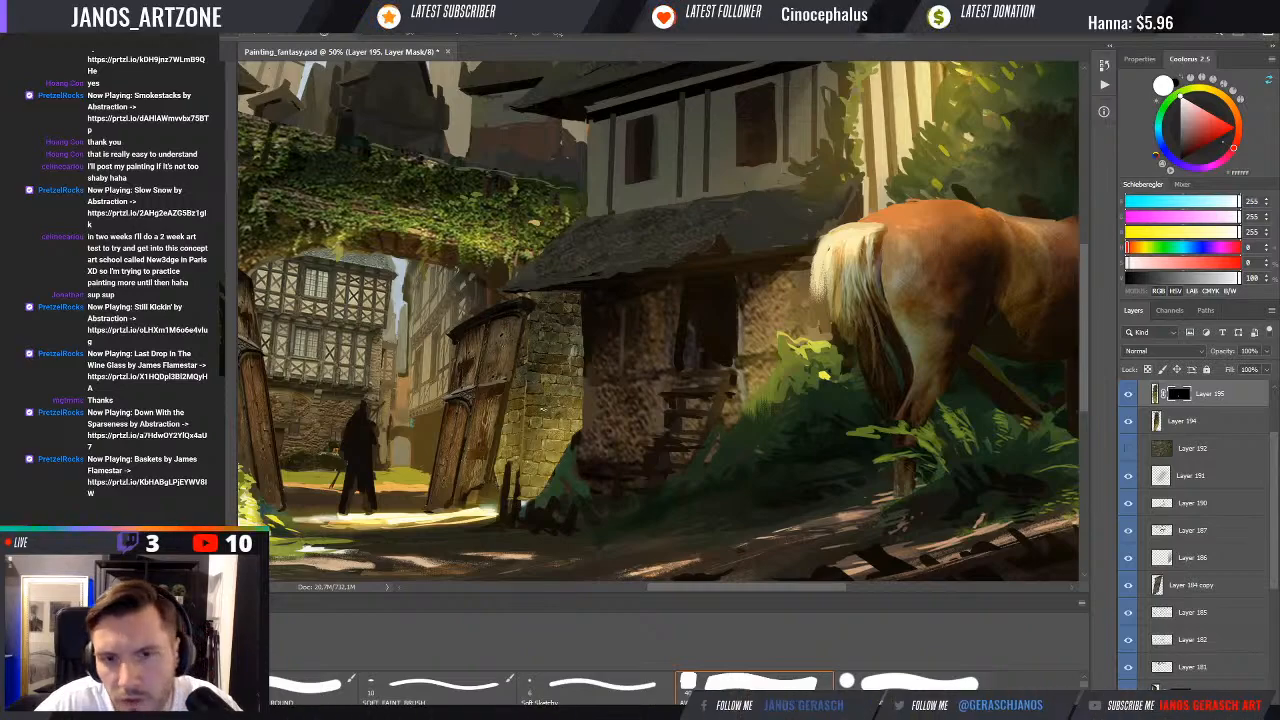
Narrow the masked brick copy slightly from its gate-opening side
key(ctrl+t)
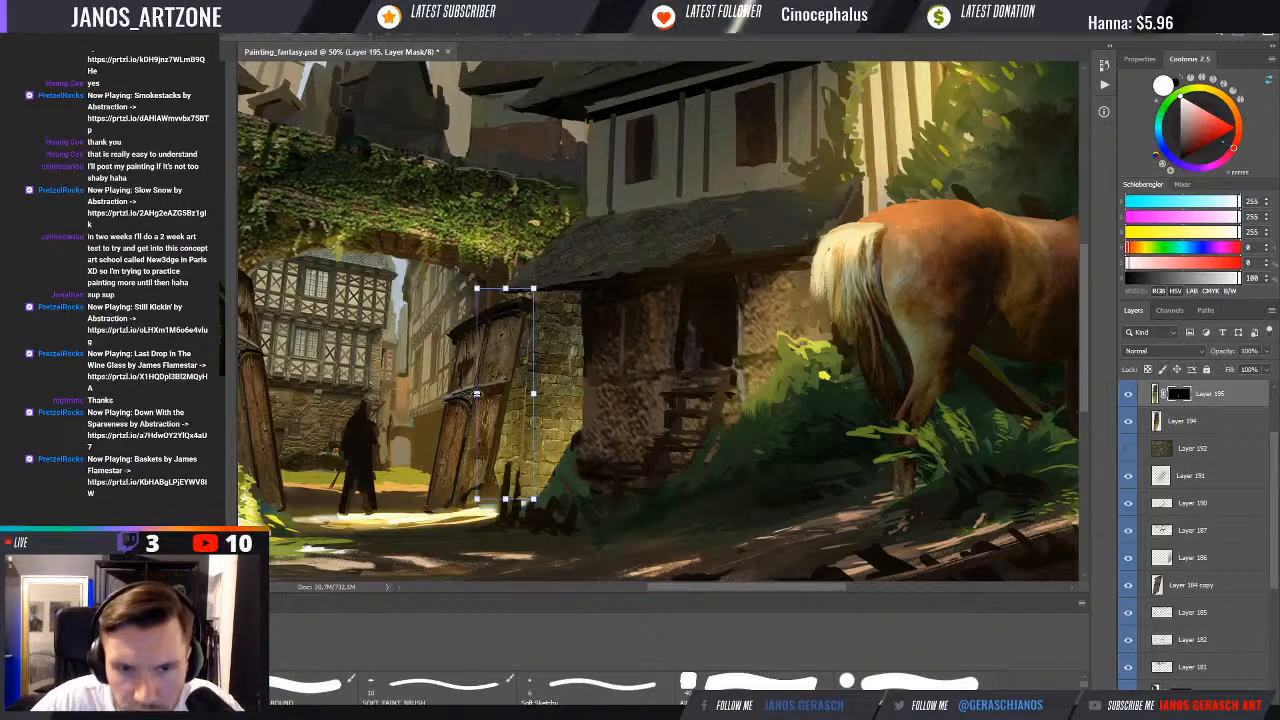
drag(476, 393, 481, 388)
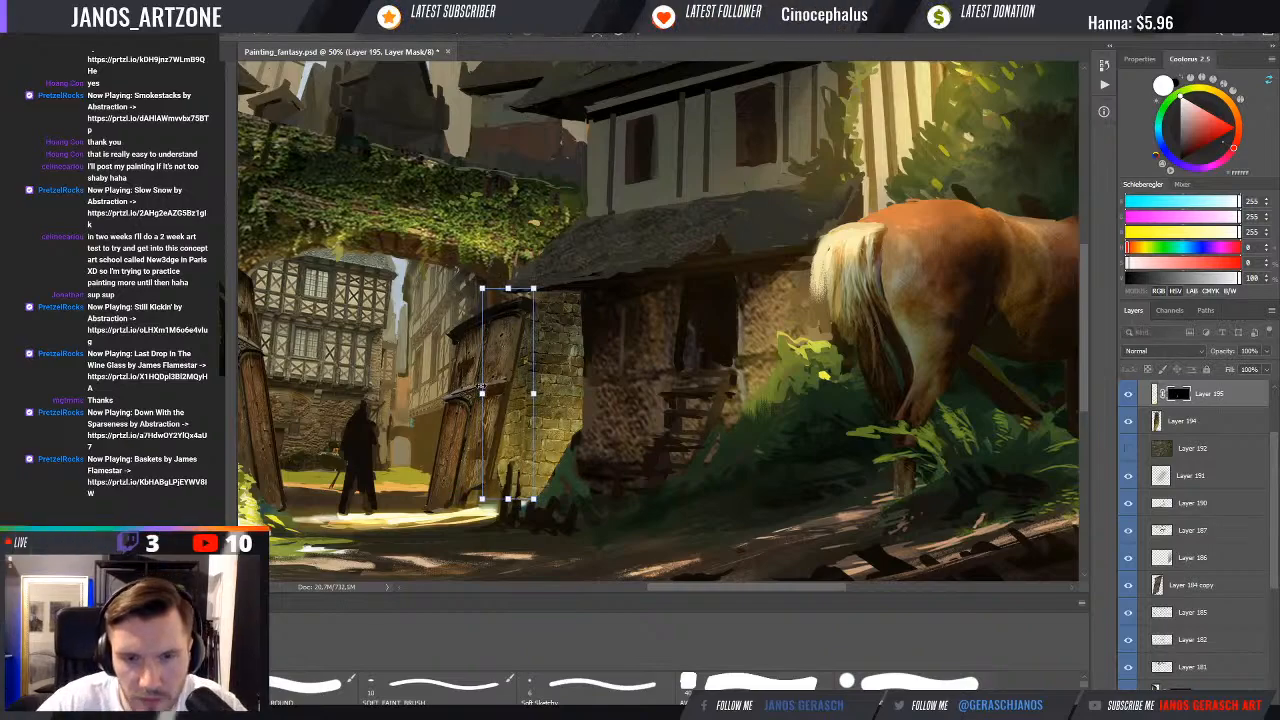
drag(482, 499, 481, 499)
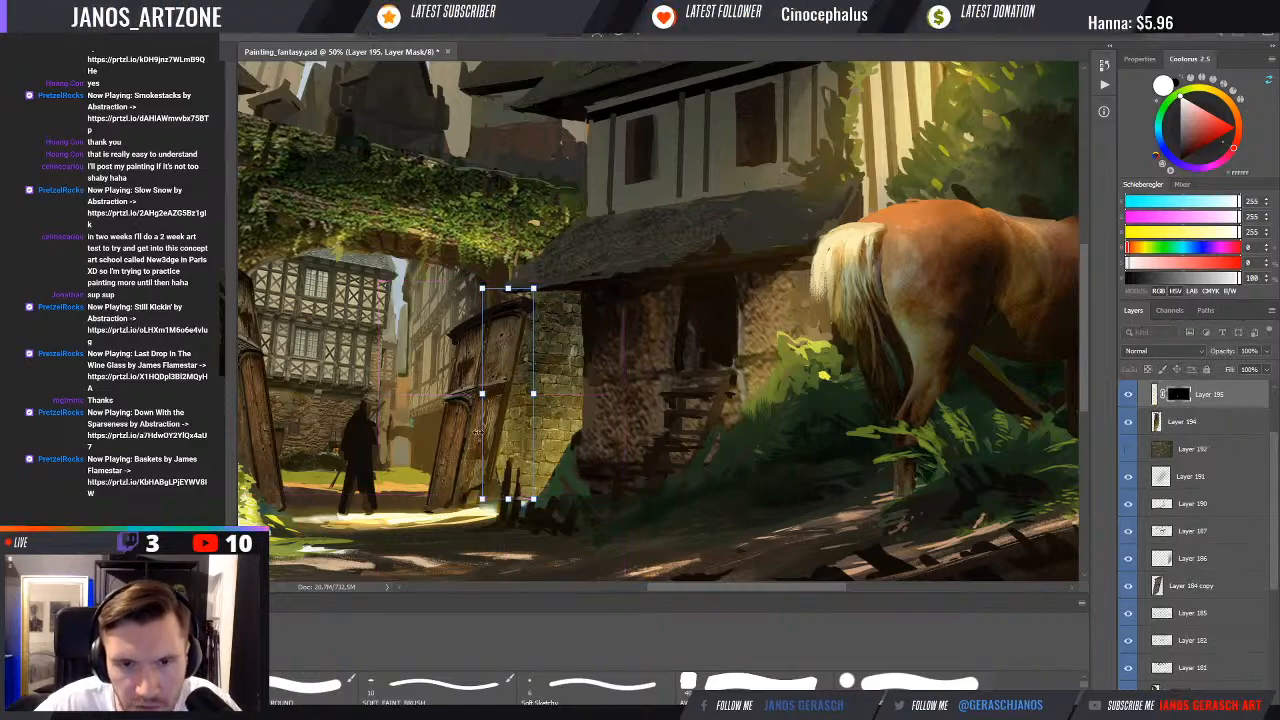
drag(482, 395, 486, 388)
drag(508, 498, 508, 500)
scroll(508, 500, up, 2)
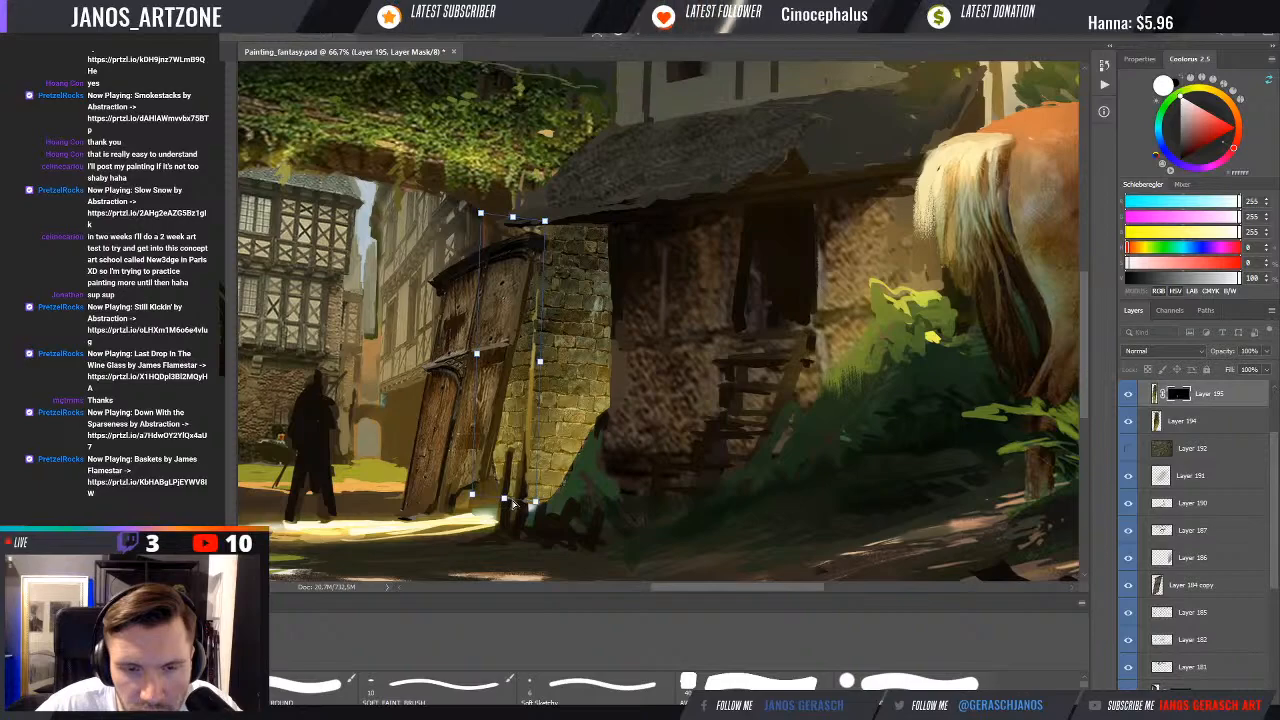
drag(511, 504, 507, 507)
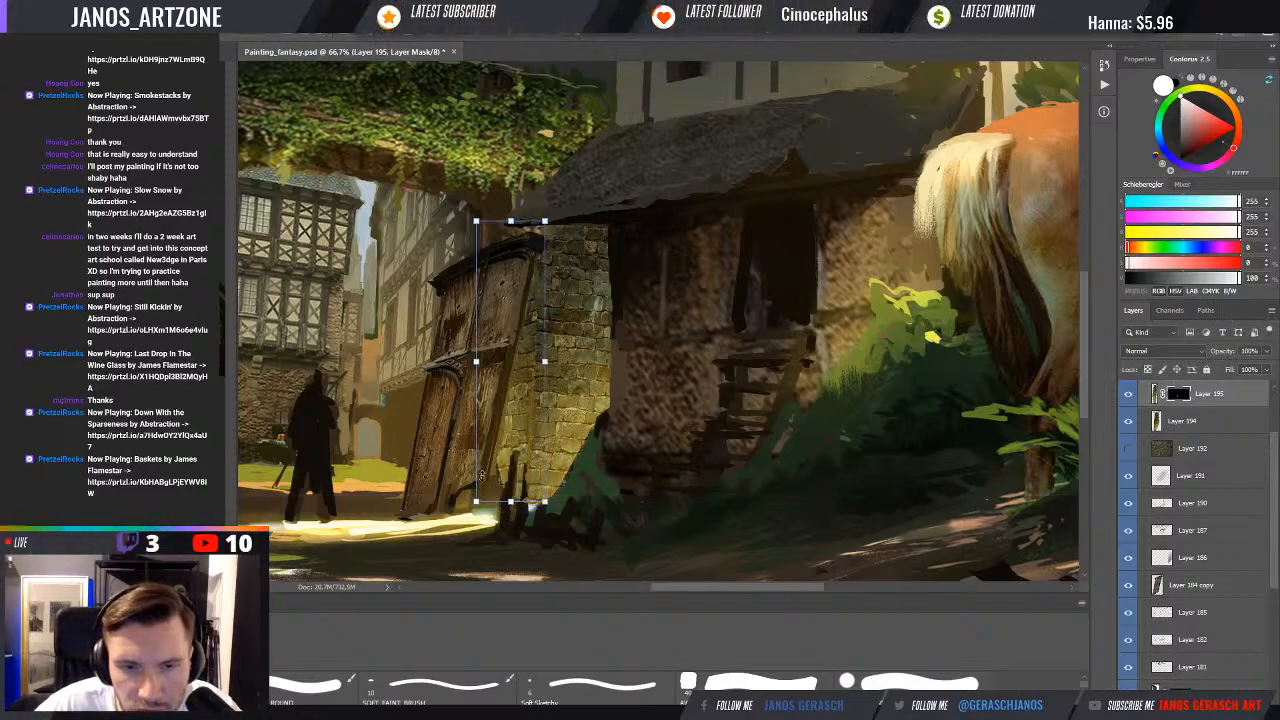
Shorten the masked brick copy slightly from its base and skew its gate-side edge a little upwards
drag(507, 501, 510, 497)
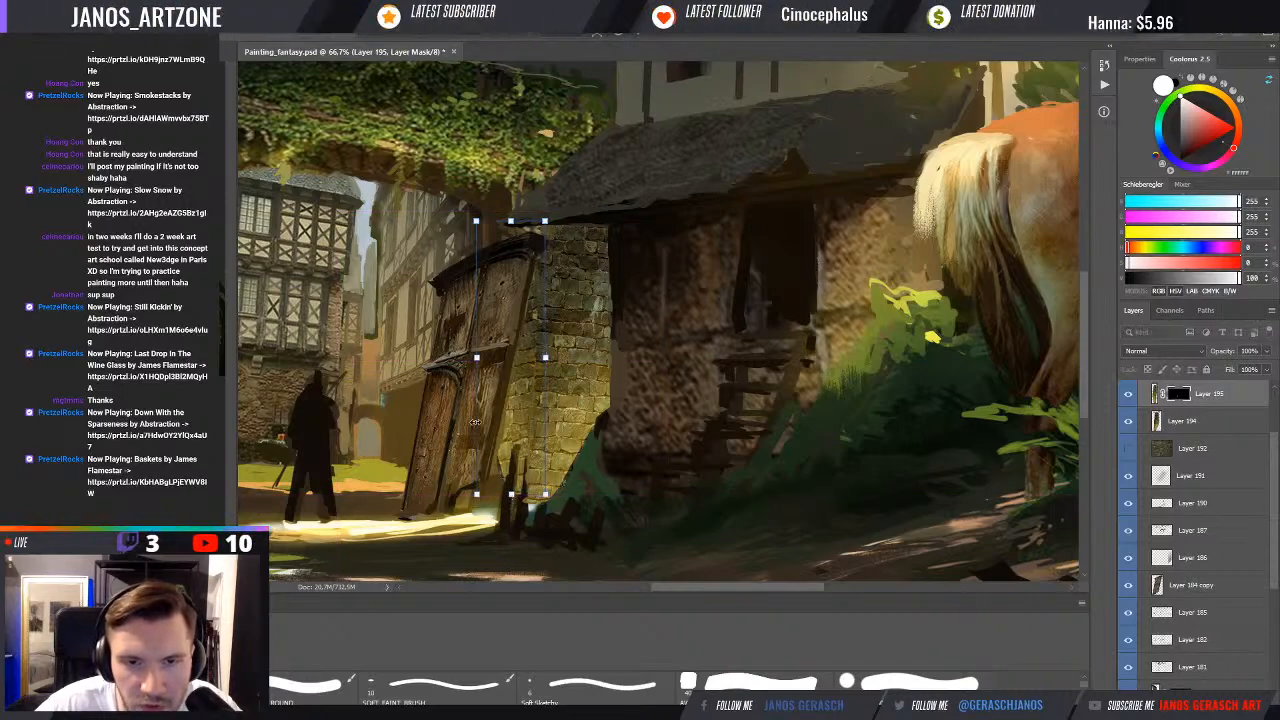
drag(476, 359, 479, 355)
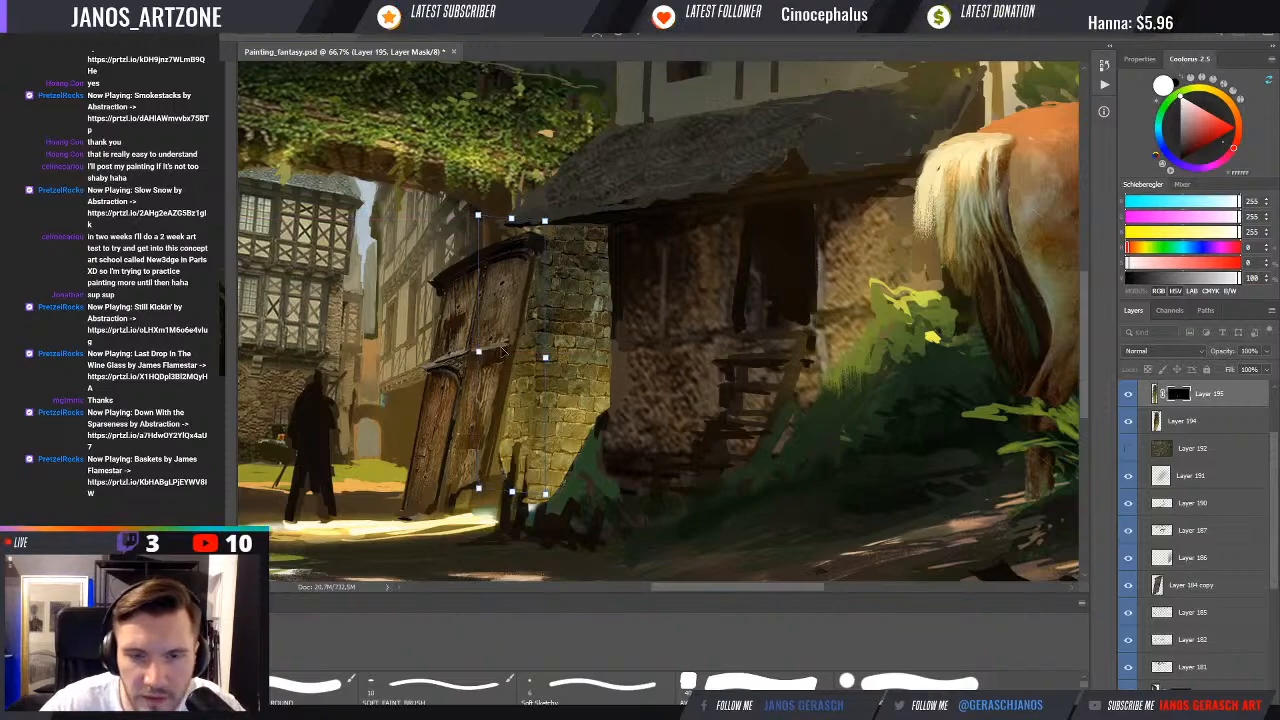
key(Return)
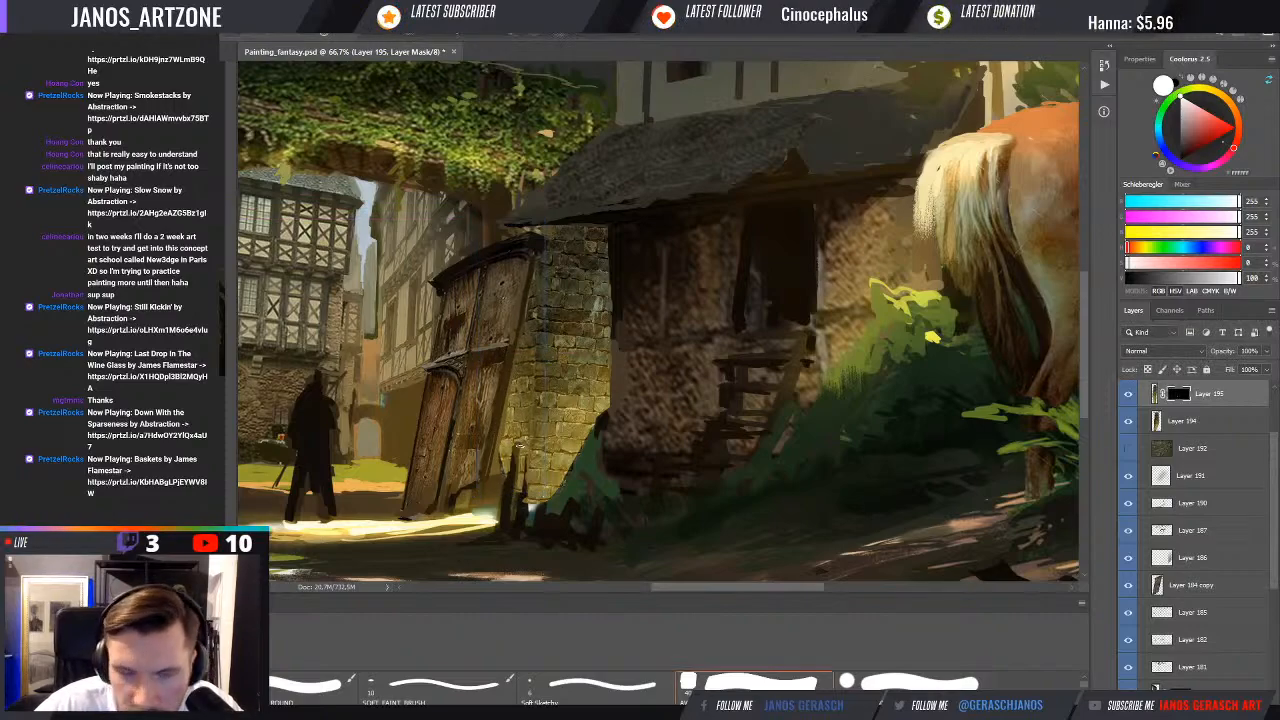
key(x)
key(x)
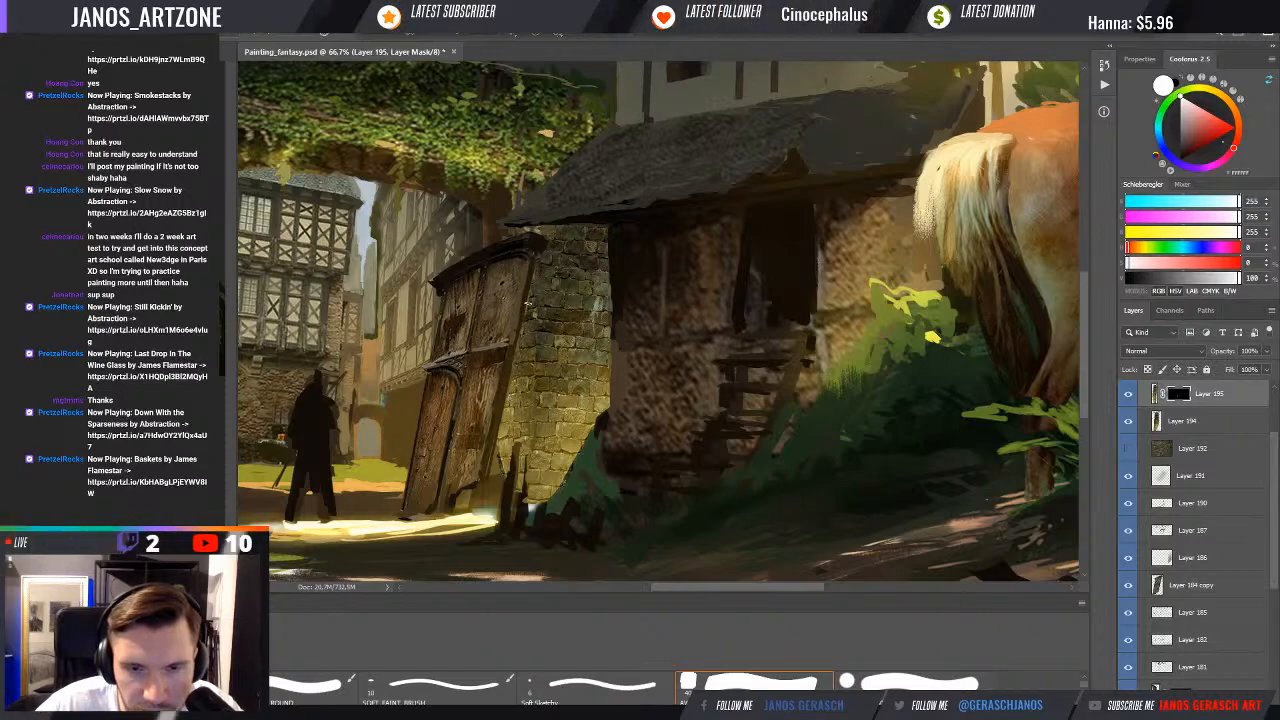
key(ctrl+t)
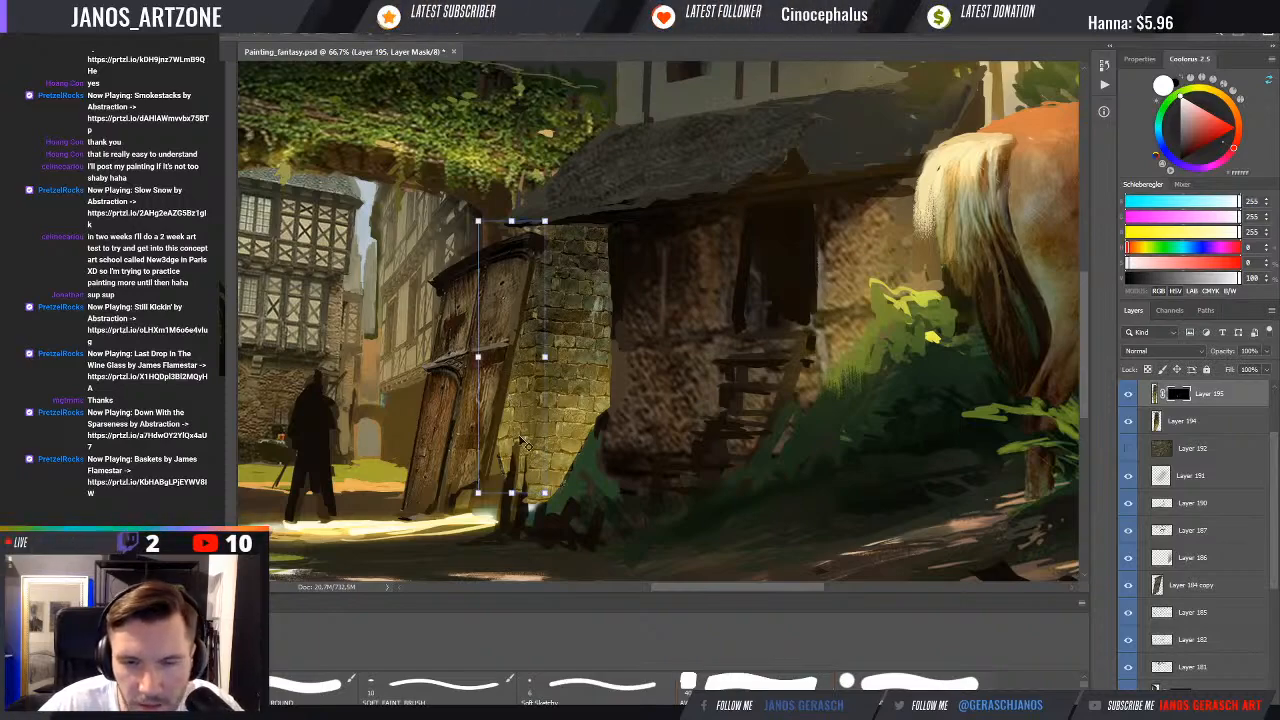
Add a Multiply layer clipped to the masked brick copy and shade the side face with beige RGB 200, 189, 165
click(1157, 396)
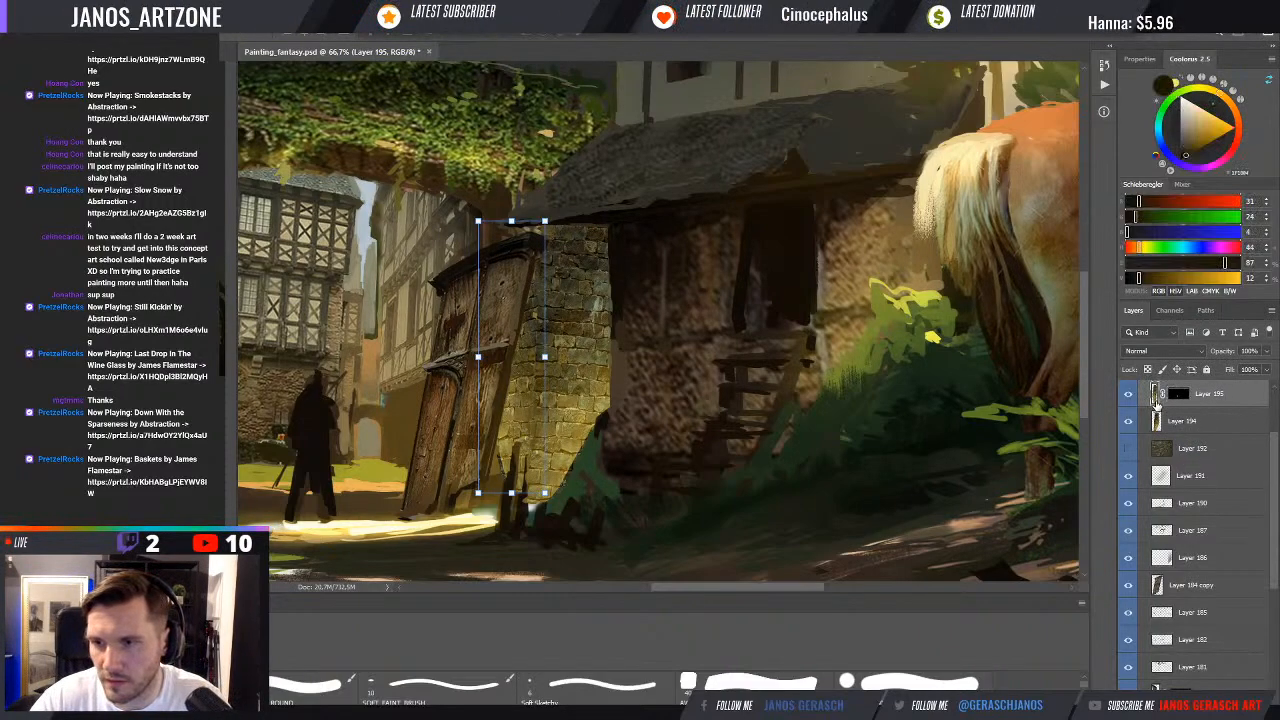
key(ctrl+alt+shift+n)
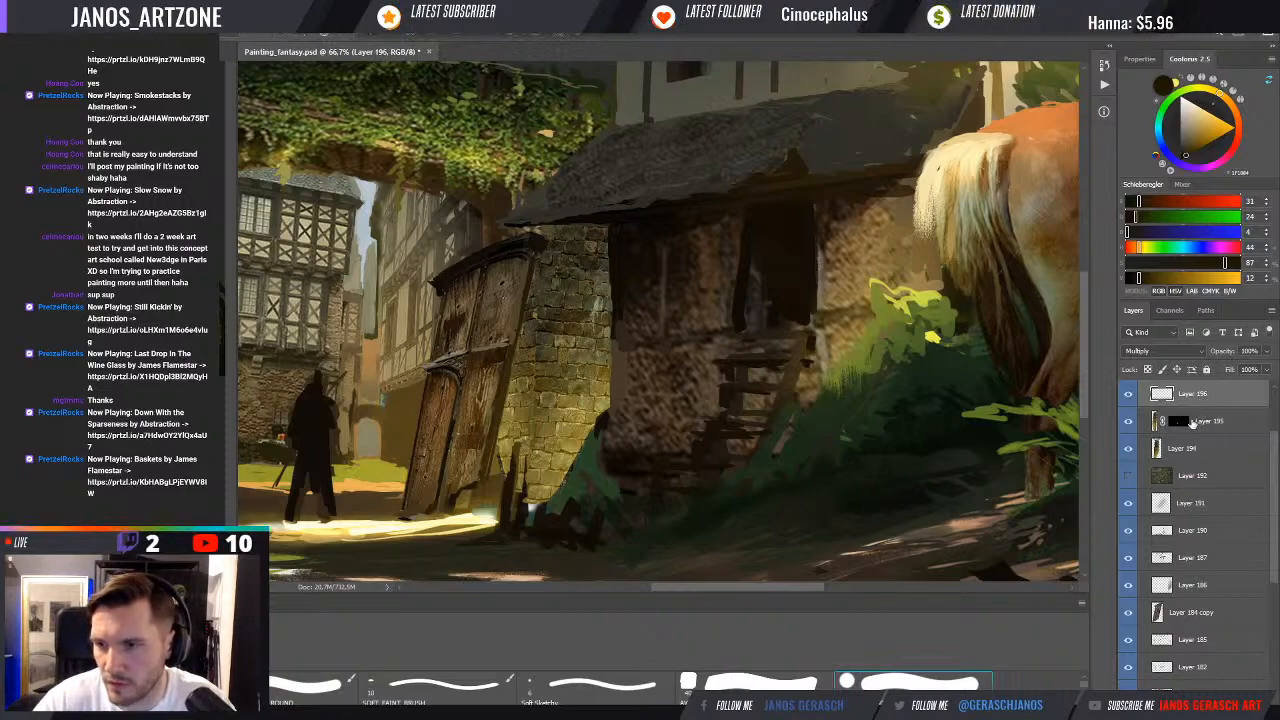
alt+click(1207, 406)
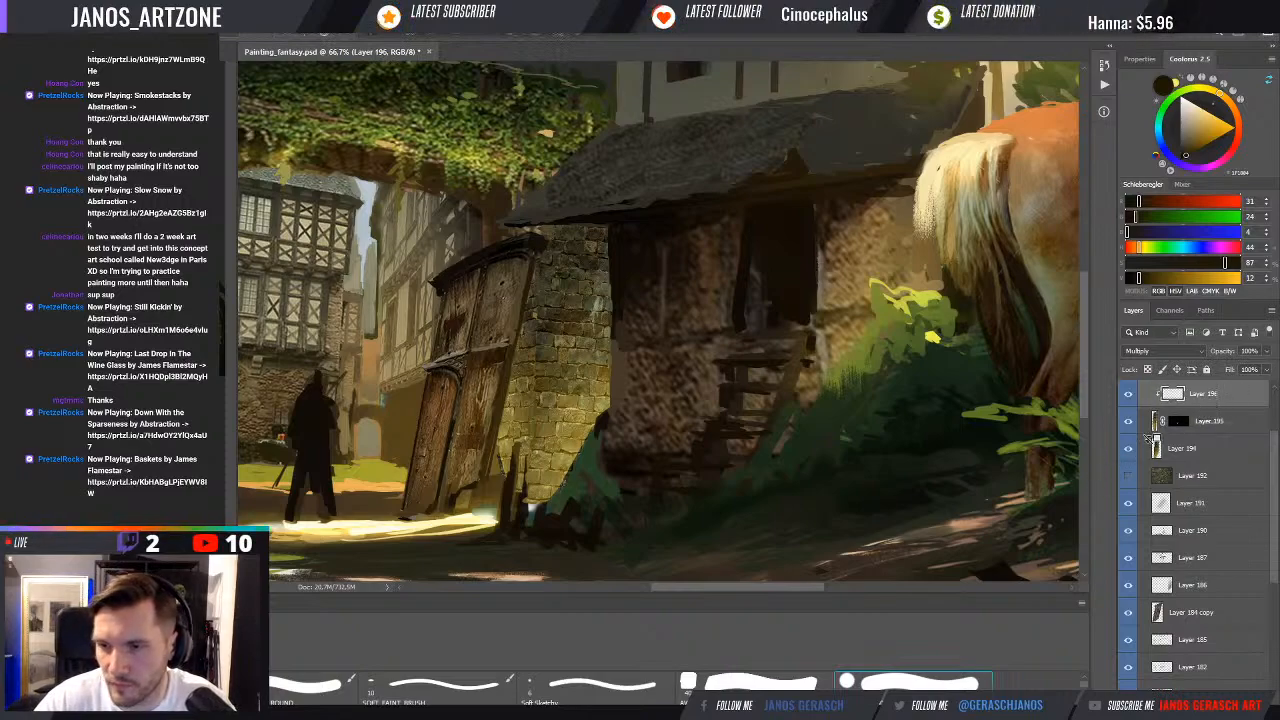
click(1191, 120)
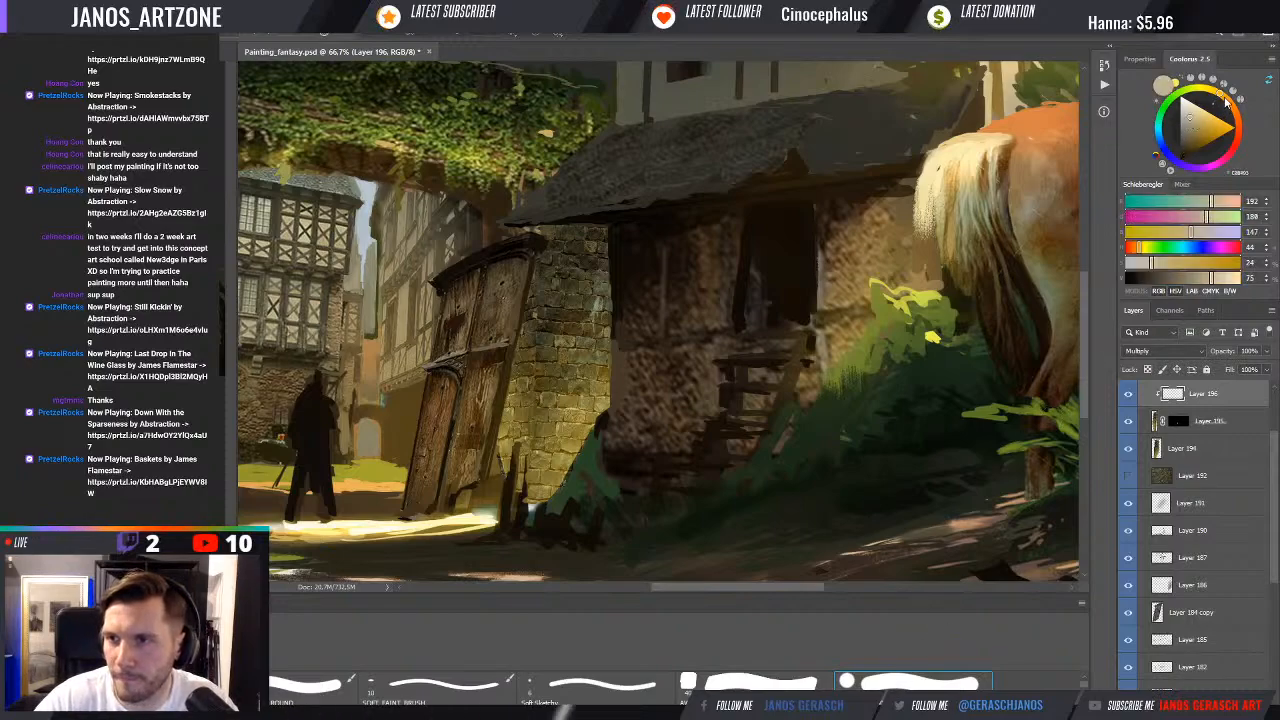
click(1189, 117)
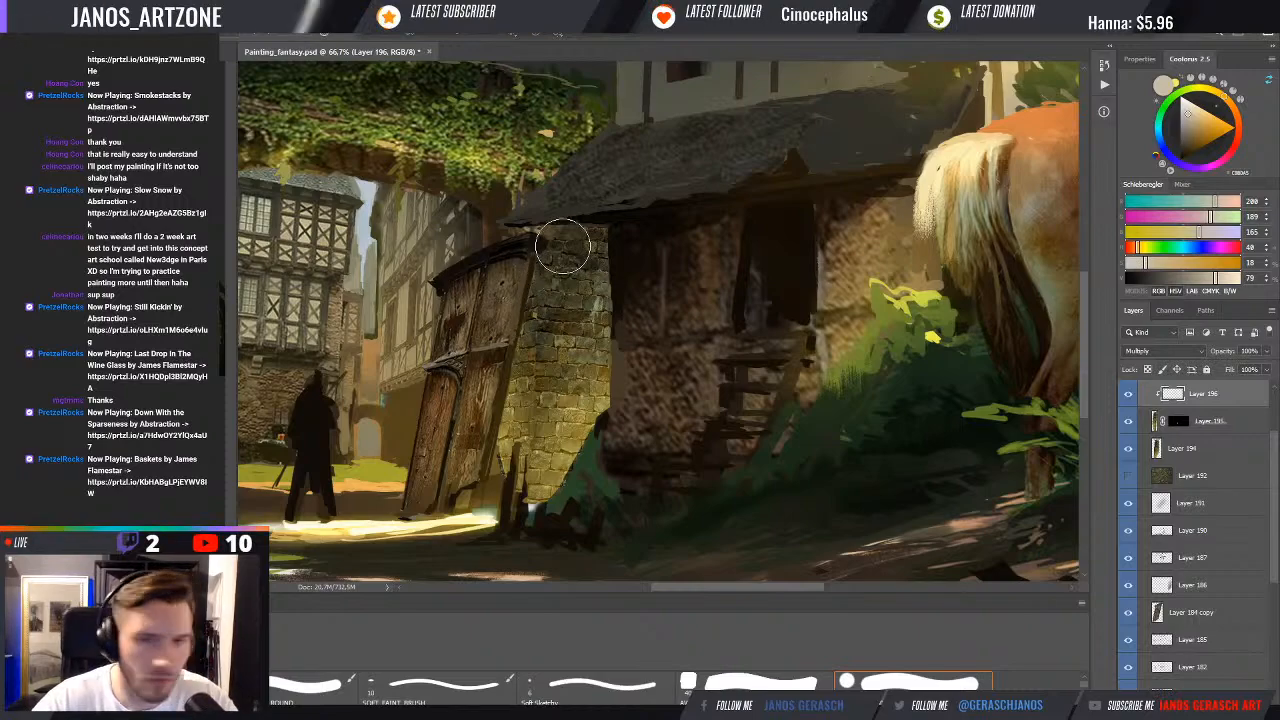
drag(501, 354, 482, 458)
drag(522, 268, 498, 471)
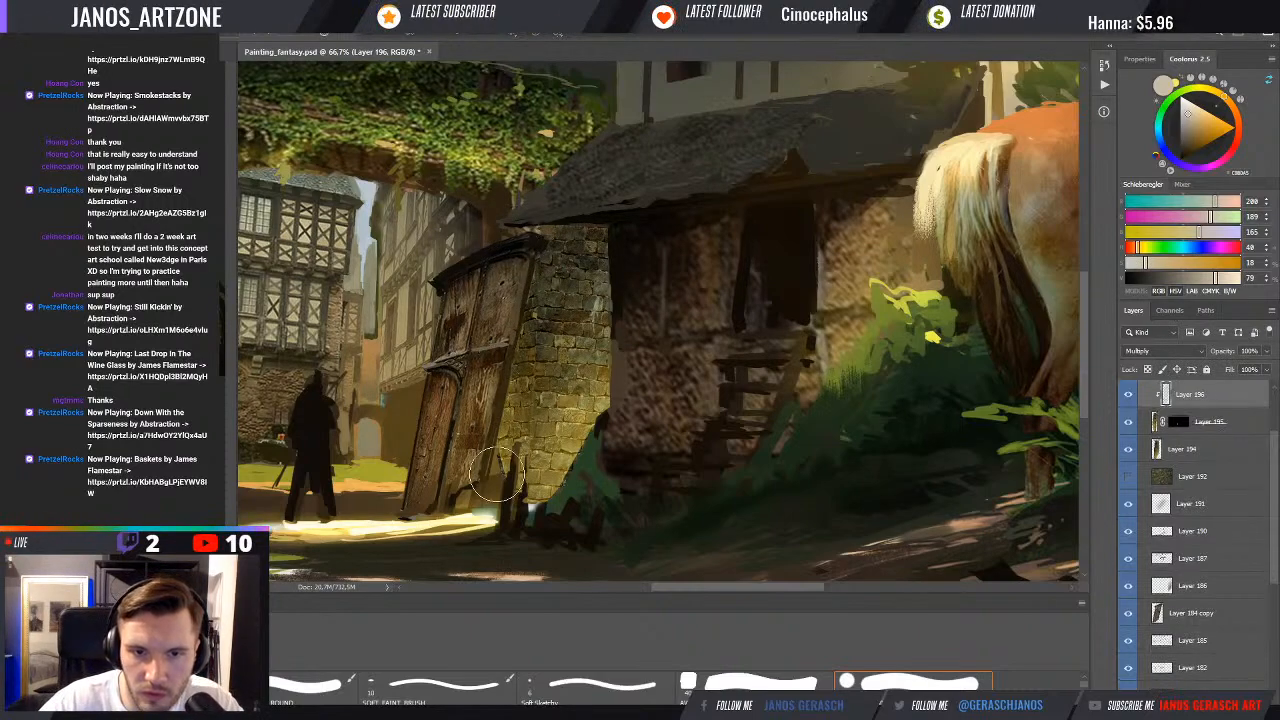
Deepen the side face's shading with darker beiges down to RGB 142, 129, 100 and check the painting's values in a greyscale proof
key(ctrl+minus)
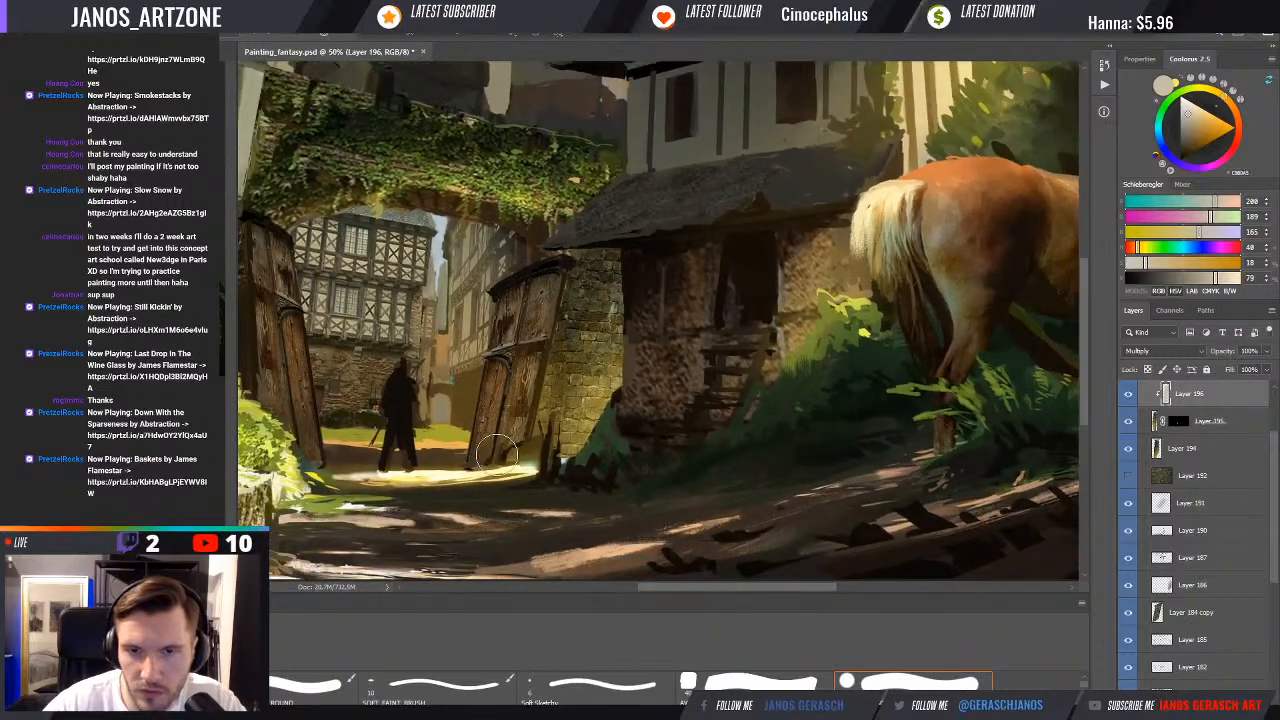
key(ctrl+minus)
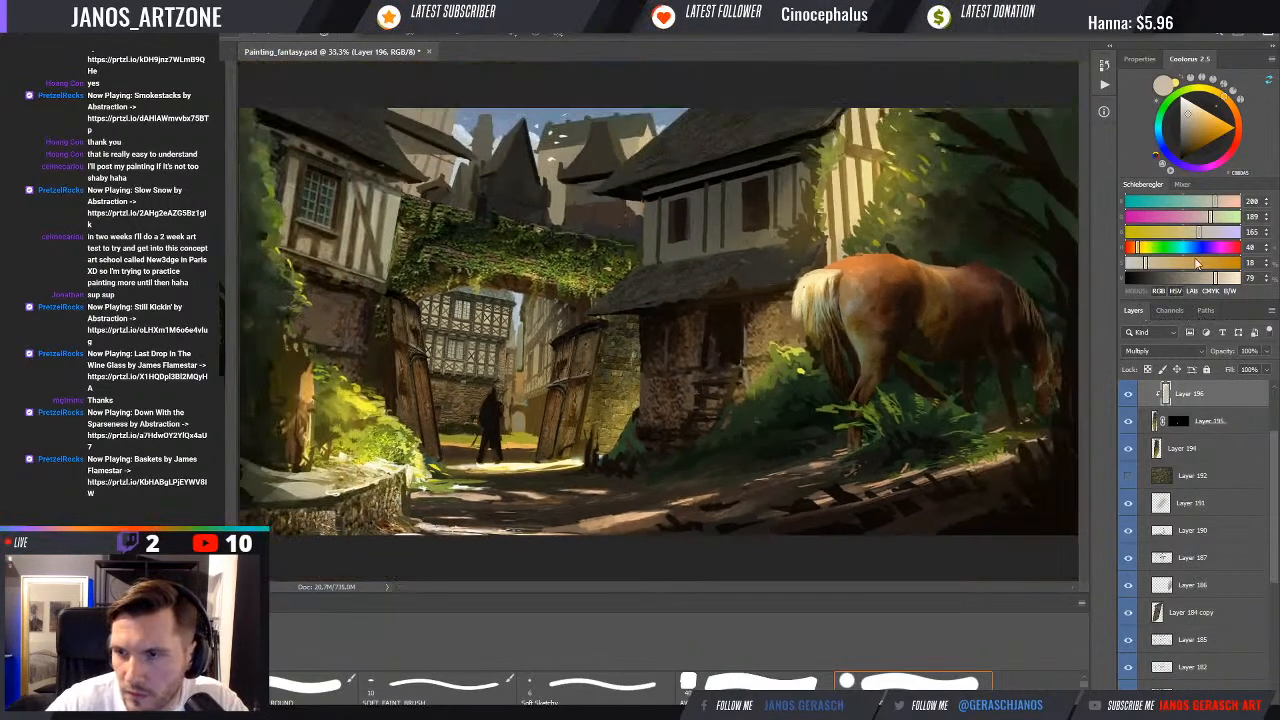
click(1190, 125)
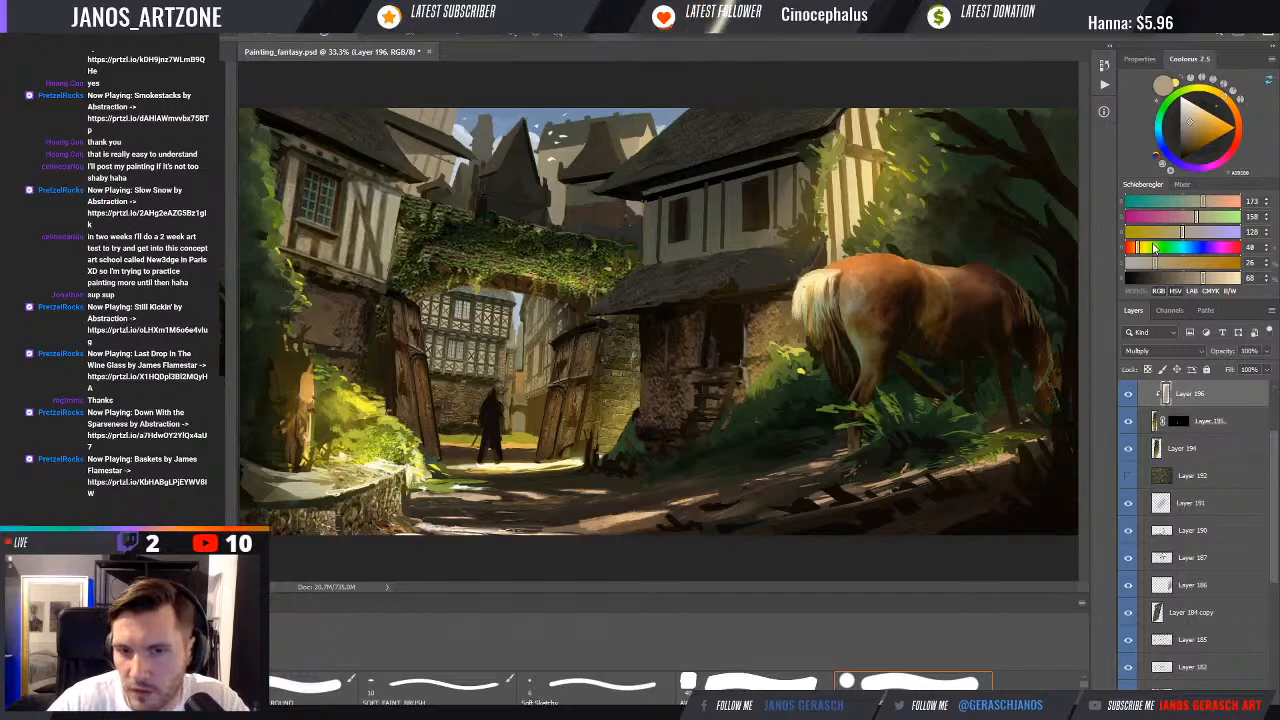
click(1192, 138)
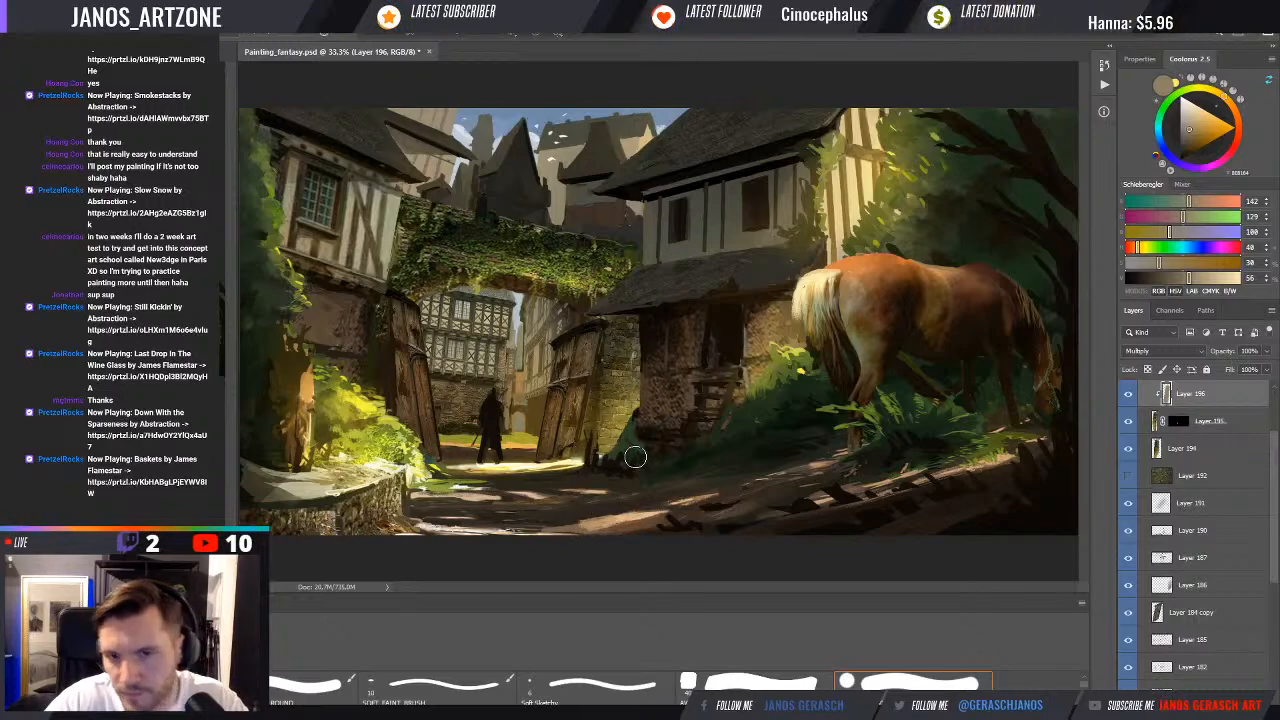
key(ctrl+y)
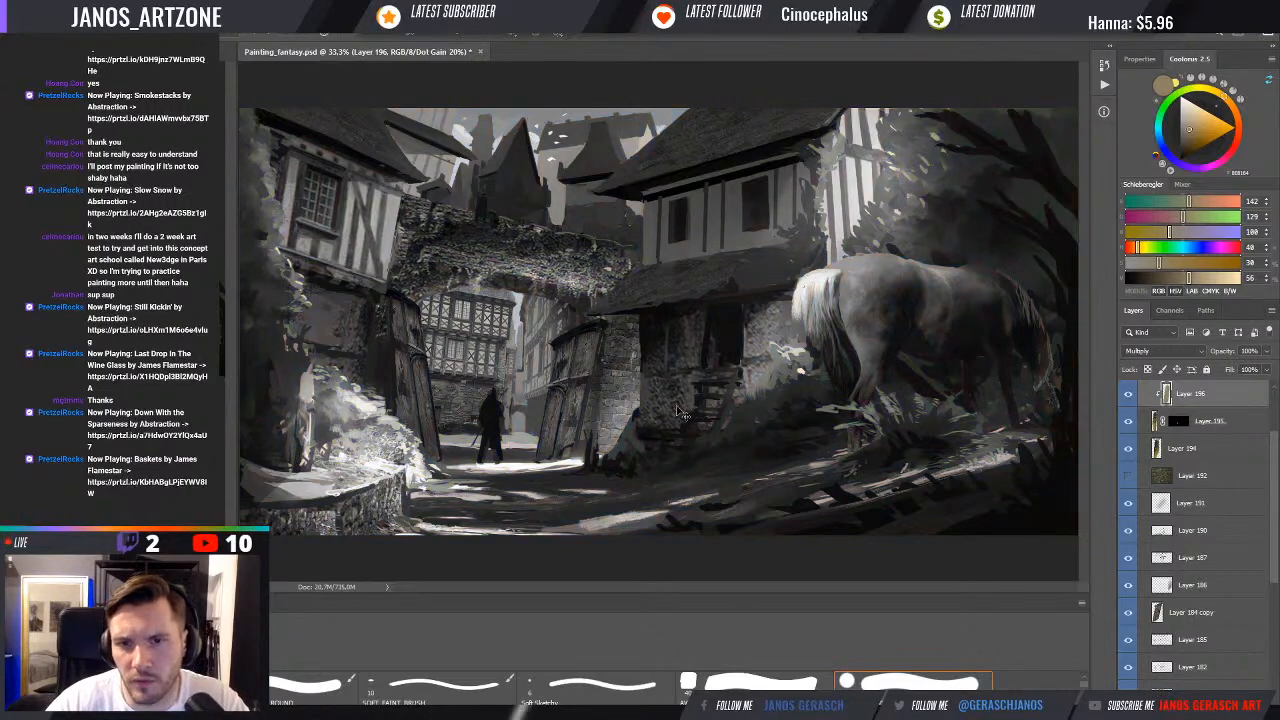
key(ctrl+y)
key(ctrl+y)
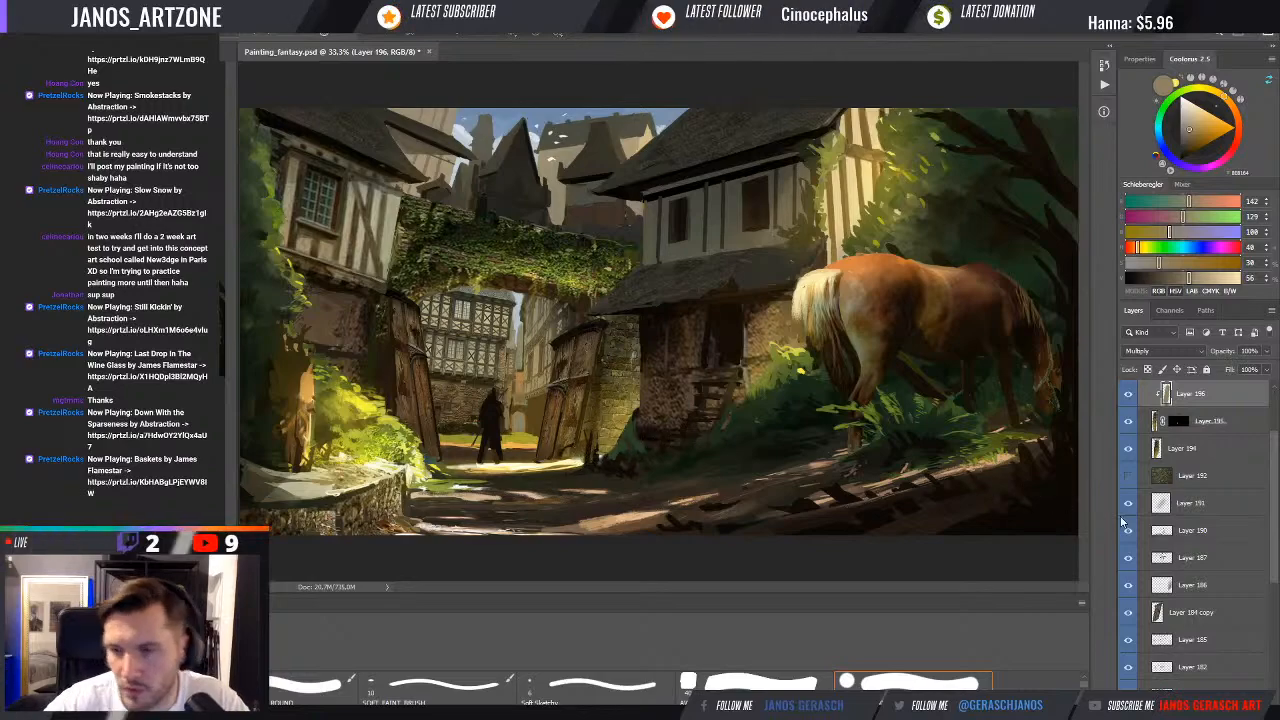
Add a normal layer above the shading and paint over the lower brick side face beside the door with sampled olive-browns
key(ctrl+shift+alt+n)
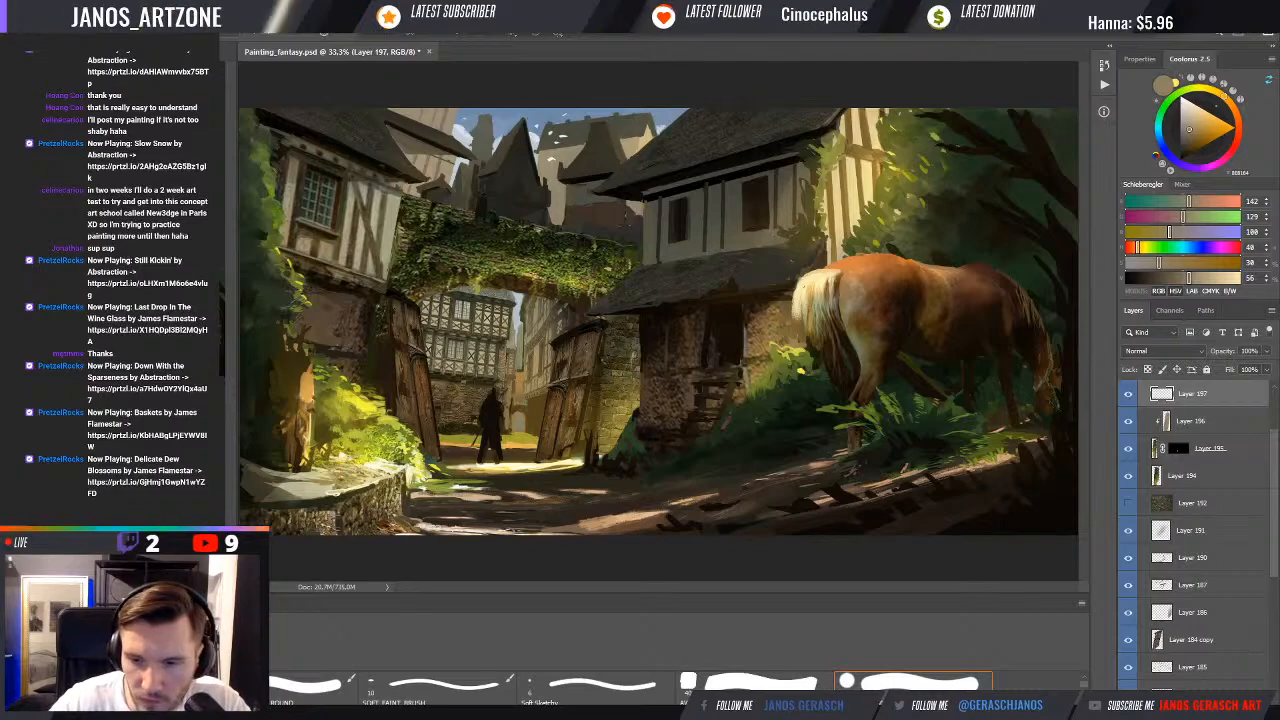
scroll(595, 445, up, 2)
alt+click(590, 440)
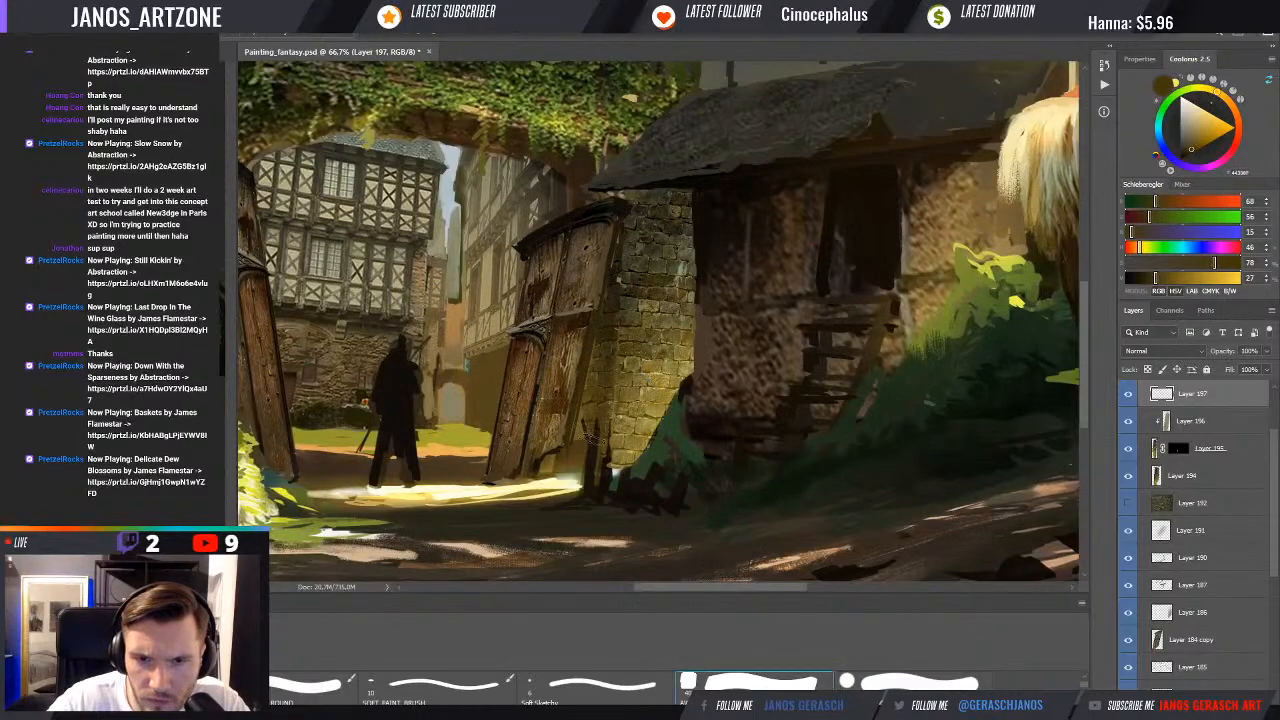
alt+click(602, 452)
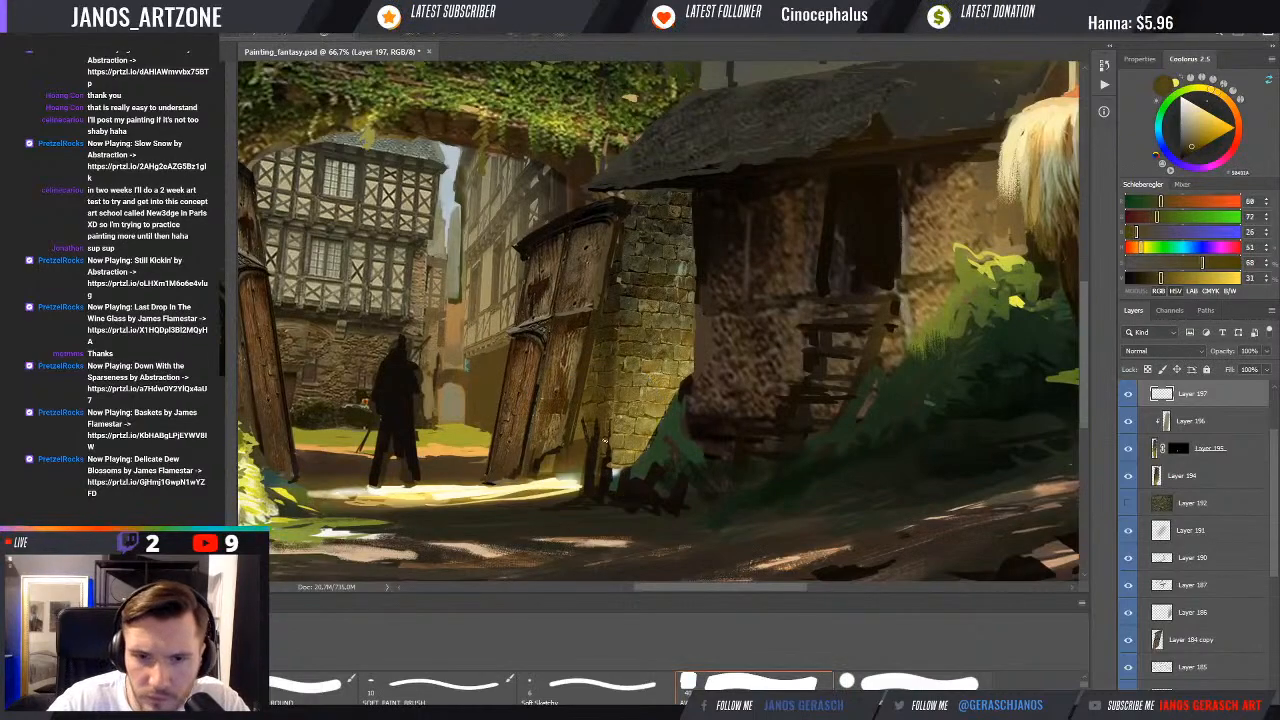
drag(600, 445, 602, 464)
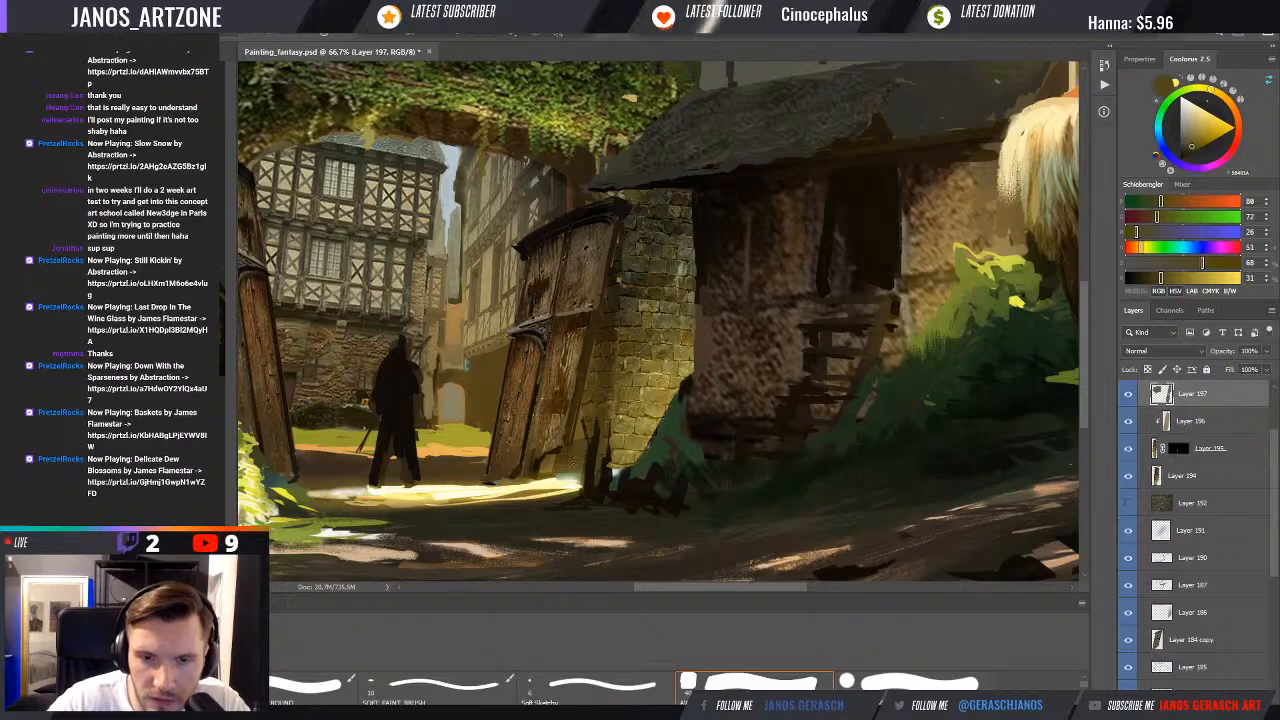
alt+click(582, 424)
drag(590, 405, 579, 431)
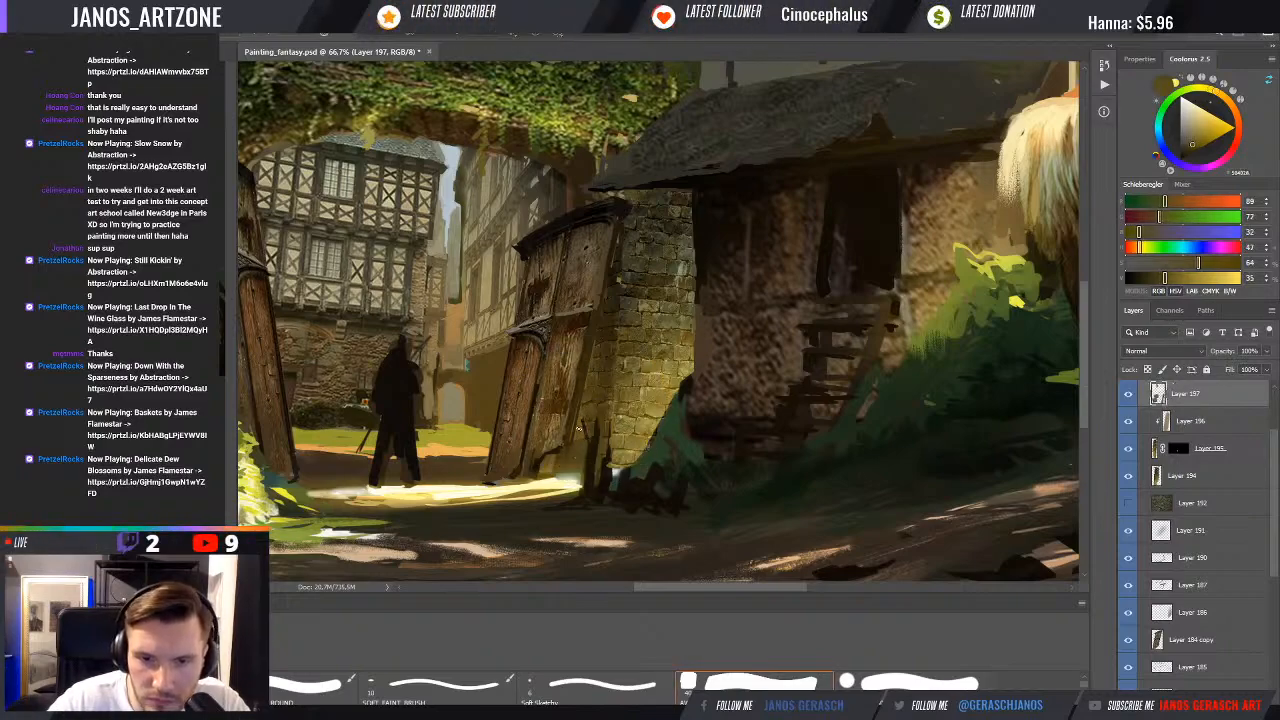
alt+click(579, 434)
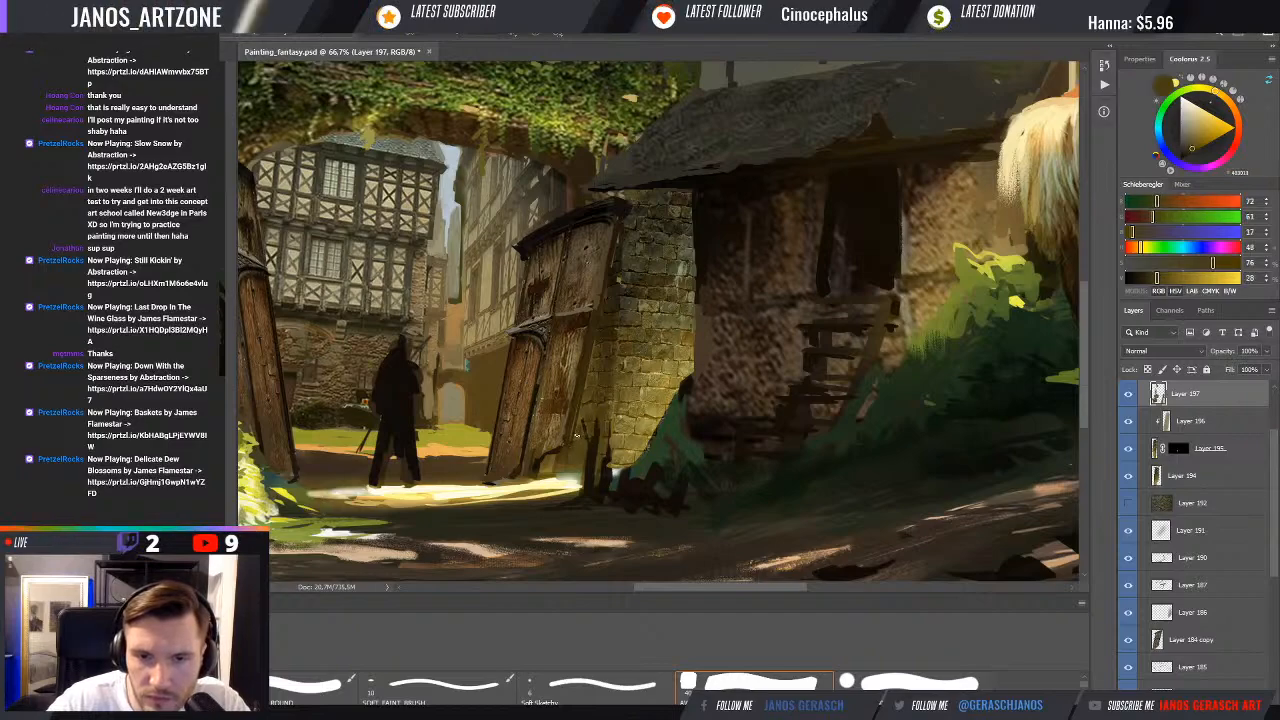
Blend the brick corner's edge about halfway up the wall with light and dark tones sampled from the neighbouring bricks
alt+click(624, 352)
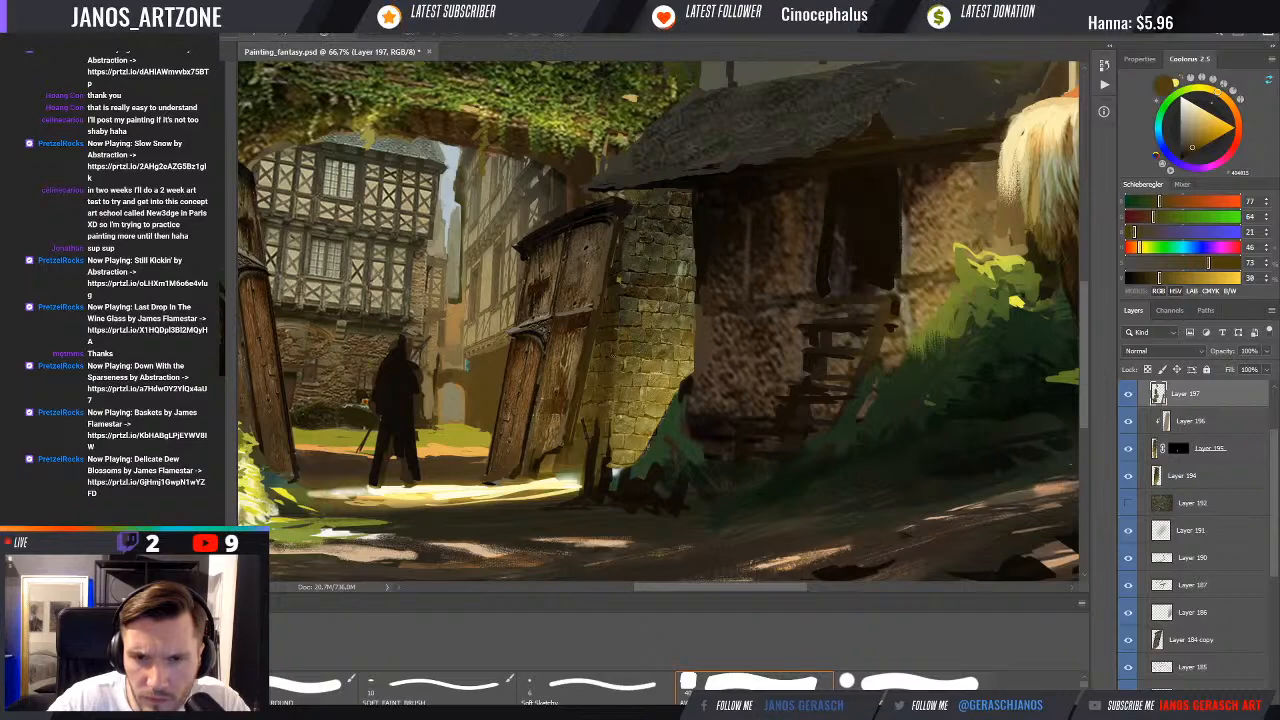
drag(613, 355, 606, 384)
alt+click(606, 378)
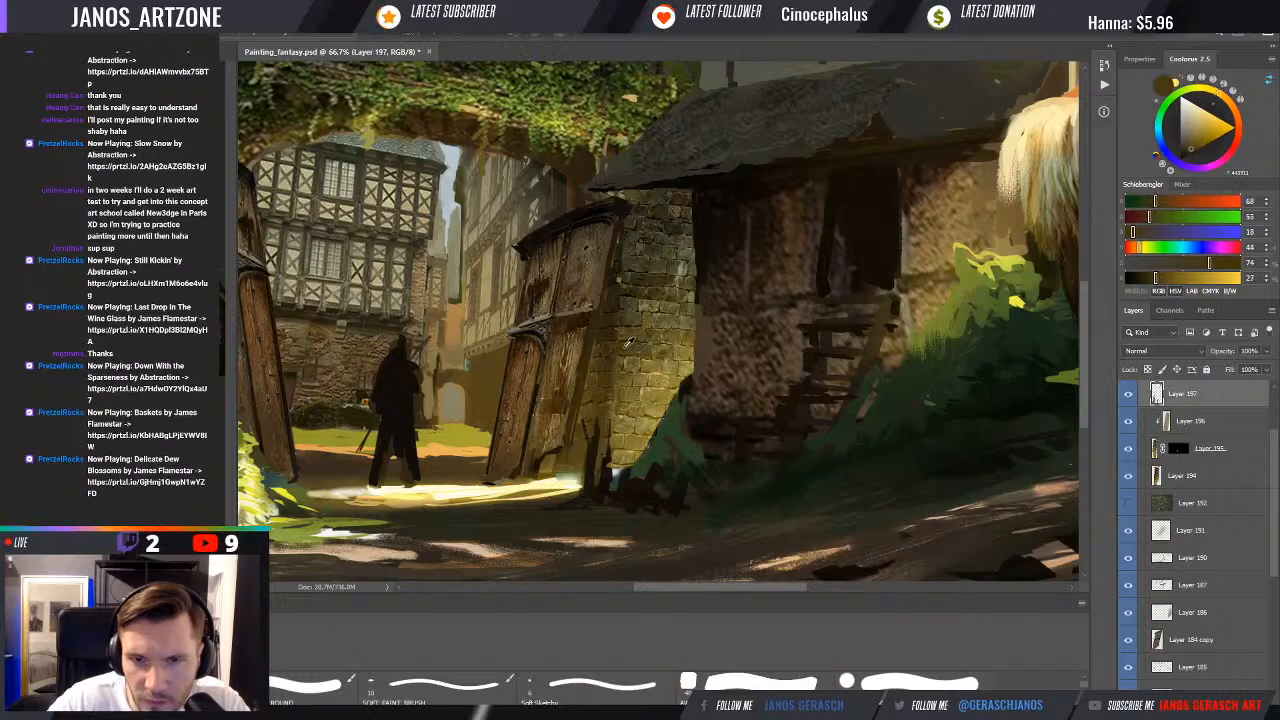
key(ctrl+plus)
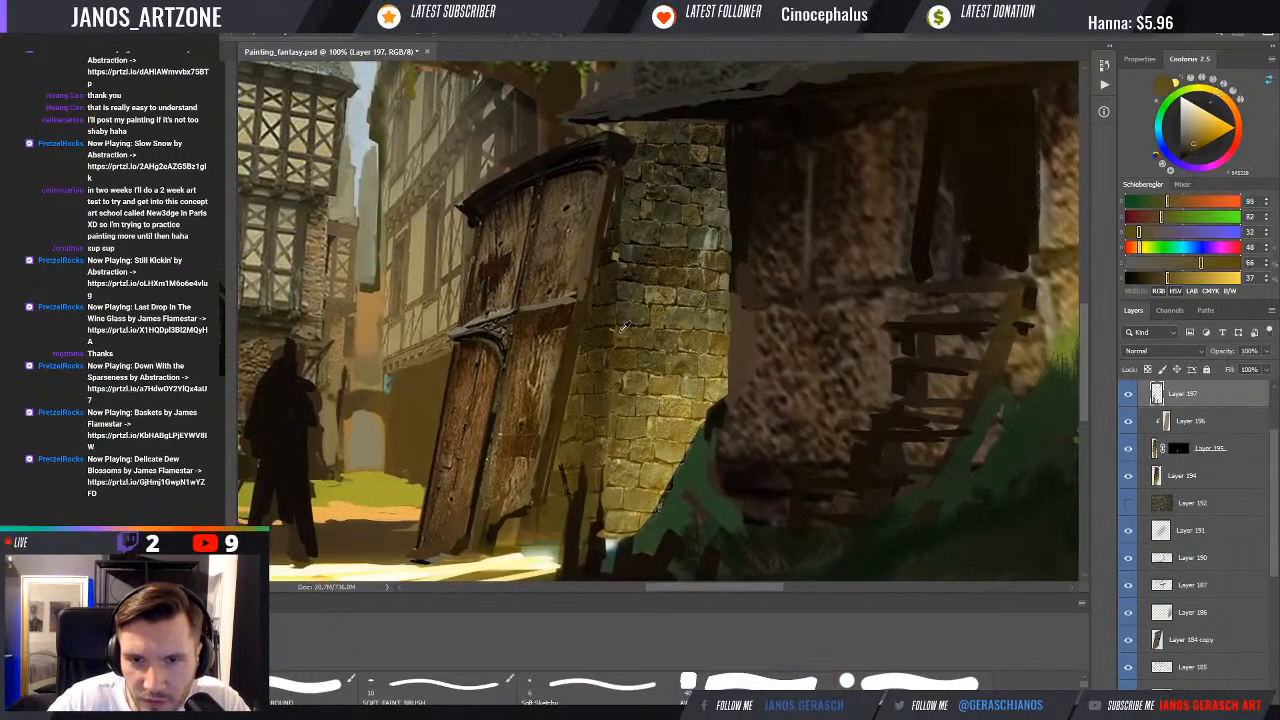
alt+click(622, 331)
alt+click(628, 331)
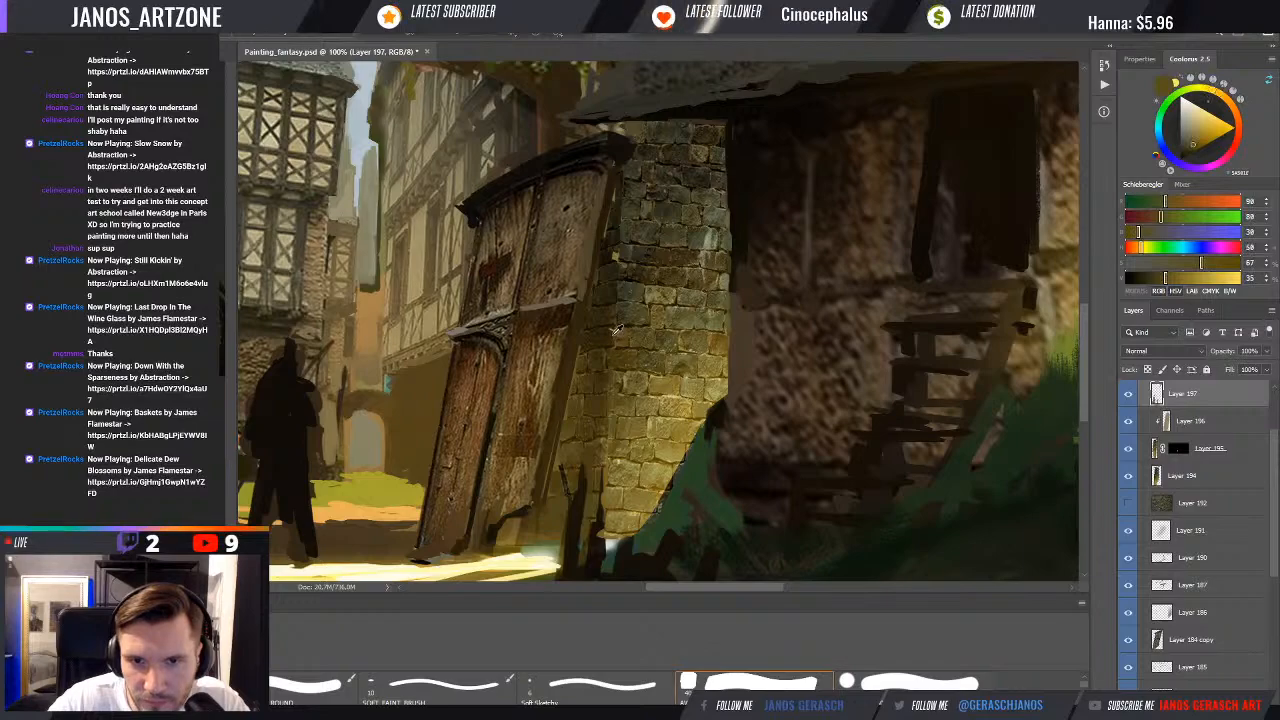
alt+click(612, 333)
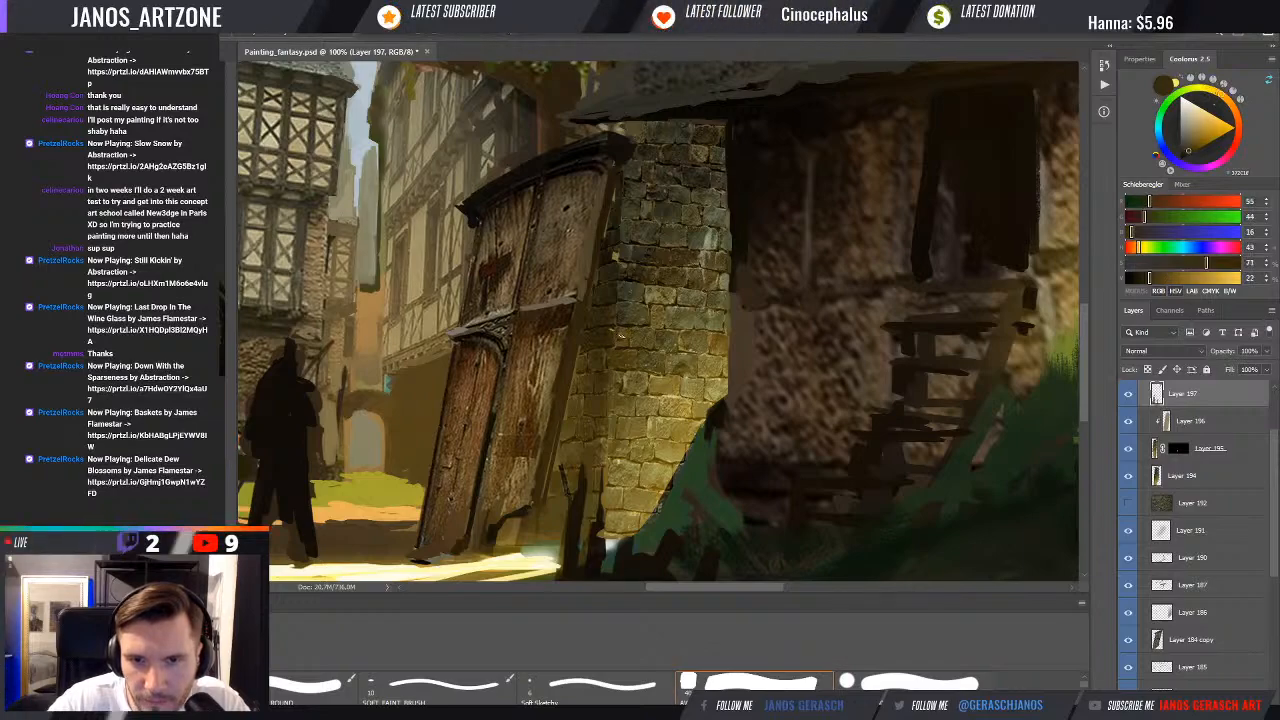
alt+click(616, 333)
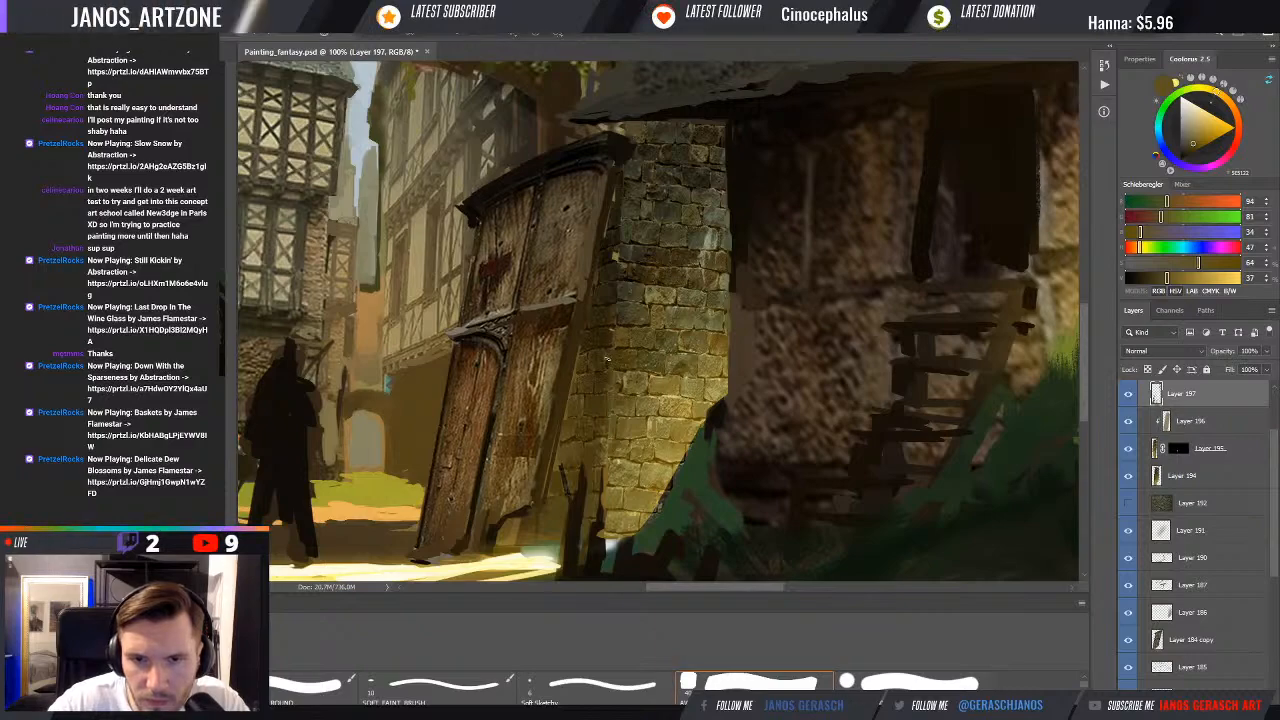
alt+click(608, 334)
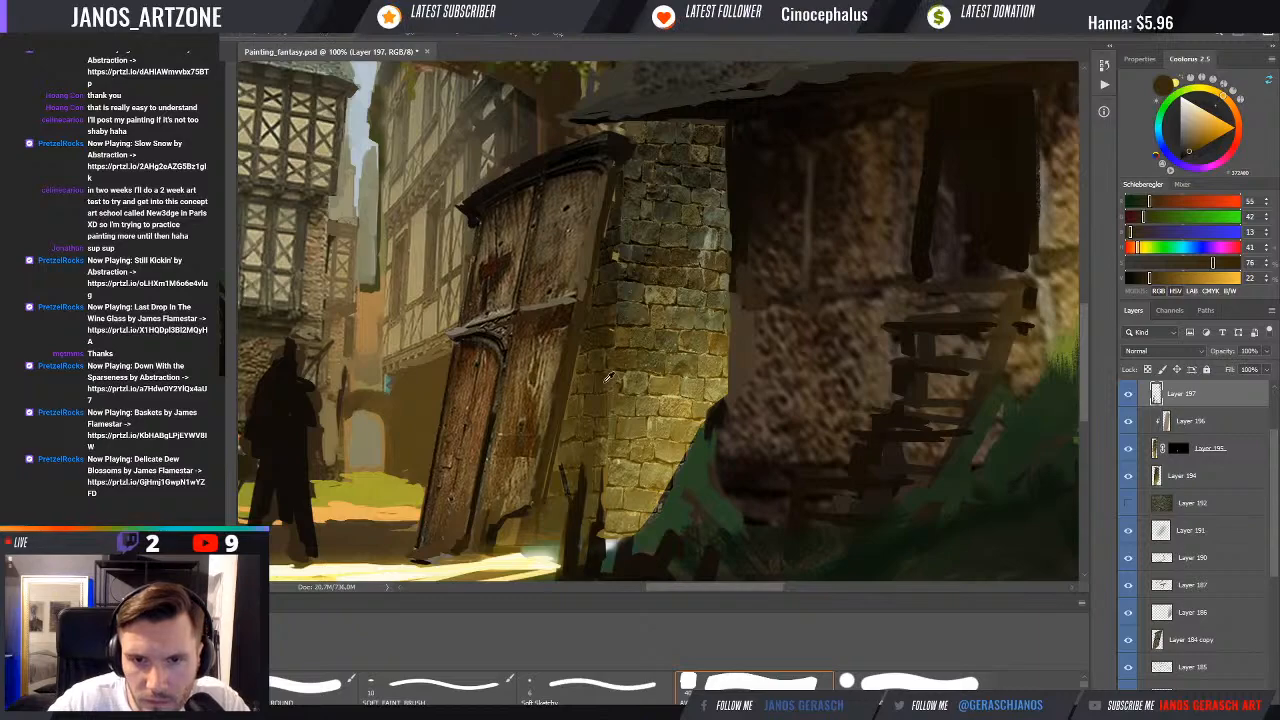
alt+click(606, 337)
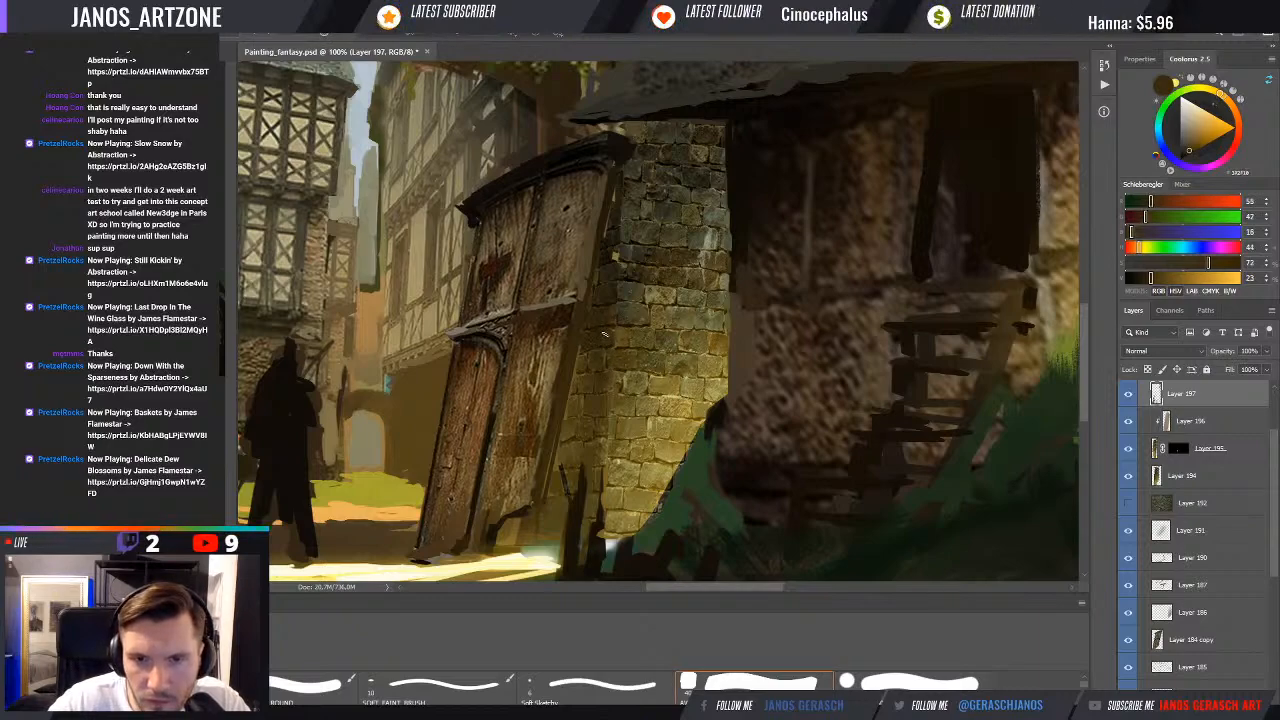
Refine the brick corner's edge around mid-height with sampled olive-brown RGB 93, 81, 35 and near-black RGB 14, 9, 1
alt+click(636, 328)
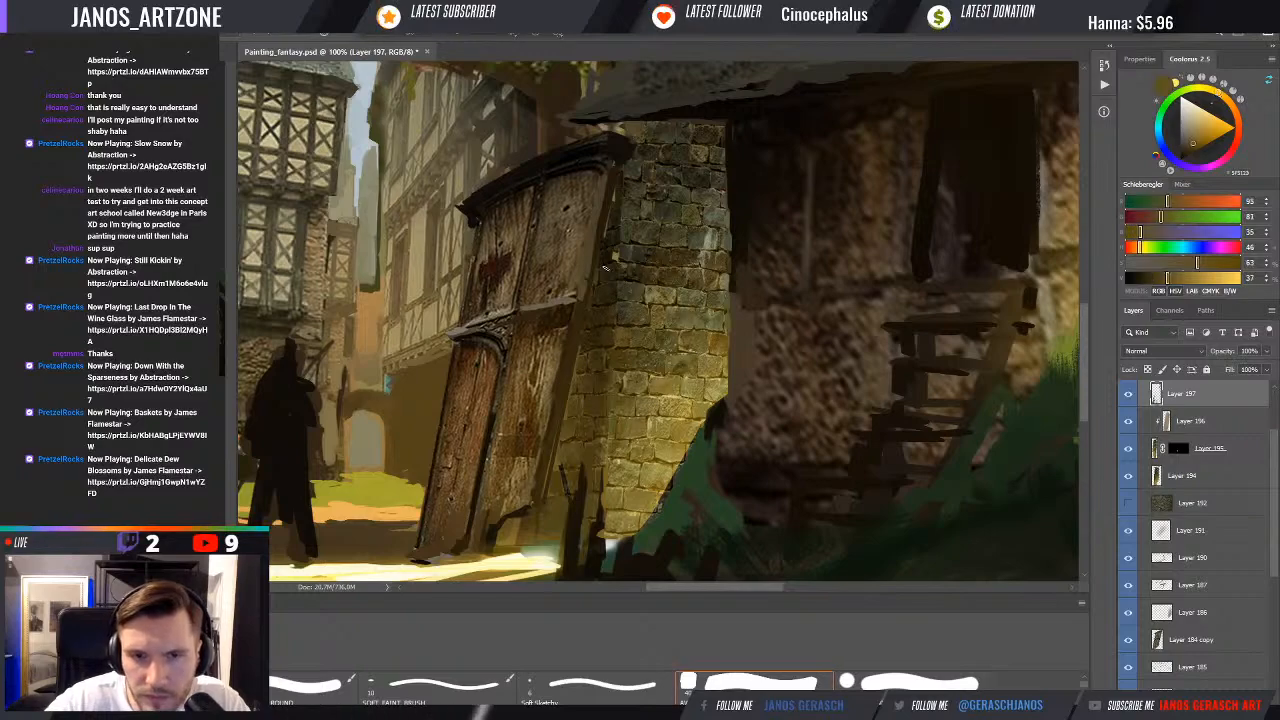
drag(637, 328, 632, 354)
drag(638, 304, 642, 301)
alt+click(631, 265)
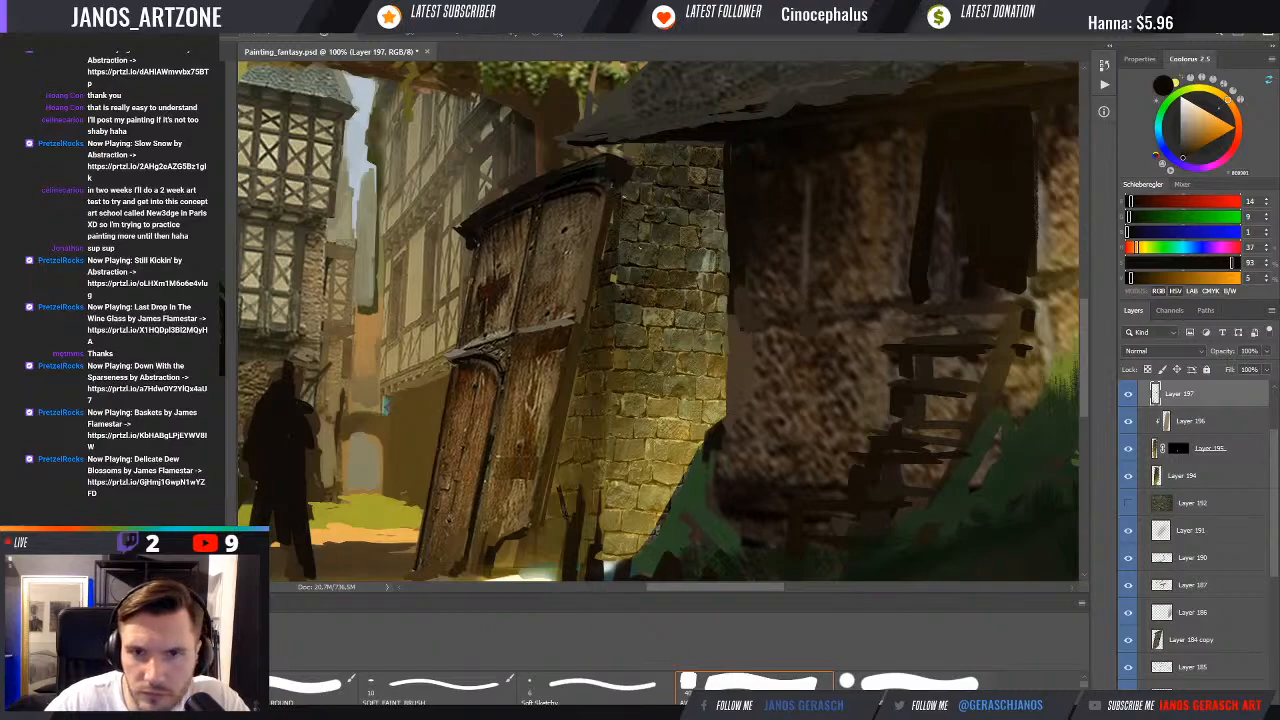
drag(631, 333, 649, 271)
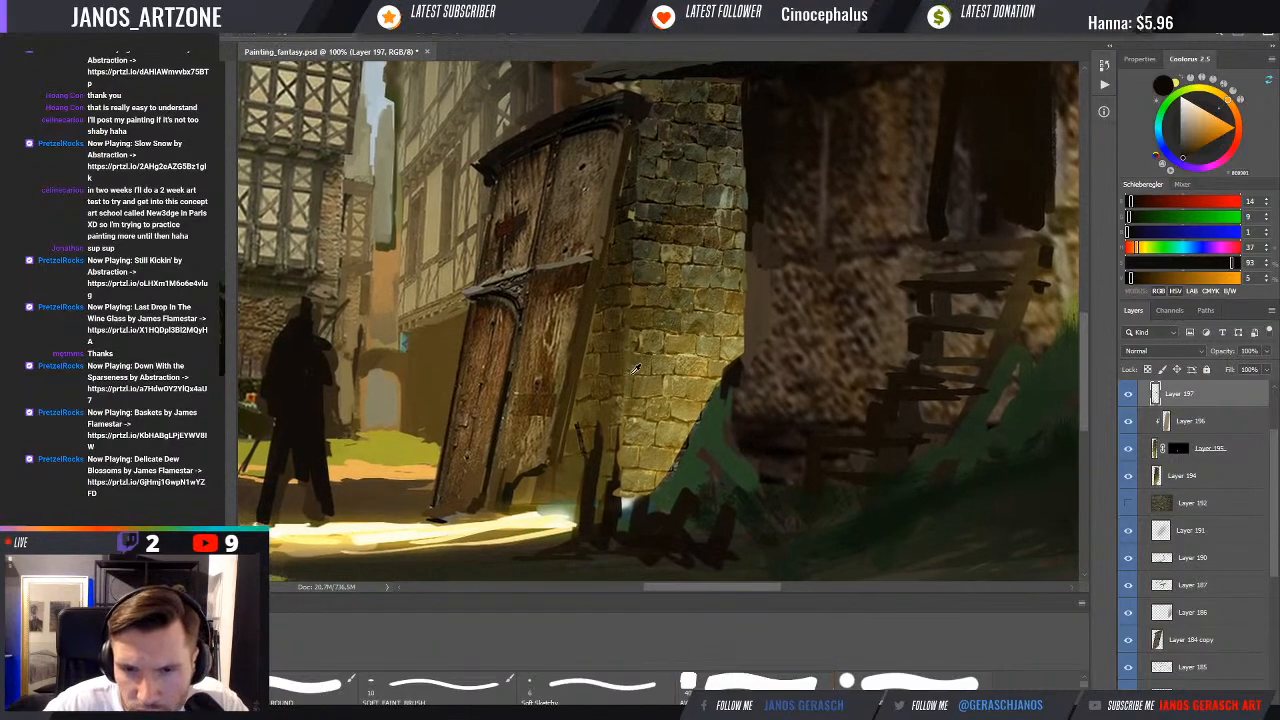
key(b)
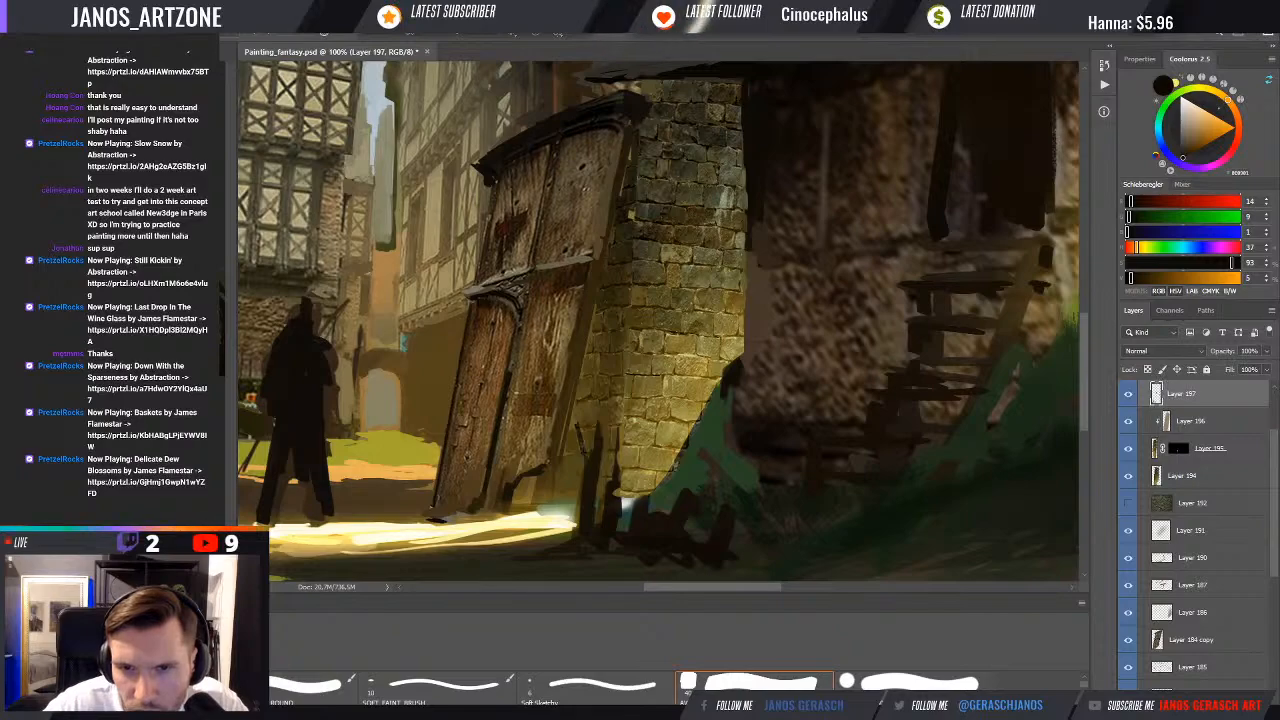
mouse_move(689, 340)
mouse_down()
mouse_move(708, 294)
mouse_move(723, 277)
mouse_move(729, 287)
mouse_up()
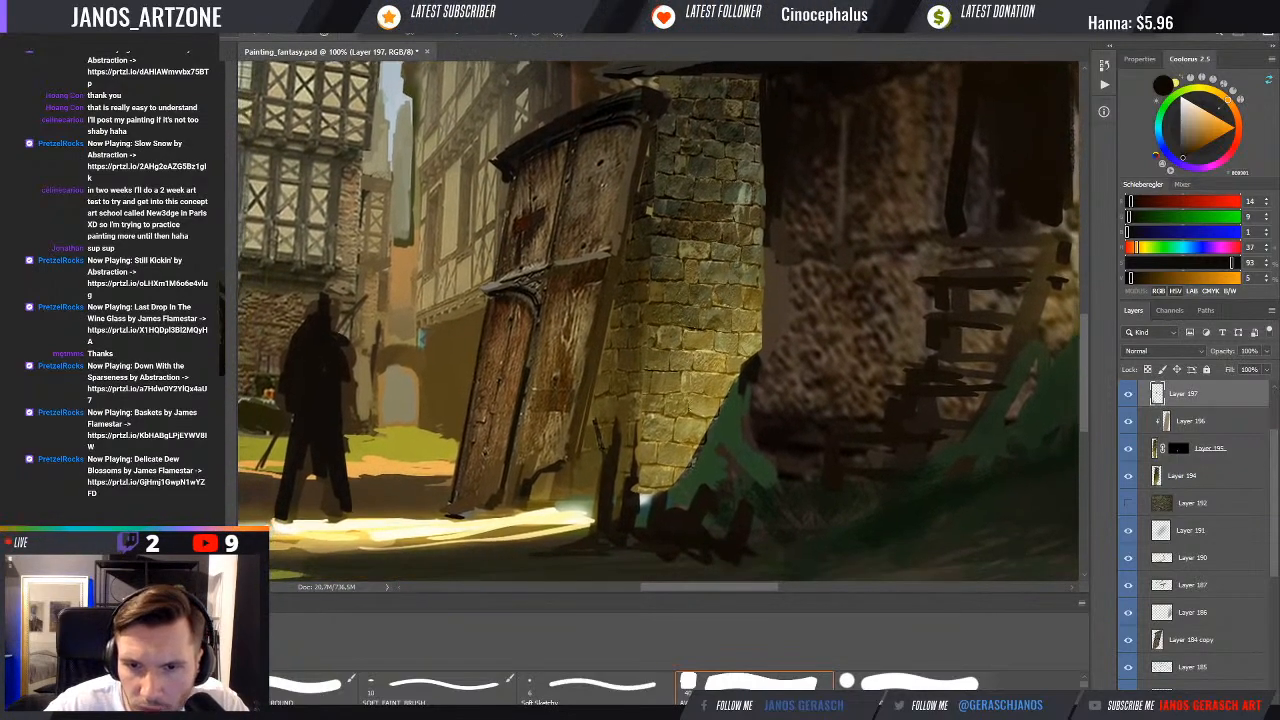
Touch up the lit bricks along the lower corner edge with sampled ochres from RGB 171, 152, 71 down to RGB 149, 127, 57
alt+click(707, 427)
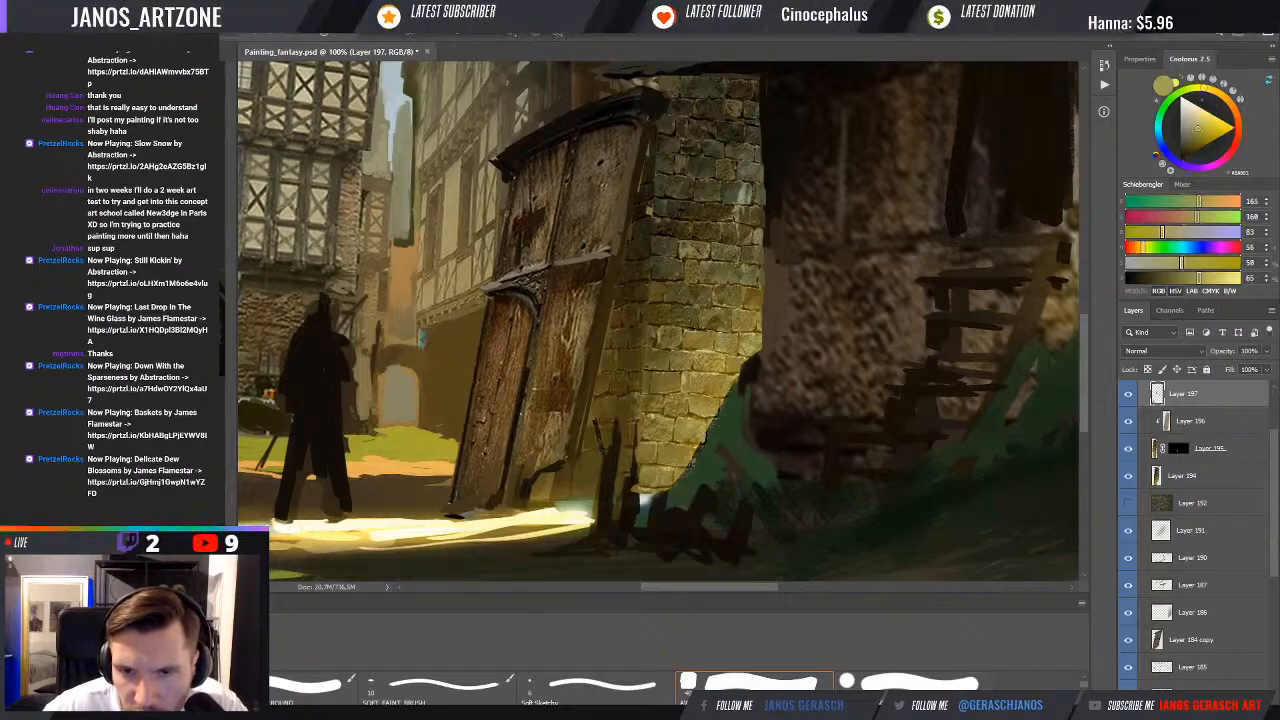
alt+click(714, 418)
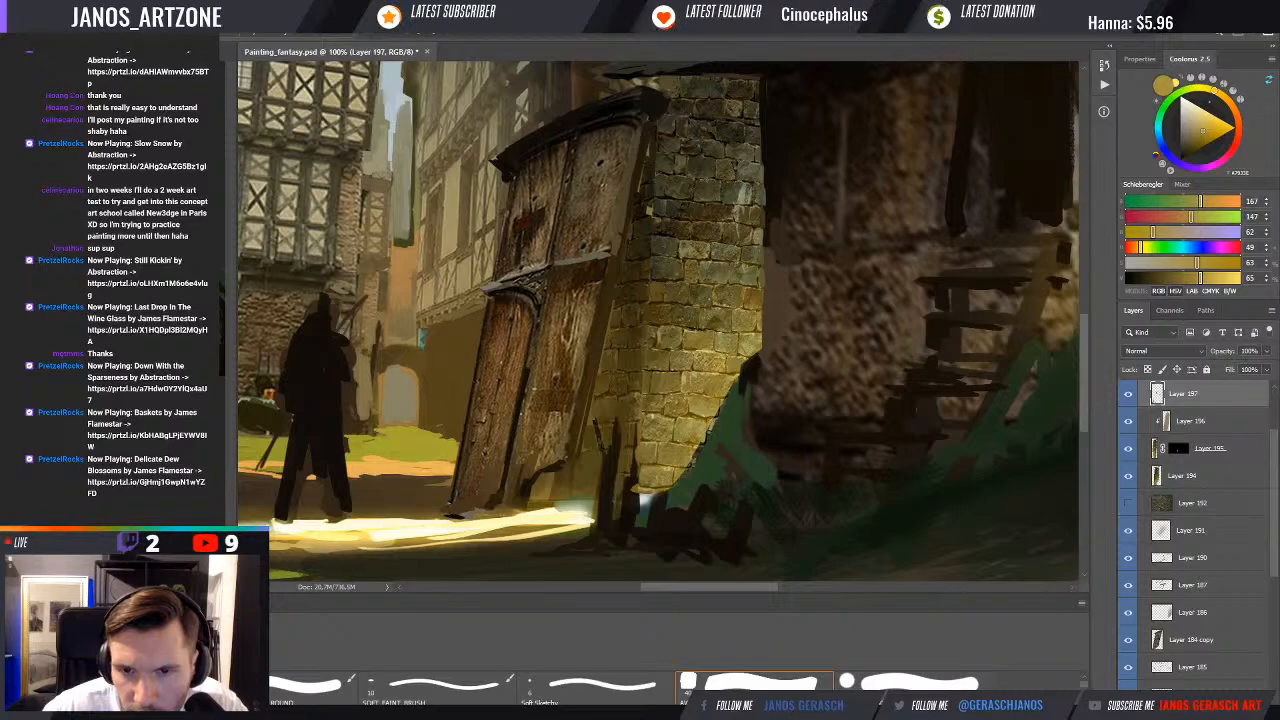
alt+click(713, 421)
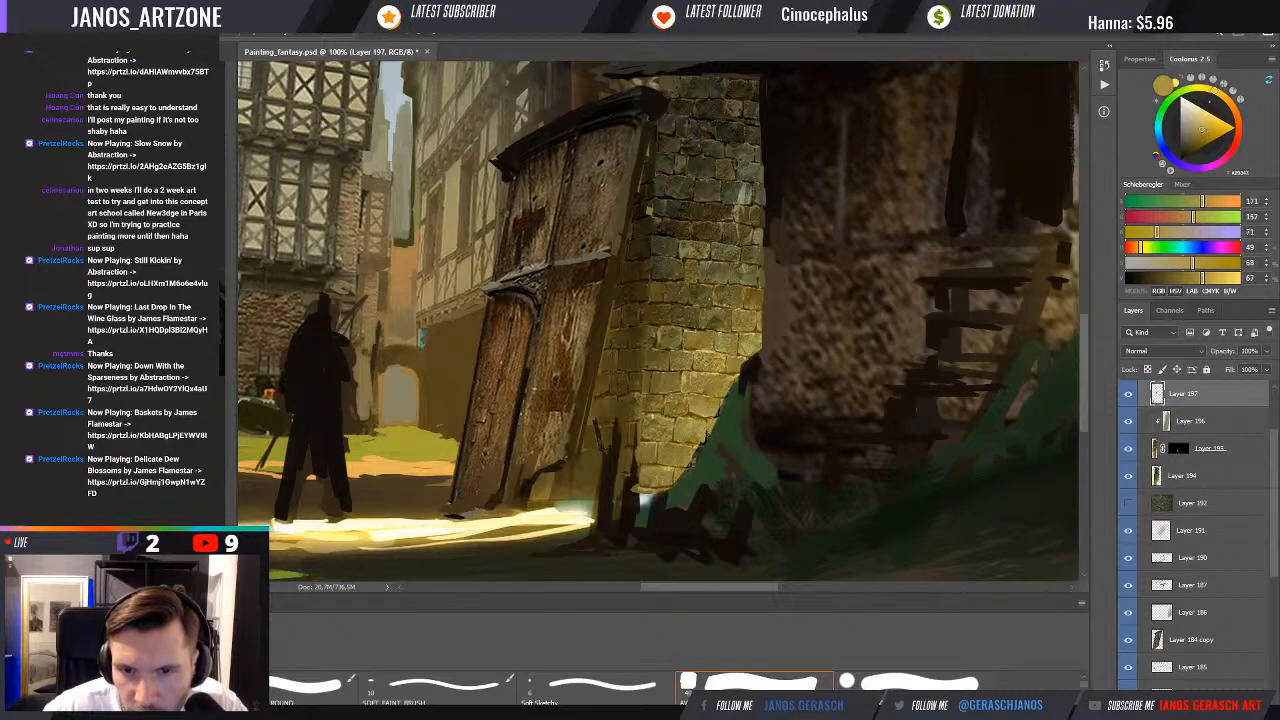
alt+click(720, 404)
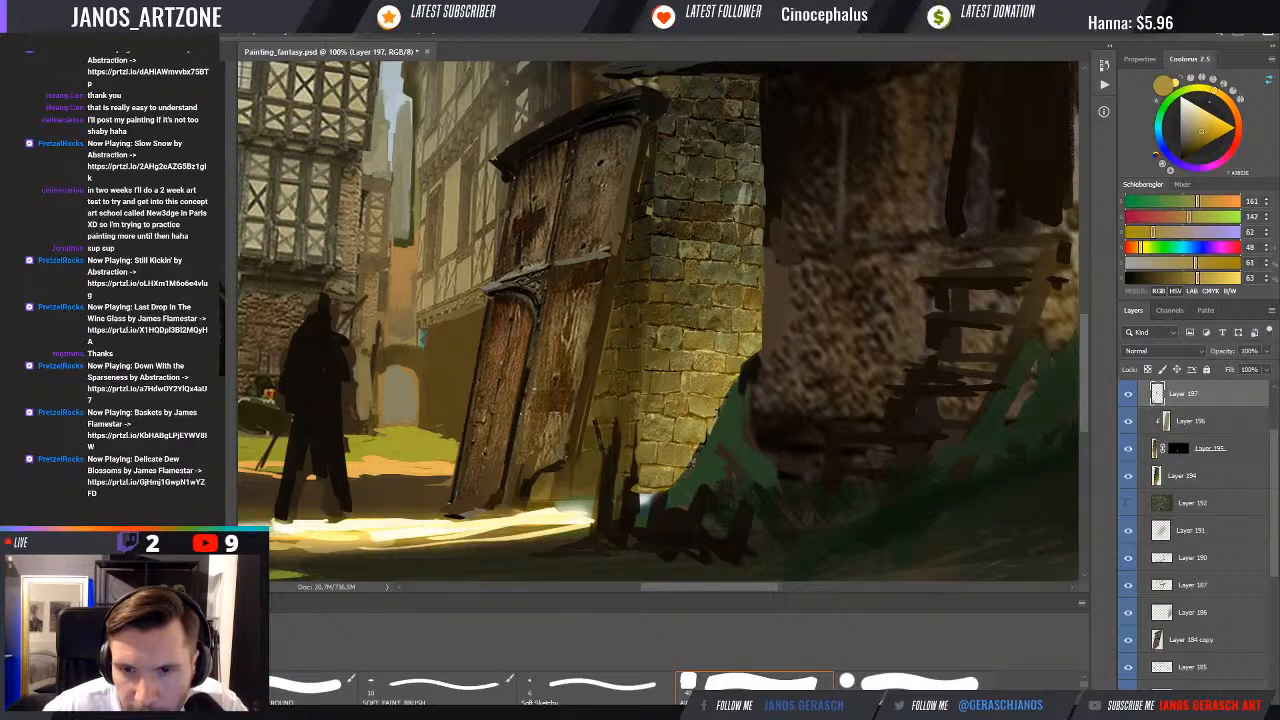
alt+click(722, 403)
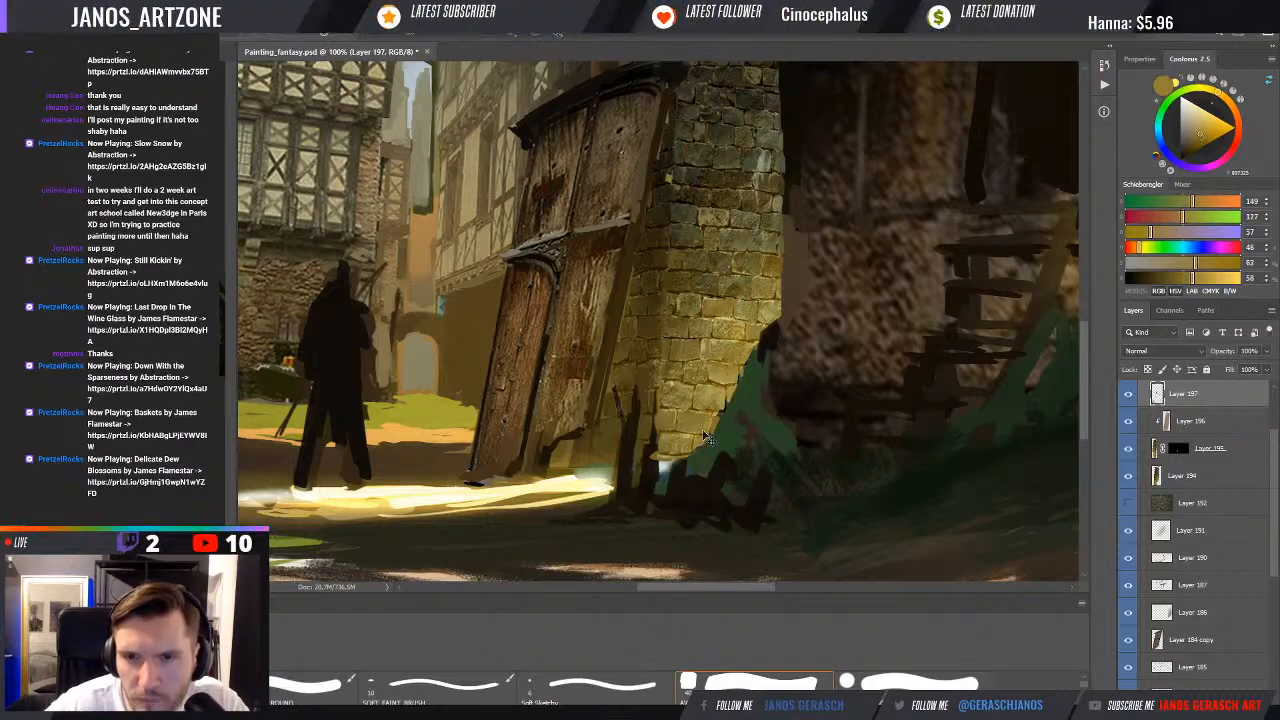
Examine how the brick corner and its shaded side face read within the whole painting
scroll(704, 437, down, 3)
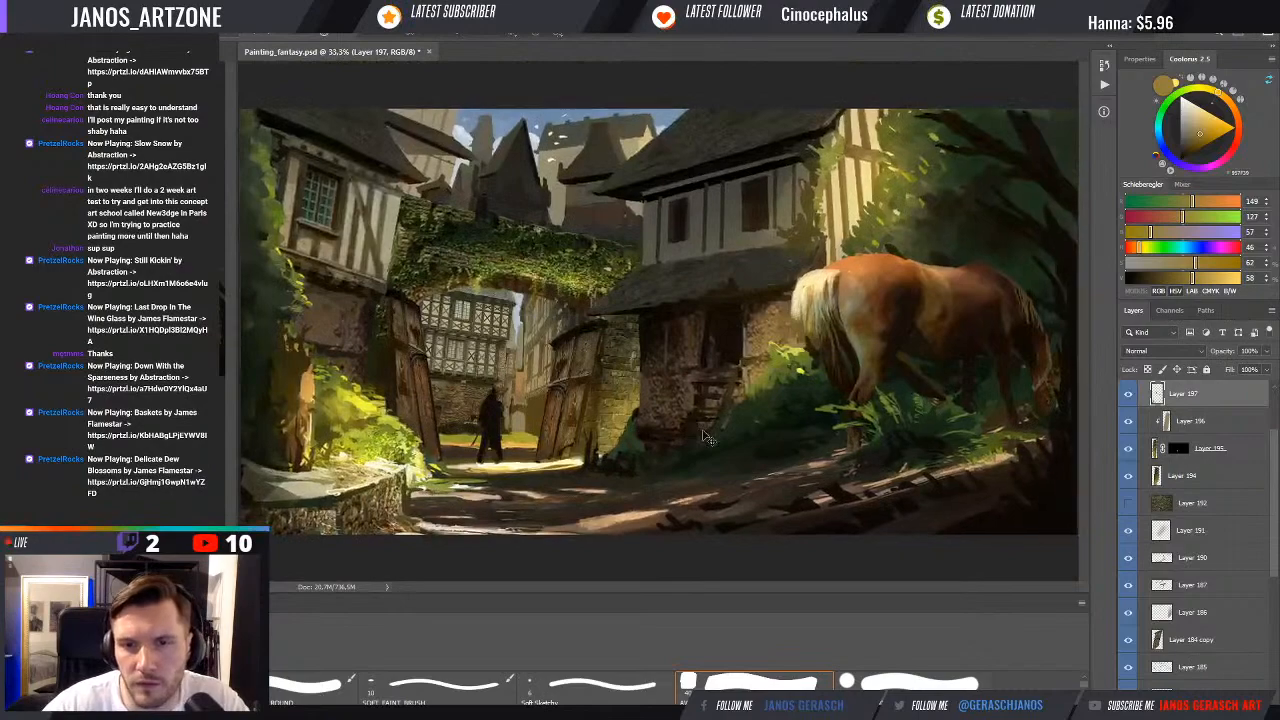
scroll(704, 437, down, 1)
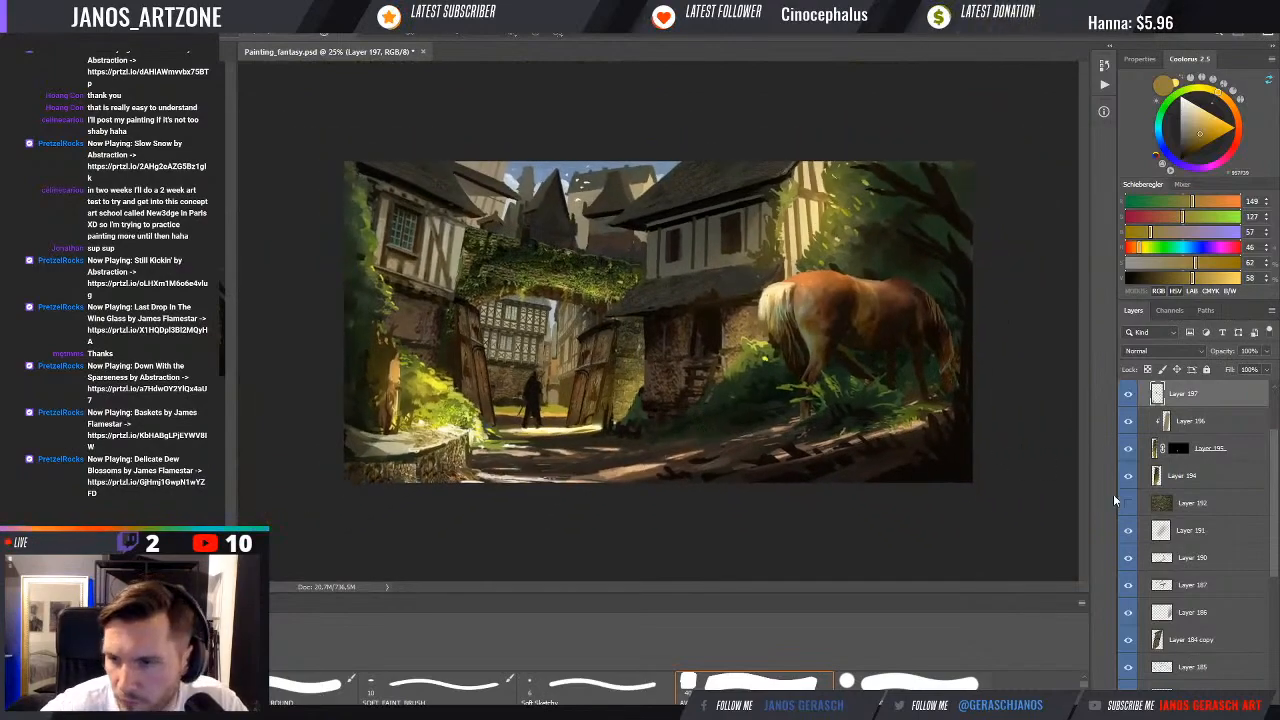
click(640, 411)
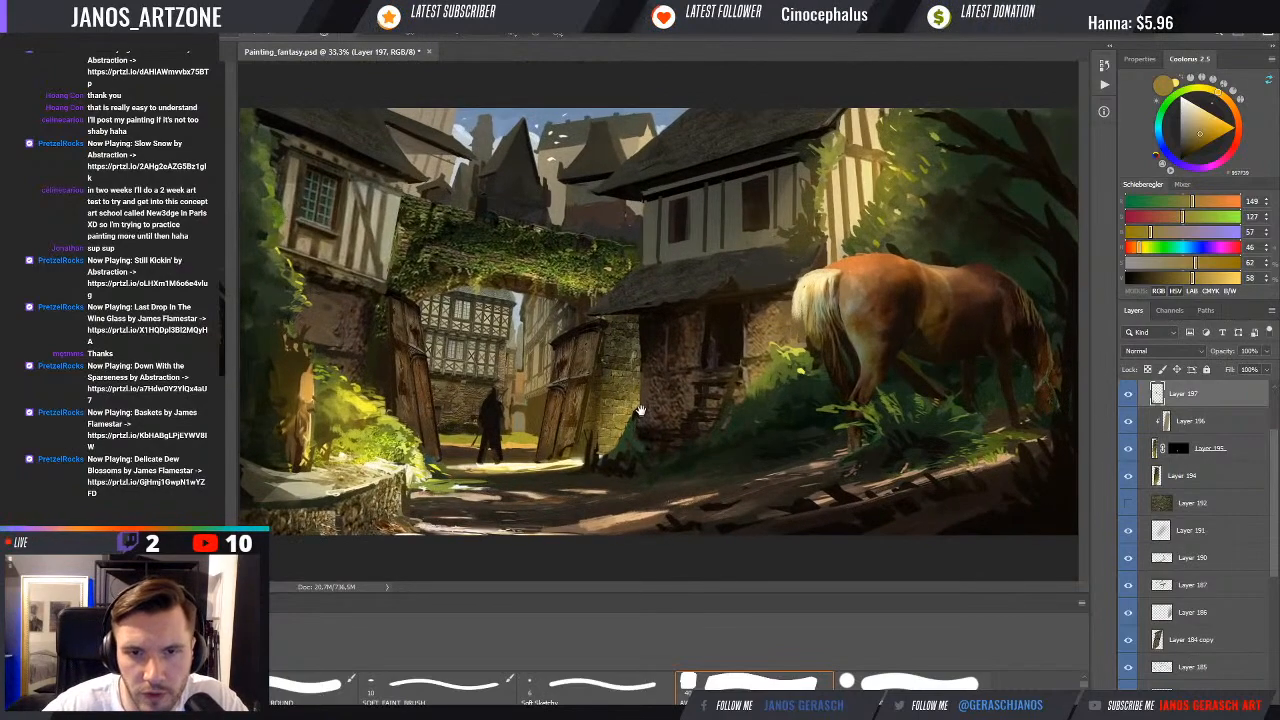
scroll(597, 386, up, 1)
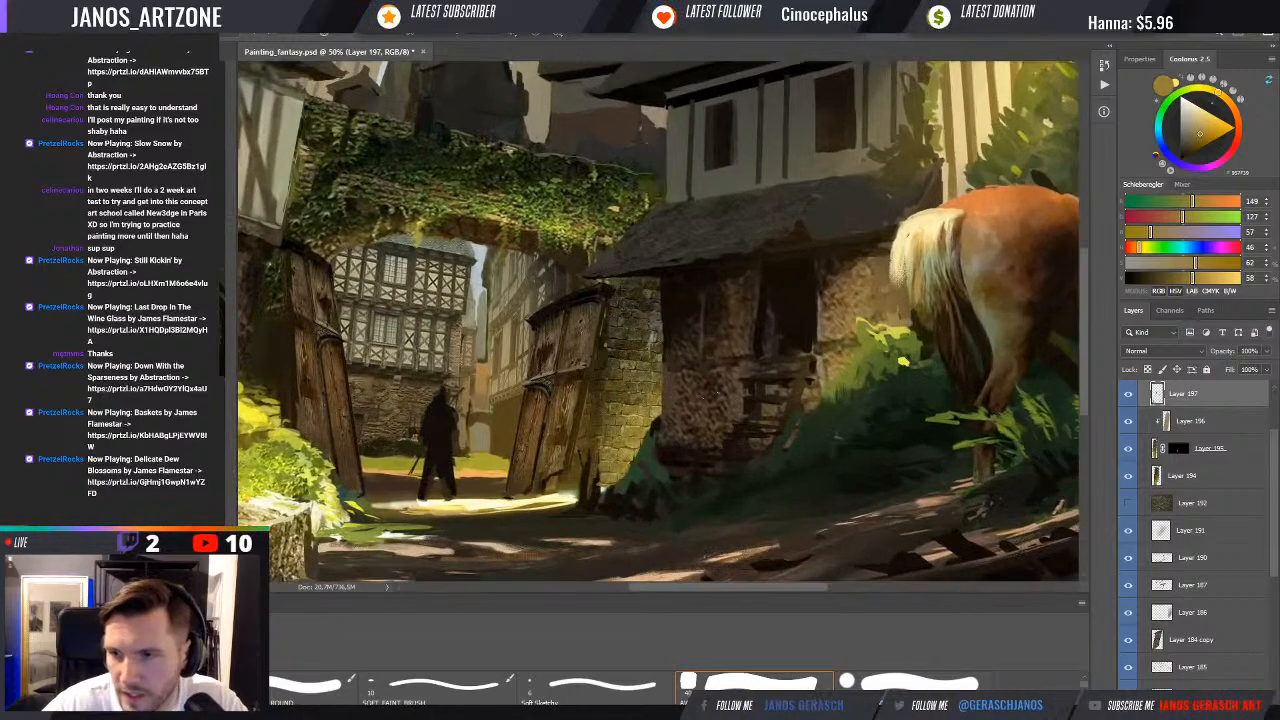
drag(642, 390, 646, 398)
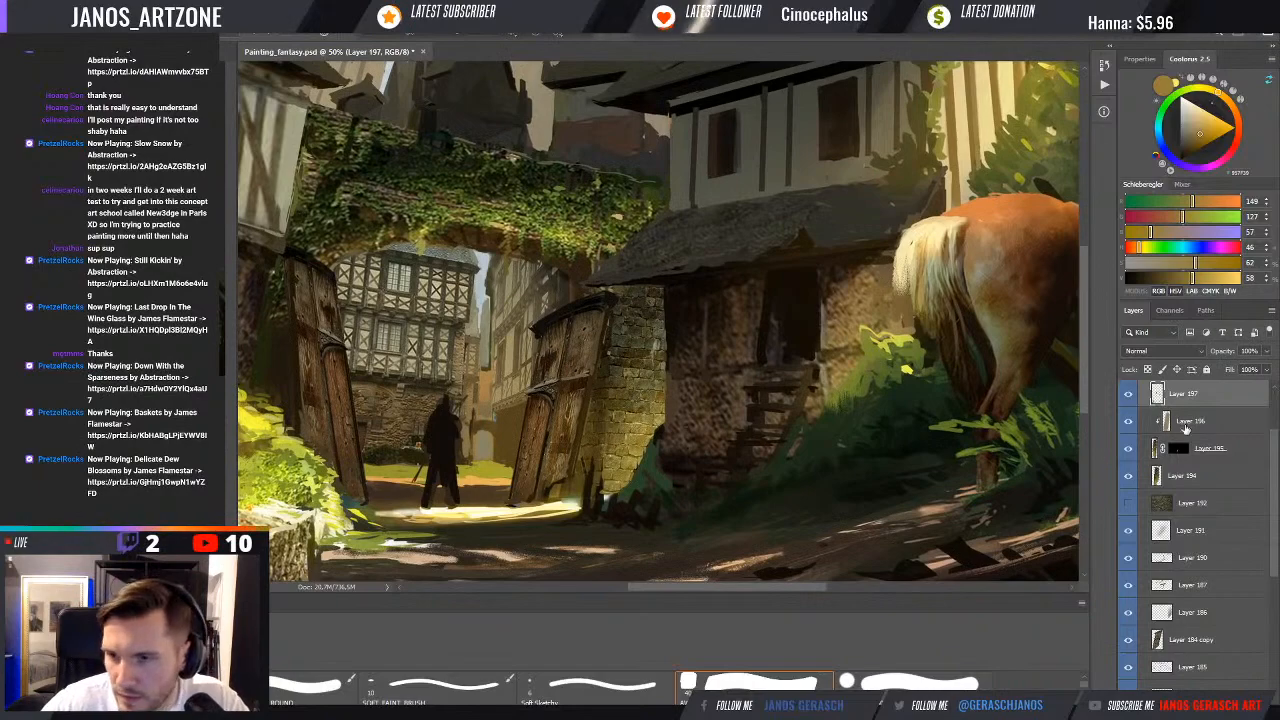
scroll(614, 357, up, 1)
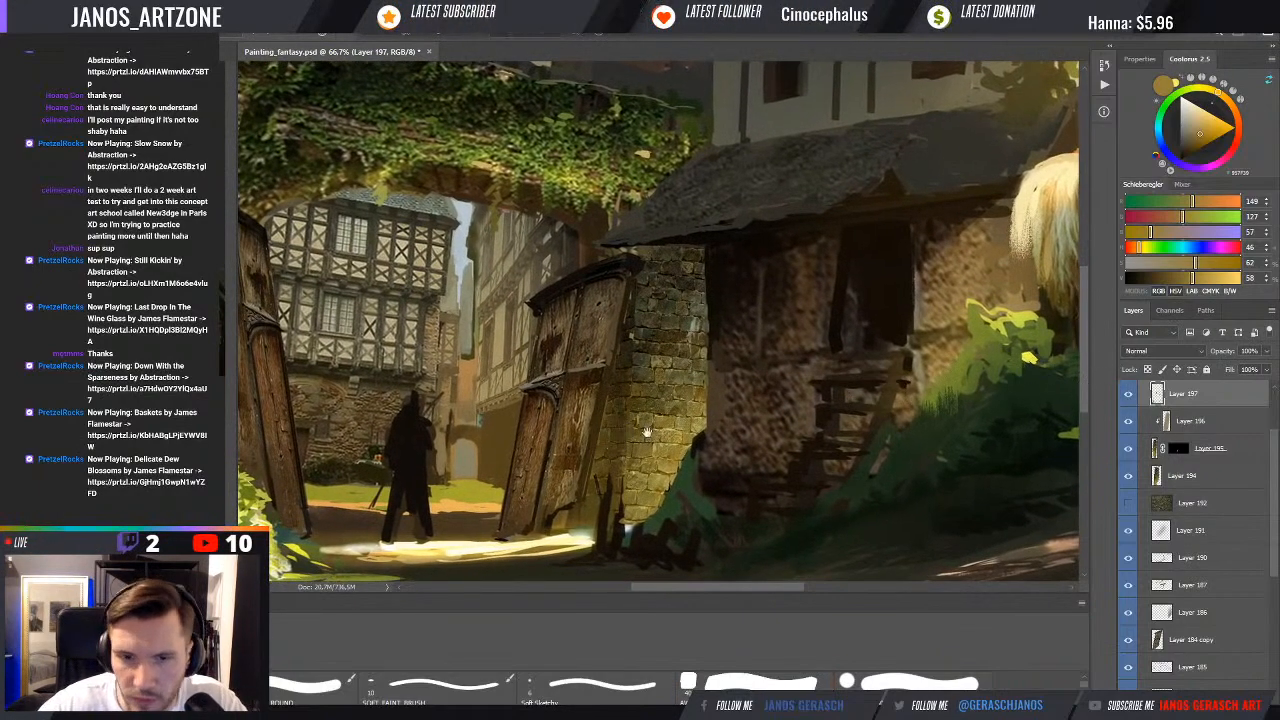
Paint brick joints on the lower side face beside the door with sampled olive RGB 89, 77, 32 and dark brown RGB 53, 38, 5
scroll(604, 450, up, 1)
click(604, 450)
click(604, 450)
drag(606, 516, 610, 401)
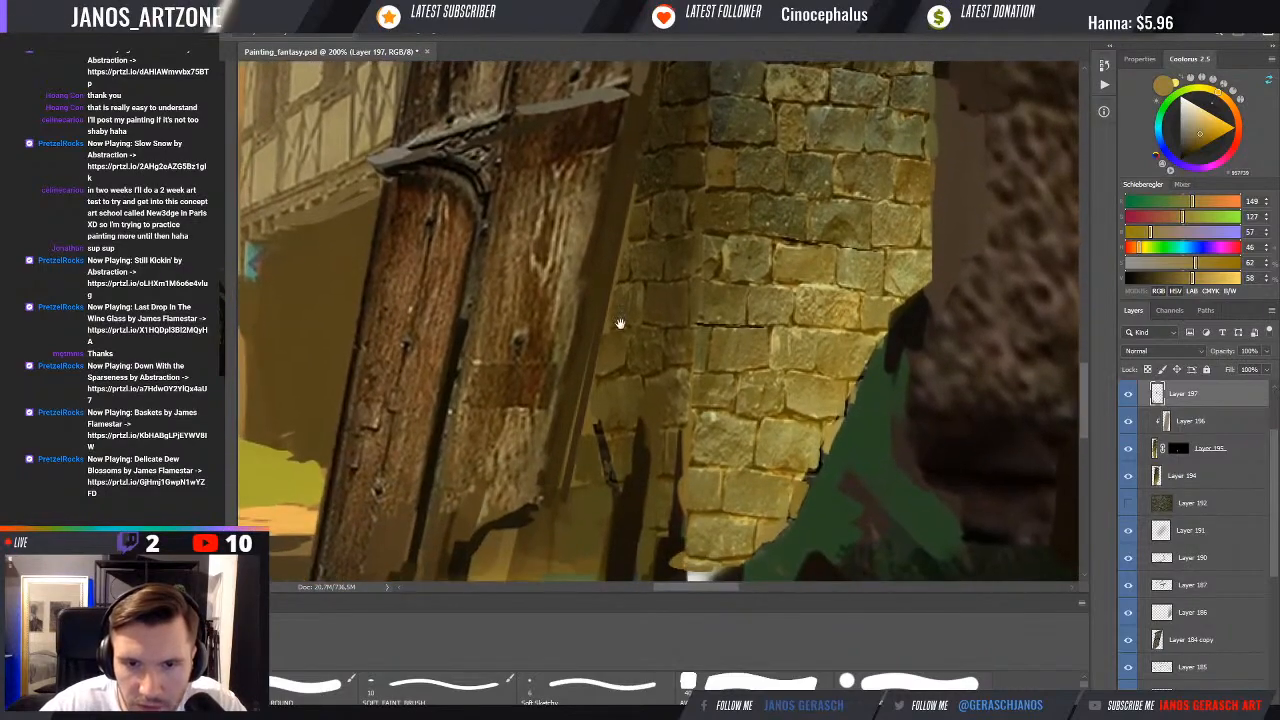
alt+click(602, 387)
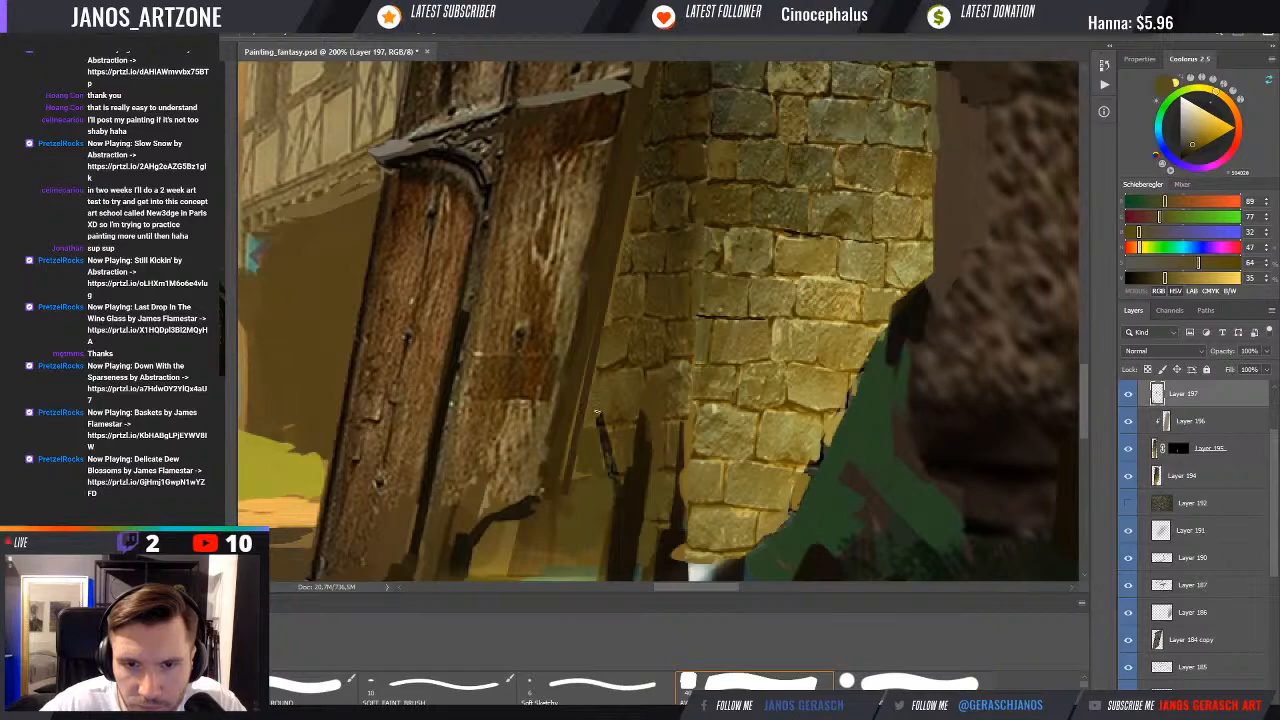
alt+click(612, 424)
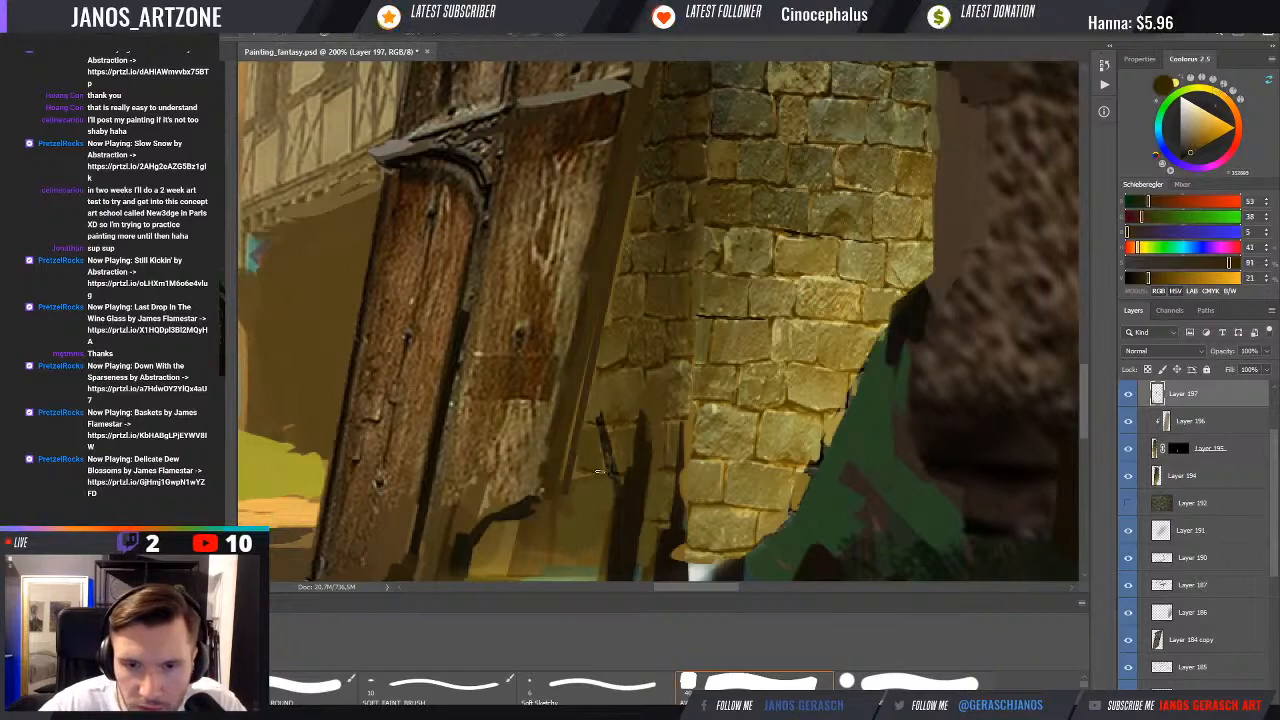
alt+click(621, 437)
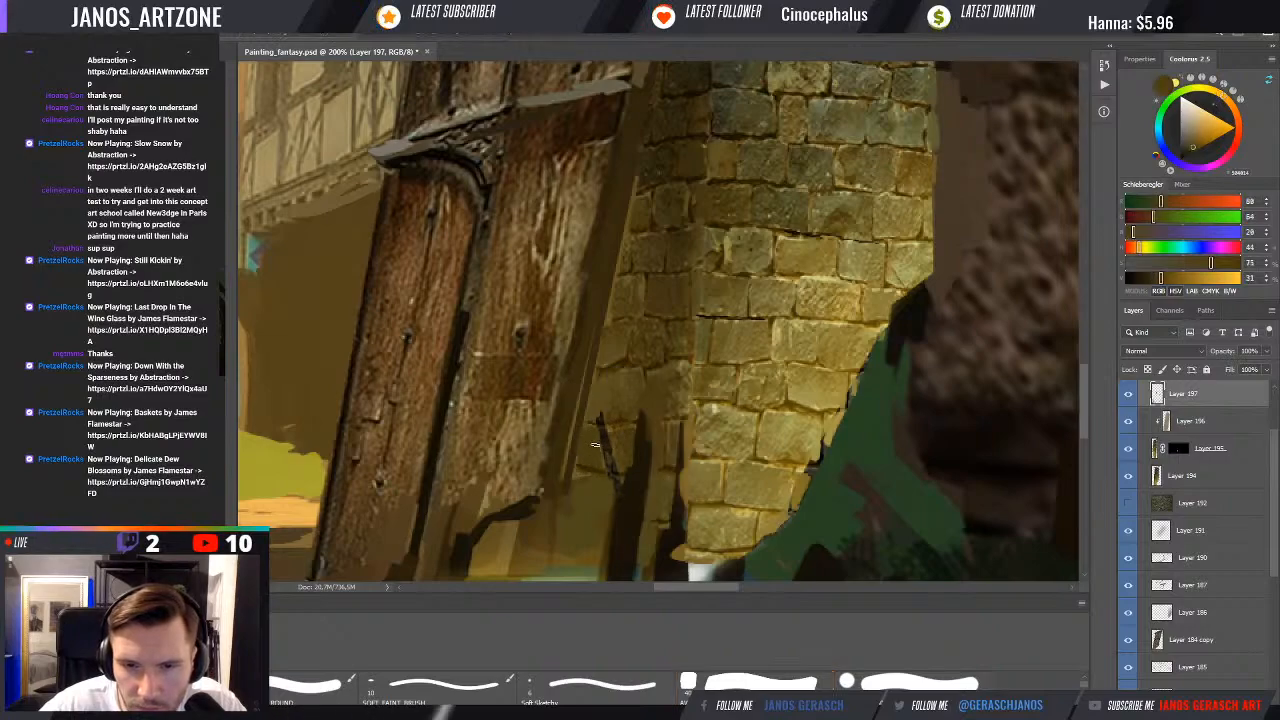
mouse_move(601, 460)
mouse_down()
mouse_move(646, 374)
mouse_move(630, 380)
mouse_move(626, 314)
mouse_up()
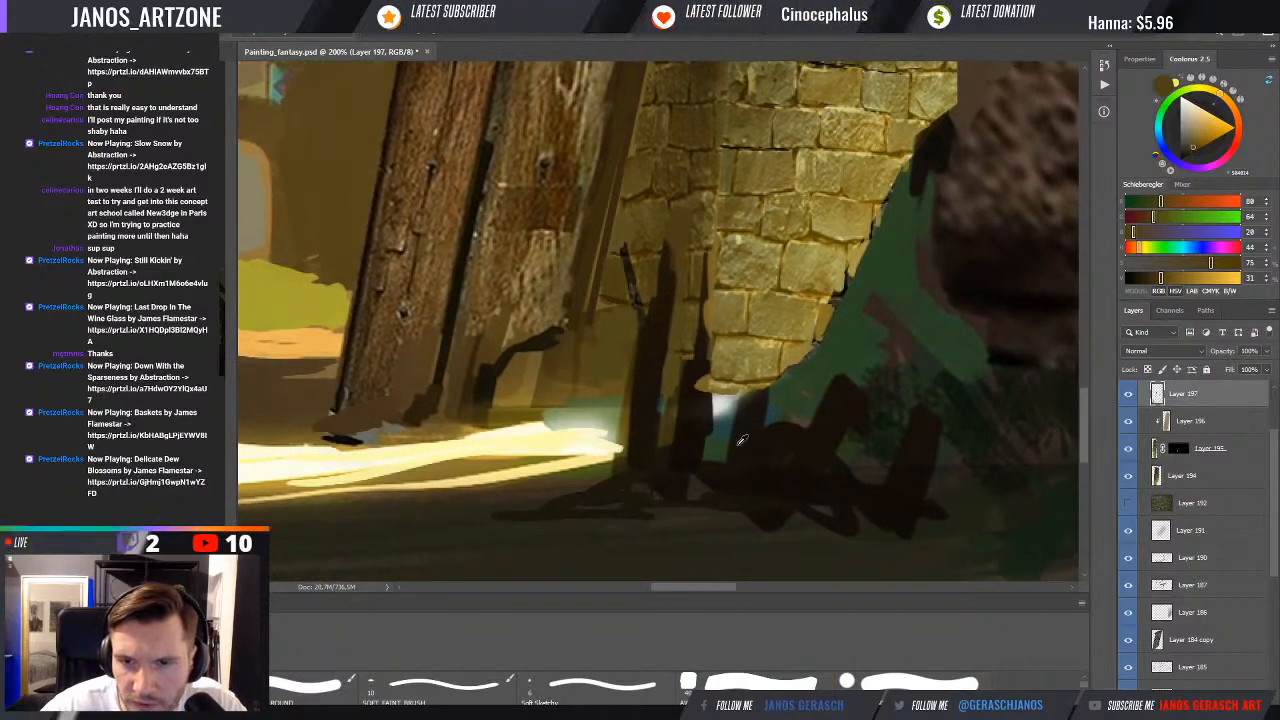
Extend the brick joints down the side face towards the ground with sampled olive RGB 74, 64, 18 and brown RGB 58, 39, 7
drag(716, 398, 707, 499)
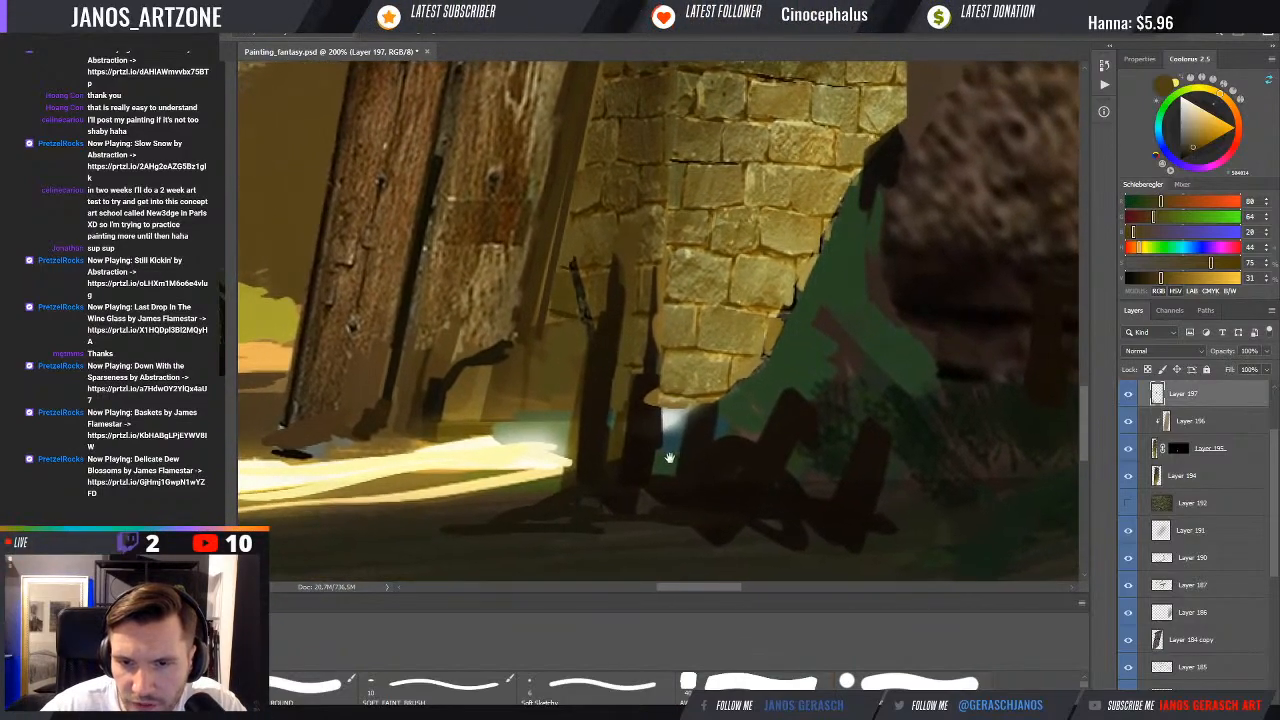
drag(622, 358, 698, 434)
alt+click(684, 376)
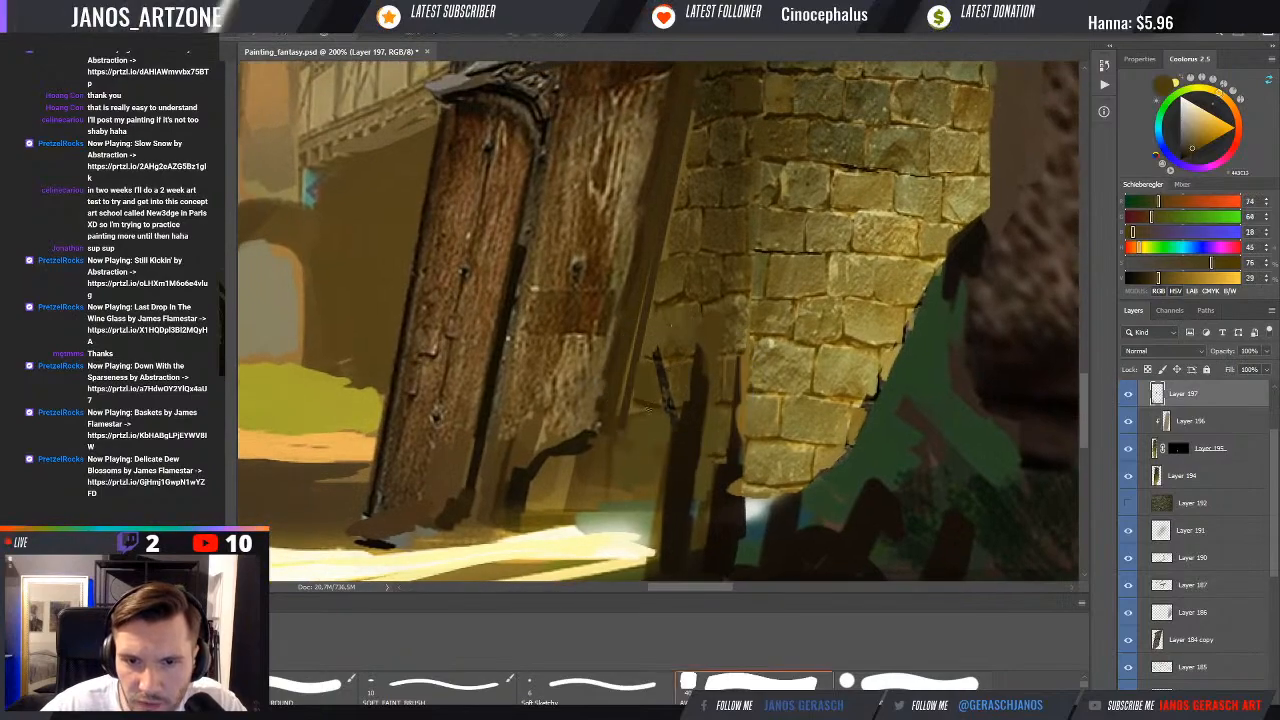
alt+click(652, 406)
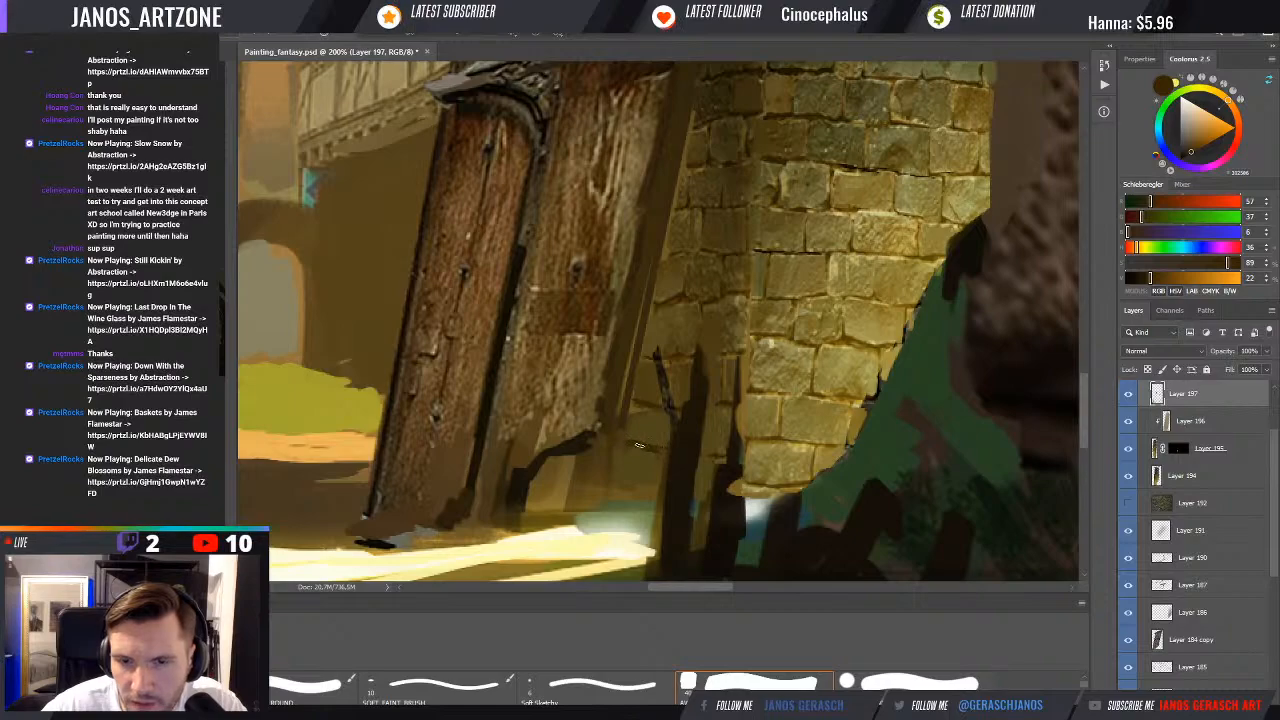
alt+click(655, 438)
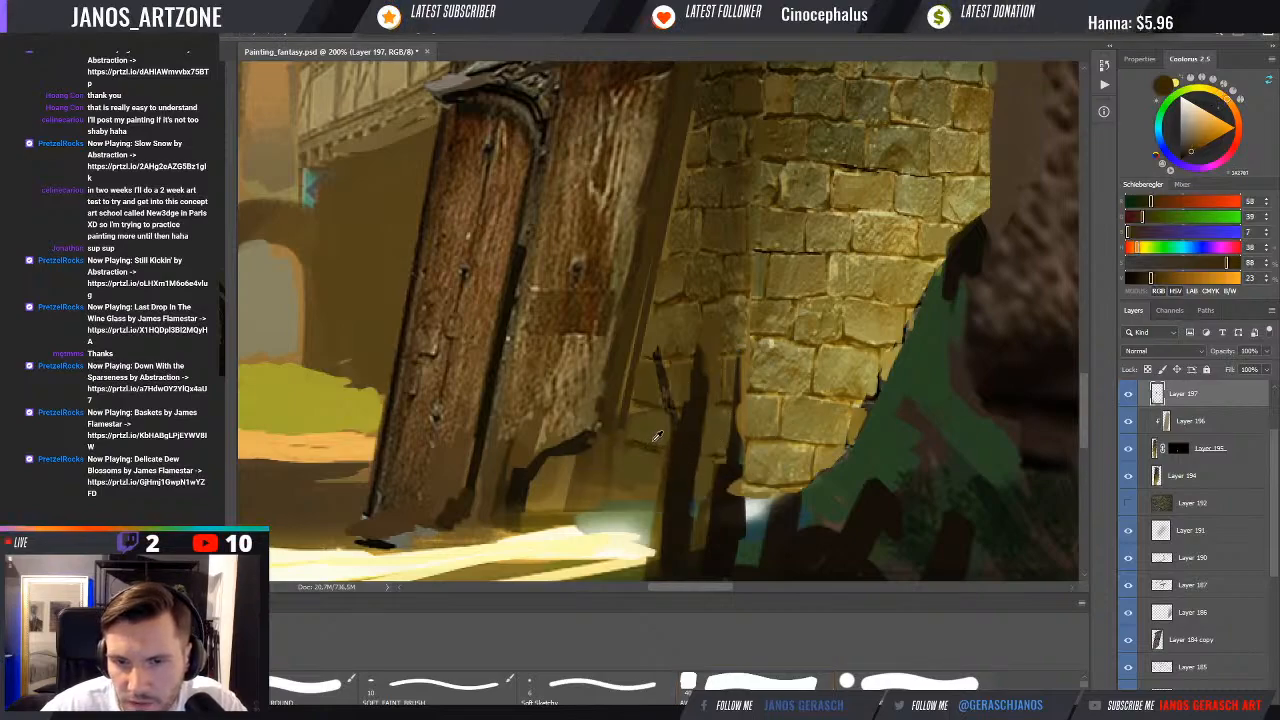
drag(655, 438, 705, 409)
Darken the foot of the brick corner with sampled RGB 26, 19, 9 and add lower side-face joints in RGB 58, 39, 7
alt+click(779, 405)
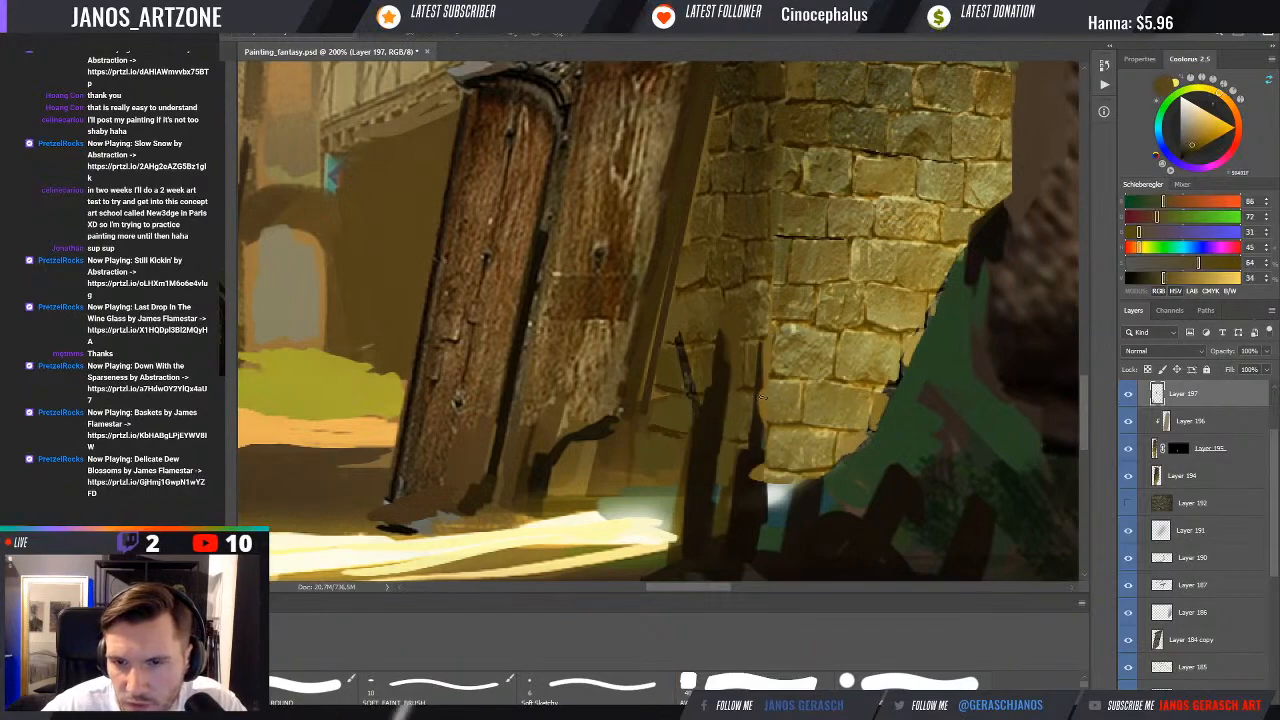
alt+click(760, 388)
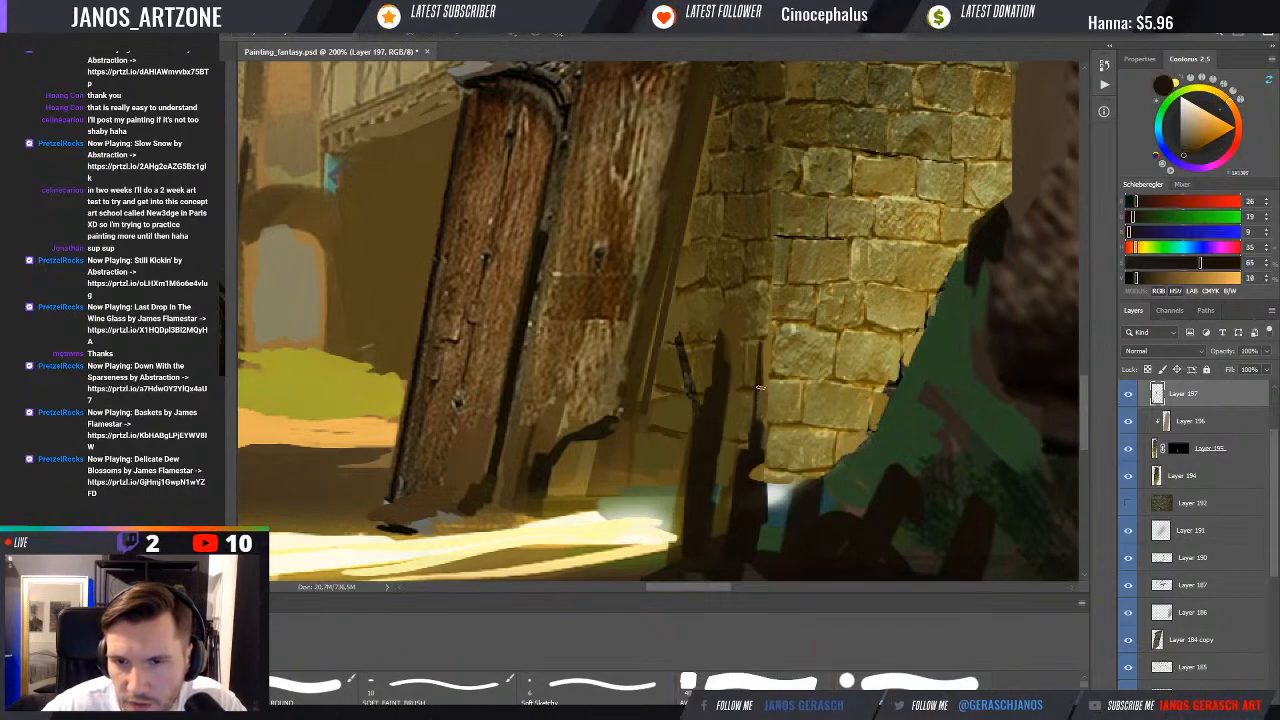
drag(754, 421, 764, 406)
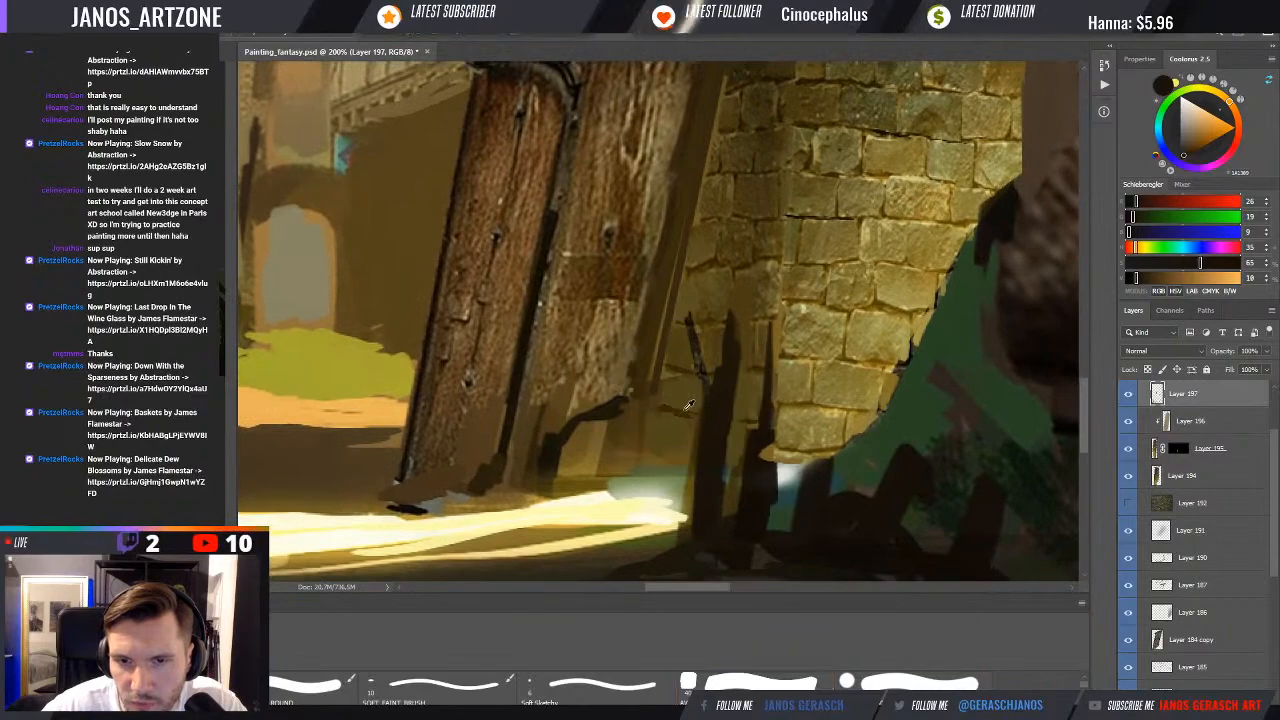
alt+click(667, 455)
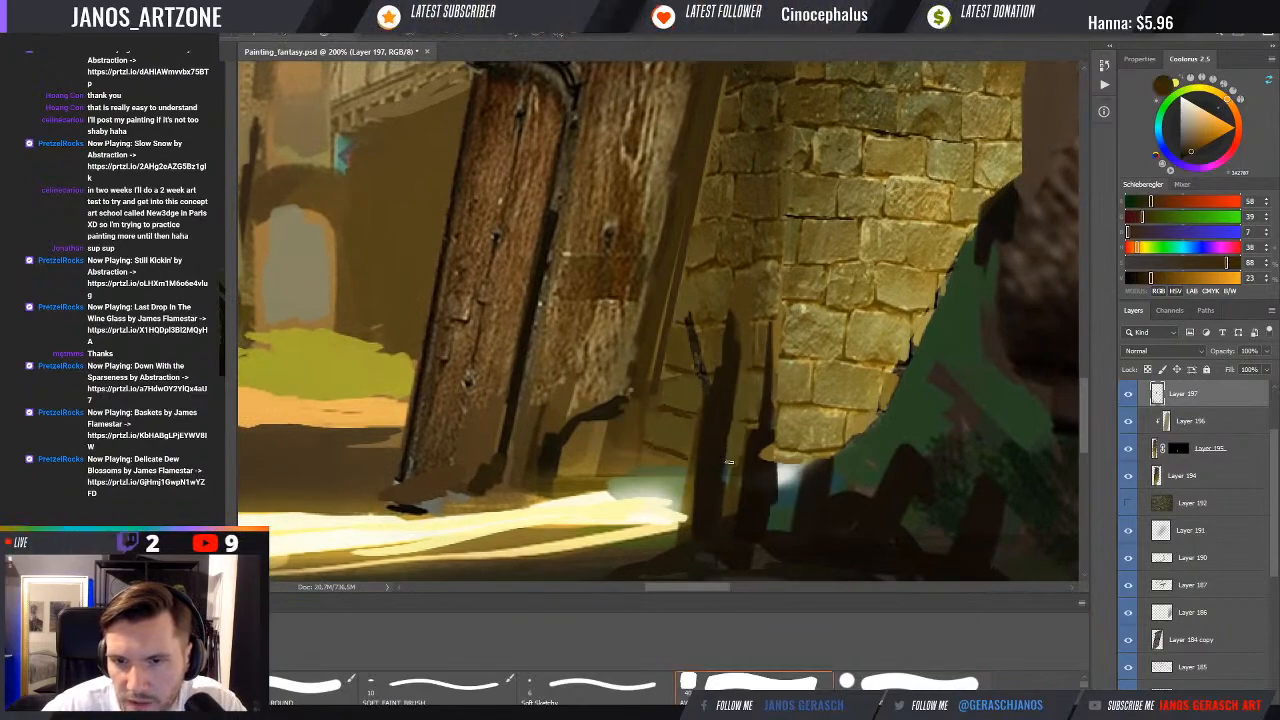
Clone neighbouring brick texture over the flat patches of the lower side face beside the door, adjusting the brush size
scroll(725, 433, down, 3)
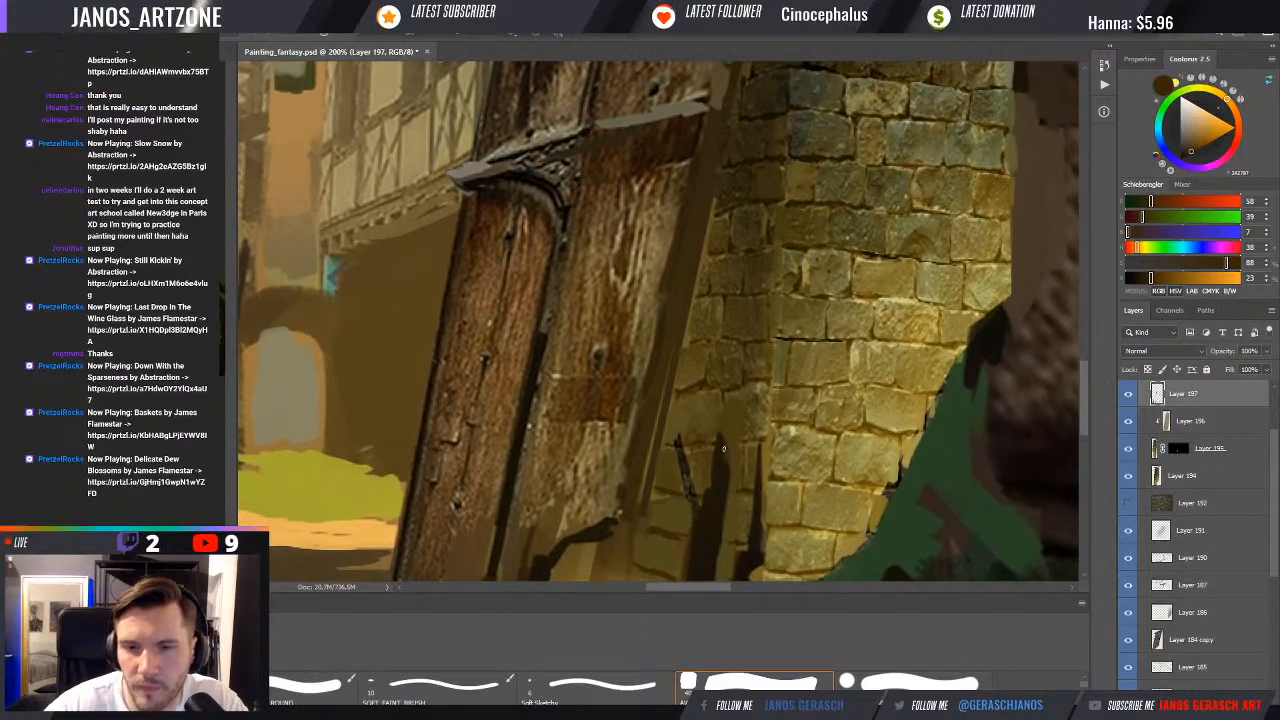
scroll(728, 455, down, 2)
scroll(728, 455, down, 3)
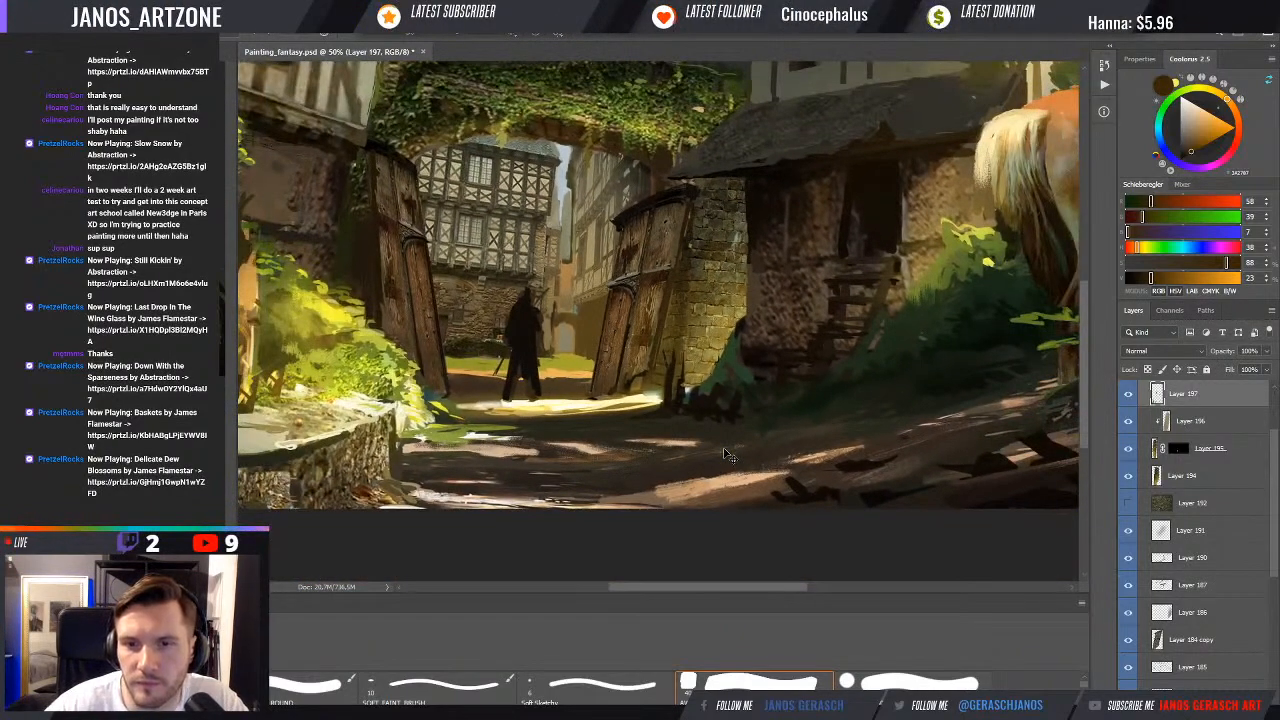
scroll(626, 375, up, 3)
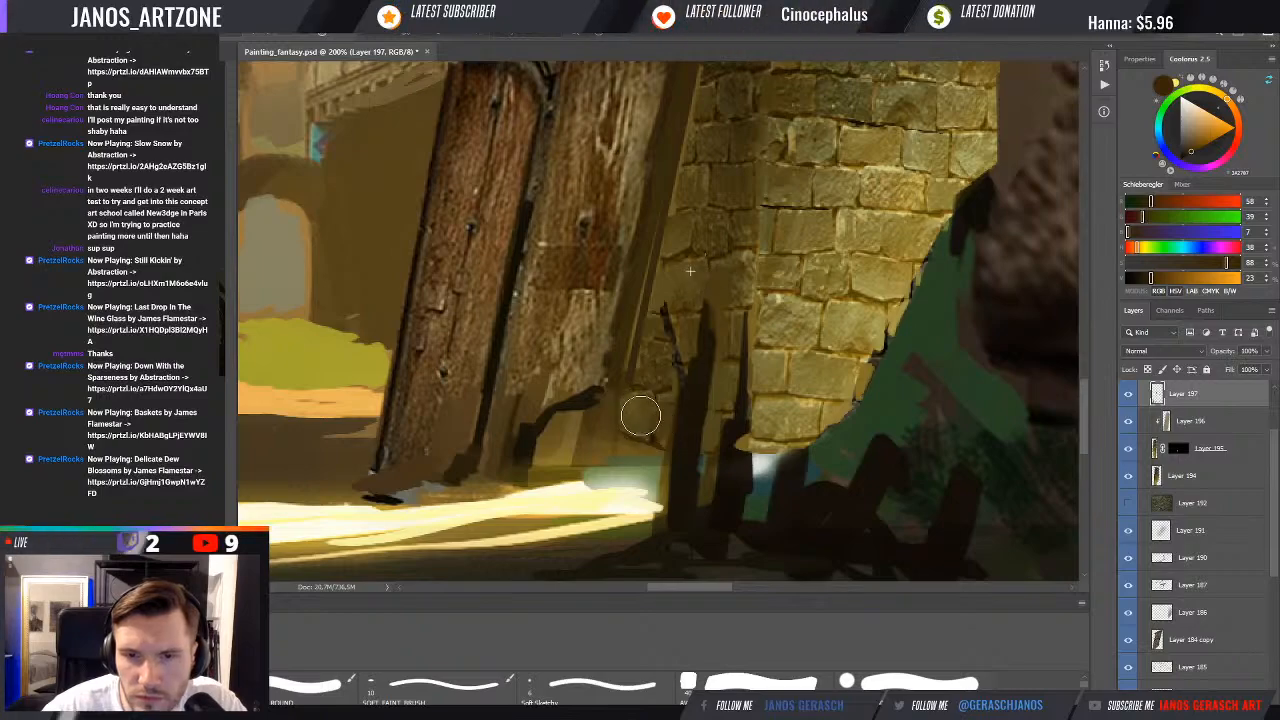
drag(734, 431, 740, 423)
key(b)
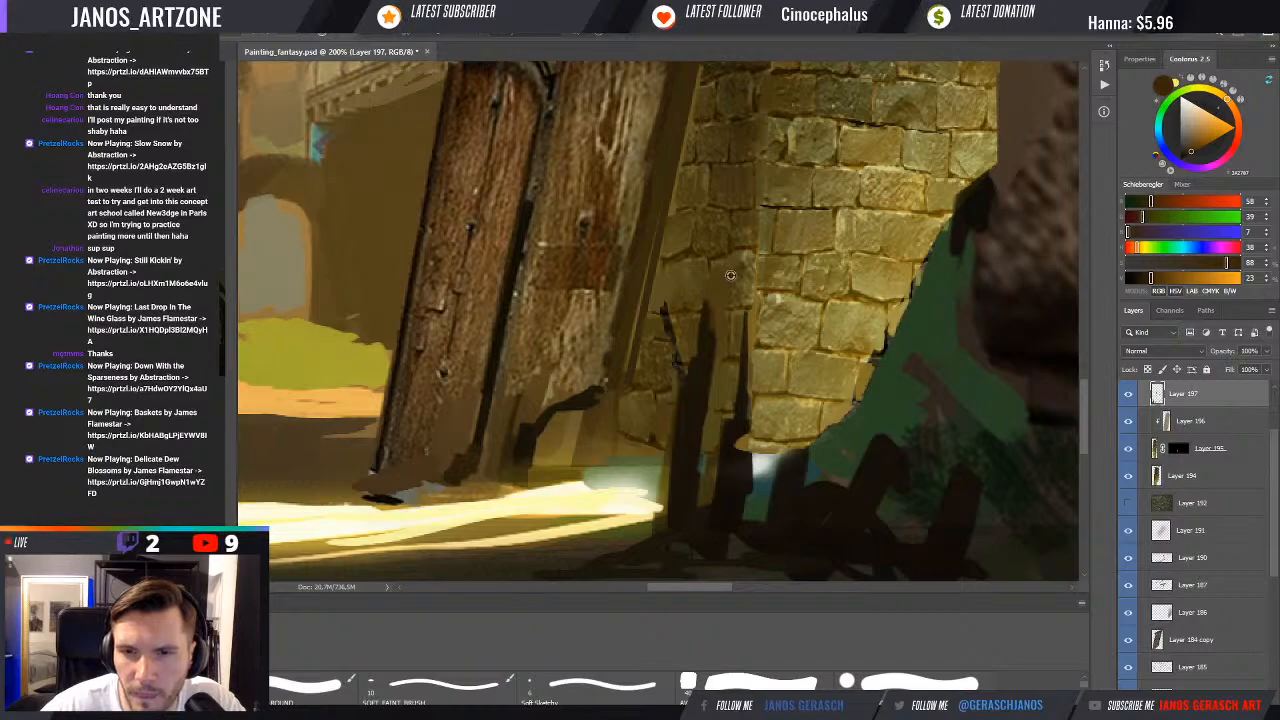
key(bracketright)
key(bracketright)
key(bracketright)
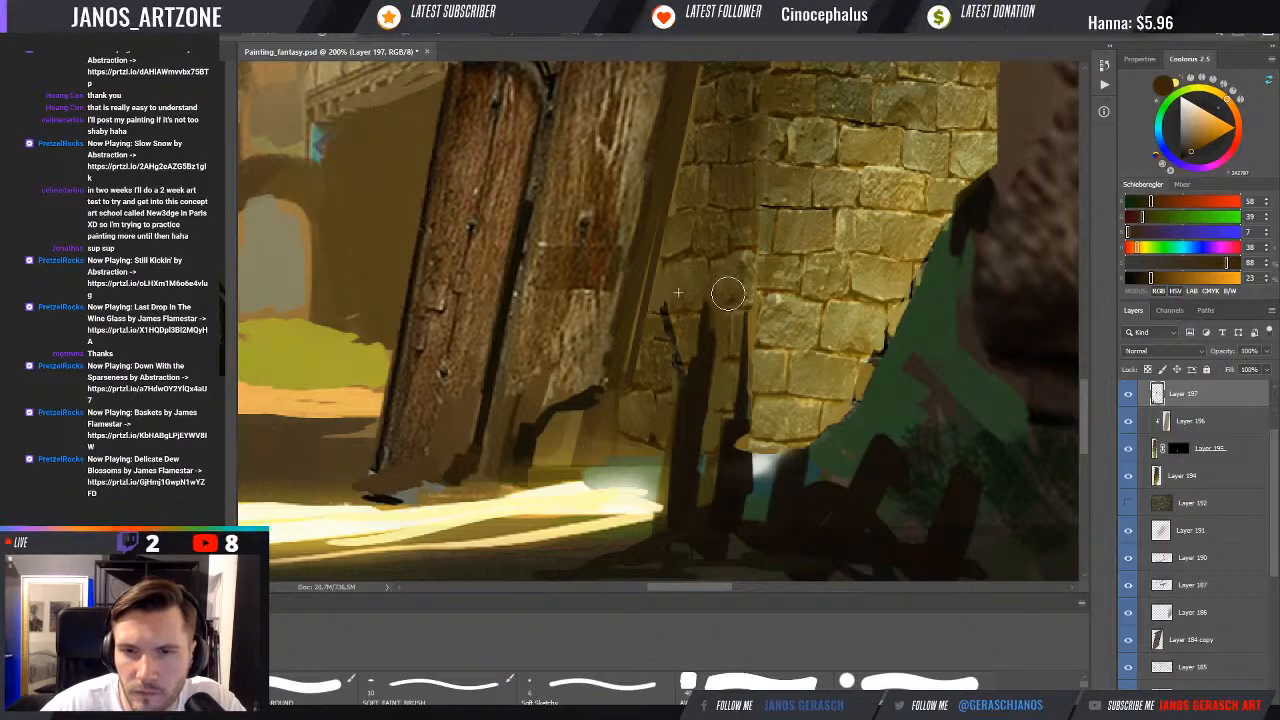
key(bracketleft)
key(bracketleft)
key(bracketleft)
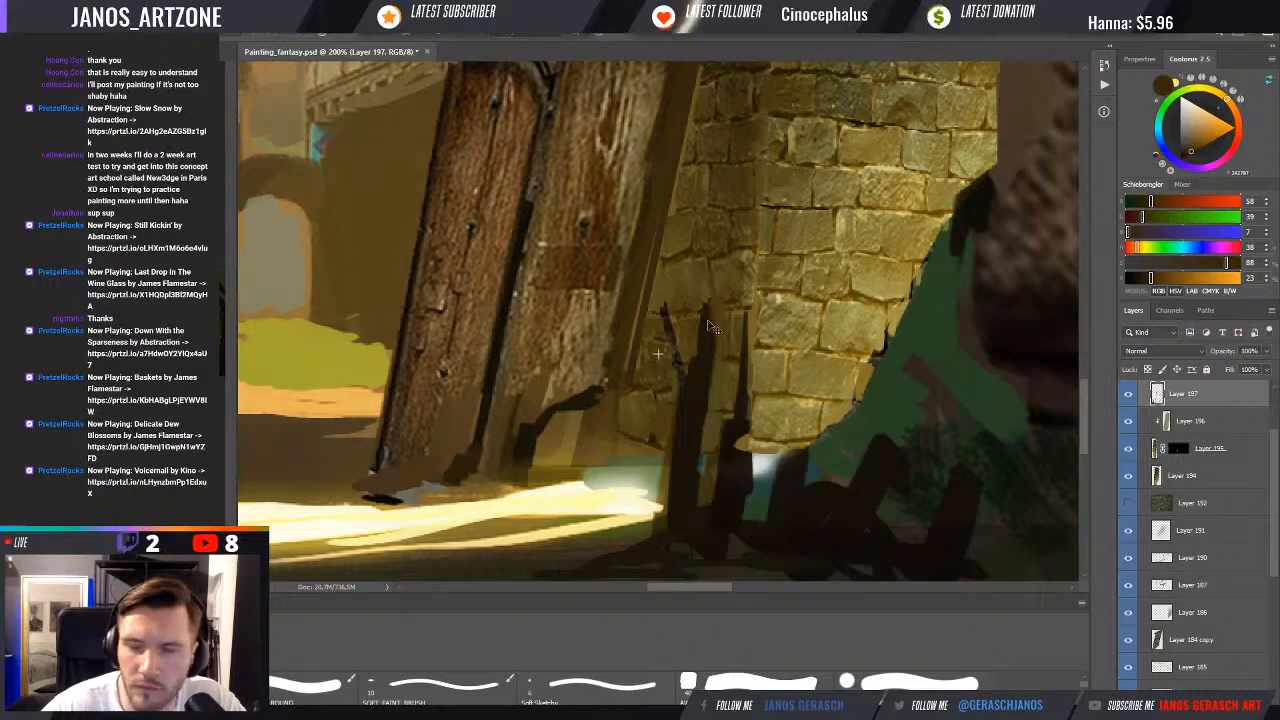
Compare the whole painting with and without the brick detailing on Layer 197
key(ctrl+minus)
key(ctrl+minus)
key(ctrl+minus)
key(ctrl+minus)
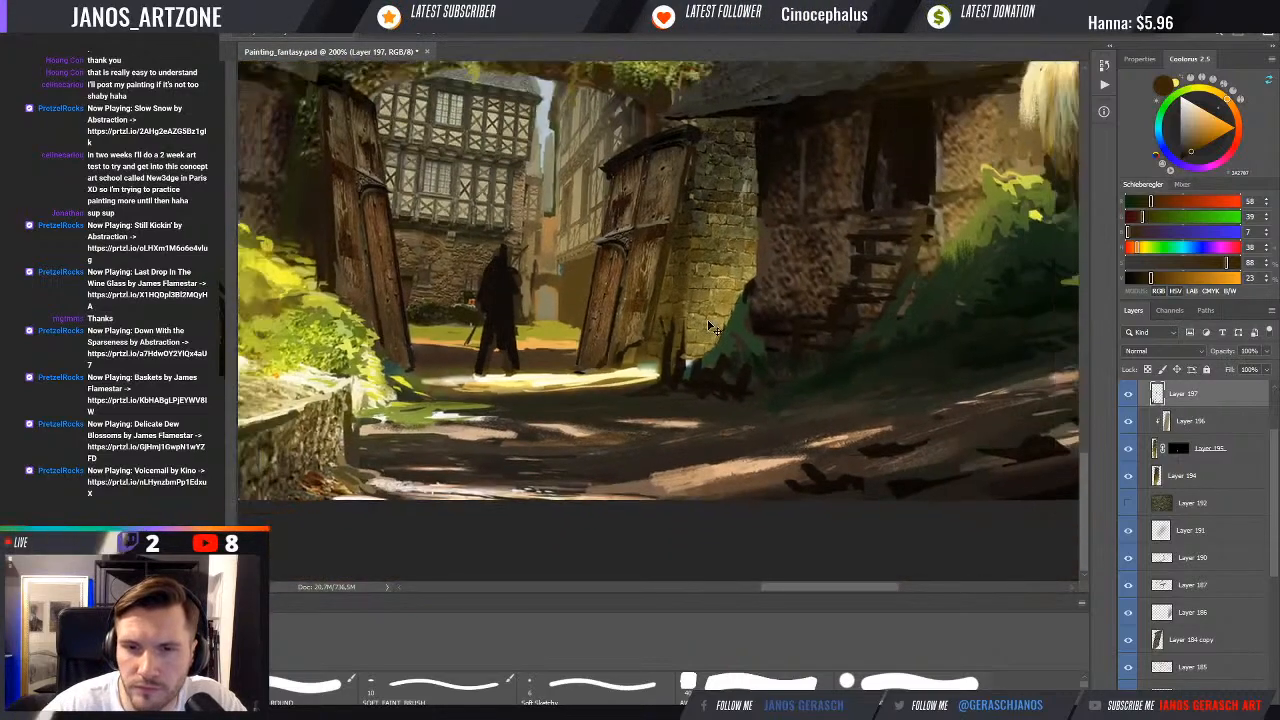
click(1128, 397)
click(1129, 395)
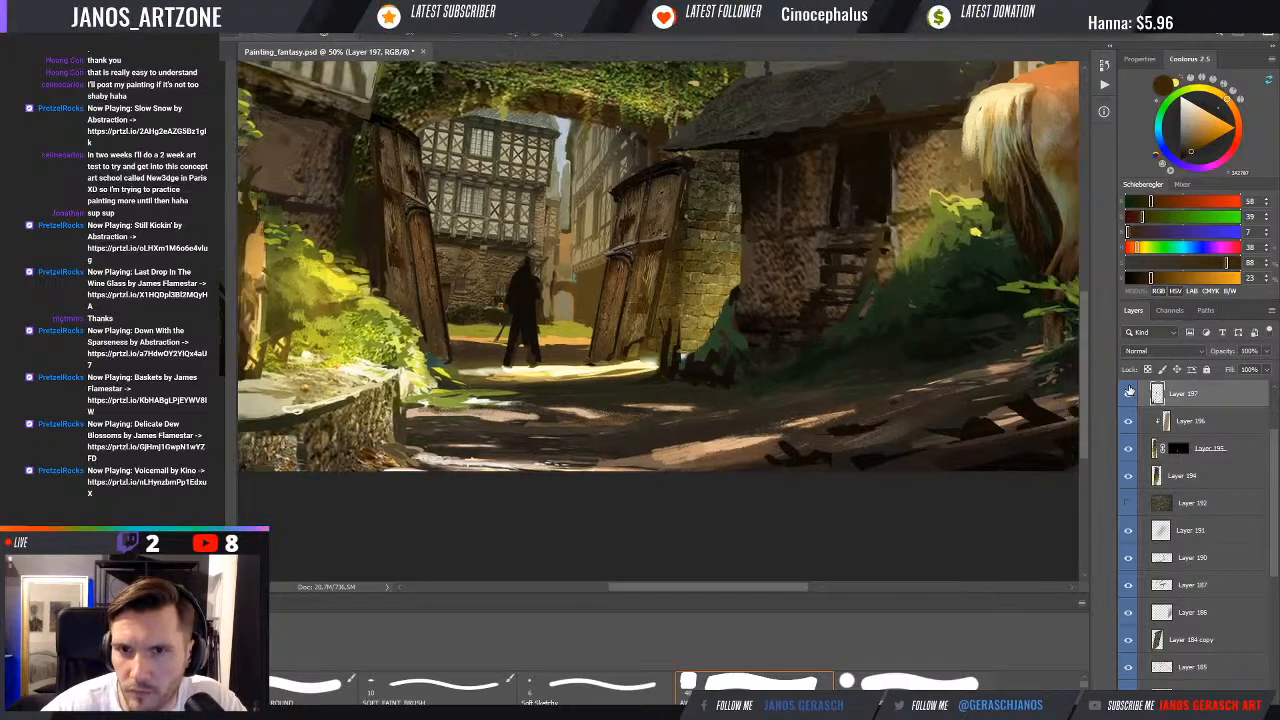
key(ctrl+minus)
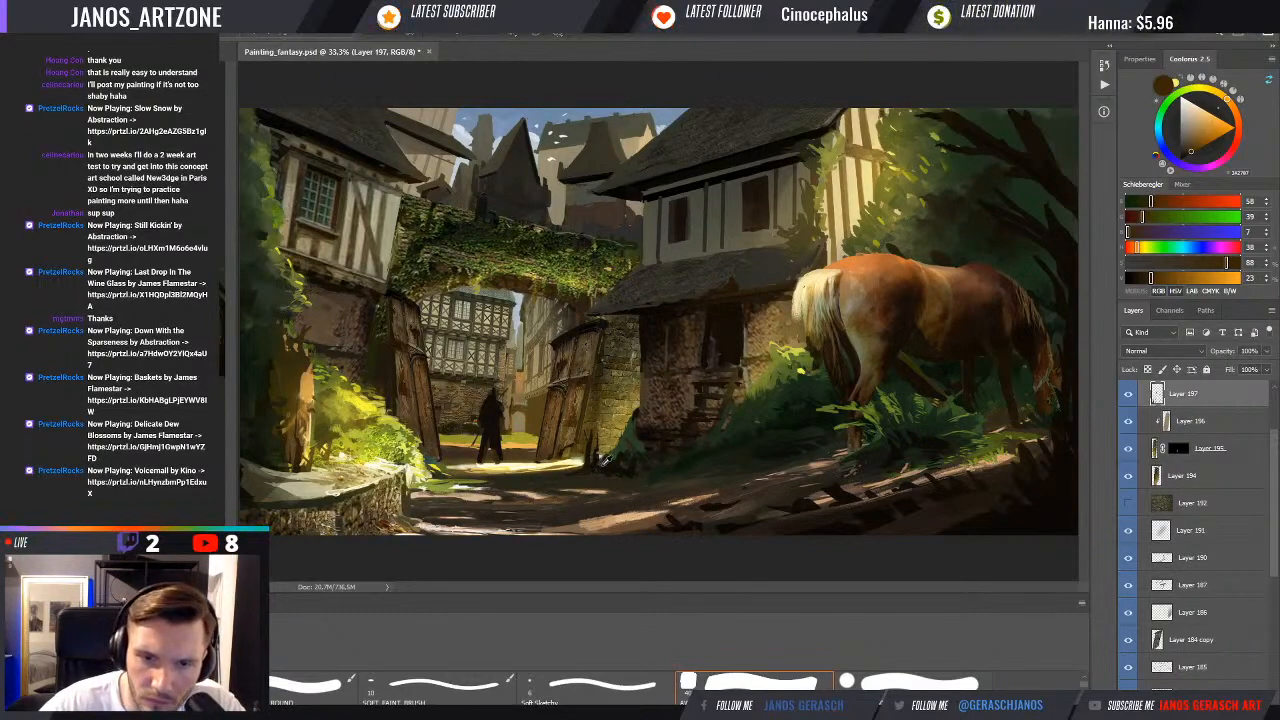
Paint over the dark strokes at the foot of the brick corner with sampled RGB 28, 23, 13 and 17, 12, 7, checking Layer 197's effect
alt+click(596, 457)
alt+click(598, 456)
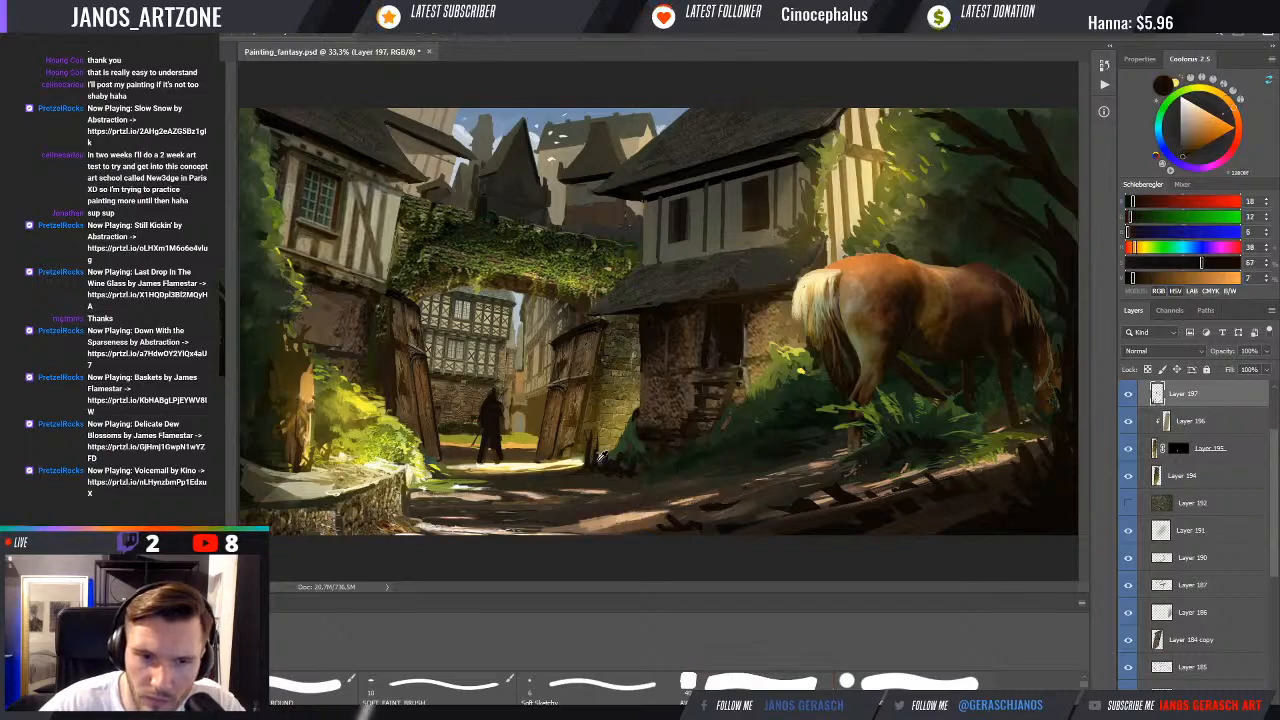
alt+click(597, 456)
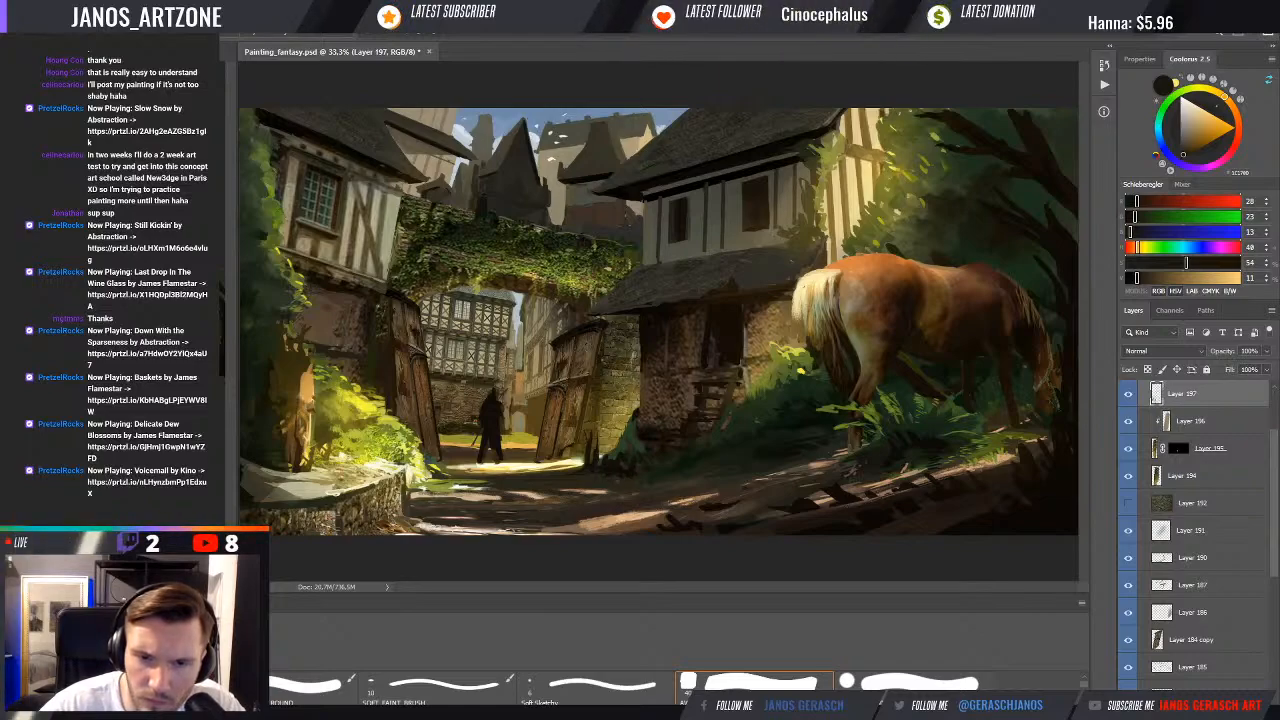
alt+click(620, 465)
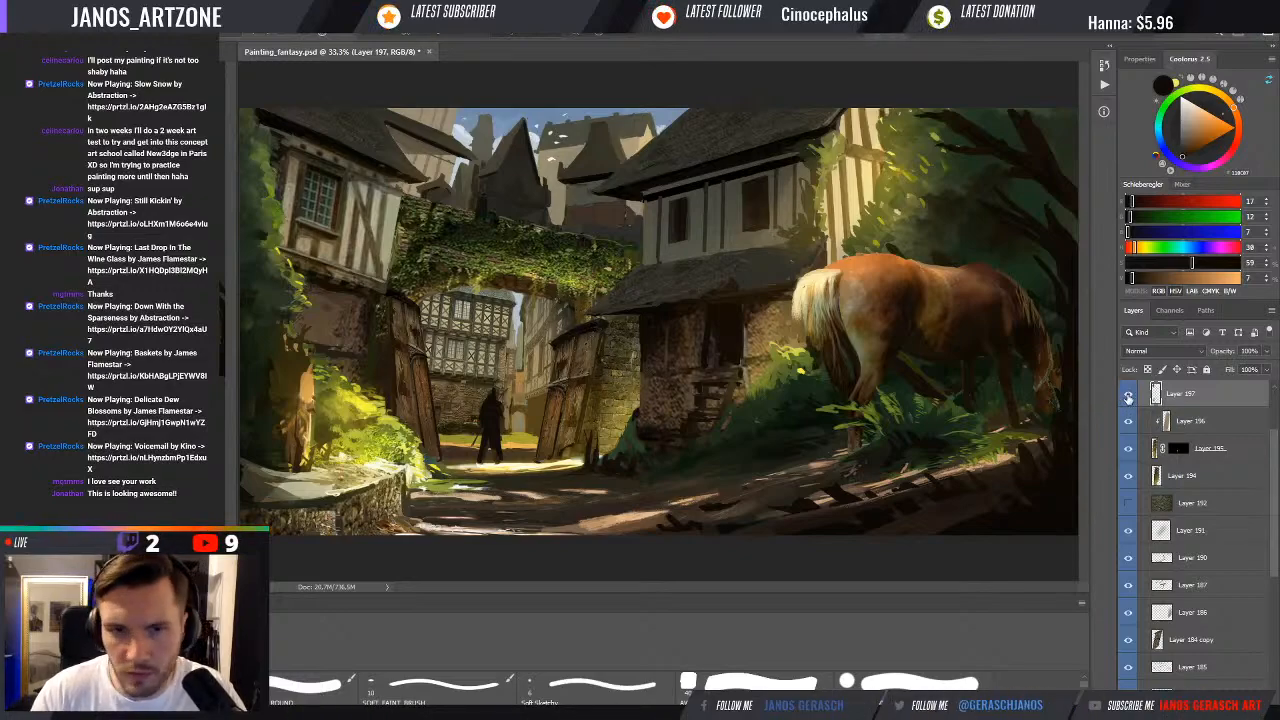
click(1128, 397)
click(1128, 397)
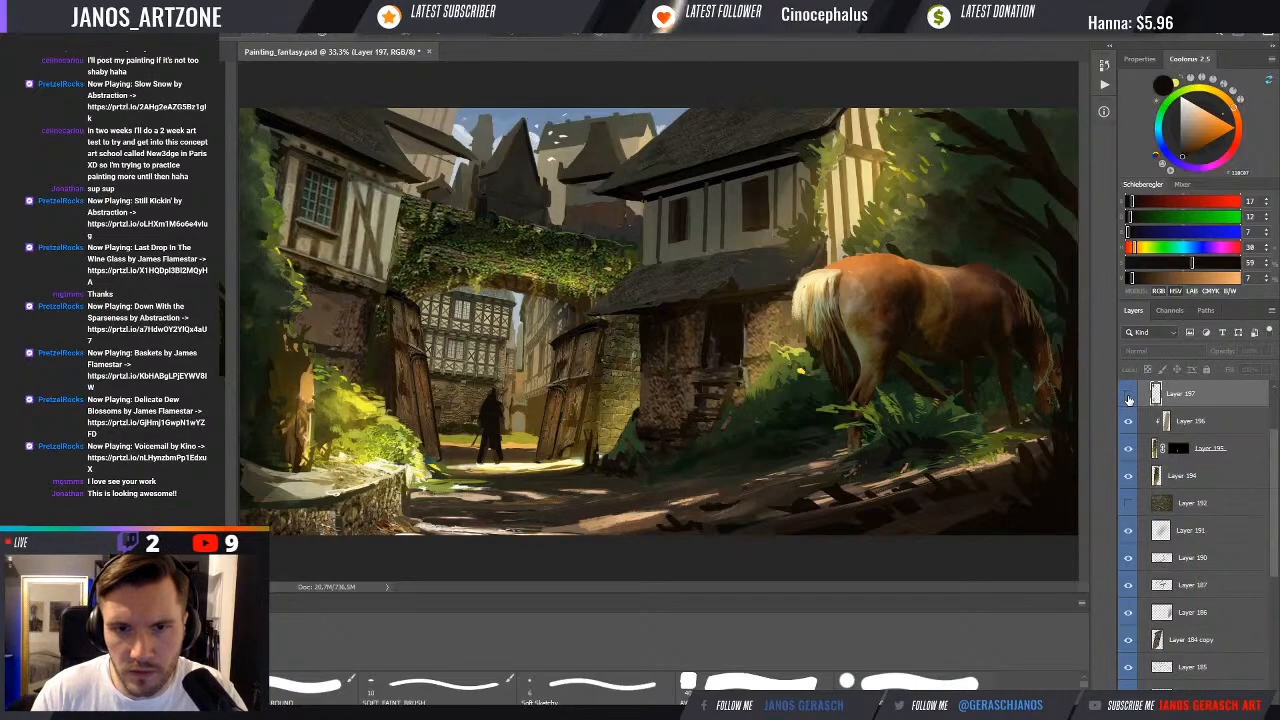
click(1128, 397)
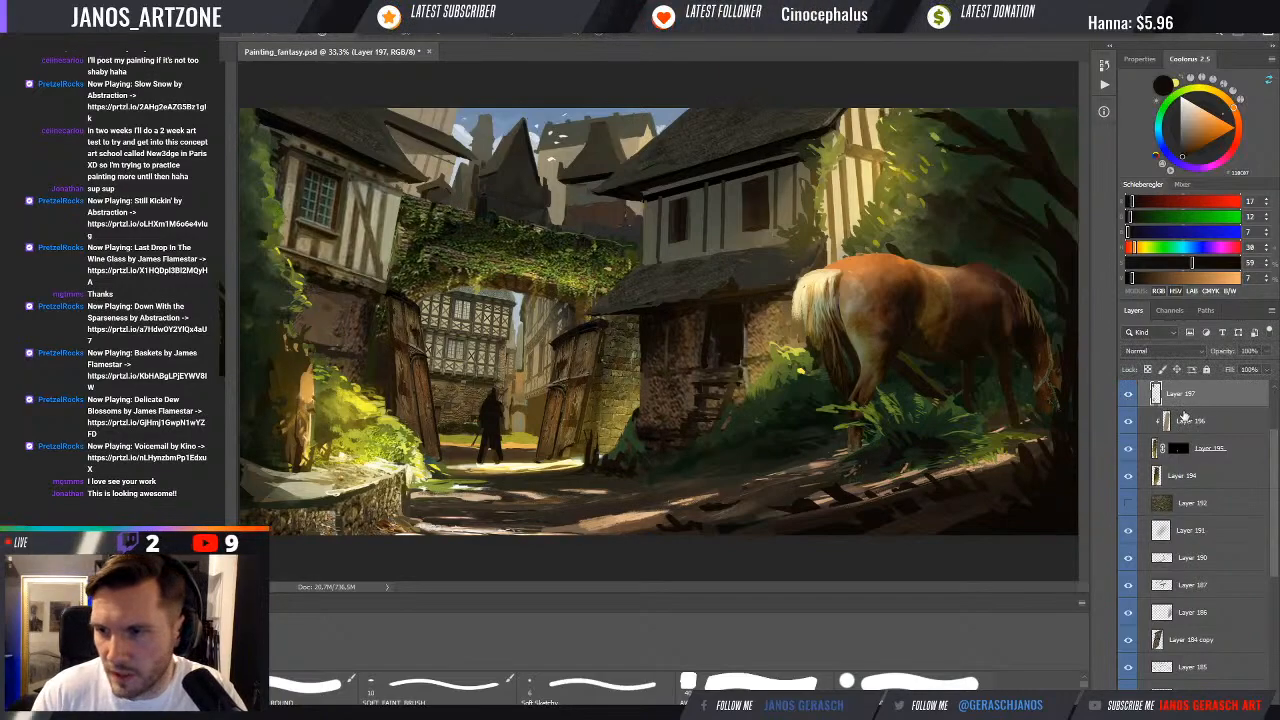
Add a Multiply layer above Layer 188 and softly shade the area above the gate's wooden door with beige RGB 204, 193, 171
click(1185, 419)
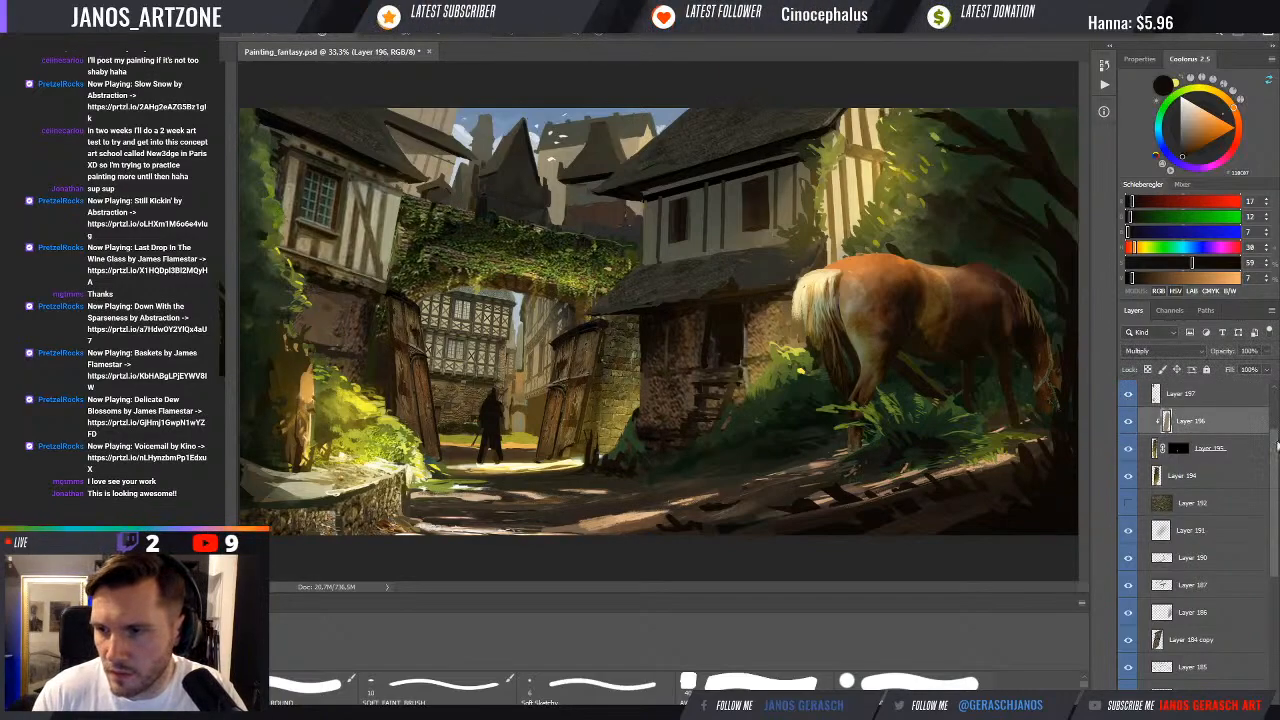
scroll(1200, 450, up, 2)
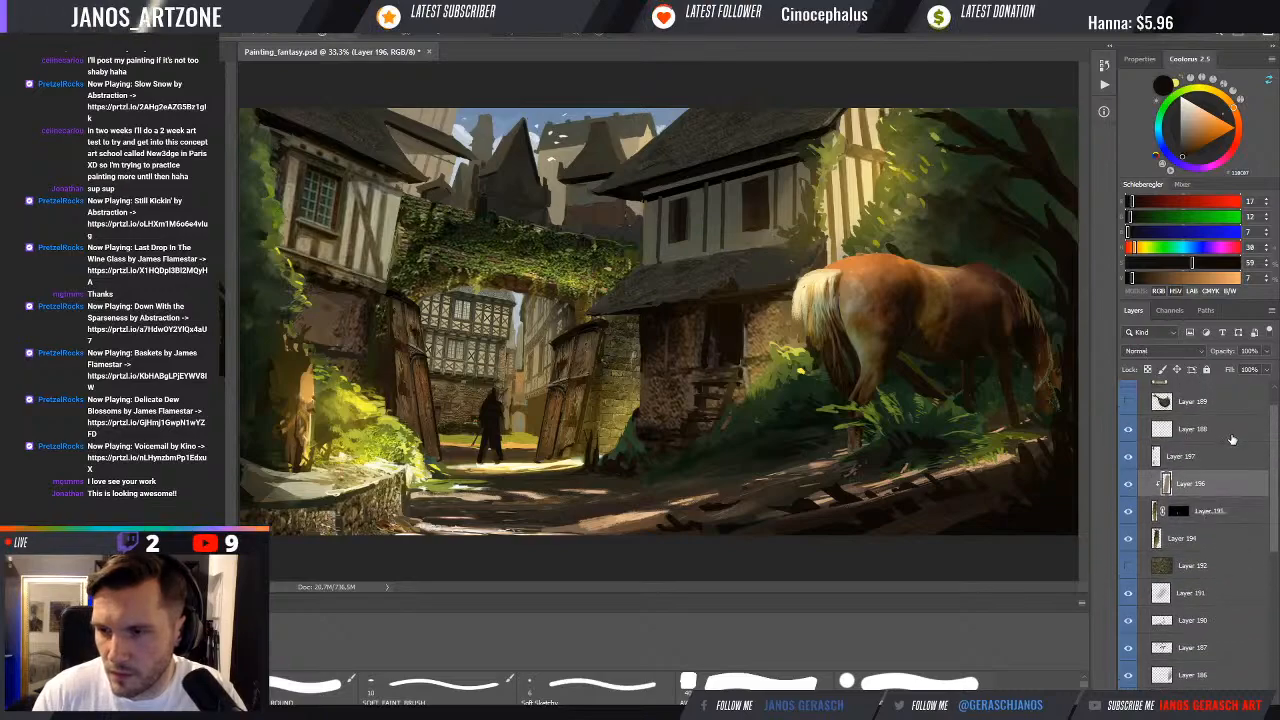
click(1234, 438)
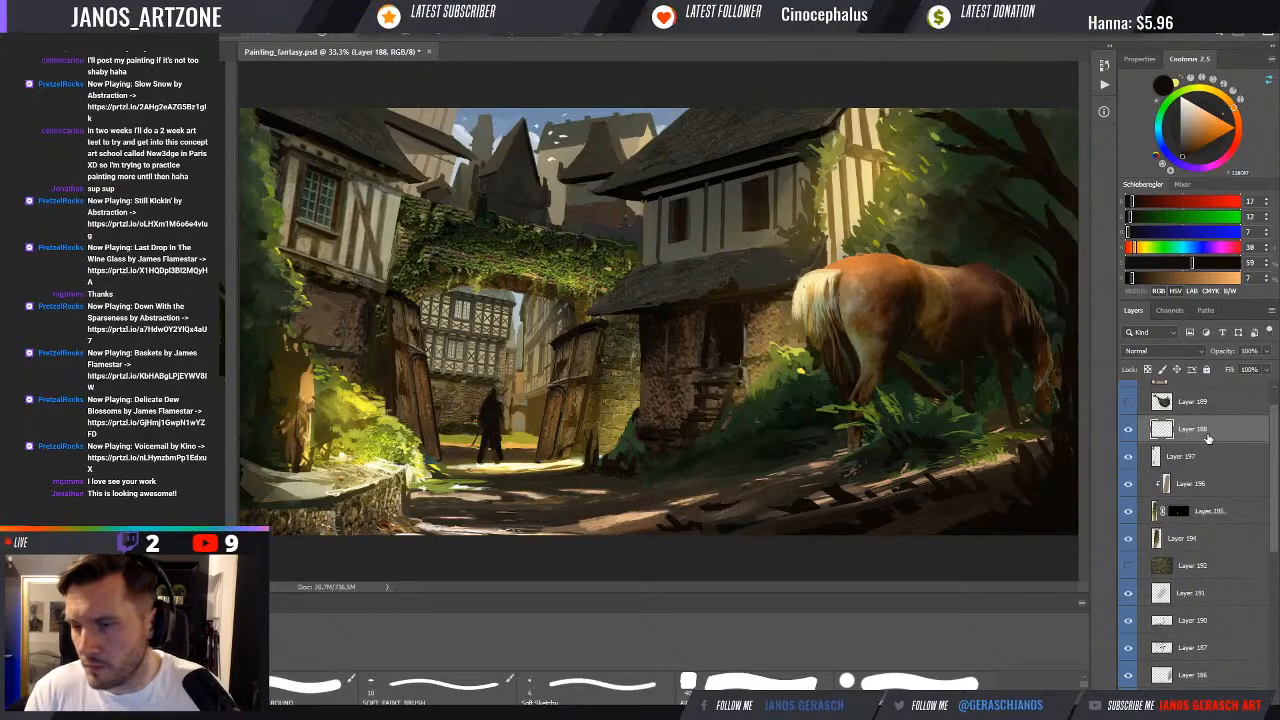
key(ctrl+shift+alt+n)
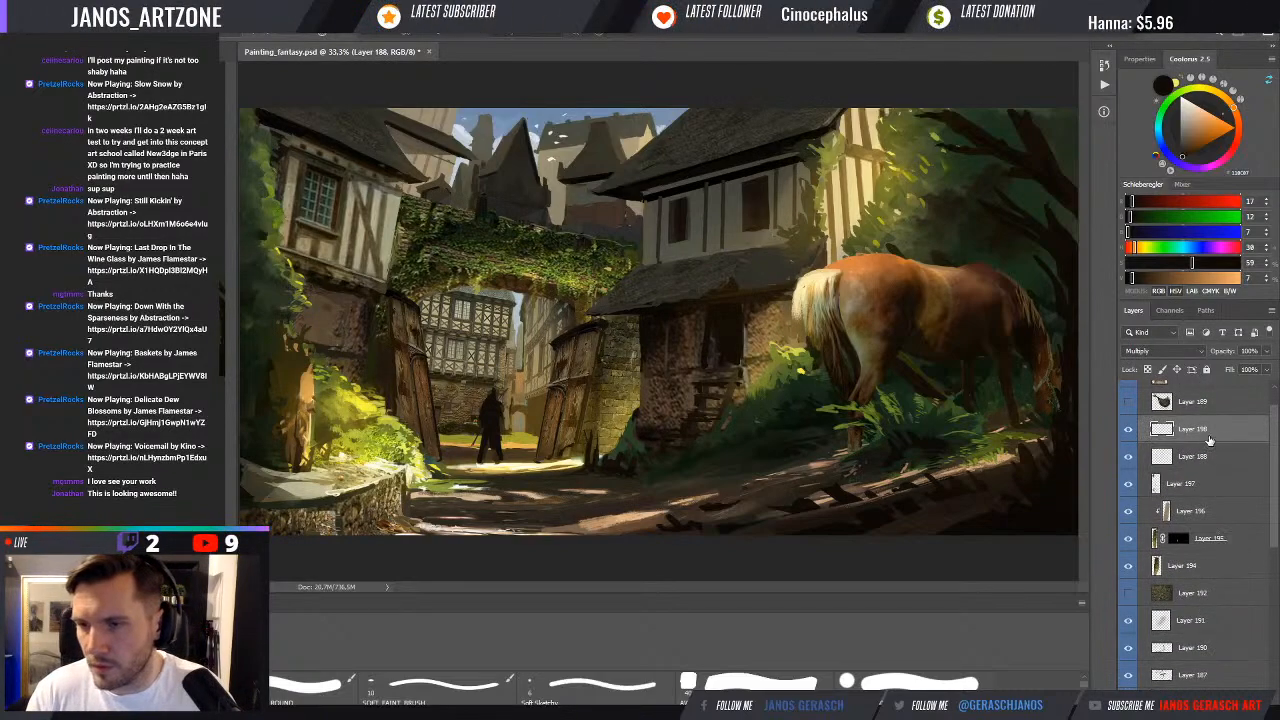
click(1190, 122)
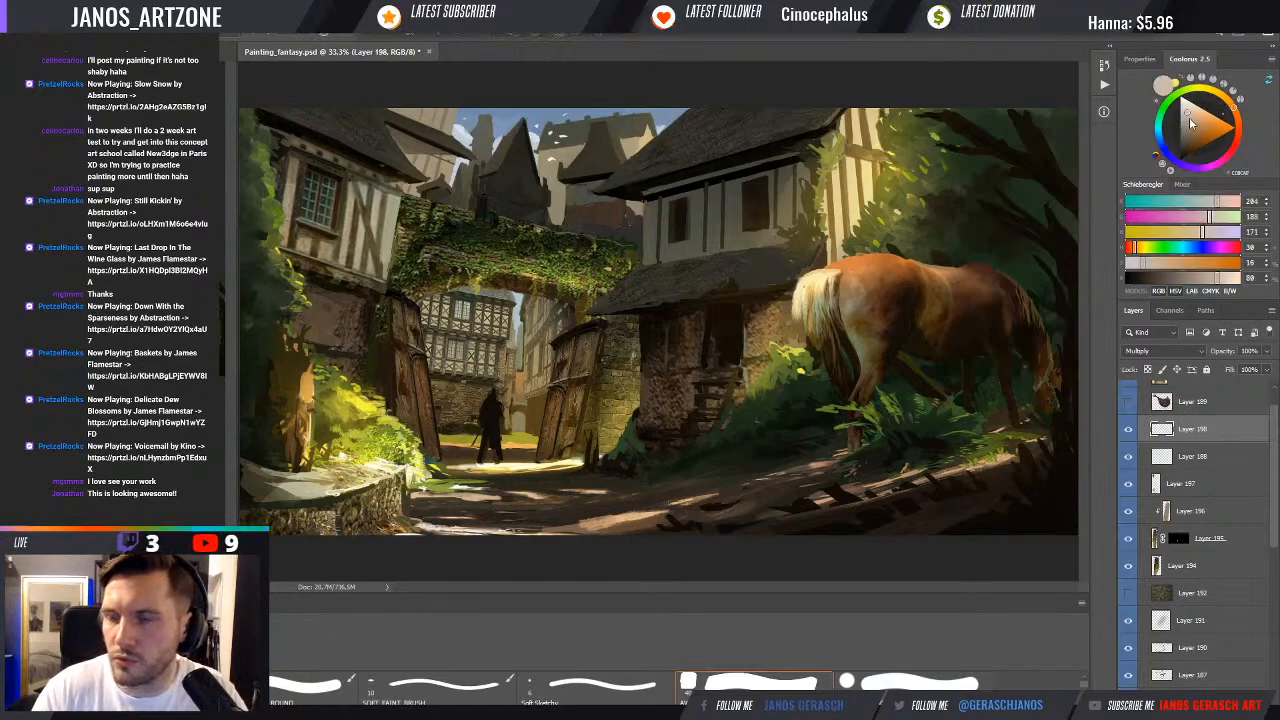
click(1188, 113)
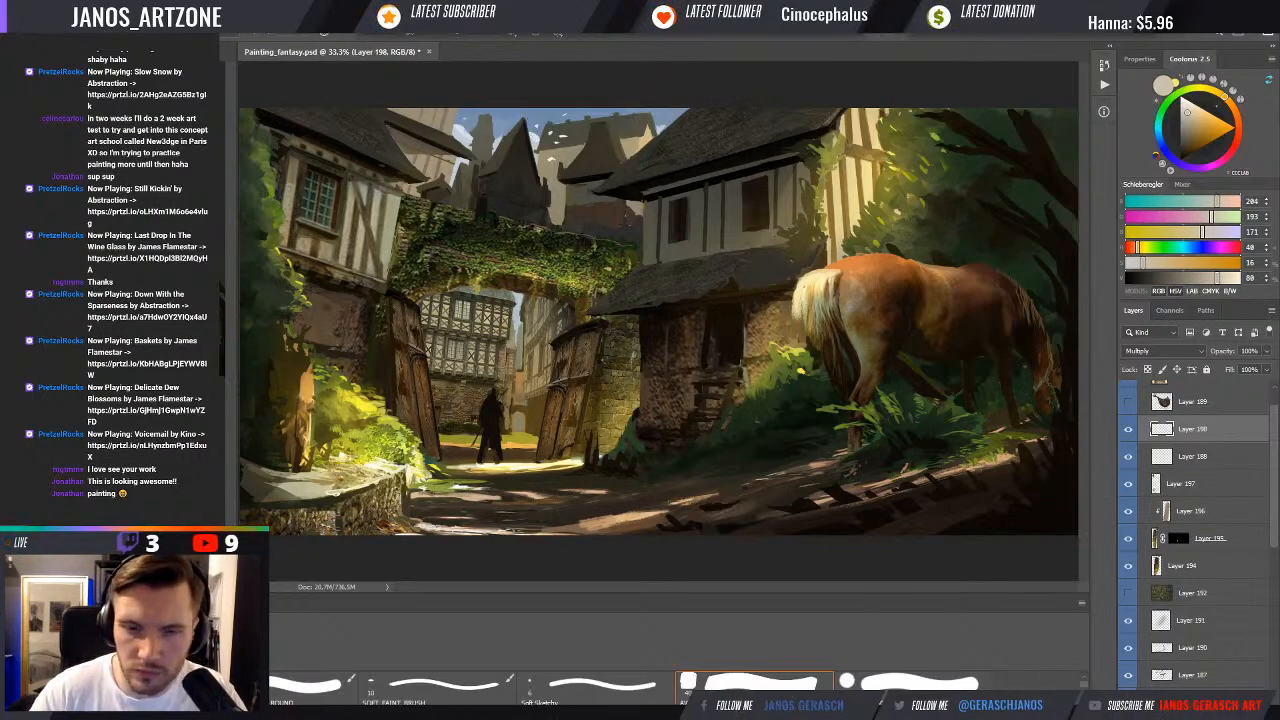
click(912, 684)
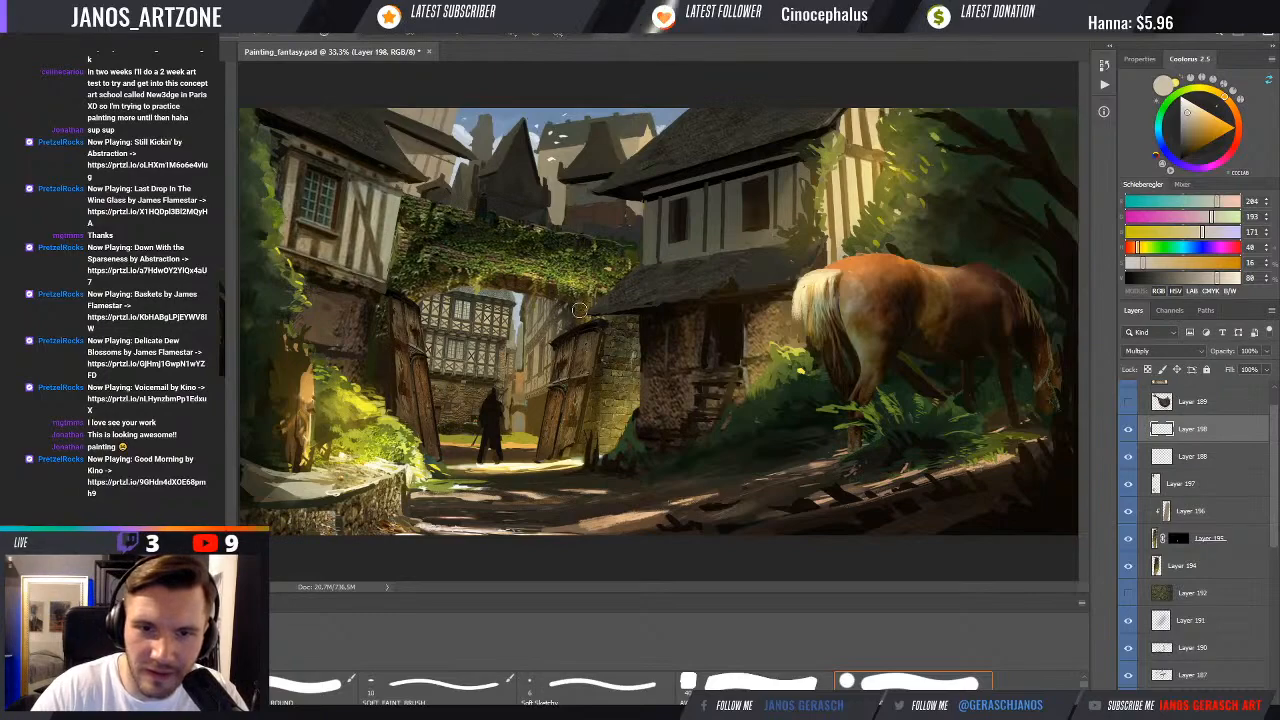
drag(580, 308, 579, 317)
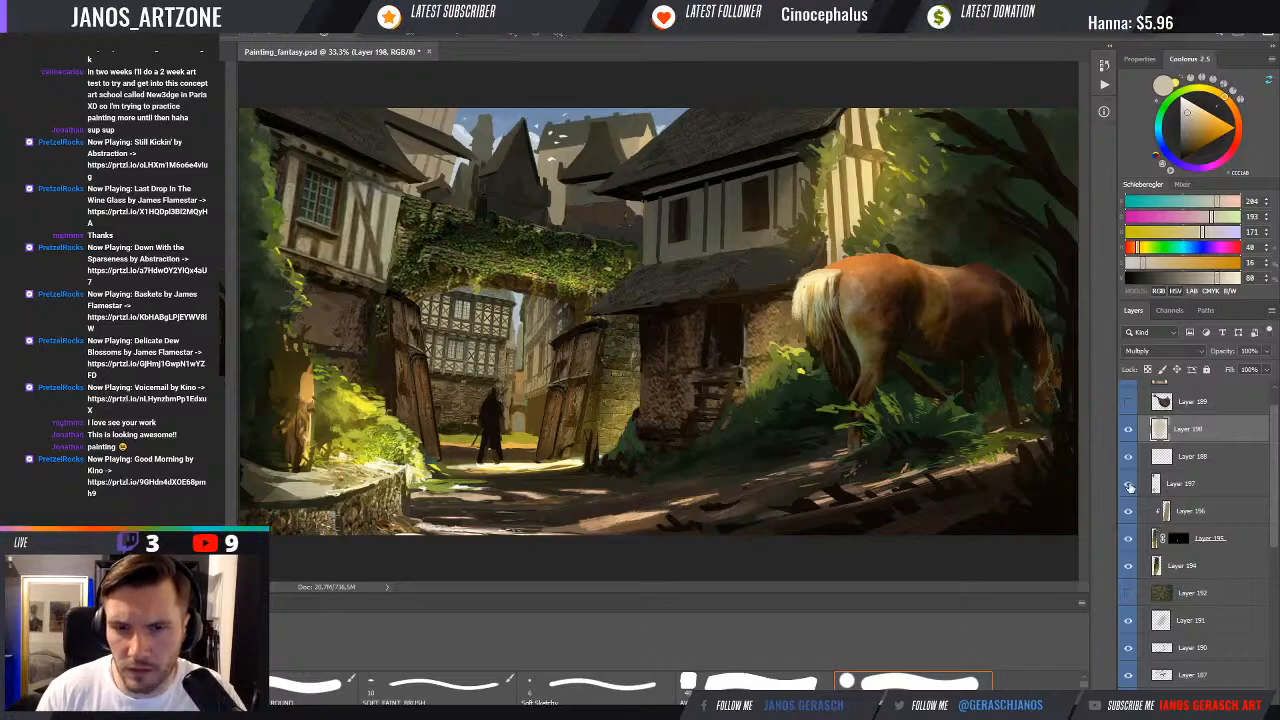
Select Layer 197 and hide it to check its contribution around the gate and brick wall
click(1154, 483)
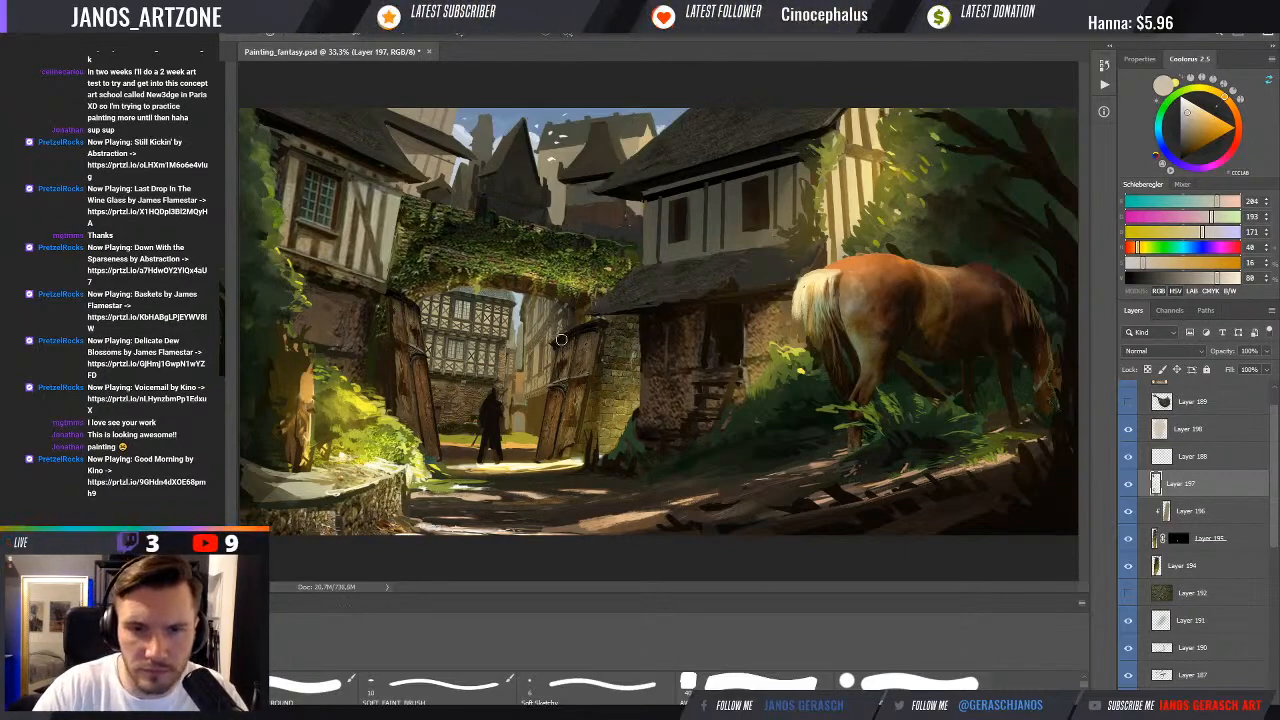
scroll(597, 371, up, 1)
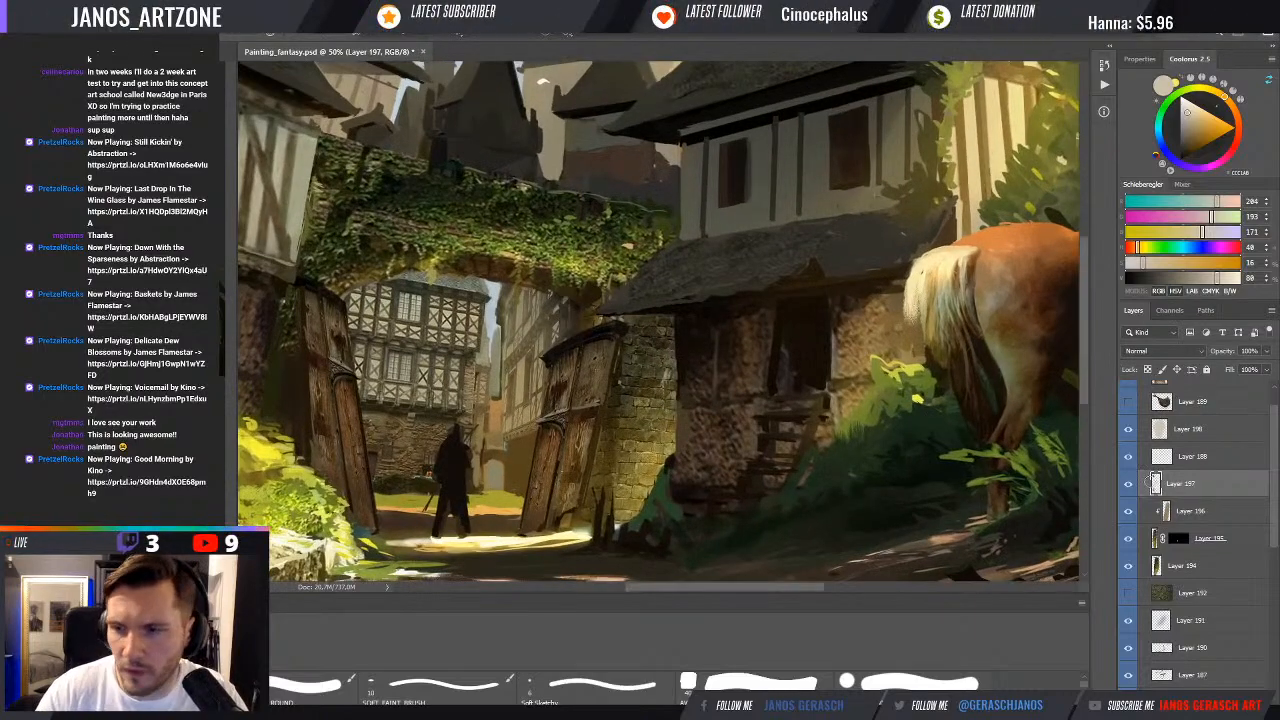
click(1128, 485)
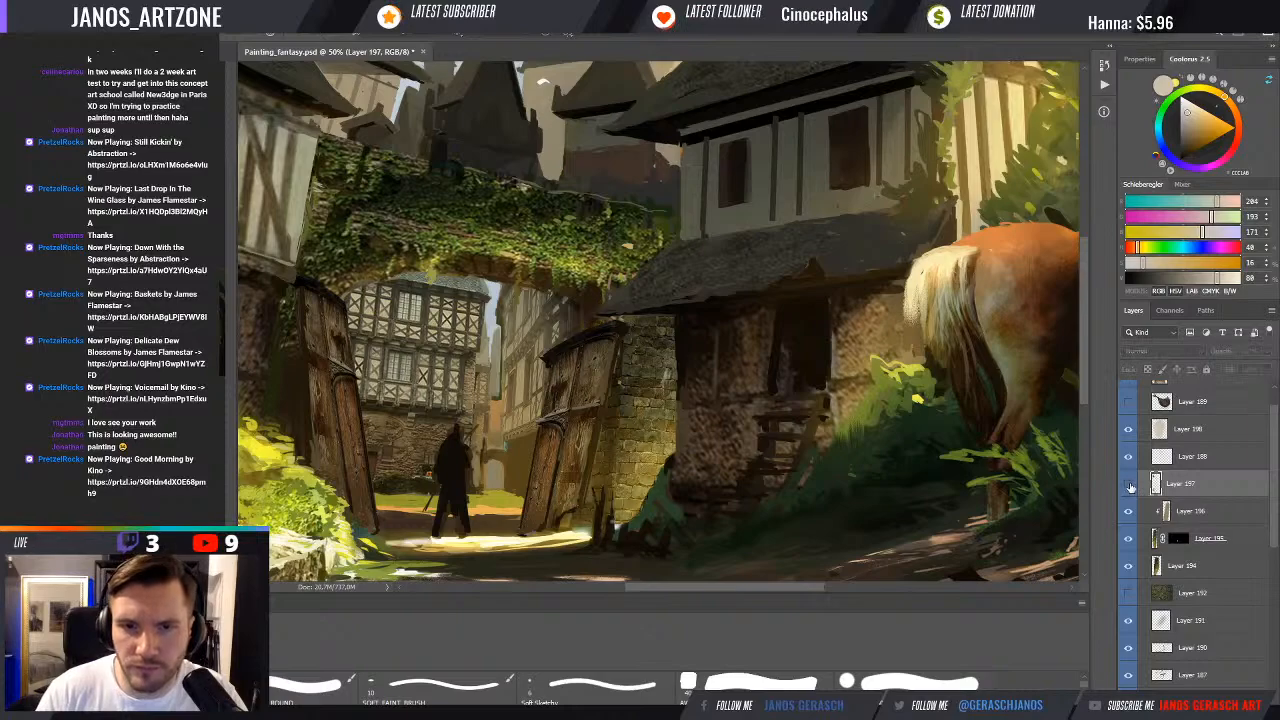
Turn Layer 197 back on and paint with RGB 167, 154, 128 on Multiply Layer 198 beneath the archway beside the open wooden gate
click(1129, 485)
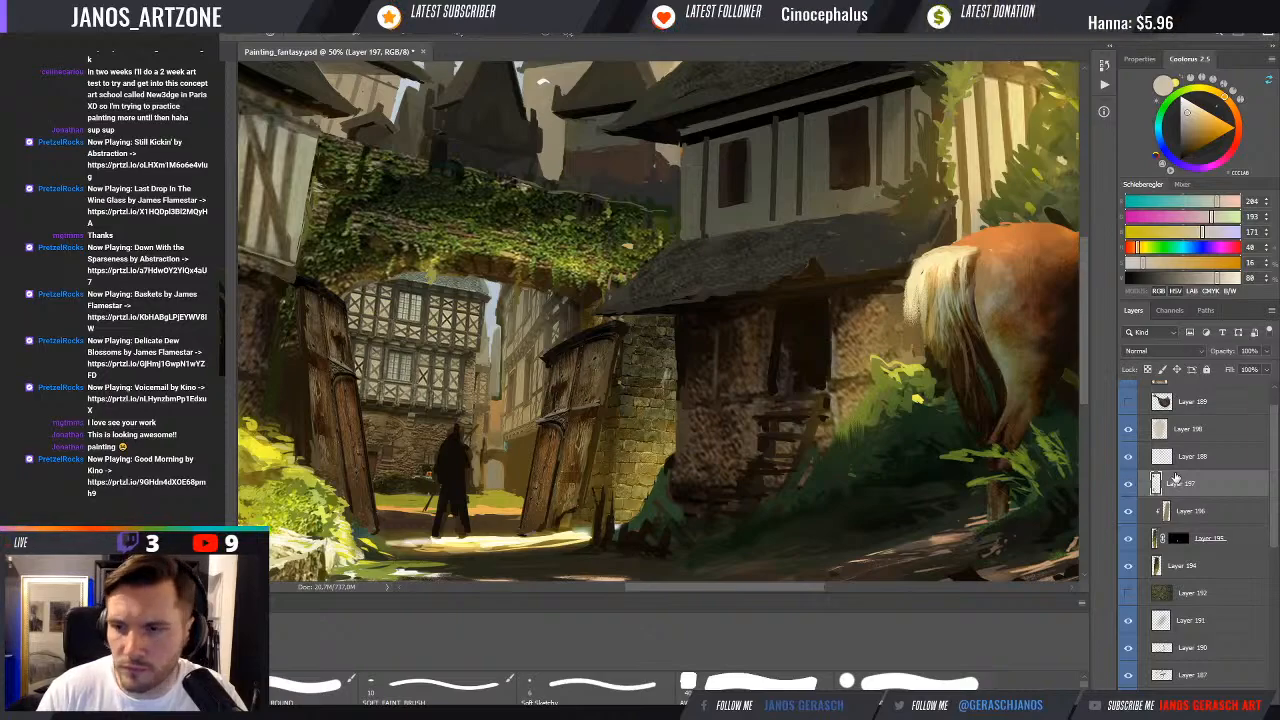
click(1188, 457)
click(1188, 432)
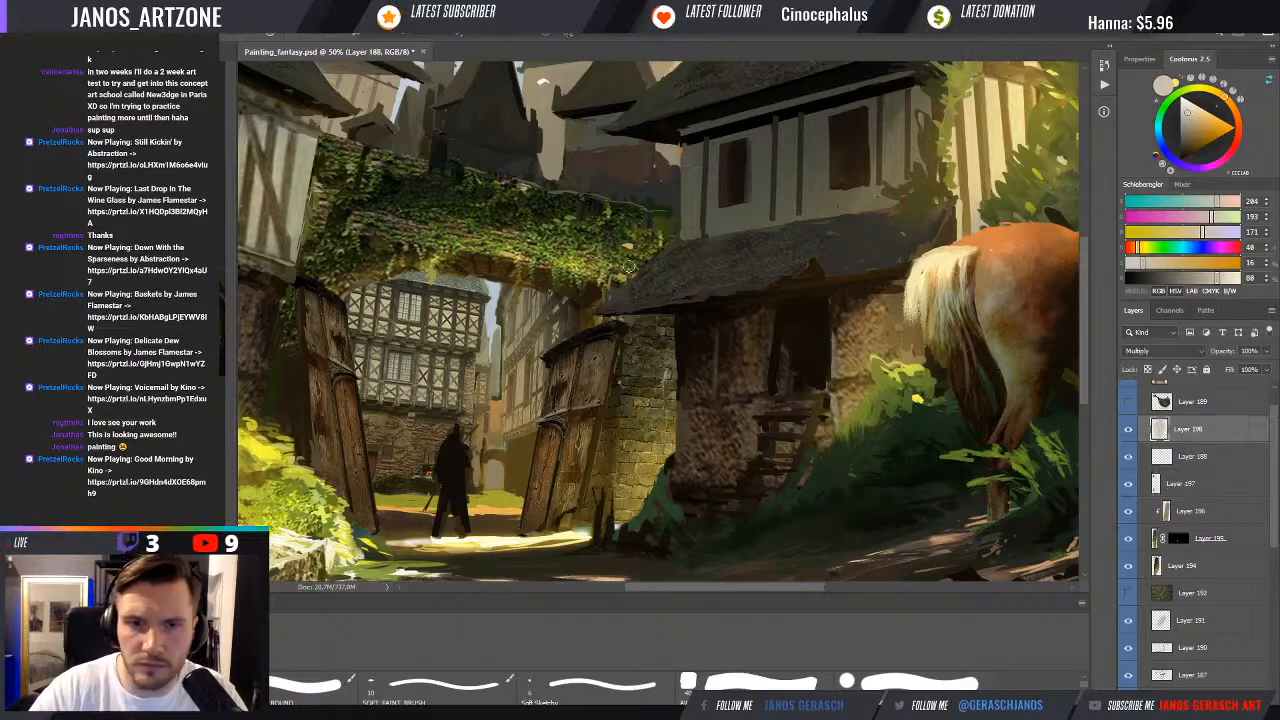
key(e)
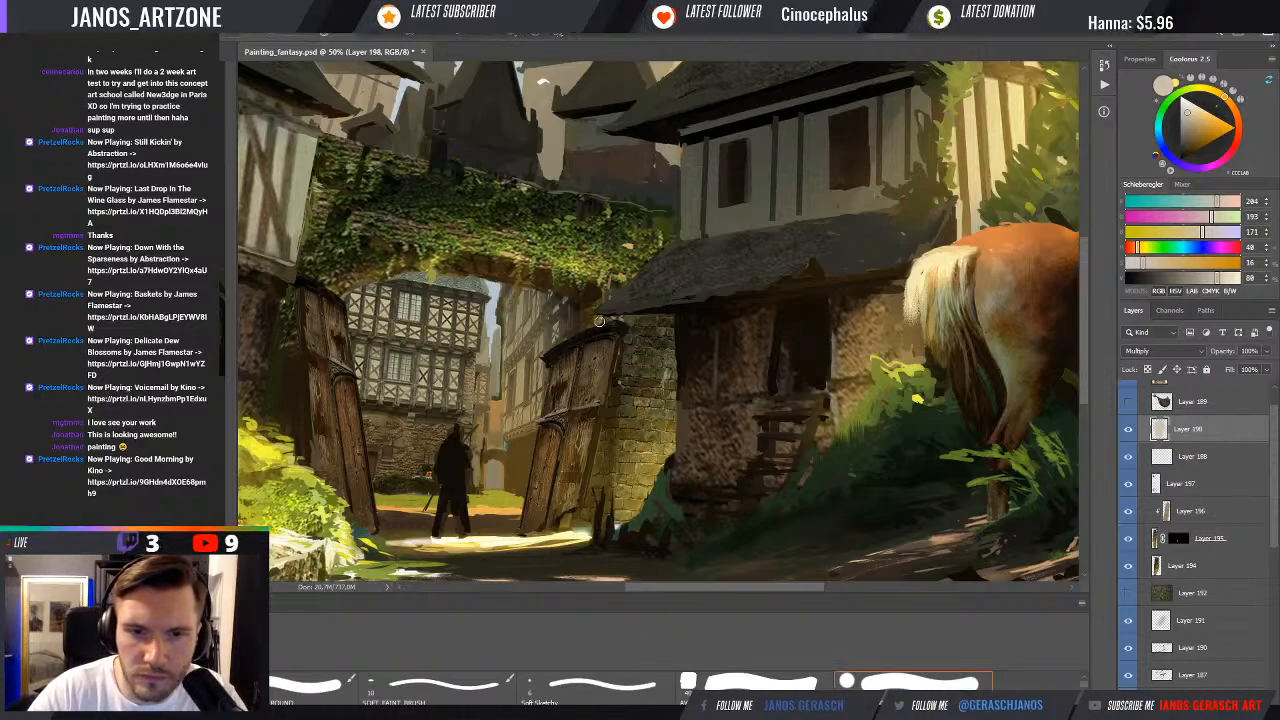
click(1190, 124)
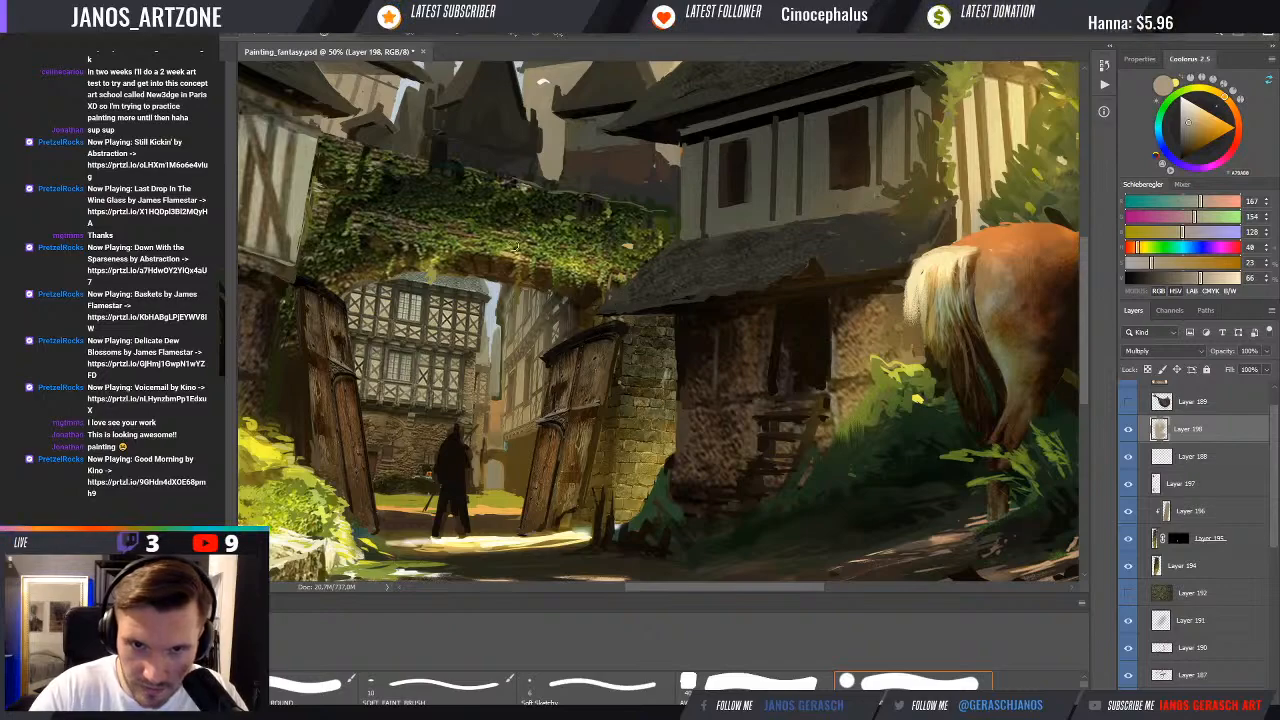
mouse_move(543, 272)
mouse_down()
mouse_move(504, 261)
mouse_move(567, 299)
mouse_up()
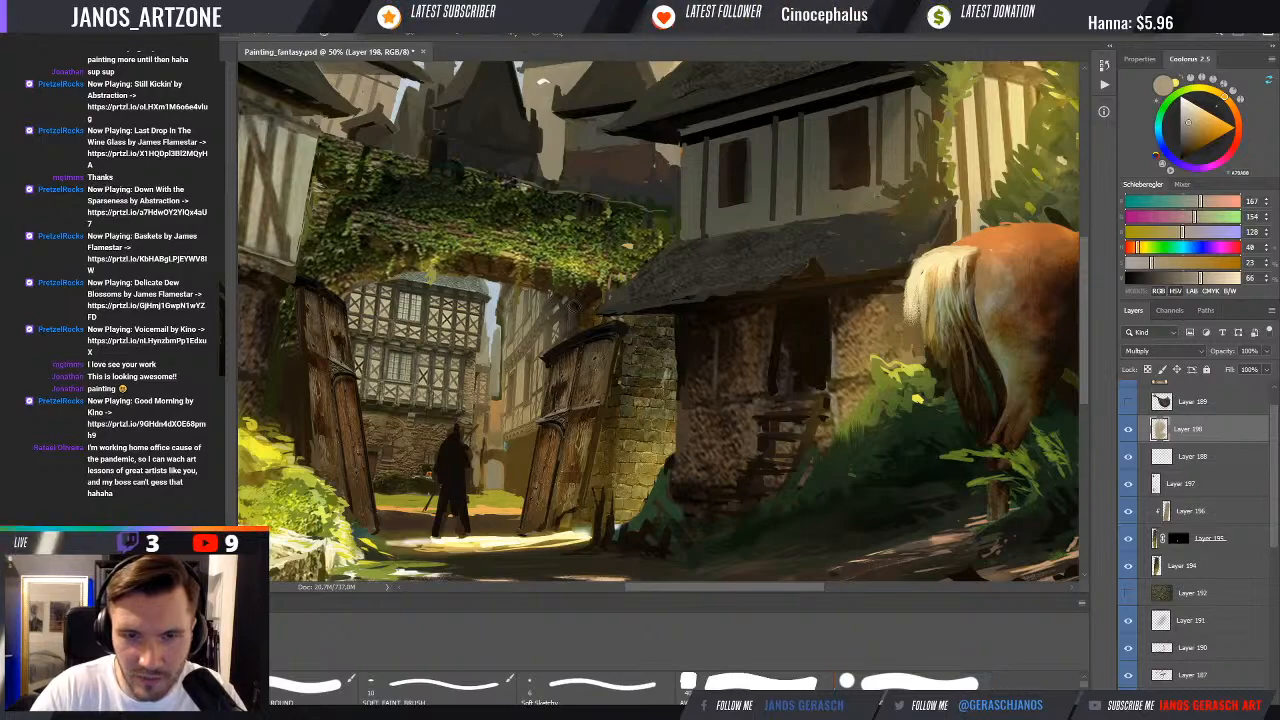
click(1129, 429)
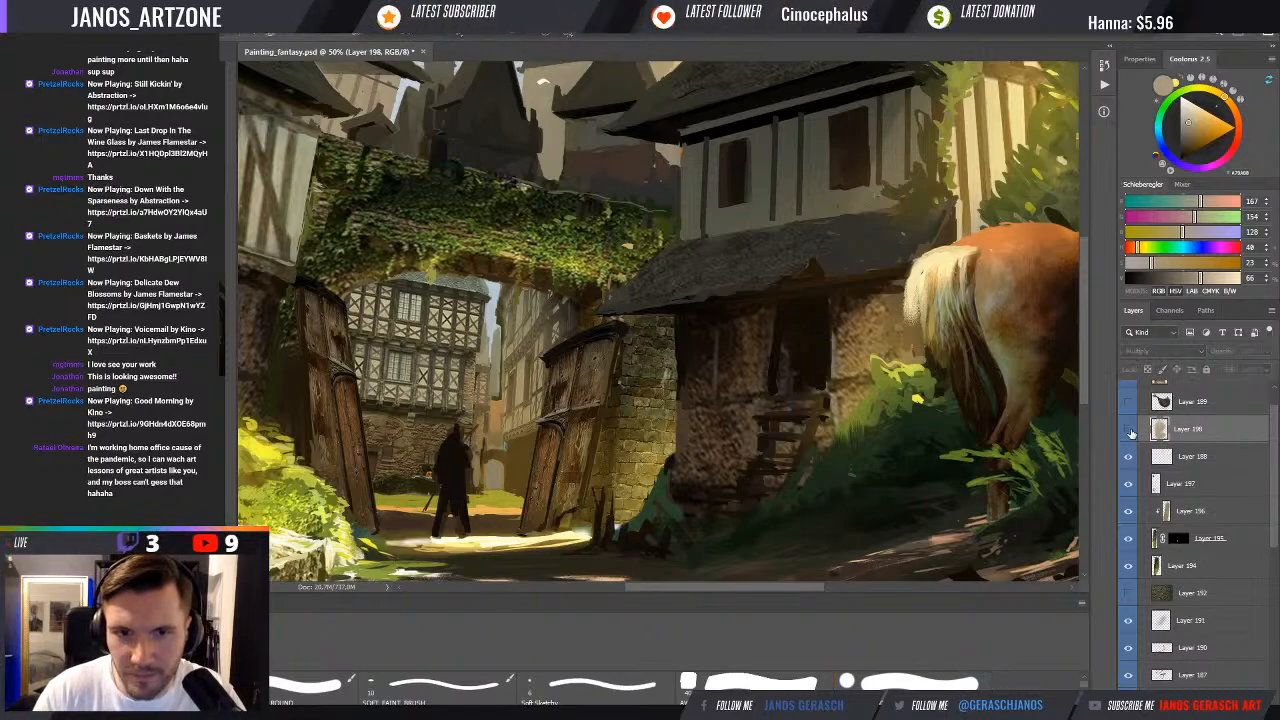
click(1129, 429)
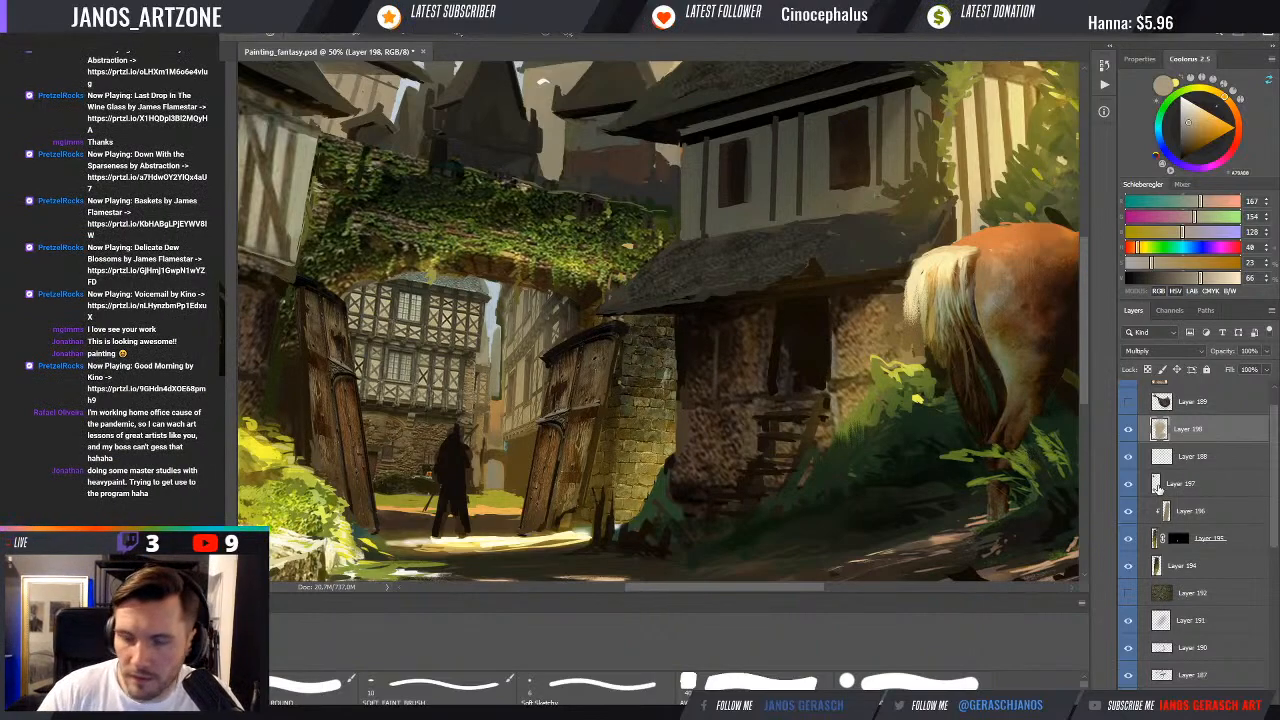
Reveal the stone wall texture on Layer 192 and place a duplicate of it over the lower wall of the house beside the horse
key(ctrl+minus)
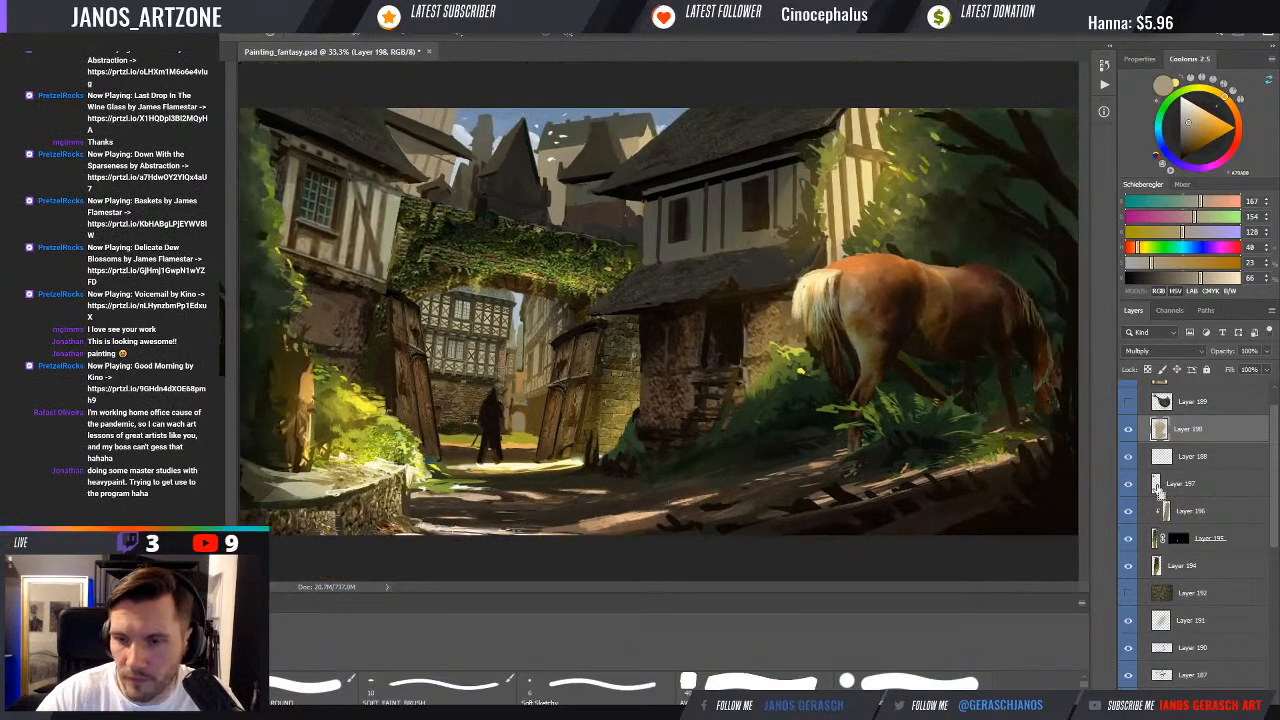
scroll(1177, 565, down, 3)
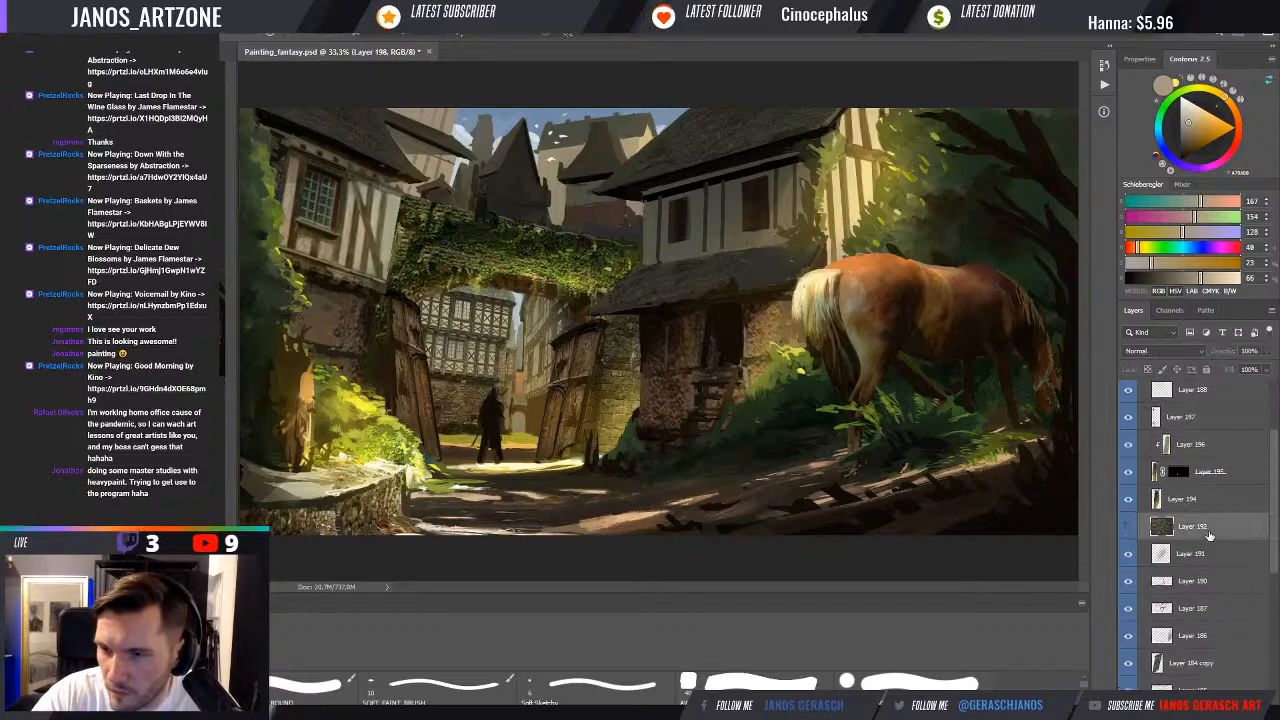
click(1209, 528)
scroll(1216, 570, up, 2)
scroll(1216, 575, up, 1)
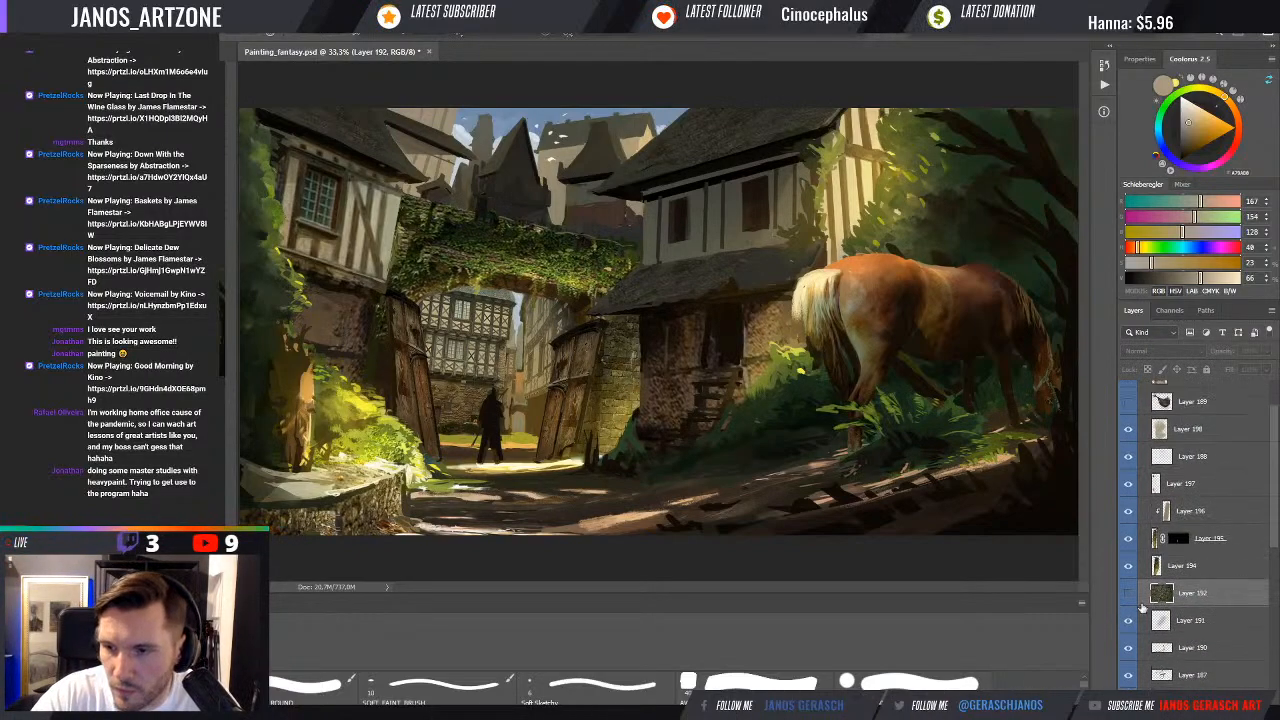
click(1127, 595)
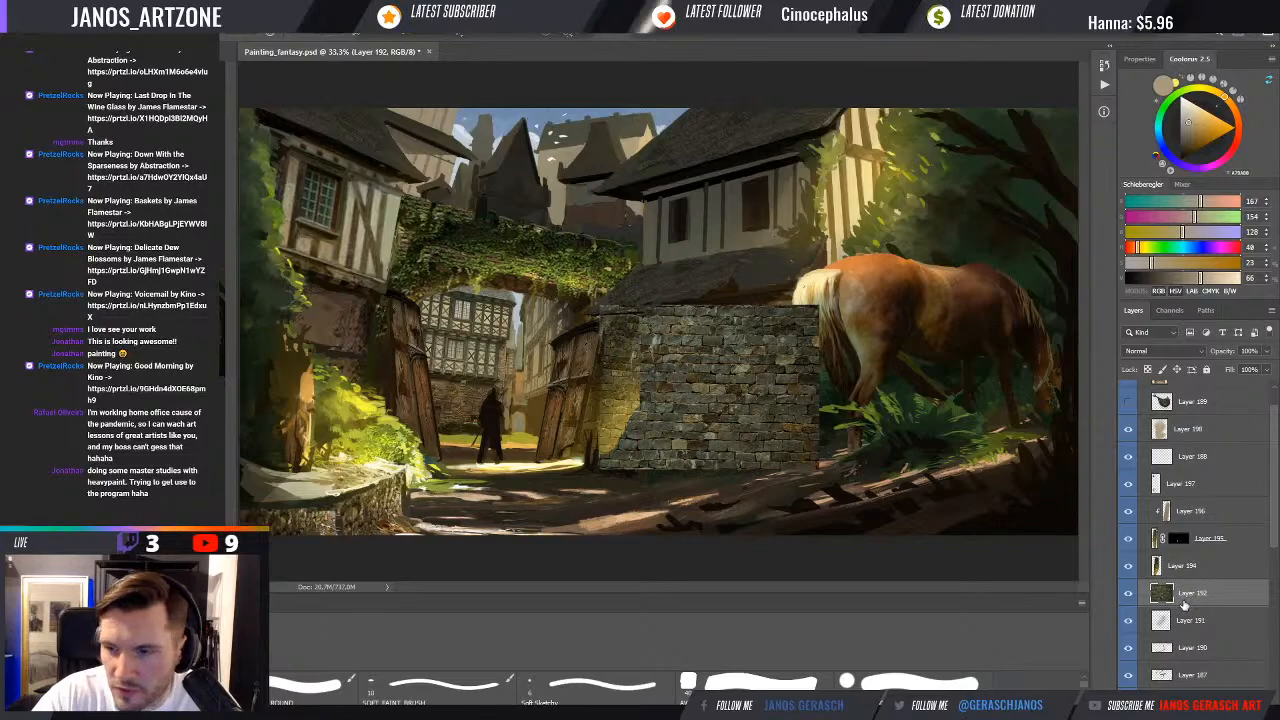
key(ctrl+t)
drag(760, 411, 805, 426)
key(ctrl+j)
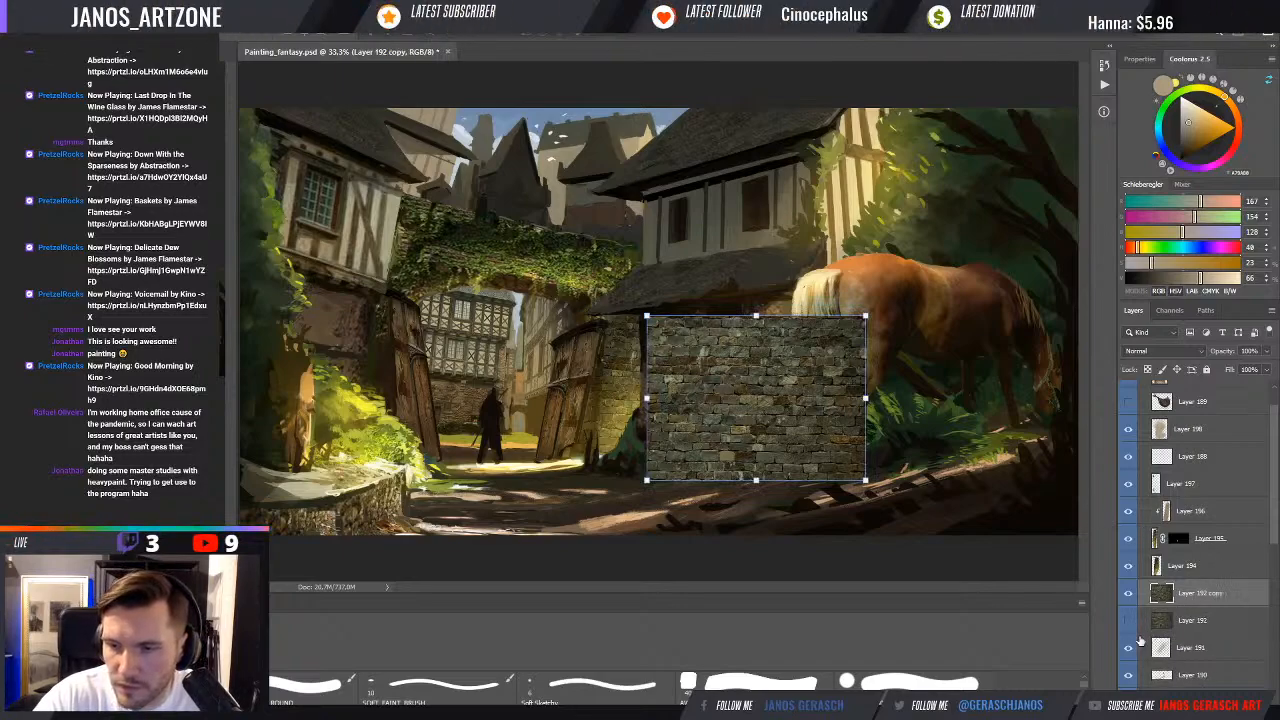
drag(801, 434, 760, 425)
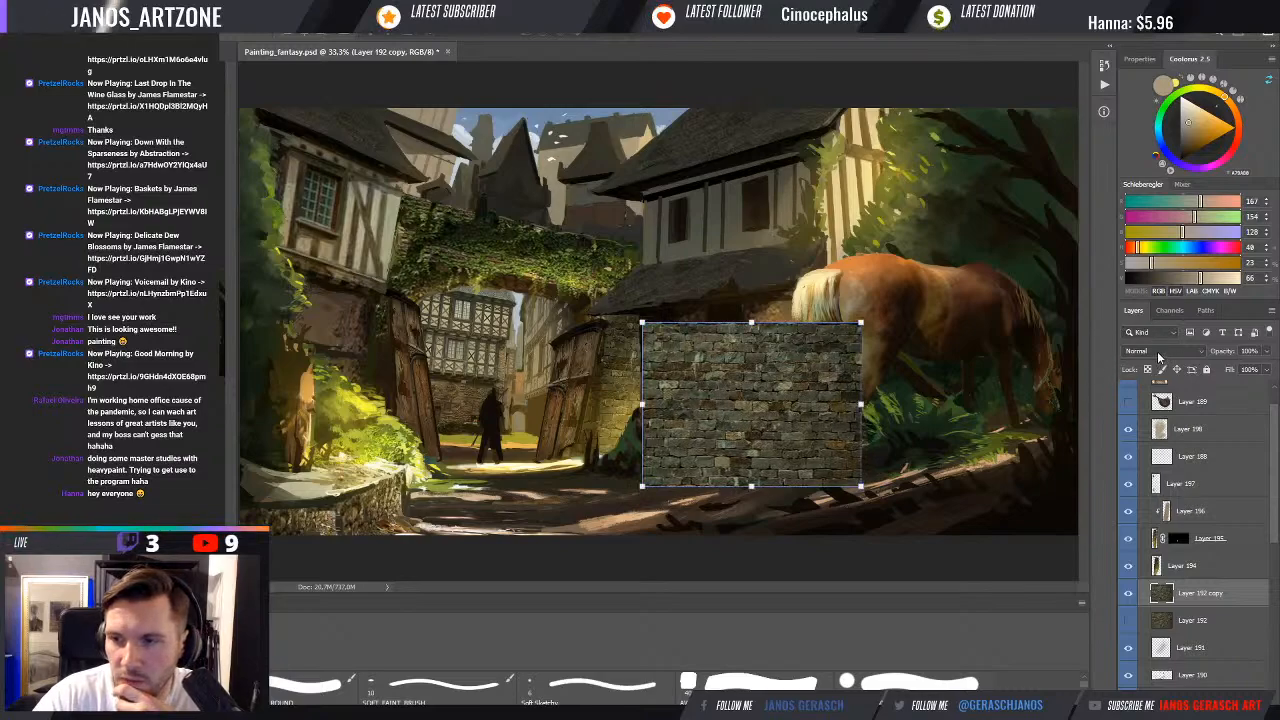
Try the Overlay and Soft Light blend modes on the stone texture copy and return it to Normal
key(alt+shift+o)
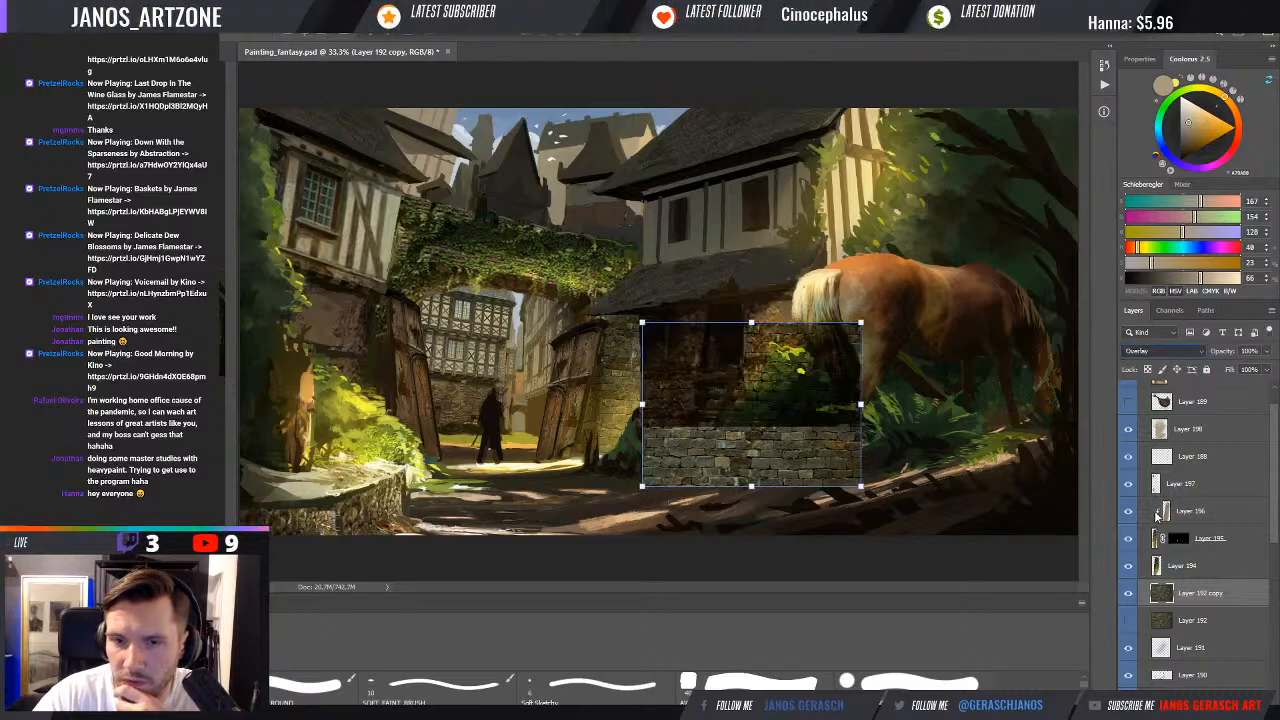
key(alt+shift+f)
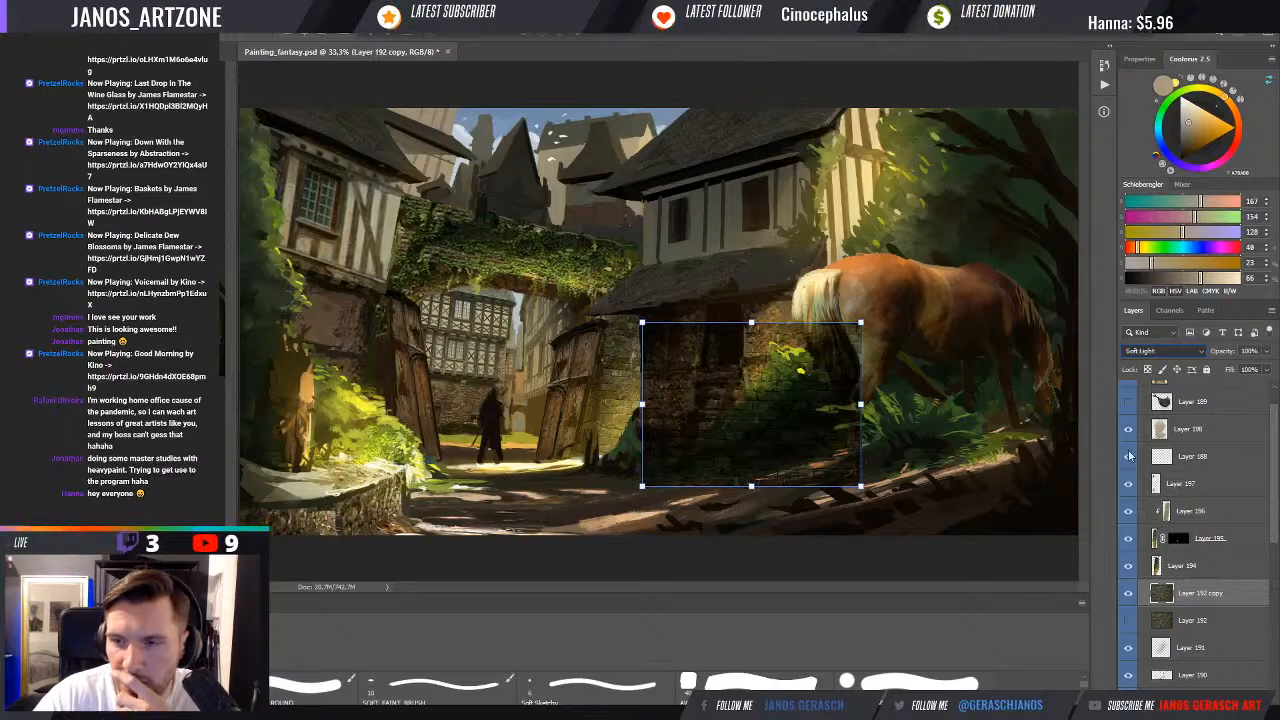
key(alt+shift+n)
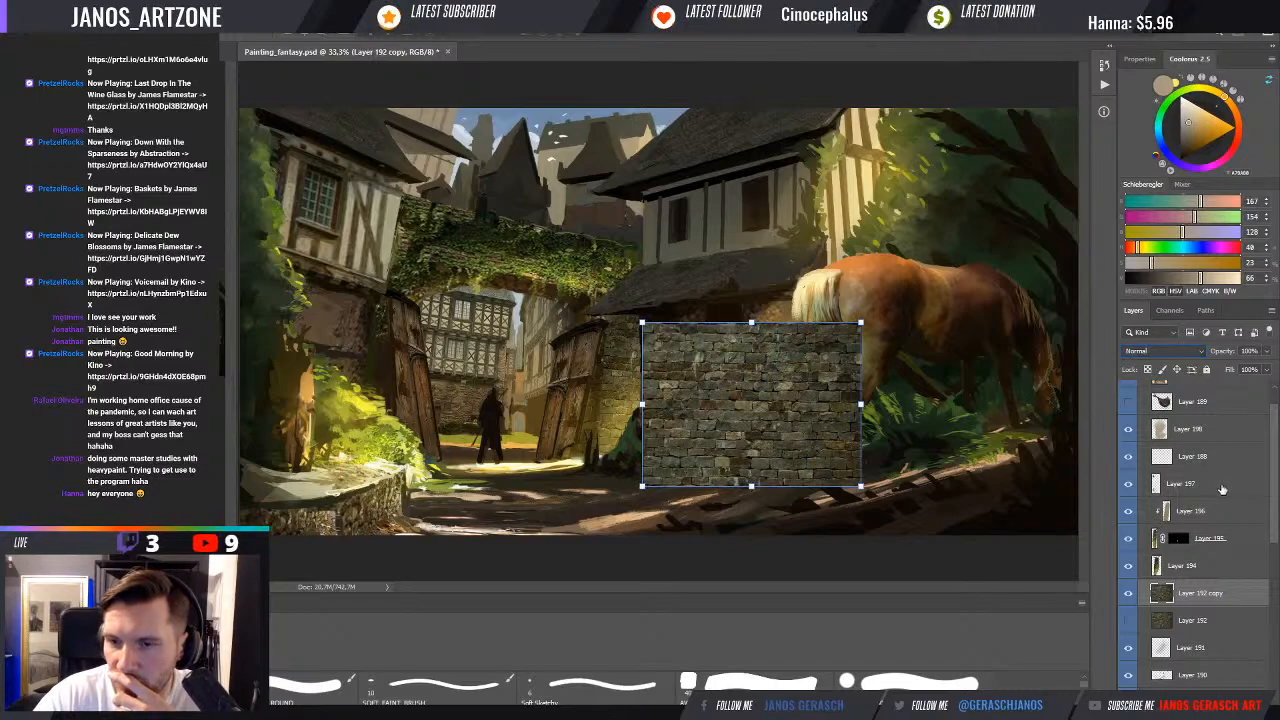
Hide the stone texture copy and compare the painting with and without Layer 198
click(1127, 597)
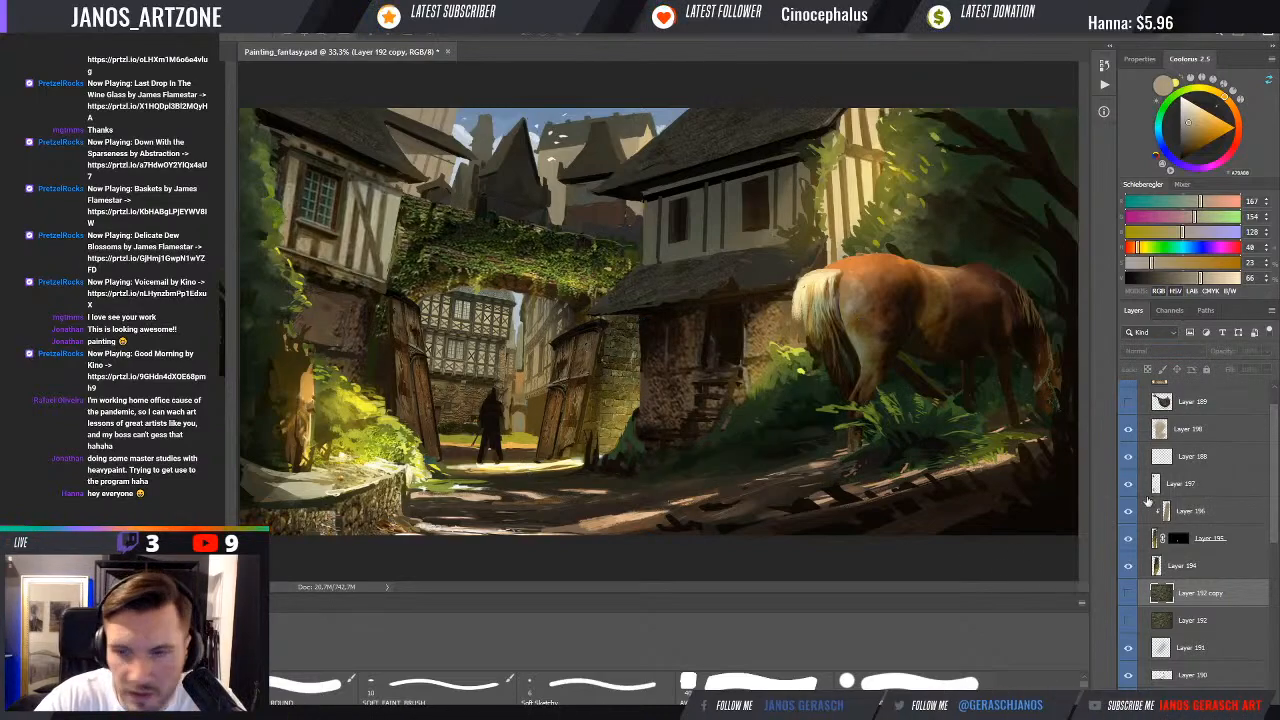
click(1206, 432)
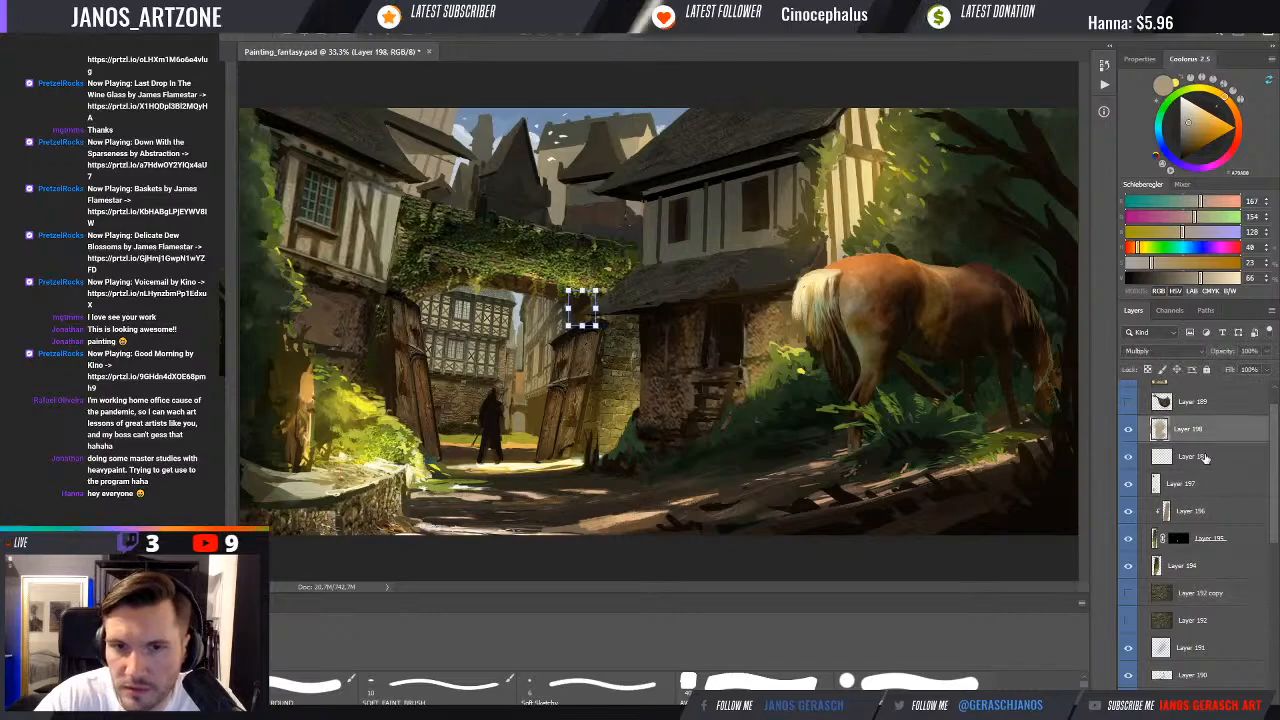
key(ctrl+d)
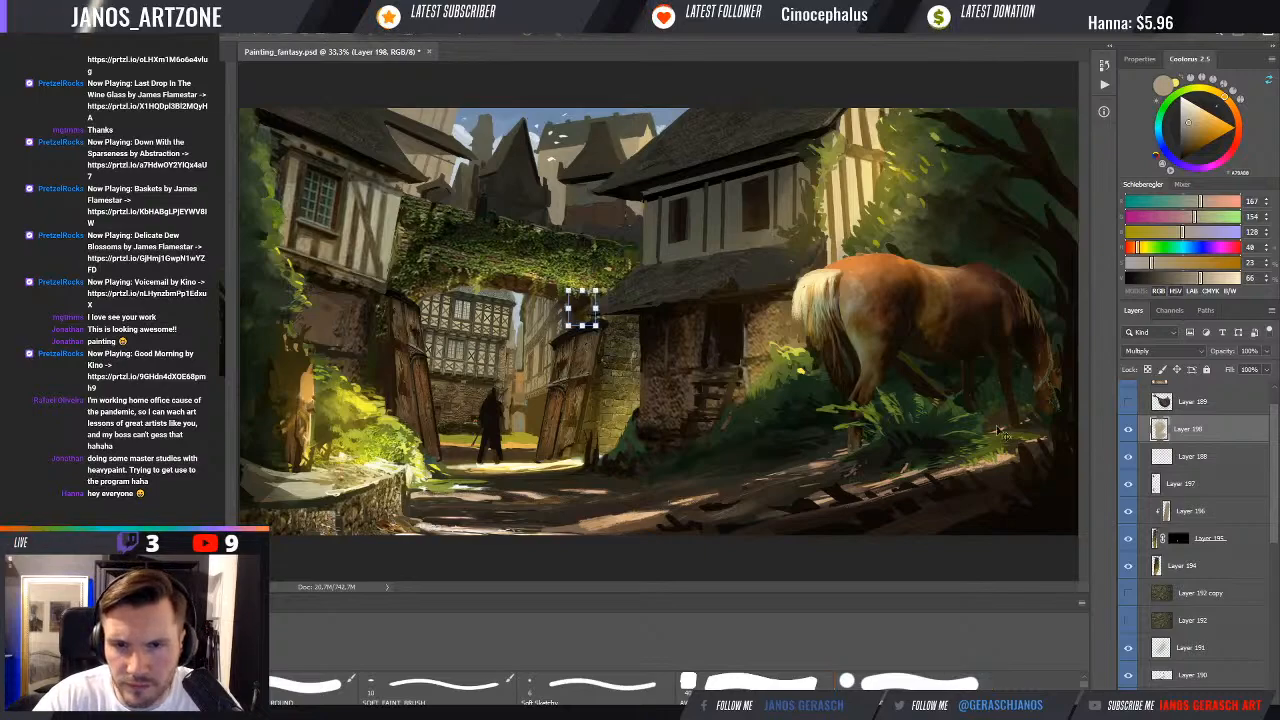
click(1128, 429)
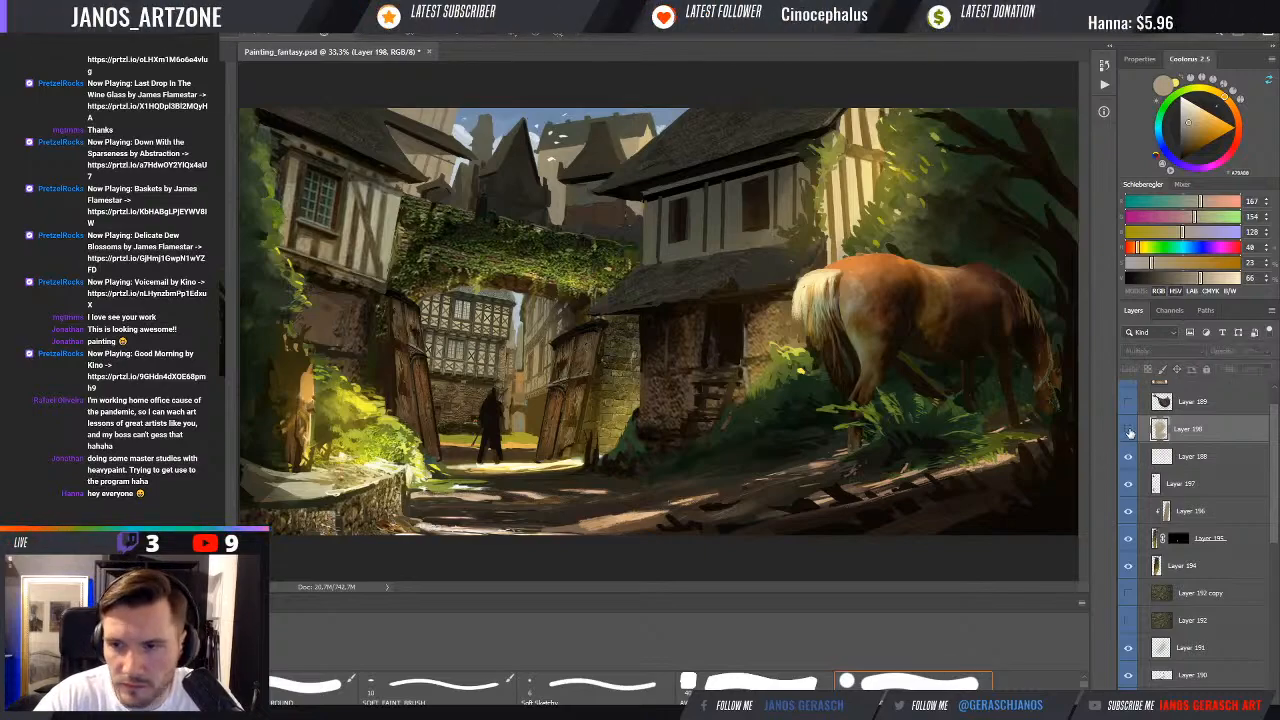
Move the hidden stone texture copy above Layer 198 and delete the original Layer 192
drag(1205, 596, 1197, 425)
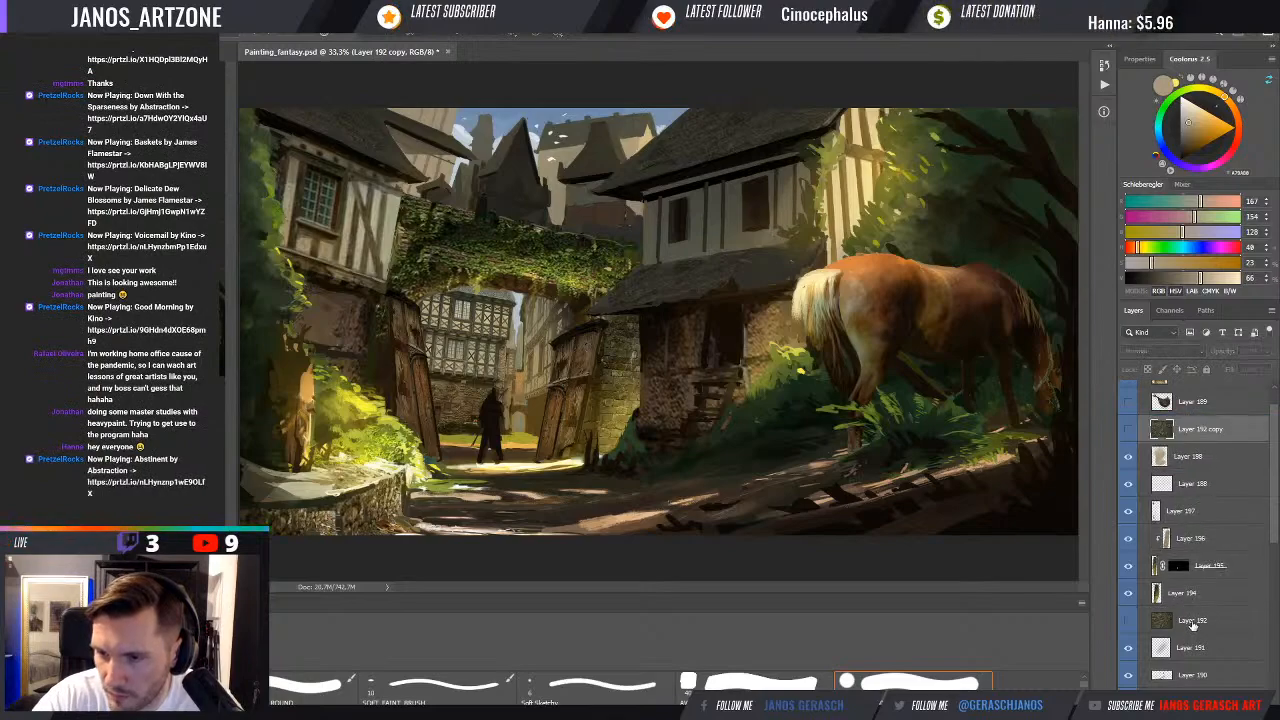
click(1192, 621)
key(Delete)
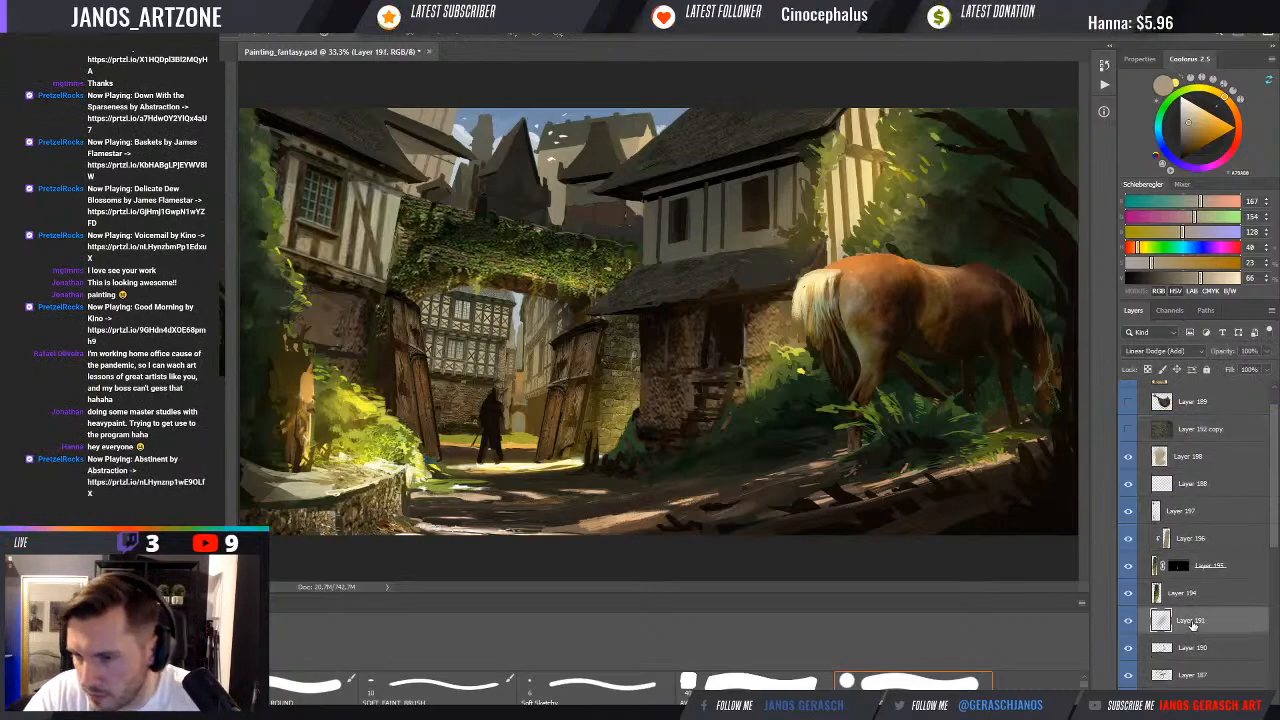
Compare the whole painting with and without Layer 174 and with and without Layer 173
scroll(1192, 624, down, 1)
scroll(1192, 620, down, 4)
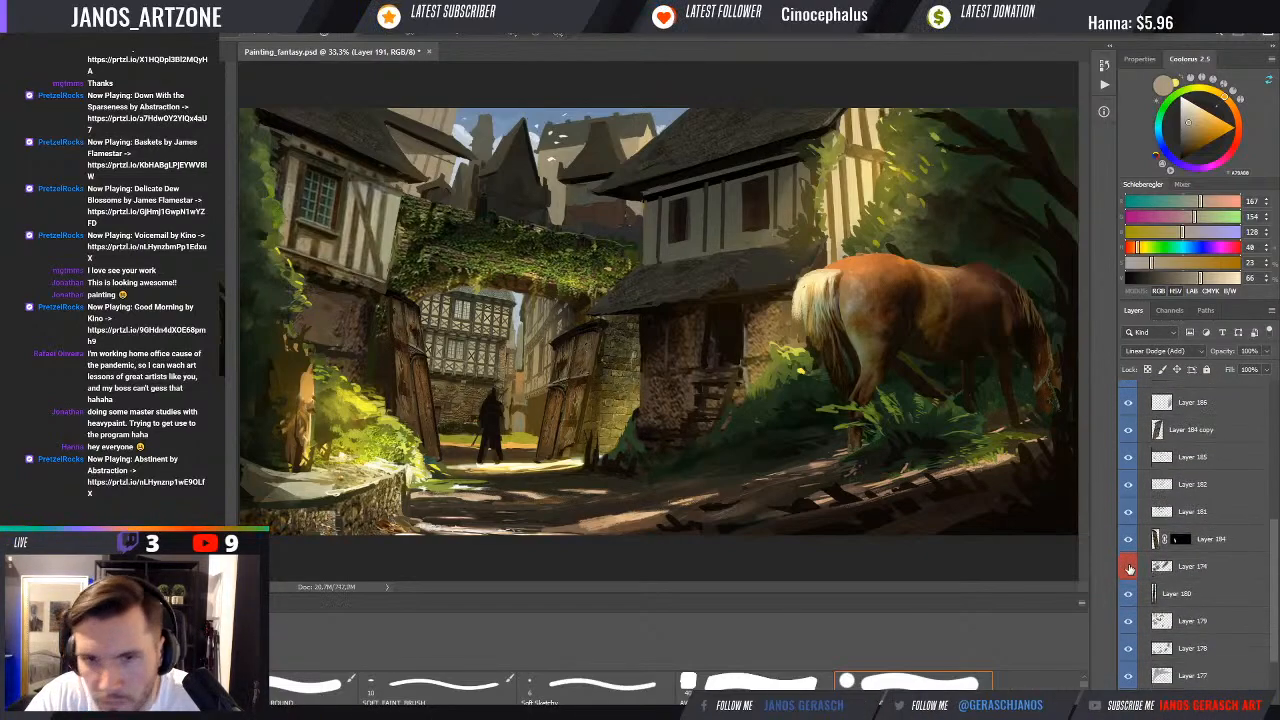
click(1129, 567)
click(1129, 567)
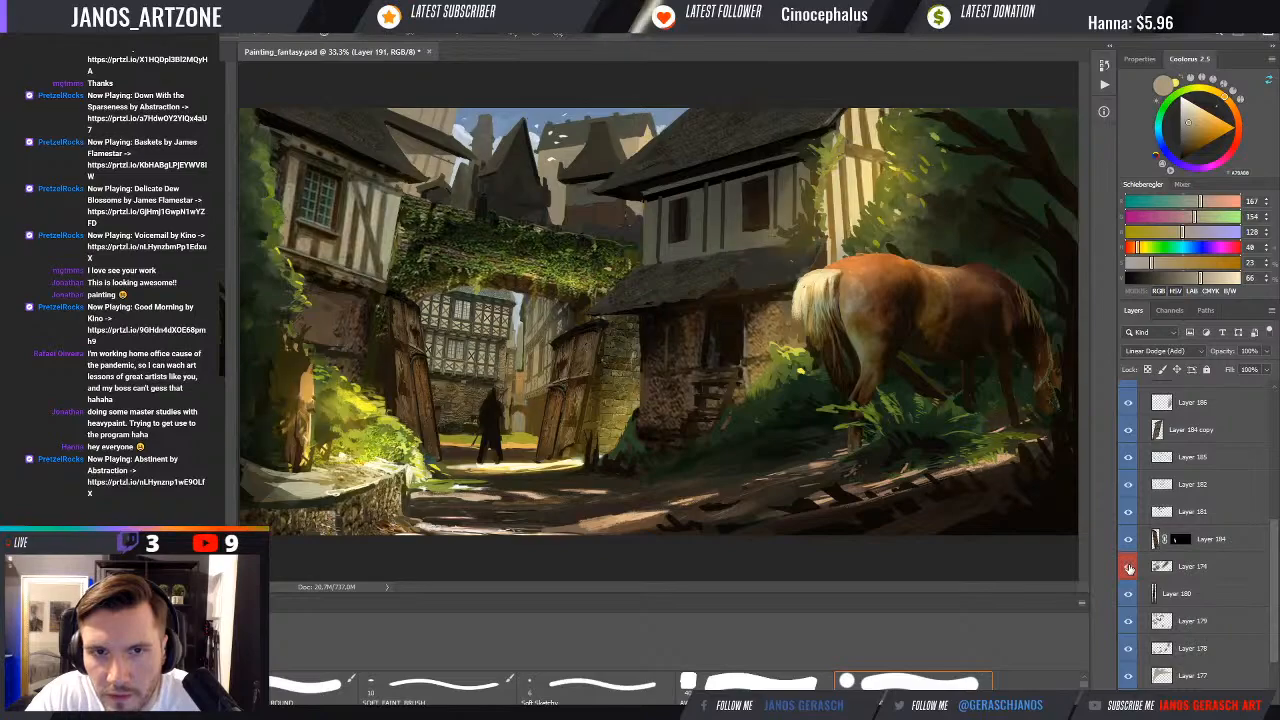
key(ctrl+minus)
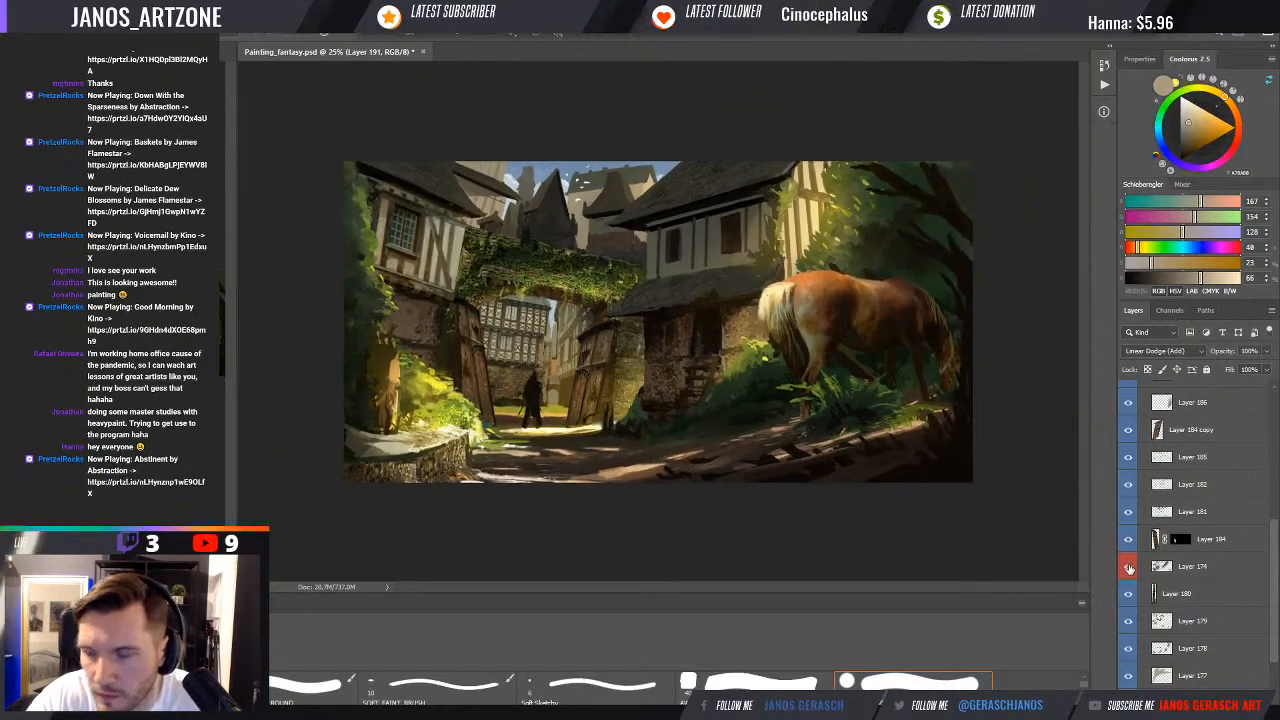
scroll(1135, 600, down, 3)
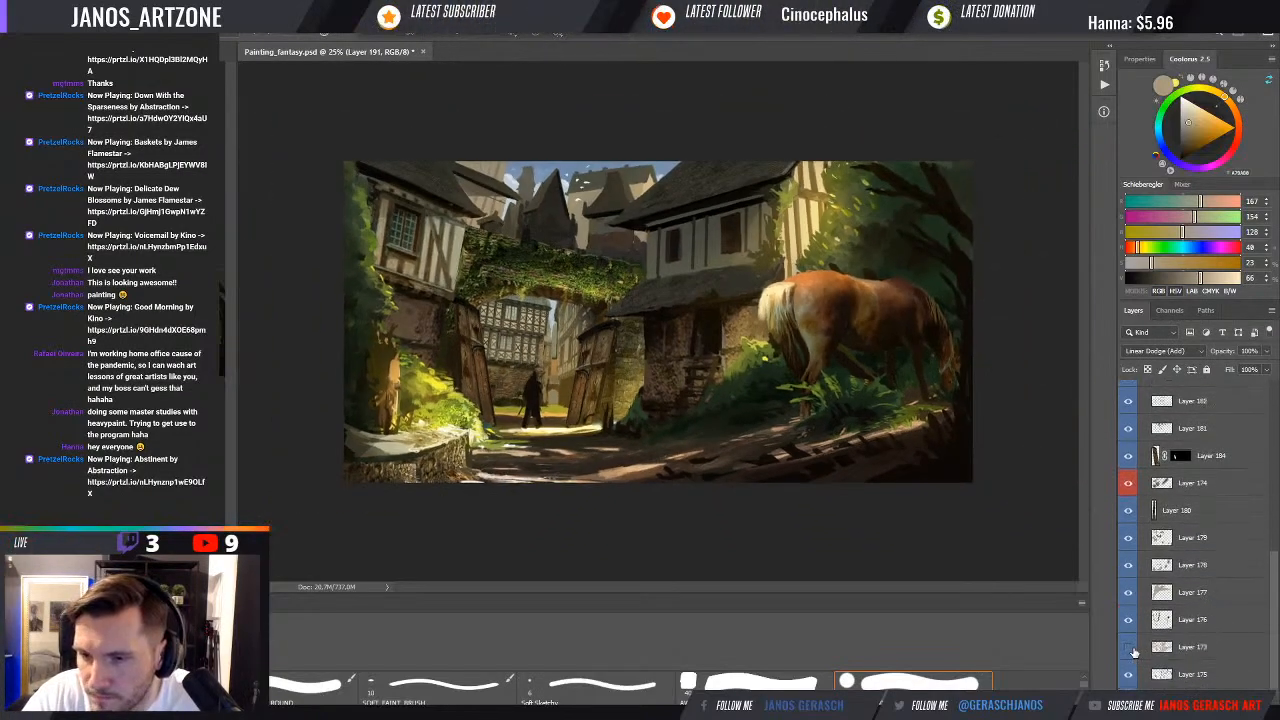
click(1129, 648)
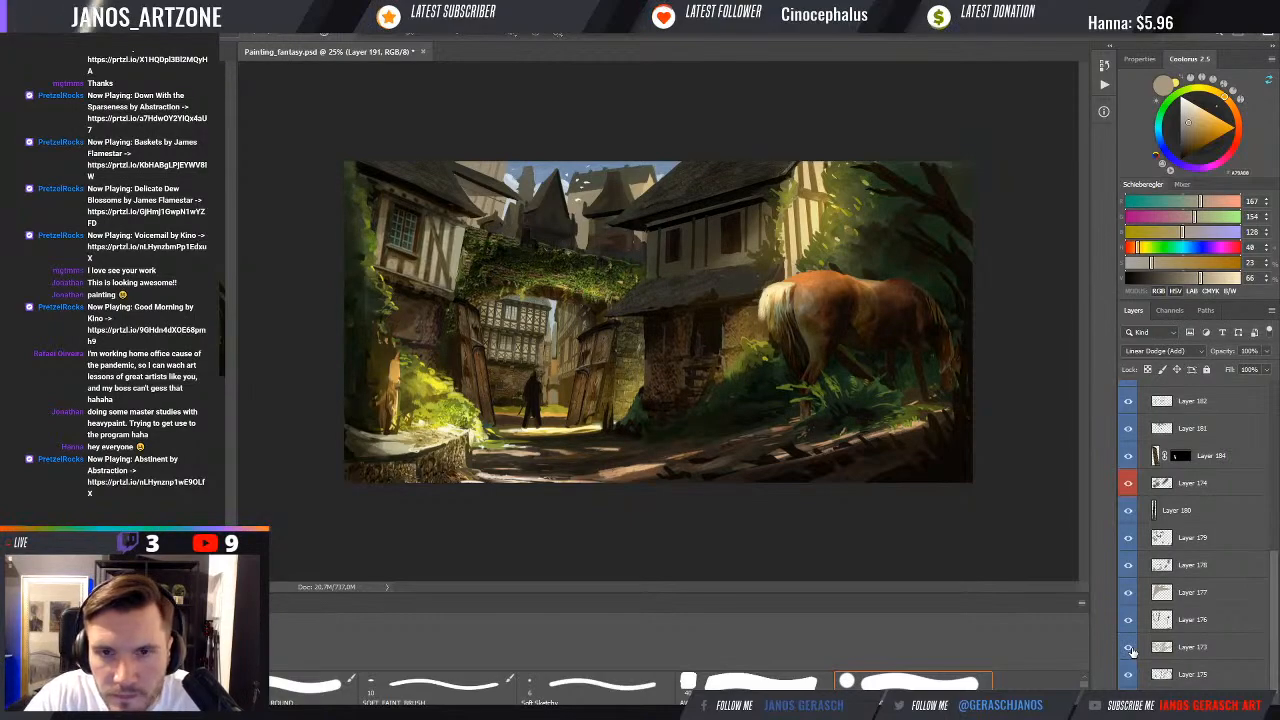
click(1129, 648)
click(1129, 648)
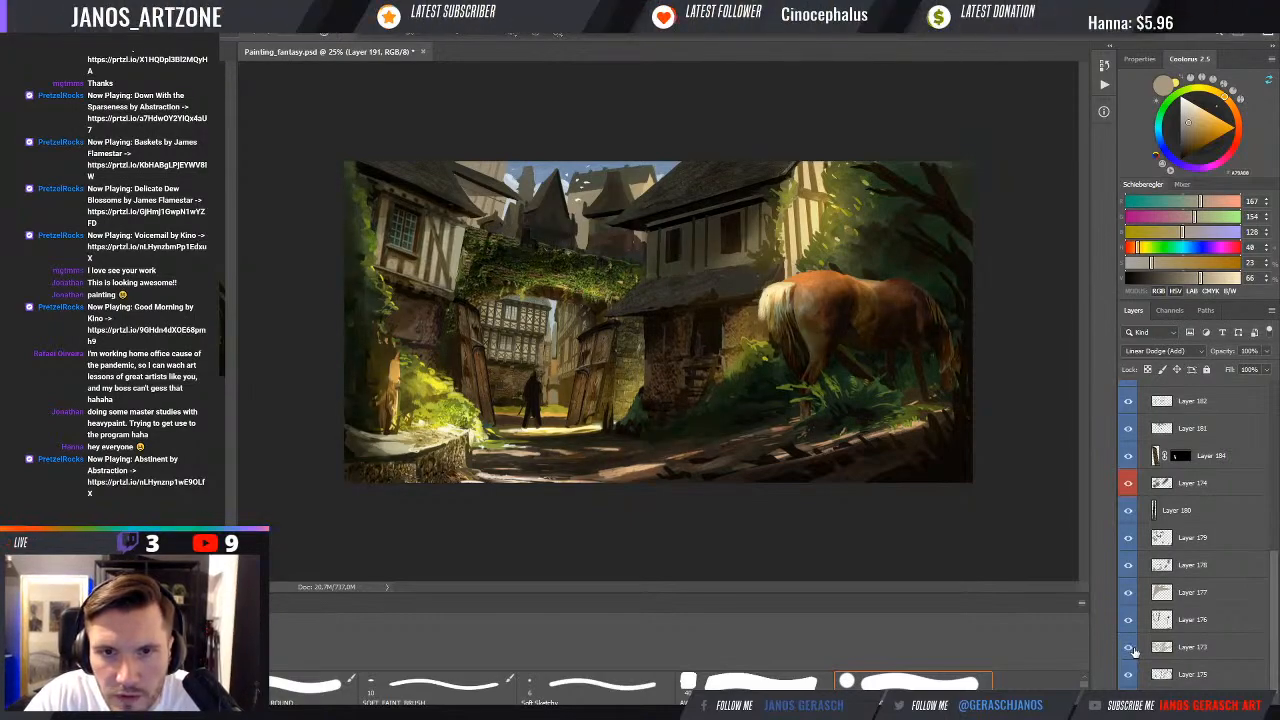
click(1131, 649)
click(1129, 648)
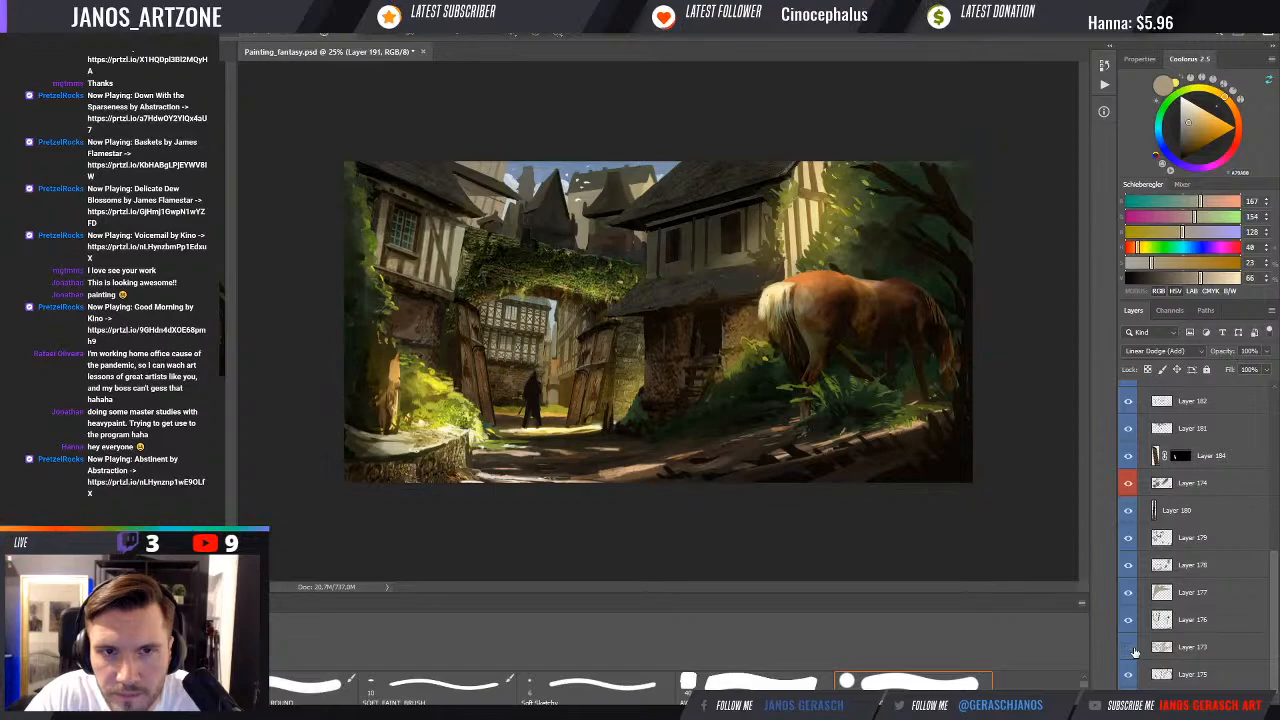
click(1130, 648)
click(1130, 648)
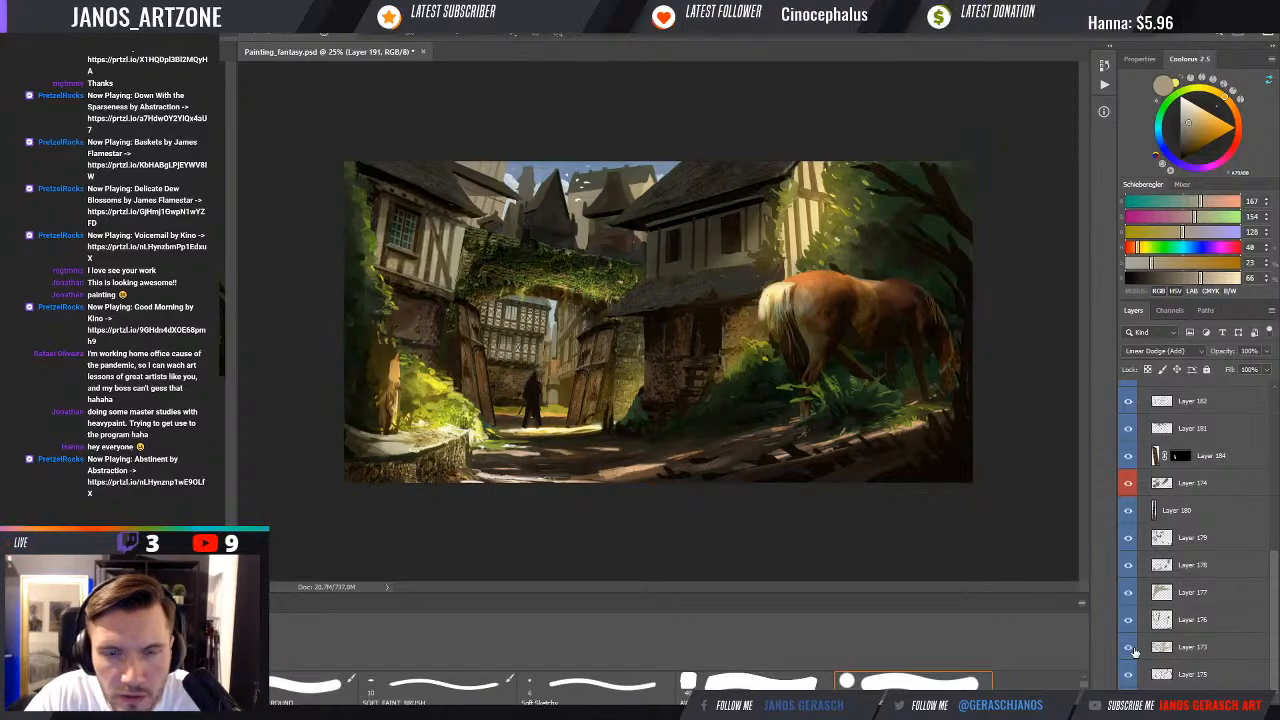
click(1133, 650)
Try to group the layers from Layer 156 copy up to Layer 198, and undo the grouping
scroll(1187, 657, down, 3)
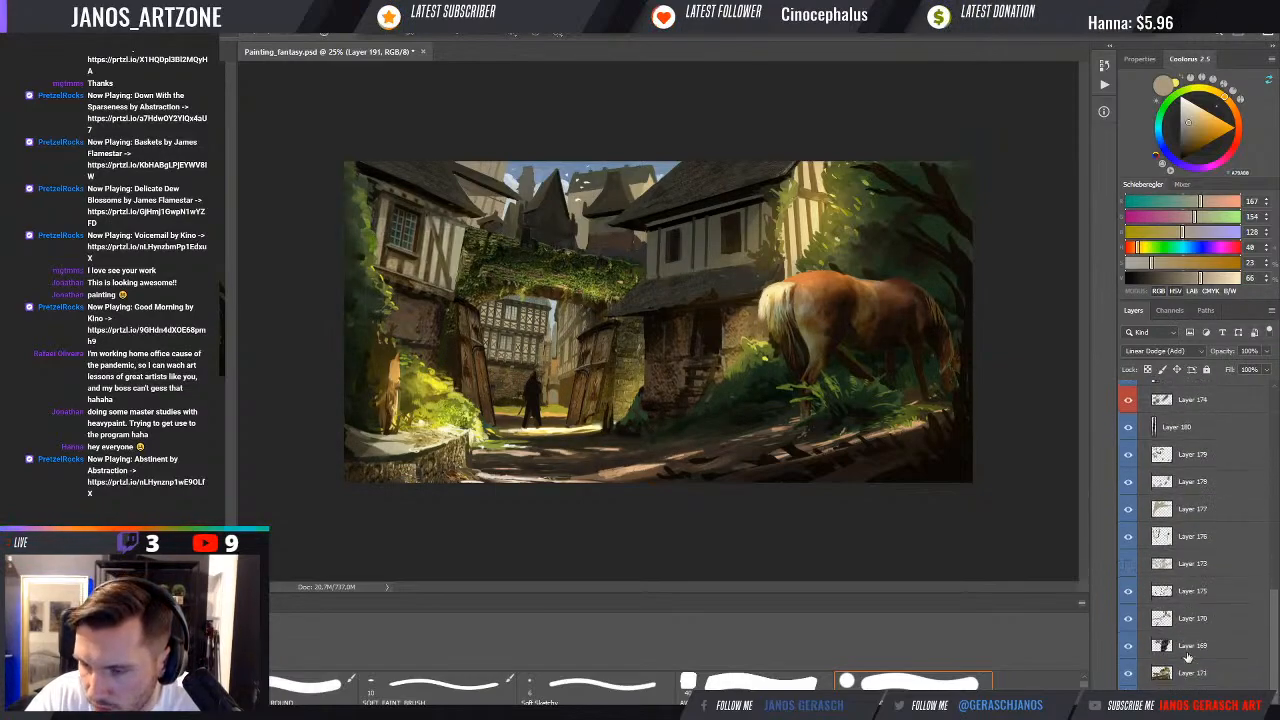
click(1183, 668)
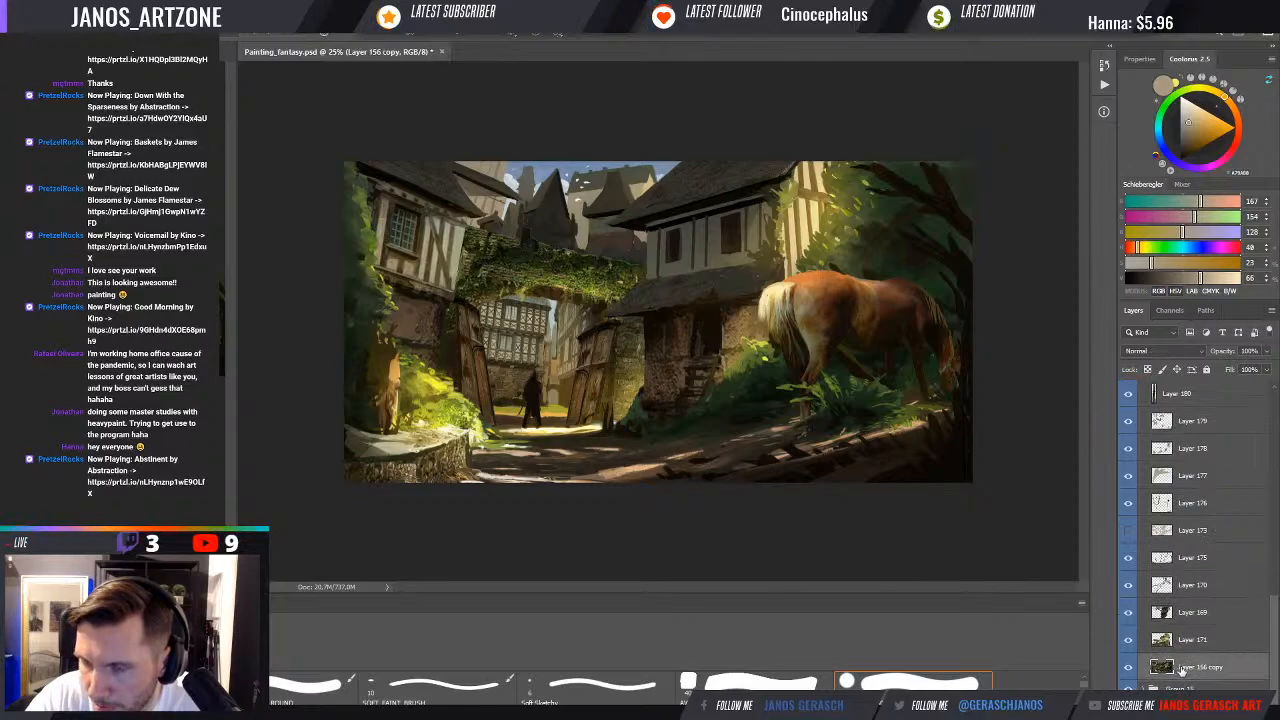
scroll(1195, 610, up, 8)
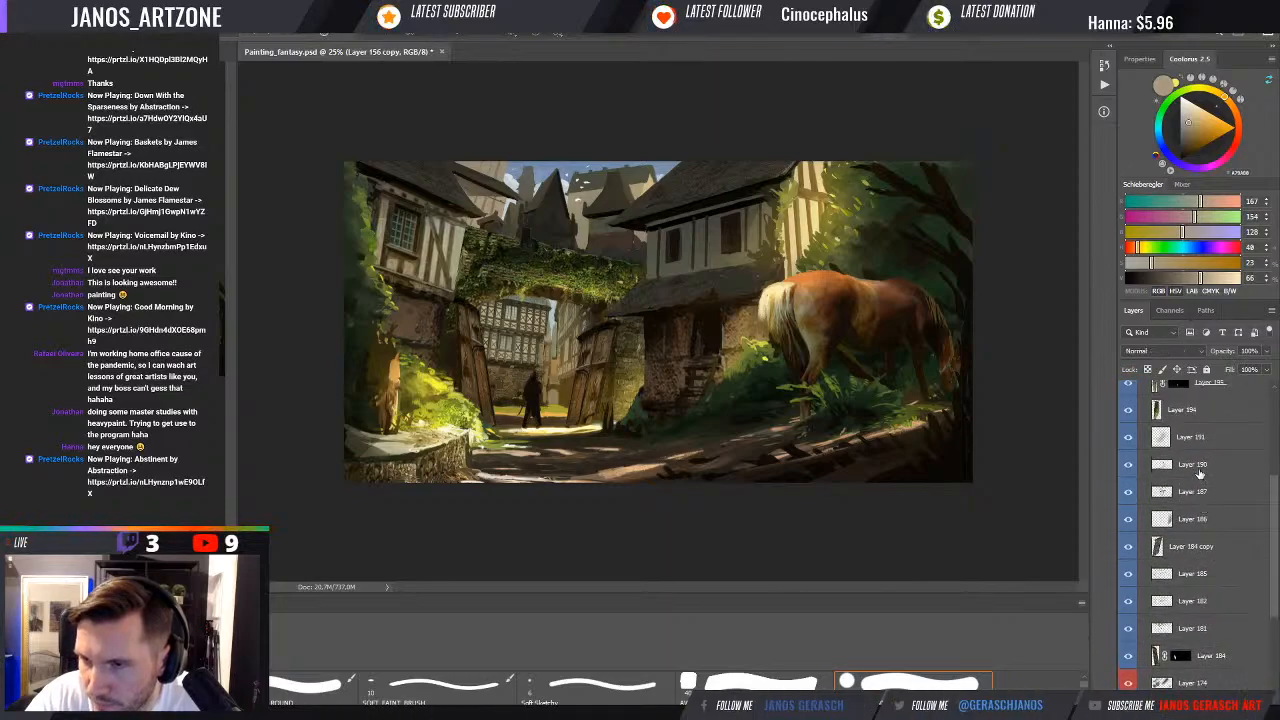
scroll(1199, 473, up, 3)
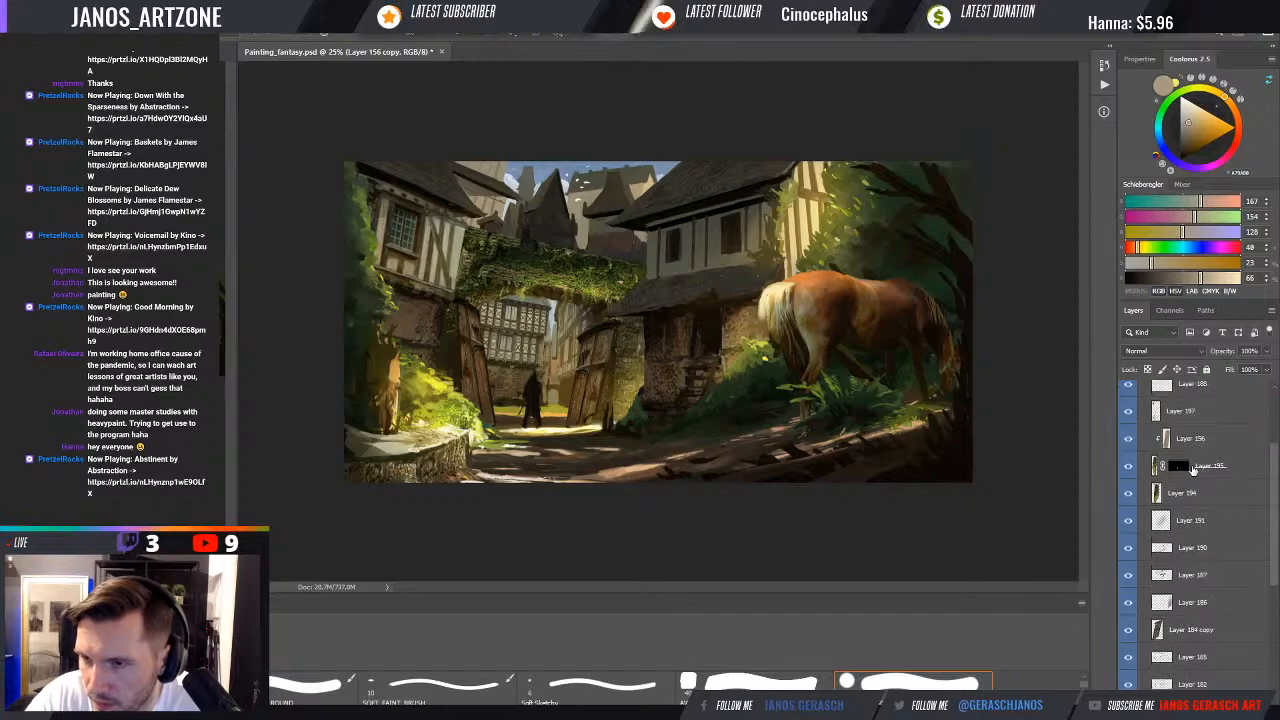
scroll(1193, 470, up, 4)
click(1193, 478)
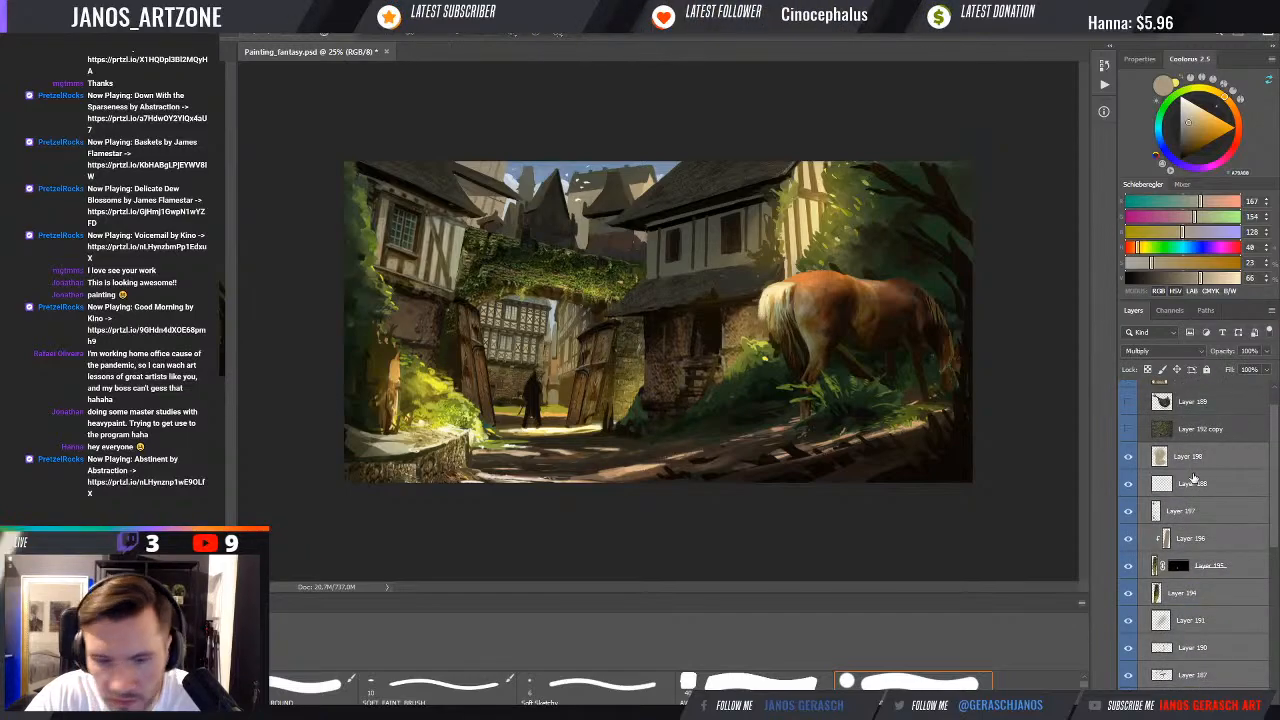
key(ctrl+g)
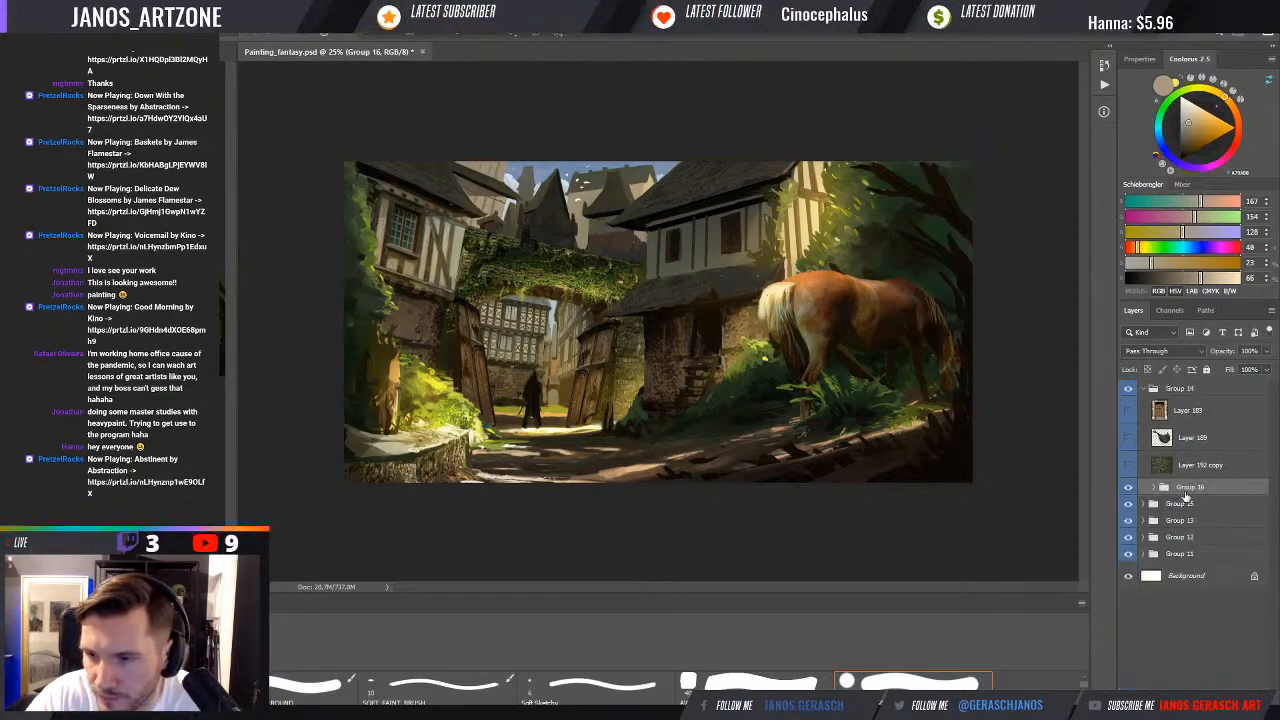
drag(1189, 455, 1189, 489)
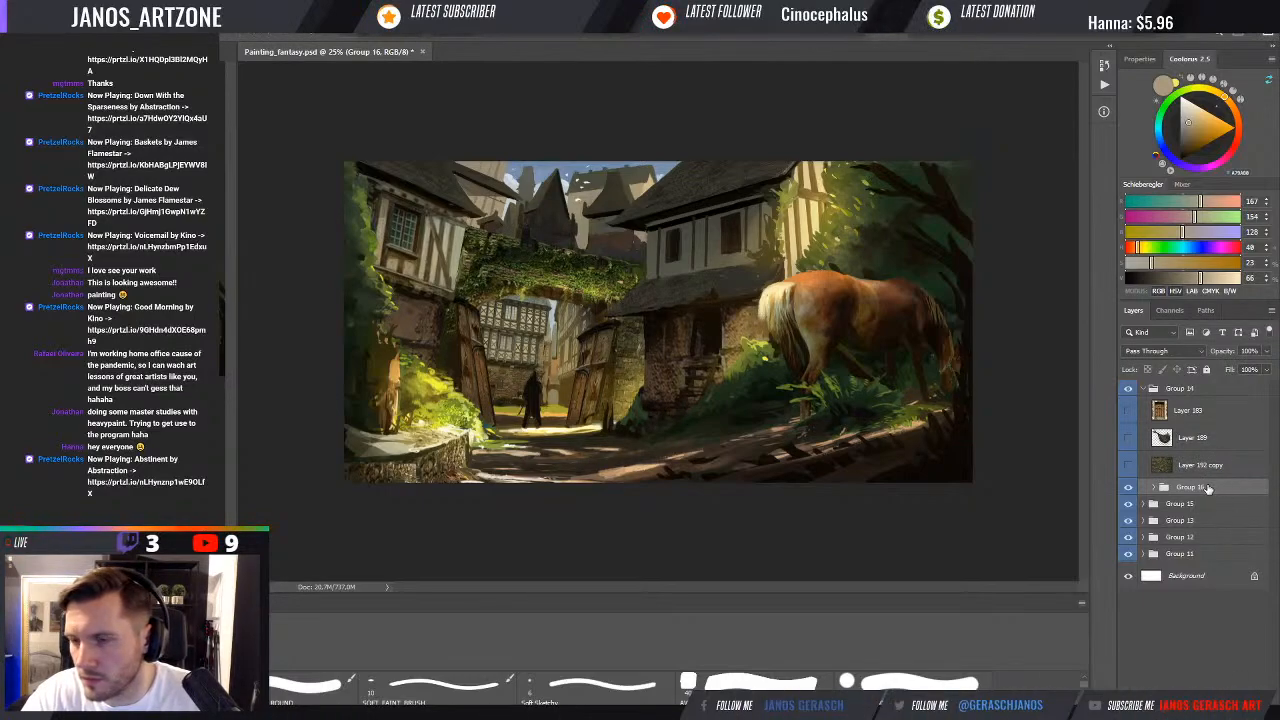
click(1177, 509)
click(1187, 491)
key(ctrl+z)
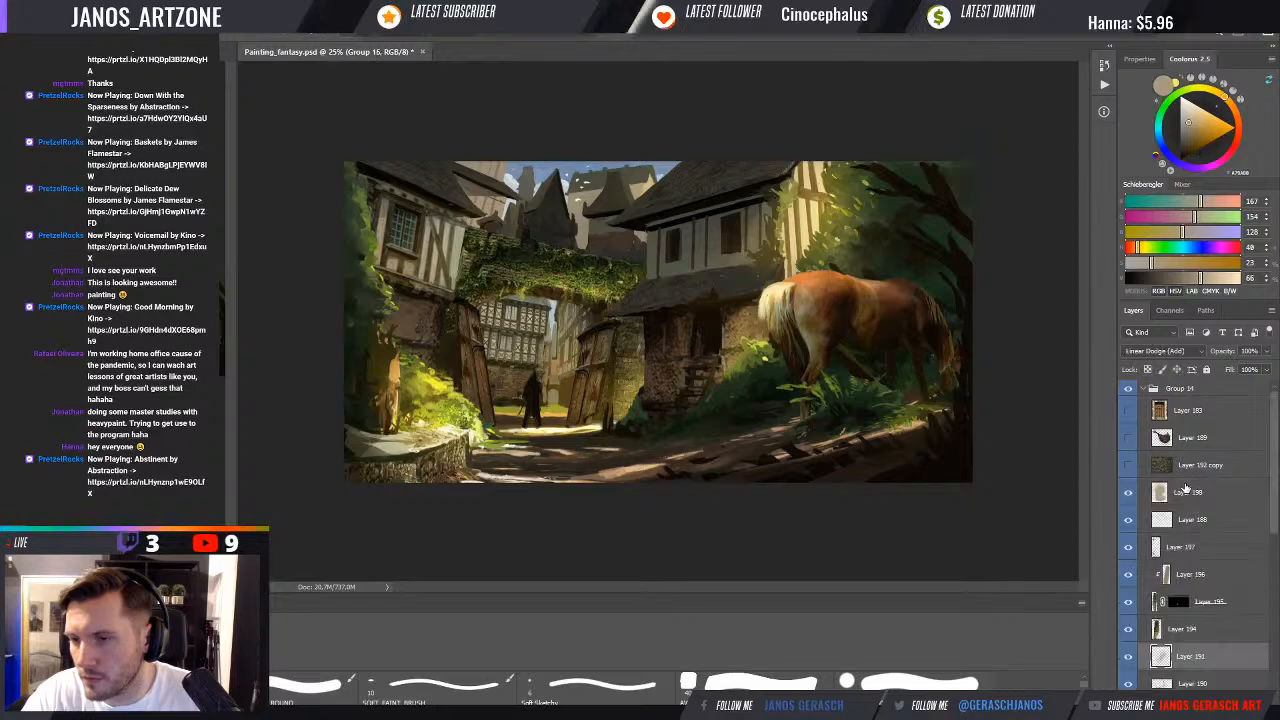
Move the hidden Layer 189 and Layer 192 copy out of Group 14 to the very top of the layer stack
click(1190, 410)
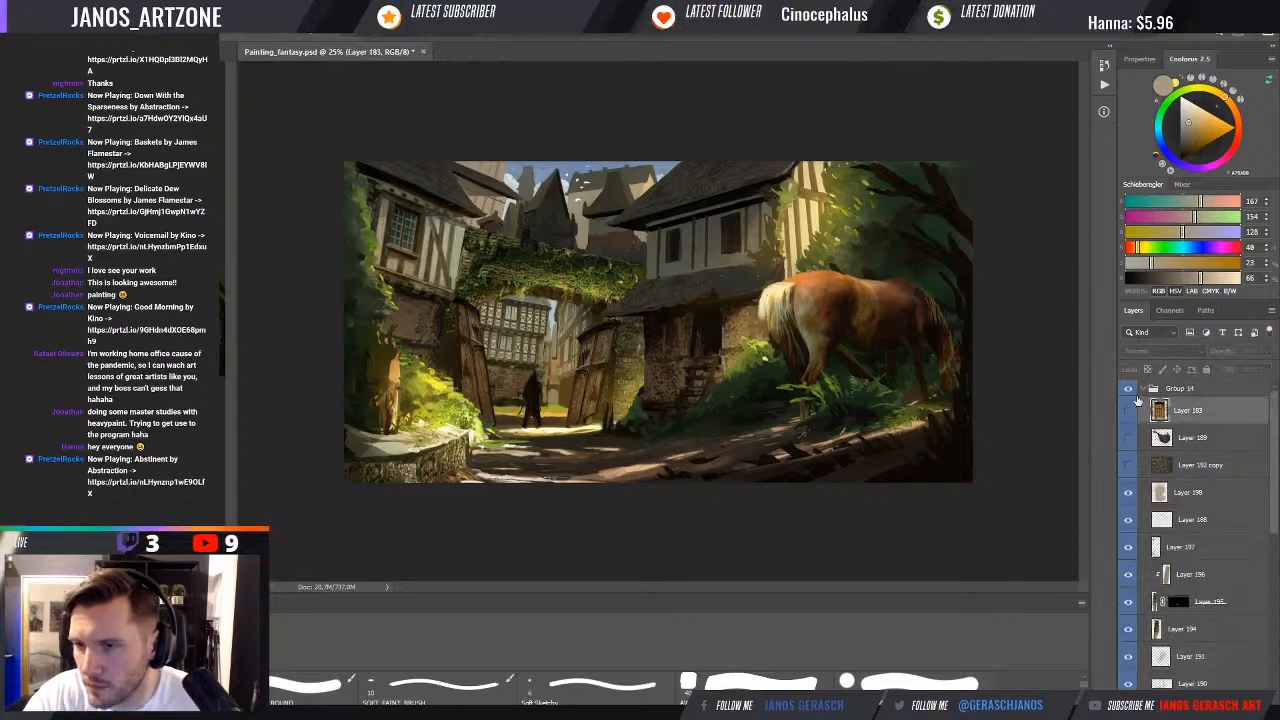
click(1187, 491)
click(1195, 465)
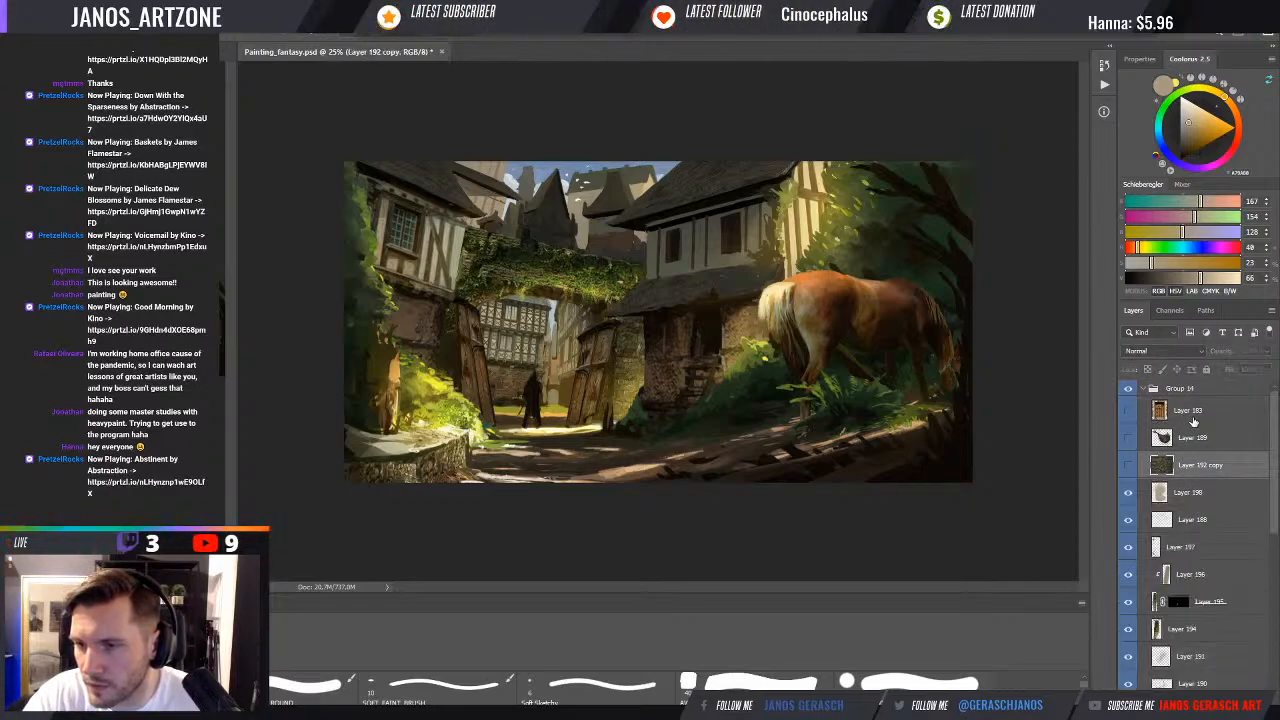
shift+click(1193, 418)
drag(1196, 437, 1188, 386)
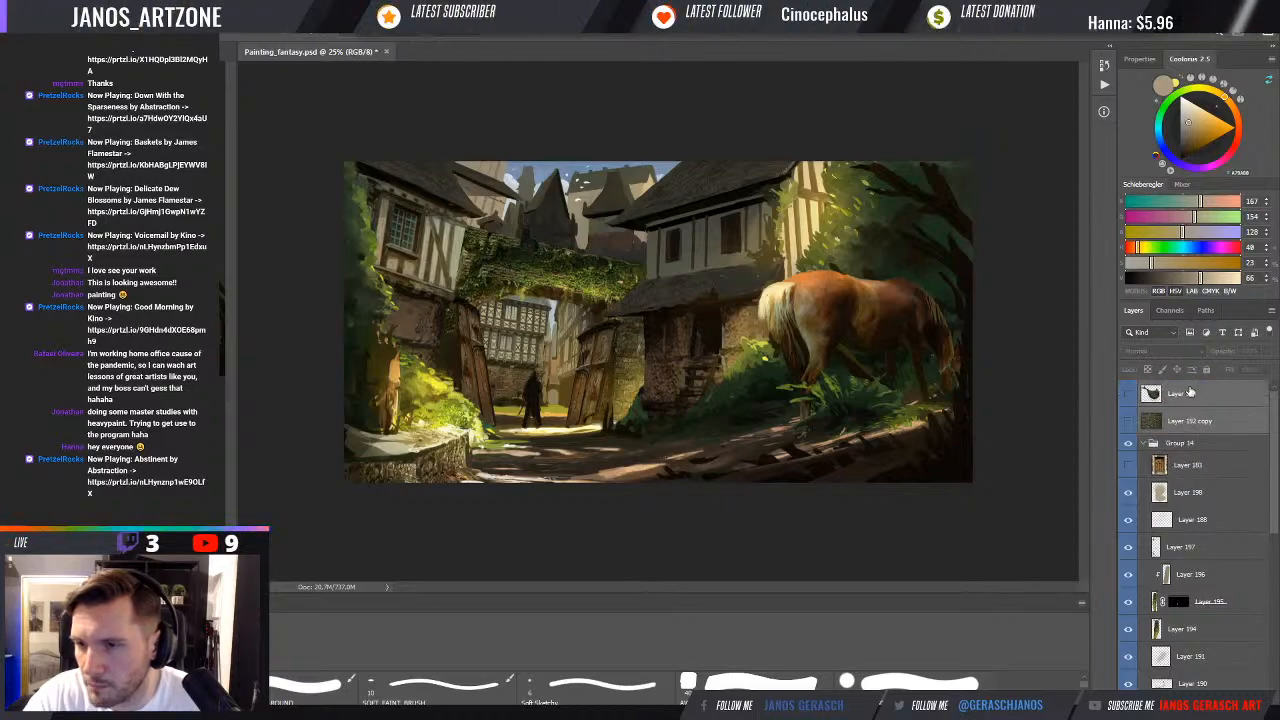
Collapse Group 14, duplicate it and merge the duplicate into a single layer
click(1170, 444)
click(1145, 446)
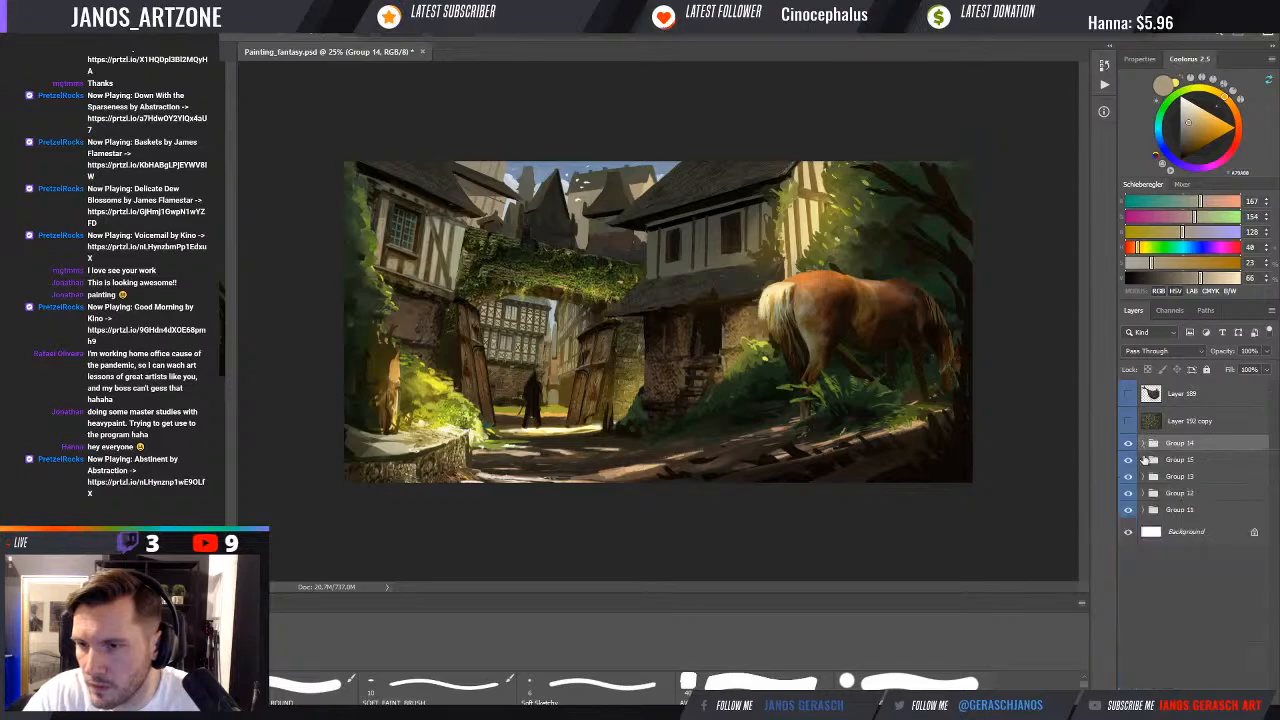
key(ctrl+j)
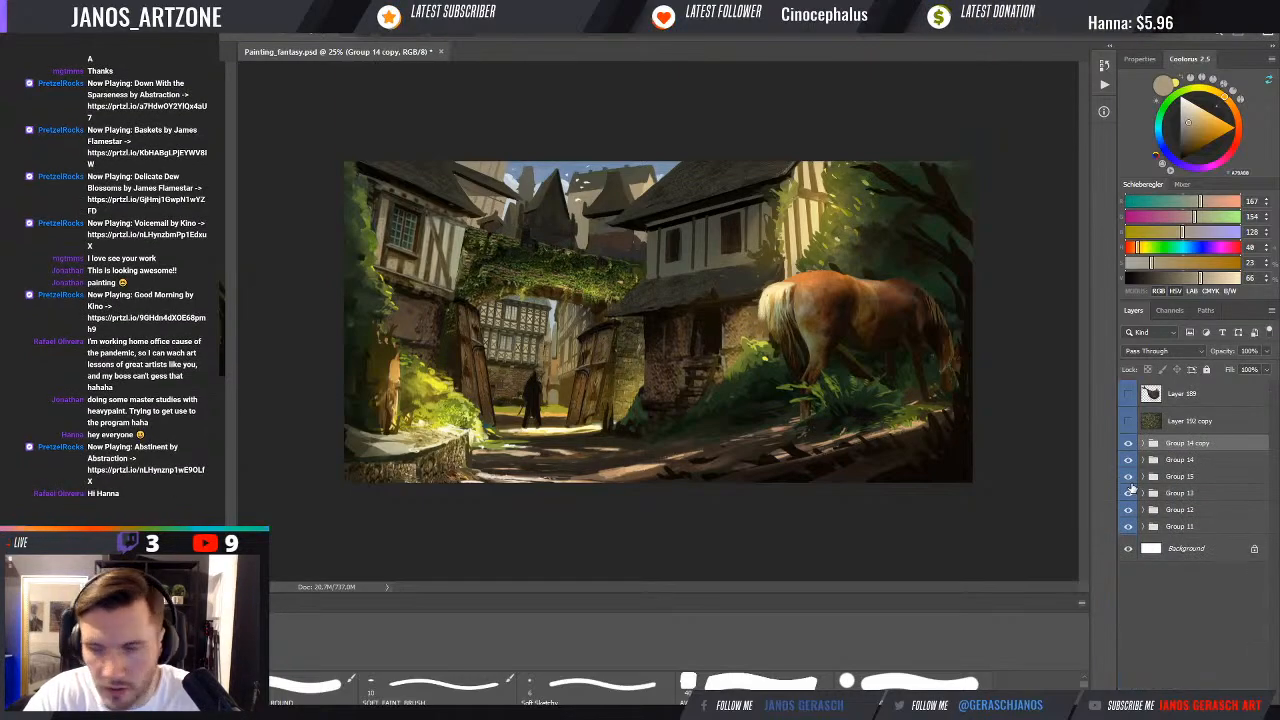
key(ctrl+e)
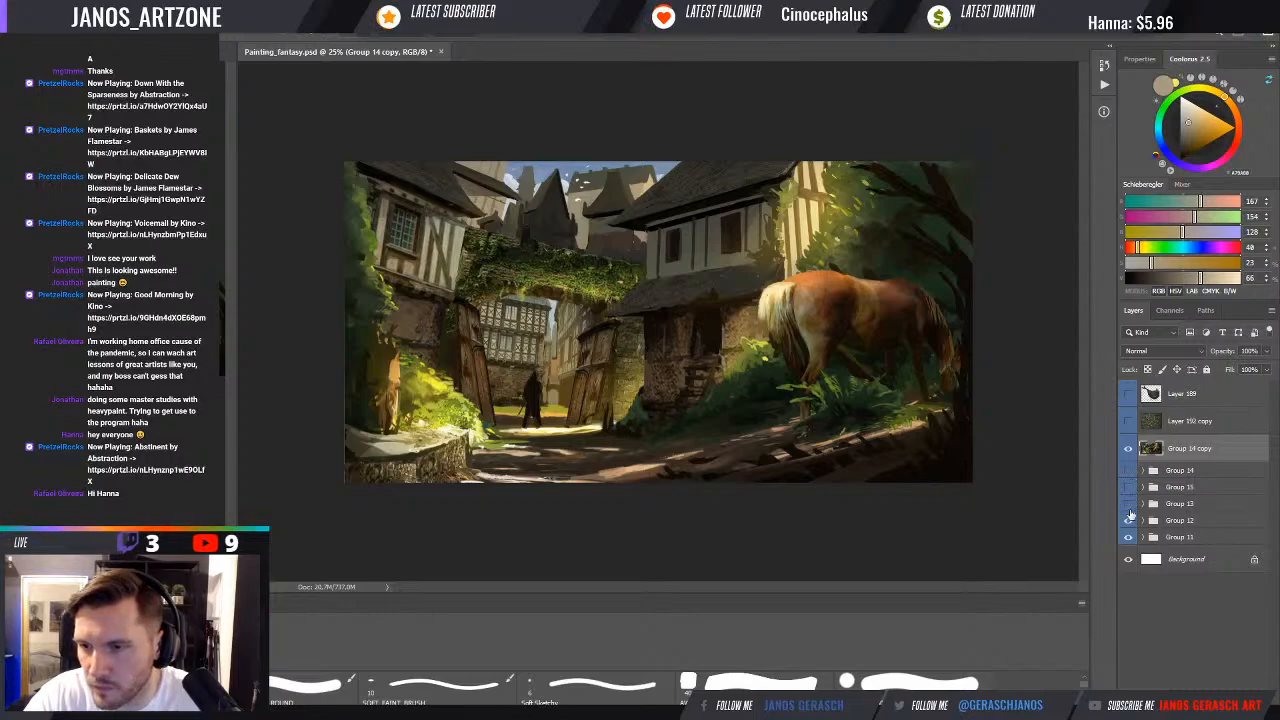
Hide the original groups from Group 14 down to Group 11, leaving the merged Group 14 copy visible
click(1129, 520)
click(1128, 537)
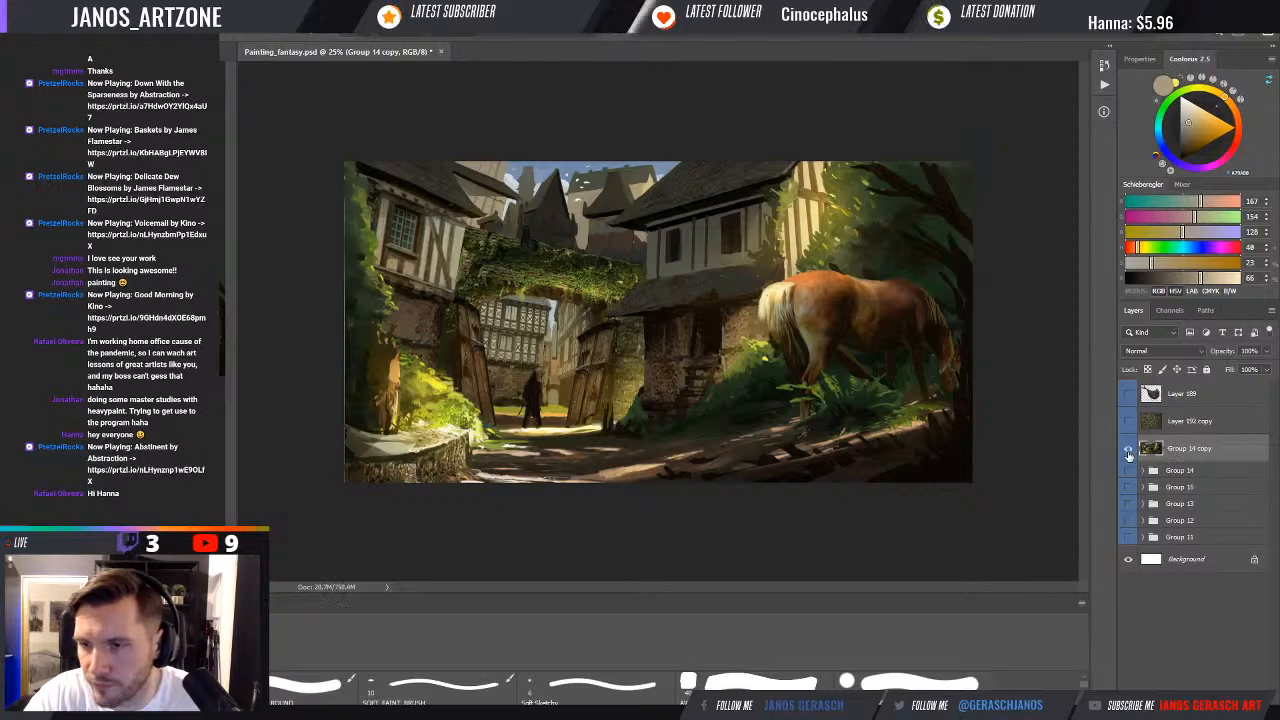
key(ctrl+y)
key(ctrl+y)
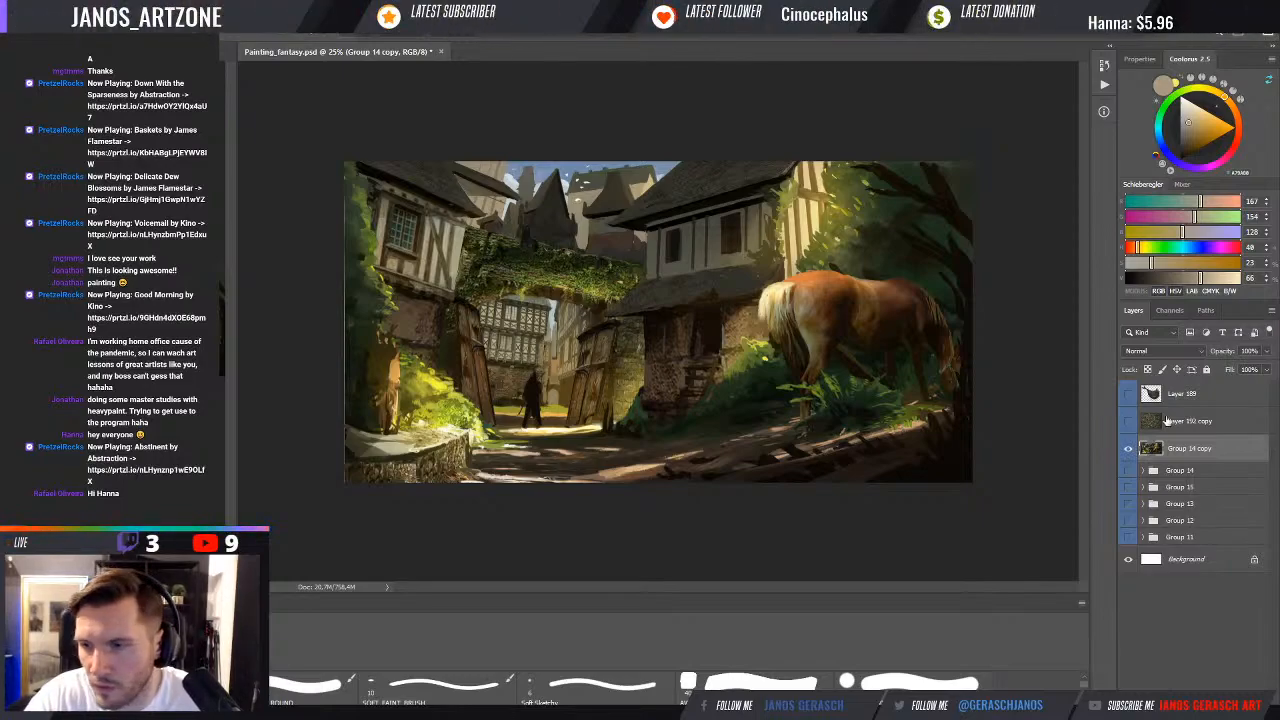
Add a new empty layer directly above the merged Group 14 copy
click(1158, 424)
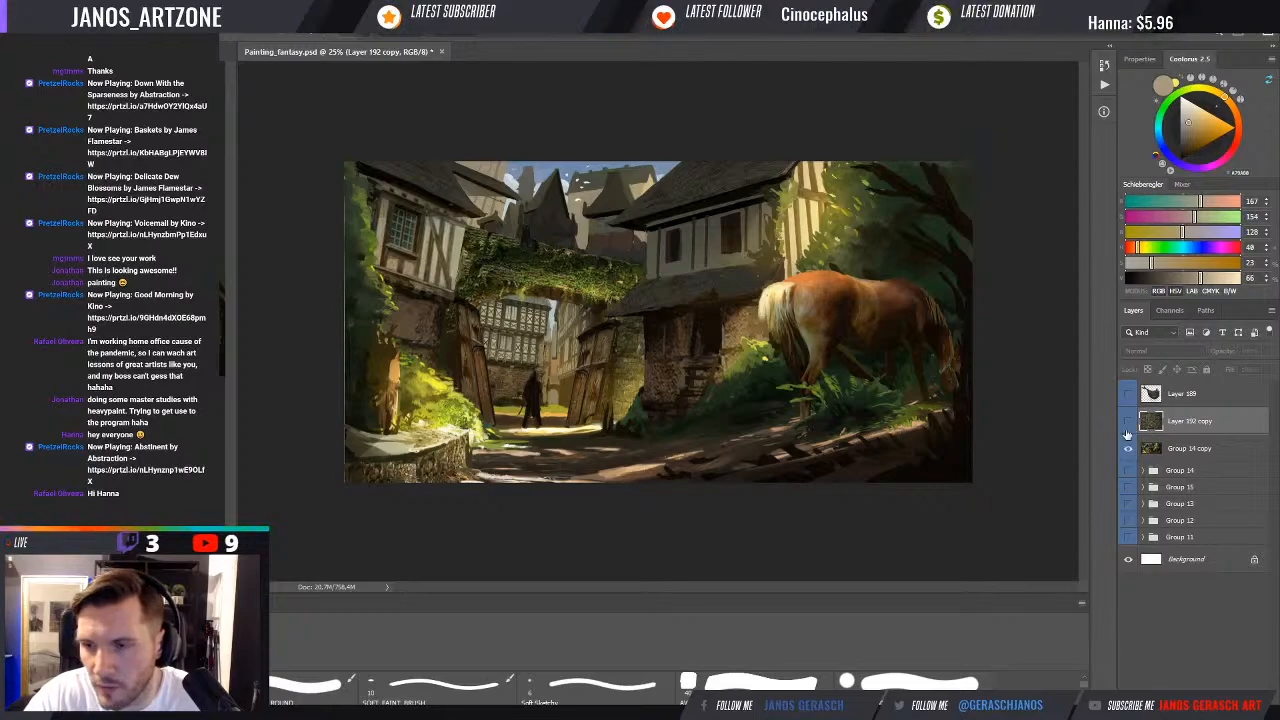
click(1175, 451)
key(ctrl+alt+shift+n)
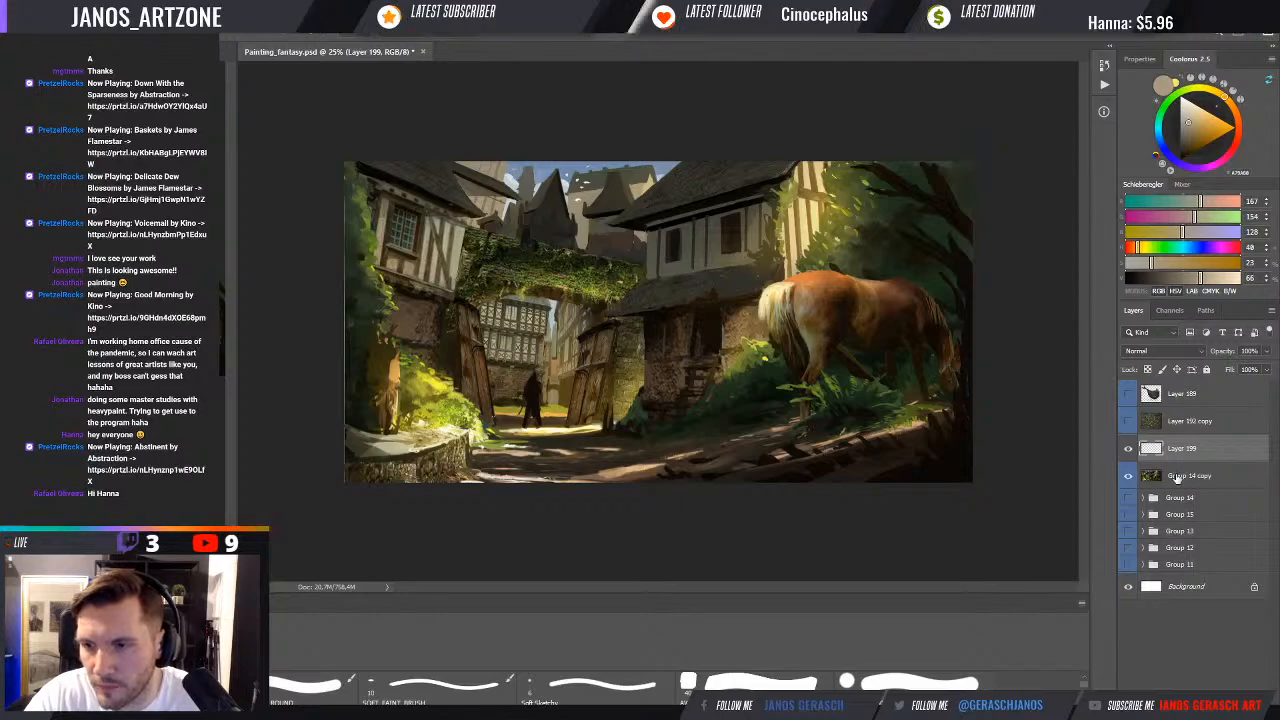
Lasso the view through the open gateway, around the cloaked figure, on Group 14 copy and copy it to its own layer
click(1177, 477)
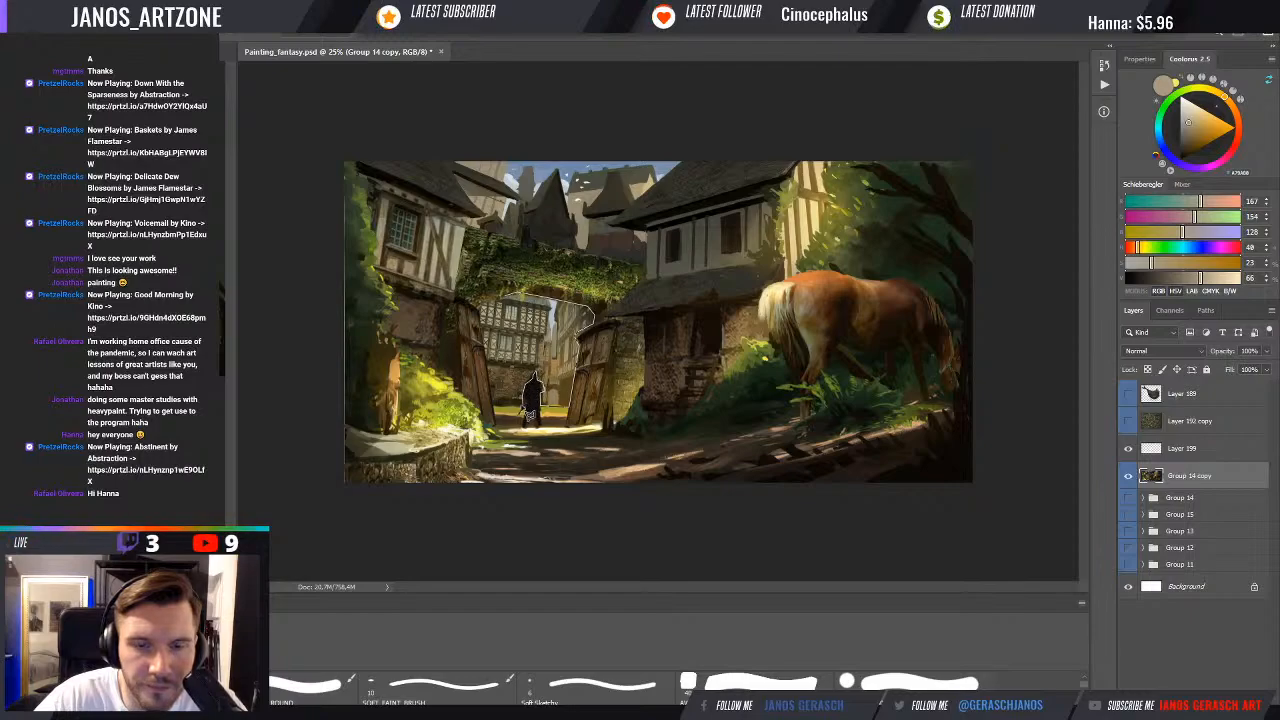
mouse_move(529, 414)
mouse_down()
mouse_move(498, 405)
mouse_move(487, 330)
mouse_up()
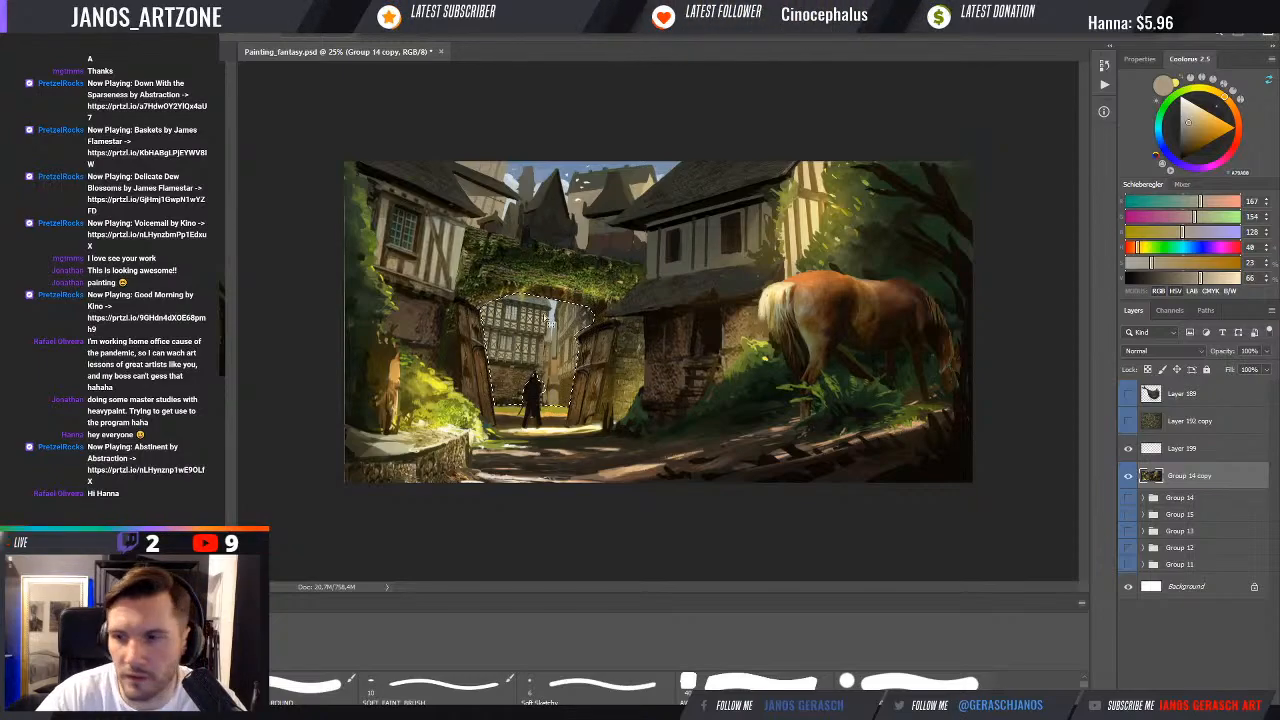
key(ctrl+j)
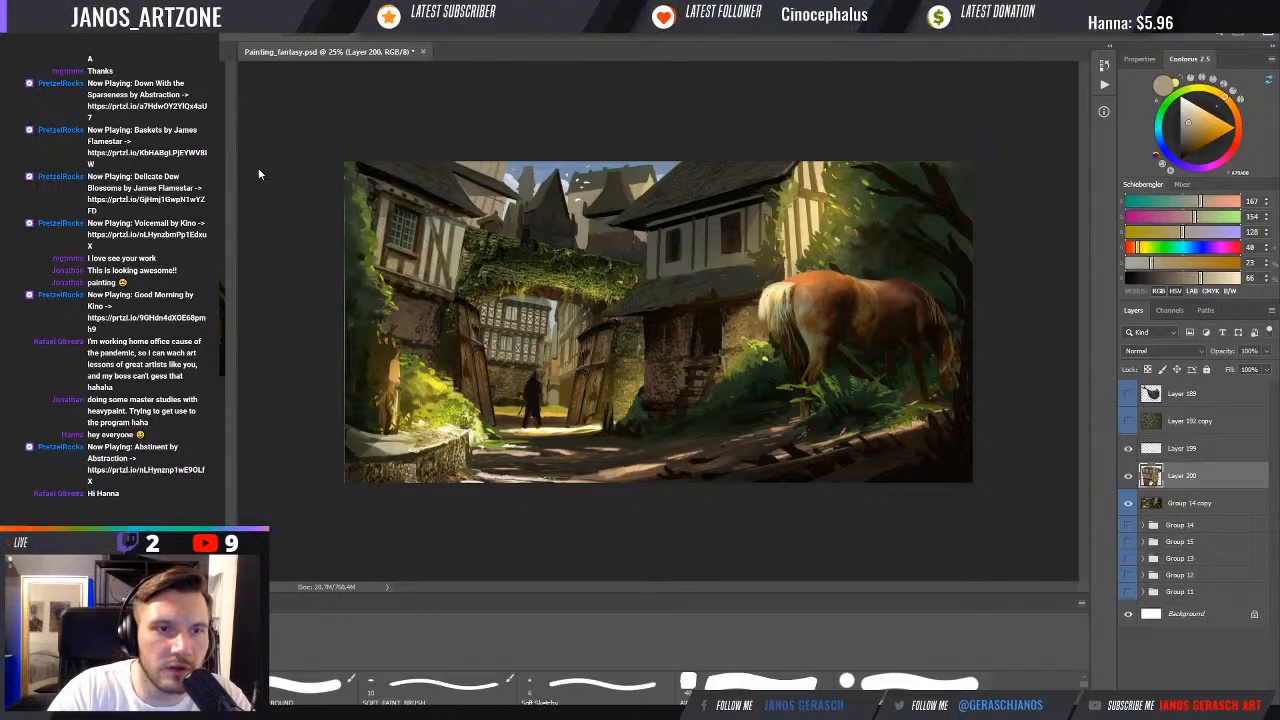
Blur the copied gateway area on Layer 200 and compare the painting with and without that layer
click(407, 210)
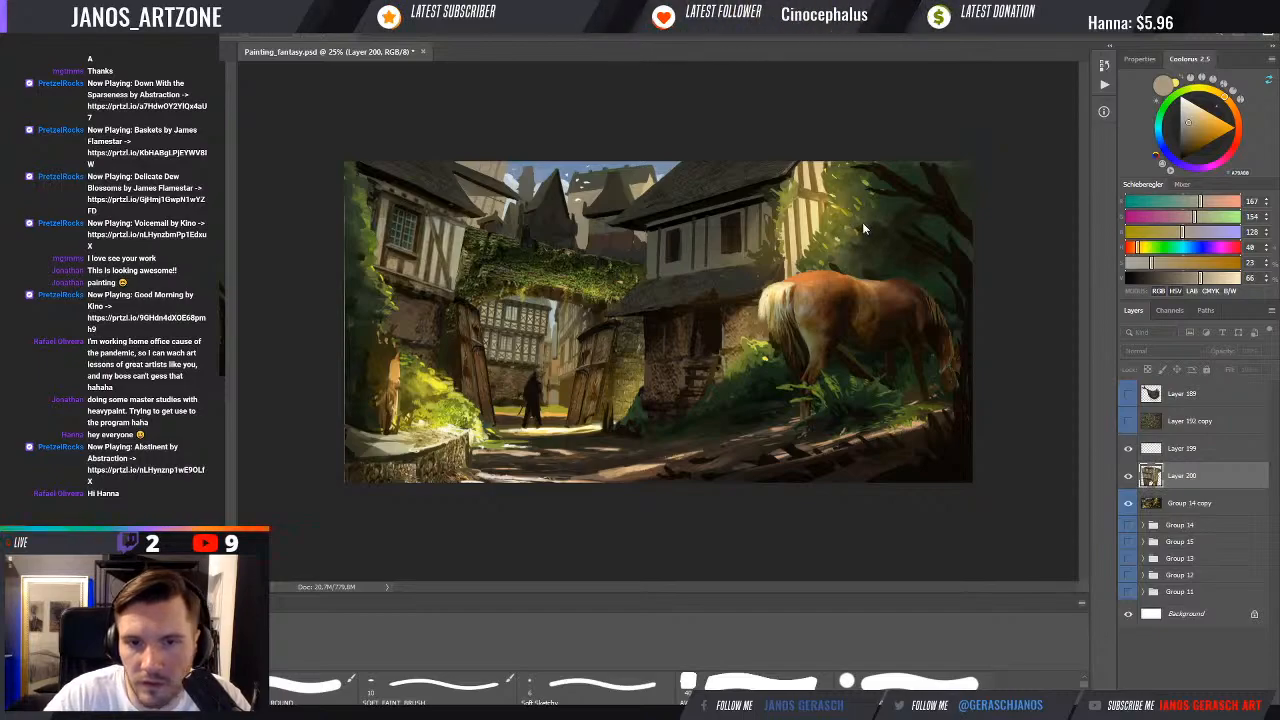
click(885, 181)
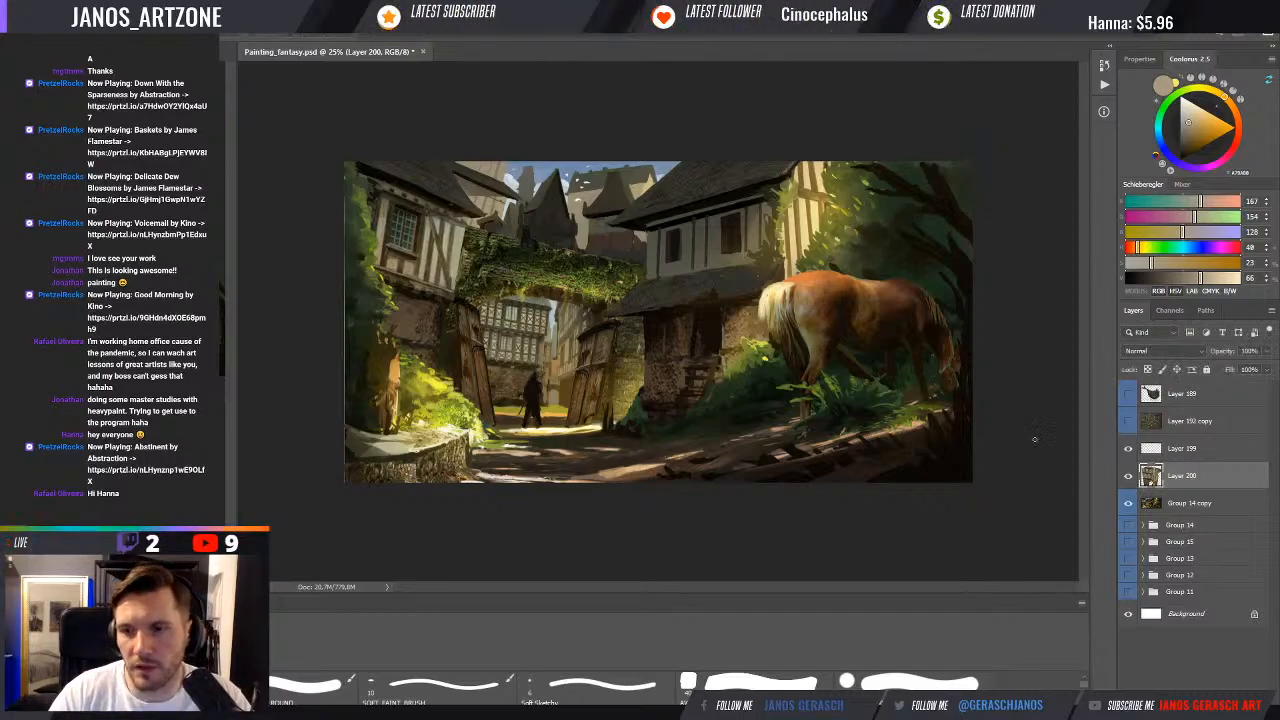
click(1128, 476)
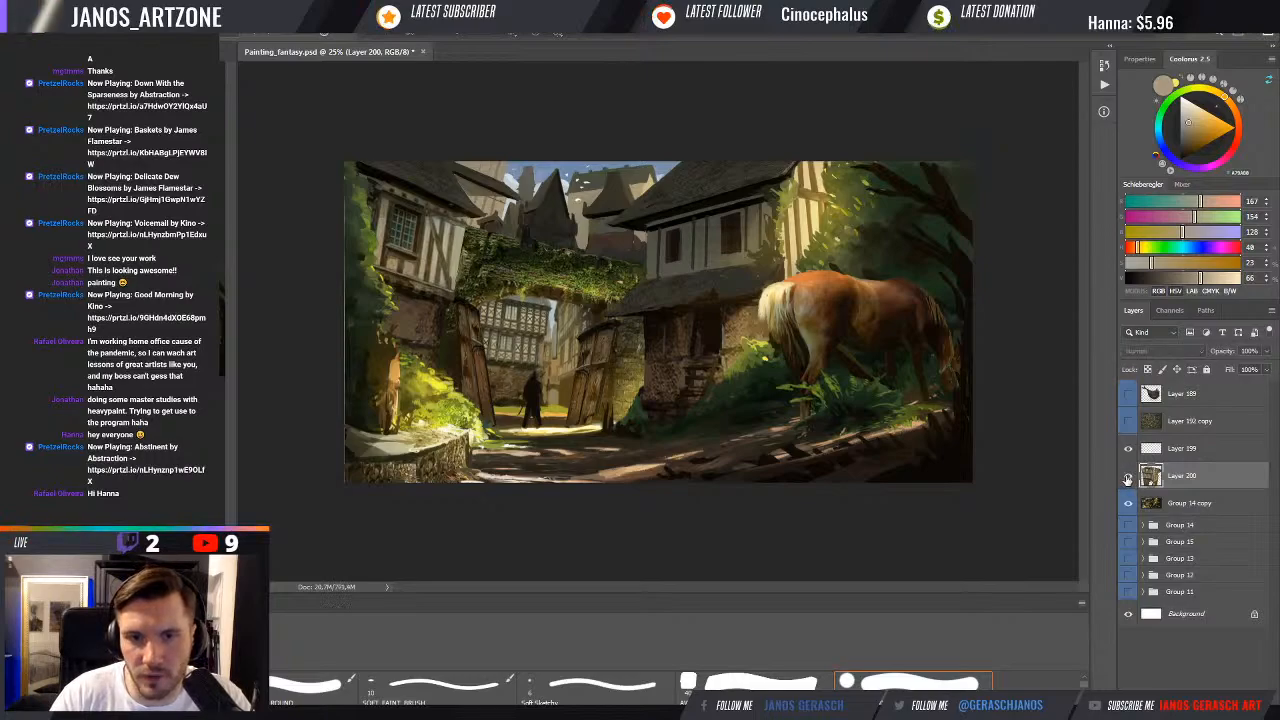
click(1128, 477)
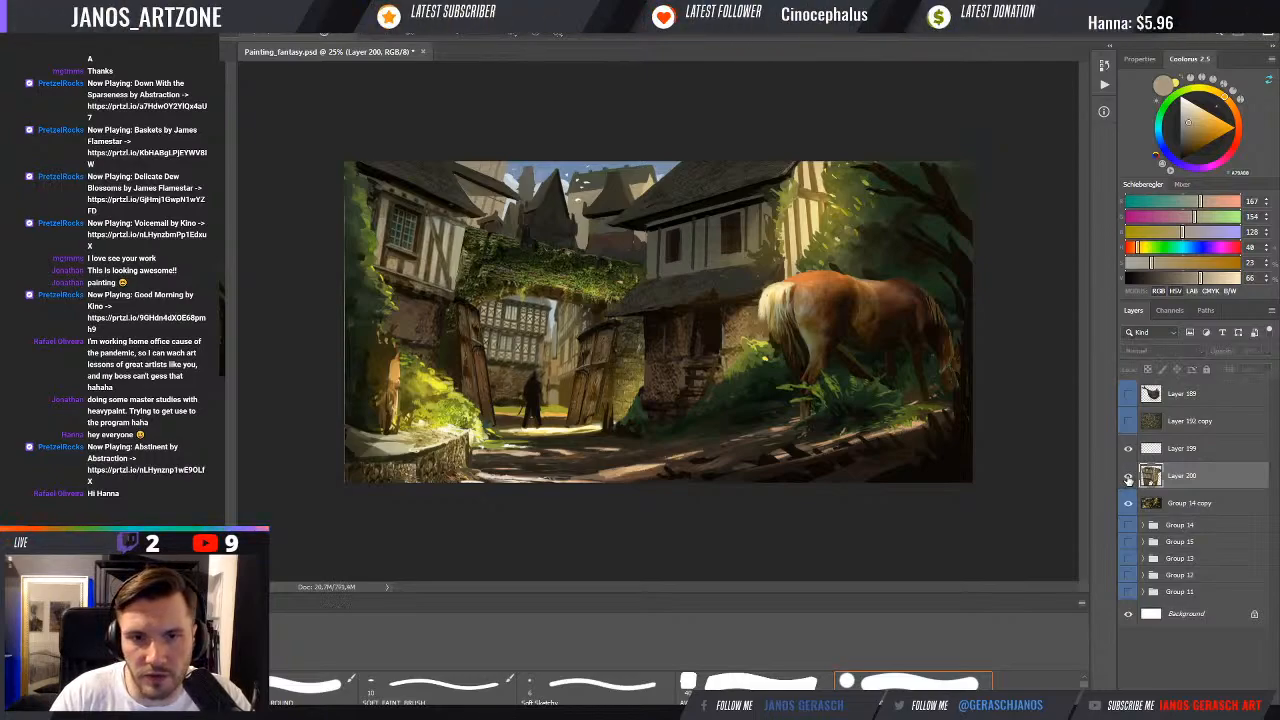
click(1128, 478)
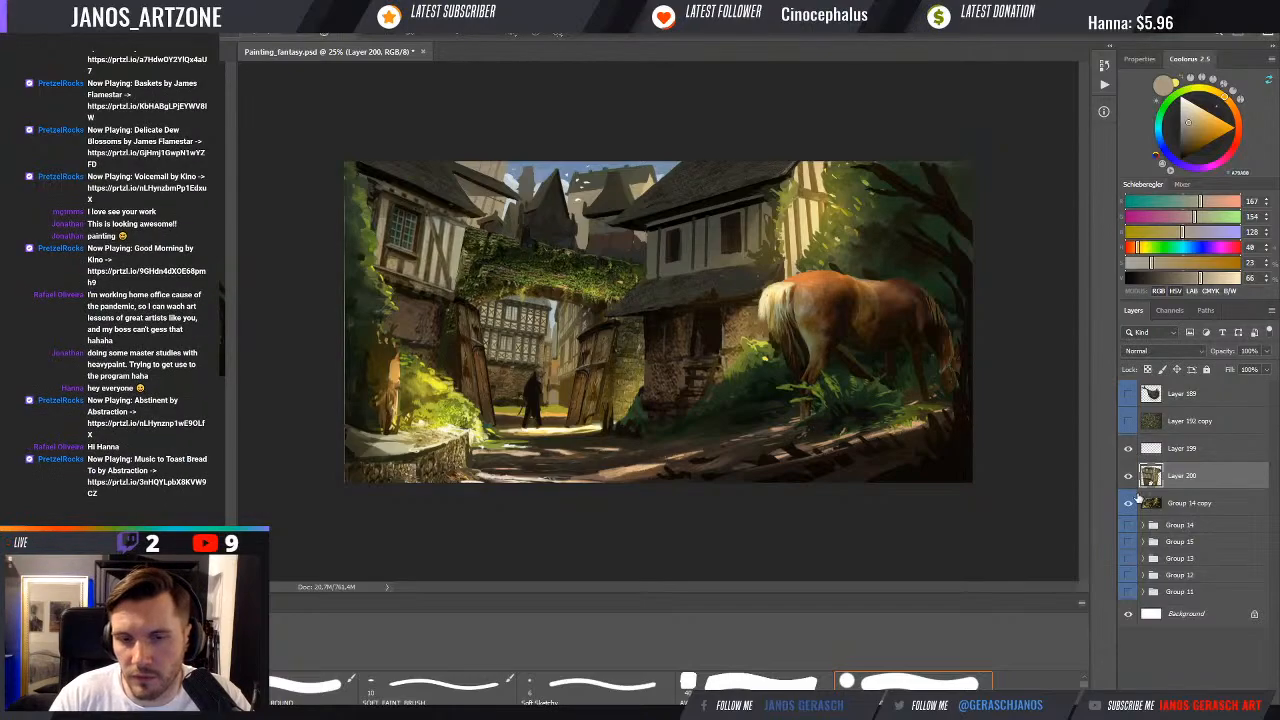
Rename the gateway layer BLUR and add a new empty layer directly above it
double_click(1184, 476)
text(Bl)
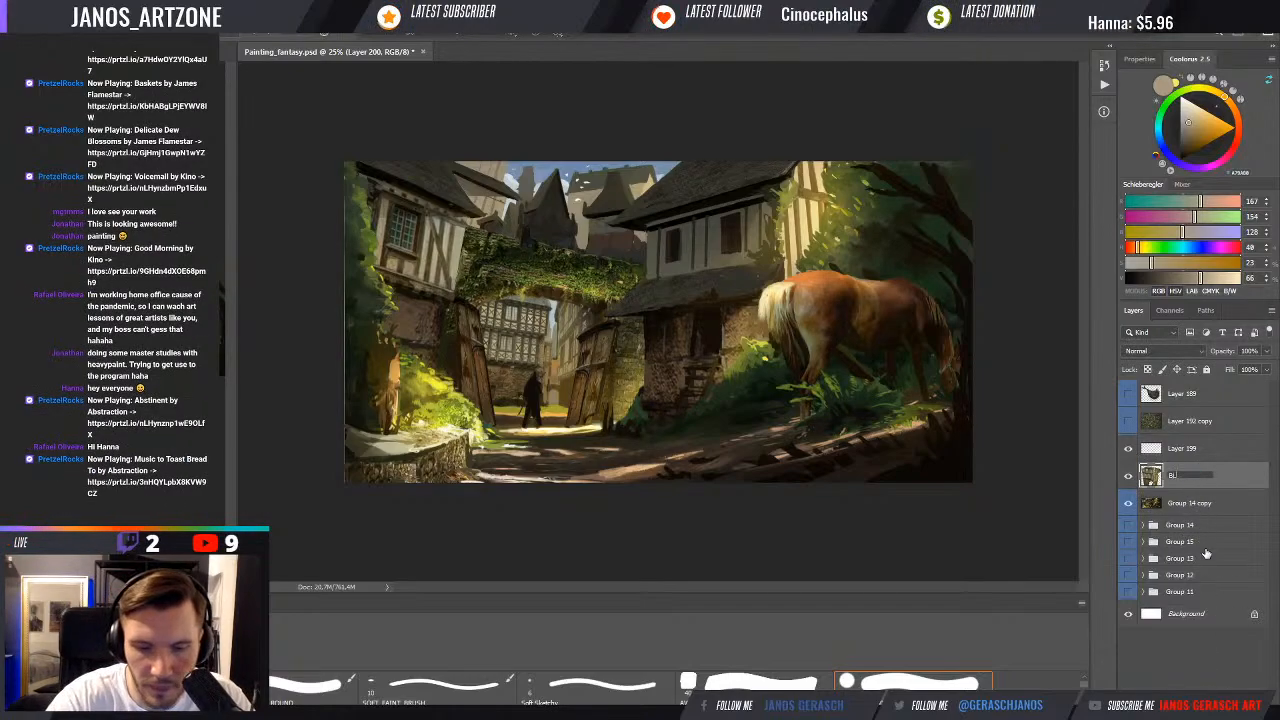
key(Return)
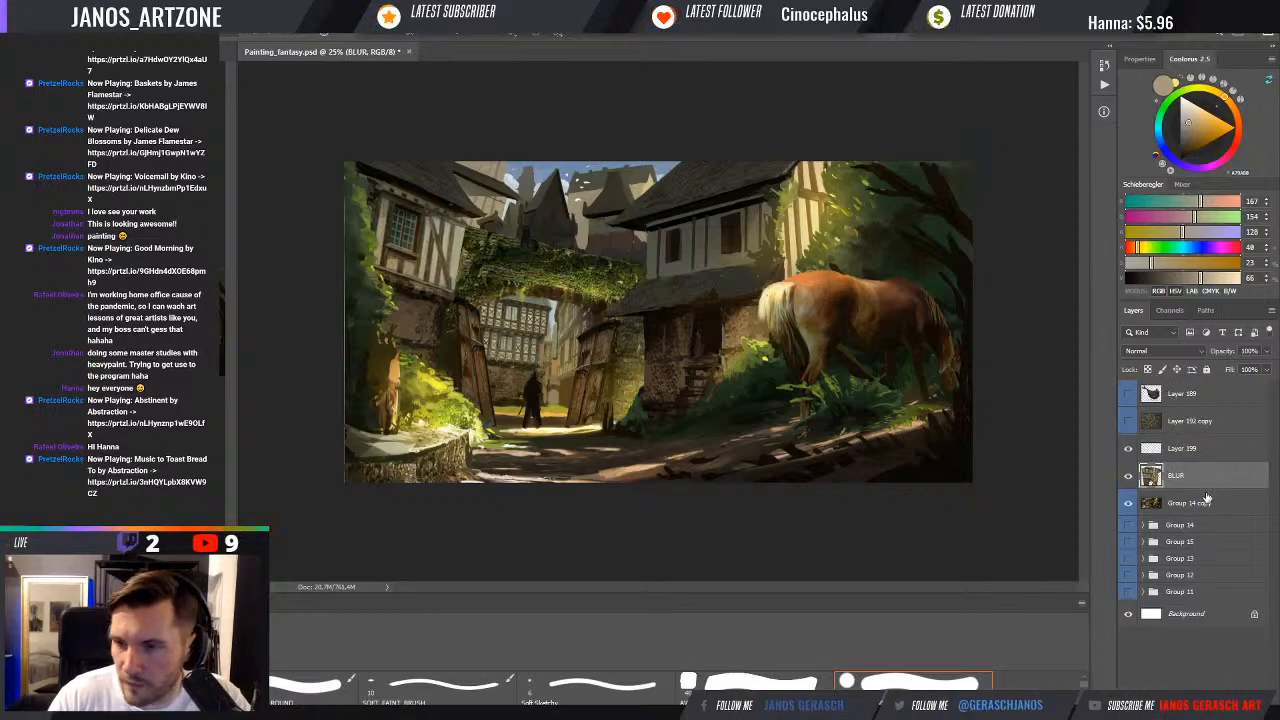
key(ctrl+shift+alt+n)
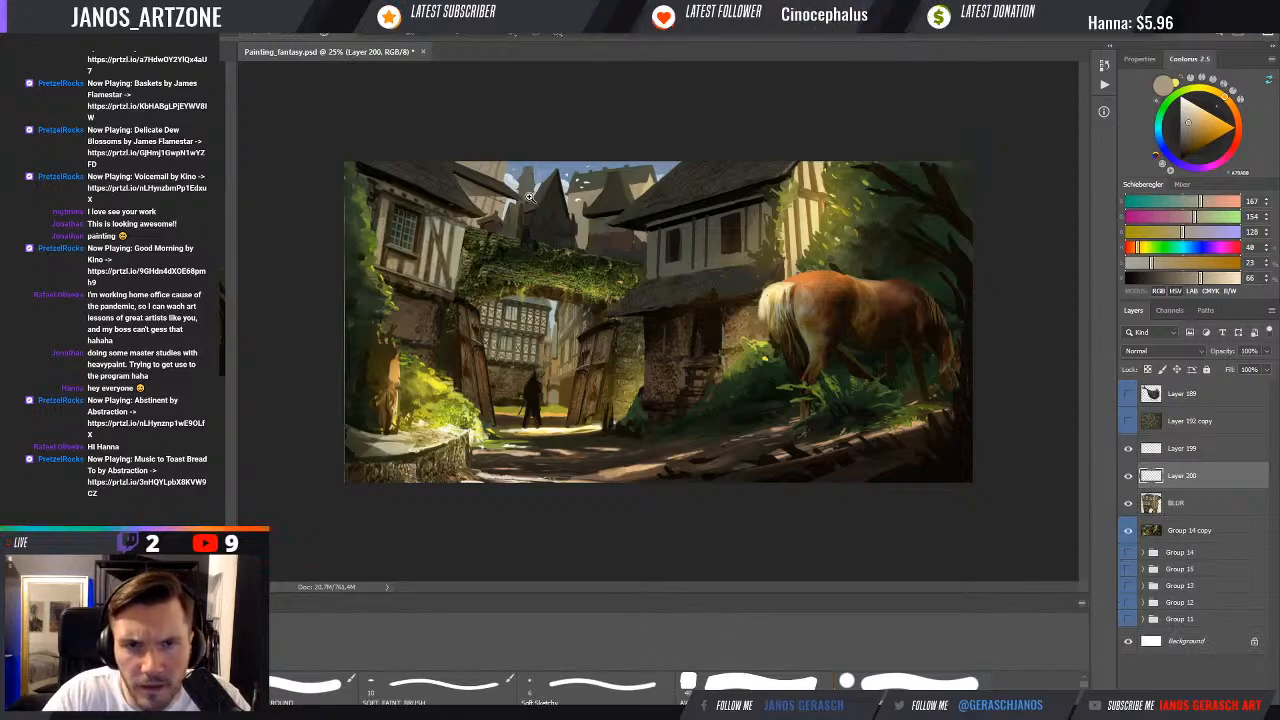
Close the refs.psd reference board and paste the brick tower photo into the village painting
key(ctrl+plus)
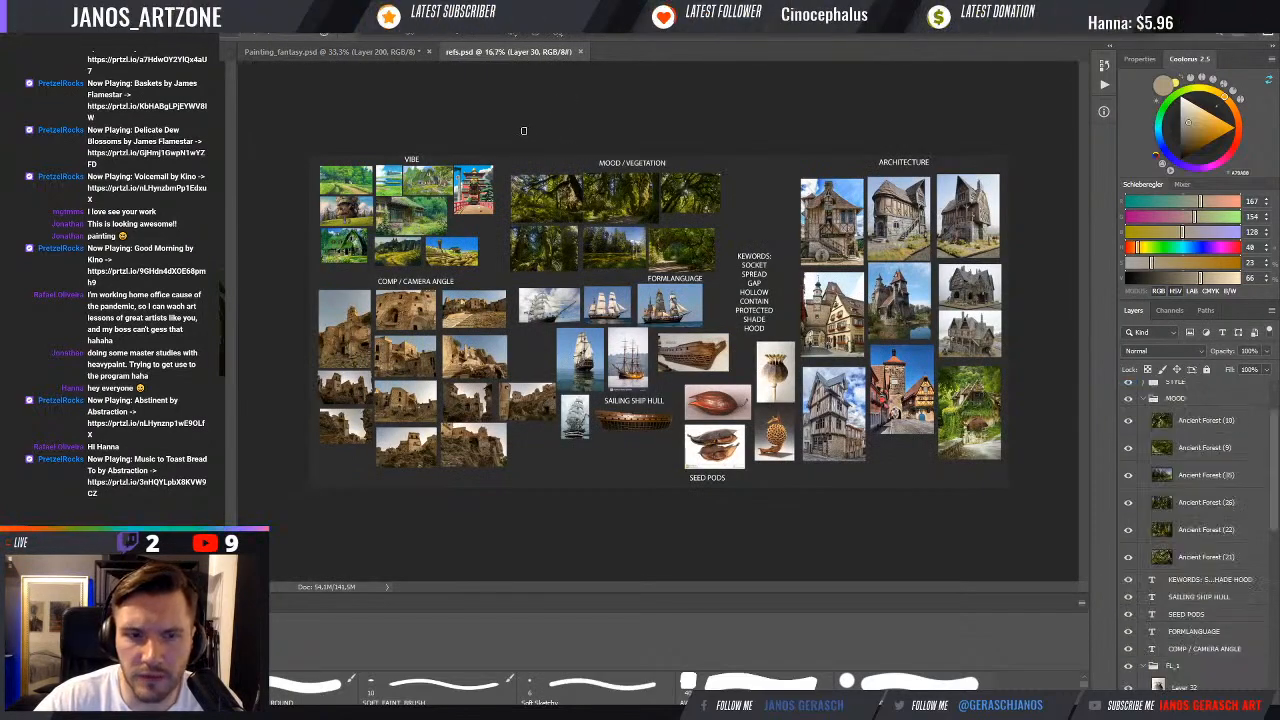
click(581, 52)
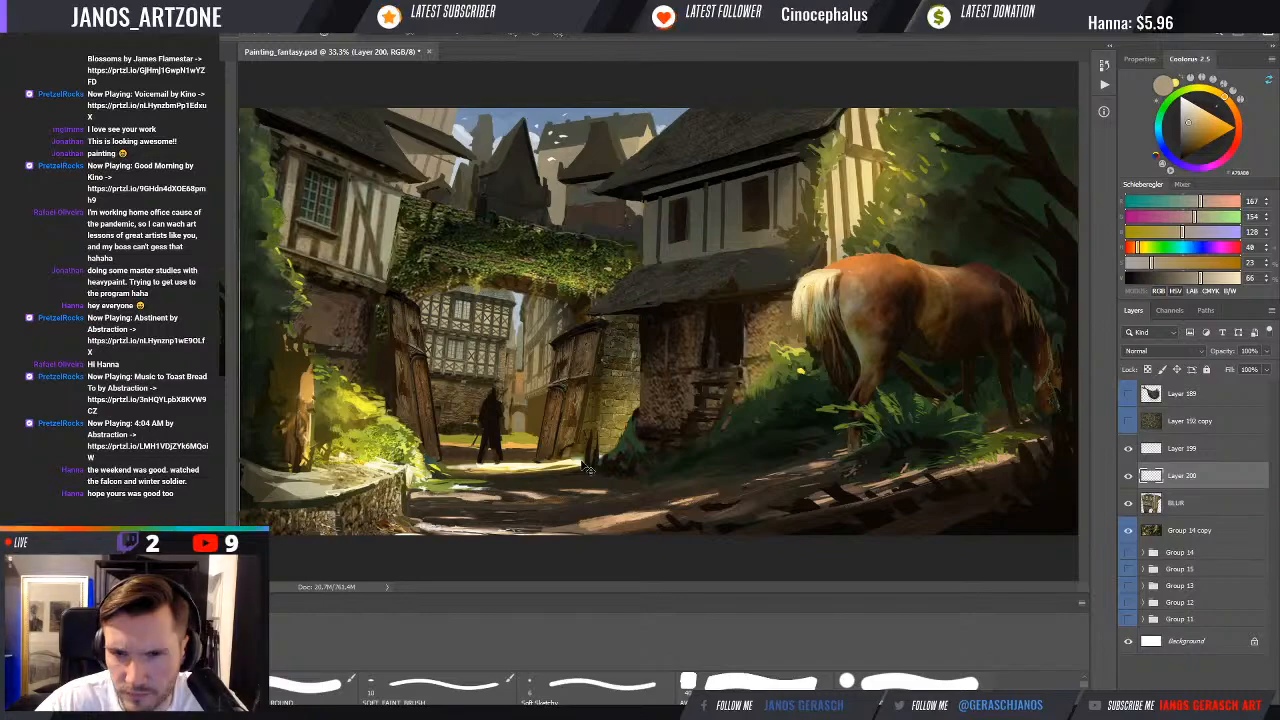
key(ctrl+v)
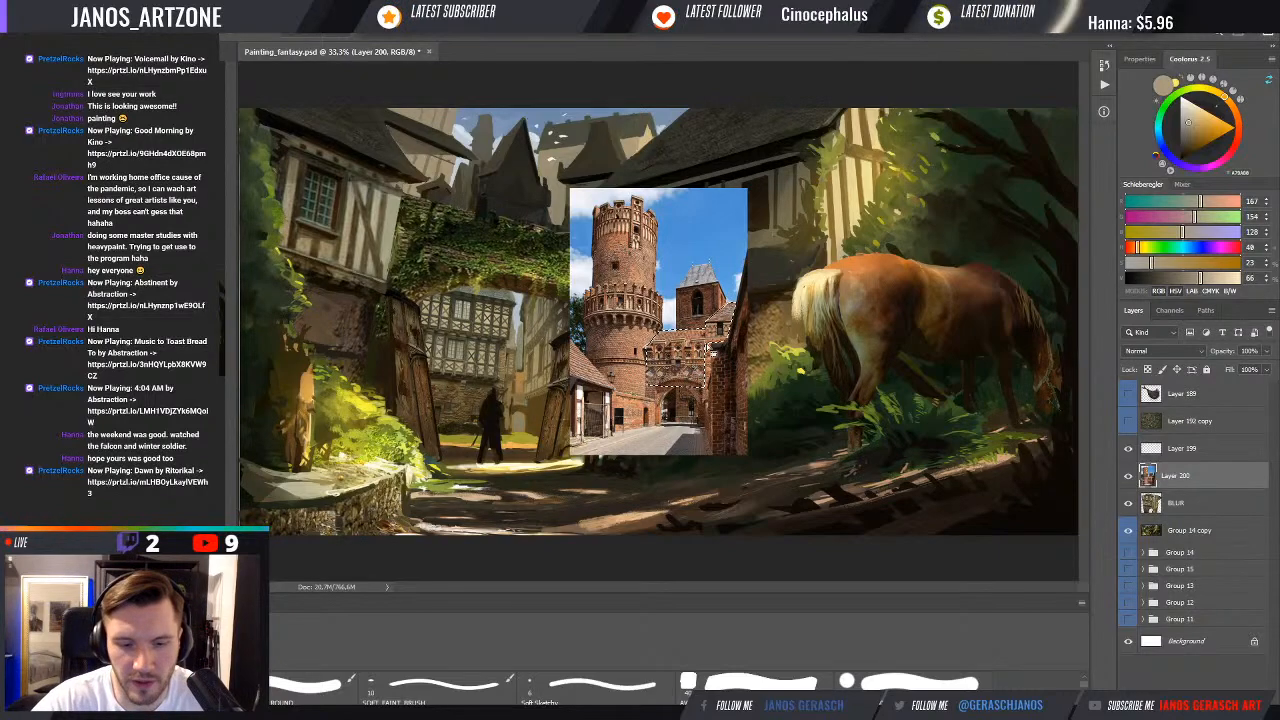
Copy the brick gatehouse section of the tower photo to its own layer and hide the photo on Layer 200
key(ctrl+shift+alt+e)
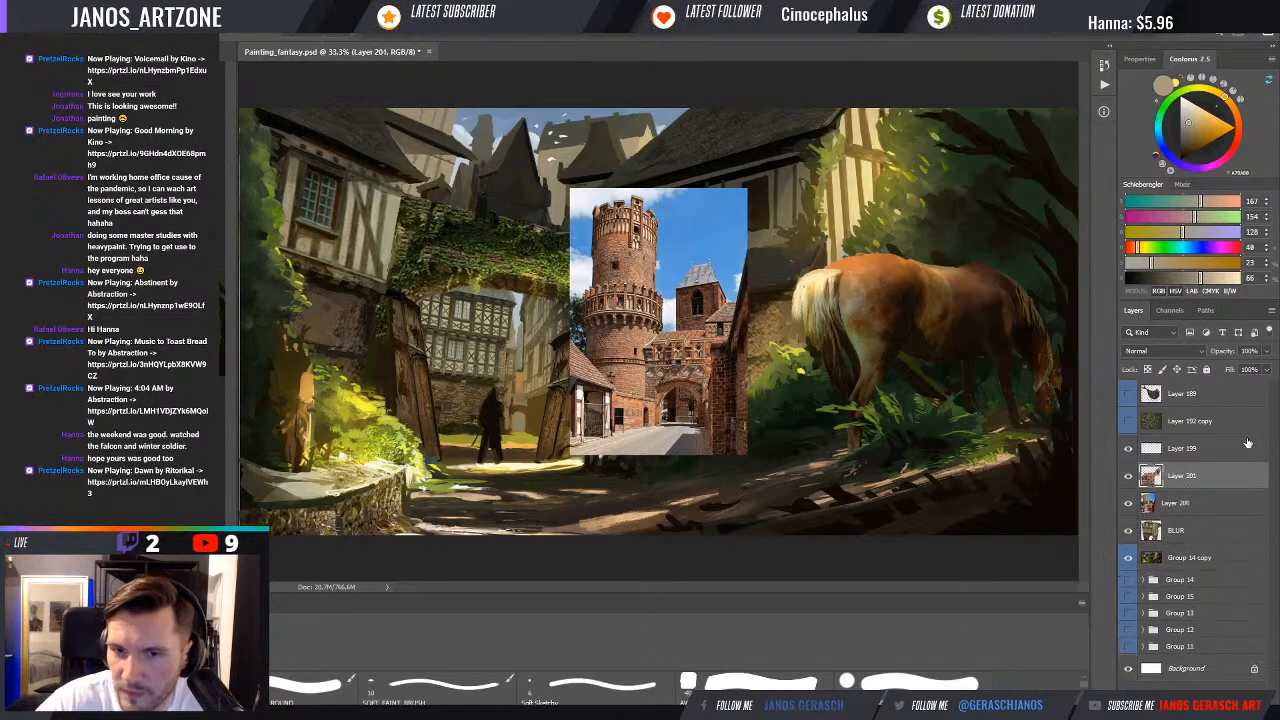
click(1130, 503)
key(ctrl+t)
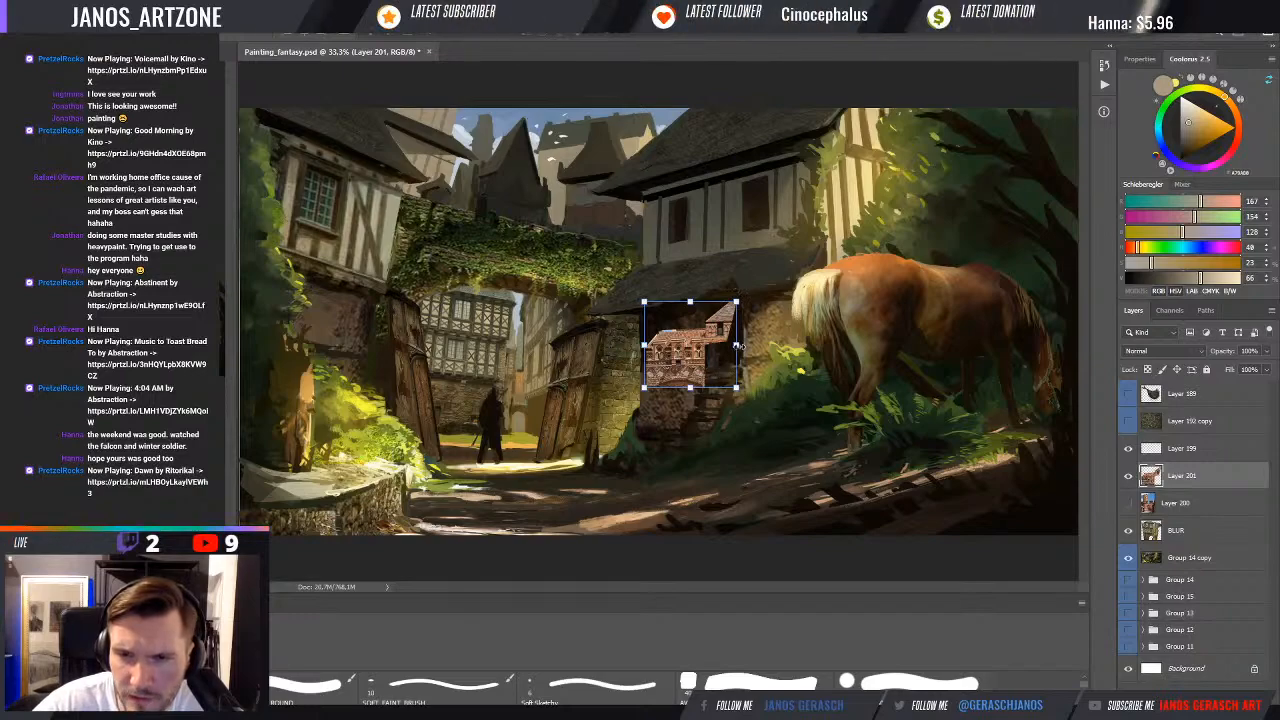
click(763, 493)
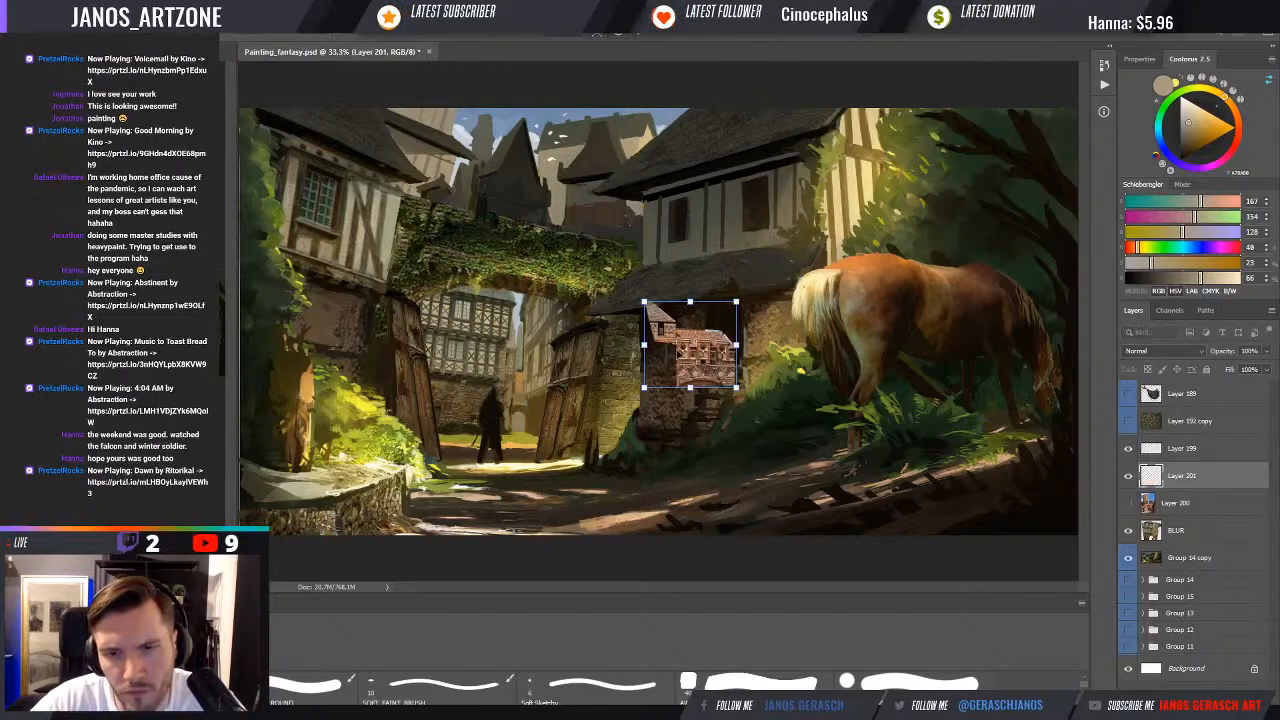
drag(688, 353, 499, 179)
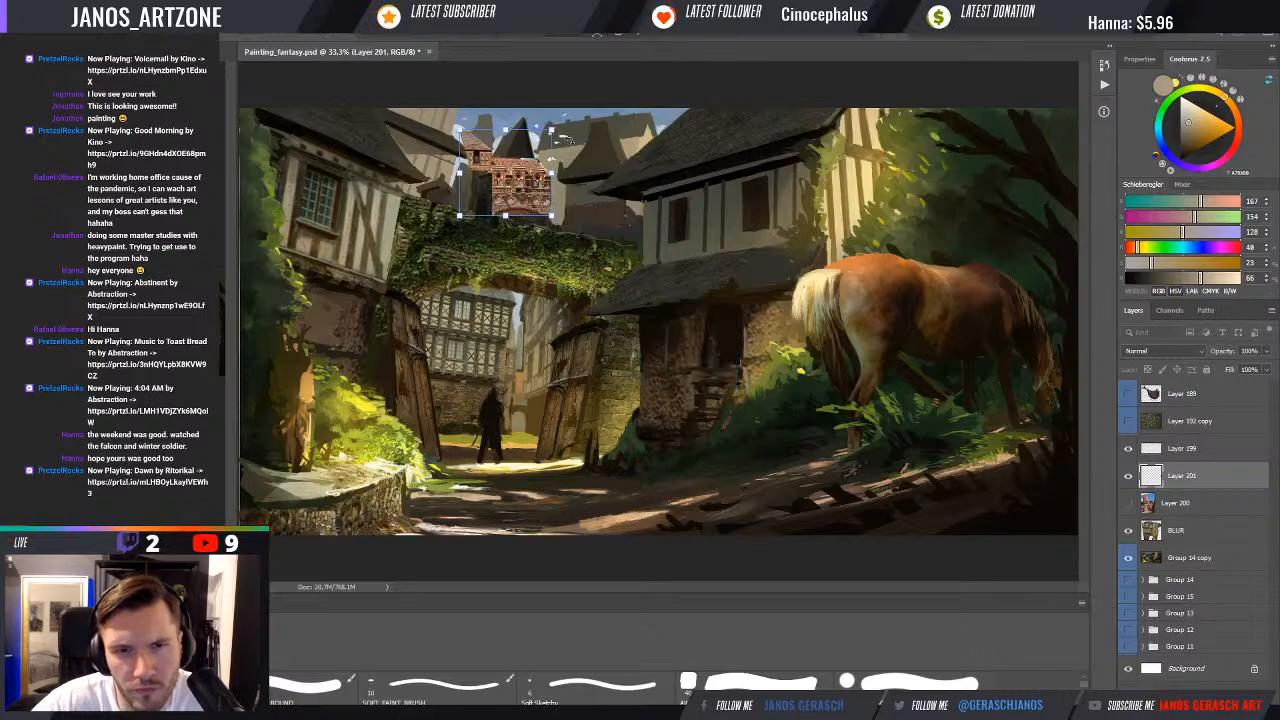
drag(558, 128, 587, 99)
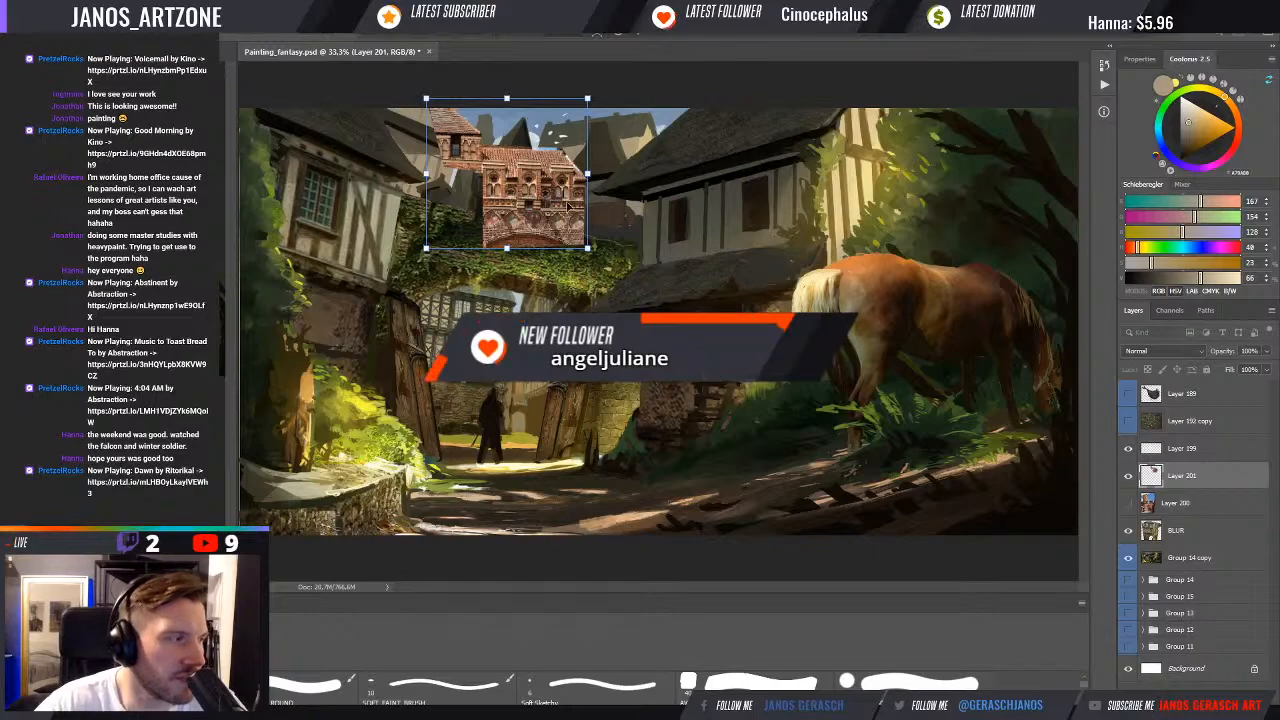
drag(553, 203, 545, 221)
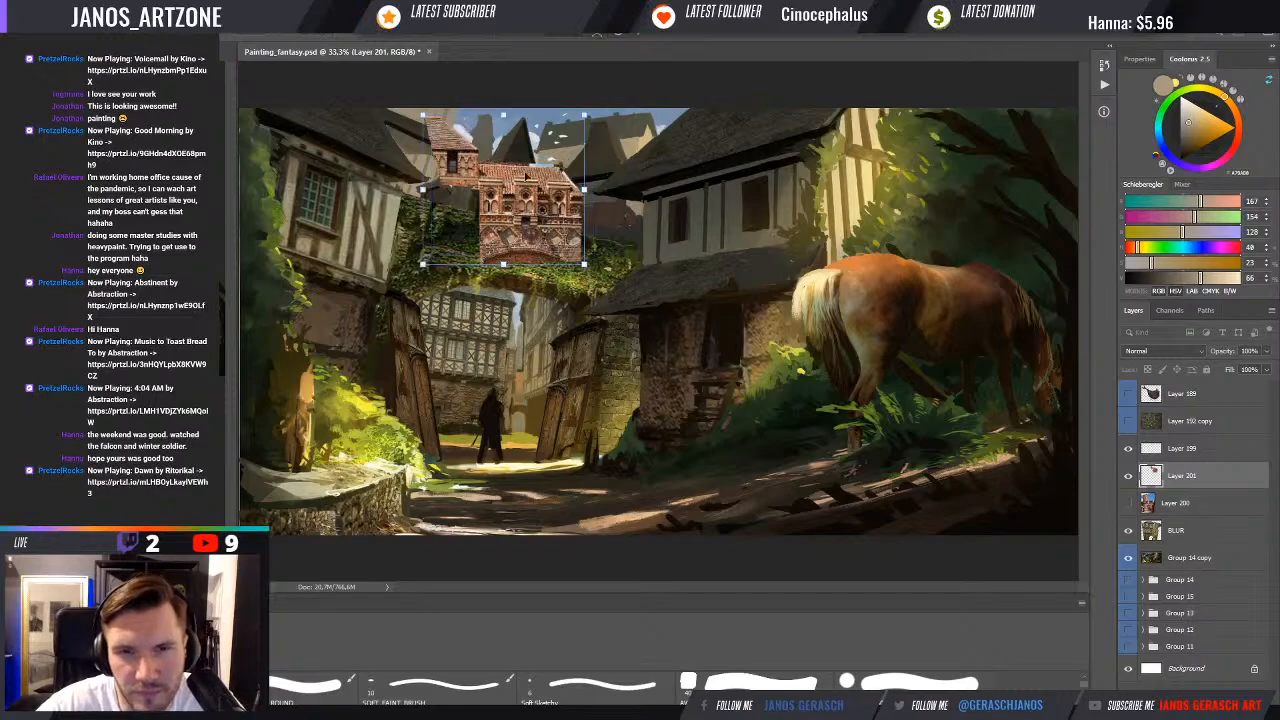
drag(506, 114, 534, 129)
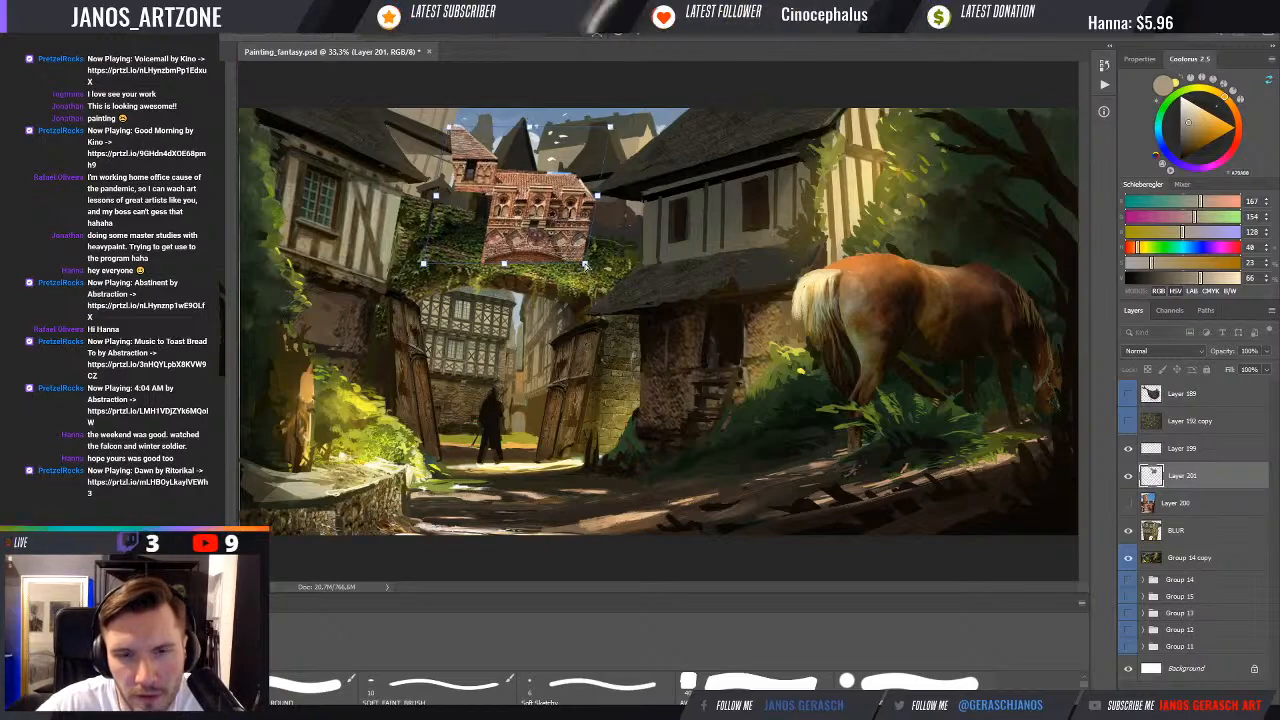
drag(585, 265, 590, 296)
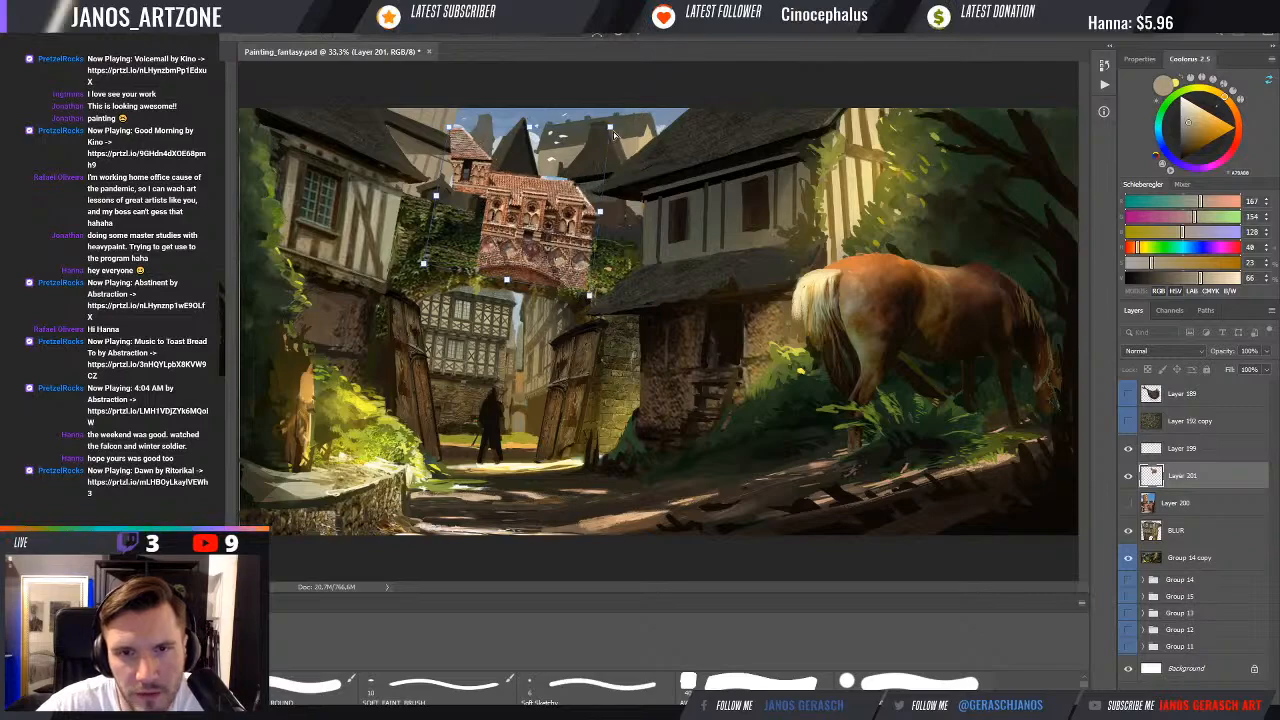
drag(611, 129, 592, 155)
drag(589, 296, 593, 222)
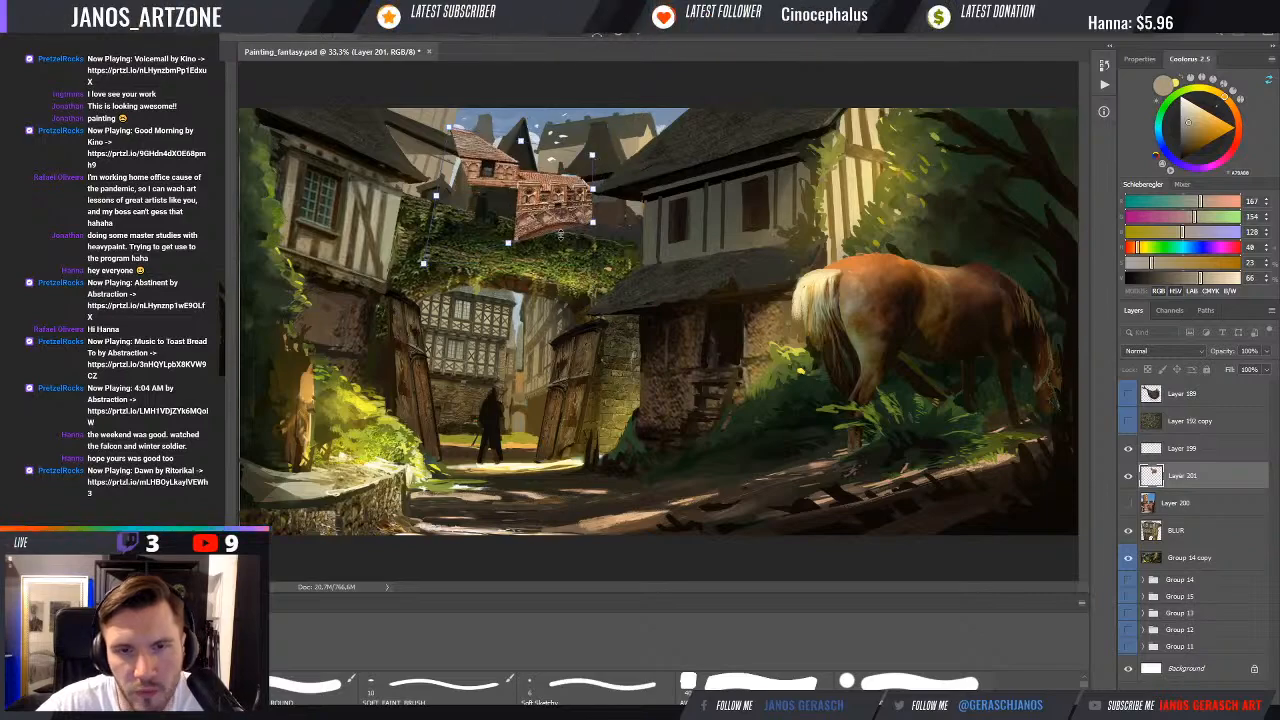
key(Return)
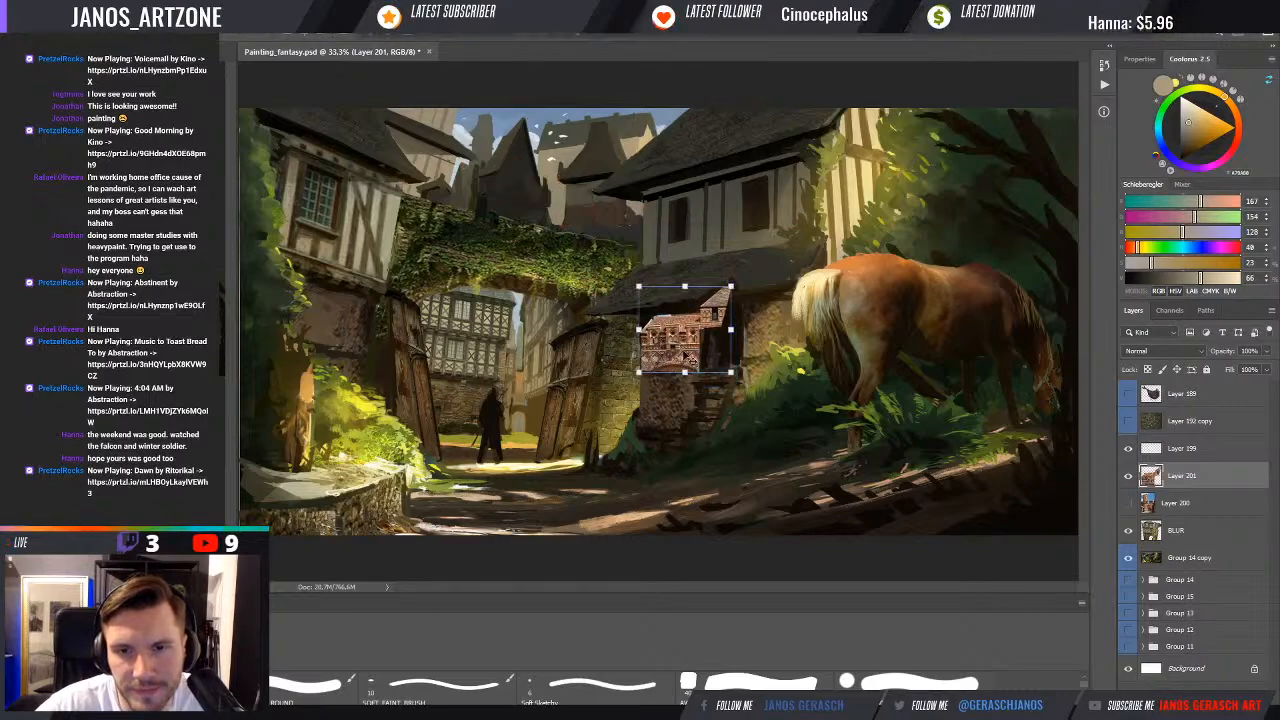
key(ctrl+z)
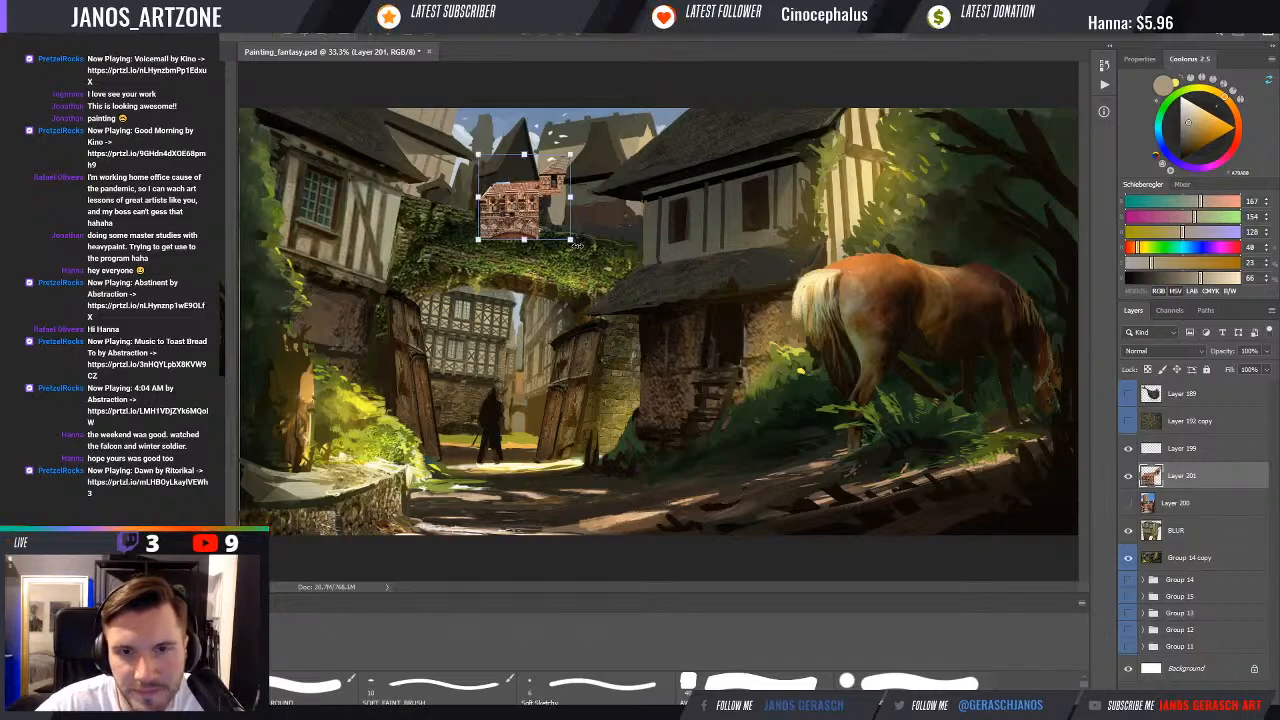
Enlarge the brick gatehouse piece above the ivy-covered arch and cut away its small side turret
drag(570, 238, 605, 272)
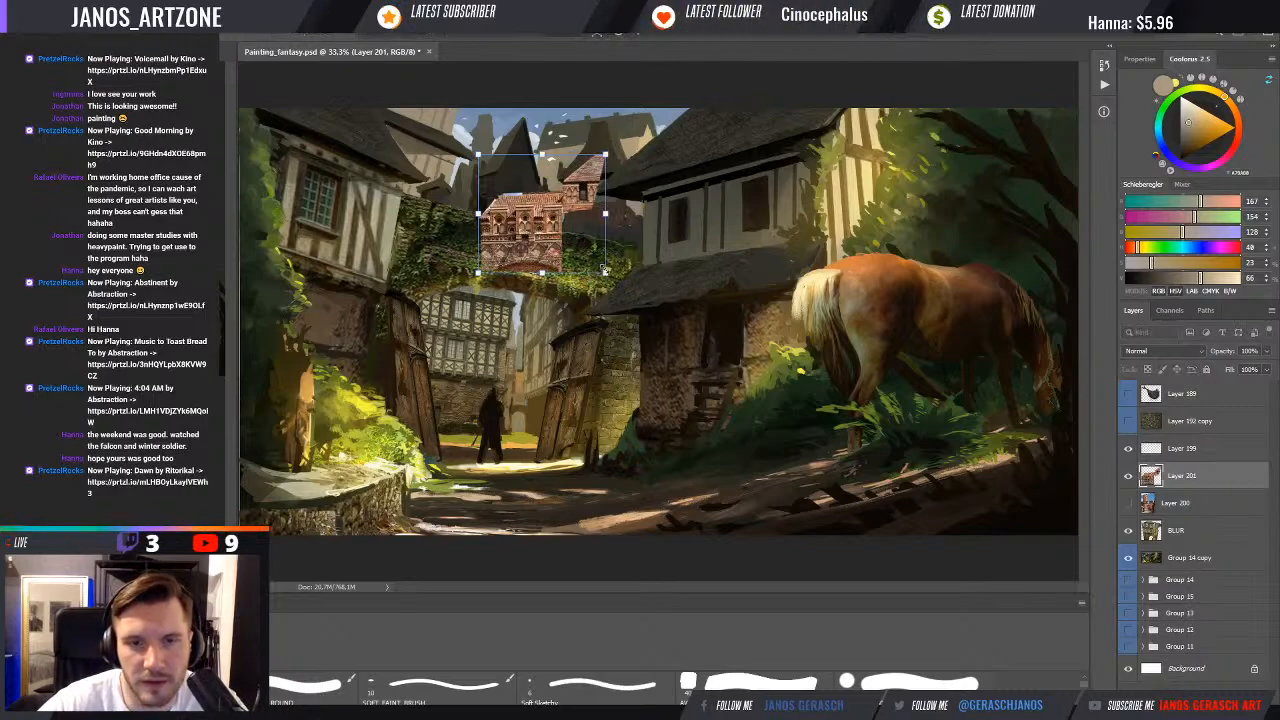
key(Return)
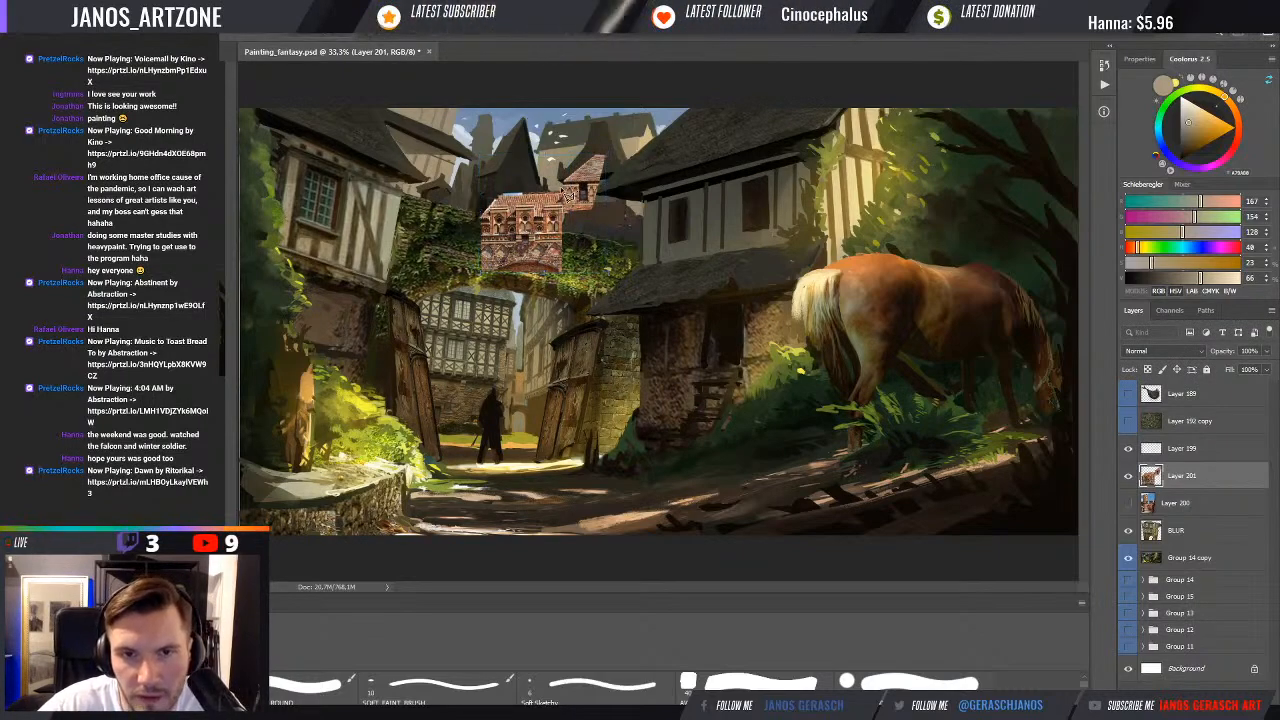
mouse_move(565, 236)
mouse_down()
mouse_move(641, 212)
mouse_move(572, 148)
mouse_move(566, 222)
mouse_move(608, 202)
mouse_move(626, 211)
mouse_up()
key(ctrl+t)
key(ctrl+t)
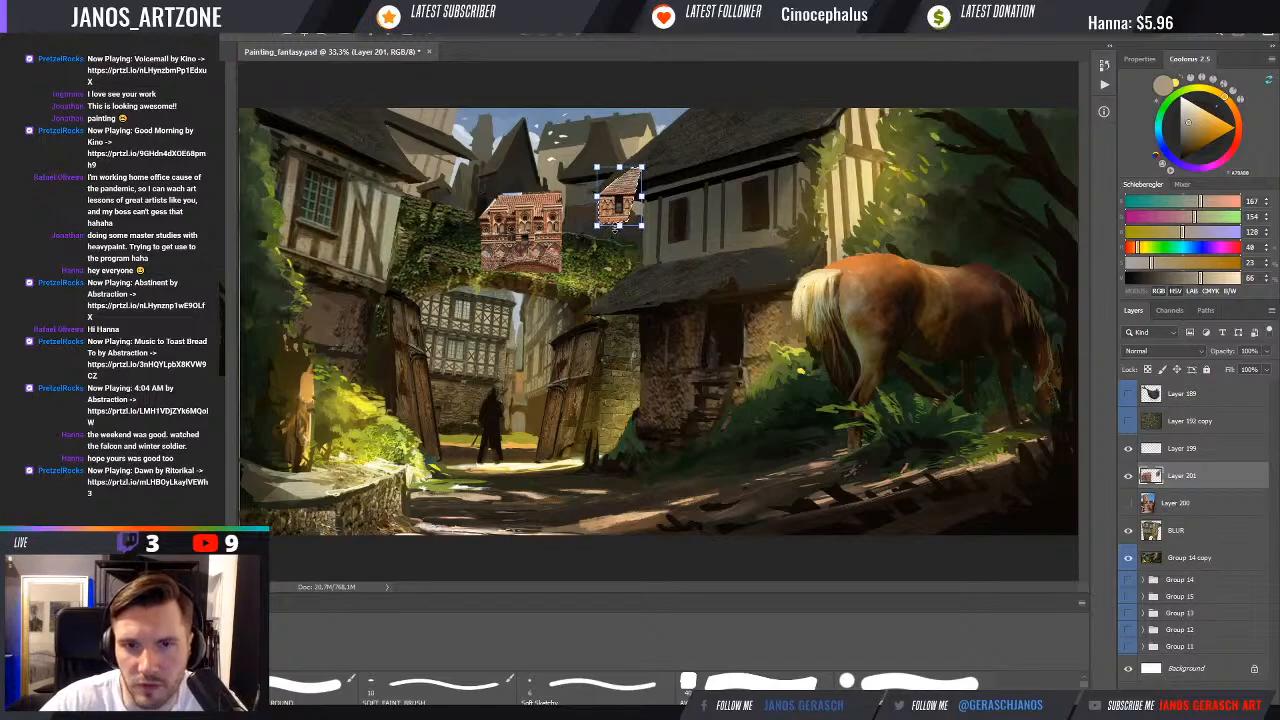
key(ctrl)
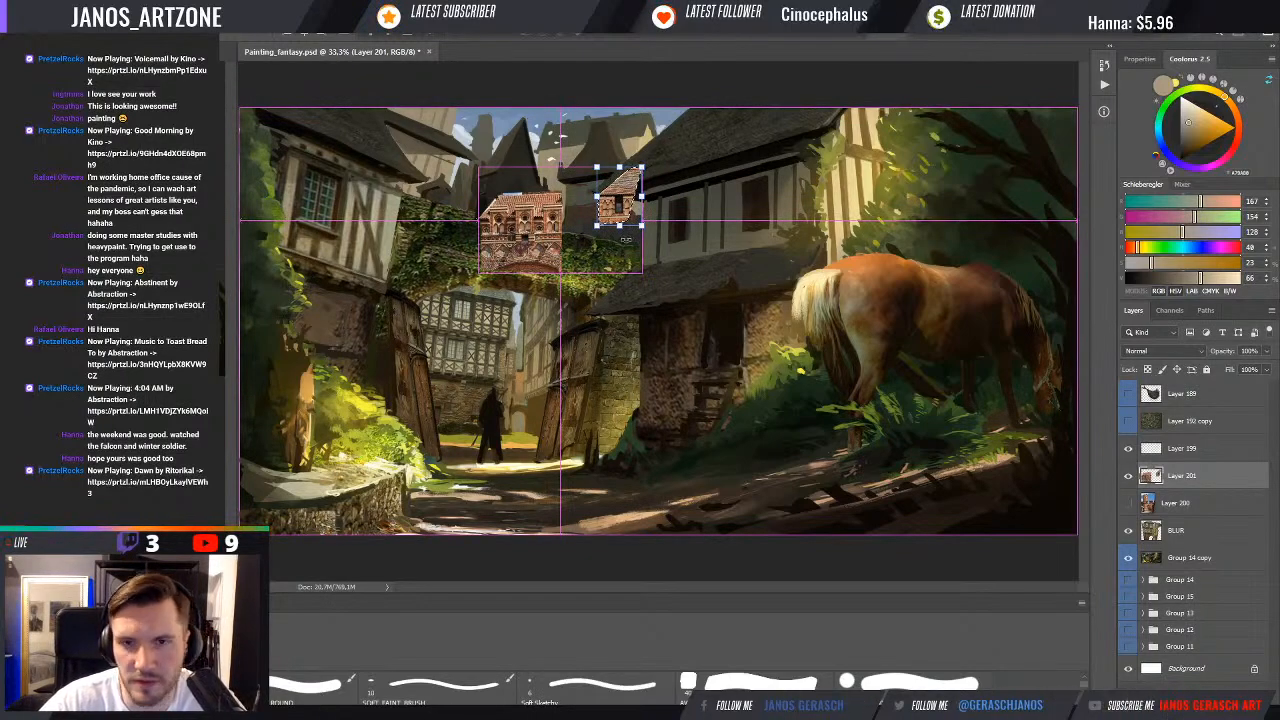
key(ctrl+x)
key(Return)
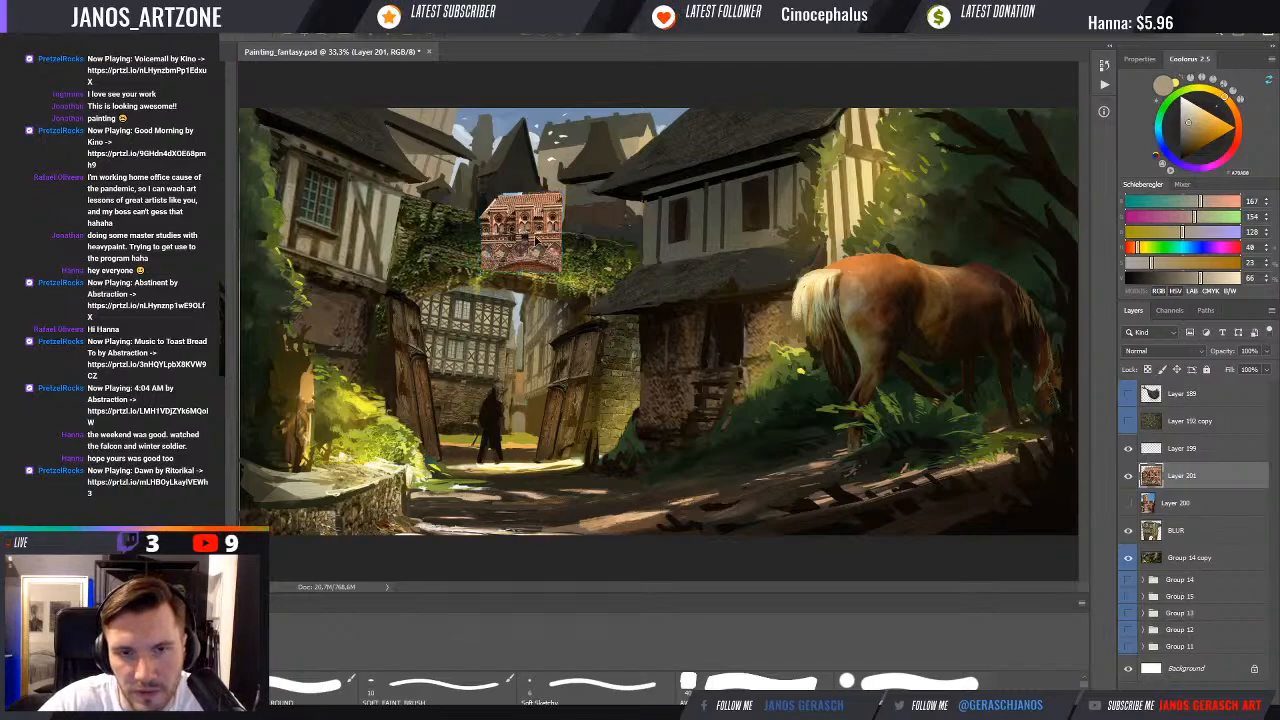
Nudge the gatehouse piece slightly up over the arch and lasso and delete its tiled roof
drag(536, 241, 530, 229)
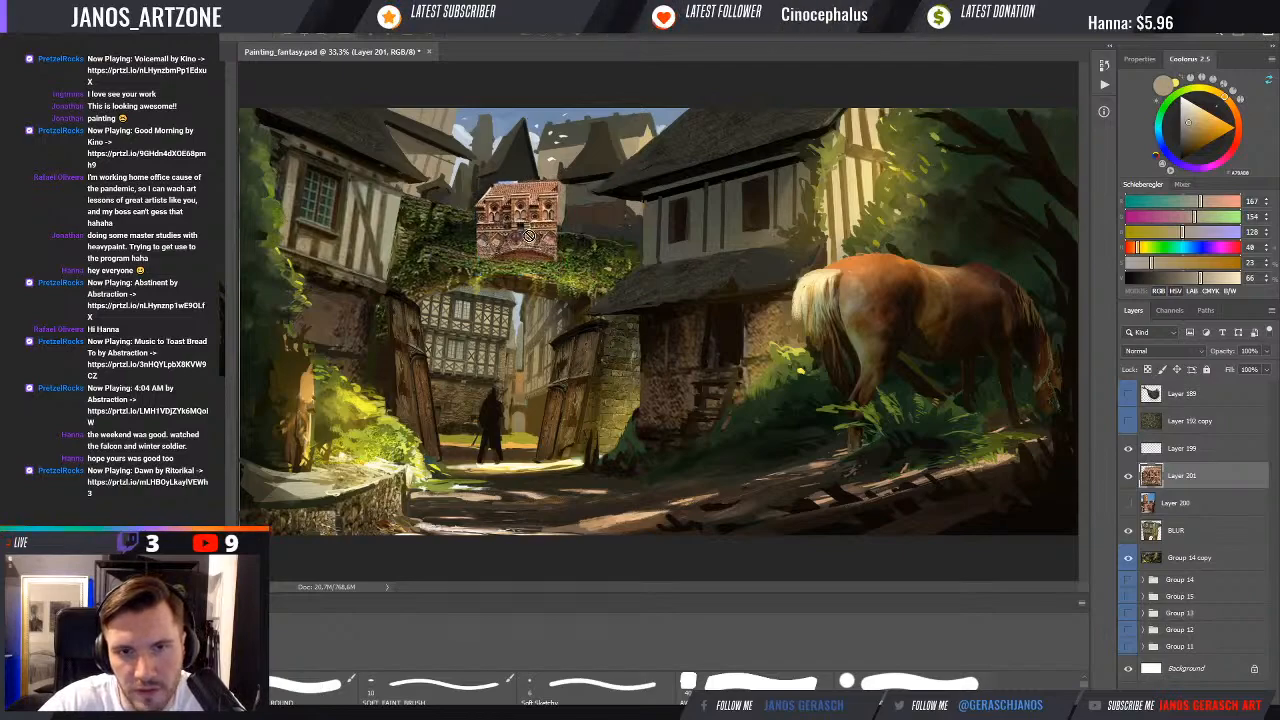
key(ctrl+t)
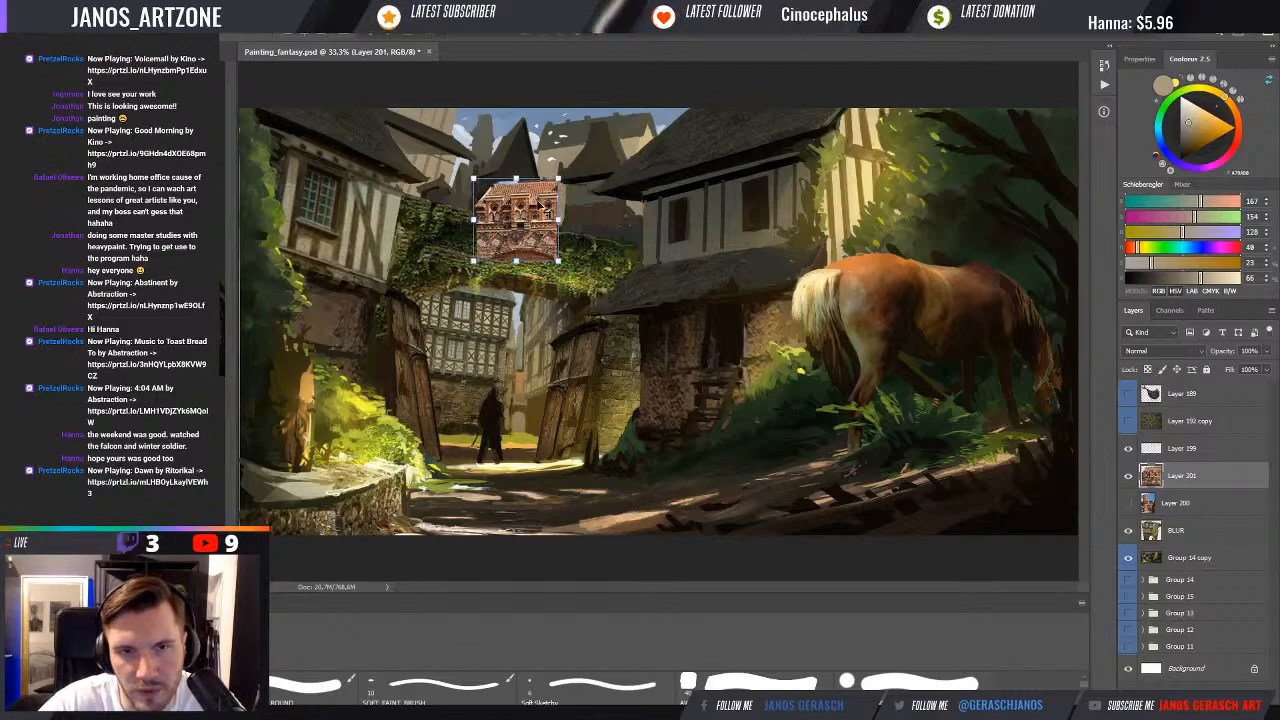
key(Return)
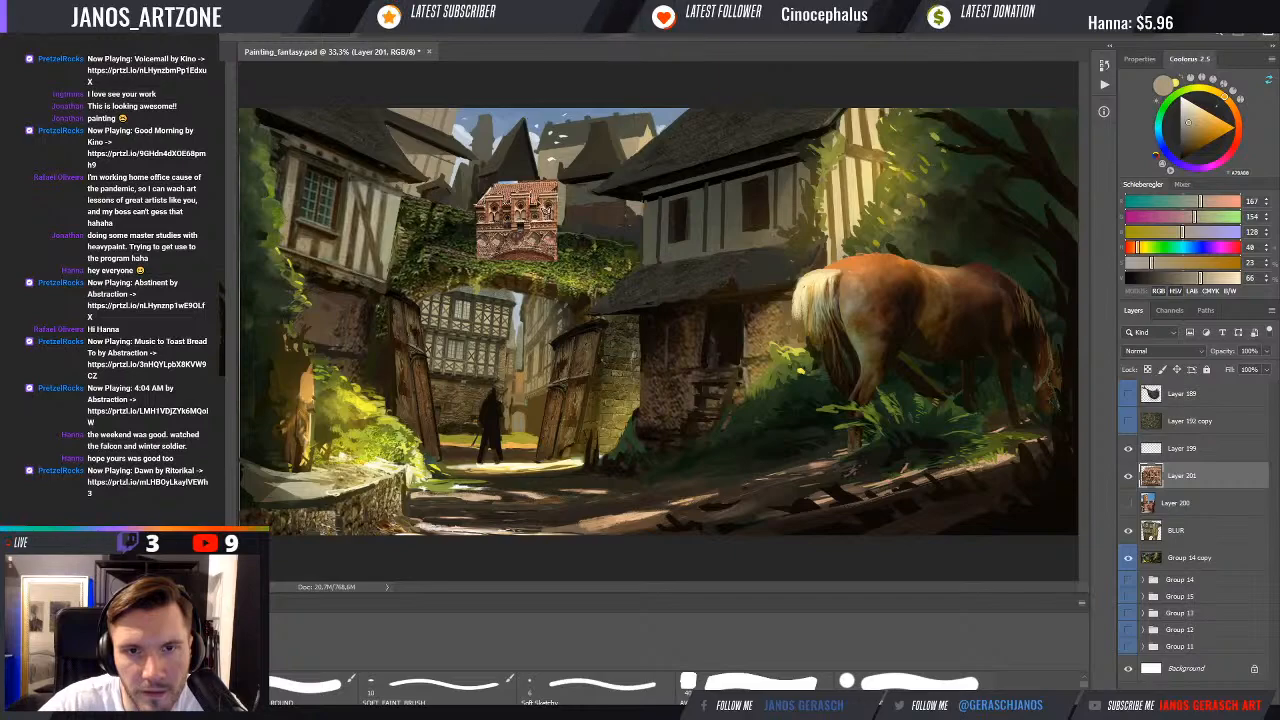
click(558, 195)
click(580, 180)
click(549, 158)
click(493, 152)
click(451, 184)
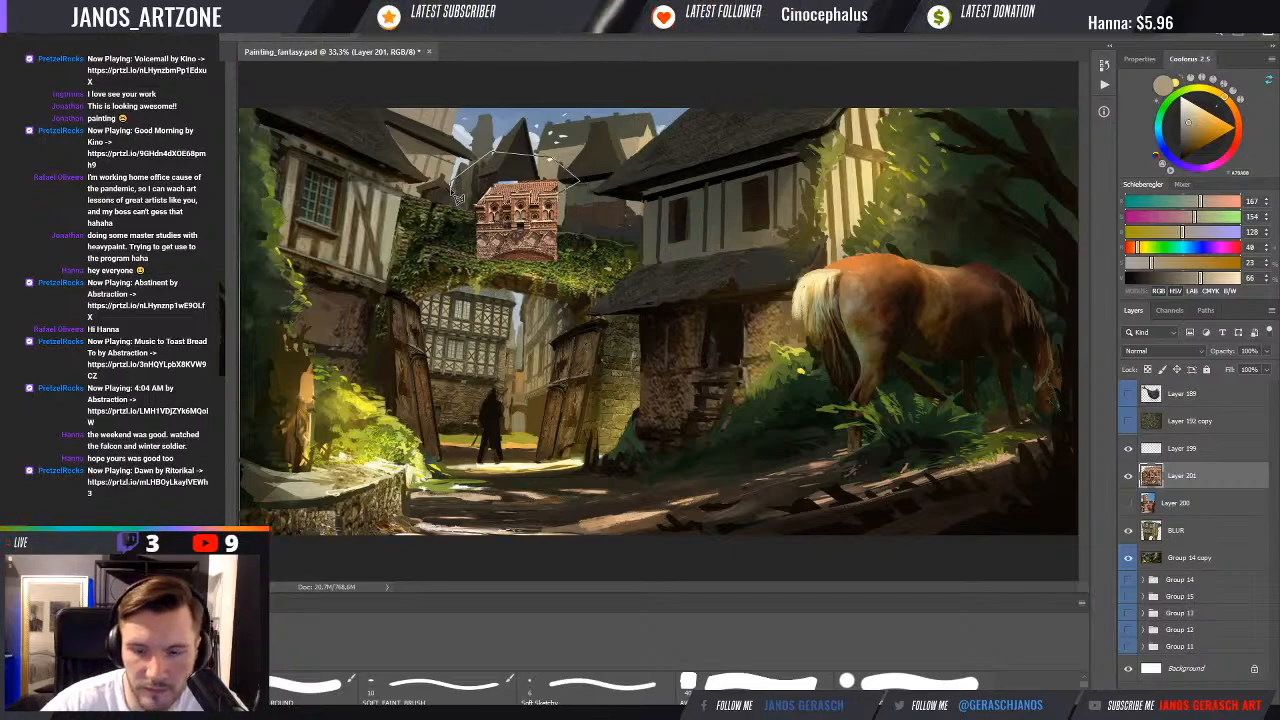
click(480, 206)
key(Delete)
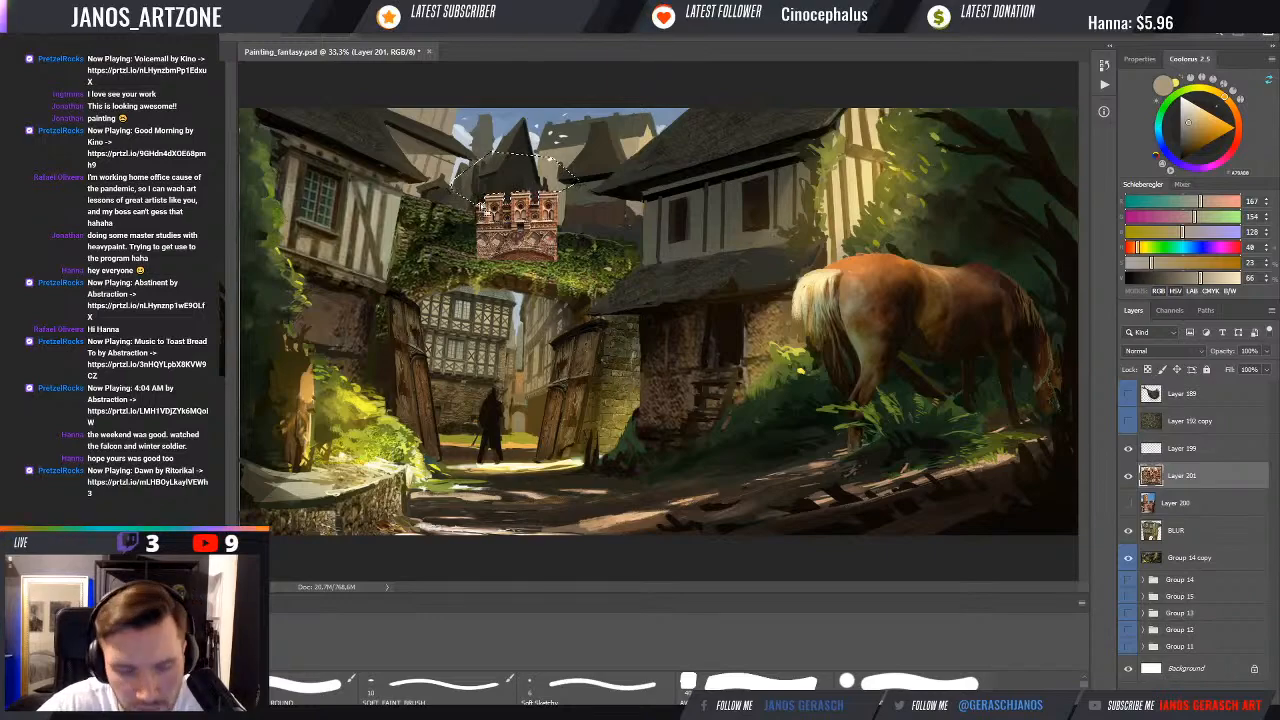
key(ctrl+d)
Distort the gatehouse piece on Layer 201 by its corners and edges to match the perspective of the ivy-covered arch
key(ctrl+t)
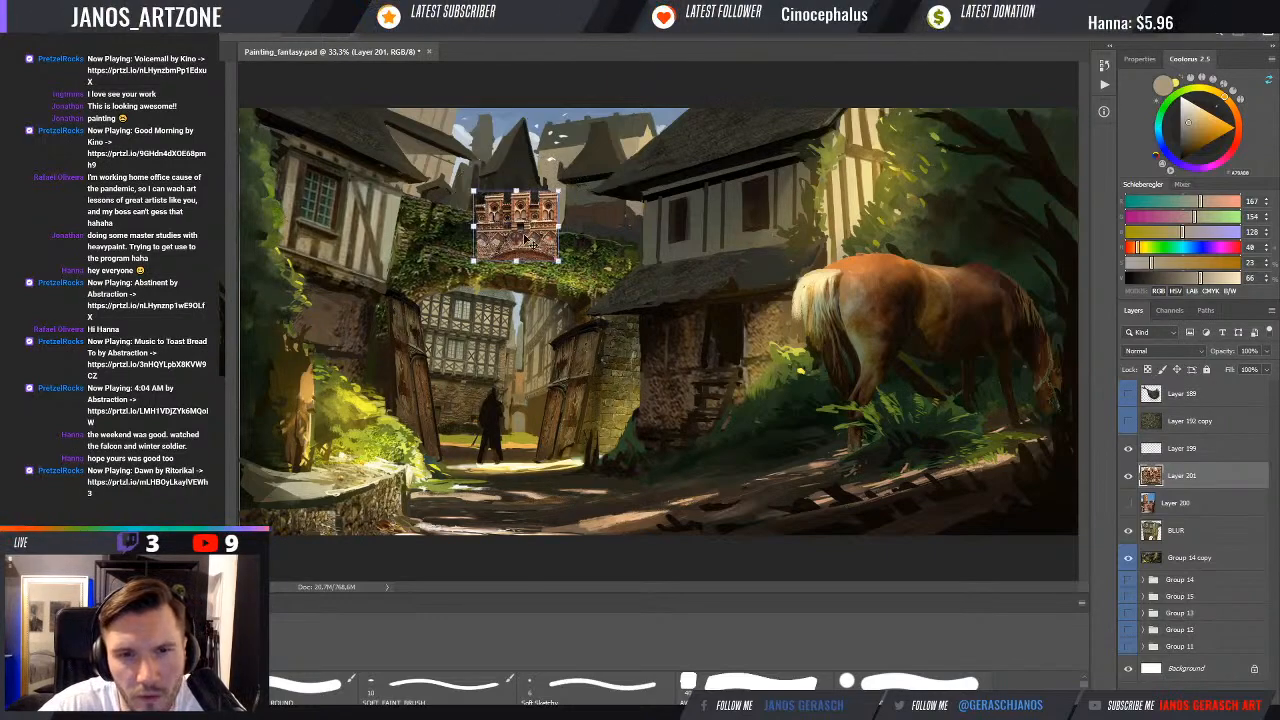
drag(526, 217, 556, 210)
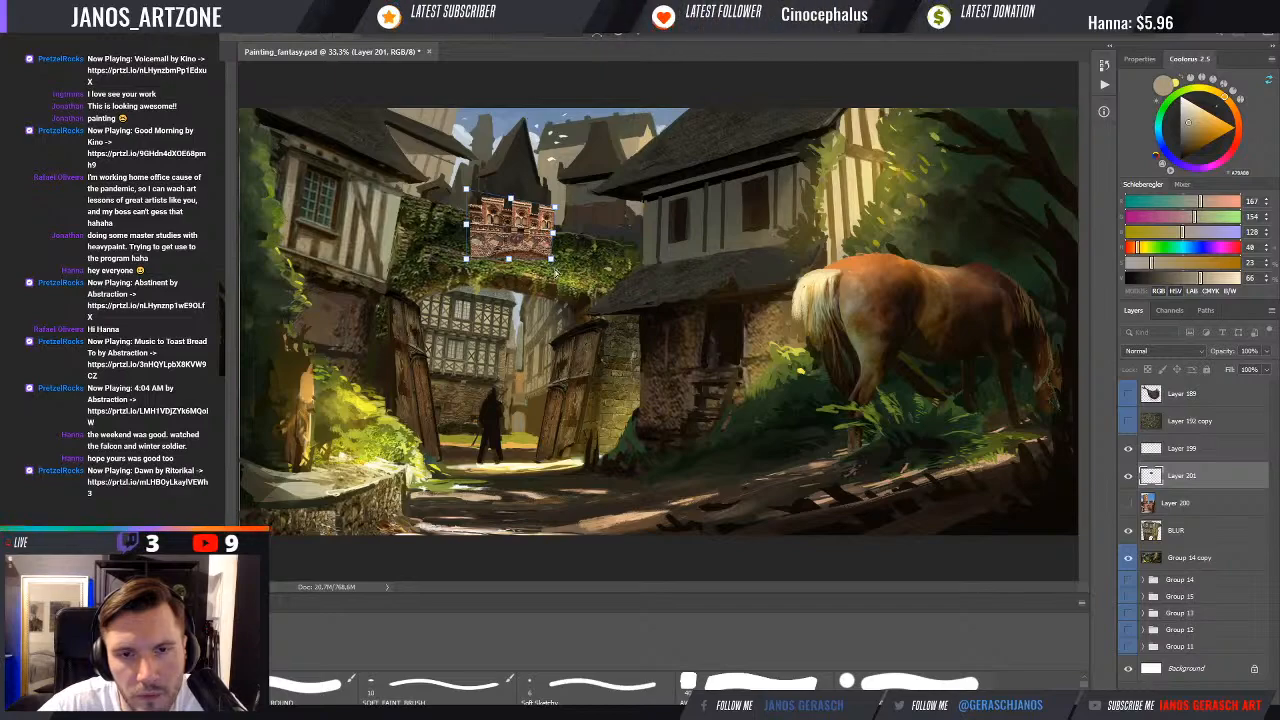
drag(554, 272, 554, 270)
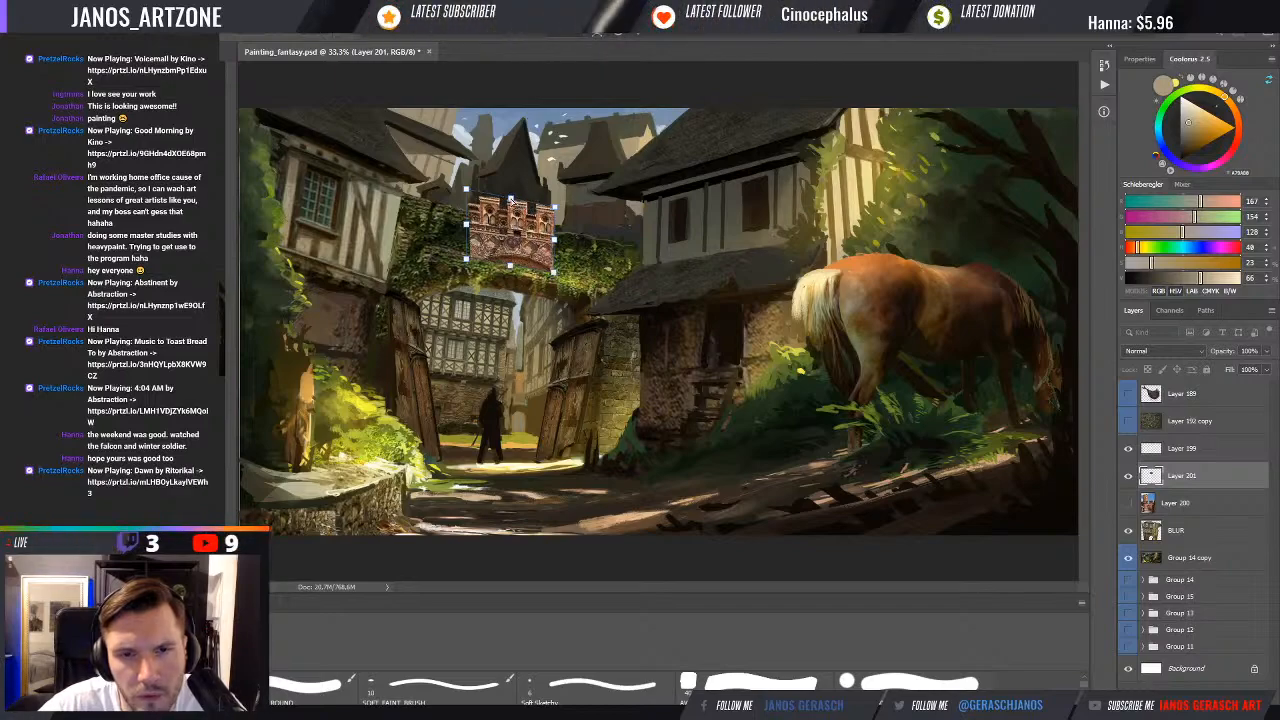
drag(510, 200, 473, 174)
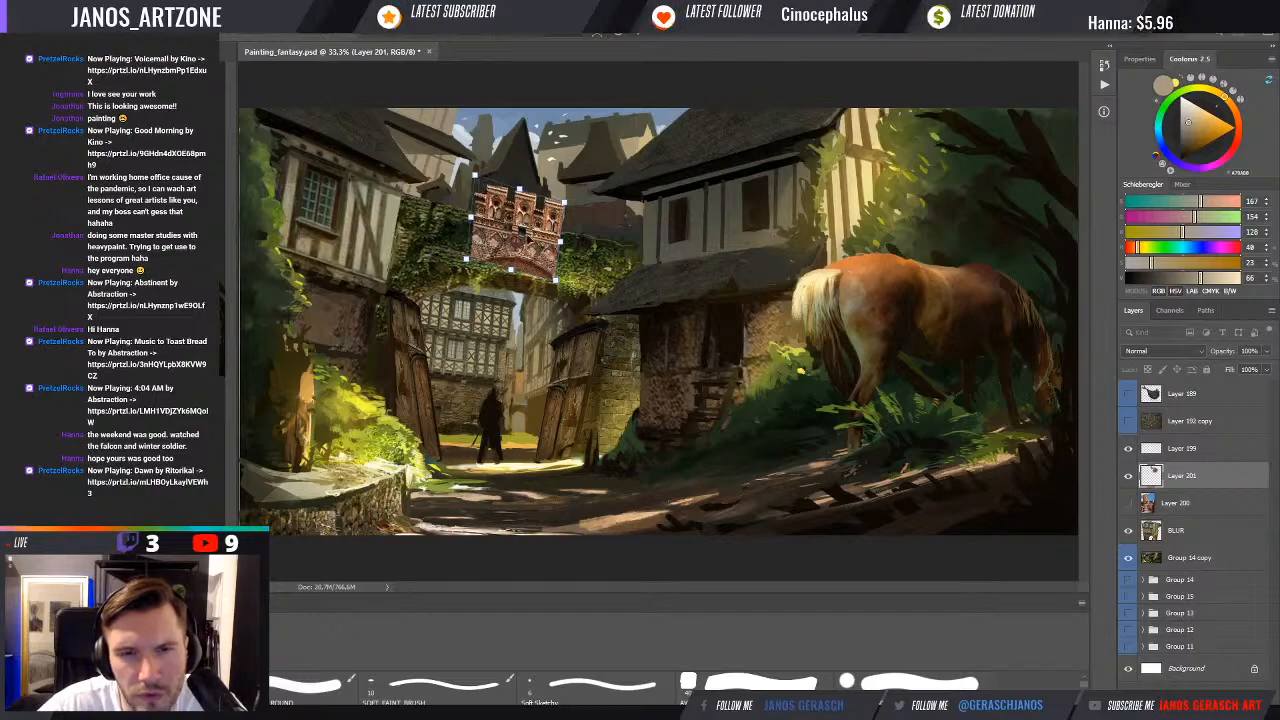
drag(531, 237, 536, 249)
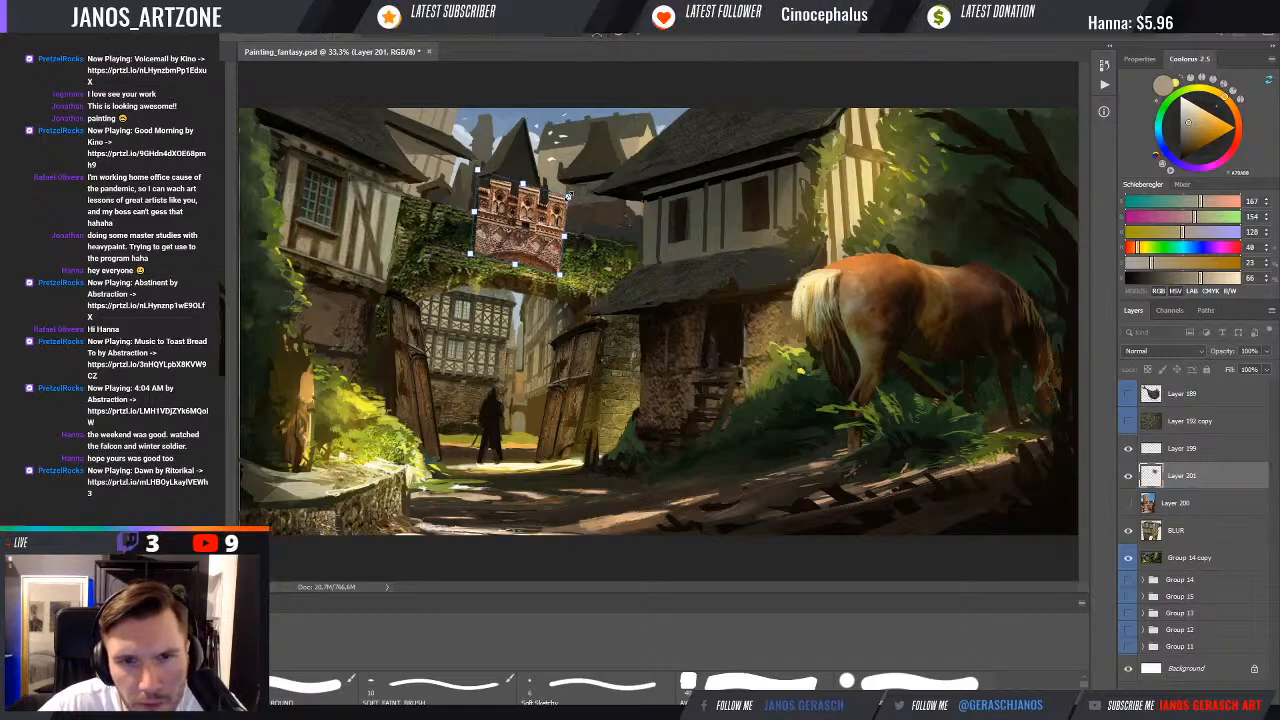
drag(567, 196, 560, 202)
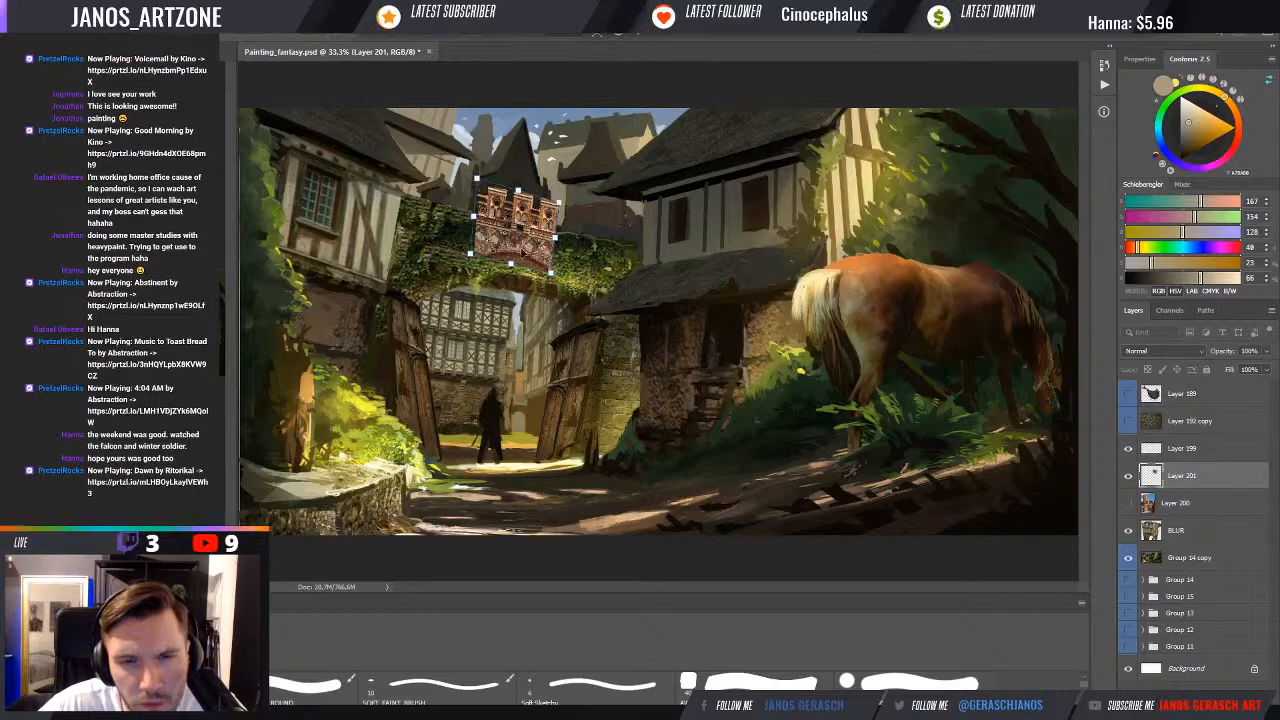
drag(523, 250, 530, 253)
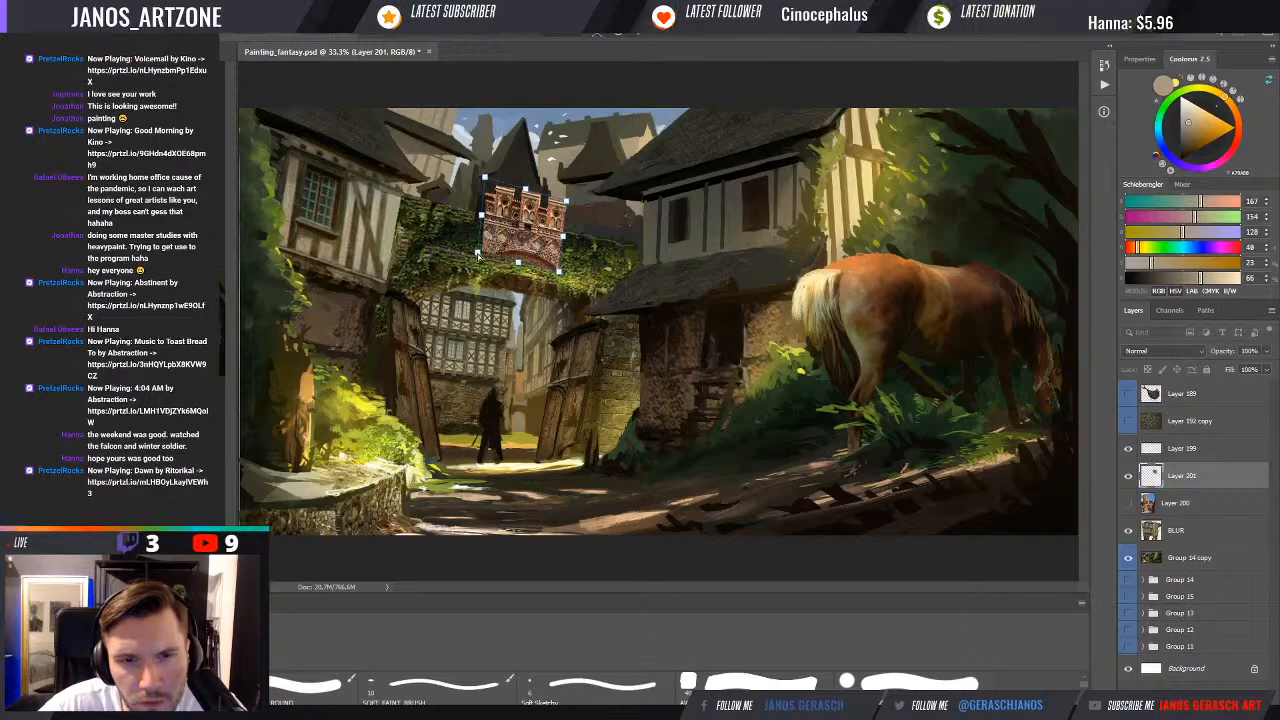
drag(475, 255, 473, 256)
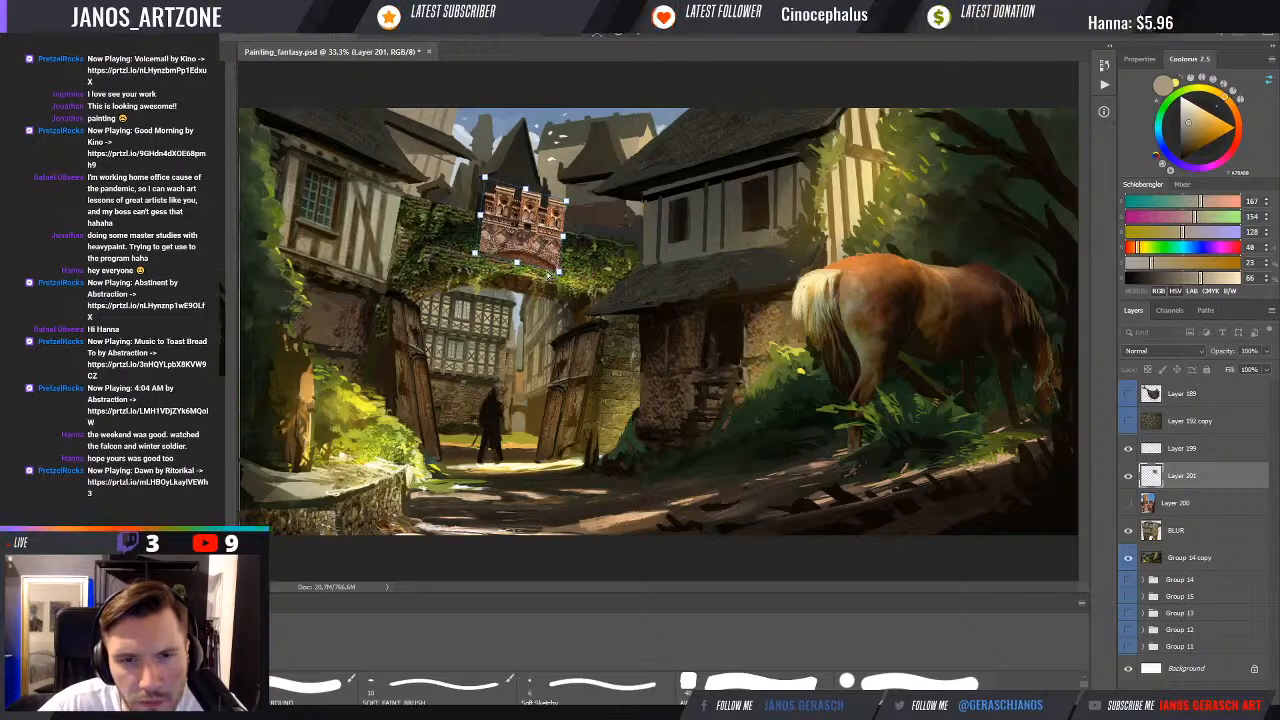
drag(561, 281, 558, 272)
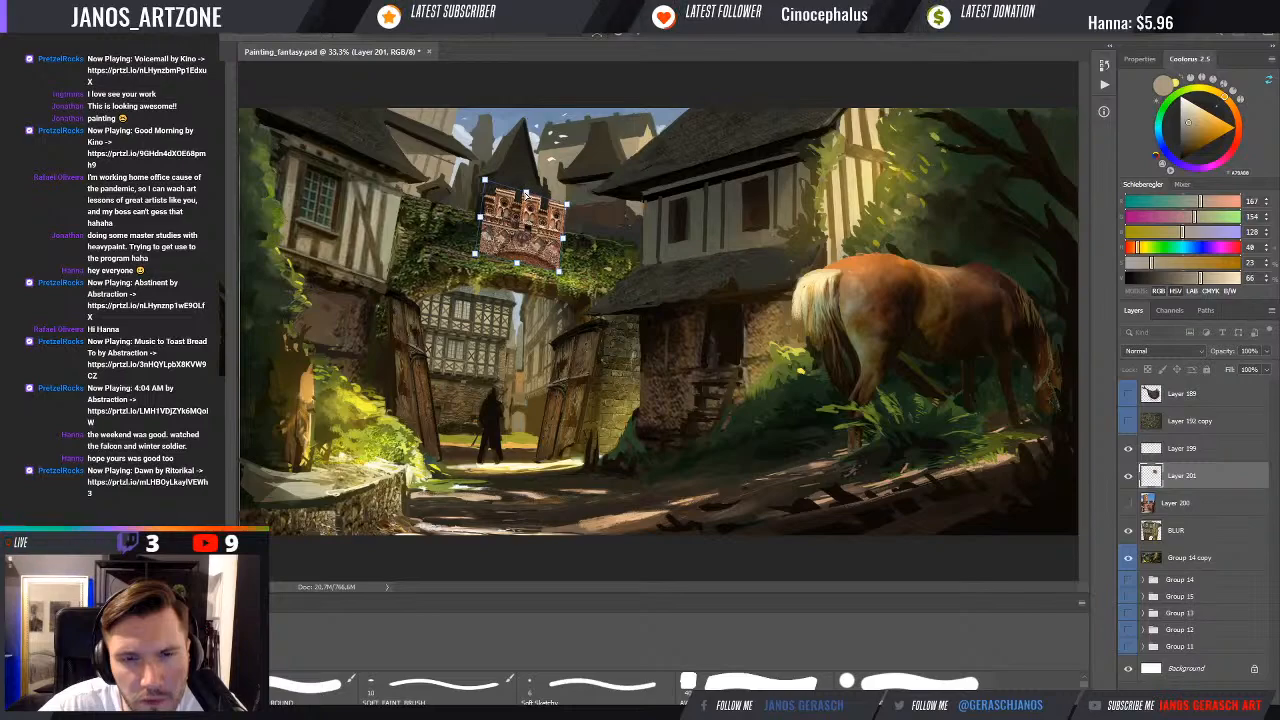
drag(526, 194, 523, 196)
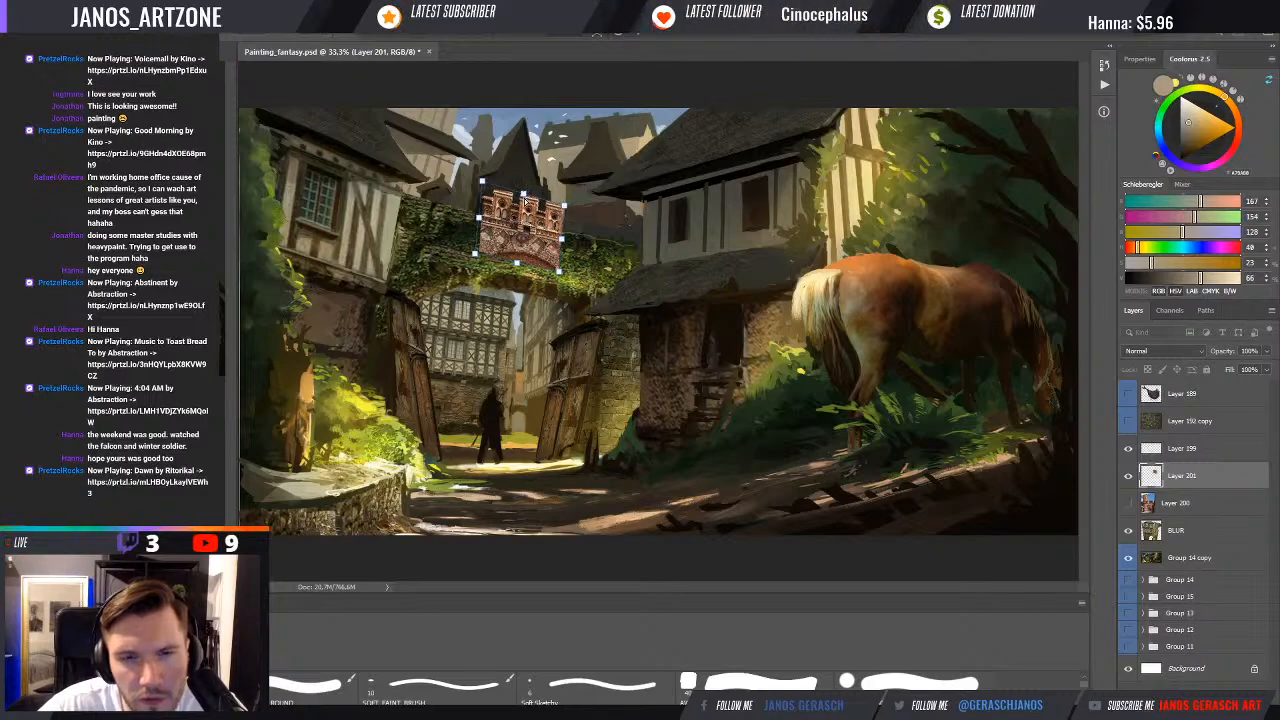
key(Return)
key(ctrl+t)
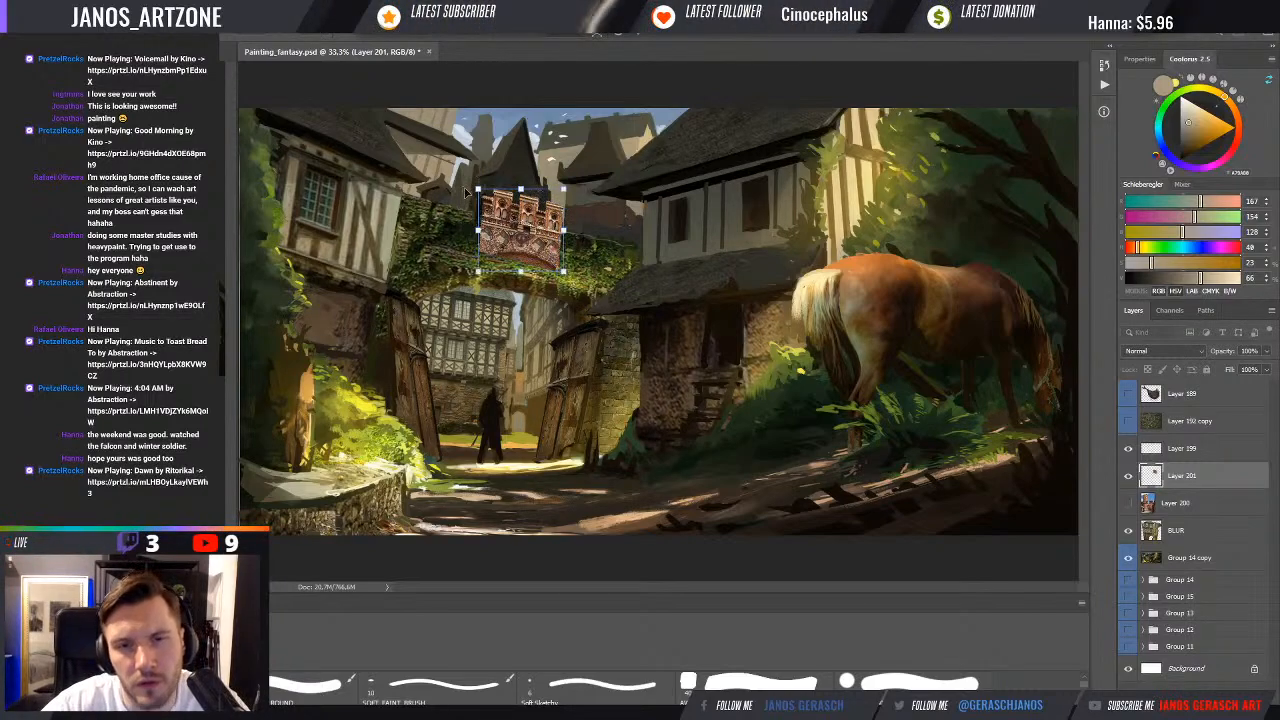
drag(528, 245, 535, 243)
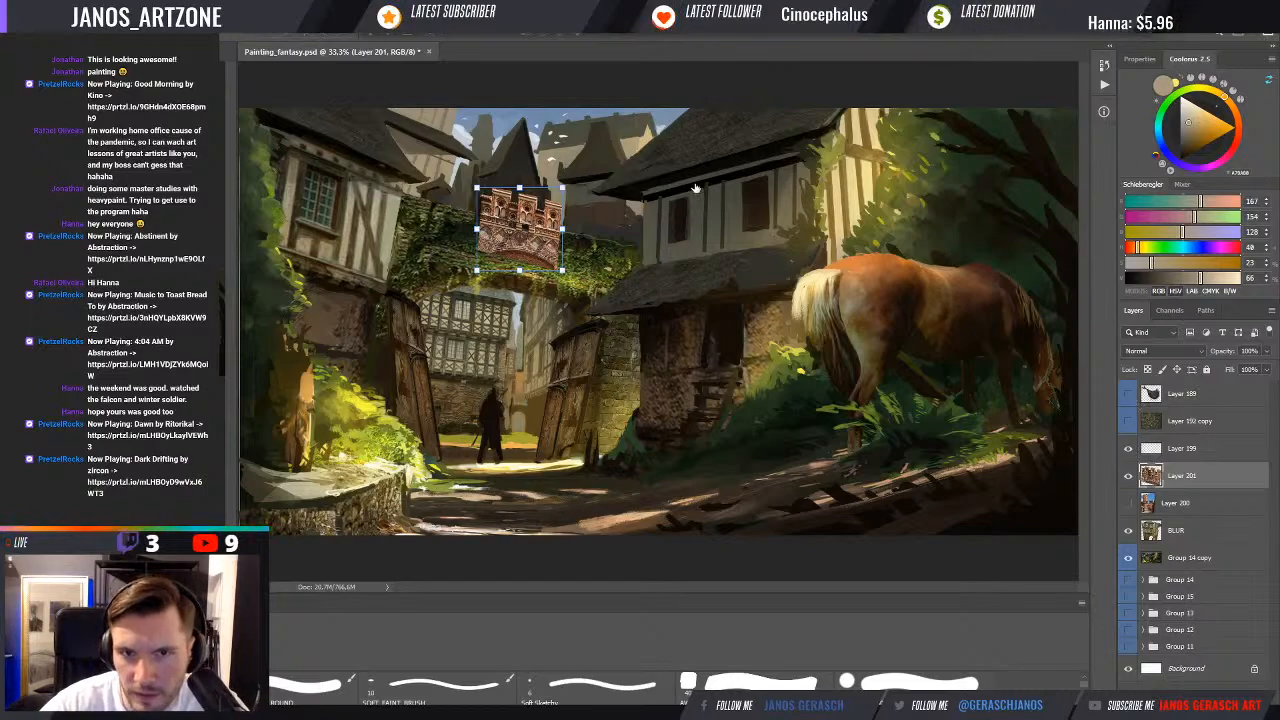
Darken and mute the gatehouse brickwork on Layer 201 to match the ivy-covered arch, checking its values in a grayscale proof
key(ctrl+l)
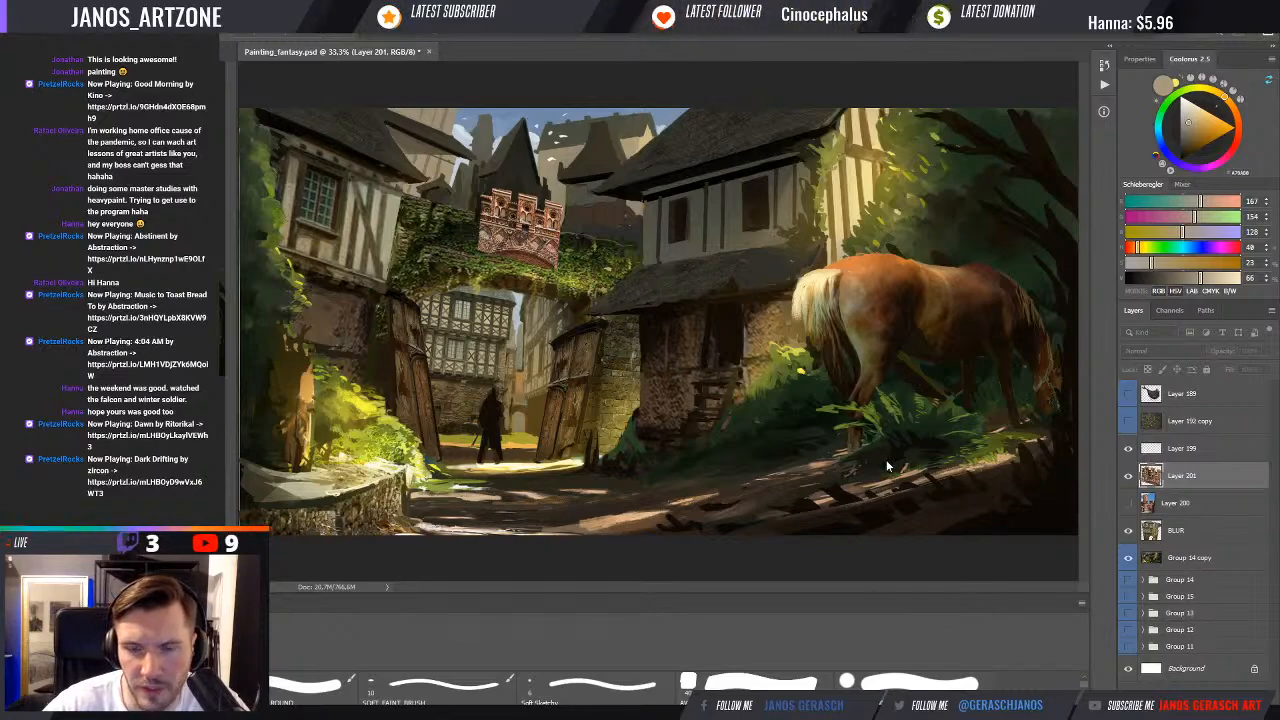
drag(886, 459, 880, 476)
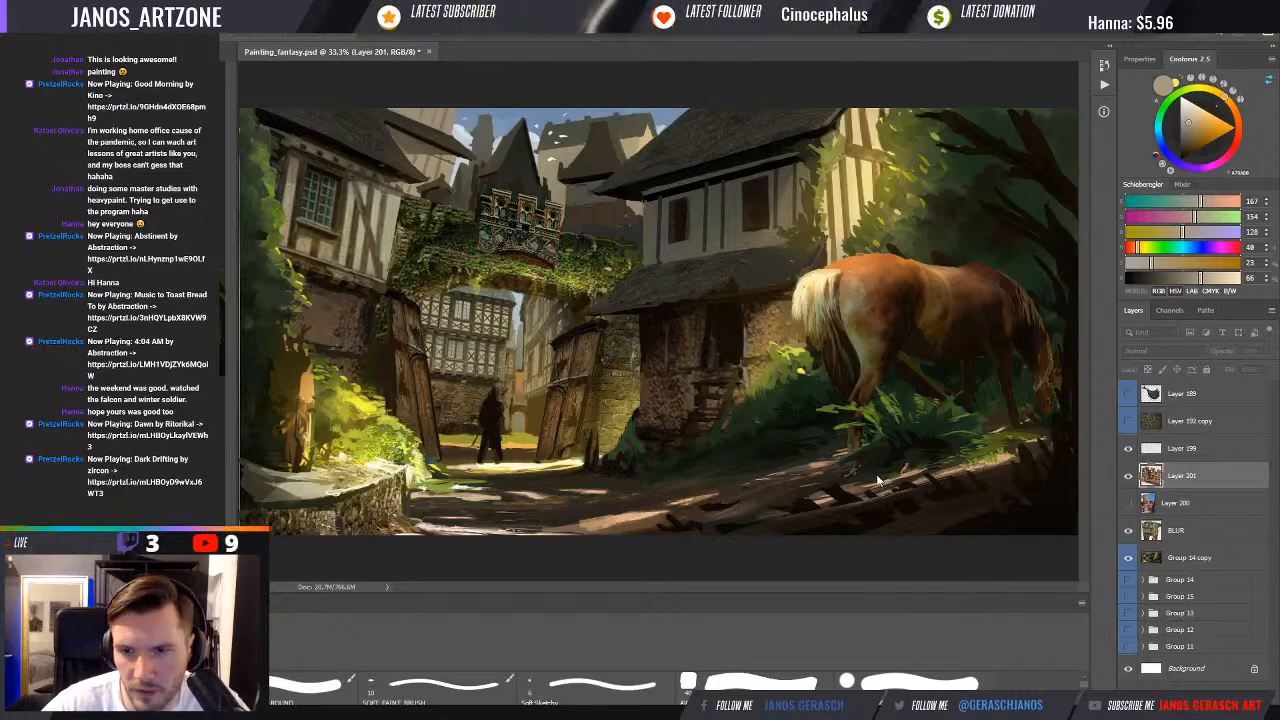
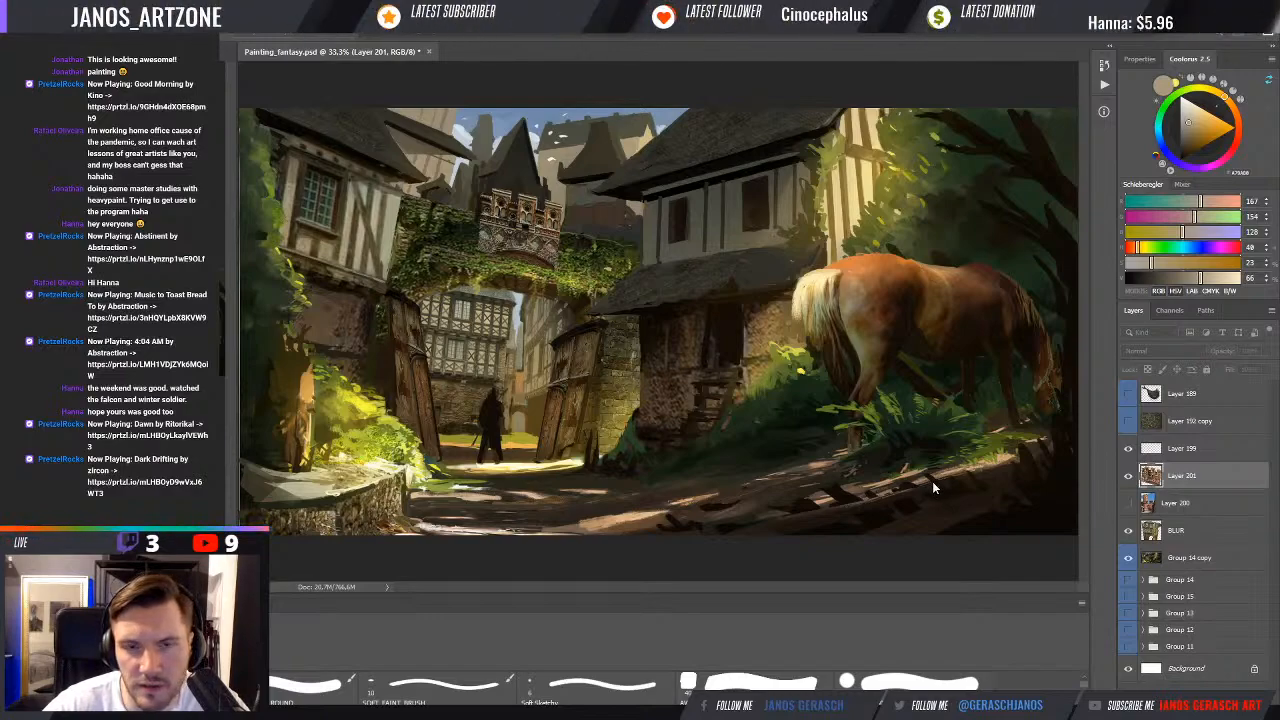
key(ctrl+y)
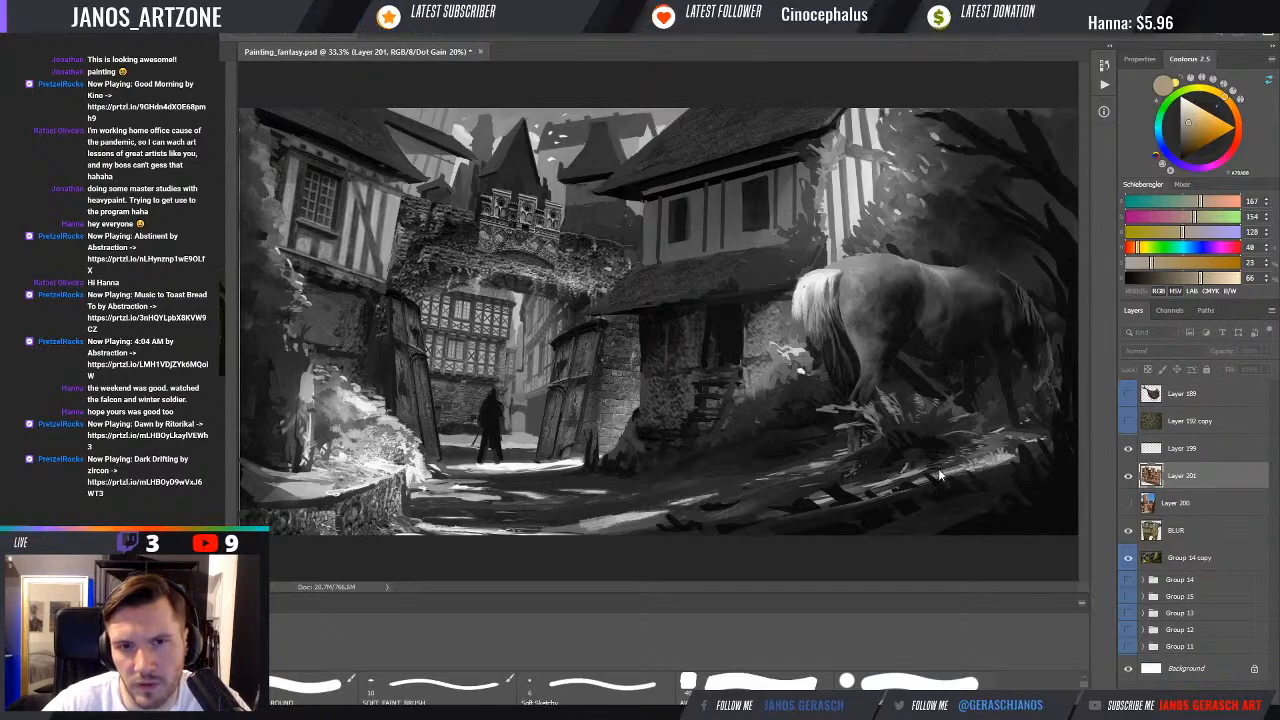
key(ctrl+y)
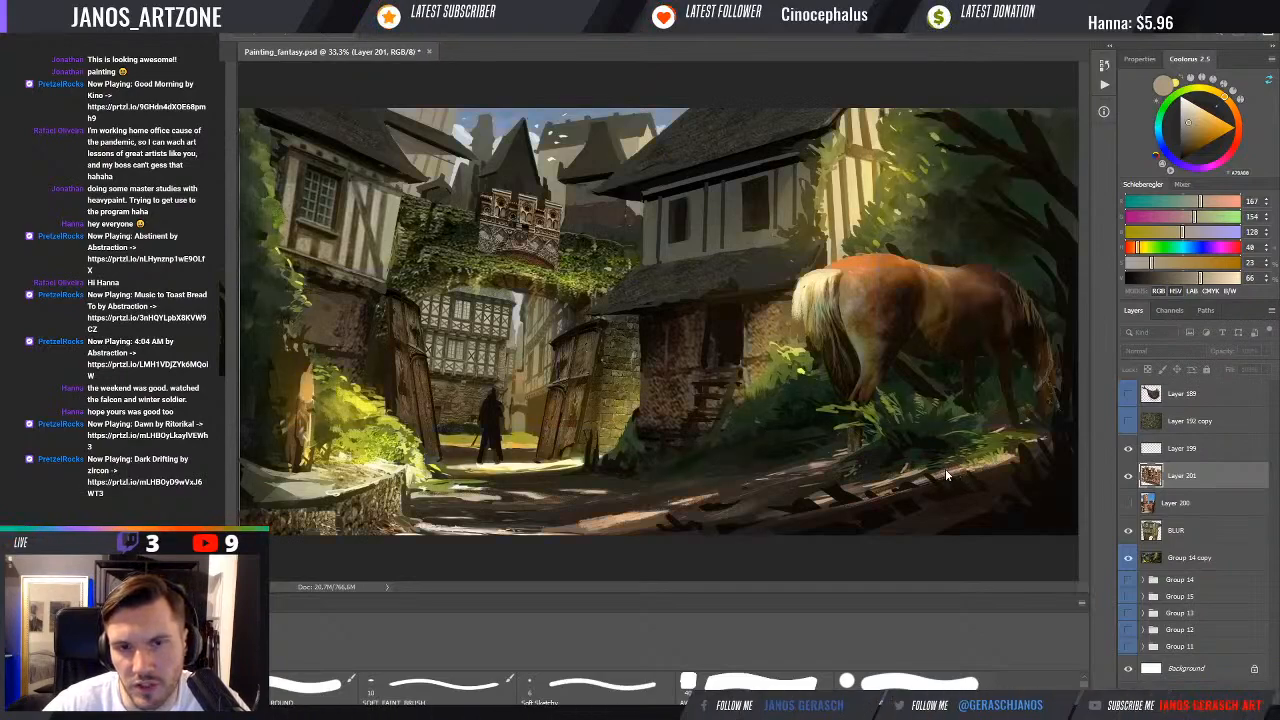
click(1057, 391)
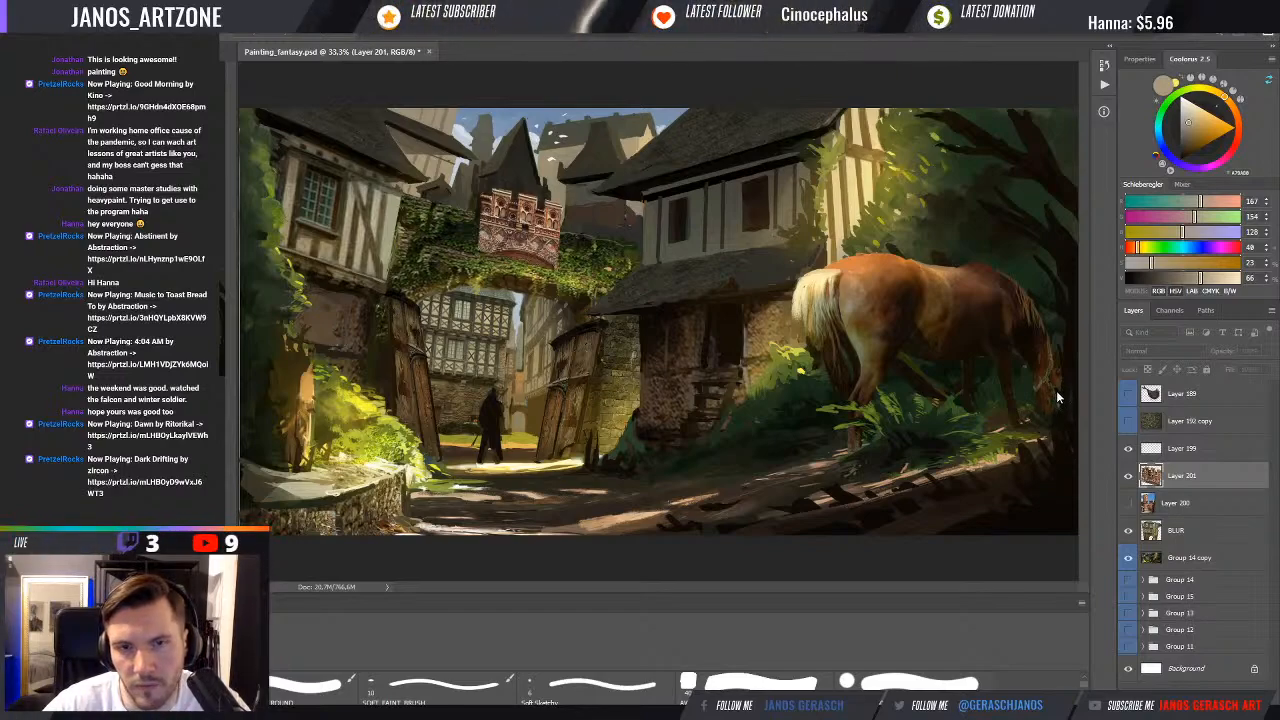
key(ctrl+z)
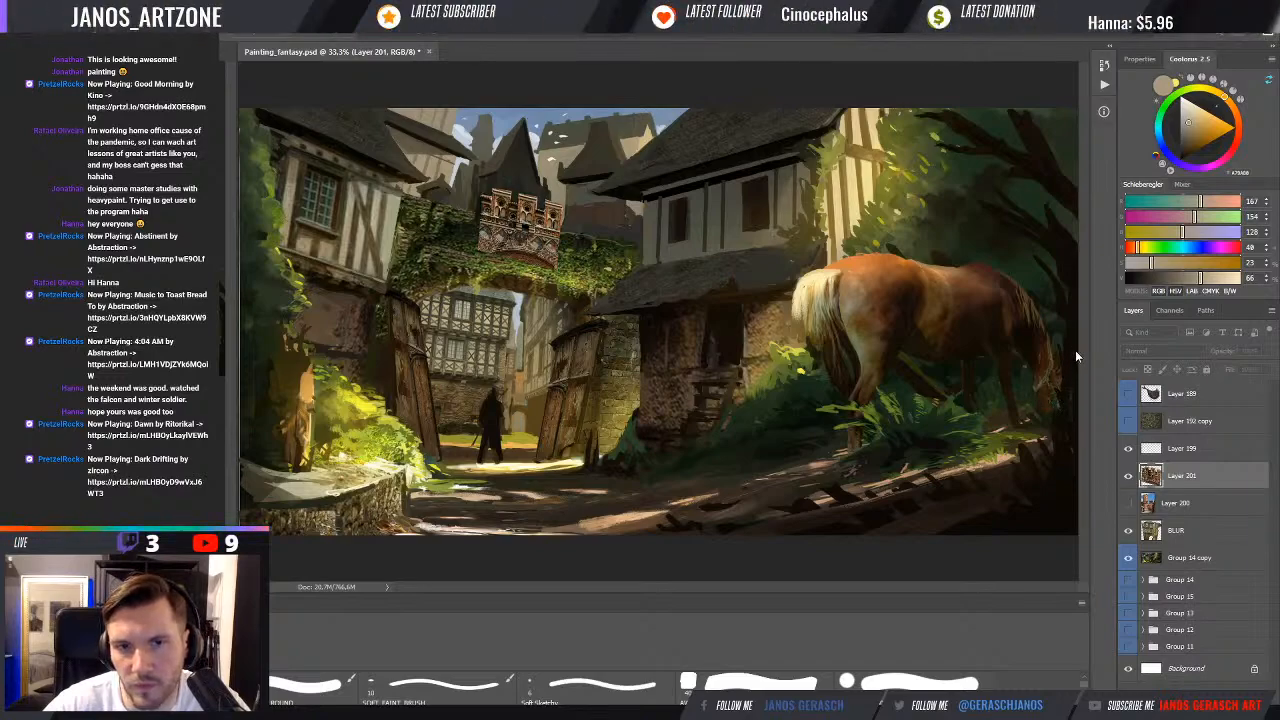
click(1075, 352)
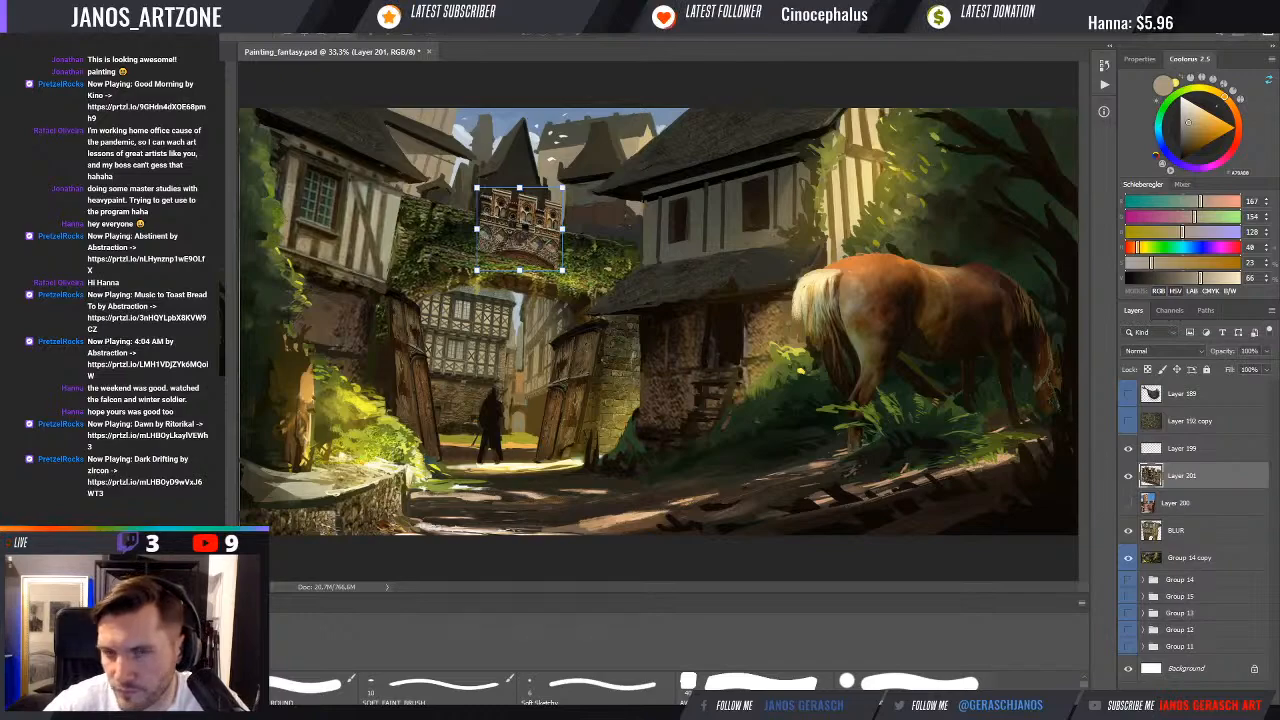
Hide Layer 201 with a black layer mask and paint only the gatehouse battlements back in along the arch's upper edge
click(1180, 705)
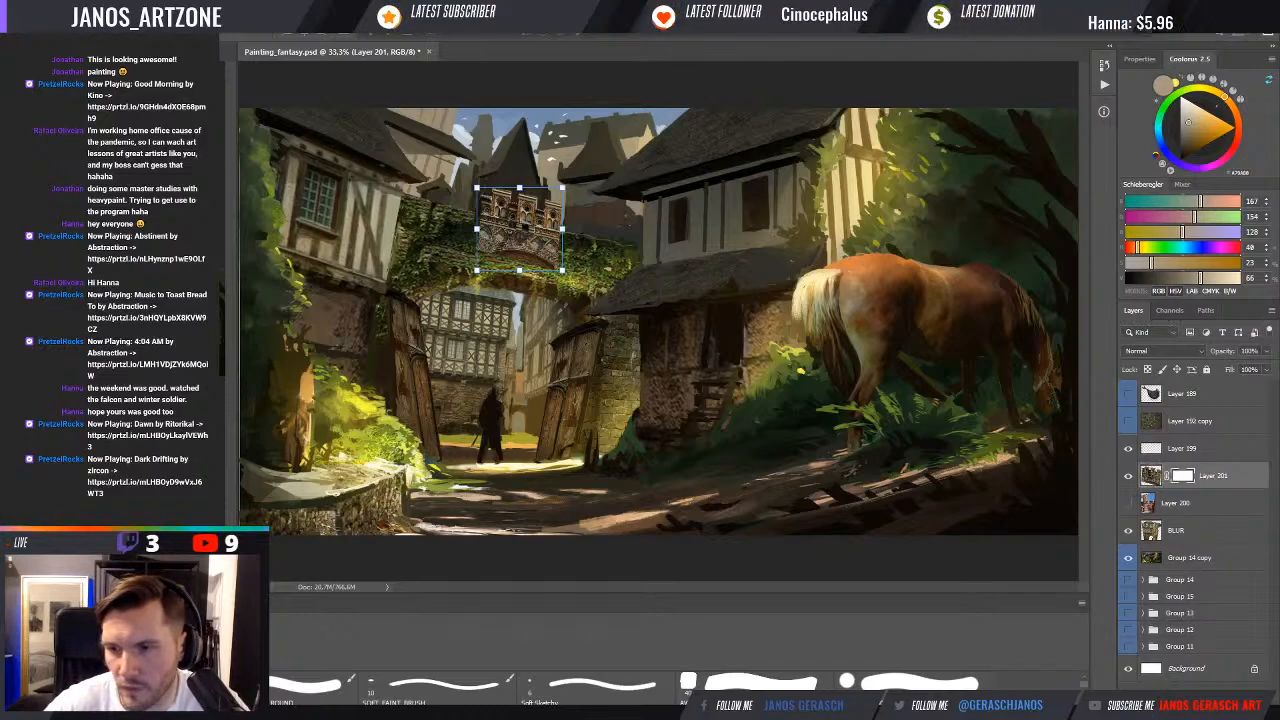
key(ctrl+i)
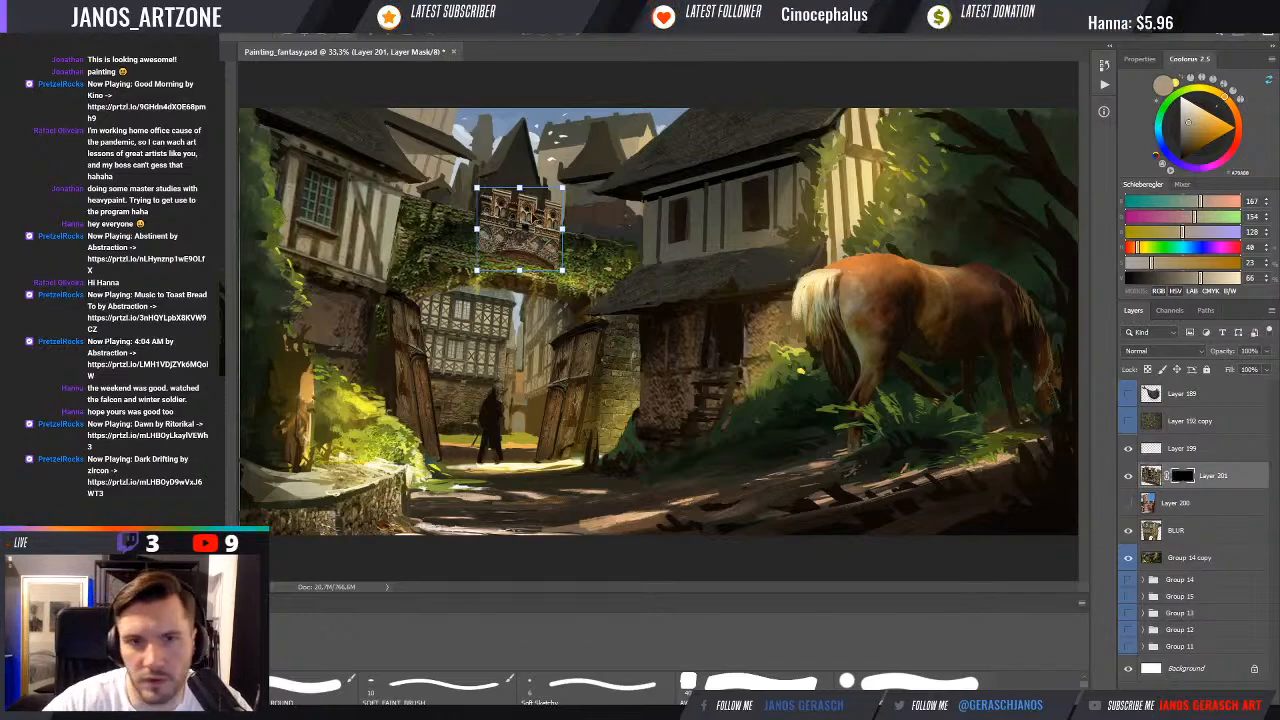
key(b)
key(d)
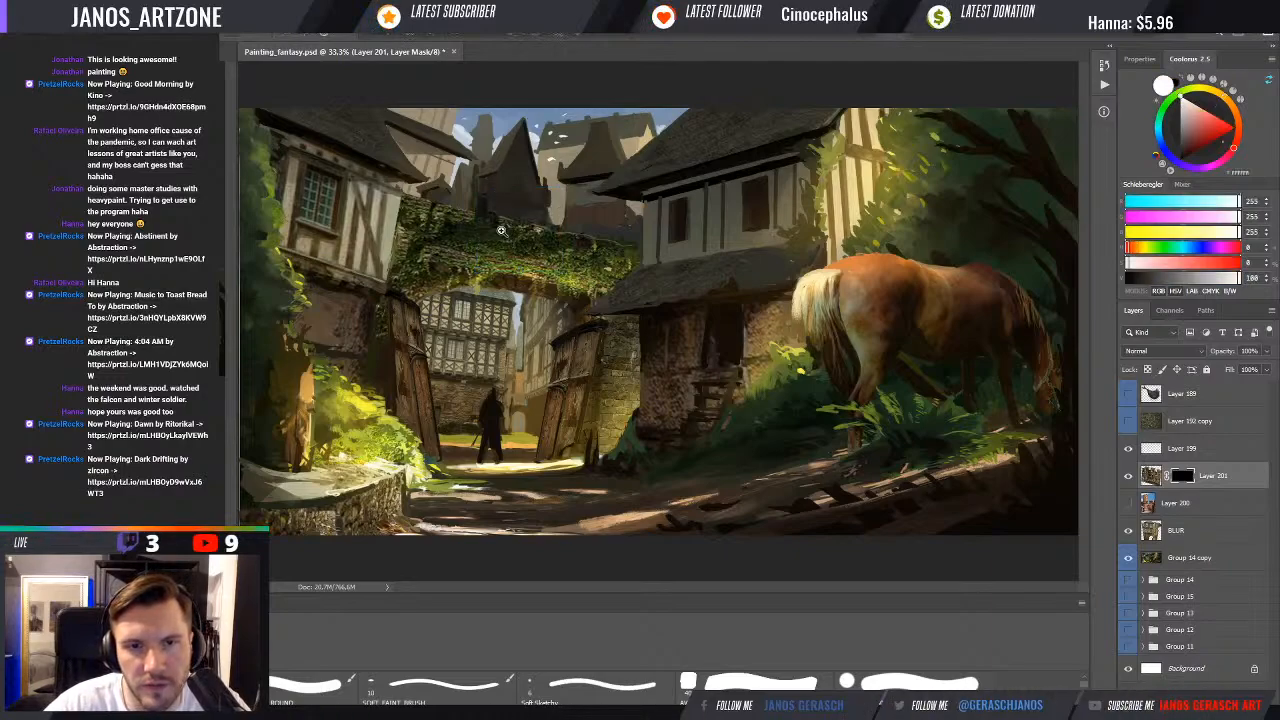
scroll(492, 230, up, 1)
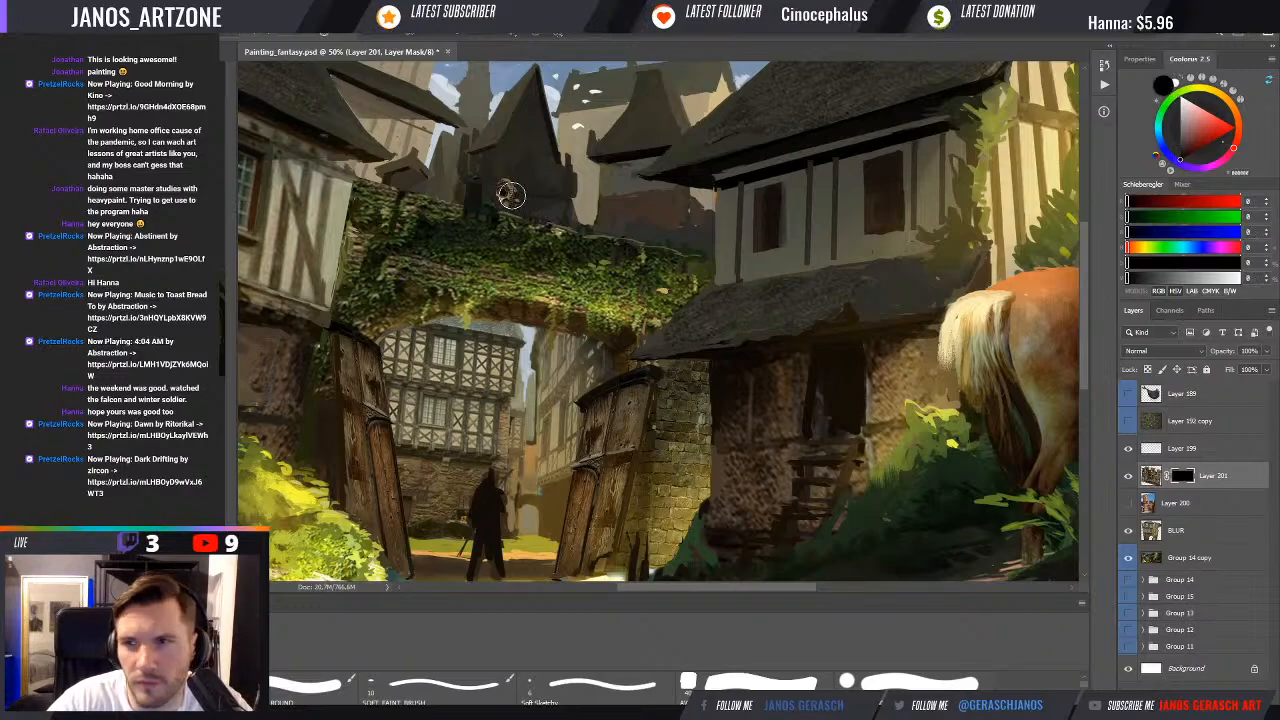
mouse_move(501, 194)
mouse_down()
mouse_move(507, 184)
mouse_move(513, 196)
mouse_move(492, 180)
mouse_move(555, 212)
mouse_move(550, 195)
mouse_move(575, 220)
mouse_move(585, 210)
mouse_move(588, 228)
mouse_move(598, 212)
mouse_up()
drag(480, 186, 475, 188)
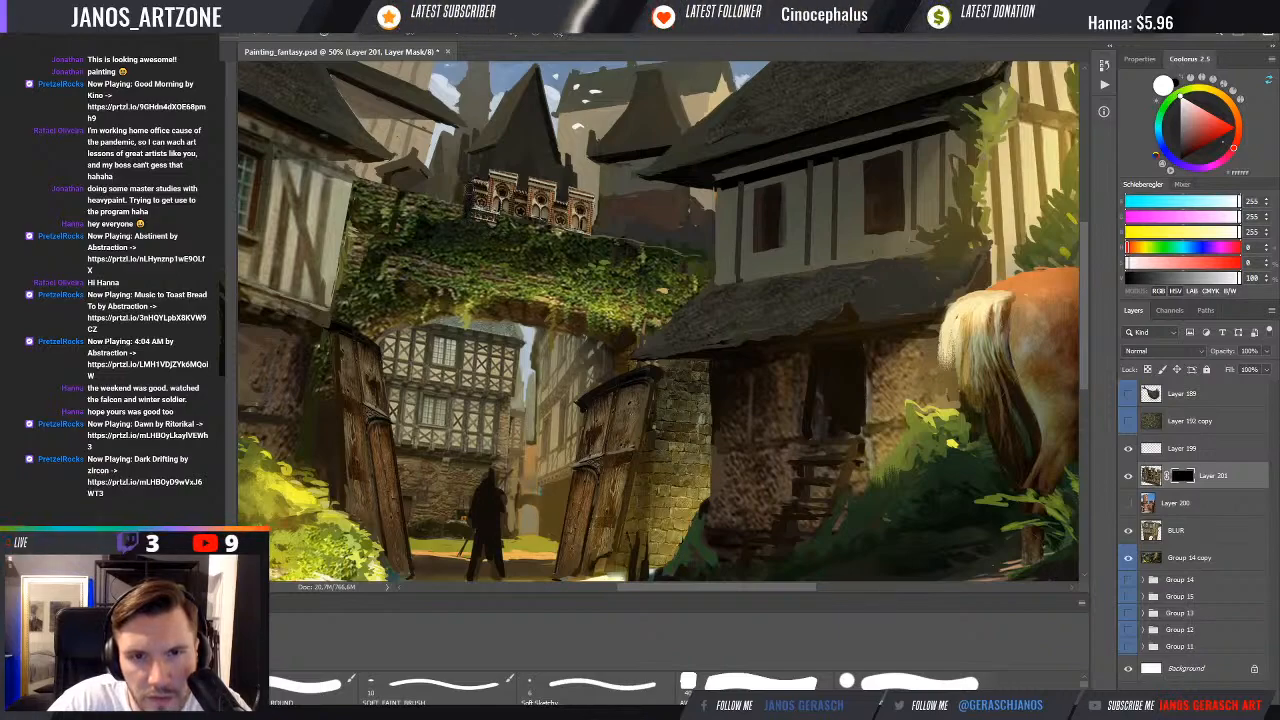
key(d)
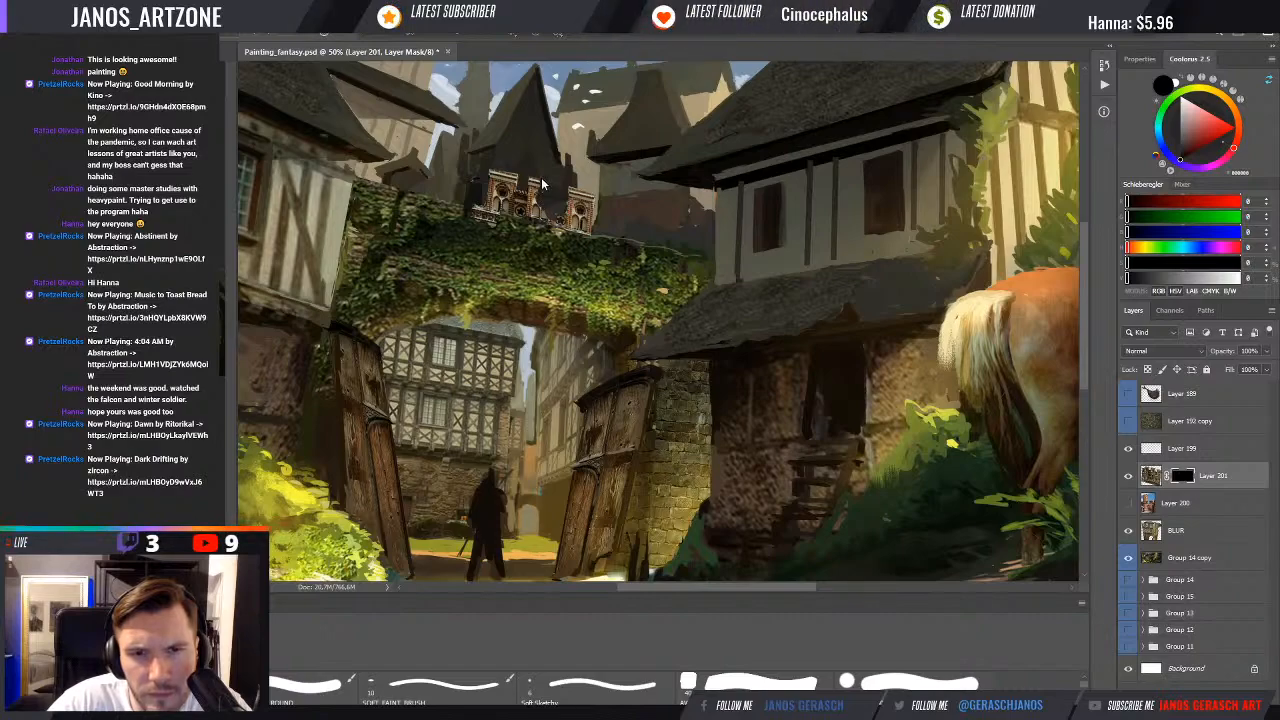
Distort the battlements on Layer 201 slightly by their upper corners to refine their perspective on the arch
key(ctrl+t)
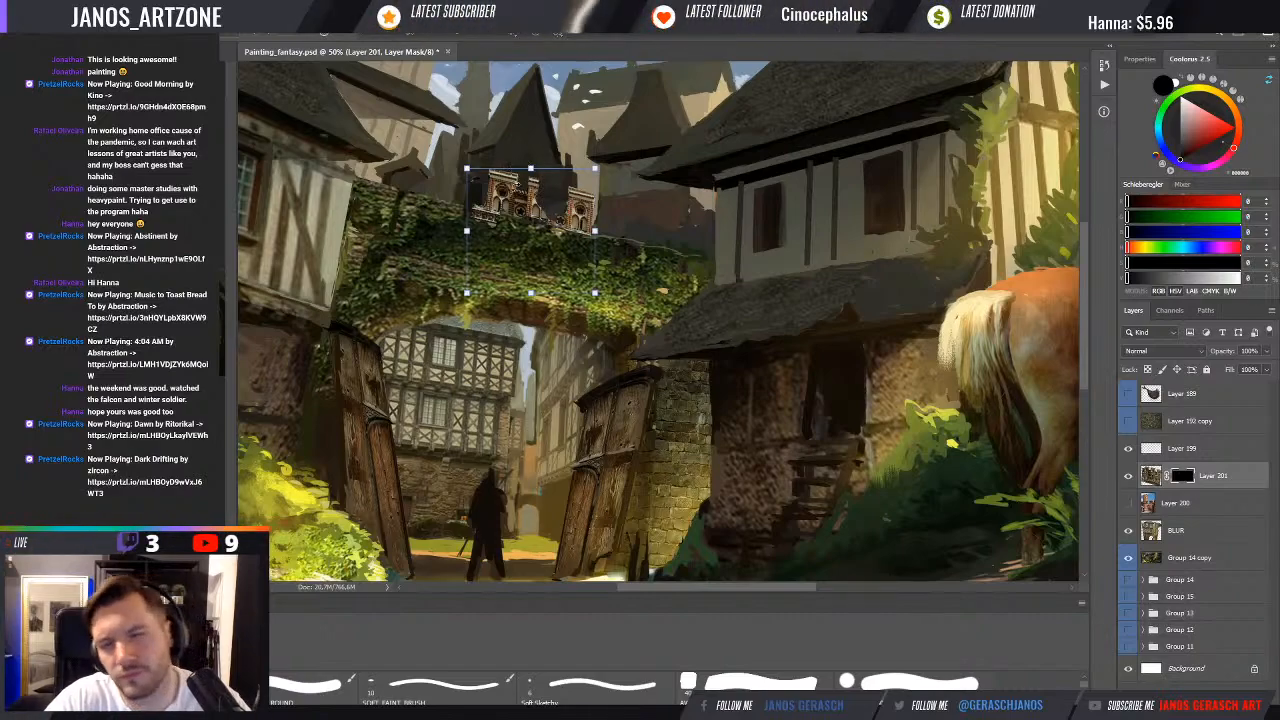
scroll(519, 177, down, 1)
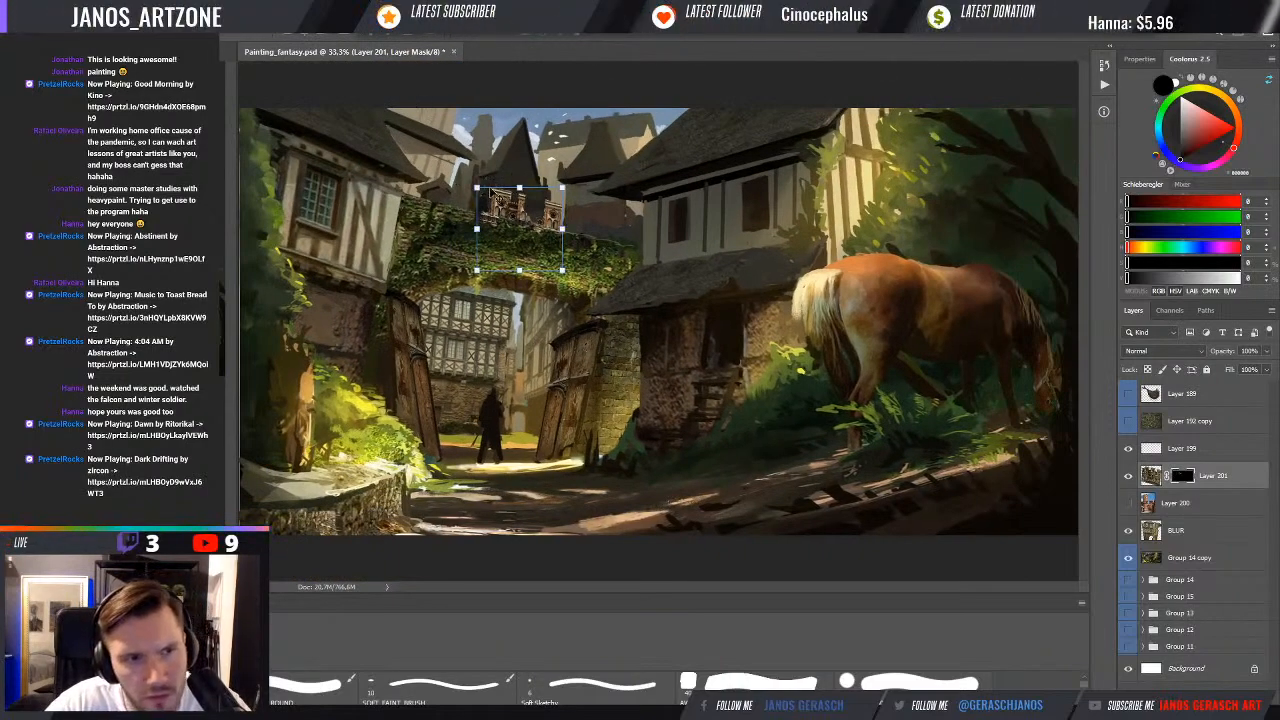
drag(477, 190, 477, 184)
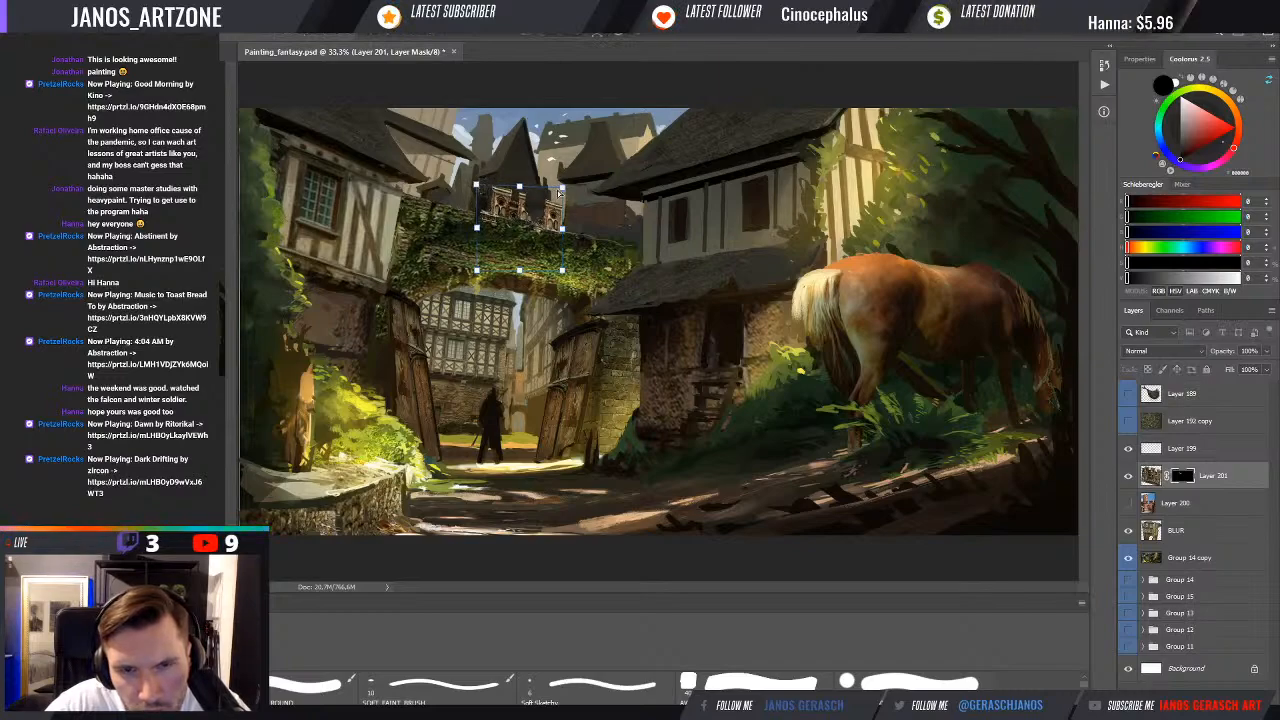
drag(563, 192, 565, 195)
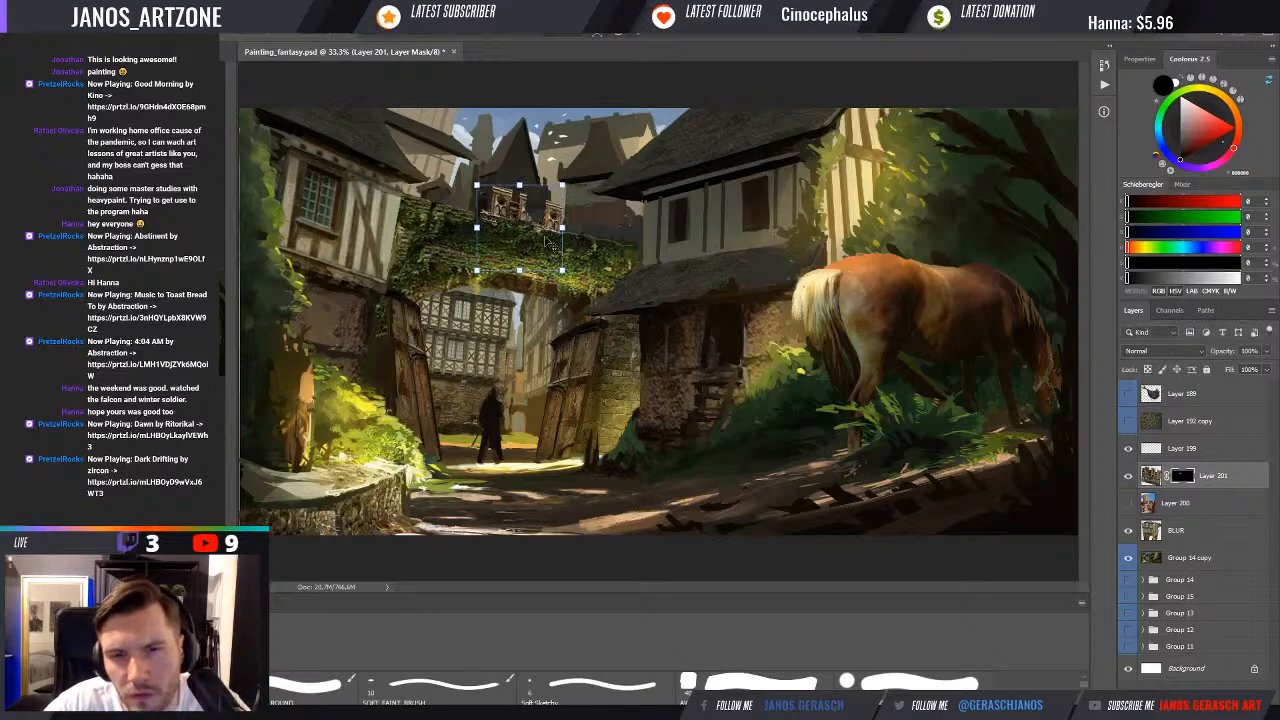
key(Return)
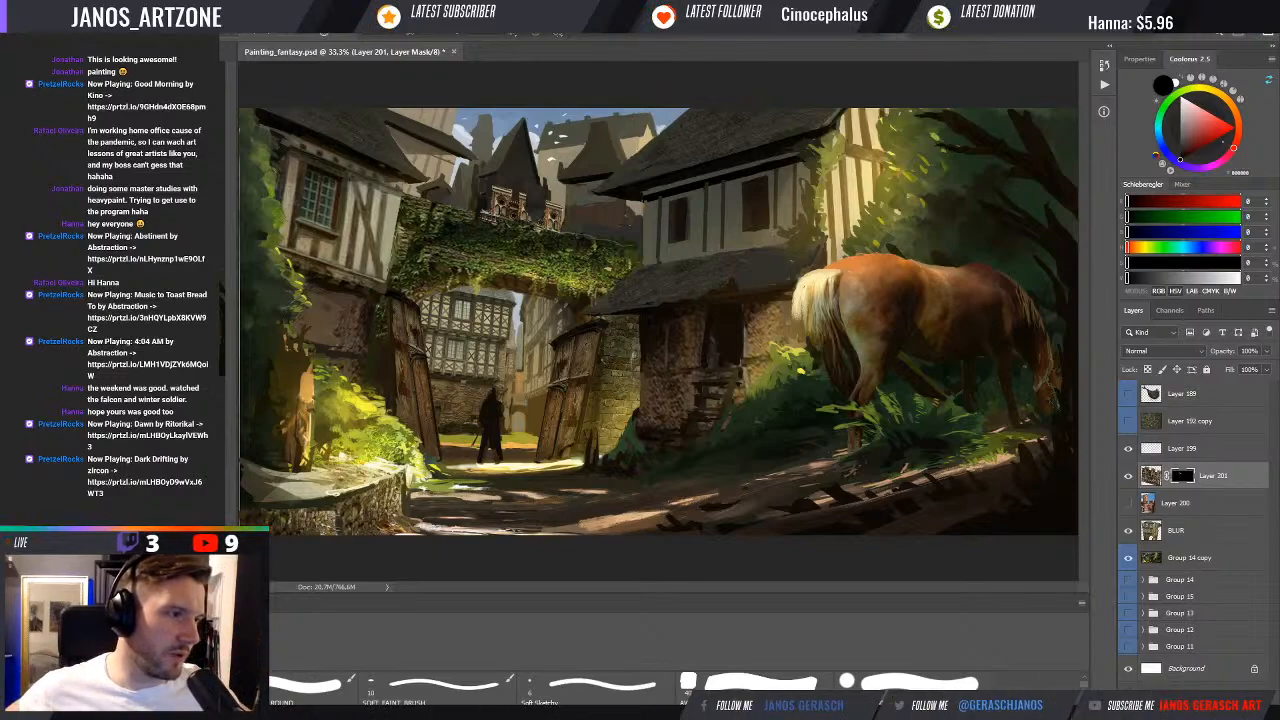
Flip the whole painting horizontally
key(F2)
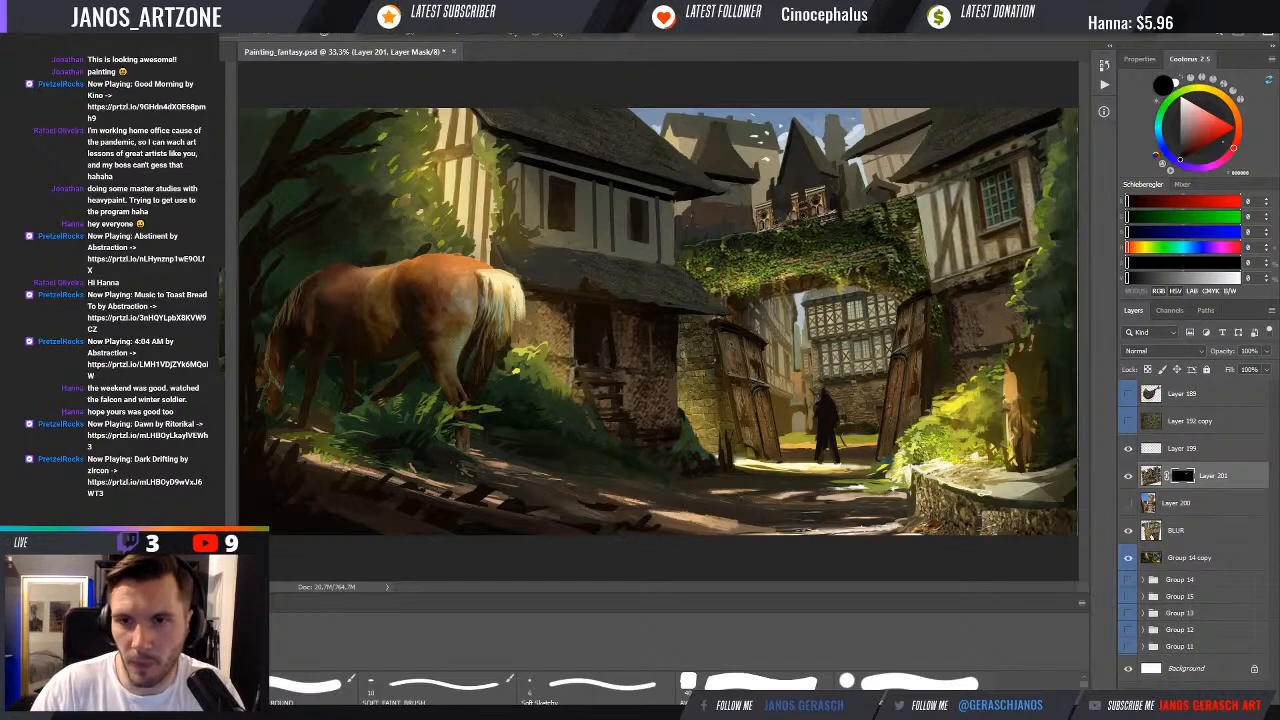
key(ctrl+t)
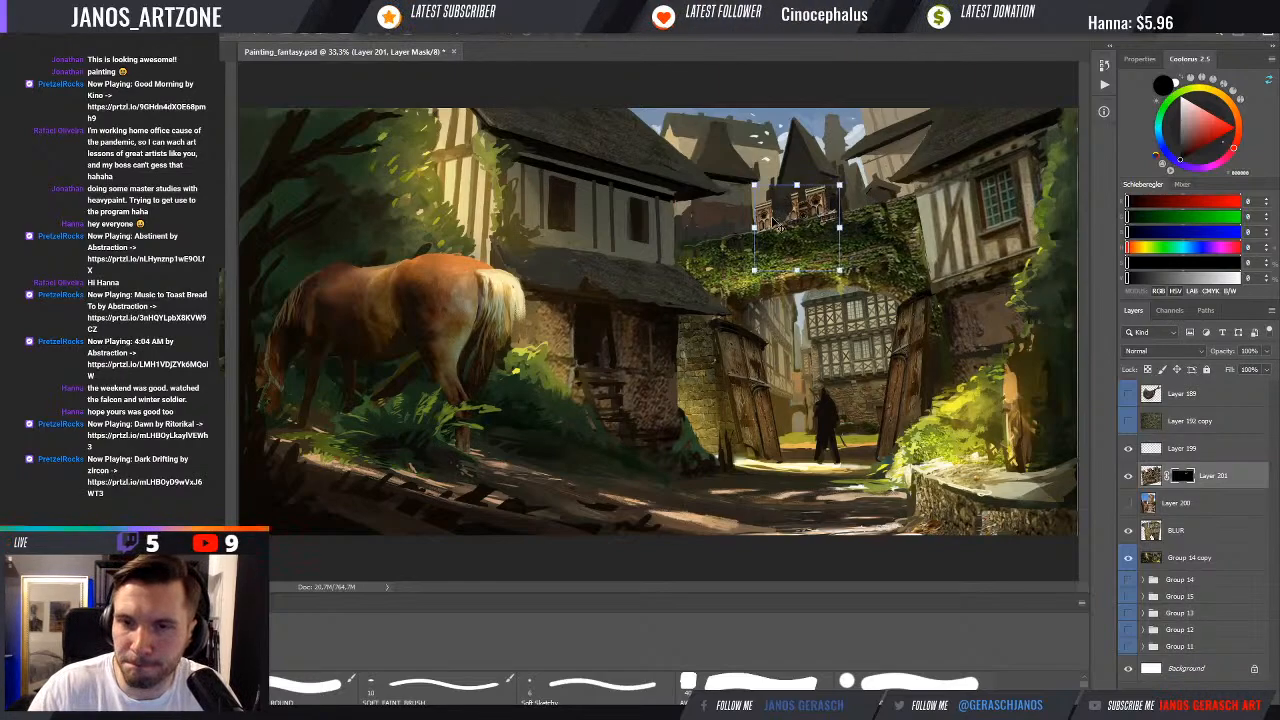
key(Return)
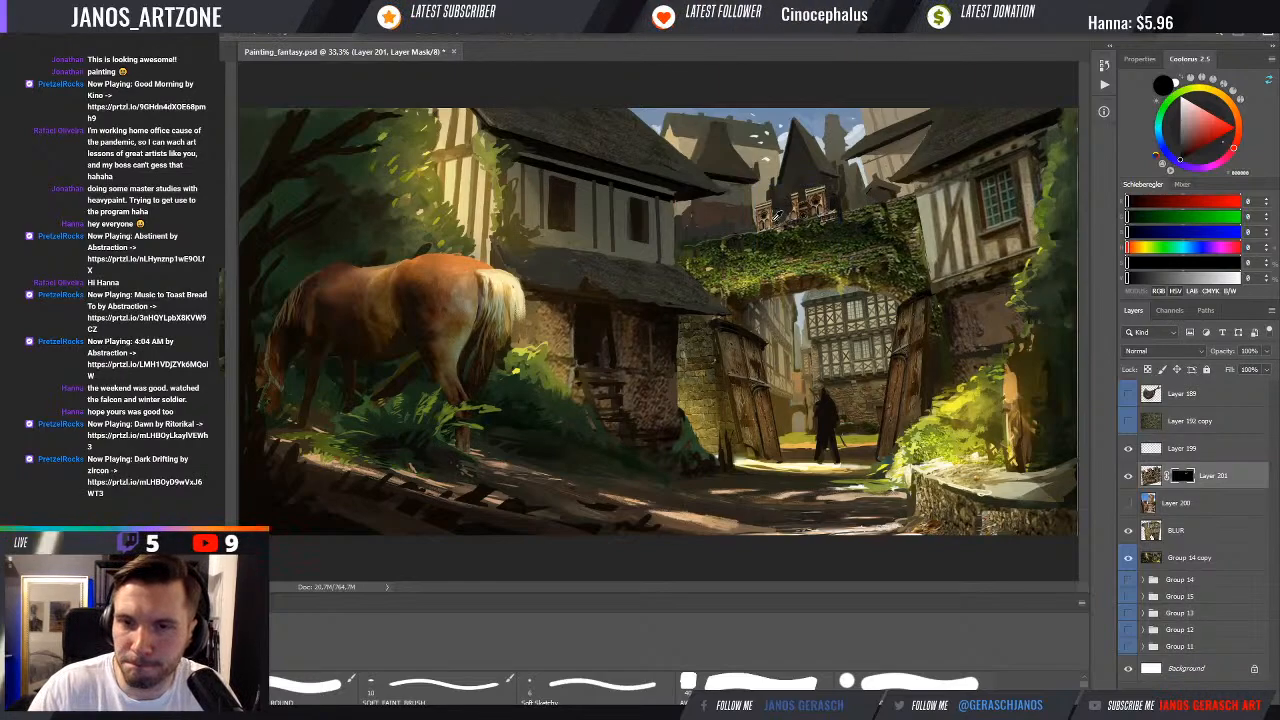
Adjust the hue and saturation of the battlement brickwork on Layer 201, leaving its mask untouched
click(1151, 478)
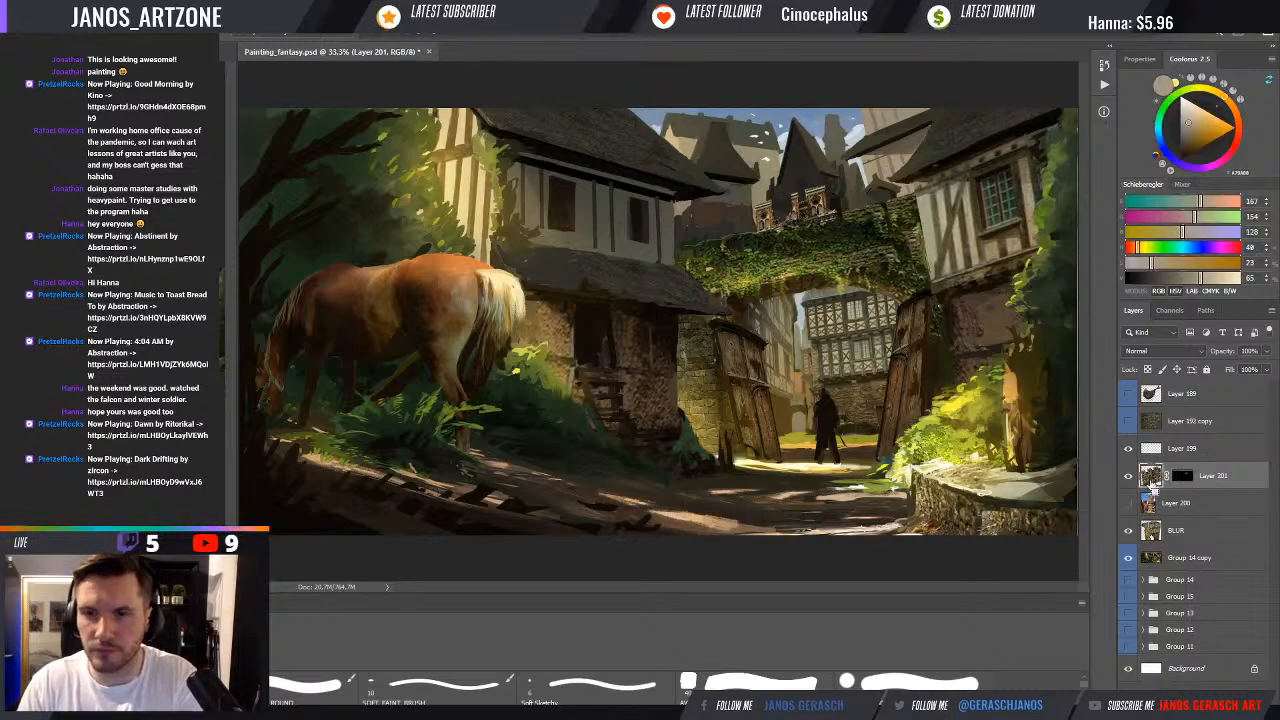
key(ctrl+u)
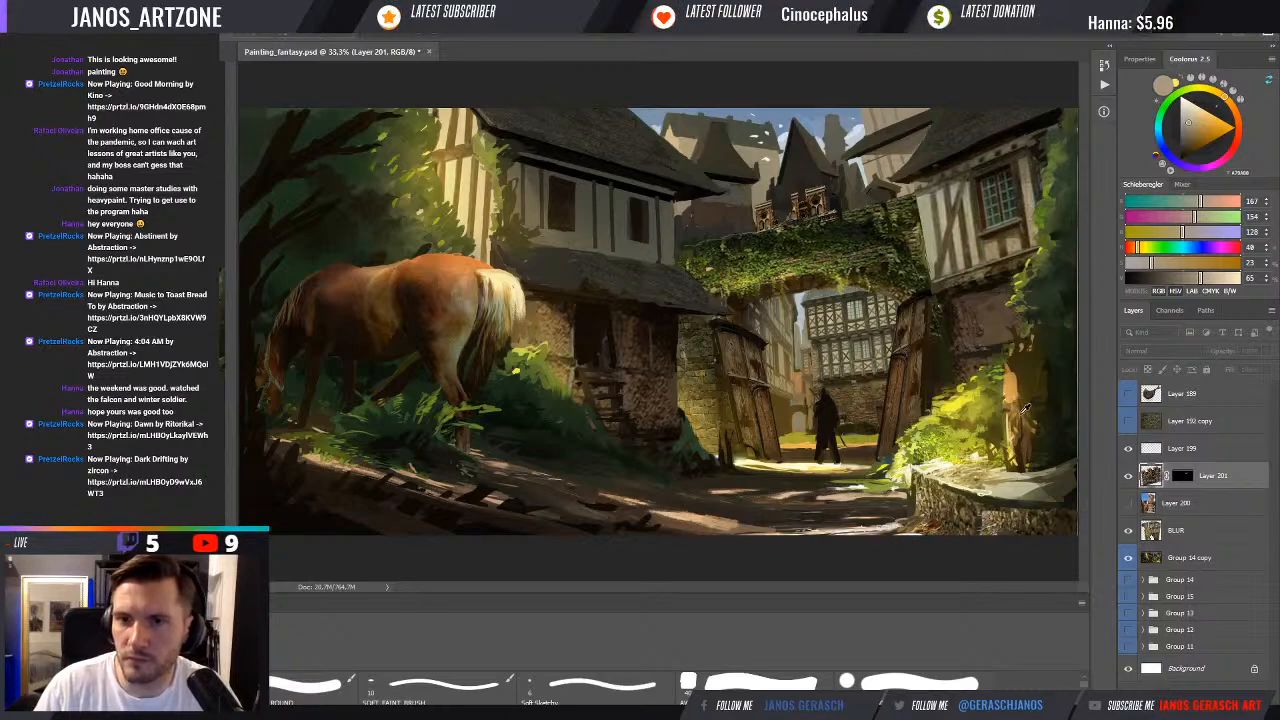
key(Return)
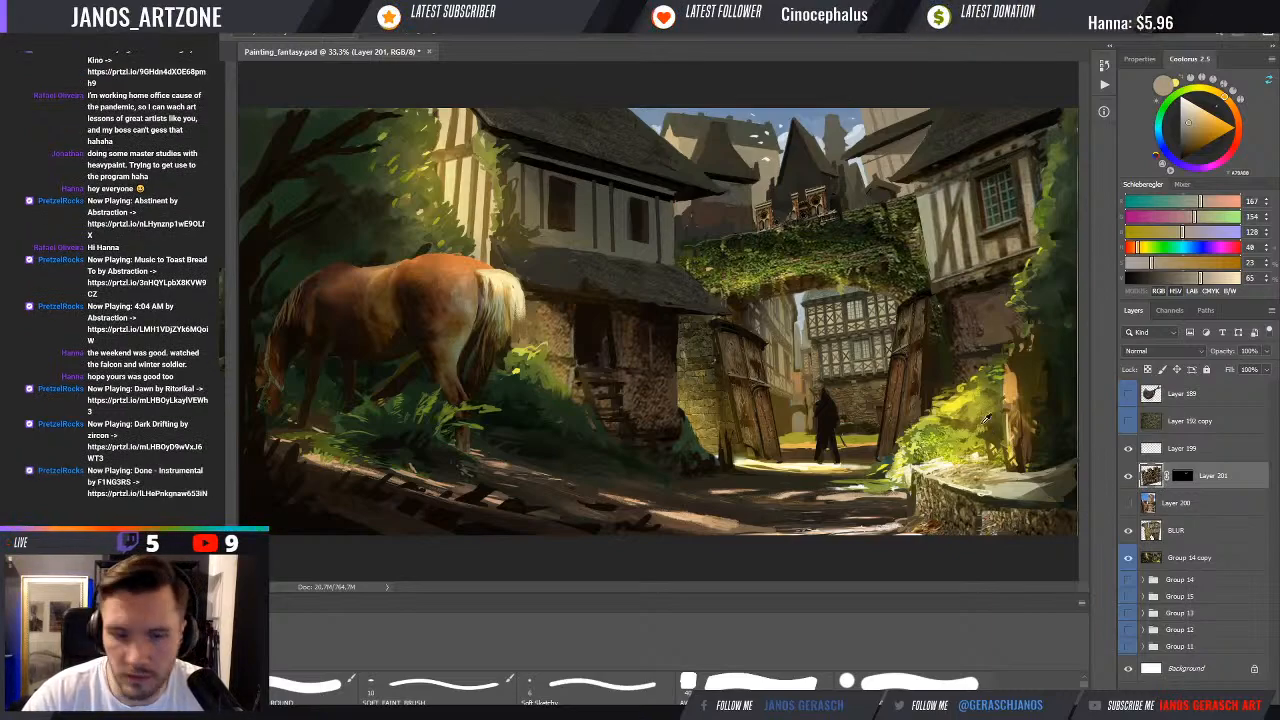
key(ctrl+u)
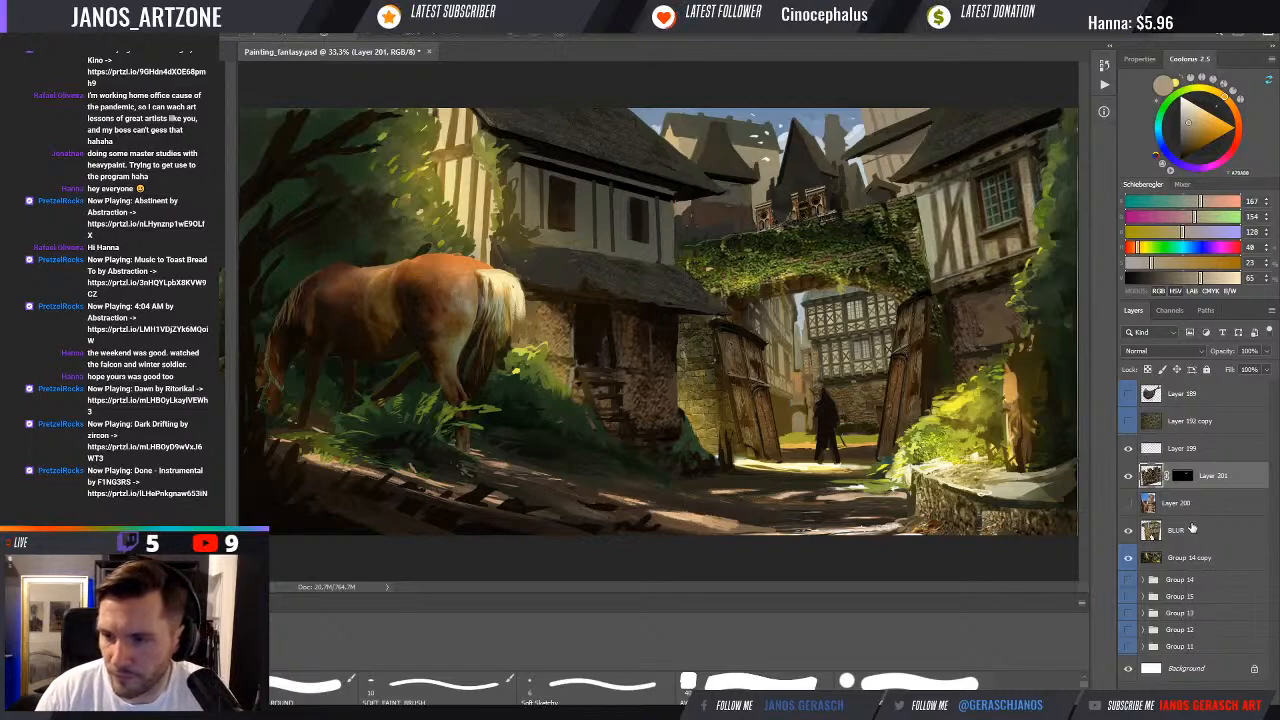
Refine the Layer 201 mask with alternating black and white brushwork to clean up the battlements' edges and openings
click(1184, 477)
scroll(783, 224, up, 1)
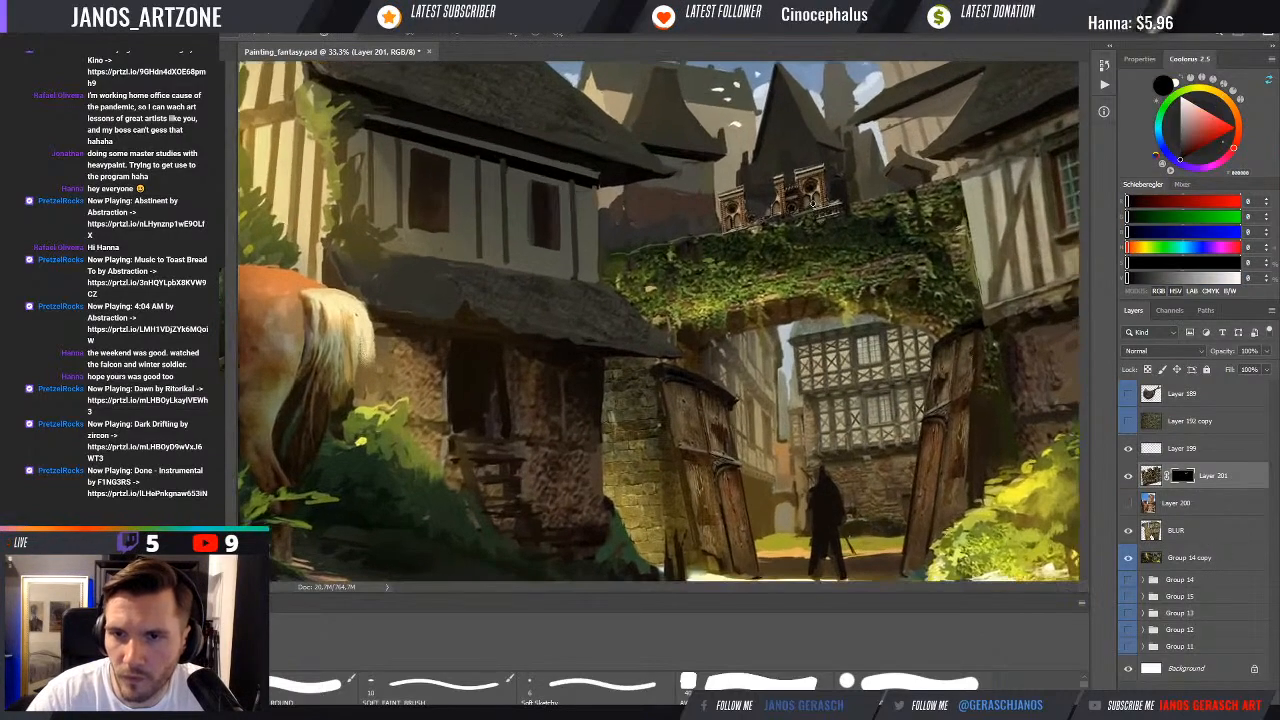
key(x)
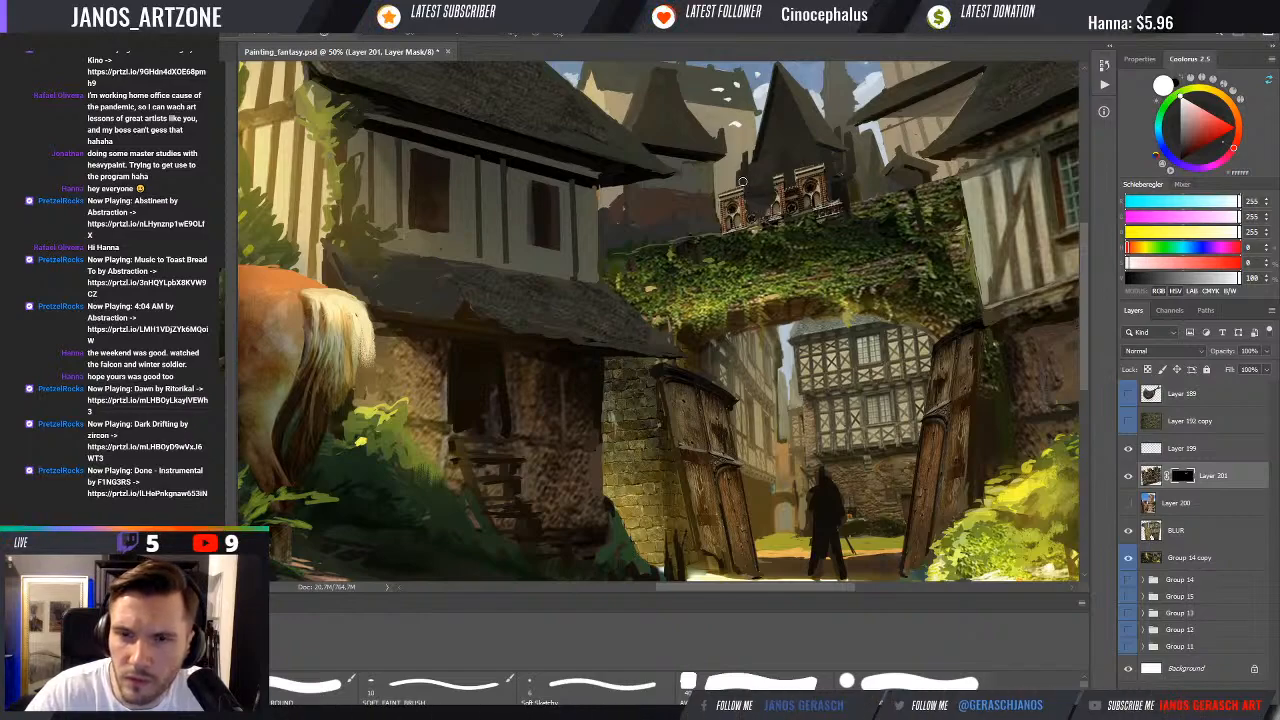
key(x)
key(x)
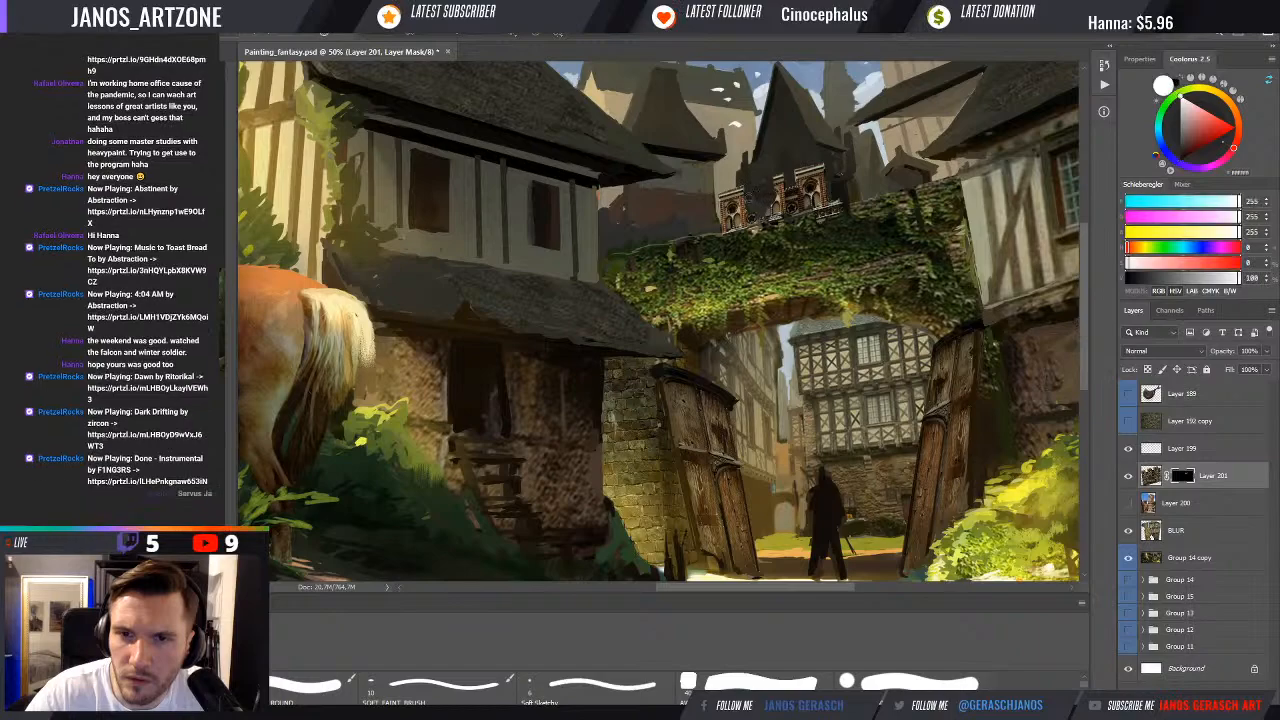
key(x)
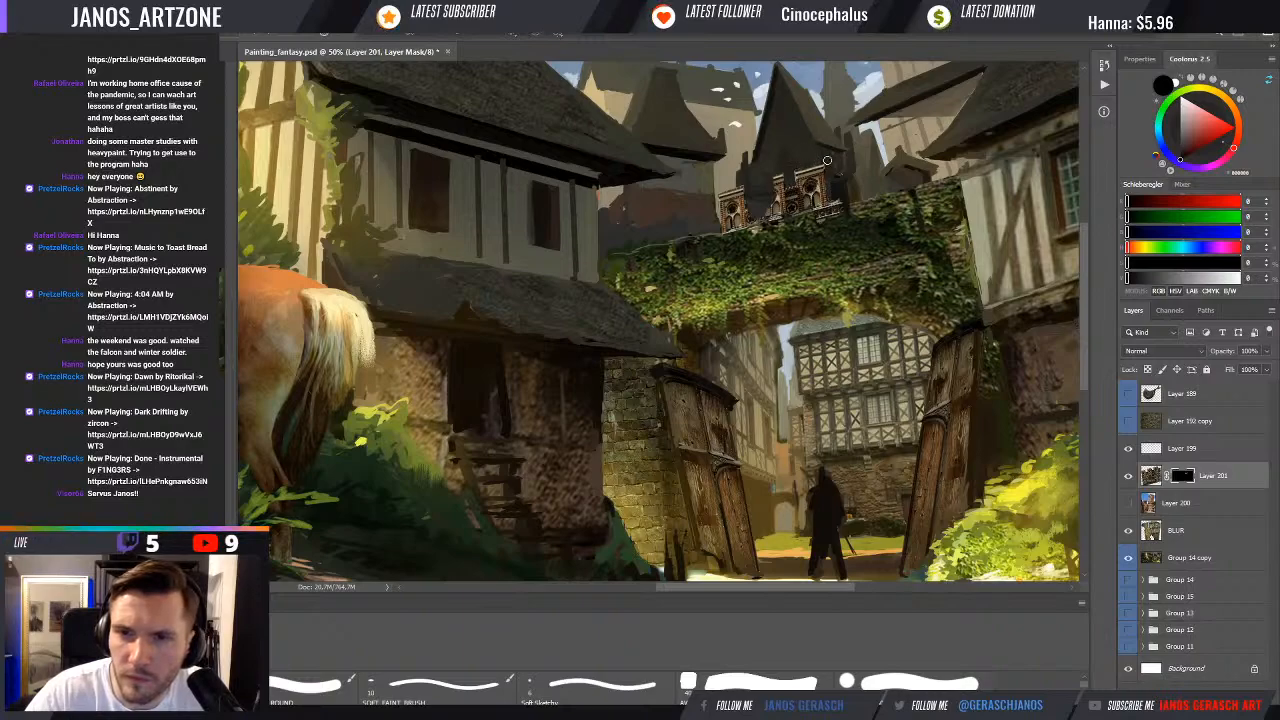
key(x)
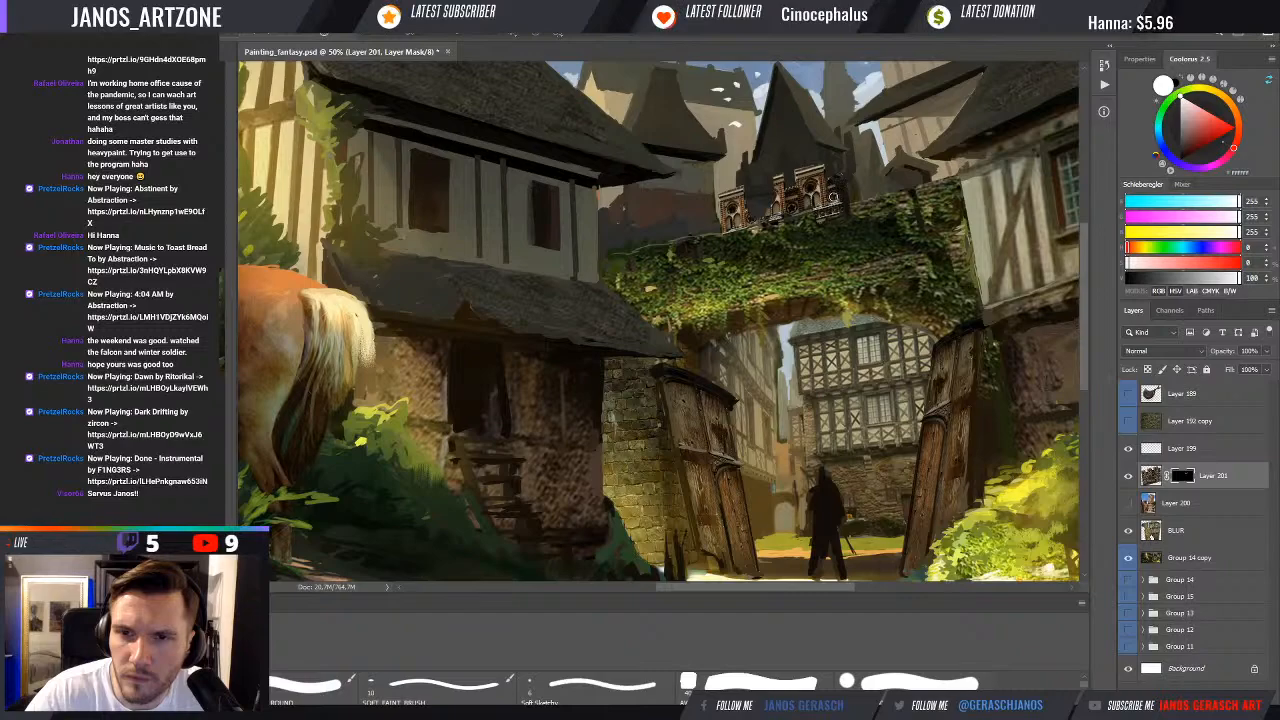
key(x)
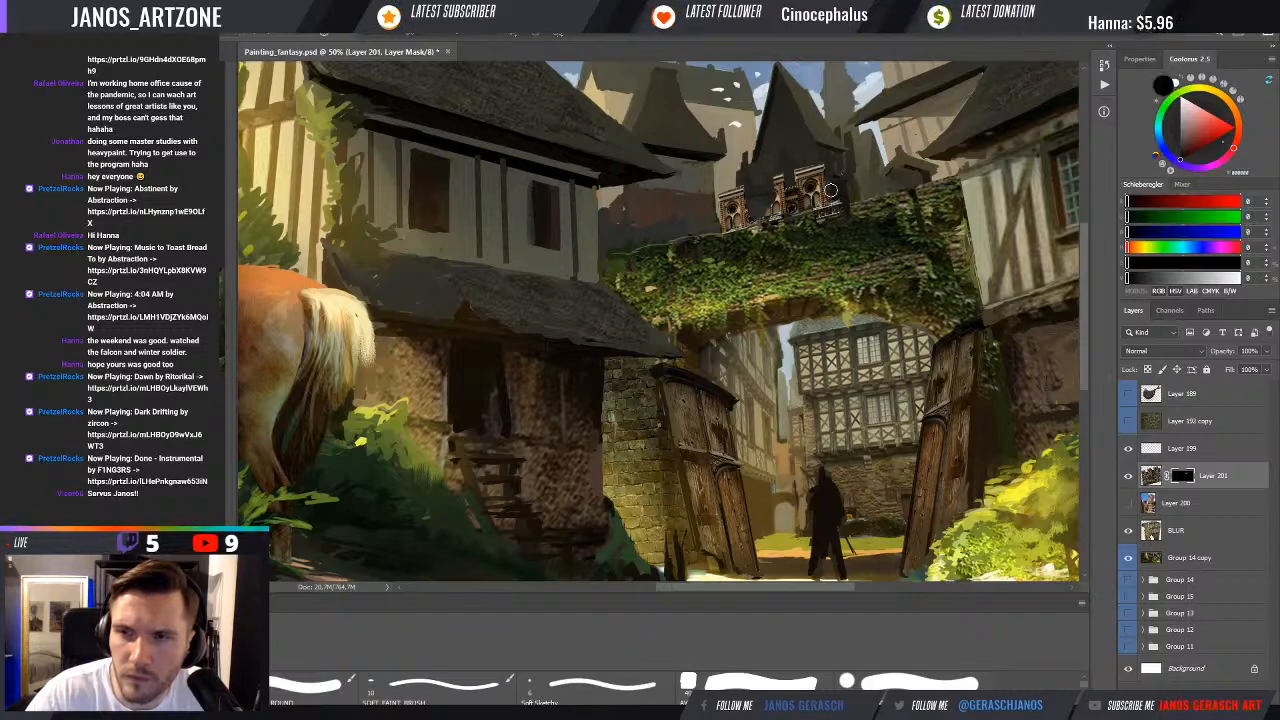
key(x)
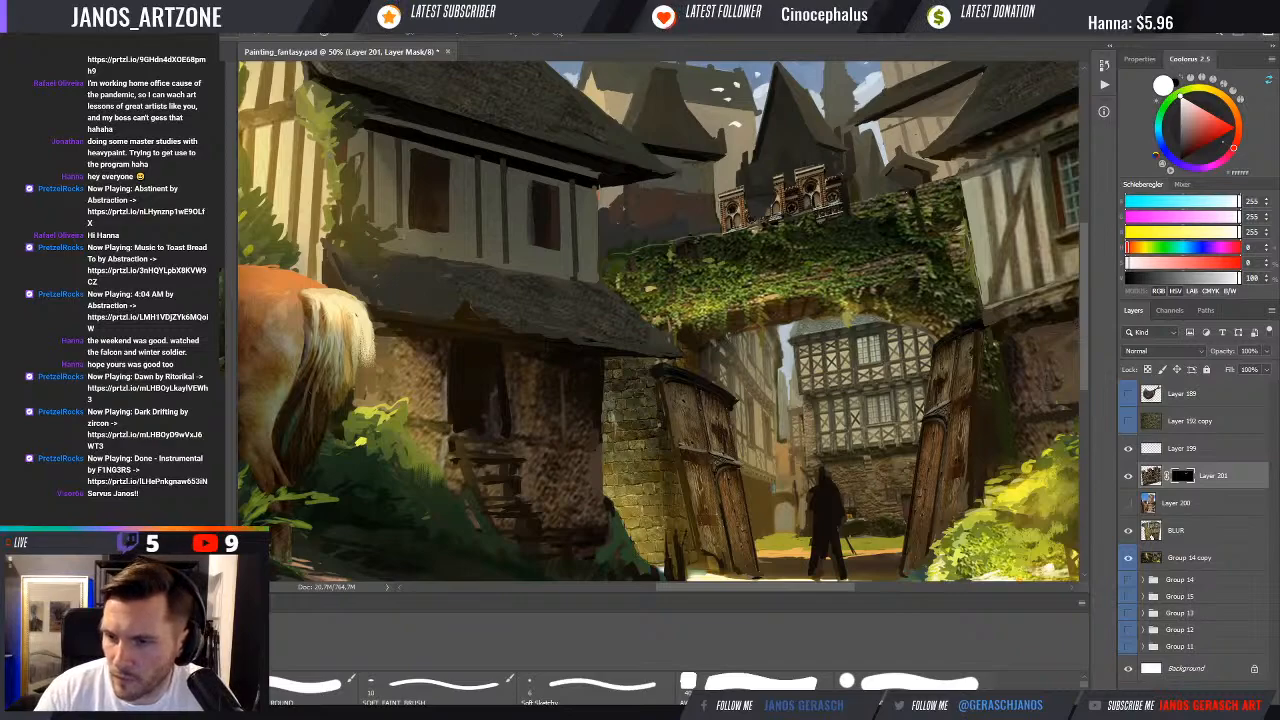
Add a new empty layer above the masked battlements and clip it to Layer 201
click(1232, 698)
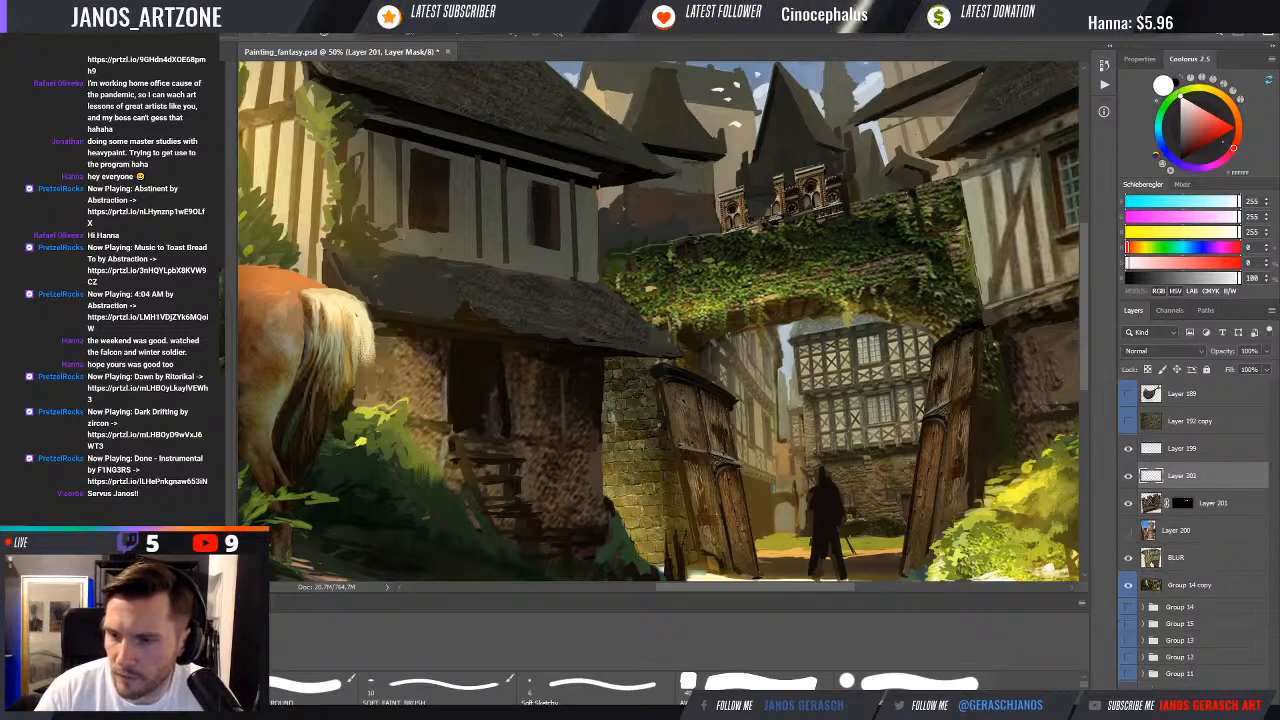
alt+click(1230, 491)
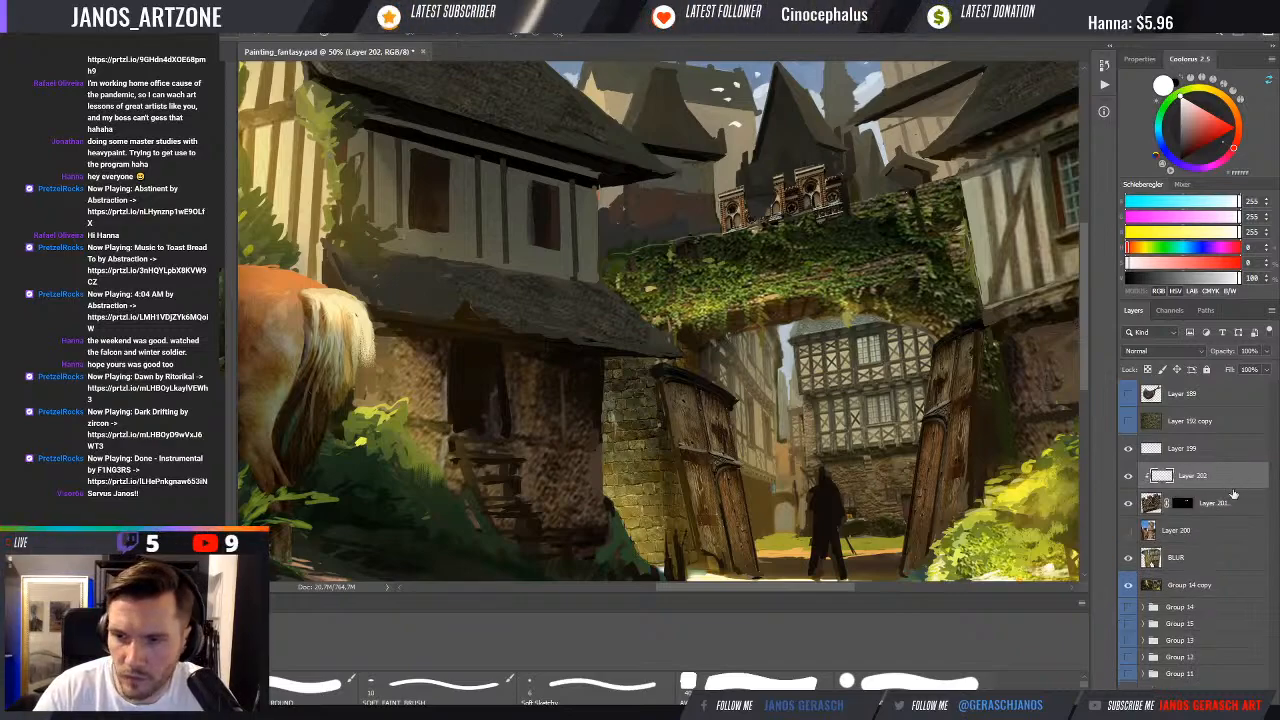
Add a Multiply layer clipped above Layer 202 and apply a light beige gradient over the battlements
key(F2)
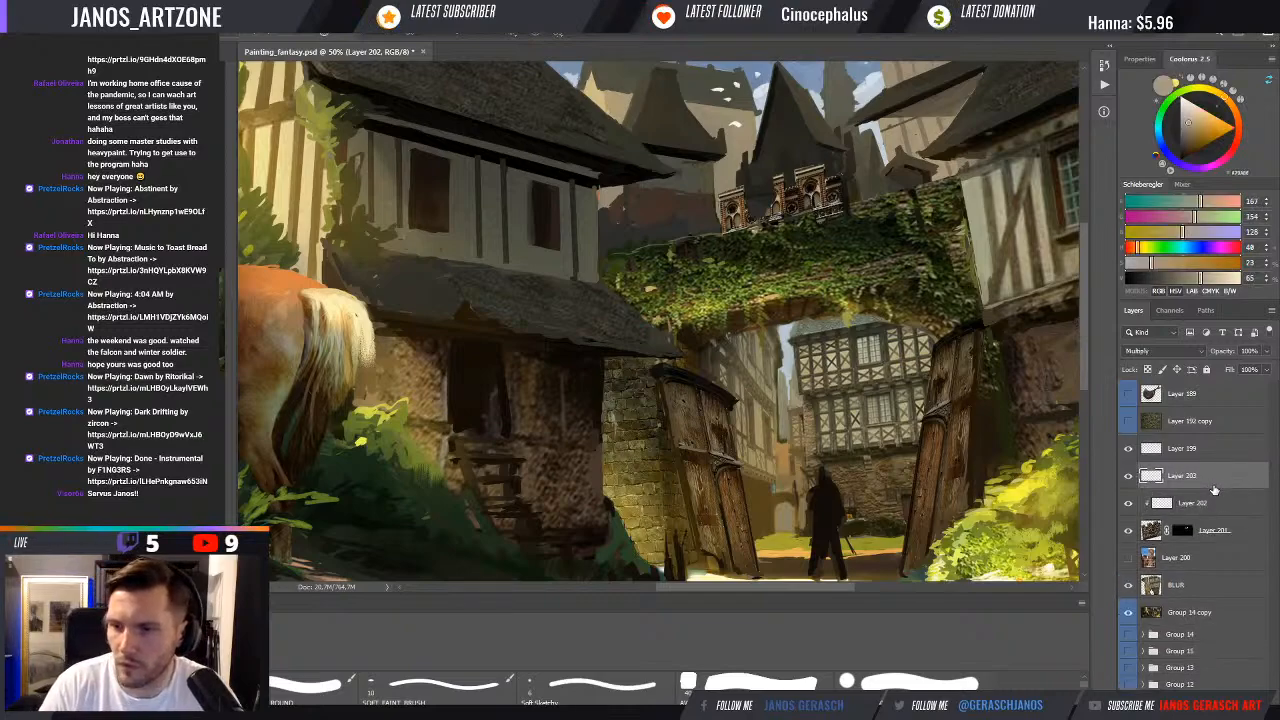
alt+click(1218, 487)
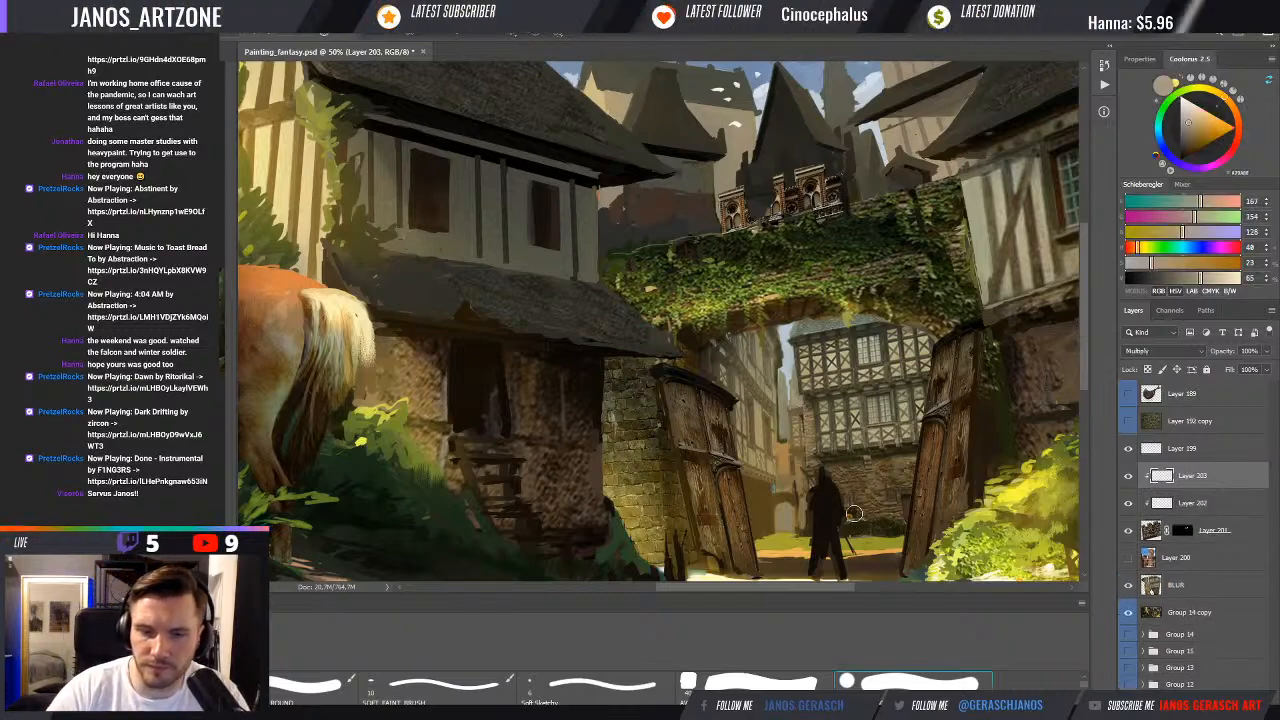
click(1165, 135)
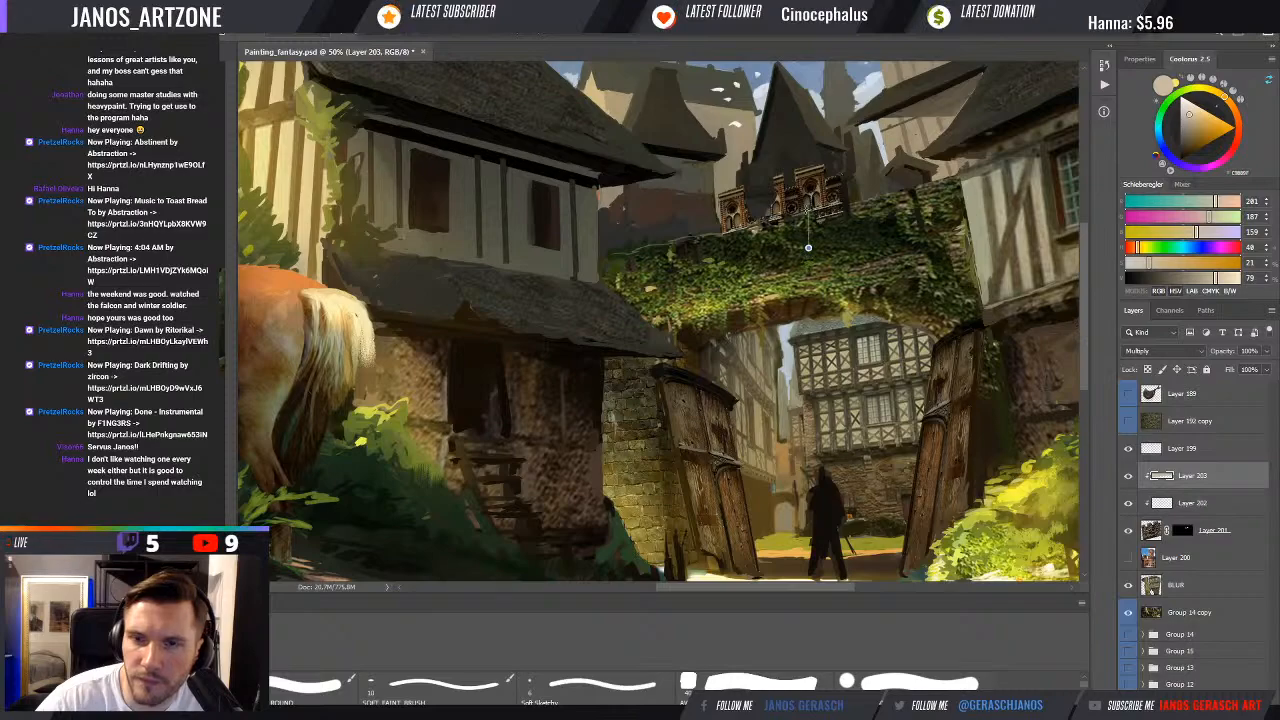
drag(808, 210, 808, 247)
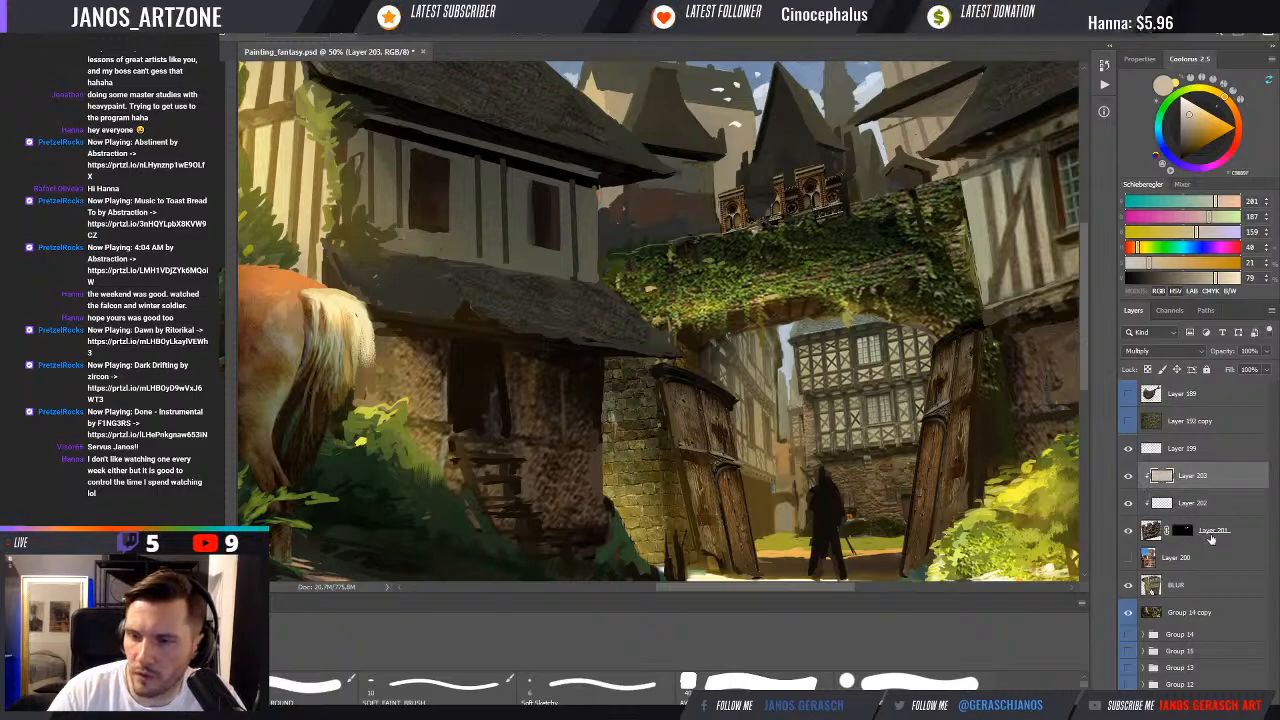
Scale down and slightly distort the Layer 201 battlements so they sit along the top of the ivy-covered arch
shift+click(1214, 538)
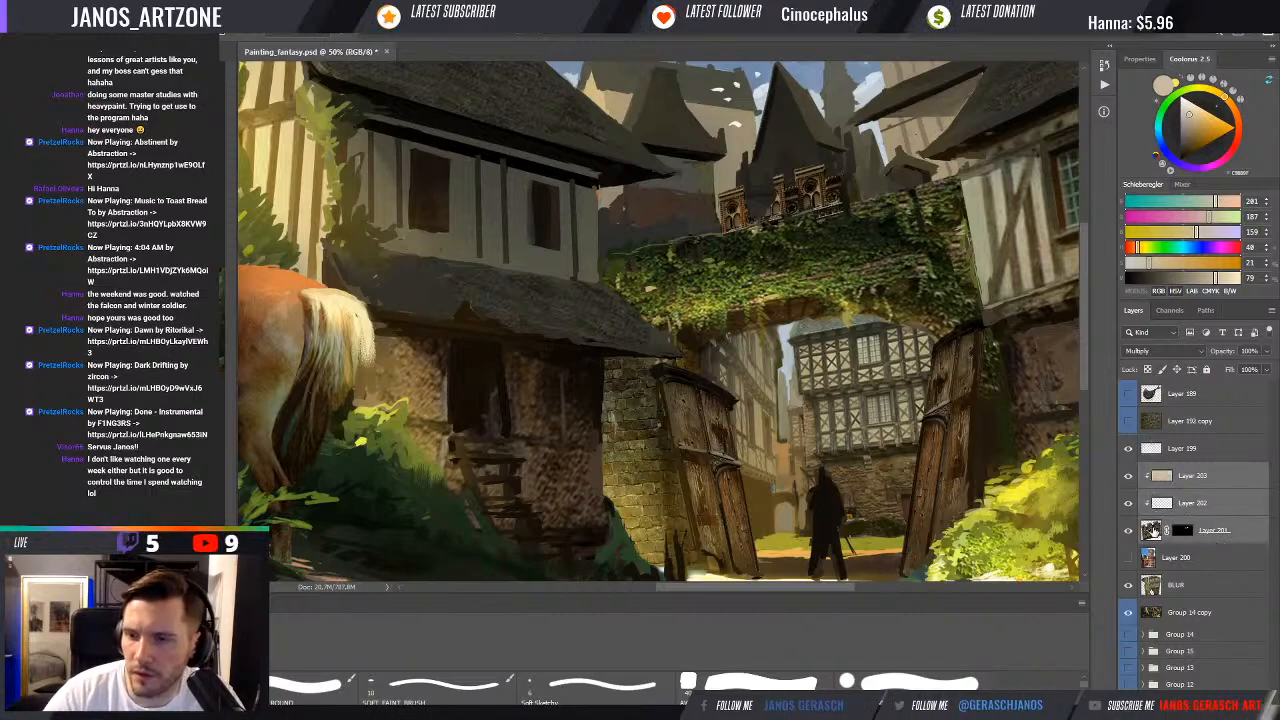
click(1152, 531)
key(ctrl+t)
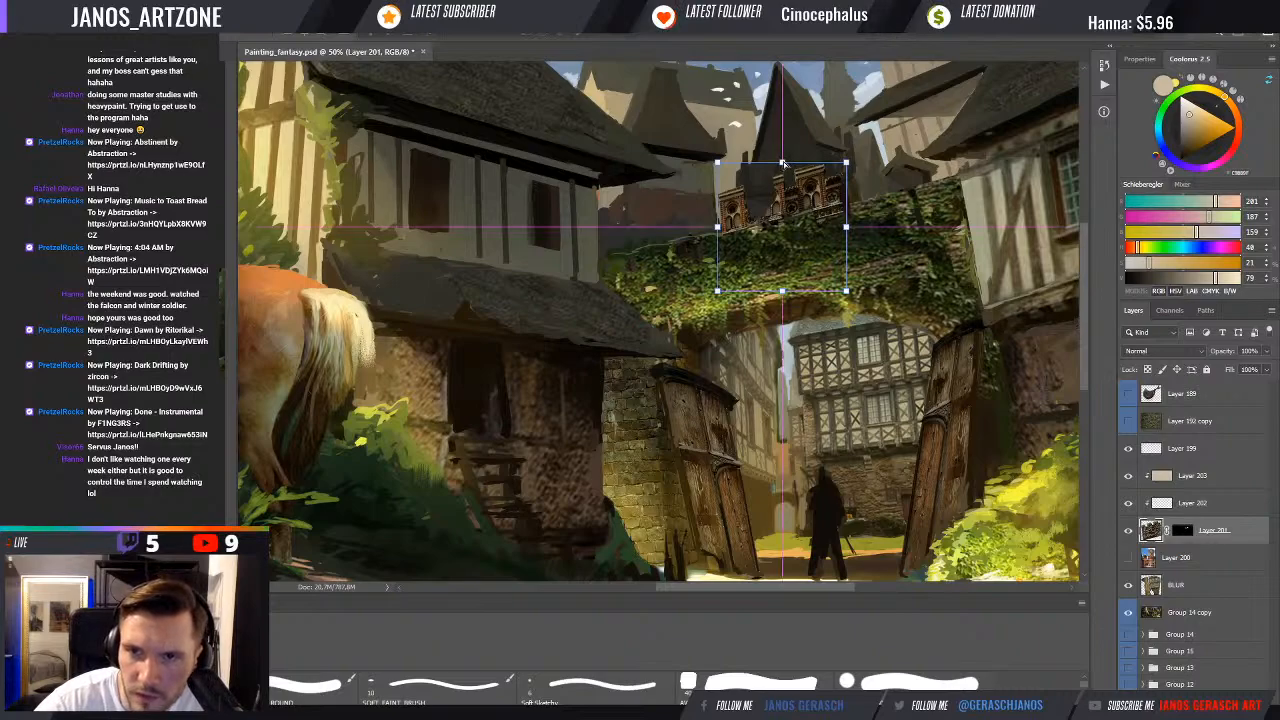
drag(785, 158, 720, 172)
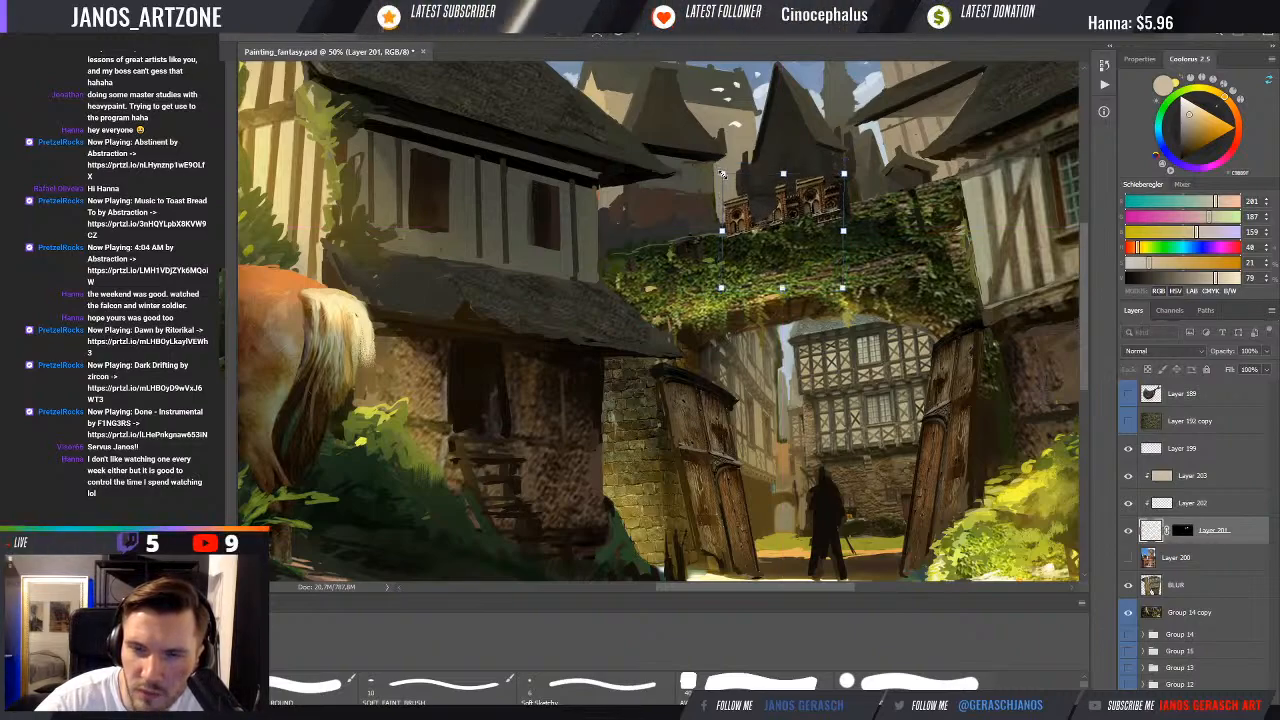
drag(773, 231, 770, 225)
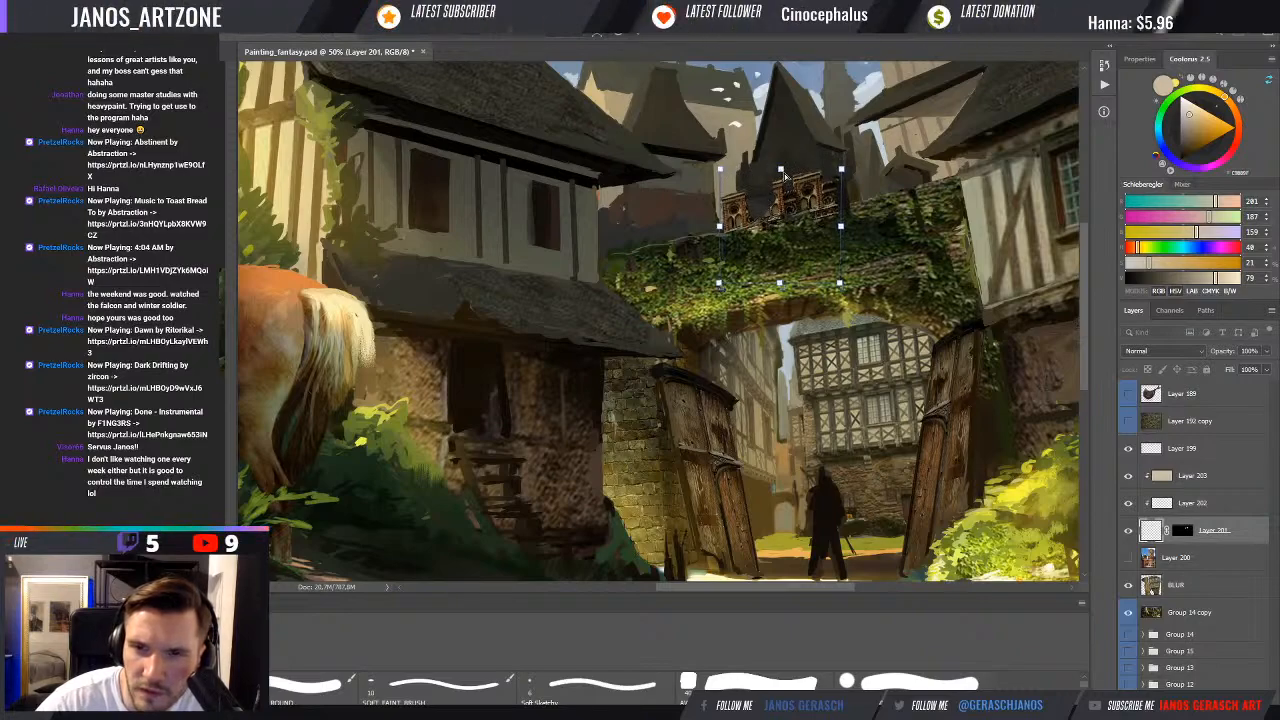
drag(791, 172, 795, 178)
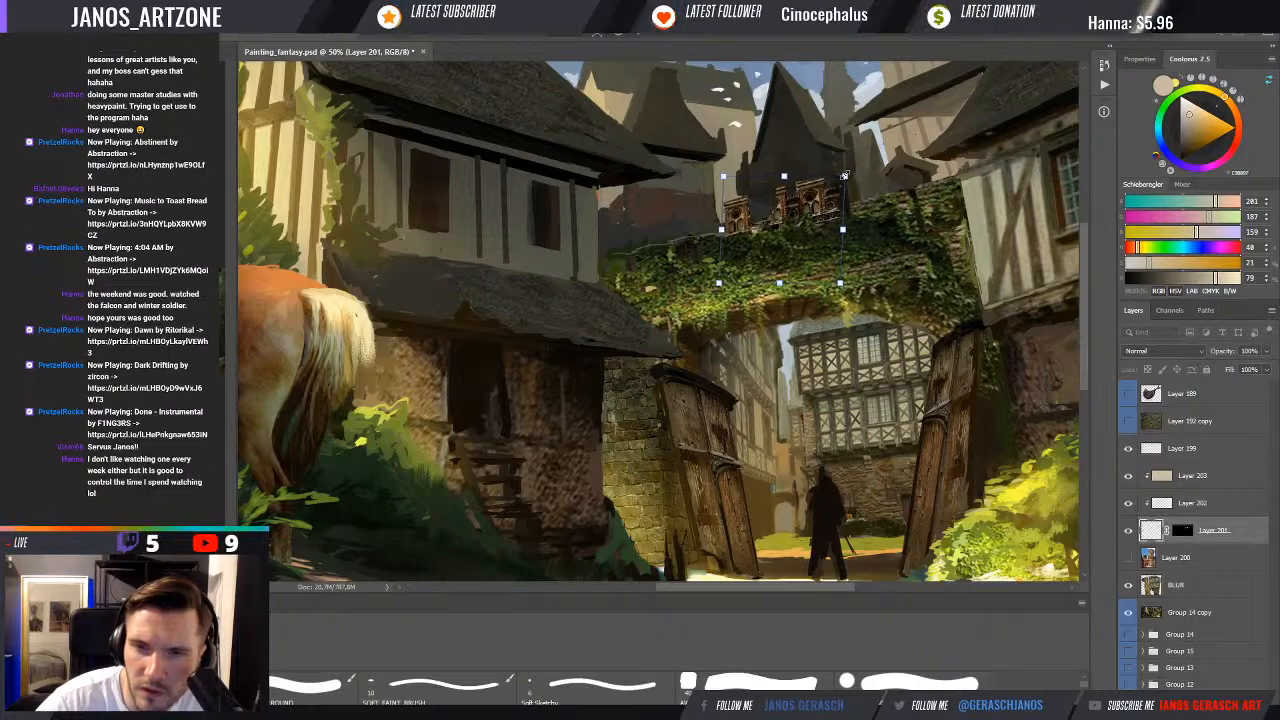
drag(849, 170, 841, 181)
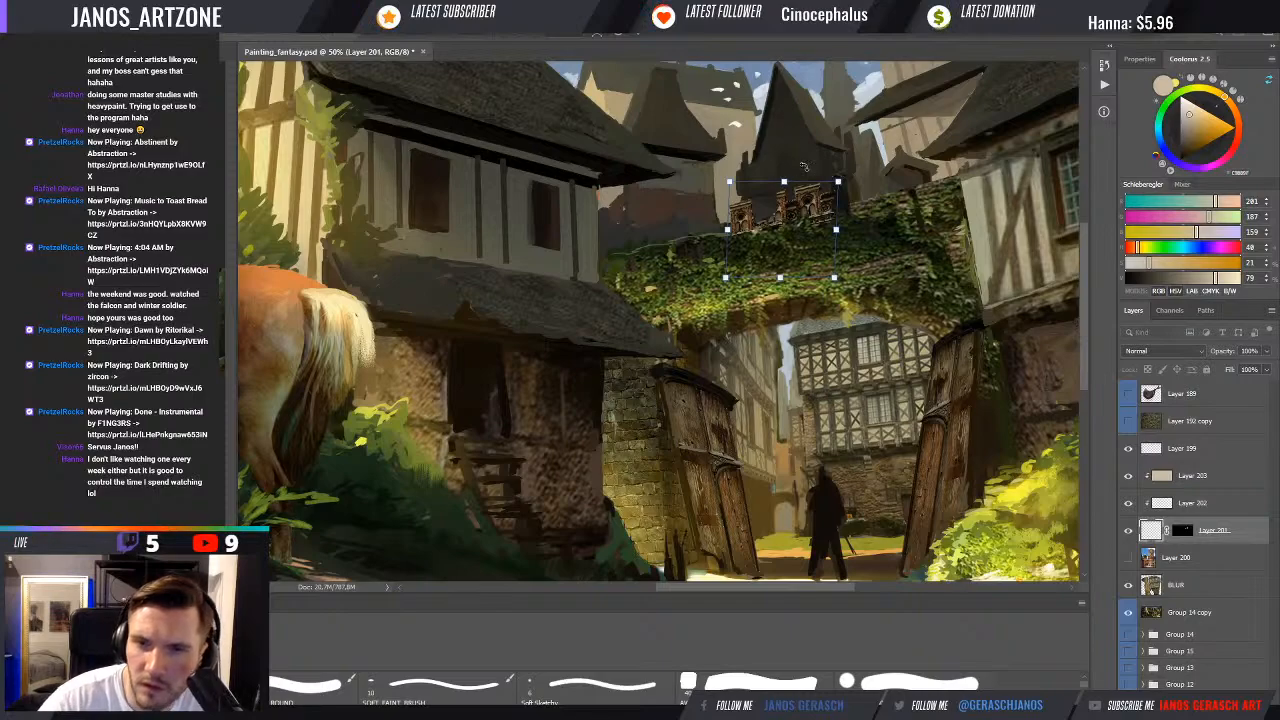
key(Return)
Add a new normal layer above Layer 203 and paint dark brown touches into the gaps and around the battlements
click(1204, 477)
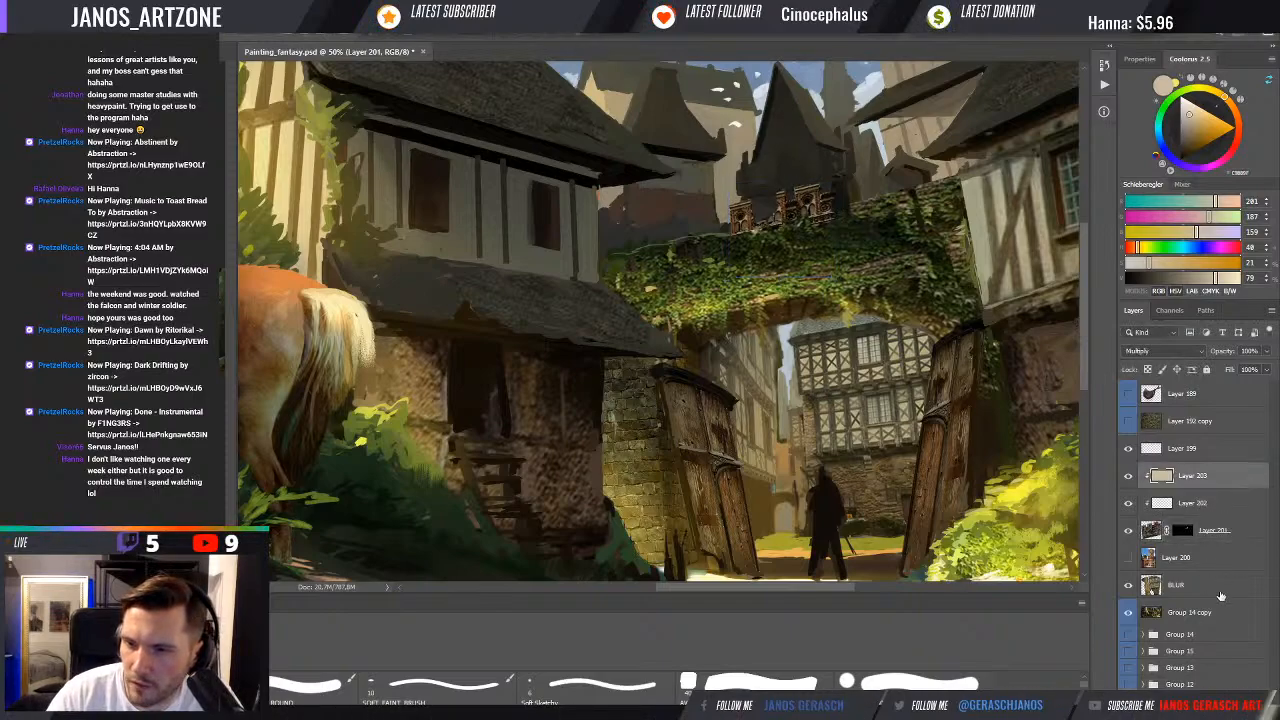
key(ctrl+shift+alt+n)
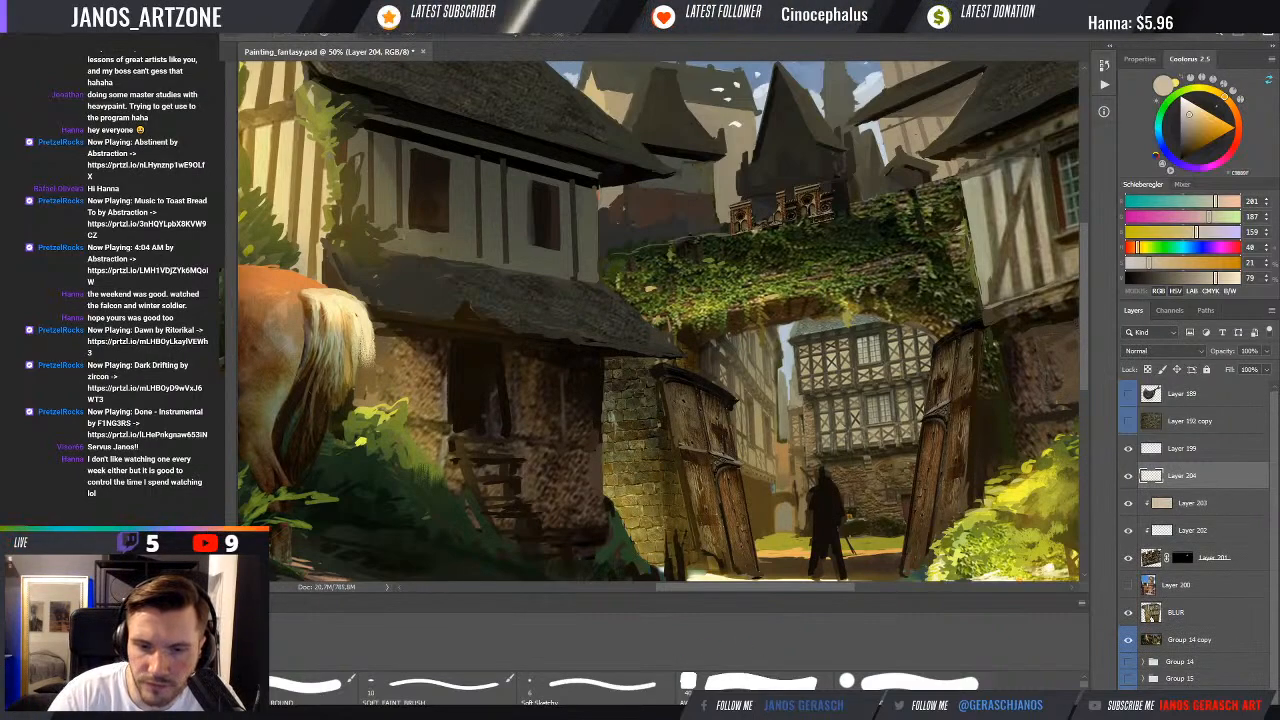
alt+click(820, 200)
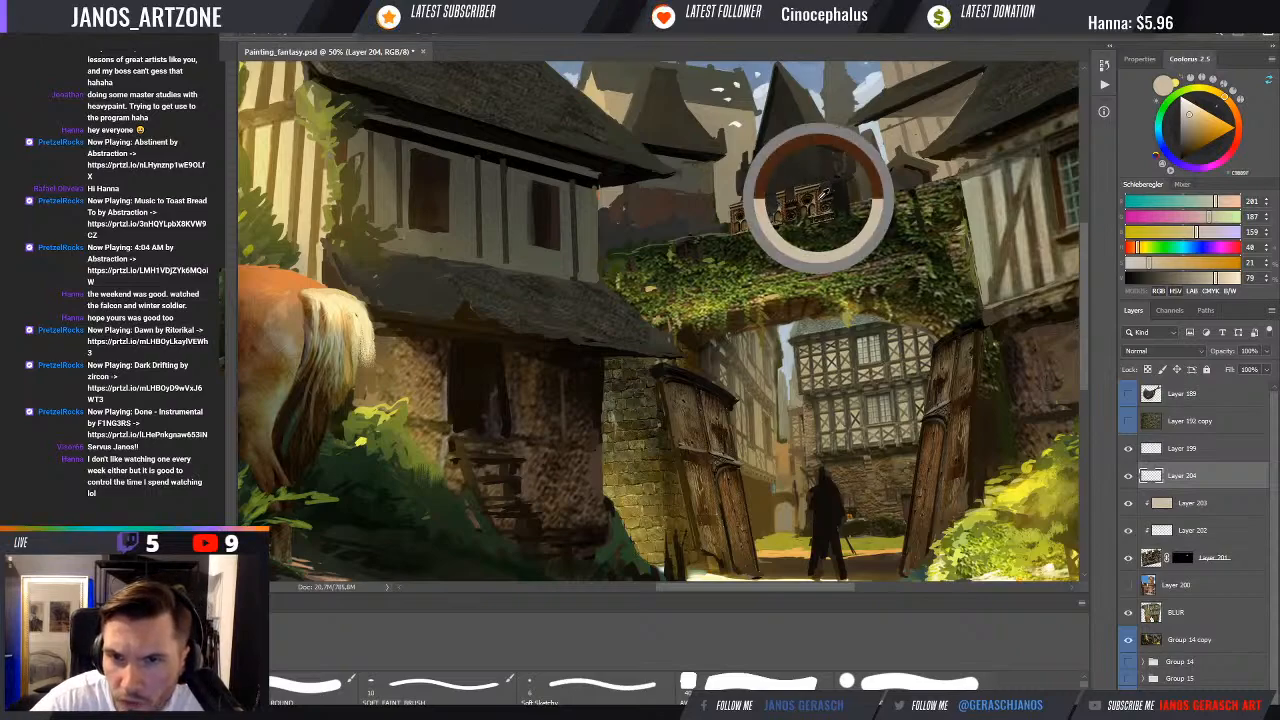
click(1140, 279)
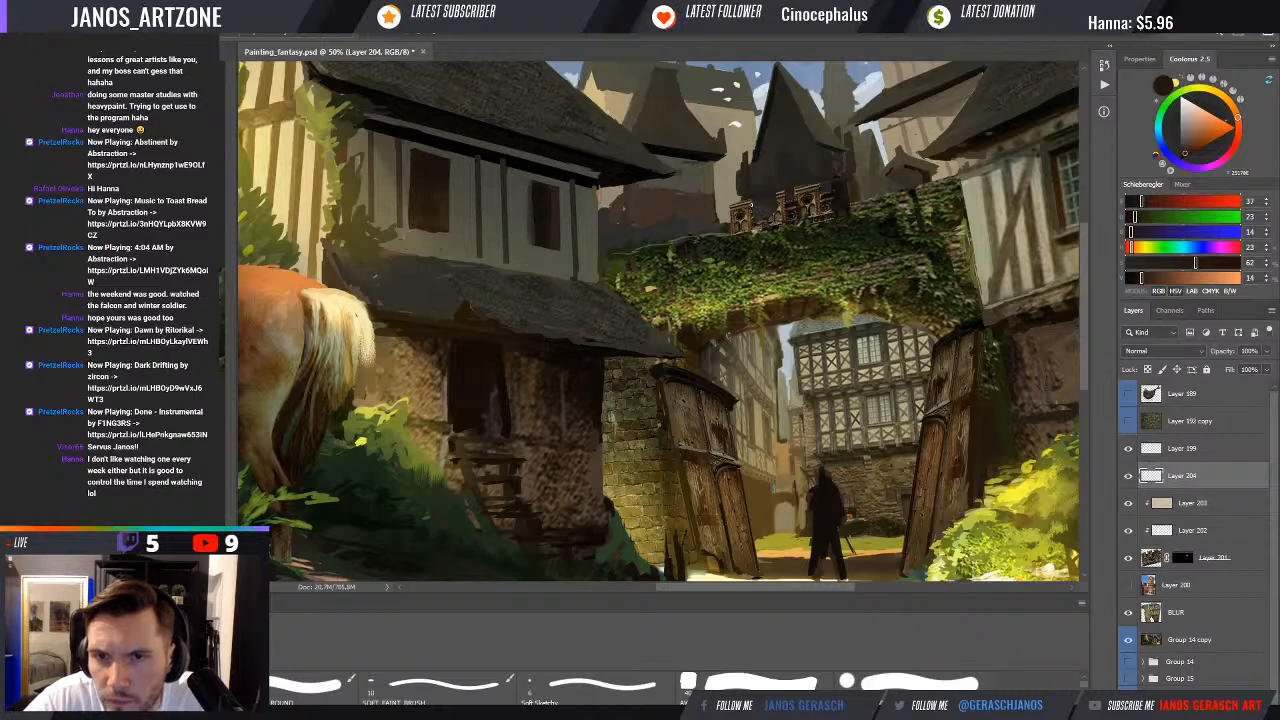
drag(752, 212, 753, 200)
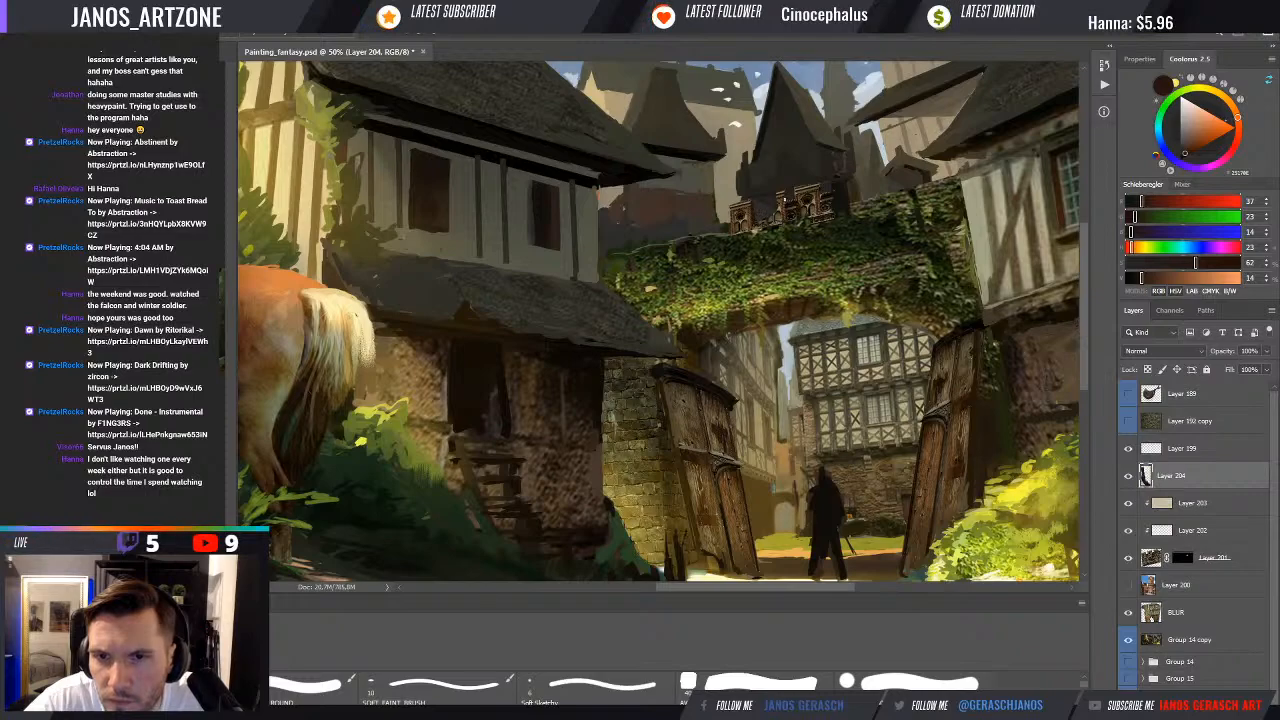
alt+click(829, 196)
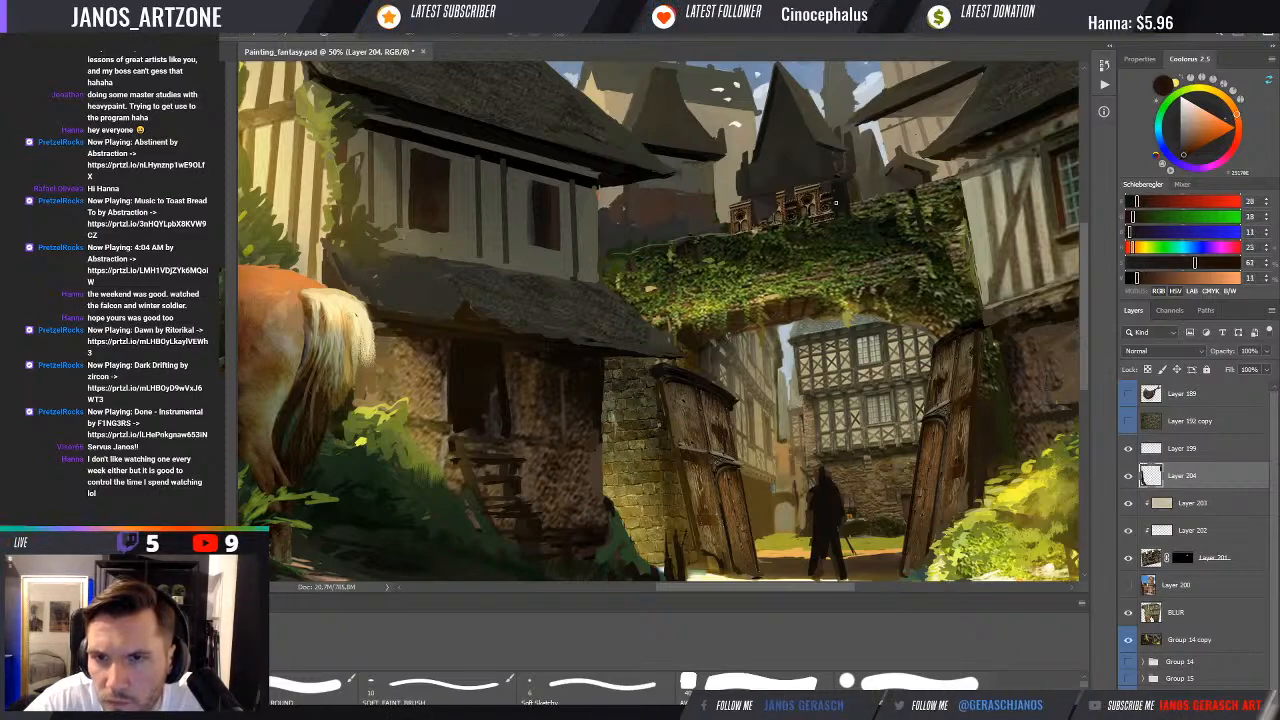
click(843, 208)
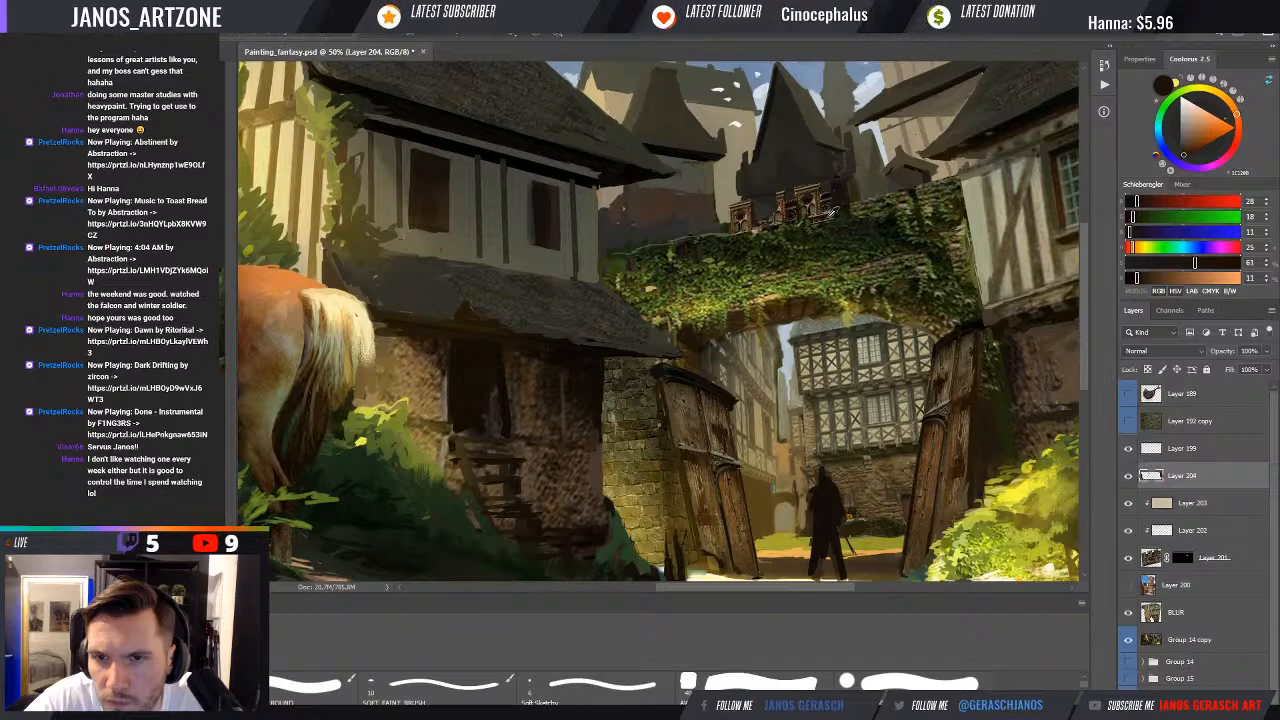
Refine the battlements' edges and base on Layer 204 with near-black, muted olive and brown tones sampled from the brickwork
alt+click(822, 219)
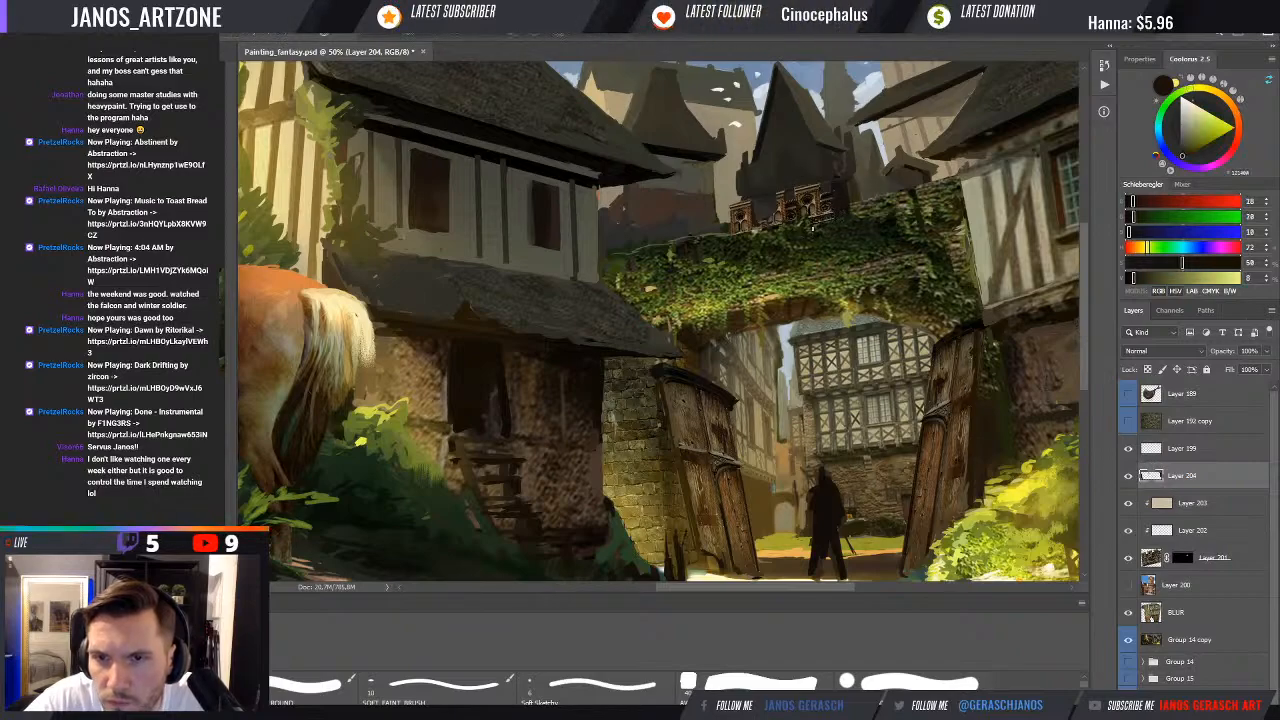
alt+click(832, 193)
alt+click(821, 188)
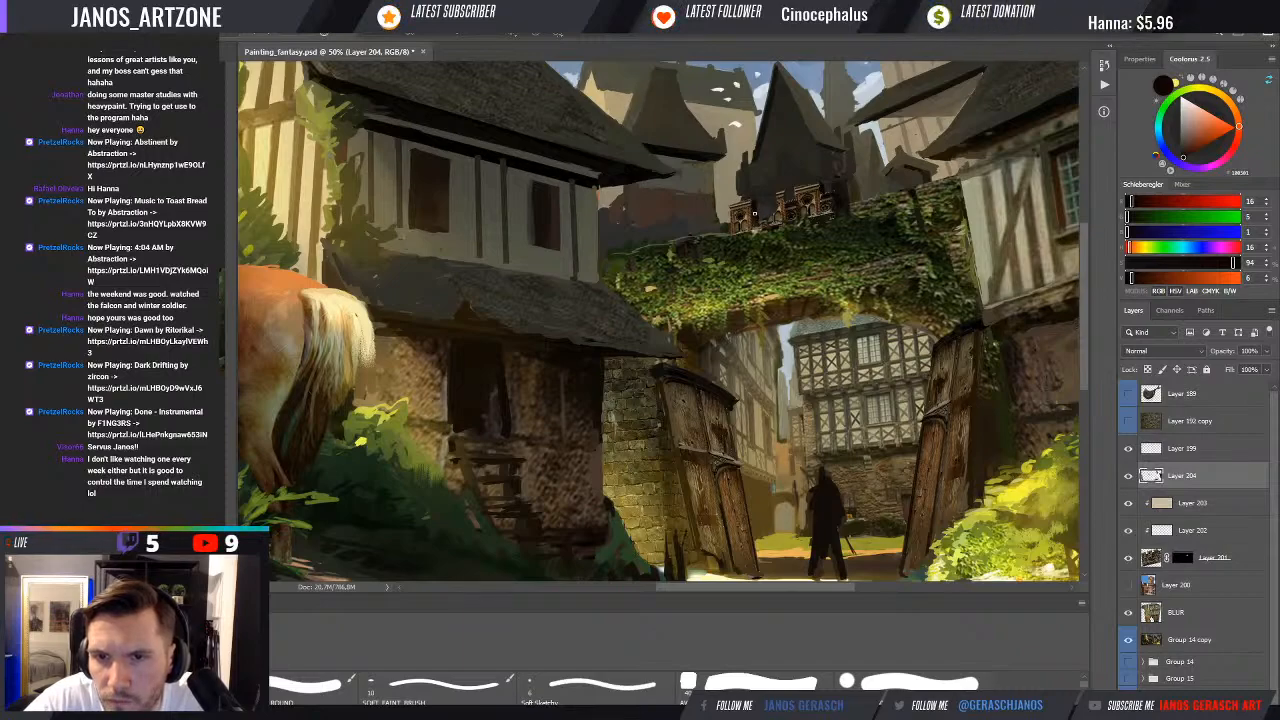
alt+click(773, 215)
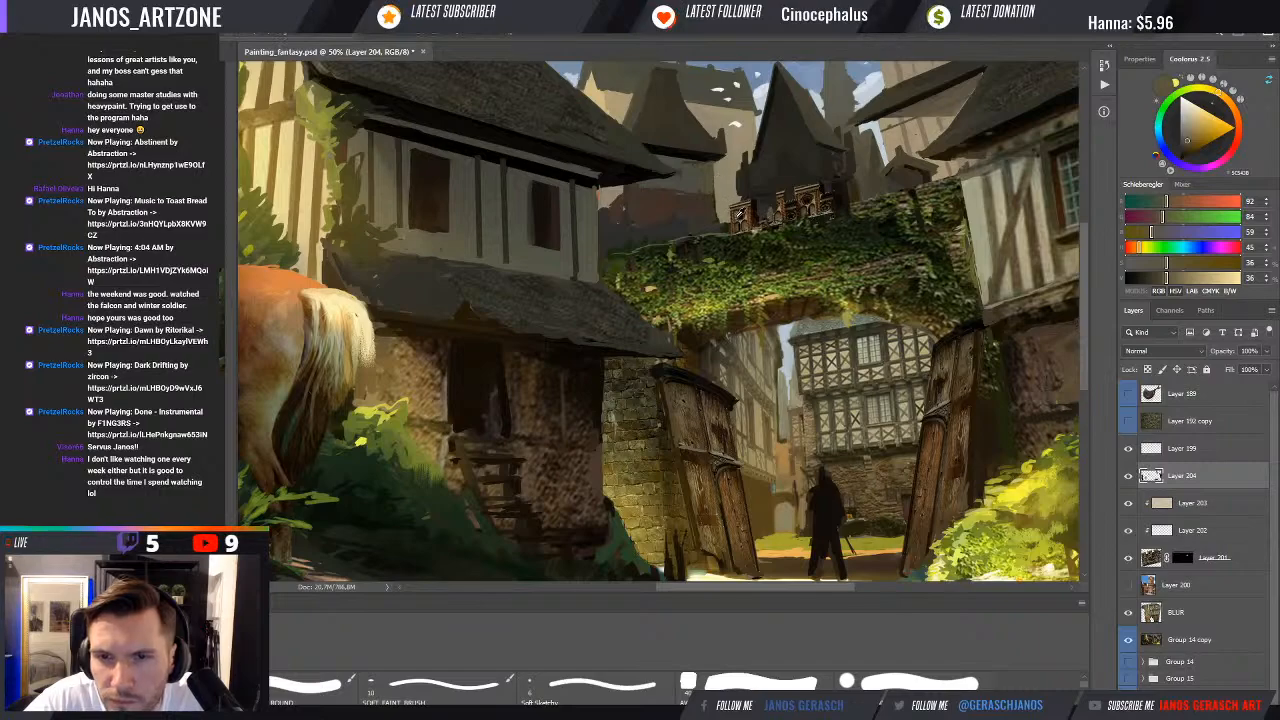
alt+click(752, 207)
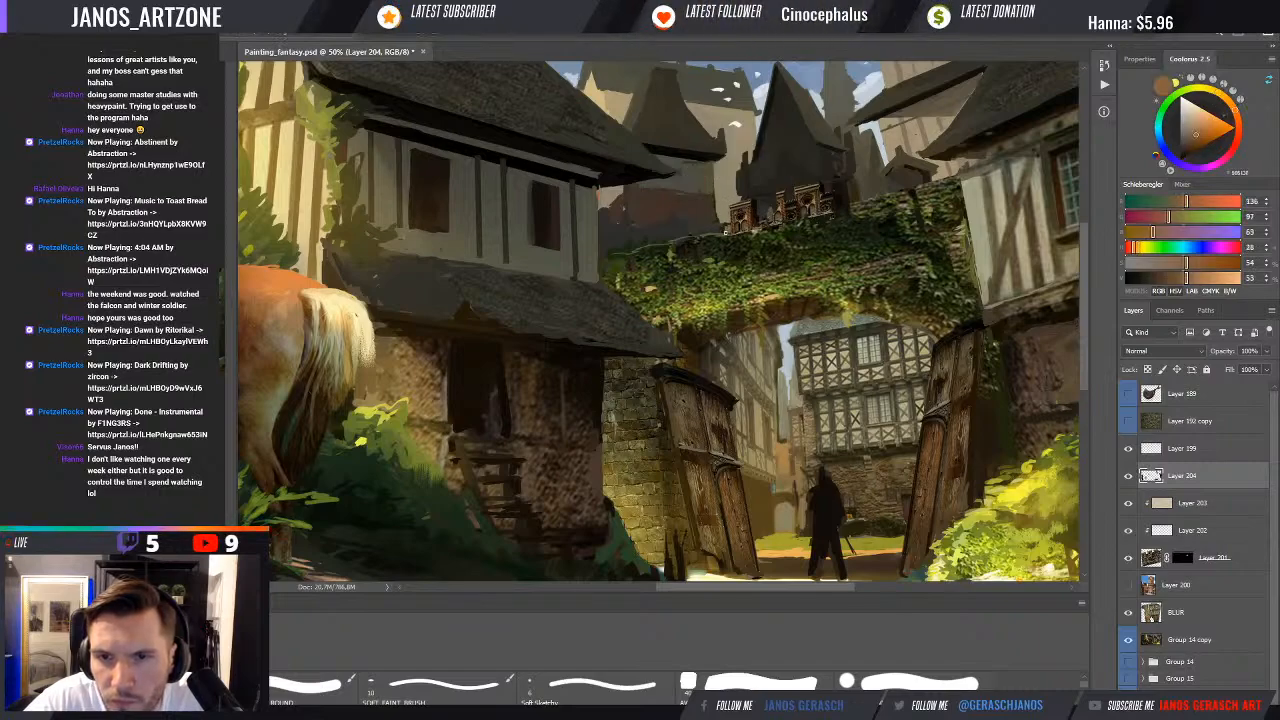
alt+click(730, 224)
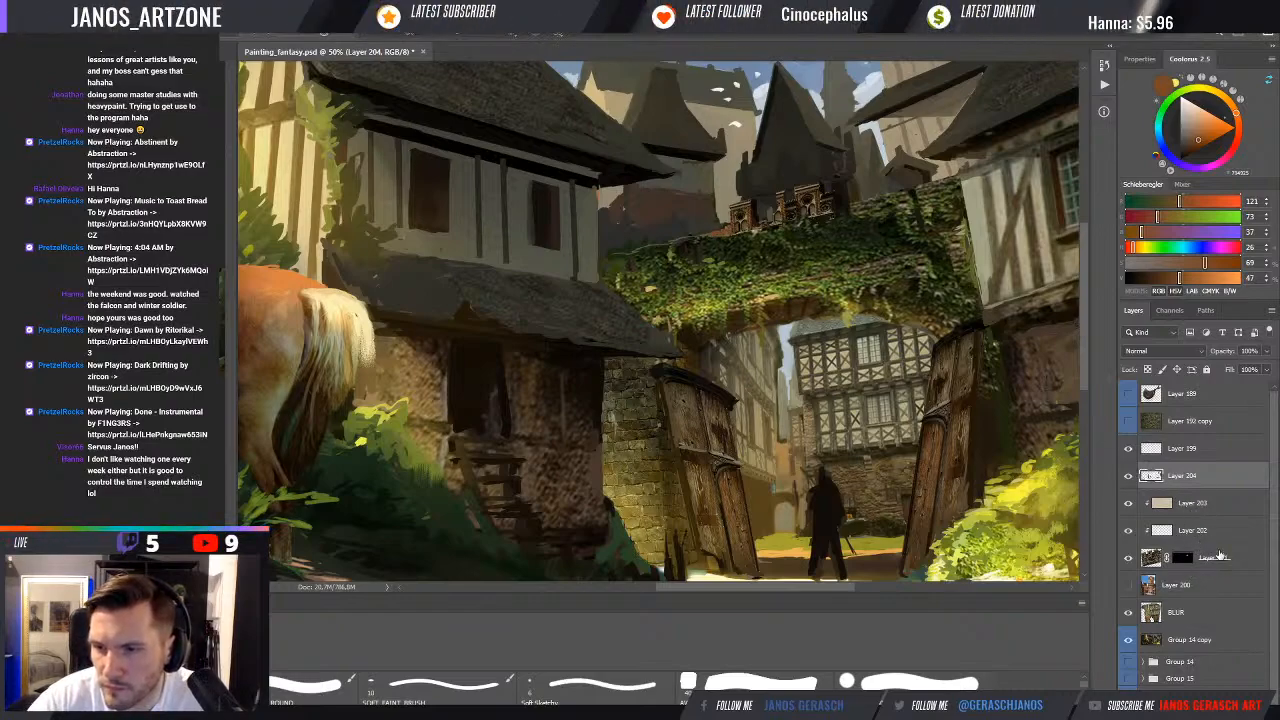
Duplicate Layers 201 to 203, merge the copies into one layer, and place it further left along the arch's top
click(1219, 556)
shift+click(1217, 507)
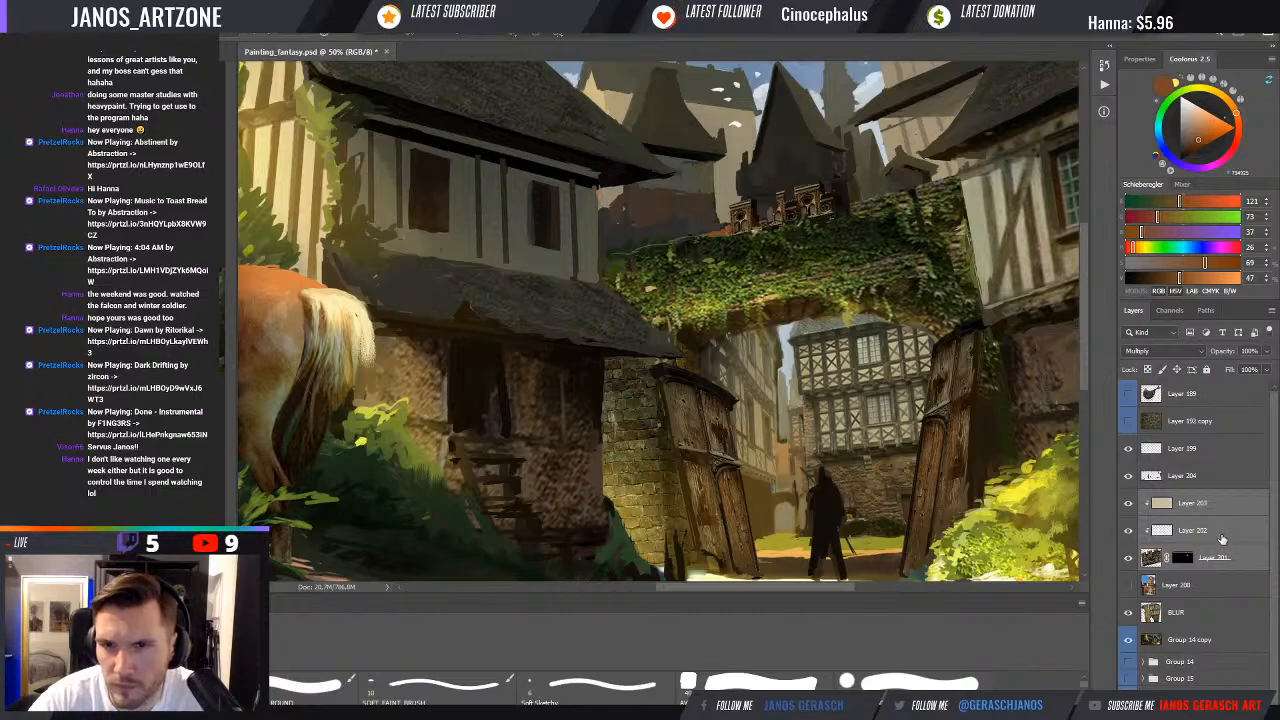
key(ctrl+j)
key(ctrl+e)
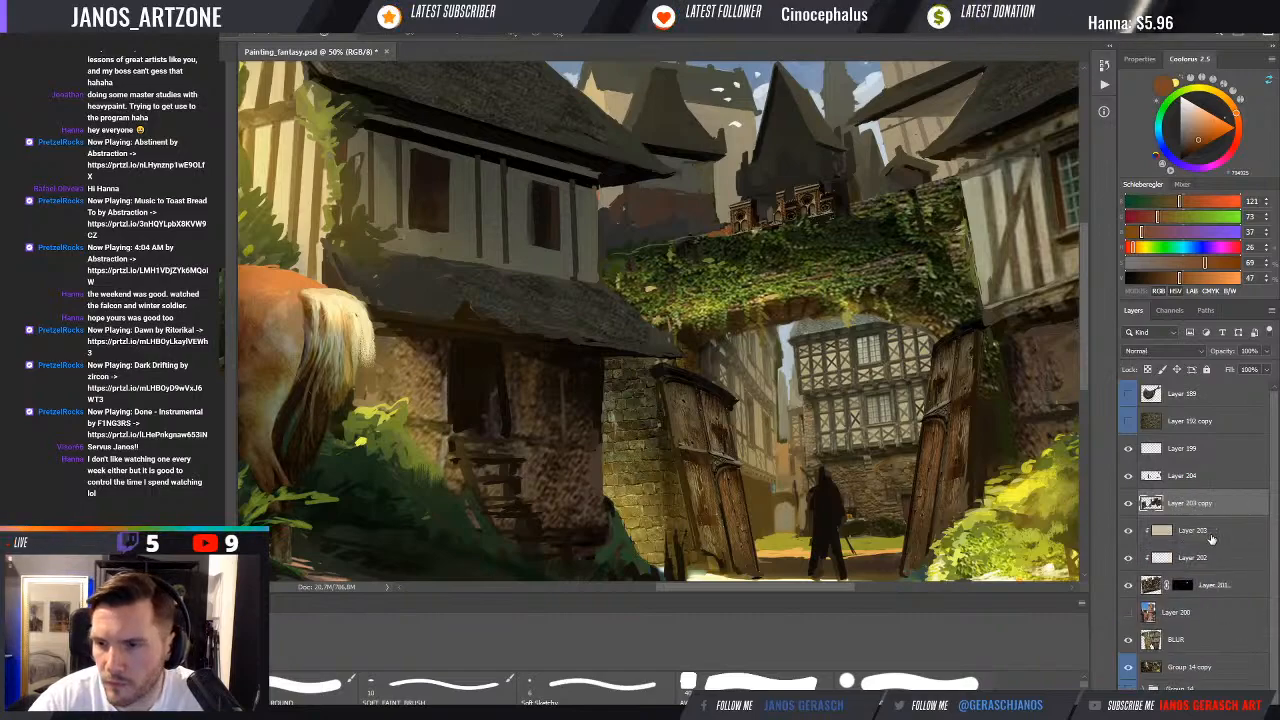
key(ctrl+t)
drag(803, 219, 718, 233)
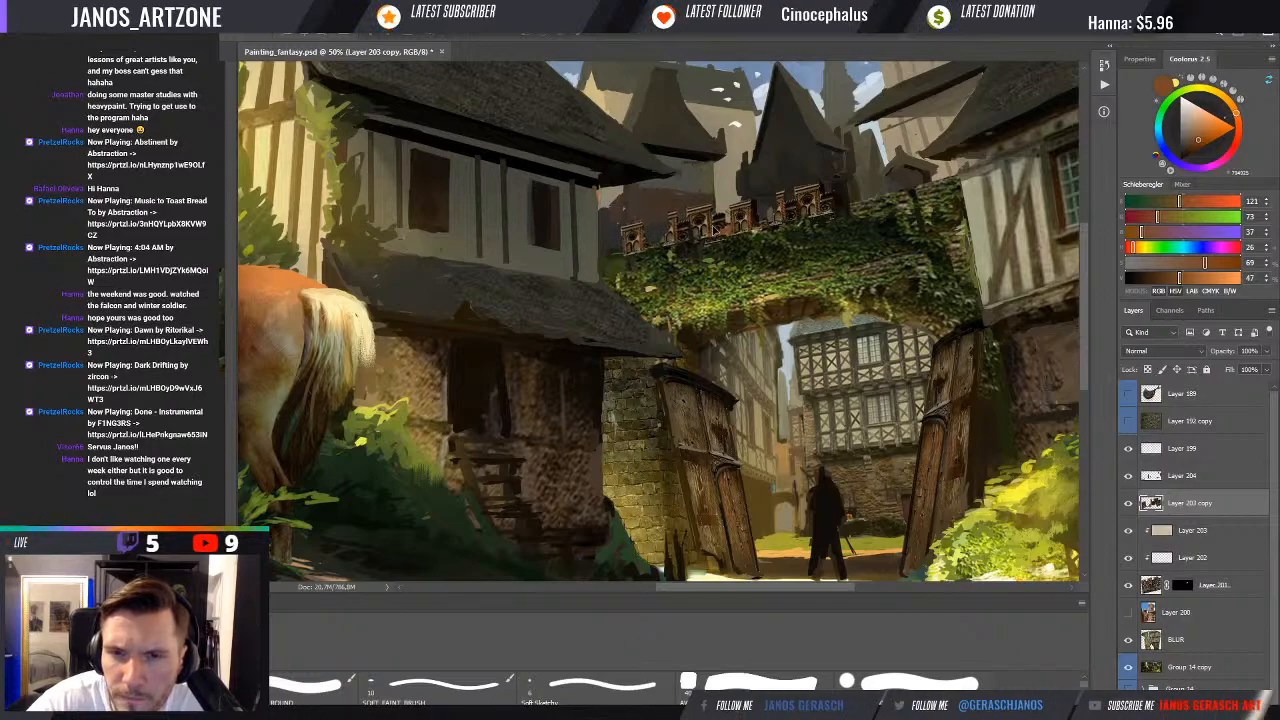
Move the merged battlement copy above Layer 204, then skew and narrow it to continue the row along the arch
drag(1189, 505, 1193, 470)
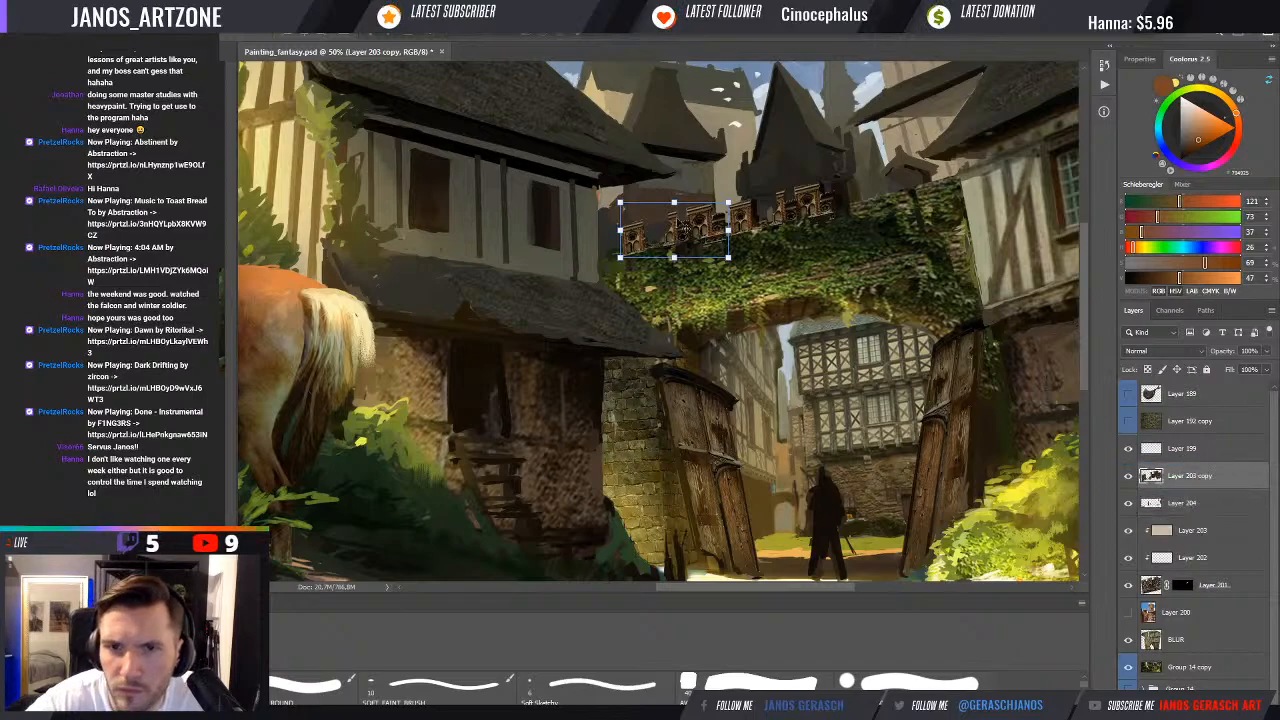
drag(711, 237, 714, 240)
drag(623, 233, 622, 231)
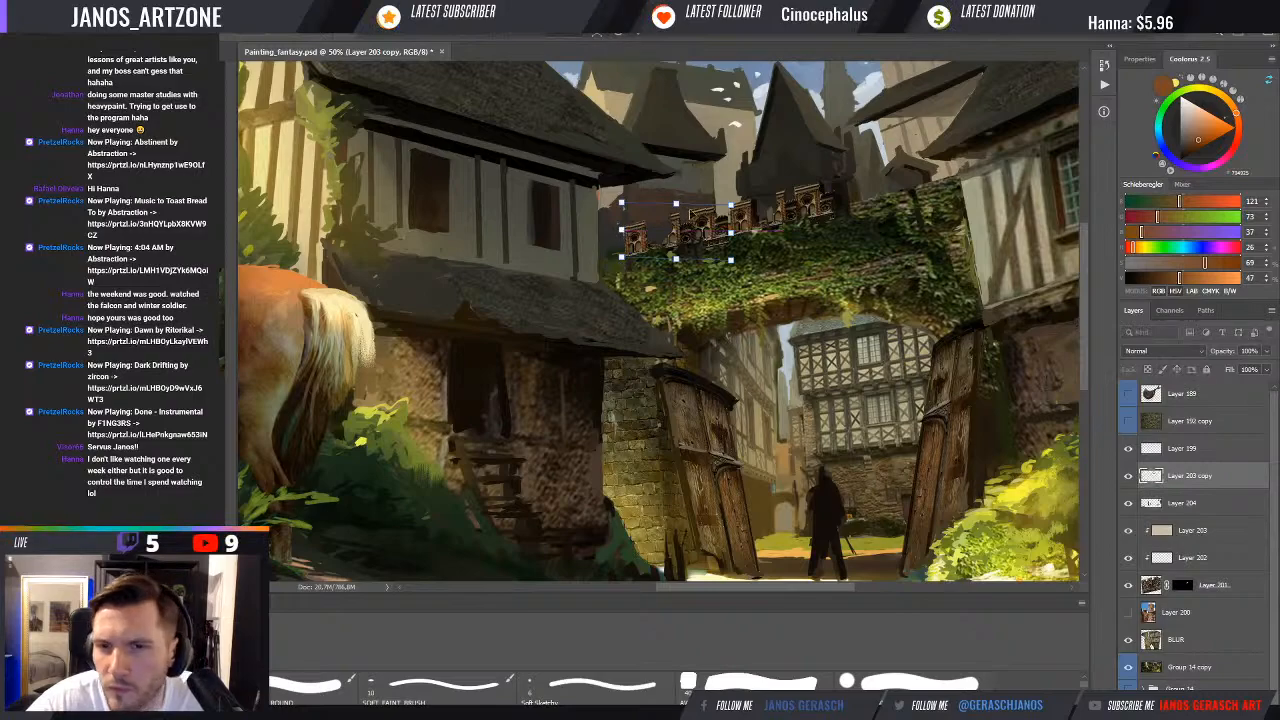
key(Return)
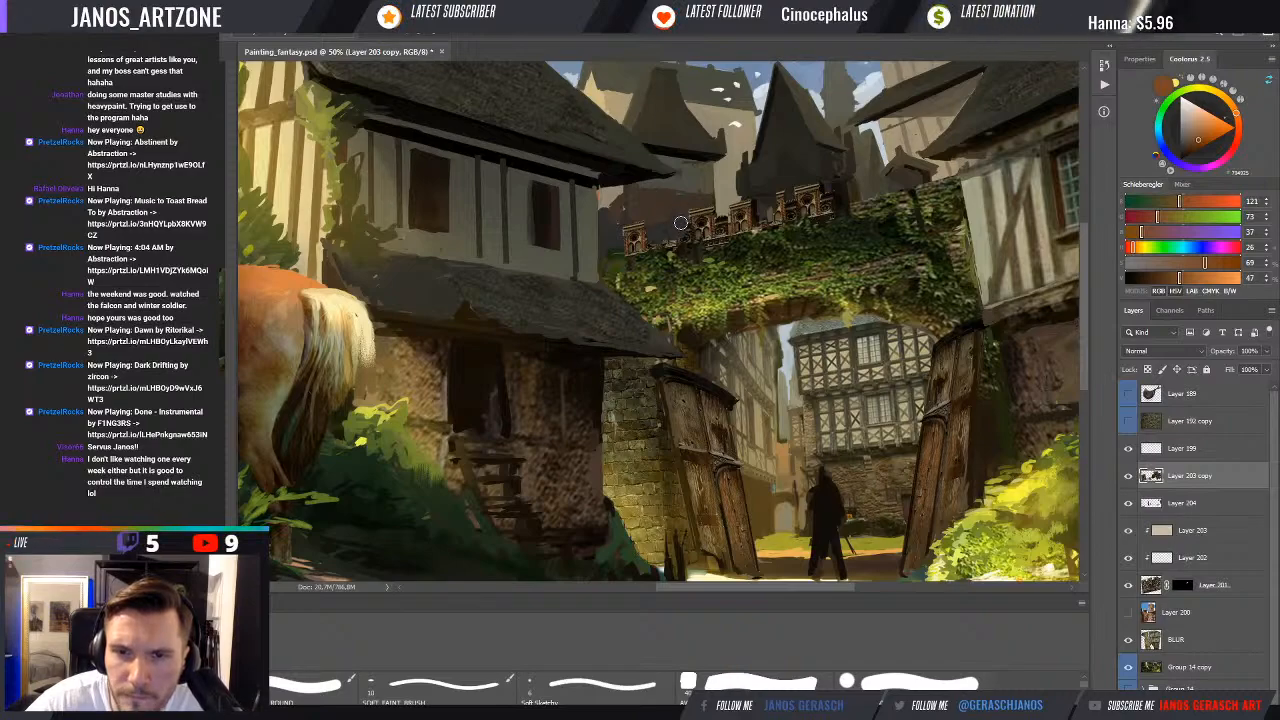
key(ctrl+t)
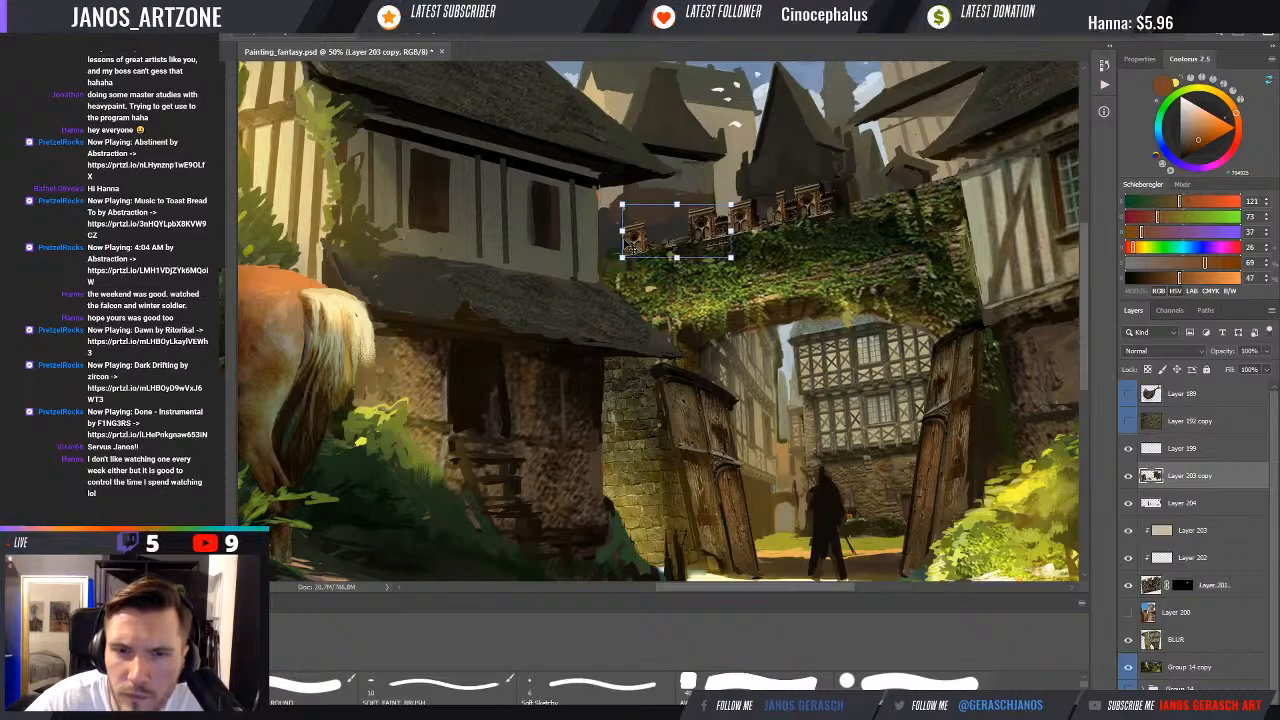
drag(624, 228, 632, 231)
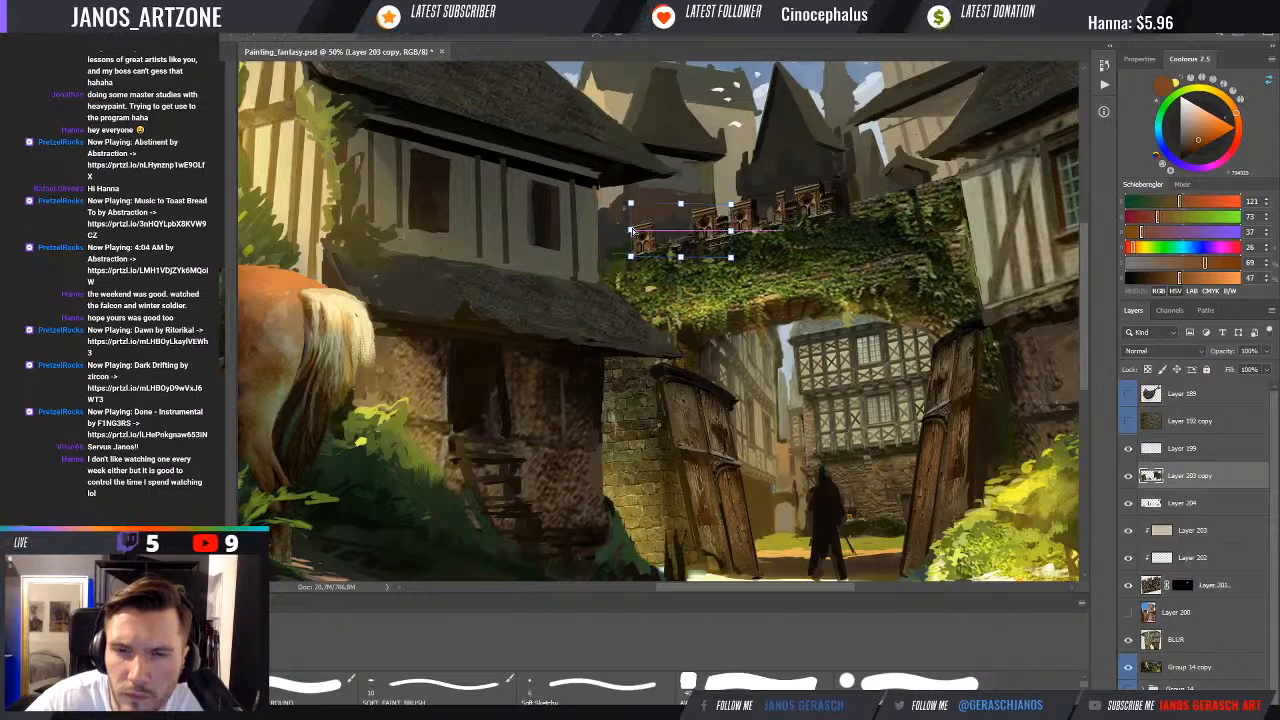
key(Return)
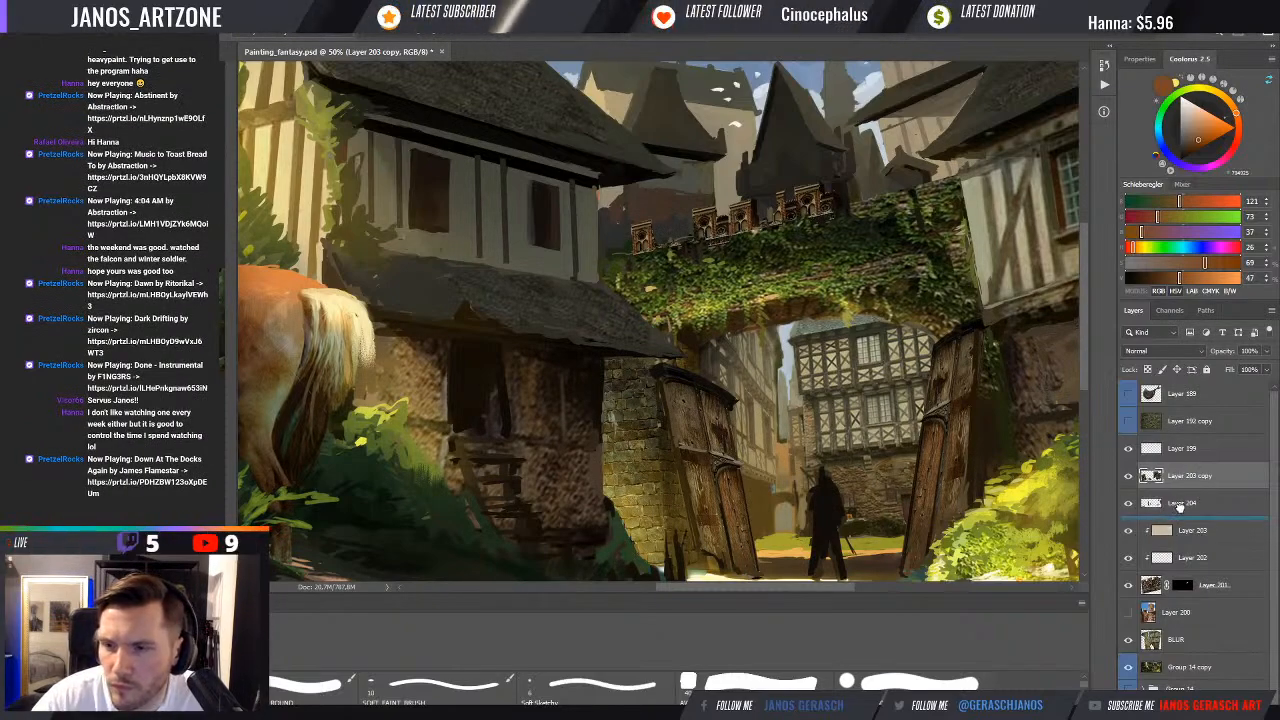
Move Layer 204 above the Layer 203 copy and touch up the extended battlements with sampled near-black, dark olive, brown and grey-beige tones
drag(1185, 502, 1185, 478)
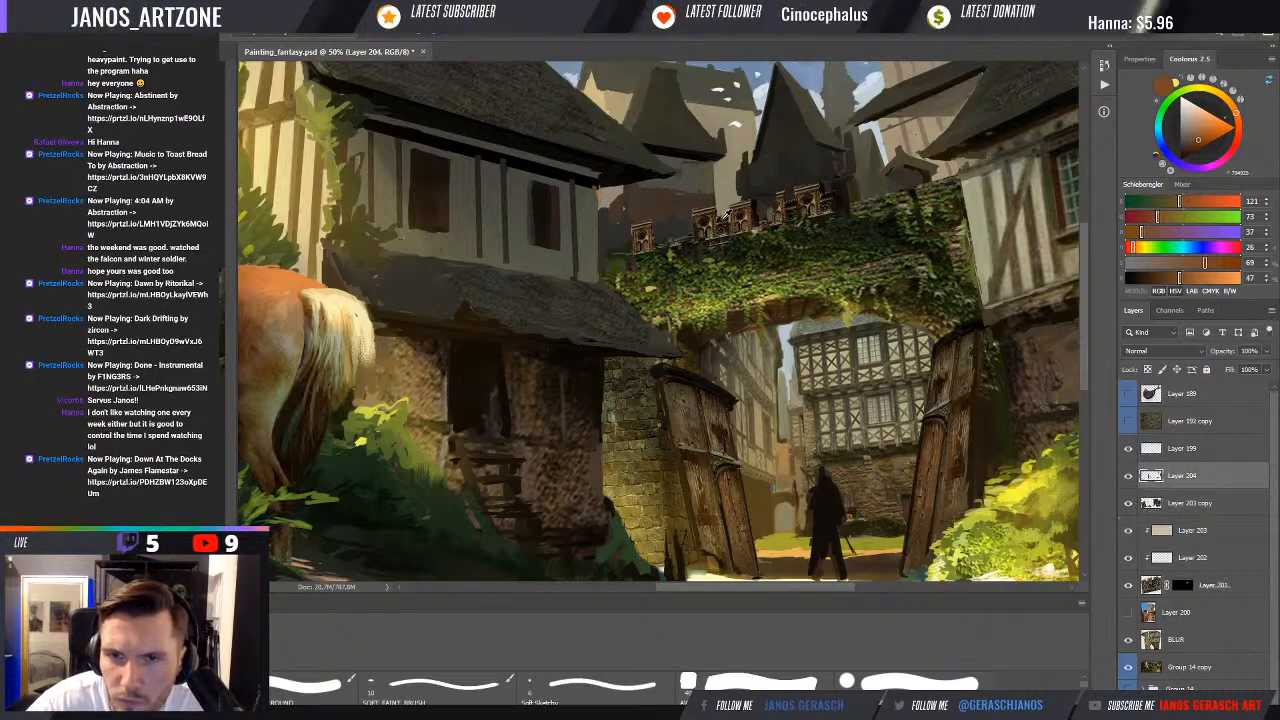
alt+click(724, 213)
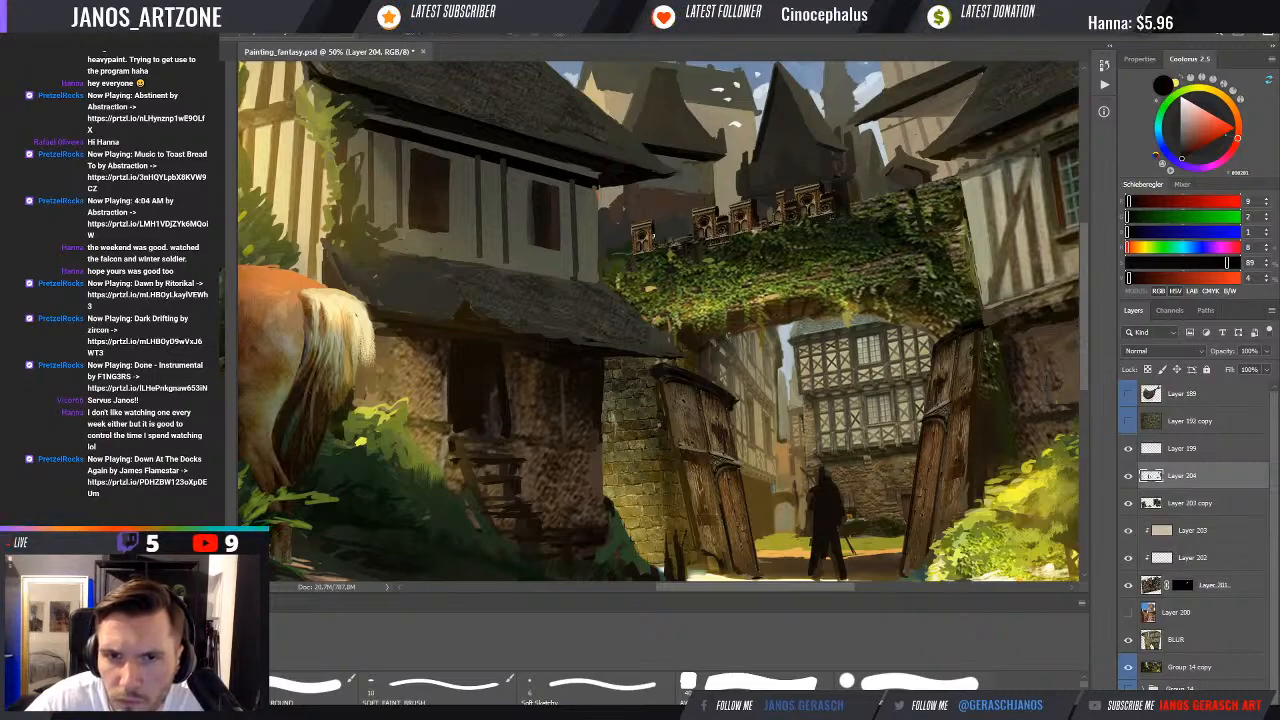
alt+click(636, 255)
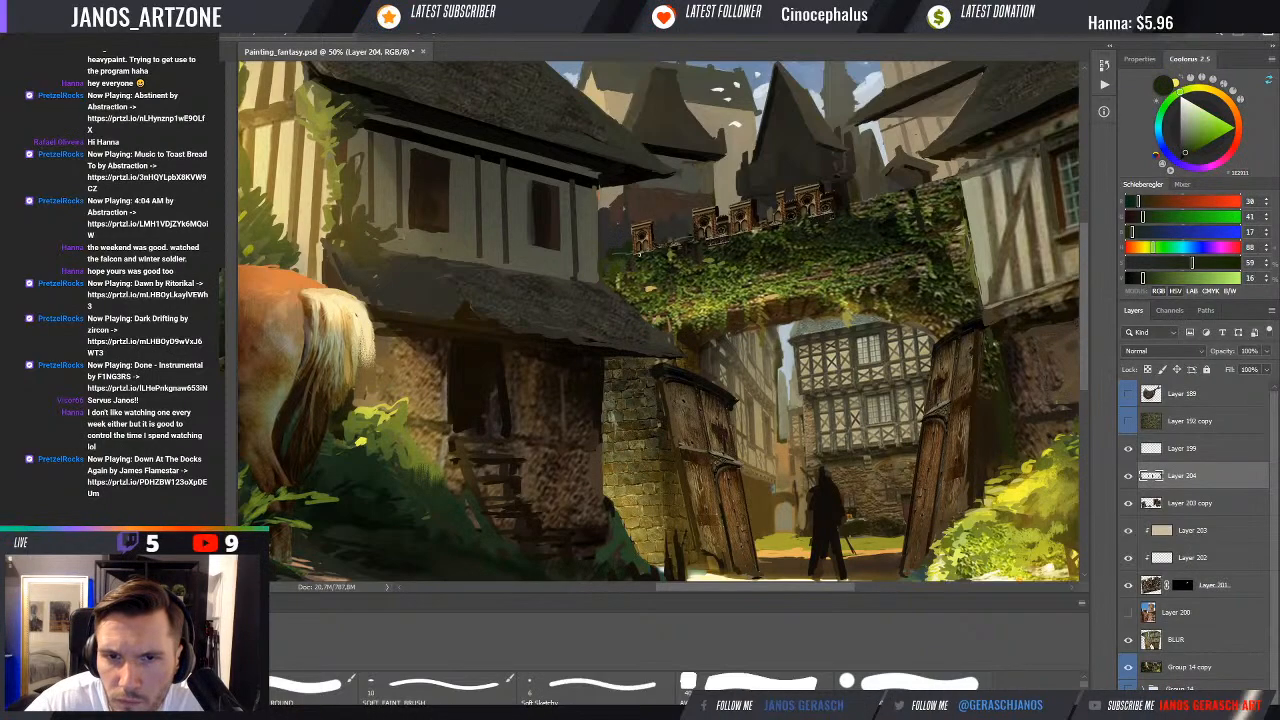
alt+click(630, 238)
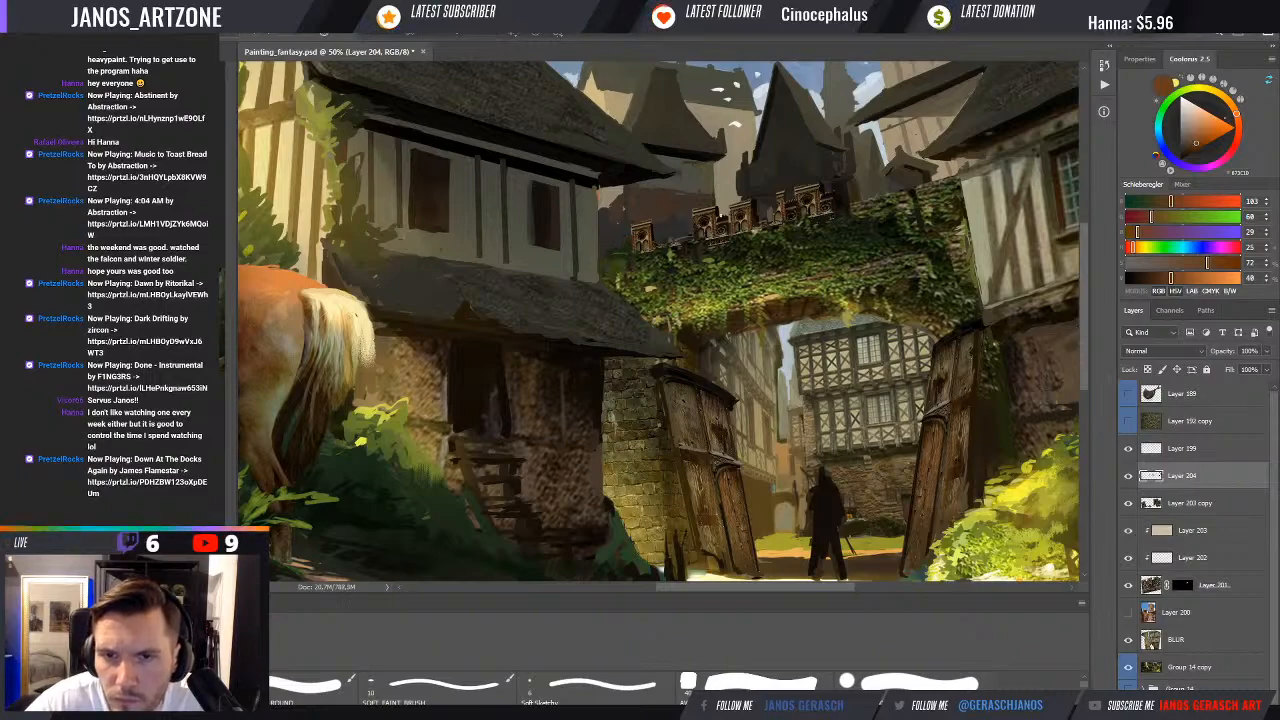
alt+click(725, 211)
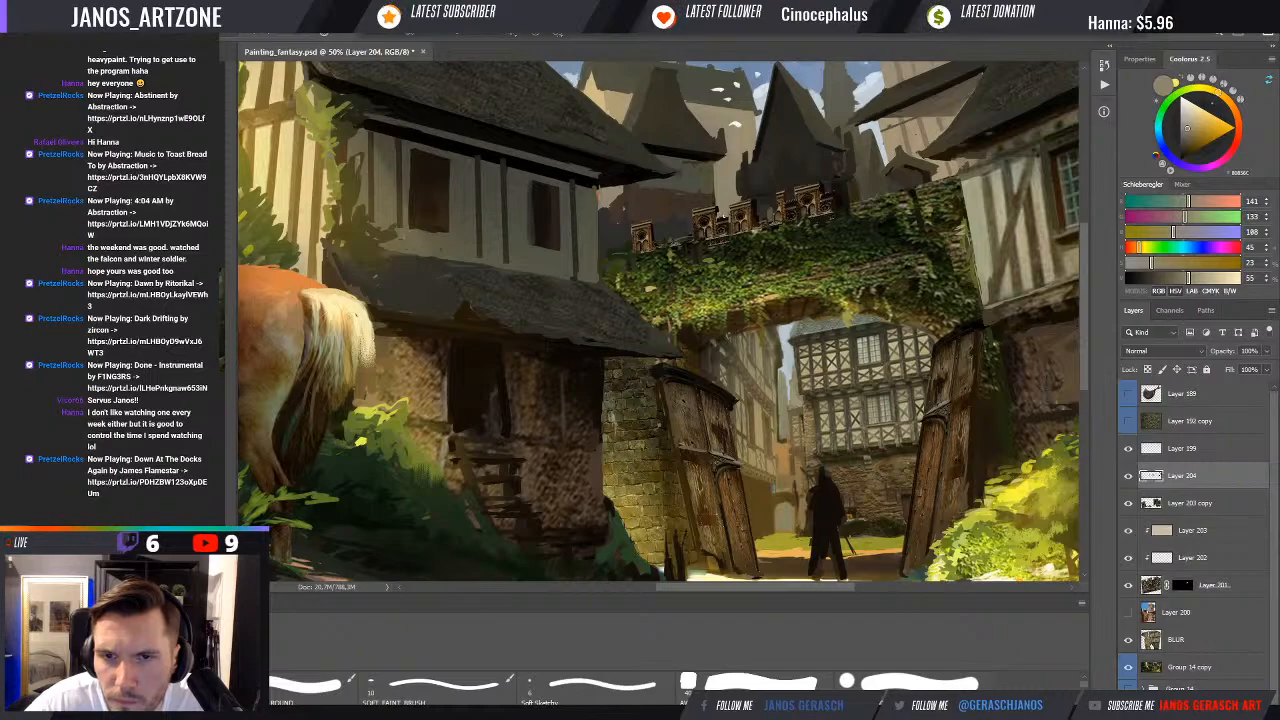
alt+click(728, 215)
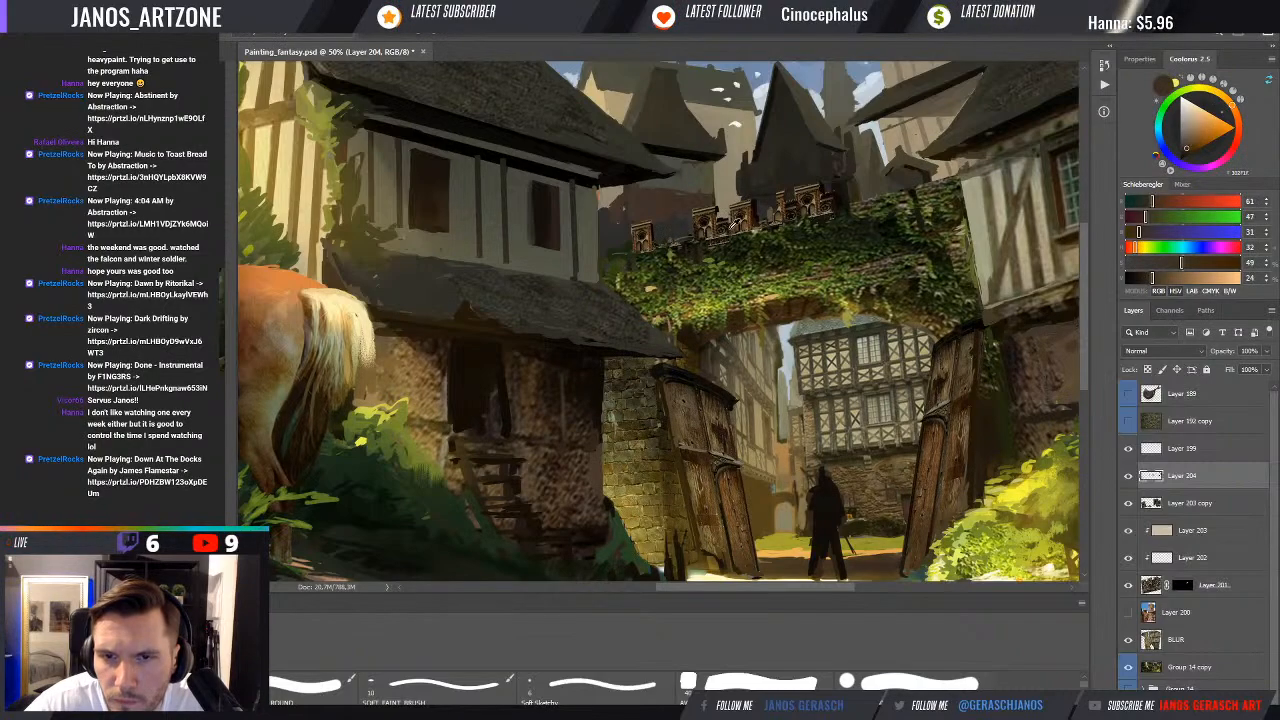
Merge Layers 201 to 204 and the Layer 203 copy into a single battlement layer
key(ctrl+minus)
key(ctrl+minus)
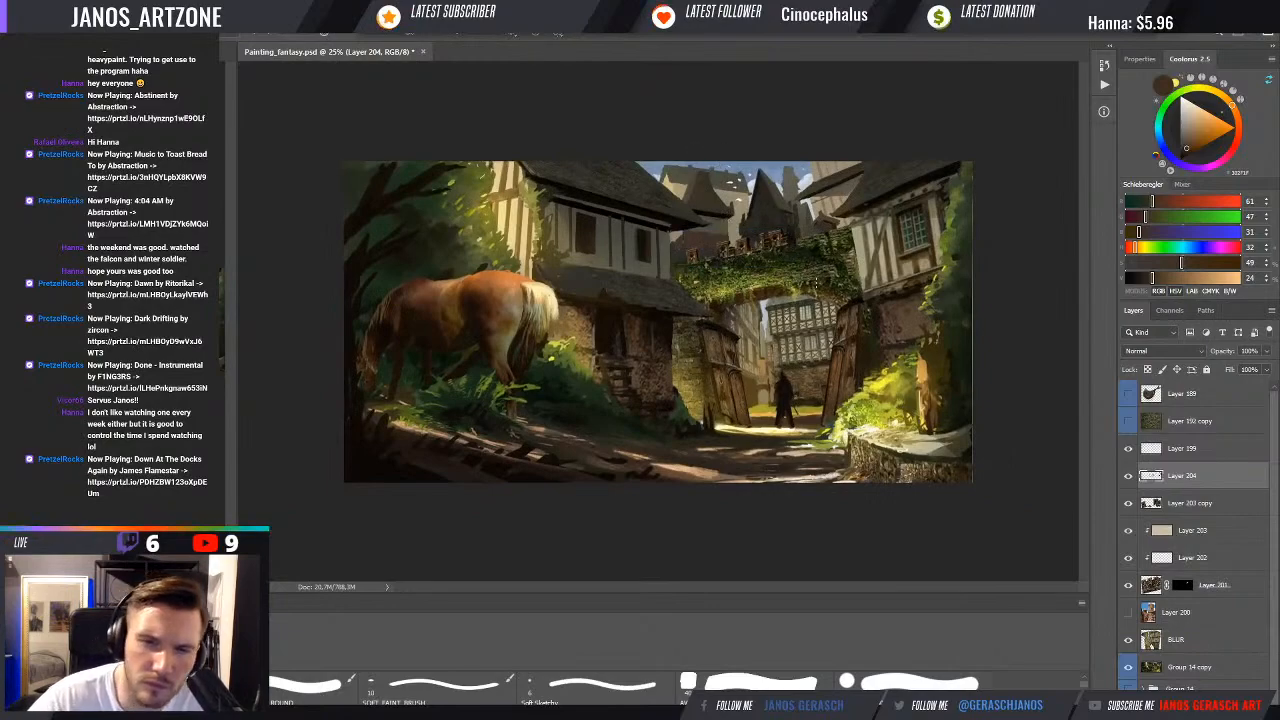
key(ctrl+t)
key(ctrl+plus)
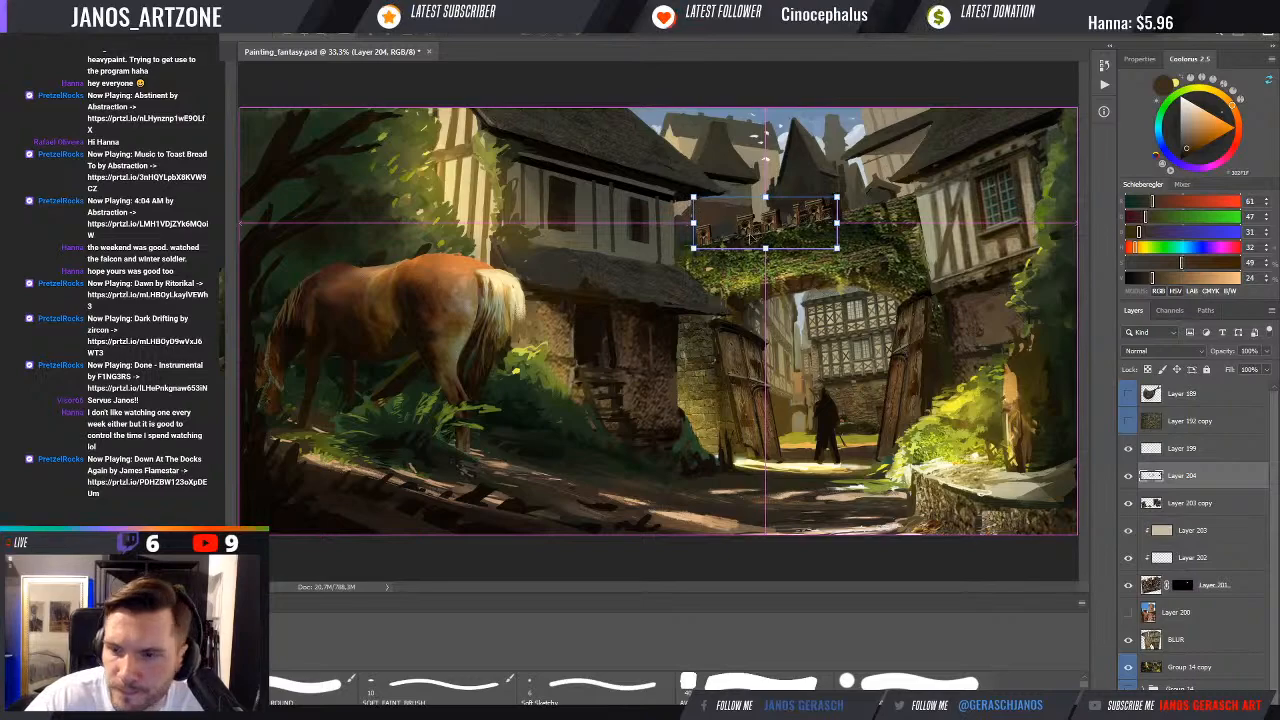
shift+click(1216, 593)
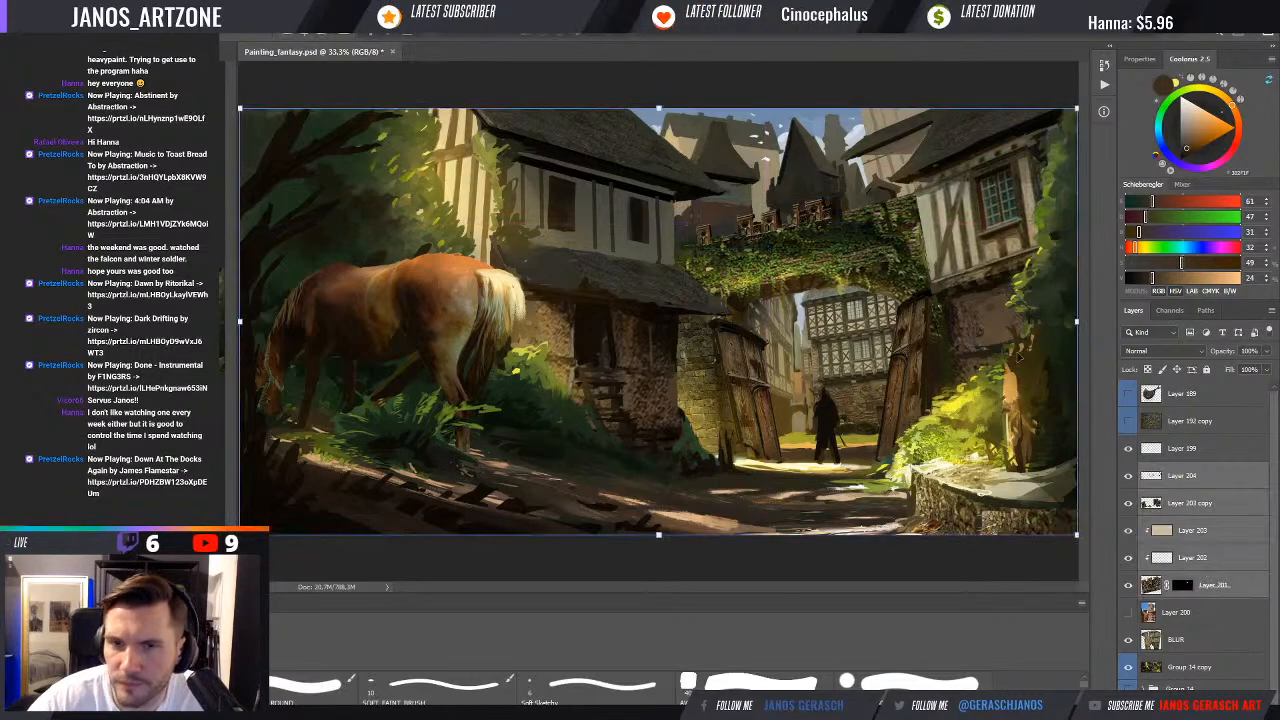
click(1129, 481)
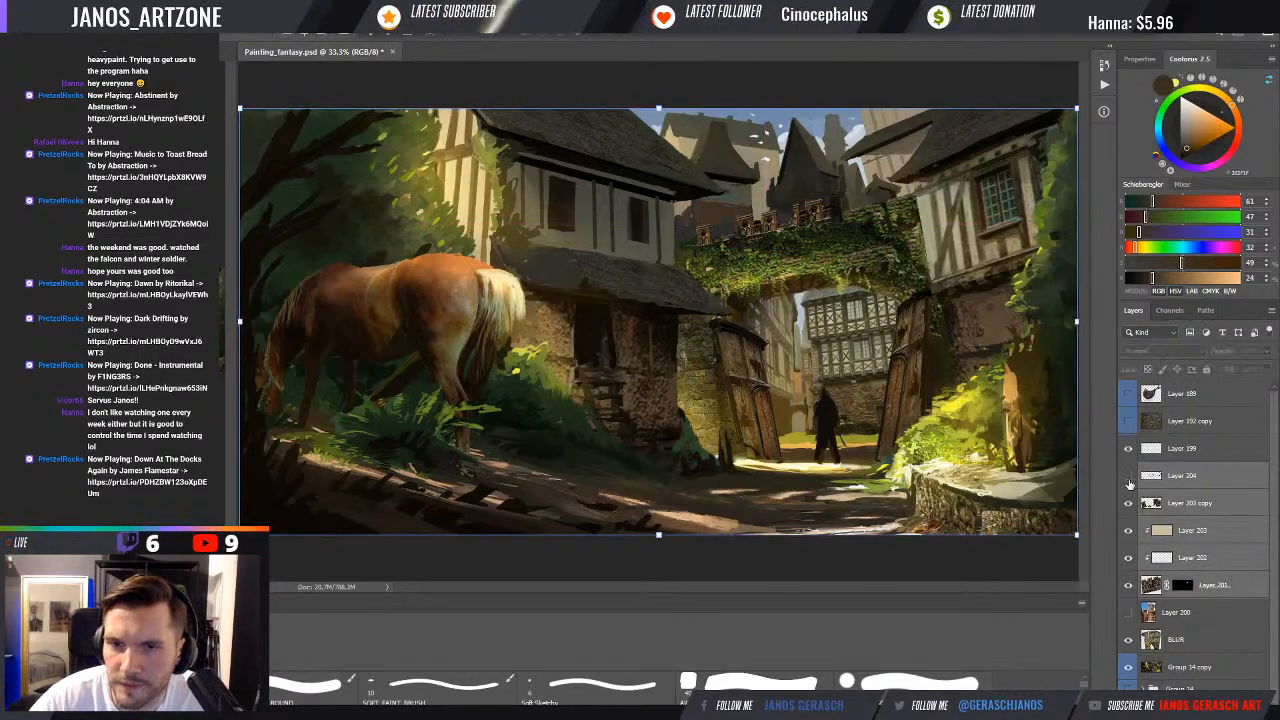
click(1128, 479)
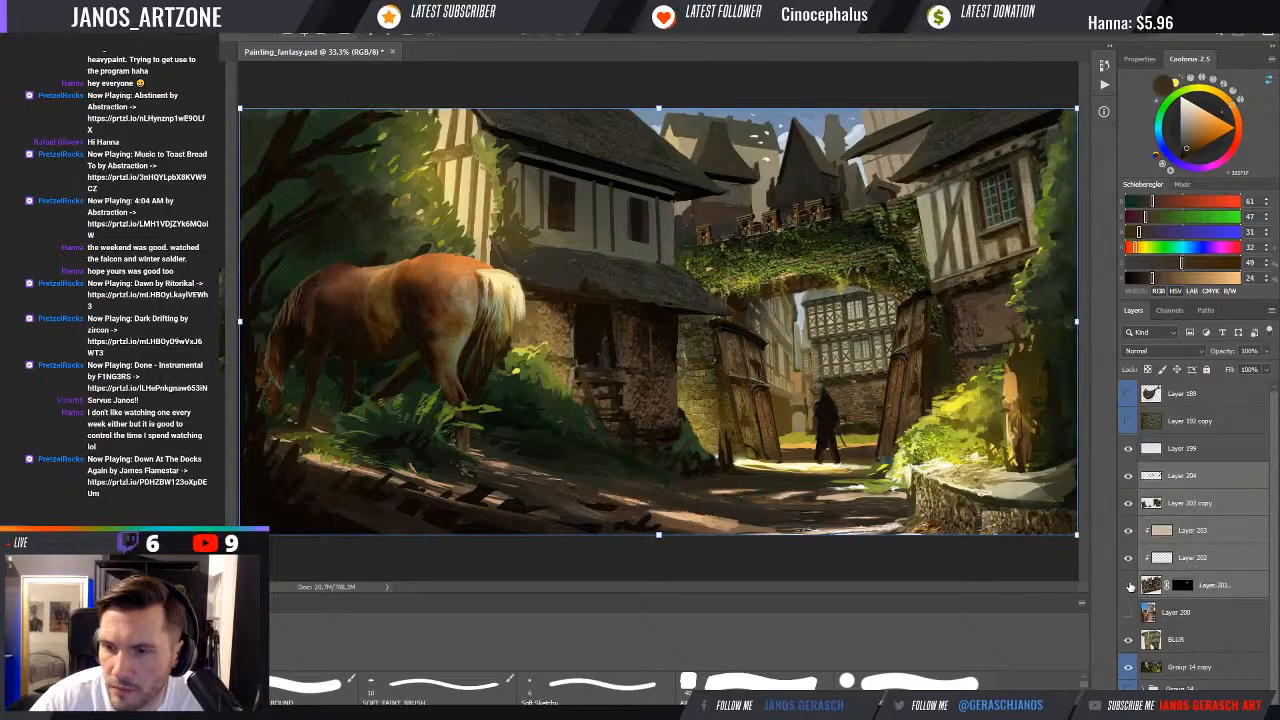
key(ctrl+e)
Scale the merged battlement row down slightly and skew its top edge to fit the slope of the ivy-covered arch
key(ctrl+t)
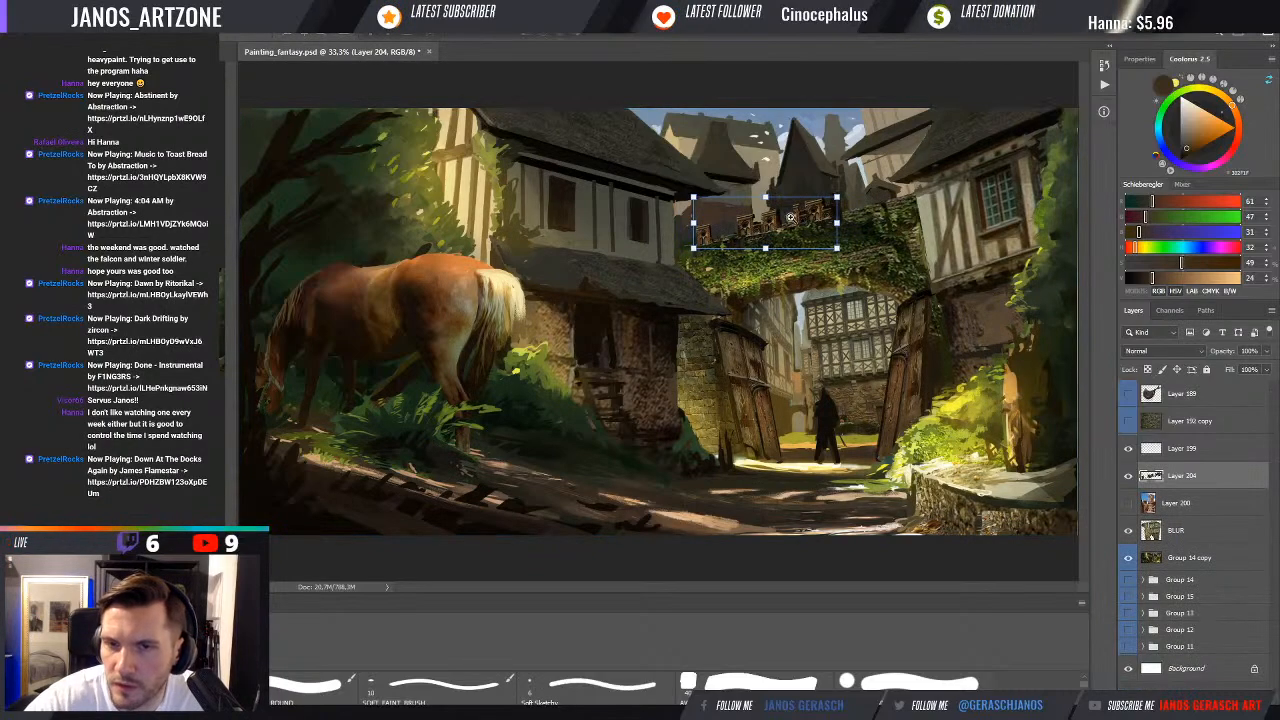
scroll(790, 217, up, 2)
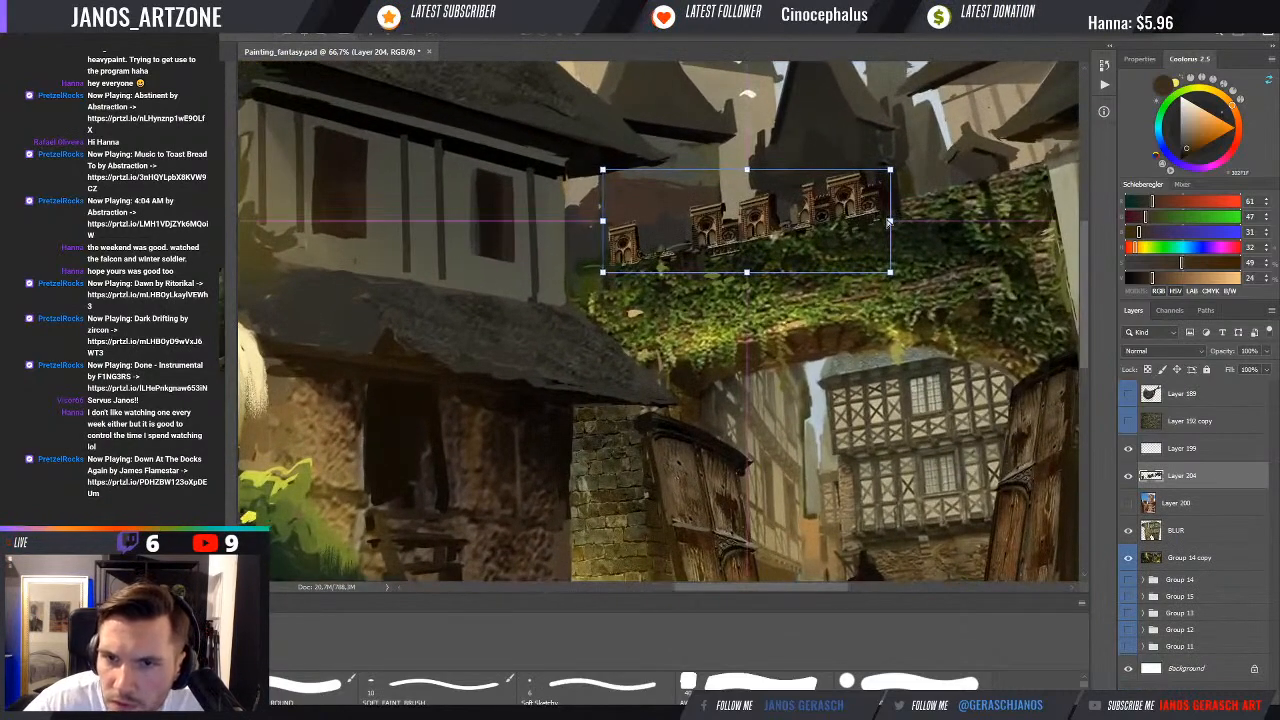
drag(603, 171, 598, 169)
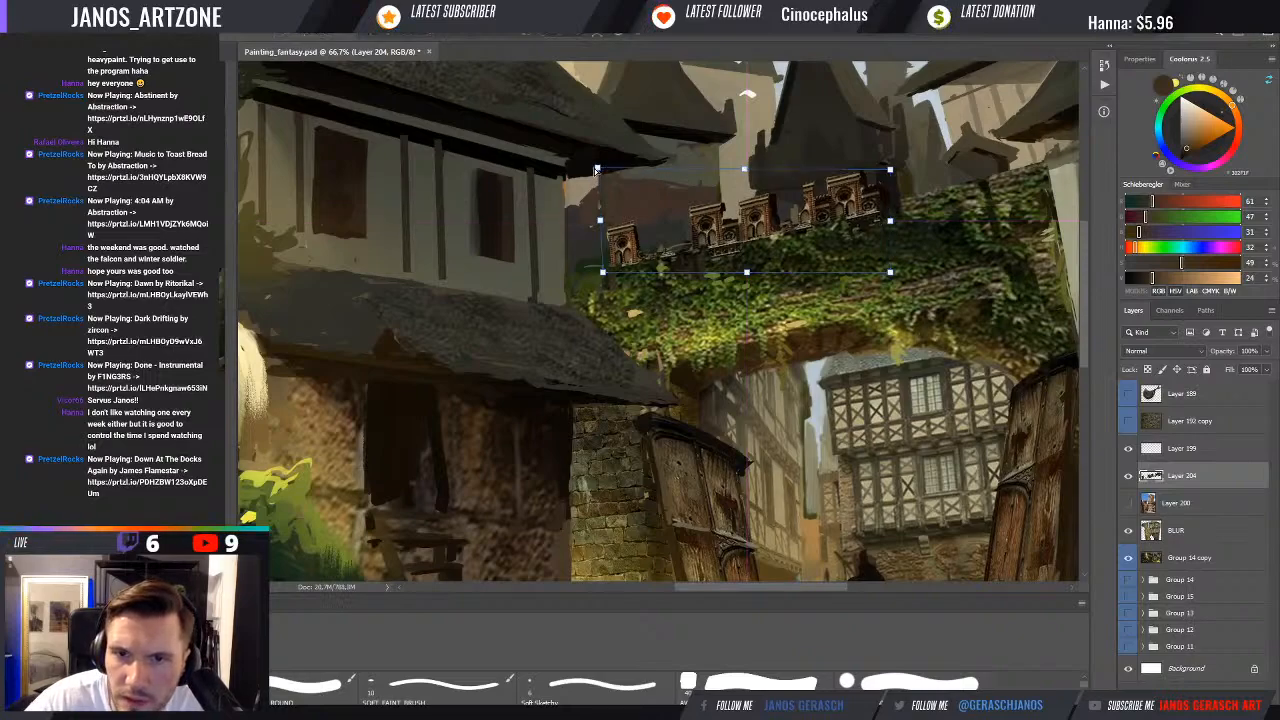
drag(745, 170, 745, 174)
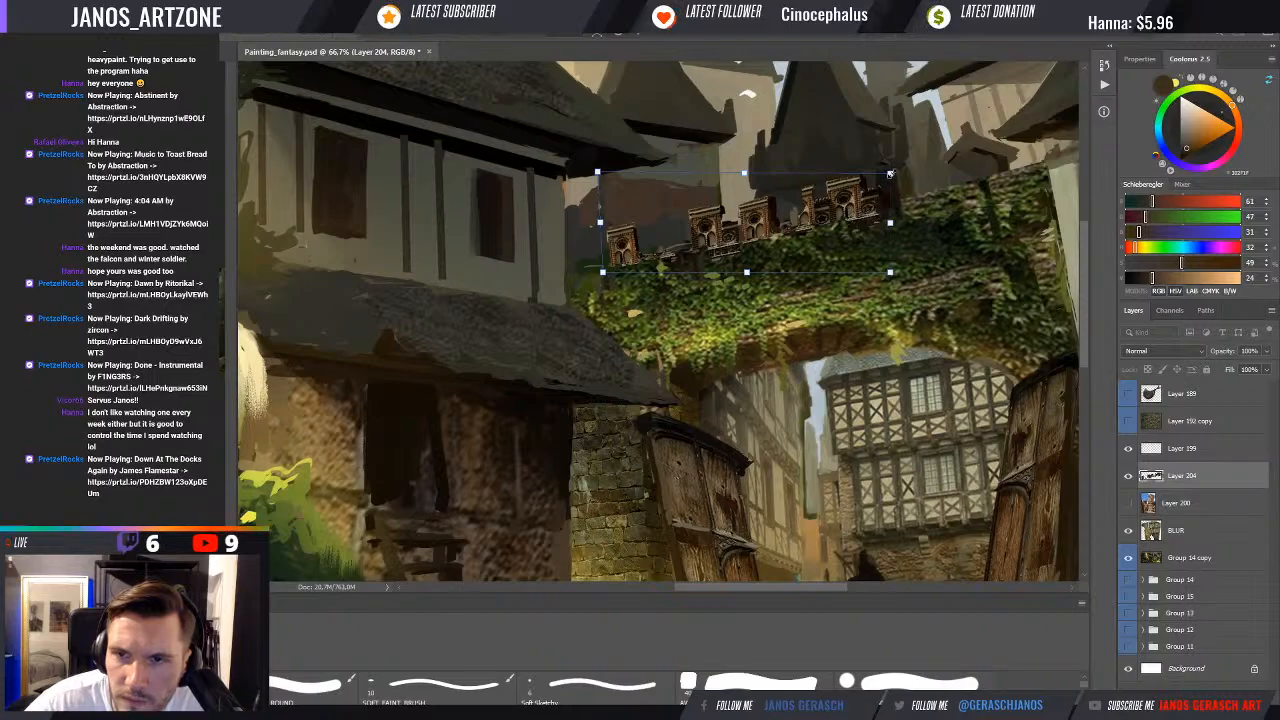
drag(890, 173, 877, 177)
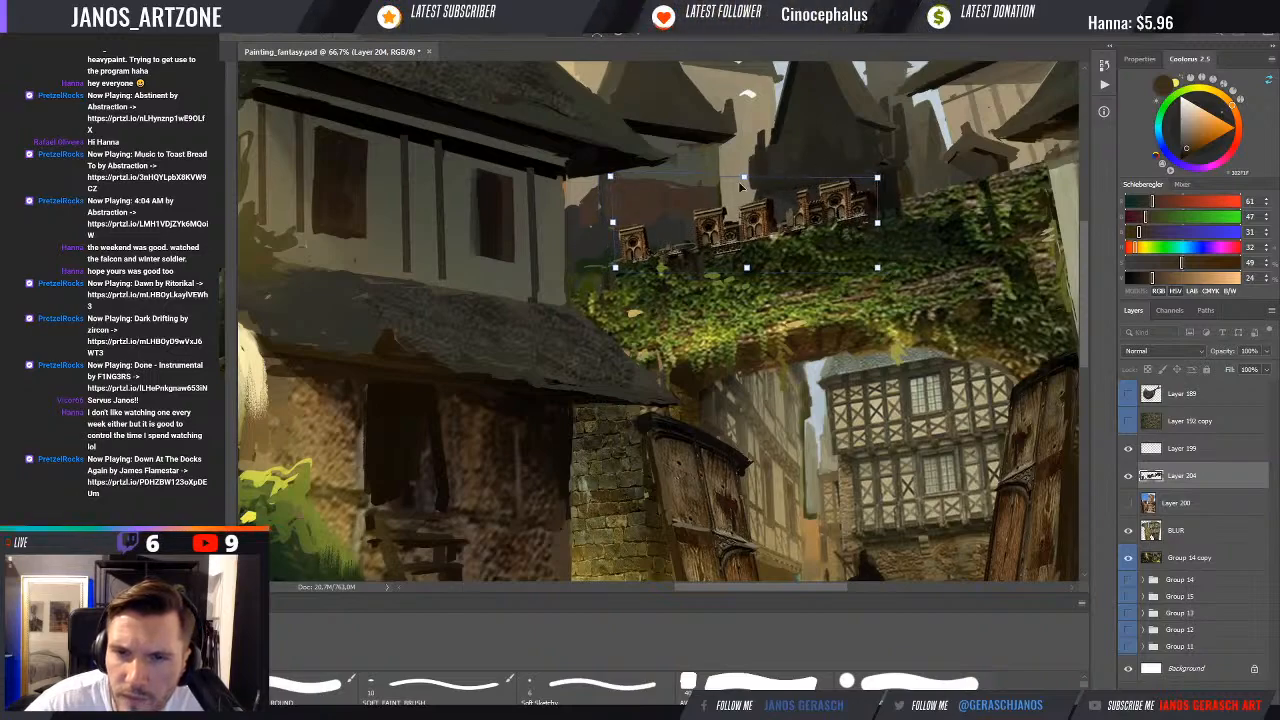
drag(742, 181, 750, 182)
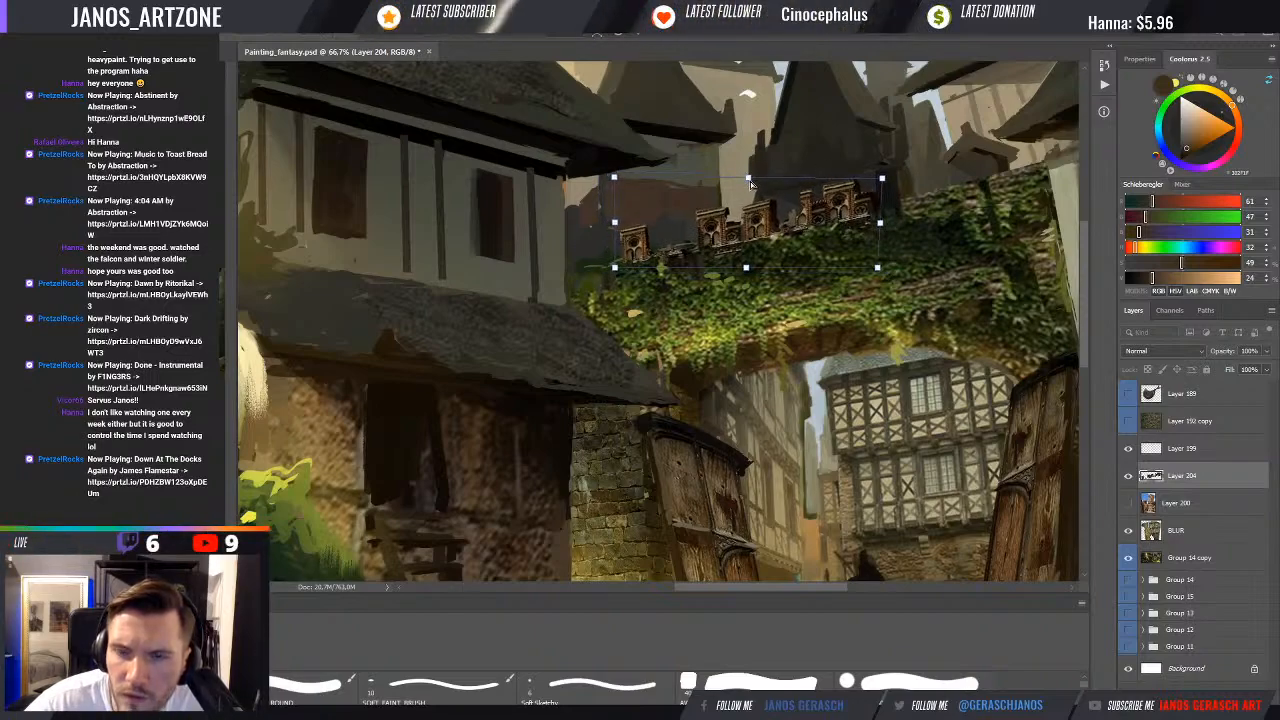
key(Return)
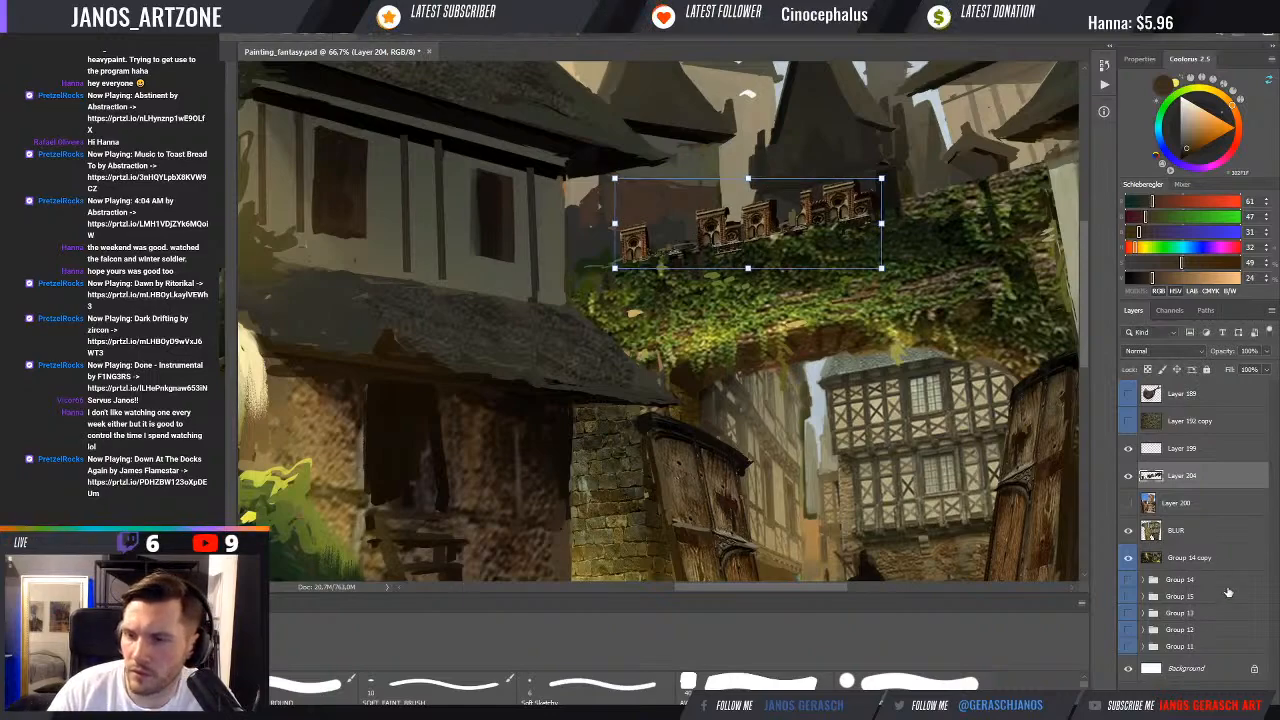
Add a layer mask to Layer 204 and paint black on it to trim the battlements where they meet the ivy
click(1181, 707)
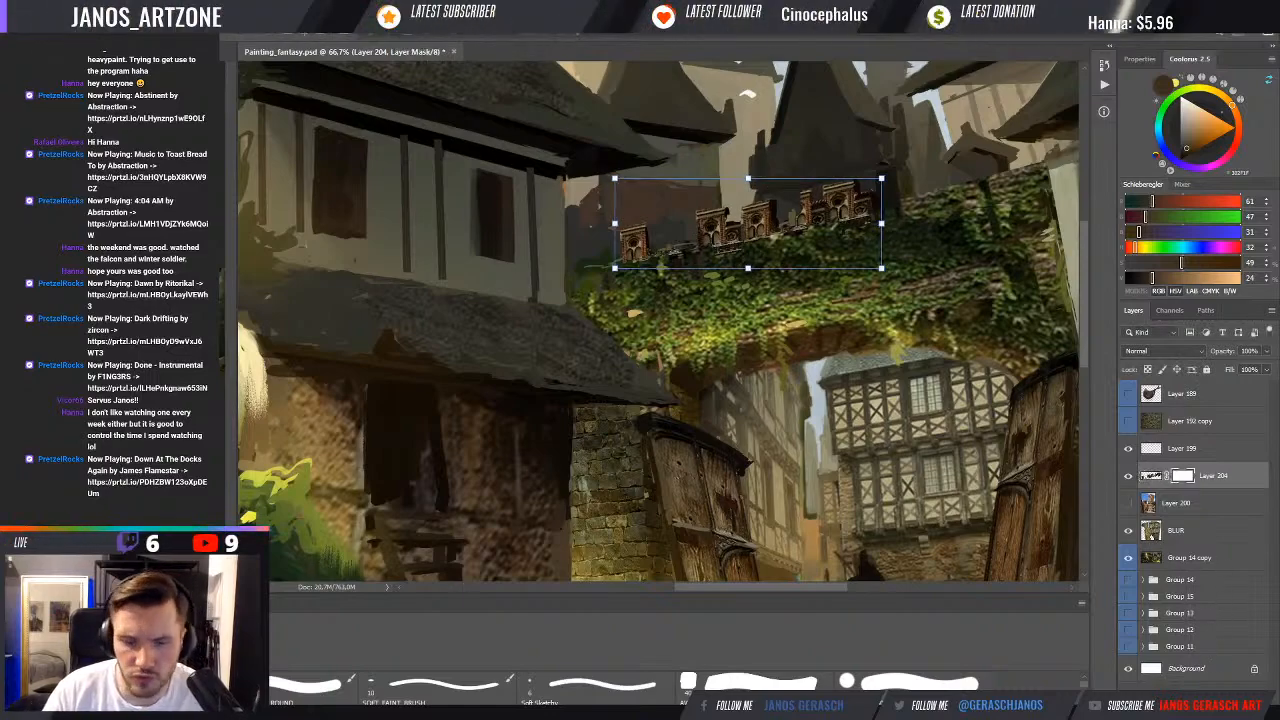
key(b)
key(d)
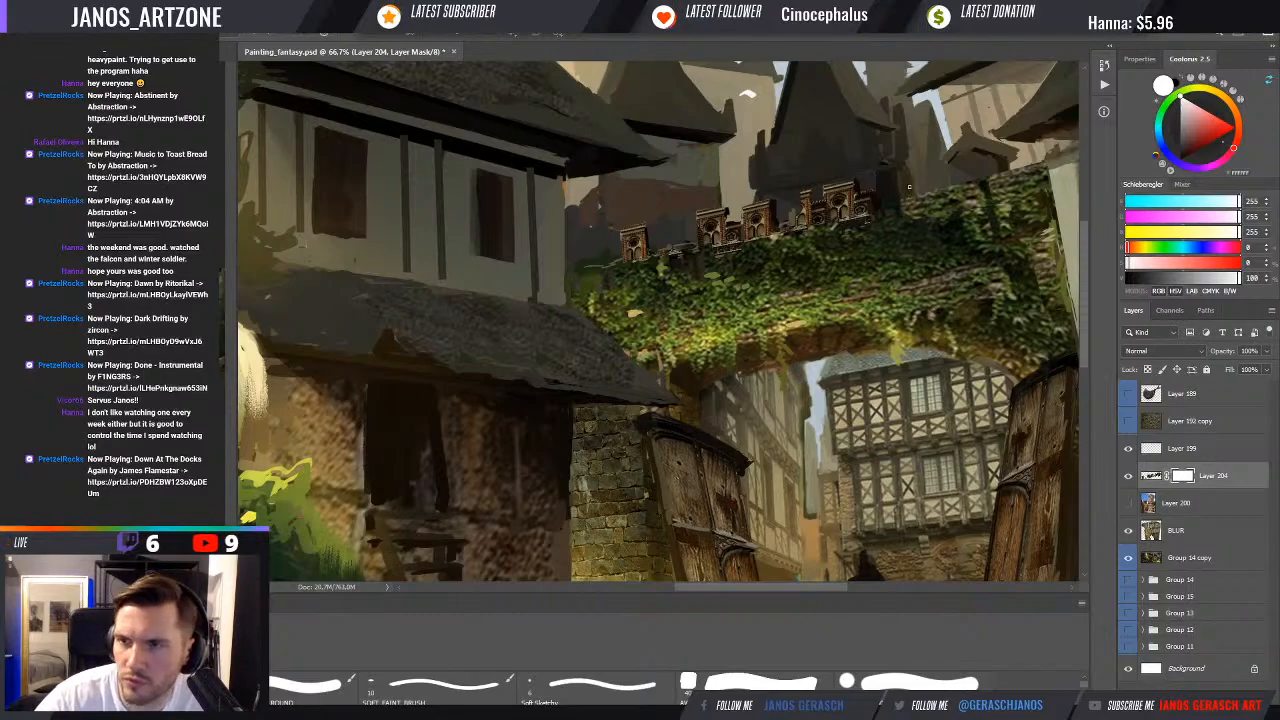
key(x)
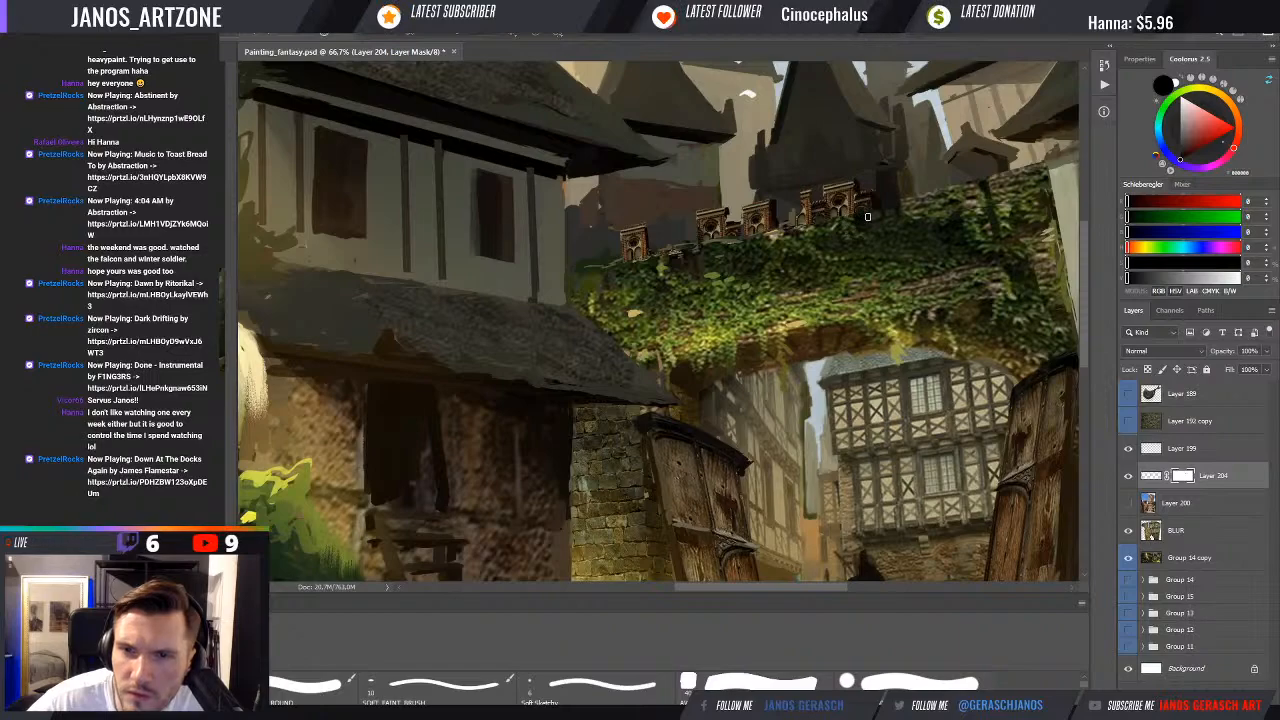
key(ctrl+minus)
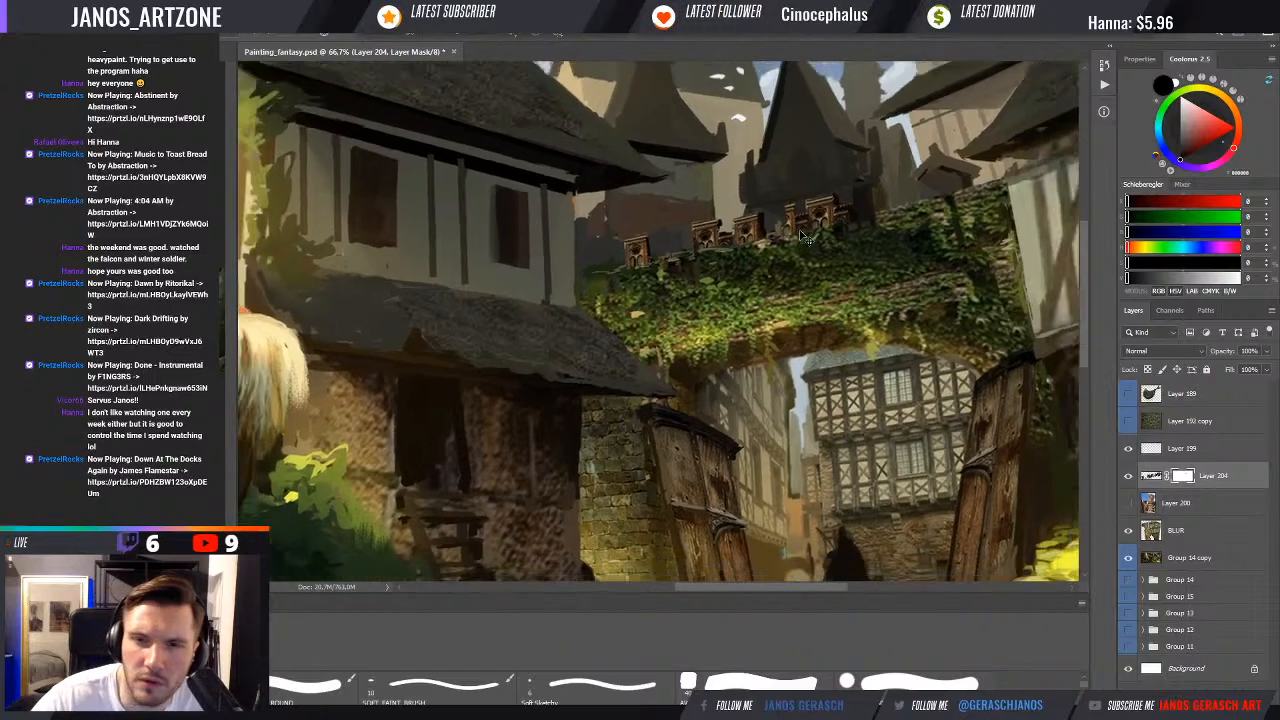
key(ctrl+minus)
key(ctrl+minus)
key(ctrl+minus)
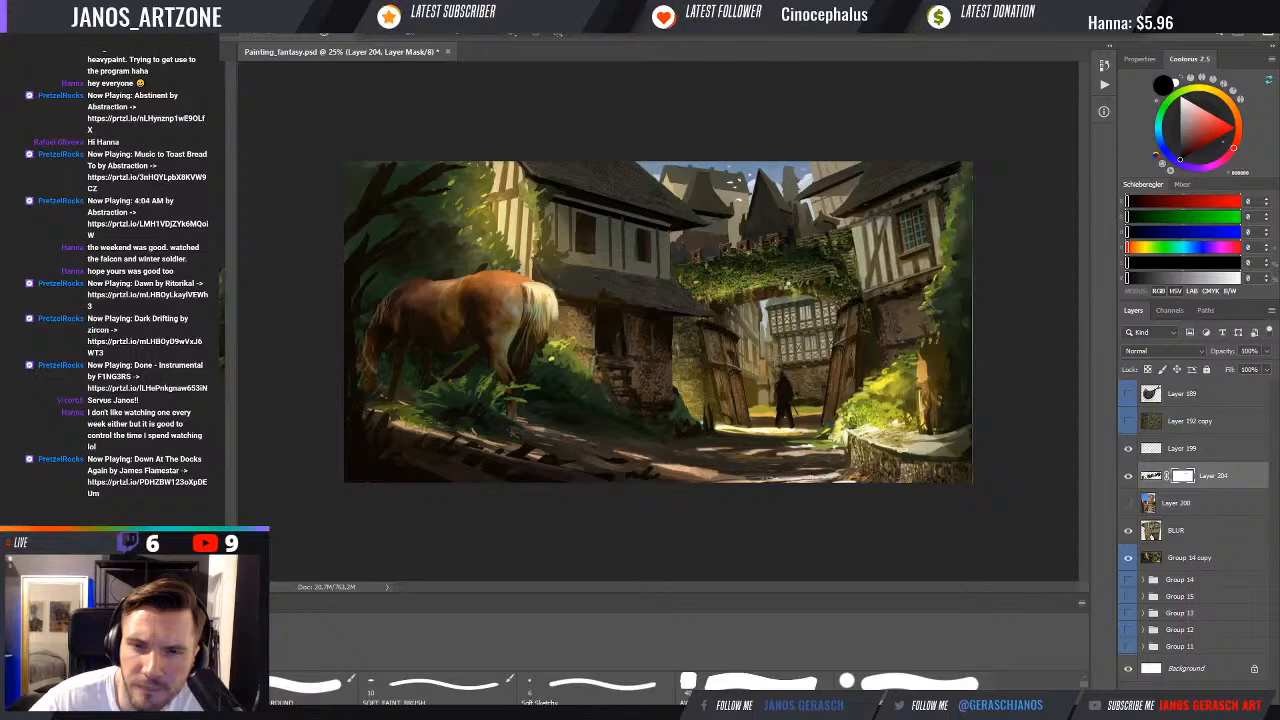
Flip the canvas horizontally to check the composition around the battlements on the arch
key(ctrl+shift+h)
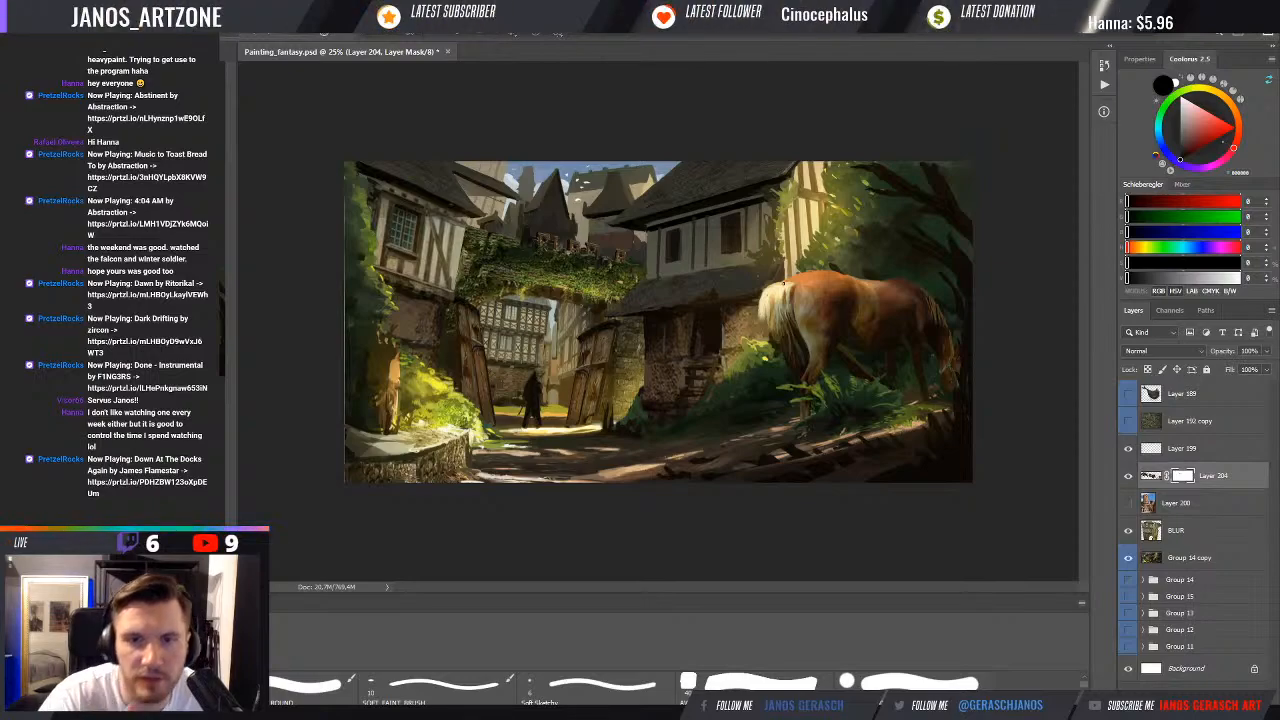
click(545, 254)
click(545, 254)
click(543, 252)
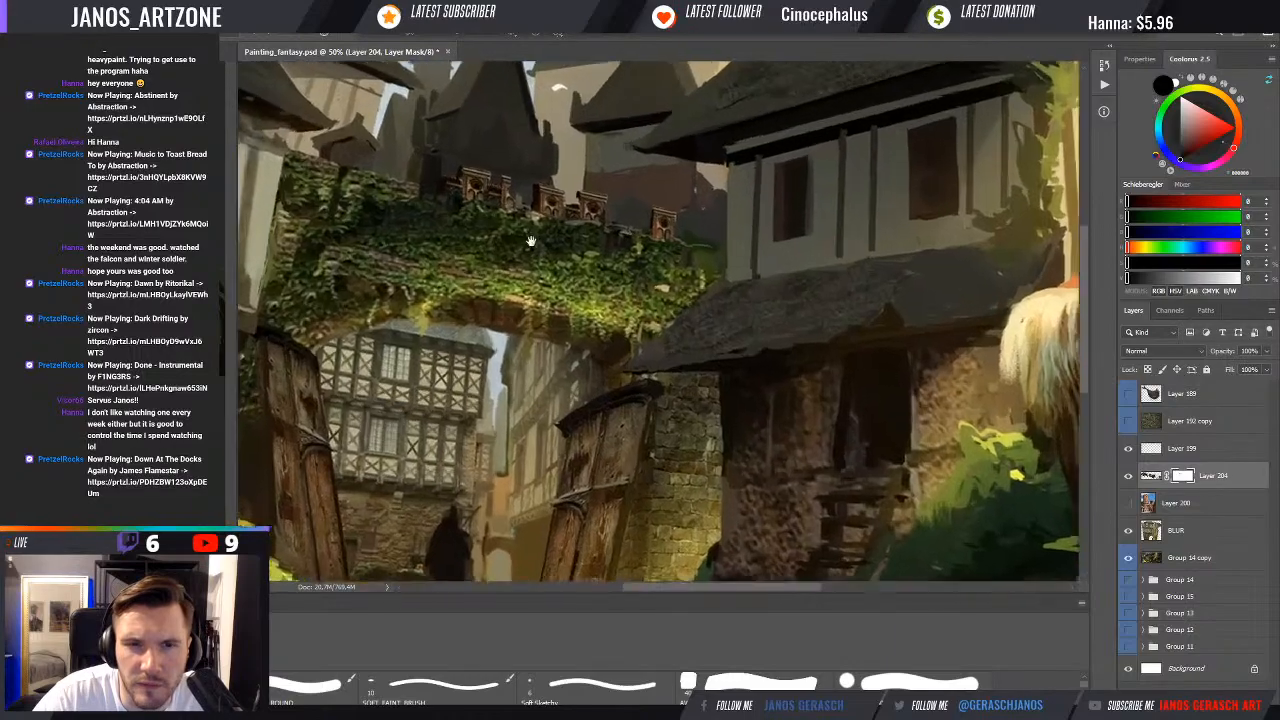
drag(531, 240, 566, 255)
Compare the arch with the battlements on Layer 204 hidden and shown
key(ctrl+t)
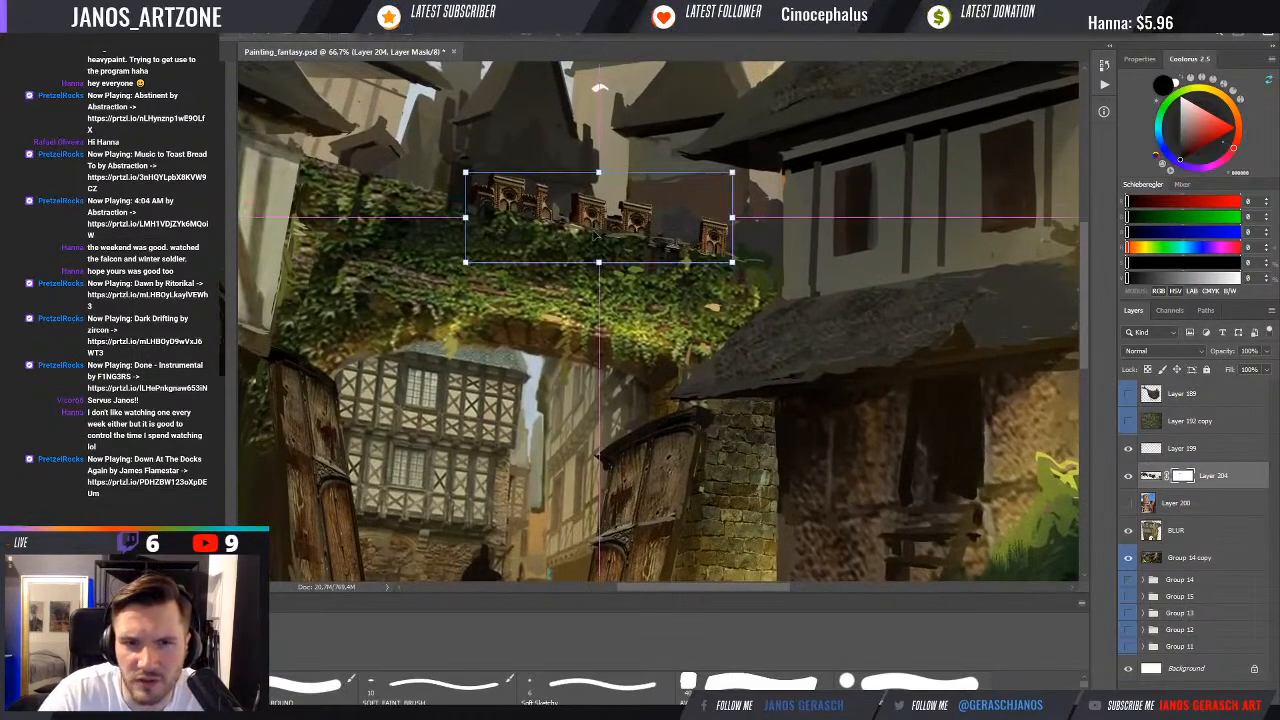
key(ctrl+minus)
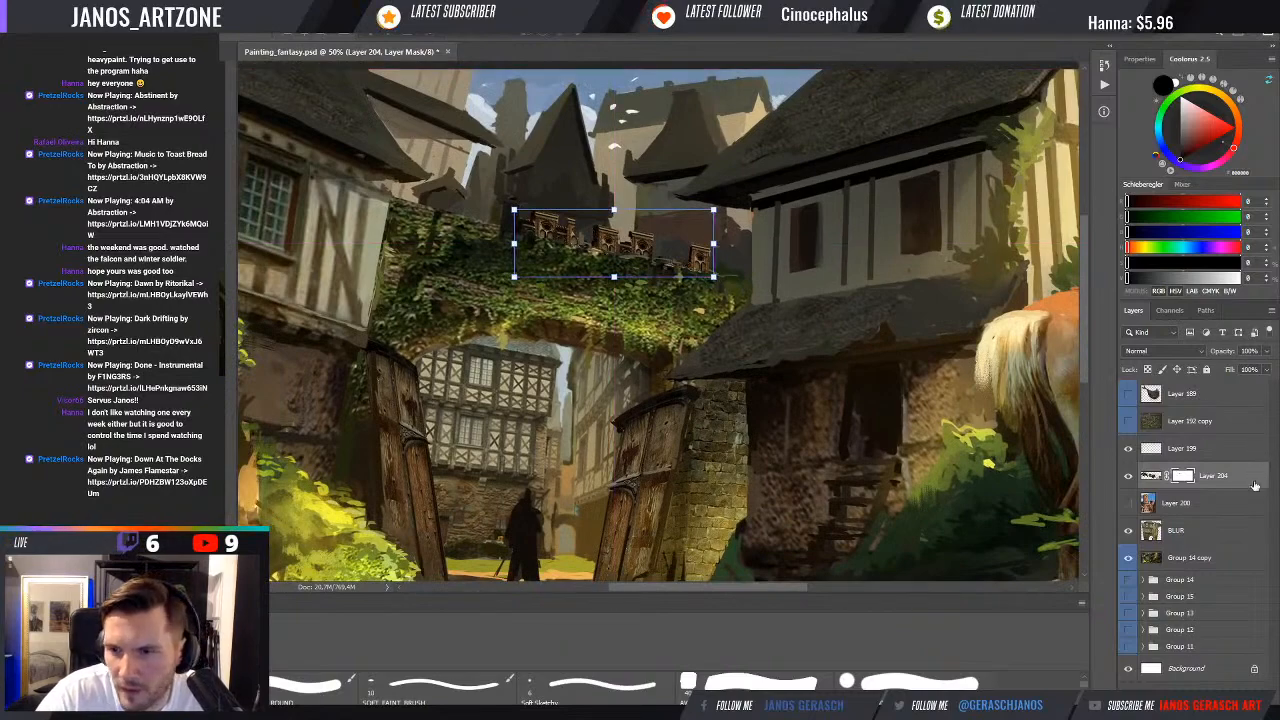
click(1128, 477)
click(1128, 477)
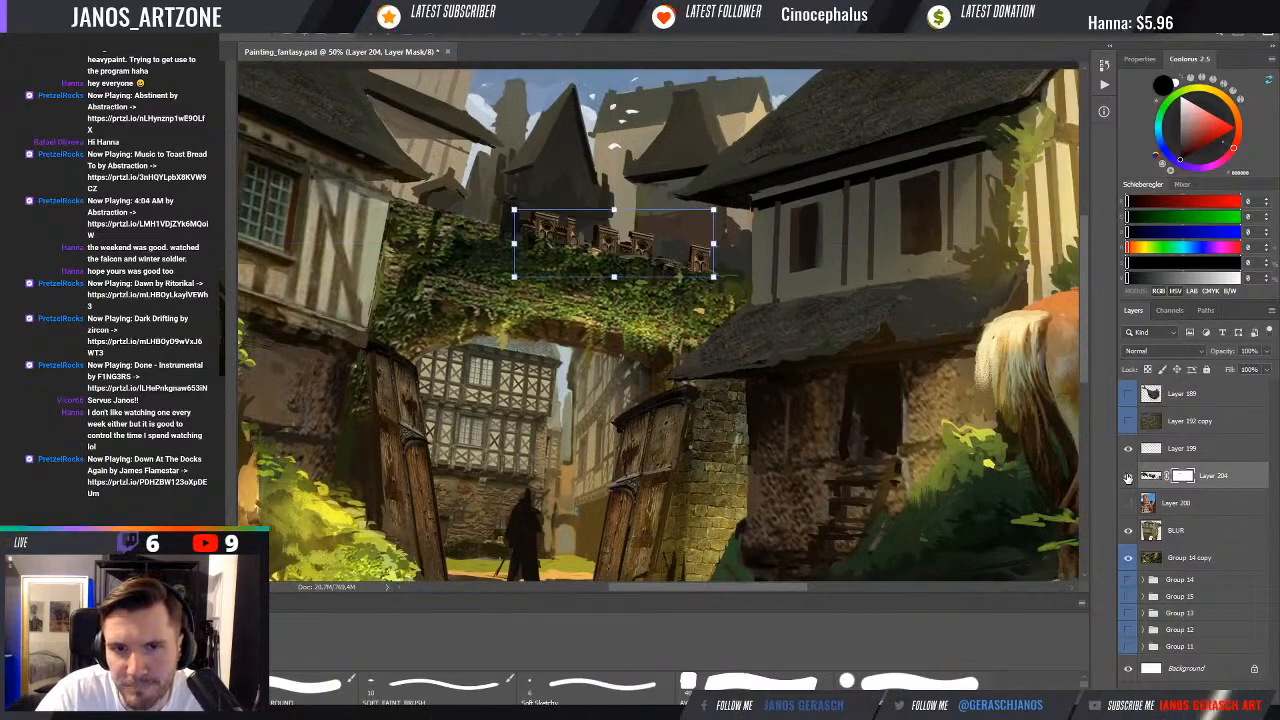
click(1128, 477)
click(1128, 477)
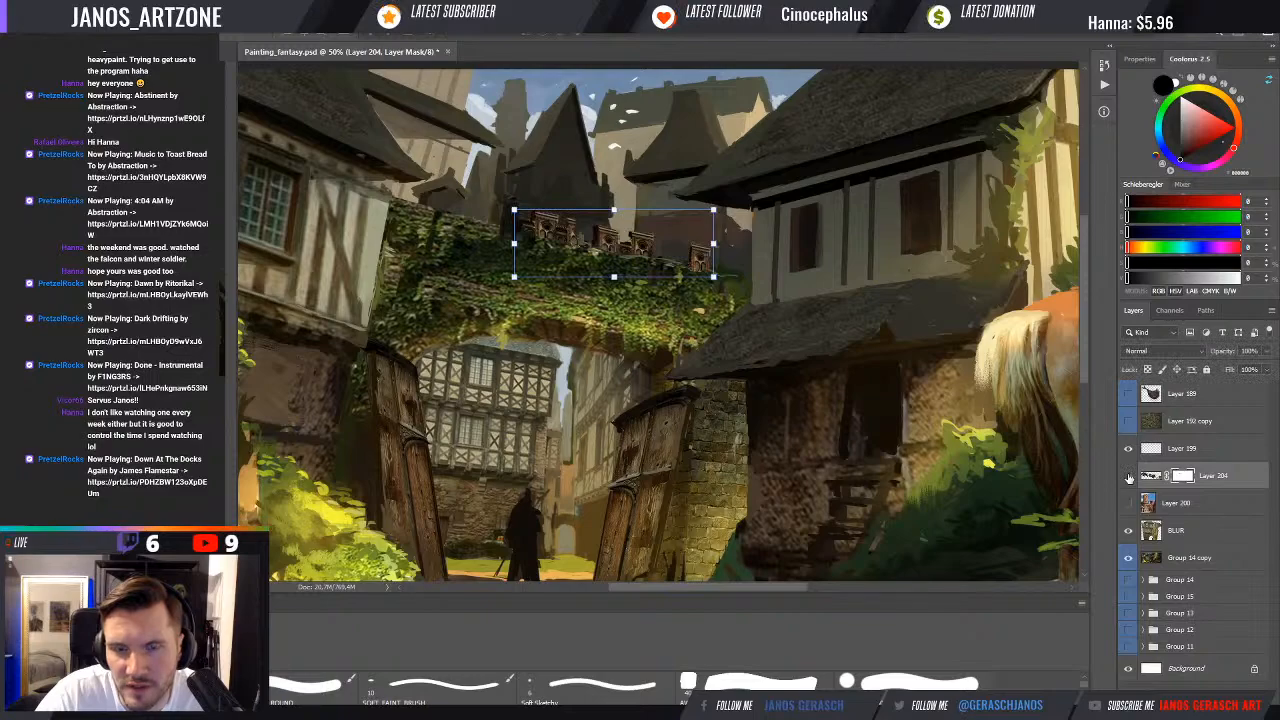
click(1128, 477)
click(1128, 477)
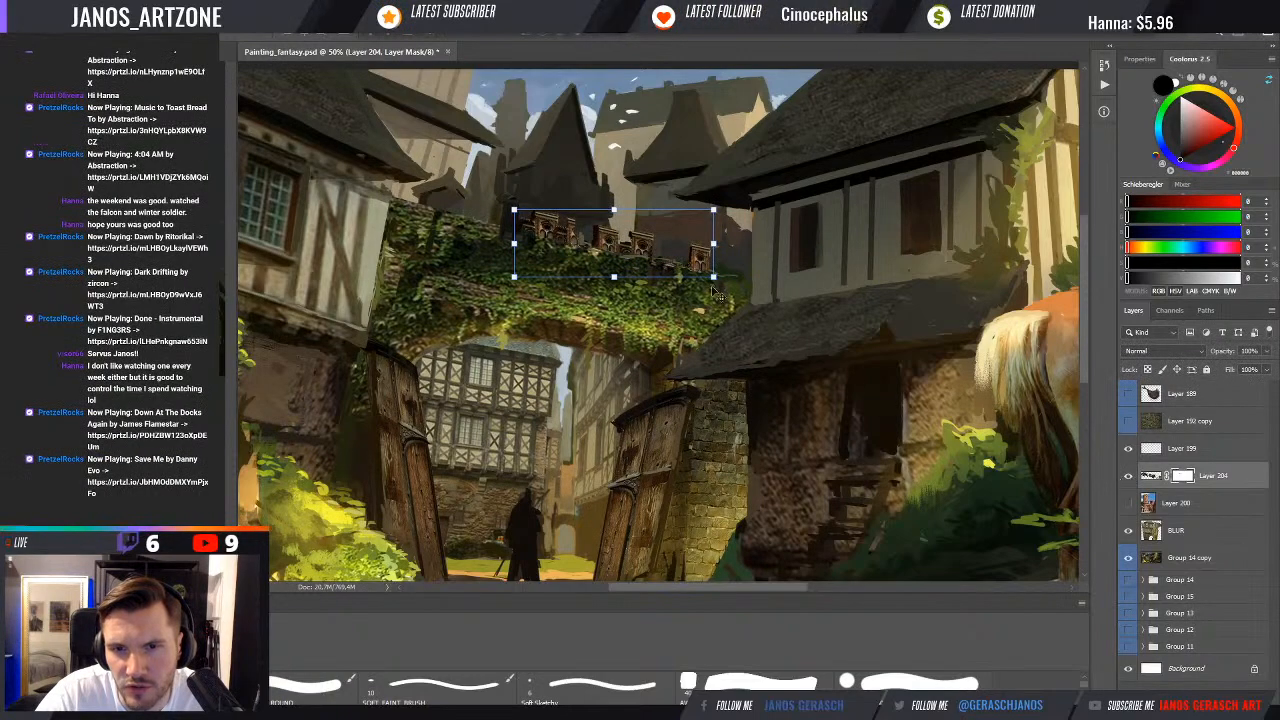
Distort the battlement row so its top edge slopes more steeply, and make Layer 204's image active instead of its mask
drag(514, 210, 515, 206)
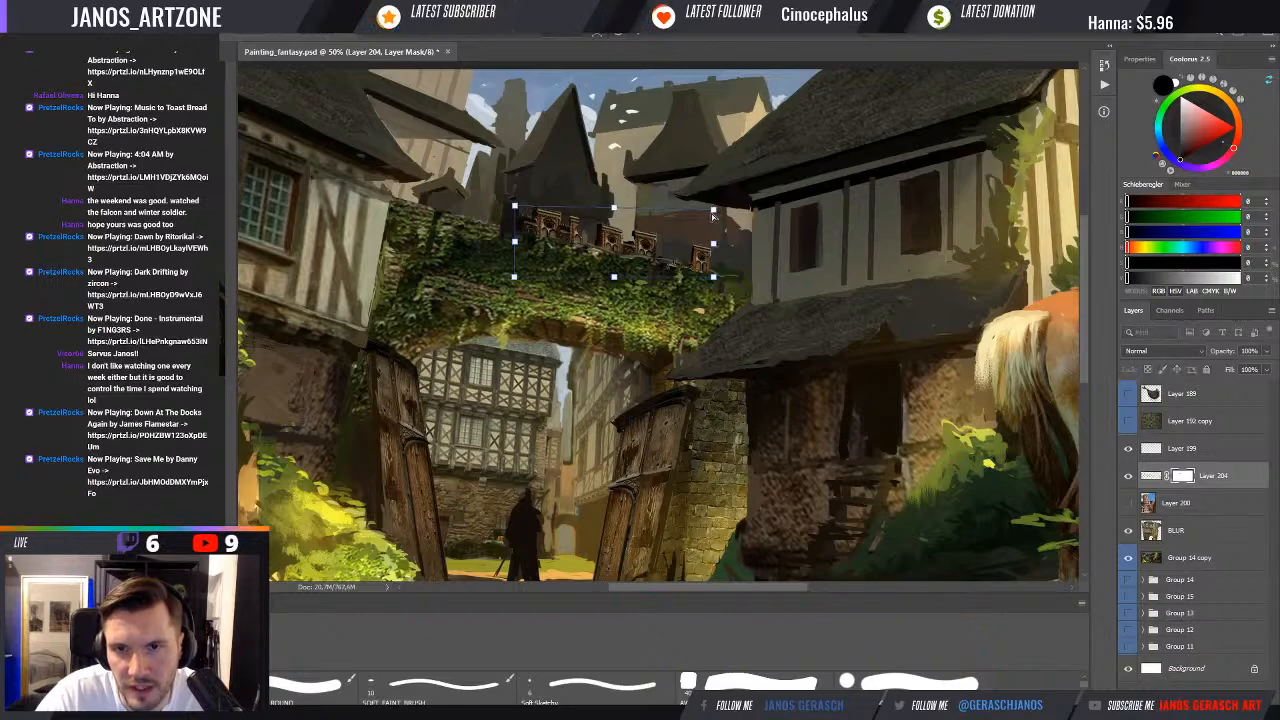
drag(713, 212, 711, 214)
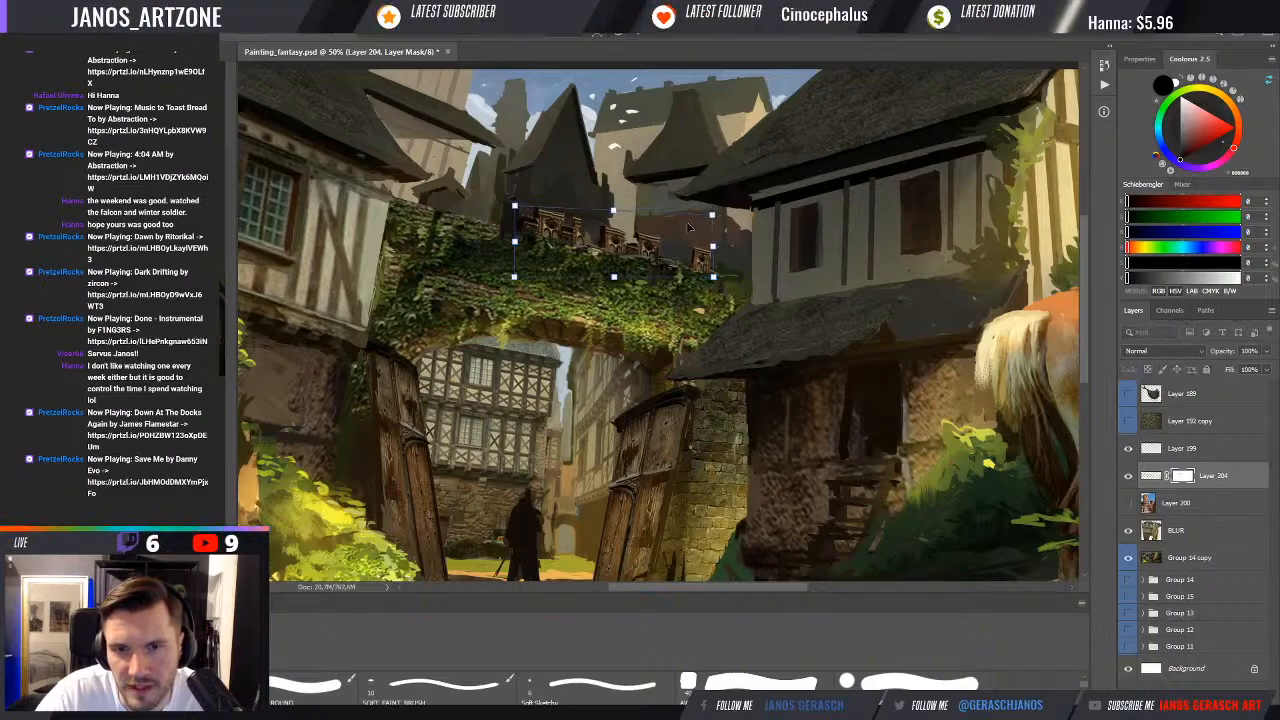
key(Return)
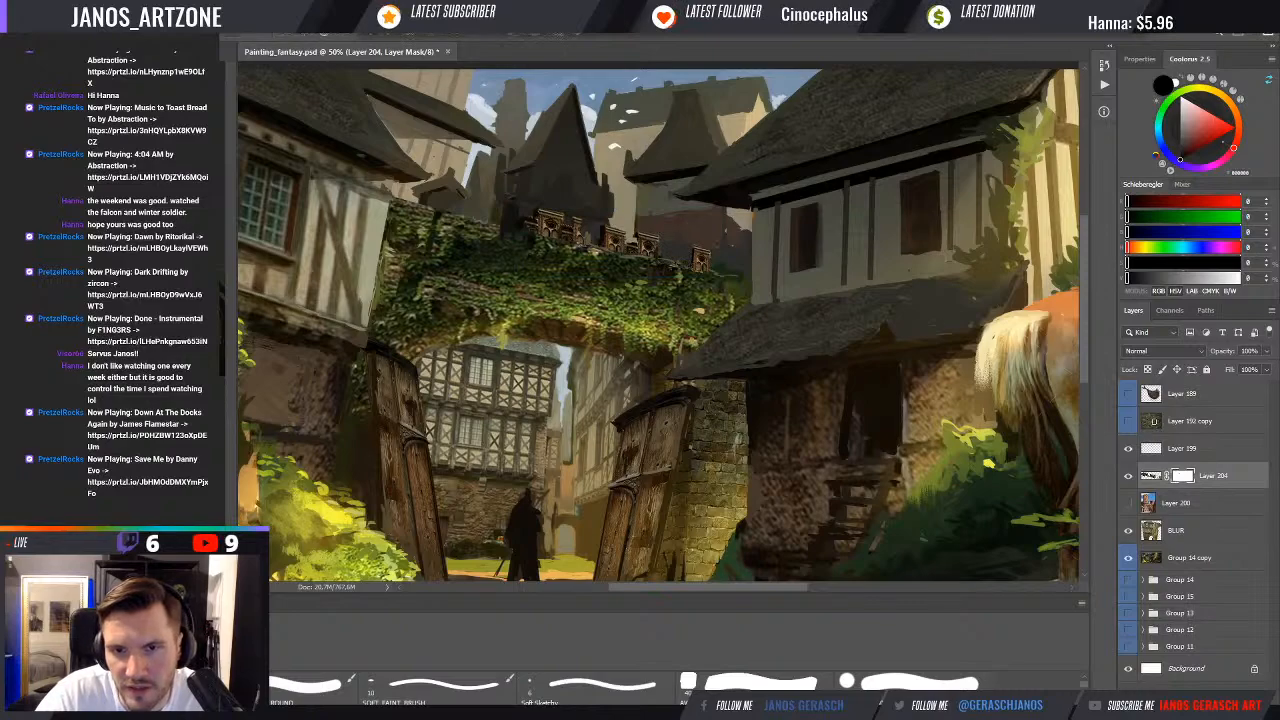
key(ctrl+t)
key(Return)
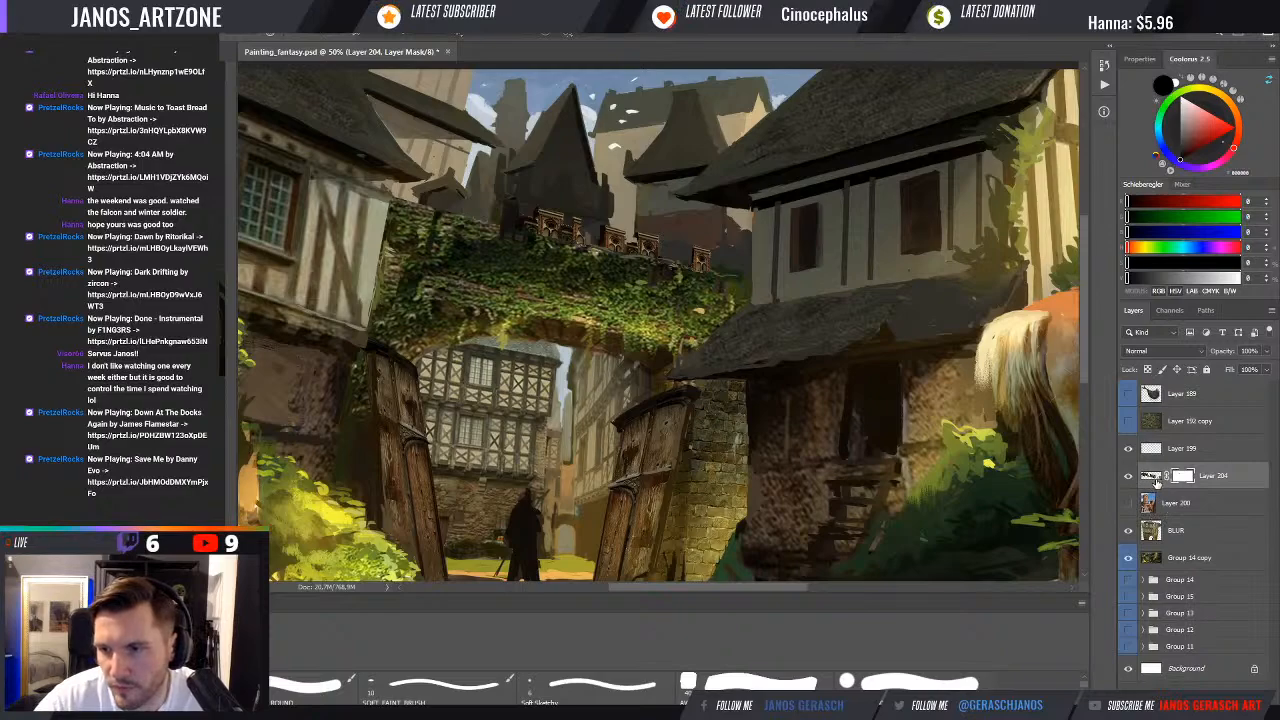
click(1155, 478)
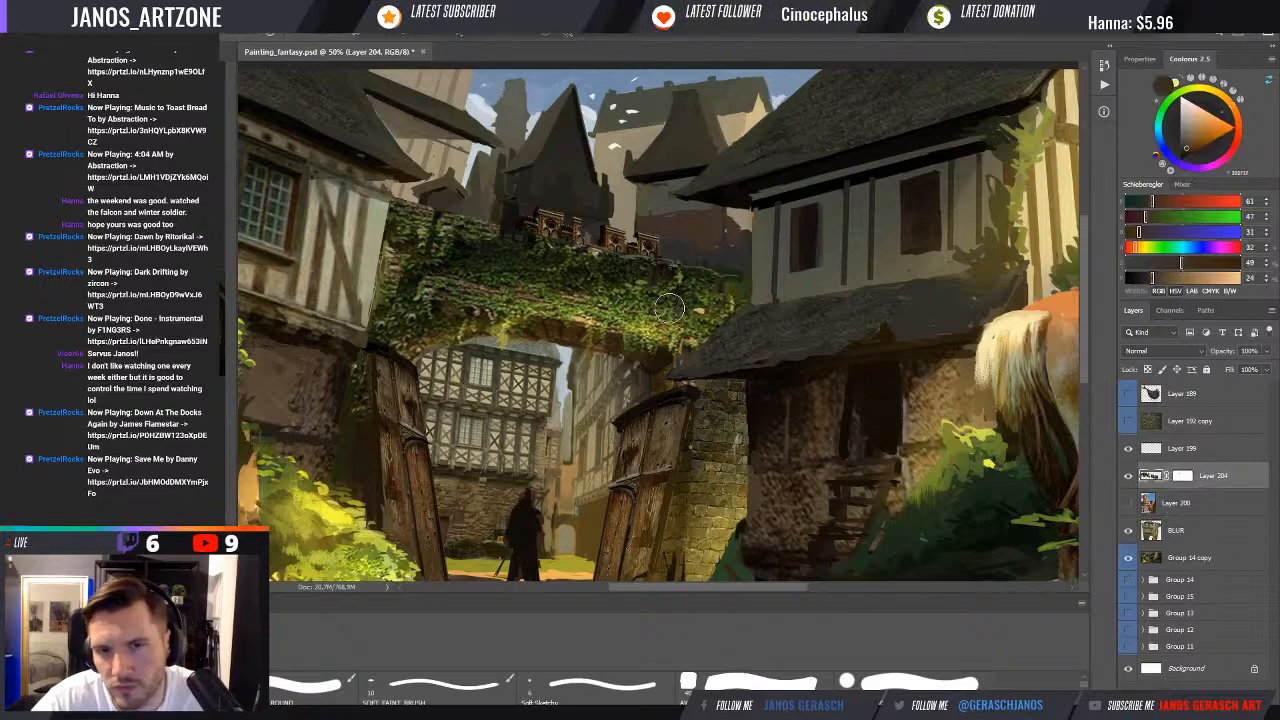
Darken the brick battlements above the ivy-covered arch on Layer 204 with sampled dark brown tones
drag(657, 314, 683, 282)
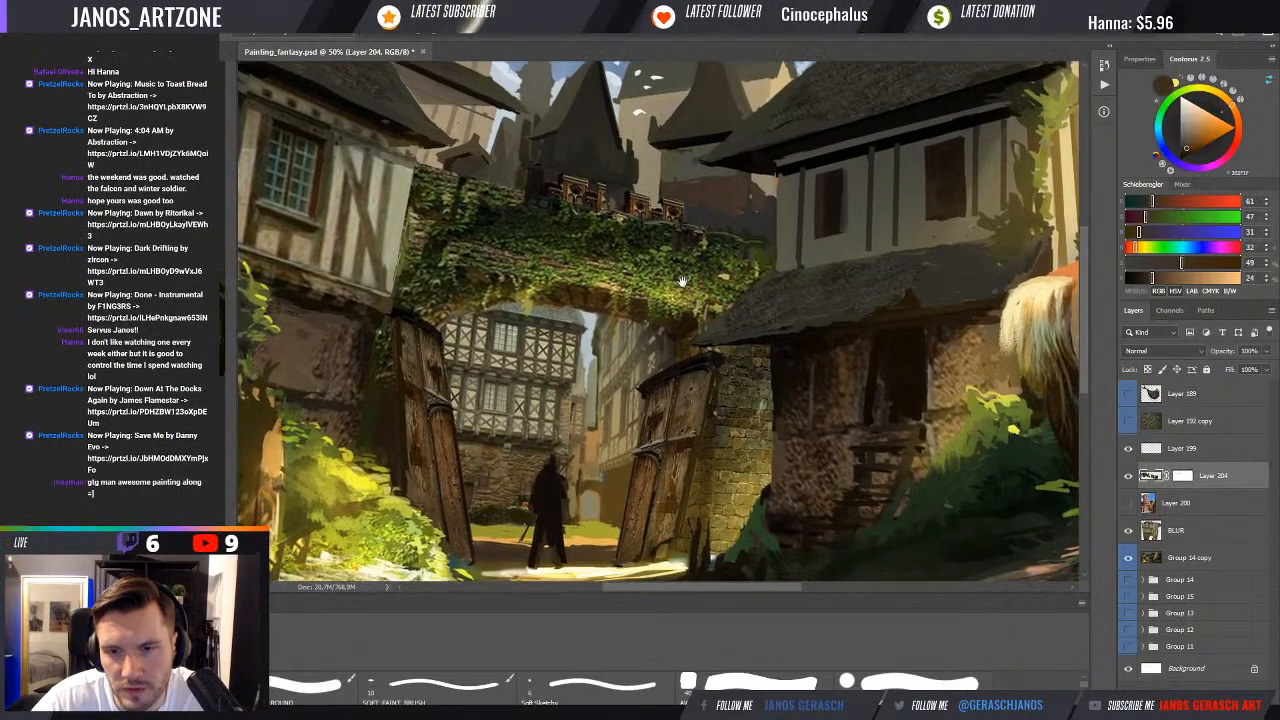
alt+click(625, 200)
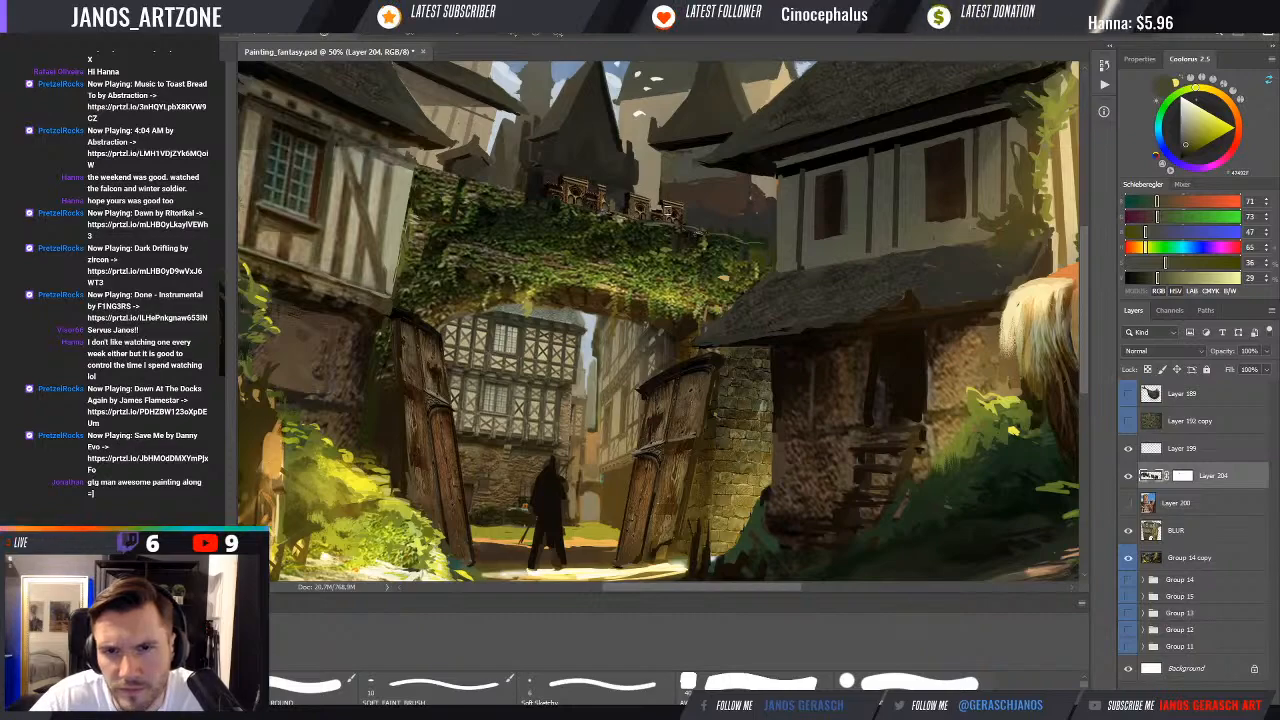
alt+click(669, 213)
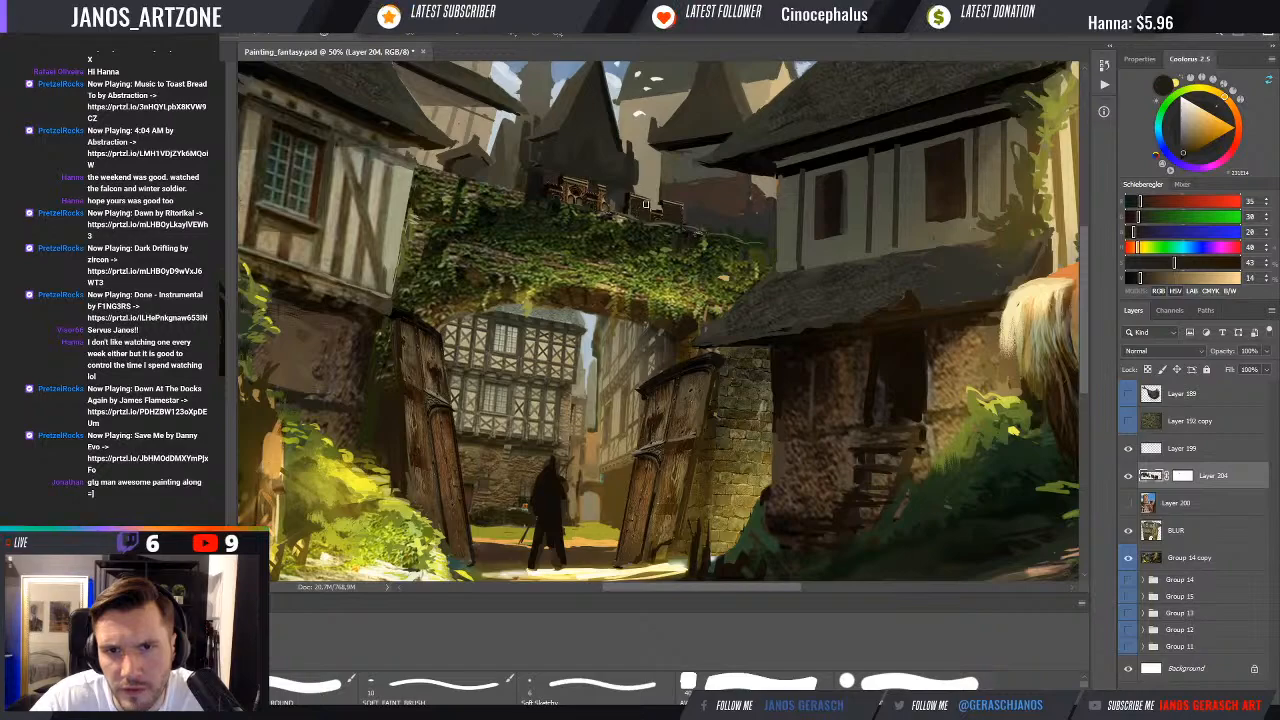
drag(632, 240, 666, 264)
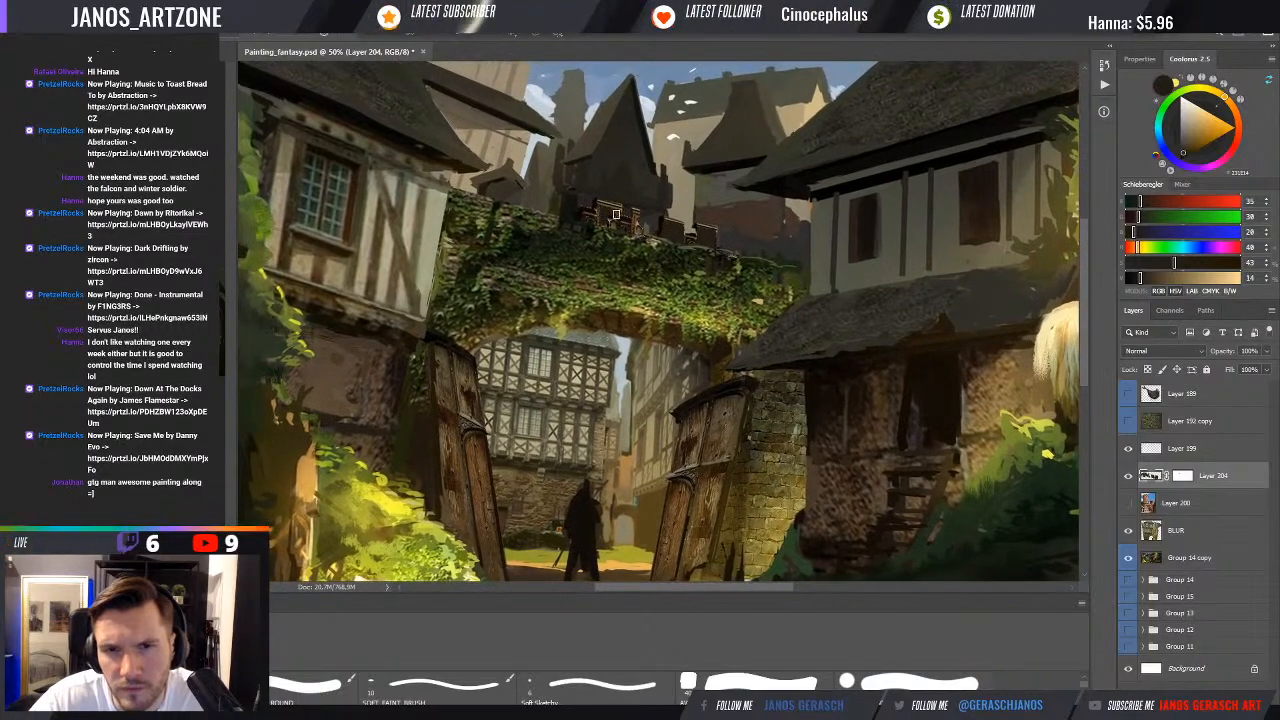
drag(622, 222, 634, 246)
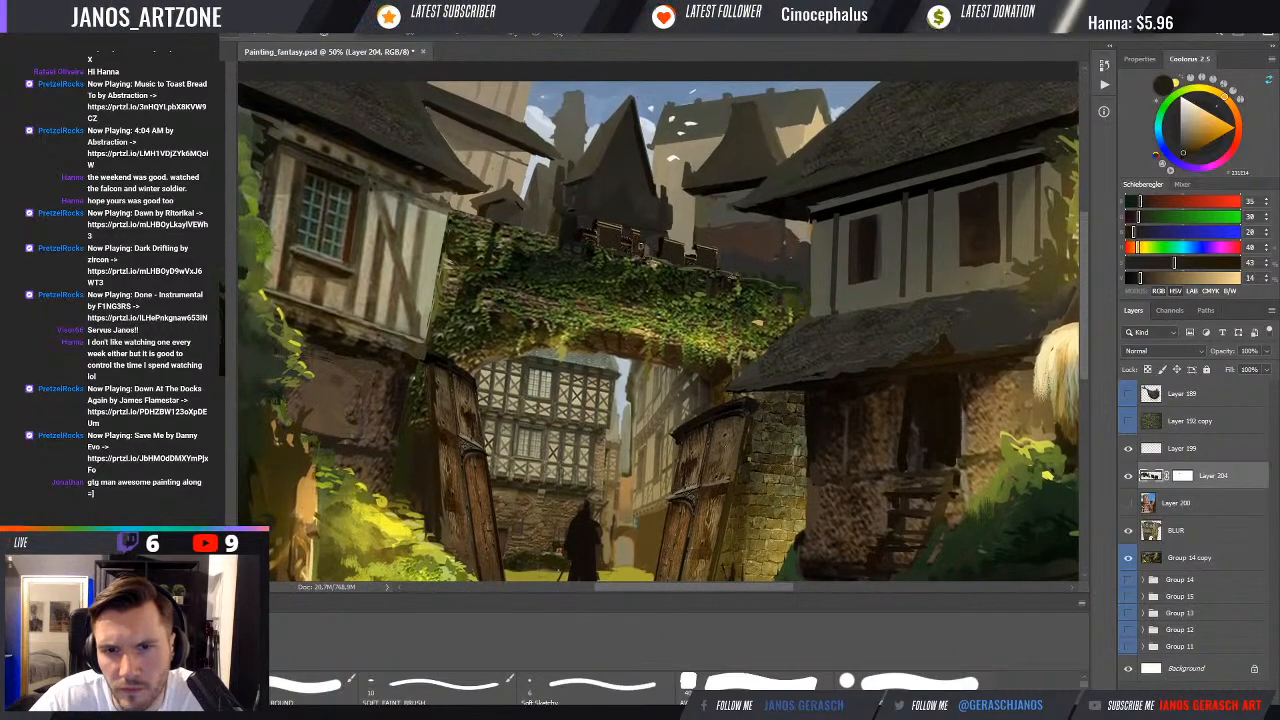
Add light accents between the battlements with a sampled beige tone and deepen their brick faces with sampled near-black browns
alt+click(655, 264)
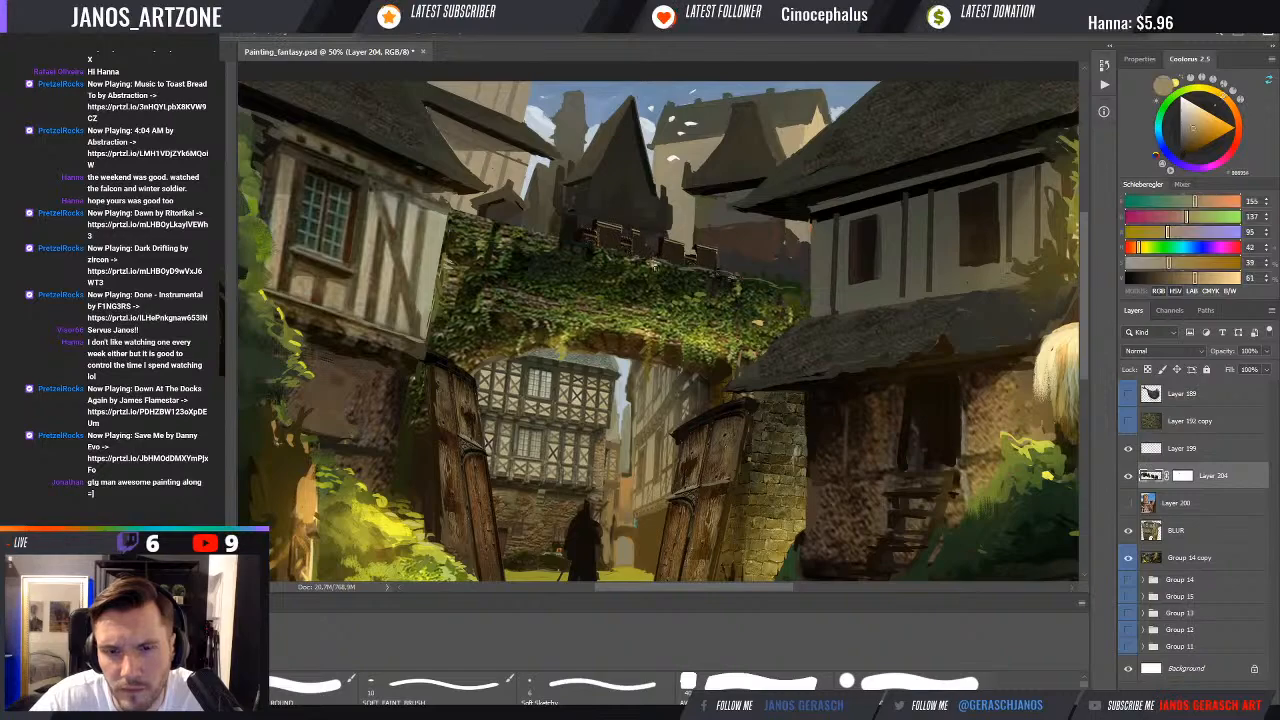
alt+click(612, 236)
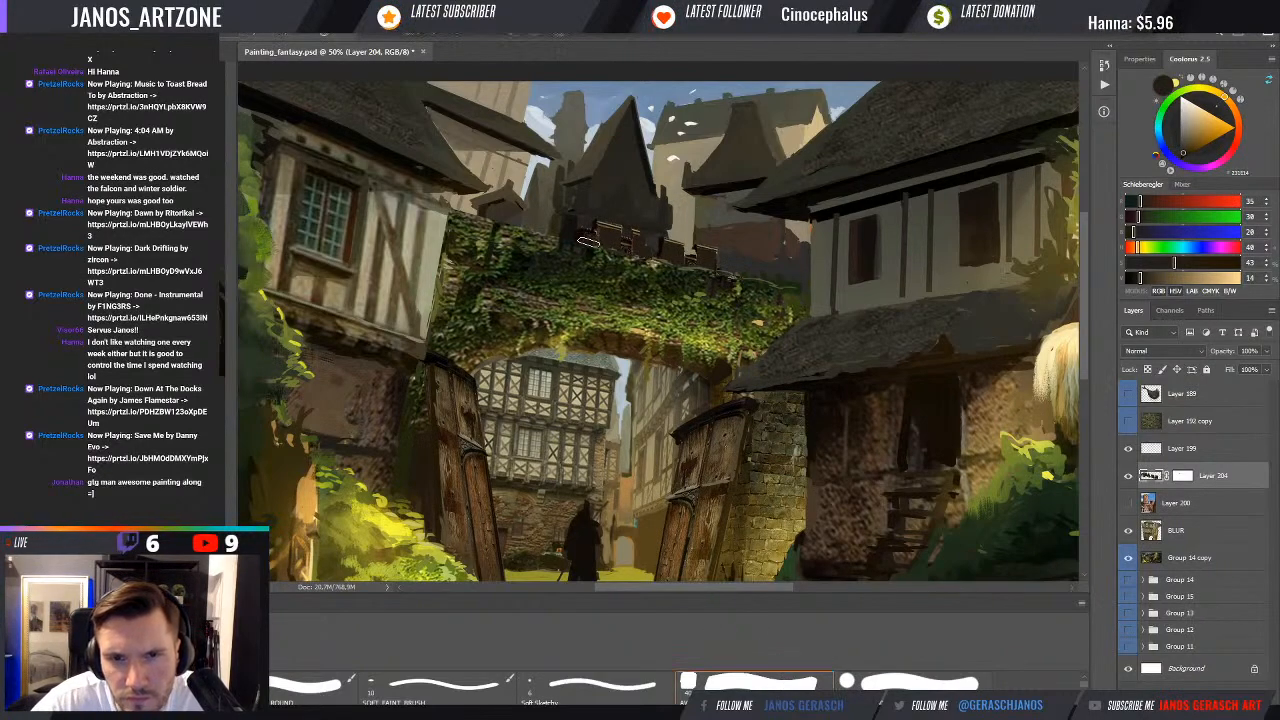
alt+click(639, 243)
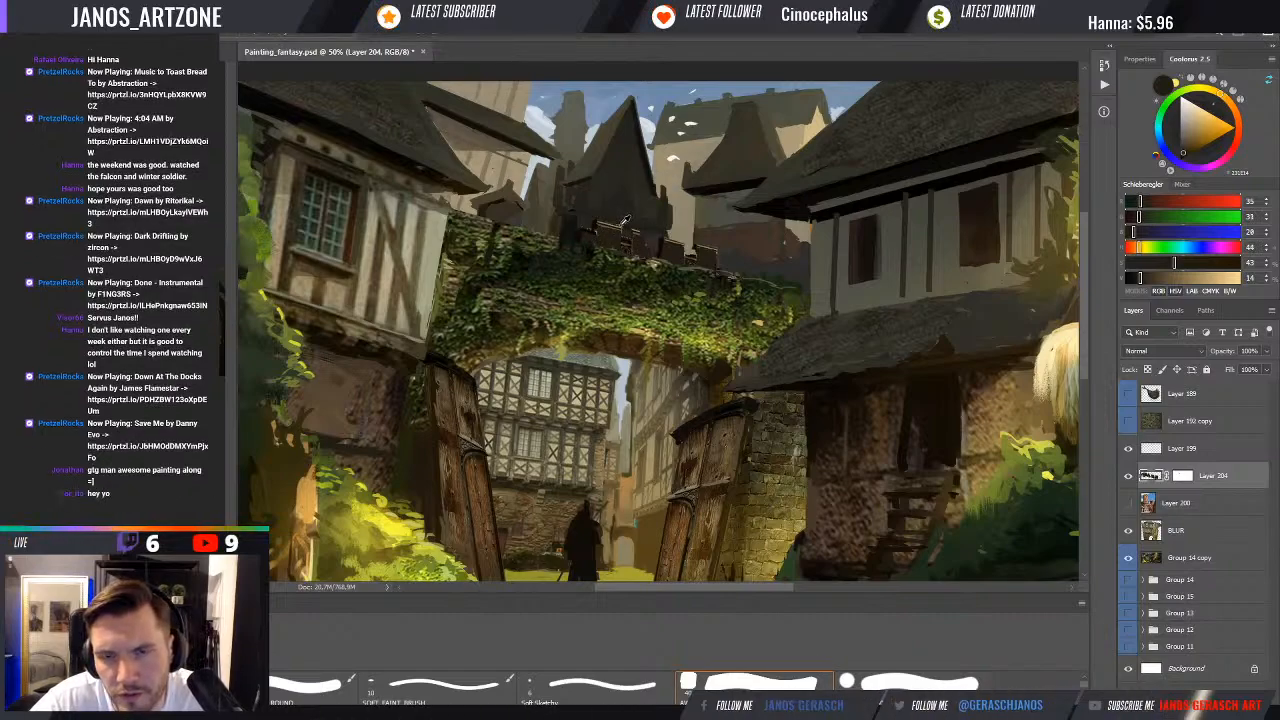
drag(611, 246, 632, 250)
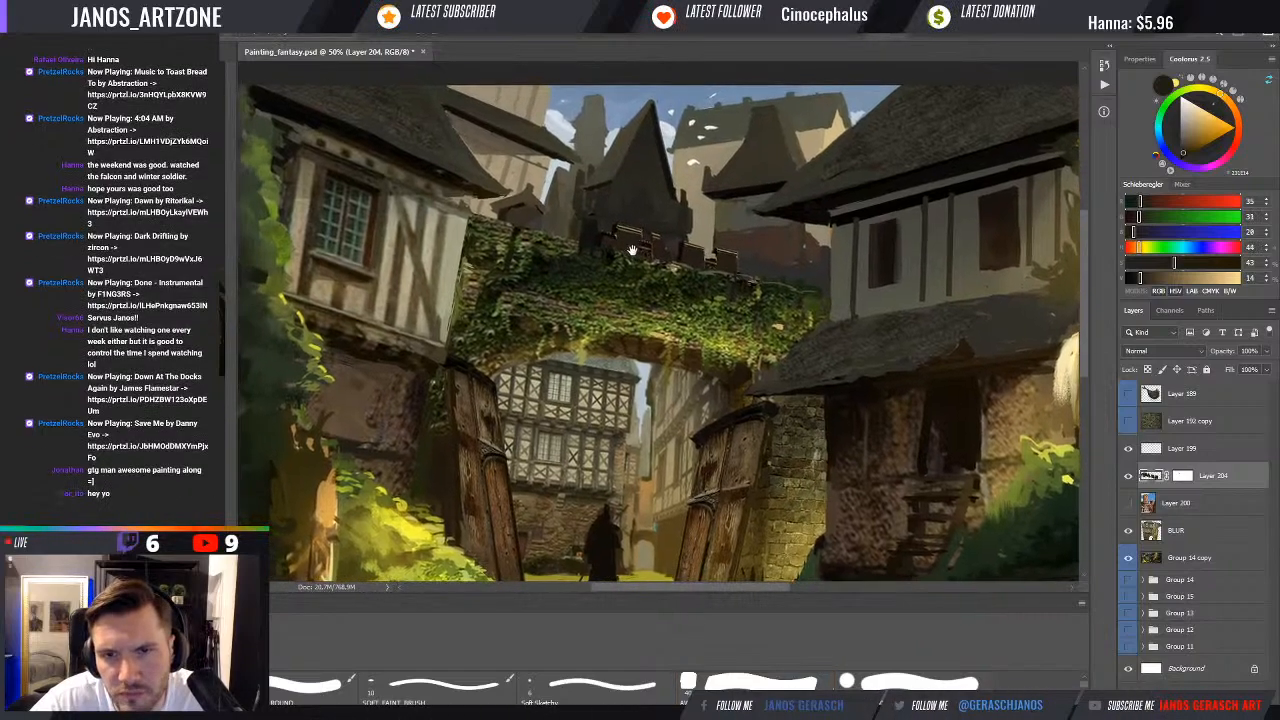
alt+click(713, 251)
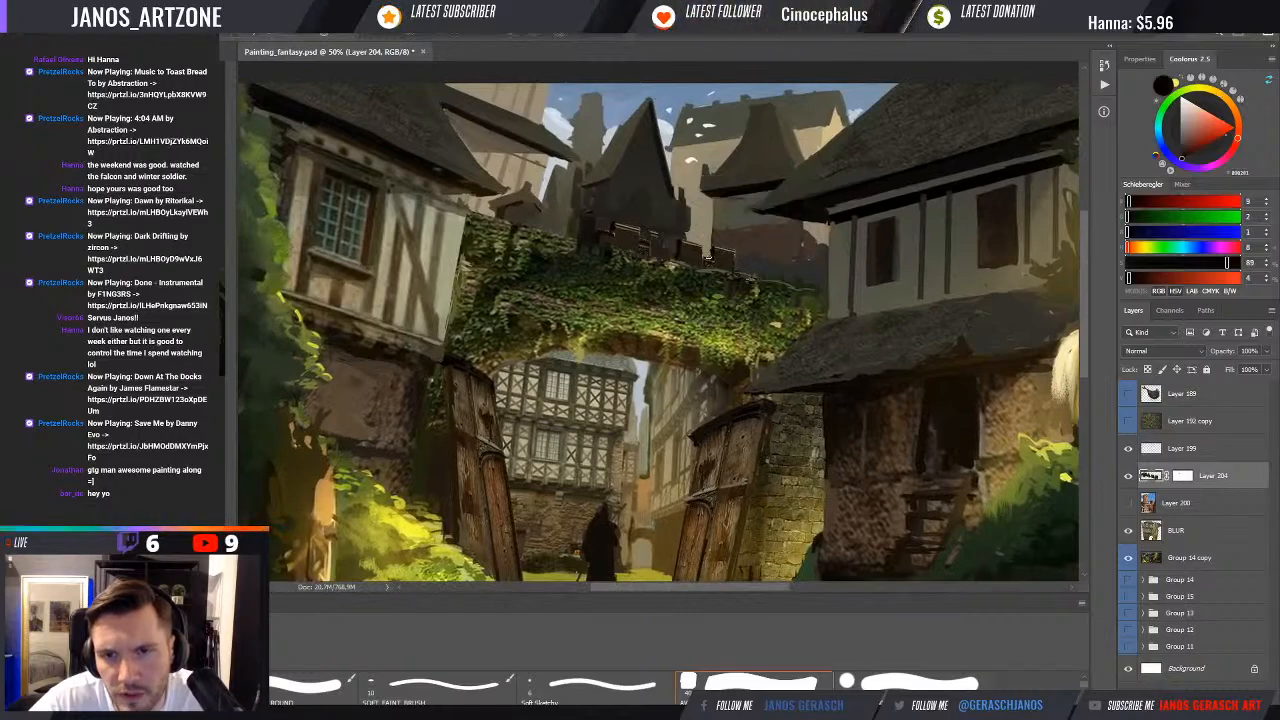
drag(692, 270, 708, 294)
drag(612, 286, 686, 296)
alt+click(690, 248)
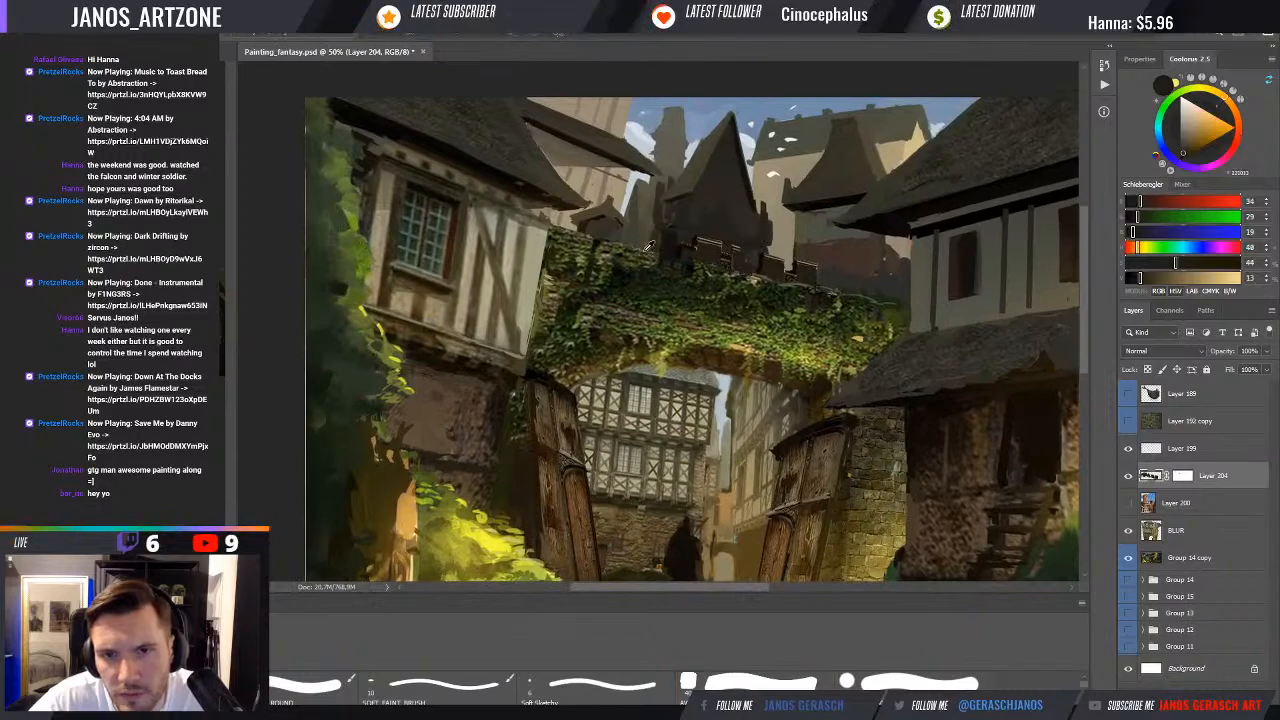
Enlarge the brush tip and erase the whole row of battlements from Layer 204
key(bracketright)
key(bracketright)
key(bracketright)
key(bracketright)
drag(690, 240, 788, 264)
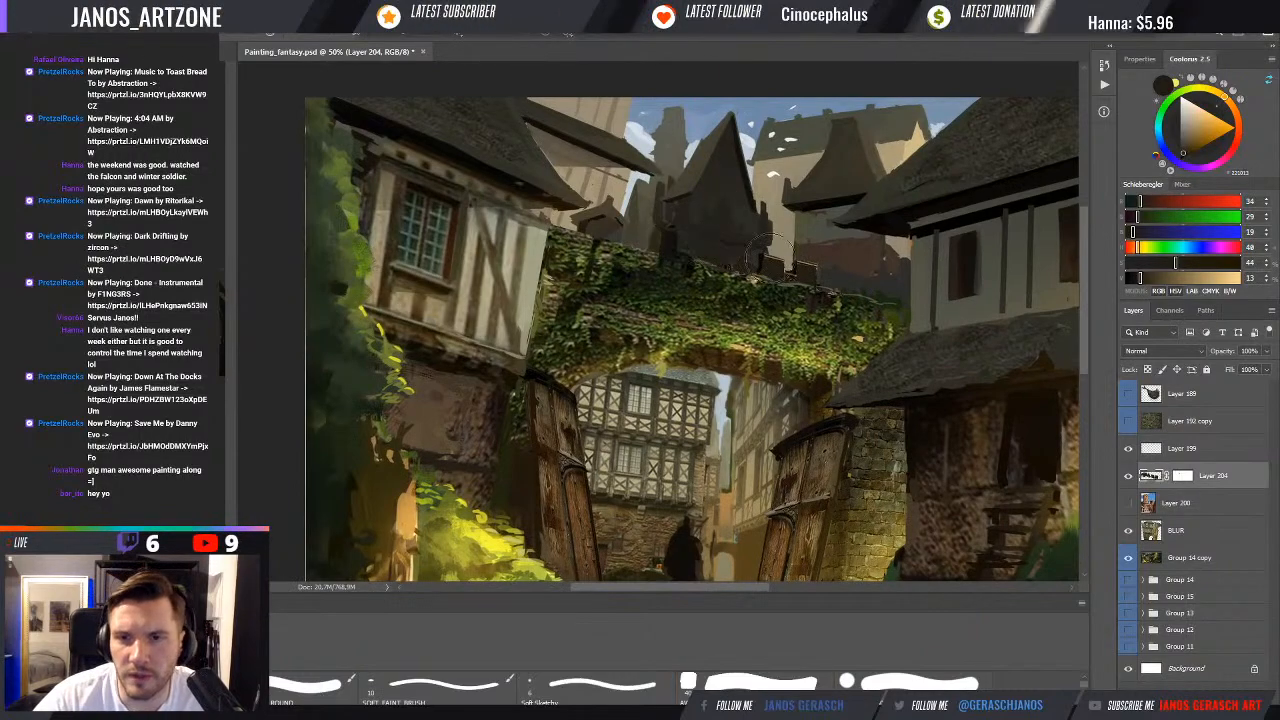
mouse_move(695, 241)
mouse_down()
mouse_move(832, 270)
mouse_move(692, 249)
mouse_move(817, 282)
mouse_up()
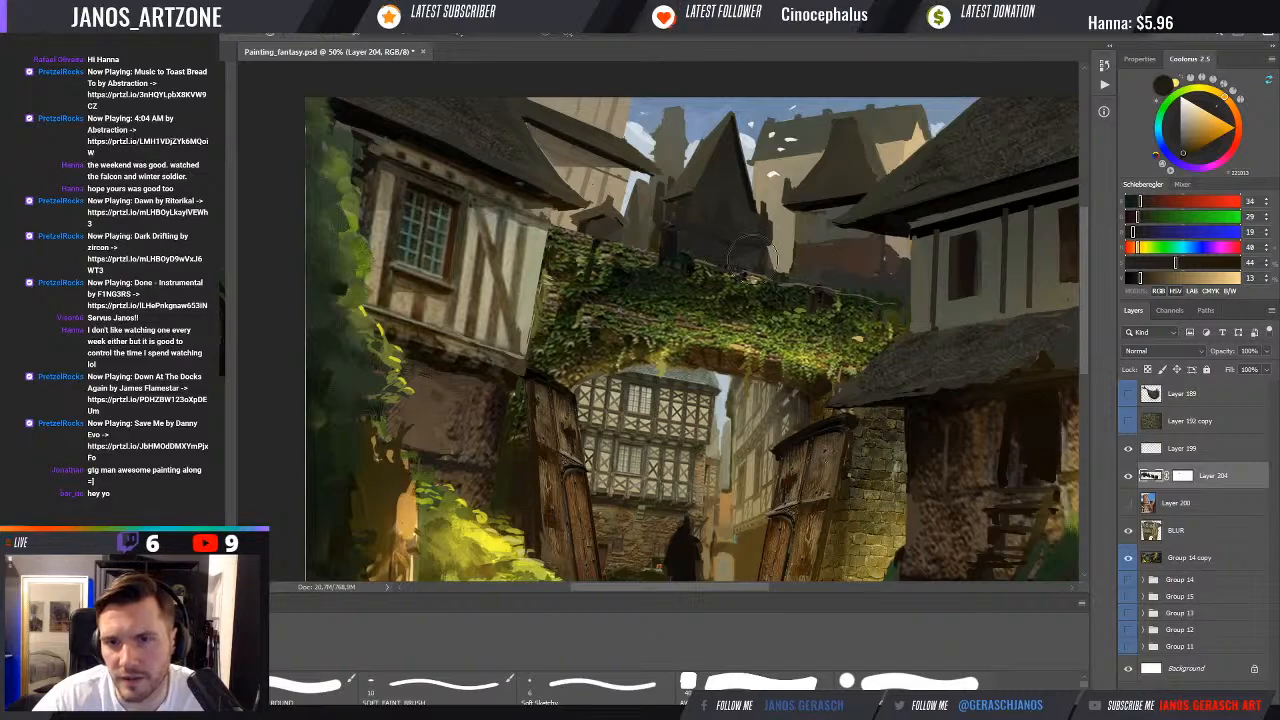
Touch up the top edge of the ivy-covered wall near the timber-framed house with sampled stone and dark green tones
alt+click(588, 230)
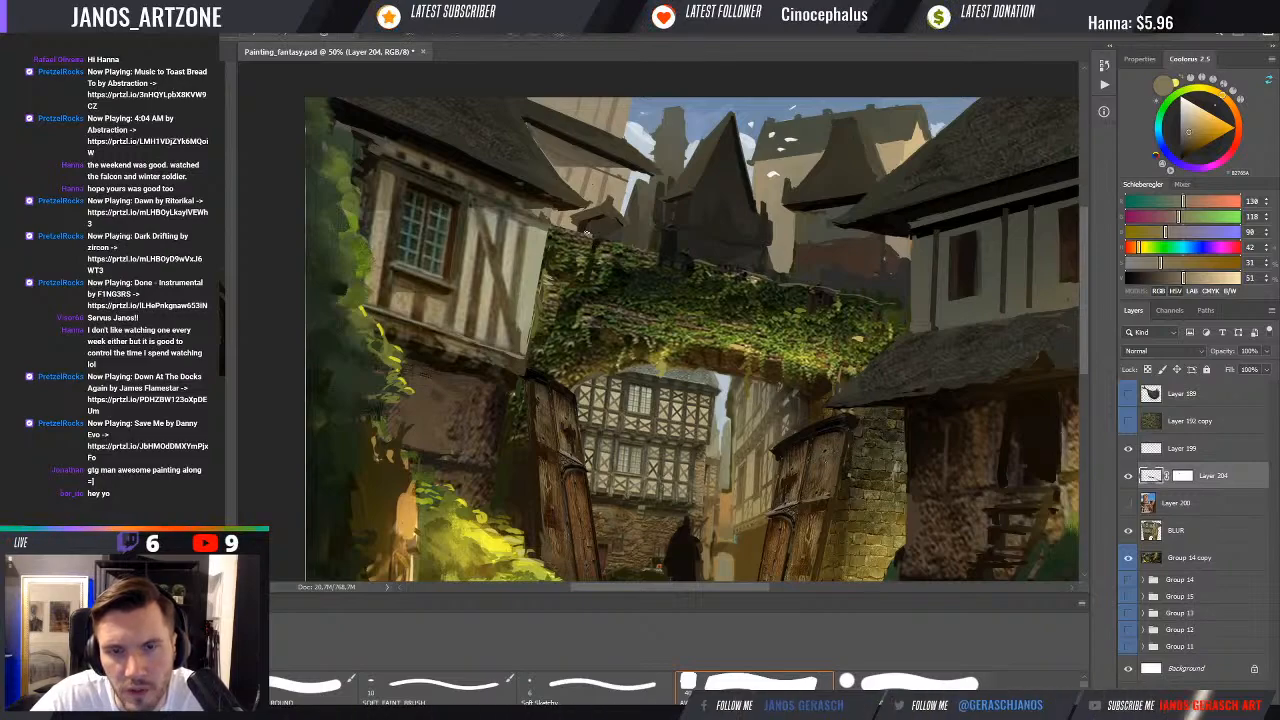
alt+click(588, 230)
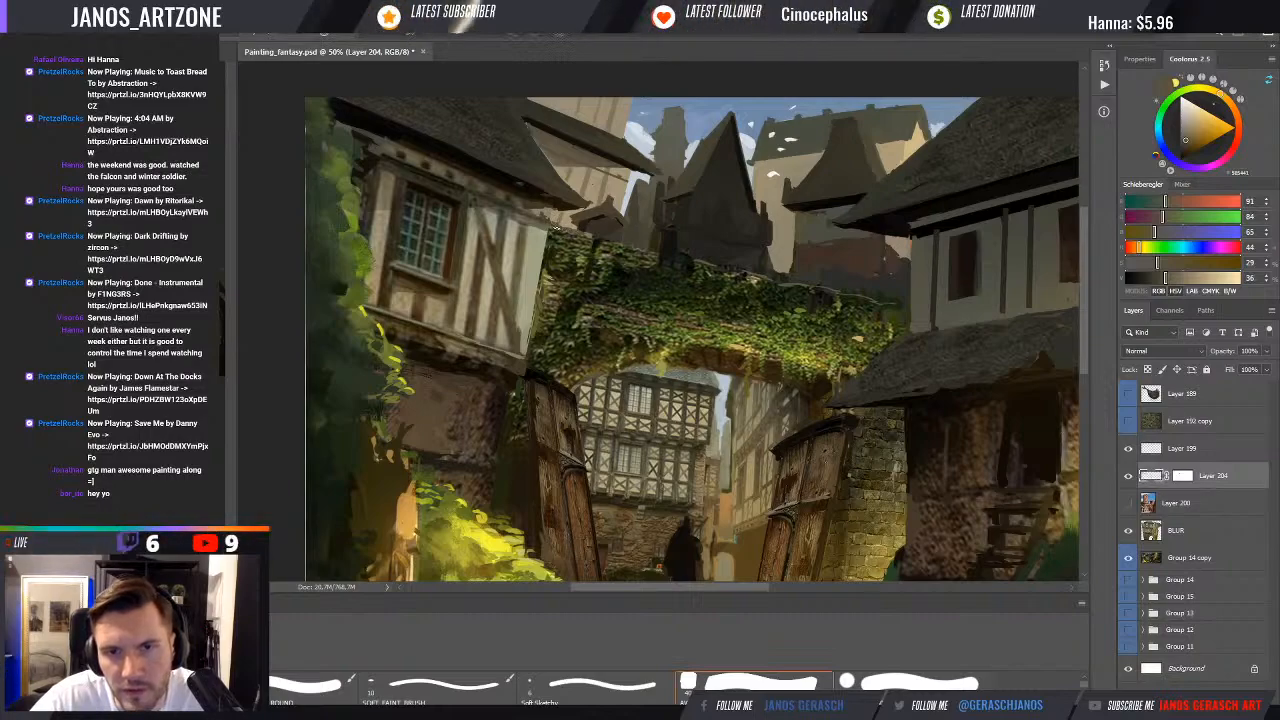
alt+click(580, 232)
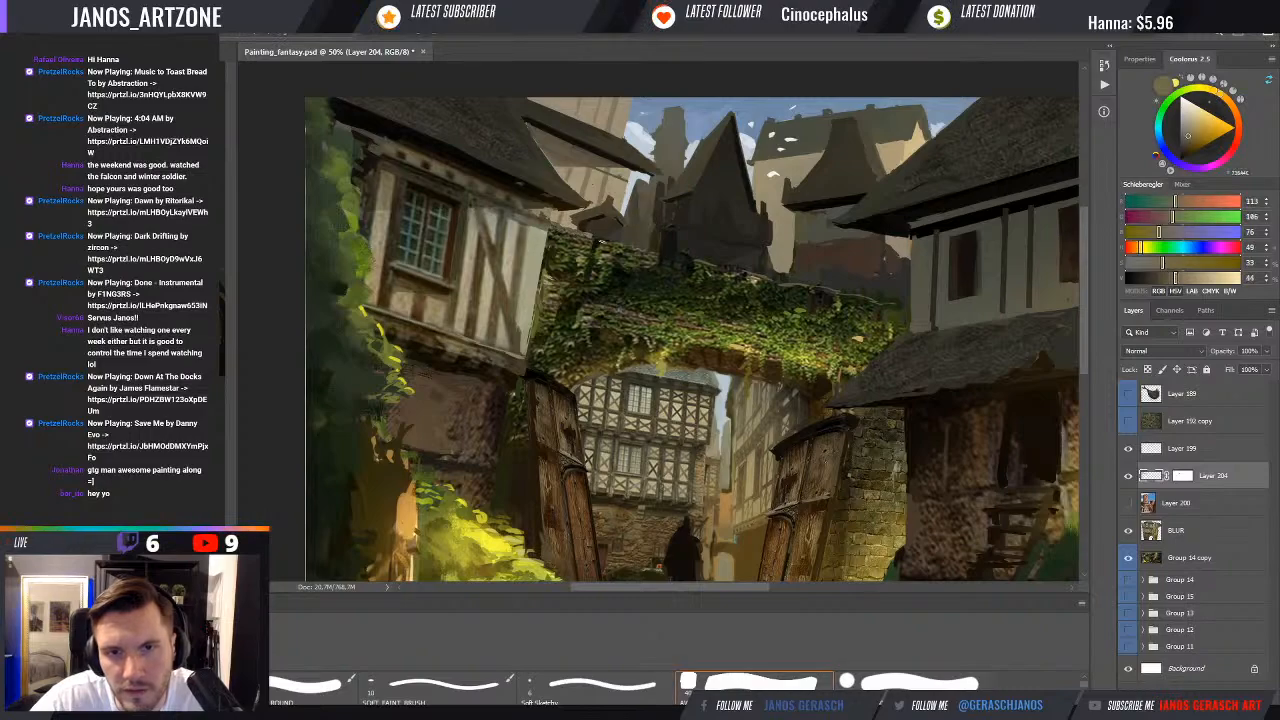
alt+click(600, 240)
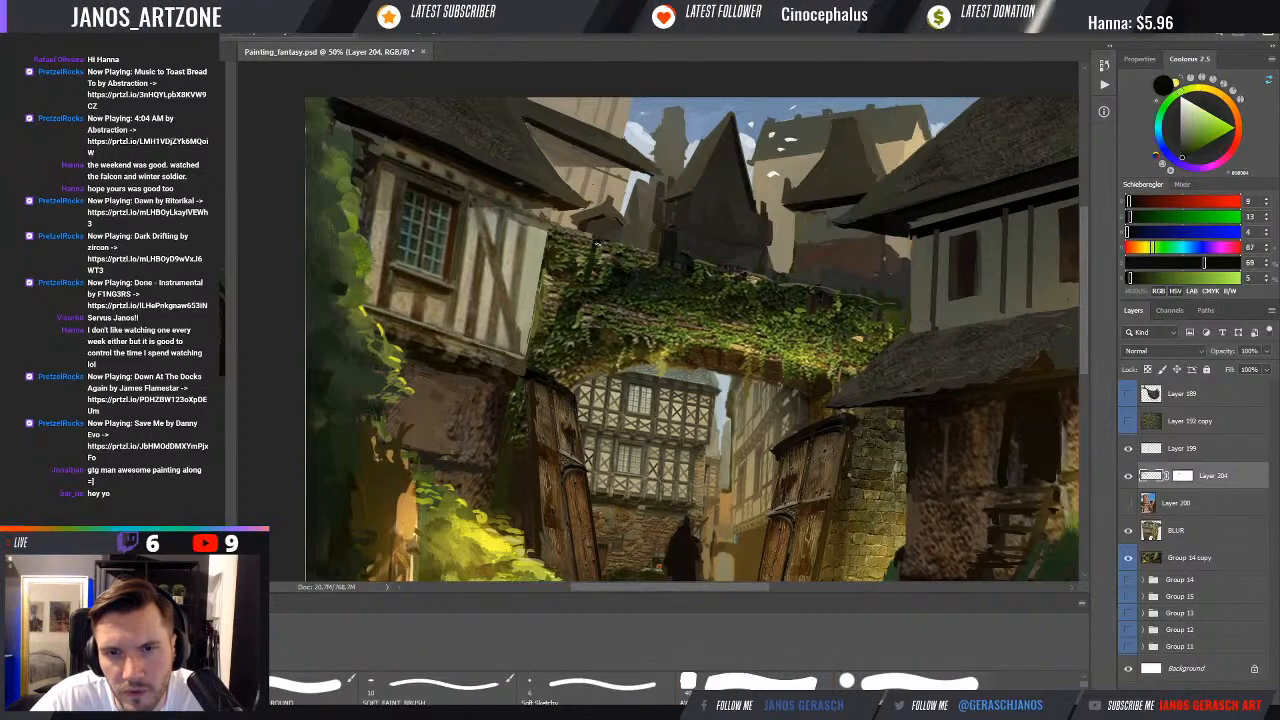
alt+click(605, 238)
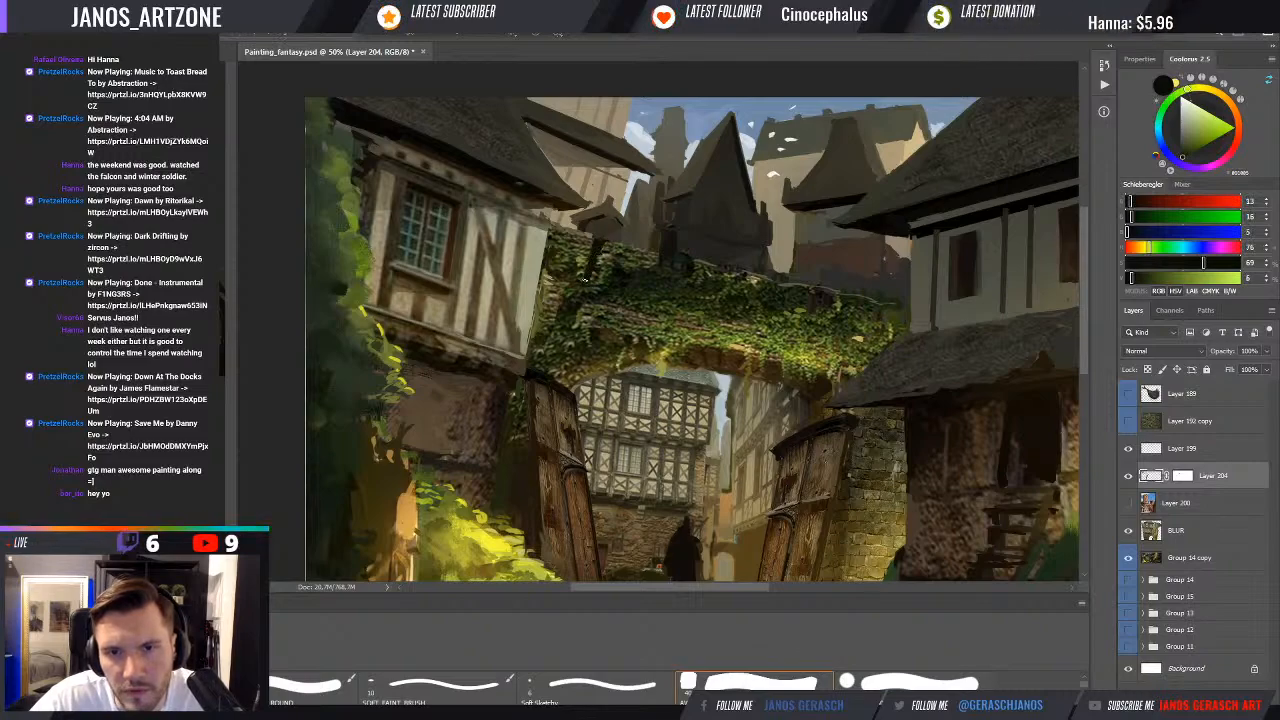
drag(607, 282, 593, 266)
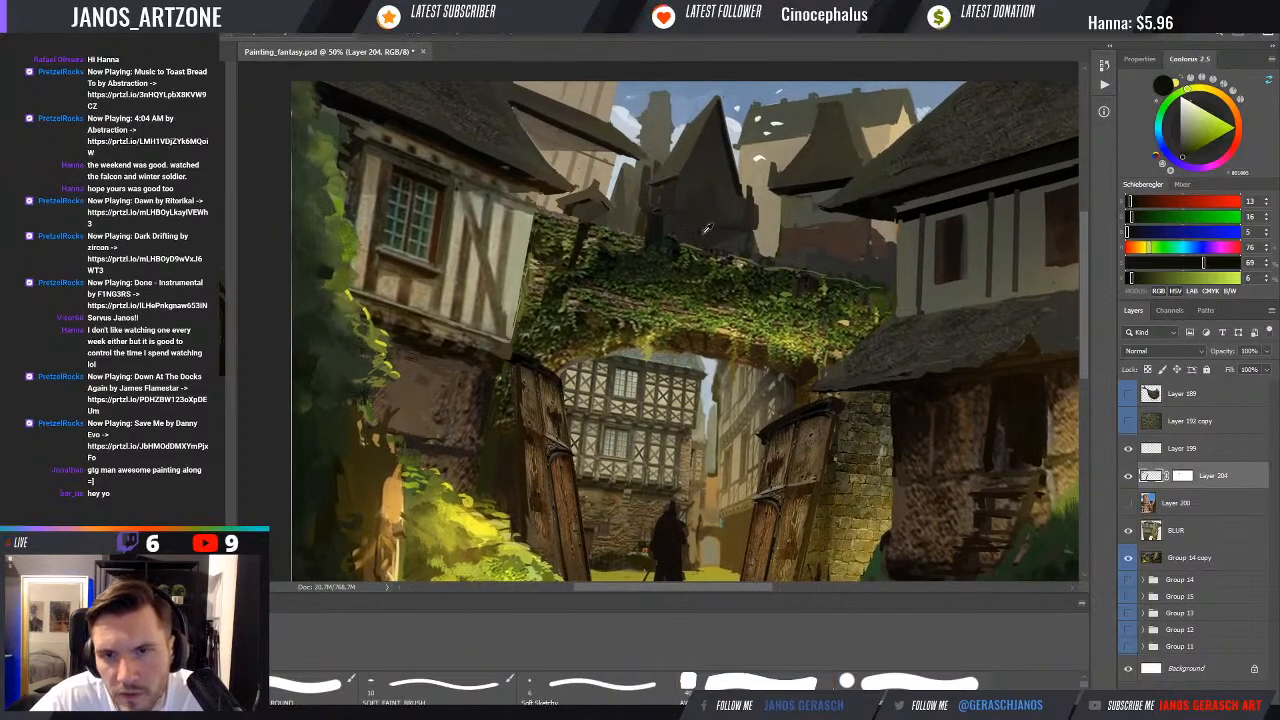
alt+click(744, 141)
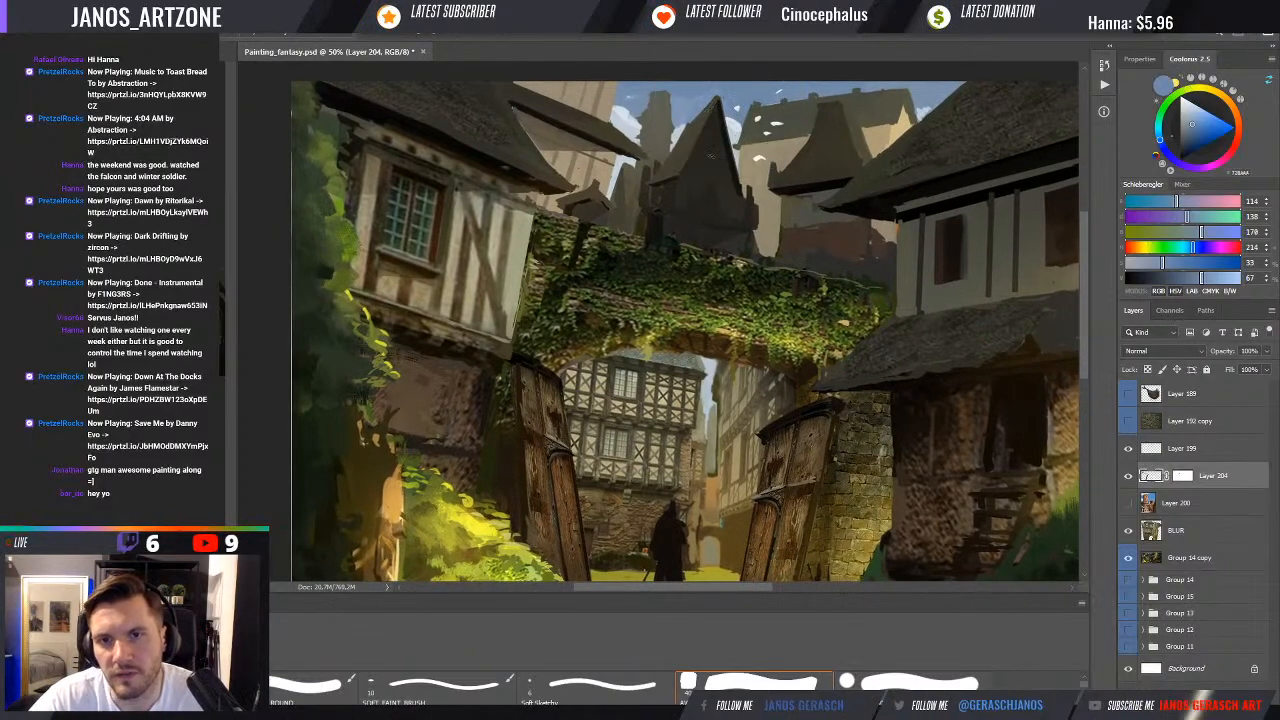
mouse_move(765, 184)
mouse_down()
mouse_move(728, 120)
mouse_move(733, 203)
mouse_move(698, 156)
mouse_up()
key(ctrl+z)
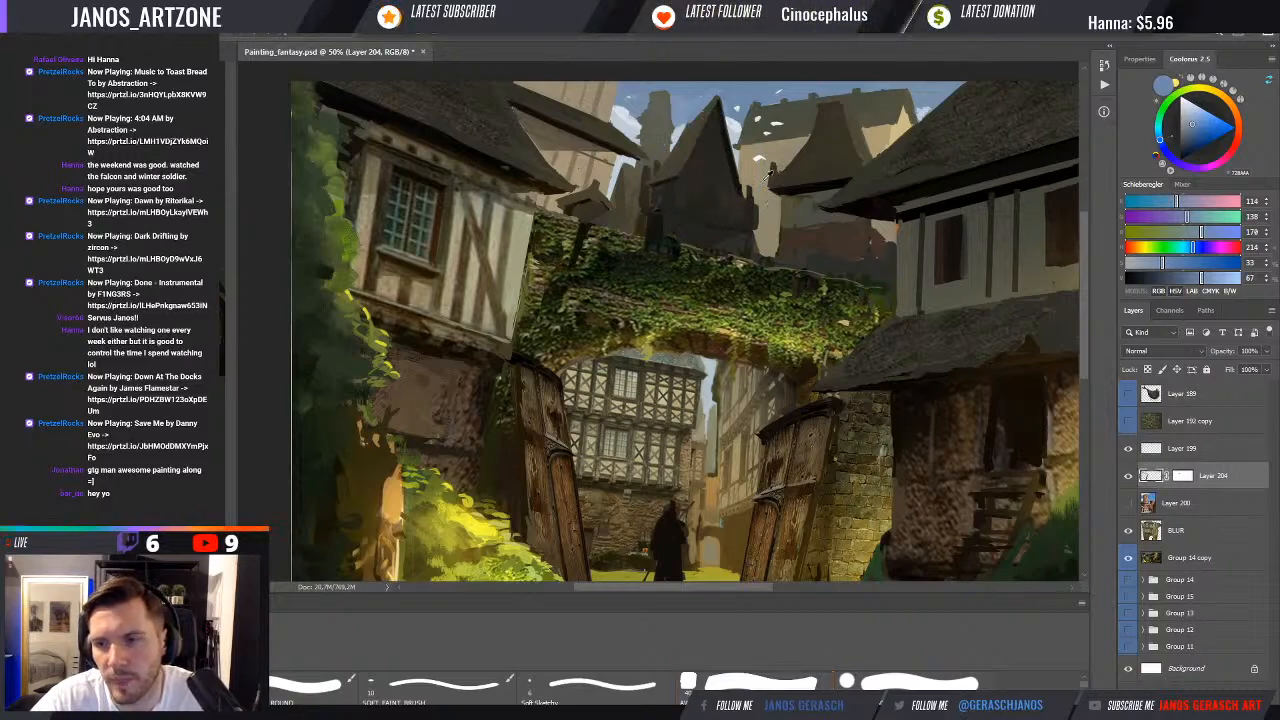
Add a new layer above Layer 204 and cover the dark pointed roof behind the arch with sampled pale sky tones
click(1192, 683)
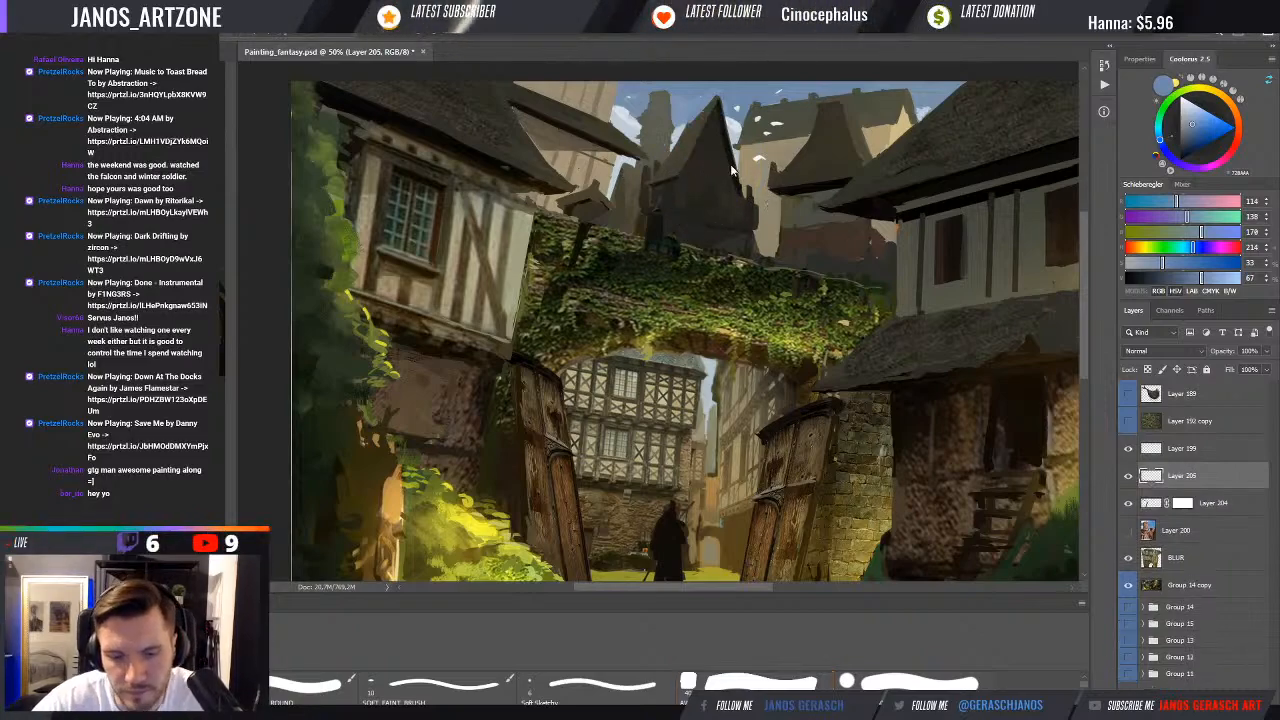
alt+click(725, 102)
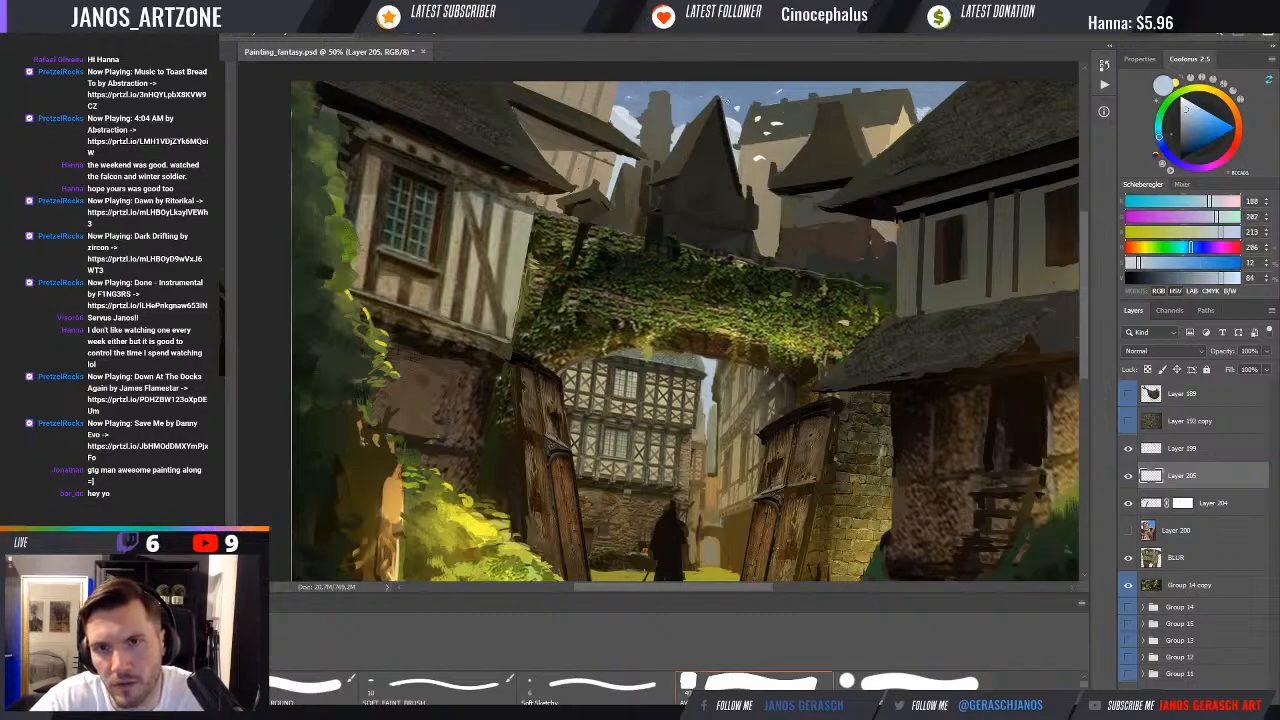
mouse_move(728, 148)
mouse_down()
mouse_move(728, 205)
mouse_move(697, 200)
mouse_up()
drag(684, 150, 686, 196)
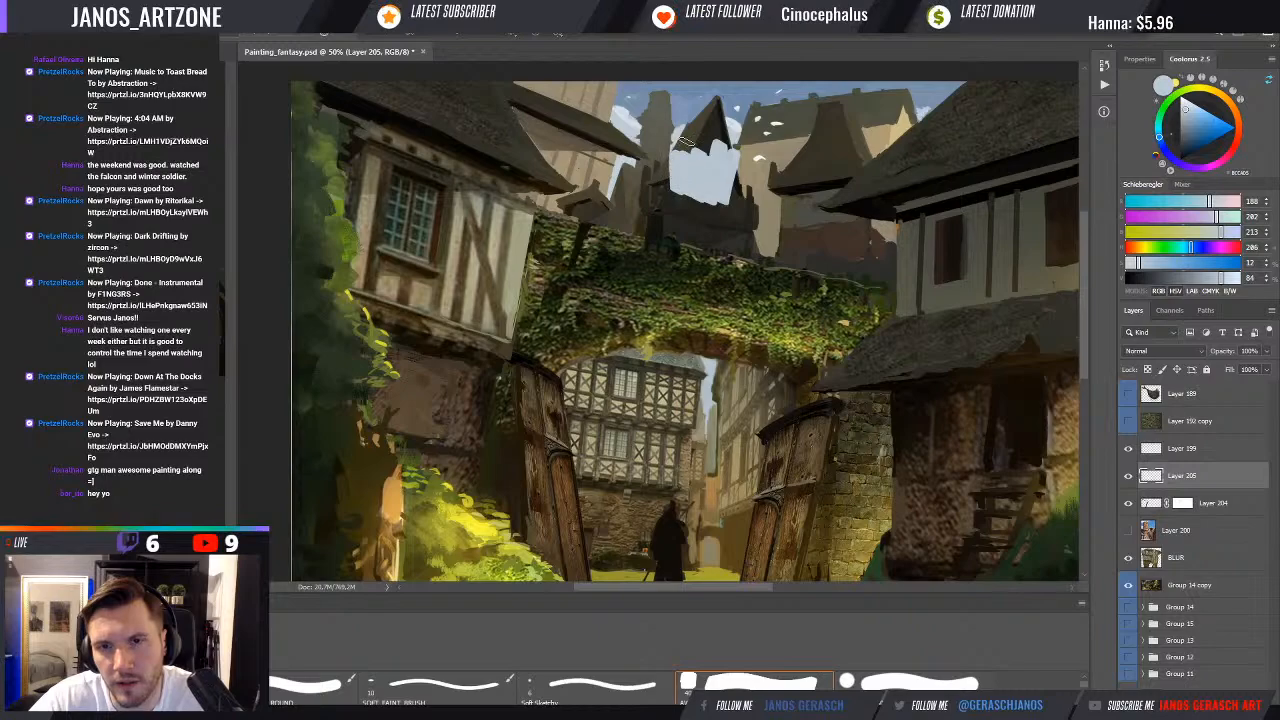
alt+click(706, 98)
mouse_move(707, 98)
mouse_down()
mouse_move(737, 118)
mouse_move(706, 136)
mouse_up()
alt+click(735, 118)
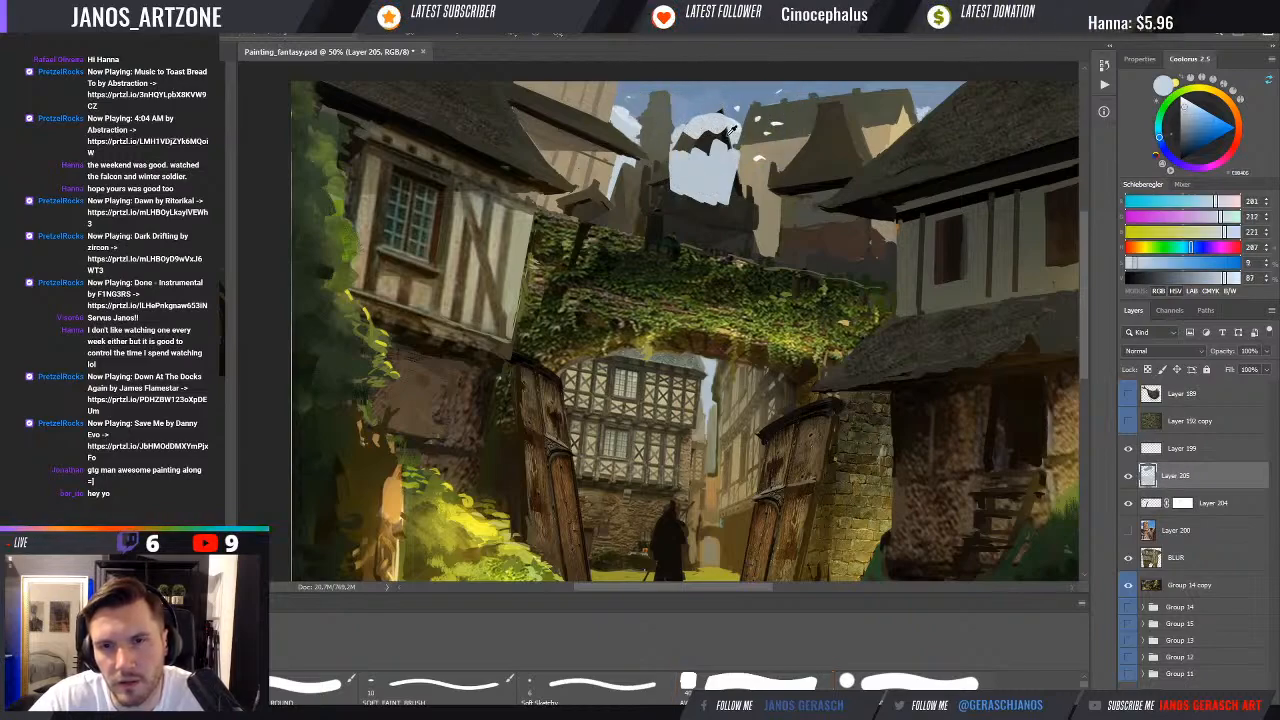
alt+click(712, 136)
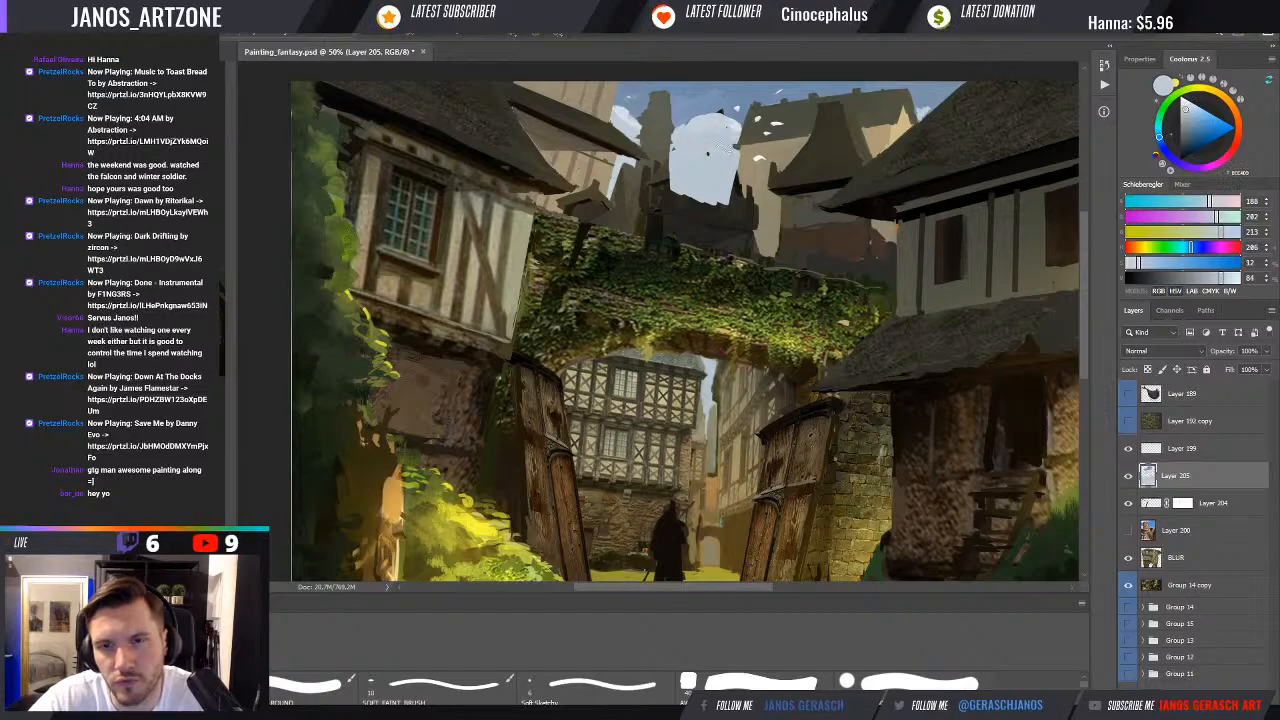
Paint a grey-brown background building silhouette over the tower's base, using a tone sampled from the distant buildings
alt+click(660, 160)
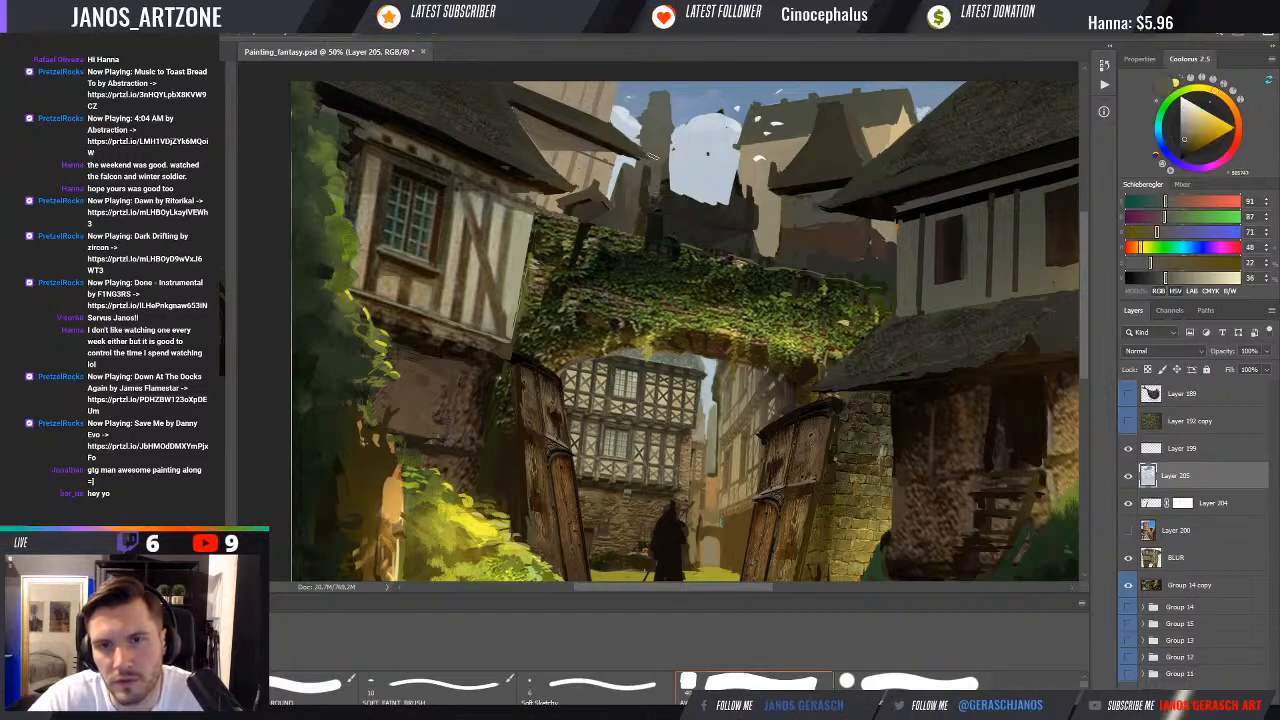
mouse_move(647, 170)
mouse_down()
mouse_move(645, 197)
mouse_move(671, 198)
mouse_move(665, 189)
mouse_move(693, 176)
mouse_move(684, 212)
mouse_move(662, 212)
mouse_up()
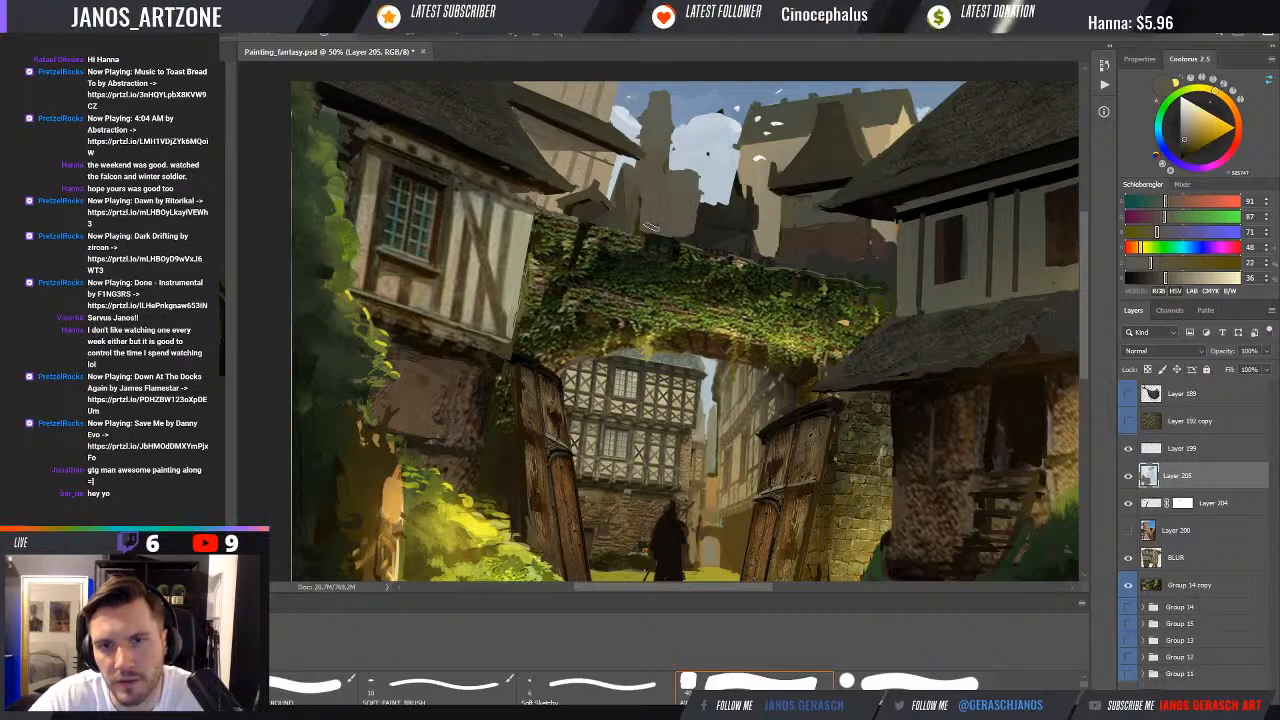
drag(680, 234, 687, 227)
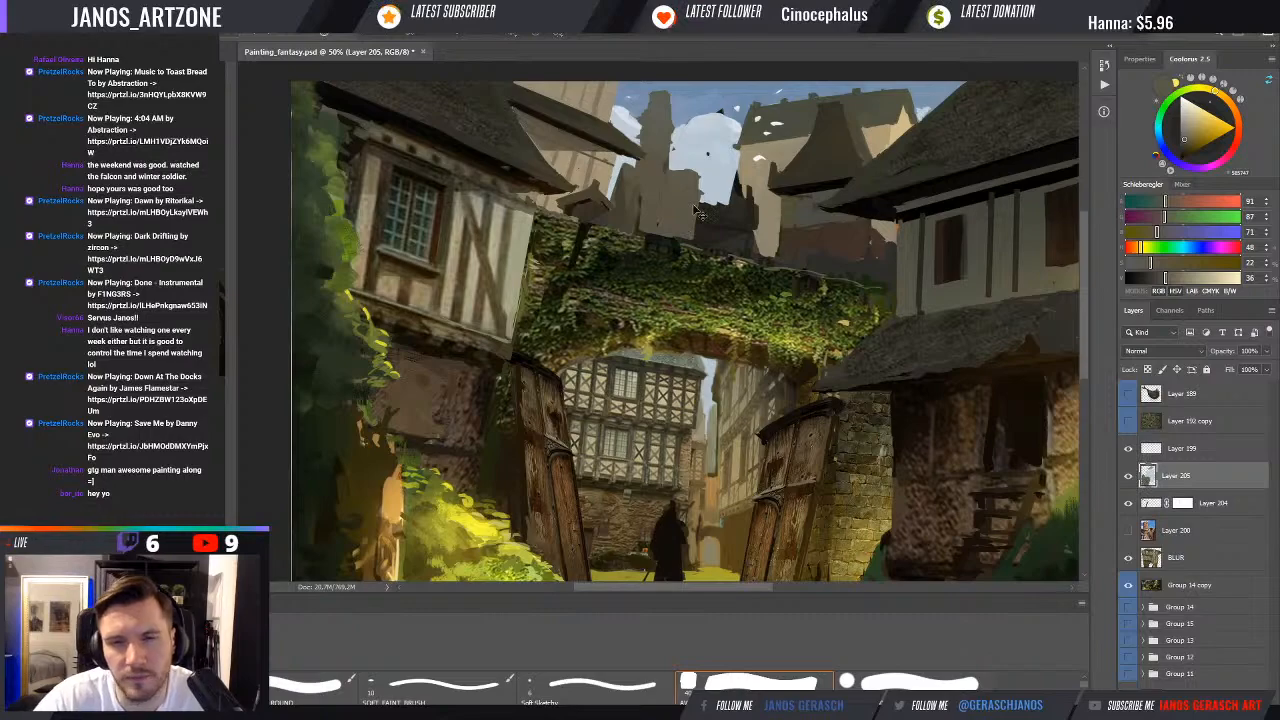
Paint over the dark tower remnants above the arch on Layer 205 with sampled pale sky and grey-brown building tones
key(ctrl+minus)
key(ctrl+minus)
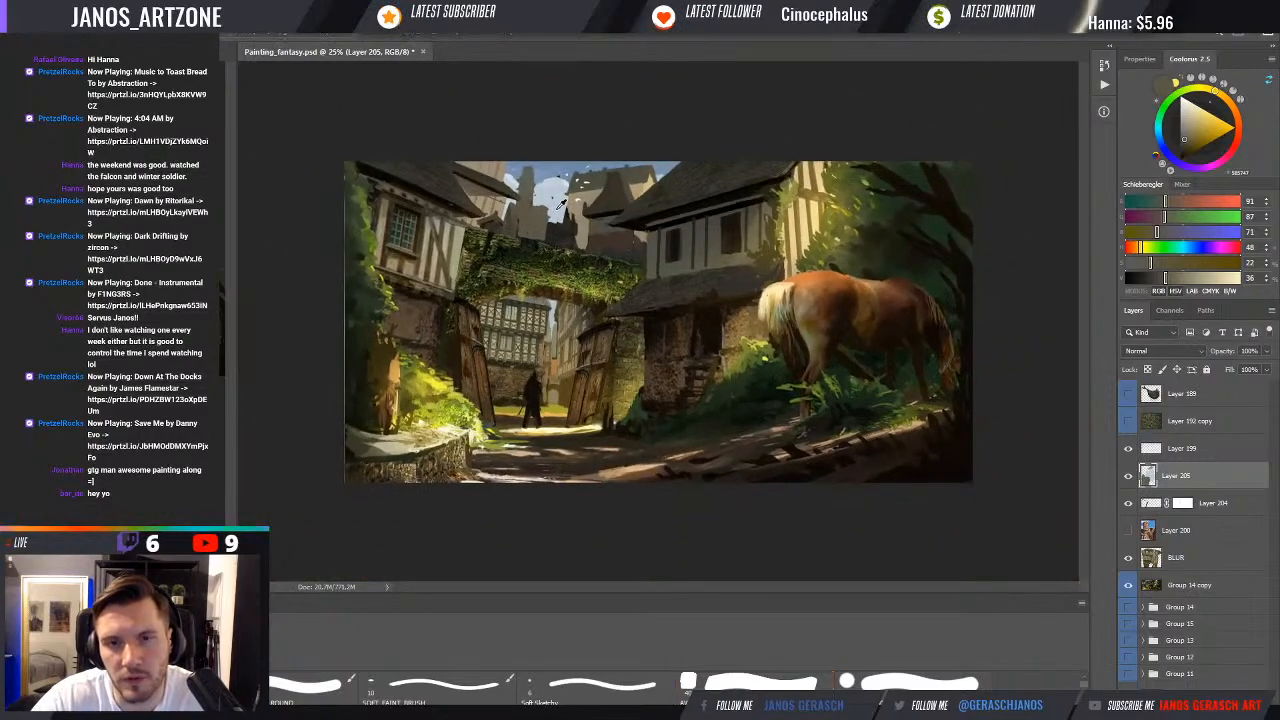
alt+click(558, 200)
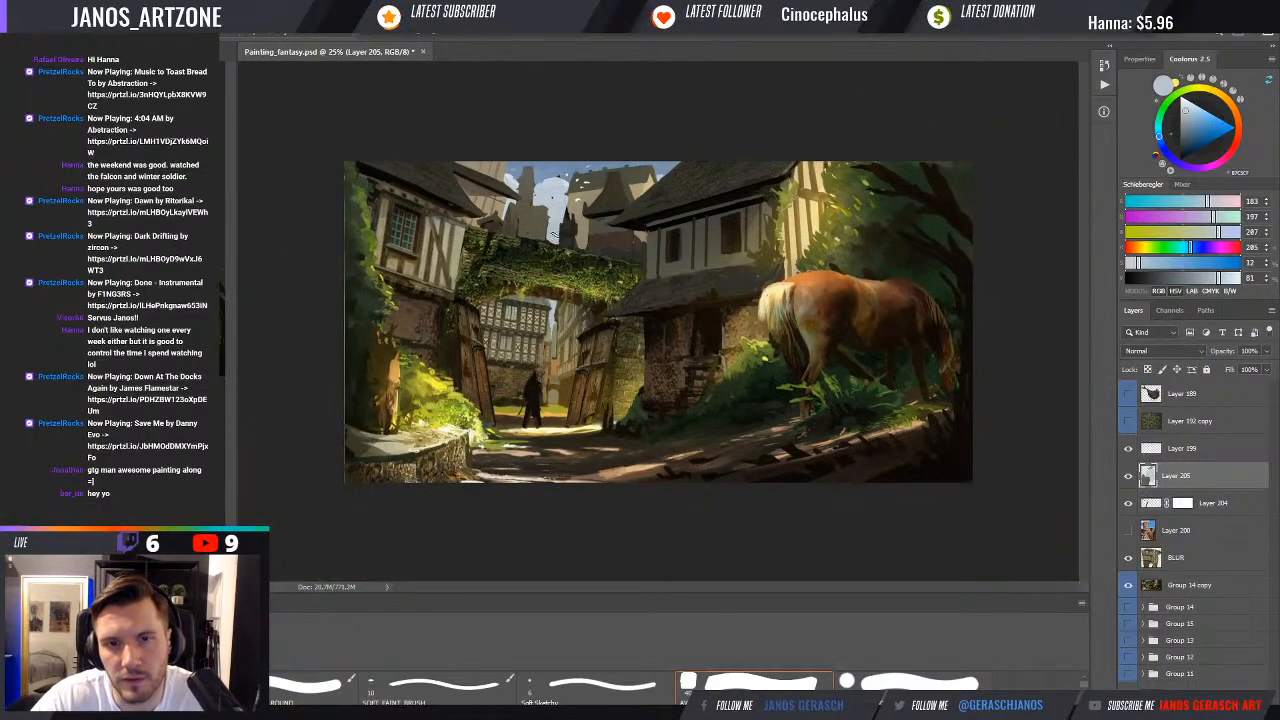
alt+click(578, 222)
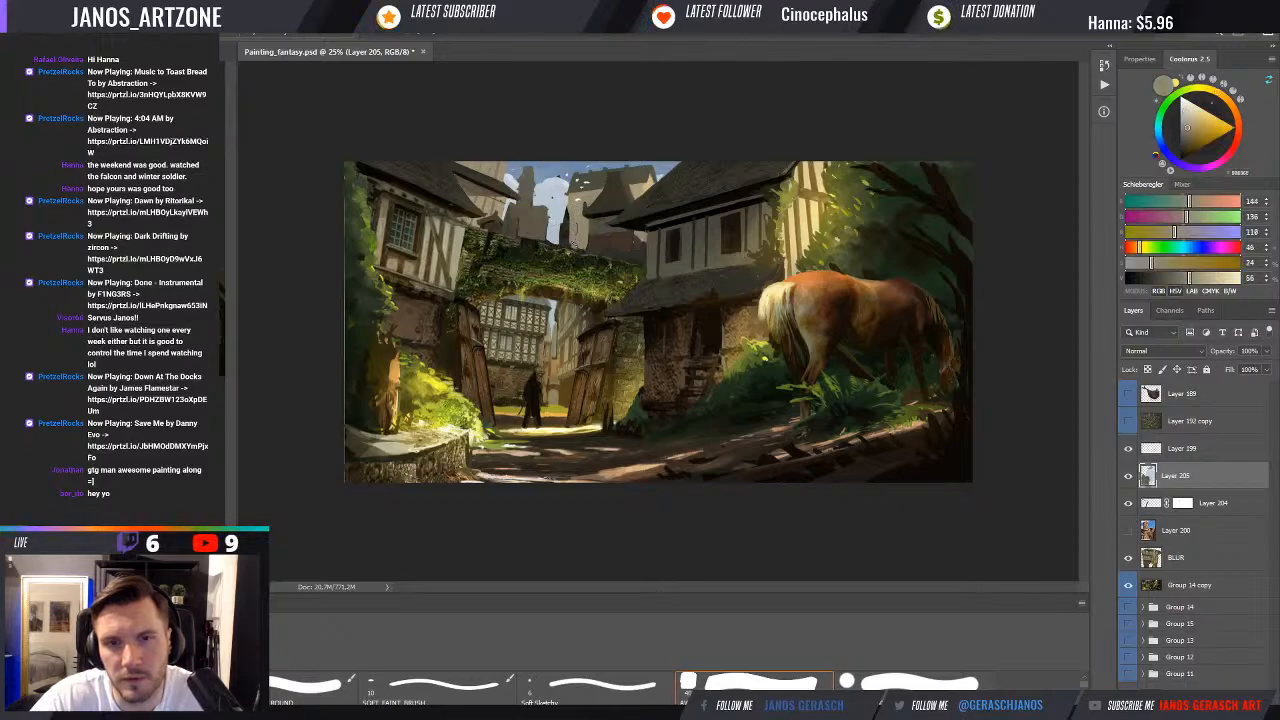
alt+click(562, 212)
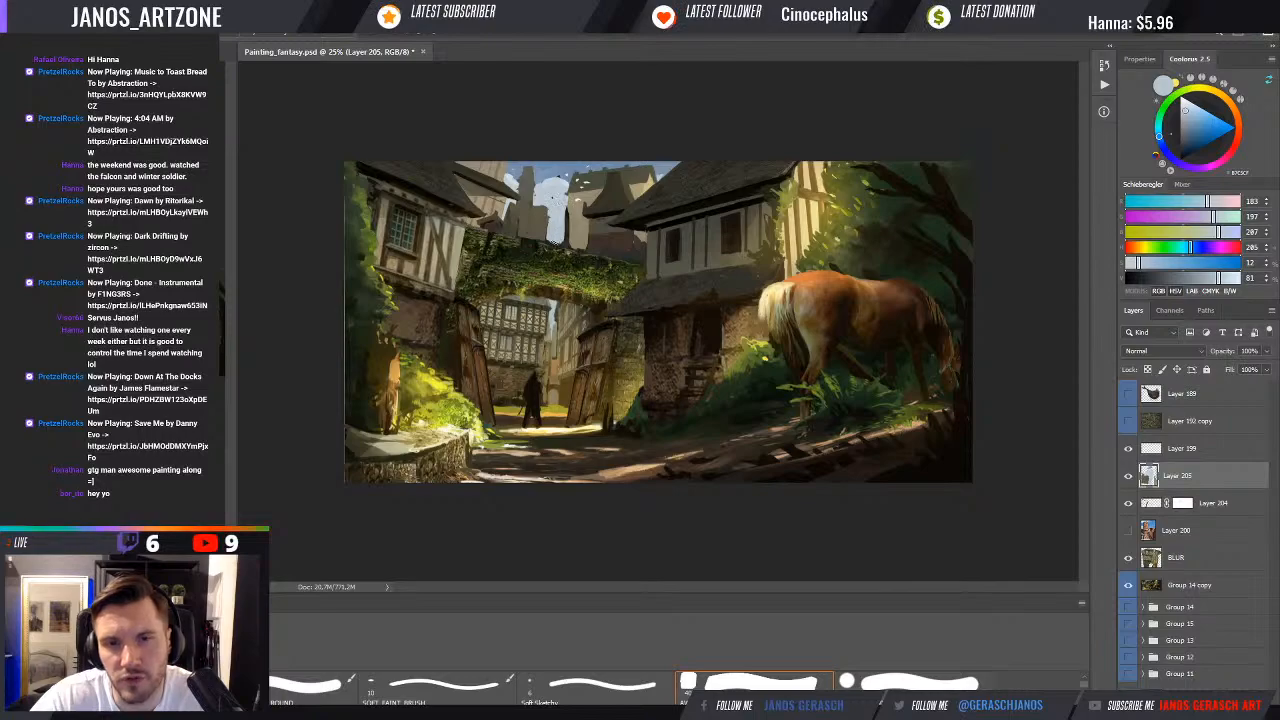
alt+click(566, 244)
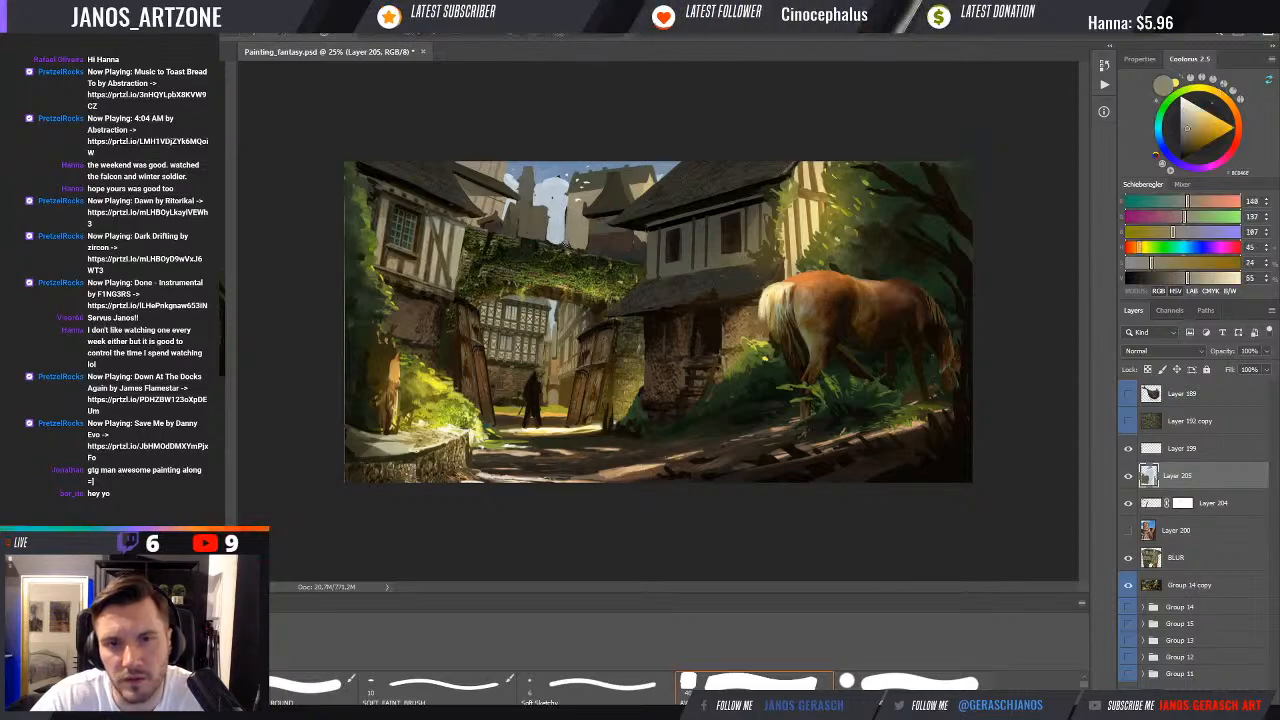
alt+click(561, 228)
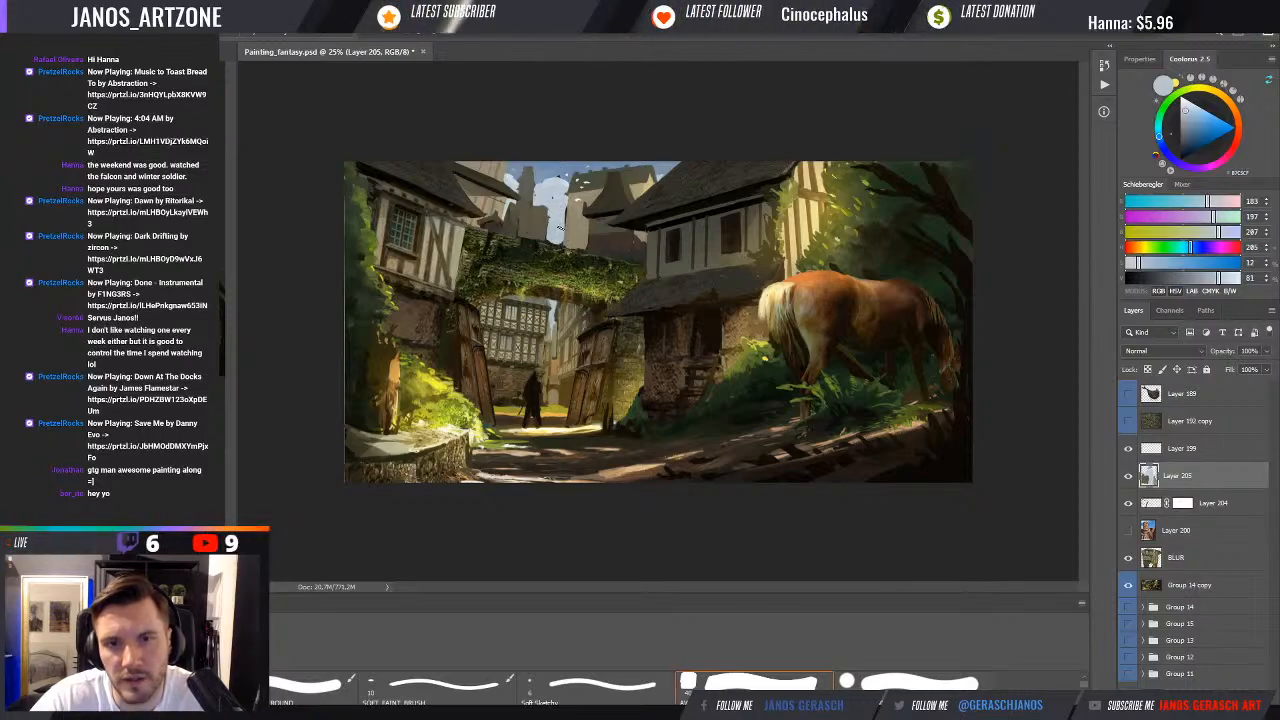
alt+click(547, 218)
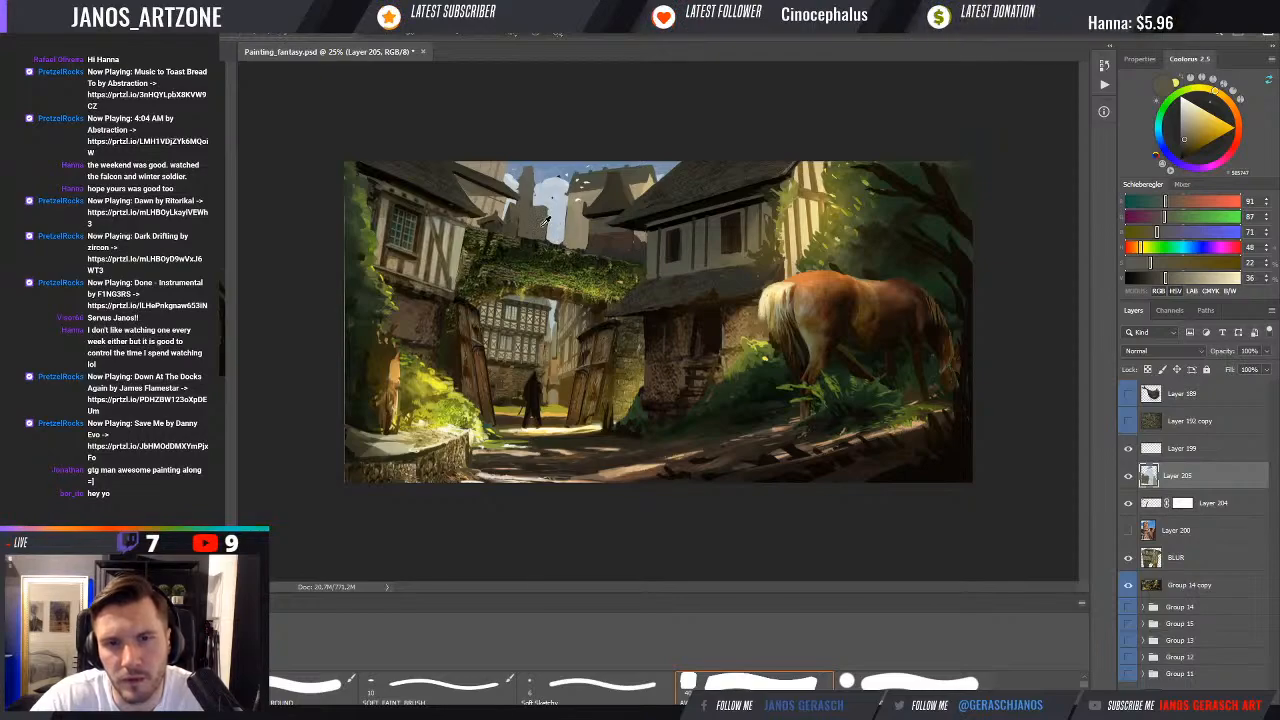
Compare the painting with and without Layer 205 to judge the repainted background above the arch
click(1128, 476)
click(1128, 477)
click(1128, 477)
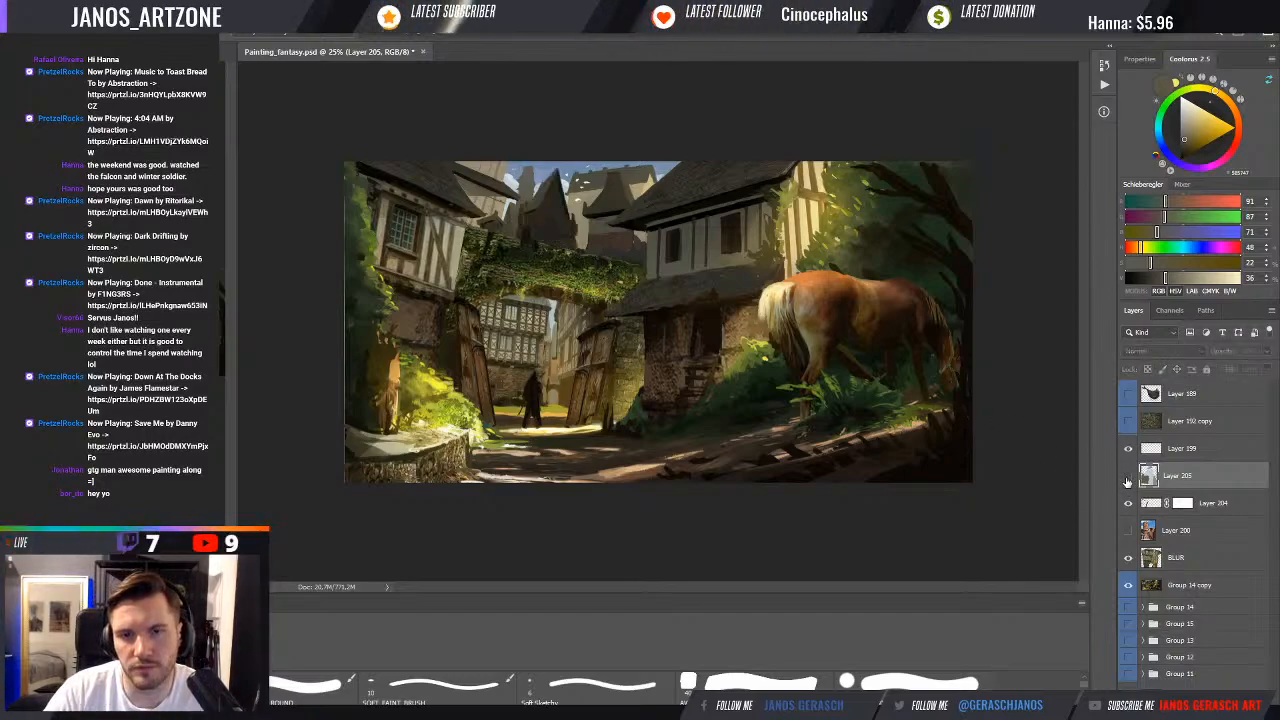
click(1128, 477)
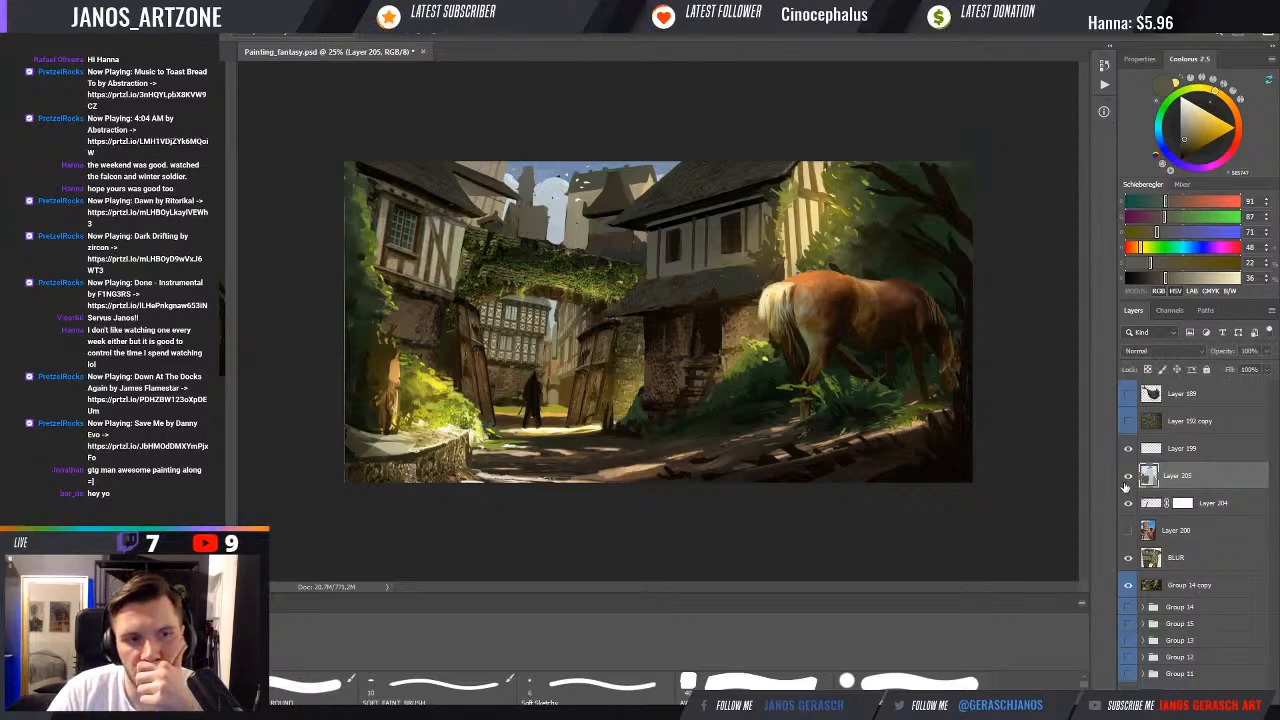
click(1128, 477)
click(1128, 477)
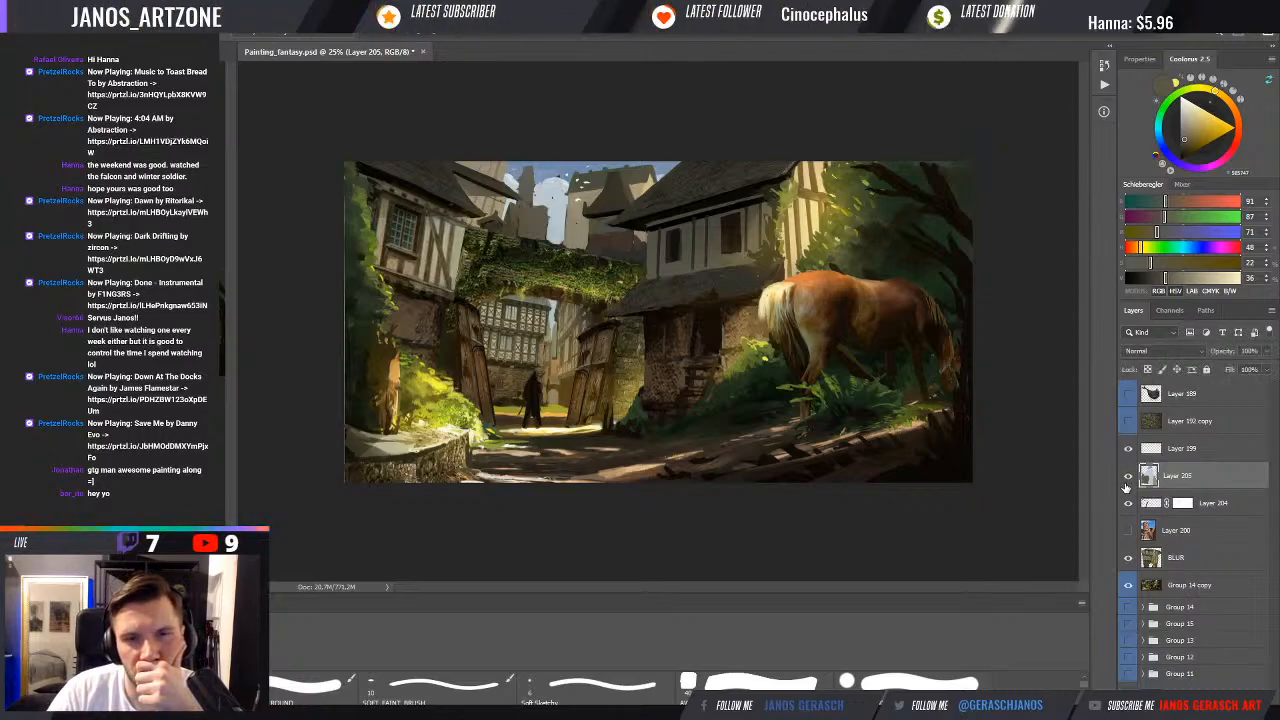
click(1128, 477)
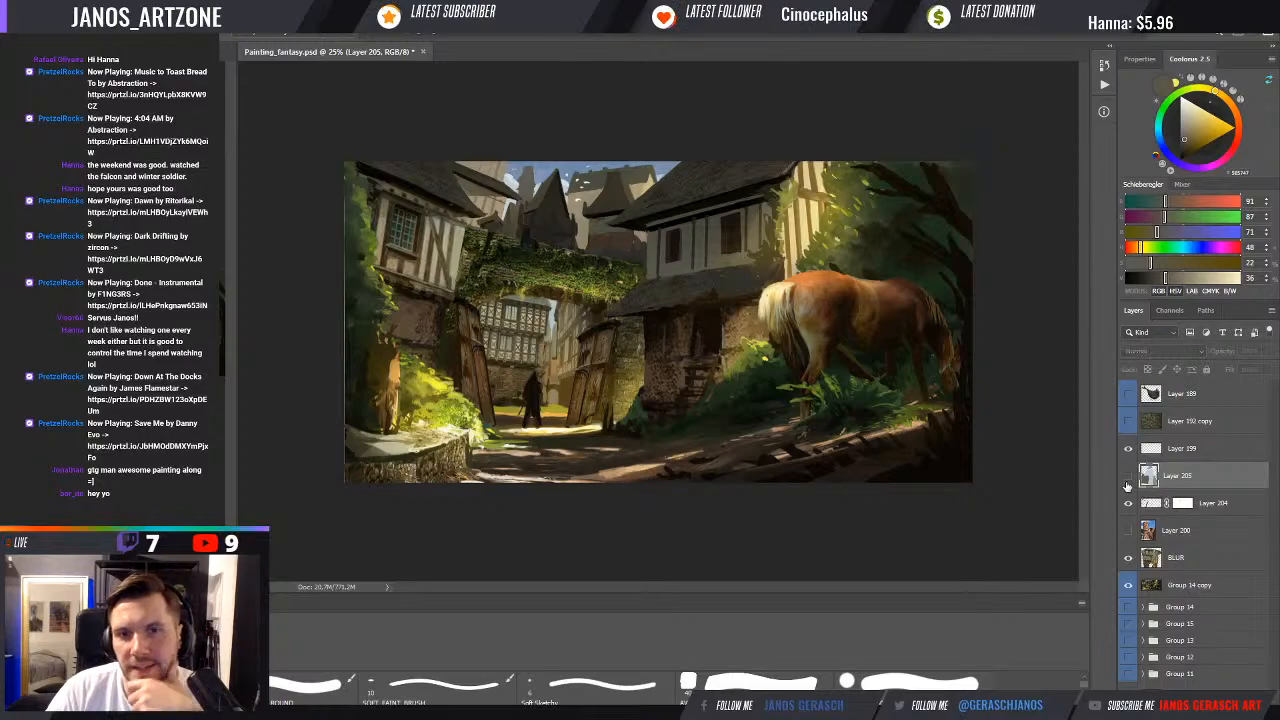
click(1128, 477)
click(1128, 477)
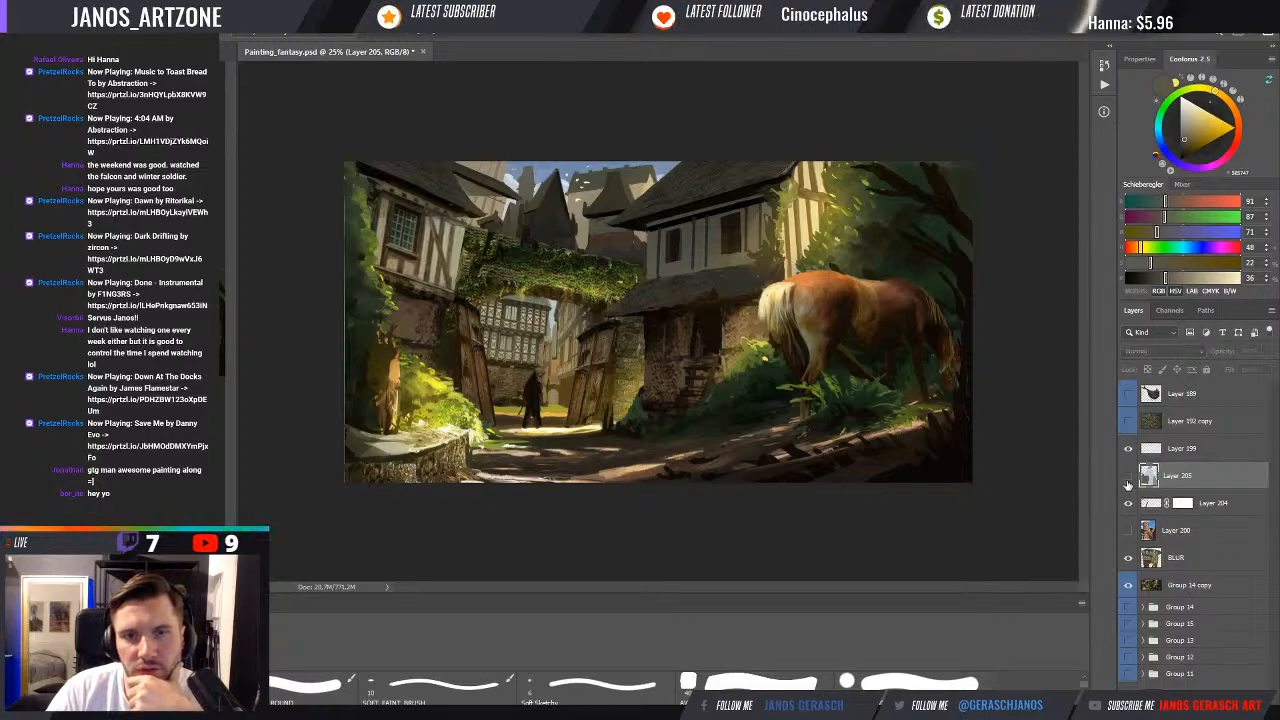
click(1128, 477)
click(1128, 477)
click(1128, 477)
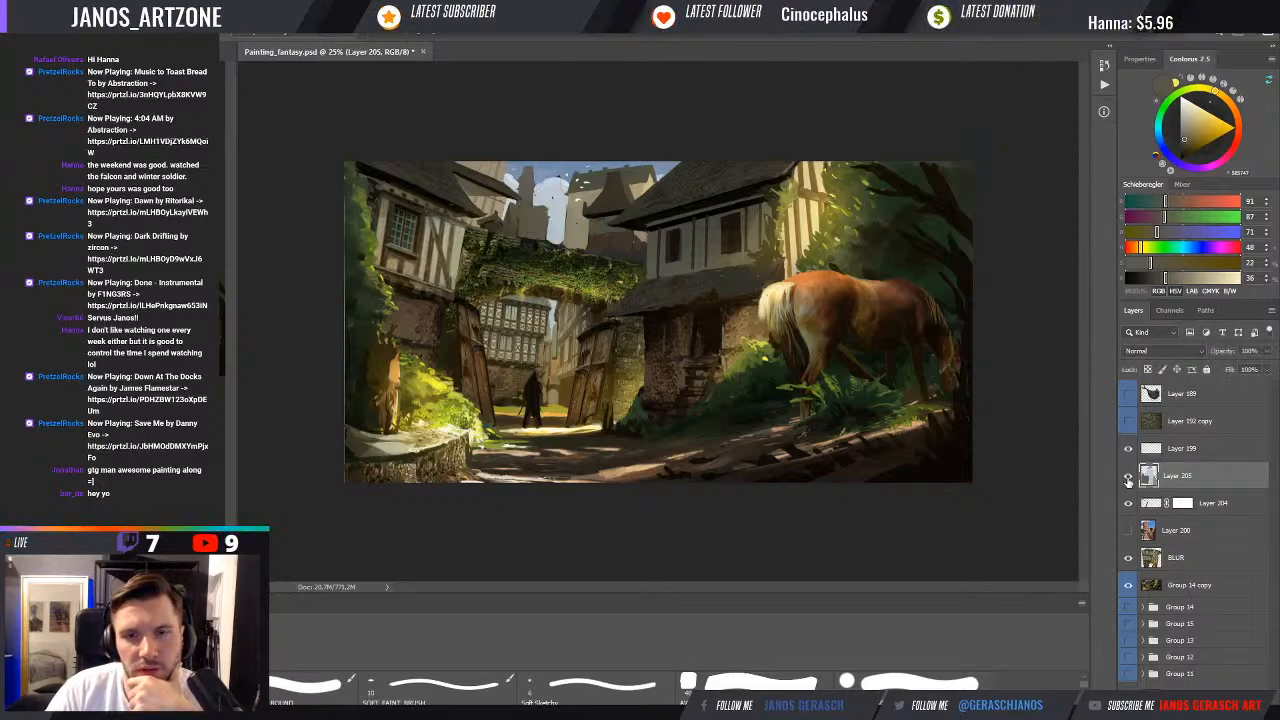
click(1128, 477)
click(1128, 477)
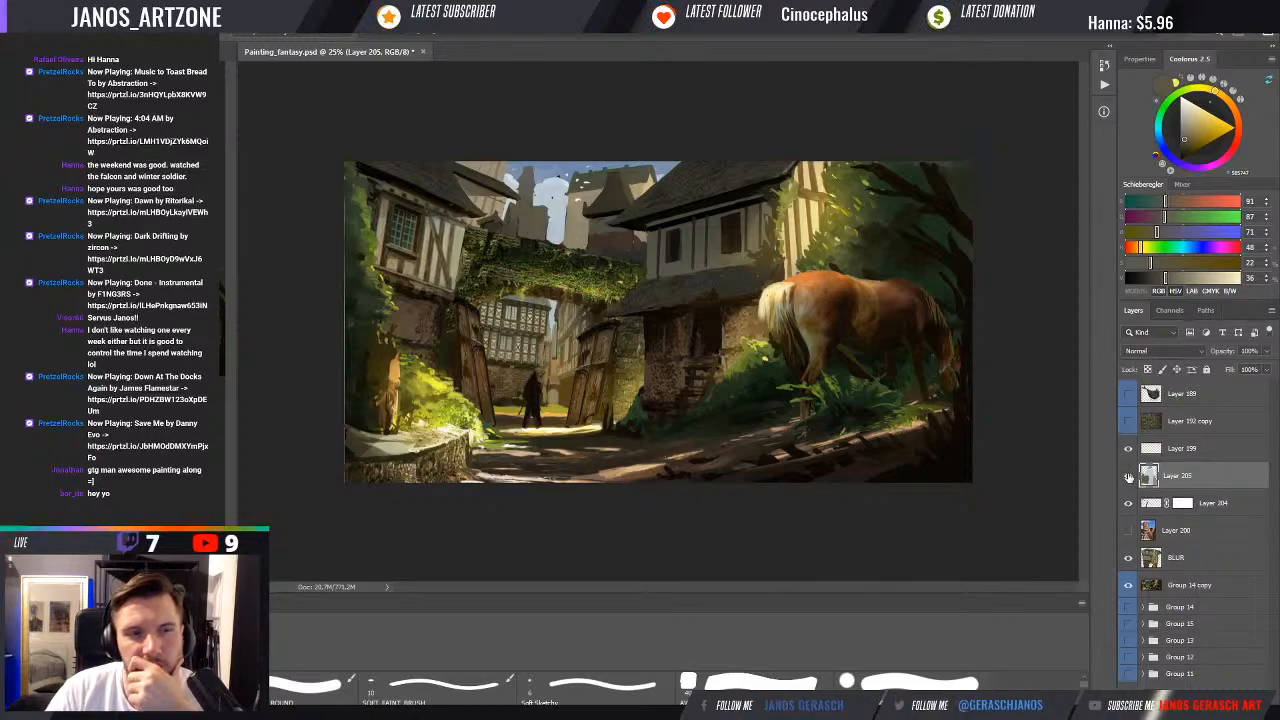
click(1128, 477)
click(1128, 477)
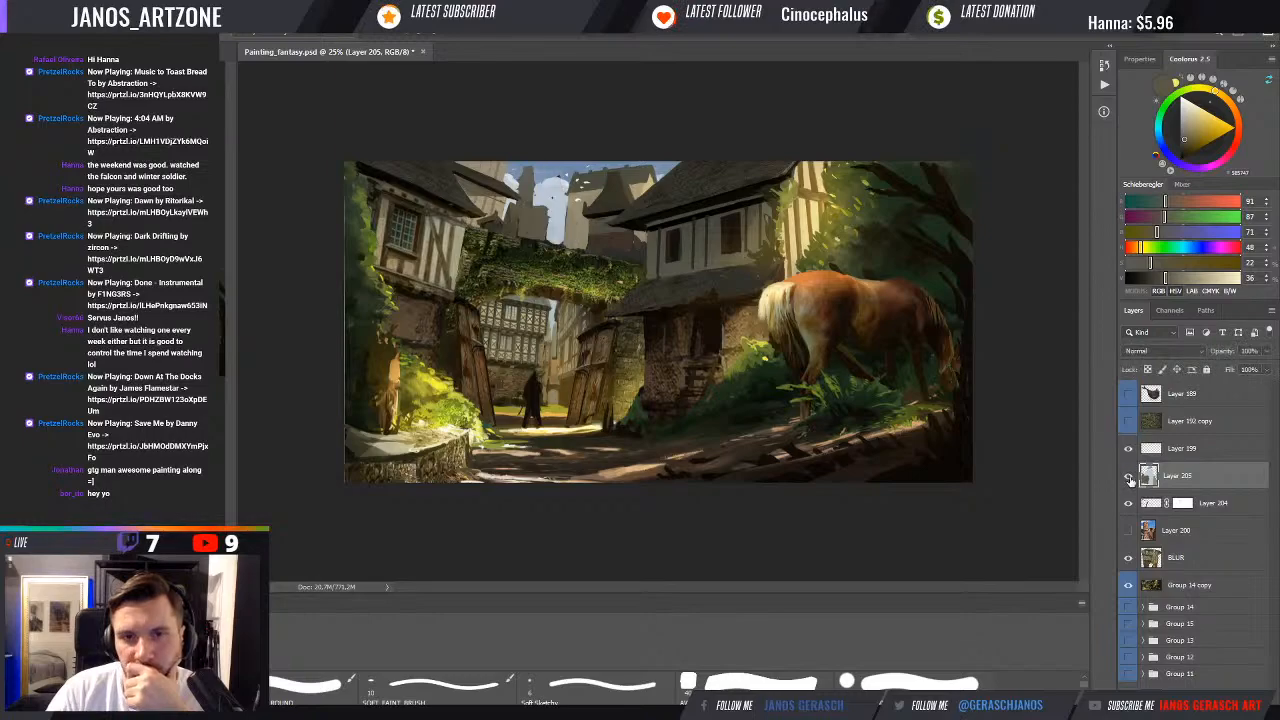
click(1128, 477)
click(1128, 477)
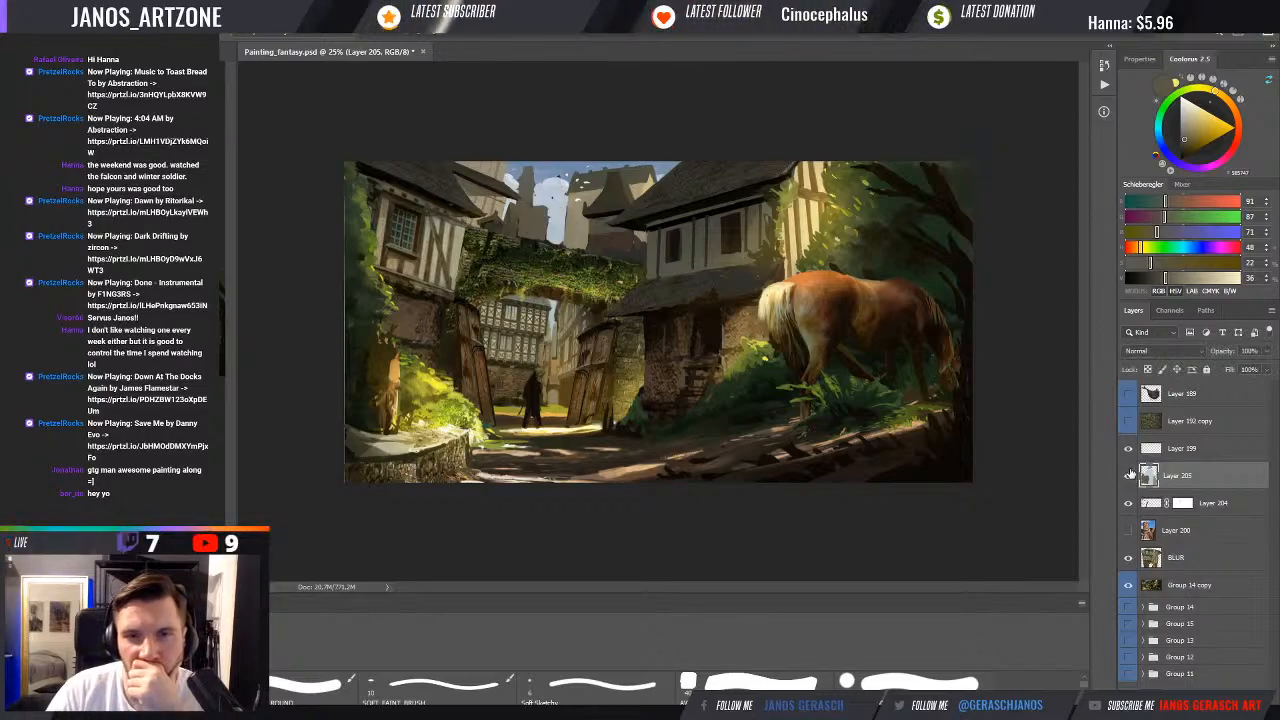
Paint the background building wall beside the timber-framed house with a sampled beige tone inside a selection, and deselect it
click(572, 227)
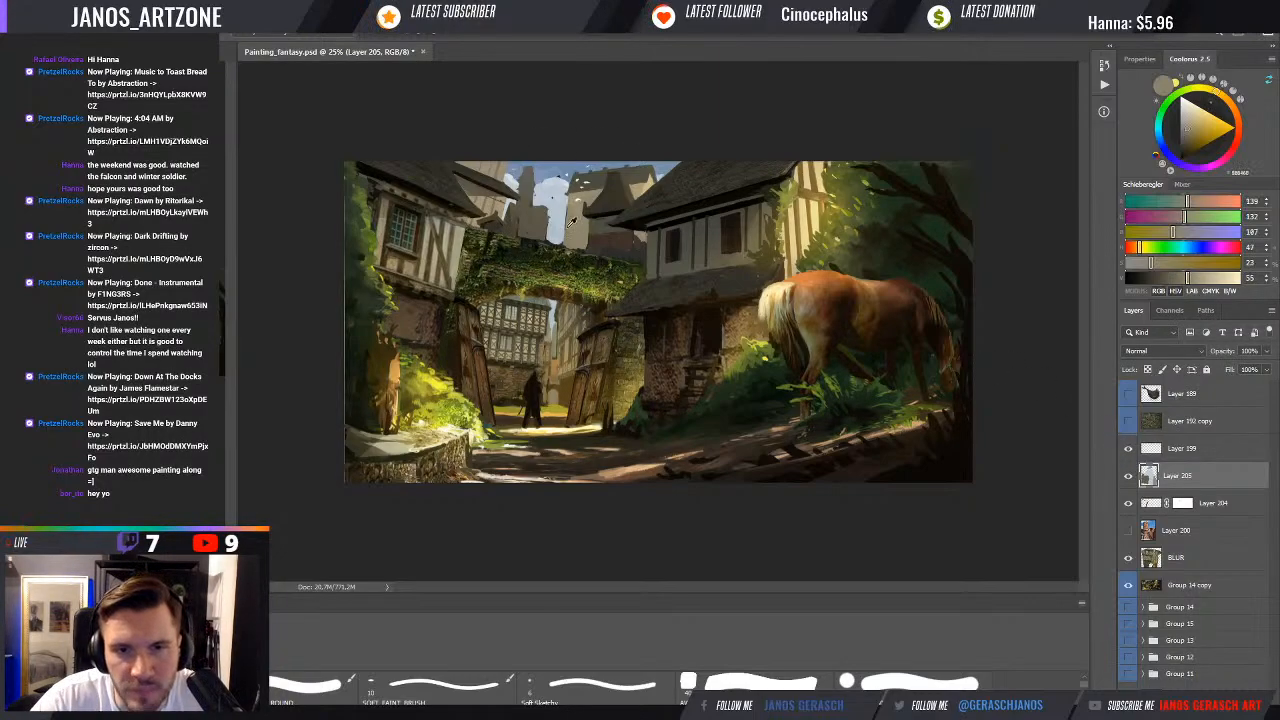
key(b)
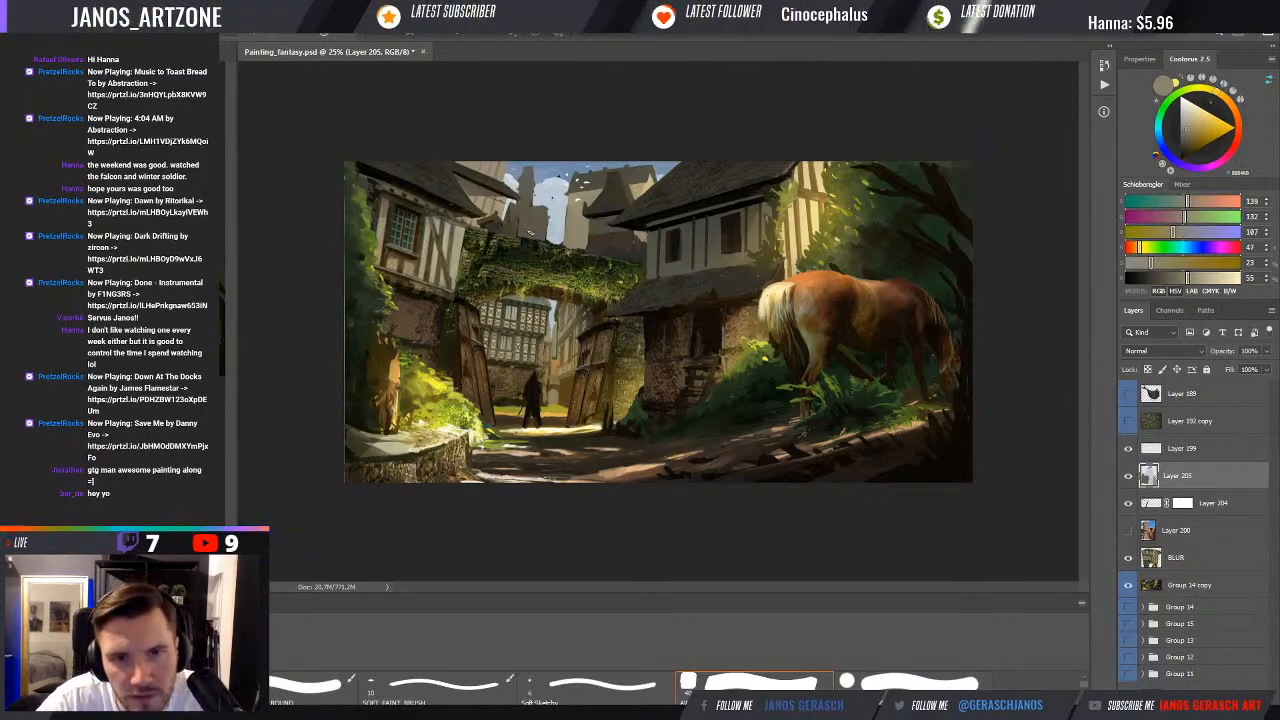
key(ctrl+plus)
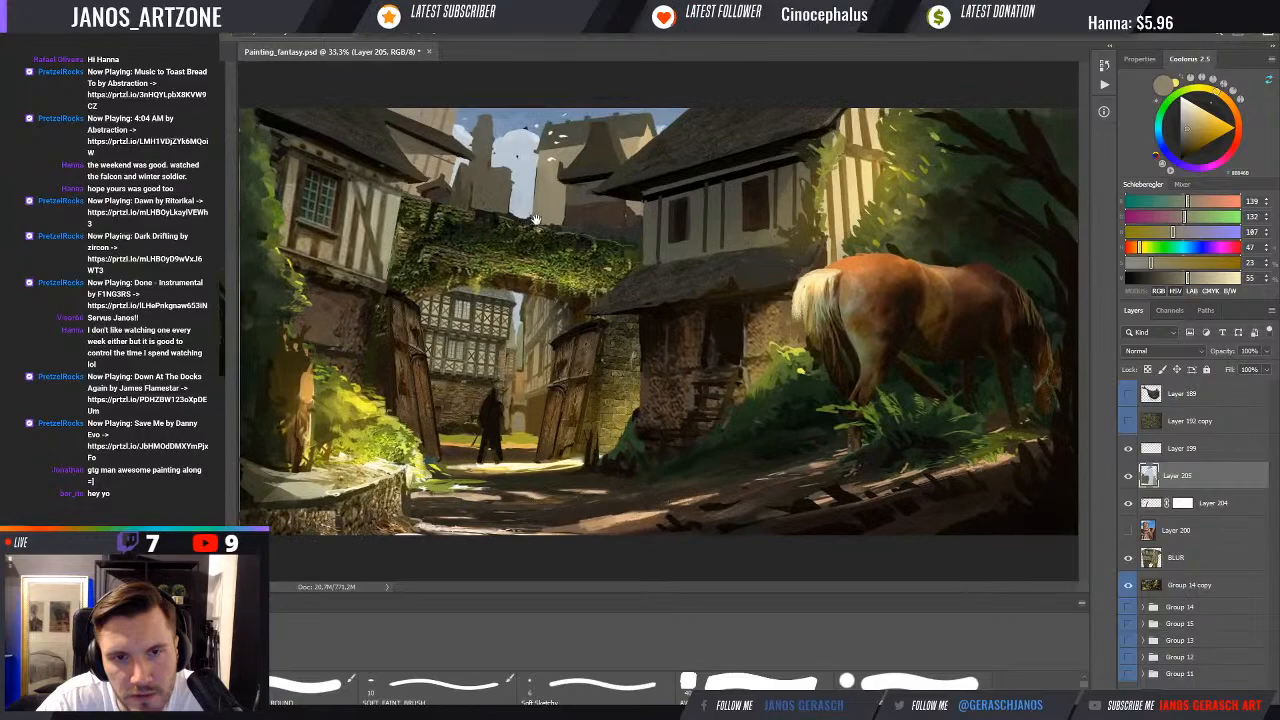
alt+click(449, 166)
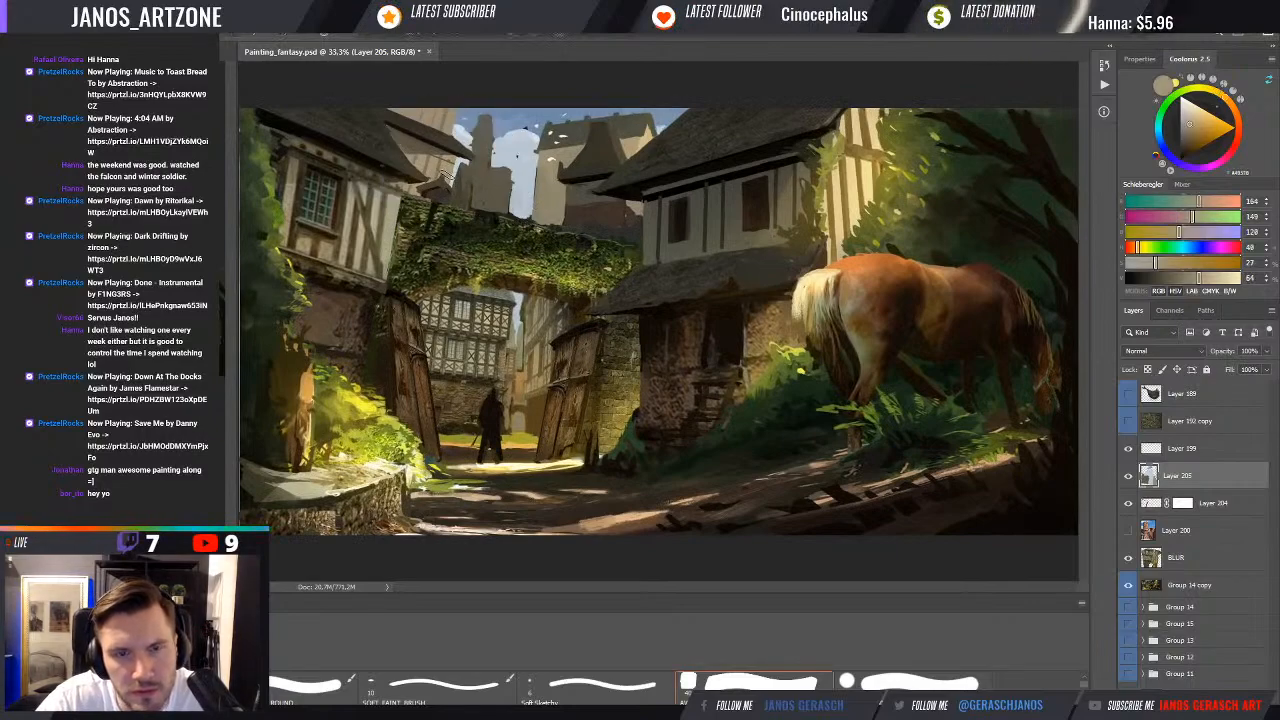
alt+click(458, 167)
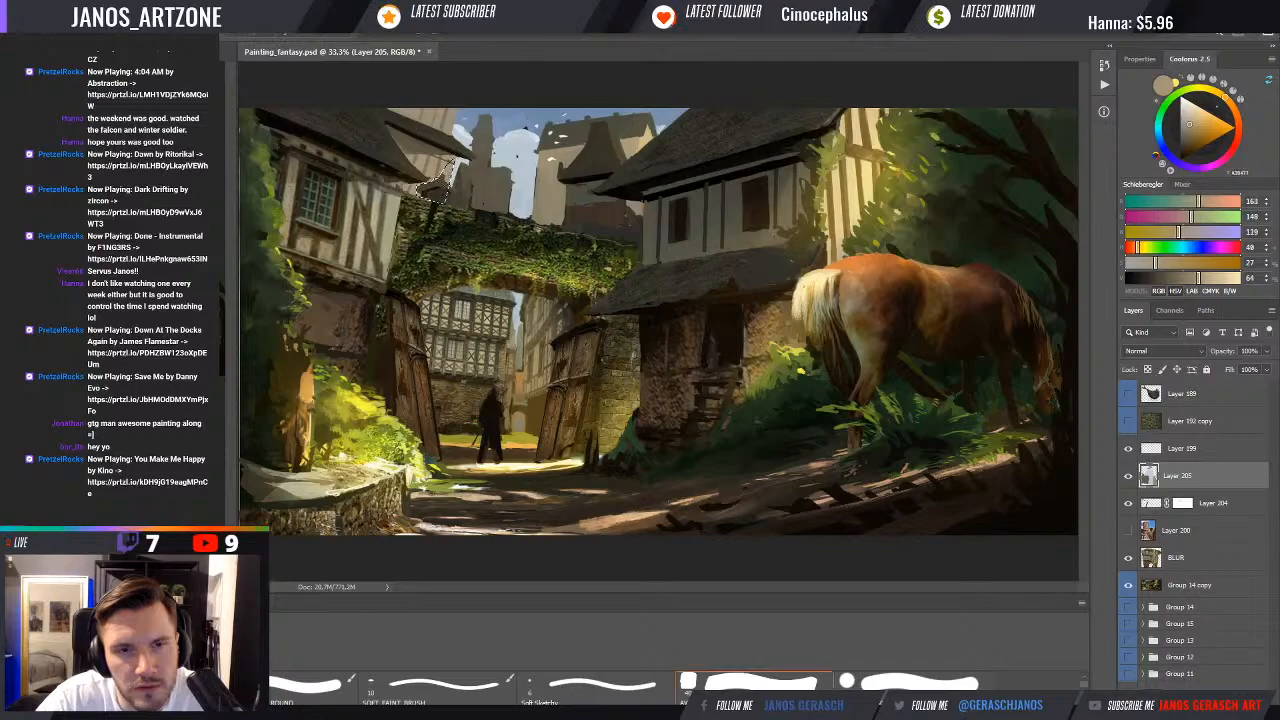
drag(441, 190, 442, 178)
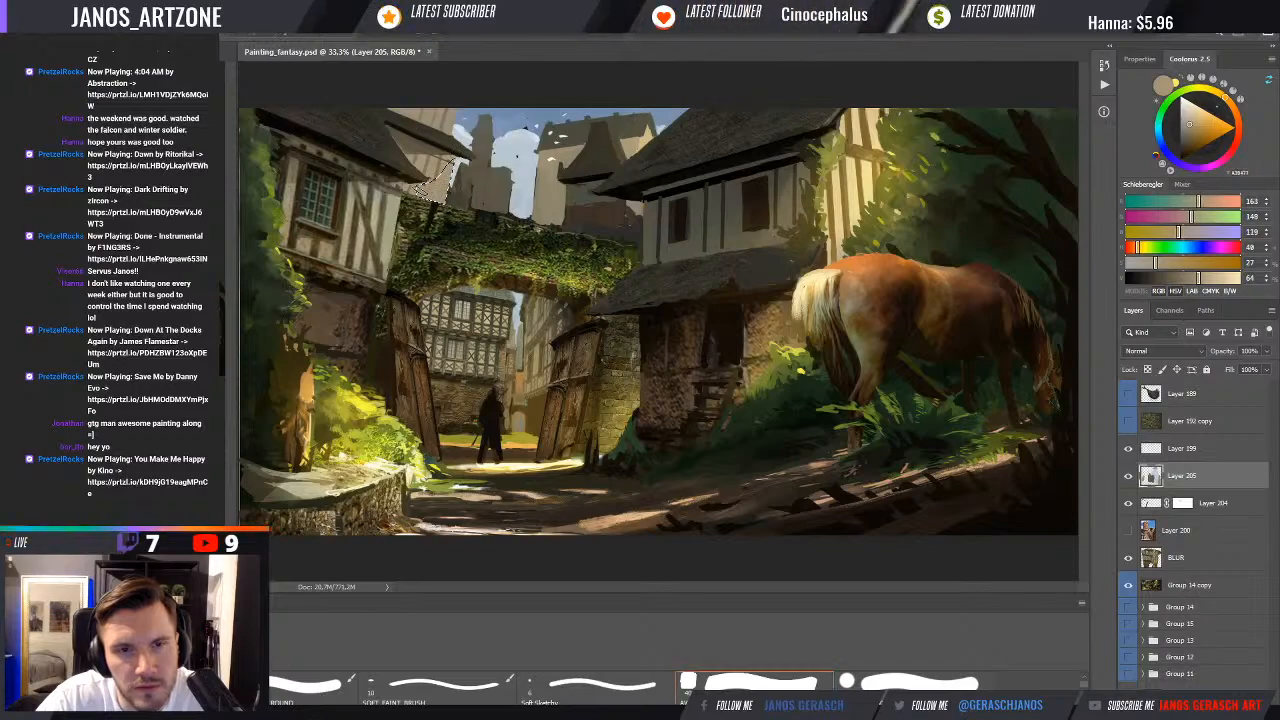
key(ctrl+d)
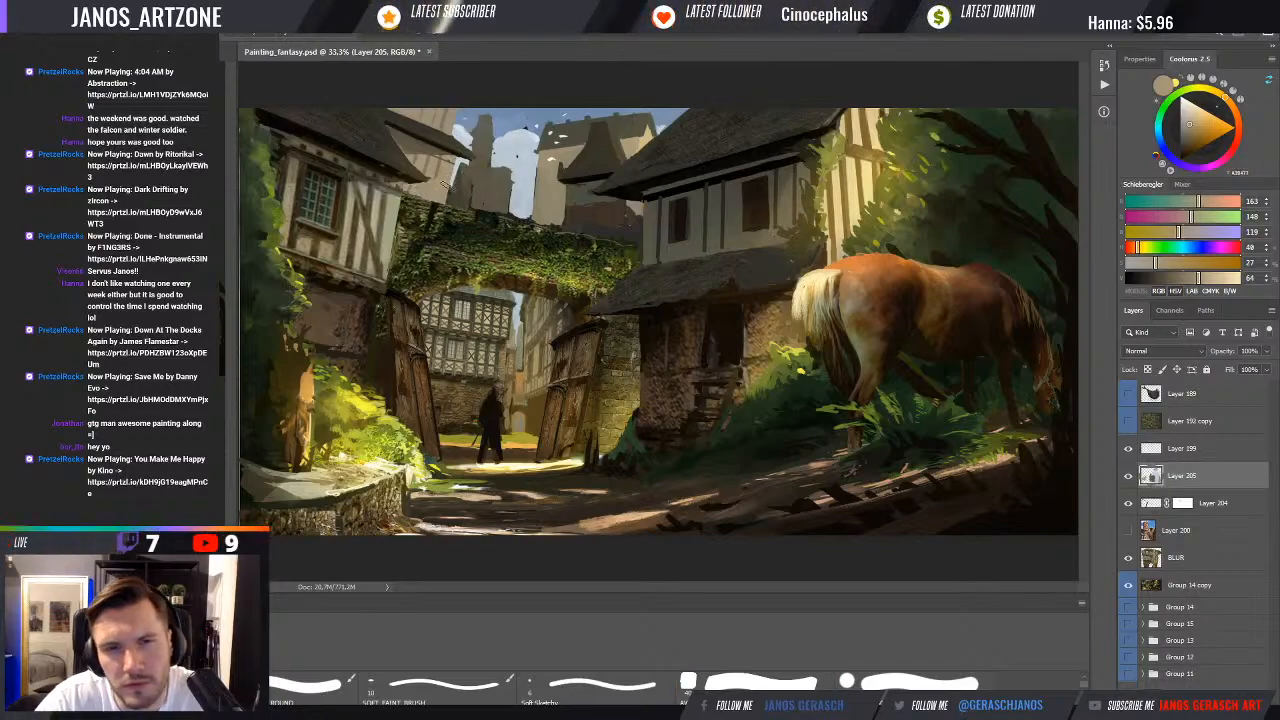
Touch up the base of the beige background building where it meets the ivy-covered wall, using sampled dark green and brown tones
alt+click(454, 190)
alt+click(440, 201)
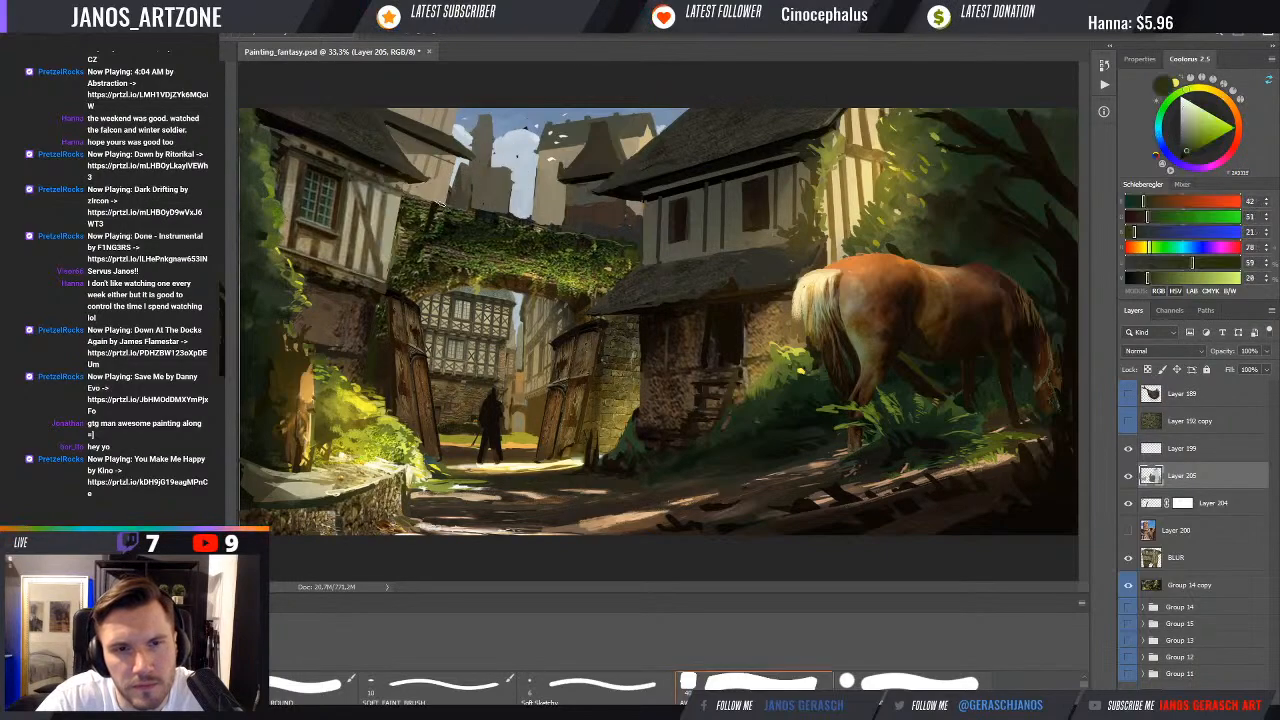
alt+click(452, 194)
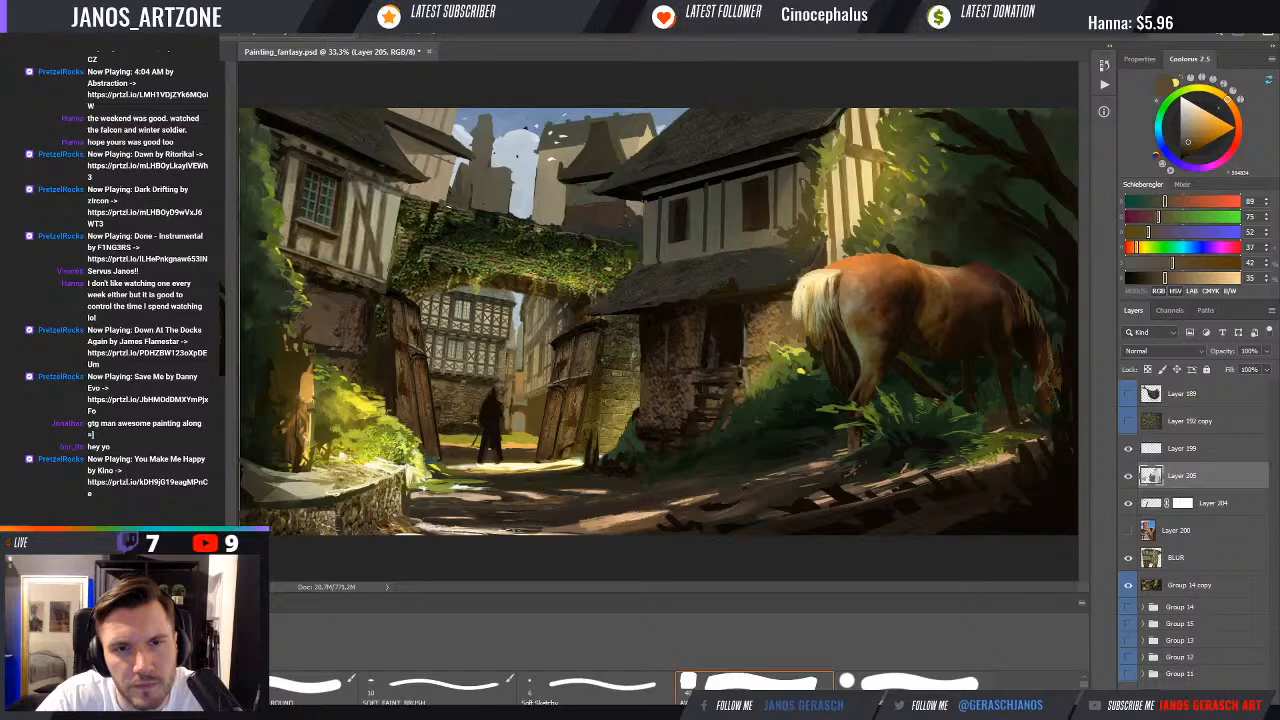
alt+click(448, 208)
alt+click(440, 214)
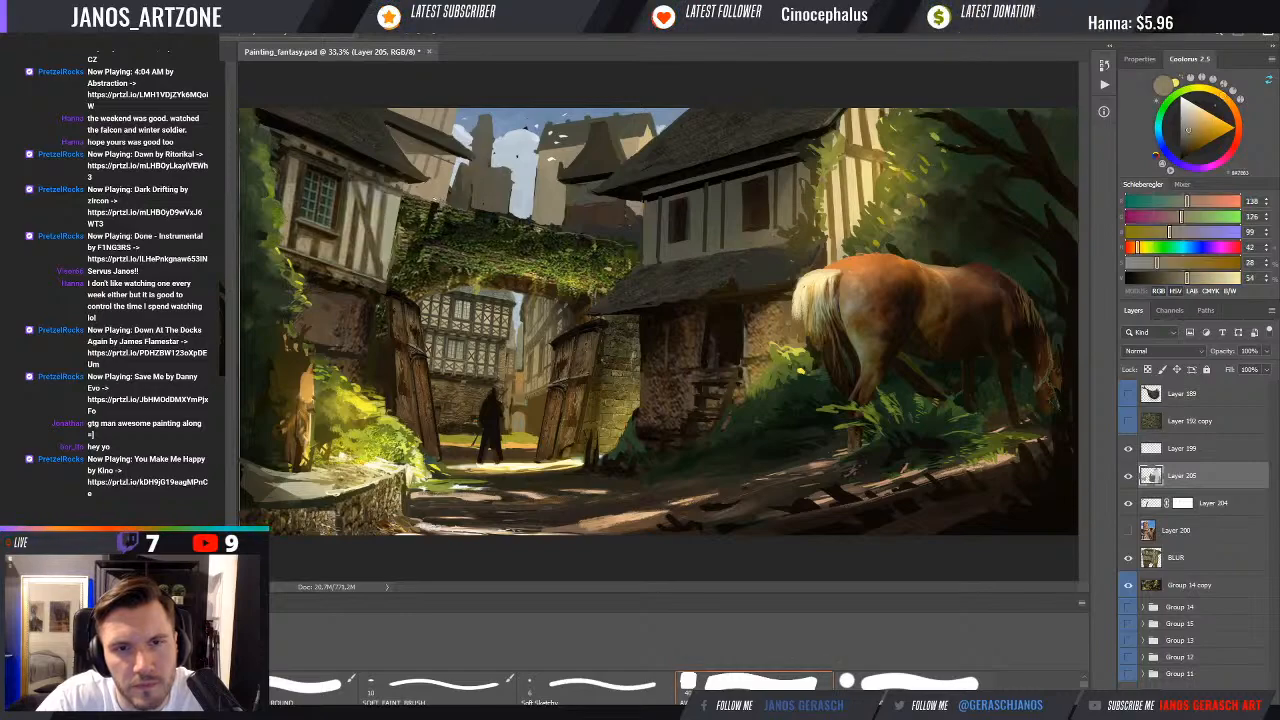
alt+click(433, 198)
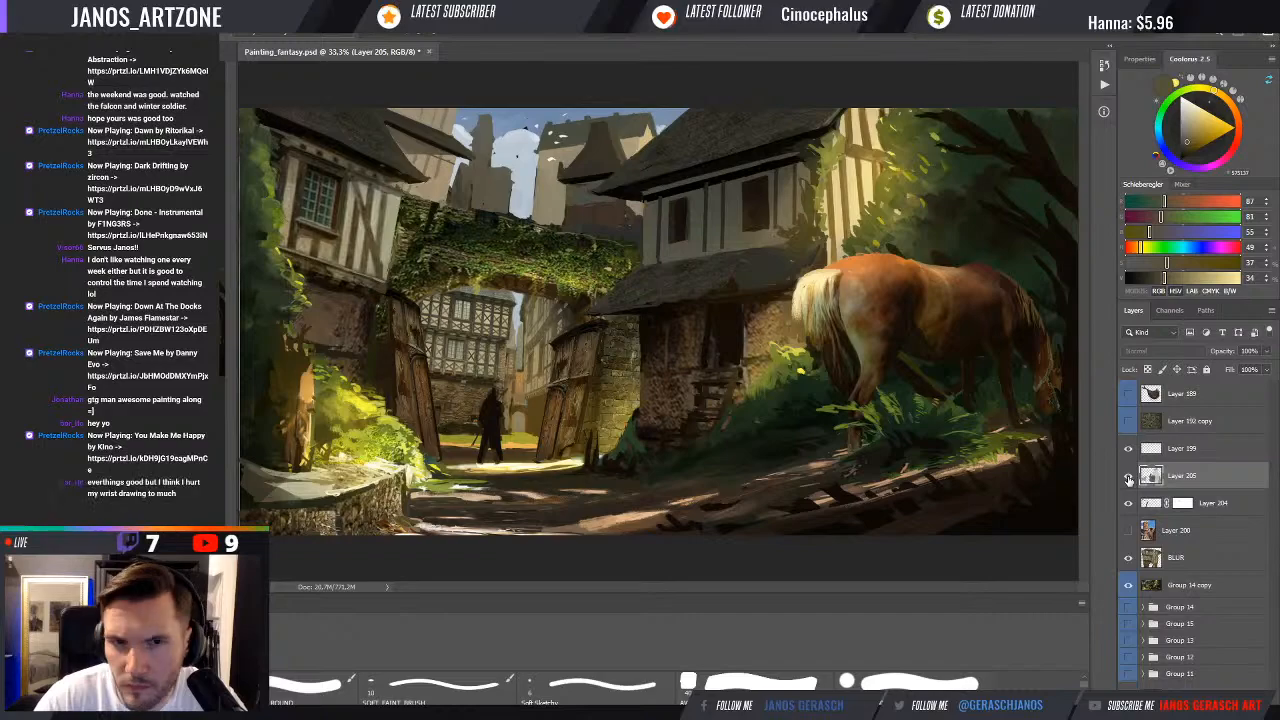
Refine the ivy-covered wall's top edge below the distant buildings with sampled dark olive tones, and save the painting
alt+click(484, 210)
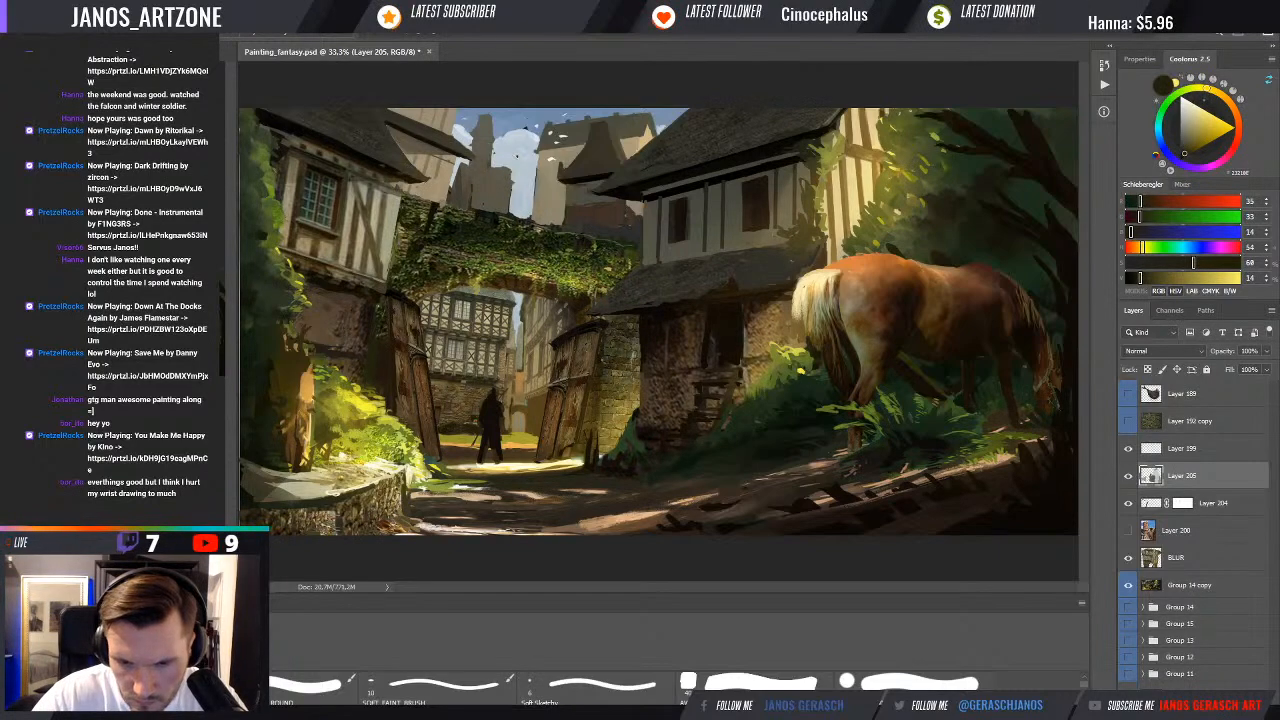
key(b)
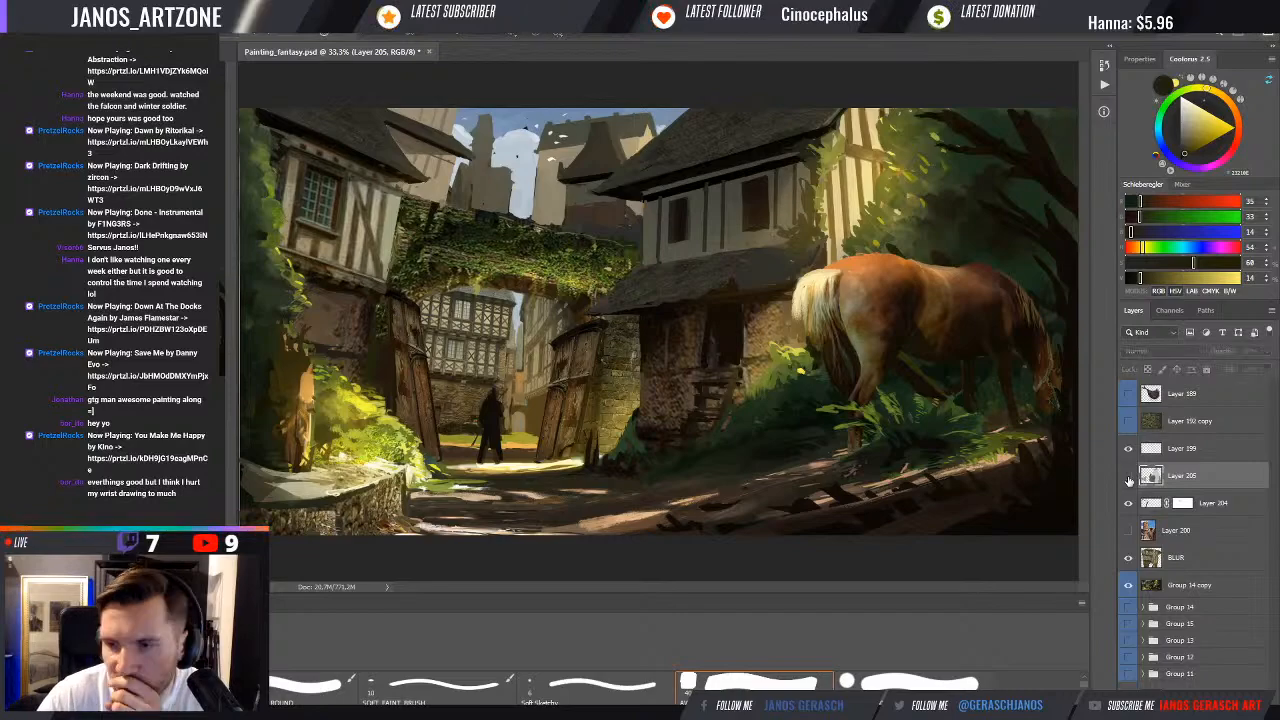
click(1128, 478)
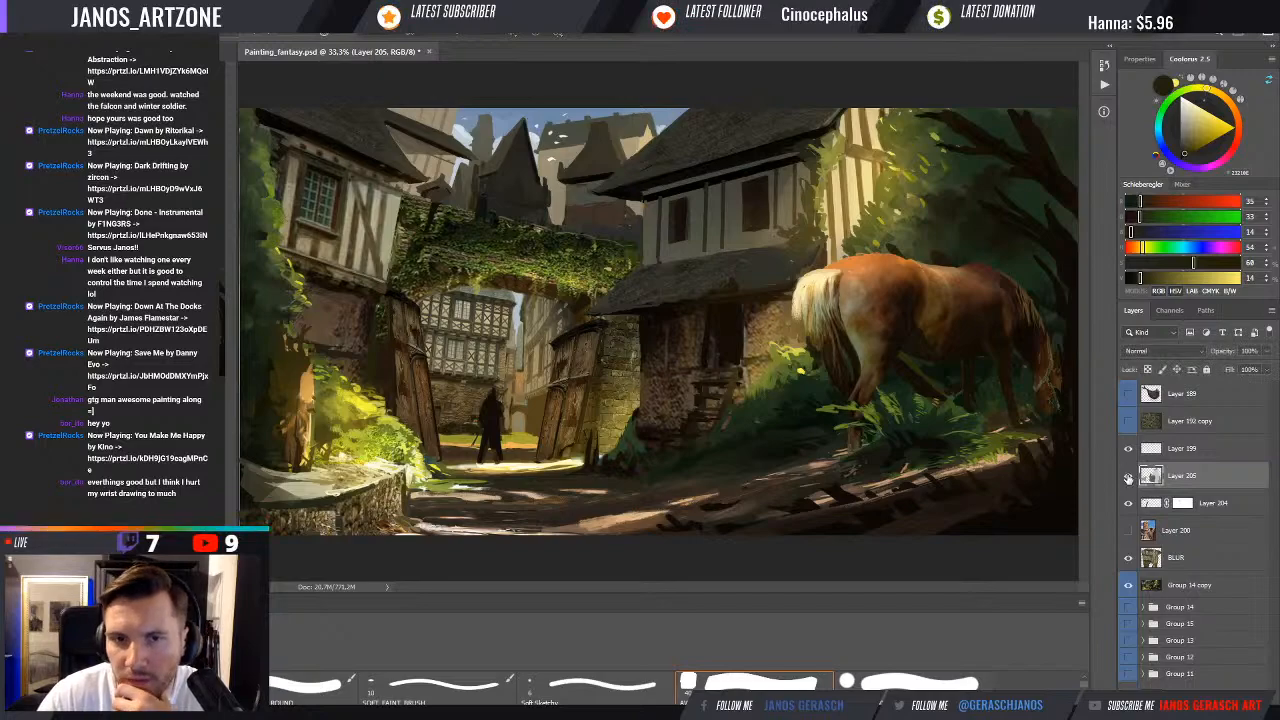
click(1129, 477)
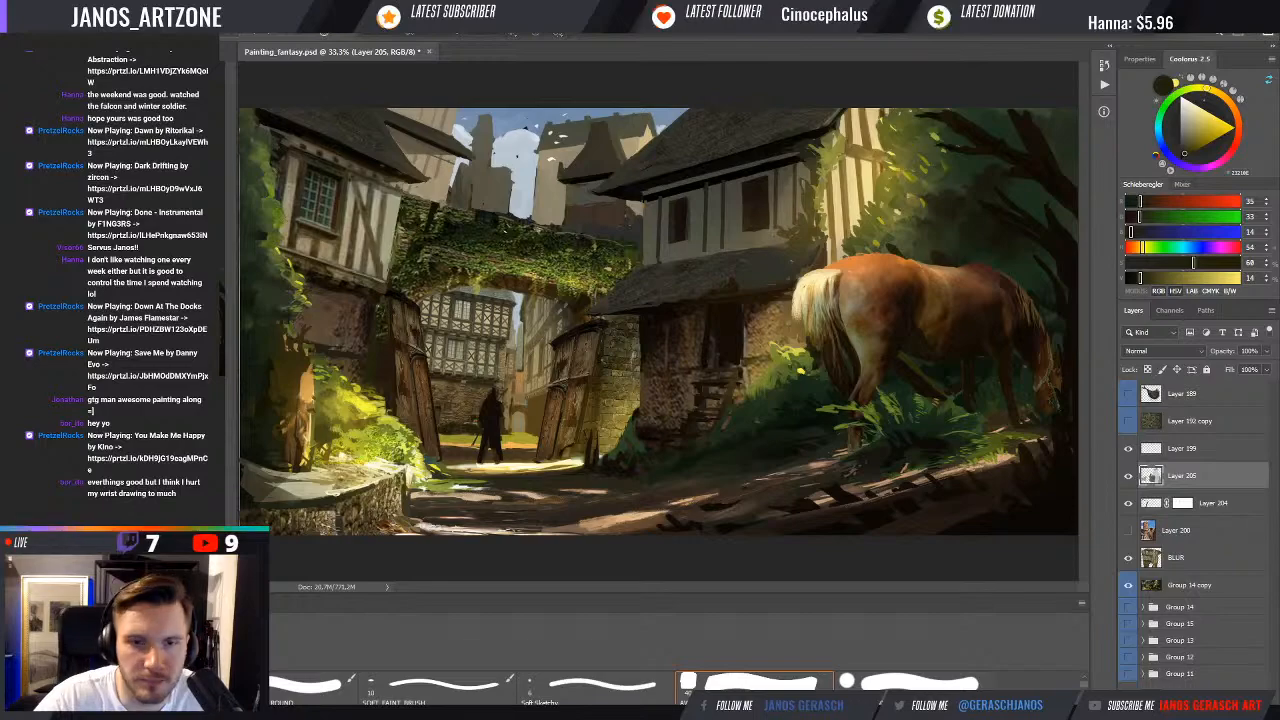
alt+click(478, 205)
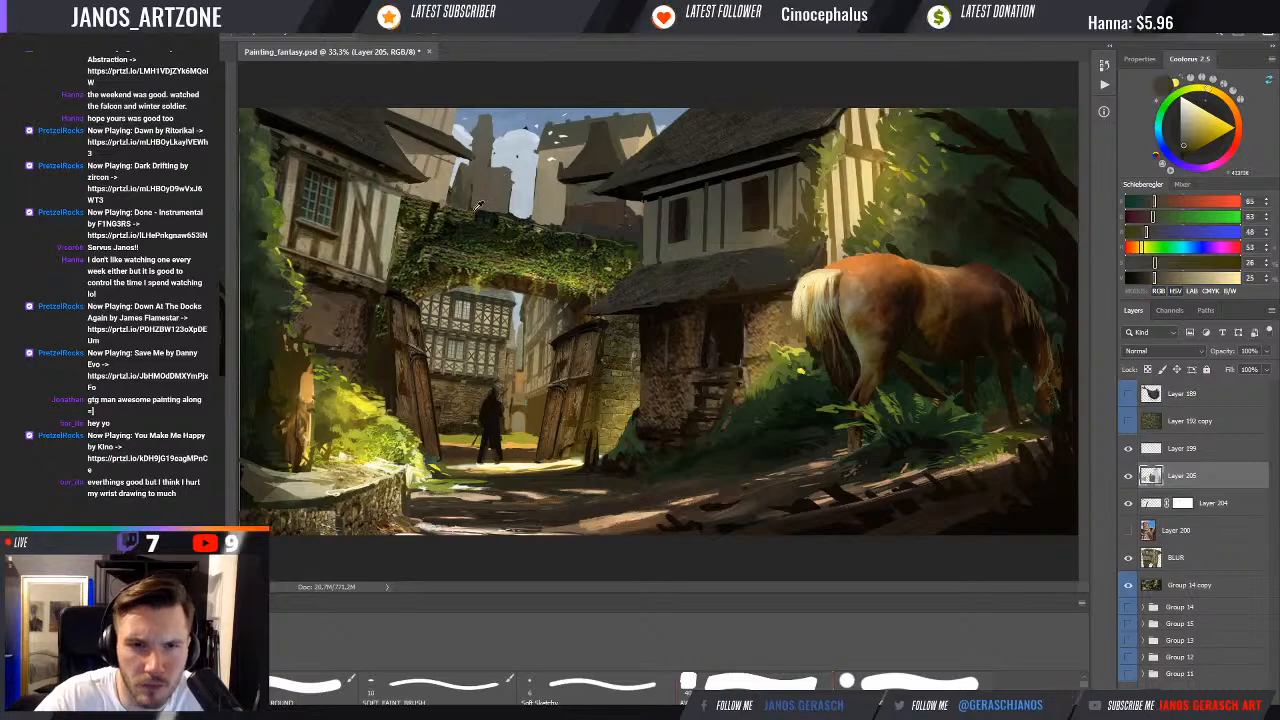
alt+click(478, 204)
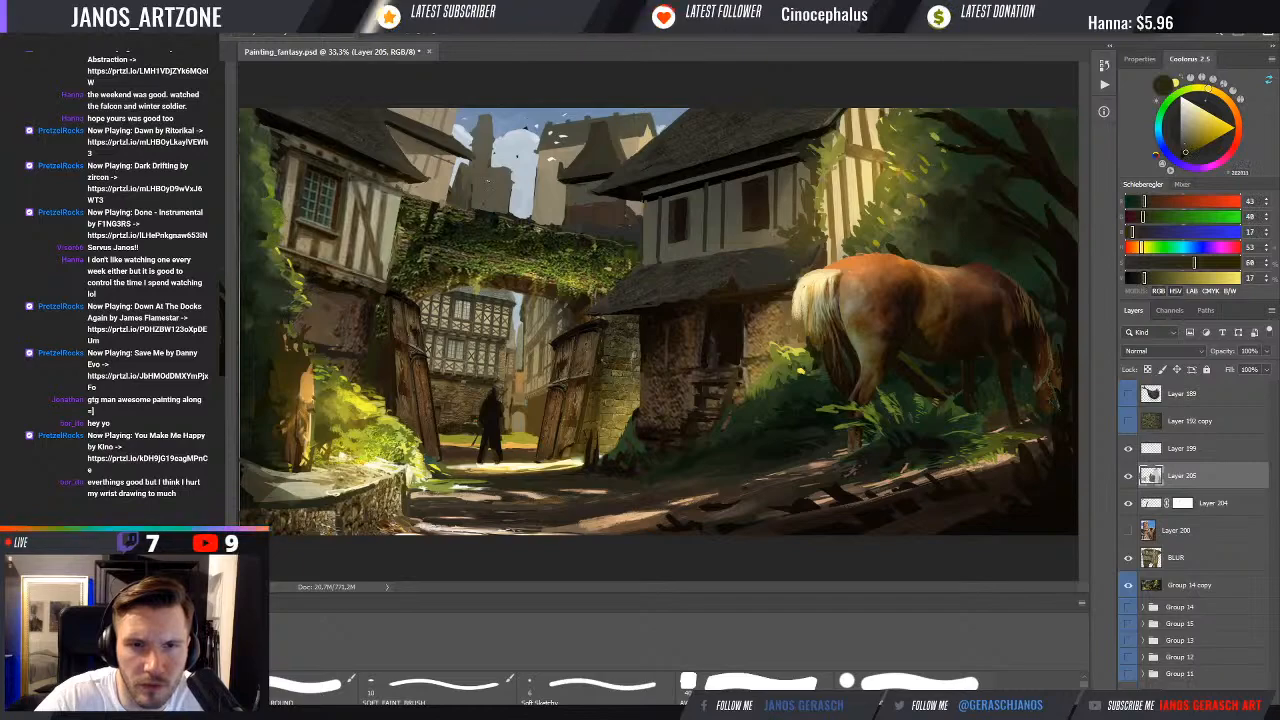
key(b)
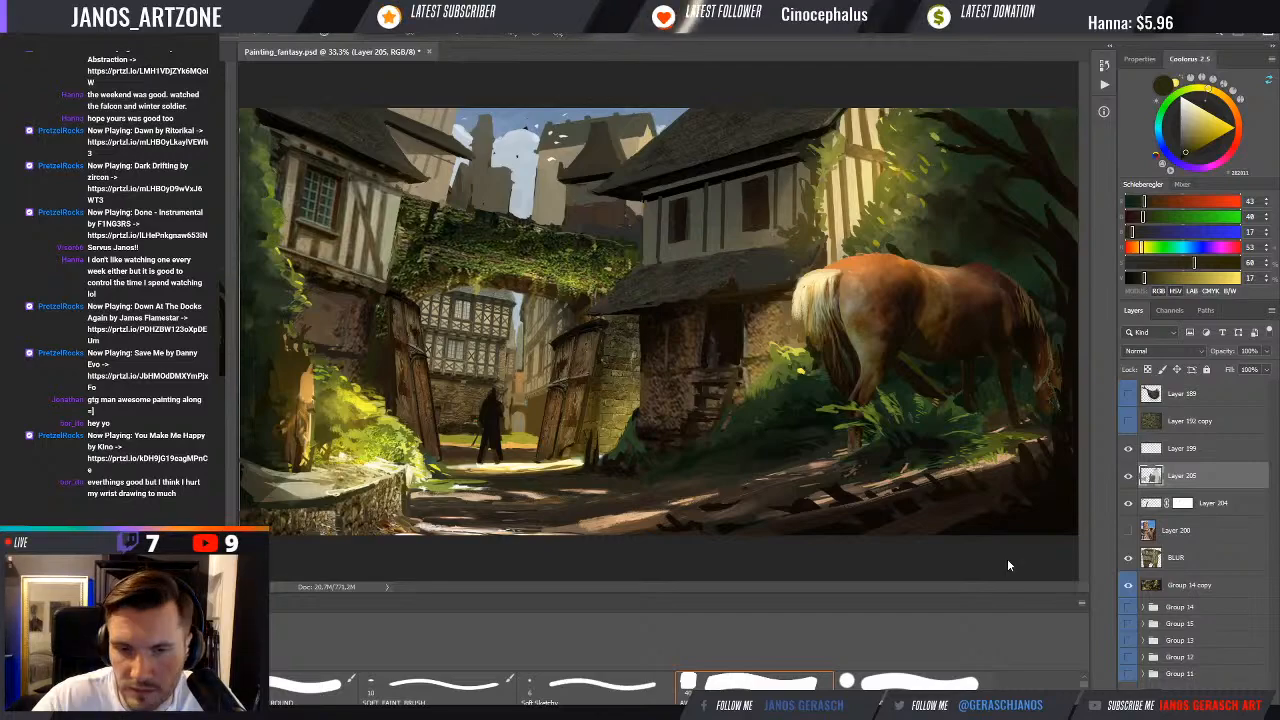
key(ctrl+s)
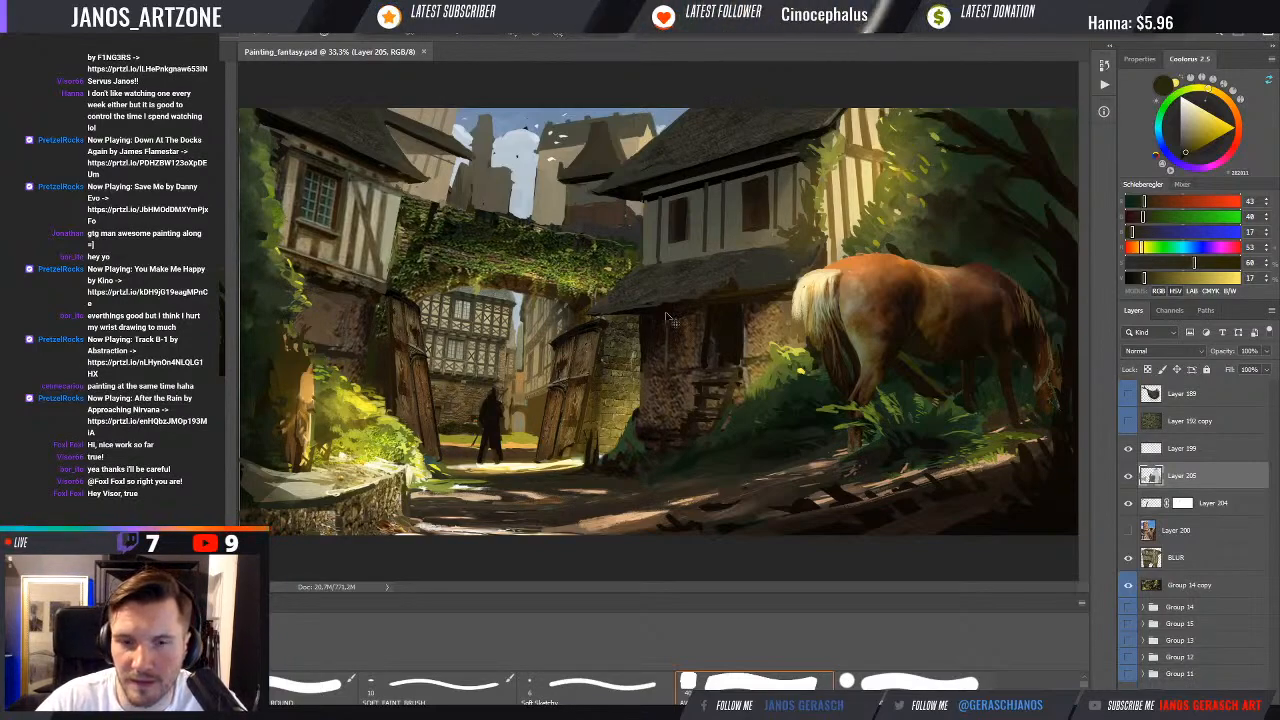
Paste the castle reference photo into the painting and enlarge it over the middle of the scene
key(ctrl+j)
key(ctrl+v)
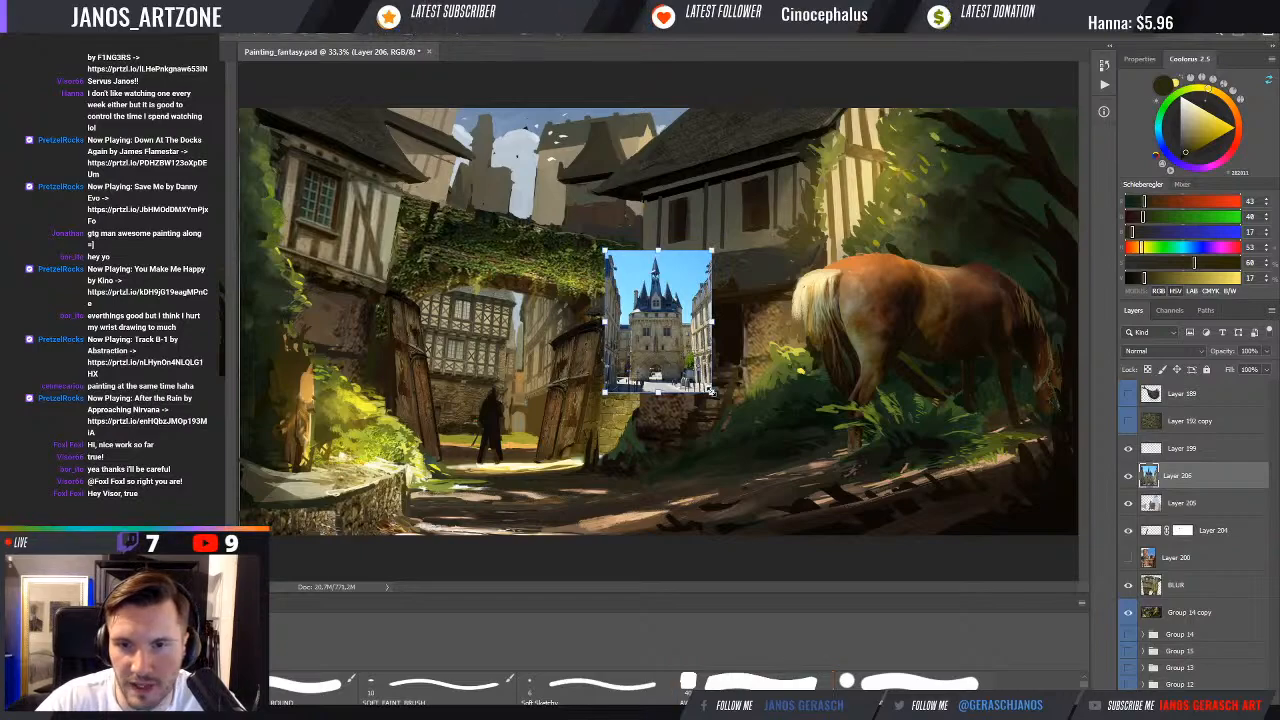
drag(726, 402, 769, 457)
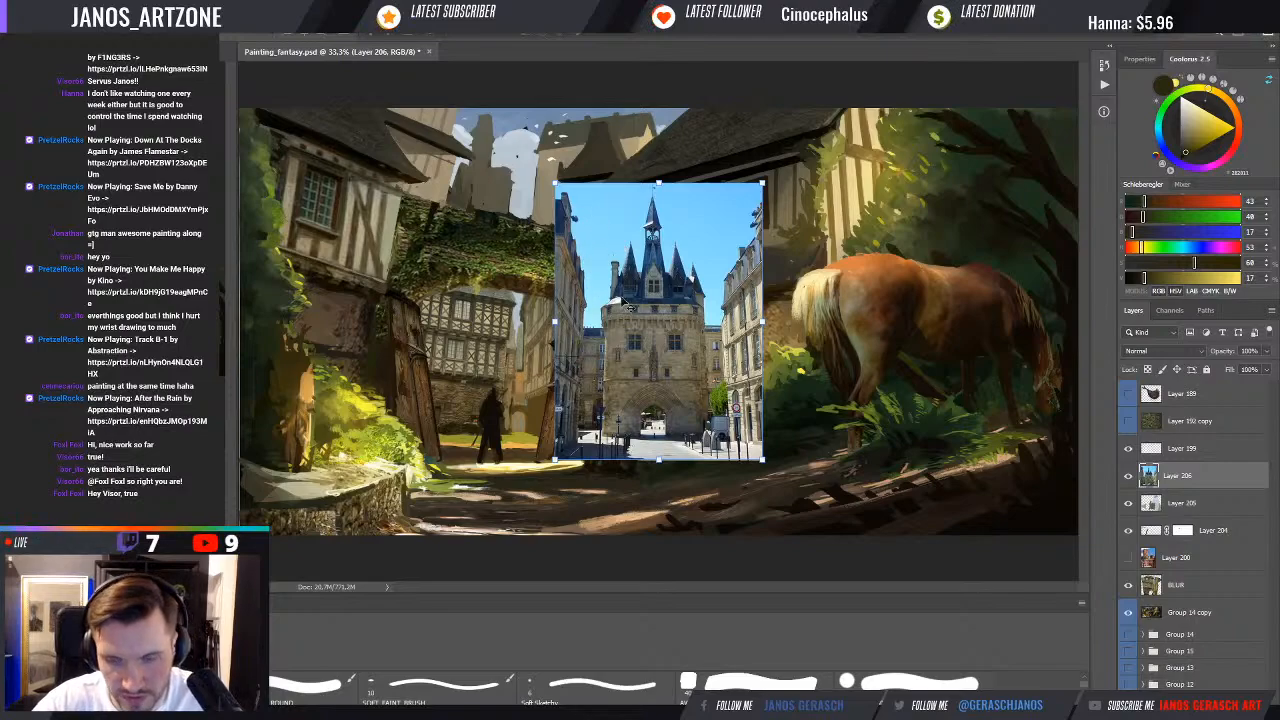
key(Return)
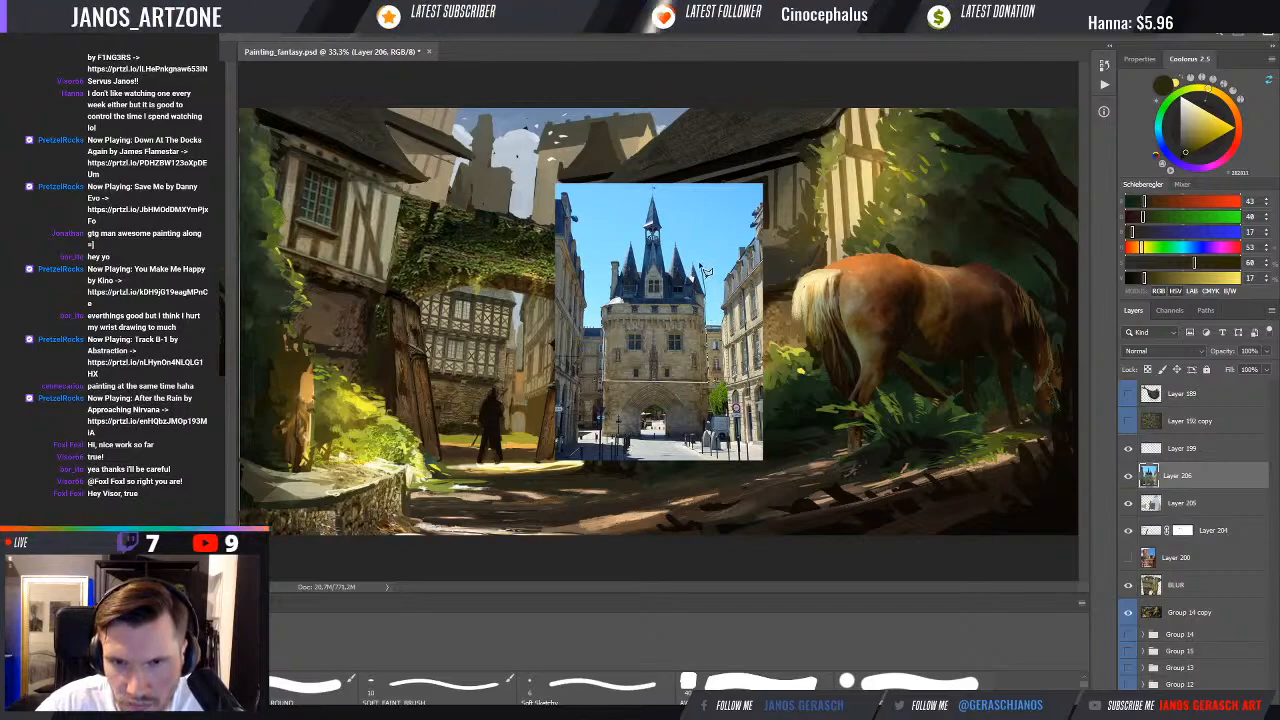
Isolate the castle from the pasted photo on its own layer, with the blue sky around its spires removed
mouse_move(700, 268)
mouse_down()
mouse_move(653, 182)
mouse_move(642, 187)
mouse_move(605, 266)
mouse_move(603, 332)
mouse_up()
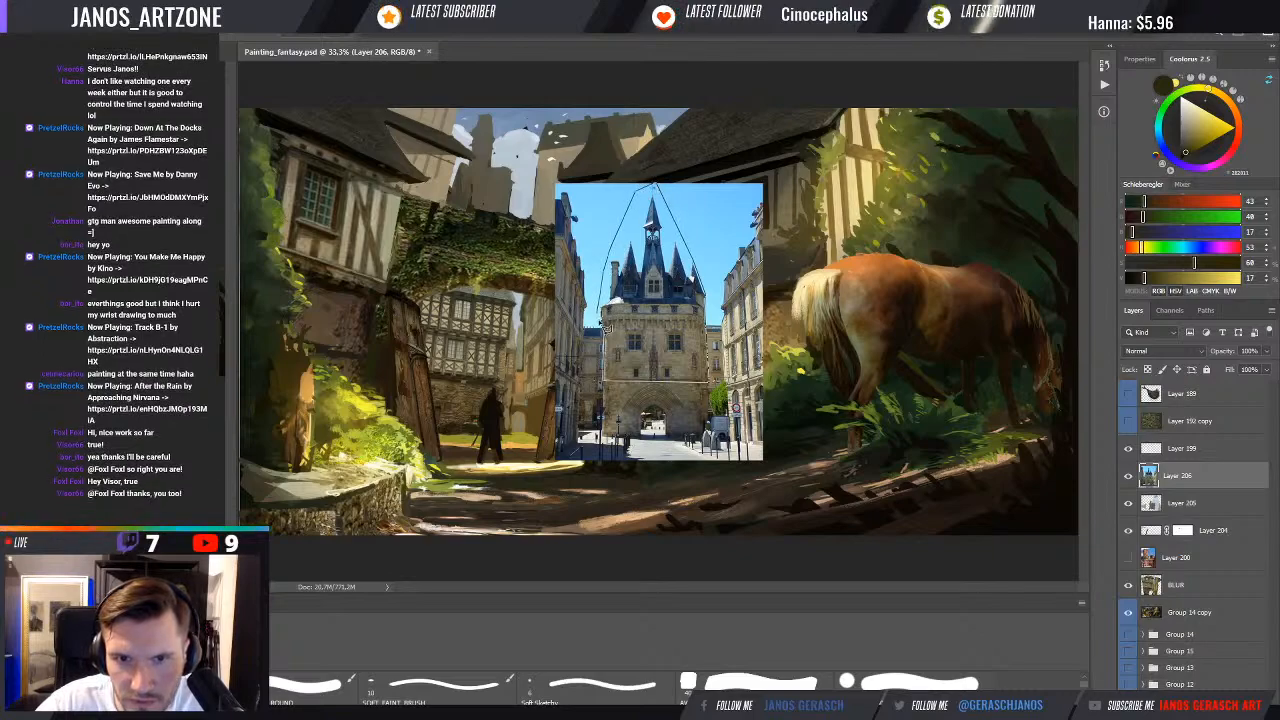
key(ctrl+j)
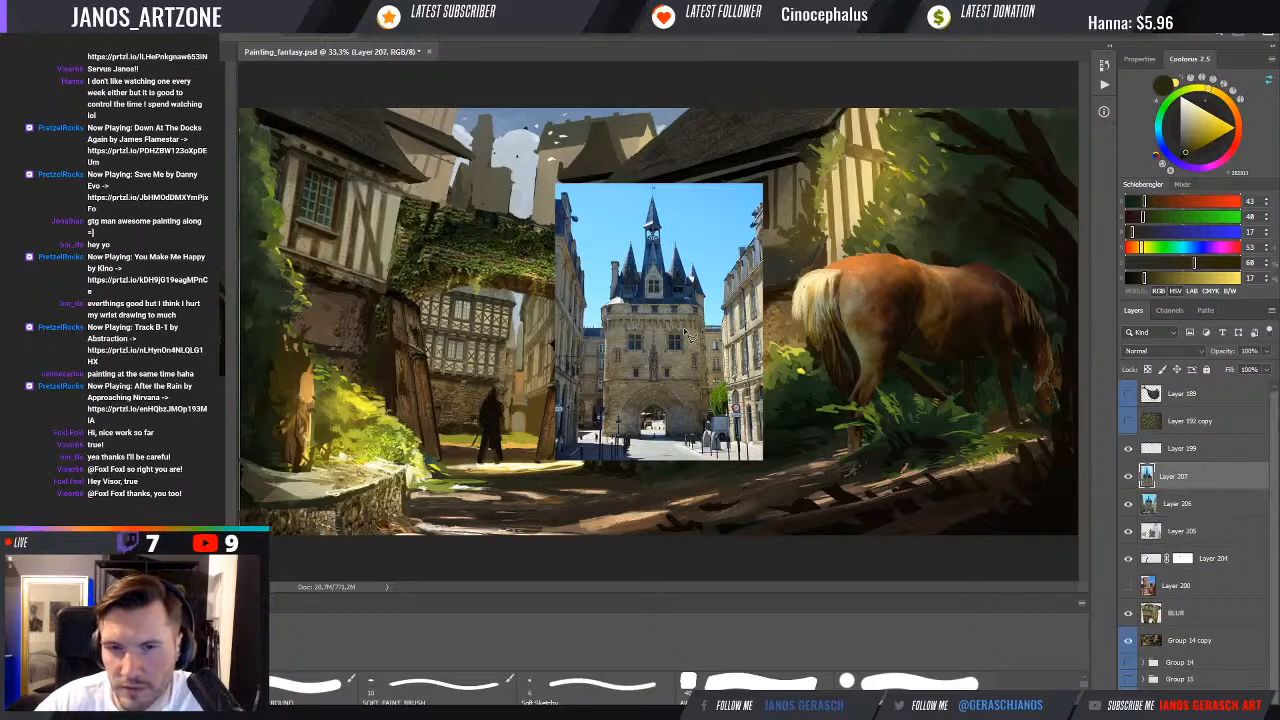
drag(1148, 503, 1172, 494)
click(1172, 488)
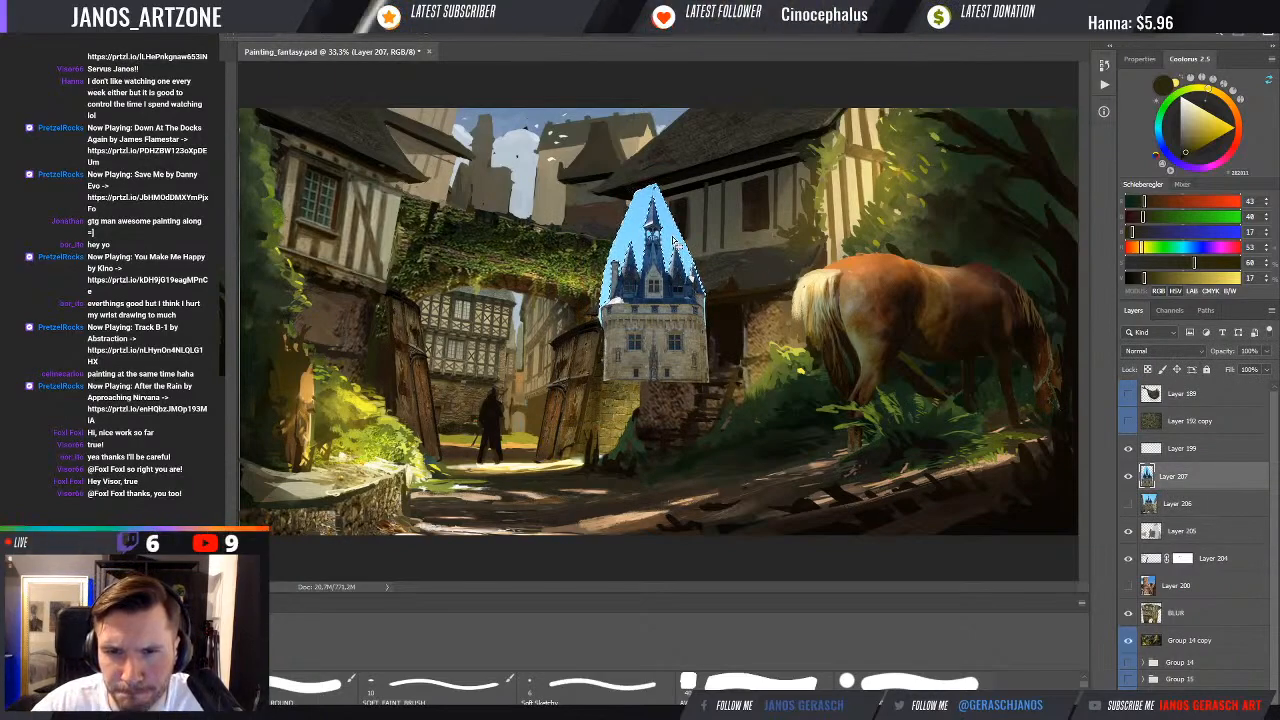
key(Delete)
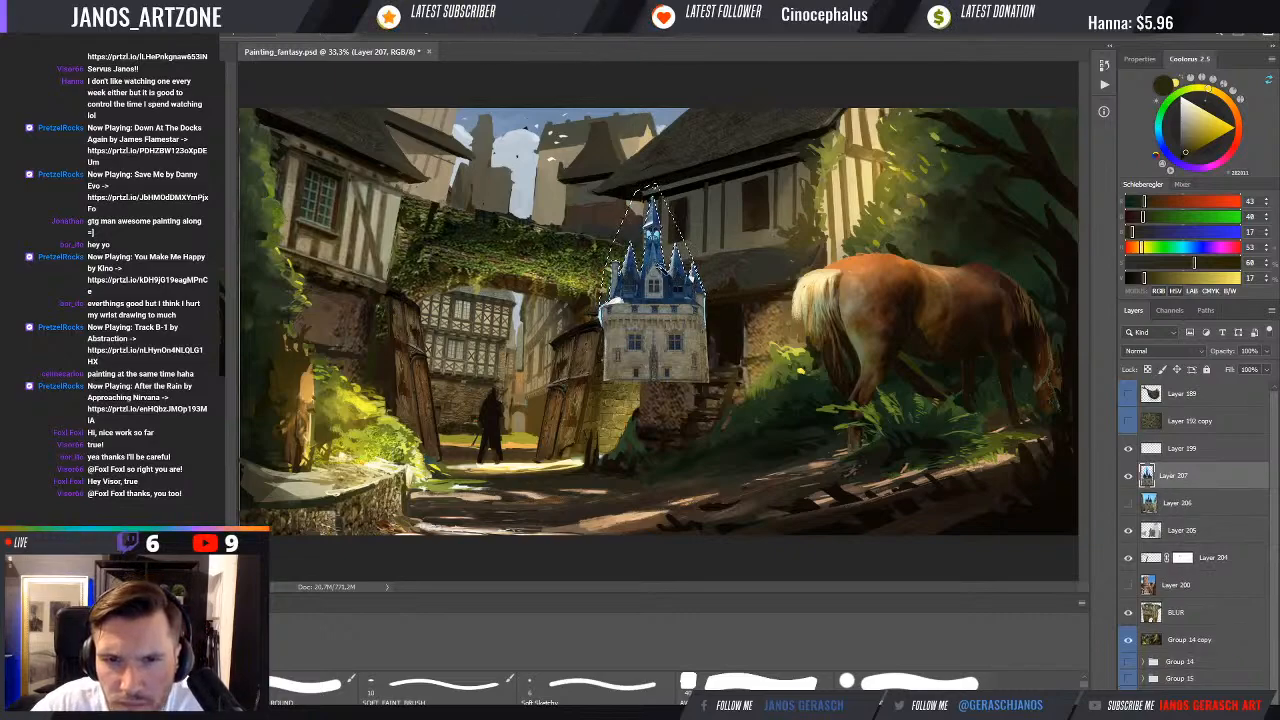
key(ctrl+d)
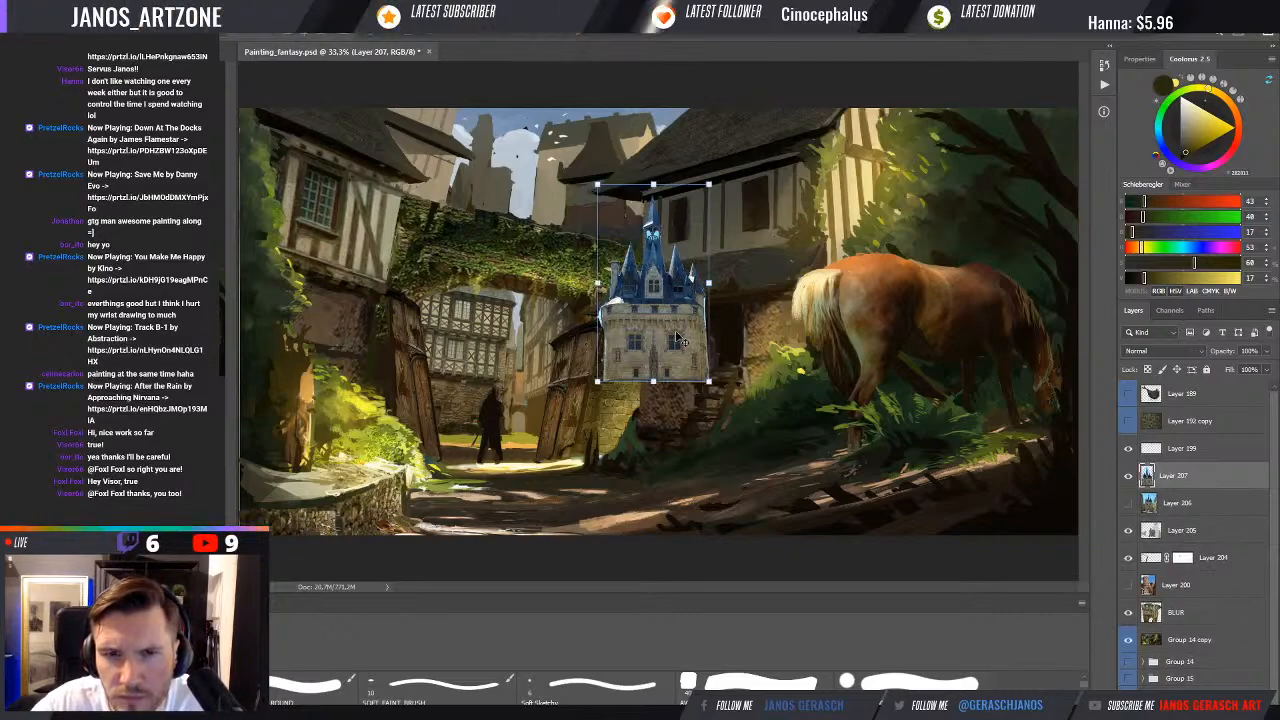
Position the castle cutout in front of the right-hand side of the ivy-covered arch and gate
drag(682, 336, 478, 194)
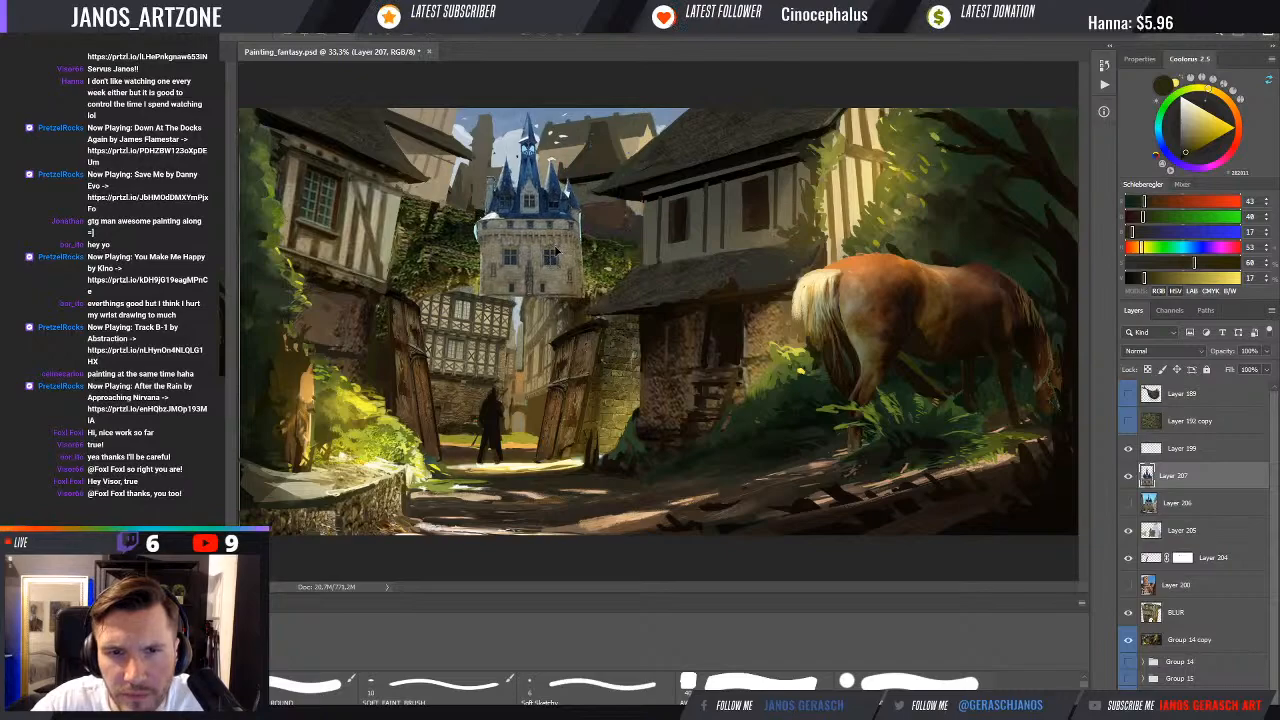
key(ctrl+t)
drag(564, 258, 616, 342)
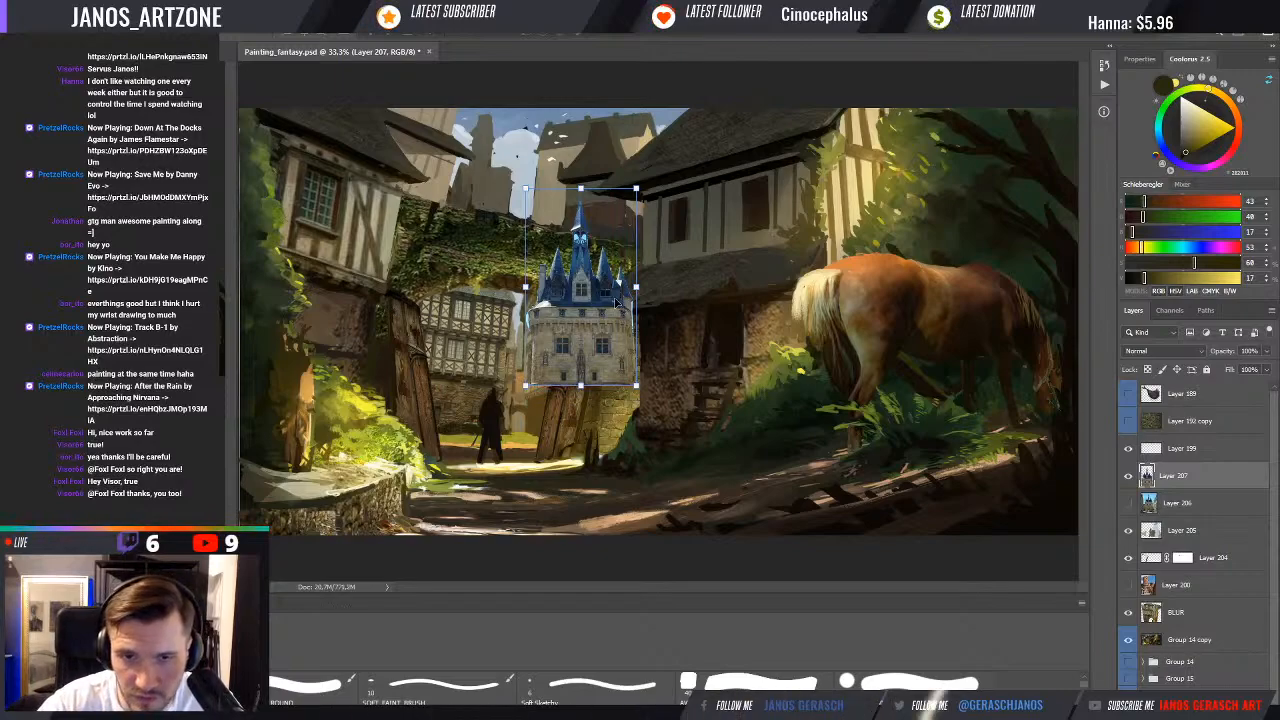
scroll(580, 250, up, 1)
key(Return)
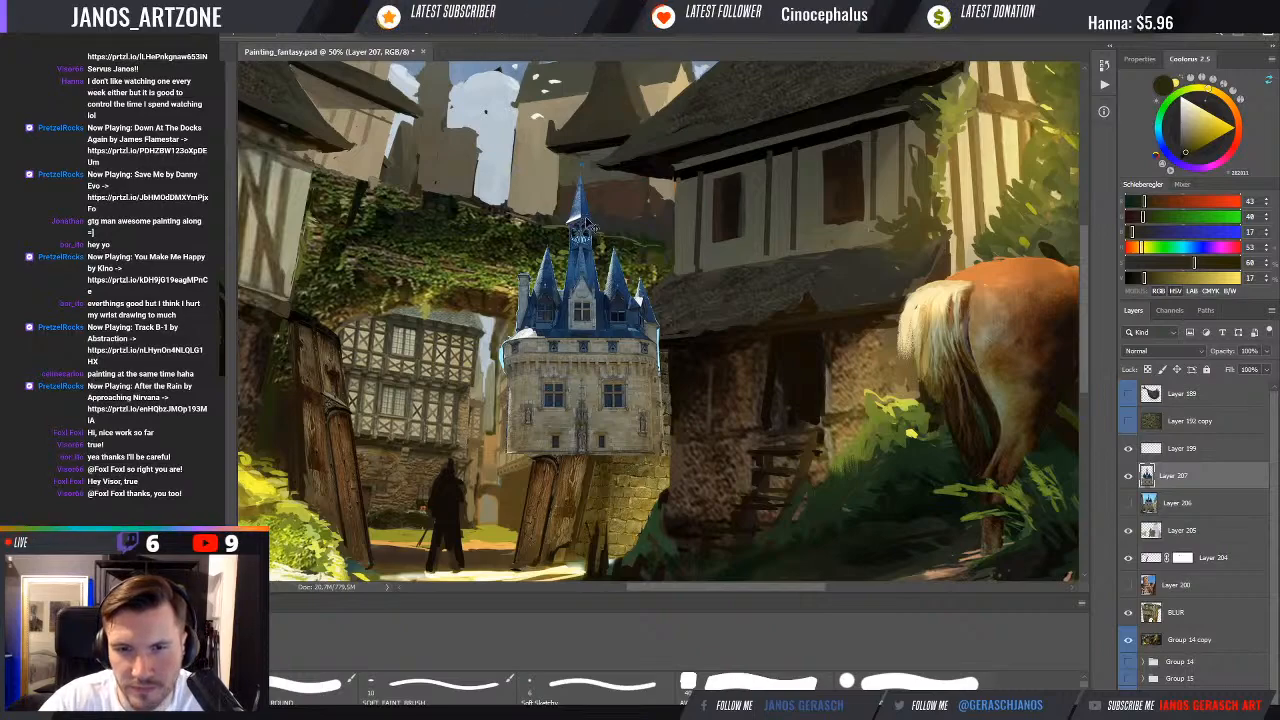
scroll(588, 225, down, 2)
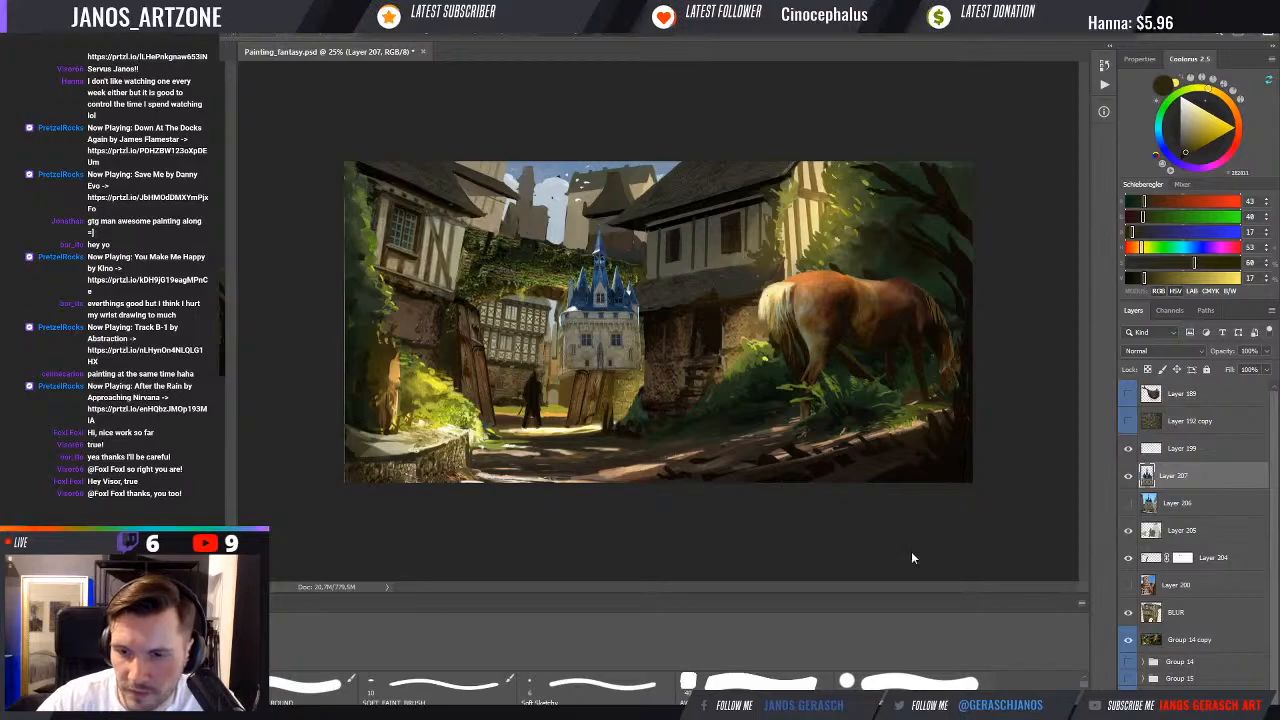
Adjust the castle cutout's colours to darker, less blue and warmer tones that match the painting
key(ctrl+s)
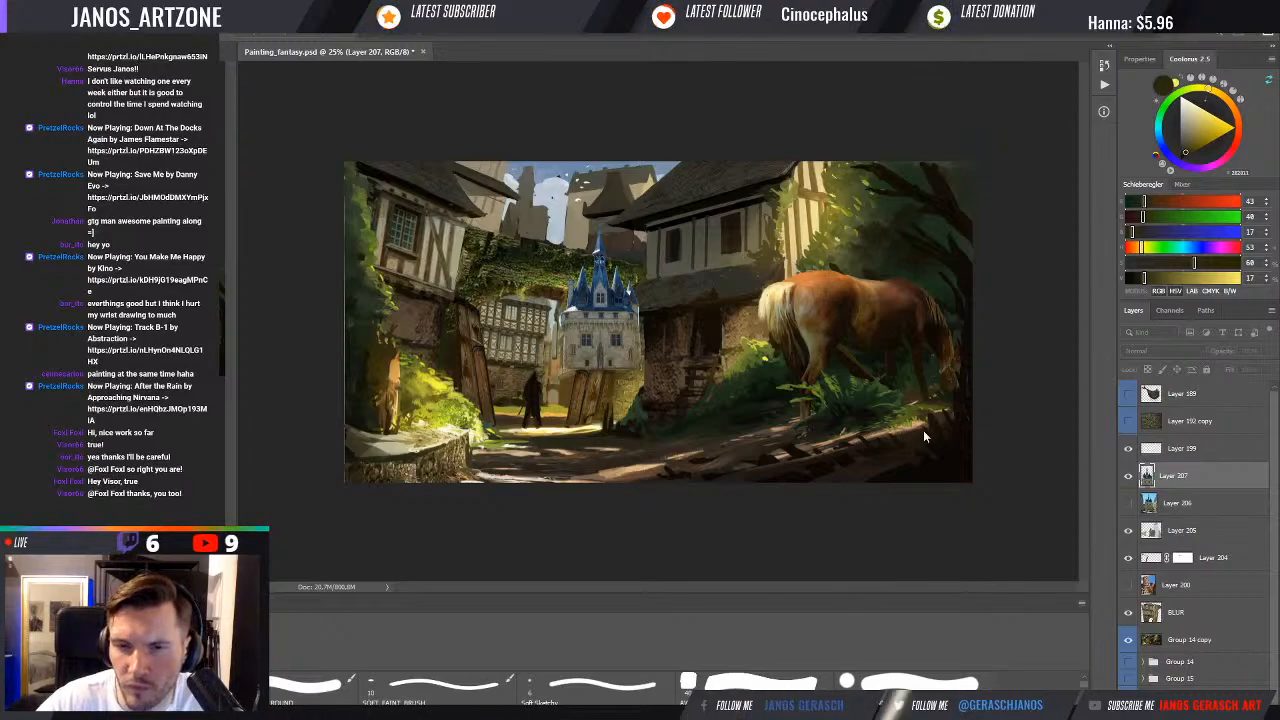
click(871, 489)
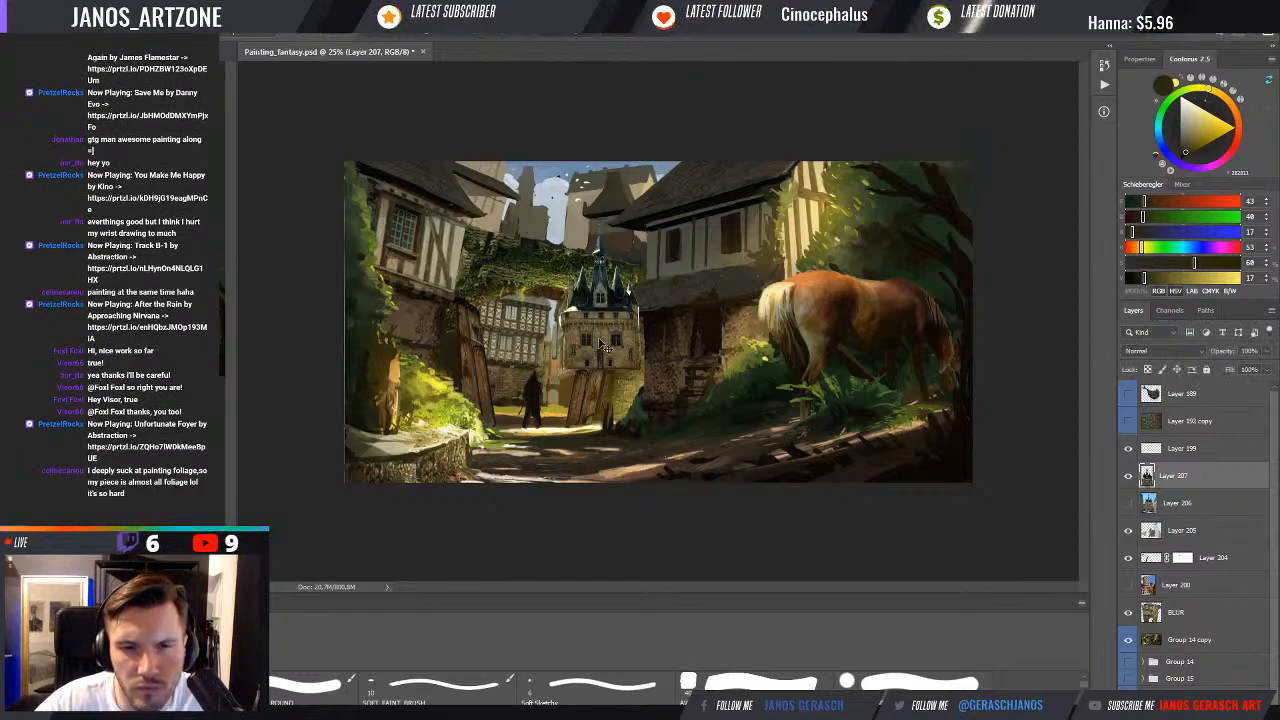
key(ctrl+d)
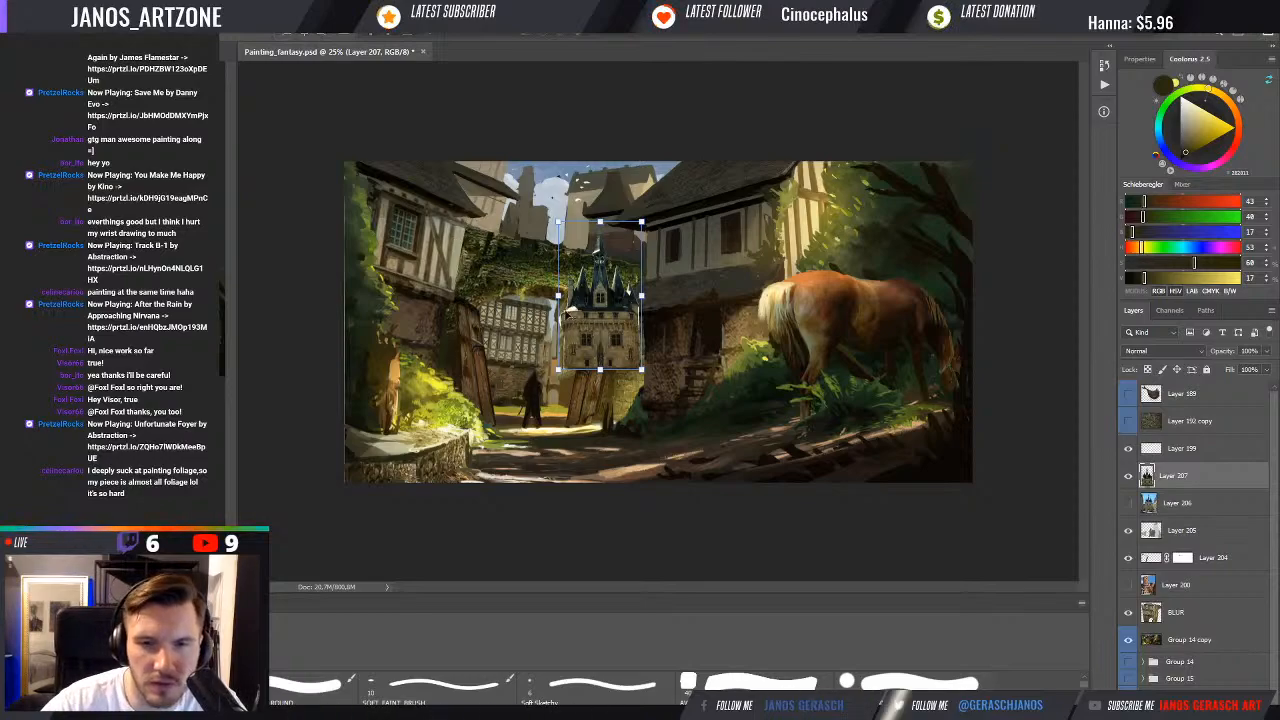
key(b)
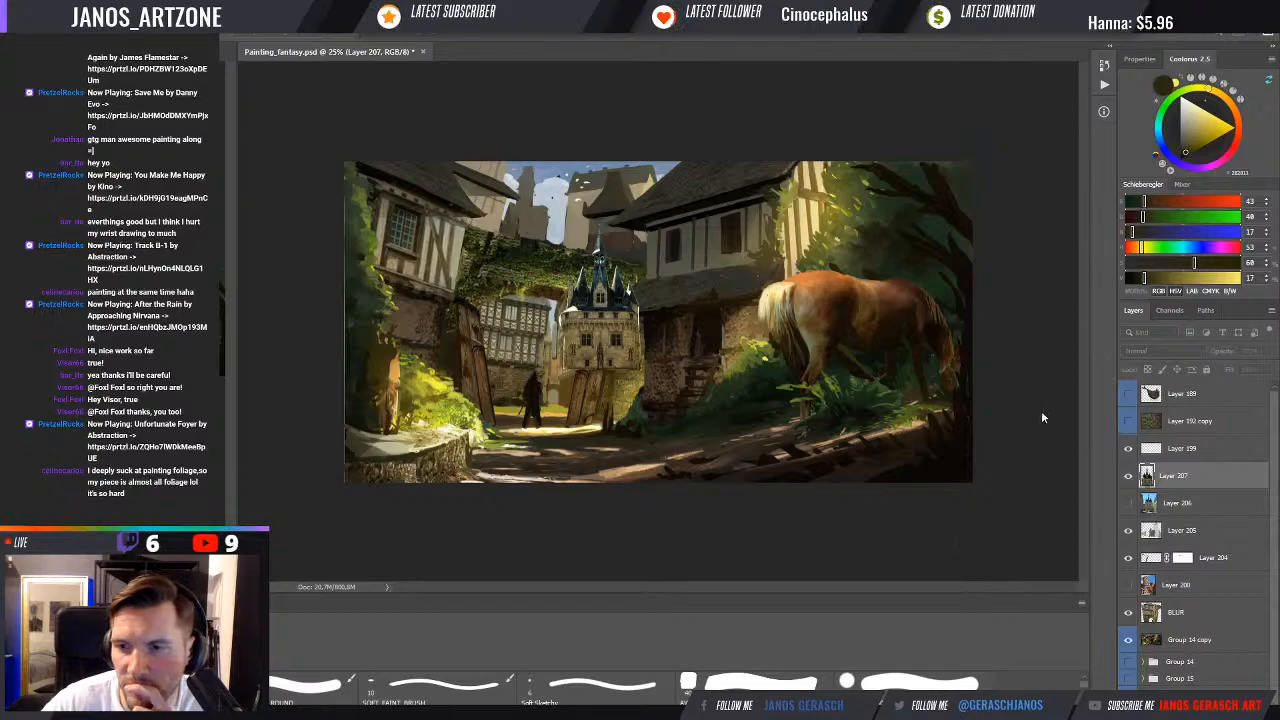
key(Return)
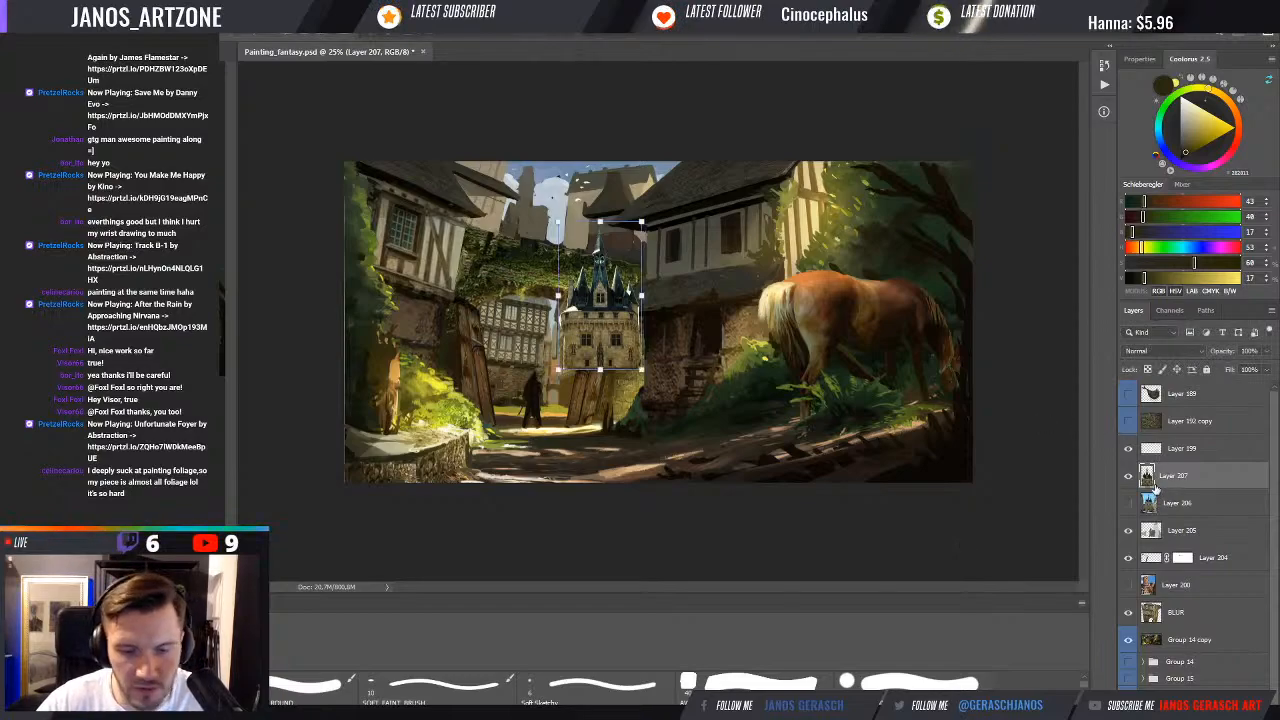
Duplicate the castle layer, hide the original, and place the copy smaller and slightly tilted above the ivy-covered arch
key(ctrl+j)
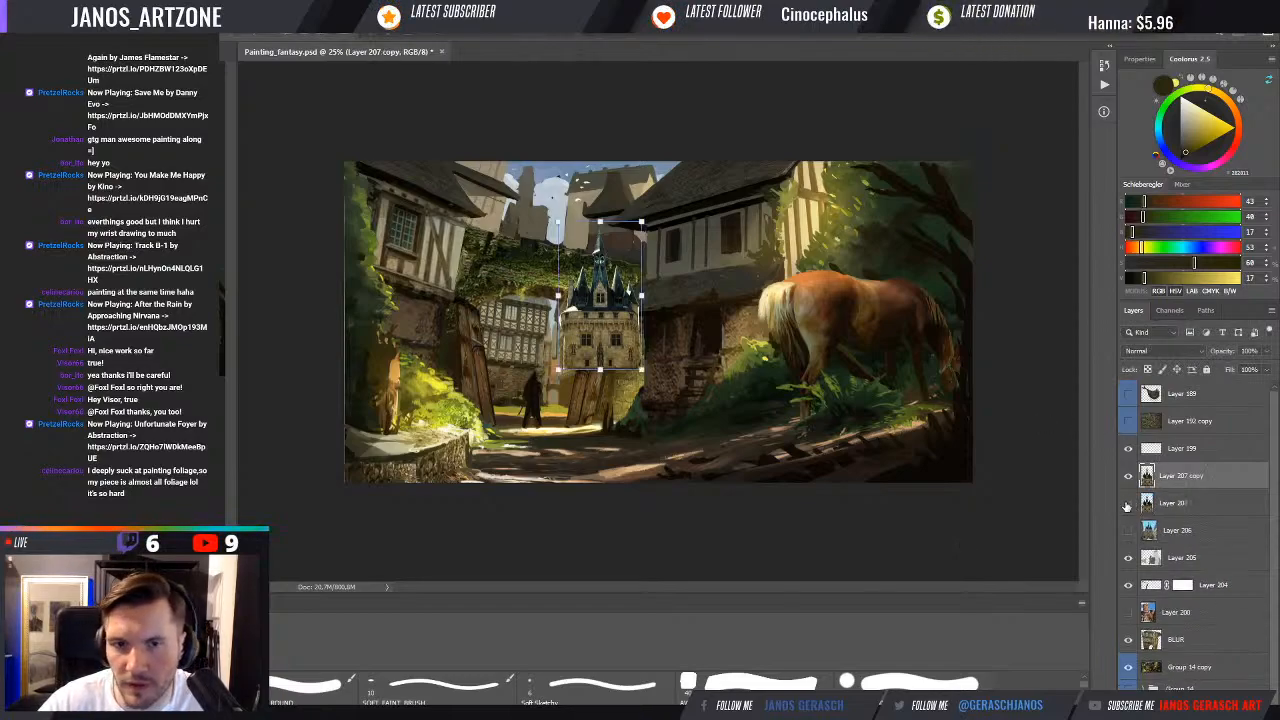
drag(608, 338, 557, 228)
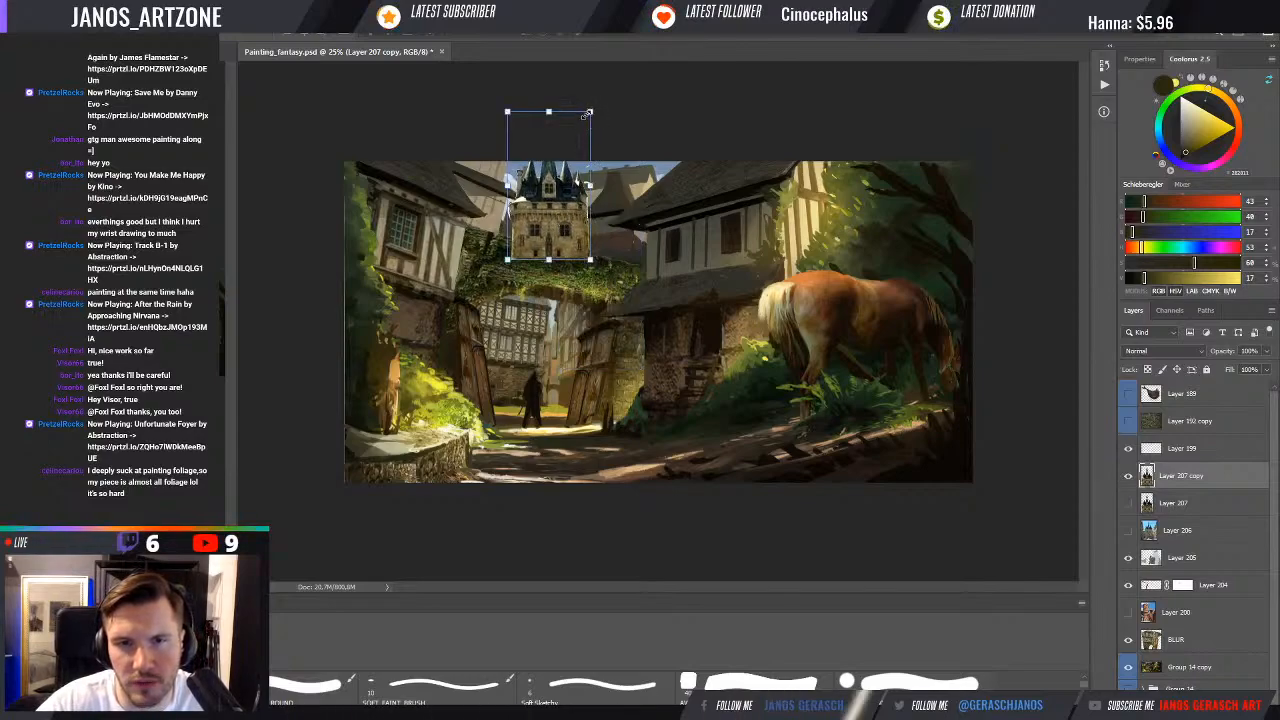
drag(589, 114, 578, 132)
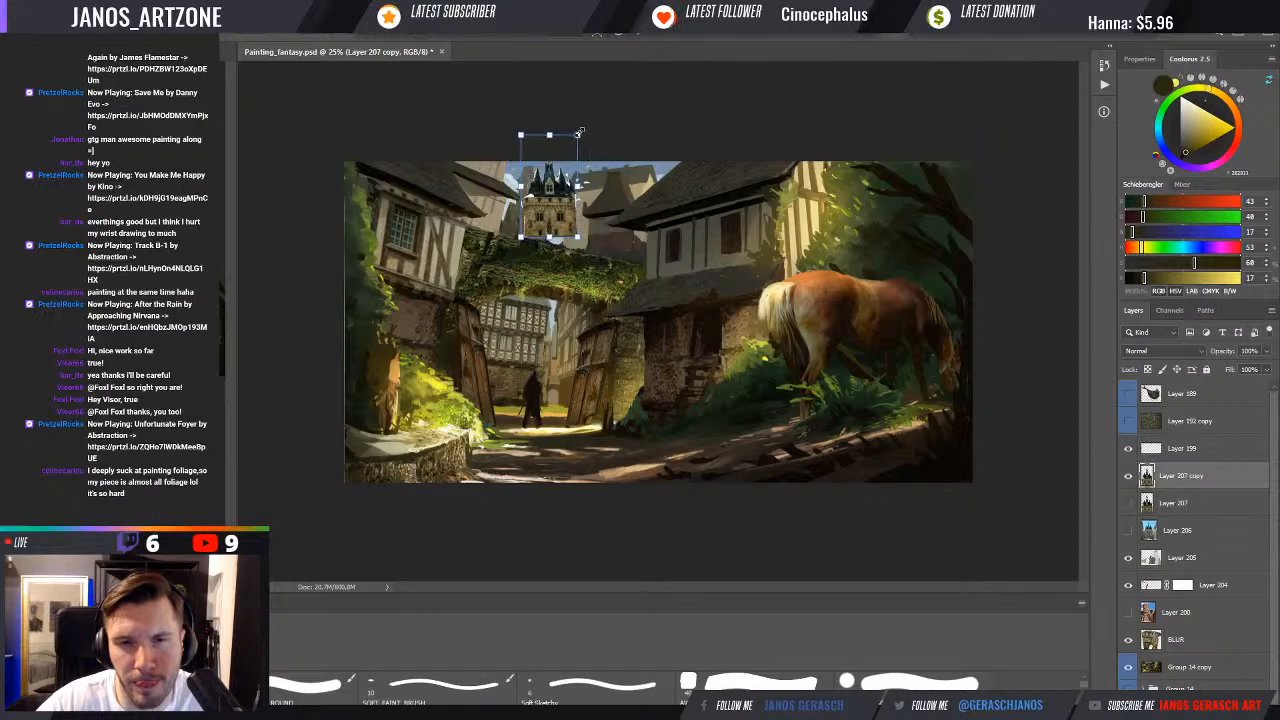
drag(555, 224, 549, 216)
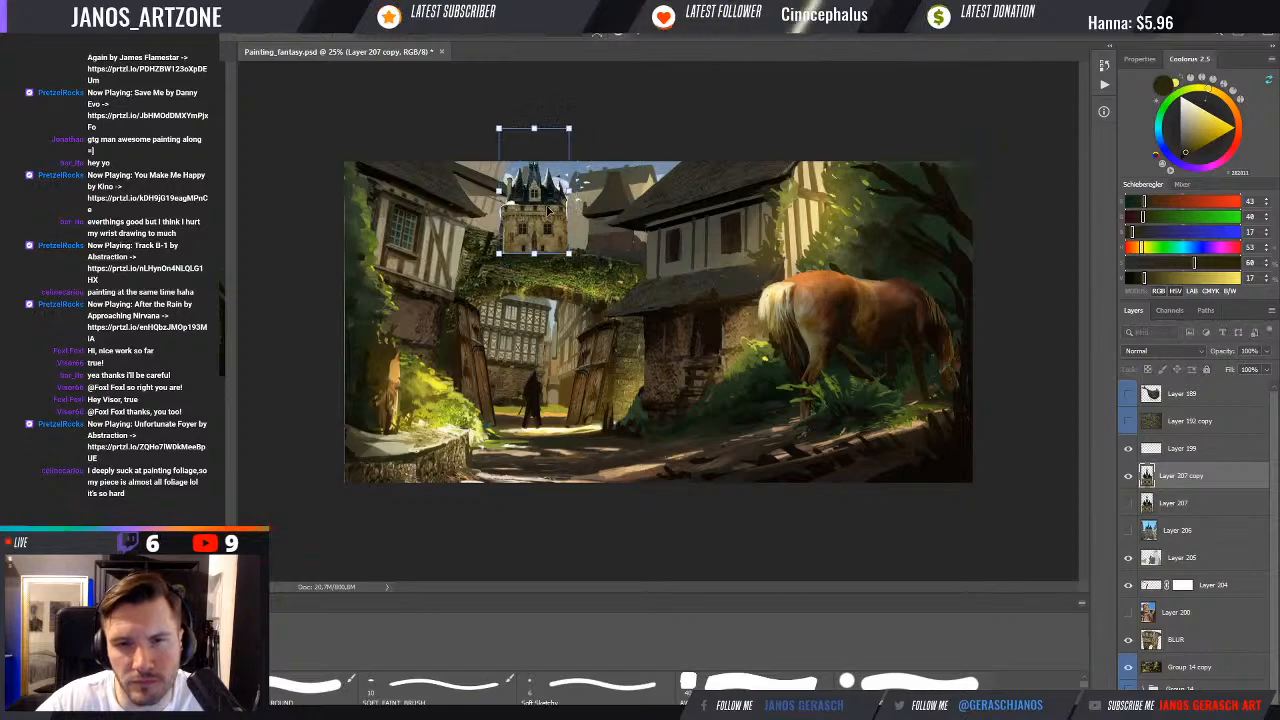
mouse_move(570, 127)
mouse_down()
mouse_move(563, 144)
mouse_move(578, 146)
mouse_up()
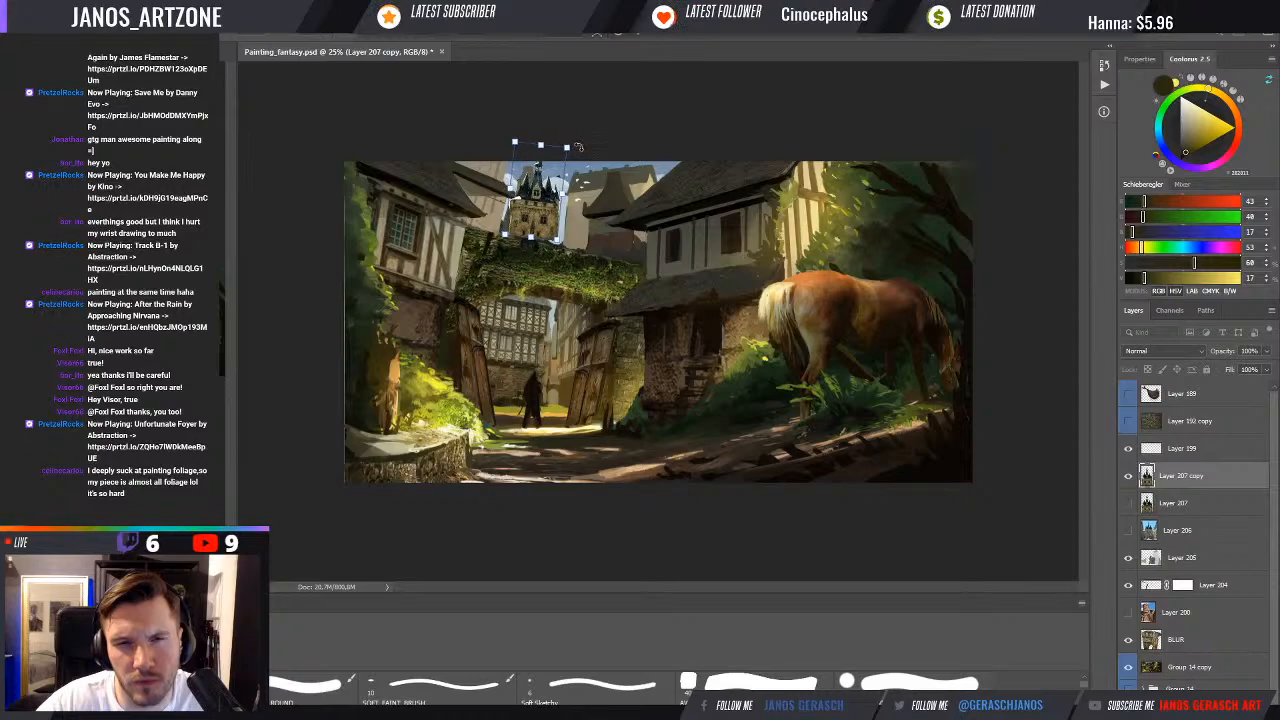
drag(540, 228, 580, 243)
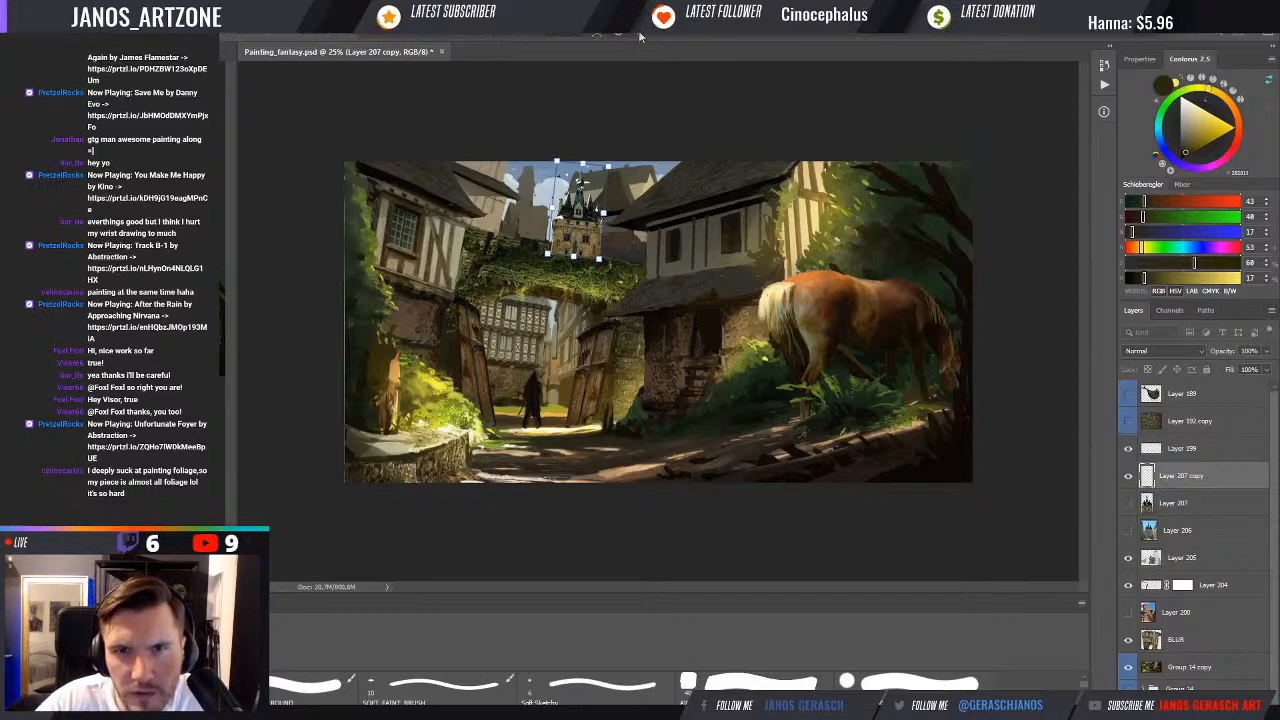
key(Return)
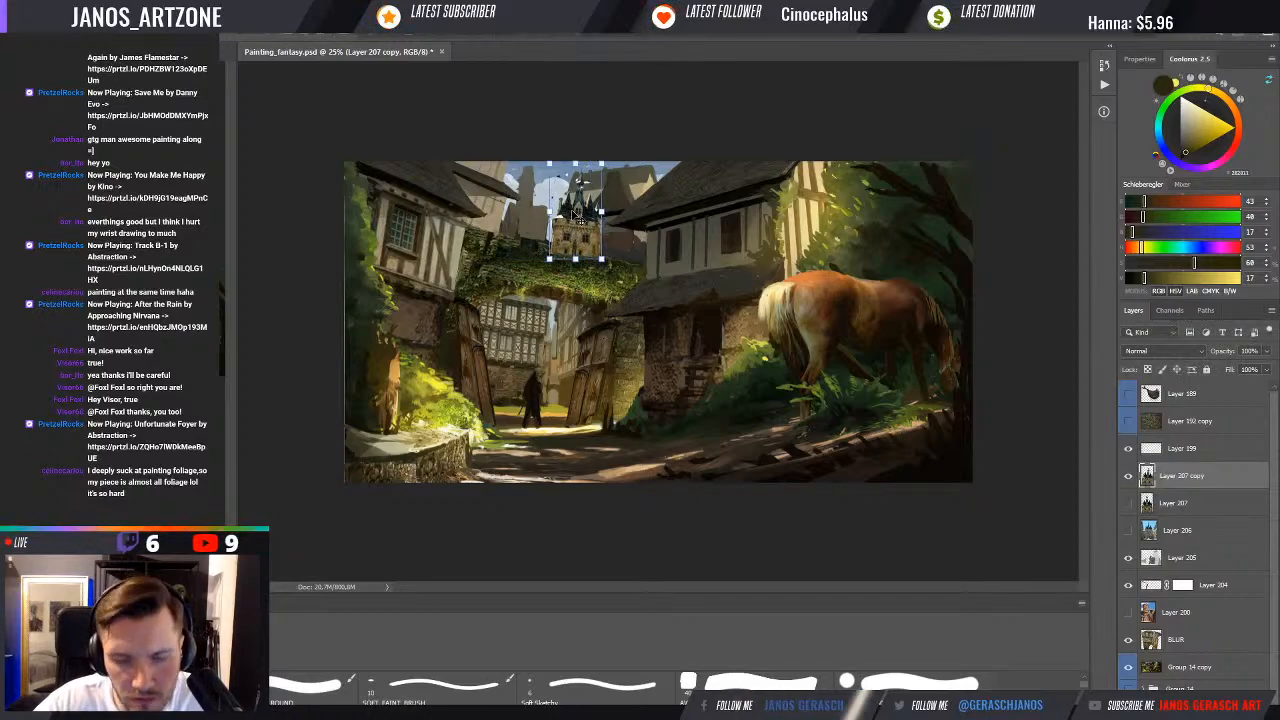
key(ctrl+d)
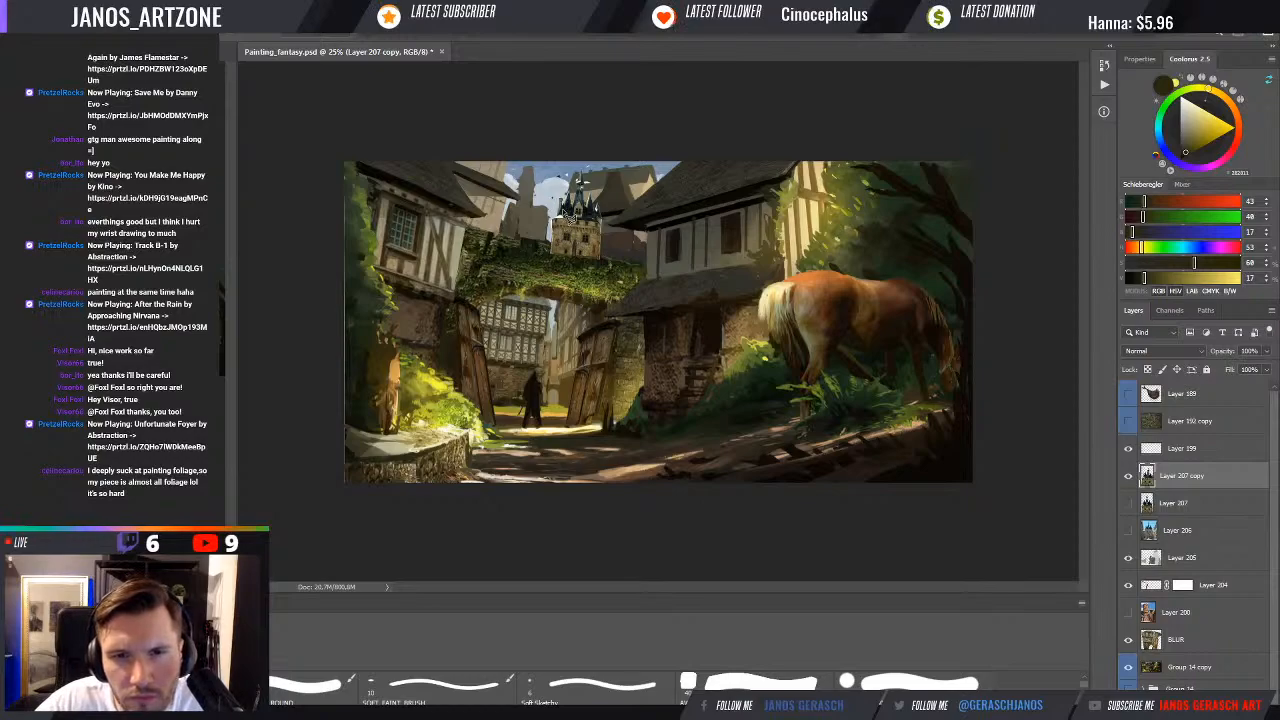
Copy the small castle's roof spires onto a new layer and hide Layer 207 copy
key(ctrl+plus)
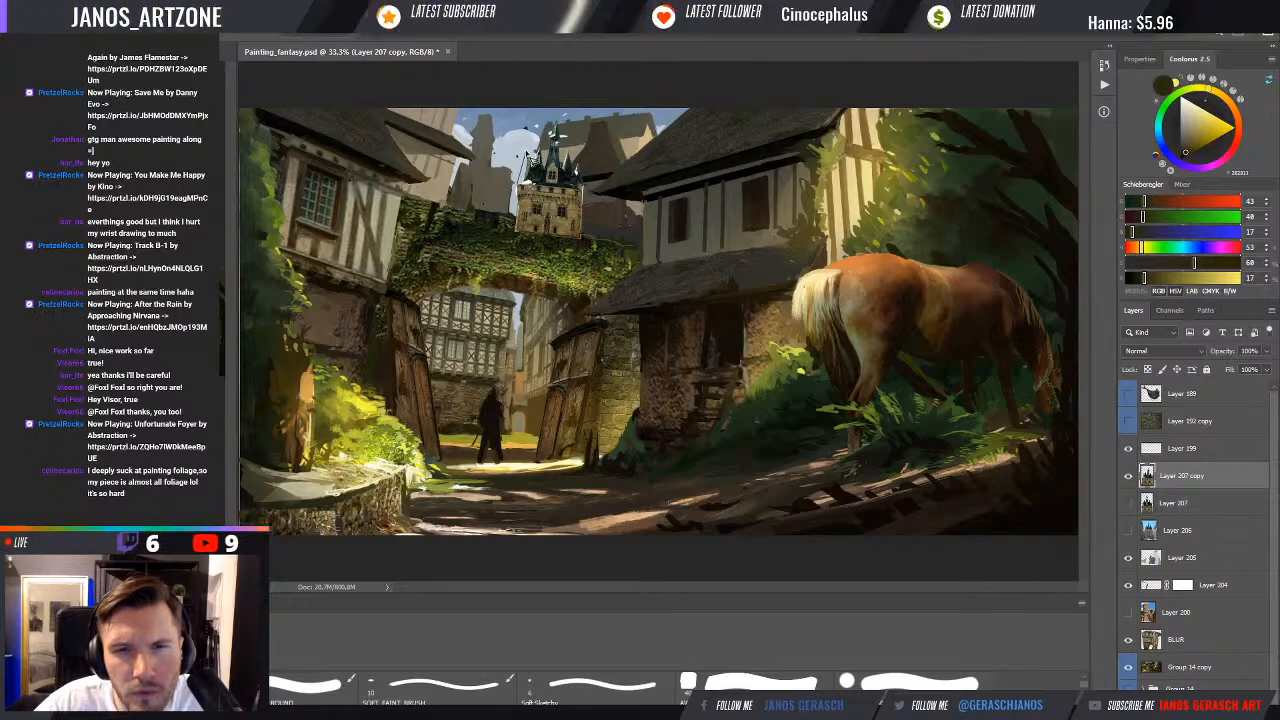
mouse_move(559, 127)
mouse_down()
mouse_move(572, 129)
mouse_move(570, 194)
mouse_up()
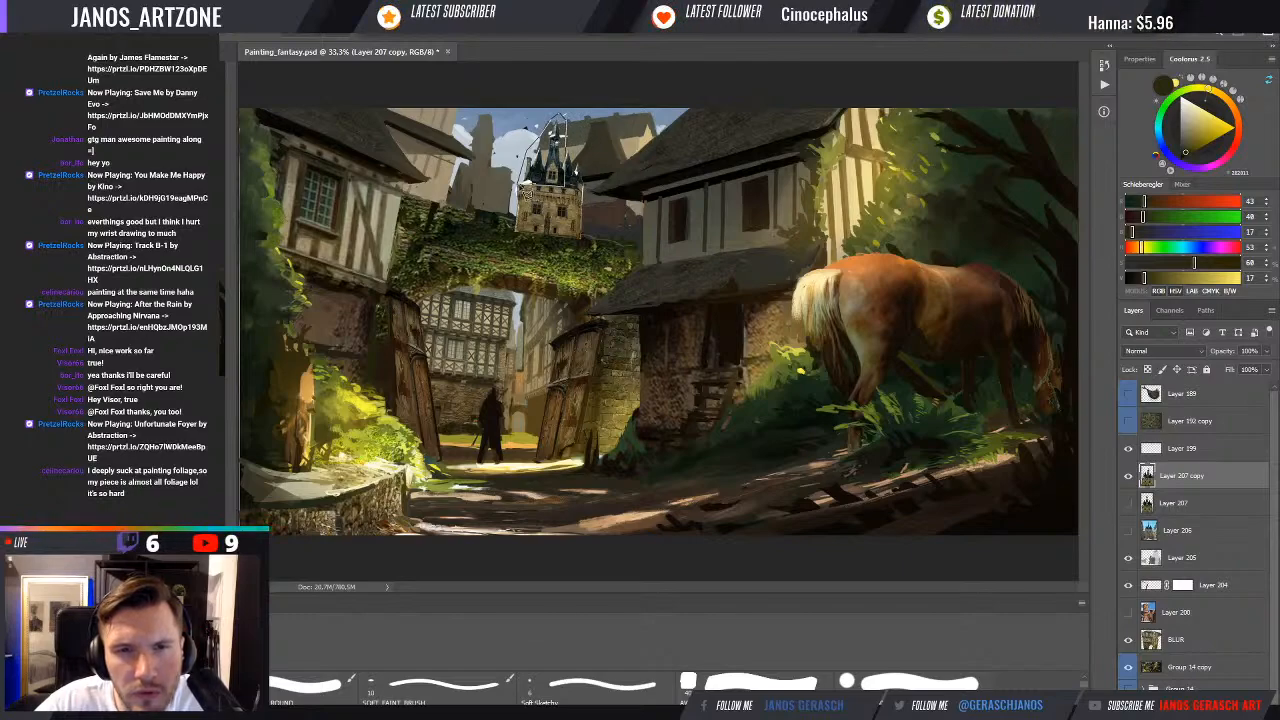
key(ctrl+d)
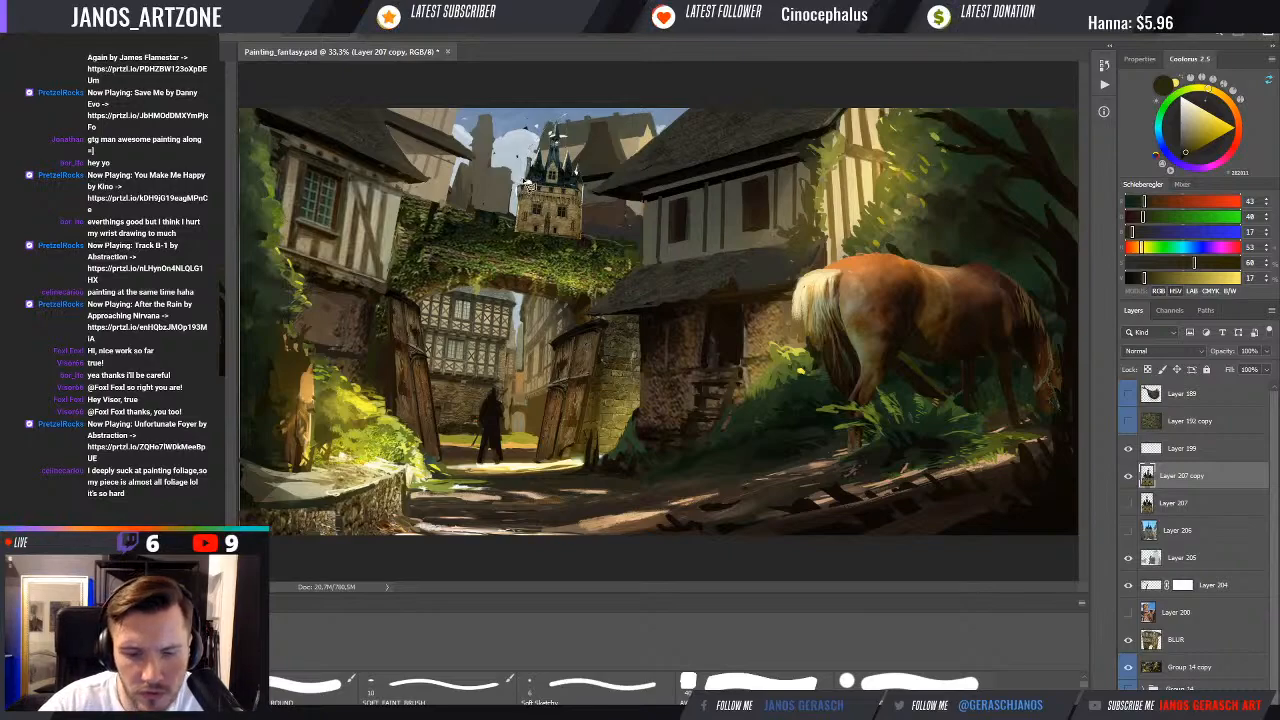
key(ctrl+shift+alt+n)
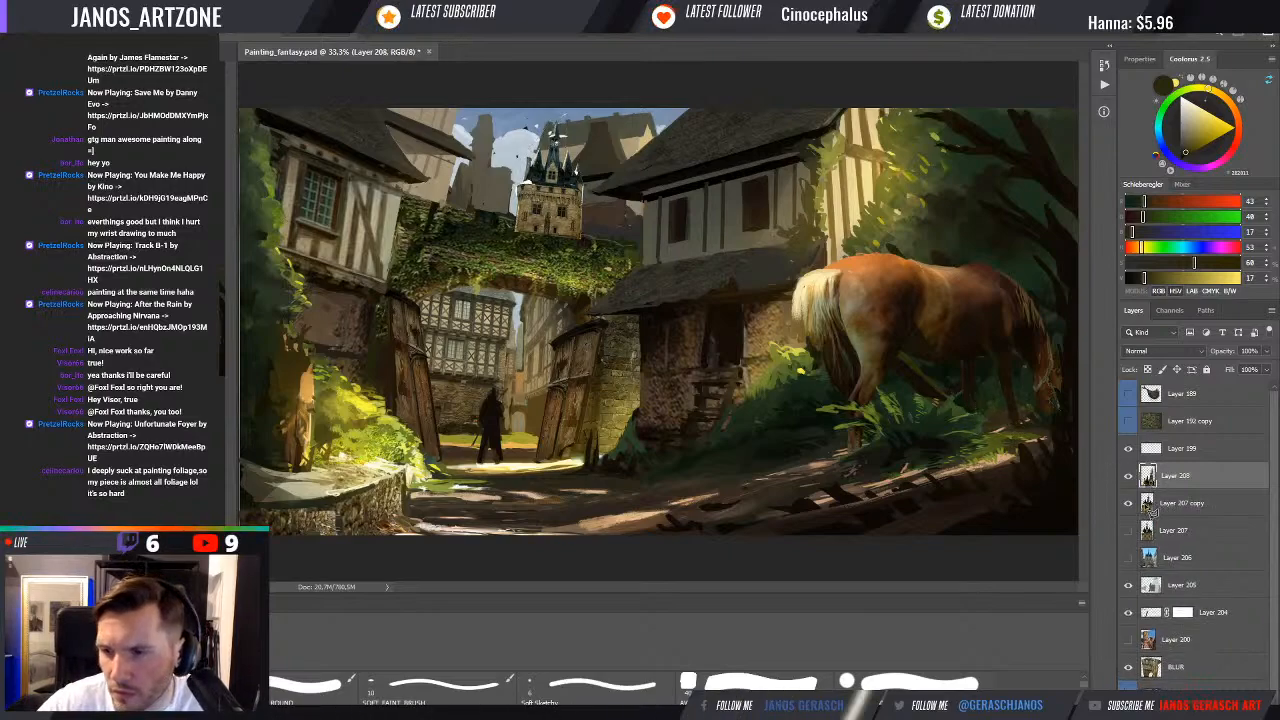
click(1128, 503)
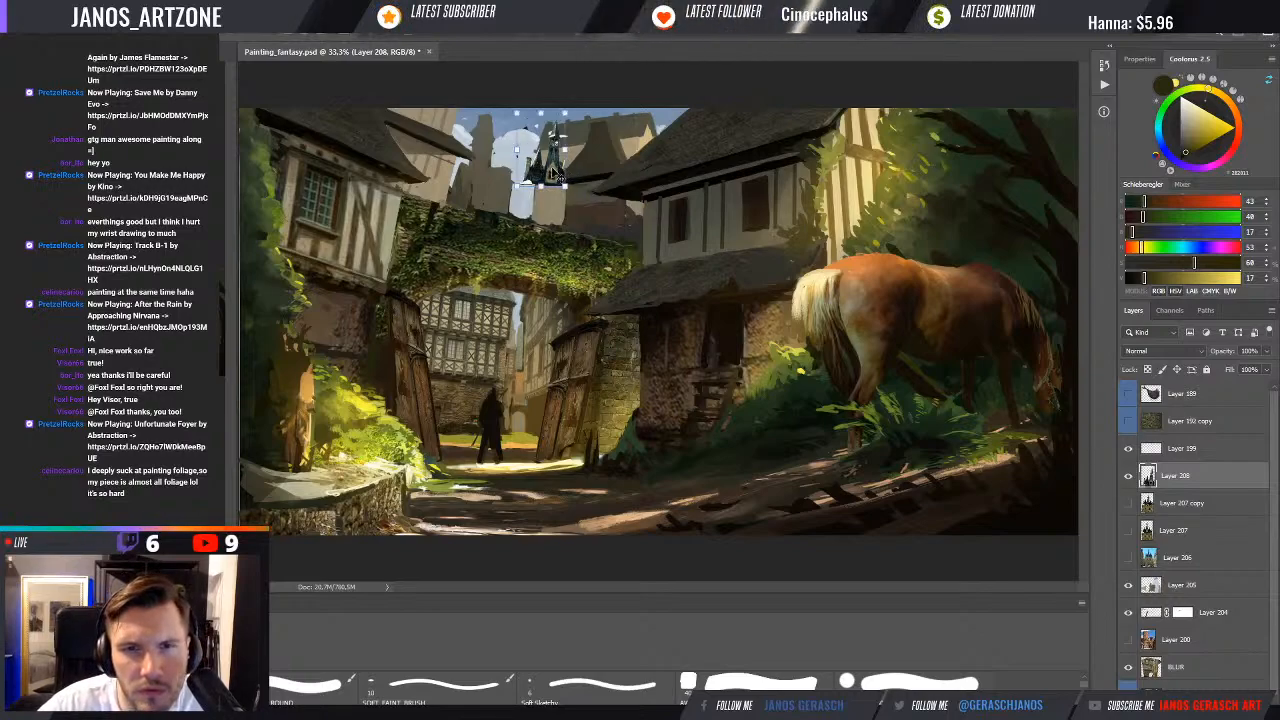
Try placing the castle spires on top of the narrow background tower above the ivy-covered arch, rotated slightly
drag(548, 160, 482, 157)
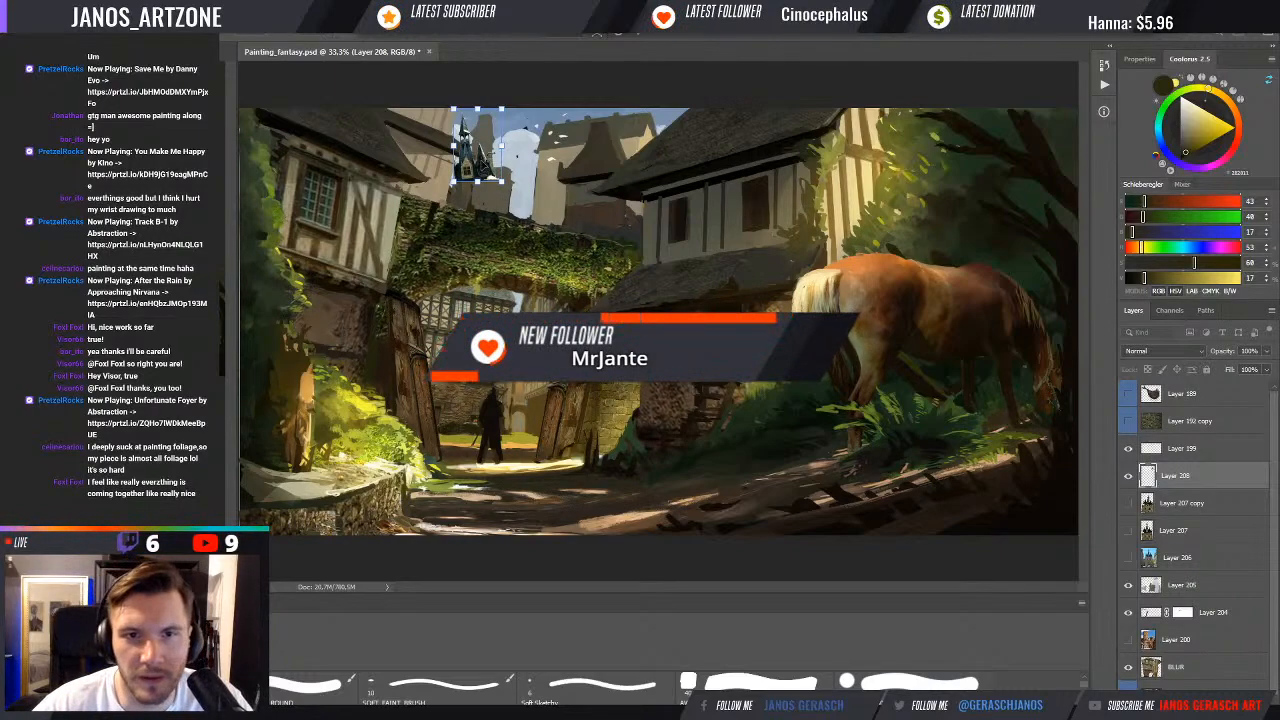
drag(500, 162, 525, 113)
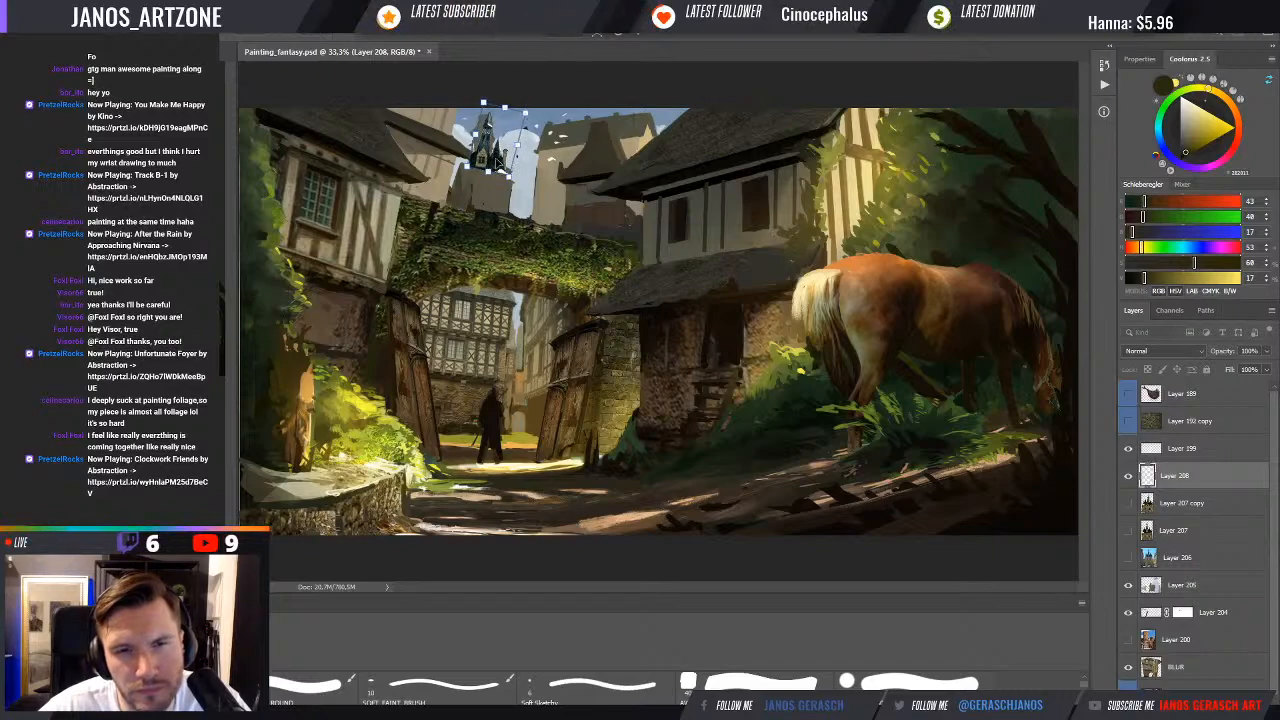
drag(497, 162, 503, 163)
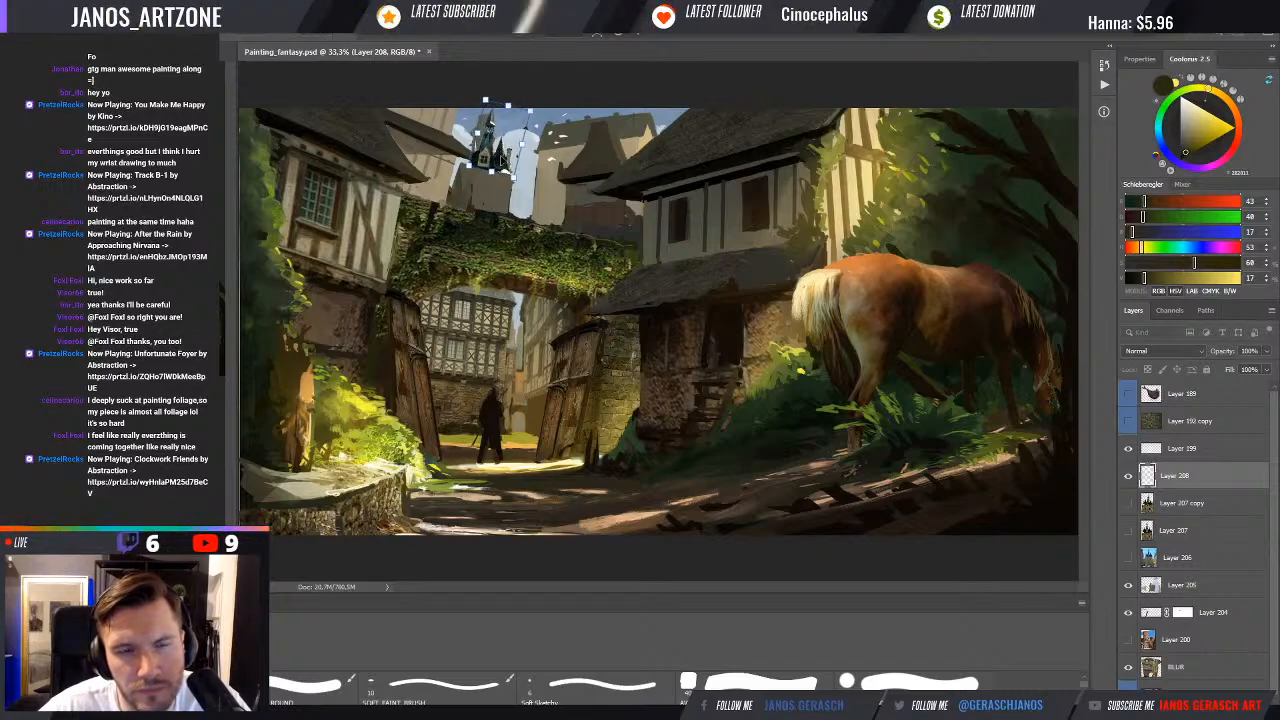
drag(507, 106, 507, 109)
key(Return)
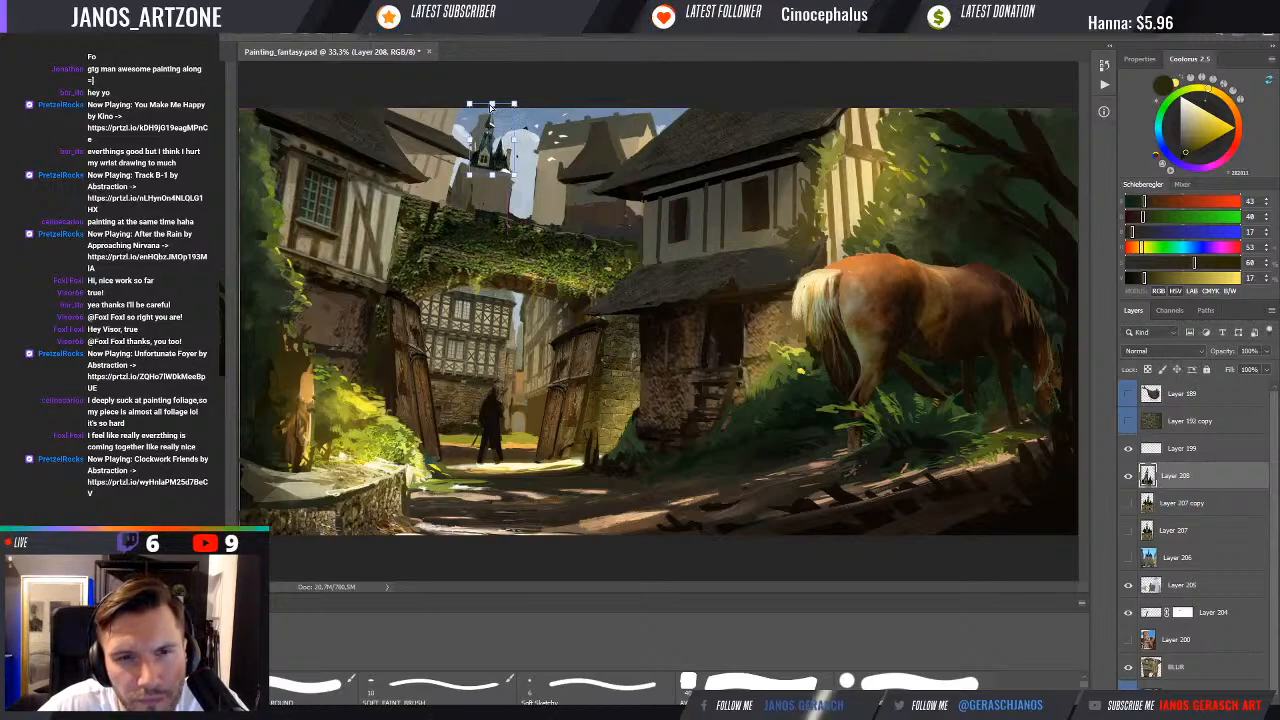
Lower and skew the spires' upper edge, shift them along the narrow background tower and make them slightly smaller
drag(491, 104, 492, 107)
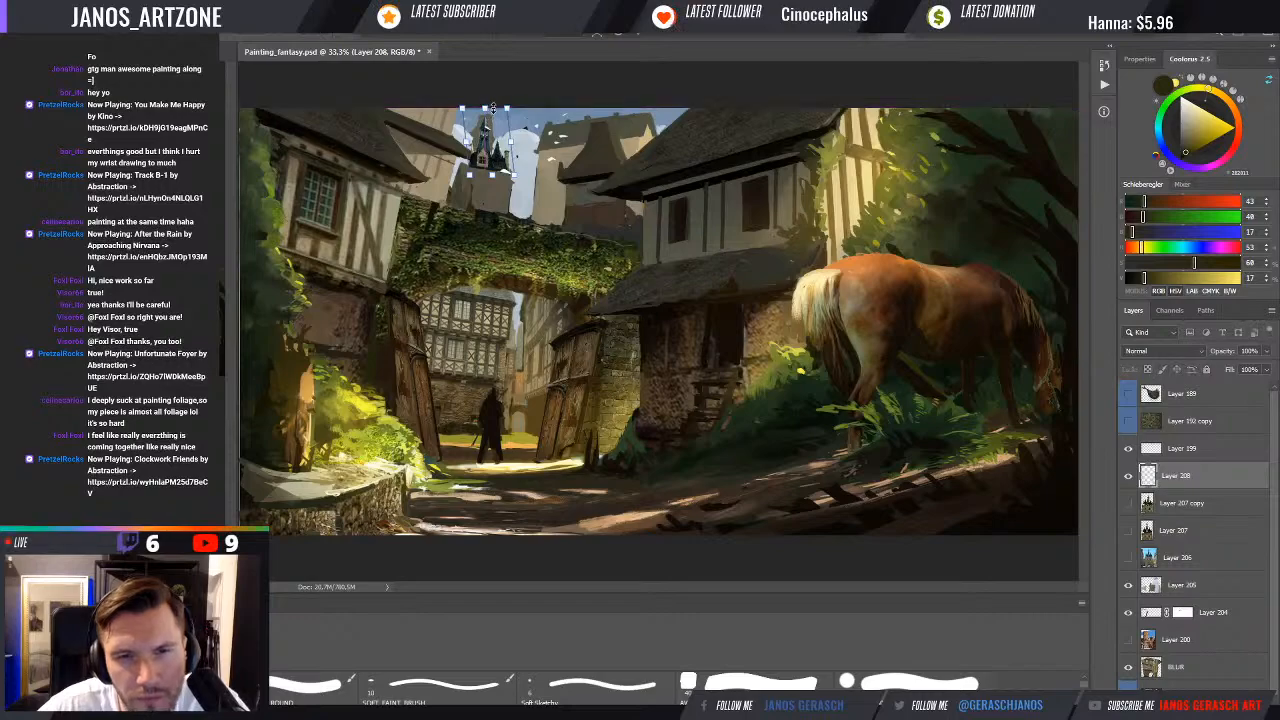
key(Return)
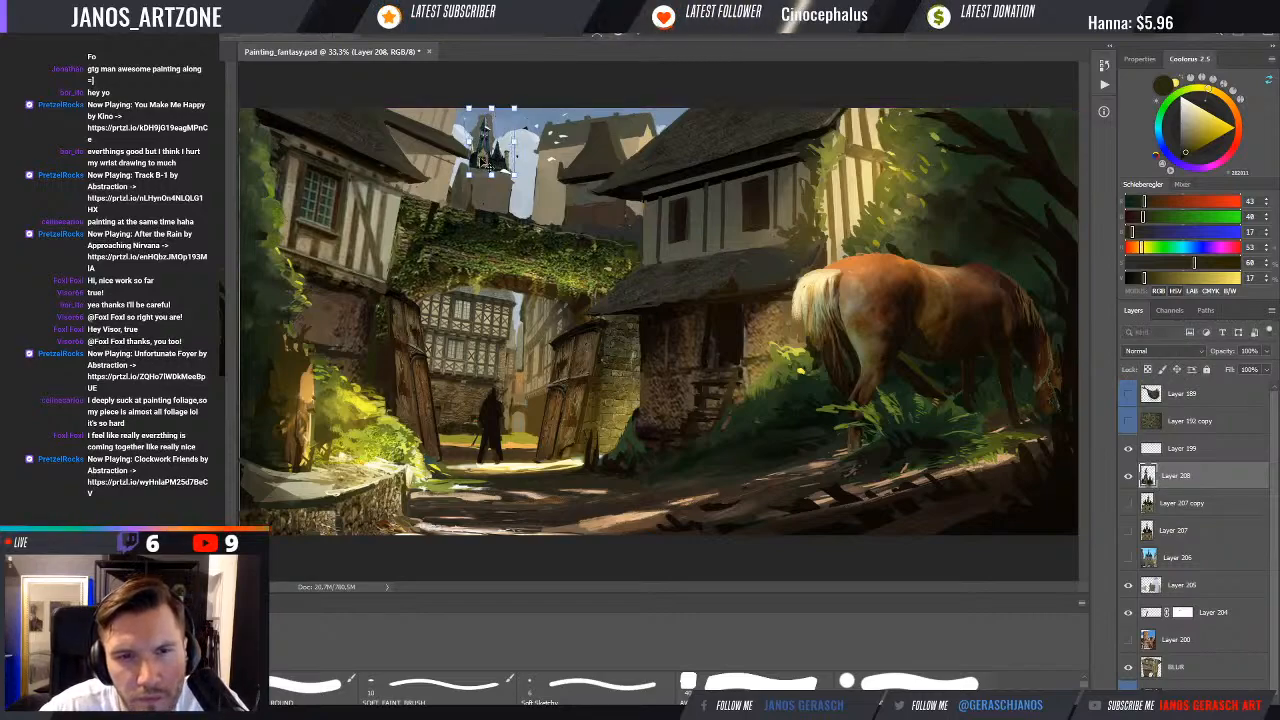
drag(487, 157, 503, 166)
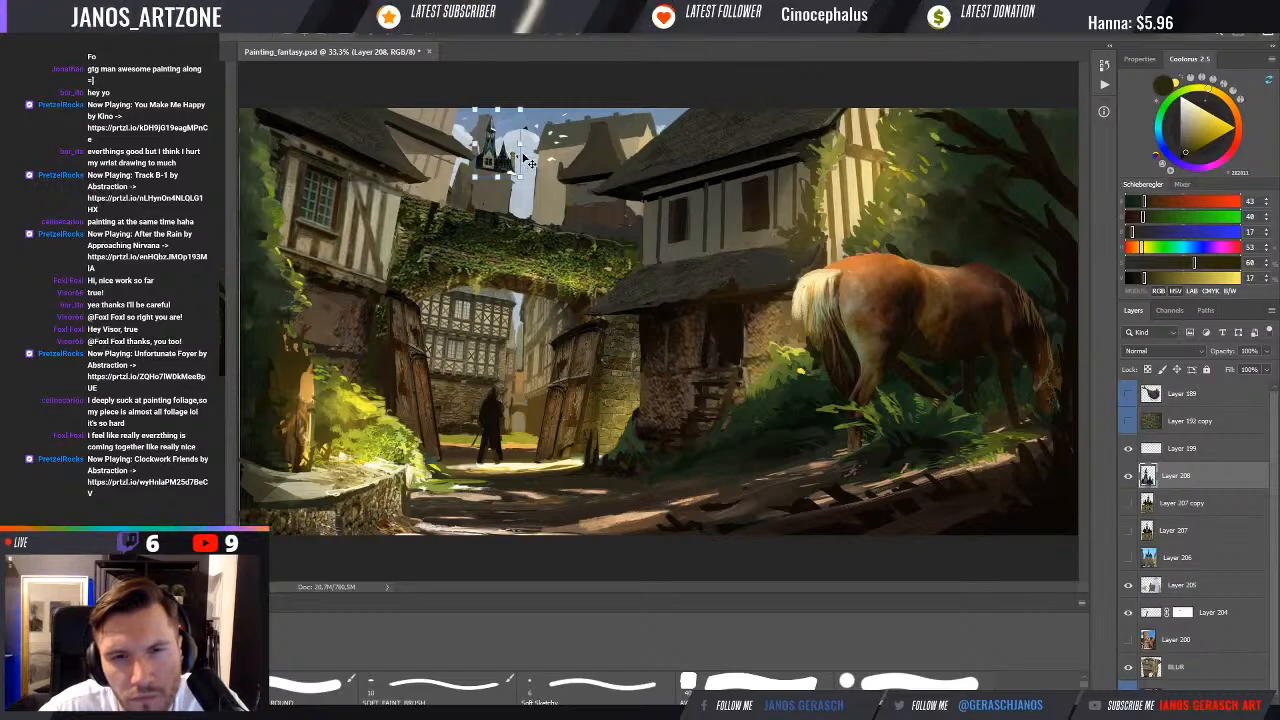
key(Return)
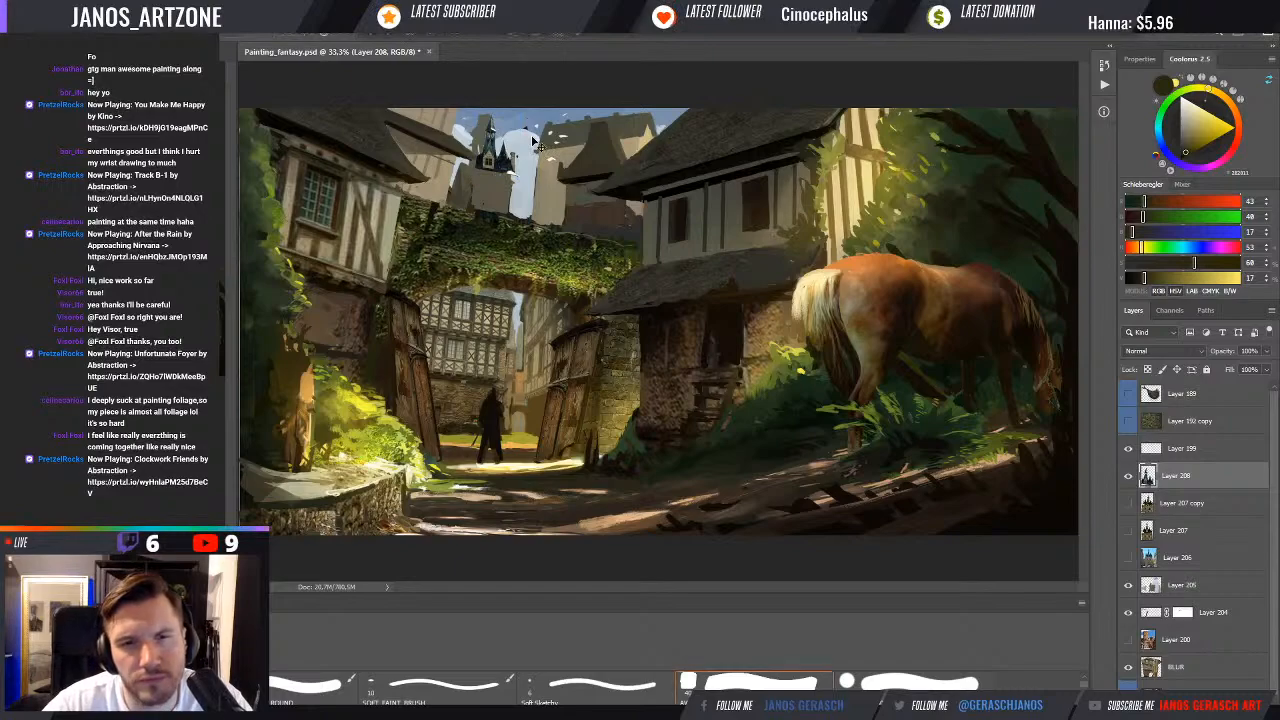
key(ctrl+minus)
key(ctrl+minus)
key(ctrl+plus)
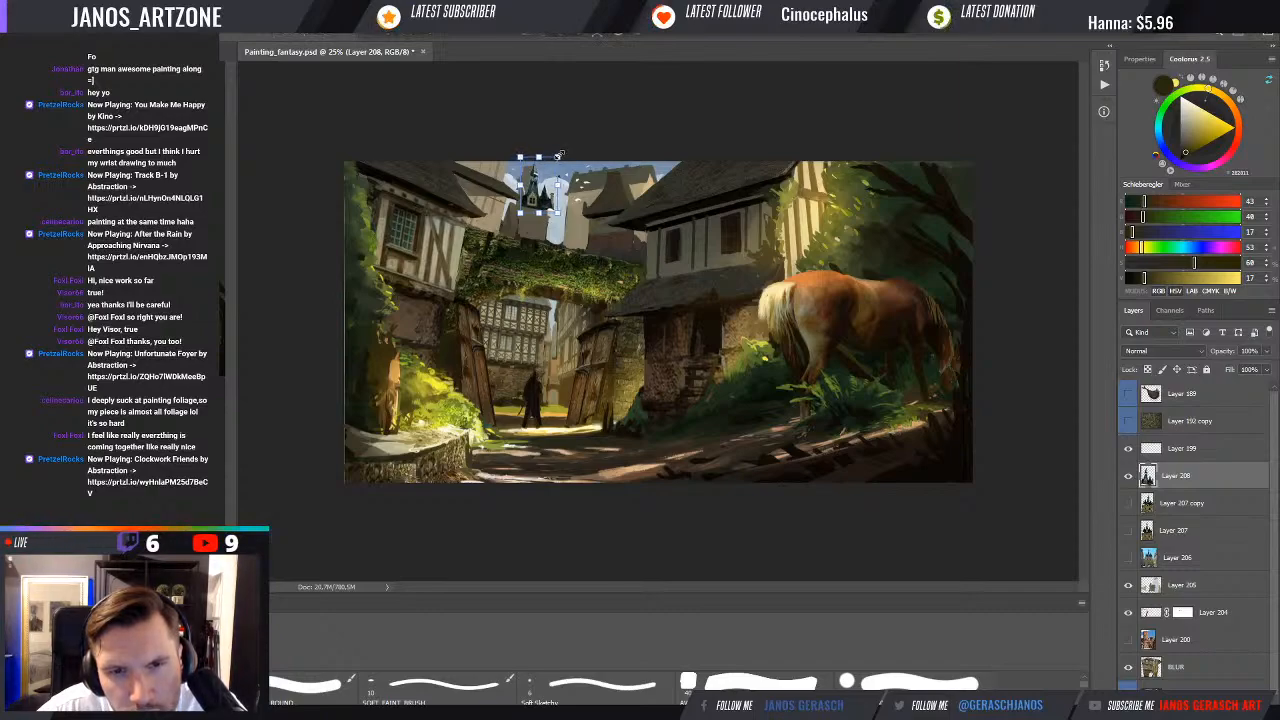
drag(558, 156, 554, 162)
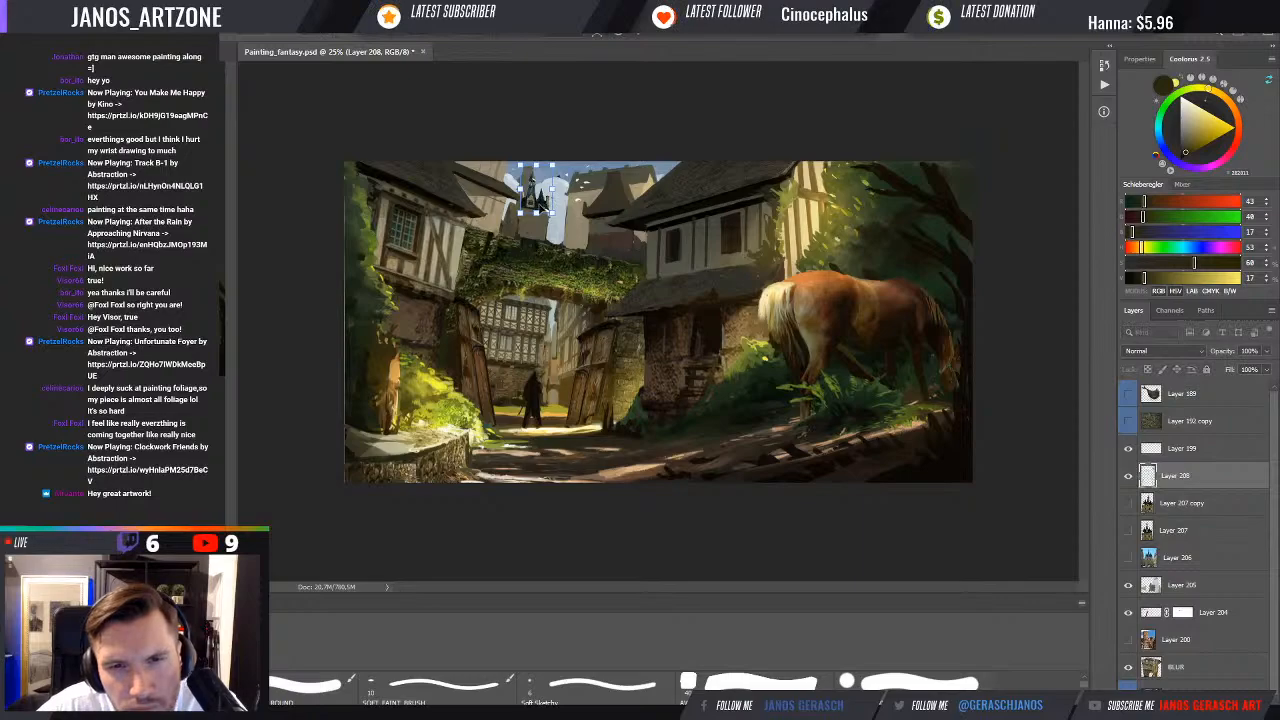
Move the castle spires onto the dark pointed roof beside the large house, enlarge them and distort them to fit its shape
drag(551, 216, 635, 214)
mouse_move(655, 140)
mouse_down()
mouse_move(658, 130)
mouse_move(637, 152)
mouse_move(651, 145)
mouse_up()
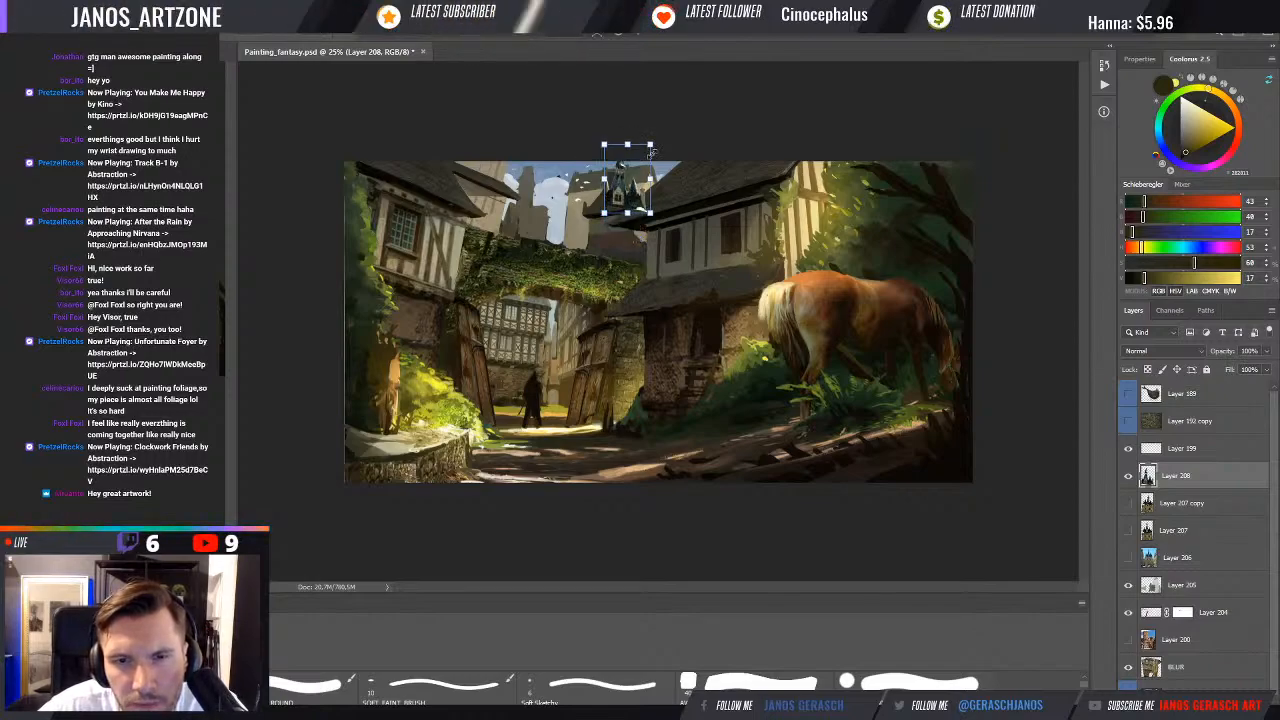
drag(617, 206, 621, 195)
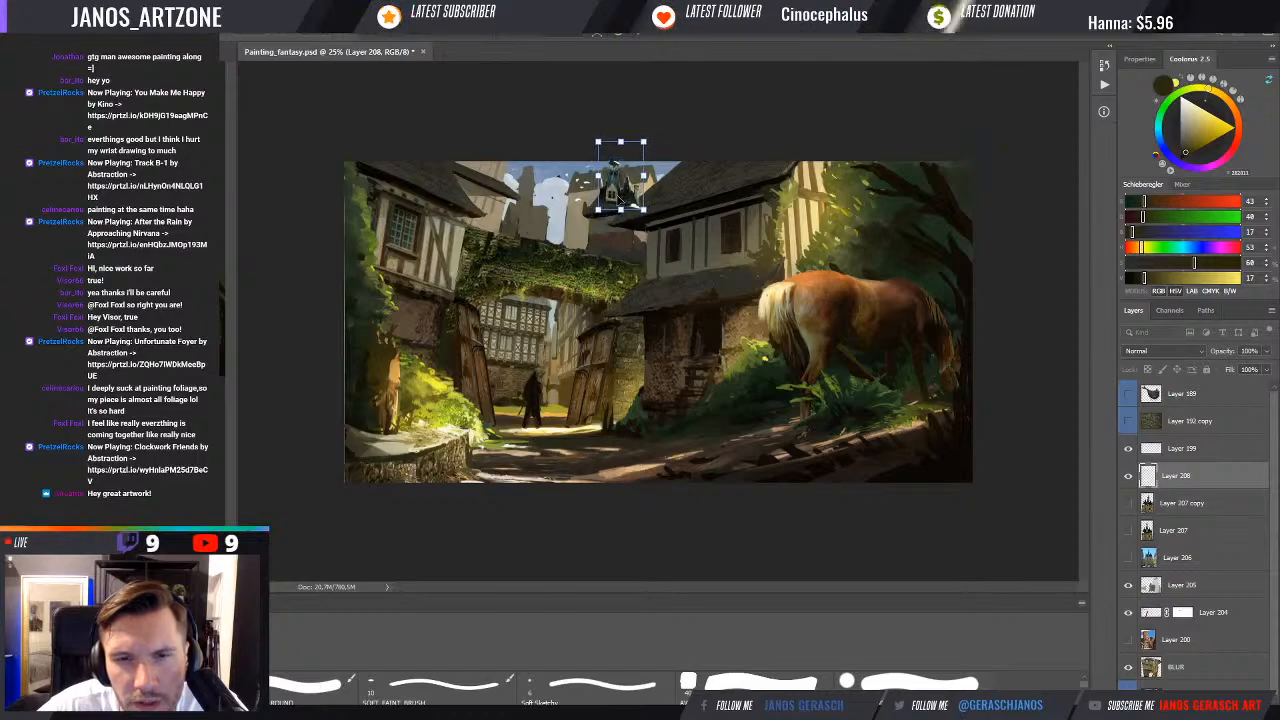
drag(620, 143, 617, 145)
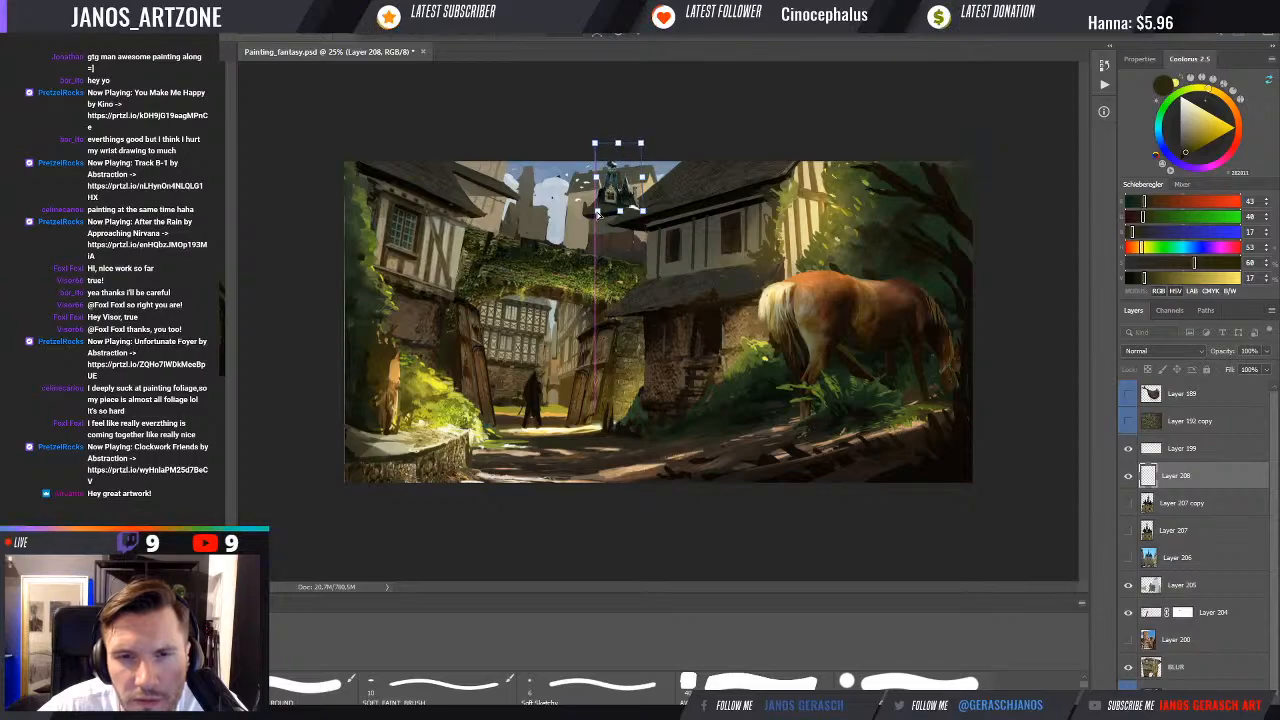
drag(597, 213, 598, 221)
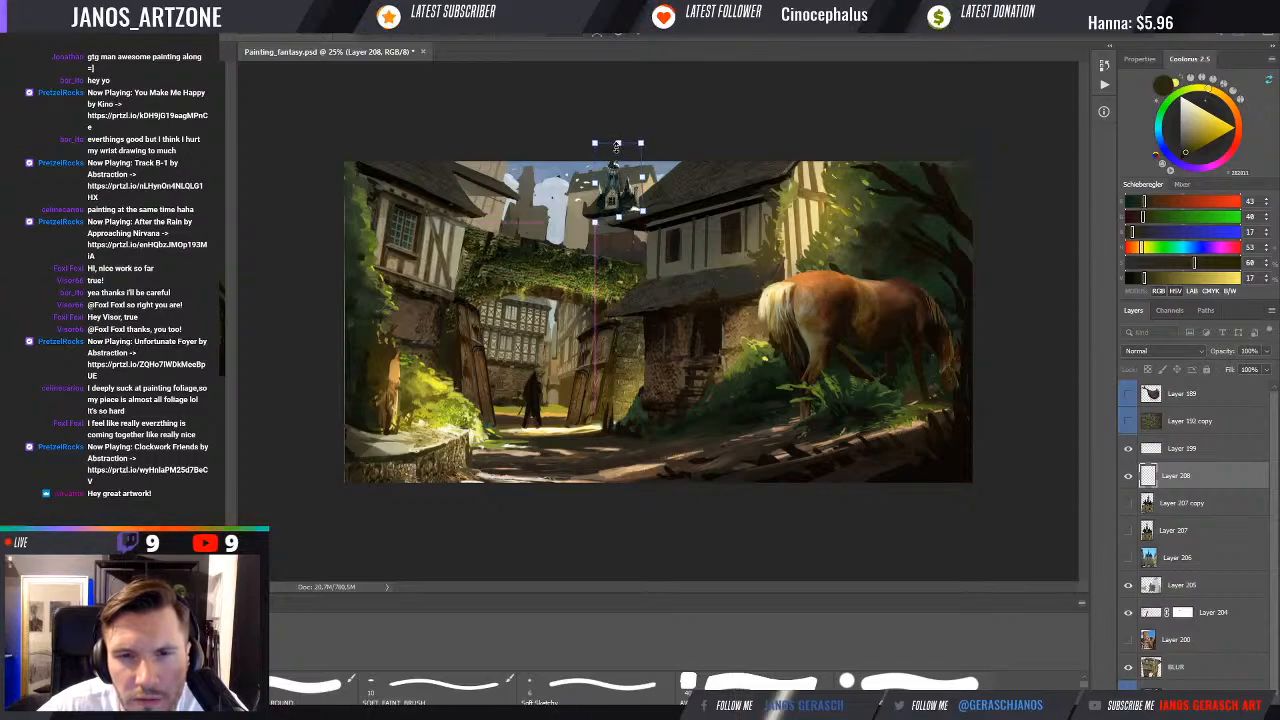
drag(615, 148, 613, 148)
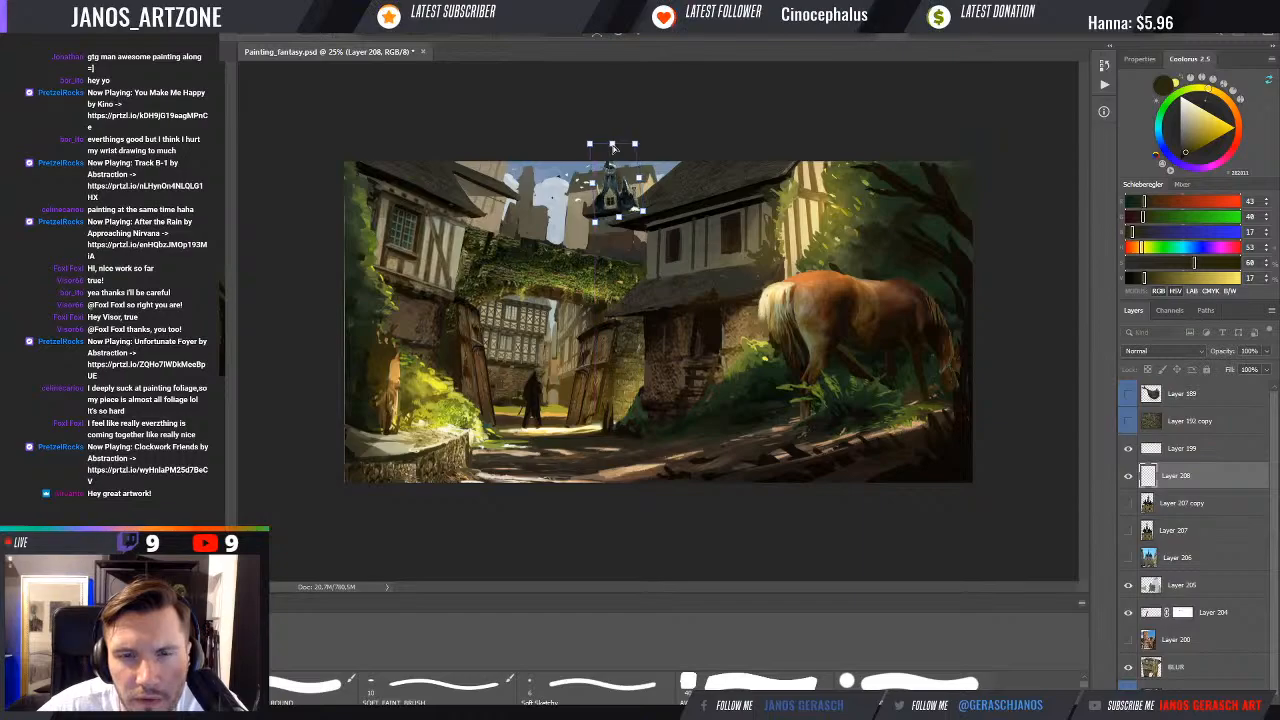
drag(621, 200, 623, 195)
click(635, 32)
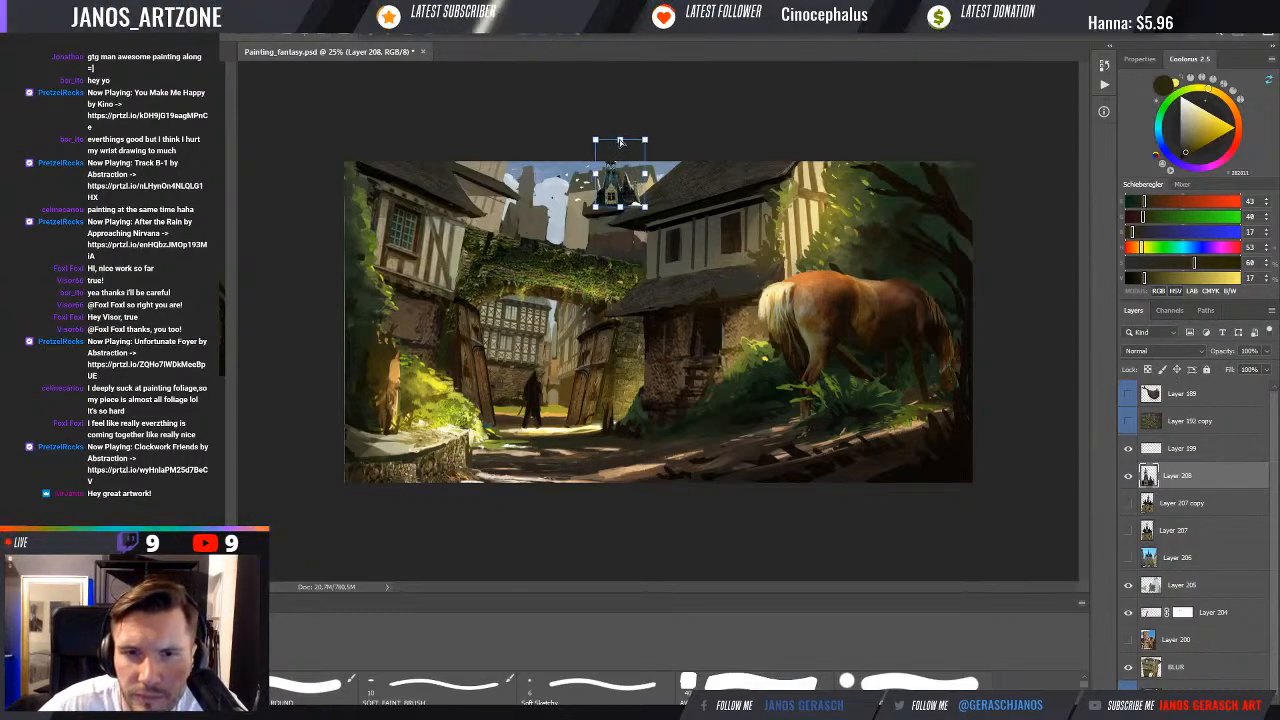
Squash the castle spires vertically so they stand lower on the pointed roof
drag(621, 146, 620, 150)
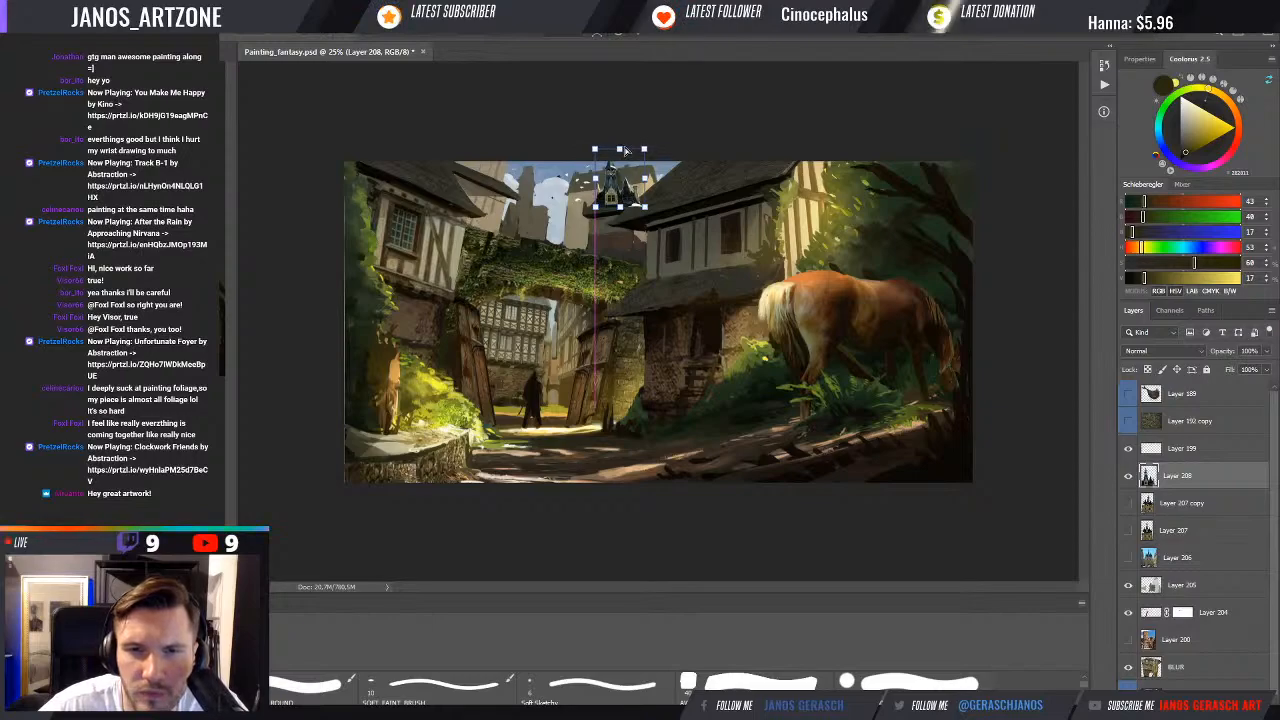
drag(625, 149, 627, 150)
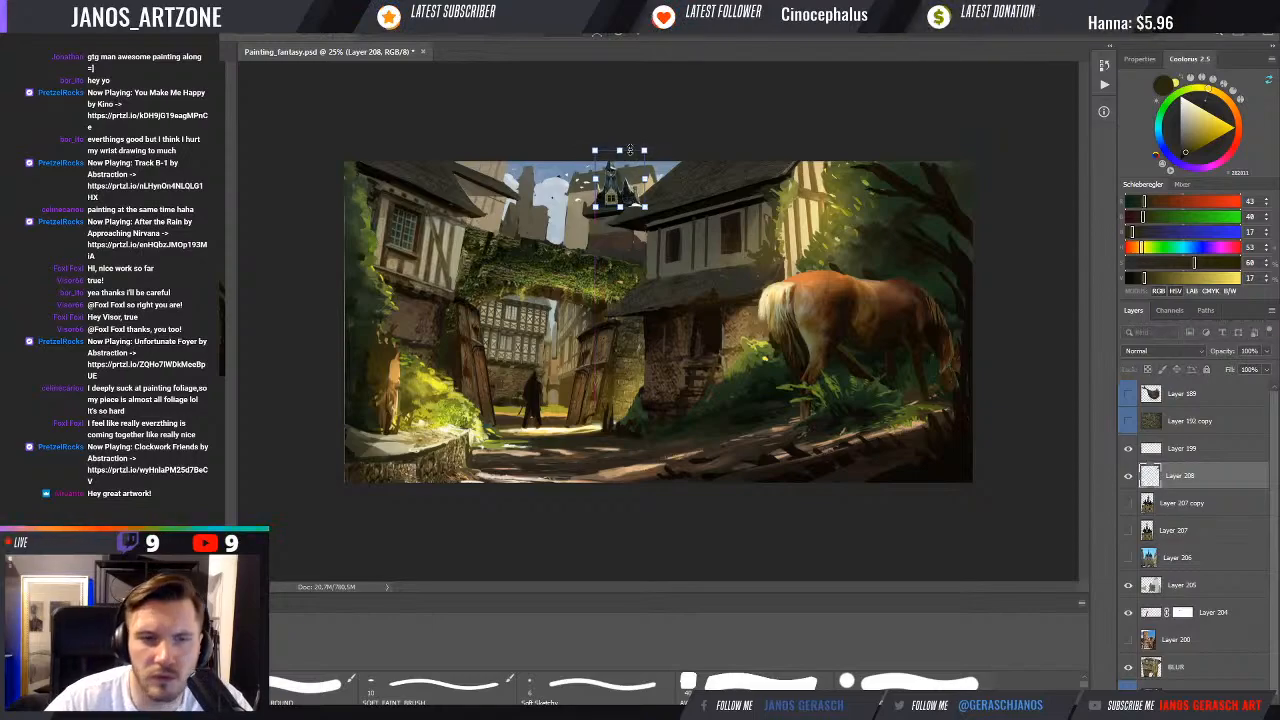
click(635, 32)
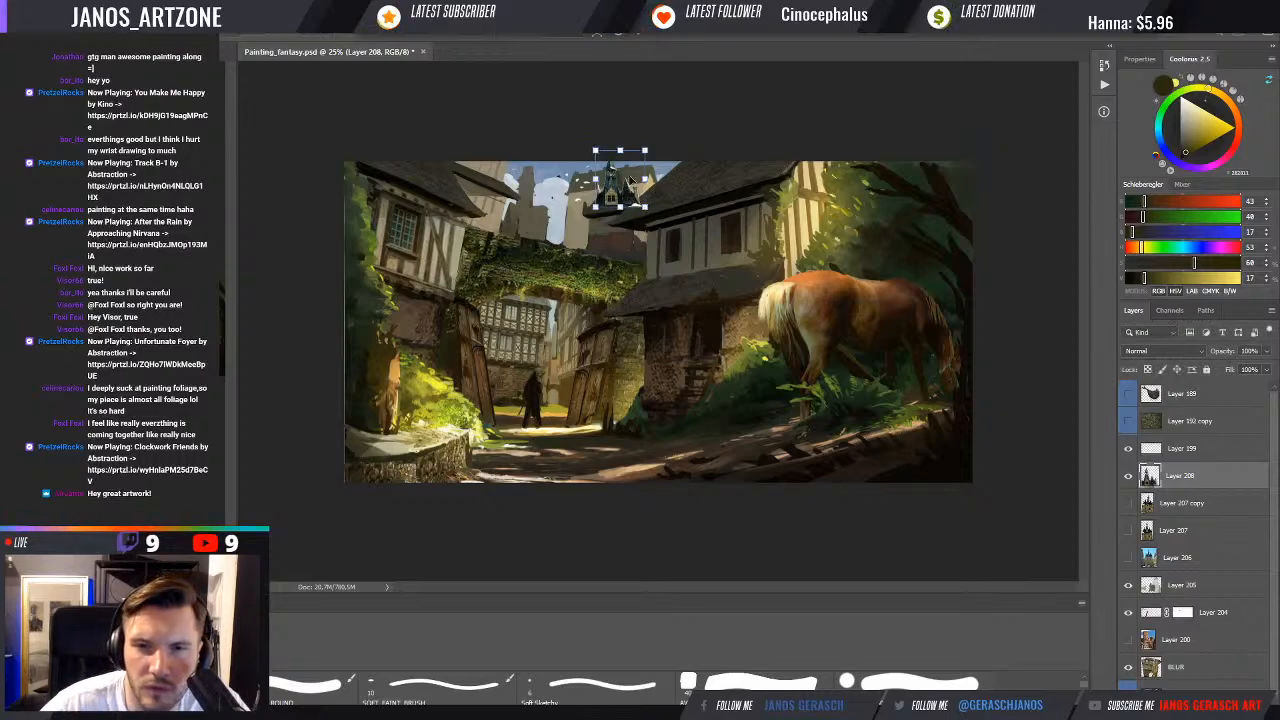
Narrow the upper part of the spires and skew them to follow the perspective of the pointed roof
key(ctrl+plus)
key(ctrl+t)
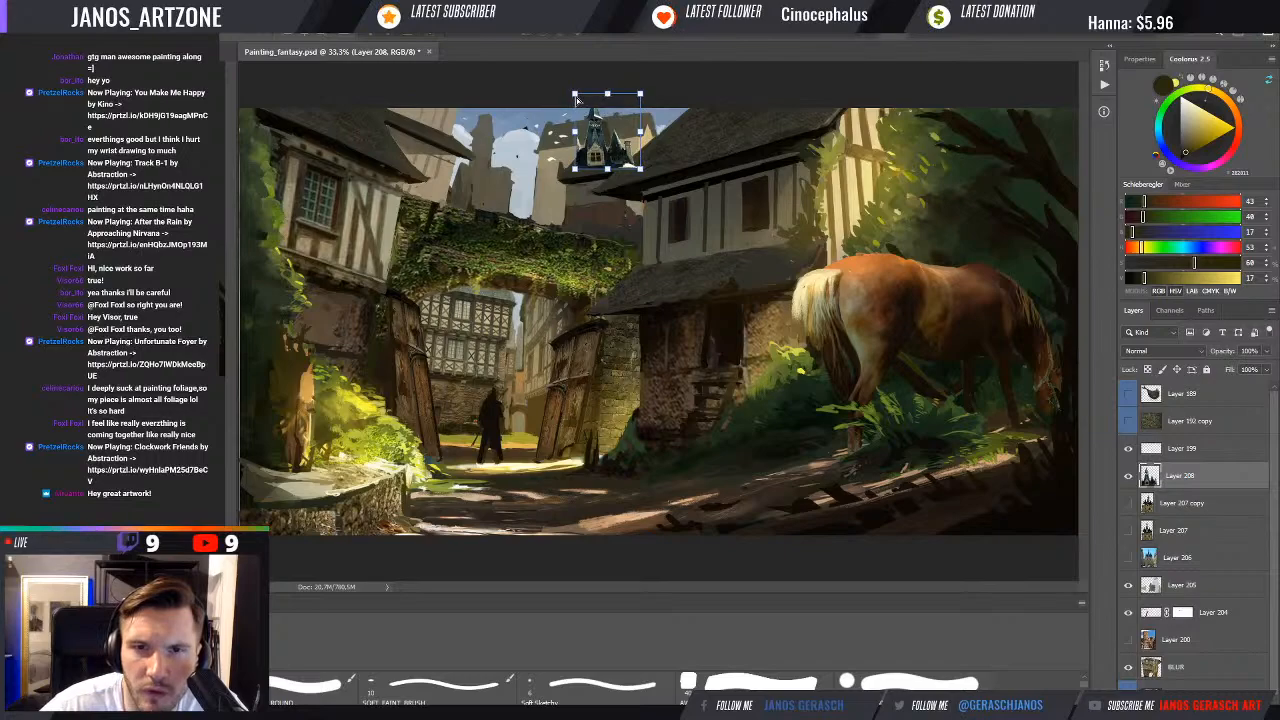
drag(576, 94, 638, 100)
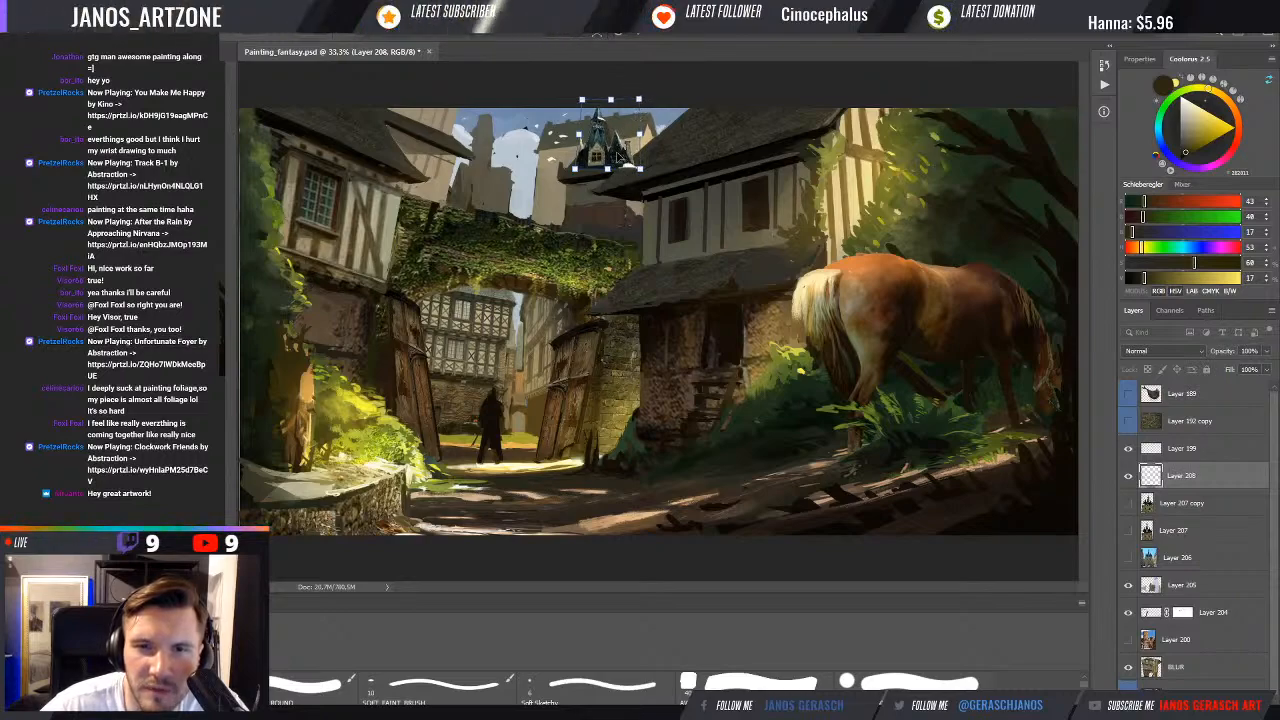
drag(624, 156, 619, 158)
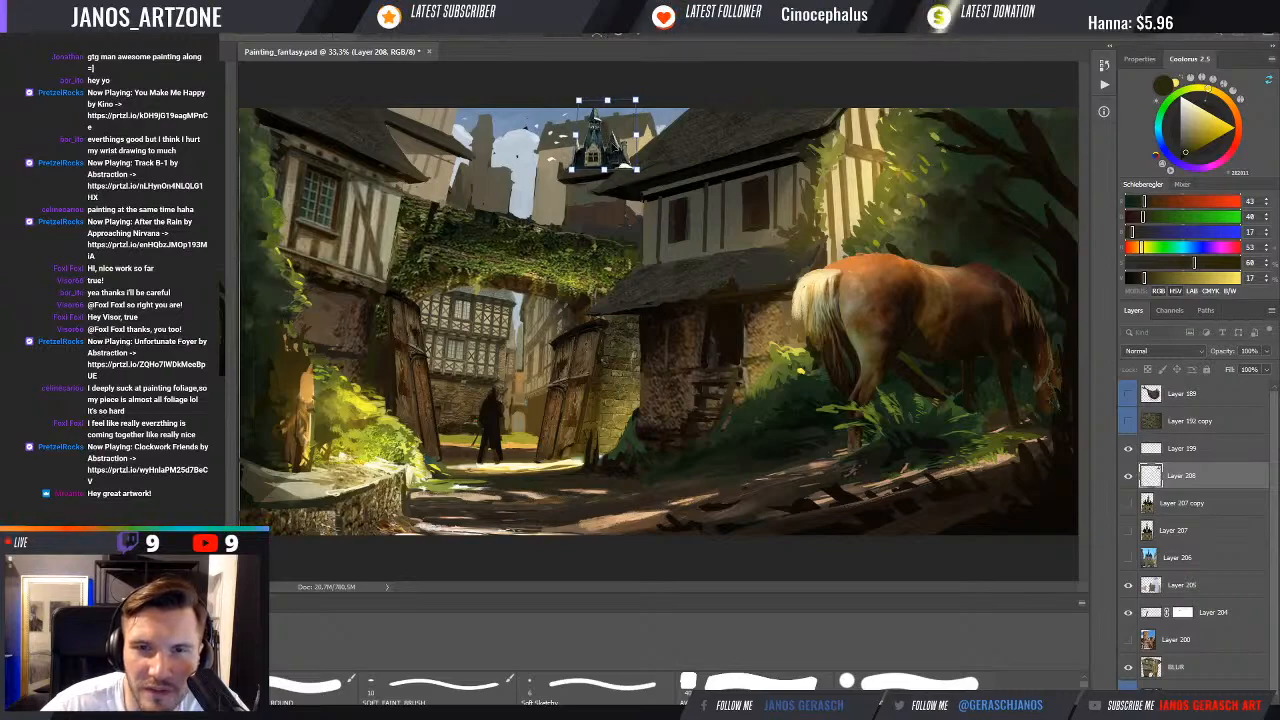
drag(612, 157, 613, 158)
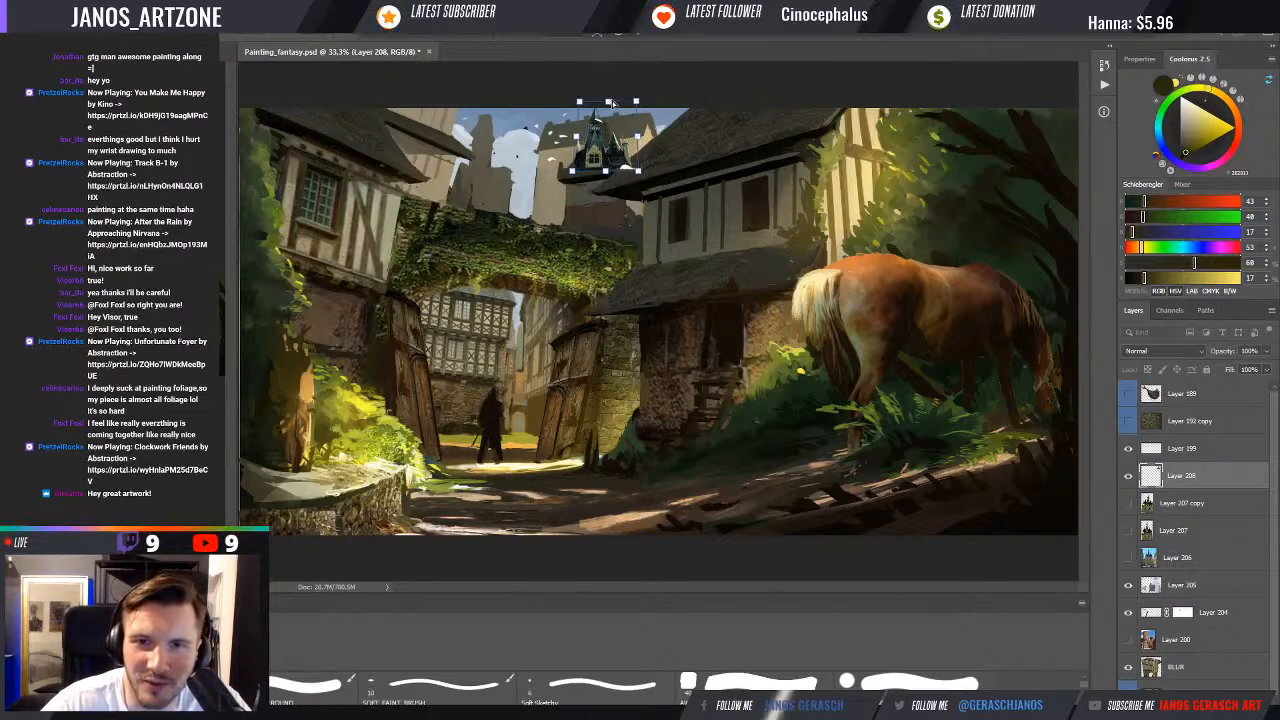
drag(614, 104, 609, 104)
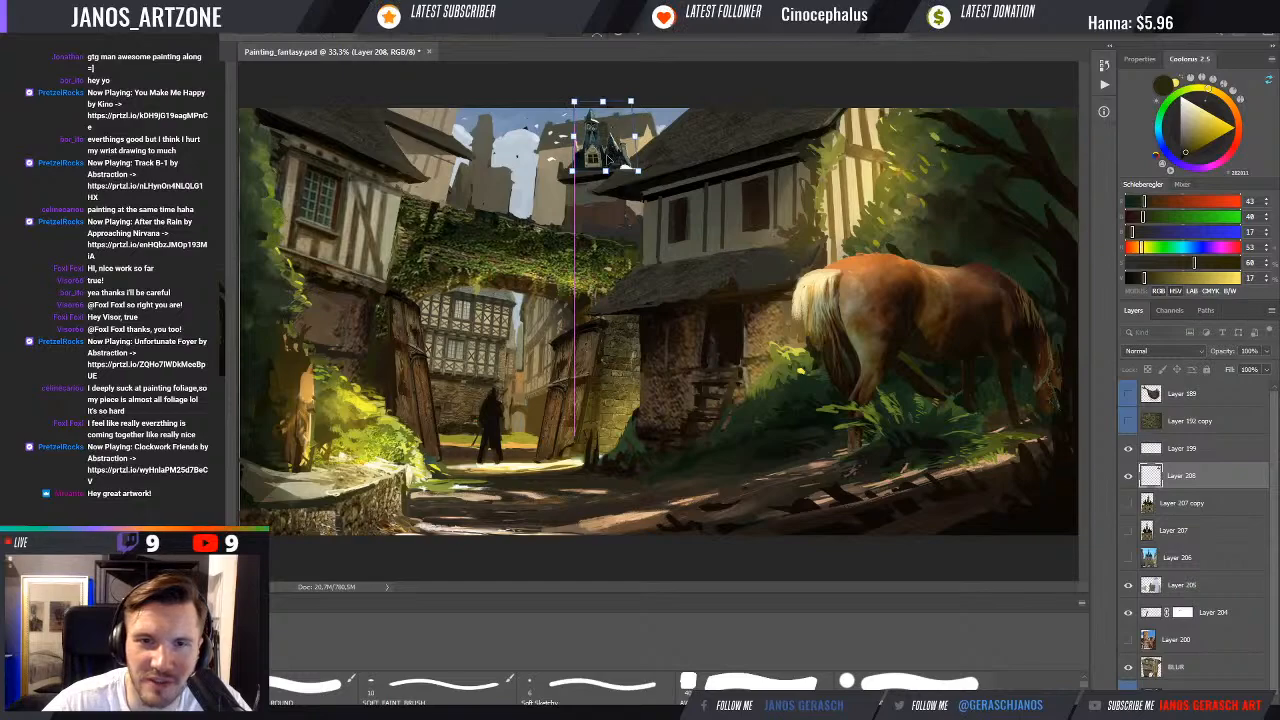
drag(613, 158, 608, 160)
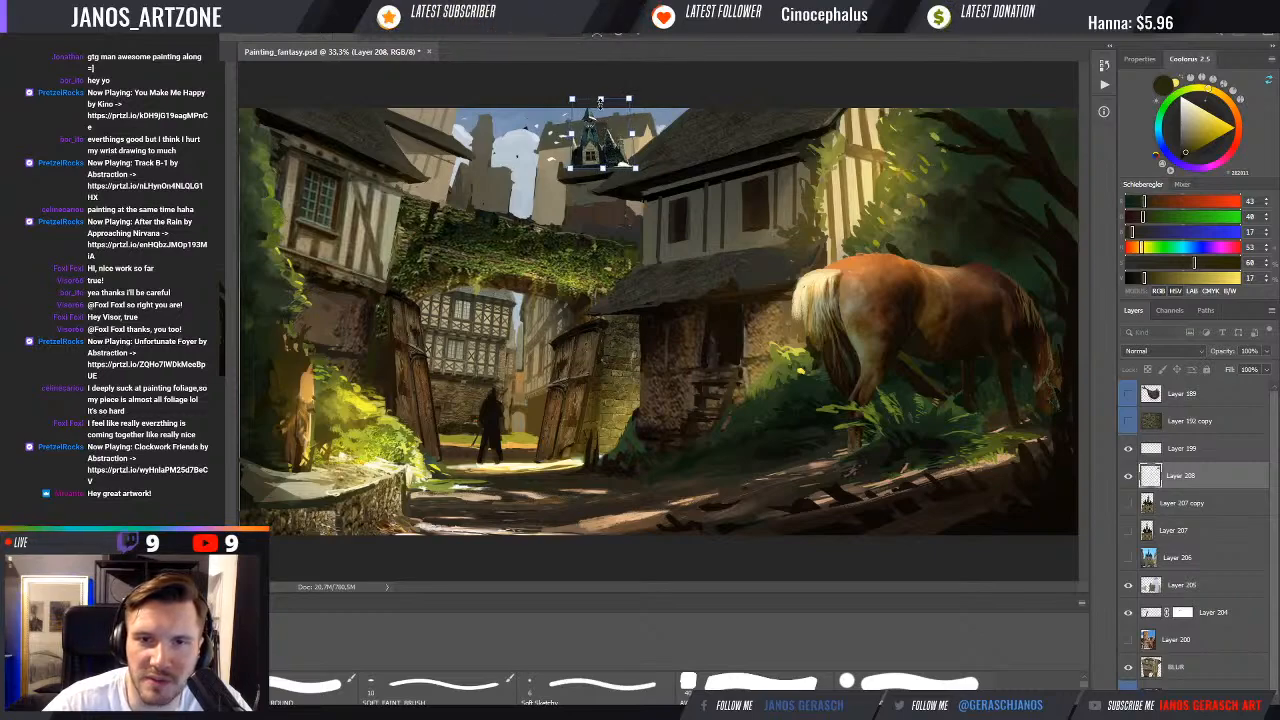
drag(580, 97, 603, 101)
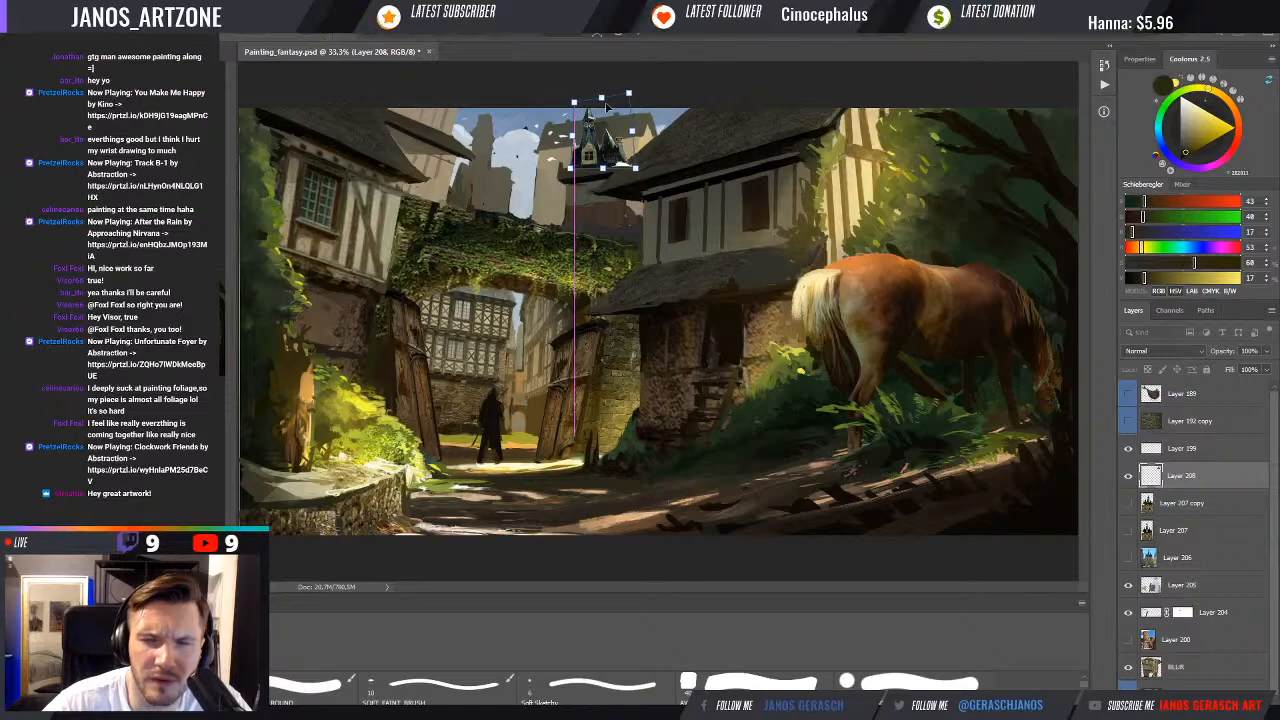
drag(606, 106, 606, 104)
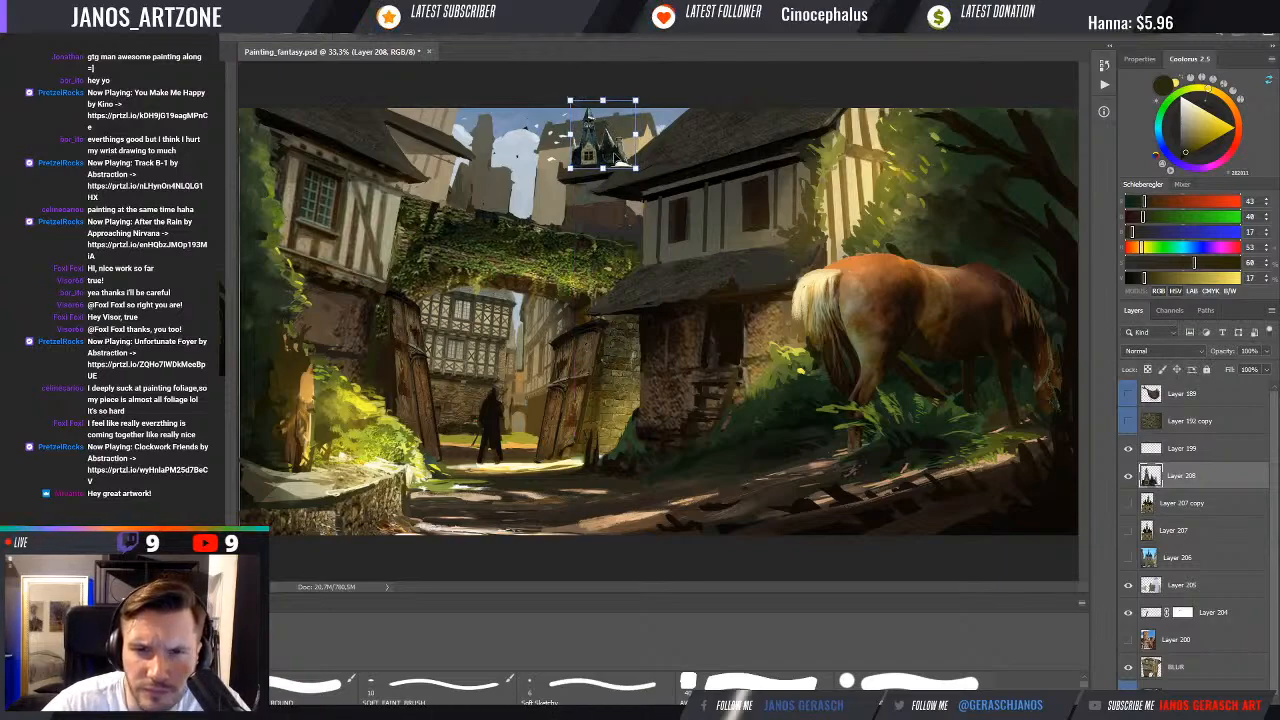
Flatten the spires a little more, fine-tune their slant and raise them slightly on the pointed roof
key(Return)
key(ctrl+t)
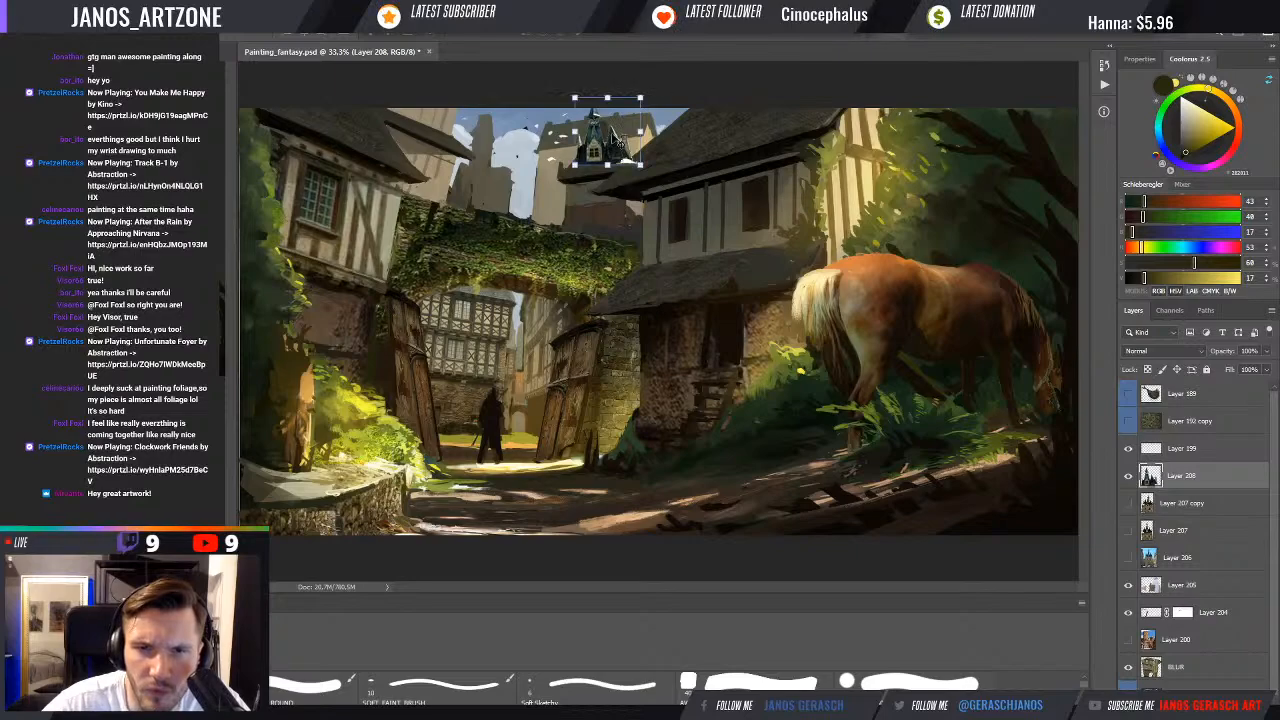
drag(608, 98, 614, 104)
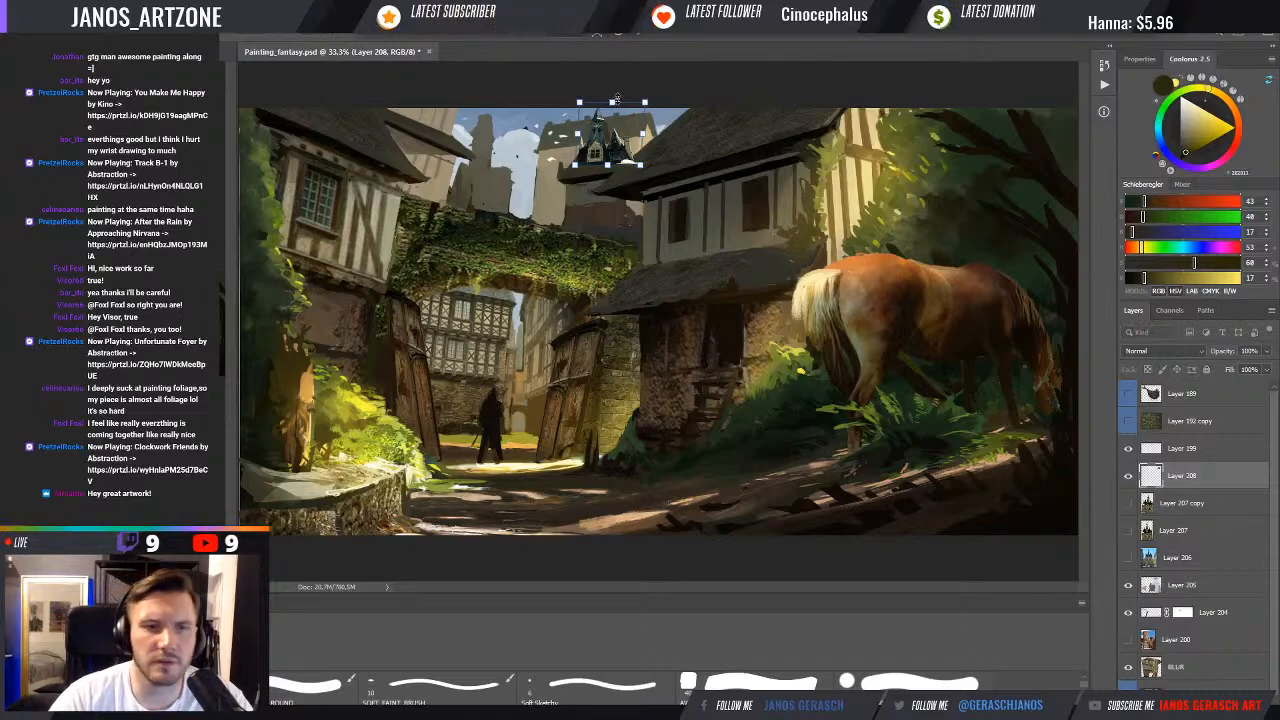
key(Return)
key(ctrl+t)
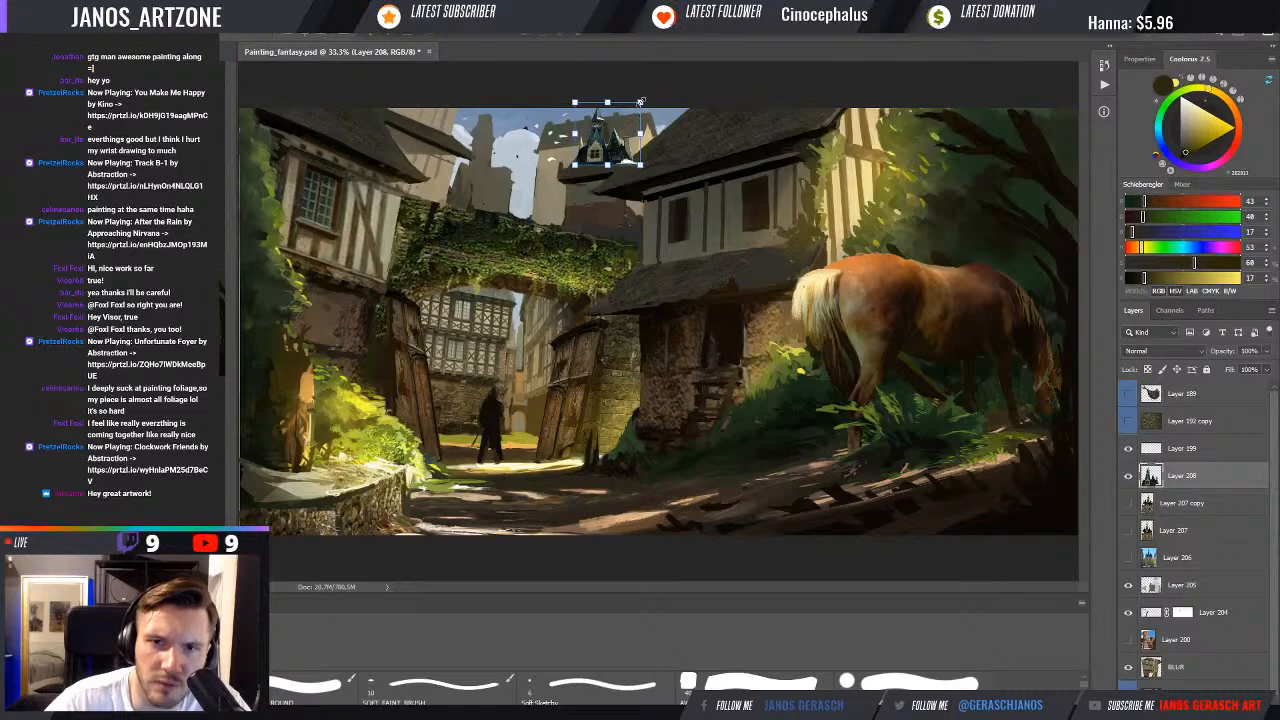
drag(641, 102, 608, 103)
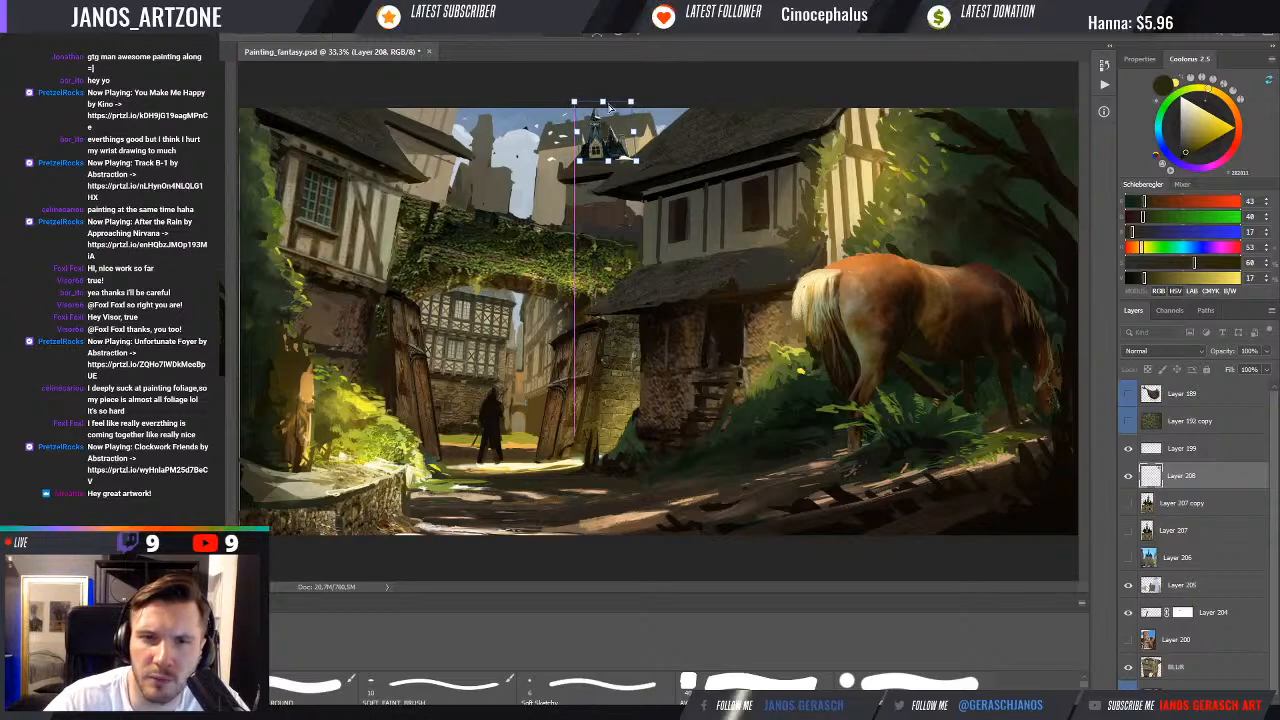
drag(609, 104, 609, 107)
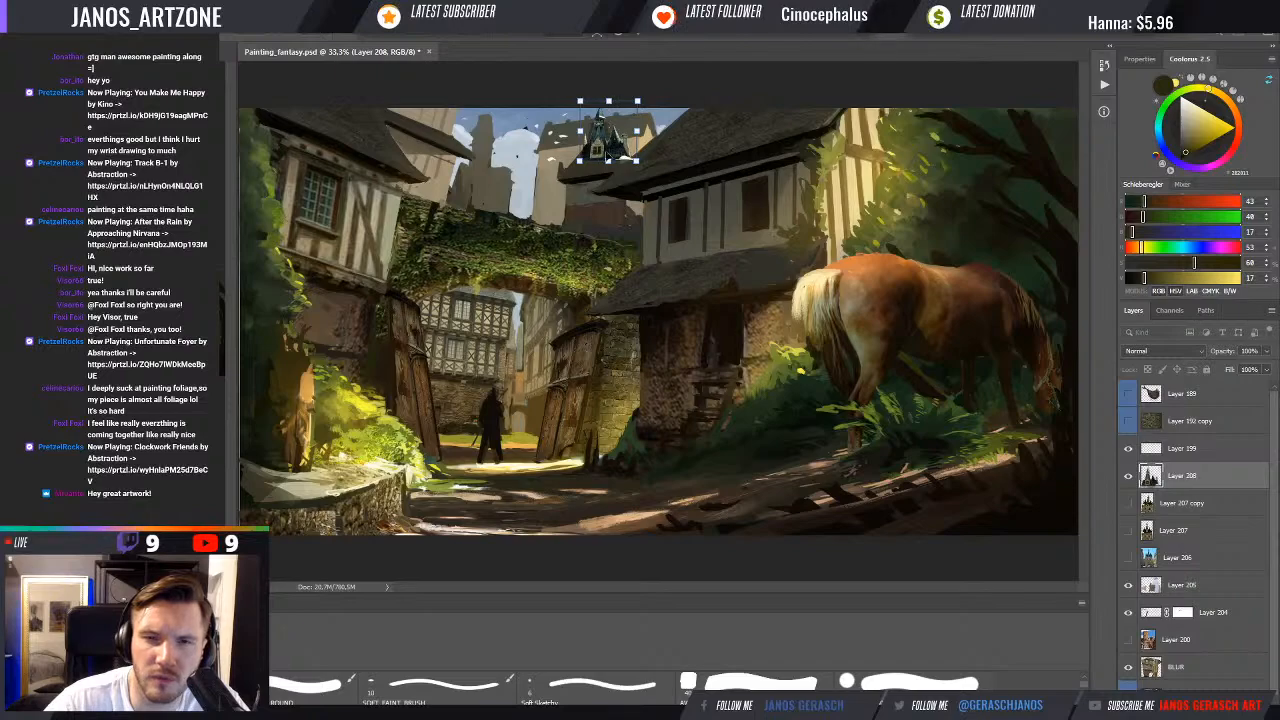
drag(610, 155, 611, 150)
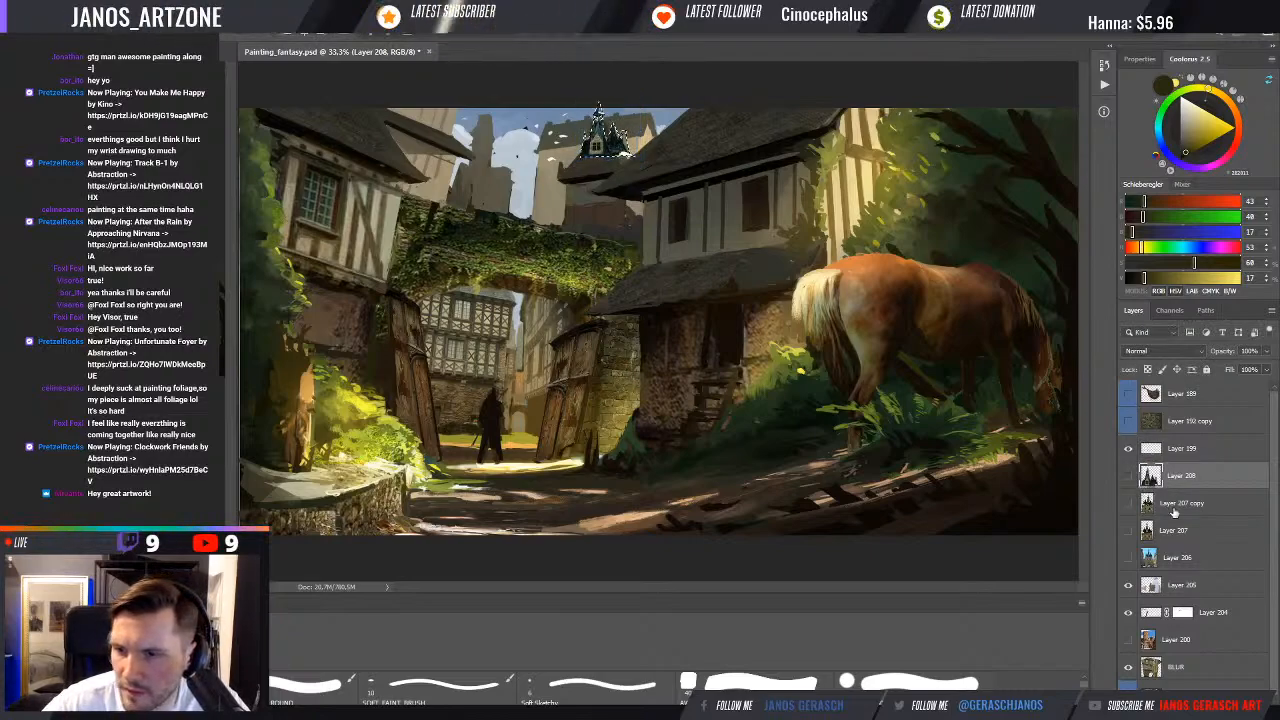
Hide Layer 208 and paint its selected spire silhouette onto Layer 205 in a dark colour sampled from the roof, then deselect
click(1128, 476)
click(1190, 557)
click(1195, 585)
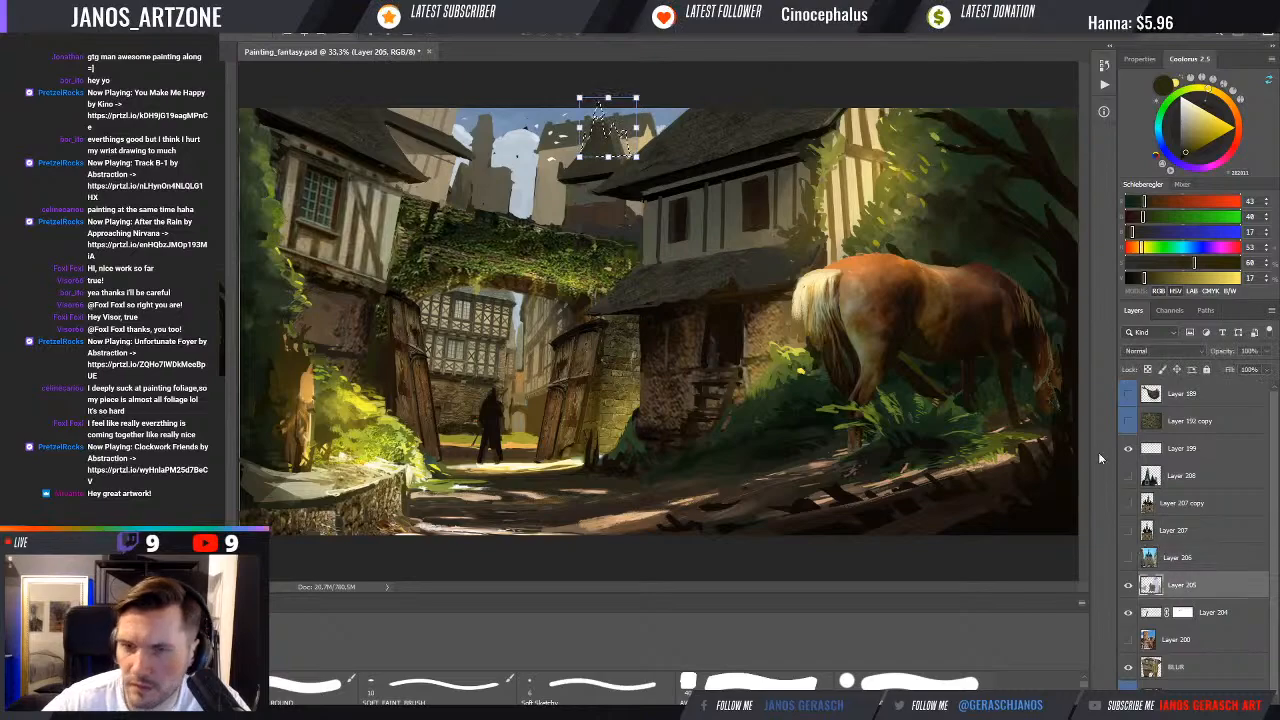
alt+click(609, 142)
key(ctrl+d)
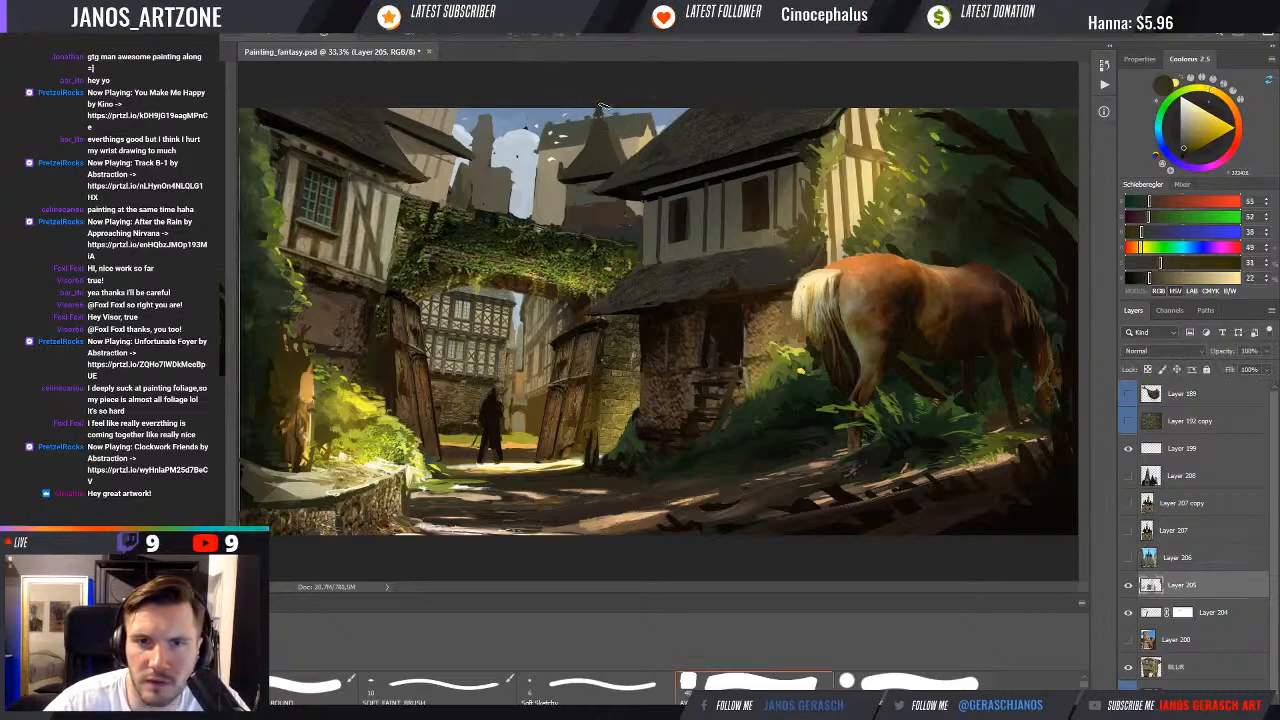
Touch up the spires on the pointed roof with sampled dark roof colours and adjust the selected spire portion with Free Transform
alt+click(613, 142)
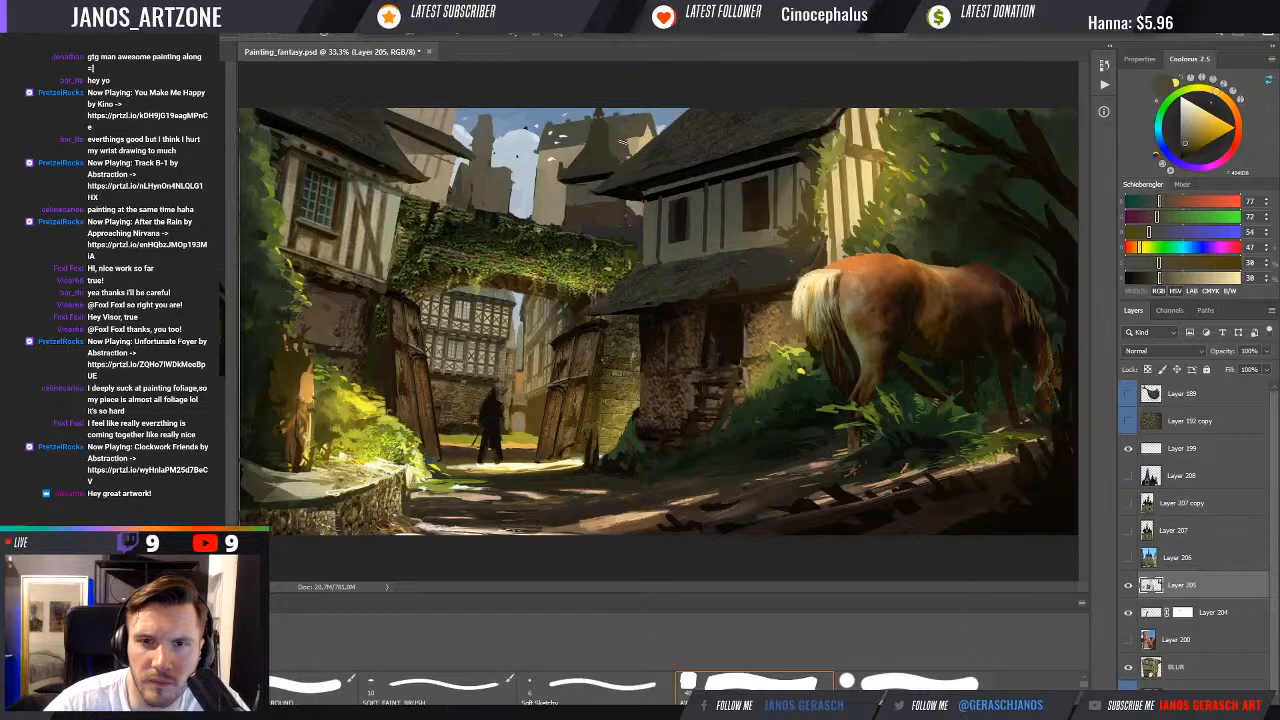
alt+click(616, 140)
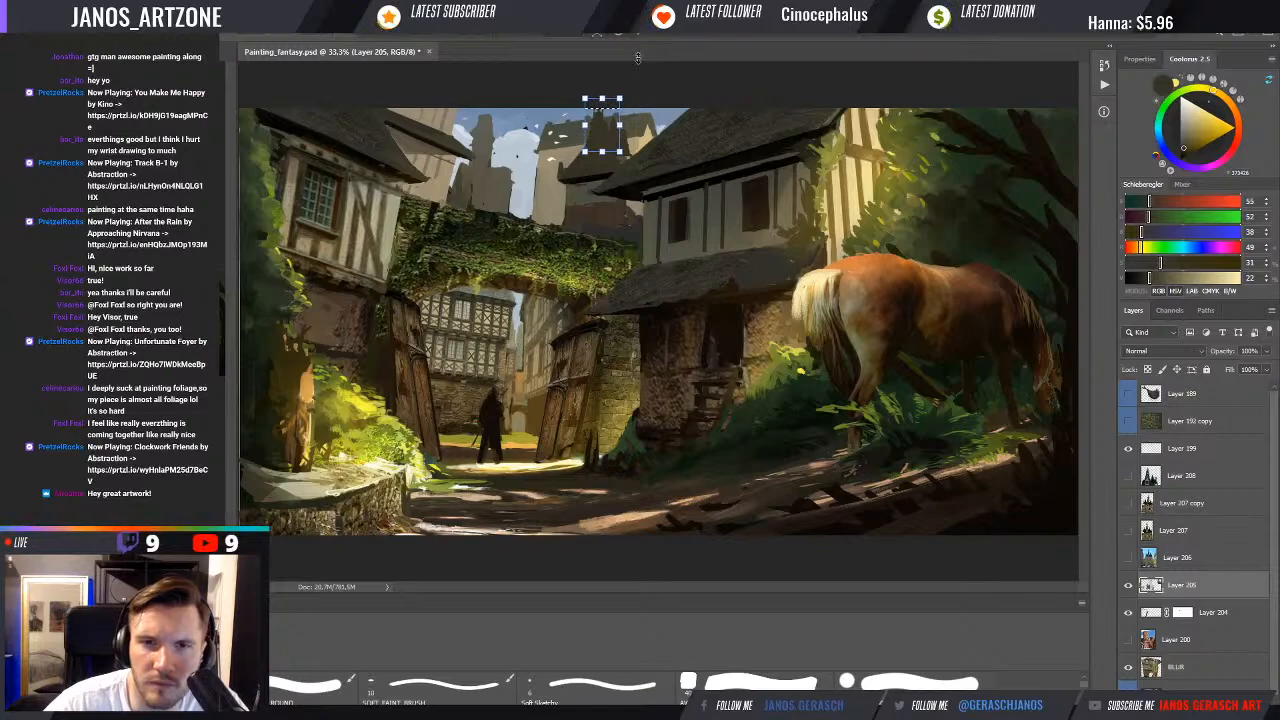
key(ctrl+t)
key(Return)
key(ctrl+d)
key(ctrl+t)
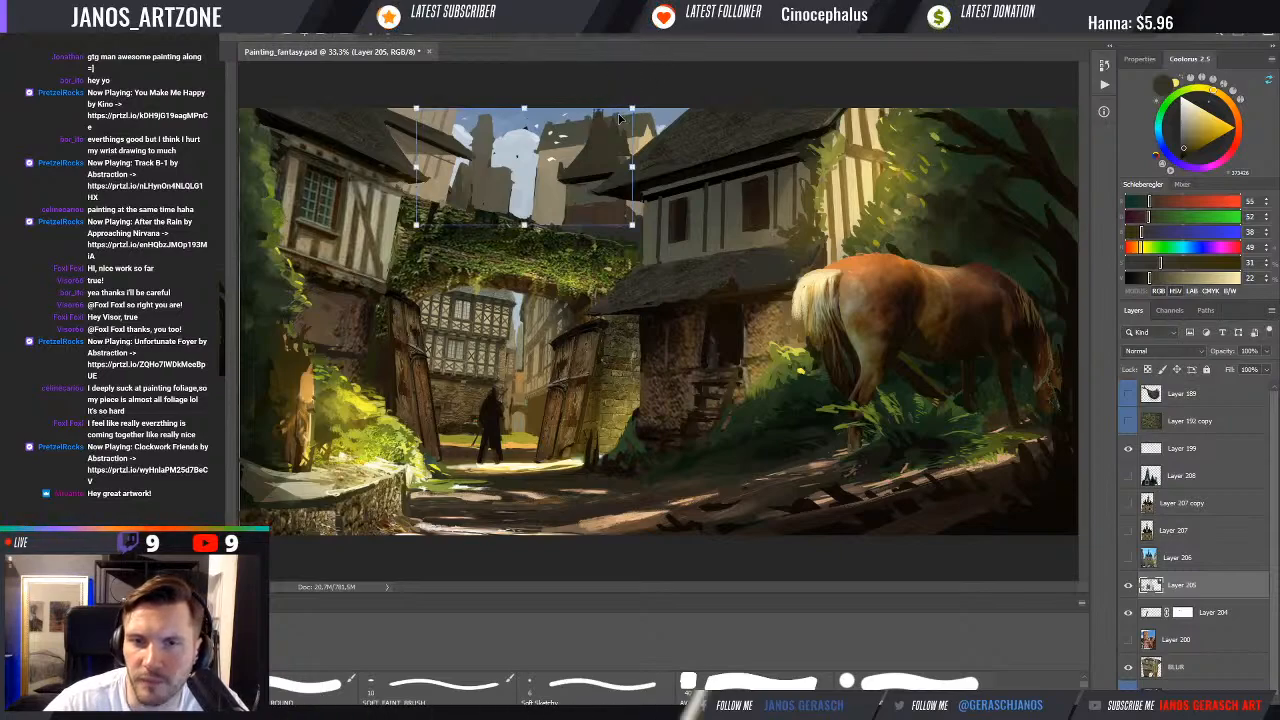
key(Escape)
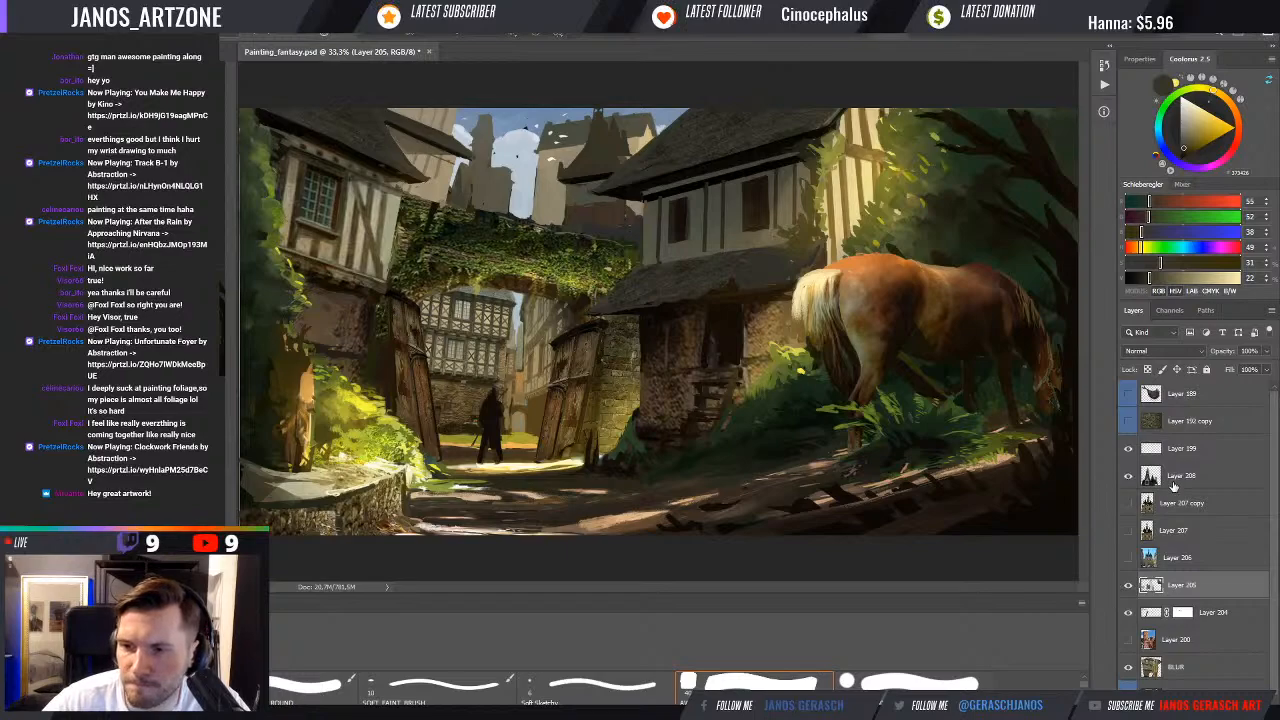
Show and select Layer 208, then shift its castle spires slightly to the right and up on the pointed roof
click(1175, 487)
key(ctrl+t)
mouse_move(637, 98)
mouse_down()
mouse_move(647, 86)
mouse_move(640, 112)
mouse_move(657, 95)
mouse_up()
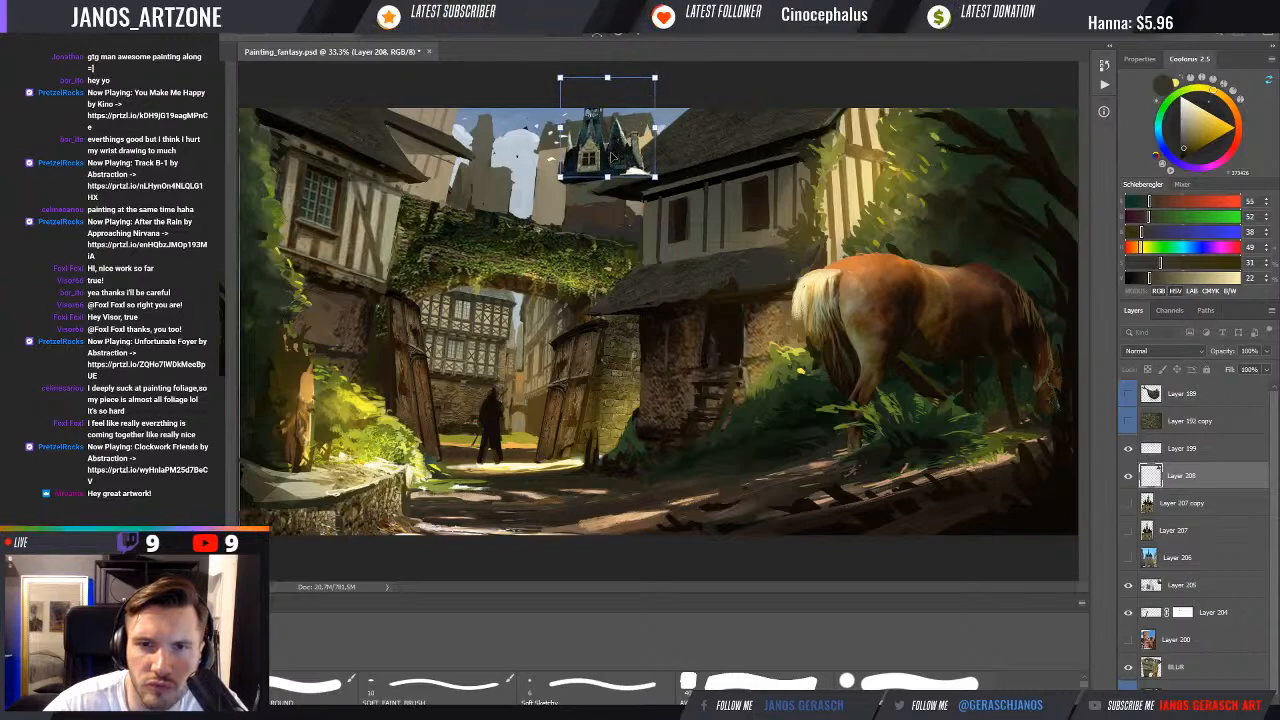
drag(627, 152, 627, 150)
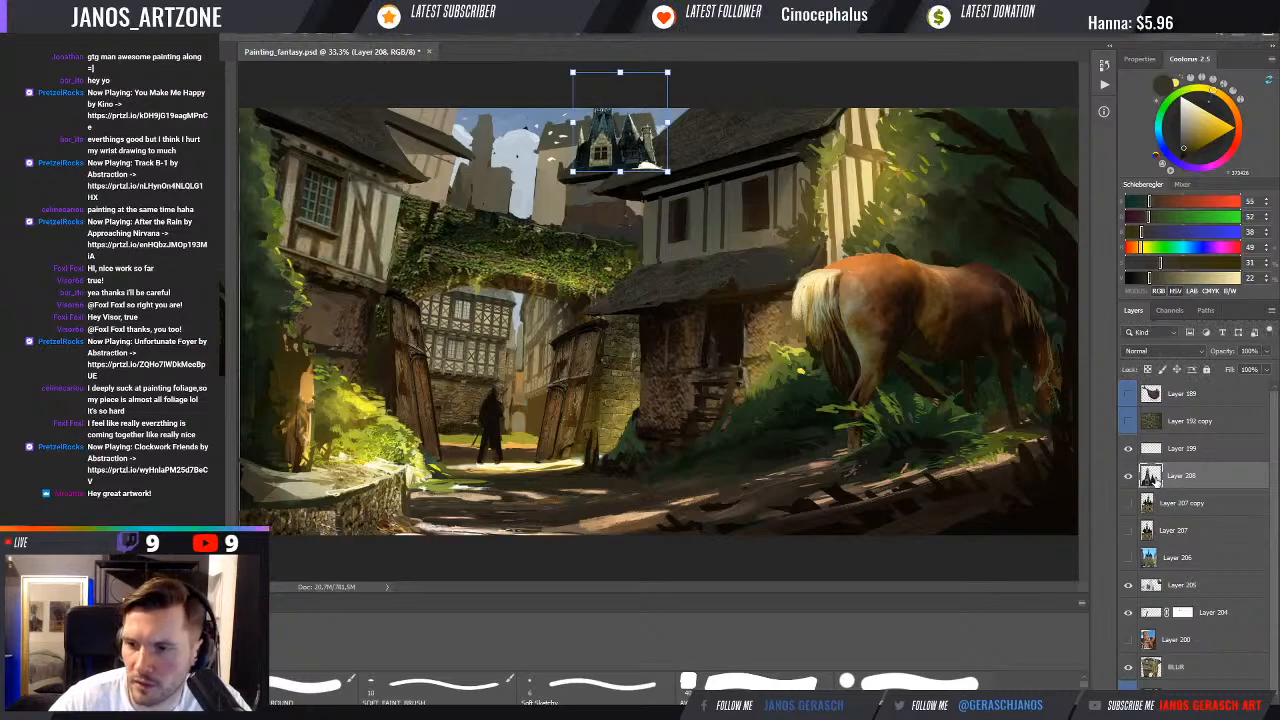
Hide Layer 208 and paint its shifted spire silhouette onto Layer 205 in the dark roof colour, then deselect
click(1129, 477)
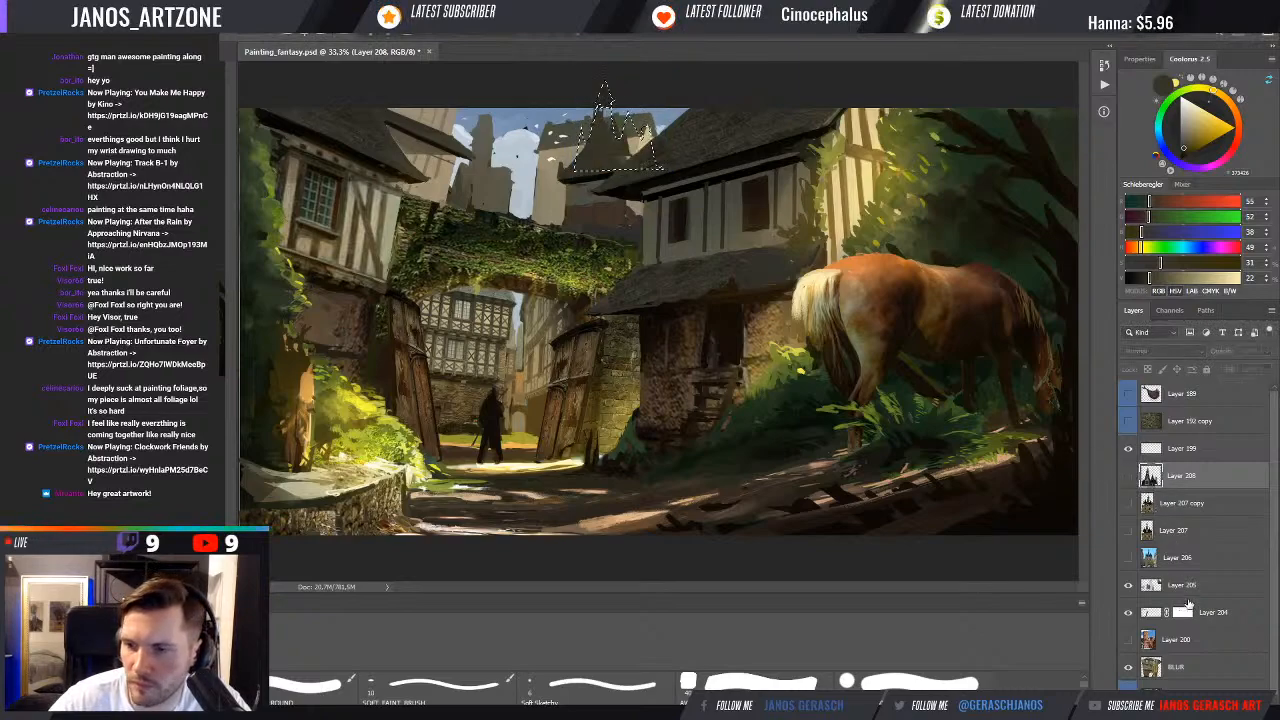
click(1185, 588)
key(Return)
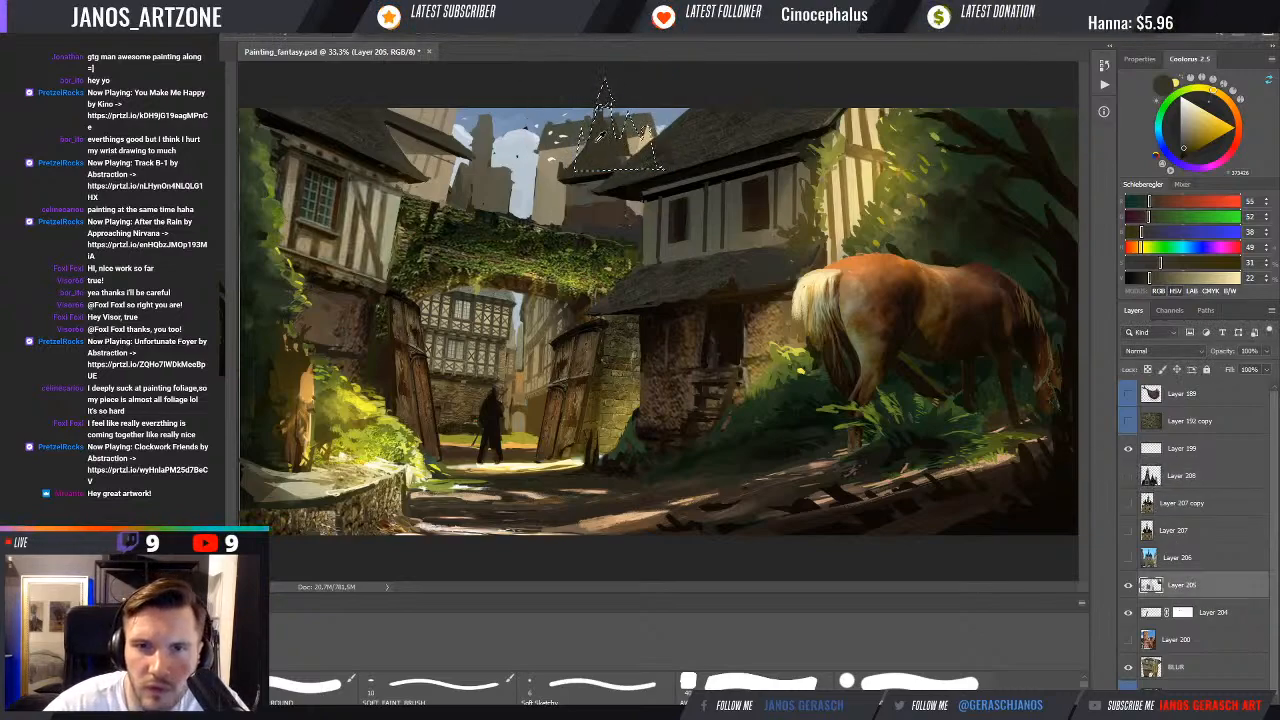
key(b)
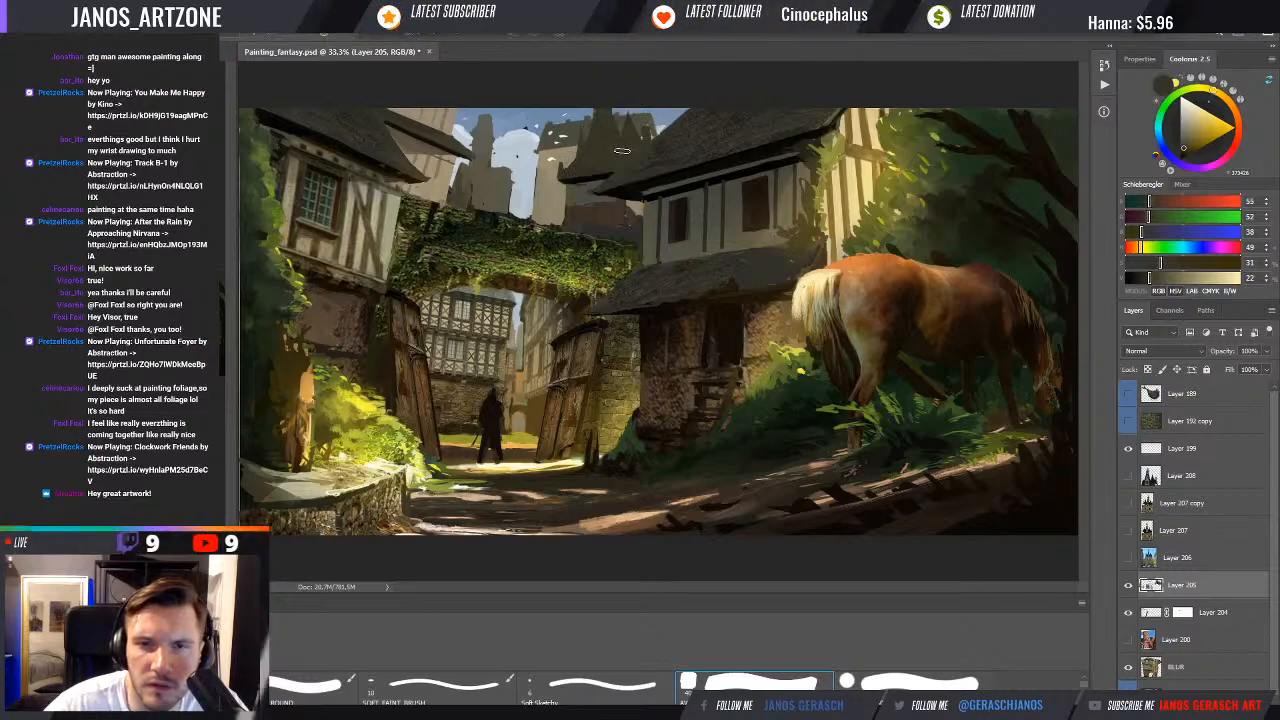
key(ctrl+d)
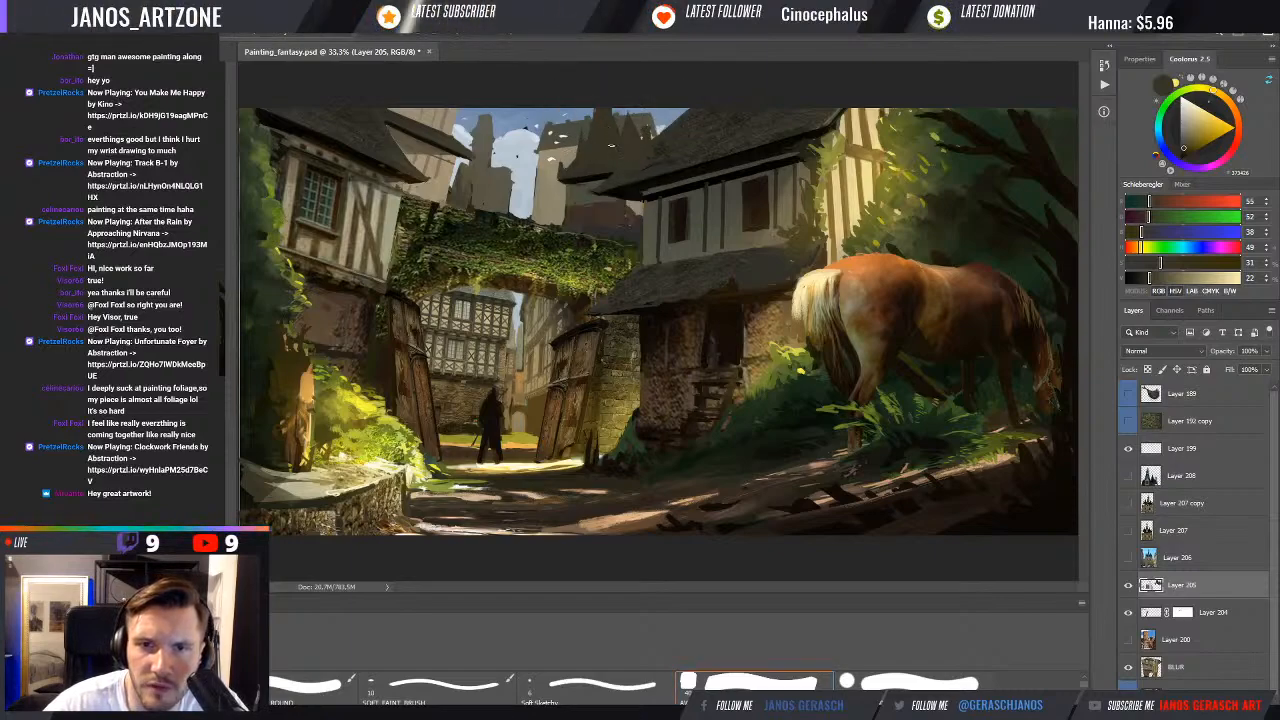
Select the four-sided wall section between the pointed roof and the ivy arch and paint it with sampled dark browns
alt+click(619, 159)
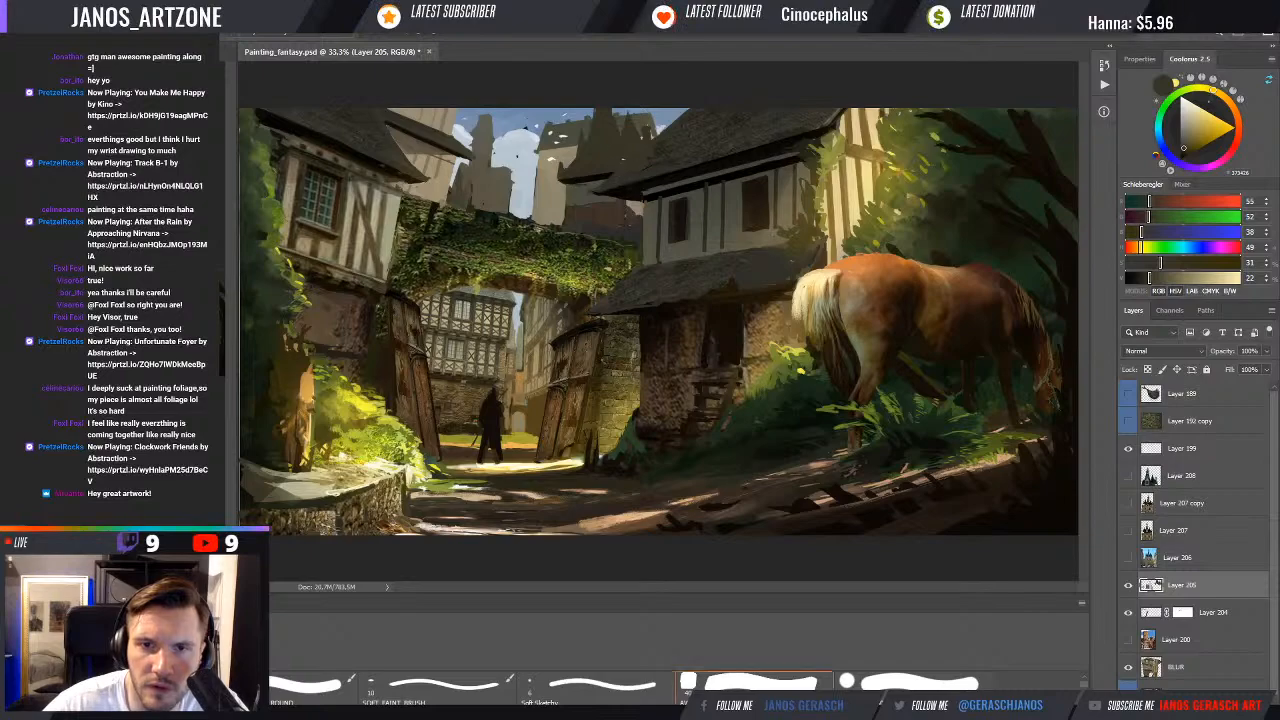
alt+click(628, 208)
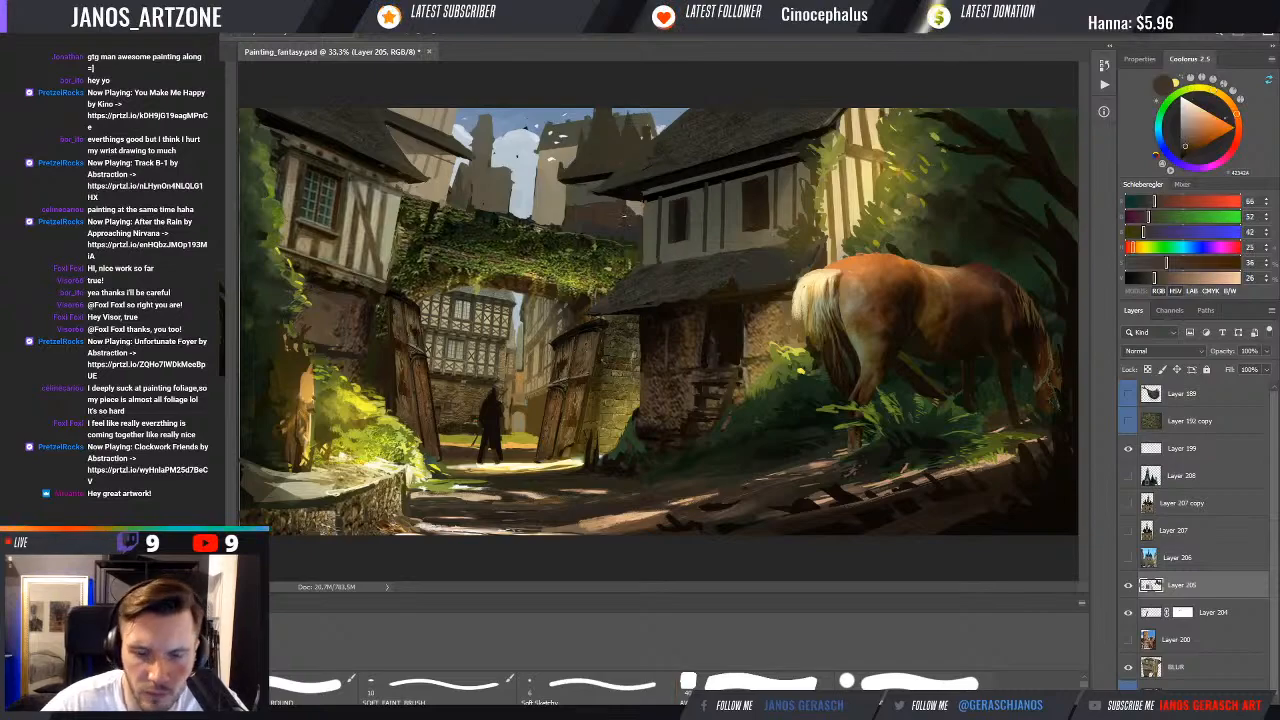
click(641, 201)
click(643, 237)
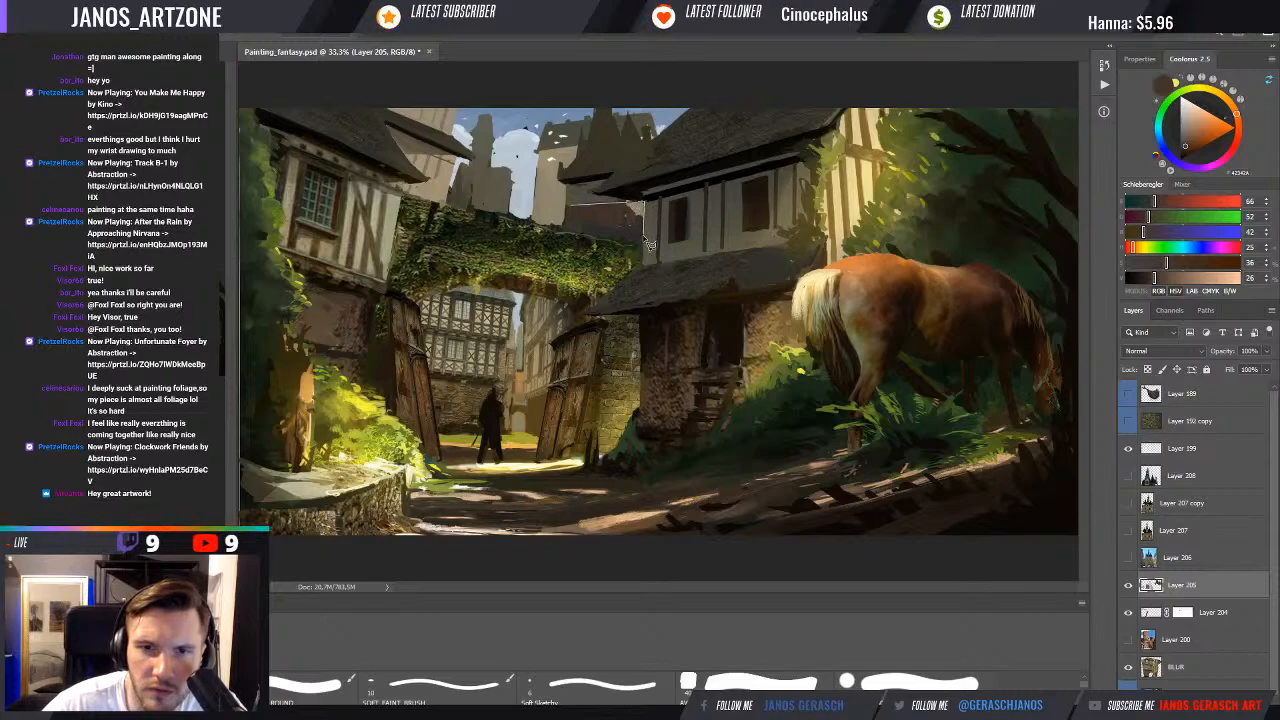
click(569, 207)
key(b)
alt+click(612, 212)
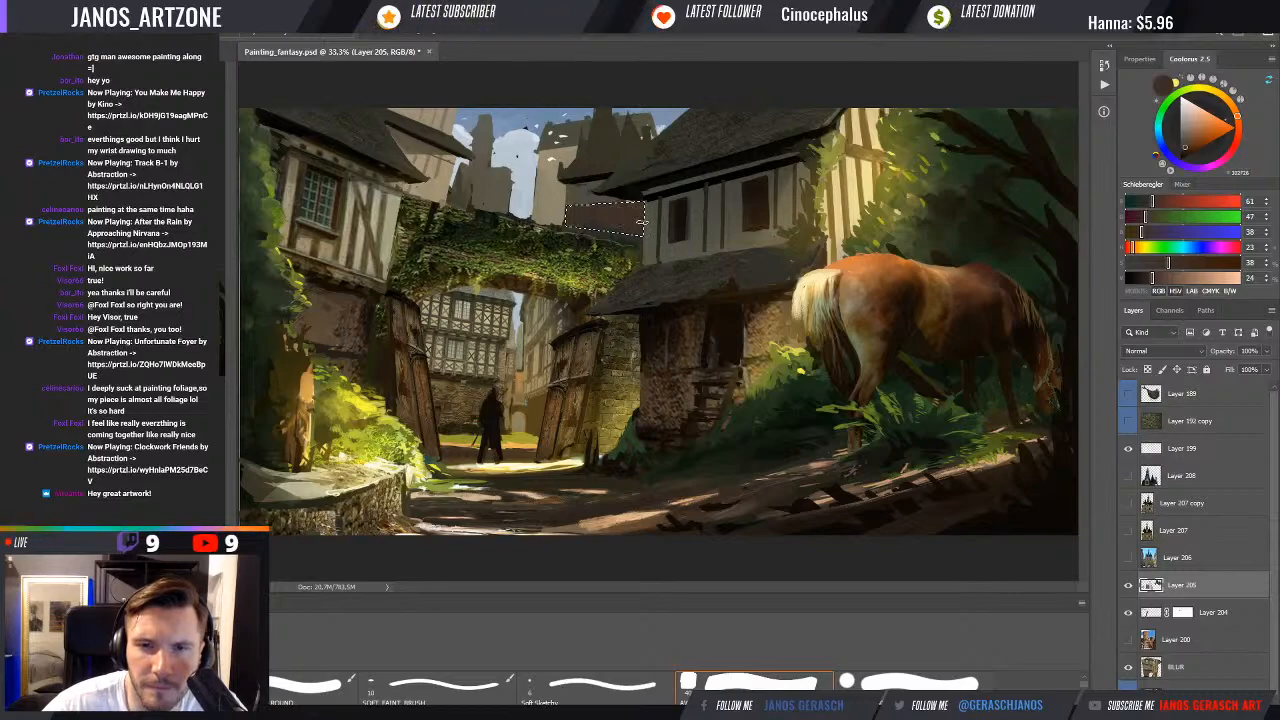
key(g)
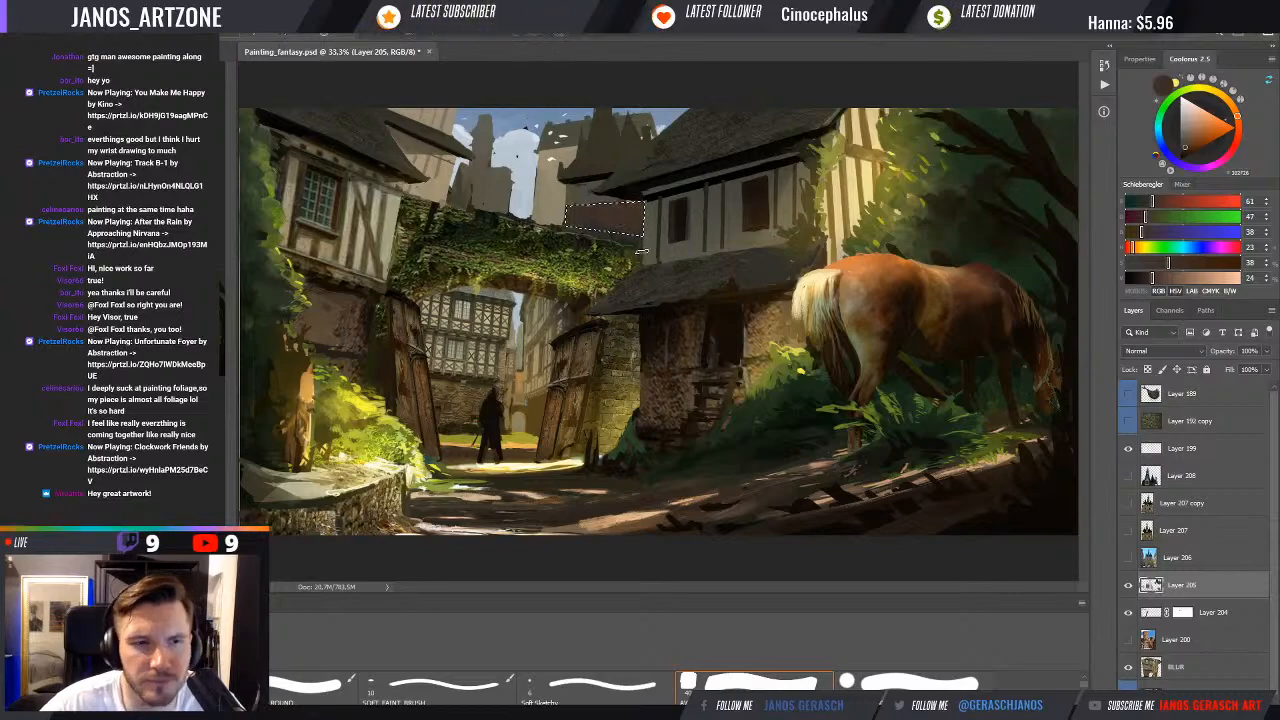
click(605, 205)
key(b)
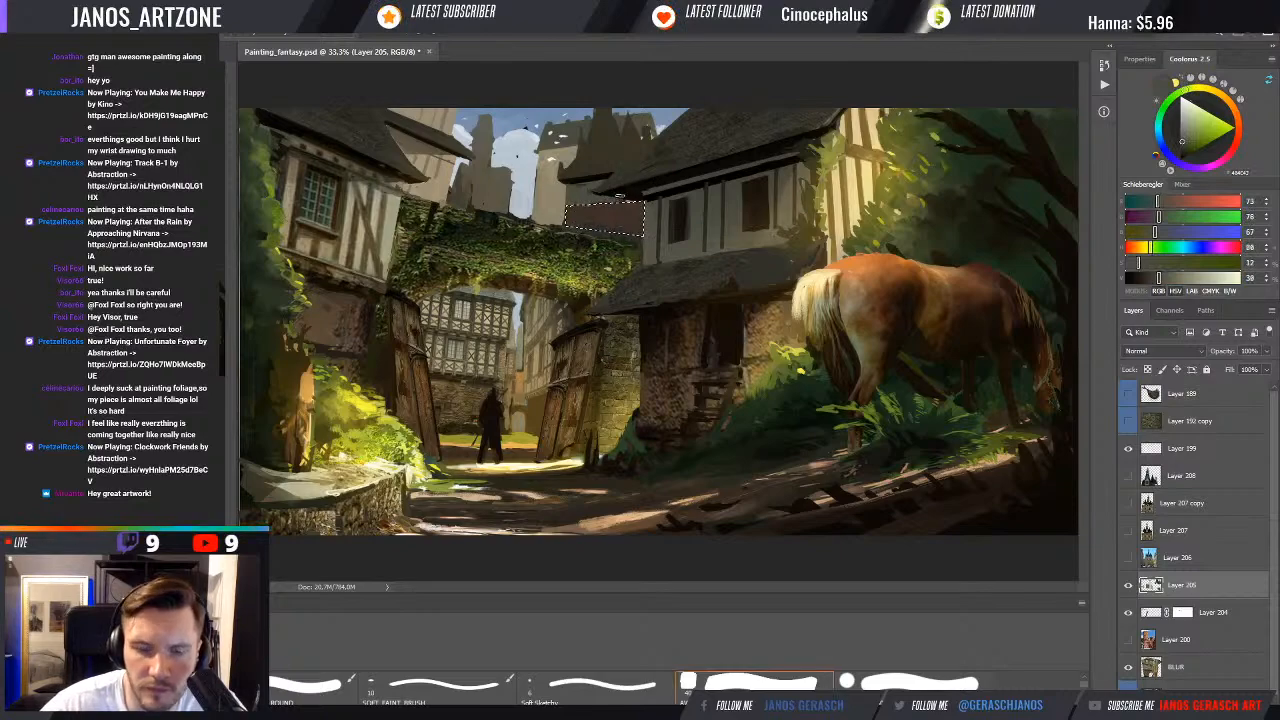
Invert the wall selection and paint the area beneath the roof's eaves with sampled dark tones, then deselect
key(ctrl+shift+i)
alt+click(590, 186)
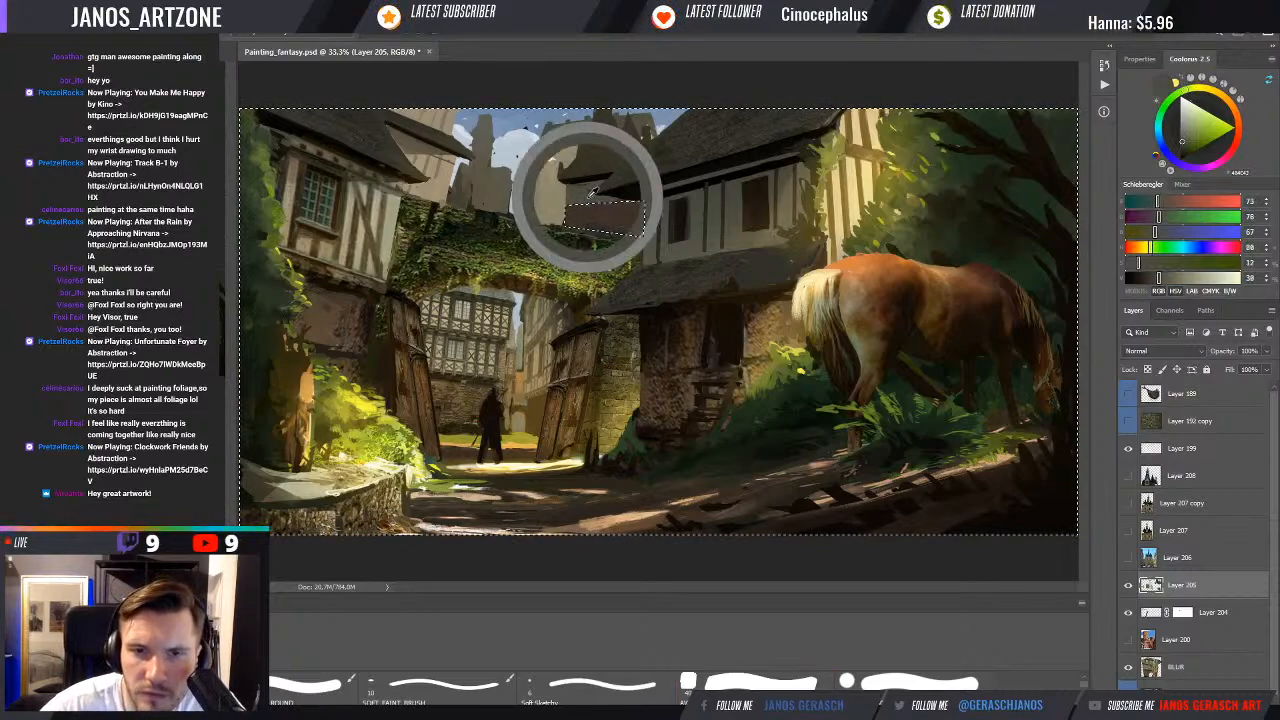
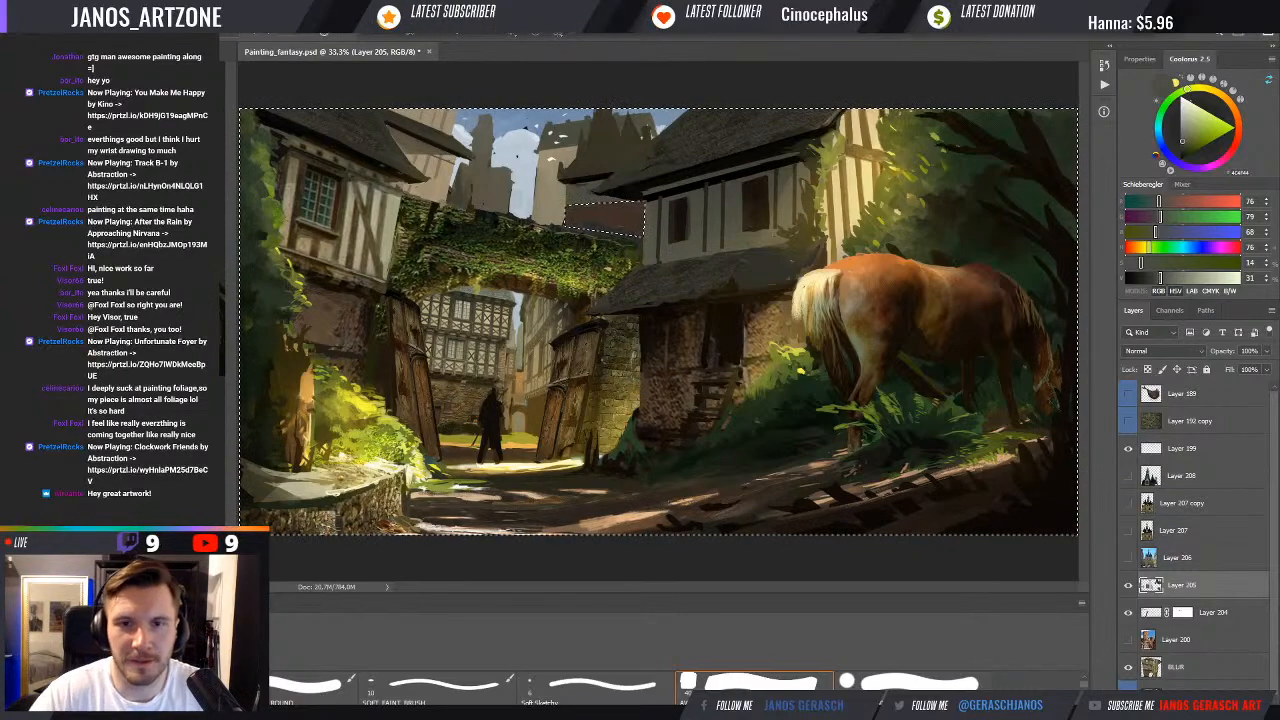
alt+click(588, 225)
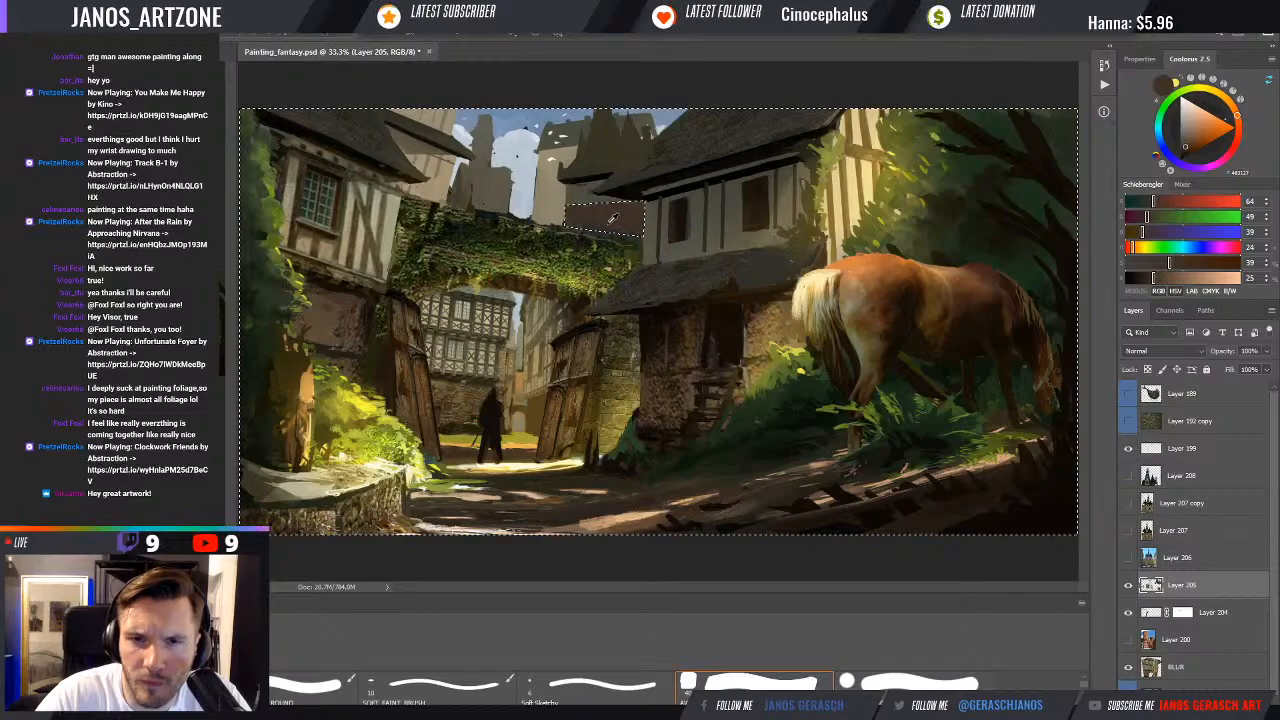
alt+click(577, 187)
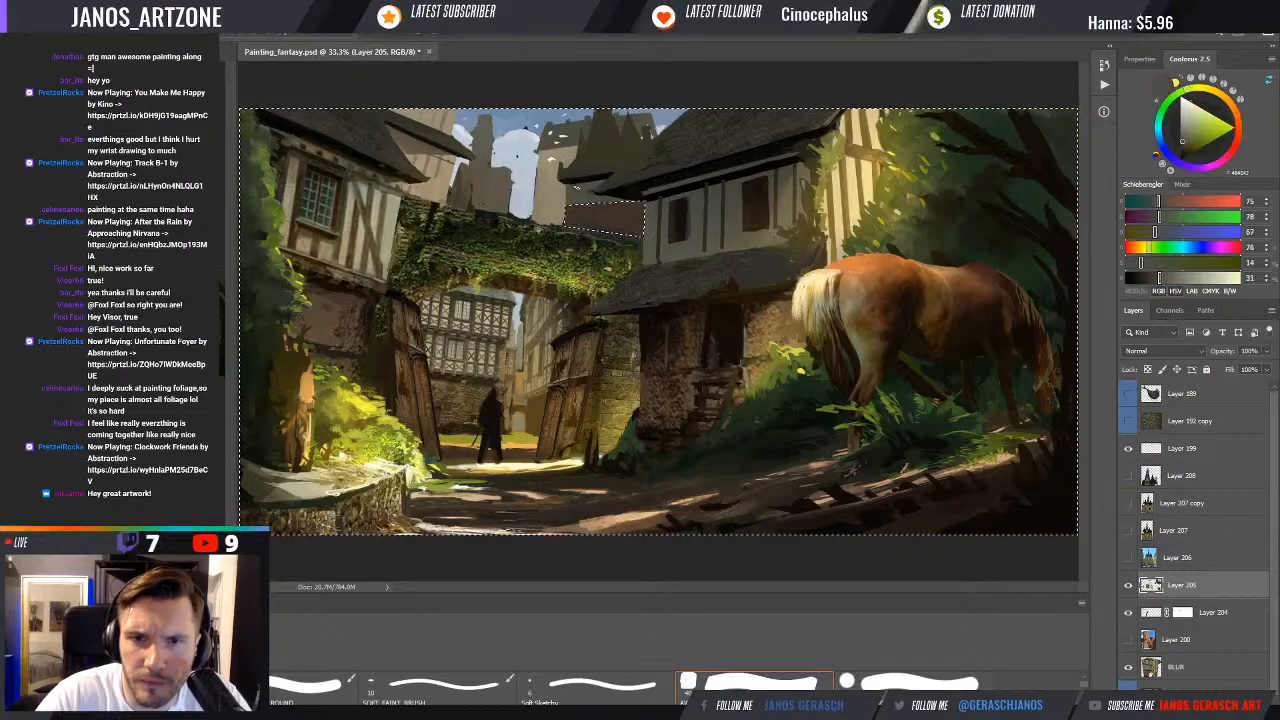
alt+click(593, 190)
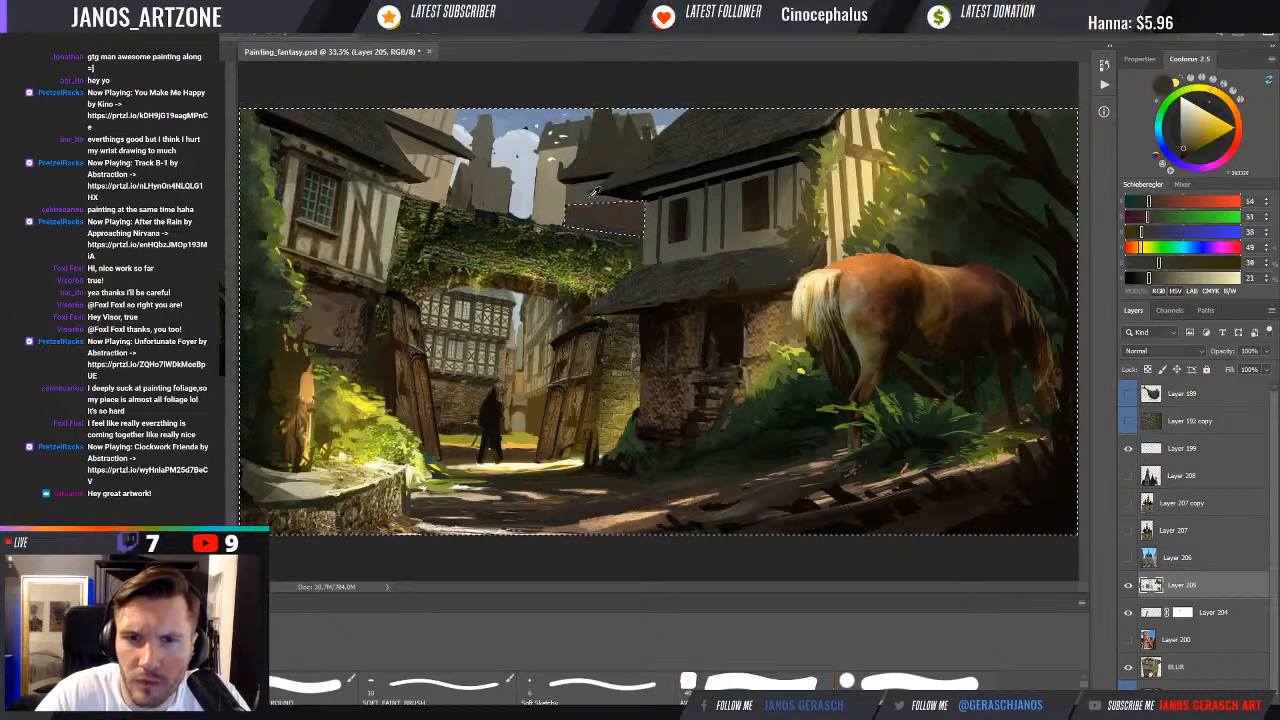
alt+click(584, 194)
alt+click(616, 188)
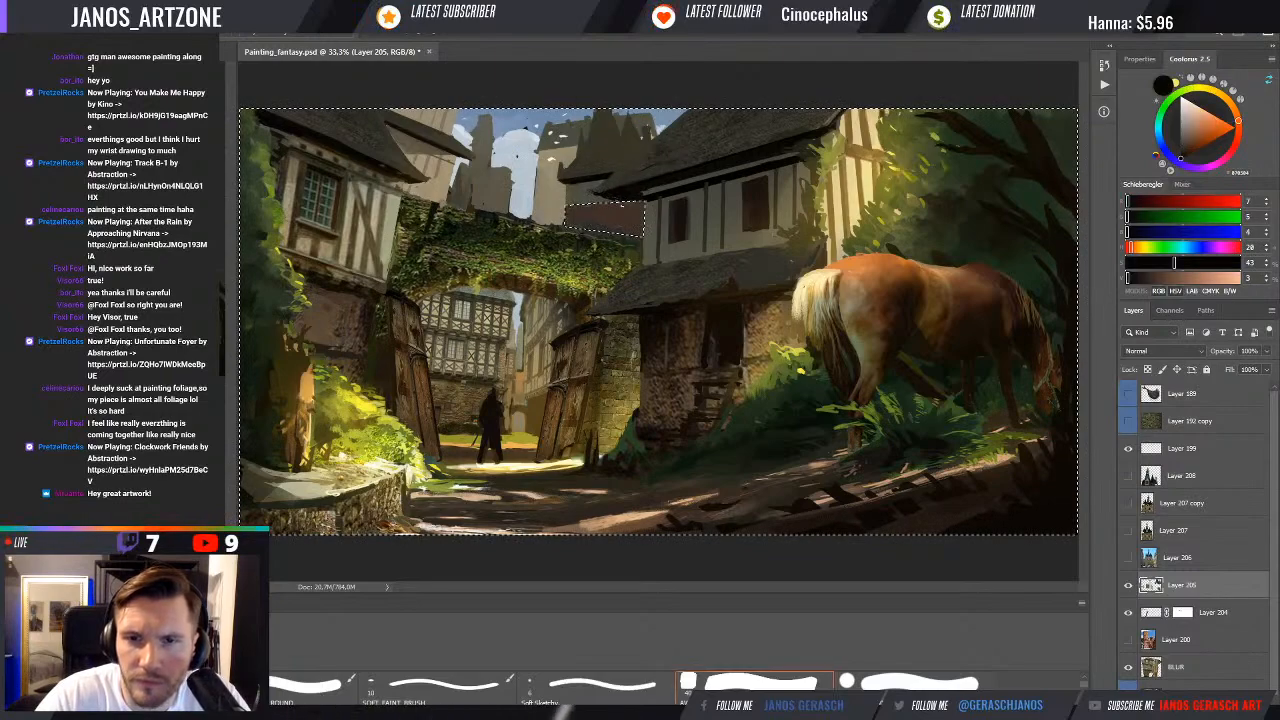
key(ctrl+d)
Refine the wall section above the ivy arch with dark brown and green tones sampled from its surroundings
alt+click(600, 212)
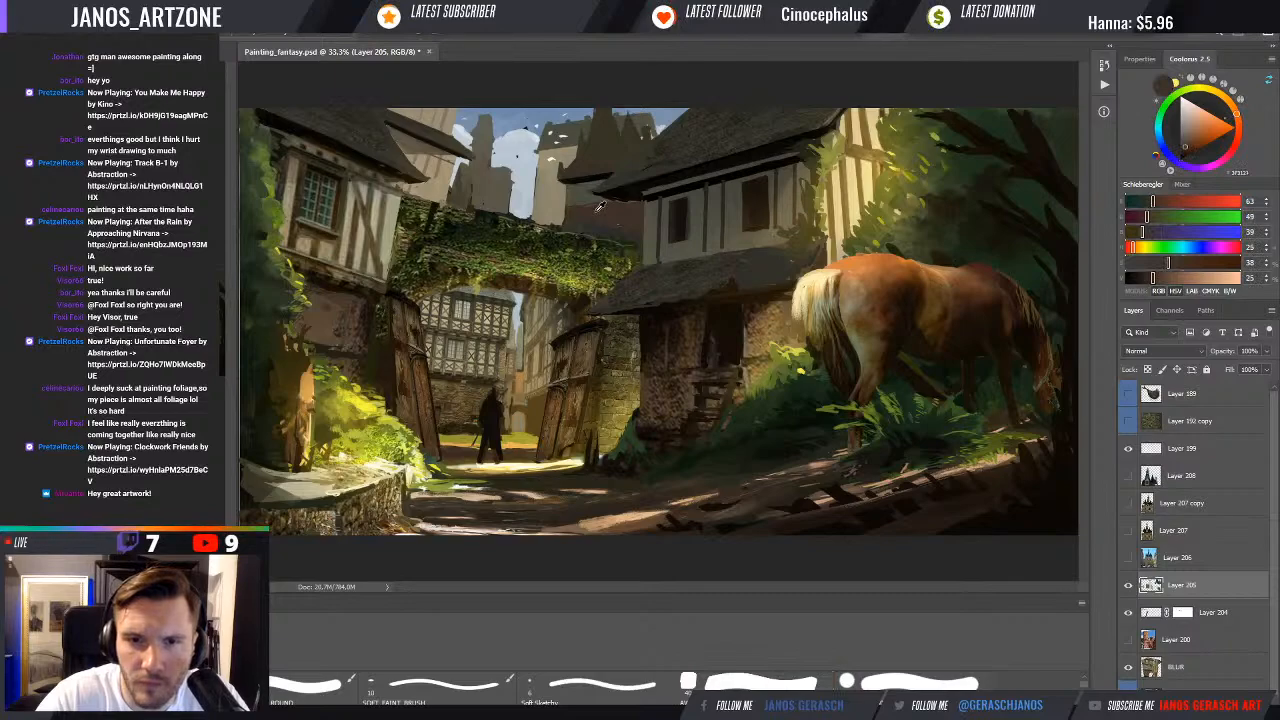
alt+click(600, 206)
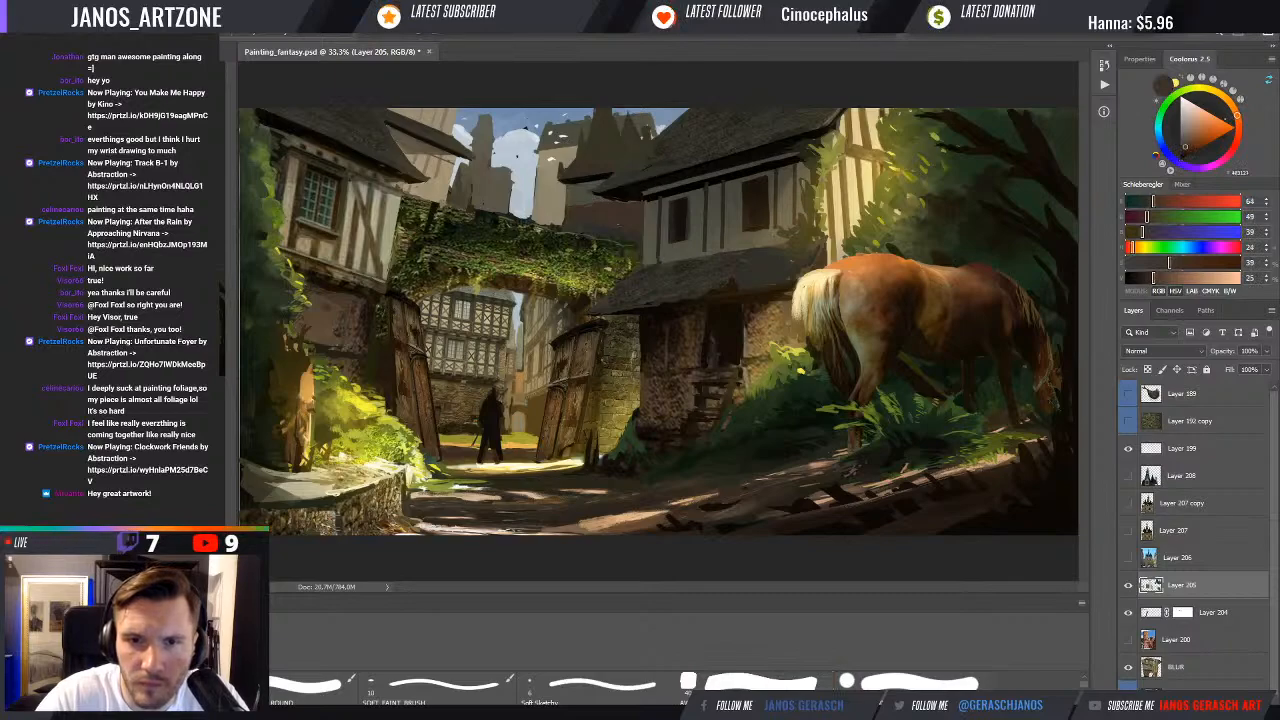
alt+click(607, 238)
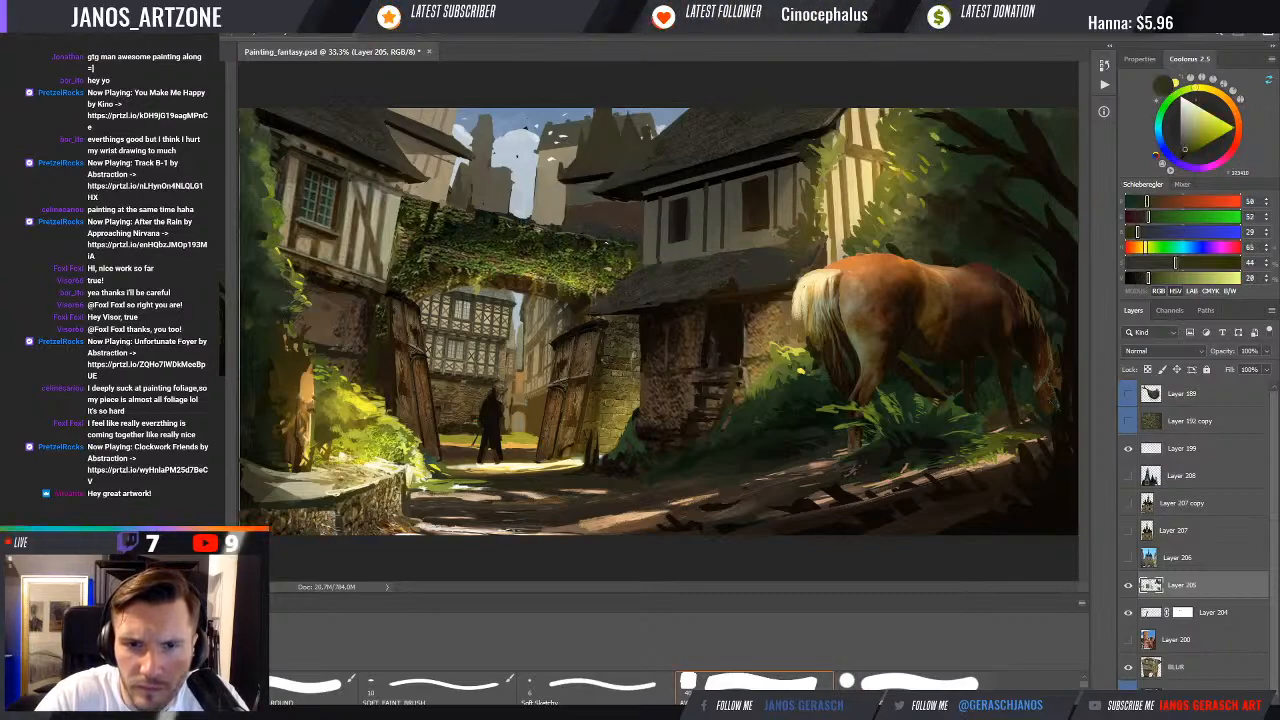
alt+click(580, 213)
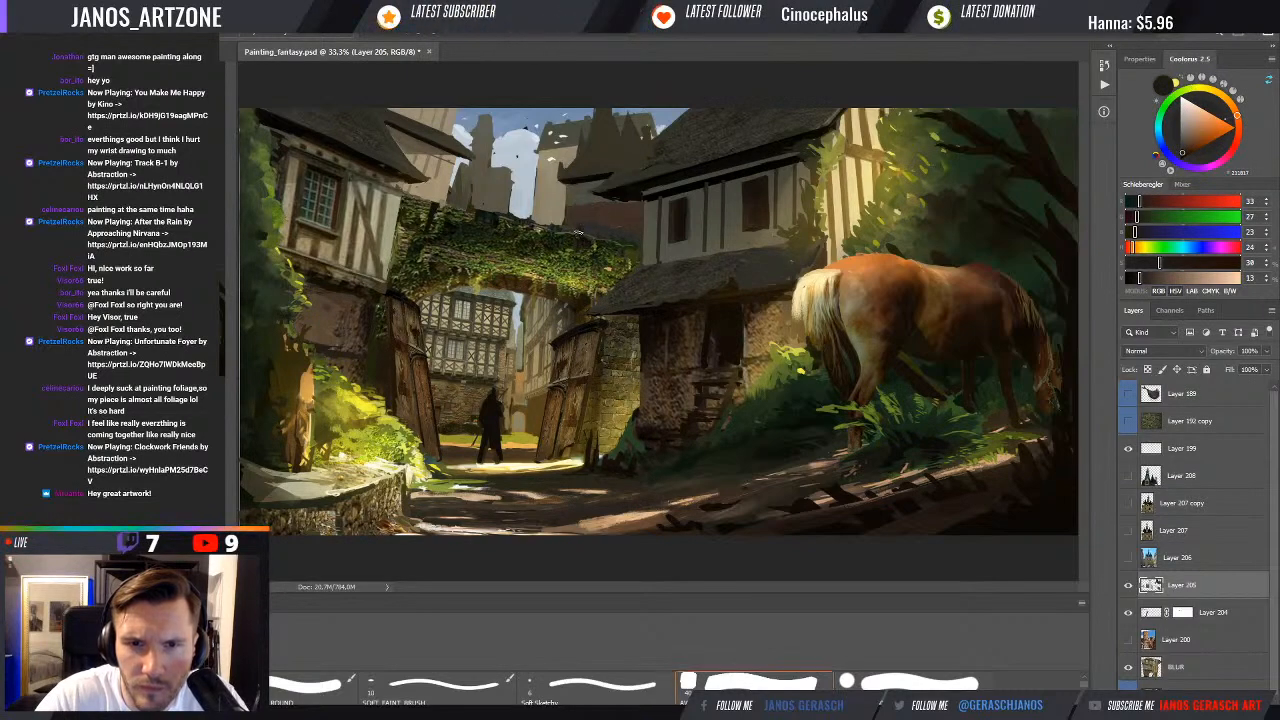
alt+click(585, 238)
key(ctrl+t)
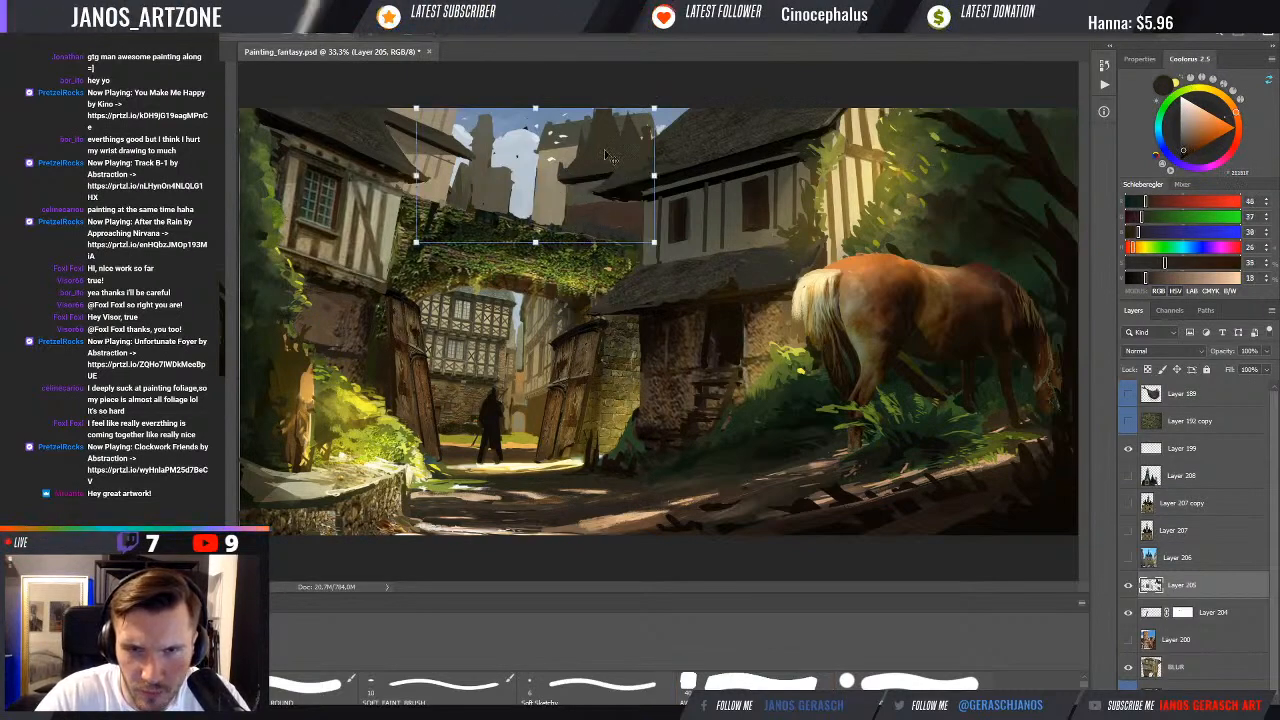
key(Return)
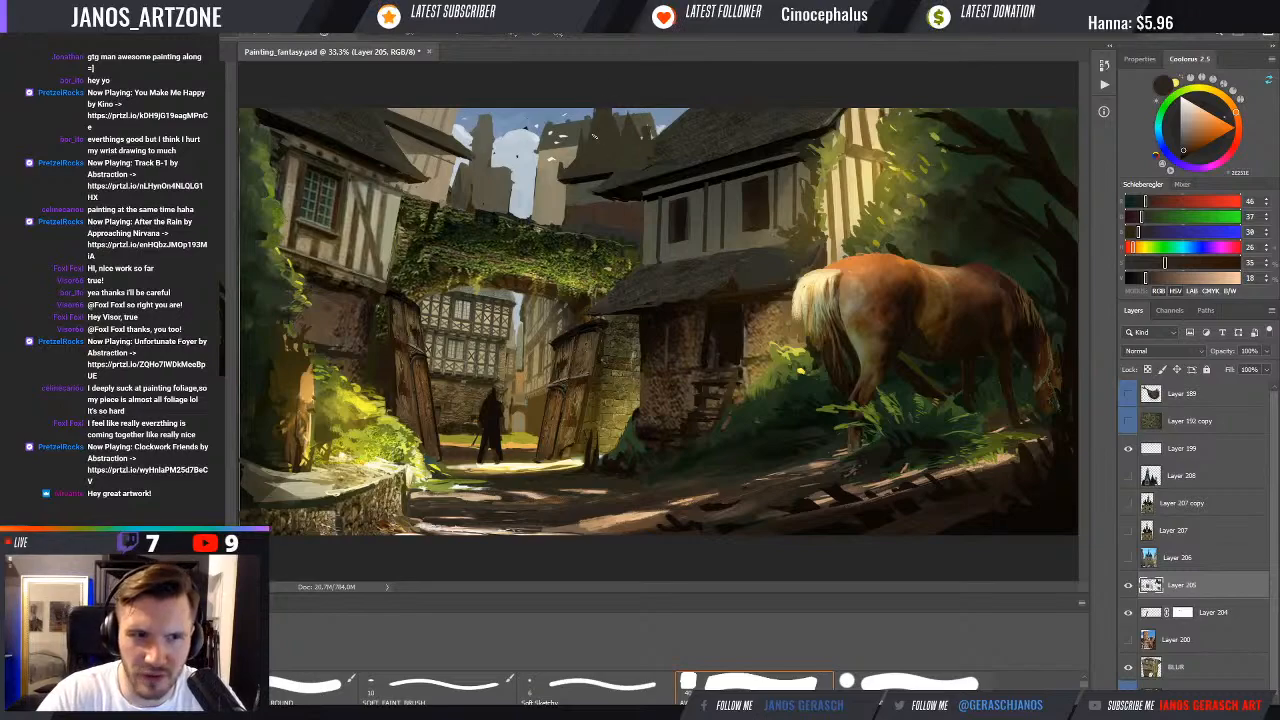
Toggle the visibility of Layer 205 repeatedly to compare the background with and without the newly painted buildings
key(ctrl+t)
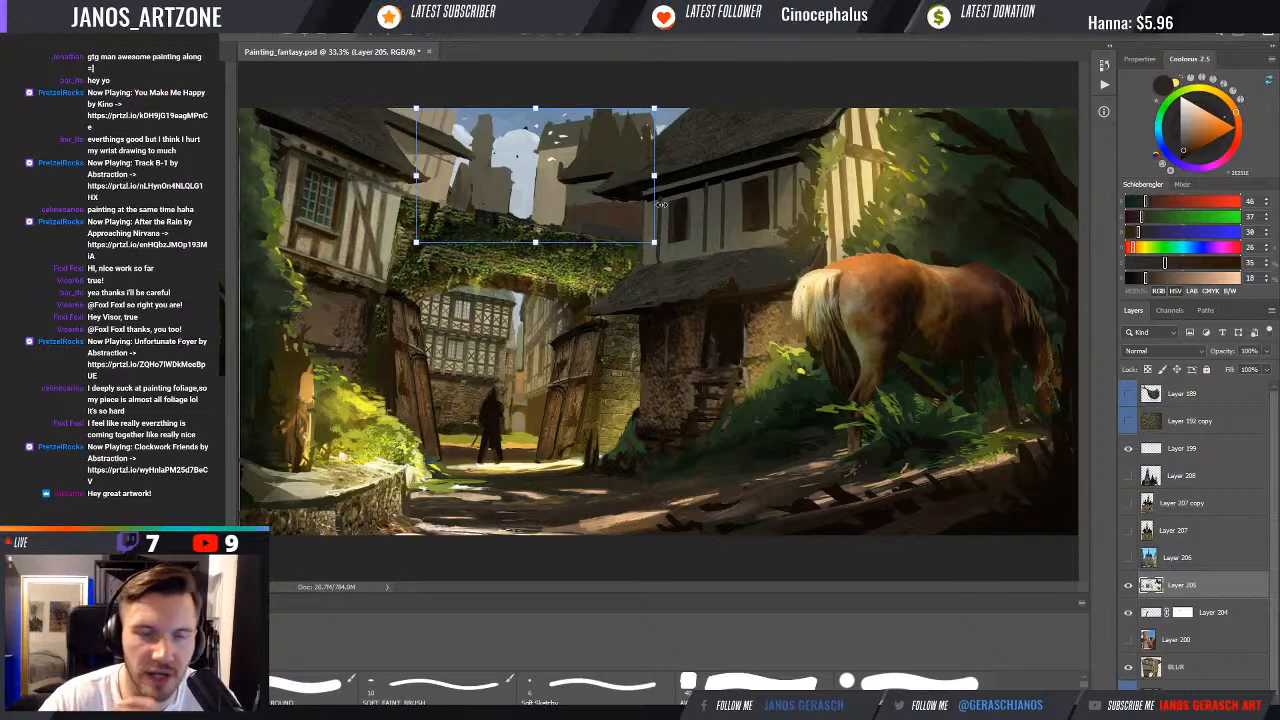
click(1130, 593)
click(1130, 593)
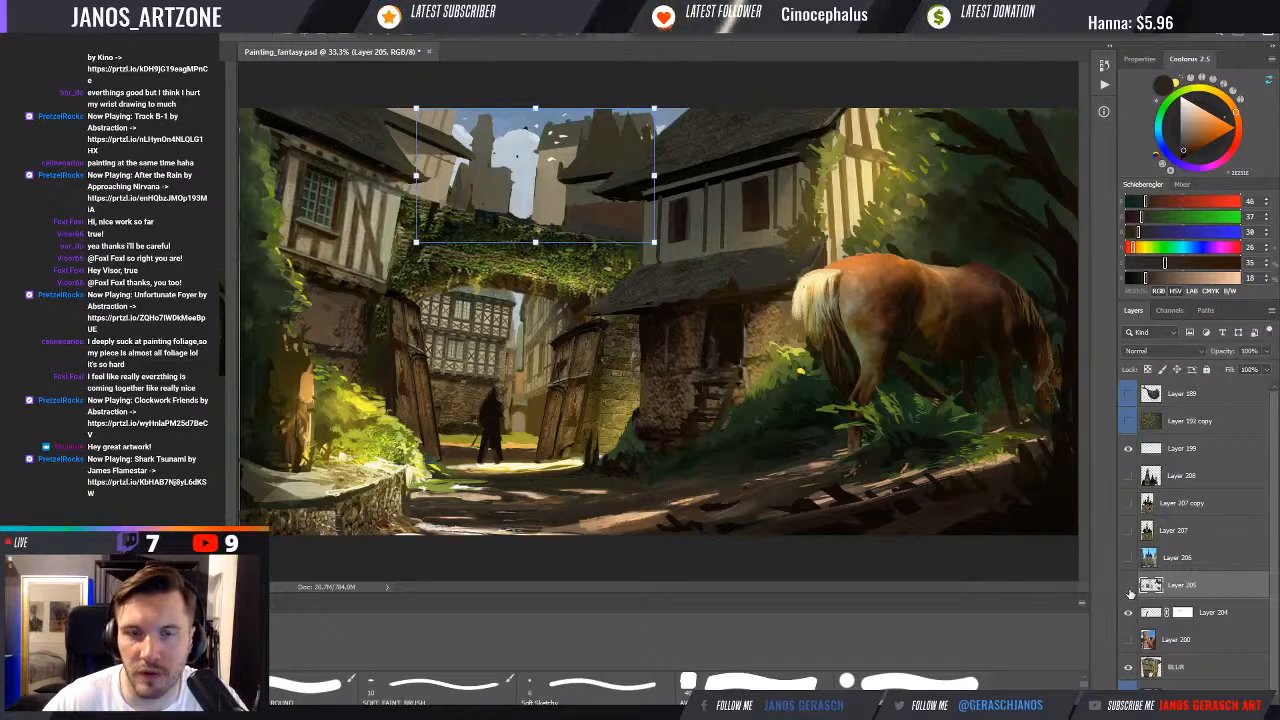
click(1130, 593)
click(1130, 593)
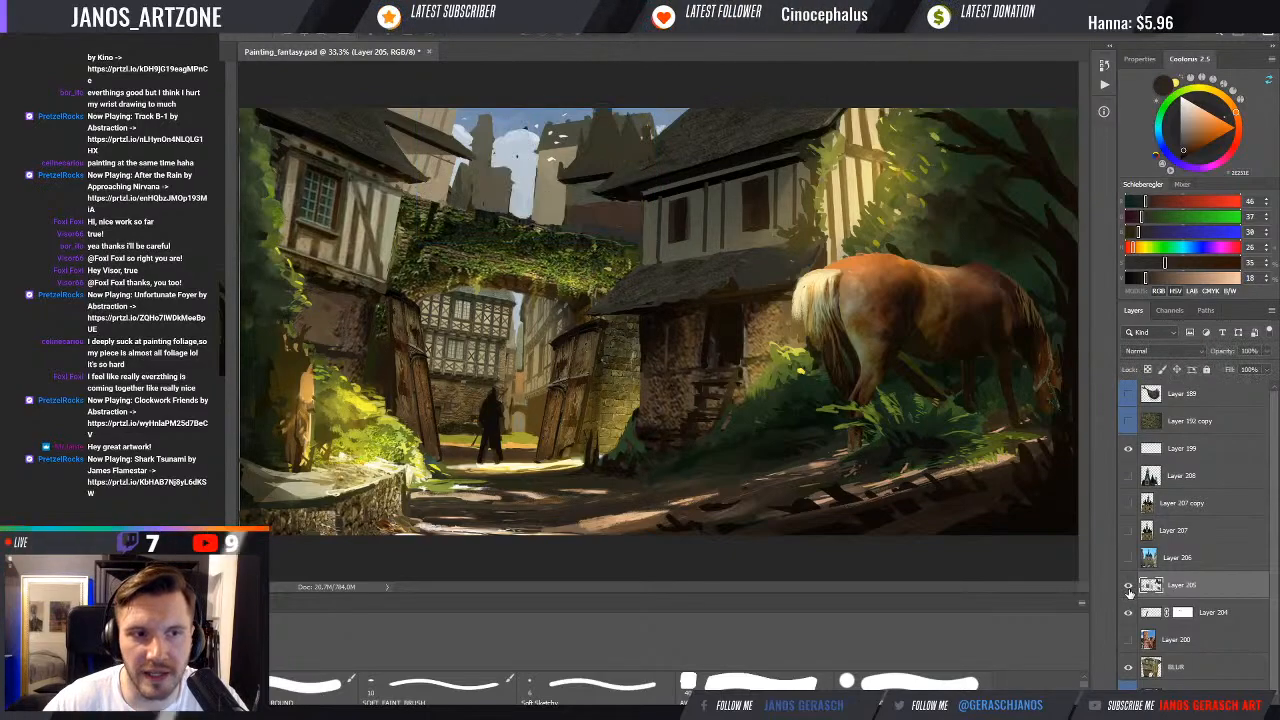
click(1130, 593)
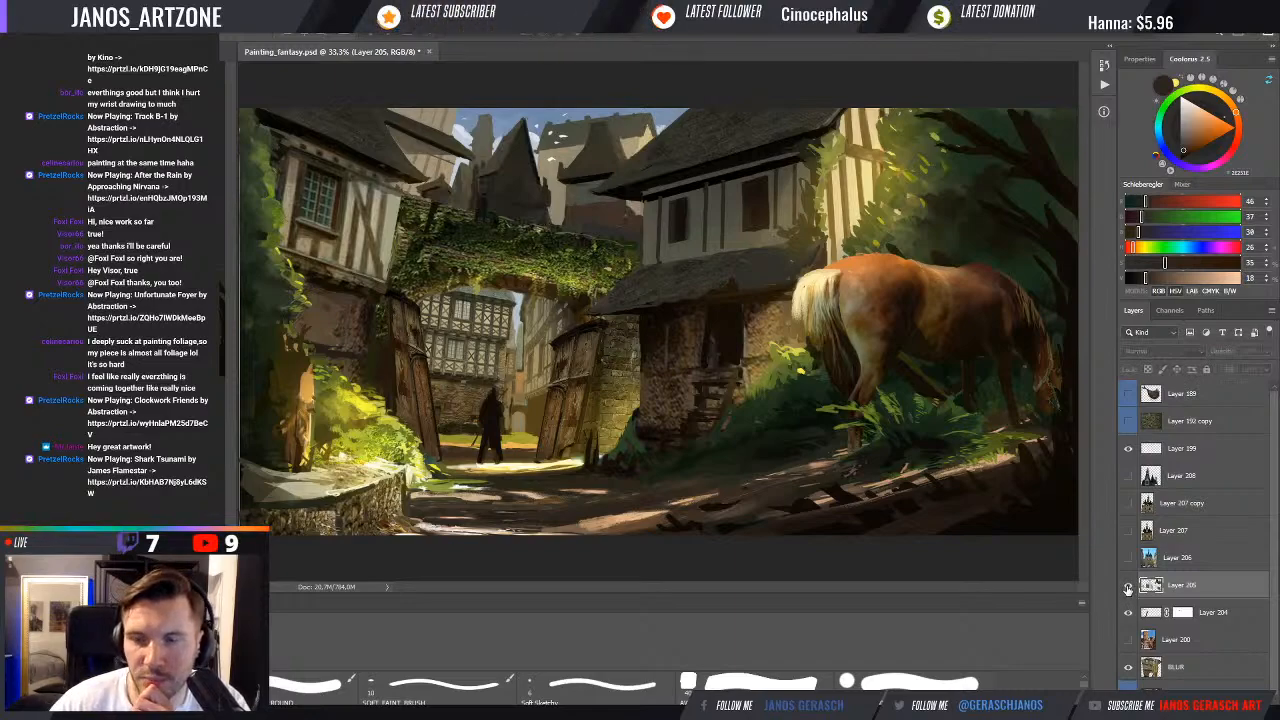
click(1128, 589)
click(1129, 589)
click(1129, 589)
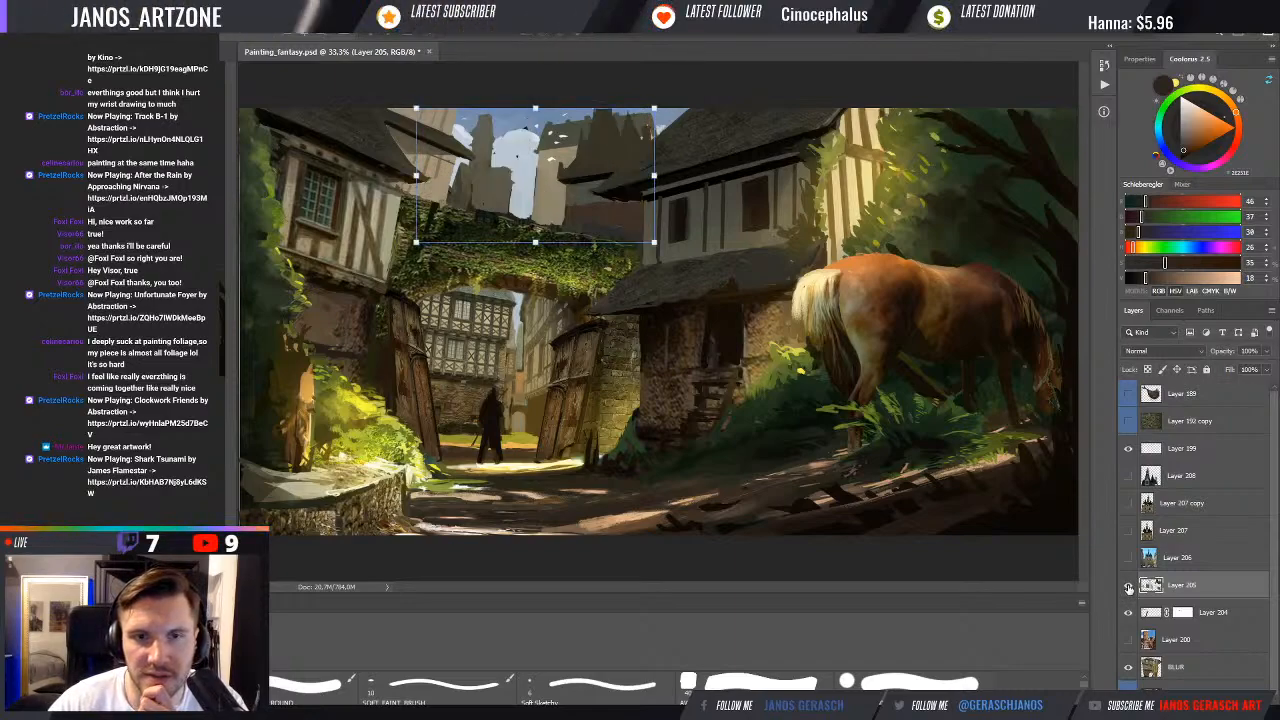
click(1129, 589)
click(1129, 589)
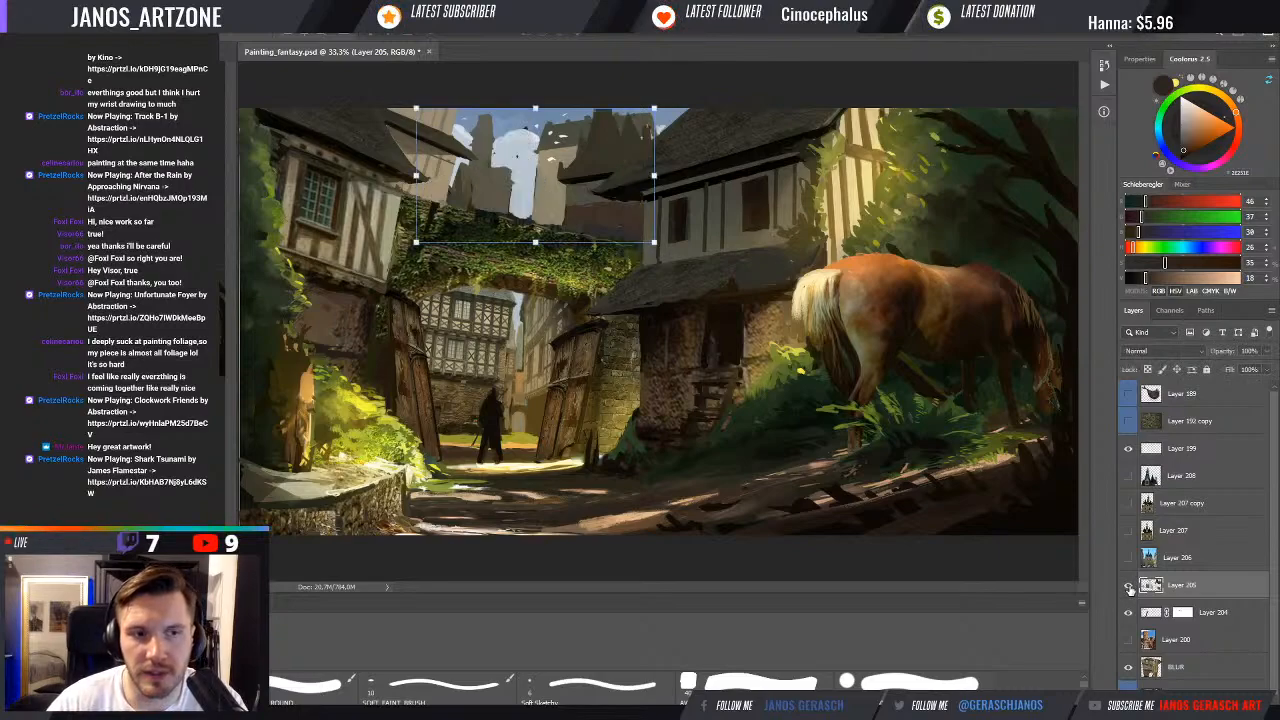
click(1129, 589)
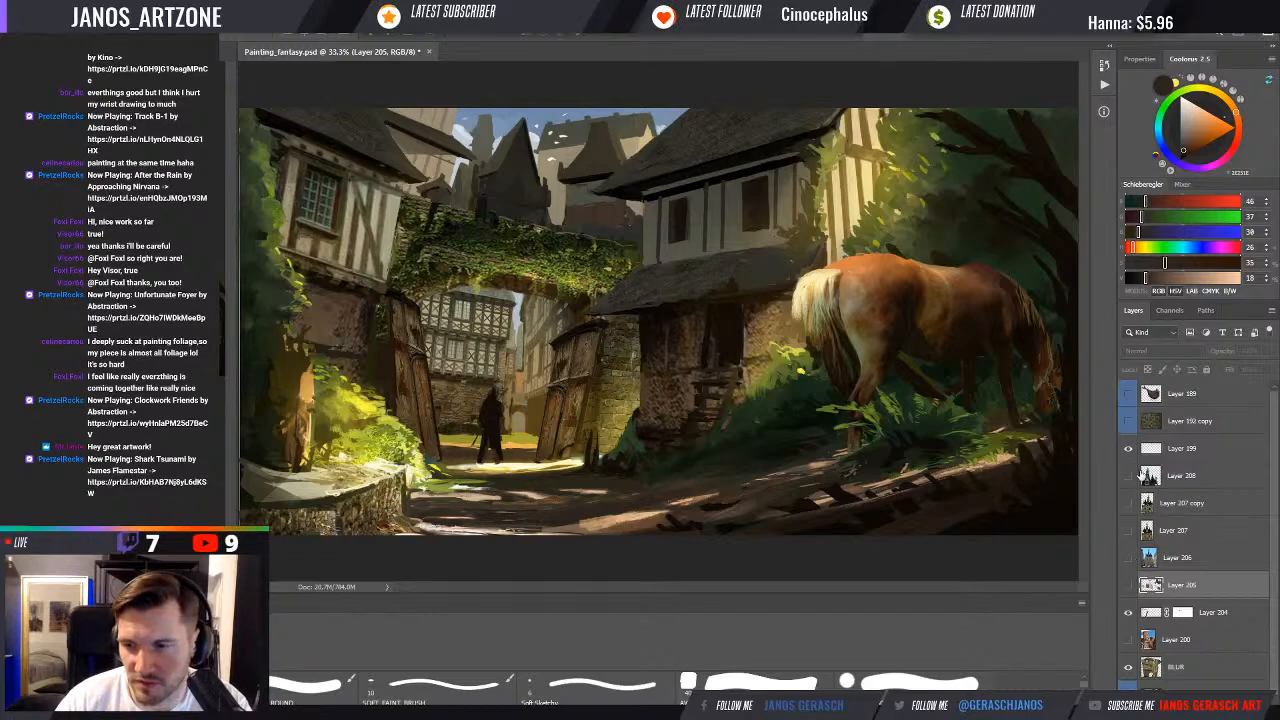
Compare the painting with and without Layer 205 to judge the new roof silhouettes against the sky
click(1129, 585)
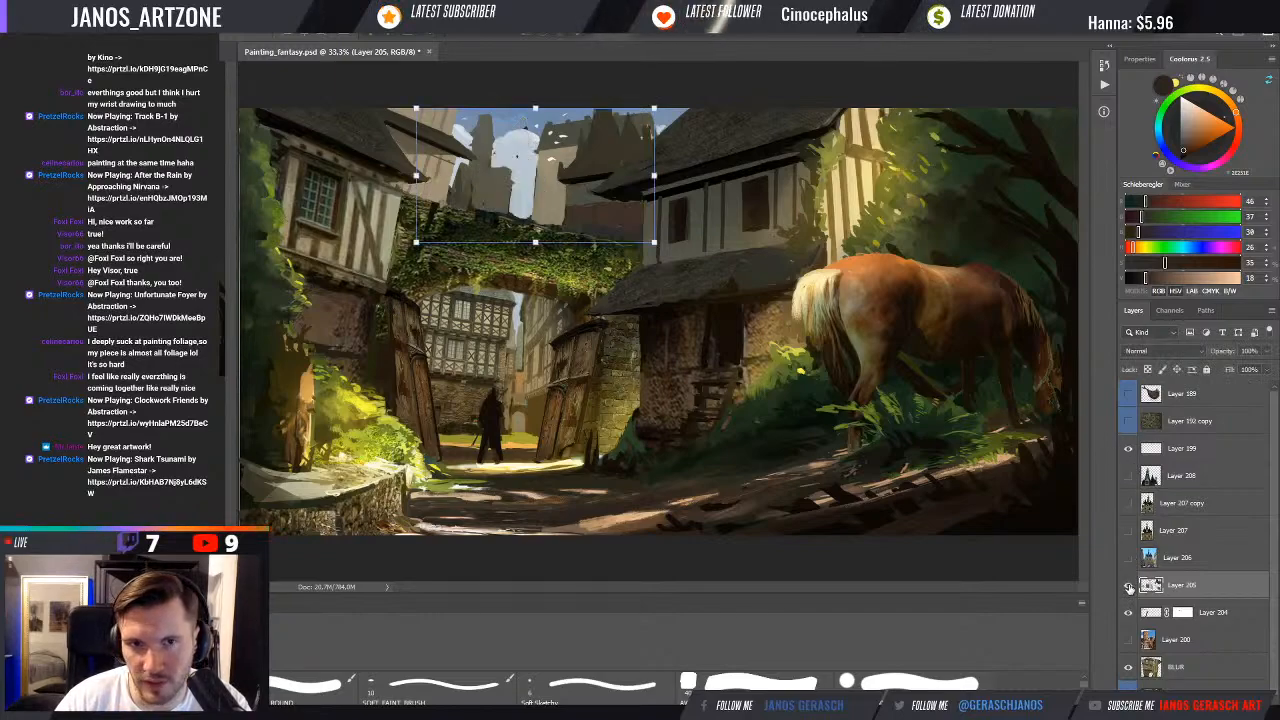
click(1129, 587)
click(1129, 586)
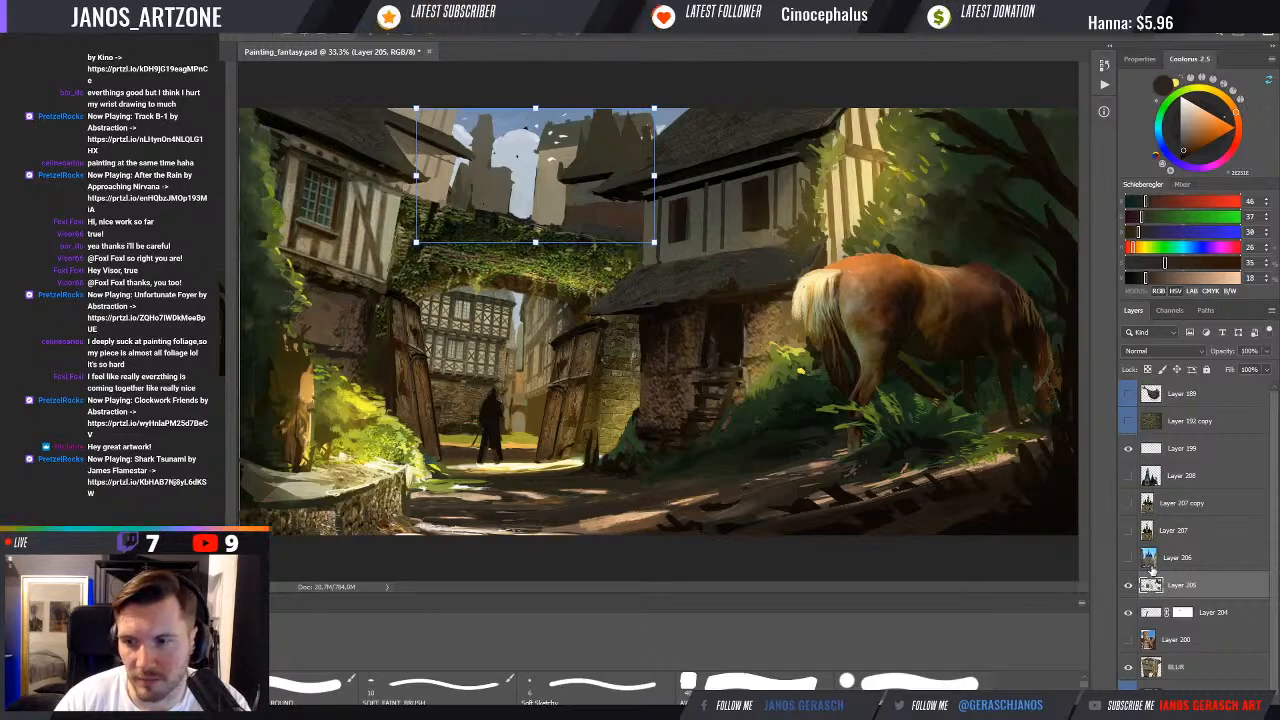
key(w)
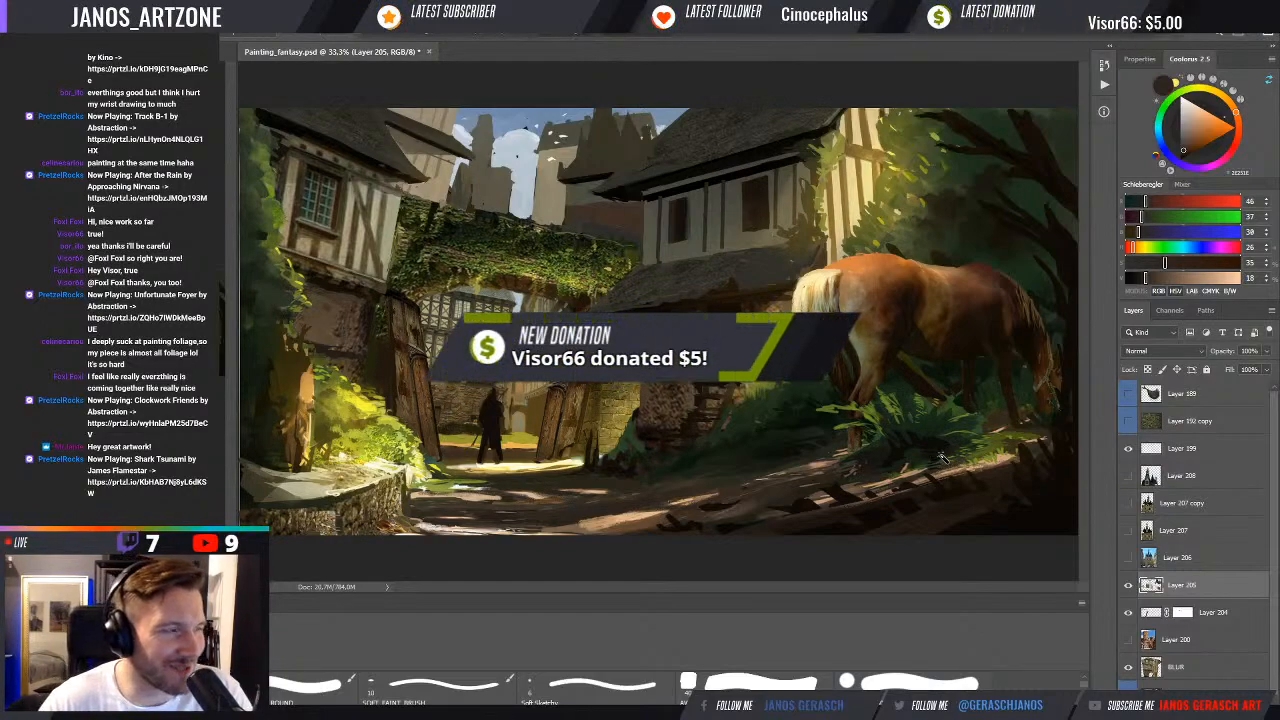
click(1130, 589)
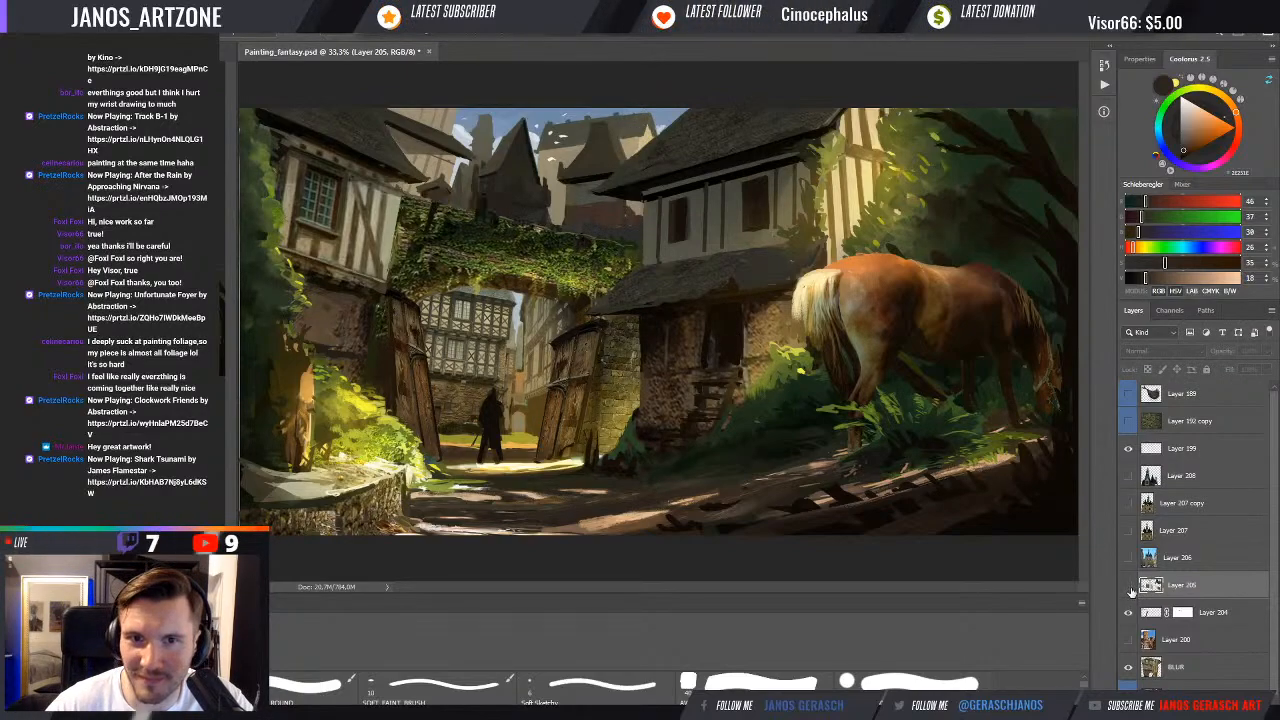
click(1130, 589)
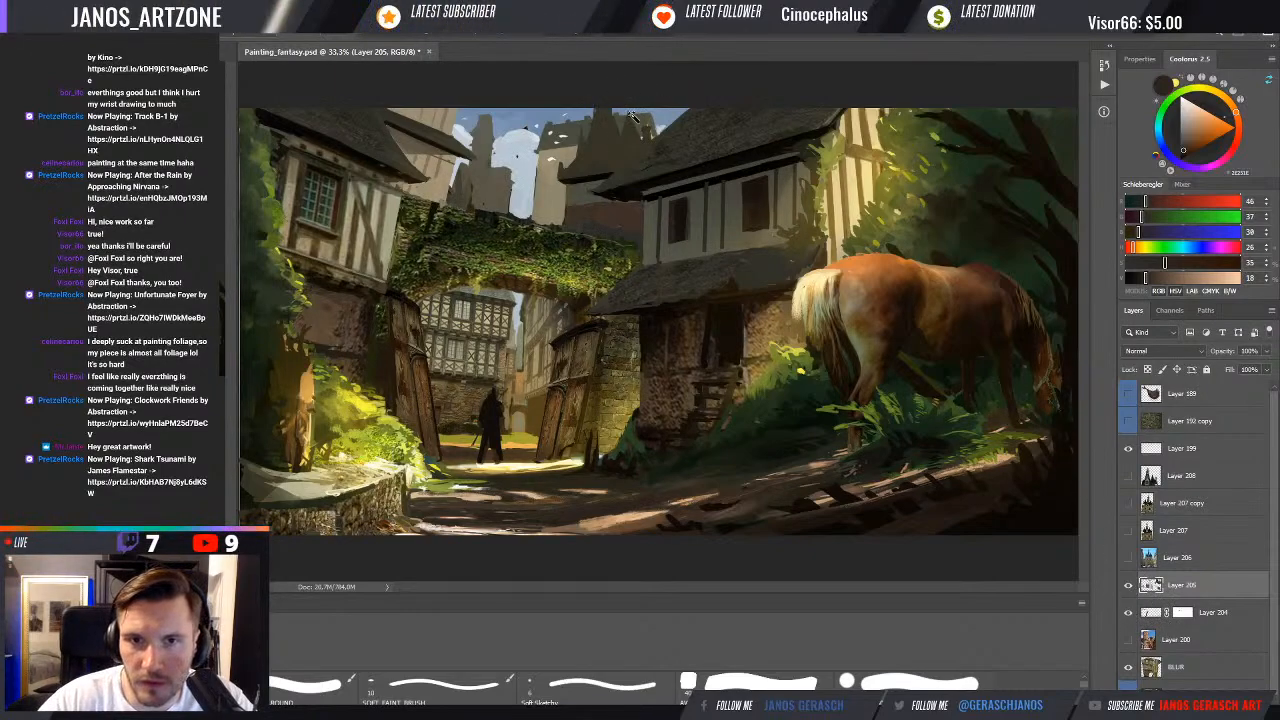
click(1130, 588)
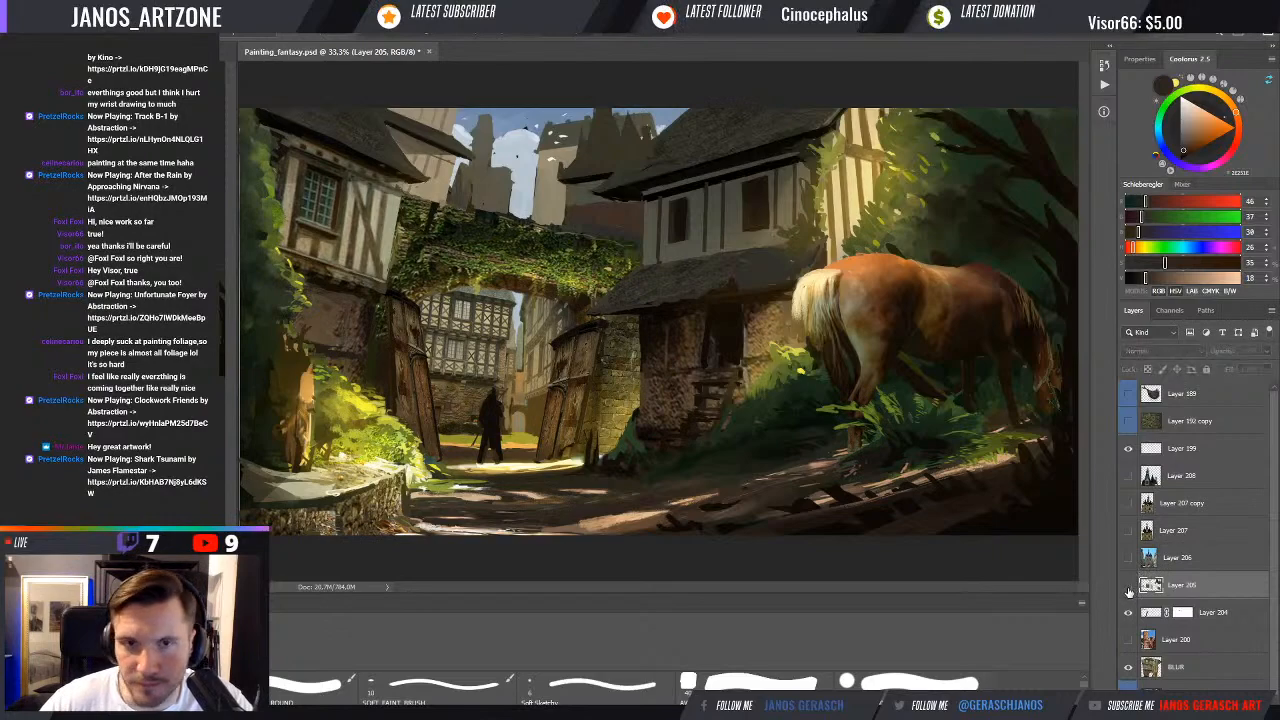
click(1130, 588)
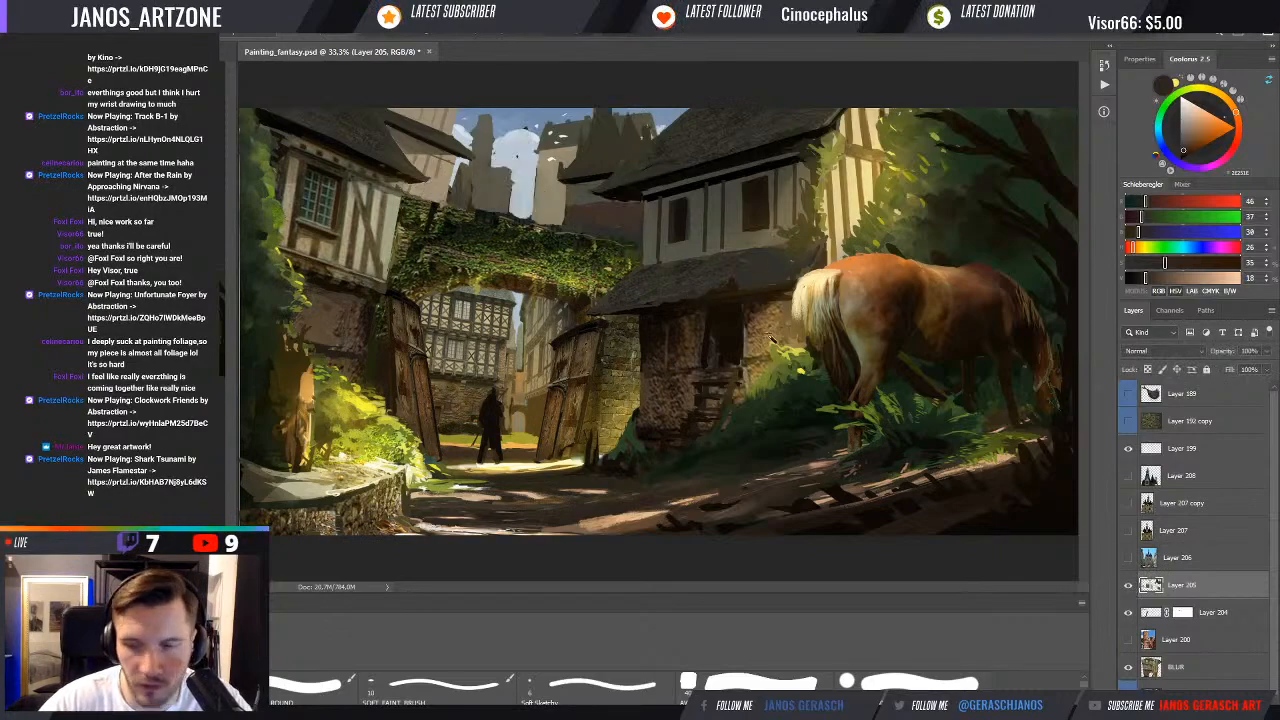
Show the castle cutout on Layer 208, move it into the sky gap above the ivy arch and flip it horizontally
click(1150, 530)
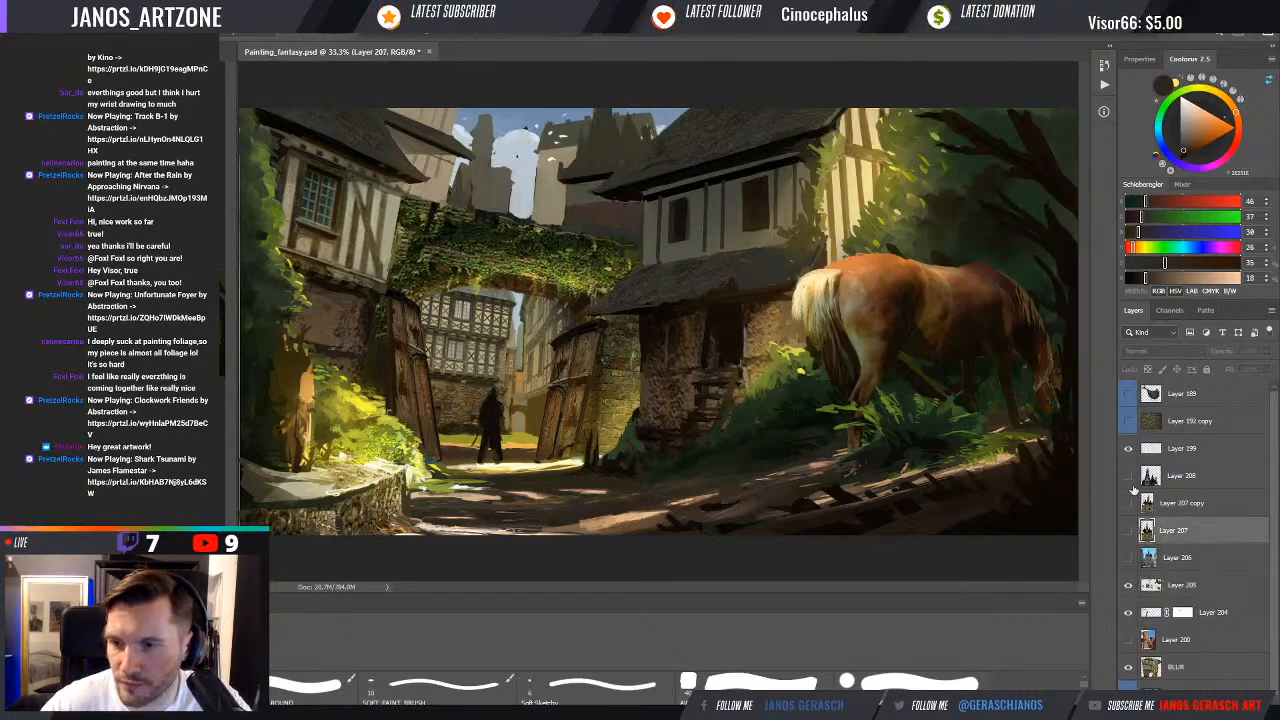
click(1130, 483)
click(1131, 484)
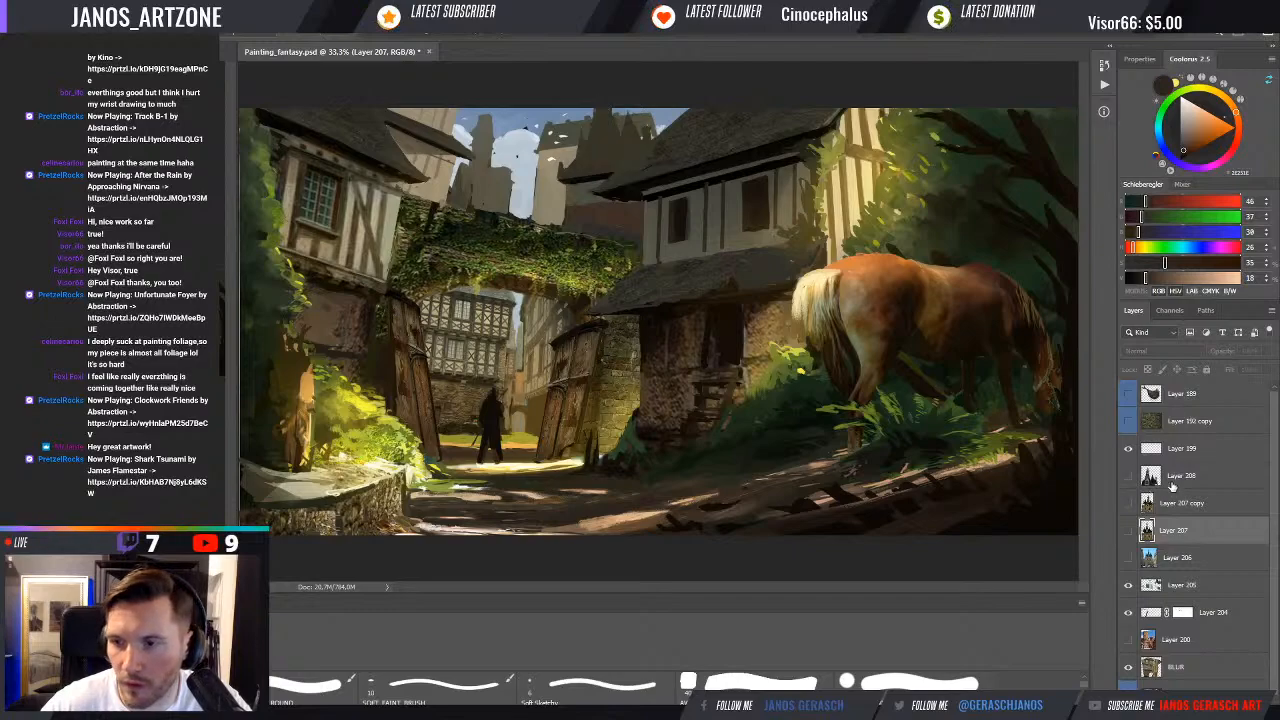
click(1172, 485)
click(1130, 477)
key(ctrl+t)
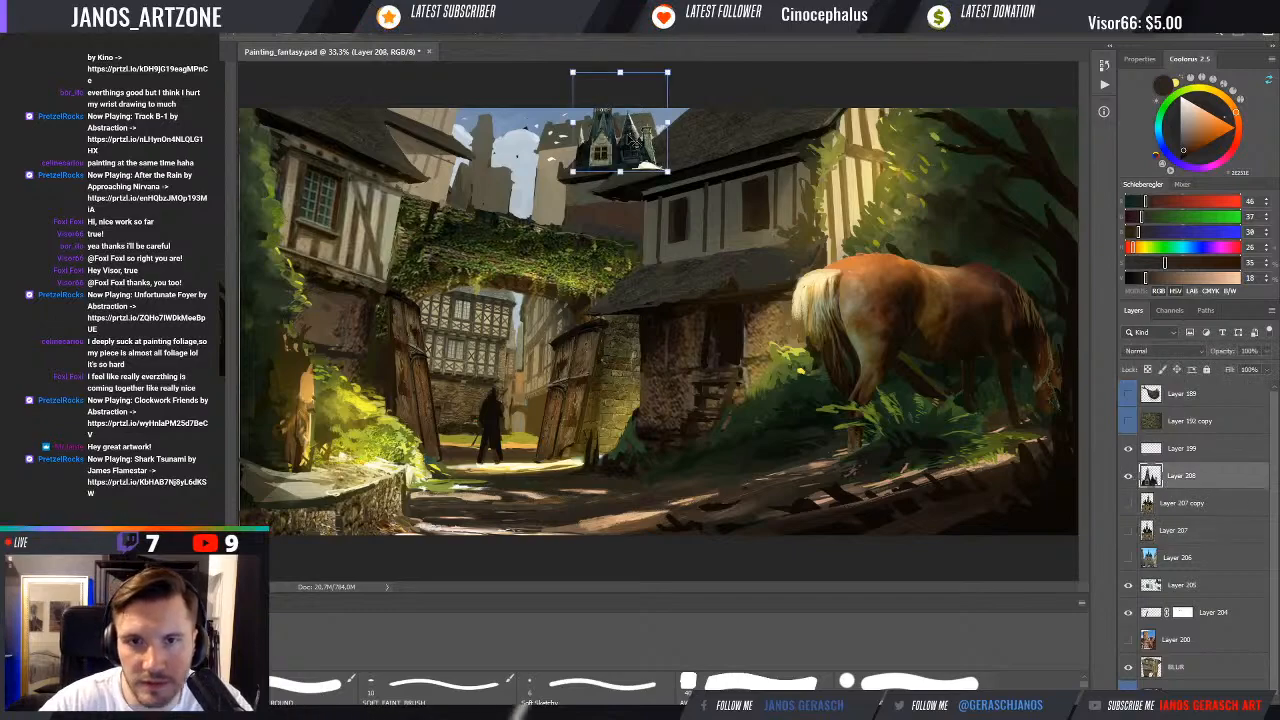
drag(632, 142, 537, 199)
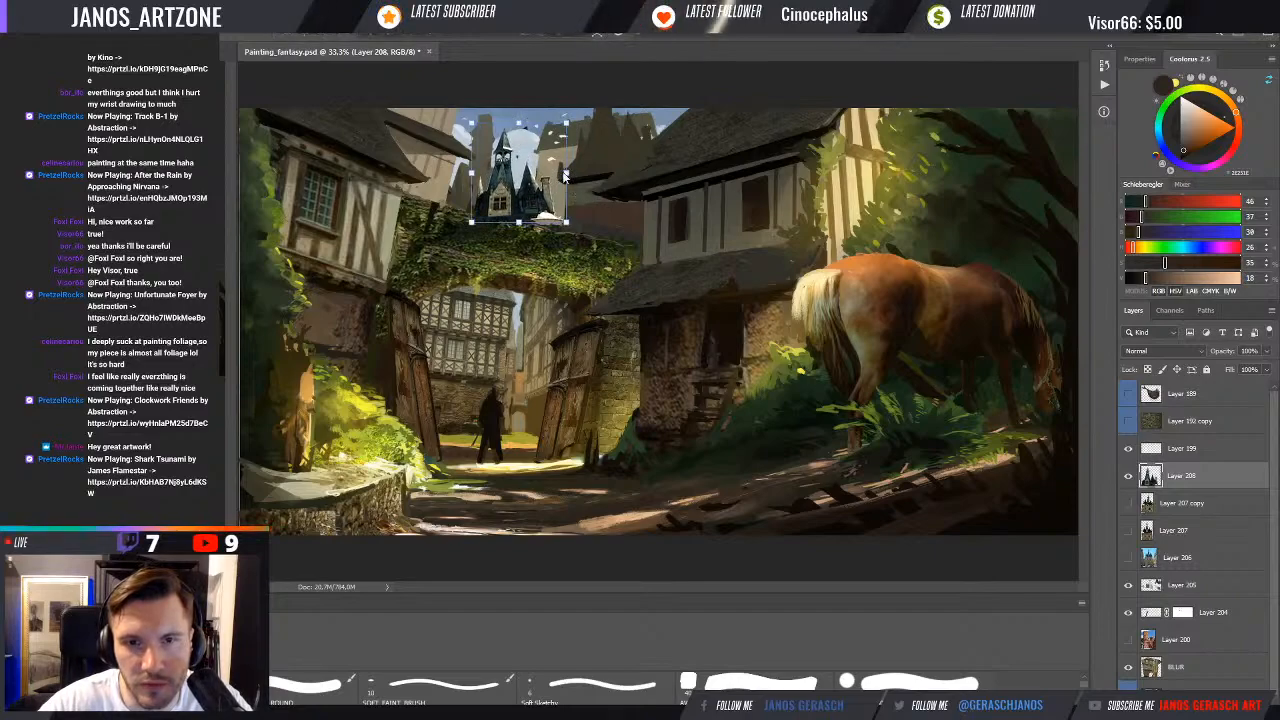
right_click(566, 177)
click(611, 322)
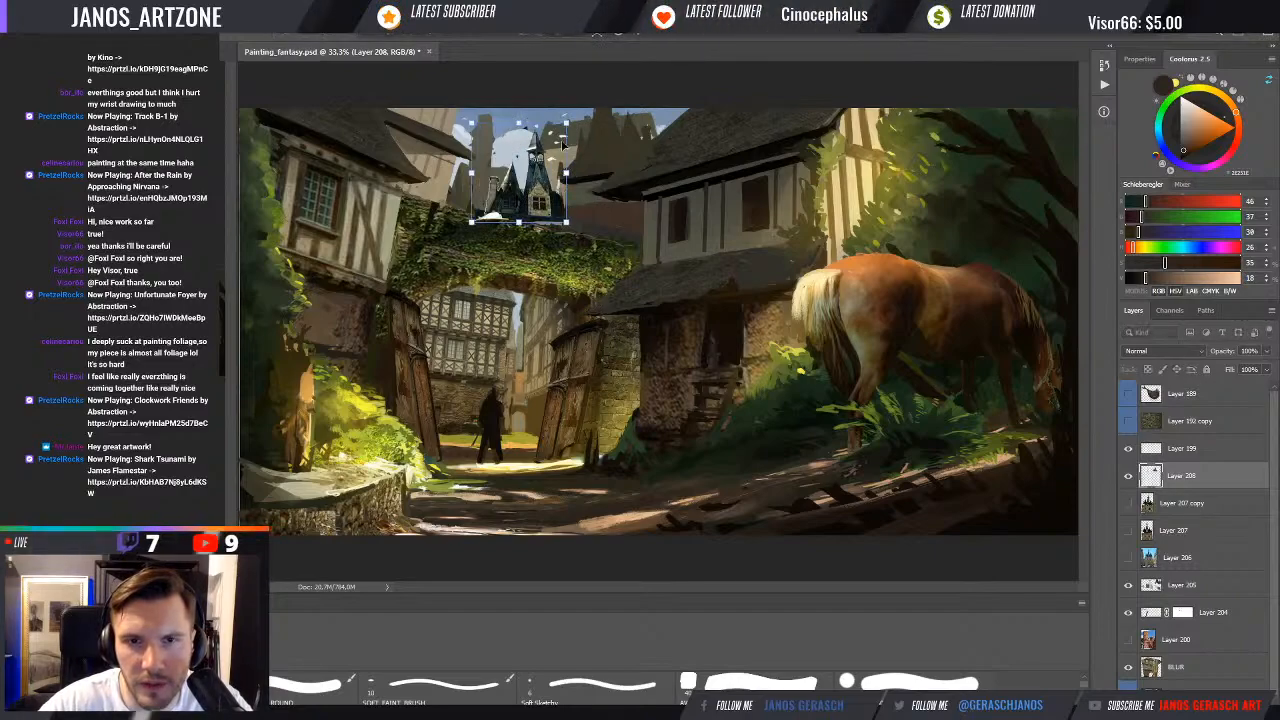
Scale the castle cutout down and place it on top of the pale distant building above the arch
drag(563, 145, 601, 113)
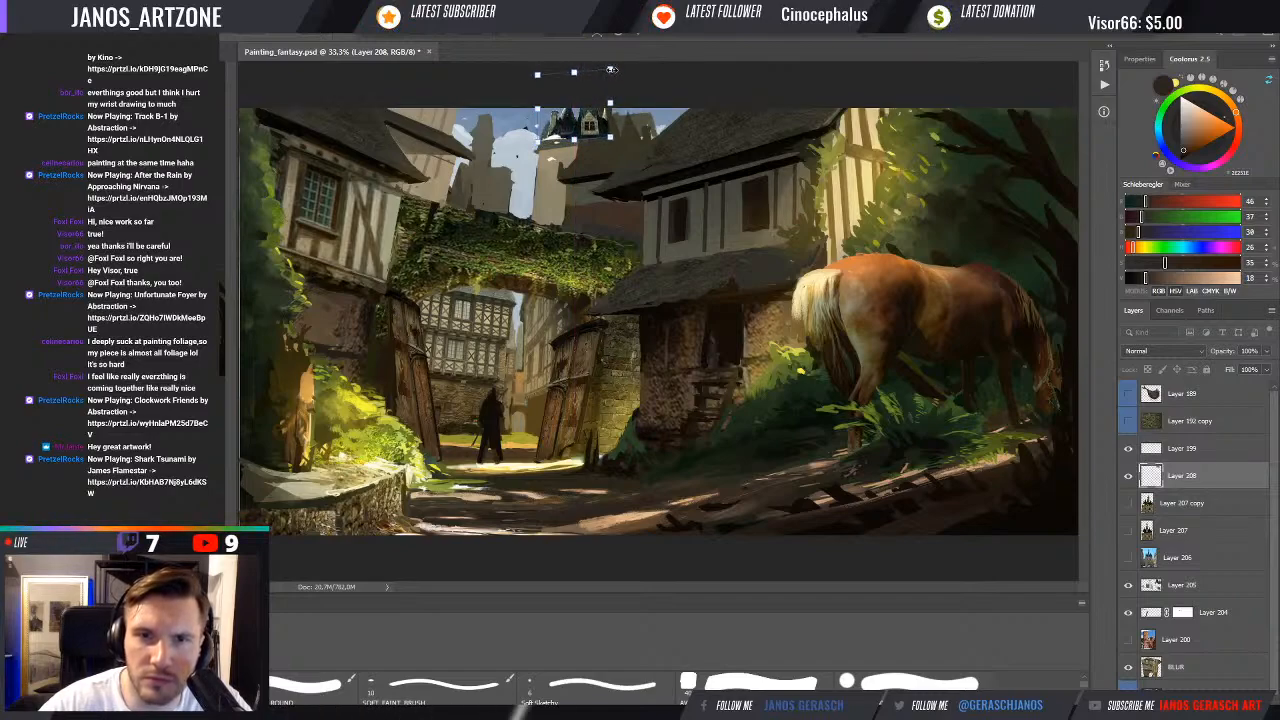
drag(611, 69, 598, 83)
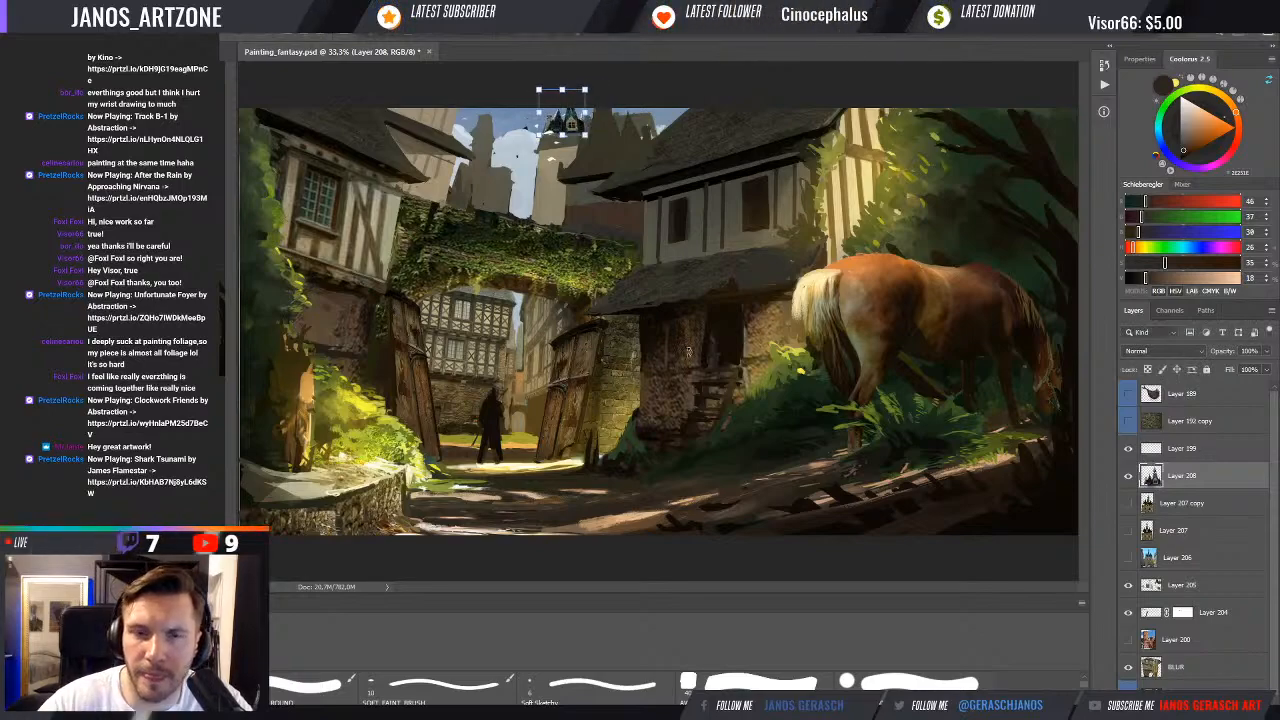
key(Return)
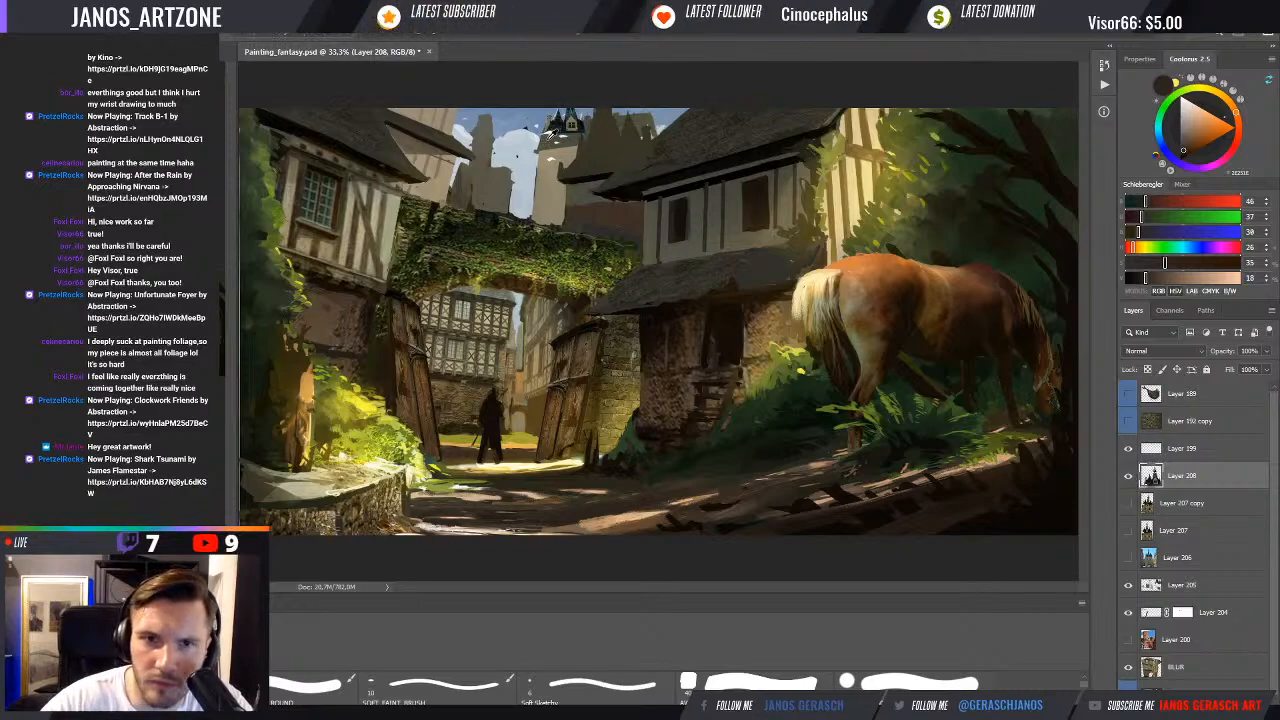
Load the castle cutout's outline as a selection, hide Layer 208 and paint the spires on Layer 205 with sampled dark olive-grey, then deselect
alt+click(548, 130)
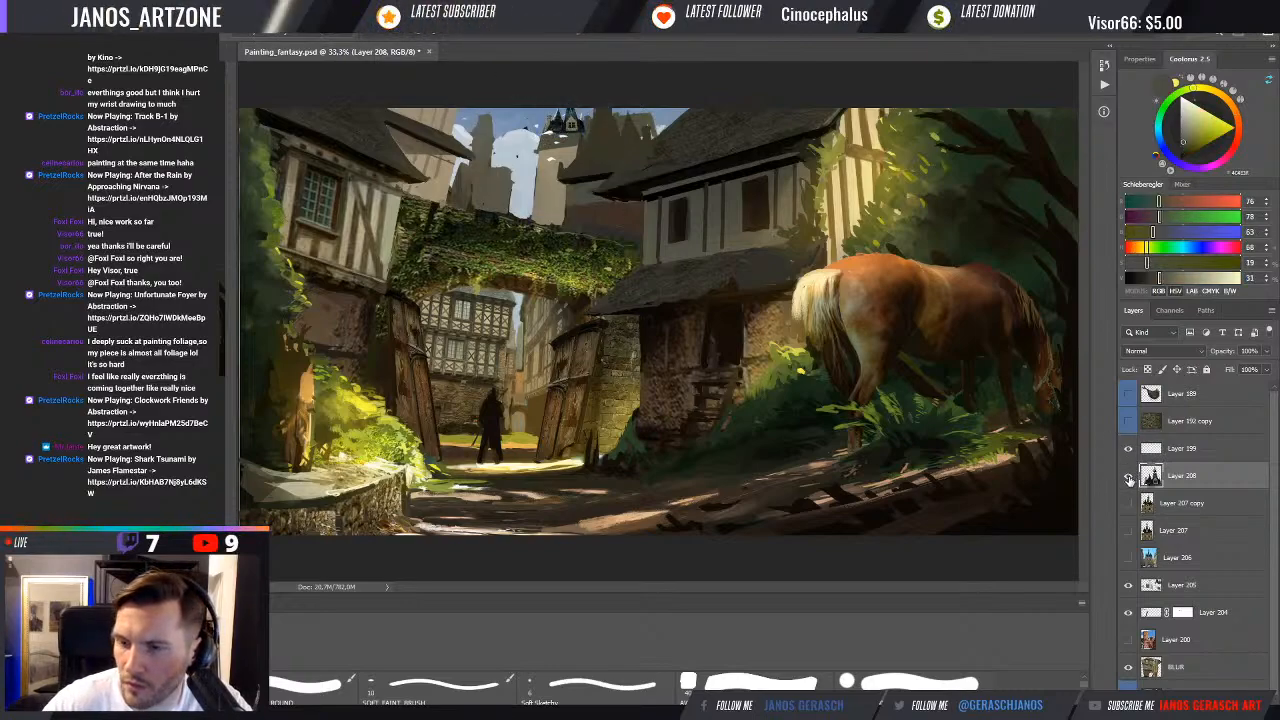
ctrl+click(1151, 478)
click(1129, 477)
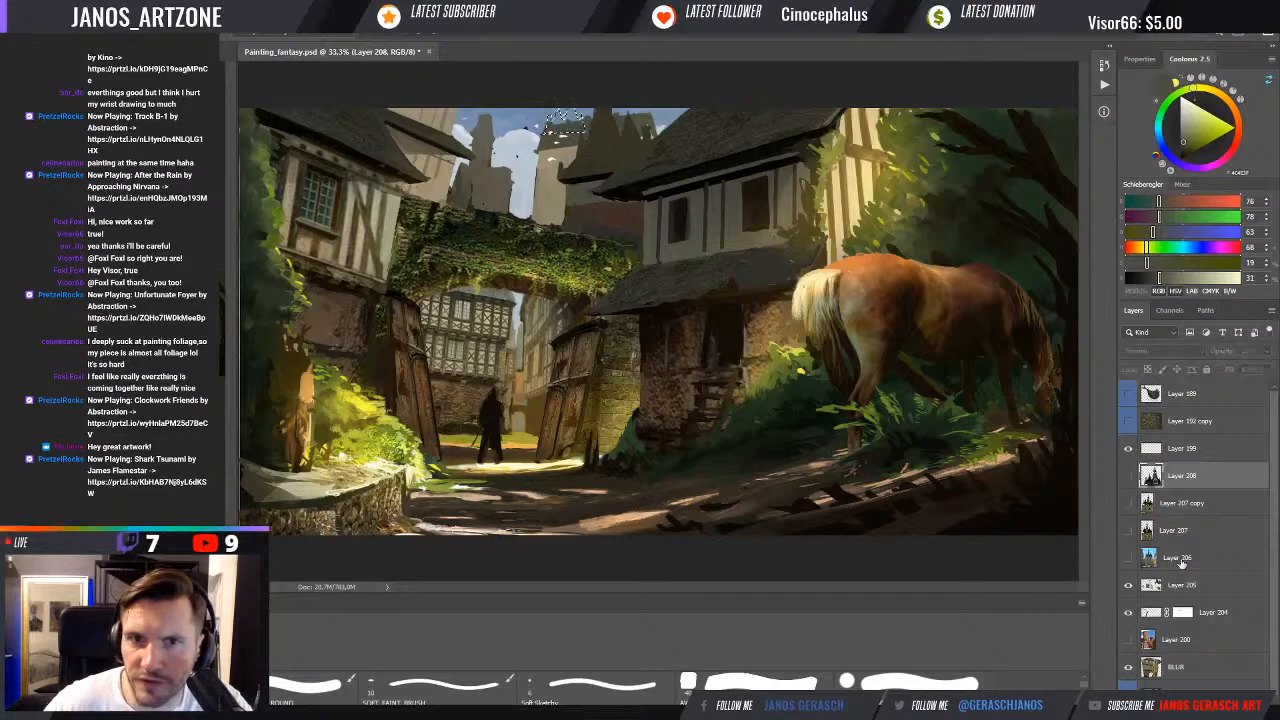
click(1180, 586)
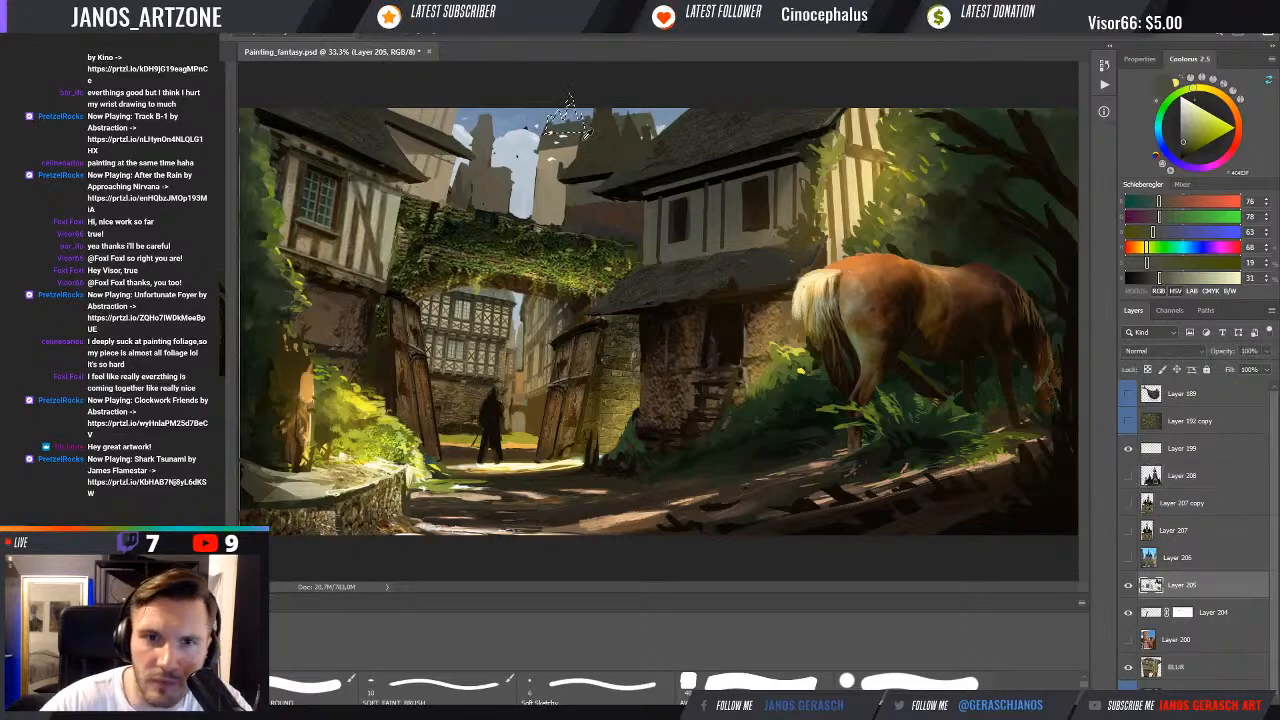
alt+click(565, 120)
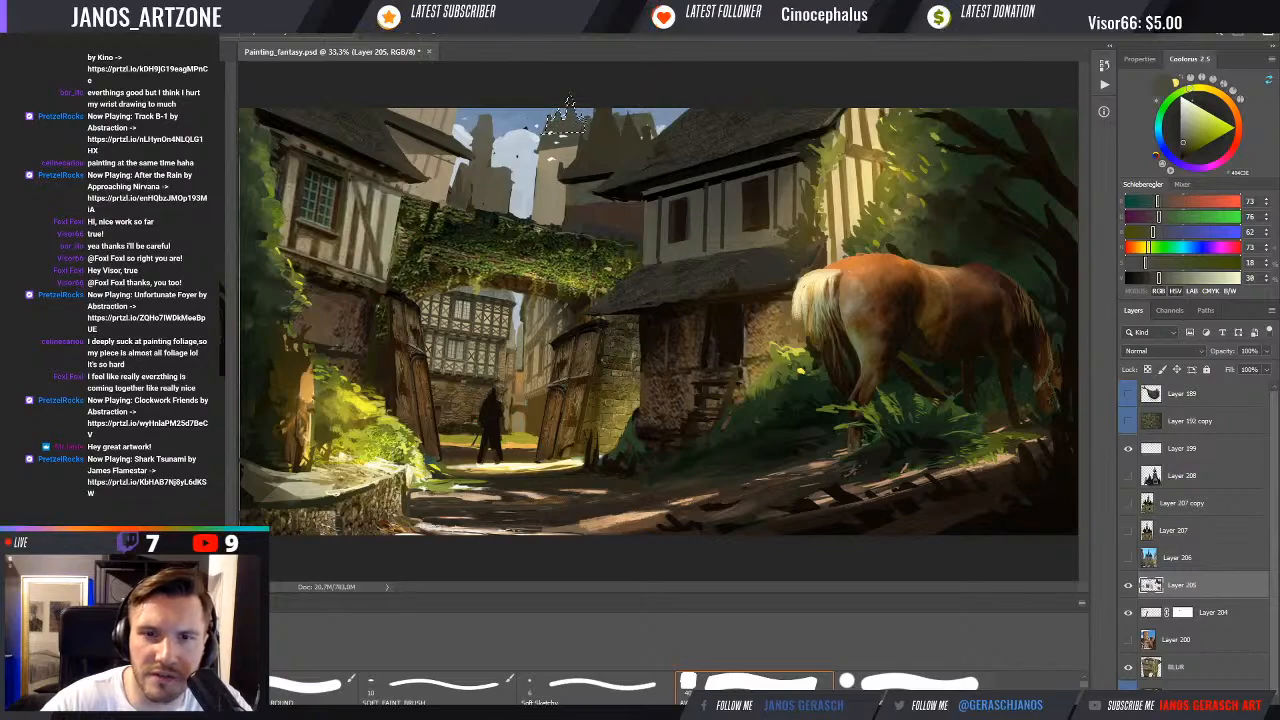
alt+click(562, 130)
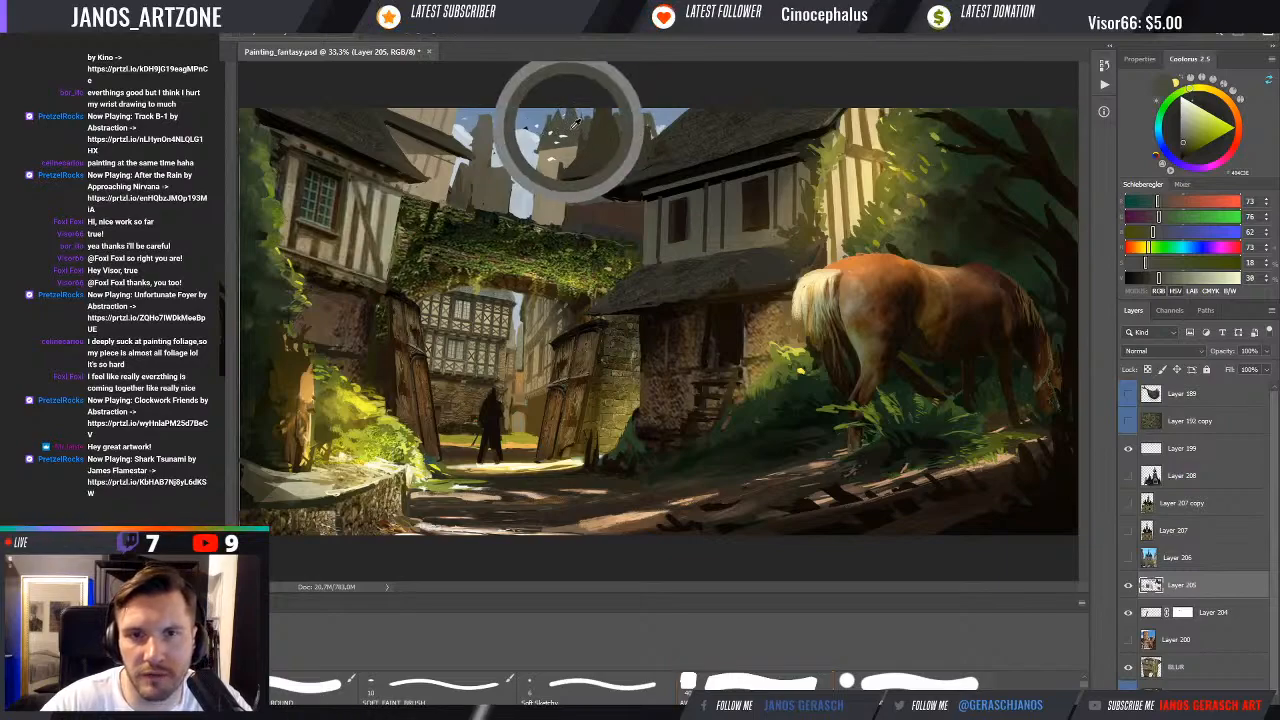
alt+click(565, 132)
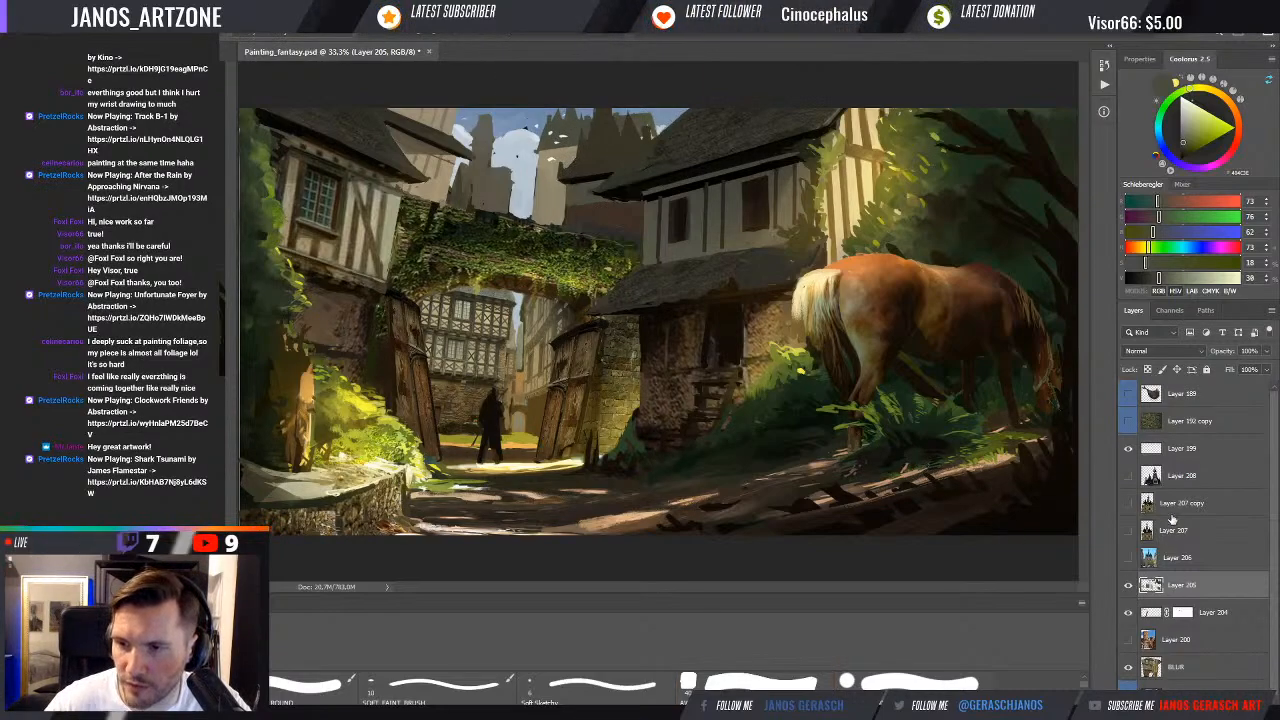
Show the castle cutout on Layer 208 again and begin a free transform on it
click(1172, 476)
key(ctrl+t)
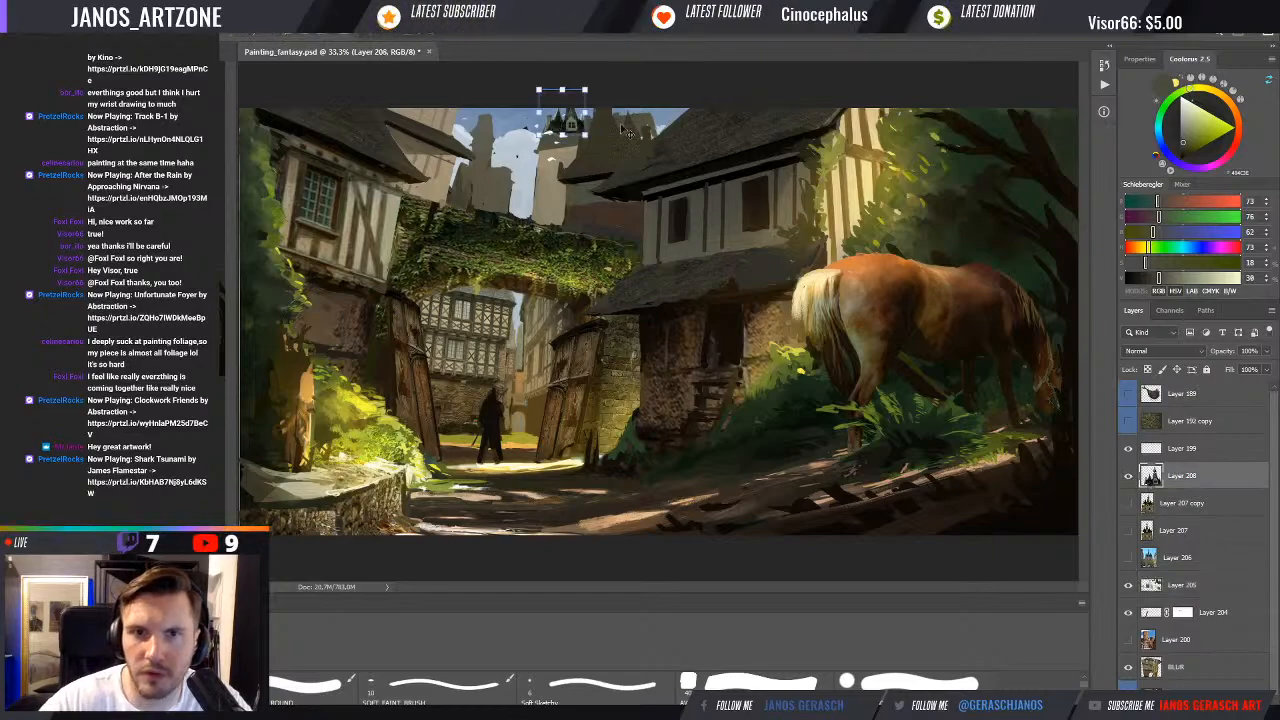
Move and transform the castle cutout on Layer 208 so it sits in the sky gap above the ivy-covered arch
drag(572, 125, 512, 145)
key(Return)
key(ctrl+t)
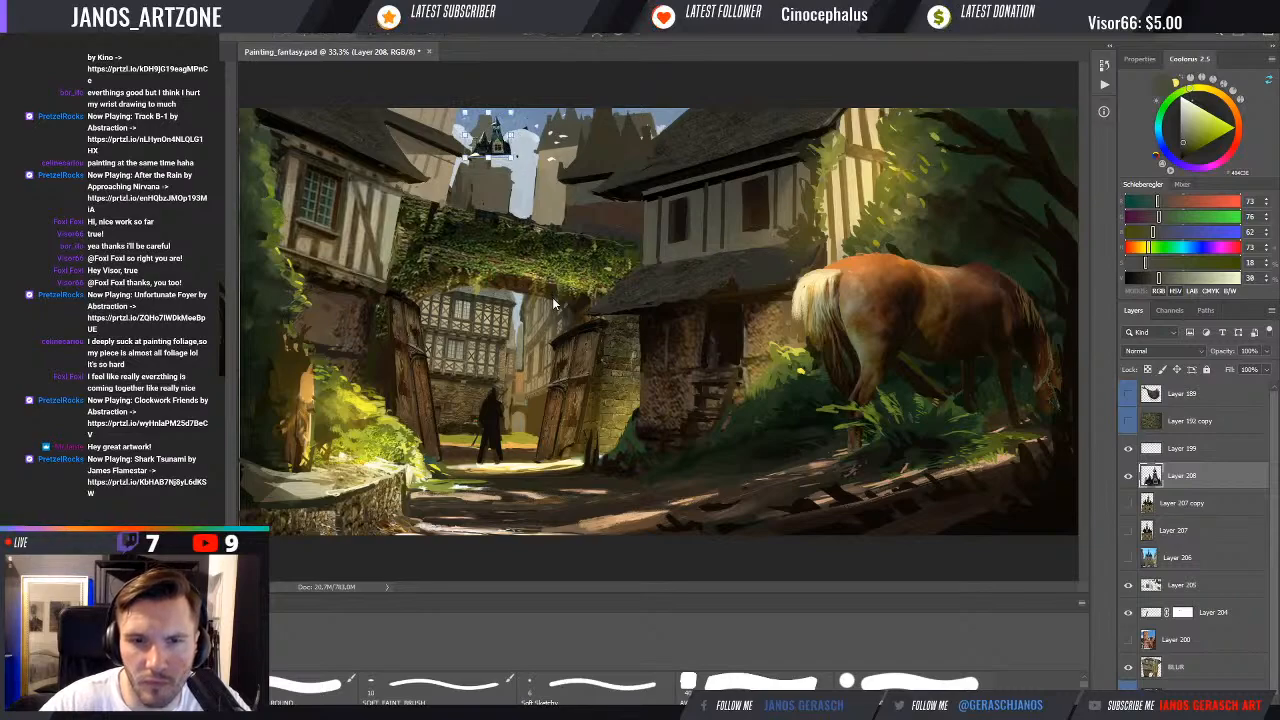
key(Return)
drag(493, 145, 551, 138)
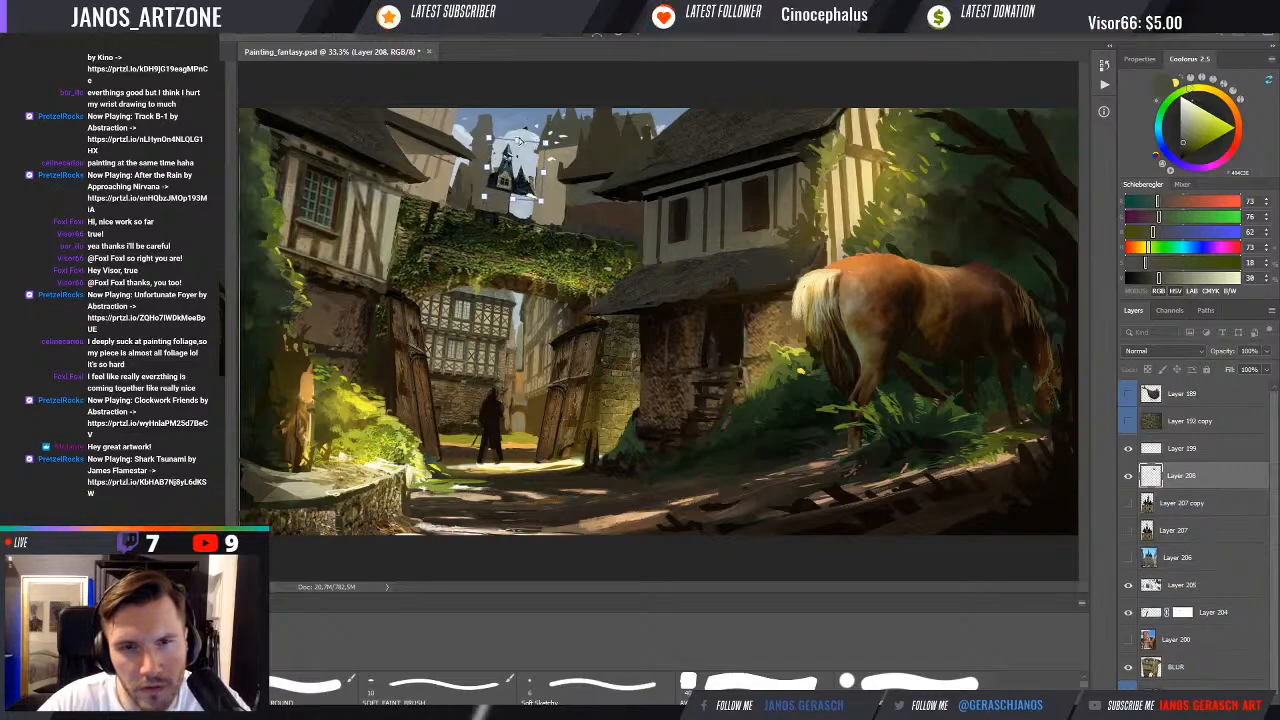
drag(518, 141, 516, 143)
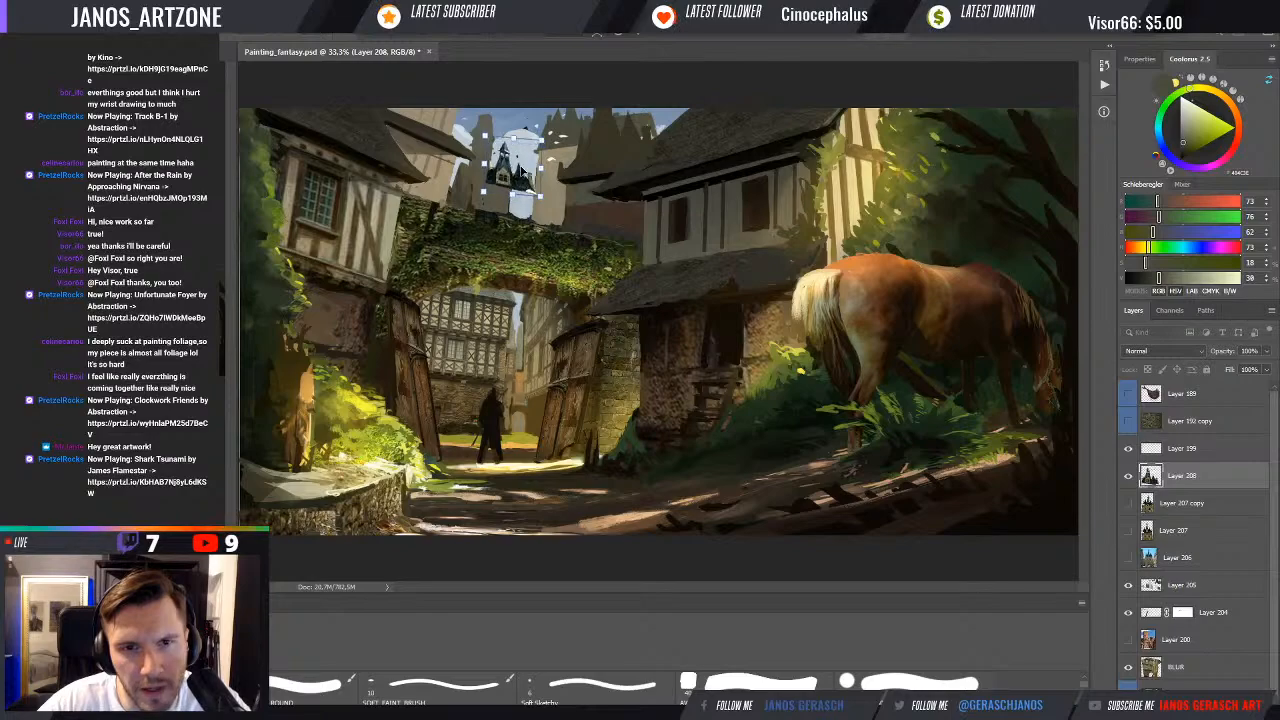
drag(519, 137, 517, 134)
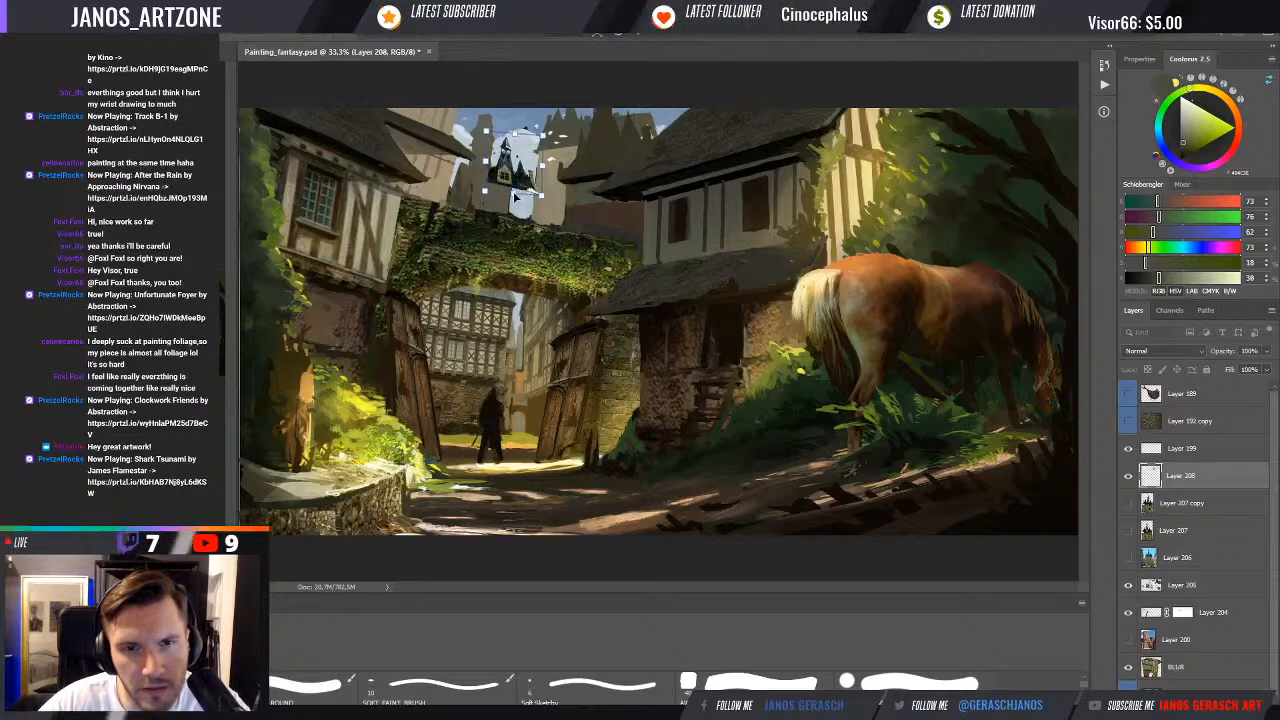
drag(545, 199, 541, 199)
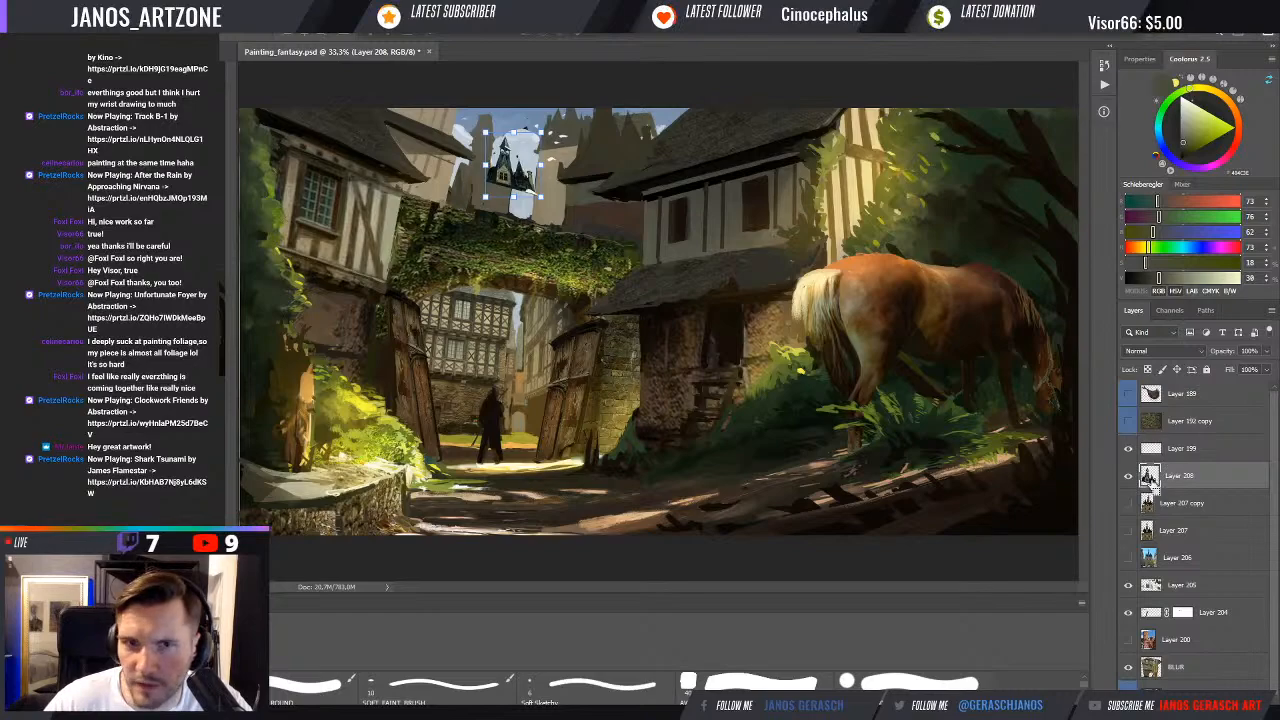
Hide Layer 208 and paint its selected castle silhouette onto Layer 205 in the sampled tower colour, clearing the selection
click(1129, 477)
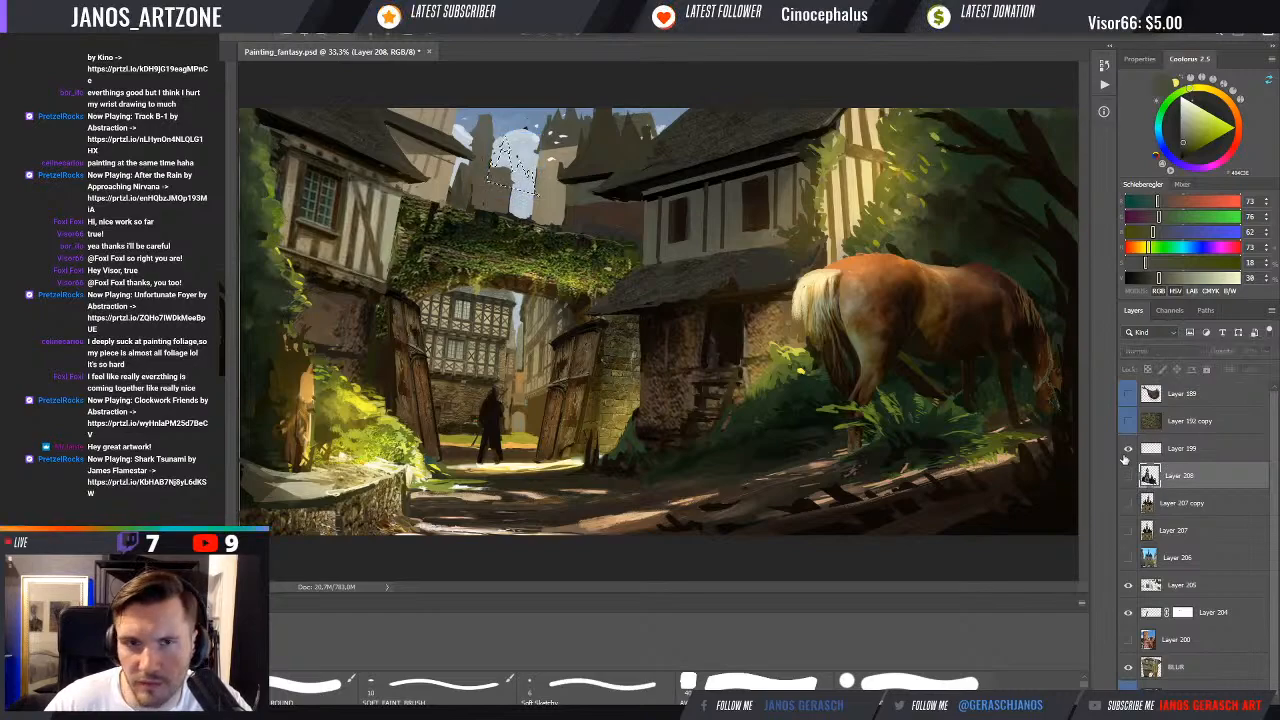
click(1150, 586)
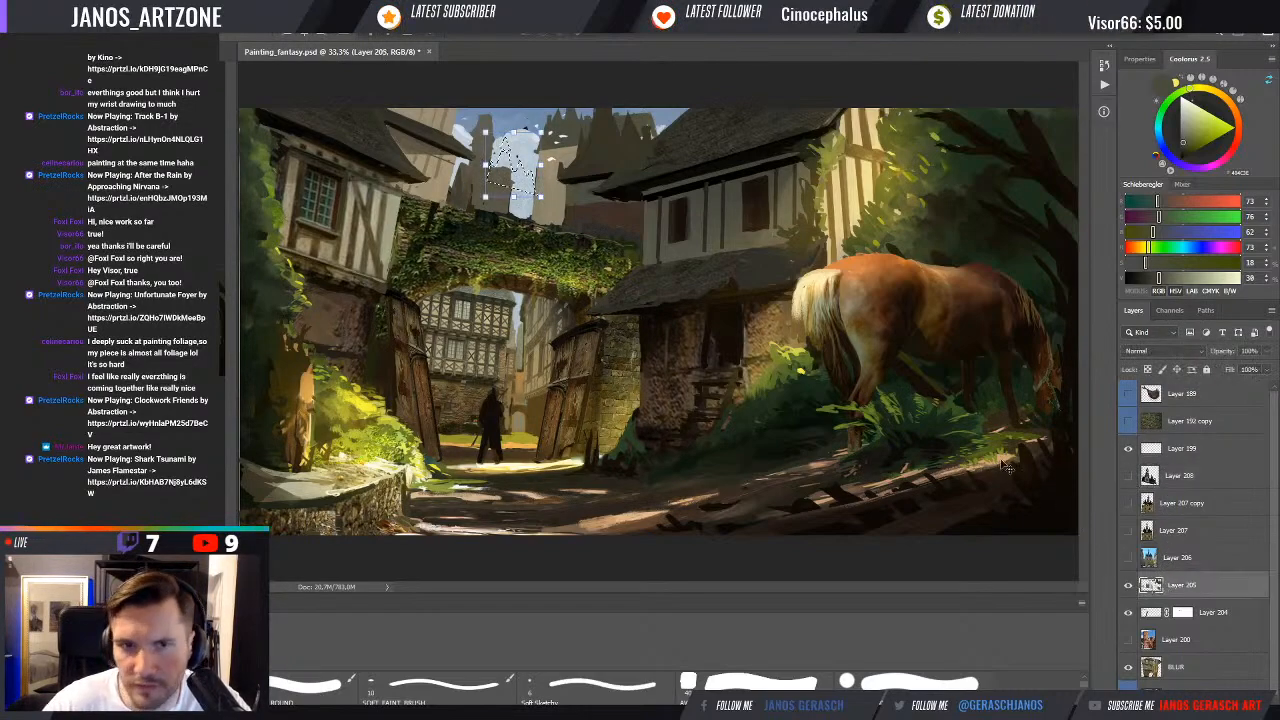
key(b)
alt+click(551, 180)
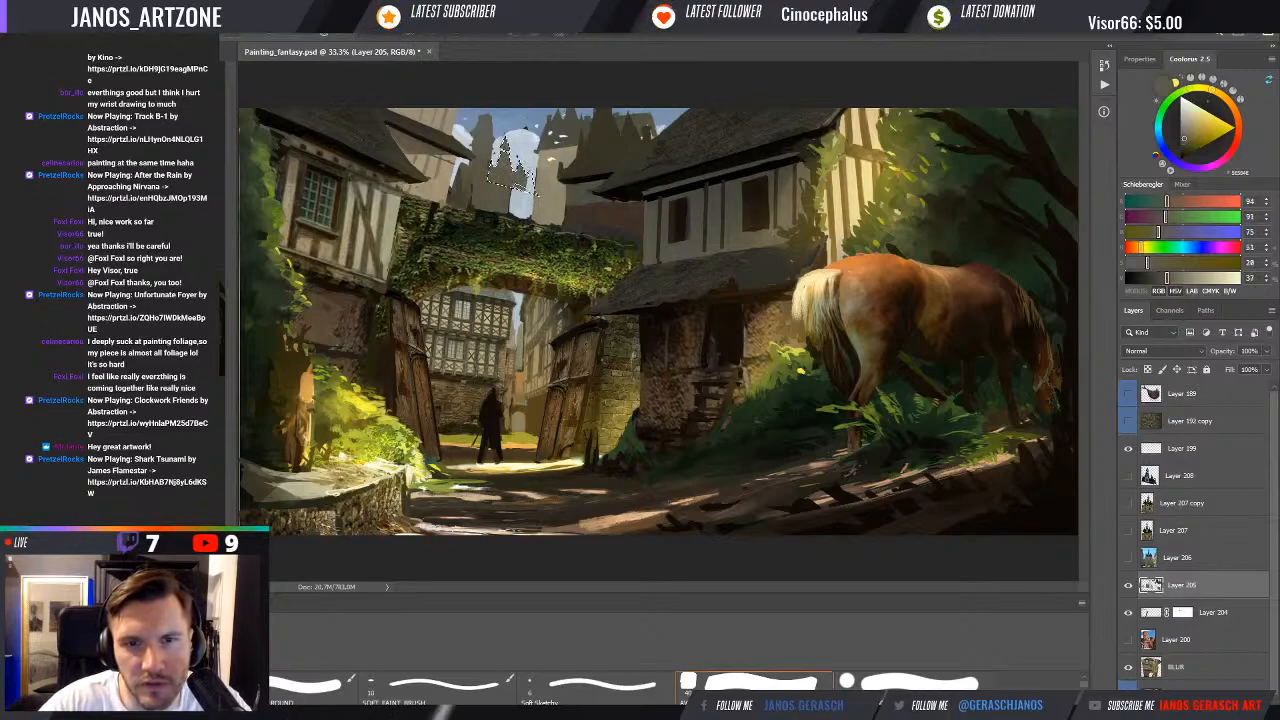
drag(507, 145, 502, 156)
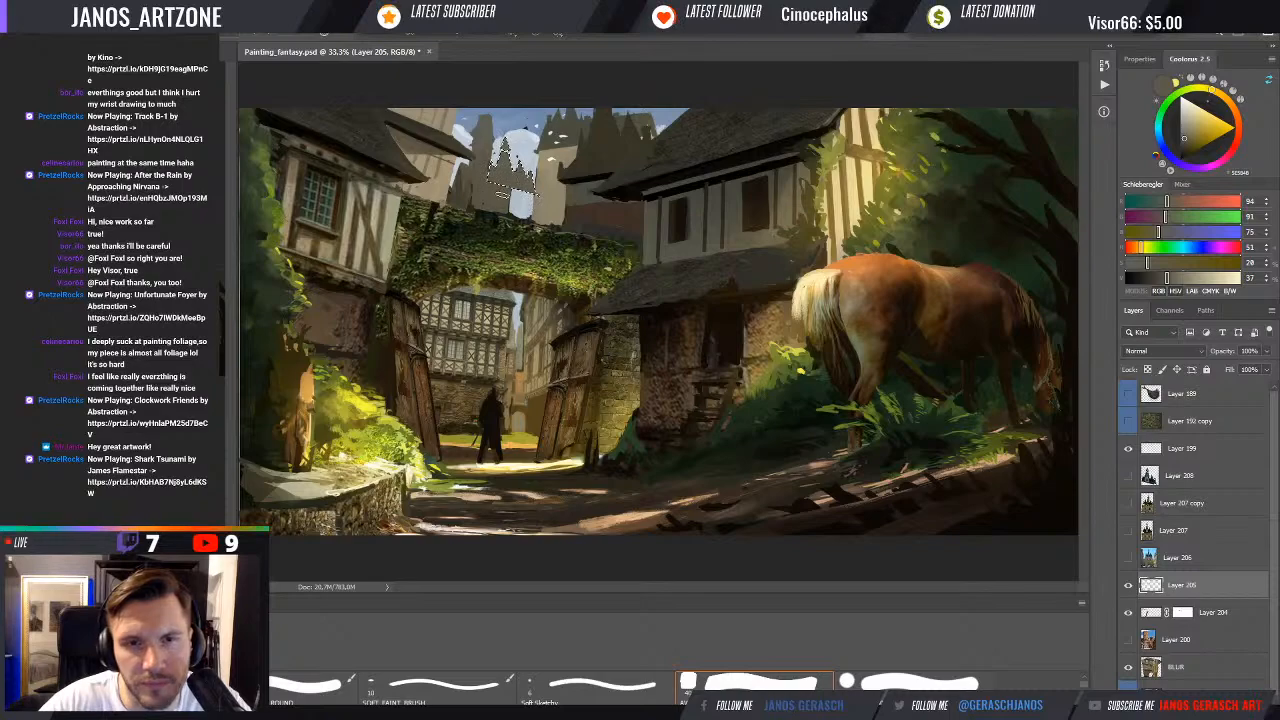
key(v)
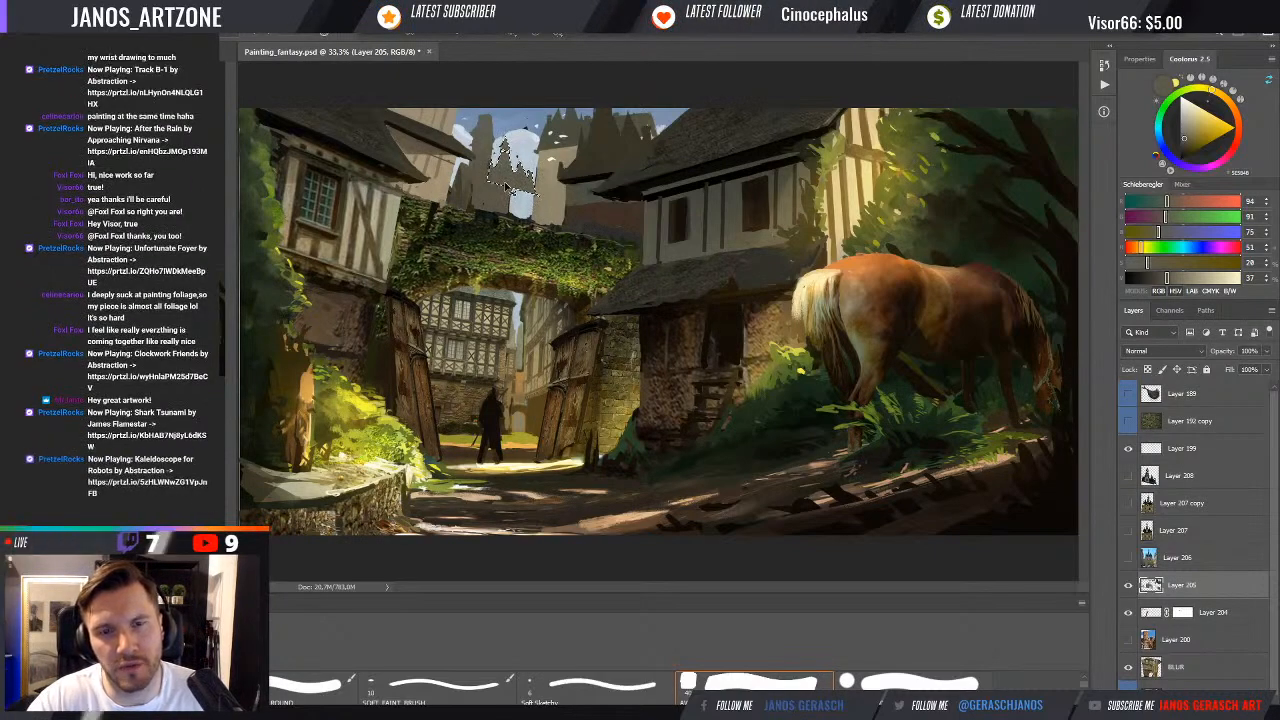
alt+click(507, 188)
key(ctrl+d)
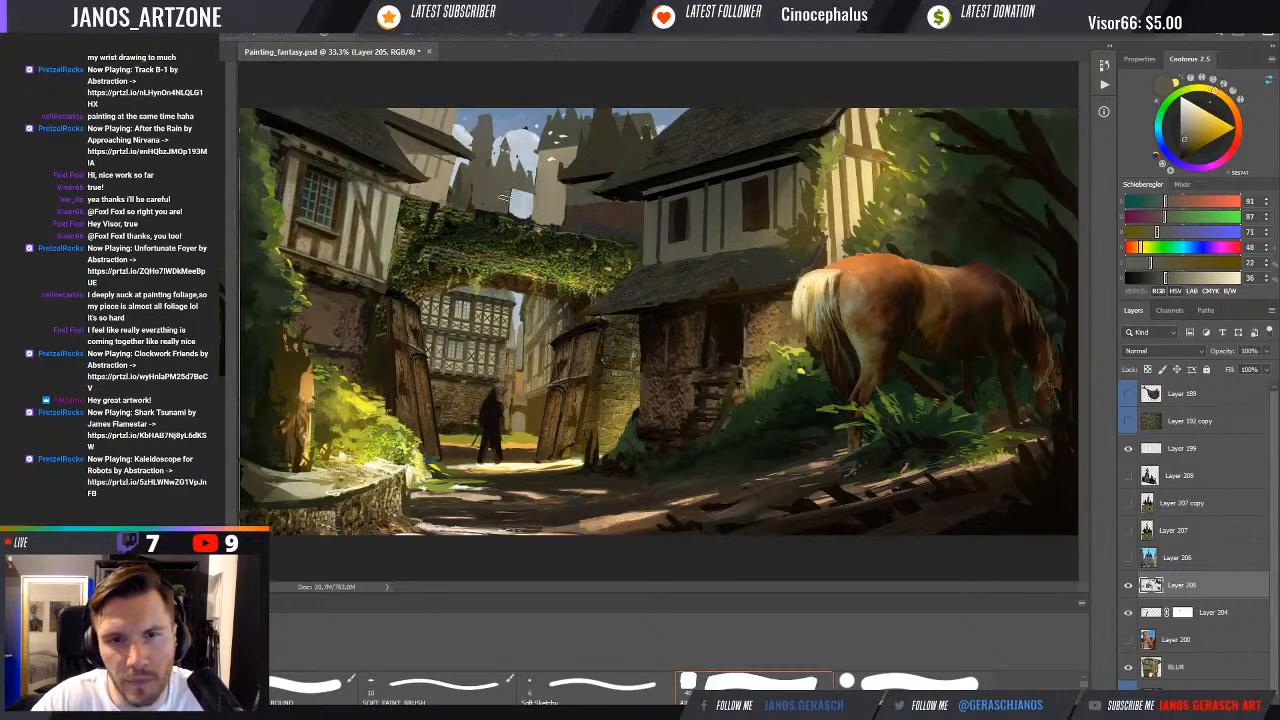
Touch up the sky beside the tall background tower on Layer 205 with sampled sky blues and pale cloud tones
key(b)
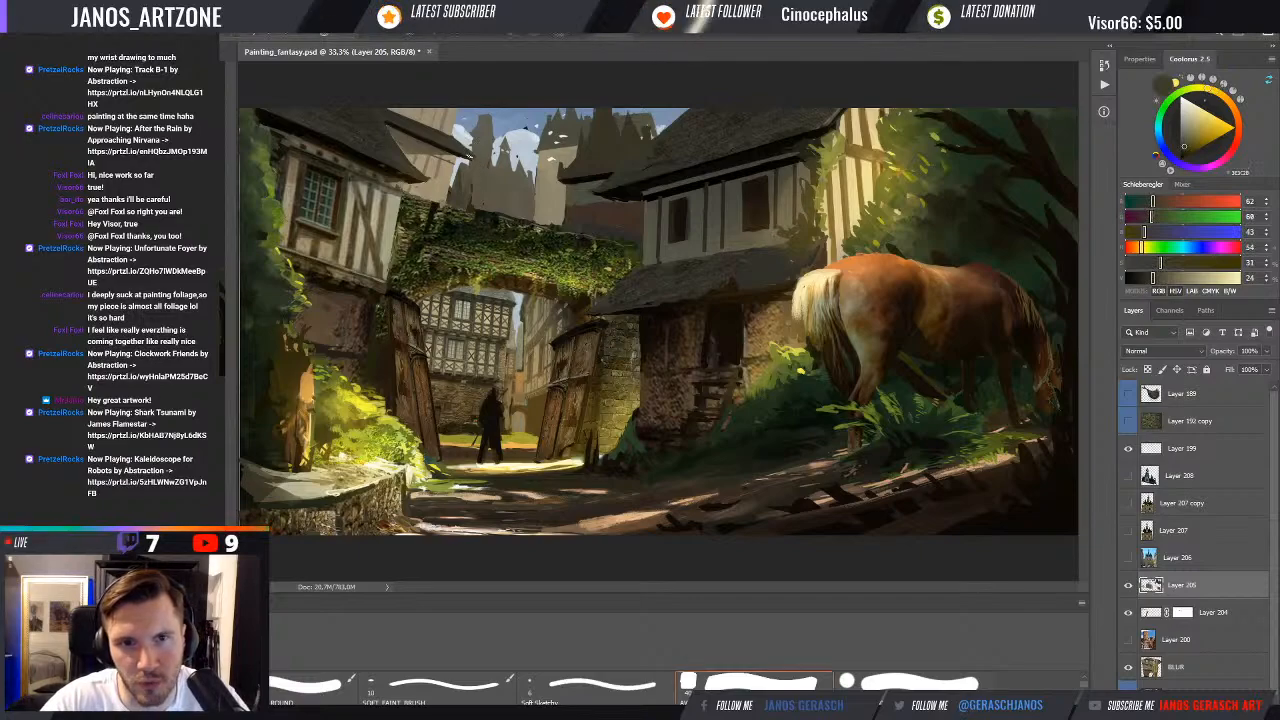
alt+click(455, 117)
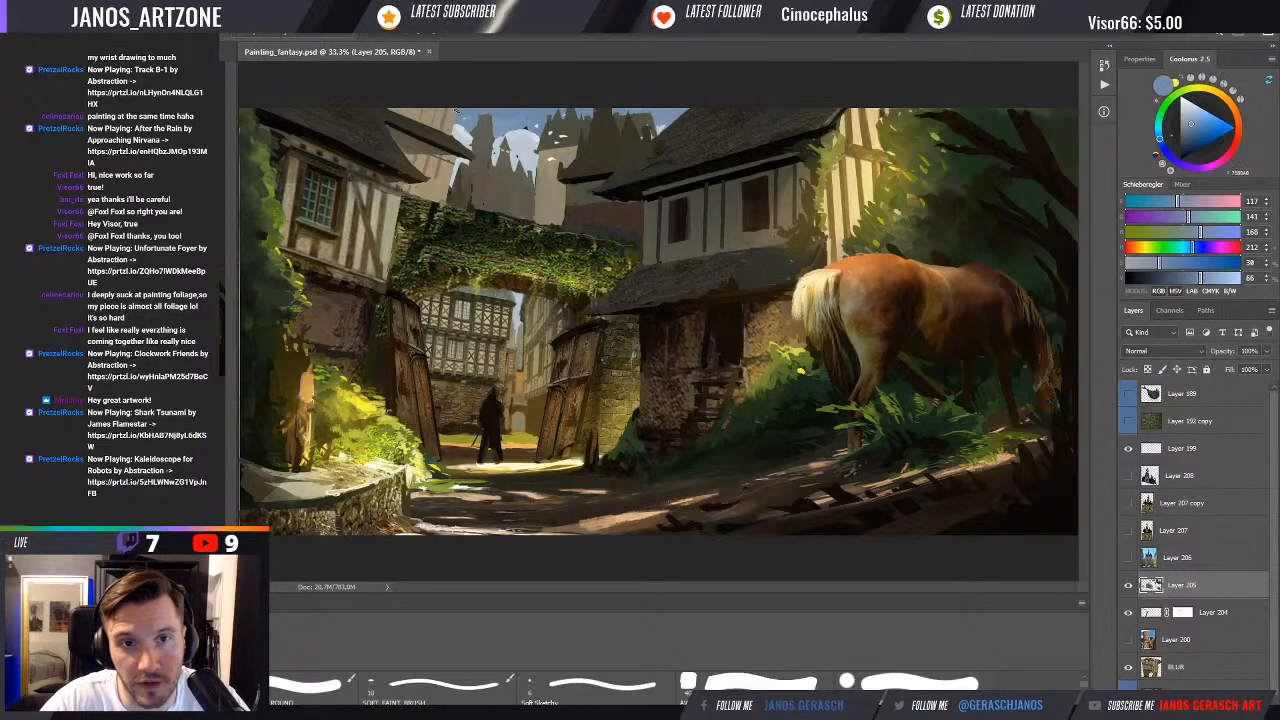
alt+click(458, 126)
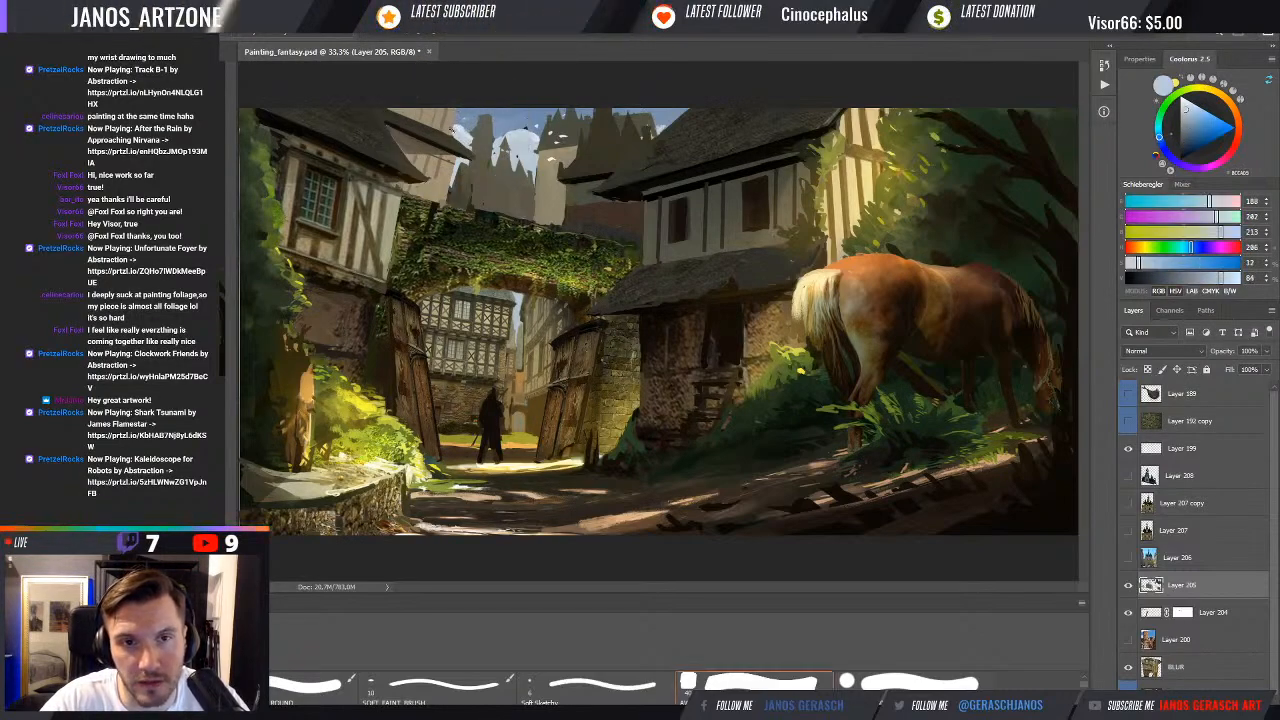
alt+click(455, 123)
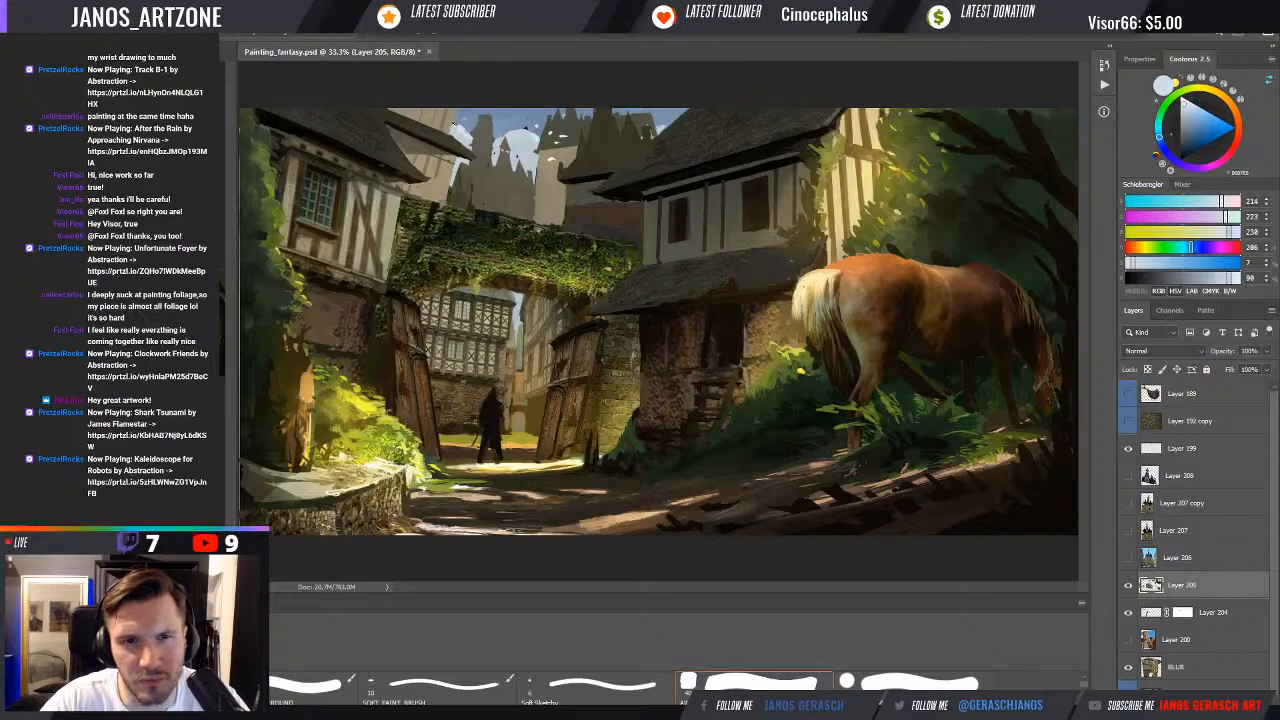
alt+click(457, 113)
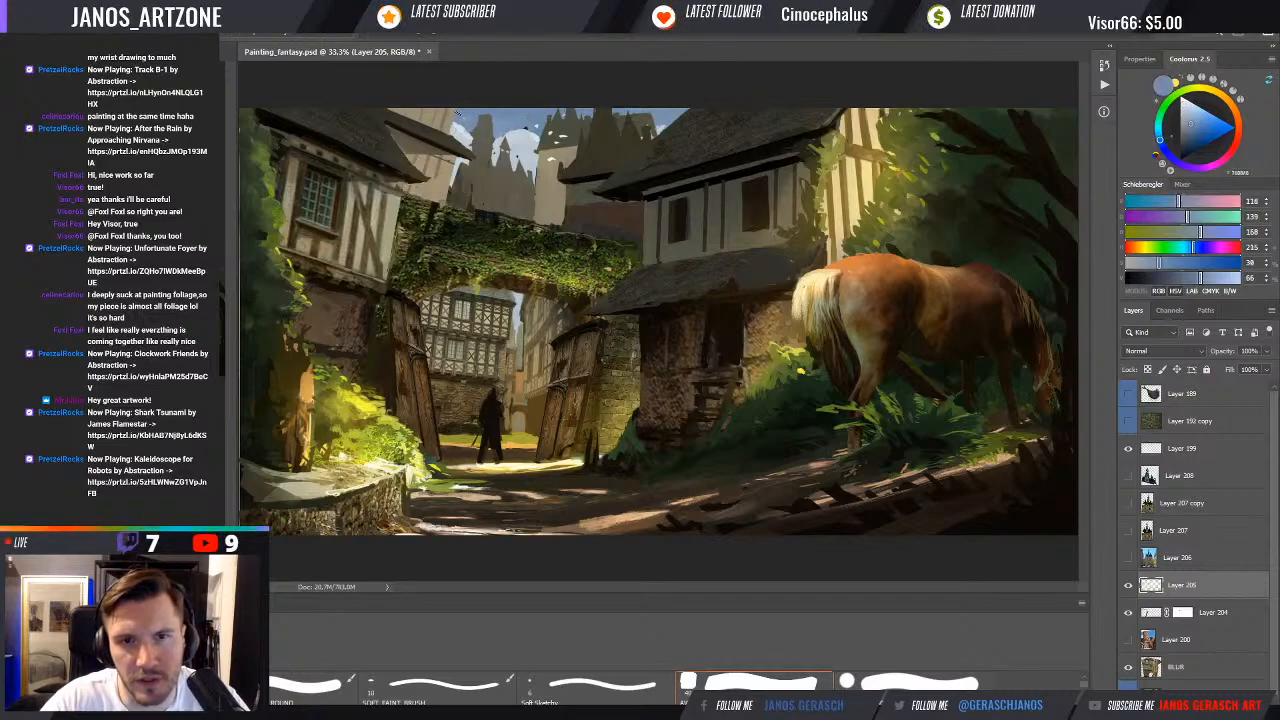
drag(457, 113, 466, 120)
alt+click(522, 127)
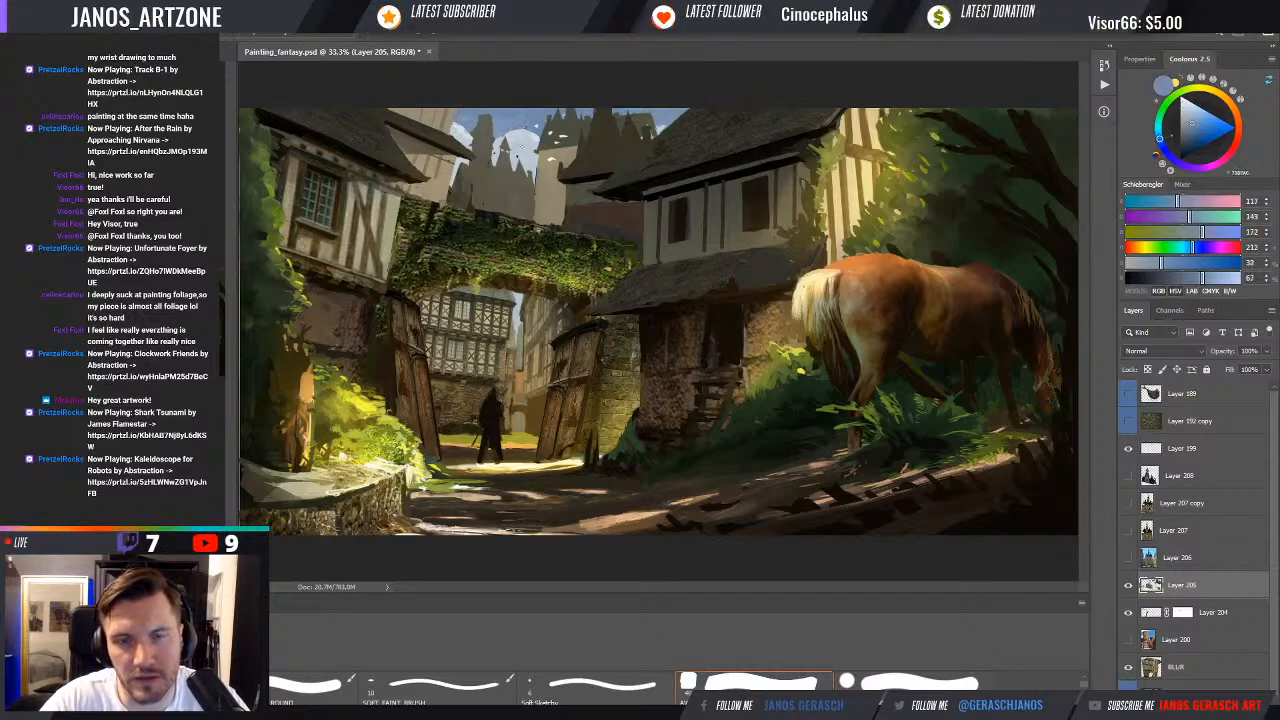
Refine the distant castle's walls and main spire using sampled grey-brown and pale cloud colours
alt+click(510, 200)
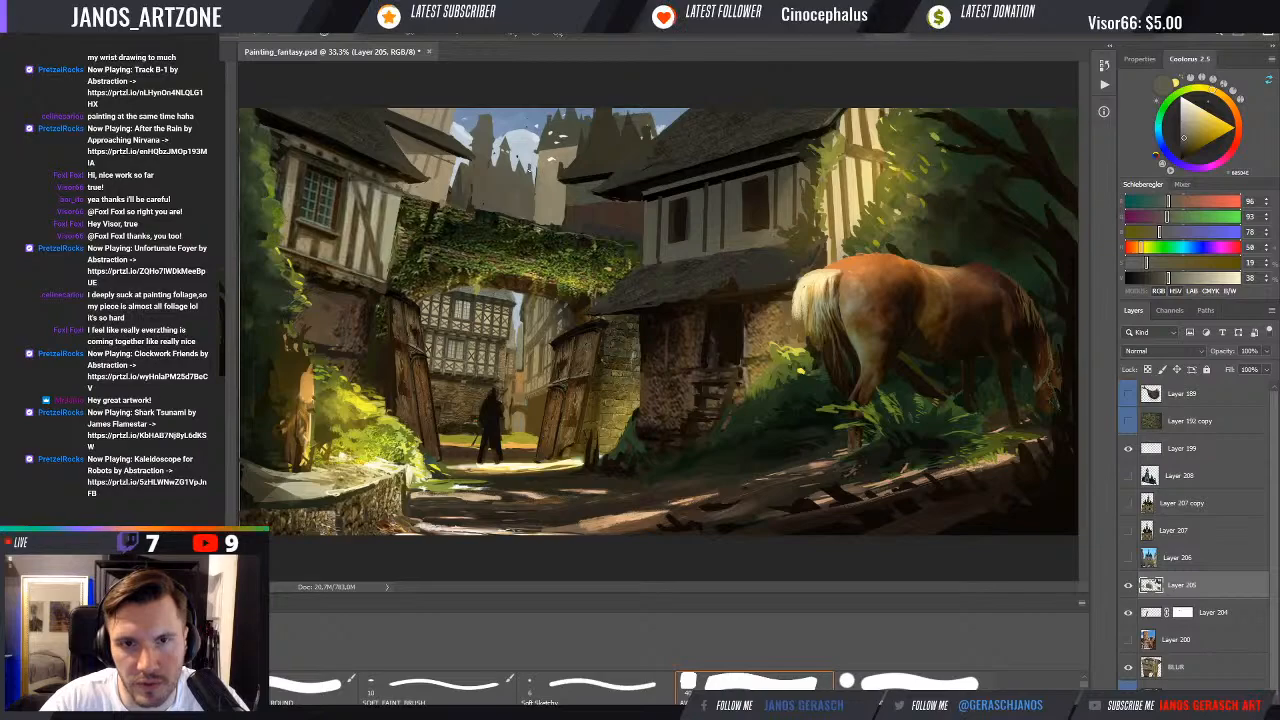
alt+click(511, 139)
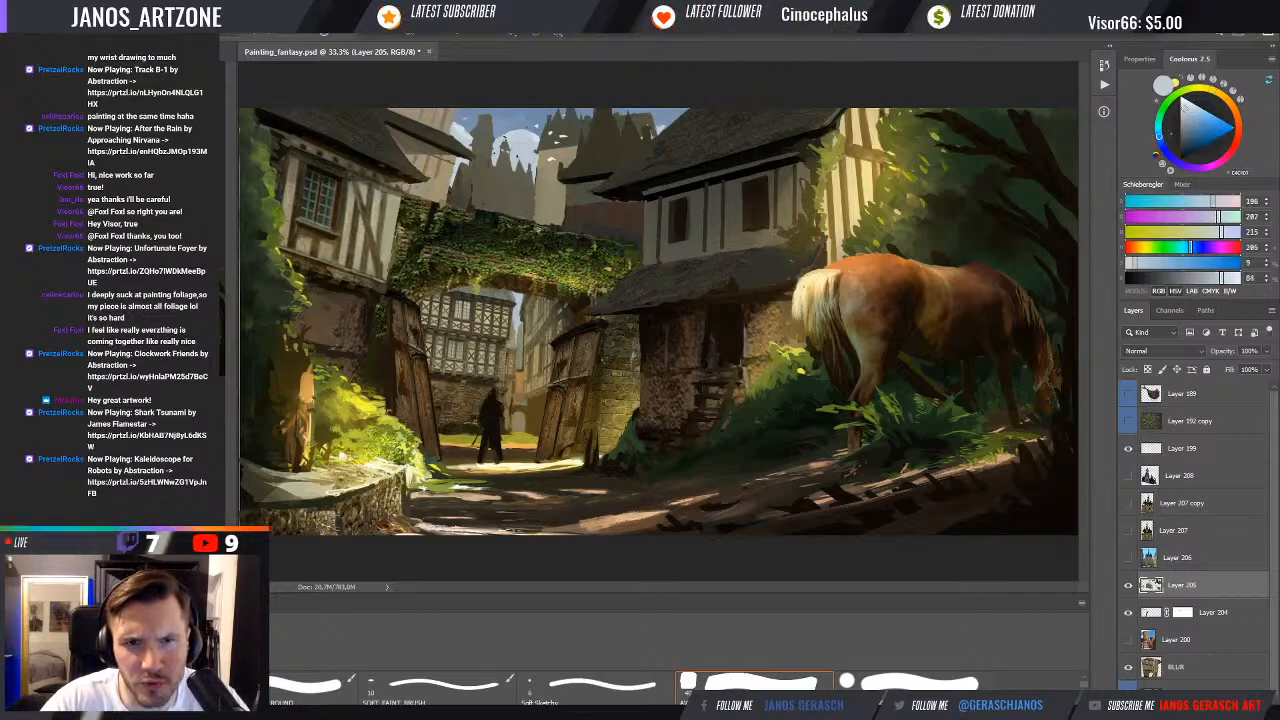
alt+click(510, 157)
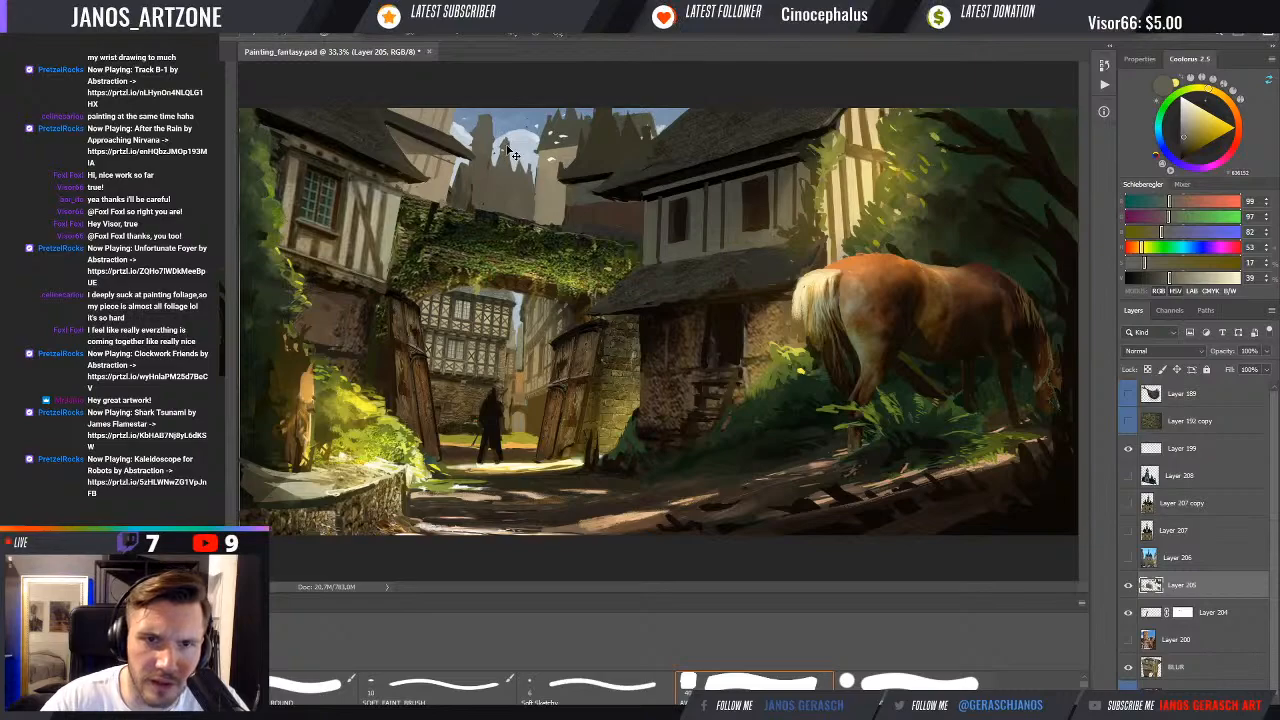
Reshape the top of the tall background tower with sampled sky blue and tower grey
alt+click(489, 119)
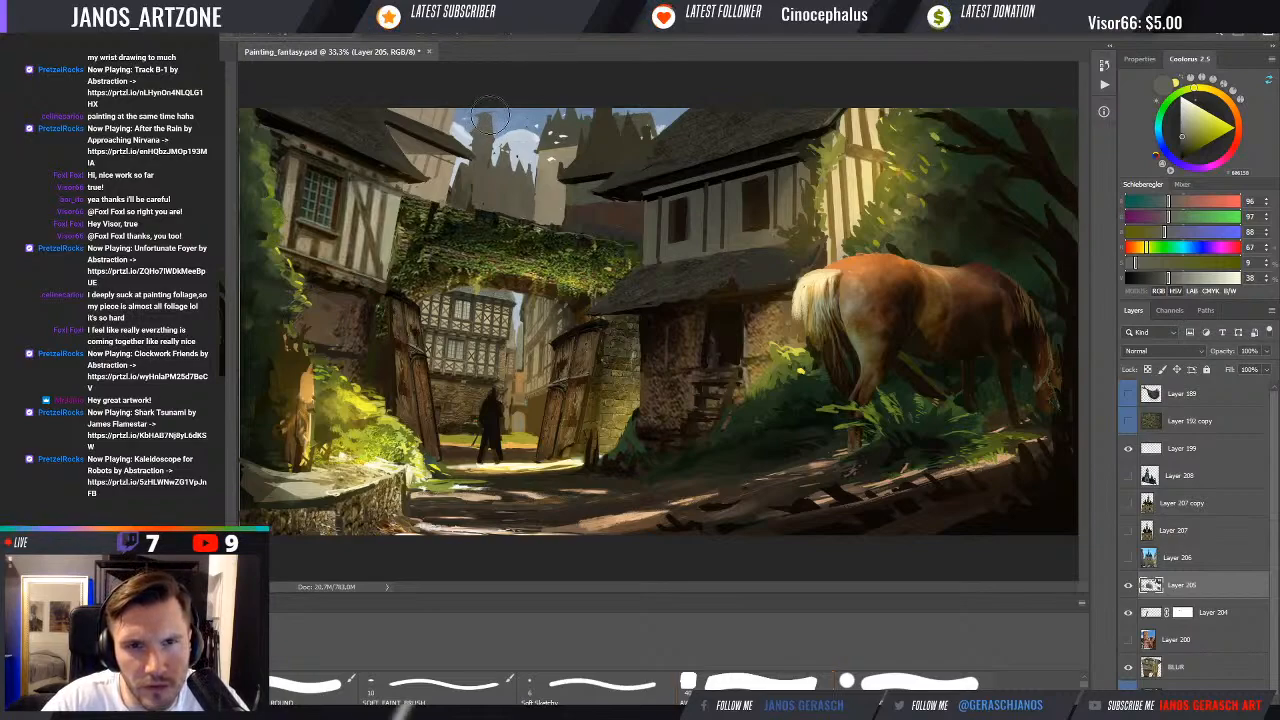
alt+click(487, 128)
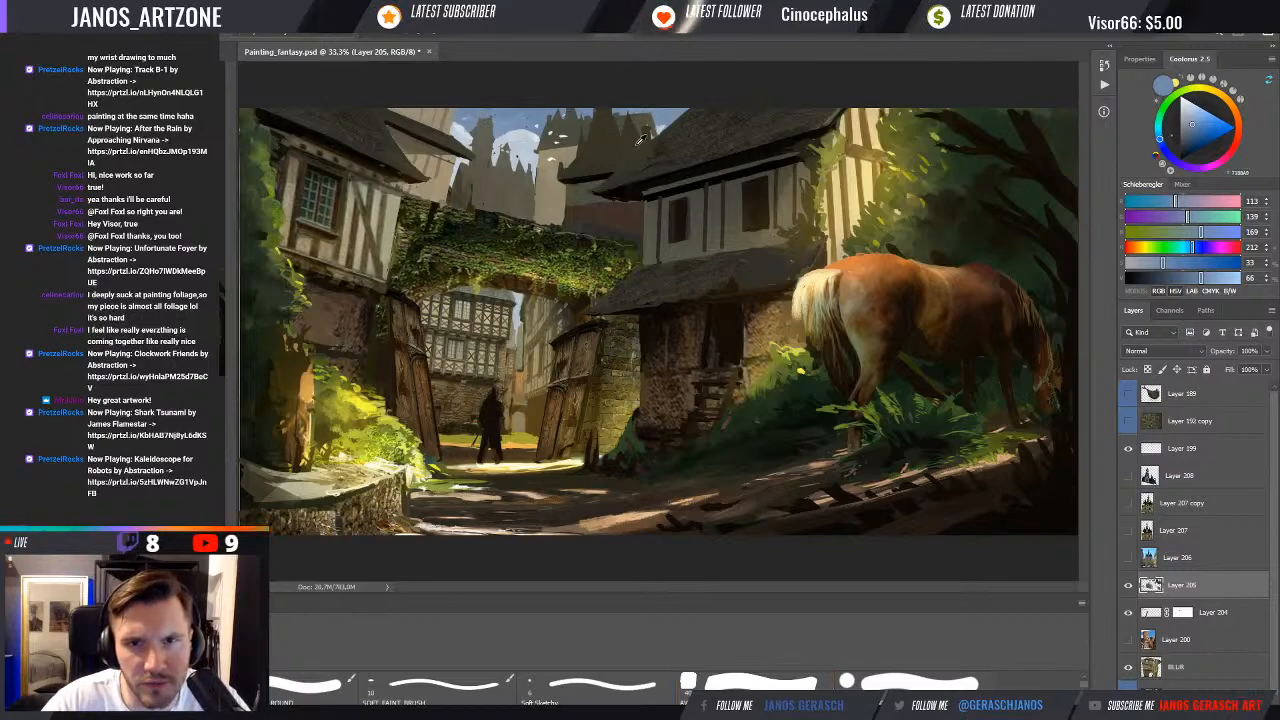
alt+click(494, 117)
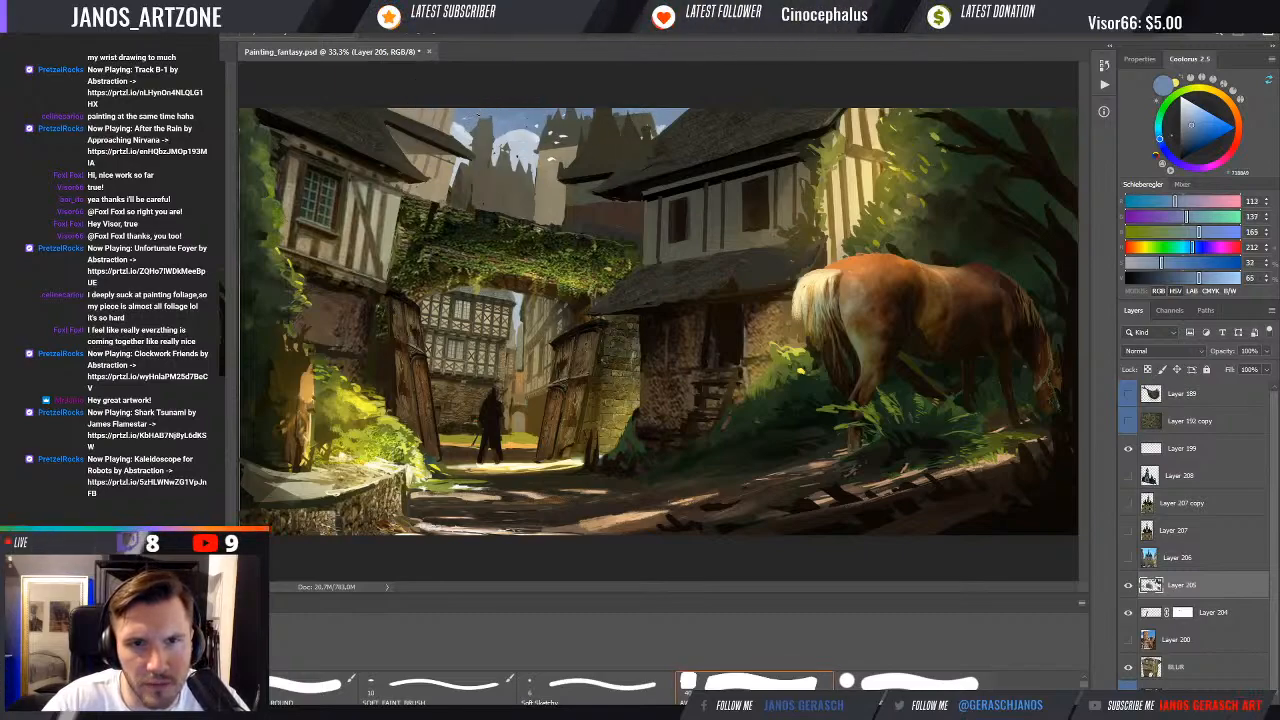
alt+click(492, 124)
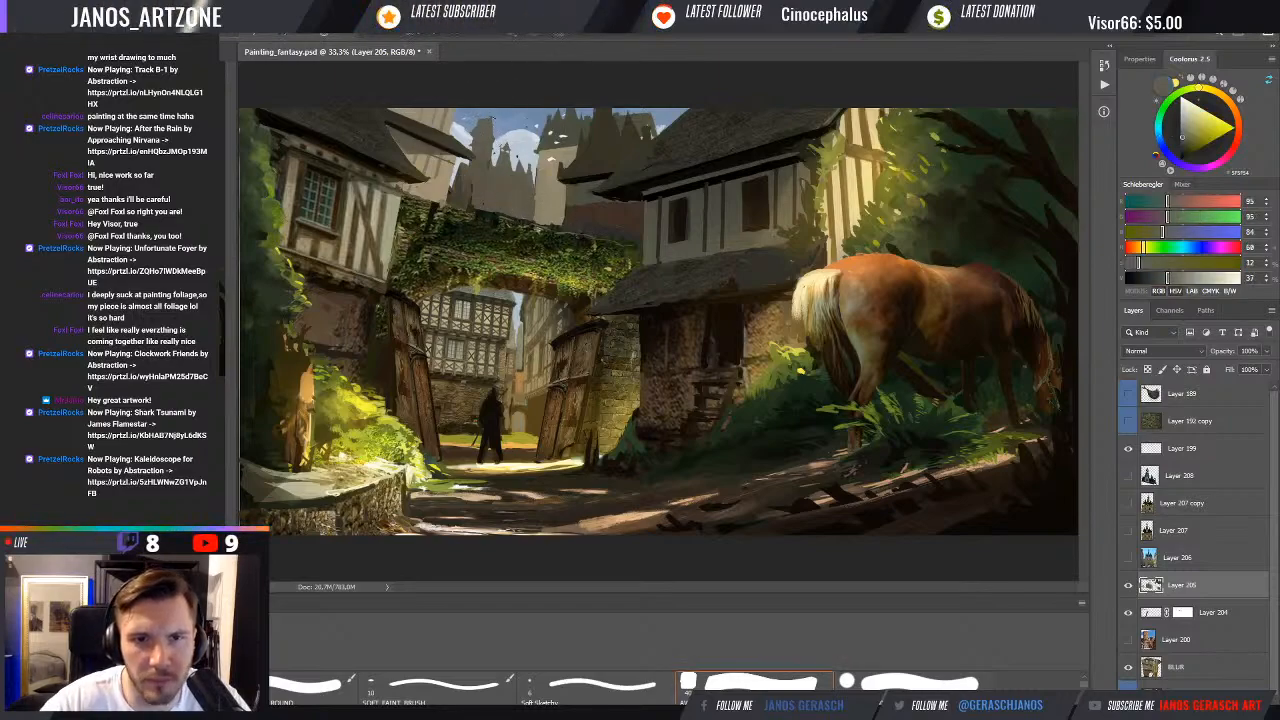
alt+click(492, 122)
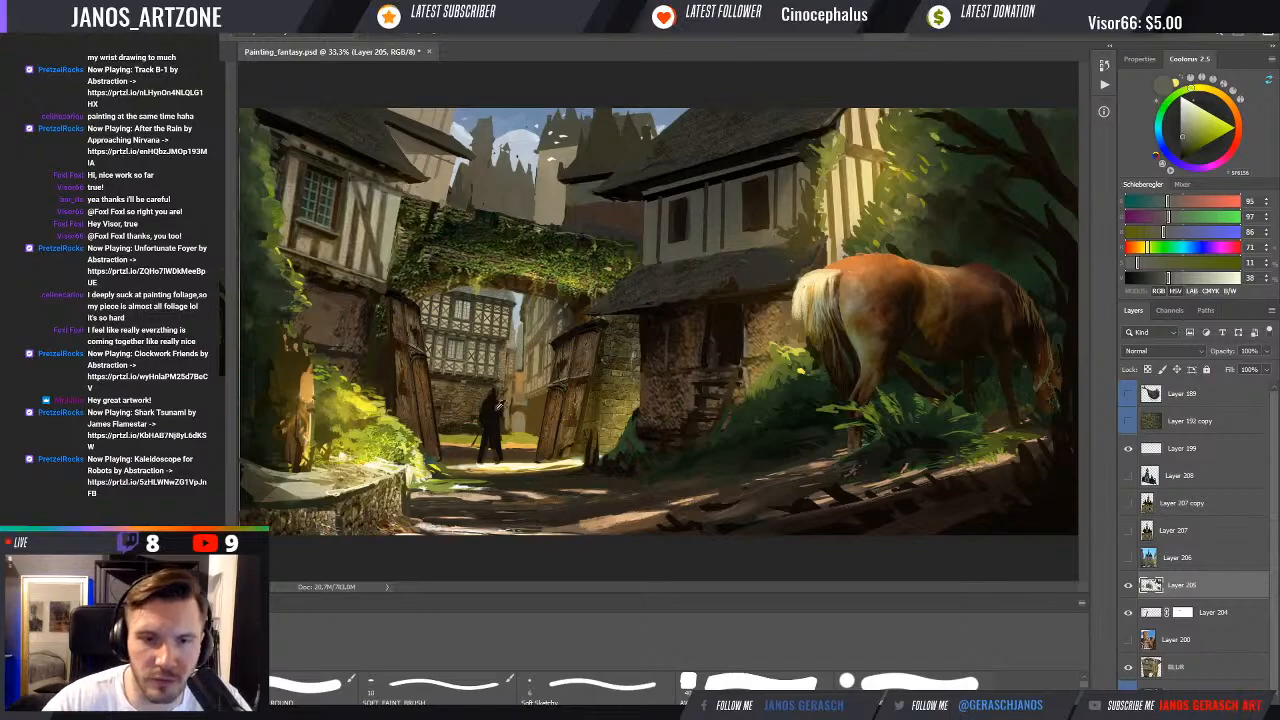
Clean up the sky and clouds around the distant castle's spires with sampled pale cloud and blue tones
alt+click(494, 155)
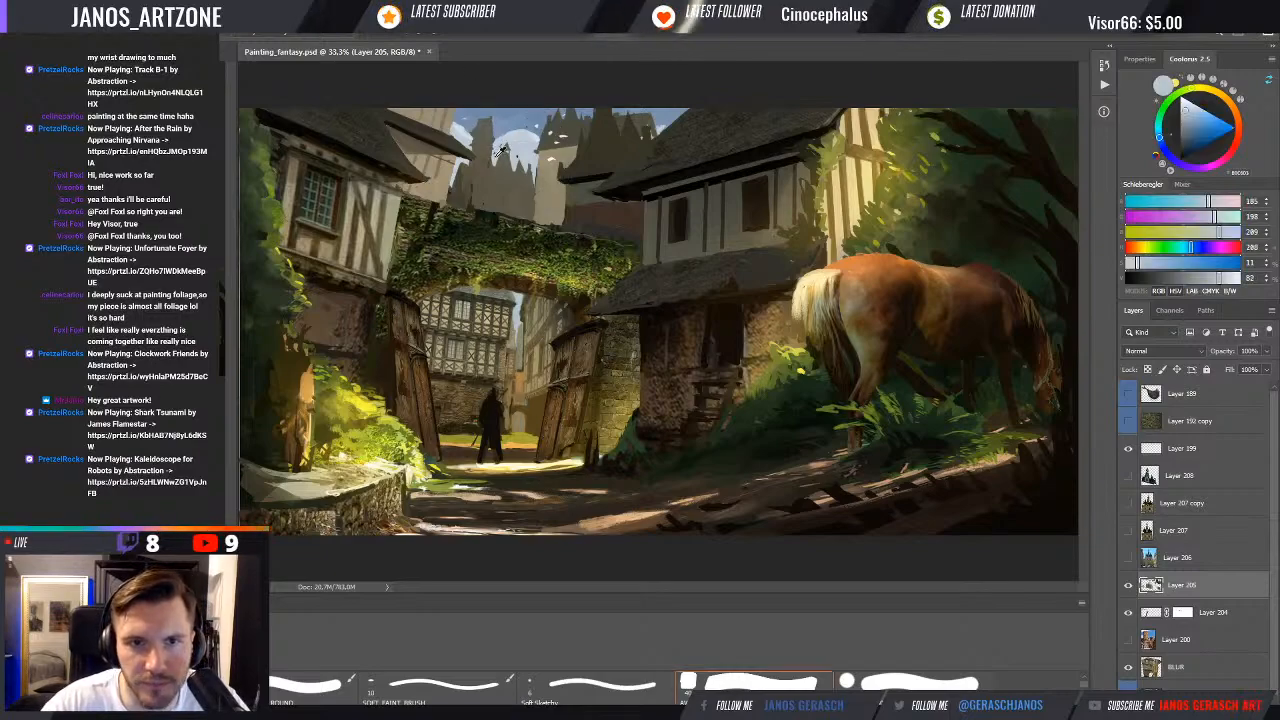
alt+click(525, 153)
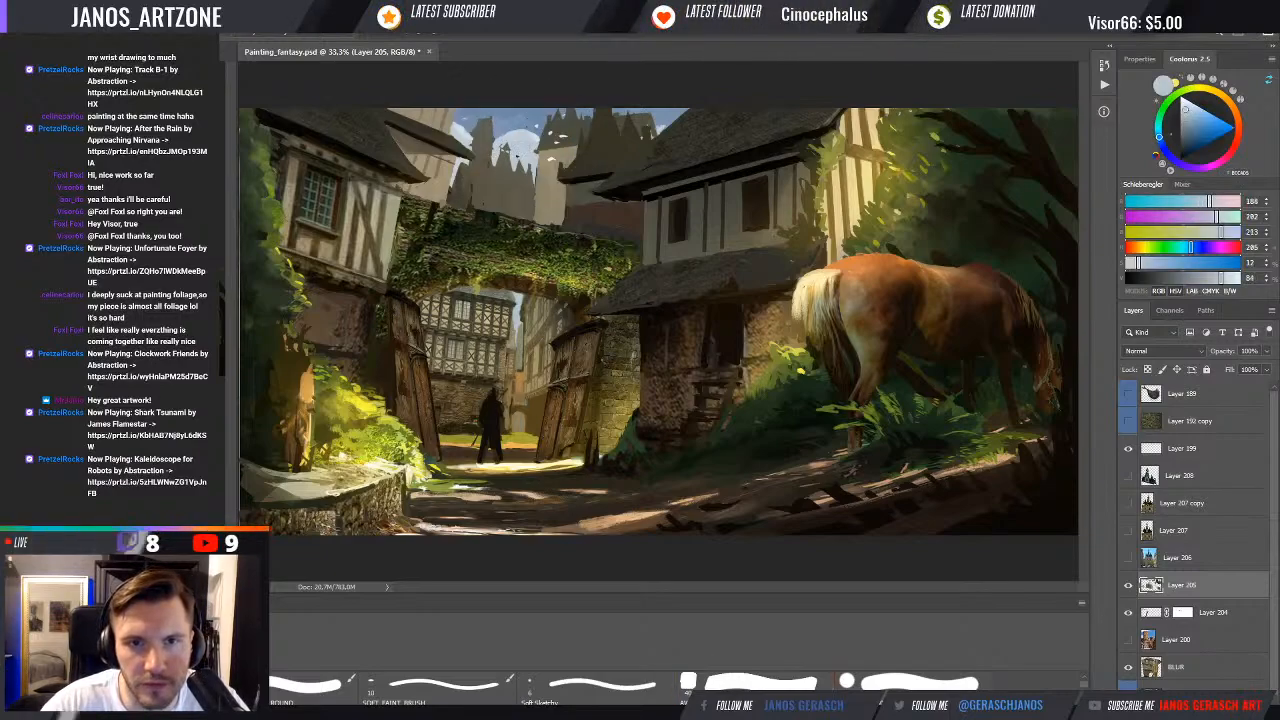
alt+click(526, 125)
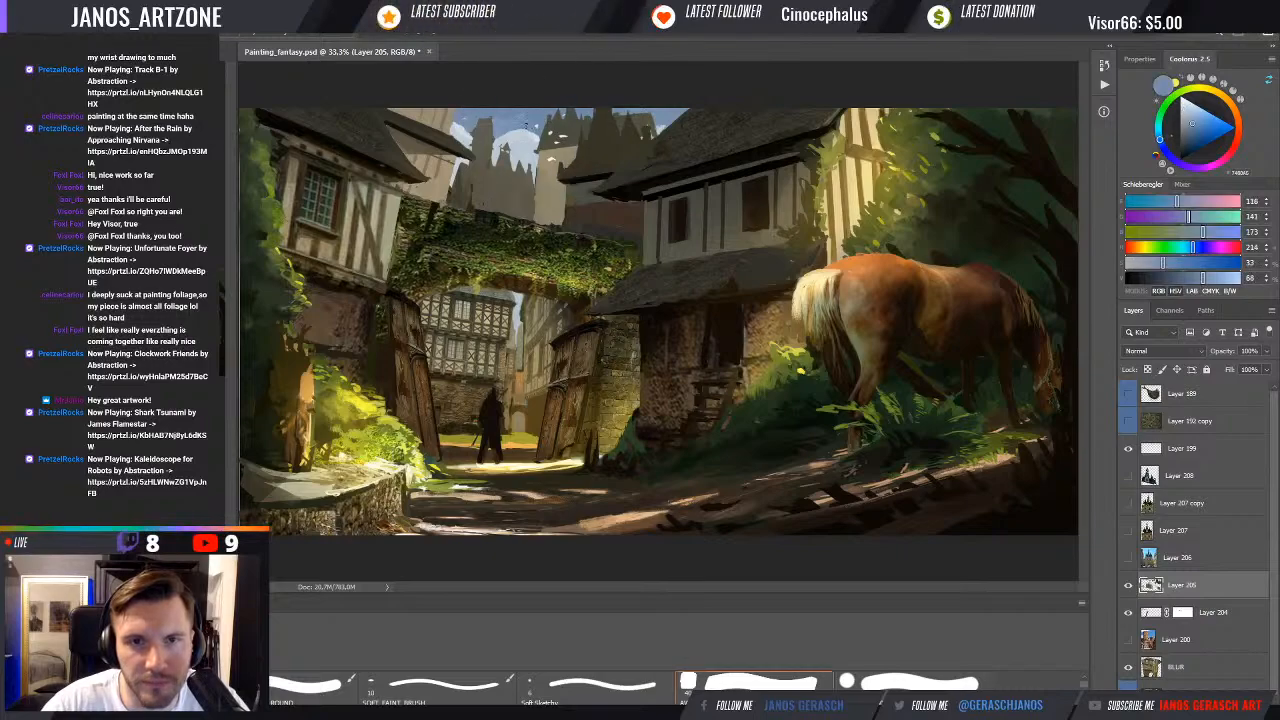
alt+click(540, 145)
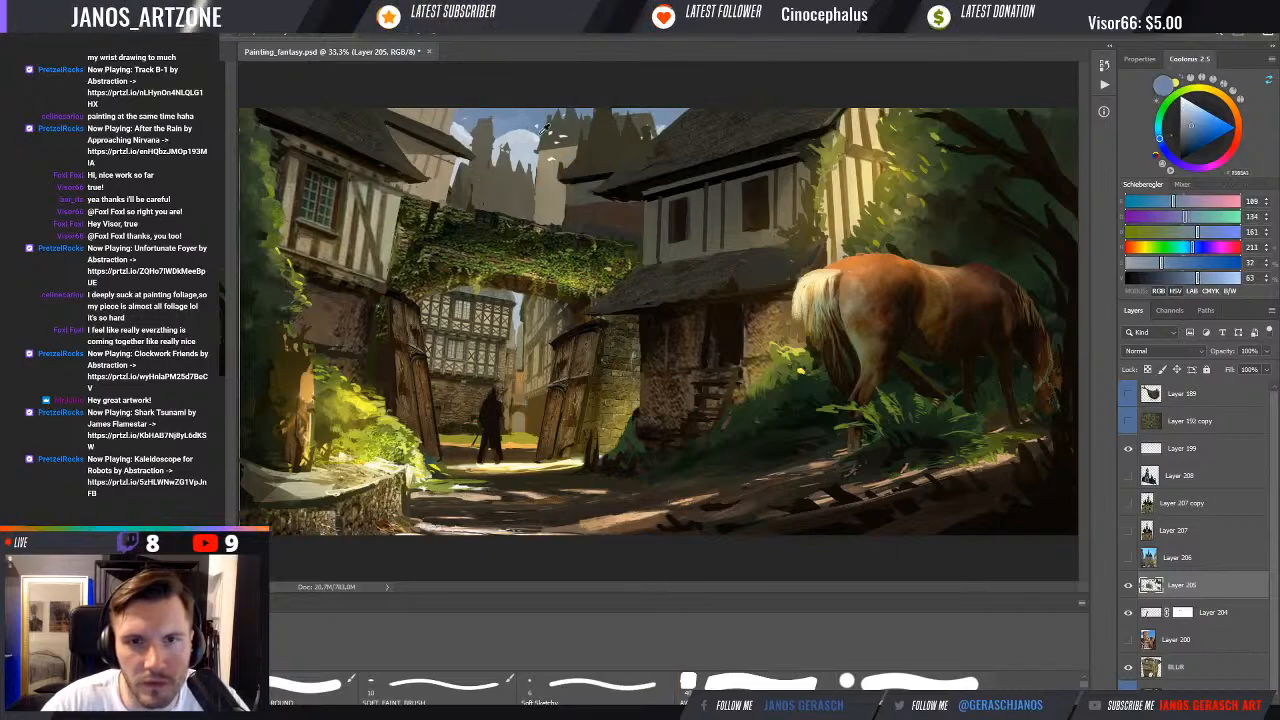
Sharpen the outline of the distant castle's tallest spire, alternating sampled castle grey-brown and pale sky colours
alt+click(508, 147)
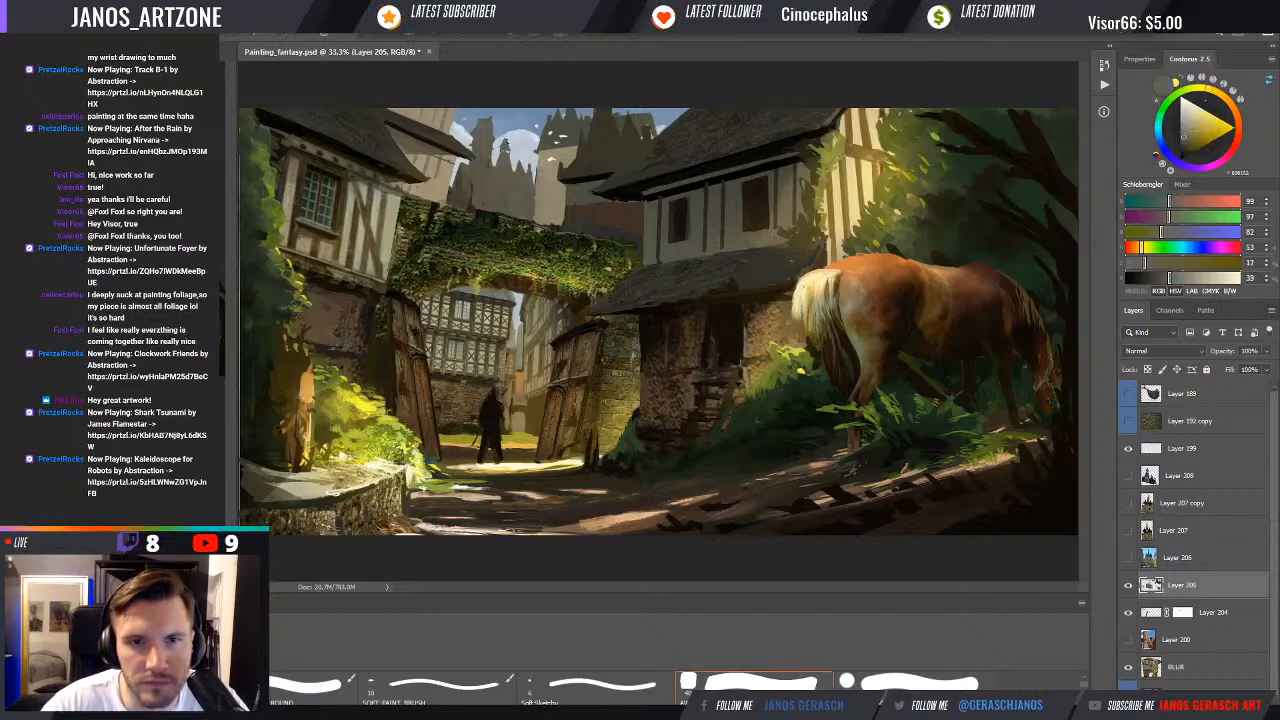
alt+click(503, 144)
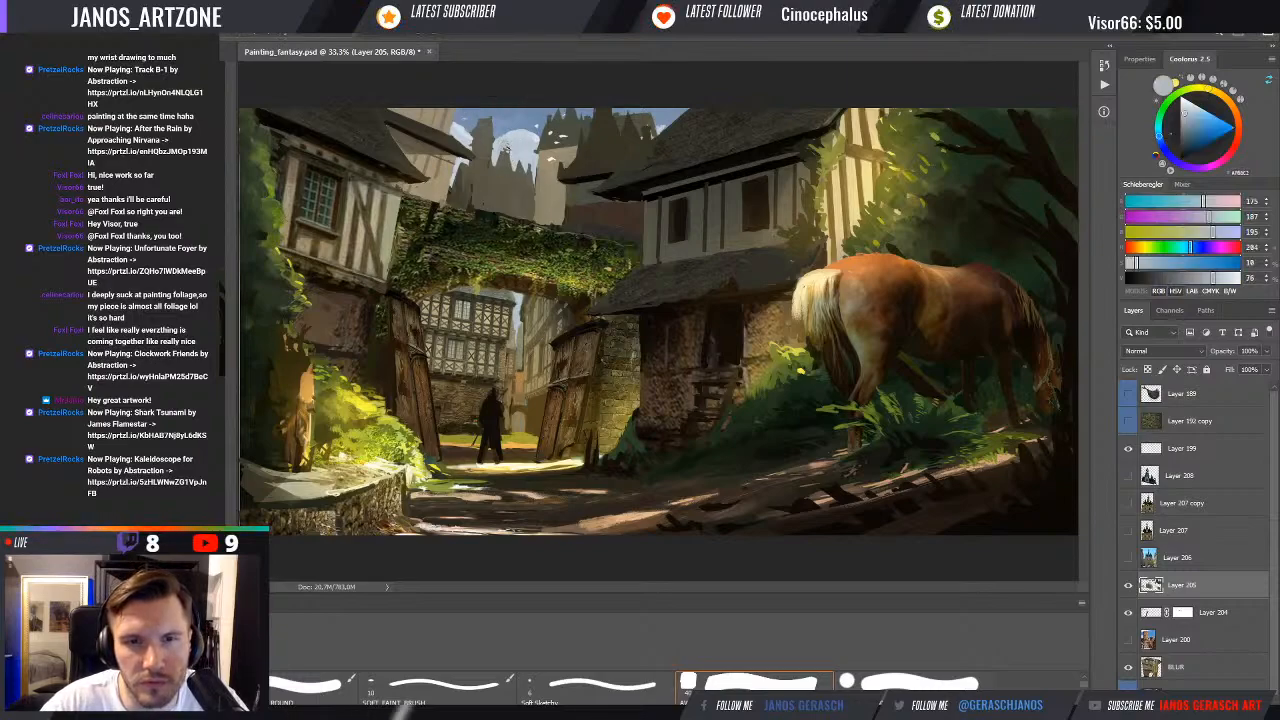
alt+click(510, 150)
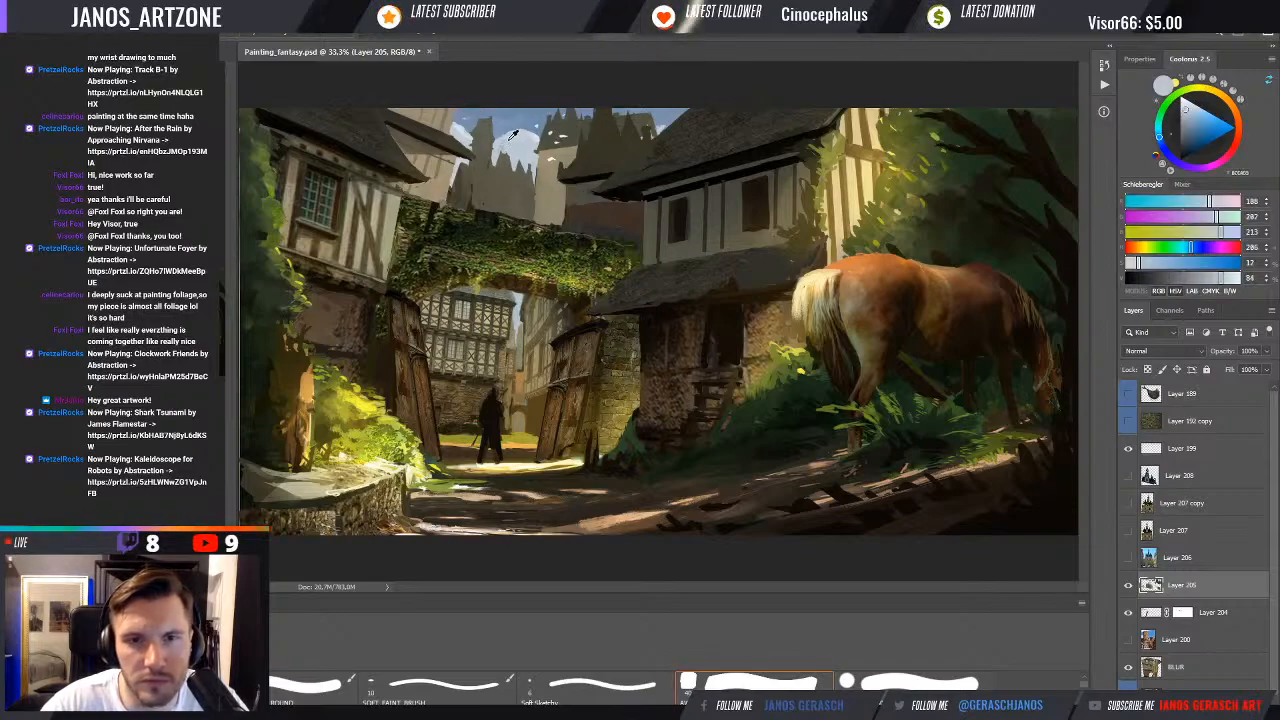
alt+click(499, 137)
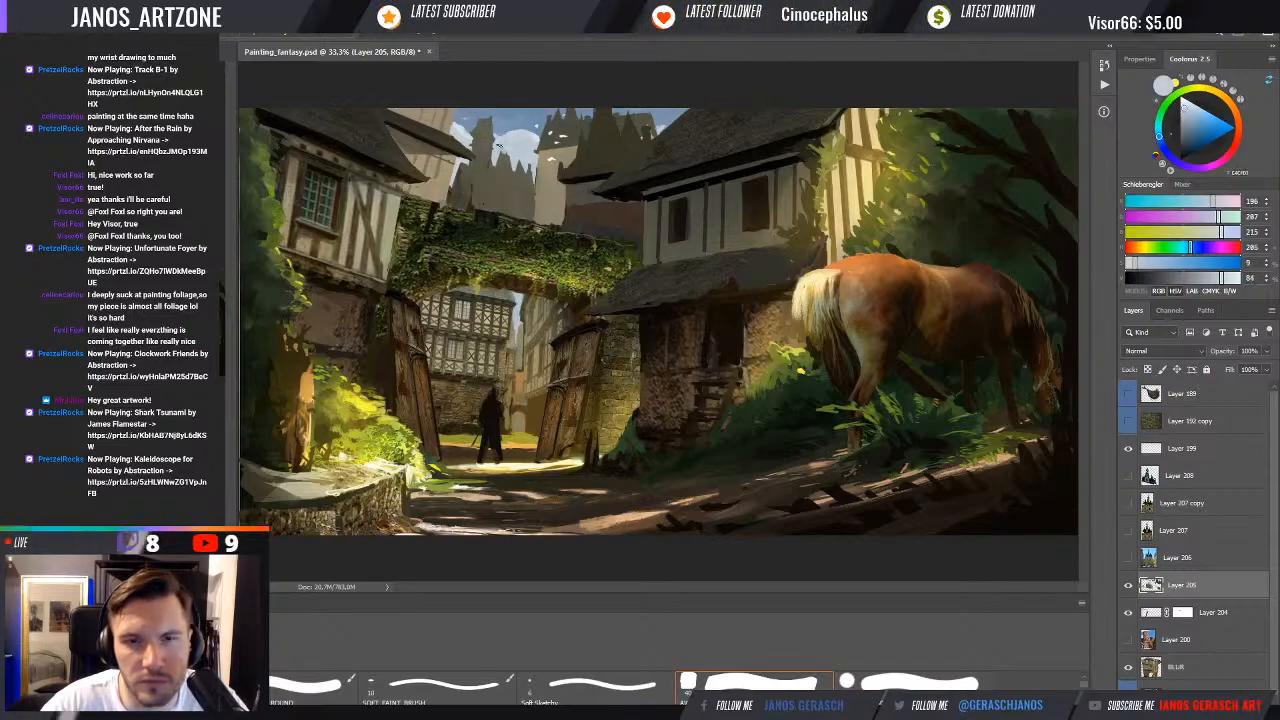
alt+click(510, 152)
Paint the lassoed spire shape on the distant castle in the sampled grey-brown and clear the selection
key(b)
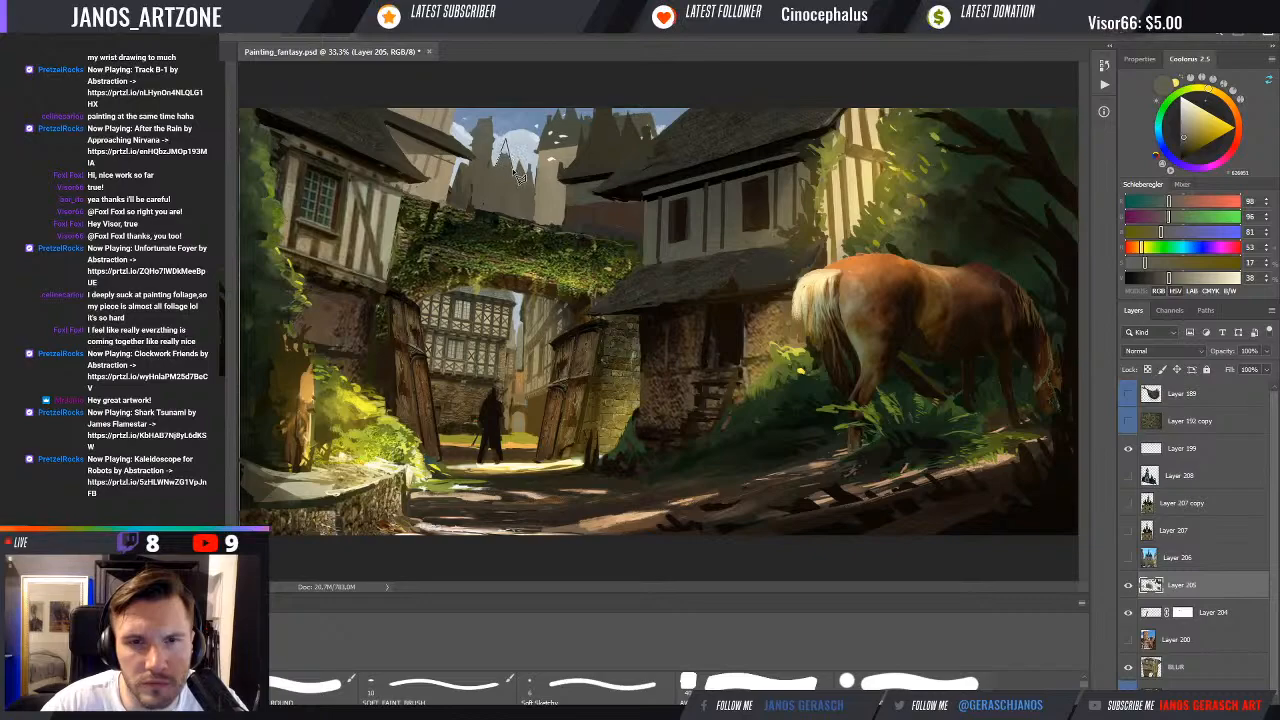
mouse_move(518, 179)
mouse_down()
mouse_move(502, 177)
mouse_move(505, 146)
mouse_move(516, 170)
mouse_up()
key(b)
key(ctrl+d)
key(l)
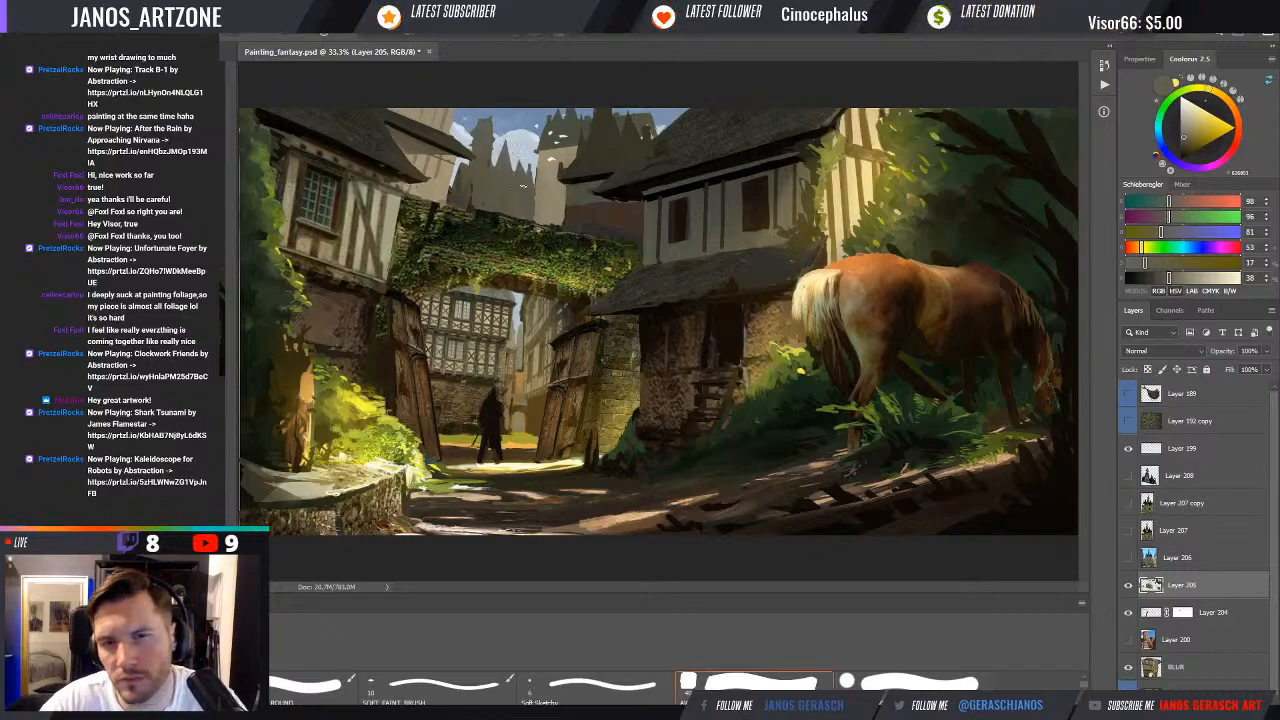
Refine the distant castle's tallest spire with sampled castle grey-brown tones
key(b)
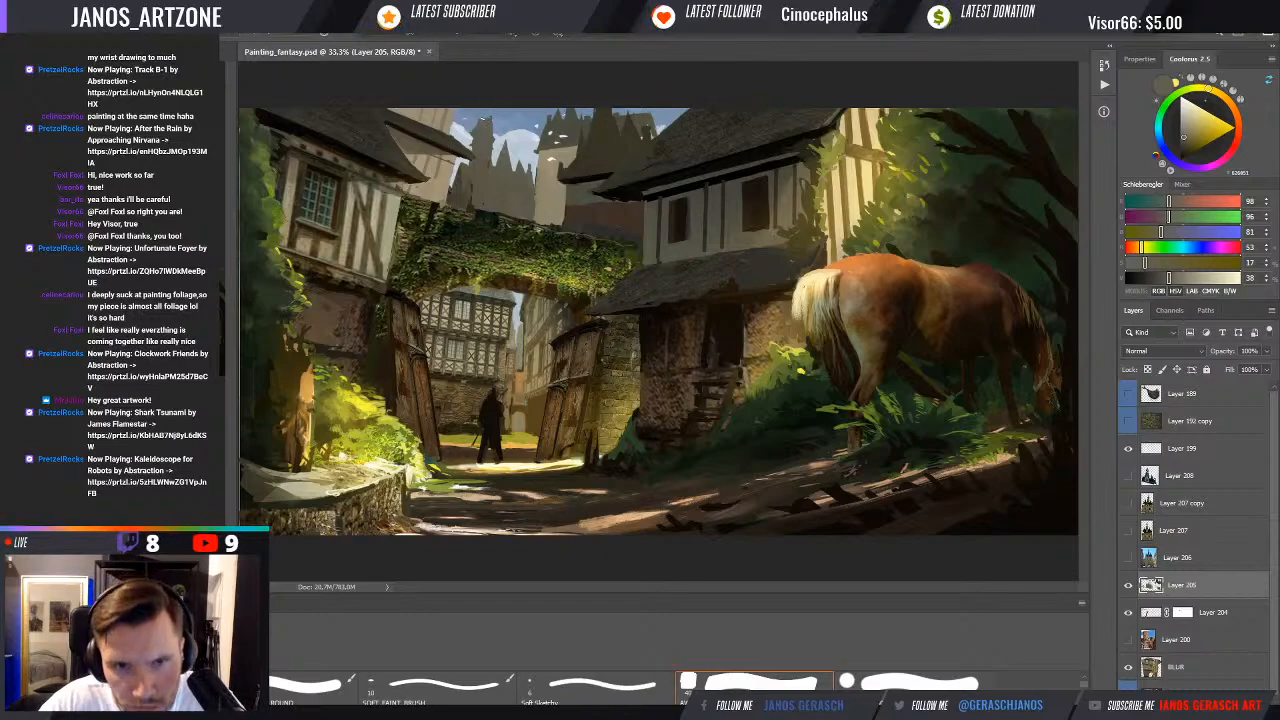
key(l)
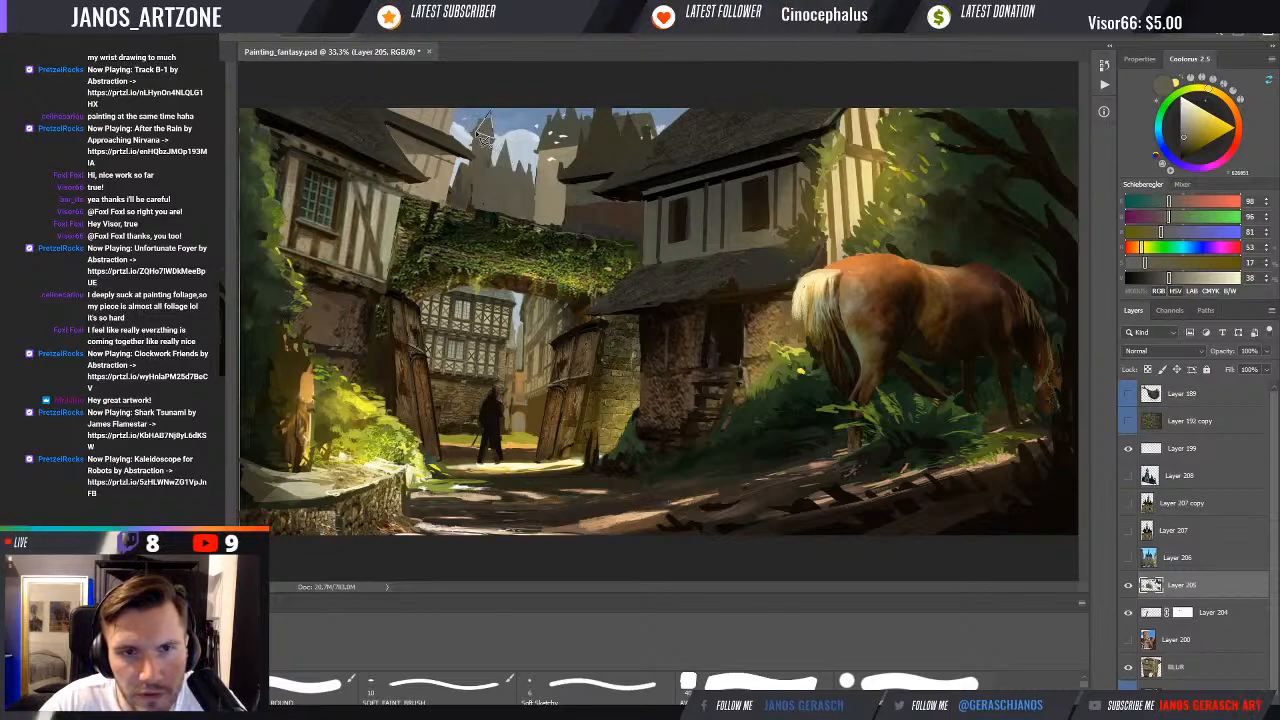
alt+click(486, 128)
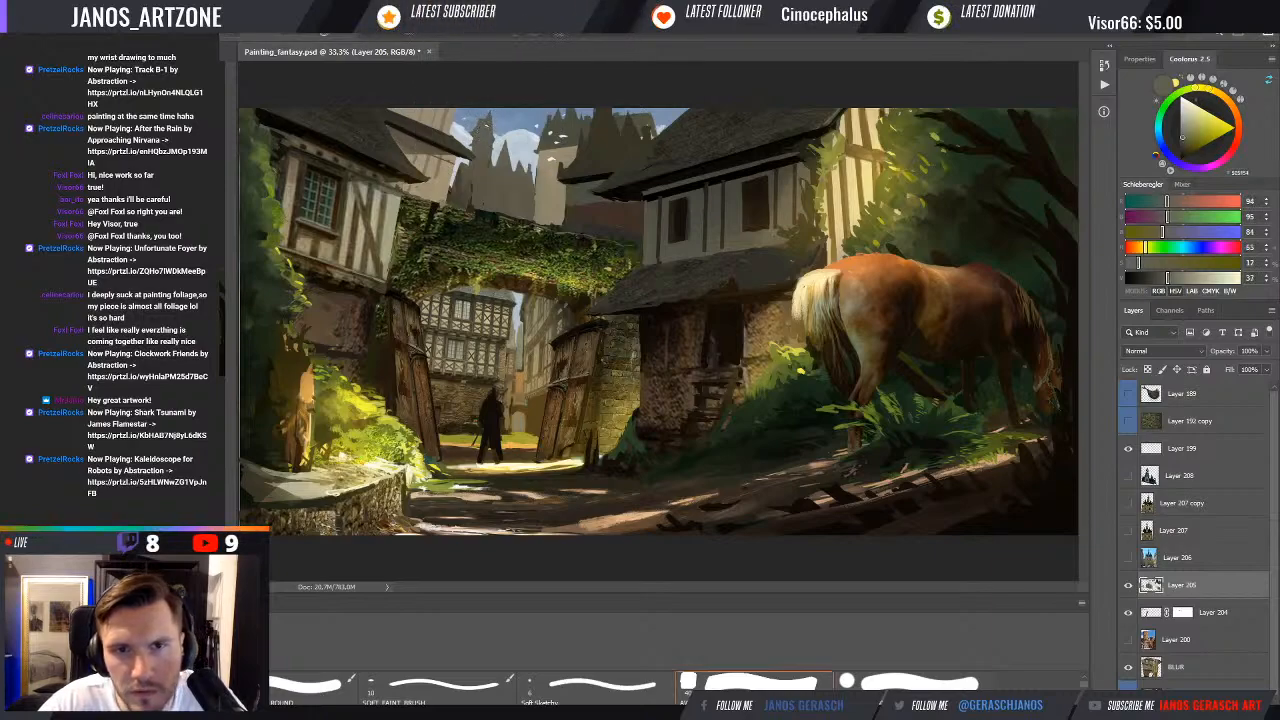
alt+click(487, 118)
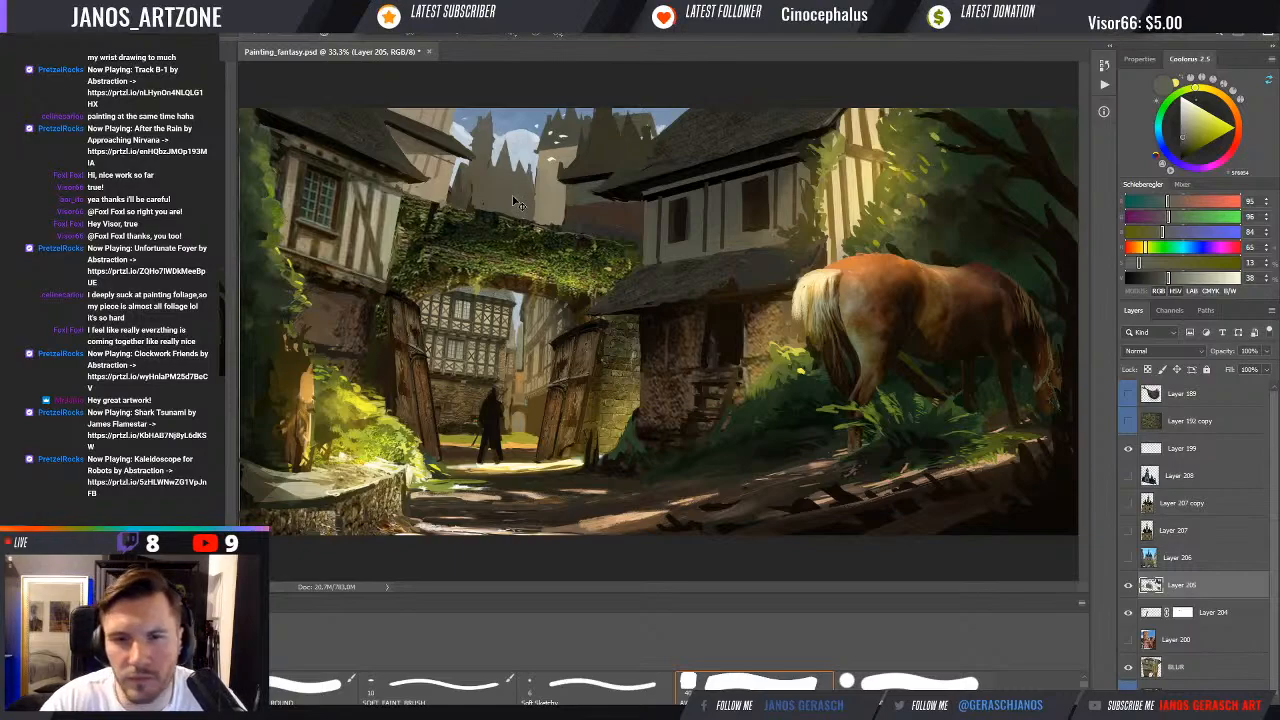
Save the painting and flip the canvas view horizontally to check the composition
key(ctrl+minus)
key(ctrl+minus)
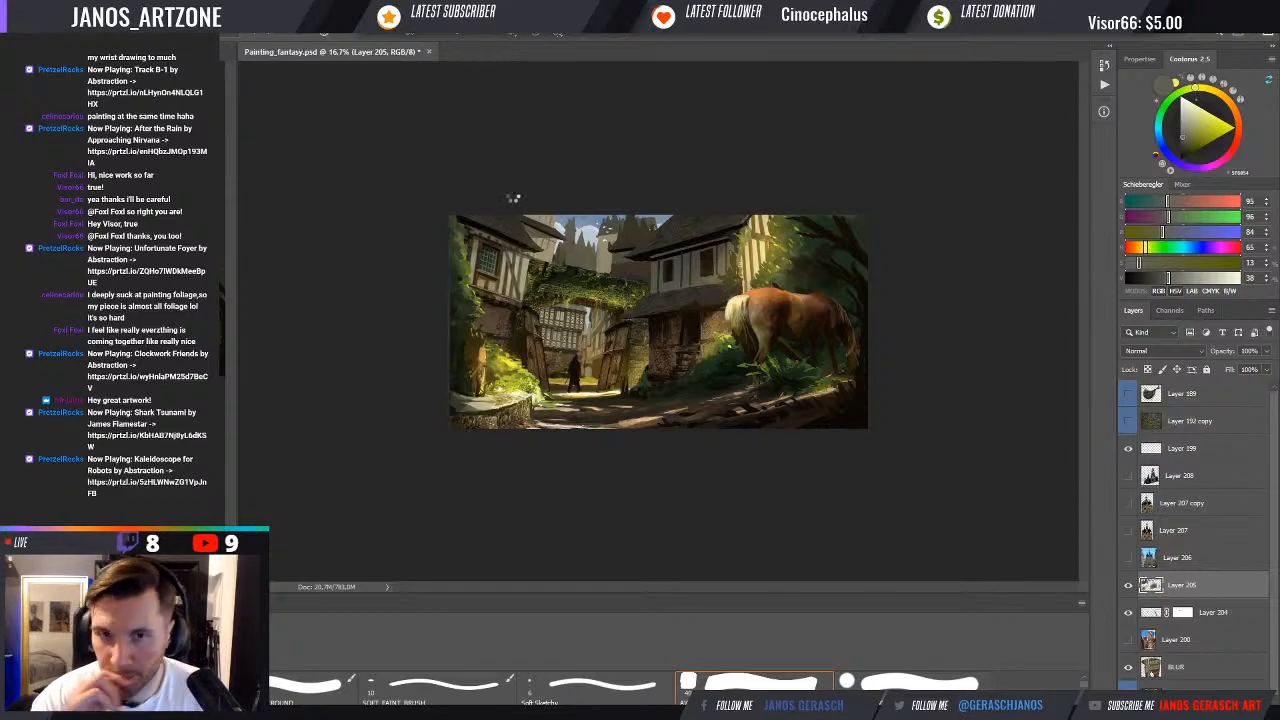
key(ctrl+s)
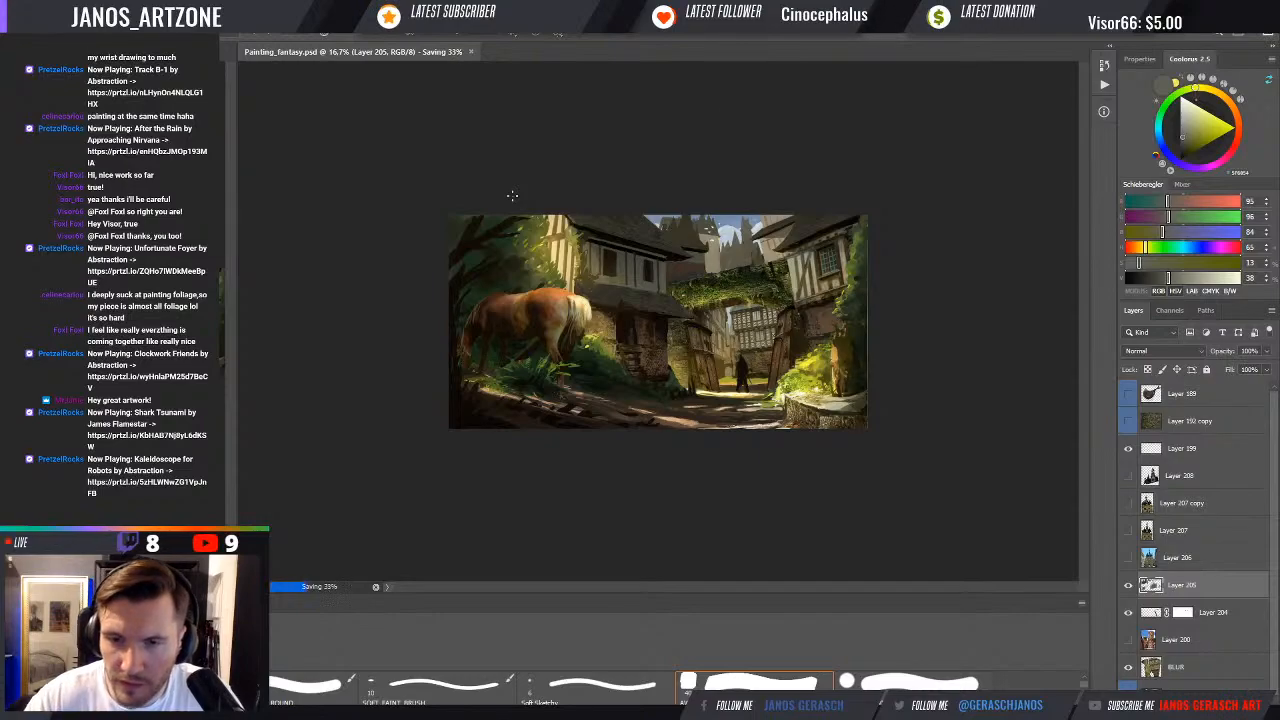
key(ctrl+plus)
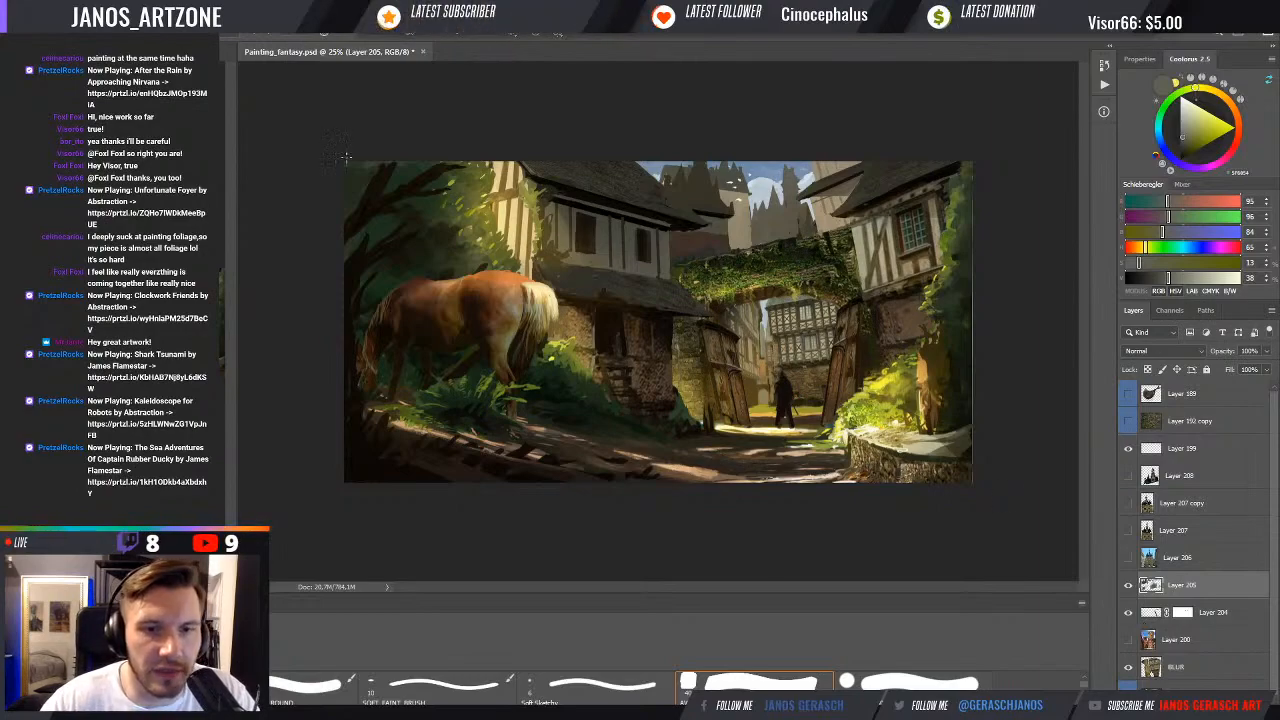
drag(236, 116, 668, 99)
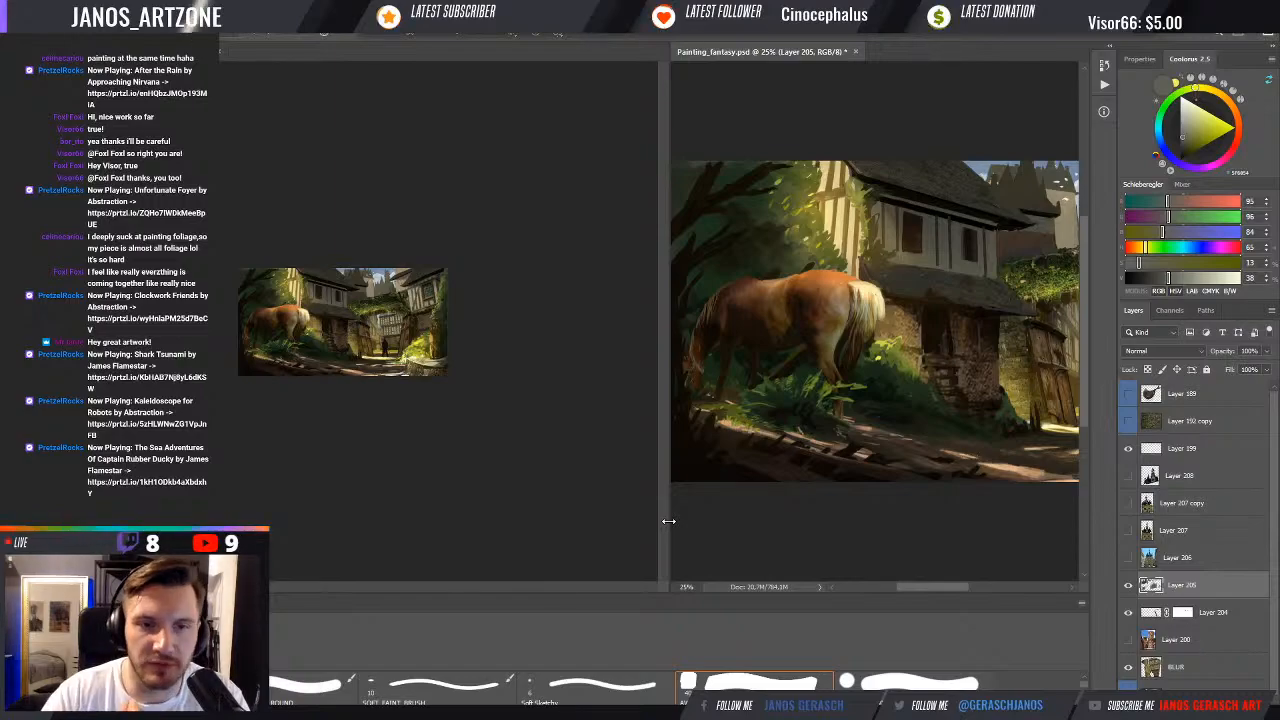
drag(616, 530, 538, 522)
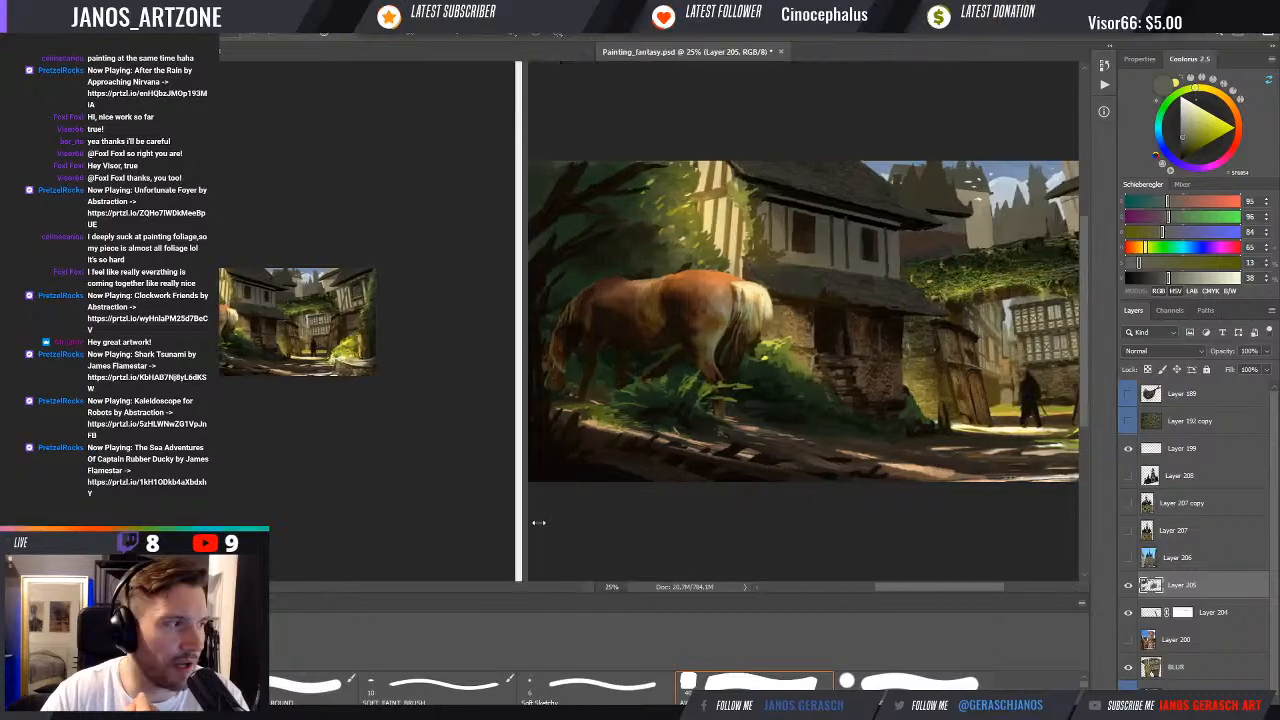
drag(538, 522, 538, 522)
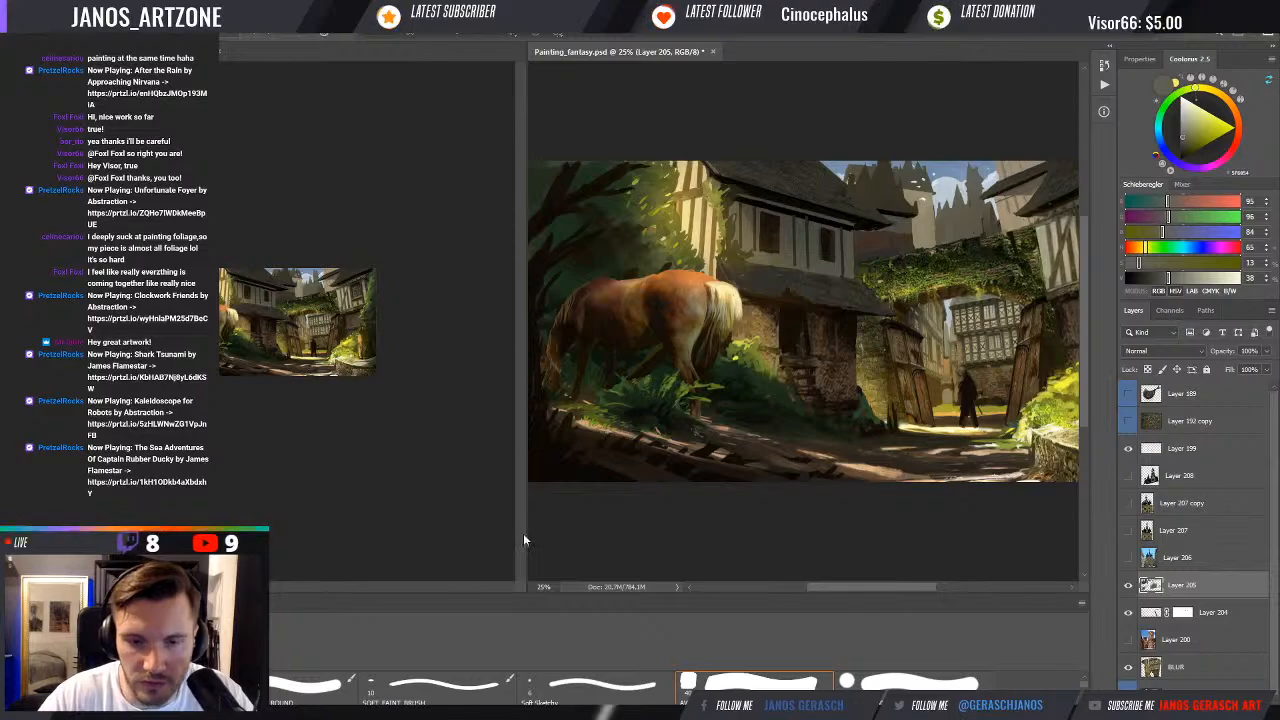
key(ctrl+t)
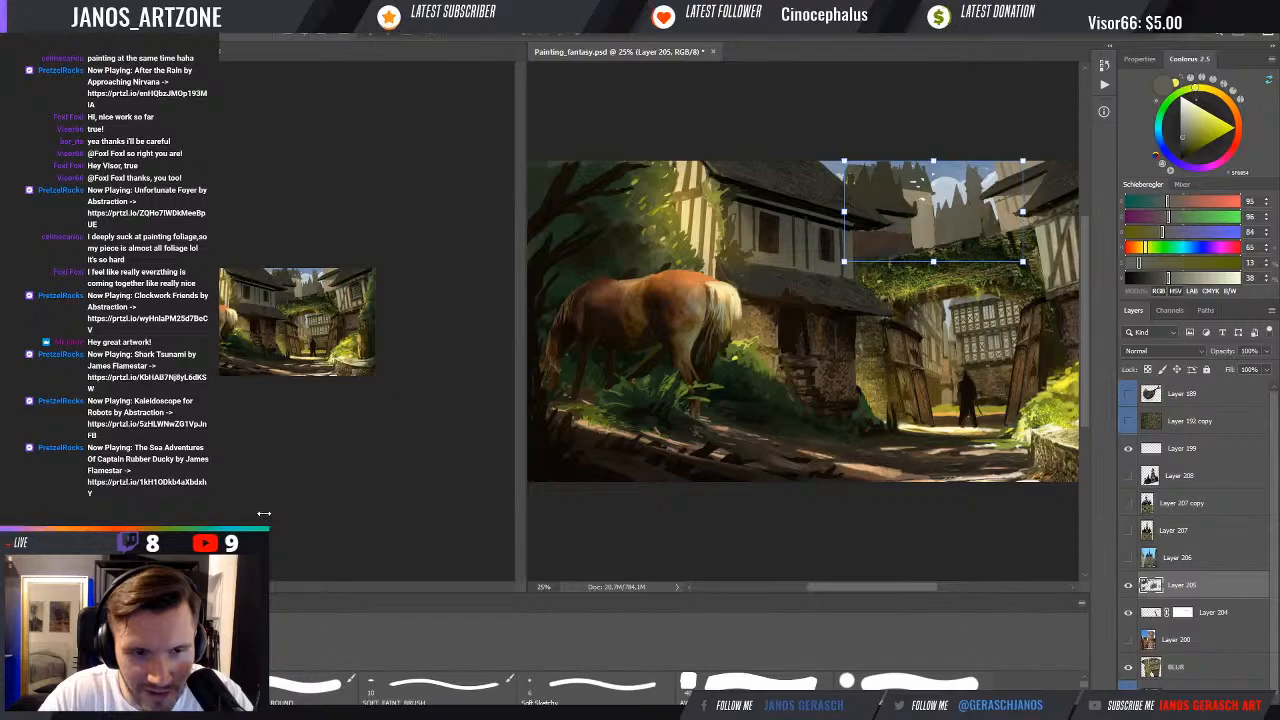
drag(263, 513, 305, 516)
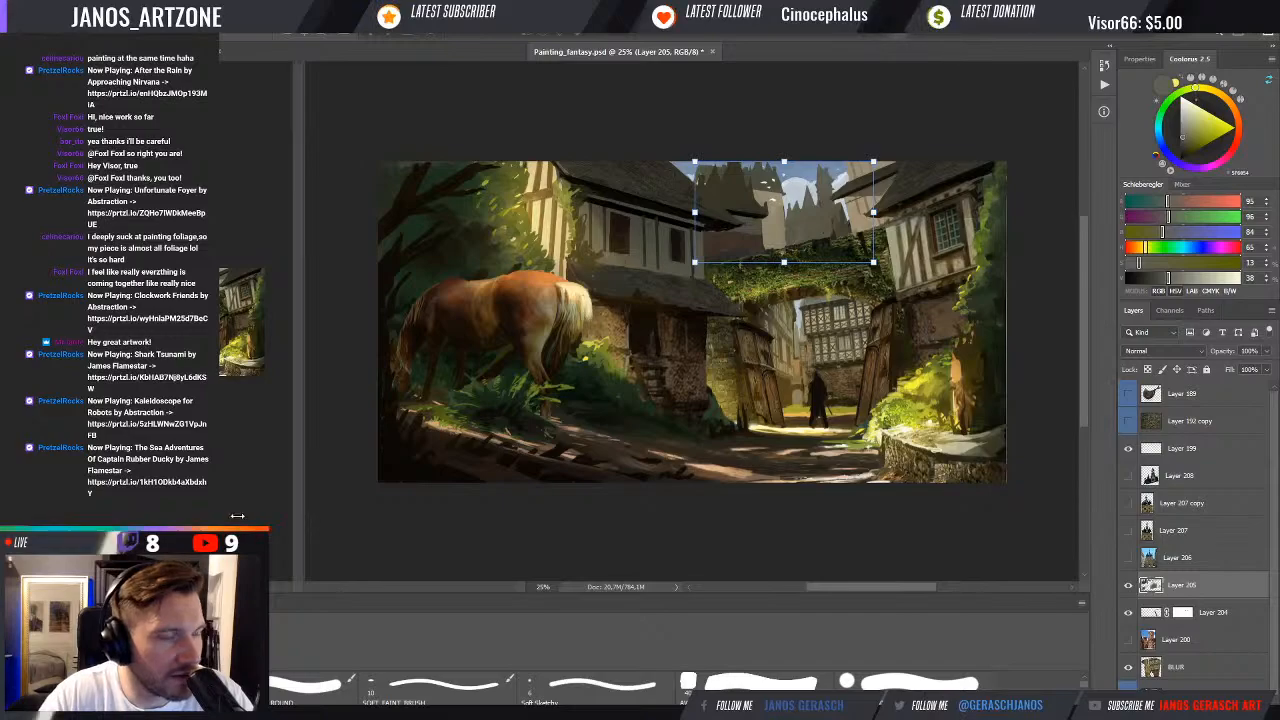
drag(237, 516, 234, 516)
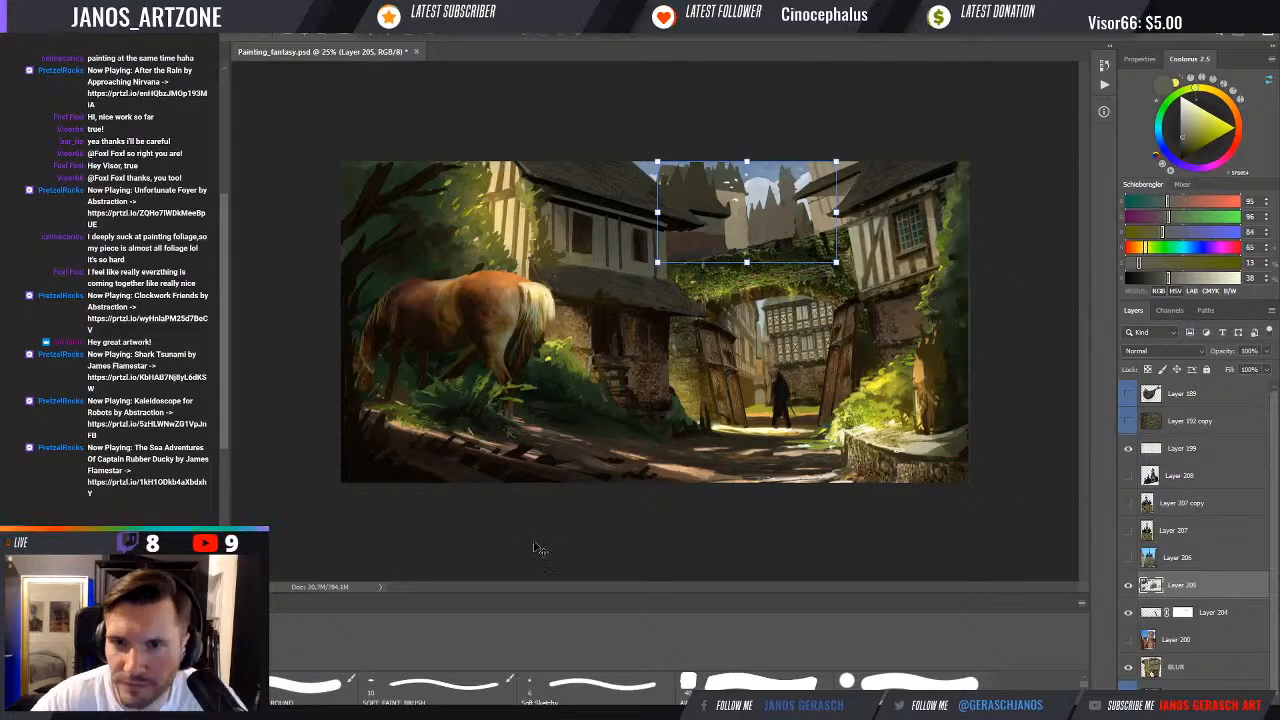
key(Return)
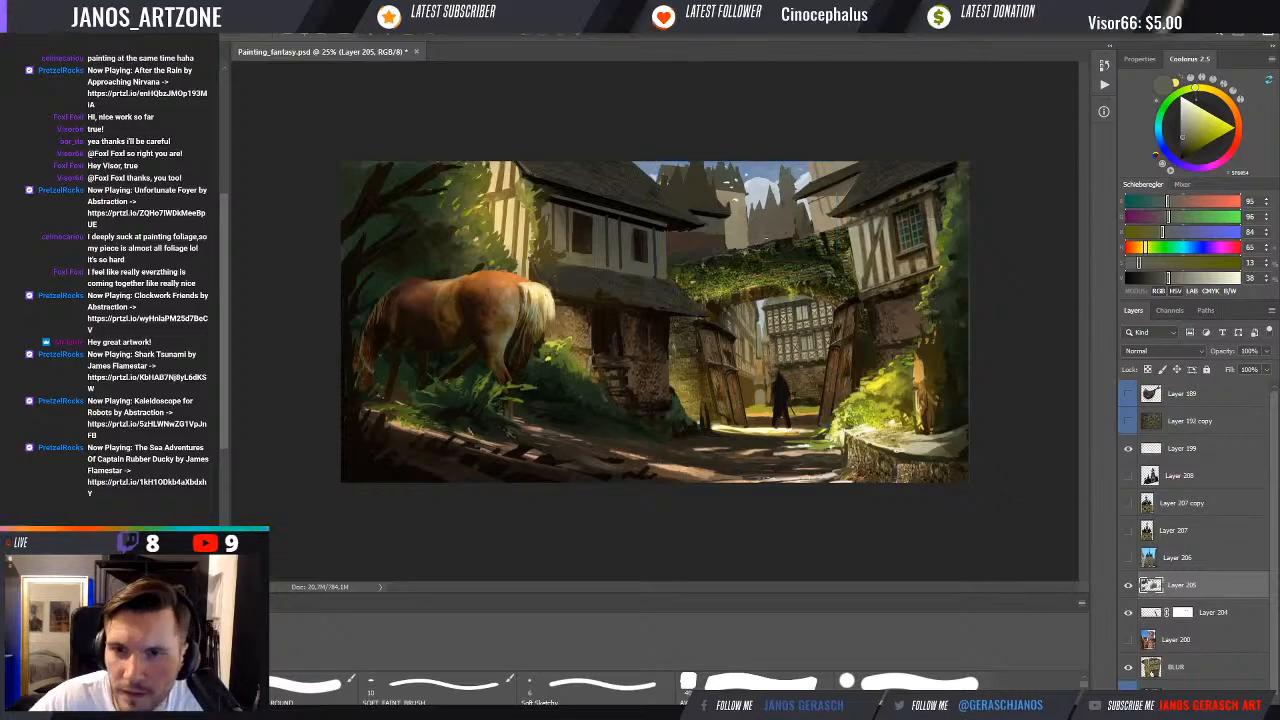
click(753, 683)
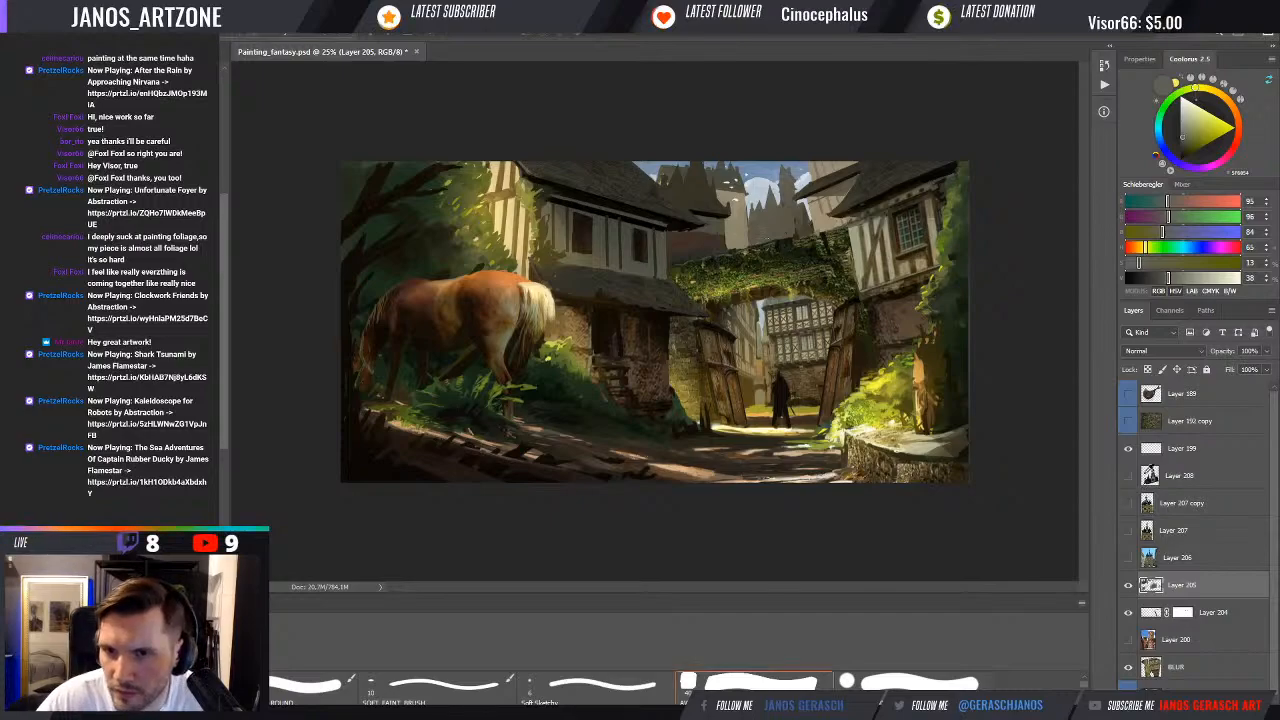
key(ctrl+t)
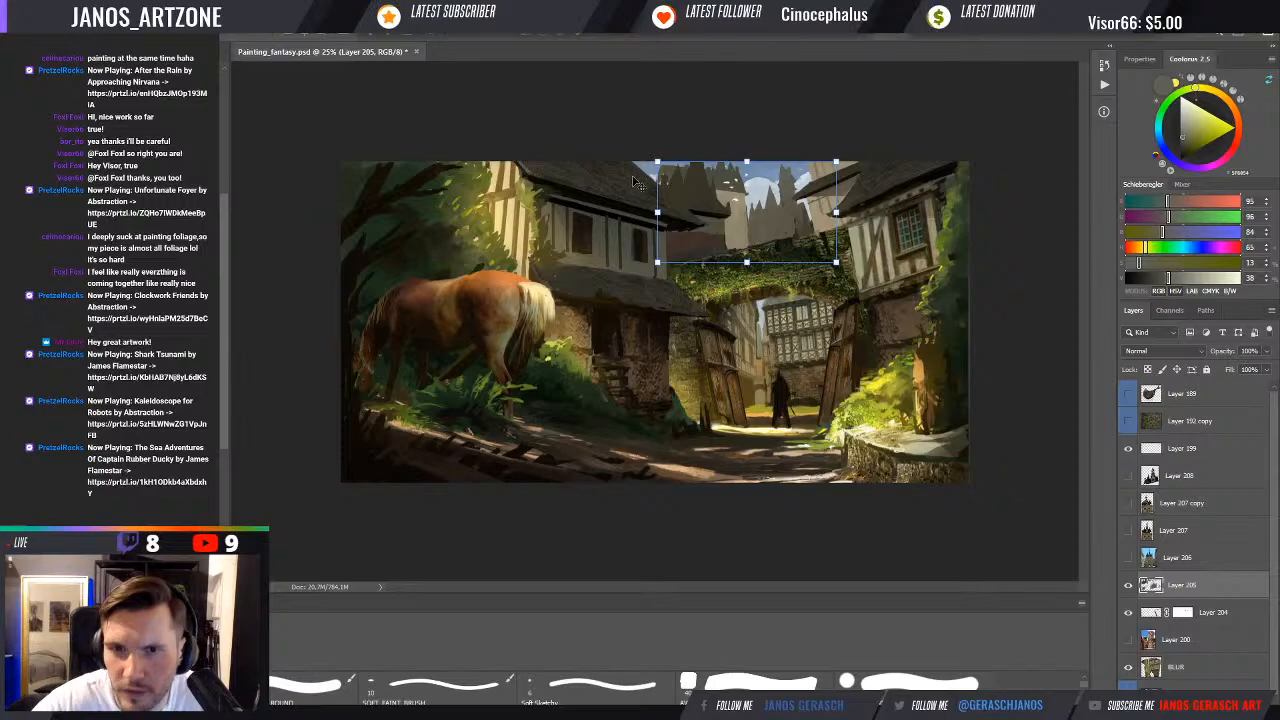
key(Return)
Repaint the sky-side slope of the large house's roof behind the horse with sampled dark roof greys
alt+click(643, 177)
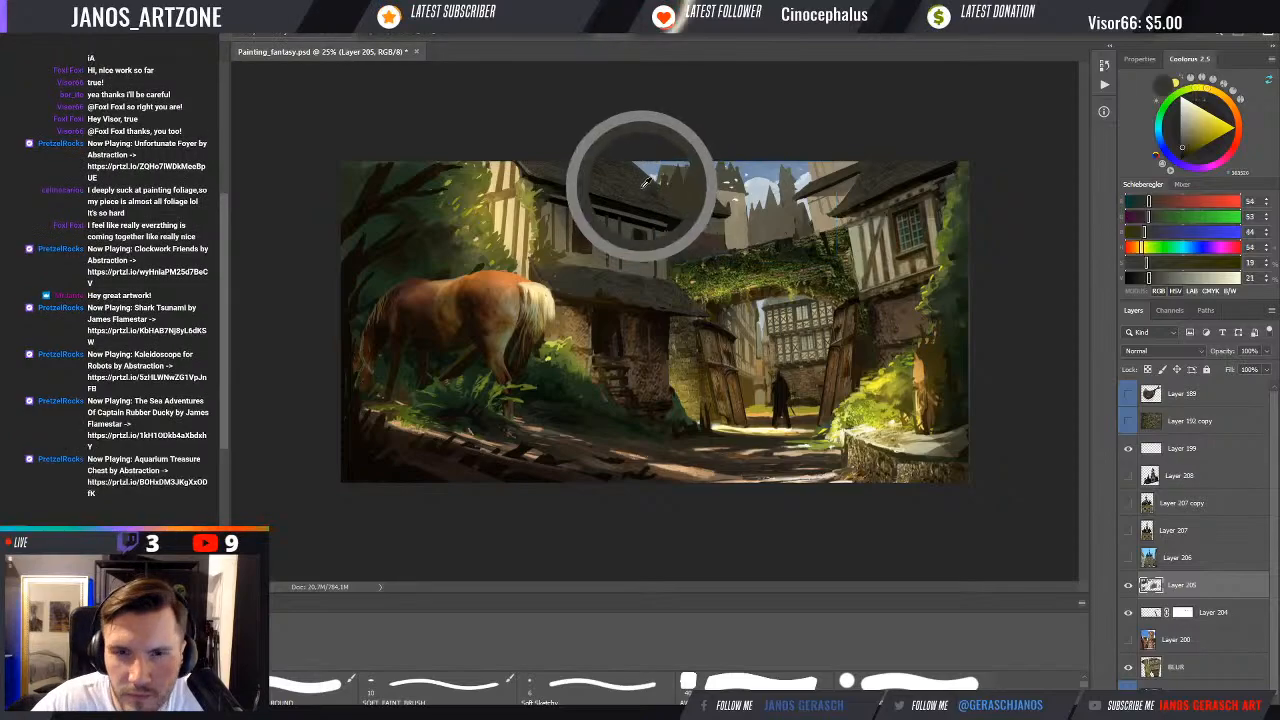
alt+click(645, 186)
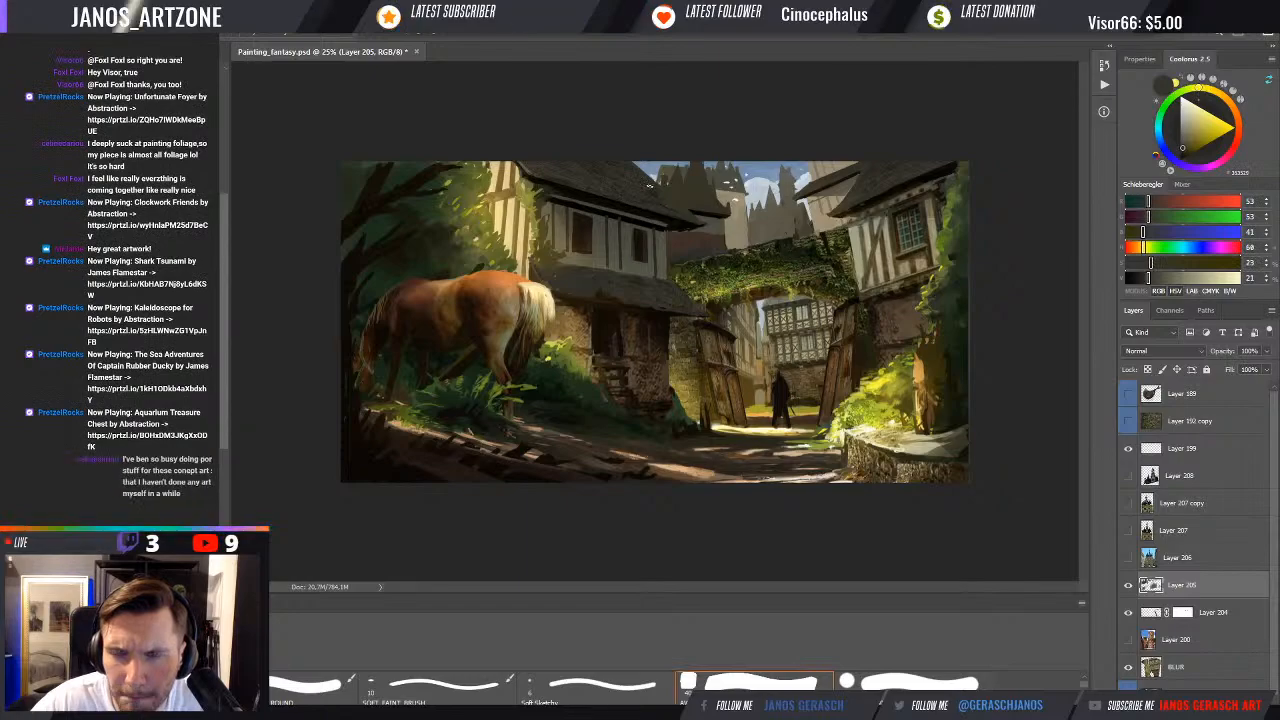
alt+click(657, 186)
alt+click(658, 187)
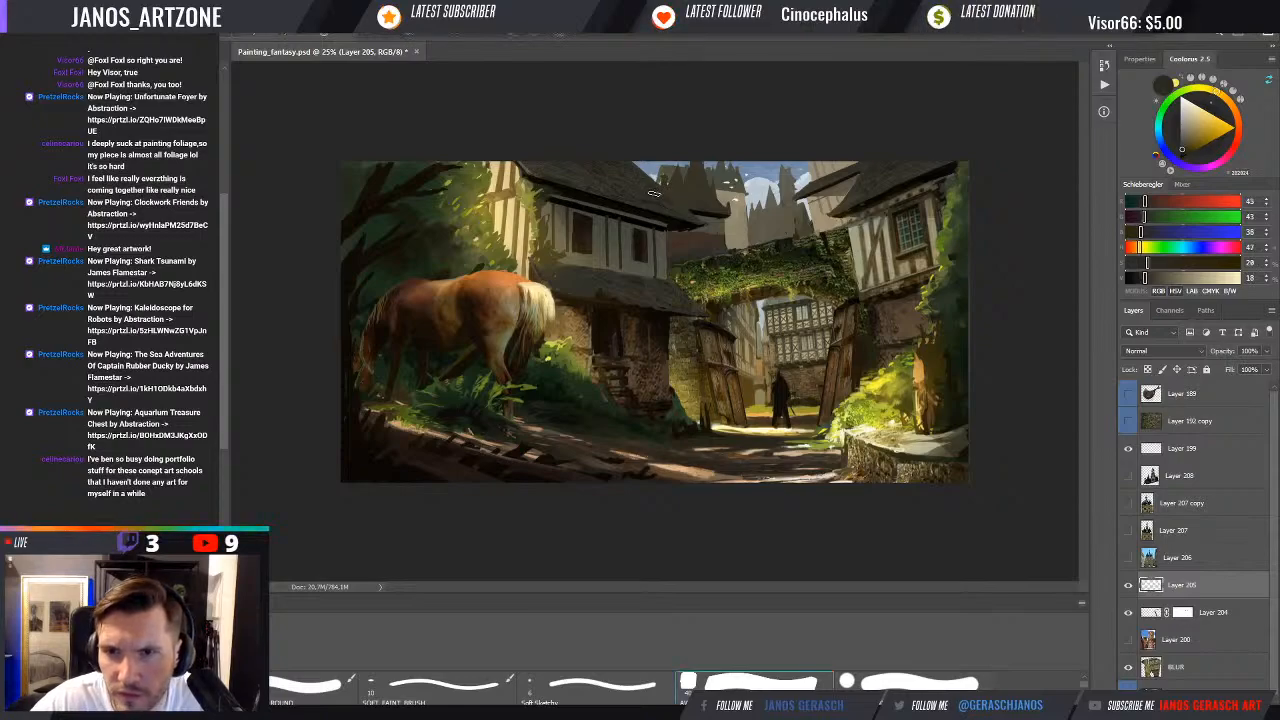
alt+click(652, 185)
alt+click(652, 190)
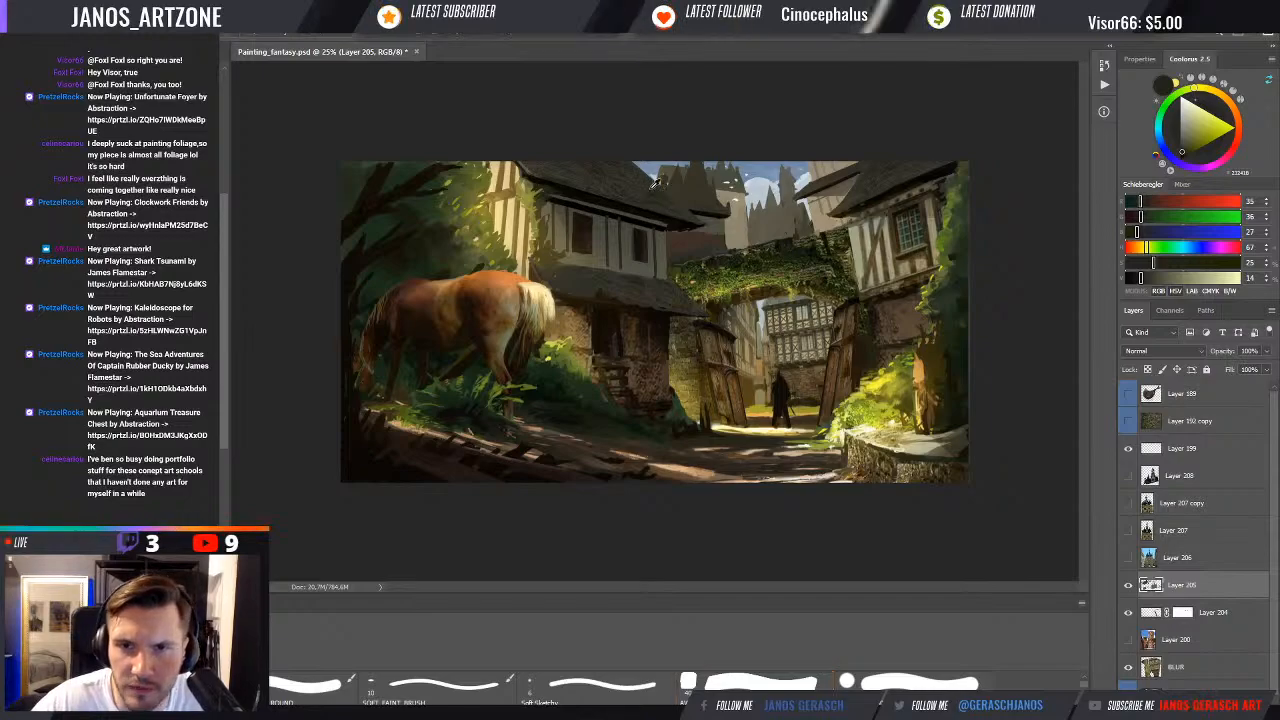
alt+click(648, 180)
alt+click(650, 193)
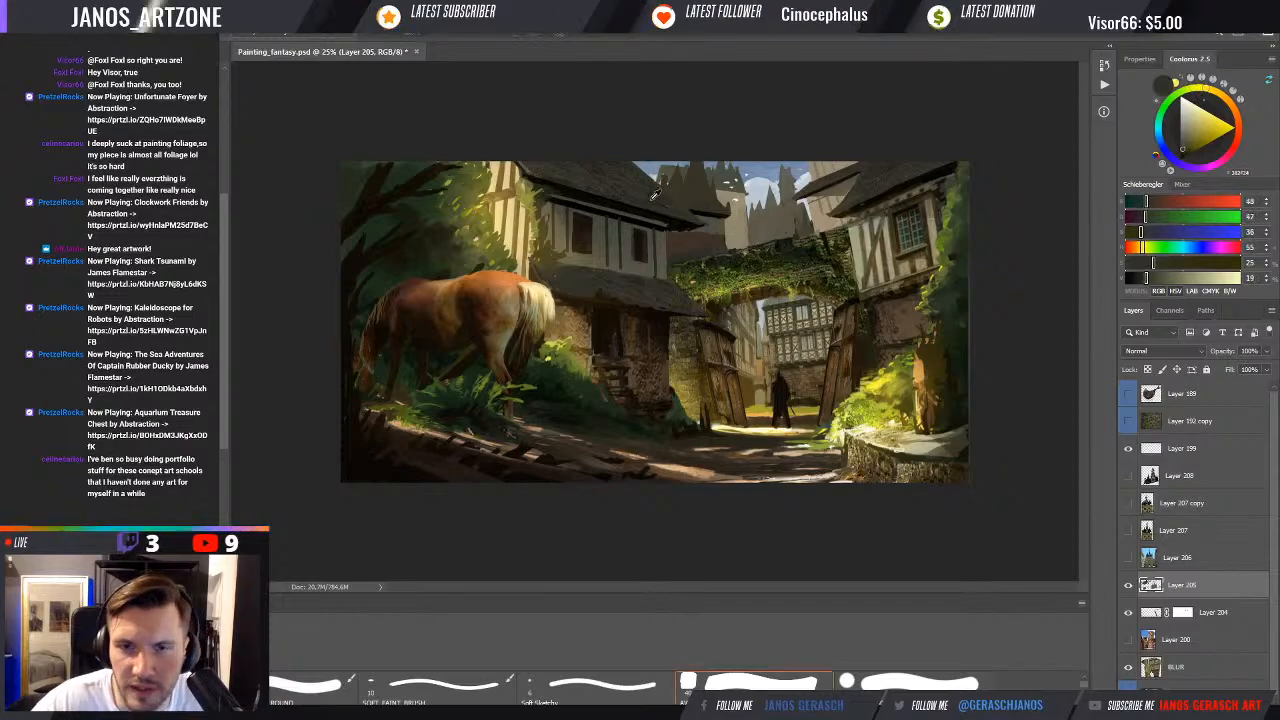
alt+click(653, 188)
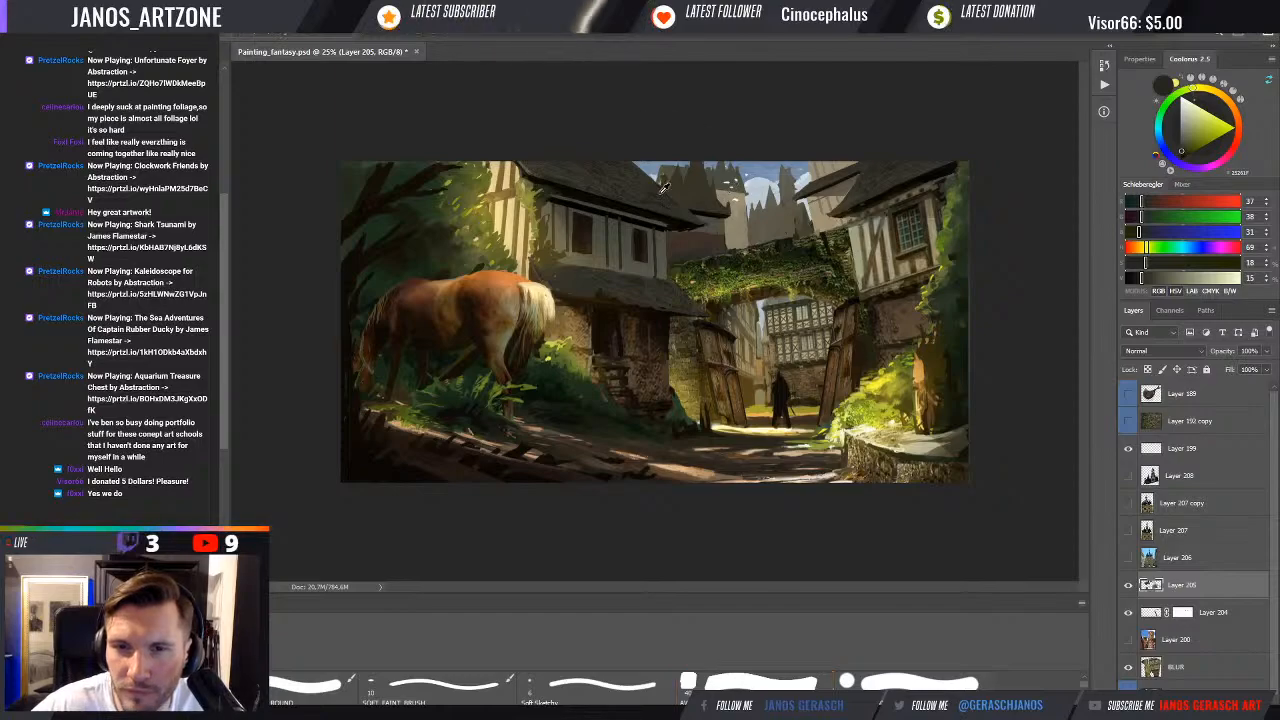
Clean up the same roof's upper edge against the sky with sampled dark grey-brown tones
alt+click(622, 200)
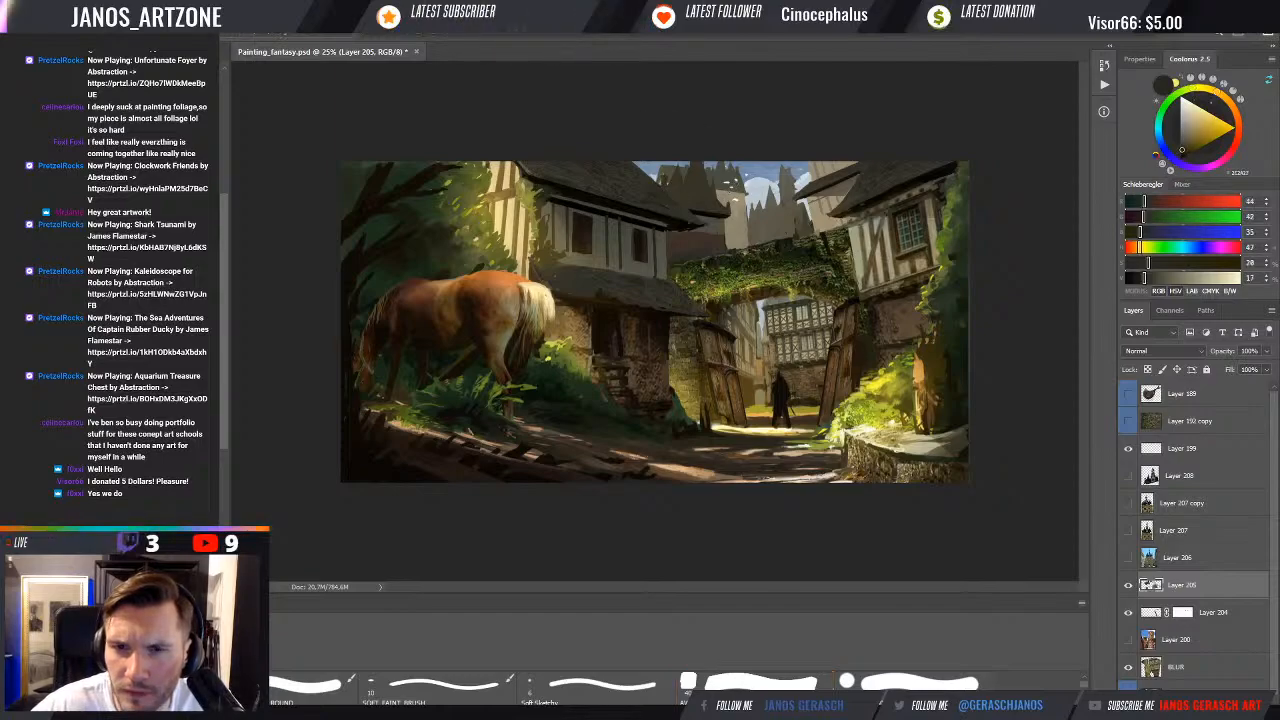
click(754, 688)
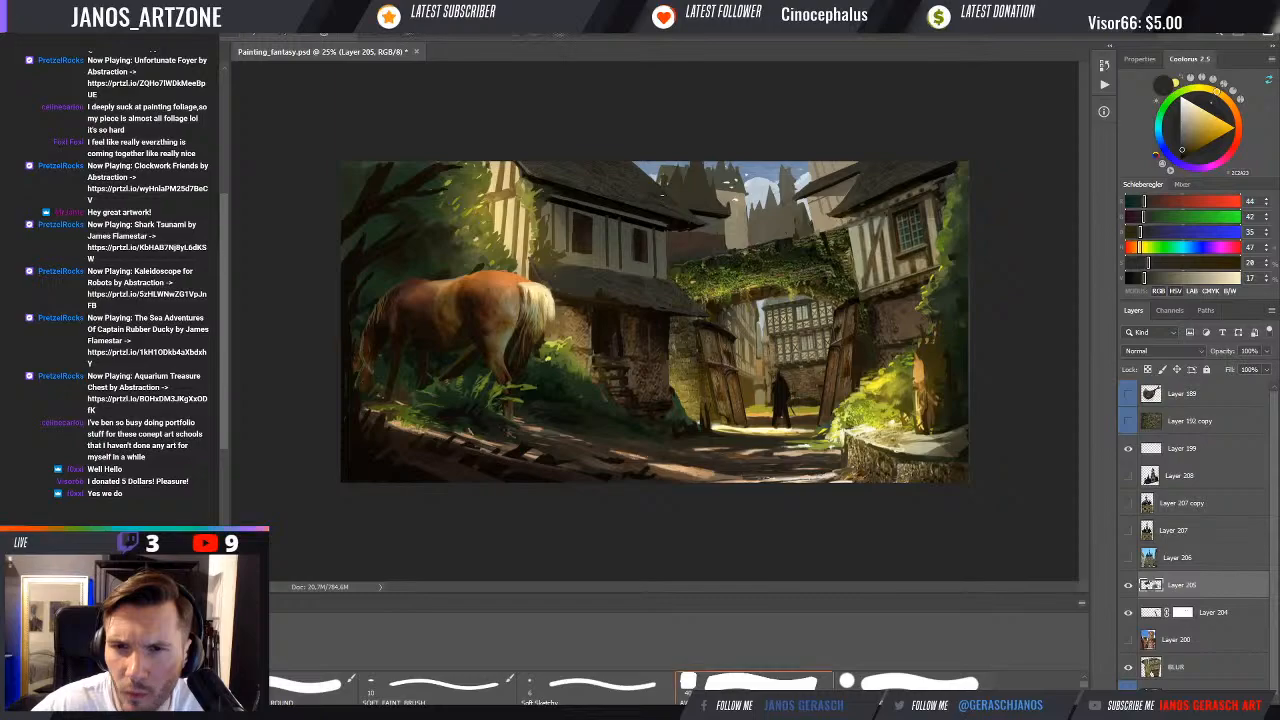
alt+click(636, 180)
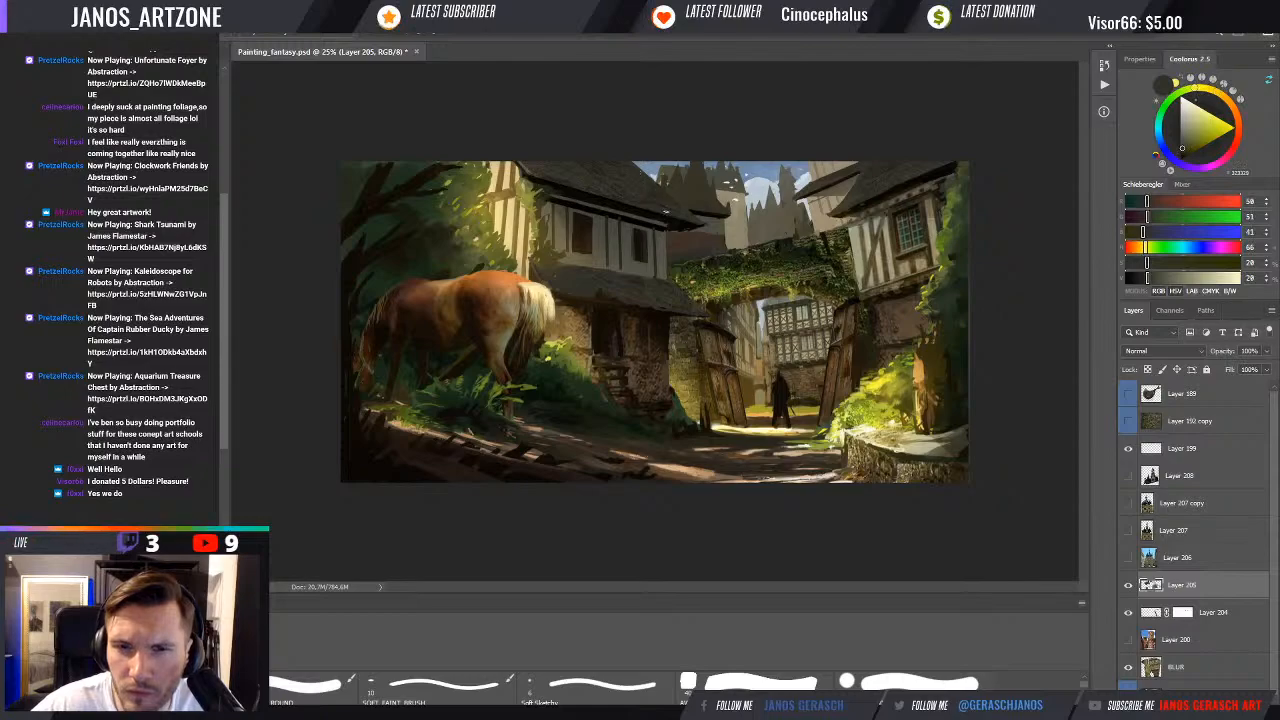
click(754, 687)
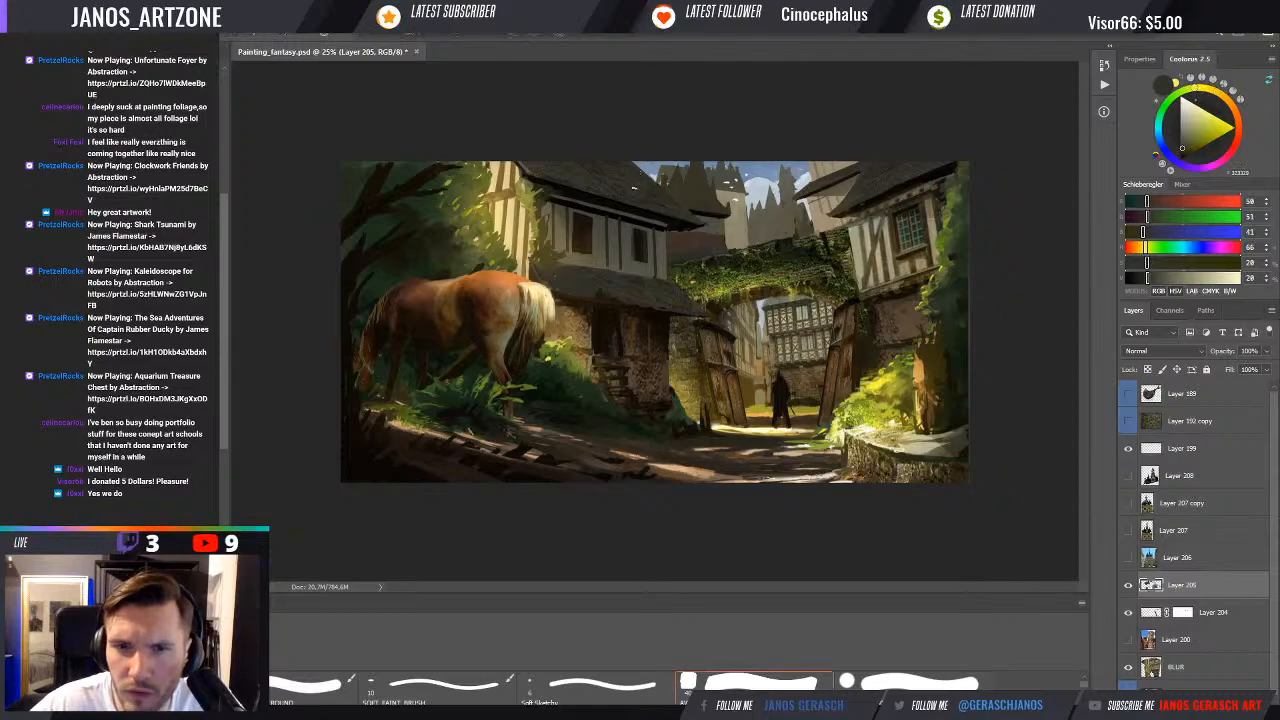
alt+click(633, 174)
drag(638, 172, 633, 166)
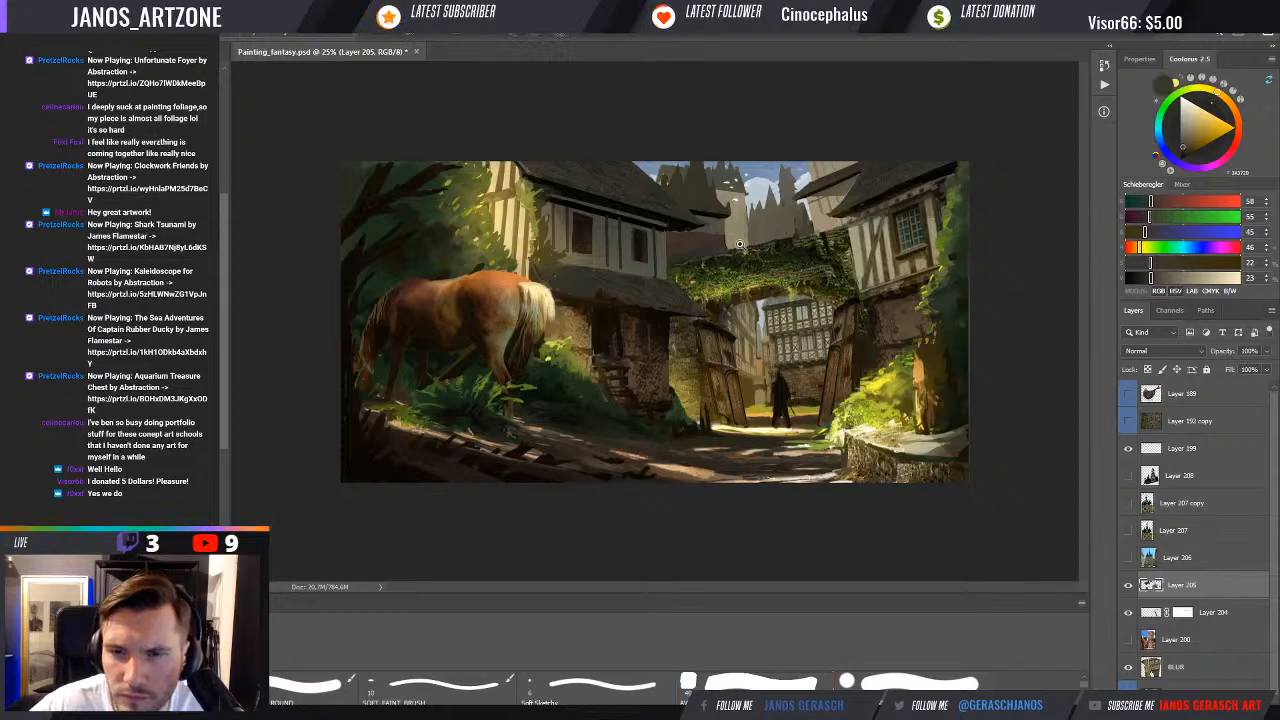
Touch up the wall between the distant castle and the timber-framed house above the stone well with sampled grey-brown tones
key(ctrl+plus)
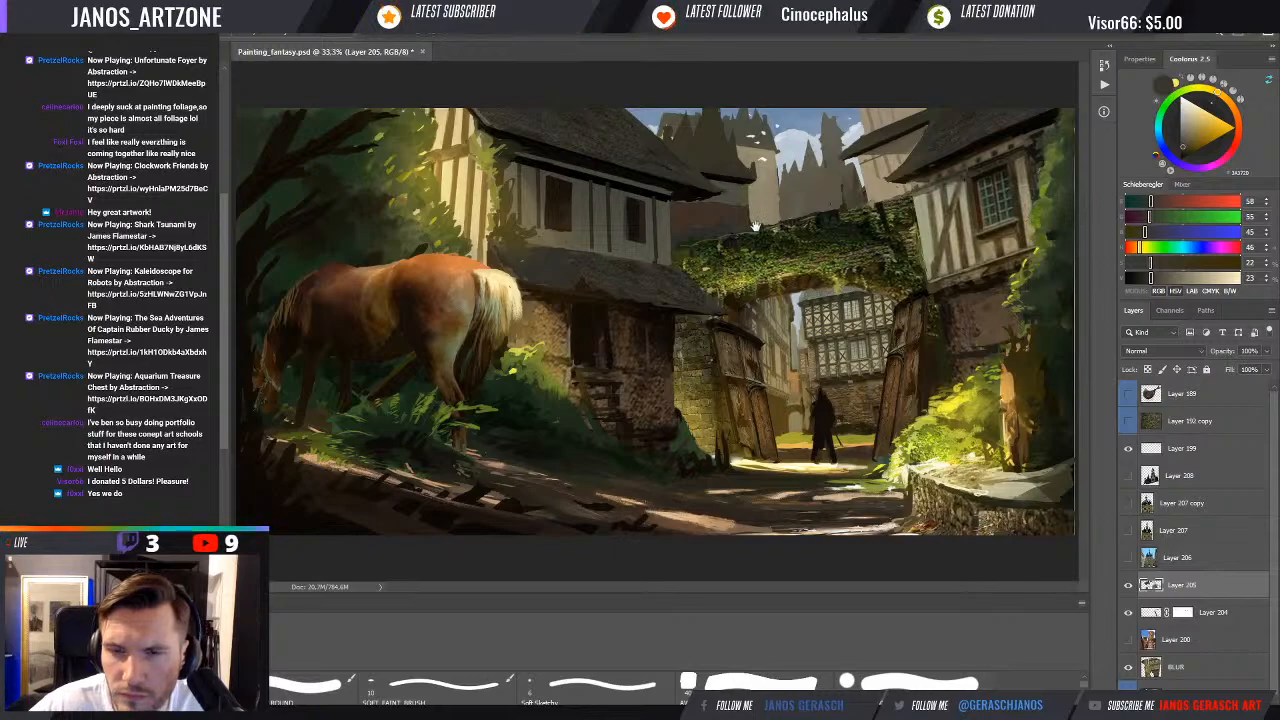
alt+click(855, 177)
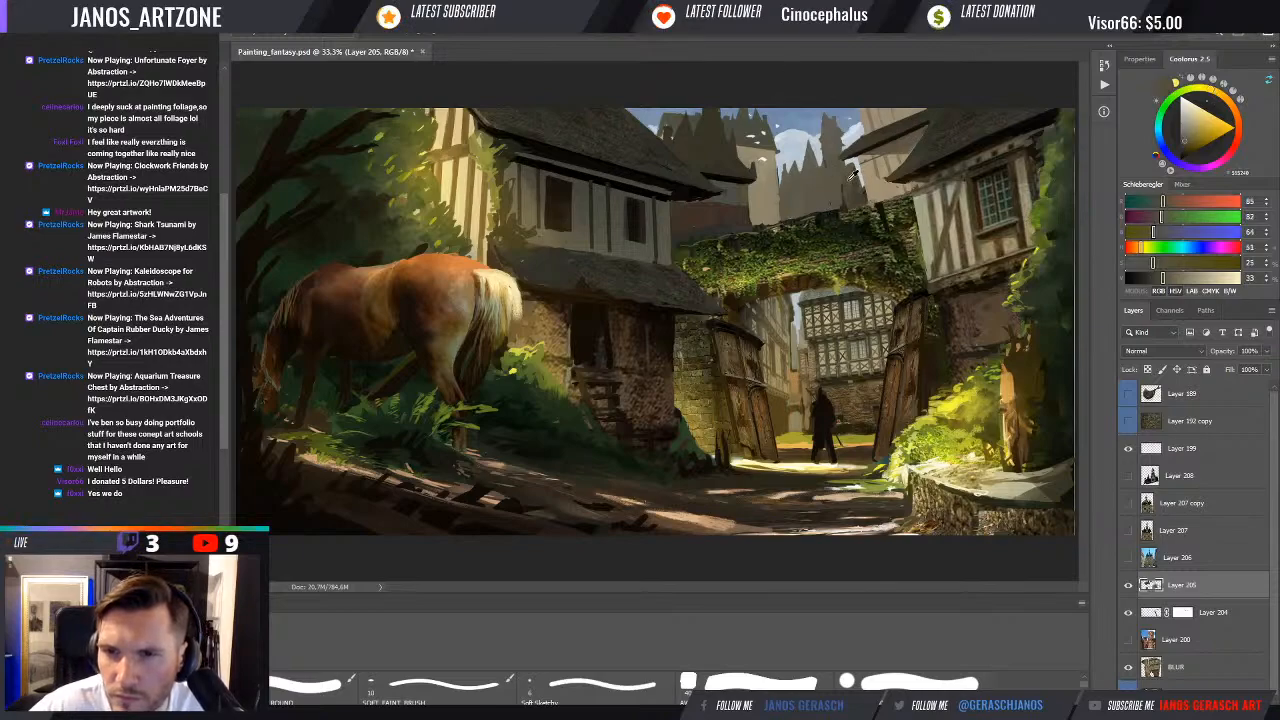
alt+click(852, 176)
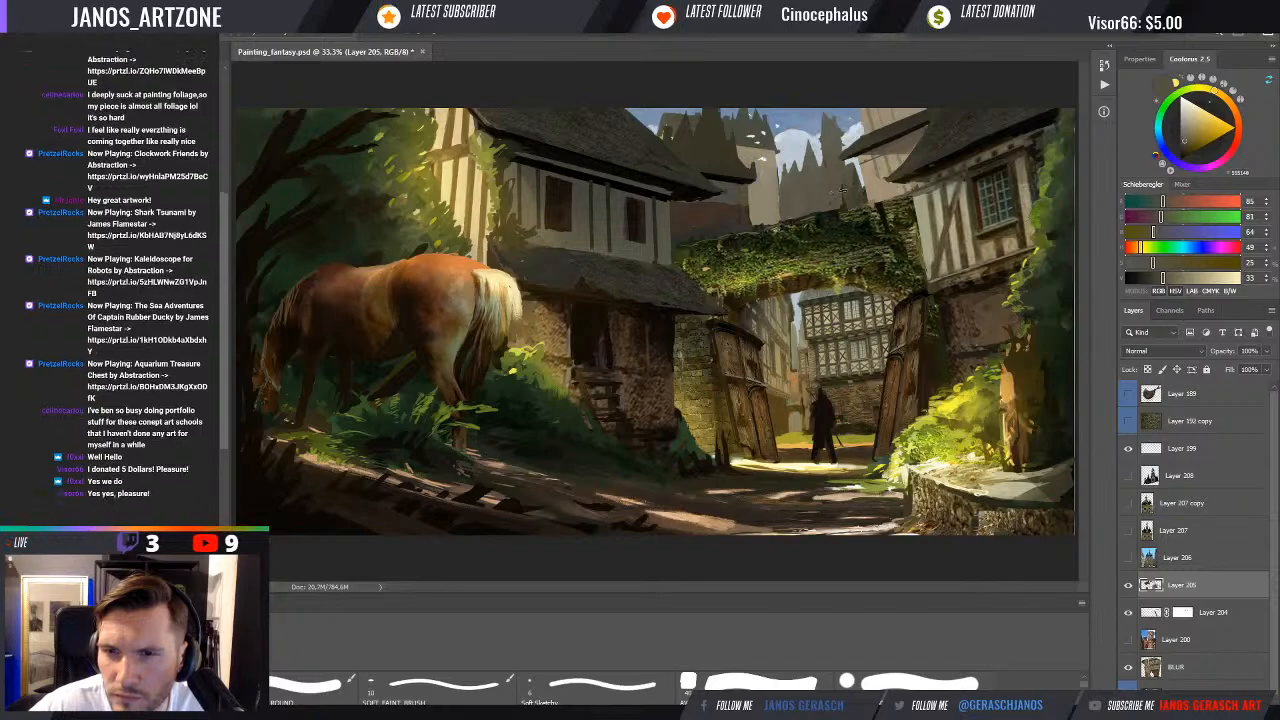
alt+click(842, 188)
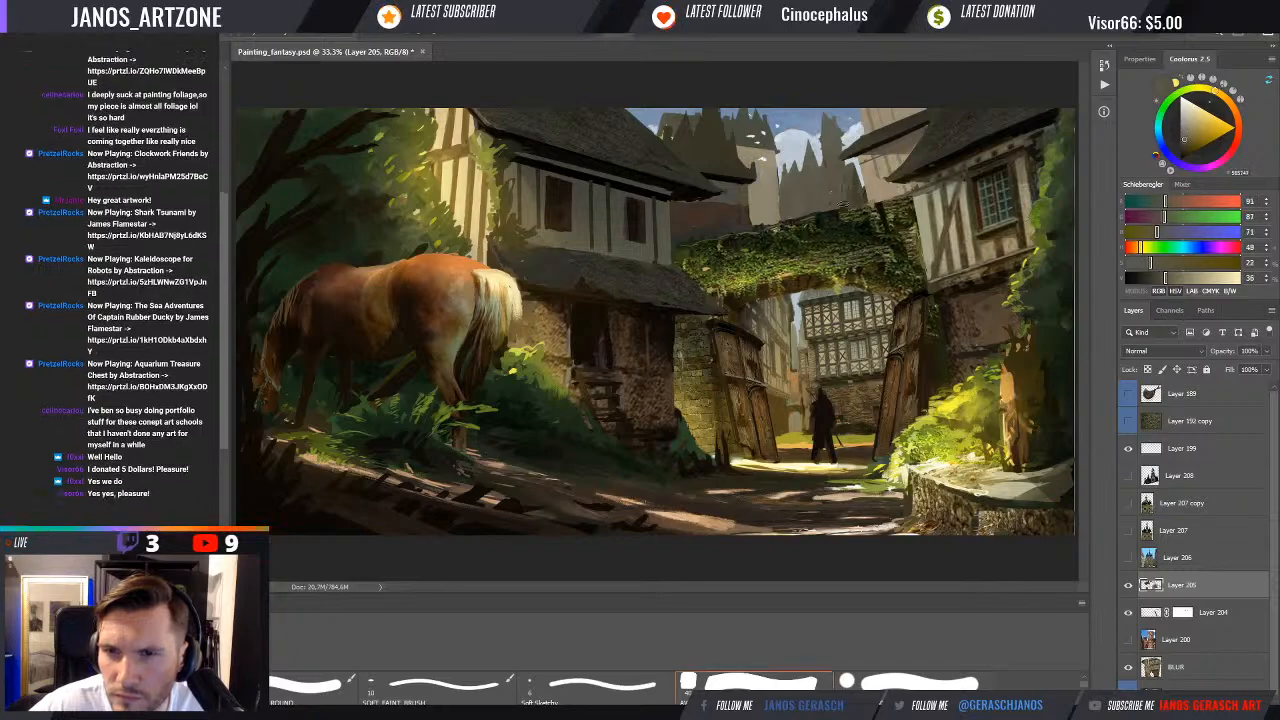
alt+click(852, 200)
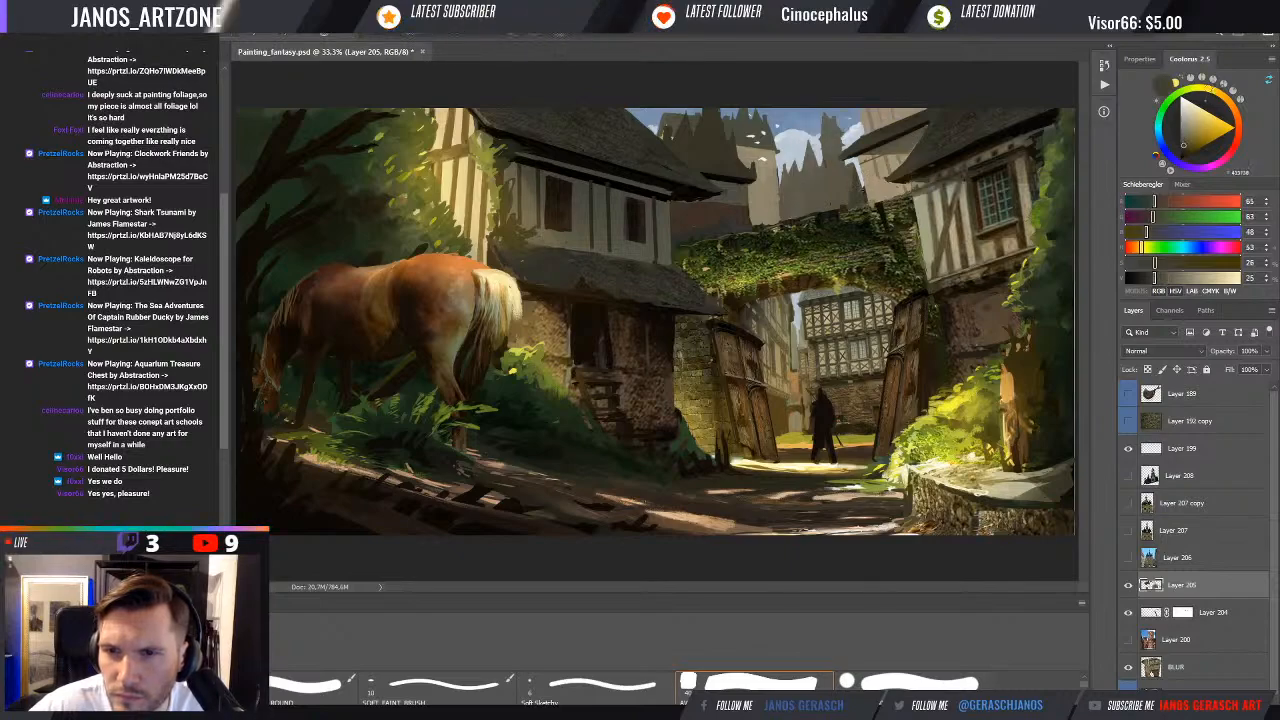
Touch up the plaster wall beside the distant castle with sampled beige brightened to 71, then sample a dark brown
alt+click(884, 184)
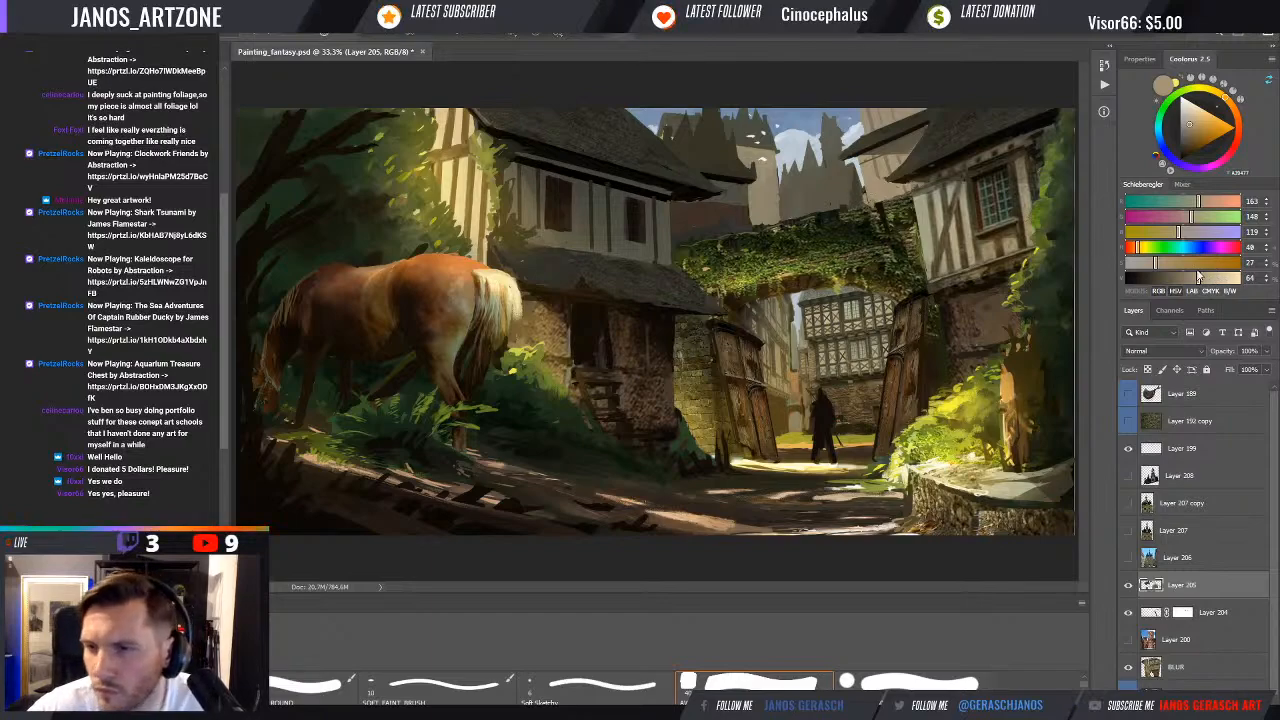
drag(1199, 276, 1206, 277)
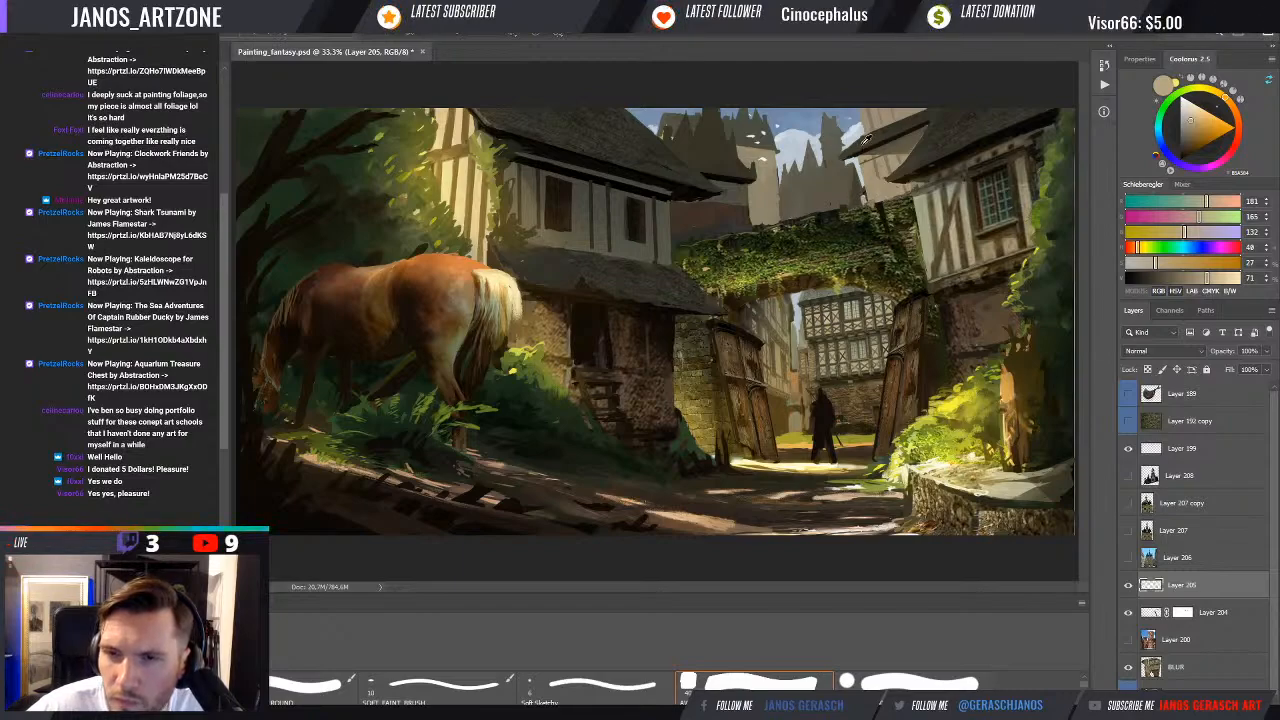
alt+click(863, 196)
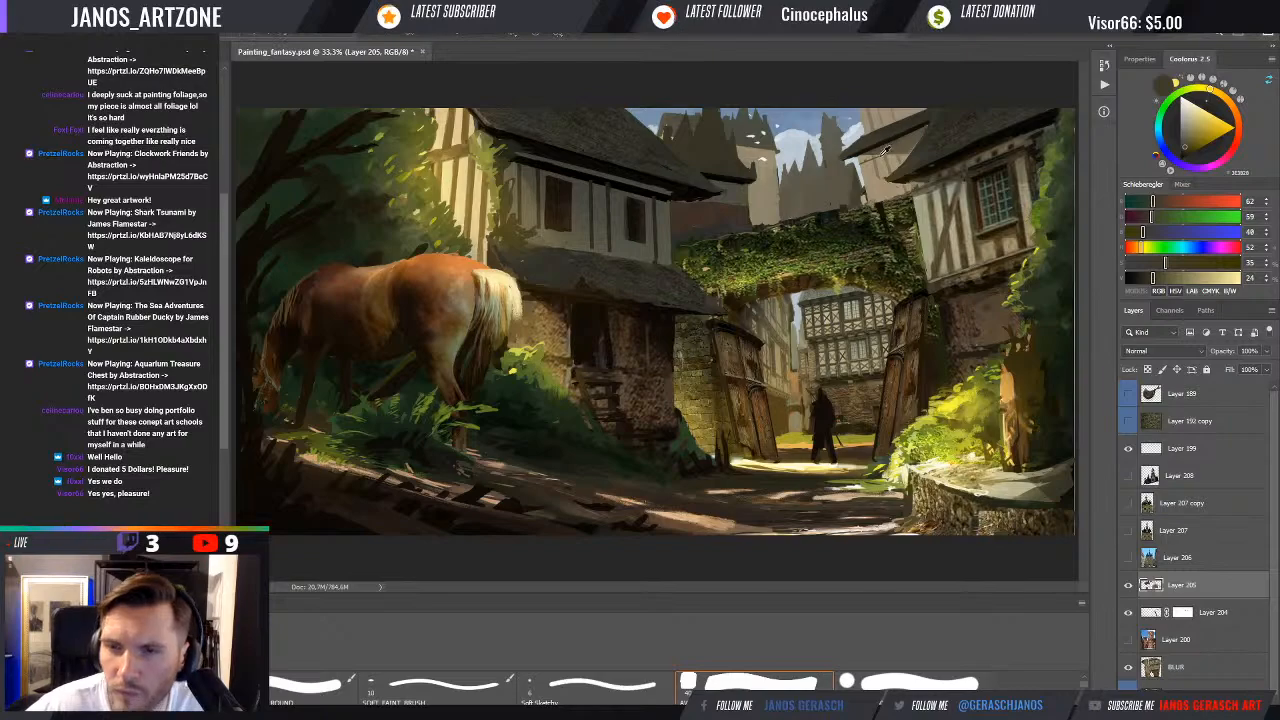
Clean up the wall edge beside the timber-framed house against the sky within a lasso selection, using sampled pale blue and beige
alt+click(859, 188)
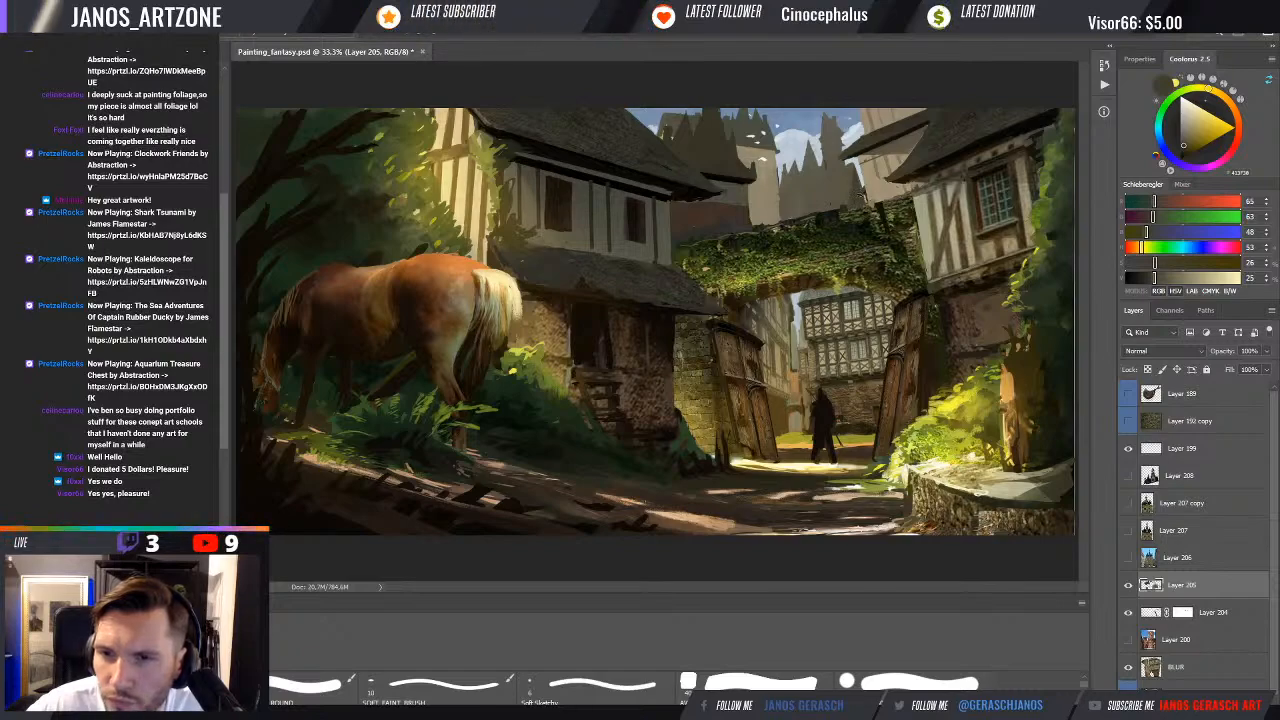
alt+click(861, 169)
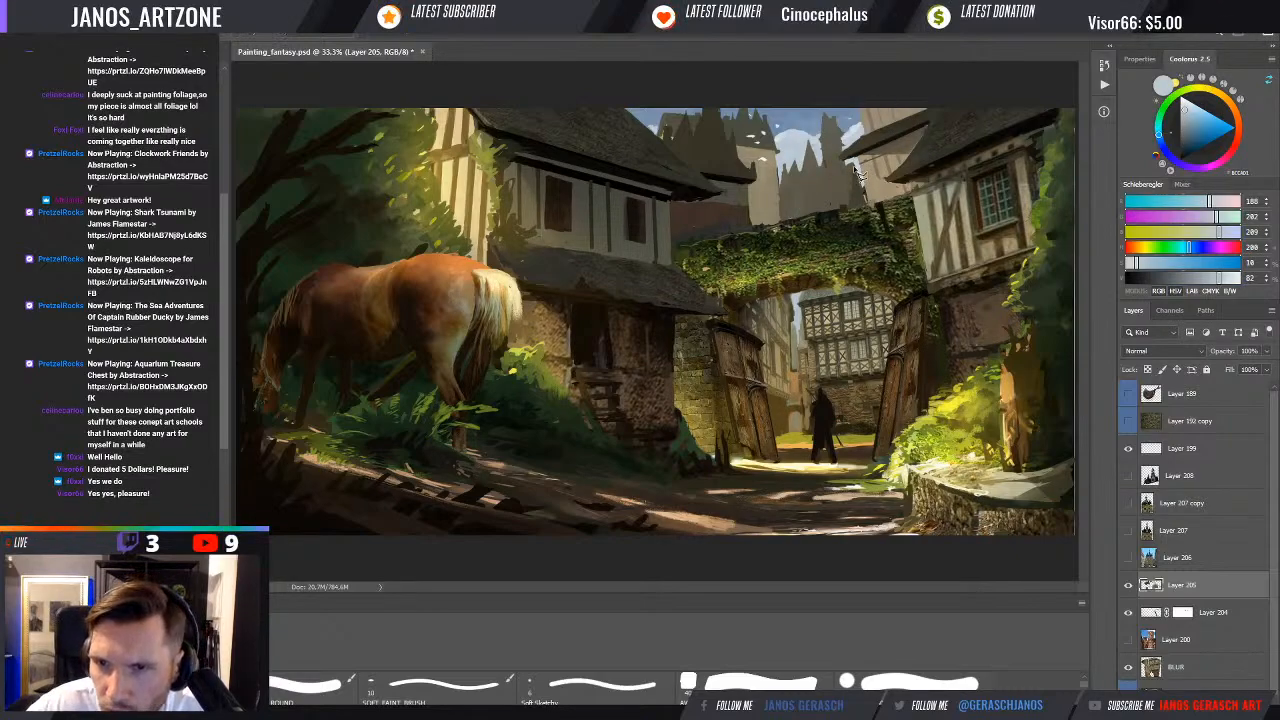
drag(853, 158, 870, 212)
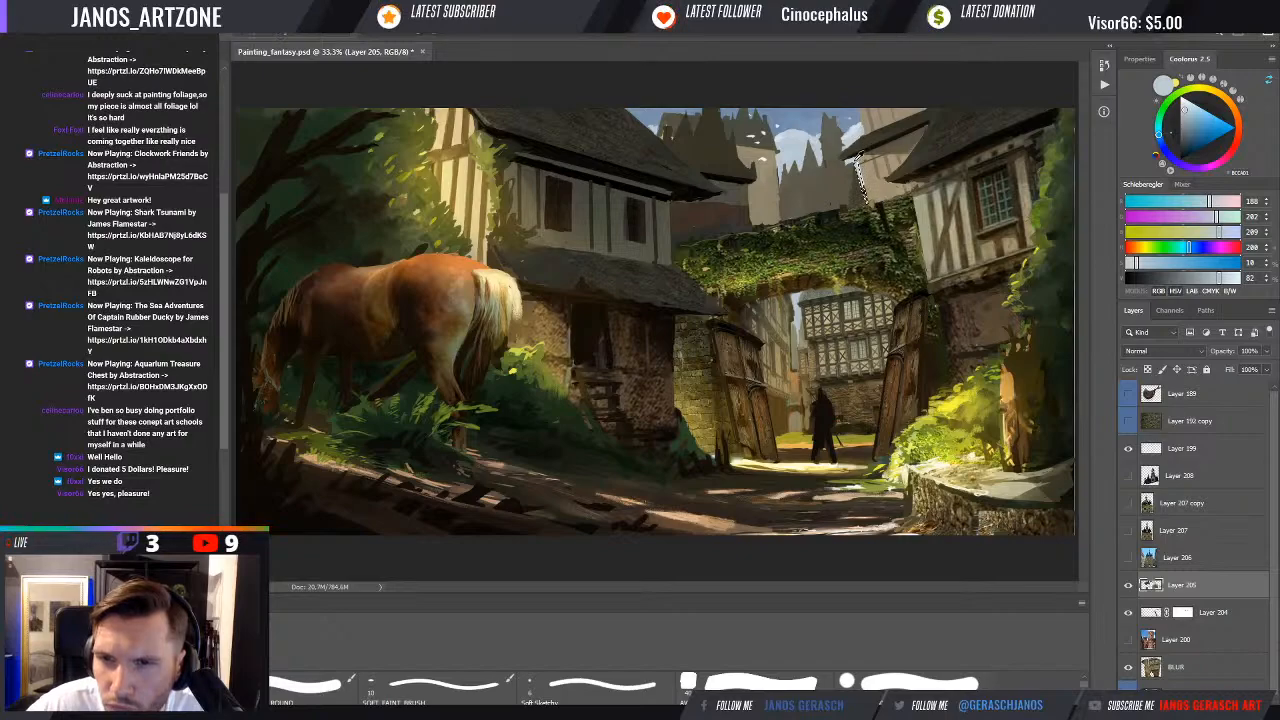
alt+click(858, 157)
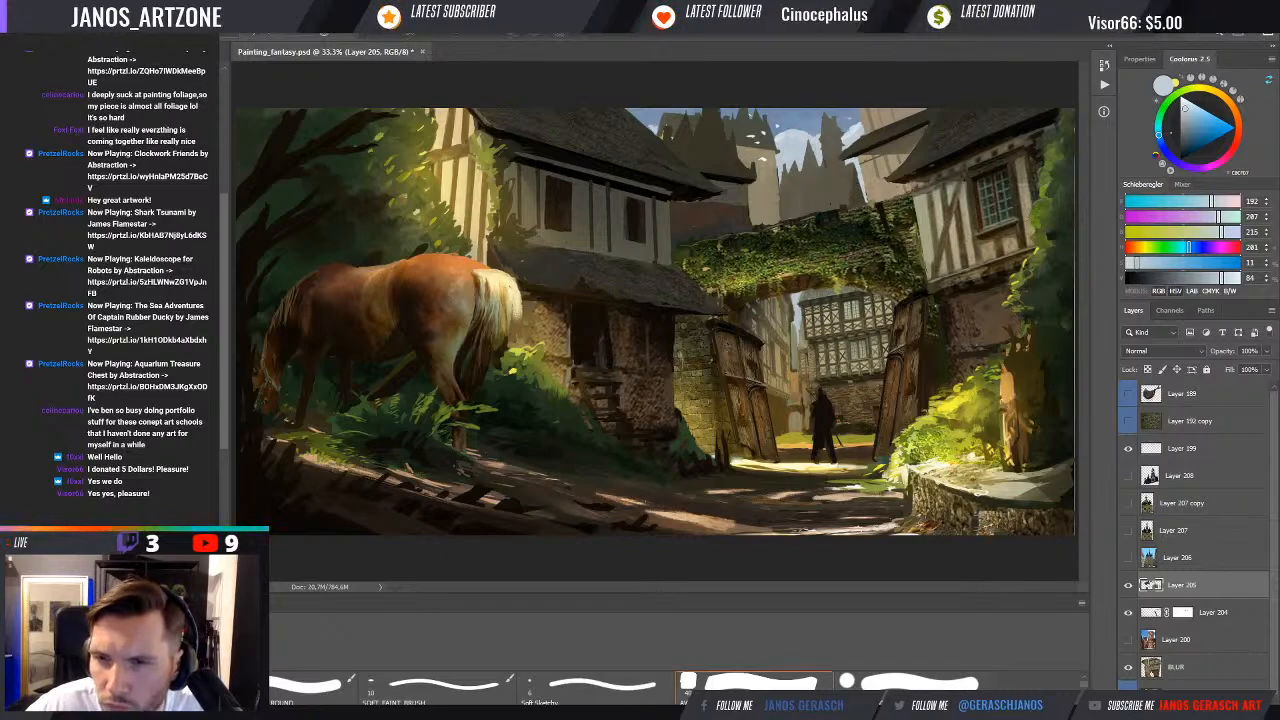
alt+click(886, 190)
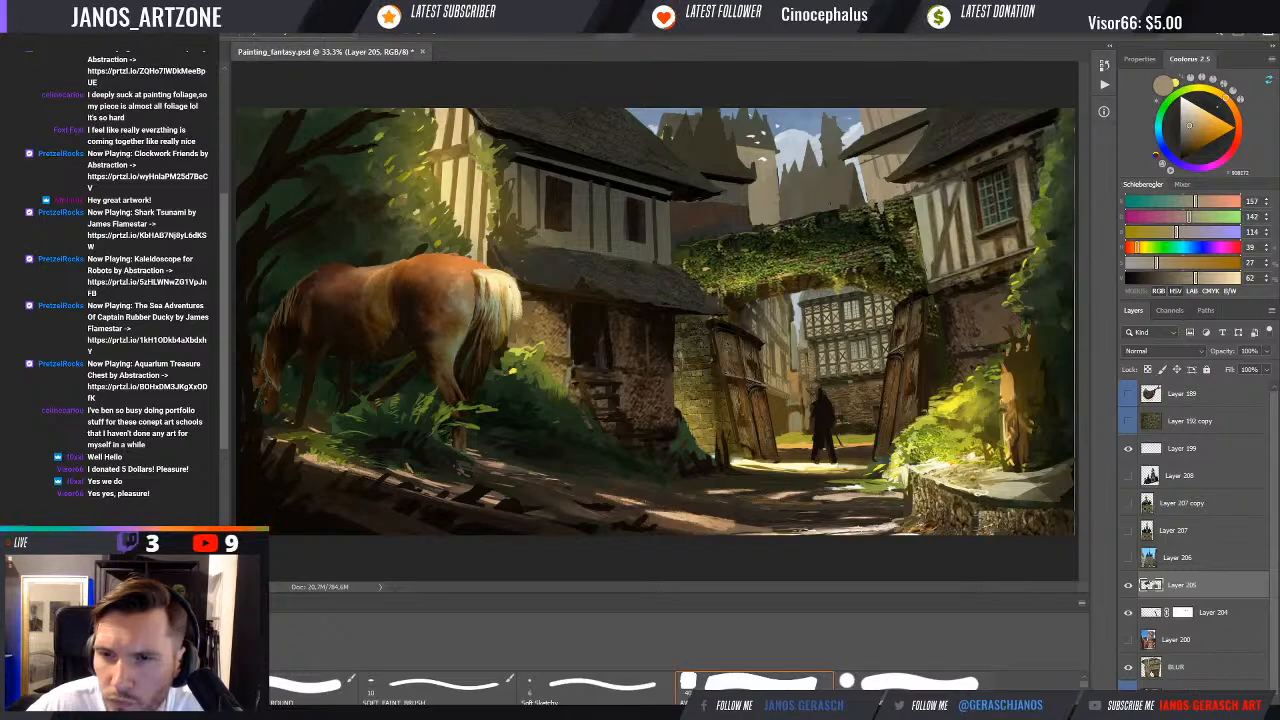
Touch up the top edge of the ivy on the arch below the distant castle with sampled dark greens
alt+click(875, 222)
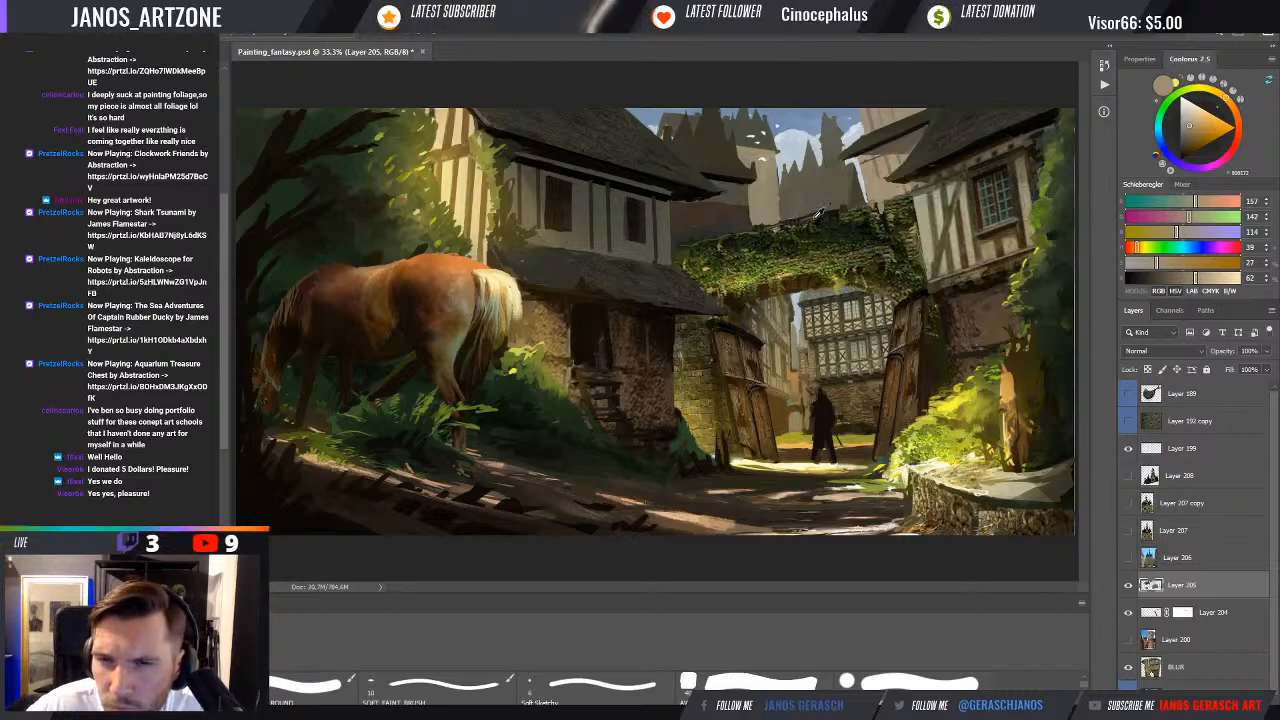
alt+click(798, 214)
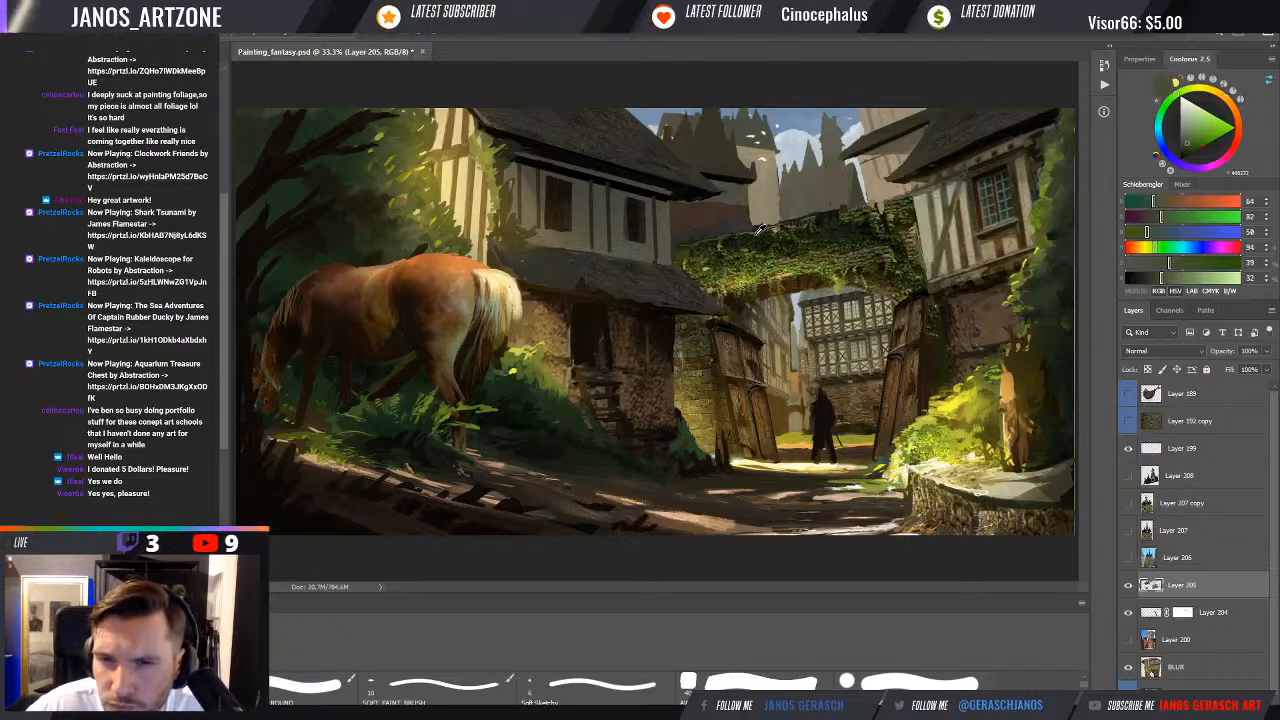
alt+click(757, 230)
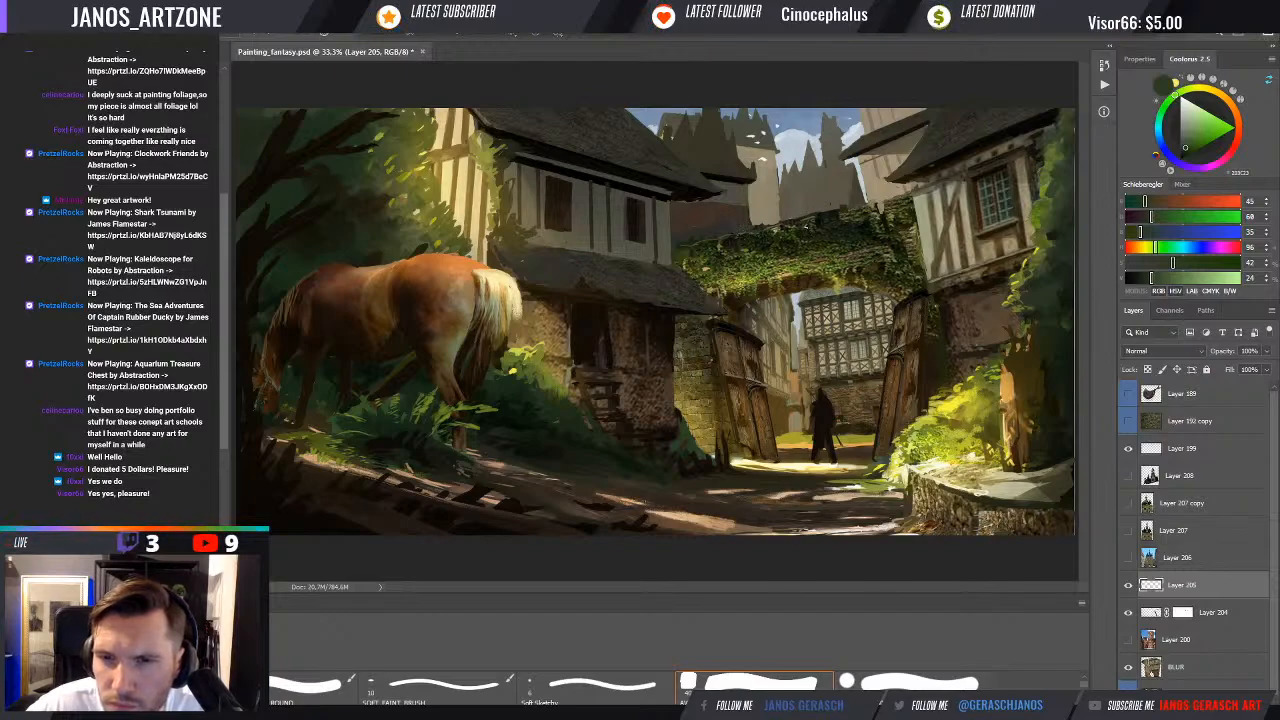
key(alt)
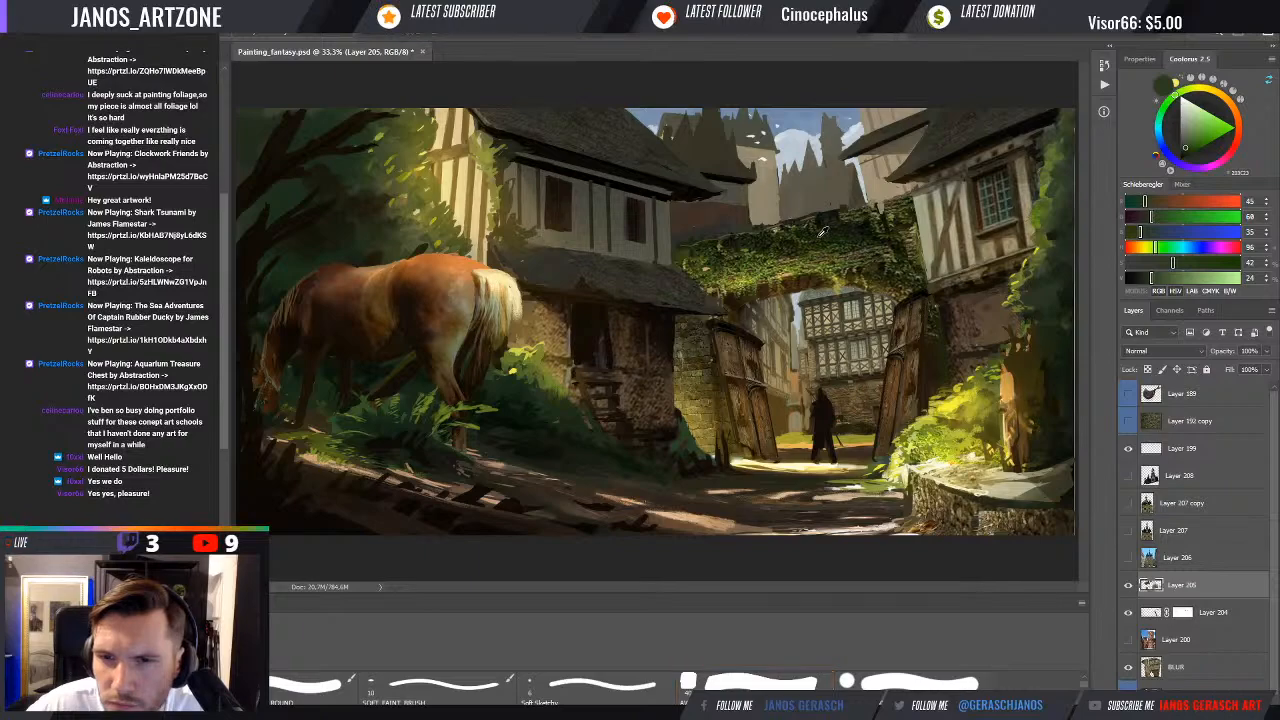
alt+click(814, 190)
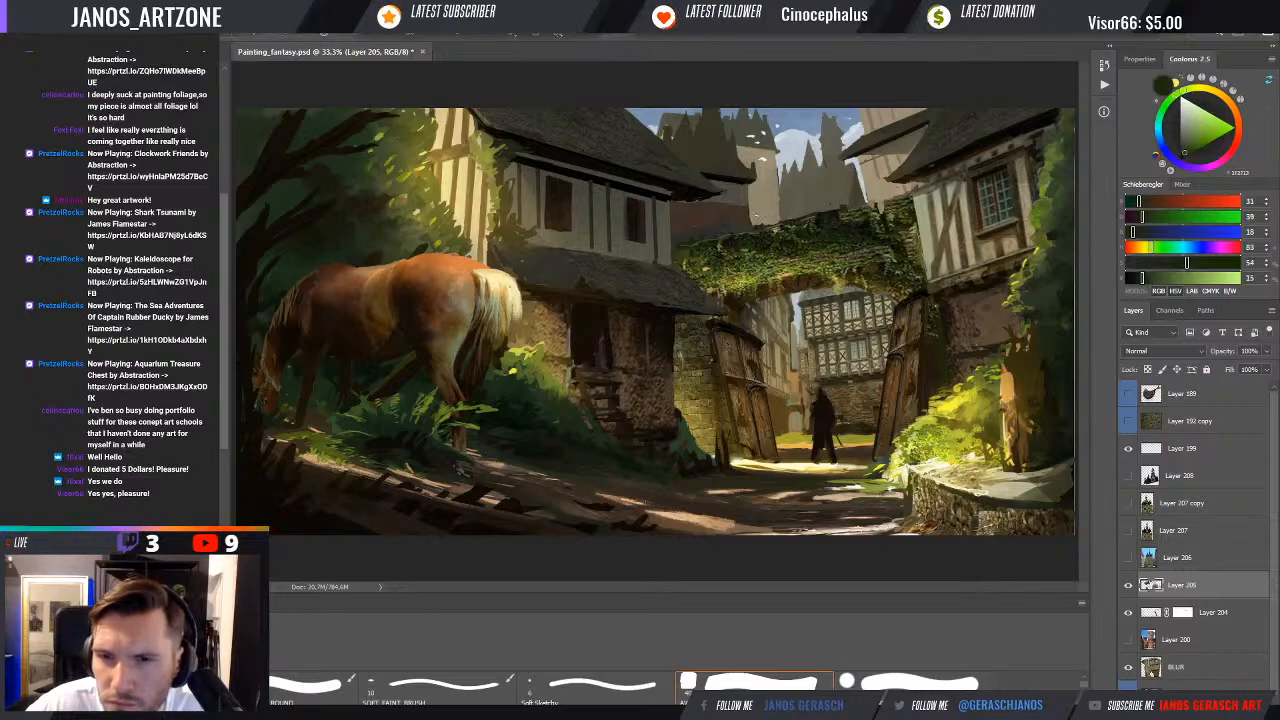
Sample a grey-beige and select a narrow vertical strip along the plaster wall's edge beside the distant castle
alt+click(786, 199)
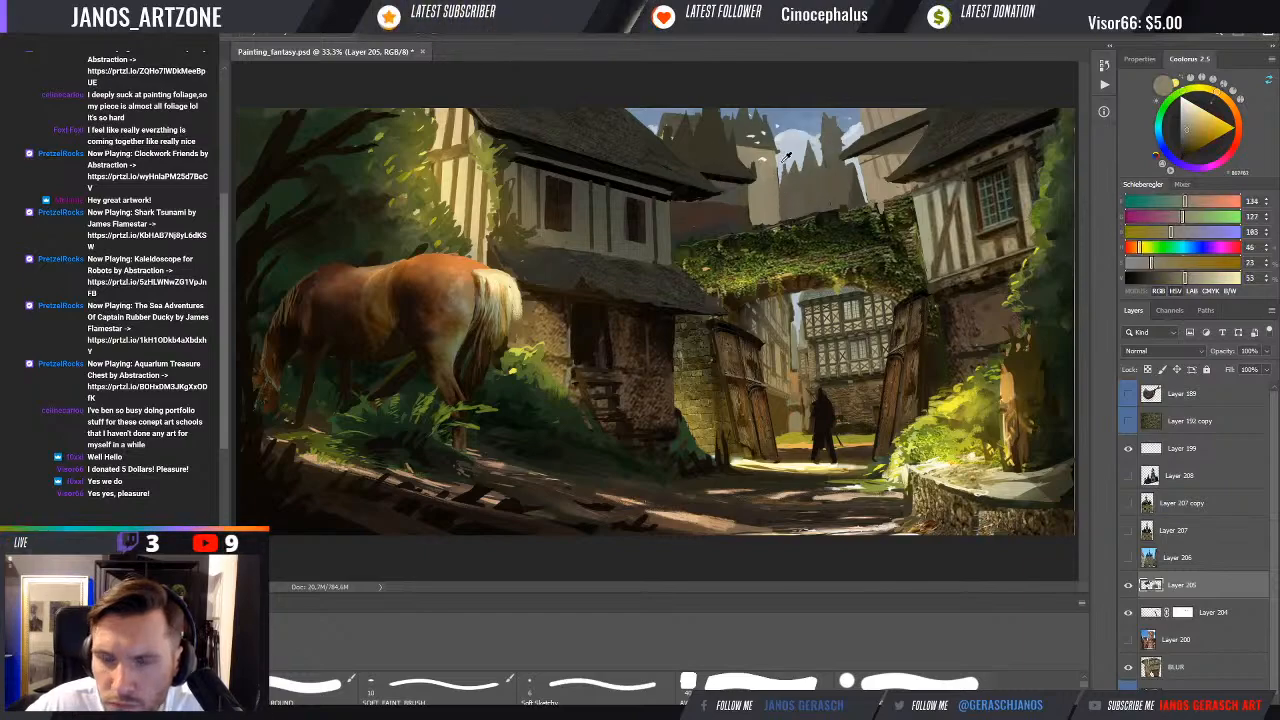
click(777, 152)
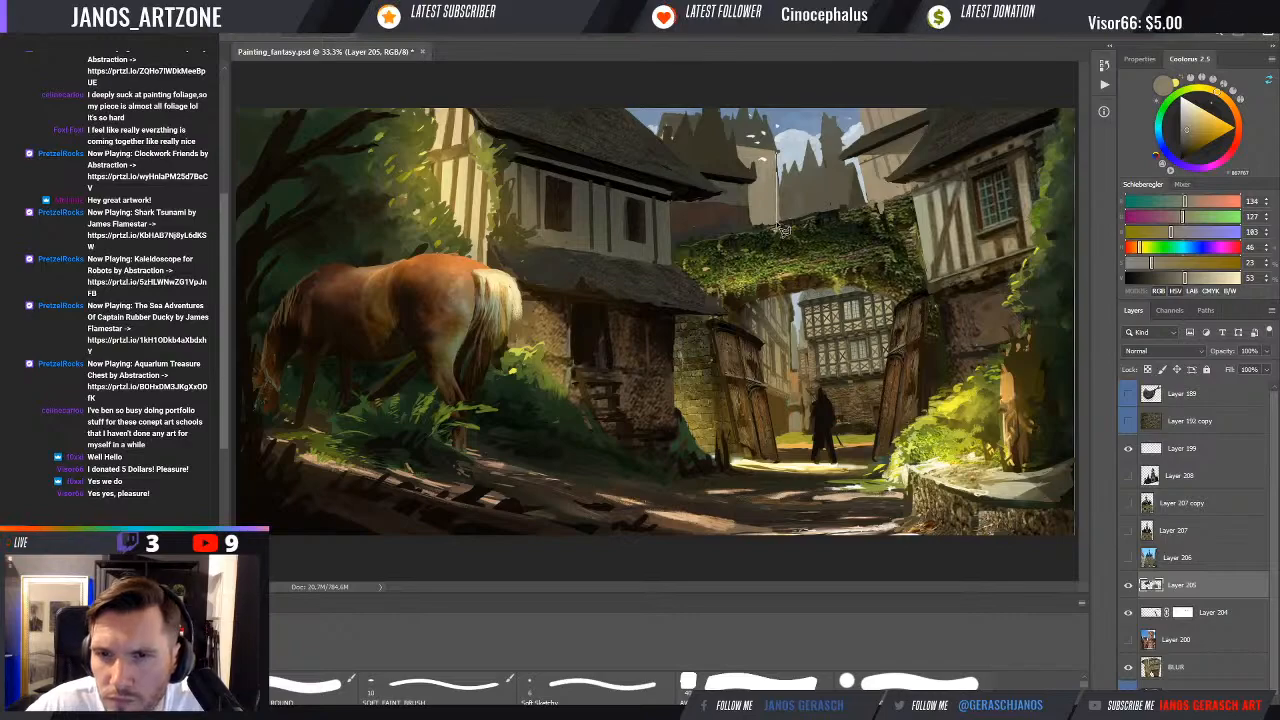
click(774, 152)
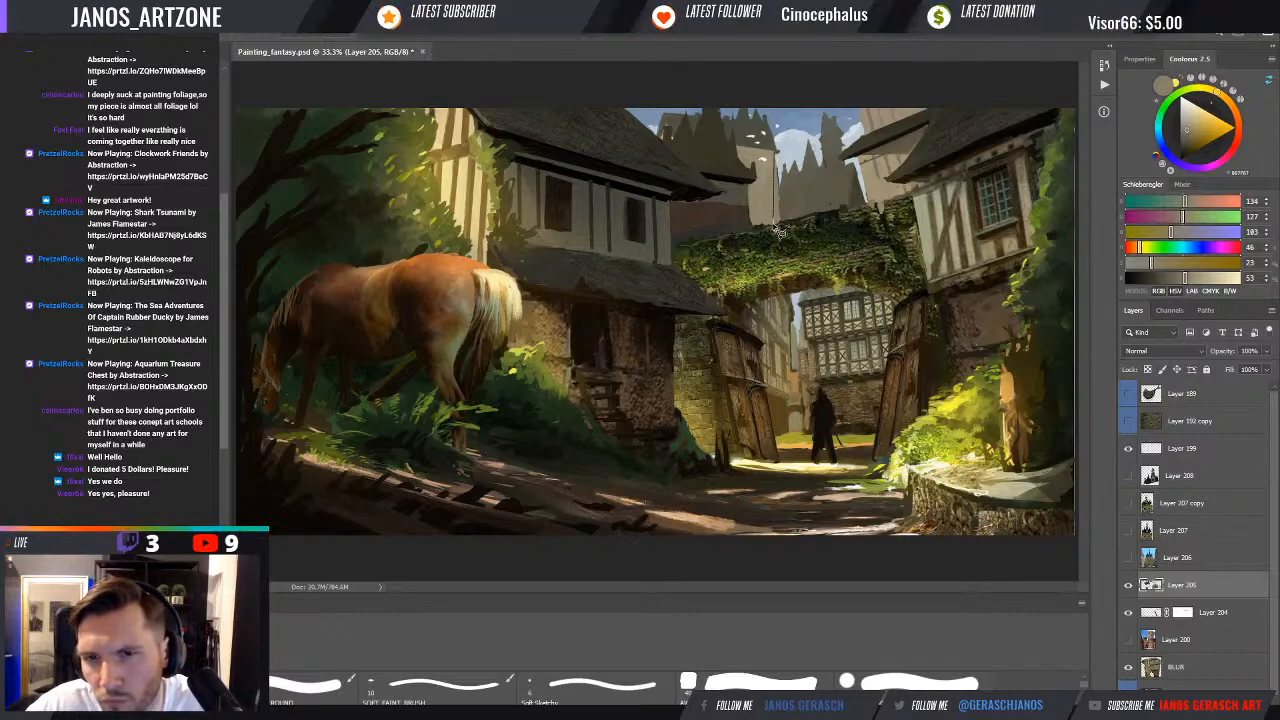
click(774, 223)
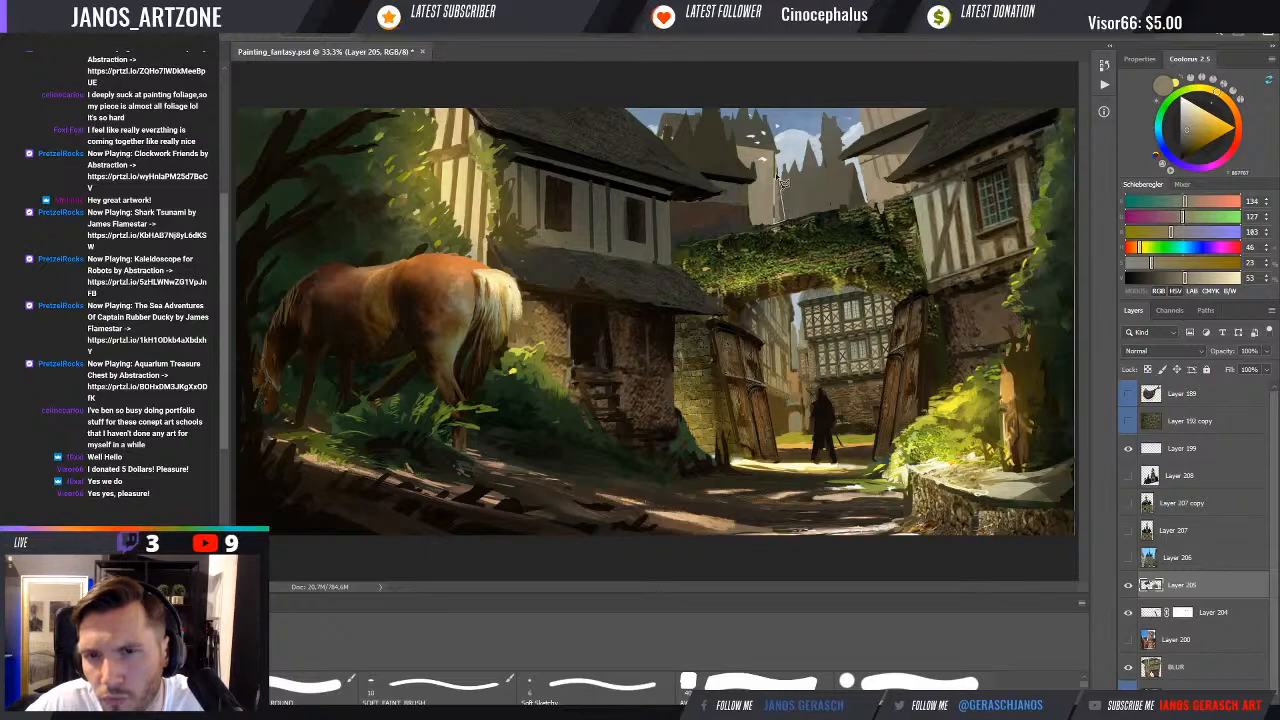
key(Escape)
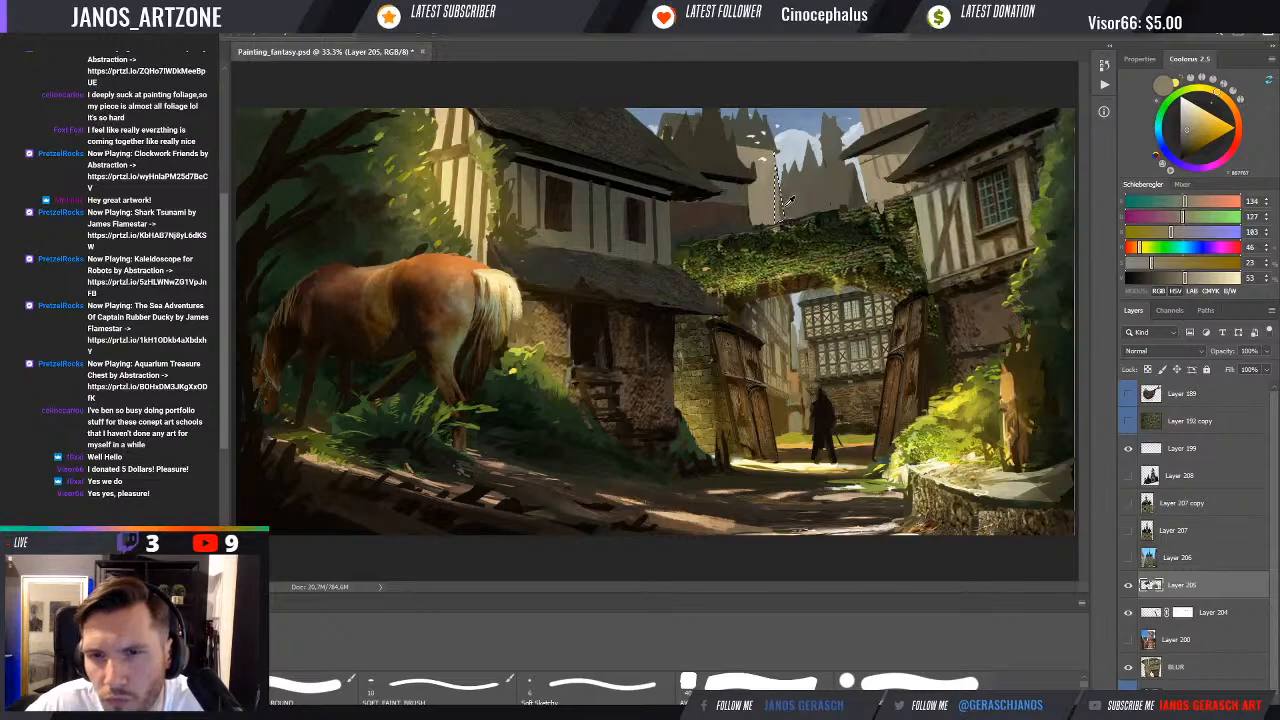
Repaint the selected wall-edge strip with sampled grey-brown, beige and pale sky blue, and clear the selection
alt+click(781, 201)
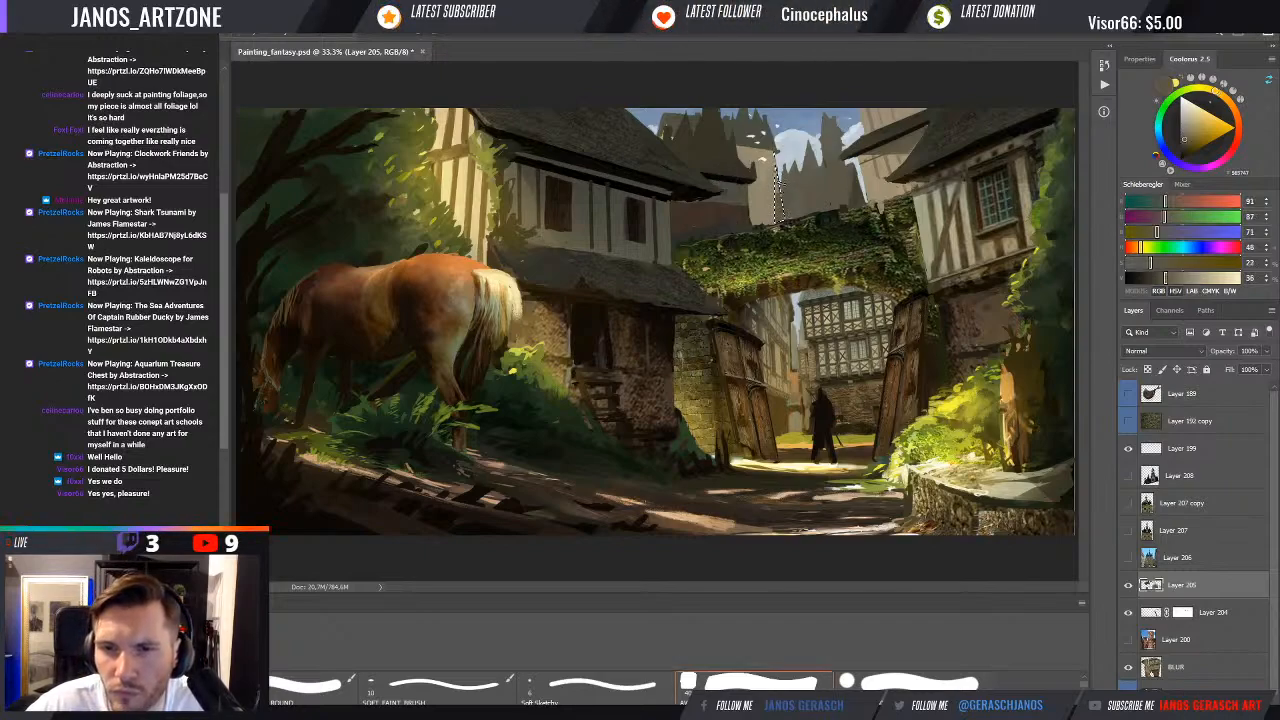
alt+click(774, 160)
key(b)
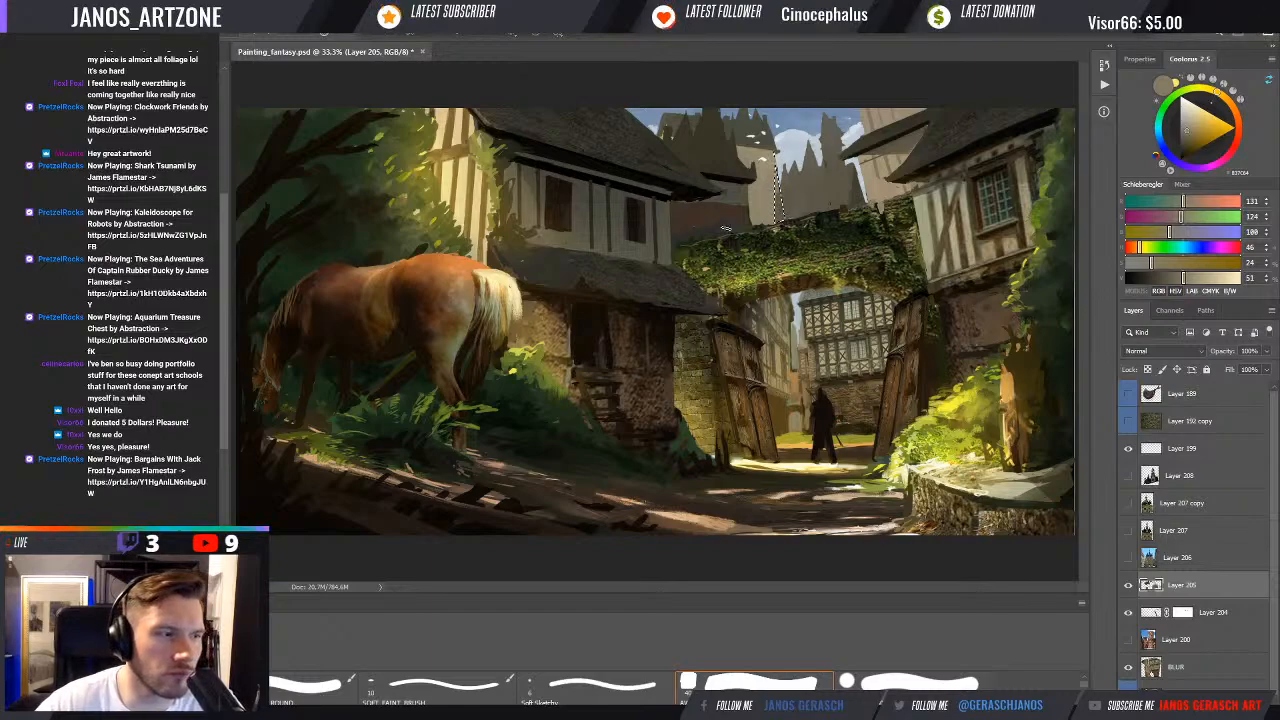
alt+click(778, 164)
alt+click(776, 156)
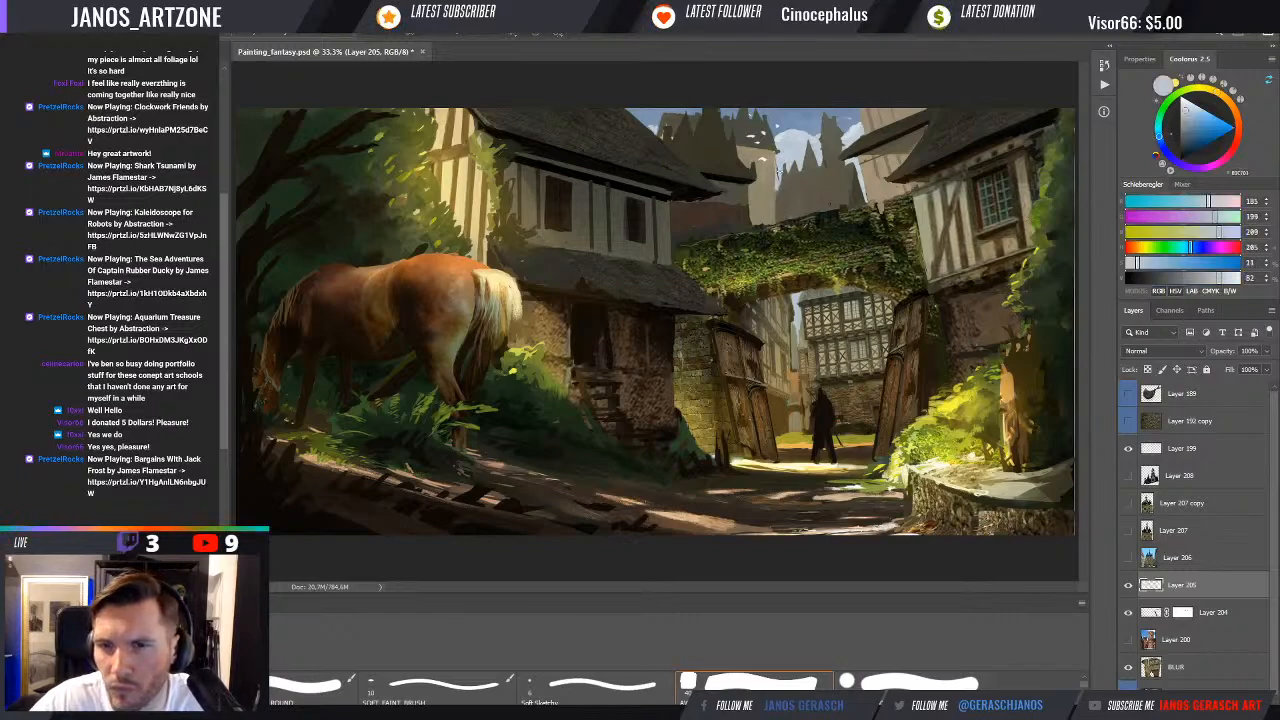
Refine the boundary between the plaster wall, sky and distant castle with sampled pale blue, grey-brown and beige tones
drag(779, 172, 778, 182)
alt+click(779, 172)
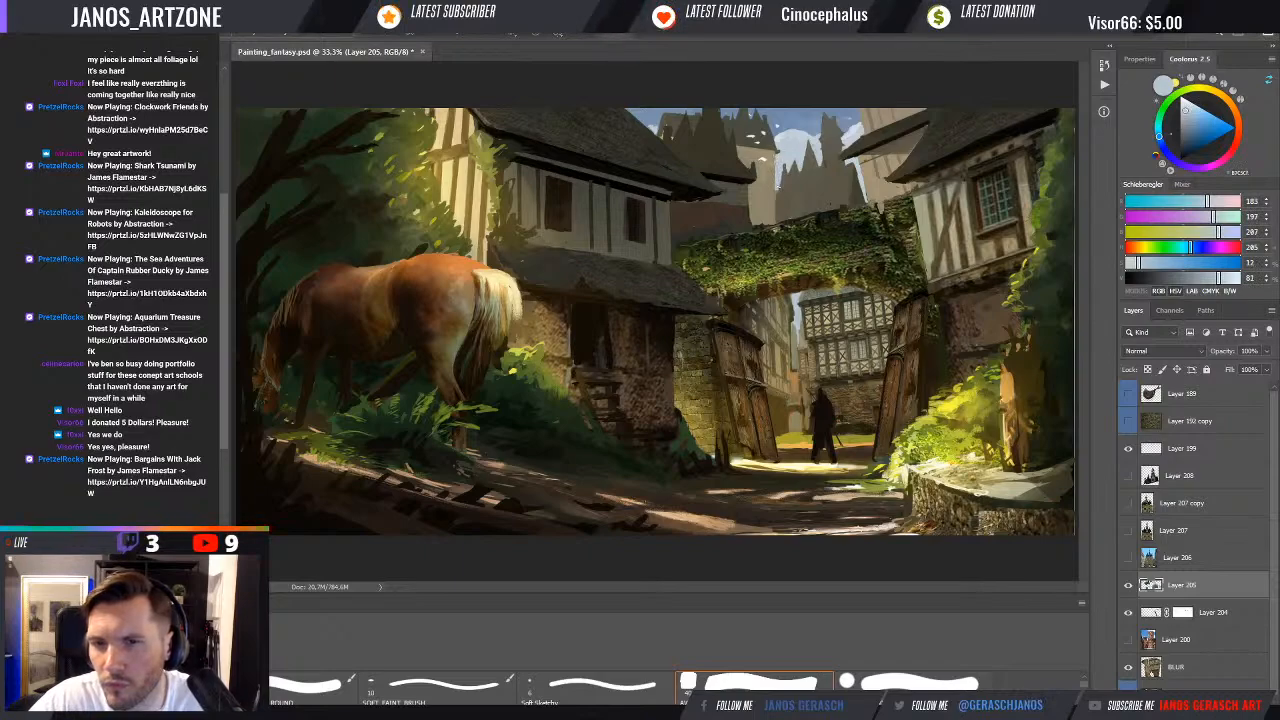
alt+click(773, 204)
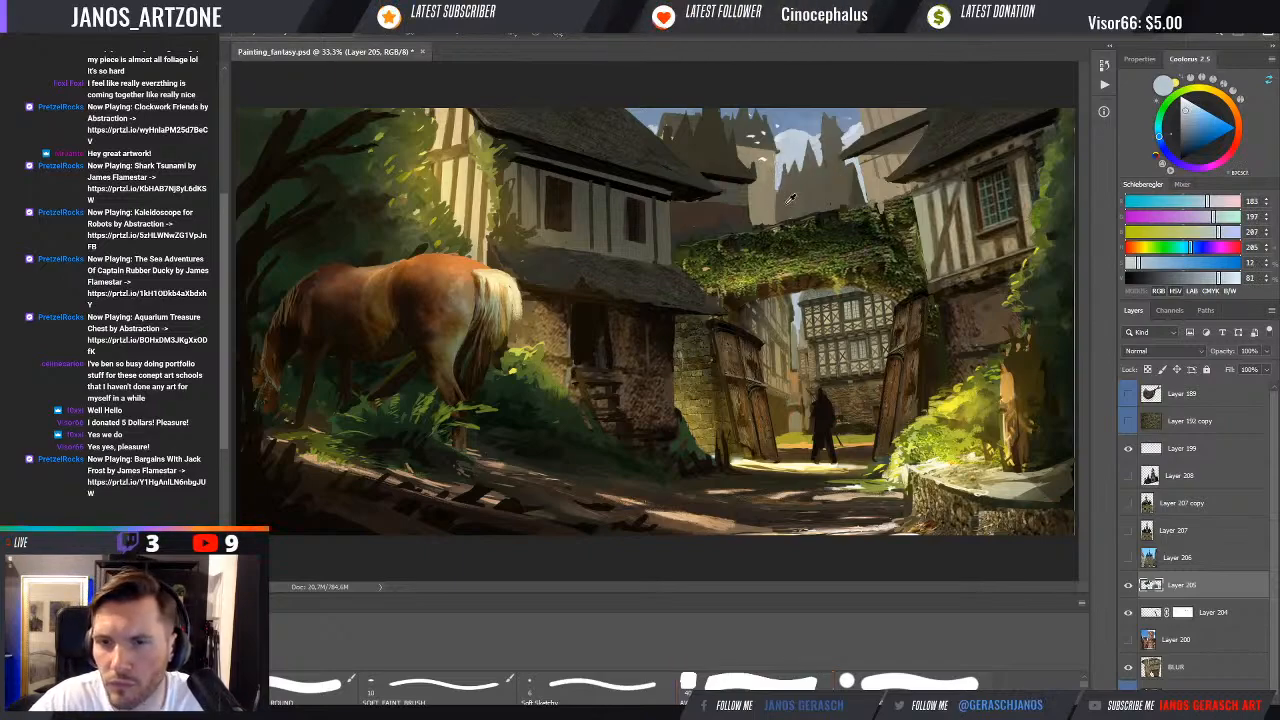
alt+click(783, 188)
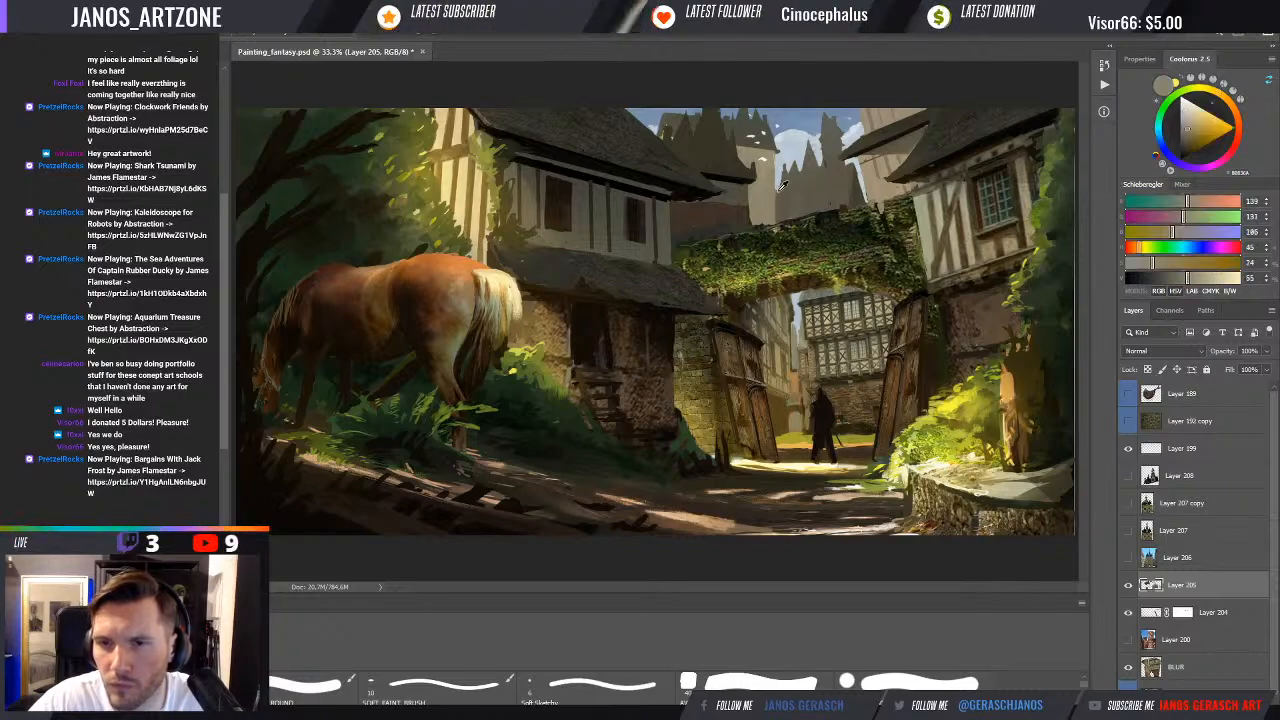
alt+click(784, 189)
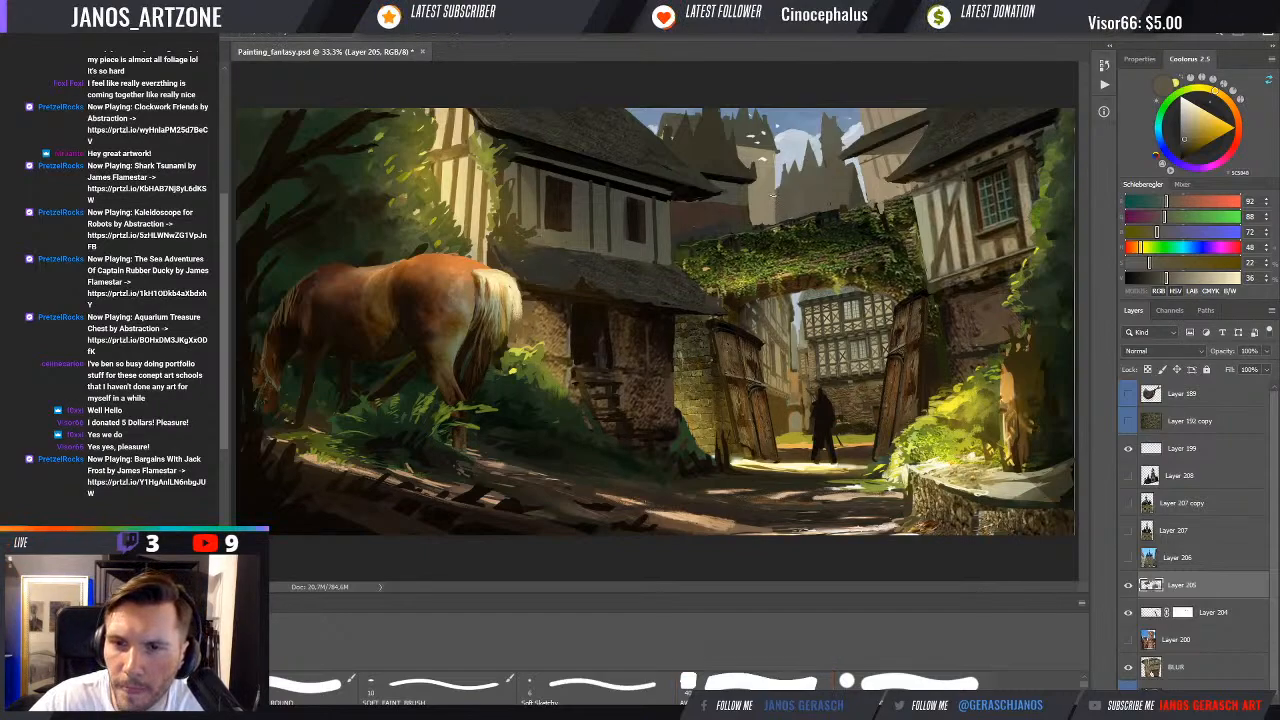
alt+click(778, 198)
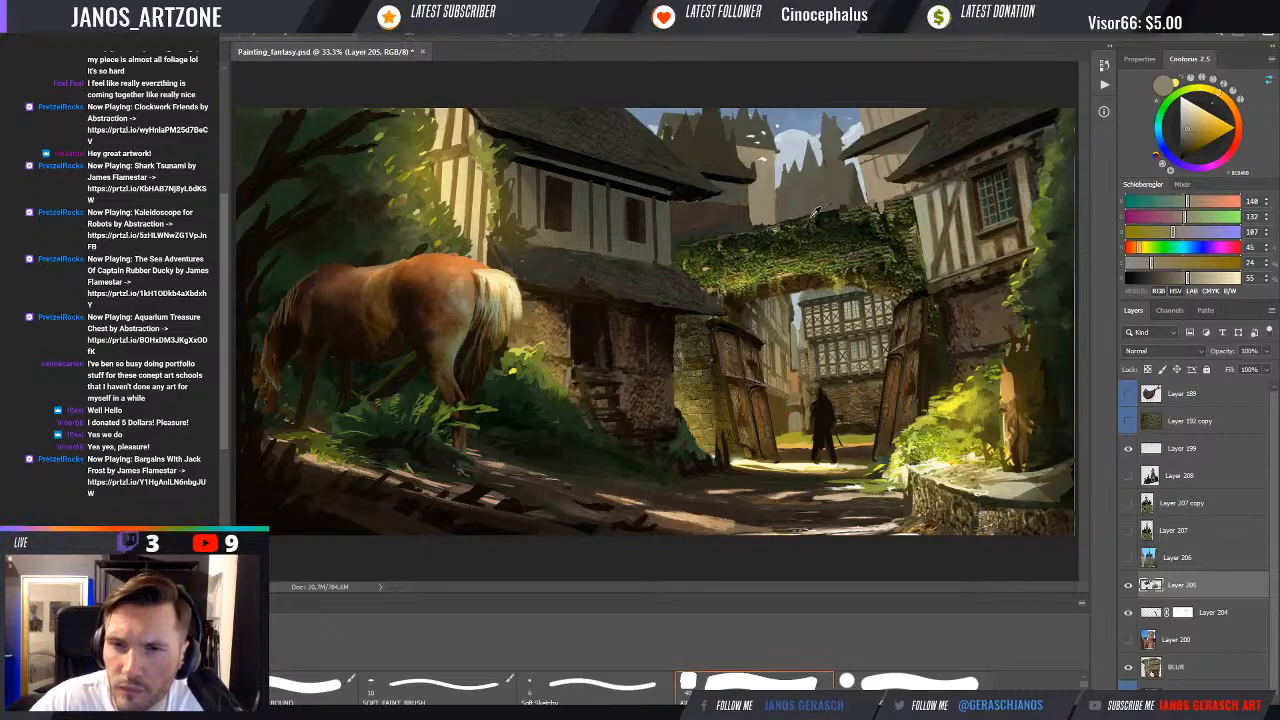
Show the detailed castle on Layer 208, move it down behind the ivy-covered arch, enlarge it and stretch its upper corner outward
key(ctrl+t)
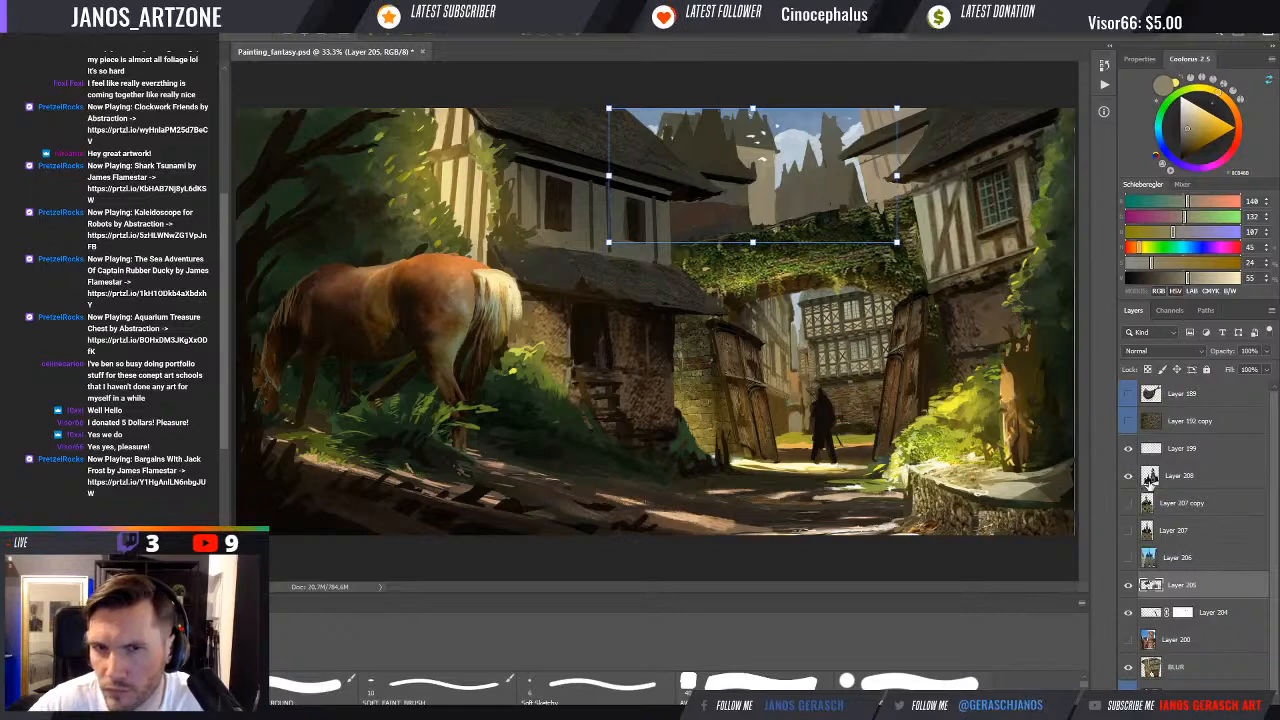
key(Return)
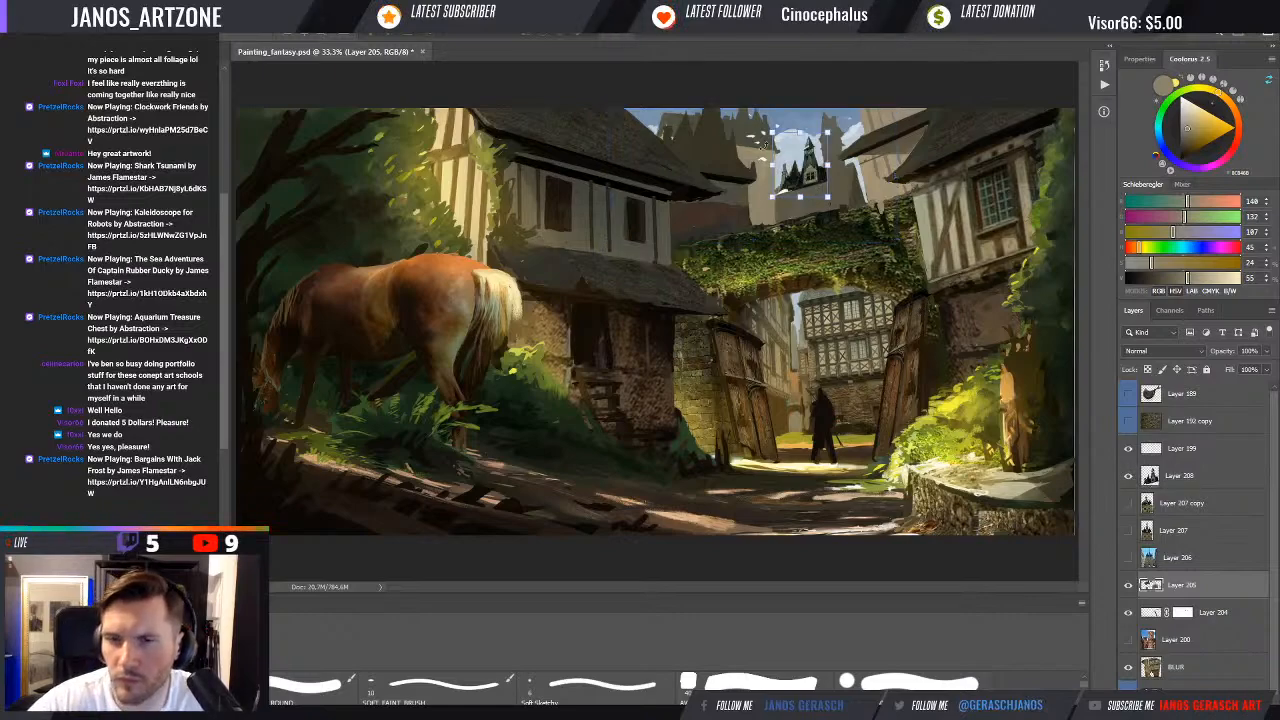
click(1183, 477)
key(ctrl+t)
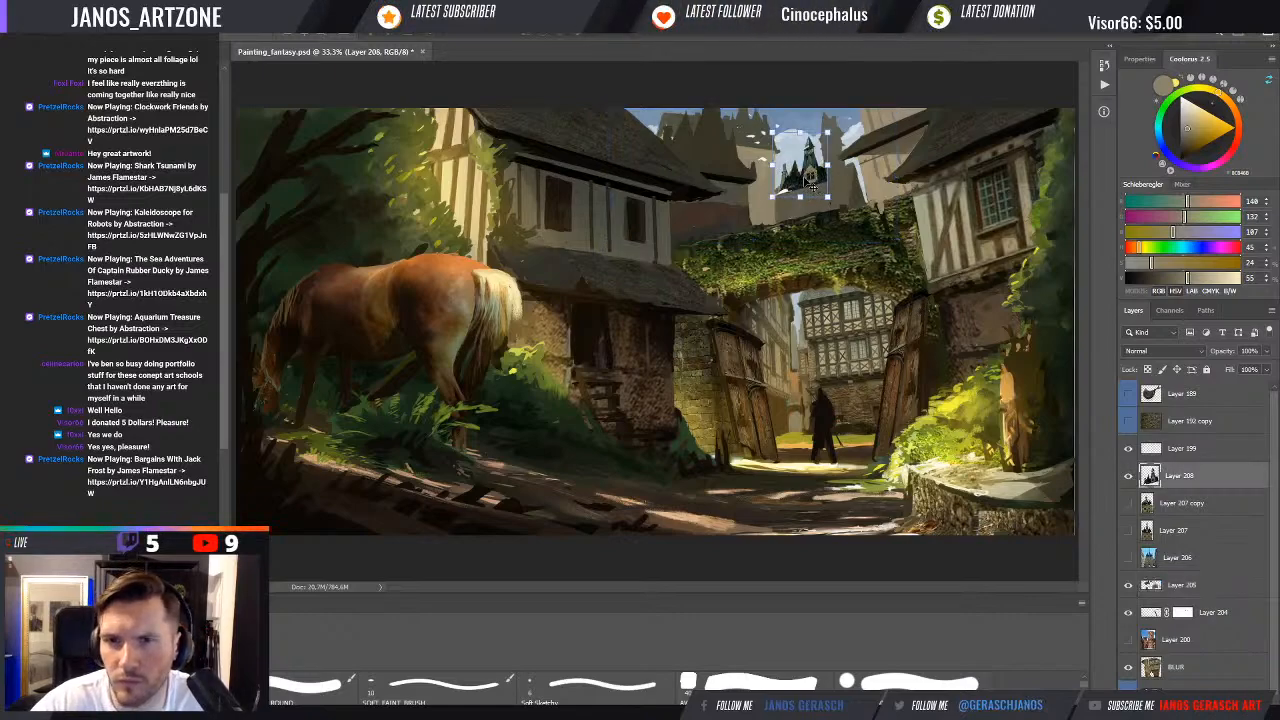
mouse_move(810, 183)
mouse_down()
mouse_move(832, 161)
mouse_move(824, 180)
mouse_move(763, 156)
mouse_move(831, 186)
mouse_up()
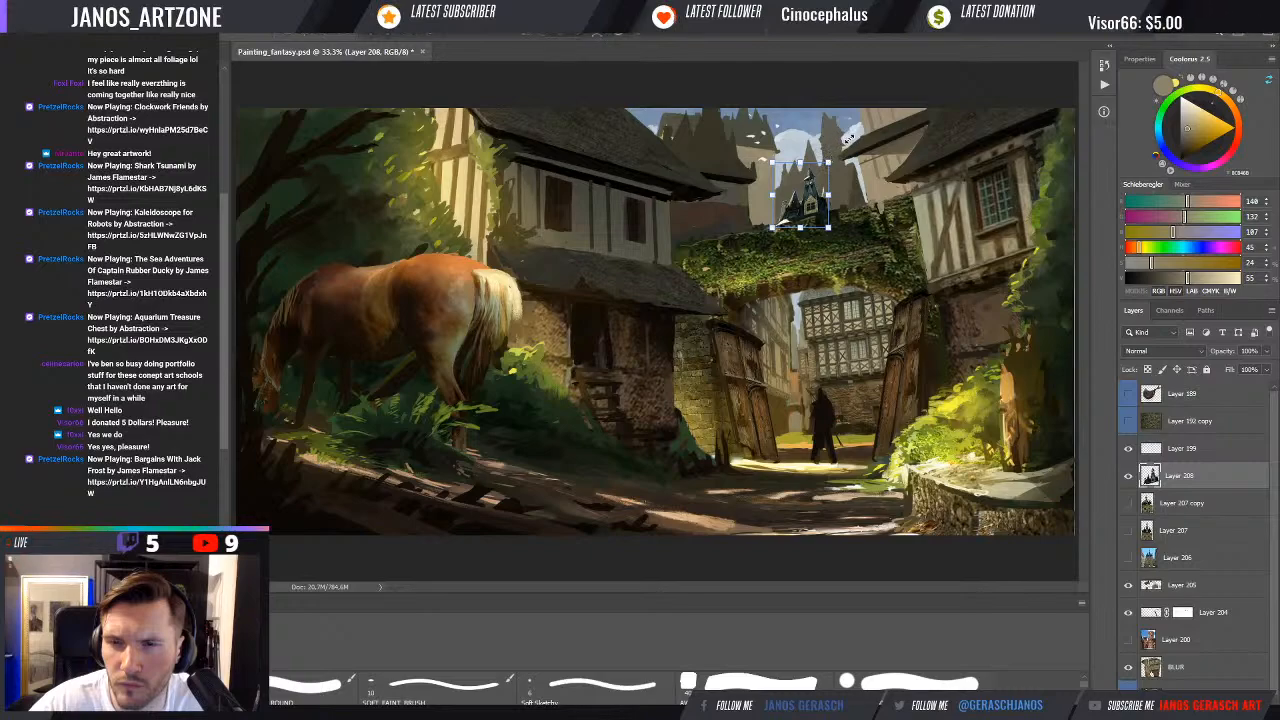
drag(848, 137, 846, 142)
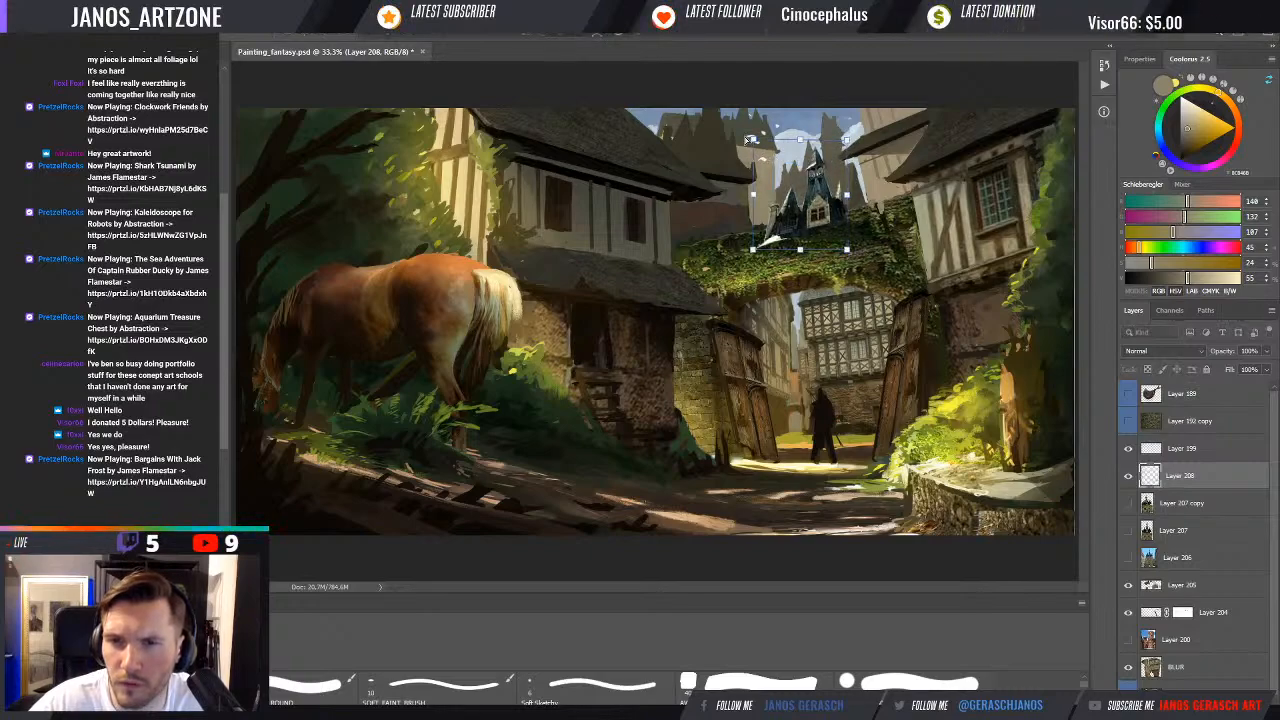
drag(748, 140, 741, 140)
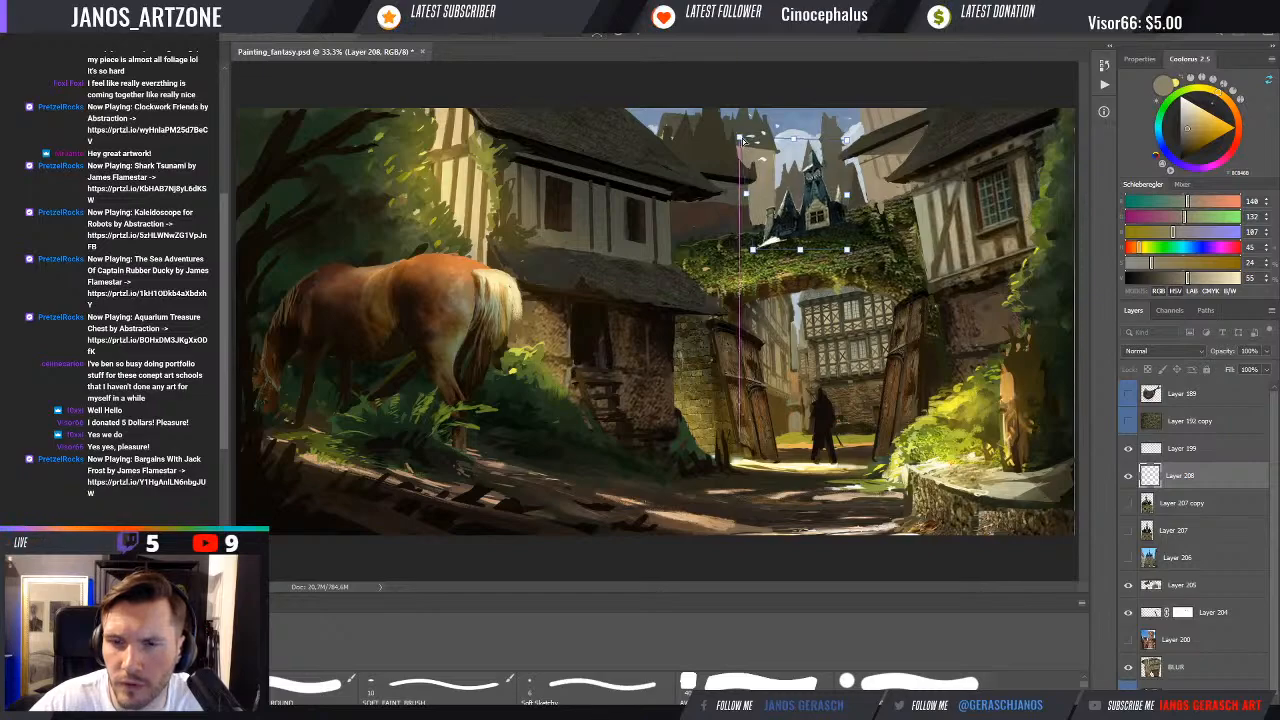
drag(844, 140, 854, 127)
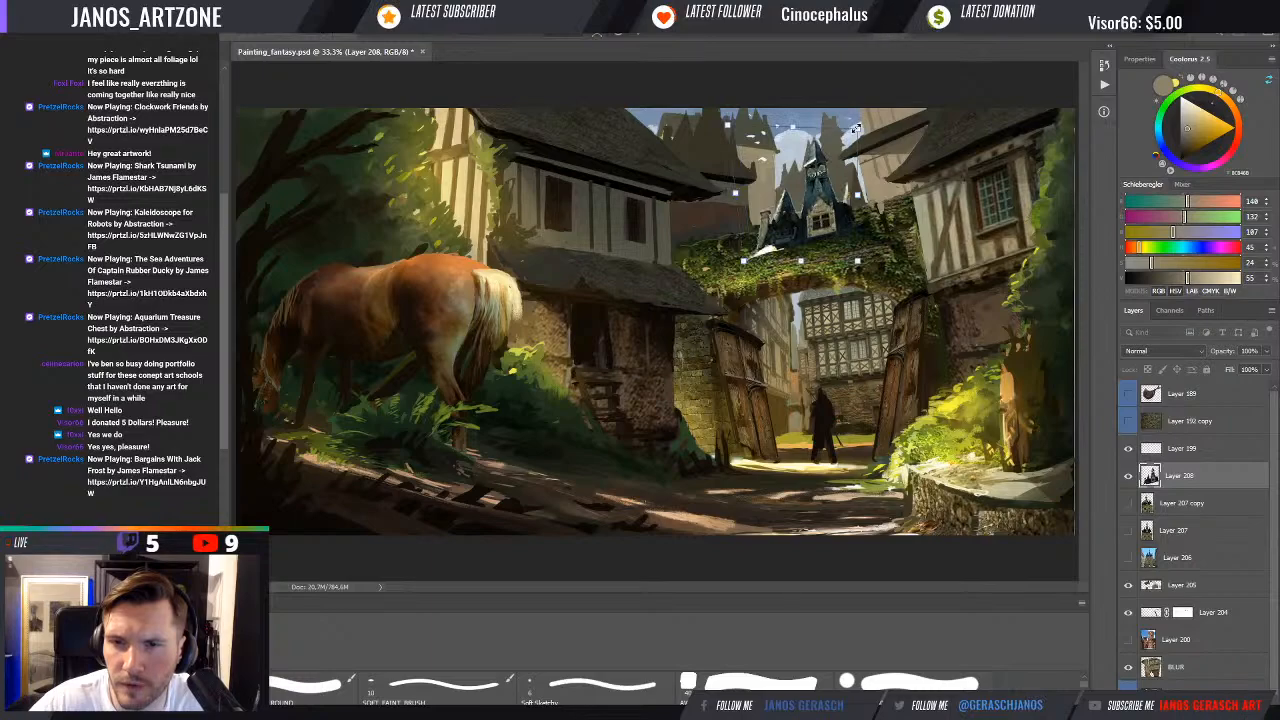
Shift the Layer 208 castle toward the large house's roof, skew its upper part slightly that way and apply the transform
drag(822, 216, 796, 210)
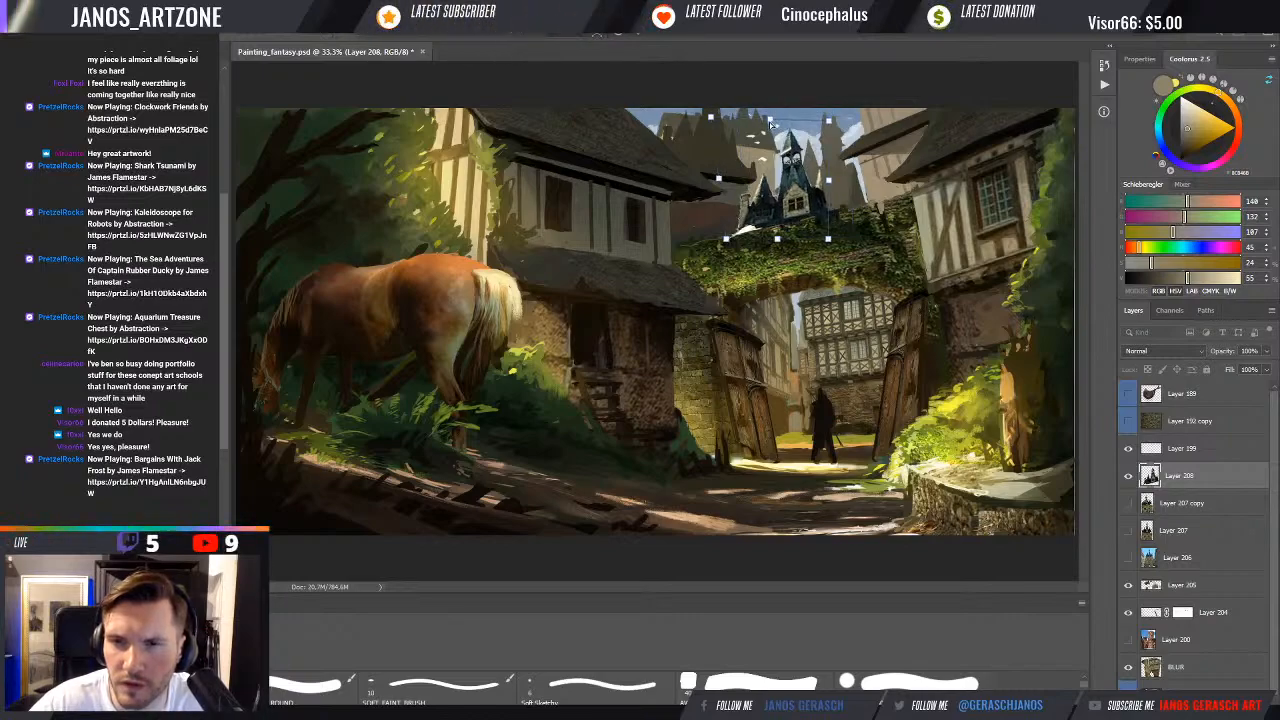
drag(770, 120, 768, 125)
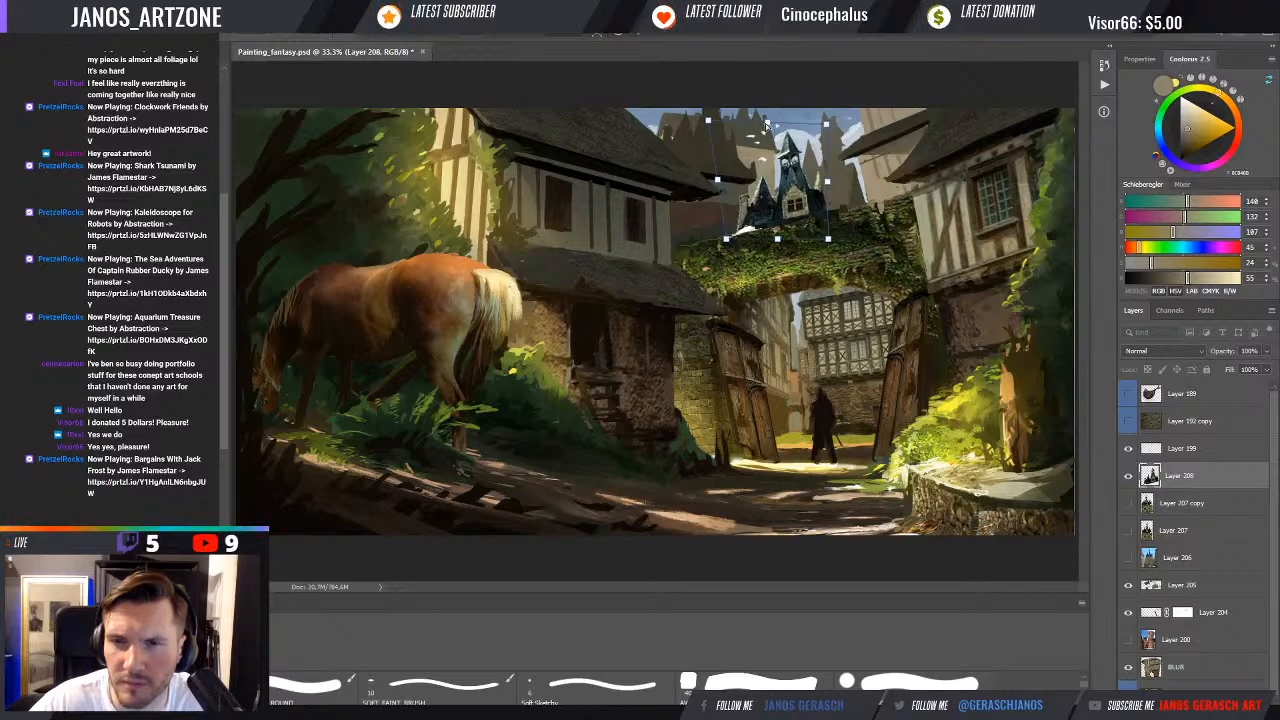
drag(767, 125, 767, 127)
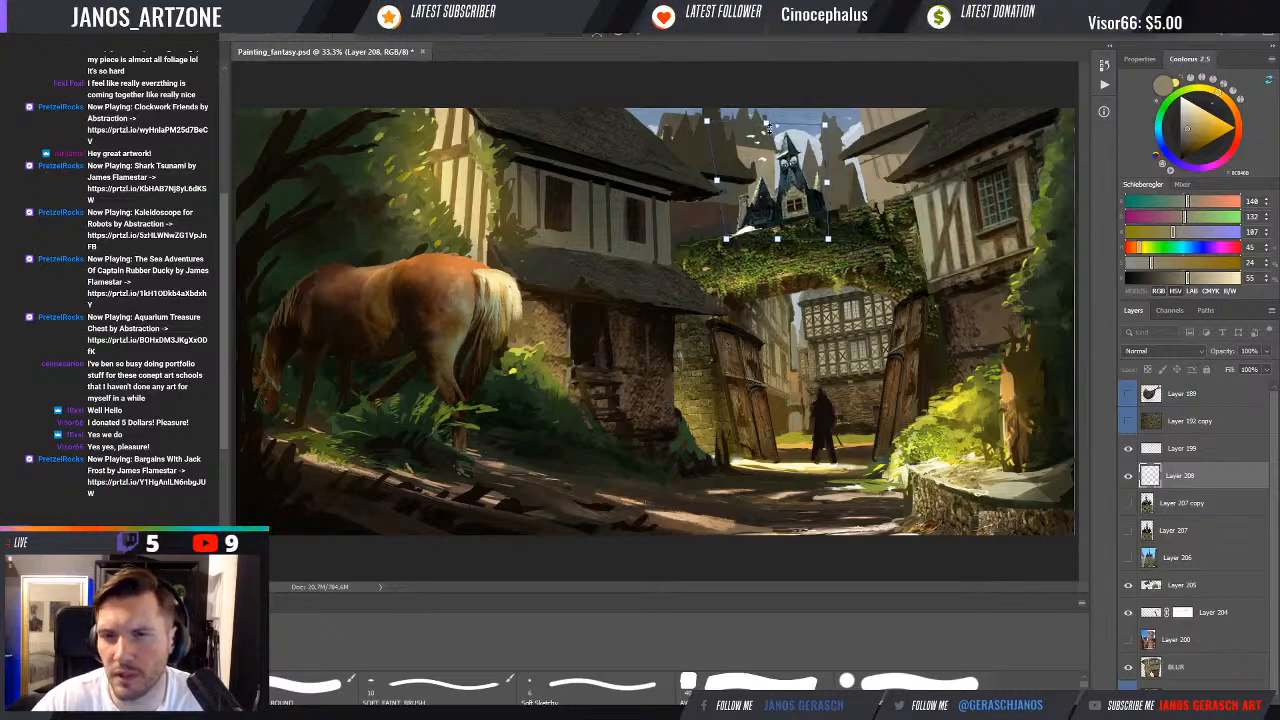
key(Return)
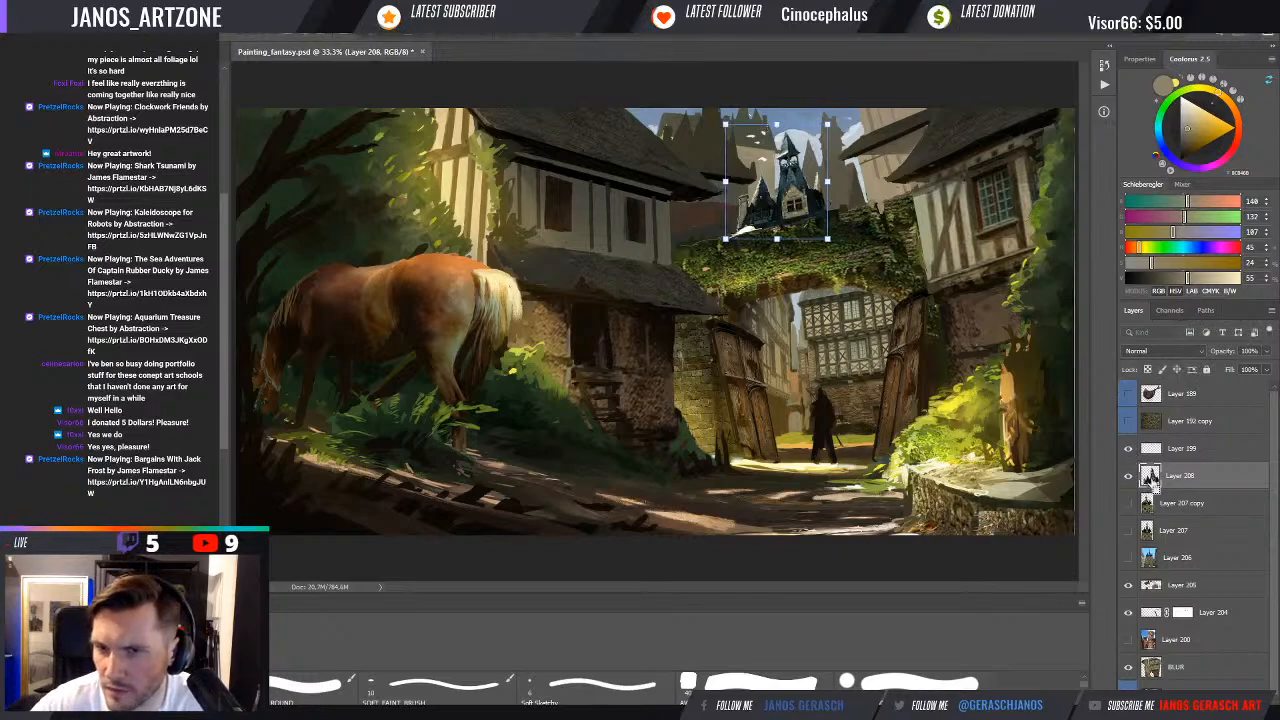
Load the outline of the Layer 208 castle as a selection, hide that layer and add a new layer above Layer 205
ctrl+click(1151, 477)
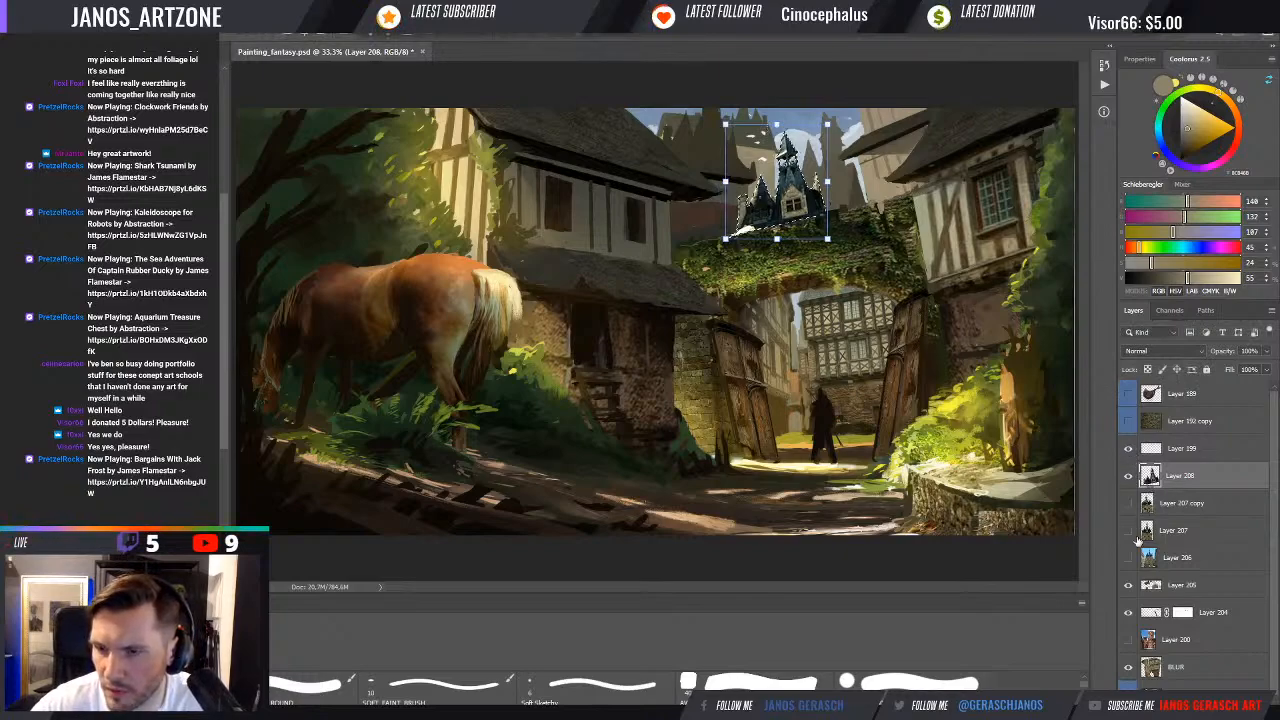
click(1128, 477)
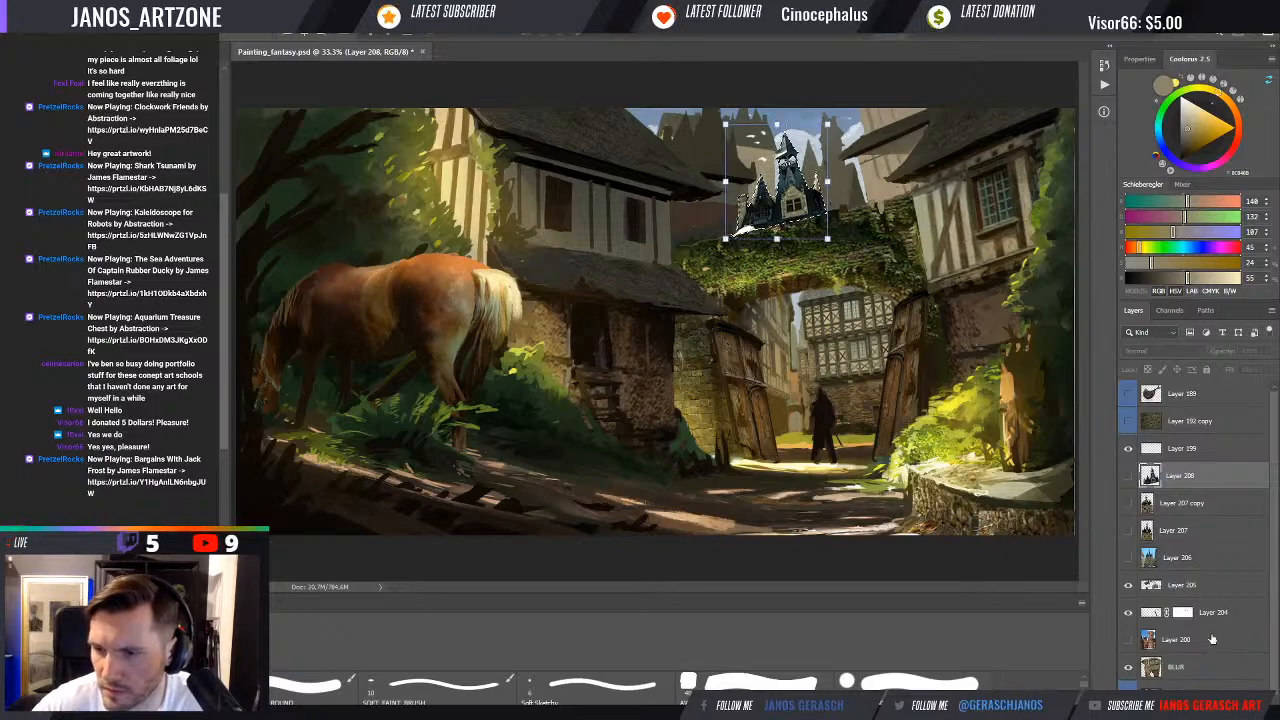
click(1182, 585)
key(ctrl+alt+shift+n)
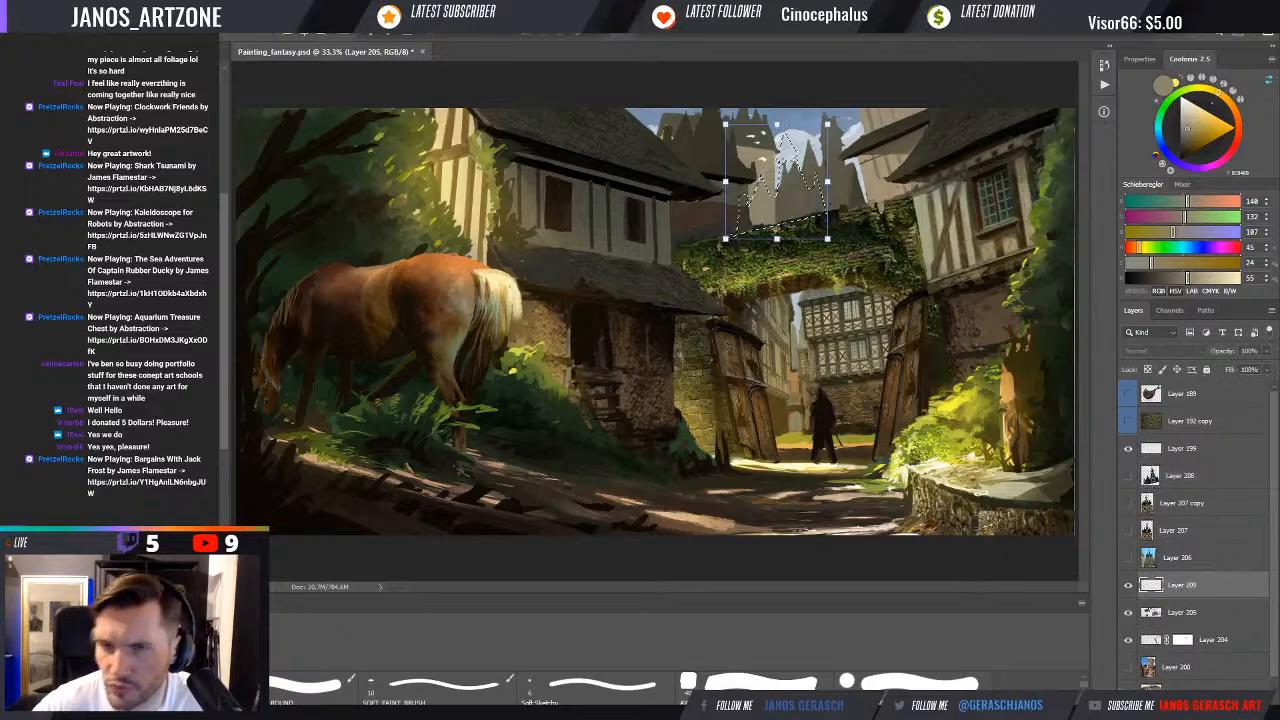
Paint the castle-shaped selection with dark olive-brown tones sampled from the painting and clear the selection
key(b)
alt+click(797, 222)
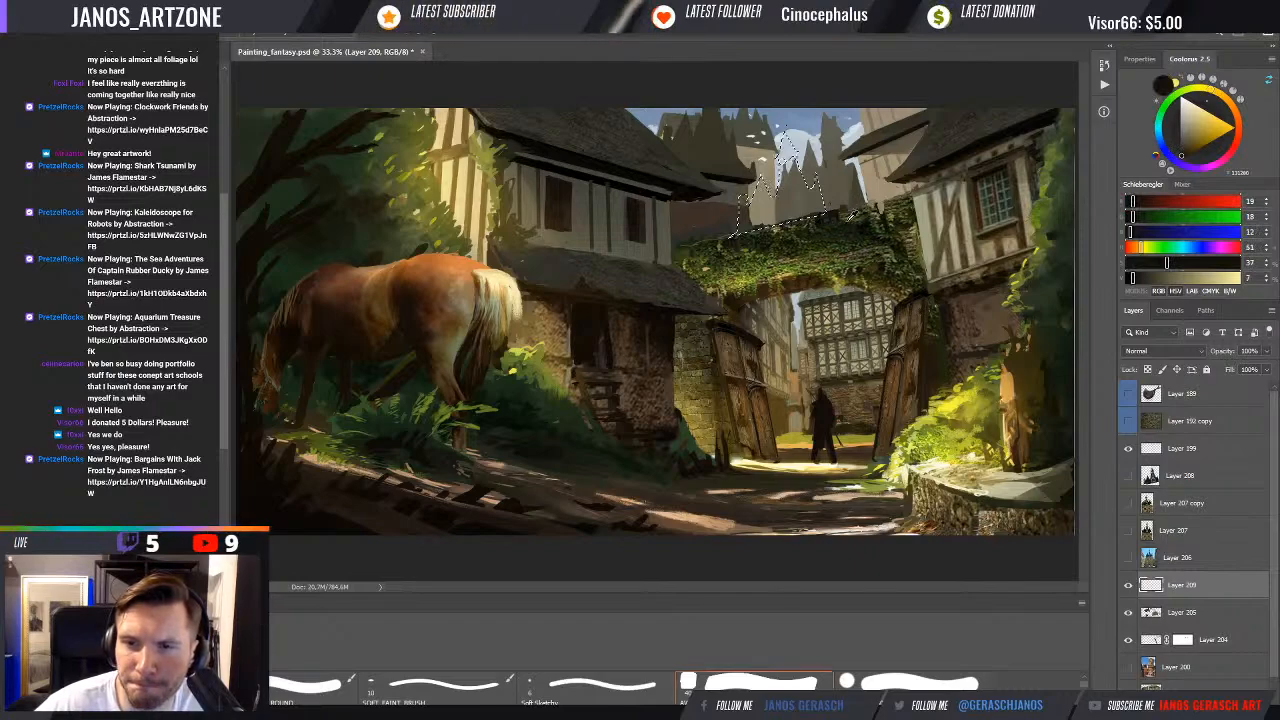
alt+click(856, 257)
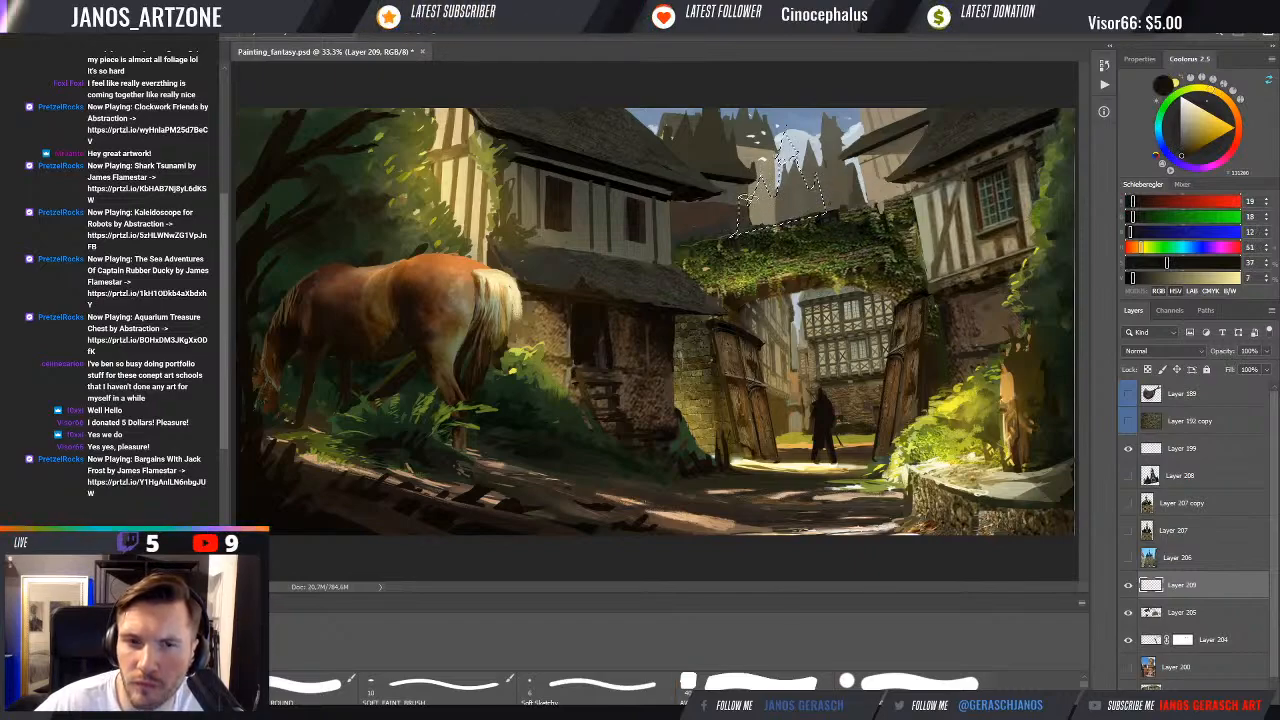
alt+click(750, 205)
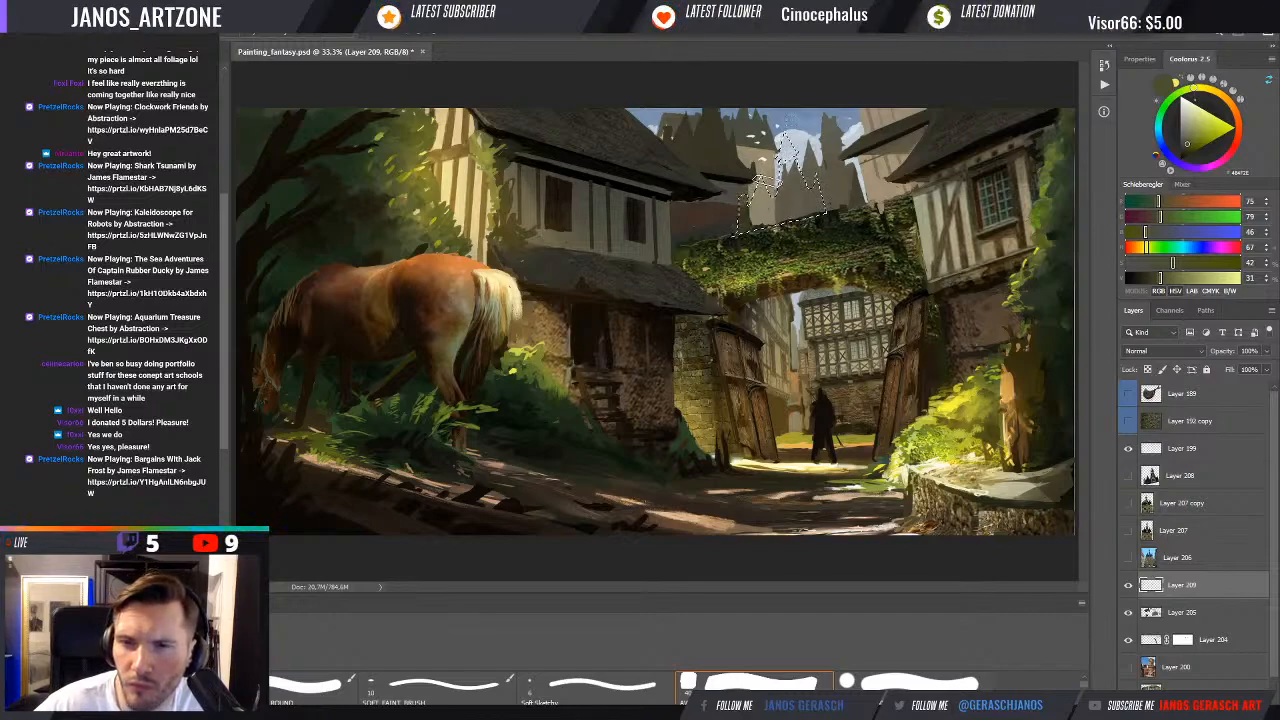
alt+click(763, 184)
mouse_move(762, 186)
mouse_down()
mouse_move(735, 215)
mouse_move(760, 182)
mouse_move(783, 206)
mouse_move(747, 229)
mouse_move(814, 192)
mouse_up()
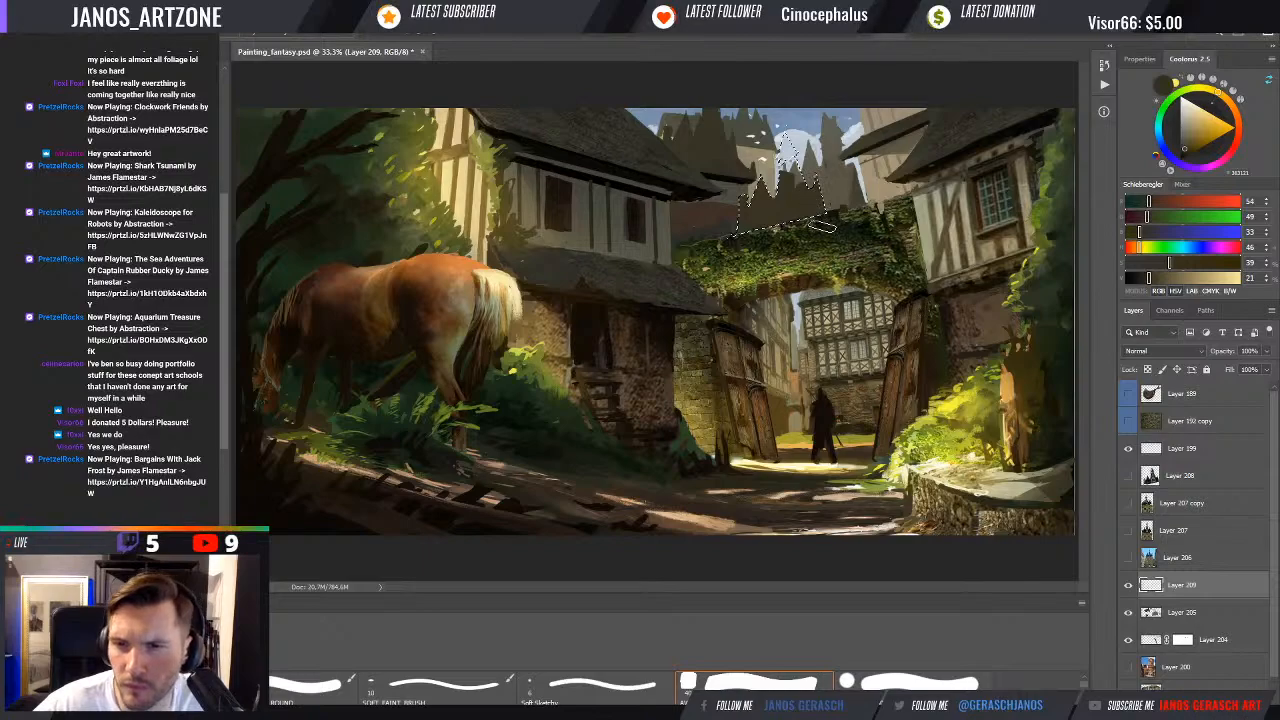
alt+click(860, 253)
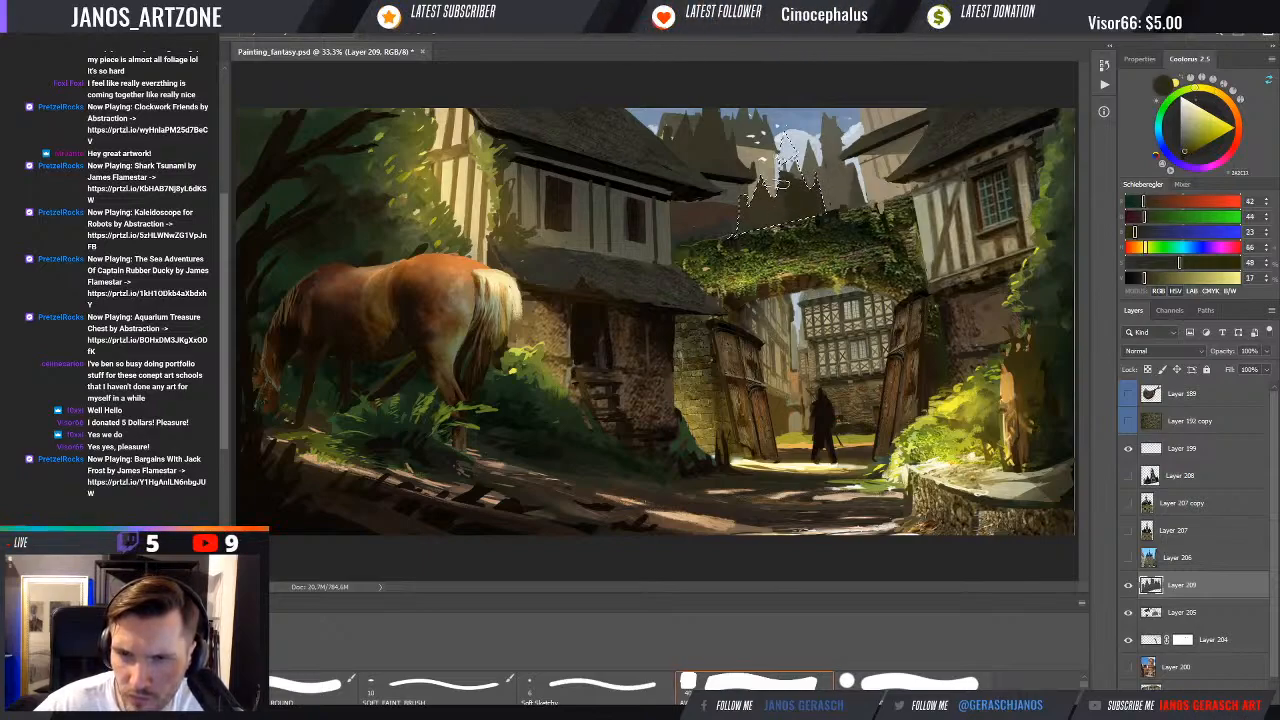
drag(770, 205, 745, 222)
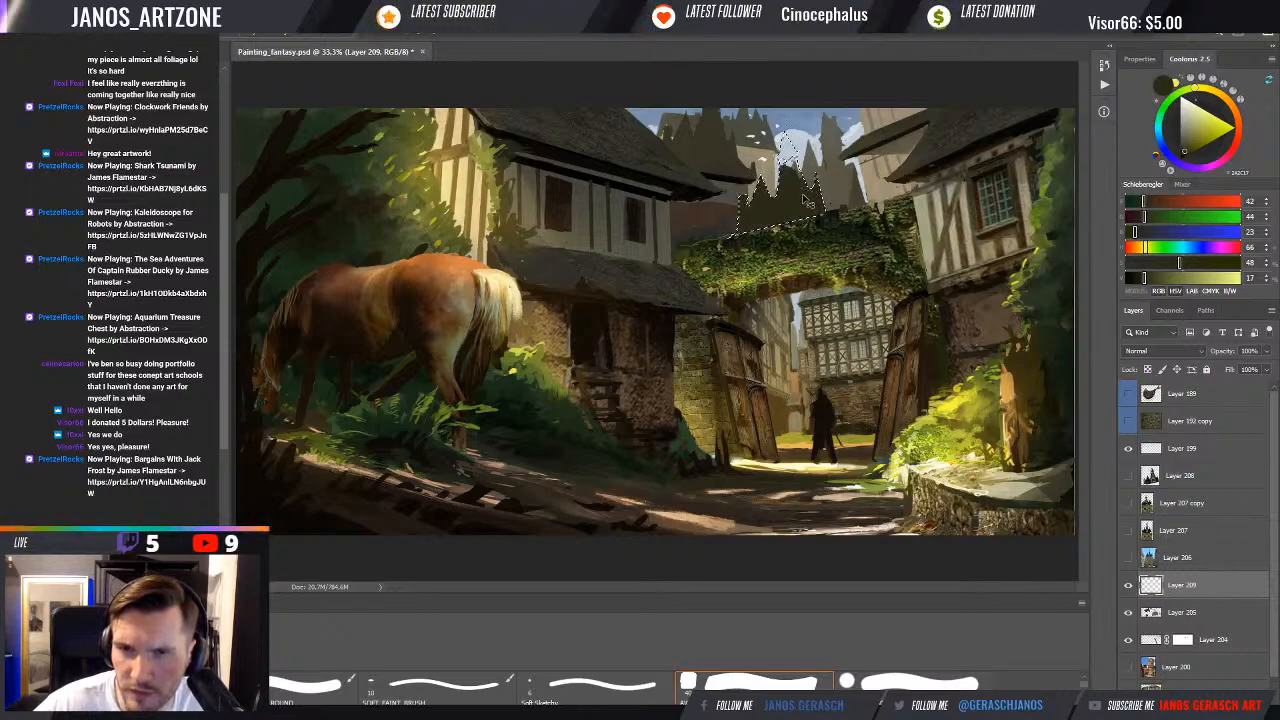
key(ctrl+d)
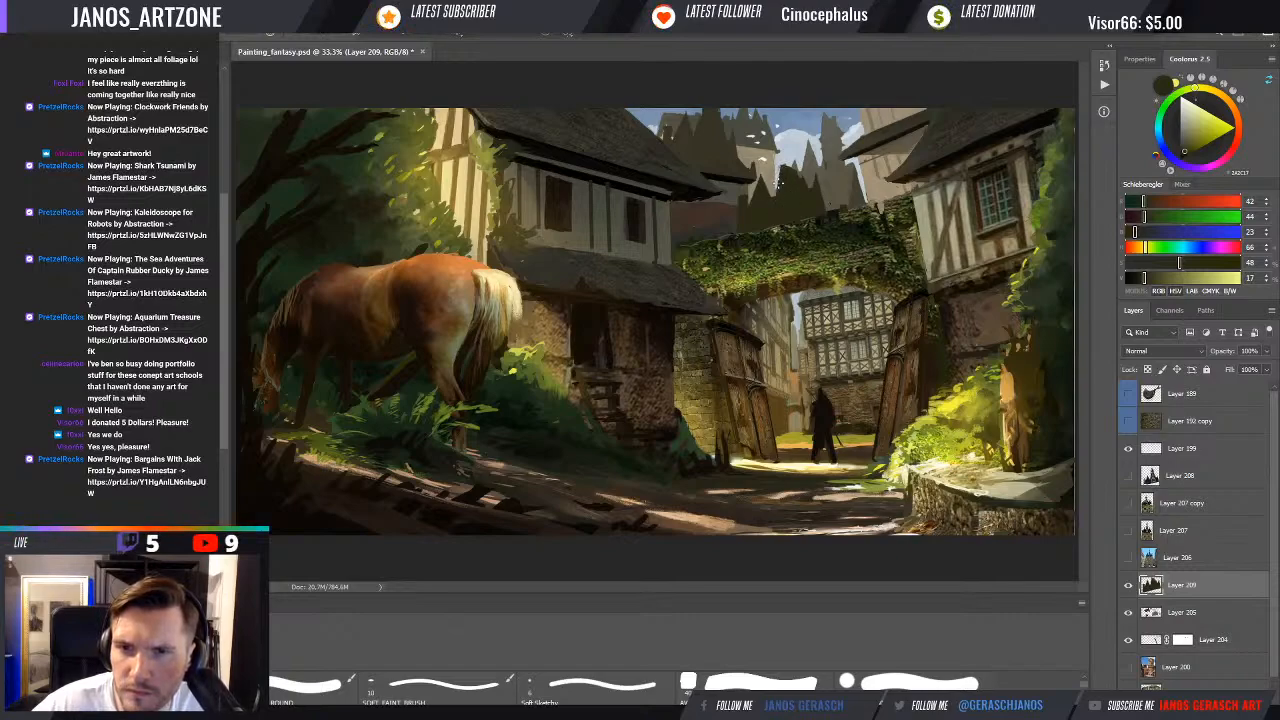
key(ctrl+z)
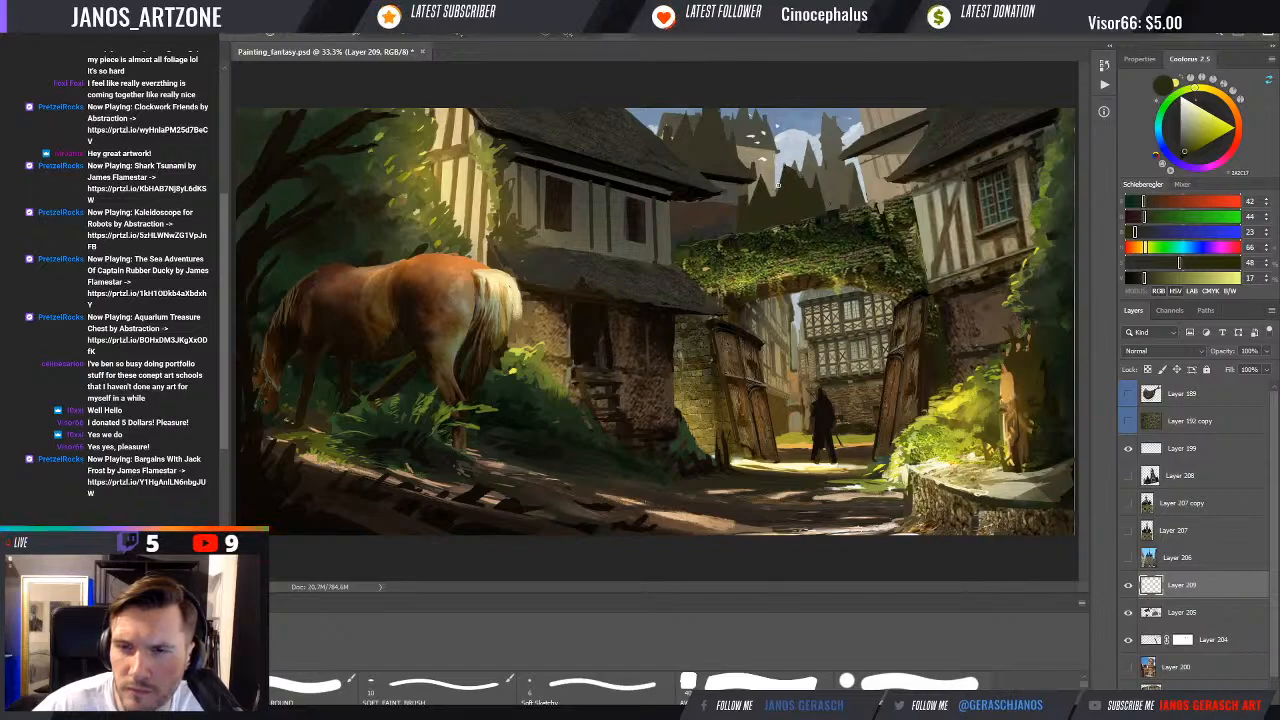
Move the painted castle silhouette down onto the ivy-covered arch and apply the transform
key(ctrl+minus)
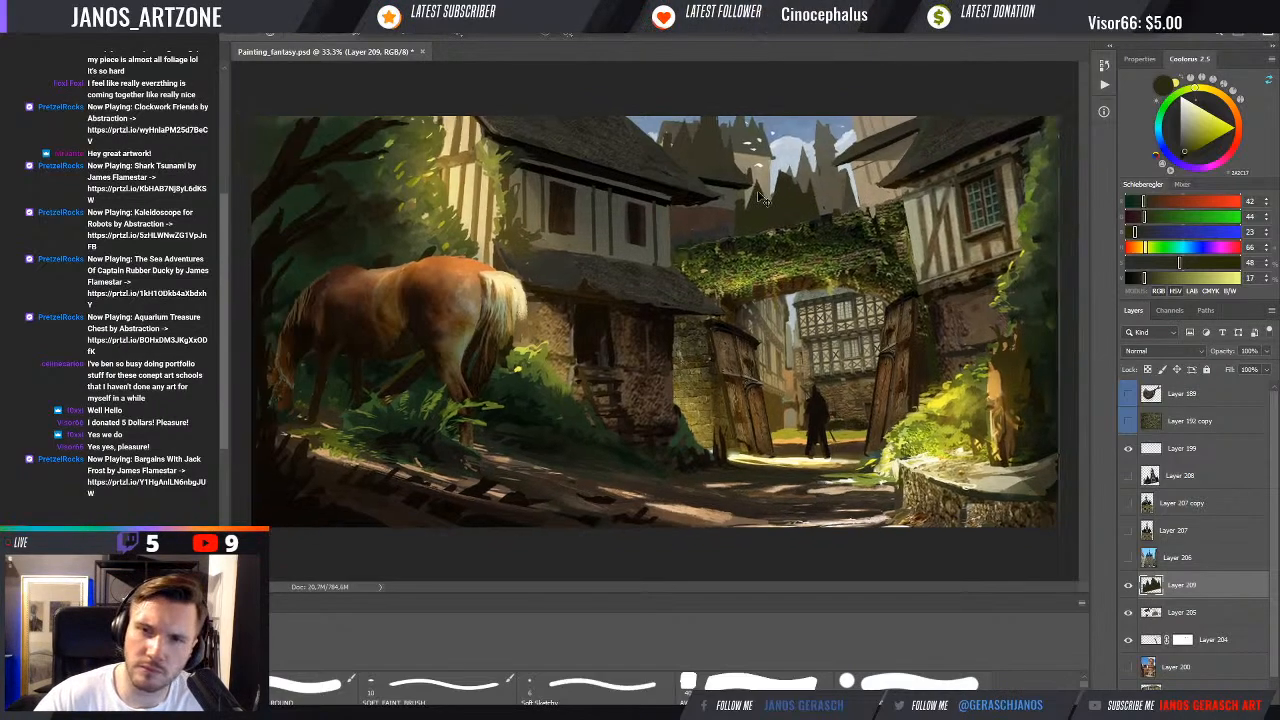
key(ctrl+minus)
key(ctrl+minus)
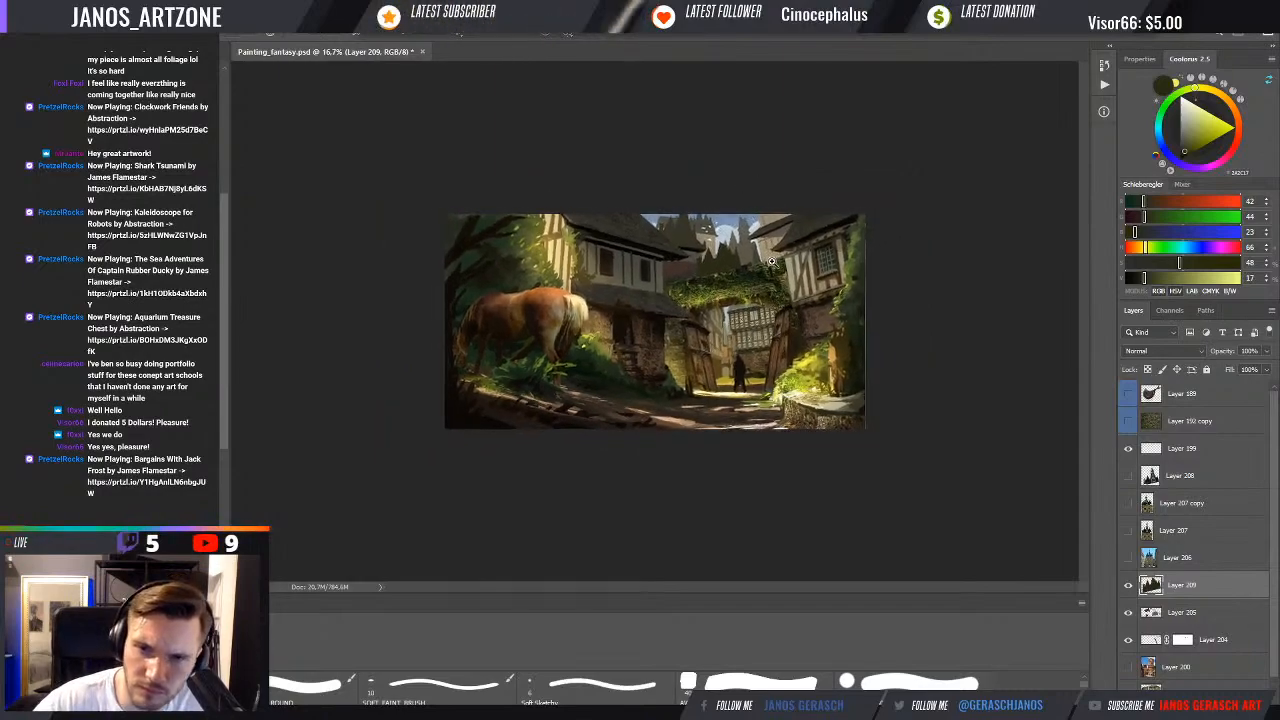
key(ctrl+plus)
key(ctrl+t)
mouse_move(761, 238)
mouse_down()
mouse_move(796, 239)
mouse_move(781, 246)
mouse_move(780, 283)
mouse_up()
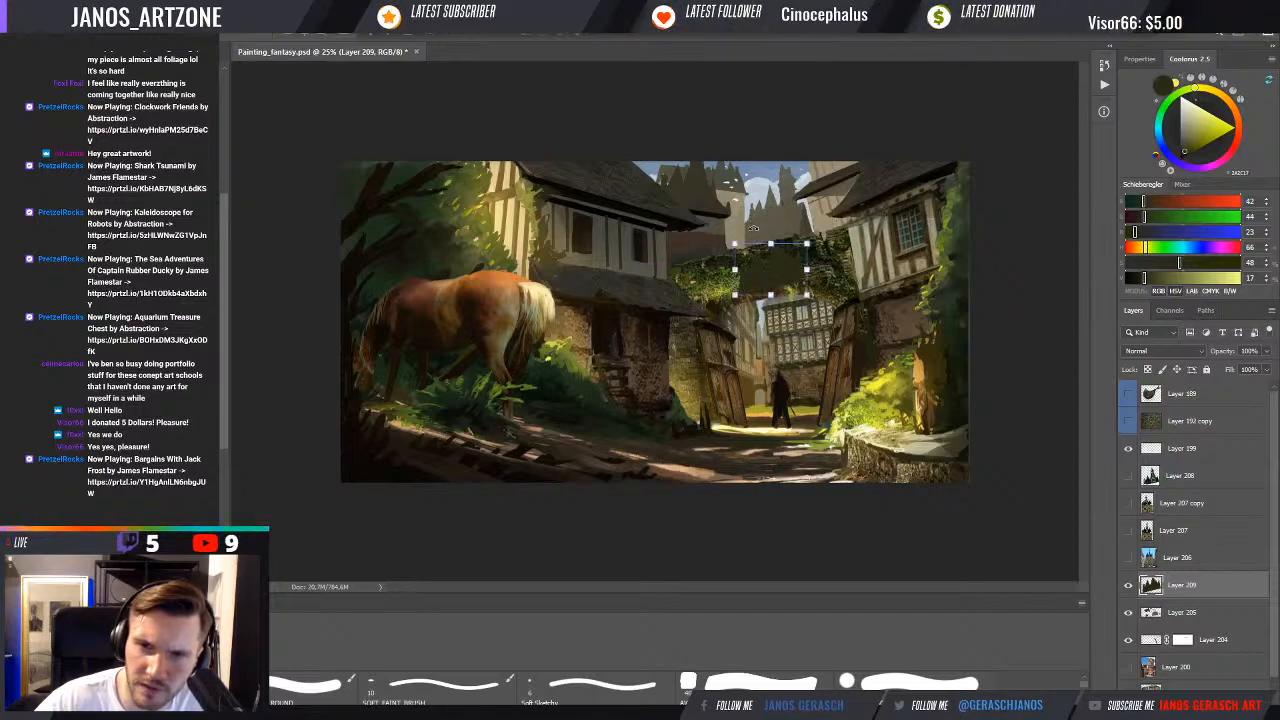
key(Return)
Block in a raised wall section above the arch in dark olive, then erase its excess and the silhouette covering the ivy
key(b)
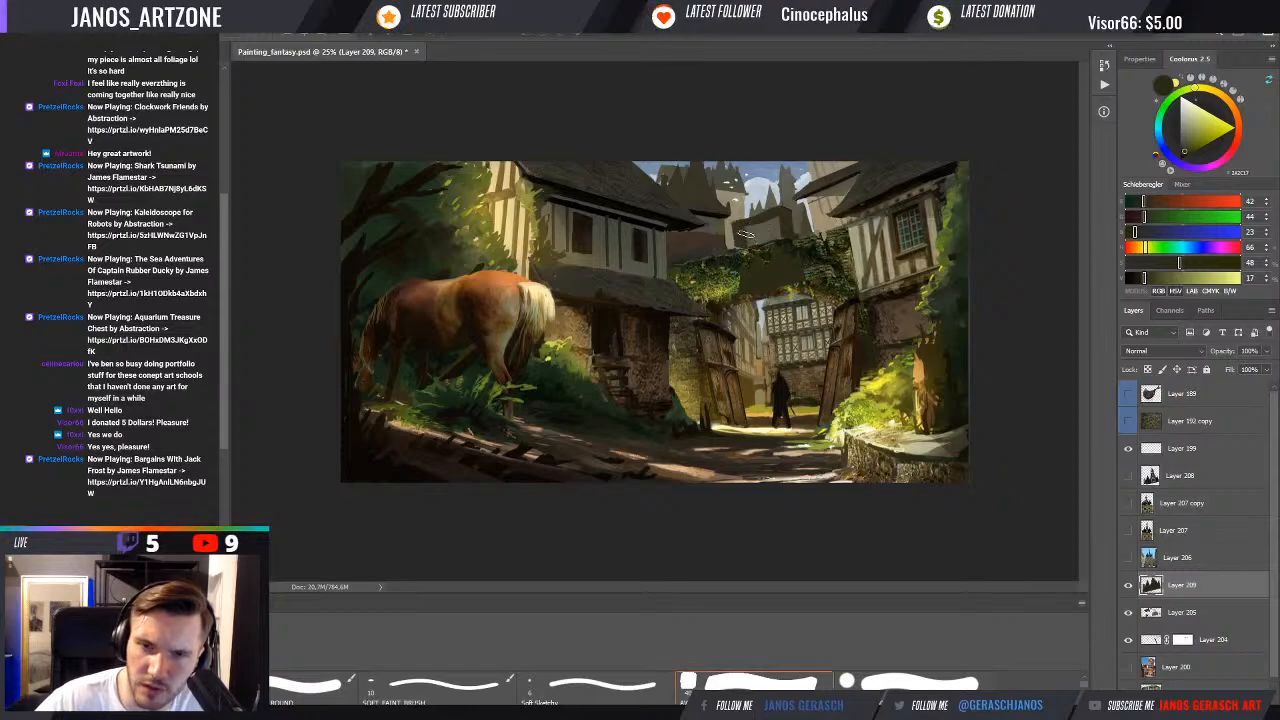
key(e)
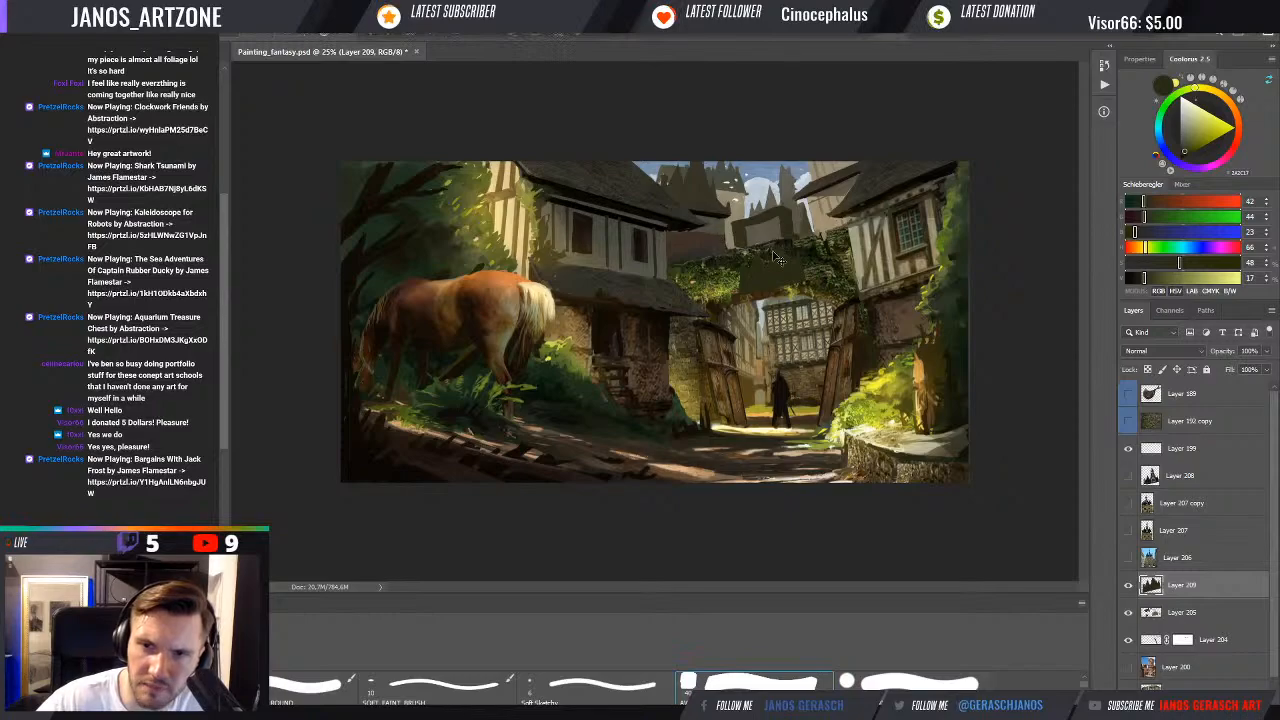
drag(786, 236, 763, 249)
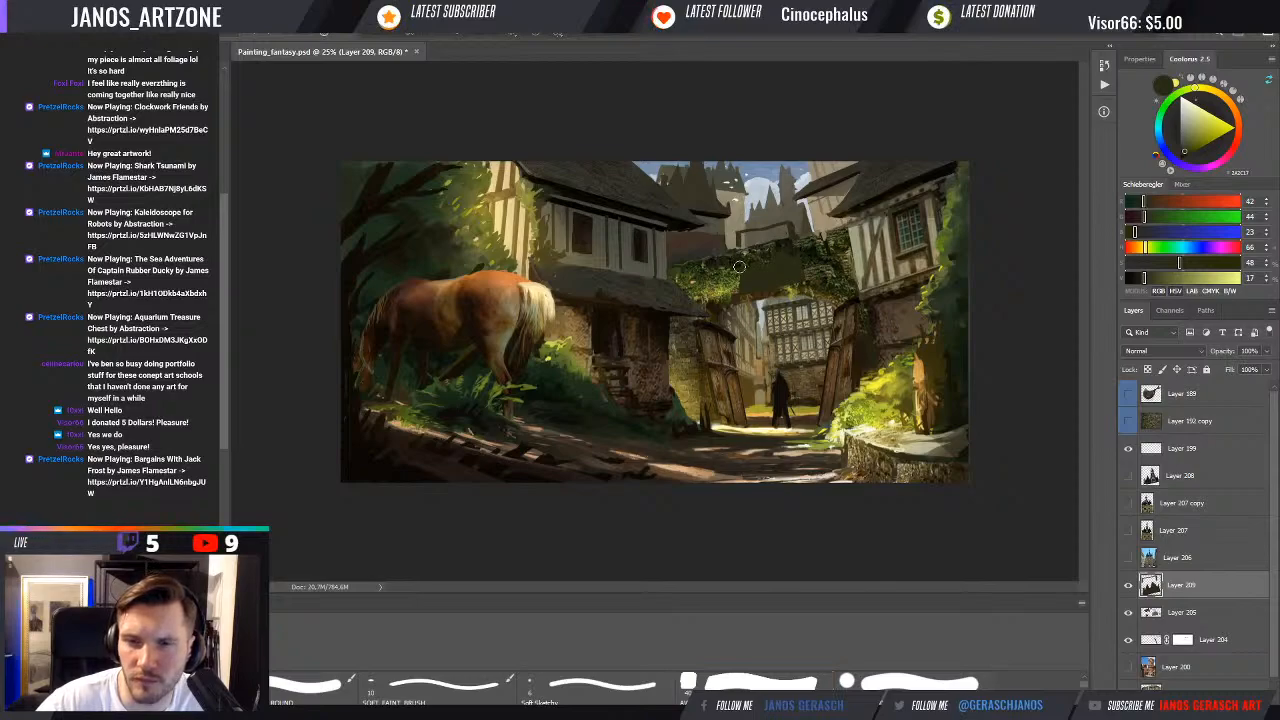
mouse_move(739, 266)
mouse_down()
mouse_move(791, 267)
mouse_move(753, 286)
mouse_up()
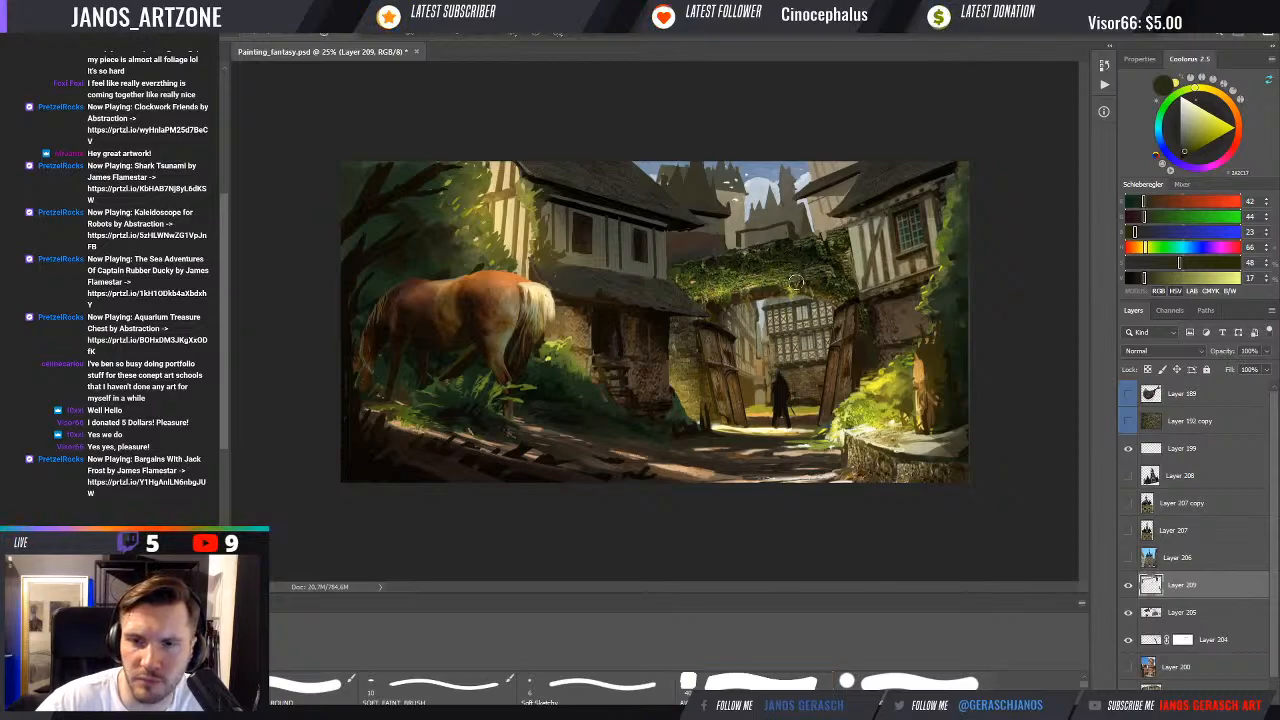
Build up the raised wall section on top of the arch with sampled dark olive, deep green and brownish tones
alt+click(794, 224)
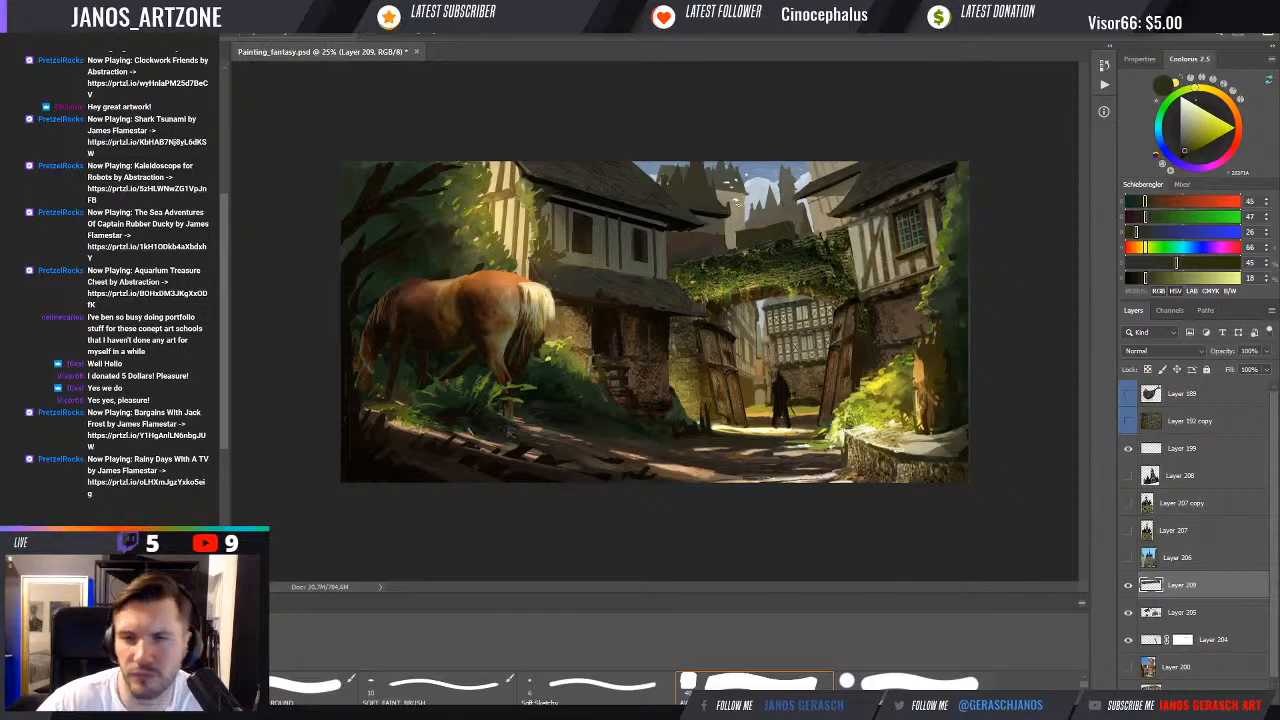
alt+click(738, 246)
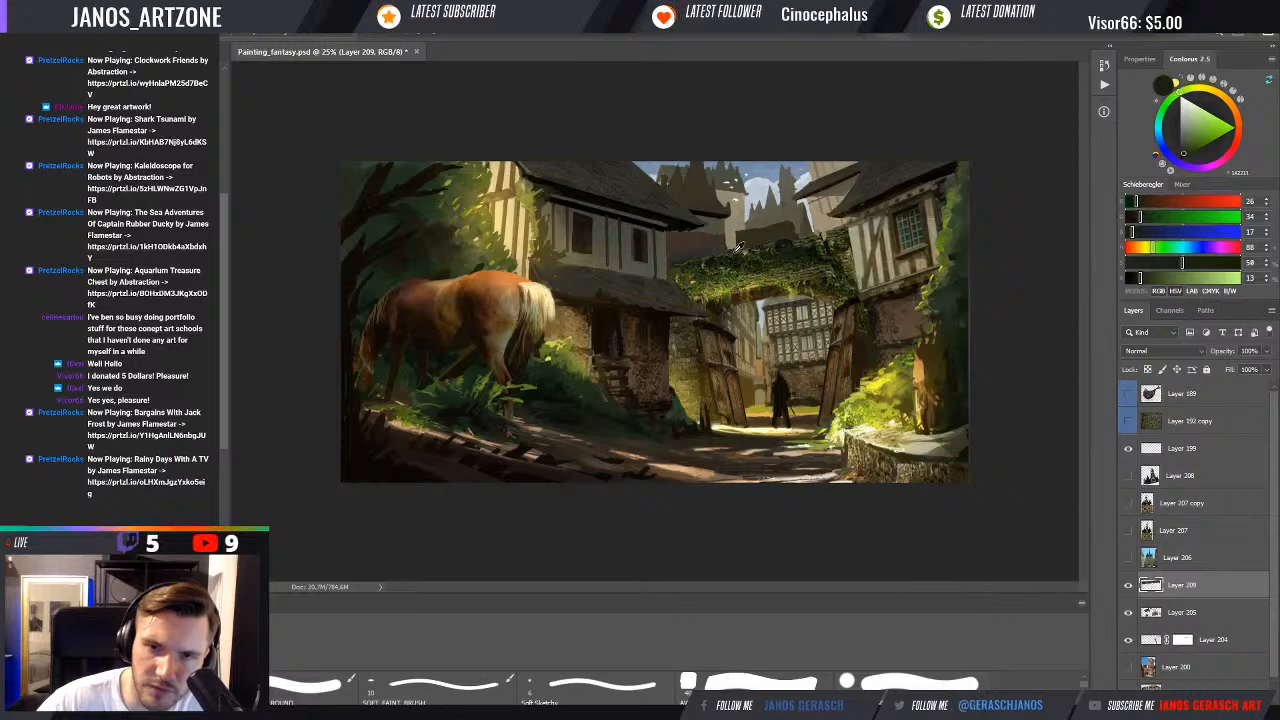
alt+click(725, 243)
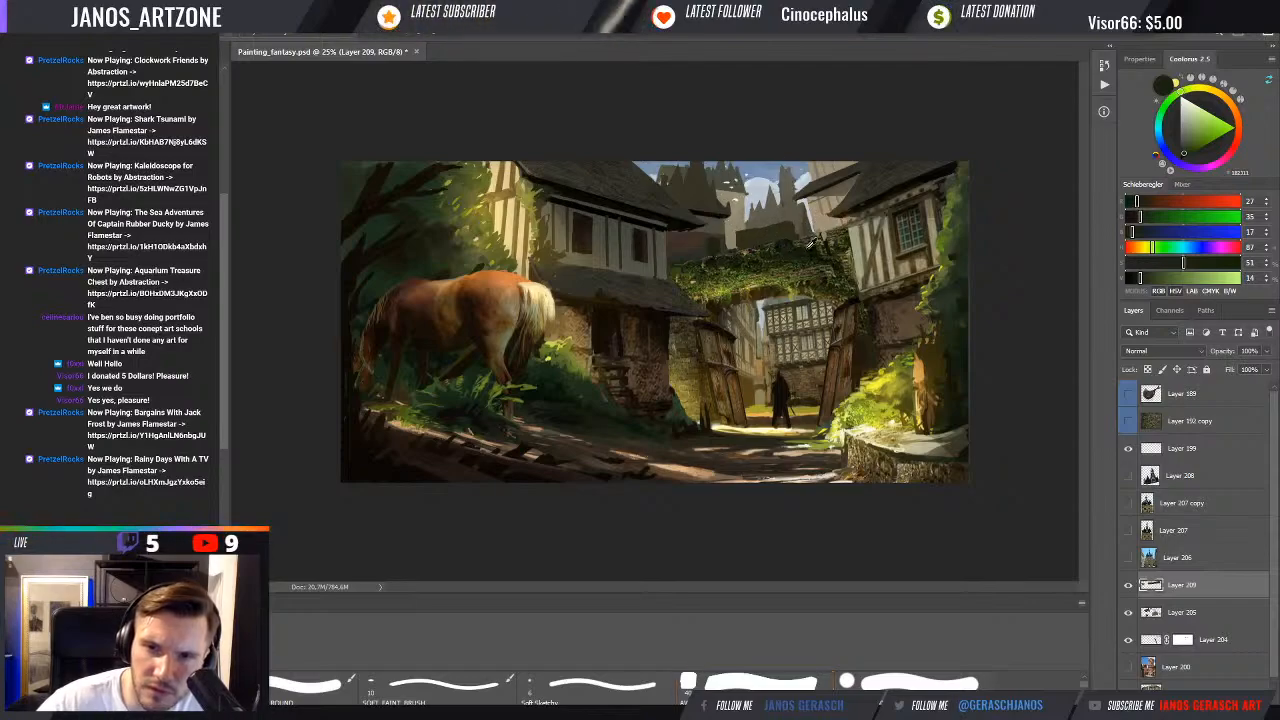
alt+click(811, 243)
alt+click(804, 238)
alt+click(799, 230)
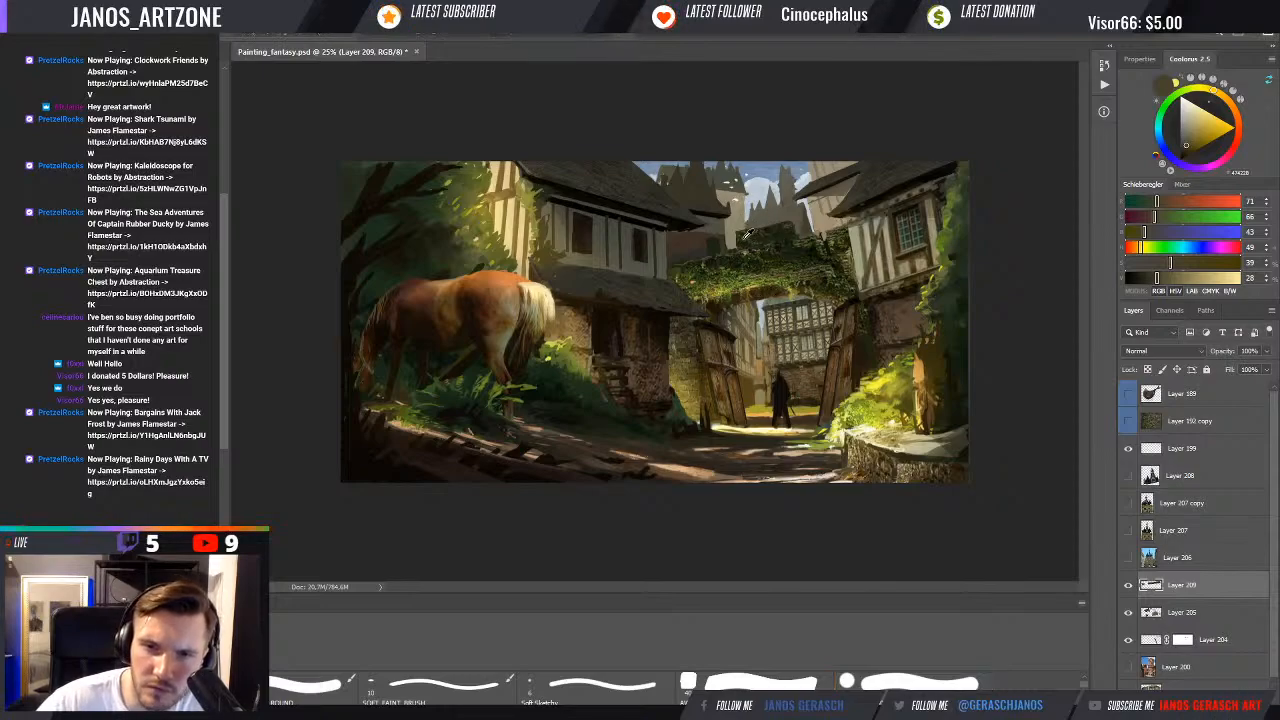
Paint ivy on the raised wall and along the arch top toward the large house with sampled dark and mid greens
alt+click(752, 236)
key(b)
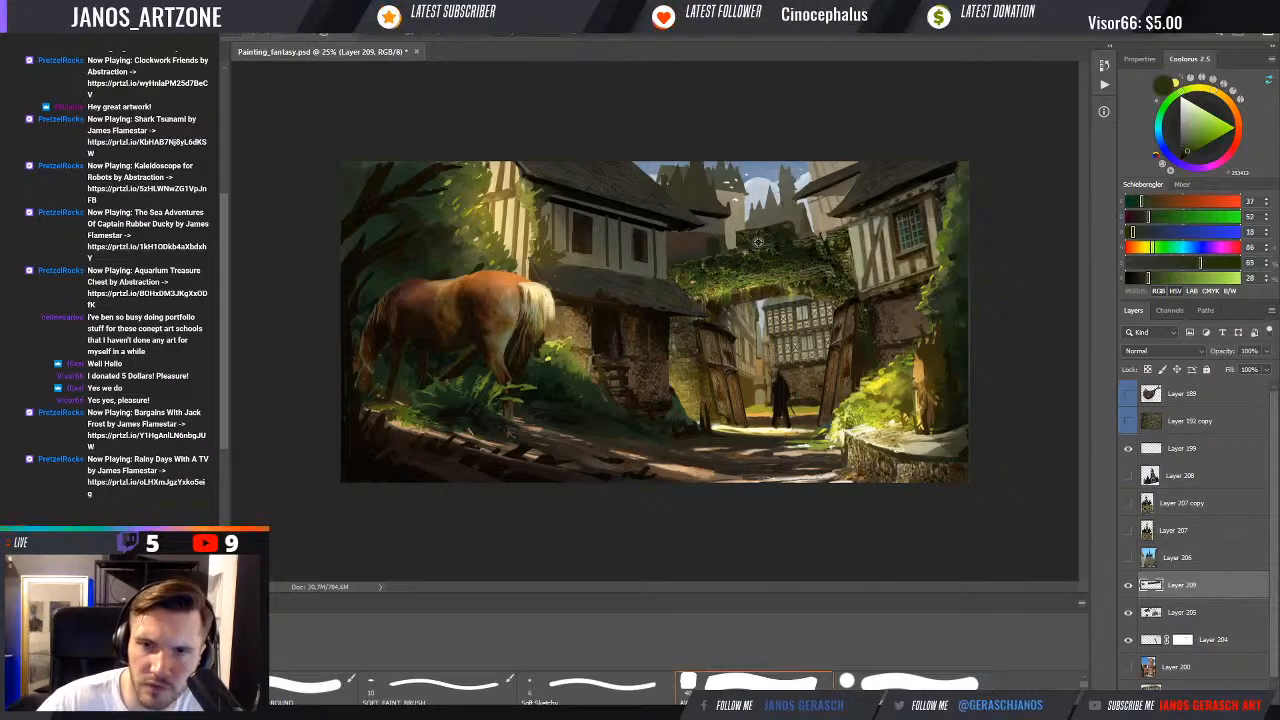
click(912, 683)
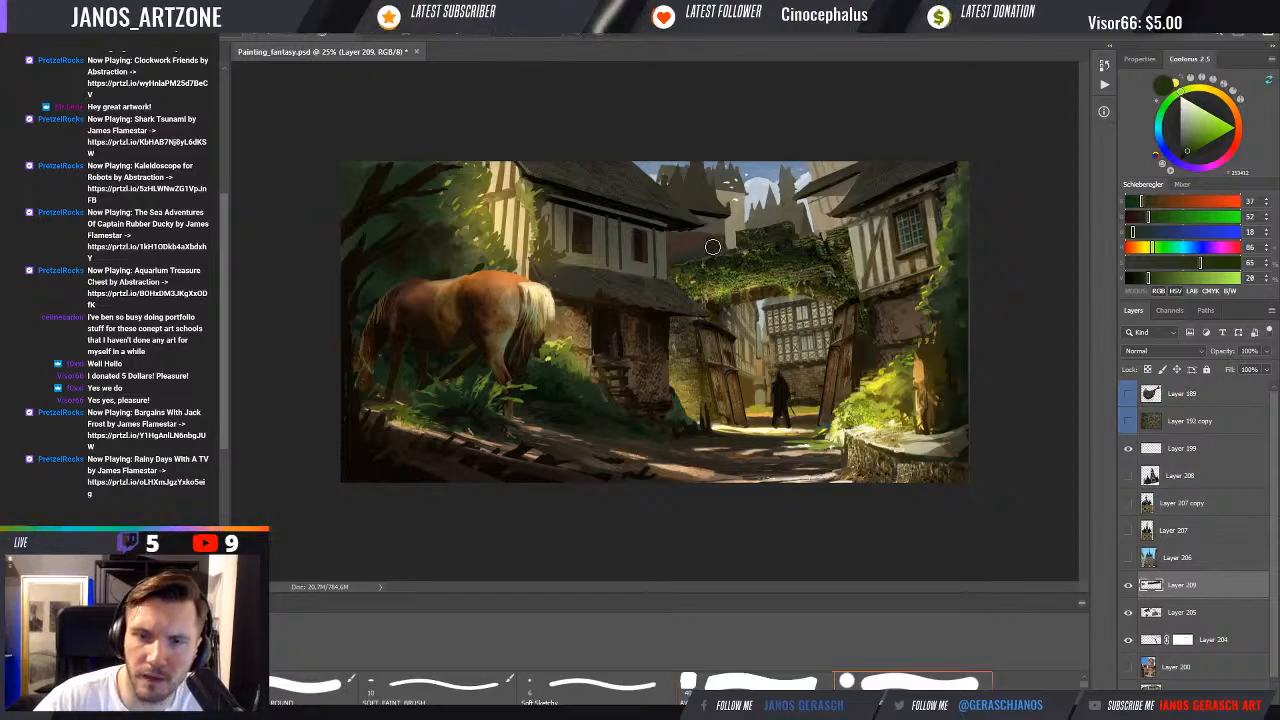
key(i)
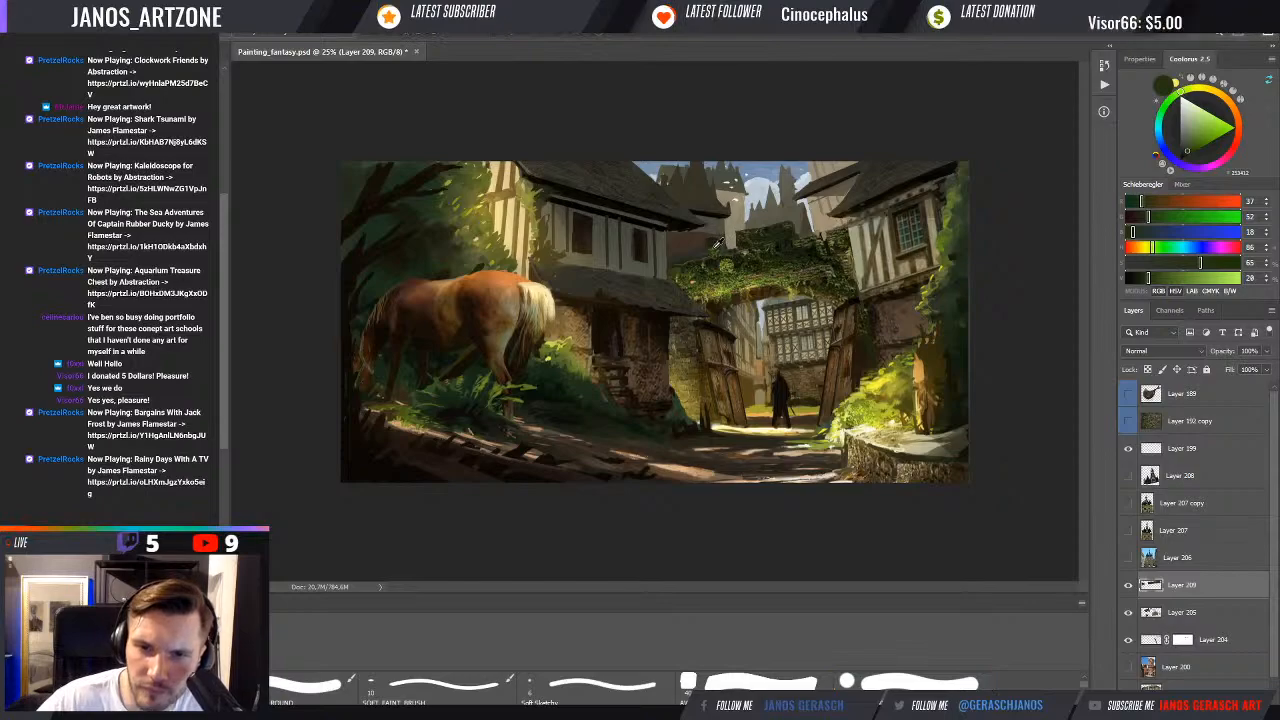
alt+click(712, 255)
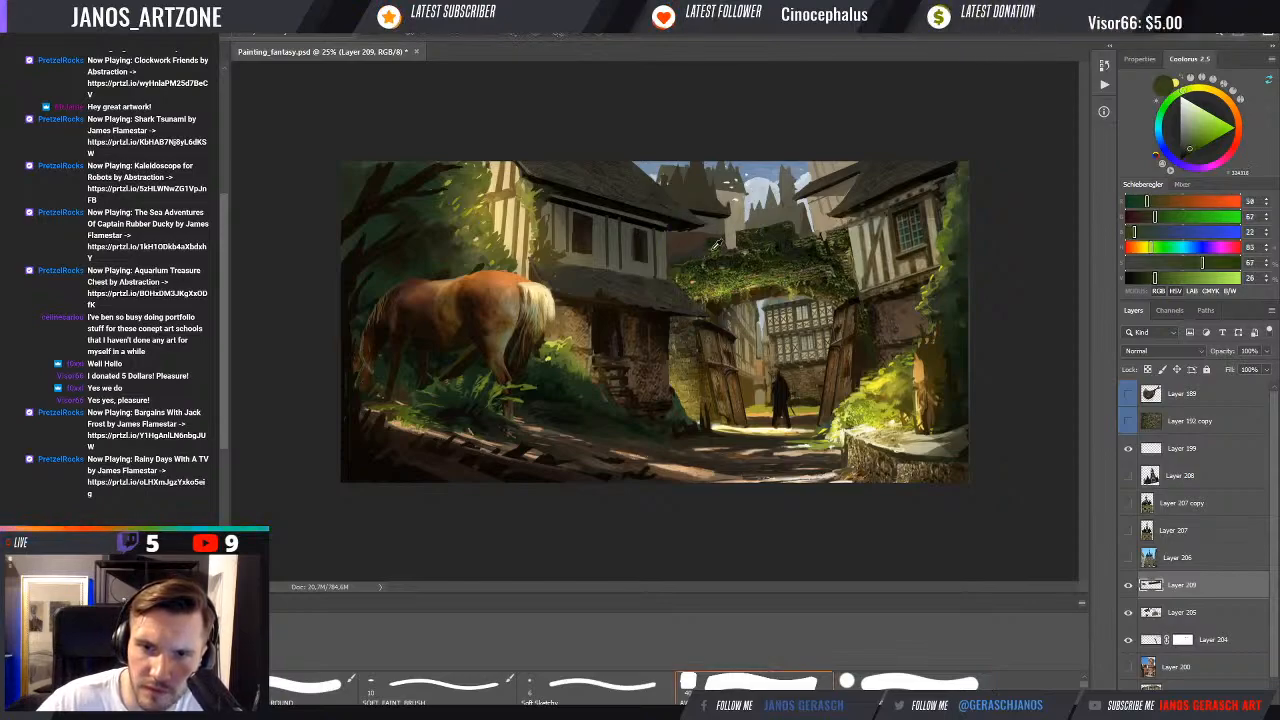
click(712, 248)
alt+click(701, 255)
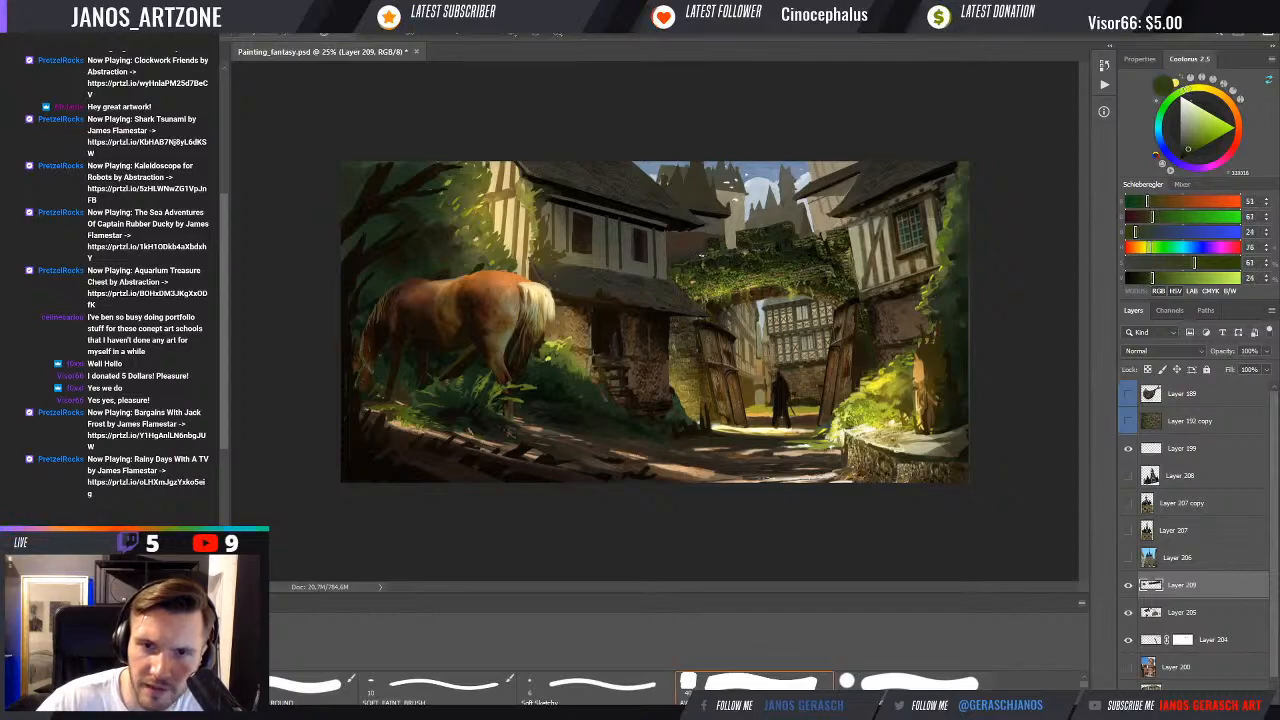
Refine the ivy on the arch and raised wall with sampled yellow-green accents and dark olive shadows
key(alt)
alt+click(714, 261)
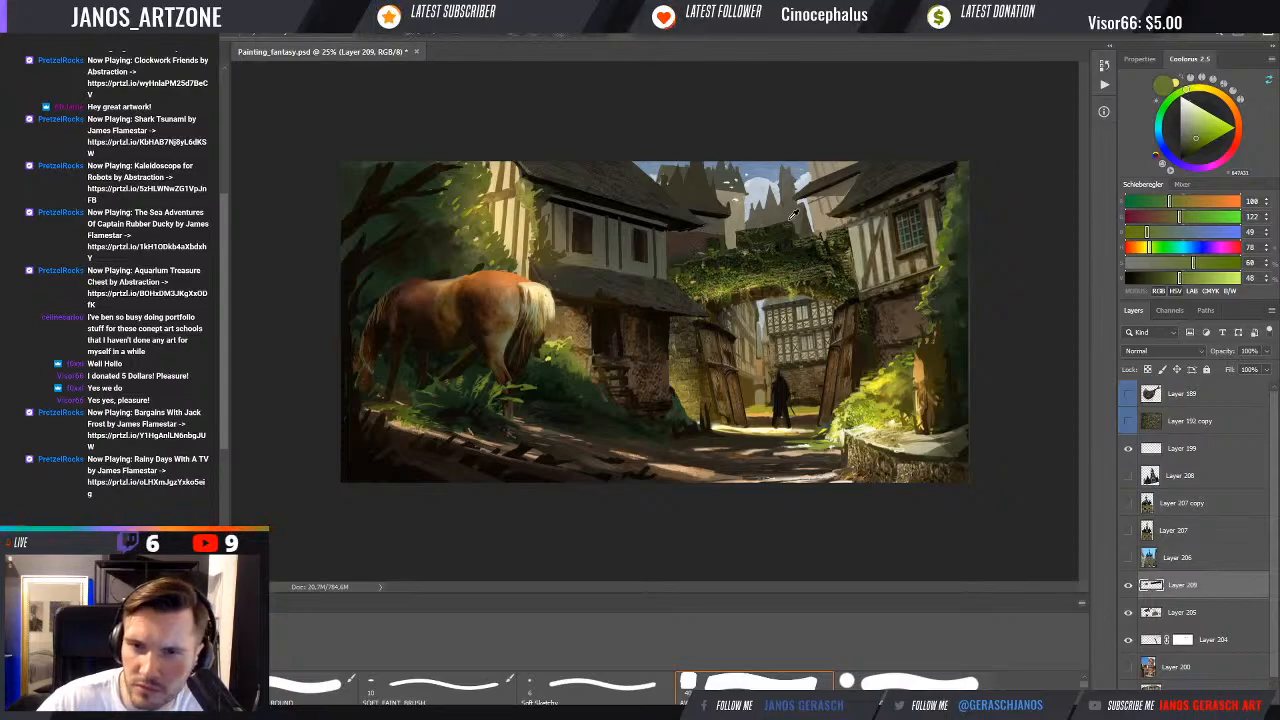
key(alt)
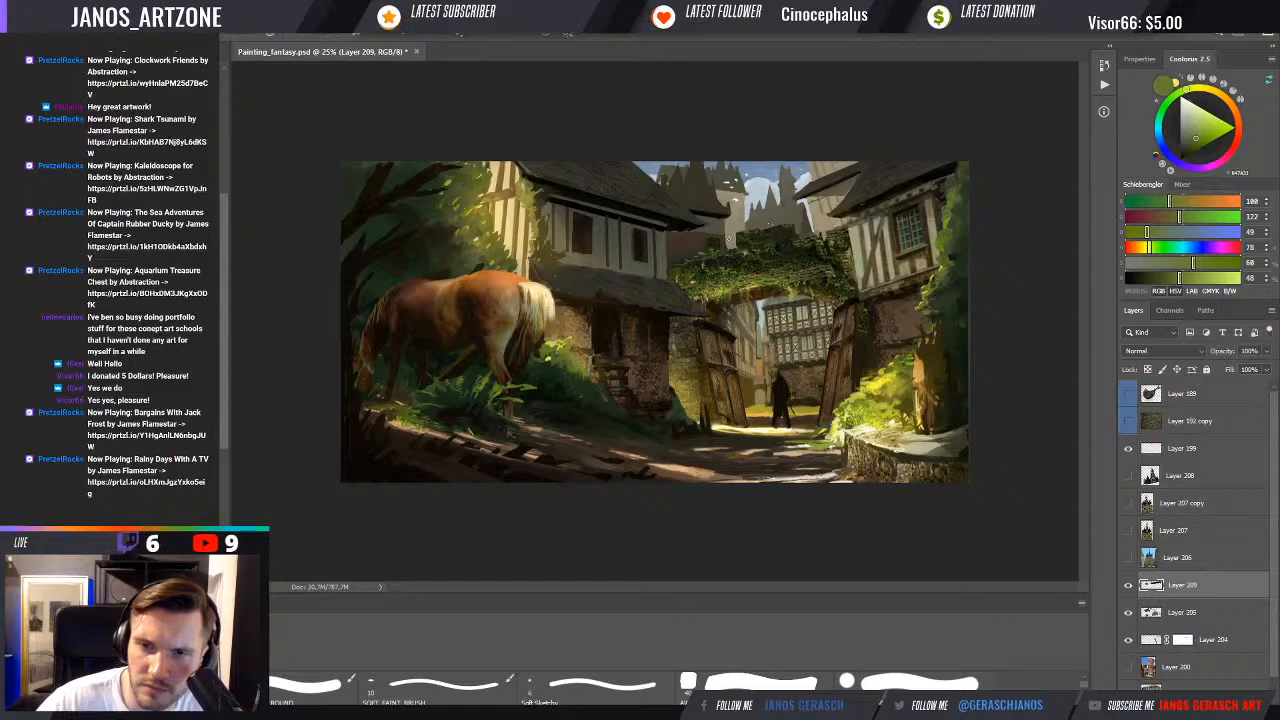
alt+click(742, 238)
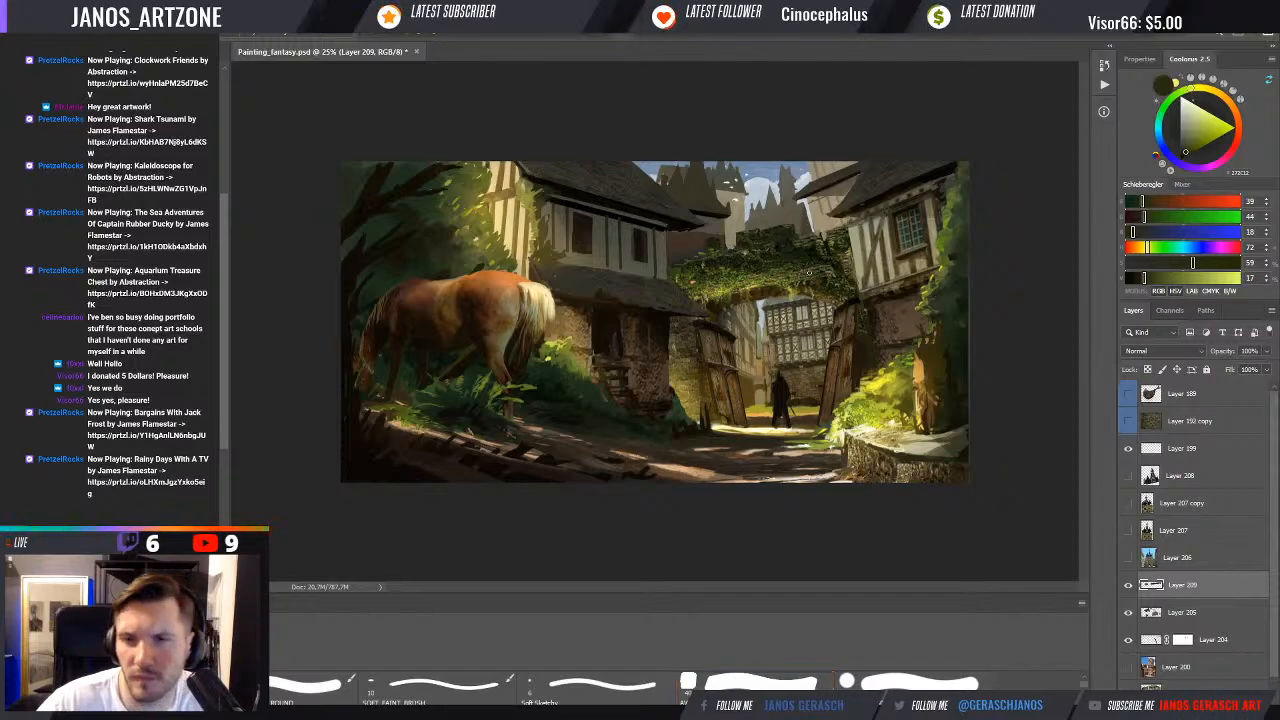
Copy the dark cloaked figure in the gateway onto its own layer and place the copy on the raised wall above the arch
alt+click(785, 389)
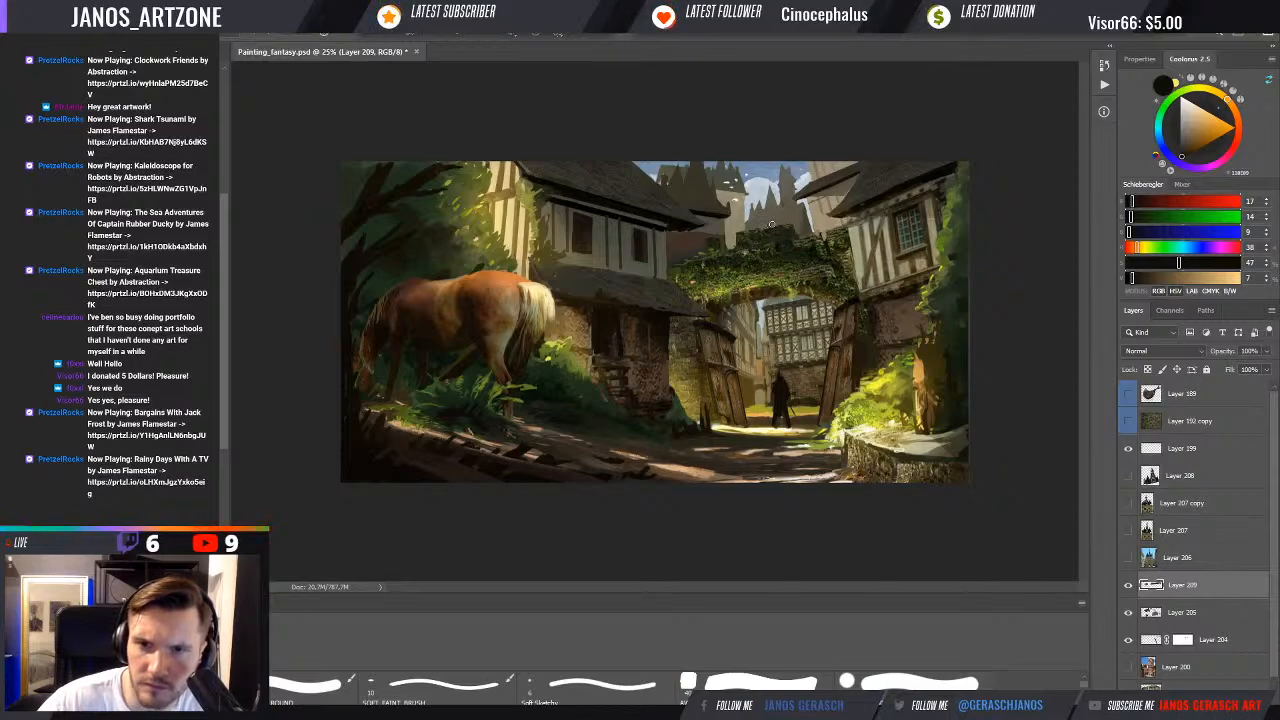
ctrl+click(785, 394)
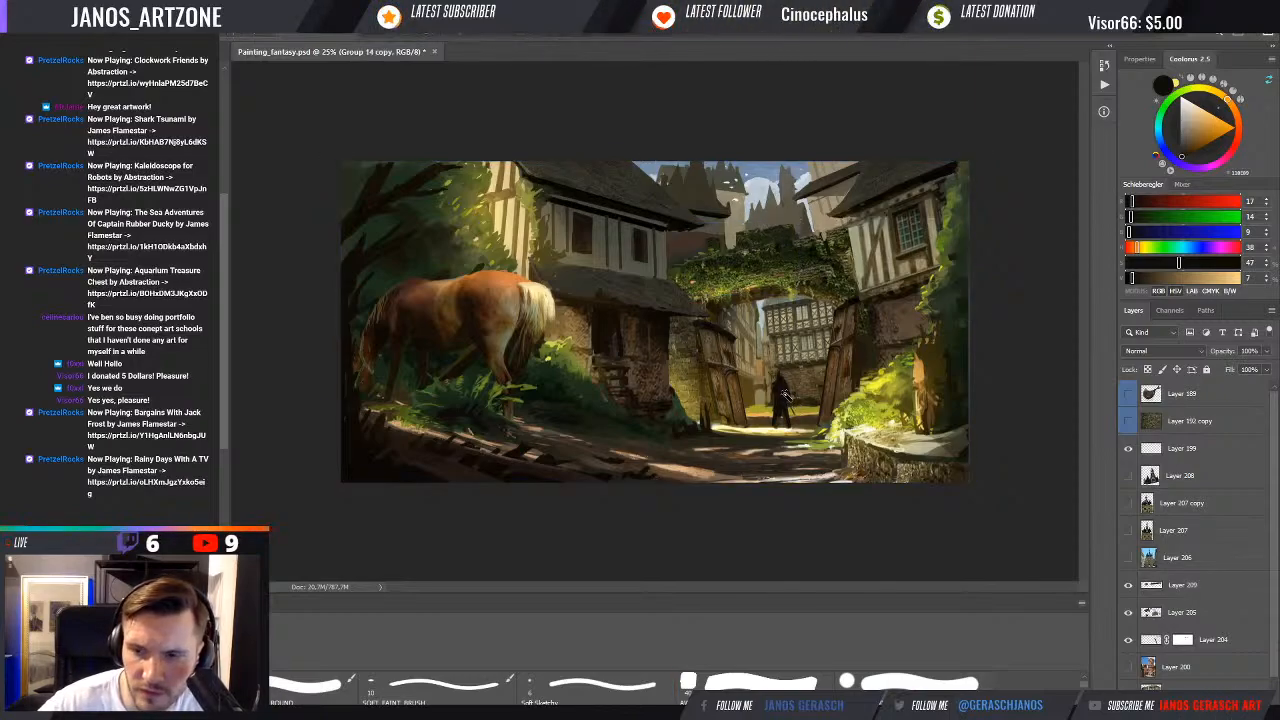
click(784, 395)
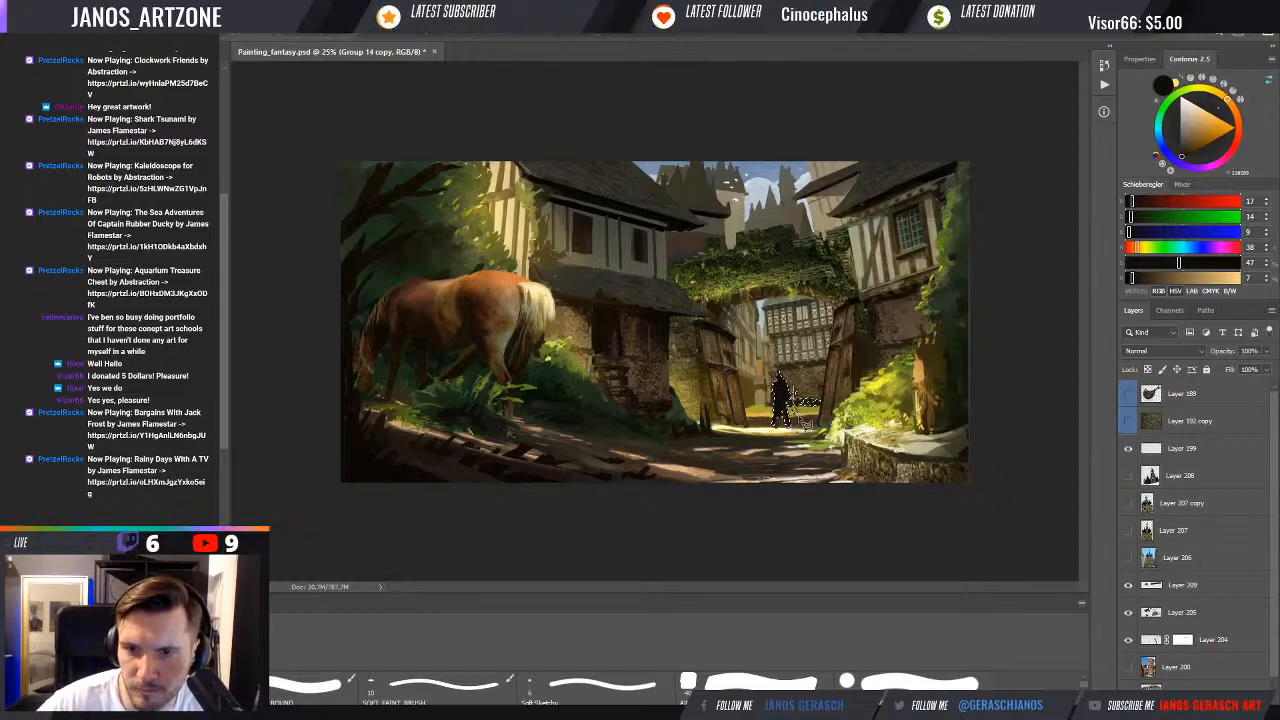
drag(801, 420, 803, 382)
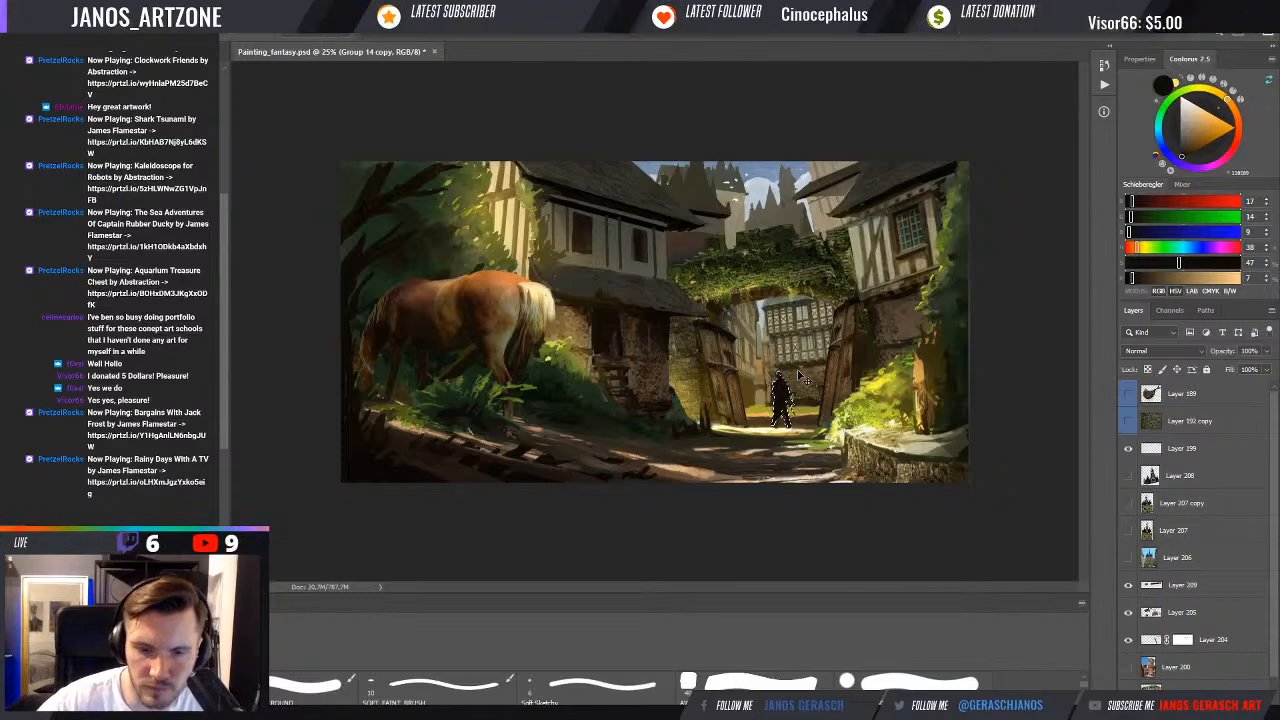
key(ctrl+j)
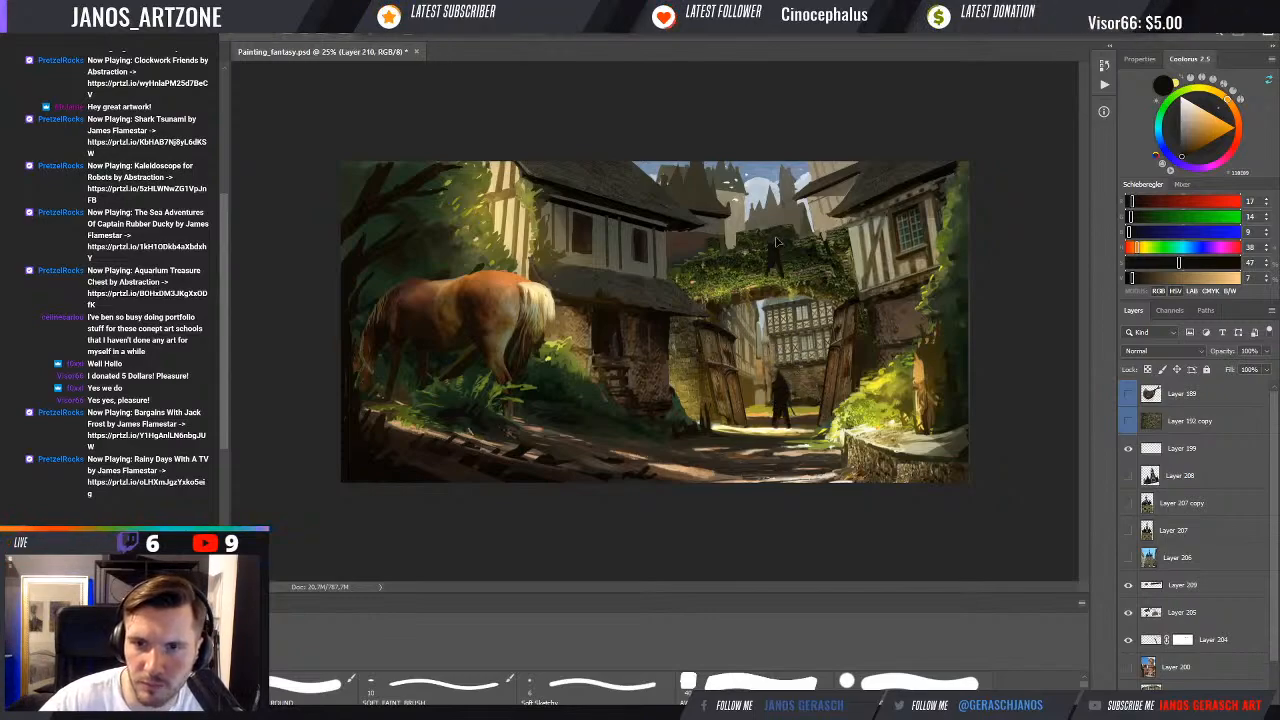
drag(775, 217, 774, 229)
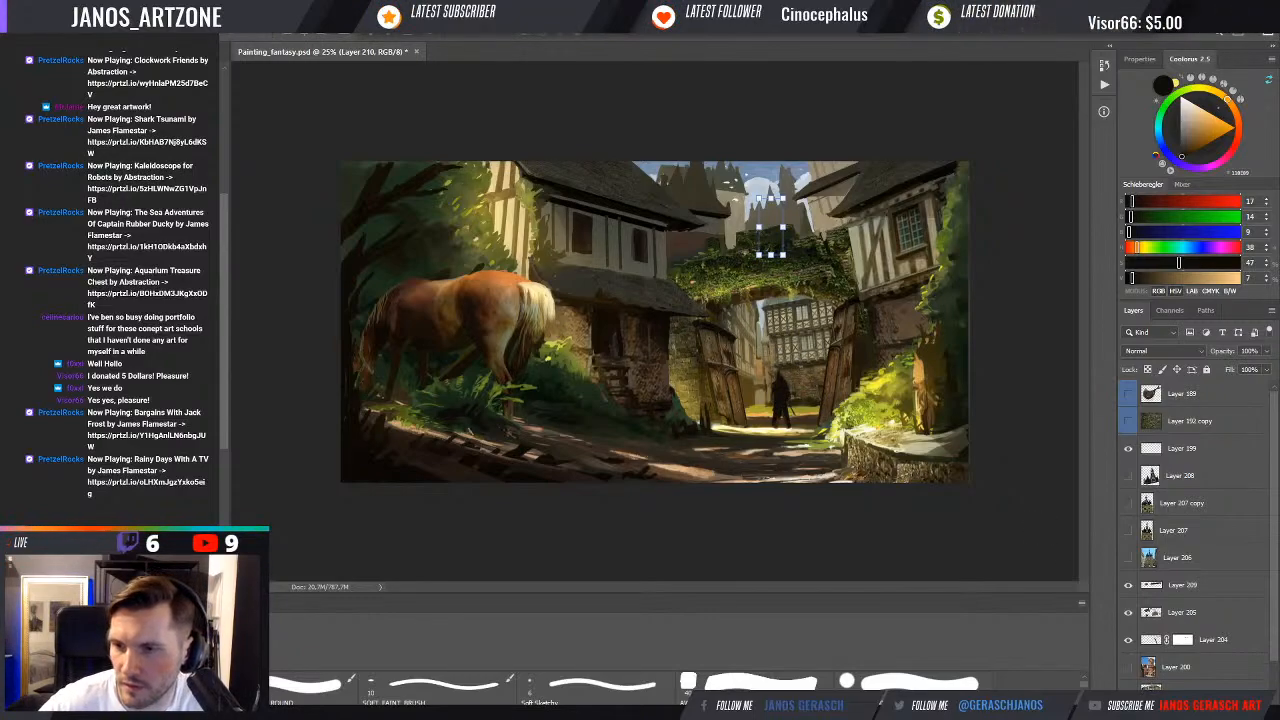
Move the copied figure's layer beneath Layer 209 and scale the figure down so it stands behind the overgrown wall
drag(1182, 698, 1165, 597)
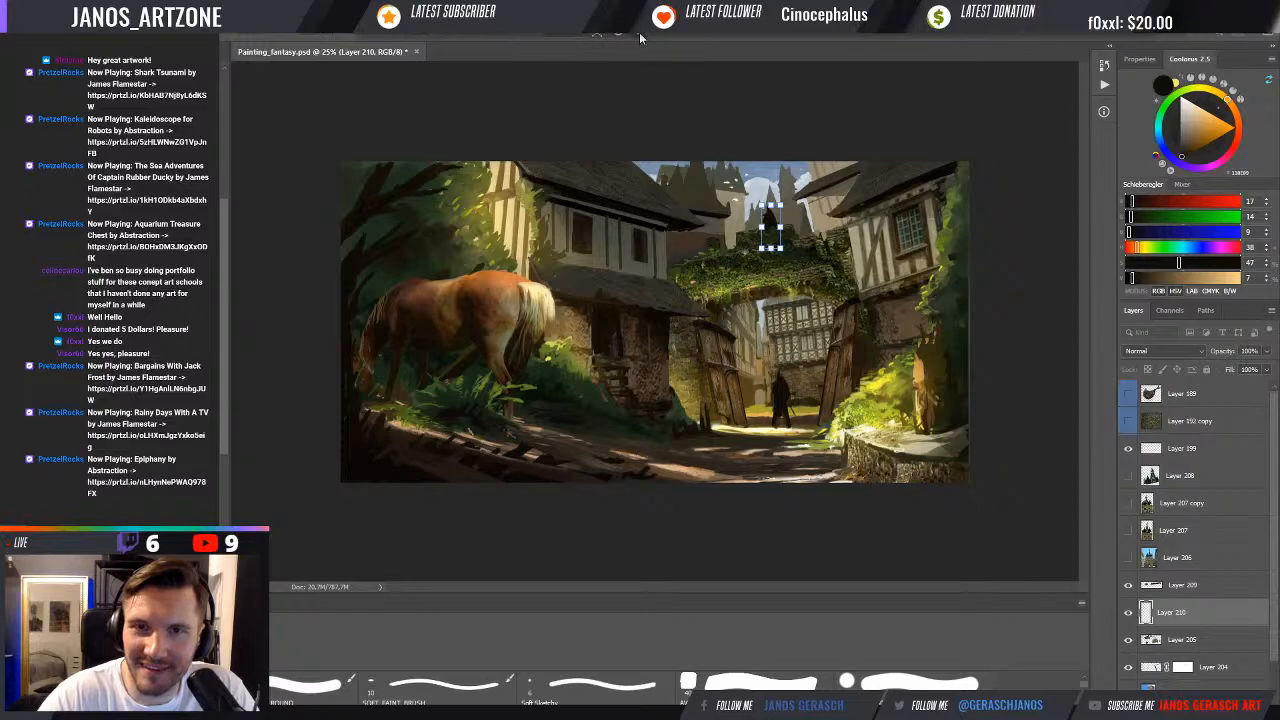
key(Return)
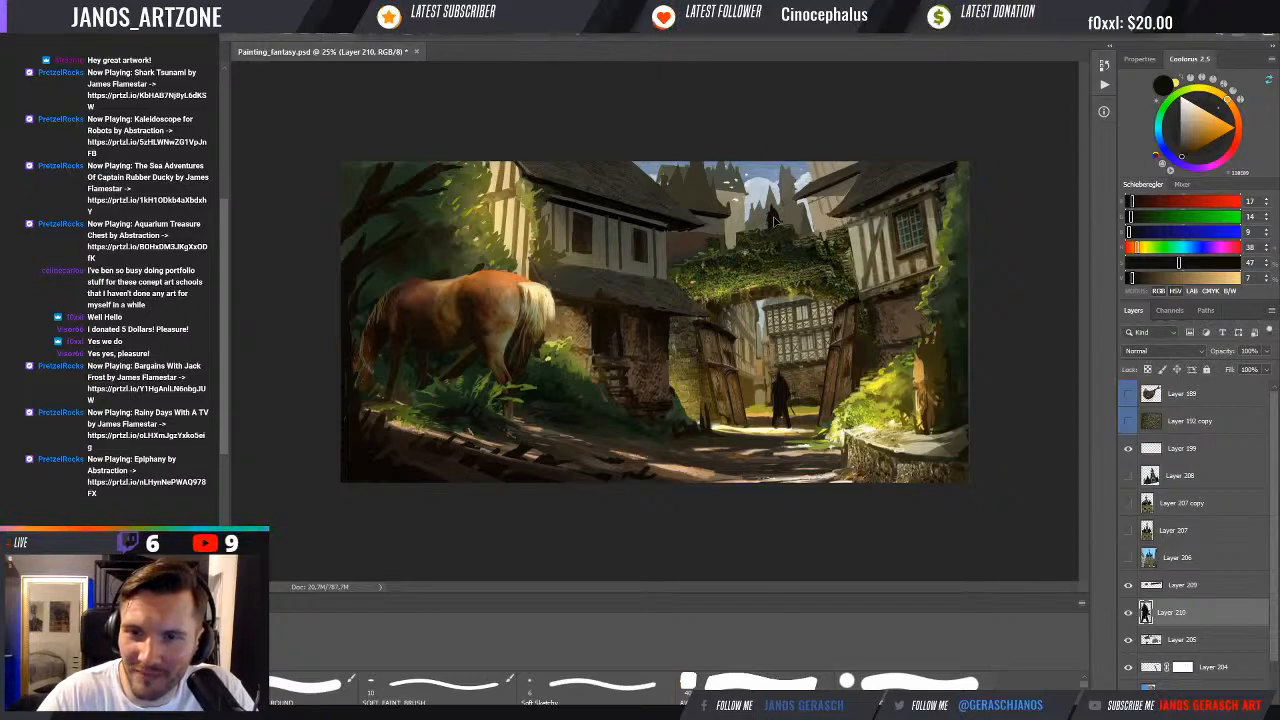
key(ctrl+t)
key(Return)
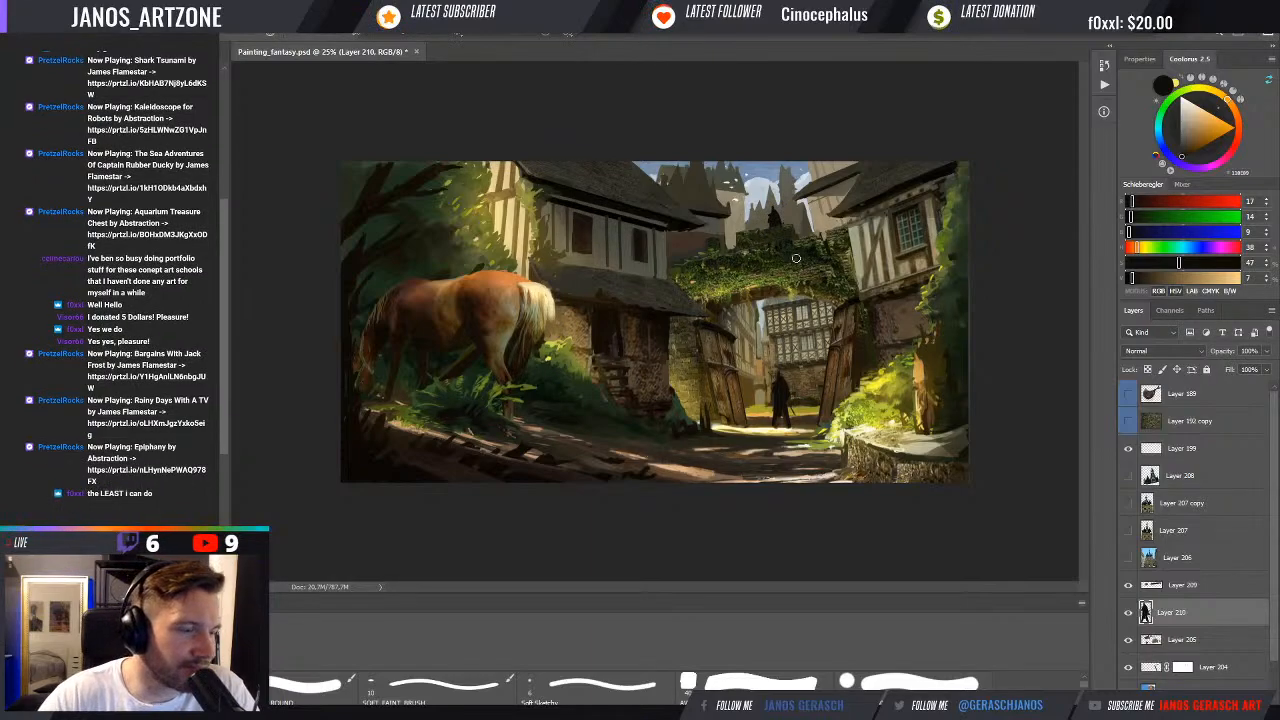
Rework the small wall figure's silhouette with sampled near-black brown and adjust its proportions with Free Transform
drag(480, 373, 456, 370)
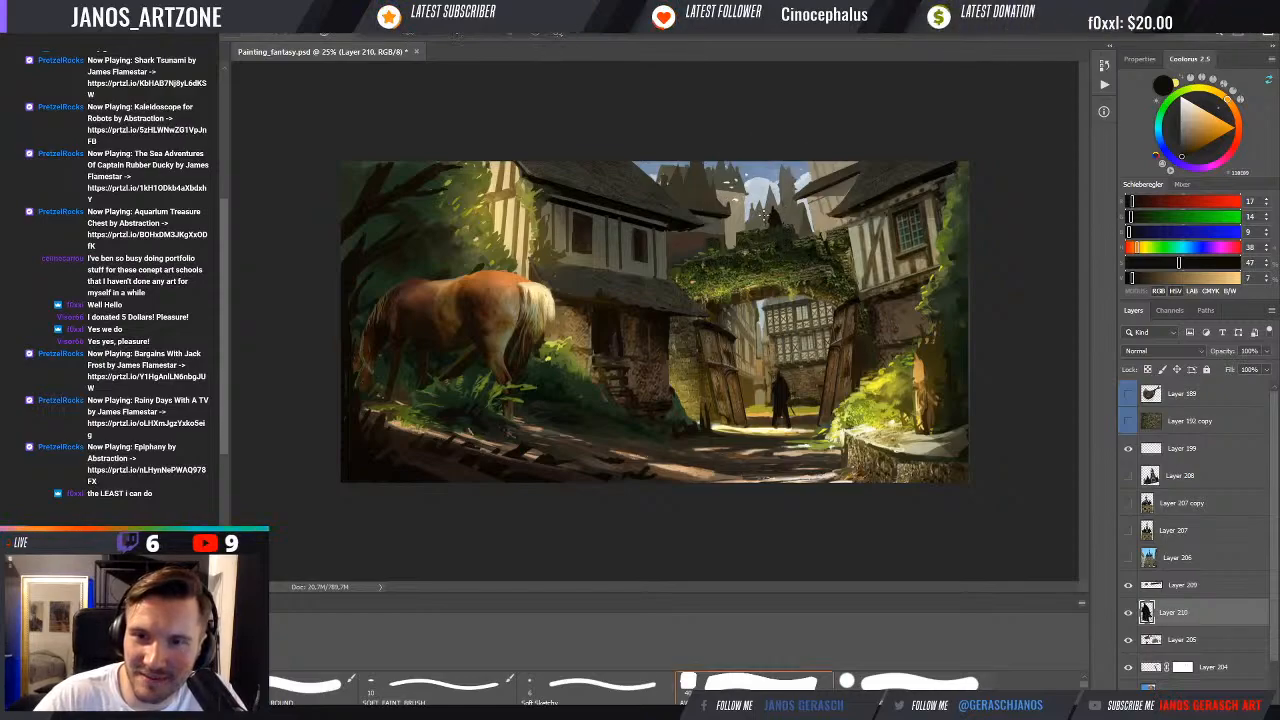
key(m)
drag(761, 244, 789, 205)
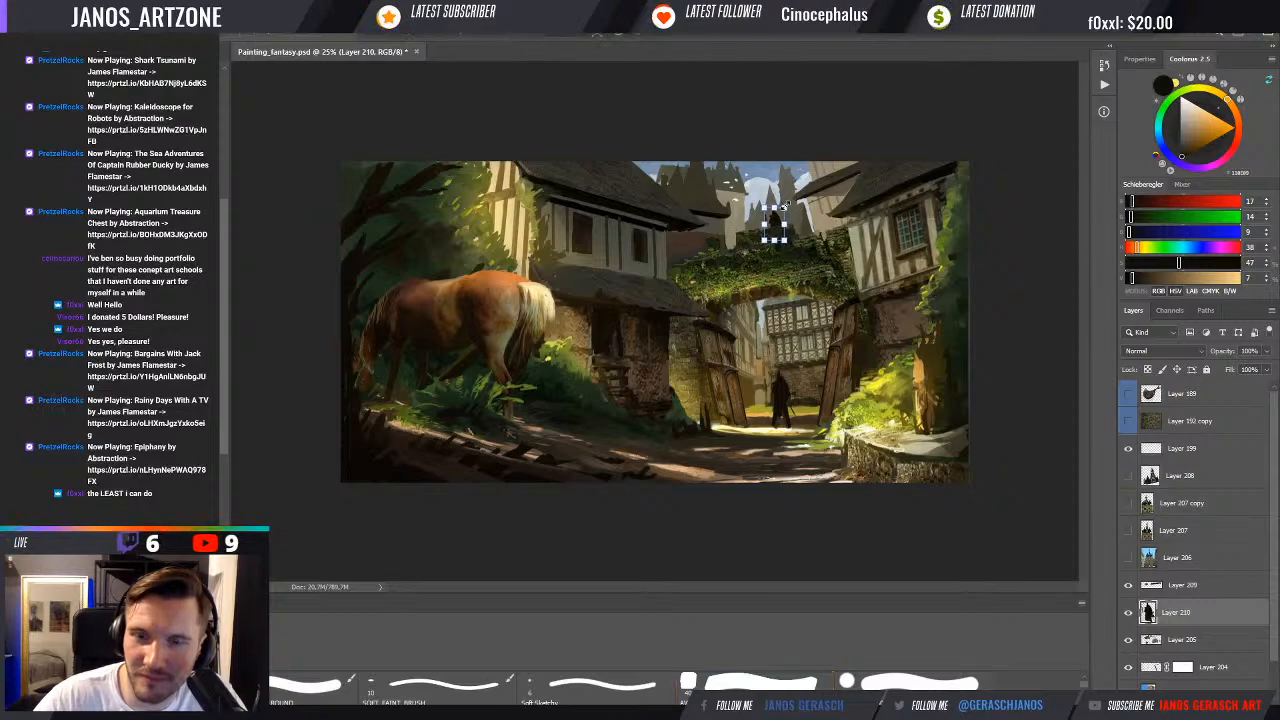
key(ctrl+d)
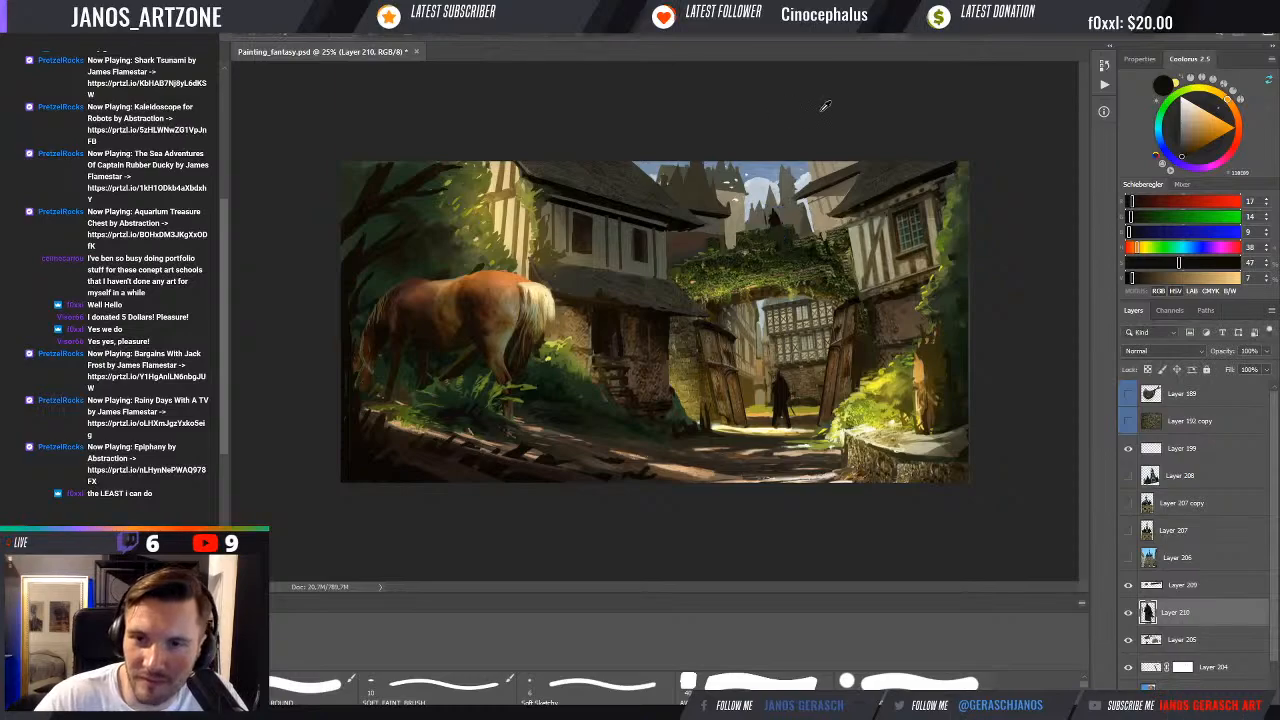
alt+click(773, 216)
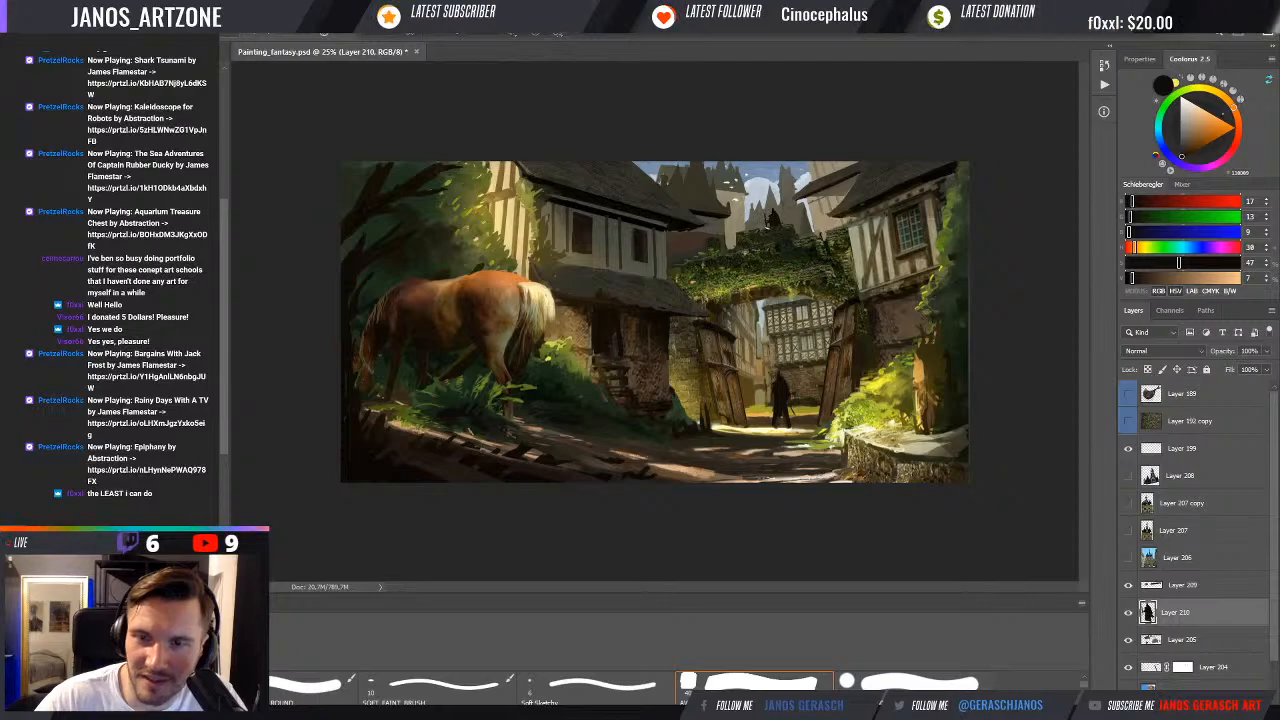
key(ctrl+t)
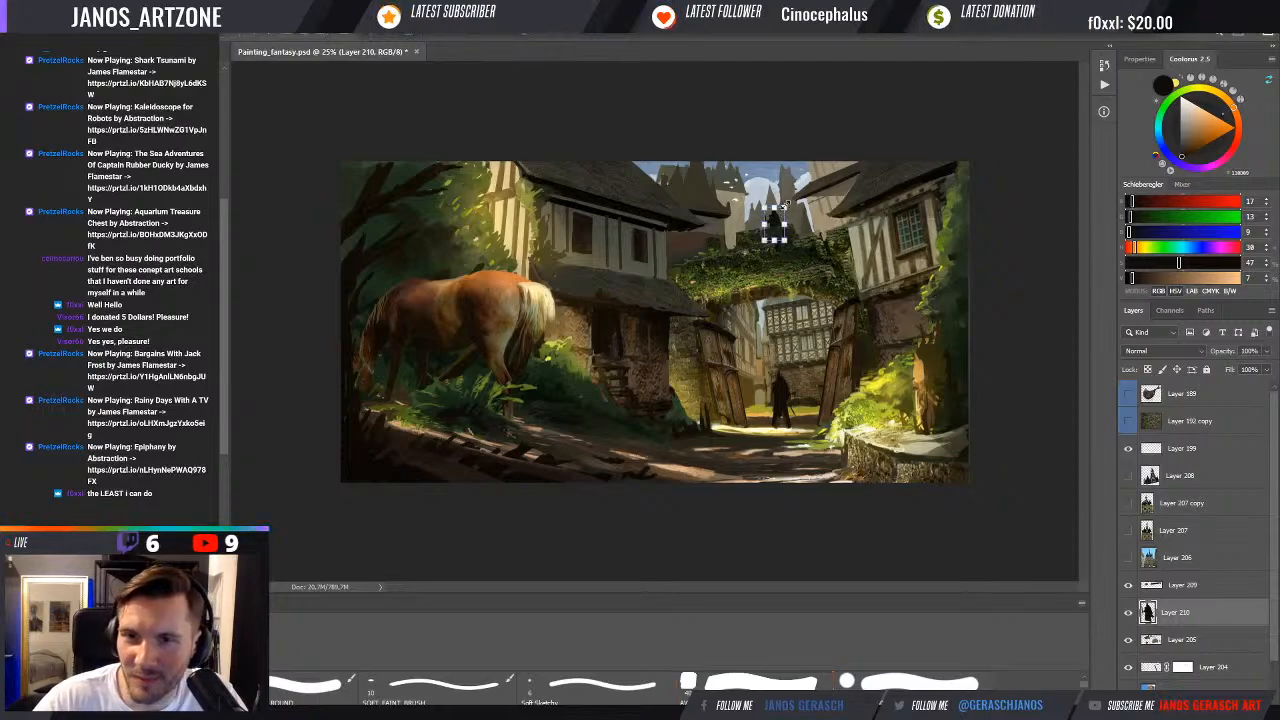
drag(766, 211, 766, 205)
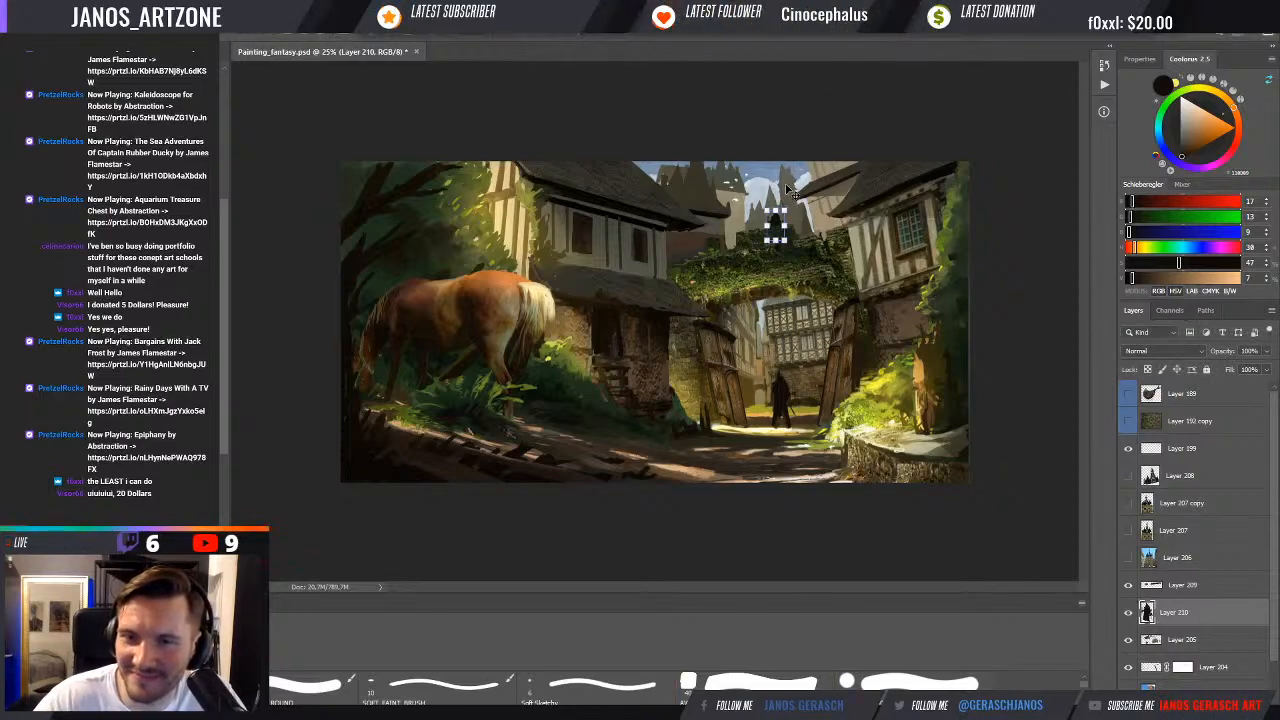
Compare the scene with and without the wall figure, and fine-tune the figure's size and position with Free Transform
key(b)
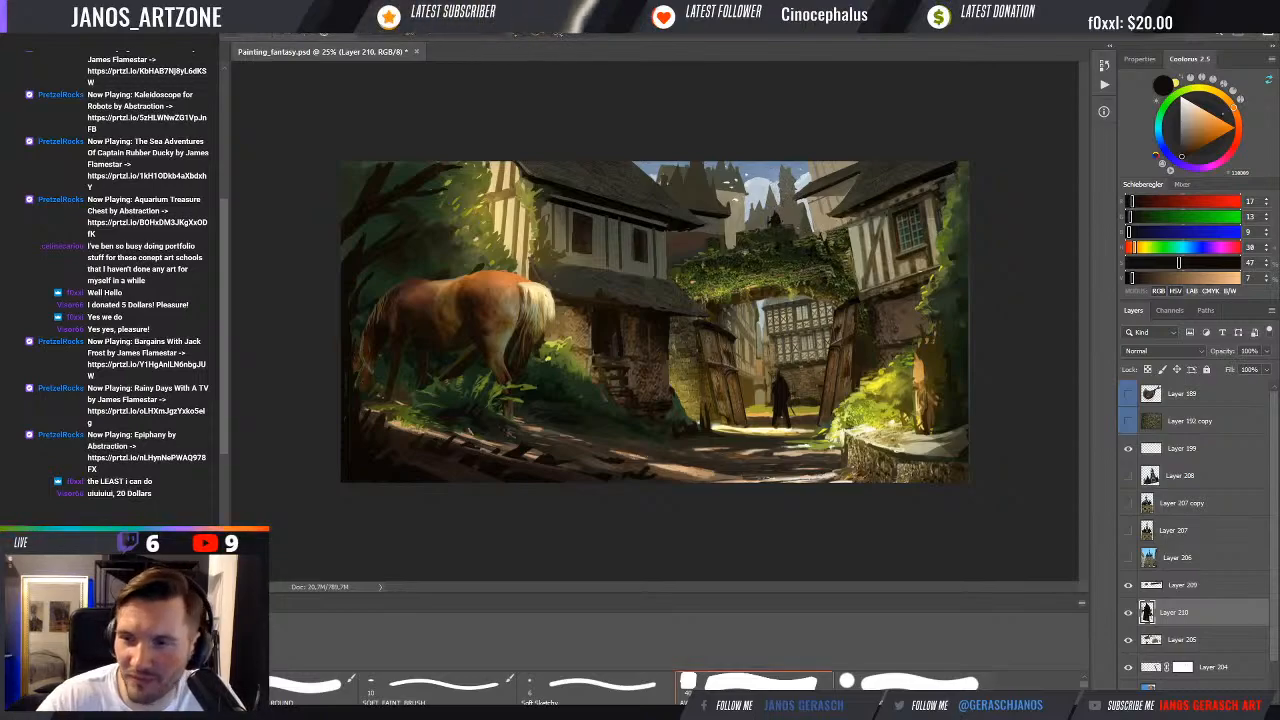
click(1128, 614)
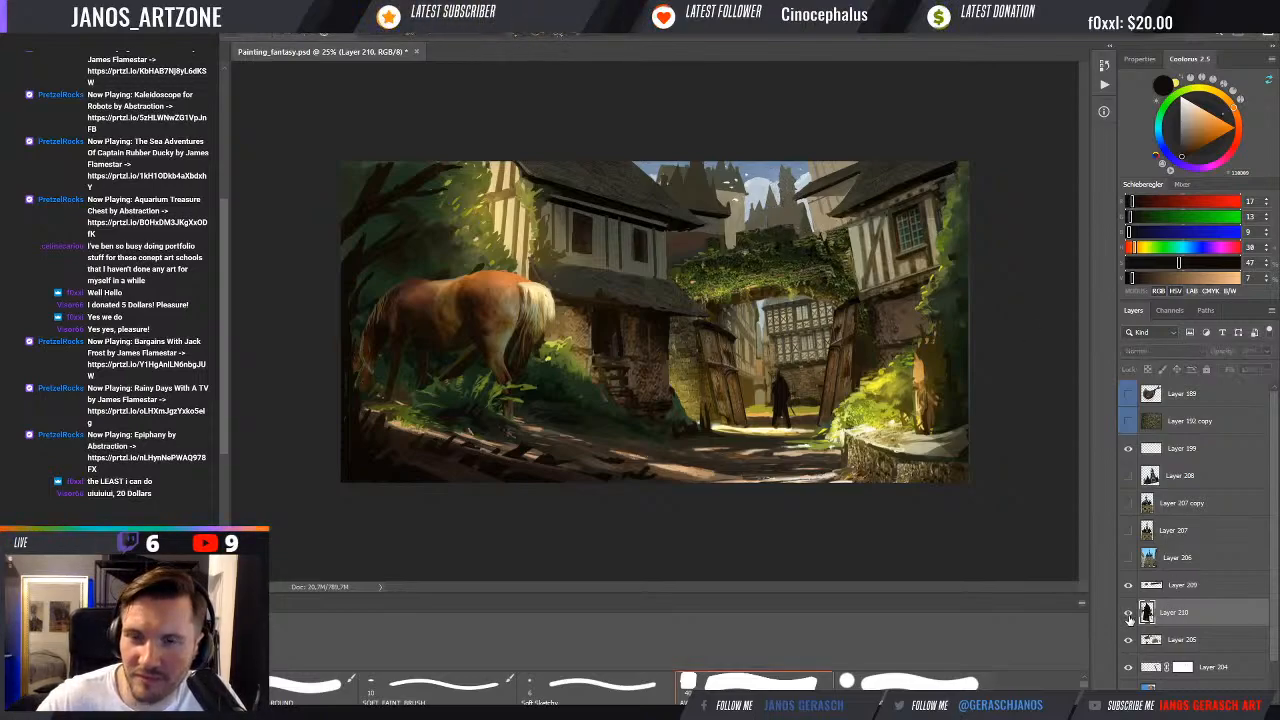
click(1128, 614)
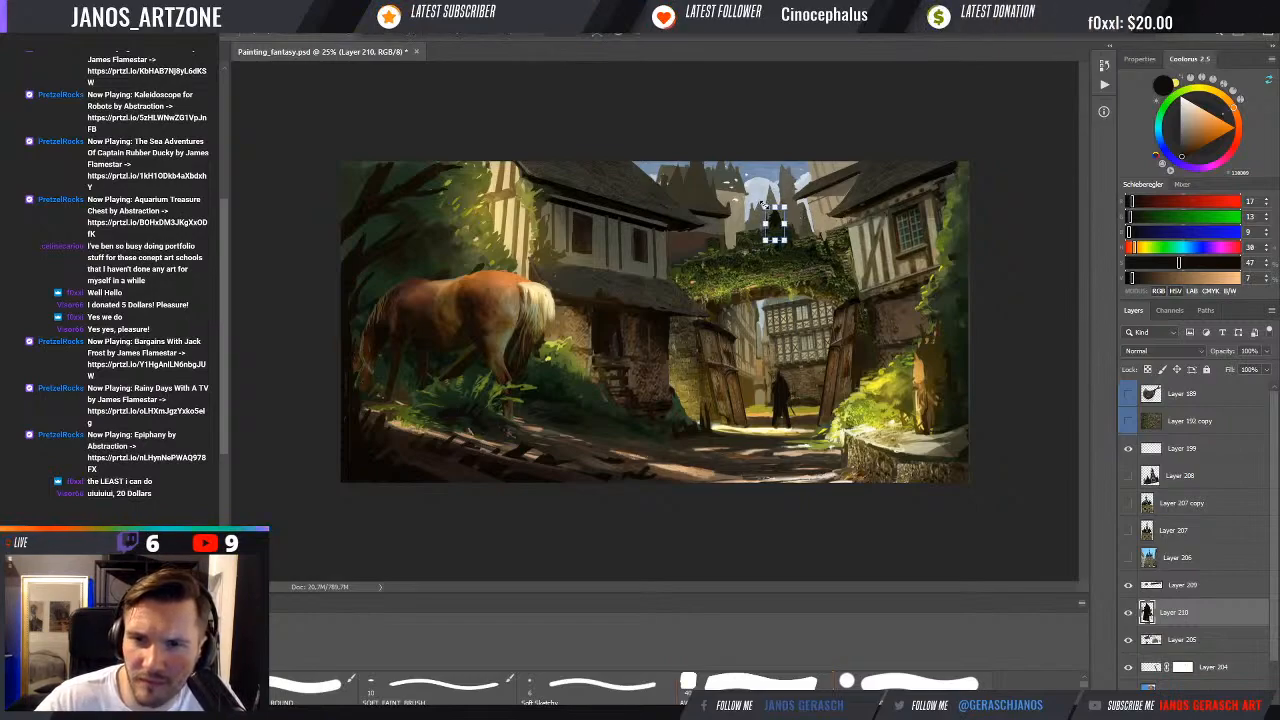
key(Return)
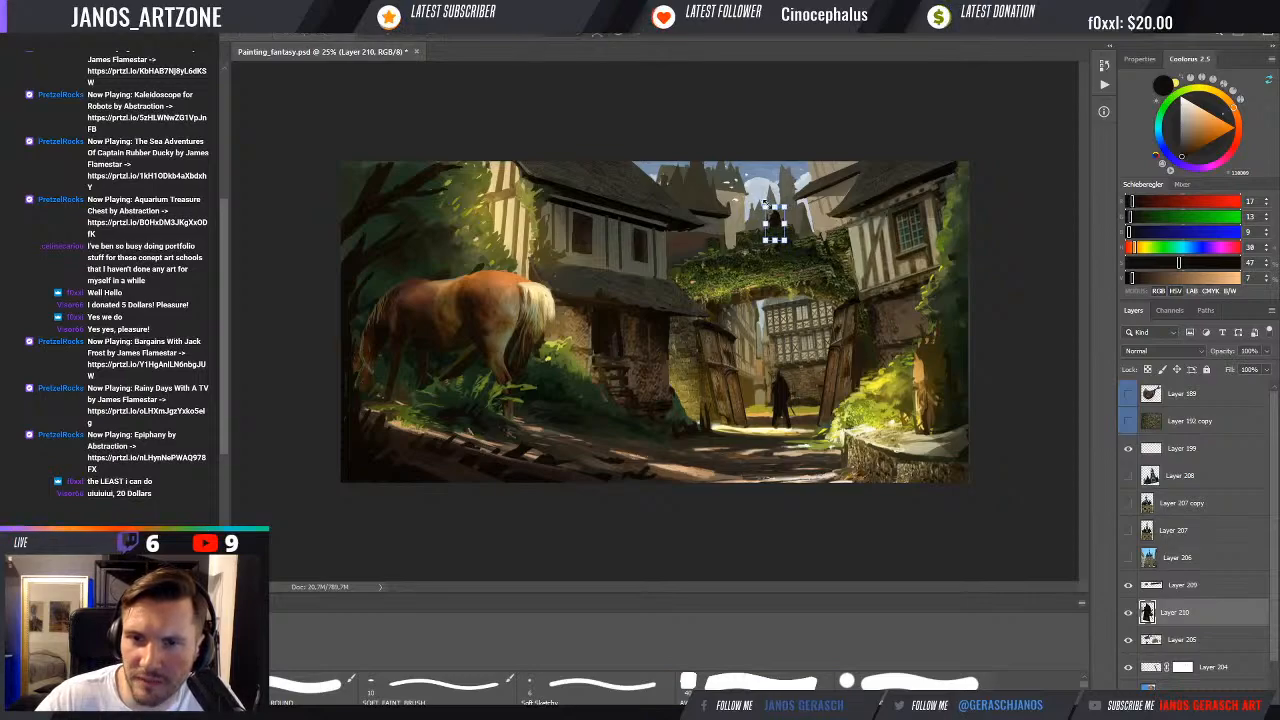
key(ctrl+t)
key(Return)
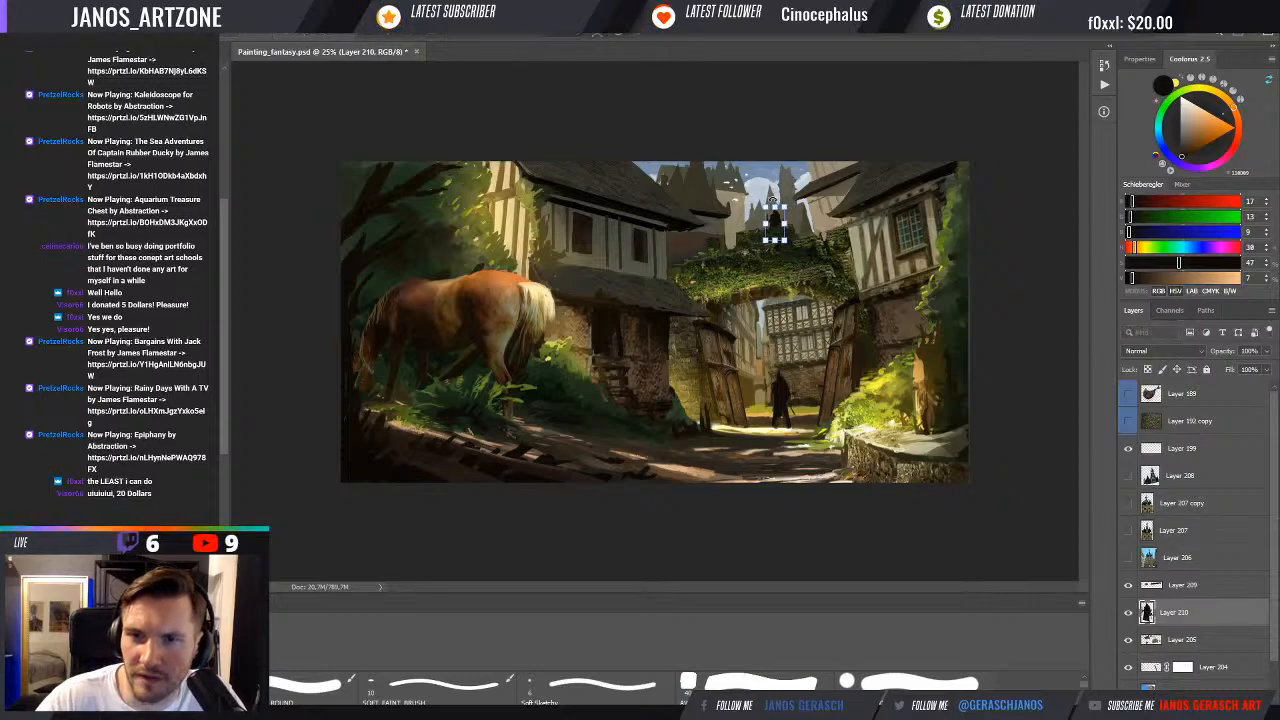
Retouch the wall figure's head and shoulders with sampled dark brown tones and readjust its shape
alt+click(767, 218)
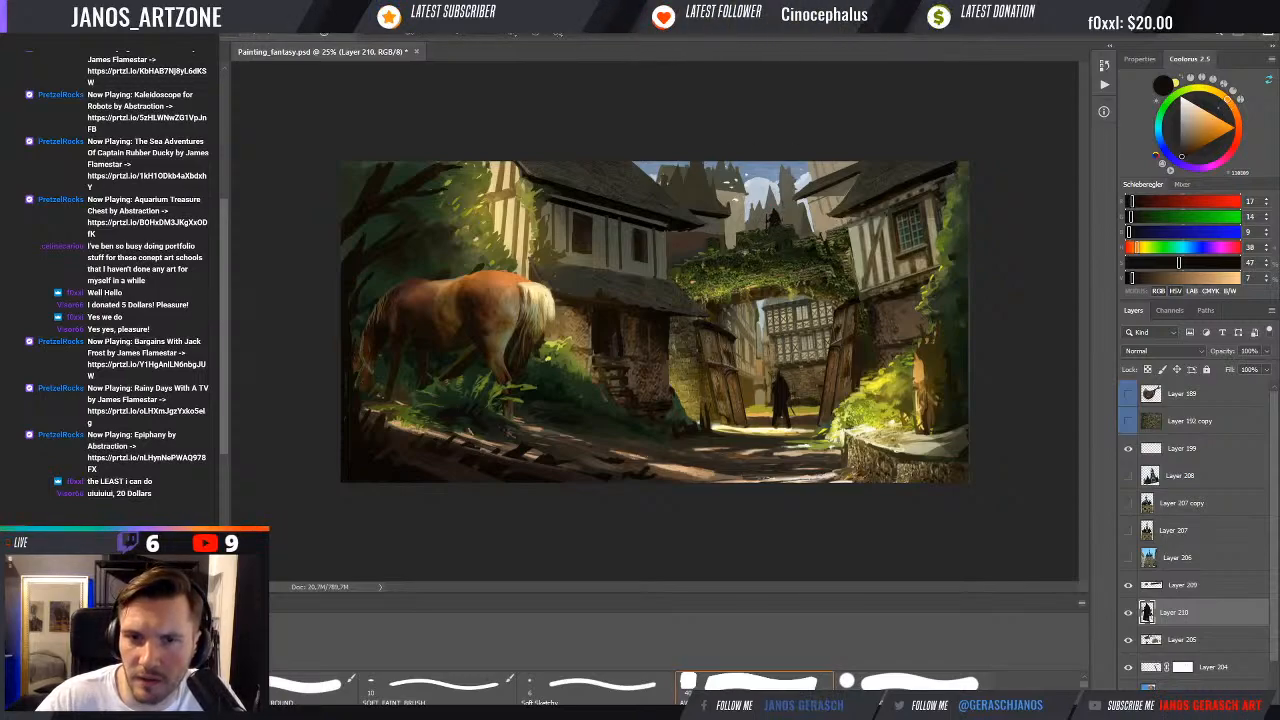
key(ctrl)
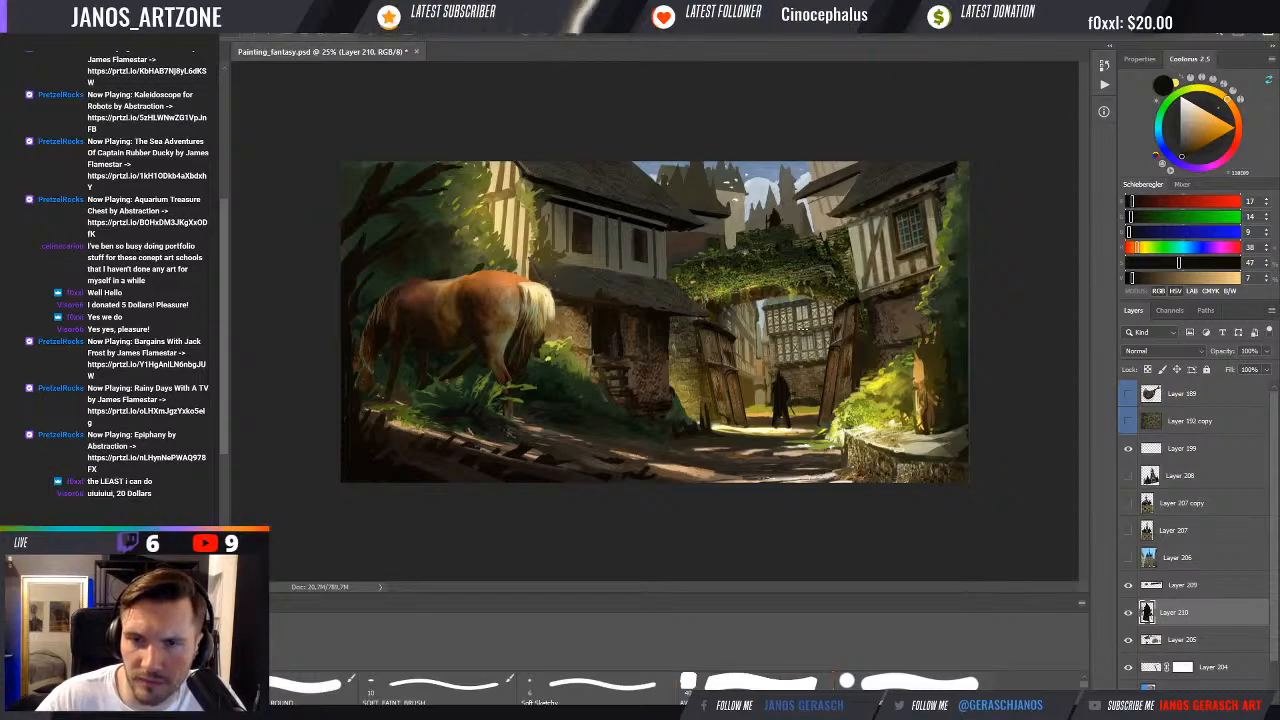
key(ctrl)
click(688, 690)
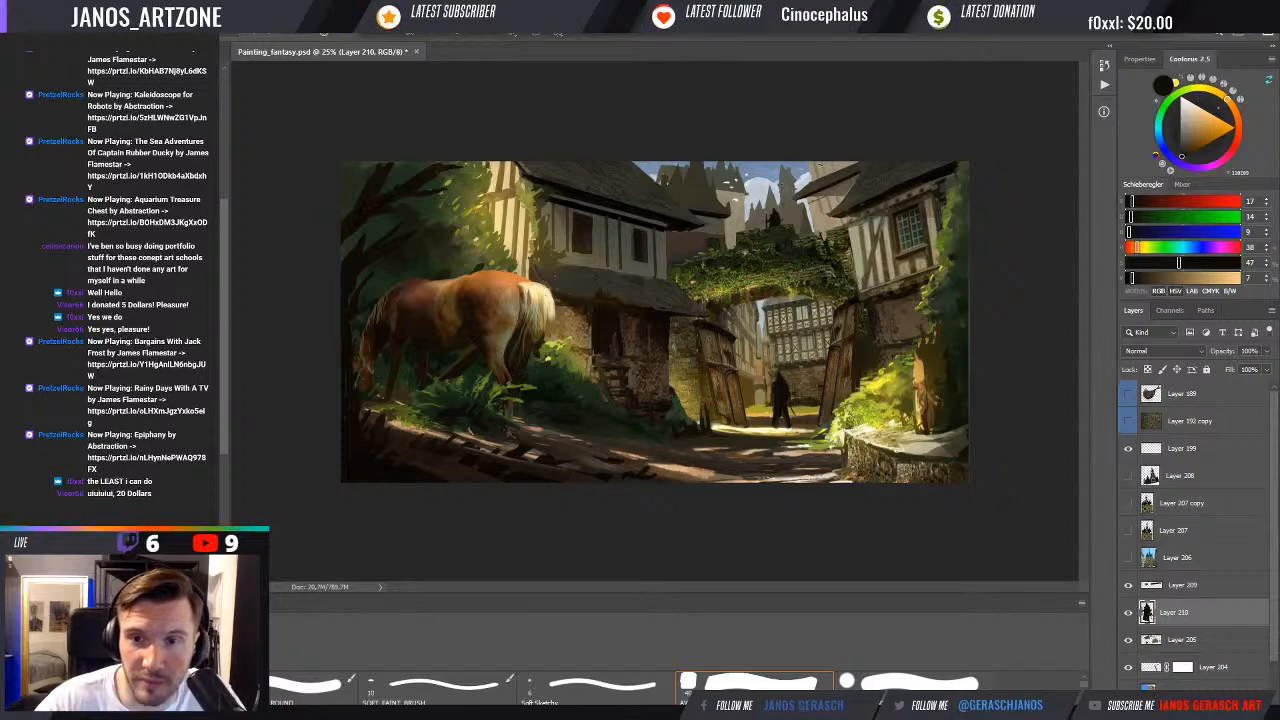
alt+click(773, 221)
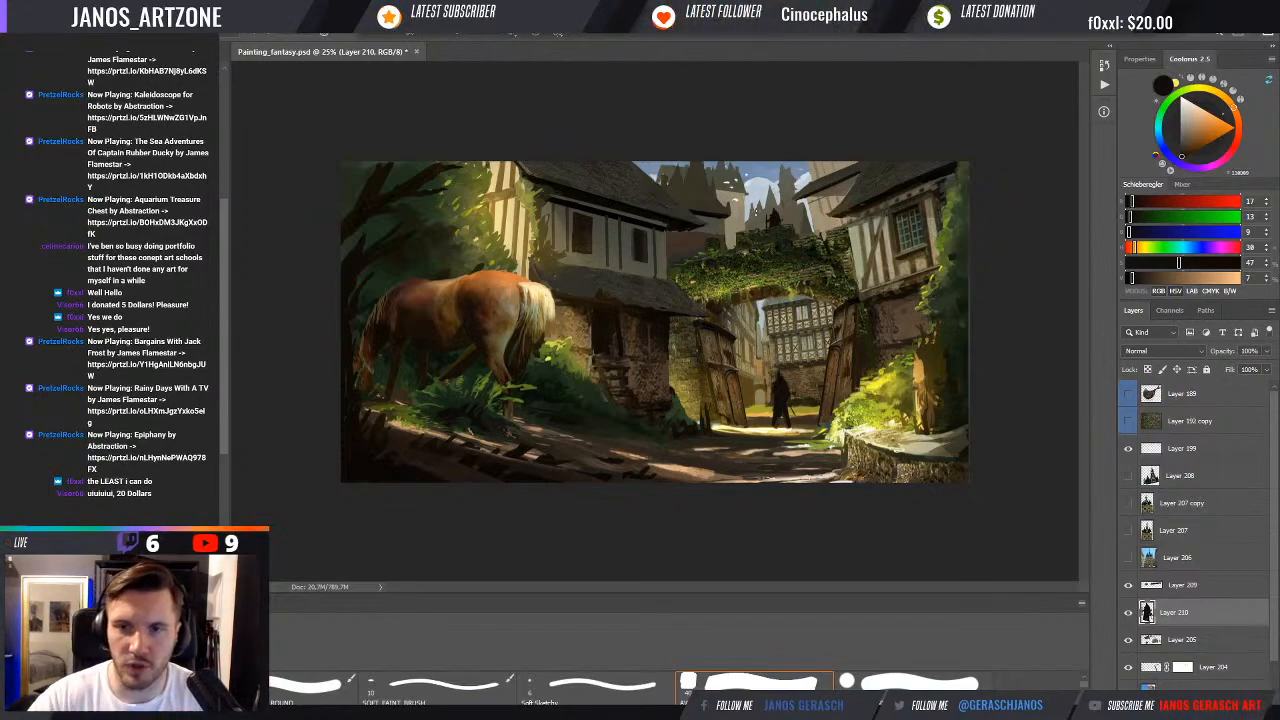
key(ctrl+t)
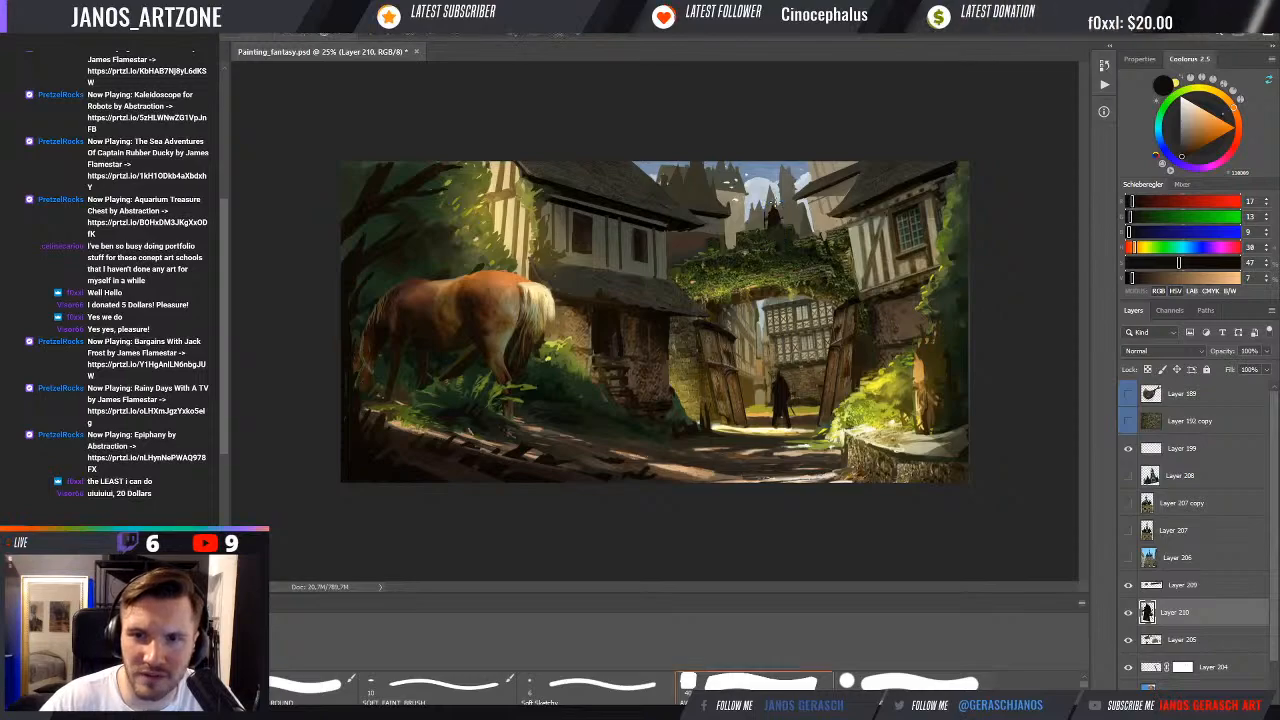
key(Return)
alt+click(777, 217)
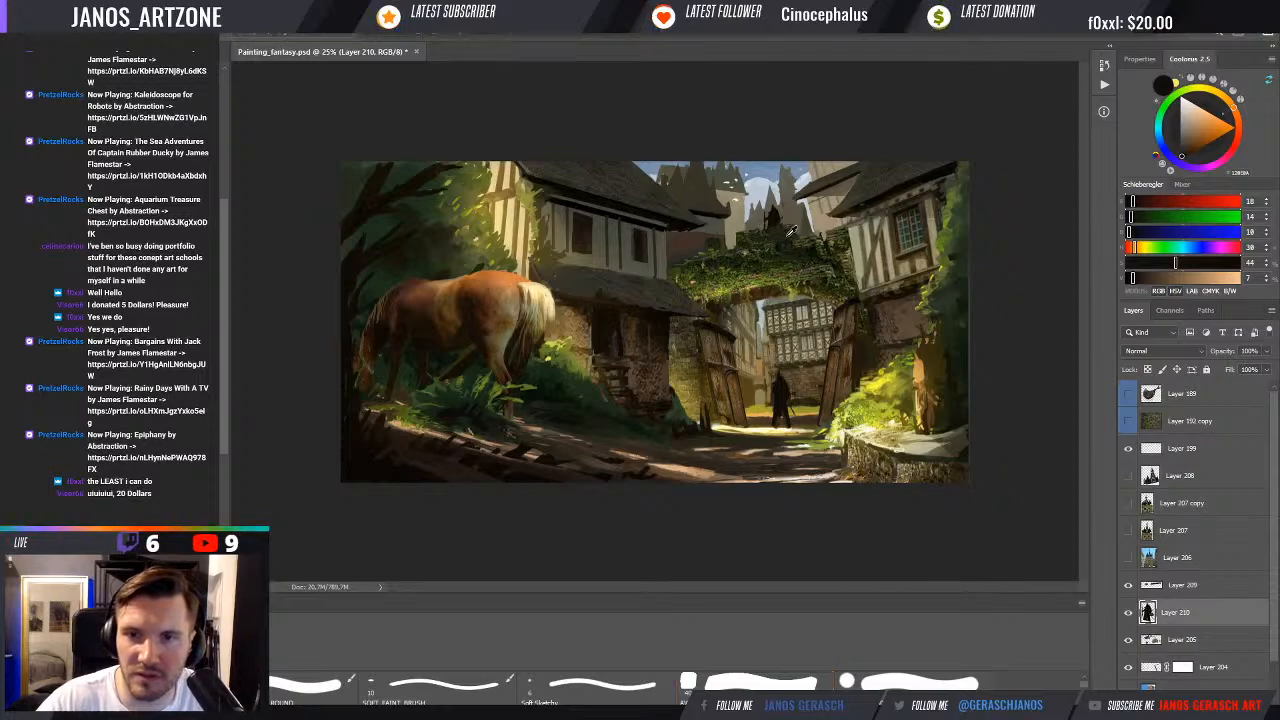
key(b)
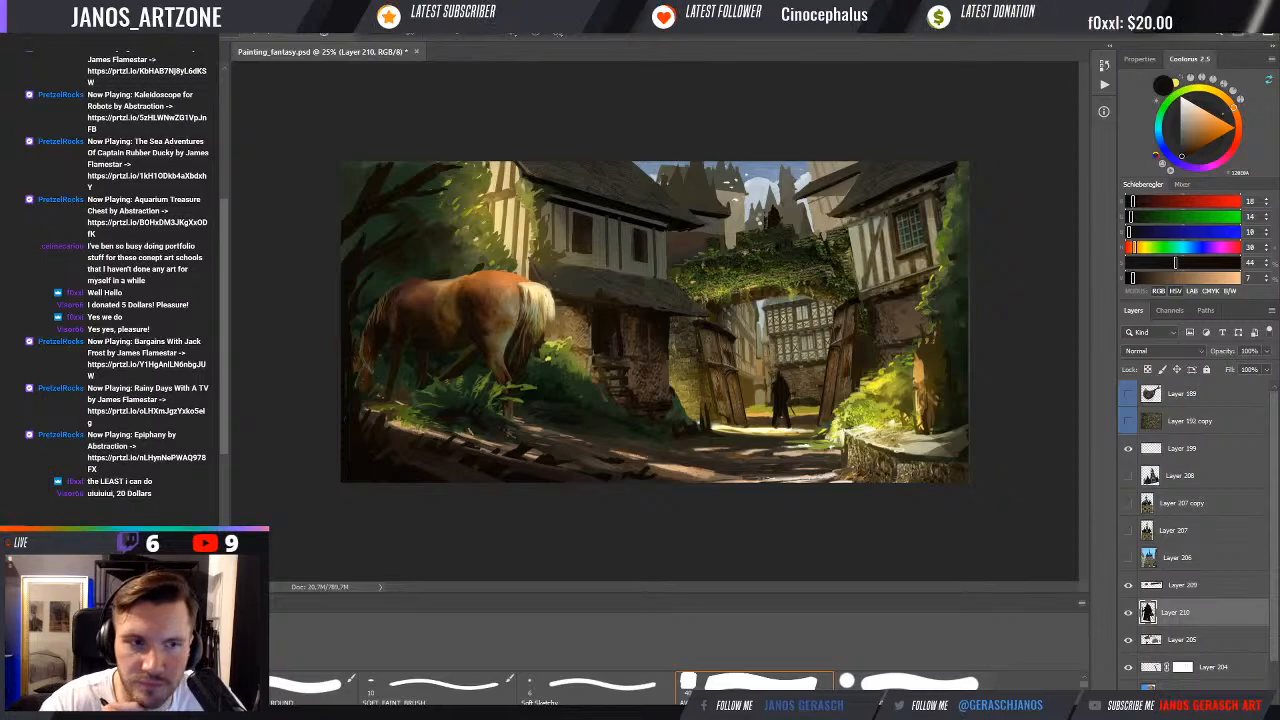
Flip the canvas horizontally and skew the upper part of the wall figure slightly toward the large house
key(ctrl+shift+h)
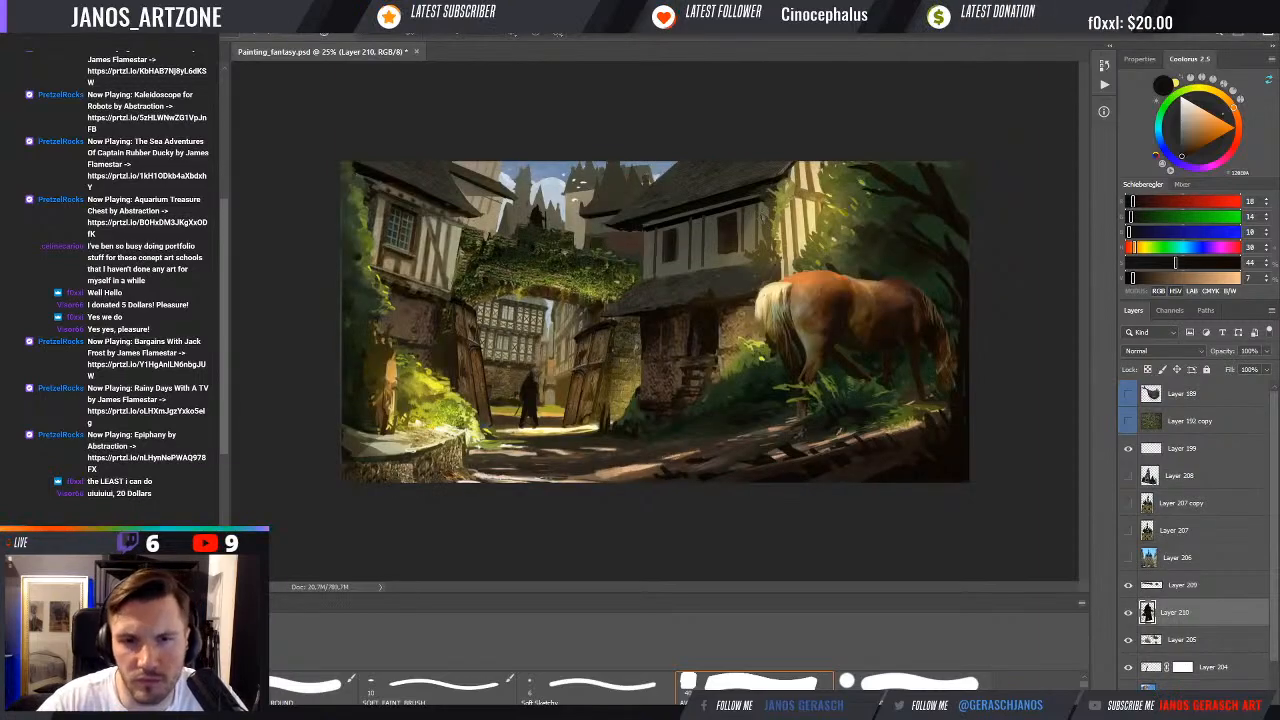
key(ctrl+plus)
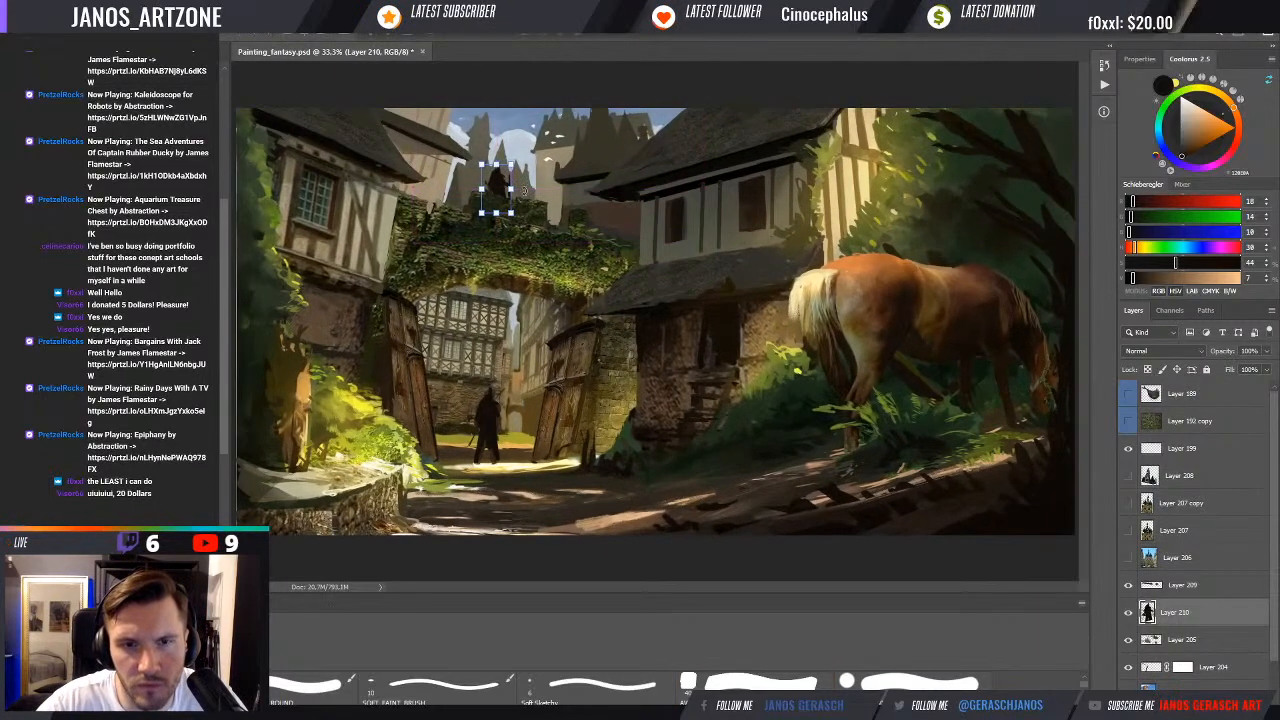
drag(503, 165, 501, 168)
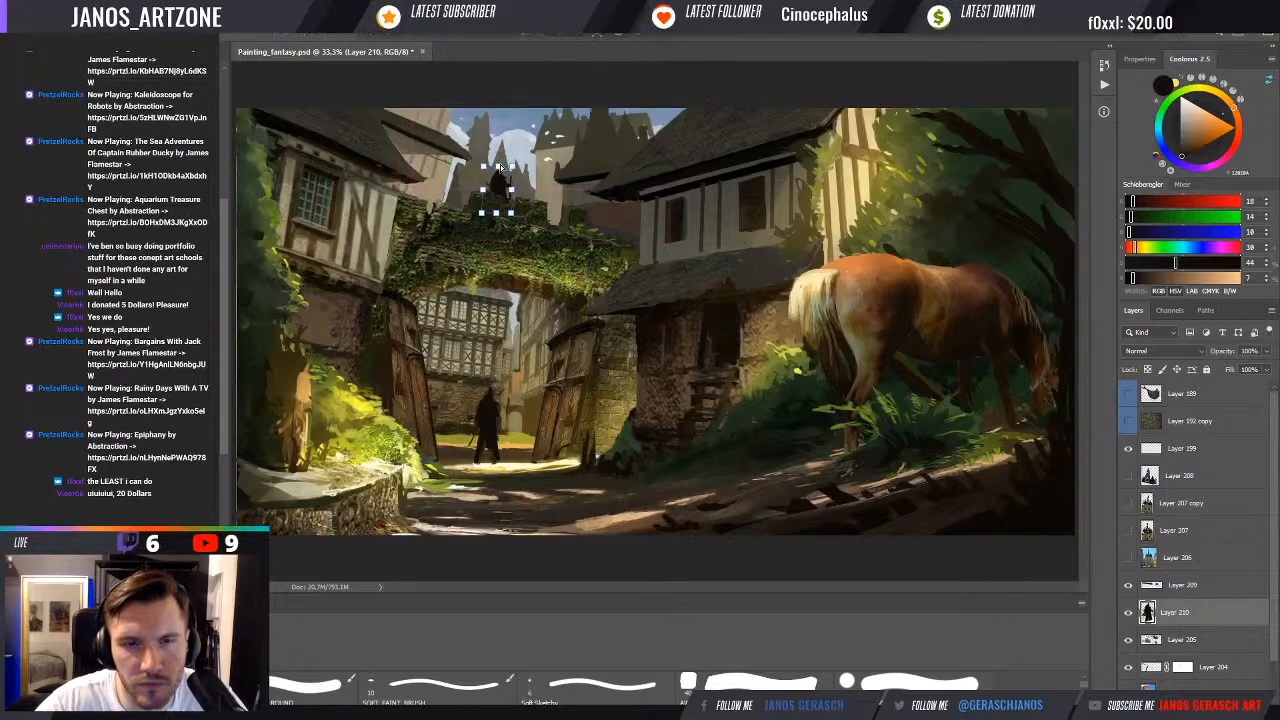
click(631, 41)
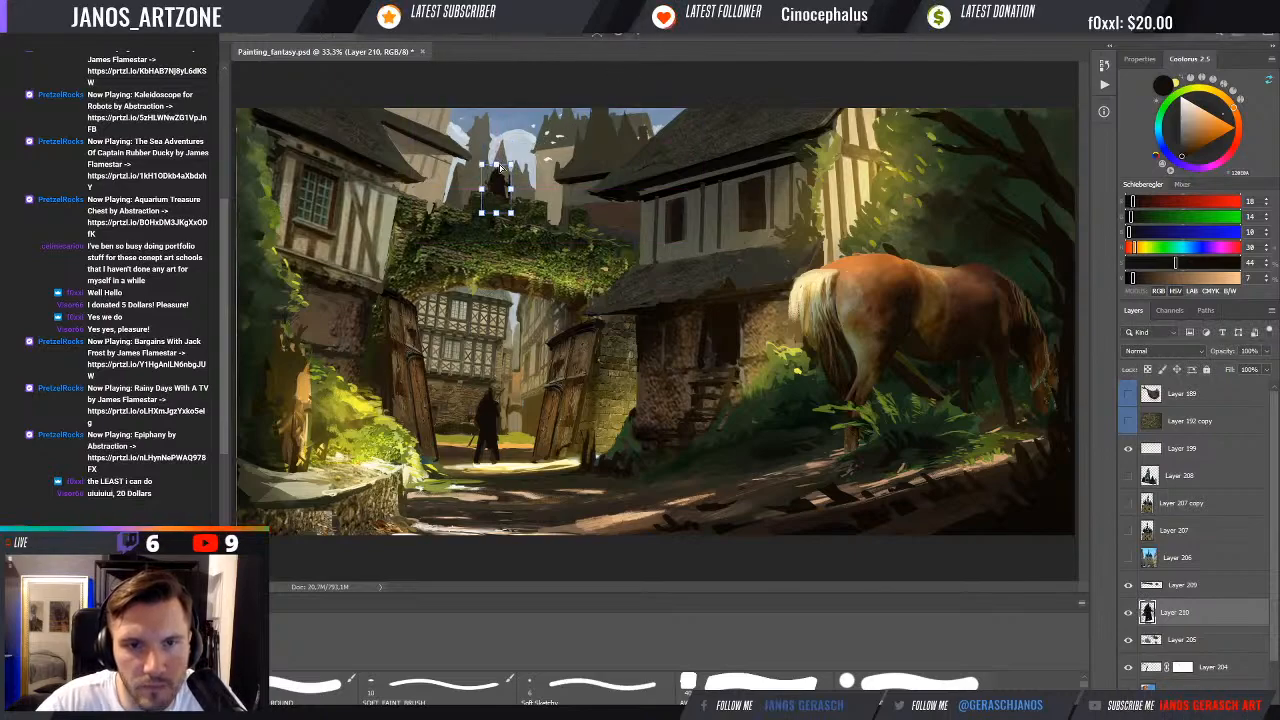
drag(499, 167, 505, 167)
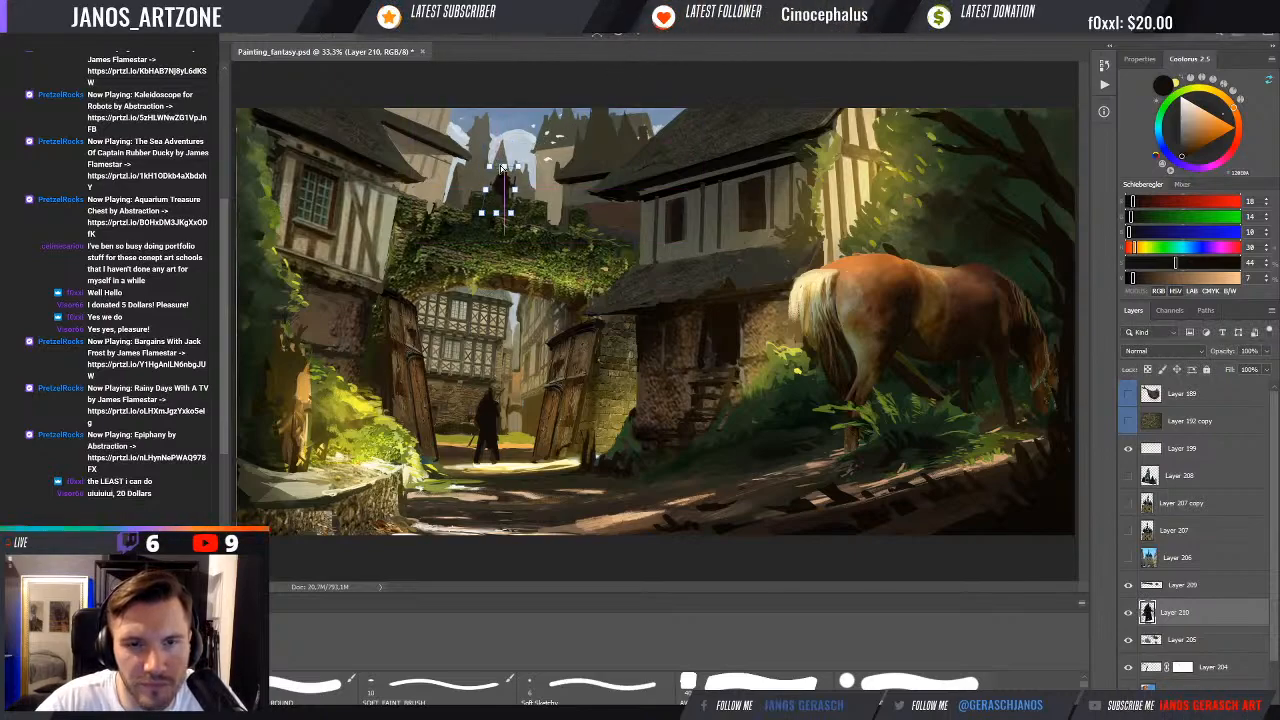
key(Return)
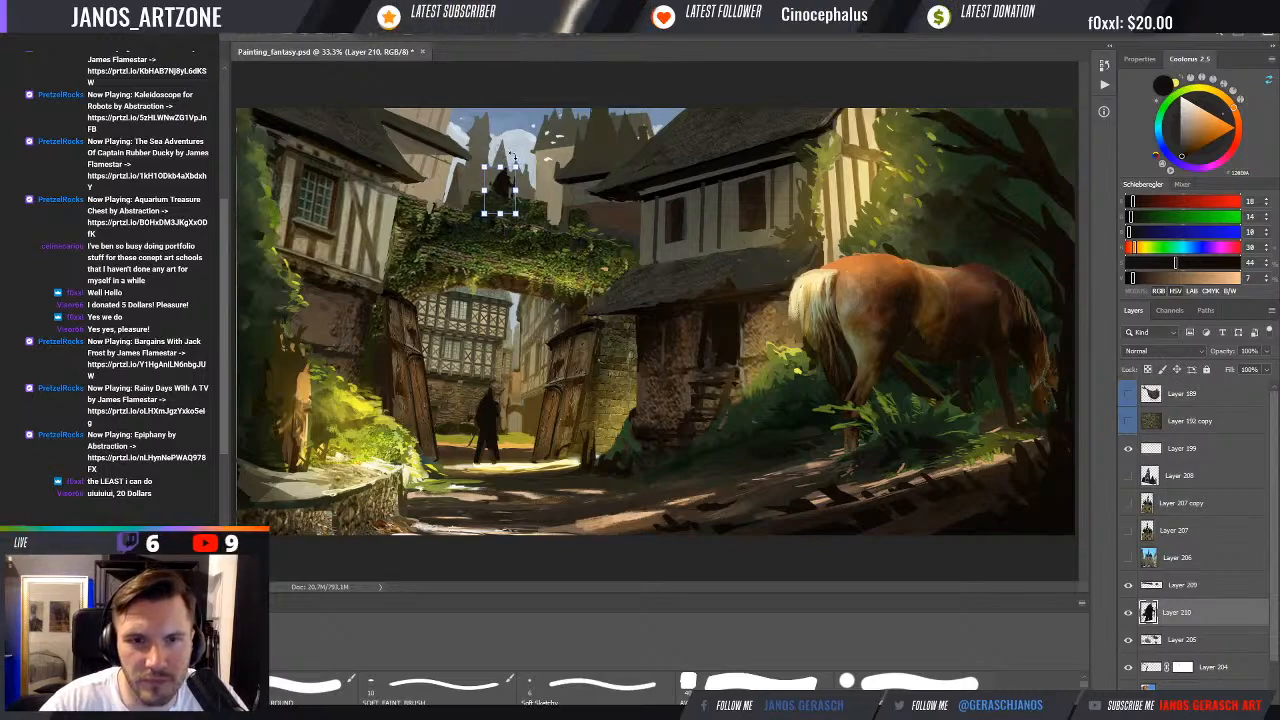
key(b)
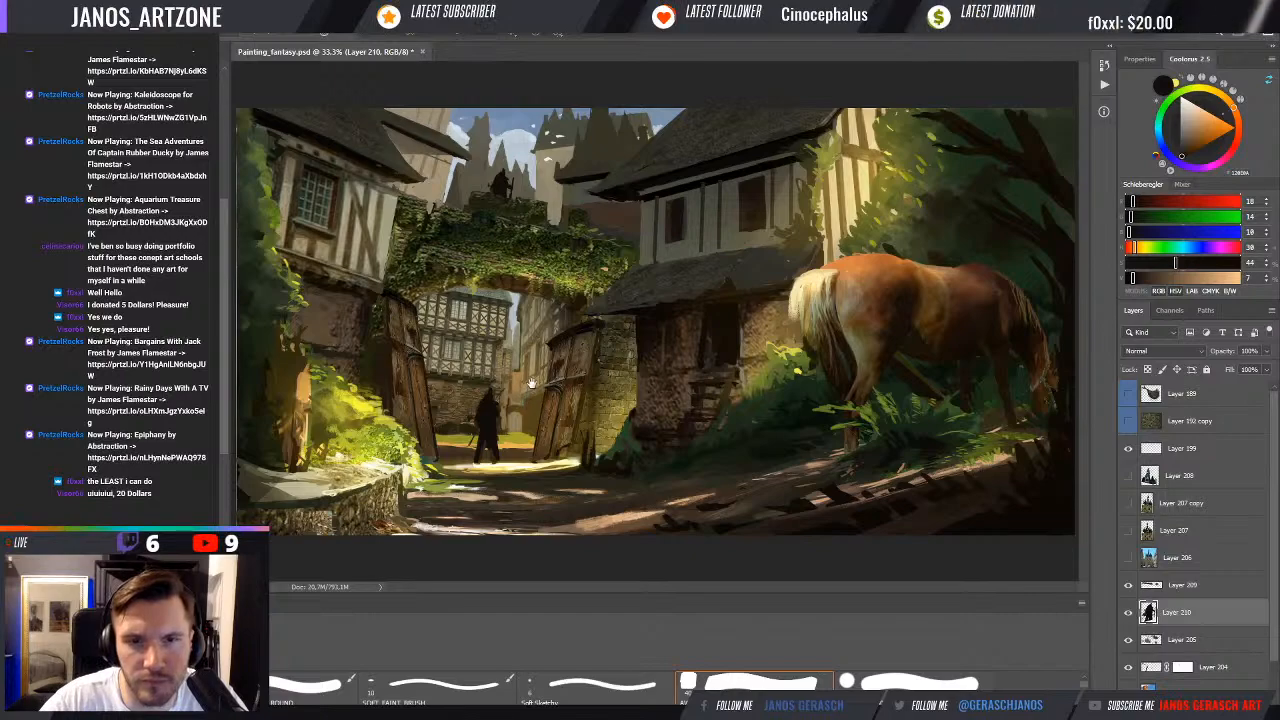
key(ctrl+minus)
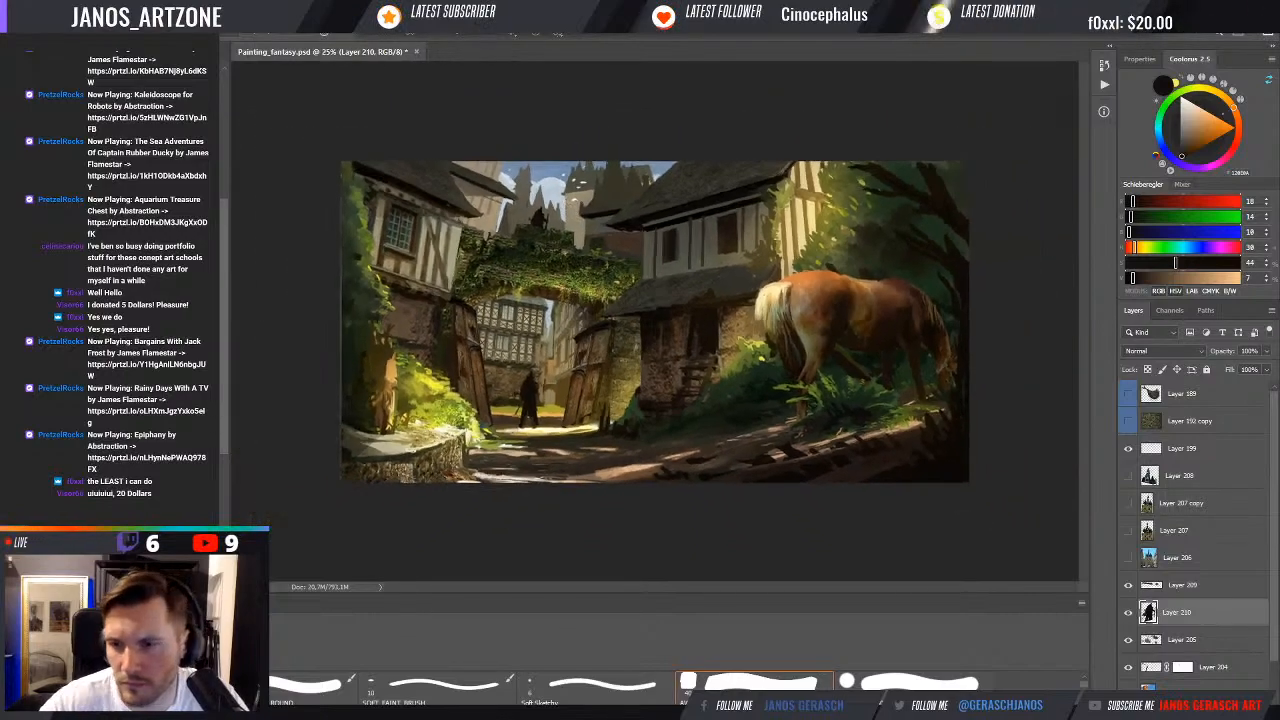
Slightly lower the opacity of the dark wall figure's layer, Layer 210
click(1182, 587)
click(1177, 613)
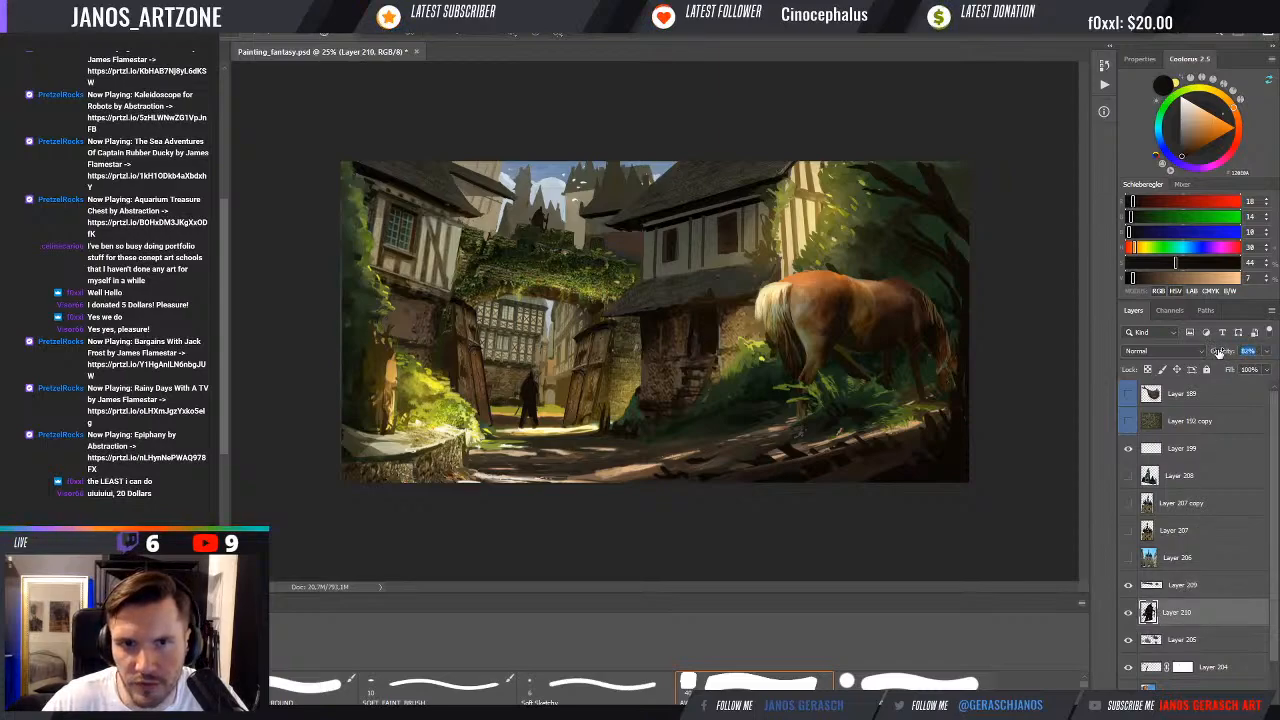
drag(1220, 354, 1178, 485)
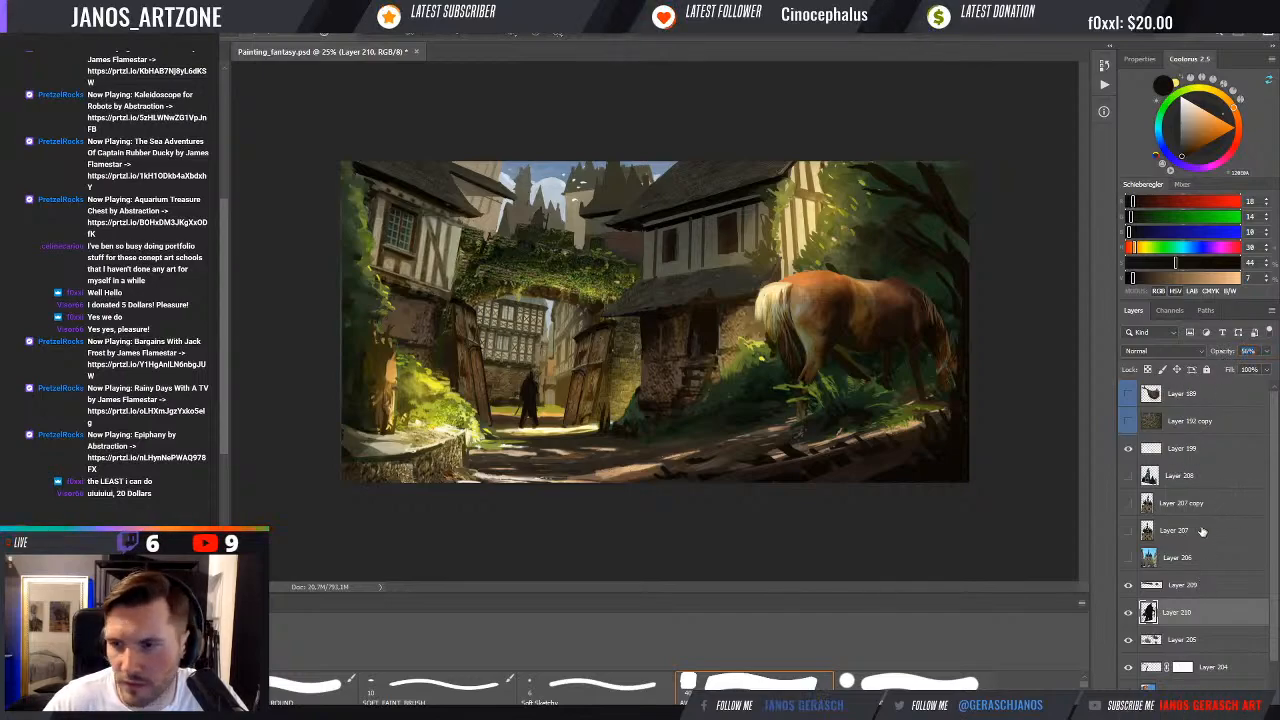
Retouch the distant castle beside the small timbered house on Layer 205 with sampled beige, near-black and olive-brown tones
click(1181, 642)
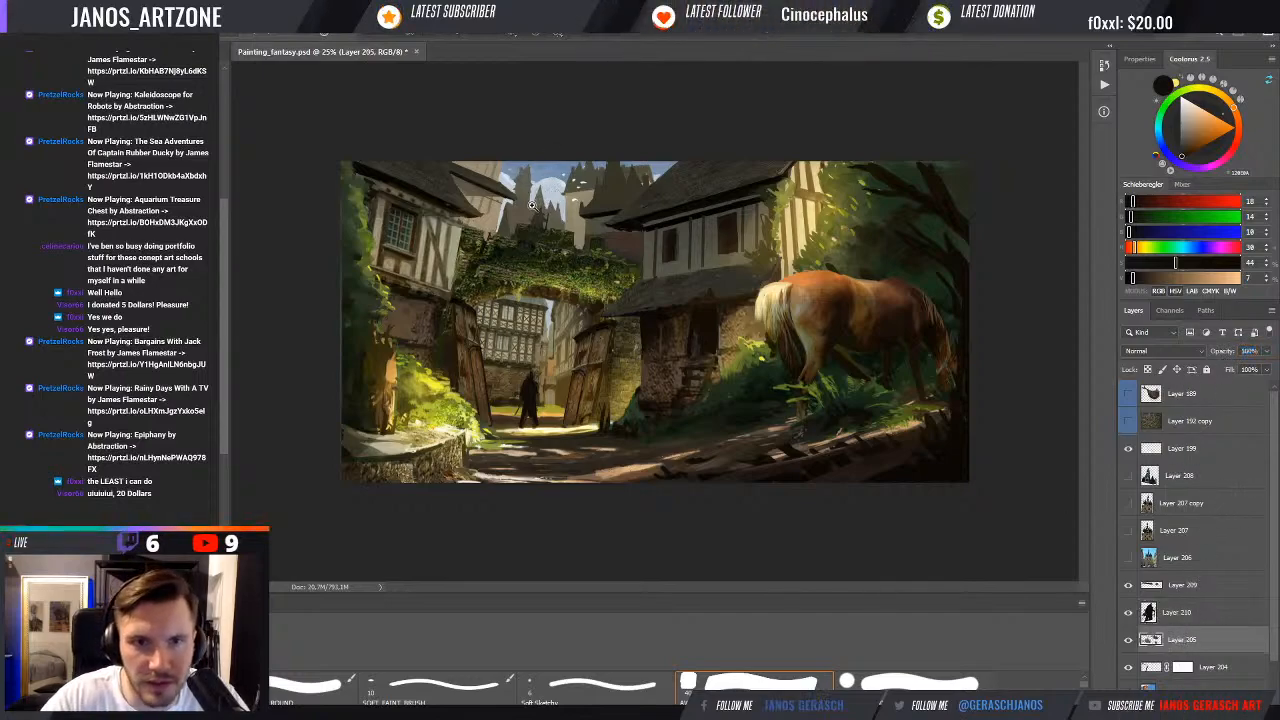
key(ctrl+plus)
key(ctrl+plus)
alt+click(452, 120)
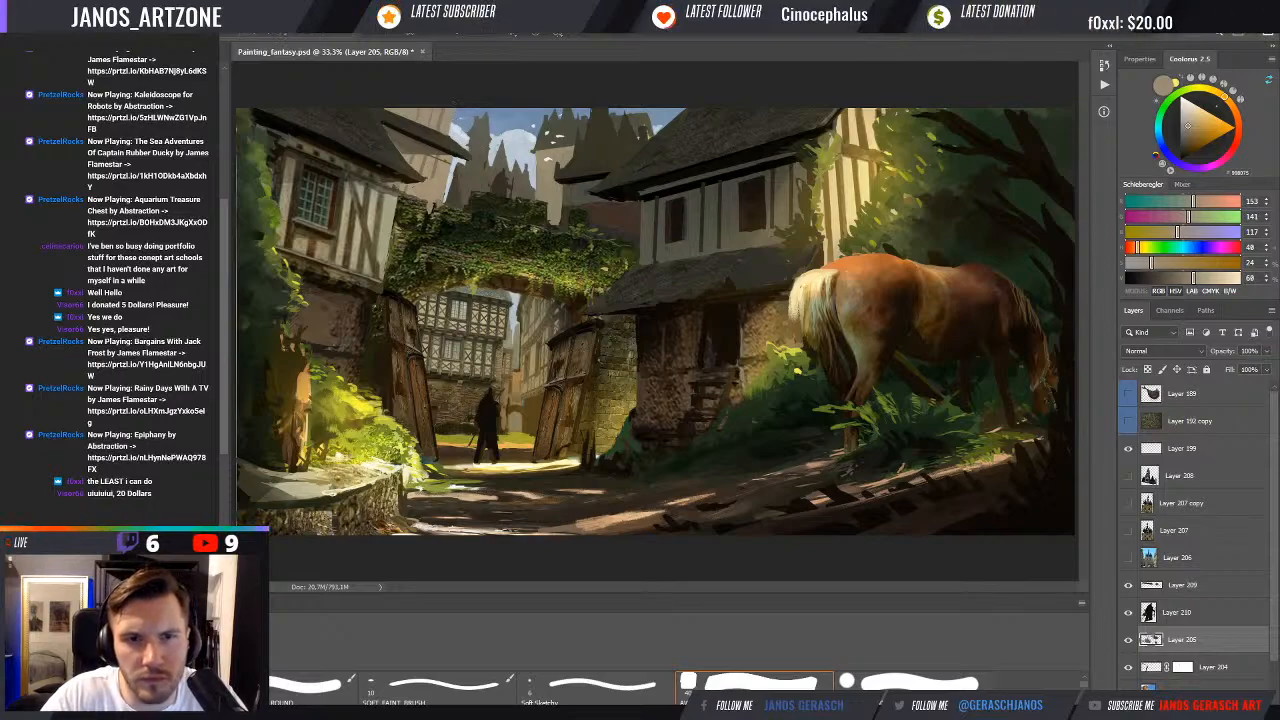
alt+click(462, 146)
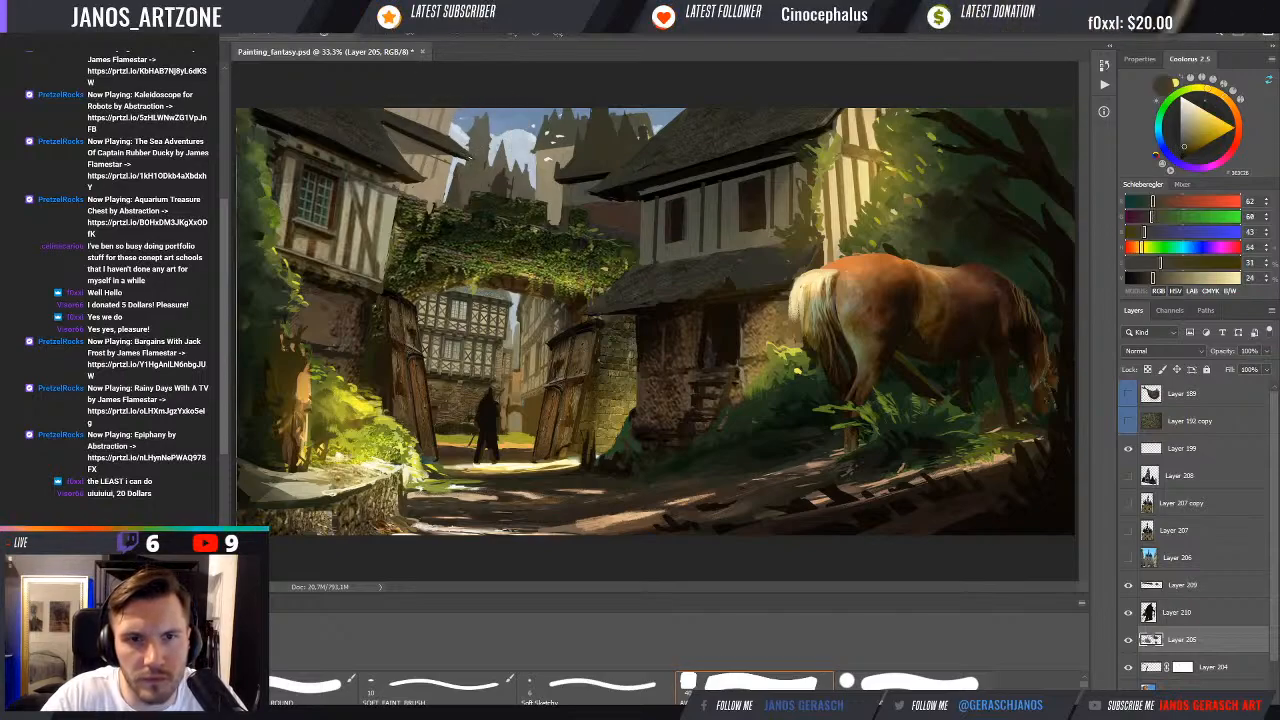
alt+click(466, 151)
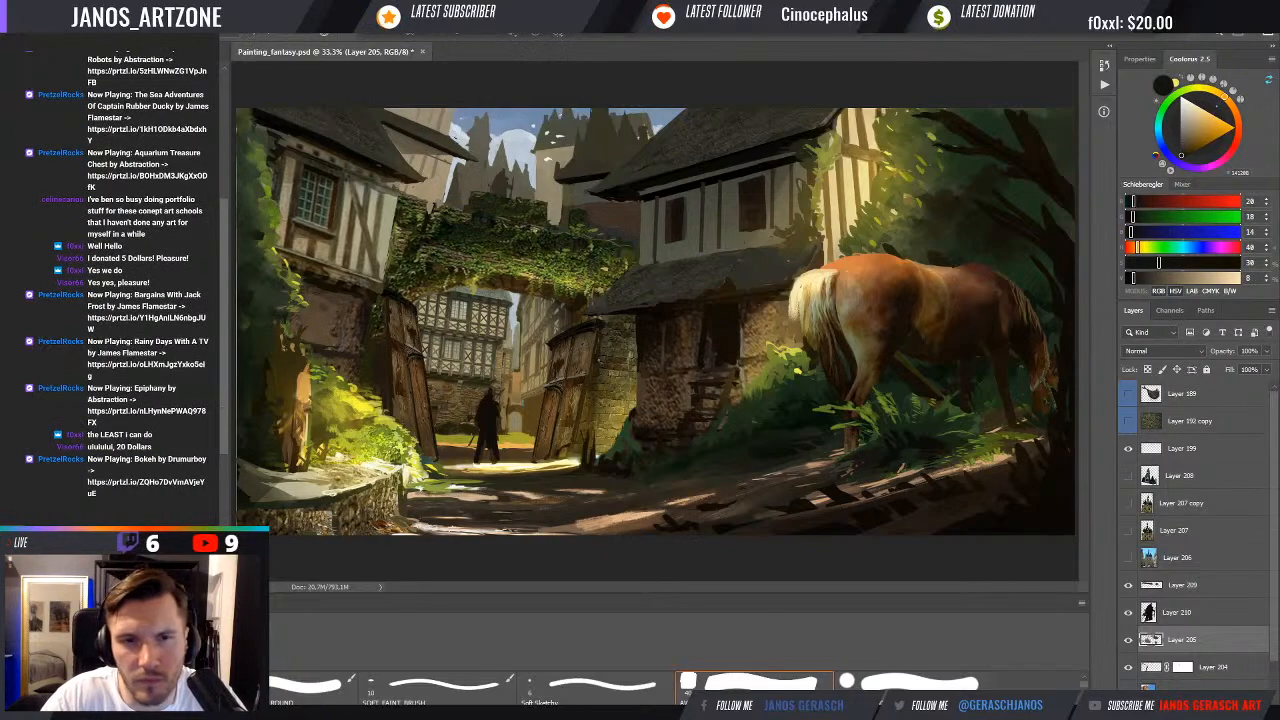
alt+click(476, 168)
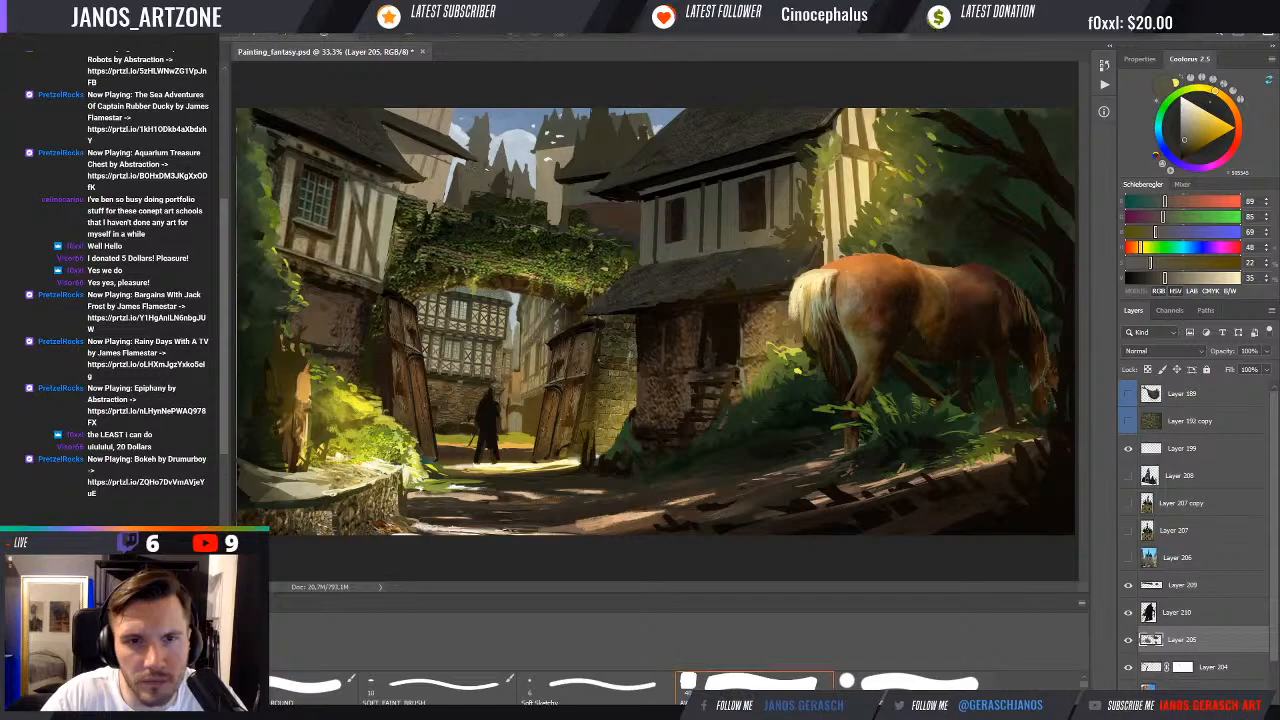
alt+click(483, 162)
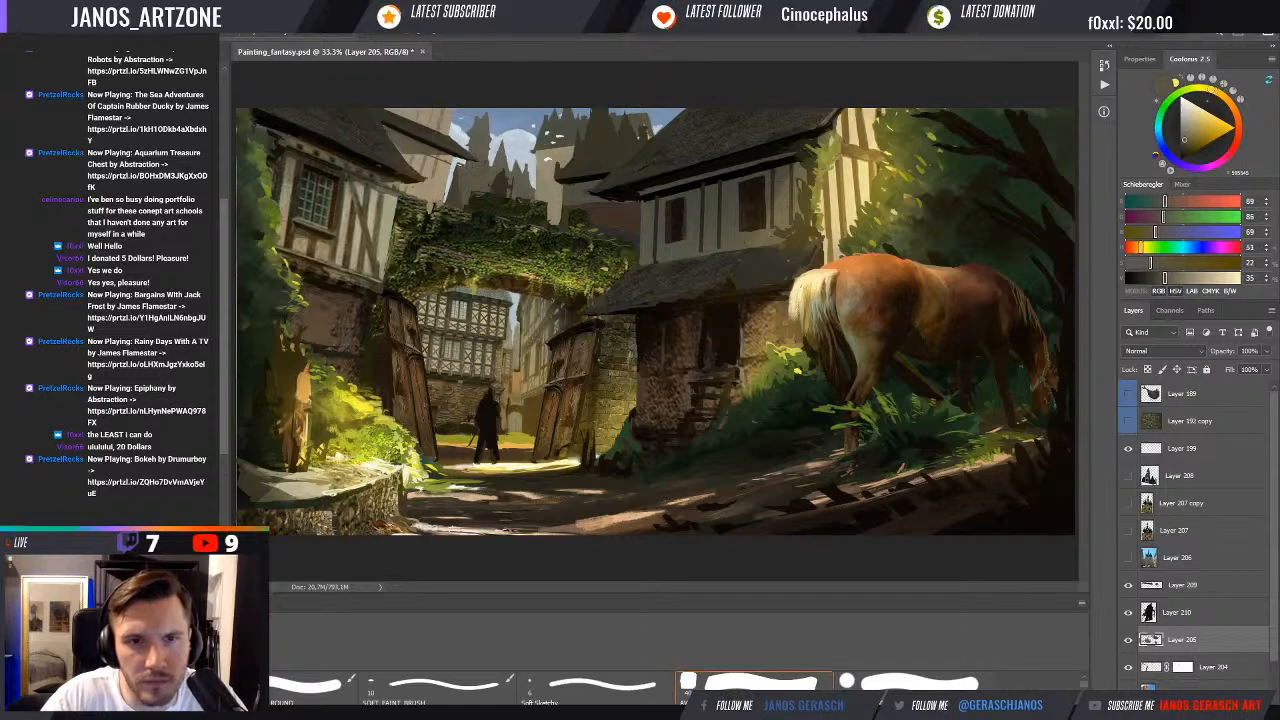
alt+click(456, 182)
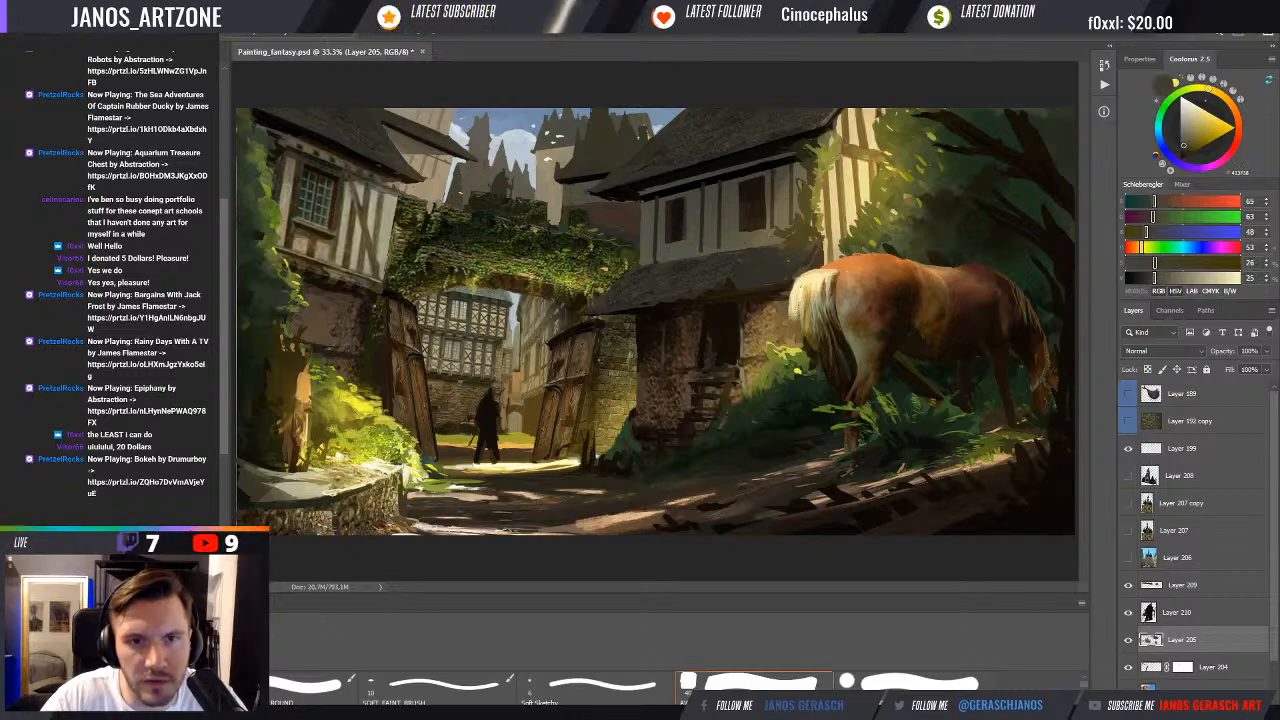
Clean up the castle's edge beside the timbered house with pale sky blue inside a selection, and repaint it in dark olive
alt+click(458, 165)
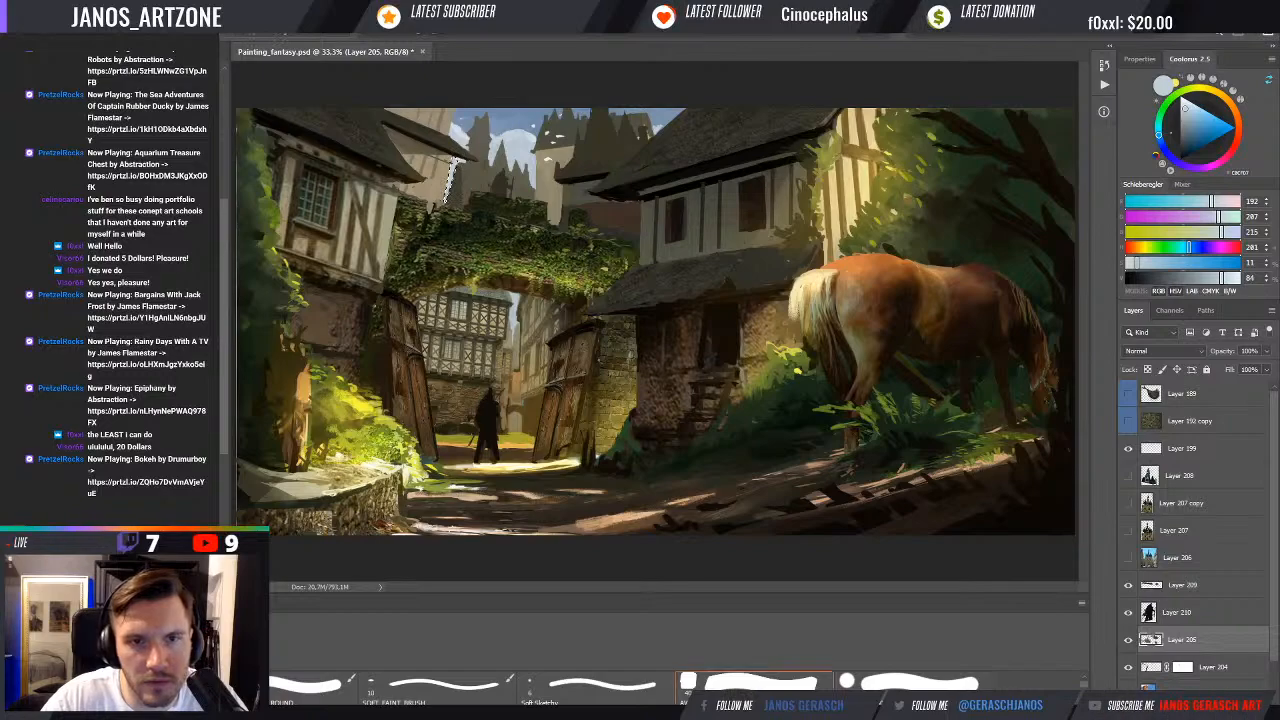
key(ctrl+d)
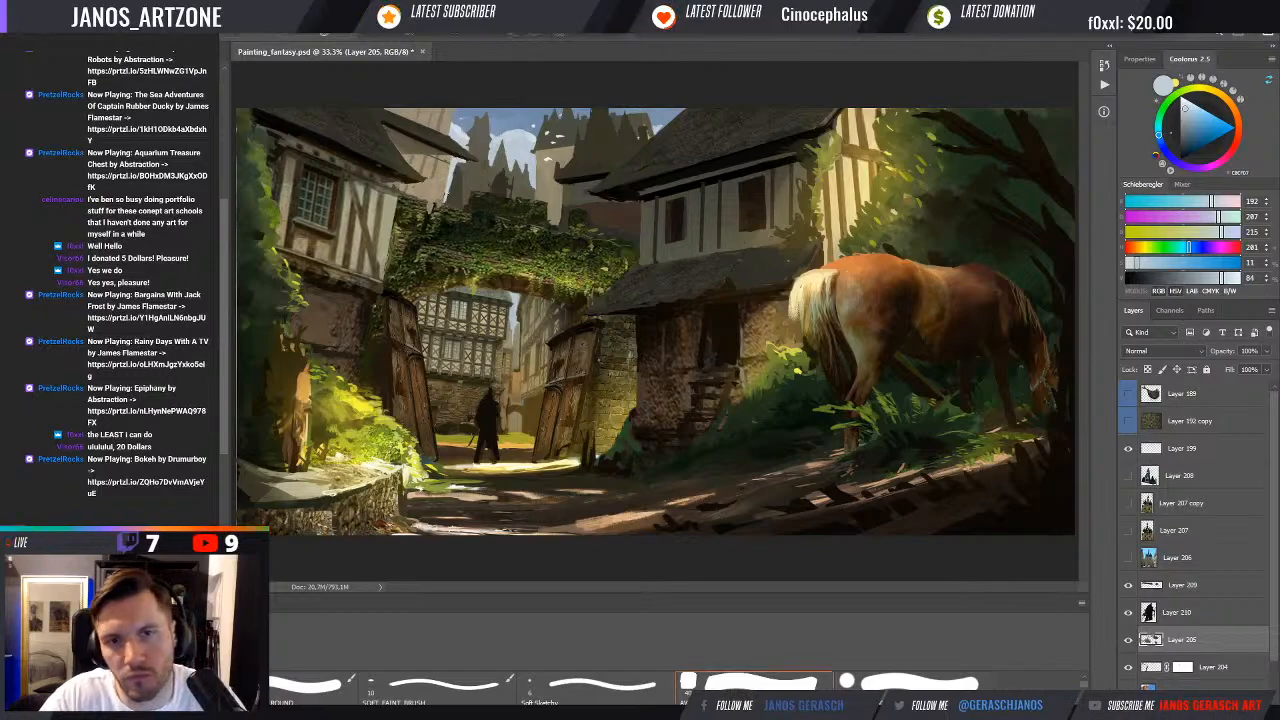
alt+click(460, 170)
alt+click(447, 172)
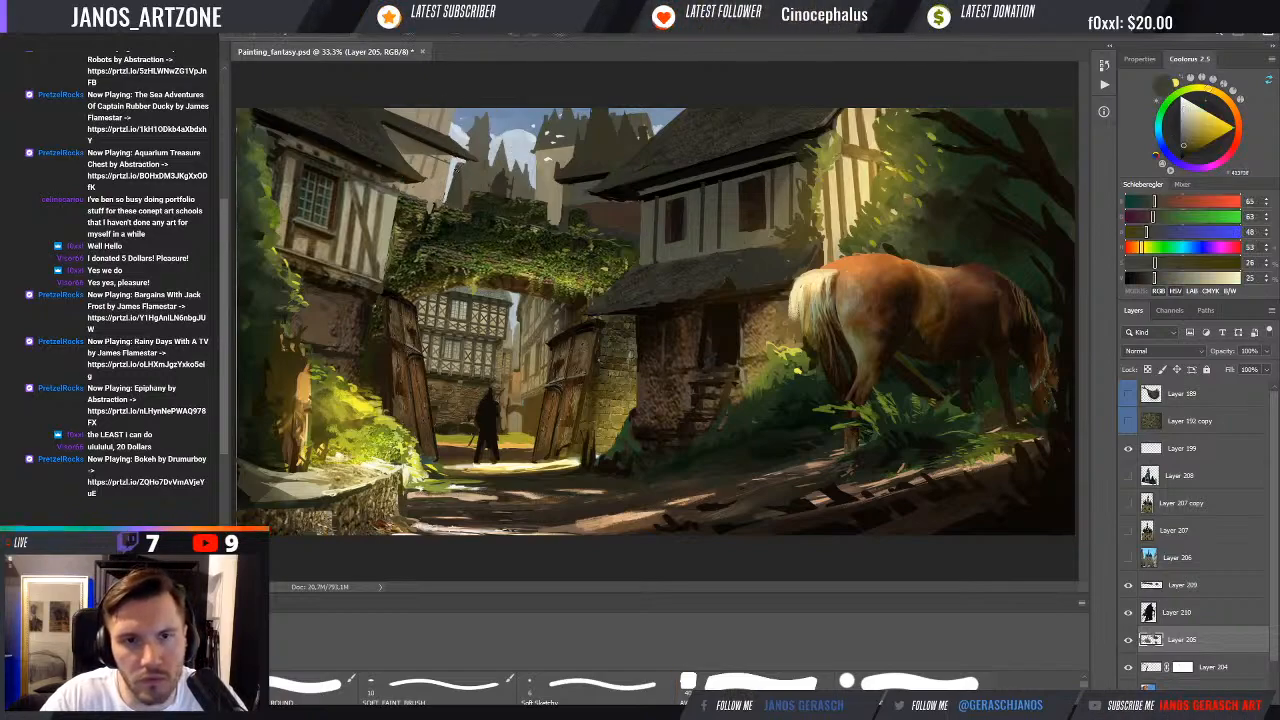
drag(452, 172, 443, 198)
Refine the castle walls above the ivy arch with sampled pale sky and olive-brown tones
alt+click(457, 165)
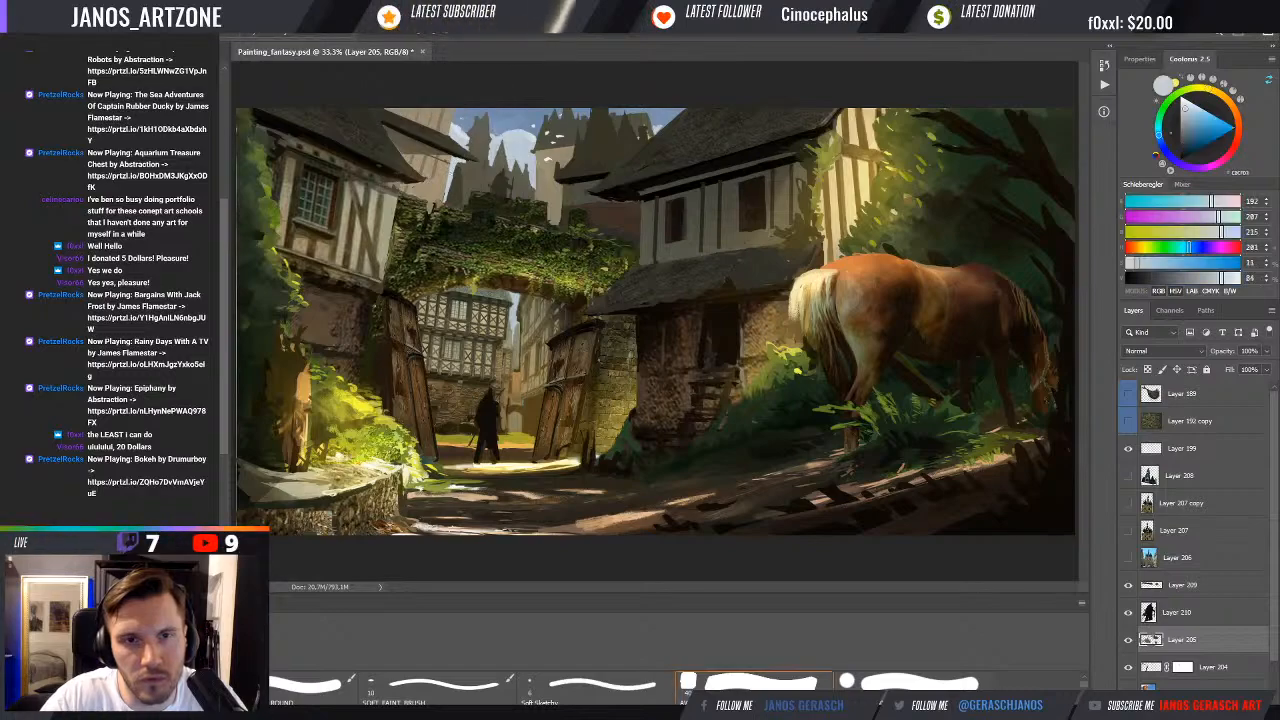
click(755, 683)
alt+click(457, 171)
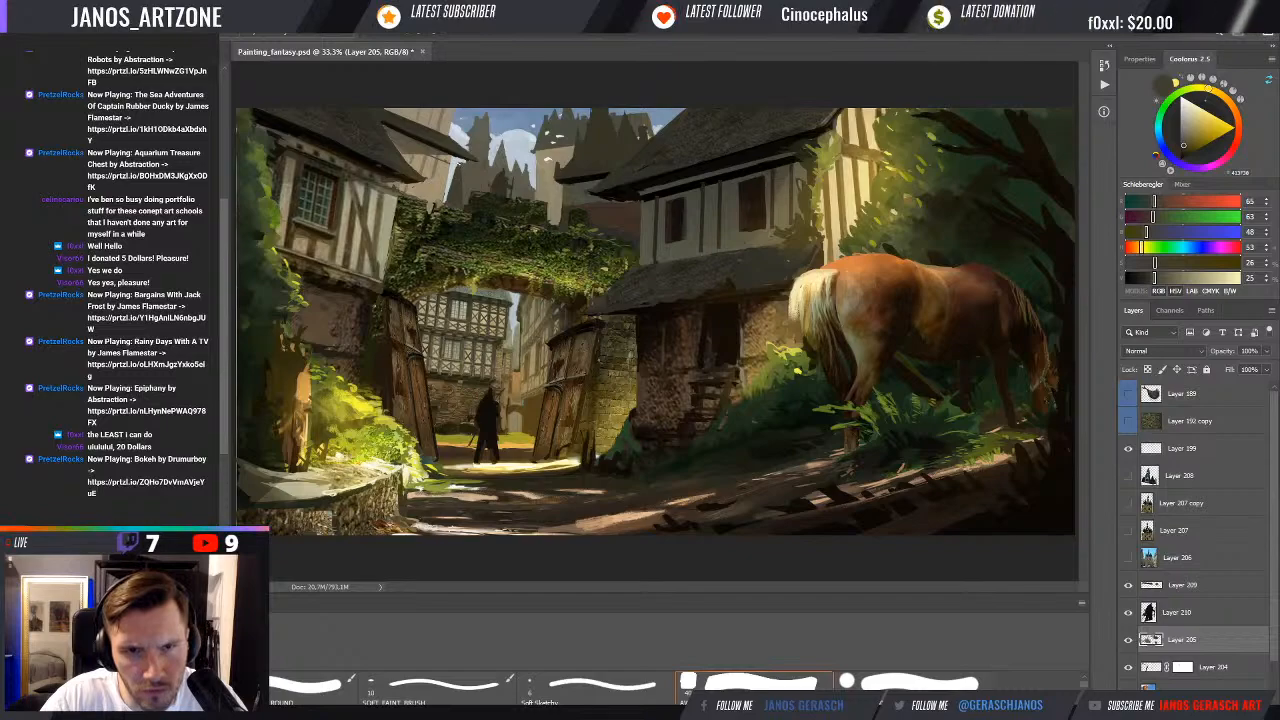
alt+click(467, 163)
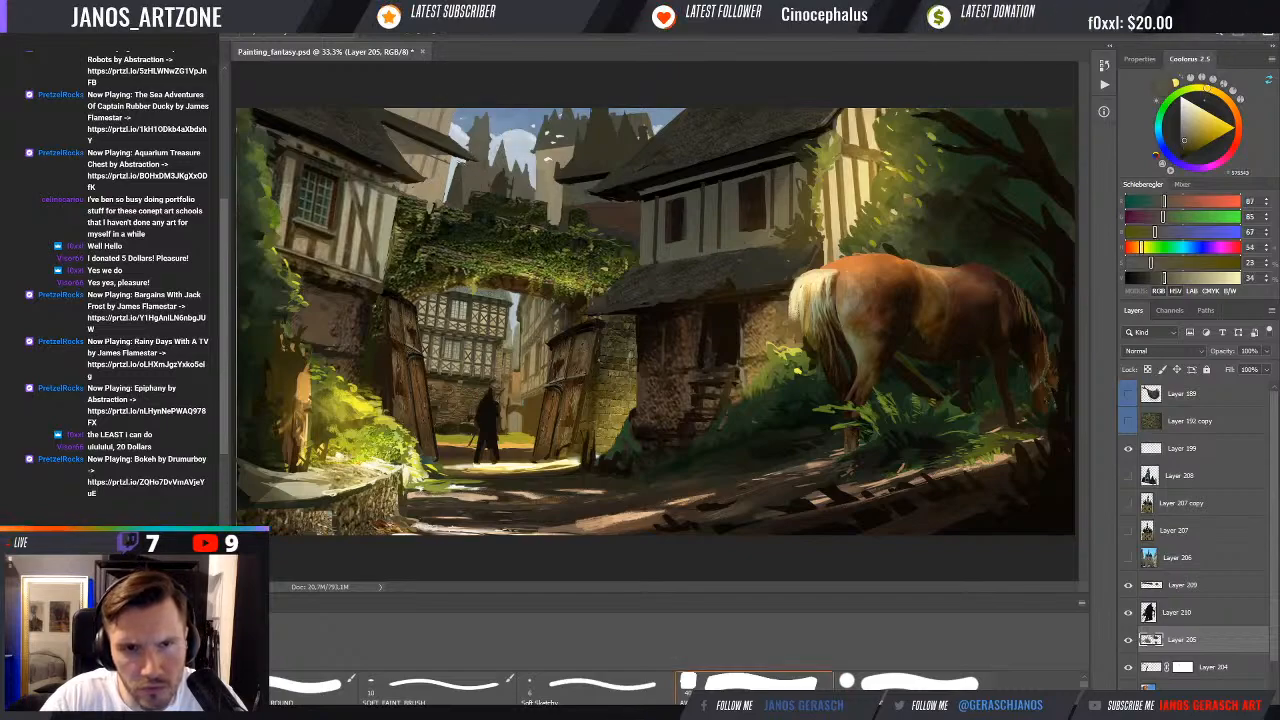
alt+click(490, 159)
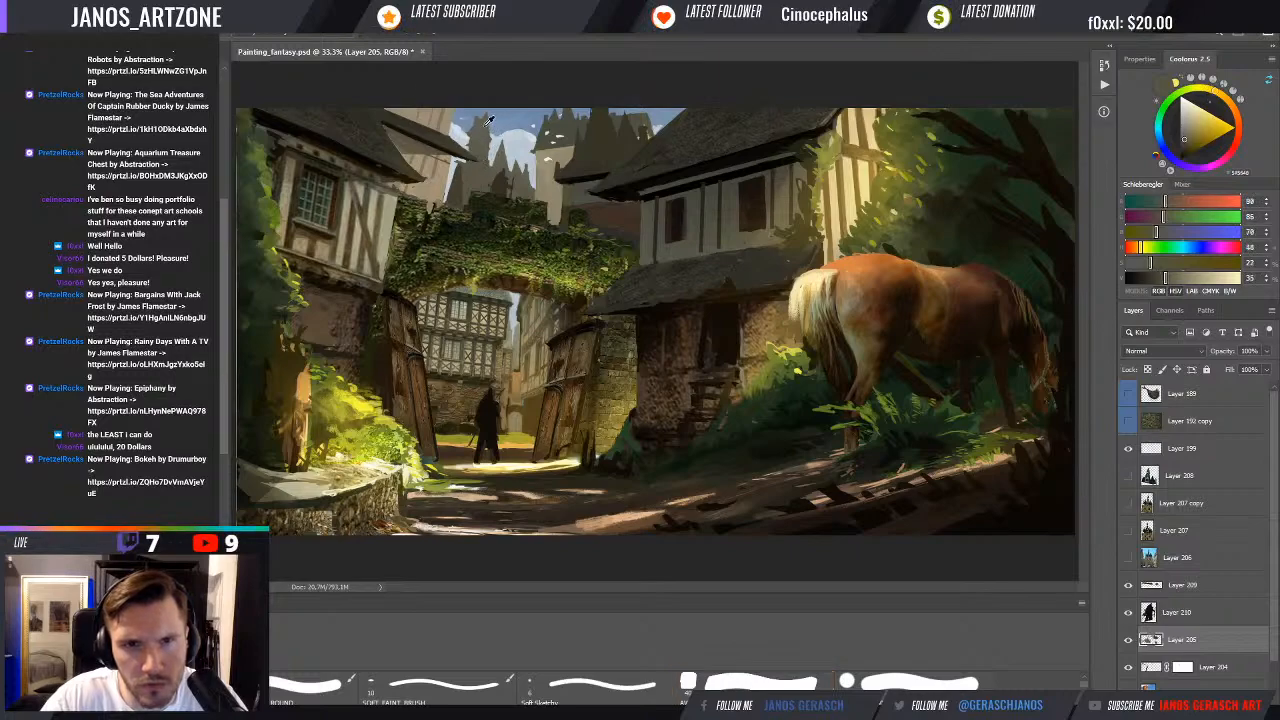
Shape the tip of the castle's tallest tower with a smaller brush, alternating sampled grey-olive and sky-blue tones
alt+click(490, 118)
key(bracketleft)
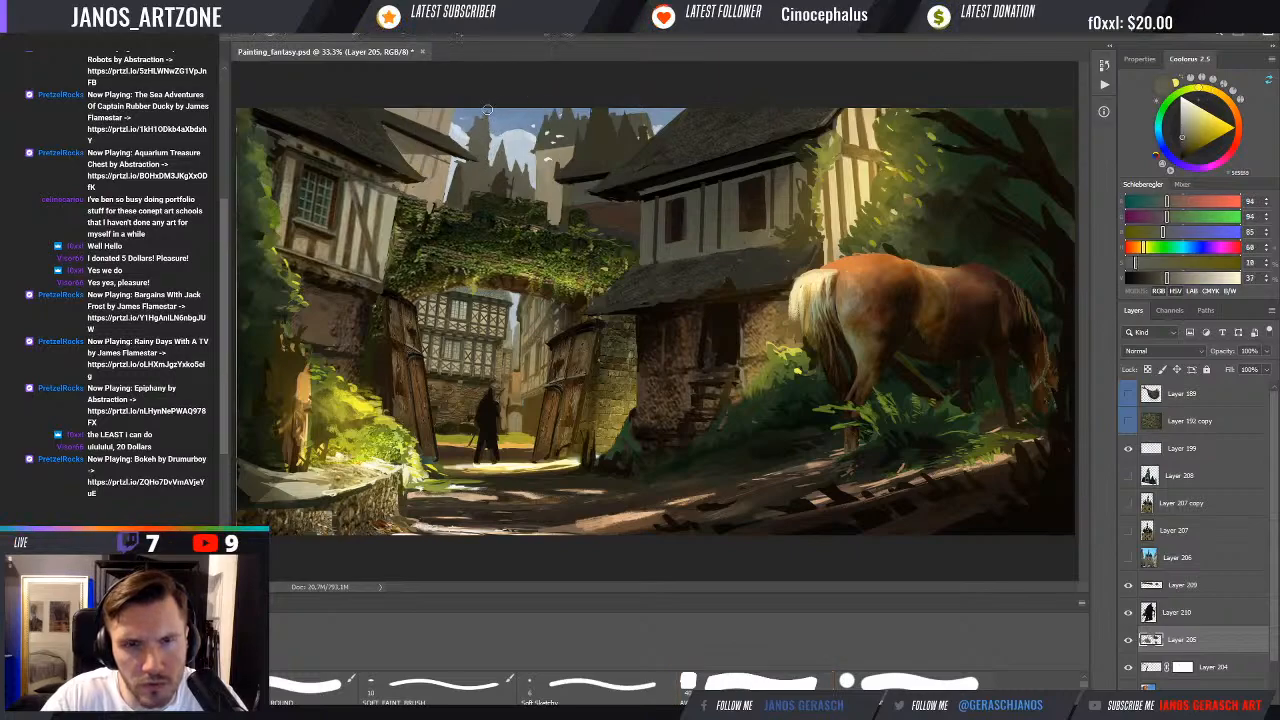
alt+click(493, 107)
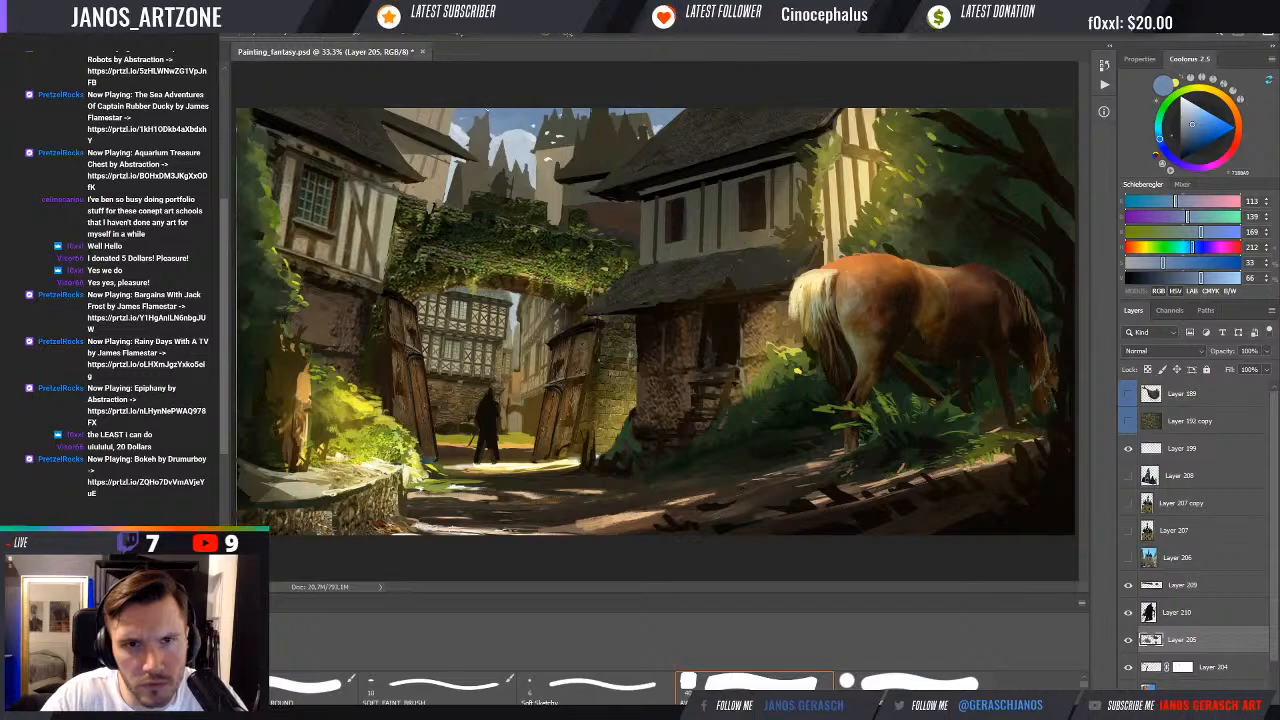
alt+click(479, 117)
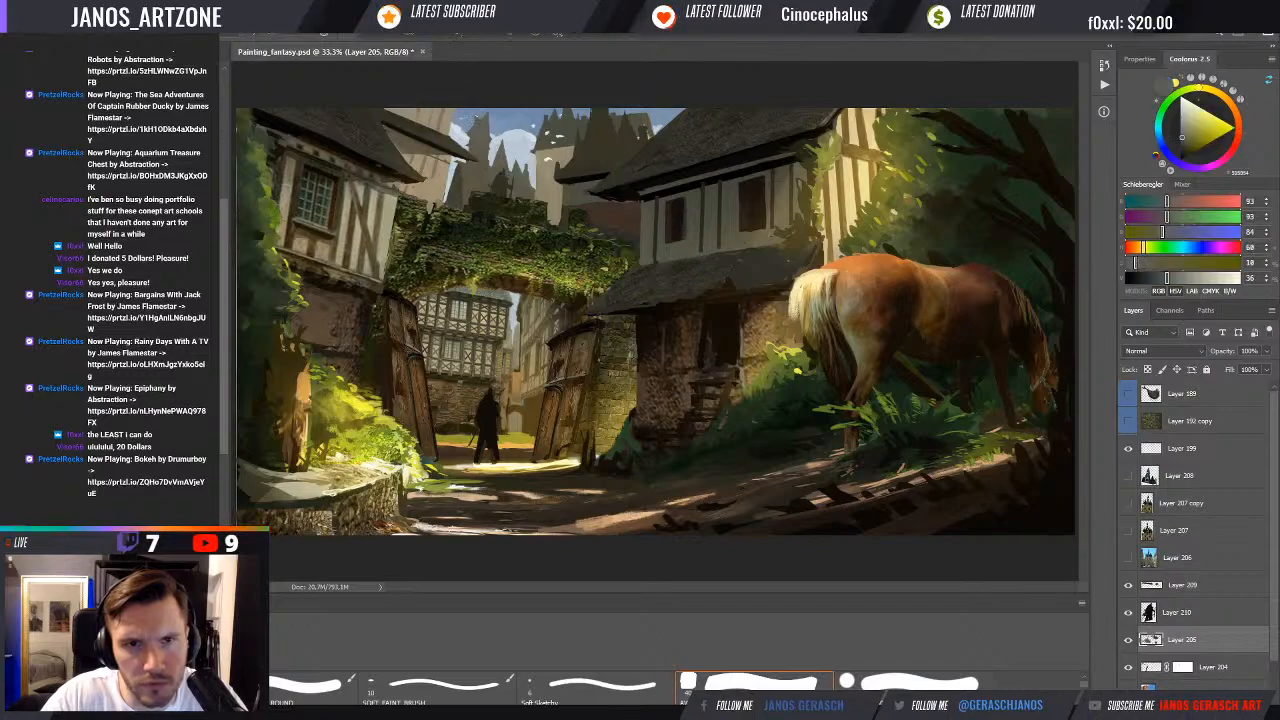
alt+click(472, 114)
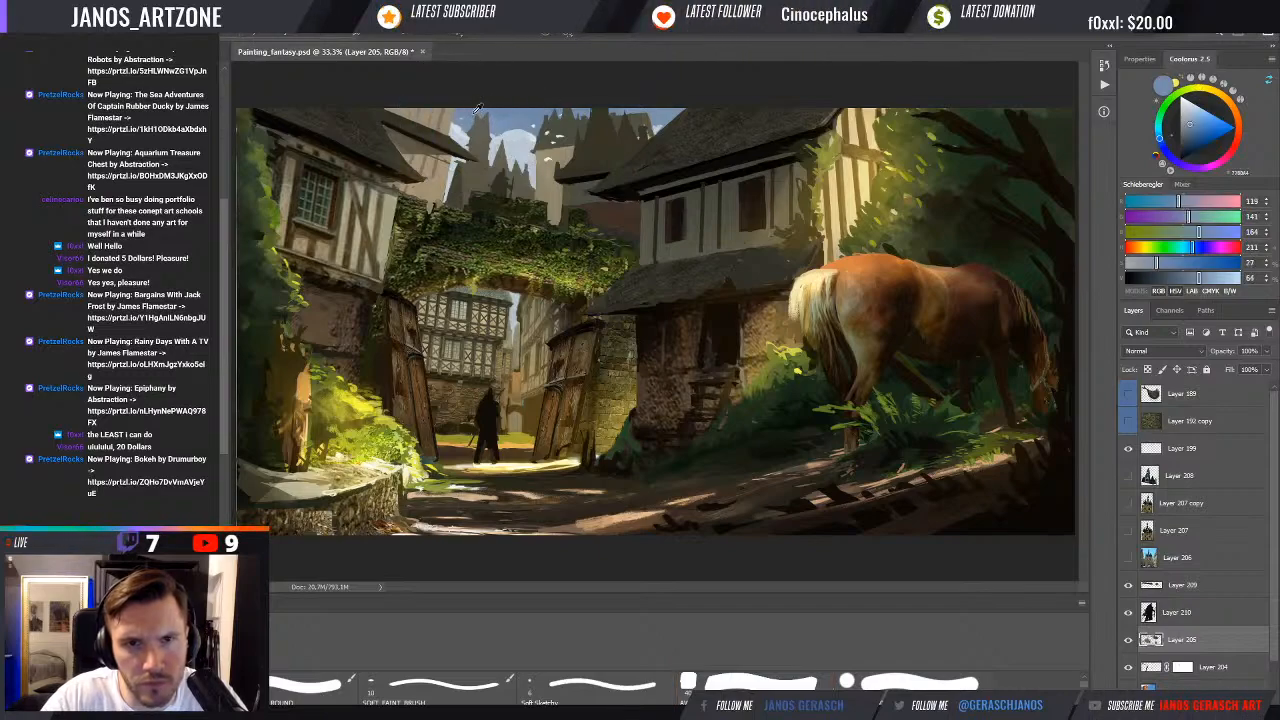
alt+click(460, 126)
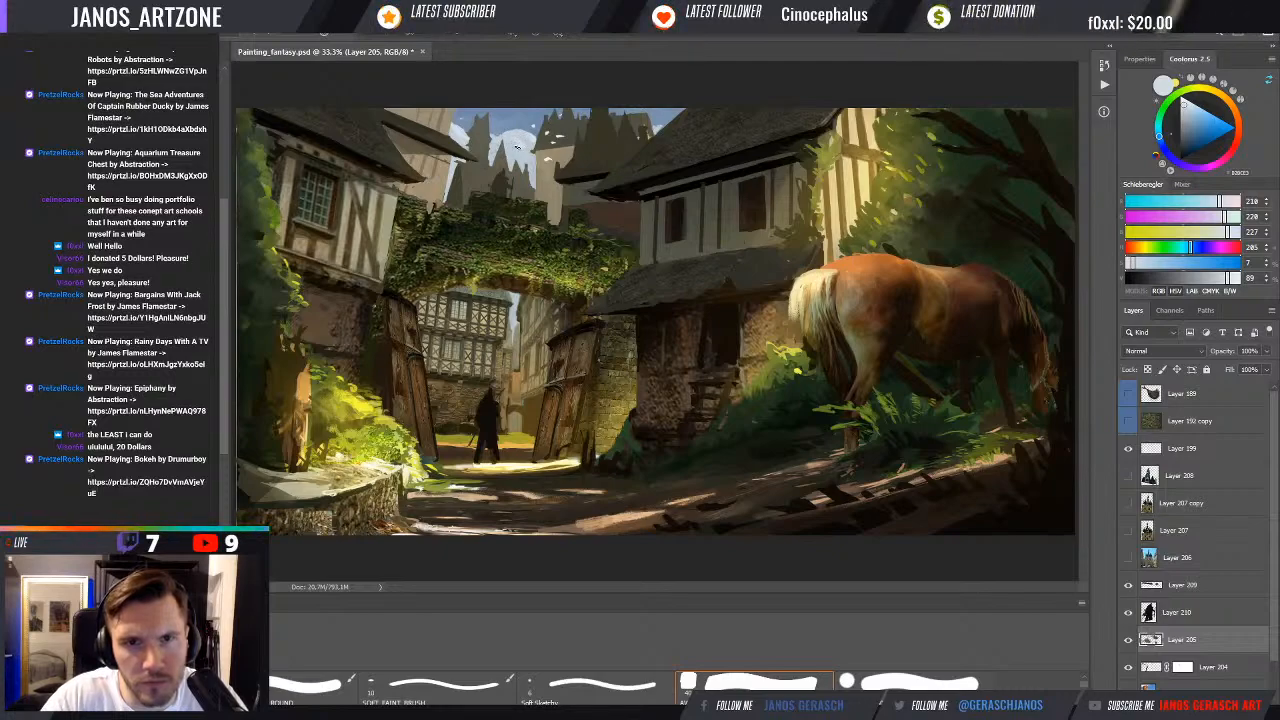
Soften the pale cloud behind the castle towers and retouch the nearby sky with sampled blue tones
key(e)
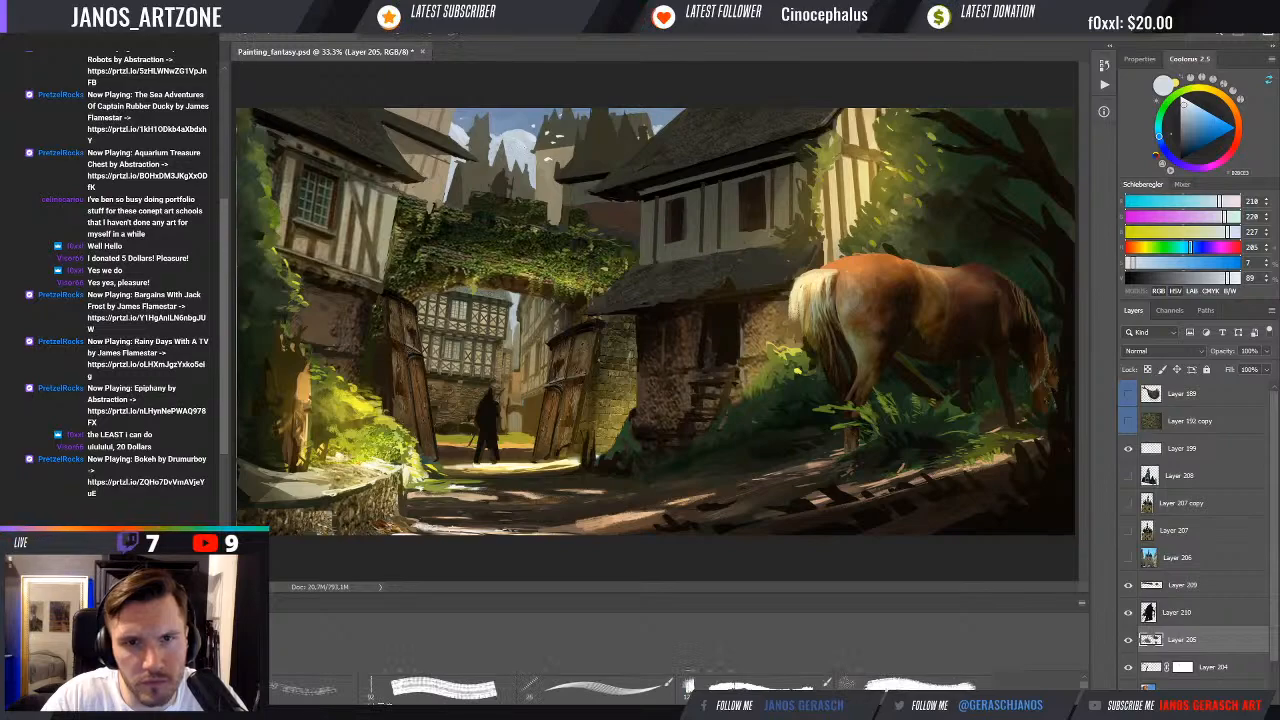
alt+click(530, 127)
key(b)
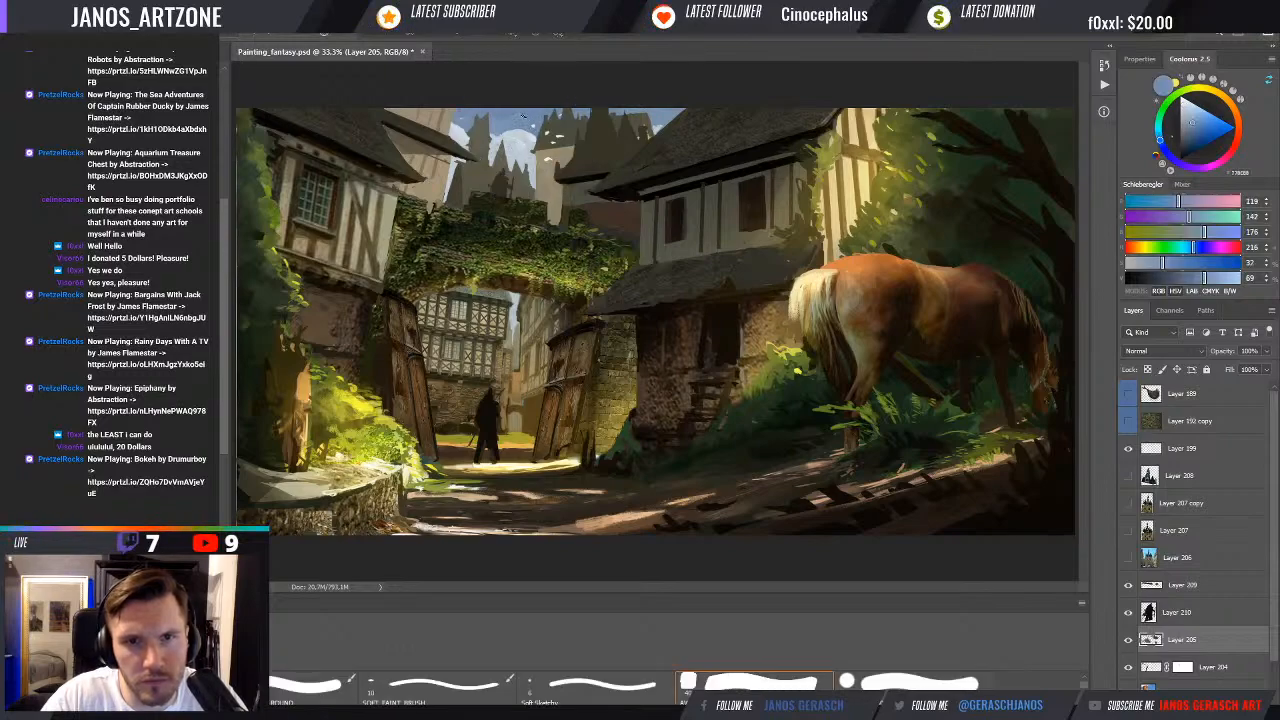
alt+click(526, 116)
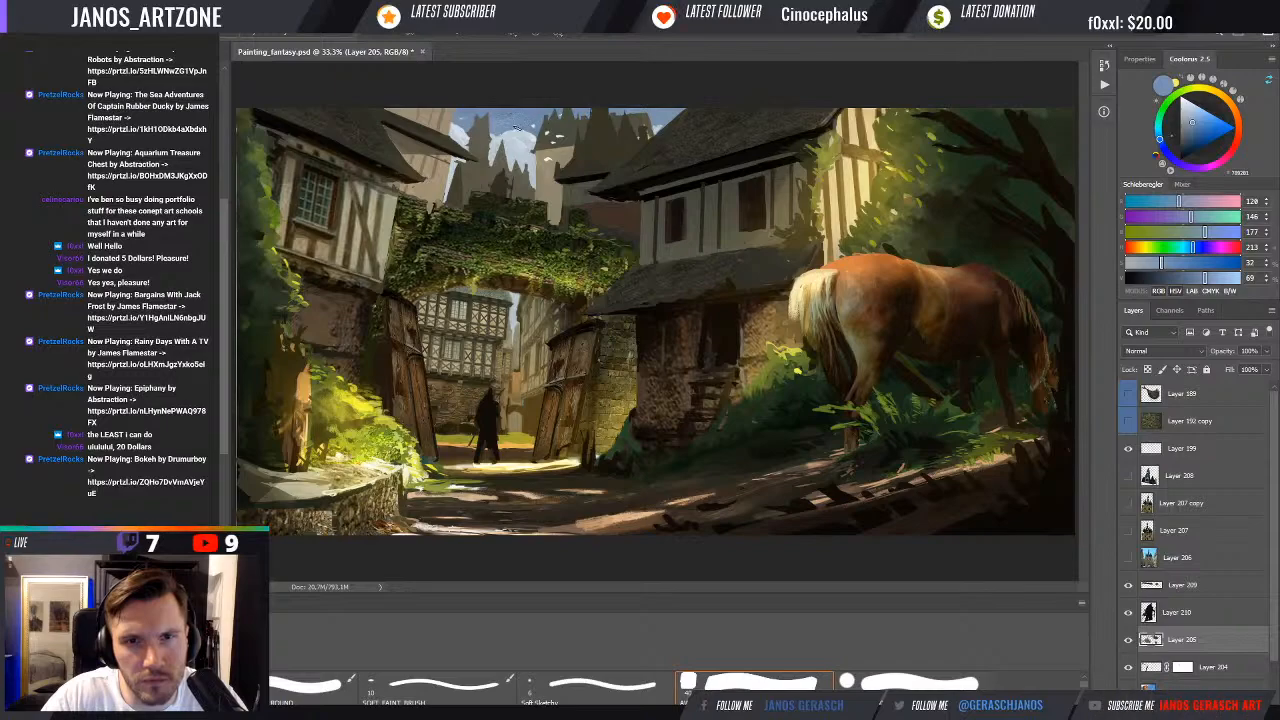
Shade the castle's tower and walls with sampled olive-brown, darkening the colour to a brightness of 10
alt+click(488, 164)
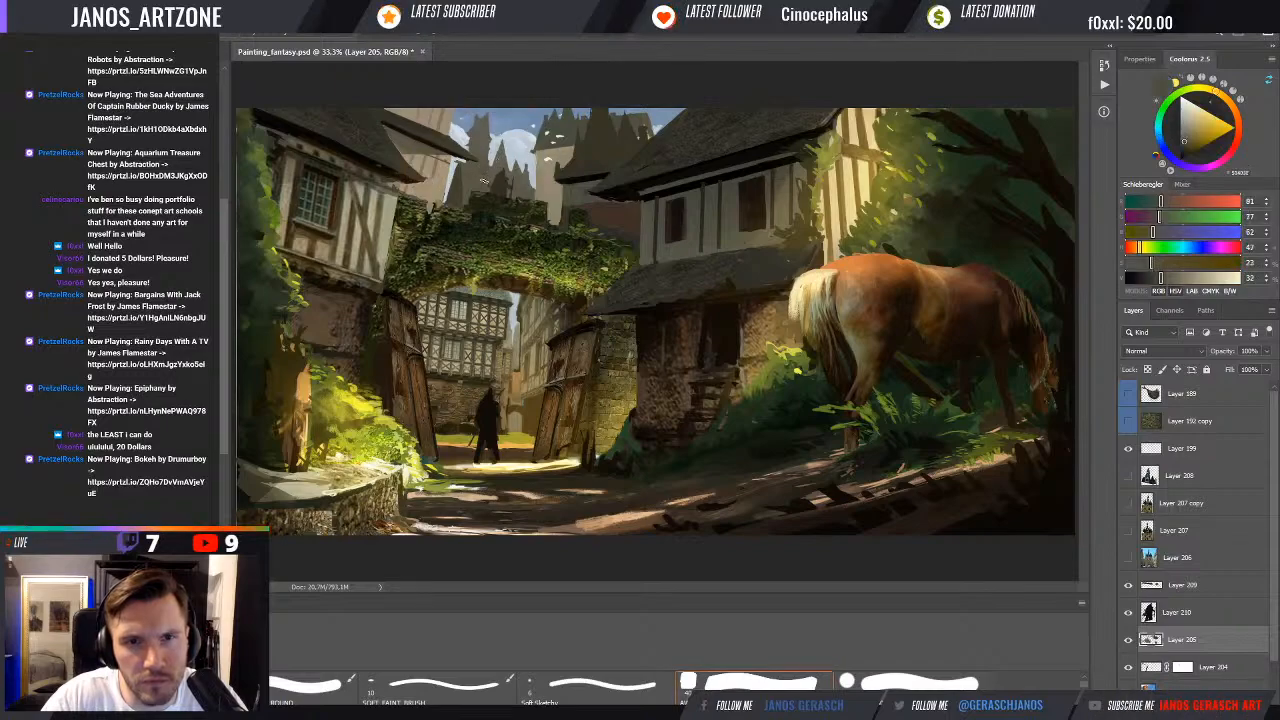
alt+click(481, 174)
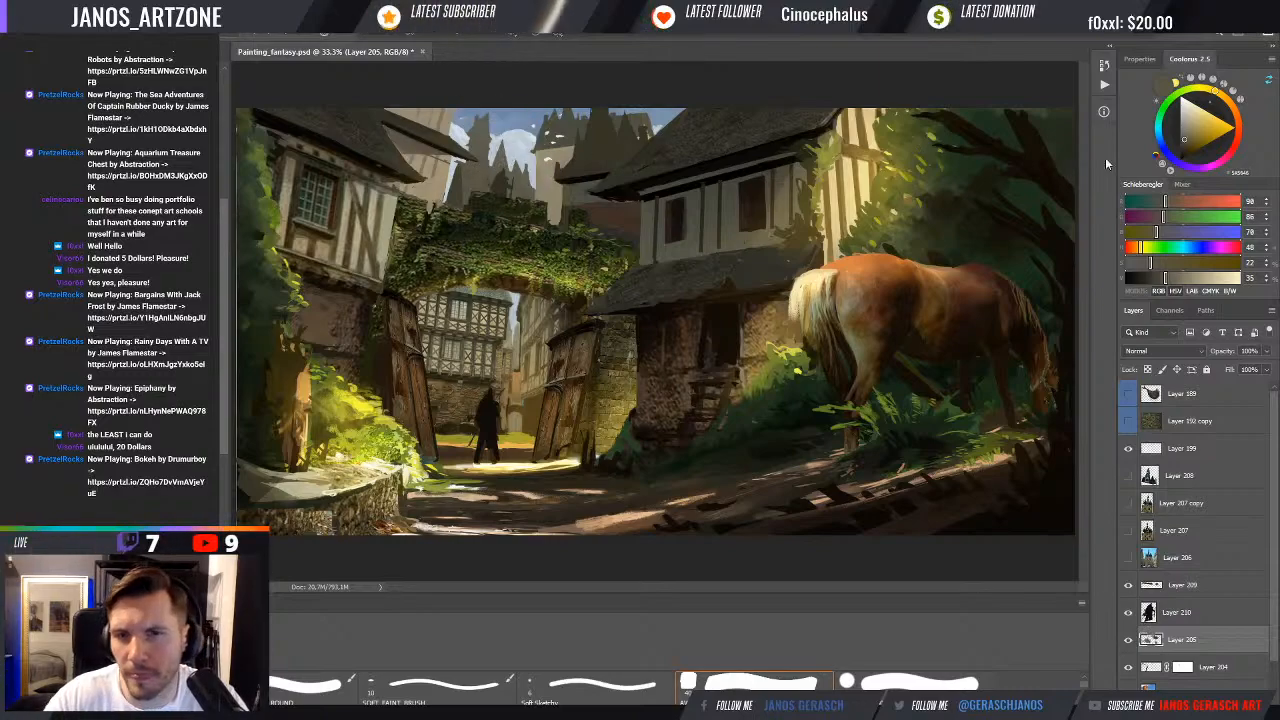
click(1184, 147)
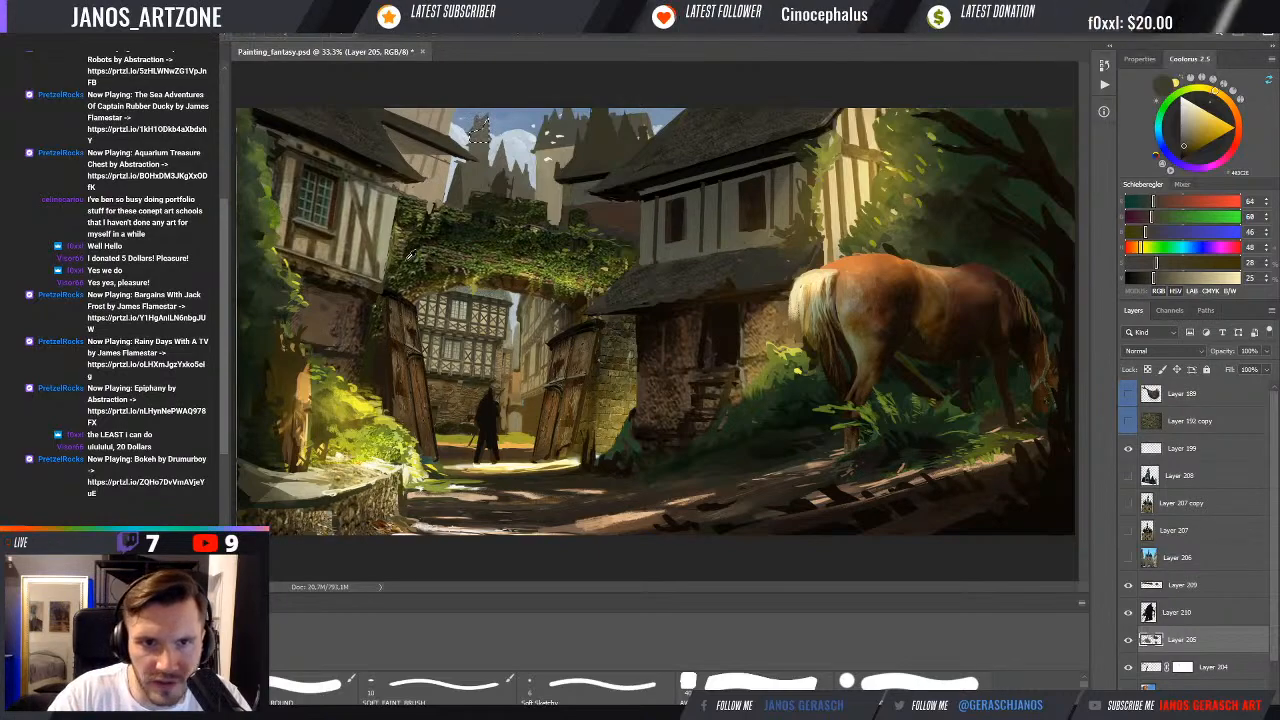
alt+click(488, 175)
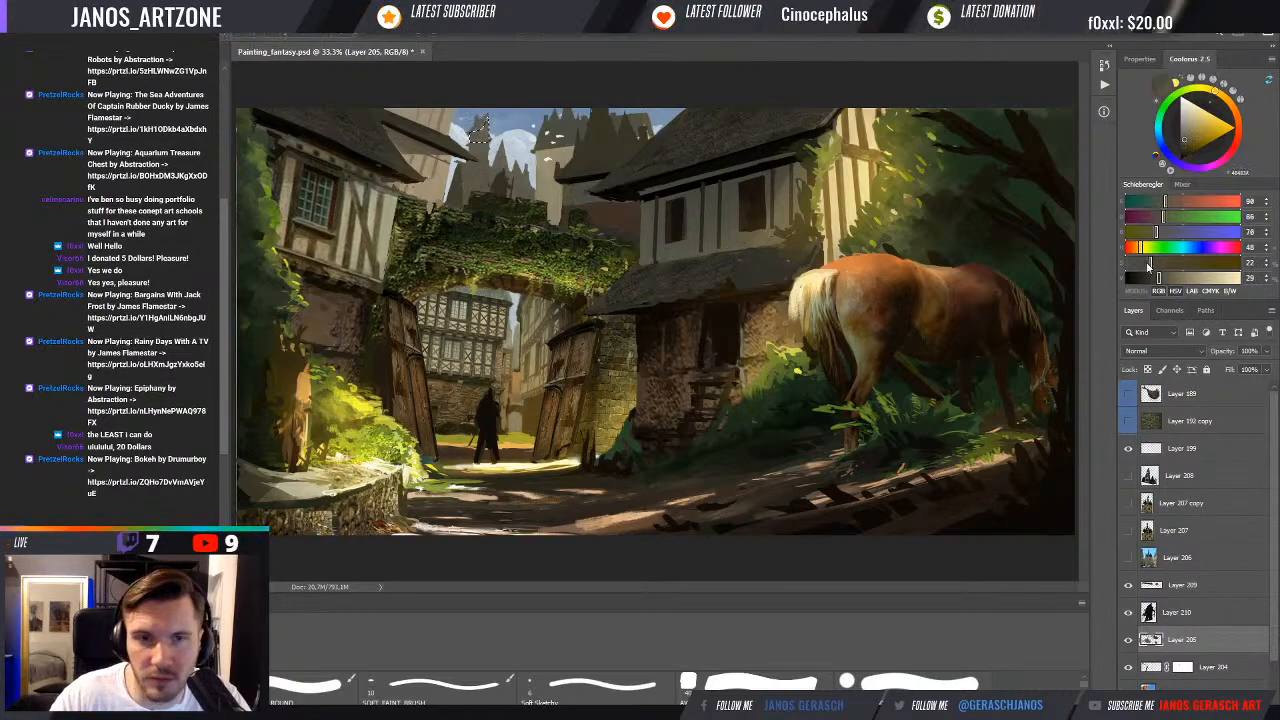
drag(1159, 280, 1135, 279)
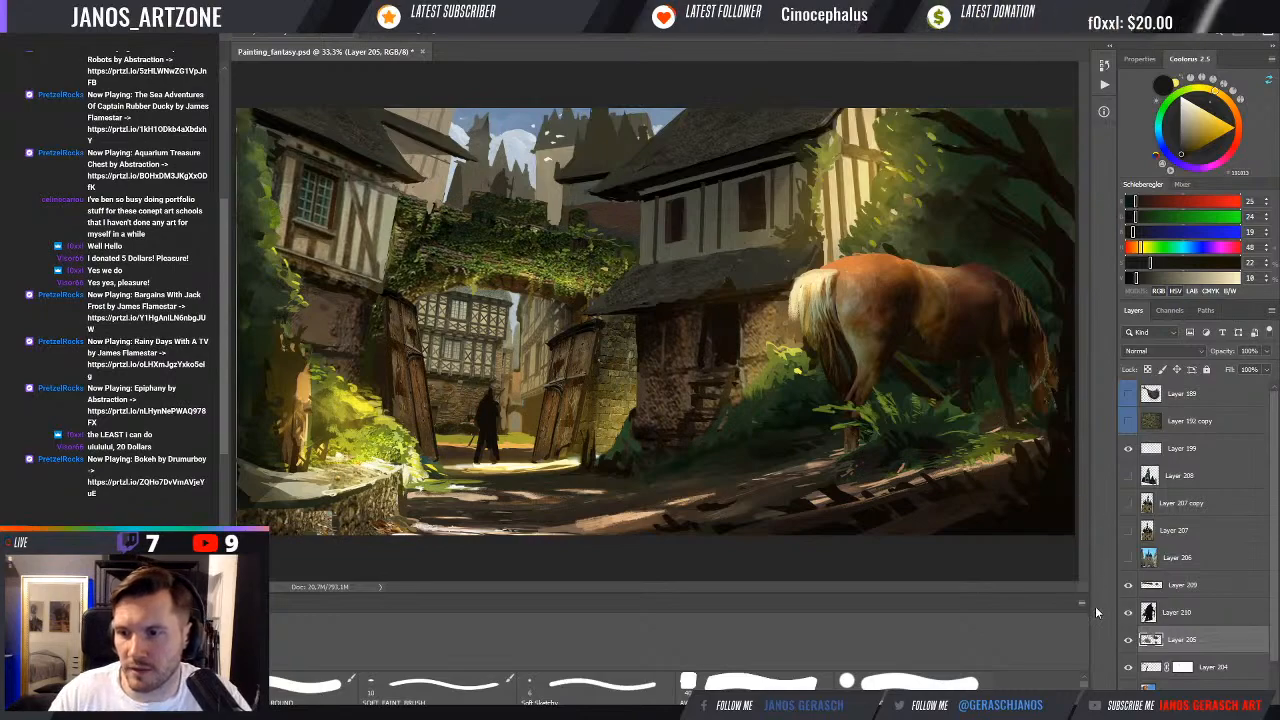
Refine the upper edge of the castle's tallest tower, alternating sampled grey-olive tones with the neighbouring sky blue
alt+click(483, 130)
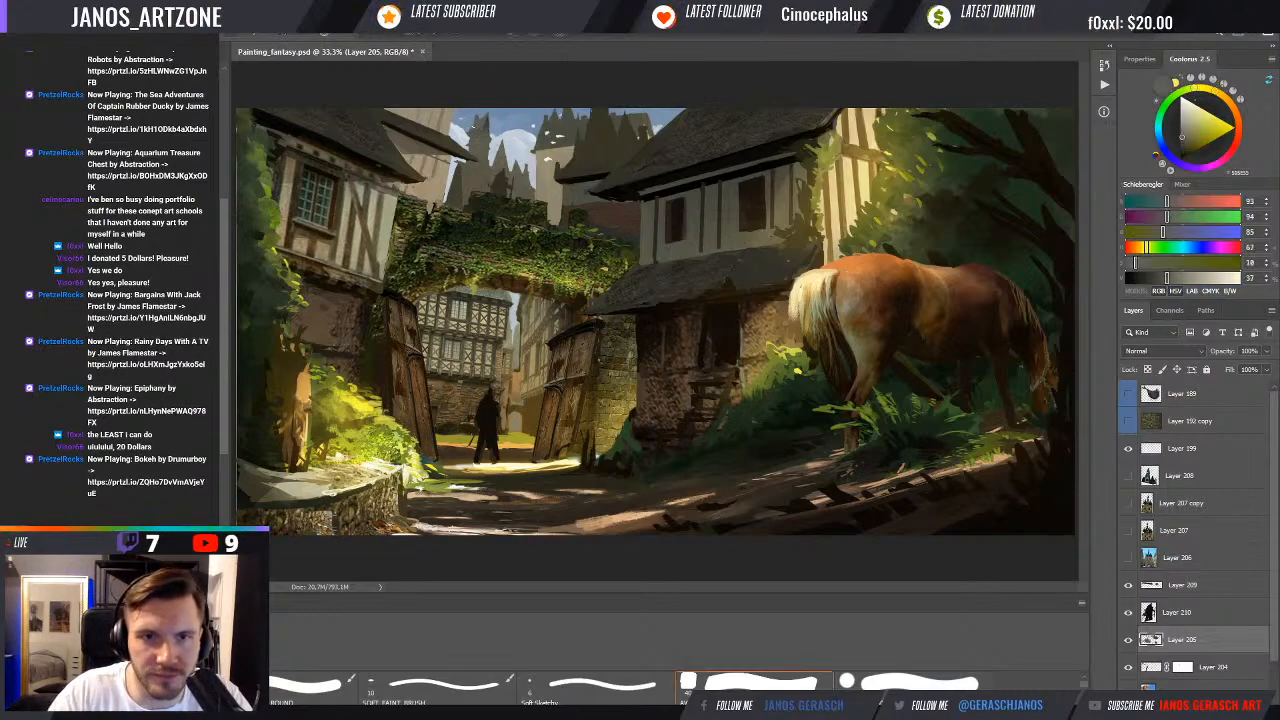
alt+click(481, 127)
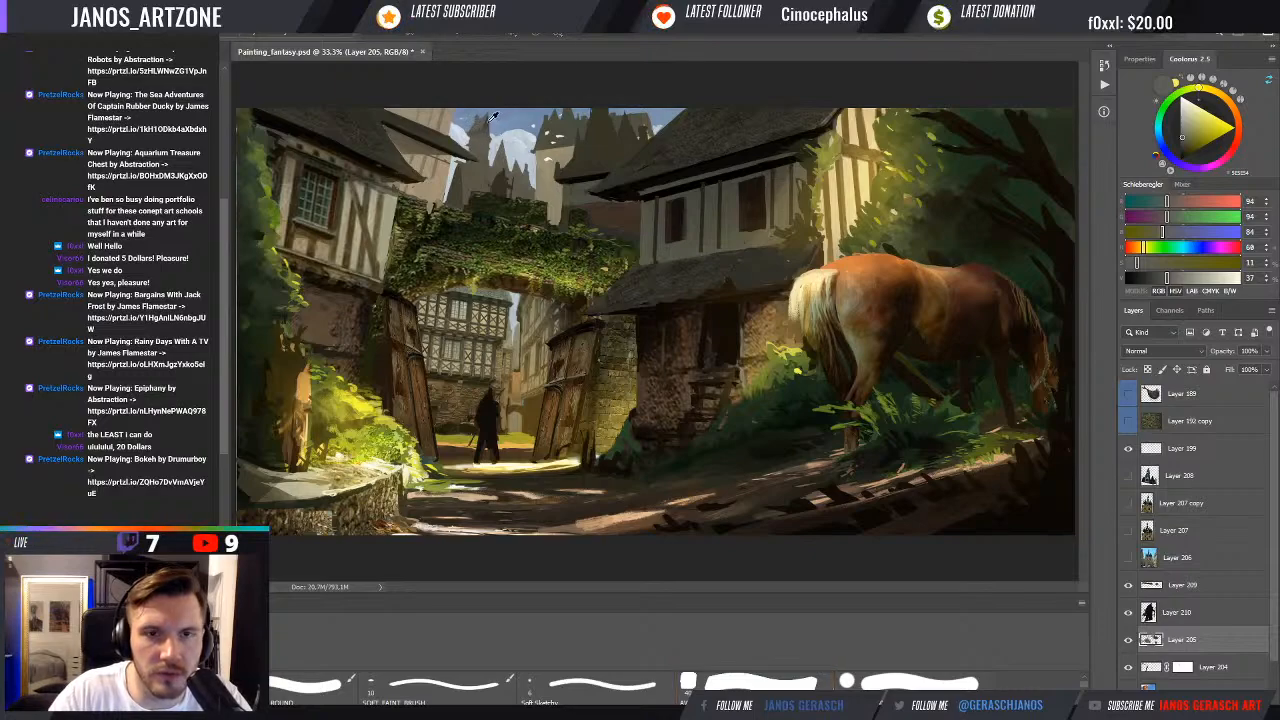
alt+click(477, 127)
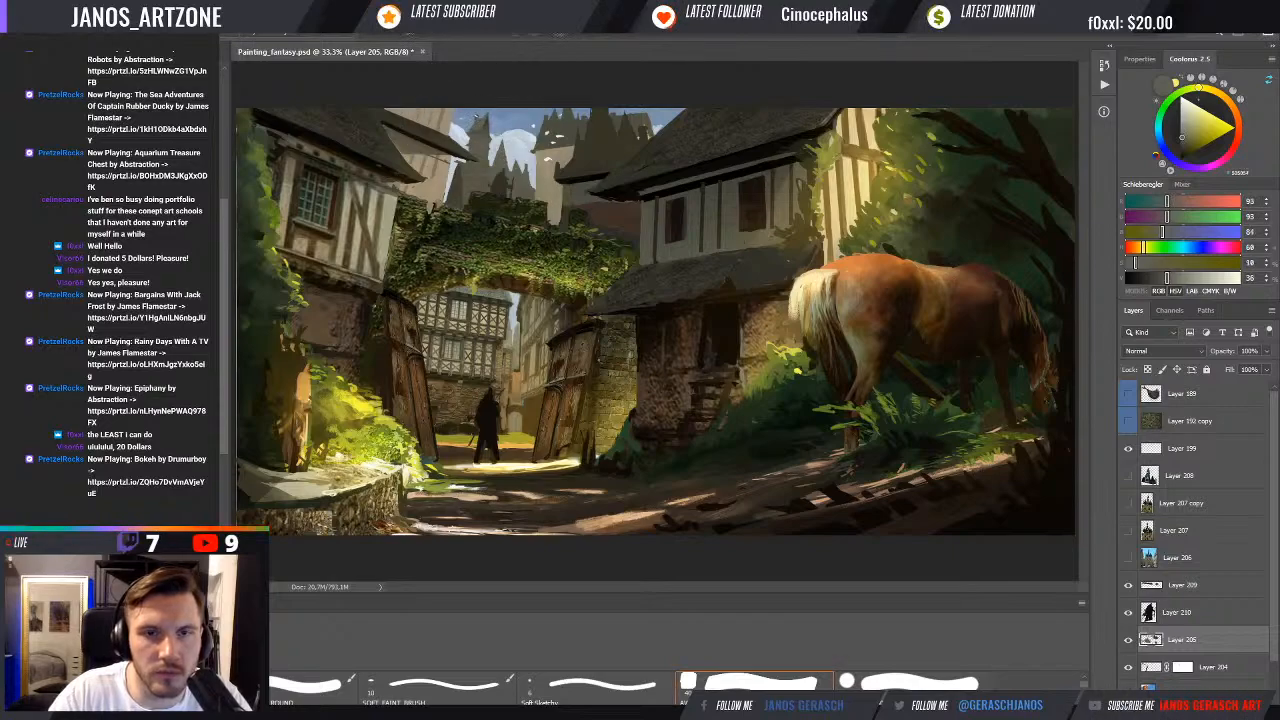
alt+click(479, 118)
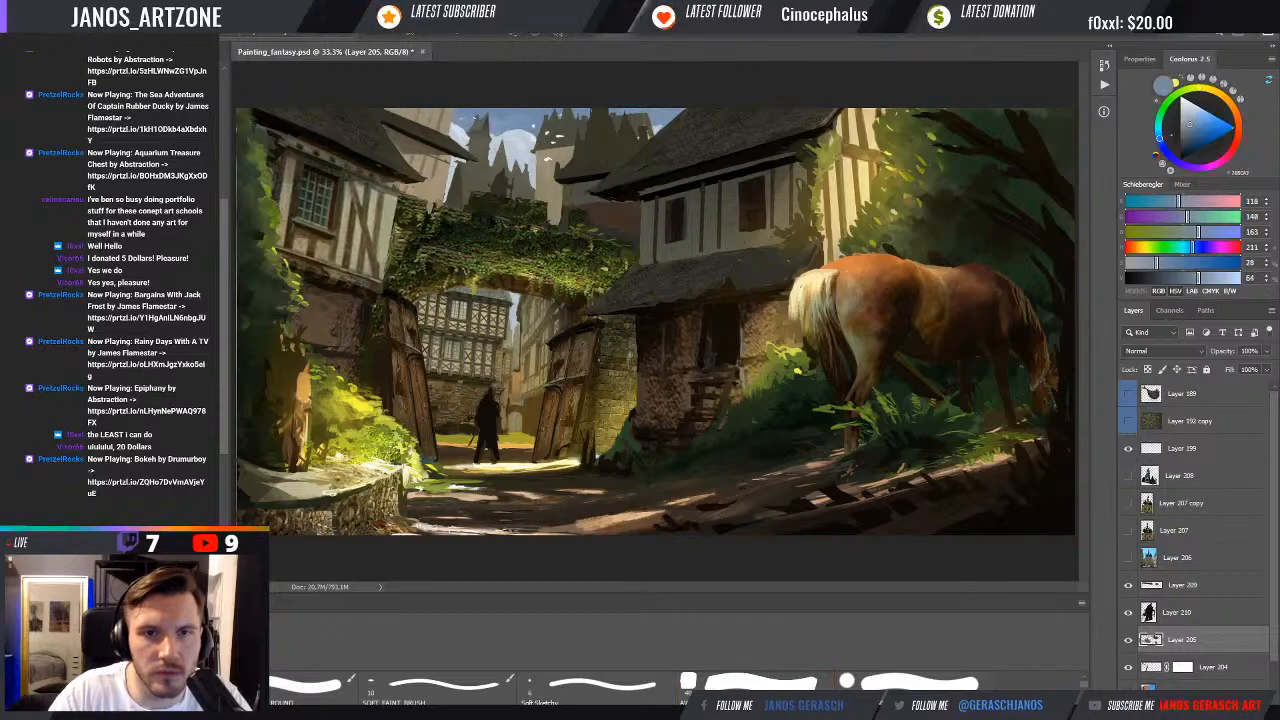
alt+click(482, 124)
alt+click(491, 118)
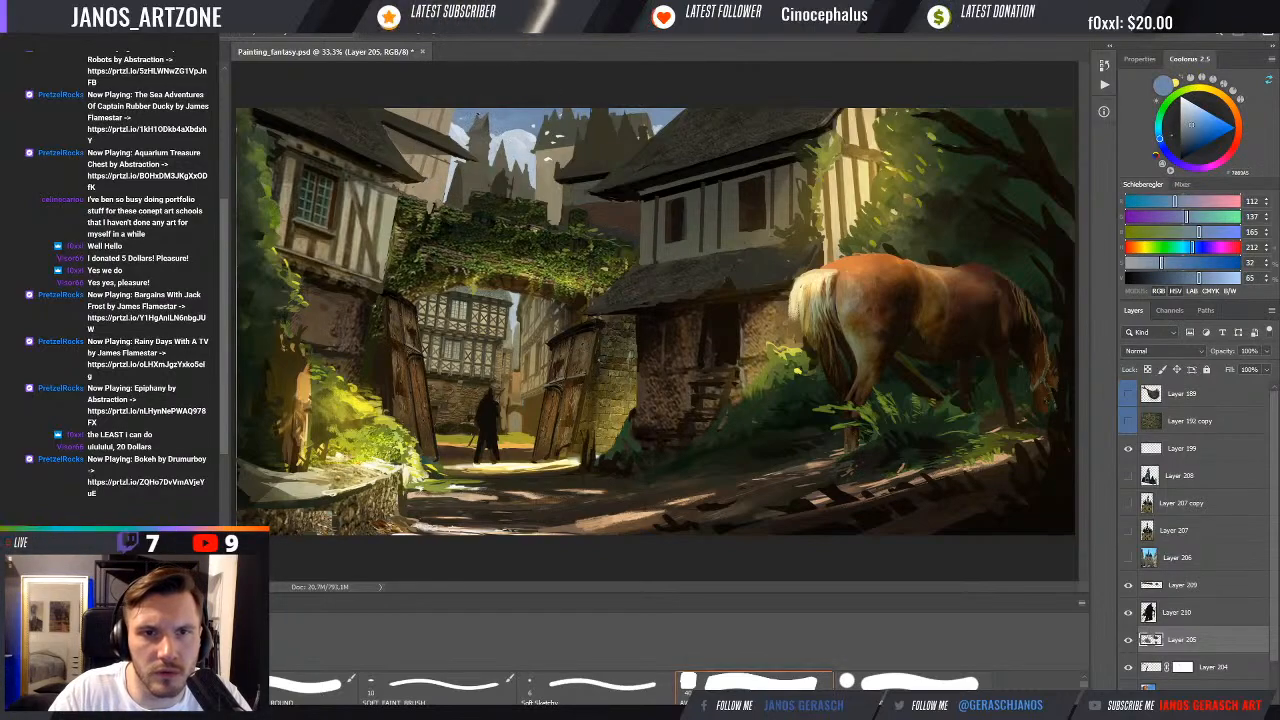
Paint the smaller spires beside the tallest castle tower with sampled olive-grey tones
alt+click(509, 152)
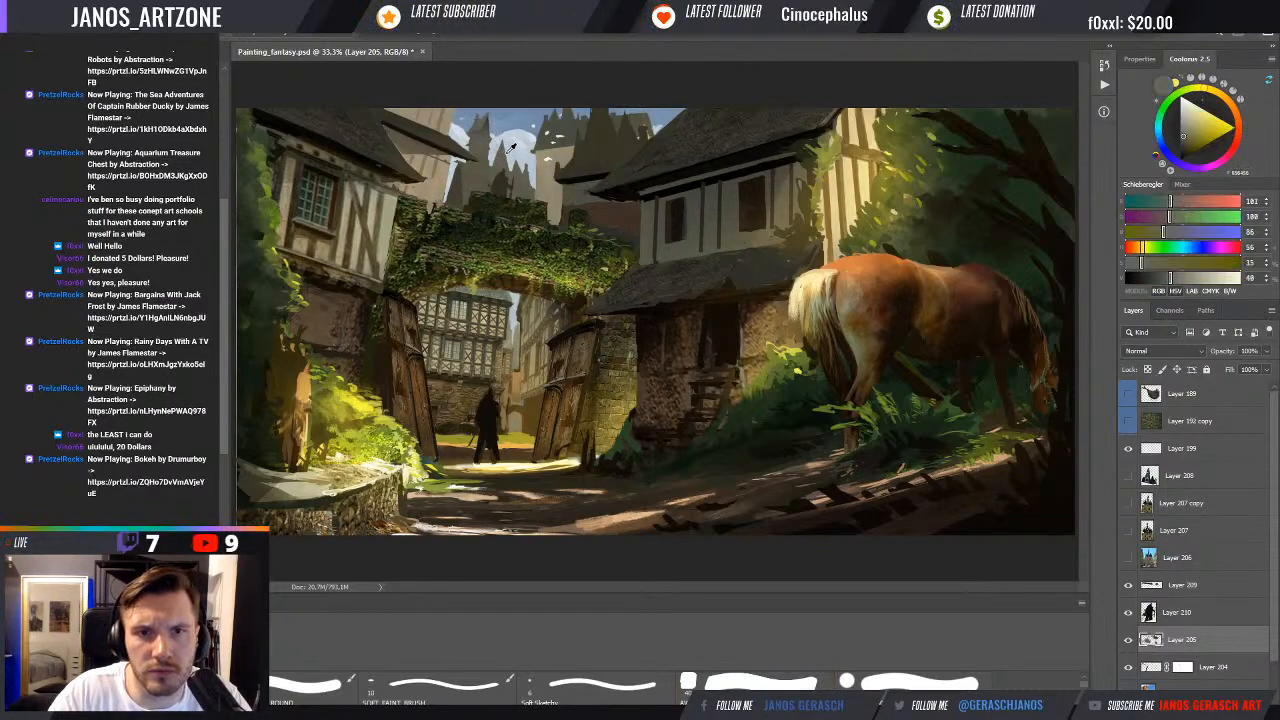
alt+click(515, 171)
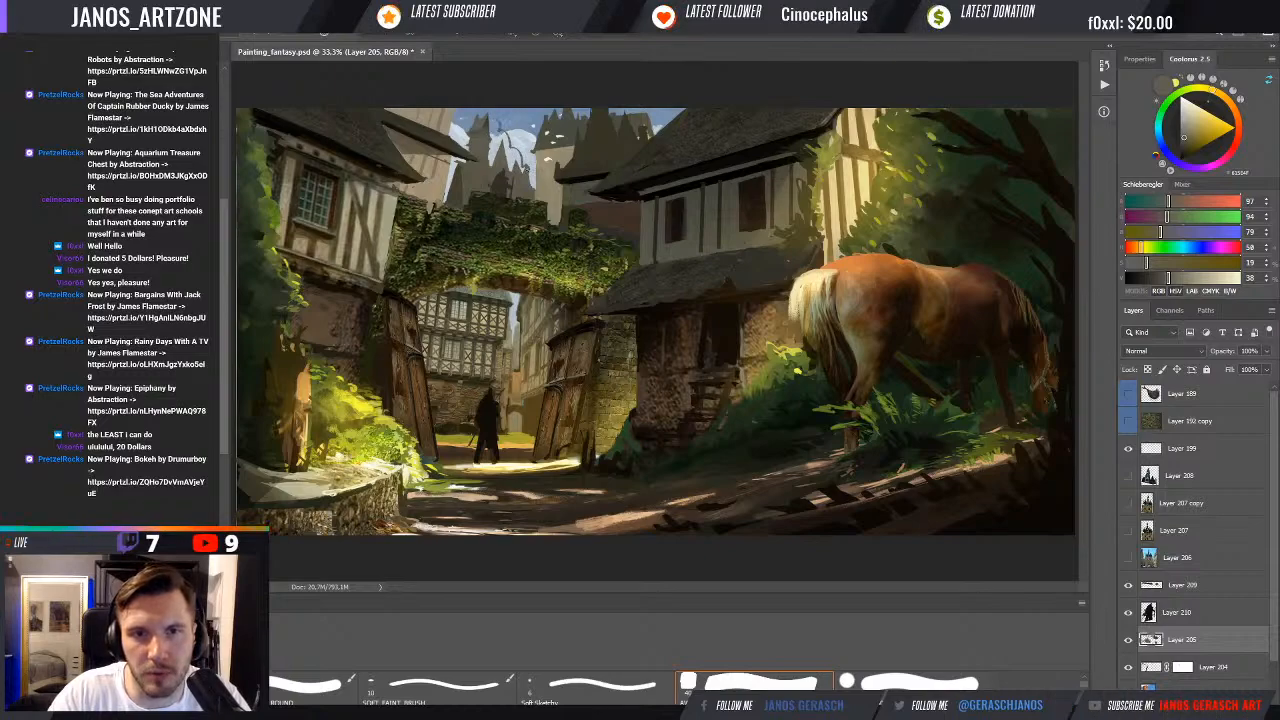
alt+click(521, 162)
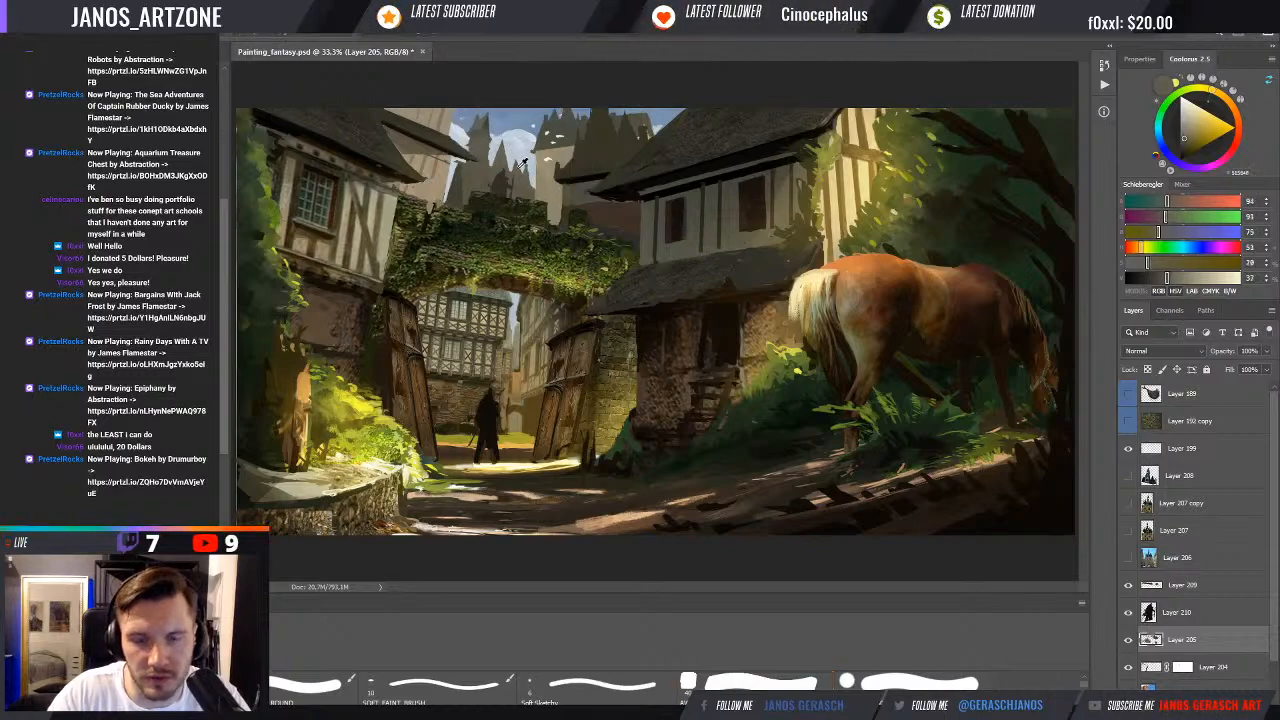
alt+click(522, 161)
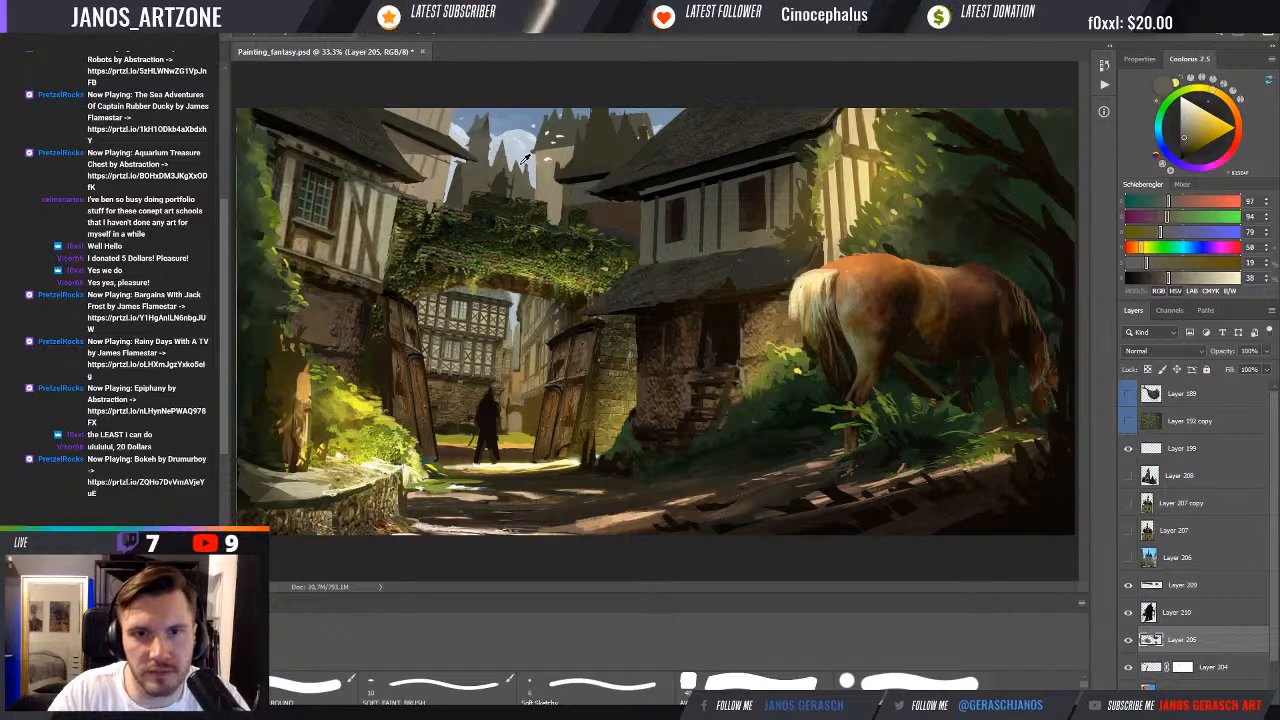
Sharpen the slim spire against the pale cloud within a freehand selection, using sampled pale blue and olive-grey with an adjusted brush size
alt+click(516, 160)
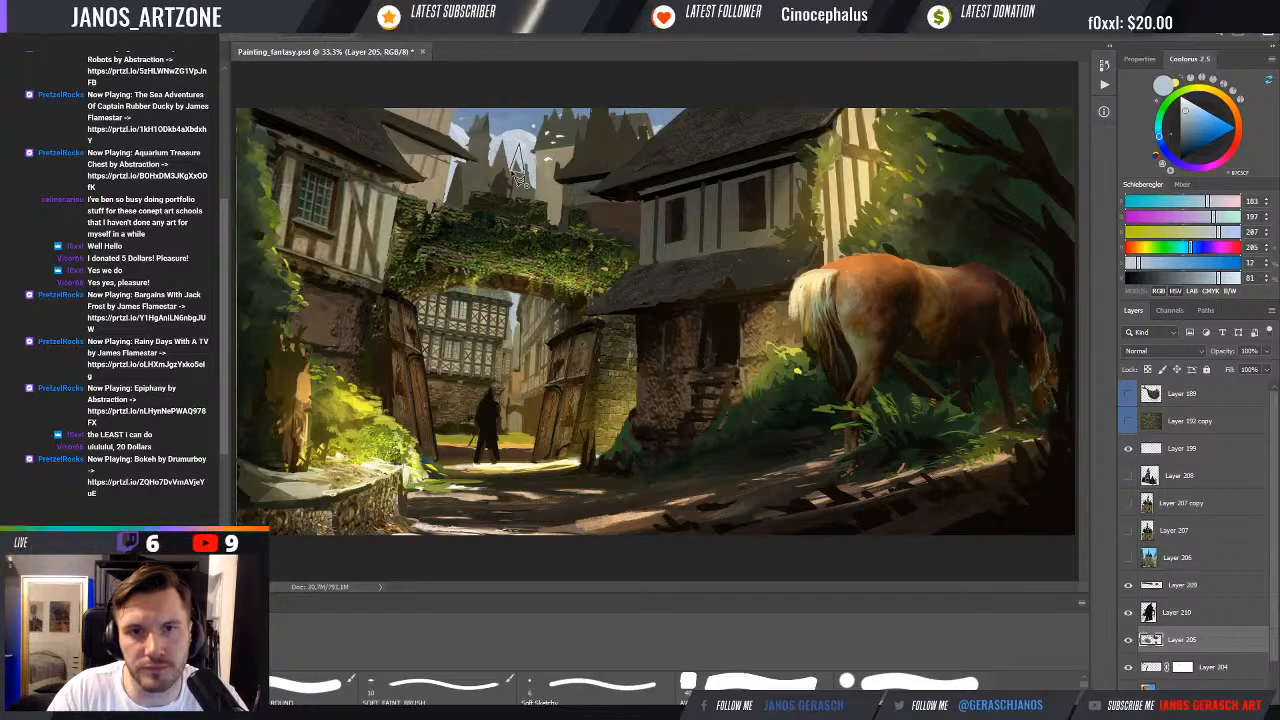
alt+click(518, 152)
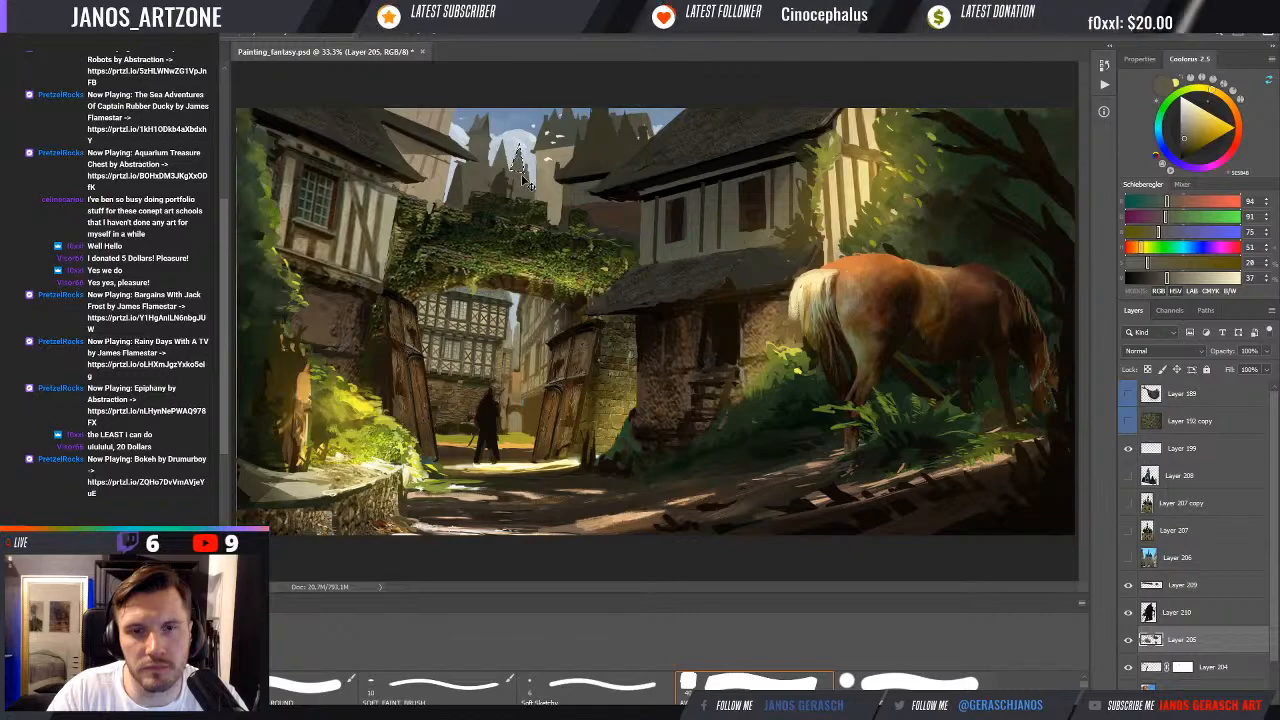
key([)
key(bracketright)
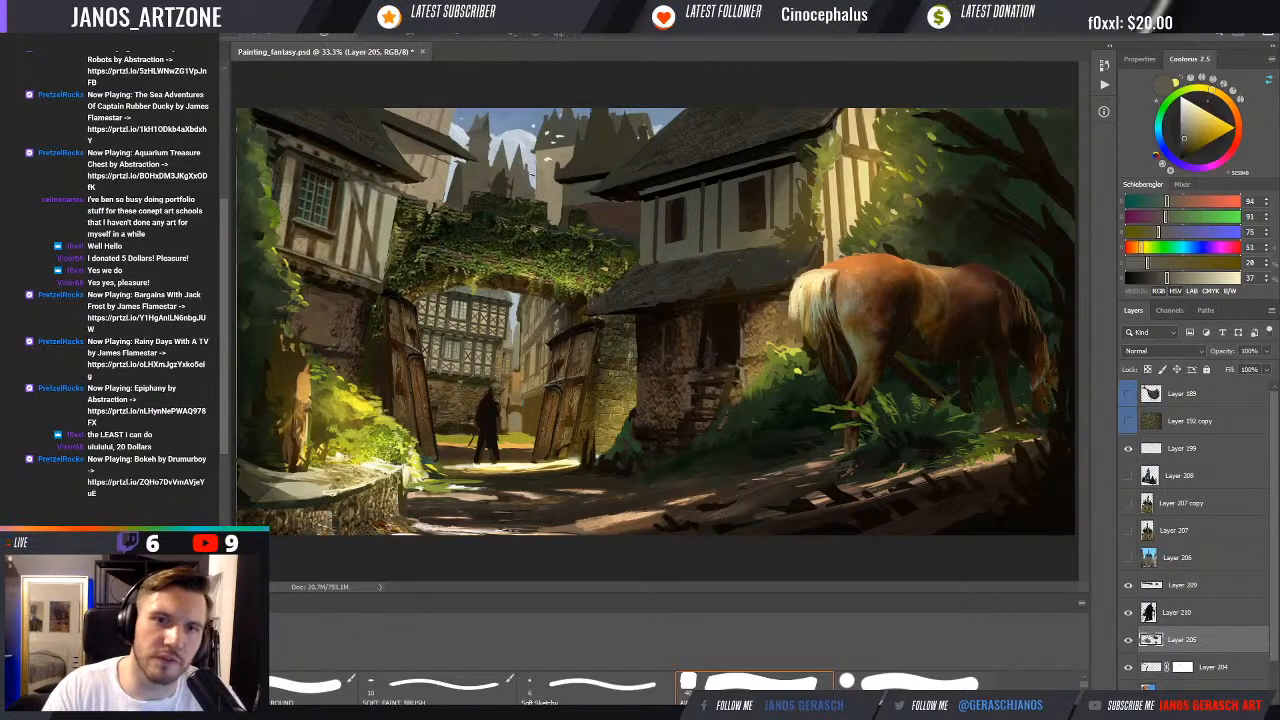
alt+click(528, 176)
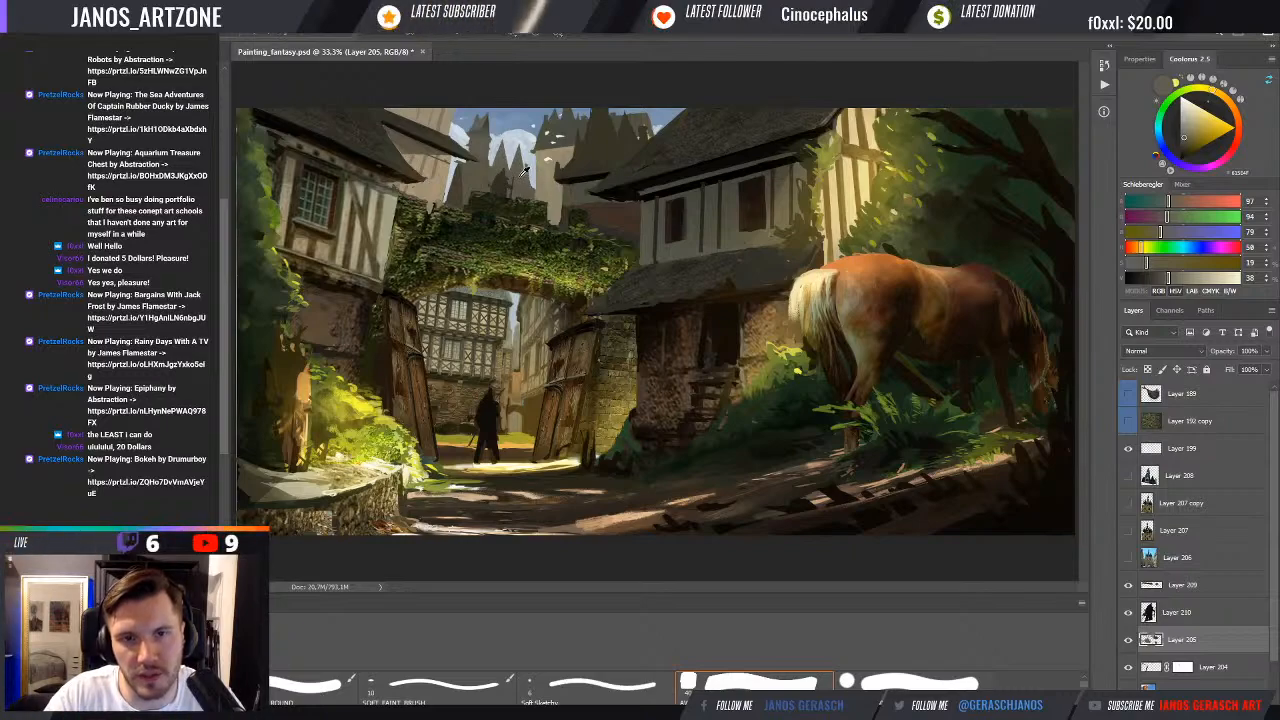
key(b)
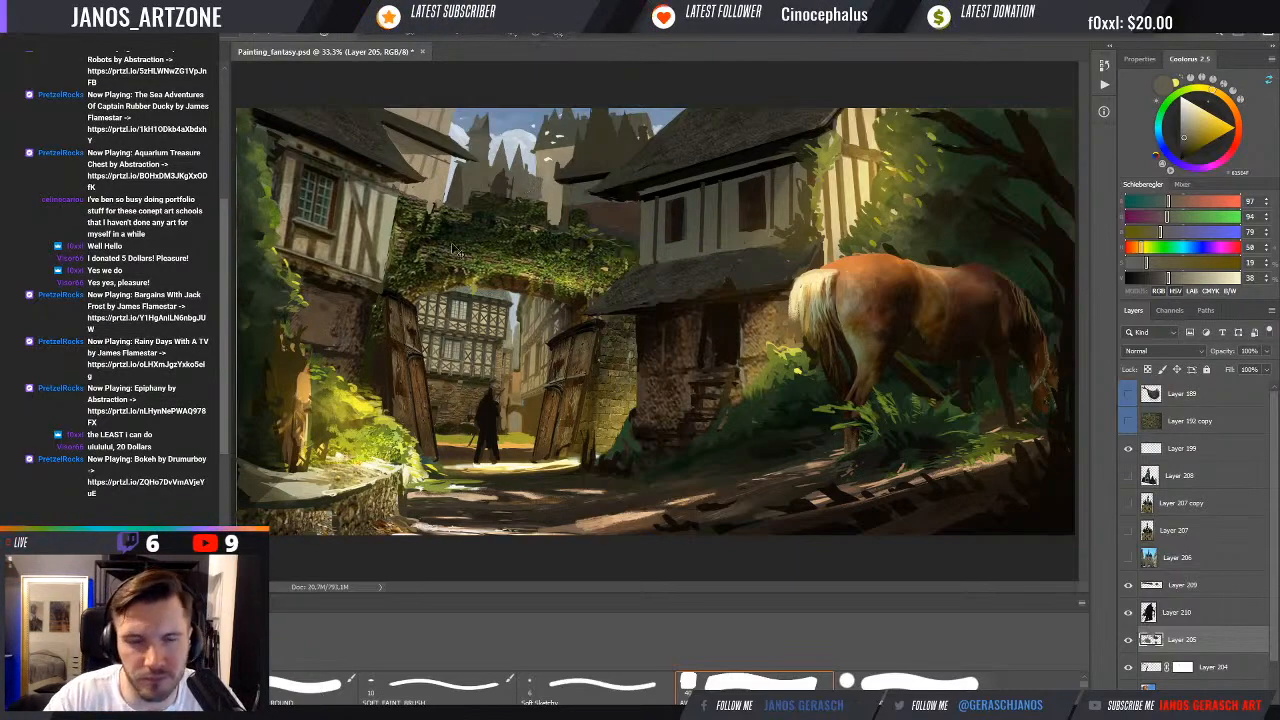
Select the small spire beside the left house's roof freehand, paint it with sampled olive-brown tones, and clear the selection
alt+click(548, 182)
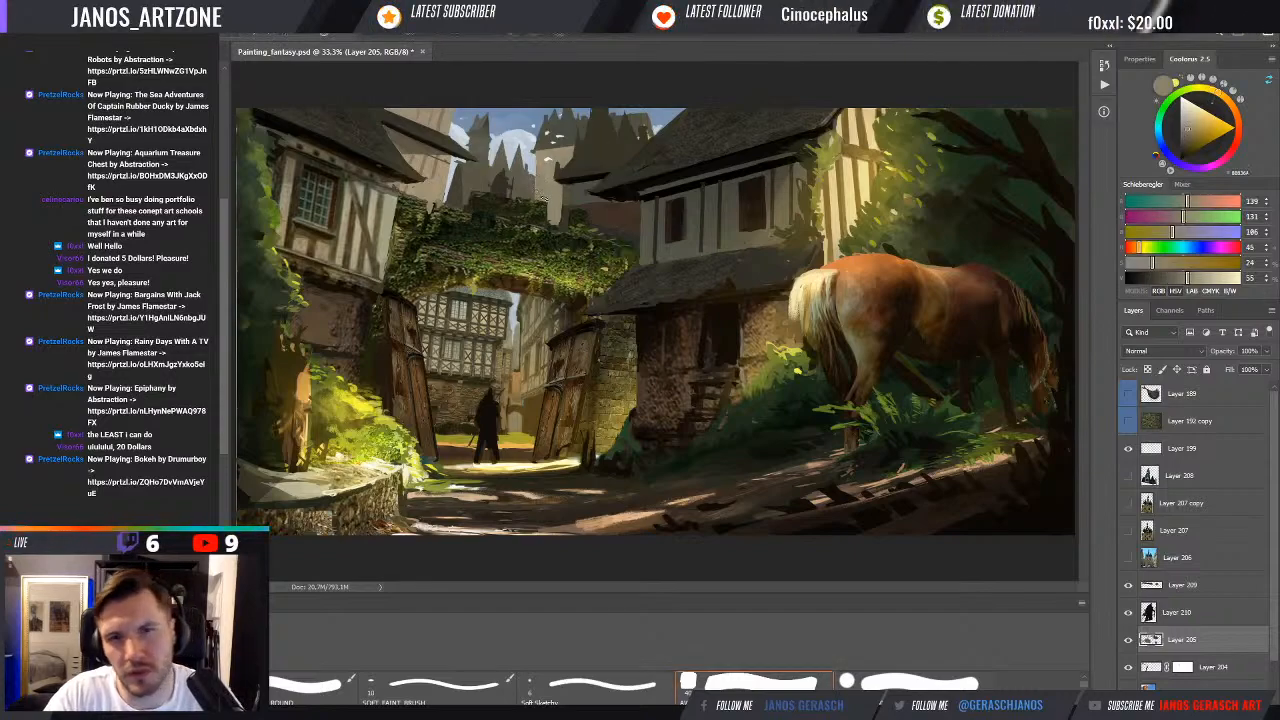
alt+click(464, 167)
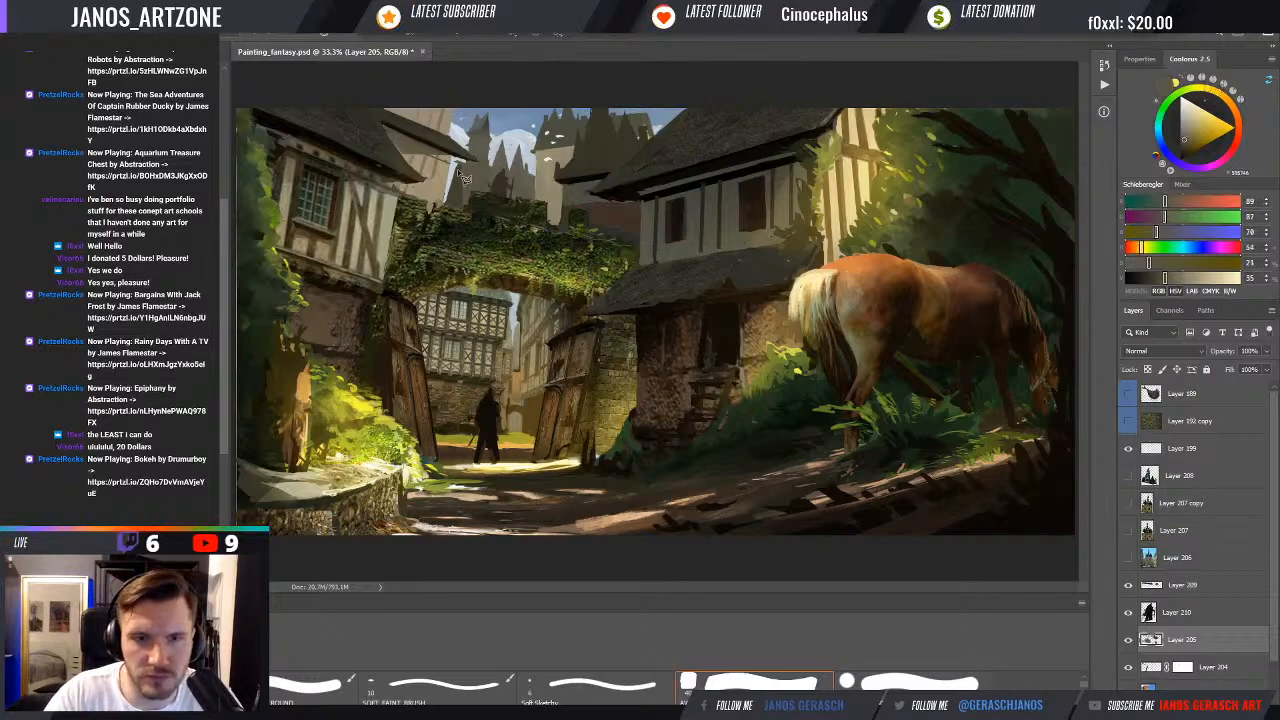
key(l)
mouse_move(459, 161)
mouse_down()
mouse_move(449, 187)
mouse_move(463, 217)
mouse_move(463, 170)
mouse_up()
key(b)
alt+click(461, 204)
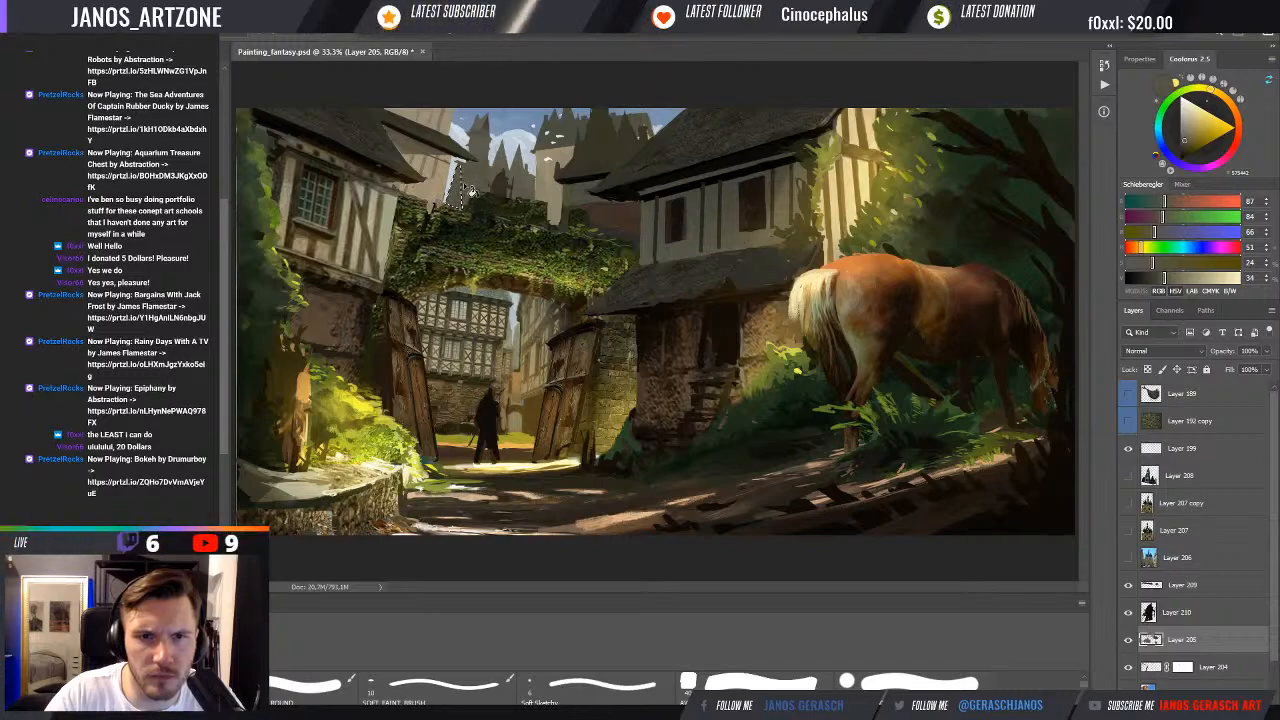
alt+click(476, 125)
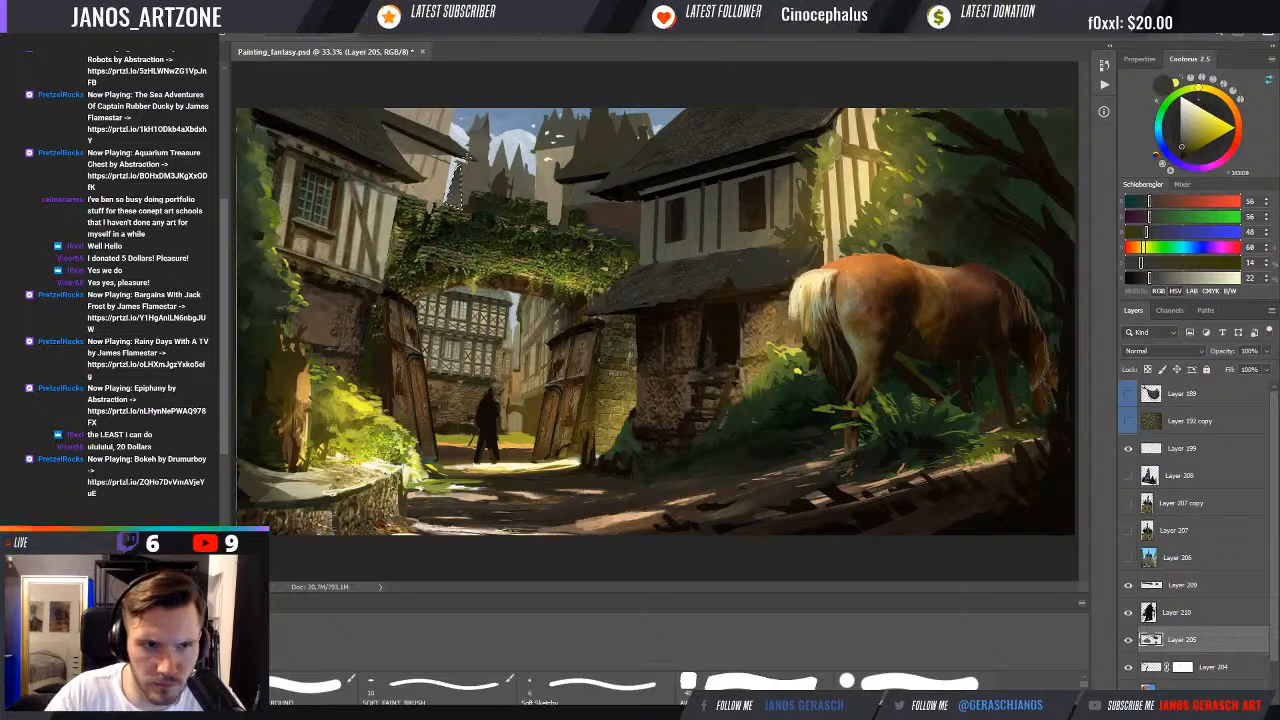
key(ctrl+d)
Retouch the castle walls between the towers with sampled olive and dark olive-brown tones
alt+click(507, 171)
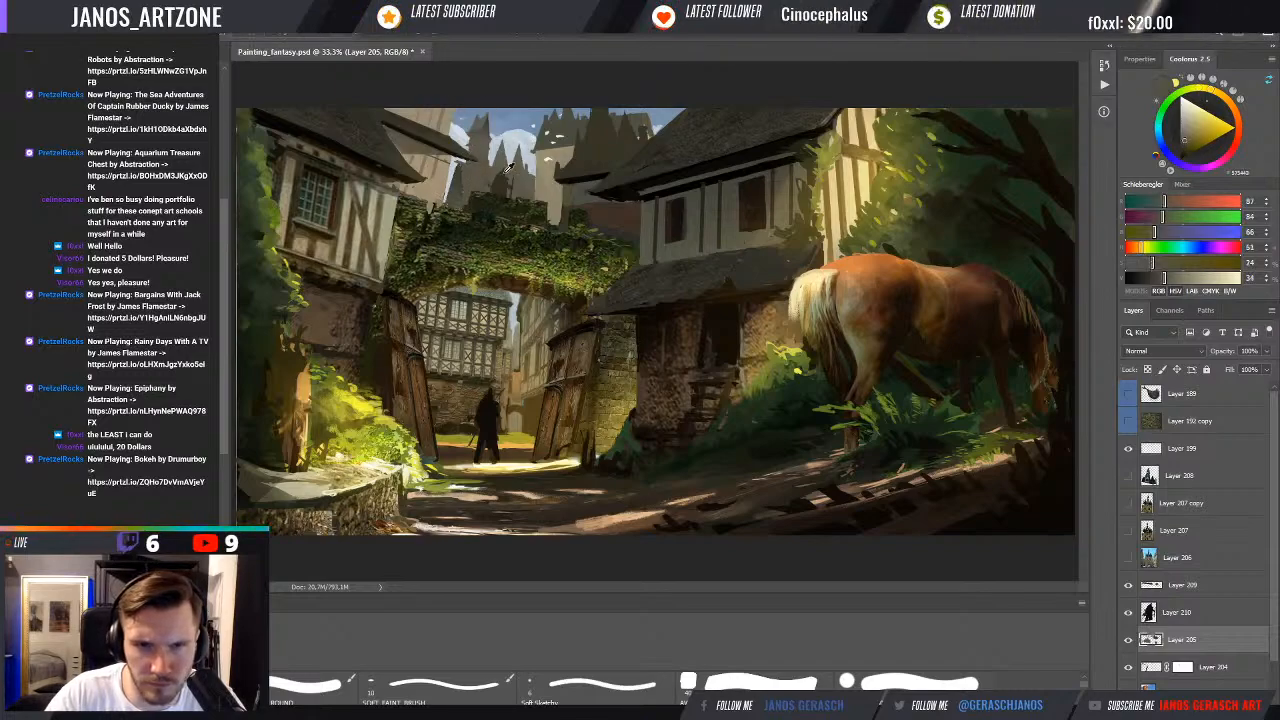
alt+click(467, 163)
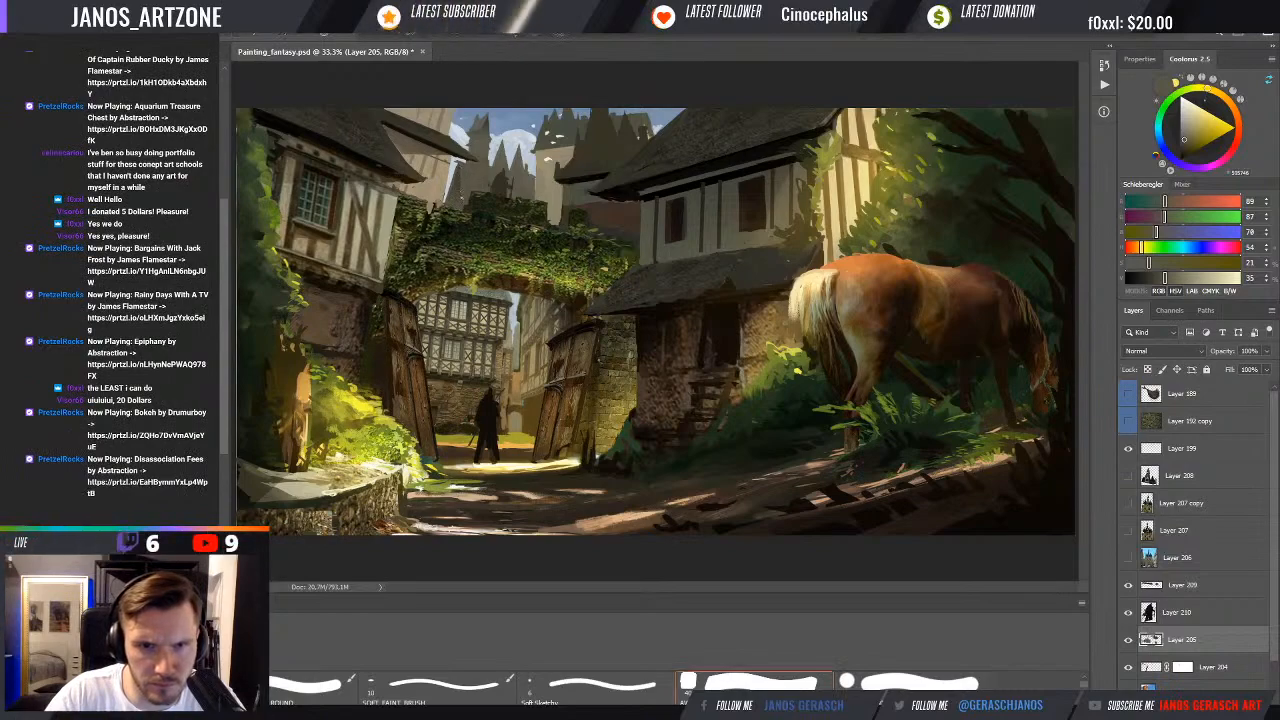
alt+click(487, 172)
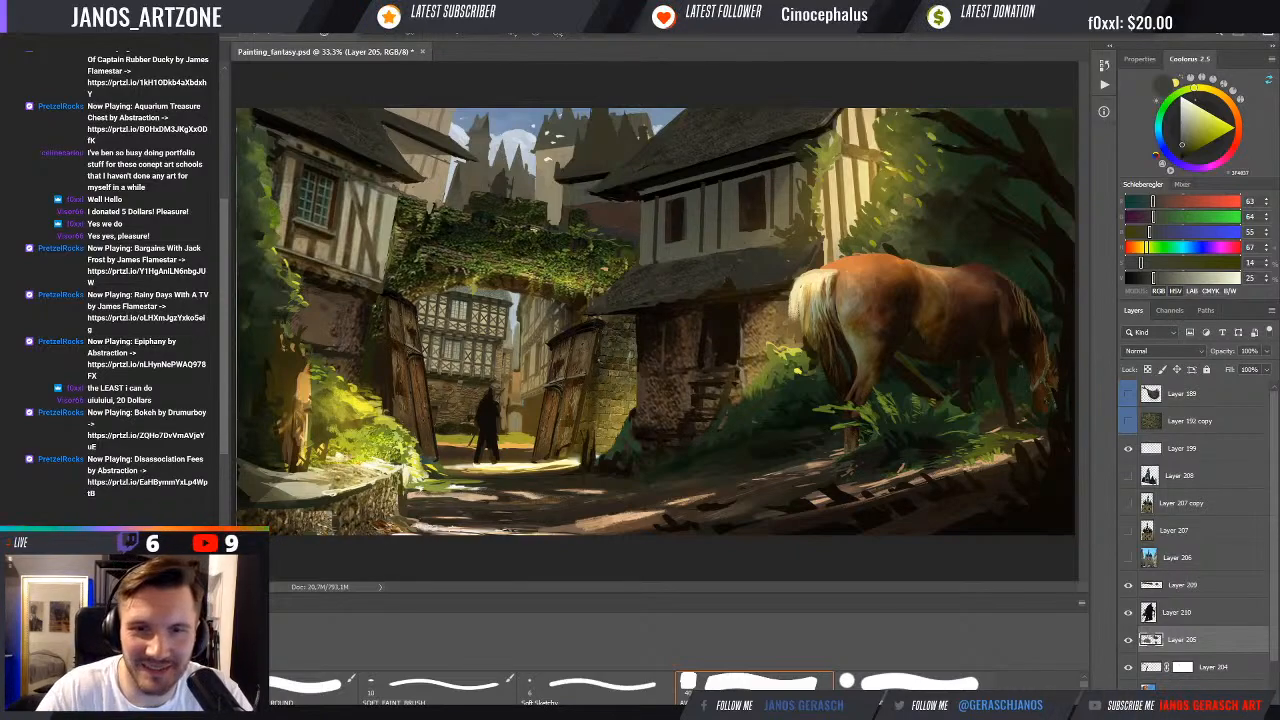
alt+click(503, 177)
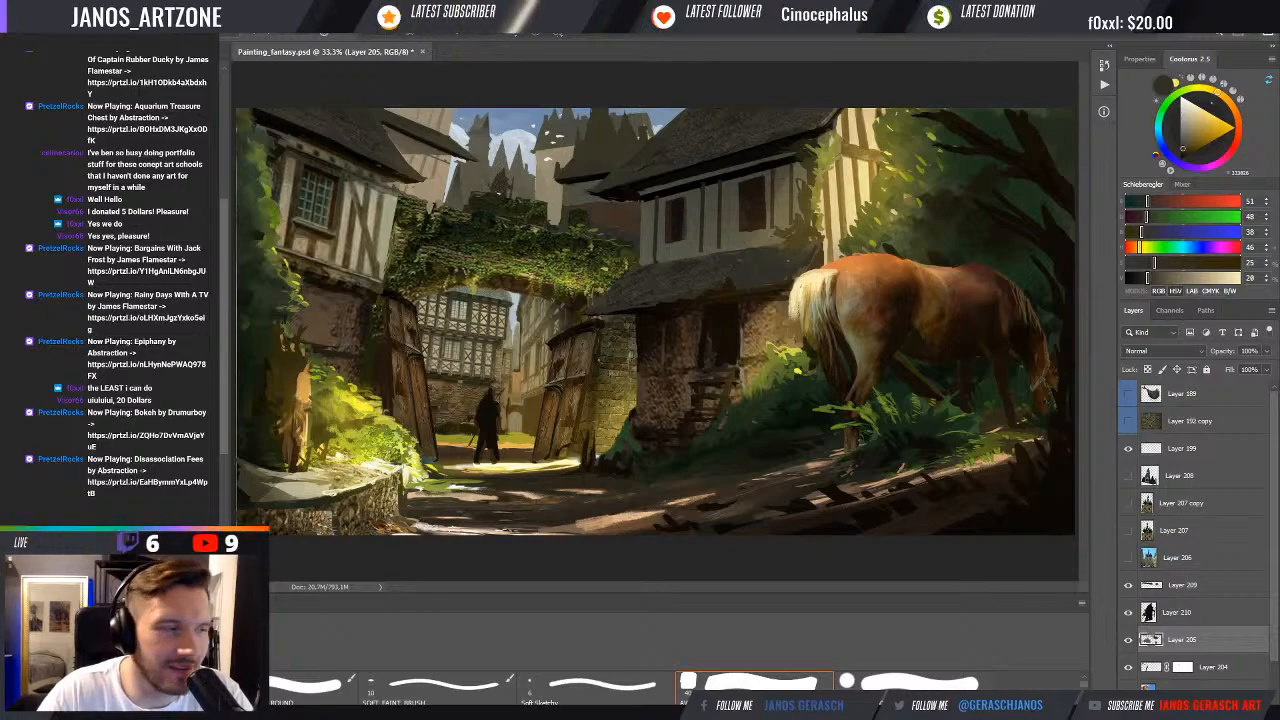
Paint small dark details at the castle's base just above the ivy arch, repeatedly sampling the dark brown tones there
alt+click(503, 190)
click(755, 684)
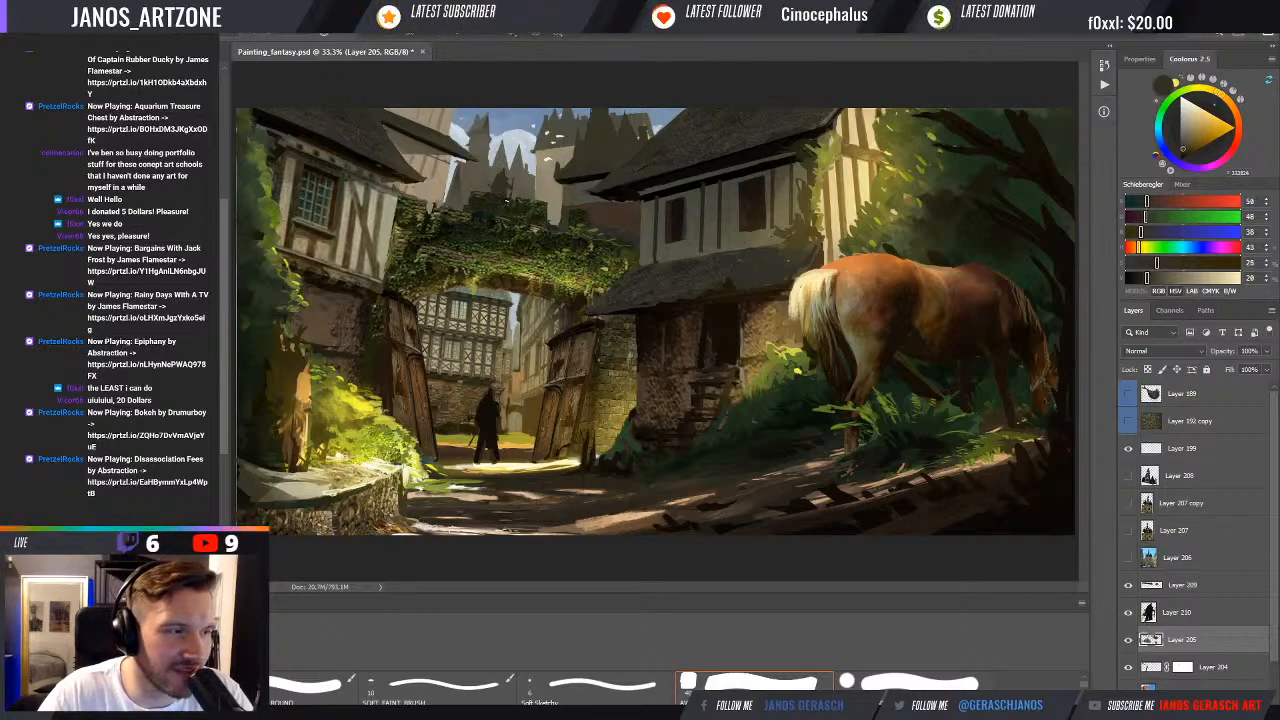
alt+click(506, 201)
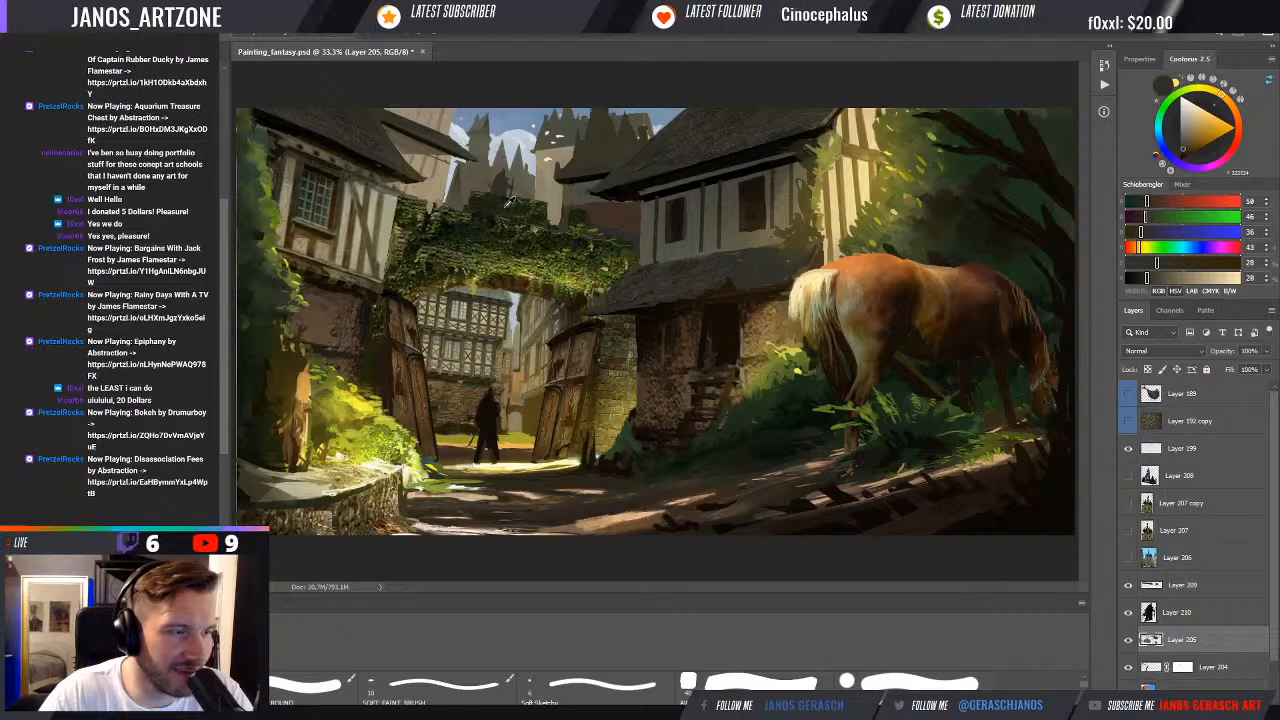
alt+click(514, 183)
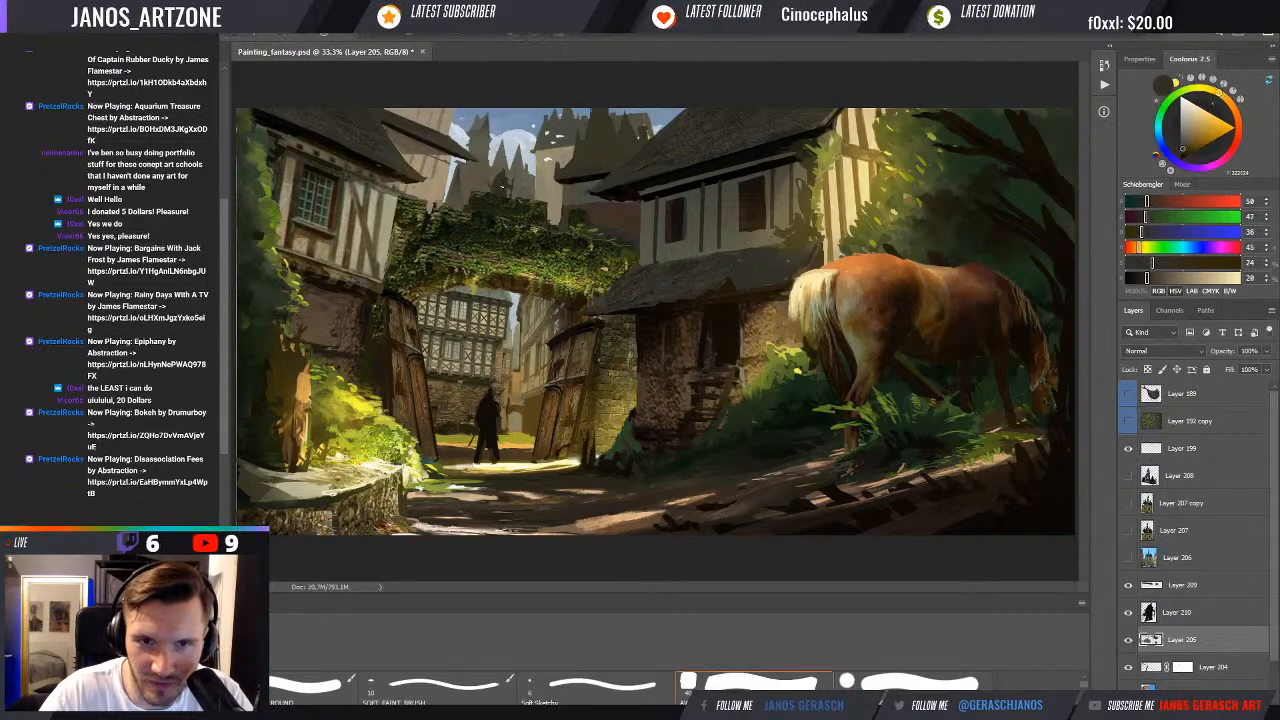
alt+click(506, 184)
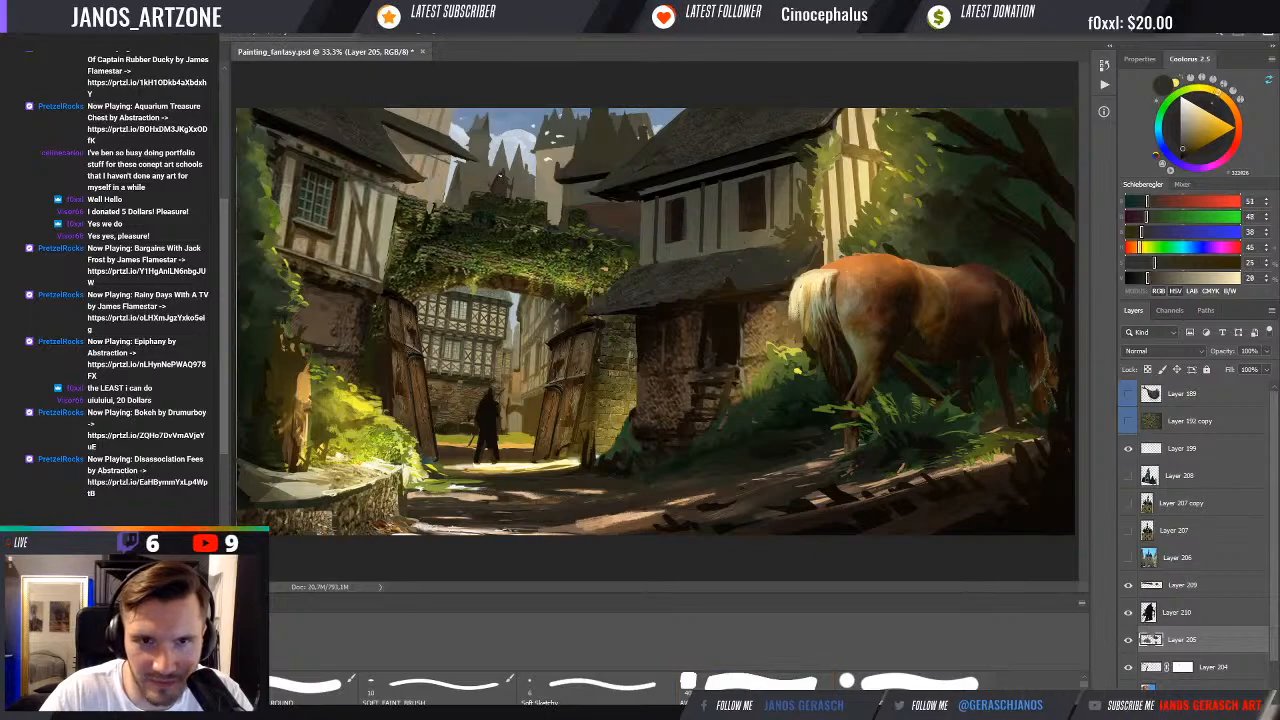
alt+click(498, 182)
alt+click(500, 176)
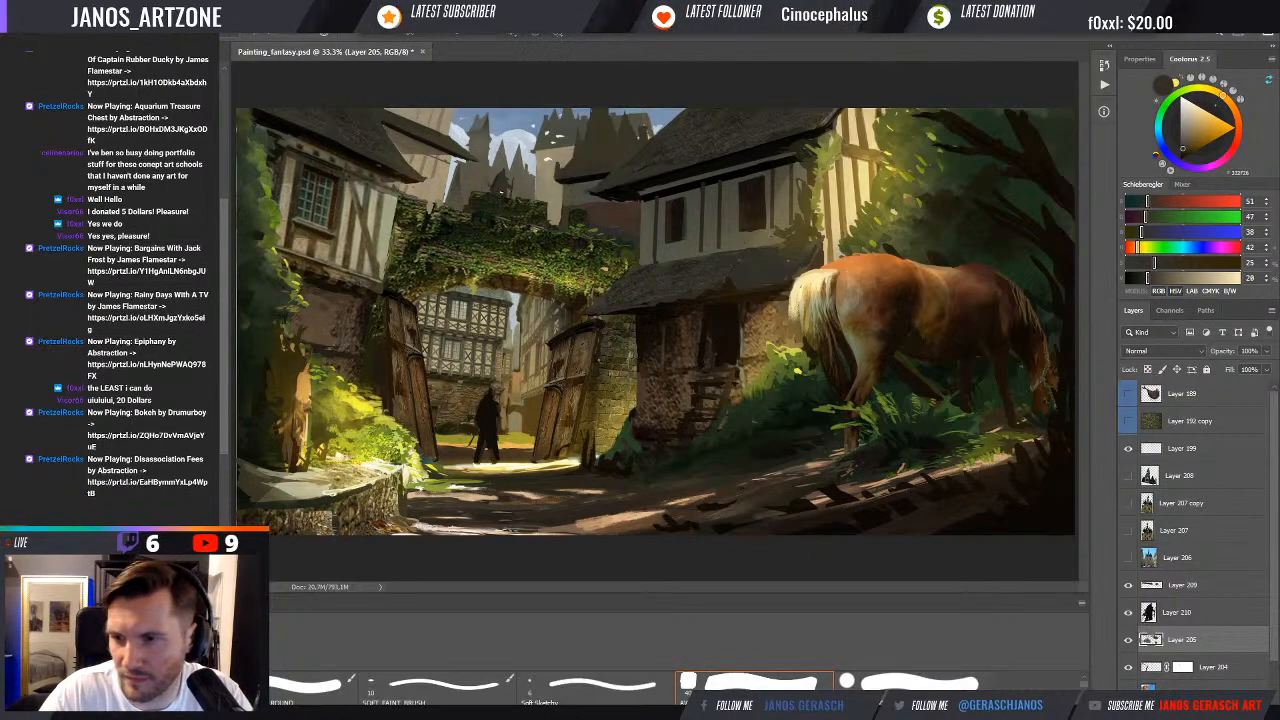
alt+click(502, 188)
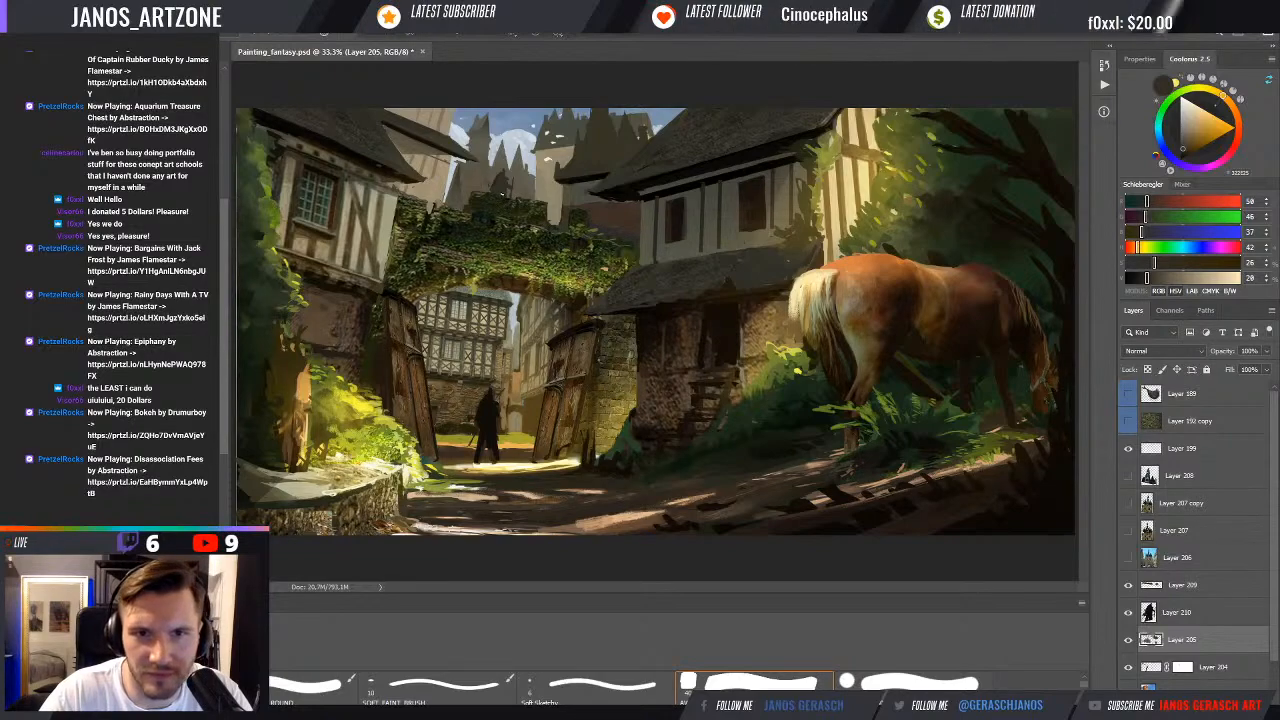
Refine the dark rooftops to the right of the pale cloud with sampled olive tones
alt+click(540, 141)
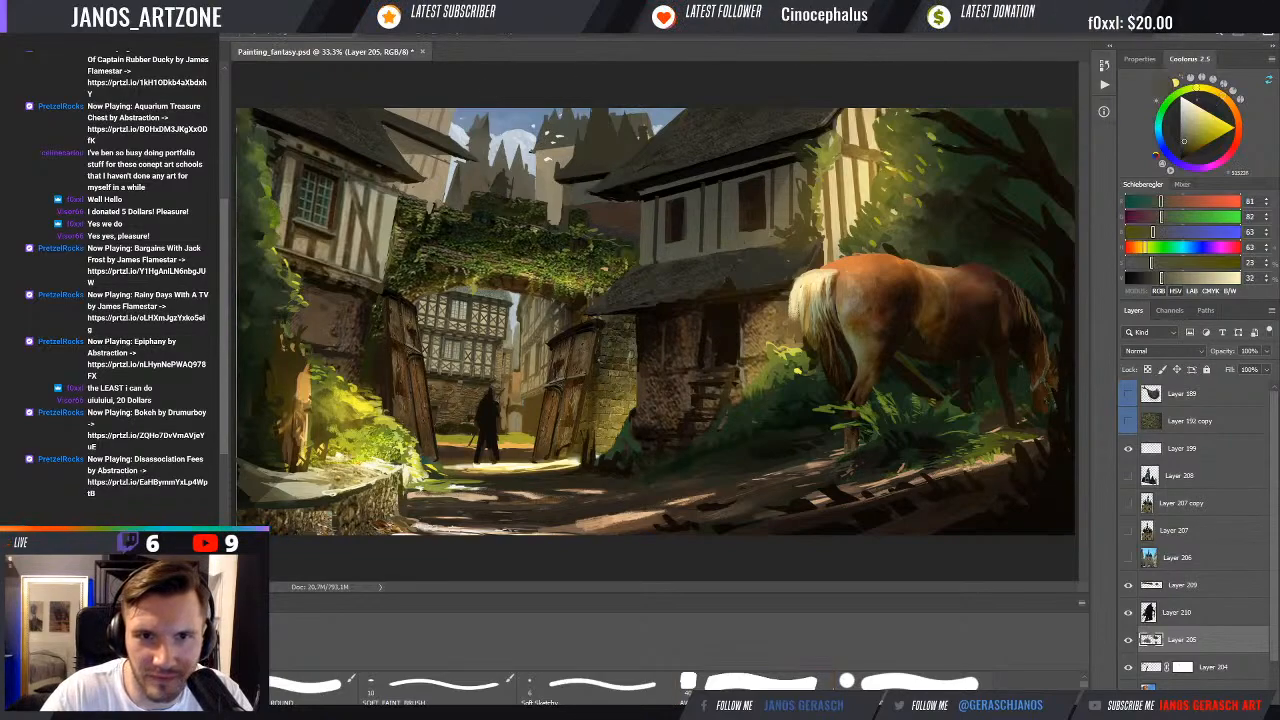
click(755, 686)
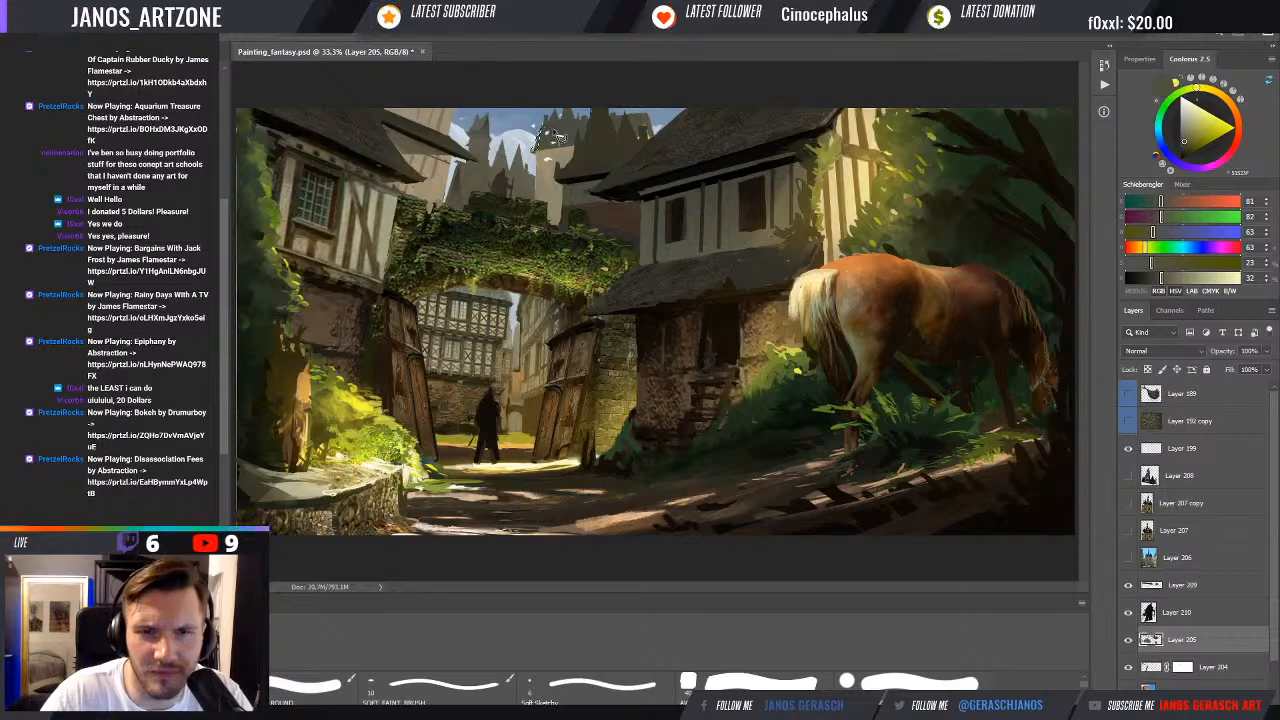
alt+click(548, 137)
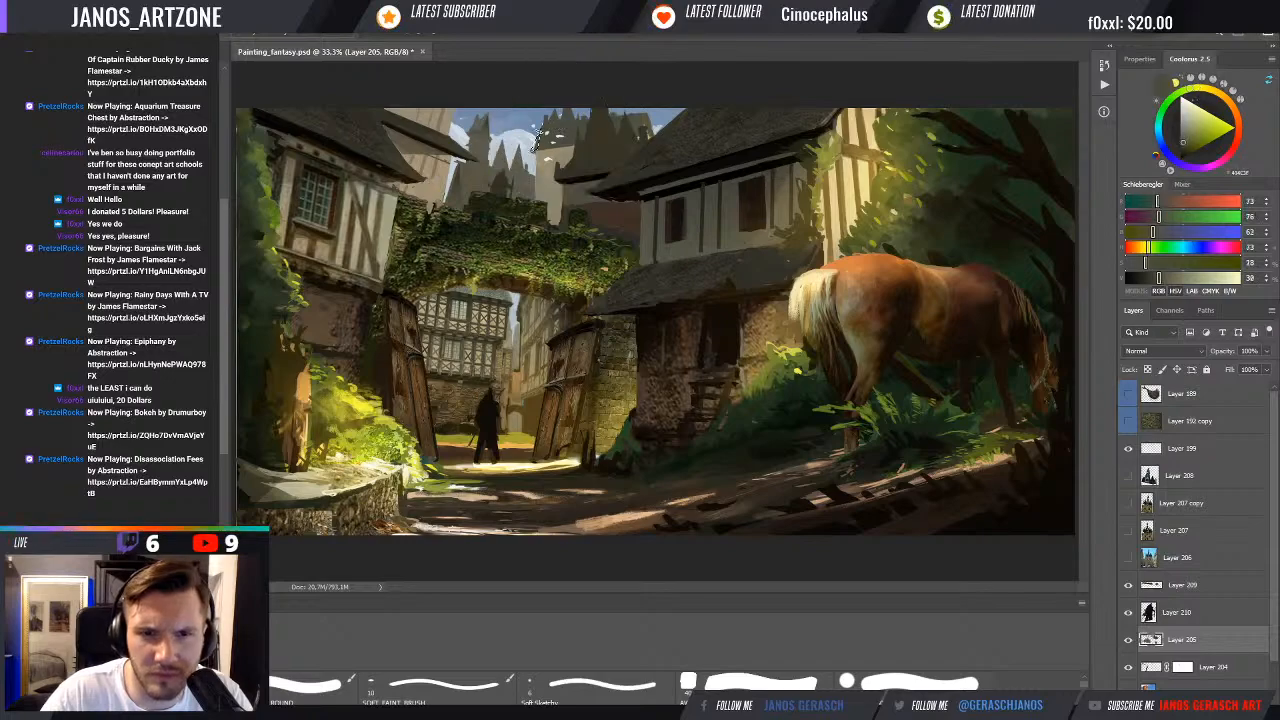
key(b)
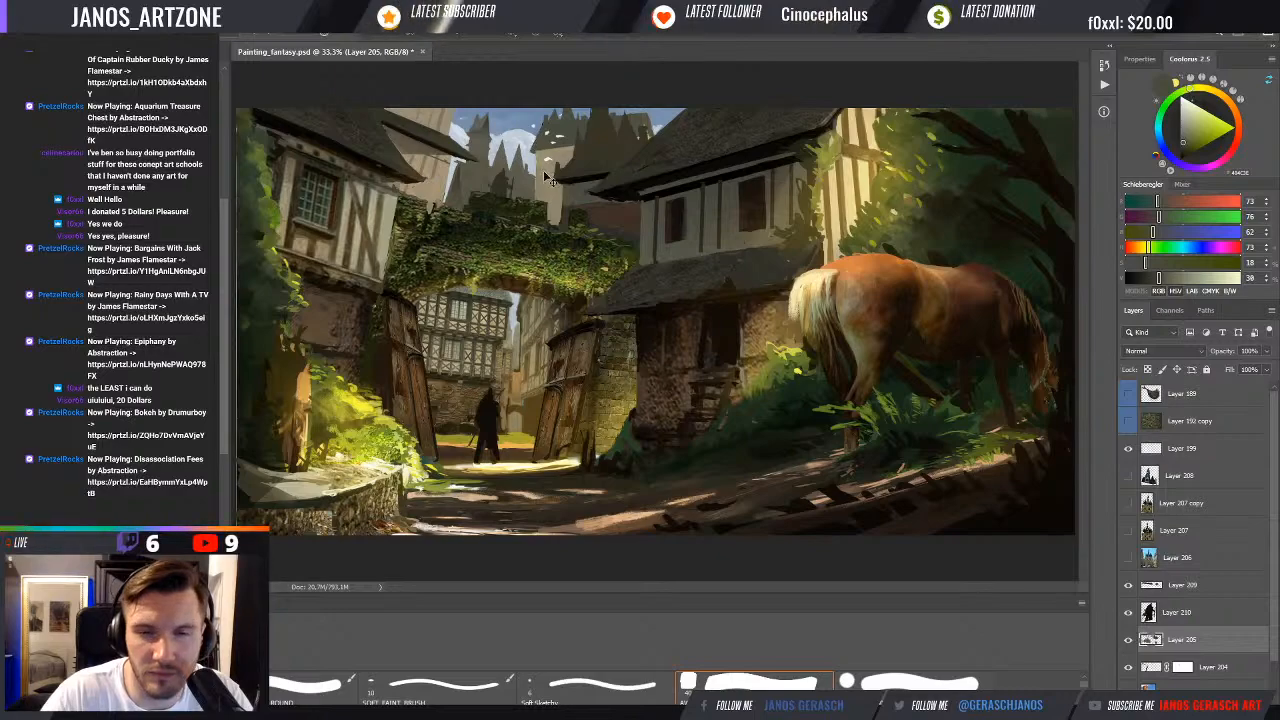
Save the painting and switch on the greyscale proof view to check its values
key(ctrl+s)
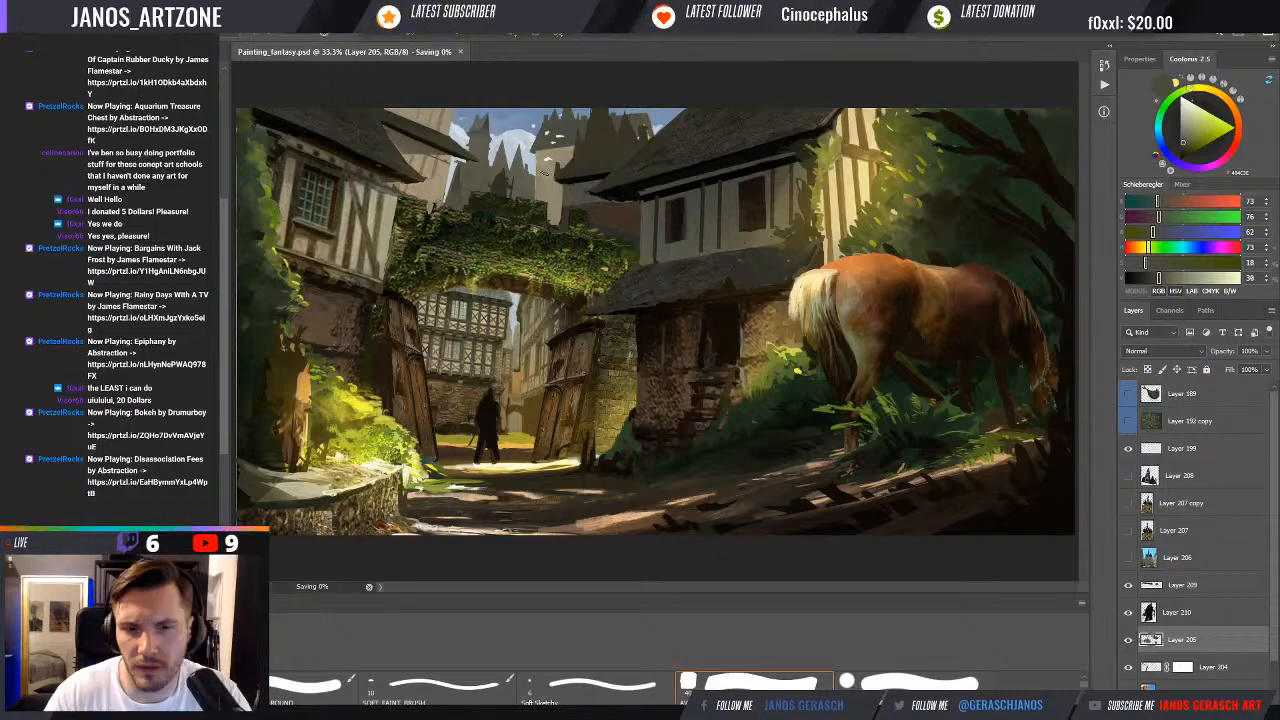
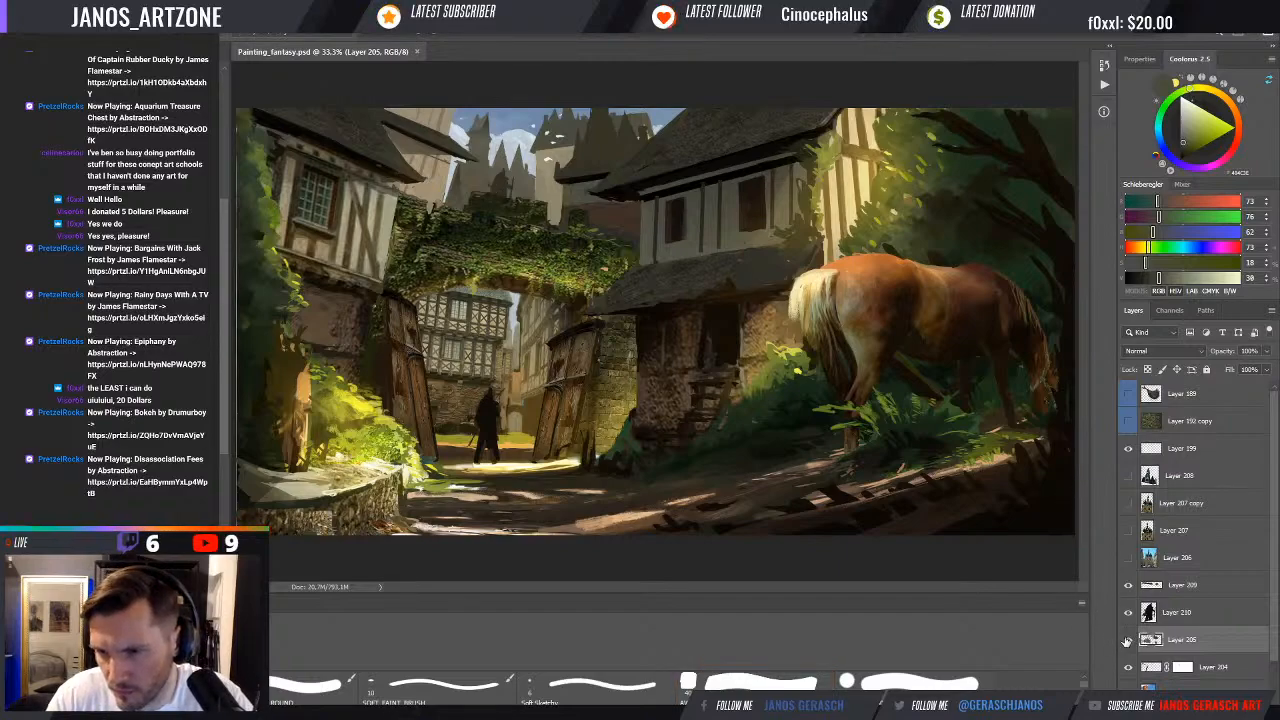
key(ctrl+y)
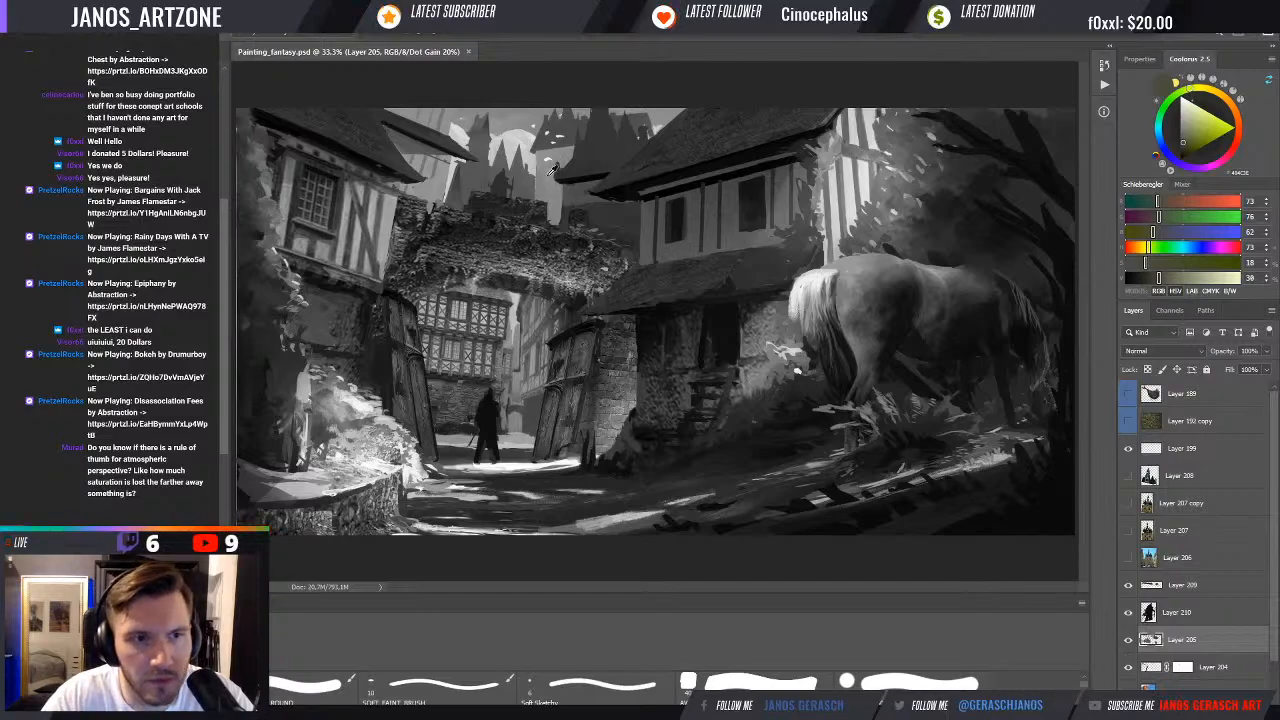
Switch off the greyscale proof view and add an empty layer above Layer 205
key(ctrl+y)
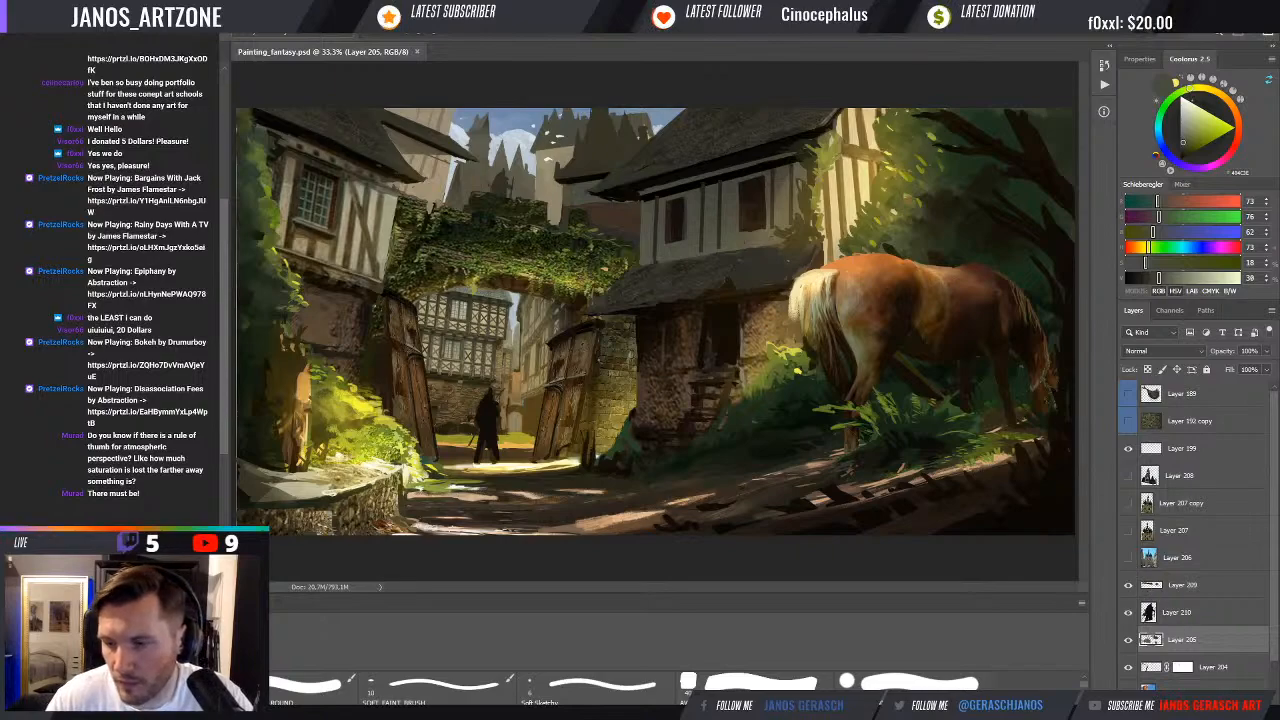
key(ctrl+shift+alt+n)
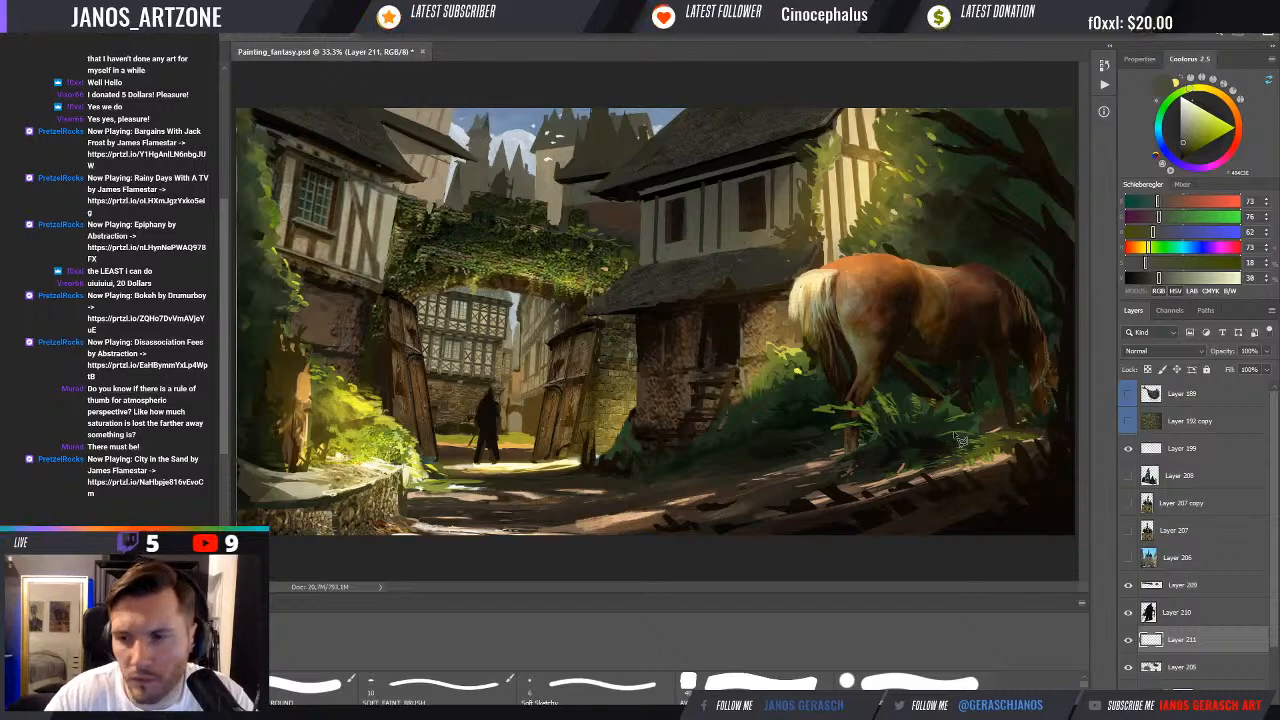
Select the distant castle's silhouette on Layer 205, leaving the ivy-covered top of the arch out of the selection
click(1130, 667)
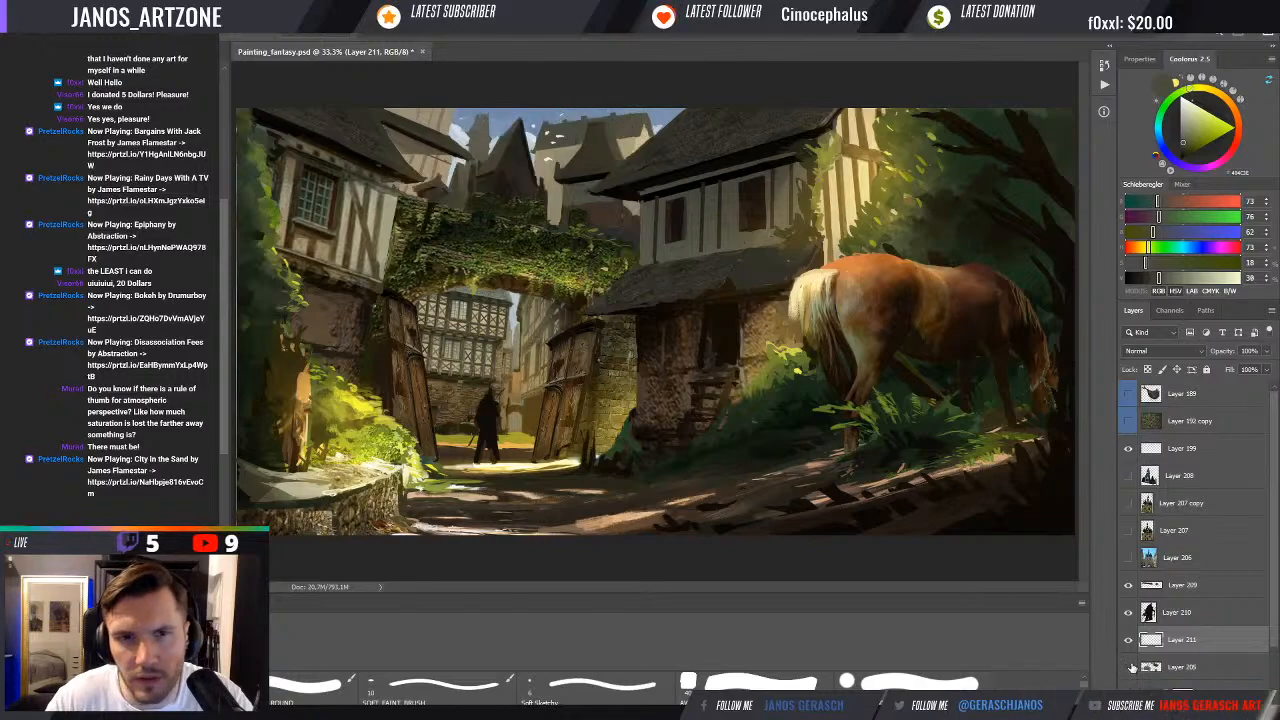
click(1130, 667)
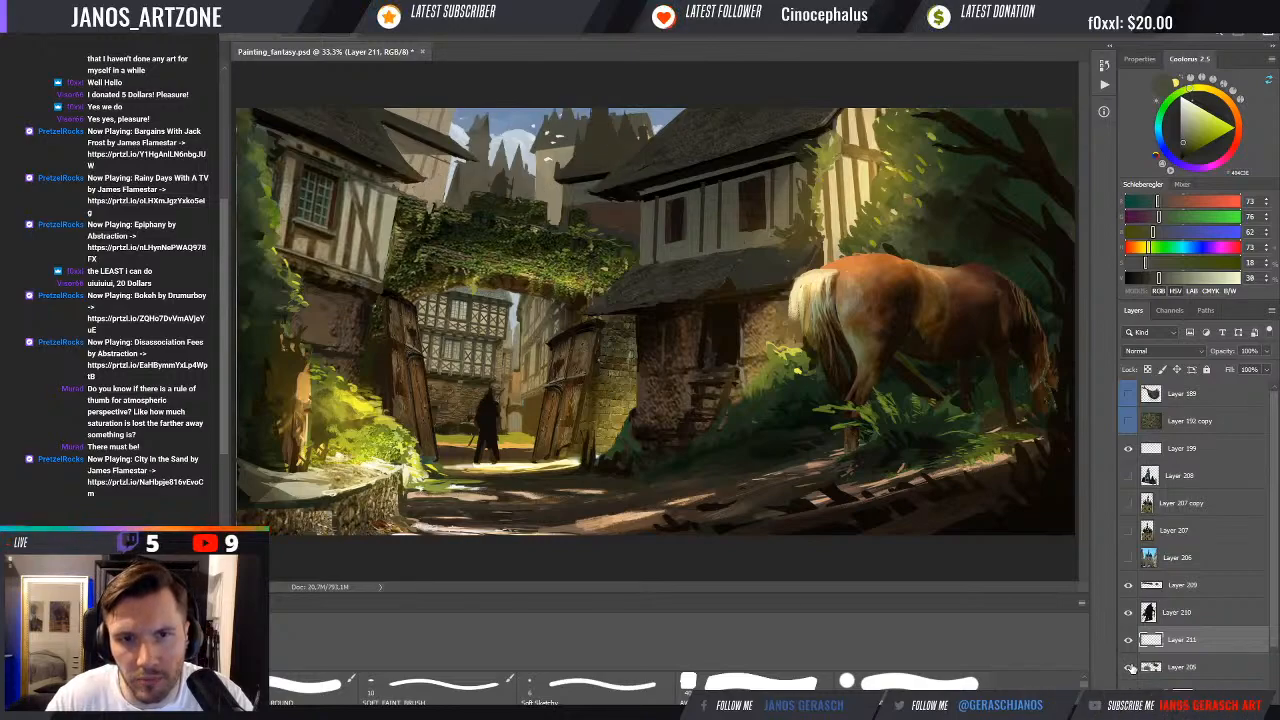
click(1178, 667)
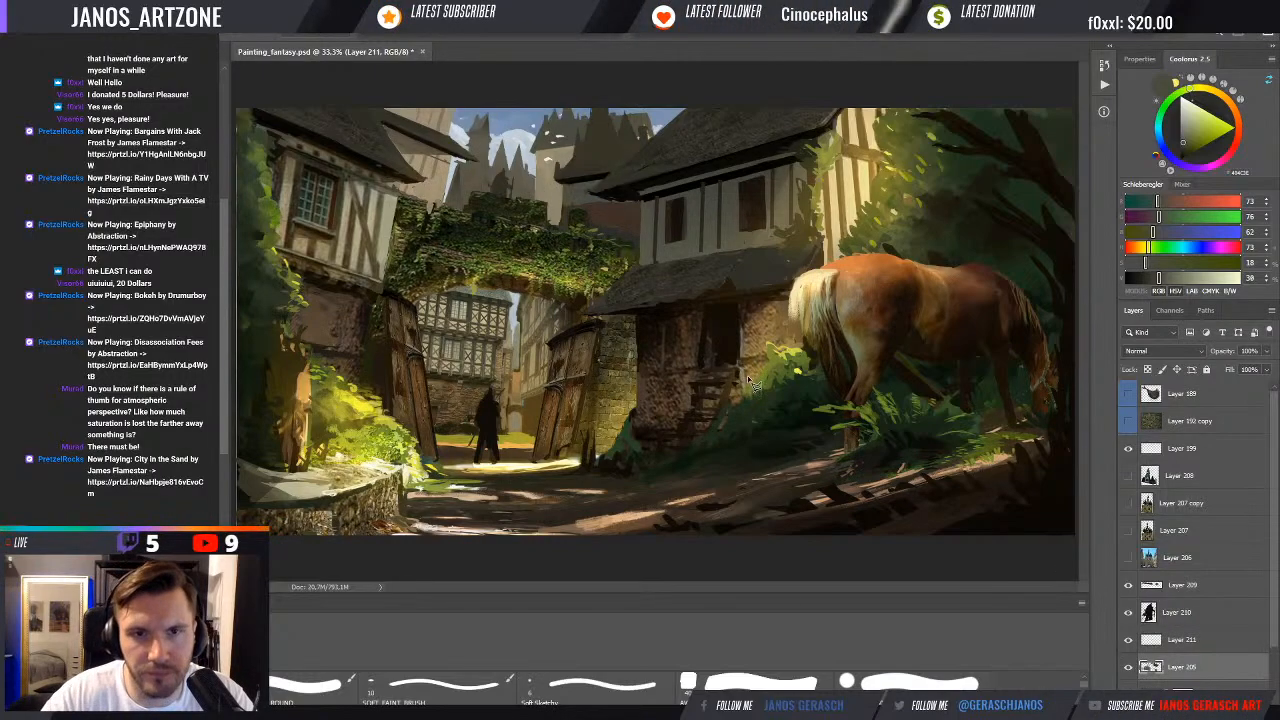
click(476, 186)
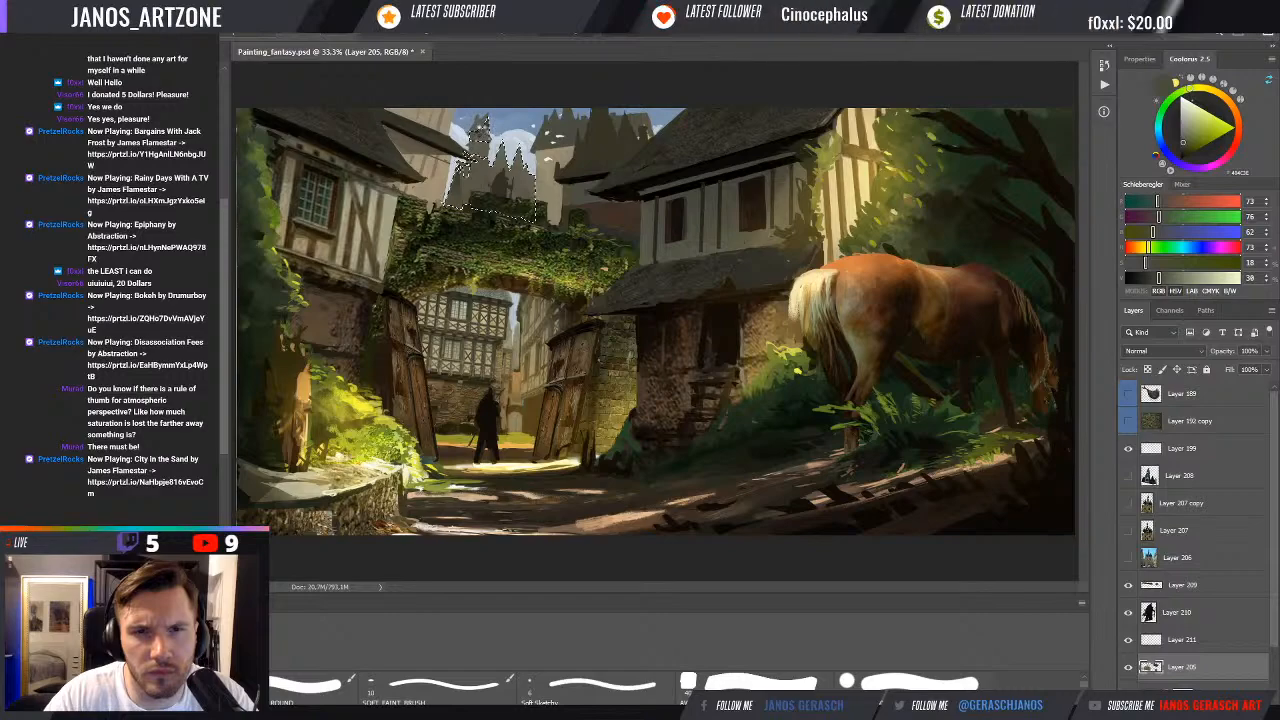
key(ctrl+shift+i)
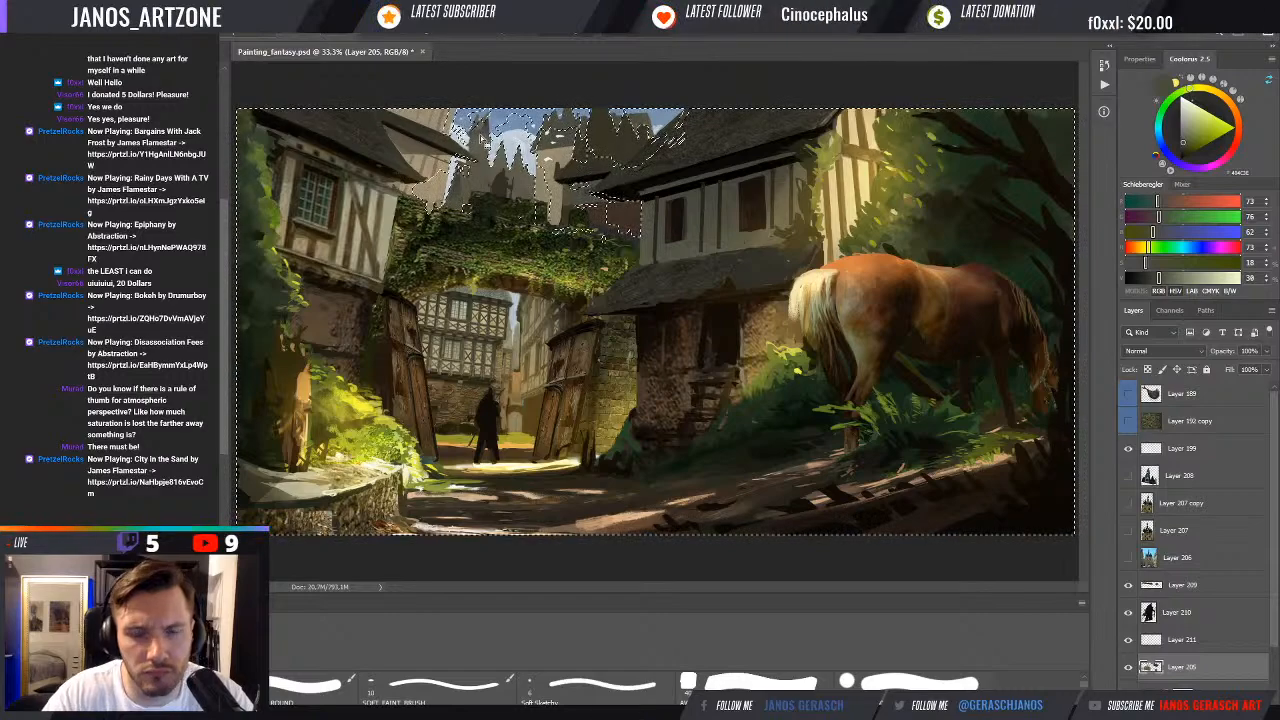
mouse_move(542, 156)
mouse_down()
mouse_move(464, 150)
mouse_move(496, 210)
mouse_move(538, 180)
mouse_up()
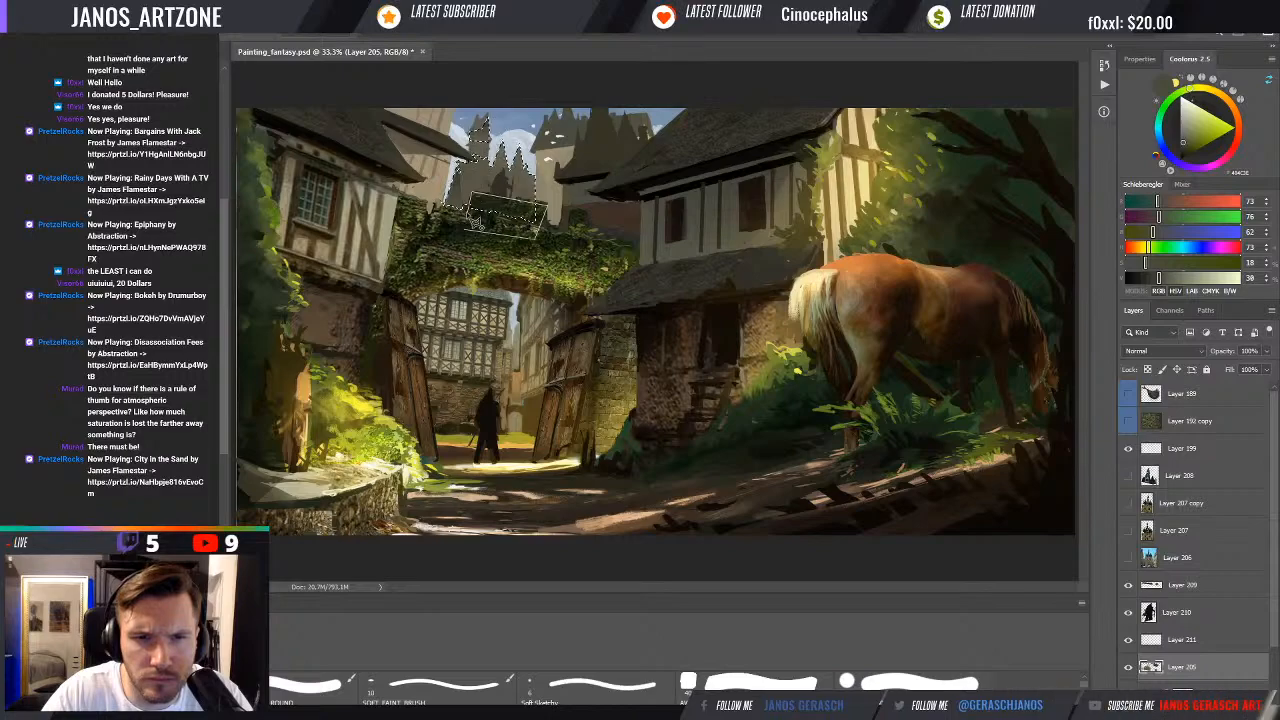
drag(478, 223, 476, 222)
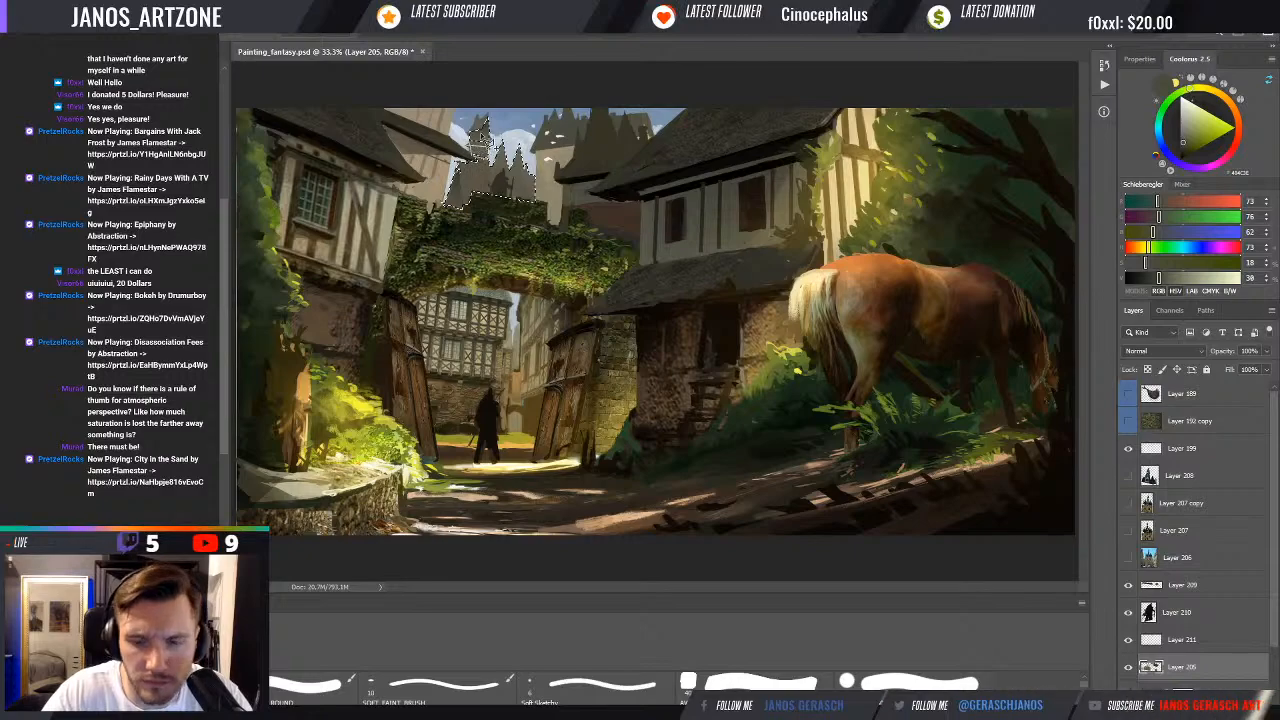
Clean up the castle selection by including the gaps inside the tall tower and trimming it around the tip of the roof eave
scroll(478, 150, up, 3)
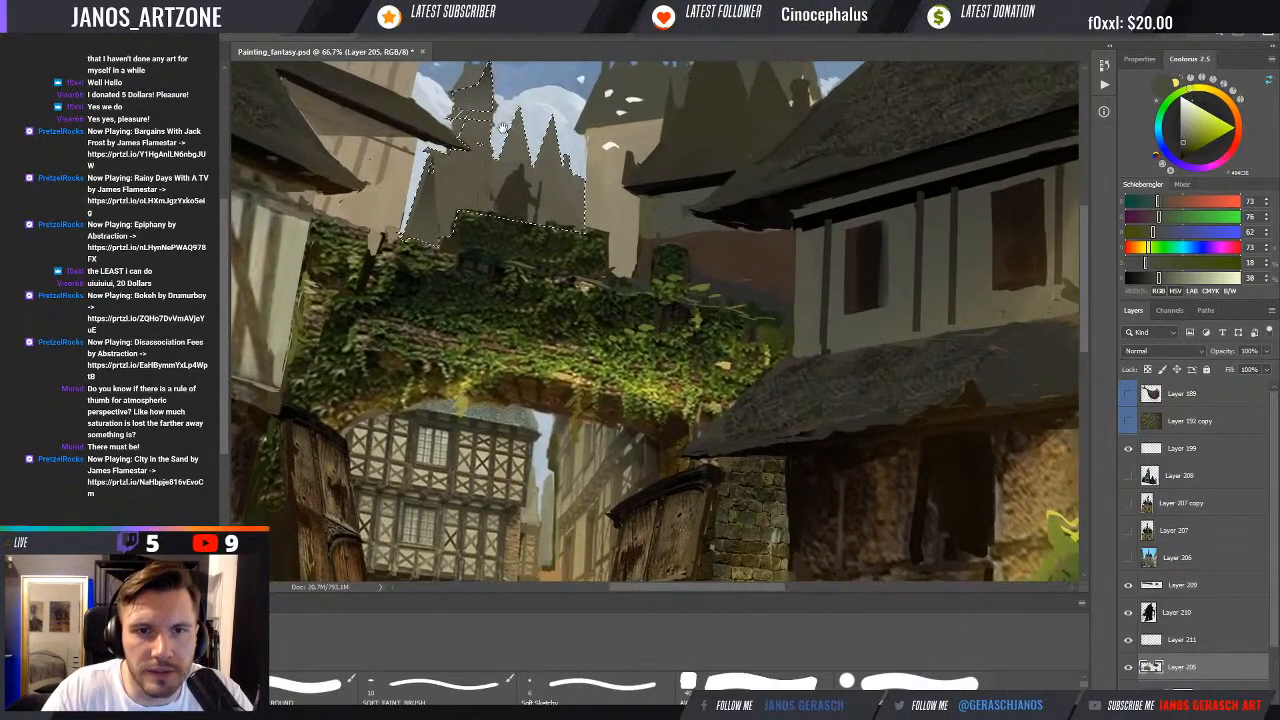
scroll(494, 120, up, 1)
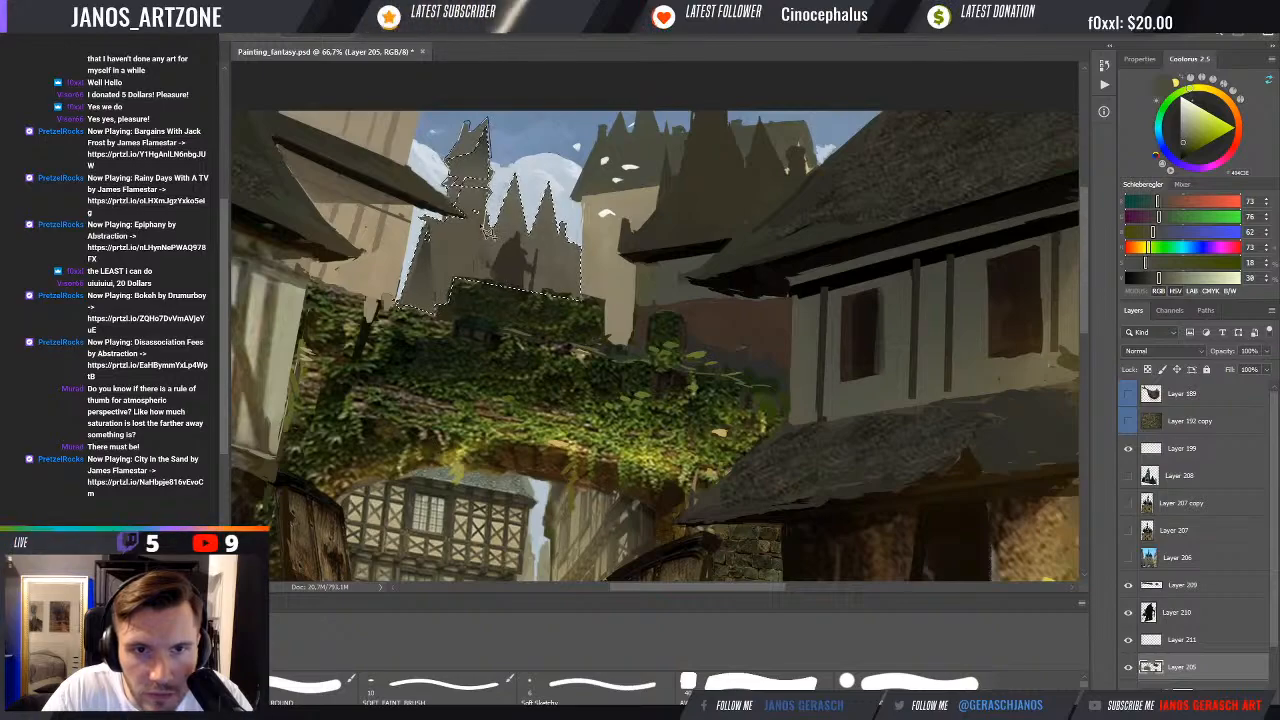
shift+click(455, 215)
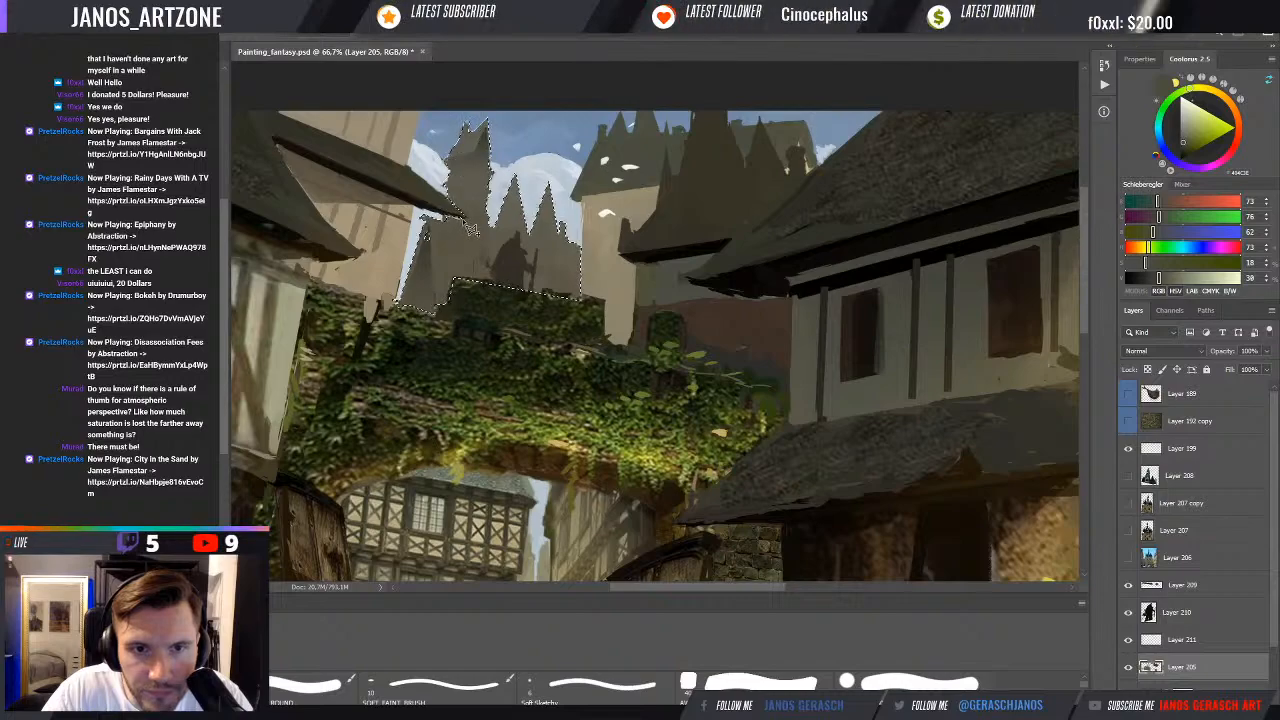
click(470, 219)
click(466, 240)
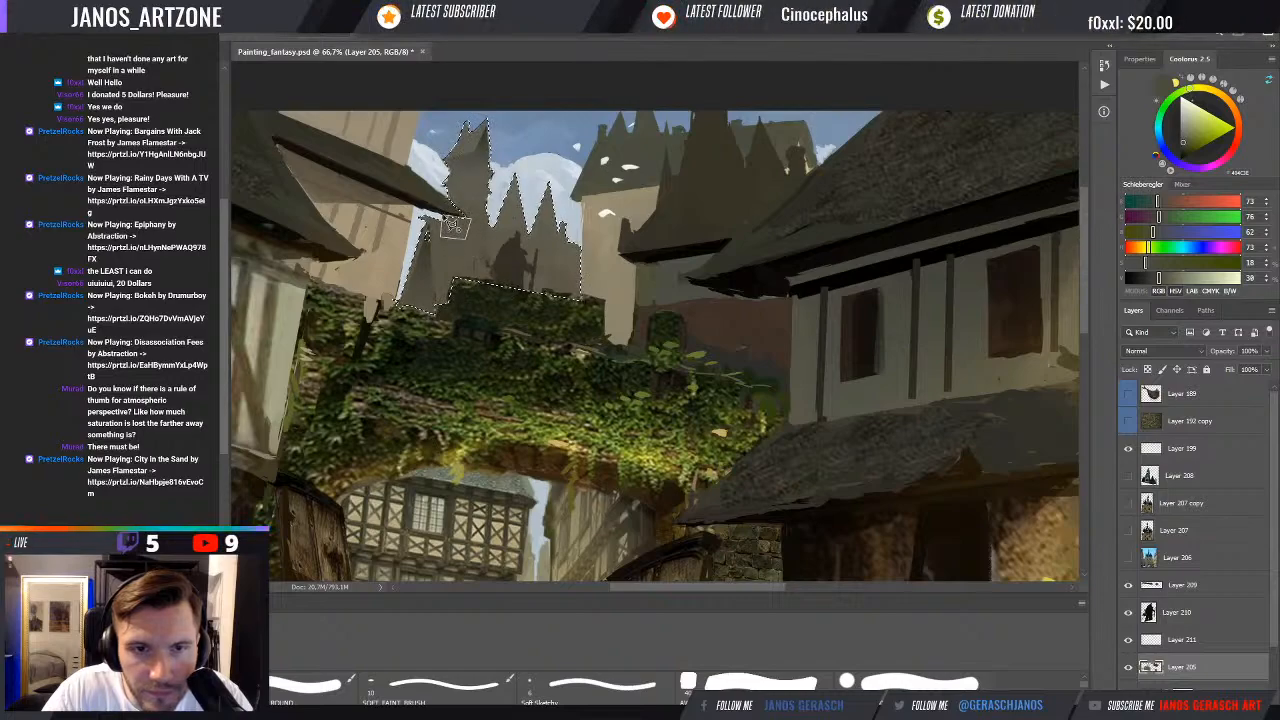
click(444, 222)
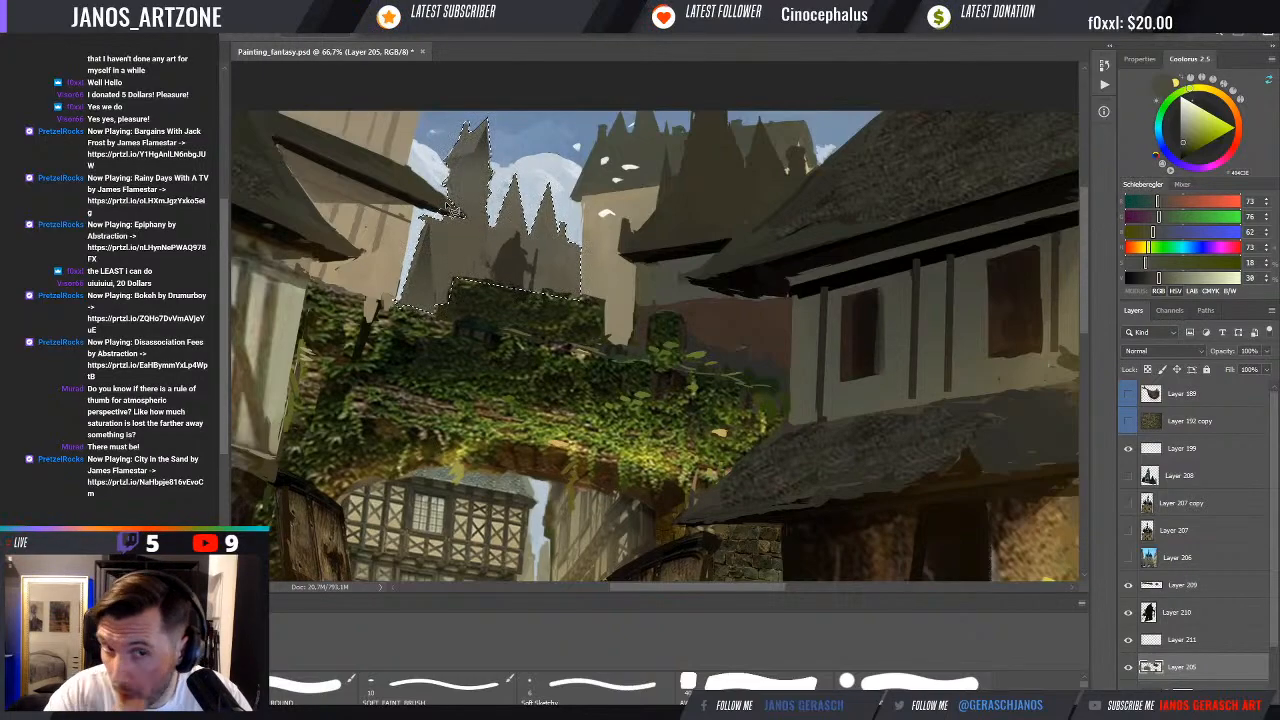
Add a new layer above Layer 205 for the castle haze and sample the sky blue (RGB 116, 141, 173)
key(ctrl+minus)
key(ctrl+minus)
key(ctrl+minus)
key(ctrl+minus)
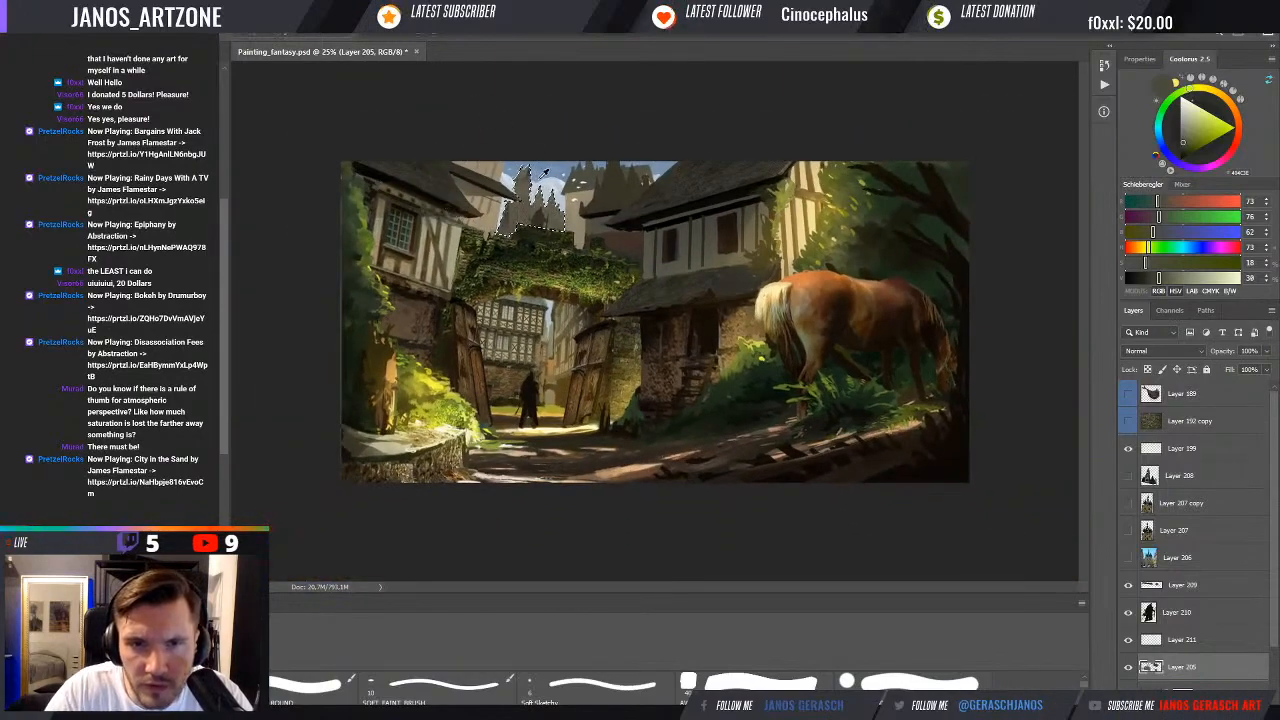
alt+click(541, 192)
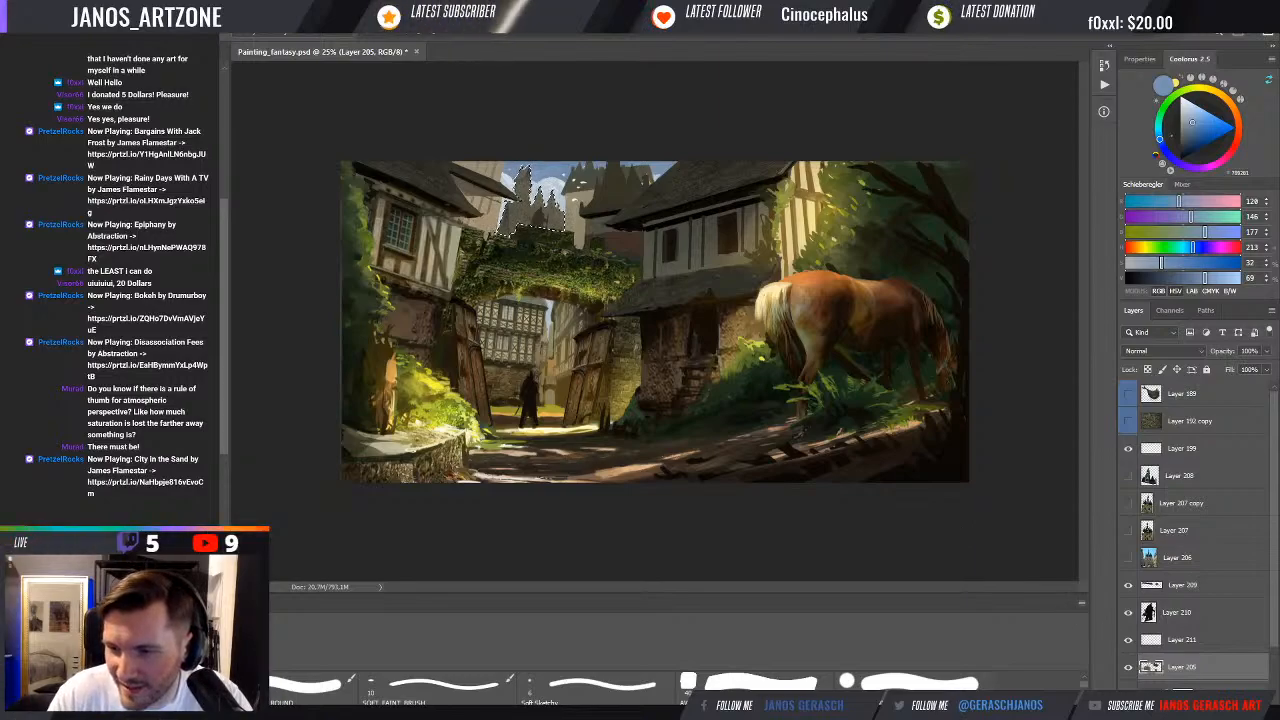
click(1236, 704)
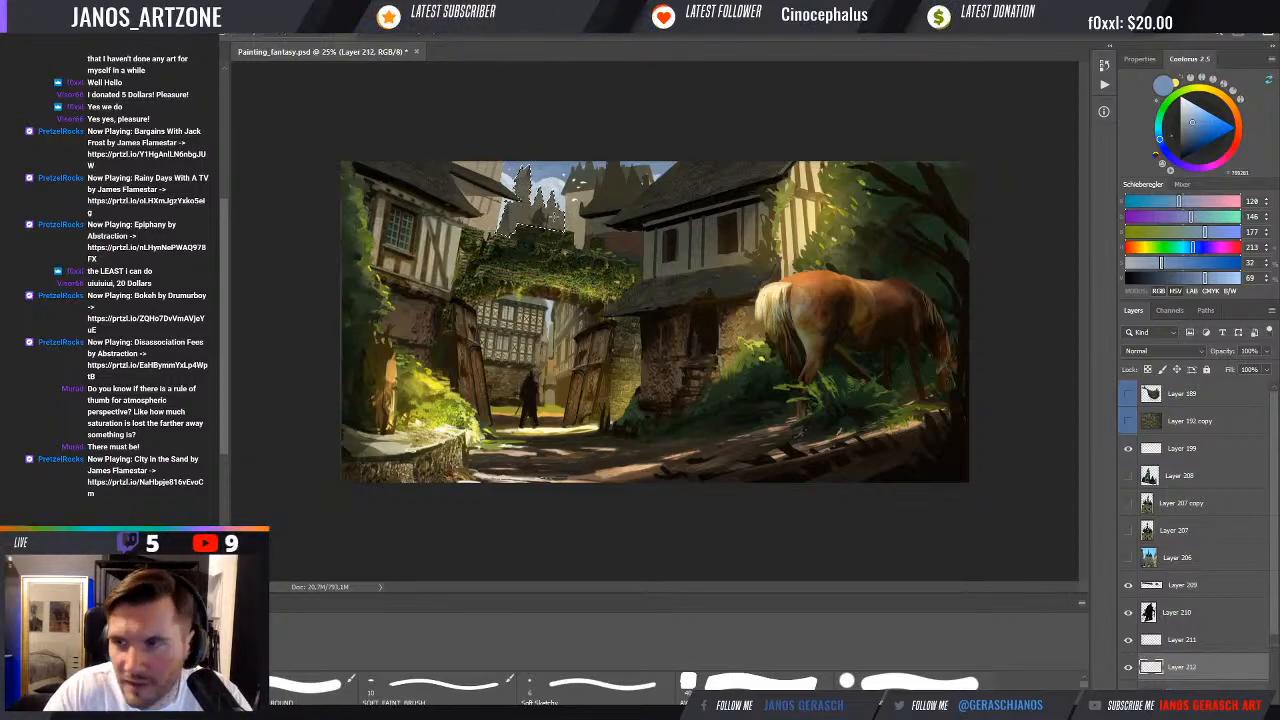
alt+click(567, 168)
alt+click(568, 168)
alt+click(570, 168)
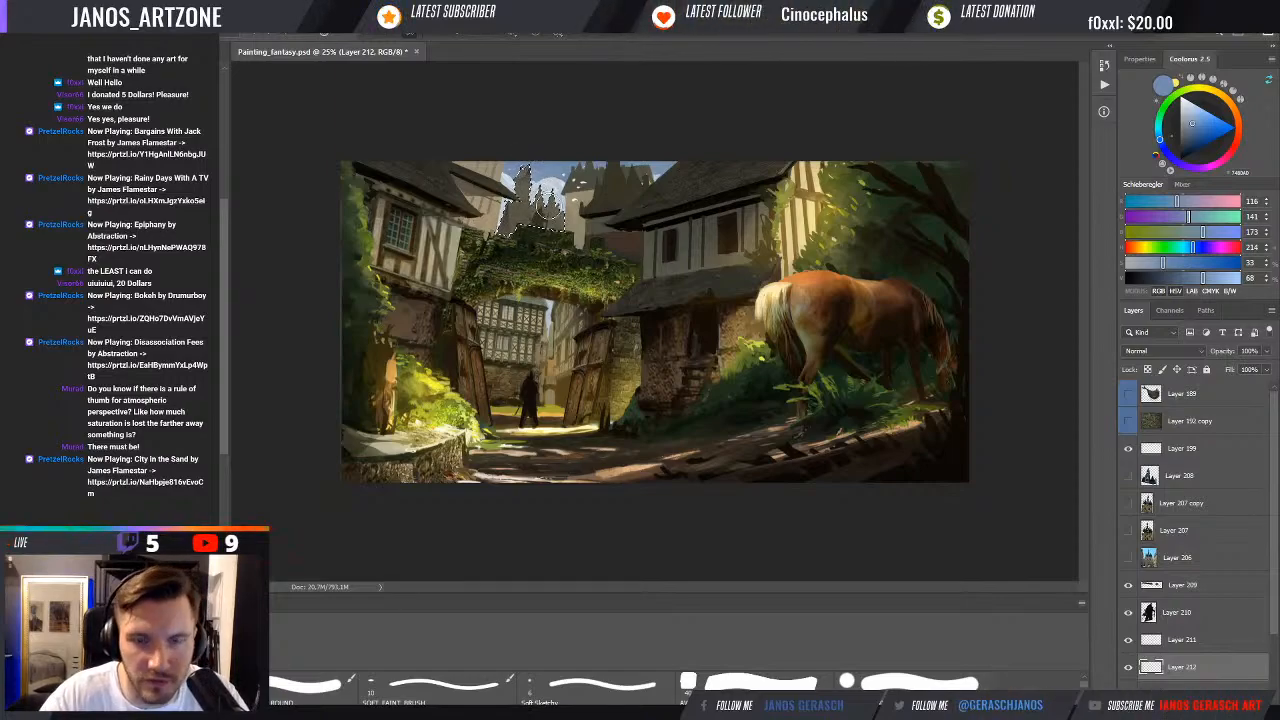
Paint a blue atmospheric haze over the selected castle with a large brush while judging the values in the greyscale proof view
key(ctrl+y)
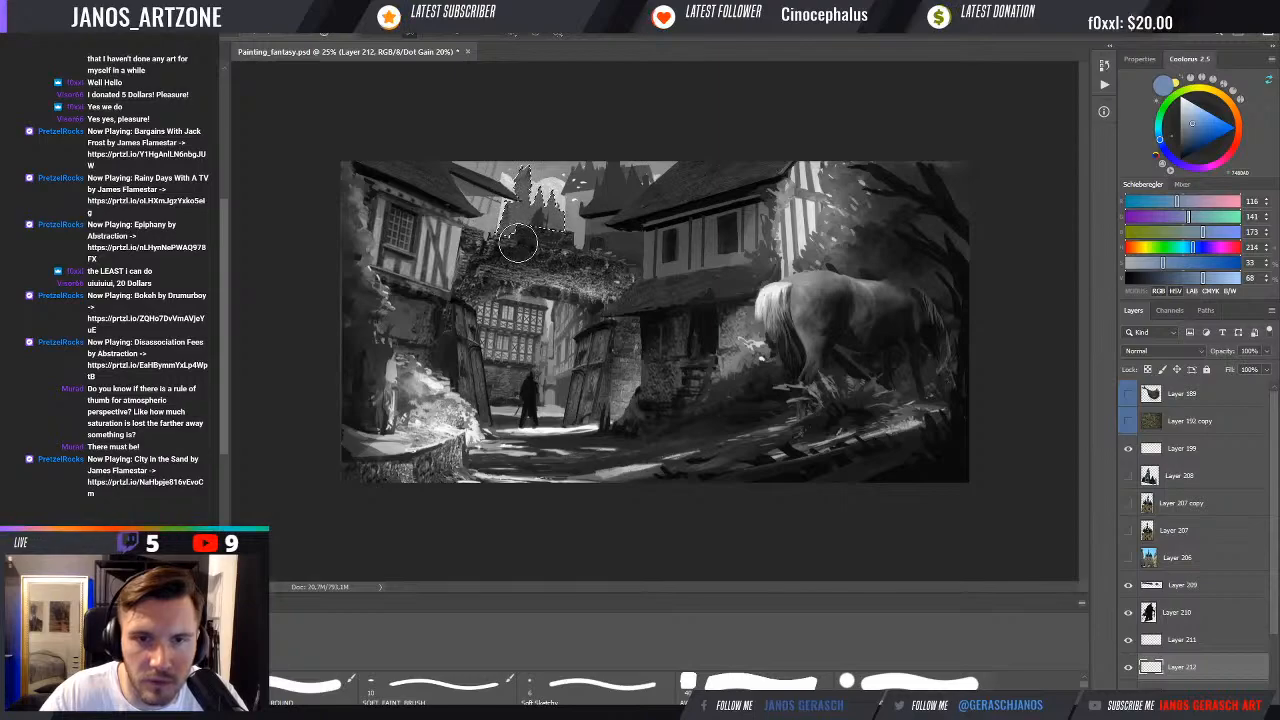
mouse_move(512, 212)
mouse_down()
mouse_move(517, 240)
mouse_move(565, 232)
mouse_up()
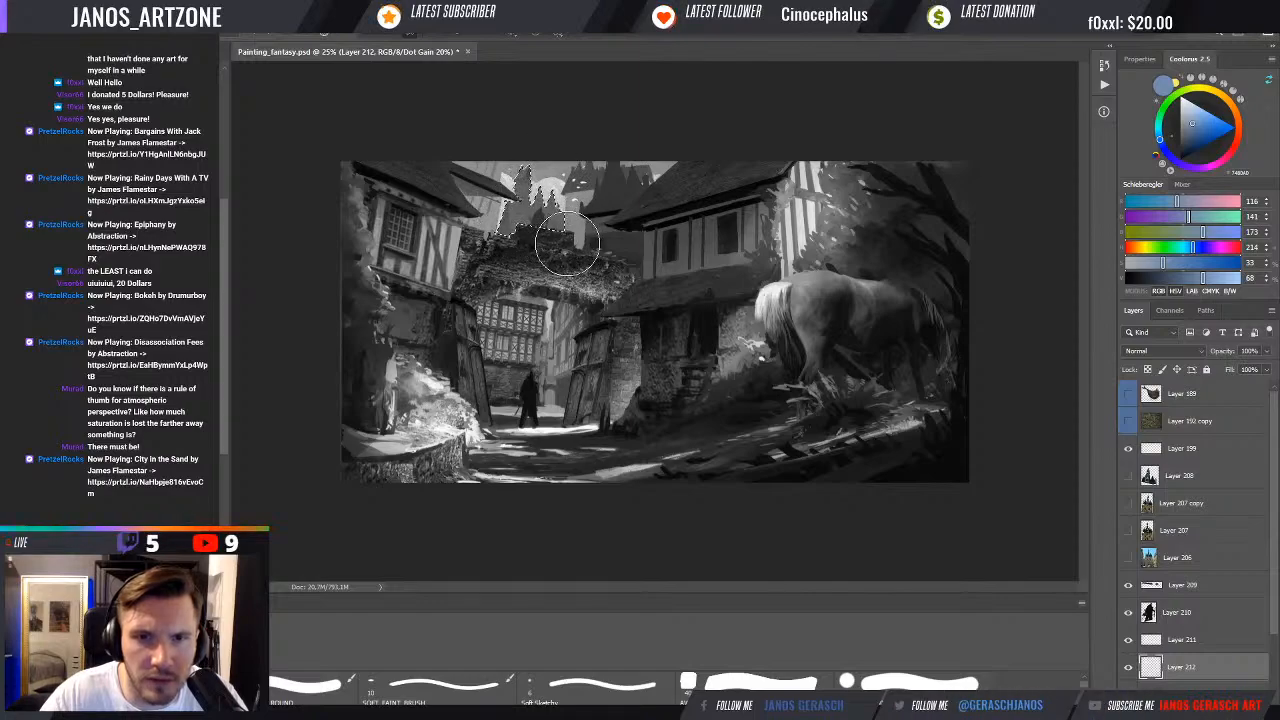
key(bracketleft)
key(bracketleft)
key(bracketleft)
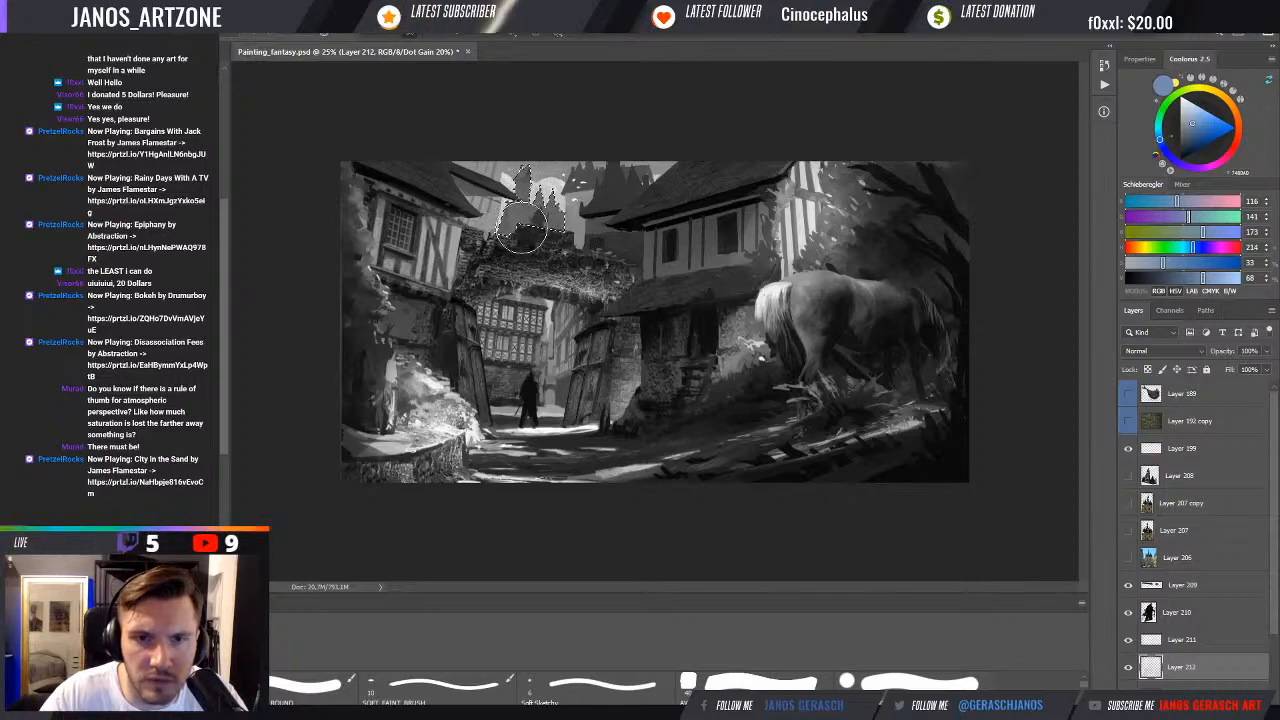
drag(537, 211, 539, 243)
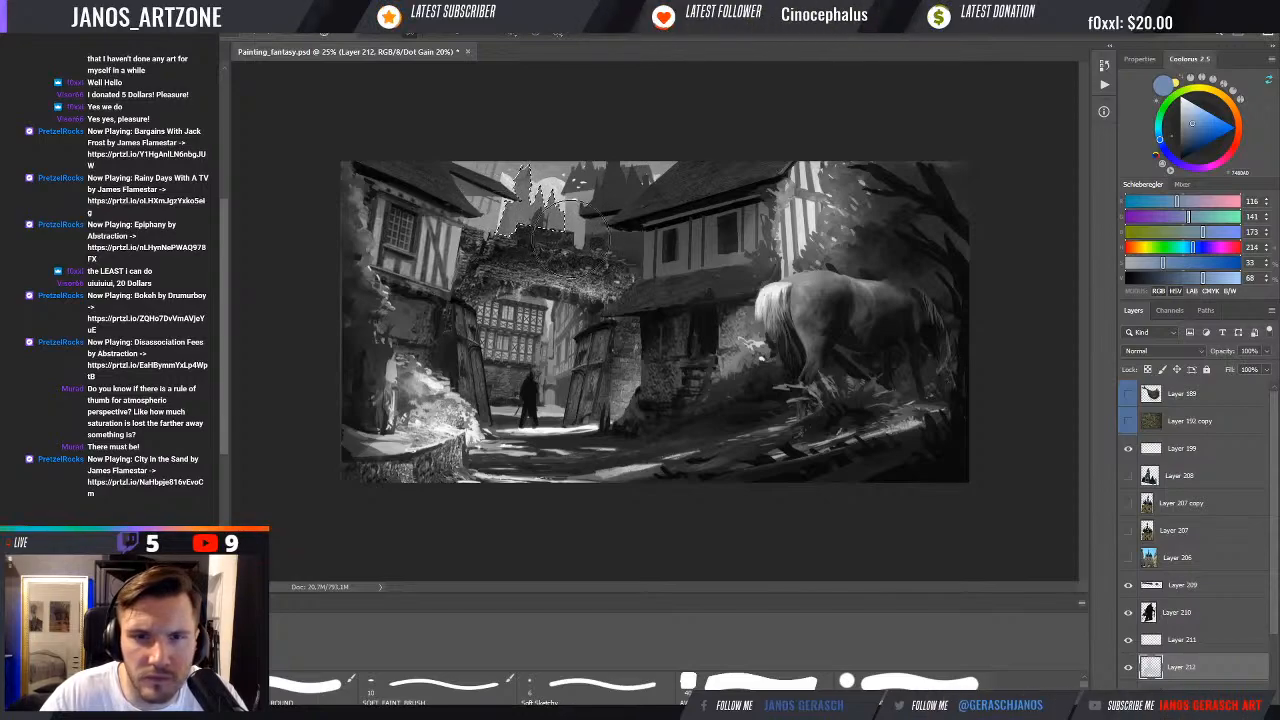
Return to full colour without a selection and compare the castle with haze Layer 212 hidden and shown
key(ctrl+y)
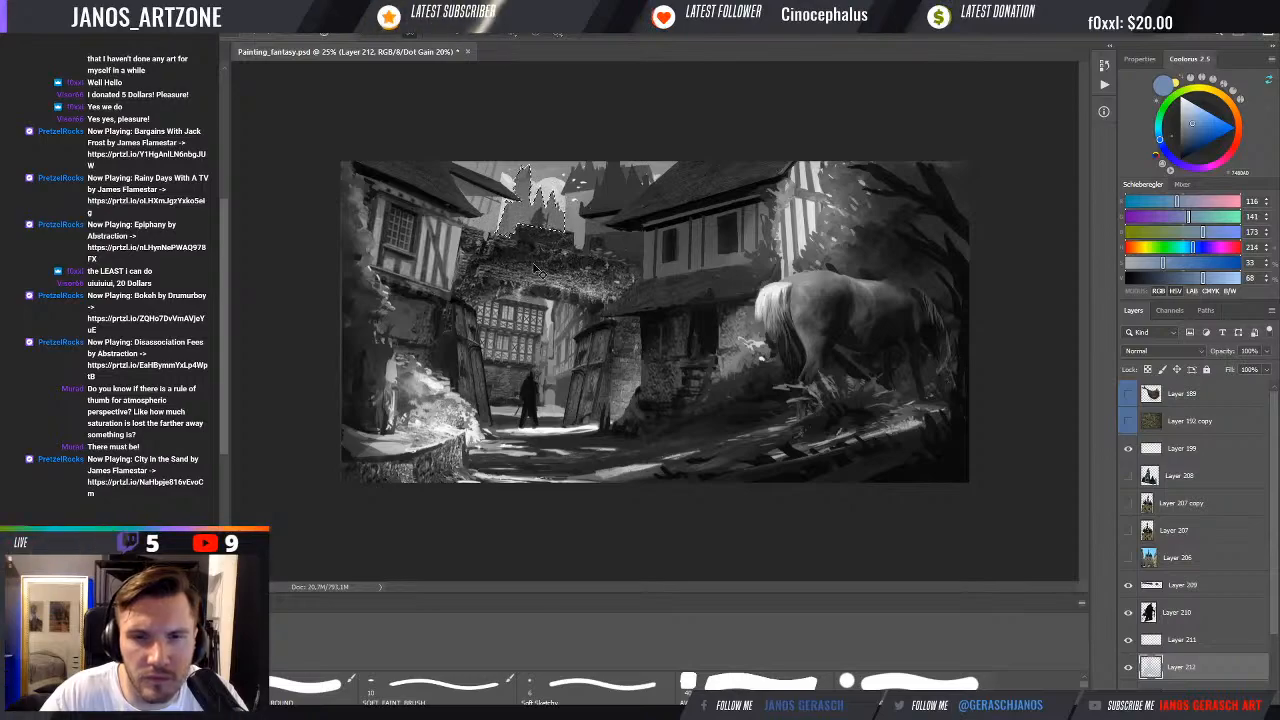
key(ctrl+d)
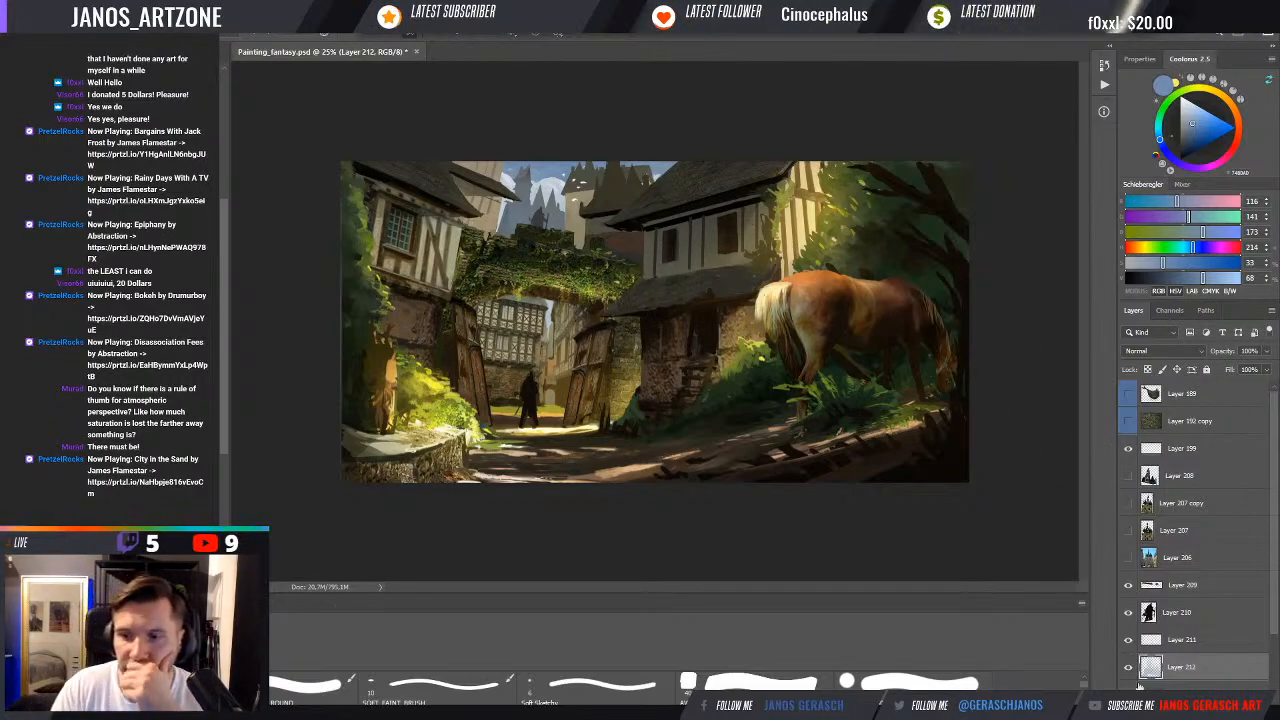
click(1129, 670)
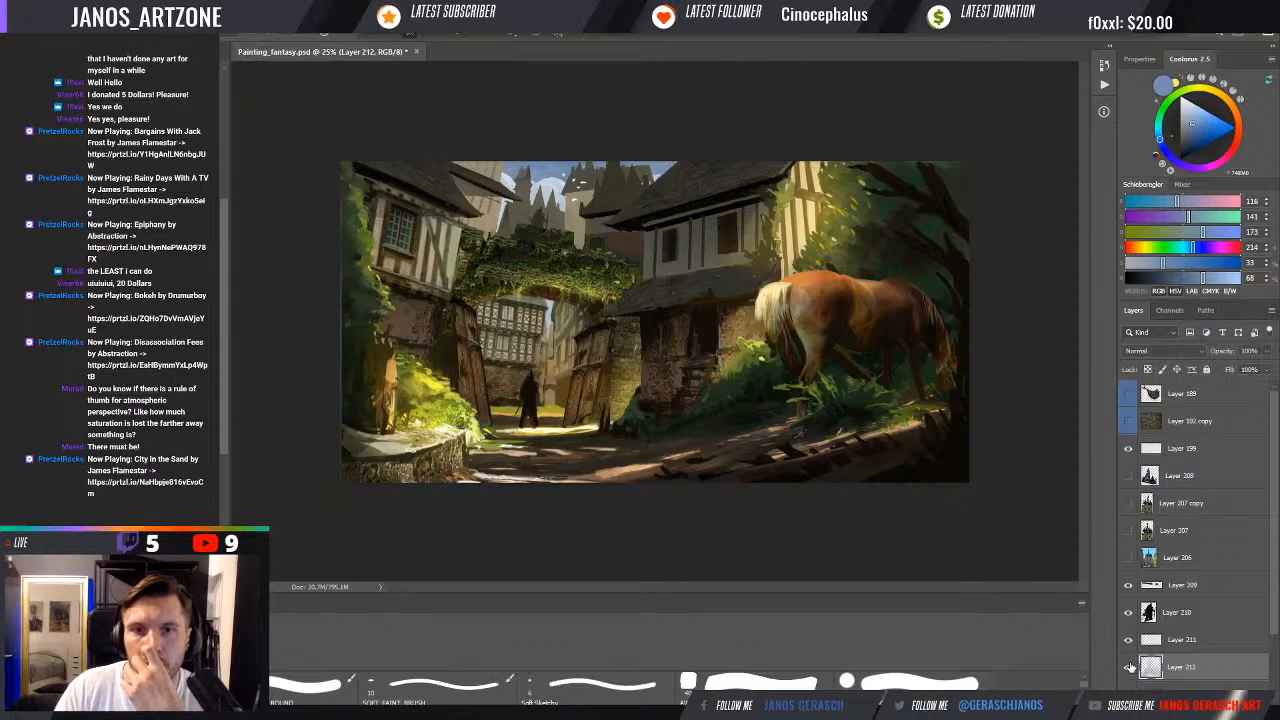
click(1129, 669)
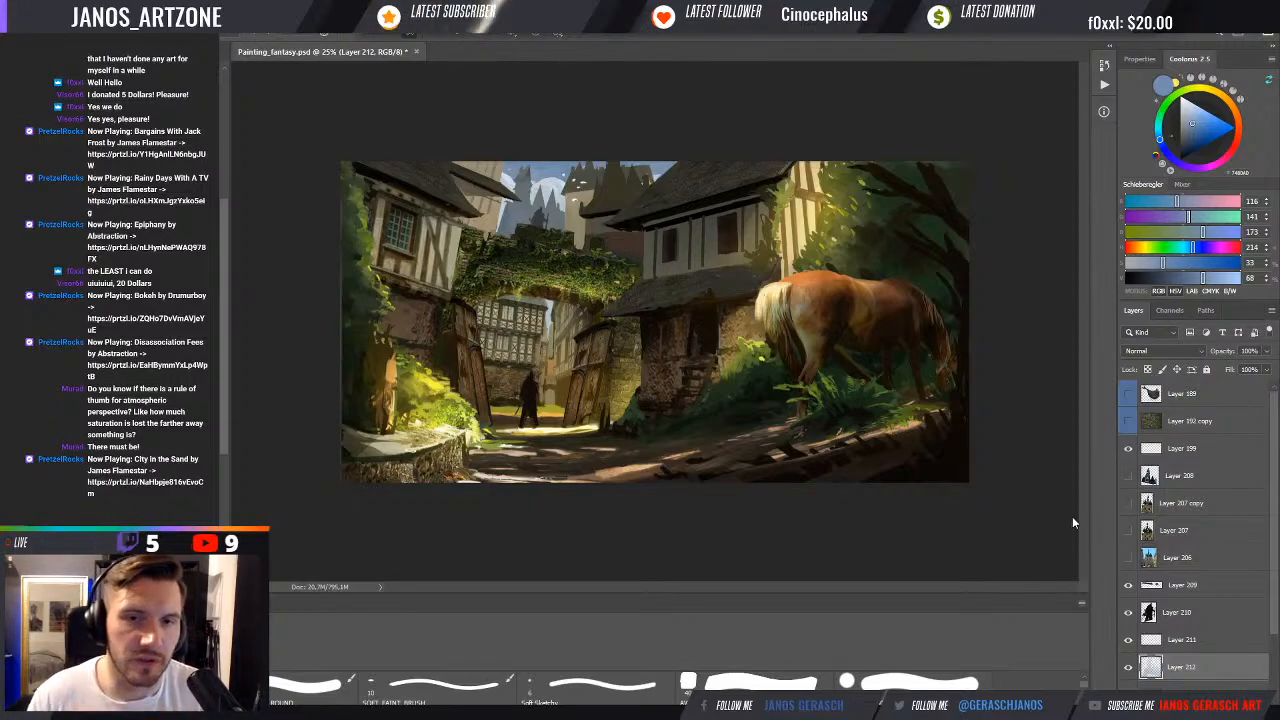
Load the outline of Layer 212 as a selection and compare the castle with and without its haze
key(b)
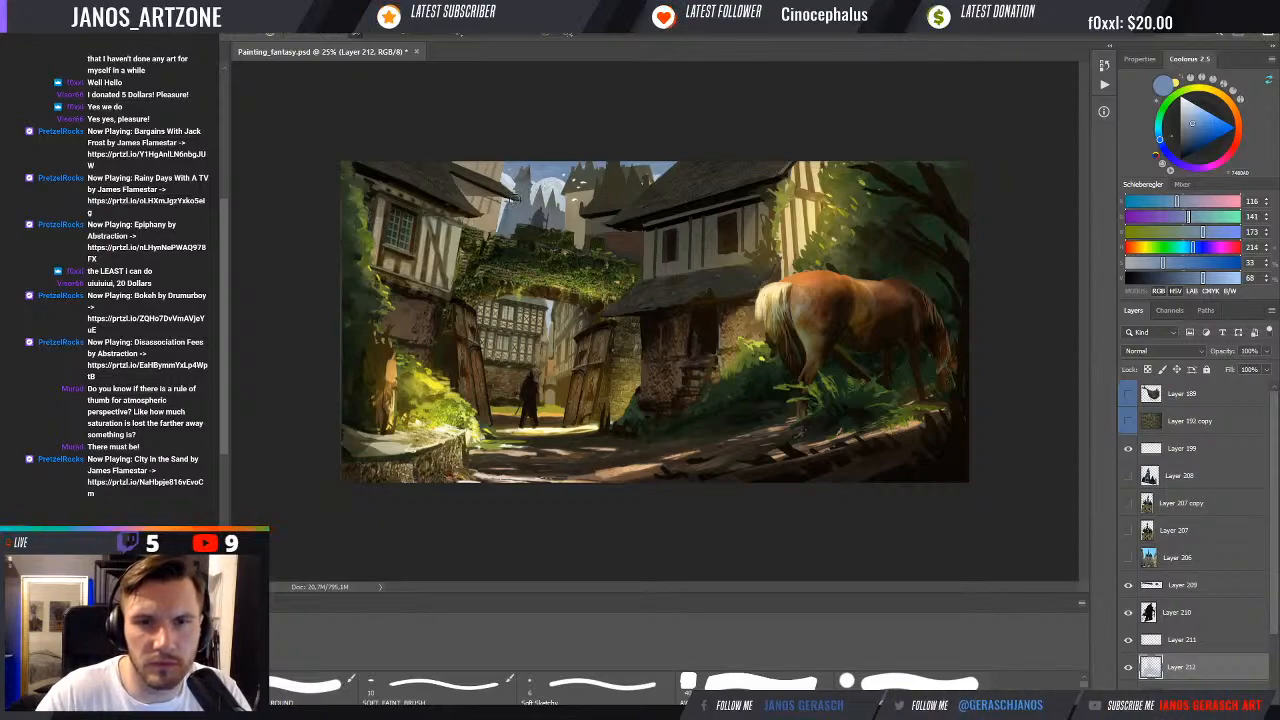
key(e)
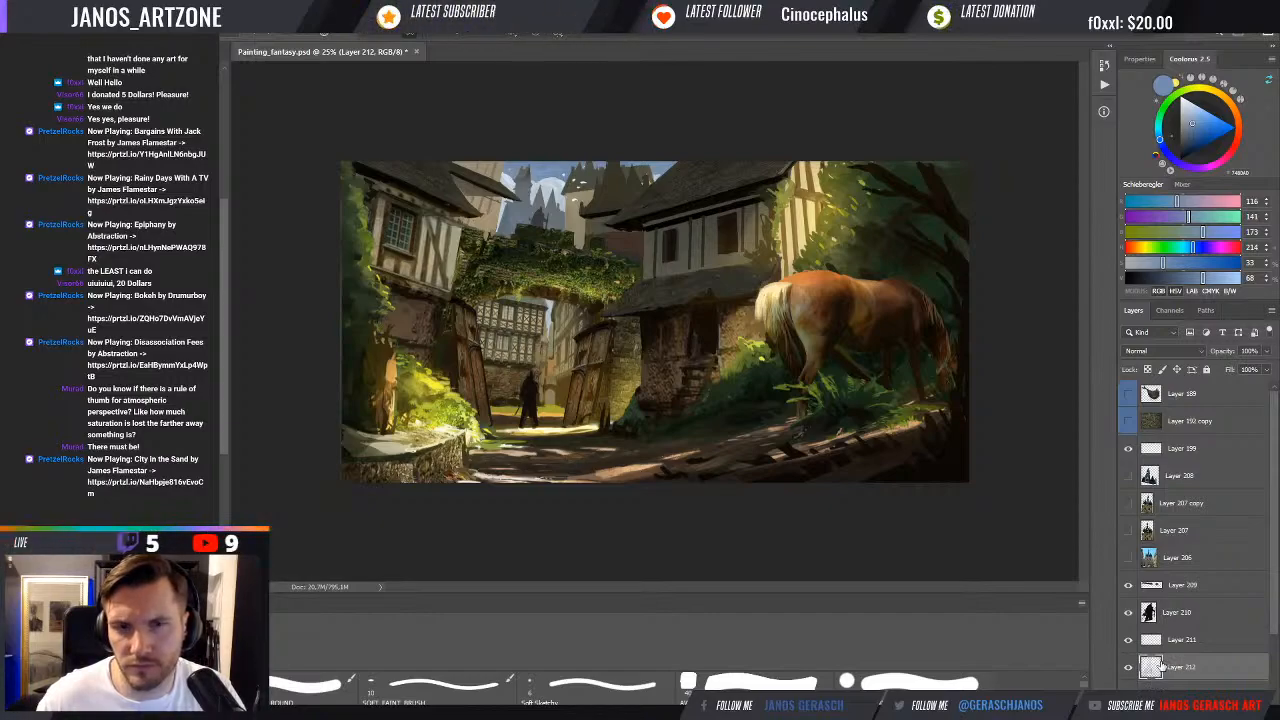
ctrl+click(1162, 667)
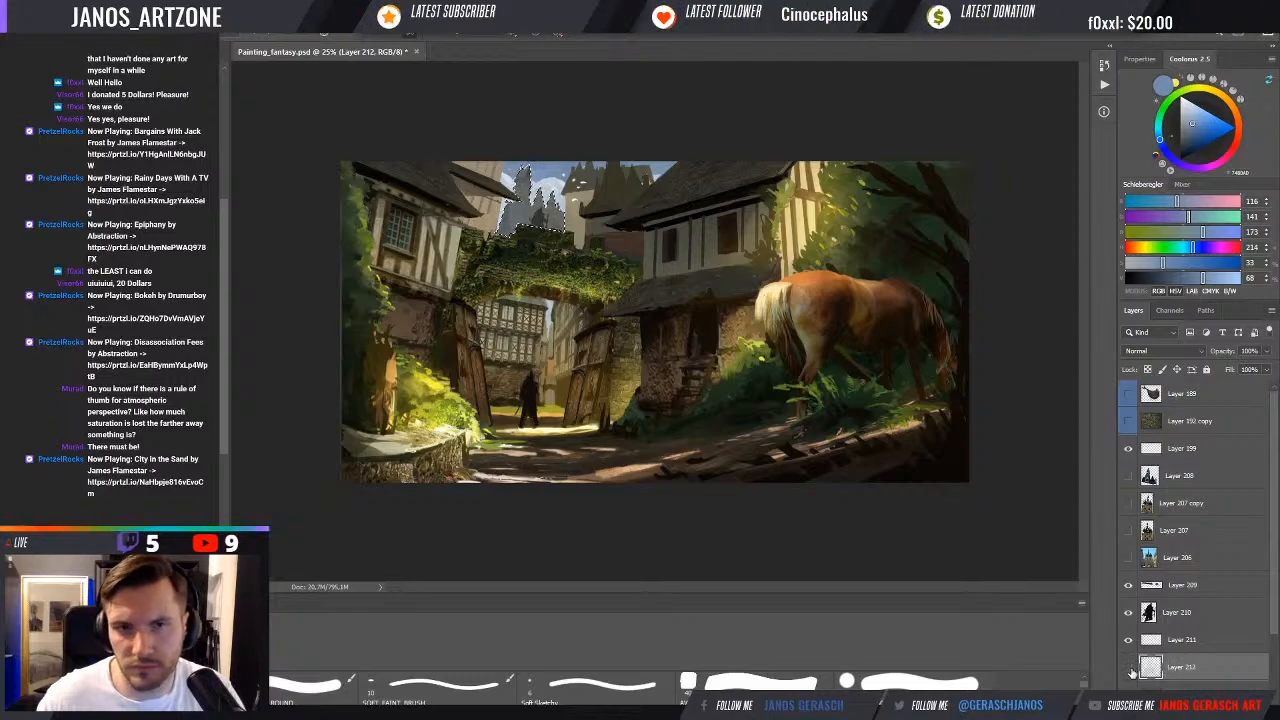
click(1131, 669)
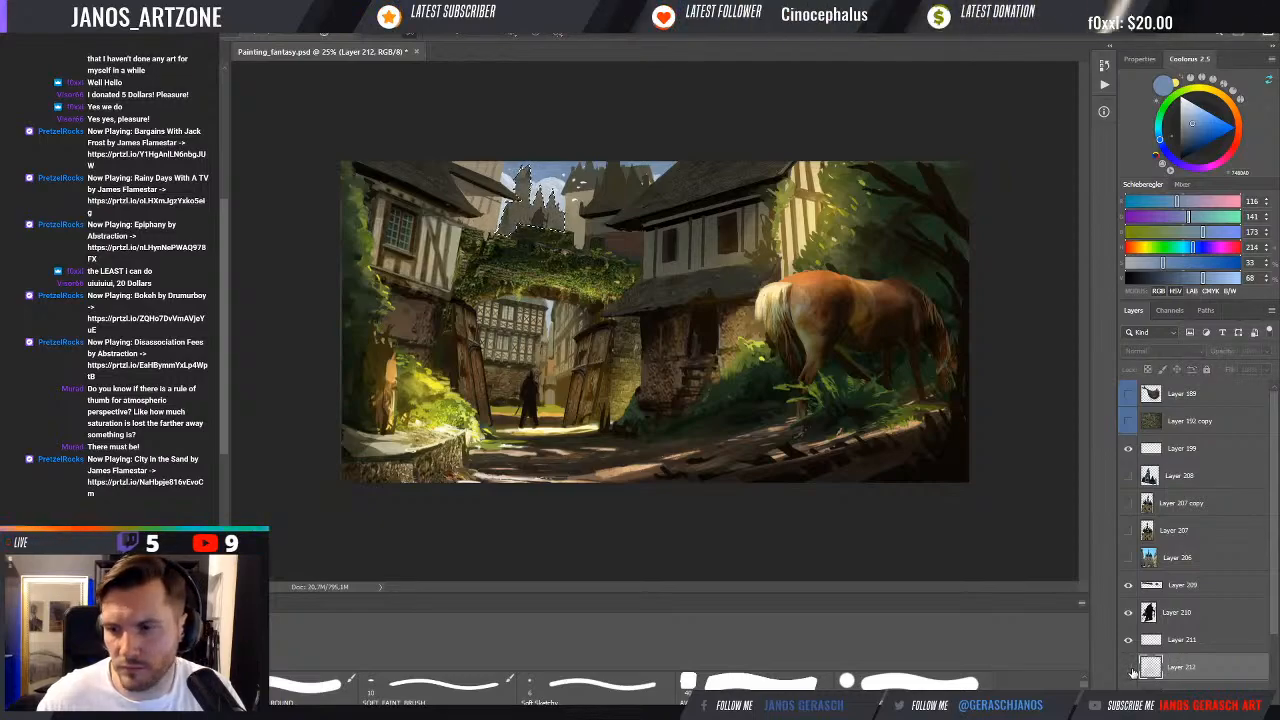
click(1130, 669)
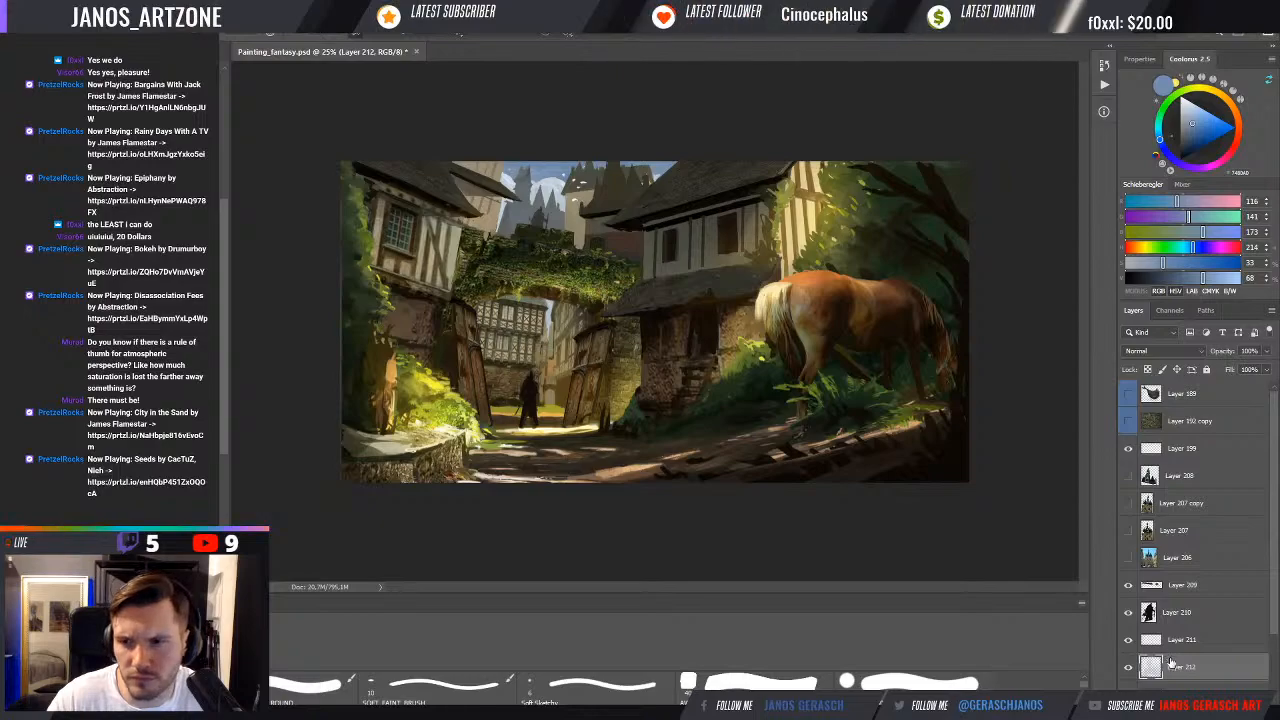
Add a new layer above Layer 212 with the castle selection shown and sample the pale cloud colour (RGB 216, 224, 231)
key(ctrl+h)
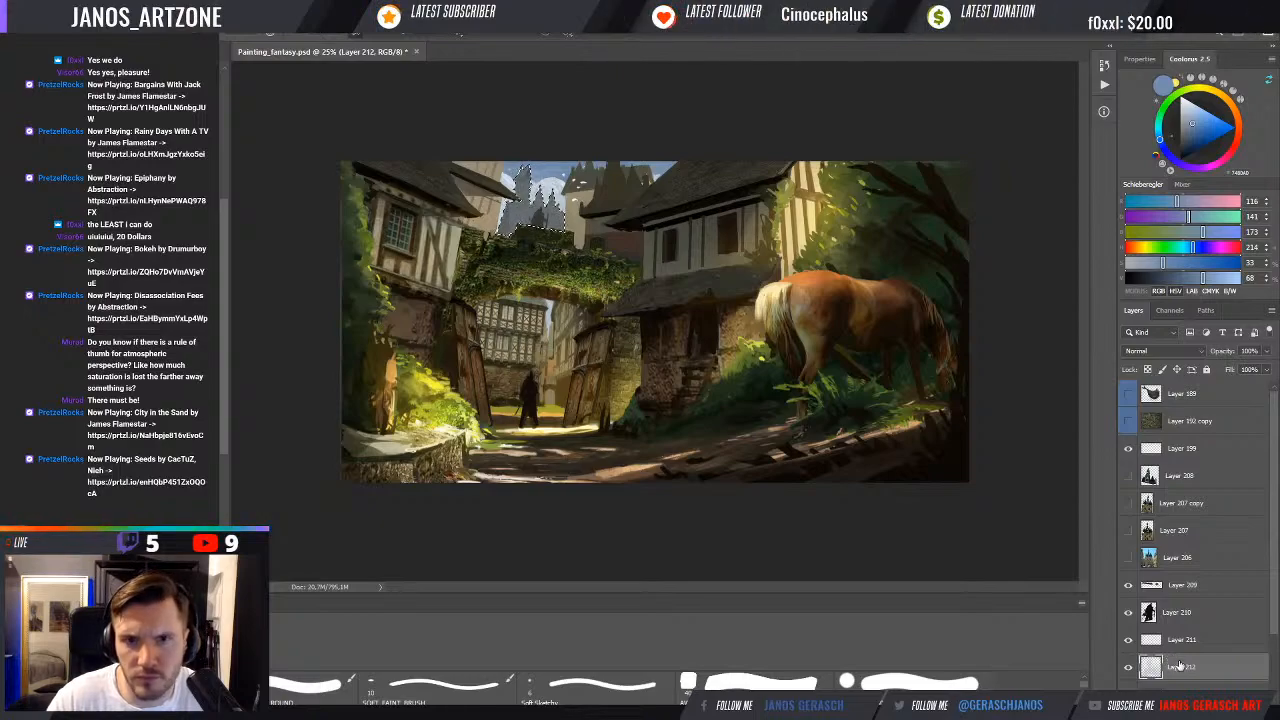
click(1223, 697)
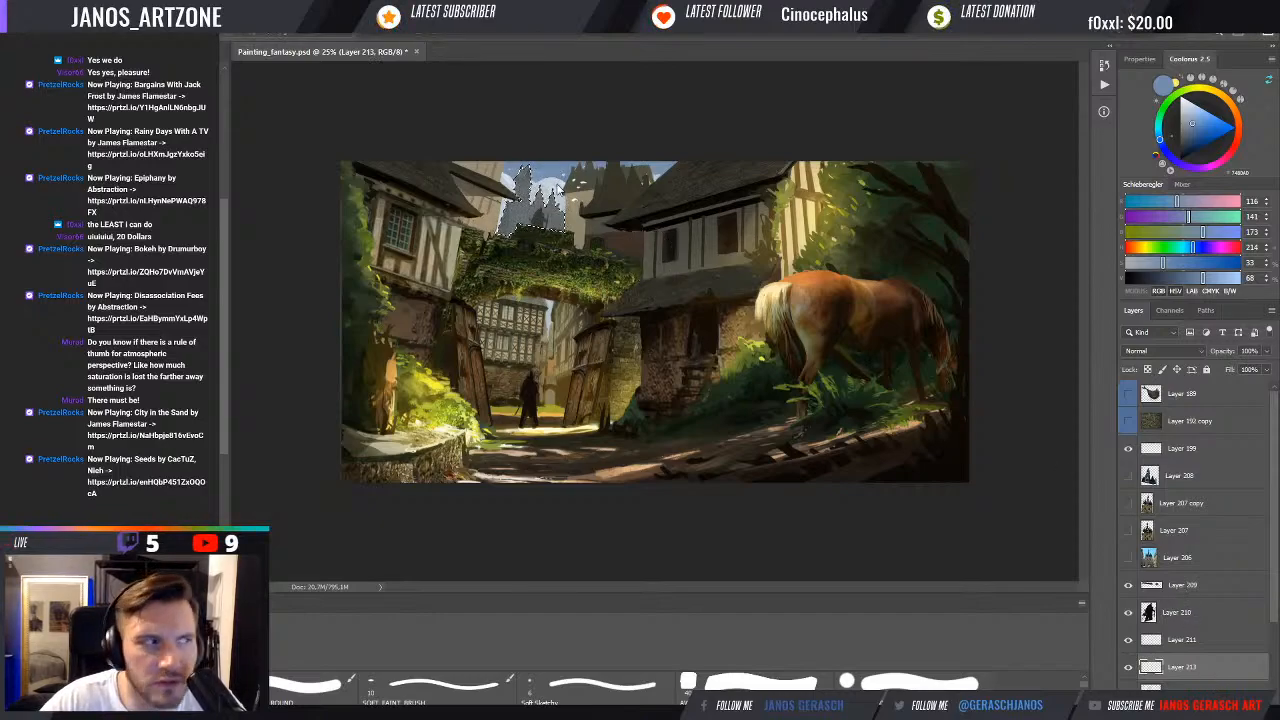
alt+click(557, 178)
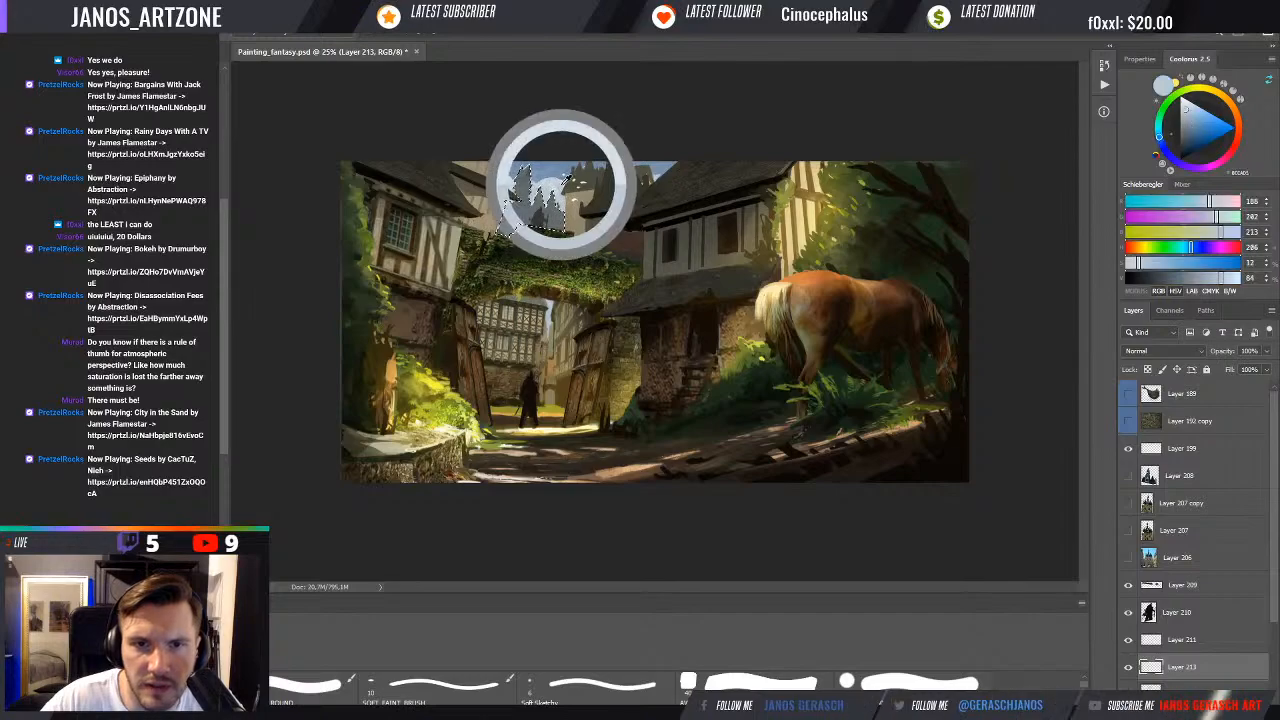
alt+click(563, 180)
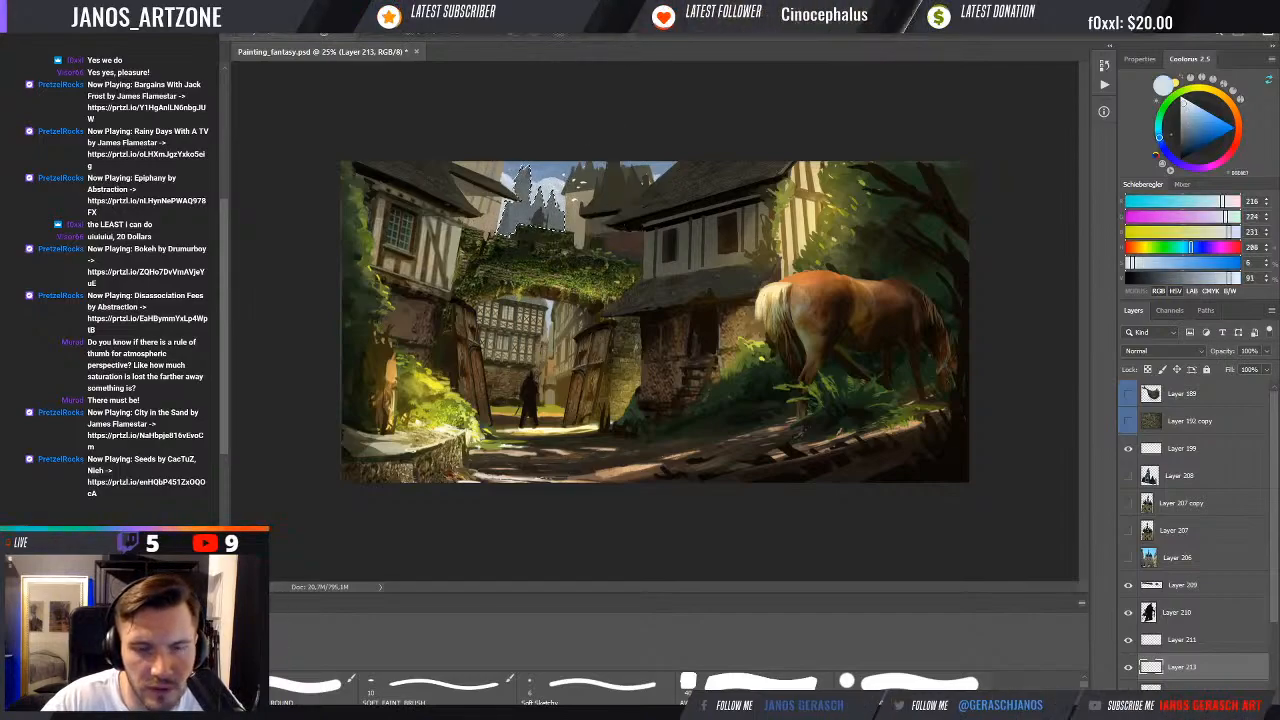
Paint pale cloud-coloured haze around the castle on Layer 213 without a selection and save the painting
key(ctrl+d)
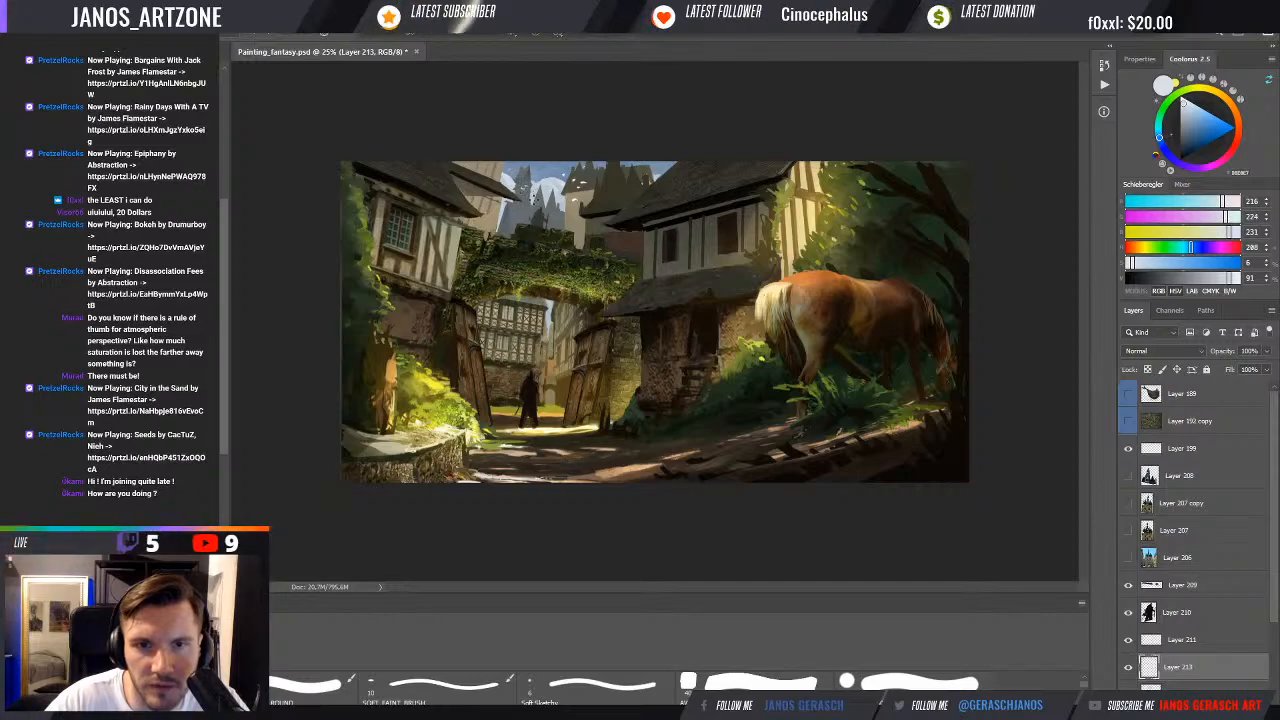
drag(549, 181, 546, 197)
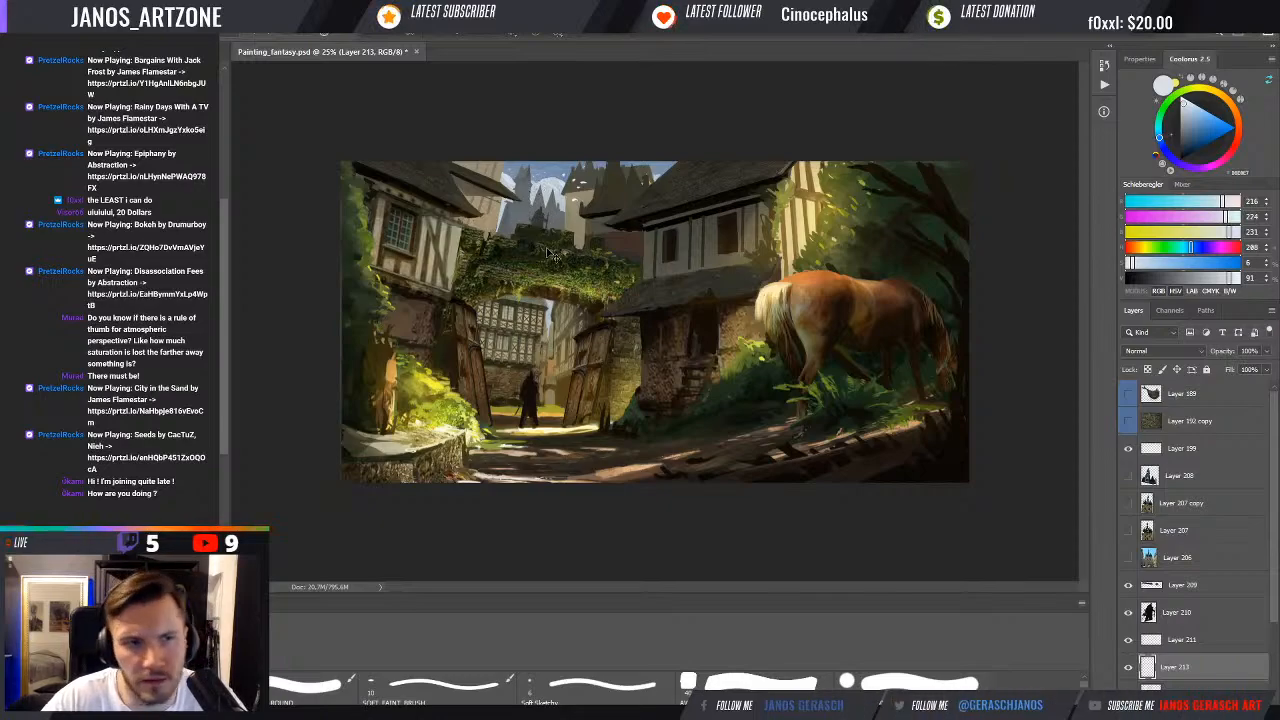
key(ctrl+s)
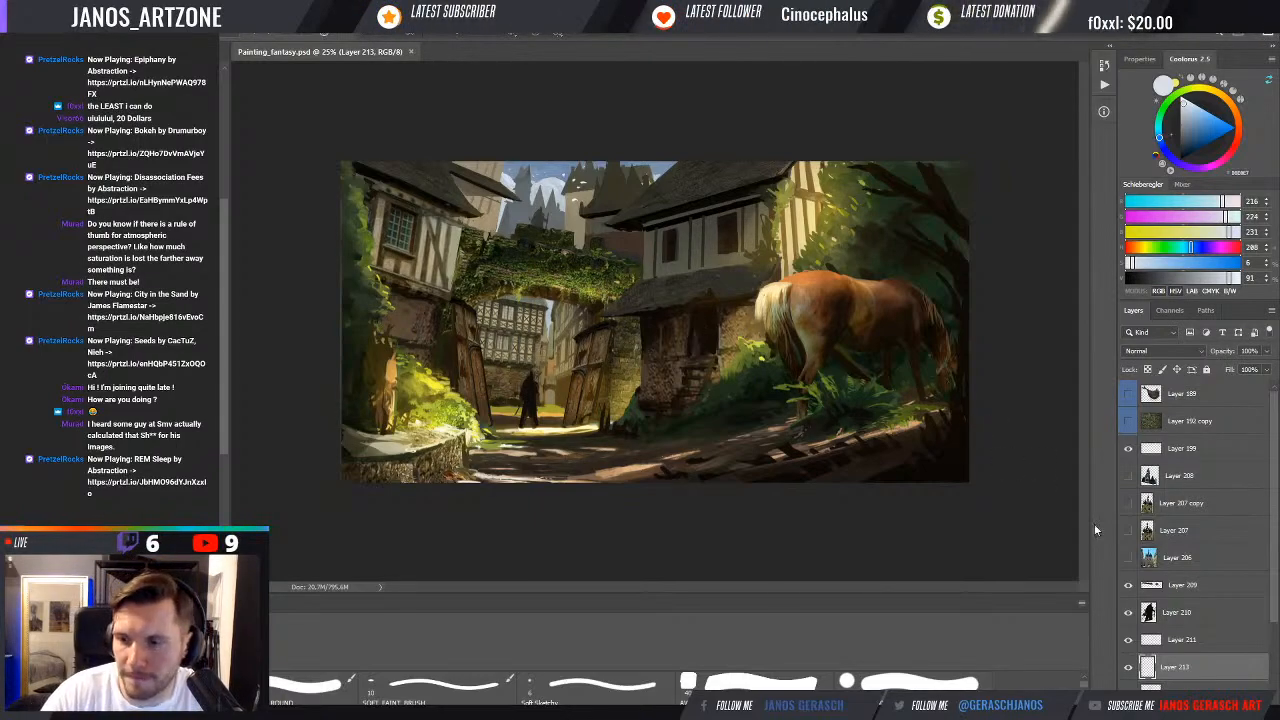
Compare the castle with haze Layer 213 hidden and shown
click(1128, 668)
click(1129, 669)
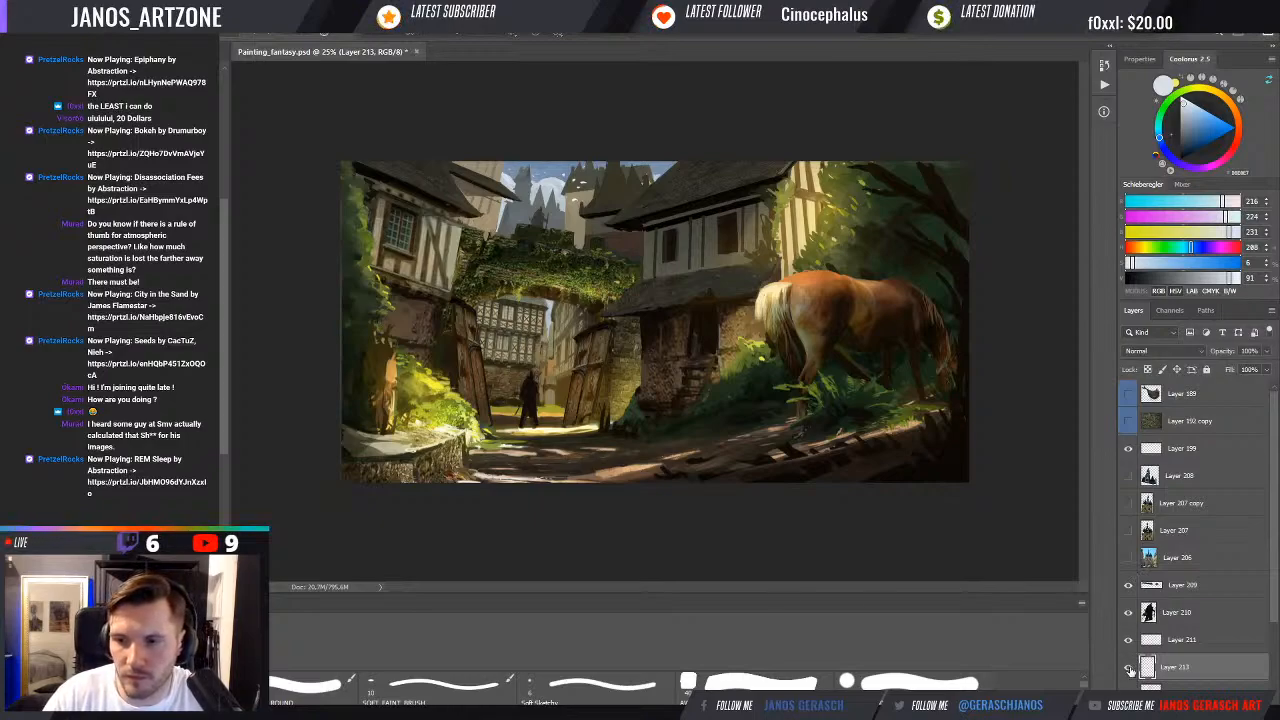
click(1129, 669)
click(1129, 669)
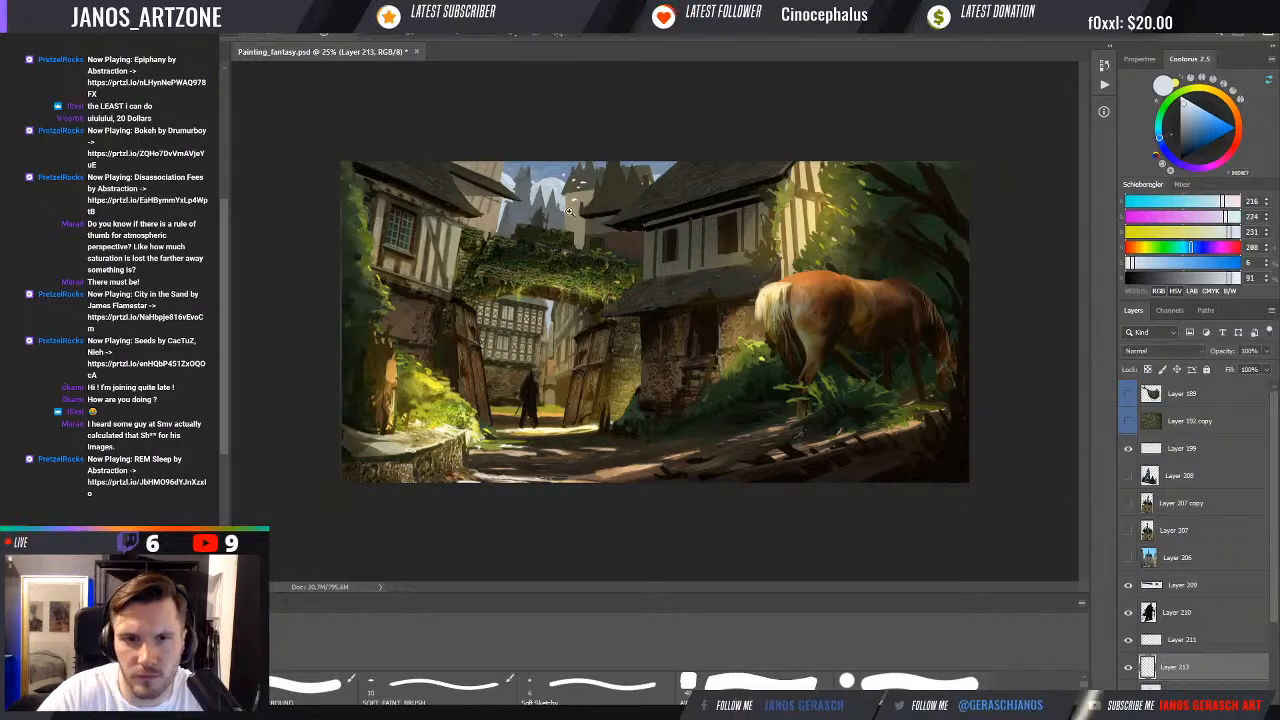
Duplicate Layer 210 with the dark figure in the gateway and set the copy's opacity to 100%
click(1178, 640)
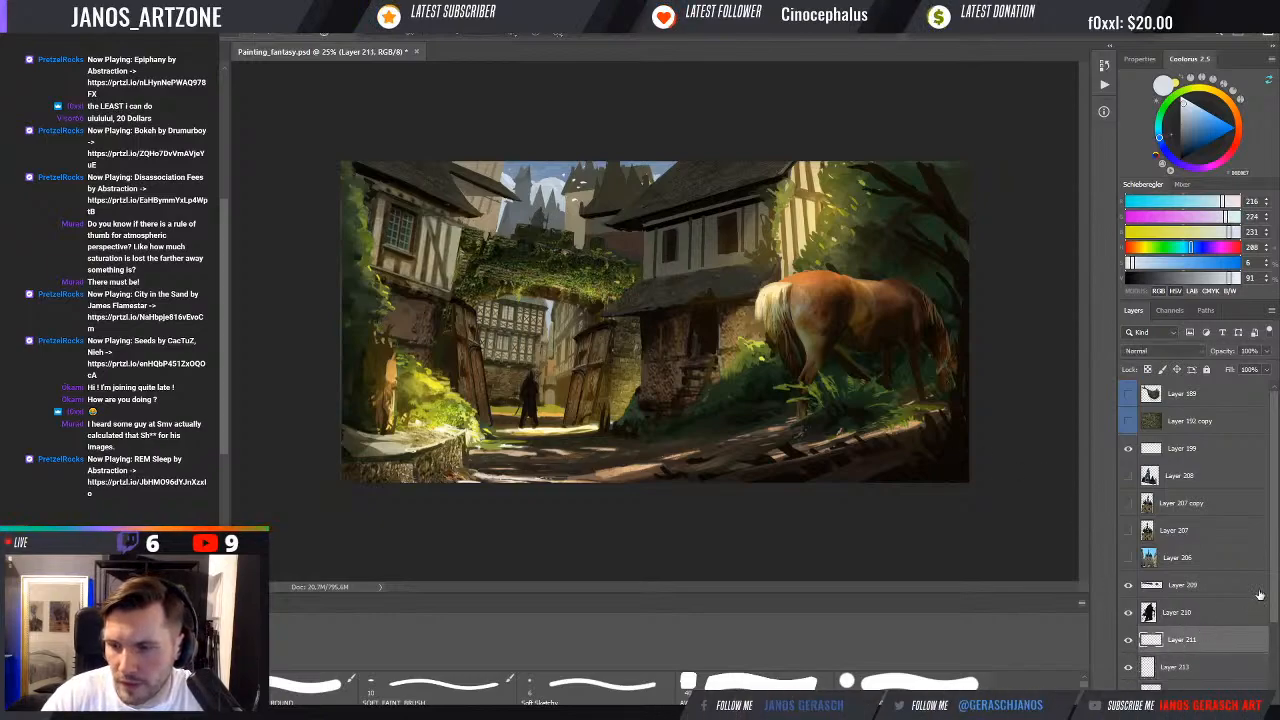
drag(1274, 589, 1272, 606)
click(1222, 588)
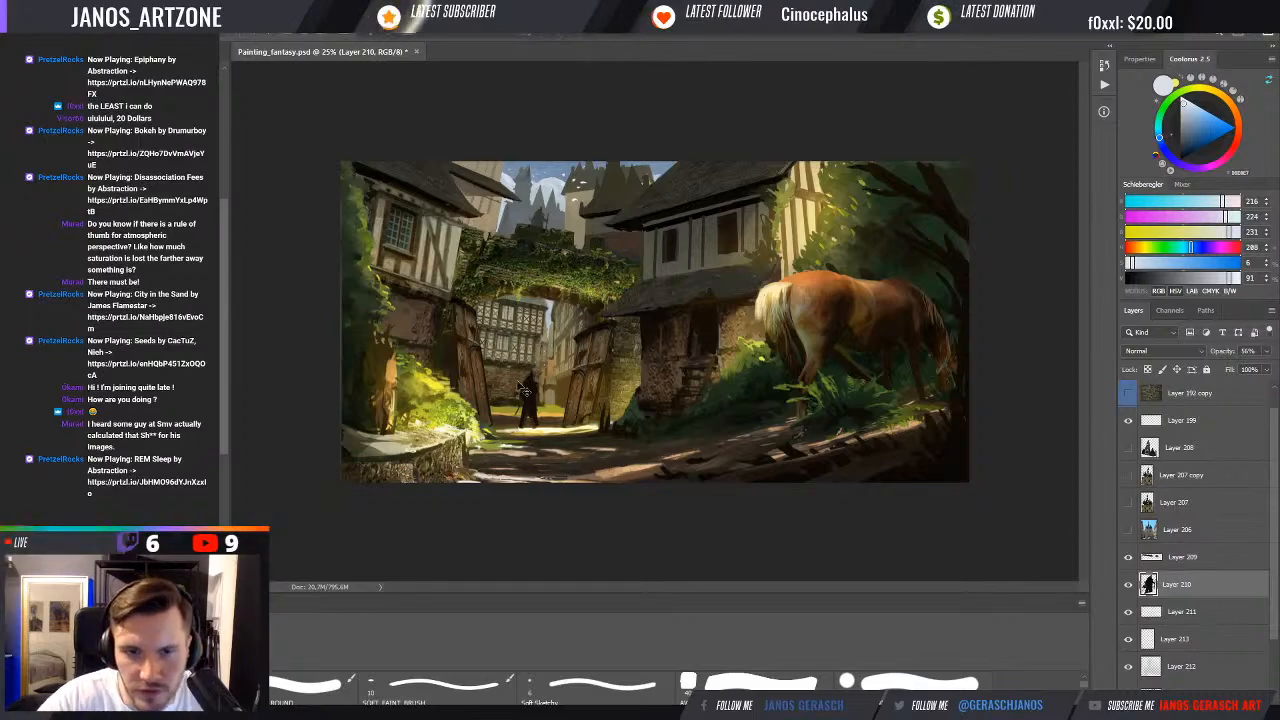
key(ctrl+j)
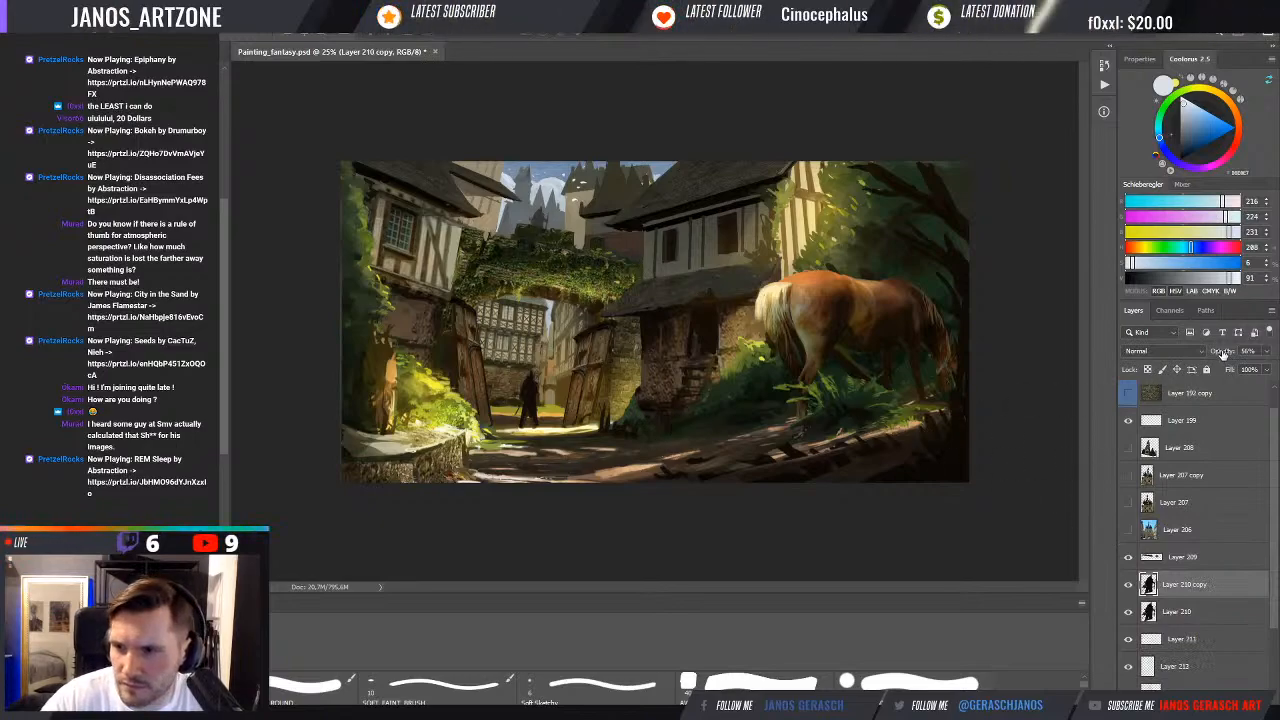
key(0)
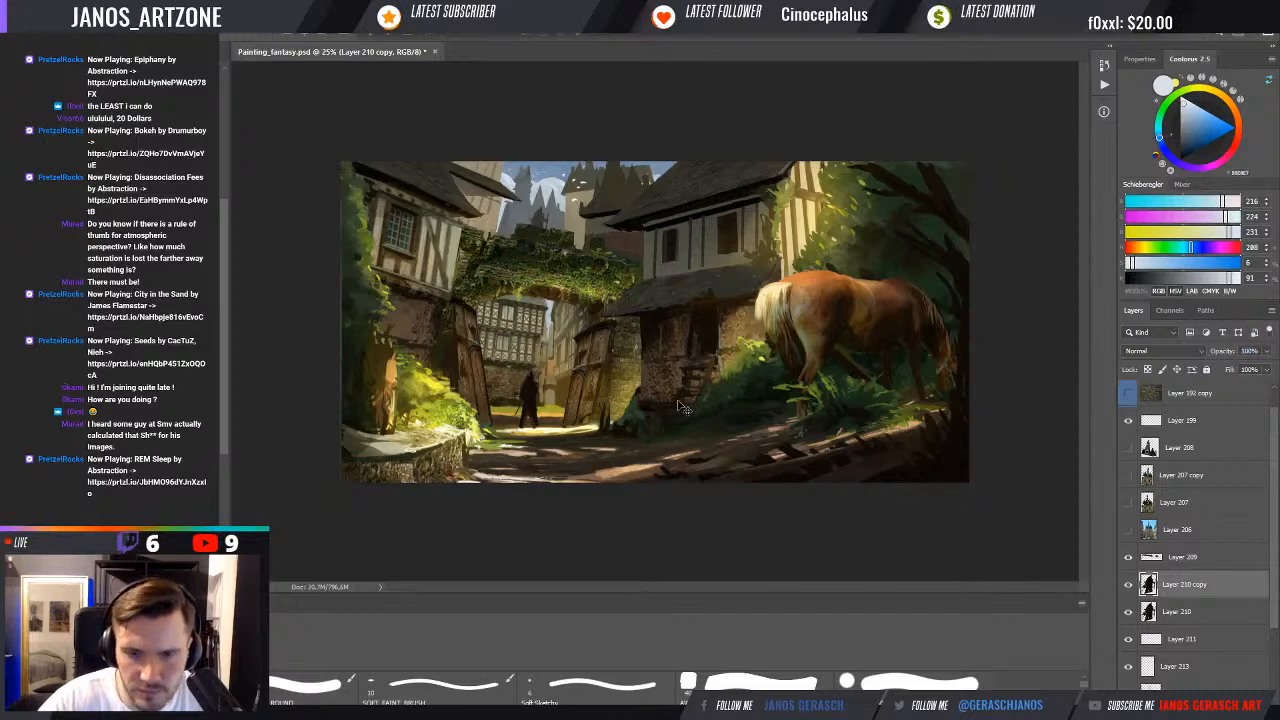
Enlarge the copied figure to foreground size and place it on the path in front of the stone house
key(ctrl+t)
drag(675, 399, 740, 303)
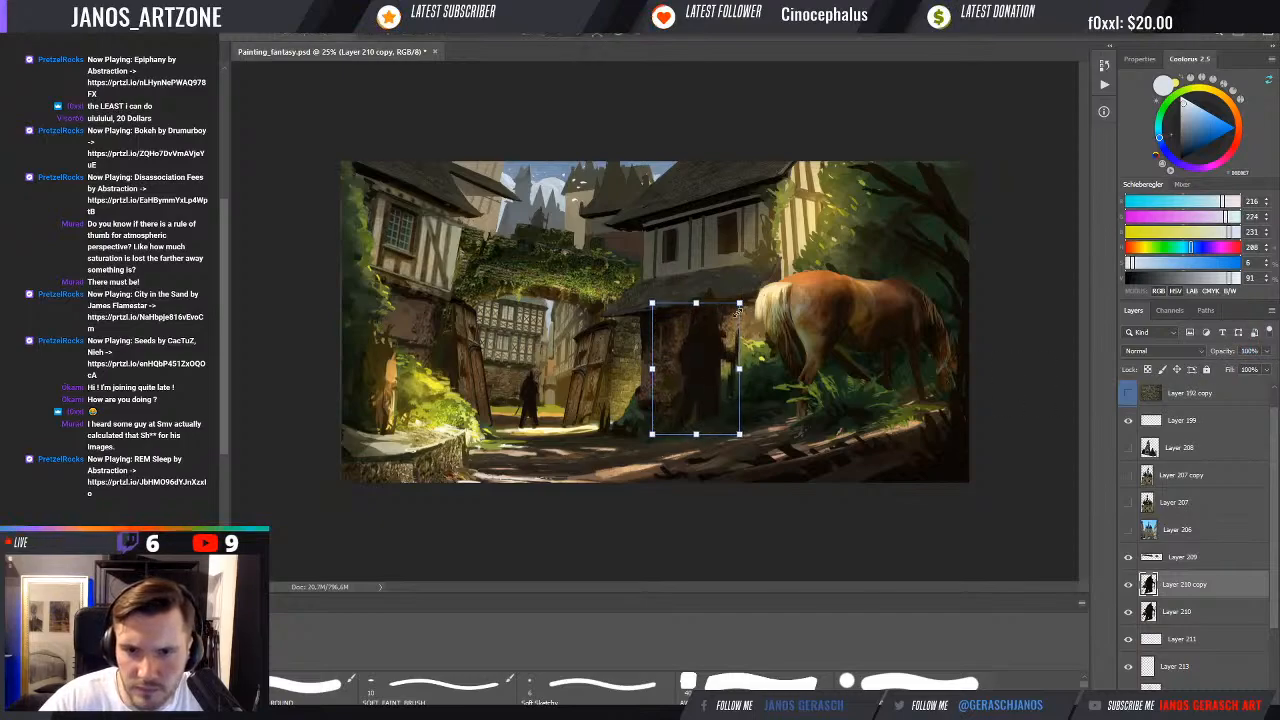
drag(715, 360, 657, 418)
drag(681, 362, 710, 330)
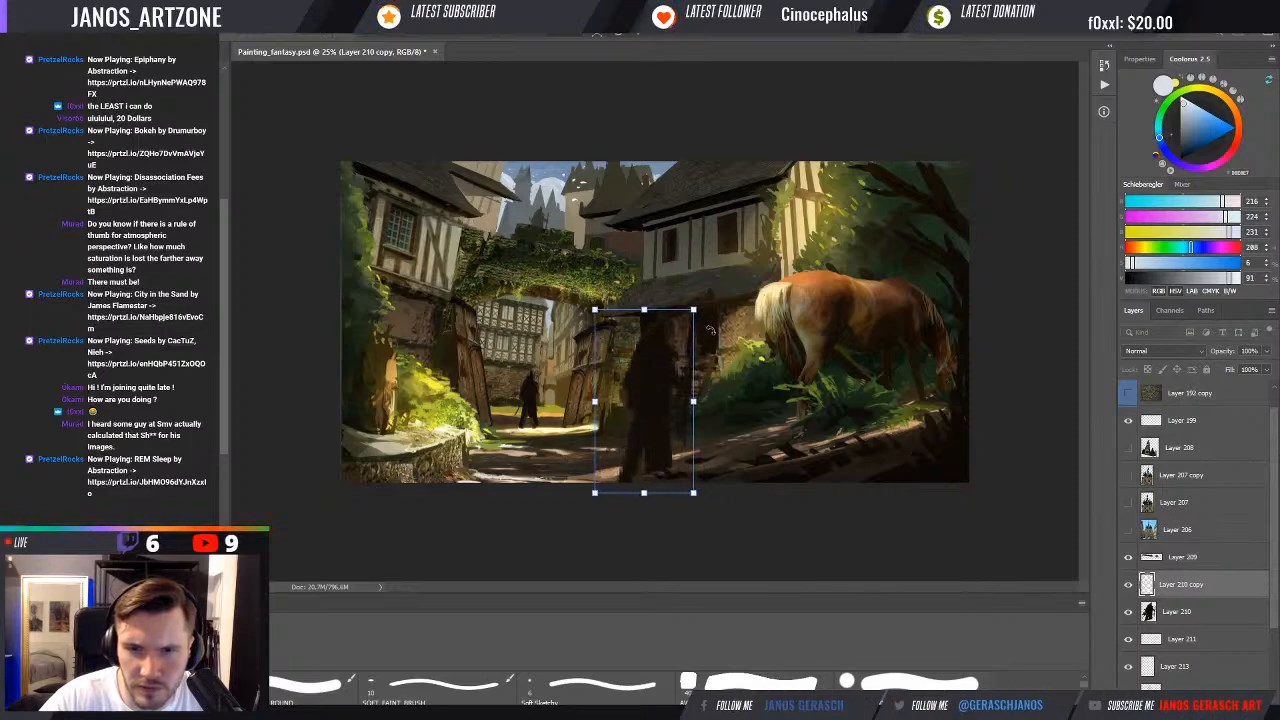
key(Return)
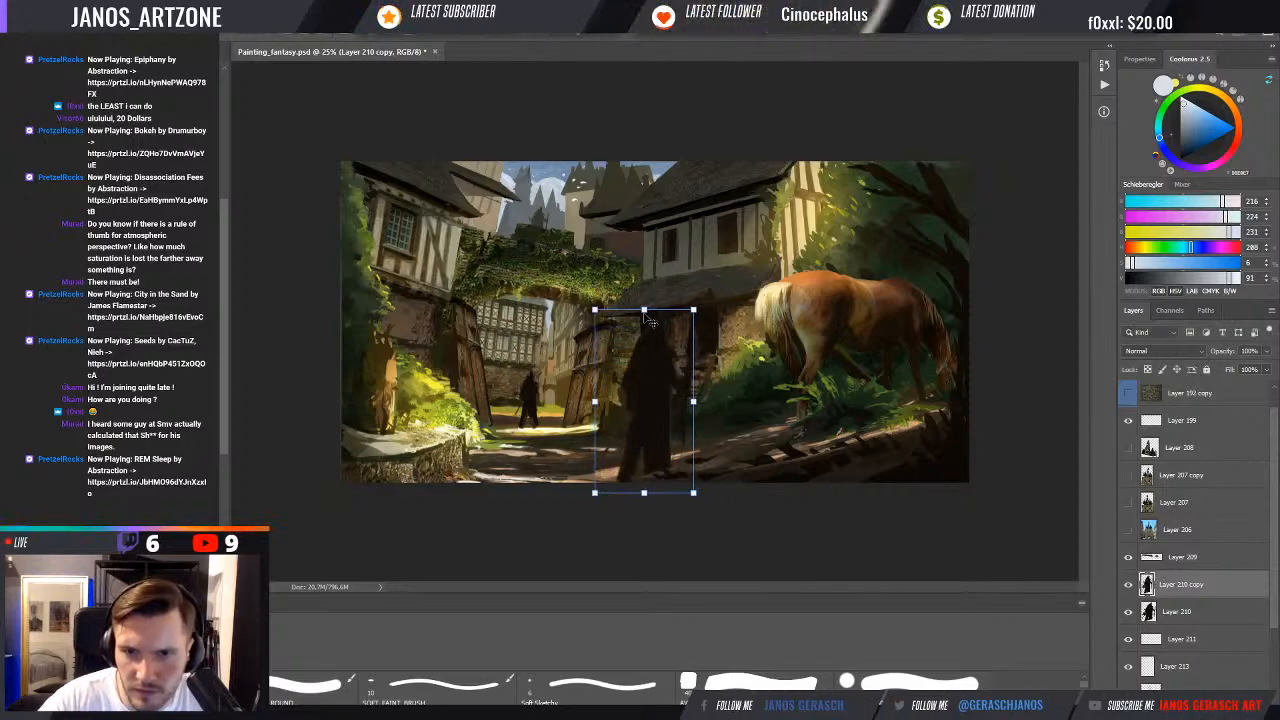
Move the copied figure to the left foreground in front of the stone wall and enlarge it slightly
mouse_move(655, 368)
mouse_down()
mouse_move(614, 402)
mouse_move(690, 404)
mouse_move(572, 420)
mouse_move(594, 423)
mouse_move(430, 413)
mouse_up()
drag(483, 336, 511, 329)
drag(451, 408, 435, 421)
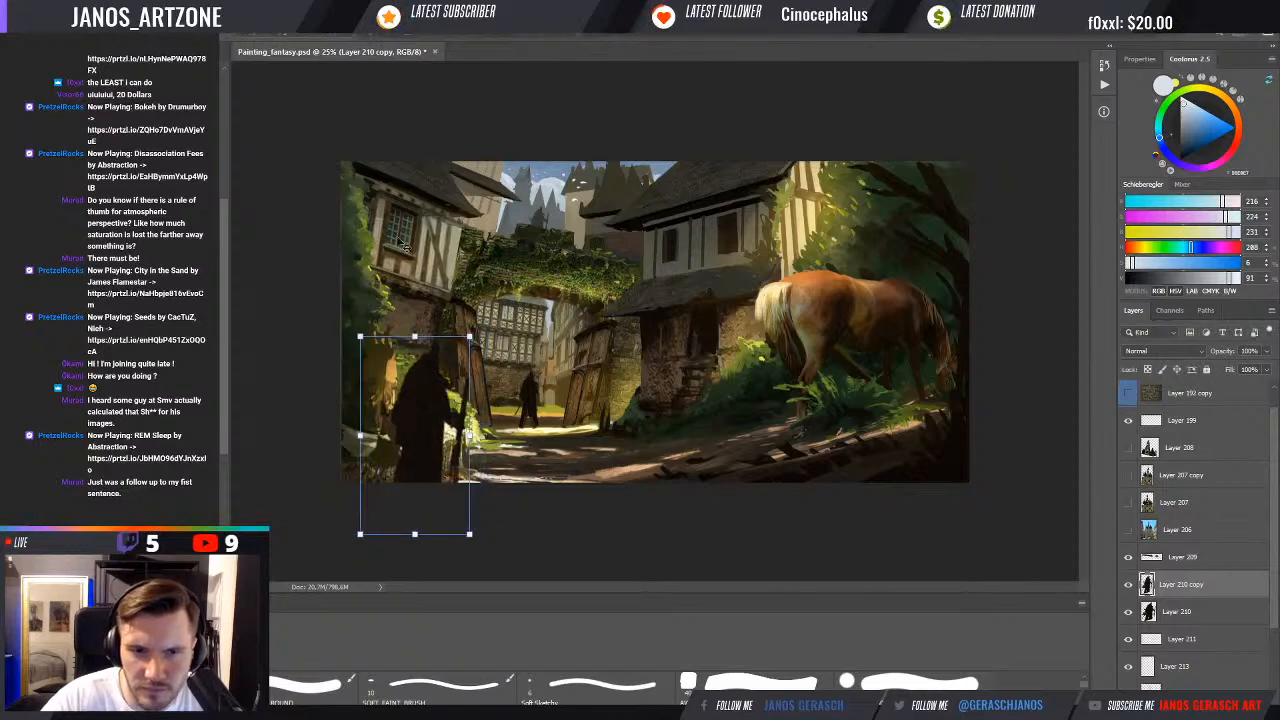
key(Return)
Sample the silhouette's near-black (RGB 15, 12, 8) and repaint the foreground figure with broader shoulders and a long lowered blade
alt+click(436, 382)
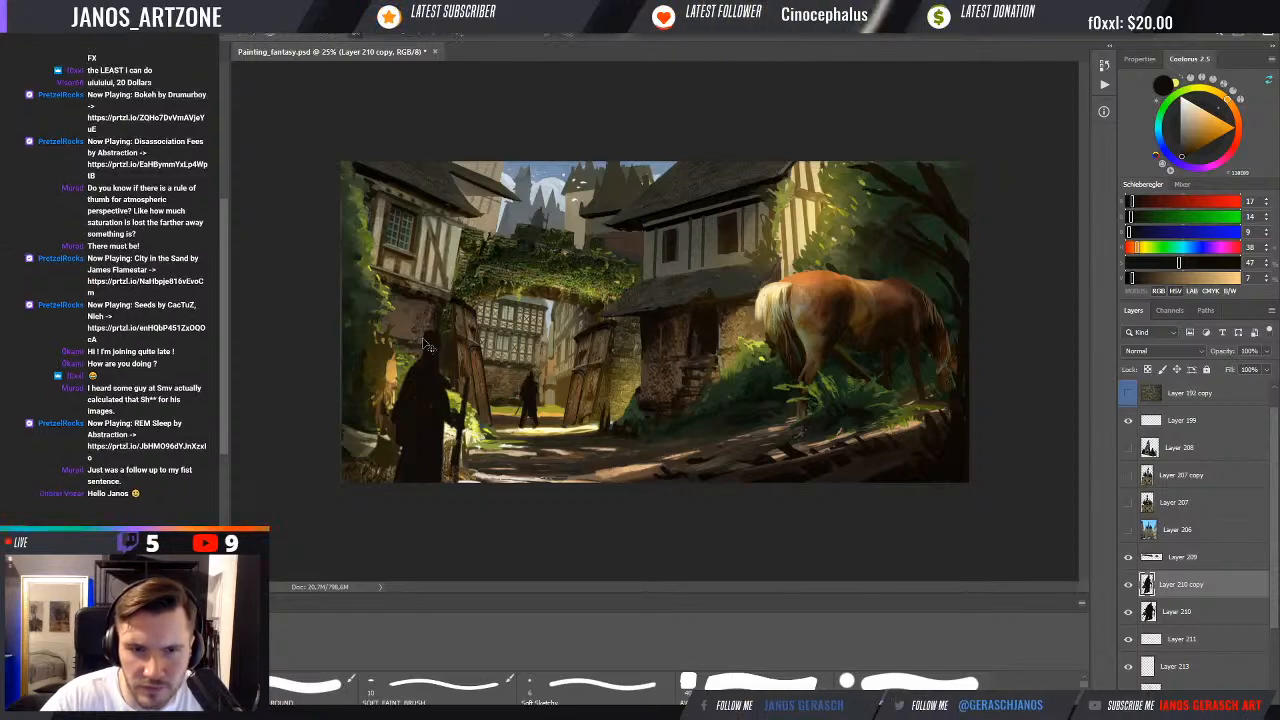
alt+click(432, 365)
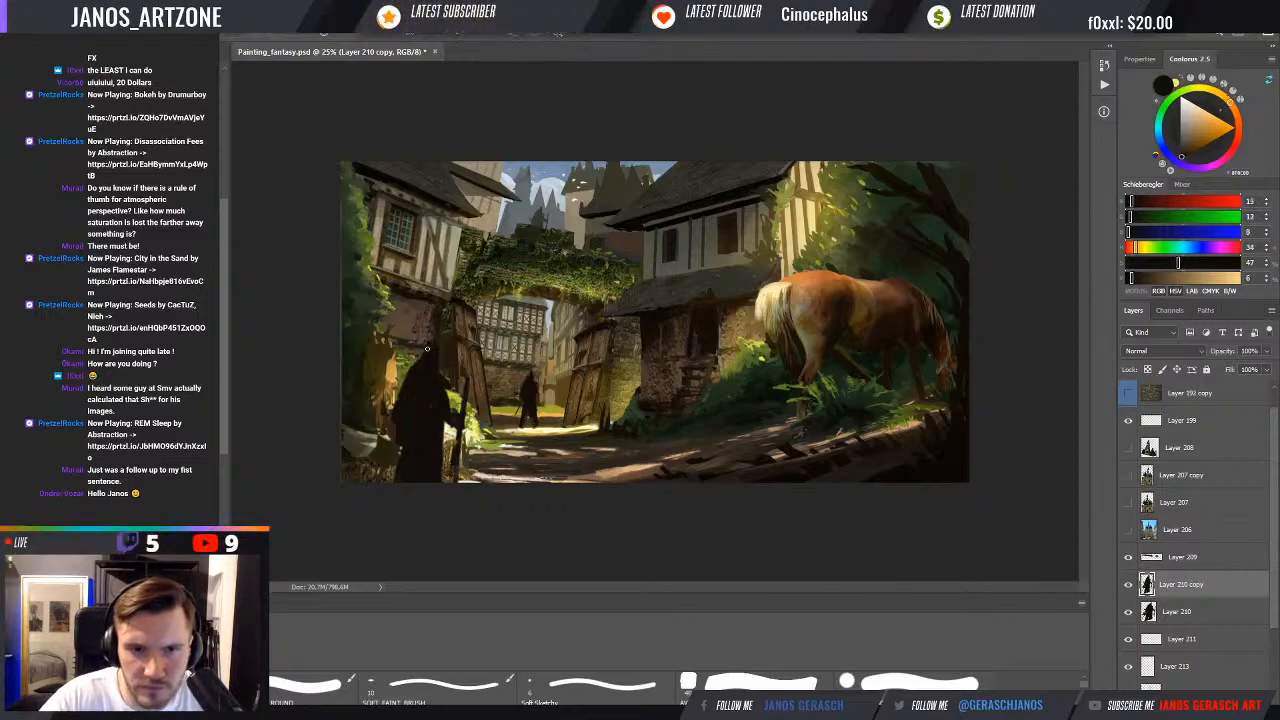
alt+click(437, 344)
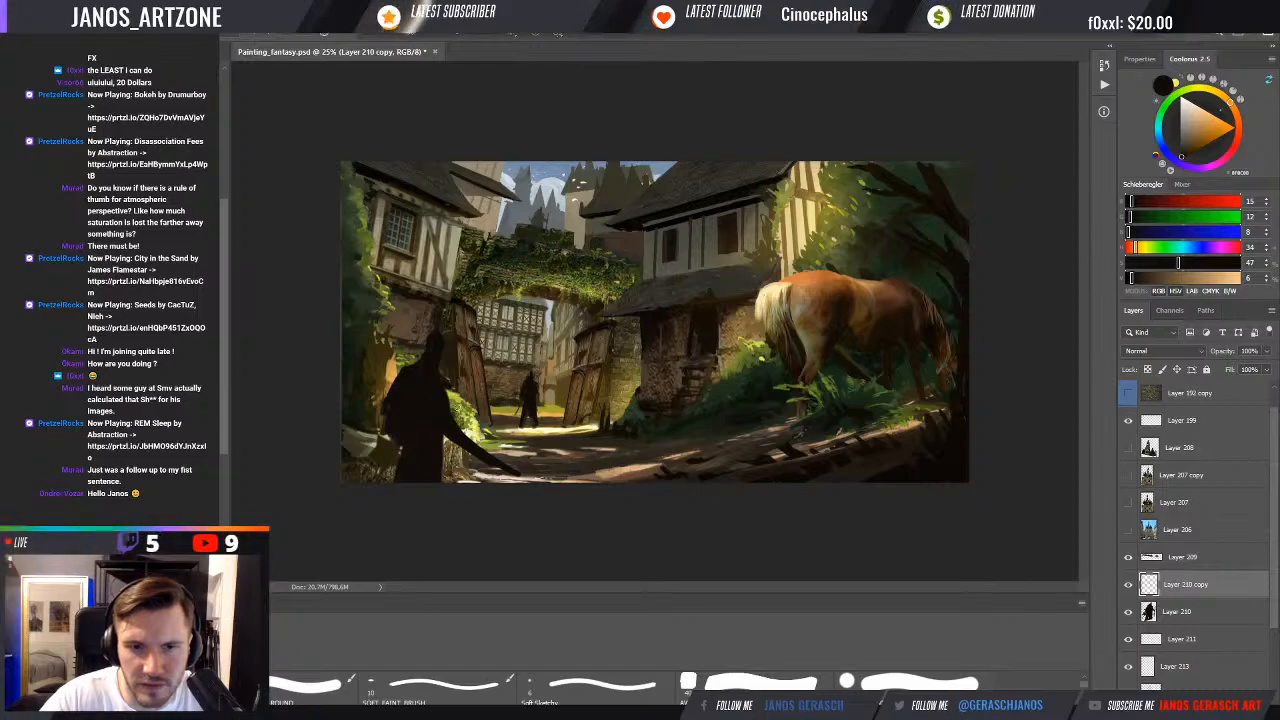
Reposition, scale and slightly tilt the foreground silhouette so it stands at the left edge with its blade pointing into the street
drag(455, 426, 446, 415)
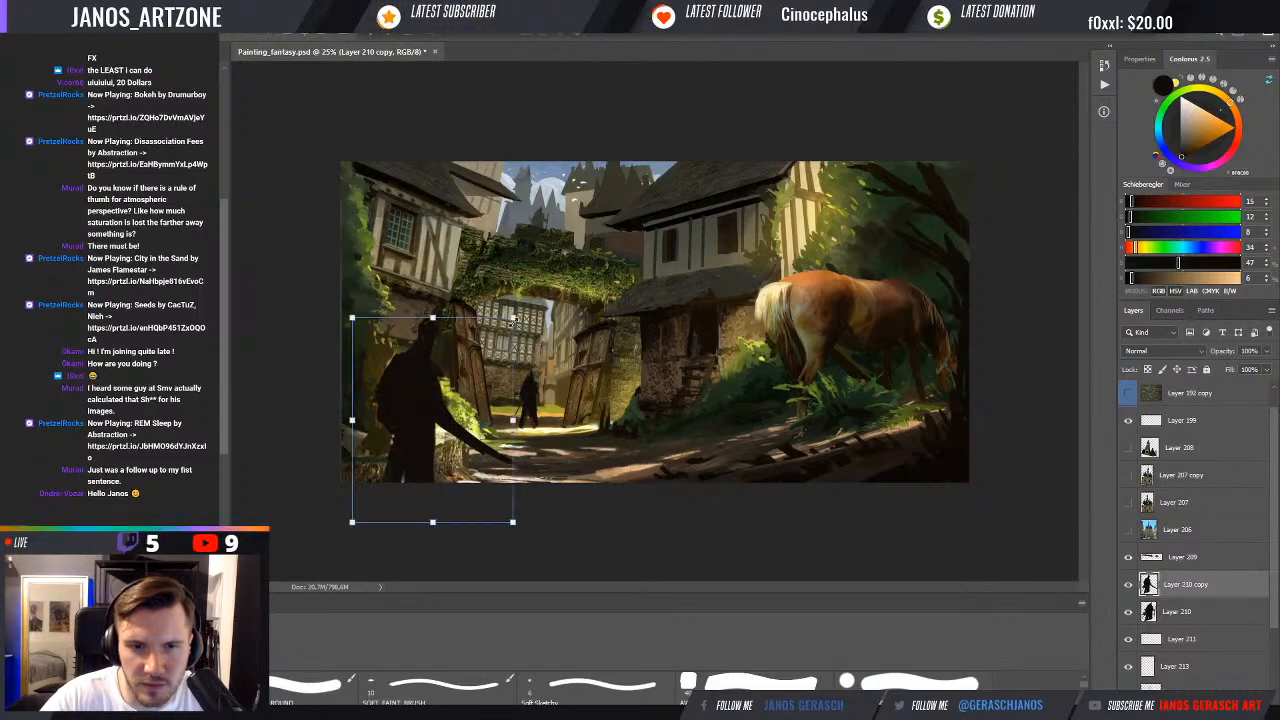
drag(522, 304, 529, 348)
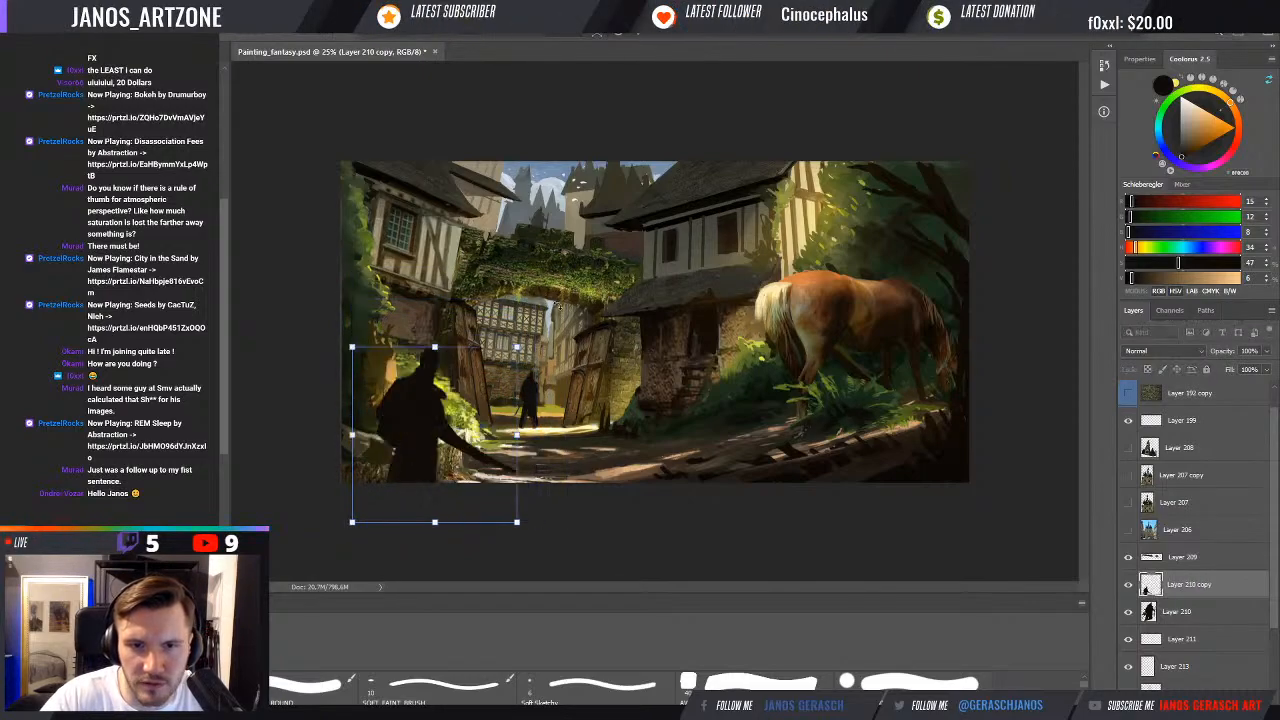
drag(465, 425, 472, 394)
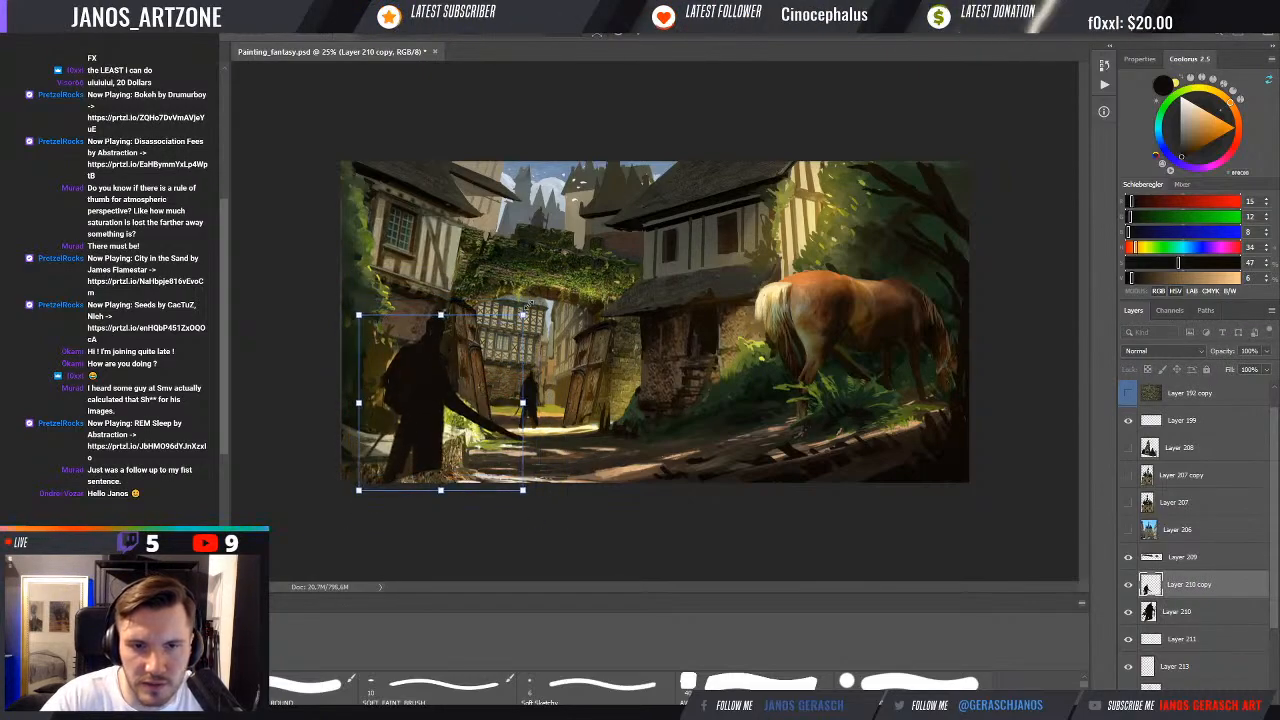
drag(523, 315, 566, 311)
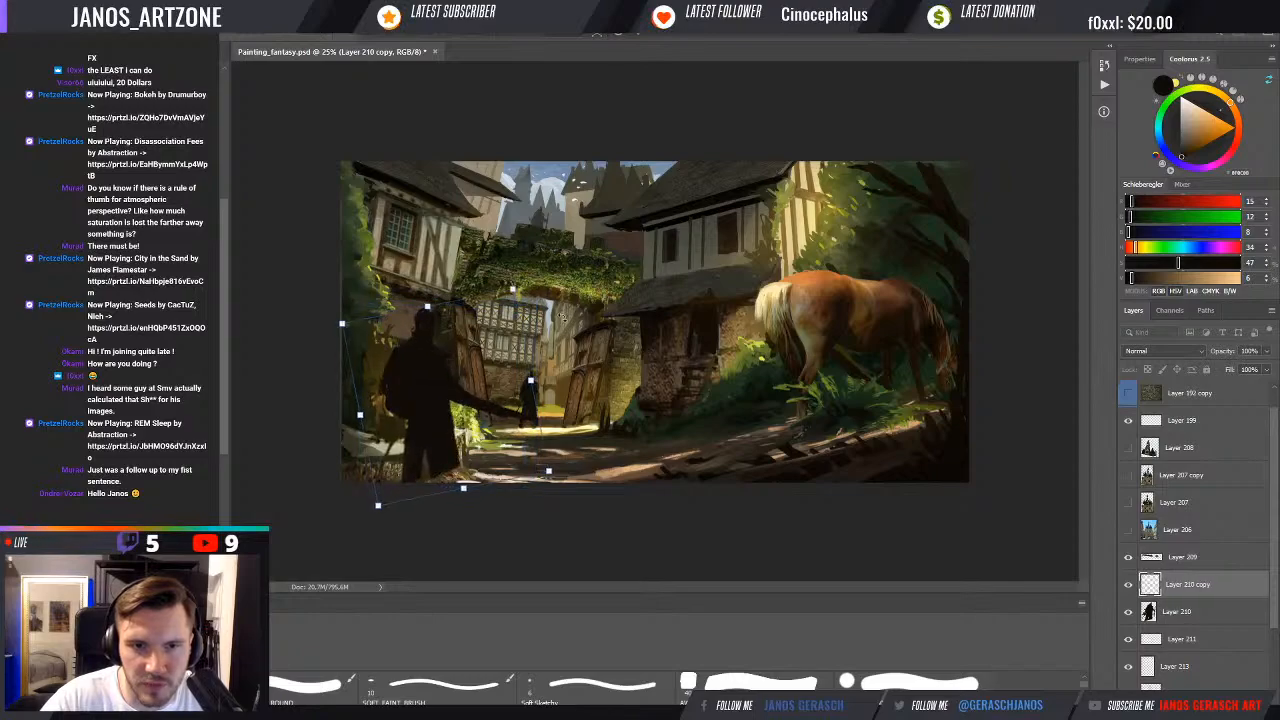
drag(472, 411, 469, 430)
drag(575, 375, 580, 398)
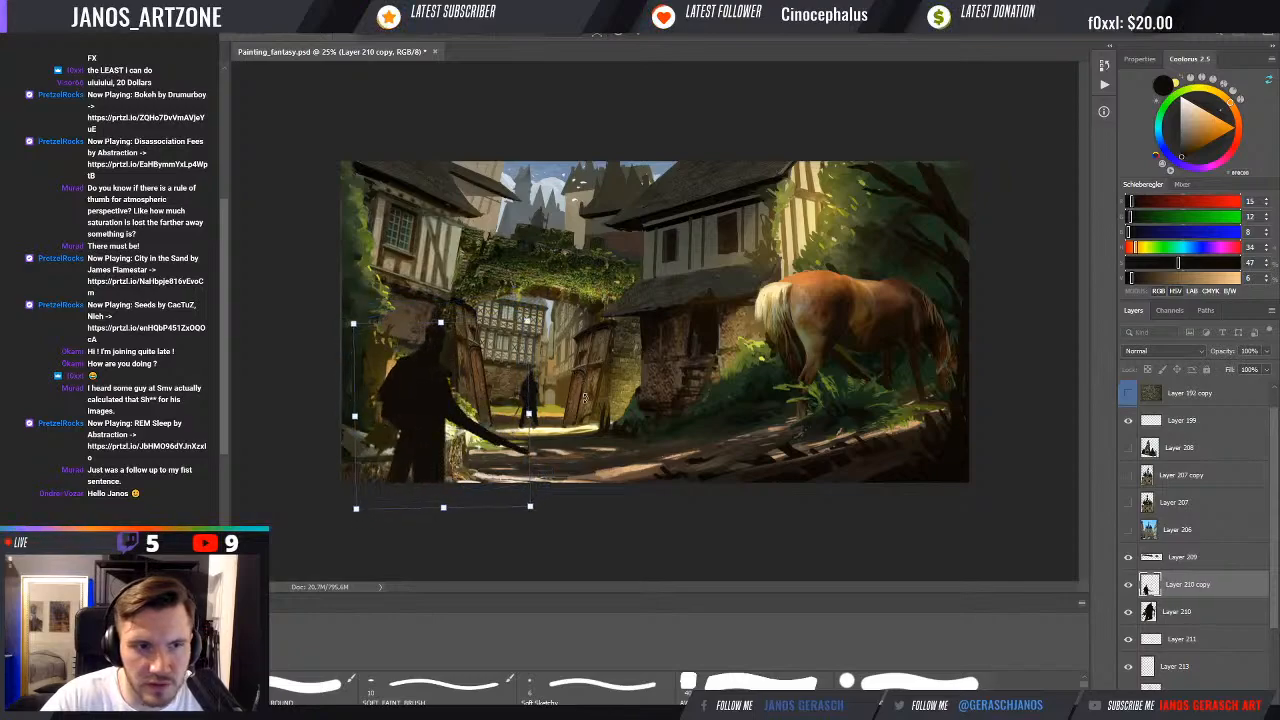
drag(527, 320, 590, 321)
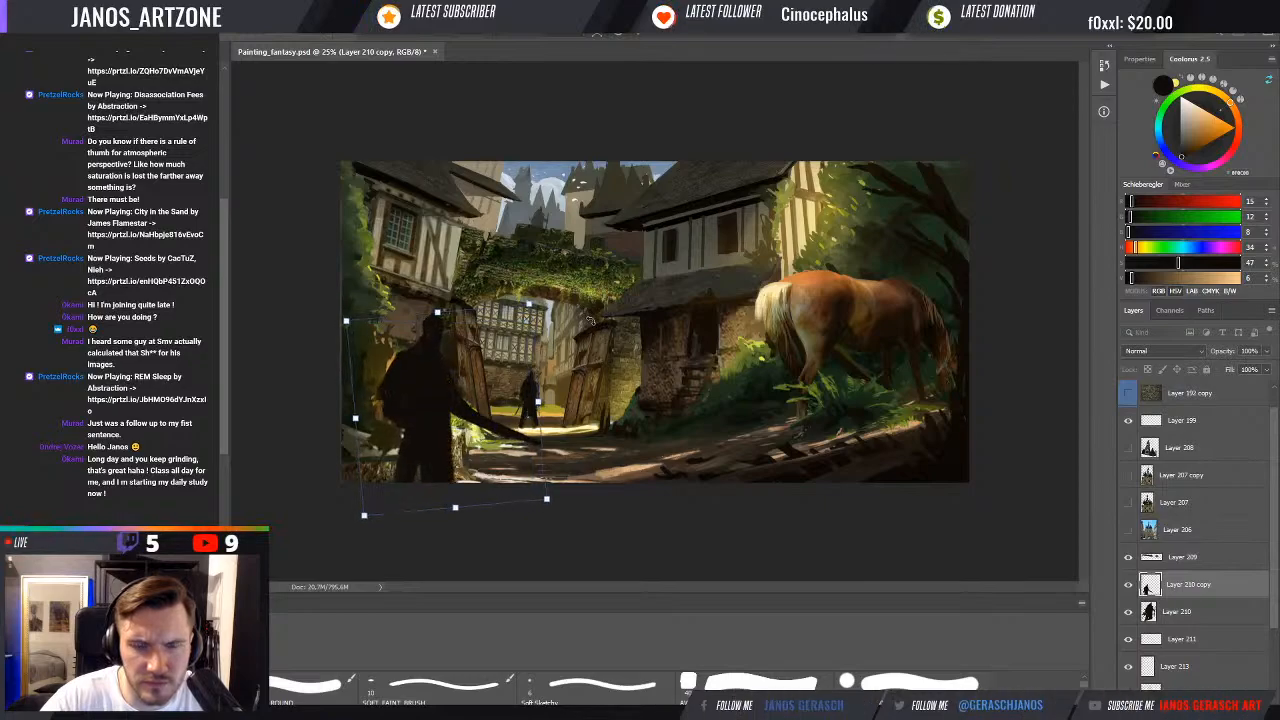
key(Return)
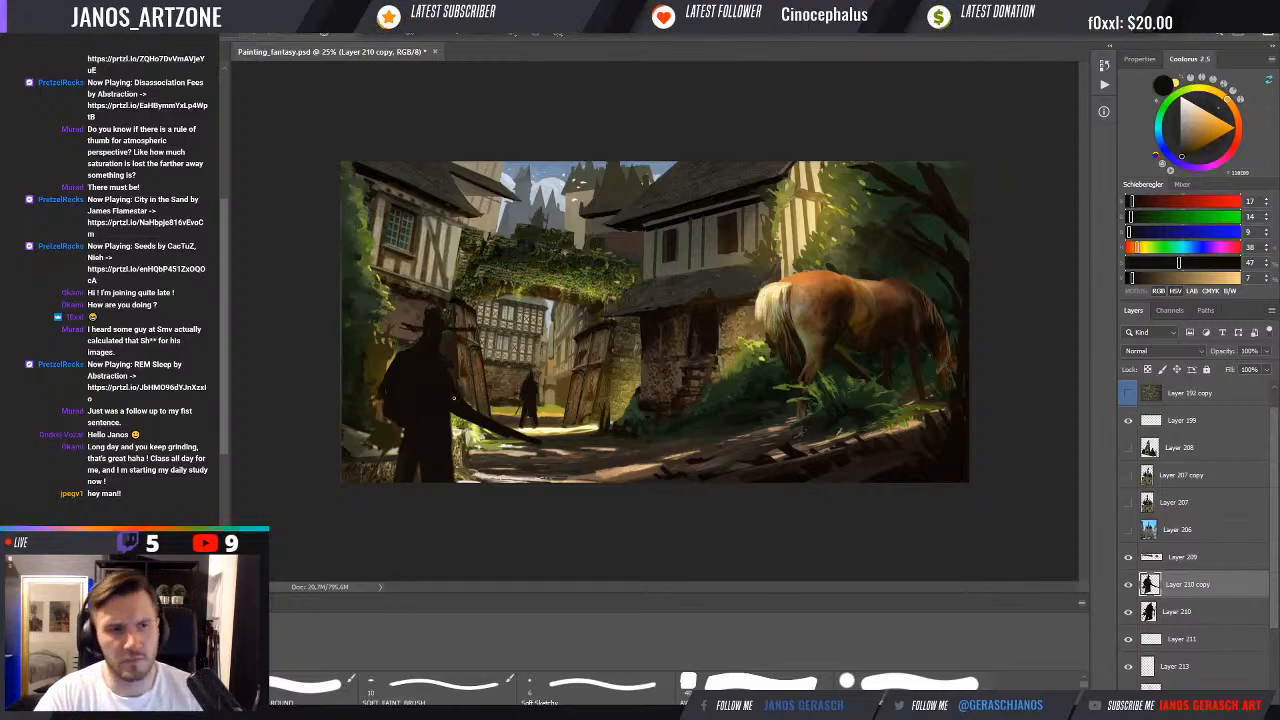
key(ctrl+t)
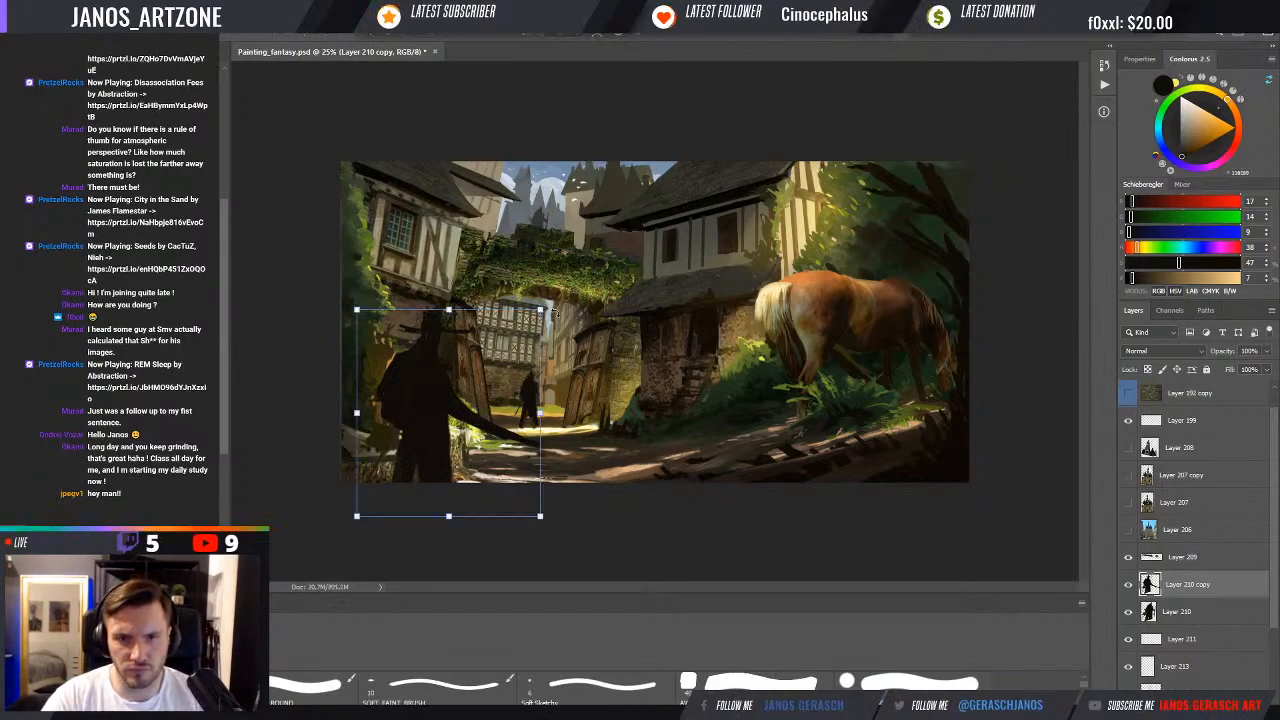
drag(555, 312, 508, 313)
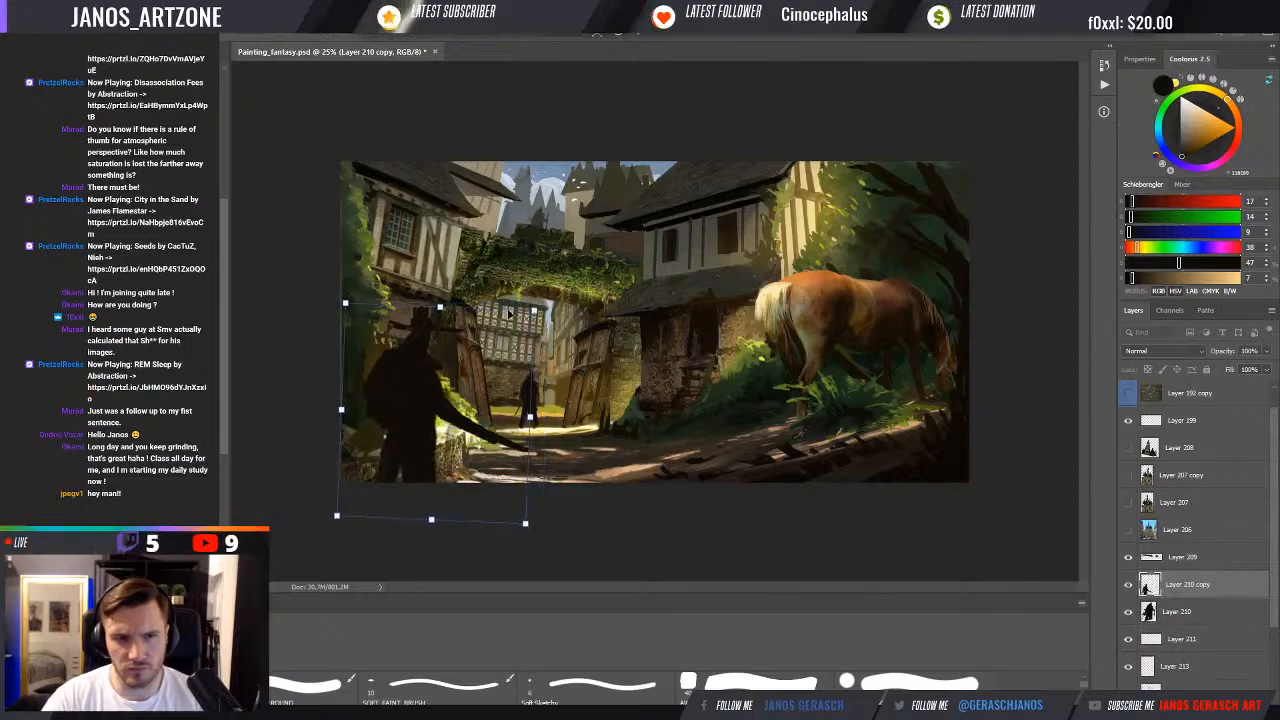
key(Escape)
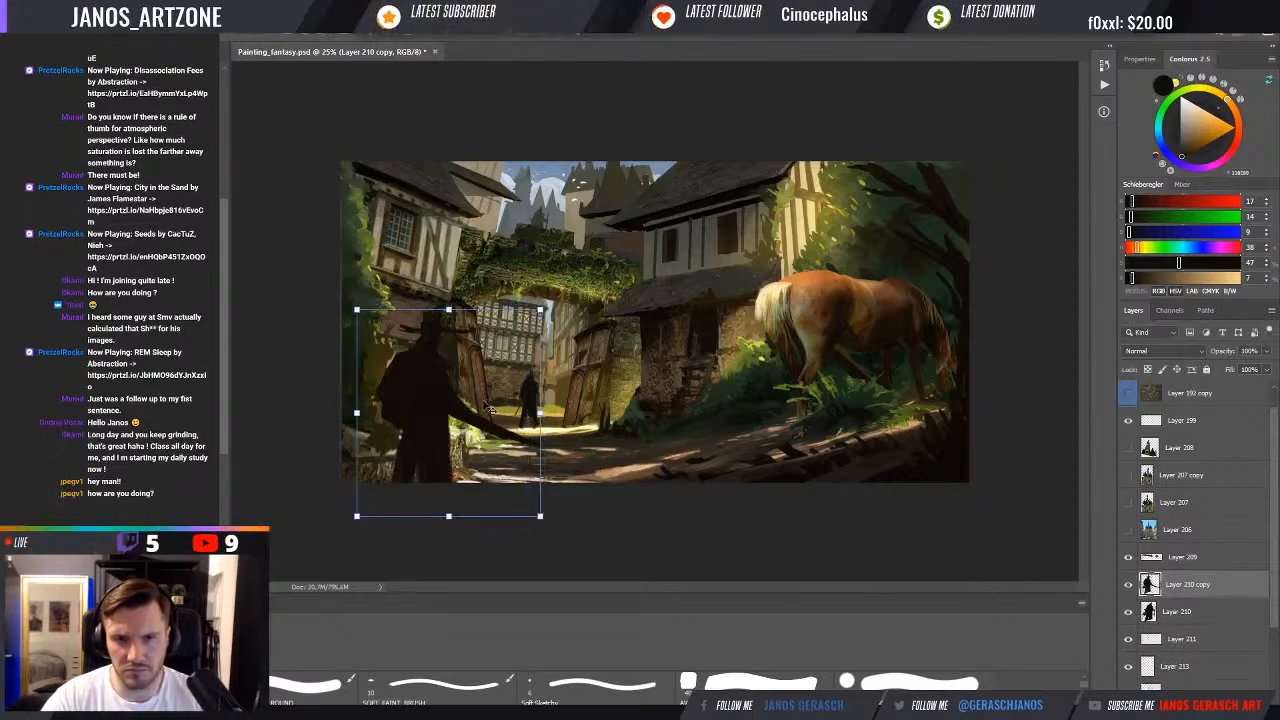
Move the foreground silhouette to the middle of the street and flip it horizontally so the blade points left
drag(489, 409, 717, 411)
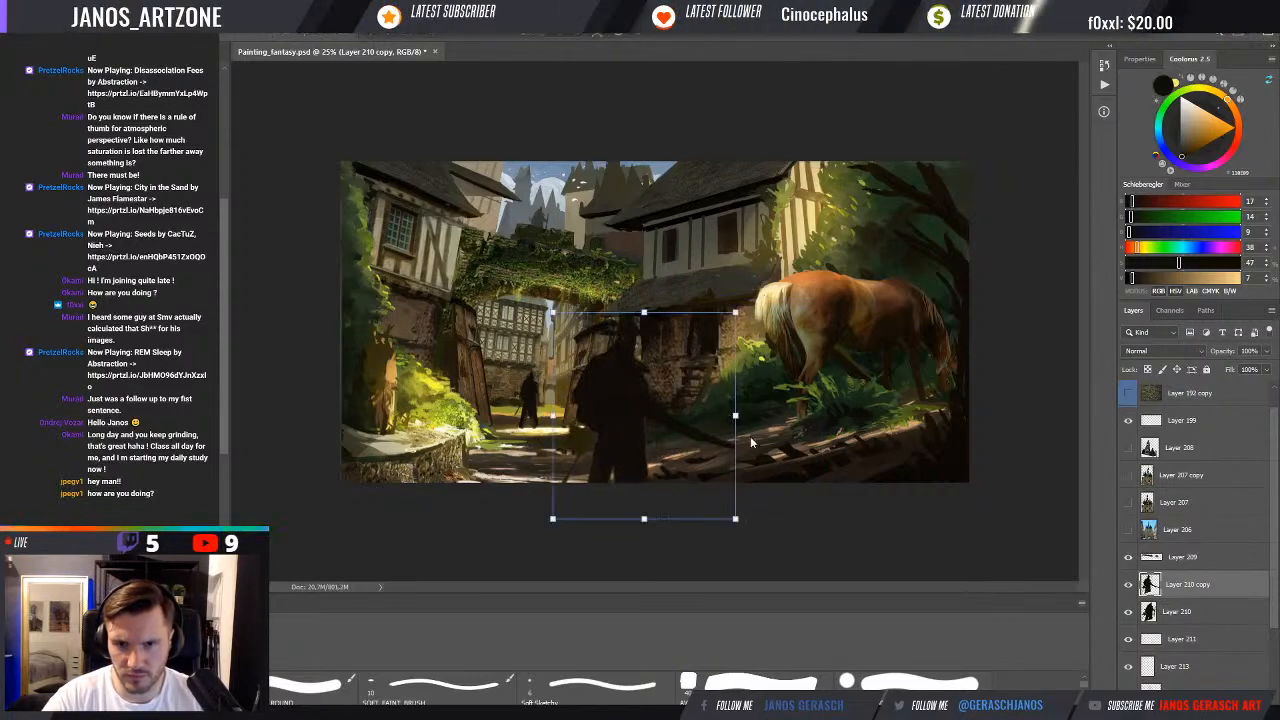
key(ctrl+shift+h)
mouse_move(657, 431)
mouse_down()
mouse_move(668, 422)
mouse_move(648, 410)
mouse_up()
key(ctrl+x)
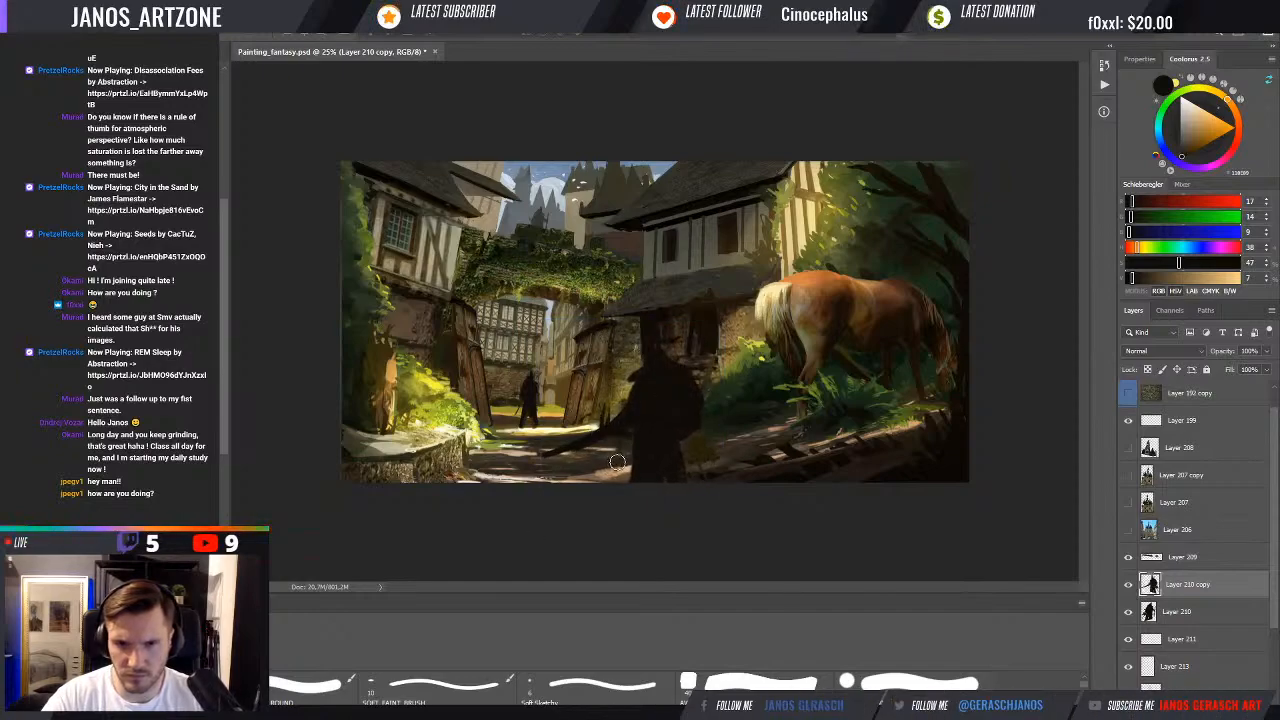
Touch up the flipped silhouette in sampled near-black (RGB 17, 14, 9) and move it right, next to the horse
alt+click(677, 449)
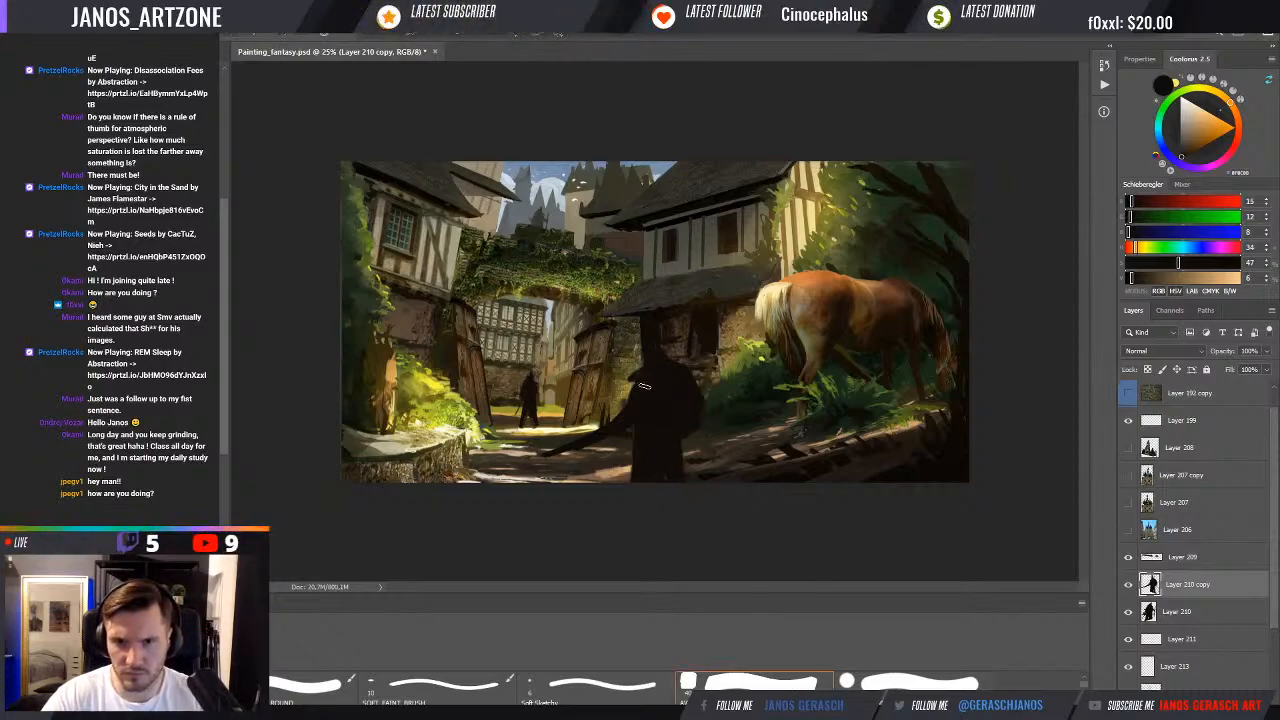
alt+click(660, 391)
drag(660, 391, 644, 399)
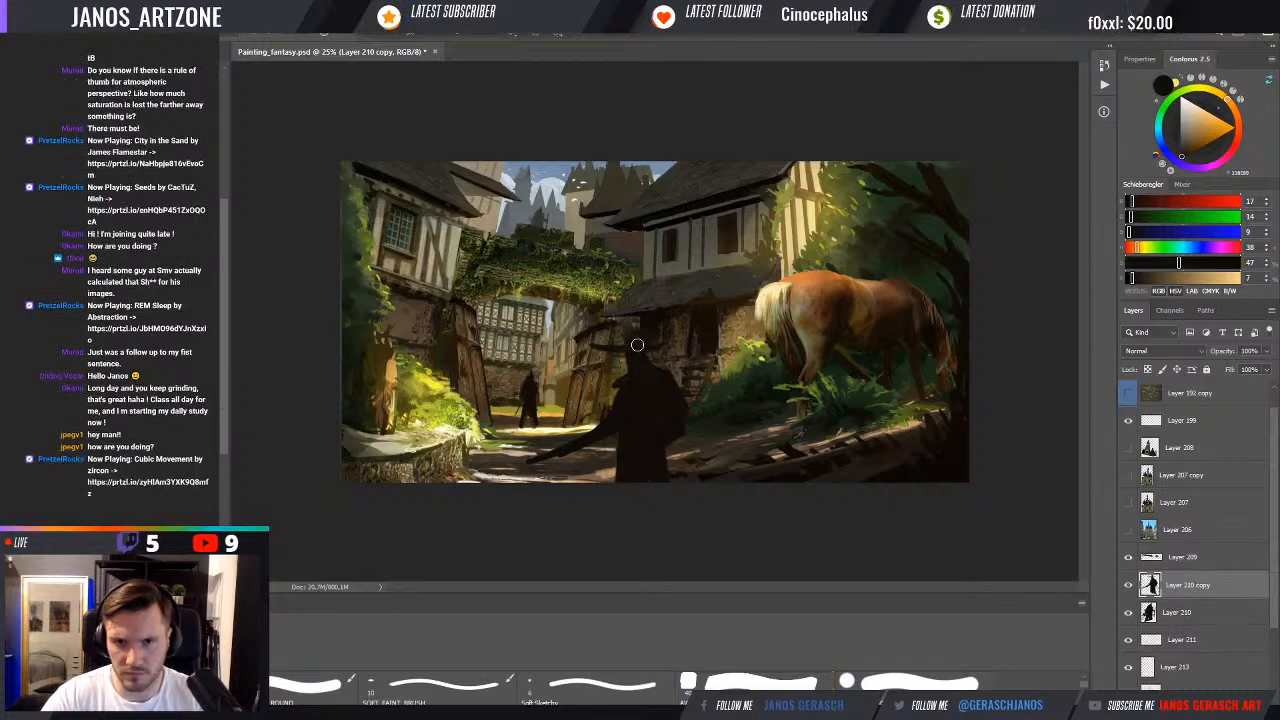
mouse_move(655, 407)
mouse_down()
mouse_move(722, 419)
mouse_move(716, 408)
mouse_move(730, 405)
mouse_up()
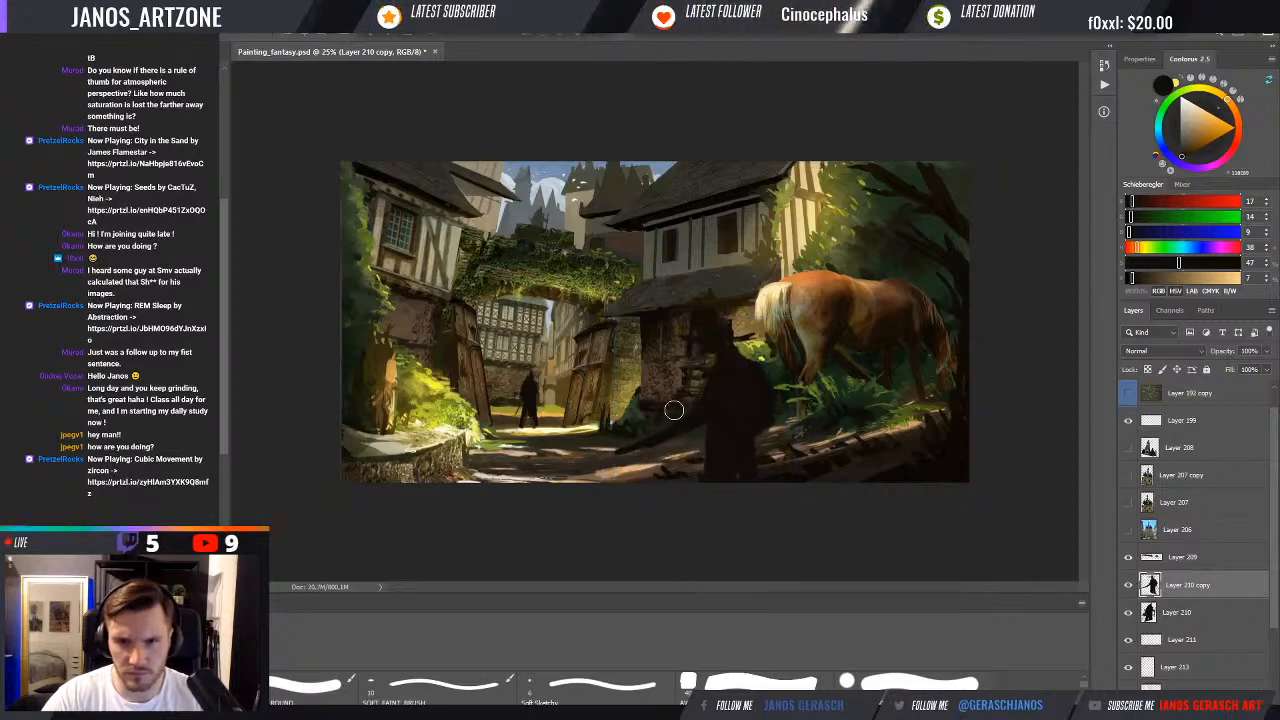
Move the foreground silhouette over the horse, enlarge it about its centre and shift it slightly toward the painting's right edge
click(755, 684)
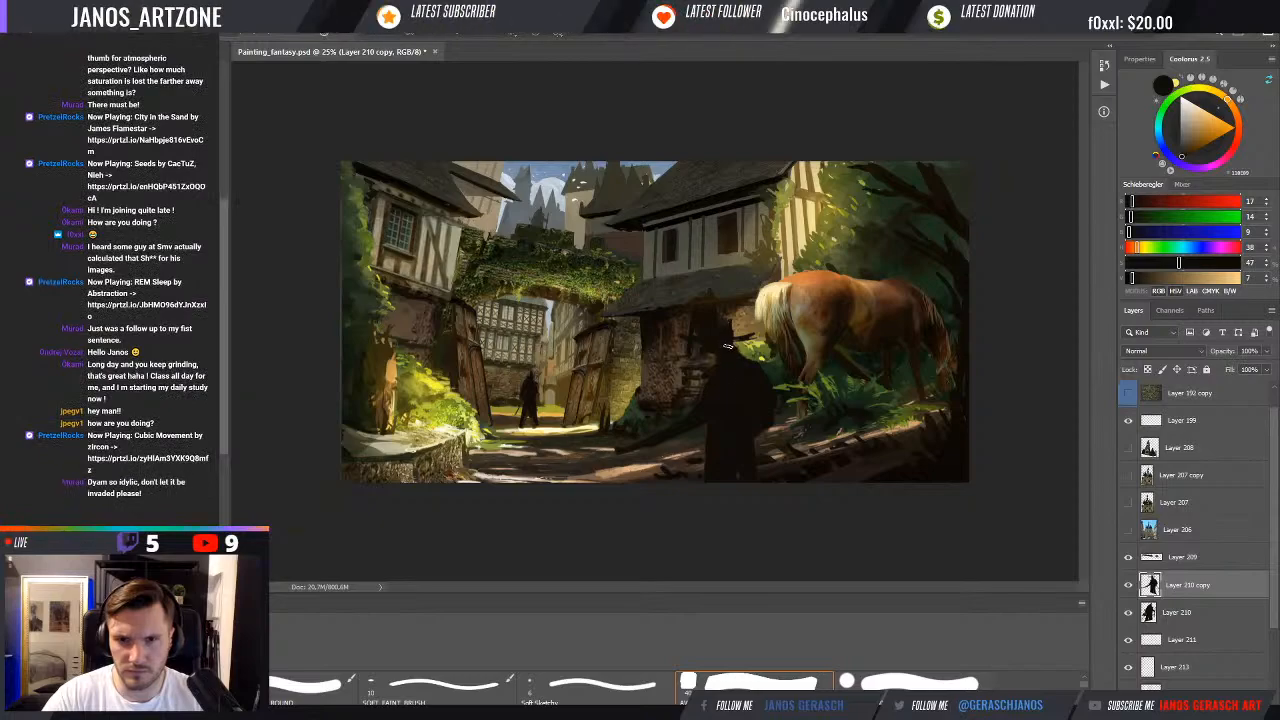
key(v)
drag(741, 404, 737, 411)
drag(750, 408, 940, 288)
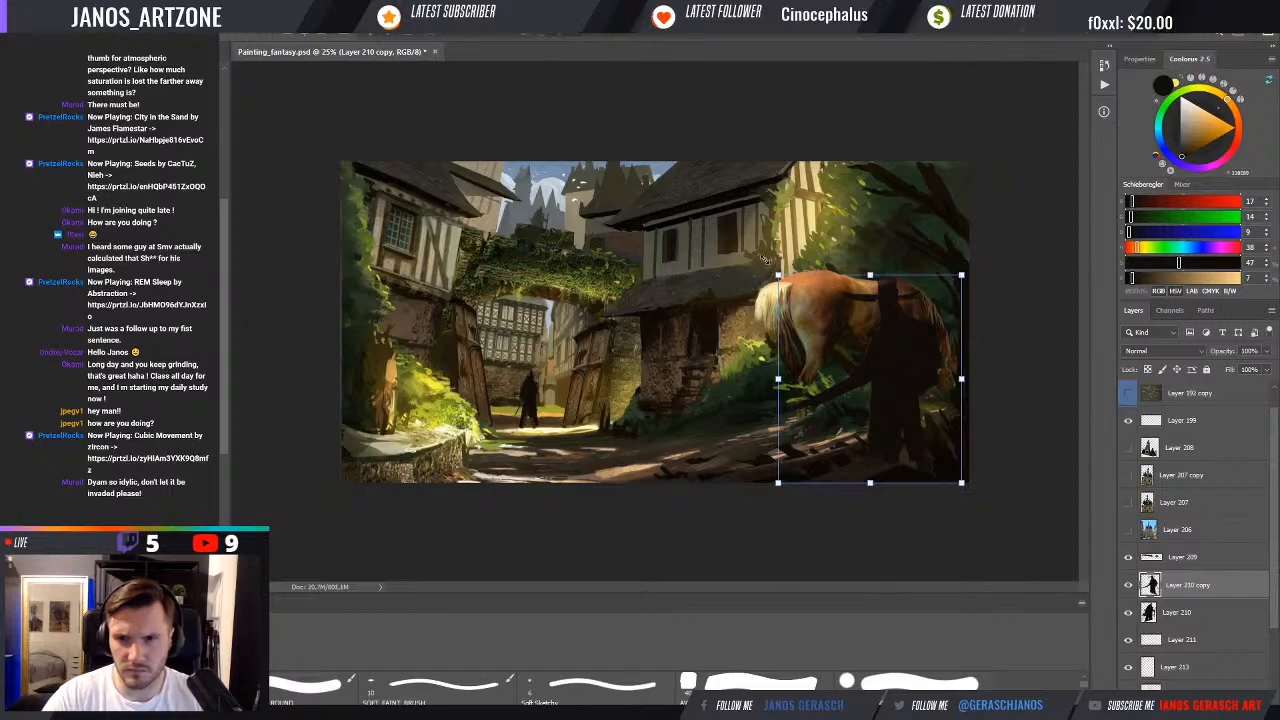
drag(765, 256, 742, 230)
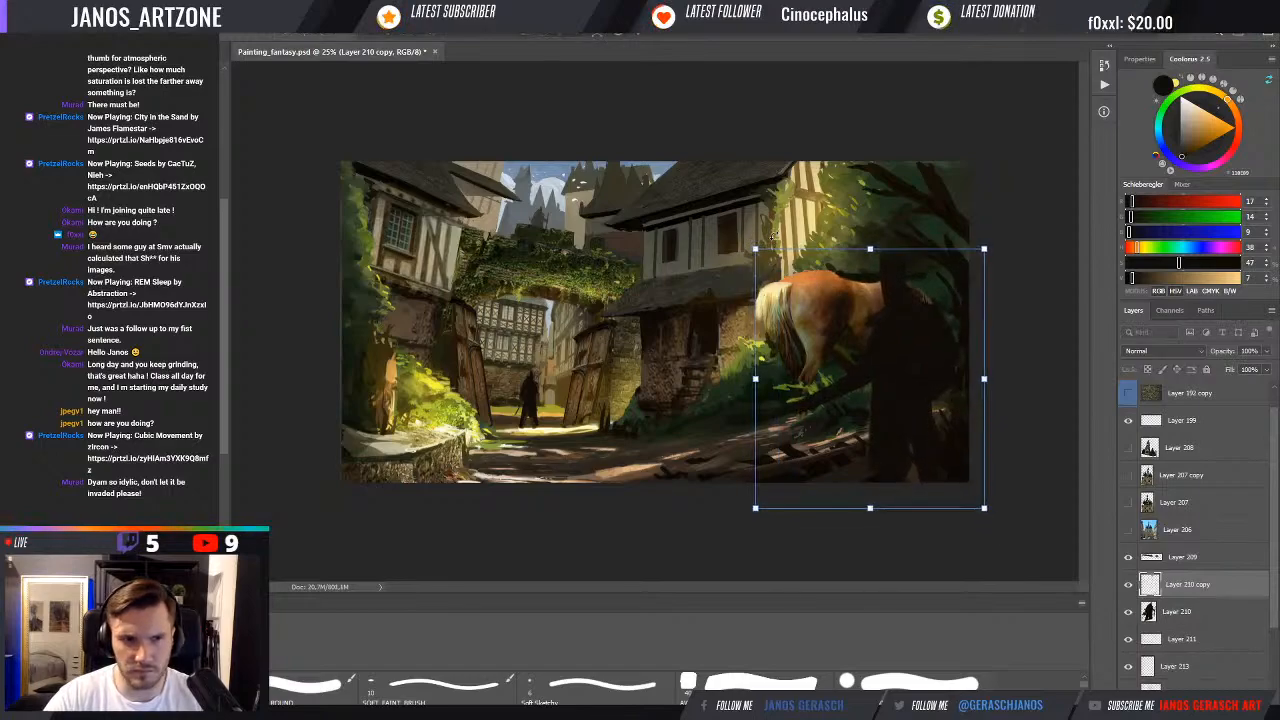
key(Return)
key(ctrl+minus)
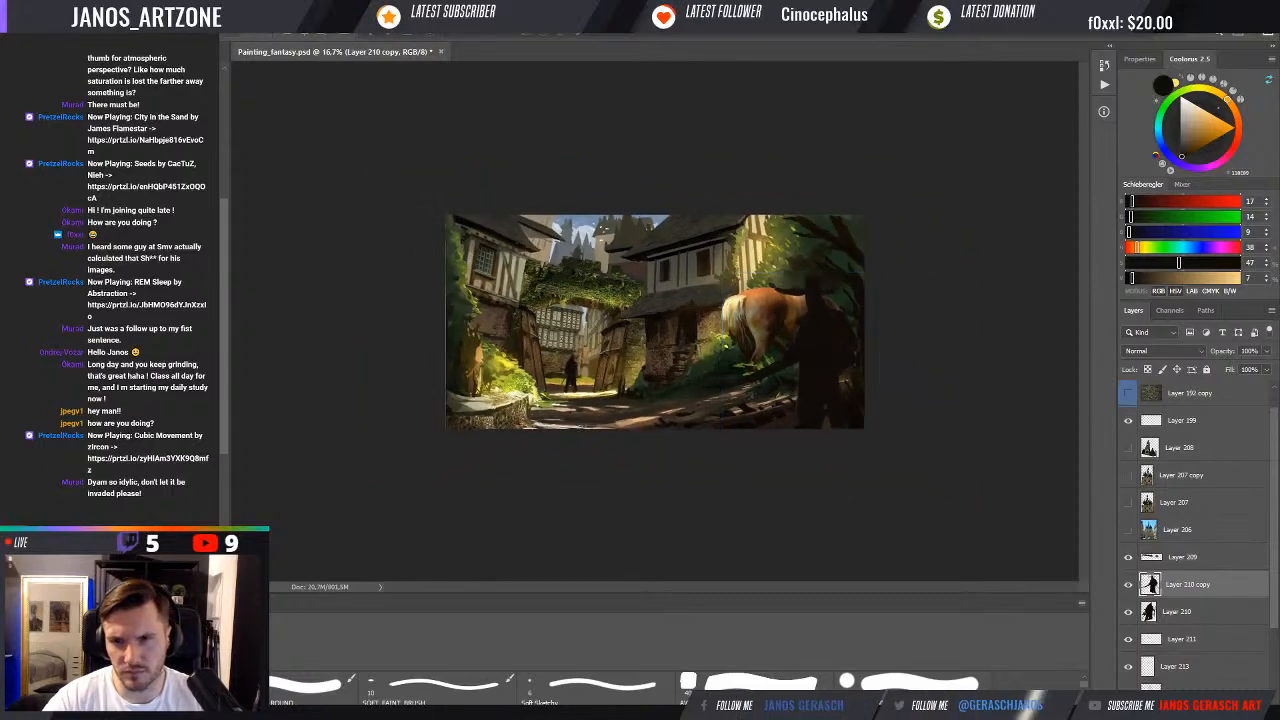
drag(812, 335, 818, 339)
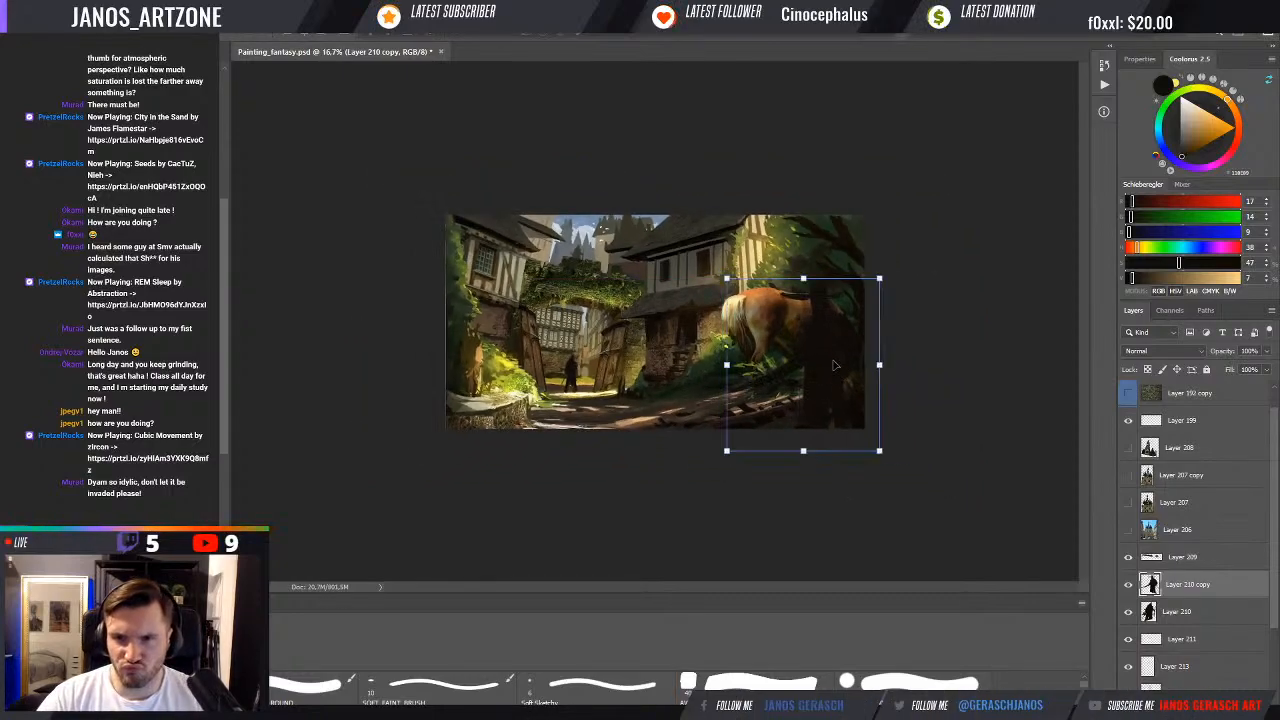
Touch up the silhouette over the horse in sampled near-black (RGB 17, 14, 9) and nudge it slightly left
key(e)
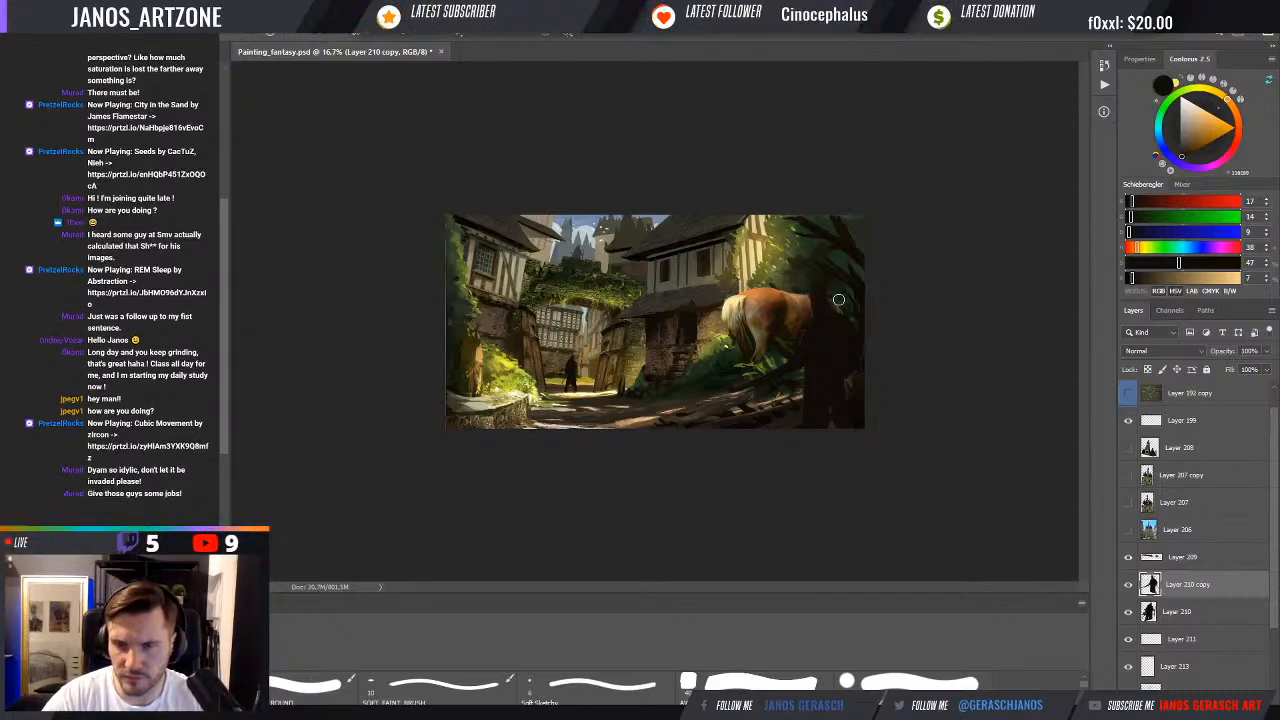
alt+click(821, 330)
click(755, 684)
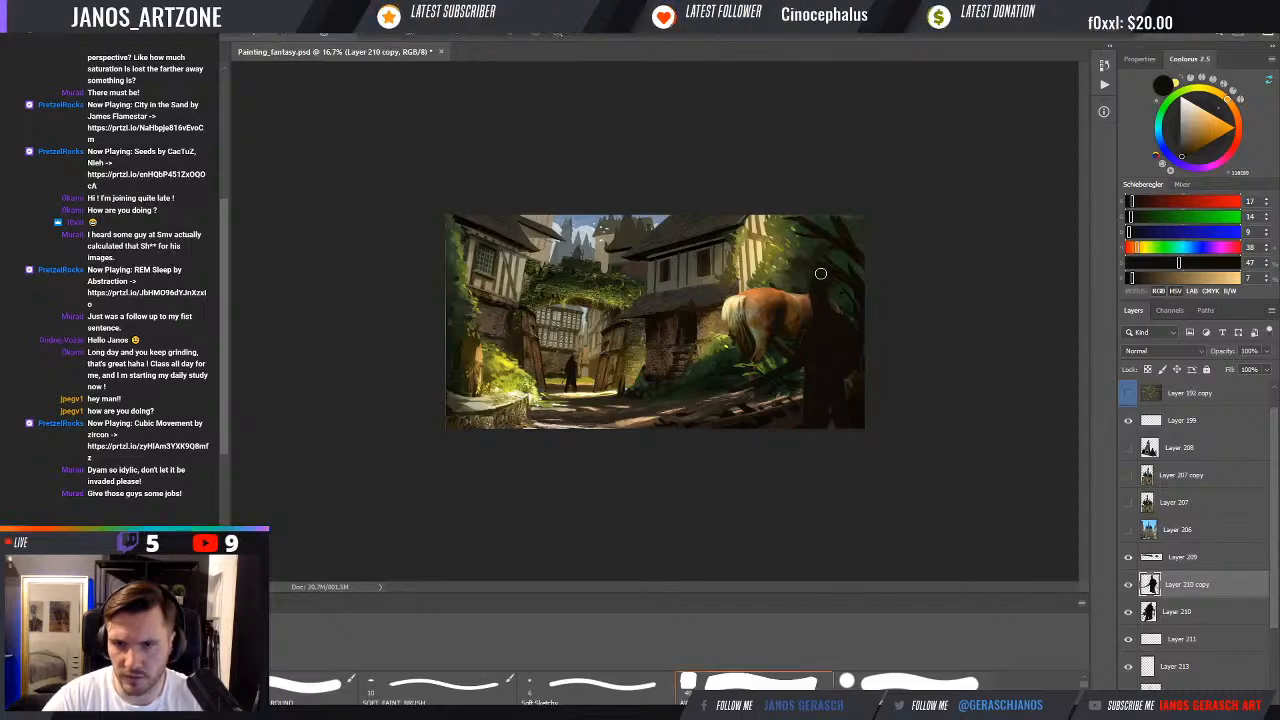
drag(841, 353, 834, 355)
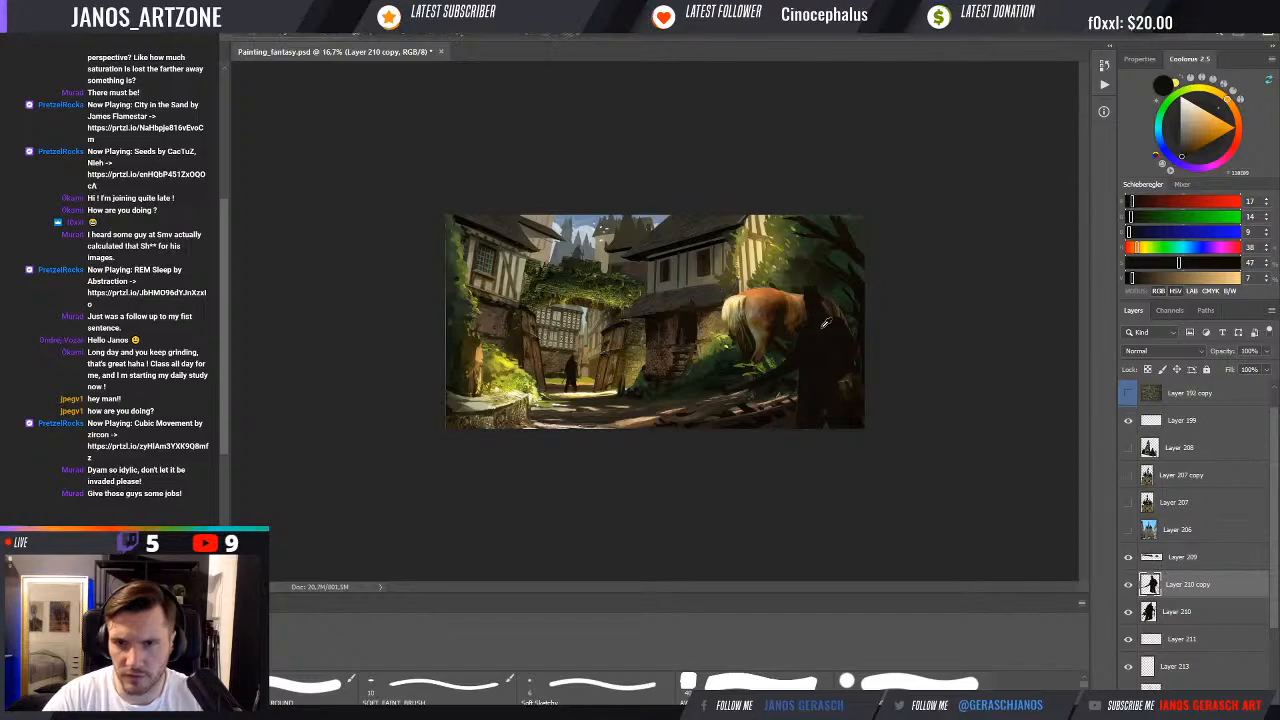
drag(846, 336, 845, 332)
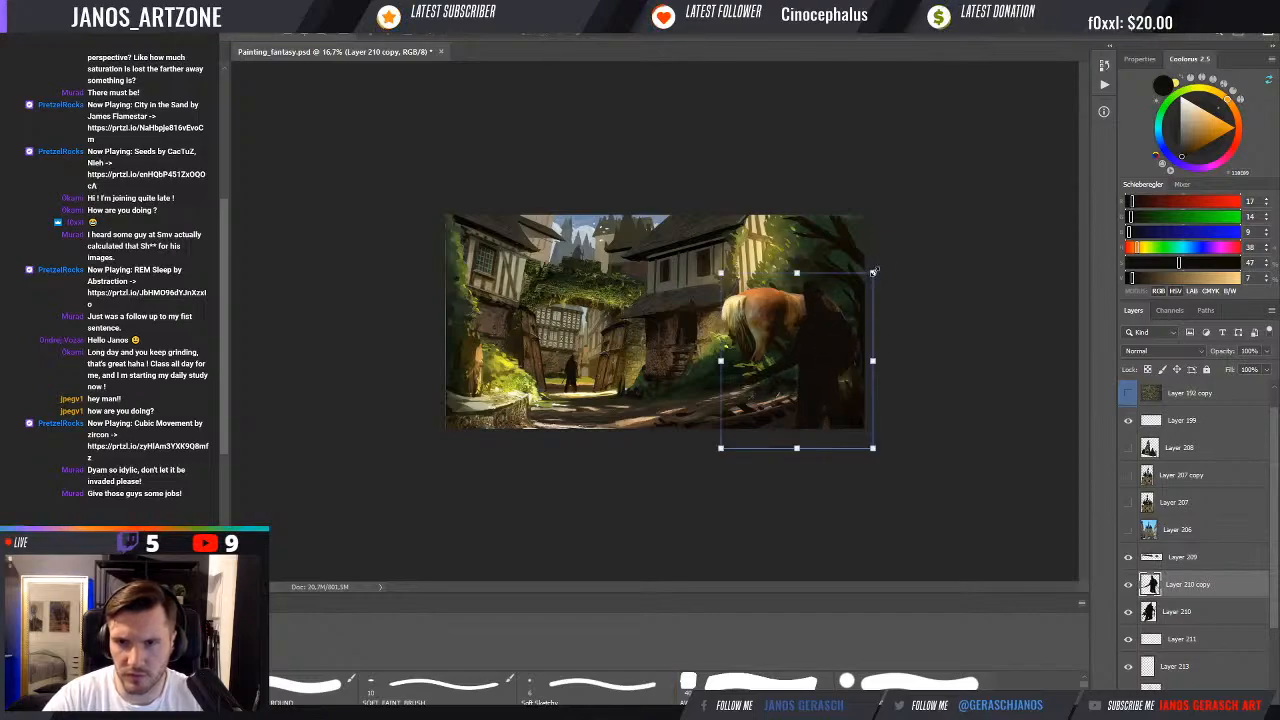
Enlarge the silhouette a little more and reposition it slightly left and higher in front of the horse
drag(873, 272, 907, 261)
drag(820, 331, 812, 340)
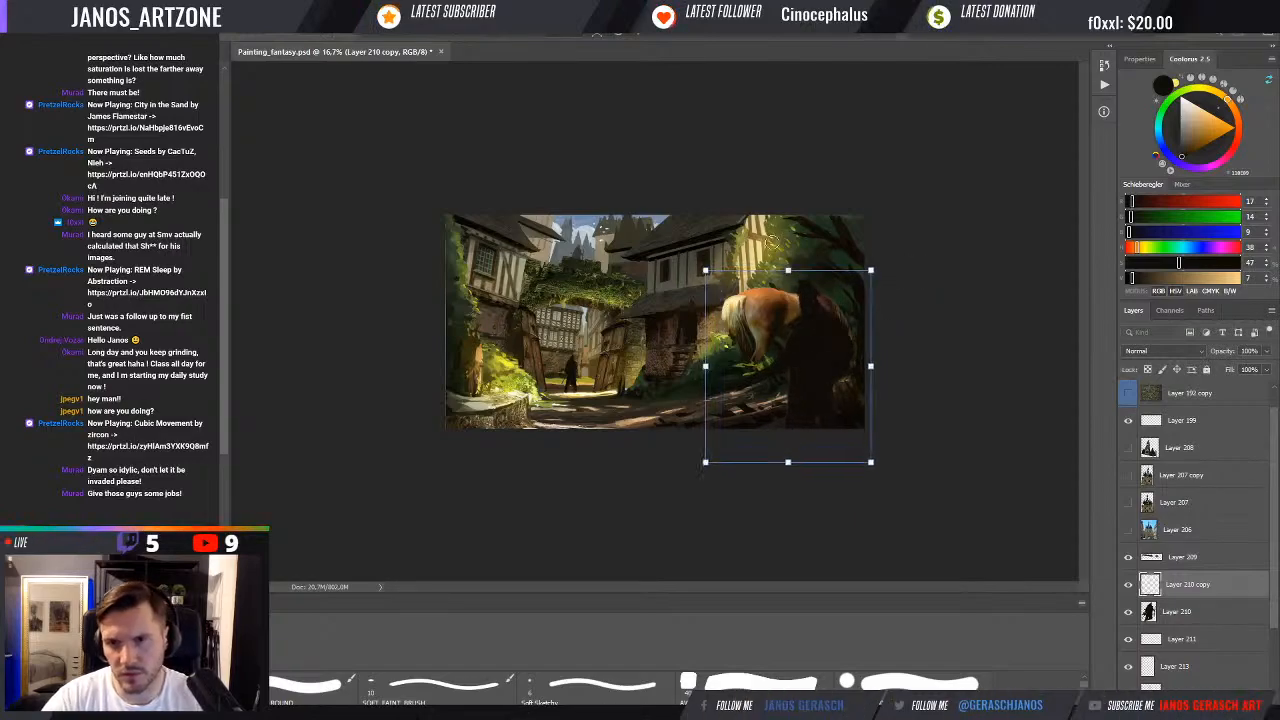
key(Return)
key(ctrl+t)
drag(814, 357, 816, 347)
key(Return)
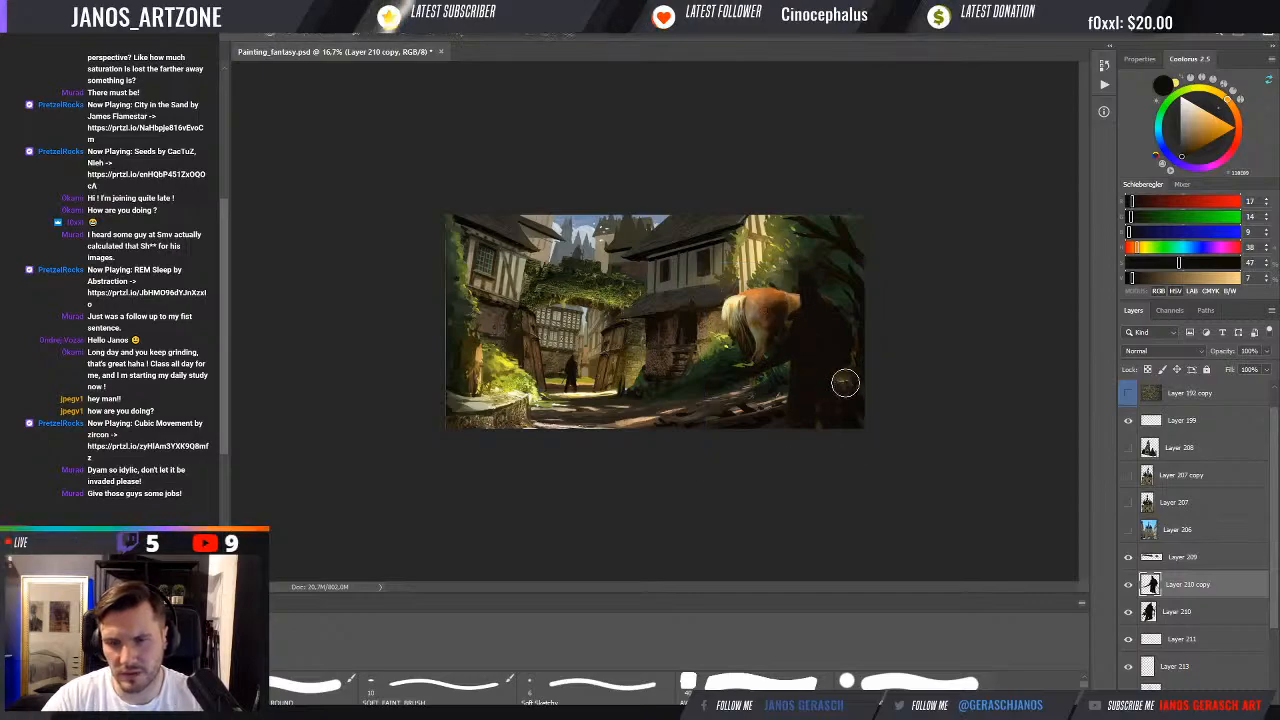
Move the silhouette to the left side of the street and flip it horizontally so the blade points right
alt+click(811, 380)
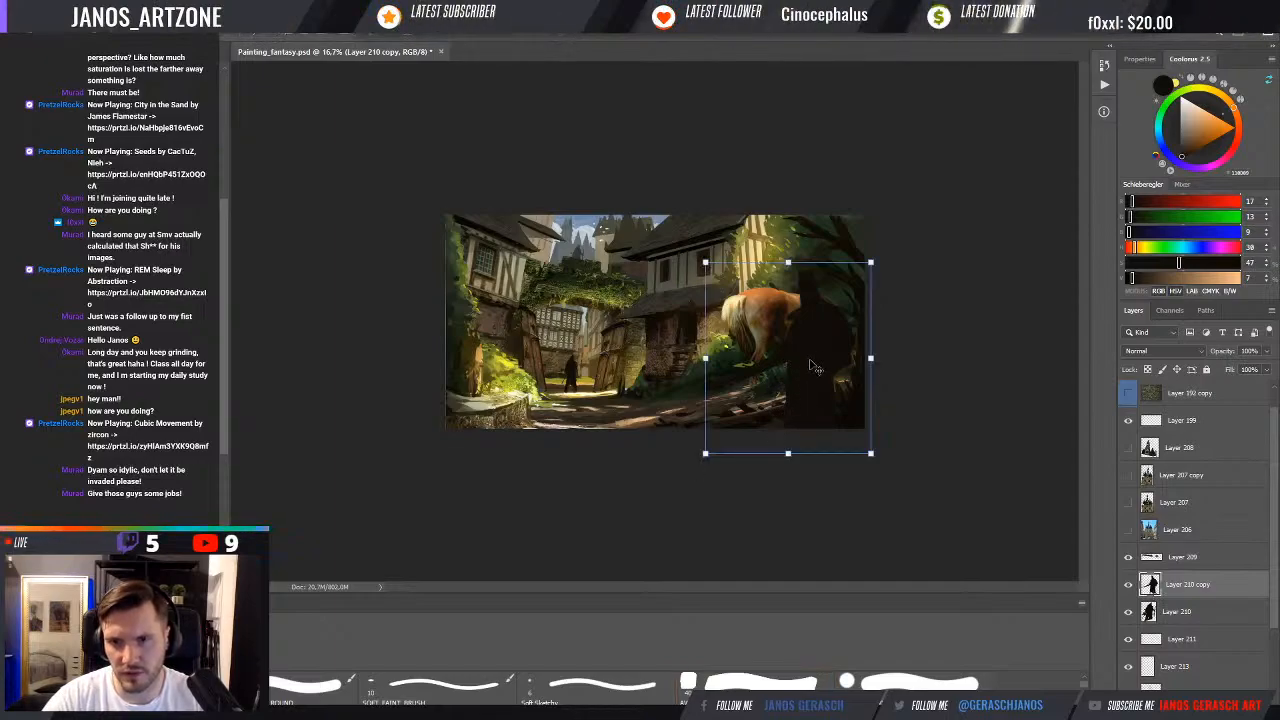
mouse_move(806, 367)
mouse_down()
mouse_move(790, 382)
mouse_move(790, 370)
mouse_move(558, 380)
mouse_move(583, 380)
mouse_up()
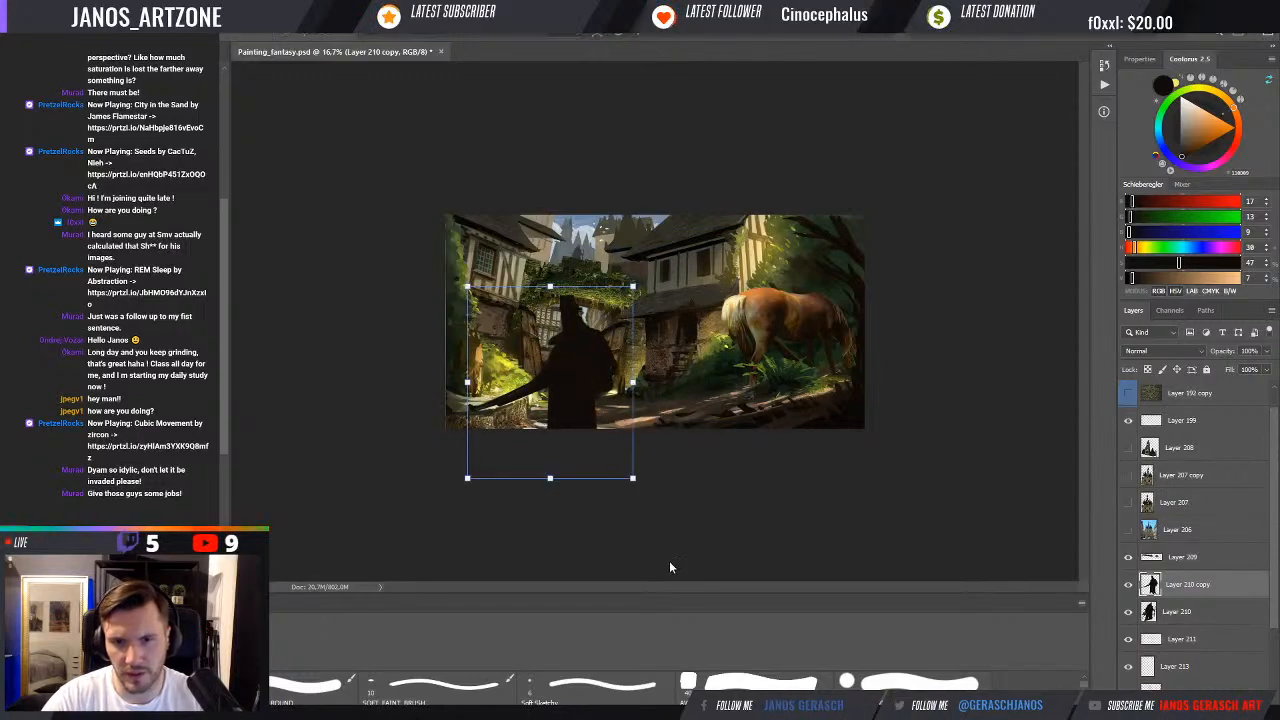
key(ctrl+shift+h)
drag(573, 390, 551, 377)
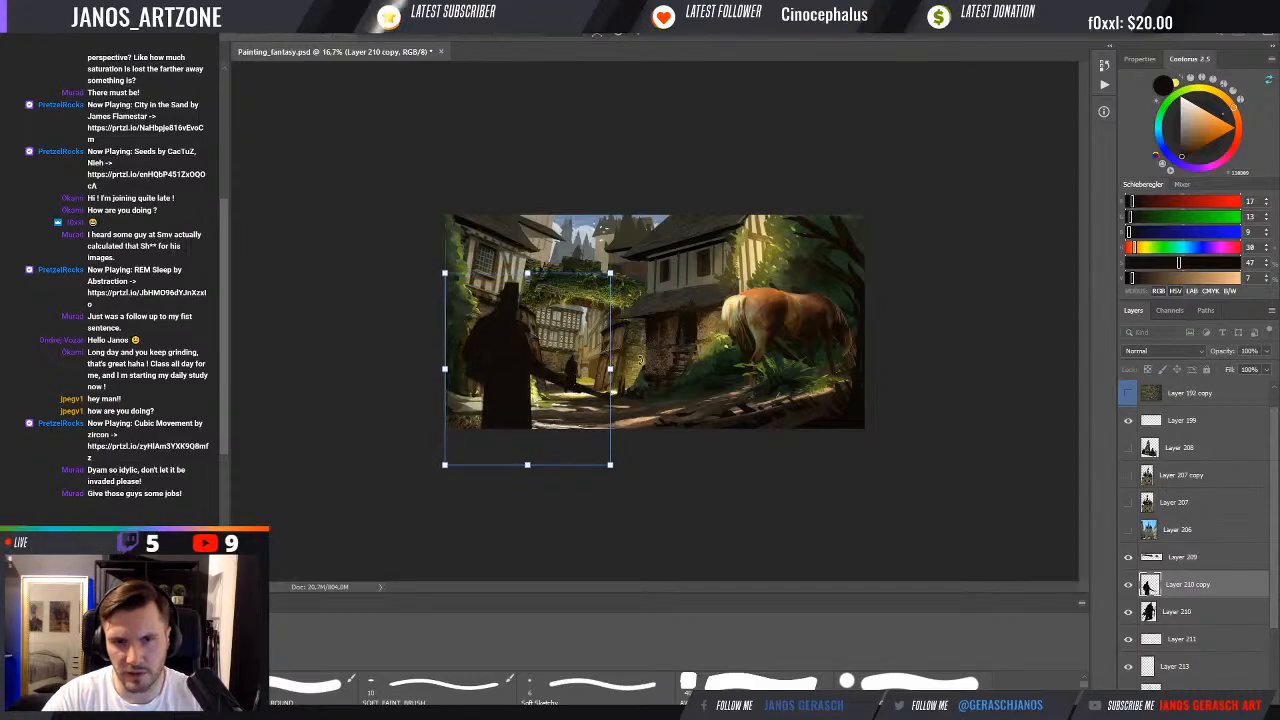
Try different tilts on the silhouette, scale it down and place it at the painting's left edge with the blade reaching into the street
drag(640, 356, 639, 360)
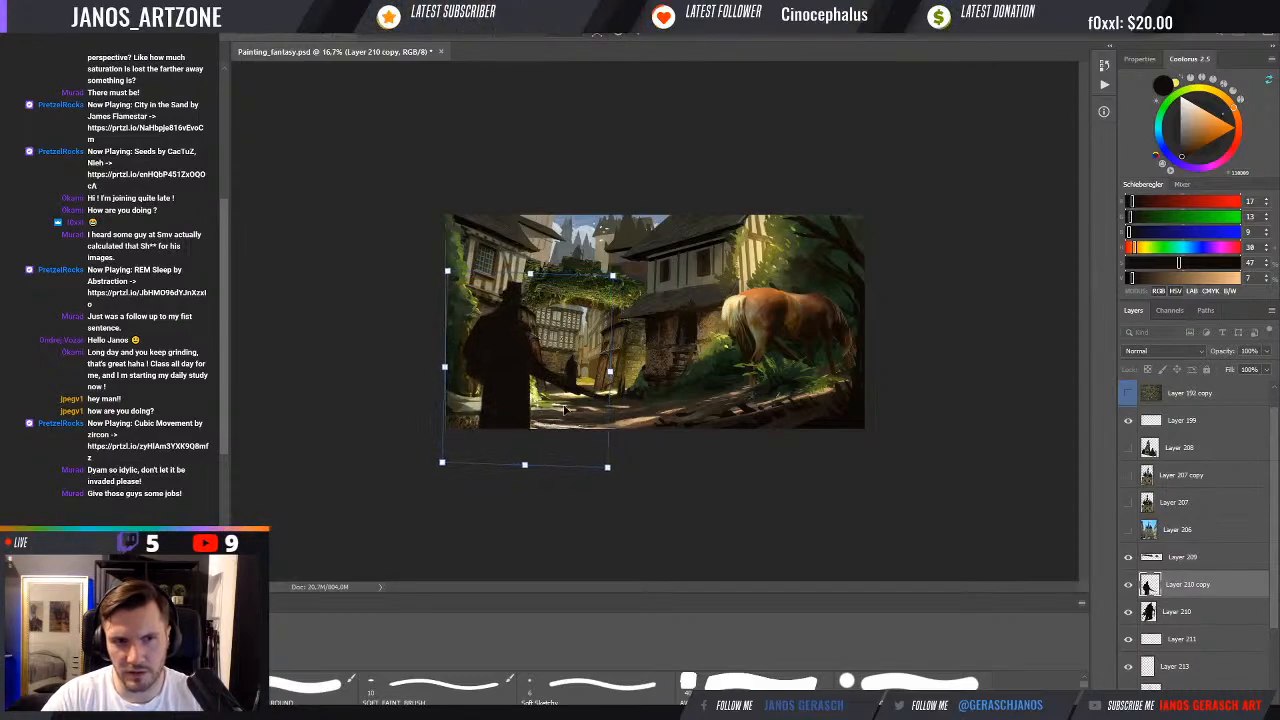
drag(564, 410, 562, 416)
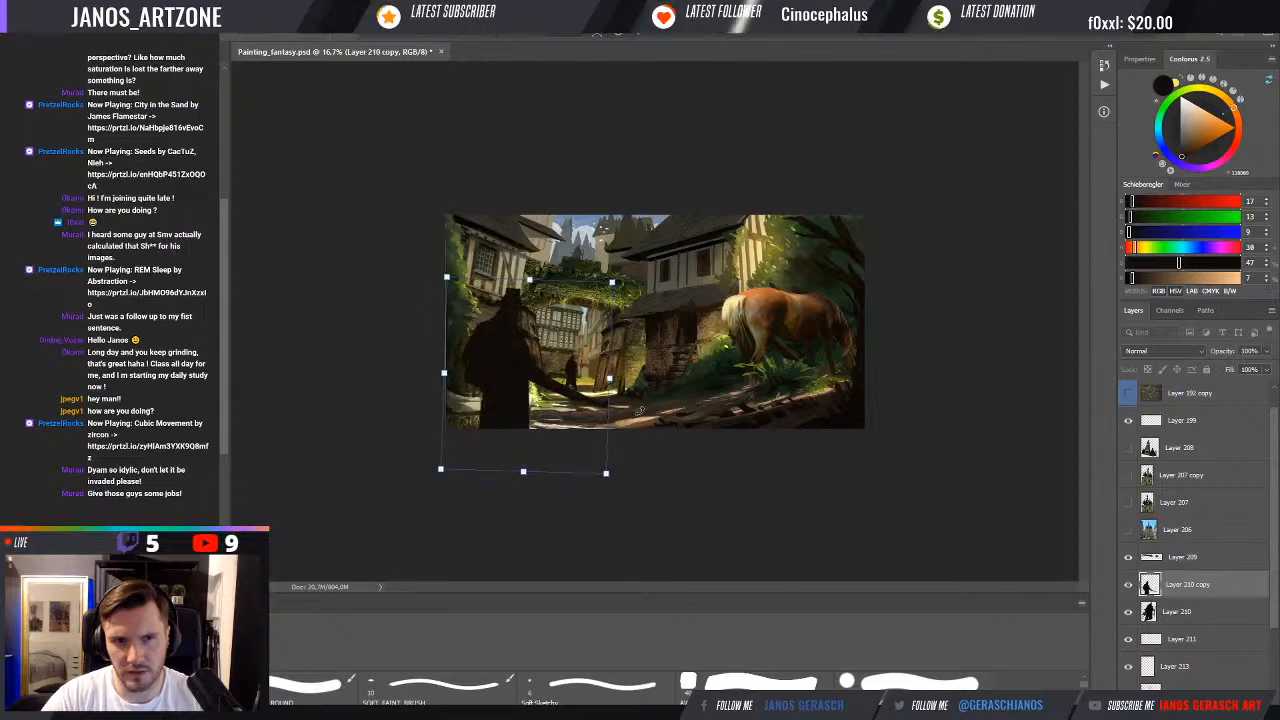
drag(640, 411, 561, 398)
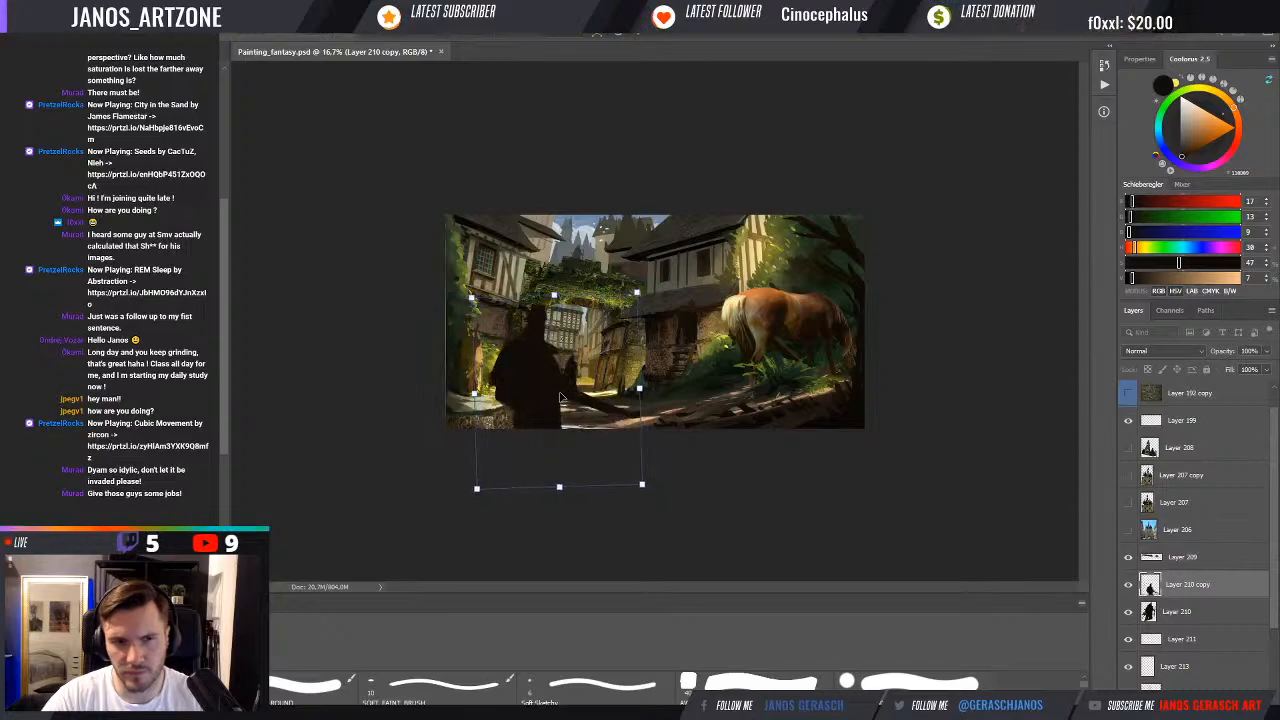
drag(638, 290, 629, 302)
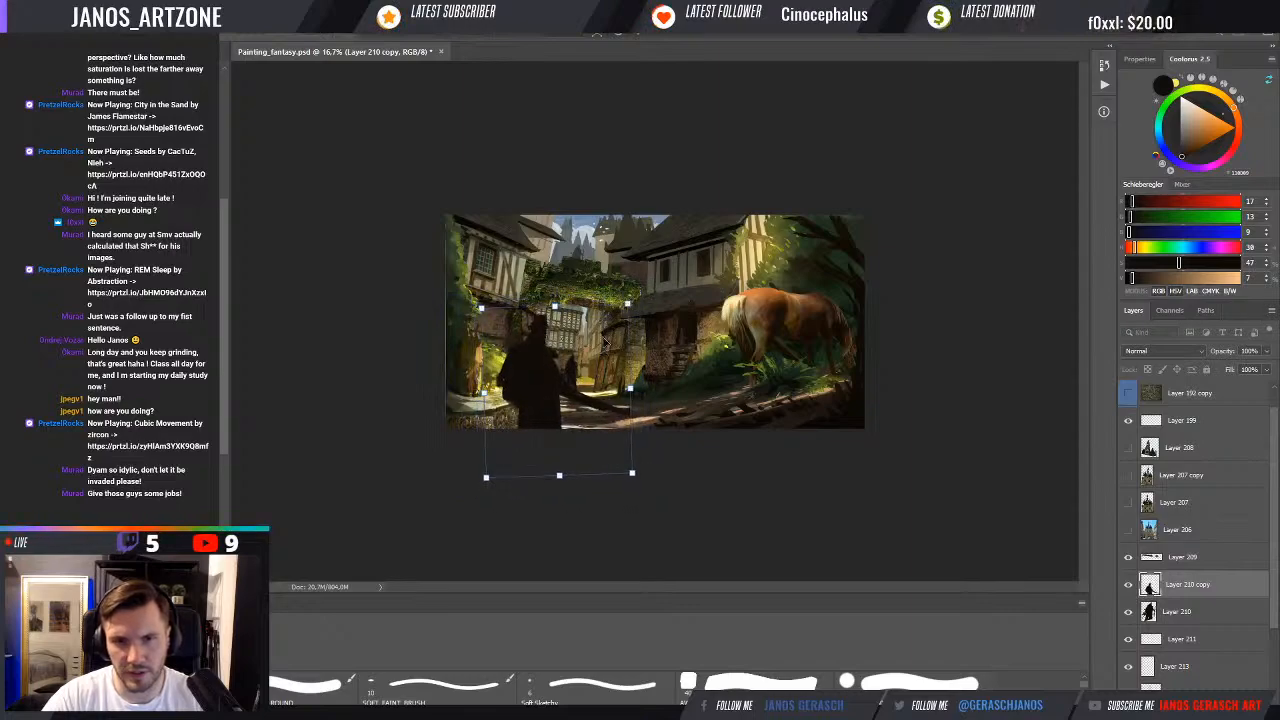
drag(583, 385, 547, 361)
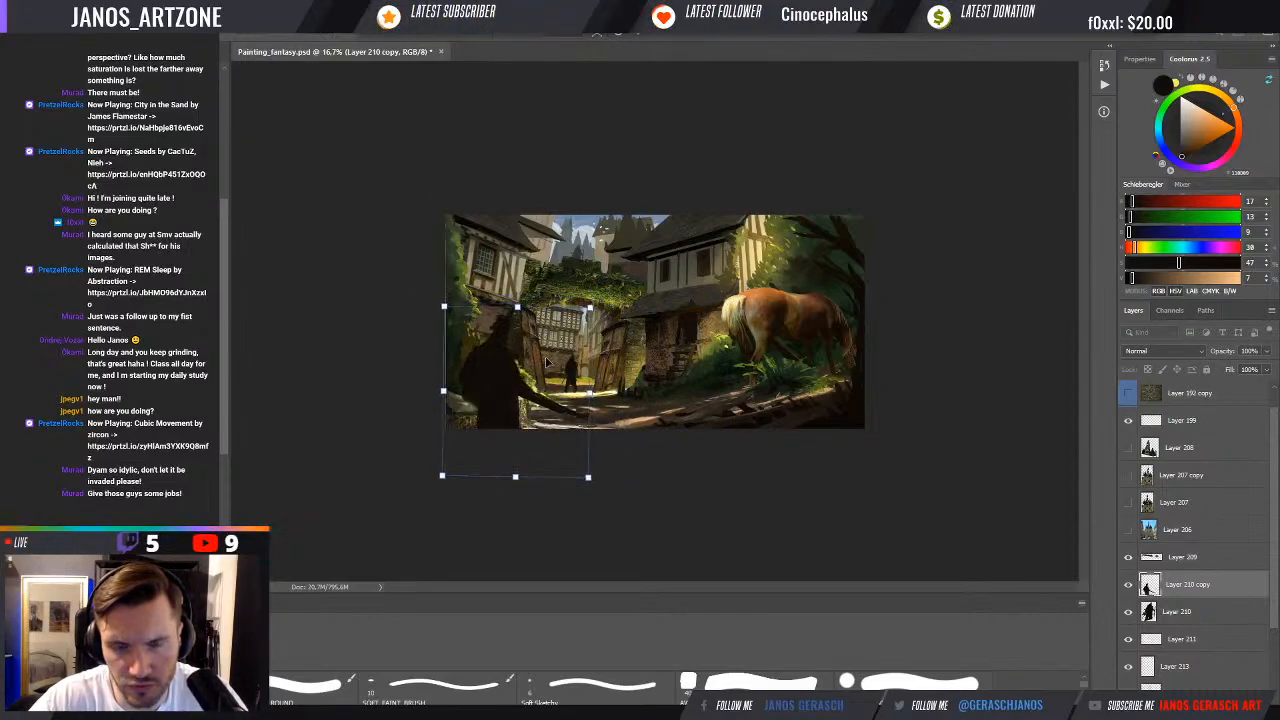
key(Return)
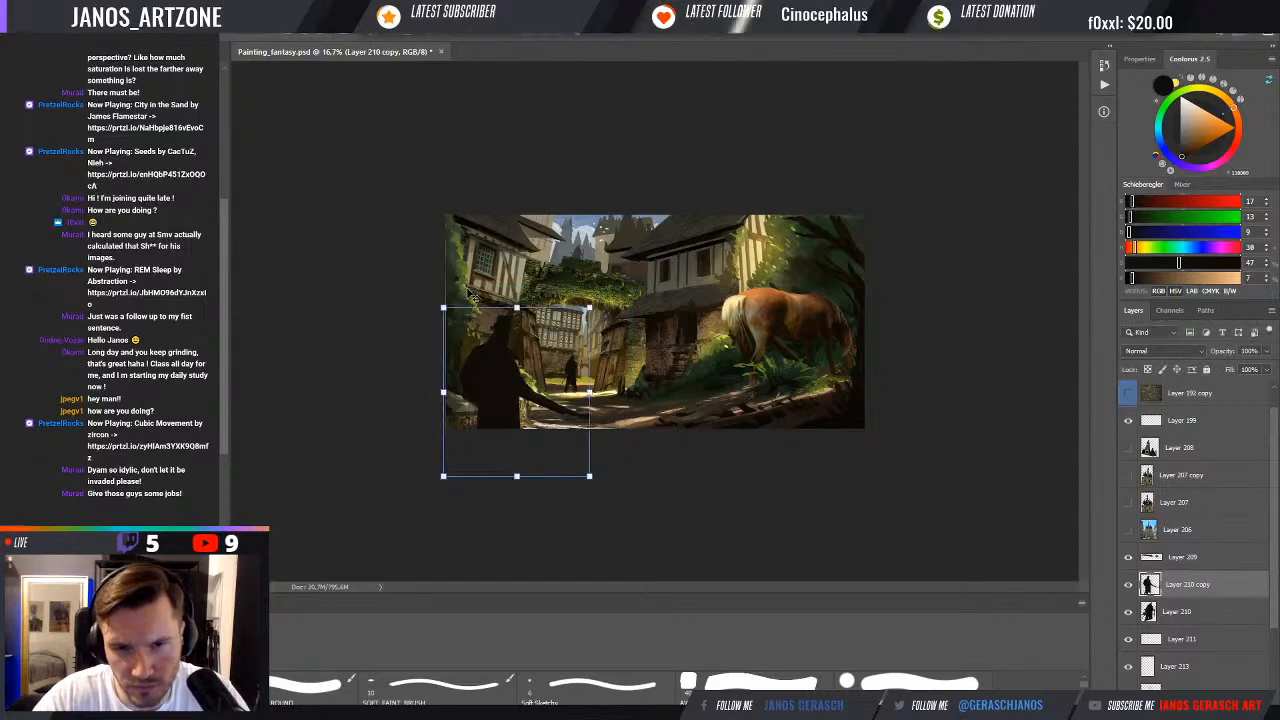
Refine the silhouette's blade, head and coat with sampled near-black tones, shading the body in dark brown (RGB 31, 25, 16)
key(b)
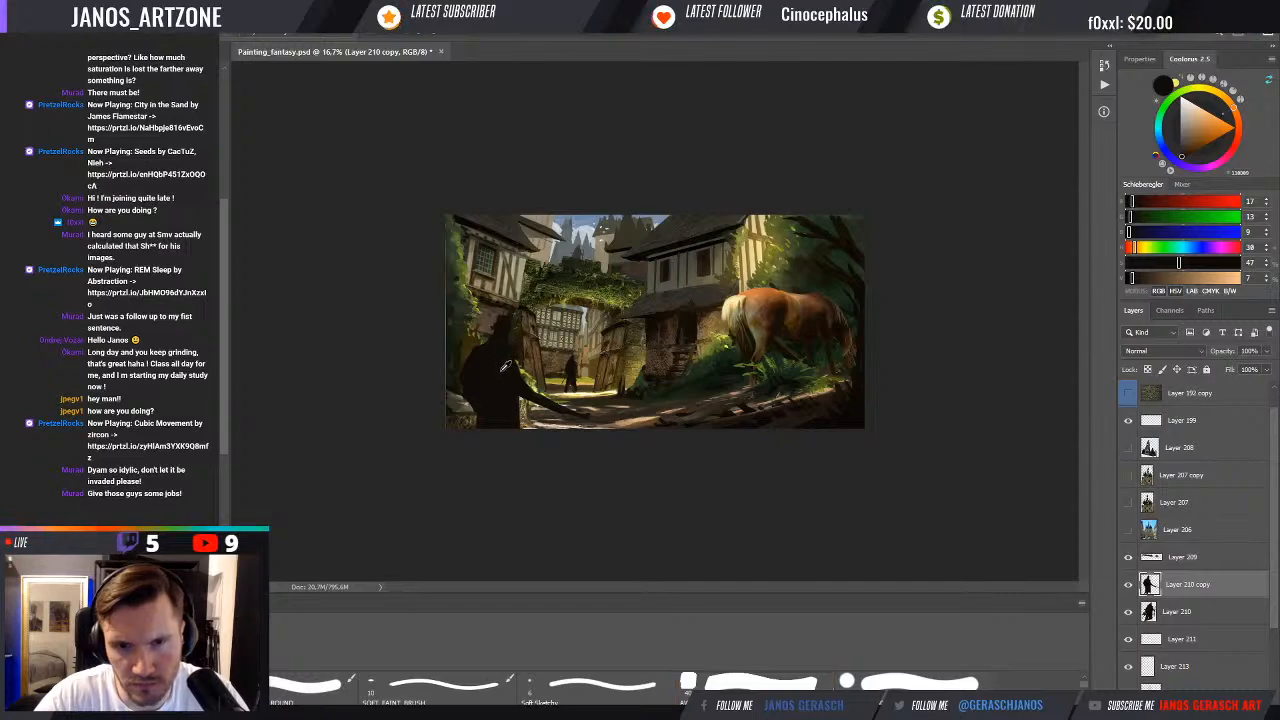
alt+click(501, 371)
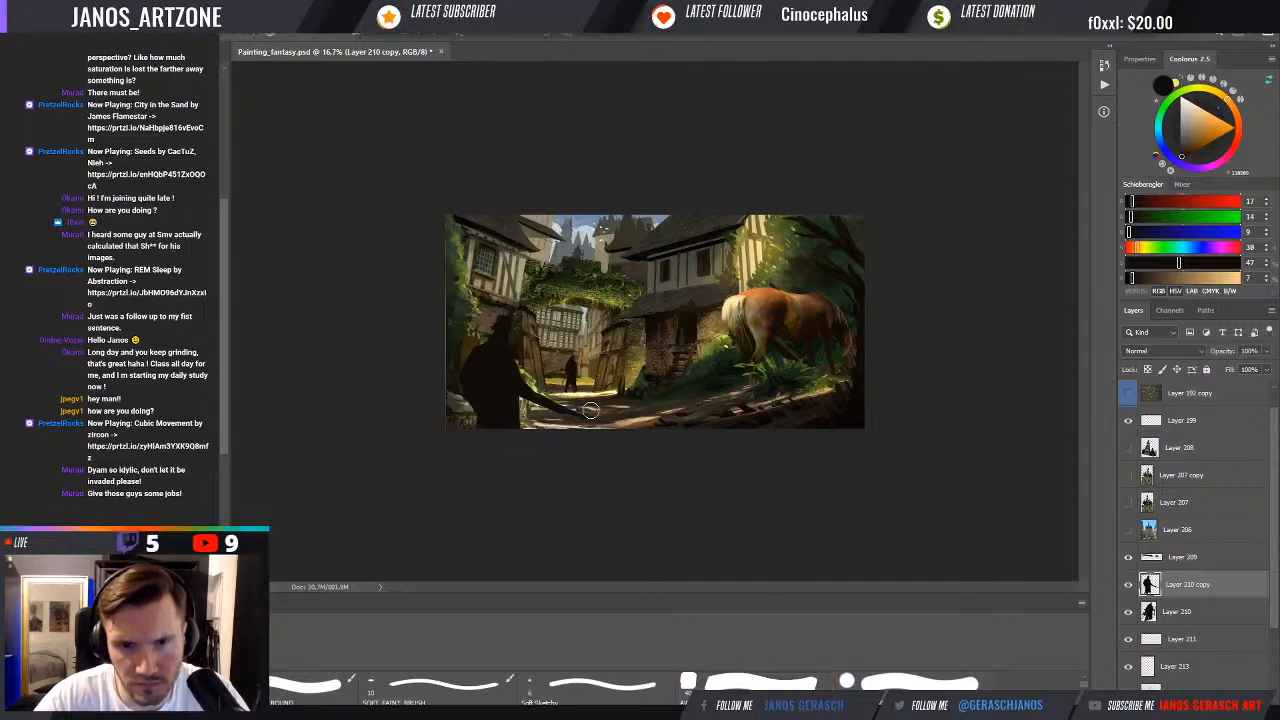
alt+click(510, 337)
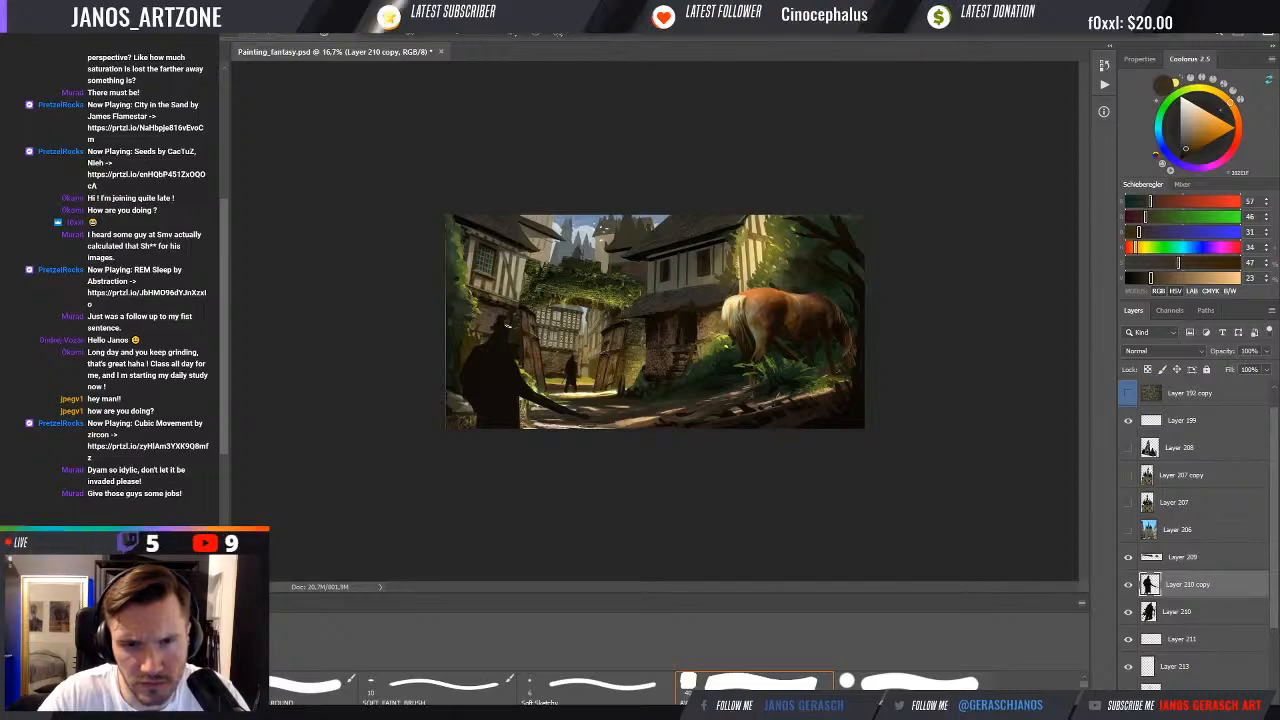
alt+click(504, 364)
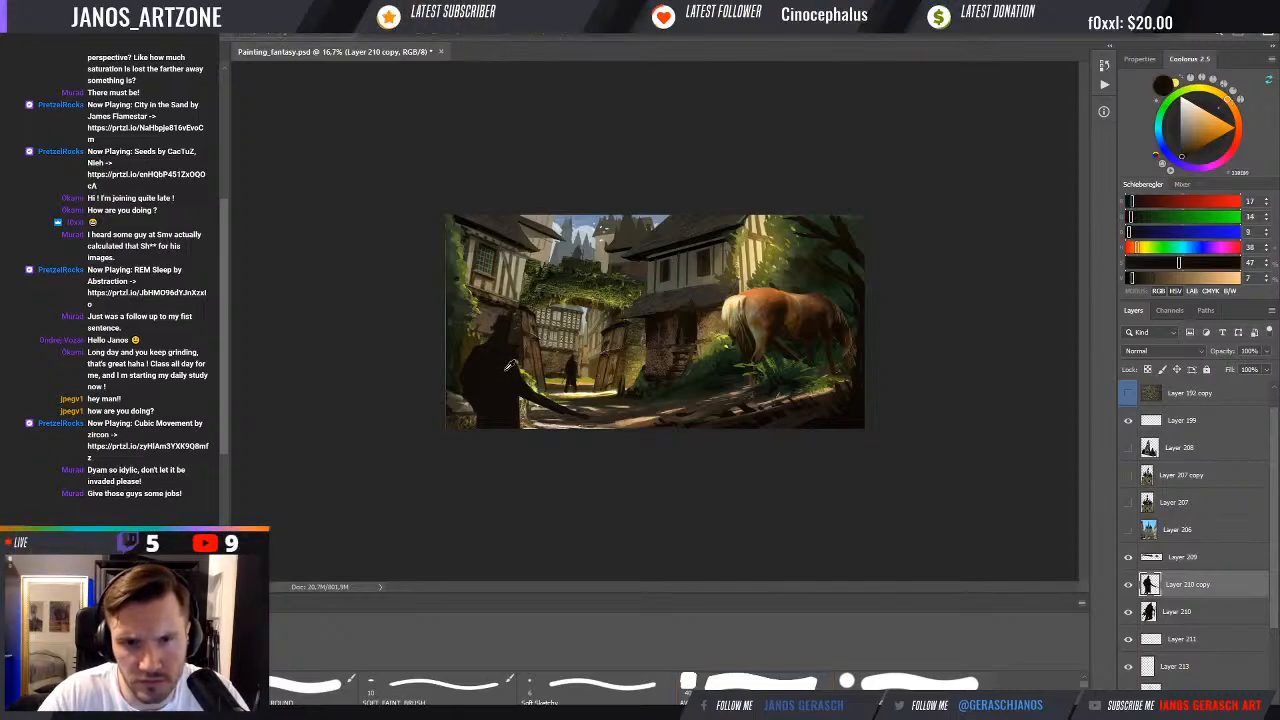
alt+click(490, 354)
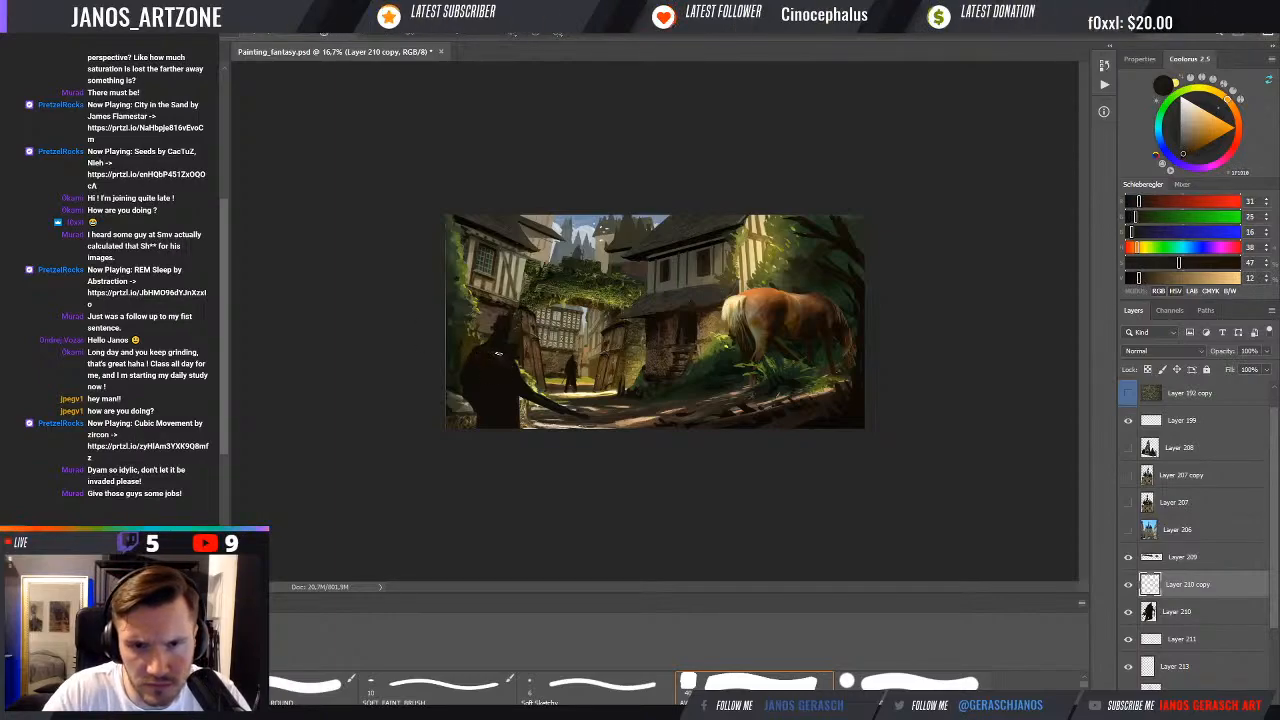
key(Delete)
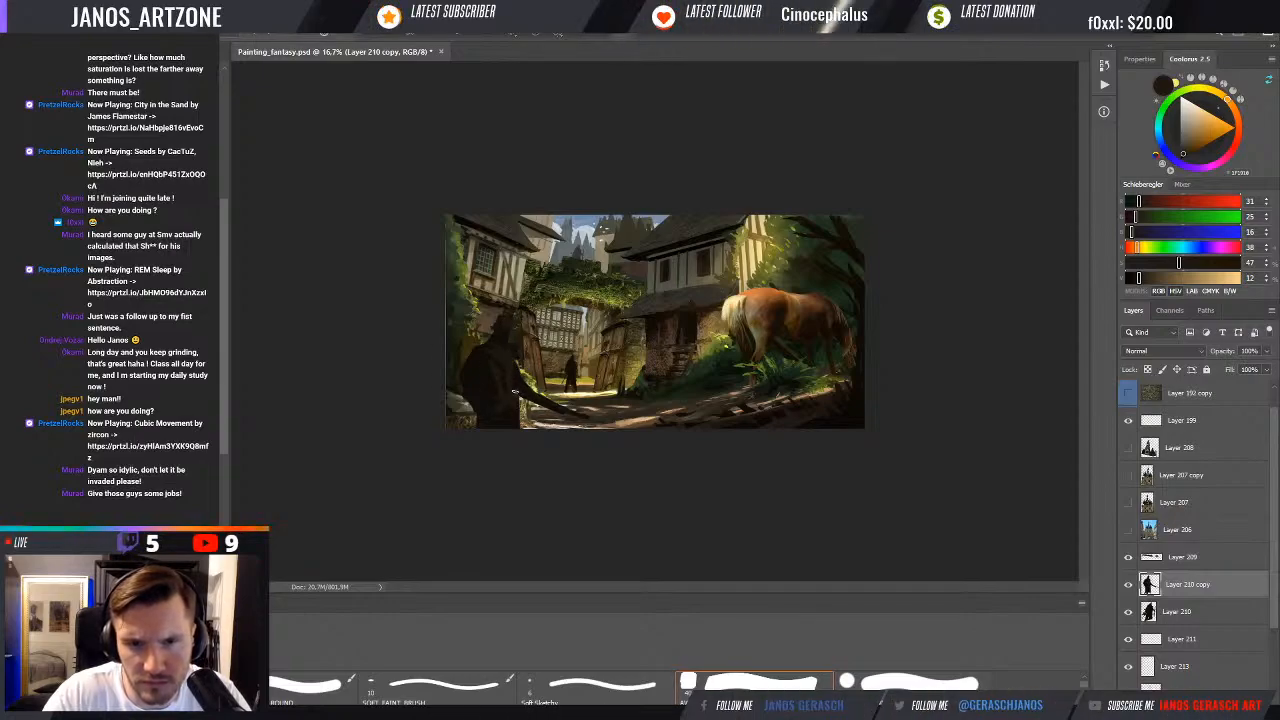
alt+click(527, 389)
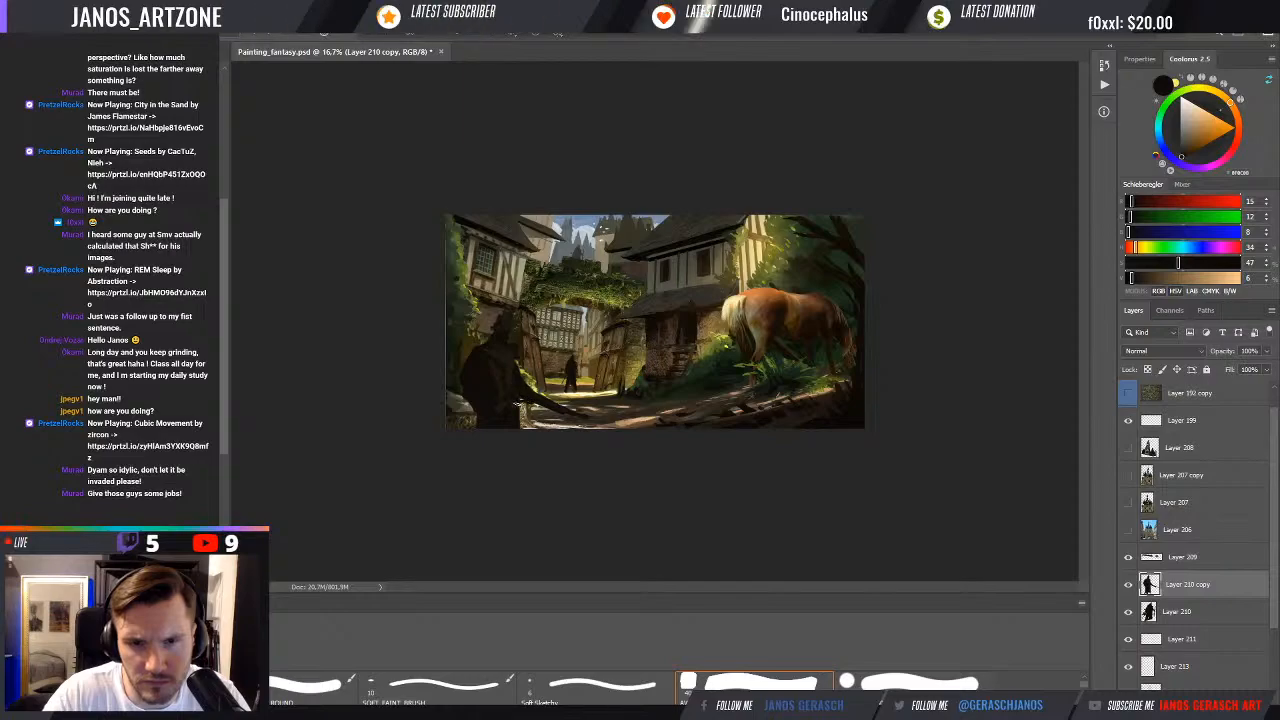
alt+click(503, 327)
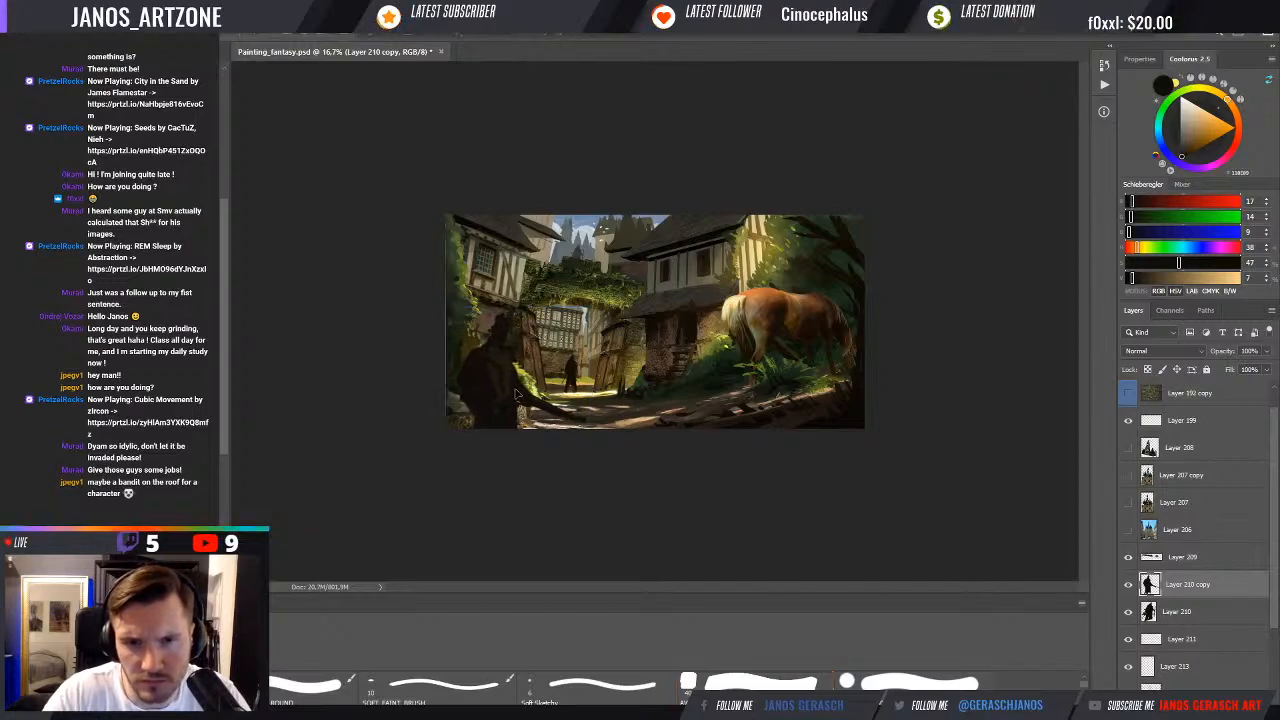
Shift the silhouette slightly down and right, and hide its layer, Layer 210 copy
key(ctrl+t)
drag(525, 392, 530, 410)
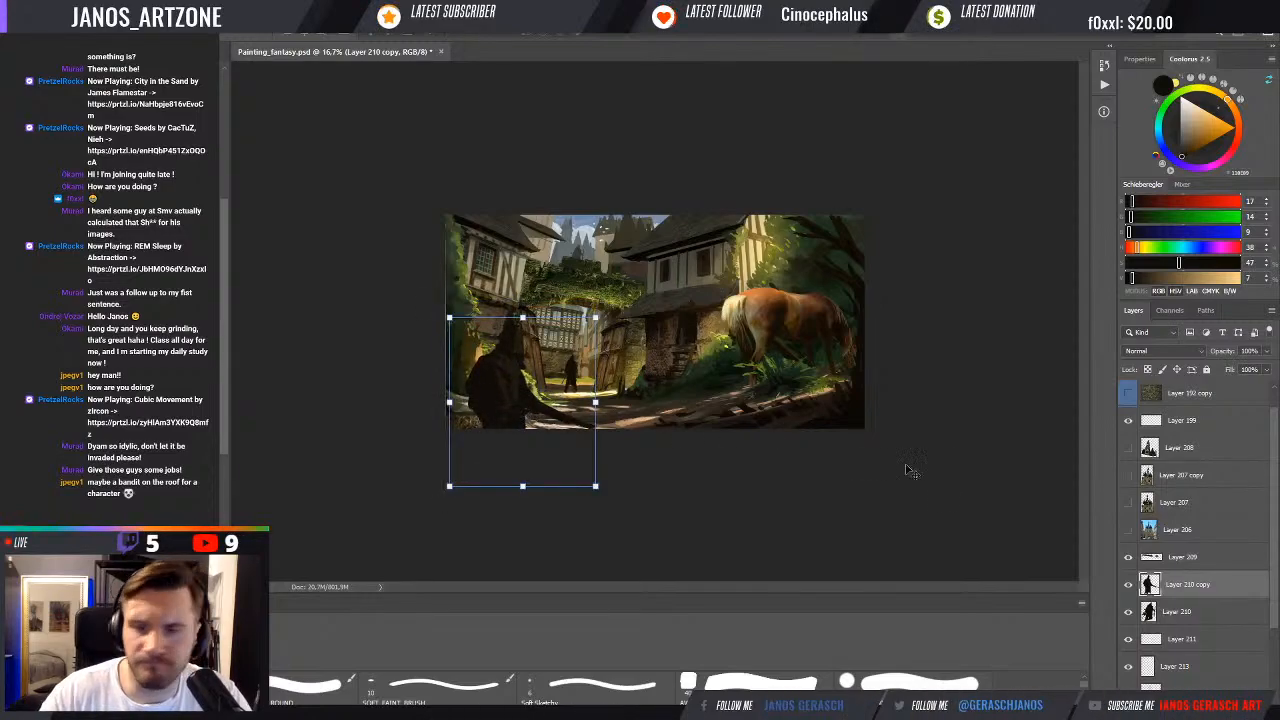
click(1129, 585)
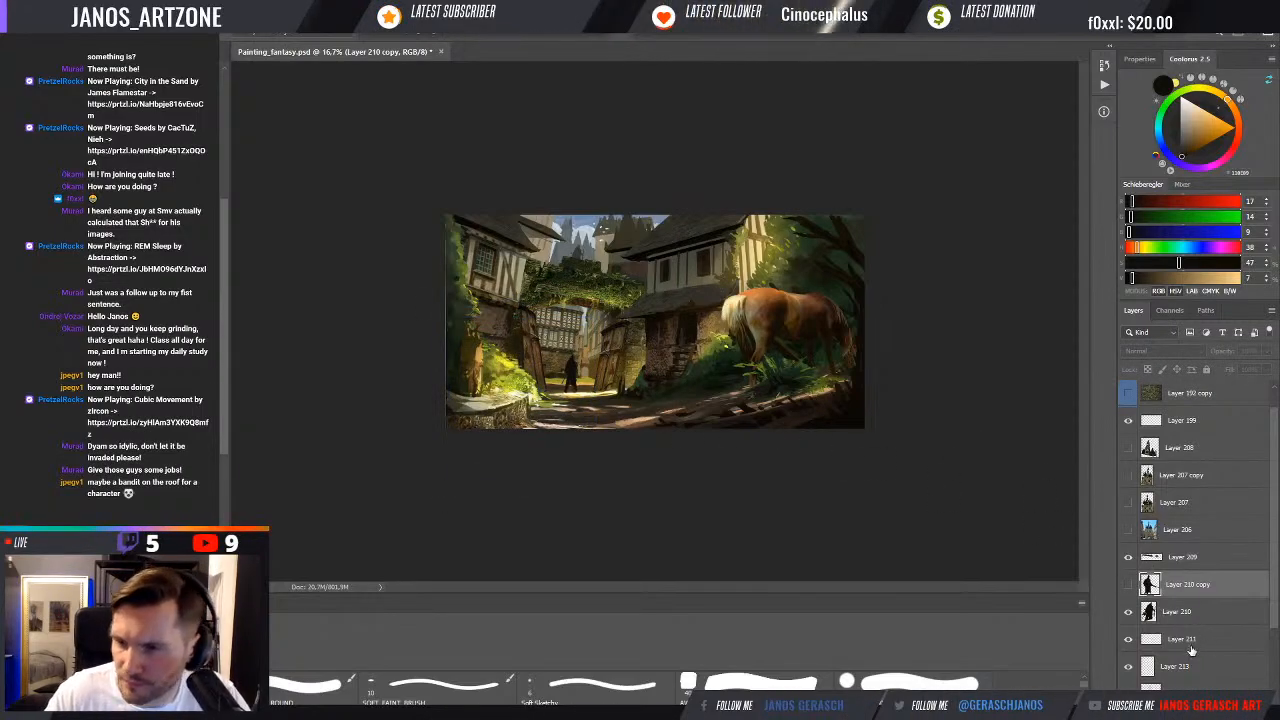
Add a layer above Layer 210 and paint dark green (RGB 13, 17, 5) strokes into the ivy at the gate wall's upper left
click(1192, 612)
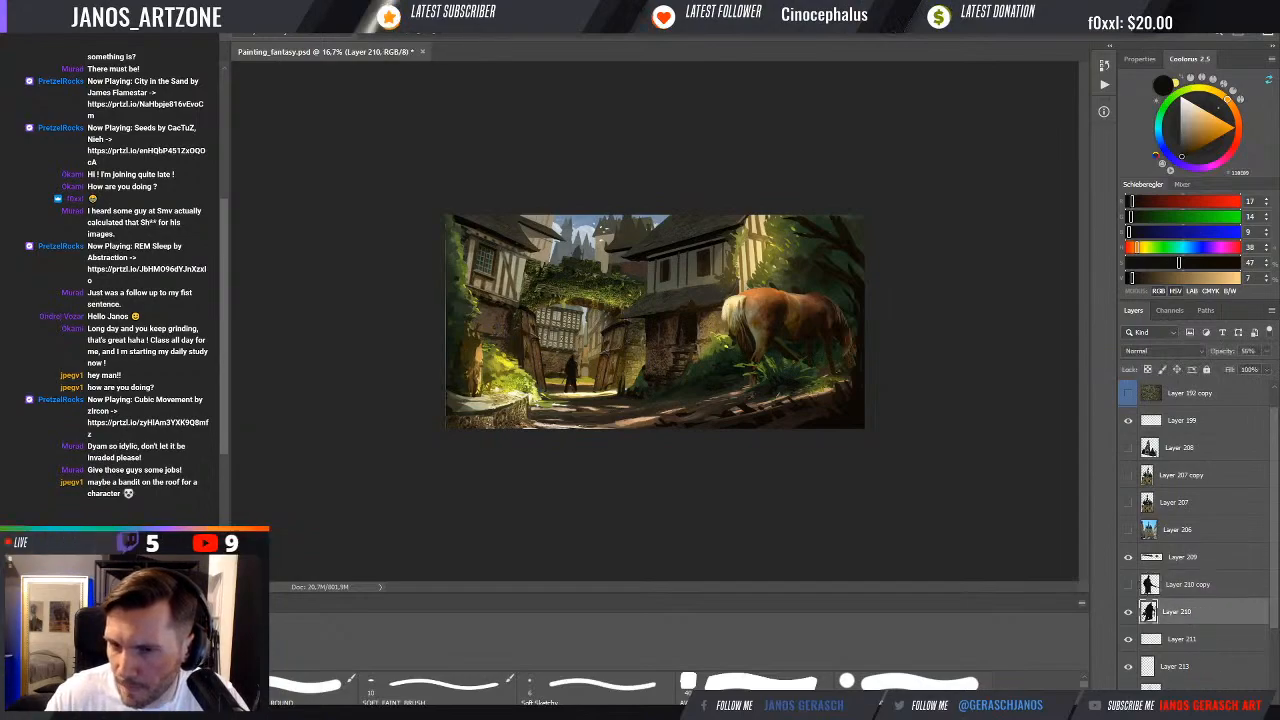
key(ctrl+shift+alt+n)
key(ctrl+plus)
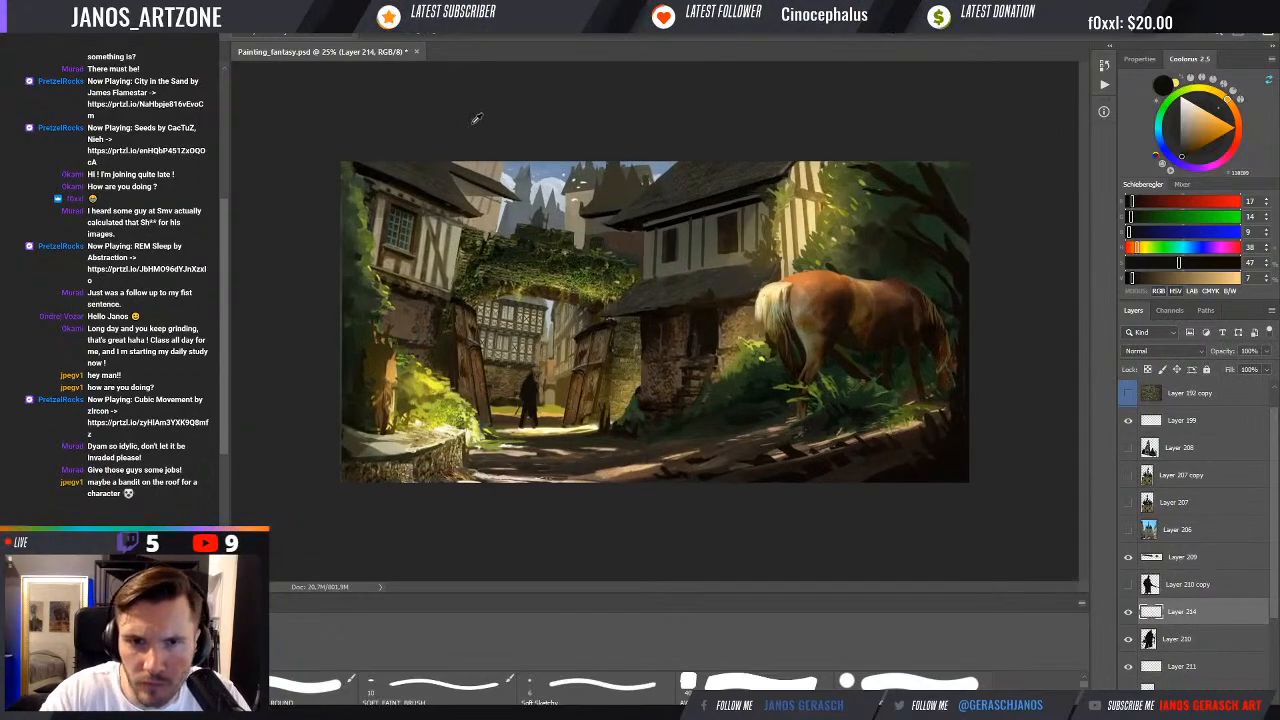
alt+click(495, 238)
alt+click(495, 238)
click(755, 683)
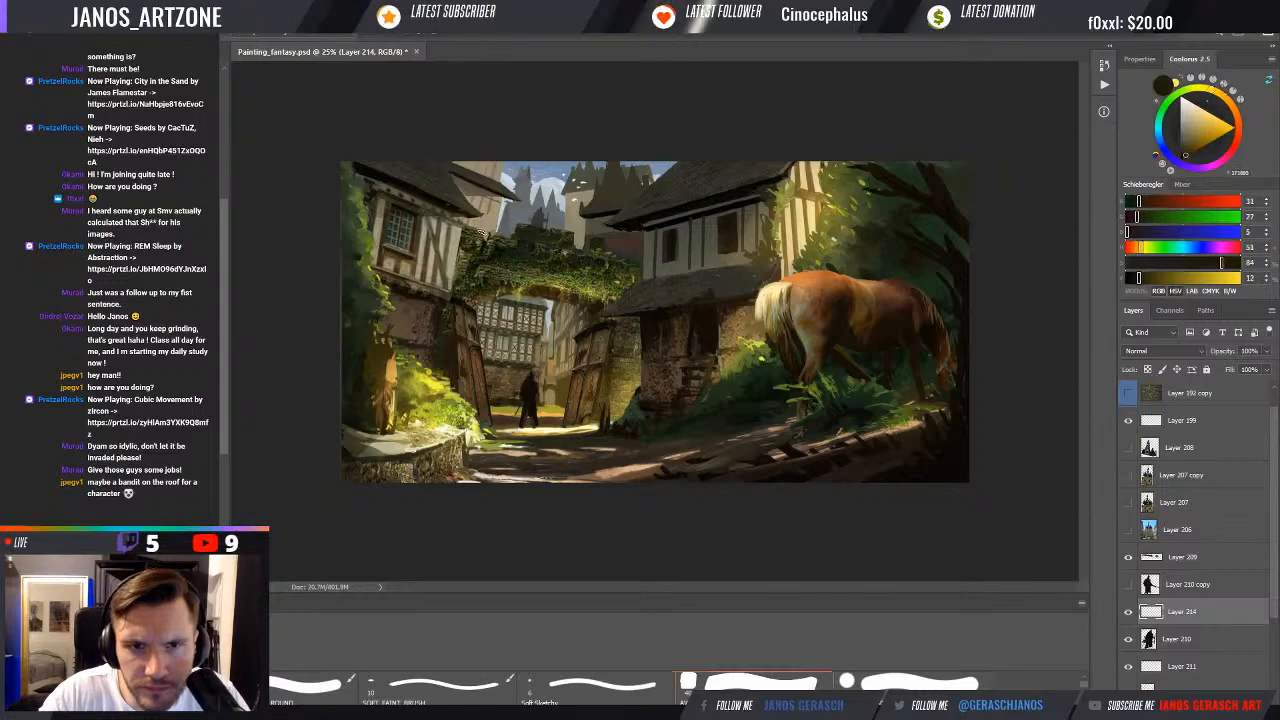
alt+click(487, 242)
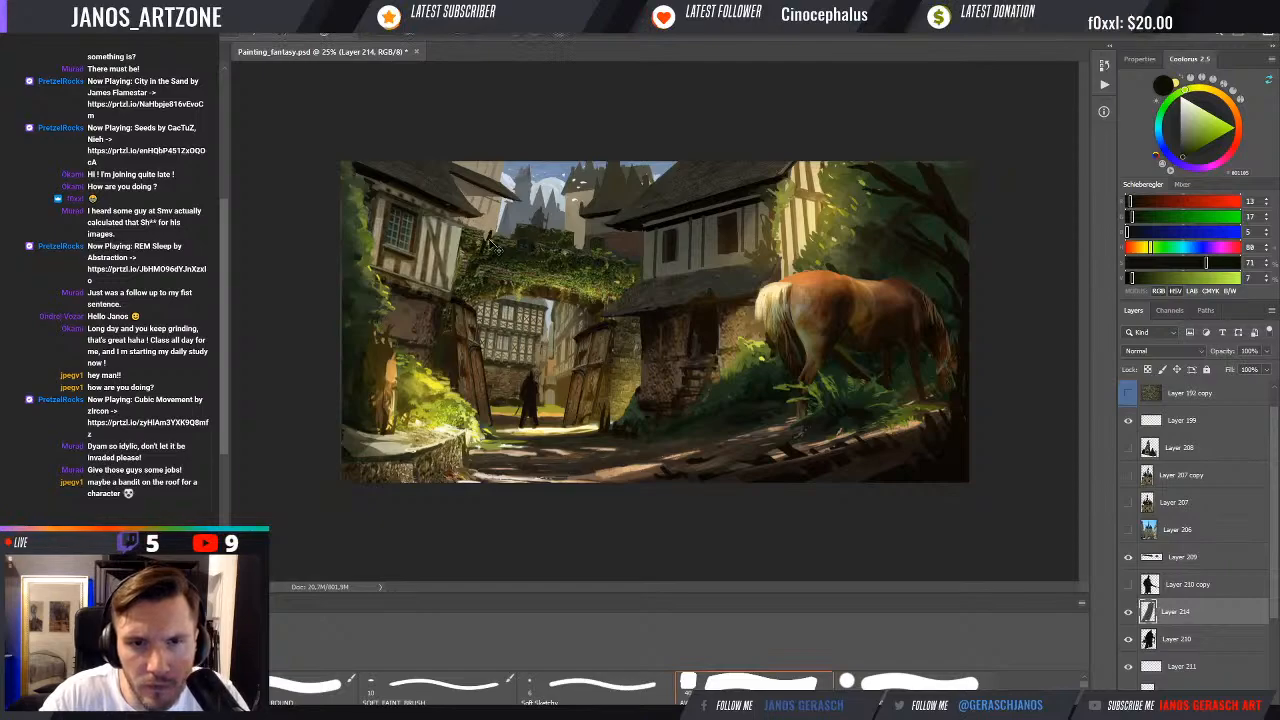
drag(489, 237, 492, 232)
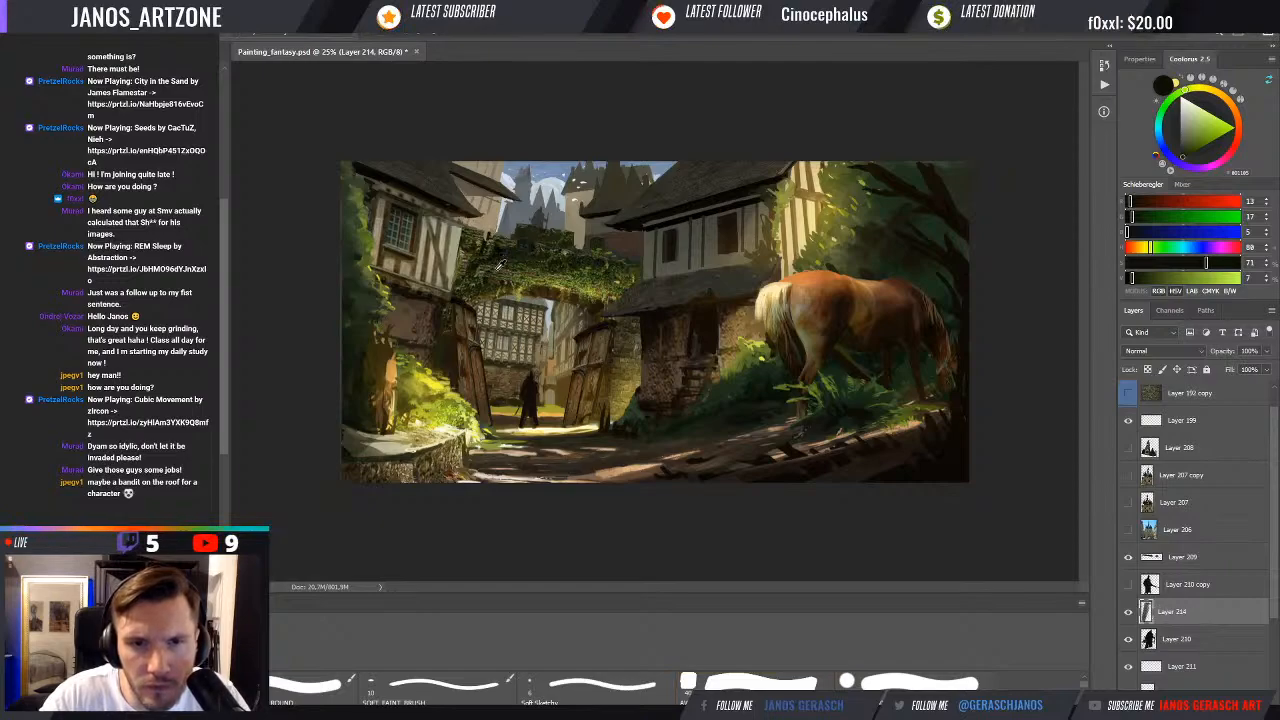
Dab olive green (RGB 99, 123, 48) and near-black green (RGB 14, 18, 6) foliage along the top edge of the gate wall
key(ctrl+plus)
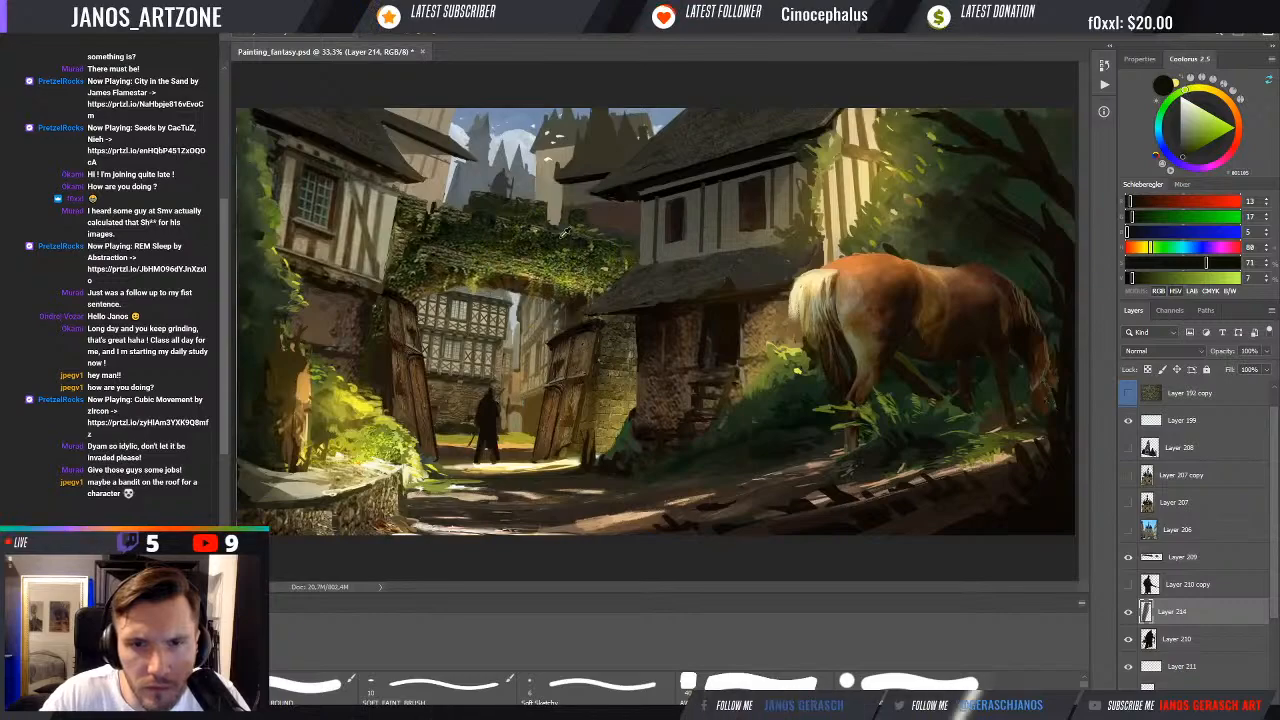
alt+click(567, 254)
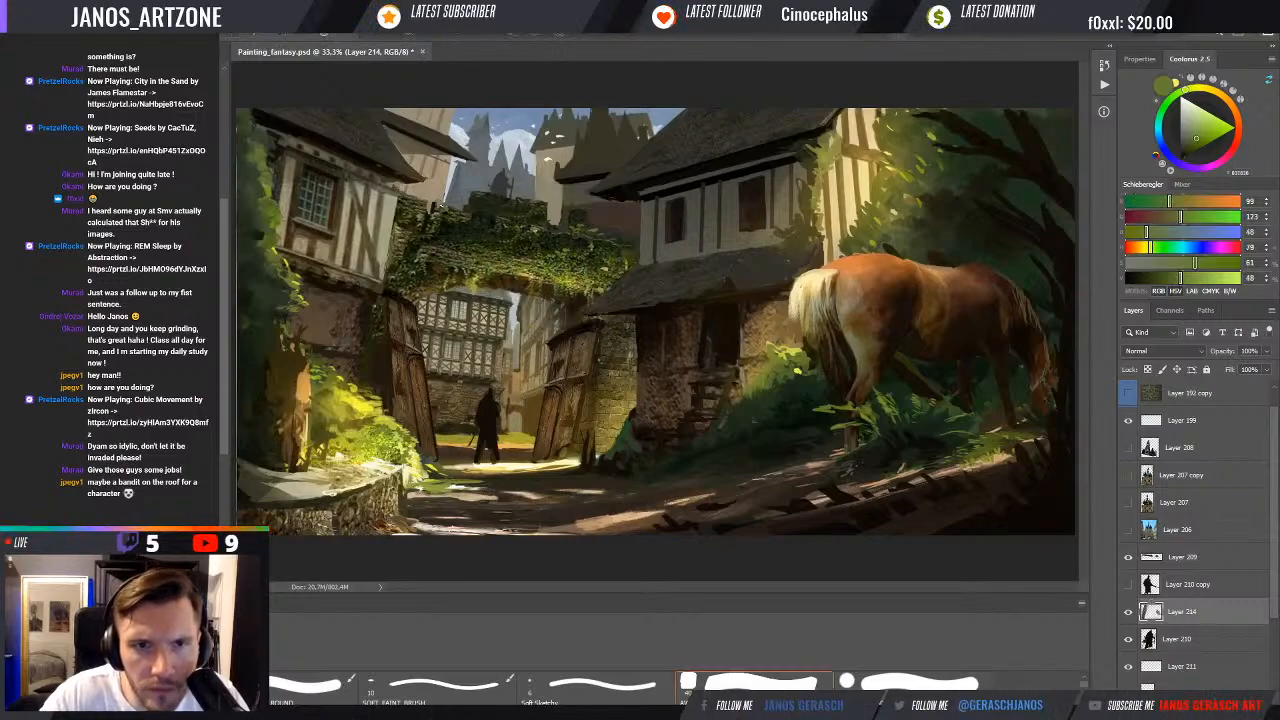
drag(442, 209, 447, 203)
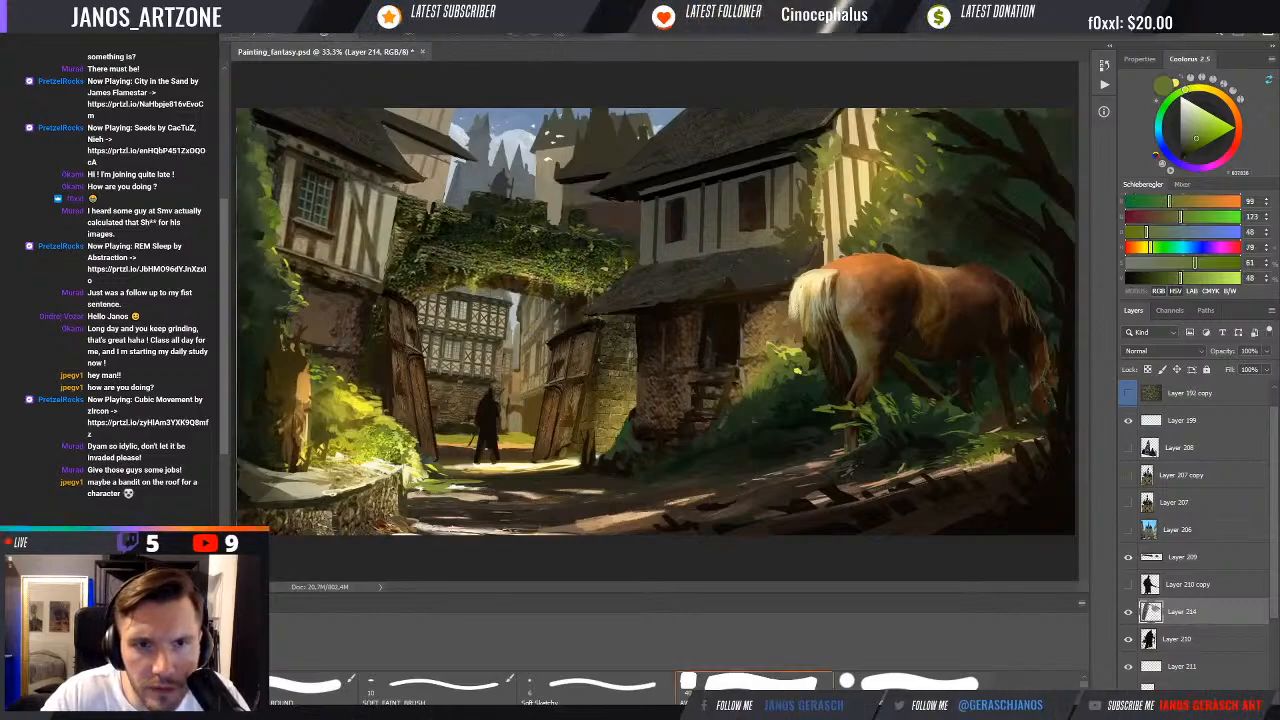
alt+click(485, 194)
alt+click(471, 188)
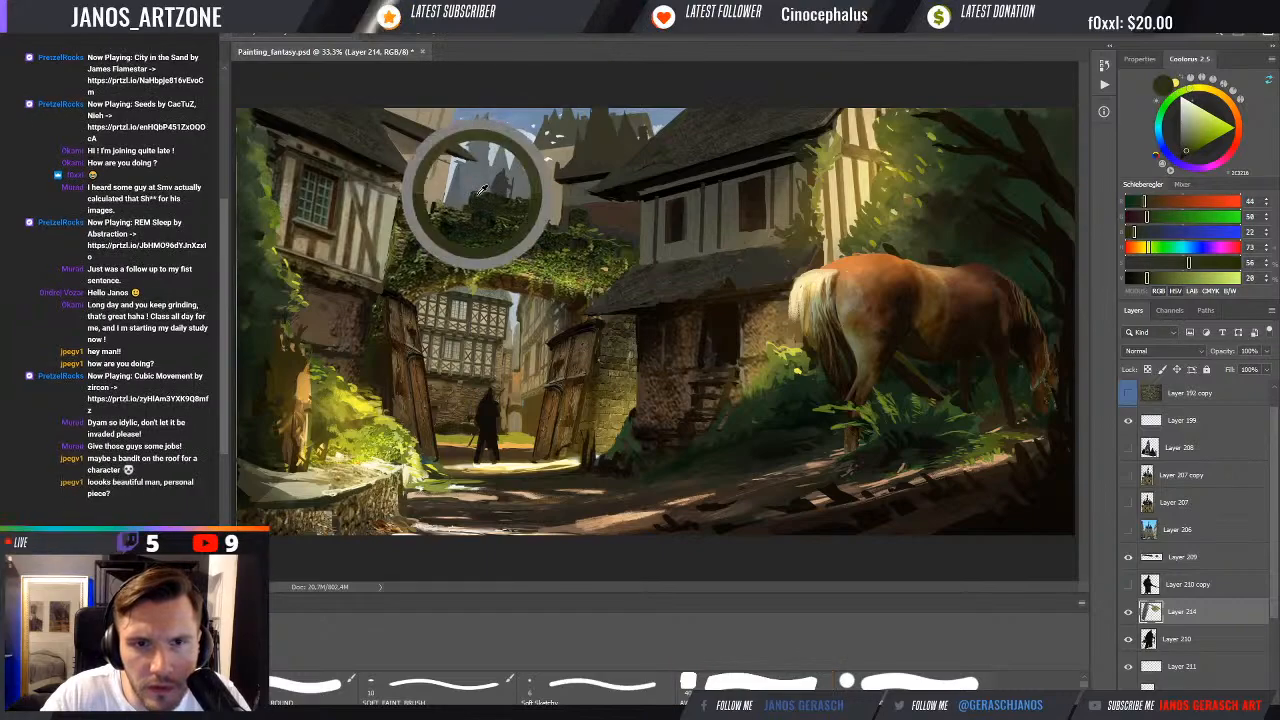
alt+click(434, 207)
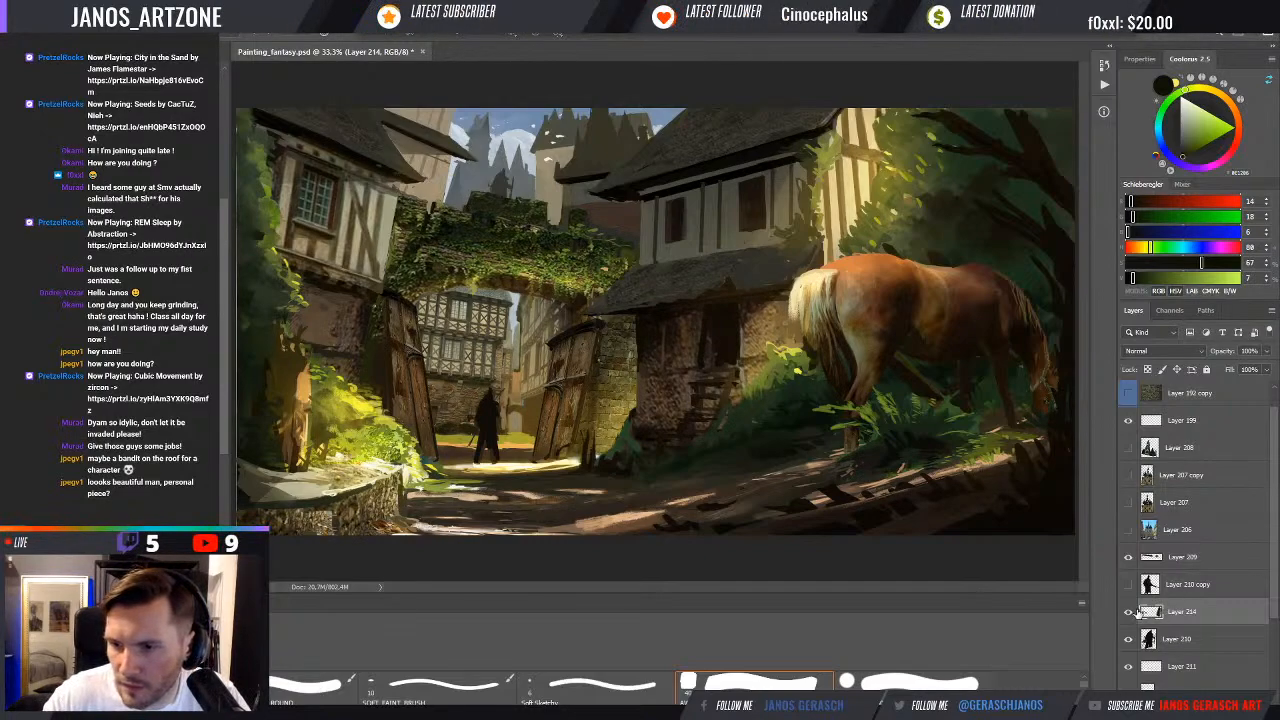
Compare the painting with and without Layer 214, and move that layer above Layer 209
click(1129, 612)
click(1129, 612)
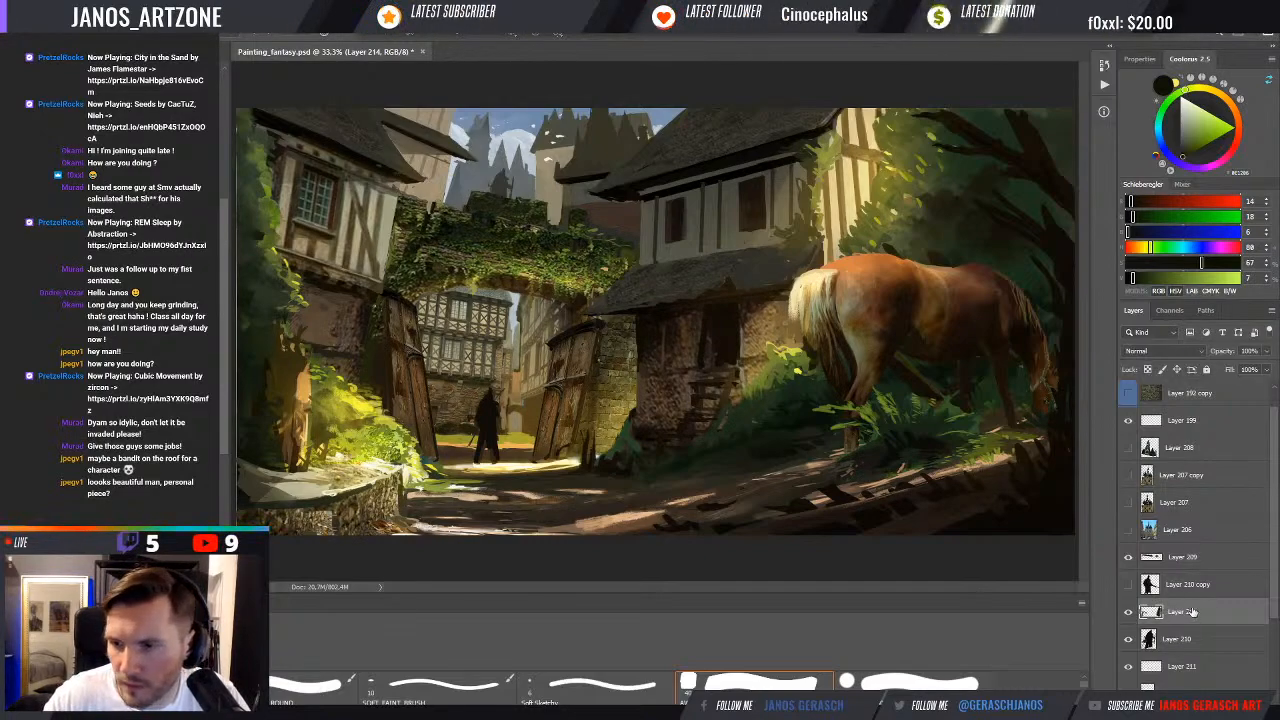
drag(1200, 558, 1203, 565)
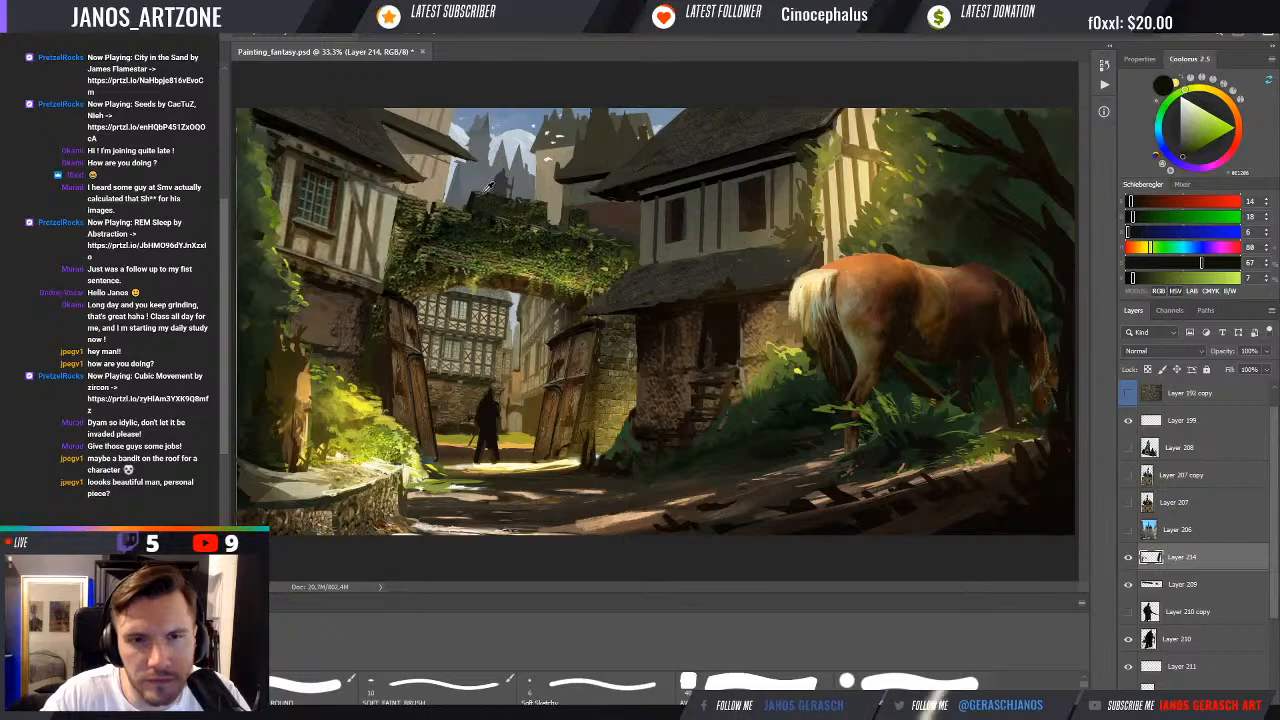
Build up the ivy on the gate wall's battlements in sampled near-black green, with olive leaves (RGB 97, 118, 49) at the wall's right end
key(b)
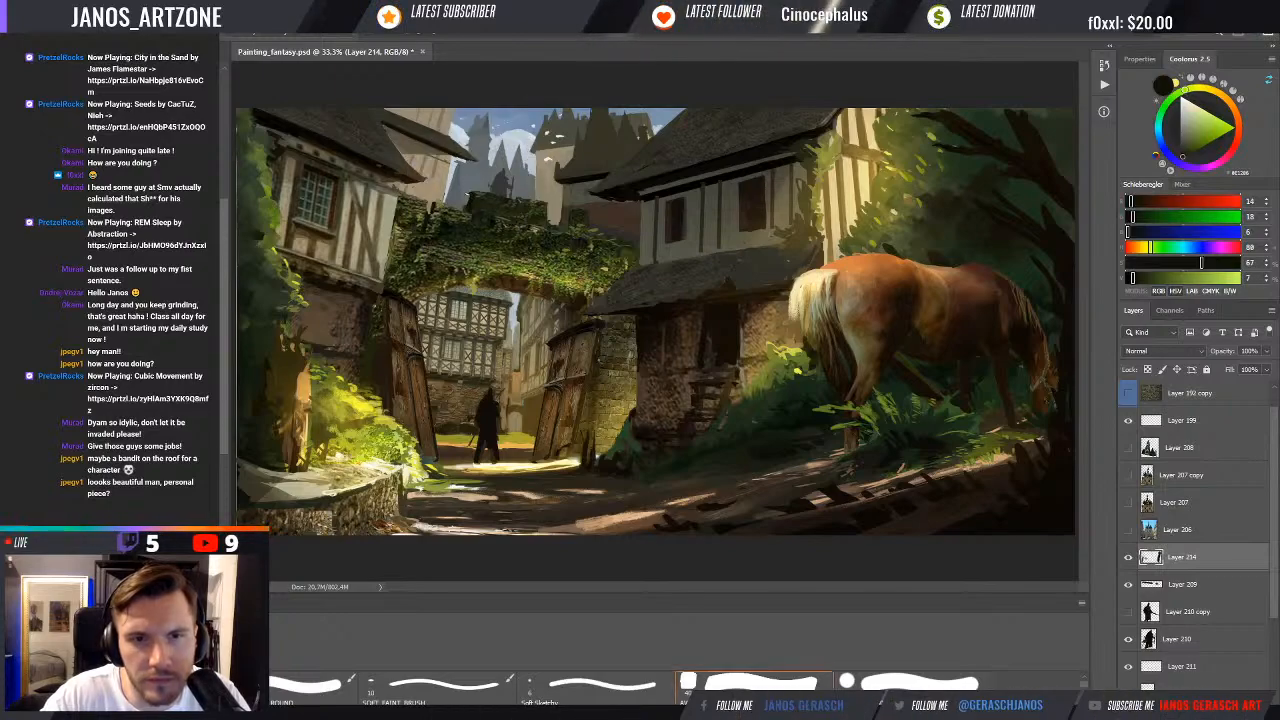
alt+click(470, 200)
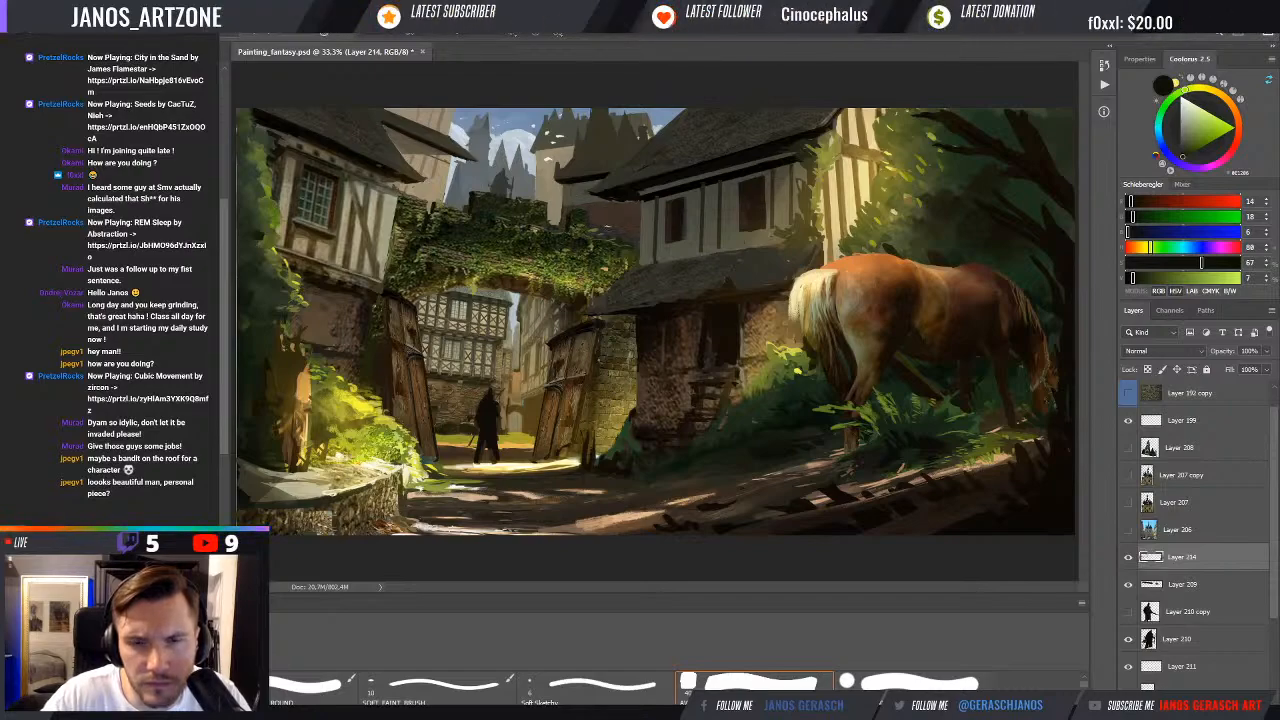
alt+click(598, 224)
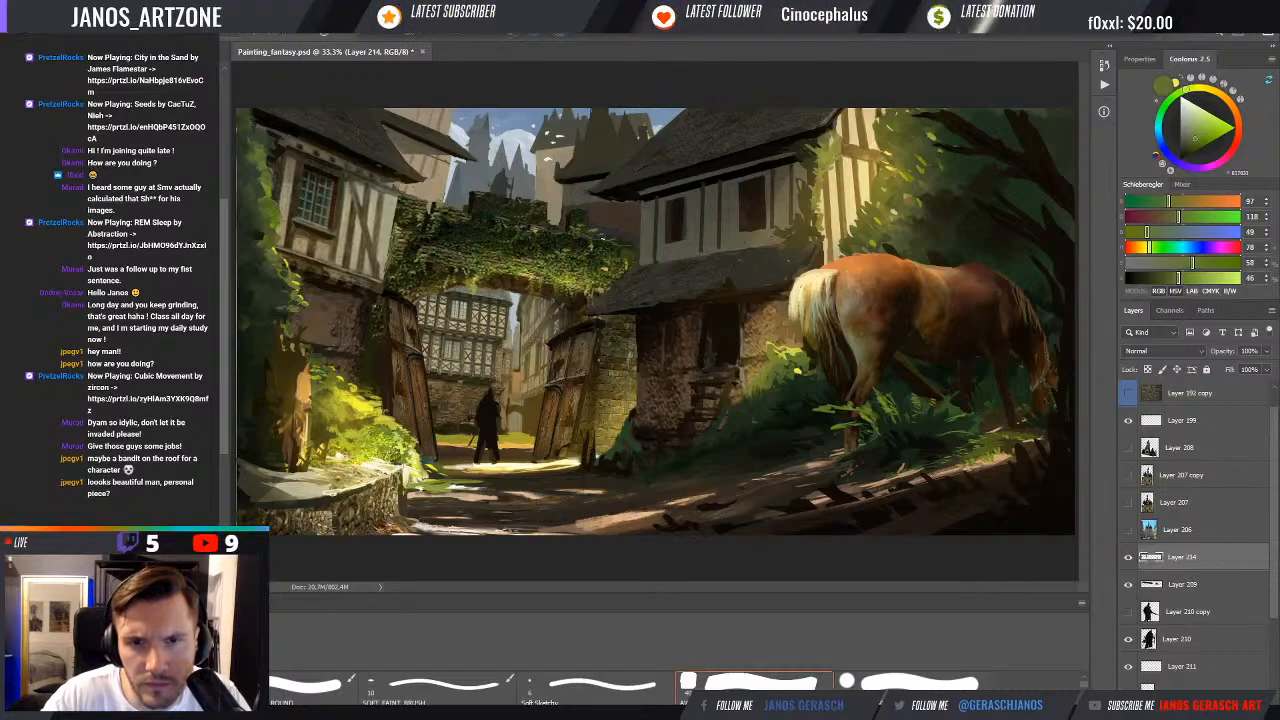
drag(606, 238, 595, 241)
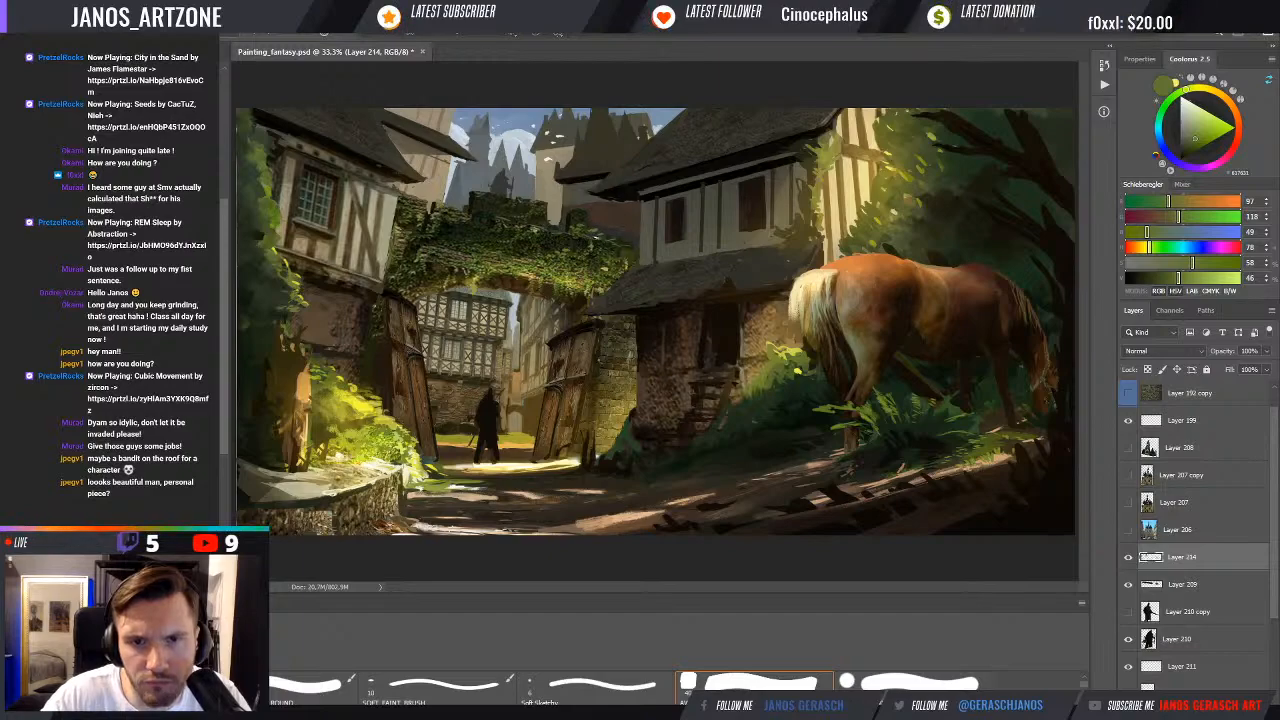
alt+click(572, 213)
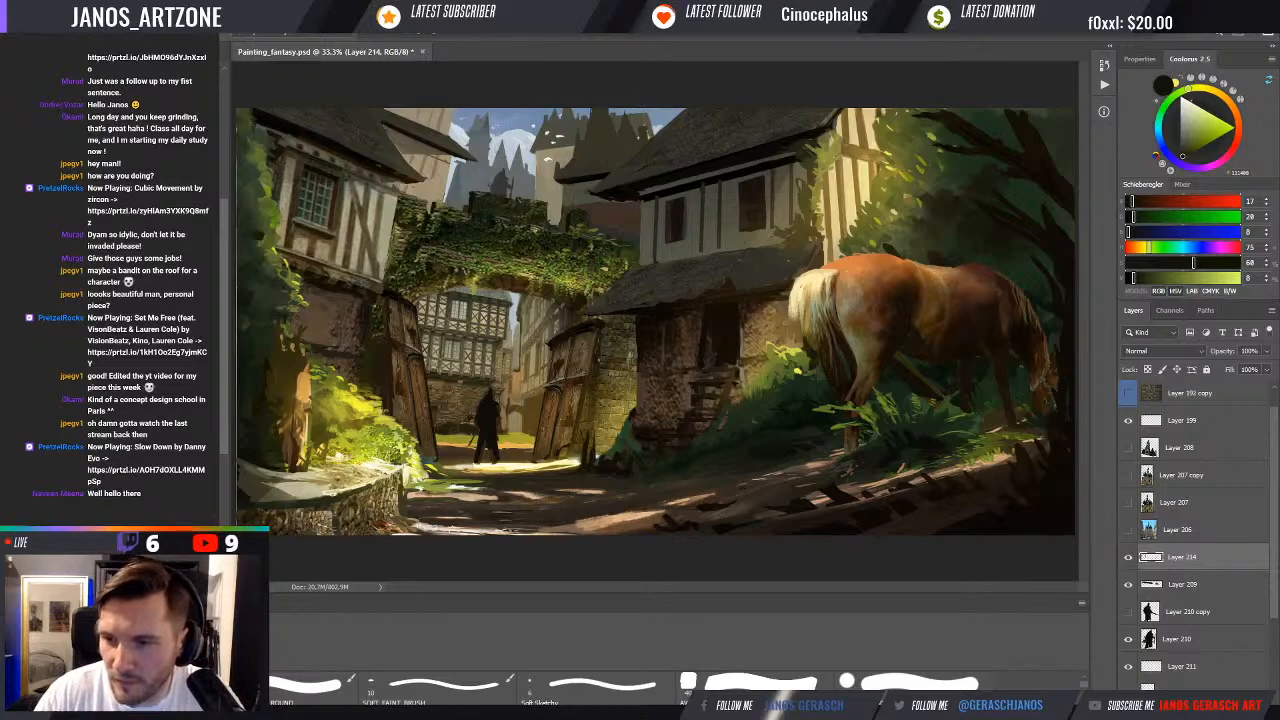
Compare the painting with and without Layer 214, and deepen the ivy at the right battlement with dark green (RGB 17, 20, 8)
click(1128, 558)
click(1128, 559)
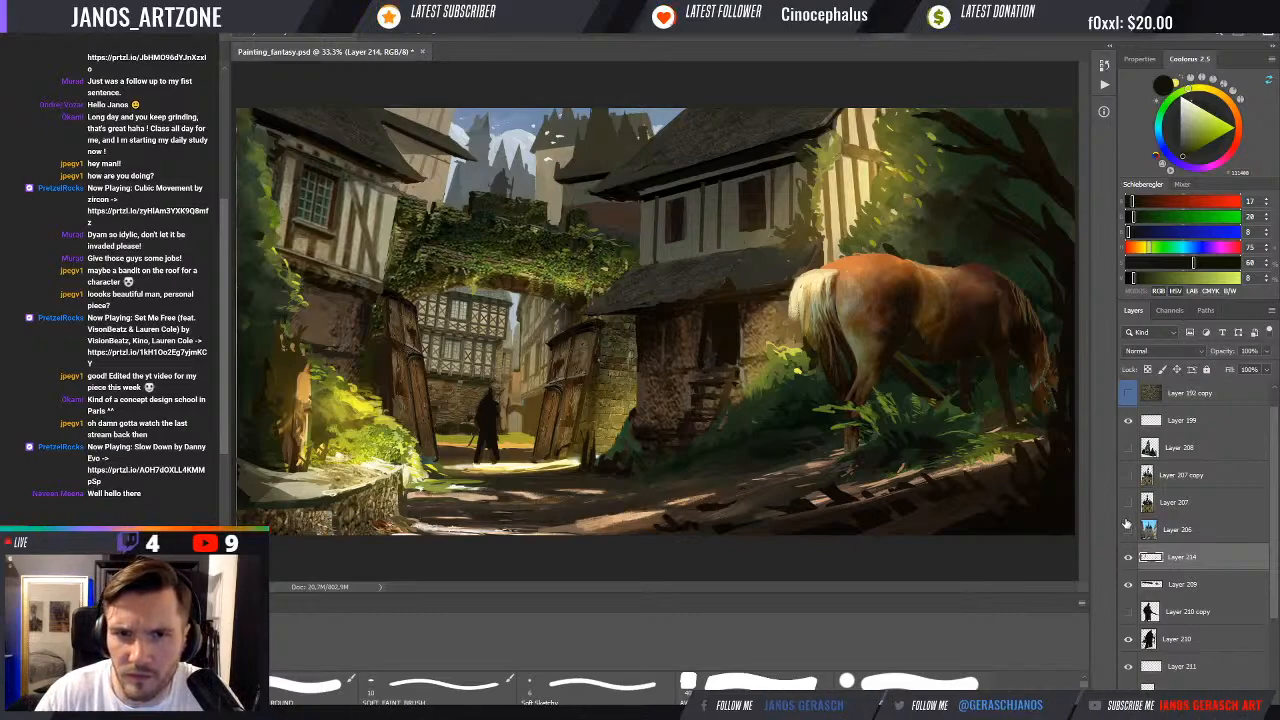
alt+click(572, 215)
alt+click(567, 218)
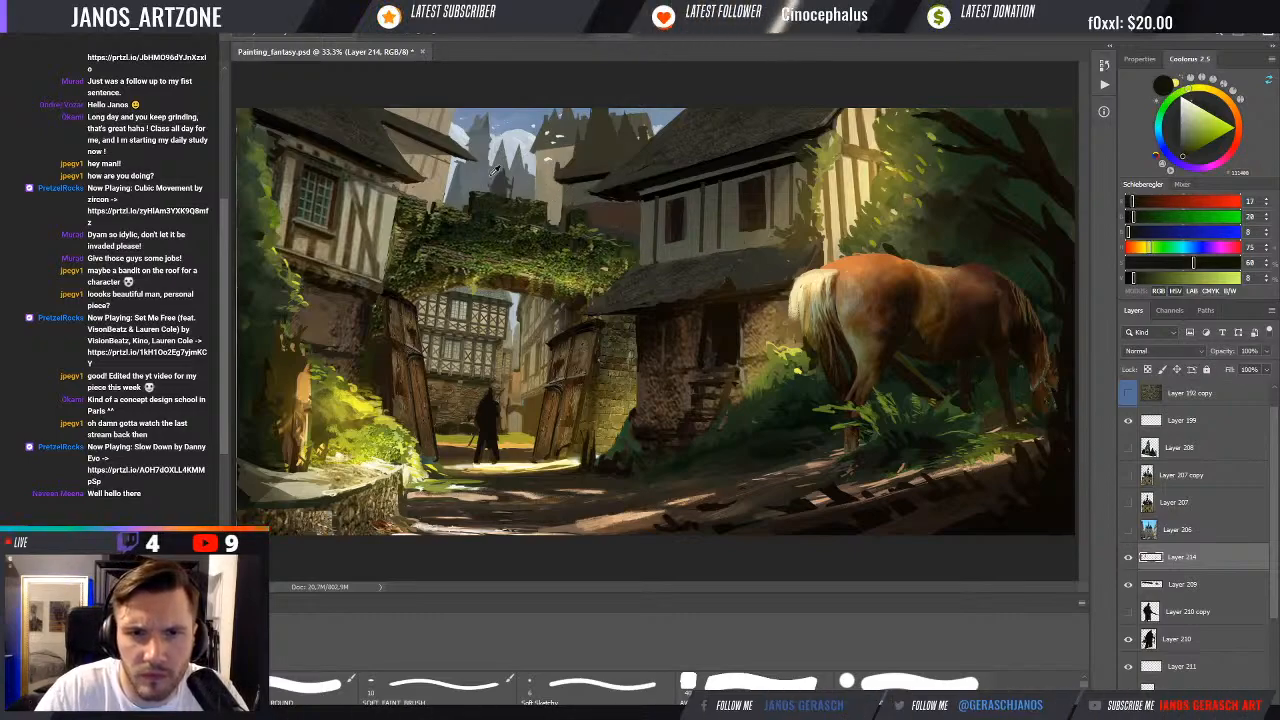
click(755, 685)
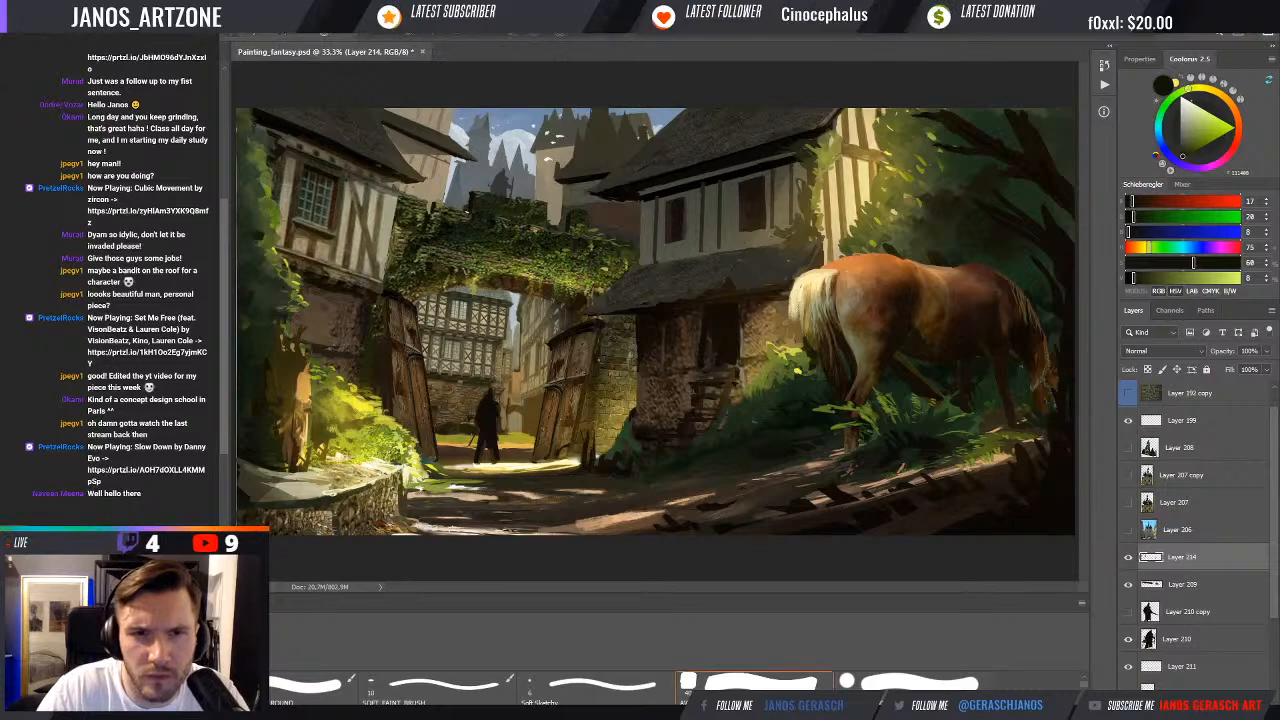
Repaint the pale building behind the gate wall's left end with sampled beige and brown tones, including RGB 163, 148, 119
alt+click(410, 196)
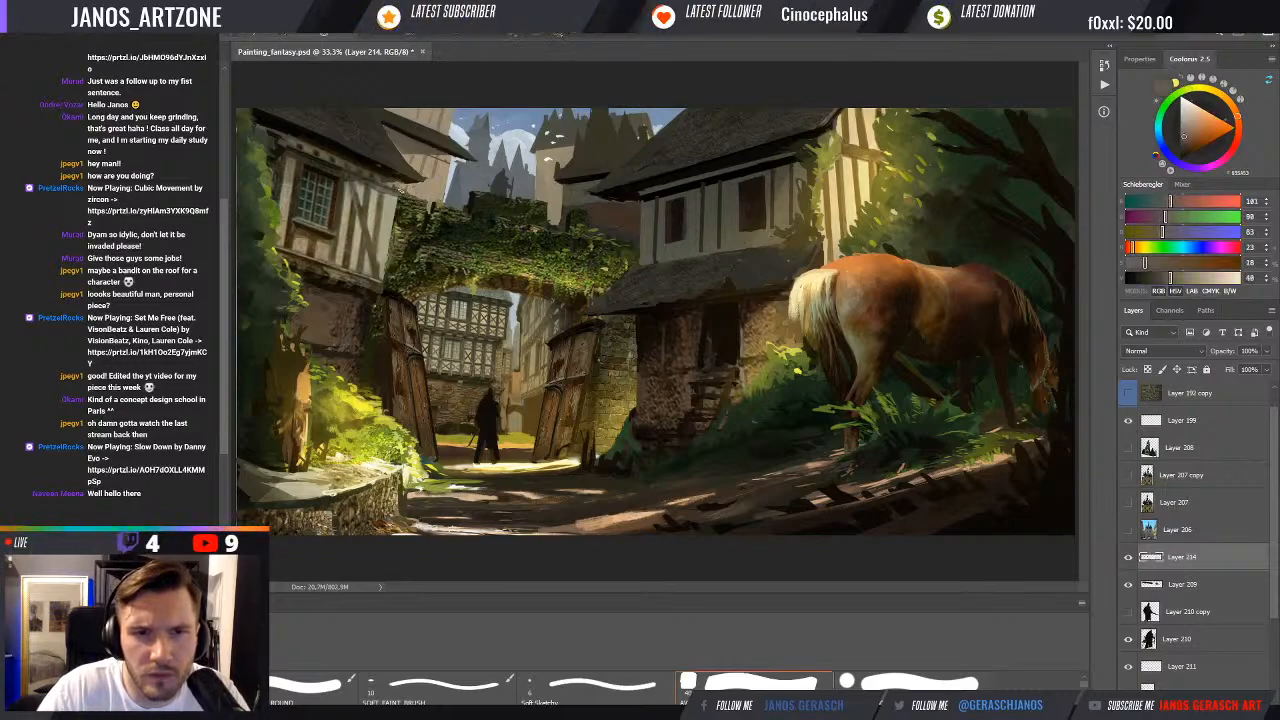
alt+click(444, 168)
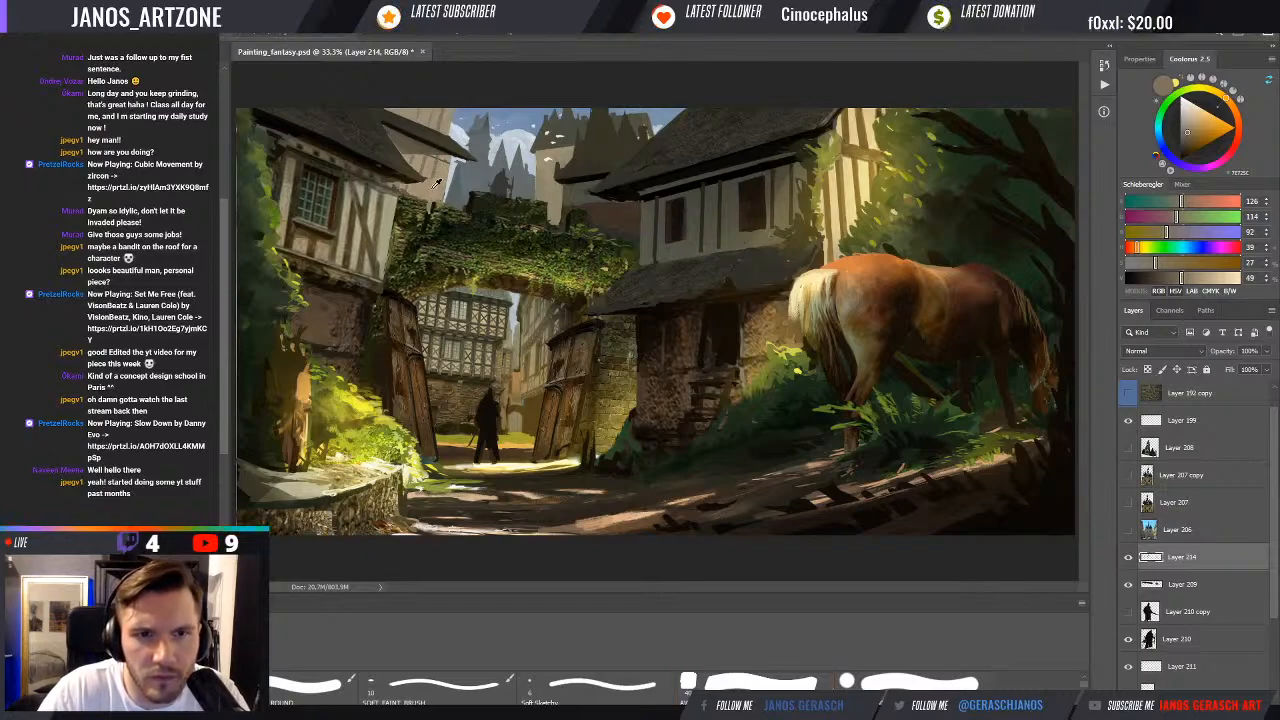
alt+click(435, 175)
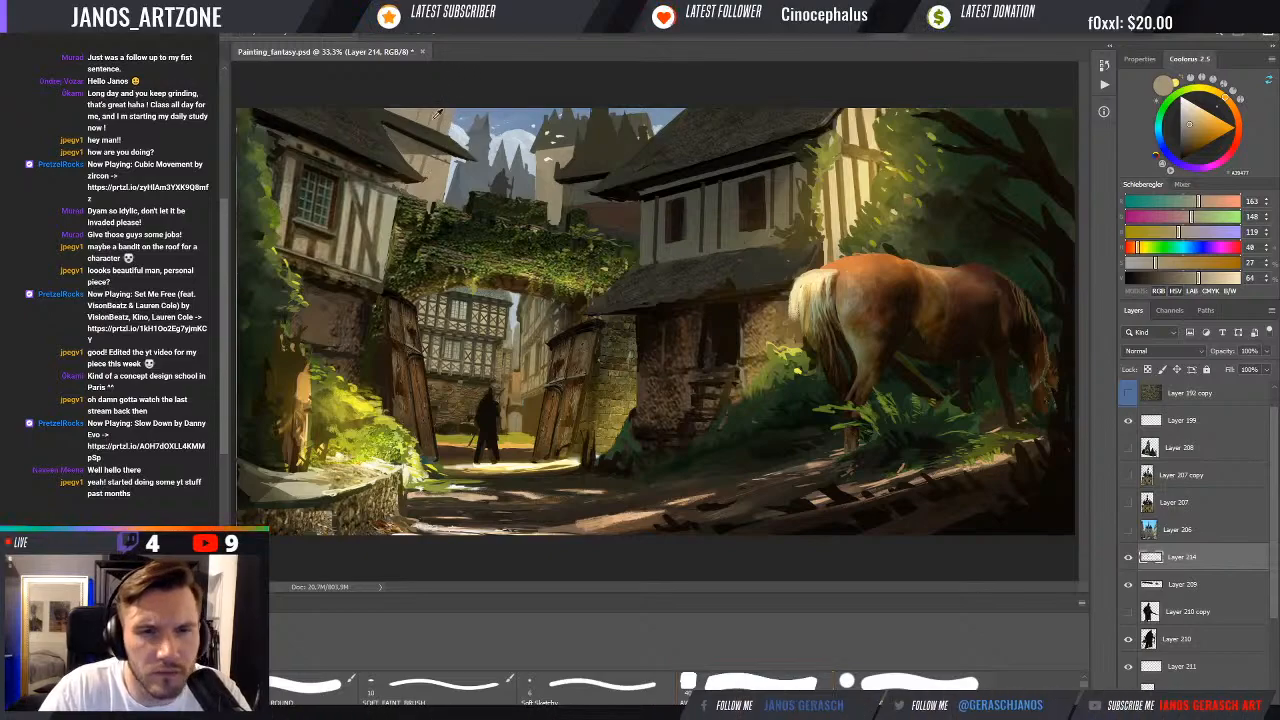
alt+click(428, 158)
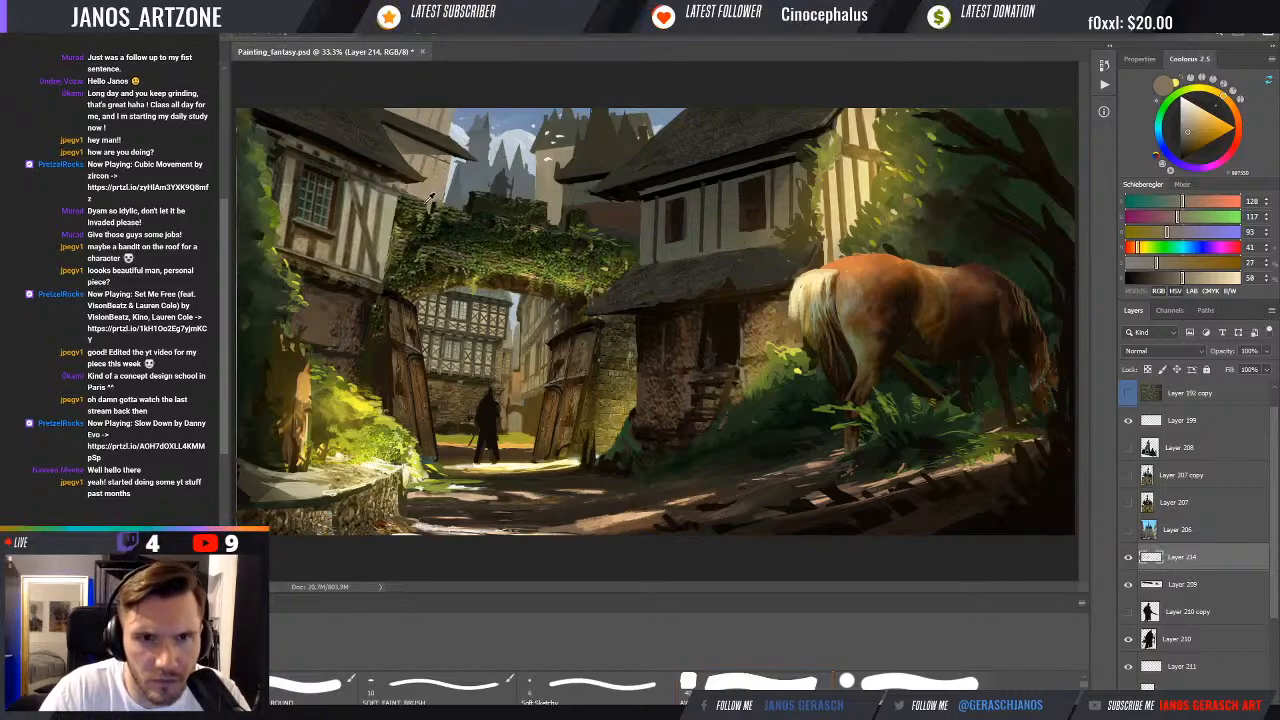
Rework the ivy edge against the pale building in olive brown (RGB 82, 76, 50), near-black green (RGB 14, 18, 6) and beige (RGB 146, 133, 106)
alt+click(432, 197)
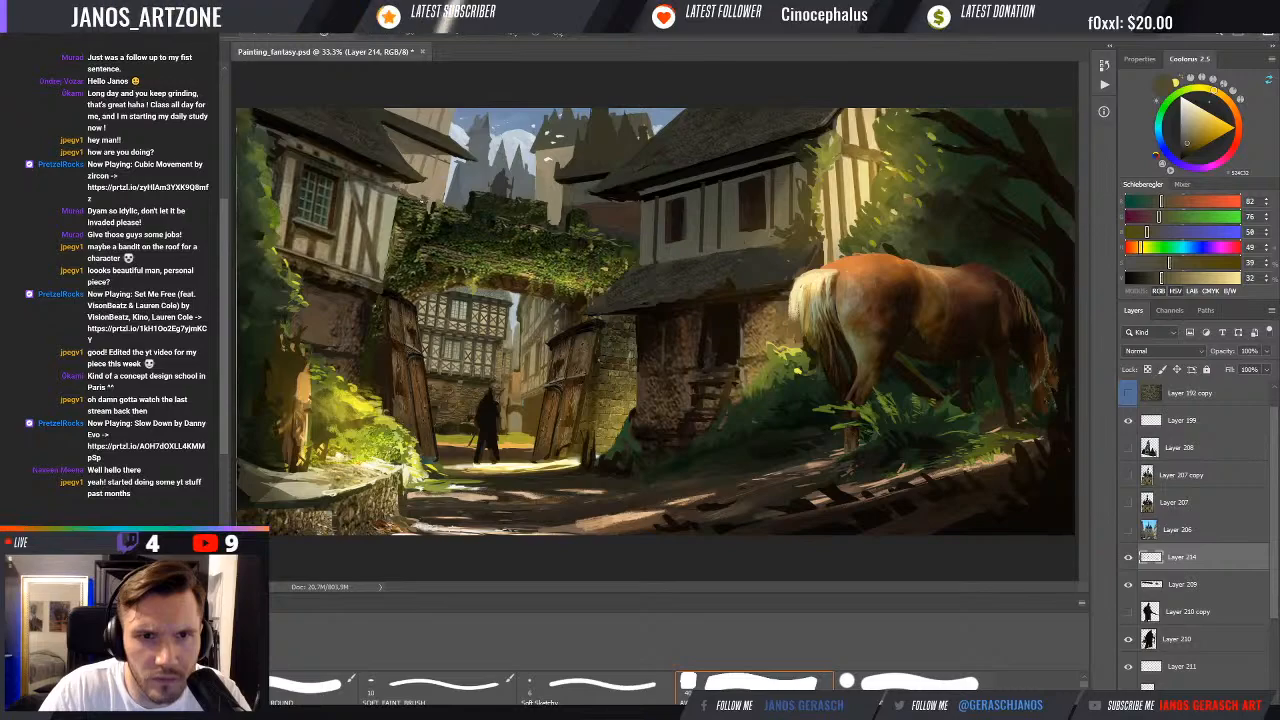
alt+click(430, 205)
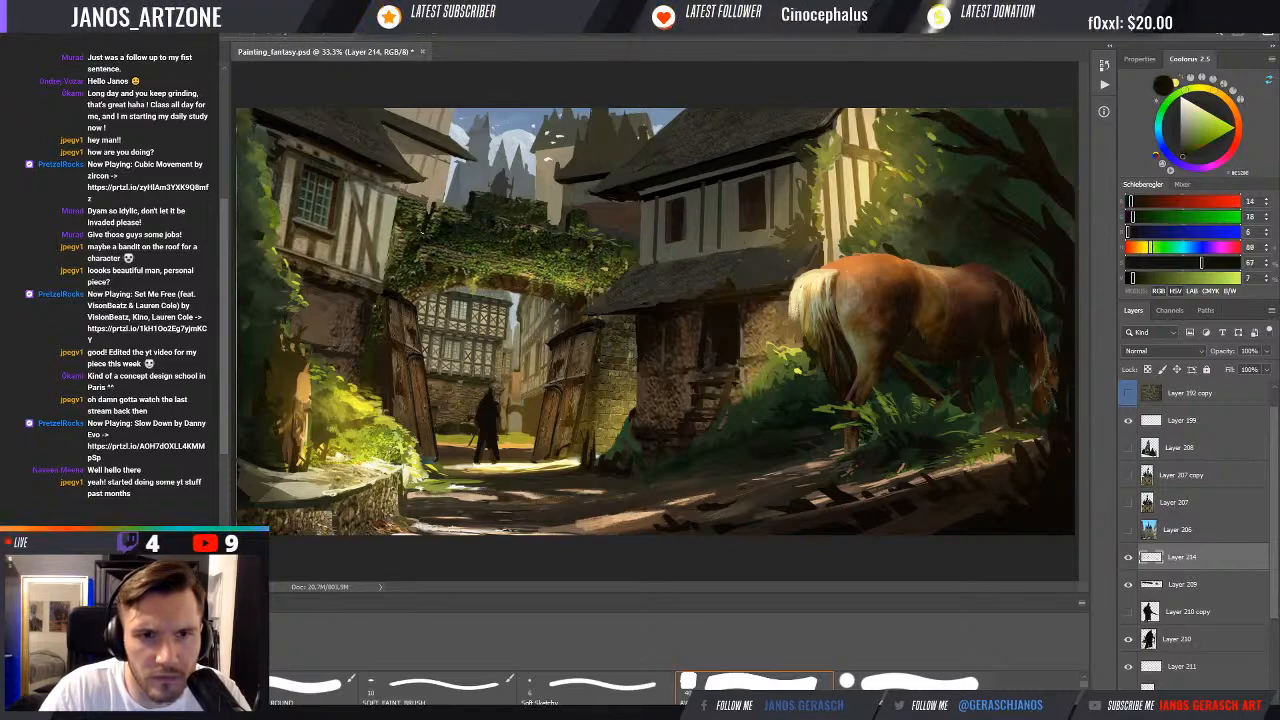
alt+click(437, 200)
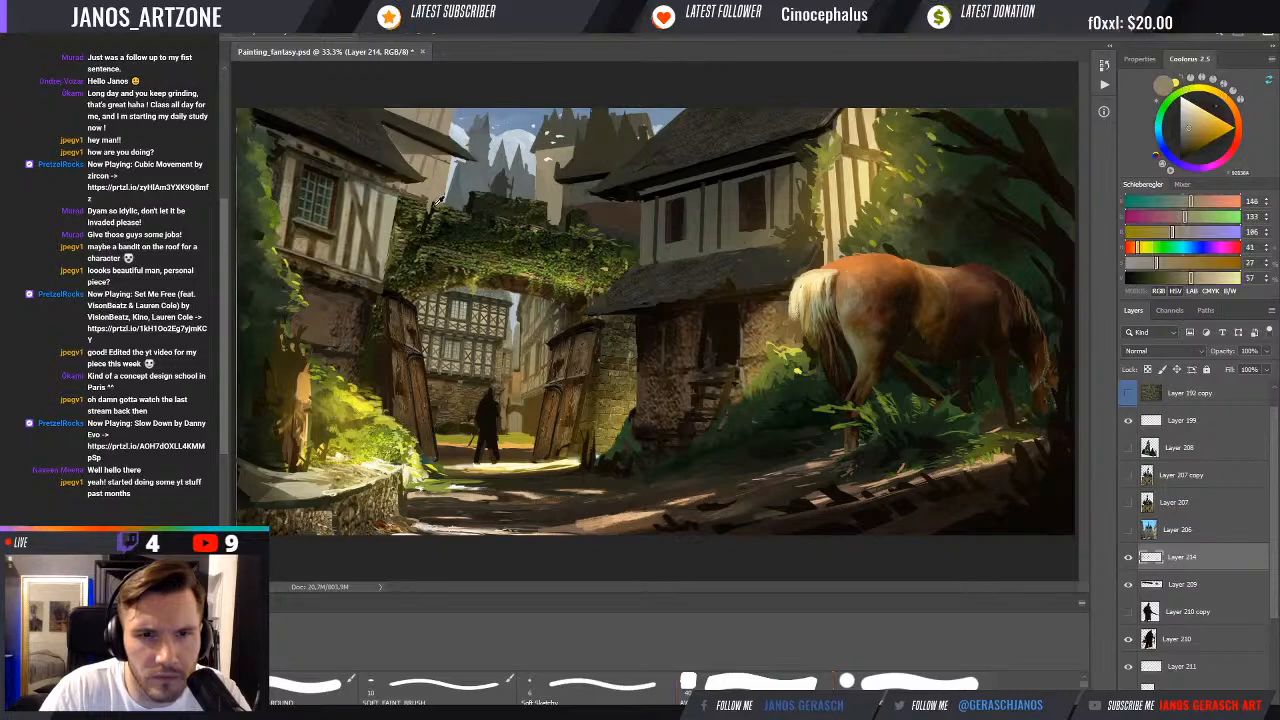
alt+click(437, 204)
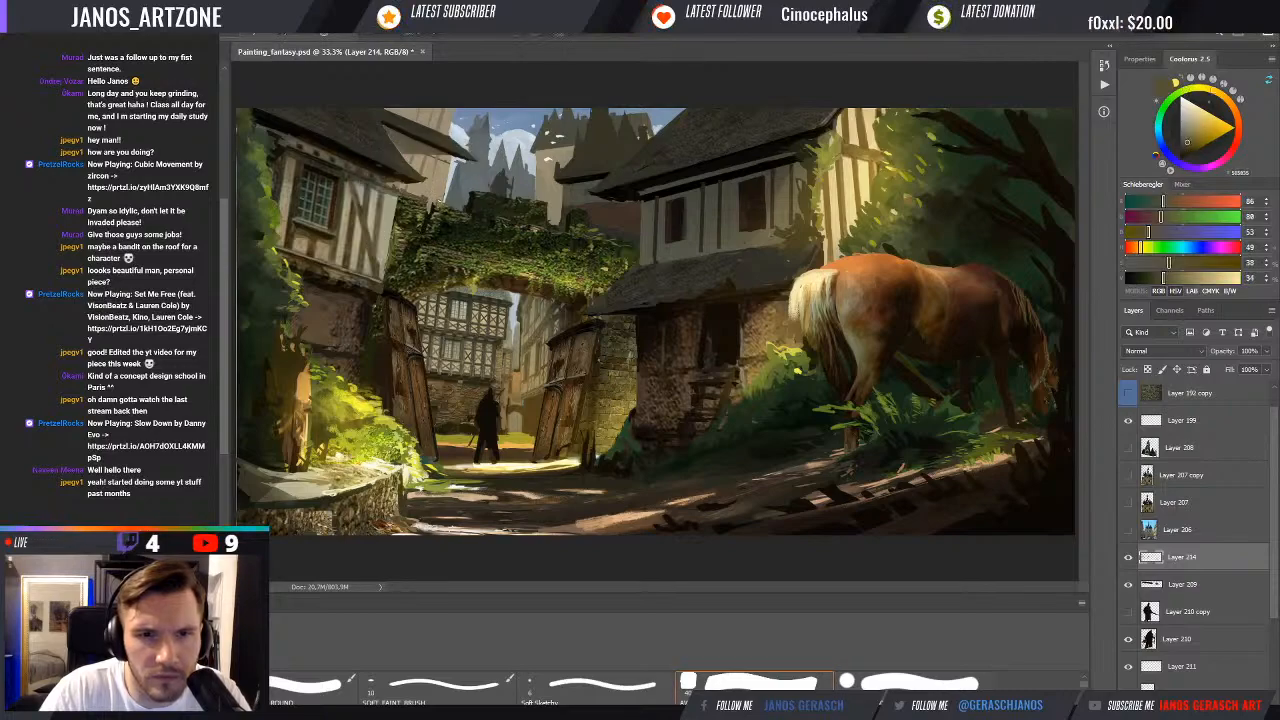
alt+click(433, 205)
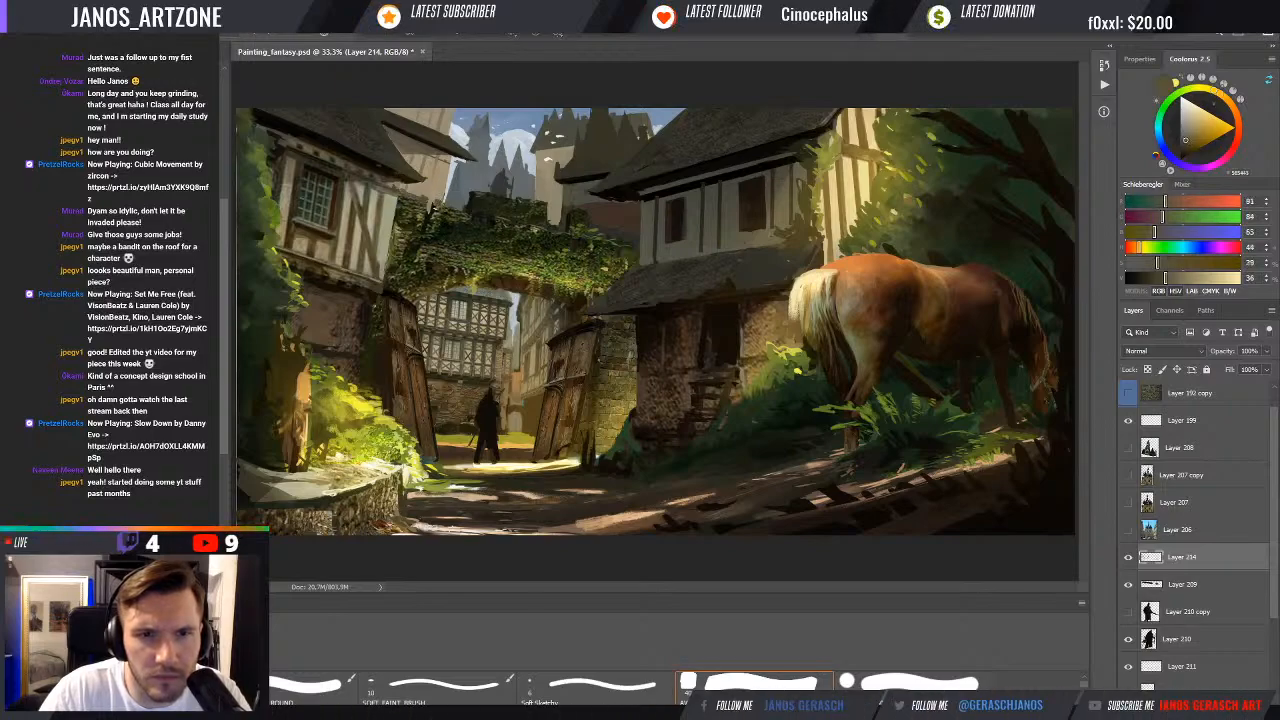
Refine the ivy along the gate wall's left and middle battlements in olive brown (RGB 55, 53, 32) and dark green (RGB 39, 50, 24)
alt+click(452, 208)
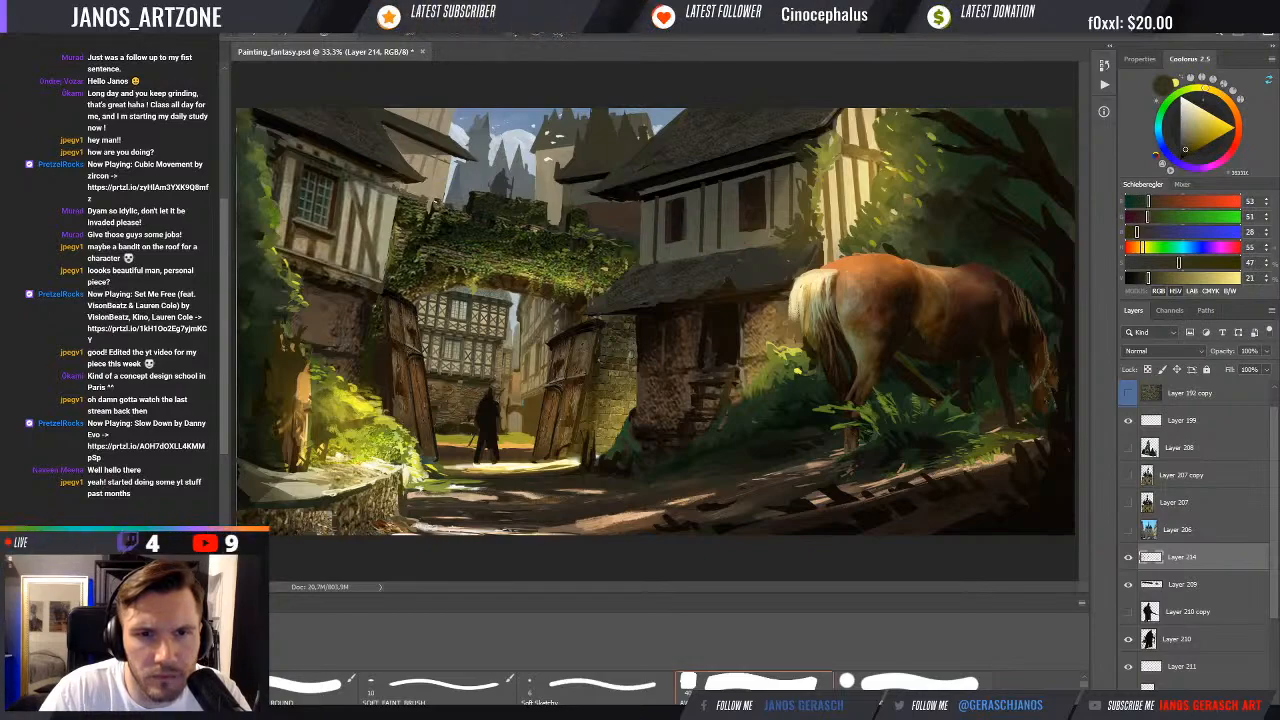
alt+click(436, 205)
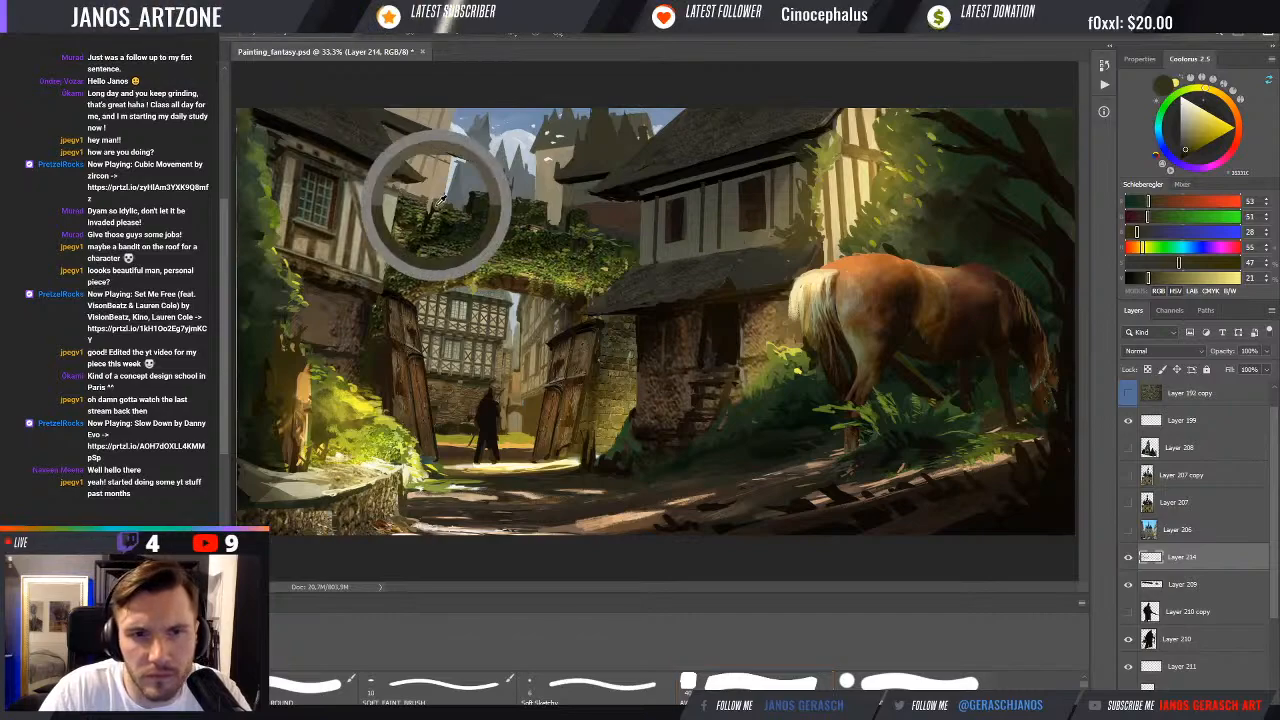
alt+click(454, 203)
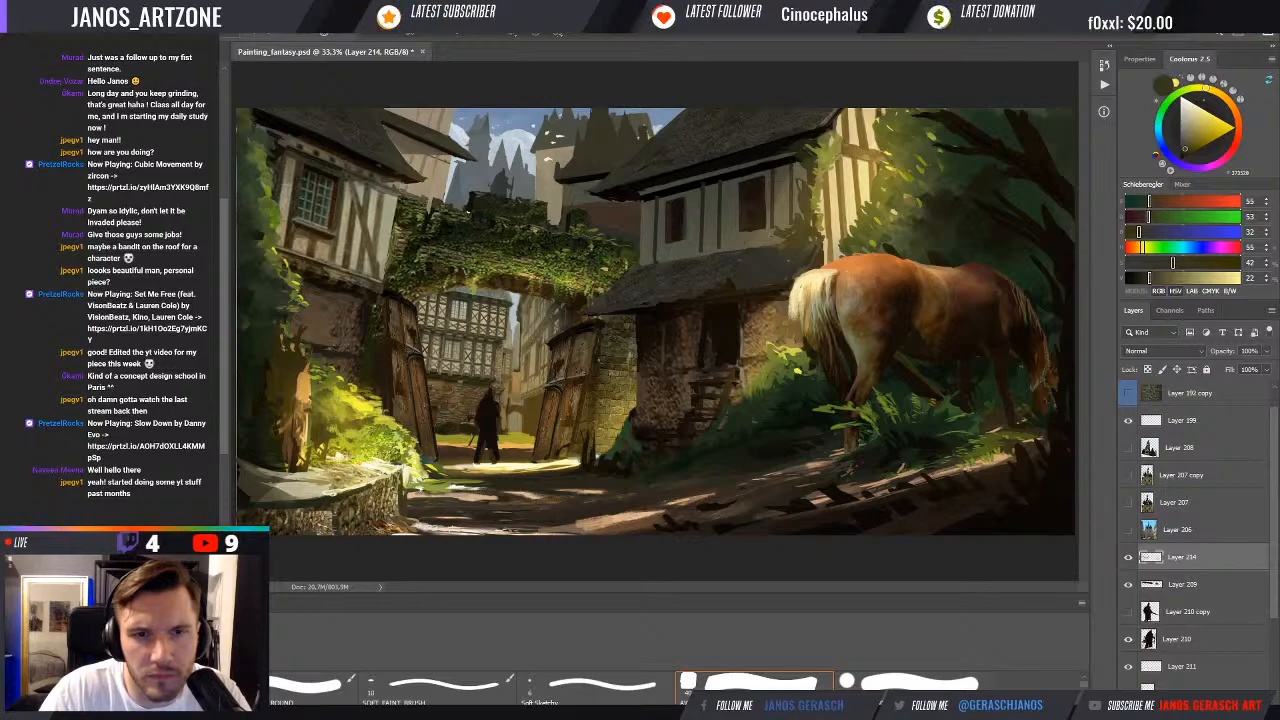
alt+click(486, 205)
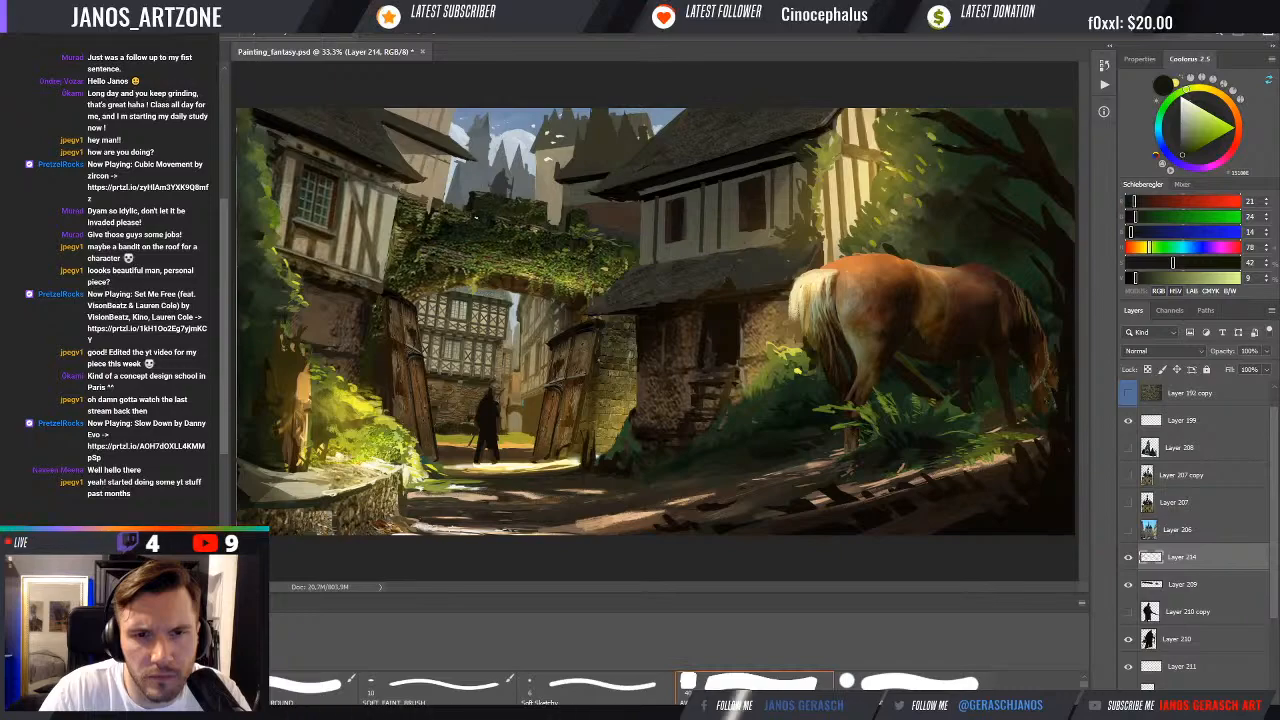
alt+click(527, 195)
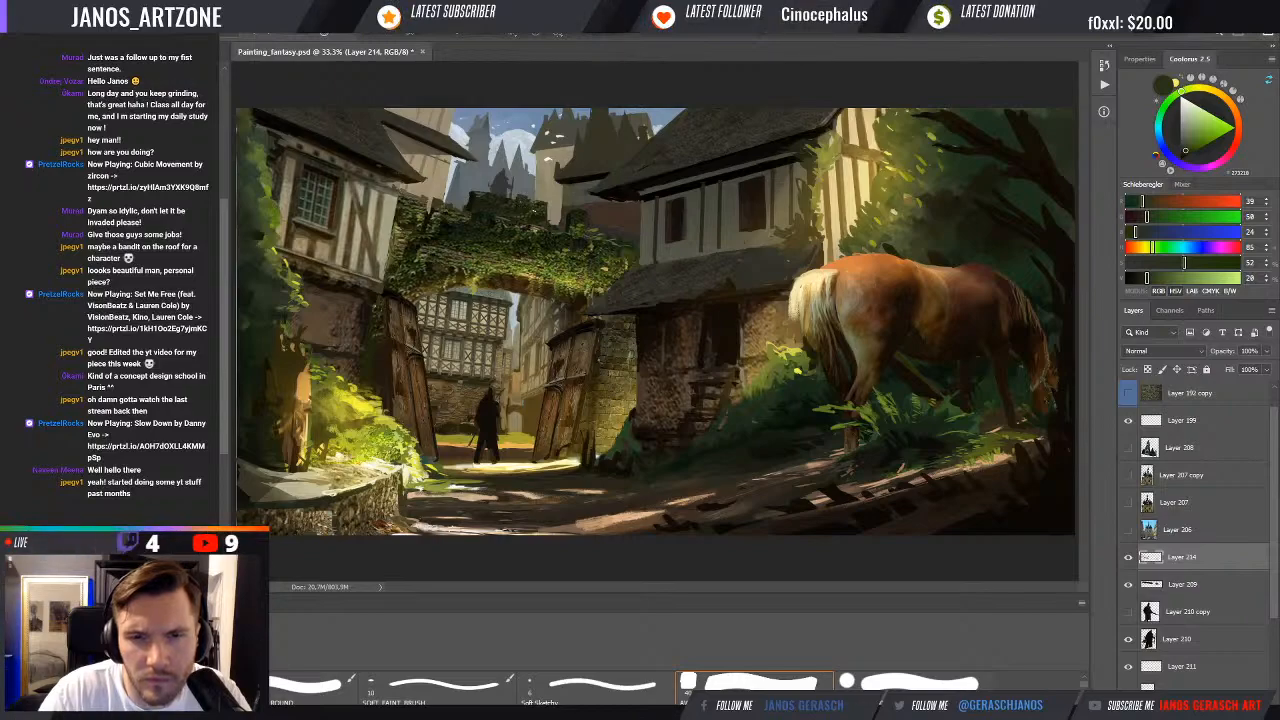
Shape a small silhouette above the middle battlement against the distant towers in sampled grey (RGB 101, 107, 107) and dark grey (RGB 54, 56, 53)
alt+click(493, 177)
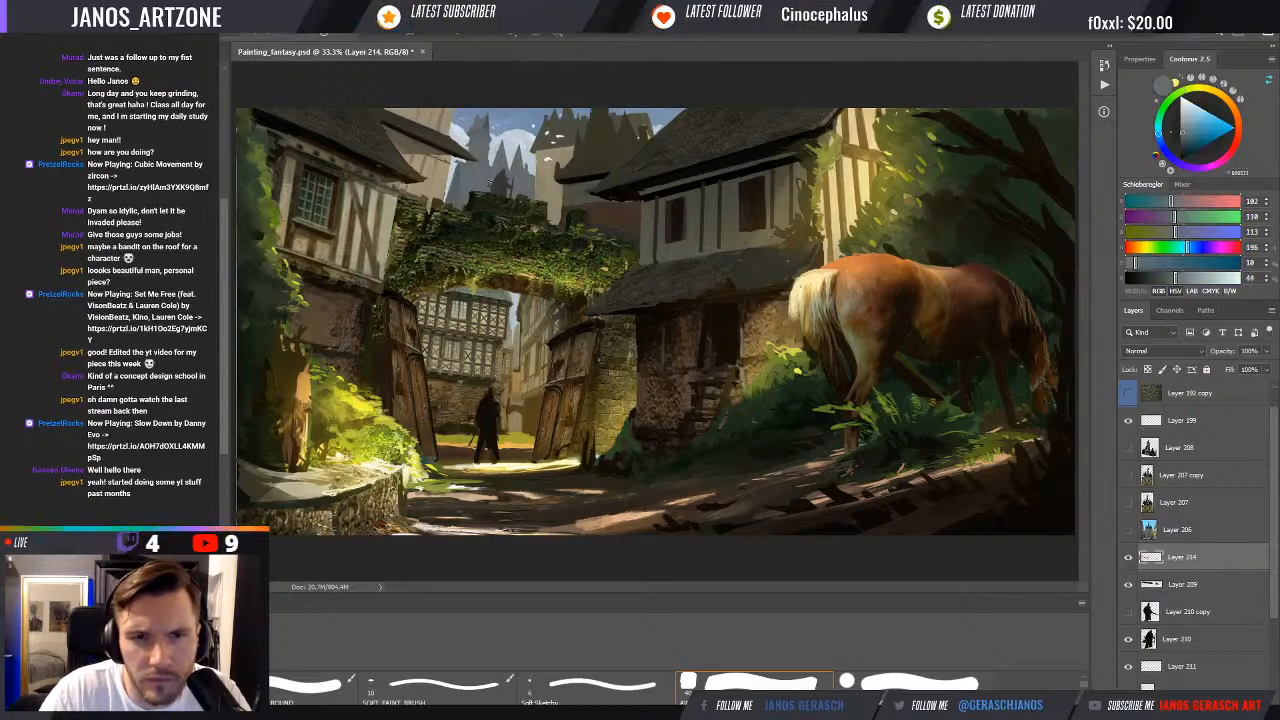
alt+click(507, 178)
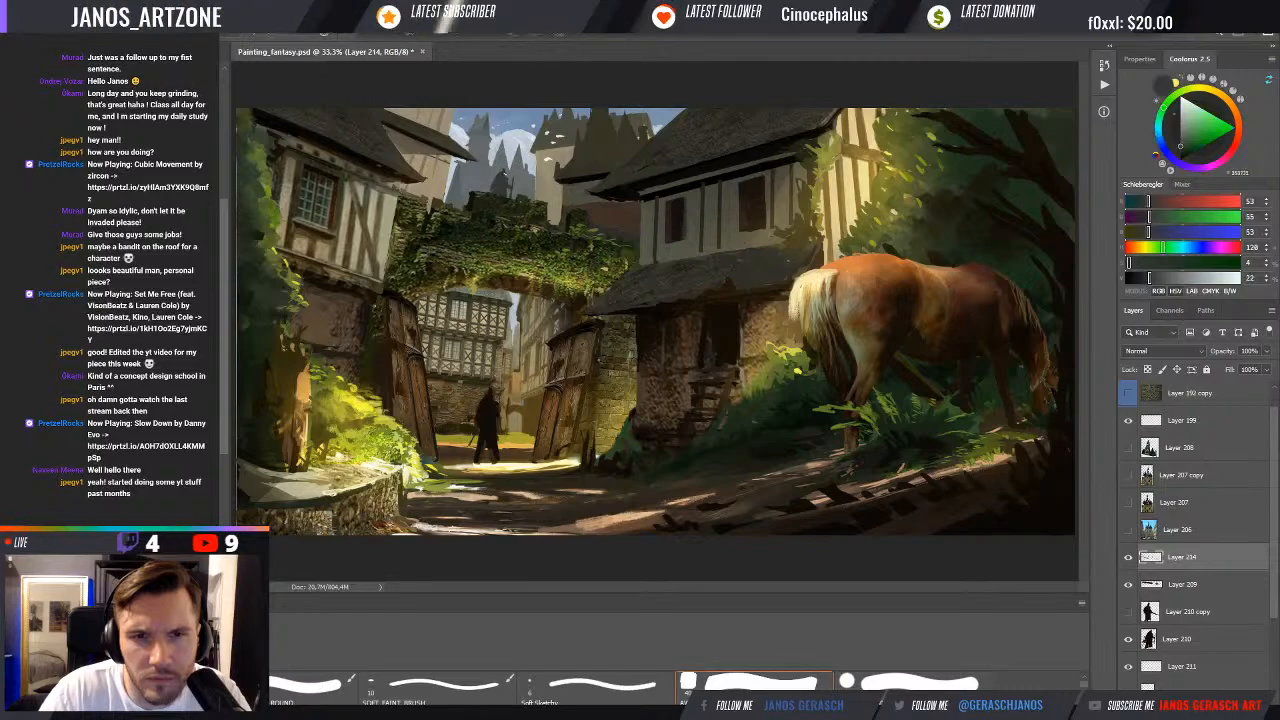
alt+click(506, 173)
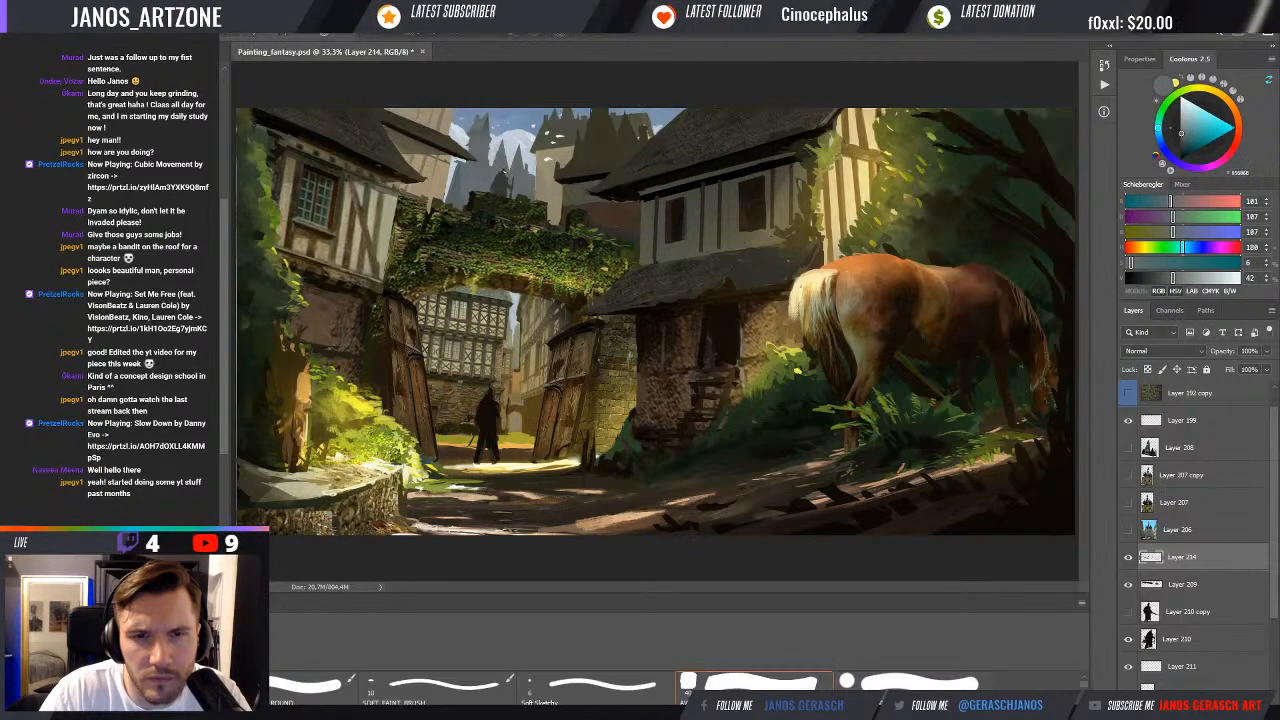
alt+click(505, 180)
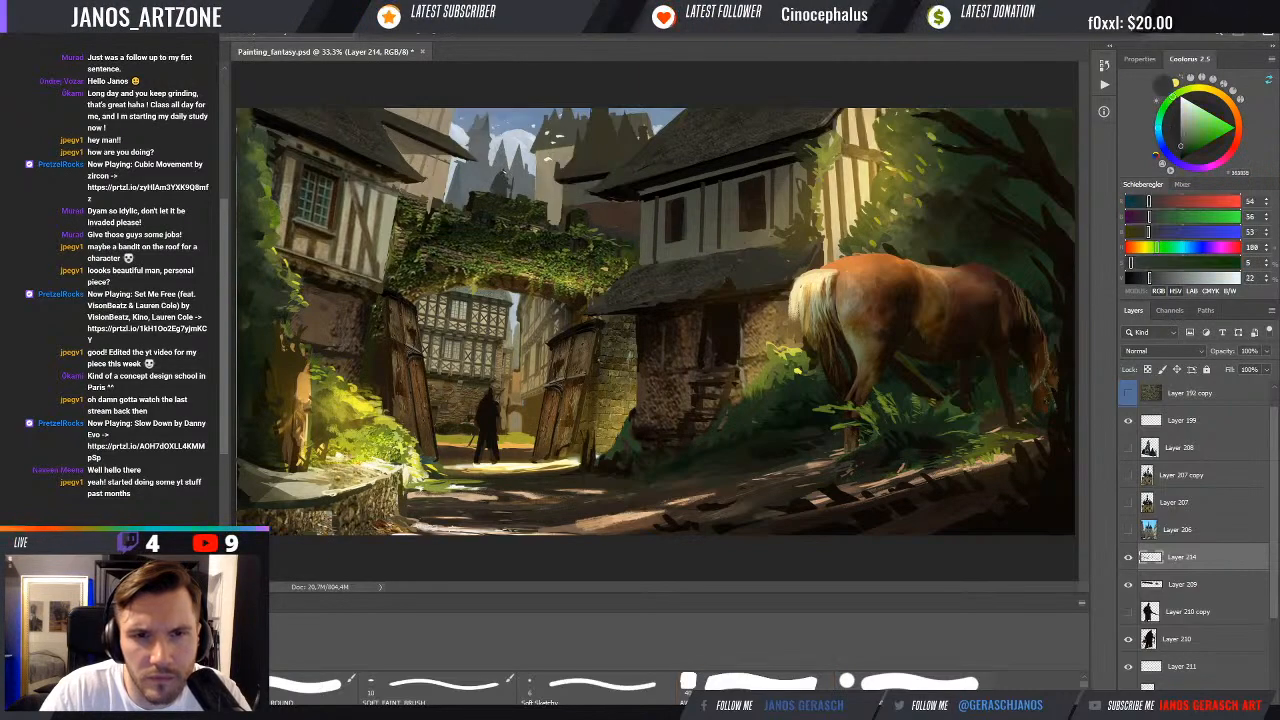
Touch up the gate wall's ivy in dark olive (RGB 41, 38, 17) and sampled lighter greens, including RGB 127, 149, 53
alt+click(484, 188)
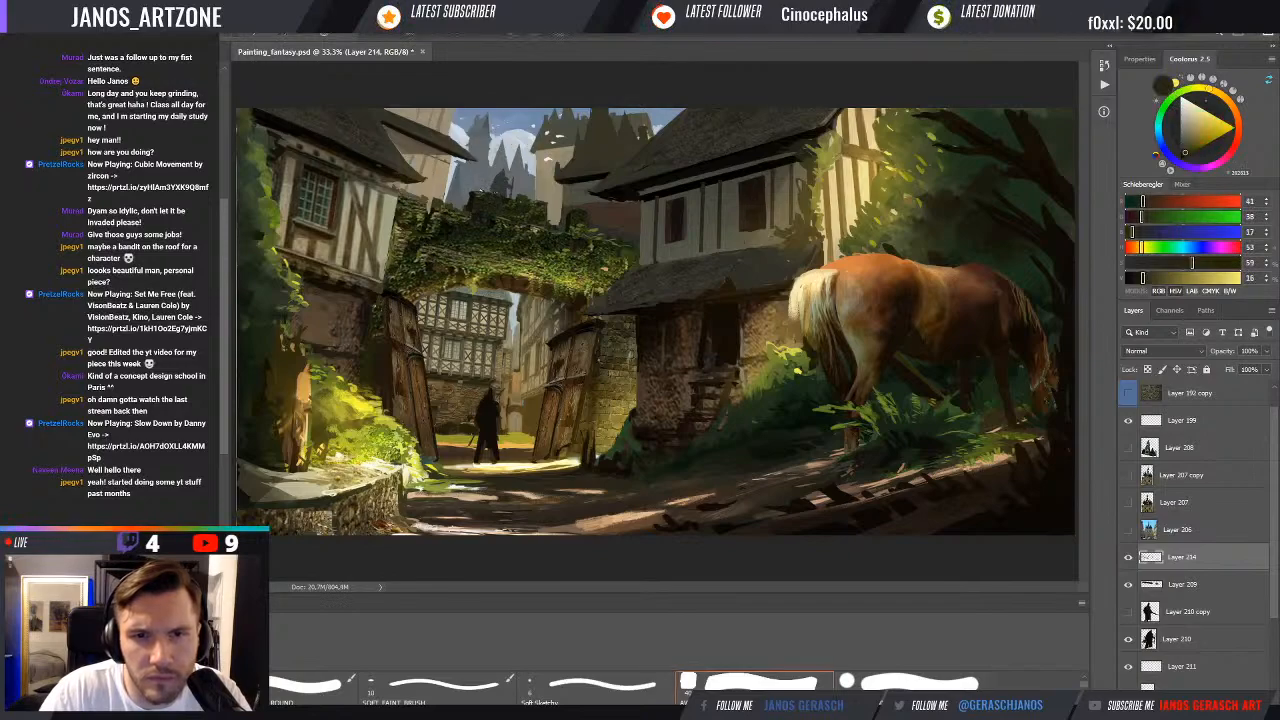
alt+click(460, 217)
alt+click(466, 219)
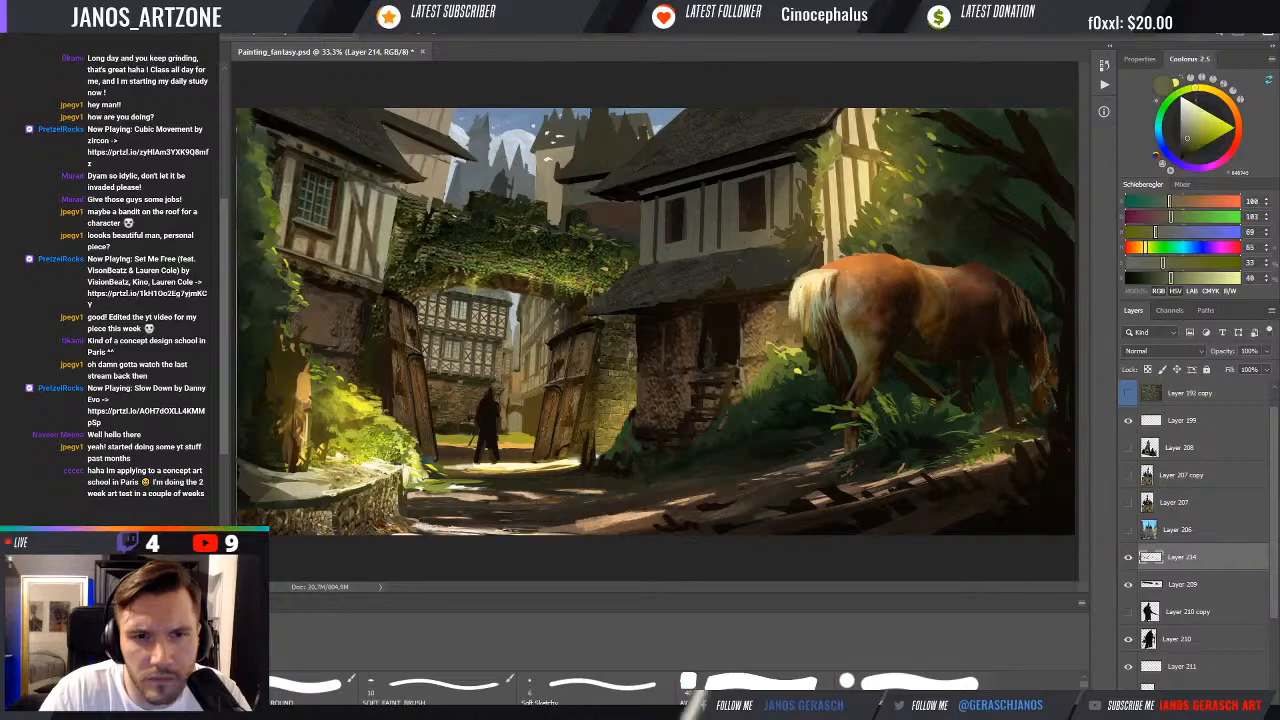
alt+click(512, 255)
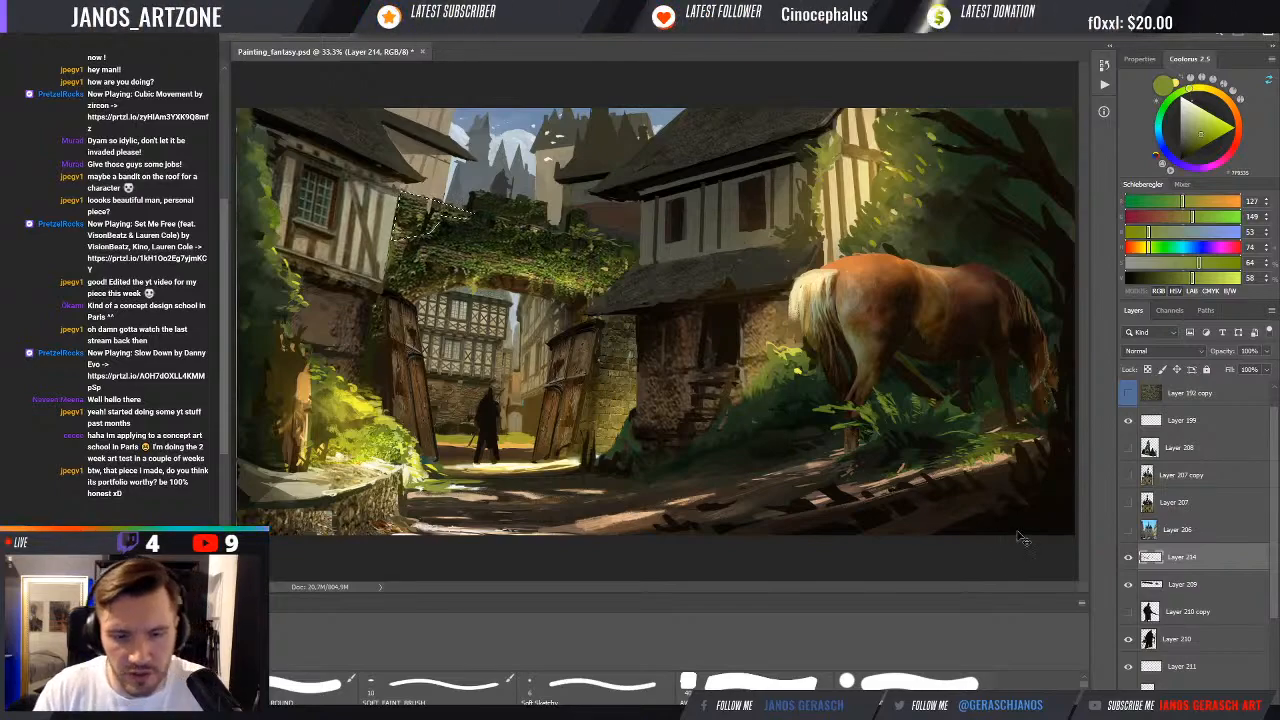
On a new Linear Dodge (Add) layer, brush a soft olive glow (RGB 52, 57, 5) over the ivy at the gate wall's left battlements
key(ctrl+shift+alt+n)
key(shift+alt+w)
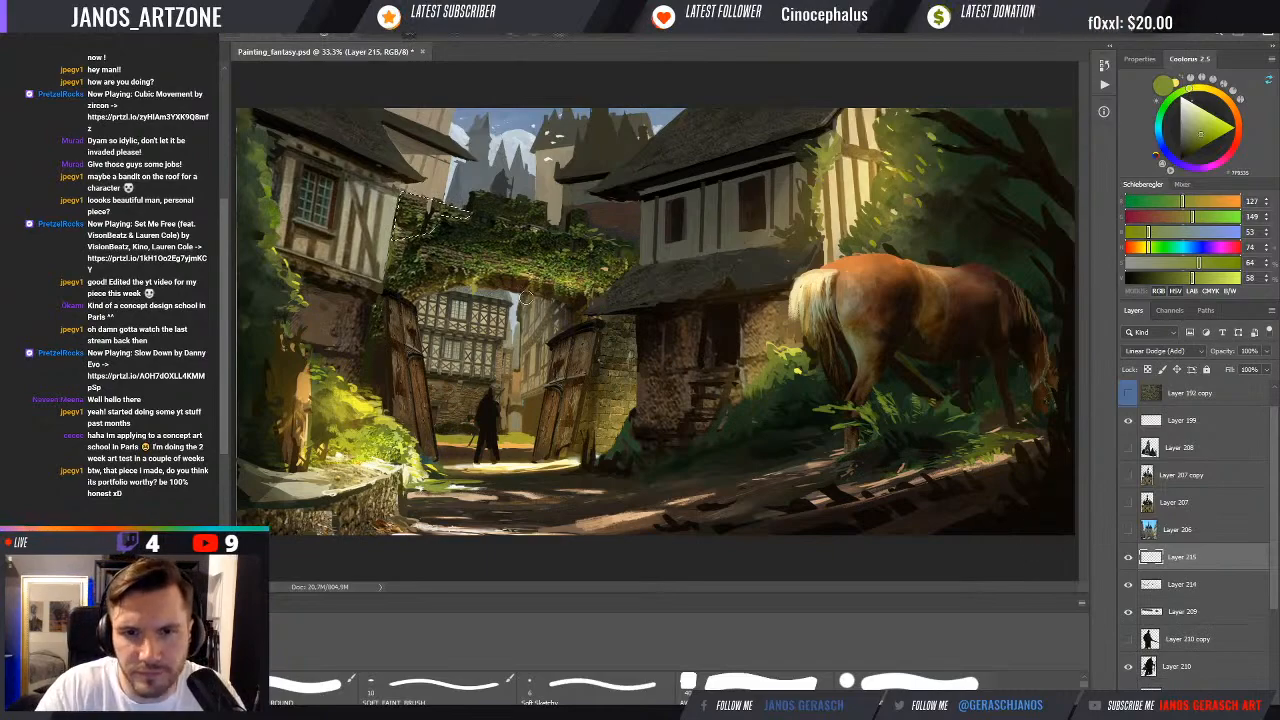
alt+click(572, 276)
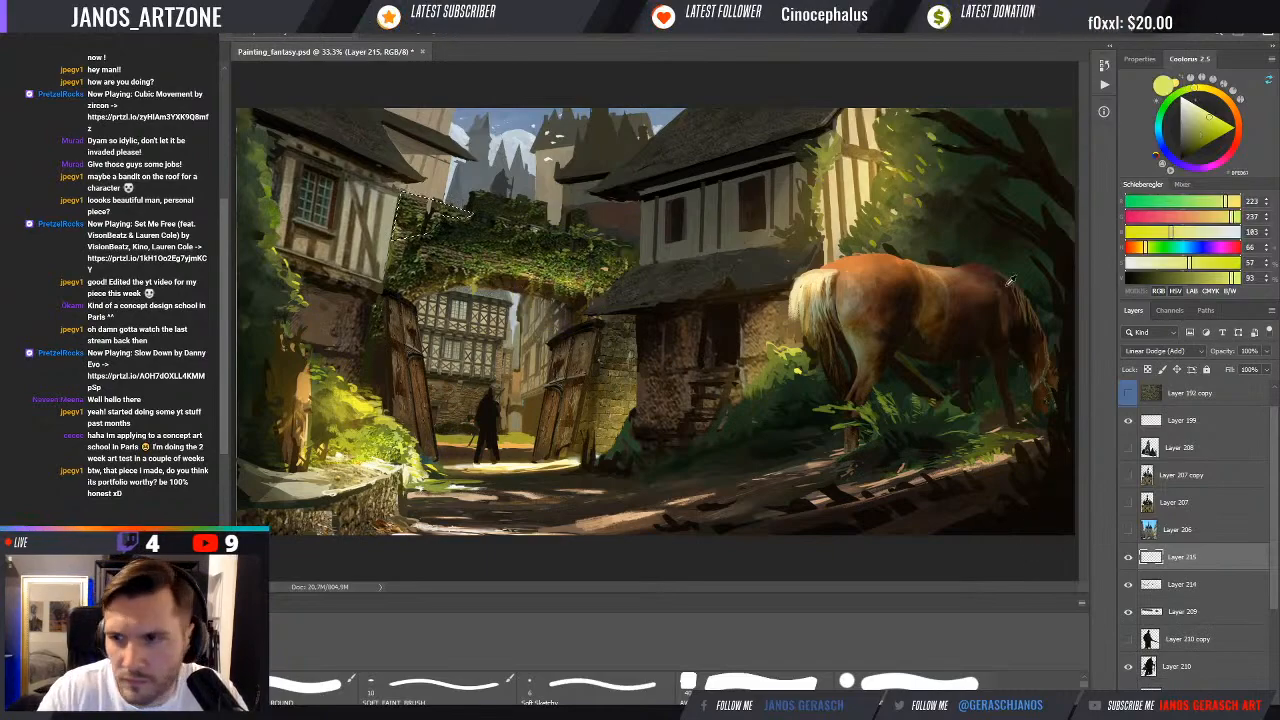
click(1151, 279)
click(1231, 264)
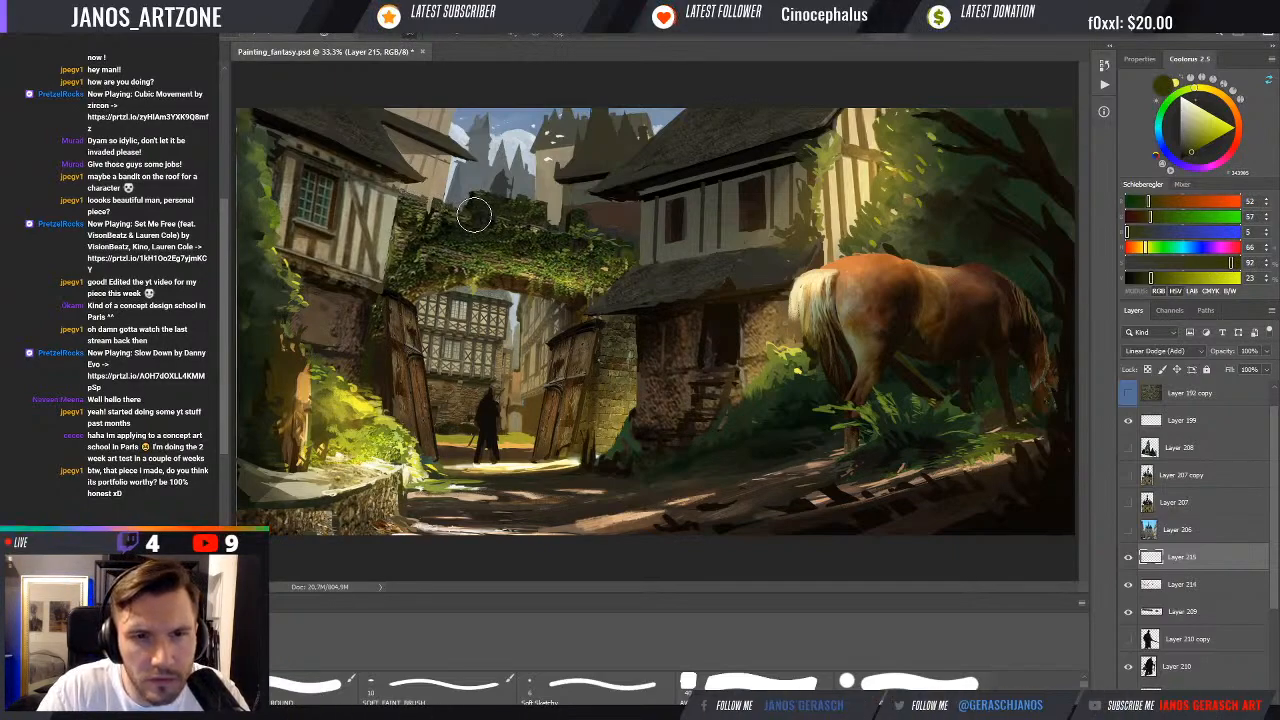
drag(474, 215, 404, 230)
key(bracketright)
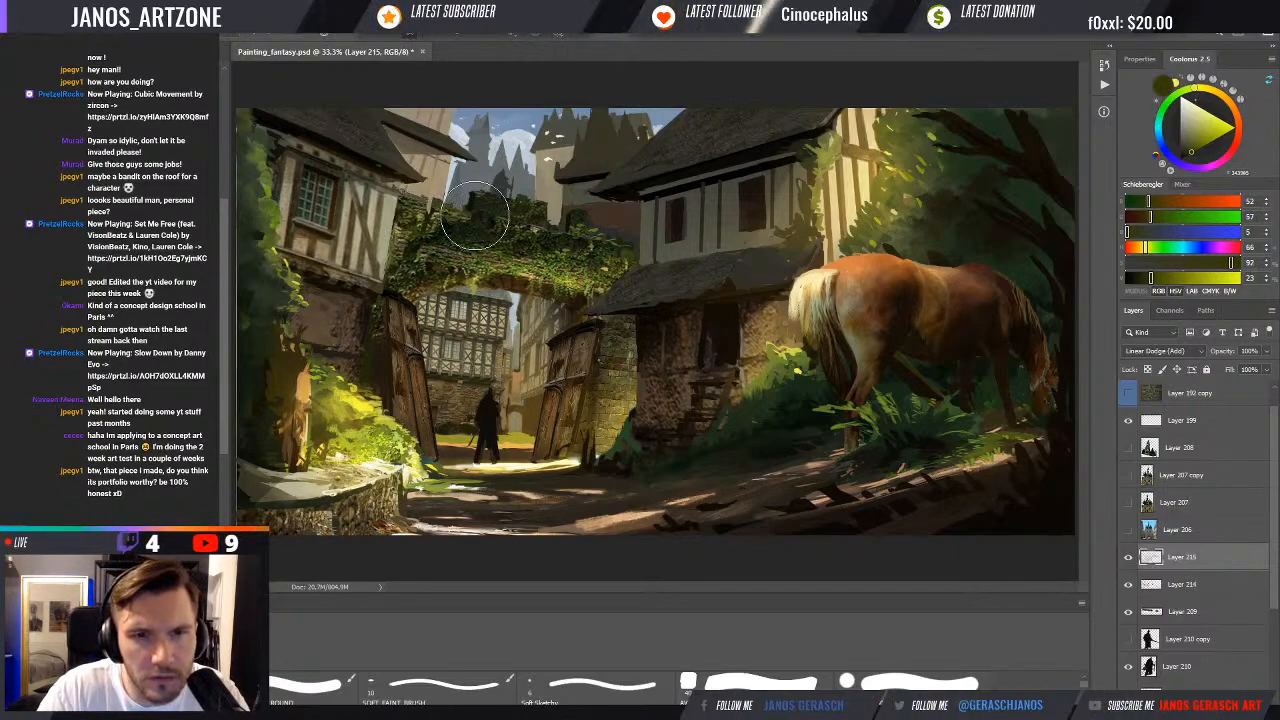
drag(478, 216, 464, 220)
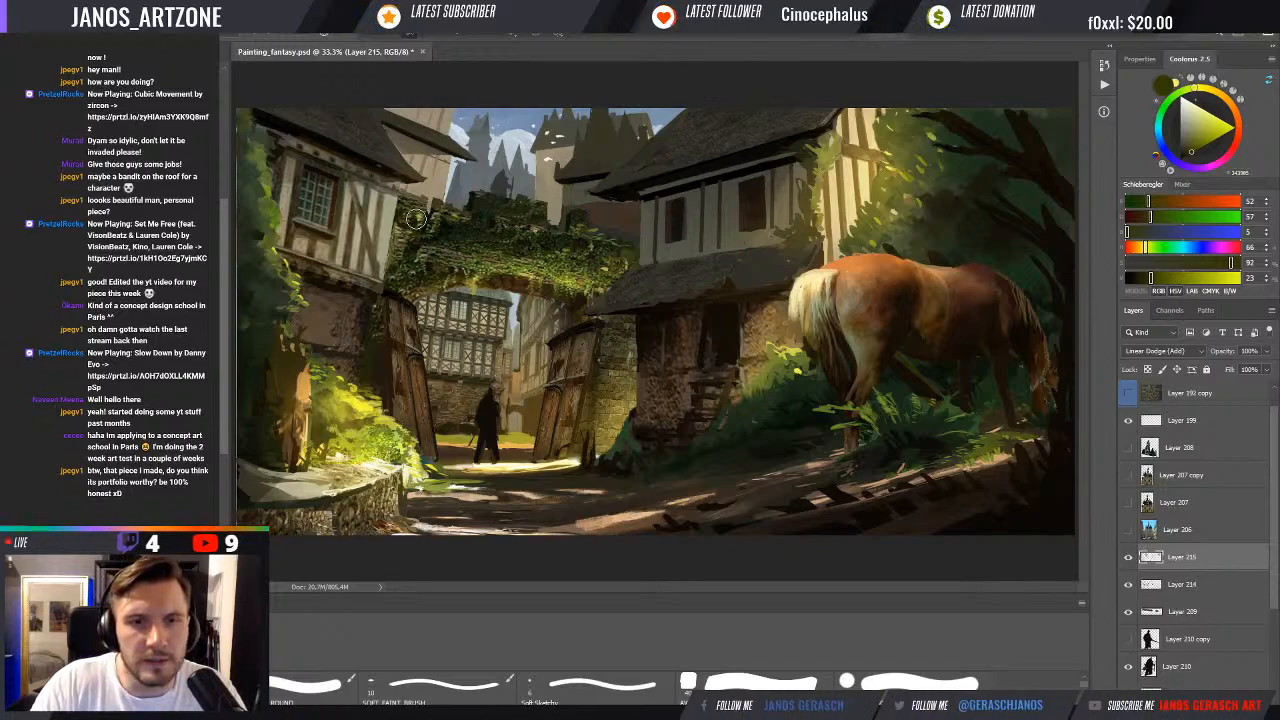
Compare the painting with and without the glow layer, and merge it down into Layer 214
click(1128, 557)
click(1128, 557)
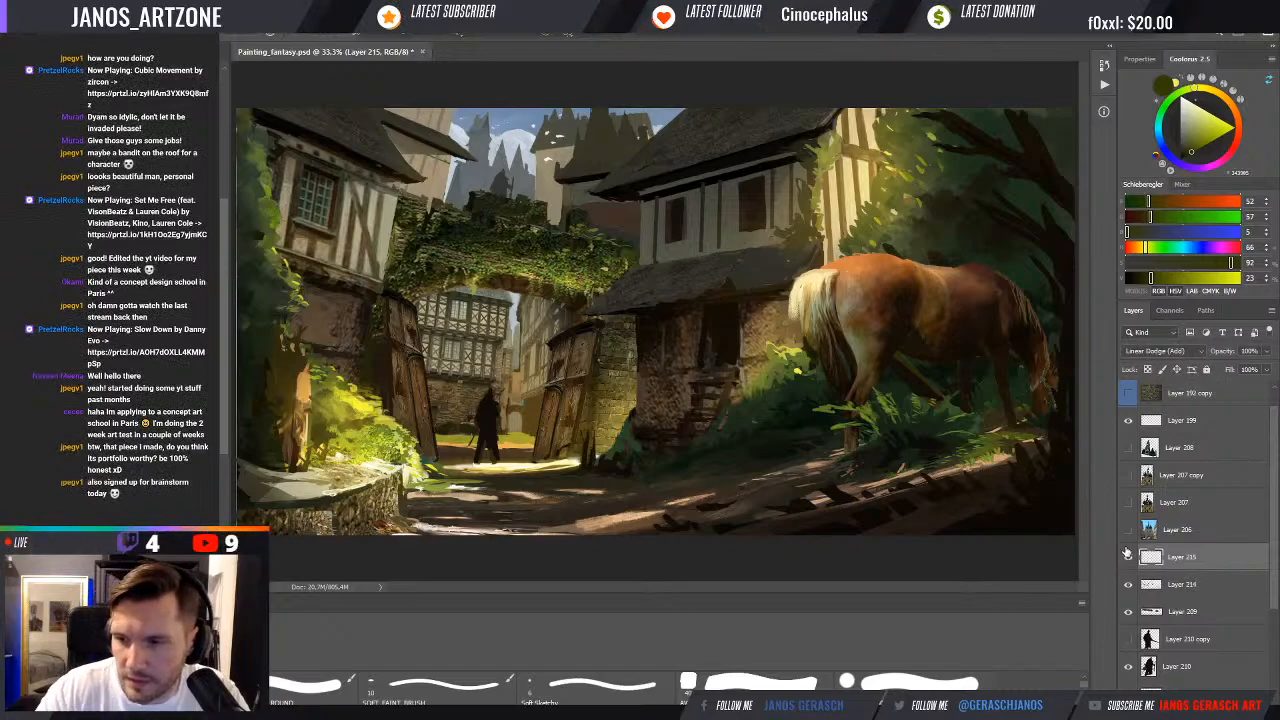
click(1130, 559)
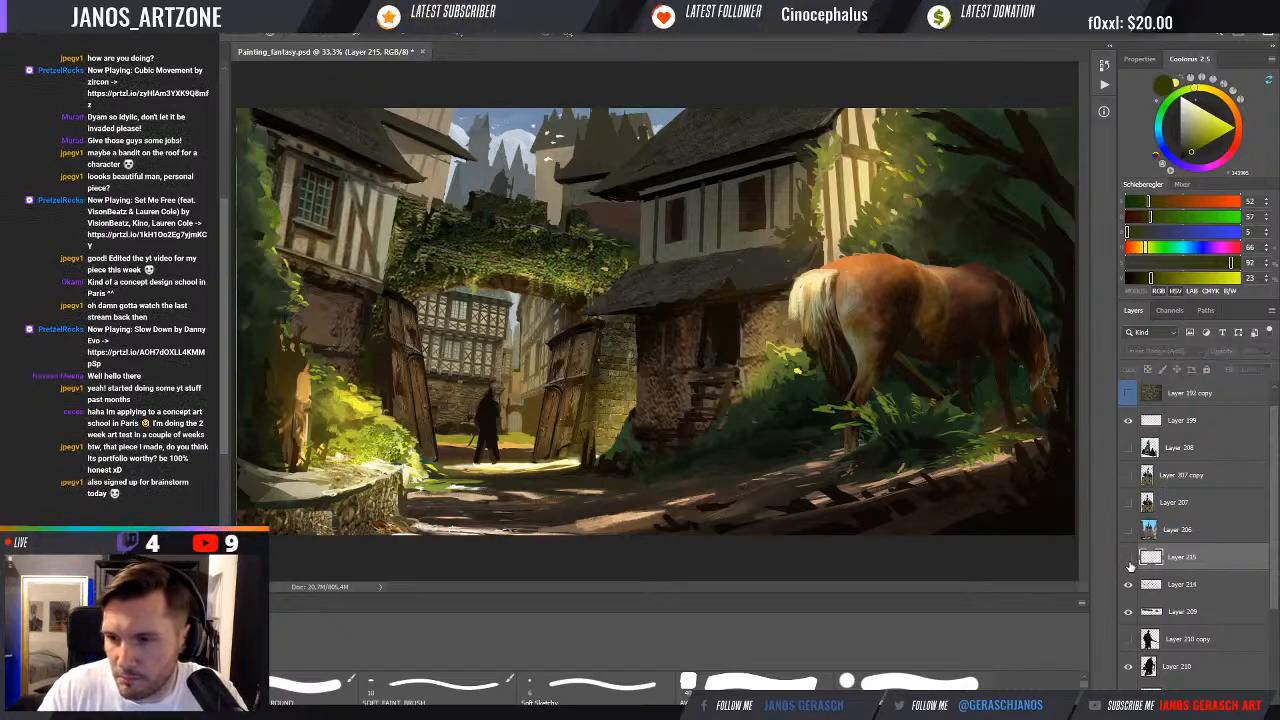
click(1130, 559)
key(ctrl+e)
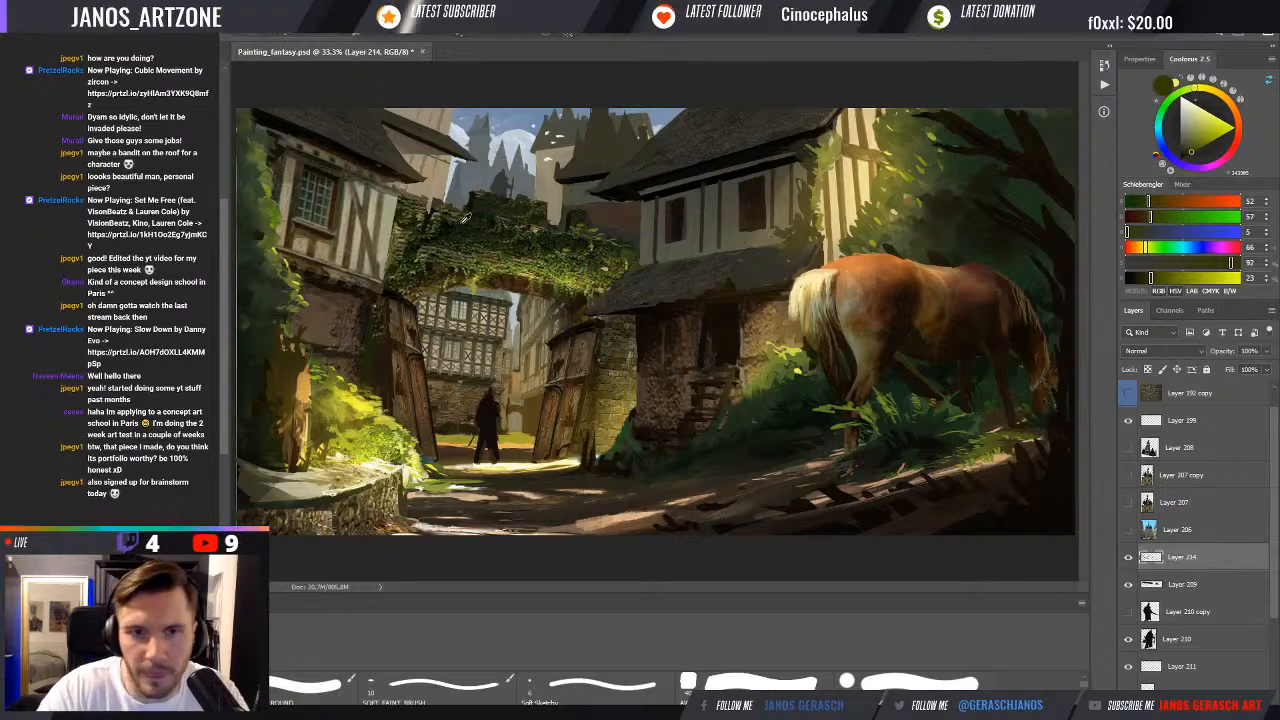
Detail the ivy leaves on the gate wall's left half in sampled olive green (RGB 96, 115, 61) and yellow-green (RGB 185, 193, 78)
alt+click(560, 288)
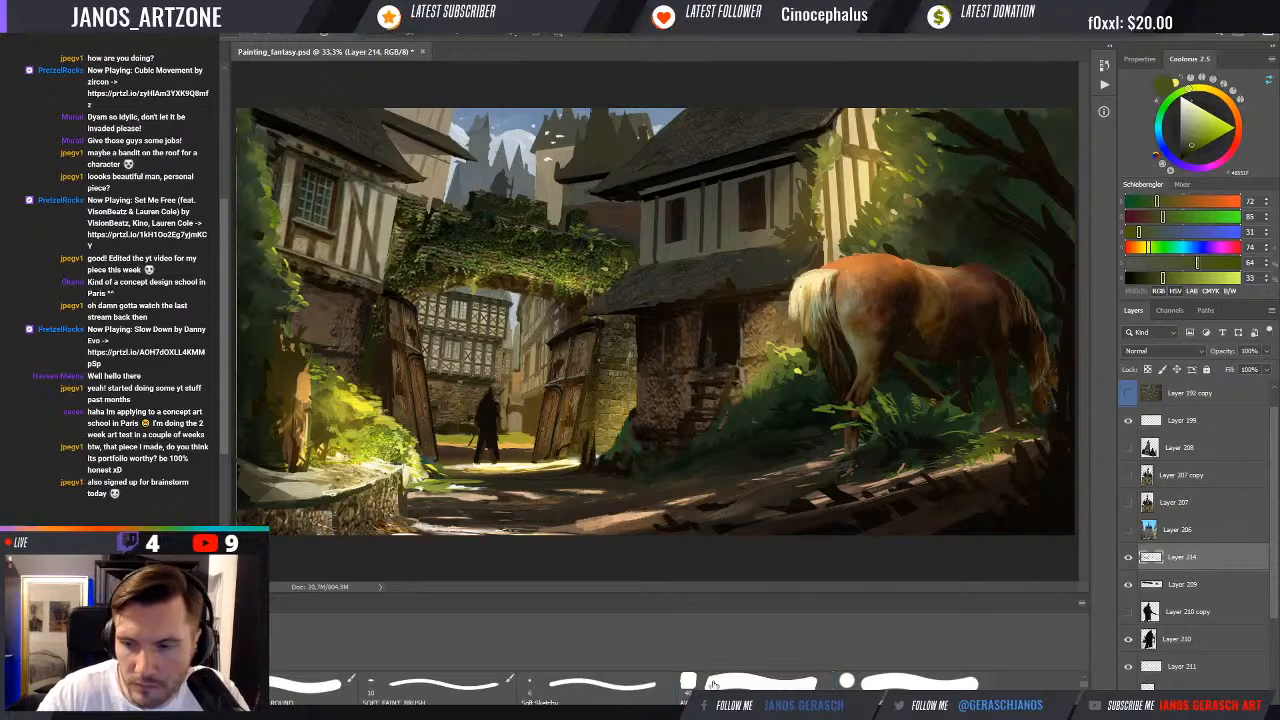
scroll(498, 286, up, 1)
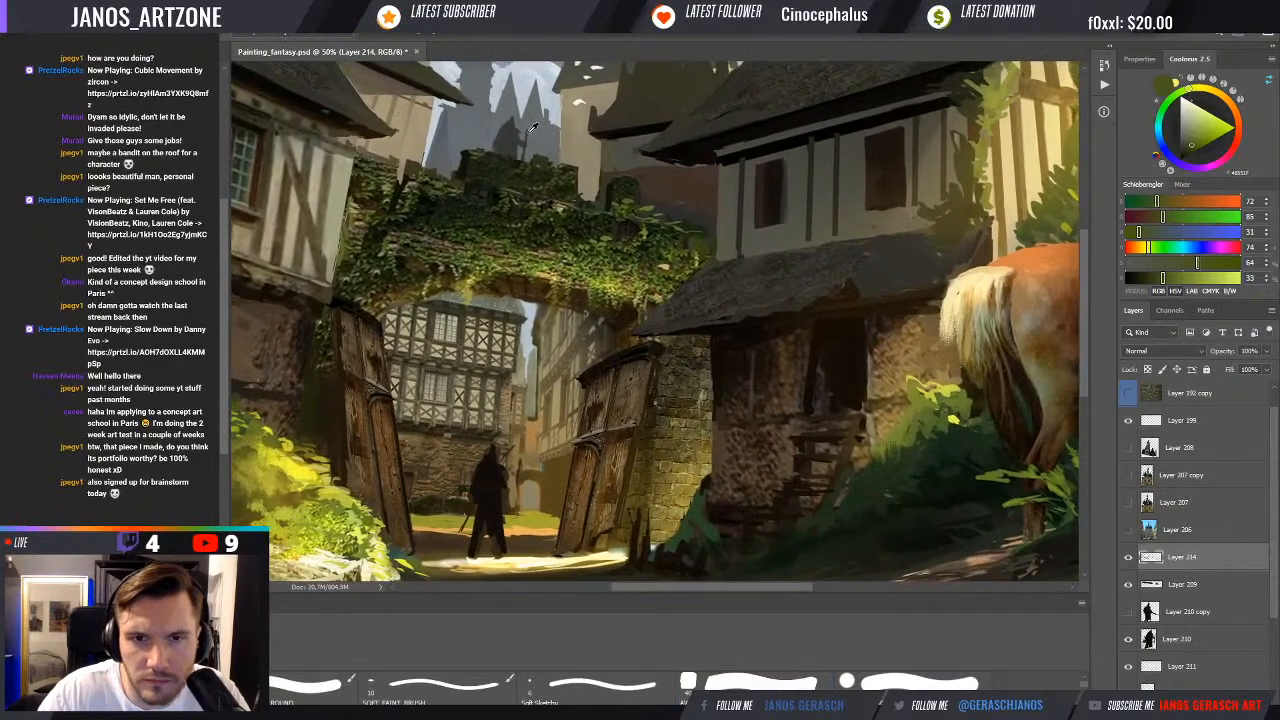
alt+click(419, 173)
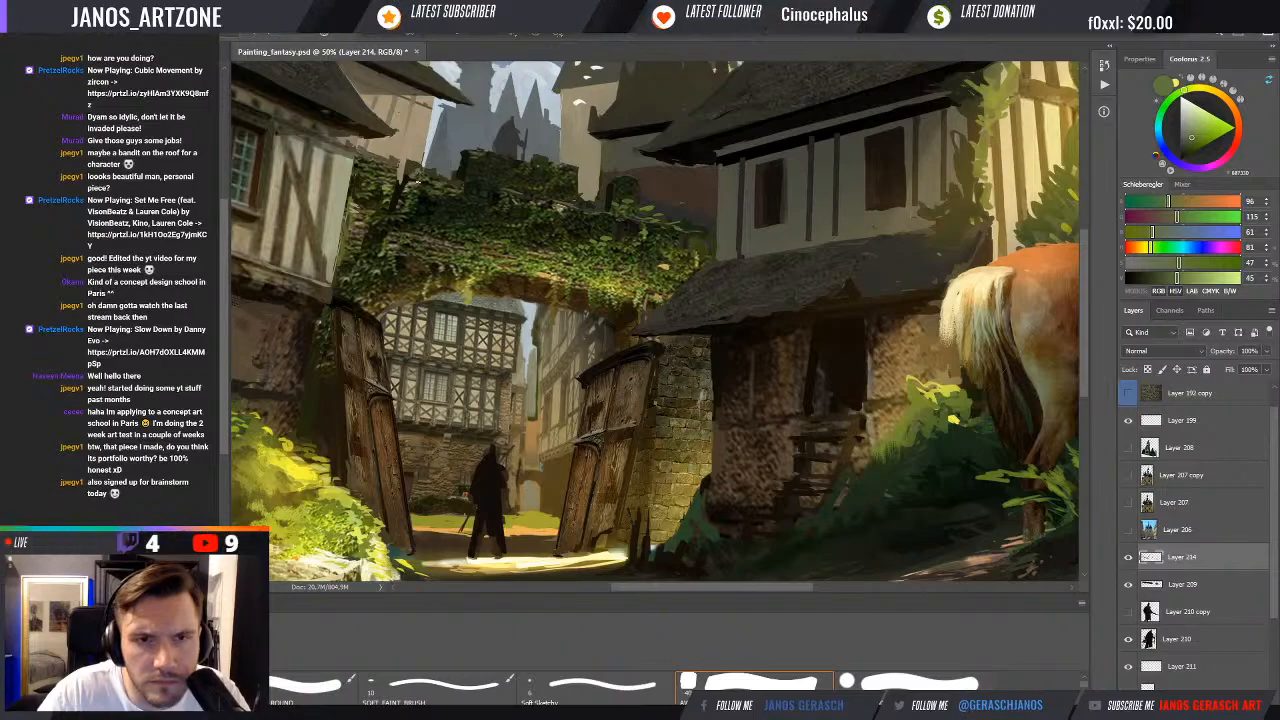
alt+click(464, 252)
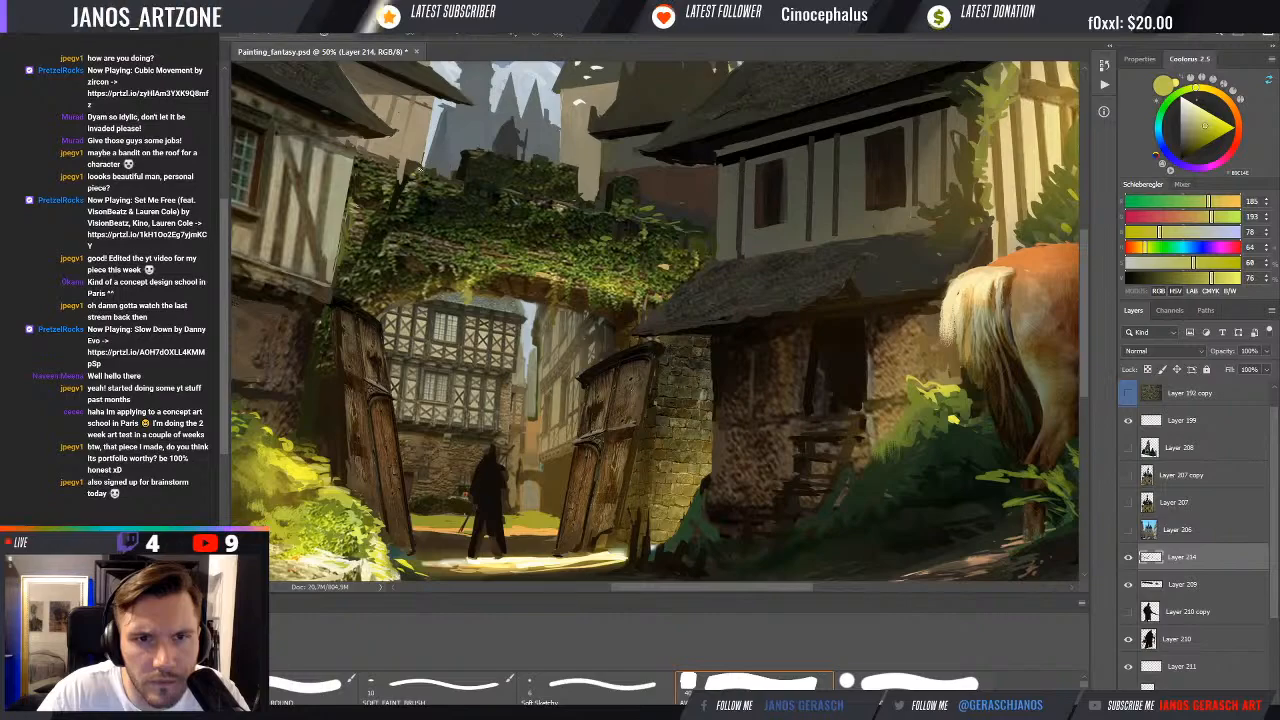
Touch up the ivy at the end of the arch wall beside the left timbered house with sampled dark green and brown tones
alt+click(421, 180)
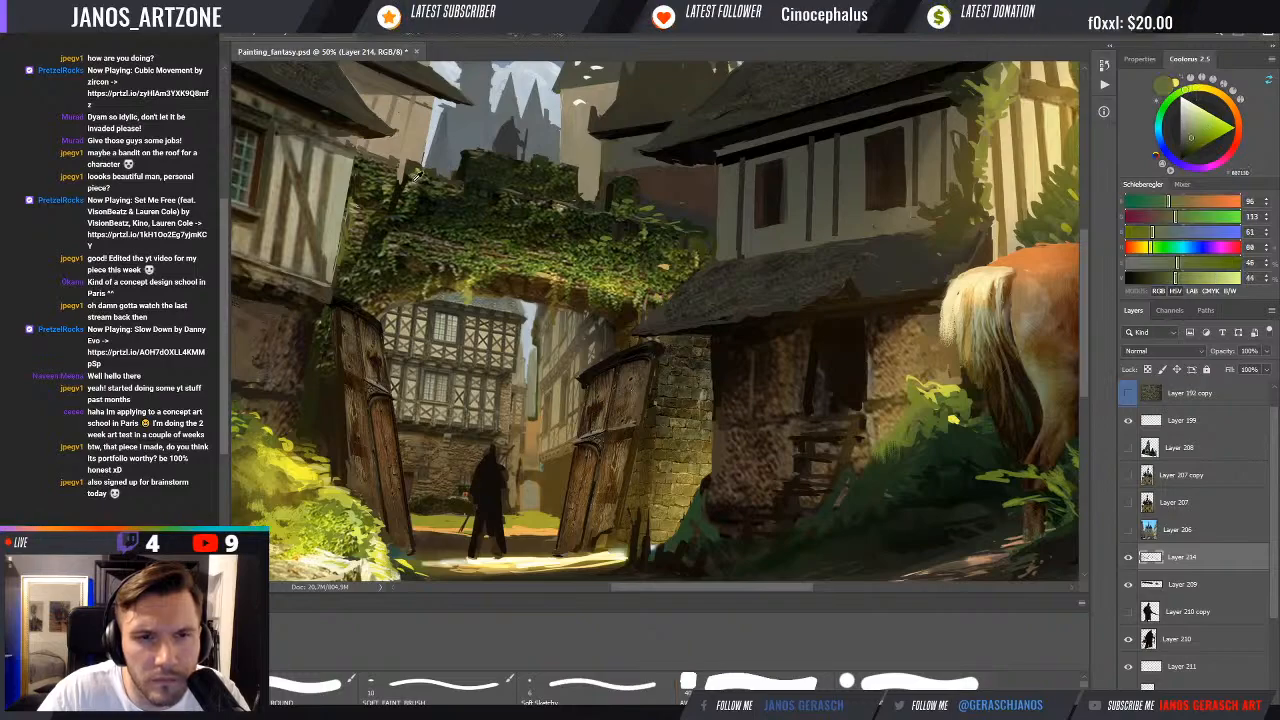
alt+click(408, 185)
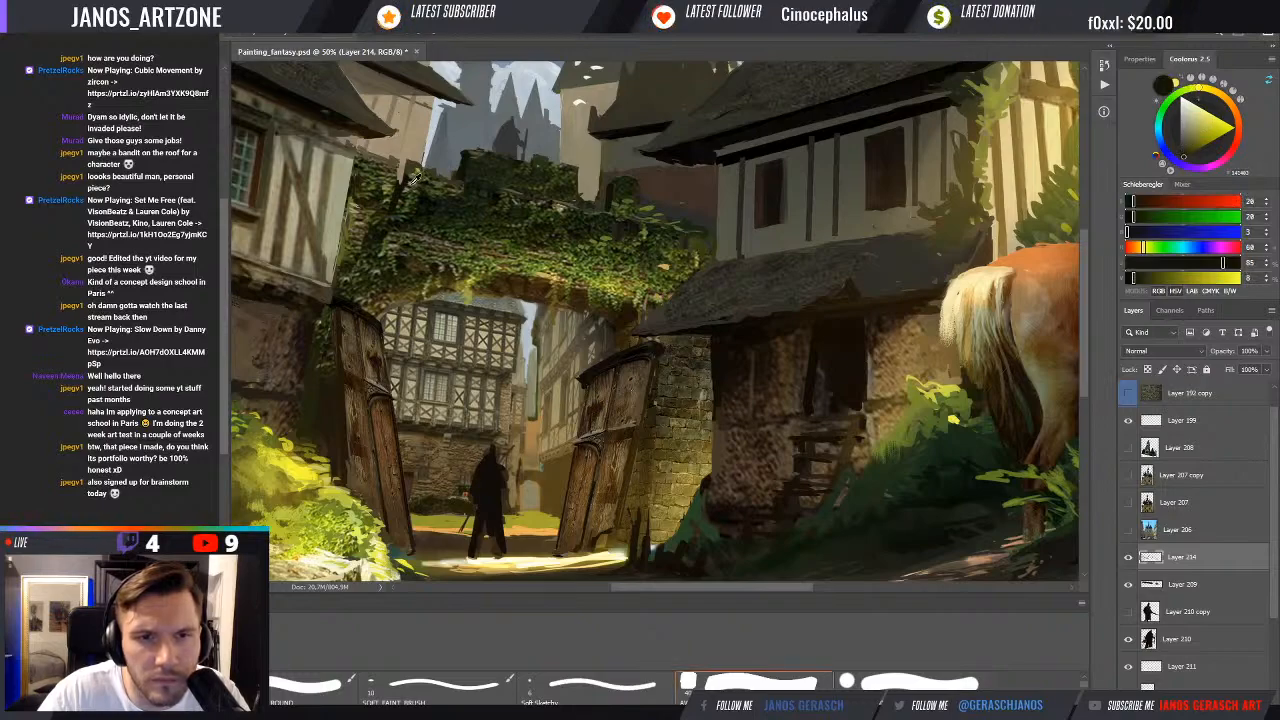
alt+click(411, 181)
alt+click(414, 186)
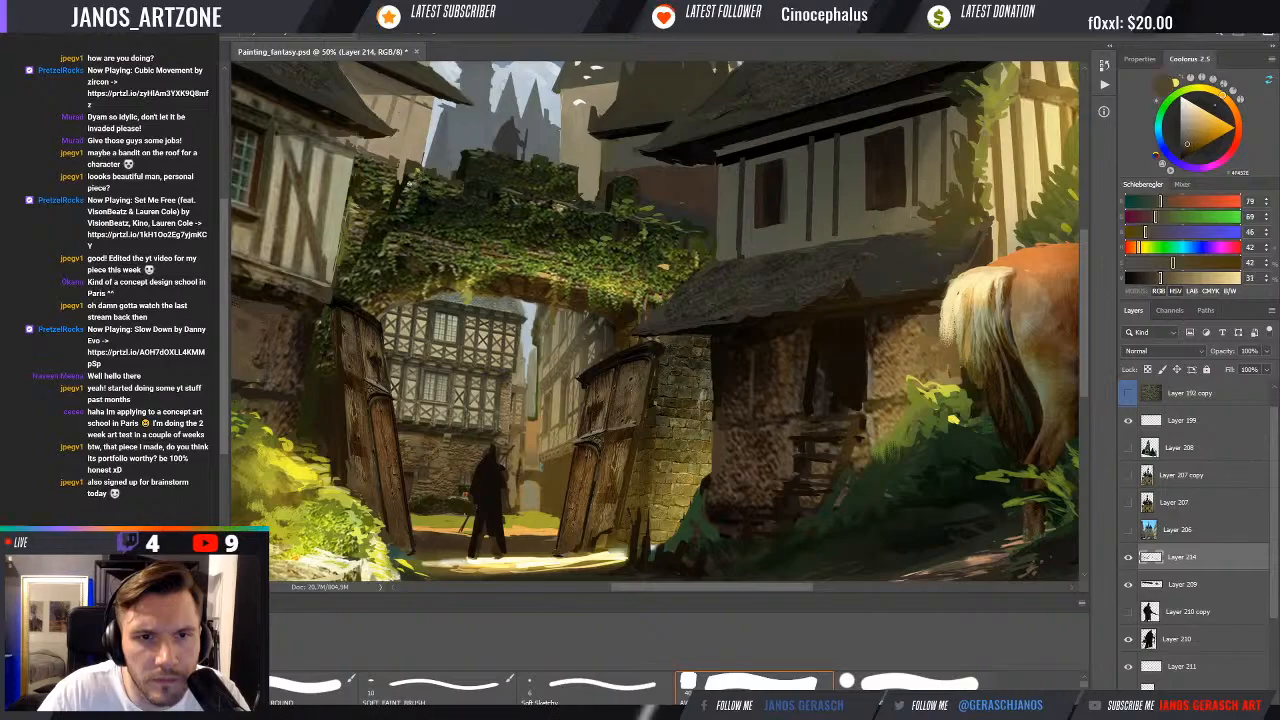
alt+click(380, 158)
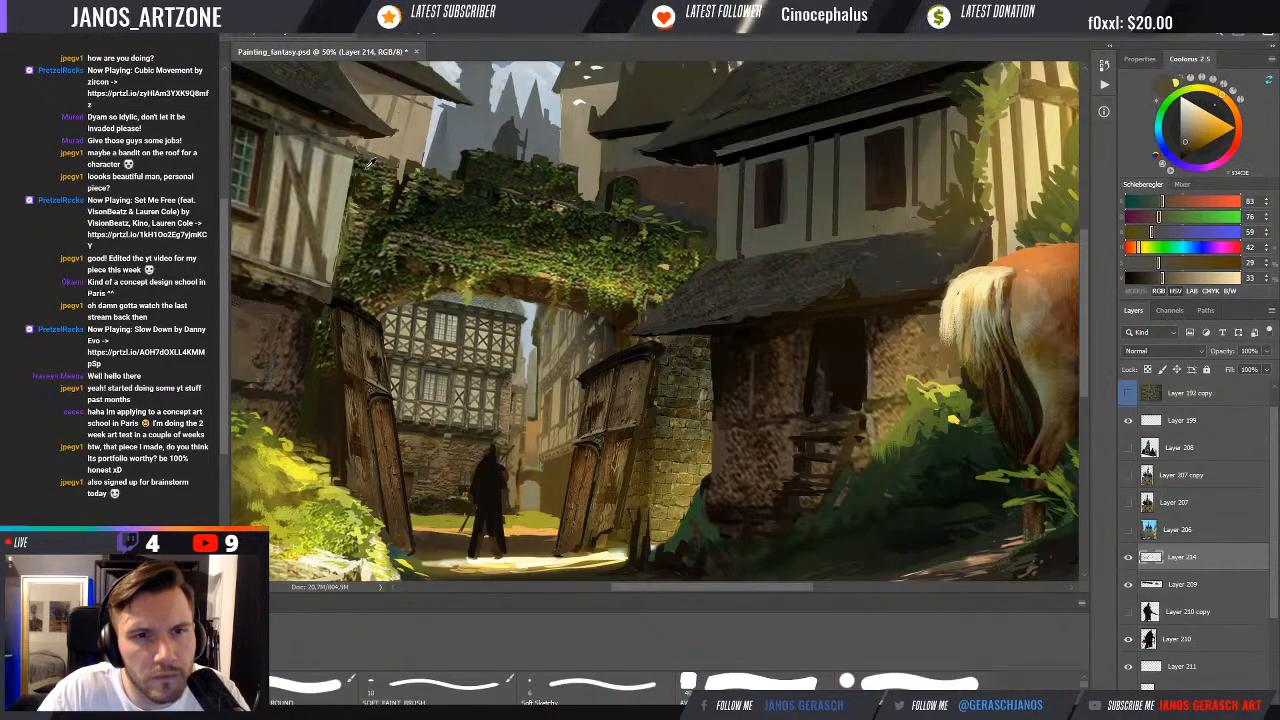
alt+click(364, 158)
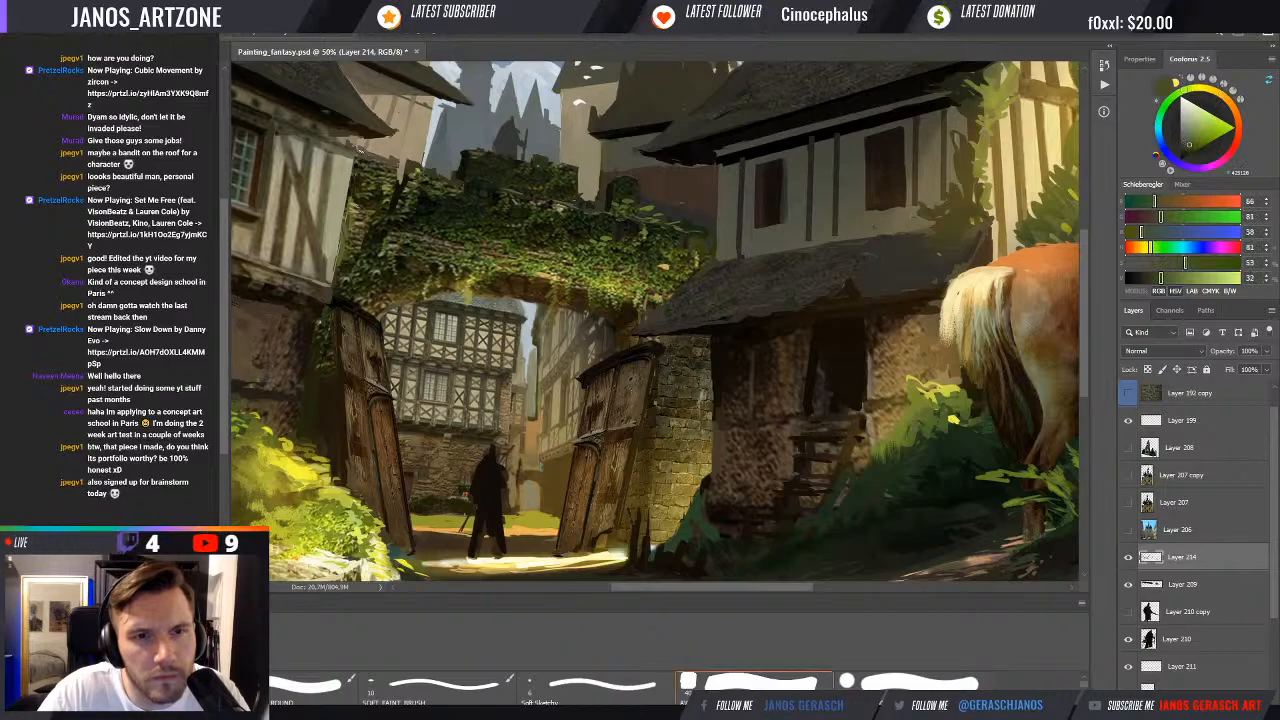
alt+click(358, 144)
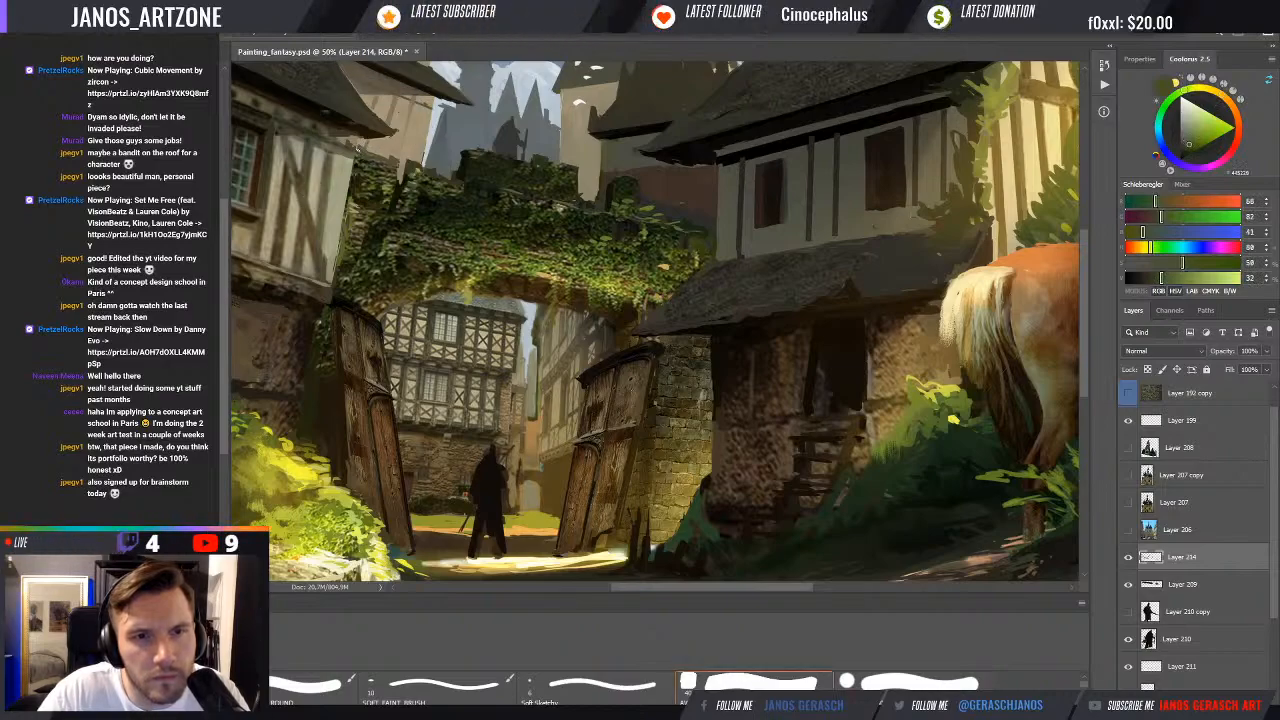
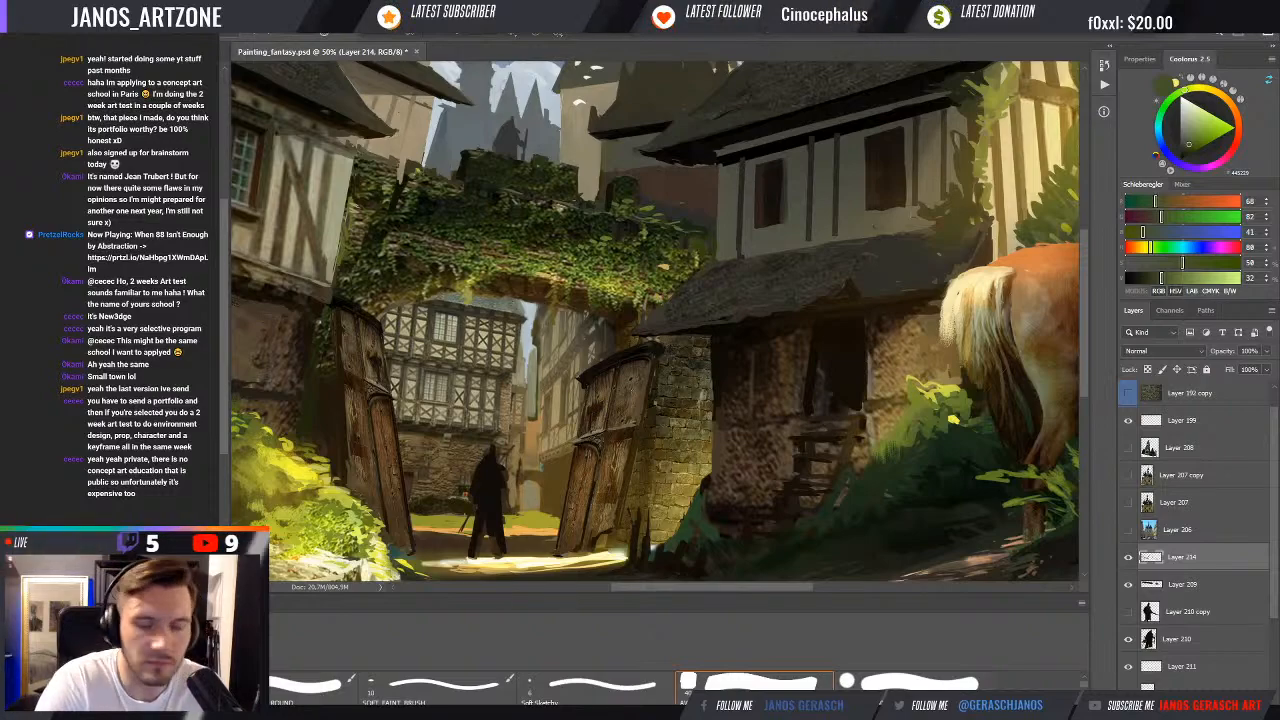
Compare the whole painting with Layer 214 hidden and shown
key(ctrl+minus)
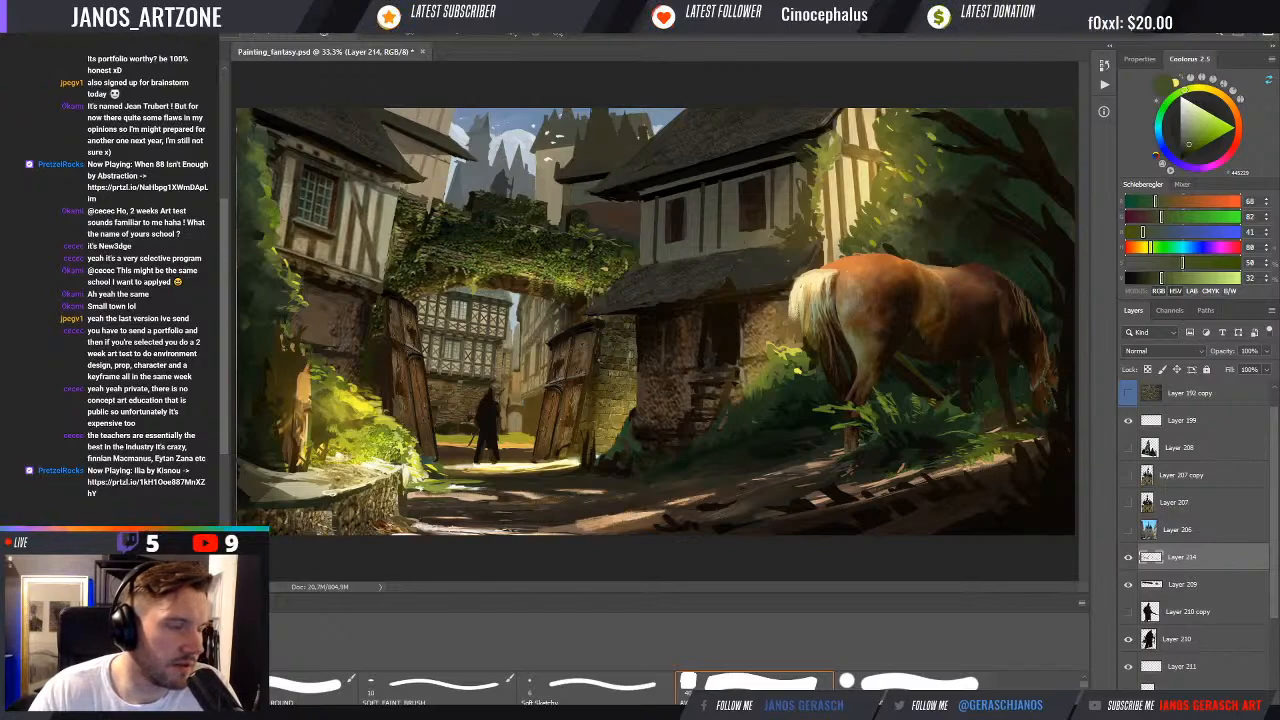
click(1128, 560)
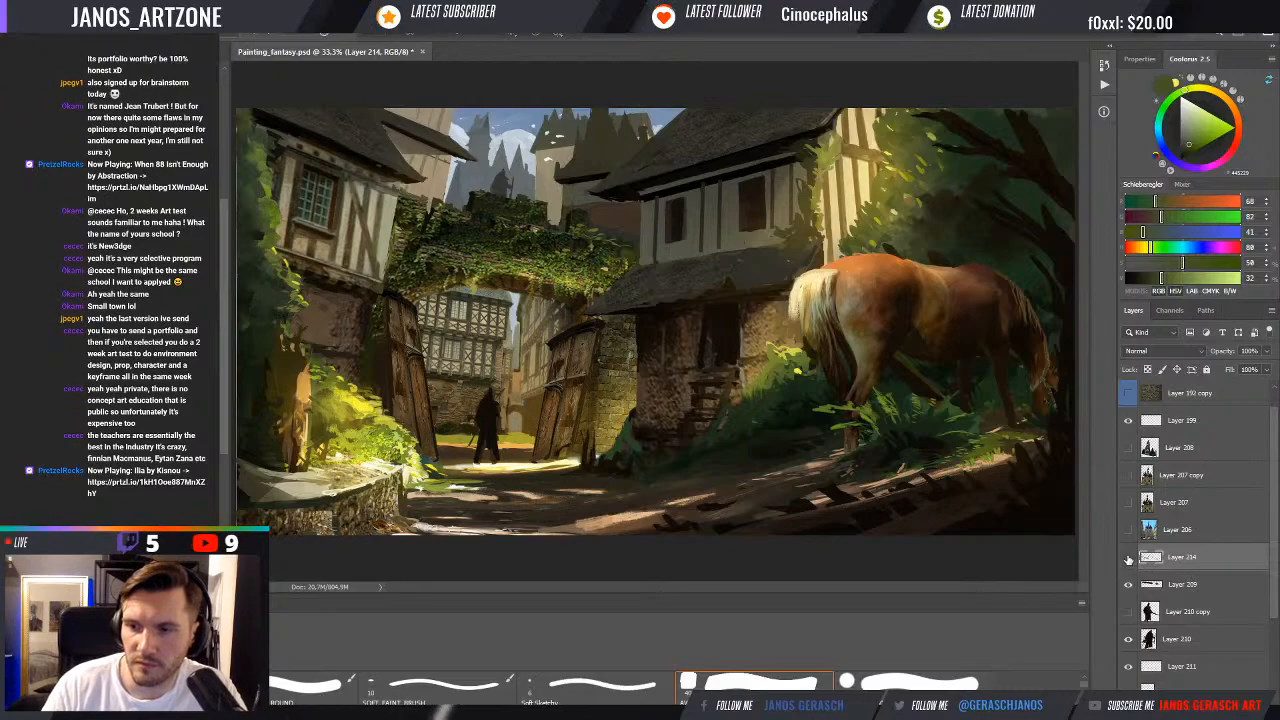
click(1128, 558)
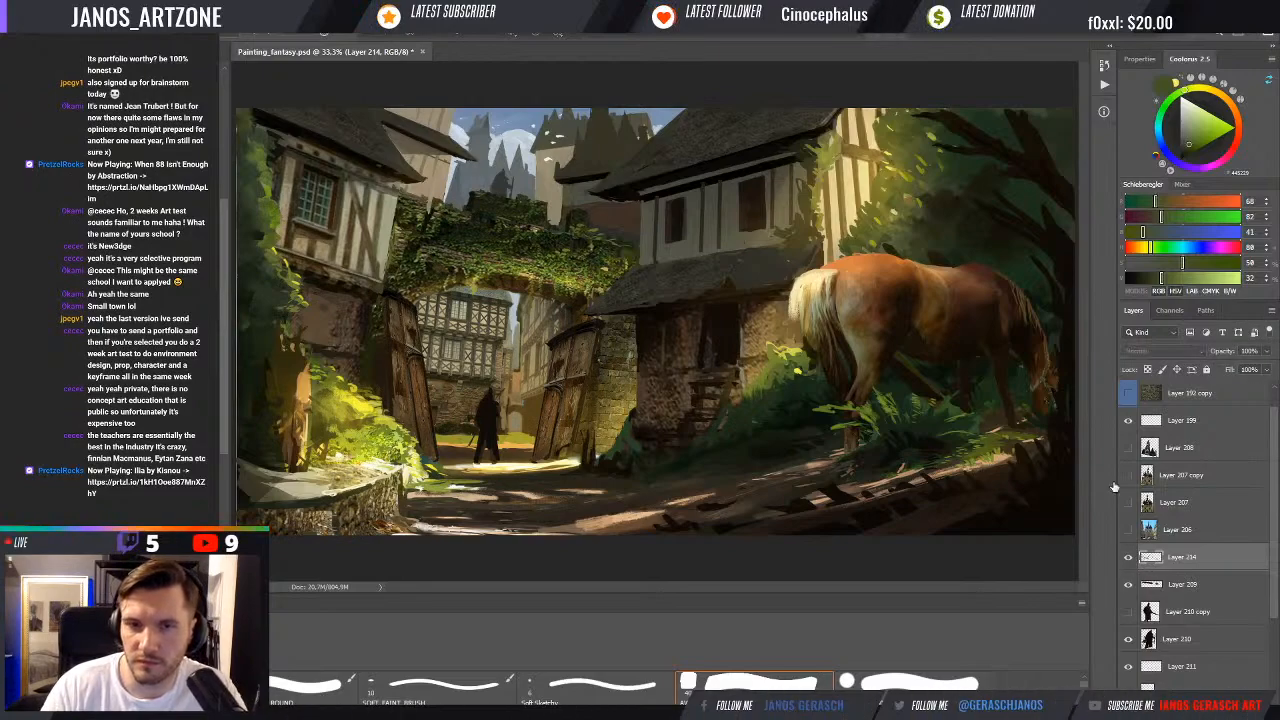
Refine the ivy along the top of the arch wall and around the central battlement with greens, greys and browns sampled nearby
alt+click(564, 229)
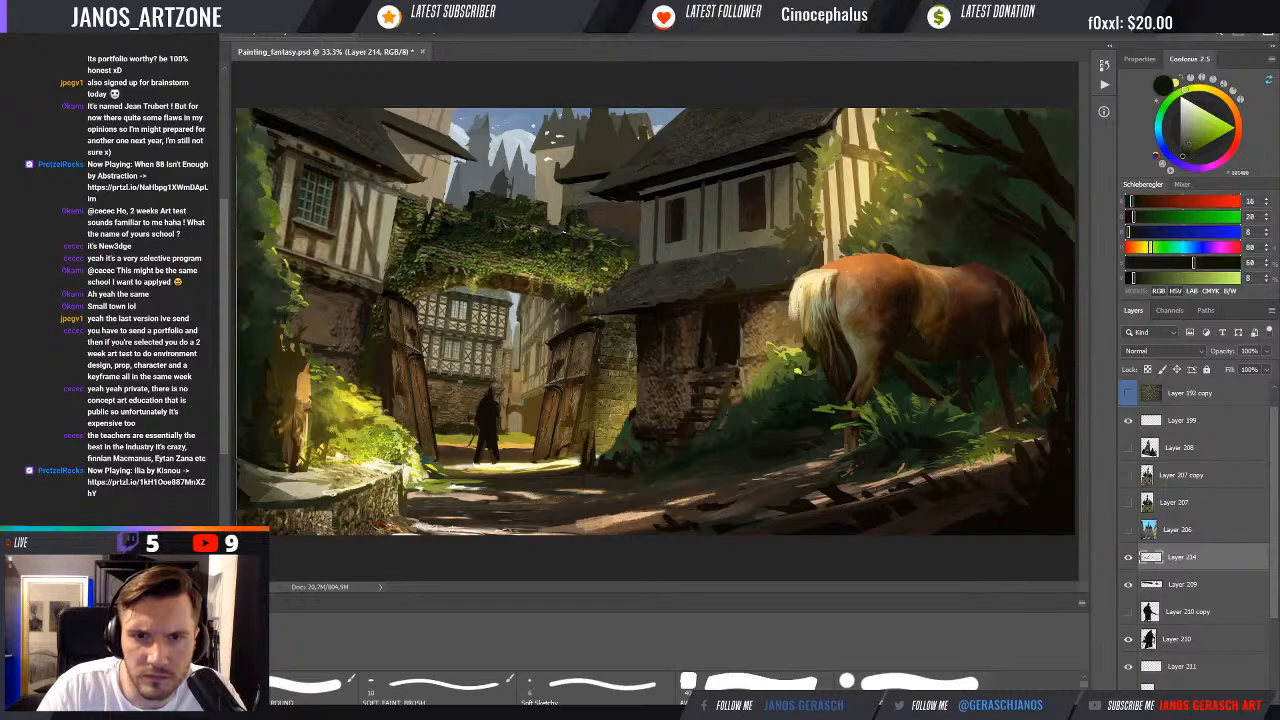
alt+click(588, 225)
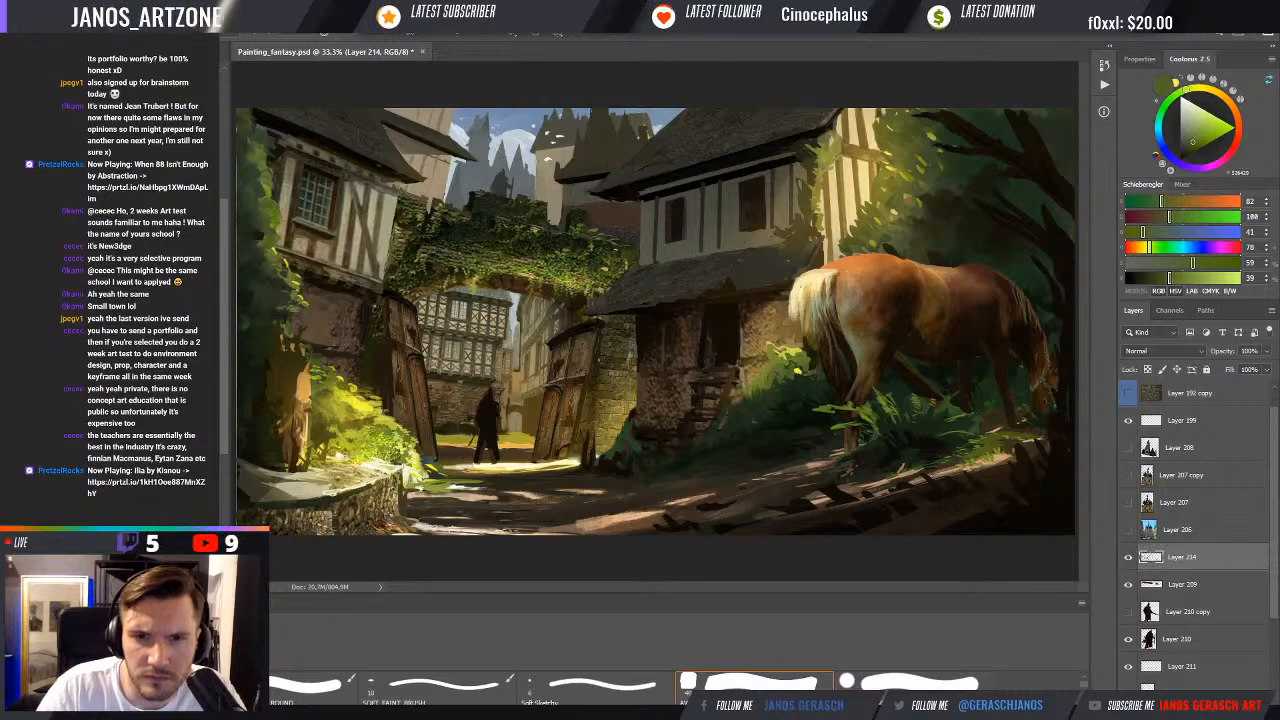
alt+click(477, 184)
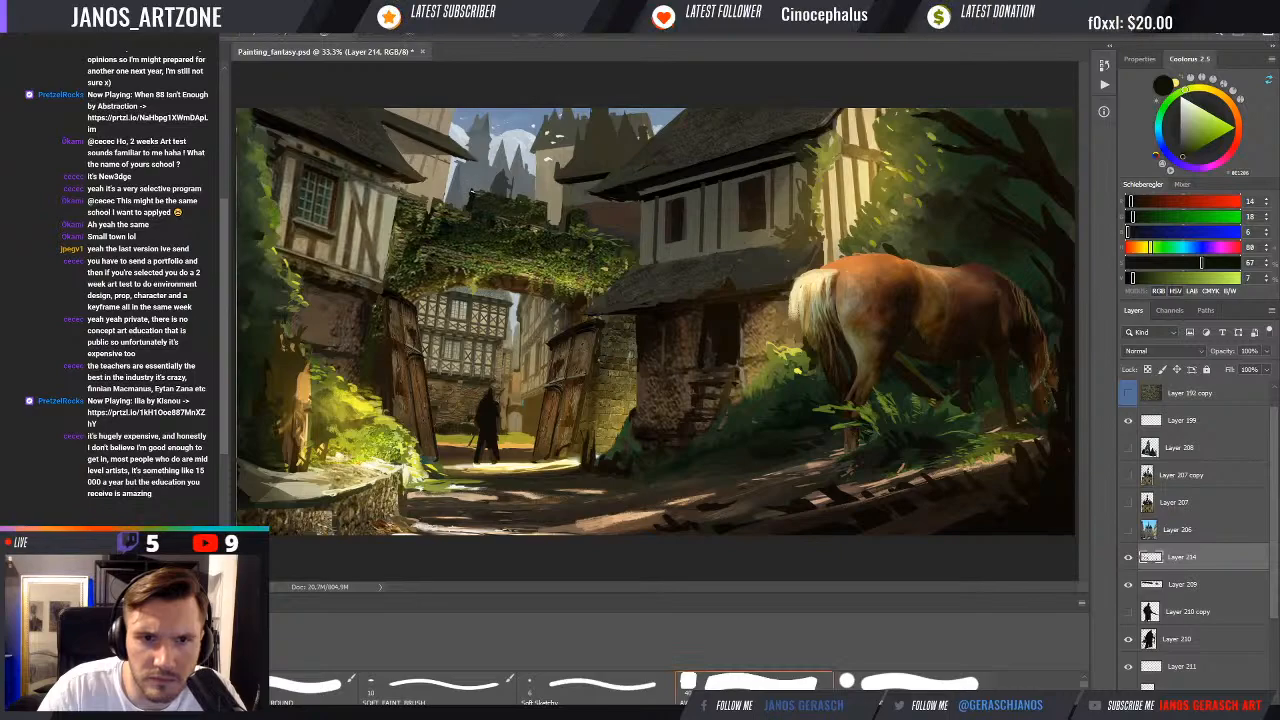
alt+click(490, 192)
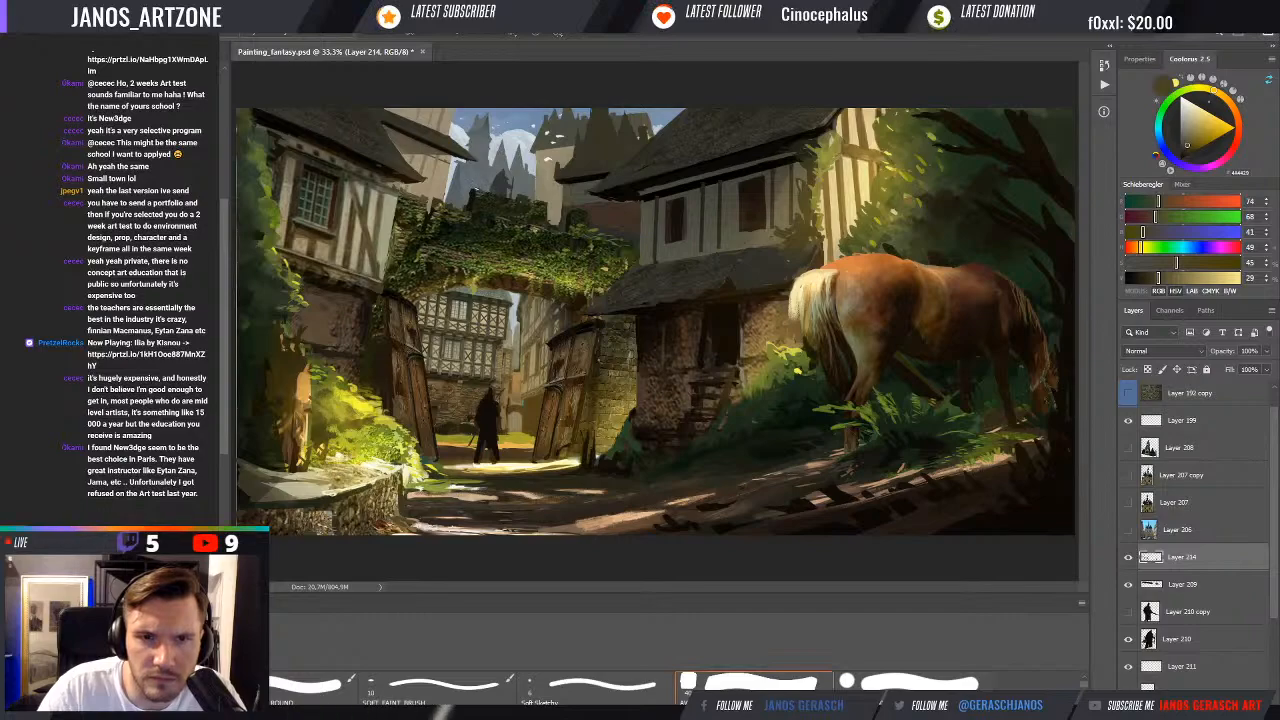
alt+click(474, 193)
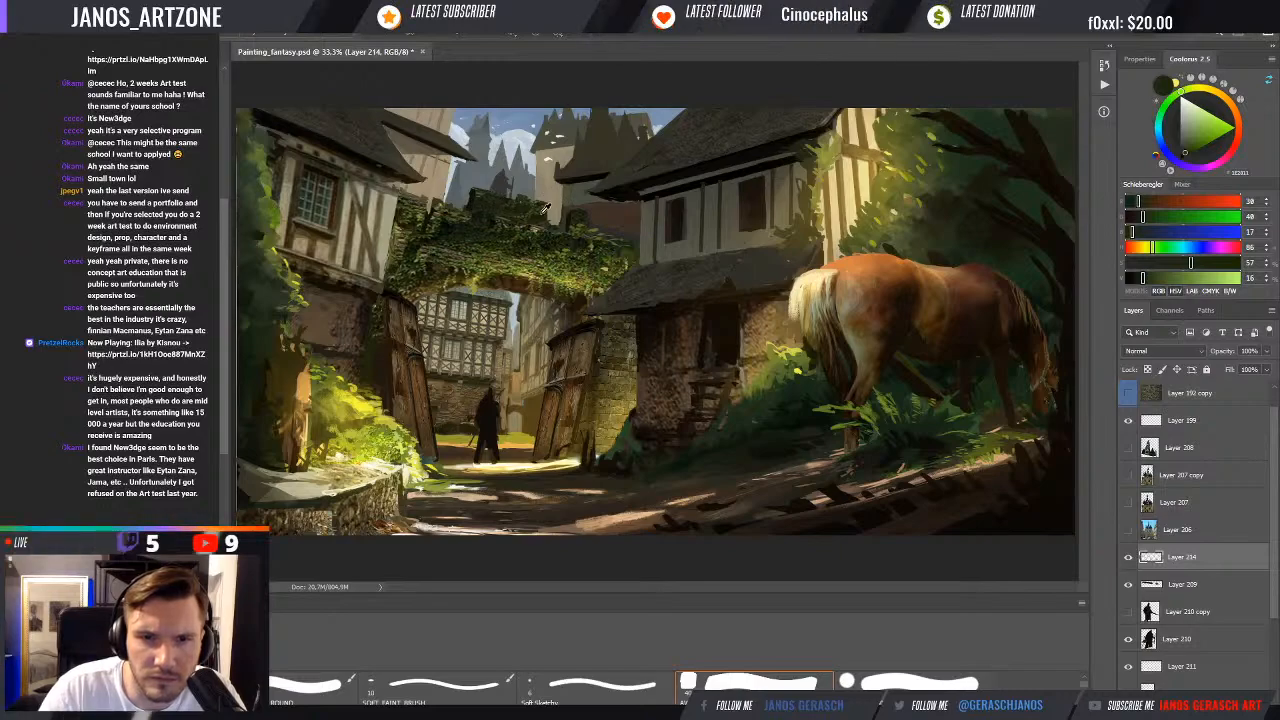
alt+click(468, 202)
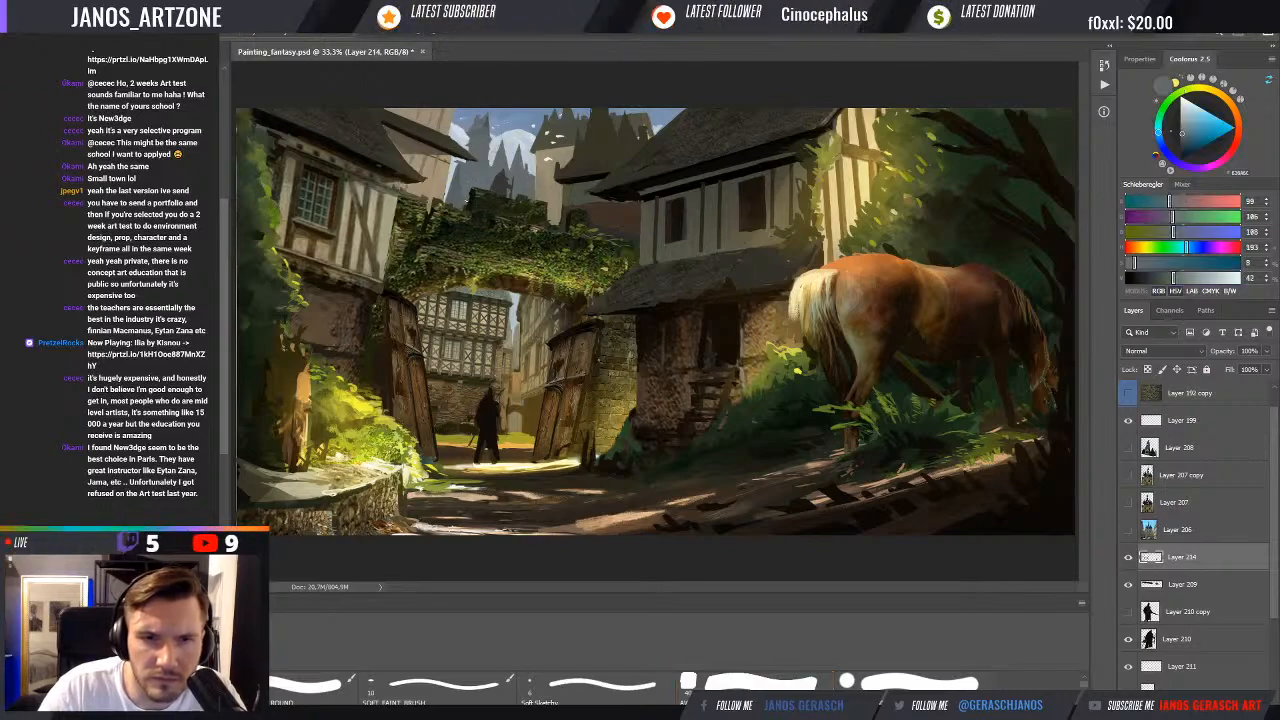
alt+click(460, 204)
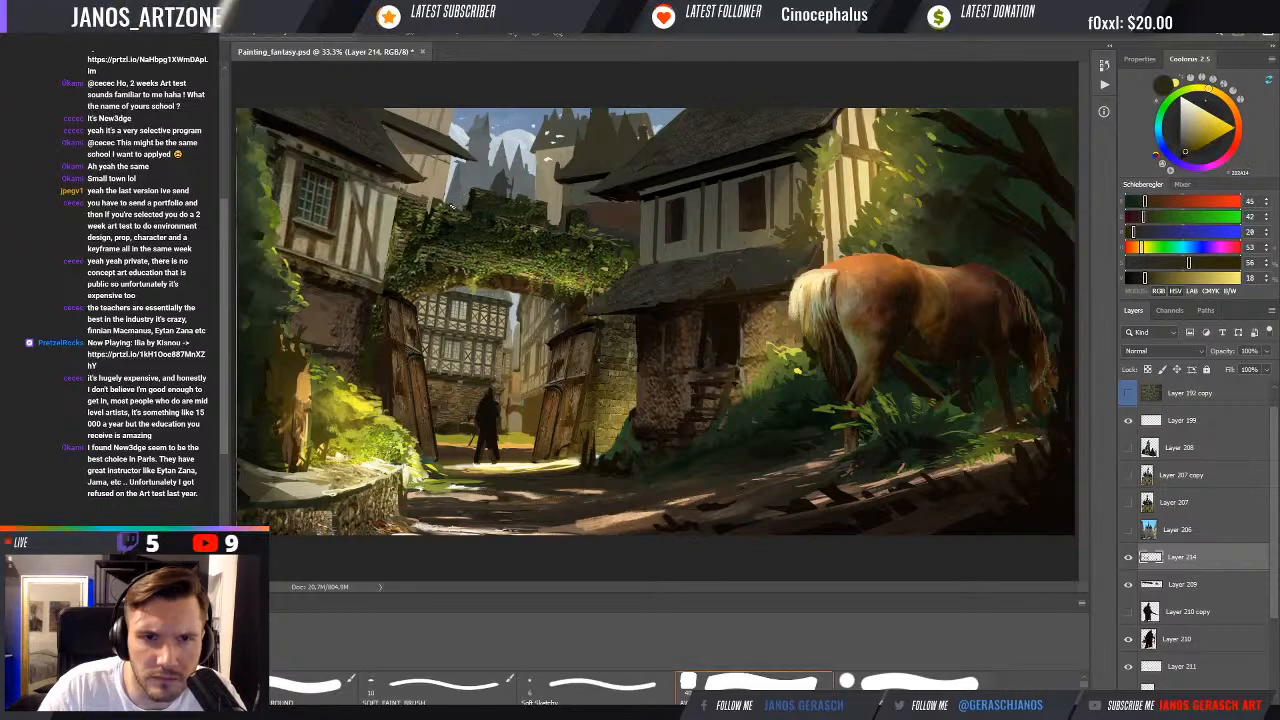
alt+click(468, 208)
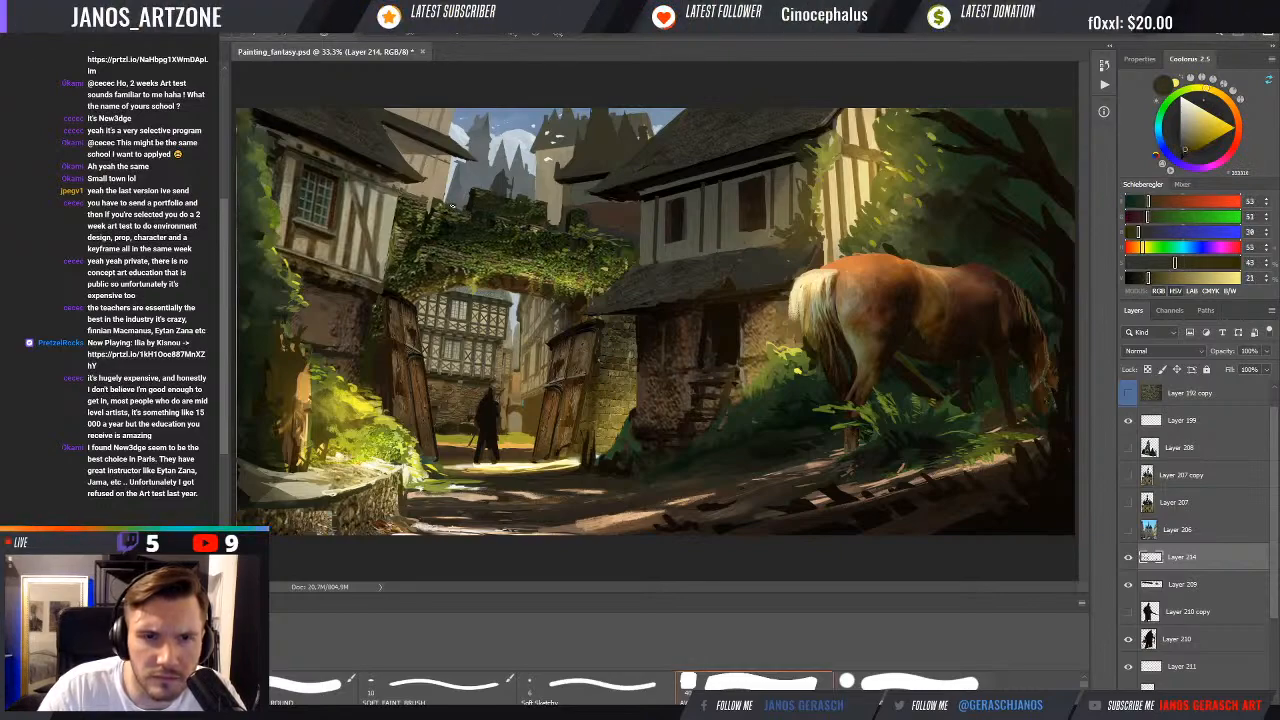
Deepen the ivy between the left timbered house and the battlement with sampled near-black greens and muted olive tones
alt+click(436, 204)
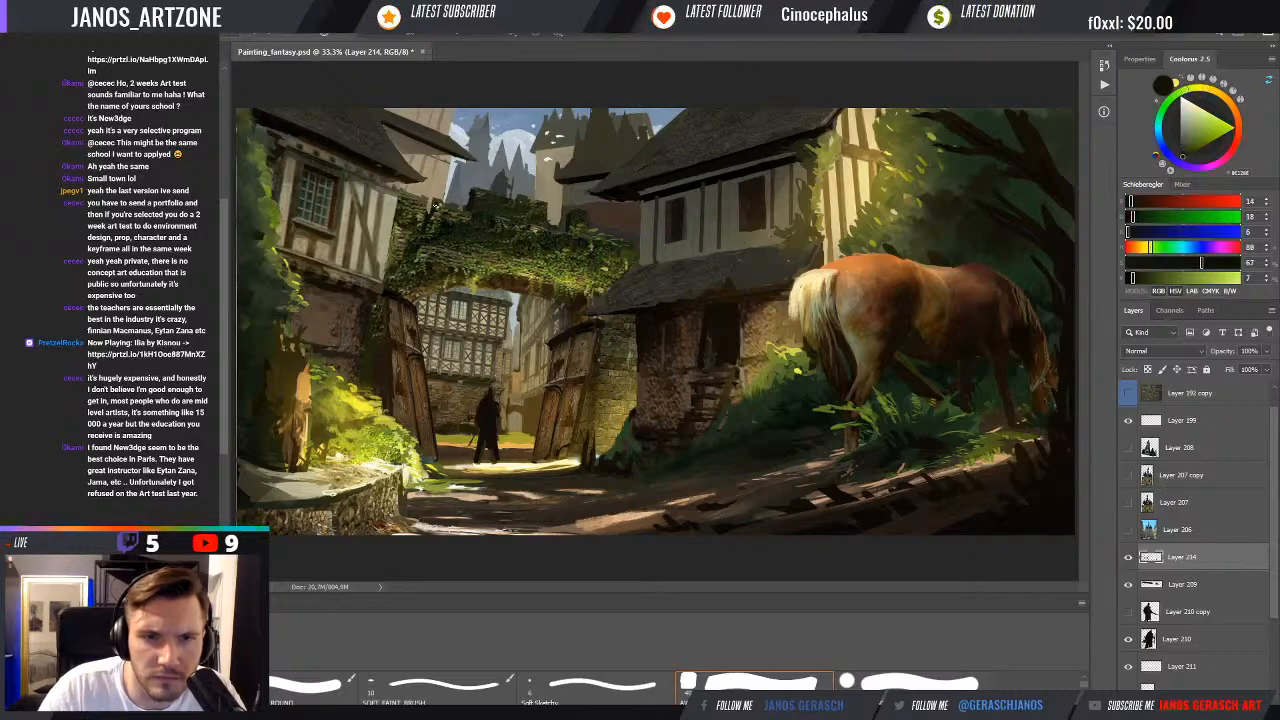
alt+click(440, 200)
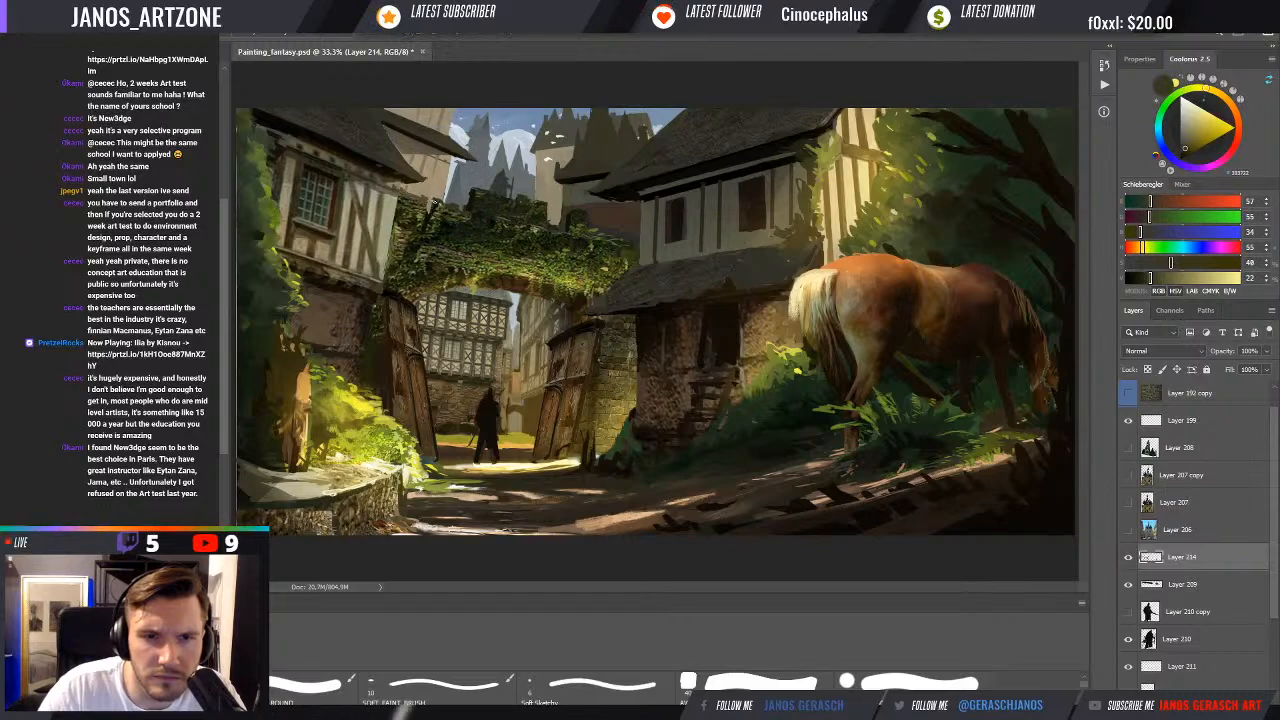
alt+click(431, 213)
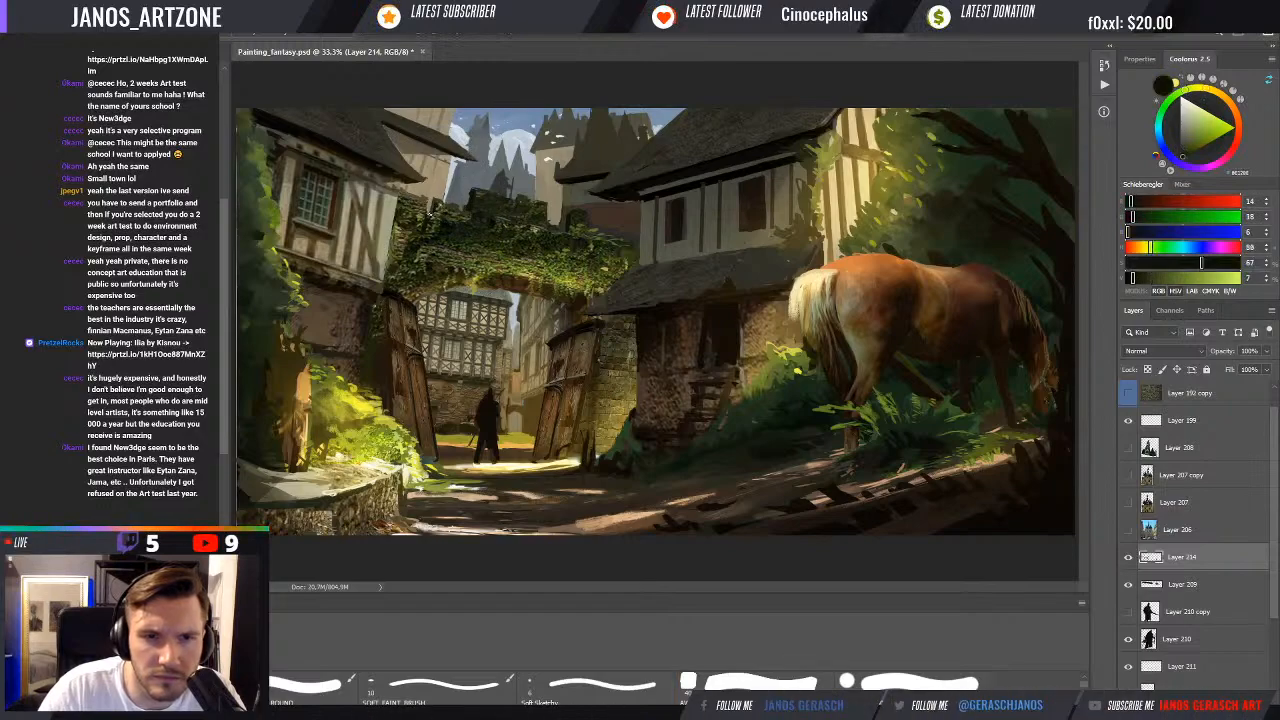
alt+click(427, 235)
alt+click(431, 228)
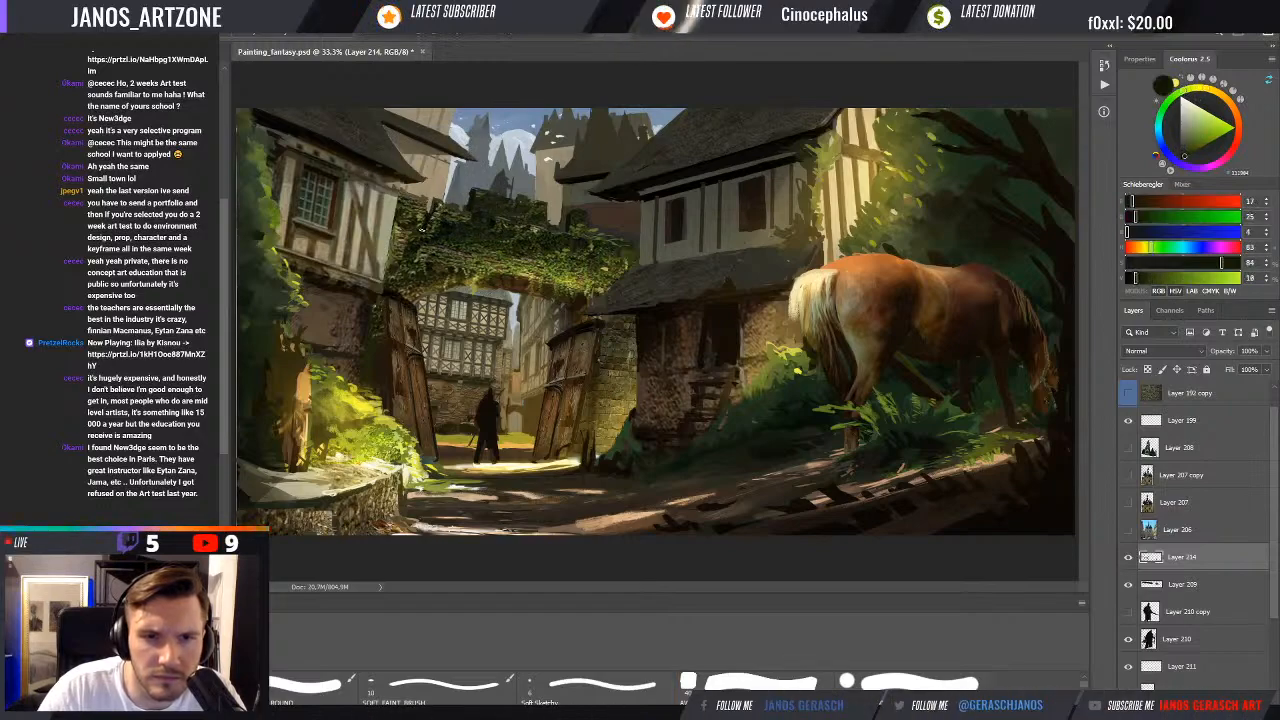
alt+click(428, 227)
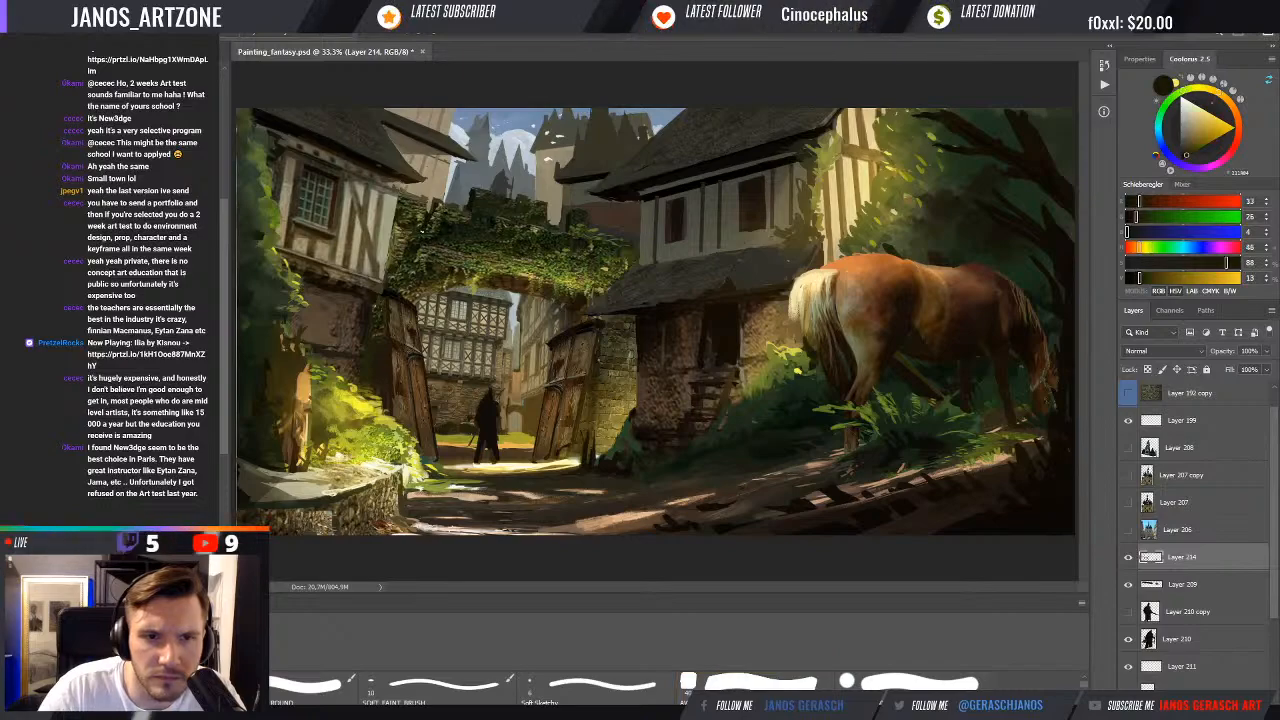
alt+click(433, 218)
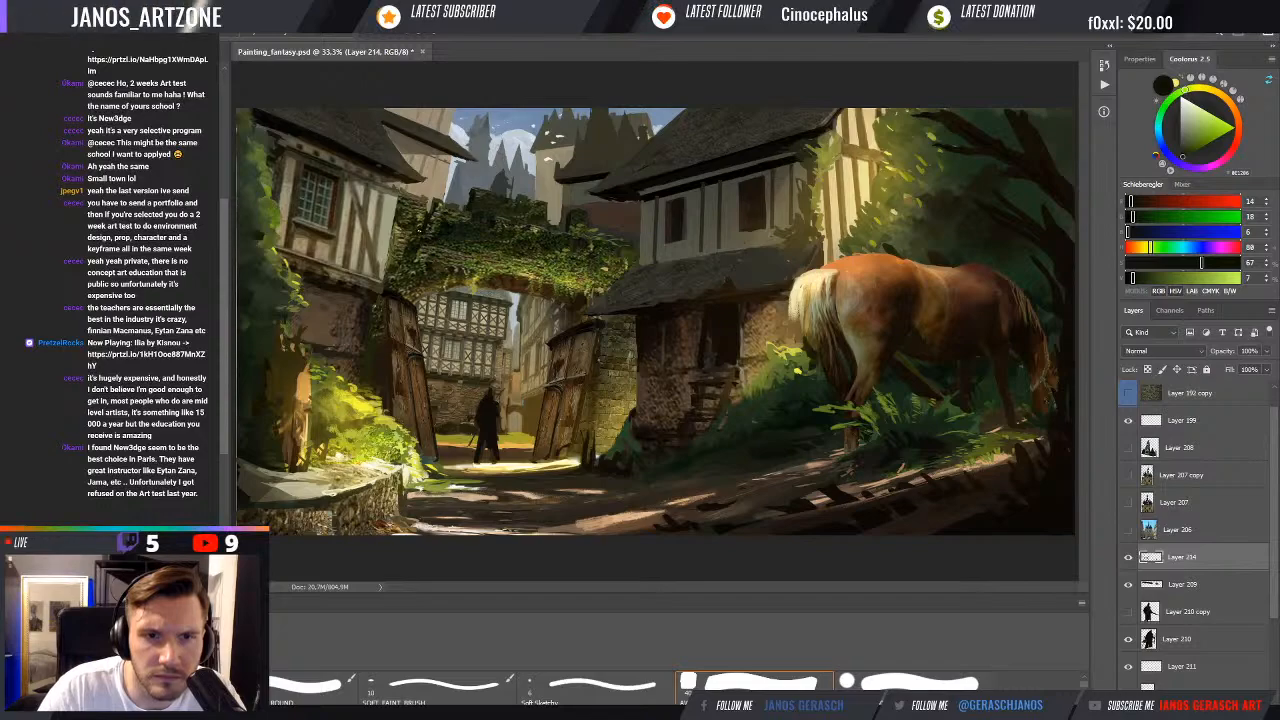
Clean up the wall's top edge right of the battlement with brown, grey-beige and dark green sampled from the surroundings
alt+click(585, 203)
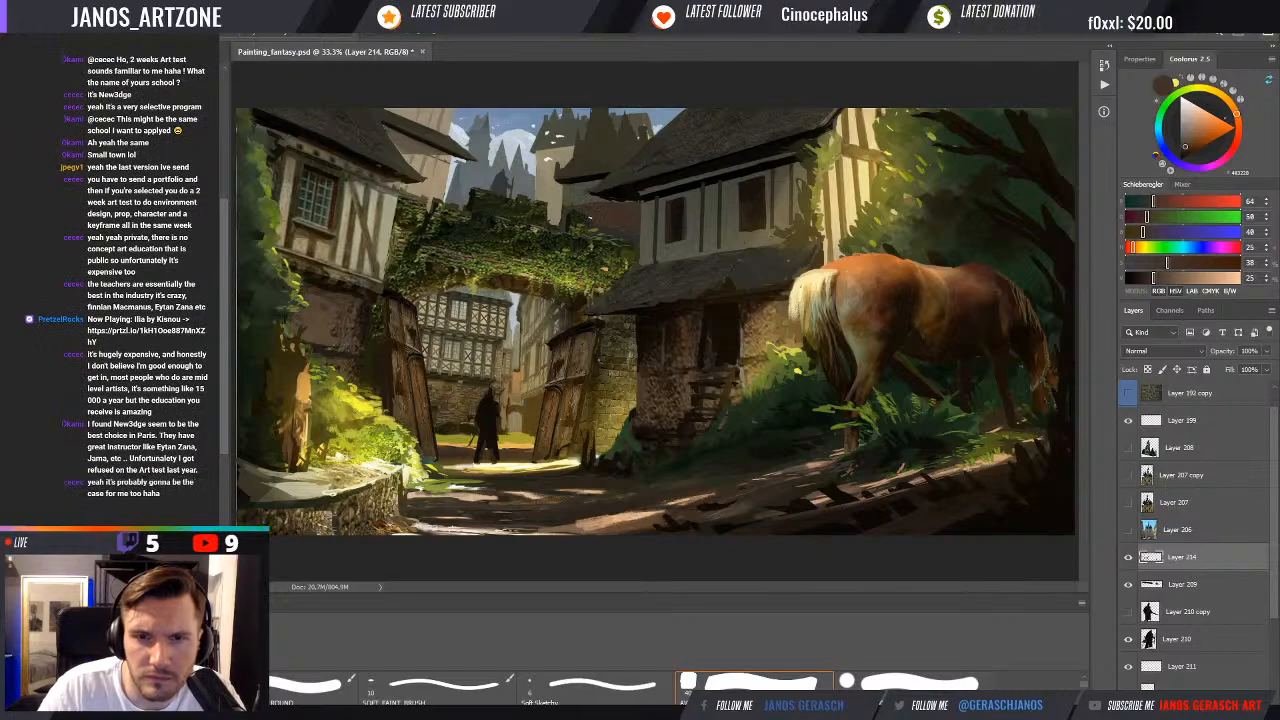
alt+click(572, 229)
alt+click(556, 217)
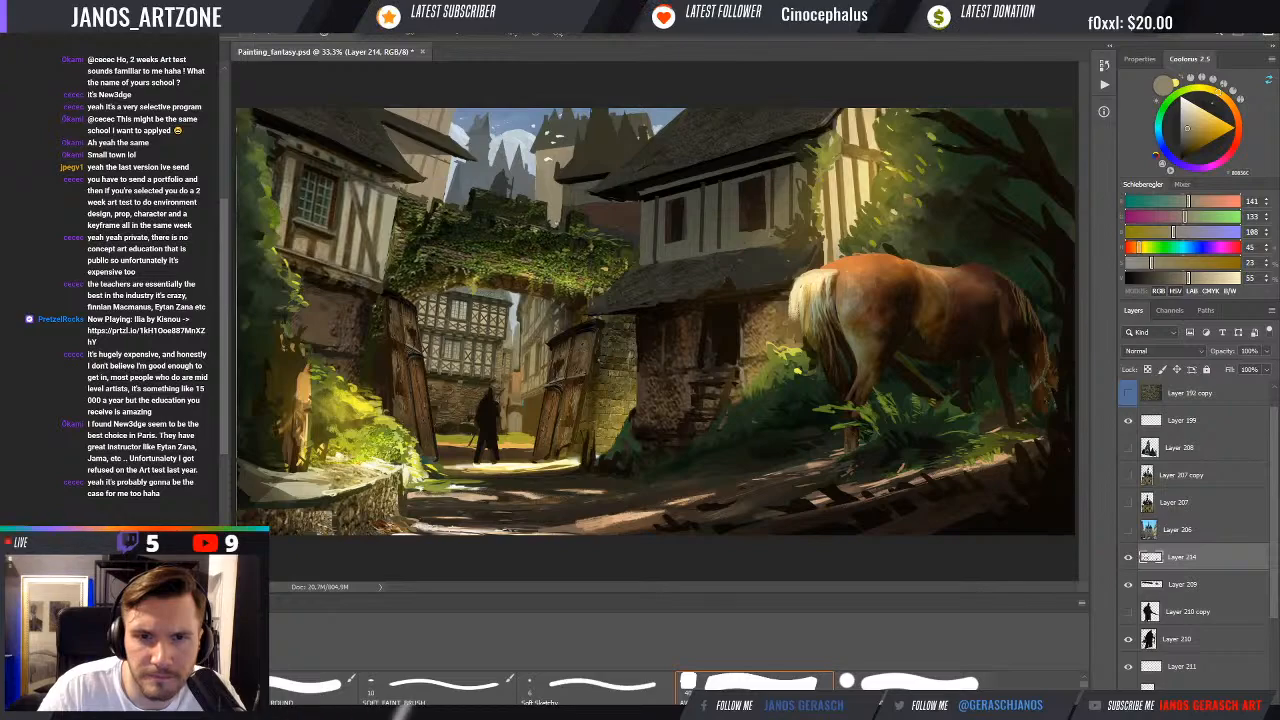
alt+click(551, 217)
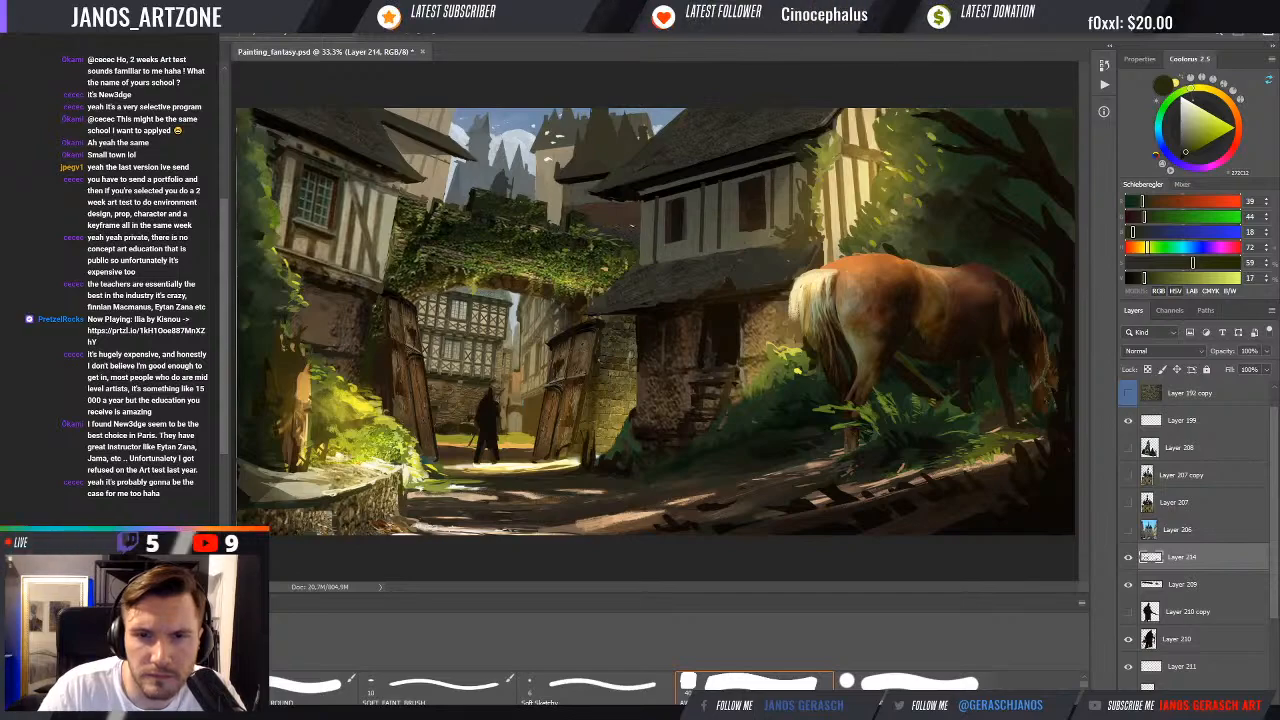
Add dark shadows and lit yellow-green leaves to the ivy at the right end of the arch wall near the shingled roof
alt+click(633, 251)
alt+click(622, 246)
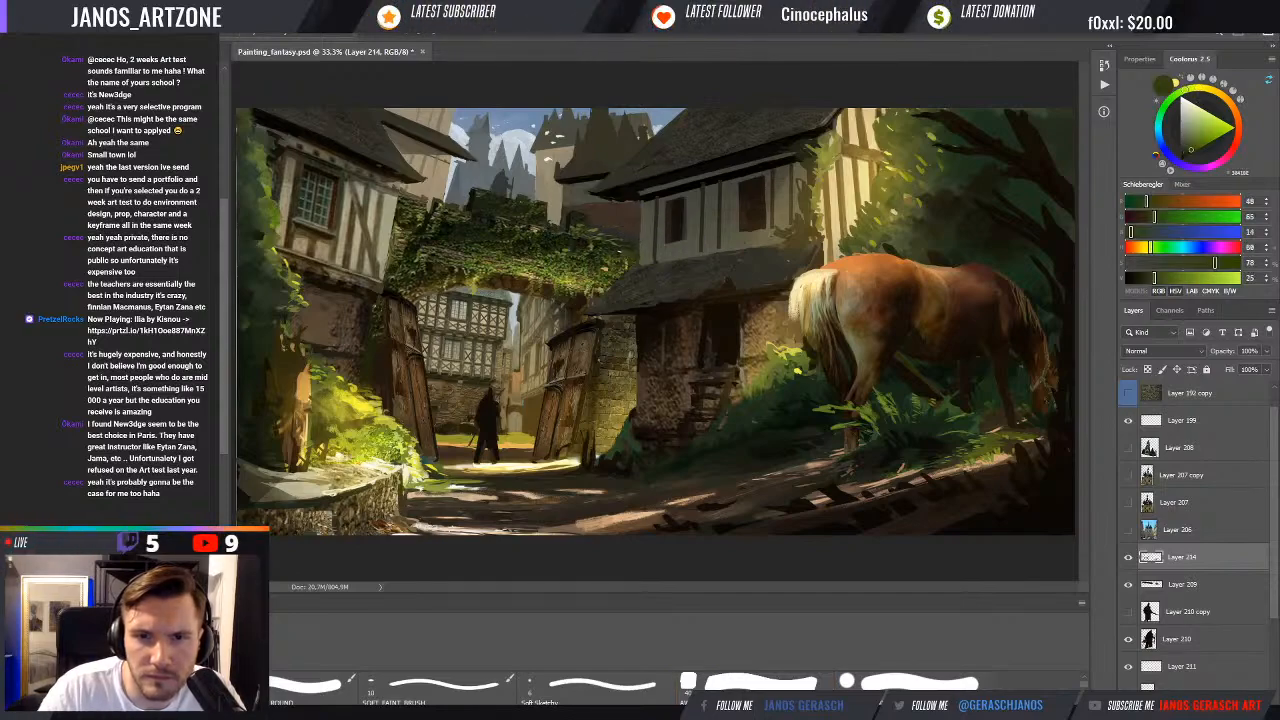
alt+click(628, 236)
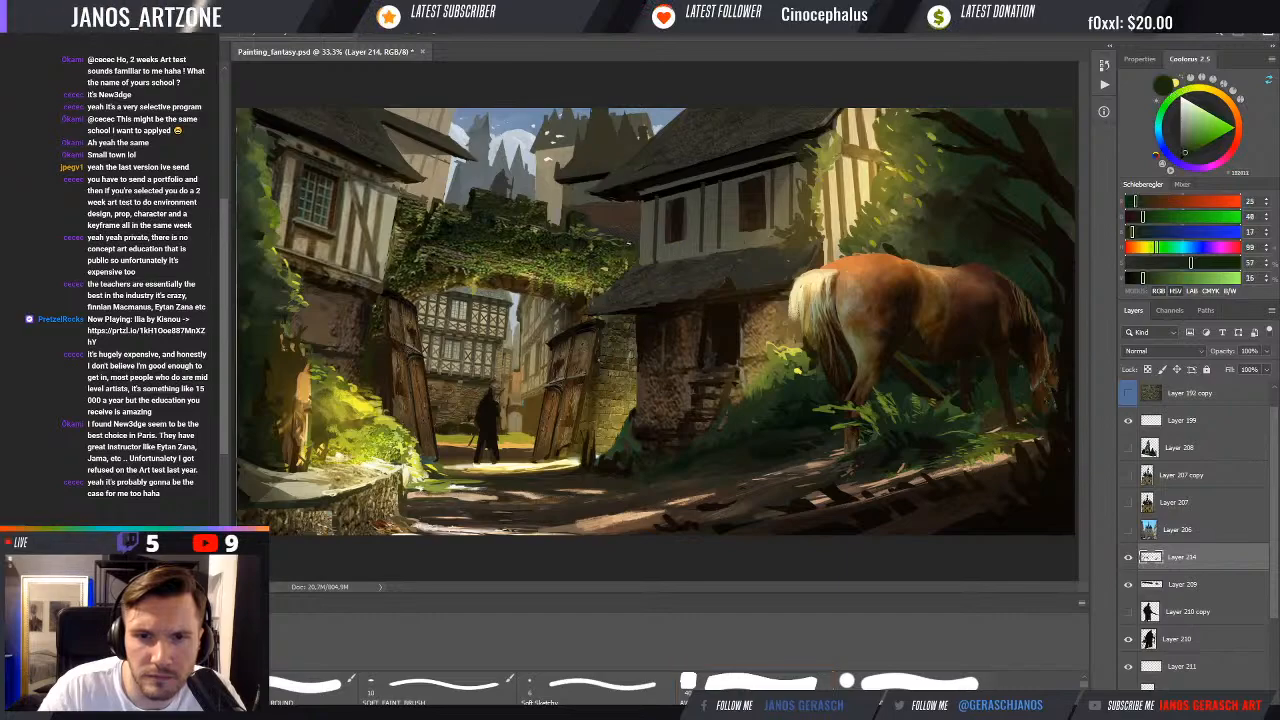
alt+click(568, 226)
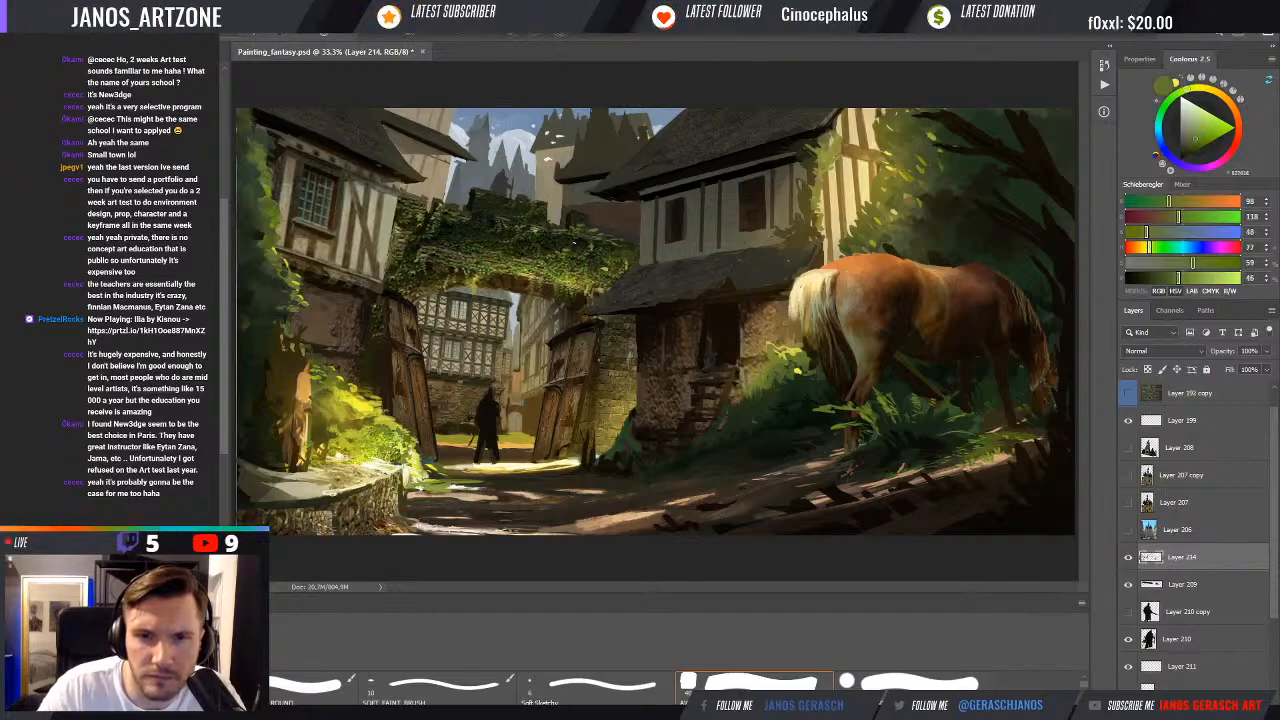
alt+click(598, 228)
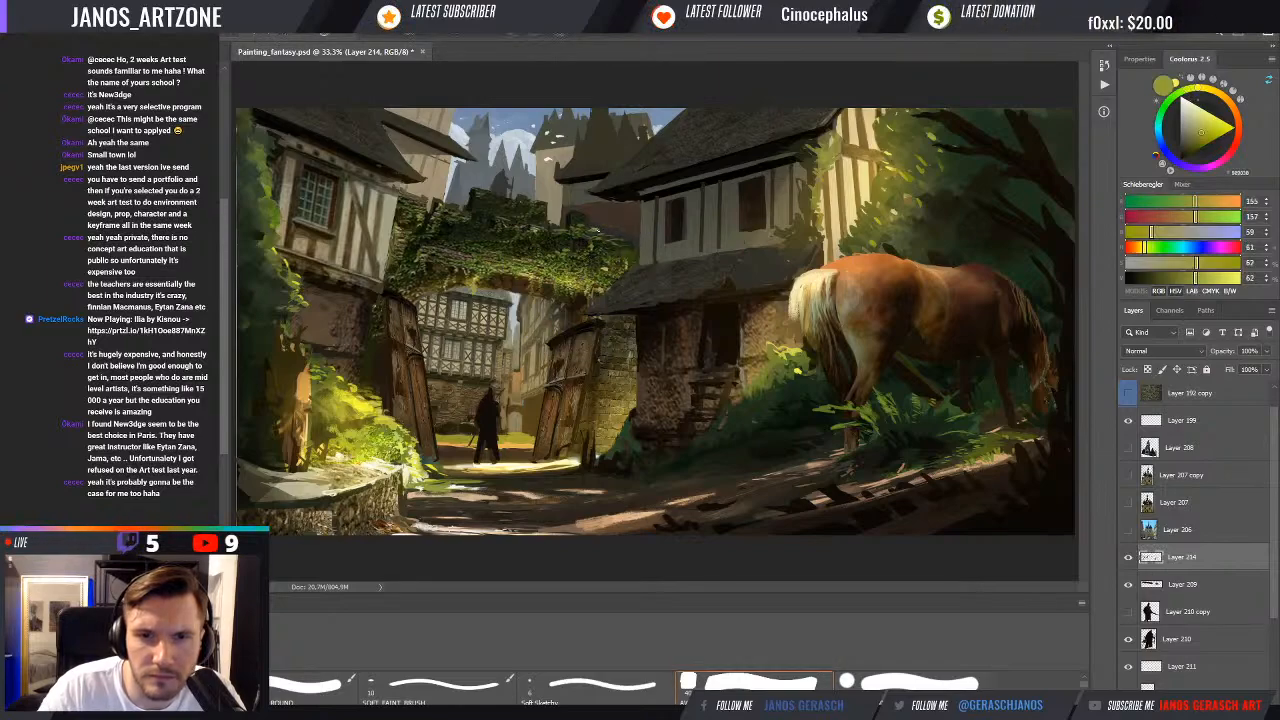
alt+click(566, 270)
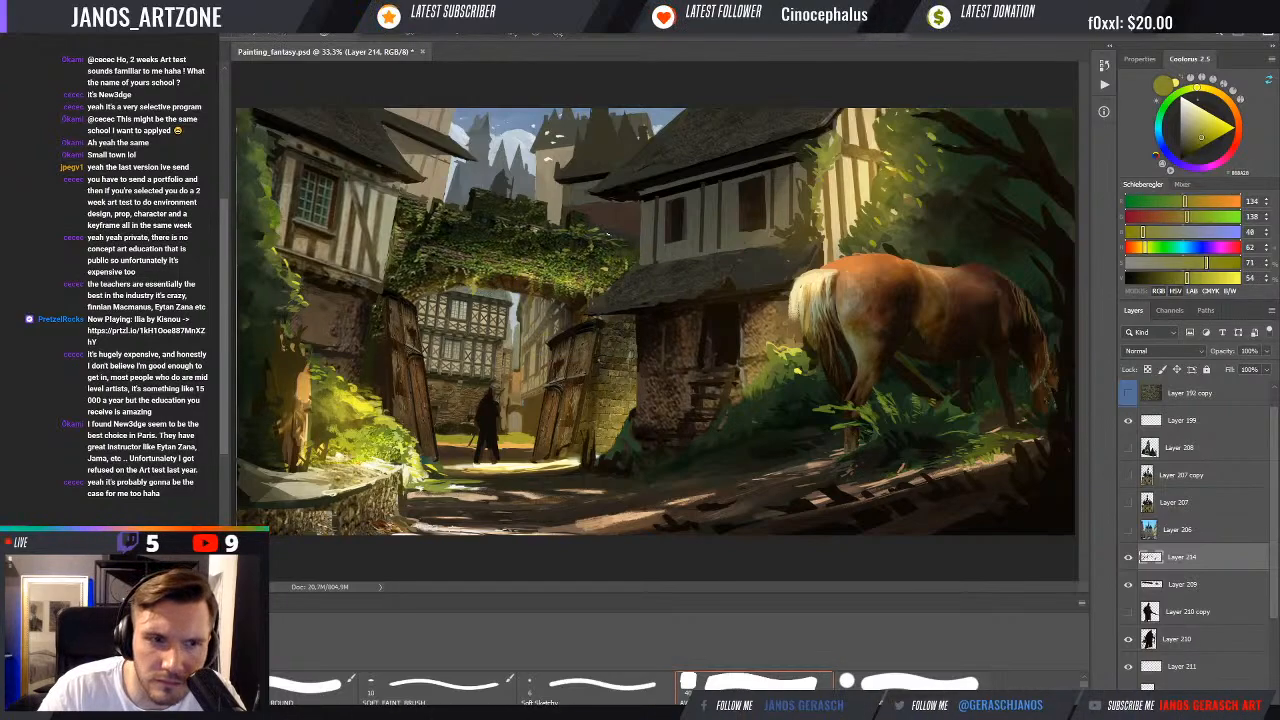
Clean up the pale wall and shadowed edge right of the battlement with greys and olive greys sampled nearby
alt+click(541, 176)
alt+click(546, 178)
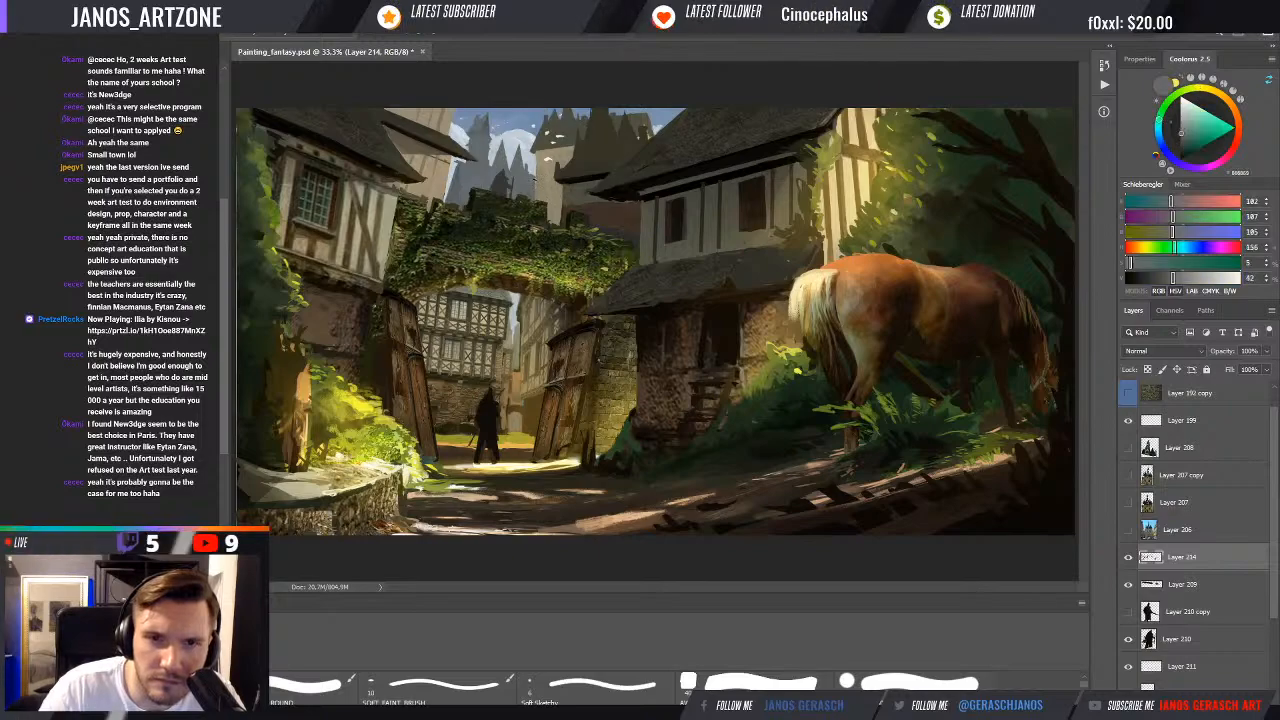
alt+click(568, 183)
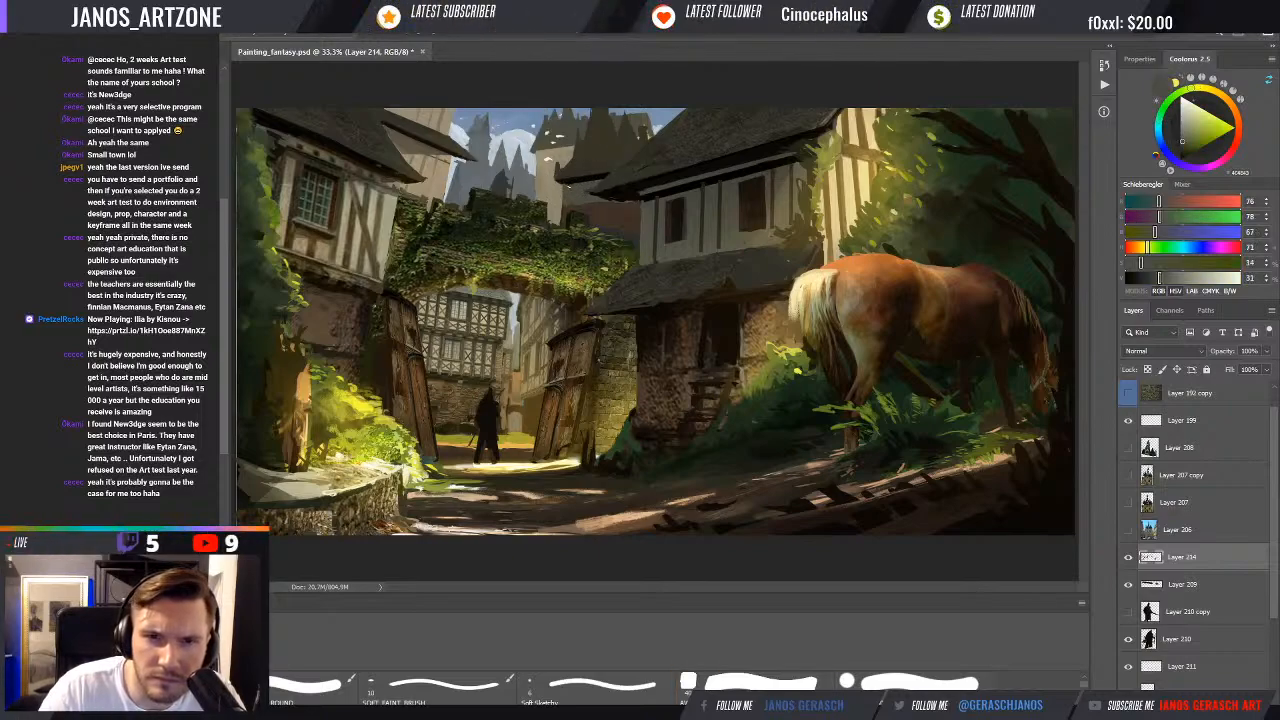
alt+click(578, 215)
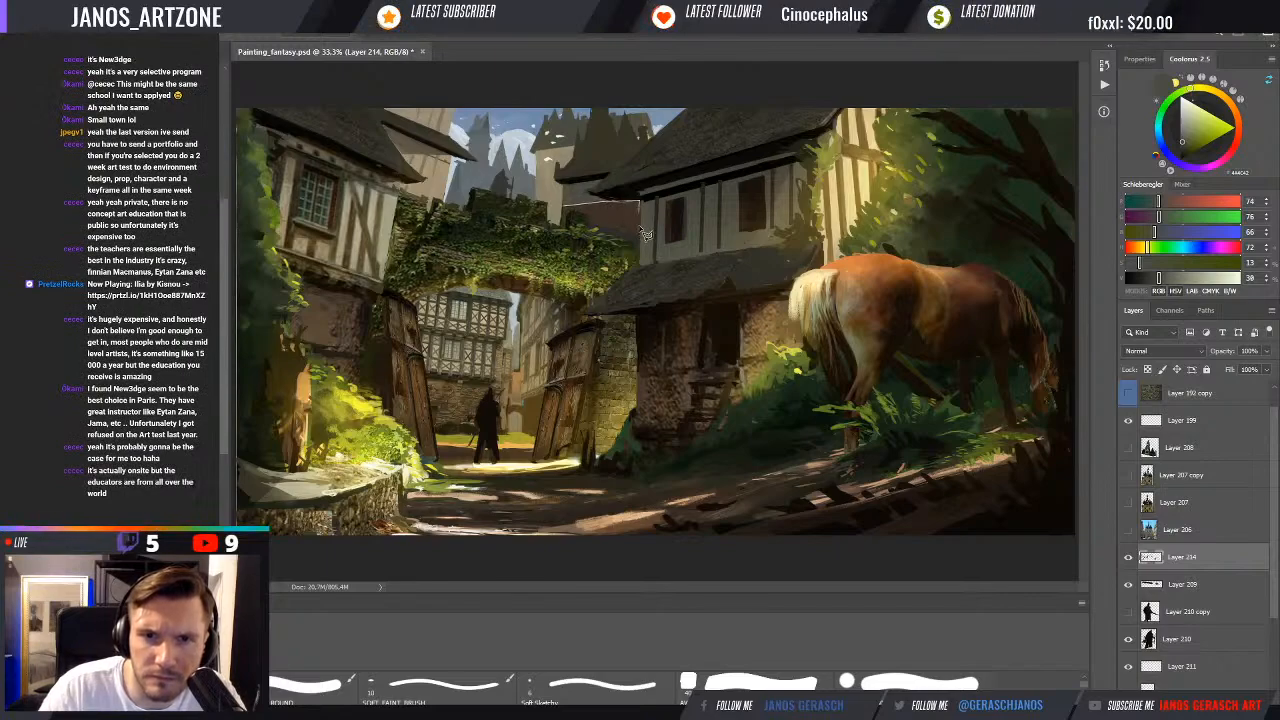
Select the brown wall section between the ivy and the right house's eave and retouch it with sampled dark brown
click(567, 209)
alt+click(621, 203)
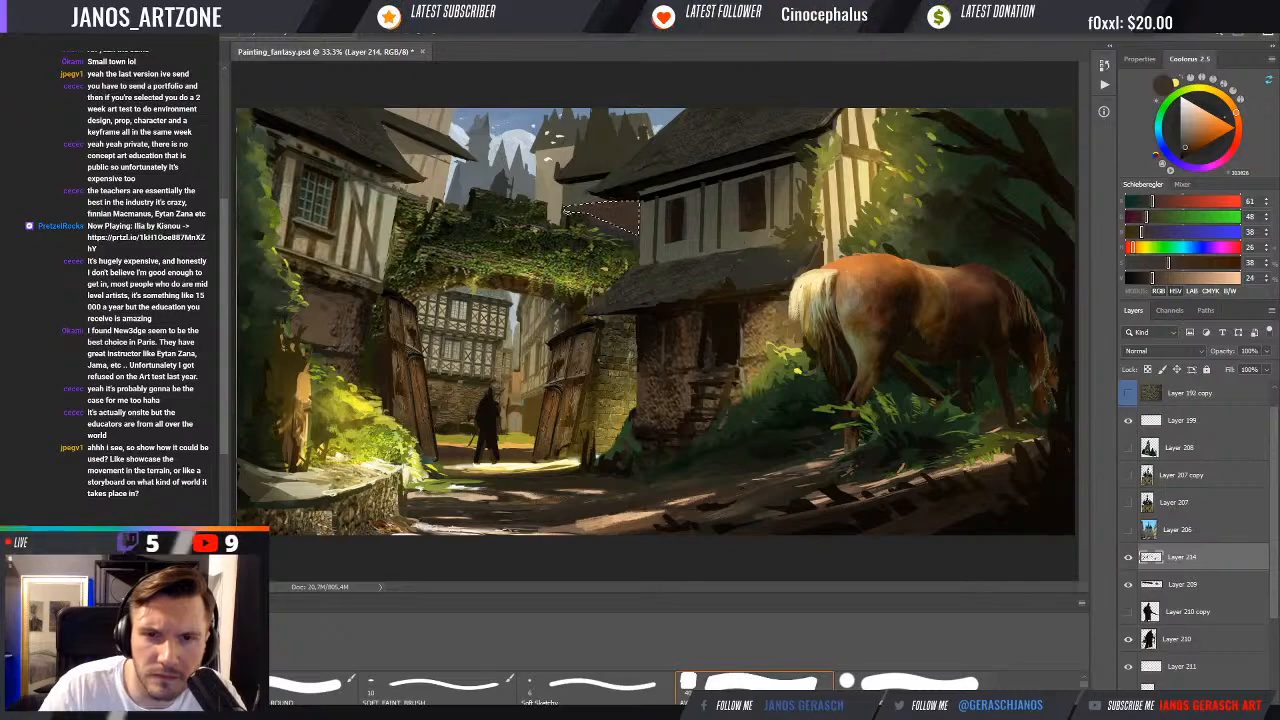
key(ctrl+d)
Refine the background building's eave and the right house's roof edge with sampled olive greys and near-black tones
alt+click(574, 203)
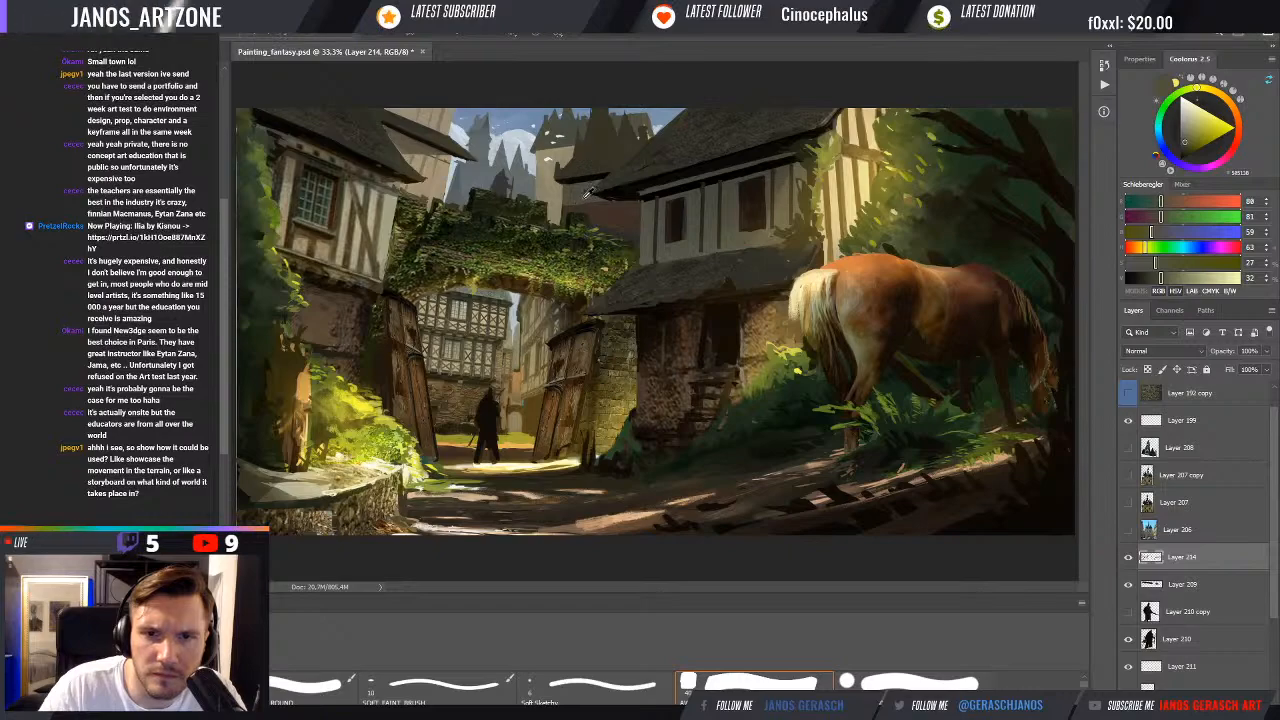
alt+click(594, 177)
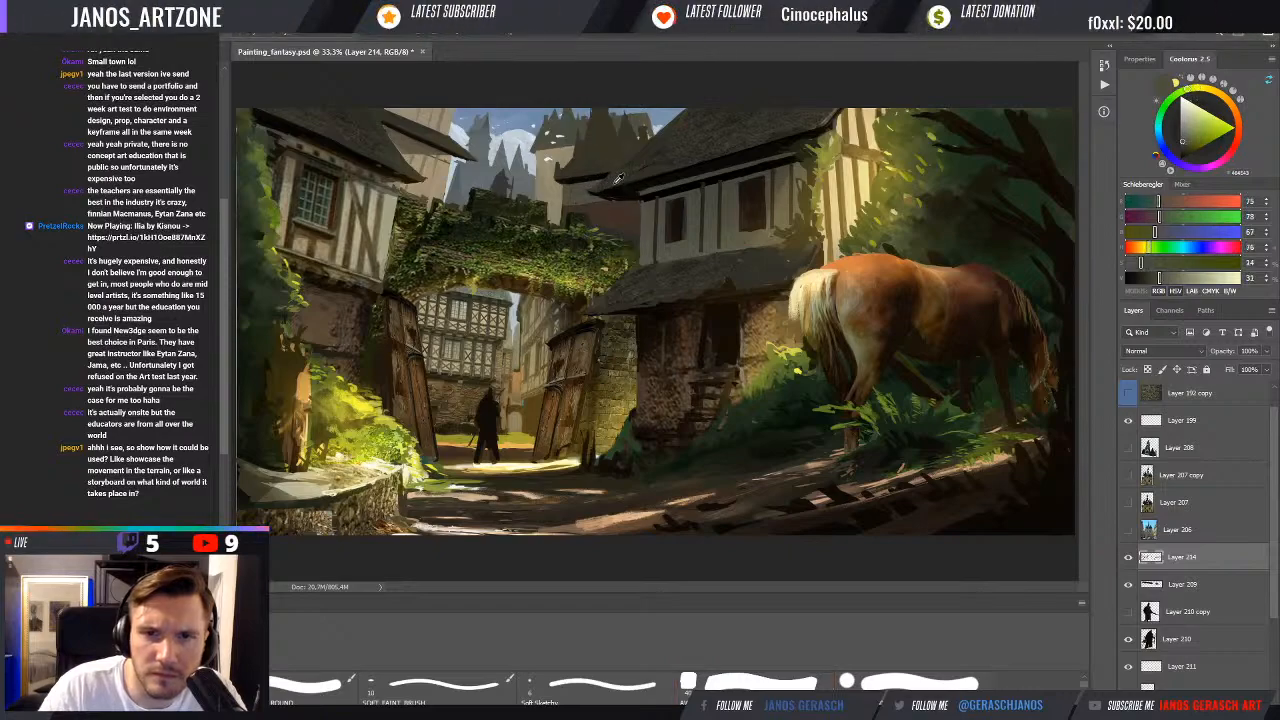
alt+click(640, 158)
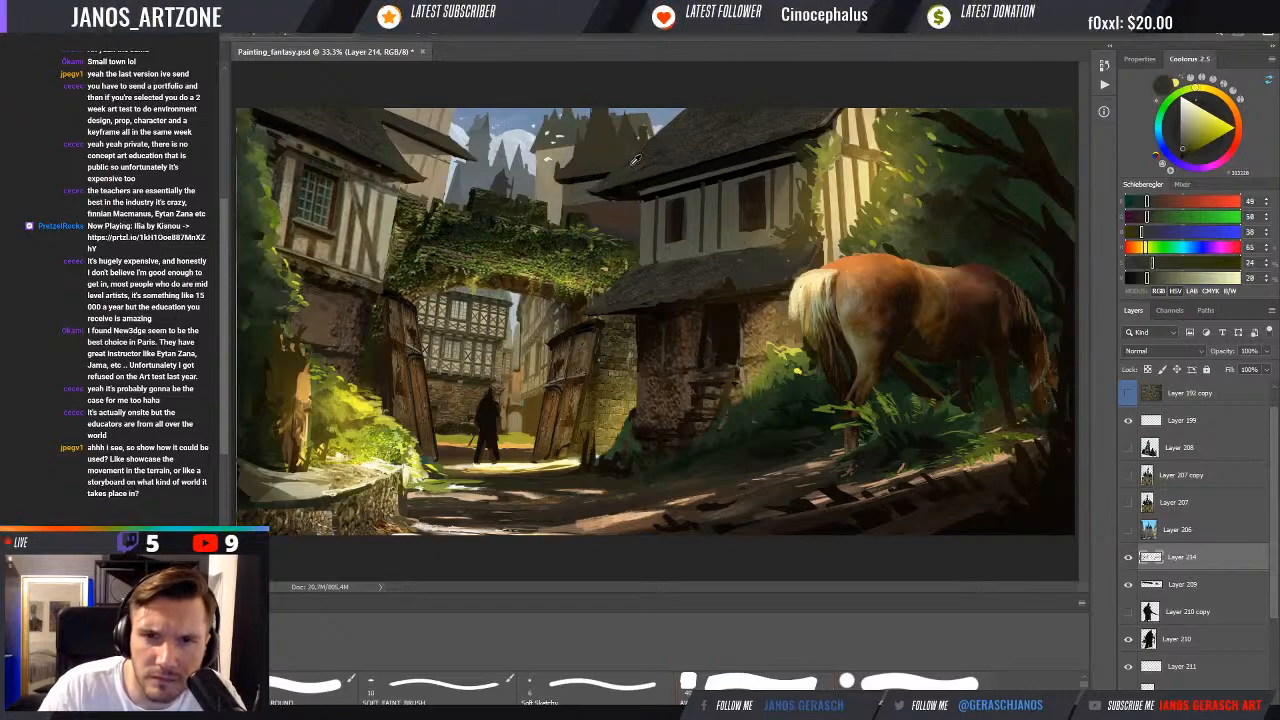
alt+click(661, 152)
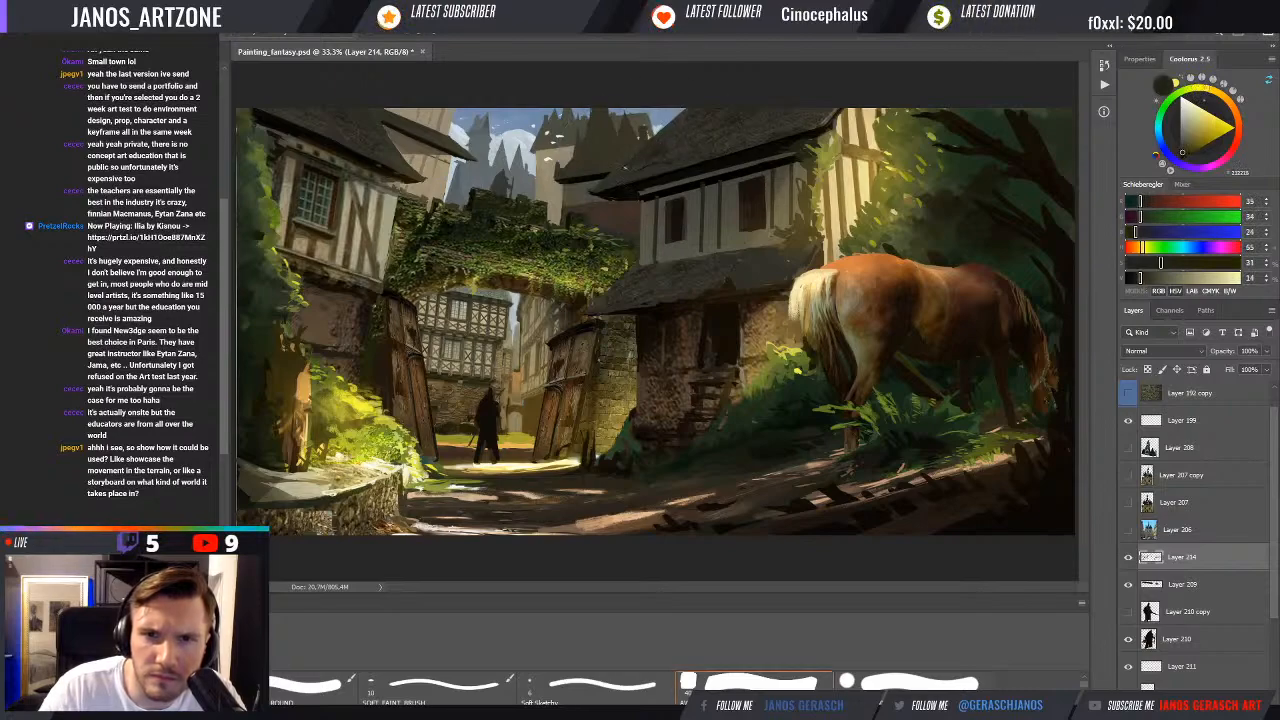
key(period)
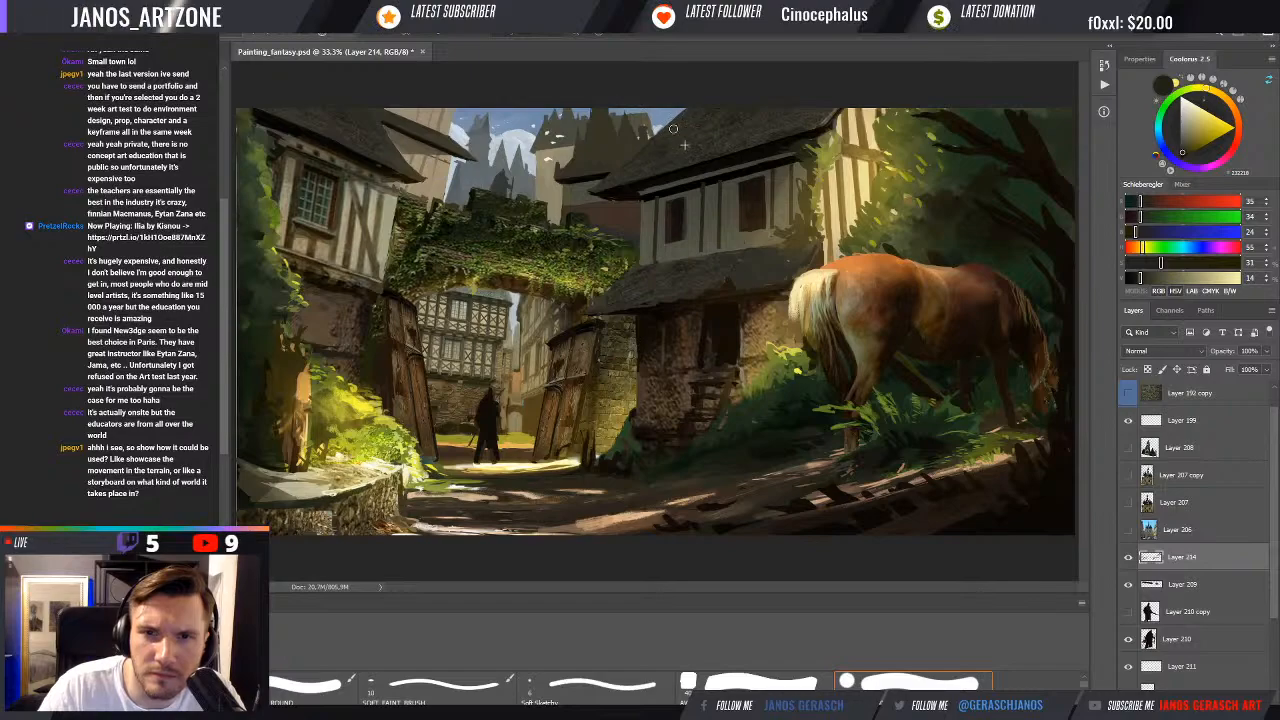
alt+click(683, 122)
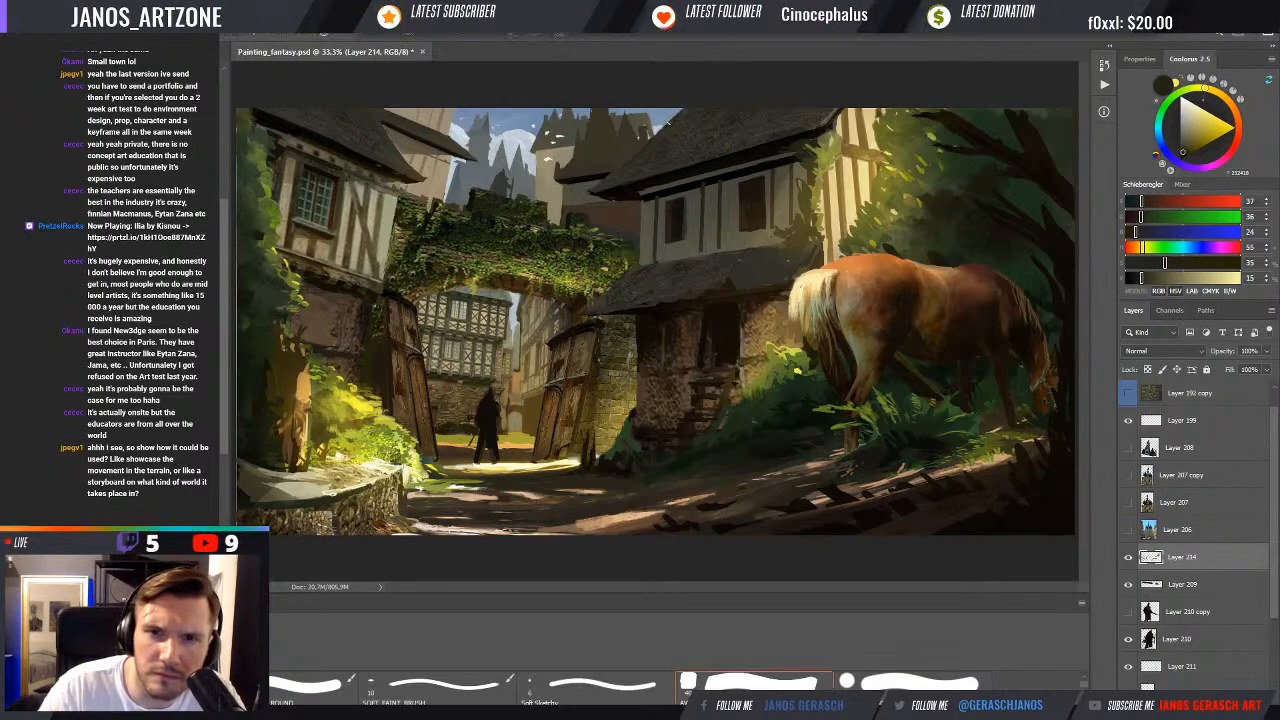
alt+click(686, 106)
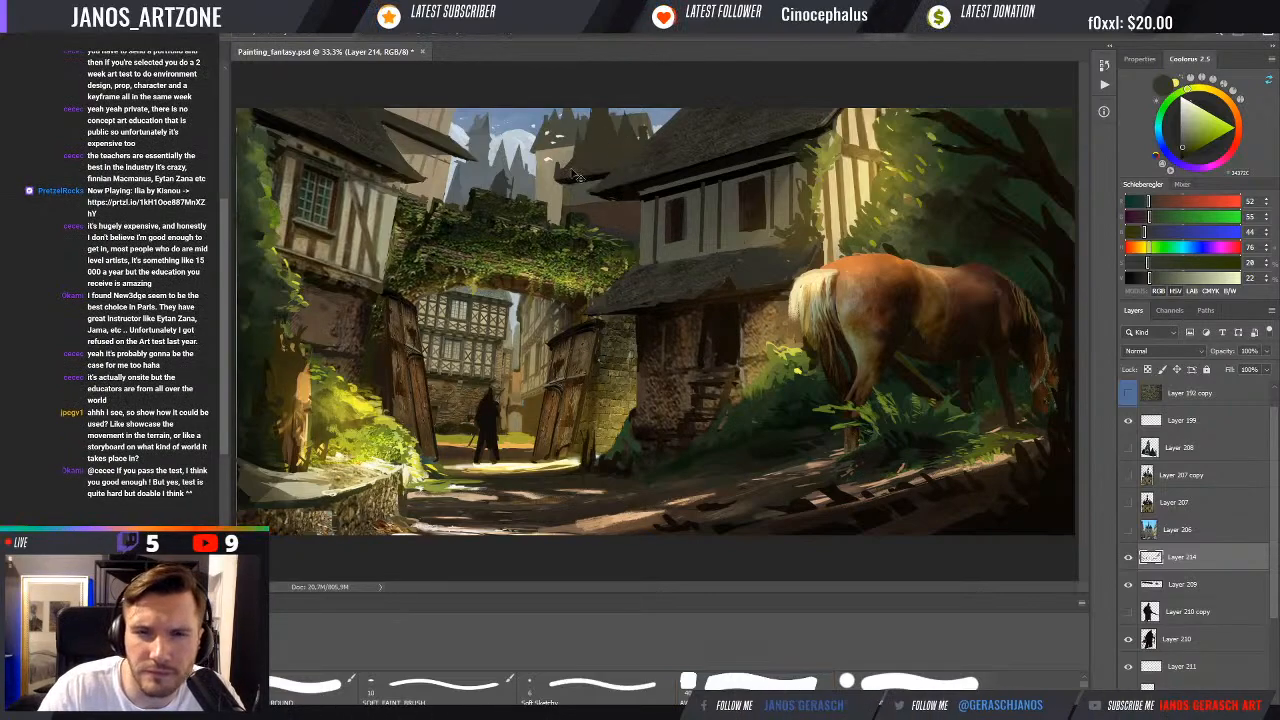
Check the values around the background building and right roof by comparing the painting in greyscale and colour
key(ctrl+y)
key(ctrl+y)
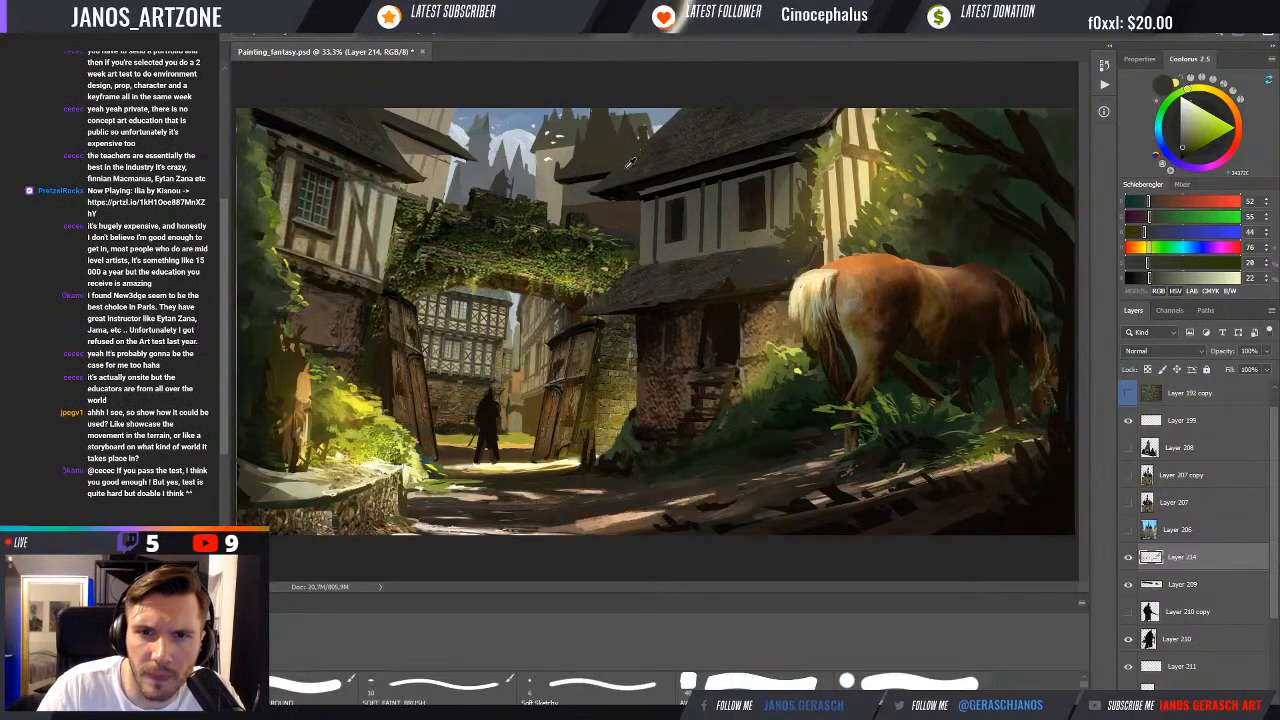
key(ctrl+y)
key(ctrl+y)
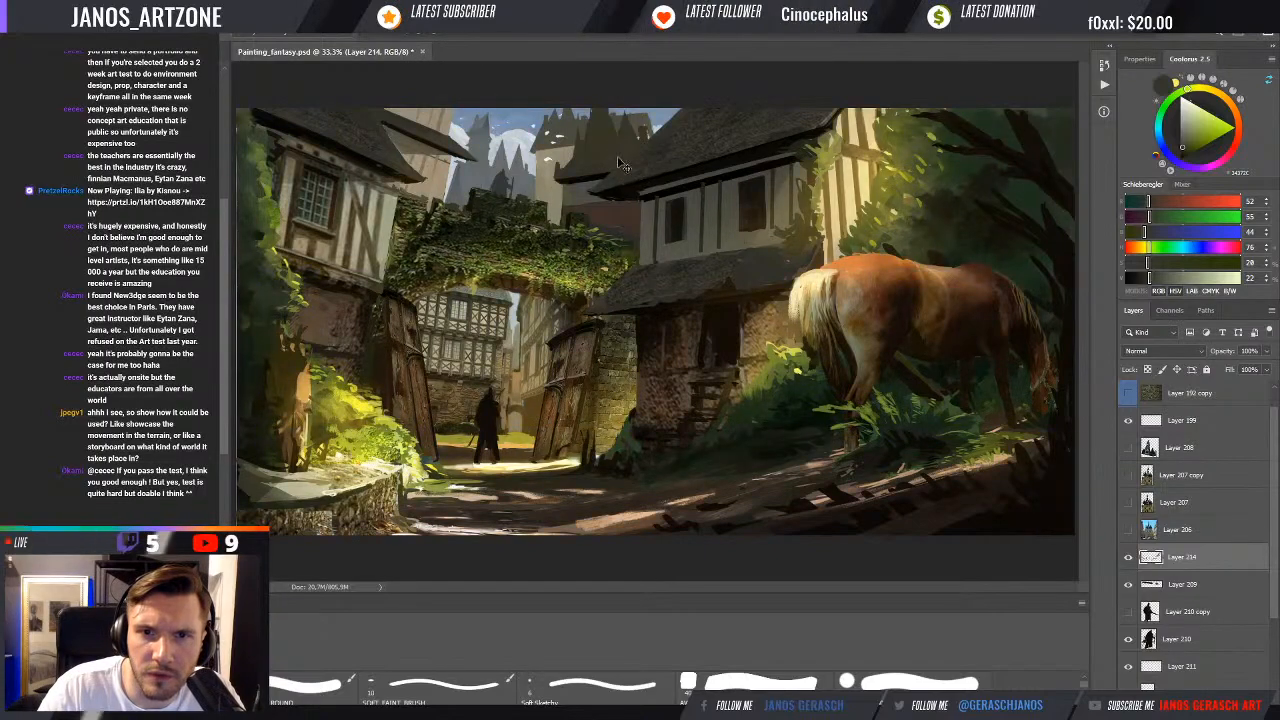
key(ctrl+y)
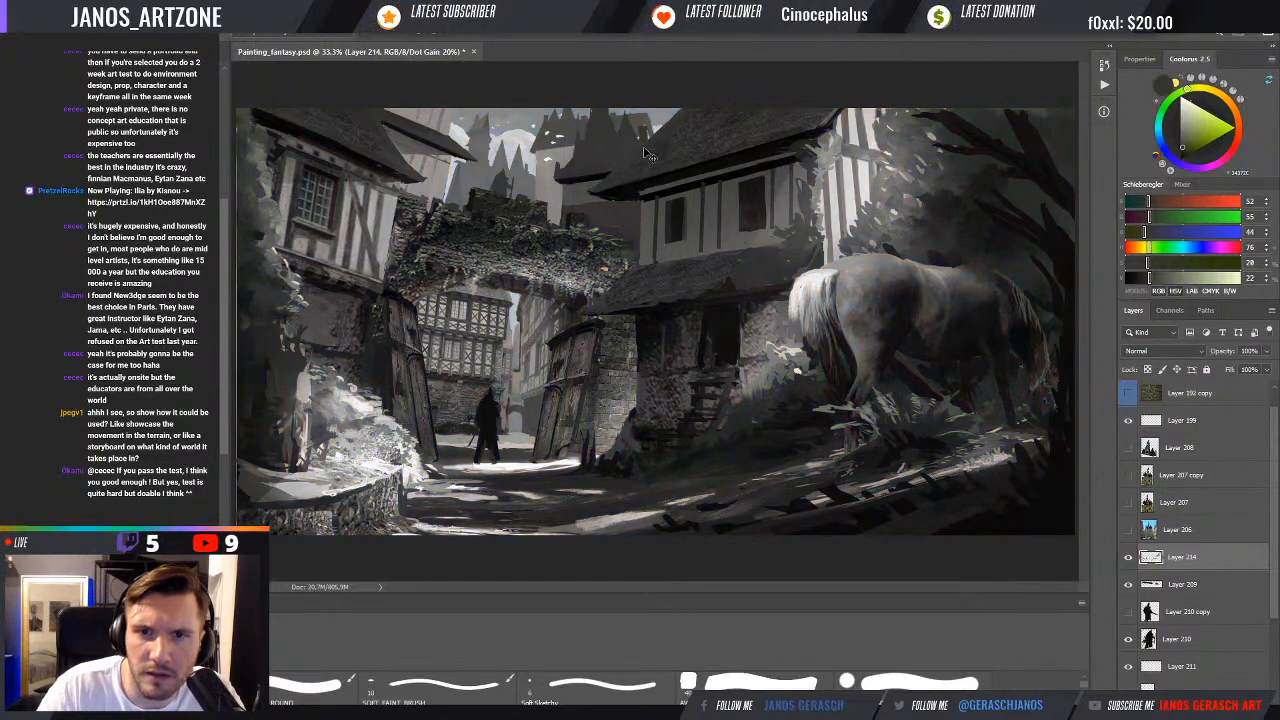
key(ctrl+y)
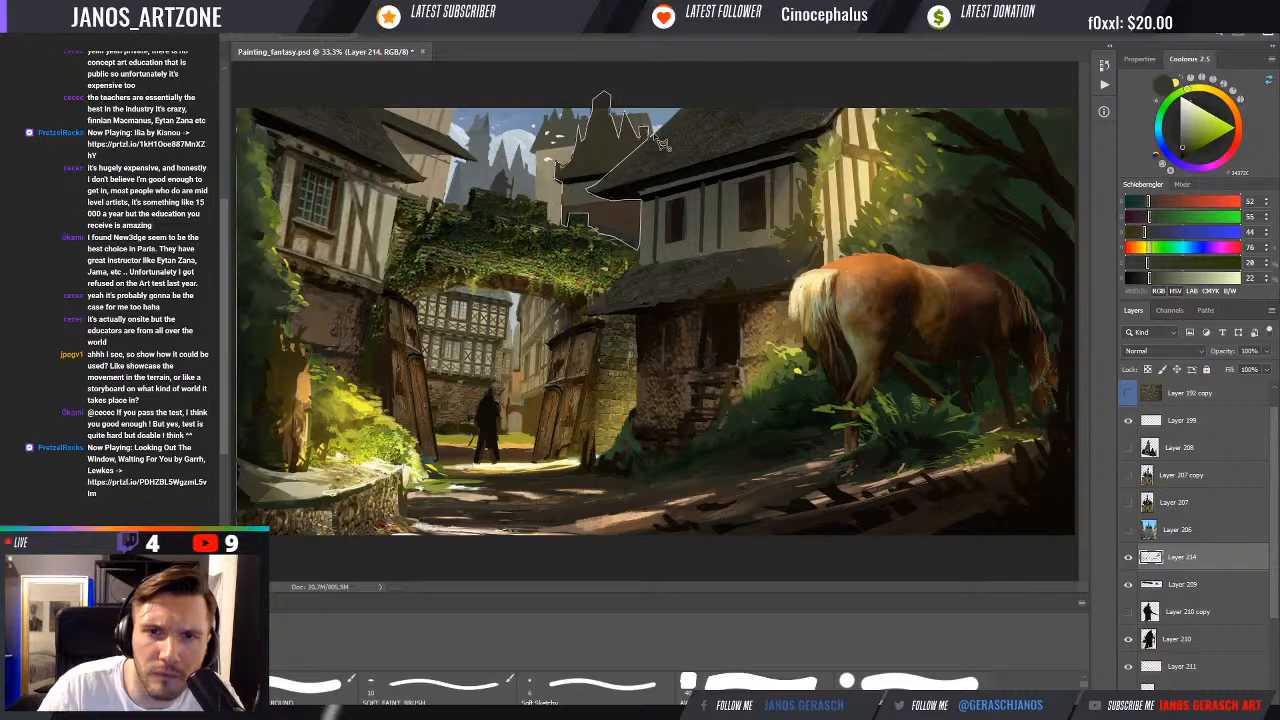
Select the spired background building with its brown wall, sample a grey-blue from the sky and add a new layer above Layer 213
alt+click(652, 143)
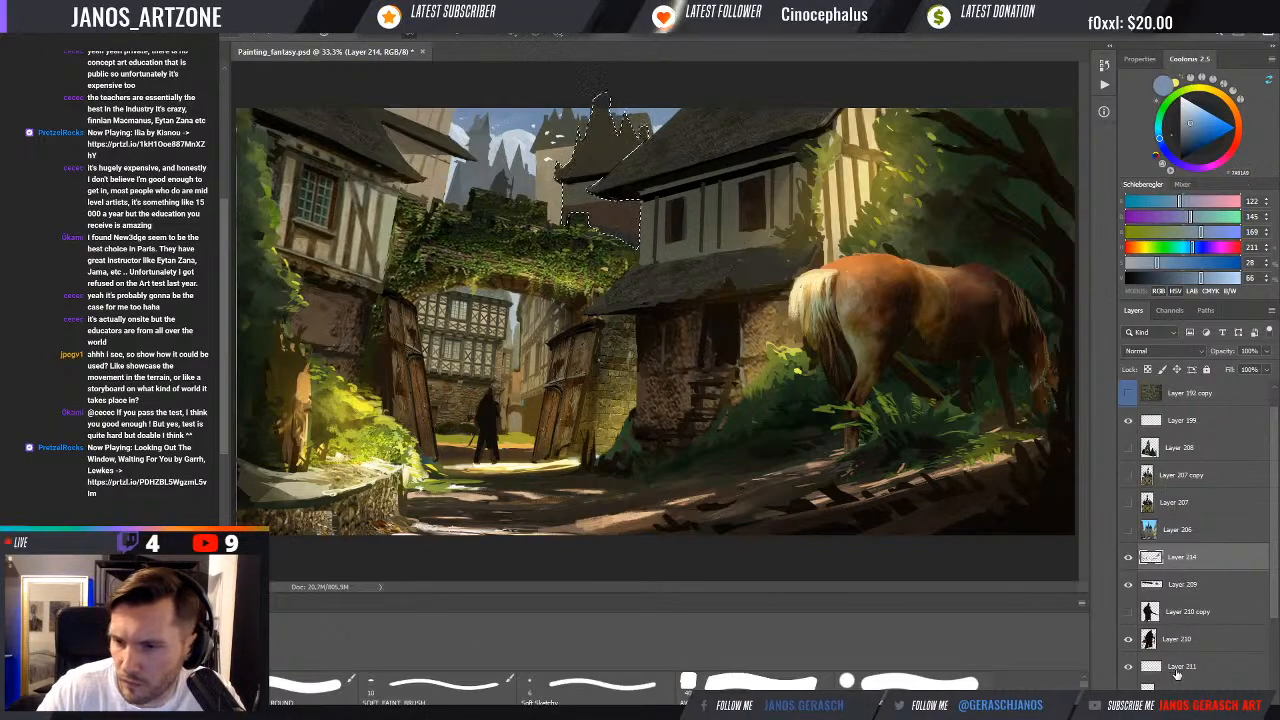
click(1177, 671)
click(1177, 686)
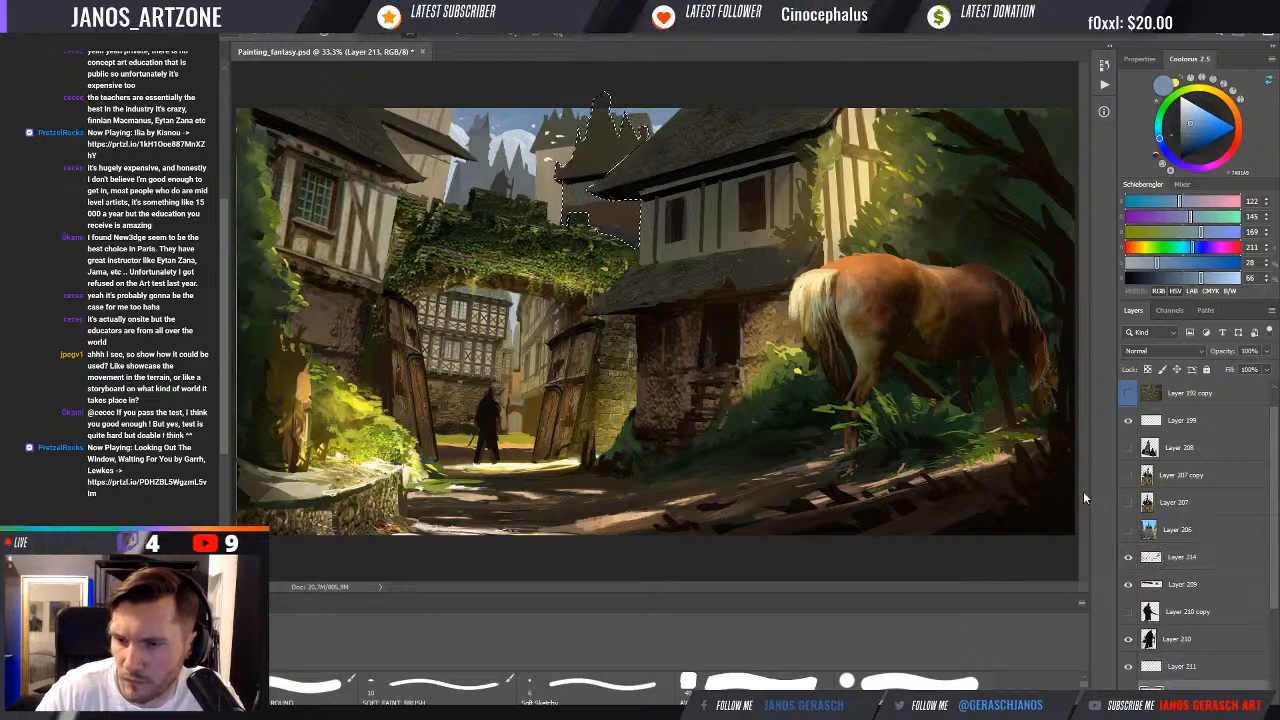
key(ctrl+shift+alt+n)
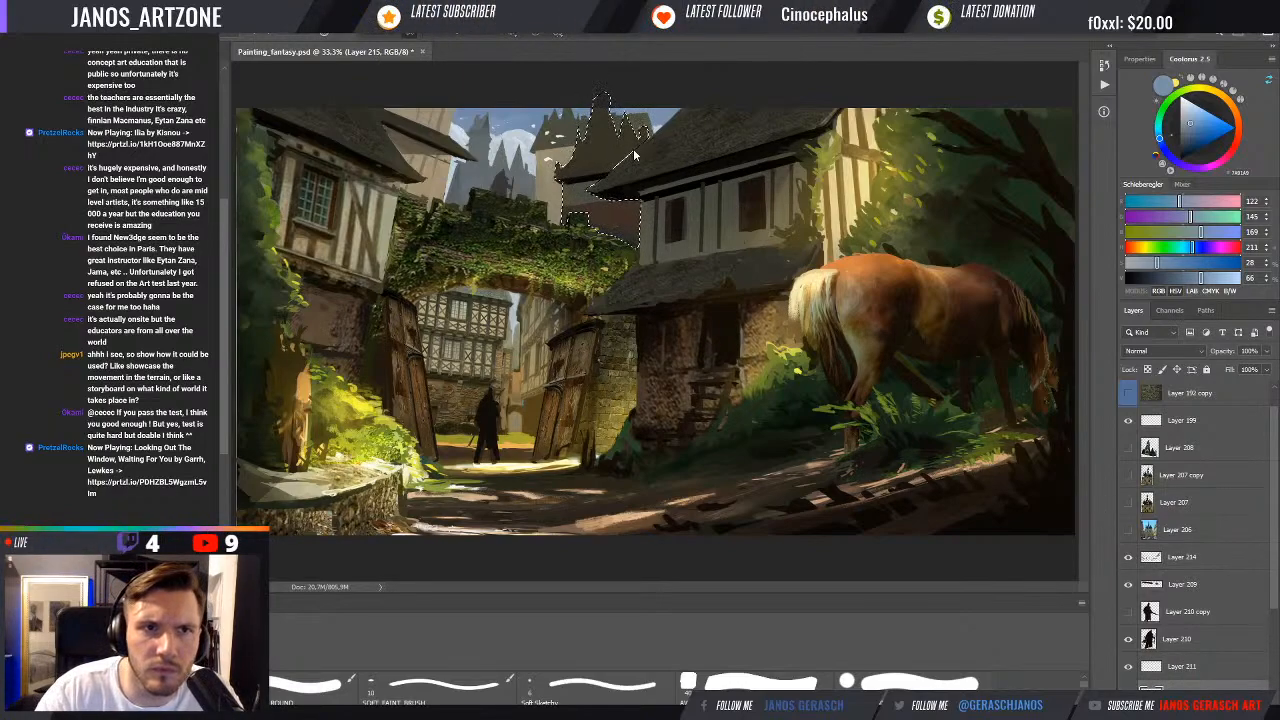
Enlarge the brush, hide the selection outline and move the new layer above Layer 214
key(bracketright)
key(bracketright)
key(bracketright)
key(bracketright)
key(bracketright)
key(bracketright)
key(bracketright)
key(bracketright)
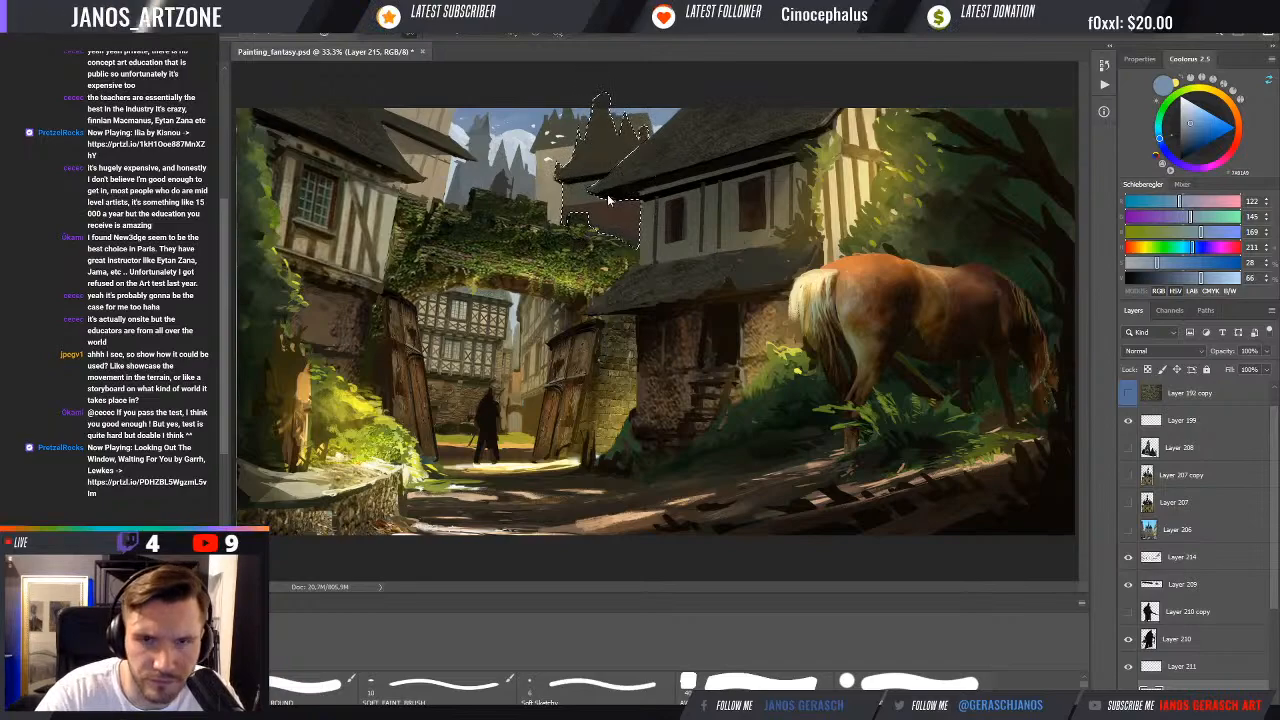
key(ctrl+h)
key(bracketright)
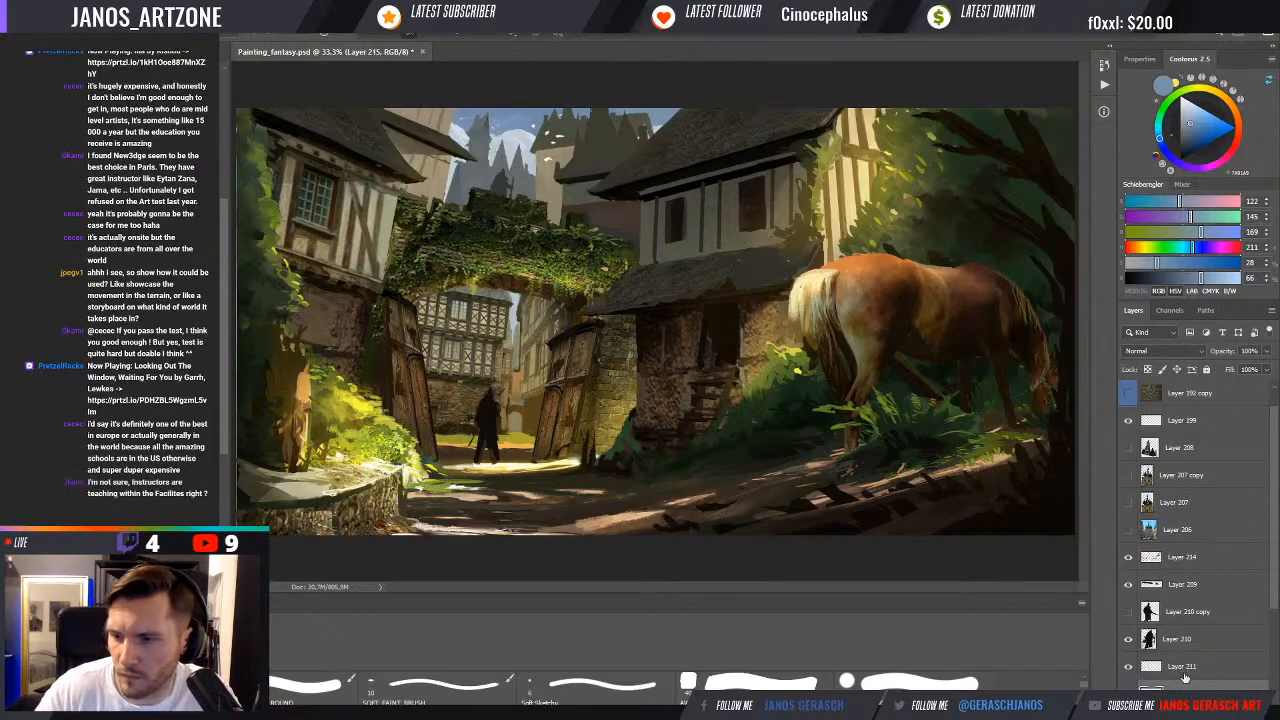
drag(1184, 666, 1190, 550)
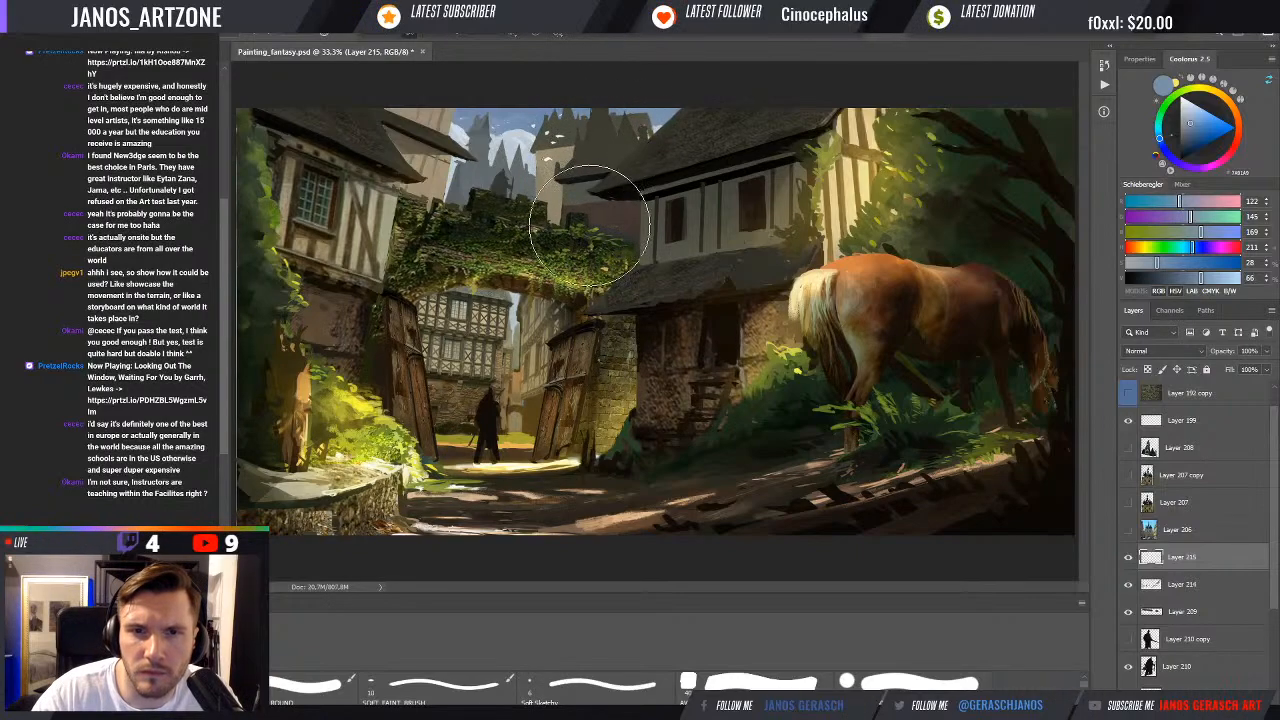
Paint soft grey-blue haze over the selected background building and check its values in greyscale
drag(590, 137, 595, 131)
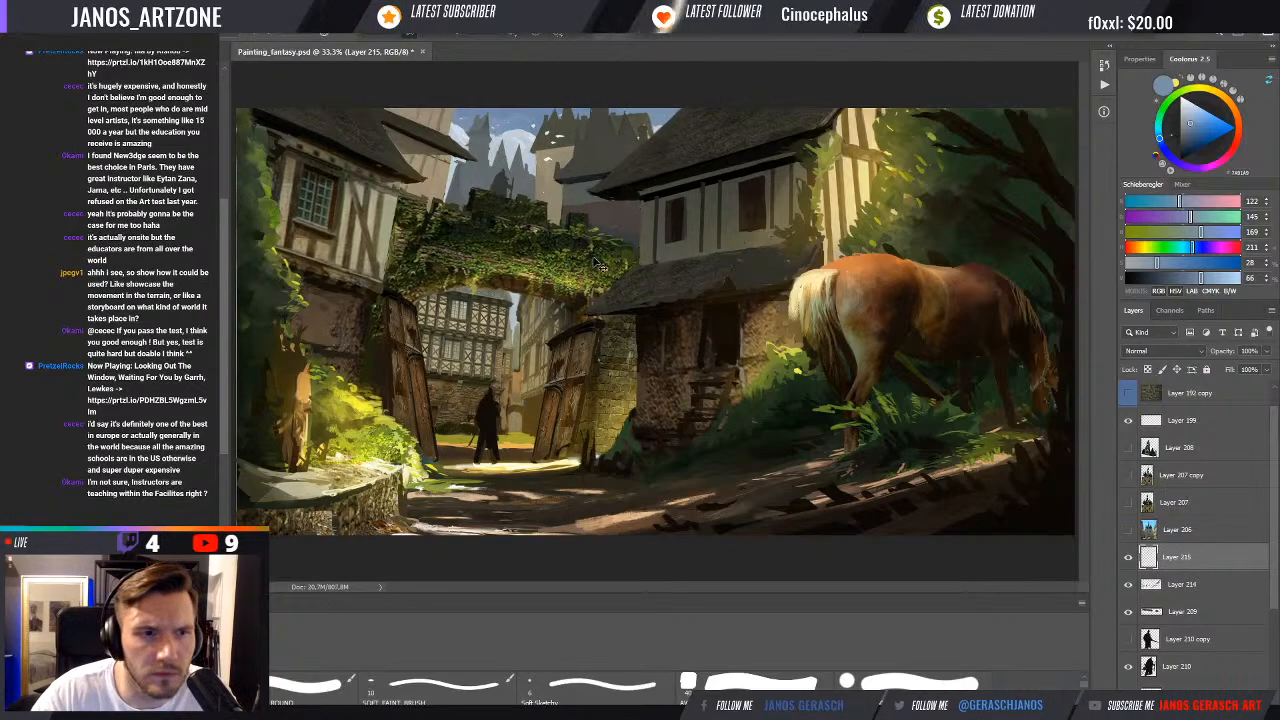
key(ctrl+z)
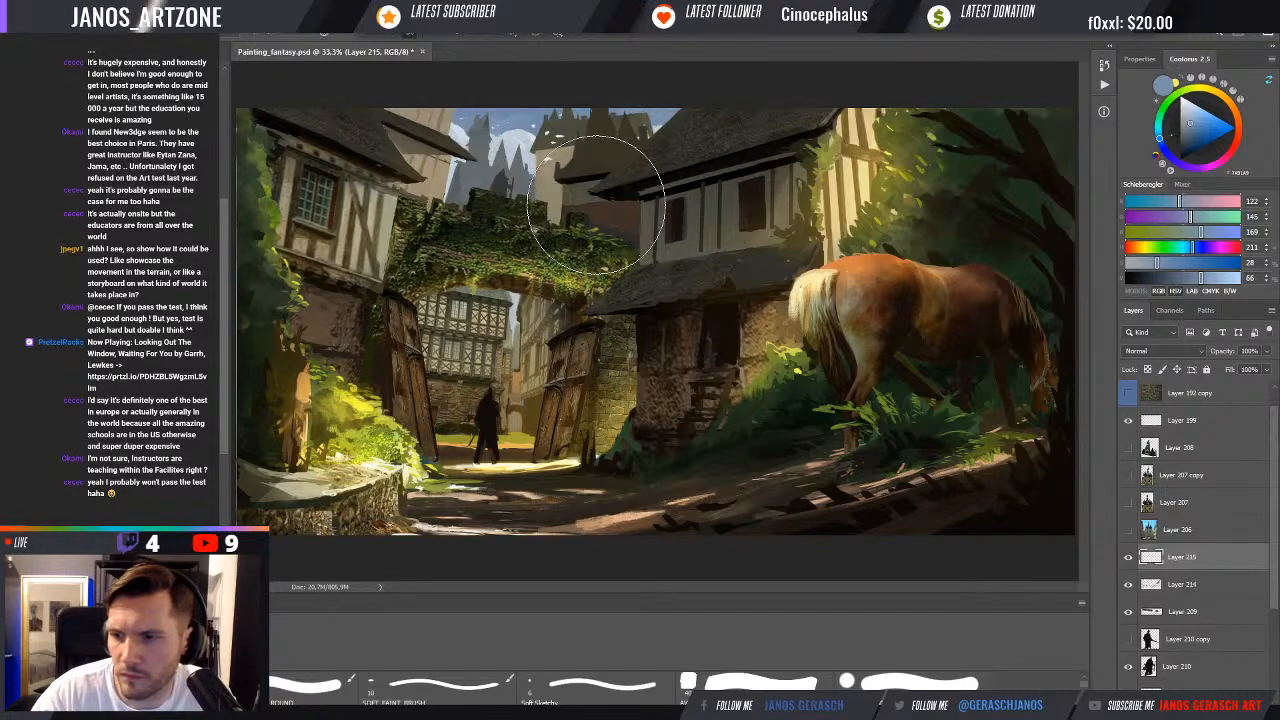
drag(597, 240, 607, 134)
key(ctrl+y)
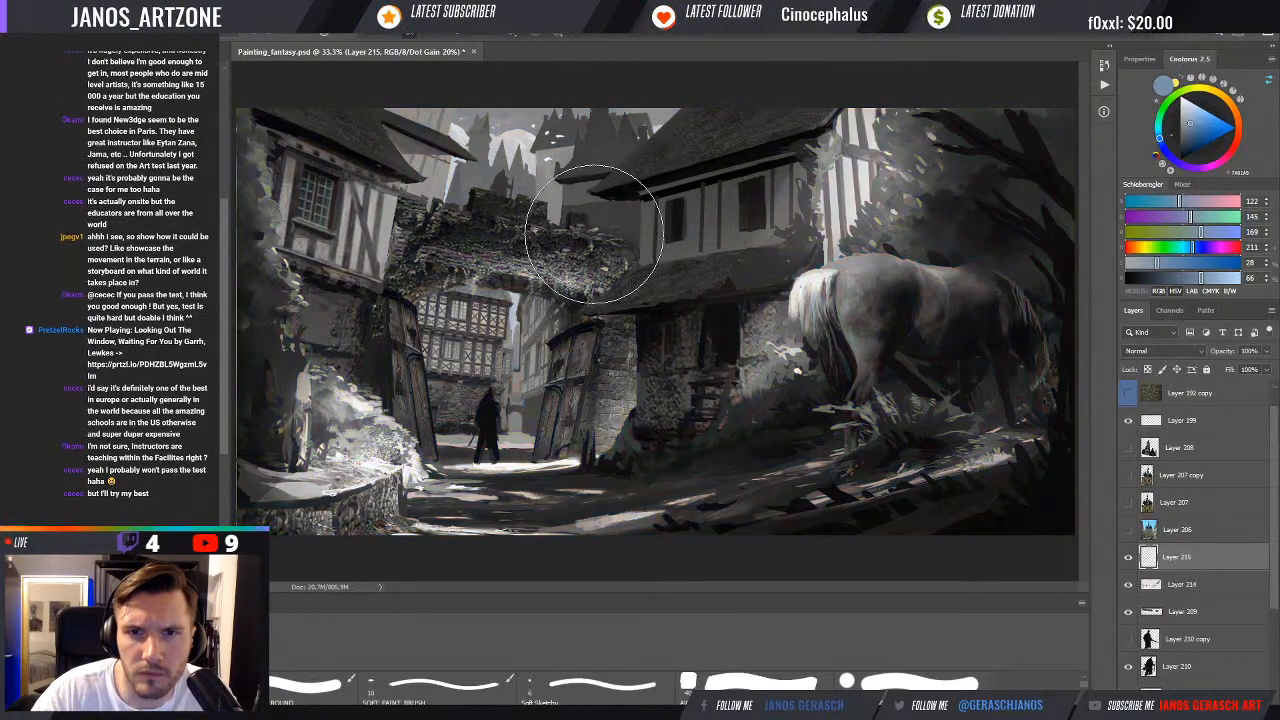
key(ctrl+y)
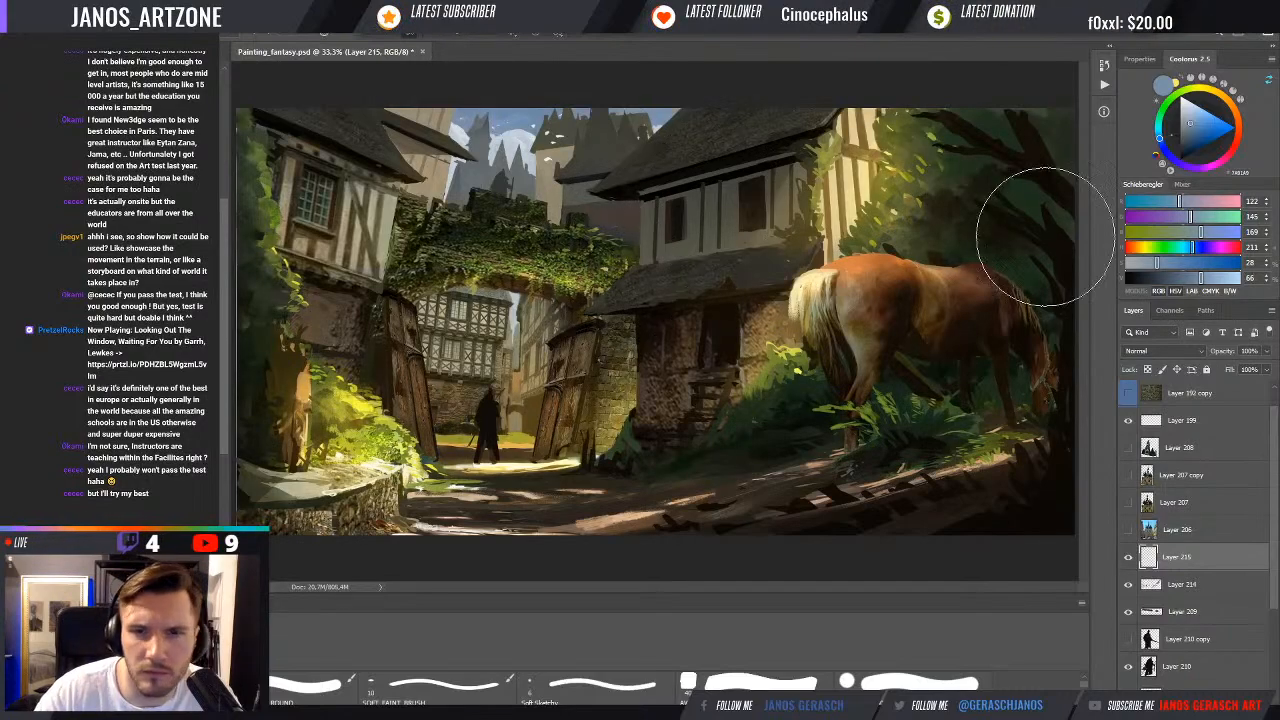
key(ctrl+y)
key(ctrl+y)
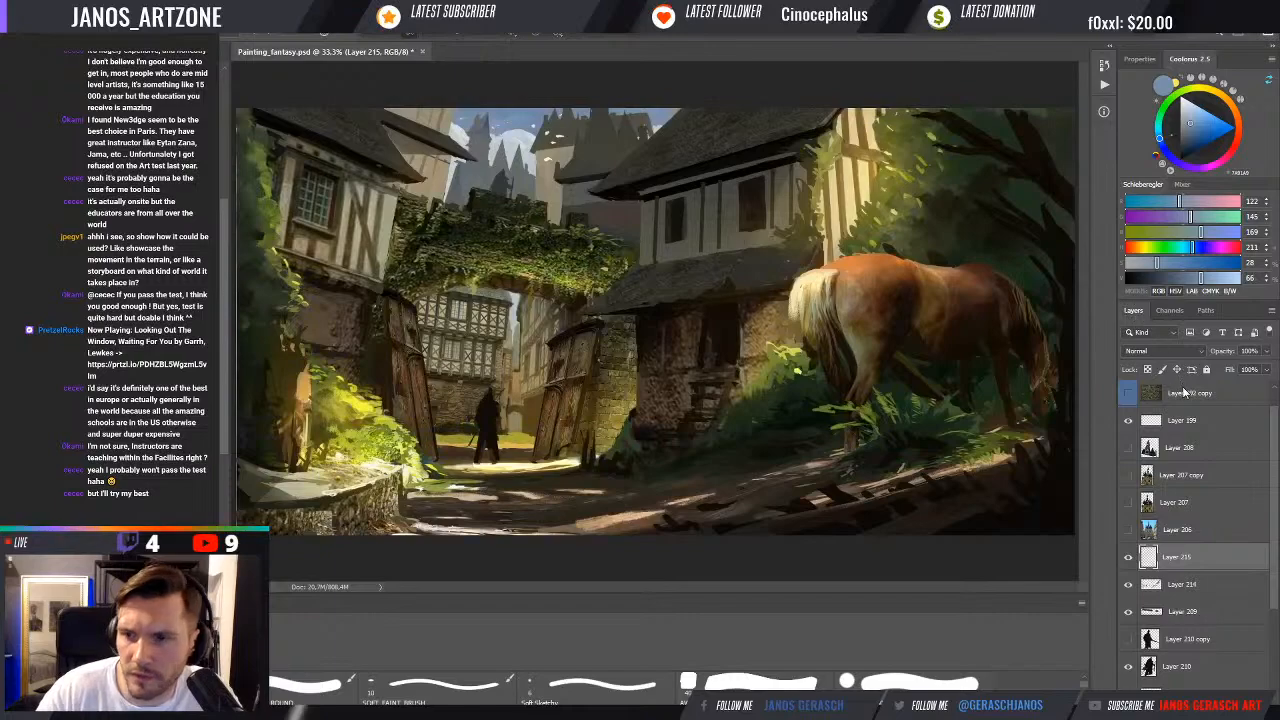
Lower the haze layer's opacity to 58%, judging the values in greyscale
drag(1222, 355, 1219, 356)
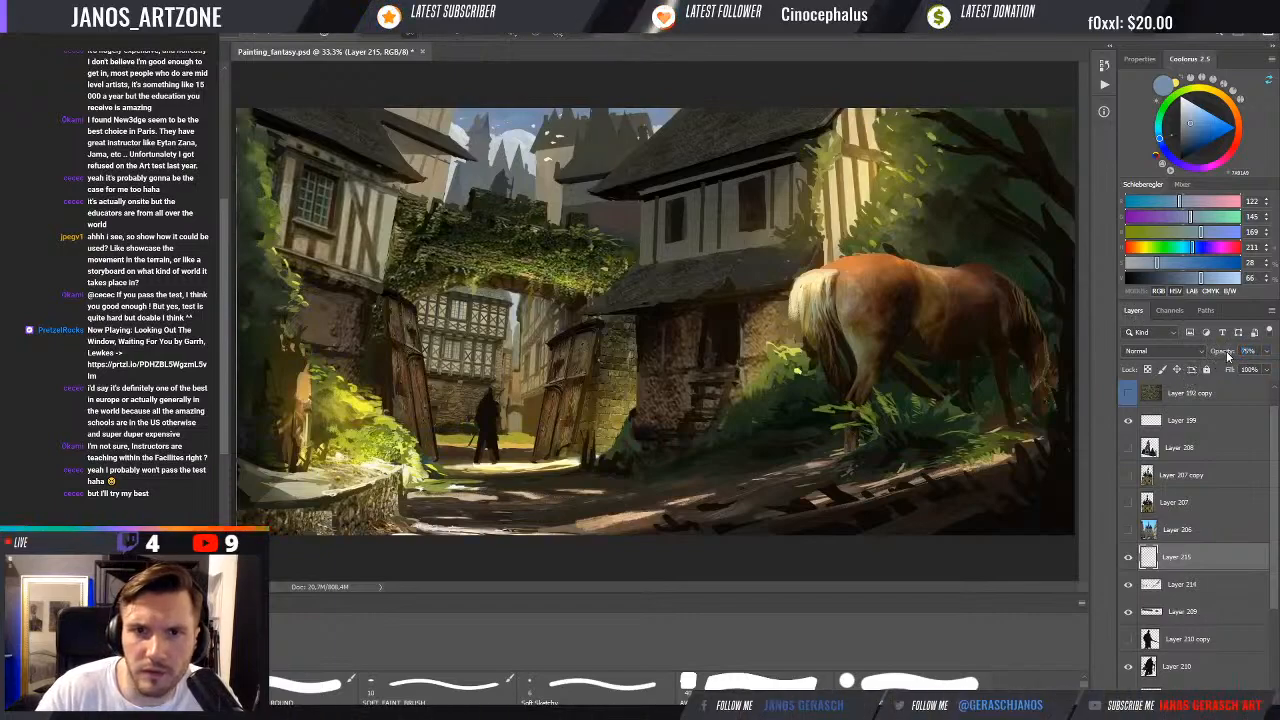
key(ctrl+y)
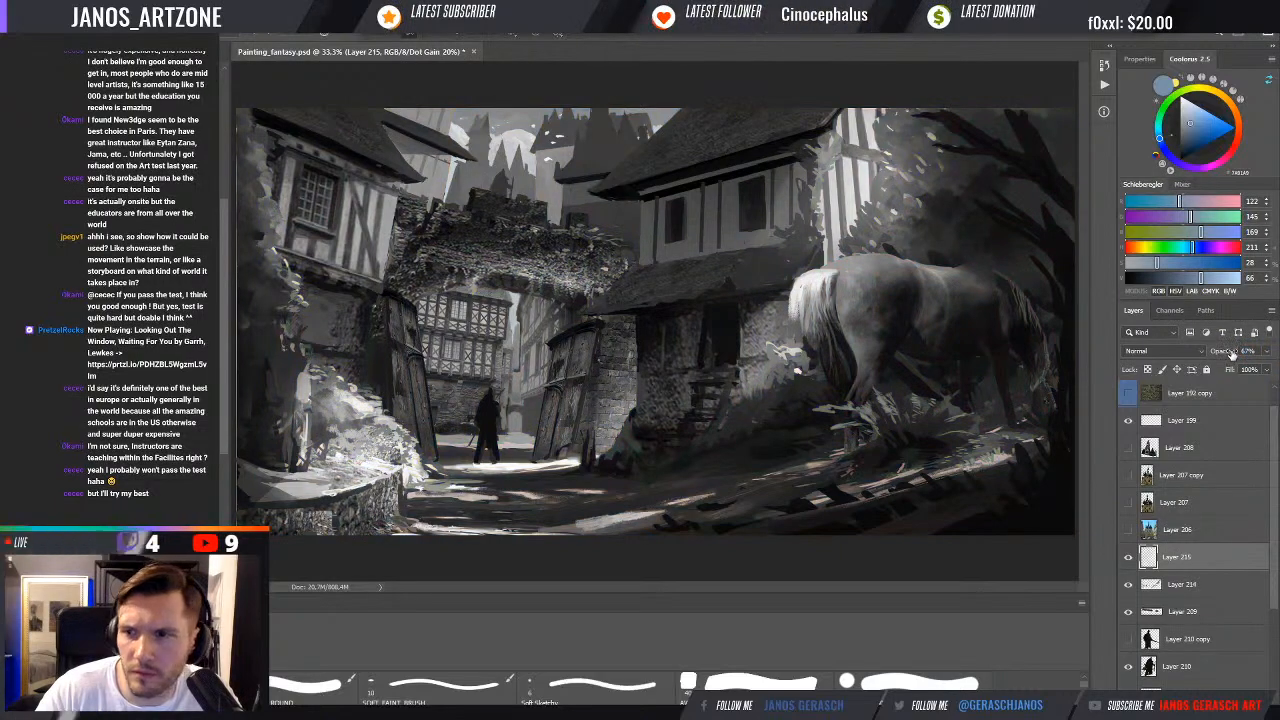
drag(1232, 355, 1226, 355)
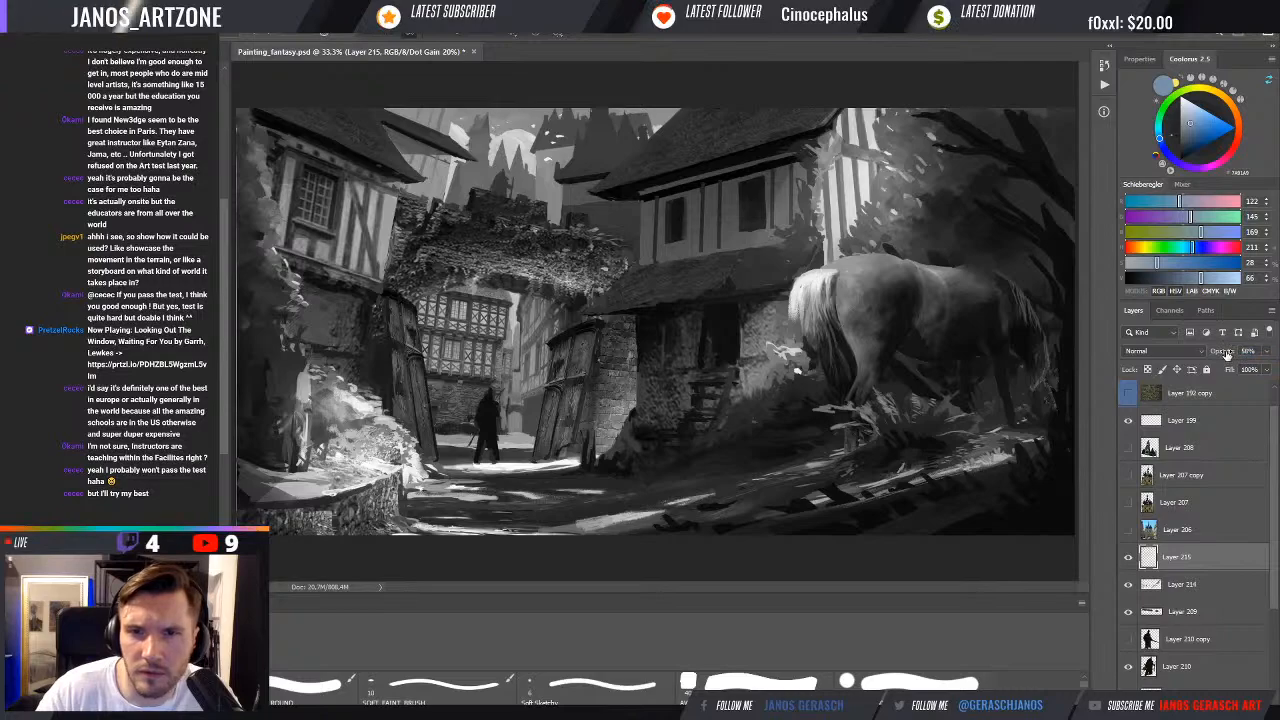
key(ctrl+y)
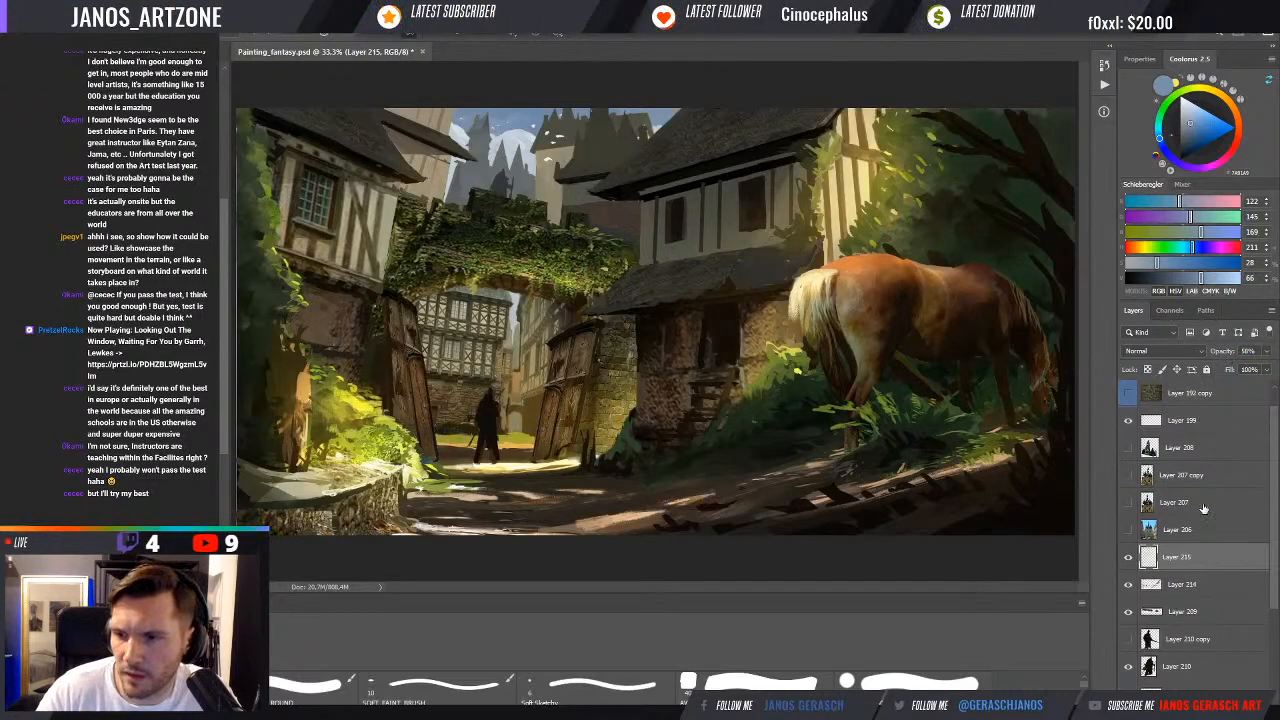
Add a Multiply layer above Layer 214 and lasso the right house's upper roof up to the canvas edge
key(alt+bracketleft)
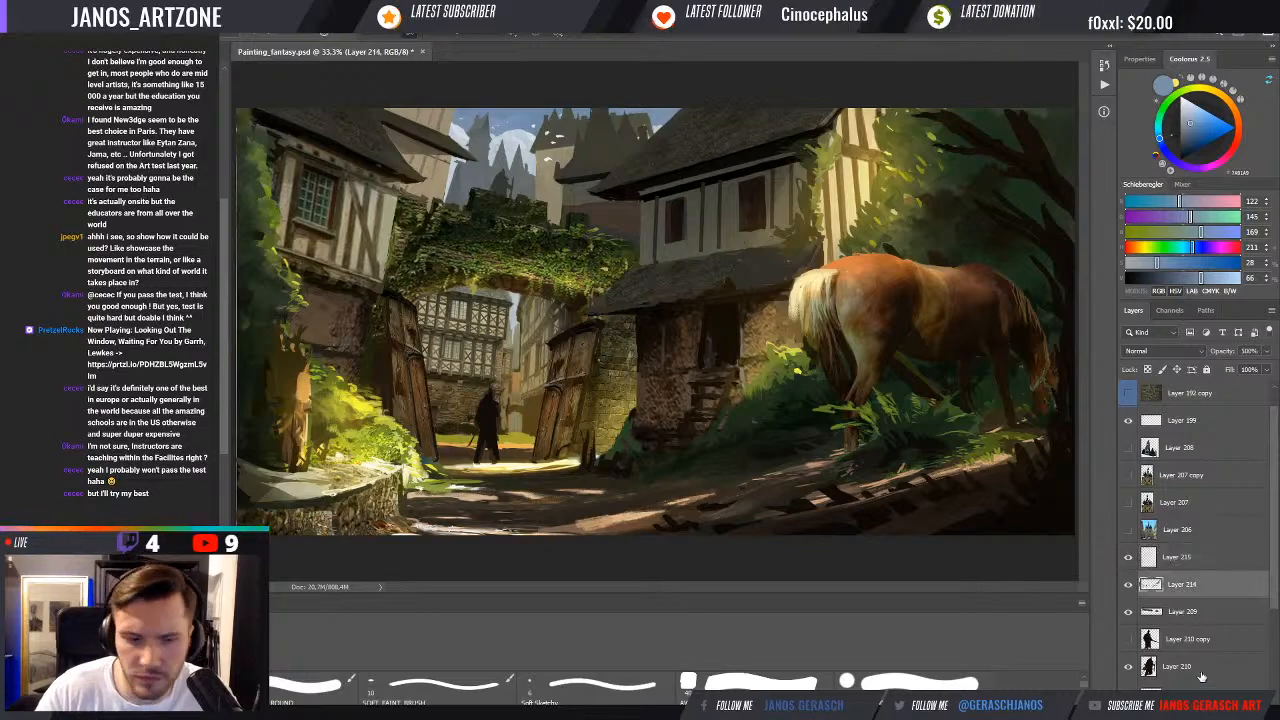
key(ctrl+shift+alt+n)
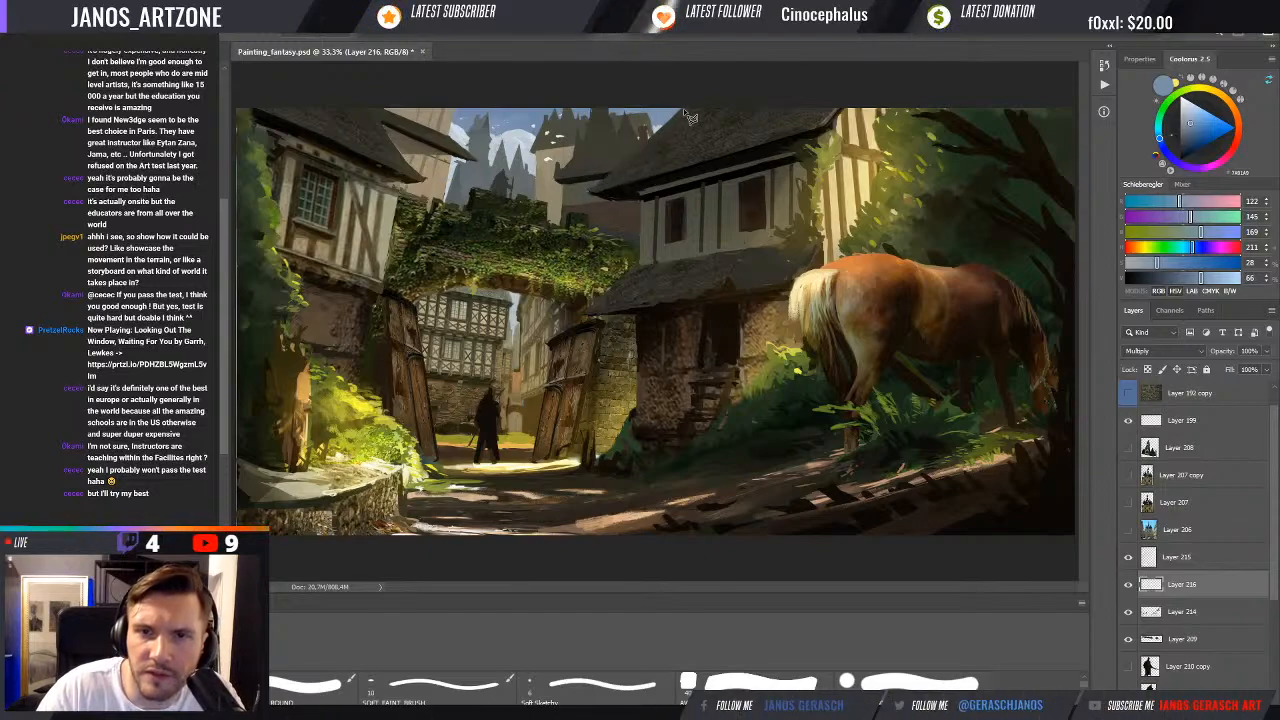
drag(684, 110, 590, 192)
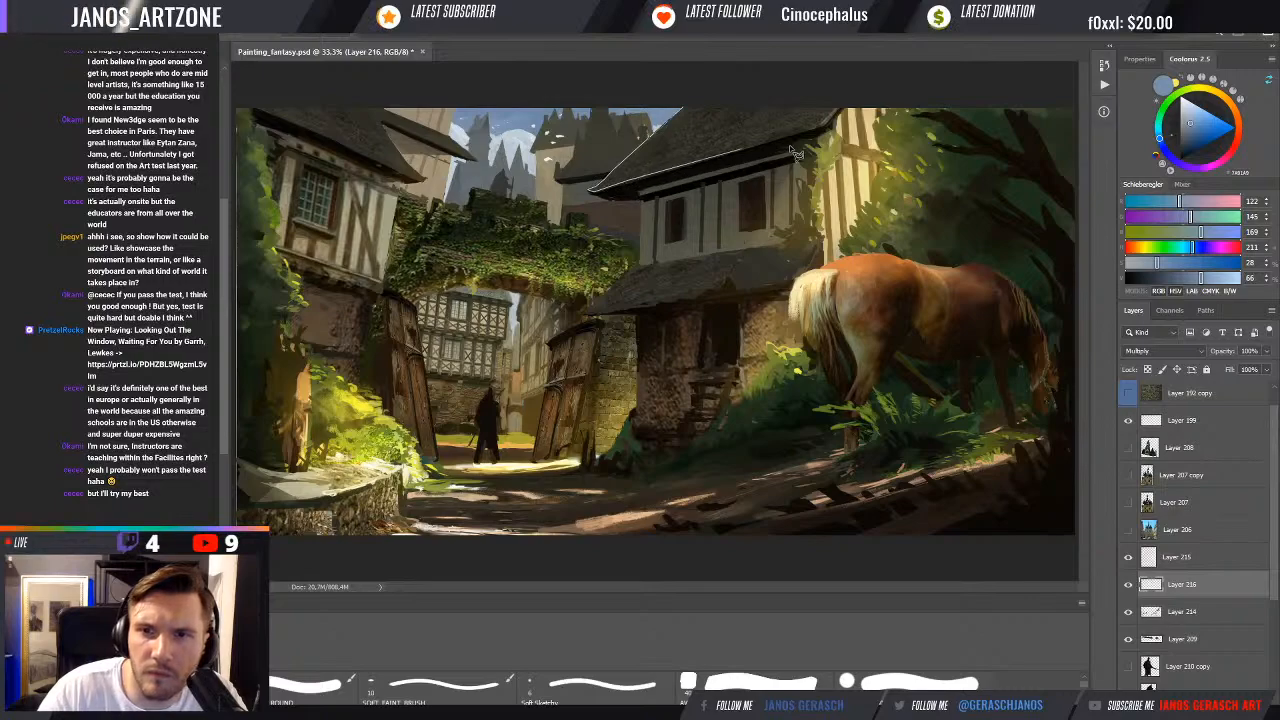
shift+click(838, 110)
mouse_move(840, 108)
mouse_down()
mouse_move(728, 96)
mouse_move(688, 108)
mouse_move(590, 190)
mouse_up()
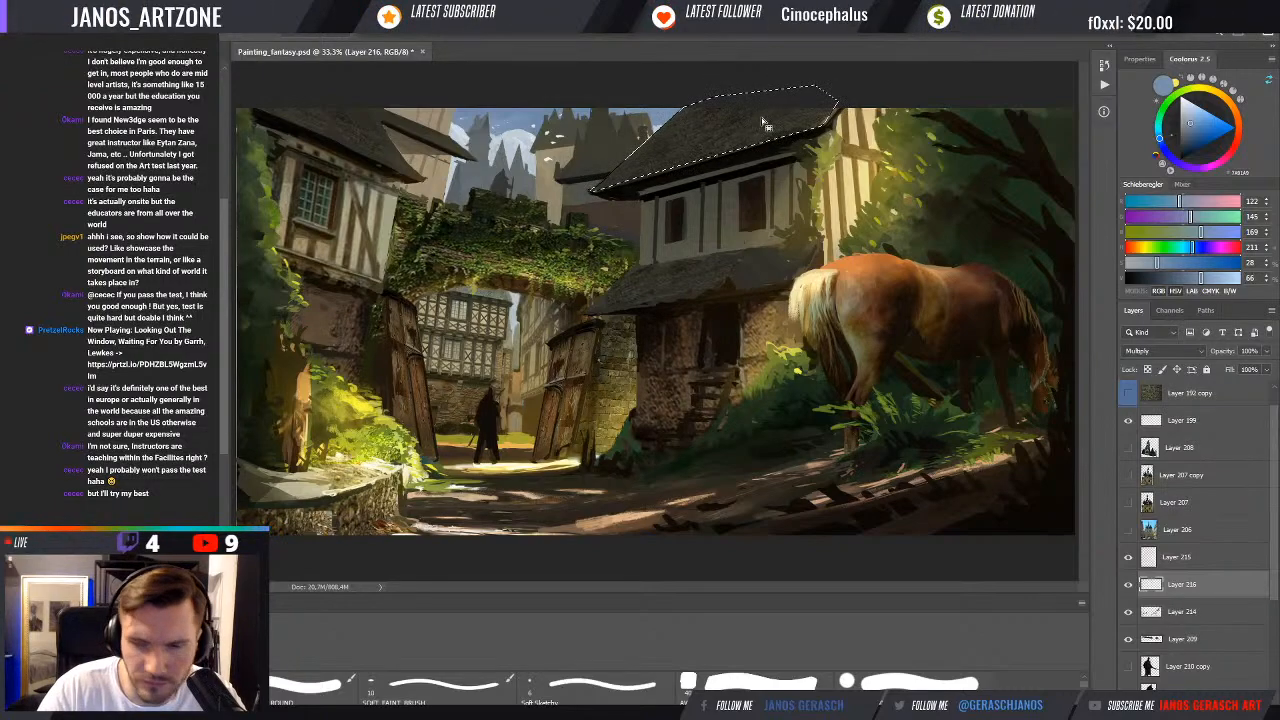
Apply a pale yellow (210, 201, 155) gradient over the selected roof on Layer 216 and compare the painting with the layer hidden
click(1213, 91)
click(1191, 114)
click(1189, 113)
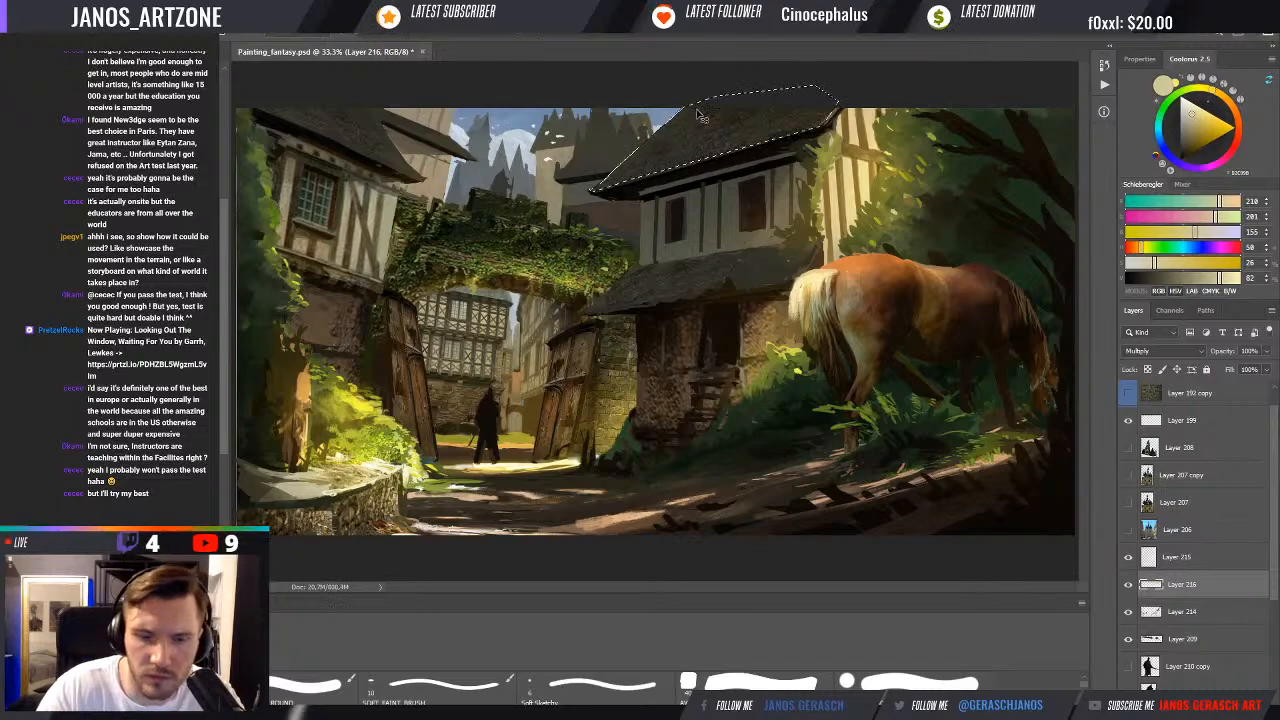
key(ctrl+d)
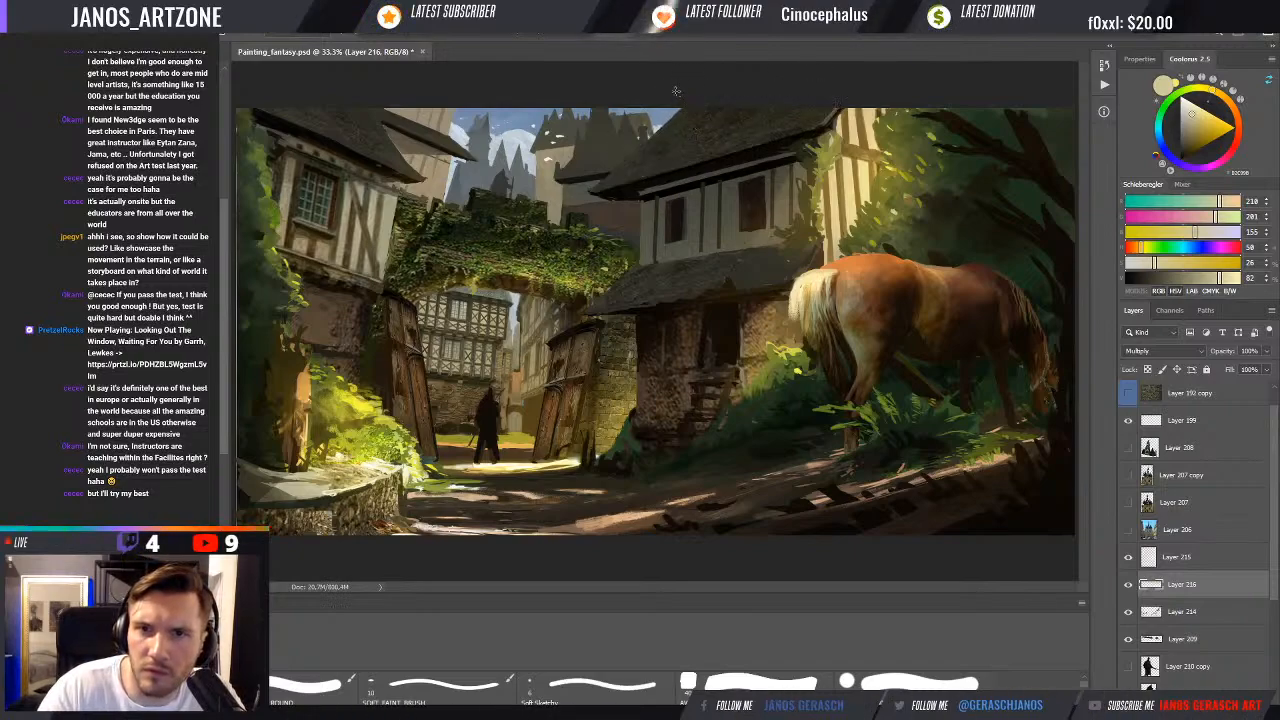
drag(688, 89, 692, 194)
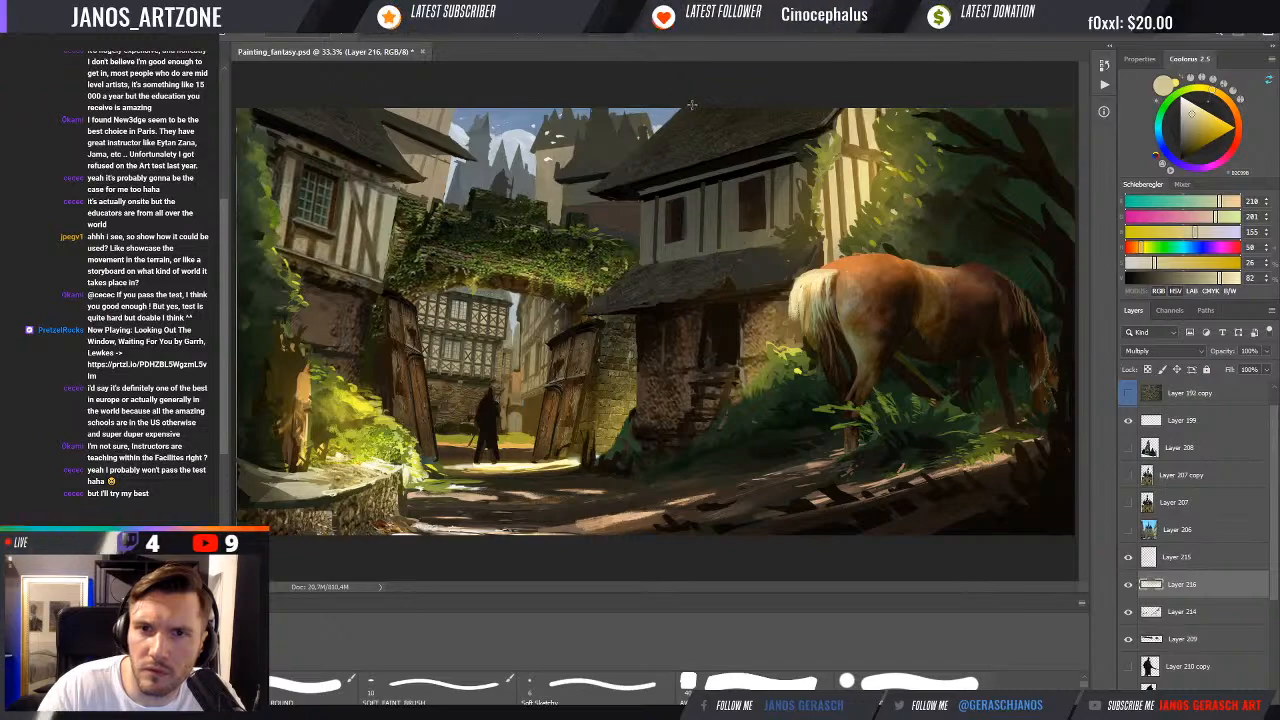
click(1128, 587)
click(1129, 587)
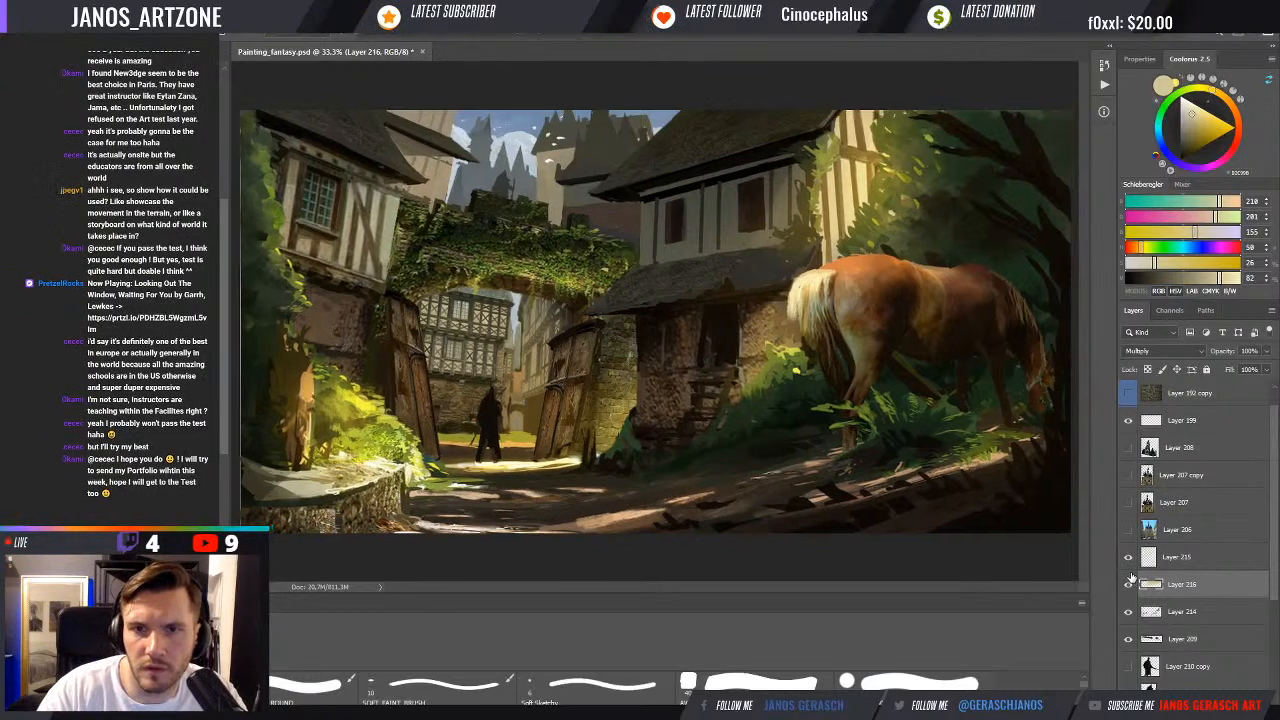
key(ctrl+minus)
key(ctrl+minus)
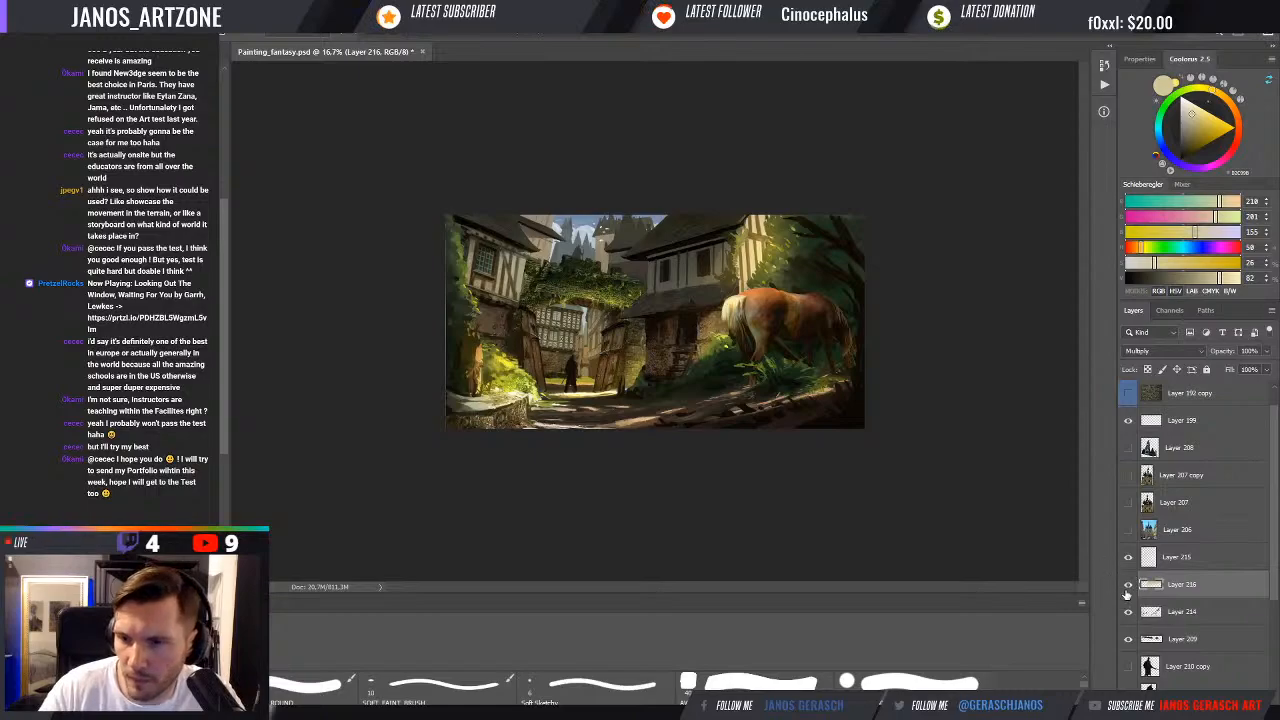
click(1128, 587)
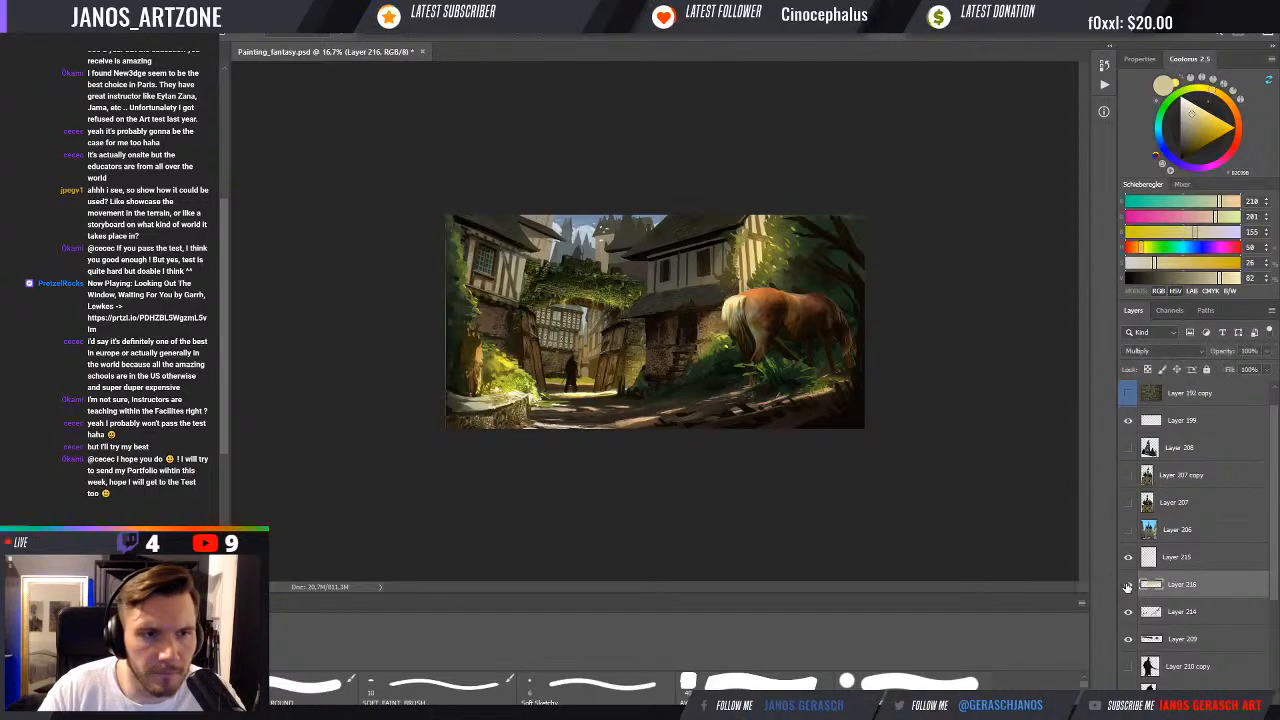
Set Layer 215's opacity to 35%, judging the haze in greyscale
key(ctrl+plus)
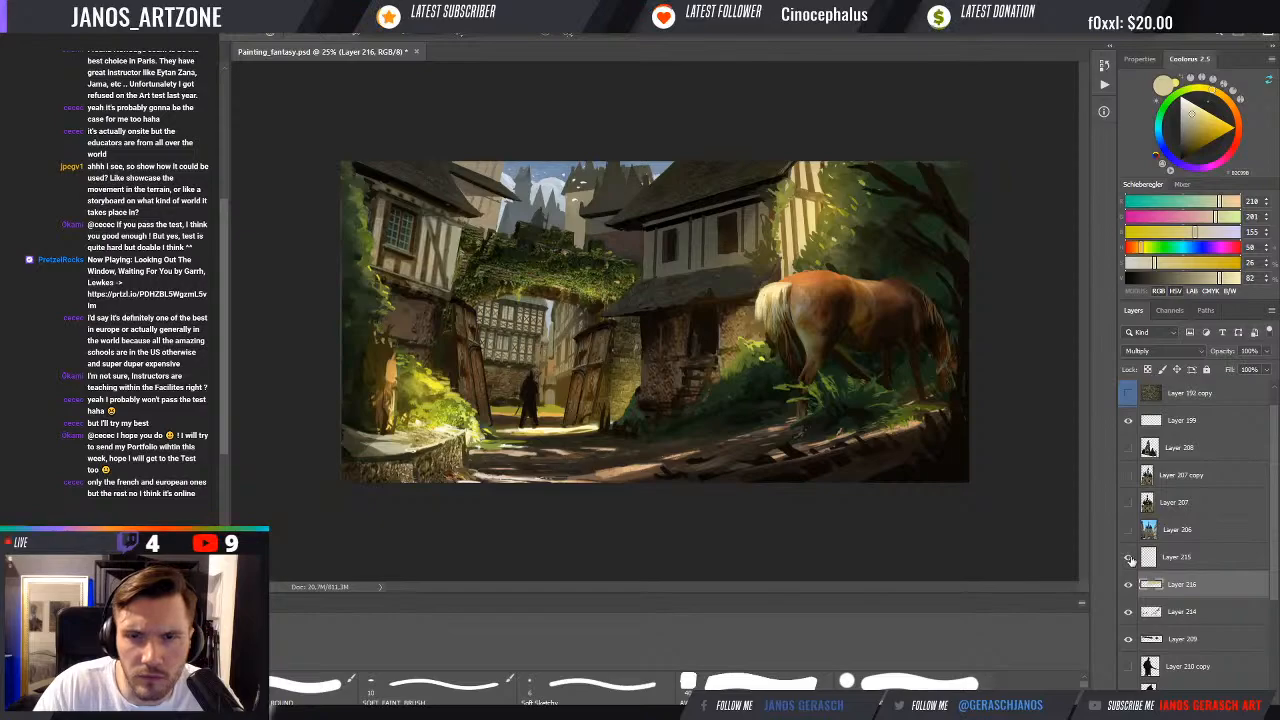
click(1194, 556)
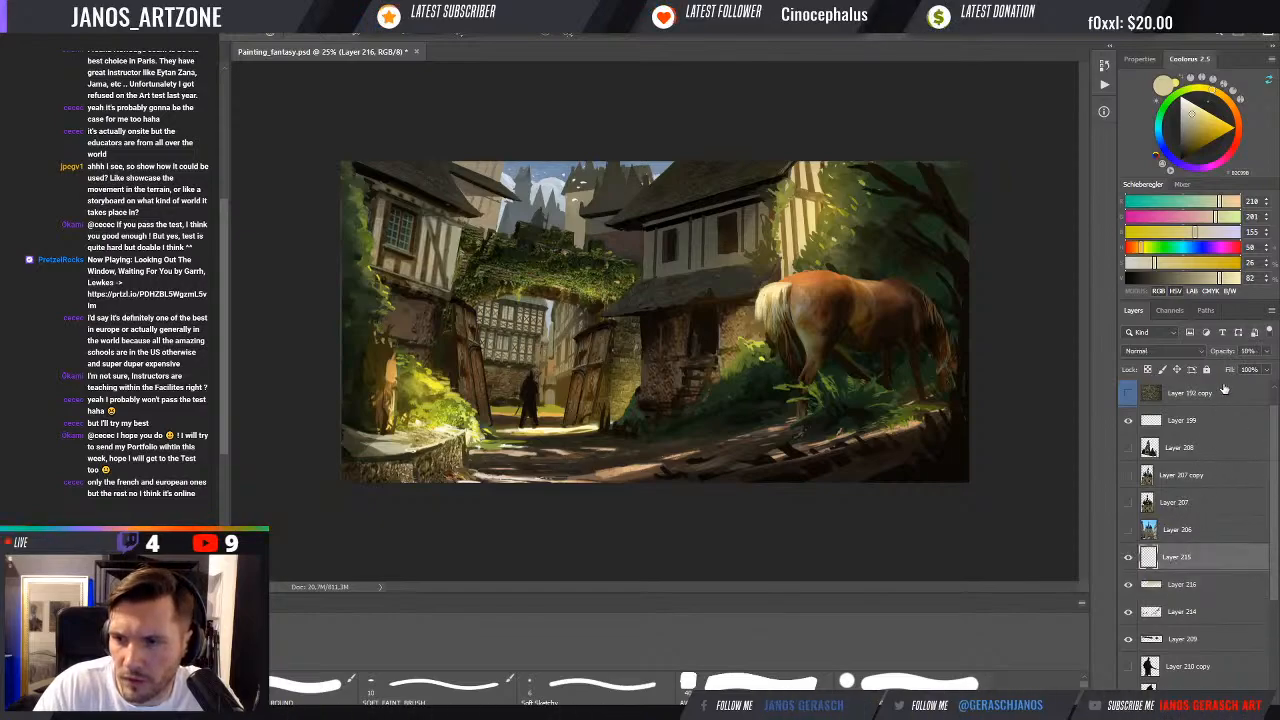
click(1221, 355)
drag(1219, 356, 1219, 353)
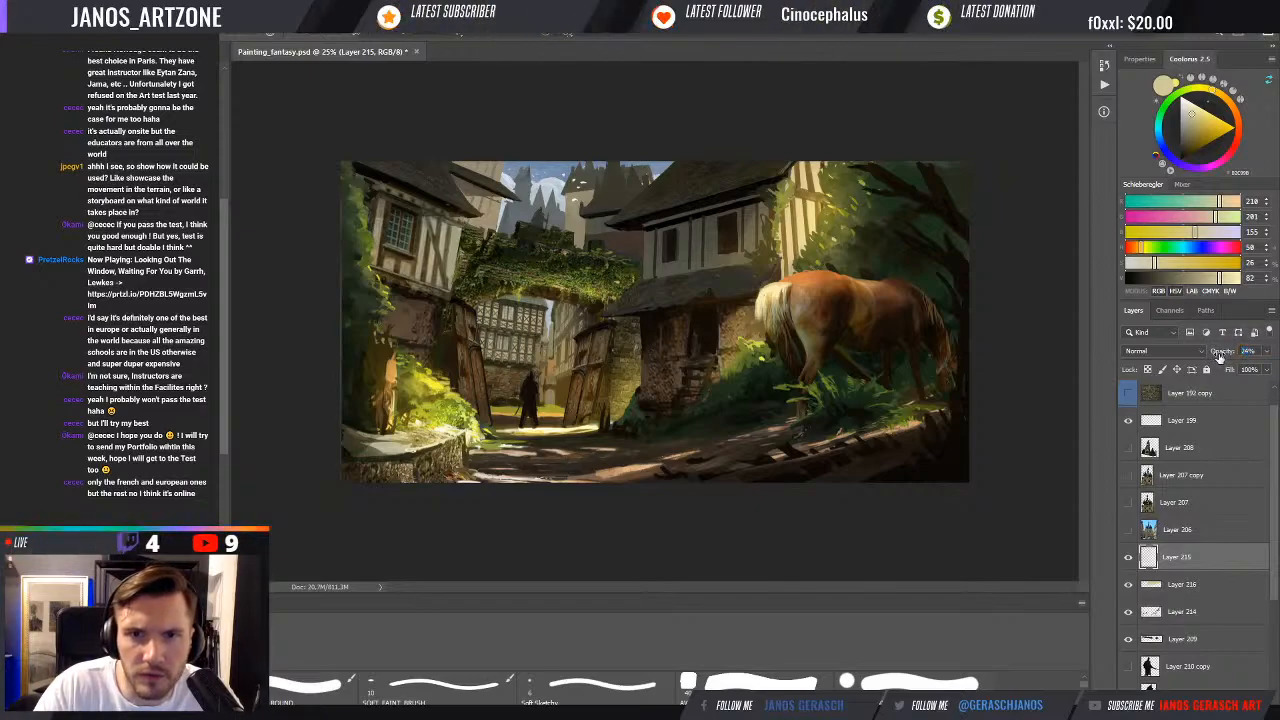
key(ctrl+y)
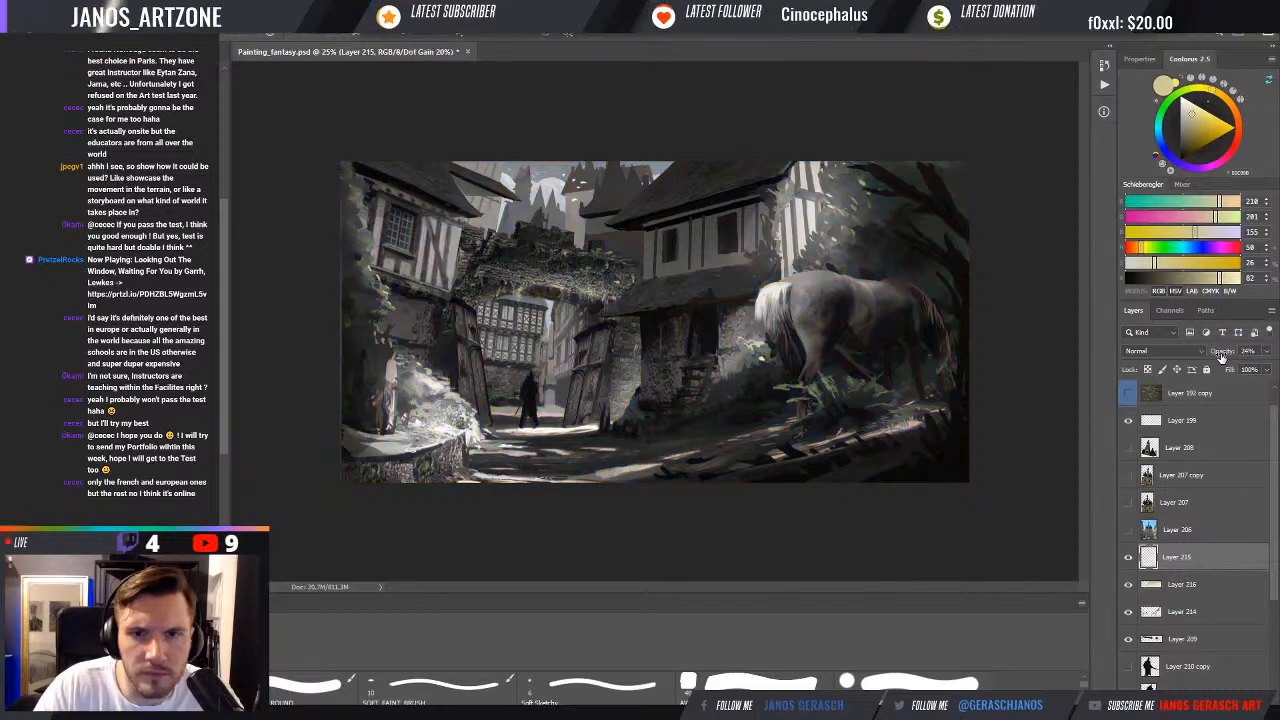
drag(1227, 357, 1228, 357)
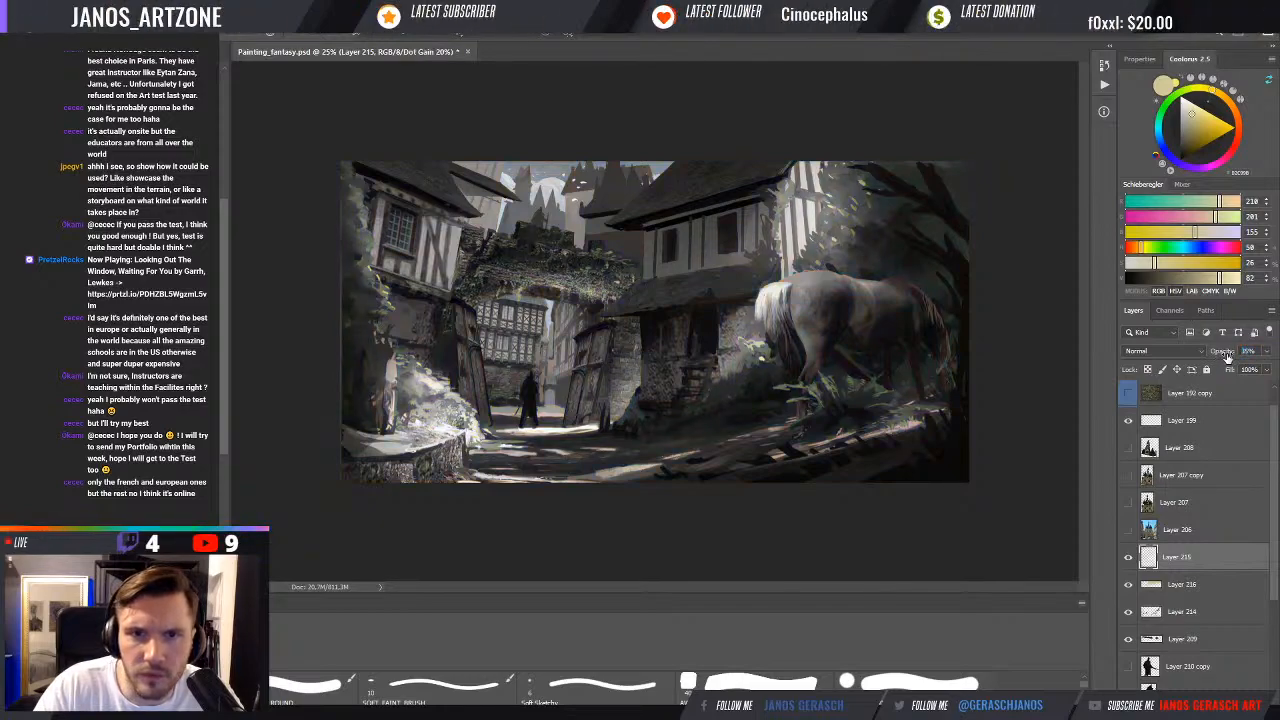
key(ctrl+y)
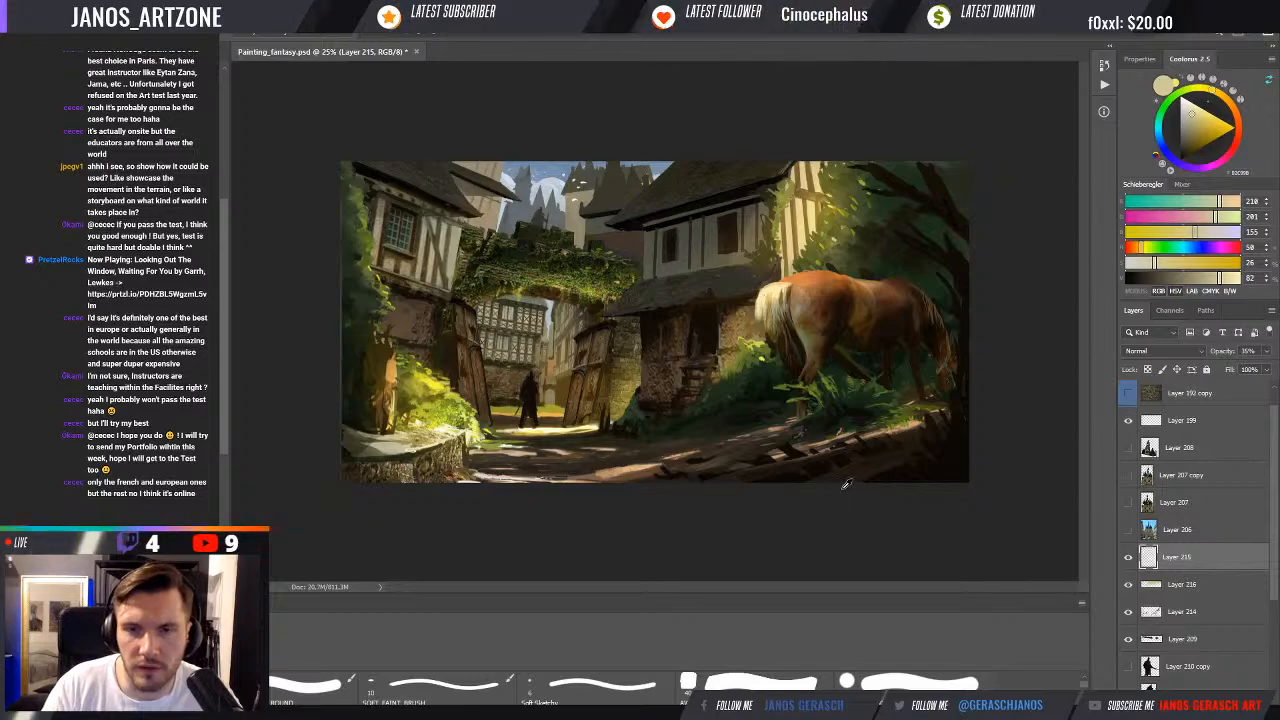
Sample the lit path, adjust it to dark olive (48, 50, 8), and add a Linear Dodge (Add) layer above Layer 215
alt+click(556, 440)
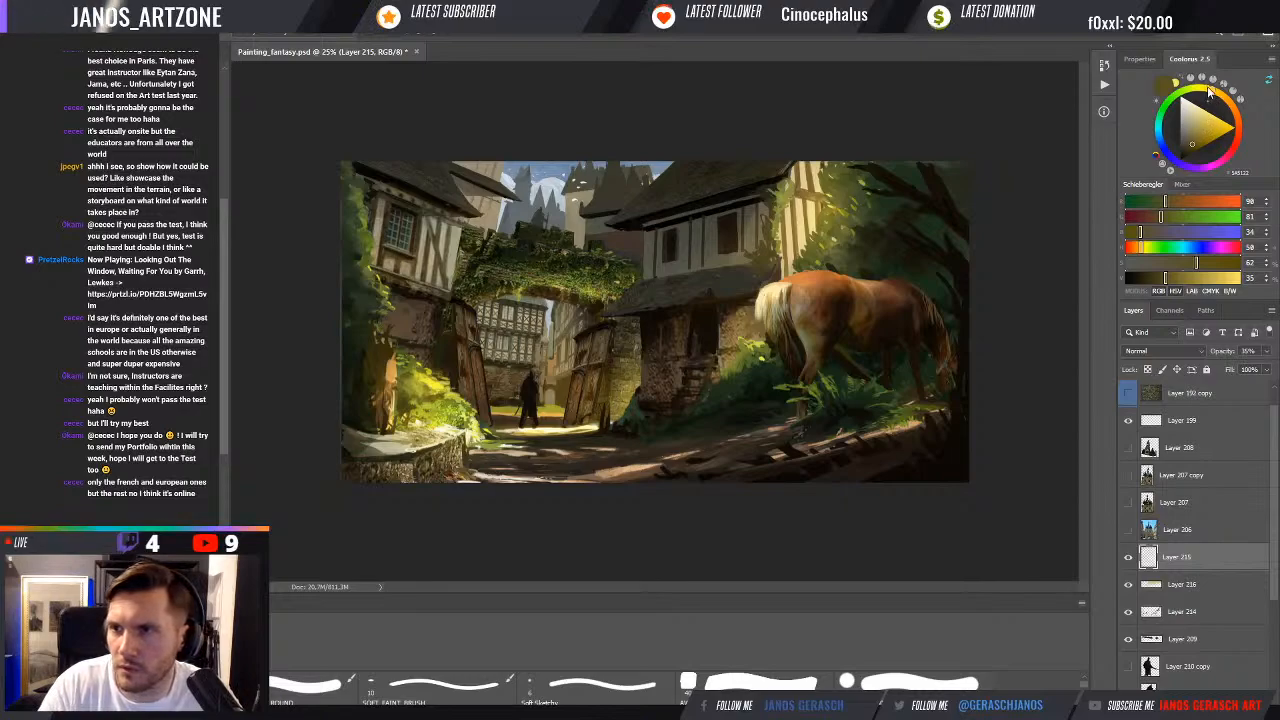
drag(1209, 90, 1198, 88)
click(1148, 278)
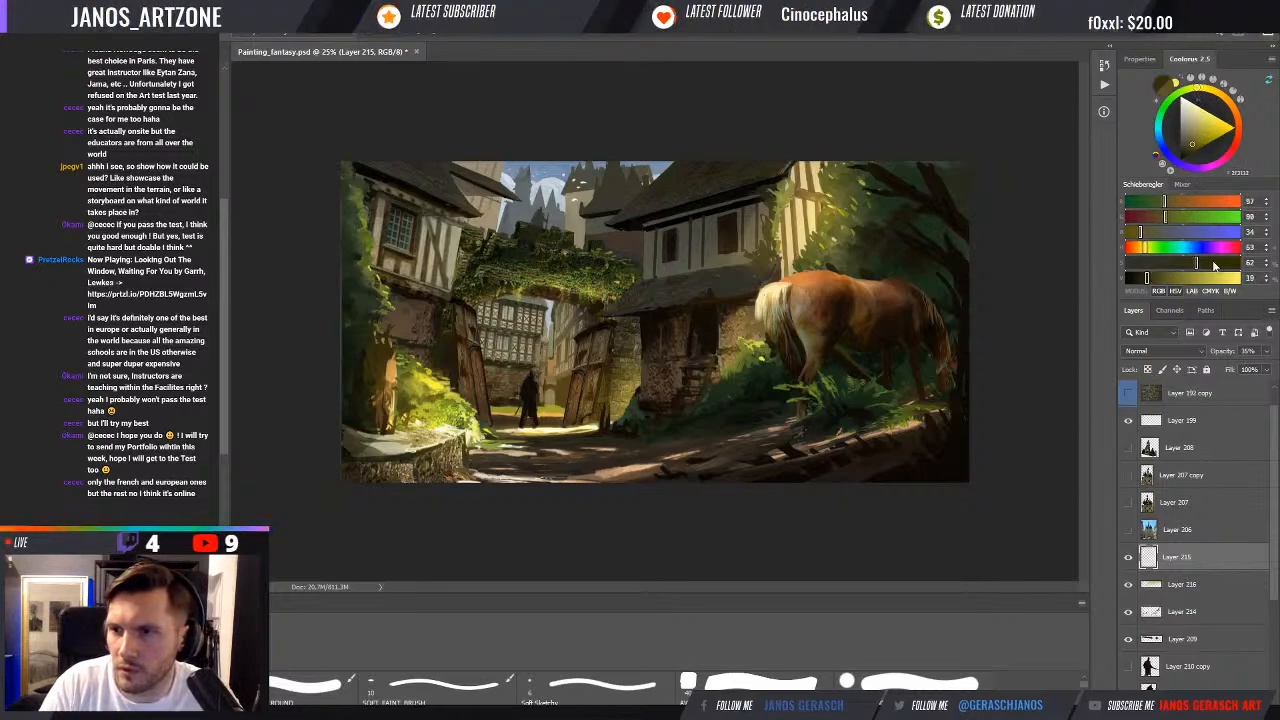
click(1221, 263)
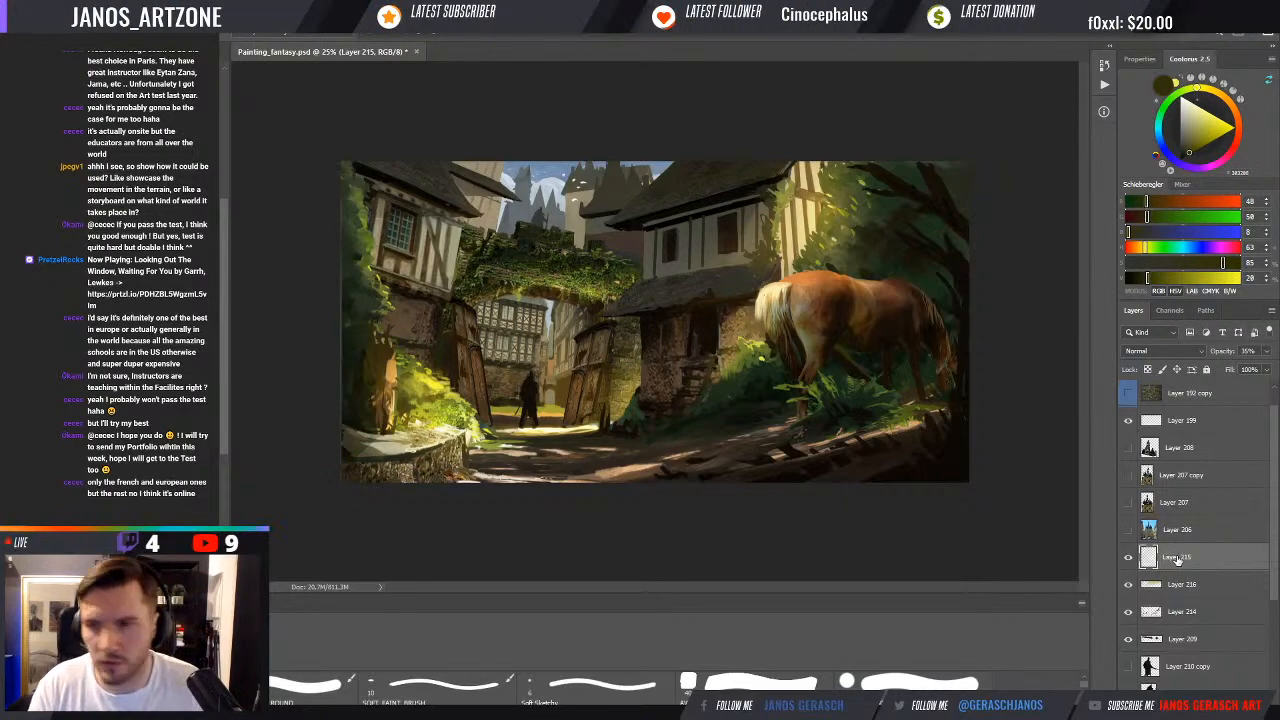
key(ctrl+alt+shift+n)
key(alt+shift+w)
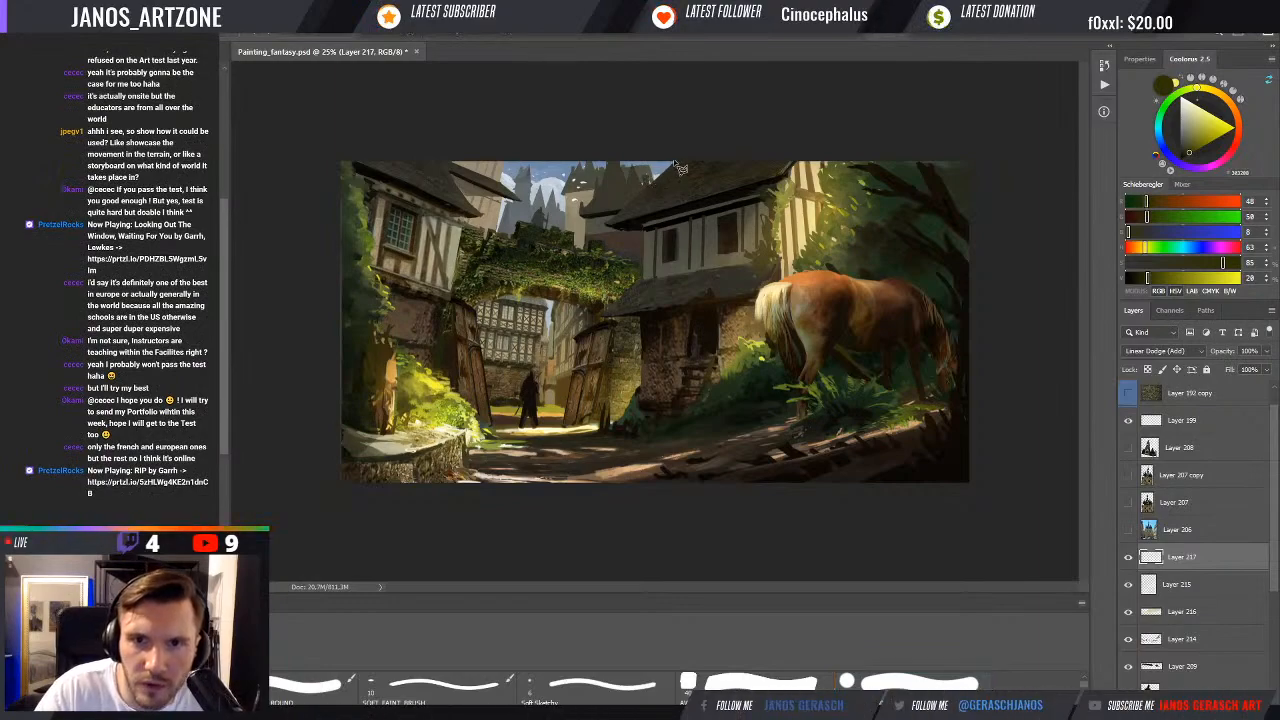
Try an olive glow gradient in a lassoed area of sky and tower beside the right house's roof edge
click(606, 223)
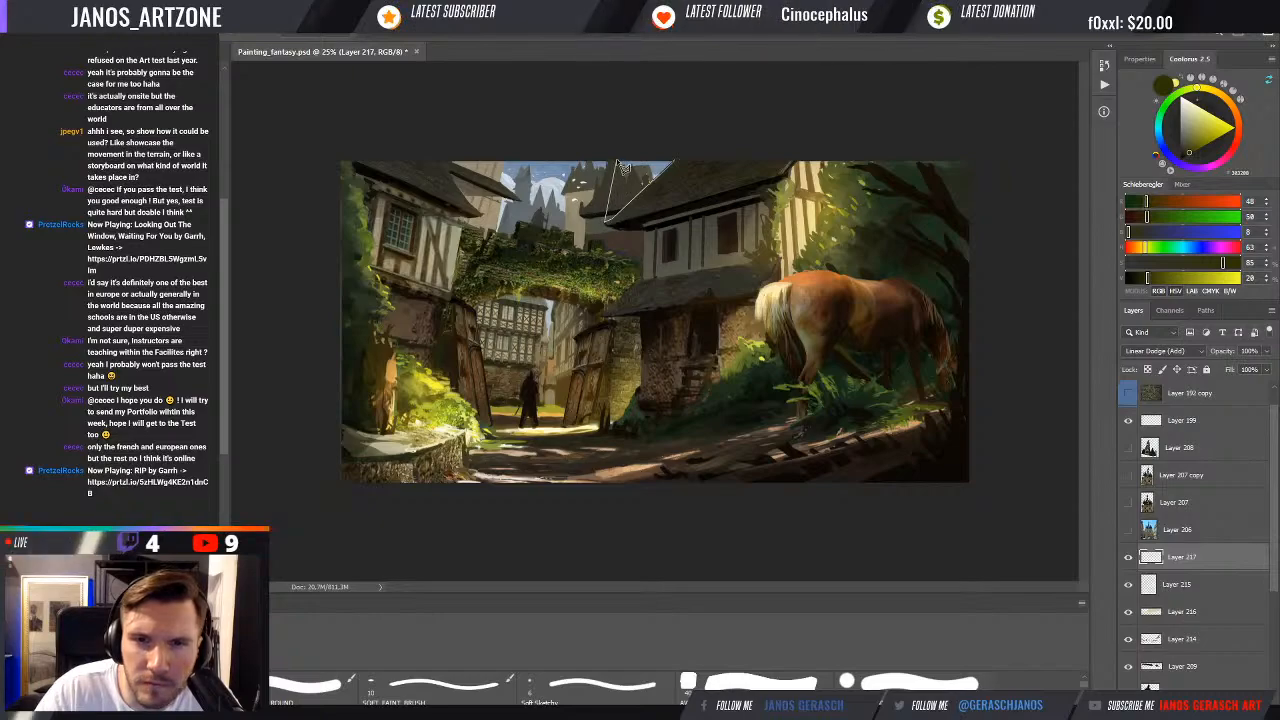
click(618, 158)
click(681, 148)
click(675, 161)
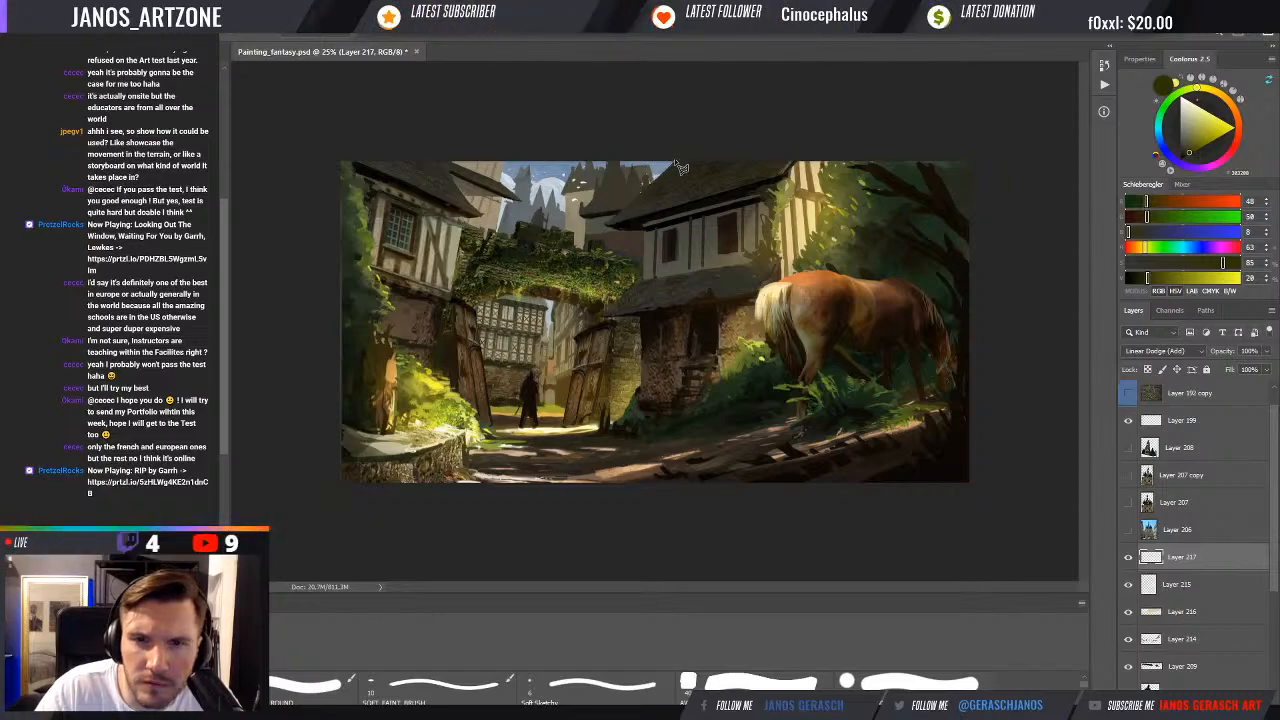
ctrl+click(676, 154)
ctrl+click(676, 154)
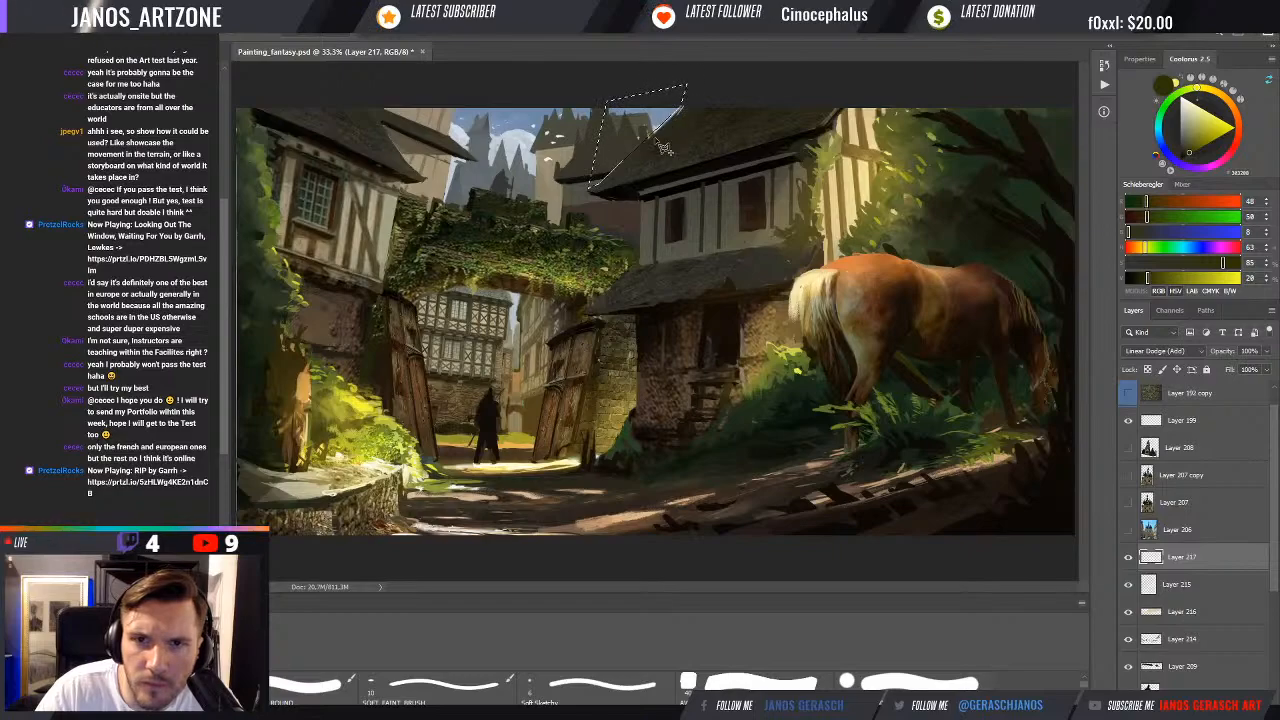
click(703, 112)
drag(703, 112, 589, 203)
key(ctrl+d)
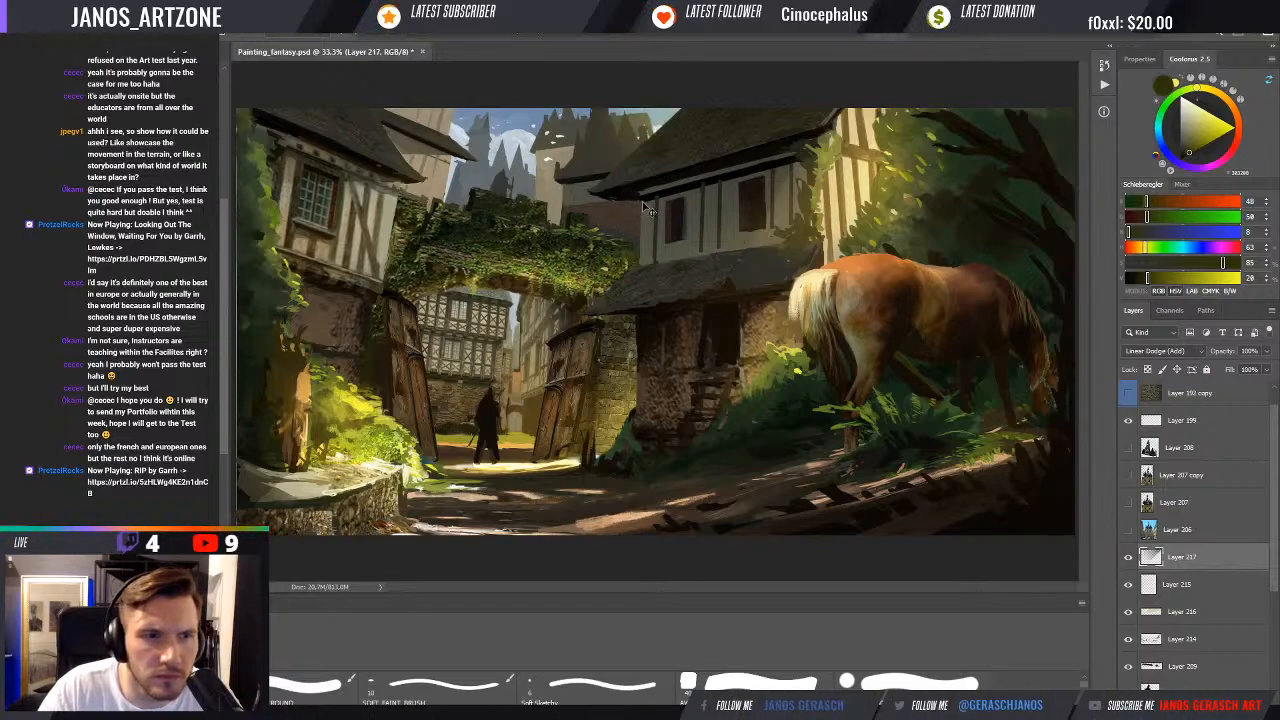
key(ctrl+z)
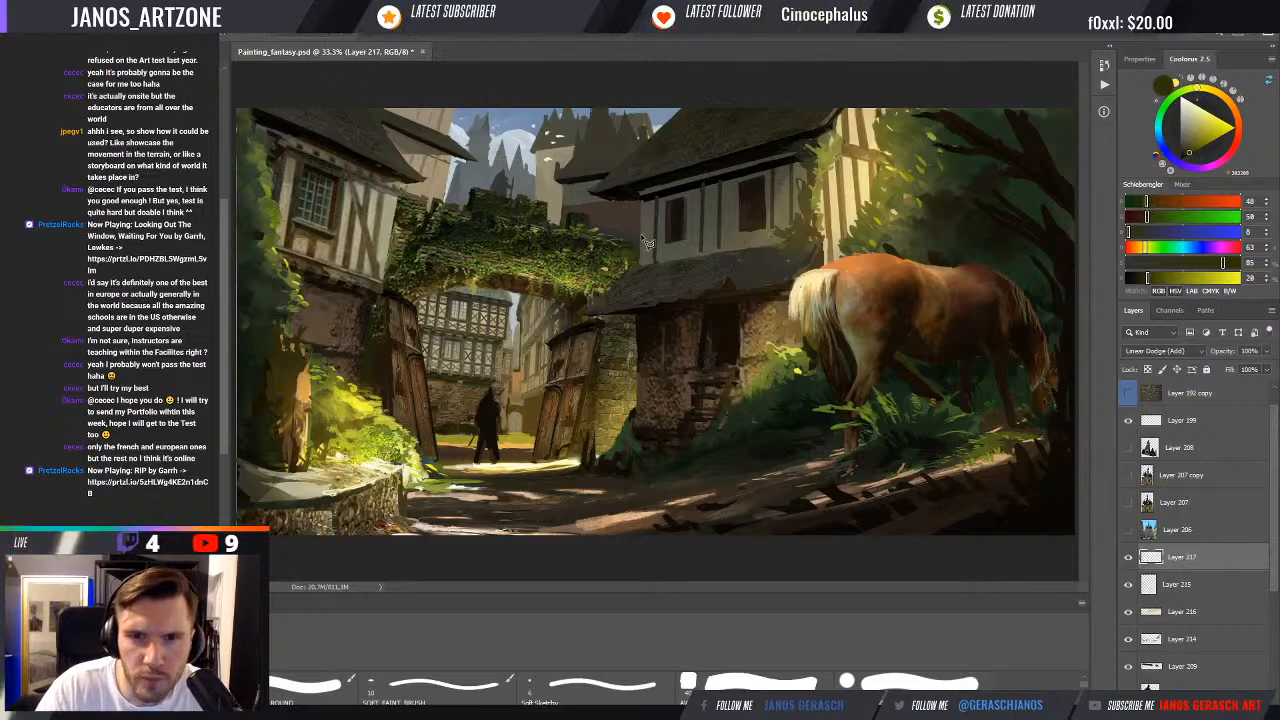
Lasso the ivy-covered arch end beside the right house and brighten it with an olive glow on Layer 217
click(1128, 557)
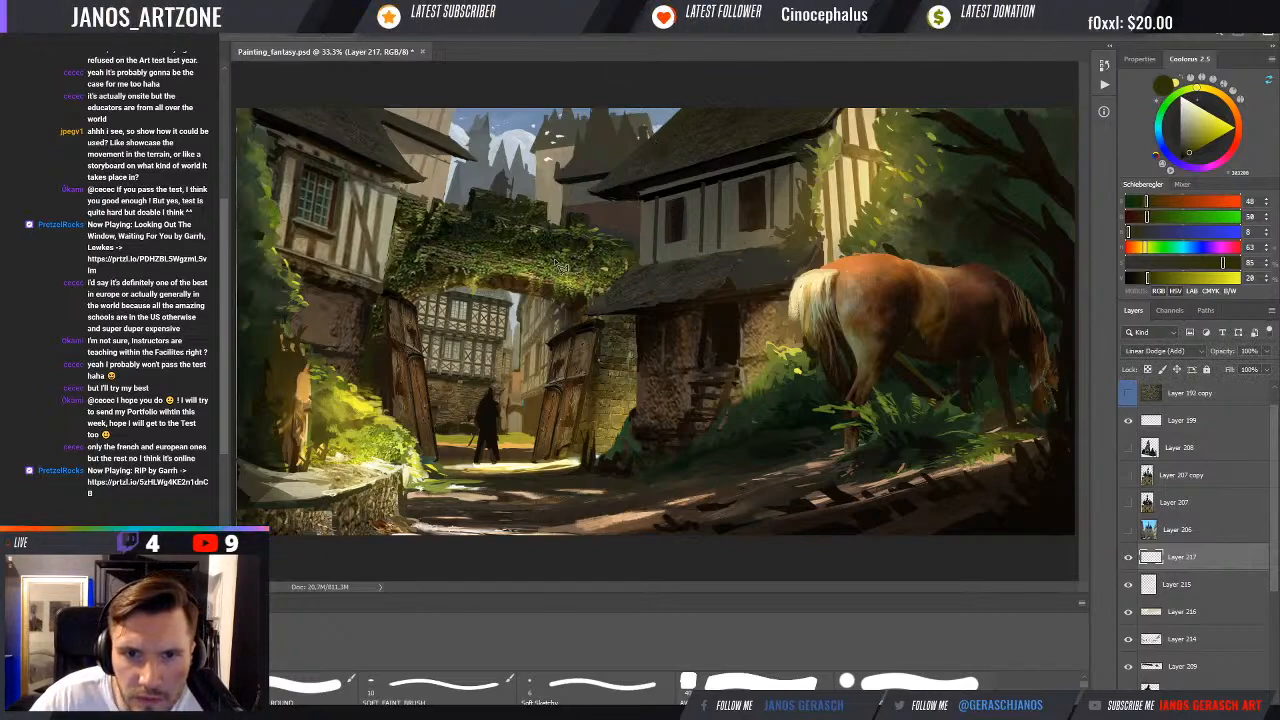
drag(562, 255, 626, 241)
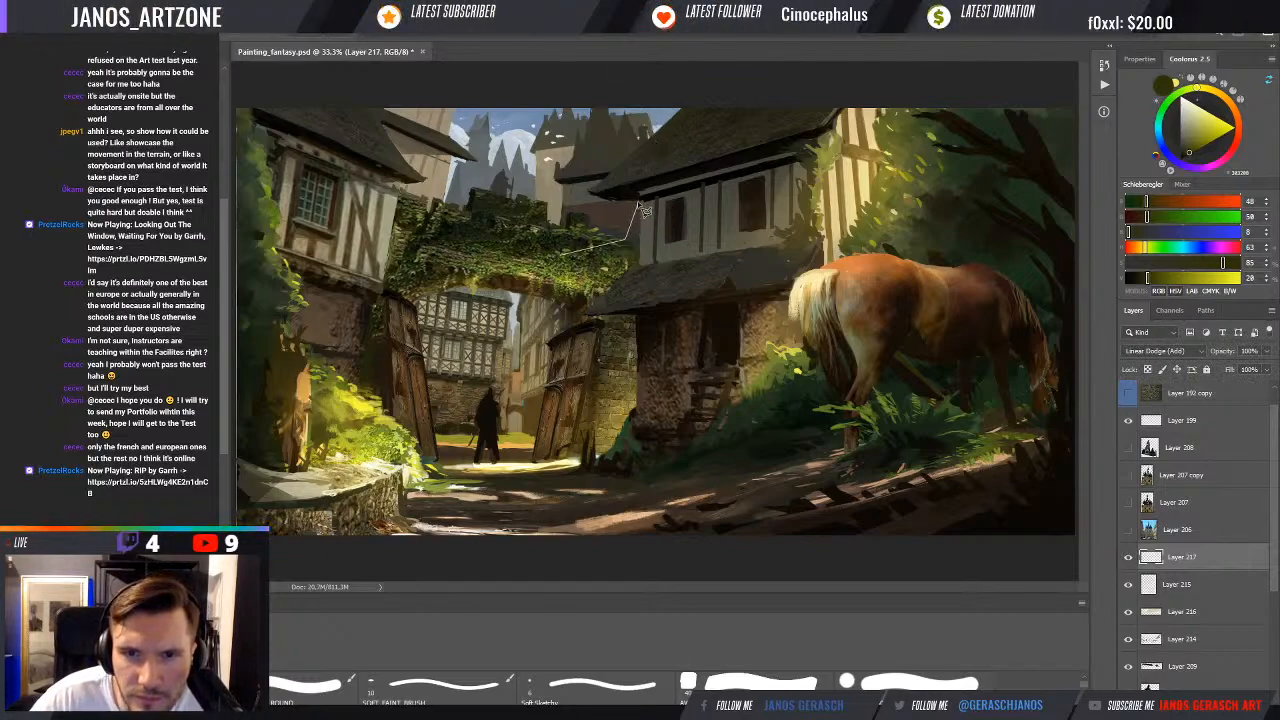
key(Escape)
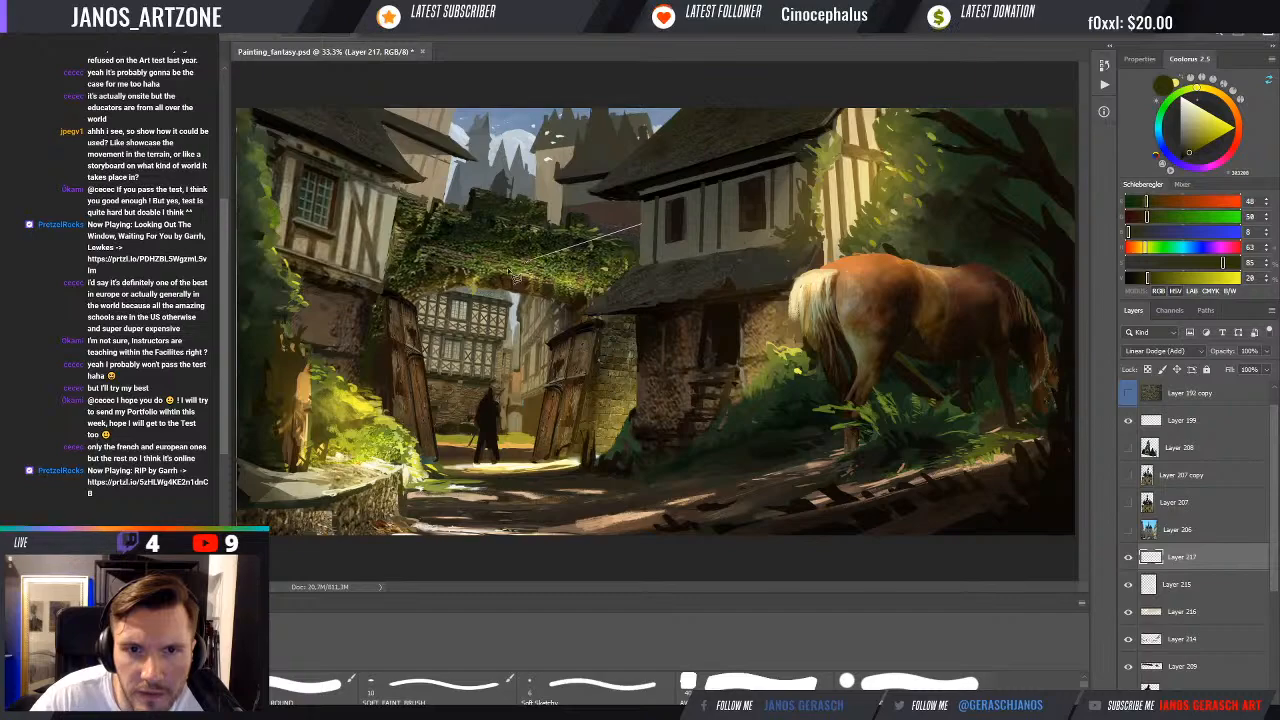
click(487, 273)
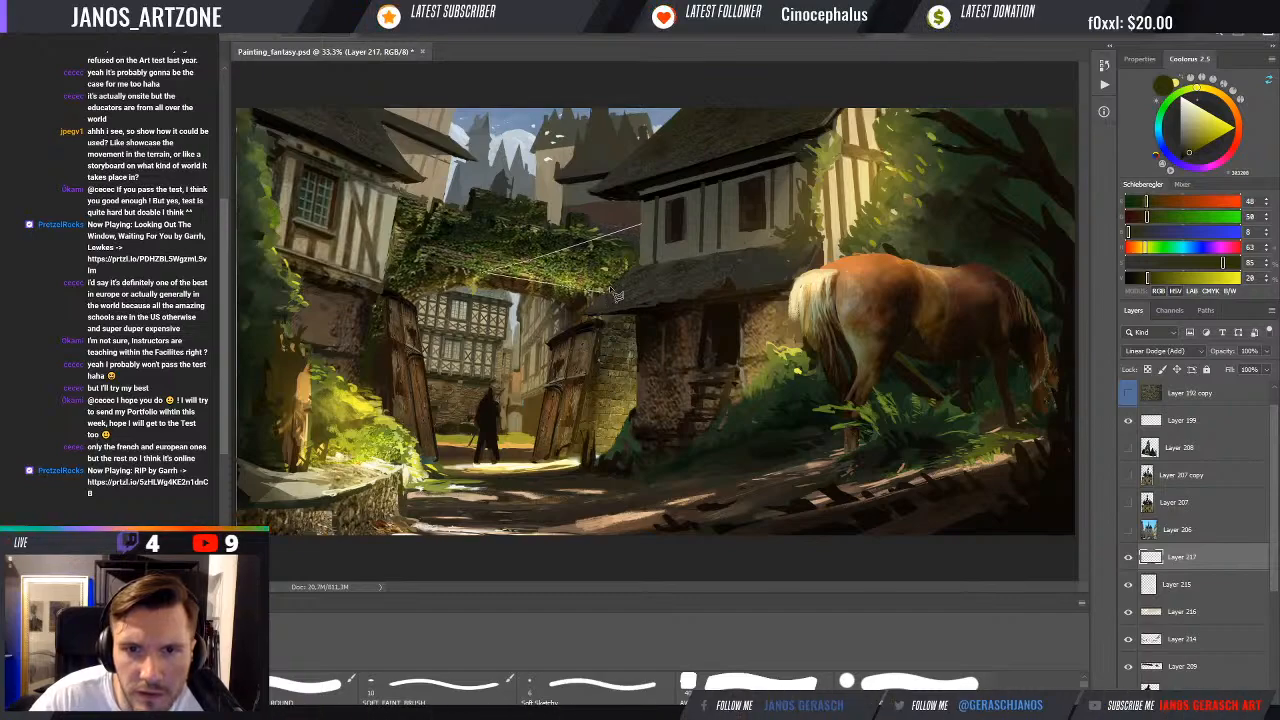
click(612, 292)
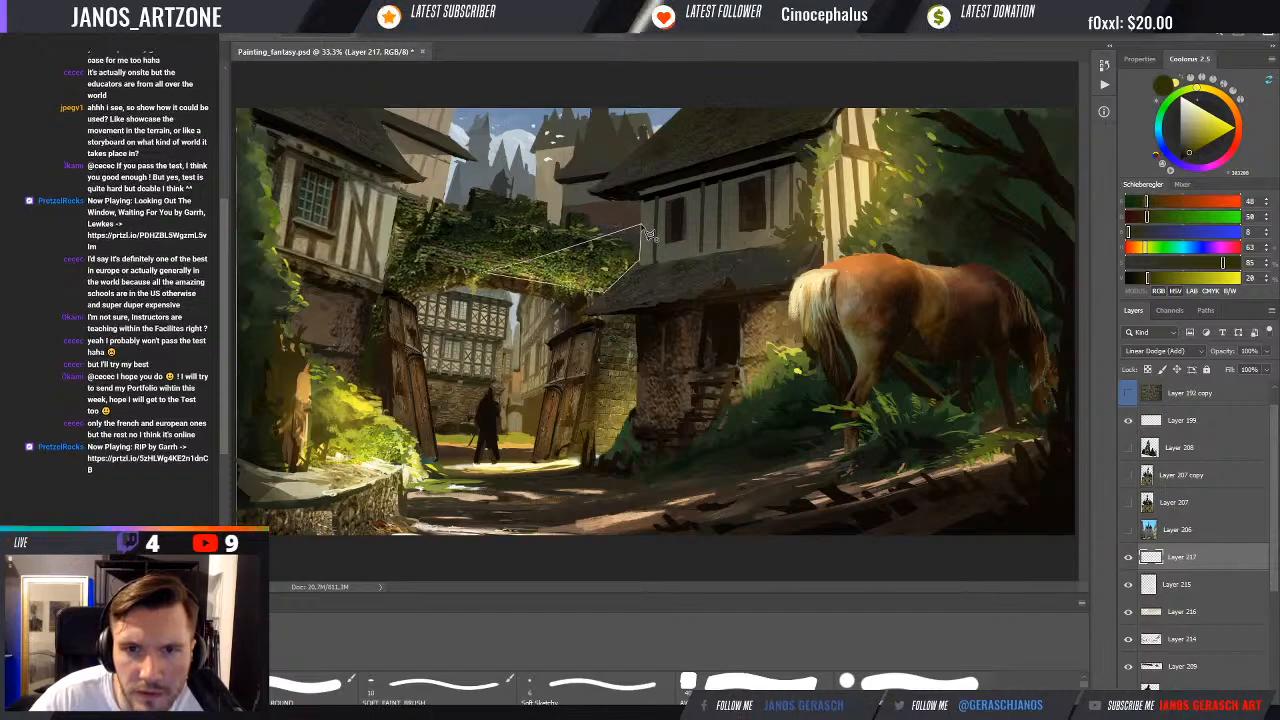
click(642, 232)
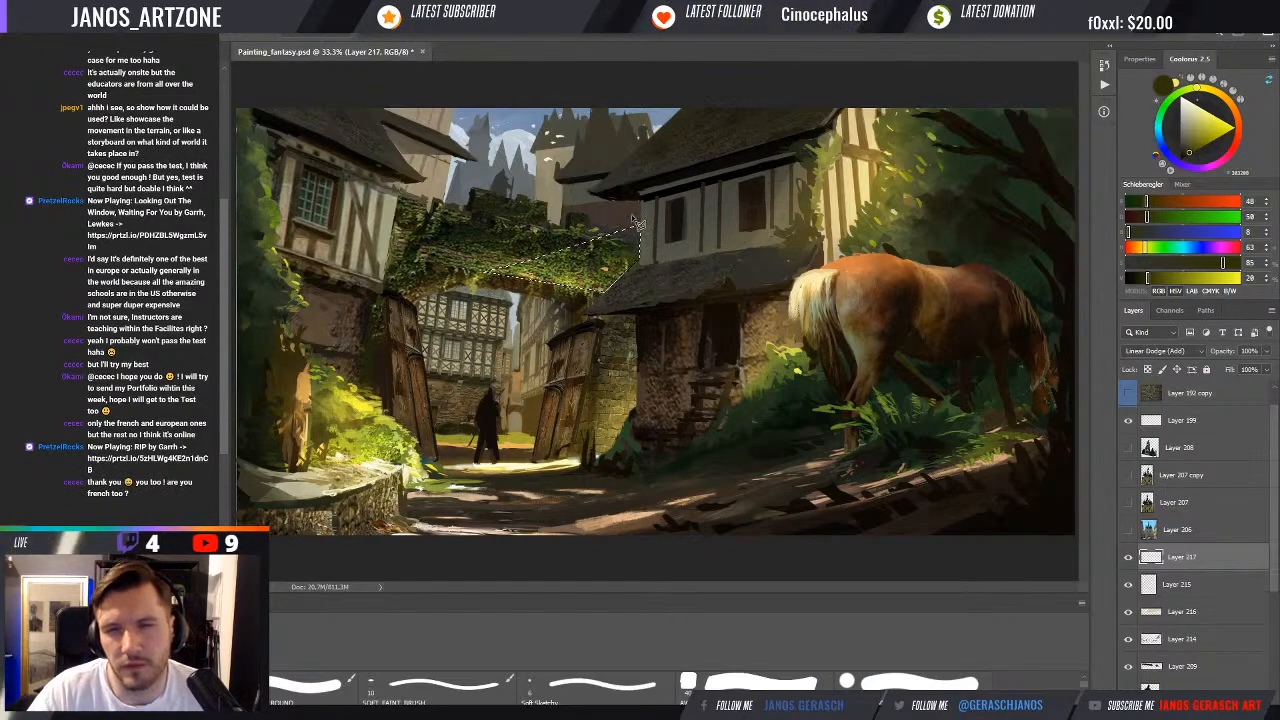
drag(695, 247, 564, 298)
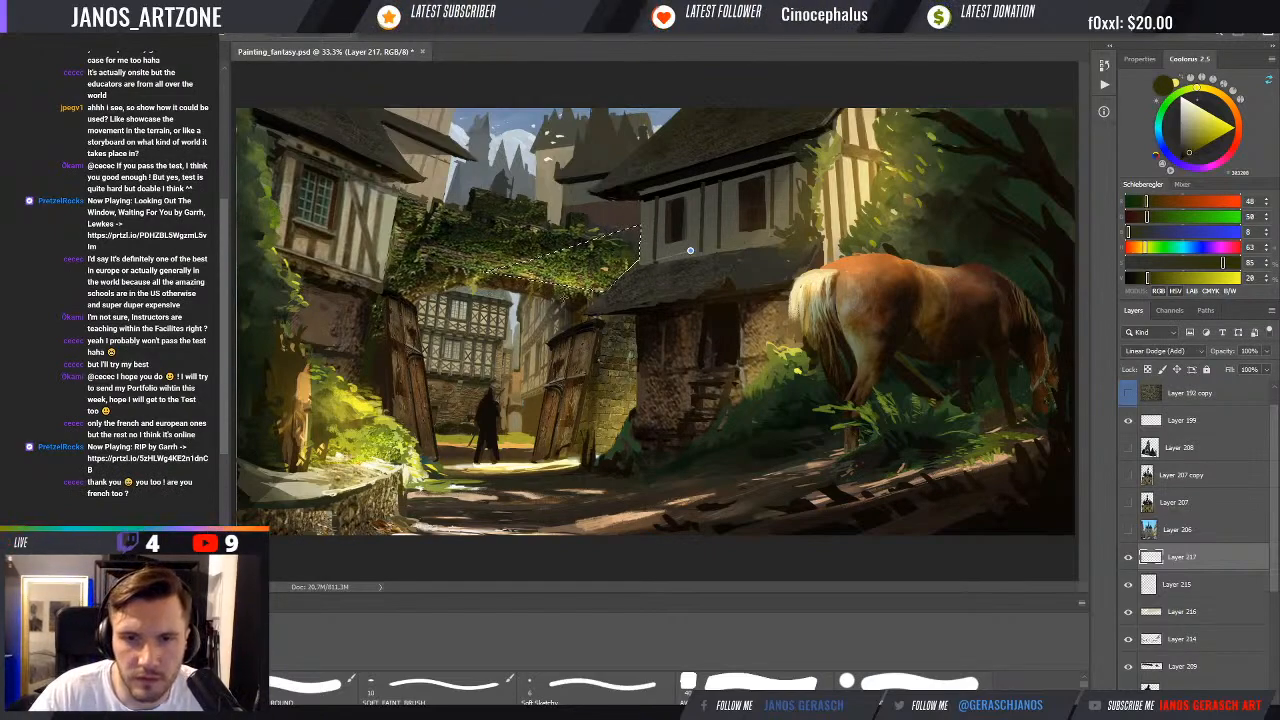
key(ctrl+d)
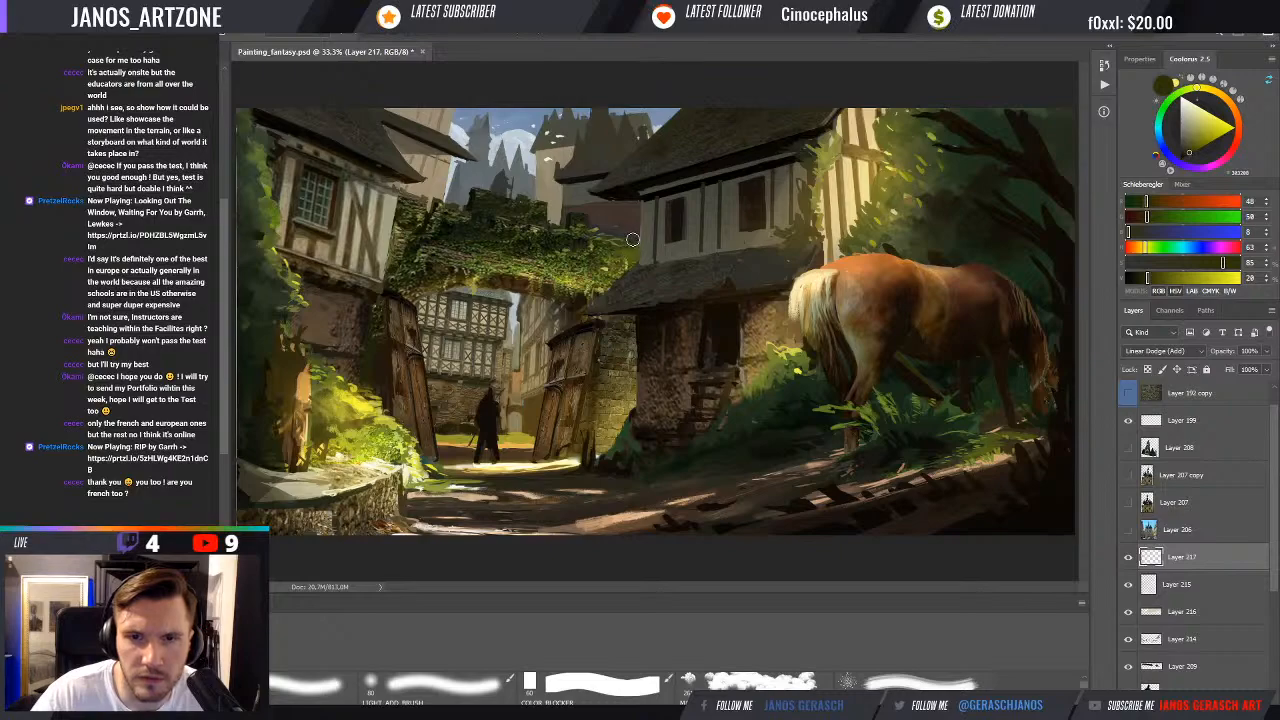
drag(633, 239, 633, 220)
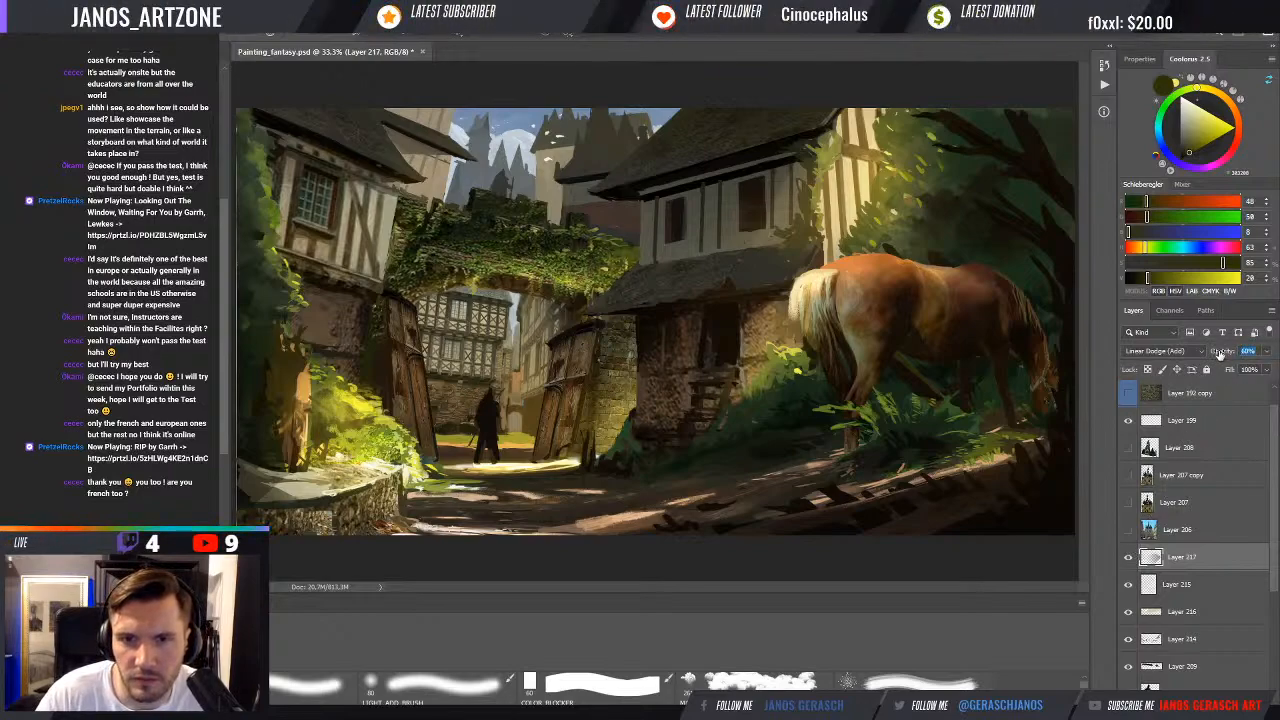
Lower Layer 217's opacity to 37%, judging the glow's values in greyscale
drag(1230, 355, 1227, 355)
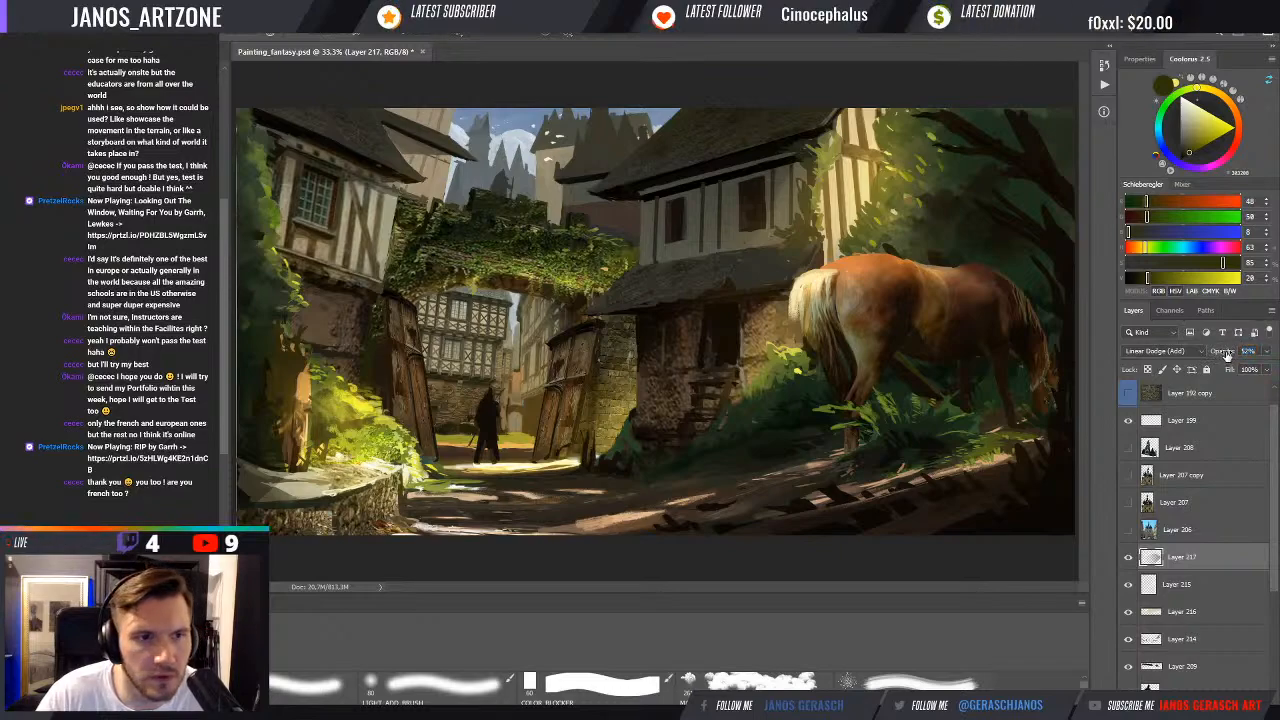
key(ctrl+y)
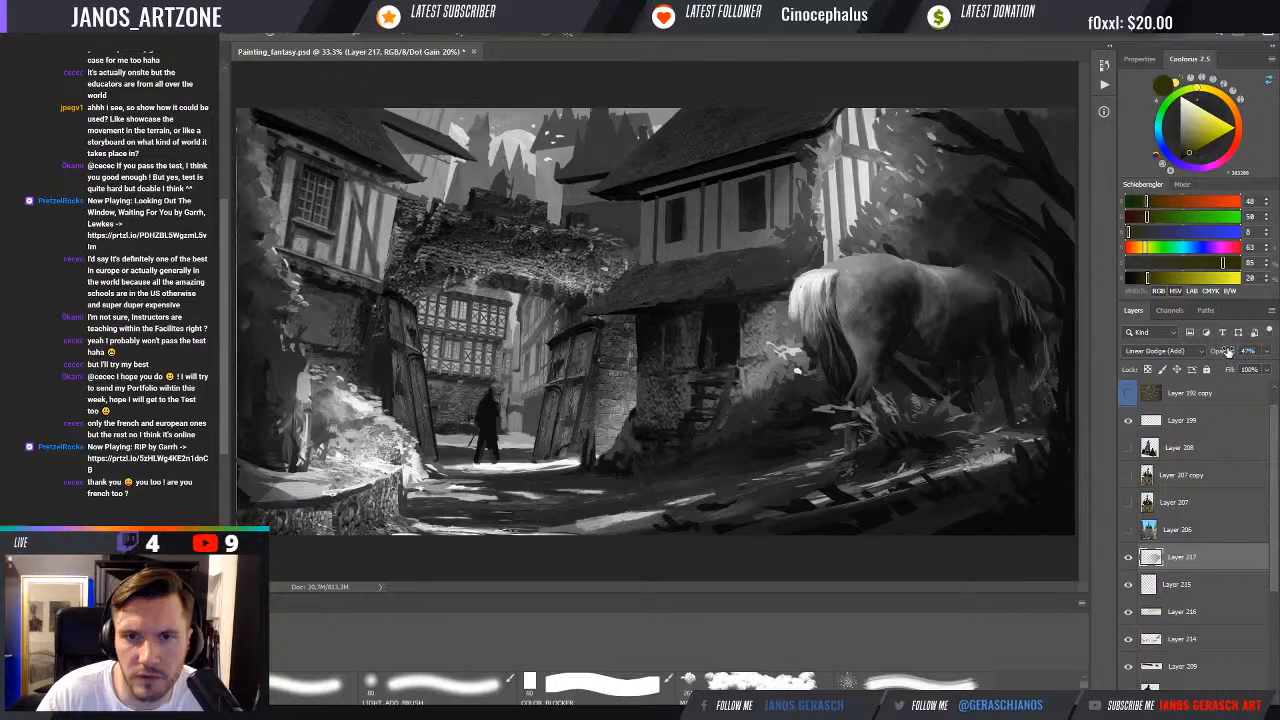
drag(1230, 351, 1227, 352)
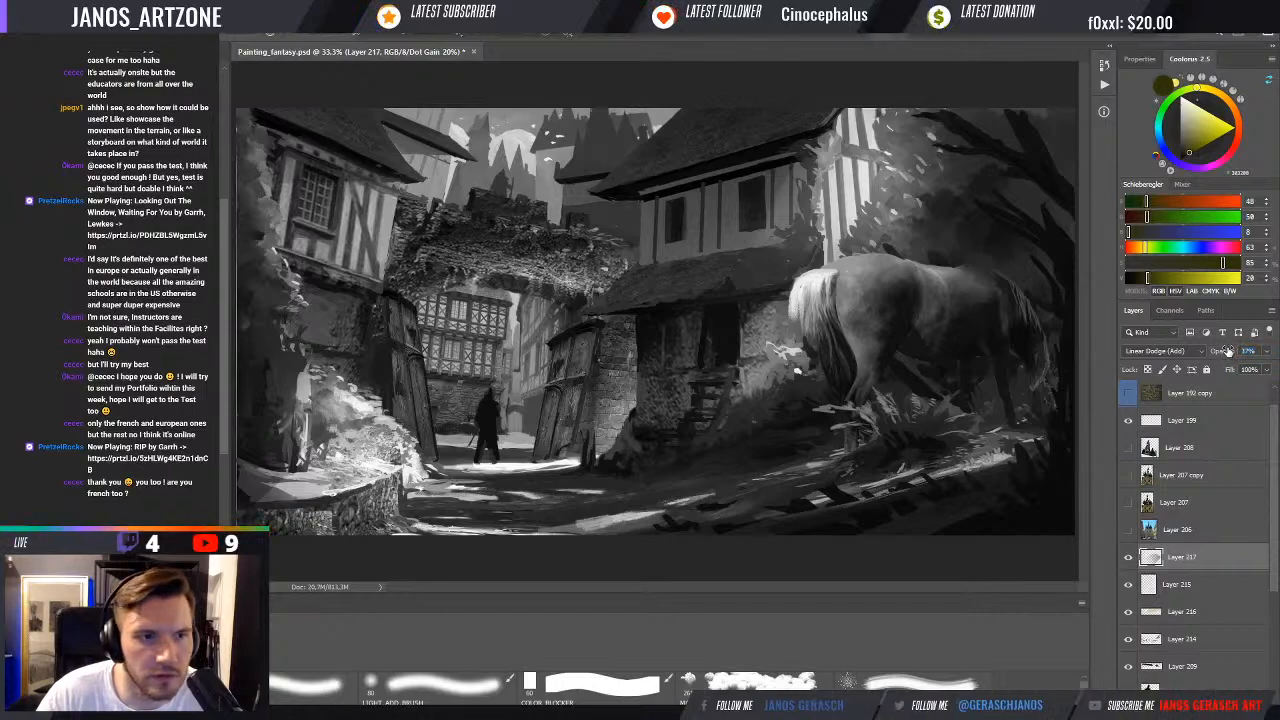
key(ctrl+y)
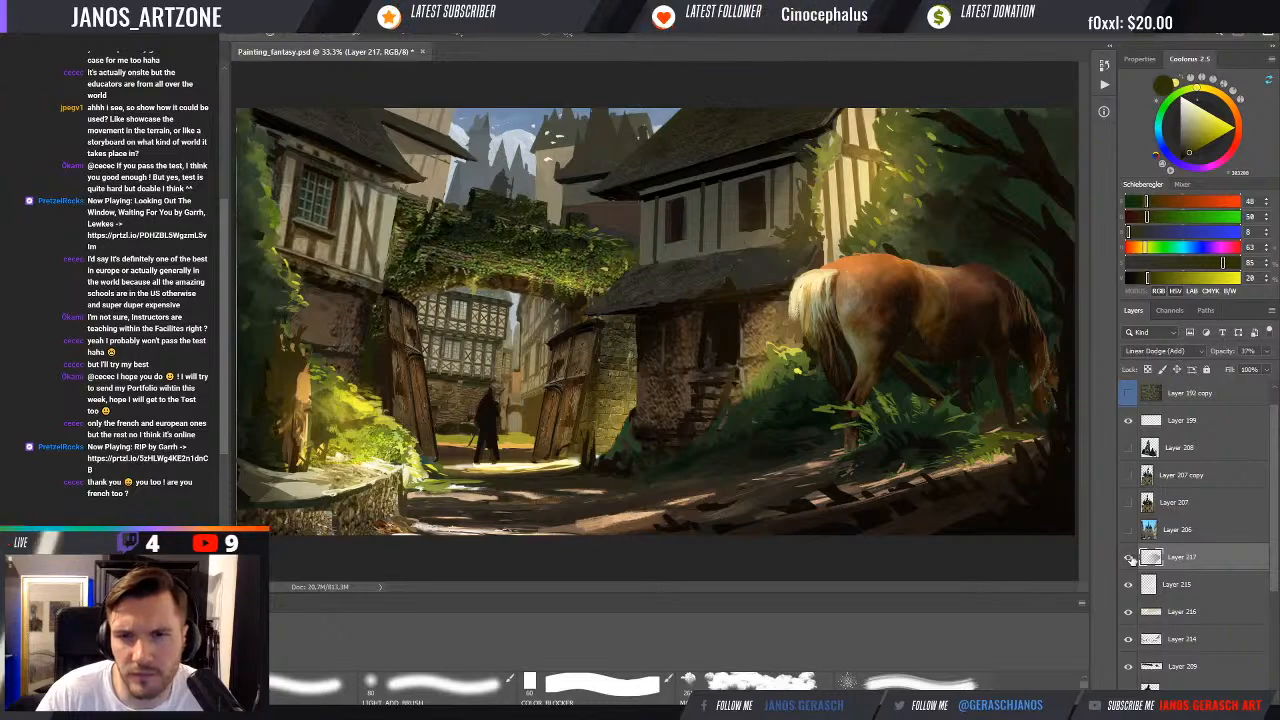
key(b)
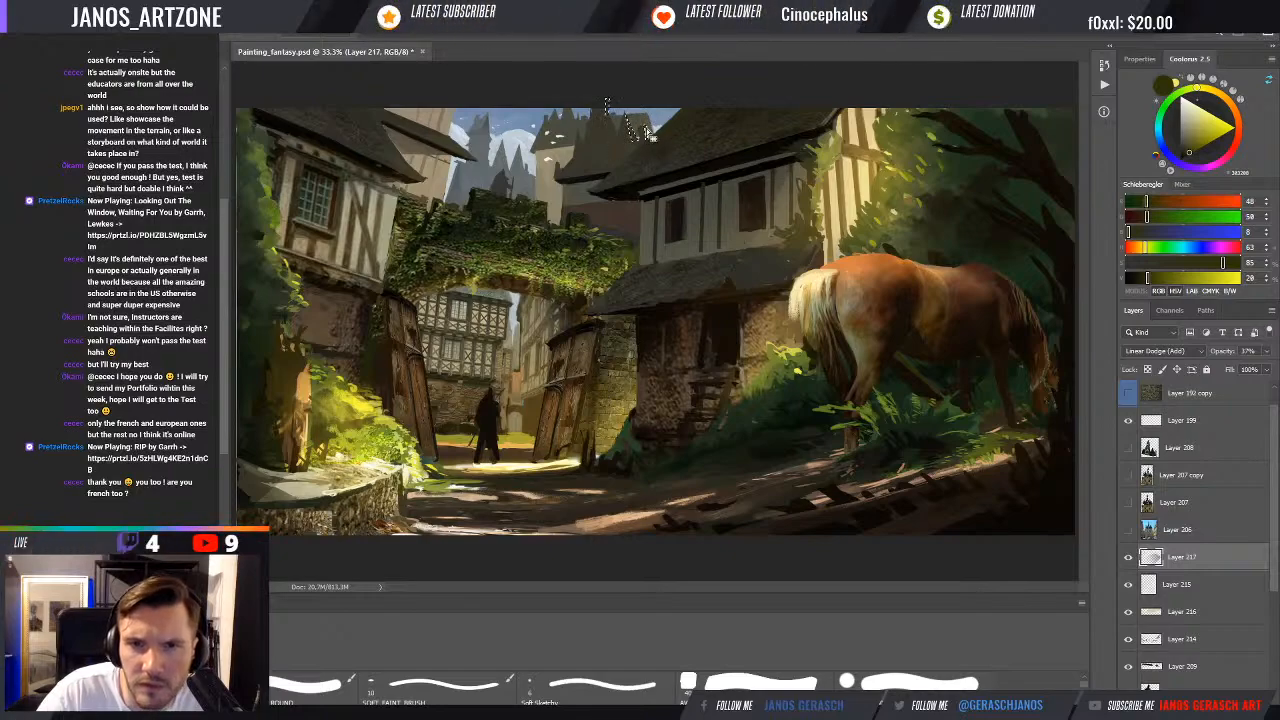
Undo the last edit beside the right house's roof edge and compare the painting with and without Layer 217's glow
key(ctrl+z)
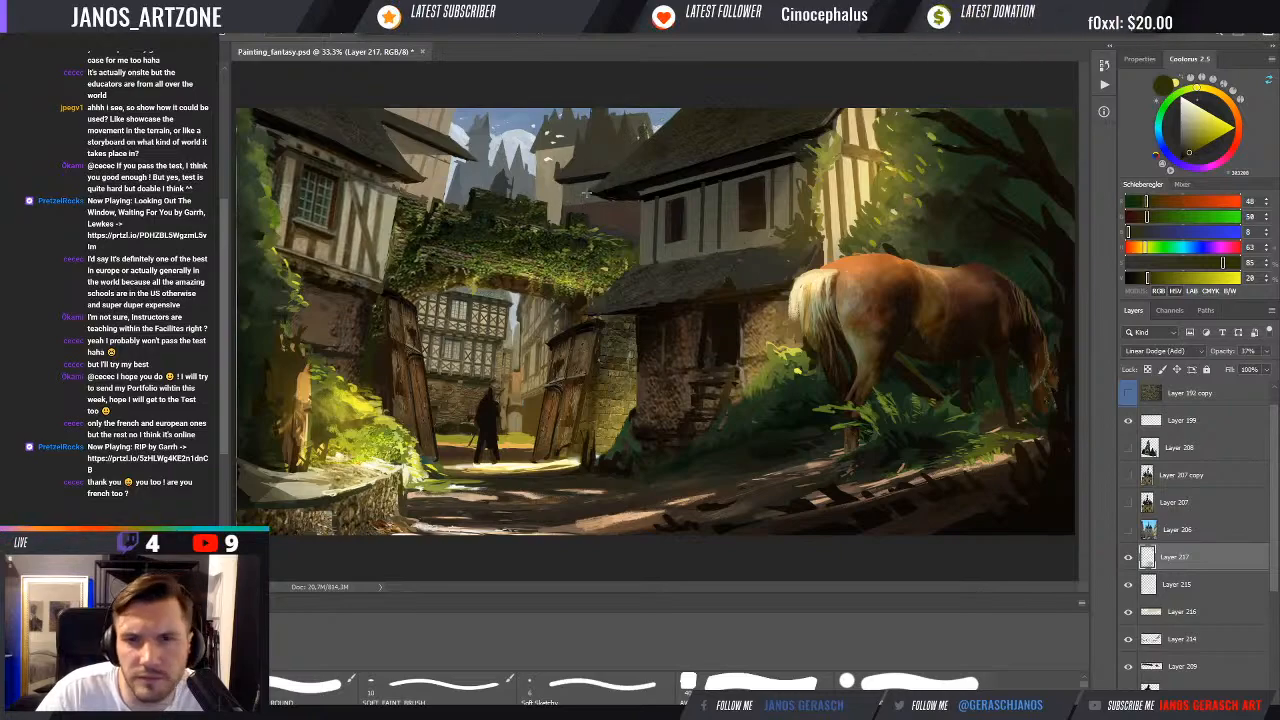
key(b)
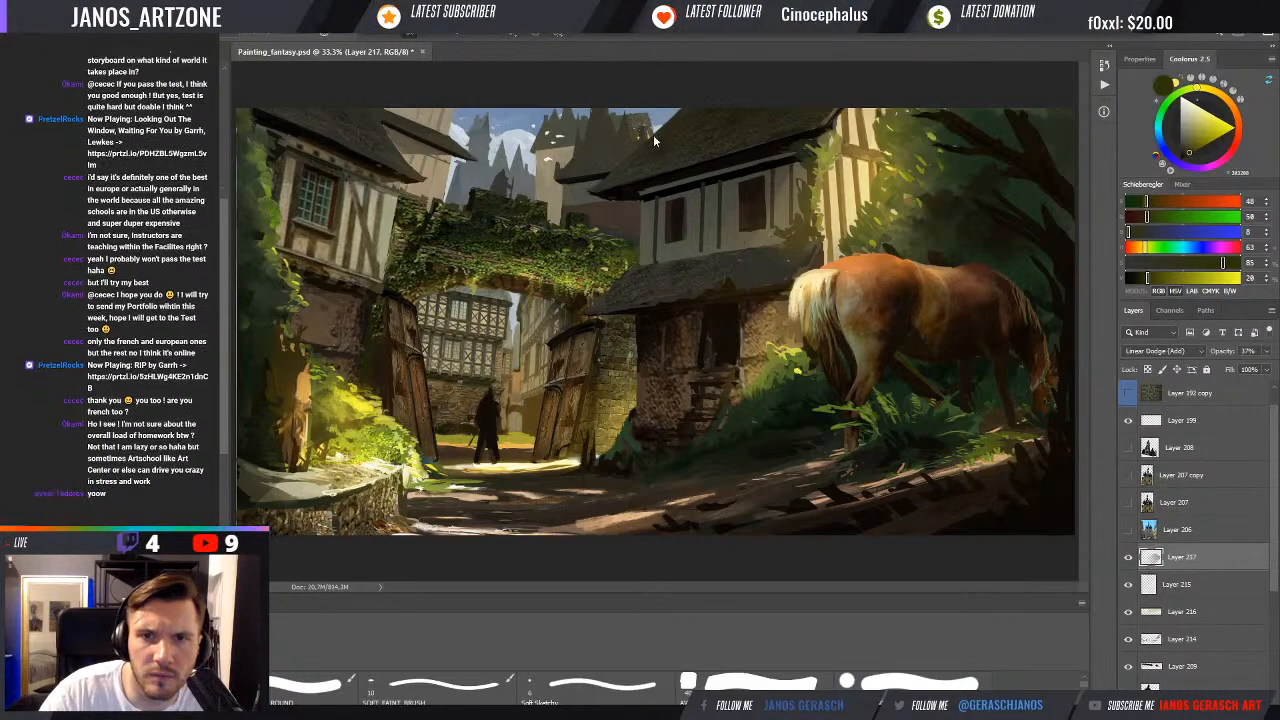
click(1128, 561)
click(1128, 561)
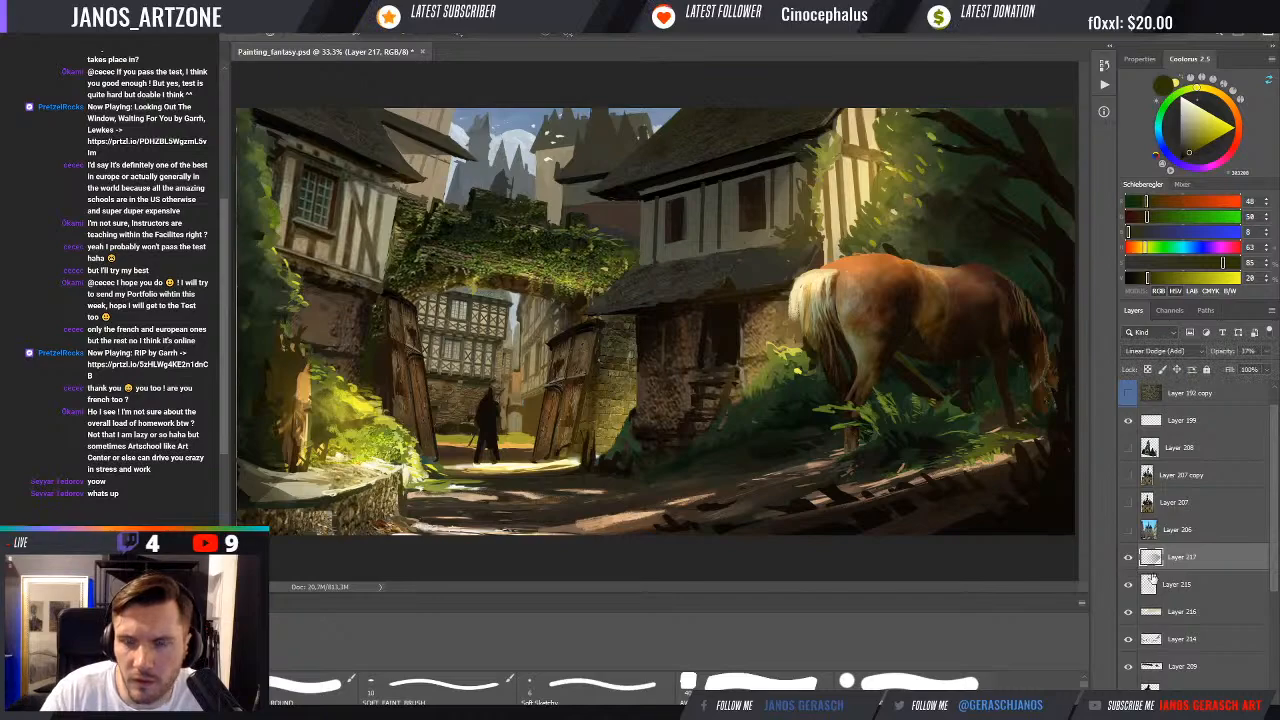
click(1182, 584)
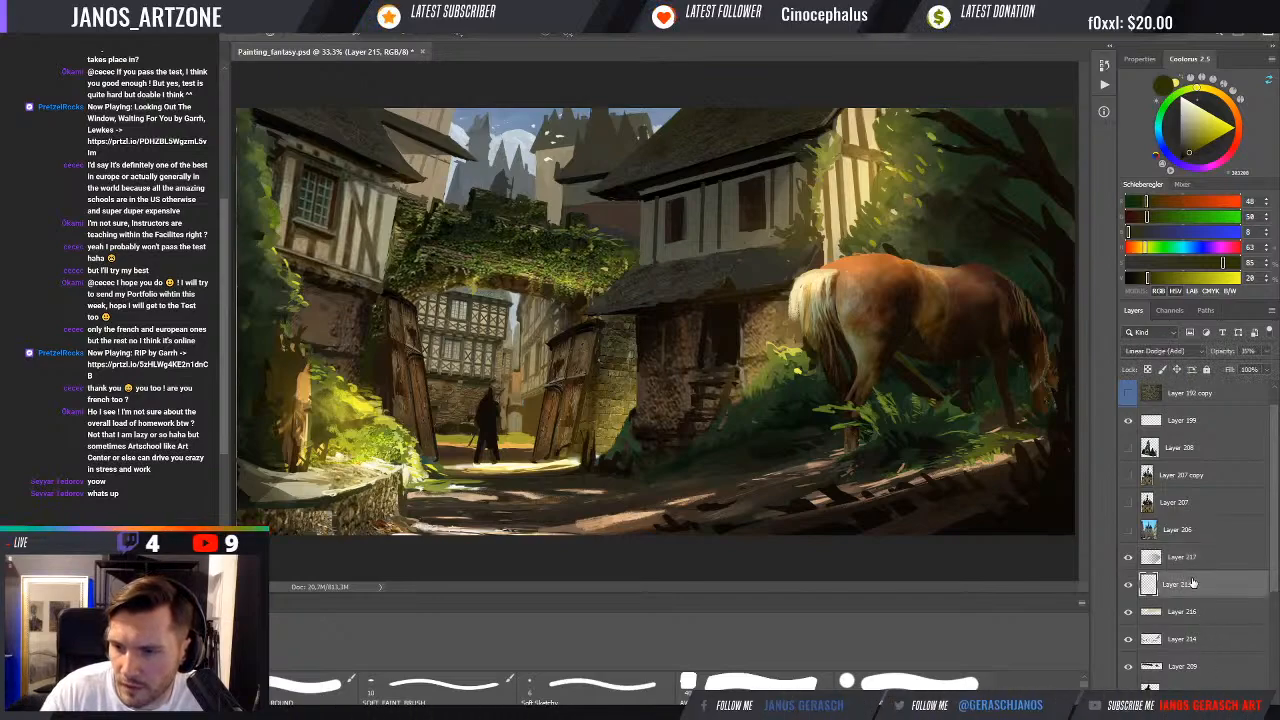
click(1190, 558)
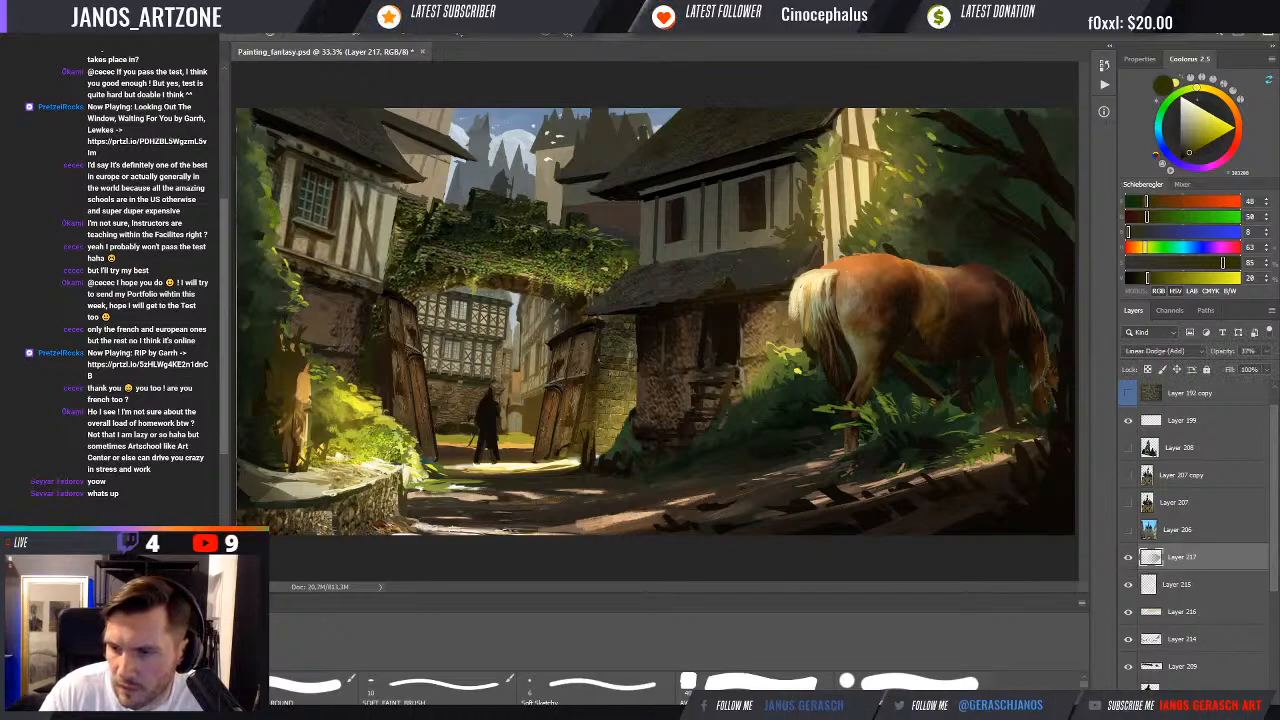
Add a Multiply layer above Layer 217 and choose a pale beige paint colour (223, 211, 174)
key(ctrl+alt+shift+n)
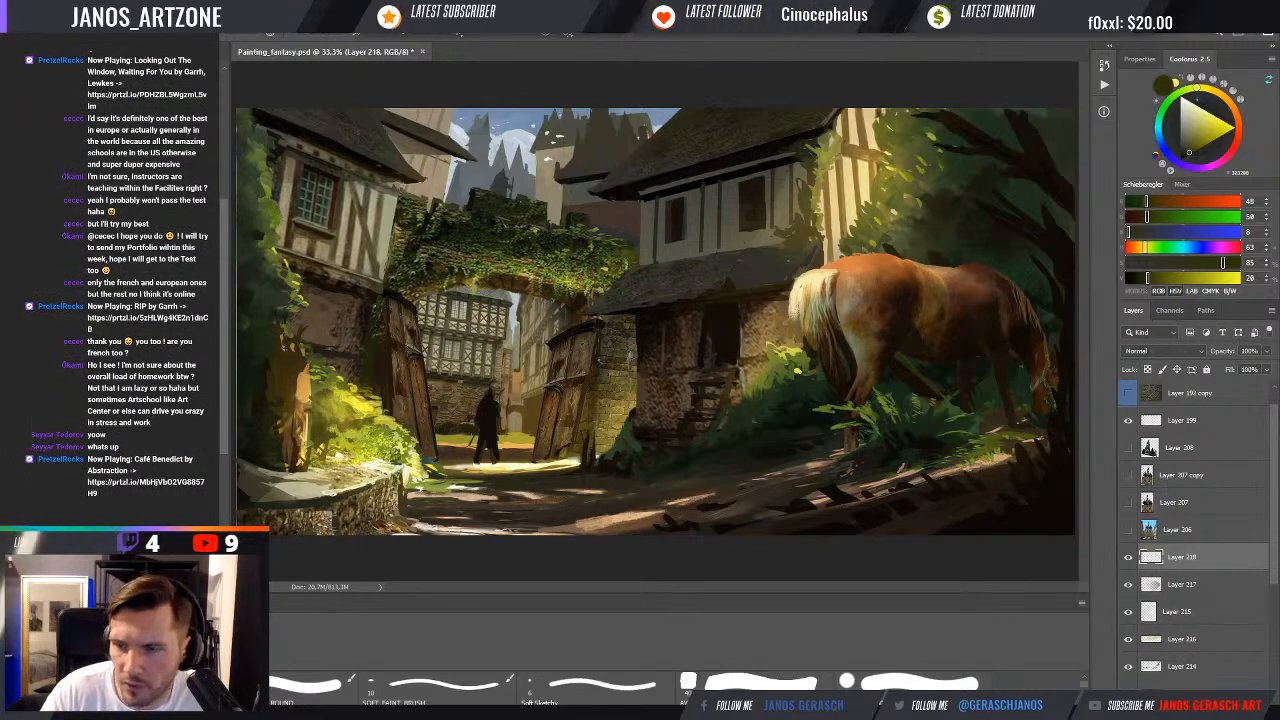
key(ctrl+z)
key(ctrl+z)
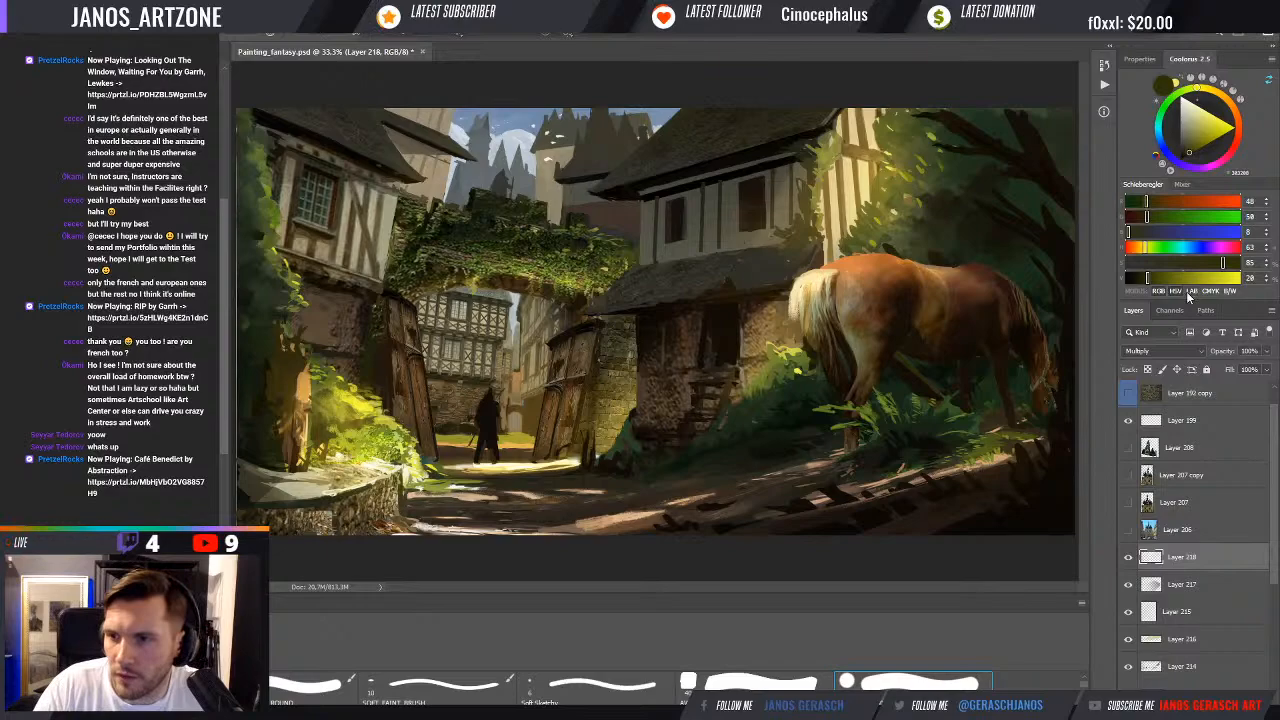
click(1218, 96)
click(1218, 97)
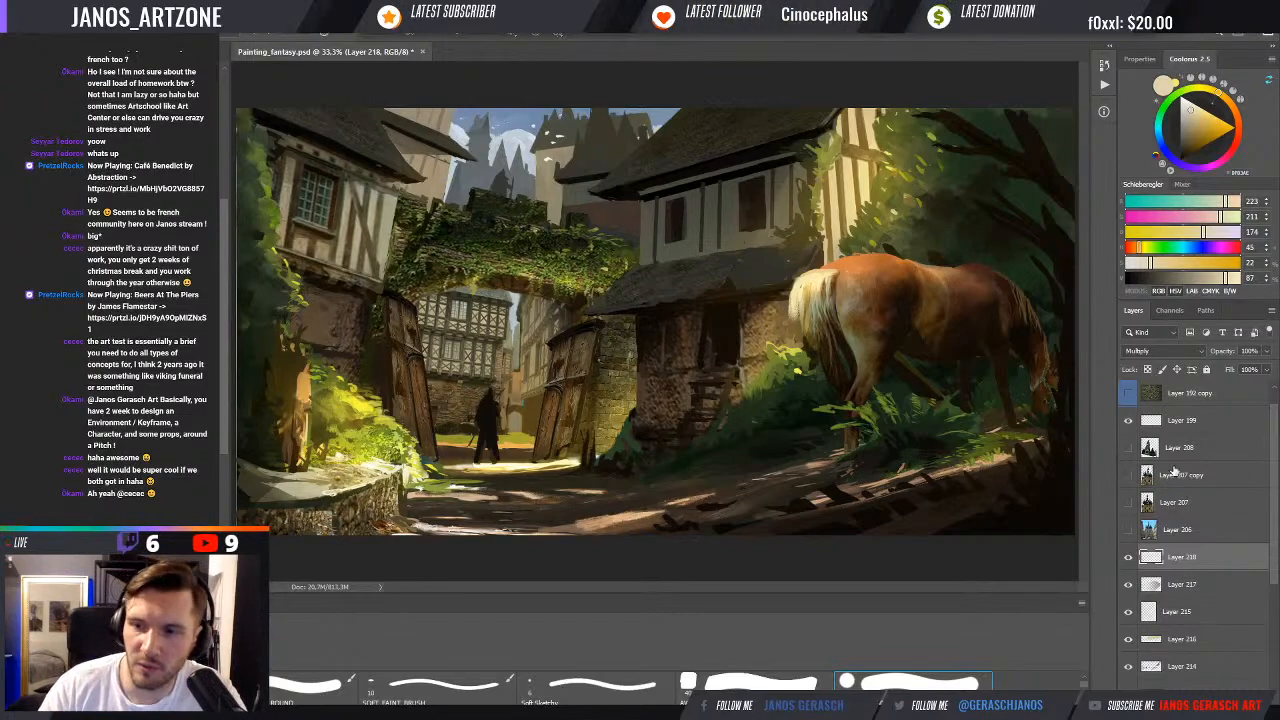
click(1129, 558)
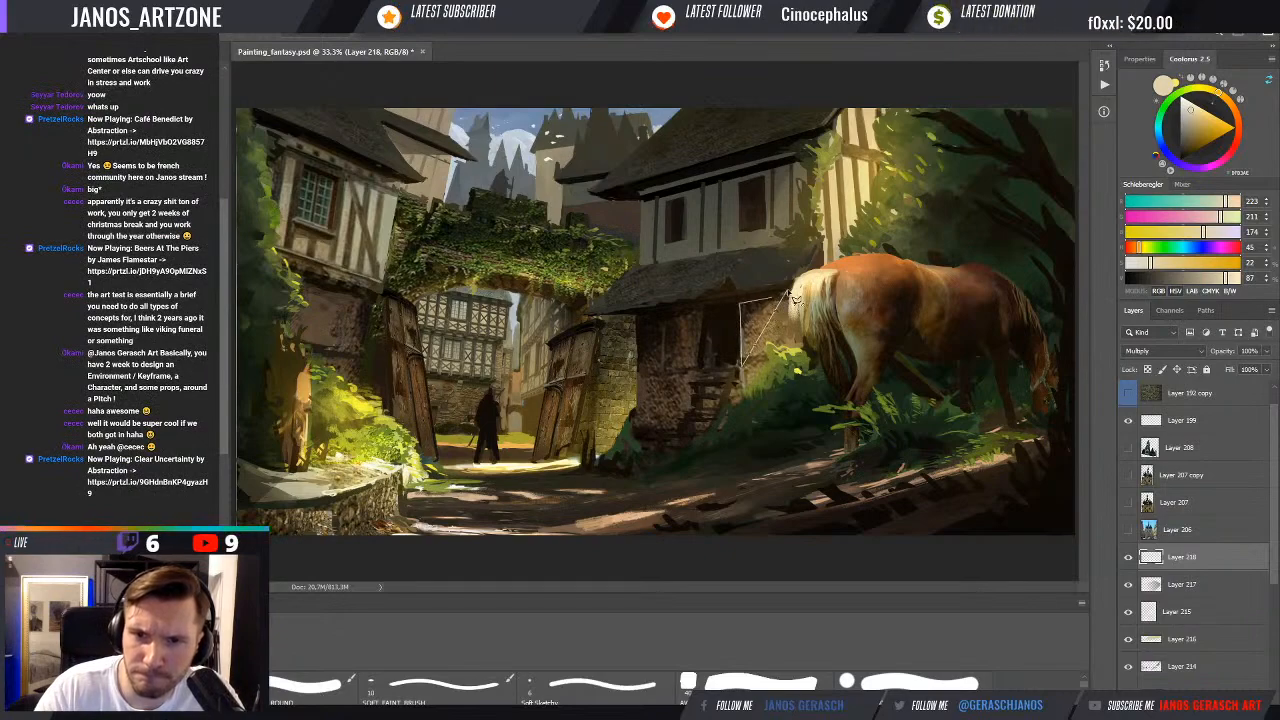
Lasso the stone wall beside the horse's tail and shade it on the Multiply layer, darkening the beige to (170, 162, 137)
drag(789, 293, 729, 376)
key(b)
drag(760, 322, 747, 356)
click(1187, 122)
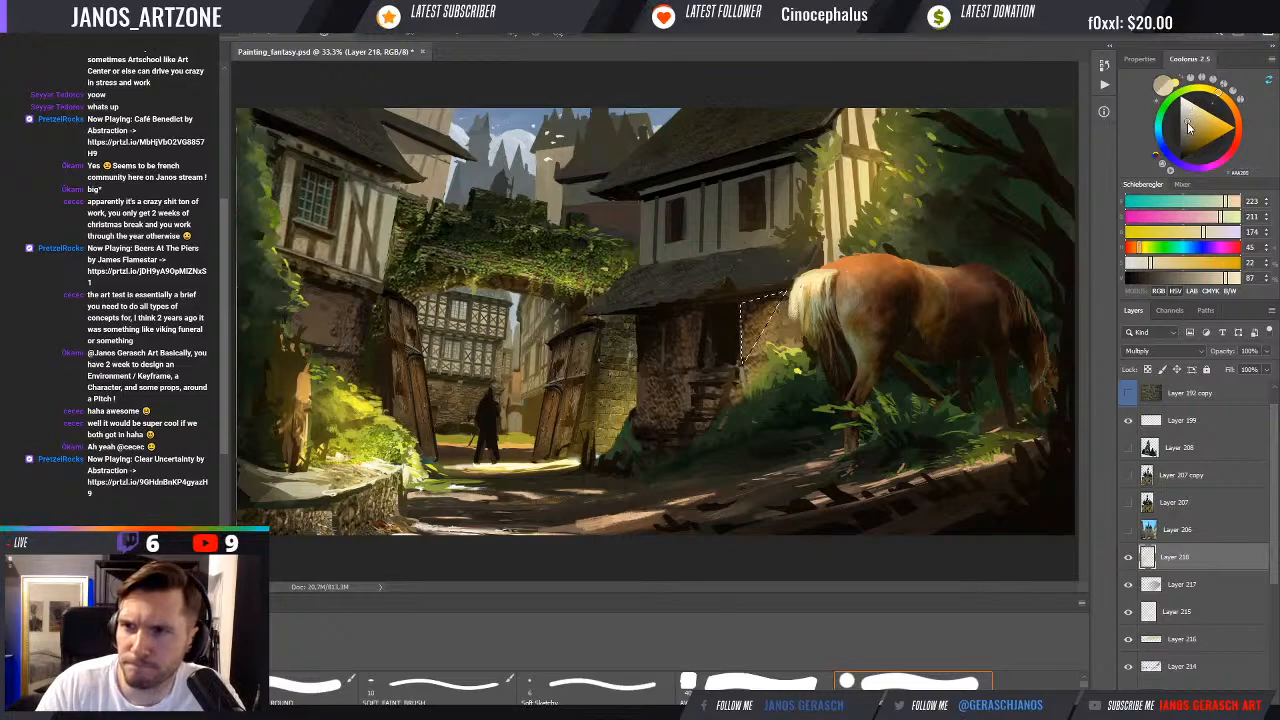
key(ctrl+d)
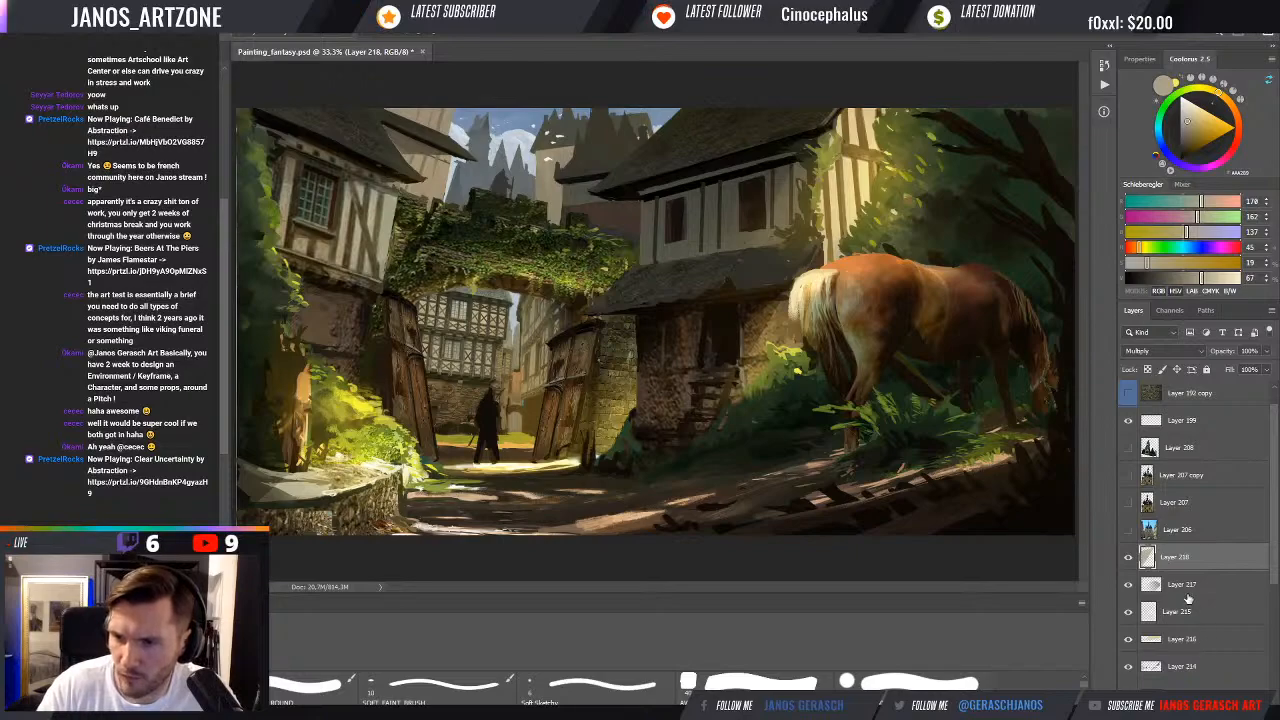
Group all layers from Group 14 copy up to Layer 218
scroll(1272, 538, down, 1)
drag(1272, 538, 1273, 672)
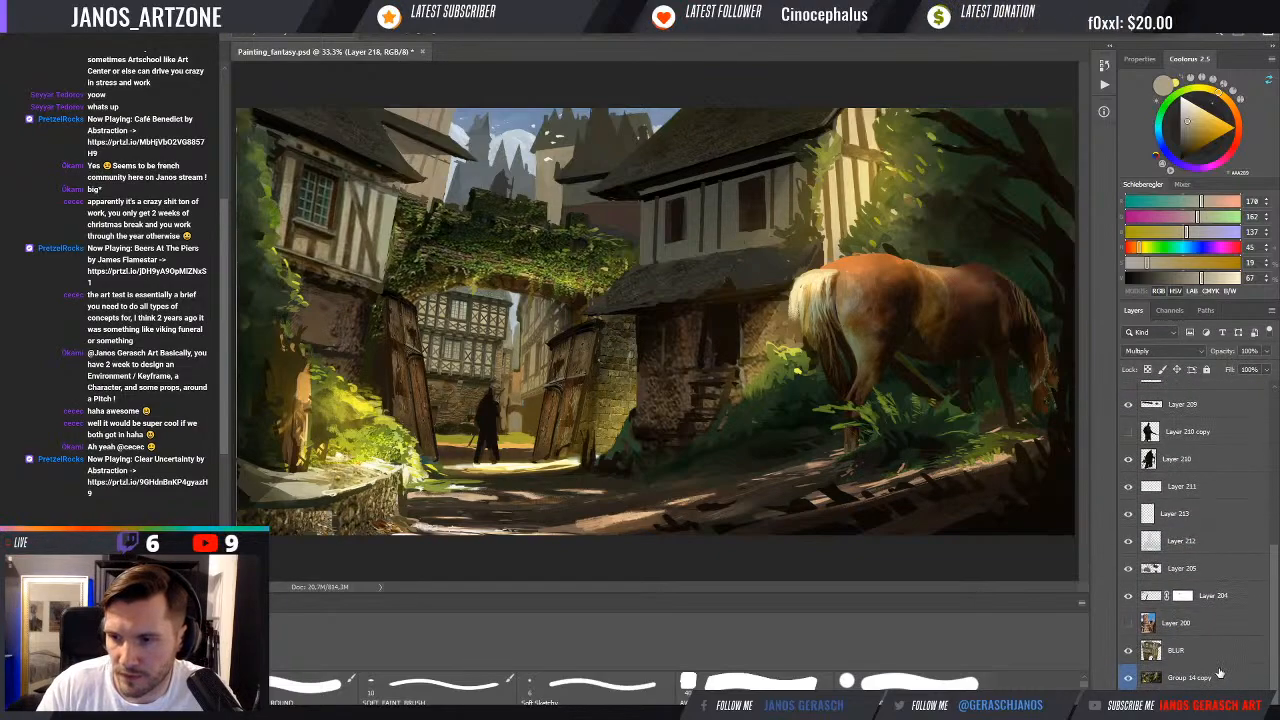
click(1202, 661)
click(1205, 679)
scroll(1205, 679, up, 4)
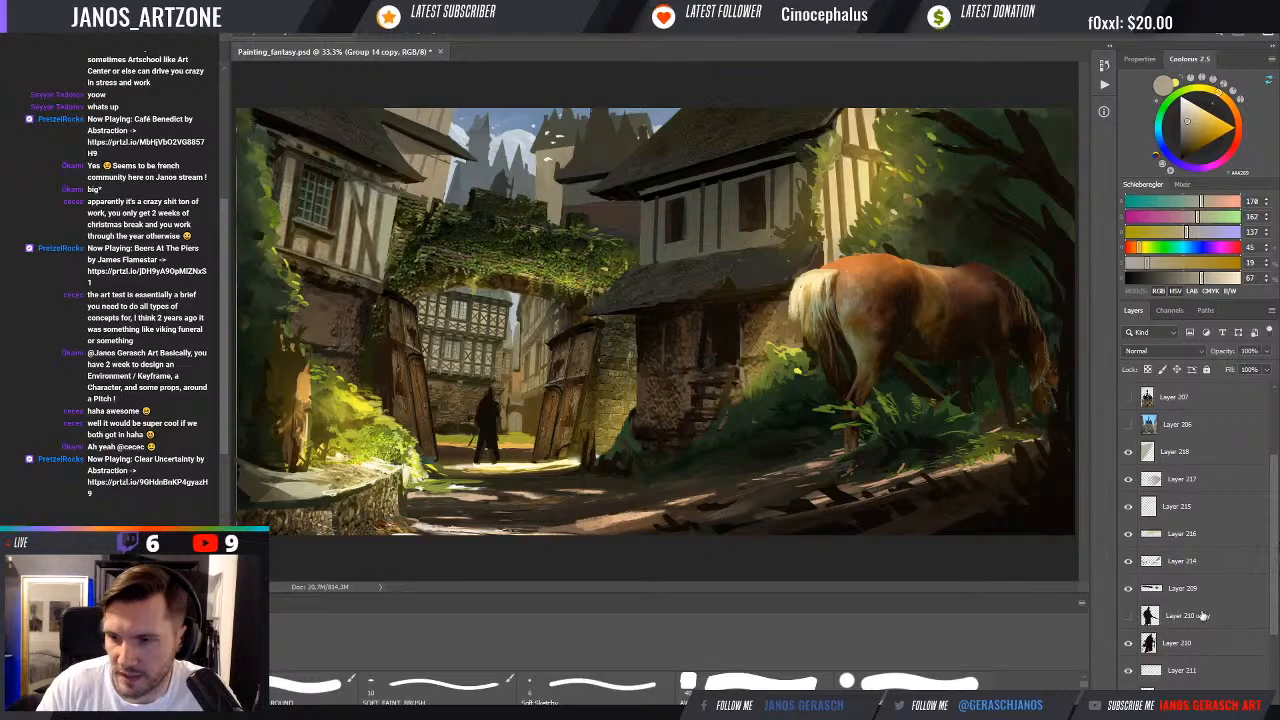
shift+click(1222, 457)
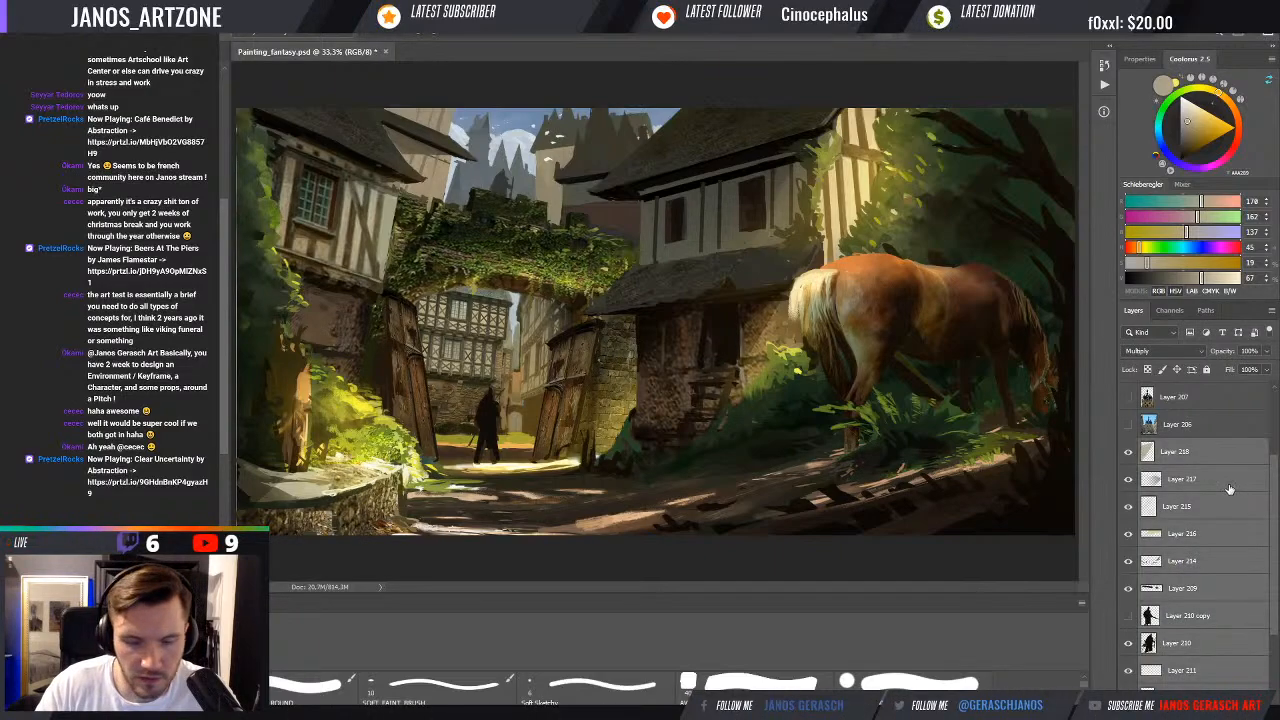
key(ctrl+g)
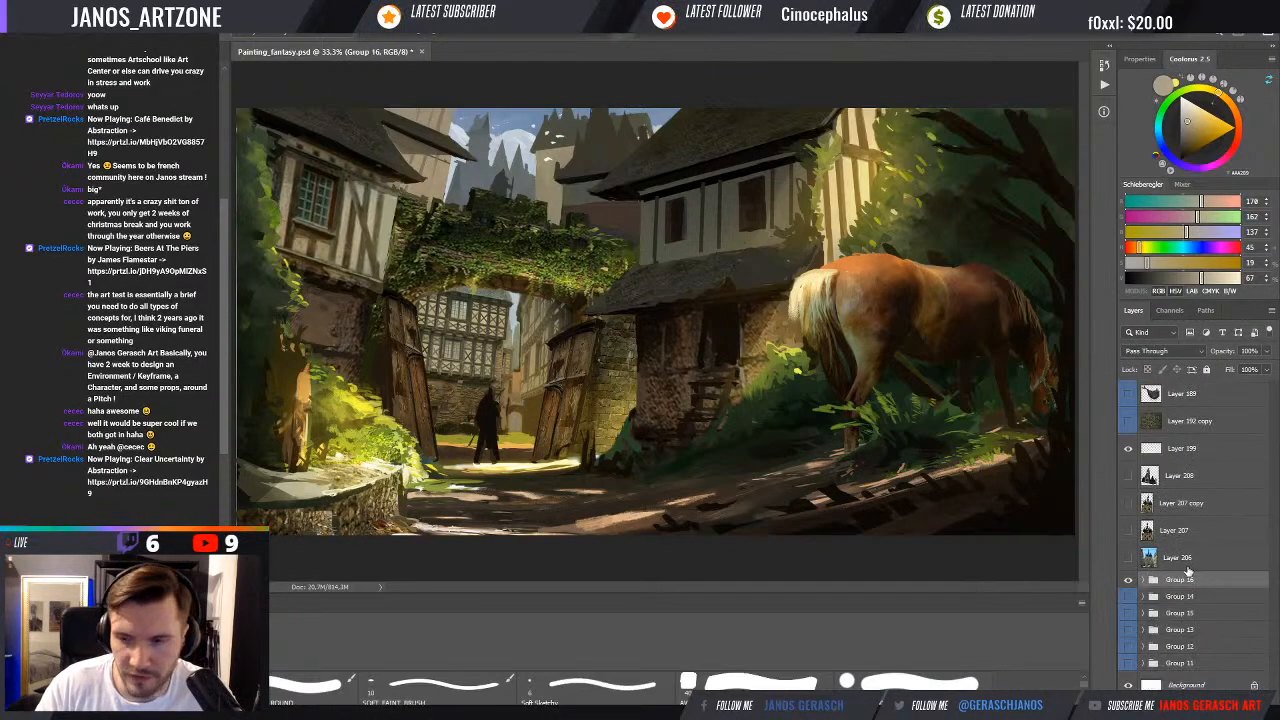
Duplicate the new group, merge the copy into a single layer, and hide the original group
key(ctrl+j)
key(ctrl+e)
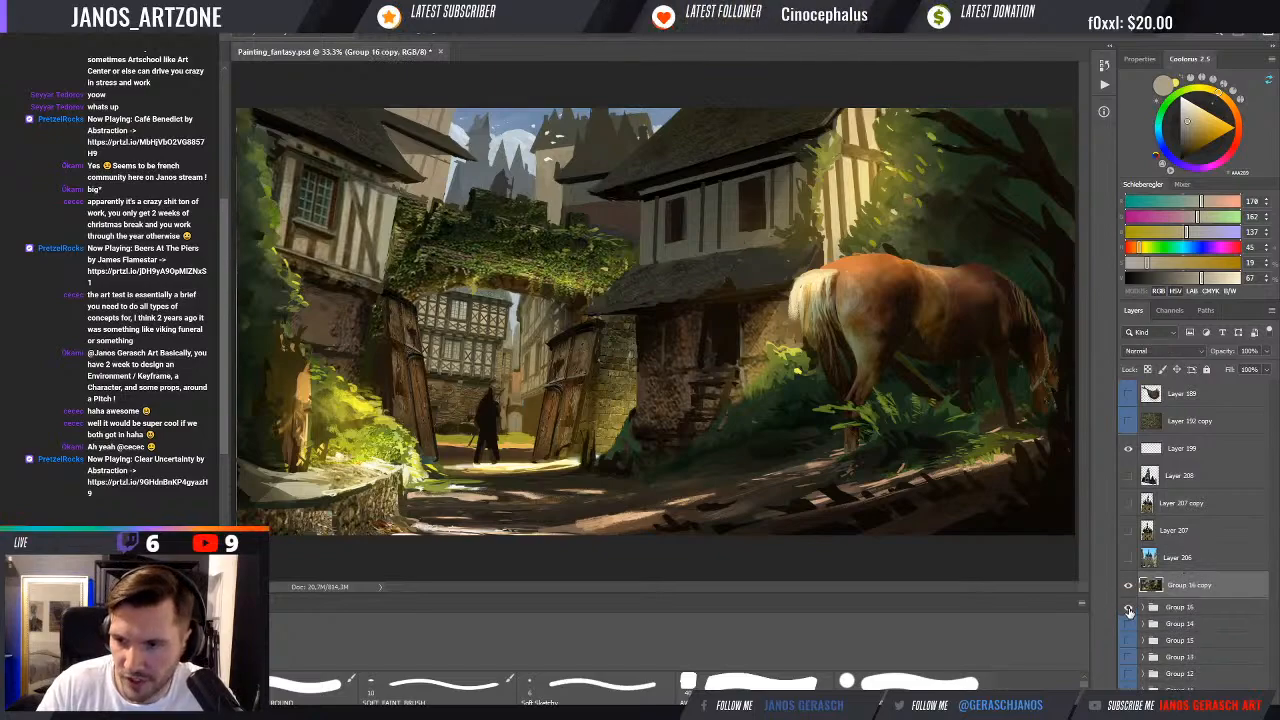
click(1129, 586)
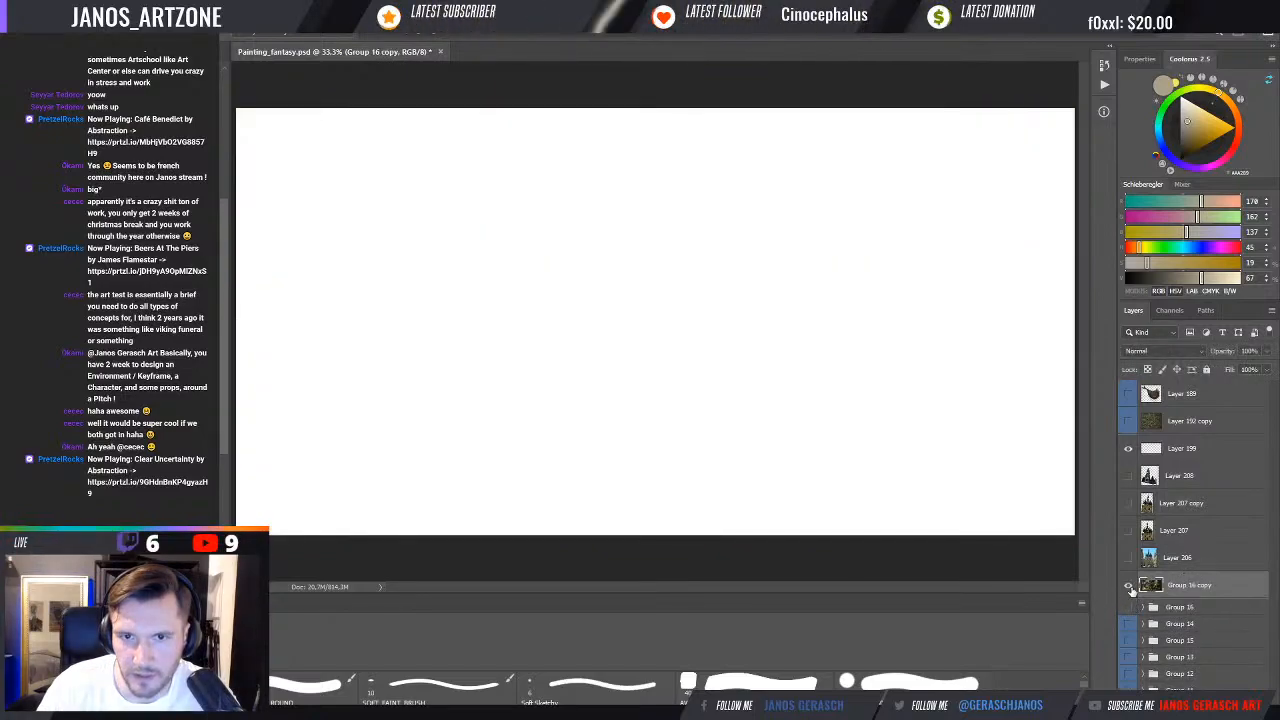
click(1129, 586)
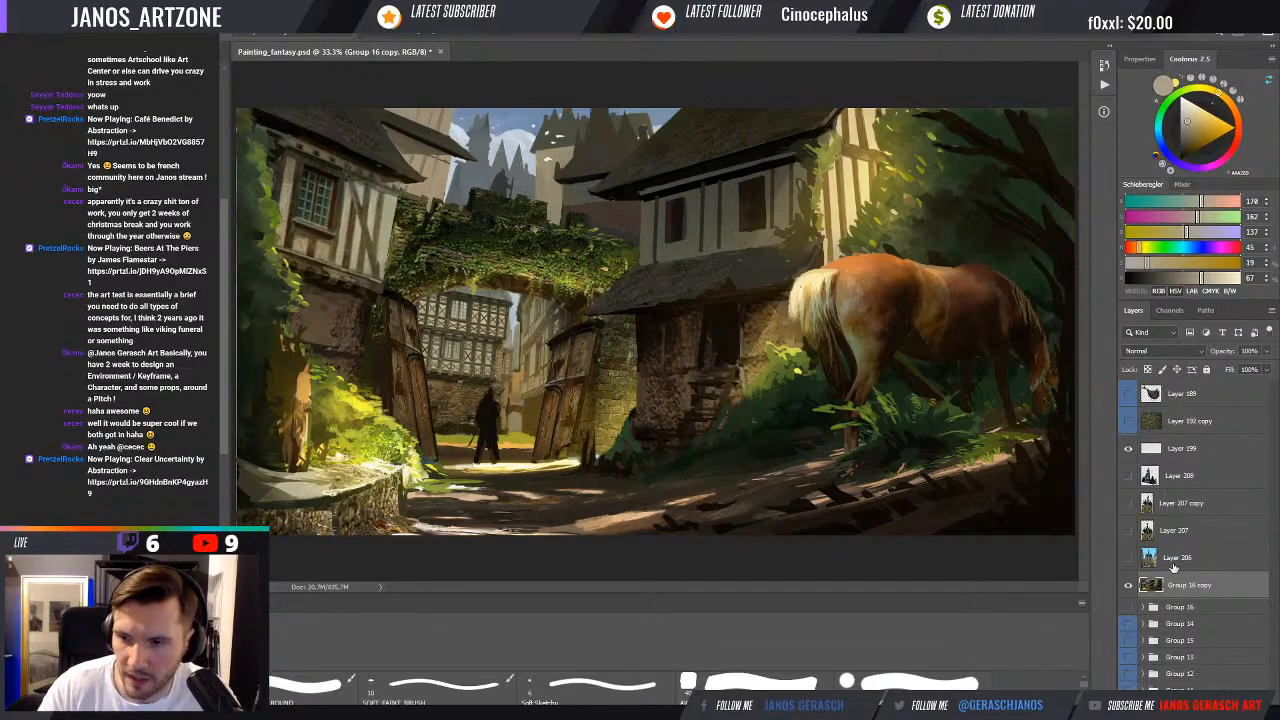
Add a layer above the merged copy and sample eave brown (20, 14, 6), ivy olive (145, 155, 37) and background grey (99, 104, 104)
click(1234, 710)
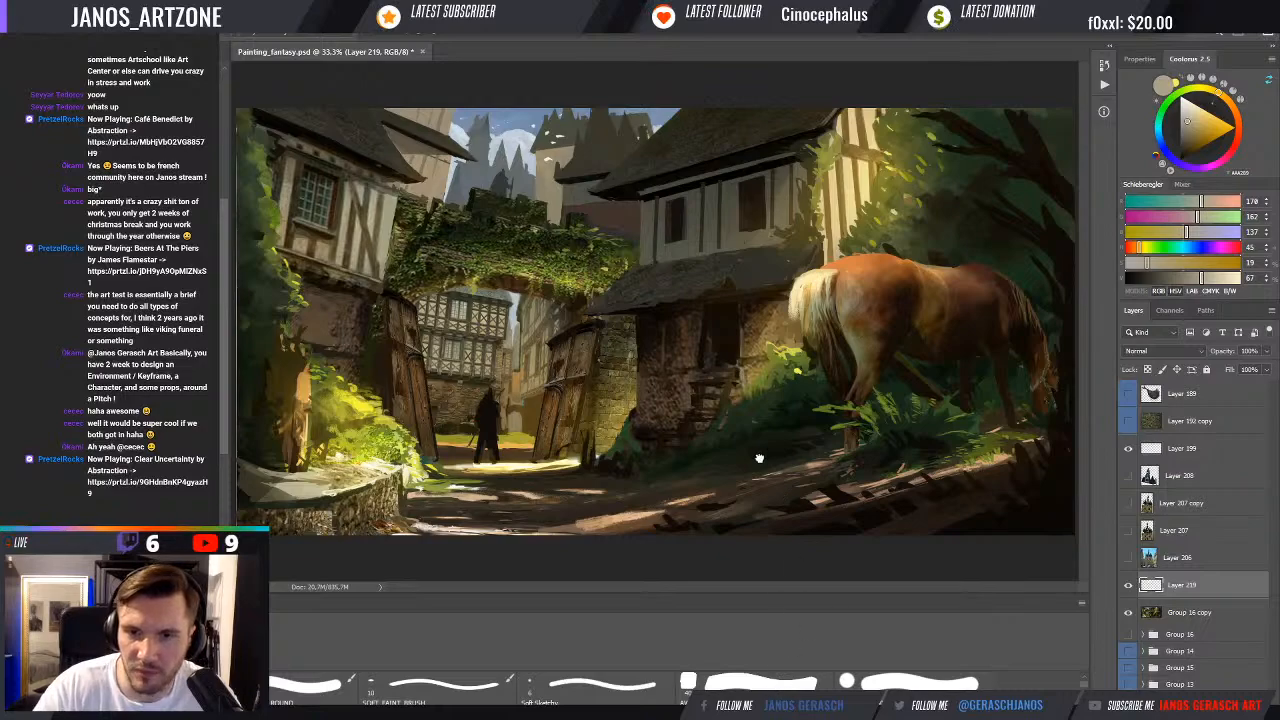
alt+click(708, 315)
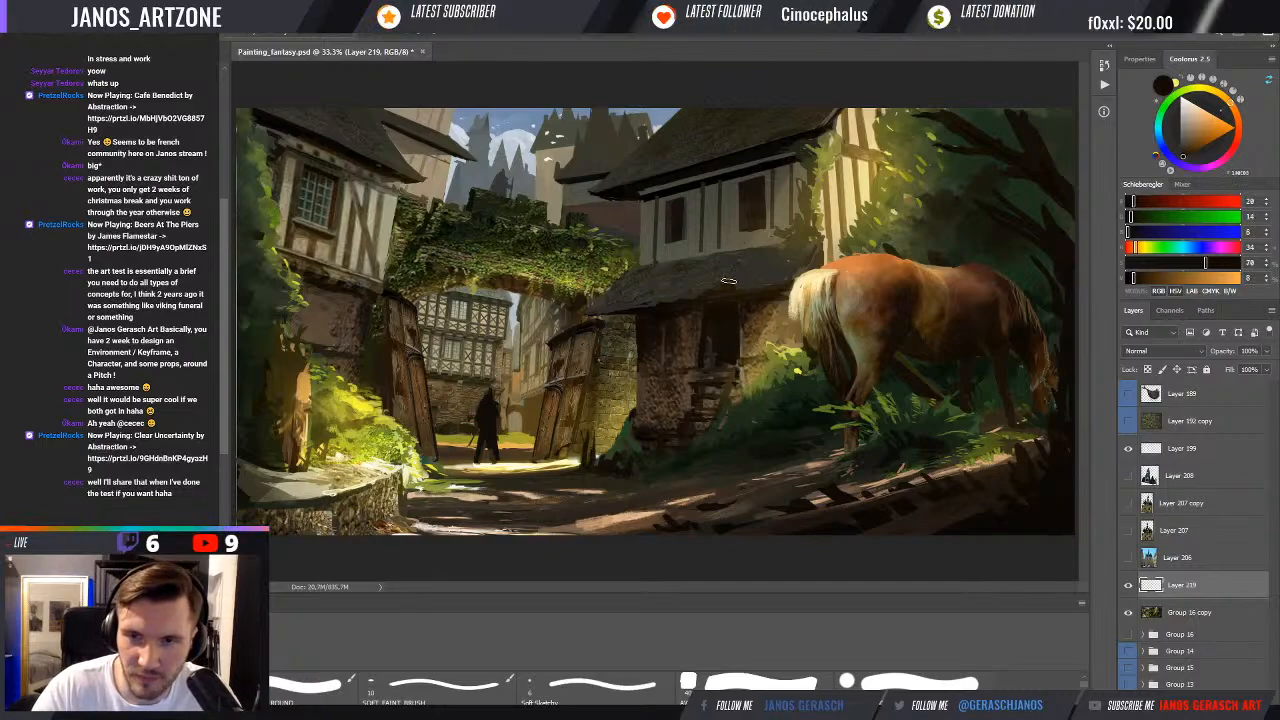
alt+click(722, 282)
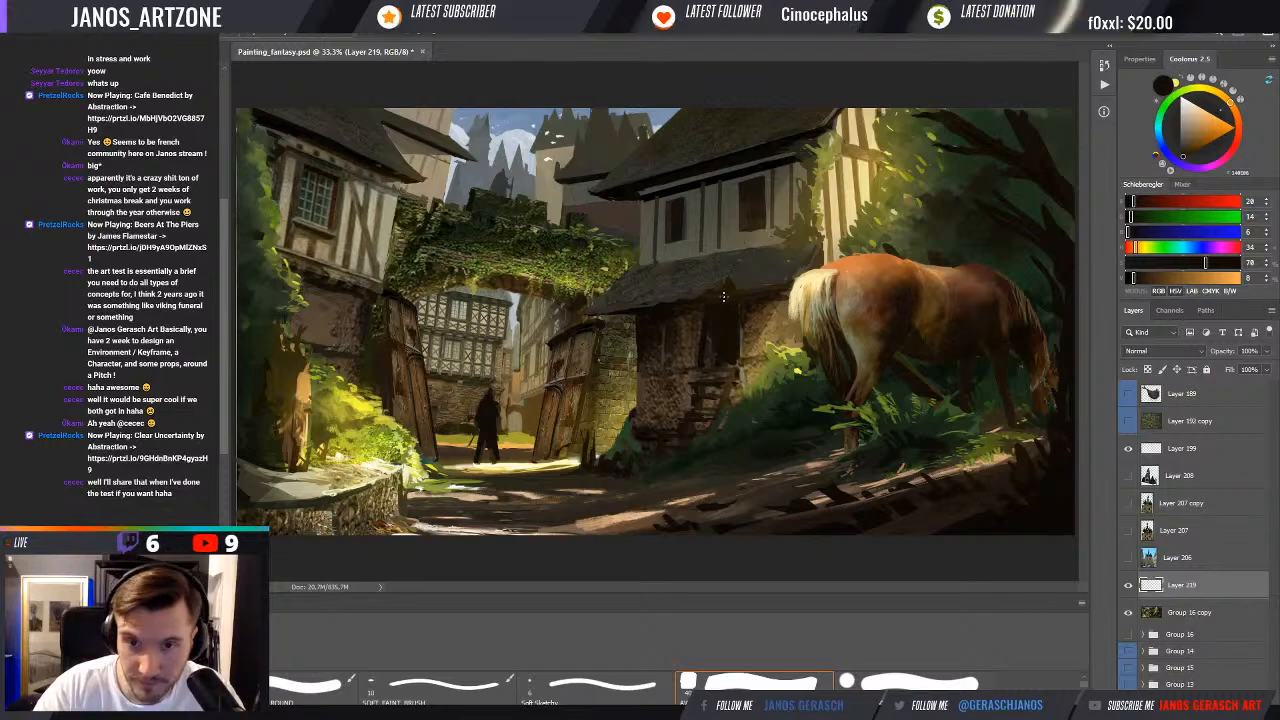
alt+click(576, 250)
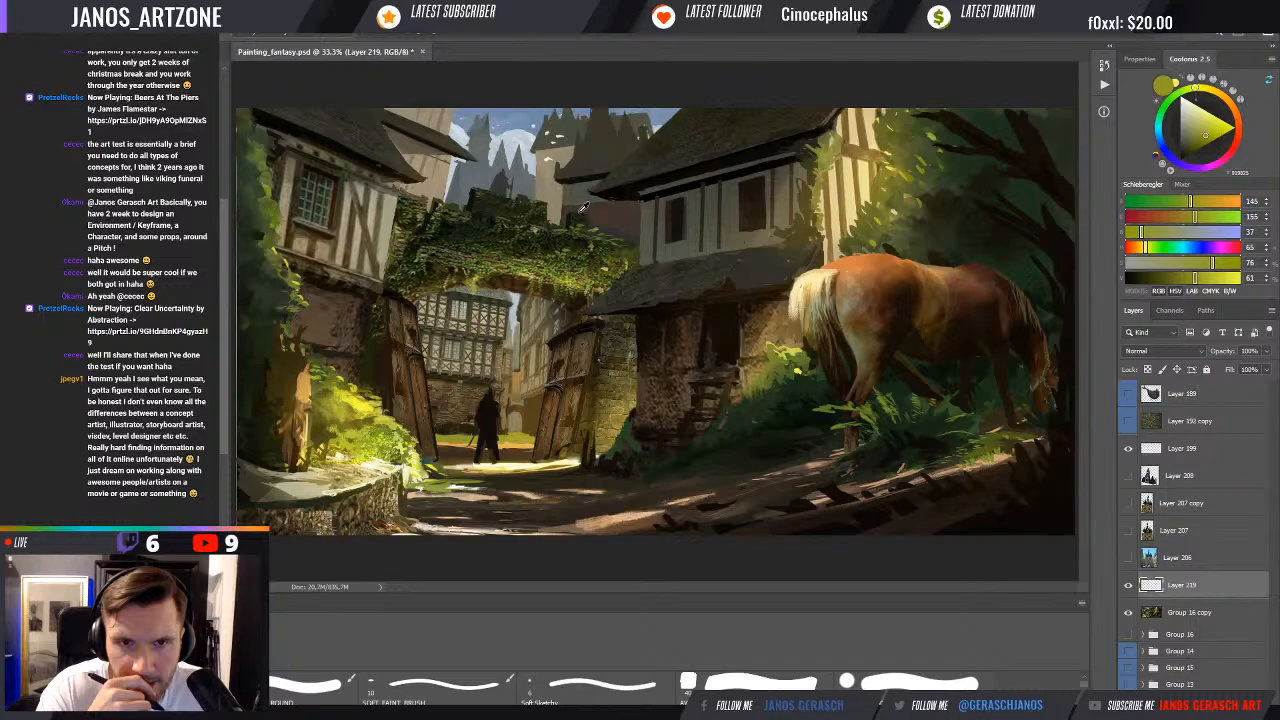
alt+click(527, 170)
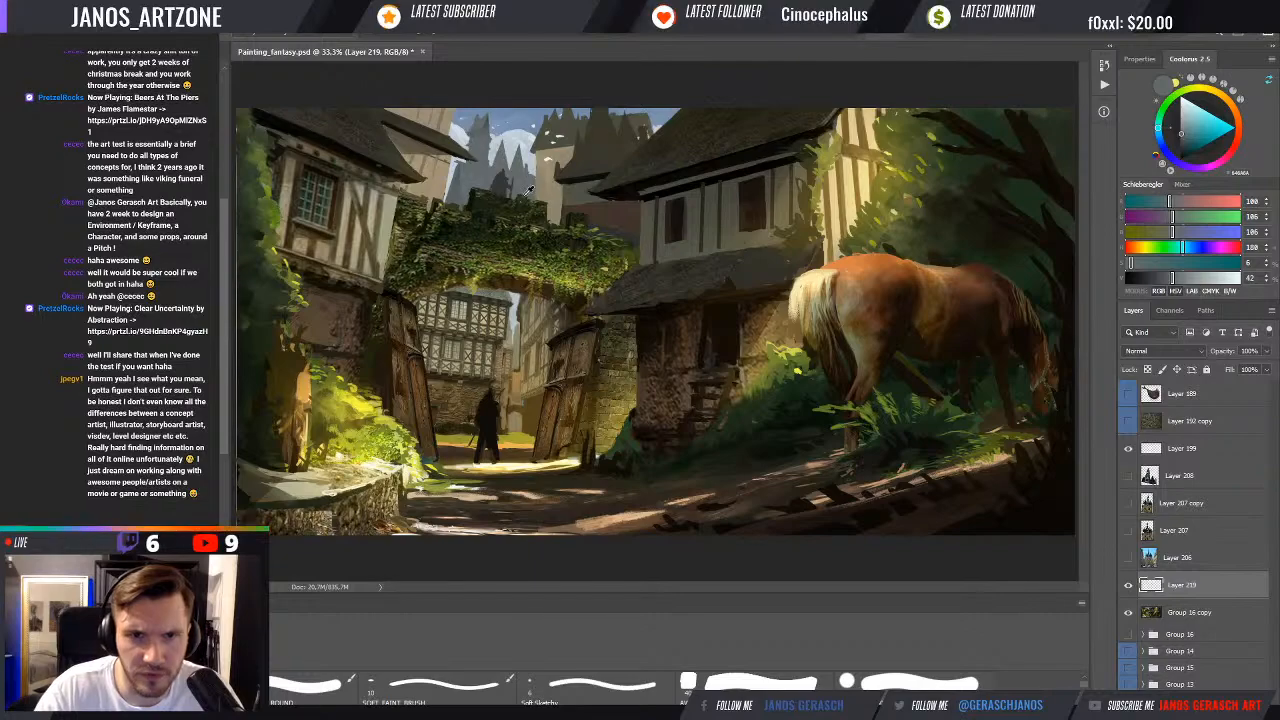
alt+click(525, 195)
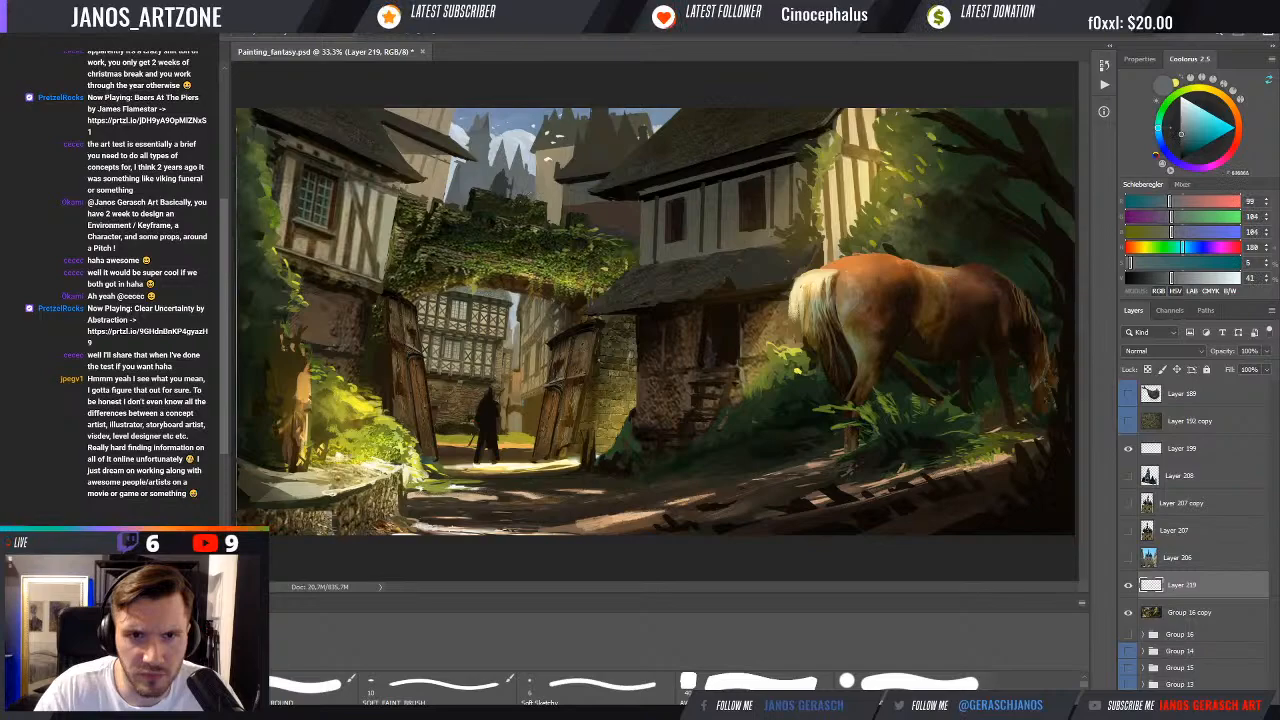
Try grey brush strokes in the arch opening and across the right house's front, and delete Layer 219
click(755, 685)
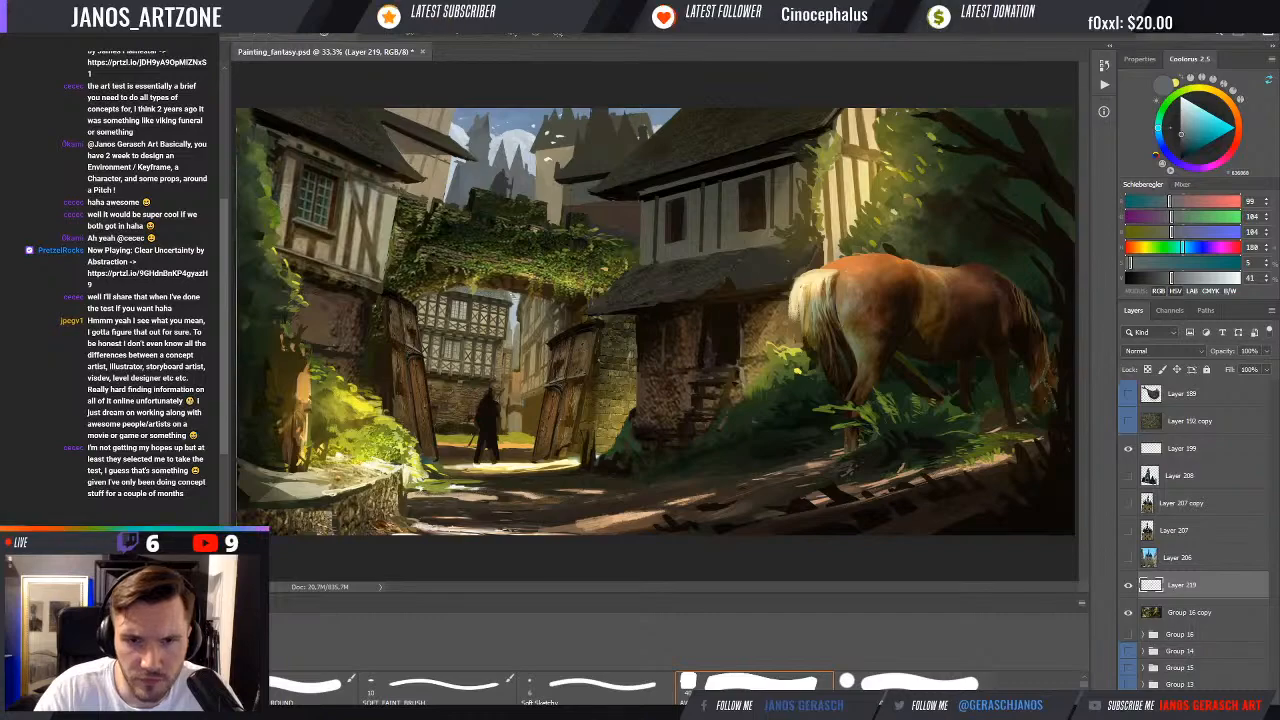
drag(512, 292, 518, 304)
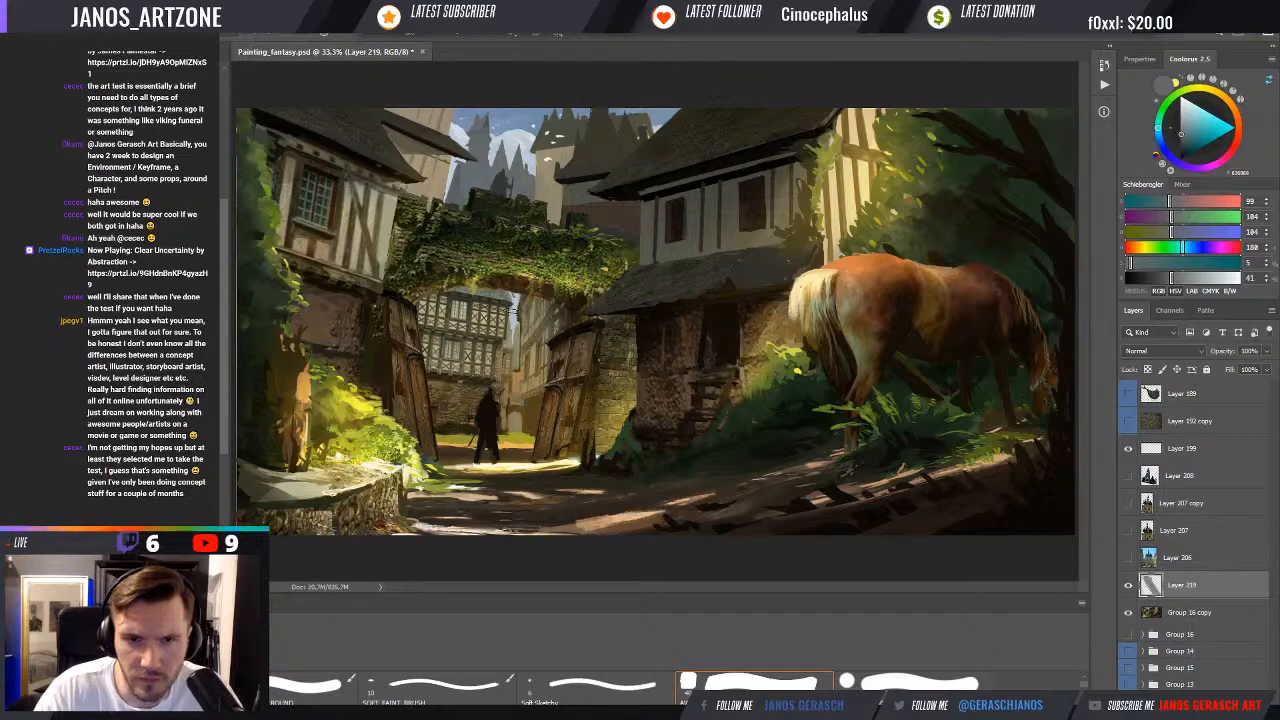
drag(515, 296, 516, 298)
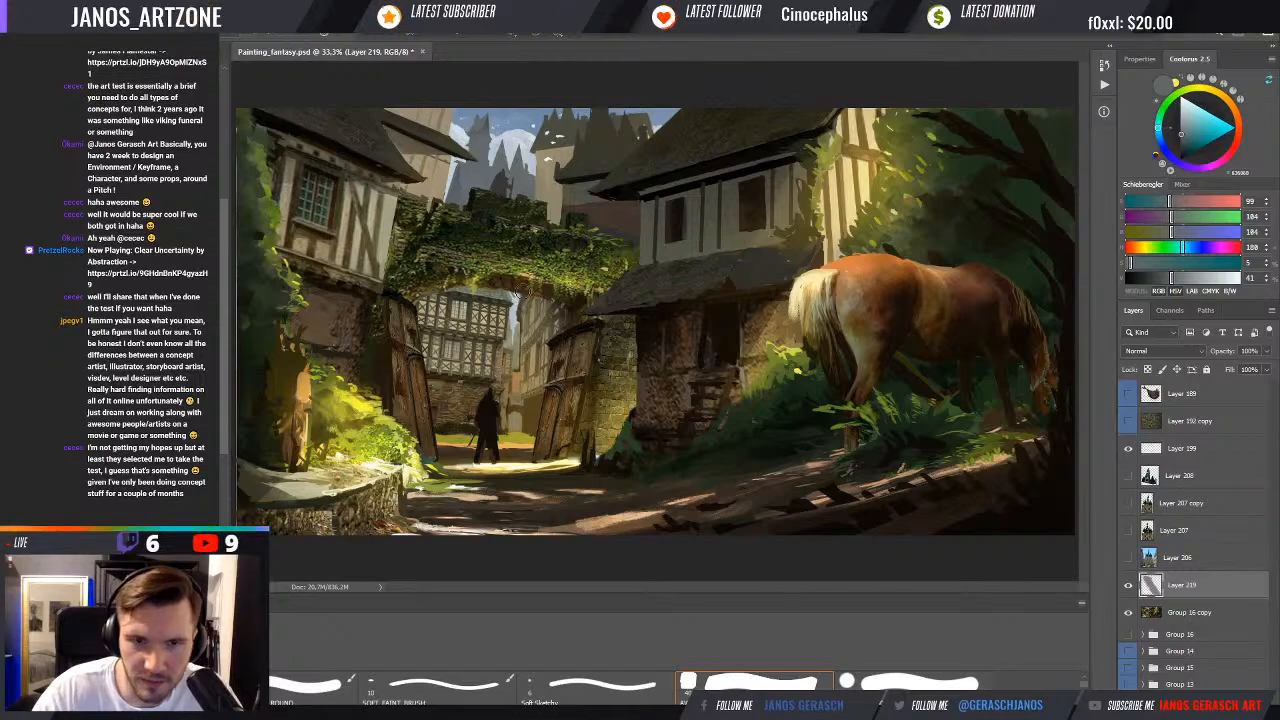
key(e)
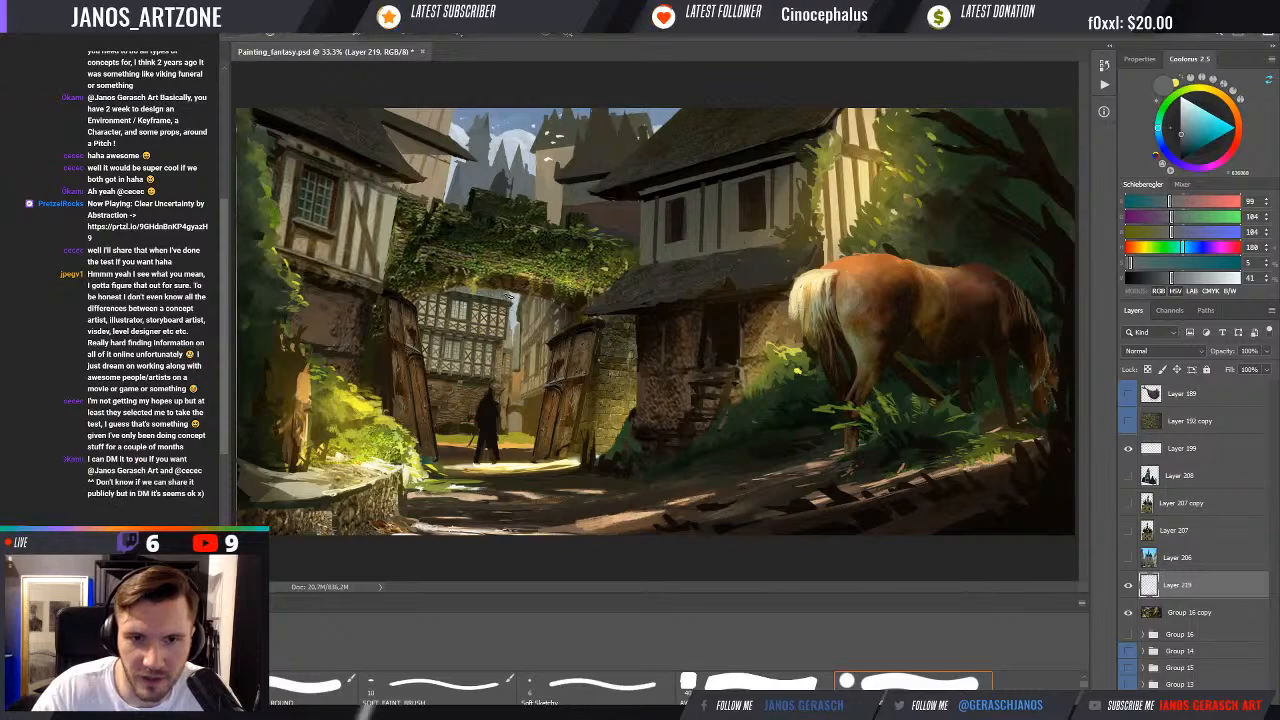
key(b)
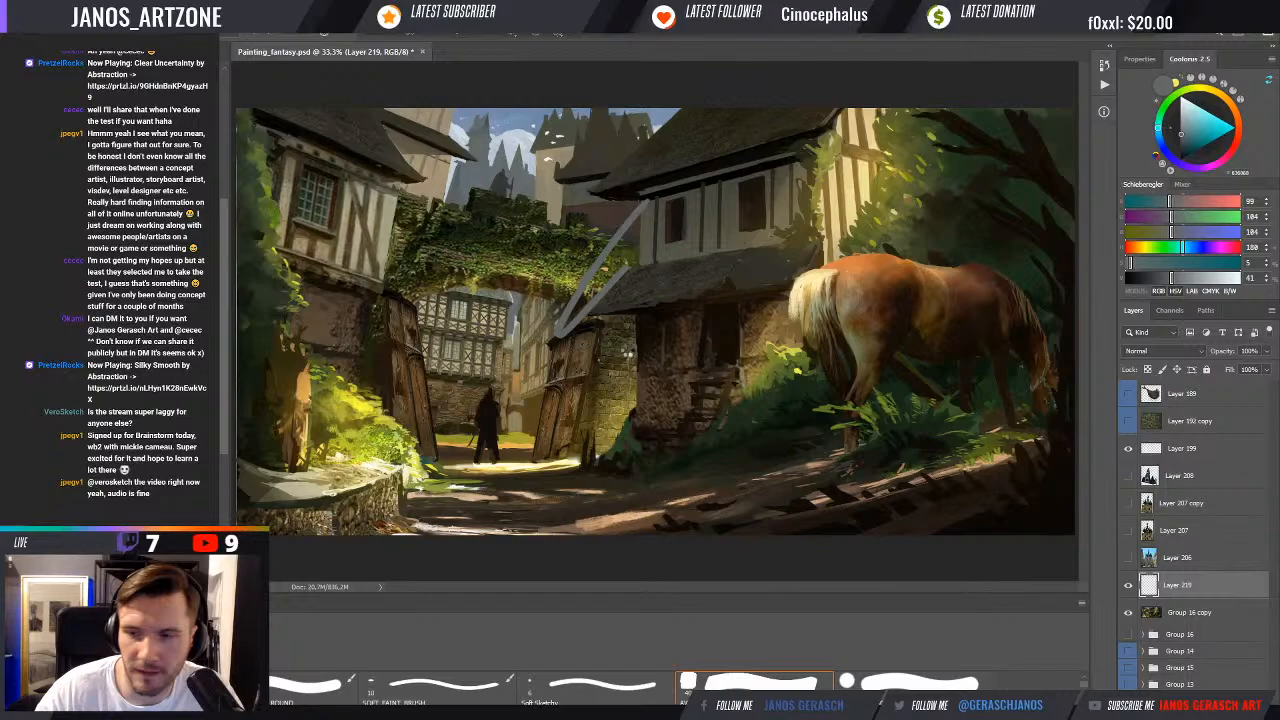
drag(678, 230, 632, 312)
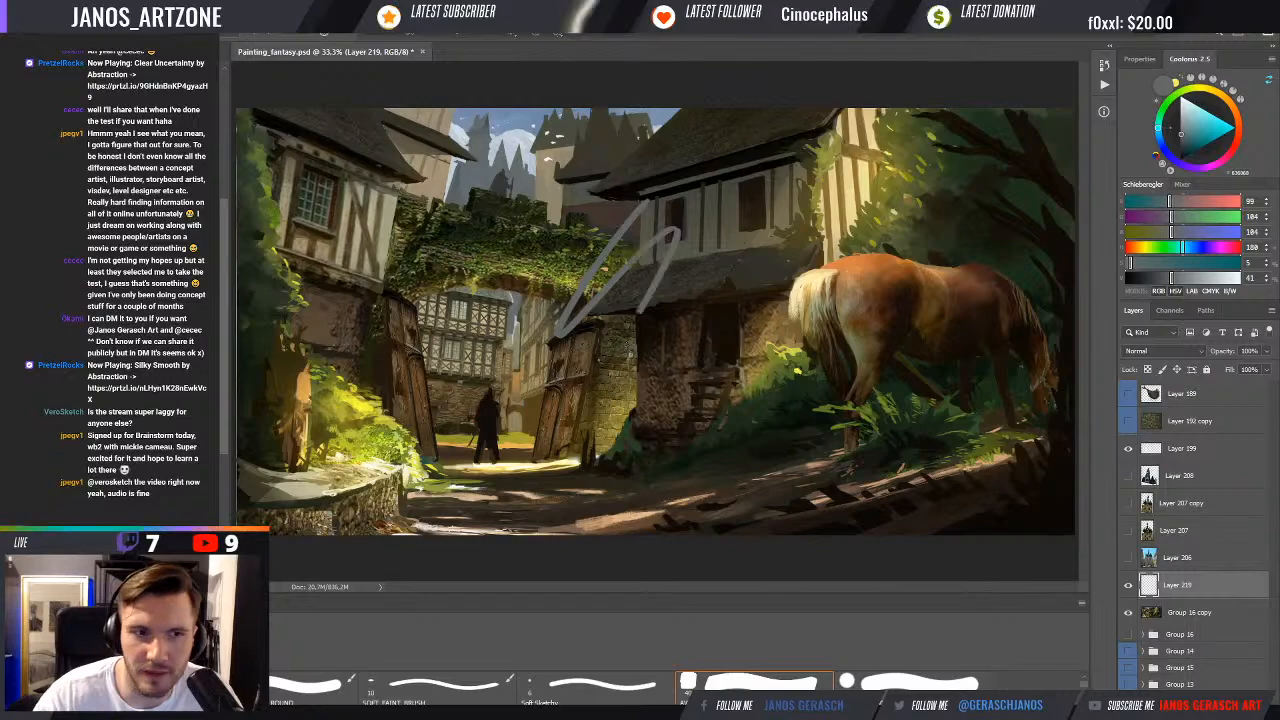
key(Delete)
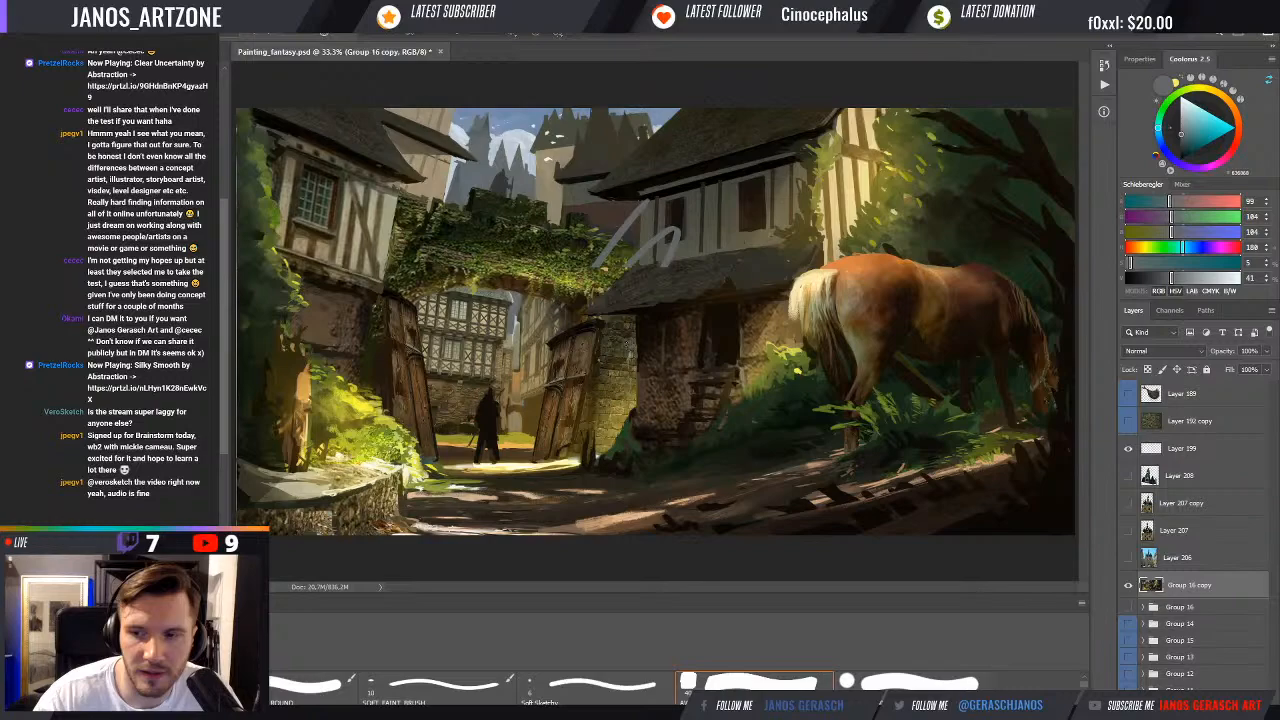
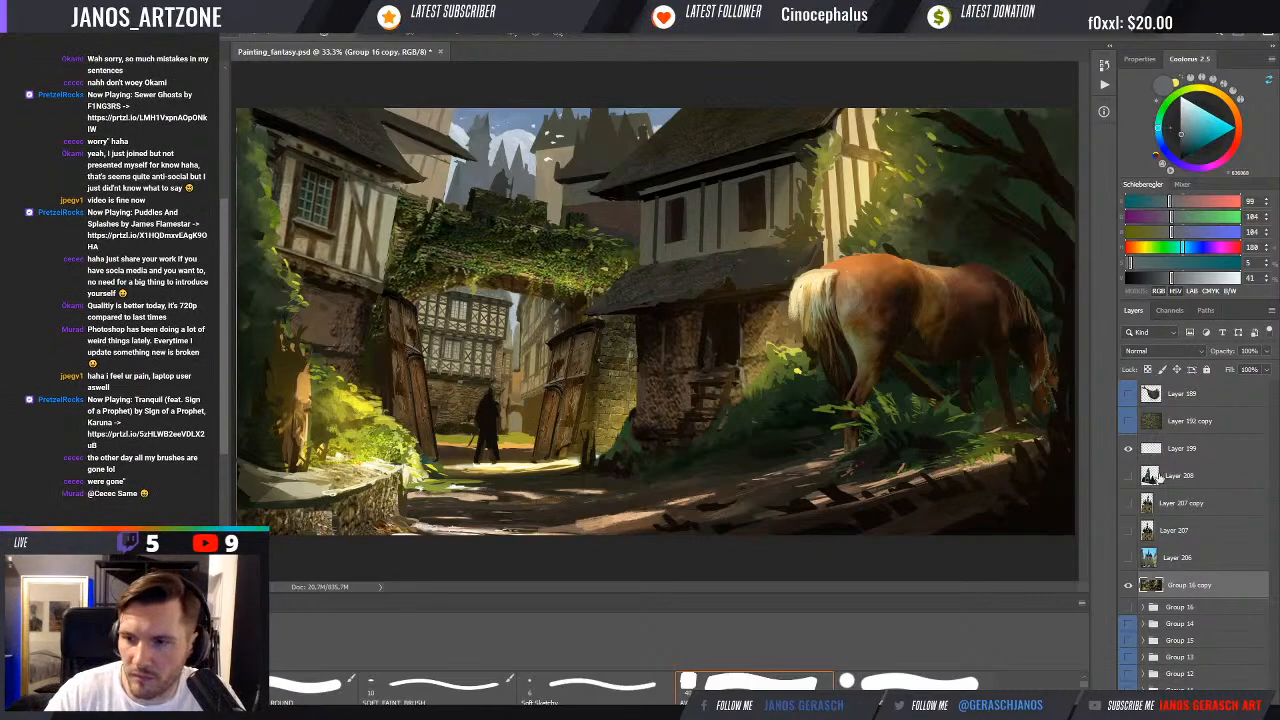
Add a layer above Group 16 copy and retouch the arch's battlement edge with sampled dark green (33, 42, 19), brown (68, 61, 37) and blue-grey (101, 110, 114)
key(ctrl+shift+alt+n)
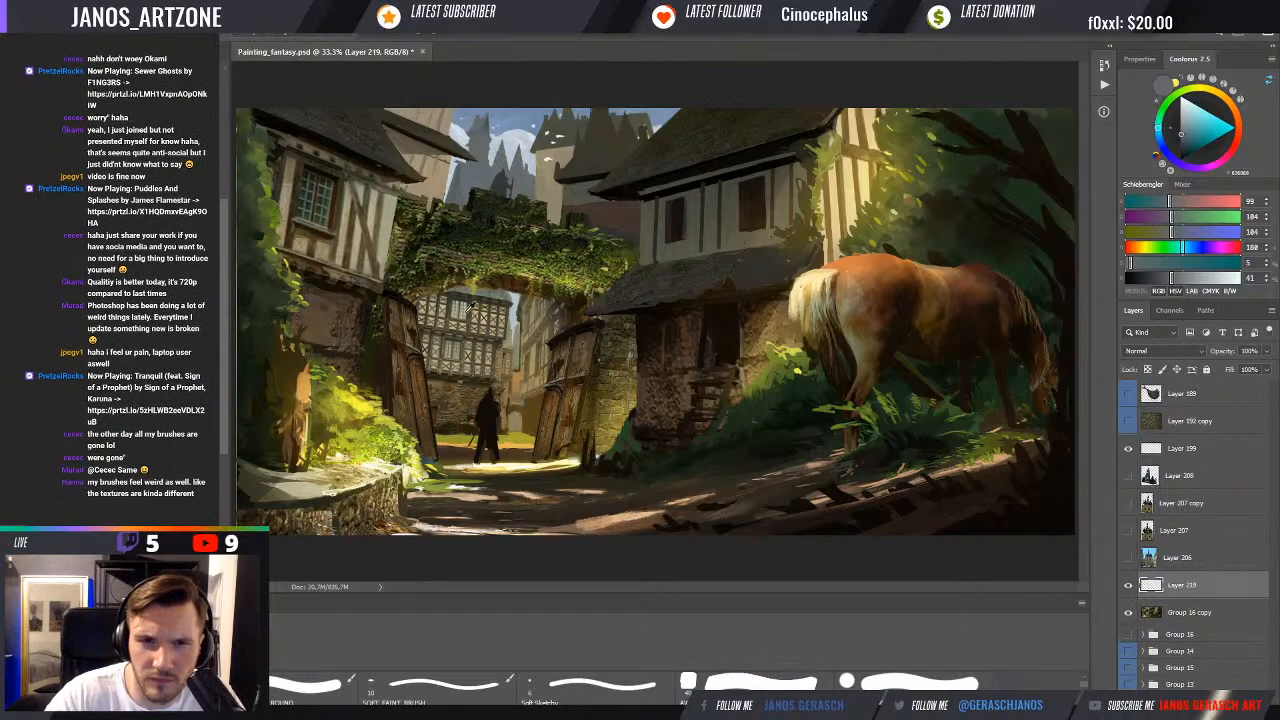
alt+click(483, 186)
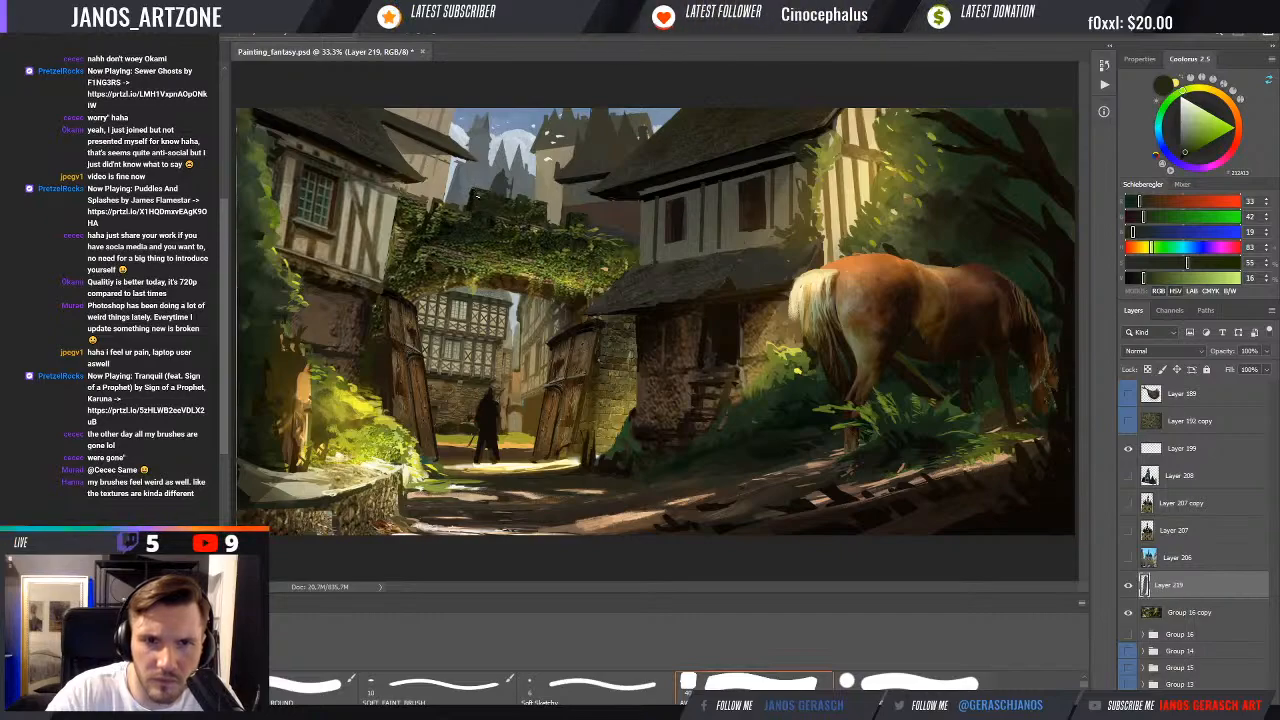
alt+click(477, 190)
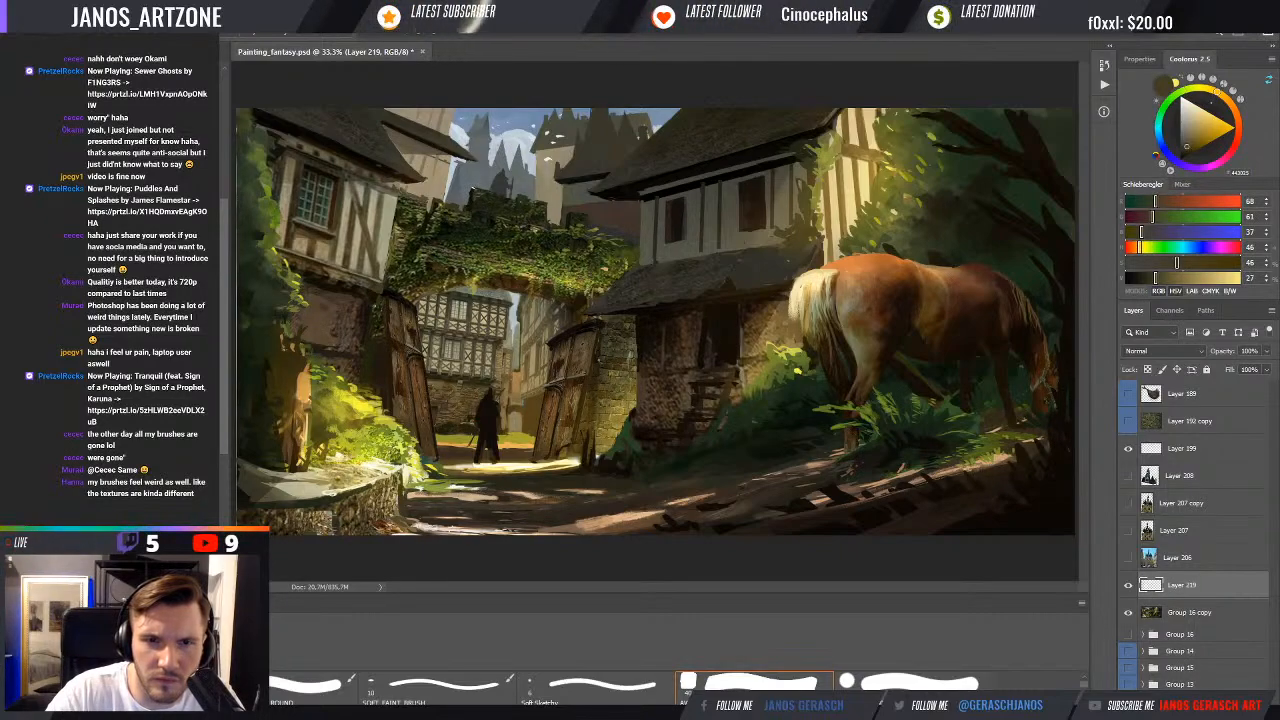
alt+click(485, 178)
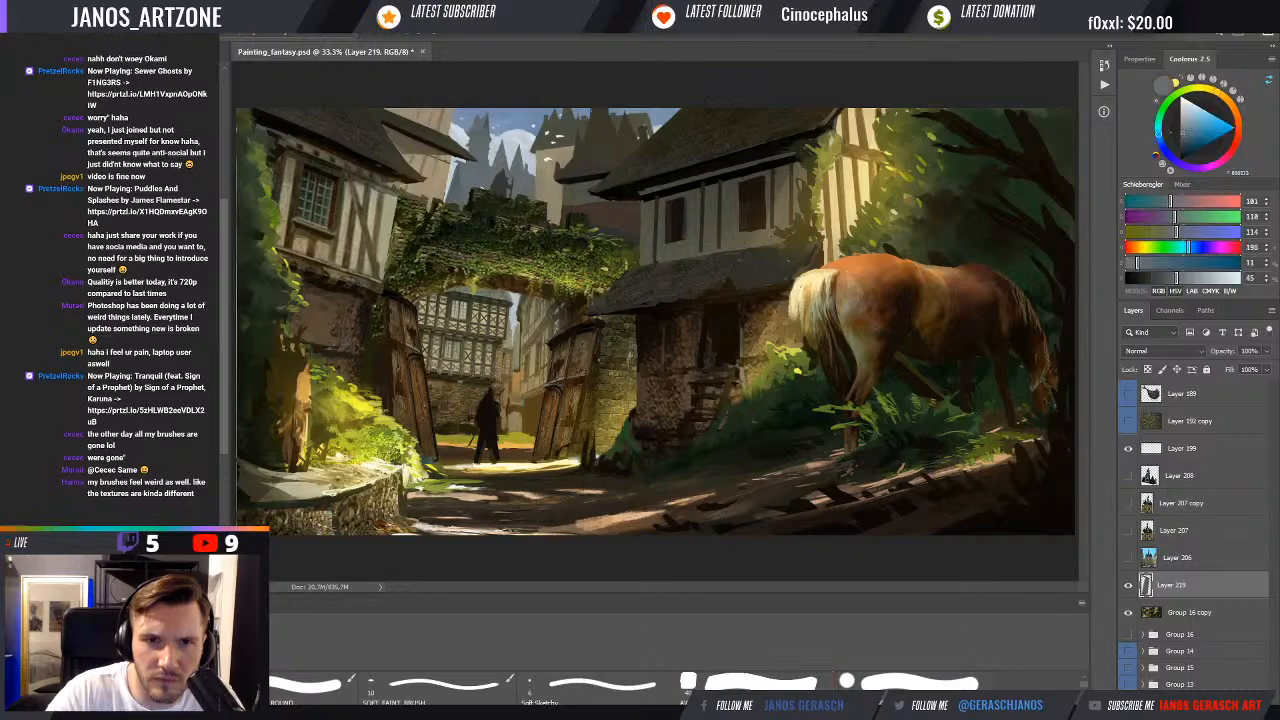
alt+click(487, 176)
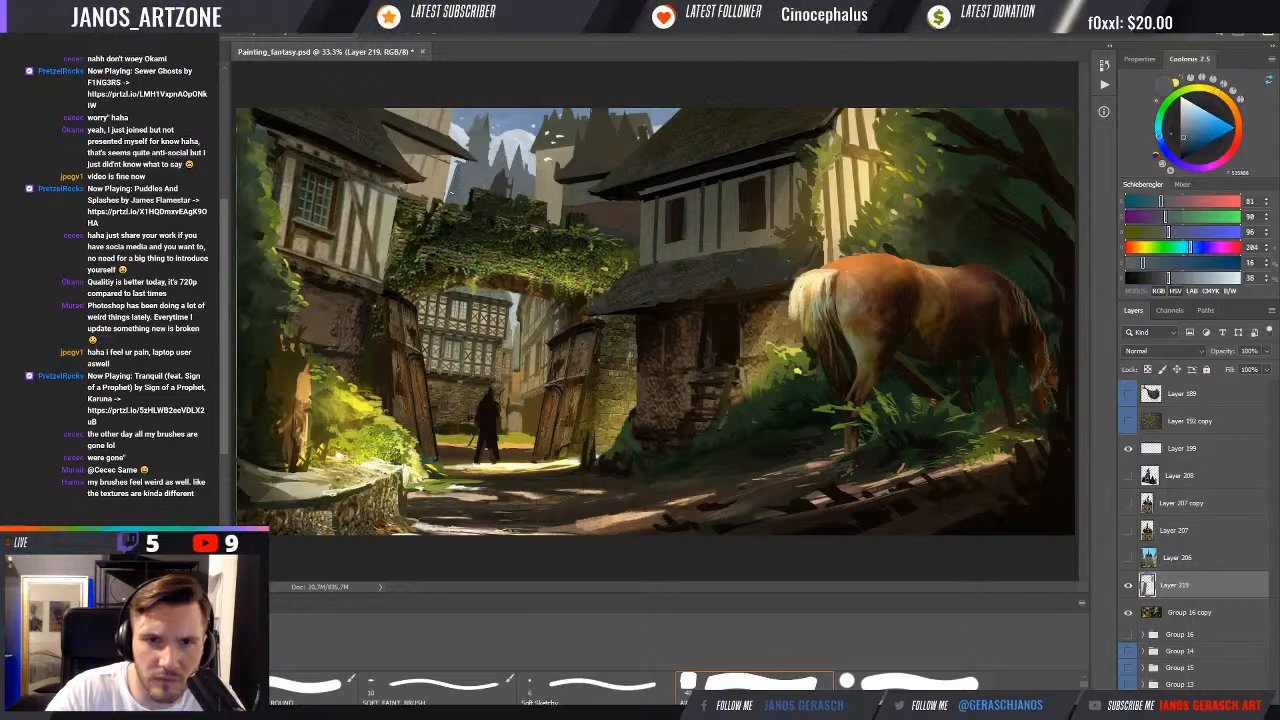
Select a thin strip along the left tower's wall edge and repaint it with pale sky blue (190, 204, 210) before deselecting
alt+click(455, 165)
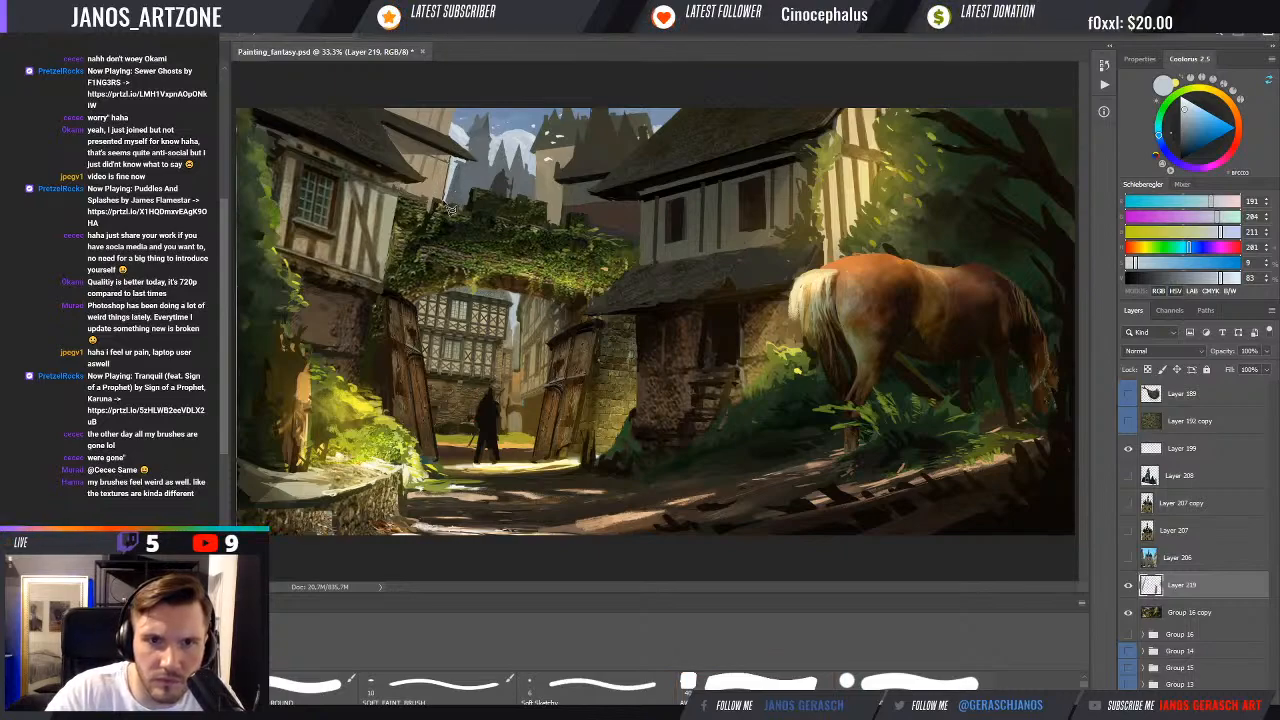
drag(457, 162, 450, 172)
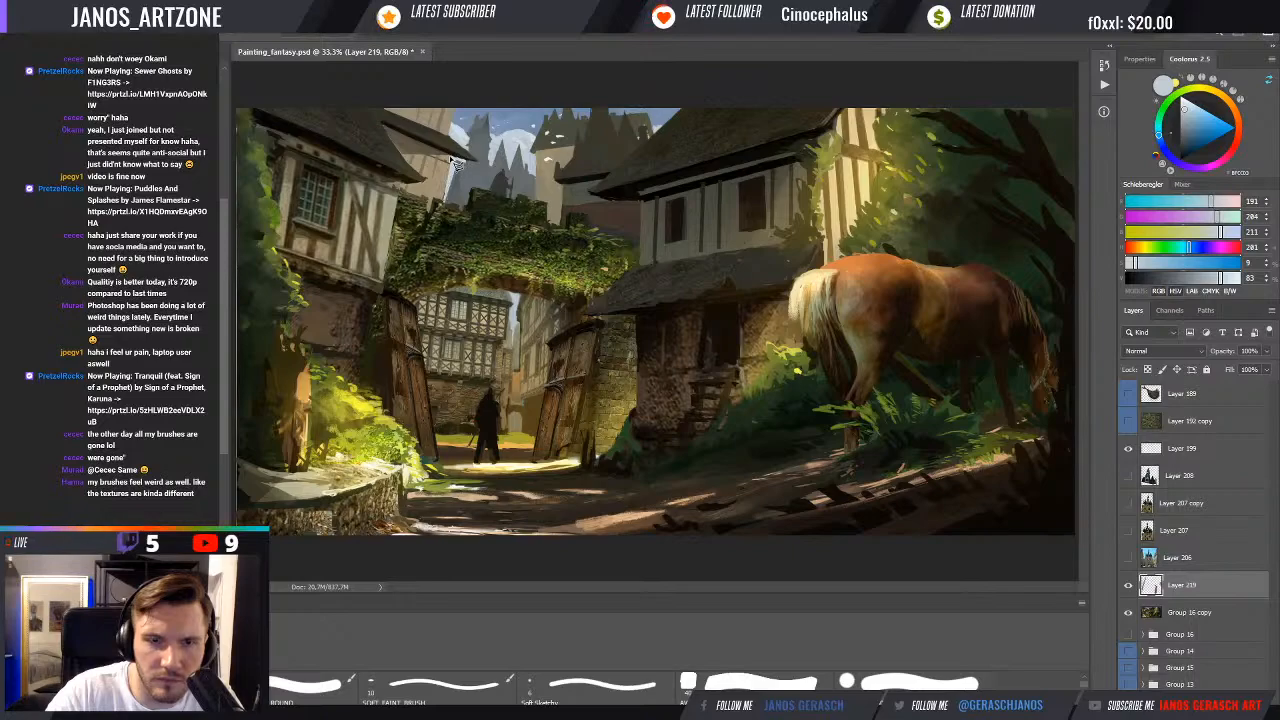
key(b)
alt+click(452, 172)
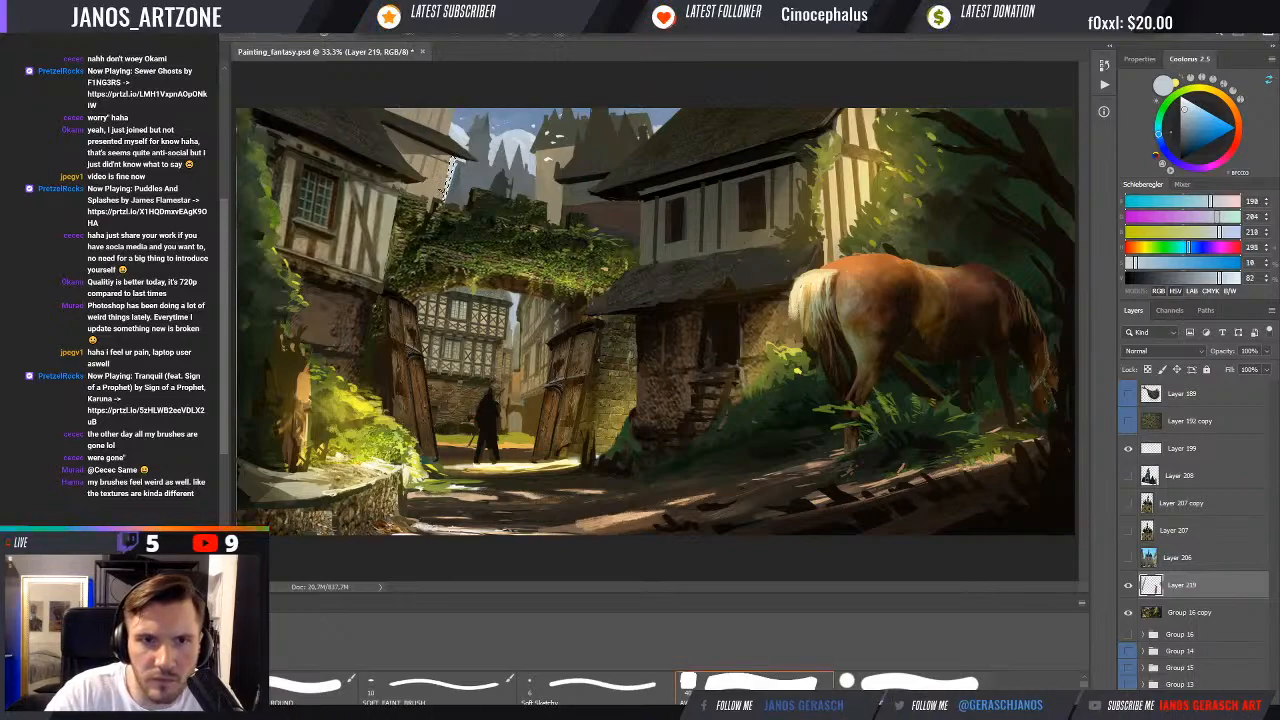
key(ctrl+d)
Touch up the foliage along the arch wall's top left of the battlement with sampled greens (174, 183, 76), (94, 98, 64) and (28, 33, 16)
alt+click(443, 205)
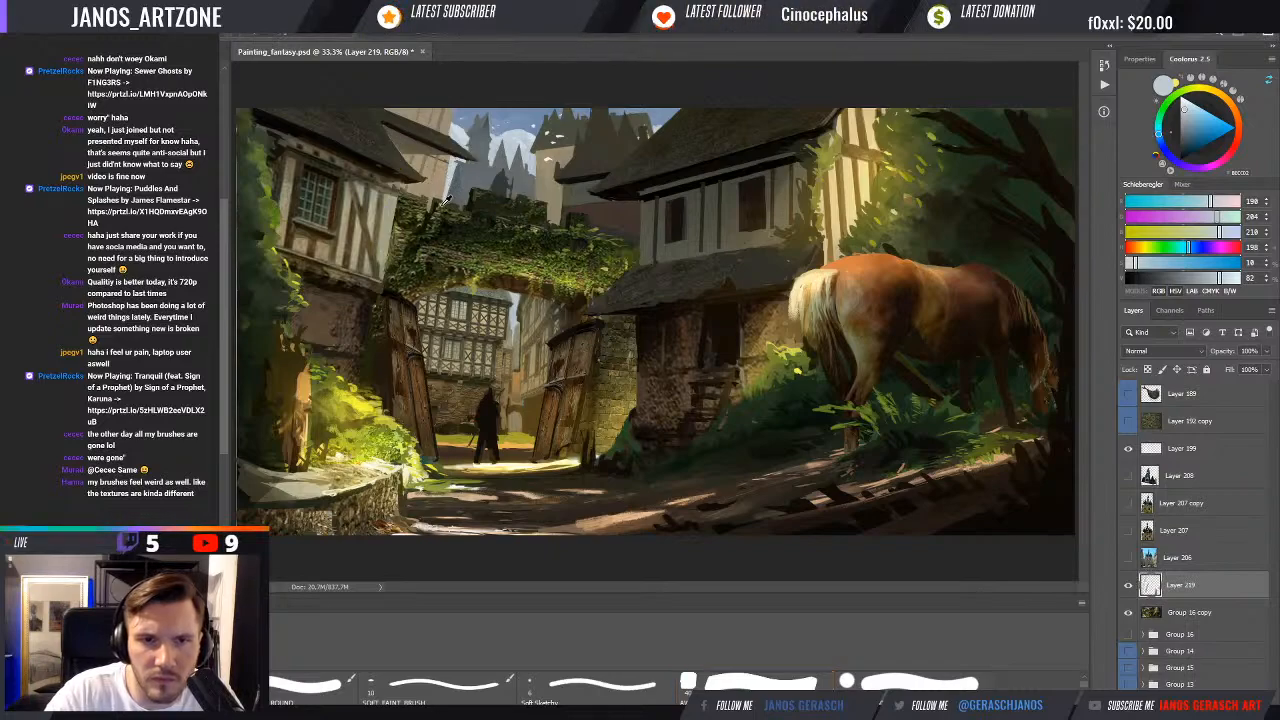
alt+click(445, 202)
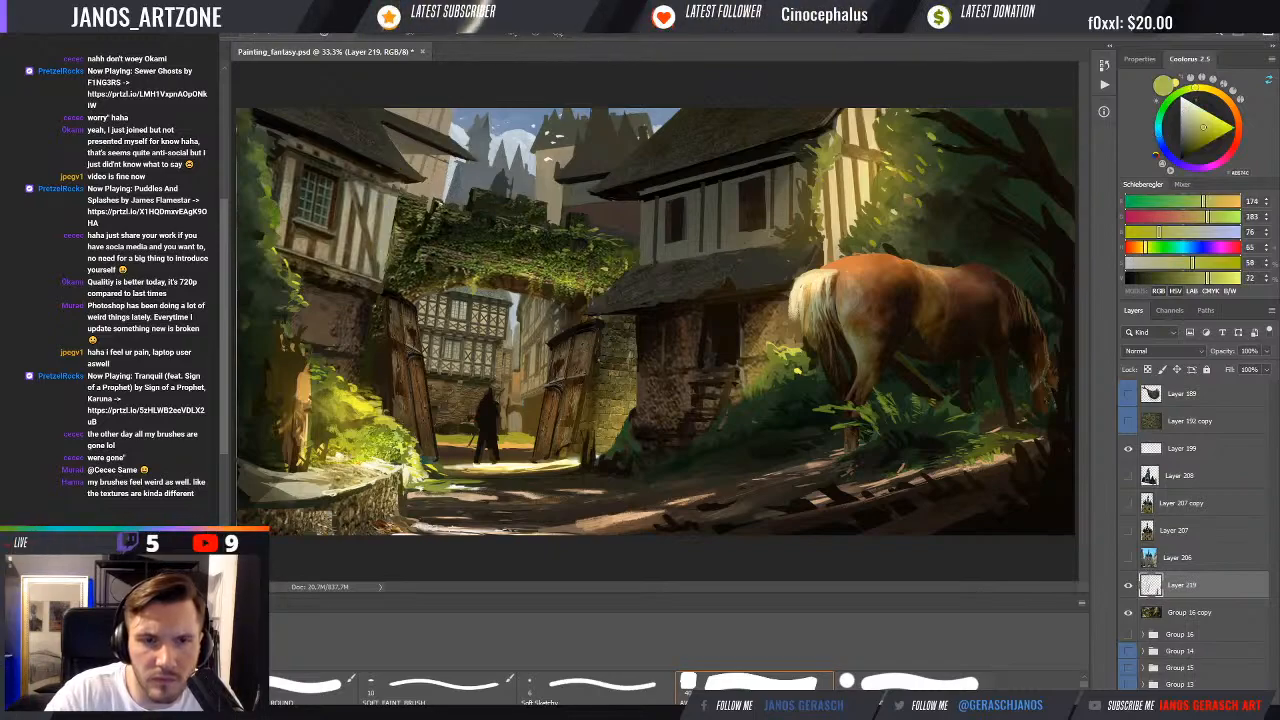
alt+click(453, 208)
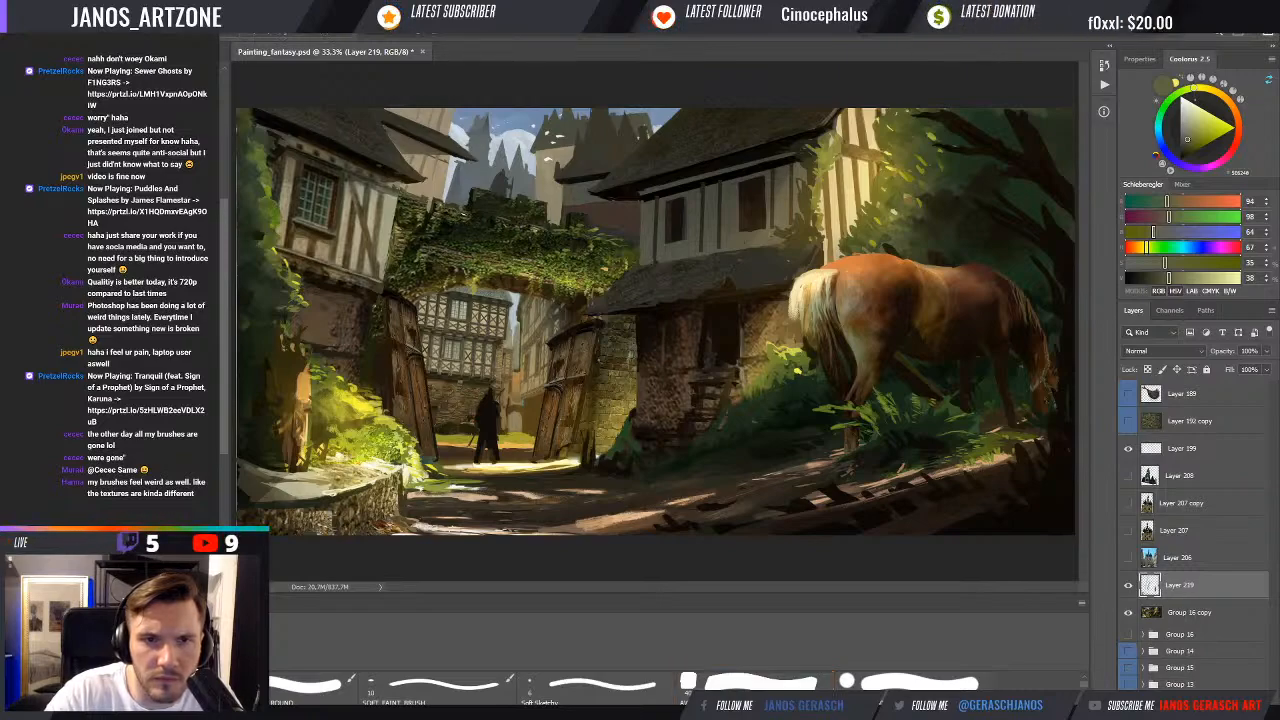
alt+click(477, 203)
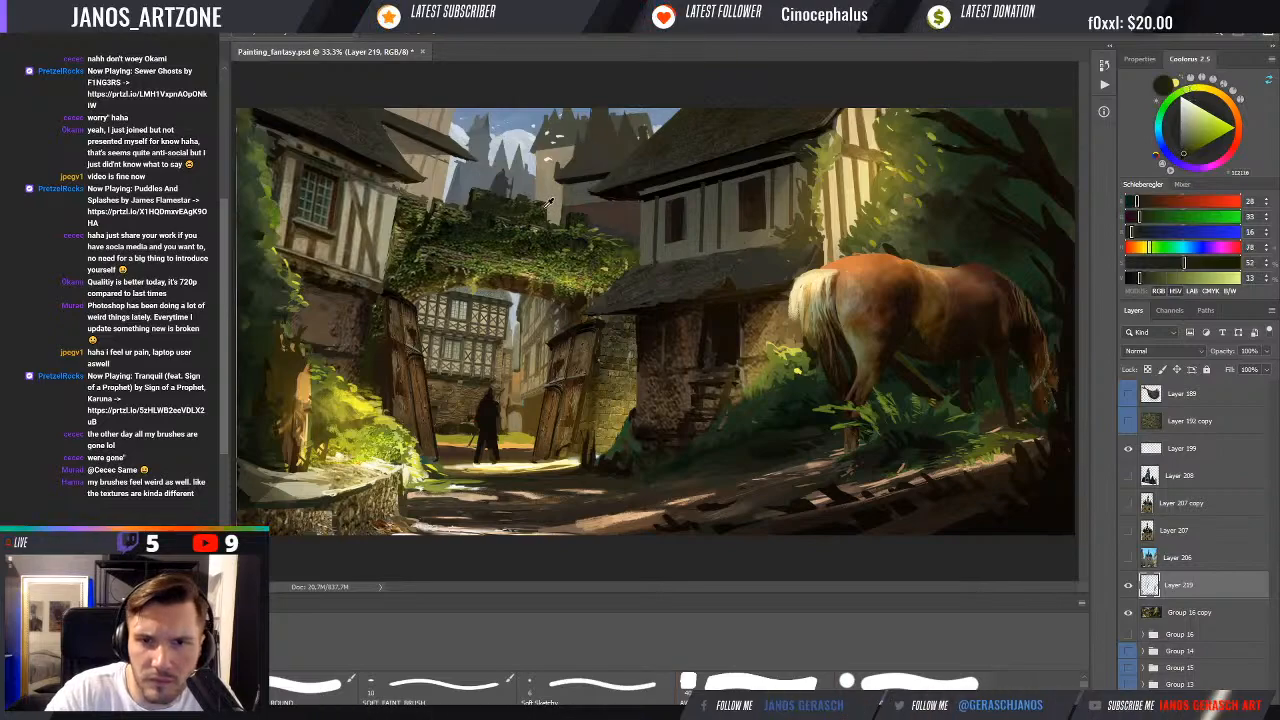
Darken the ivy along the arch wall's top right of the battlement with sampled greens (35, 52, 13), (7, 16, 2) and (18, 29, 7)
alt+click(566, 226)
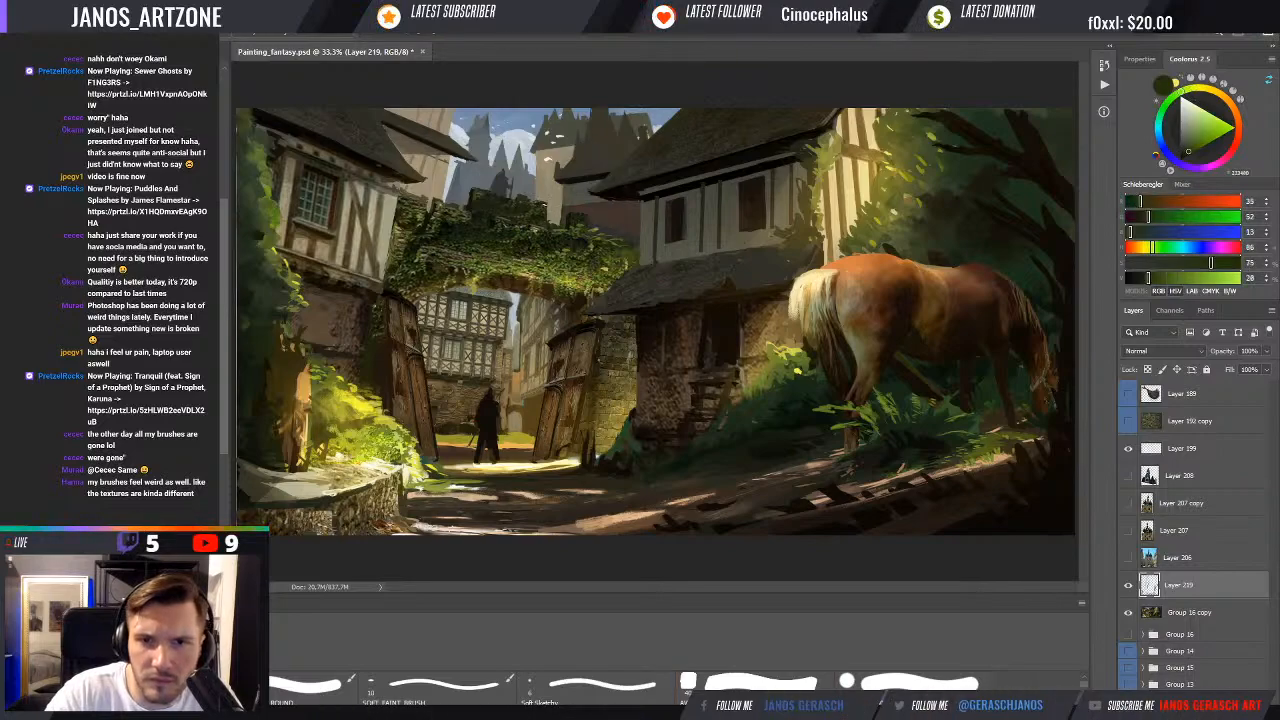
alt+click(560, 230)
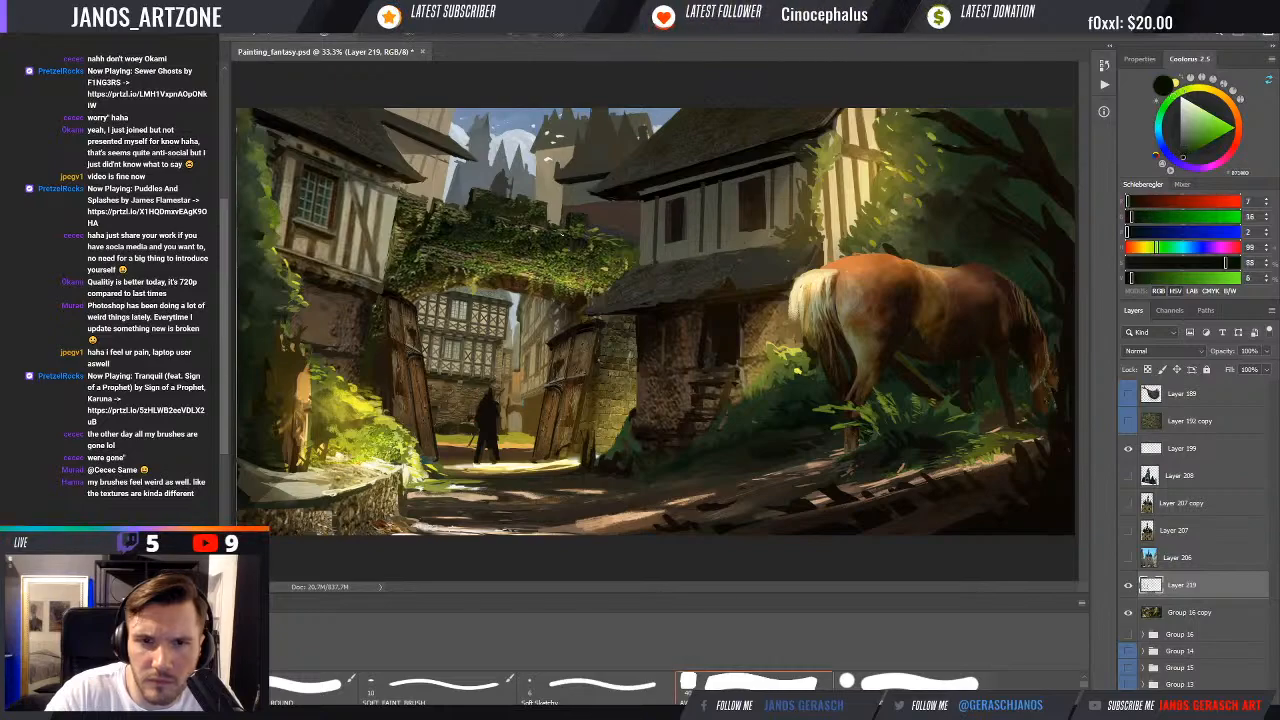
alt+click(562, 240)
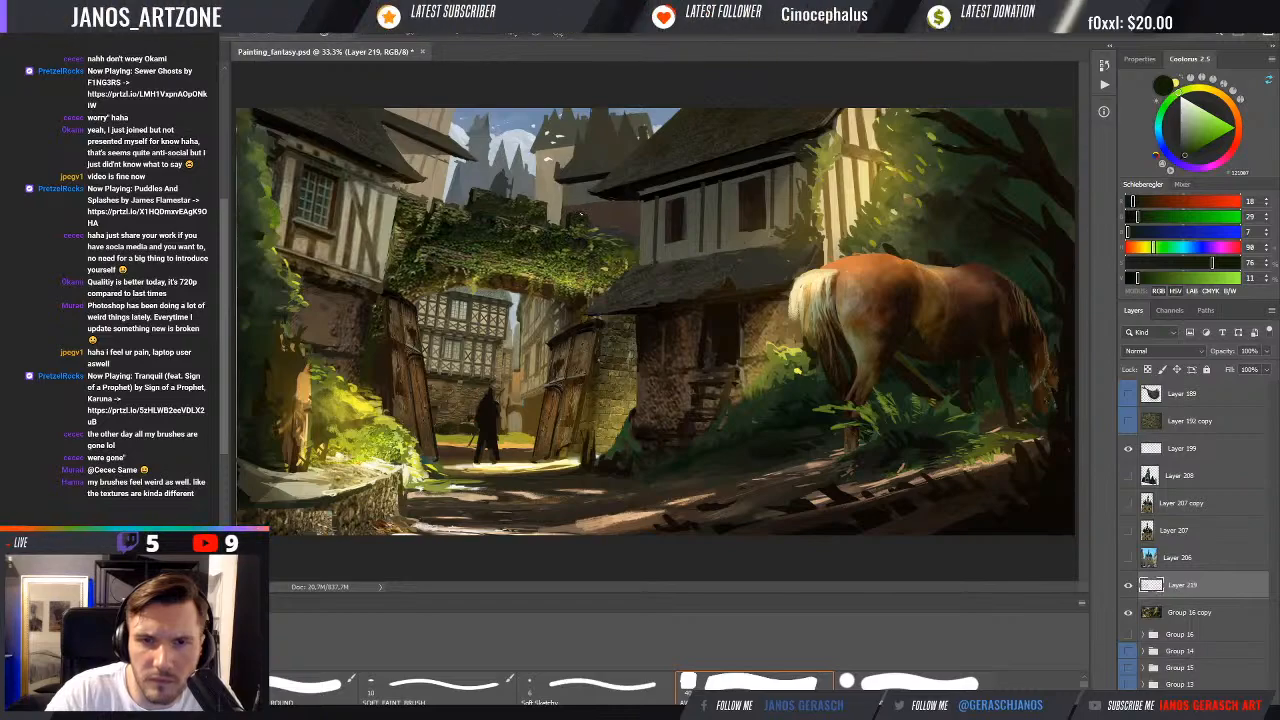
drag(602, 229, 593, 234)
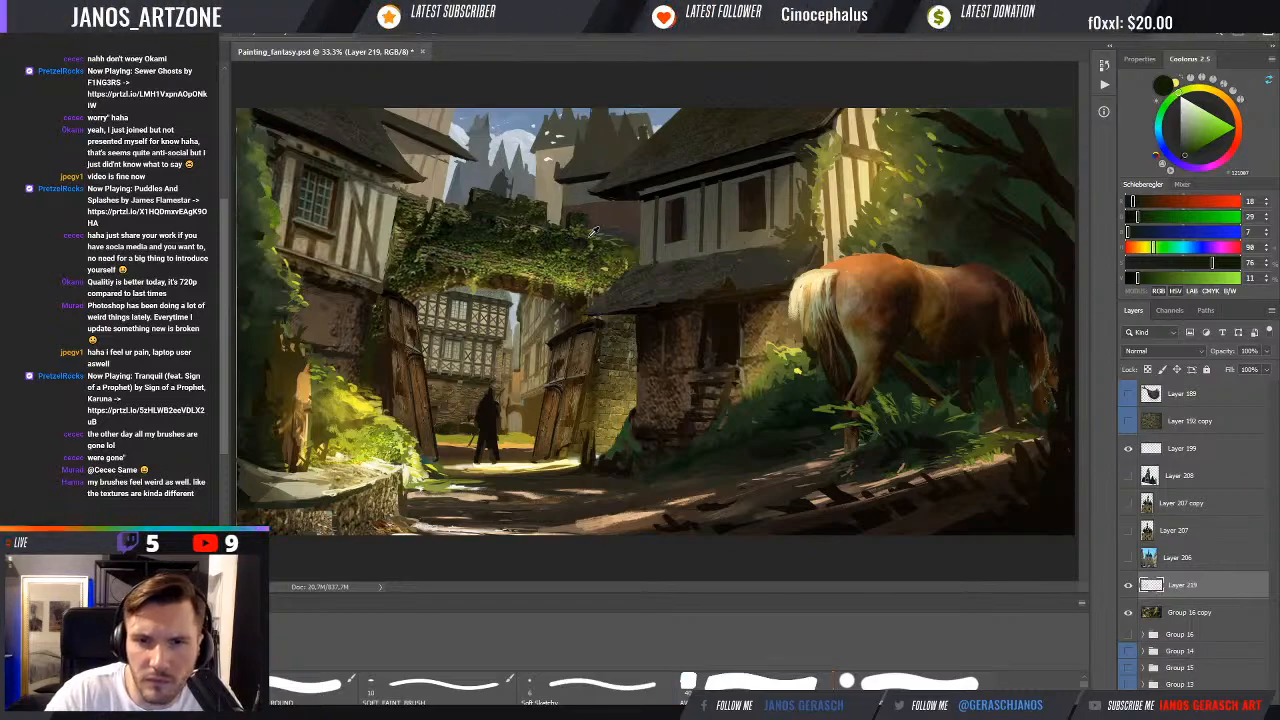
Refine the wall top where the arch meets the left house with sampled olive (50, 53, 35), brown (76, 69, 42) and beige (146, 132, 106)
alt+click(430, 203)
alt+click(418, 196)
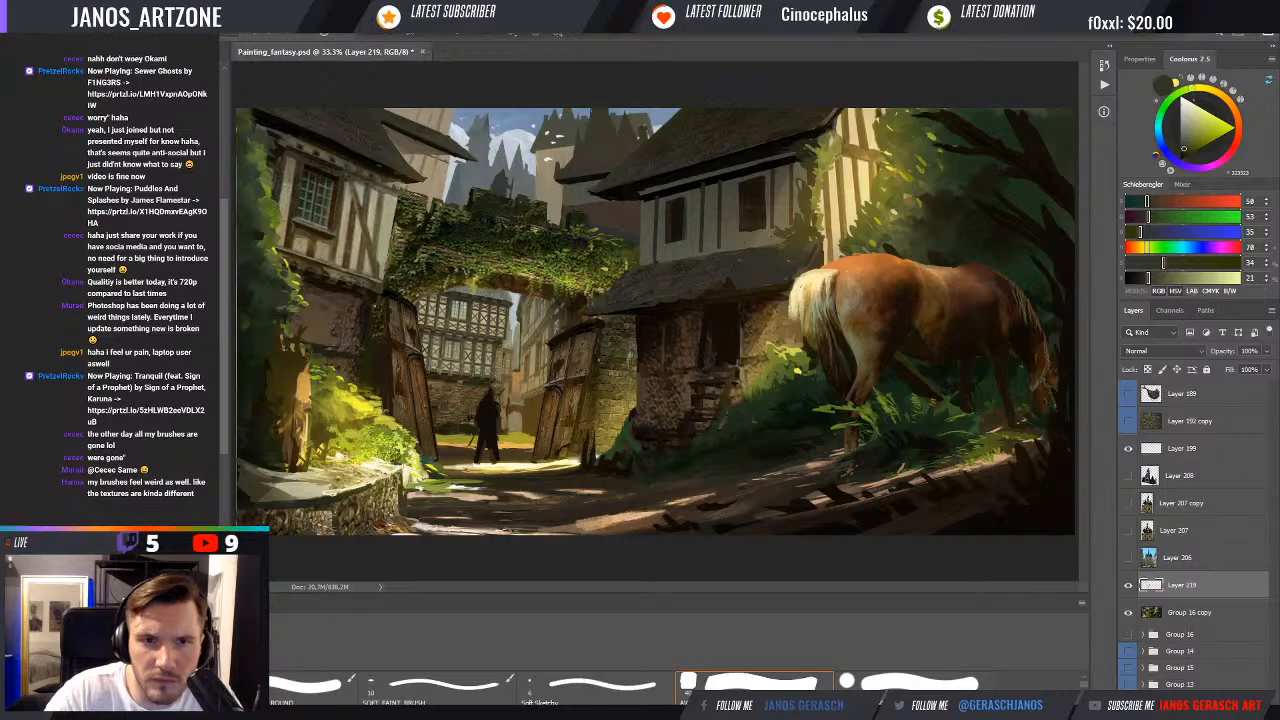
alt+click(404, 188)
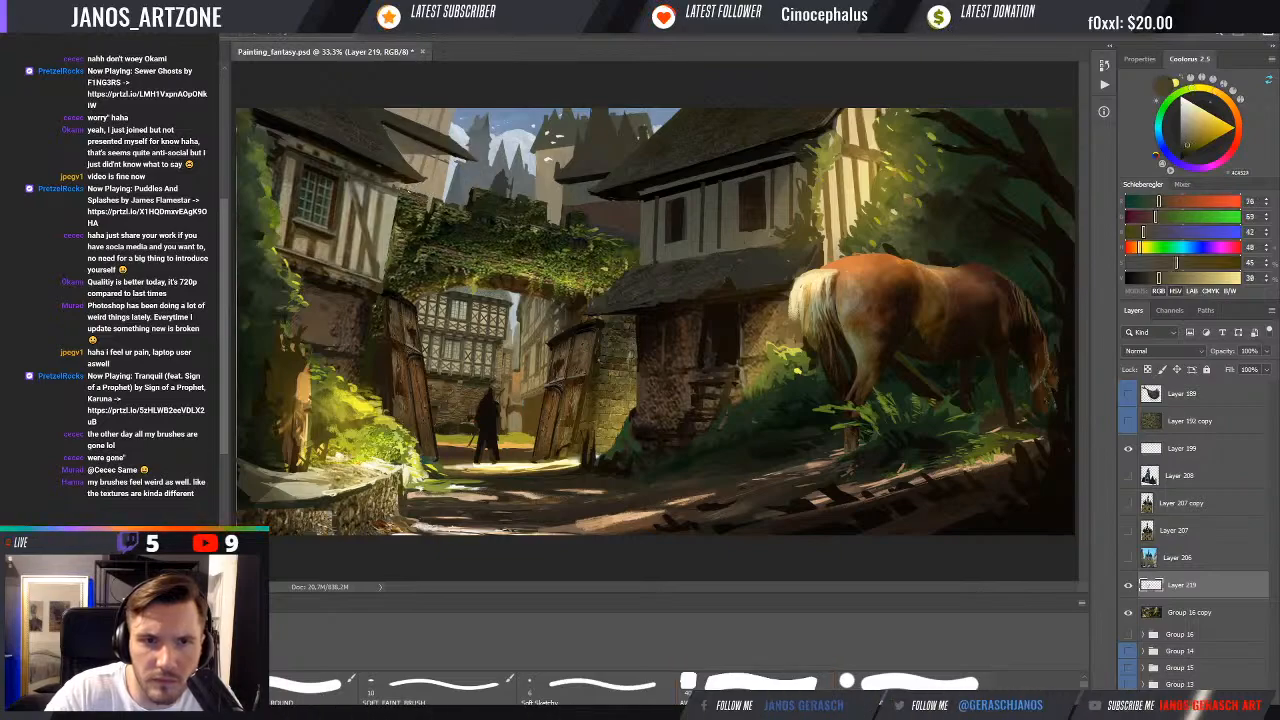
alt+click(456, 202)
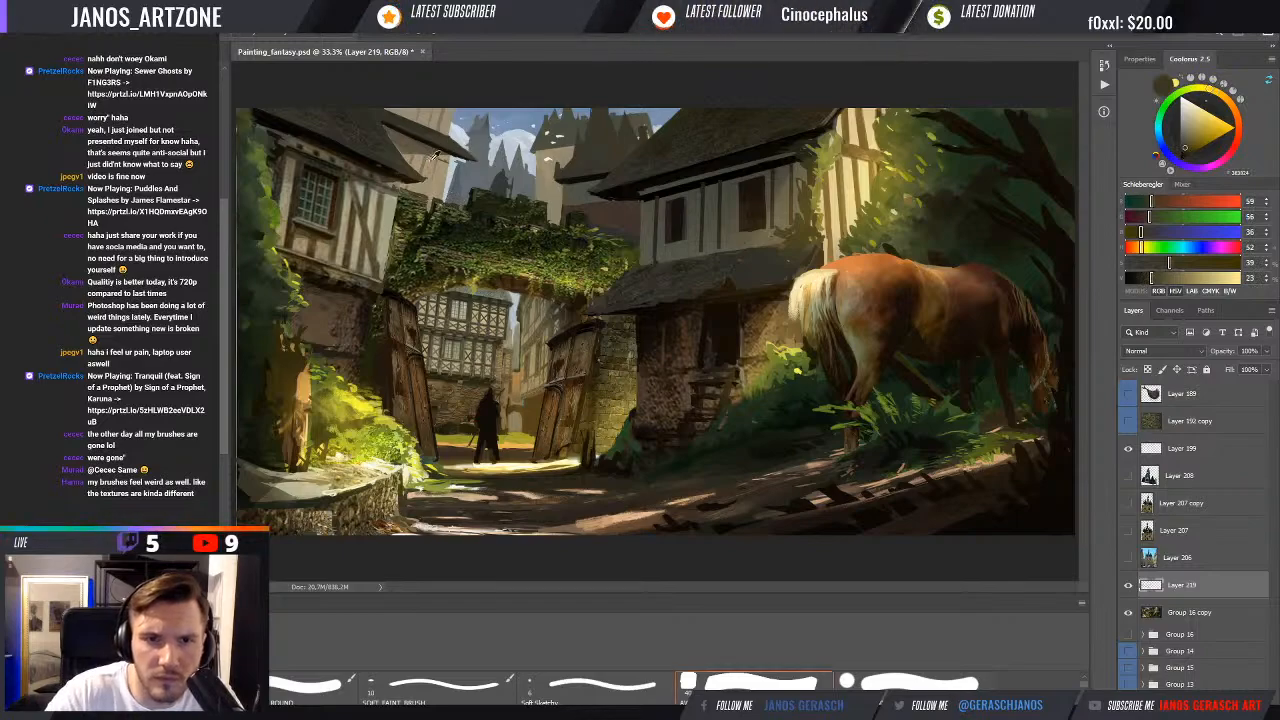
alt+click(434, 205)
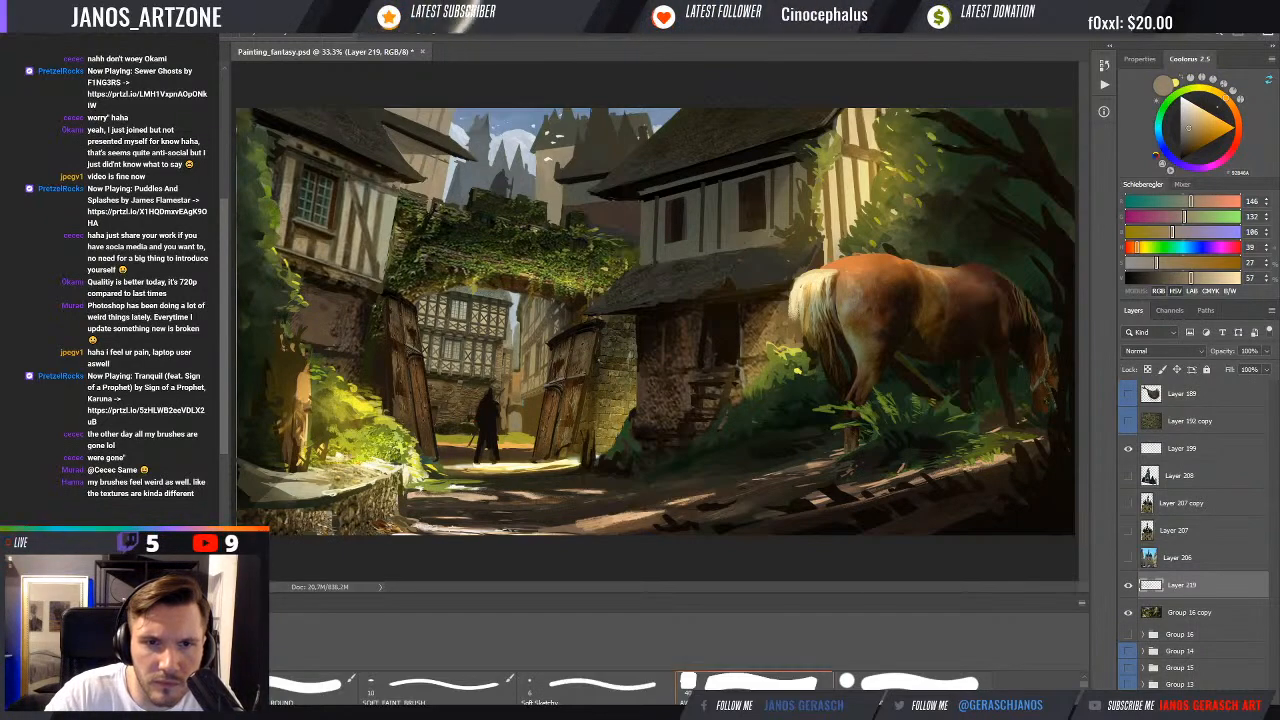
alt+click(433, 211)
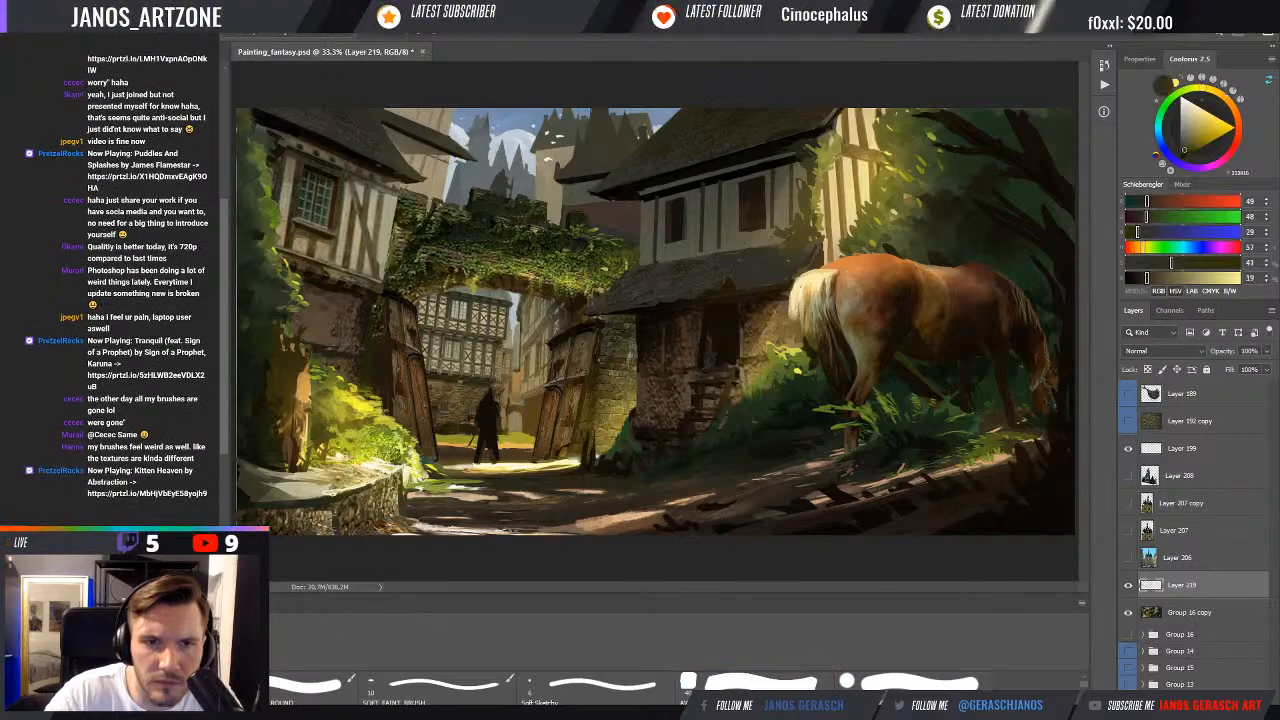
Paint the shadowed ivy at the arch's left end with sampled near-black (13, 13, 4) and dark olive (40, 43, 22)
alt+click(436, 243)
alt+click(416, 240)
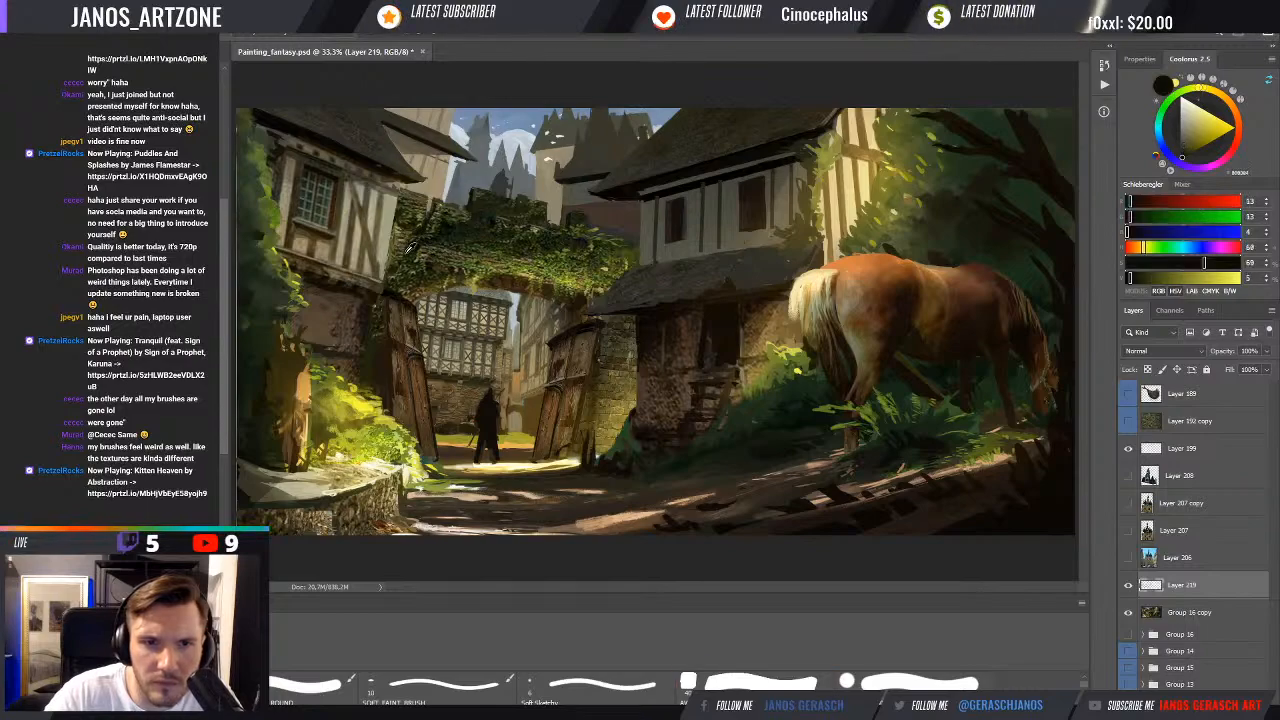
alt+click(412, 246)
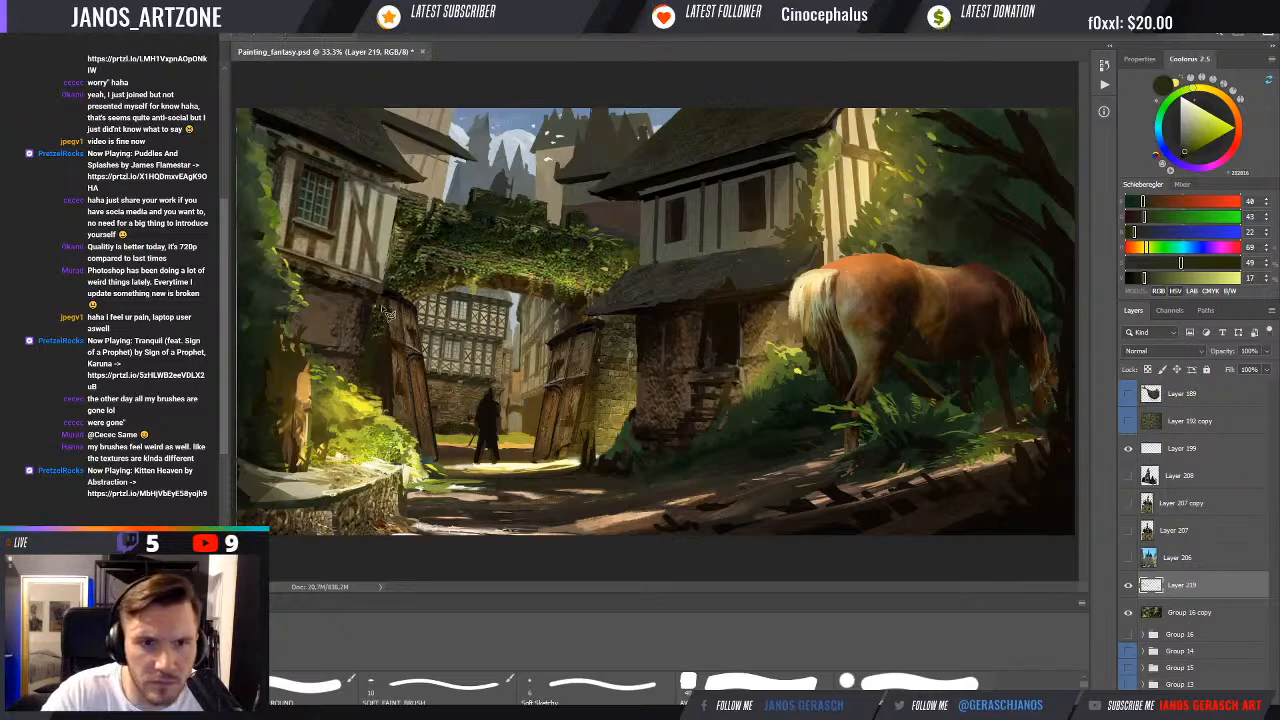
Outline a narrow polygonal selection of wall beside the left gate door and add a new layer in Multiply mode
click(383, 297)
click(386, 408)
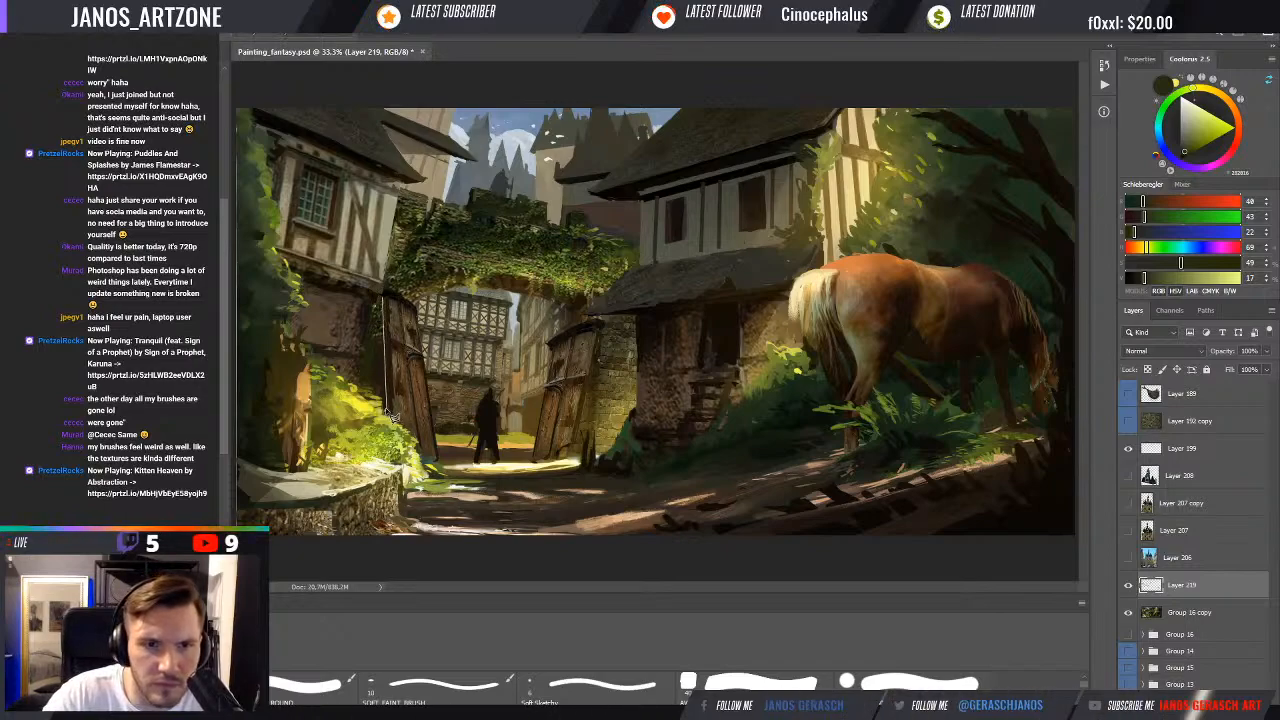
click(364, 386)
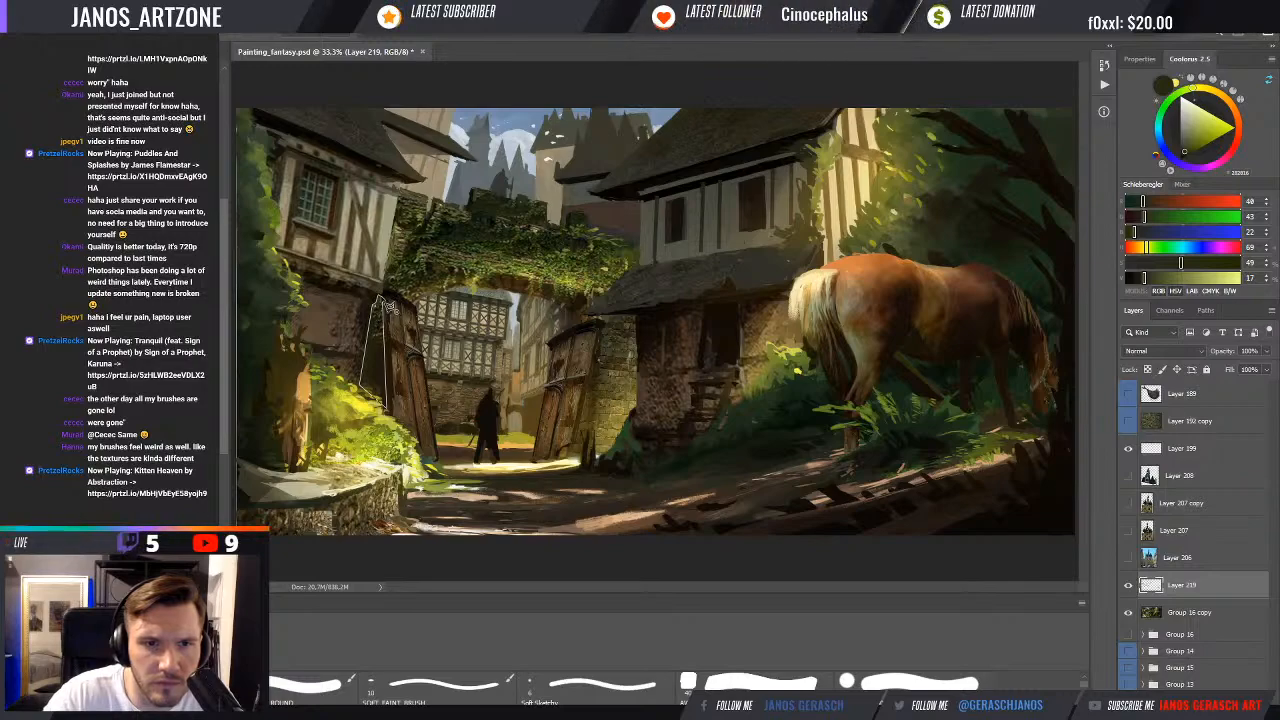
click(382, 302)
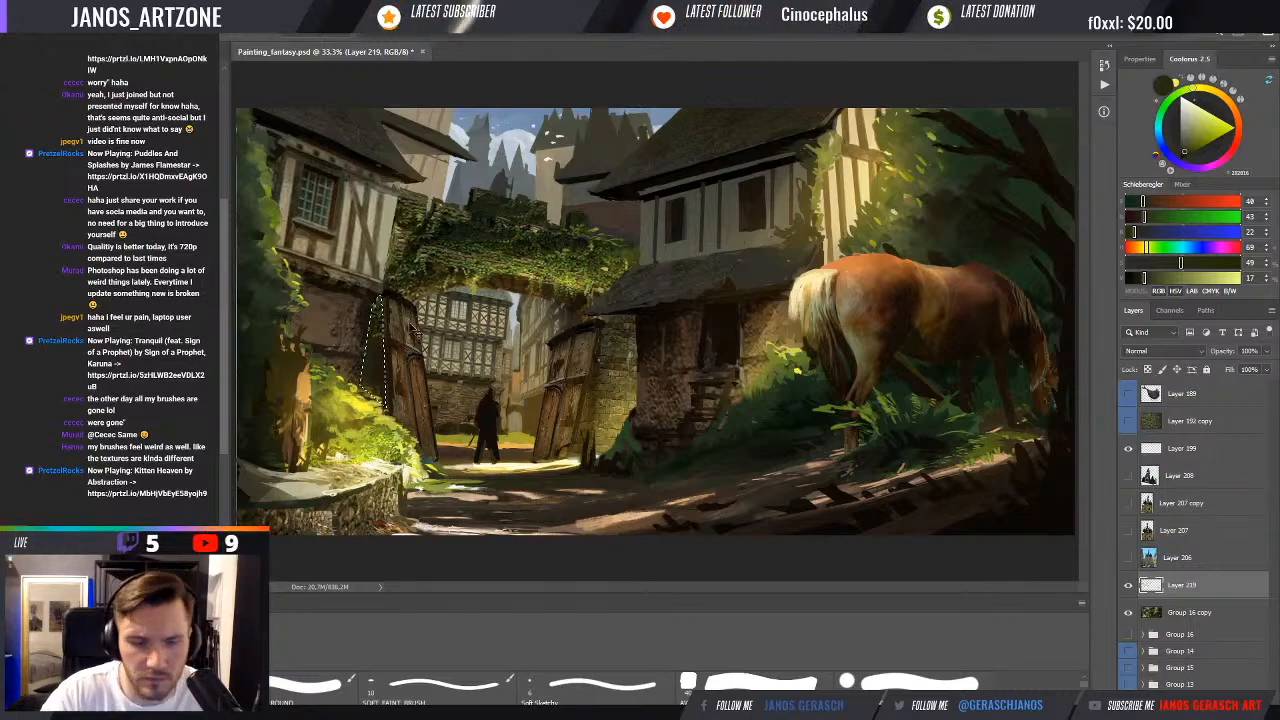
key(ctrl+shift+alt+n)
key(alt+shift+m)
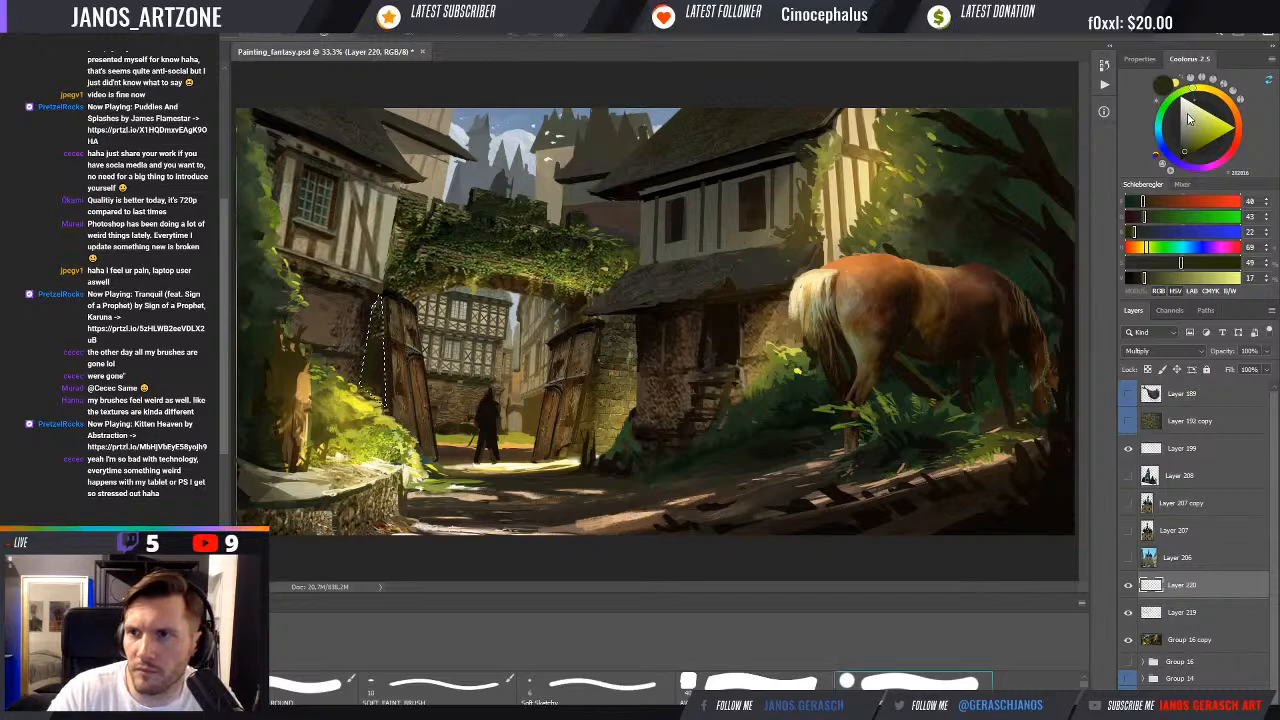
Shade the selected wall strip with gradients in beige (202, 193, 169) and darker tan (158, 145, 106), hiding the selection outline
click(1189, 113)
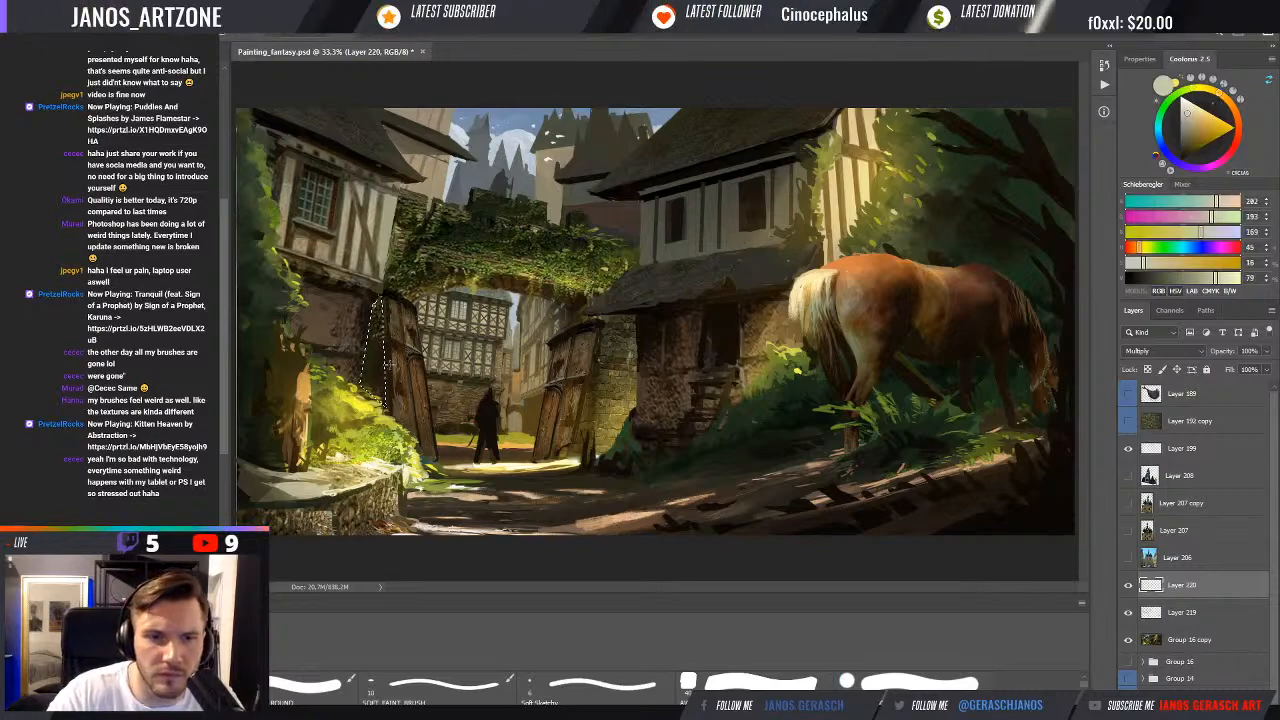
key(g)
key(ctrl+h)
drag(381, 374, 404, 364)
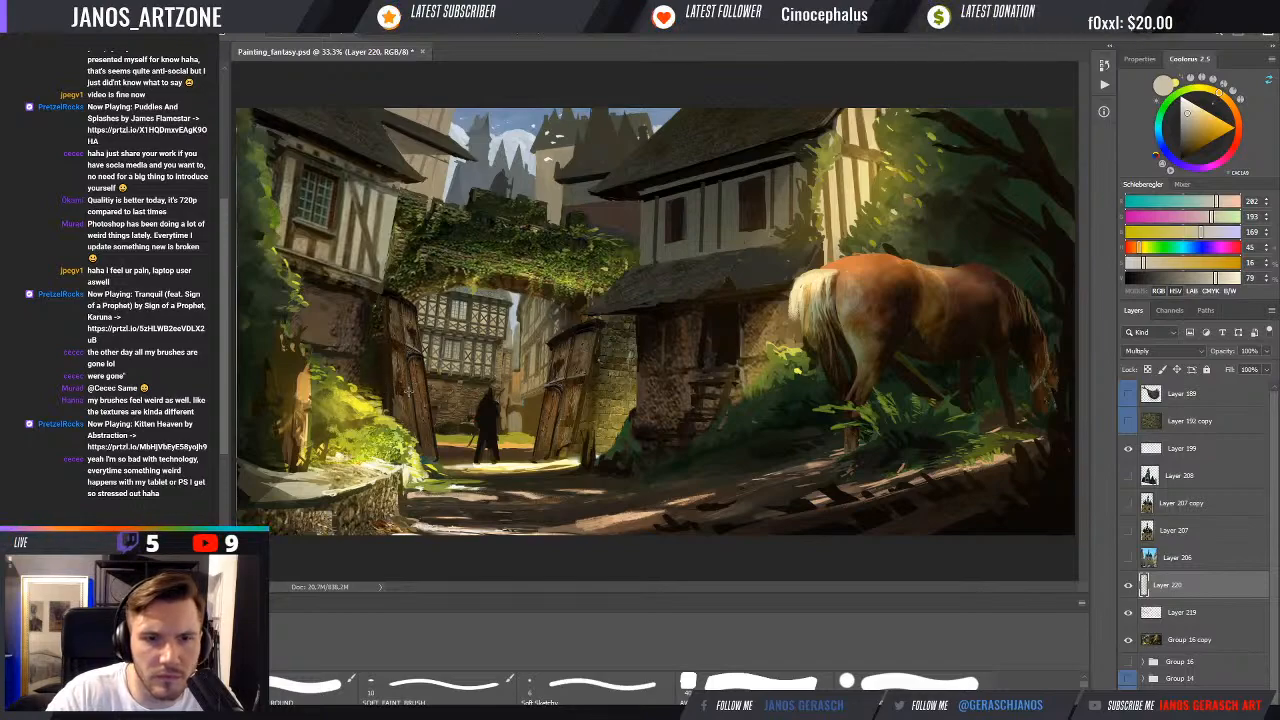
click(1191, 127)
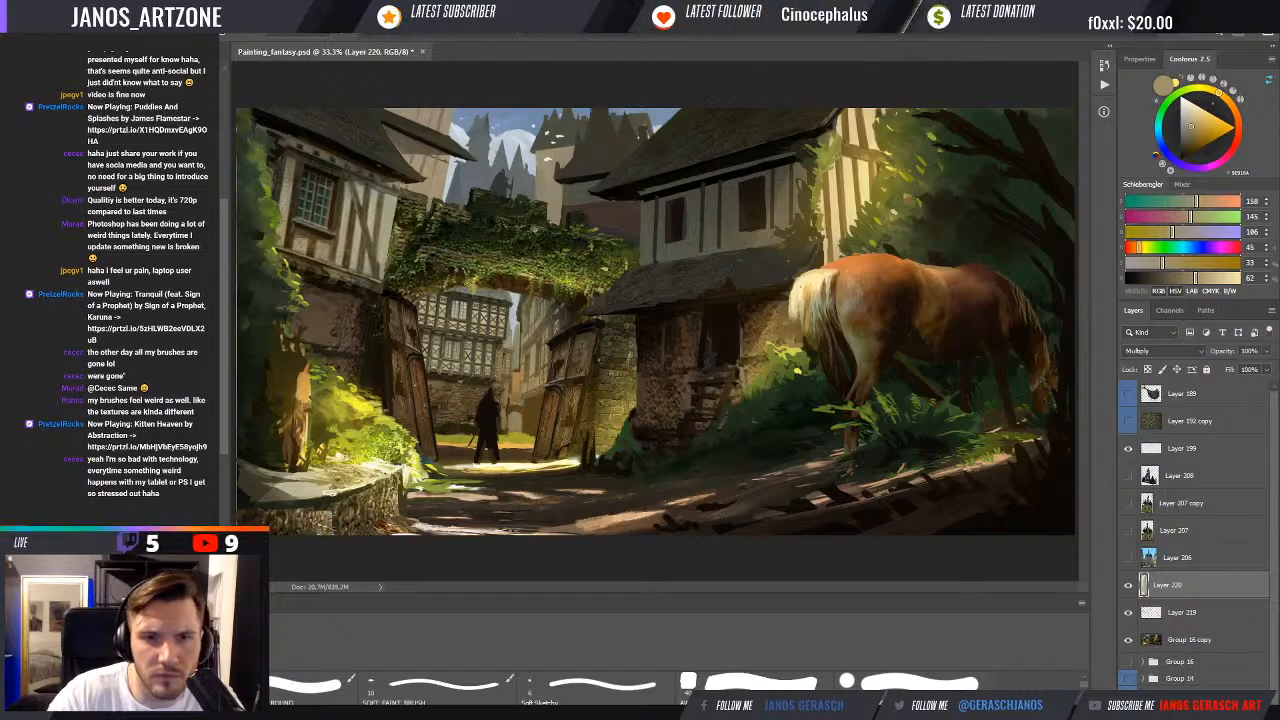
On Layer 219, retouch the roof of the building behind the left house with sampled grey-brown (98, 90, 71)
click(913, 683)
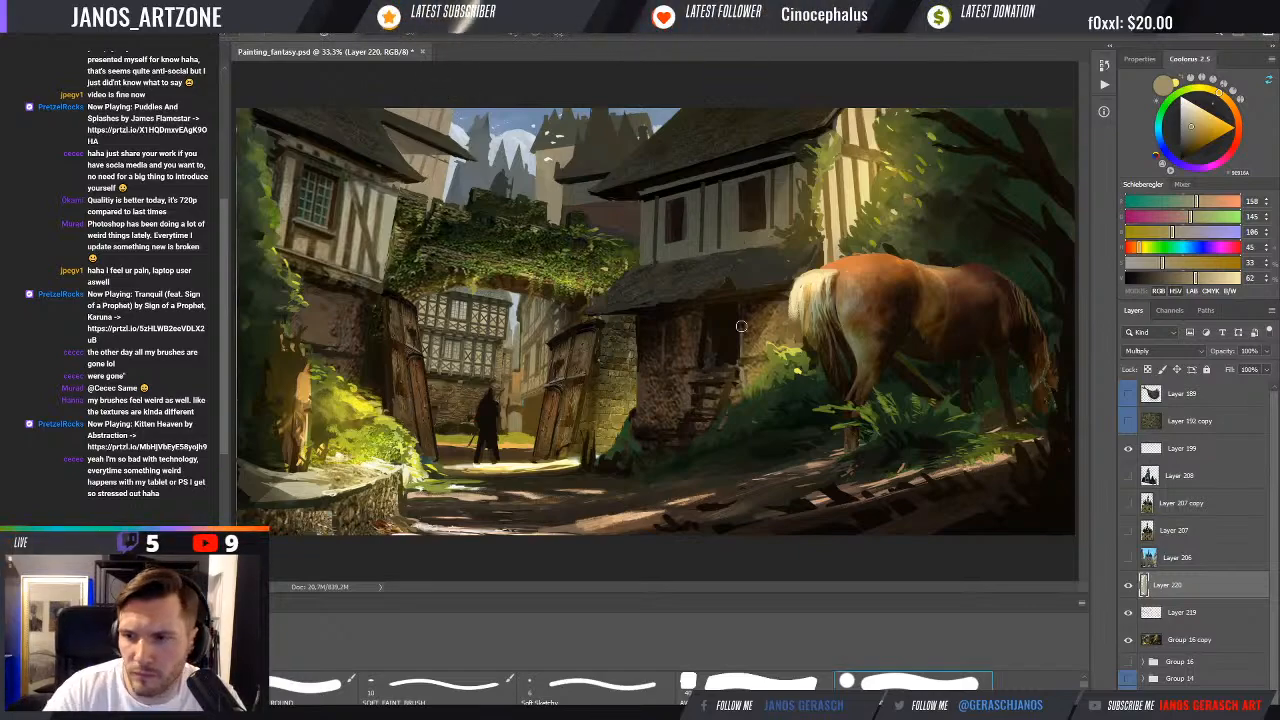
click(1180, 612)
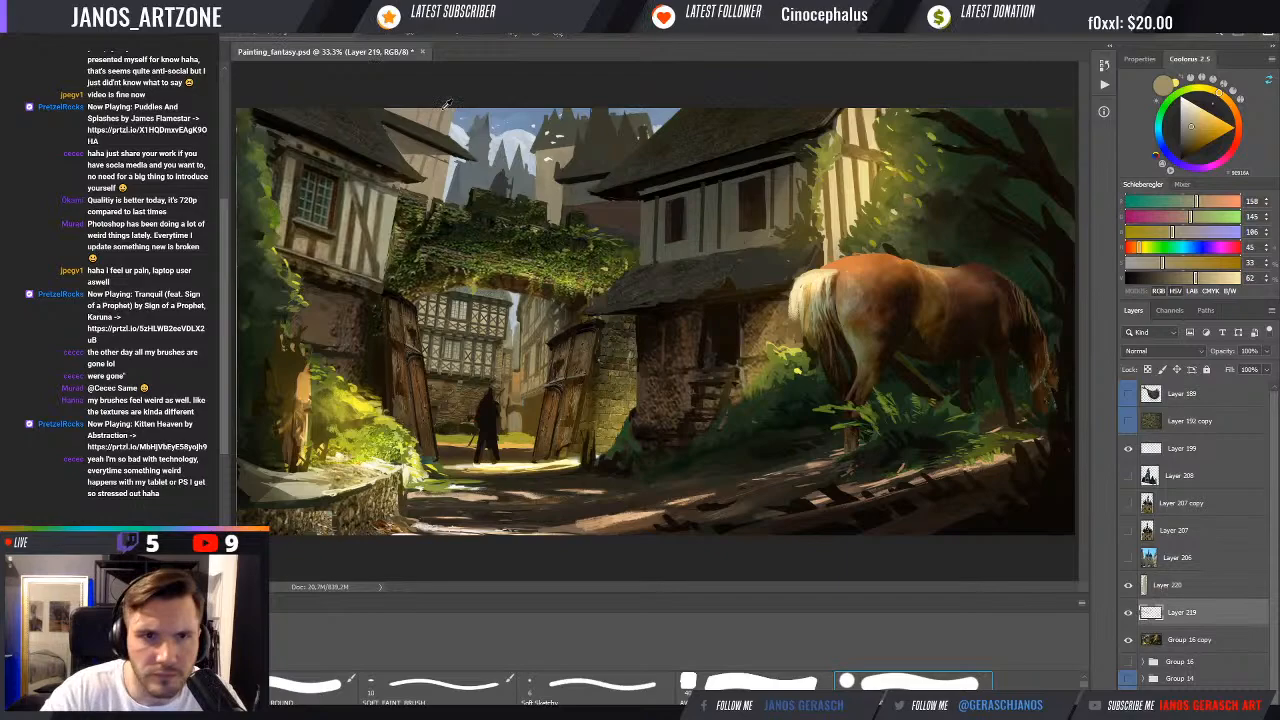
alt+click(399, 133)
click(913, 684)
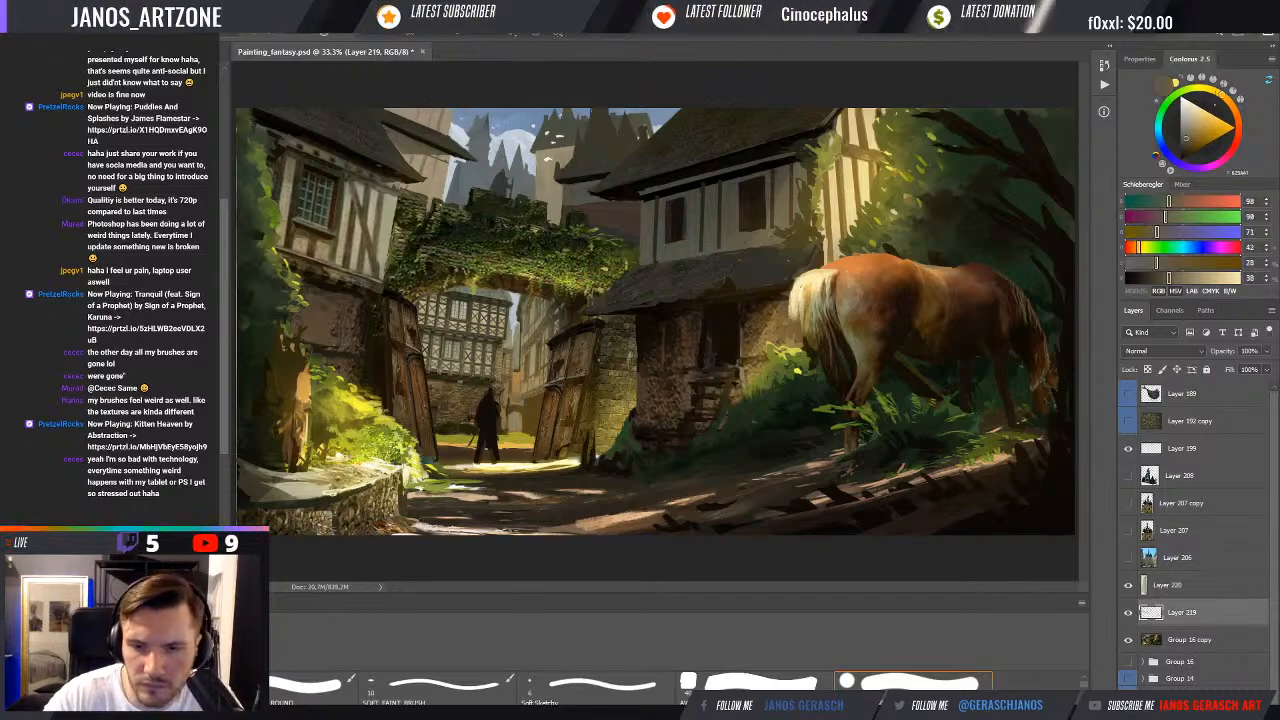
alt+click(407, 140)
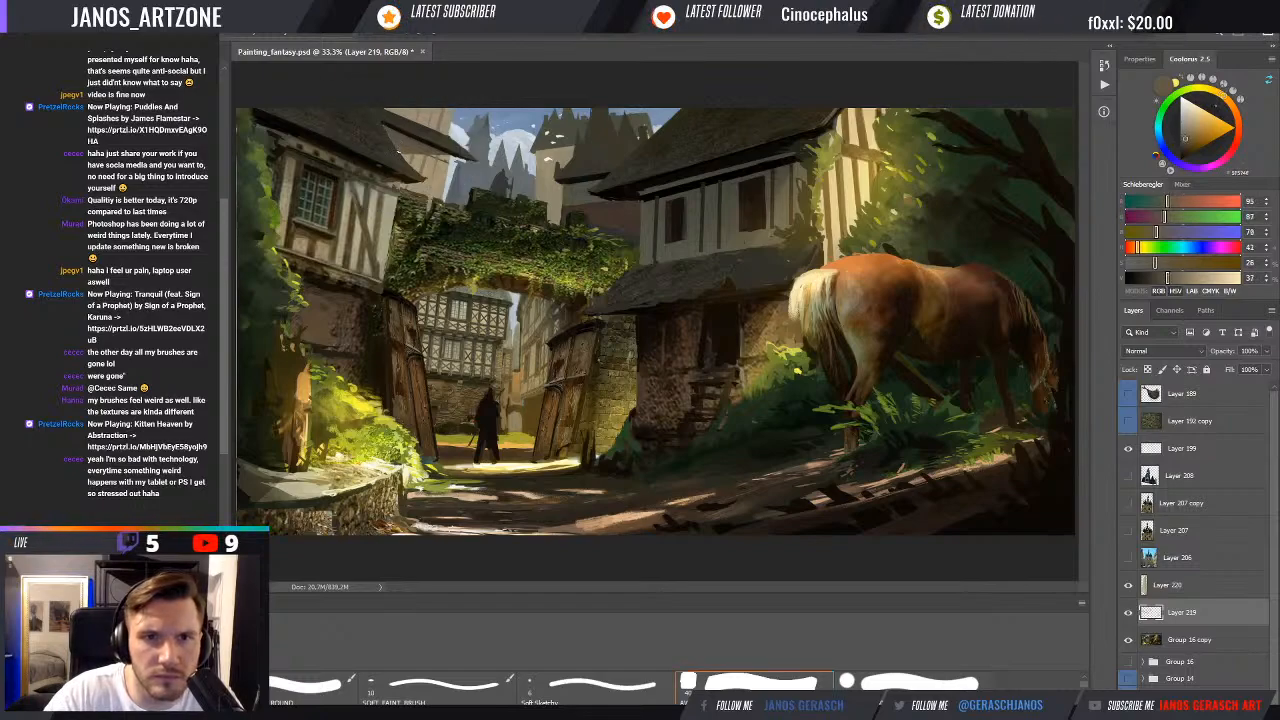
Clean up the rear building's wall edge against the sky with sampled beige (151, 141, 119) and blue (121, 142, 168)
alt+click(458, 114)
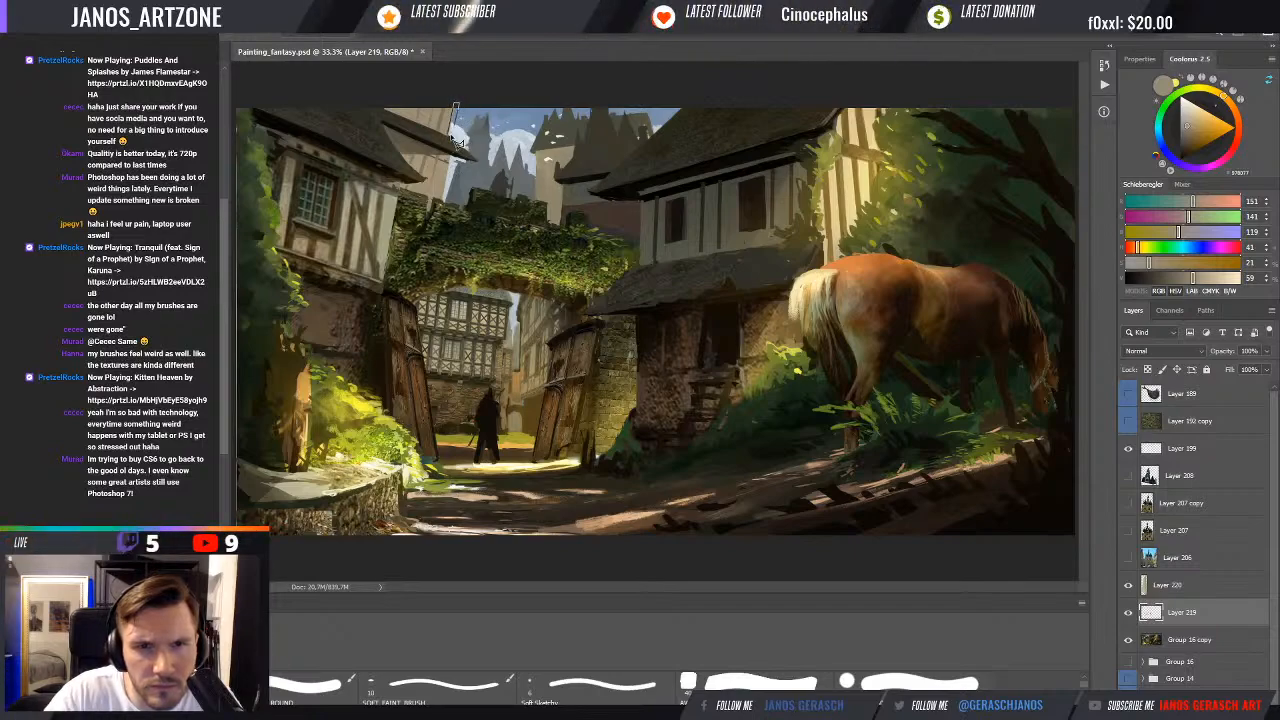
alt+click(455, 112)
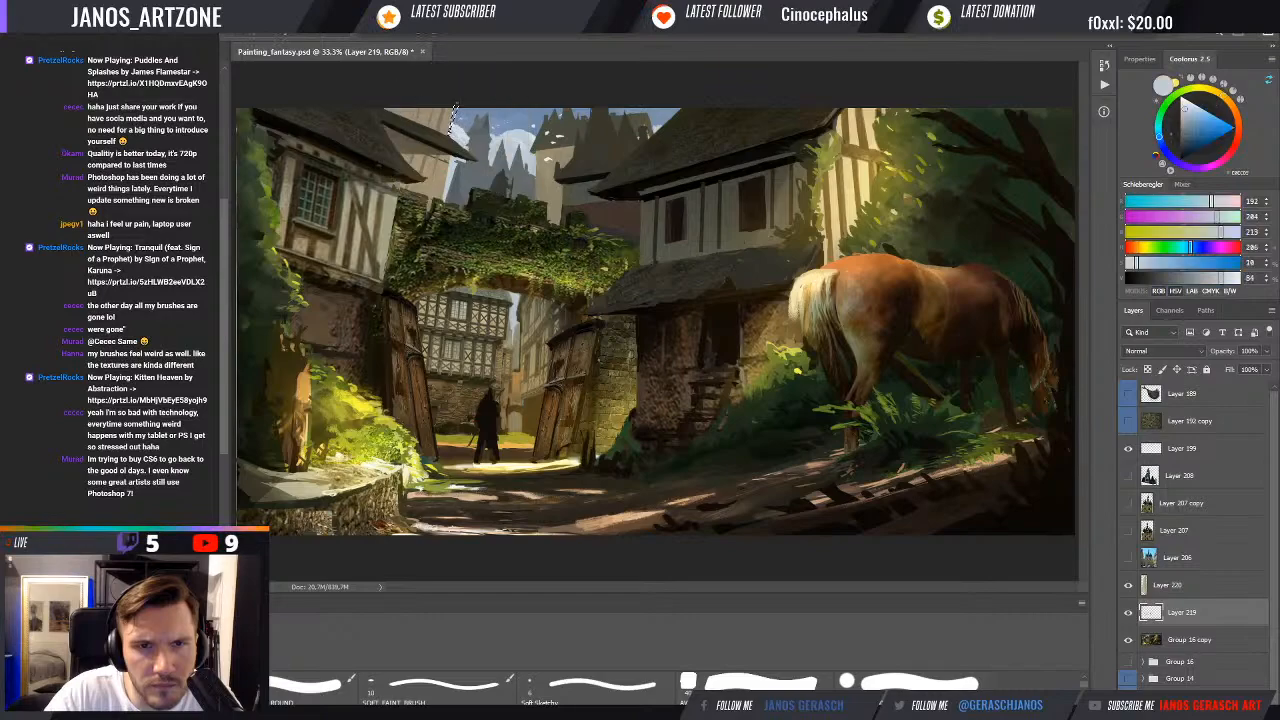
alt+click(455, 113)
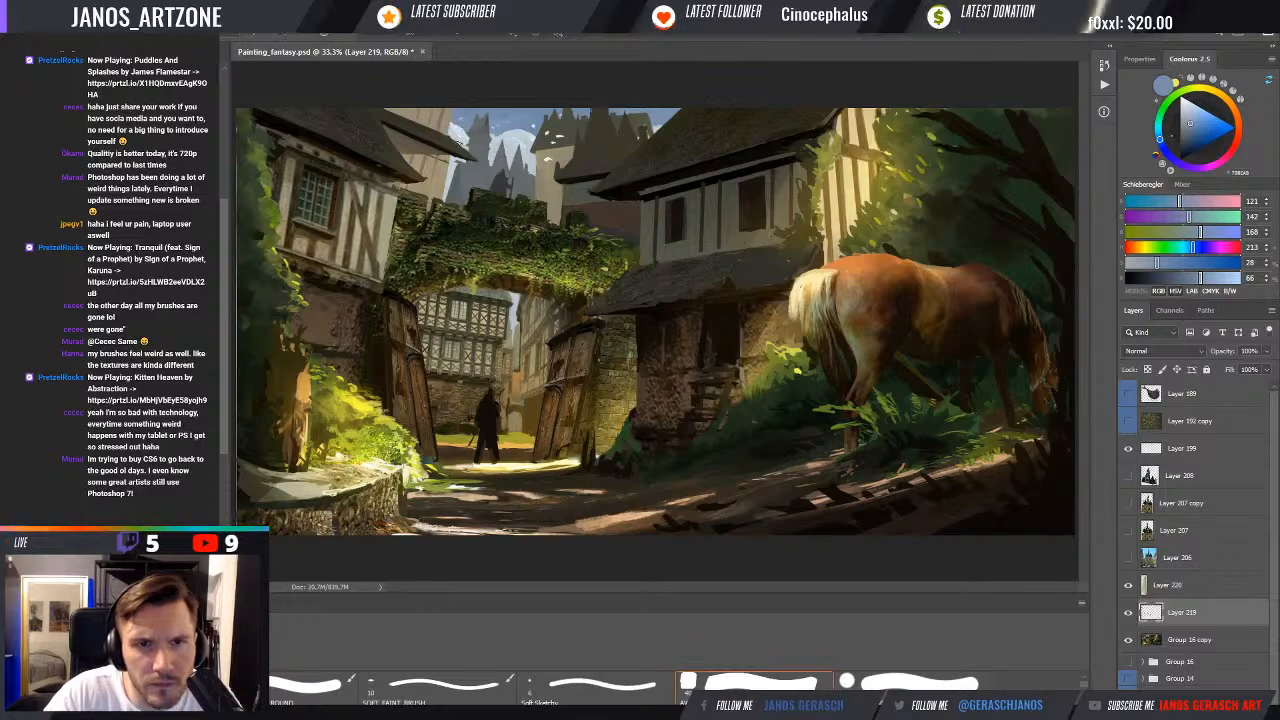
Refine the overlapping roofs at the left with sampled dark olive (61, 59, 42), near-black (44, 43, 34) and dark grey-brown (57, 54, 46)
alt+click(453, 137)
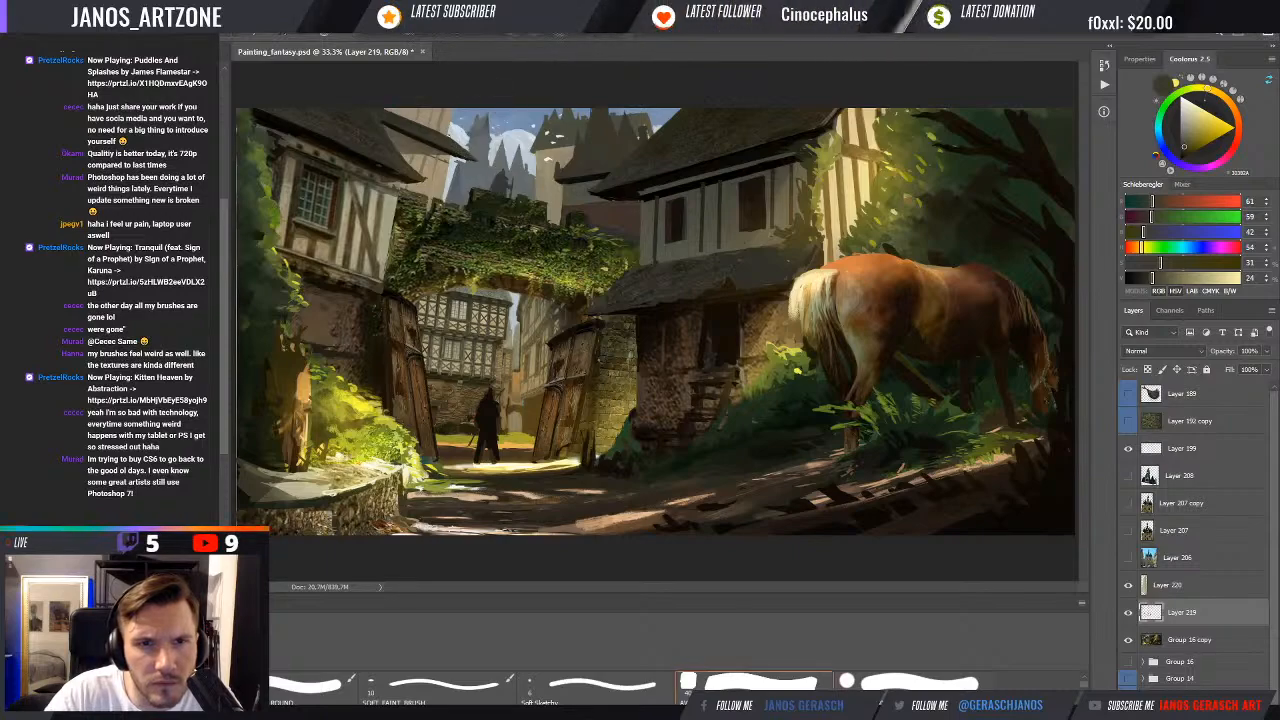
alt+click(380, 131)
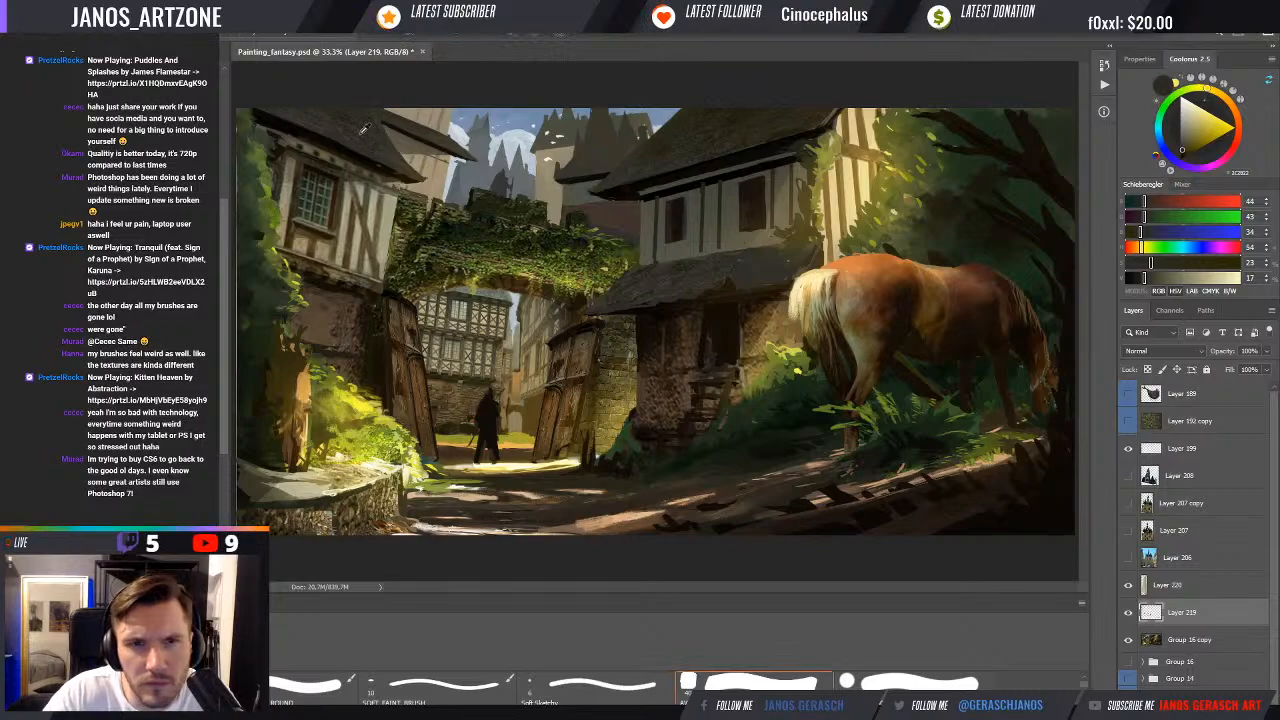
alt+click(363, 128)
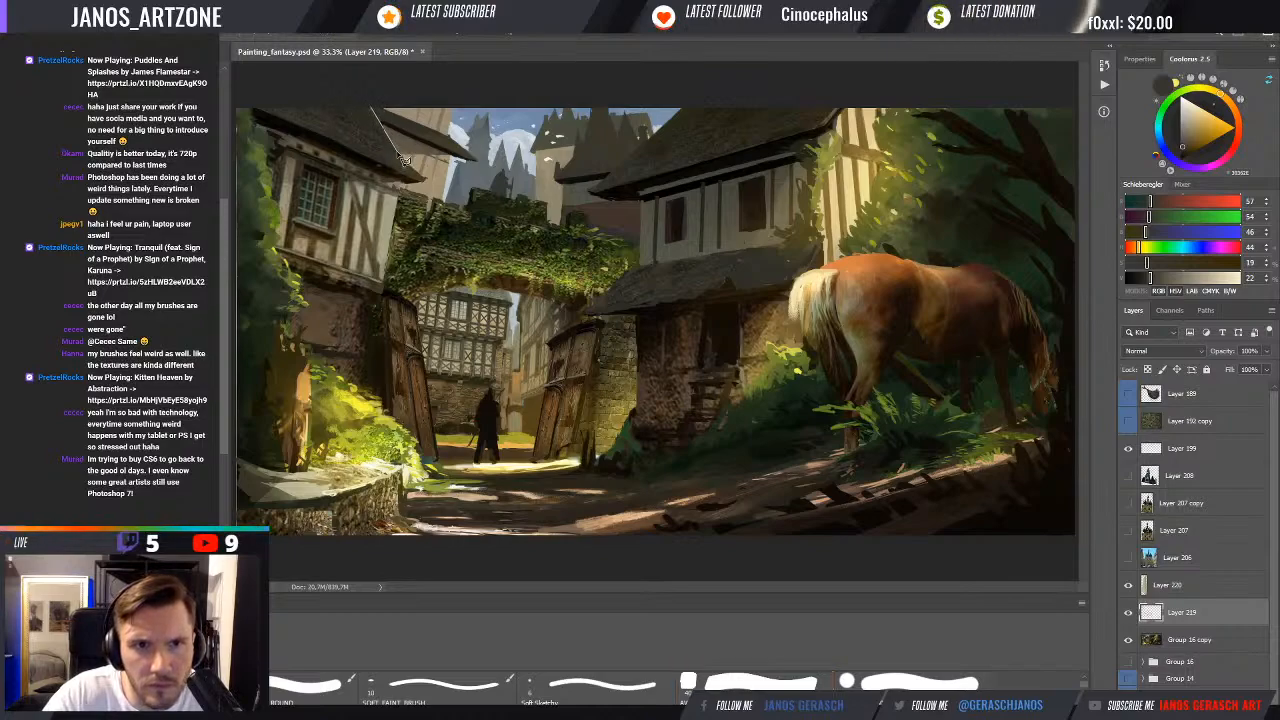
Outline a polygonal selection of the left house's roof and add a new layer in Linear Dodge (Add) mode
drag(373, 110, 415, 172)
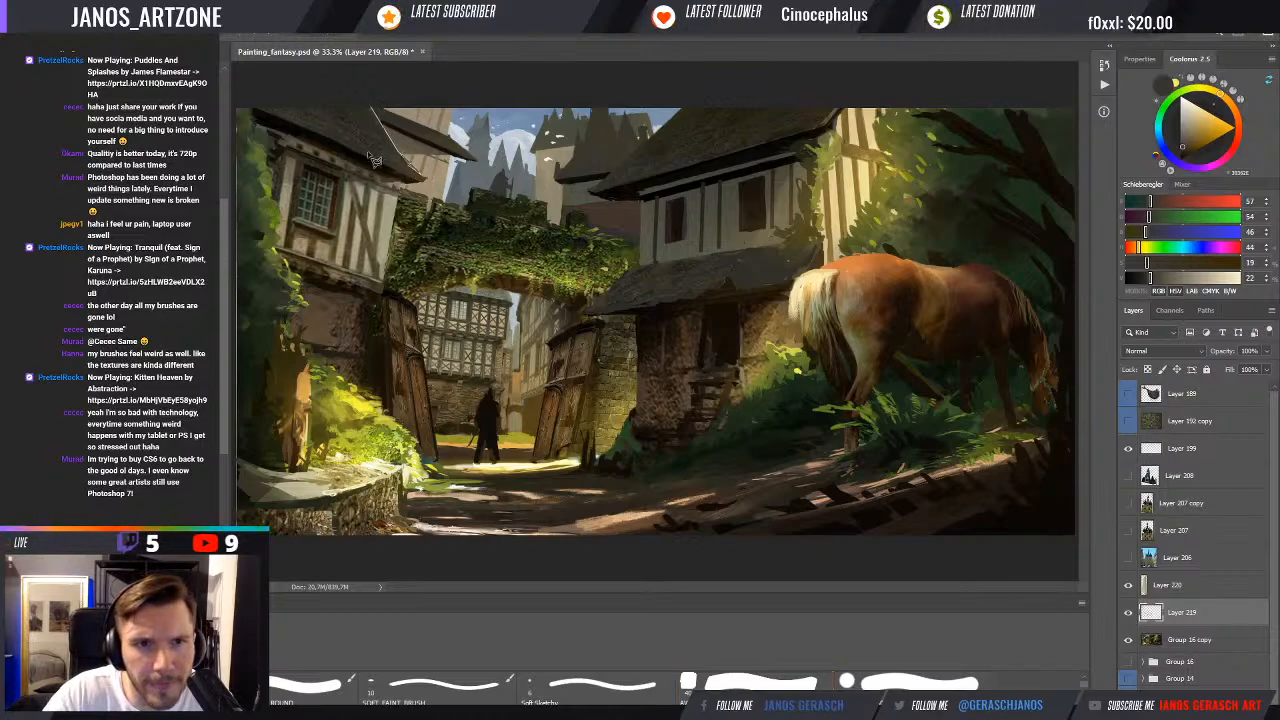
click(353, 147)
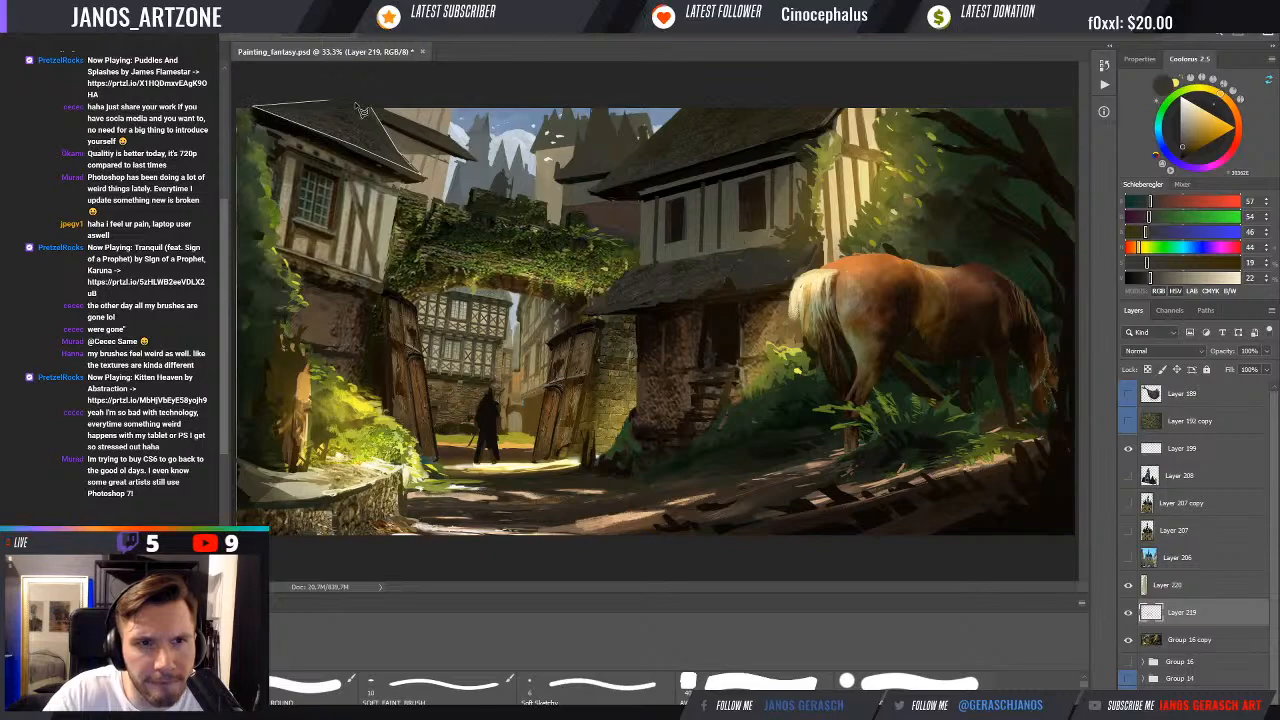
click(372, 110)
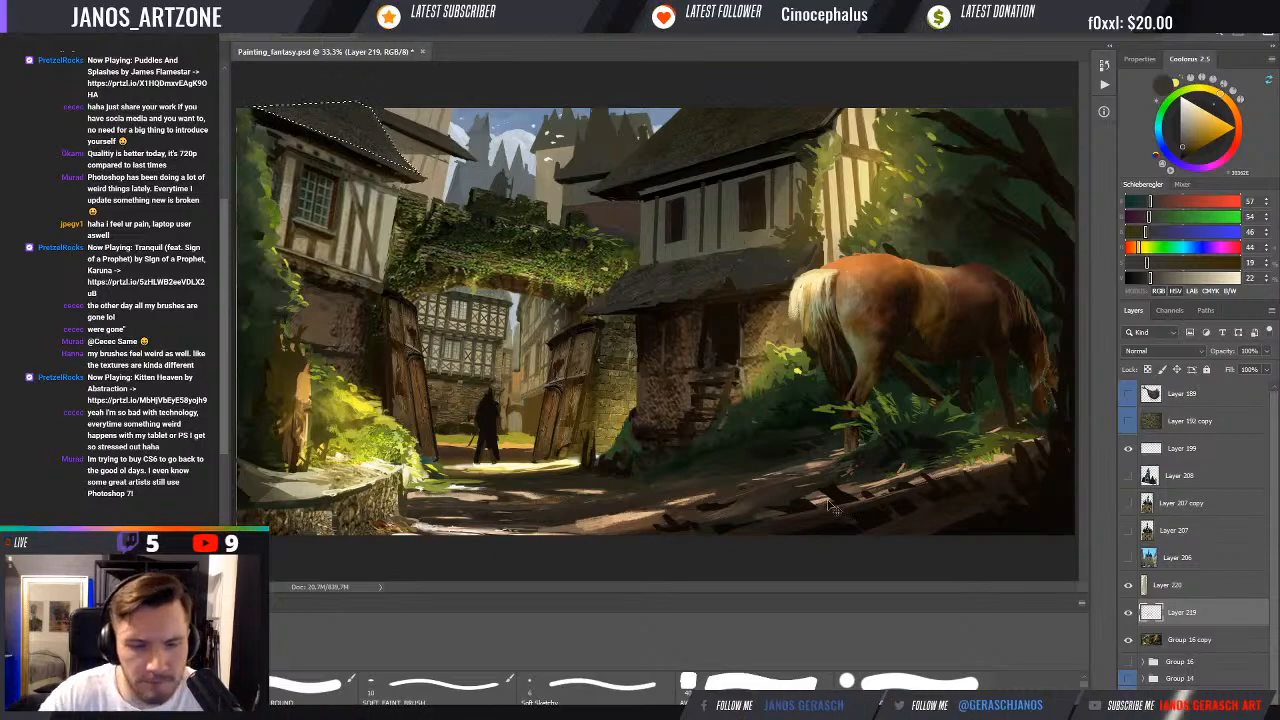
key(ctrl+shift+alt+n)
key(shift+alt+w)
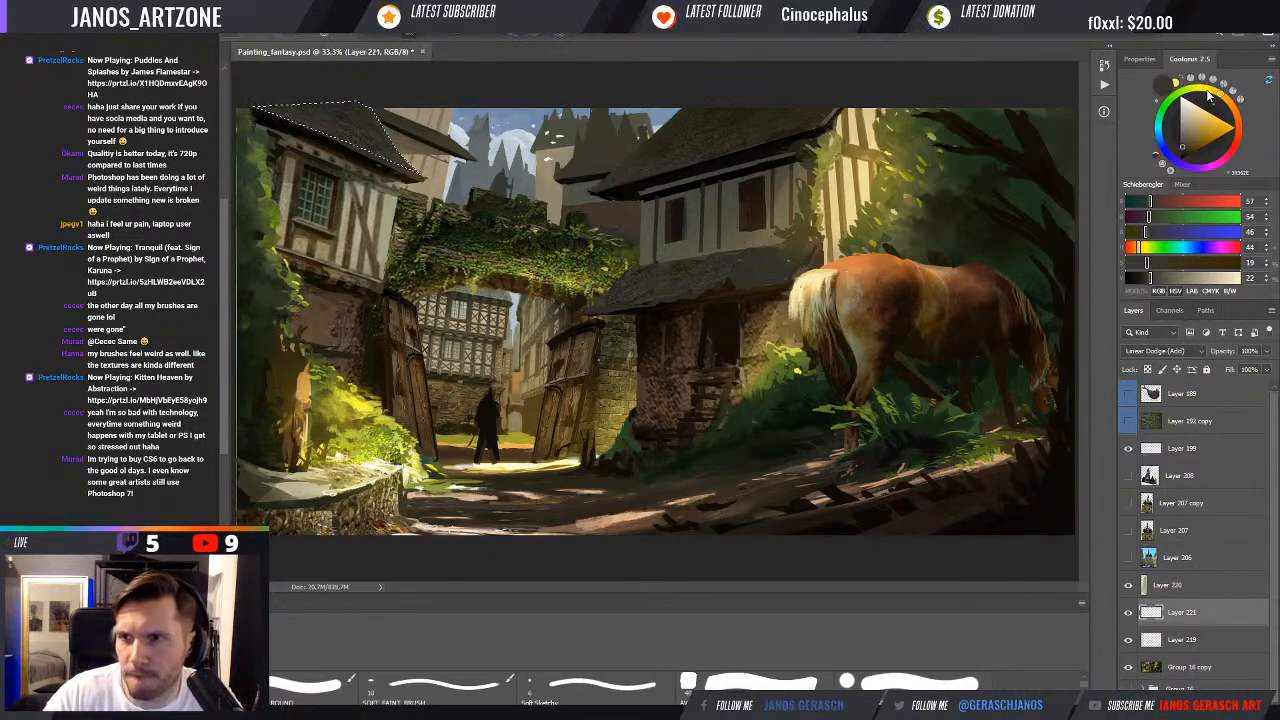
Brighten the selected roof with a gradient in dark warm brown (43, 27, 7), then clear the selection
drag(1209, 95, 1212, 95)
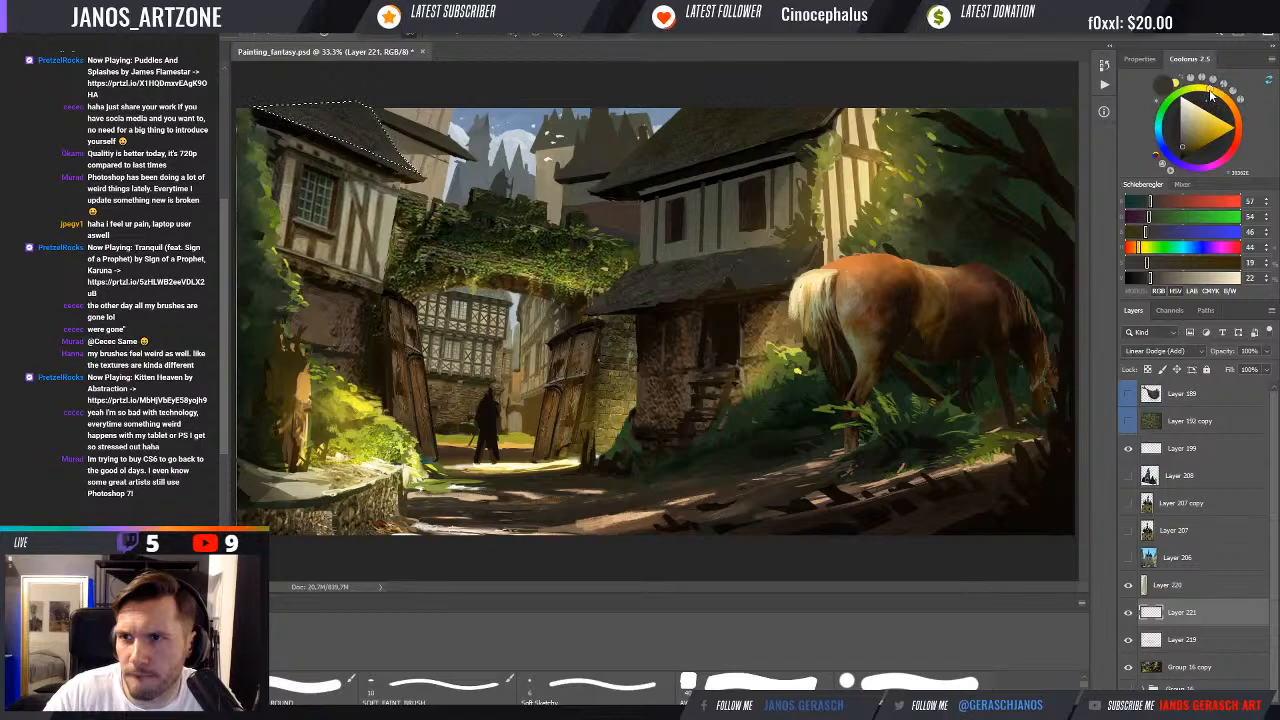
click(1221, 263)
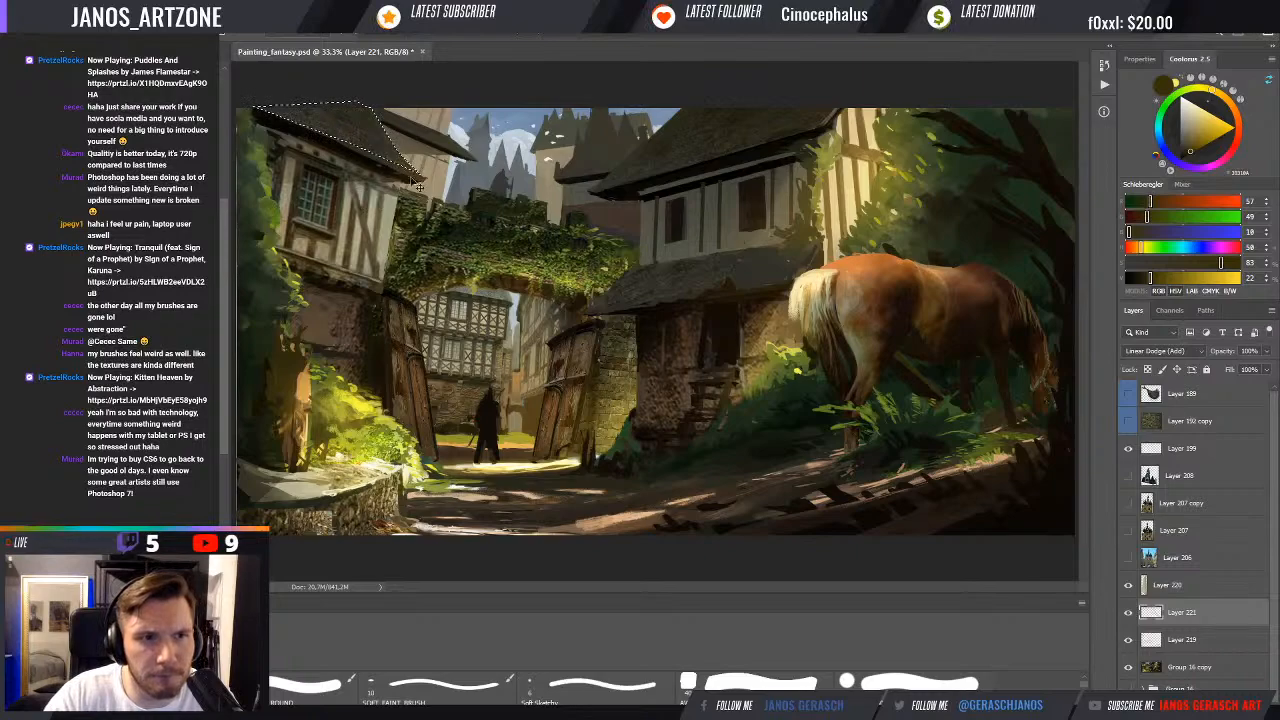
click(1145, 278)
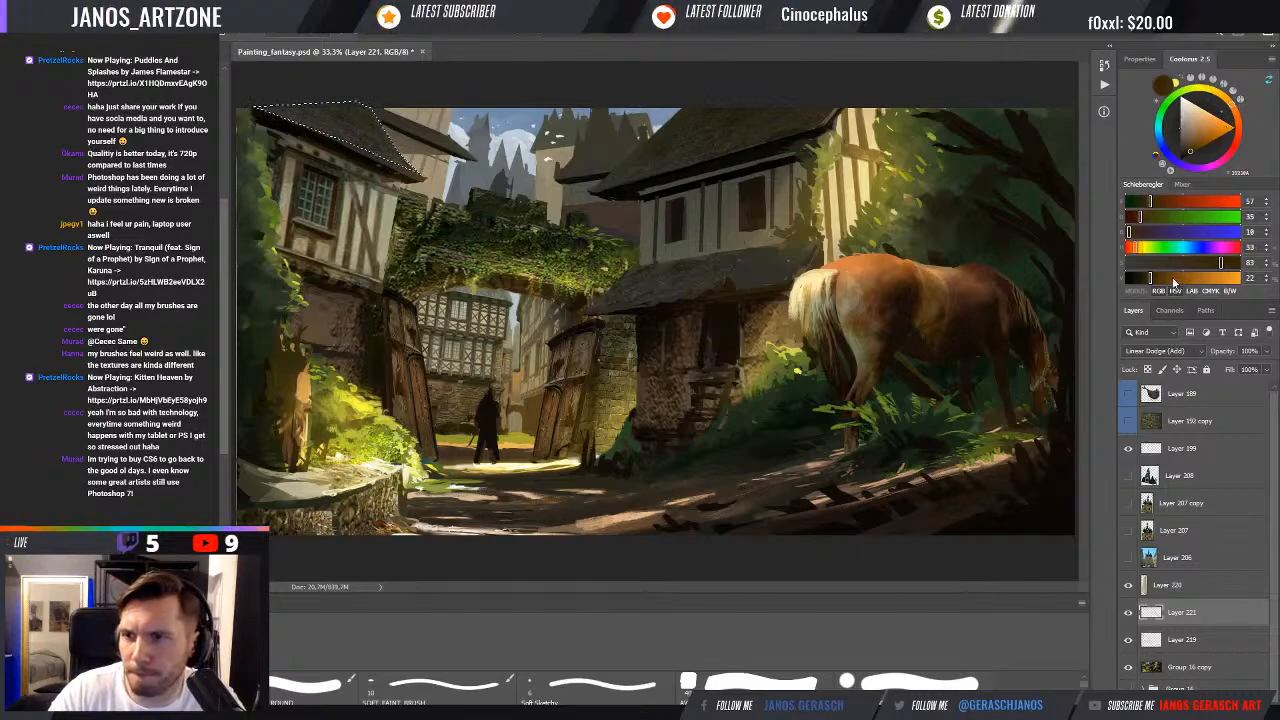
drag(1147, 280, 1149, 280)
click(287, 36)
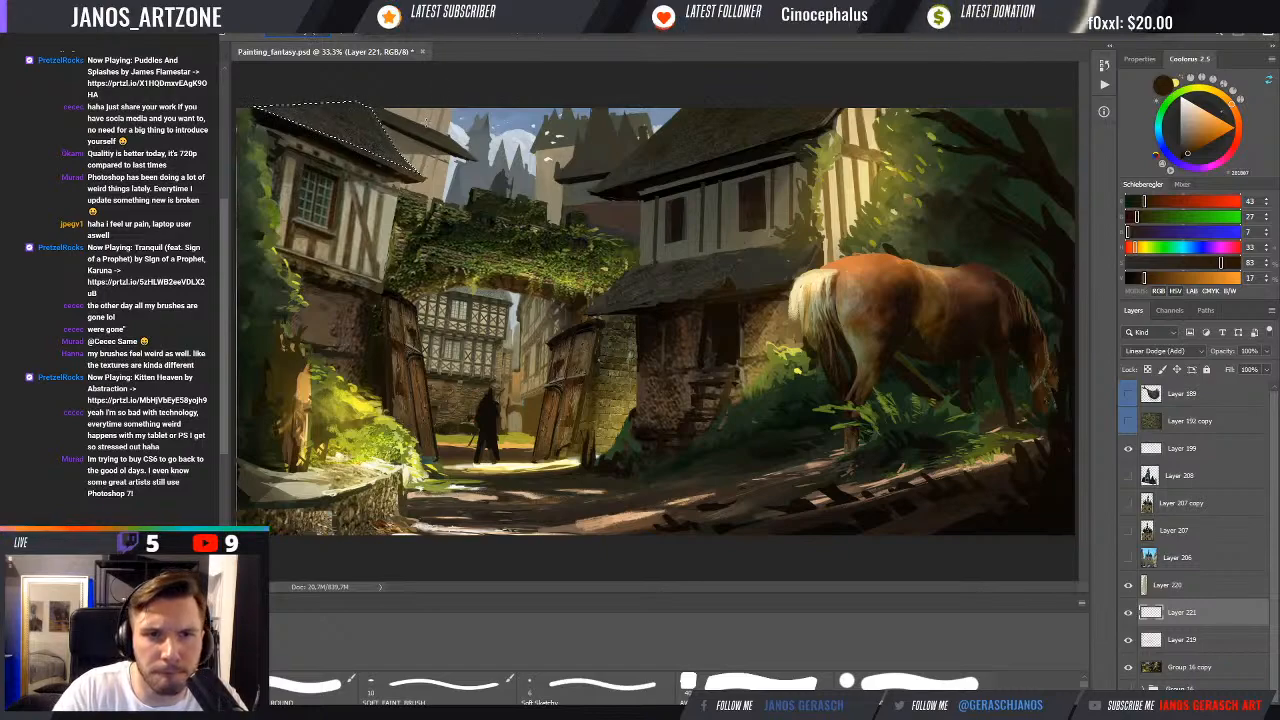
key(ctrl+d)
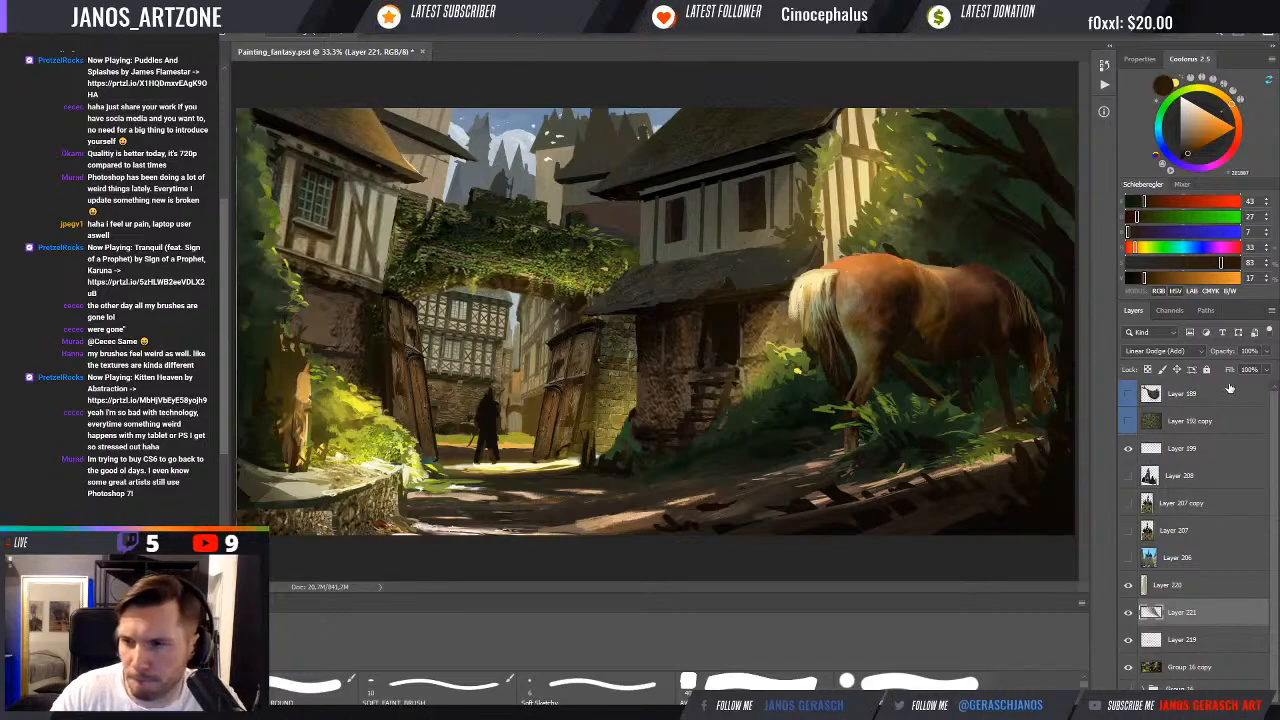
Lower the roof light layer's opacity to 13% and compare the painting with and without it
drag(1235, 357, 1227, 352)
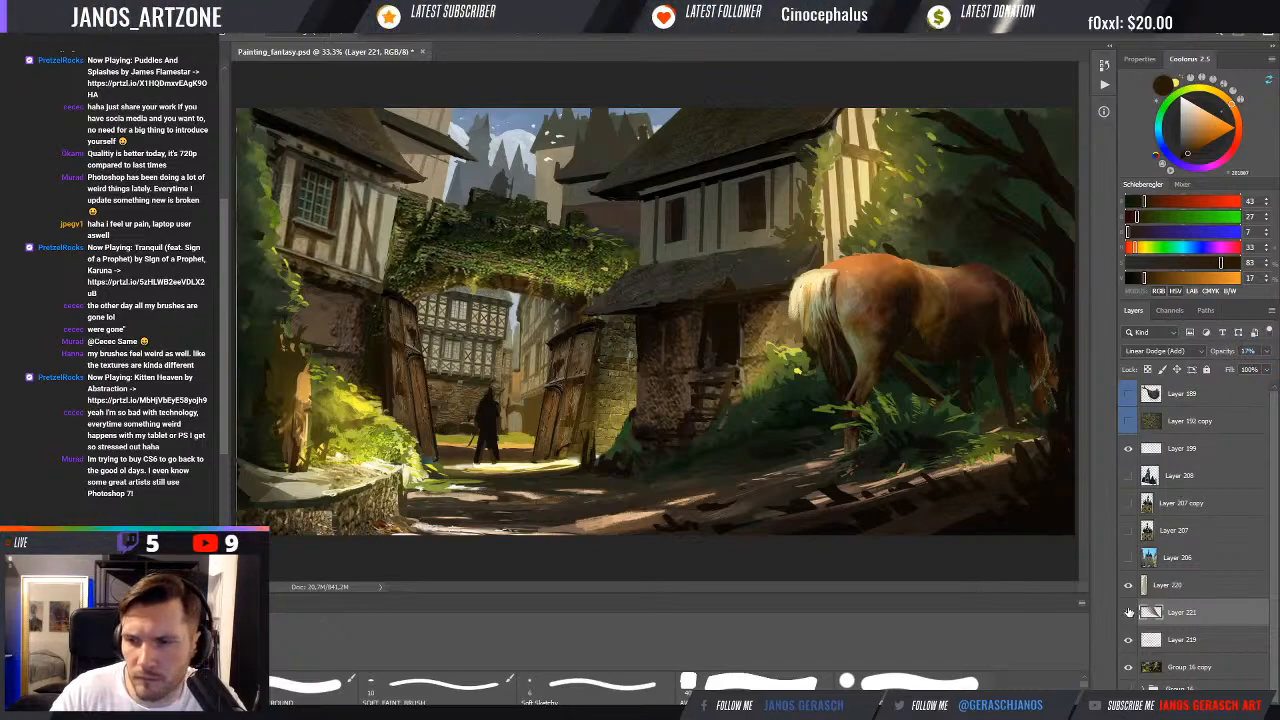
click(1129, 614)
click(1129, 613)
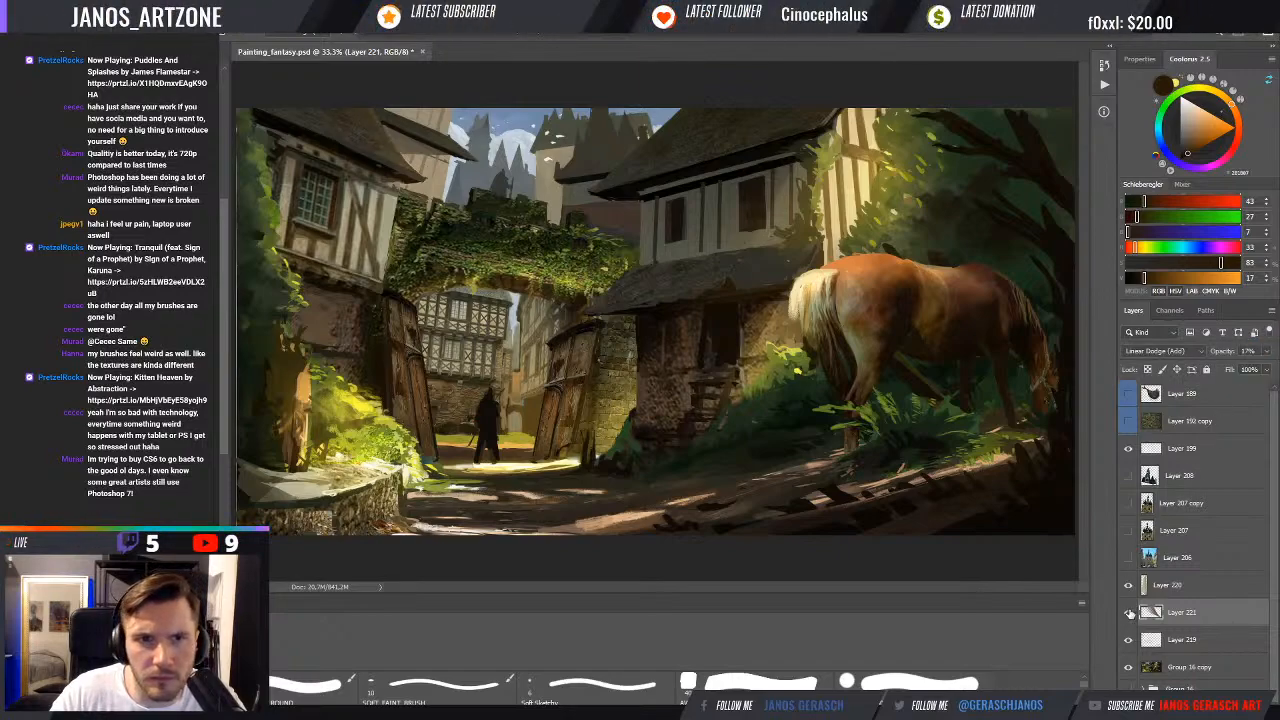
click(1226, 354)
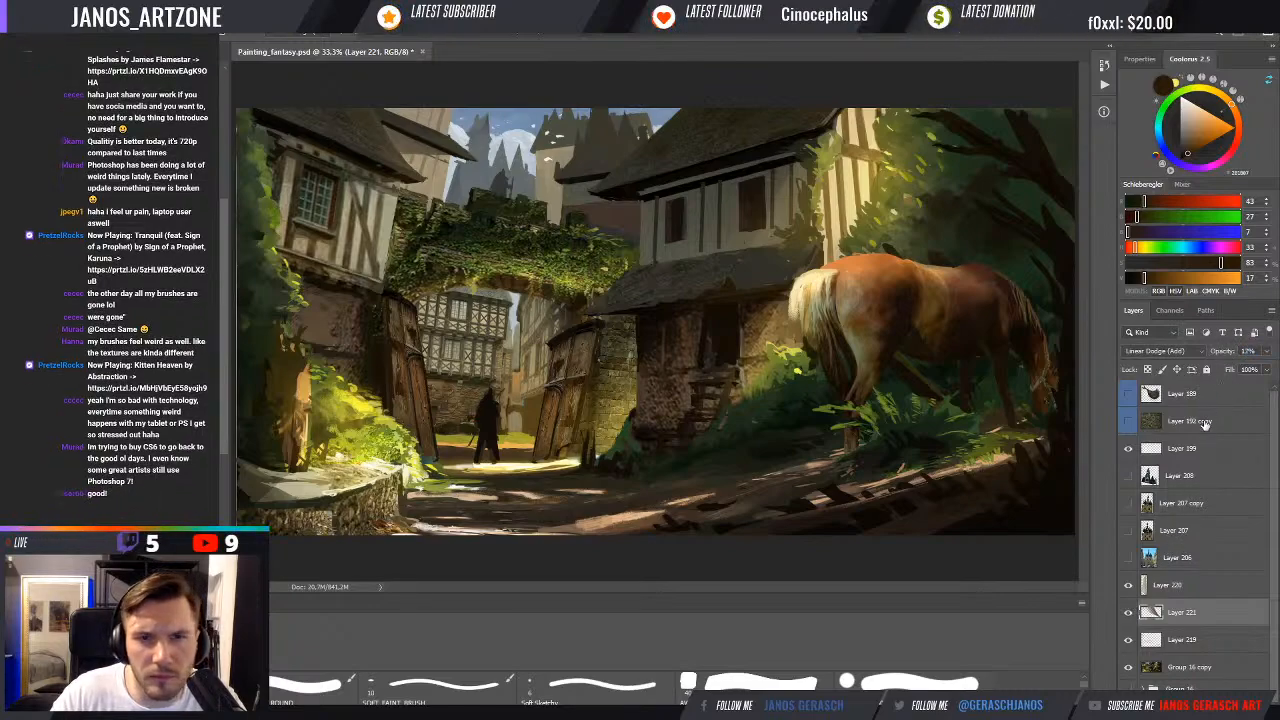
click(1129, 614)
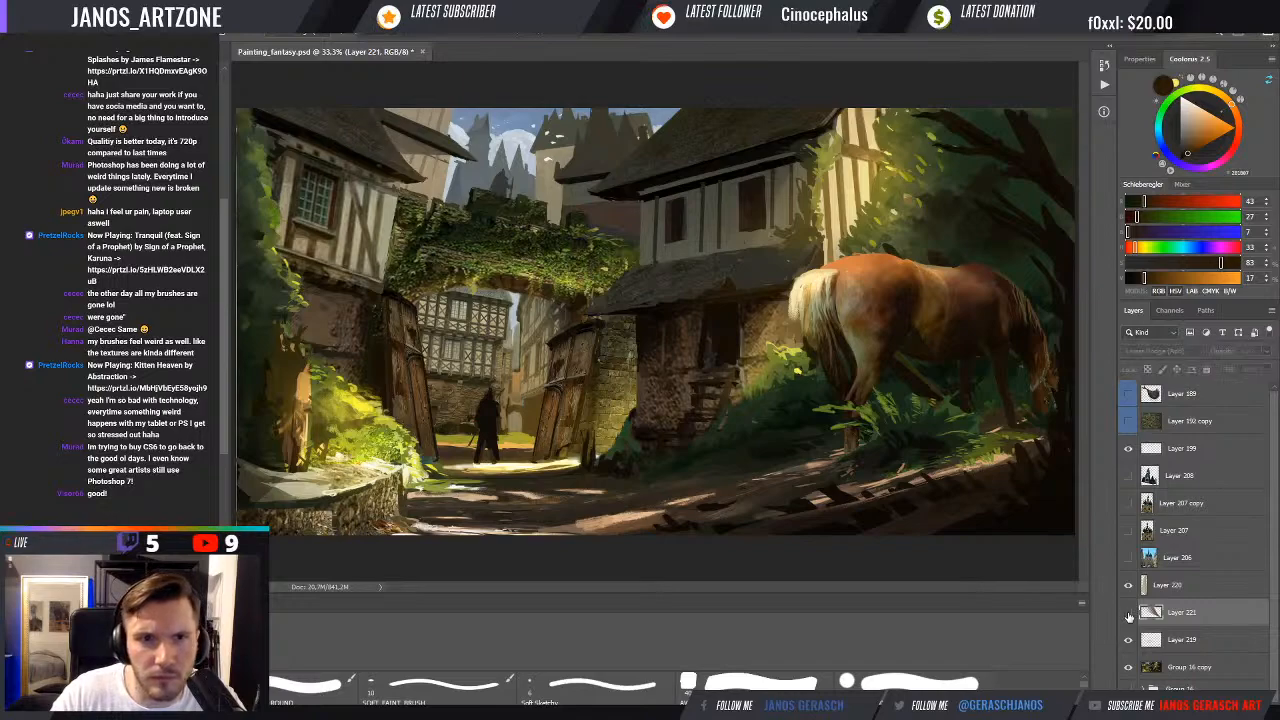
click(1129, 614)
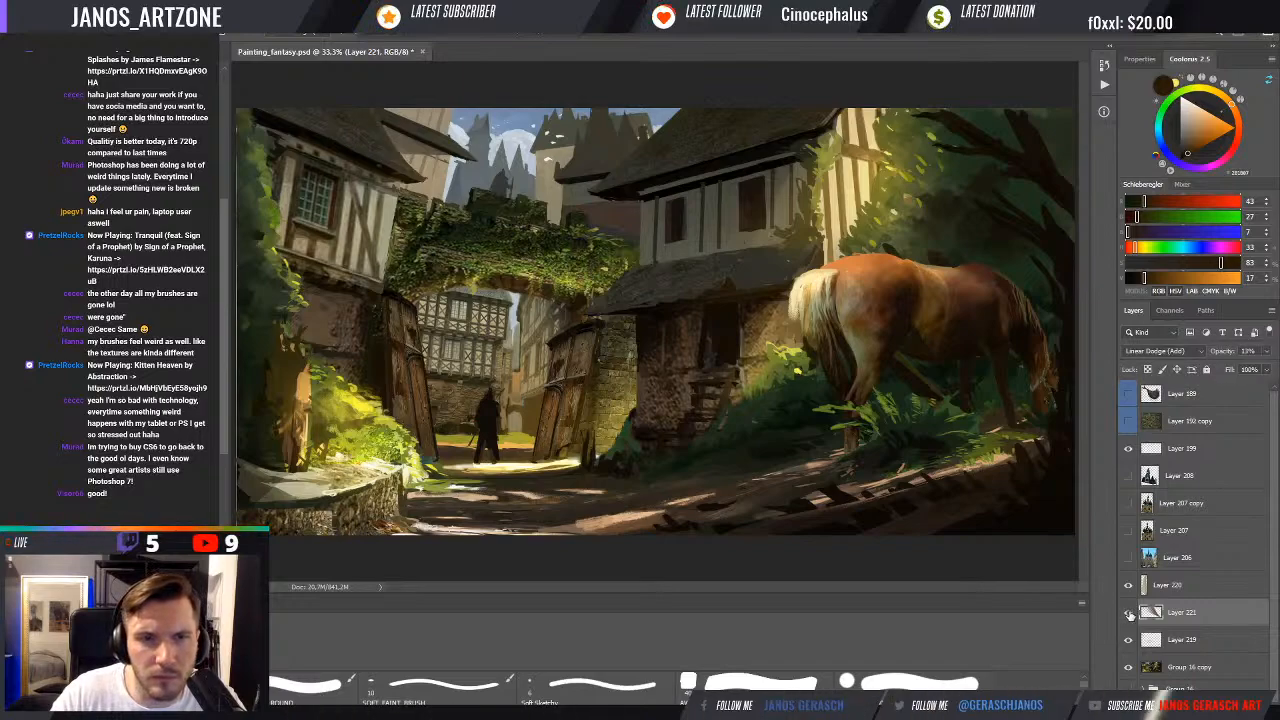
Return to Layer 219 and retouch the rear building's wall above its eave with sampled beige (153, 141, 117)
key(e)
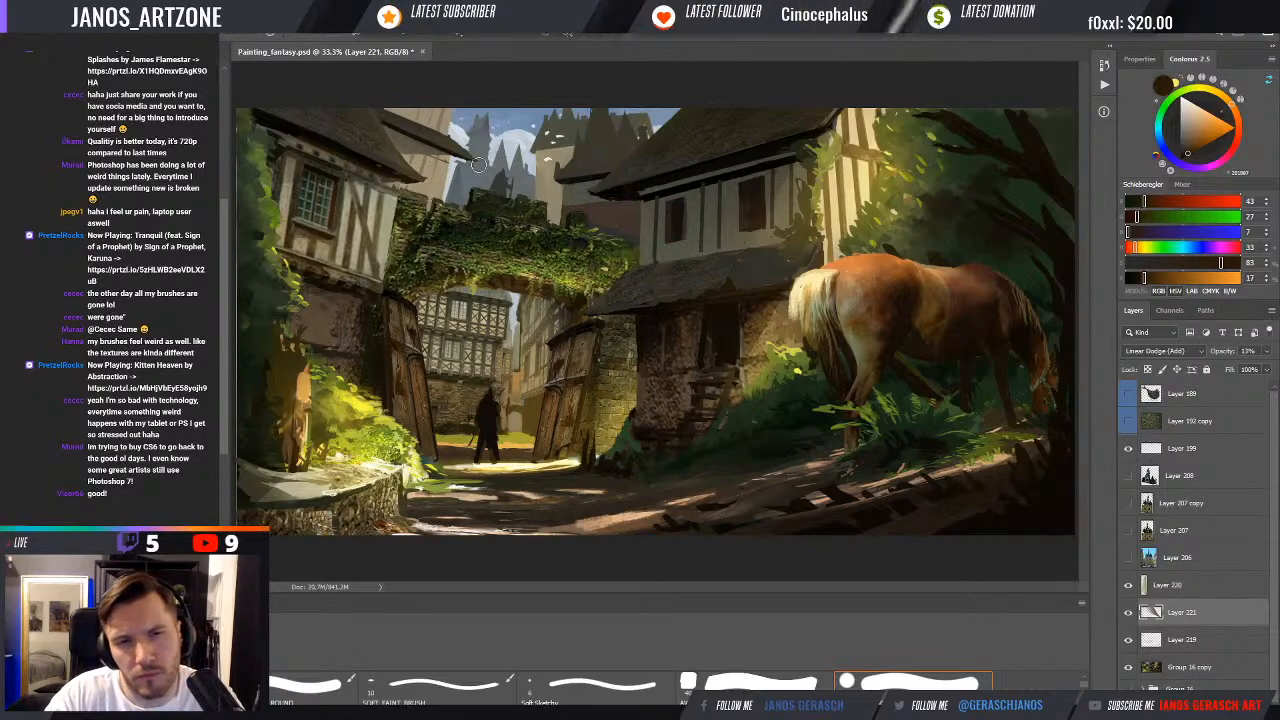
click(1190, 640)
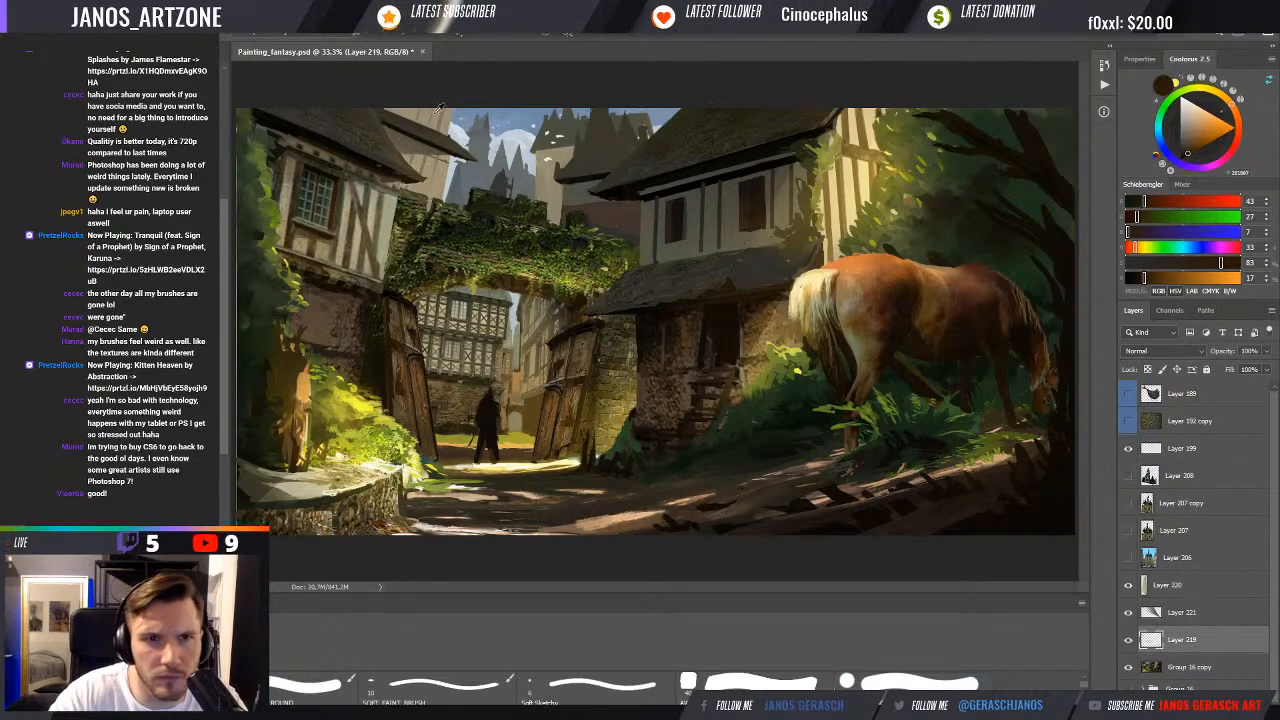
alt+click(393, 112)
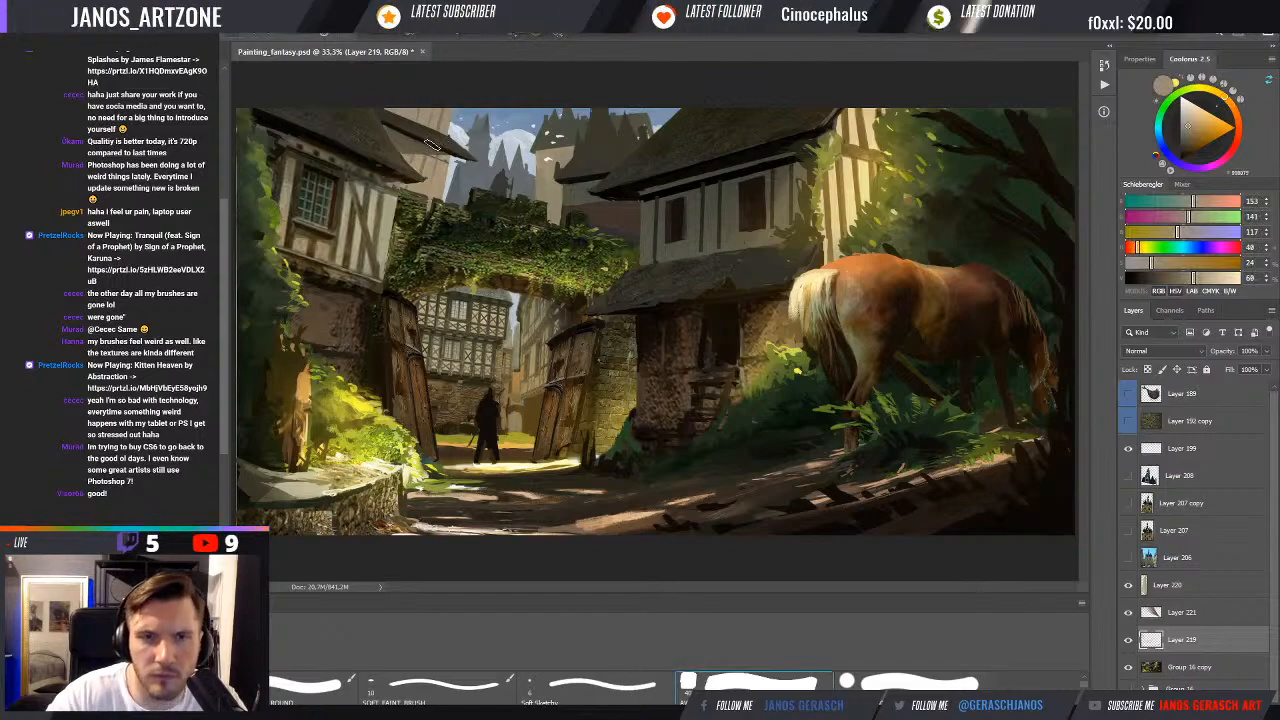
key(b)
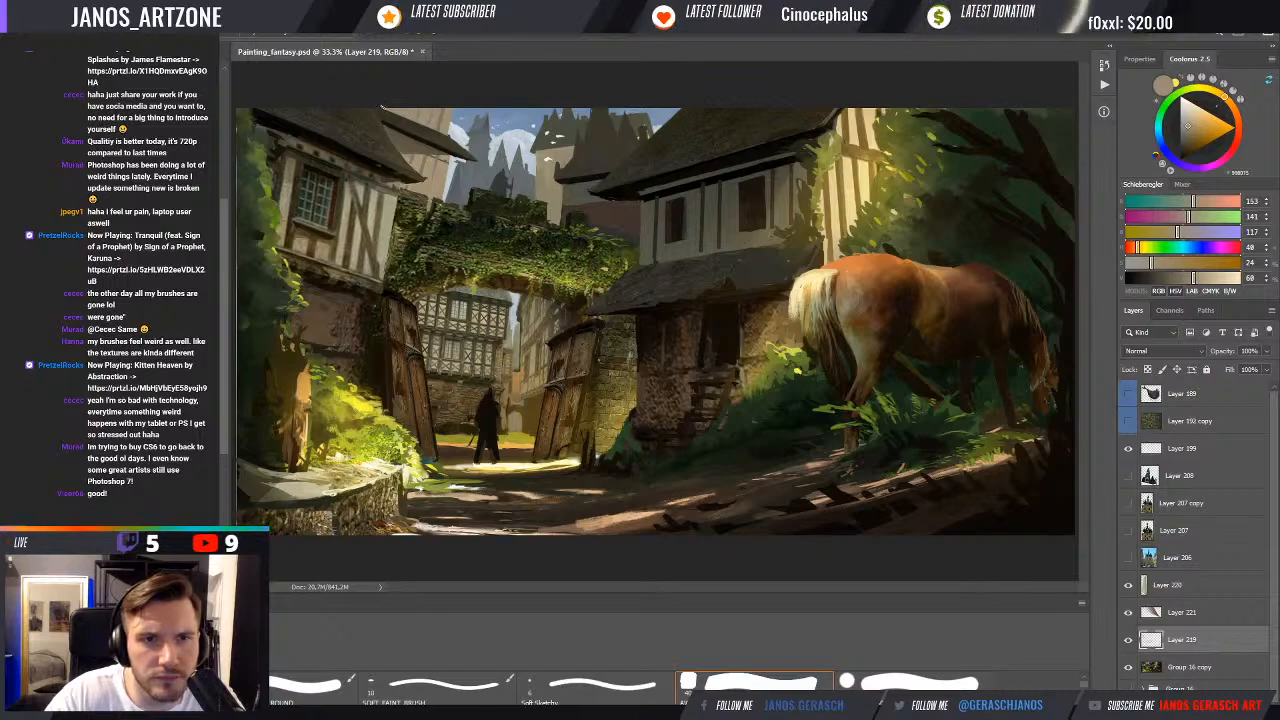
key(l)
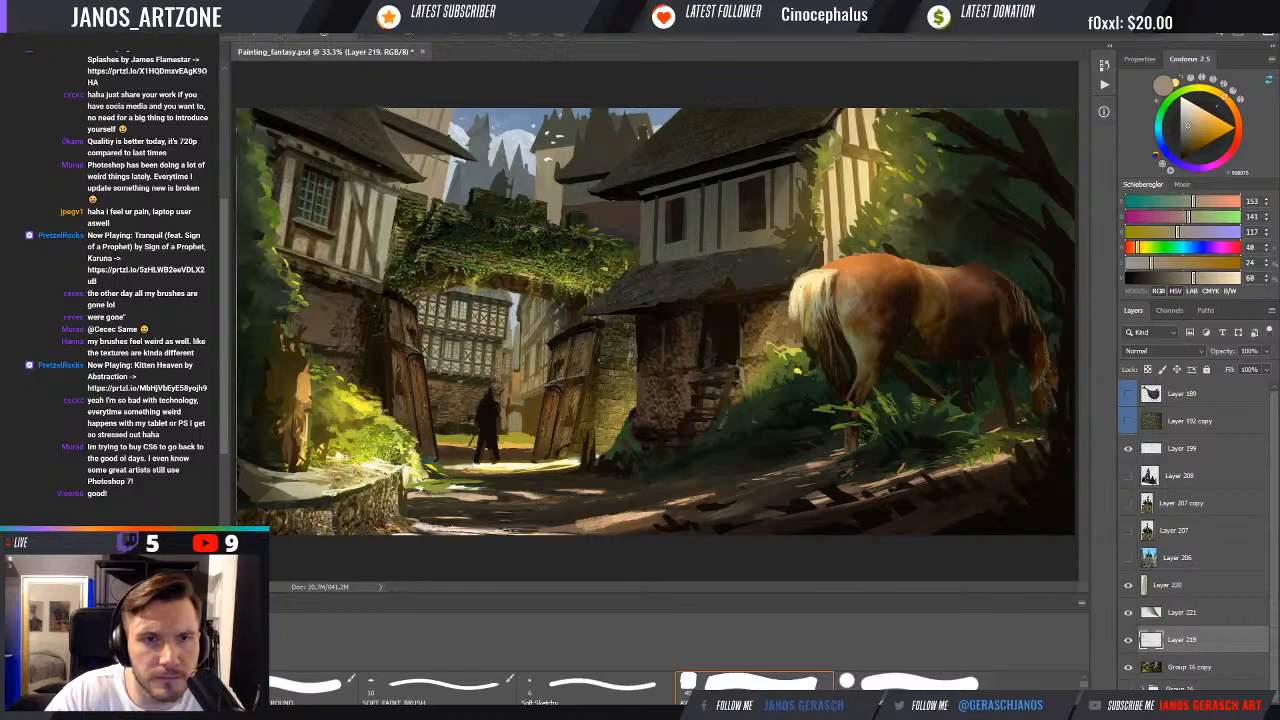
Refine where the rear roof meets the left house's roof with sampled near-black (16, 15, 11), brown (91, 83, 66) and dark olive (69, 64, 46)
click(387, 119)
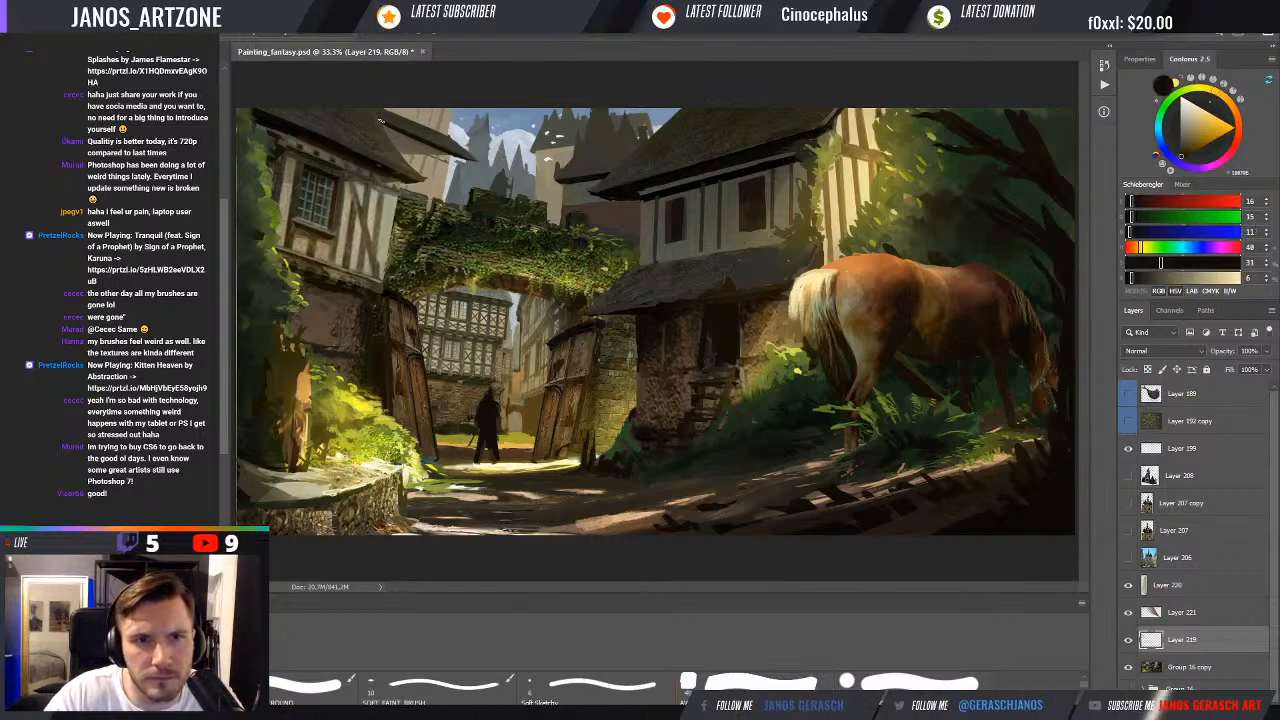
alt+click(388, 126)
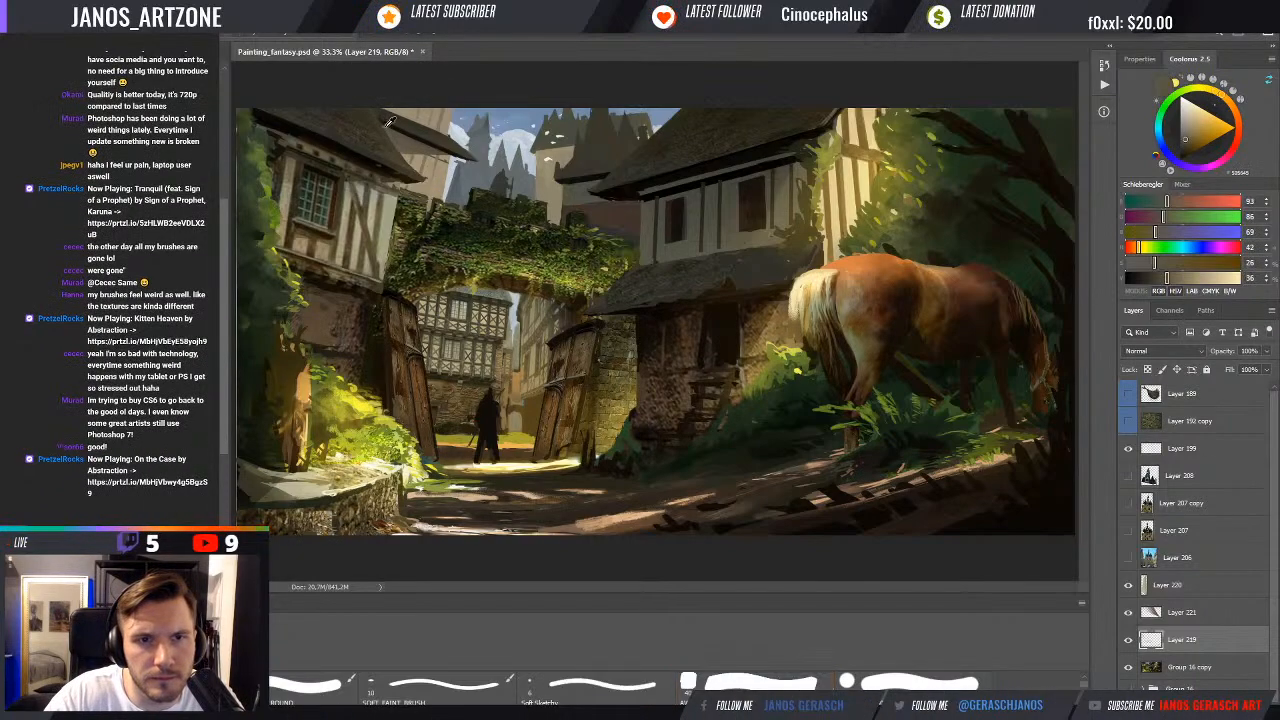
alt+click(382, 120)
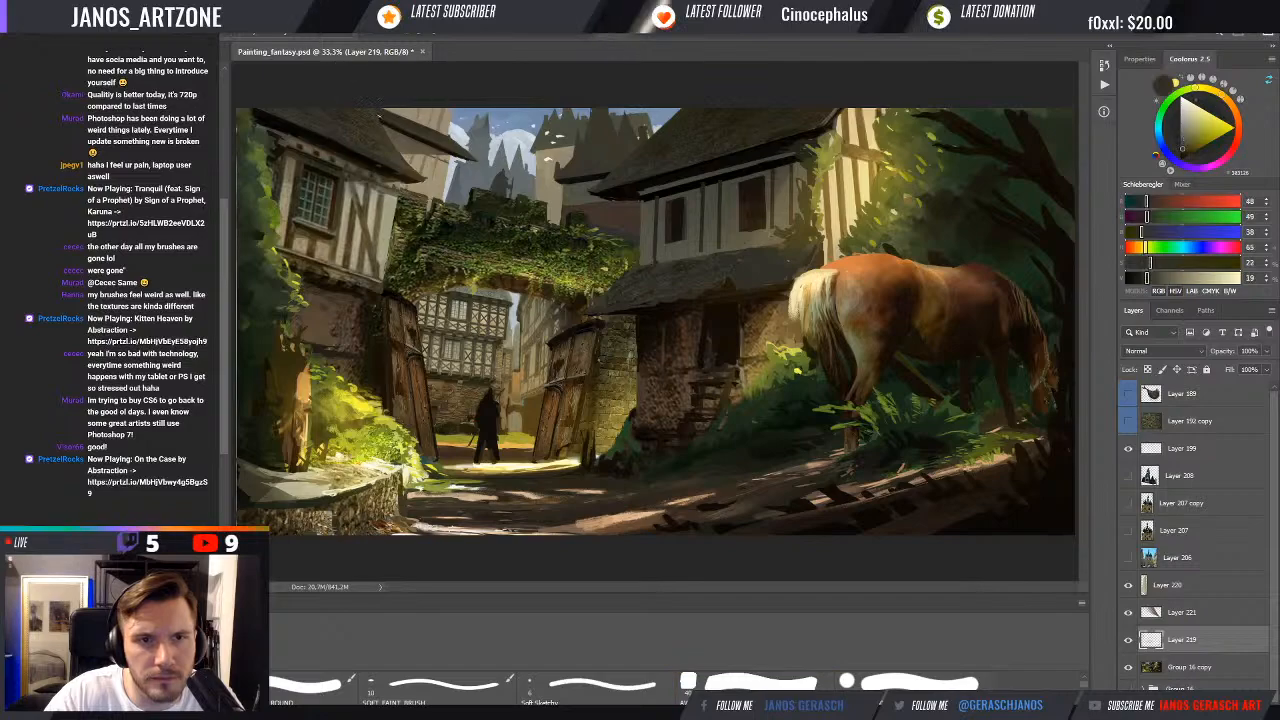
alt+click(390, 126)
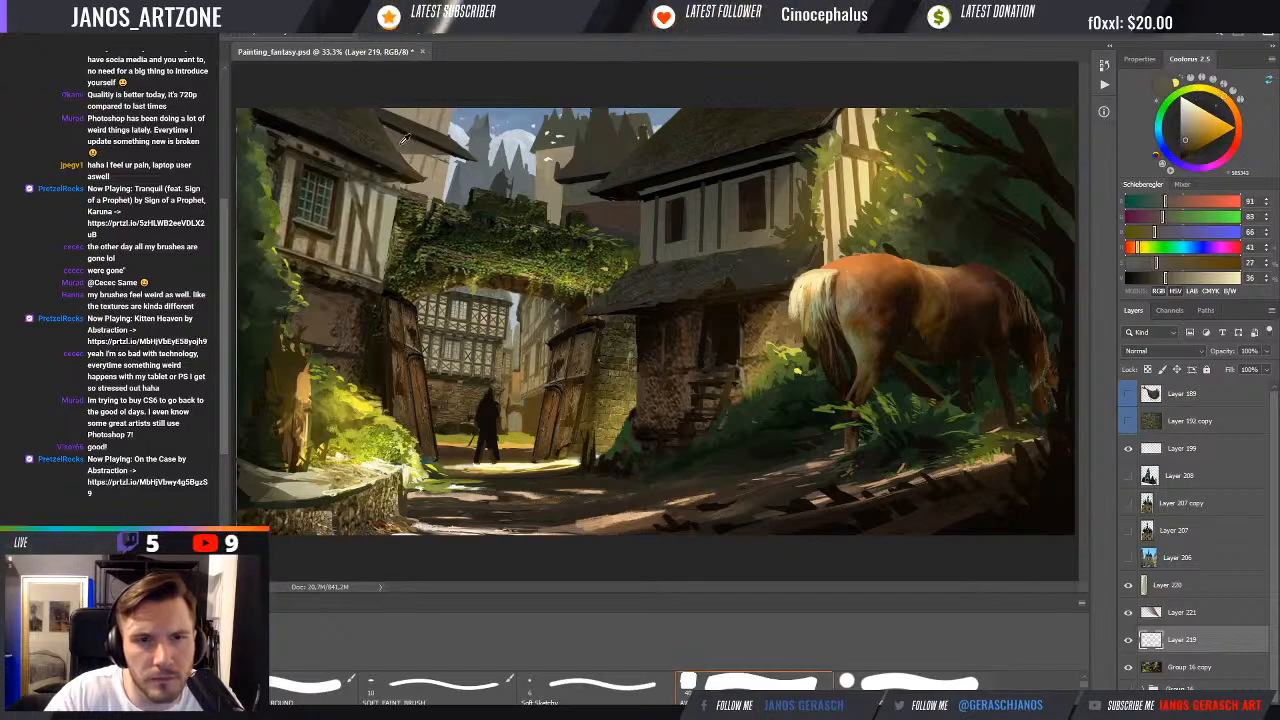
alt+click(384, 129)
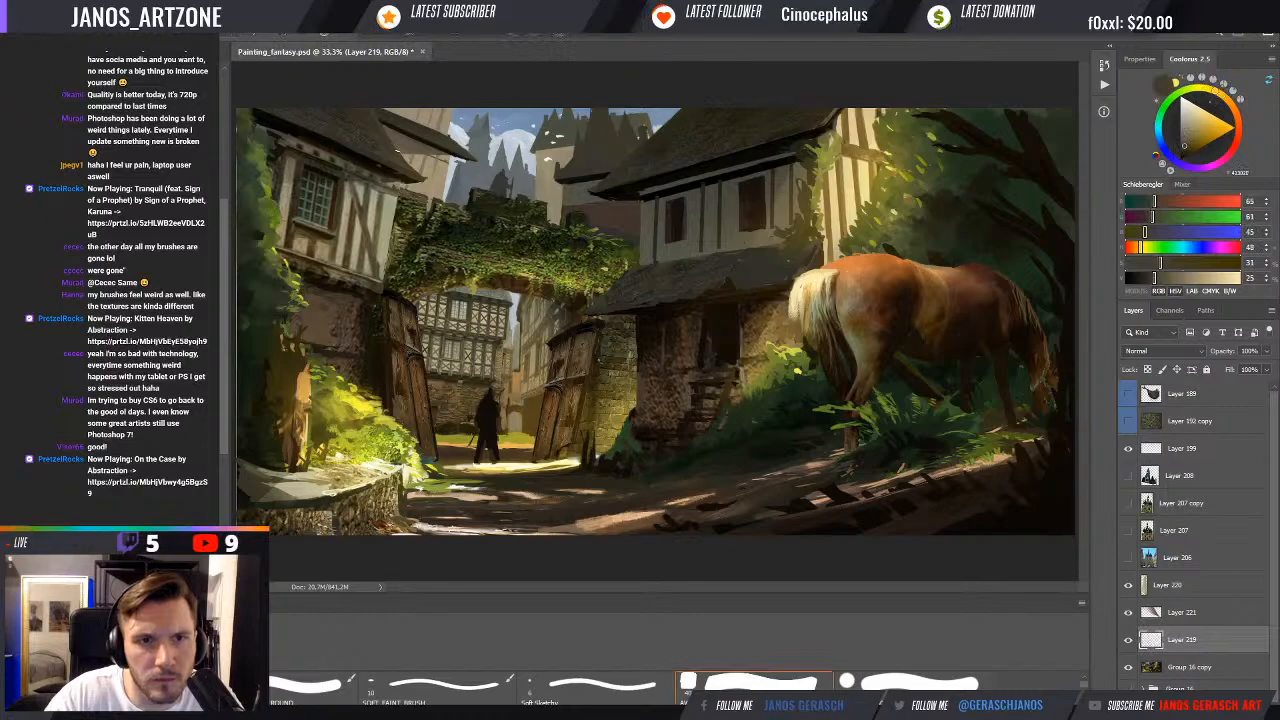
alt+click(402, 154)
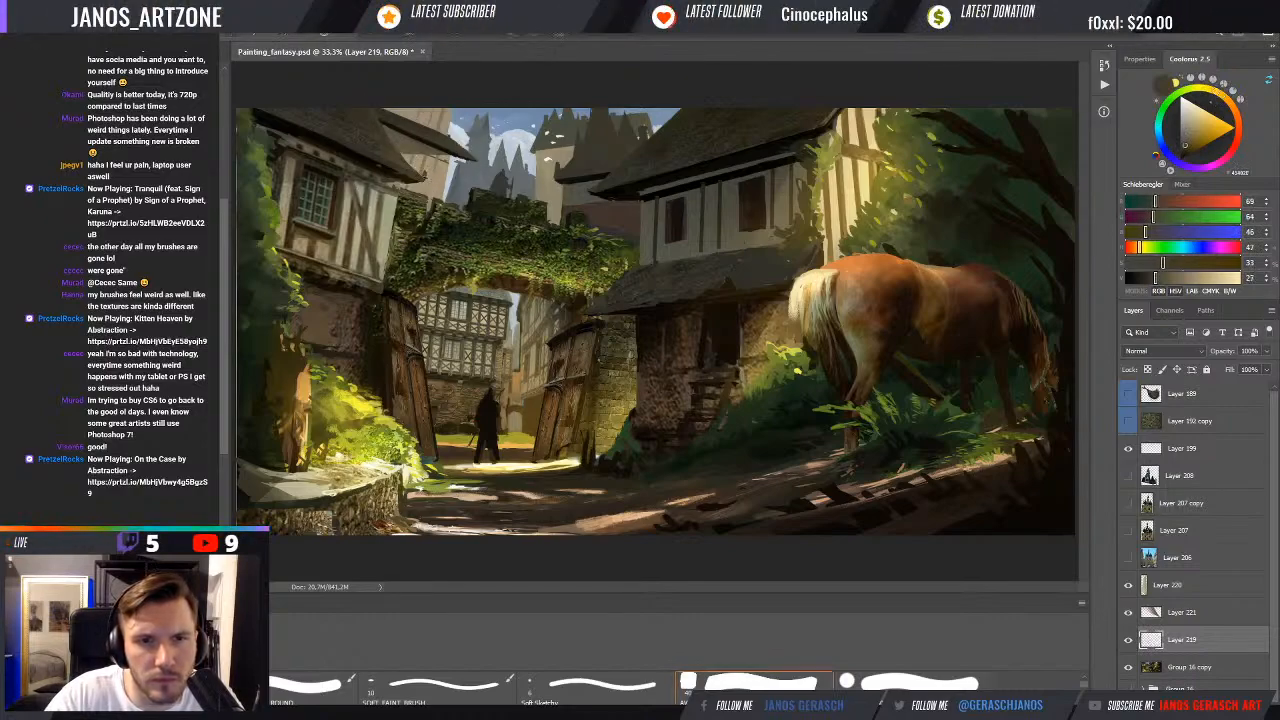
Retouch the rear building's wall and roof edge with sampled dark olive (58, 56, 44), pale beige (214, 214, 194) and brown (72, 67, 46)
alt+click(412, 161)
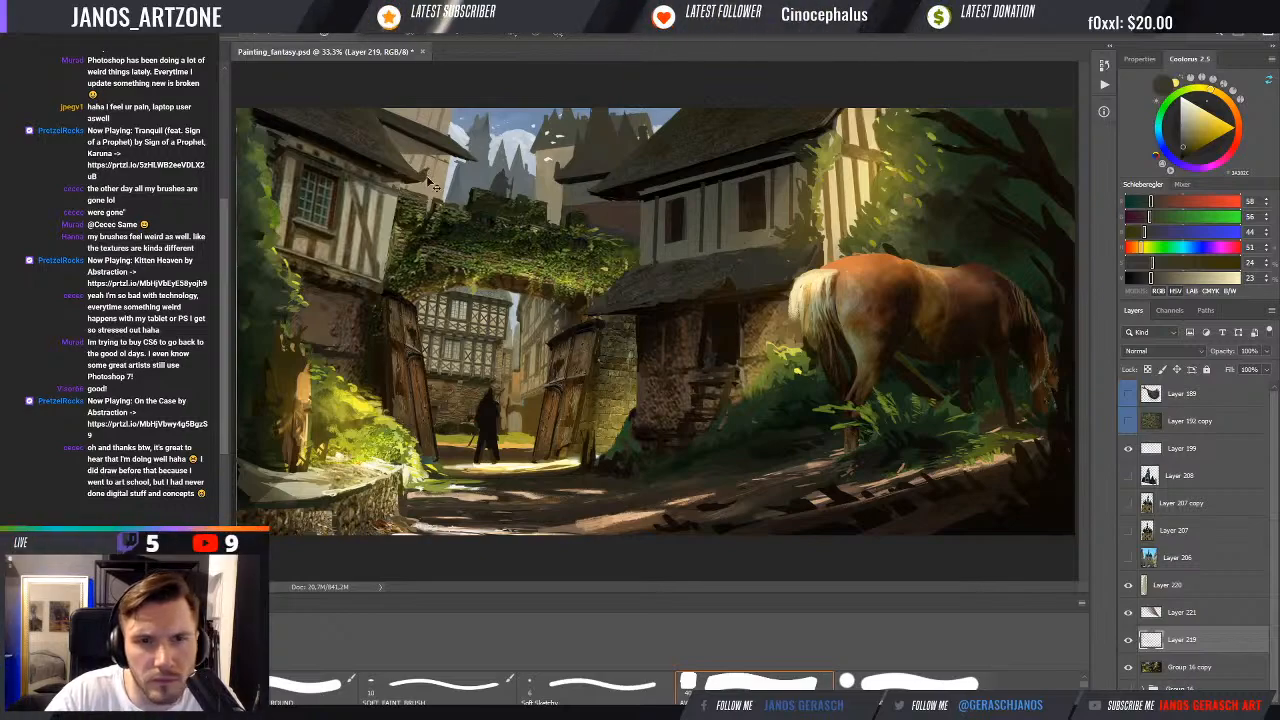
alt+click(552, 154)
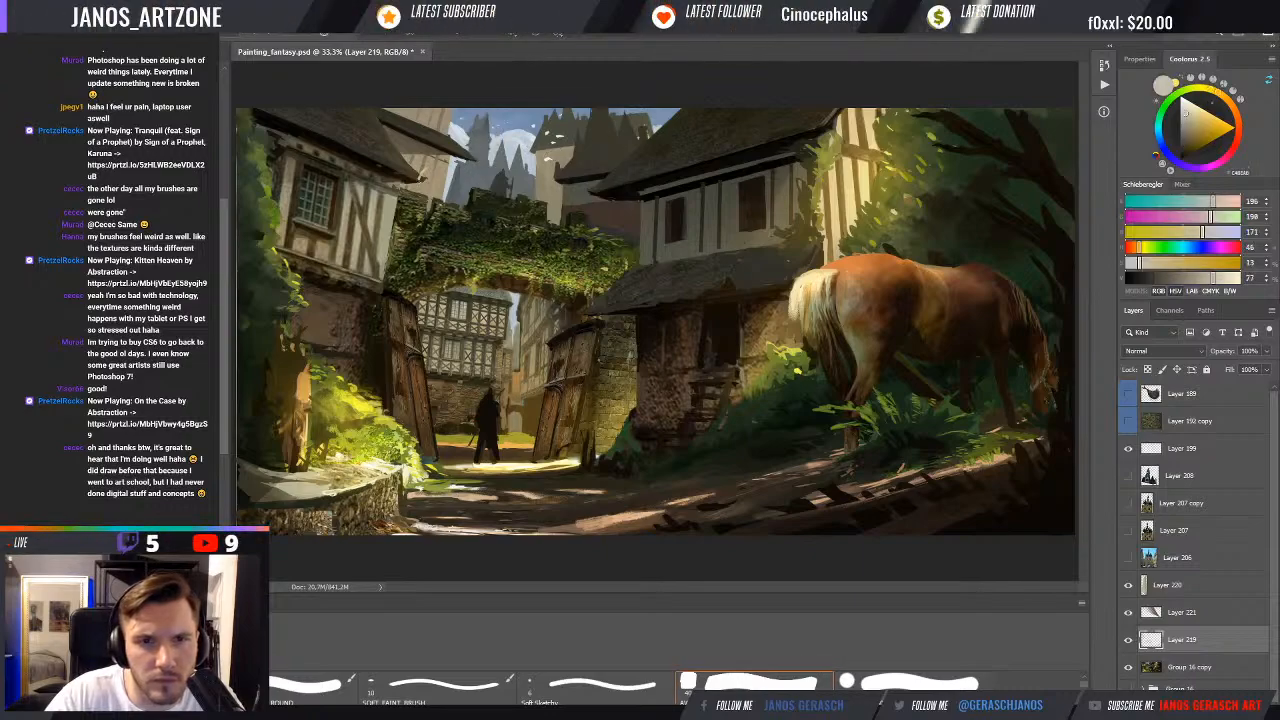
alt+click(551, 153)
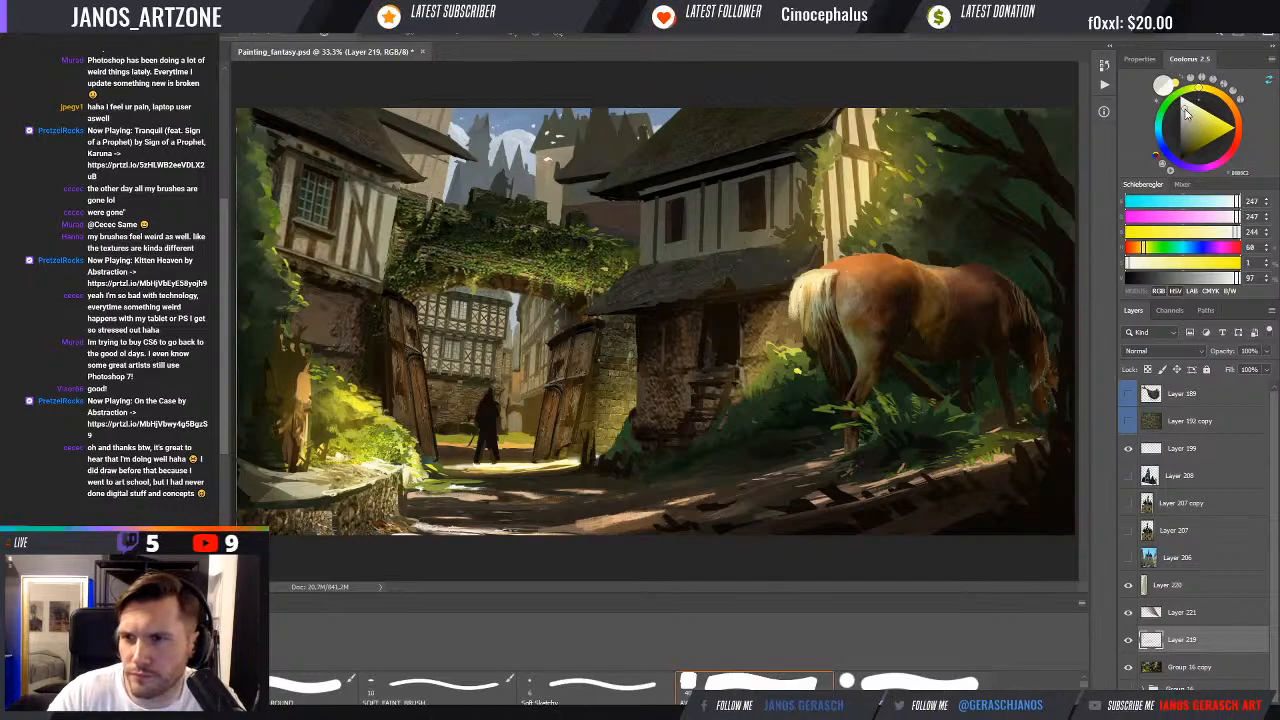
click(1187, 113)
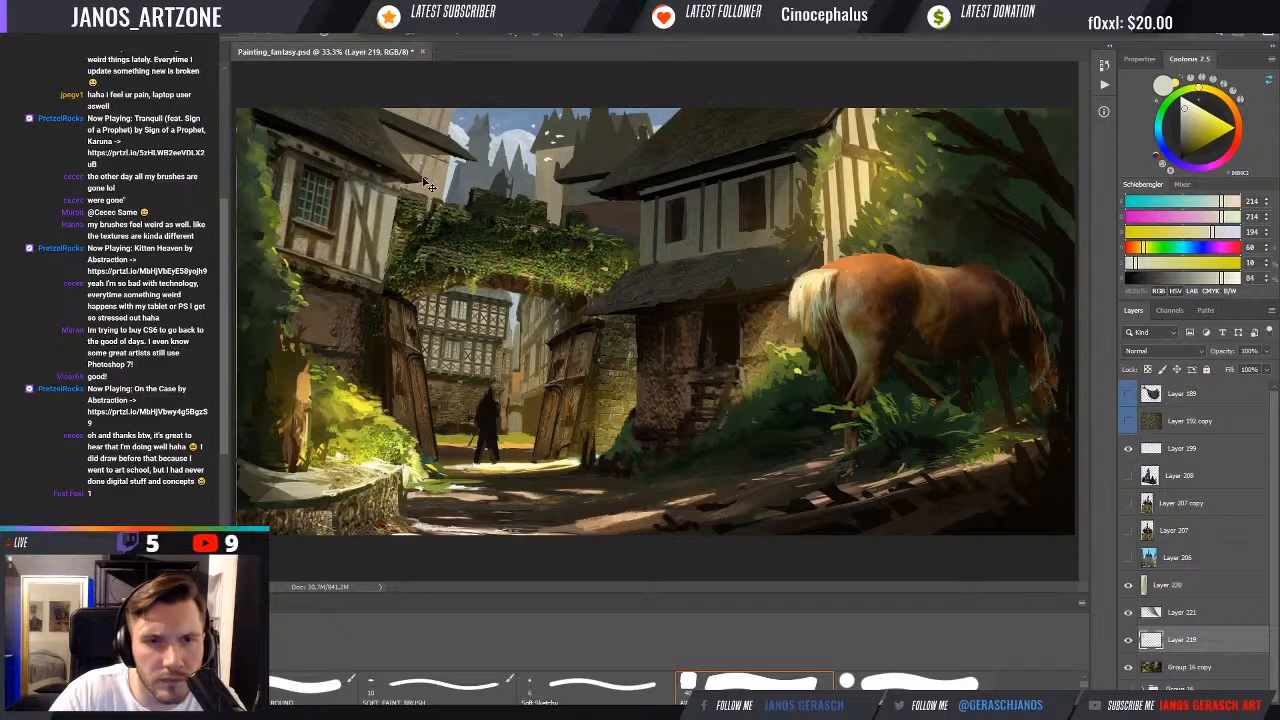
alt+click(385, 125)
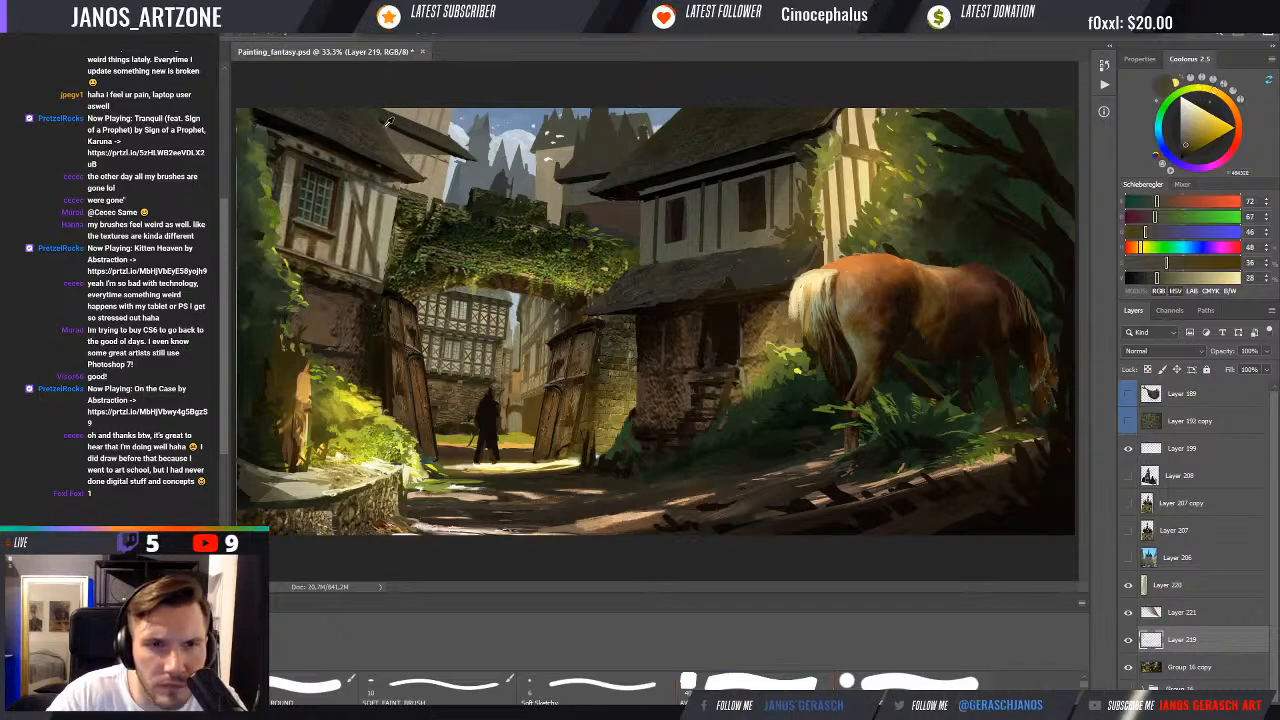
alt+click(385, 125)
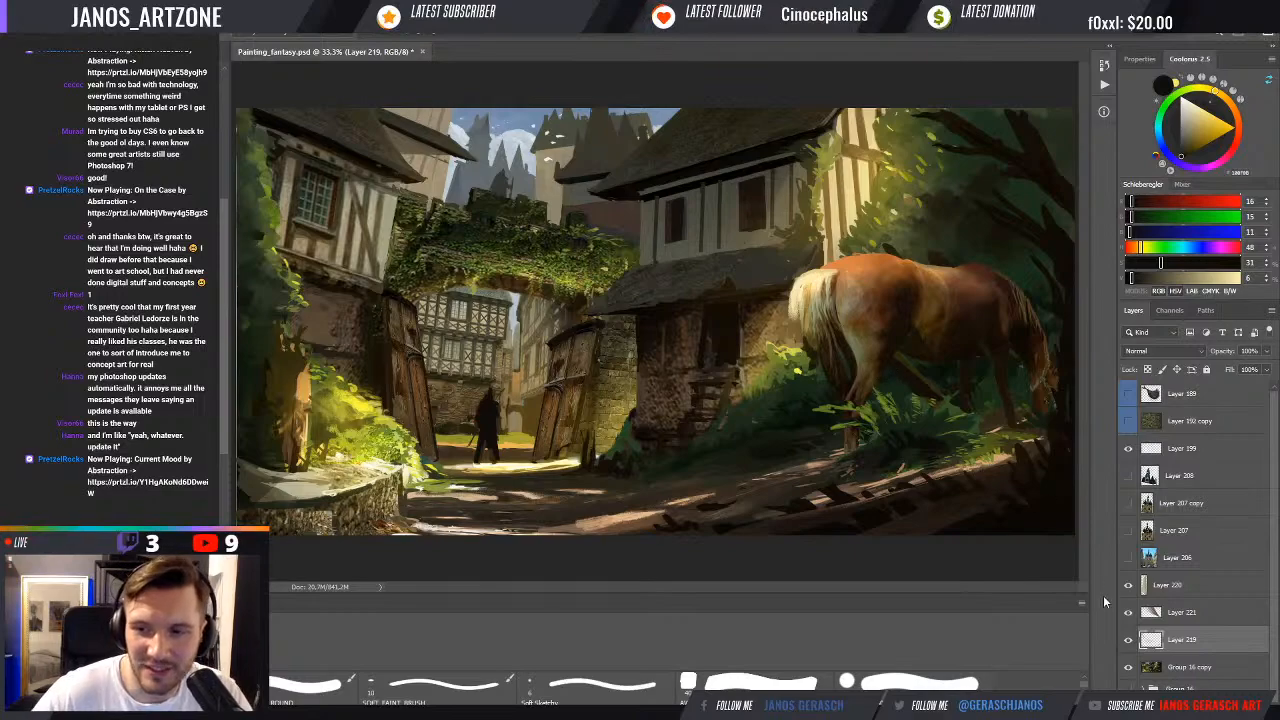
Try painting dark strokes along the archway's underside on Layer 219 in sampled near-blacks (17, 13, 9) and (16, 13, 9)
alt+click(558, 290)
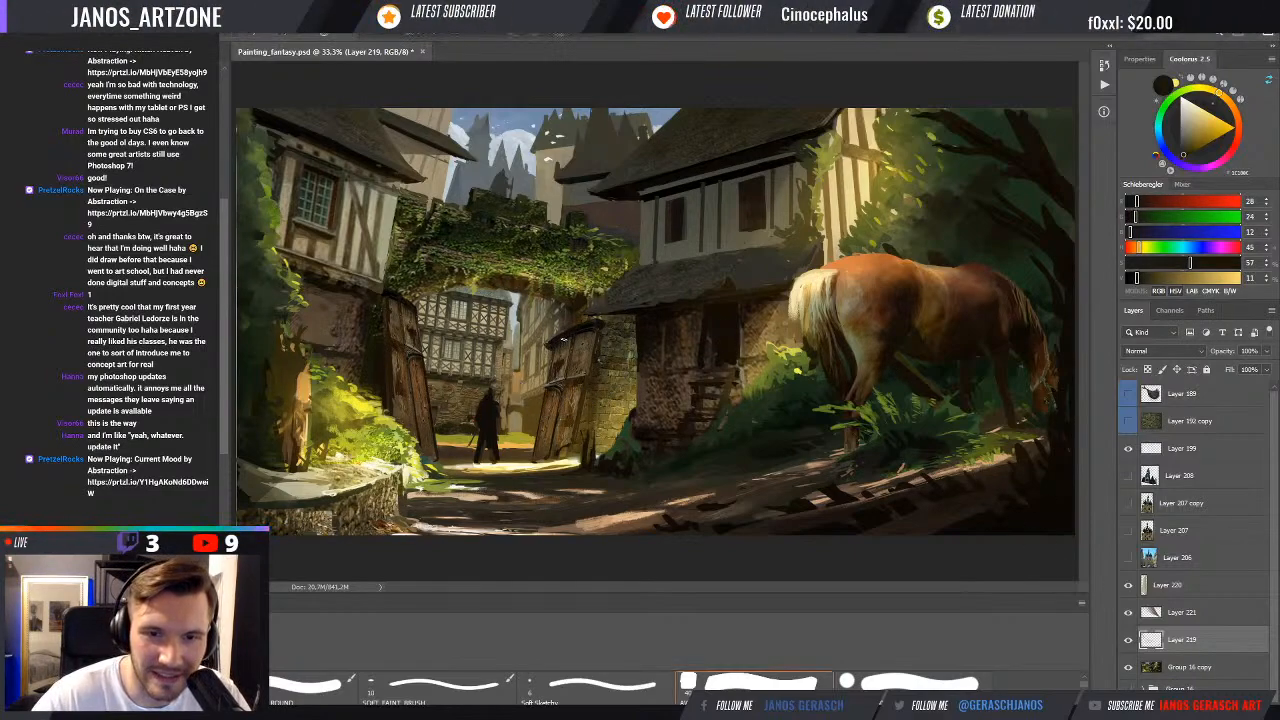
alt+click(558, 338)
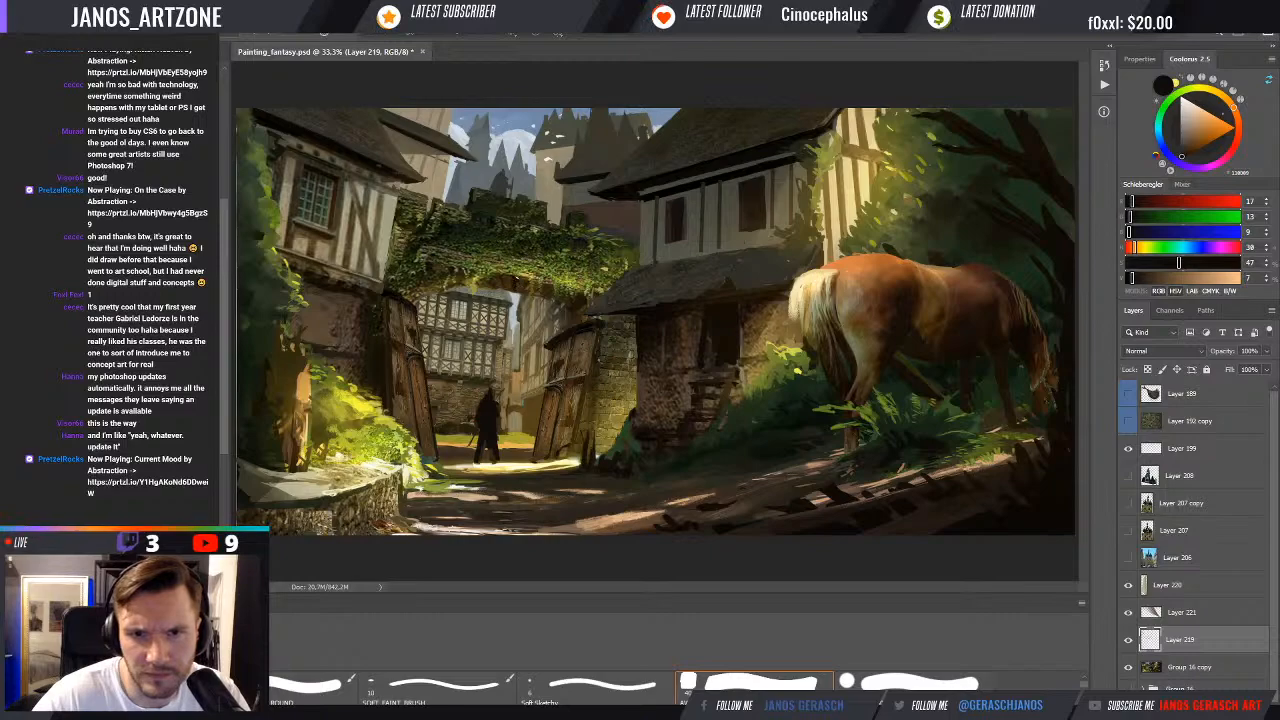
drag(509, 296, 509, 284)
key(ctrl+z)
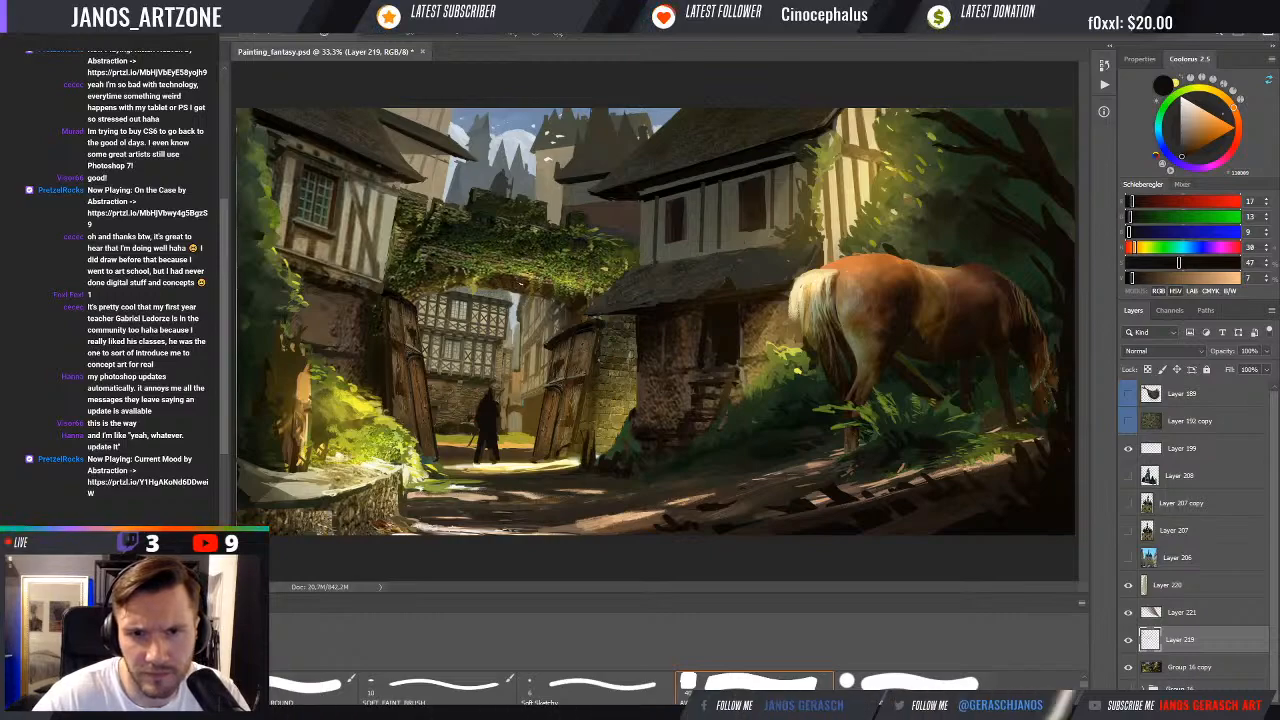
alt+click(513, 285)
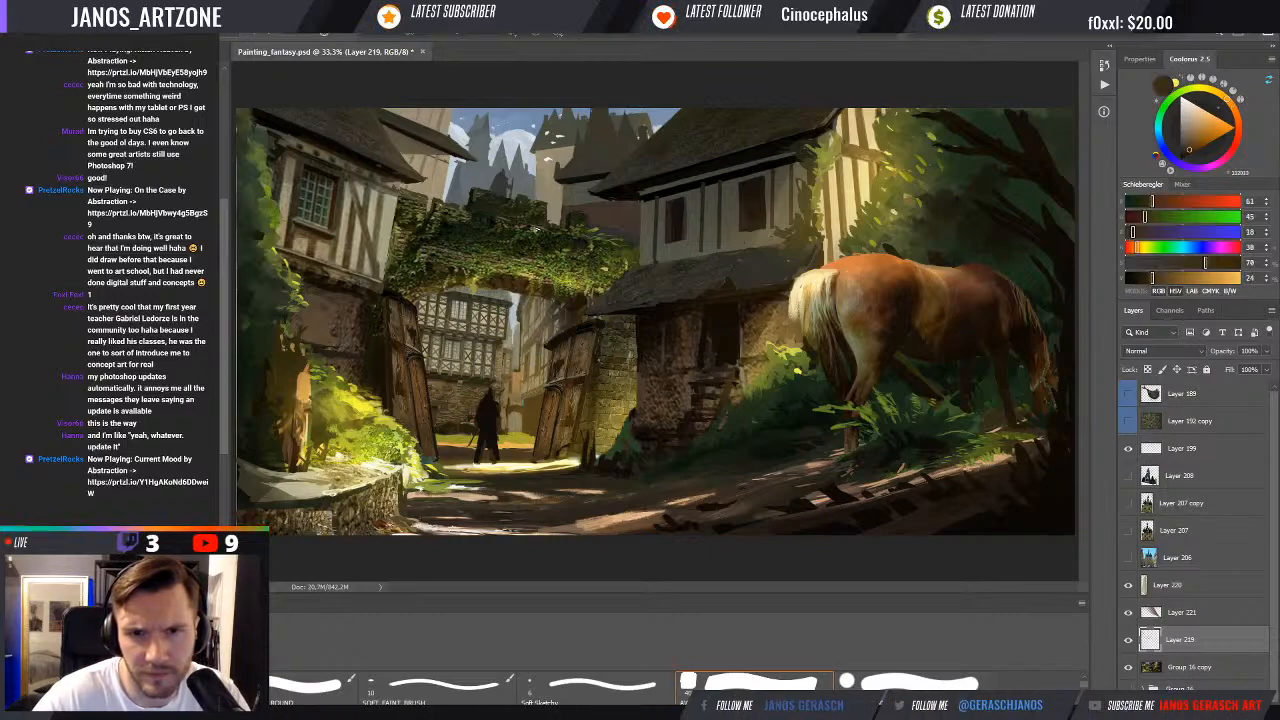
alt+click(538, 225)
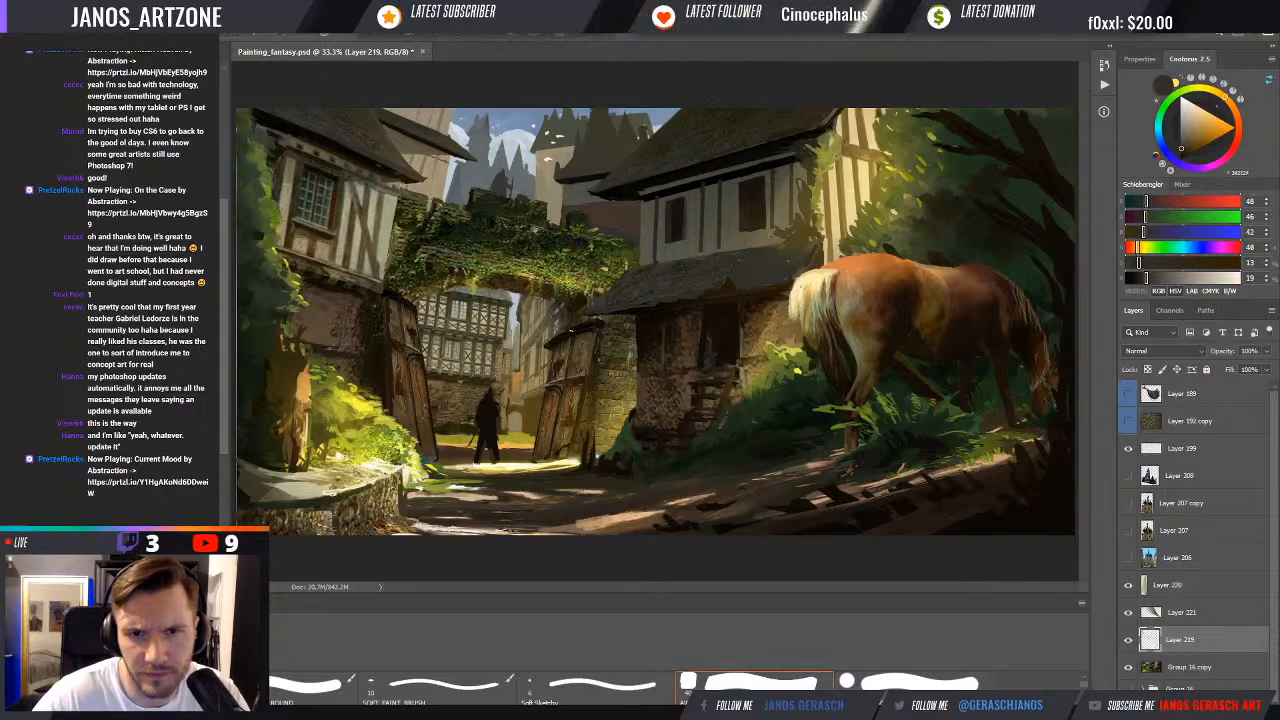
alt+click(513, 280)
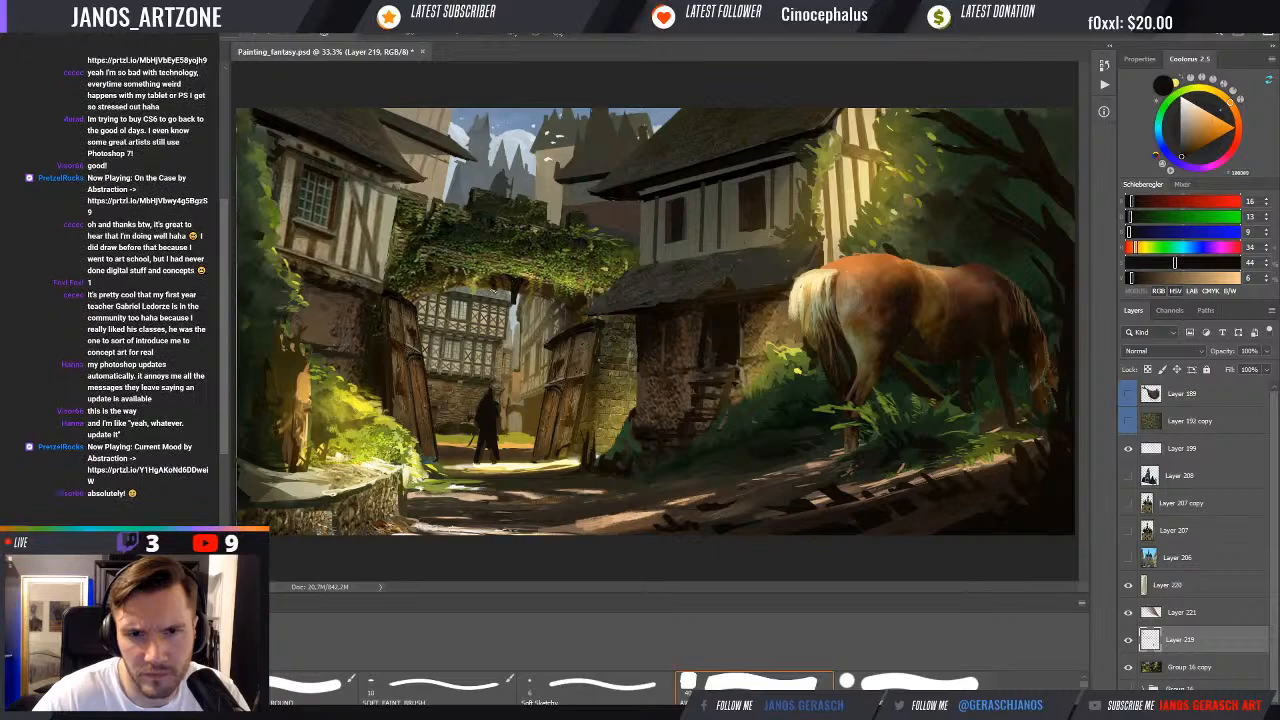
mouse_move(492, 281)
mouse_down()
mouse_move(493, 299)
mouse_move(467, 288)
mouse_up()
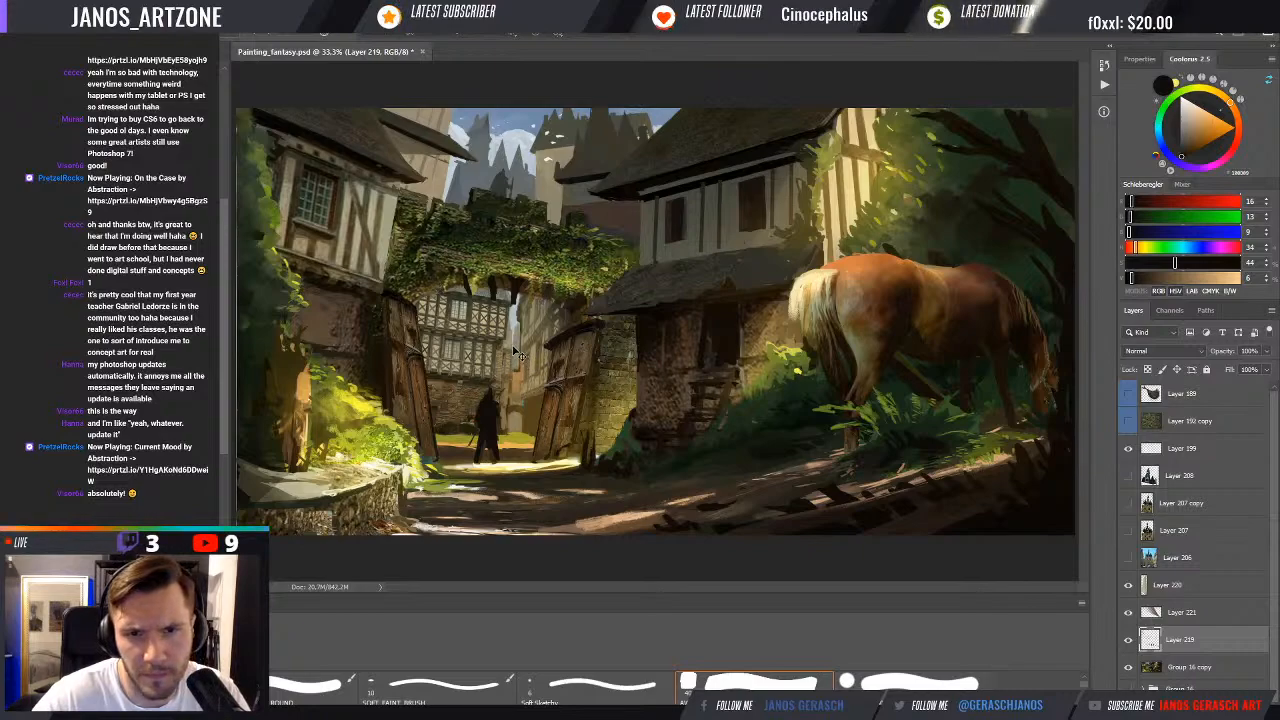
key(ctrl+z)
key(ctrl+z)
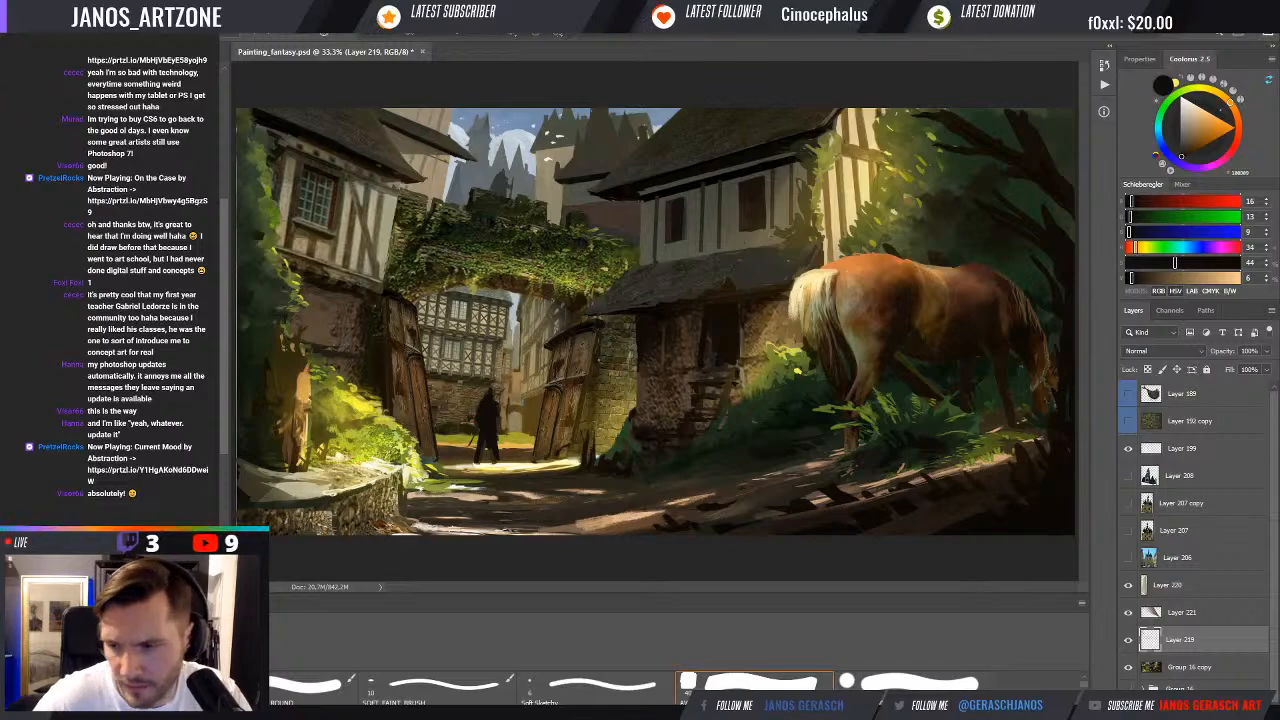
Create a new layer above Layer 219 and paint short hanging details along the archway's underside in near-black (16, 13, 9)
key(ctrl+shift+alt+n)
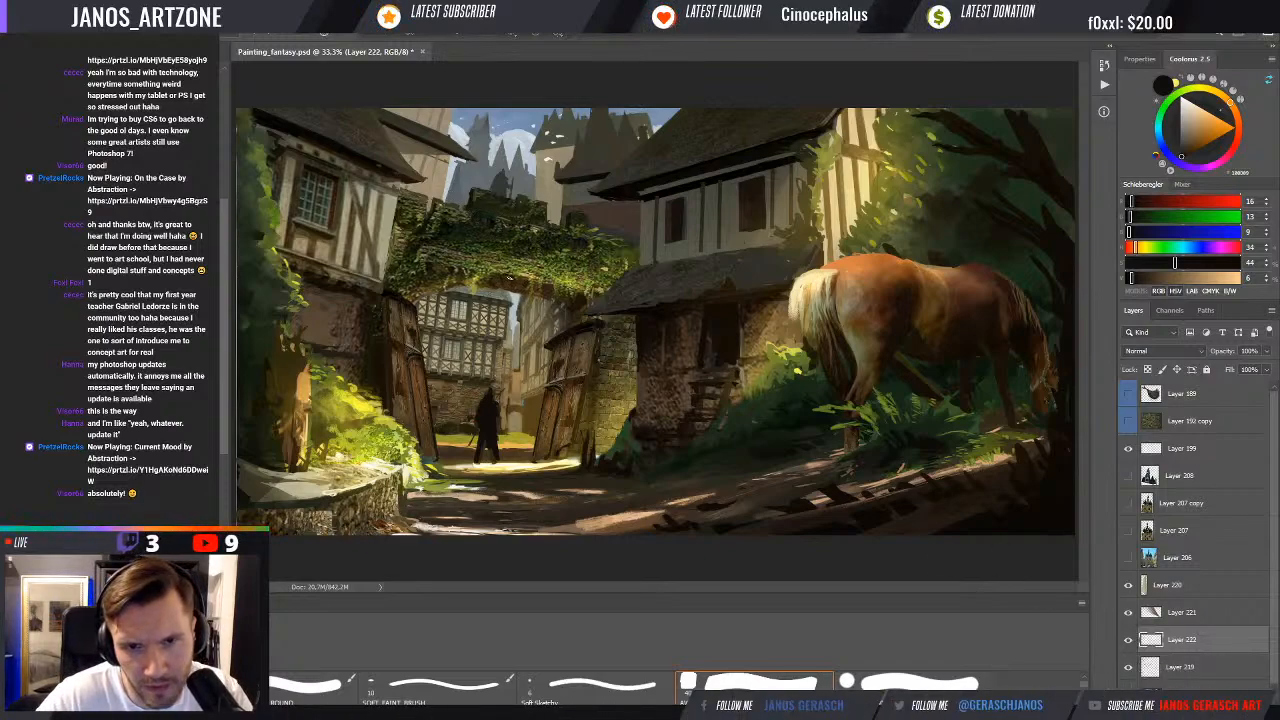
drag(509, 280, 512, 286)
drag(512, 284, 511, 293)
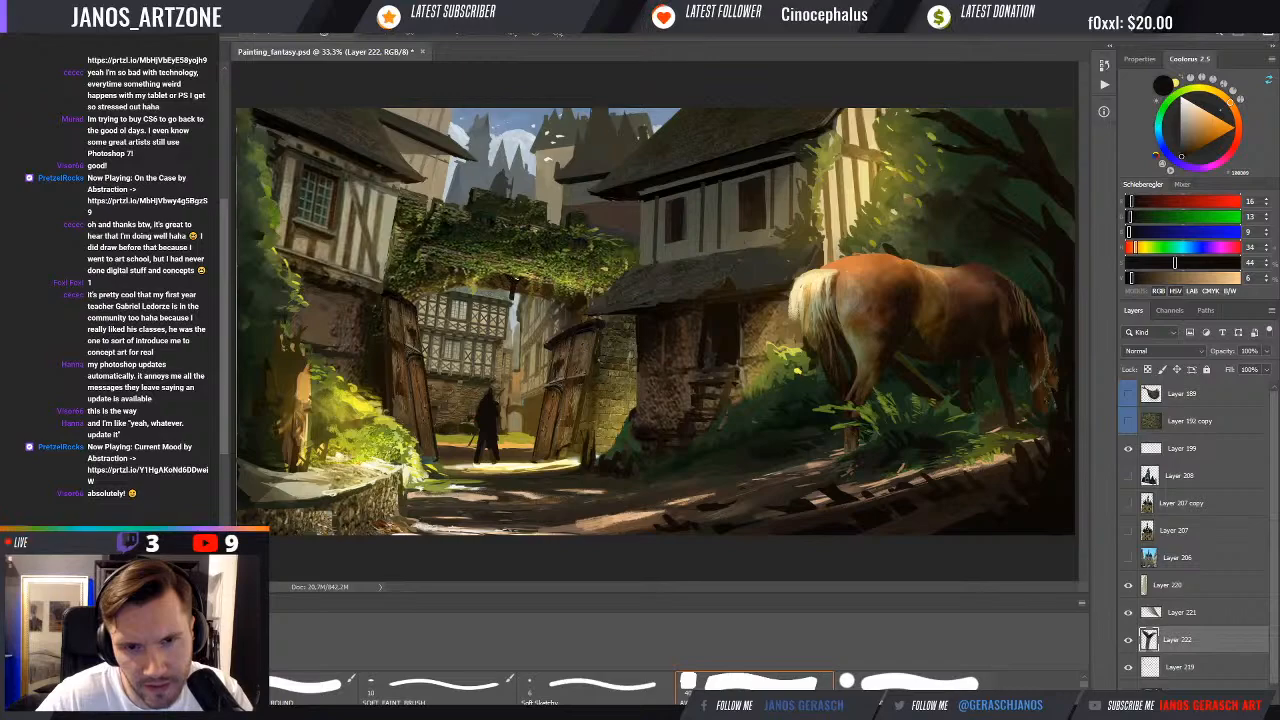
drag(520, 281, 532, 288)
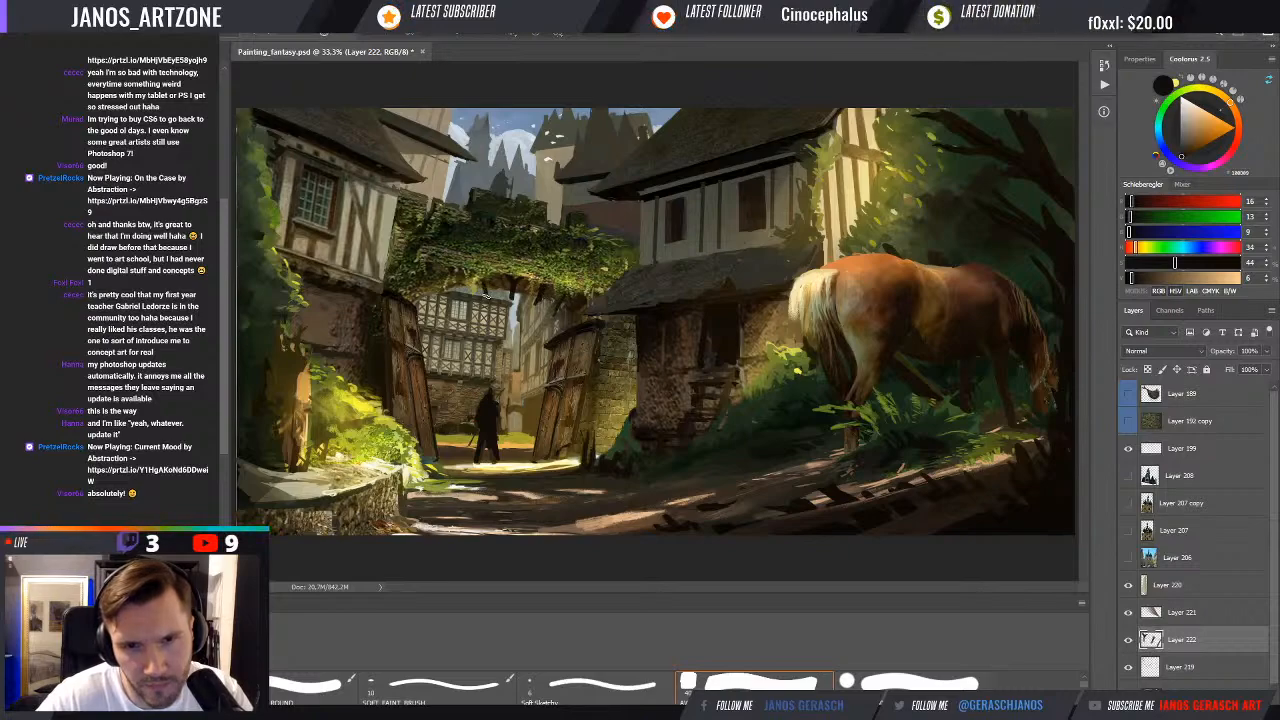
drag(486, 296, 491, 303)
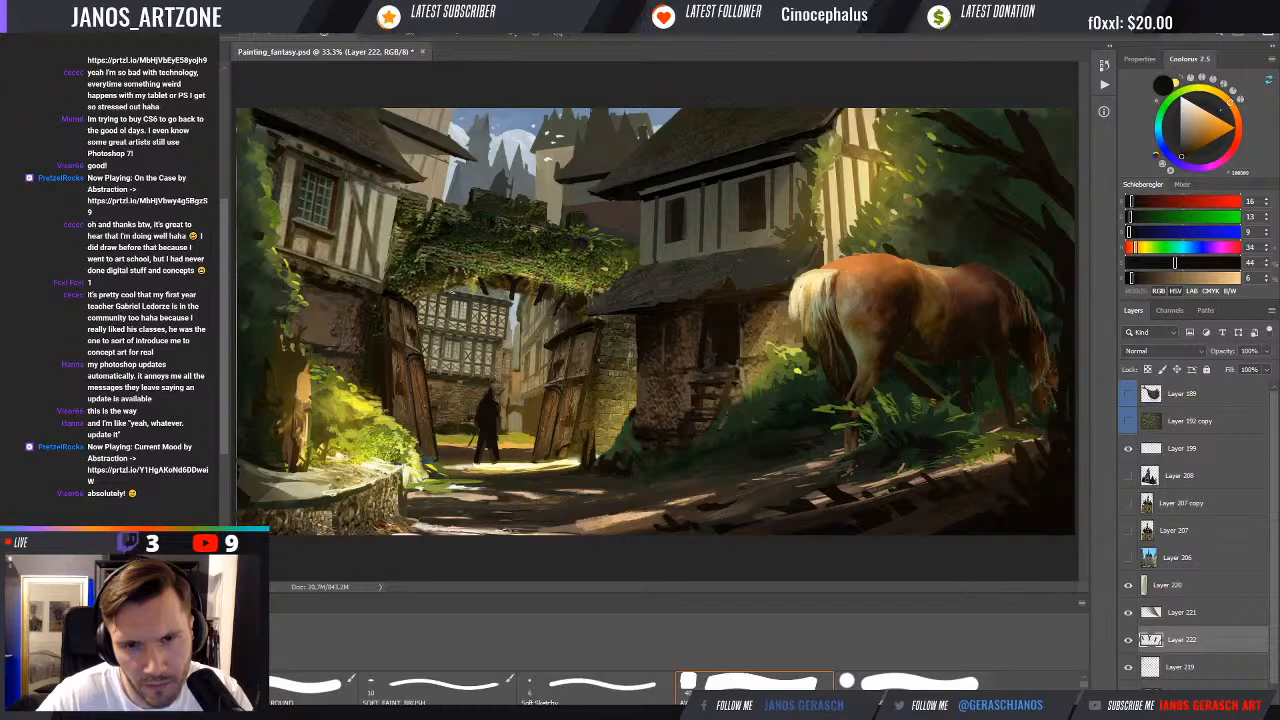
drag(426, 283, 428, 290)
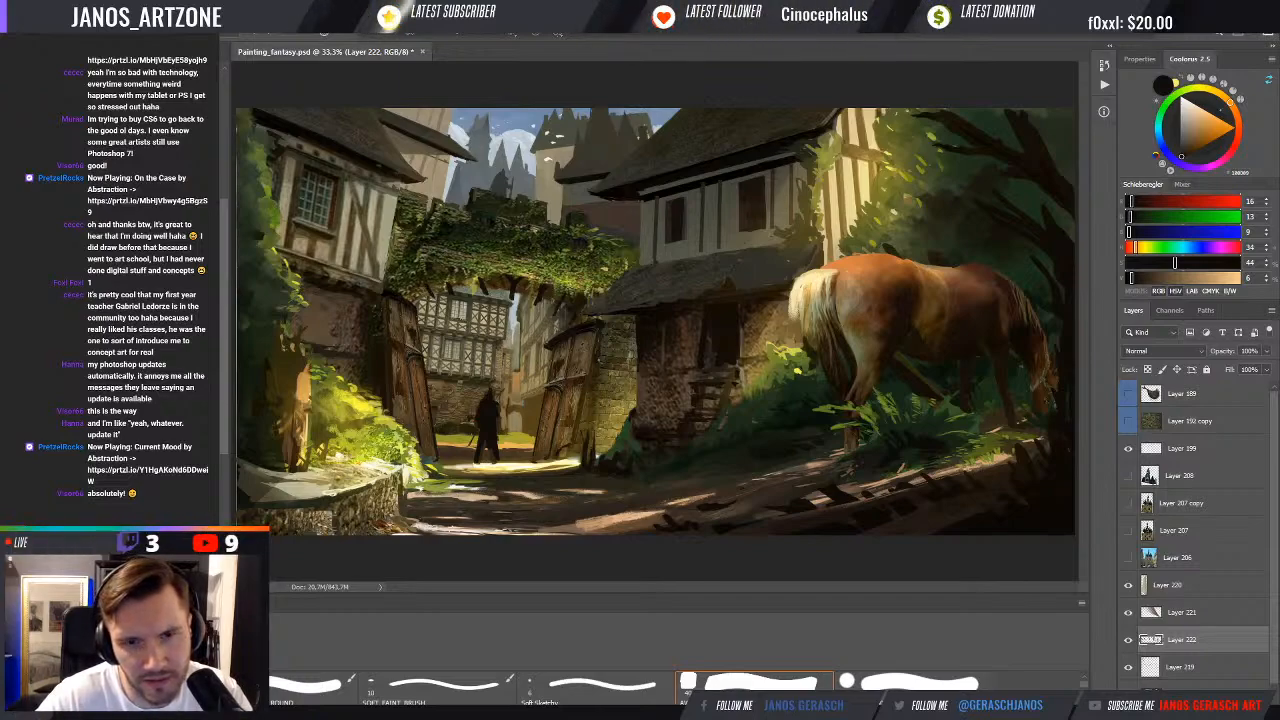
Clean up the arch's hanging details with the eraser and sampled dark olive (34, 38, 13) and near-blacks (21, 17, 12) and (18, 15, 11)
key(e)
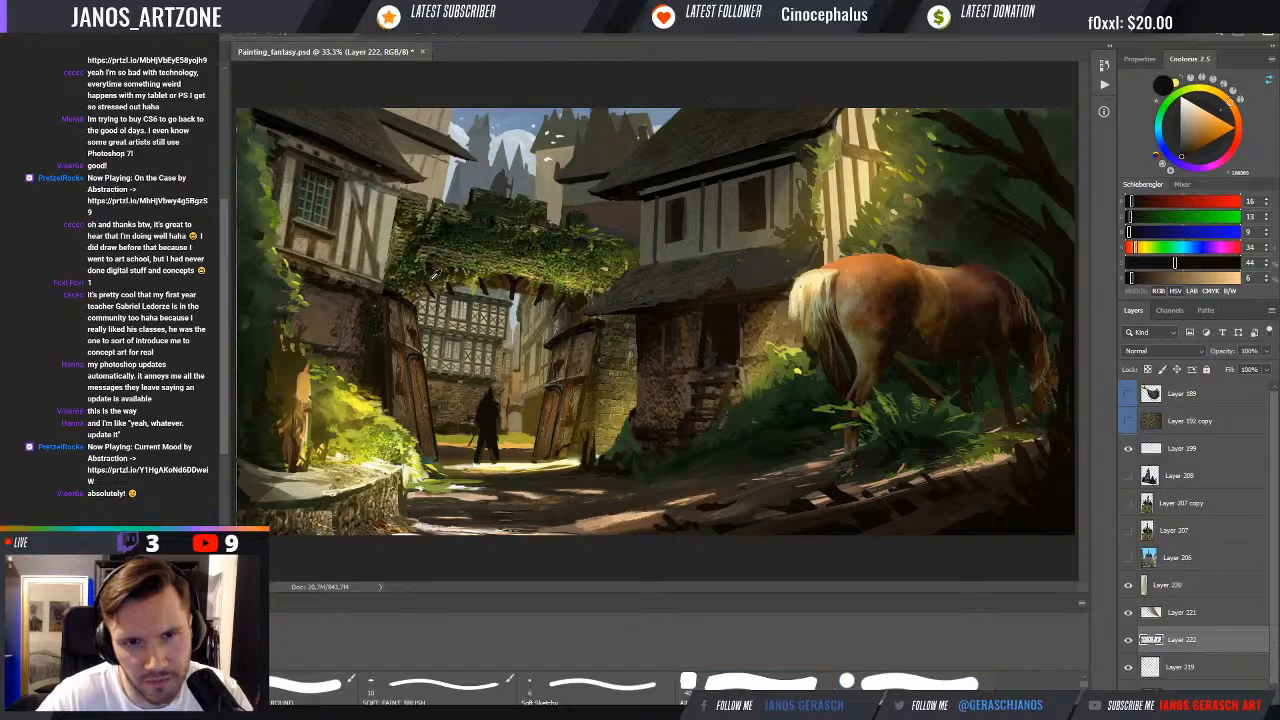
alt+click(433, 275)
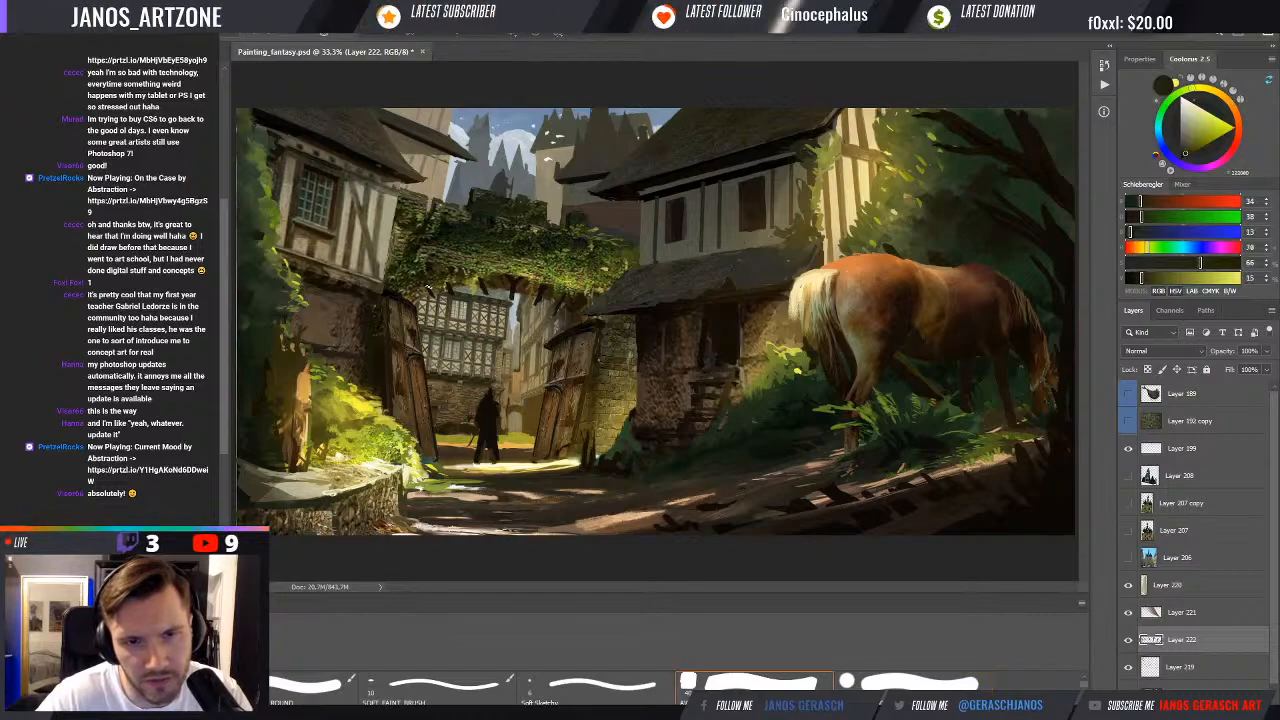
alt+click(441, 296)
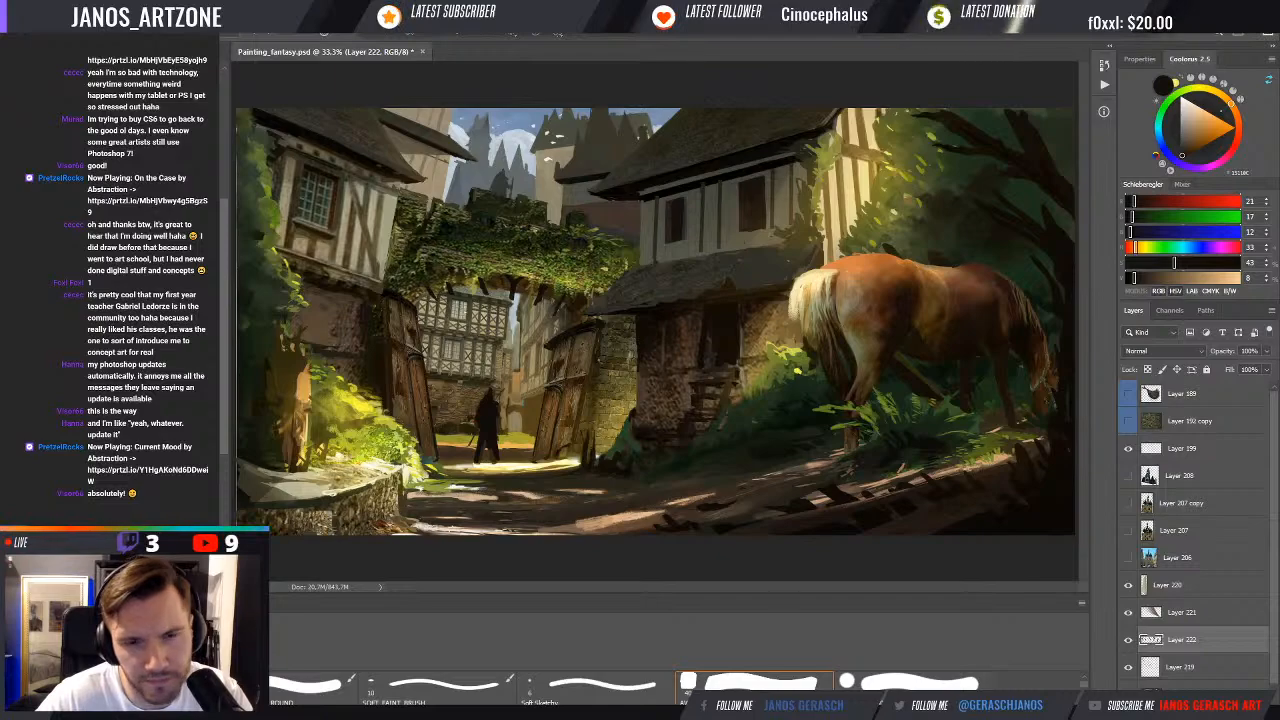
alt+click(459, 291)
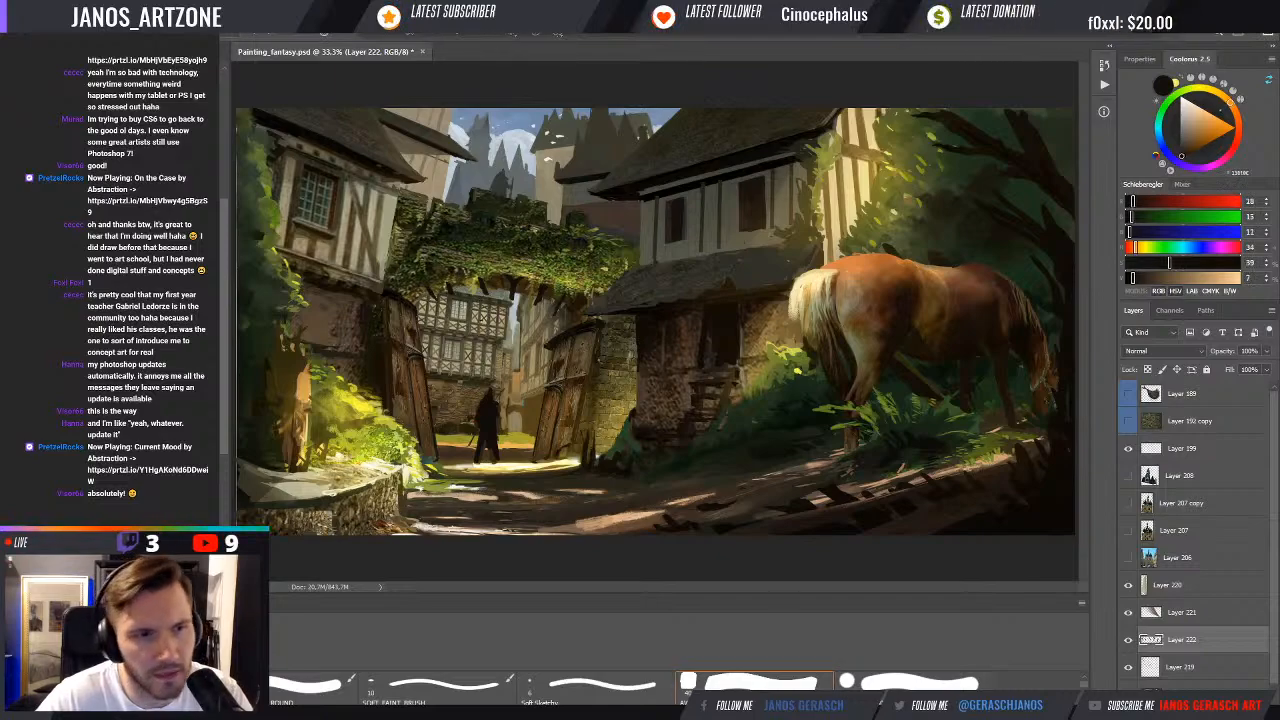
Compare the archway with and without the hanging details on Layer 222, leaving the layer visible
click(1127, 642)
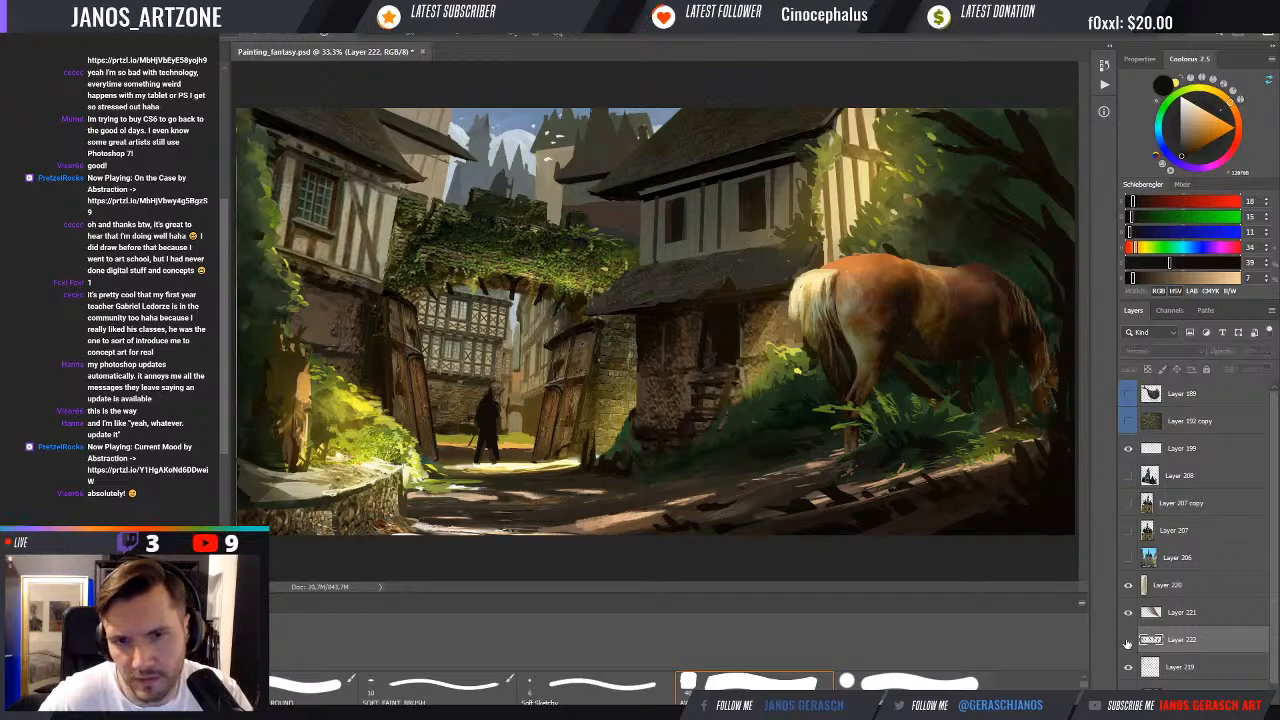
click(1128, 644)
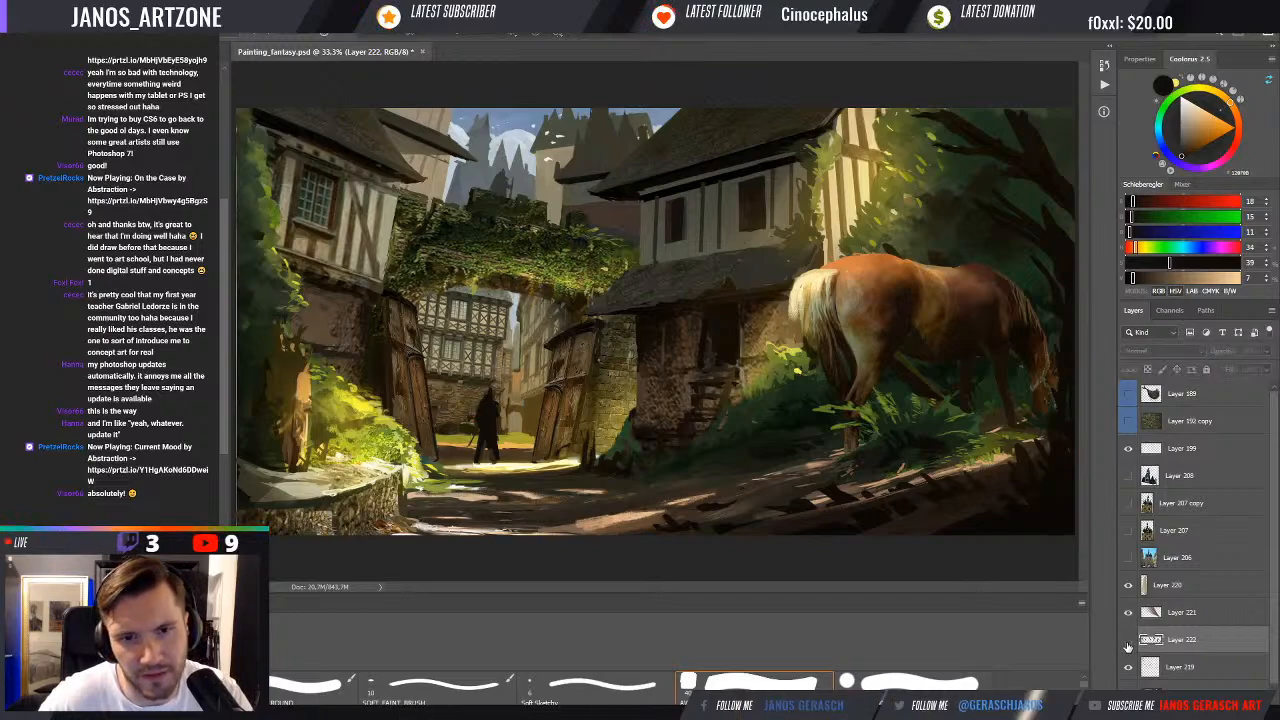
click(1128, 642)
click(1128, 642)
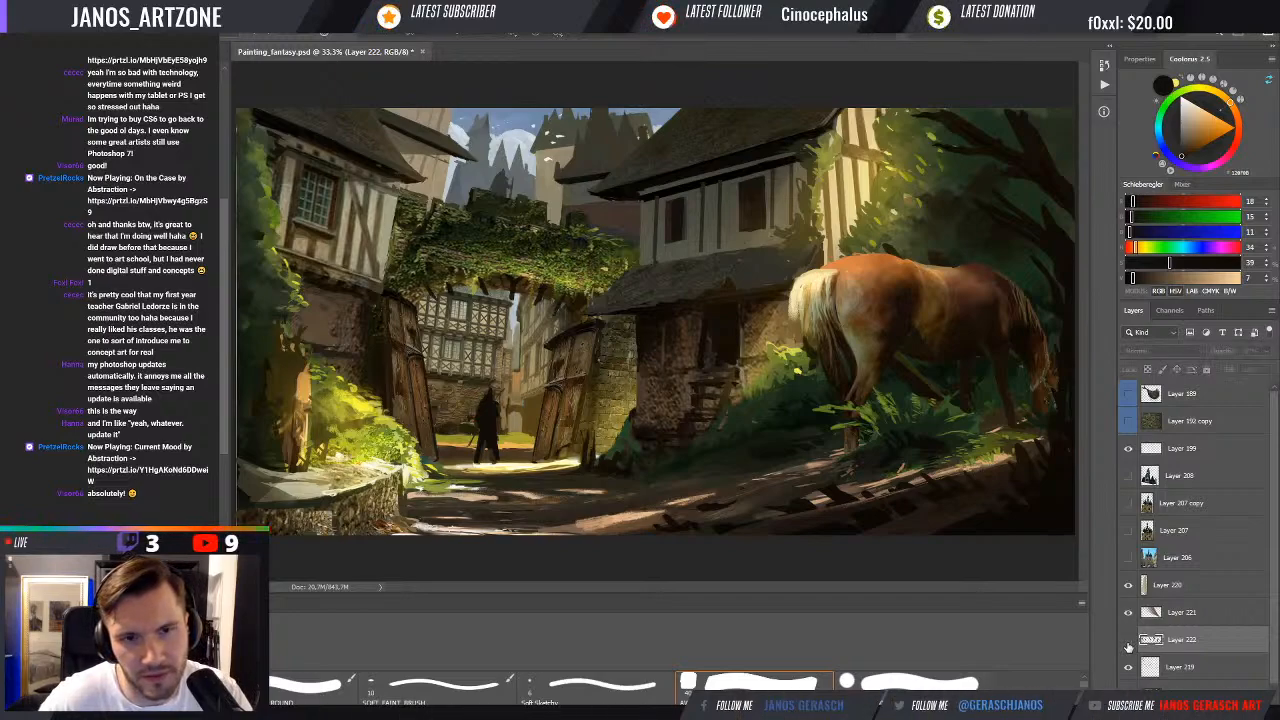
click(1128, 642)
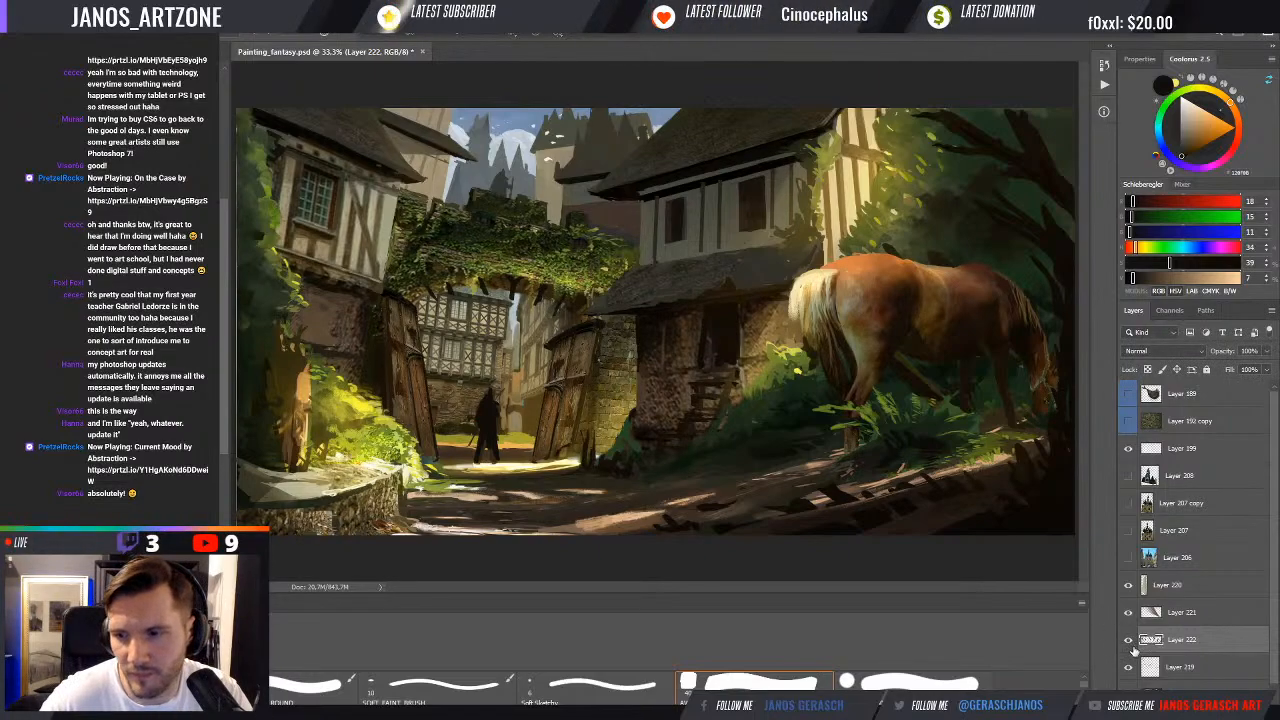
Refine the right house's lower eave and upper window with sampled dark brown (47, 33, 18) and near-blacks (14, 9, 4) and (20, 15, 12)
alt+click(704, 316)
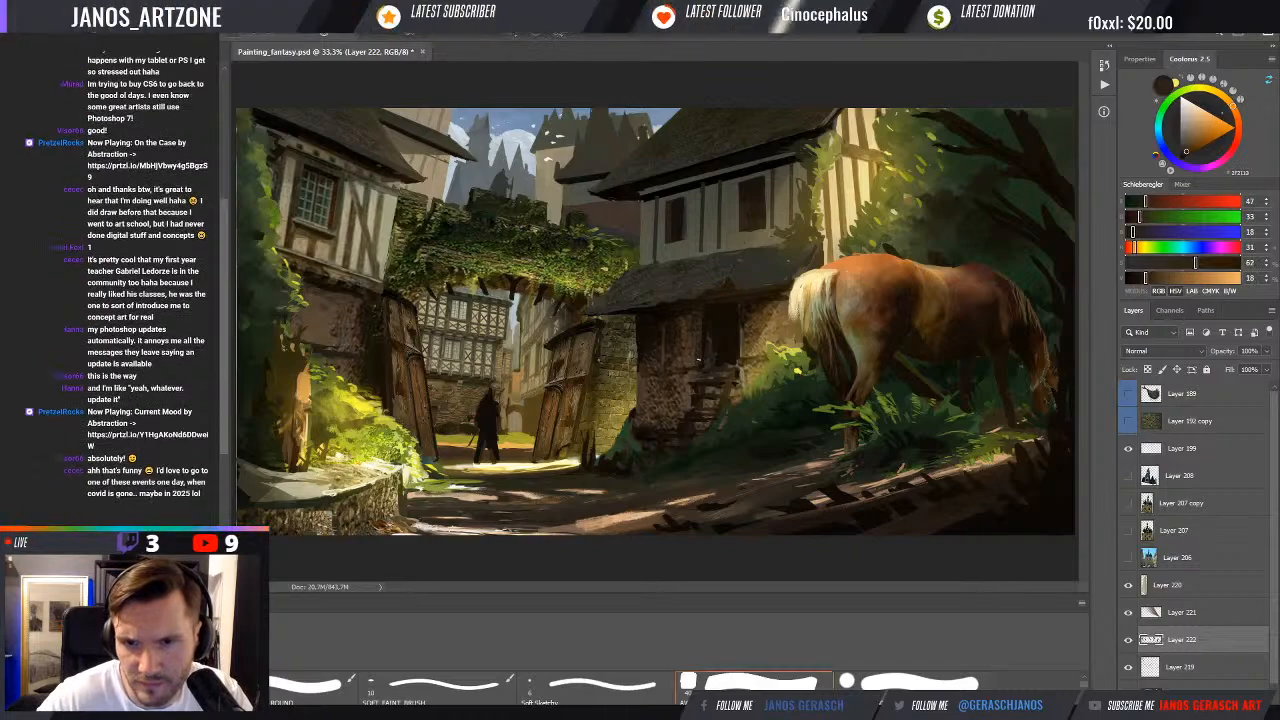
alt+click(690, 317)
alt+click(663, 300)
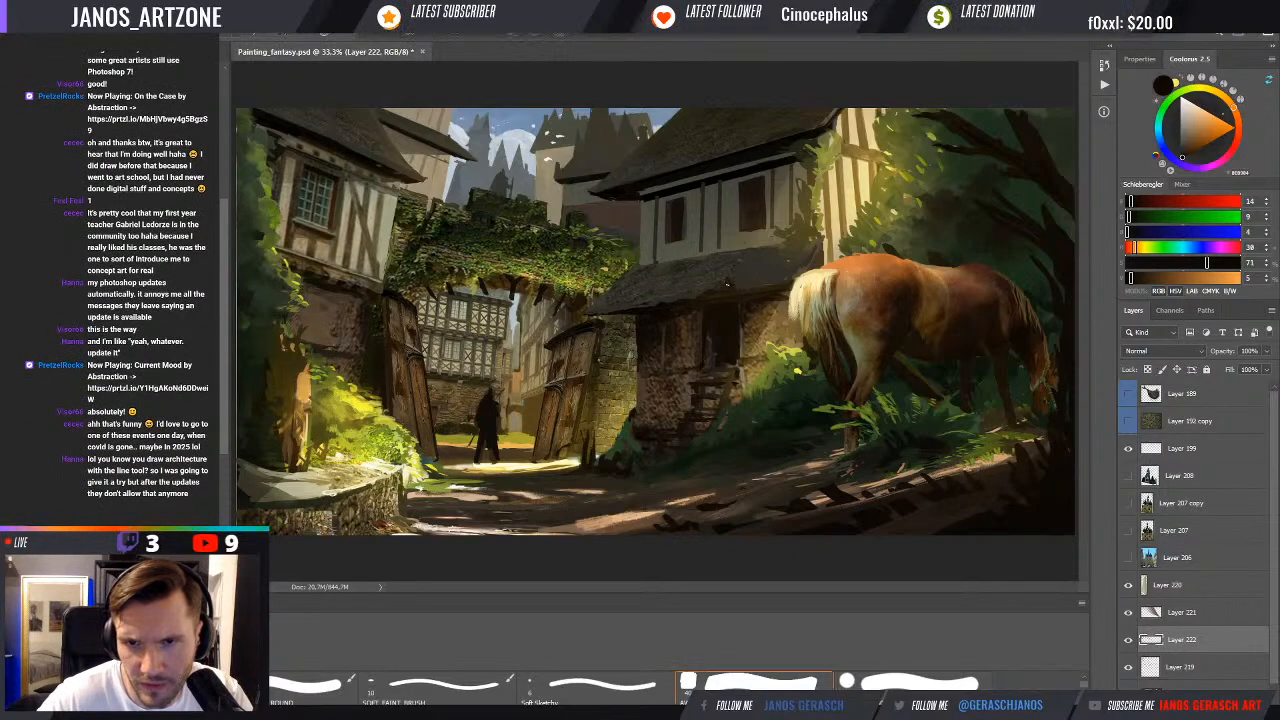
alt+click(681, 205)
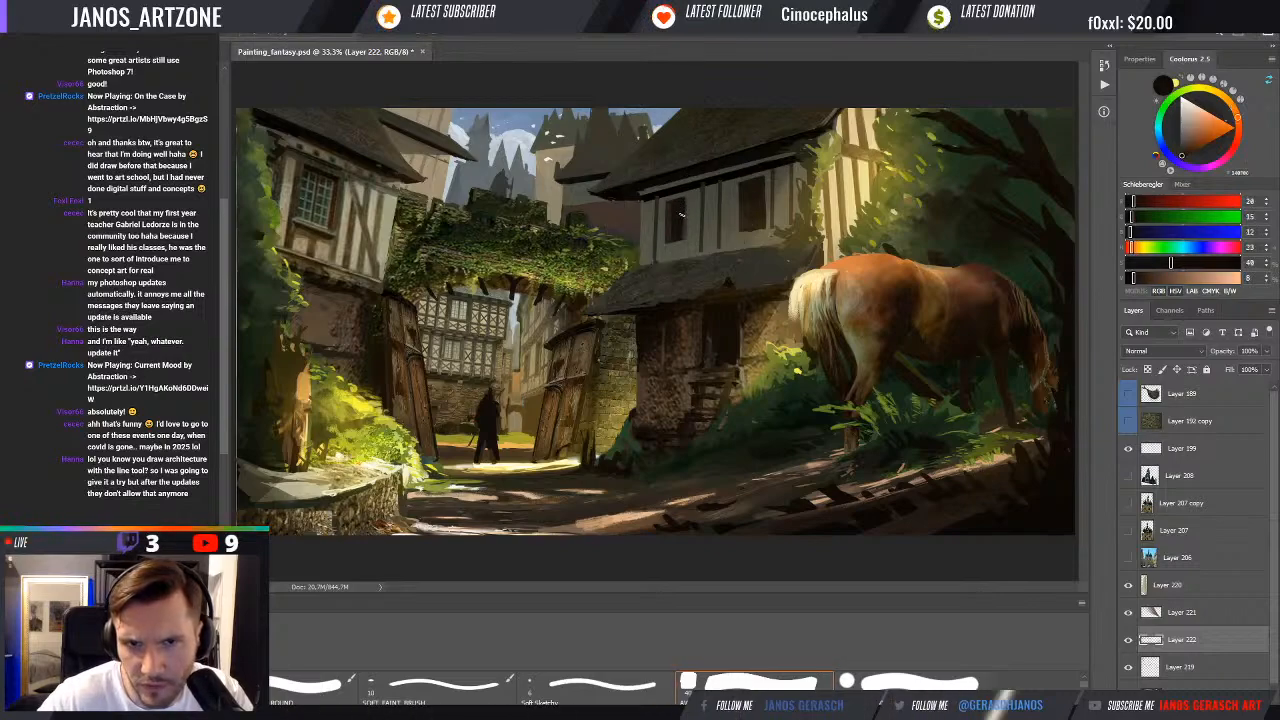
Blend the archway's ivy edge with sampled dark green (25, 32, 12) and the round brush, and compare the painting with and without Layer 222
alt+click(578, 212)
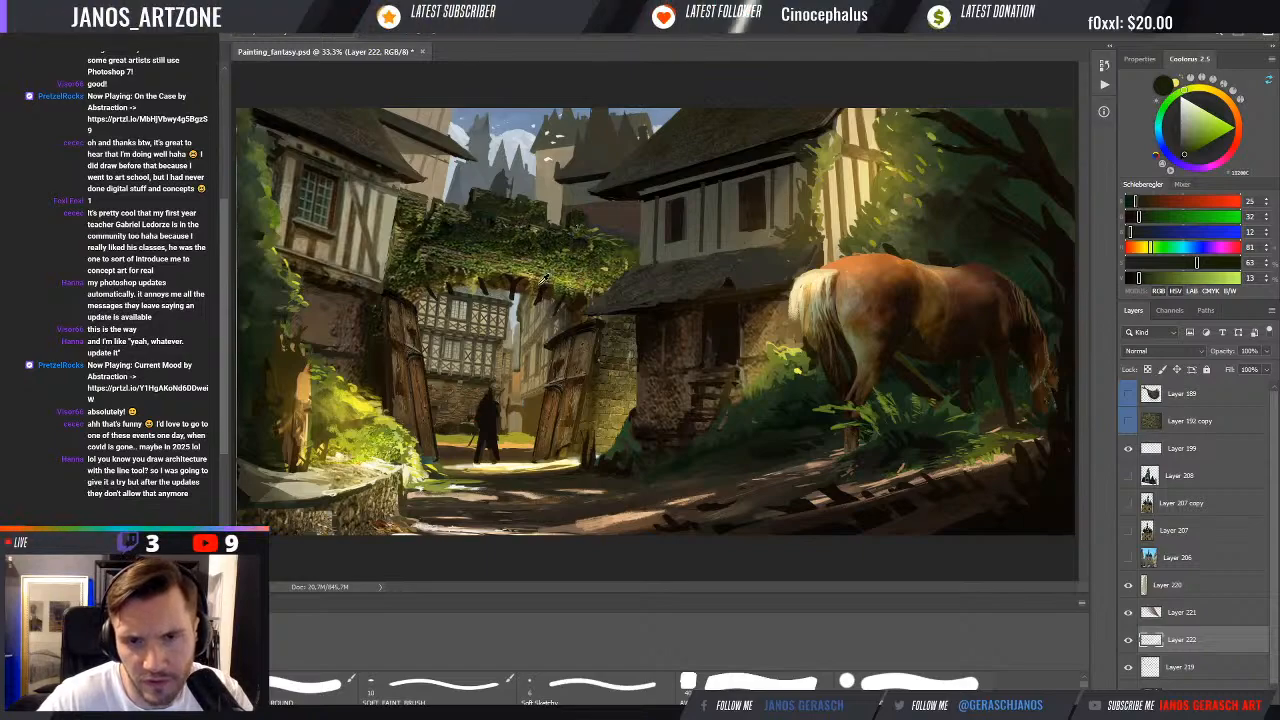
click(880, 681)
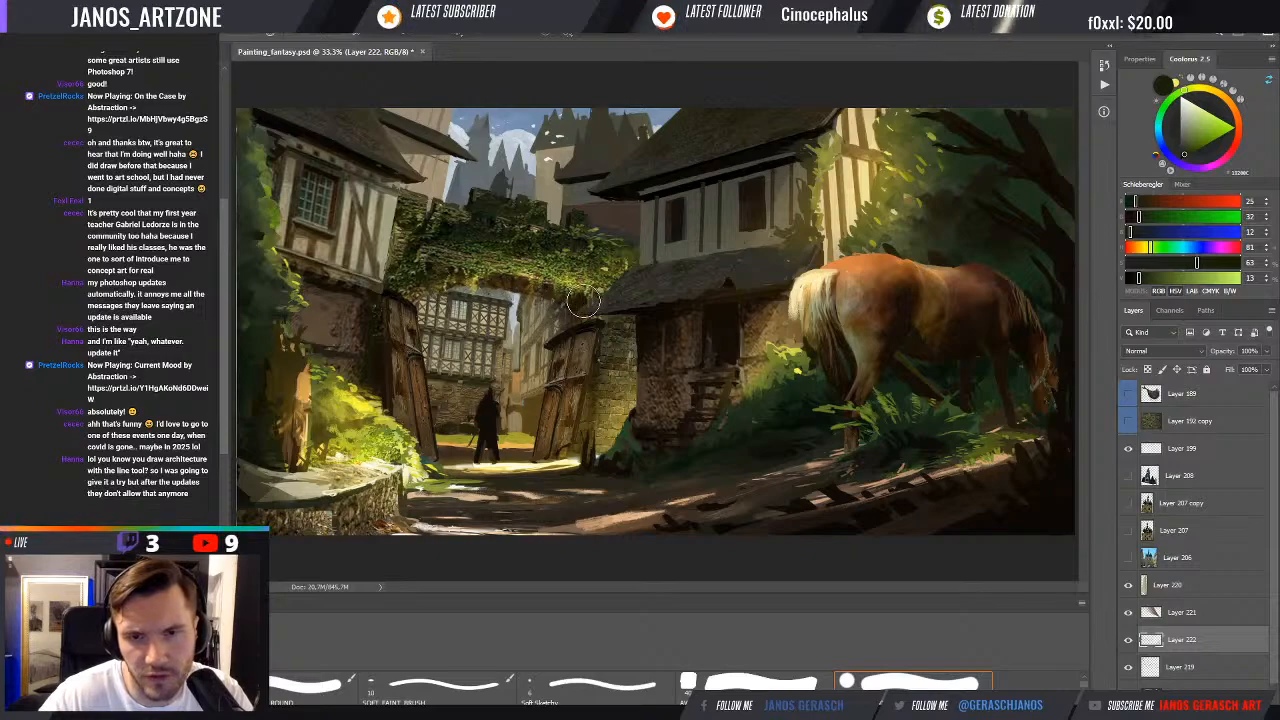
click(1129, 640)
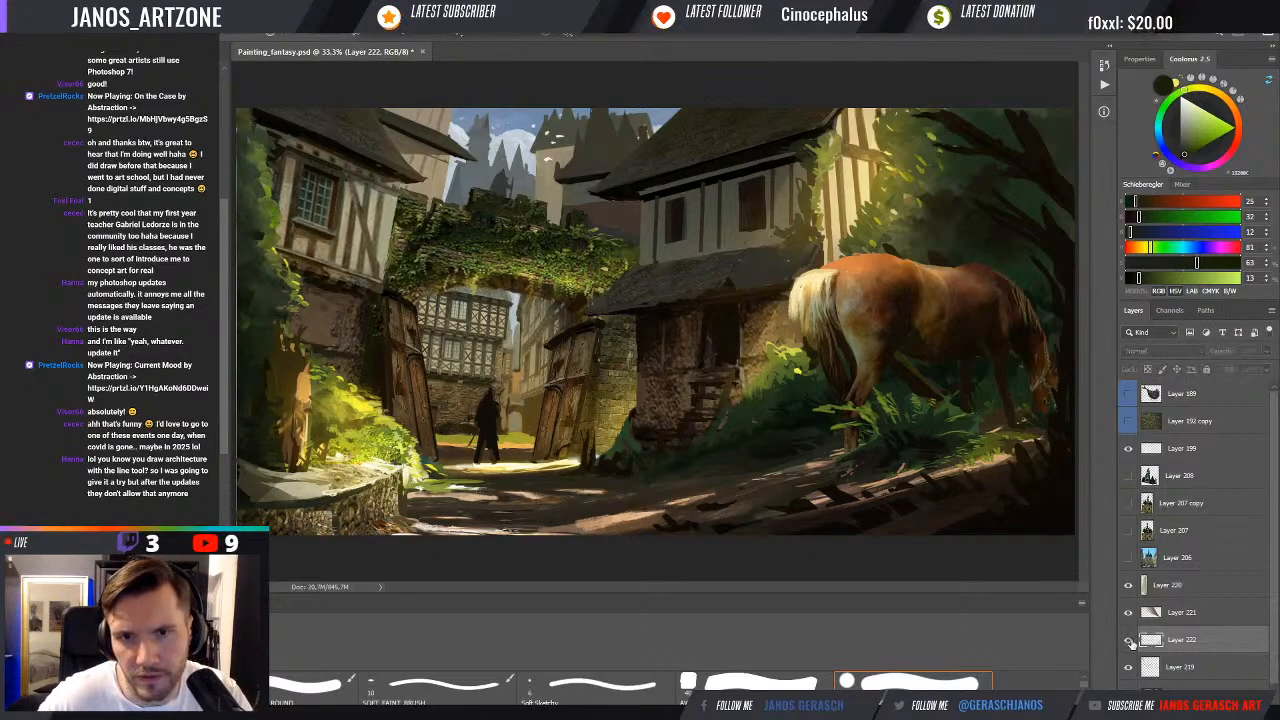
click(1130, 641)
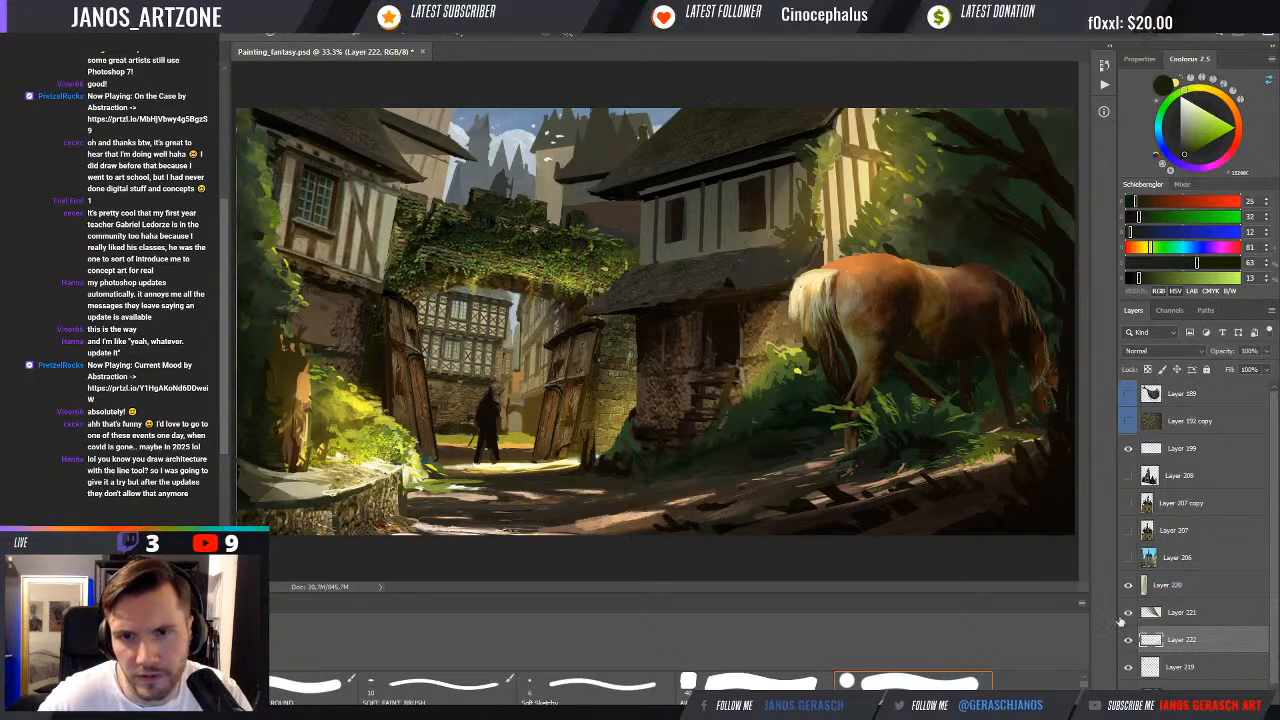
Retouch the right house's lower roof and the doorway beneath it with sampled near-blacks (15, 10, 4) and (20, 14, 6) and dark grey (50, 49, 41)
alt+click(729, 275)
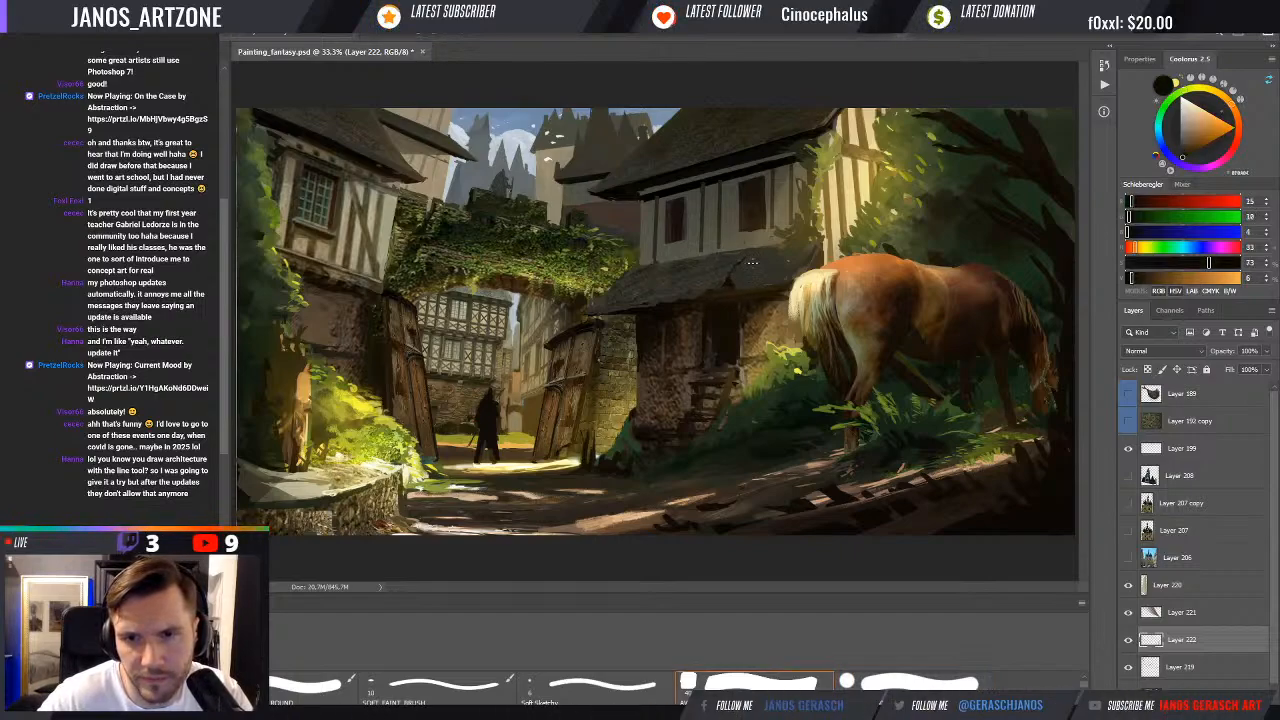
alt+click(730, 333)
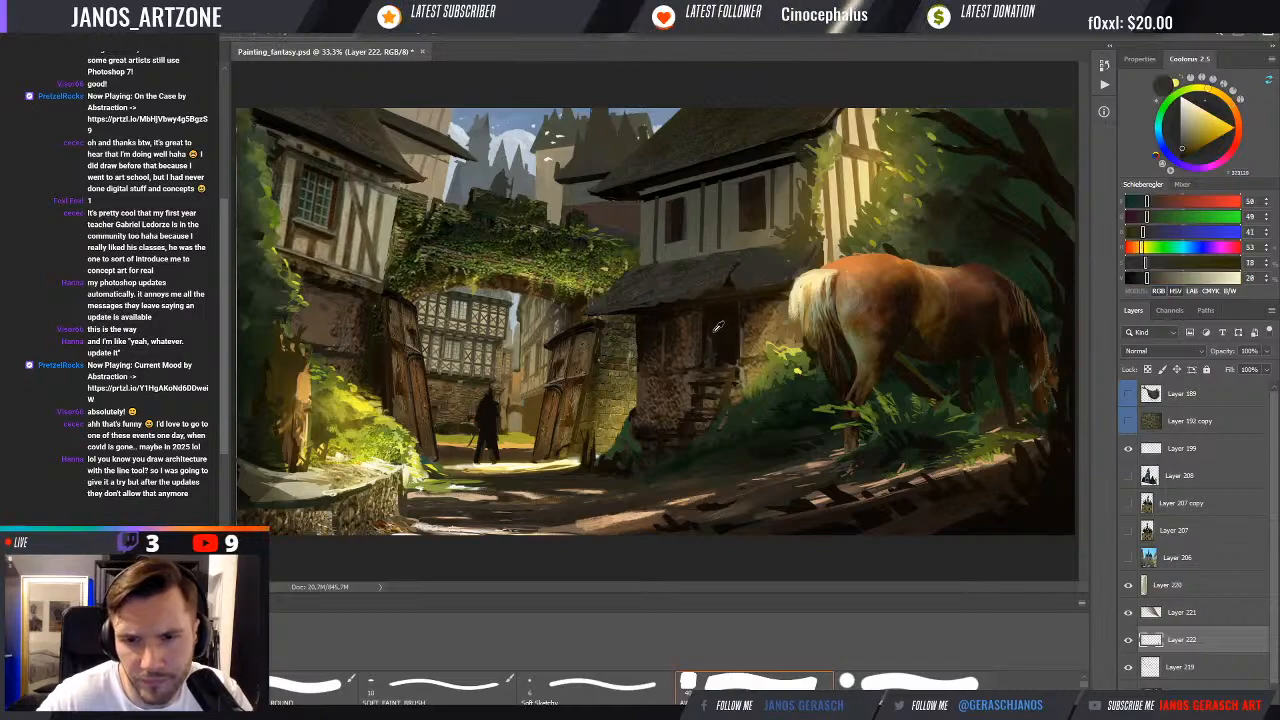
alt+click(758, 274)
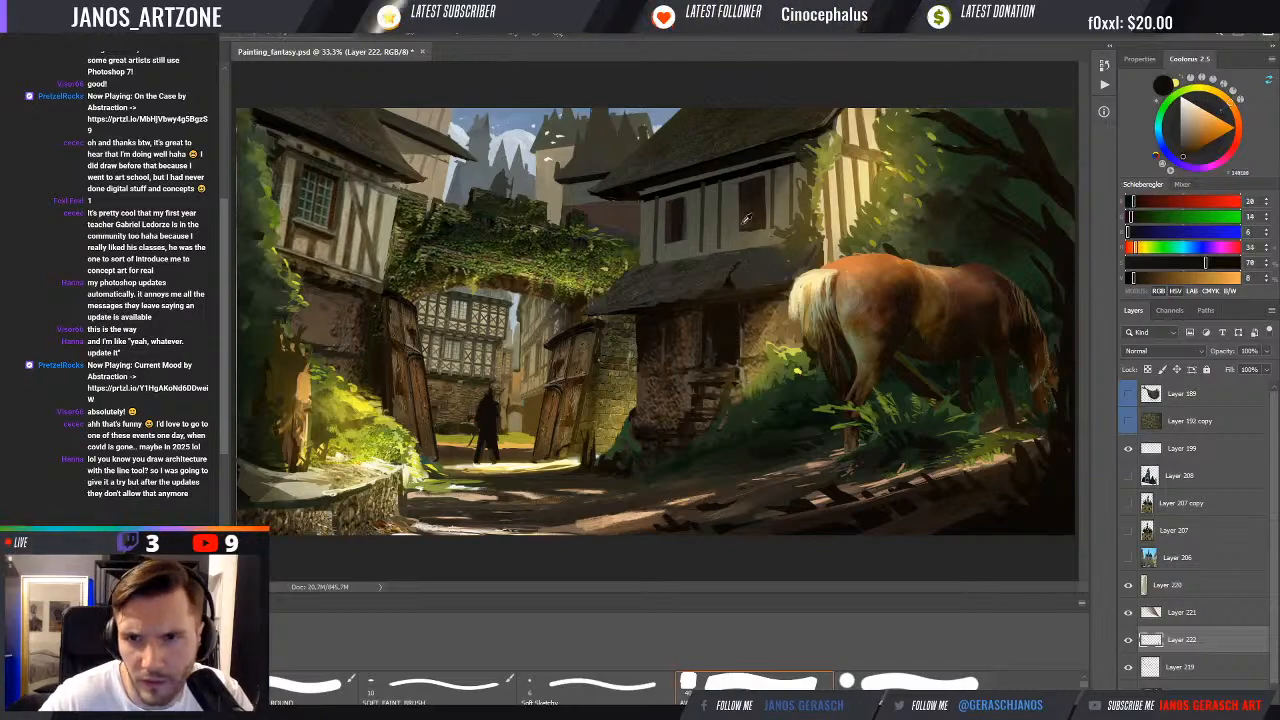
Outline a thin strip above the right house's upper window and retouch it with sampled grey (69, 70, 59) and near-black (20, 14, 6)
alt+click(762, 180)
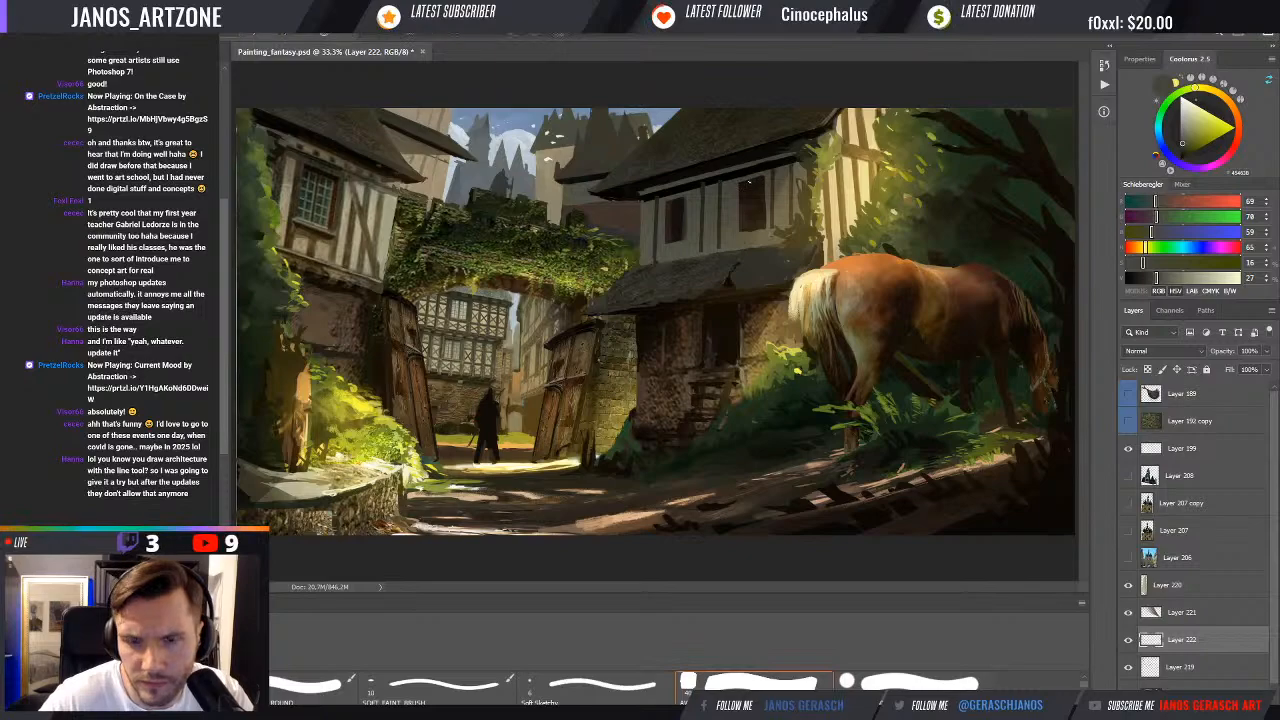
click(722, 186)
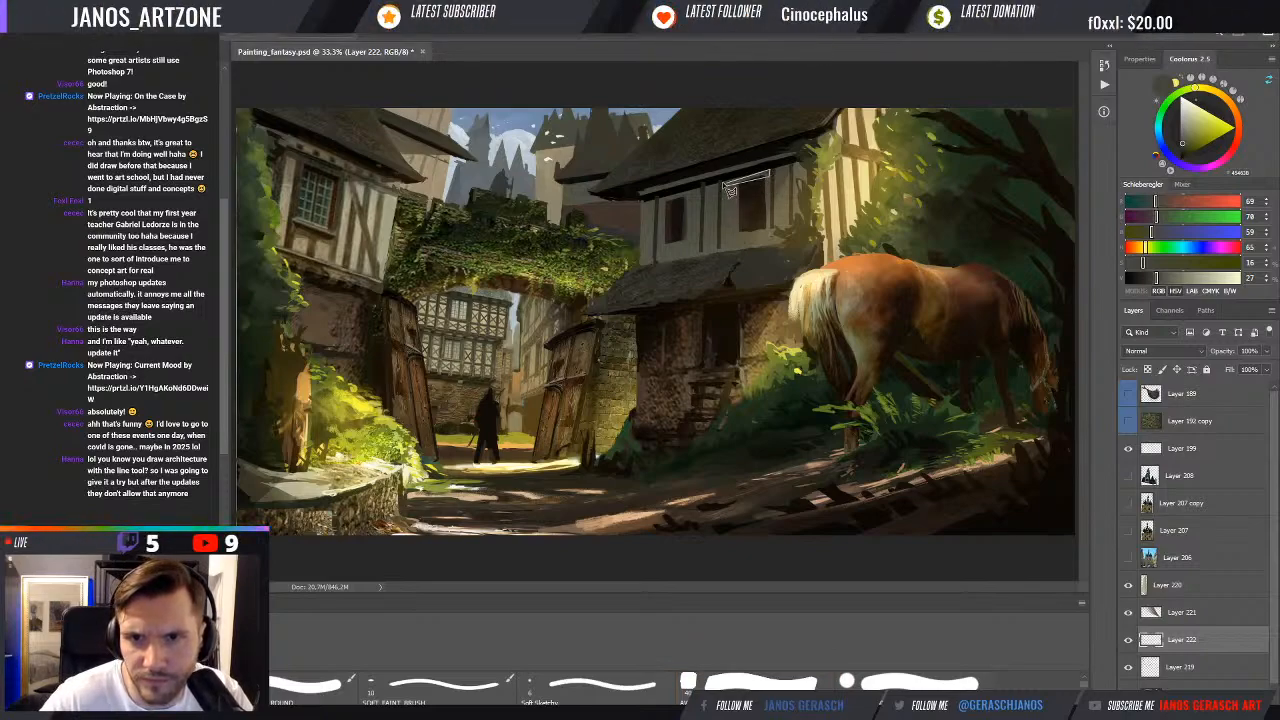
click(724, 185)
key(b)
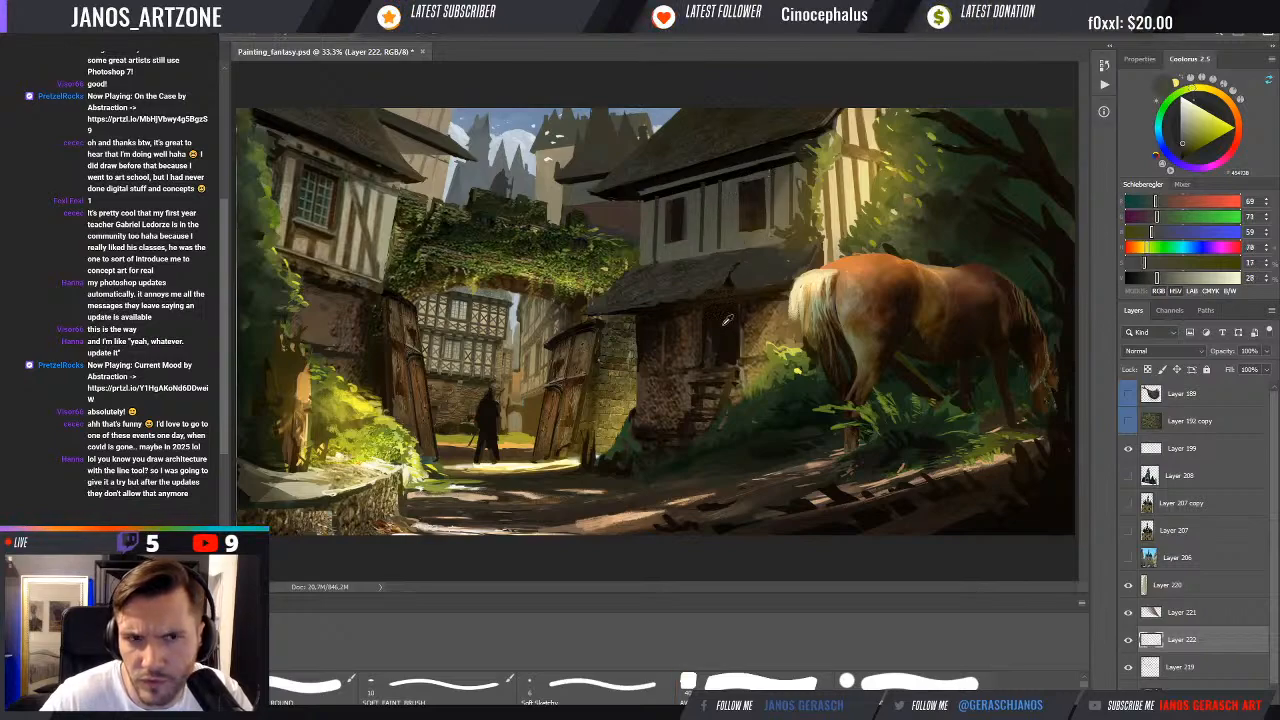
alt+click(750, 230)
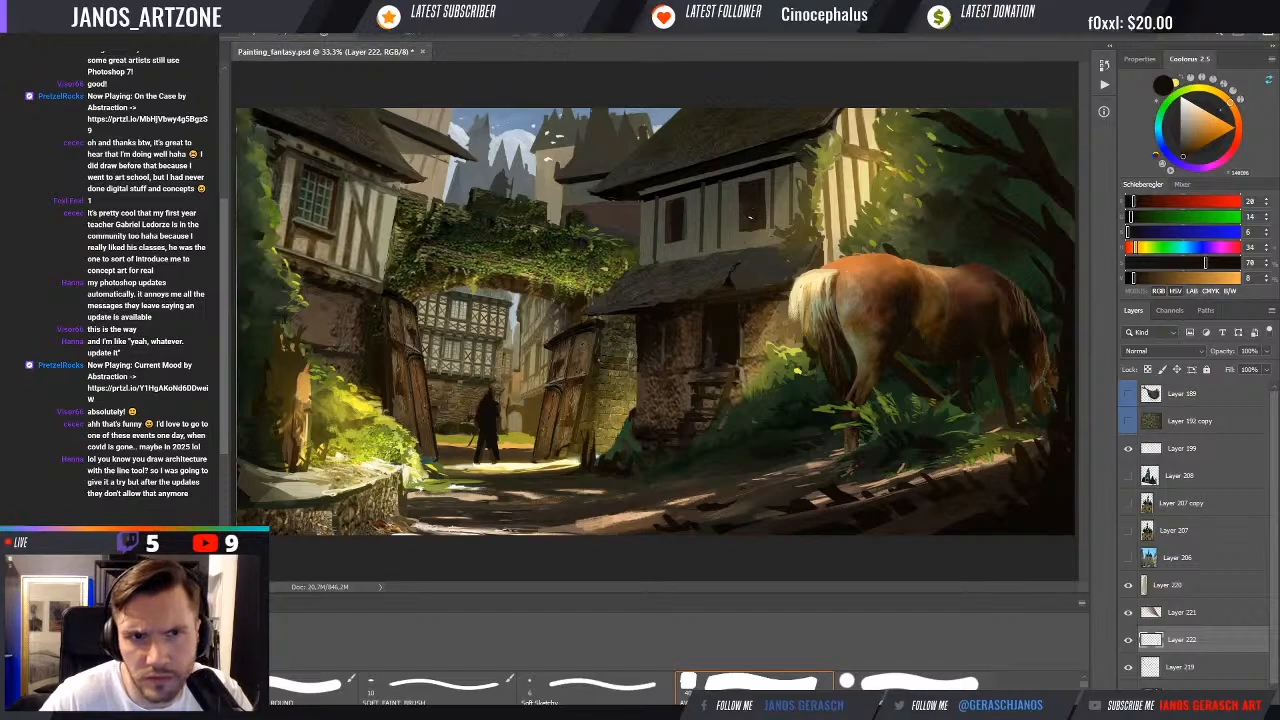
Select the left house's latticed window with its frame on Group 16 copy using a straight-edged lasso outline
ctrl+click(358, 238)
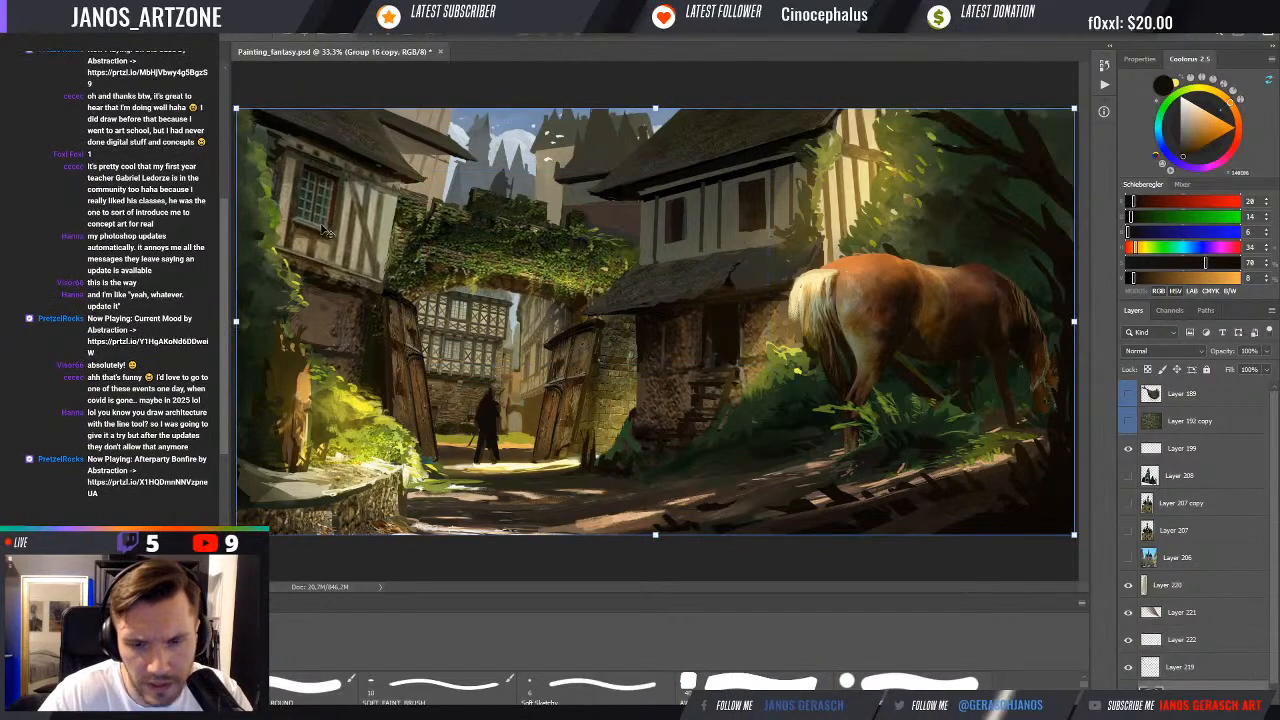
key(l)
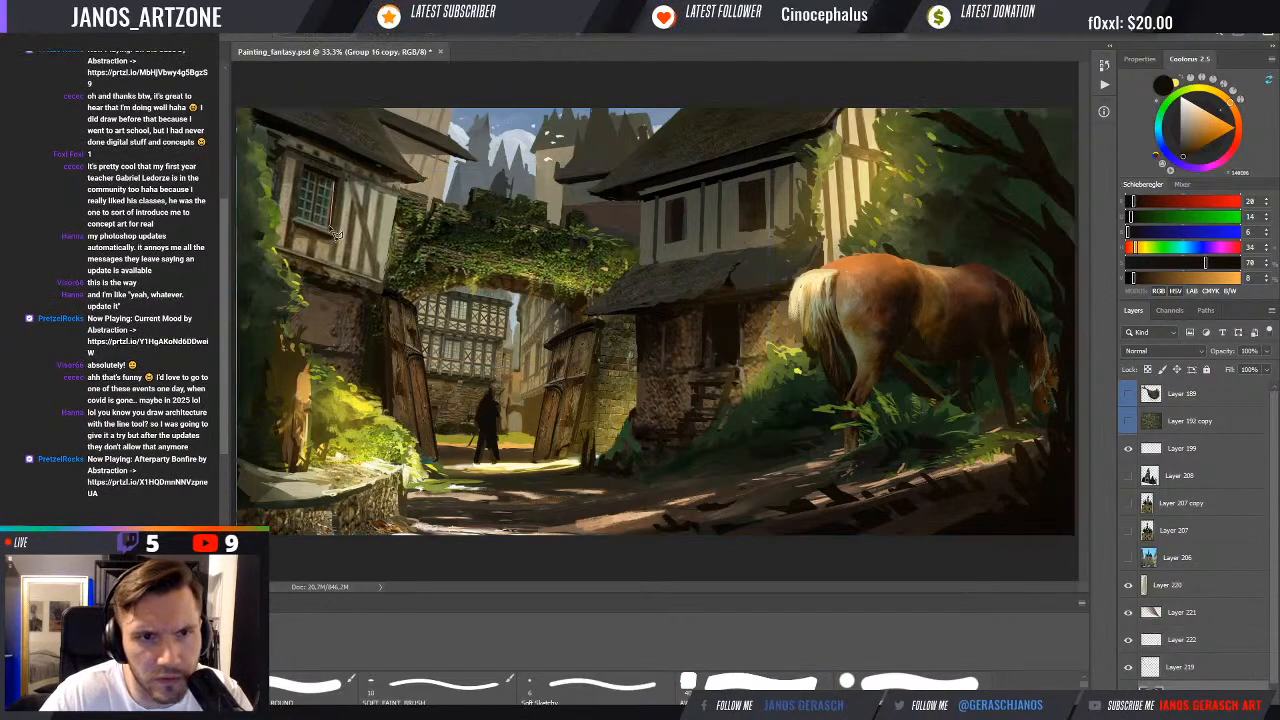
click(294, 219)
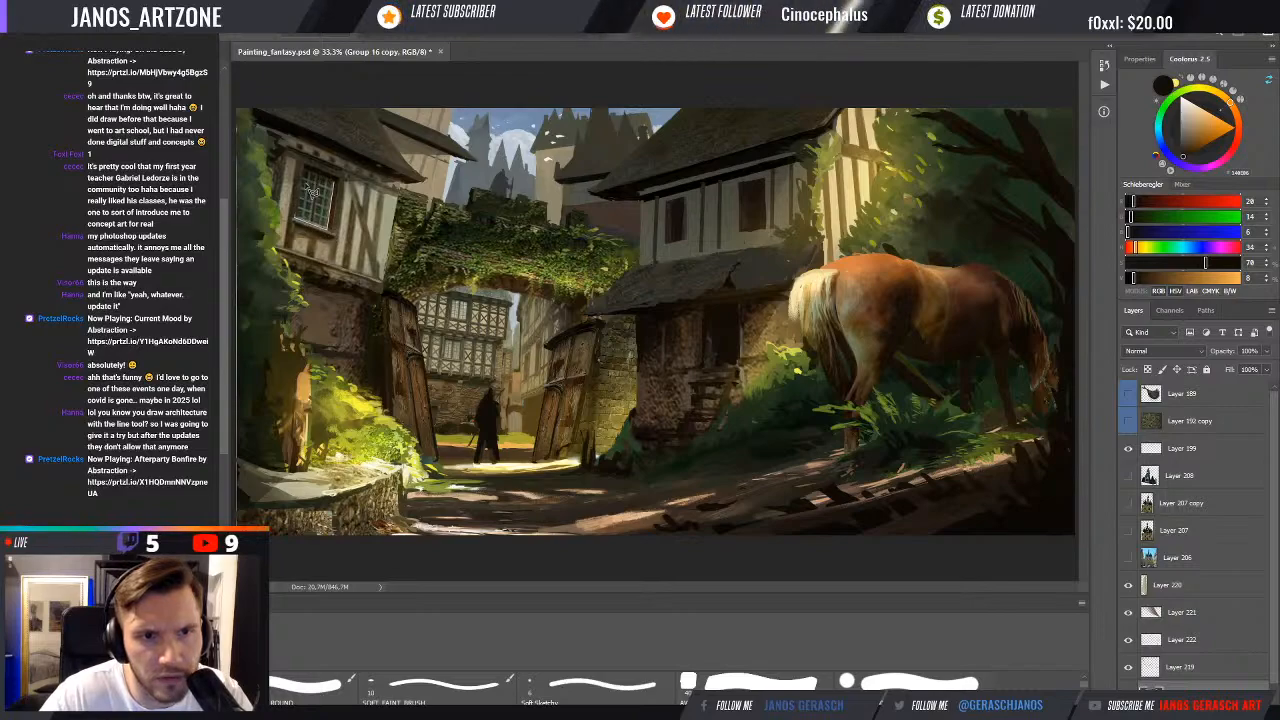
click(304, 170)
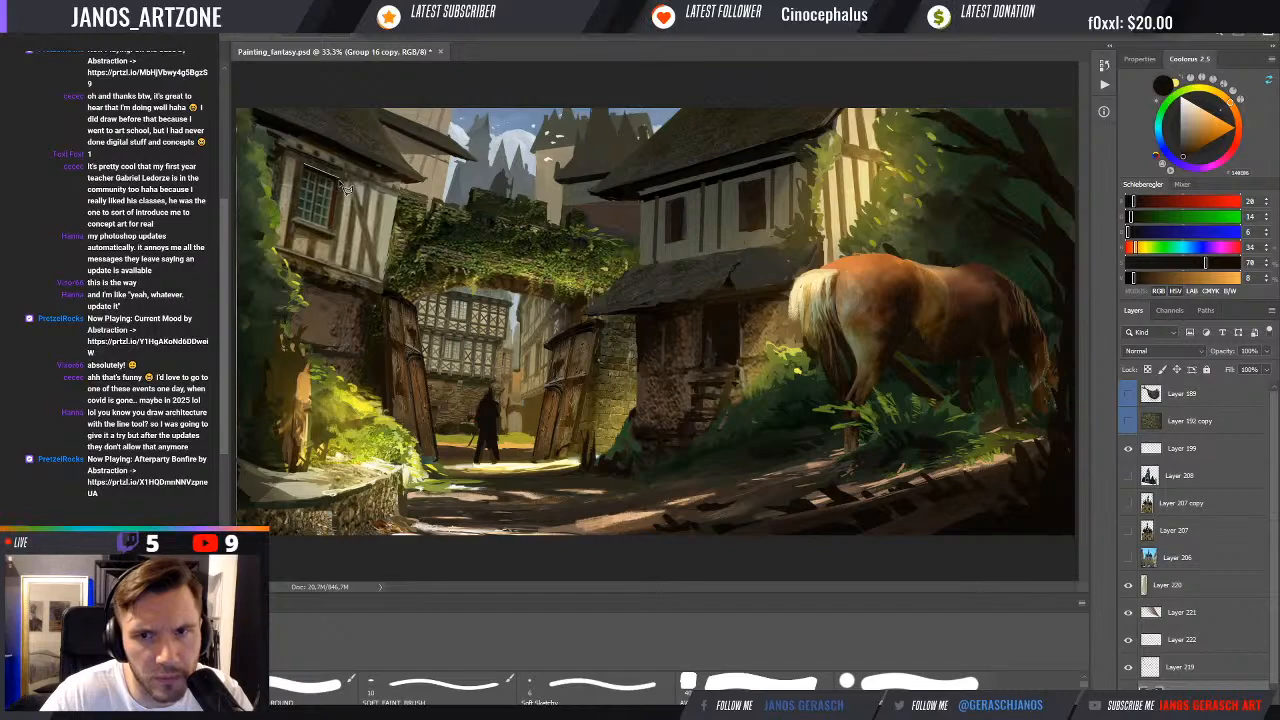
click(332, 226)
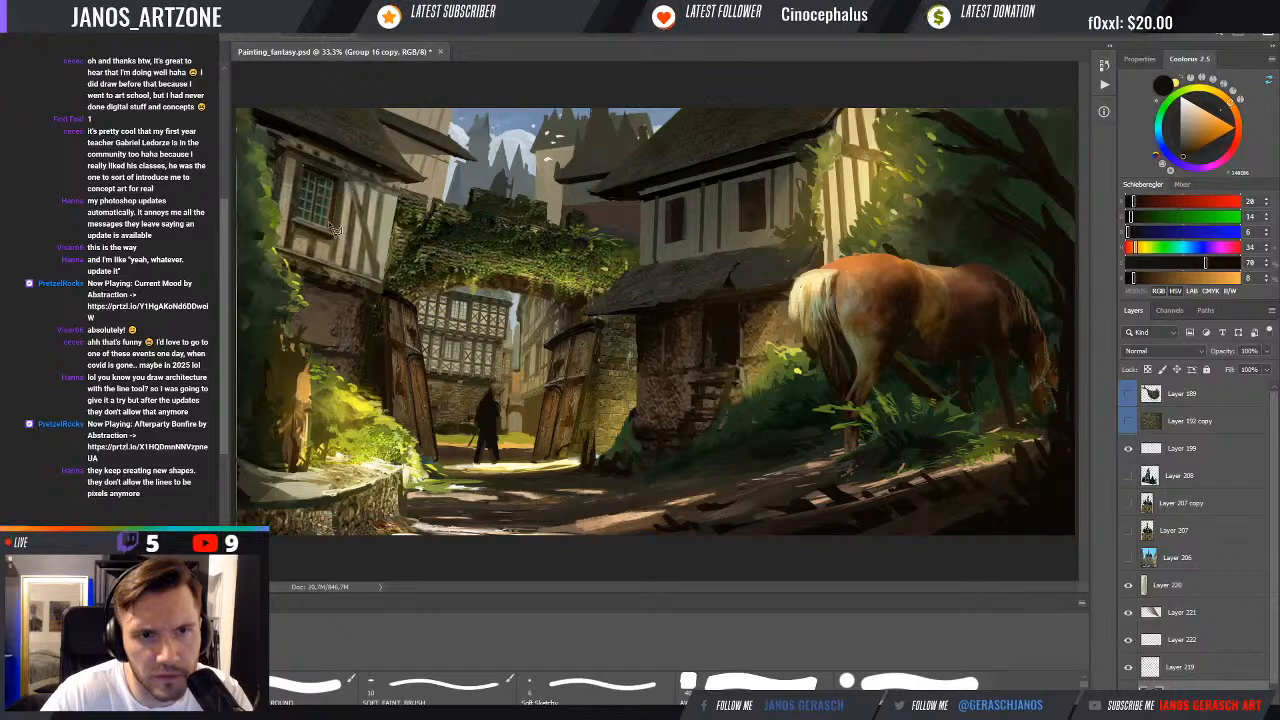
click(302, 155)
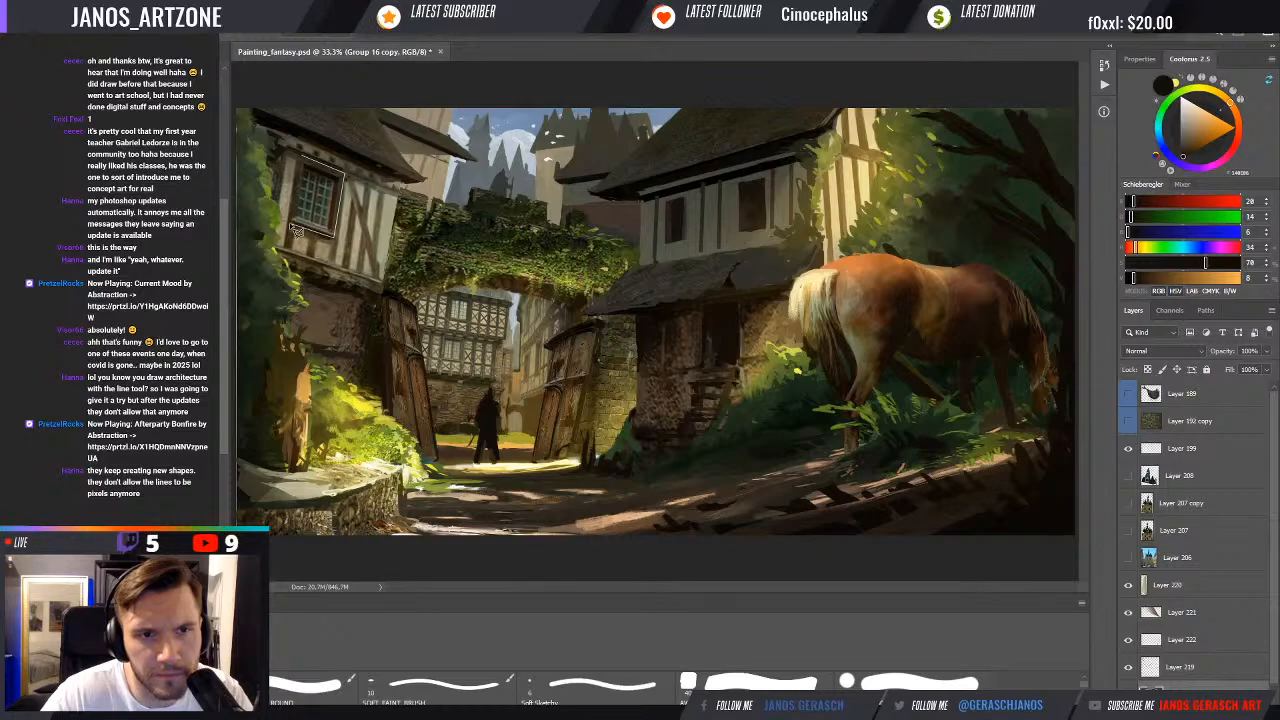
click(302, 156)
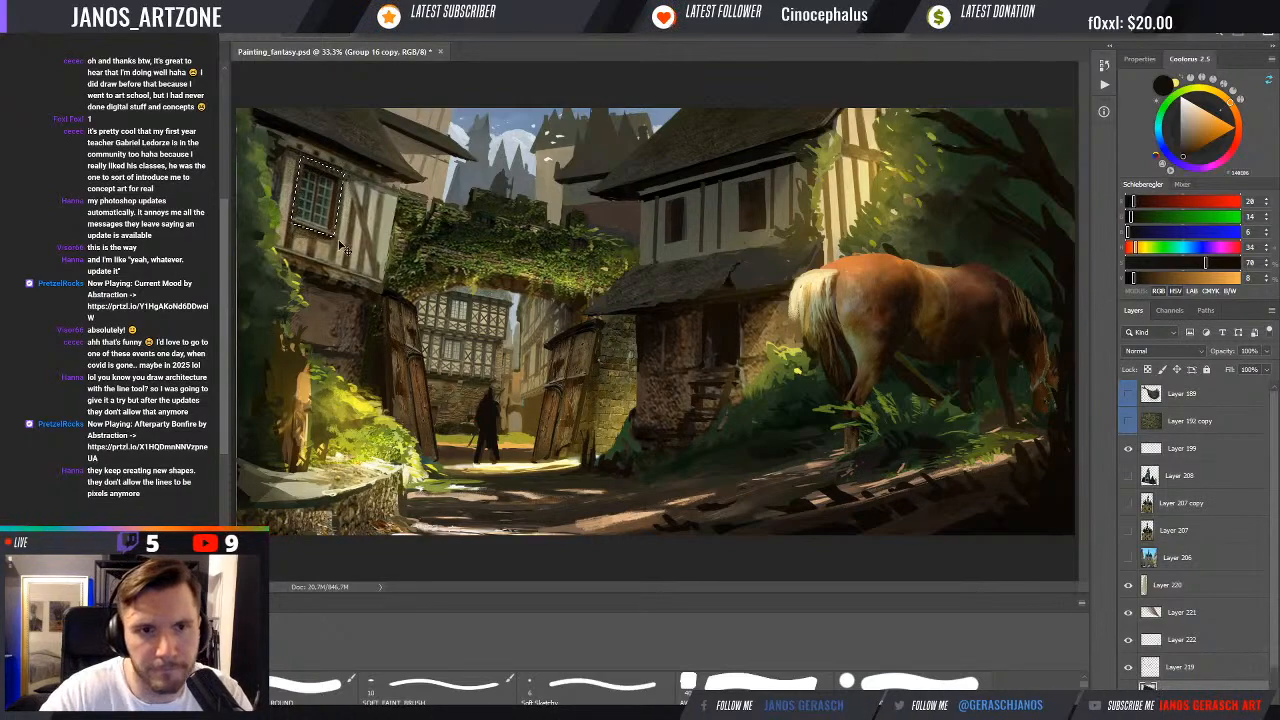
Try a horizontally flipped copy of the left house's window over the right house's larger upper window, then delete the copy
key(ctrl+j)
key(ctrl+t)
drag(327, 222, 747, 232)
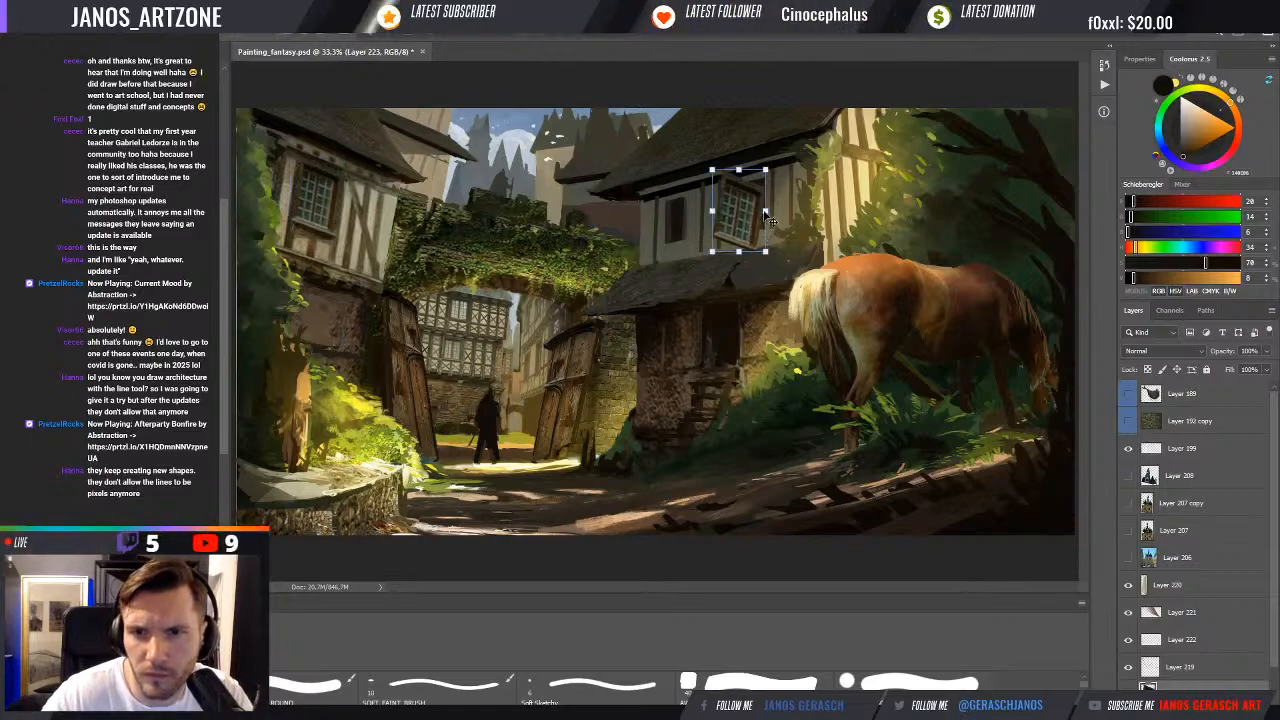
click(791, 381)
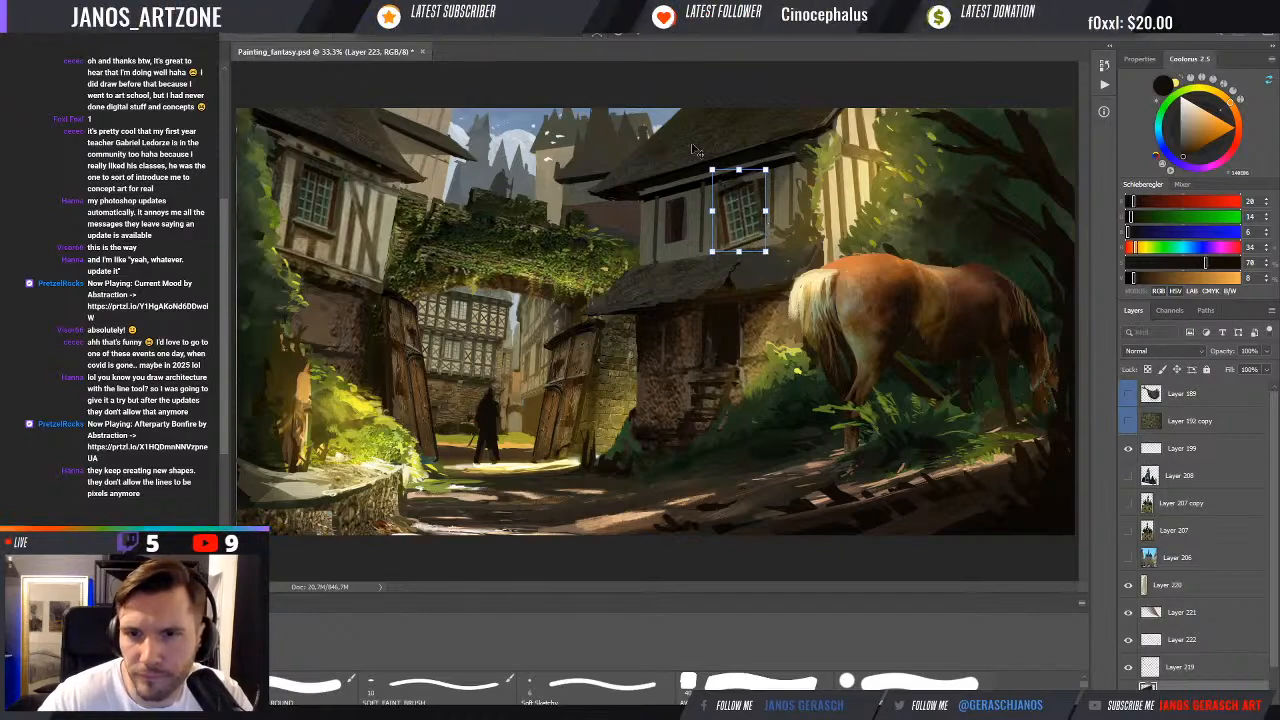
mouse_move(741, 215)
mouse_down()
mouse_move(760, 188)
mouse_move(746, 225)
mouse_up()
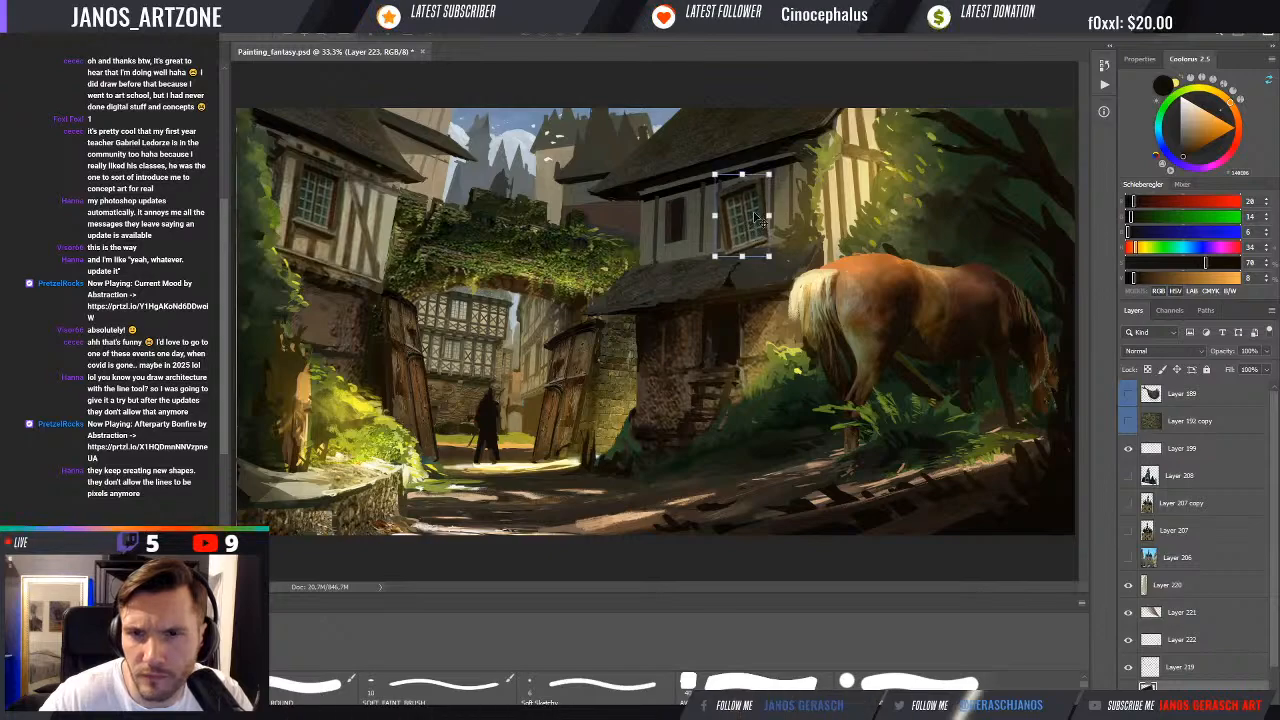
key(Delete)
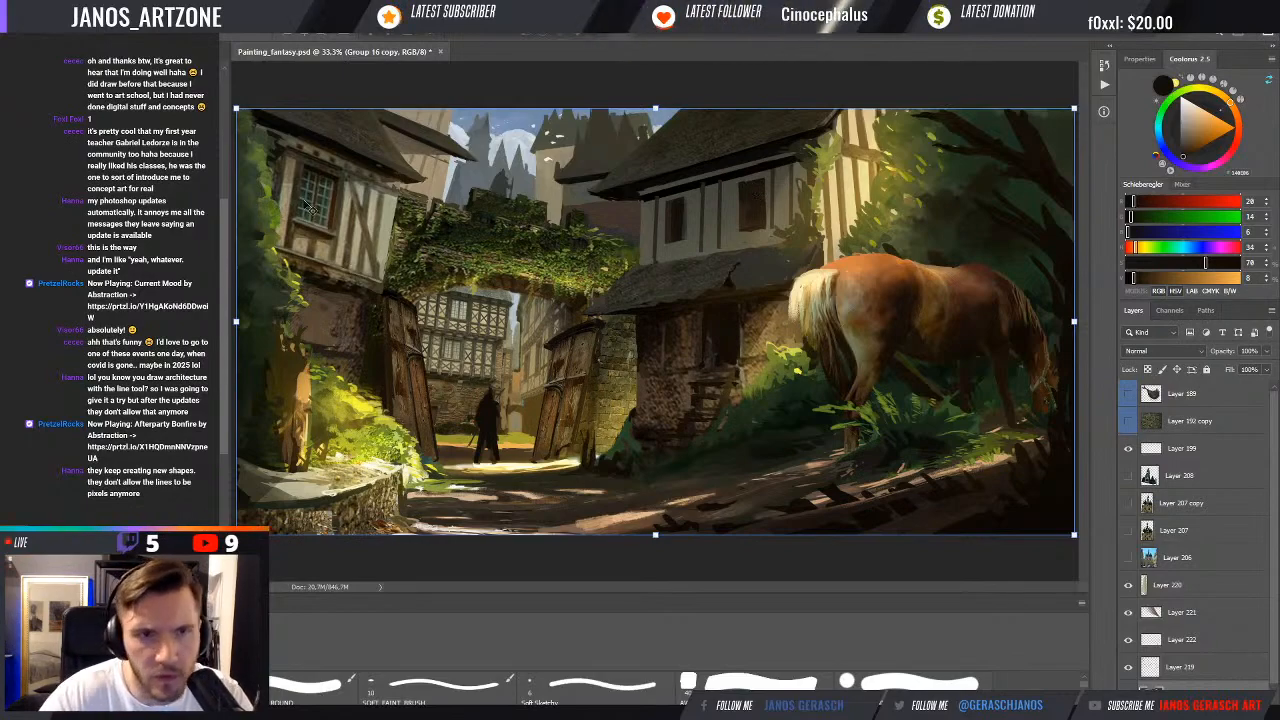
Copy the left house's timber-framed upper wall from Group 16 copy onto a new layer, place it over the right house and flip it horizontally
key(l)
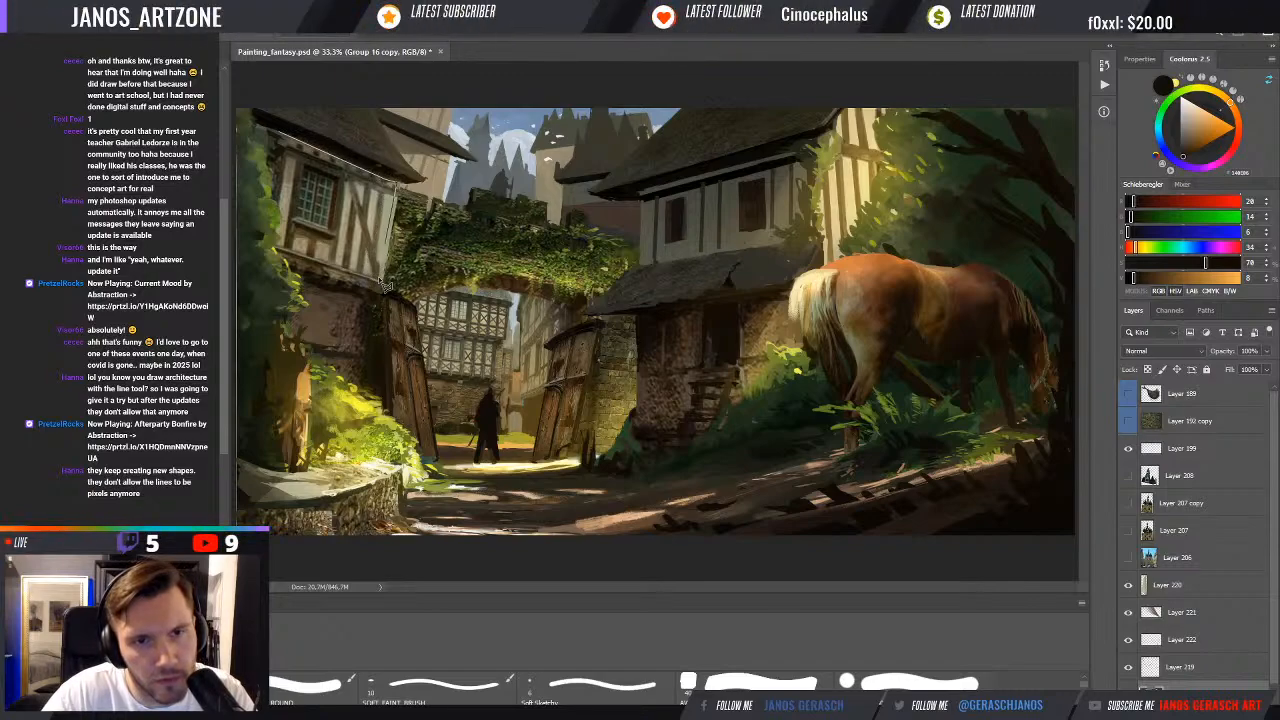
click(280, 134)
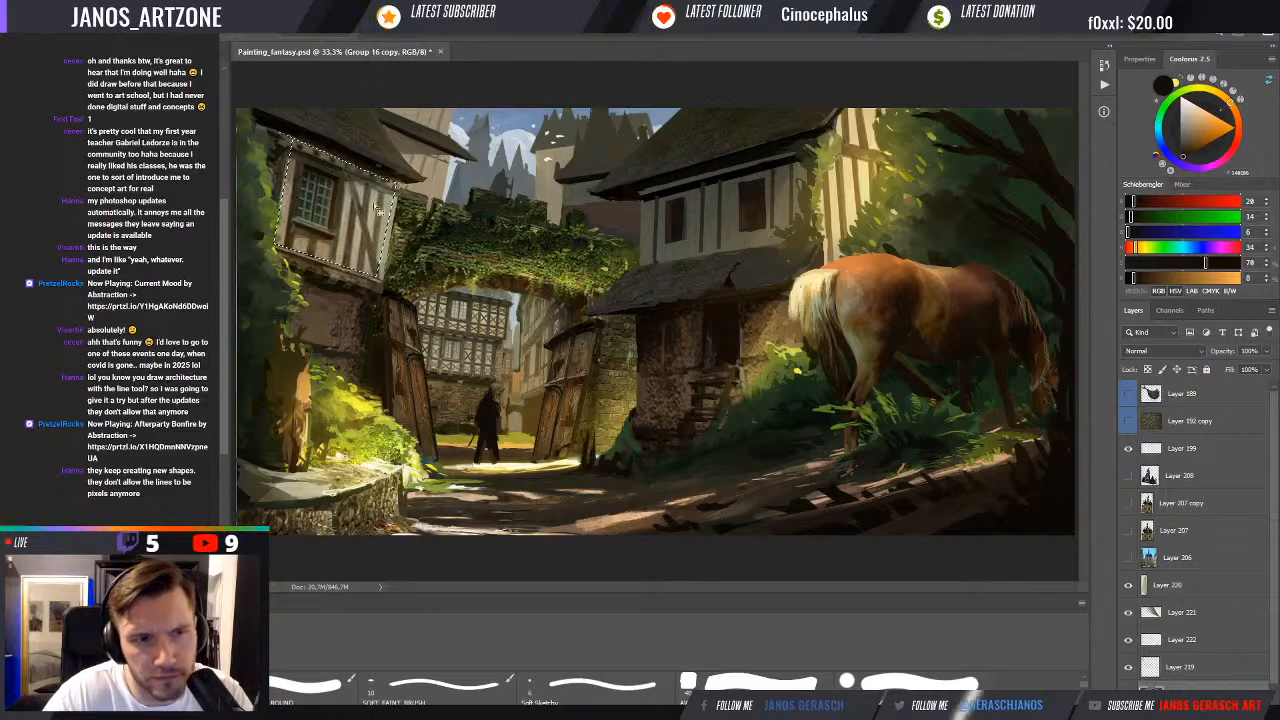
key(ctrl+j)
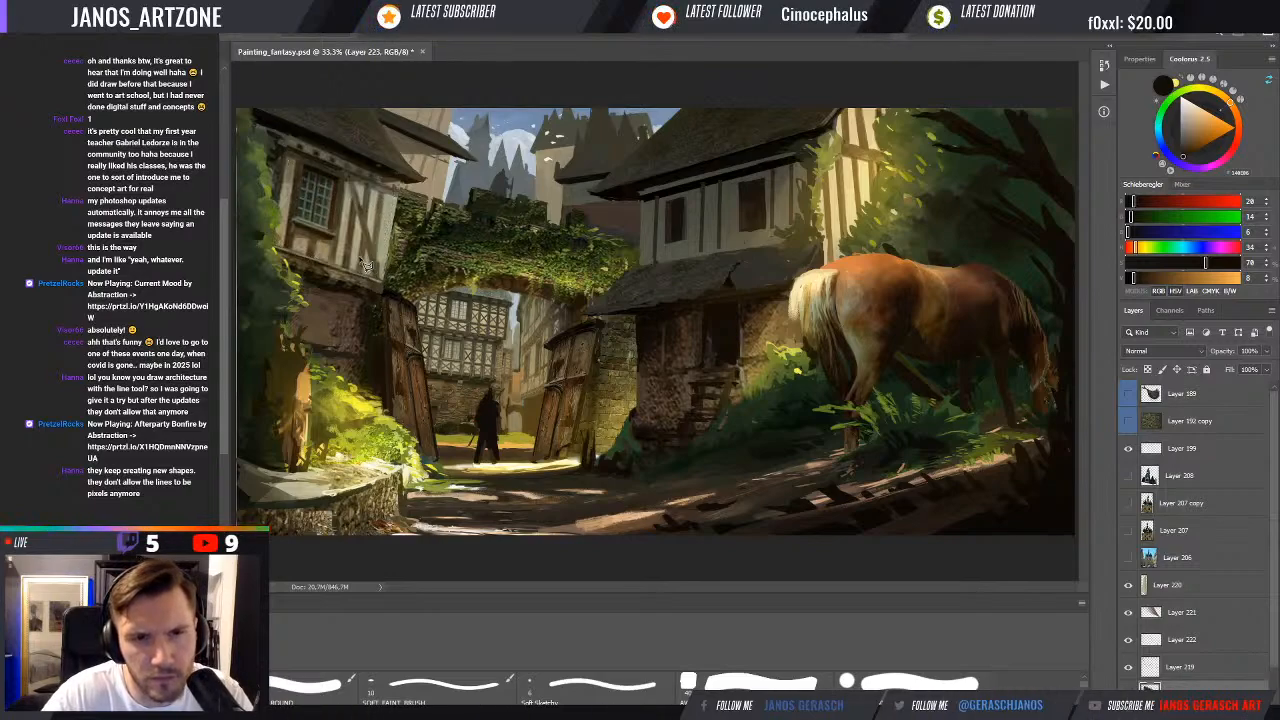
key(v)
drag(359, 258, 737, 253)
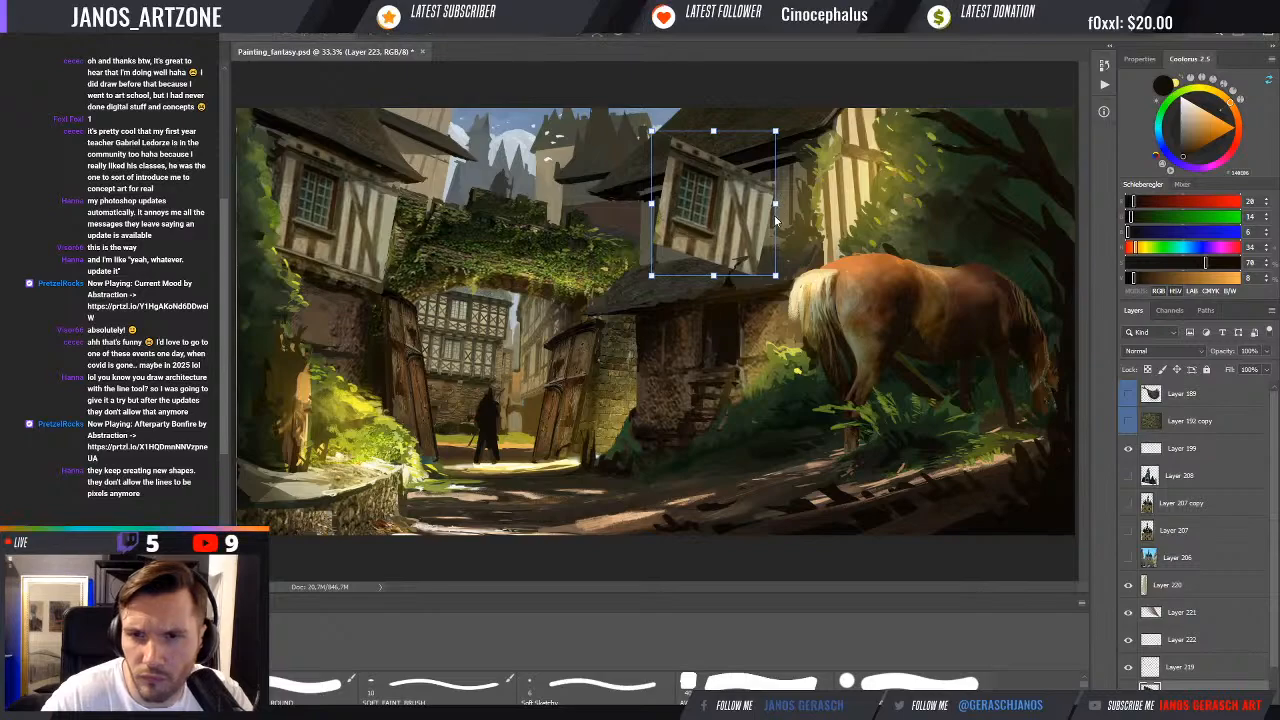
click(816, 376)
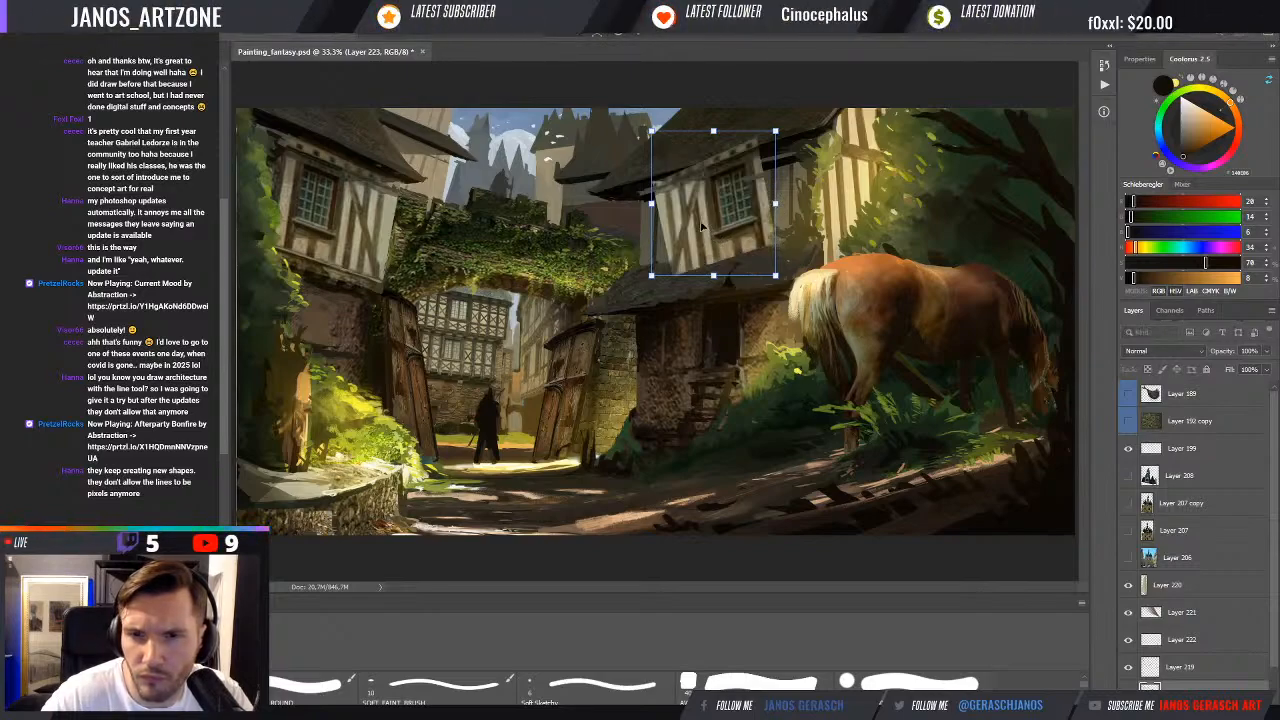
Scale down and distort the copied timber wall to follow the right house's perspective around its smaller upper window, and apply the transform
drag(711, 236, 685, 227)
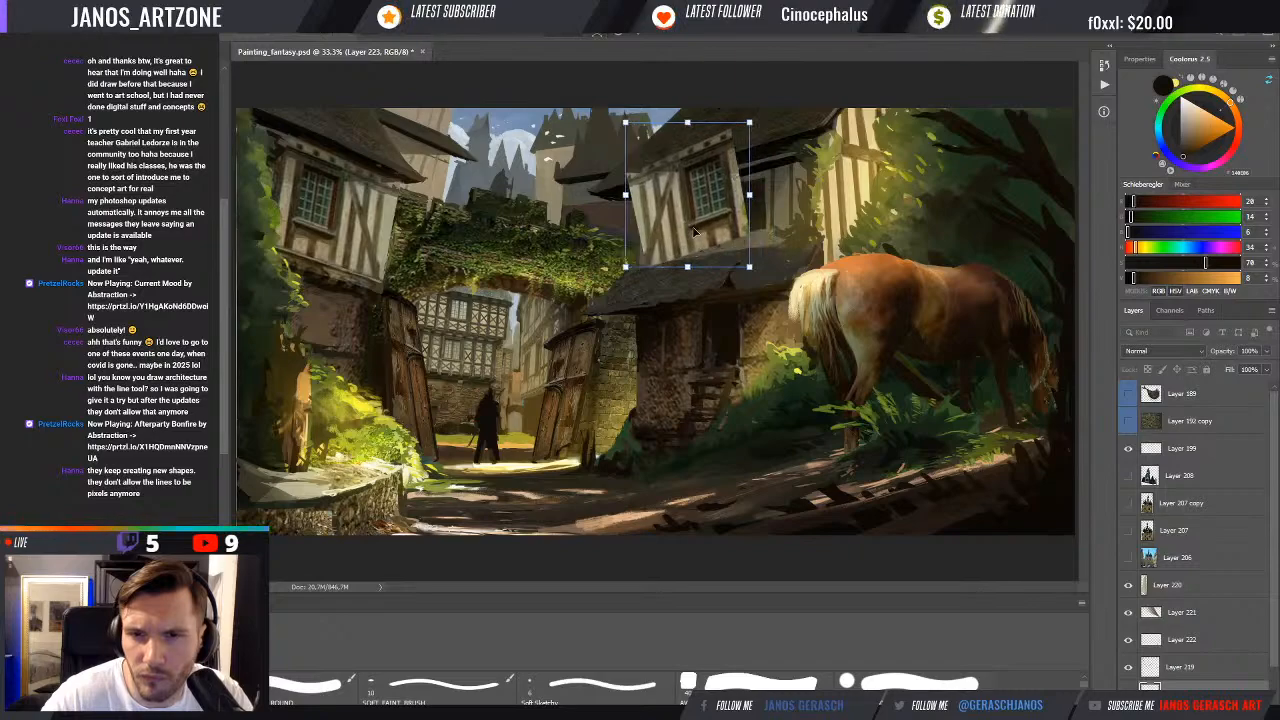
drag(722, 131, 728, 169)
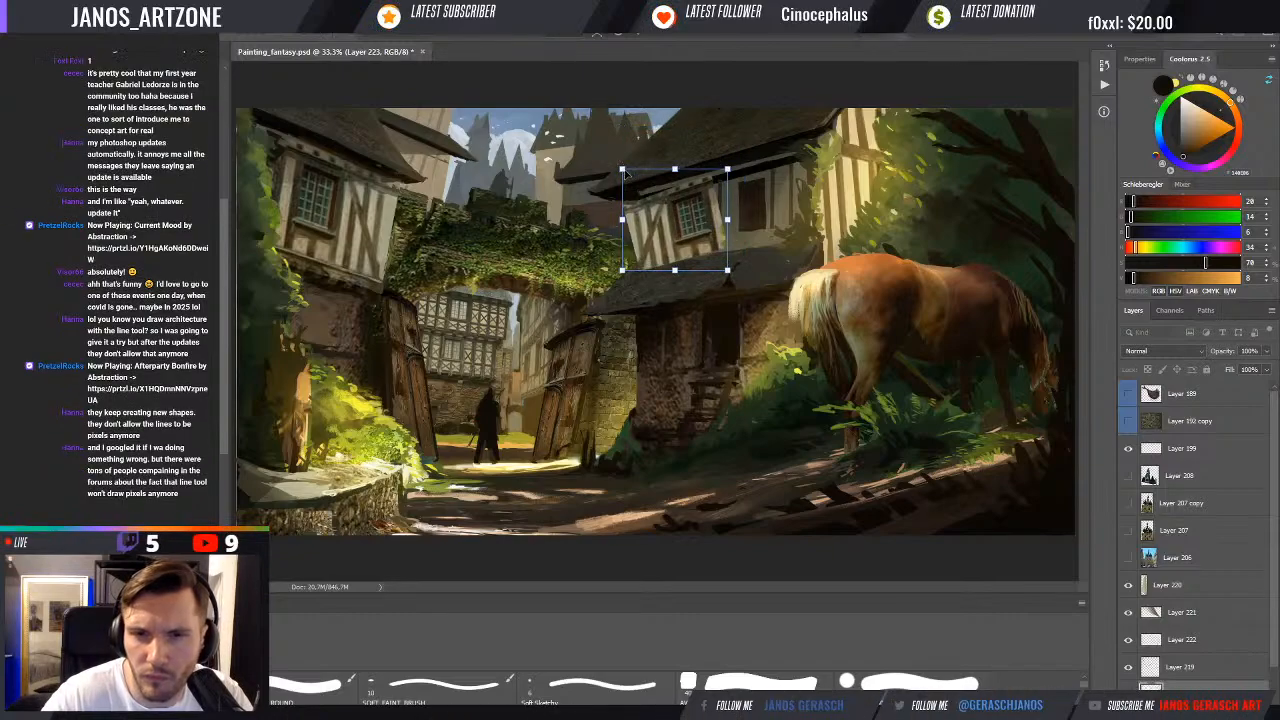
drag(626, 172, 643, 159)
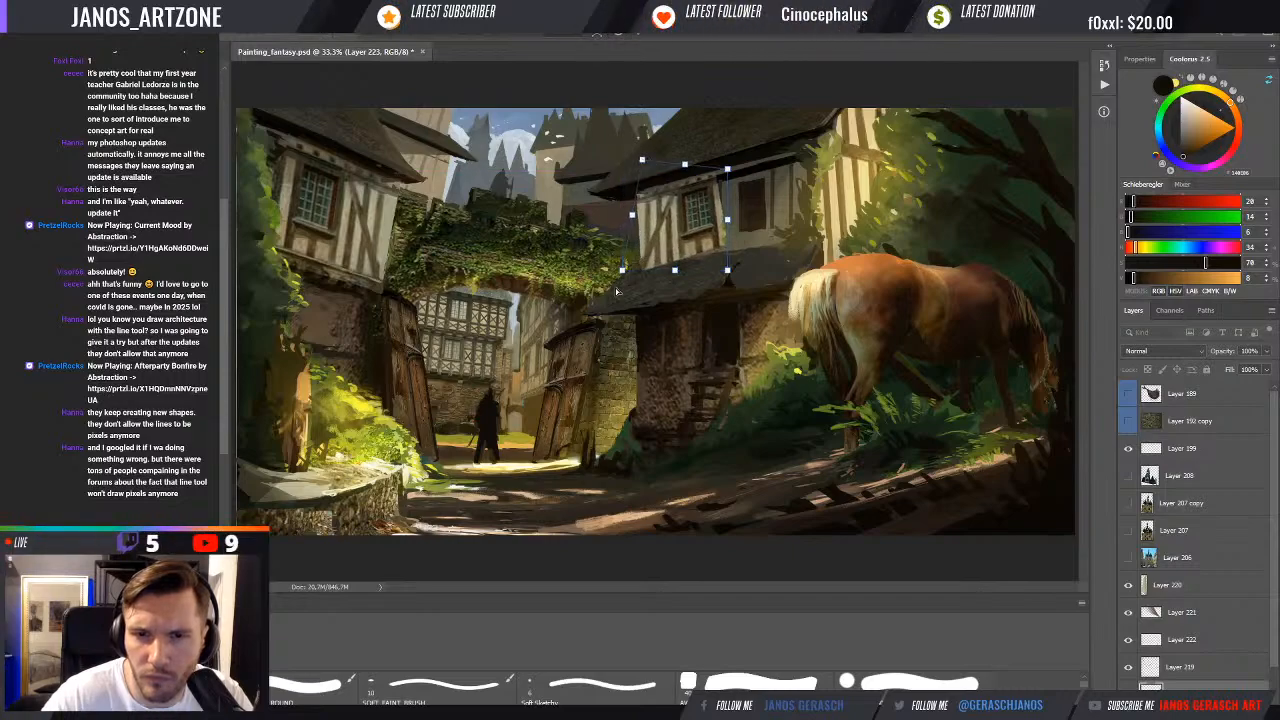
drag(625, 273, 666, 270)
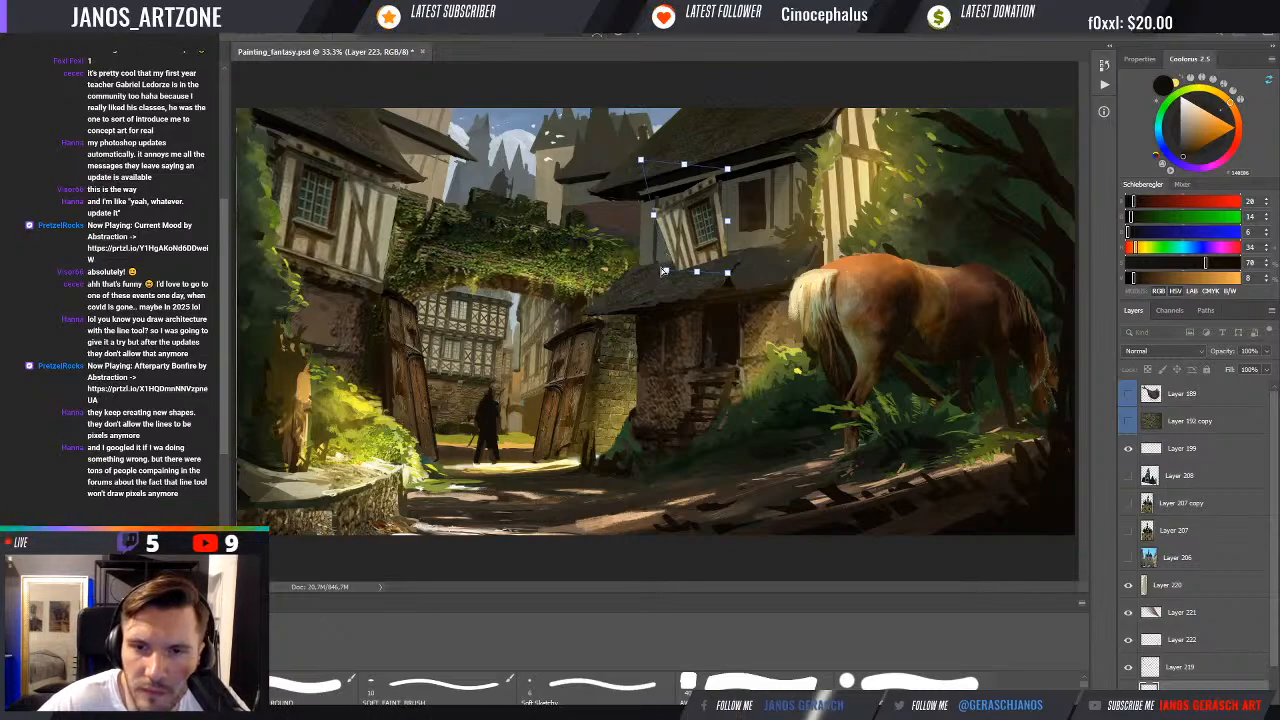
drag(664, 270, 653, 263)
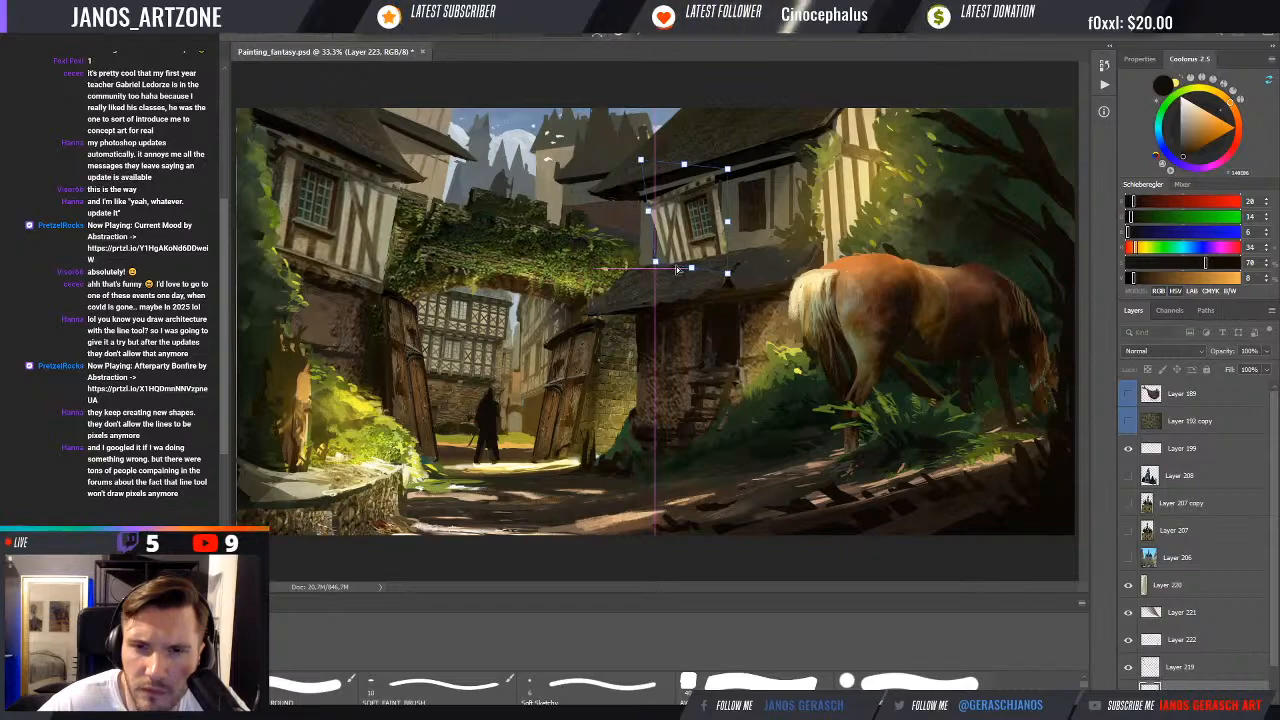
drag(674, 268, 671, 268)
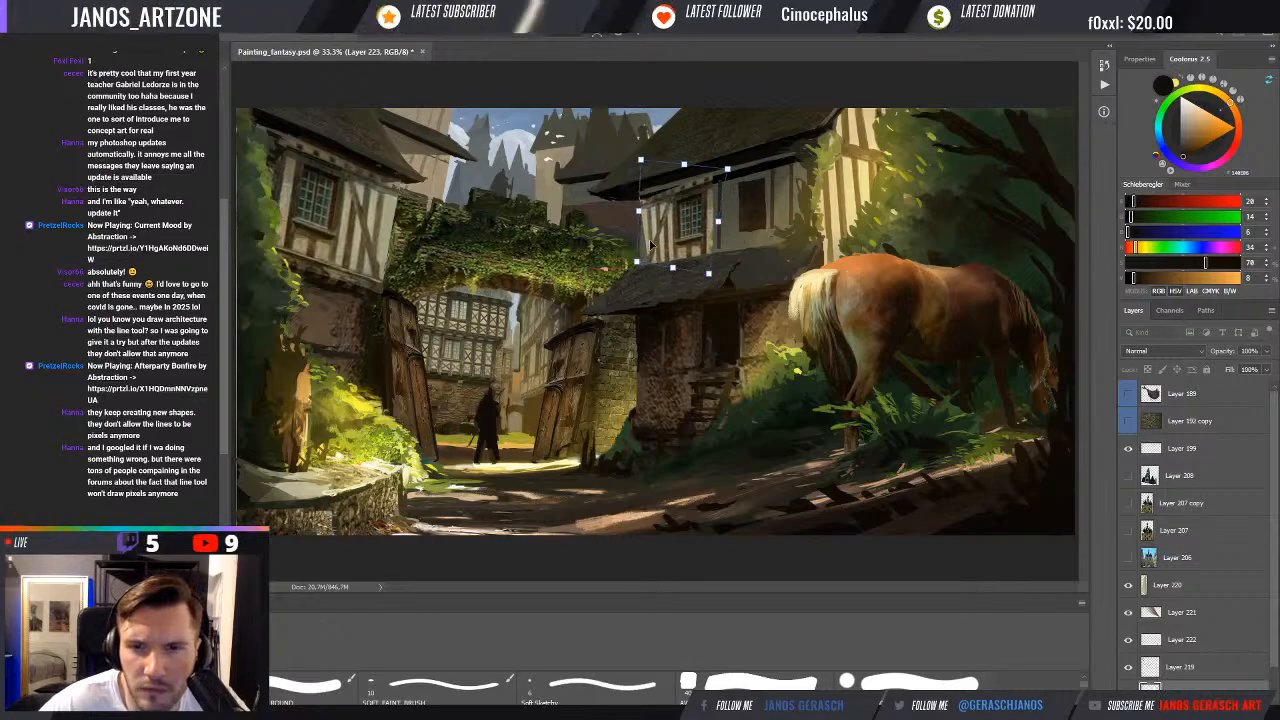
key(Return)
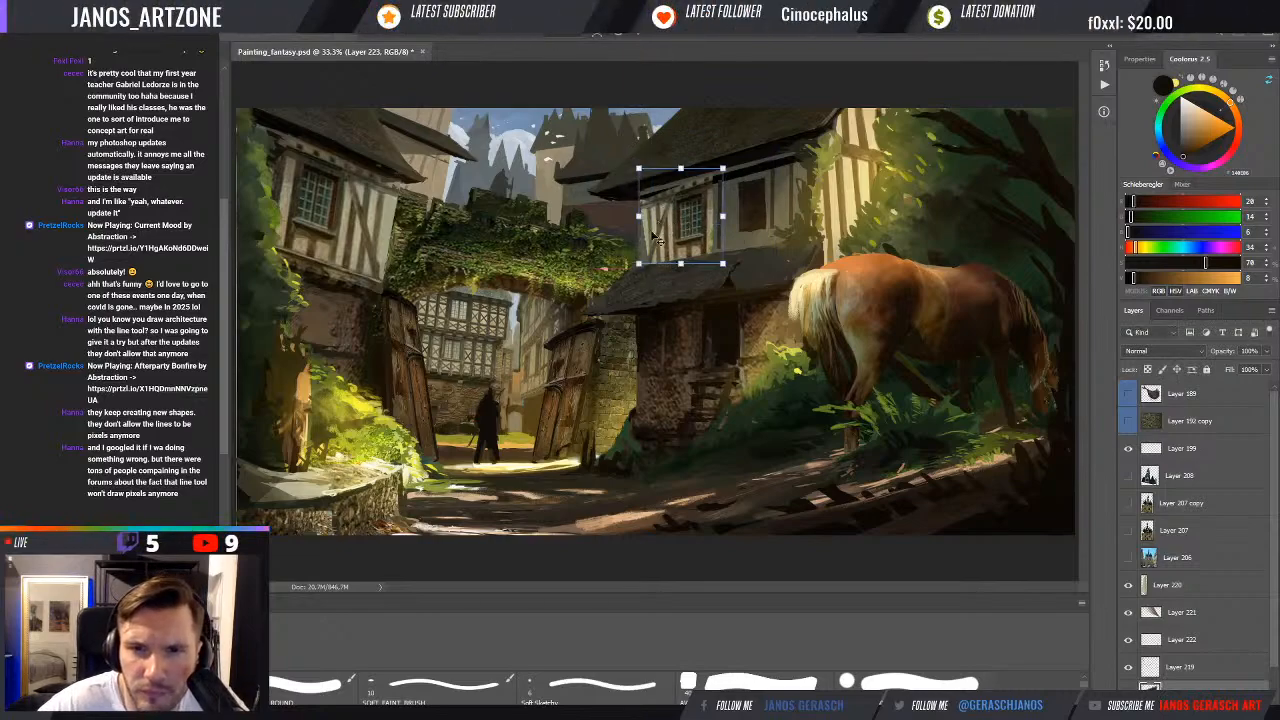
Fine-tune the size of the copied wall section so it fits between the right house's eave and lower roof
drag(640, 268, 636, 263)
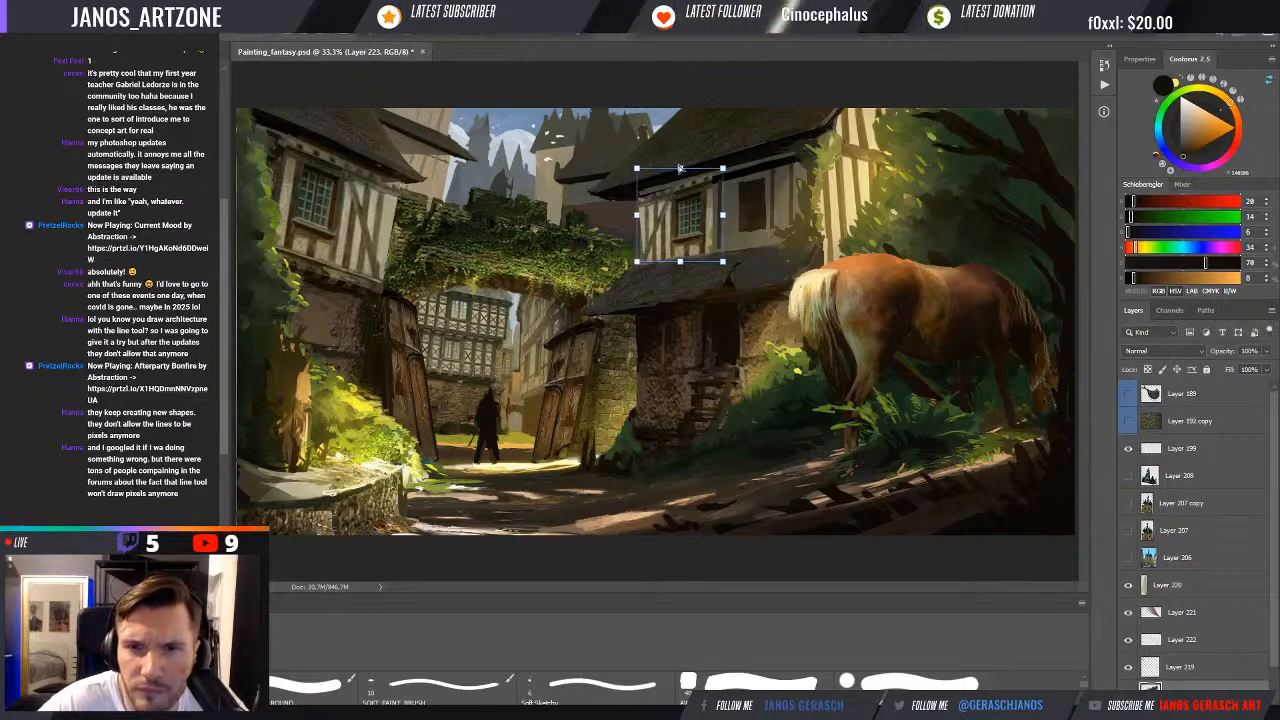
drag(680, 169, 681, 164)
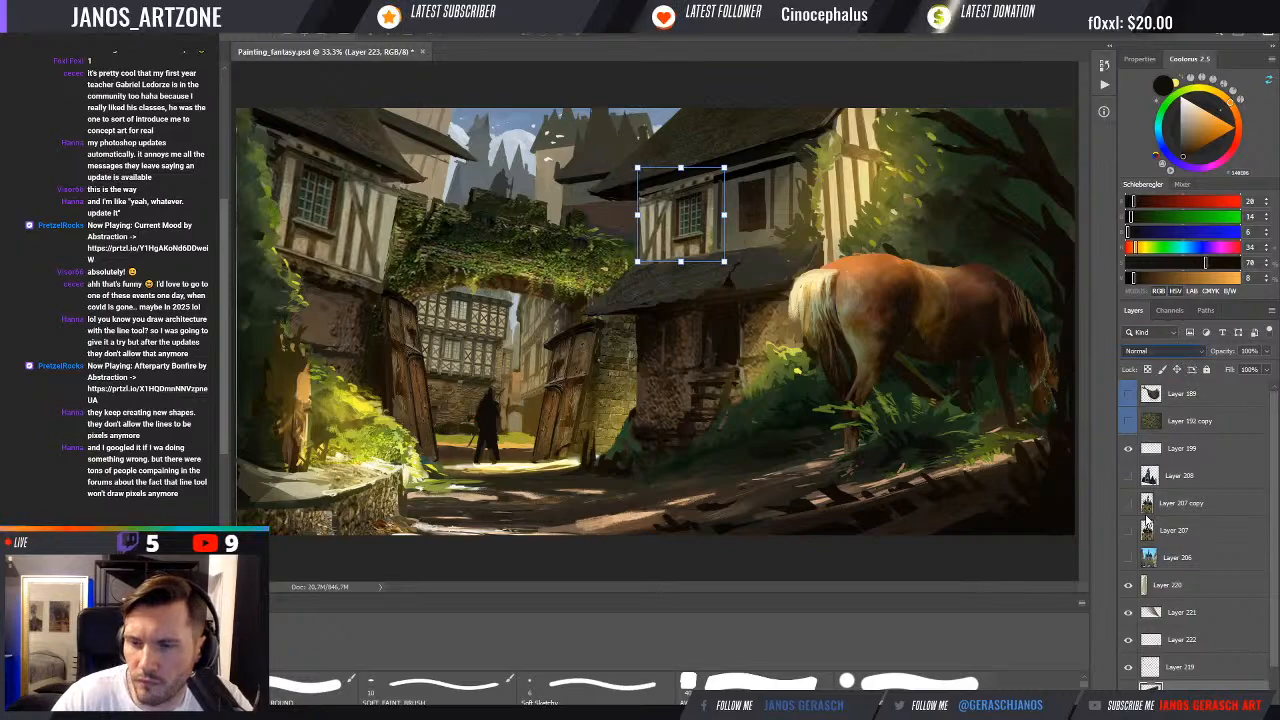
Try blend modes such as Soft Light, Screen, Linear Dodge (Add) and Hard Light on the copied wall layer, then return it to Normal
click(1147, 523)
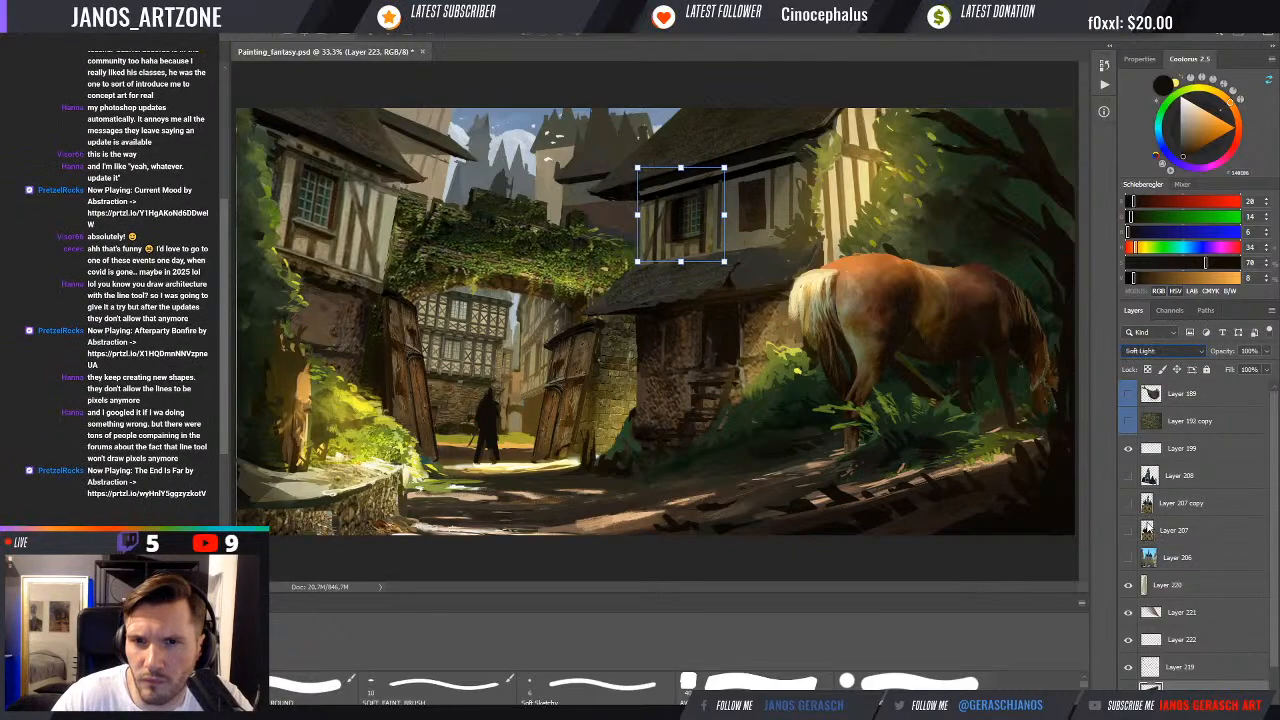
key(shift+minus)
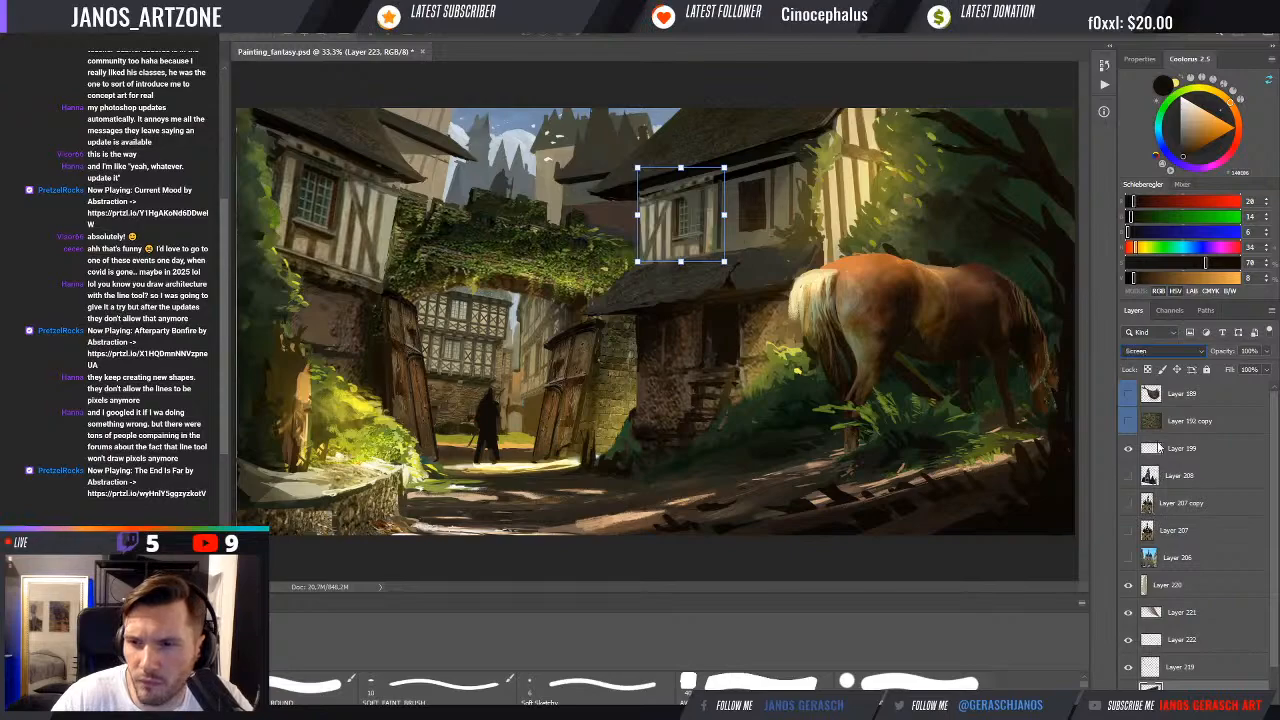
key(shift+plus)
key(shift+plus)
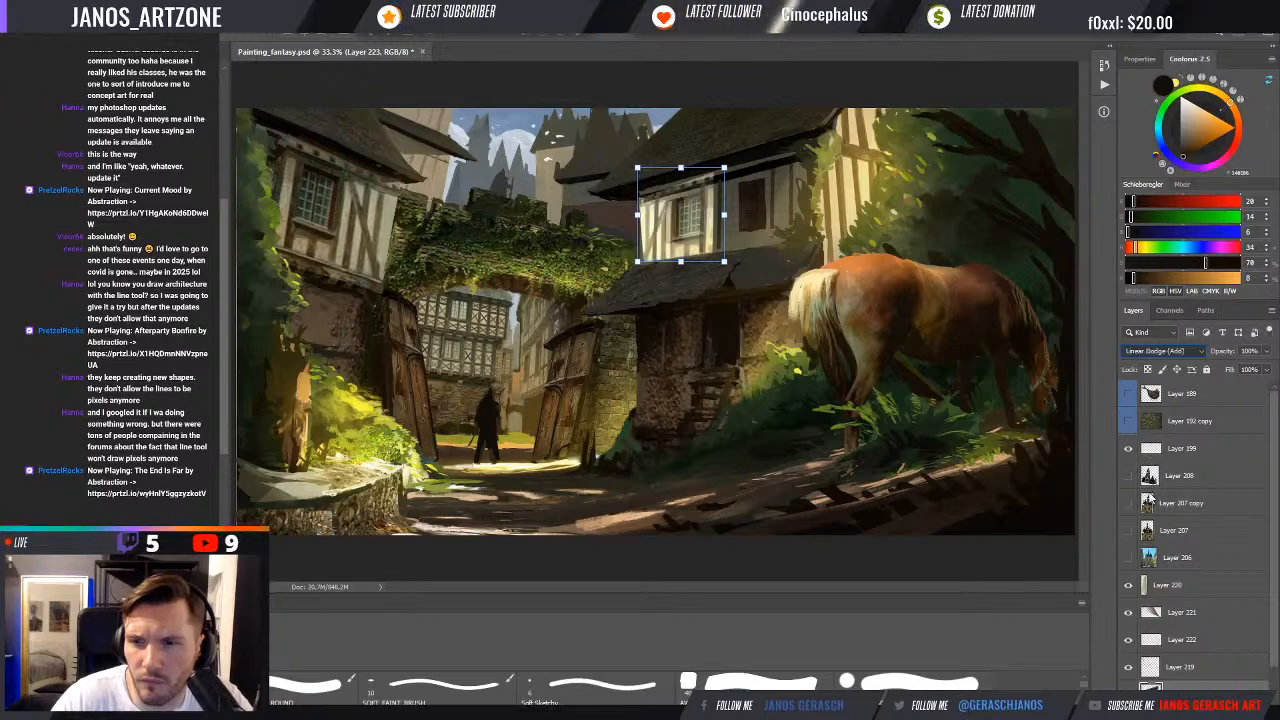
key(shift+plus)
key(shift+plus)
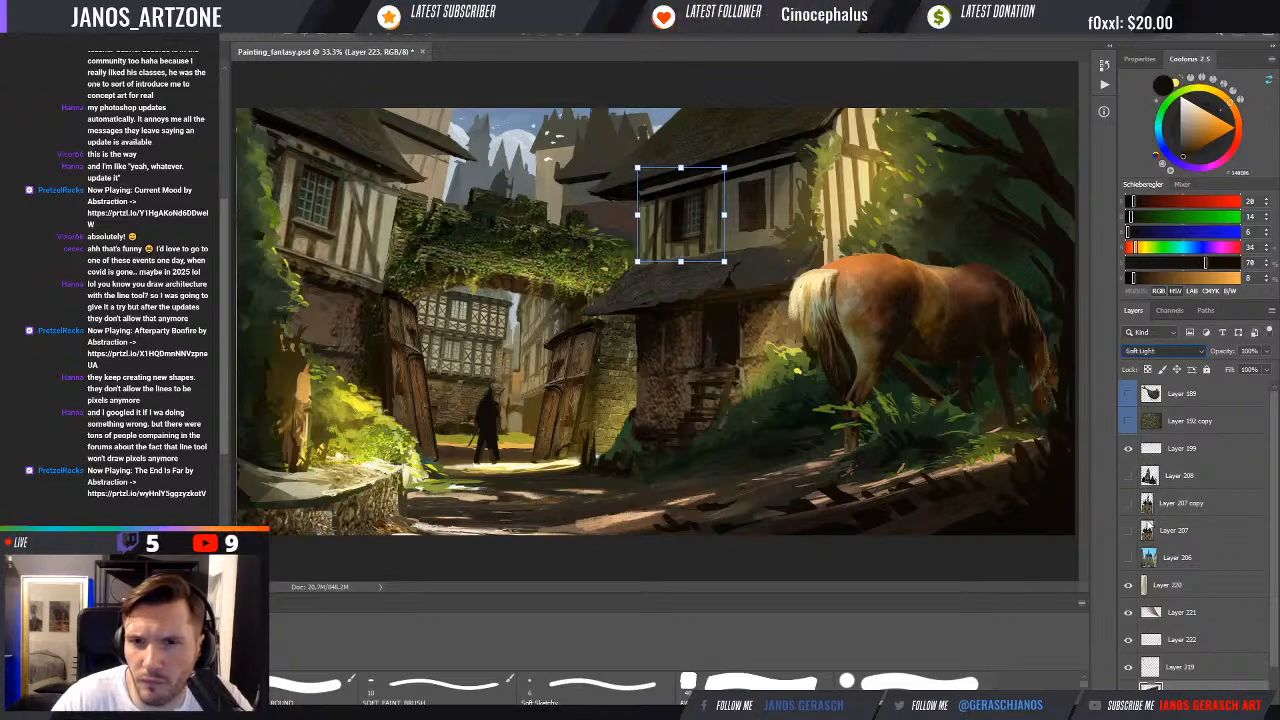
key(shift+plus)
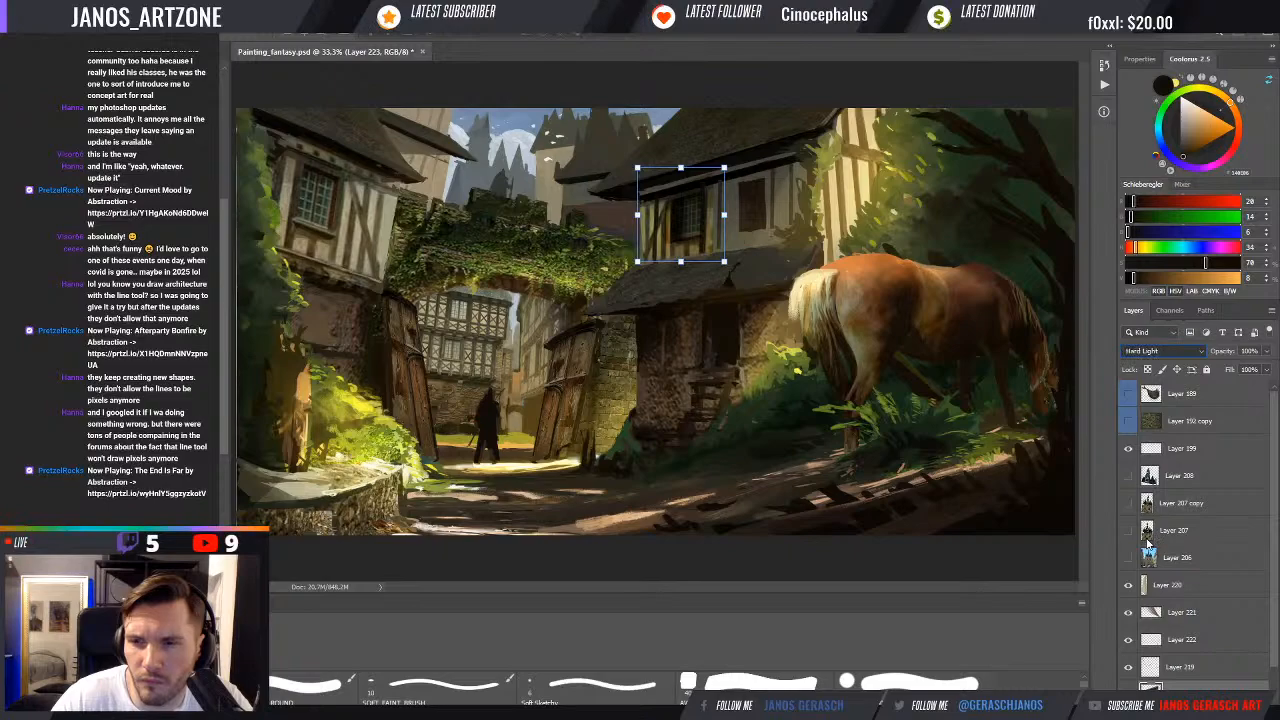
key(shift+plus)
key(shift+plus)
key(shift+plus)
key(shift+plus)
key(shift+plus)
key(shift+plus)
key(shift+plus)
key(shift+plus)
key(shift+plus)
key(shift+plus)
key(shift+plus)
key(shift+plus)
key(shift+plus)
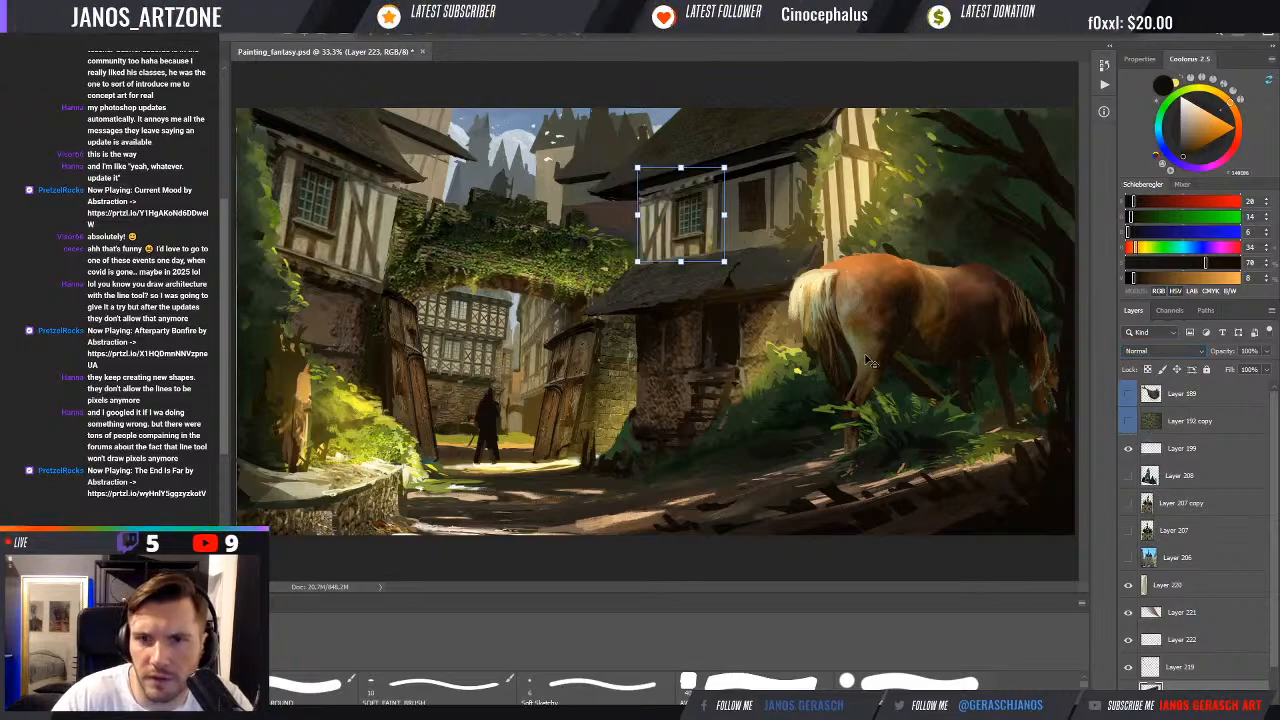
Darken the copied wall section to match the right house's shading, checking its values in a grayscale proof view
key(ctrl+d)
key(b)
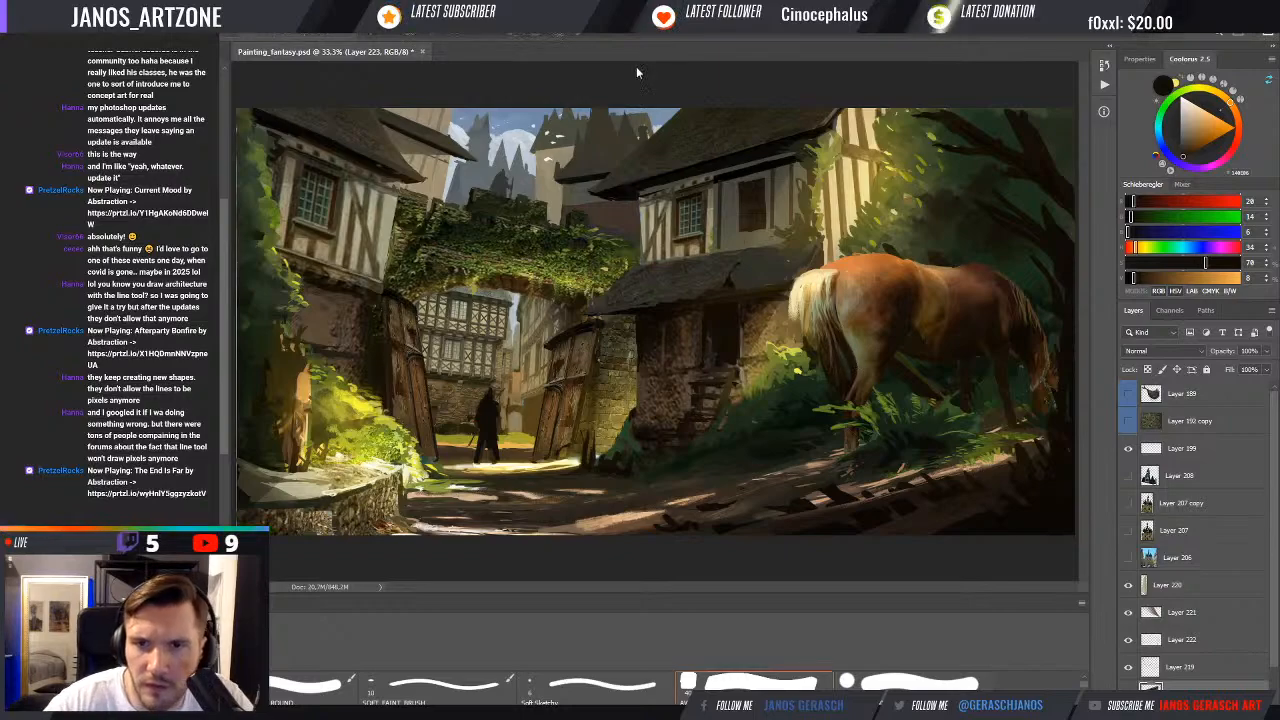
key(ctrl+s)
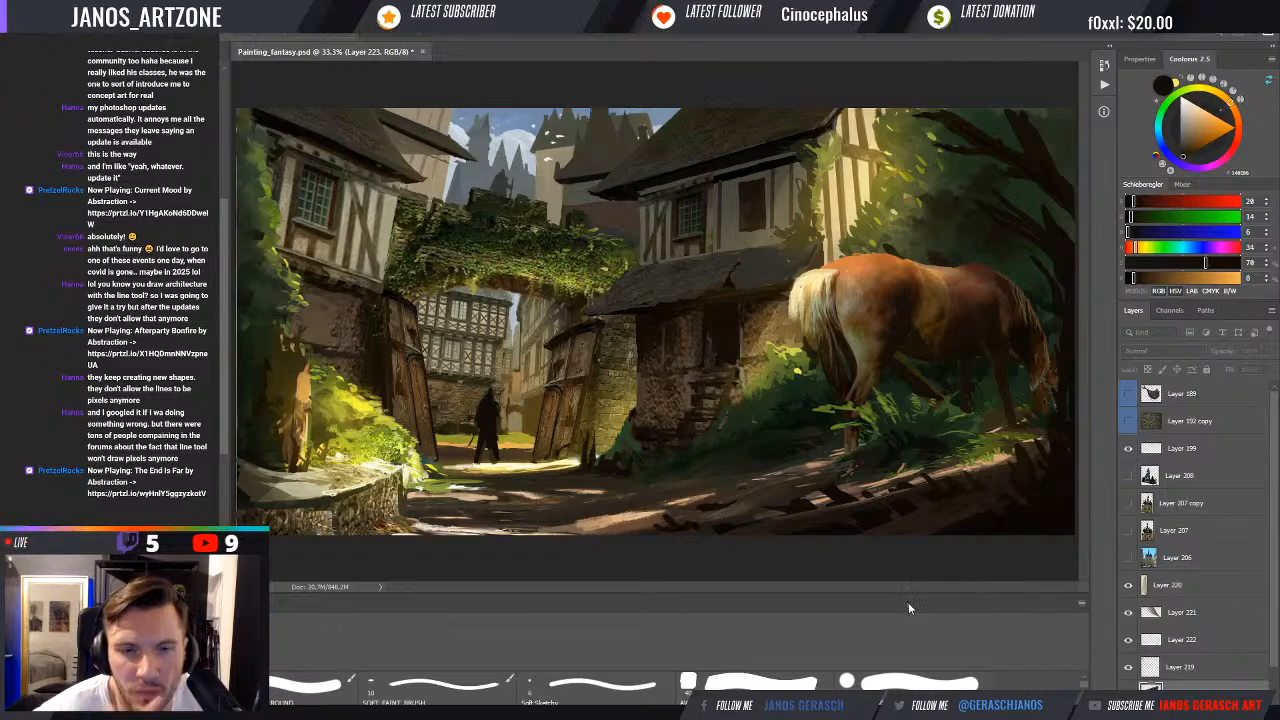
key(ctrl+y)
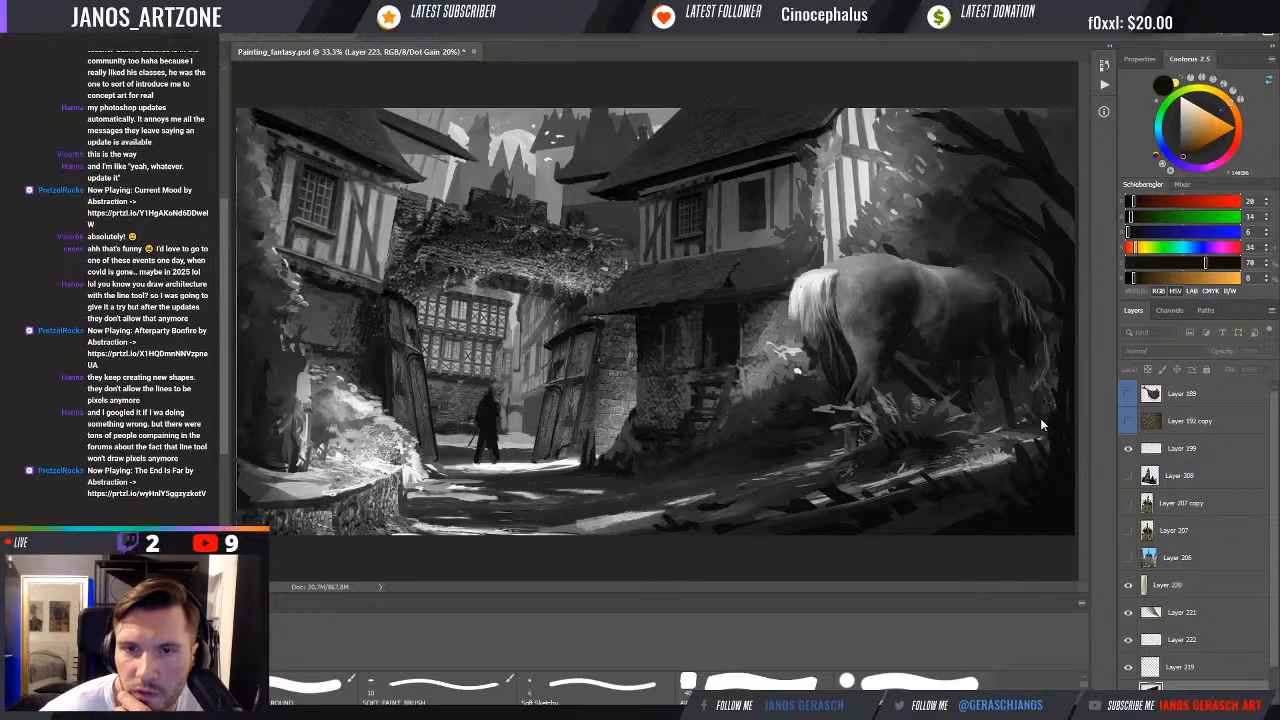
key(ctrl+y)
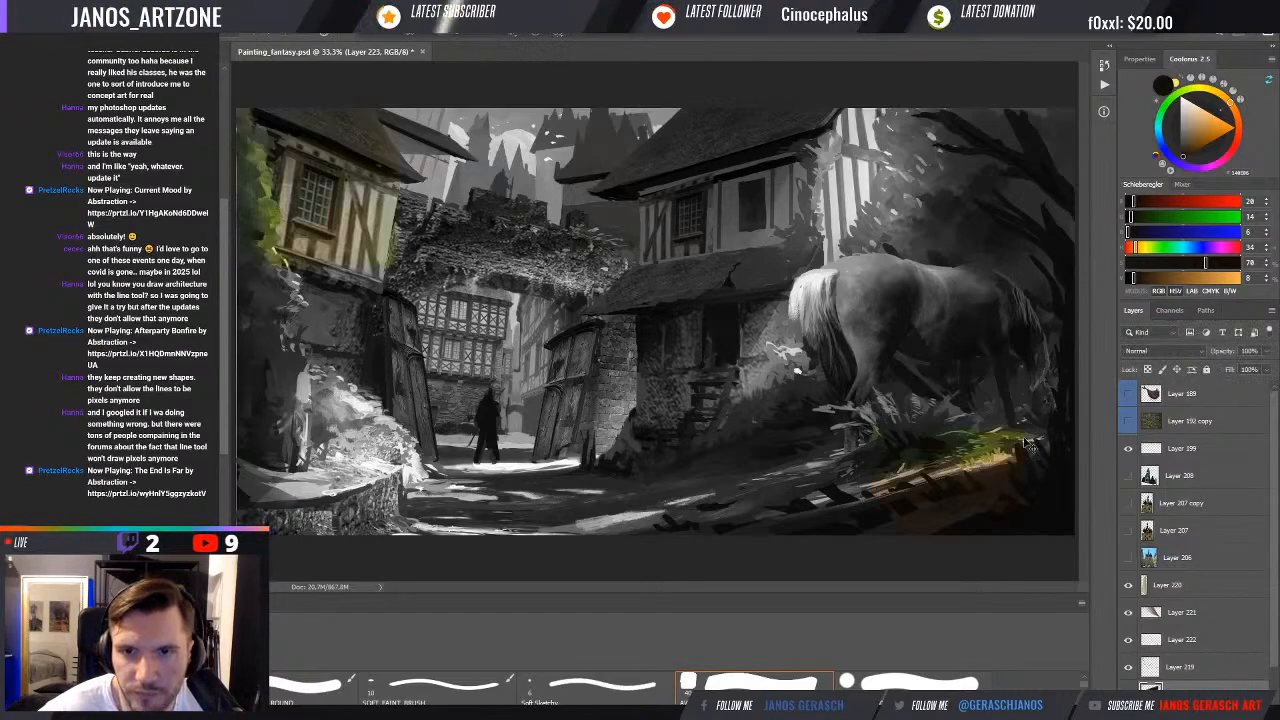
Enlarge and distort the copied wall section slightly to fit between the right house's eave and lower roof, and apply the transform
key(ctrl+t)
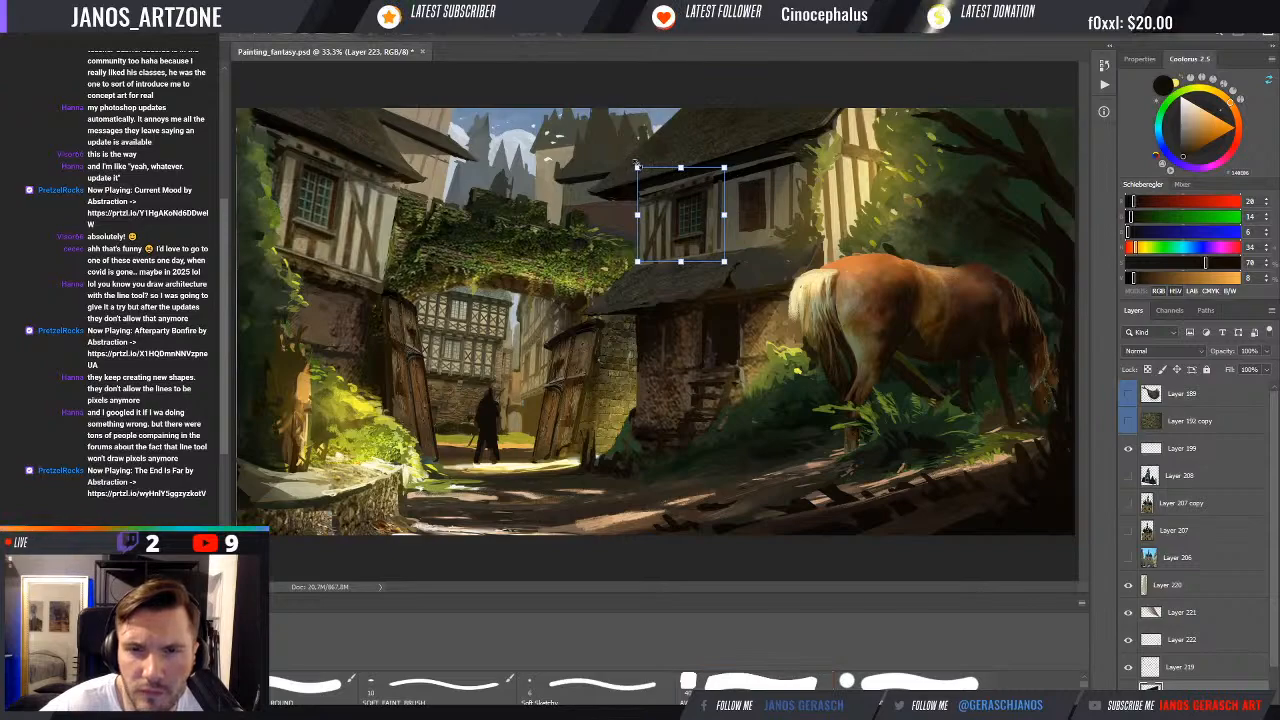
drag(634, 164, 637, 158)
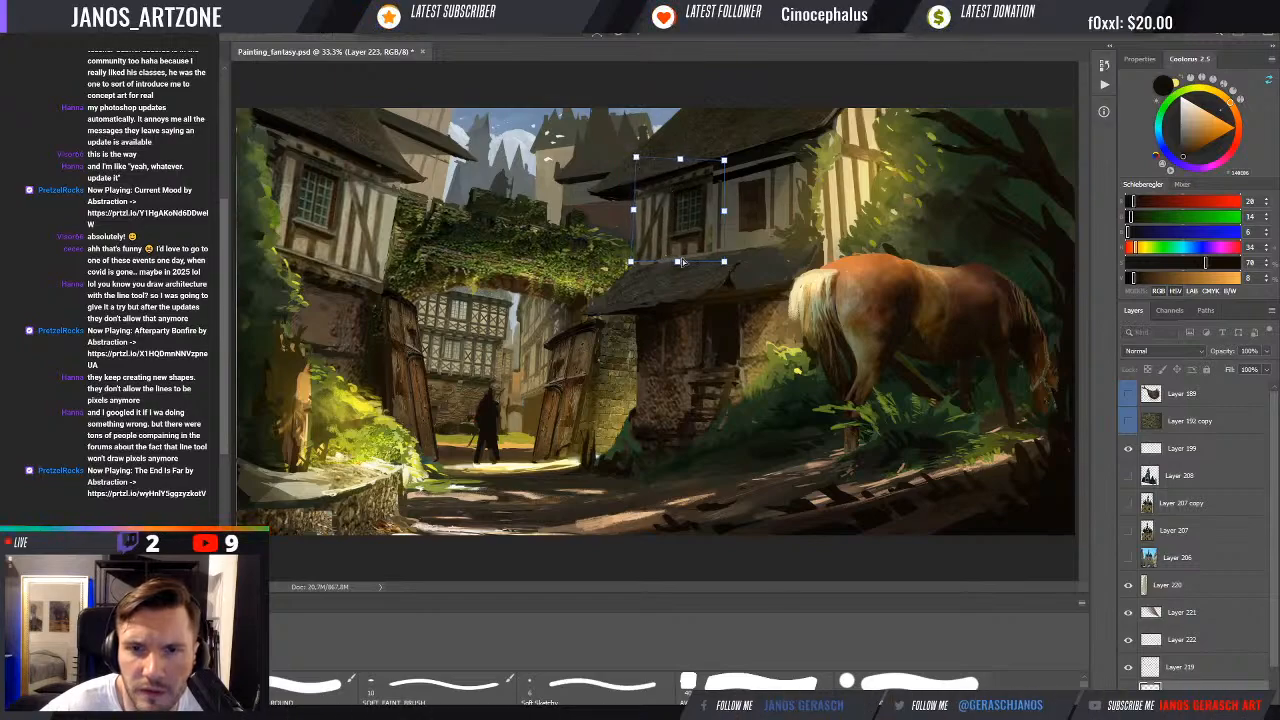
drag(678, 263, 676, 269)
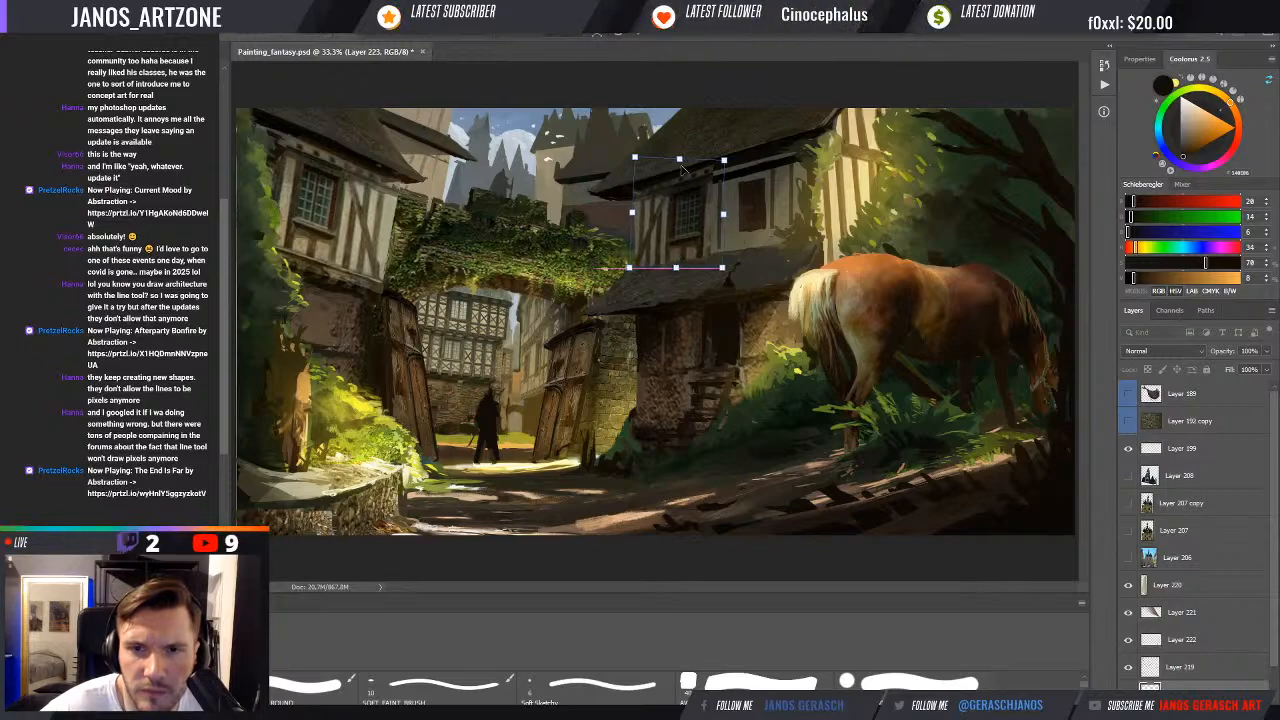
drag(727, 166, 727, 171)
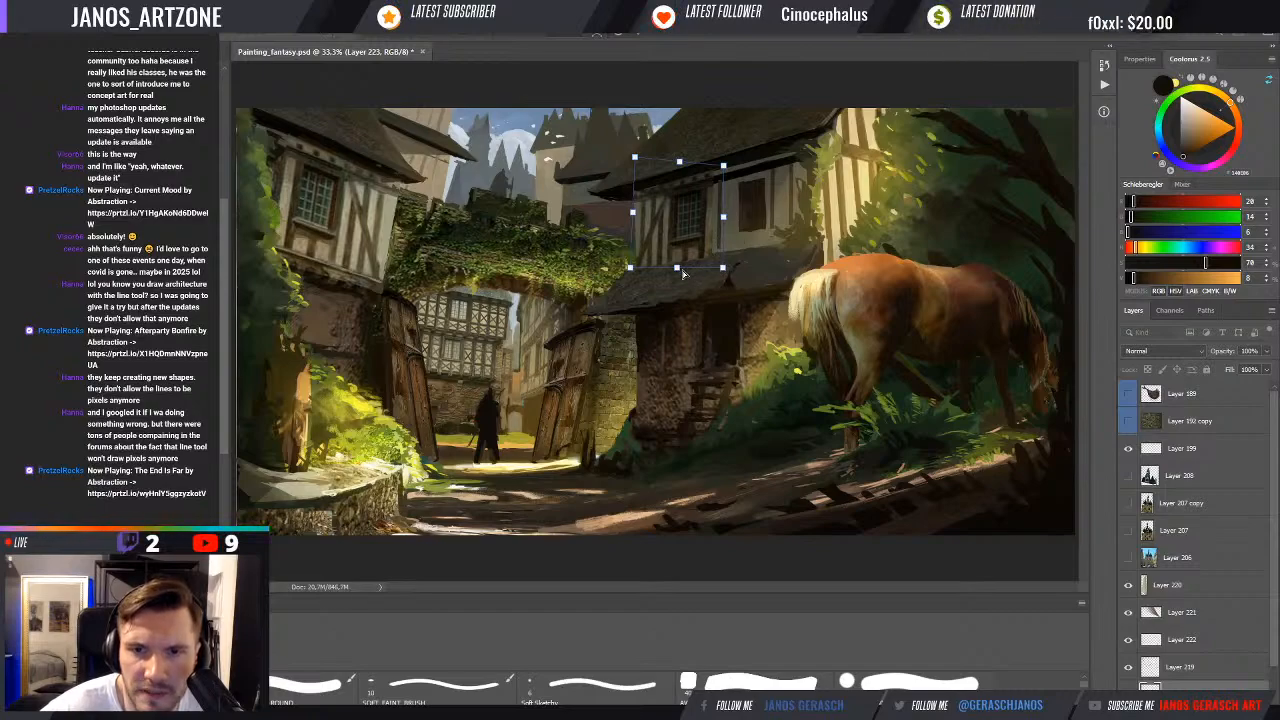
key(Return)
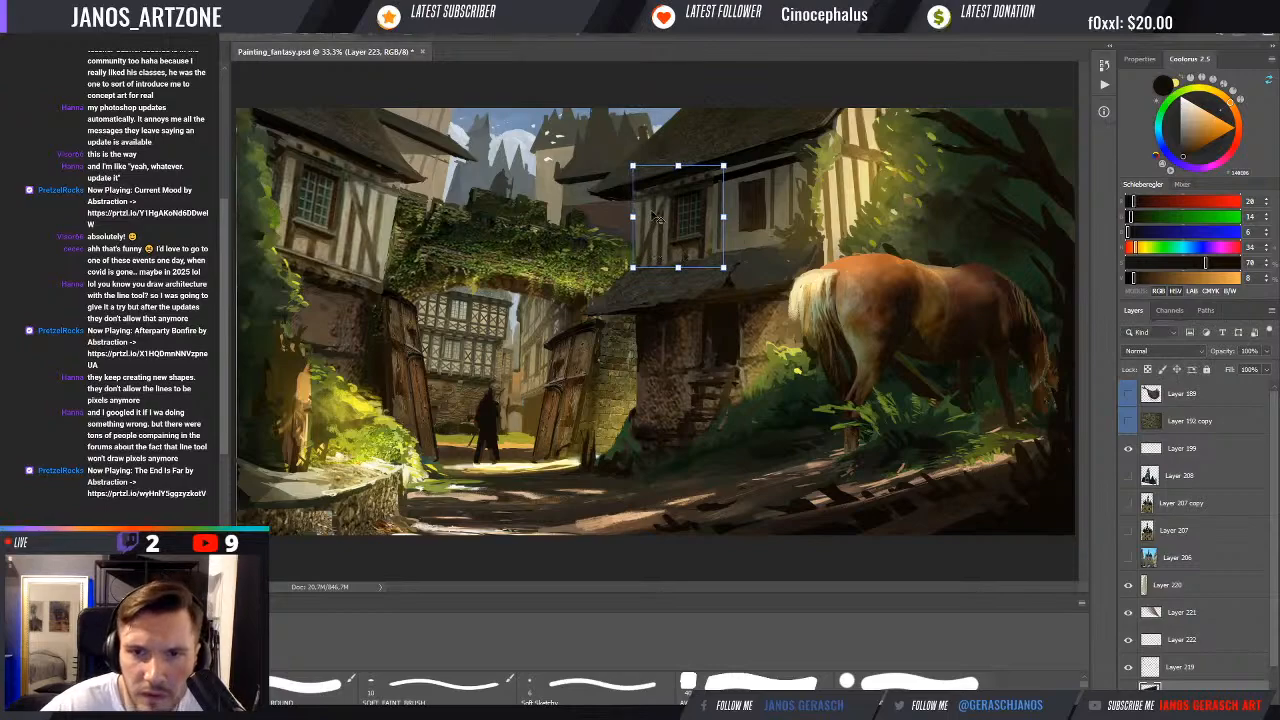
Duplicate the wall section, place the copy over the right house's larger upper window, and order its layer directly above Layer 221
key(ctrl+j)
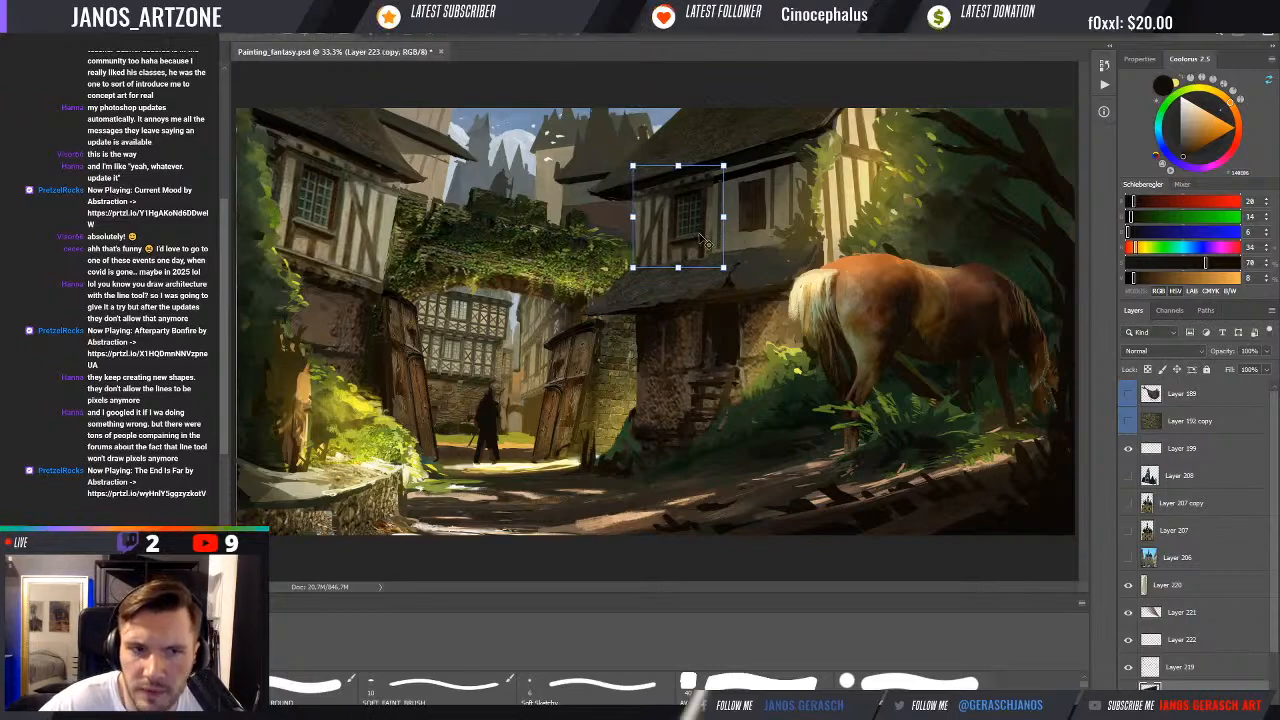
drag(697, 245, 756, 226)
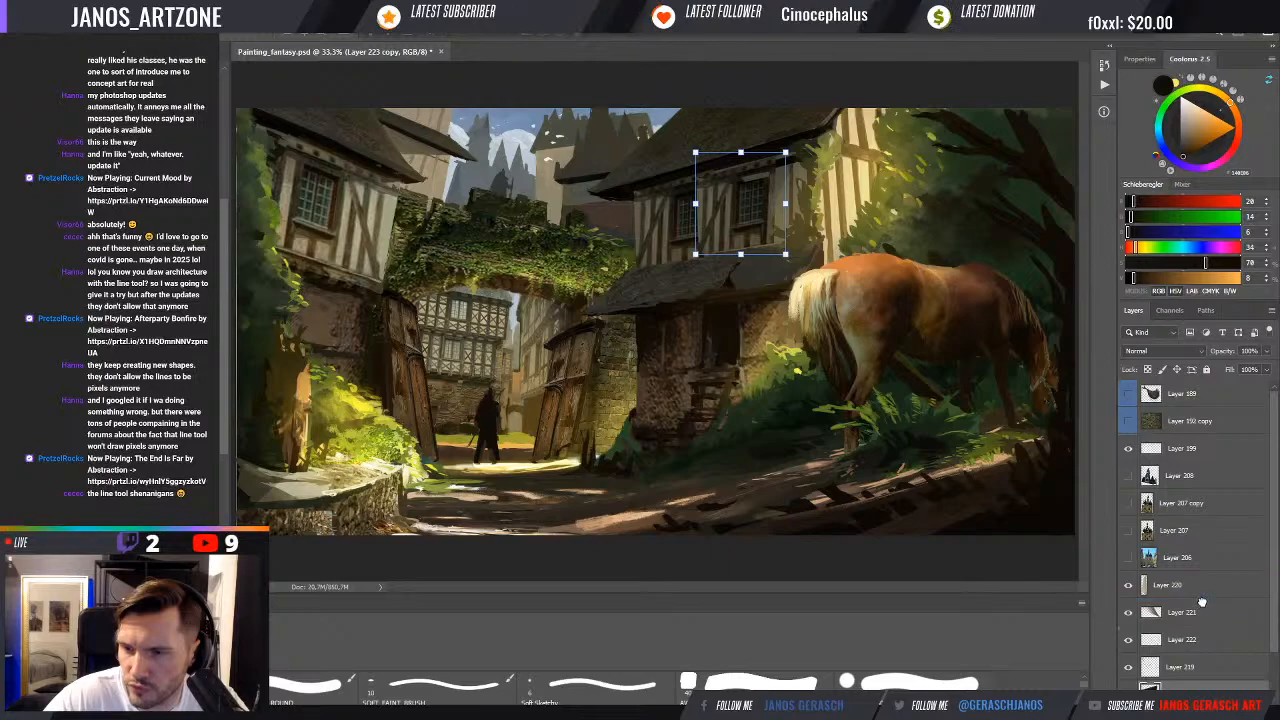
drag(1202, 601, 1204, 603)
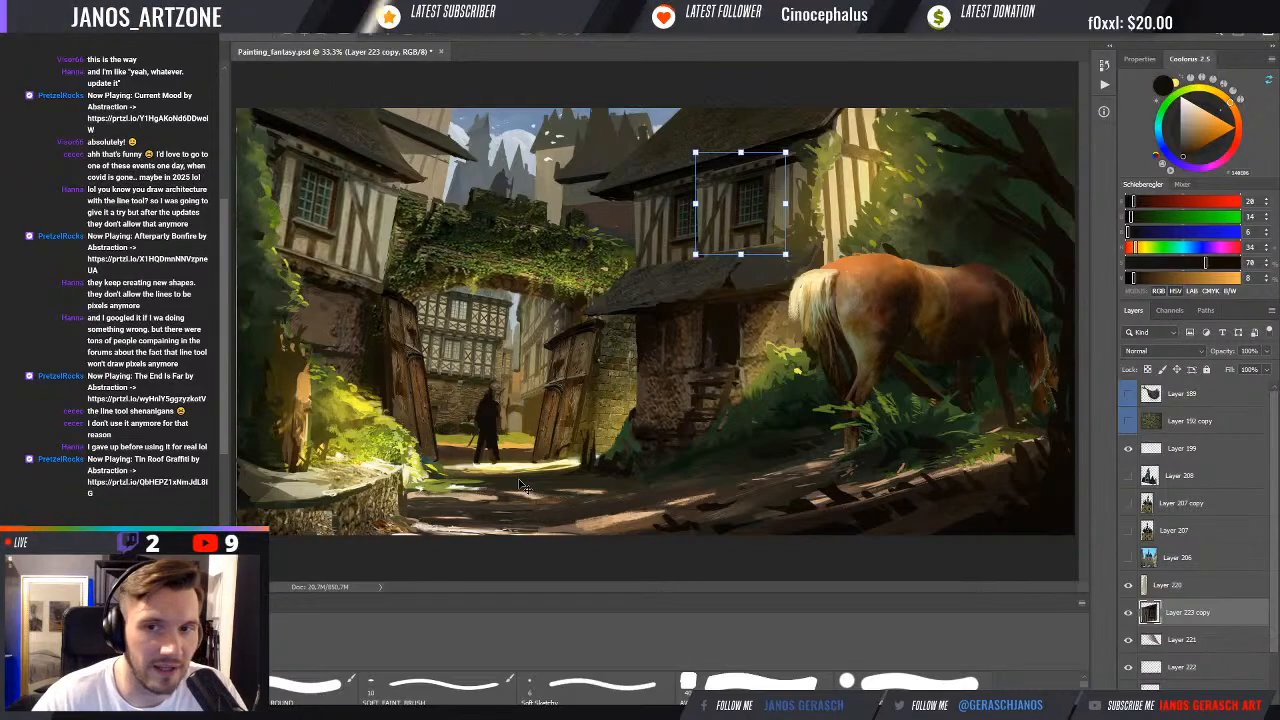
drag(757, 239, 758, 238)
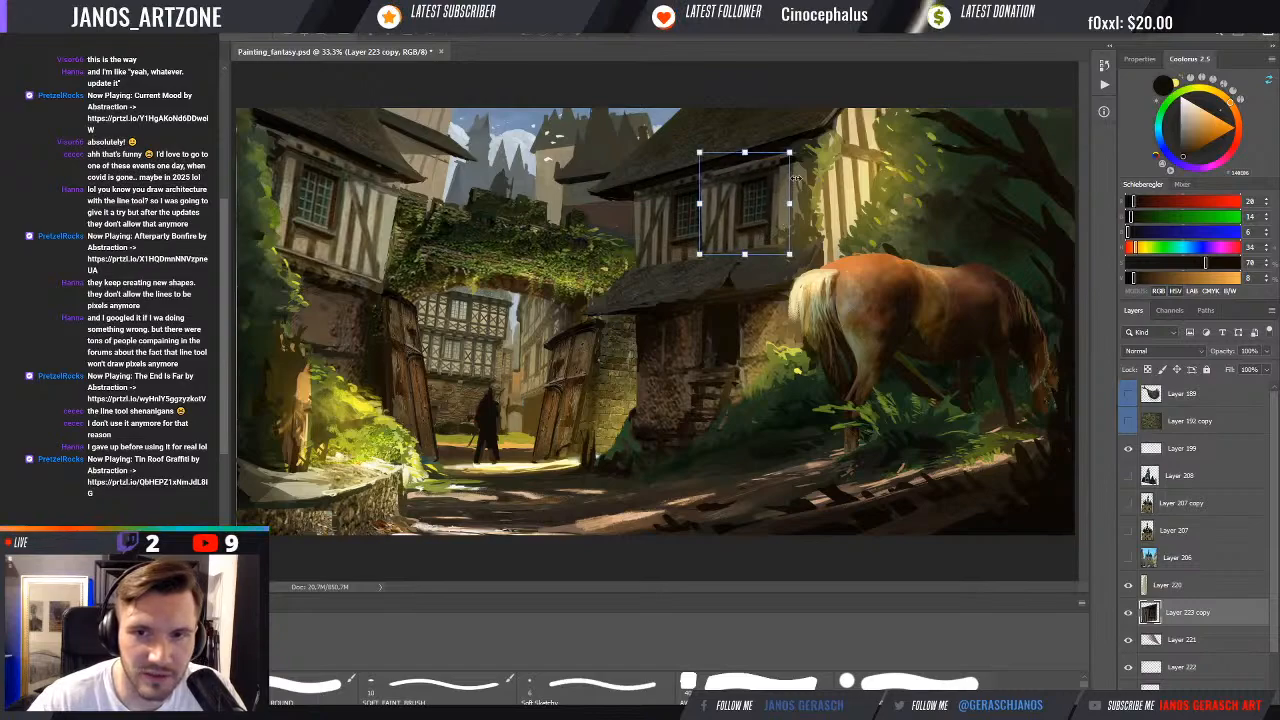
Enlarge and distort the second wall copy to follow the eave's perspective around the larger window, and apply the transform
drag(795, 148, 752, 150)
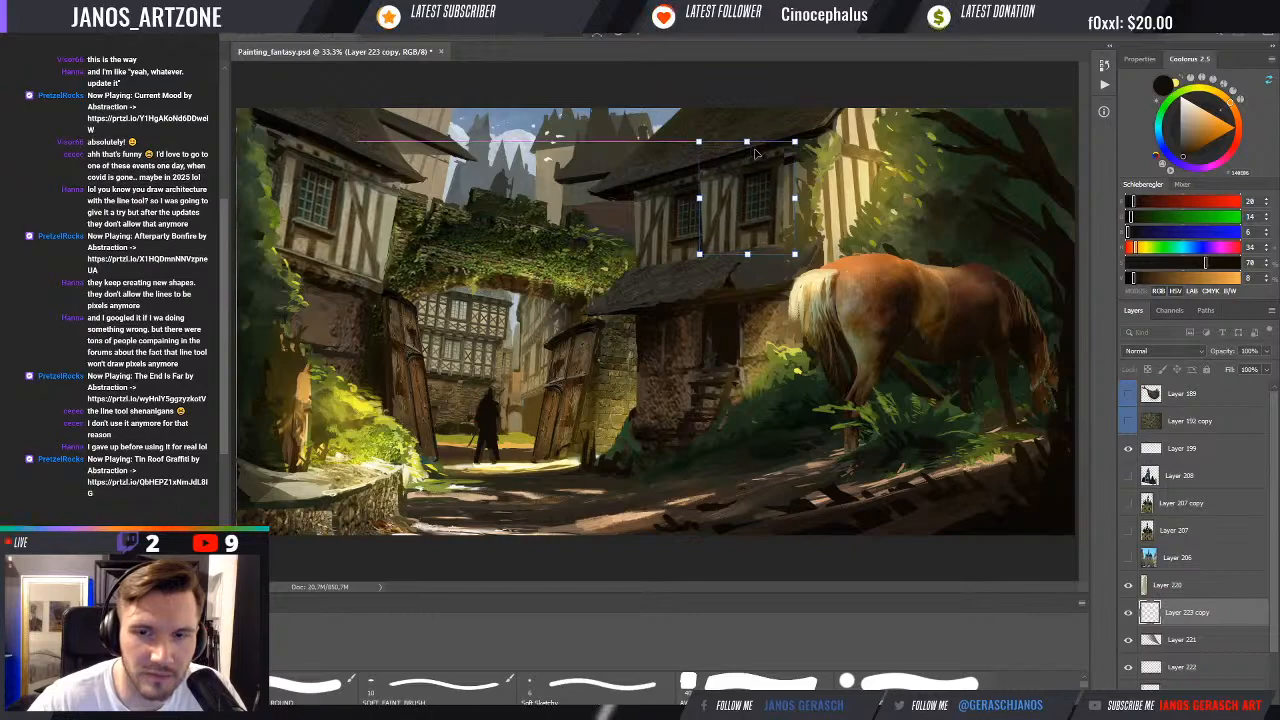
drag(748, 255, 753, 258)
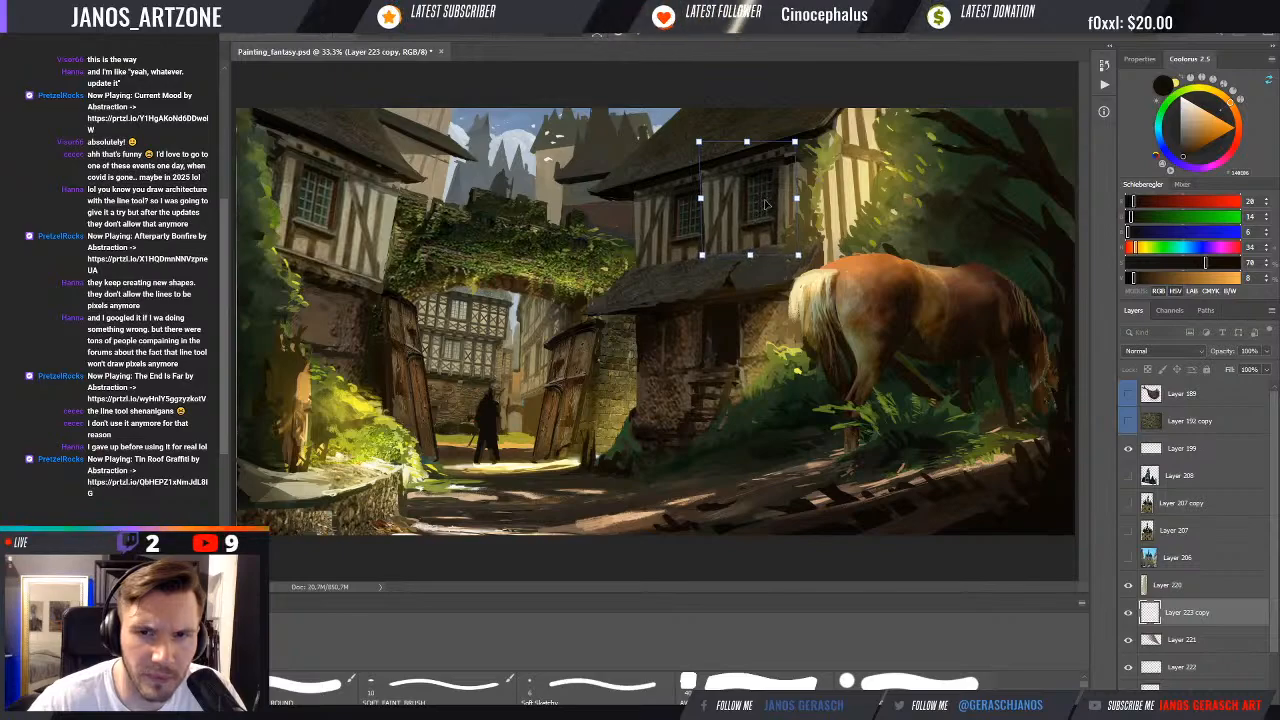
drag(766, 201, 764, 202)
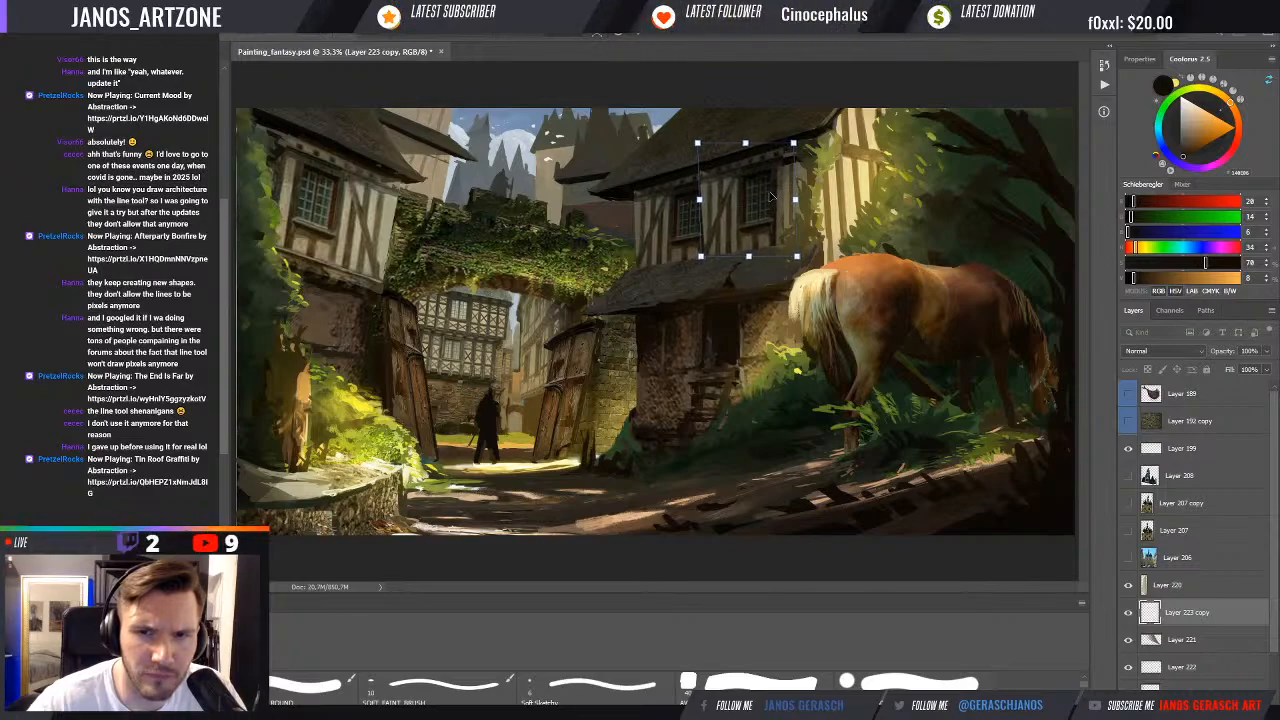
key(Return)
key(b)
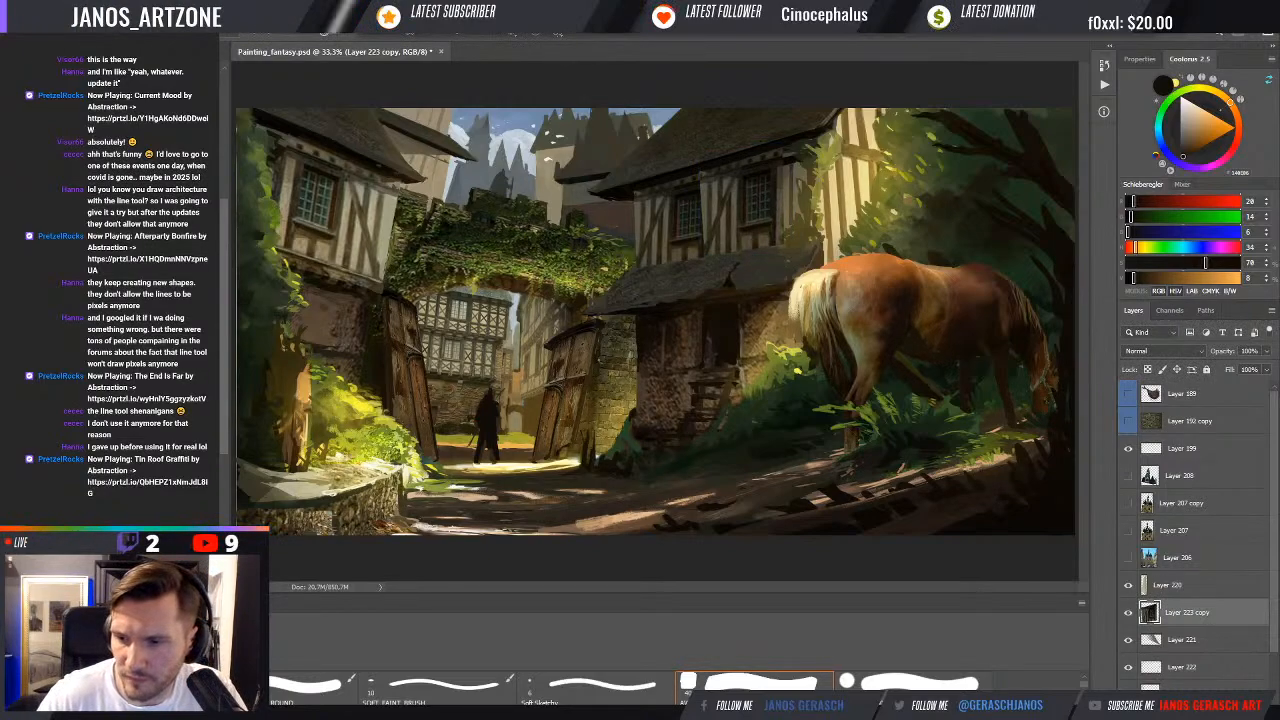
Add an inverted black mask to the second wall copy and paint white on it to reveal the window and timbers
click(1178, 705)
key(ctrl+i)
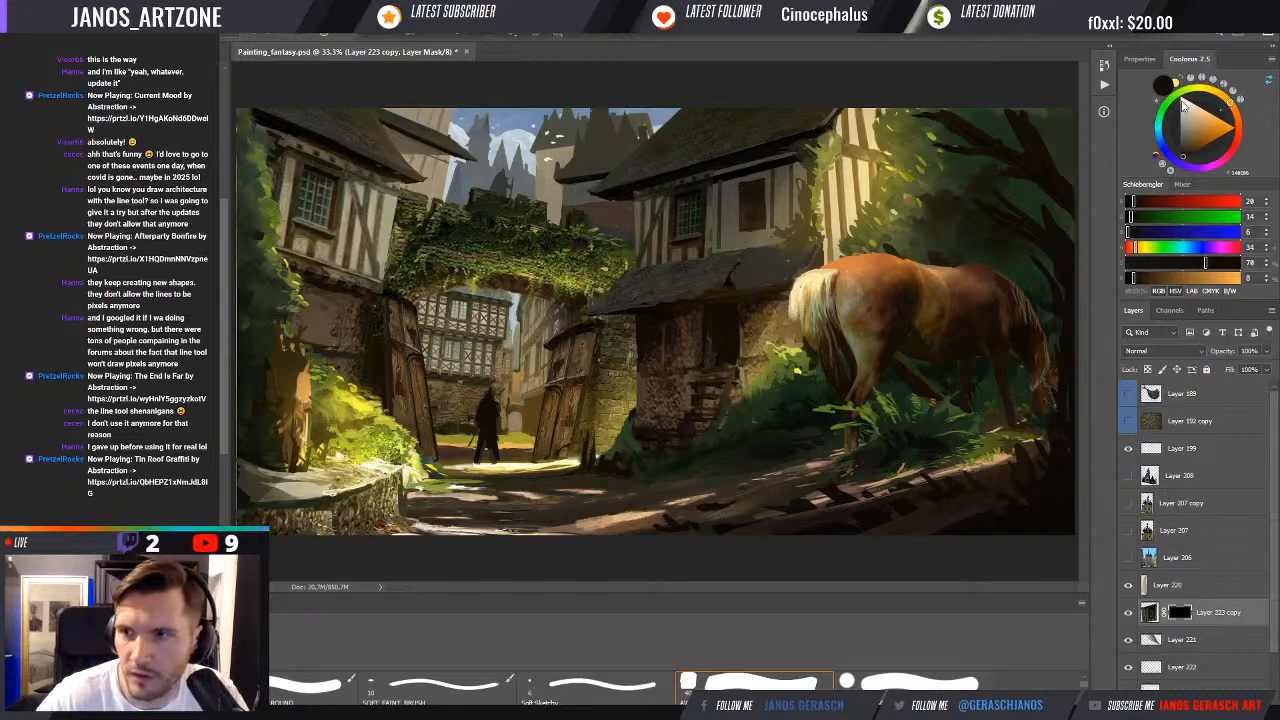
key(x)
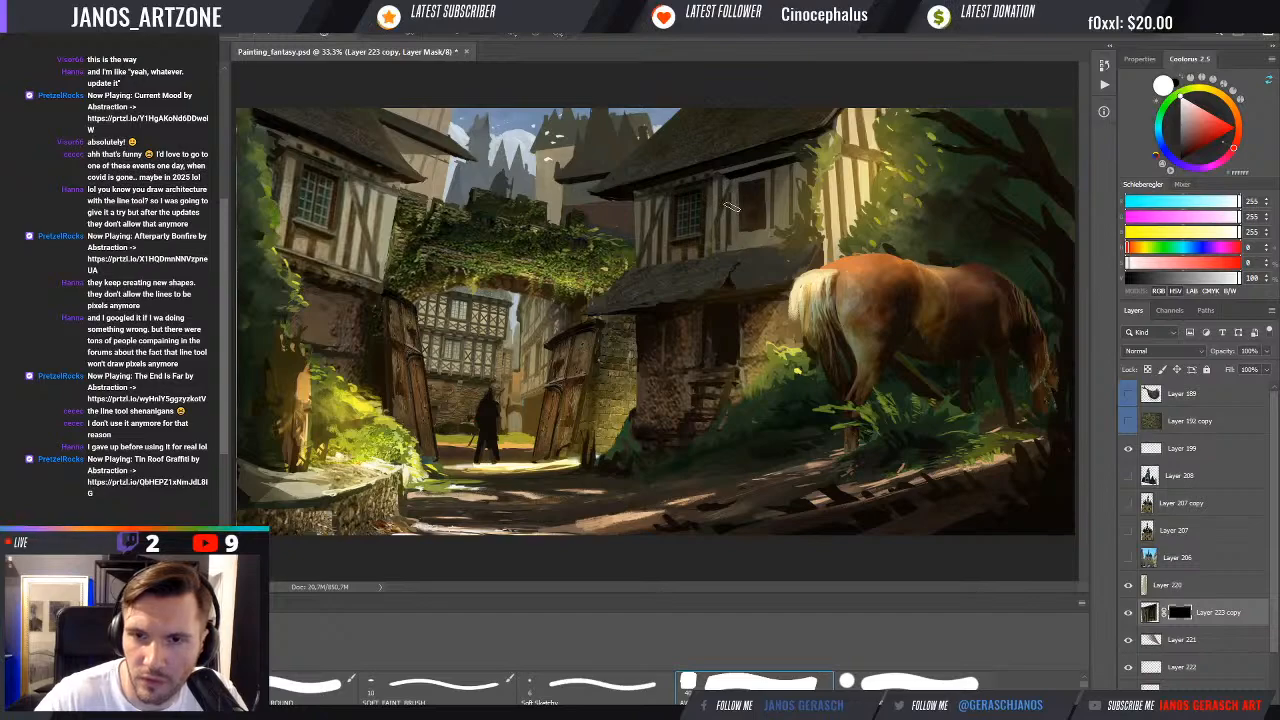
mouse_move(736, 178)
mouse_down()
mouse_move(747, 231)
mouse_move(769, 178)
mouse_move(775, 192)
mouse_move(749, 175)
mouse_move(767, 173)
mouse_move(758, 167)
mouse_move(725, 173)
mouse_move(794, 159)
mouse_up()
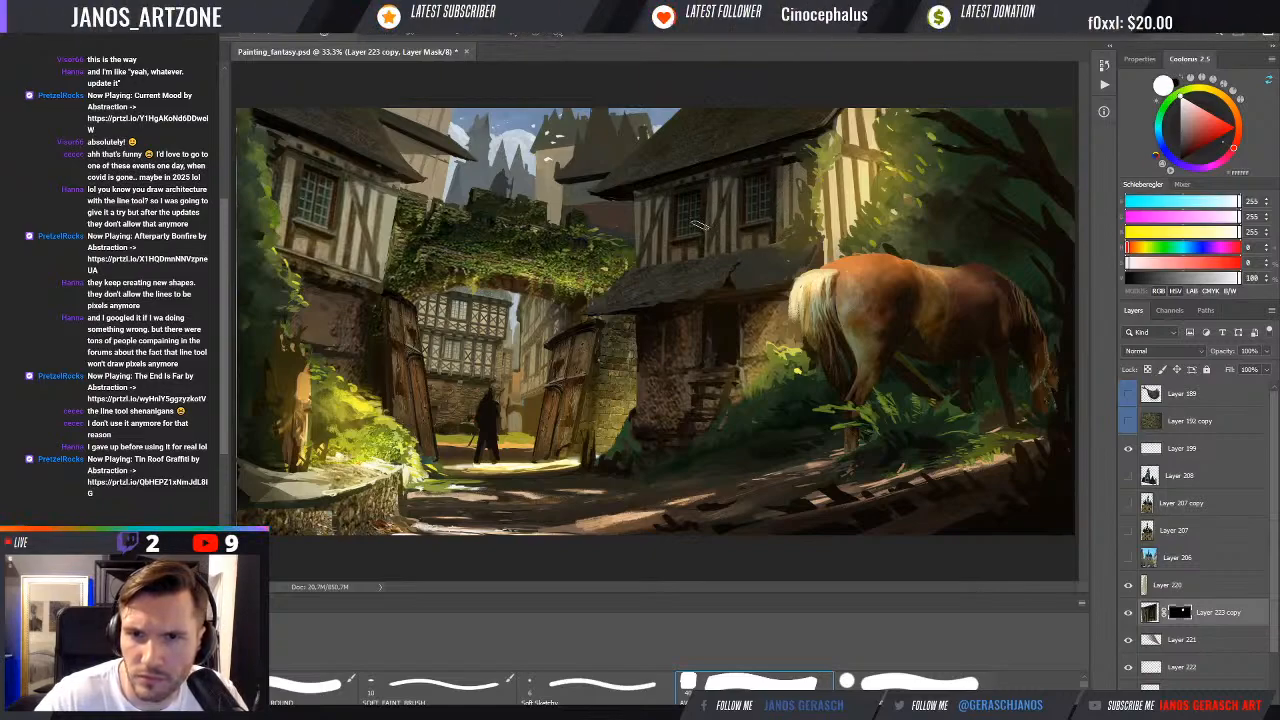
Refine the second wall copy's mask around the larger window and timbers, alternating black and white paint to hide and reveal details
key(x)
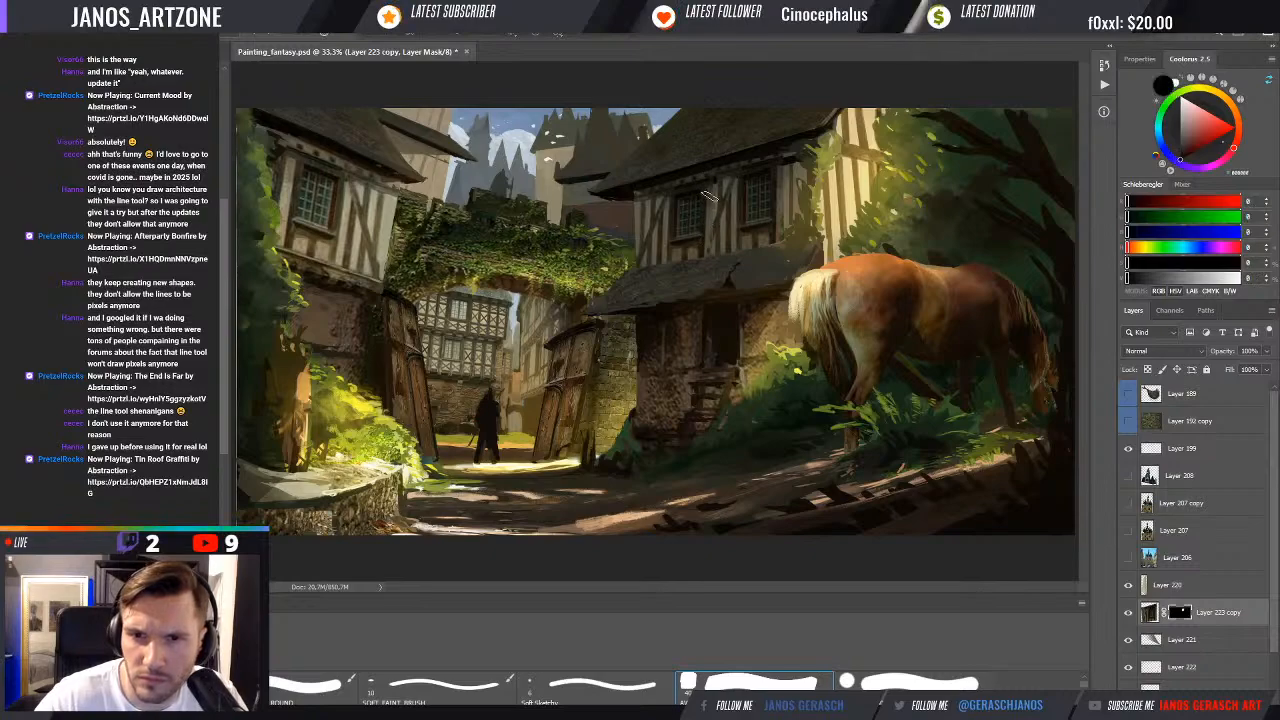
key(x)
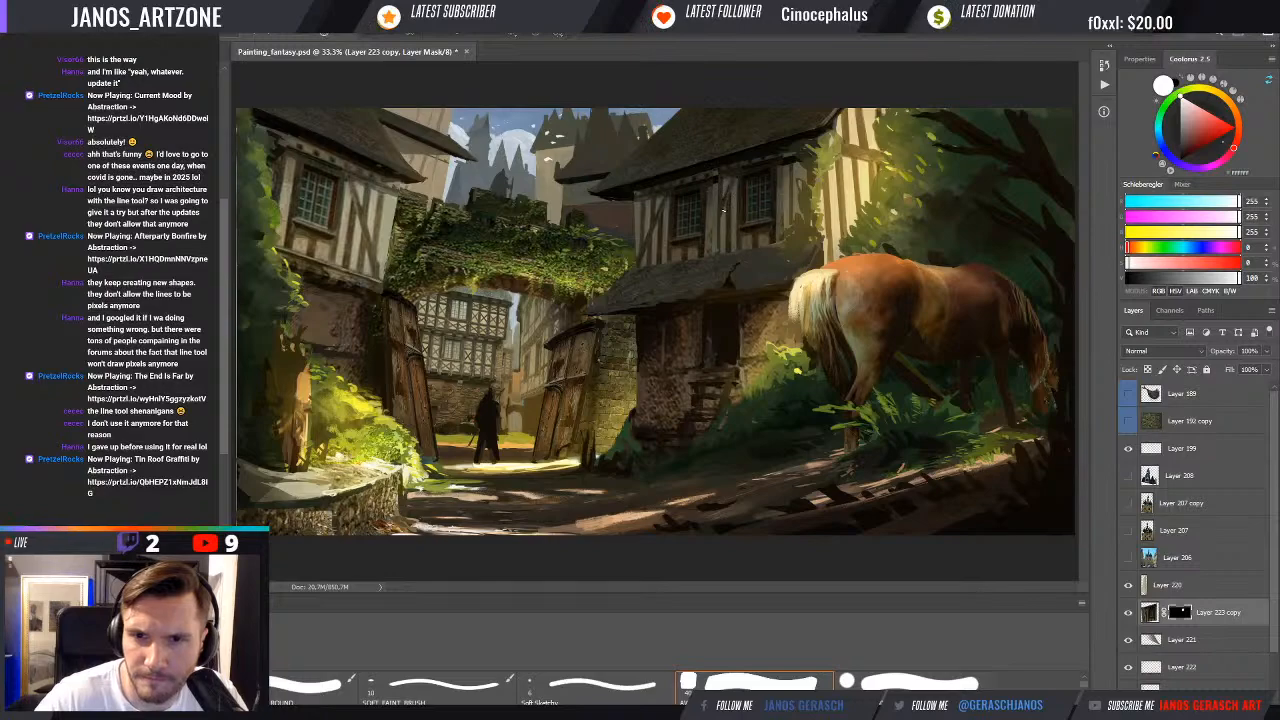
key(x)
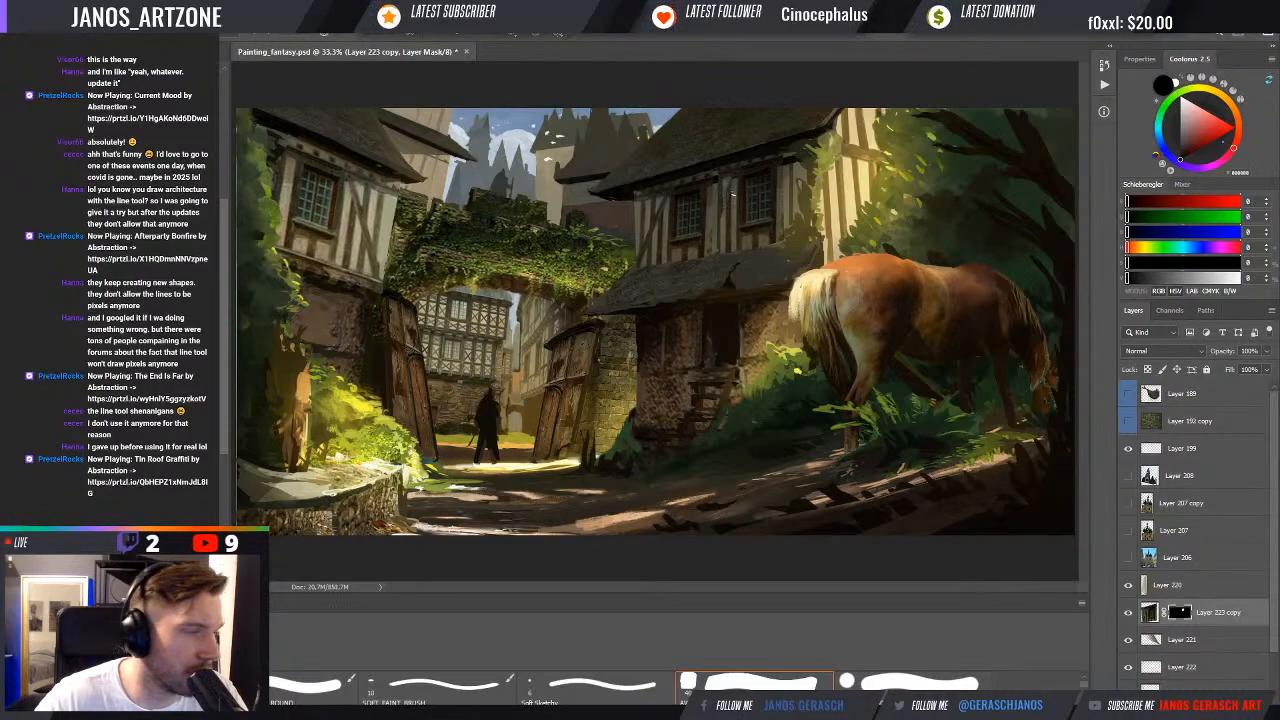
key(x)
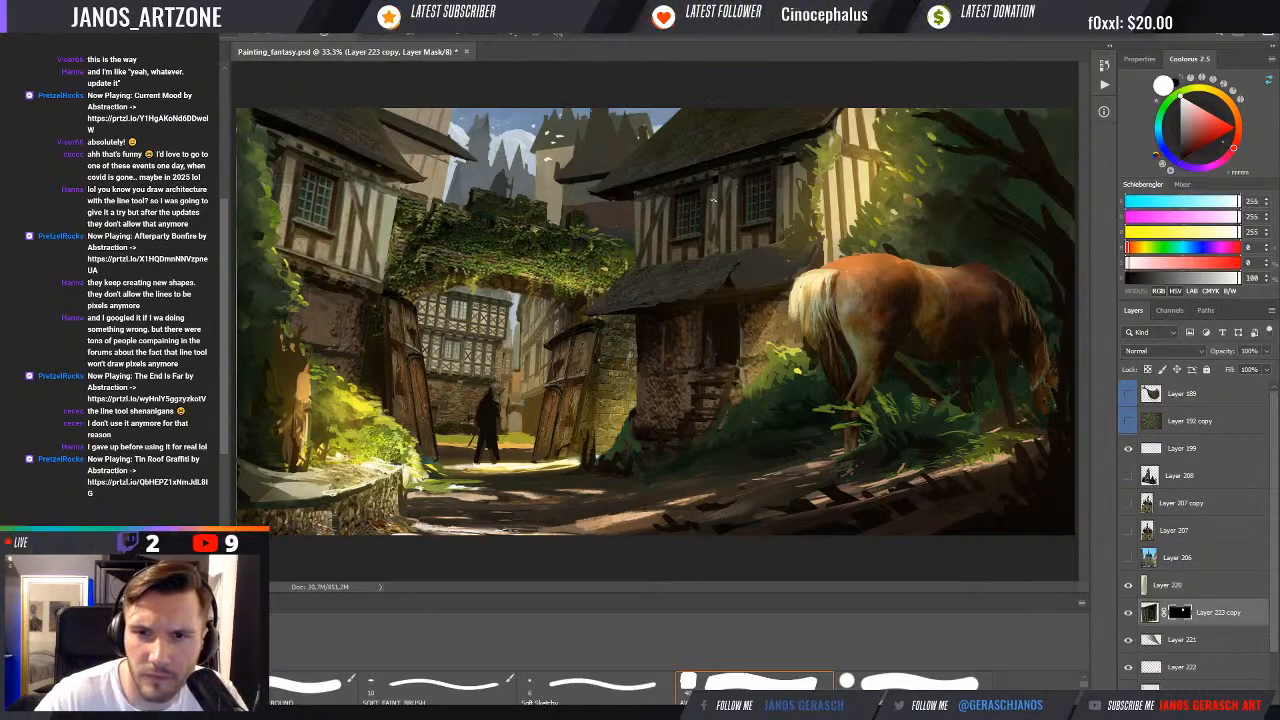
key(x)
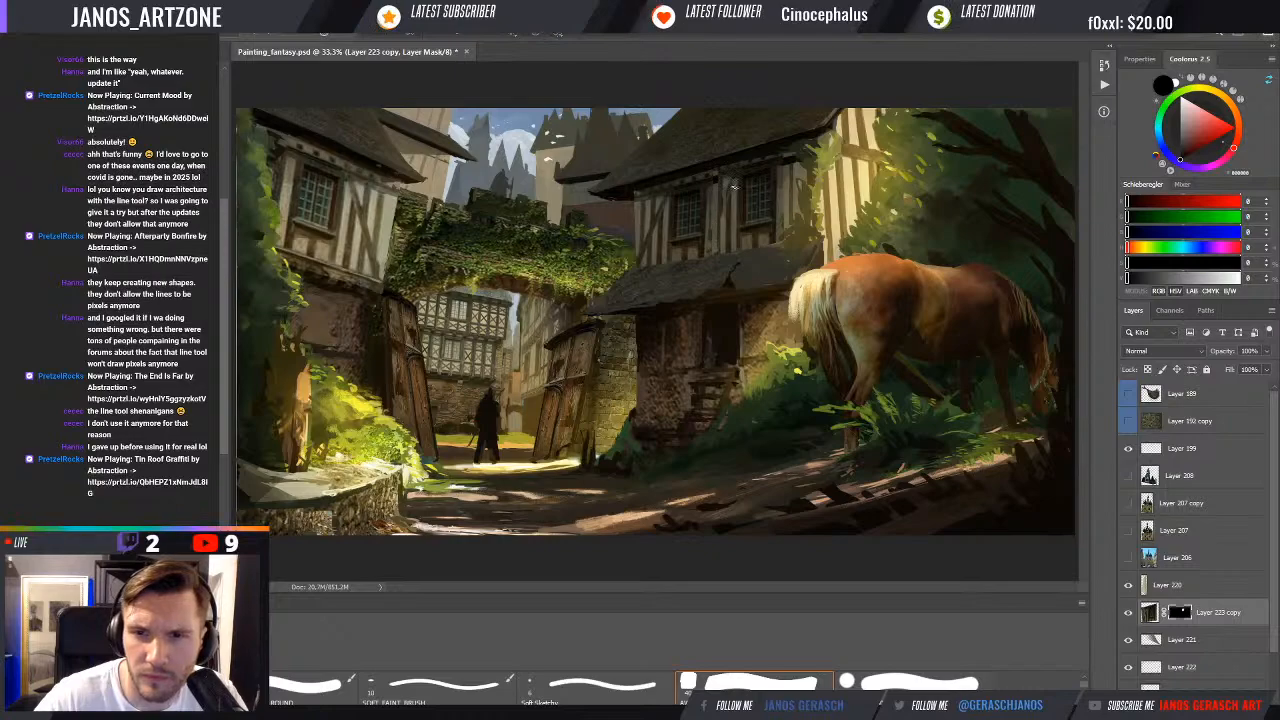
key(x)
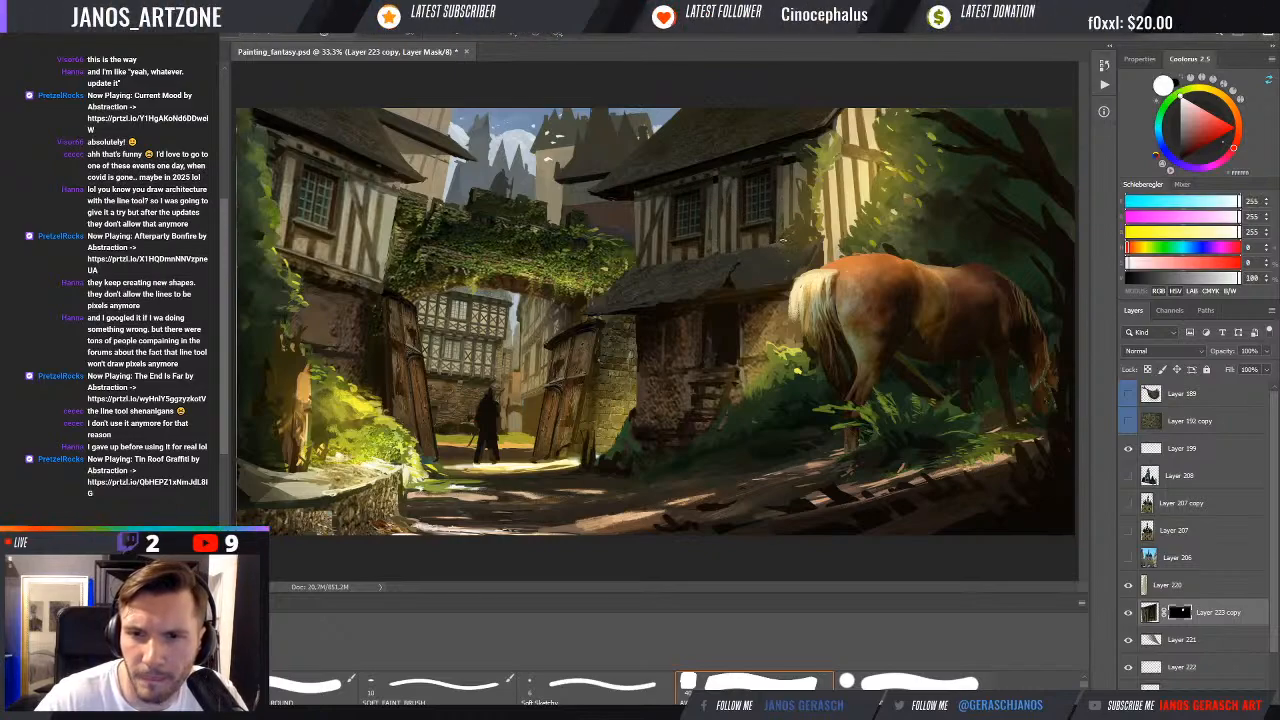
key(x)
key(x)
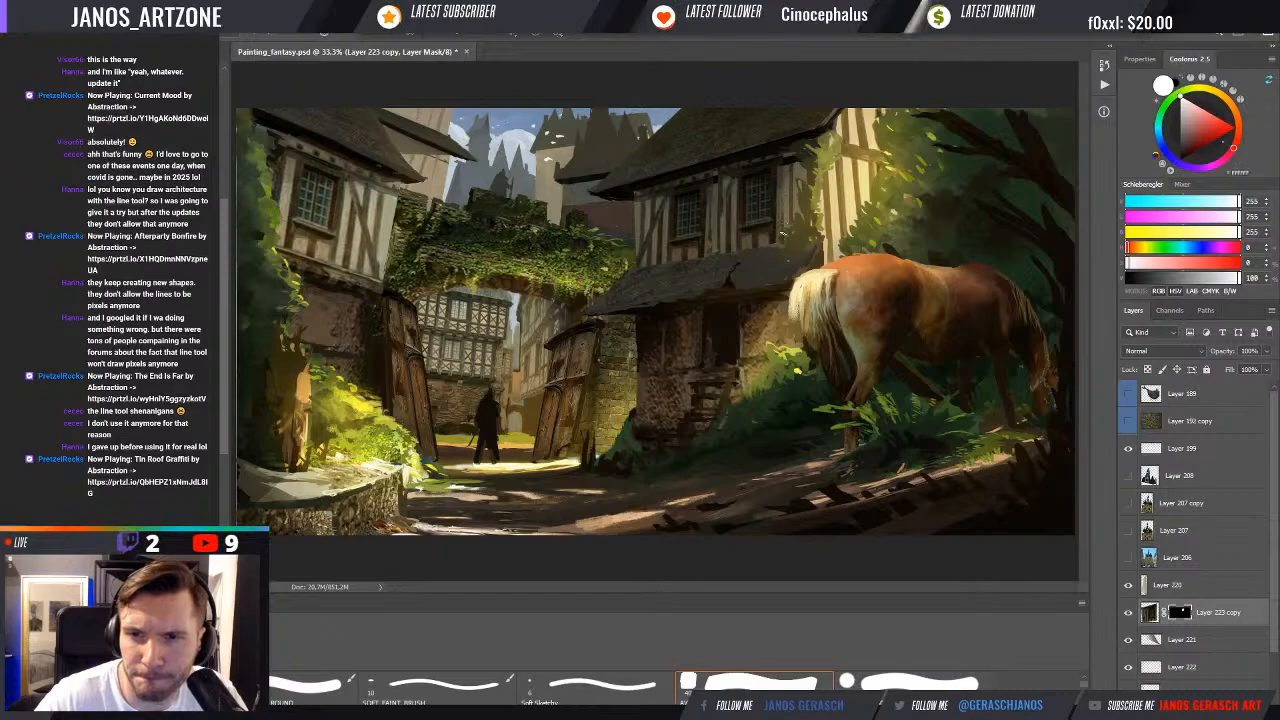
key(x)
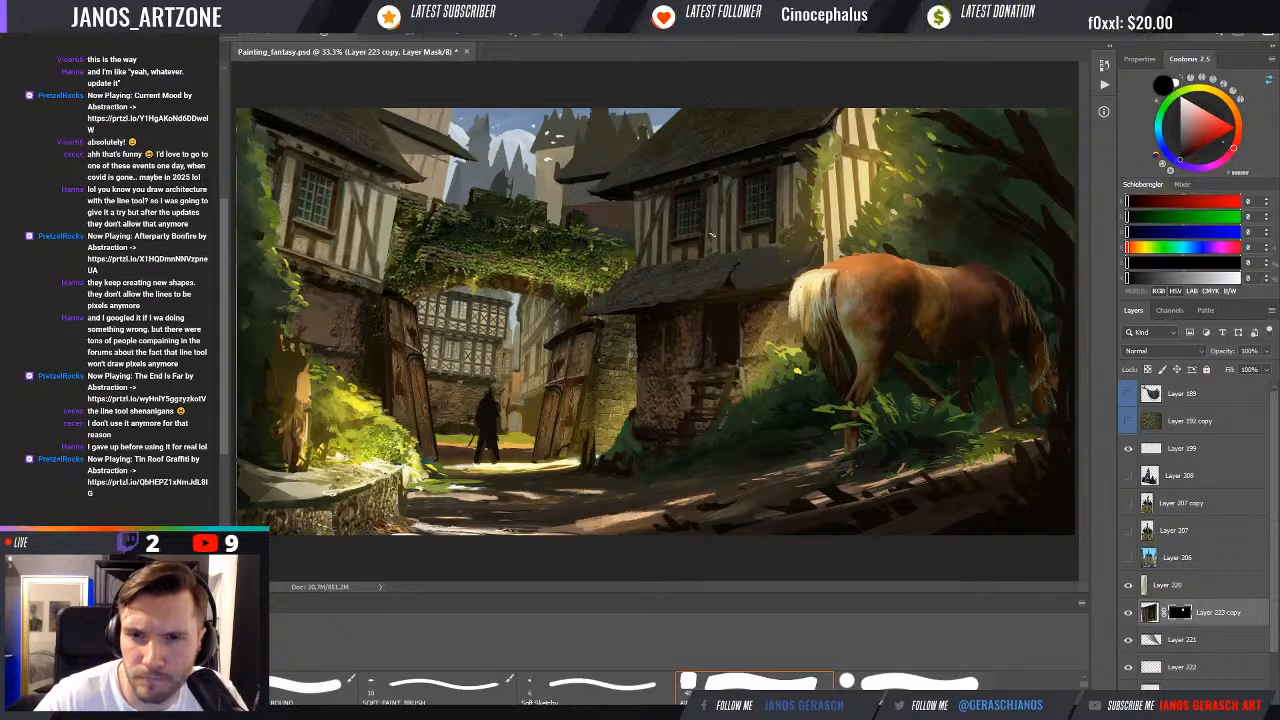
key(x)
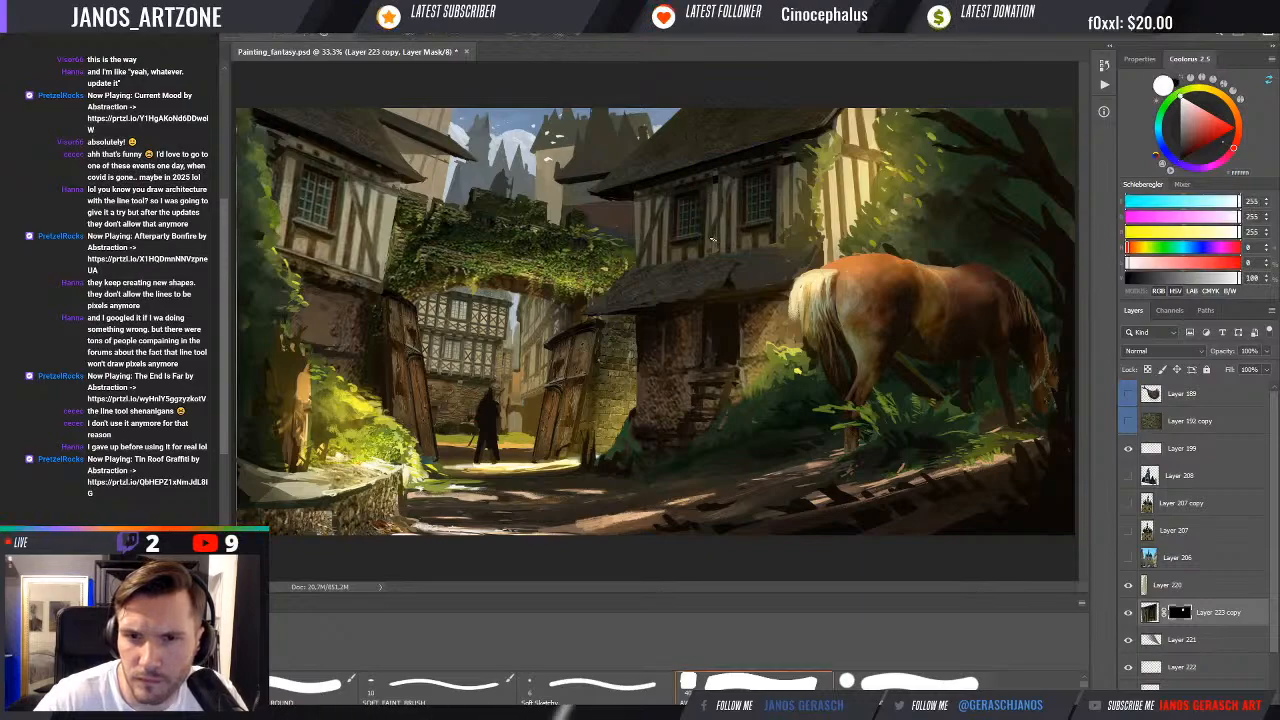
key(x)
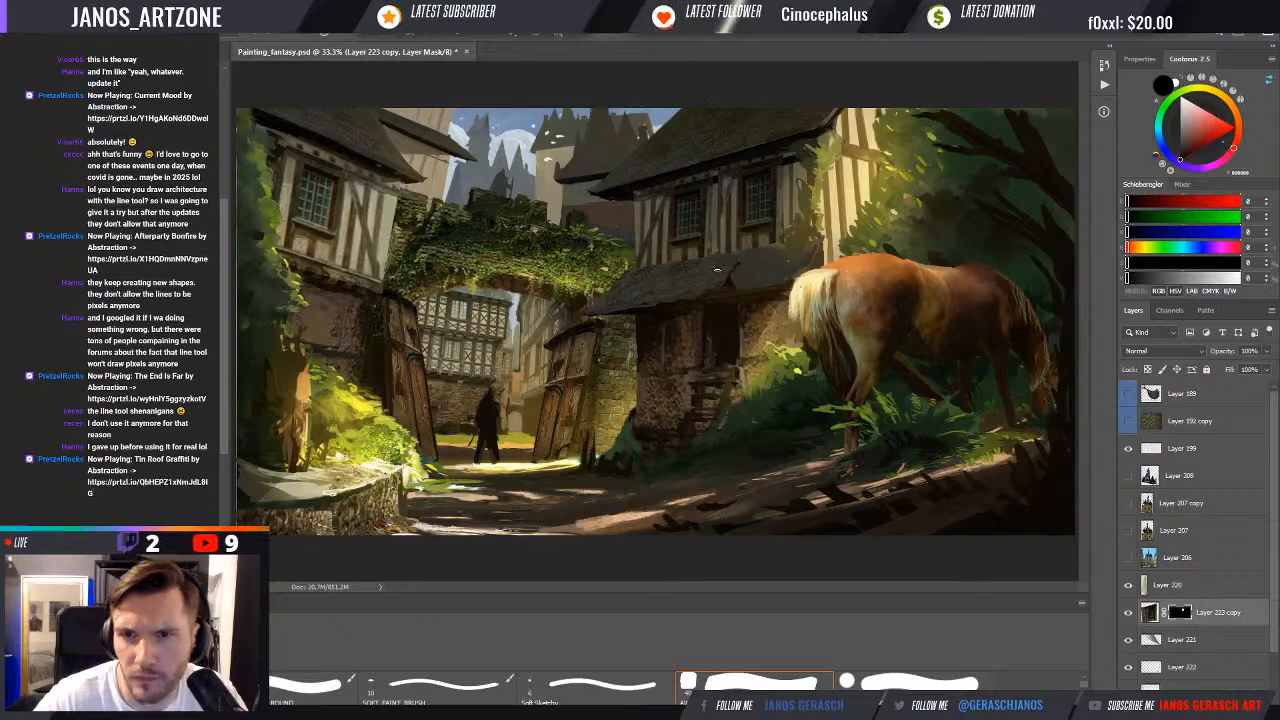
Enlarge the masked second wall copy slightly, shift it down a little beneath the eave, and apply the transform
key(ctrl+t)
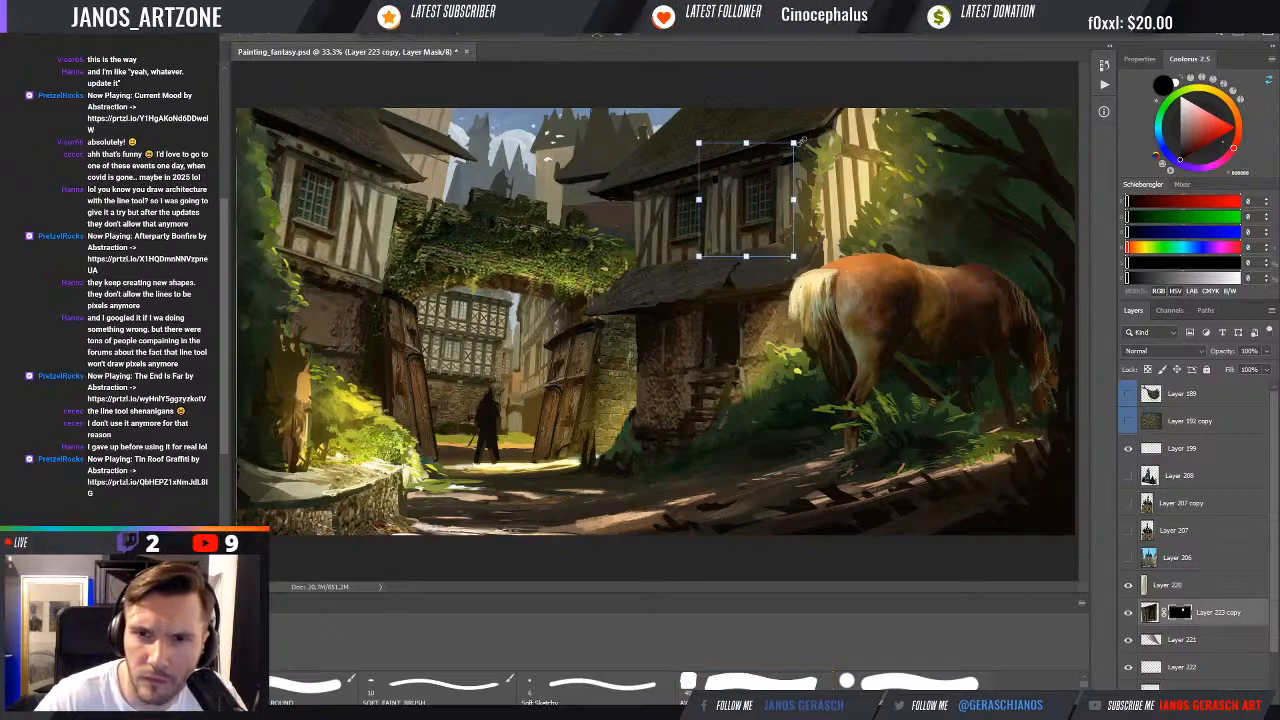
mouse_move(796, 143)
mouse_down()
mouse_move(812, 138)
mouse_move(790, 145)
mouse_move(800, 142)
mouse_up()
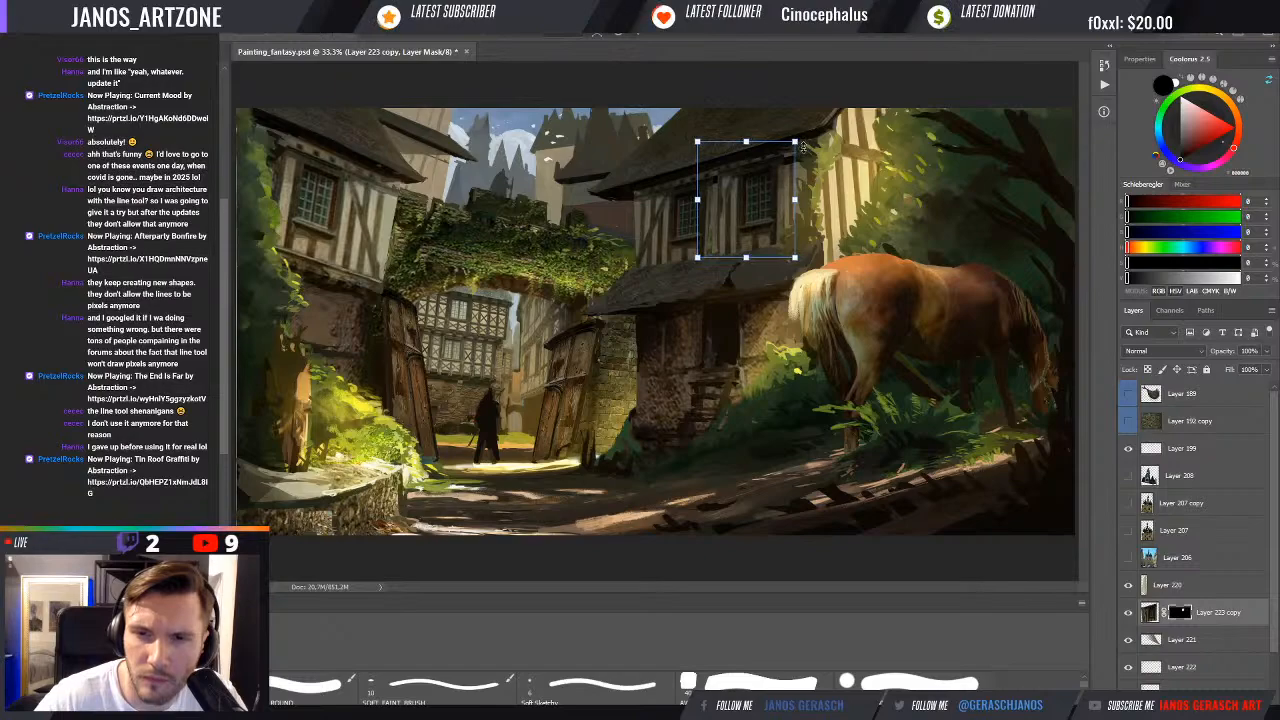
drag(757, 185, 757, 187)
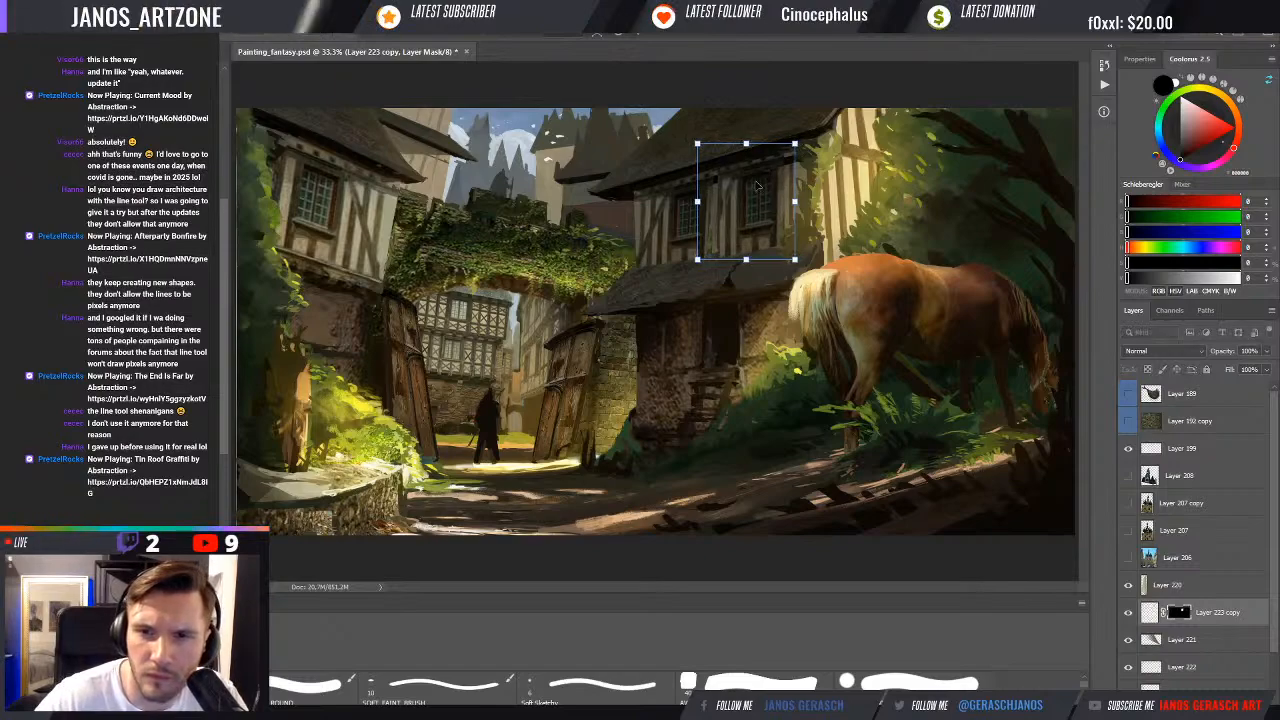
key(Return)
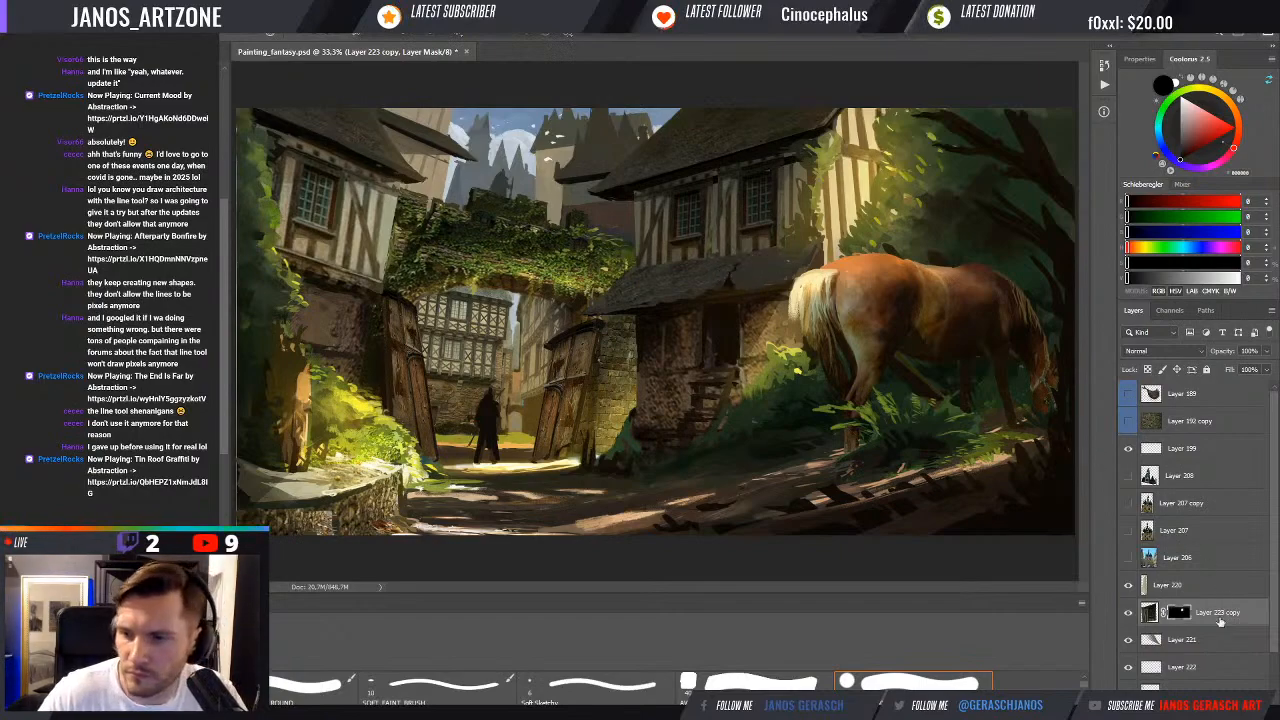
Add a new layer above the second wall copy and darken the right house's larger upper window with sampled dark browns
key(ctrl+shift+alt+n)
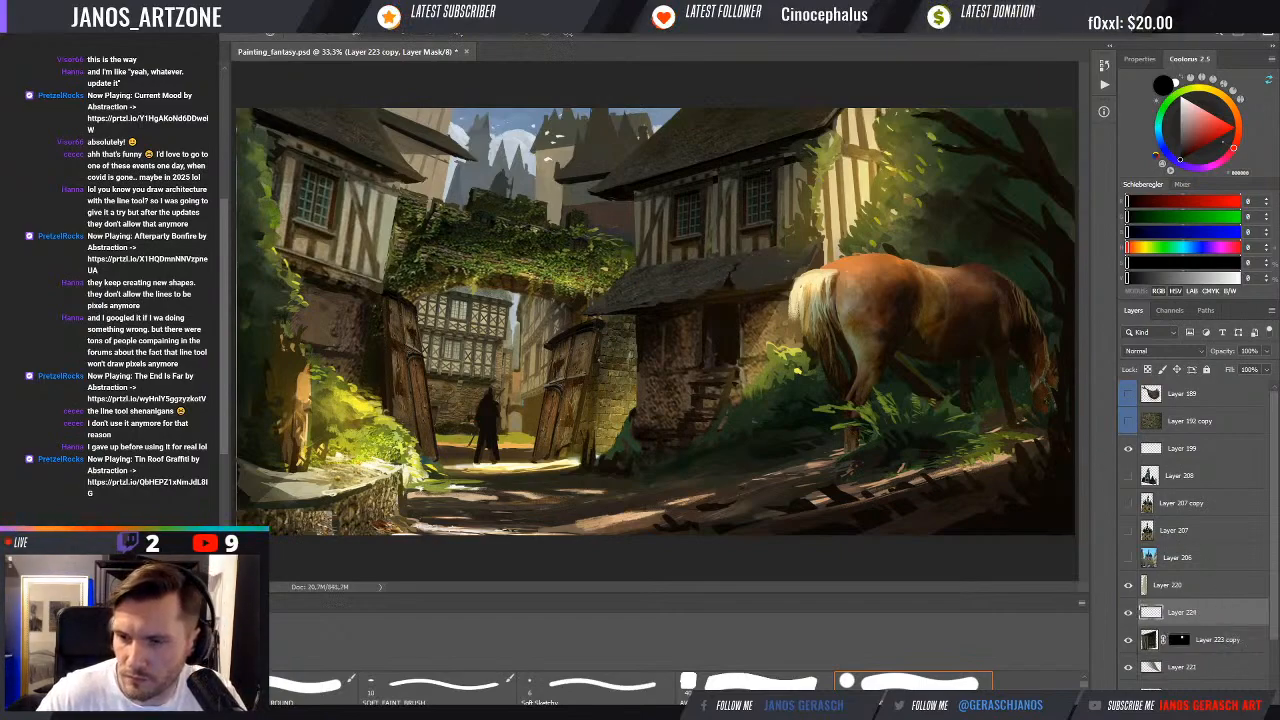
alt+click(647, 181)
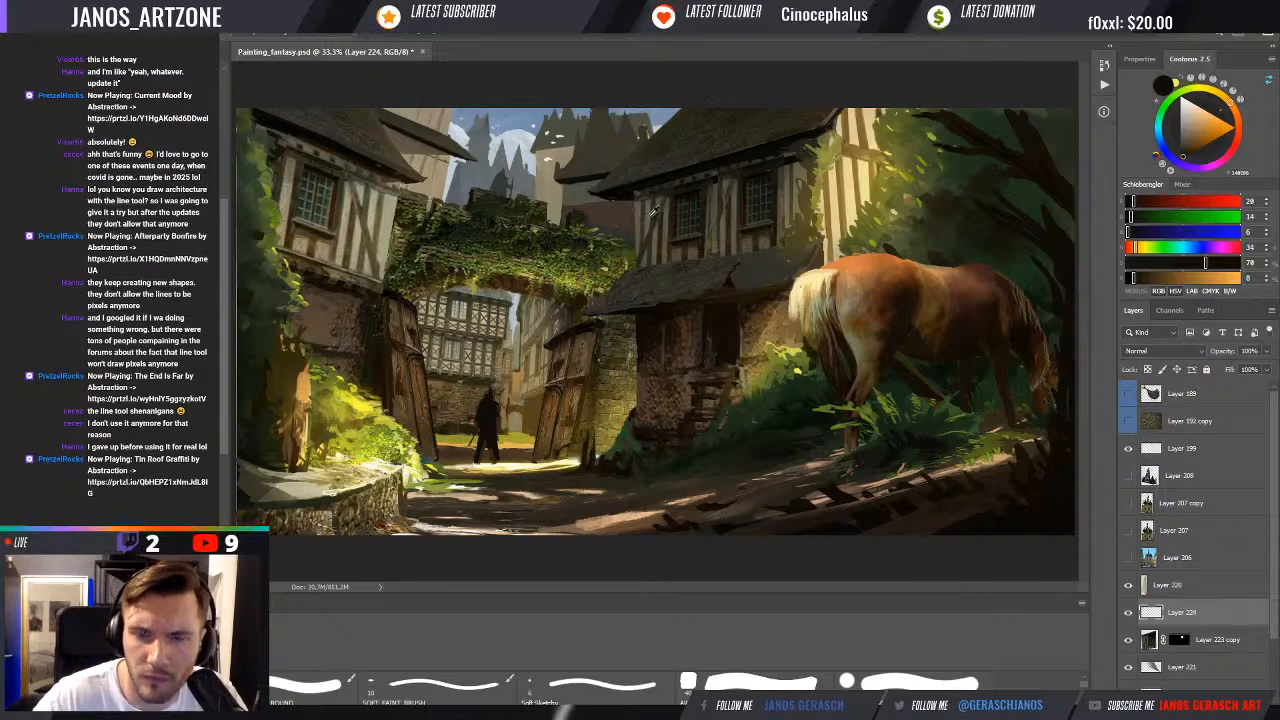
alt+click(746, 187)
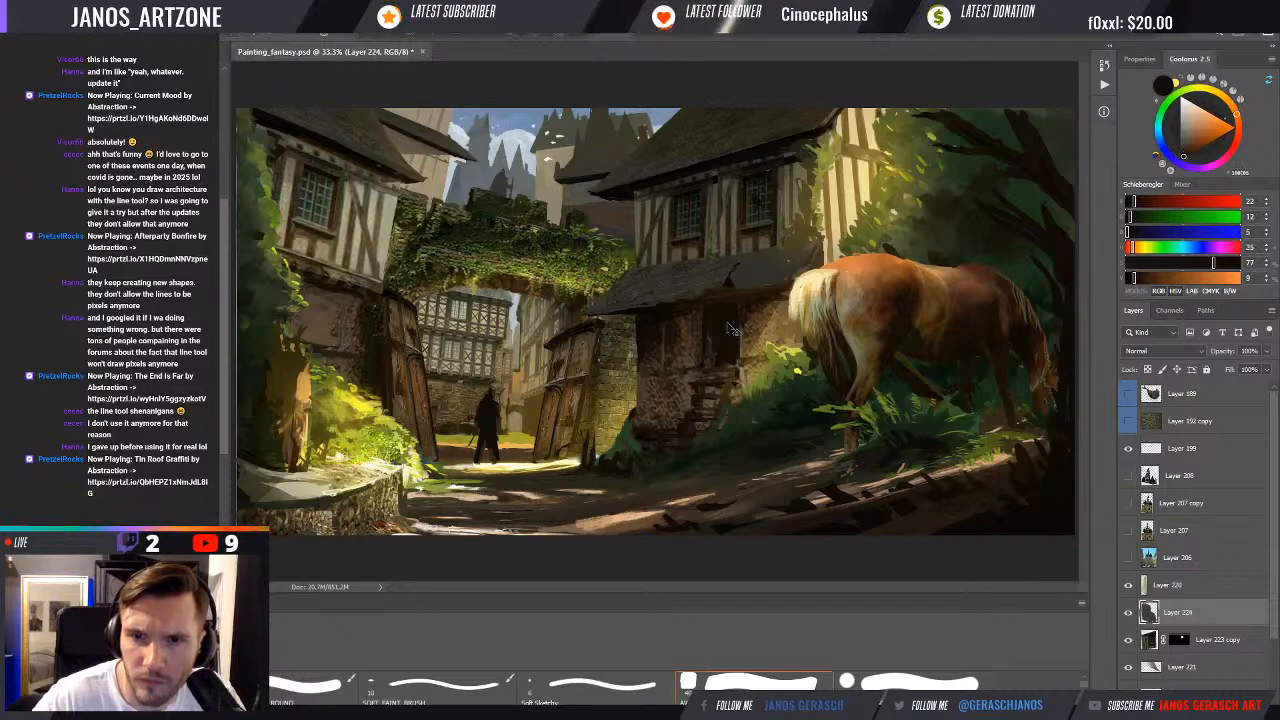
alt+click(756, 199)
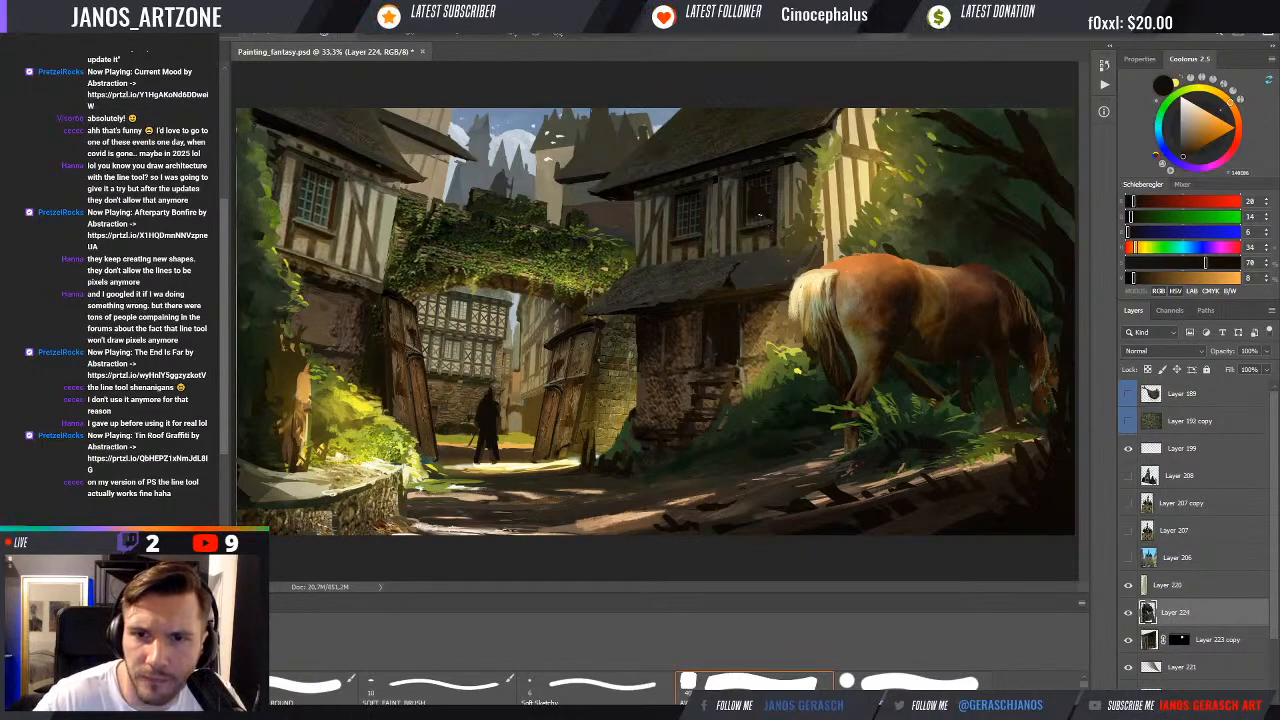
alt+click(759, 215)
alt+click(756, 219)
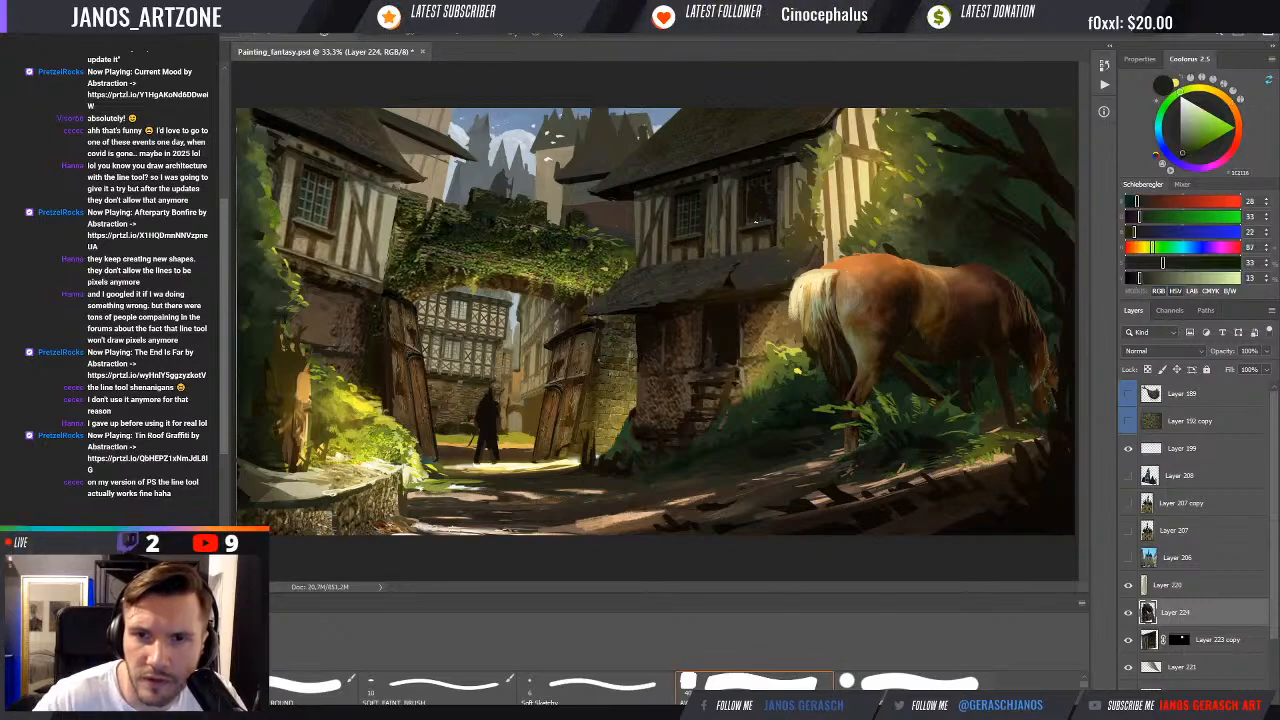
Refine the larger upper window's dark panes and top edge on Layer 224 with sampled near-black brown and olive tones
alt+click(765, 201)
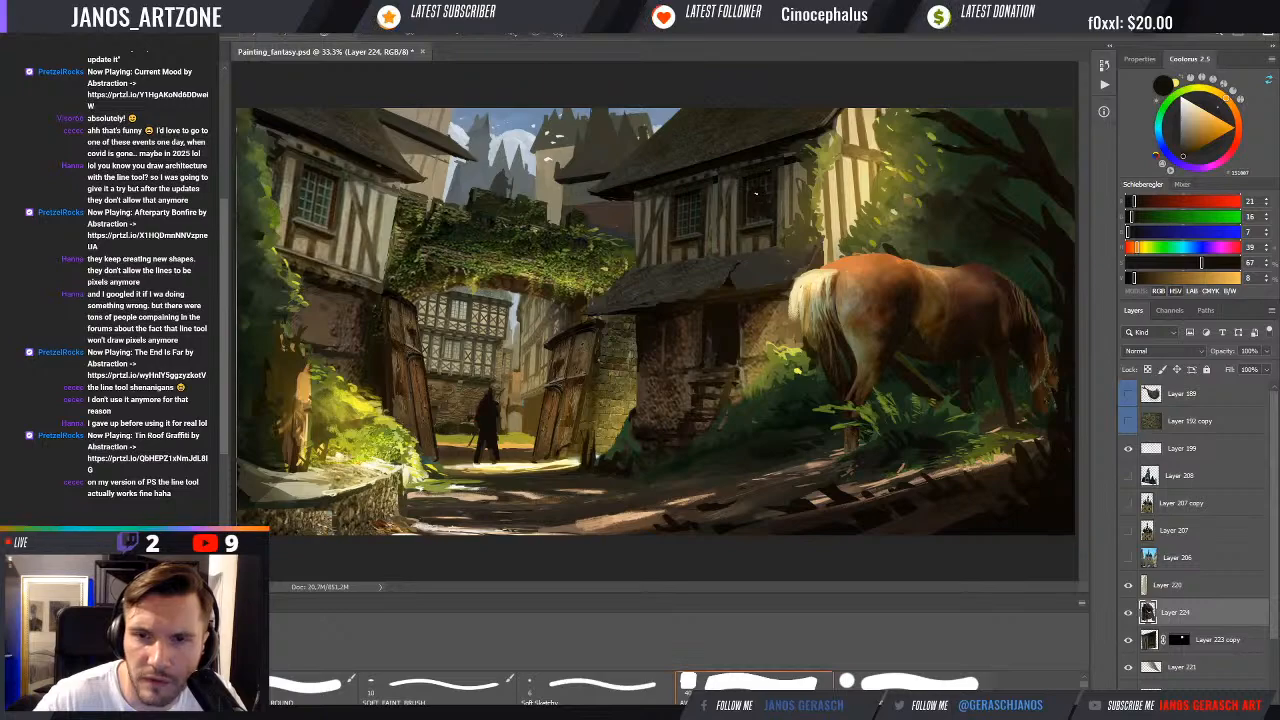
alt+click(761, 182)
drag(757, 185, 766, 190)
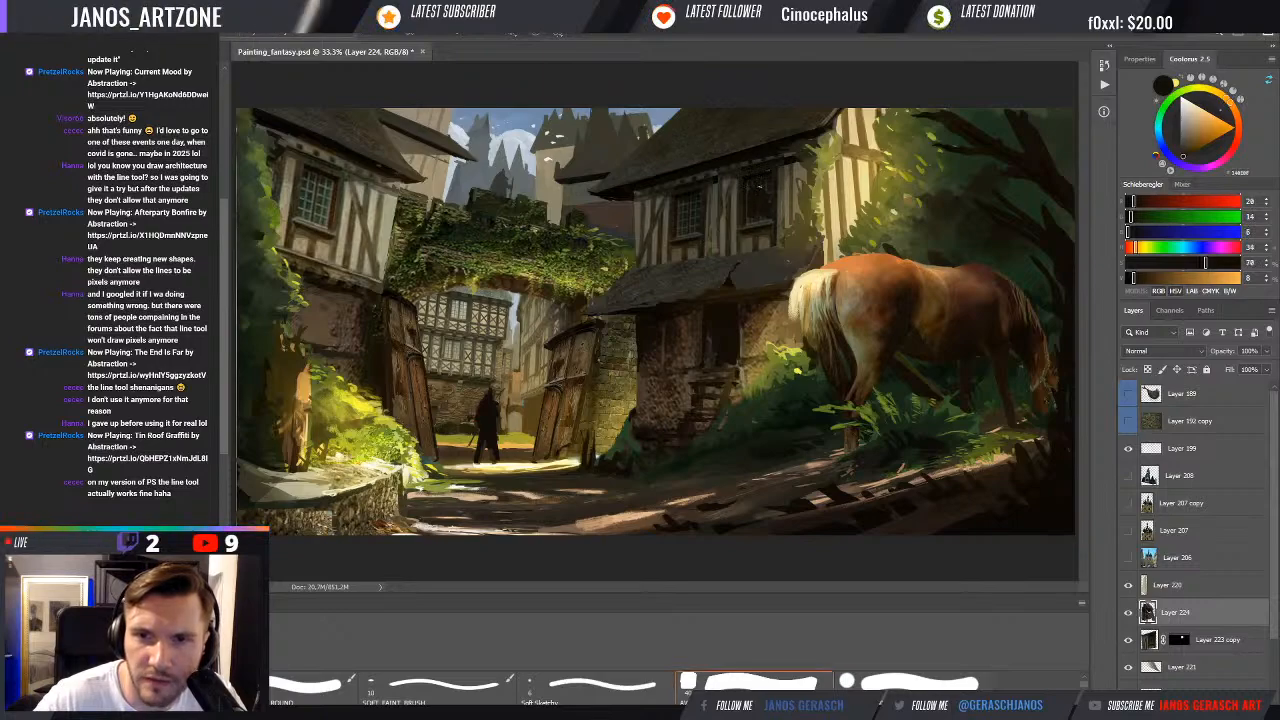
alt+click(750, 187)
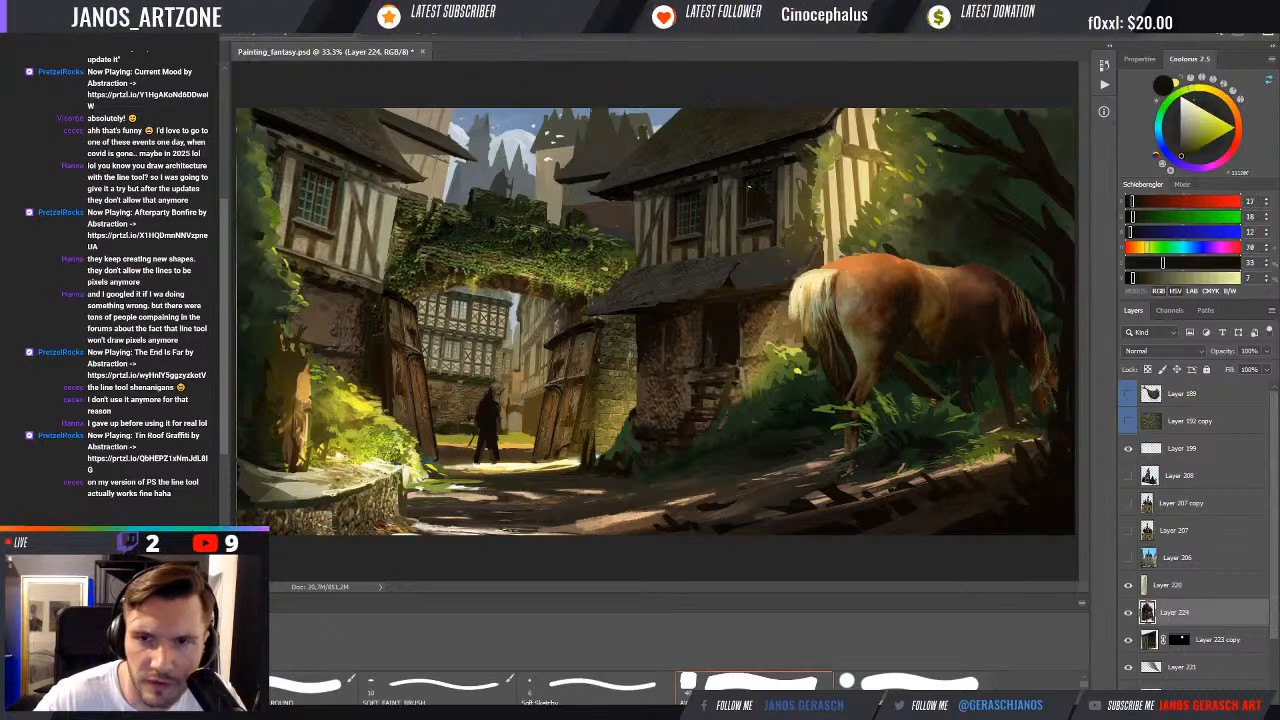
alt+click(752, 211)
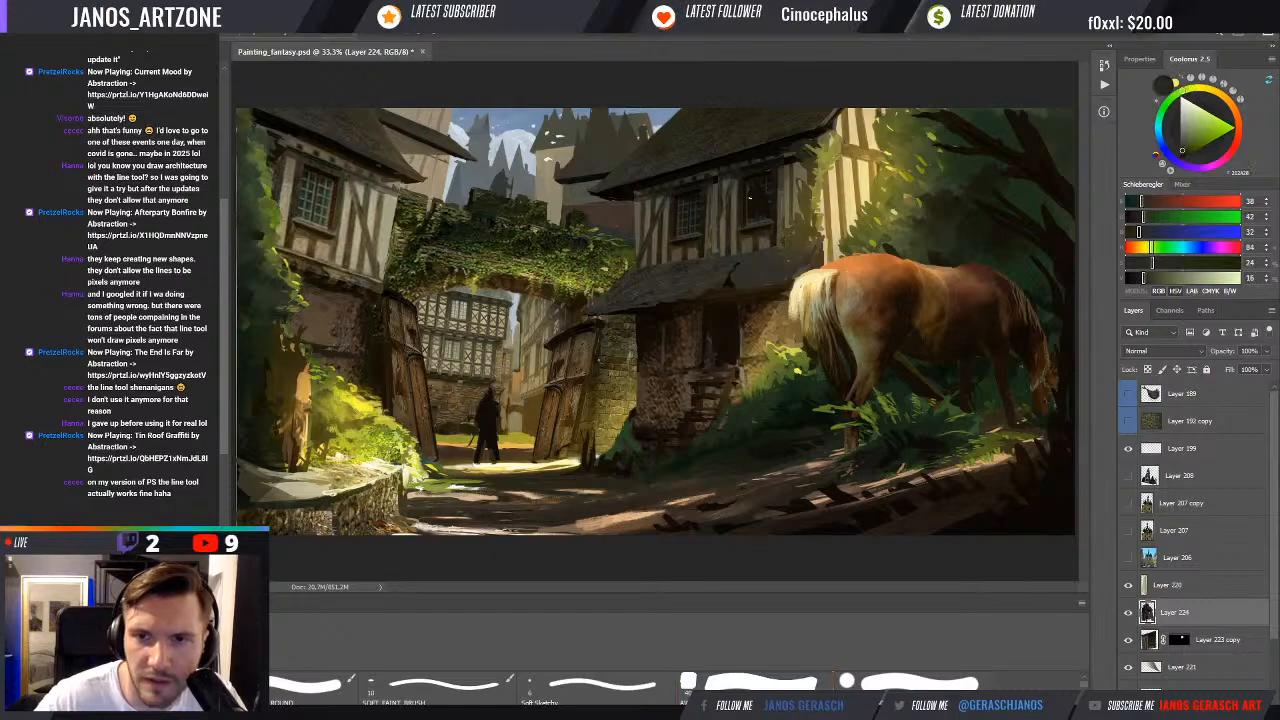
alt+click(765, 205)
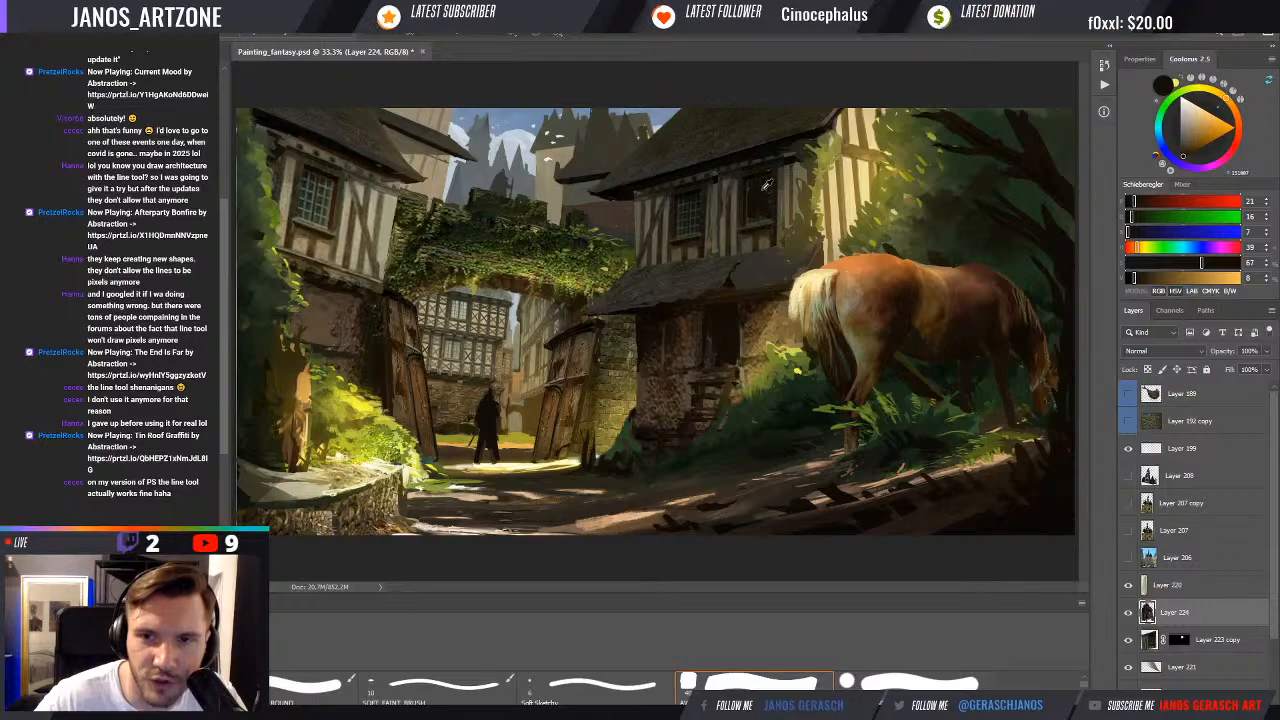
alt+click(764, 185)
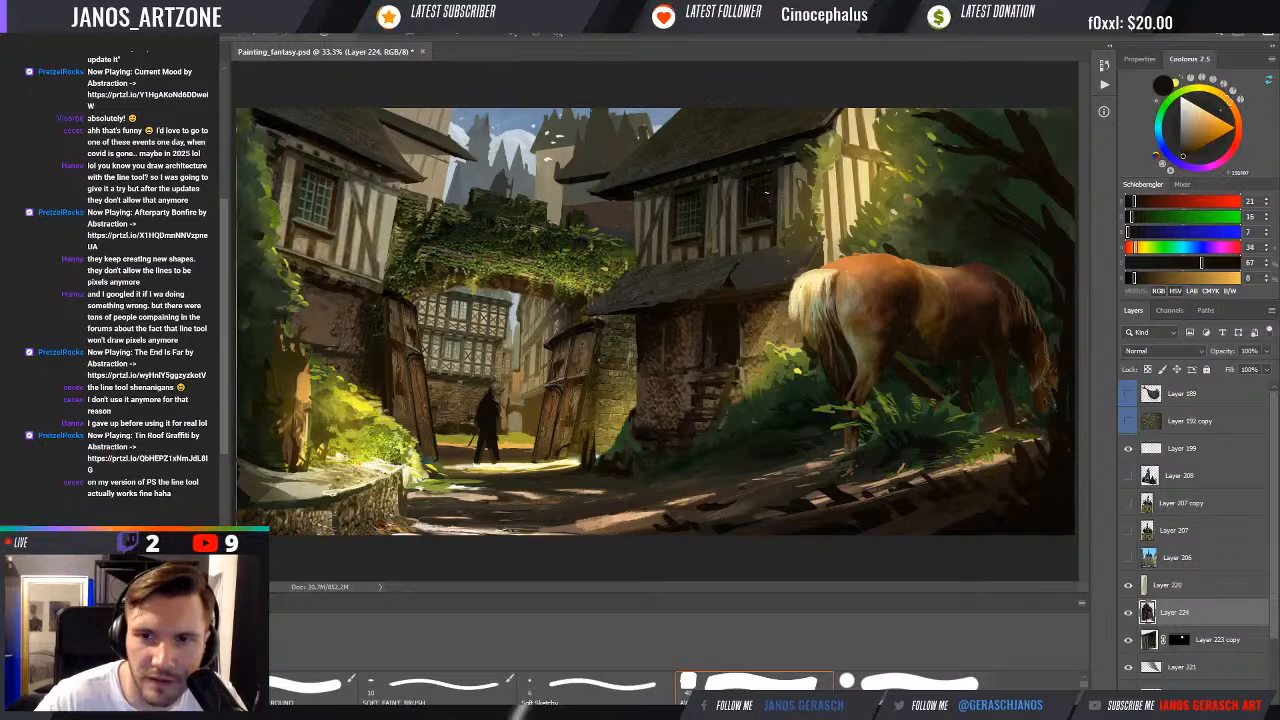
alt+click(769, 171)
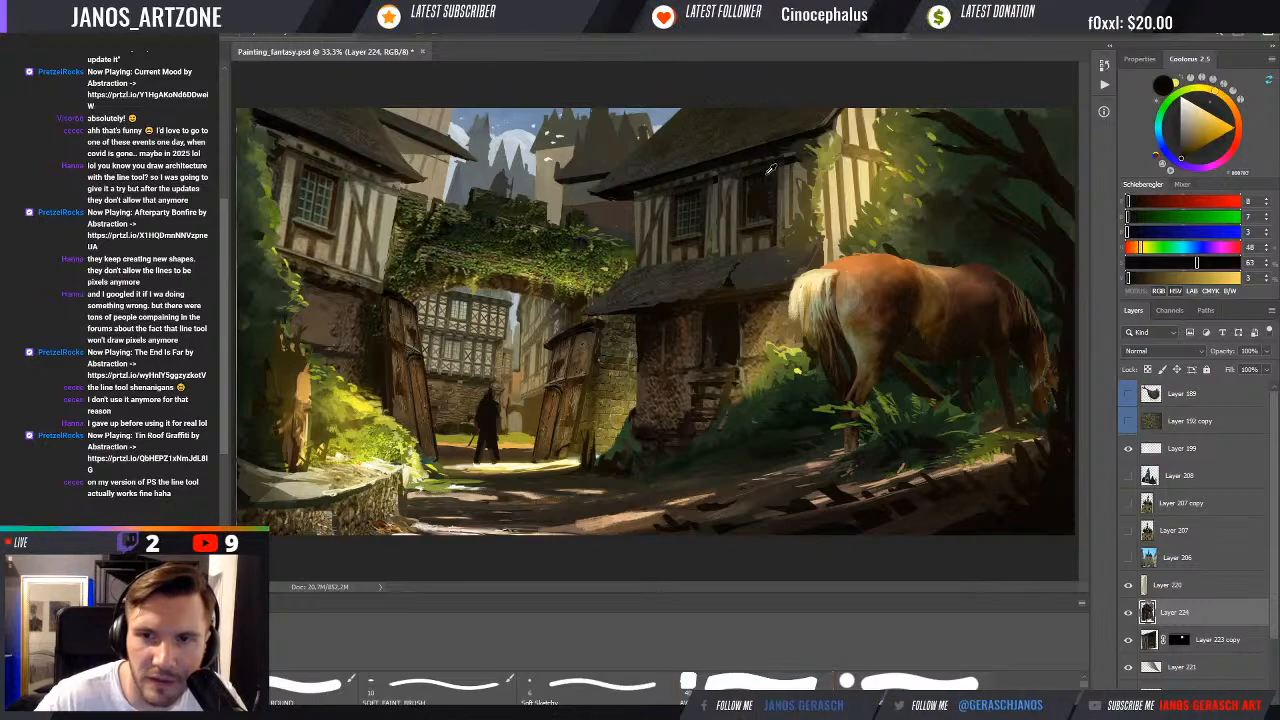
alt+click(766, 168)
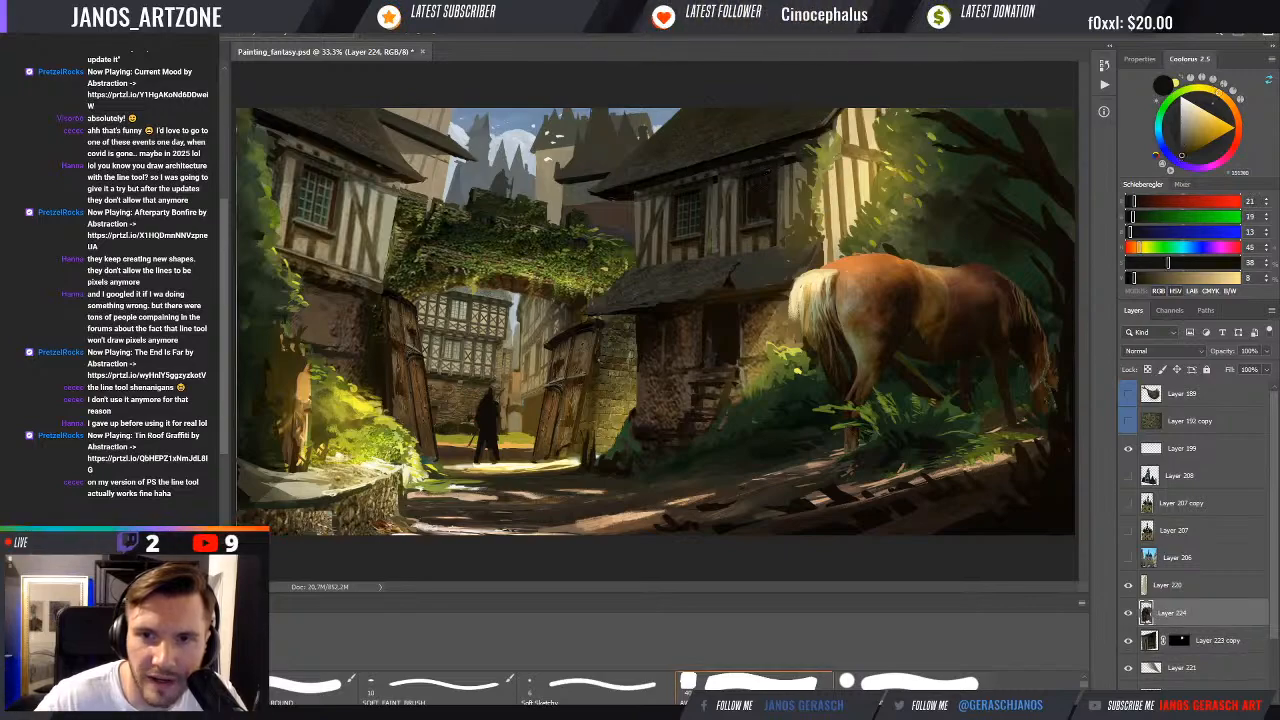
Paint the timbers beside the larger window and the beam under the eave with colours sampled from the surrounding wall
alt+click(773, 216)
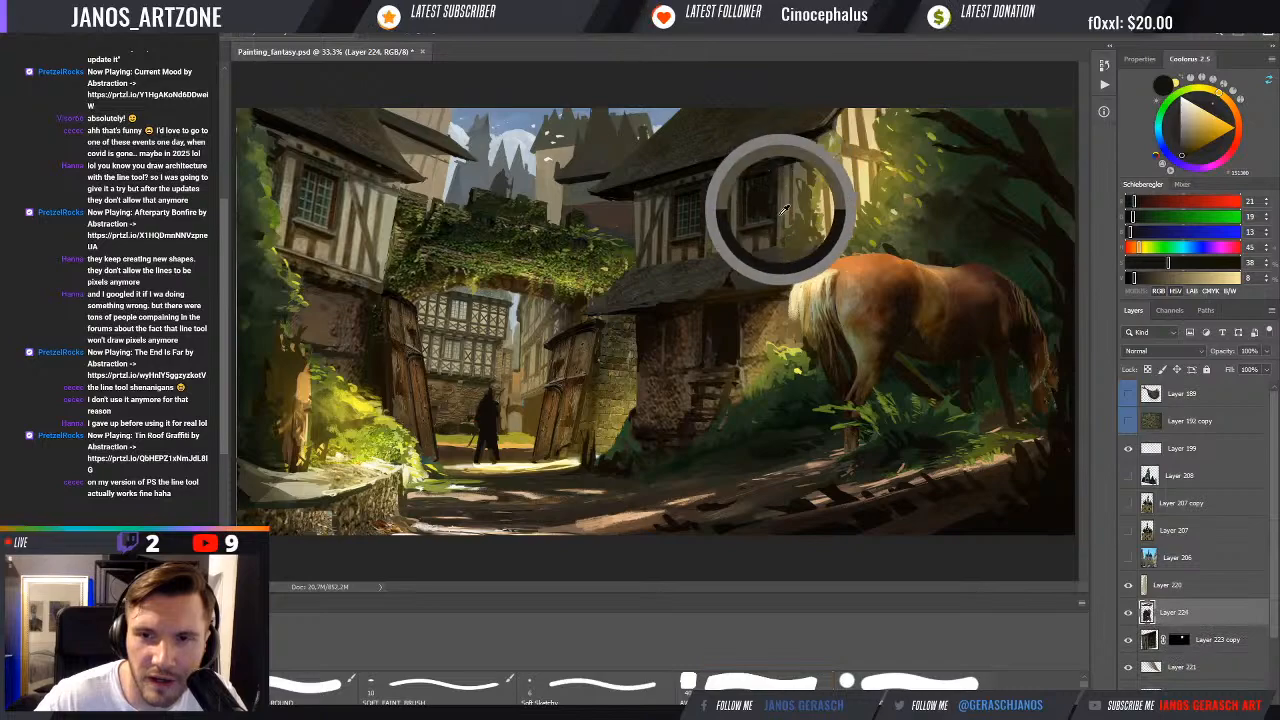
alt+click(784, 214)
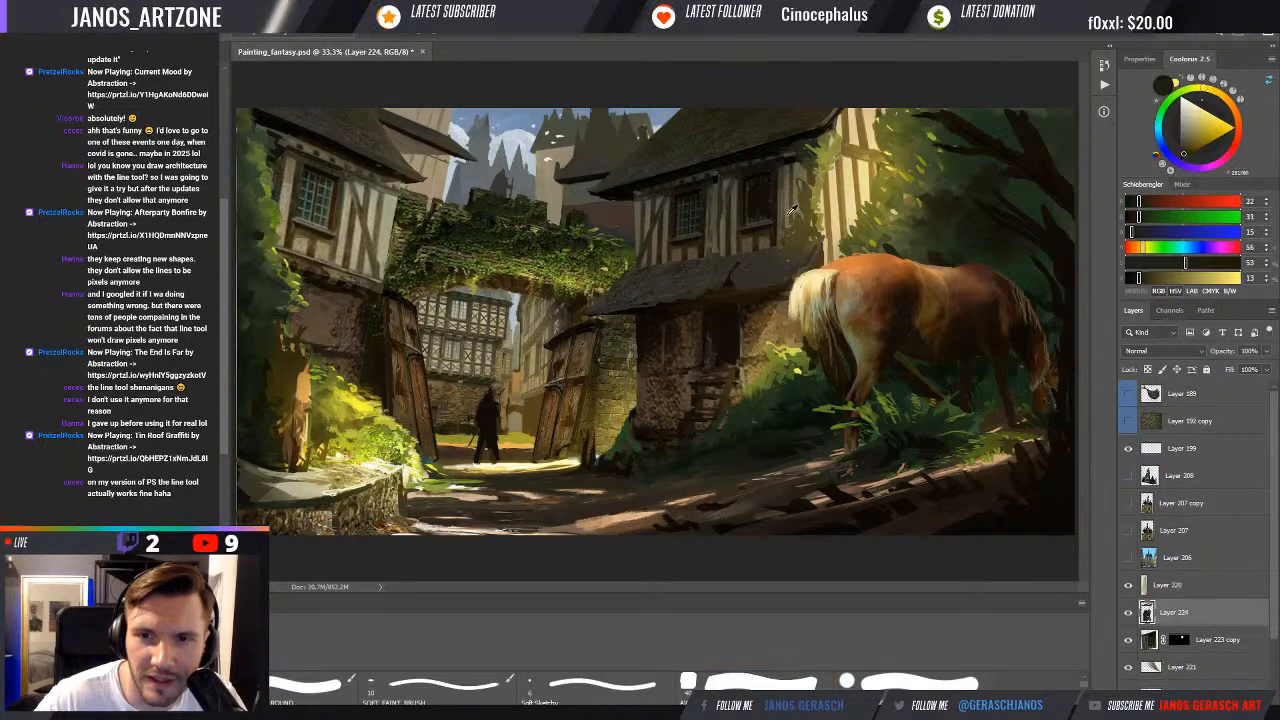
alt+click(786, 168)
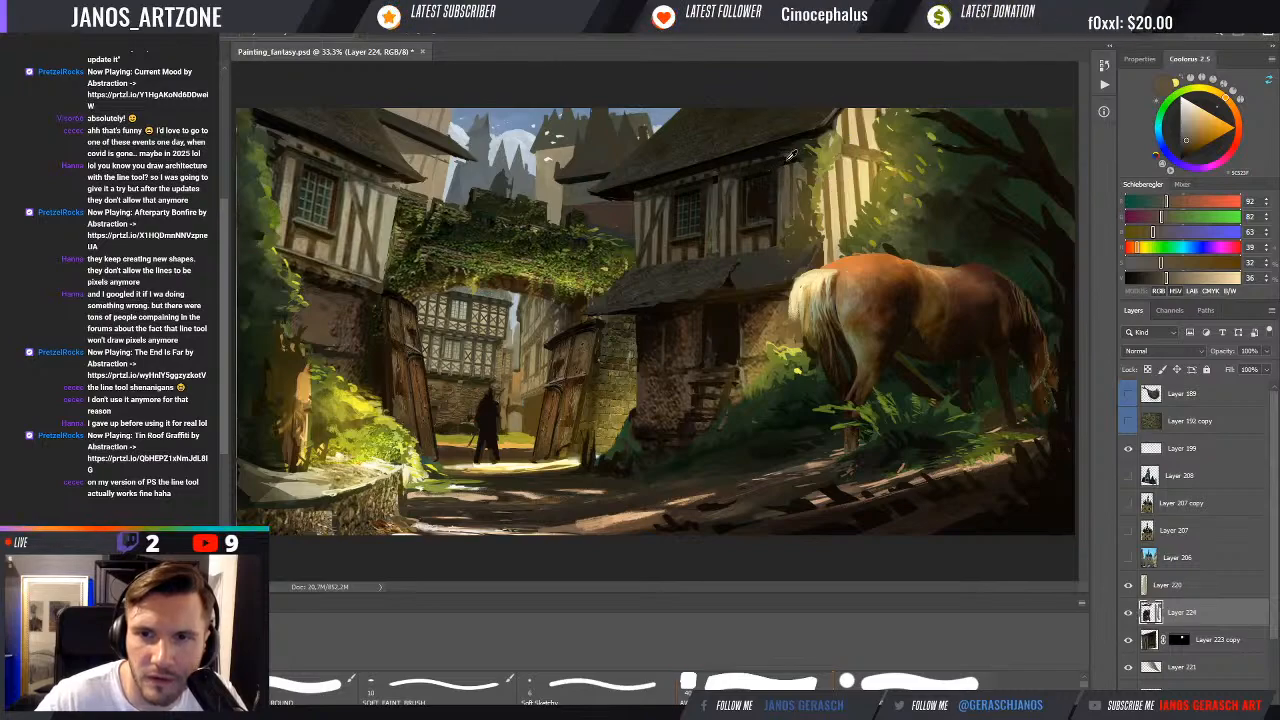
alt+click(792, 156)
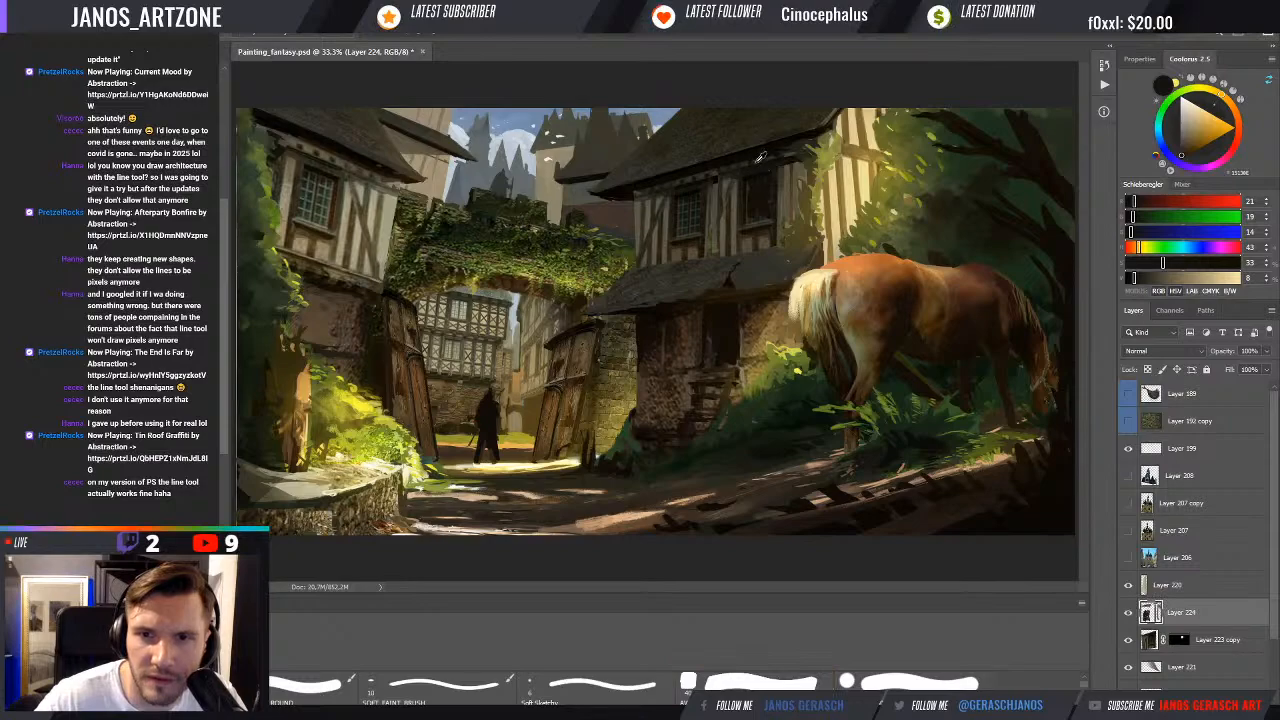
alt+click(760, 157)
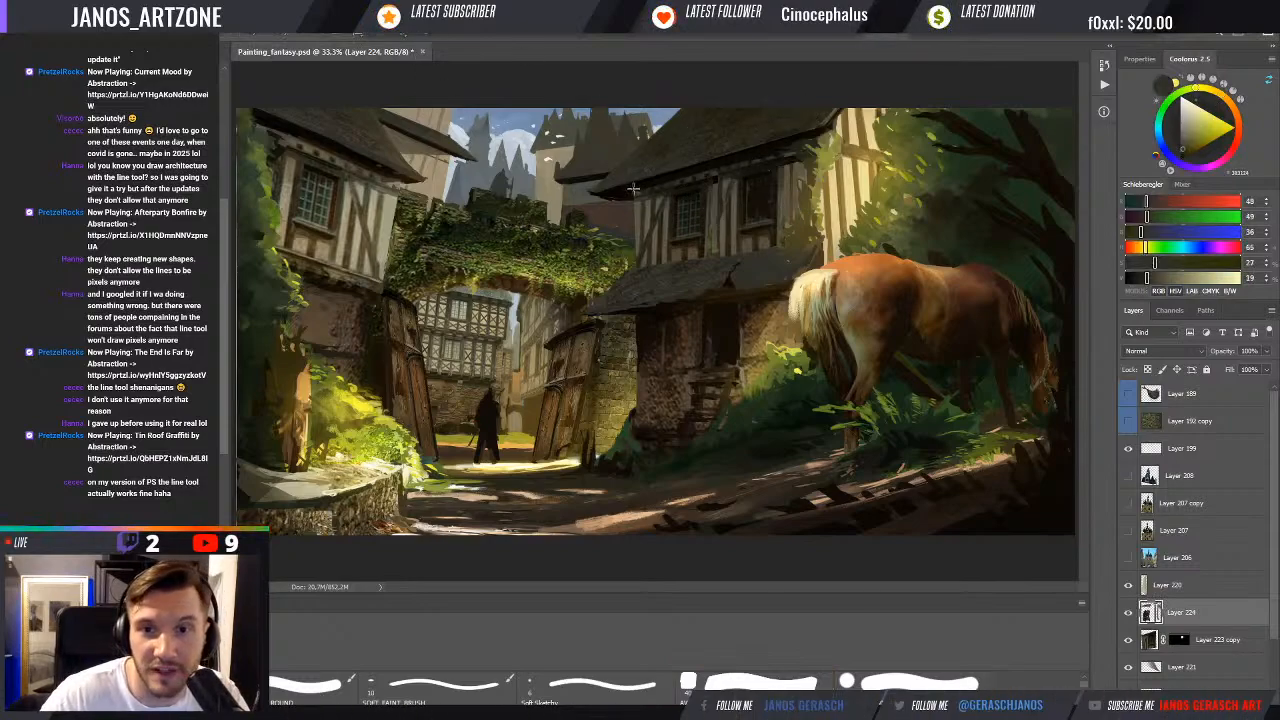
Paint a thin straight beam line beneath the right house's eave on Layer 224 and sample a dark brown from the wall's corner timber
drag(633, 189, 782, 155)
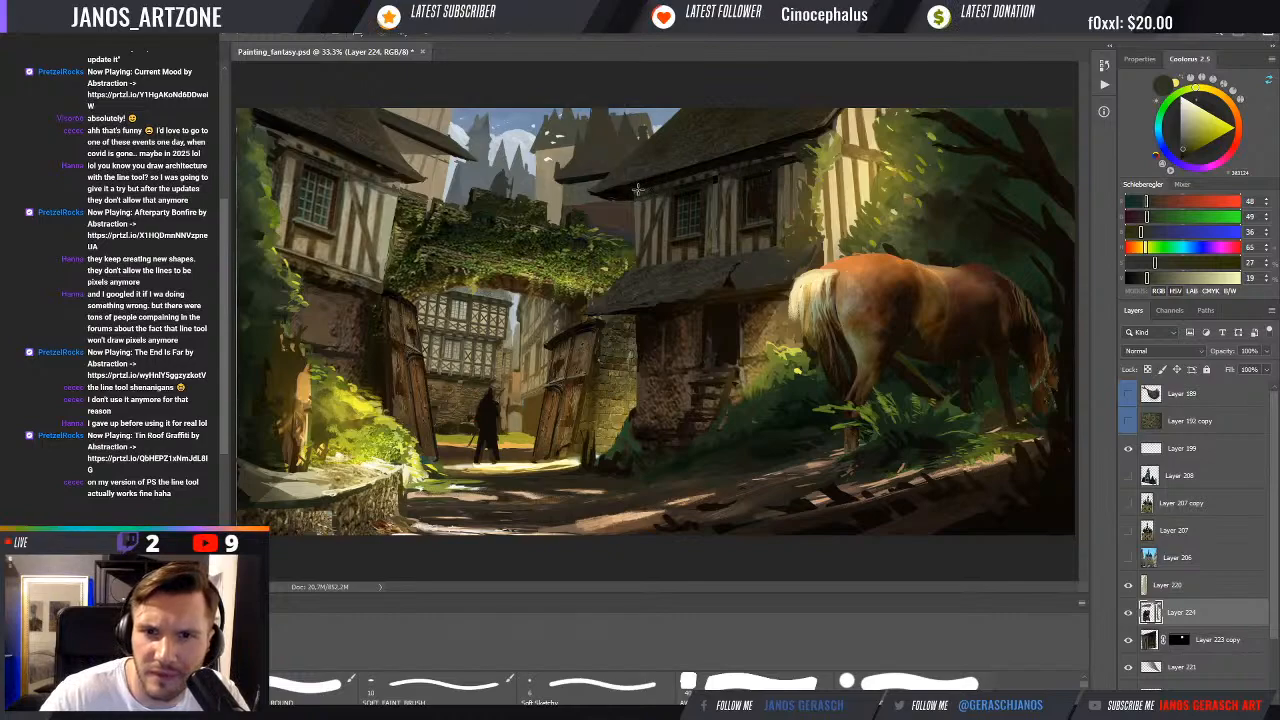
drag(753, 155, 785, 154)
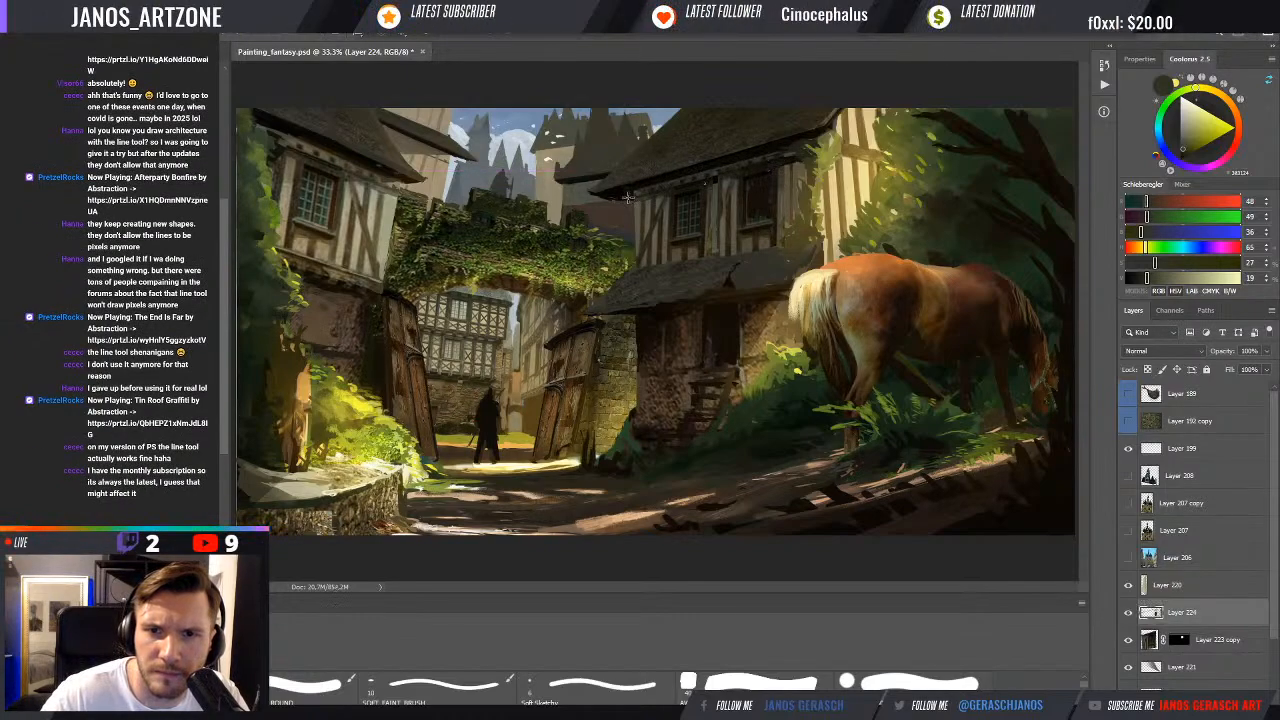
drag(628, 197, 629, 196)
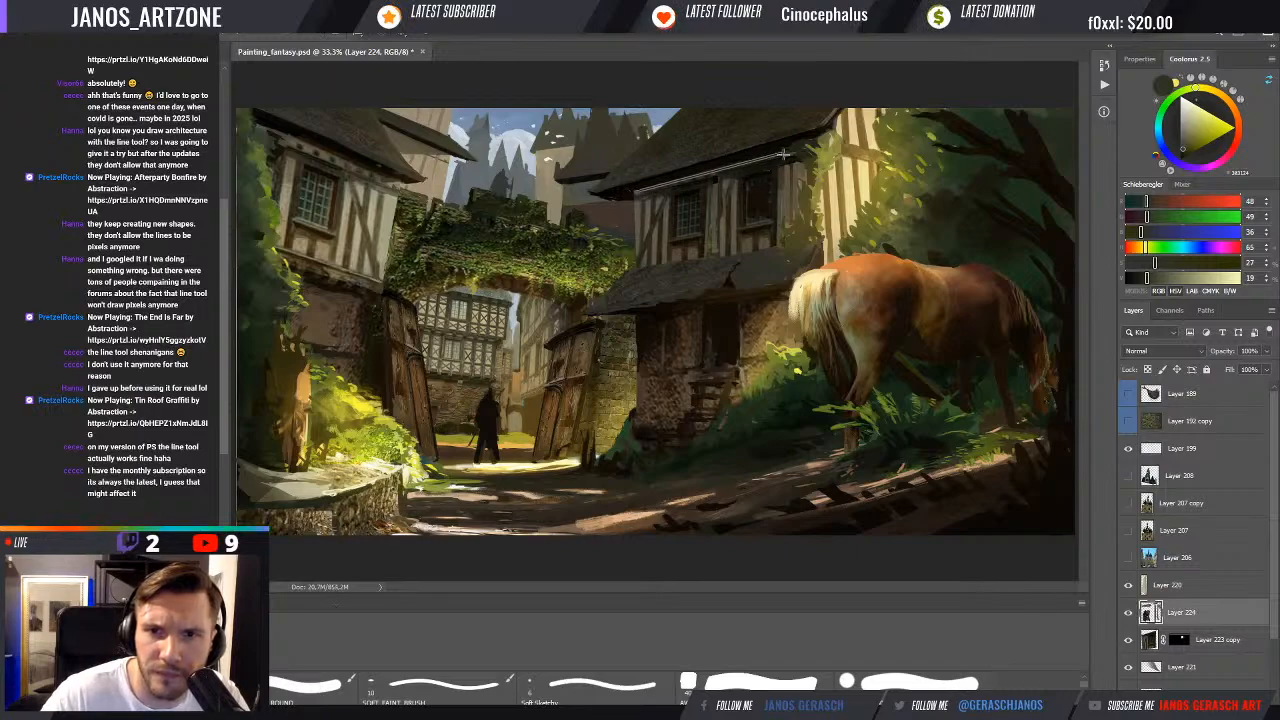
drag(785, 153, 784, 154)
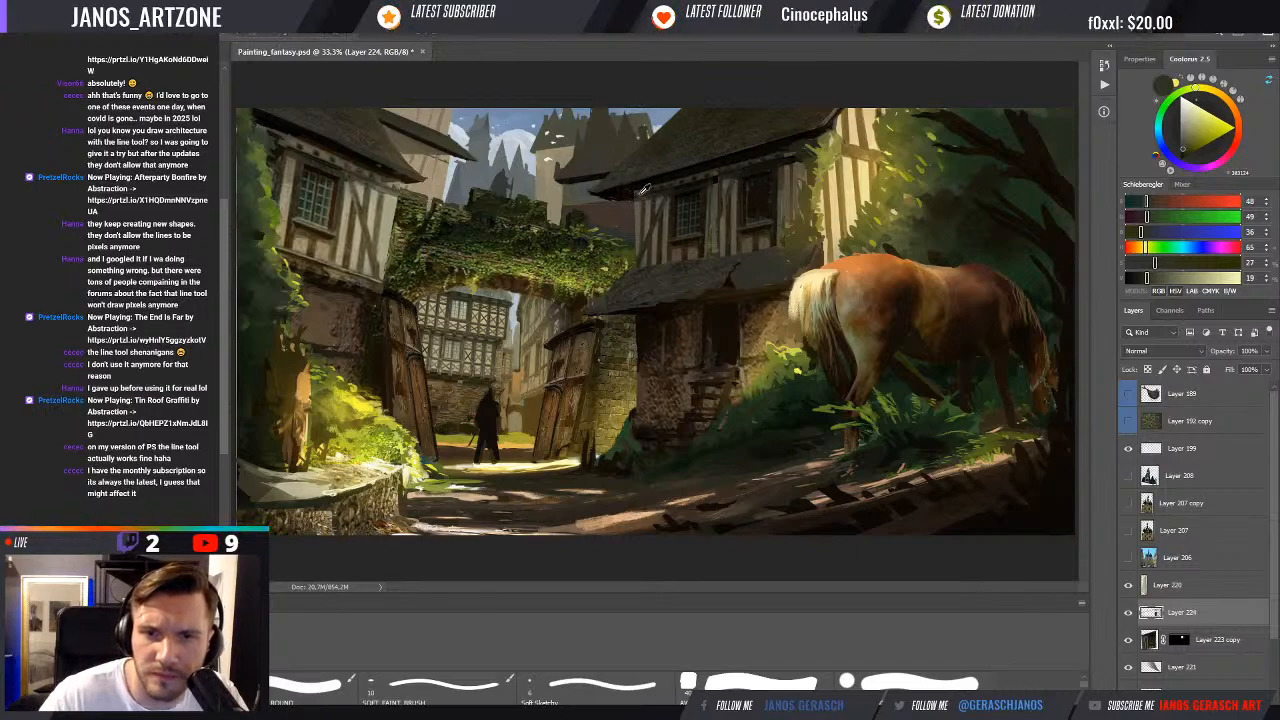
alt+click(632, 218)
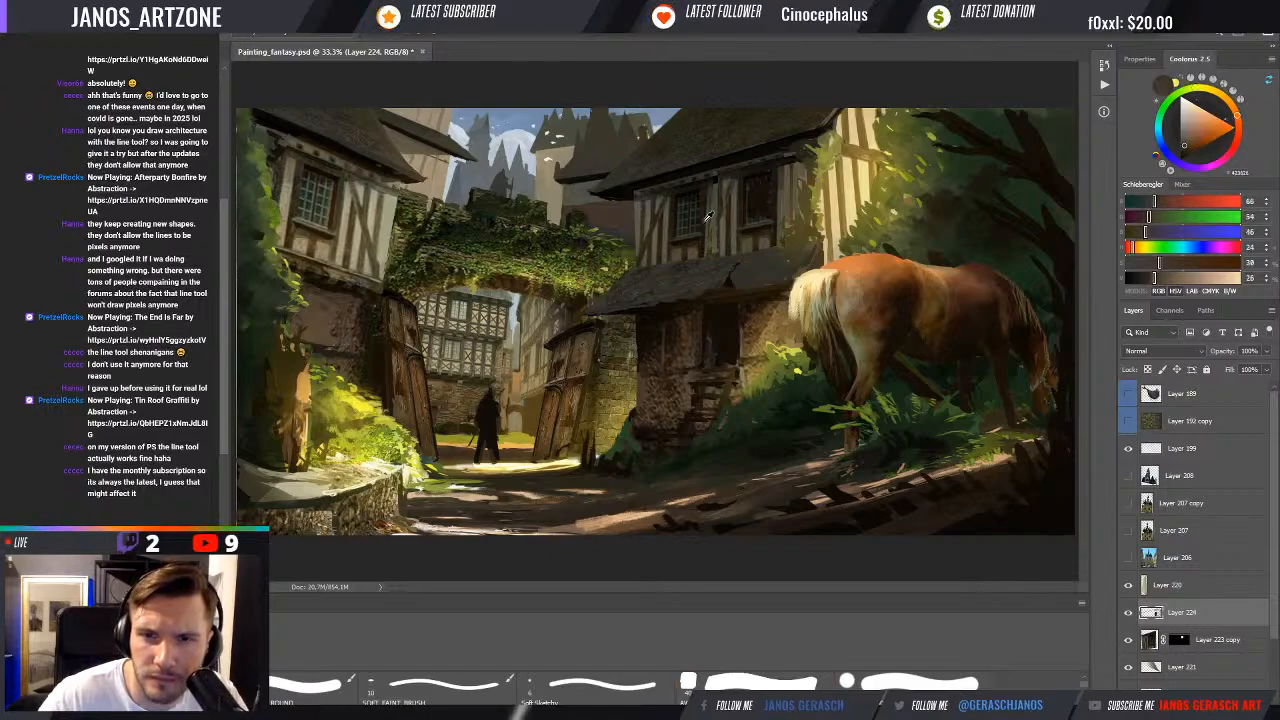
Check which layers hold the right house's two window walls, and merge Layer 223 with its masked copy into one layer
key(ctrl+t)
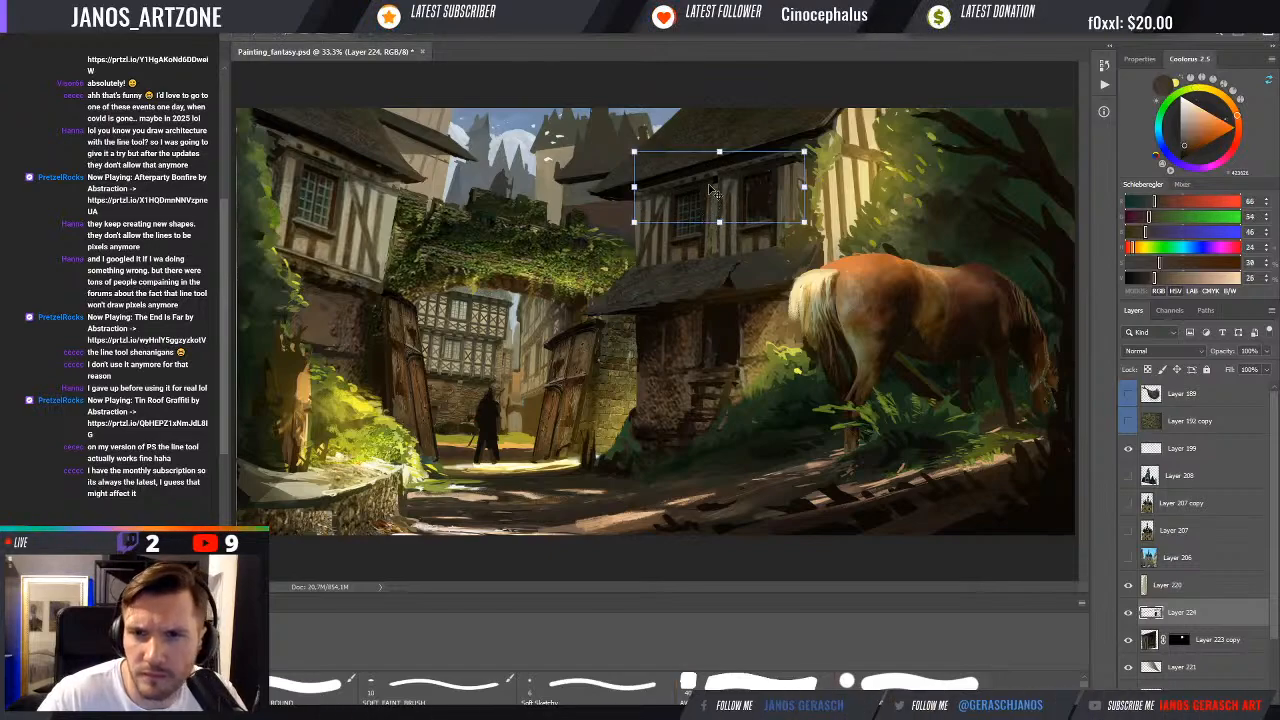
click(1129, 642)
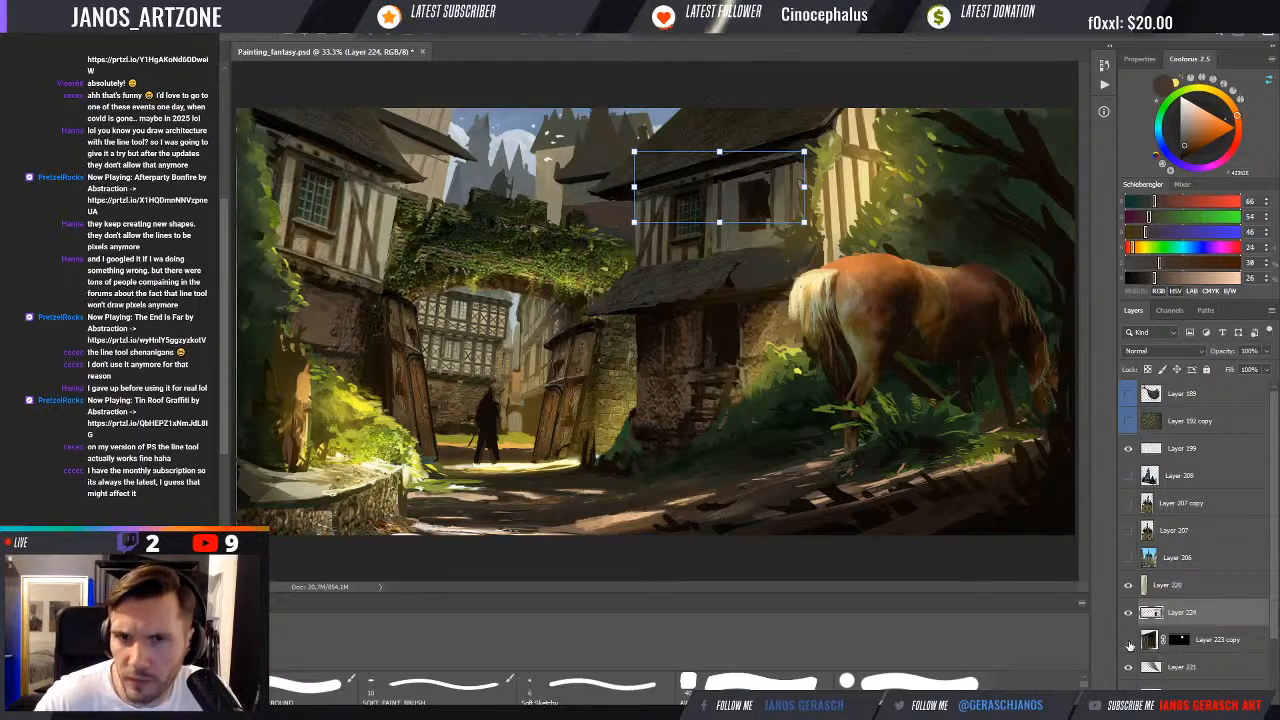
click(1129, 642)
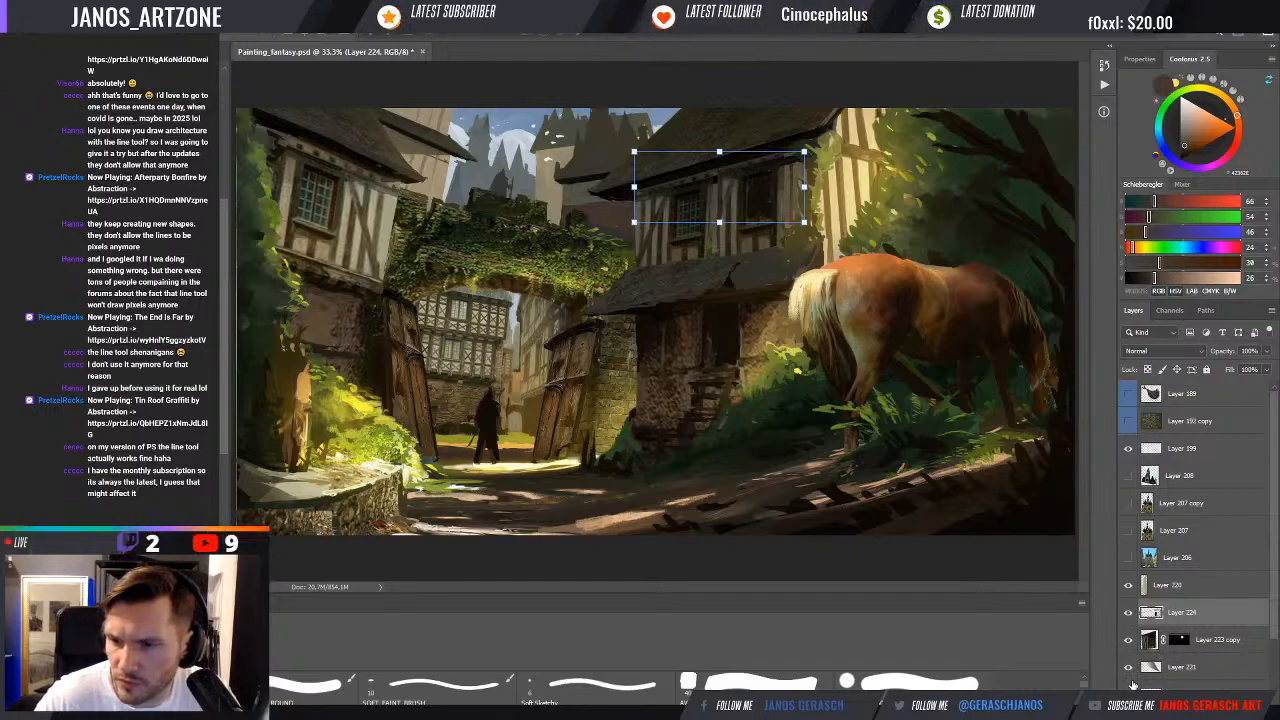
click(1129, 686)
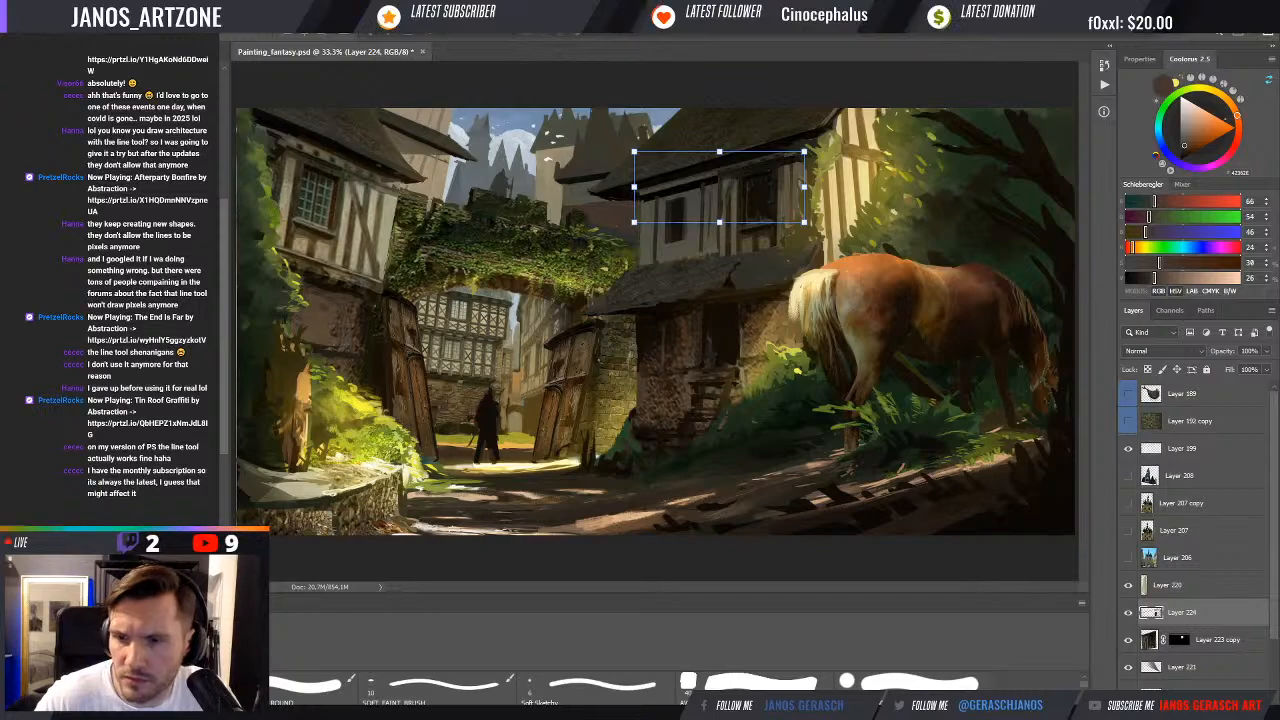
click(1129, 712)
drag(1191, 713, 1192, 654)
shift+click(1194, 637)
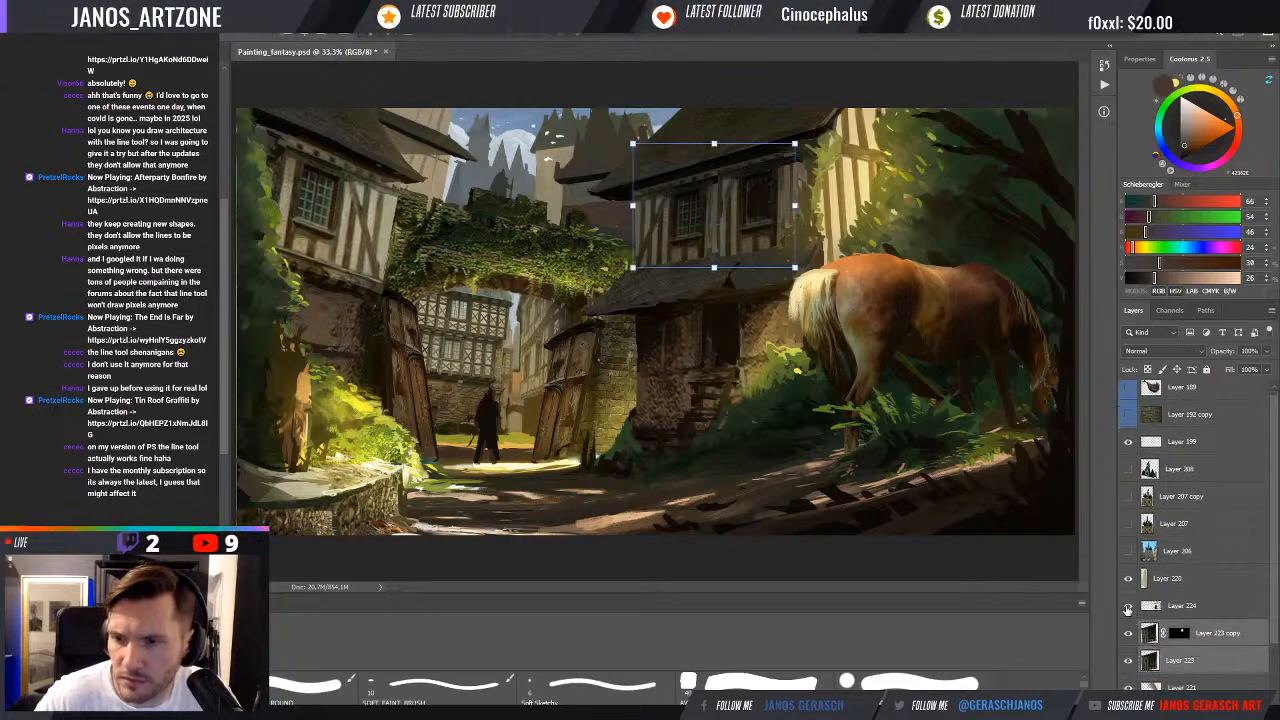
click(1128, 607)
click(1130, 608)
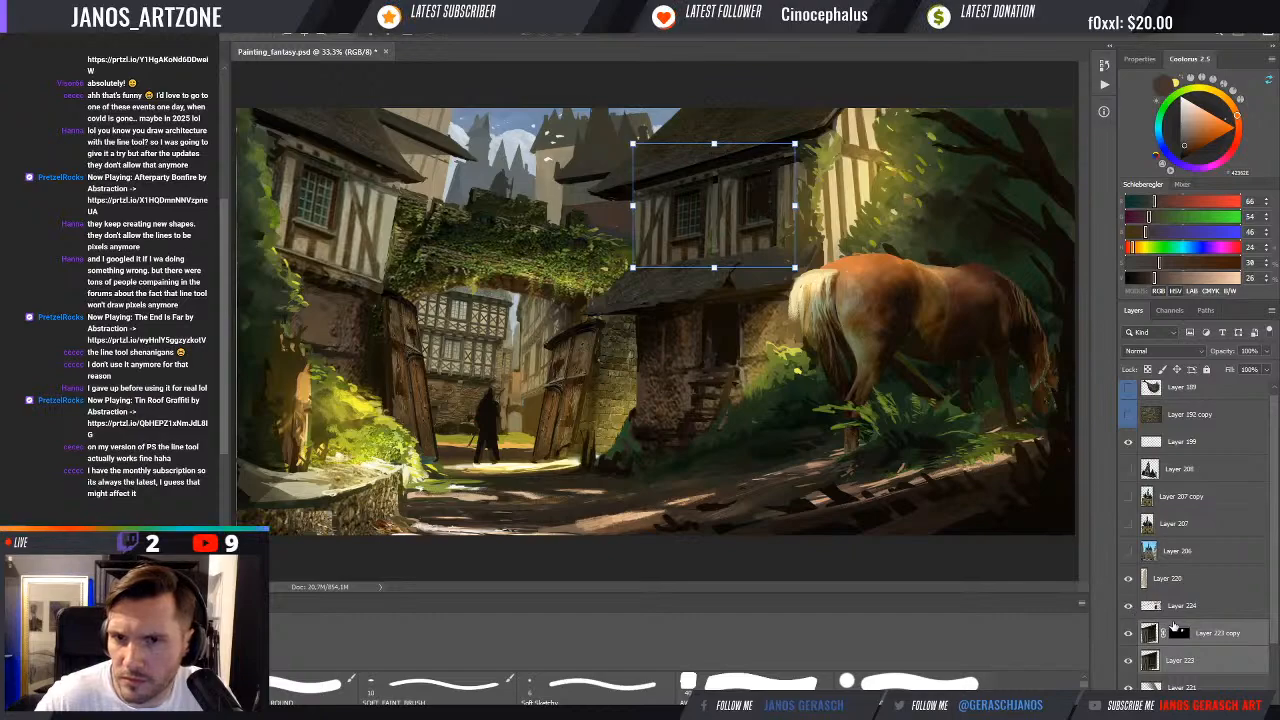
click(1205, 660)
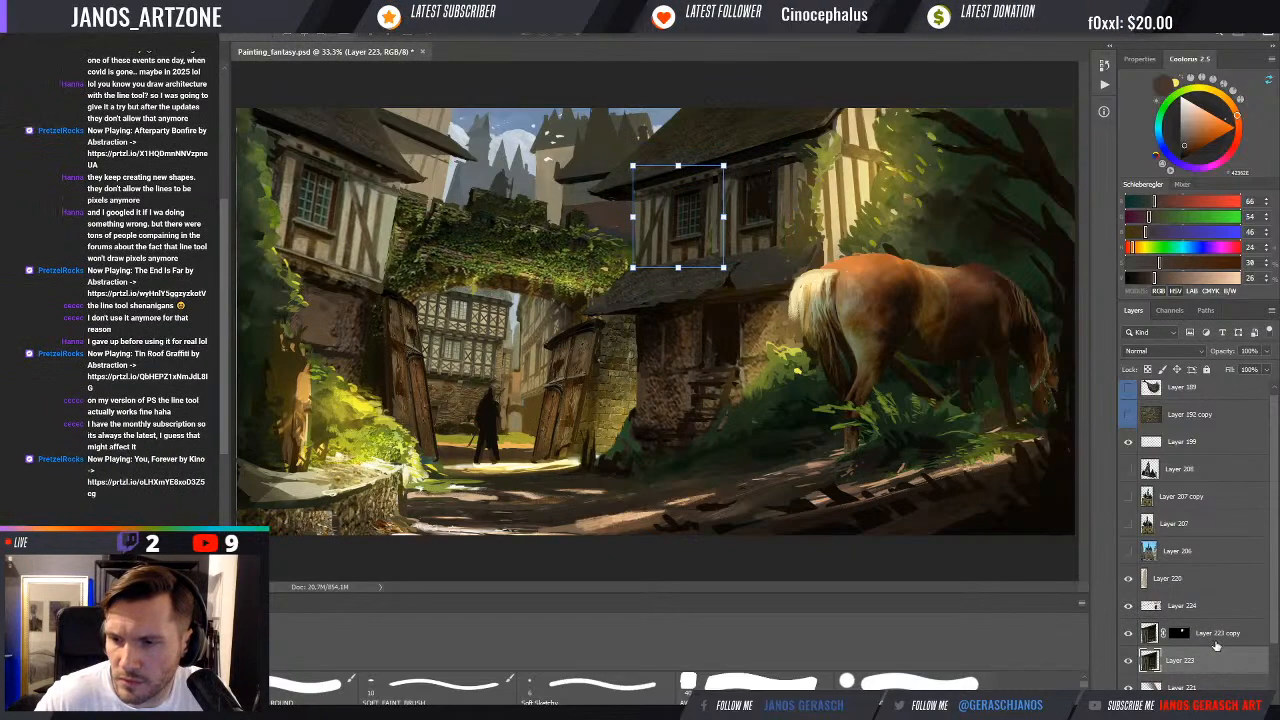
shift+click(1216, 640)
key(ctrl+e)
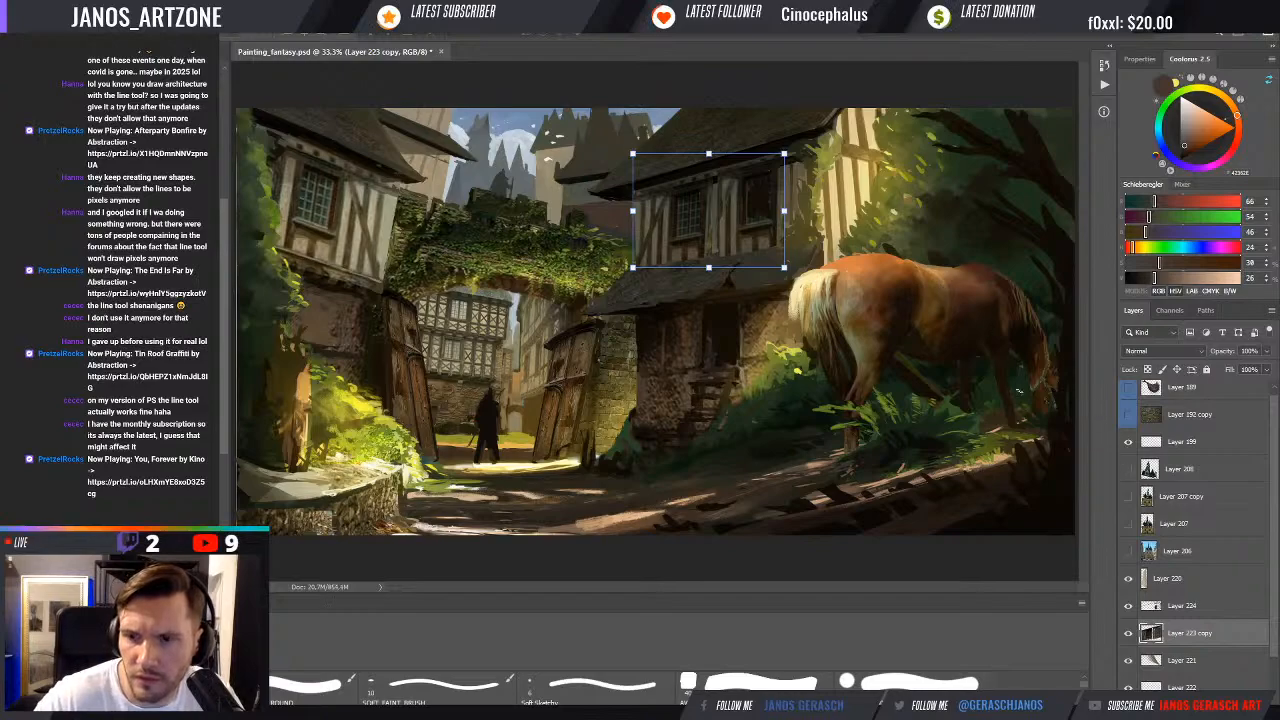
Retouch the timbers between the two upper windows and under the eave on Layer 224 with sampled olive and near-black browns
key(b)
click(1202, 606)
key(v)
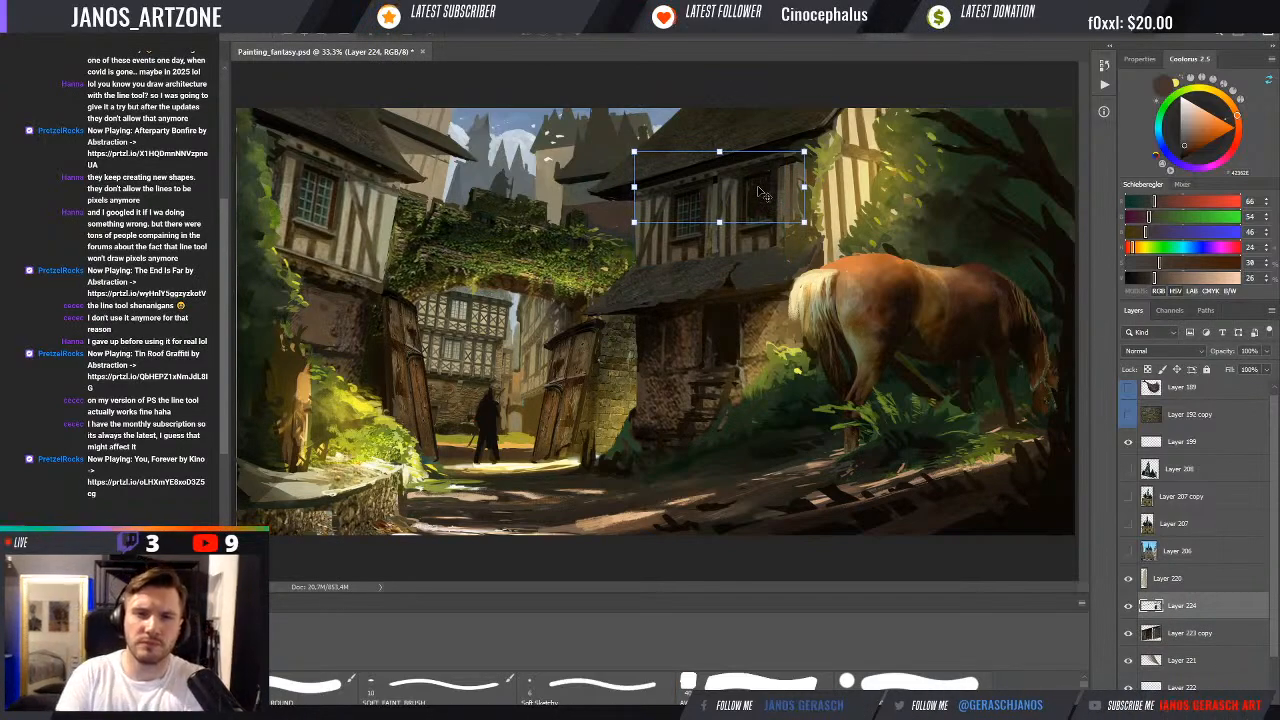
key(b)
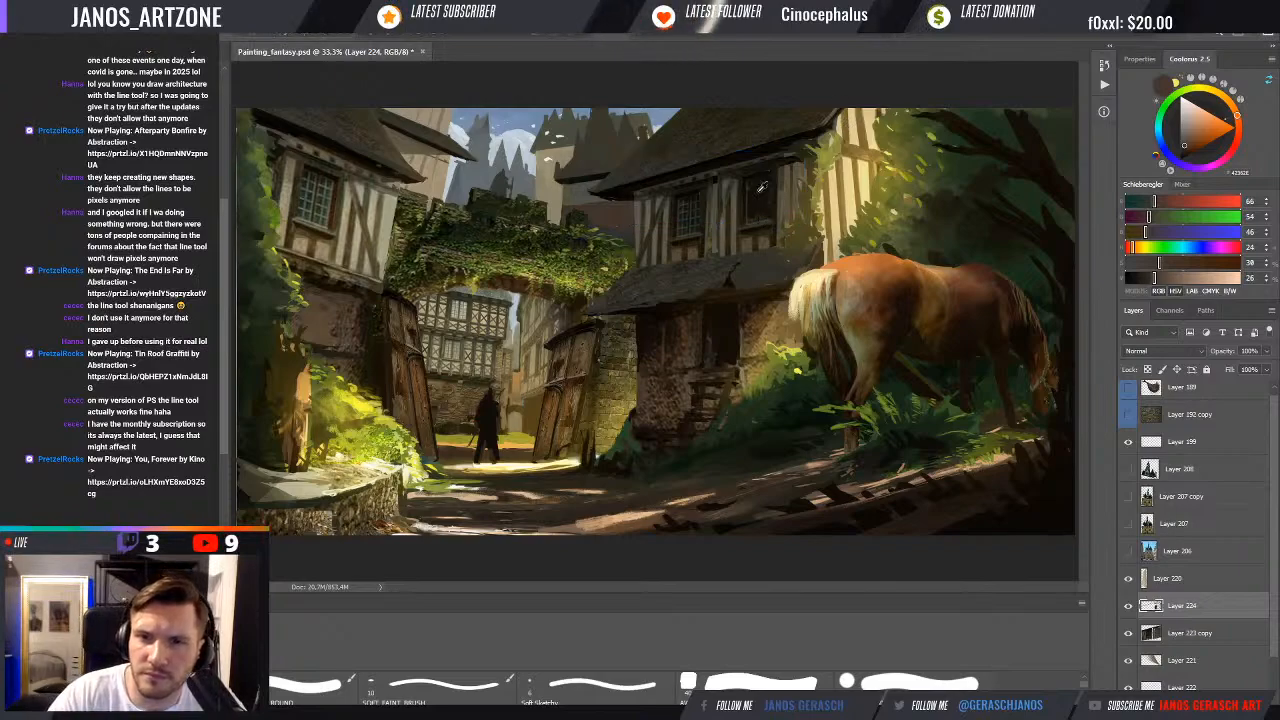
alt+click(714, 199)
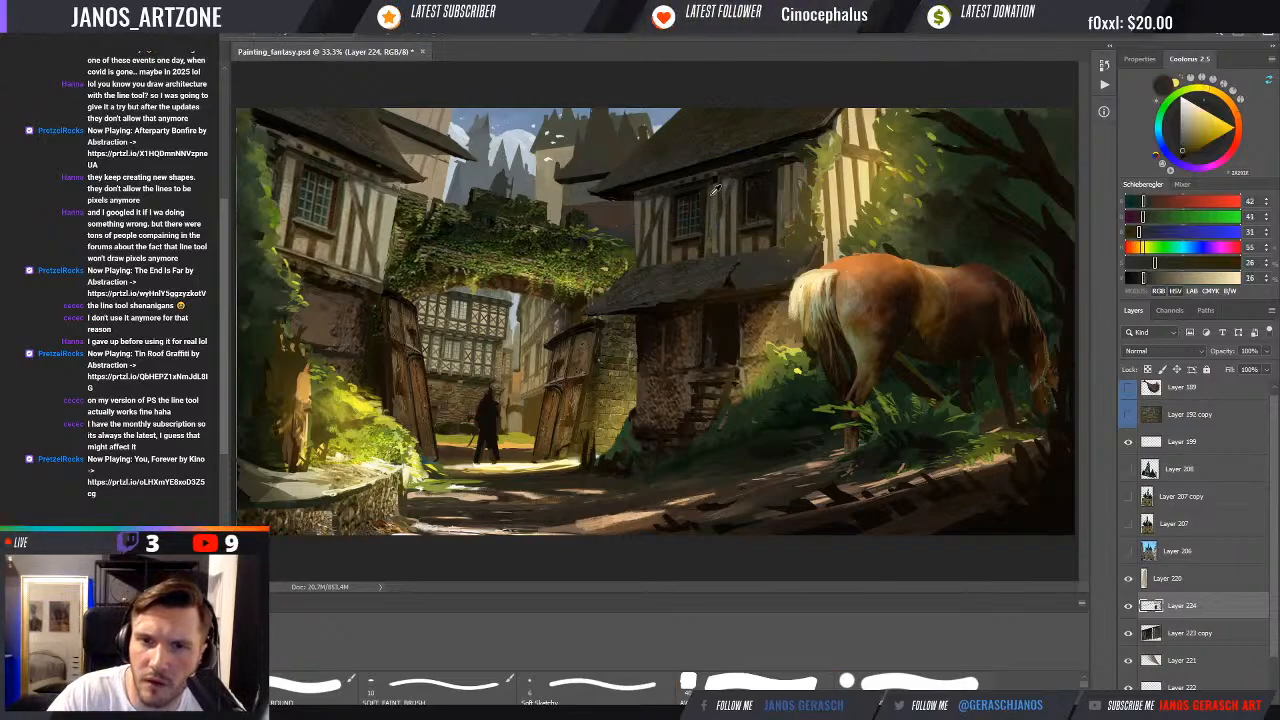
alt+click(713, 189)
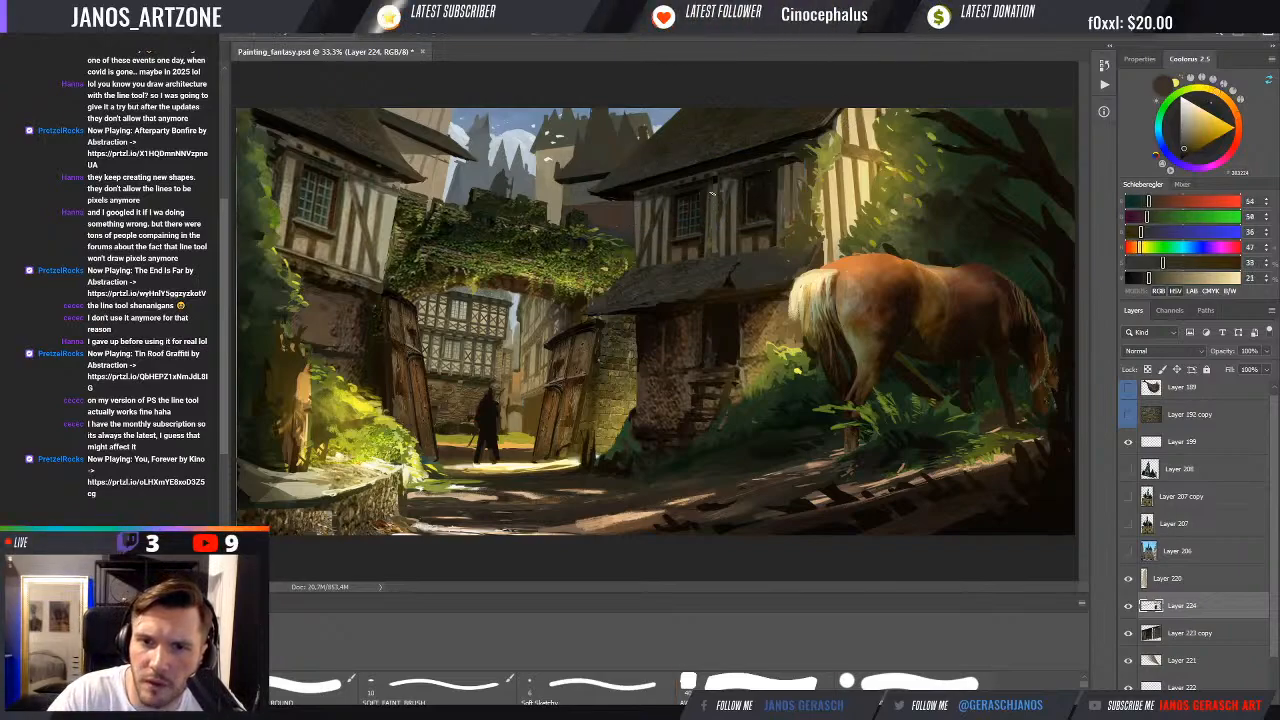
alt+click(713, 247)
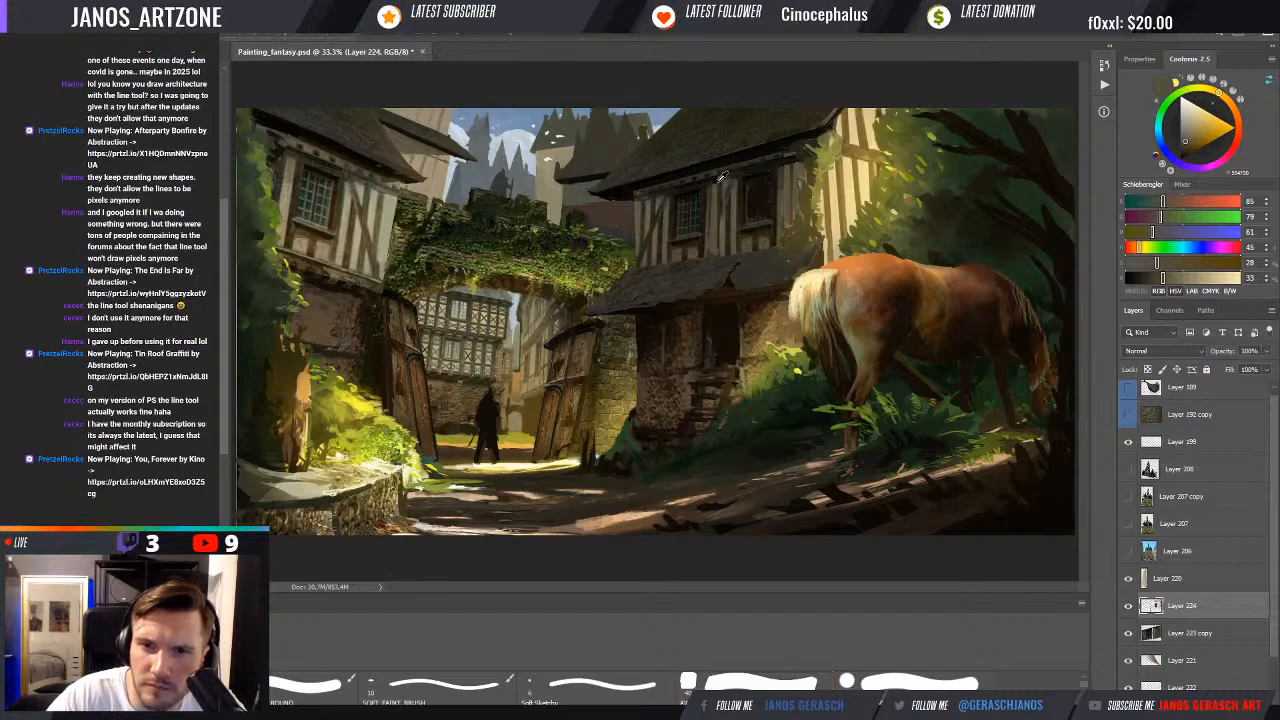
alt+click(718, 181)
alt+click(701, 184)
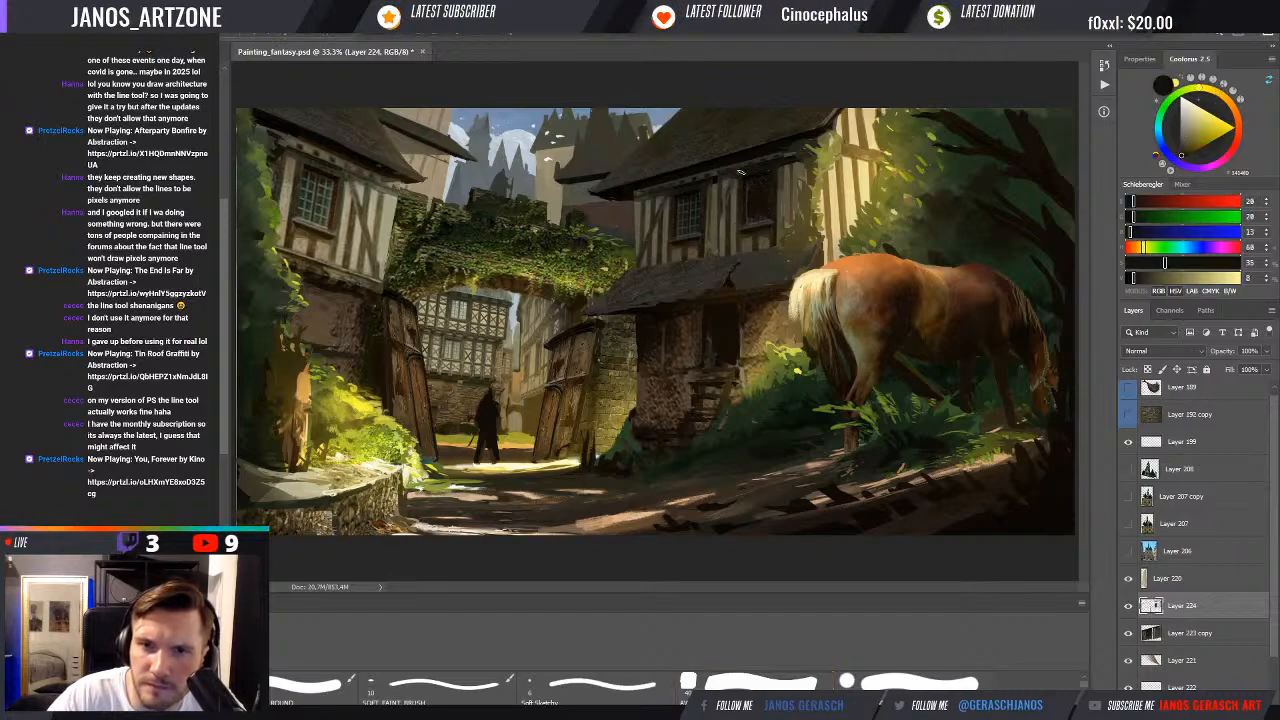
Stretch the merged window wall on Layer 223 copy slightly upward under the eave, apply the transform, and save the painting
key(ctrl+t)
drag(718, 154, 718, 153)
click(1168, 632)
click(708, 154)
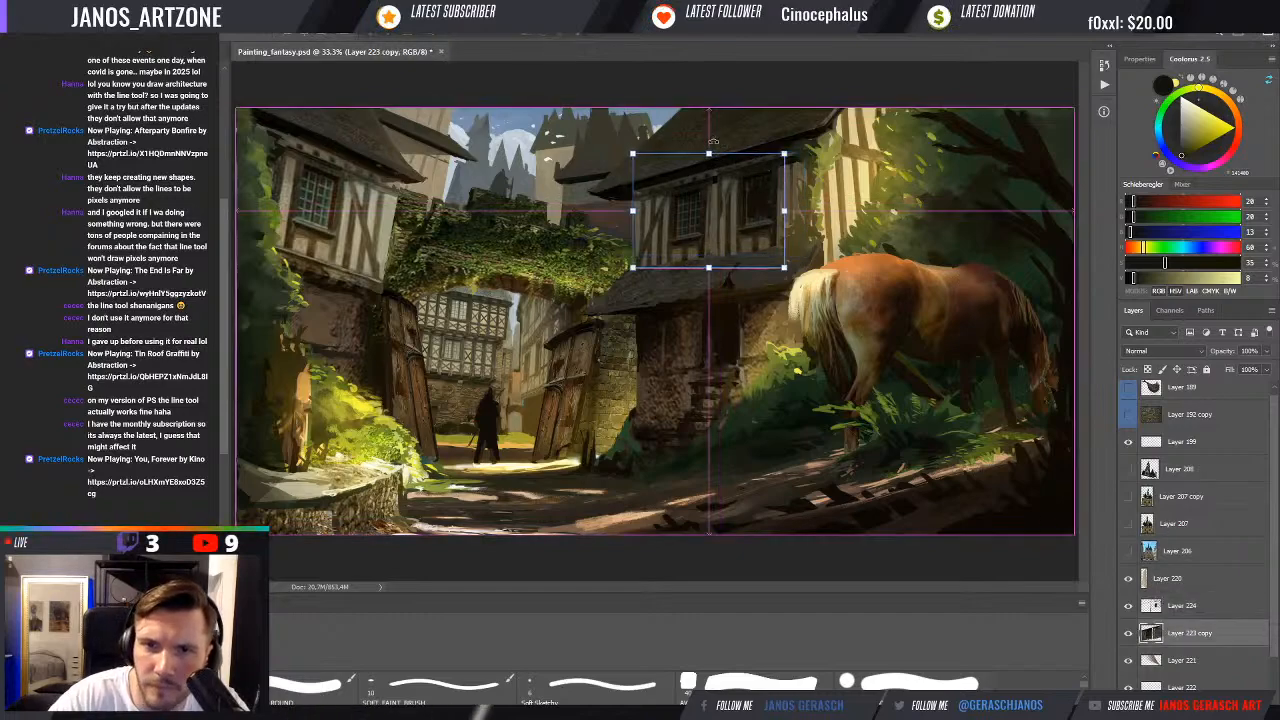
mouse_move(708, 154)
mouse_down()
mouse_move(711, 166)
mouse_move(710, 132)
mouse_up()
key(Return)
click(711, 166)
key(ctrl+minus)
key(ctrl+minus)
key(Return)
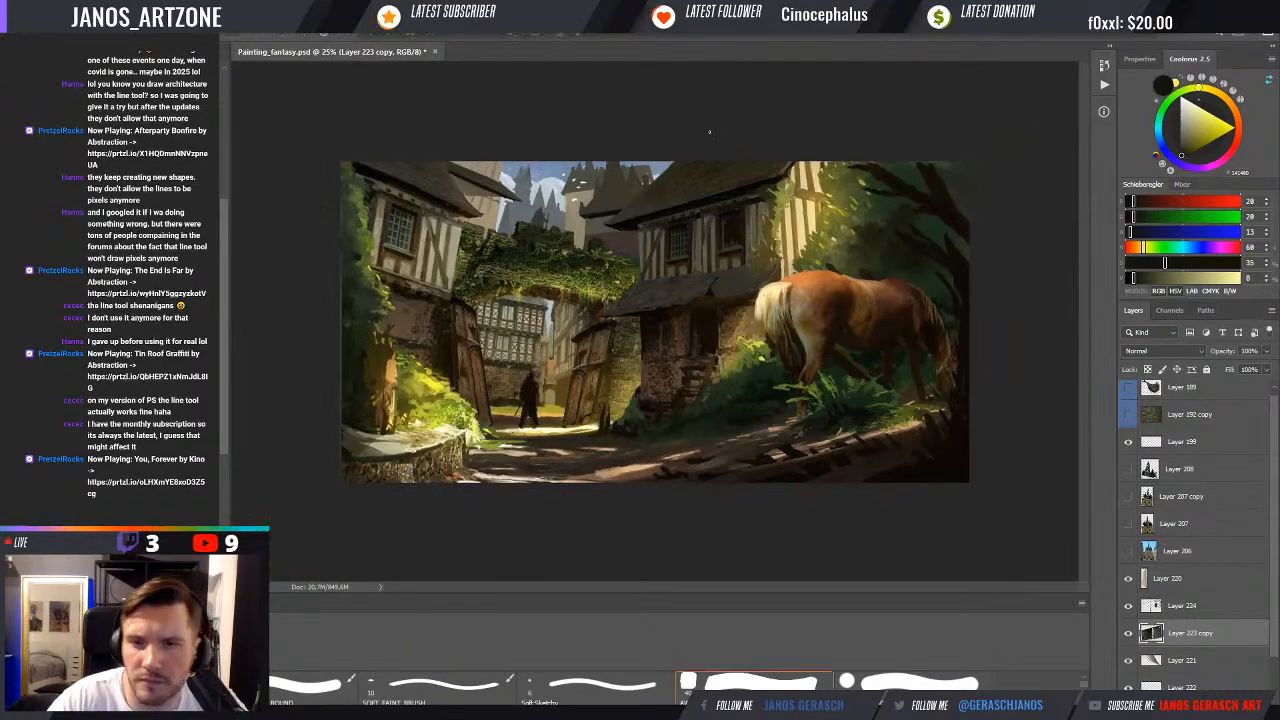
key(ctrl+s)
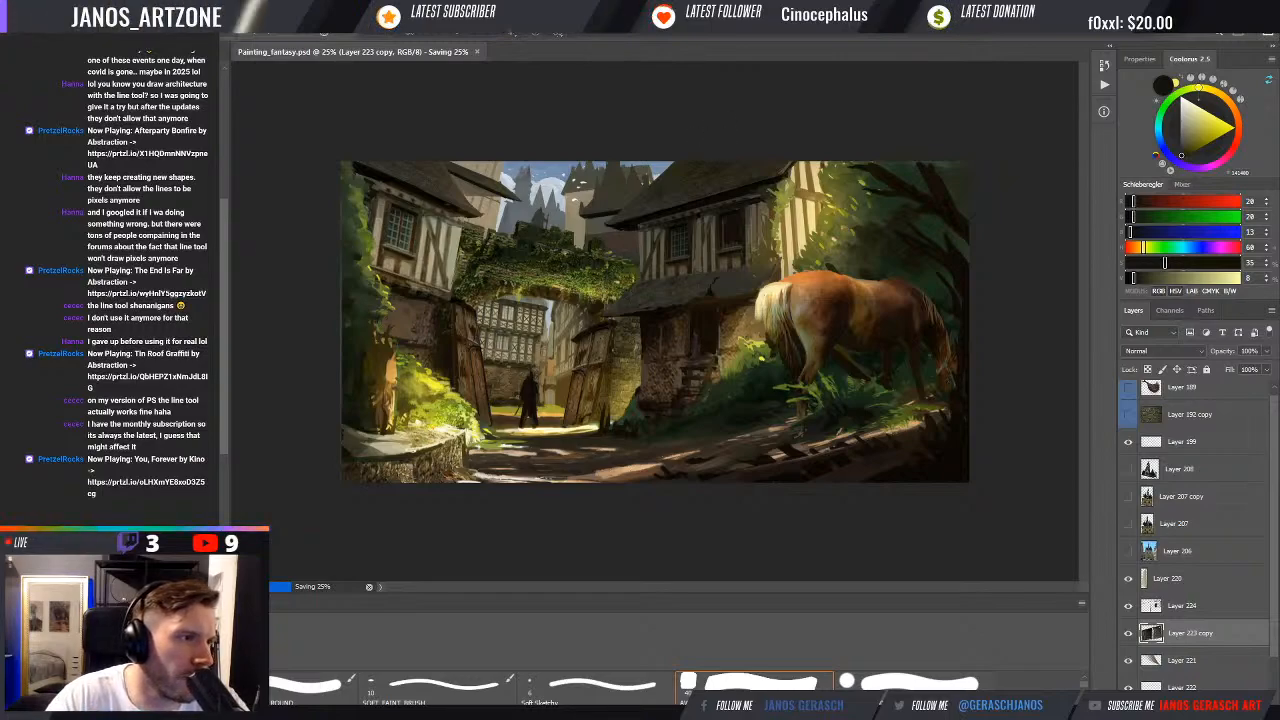
Mirror the canvas horizontally and retouch the house's corner timber and eave shadow on Layer 223 copy with colours sampled there
key(ctrl+shift+h)
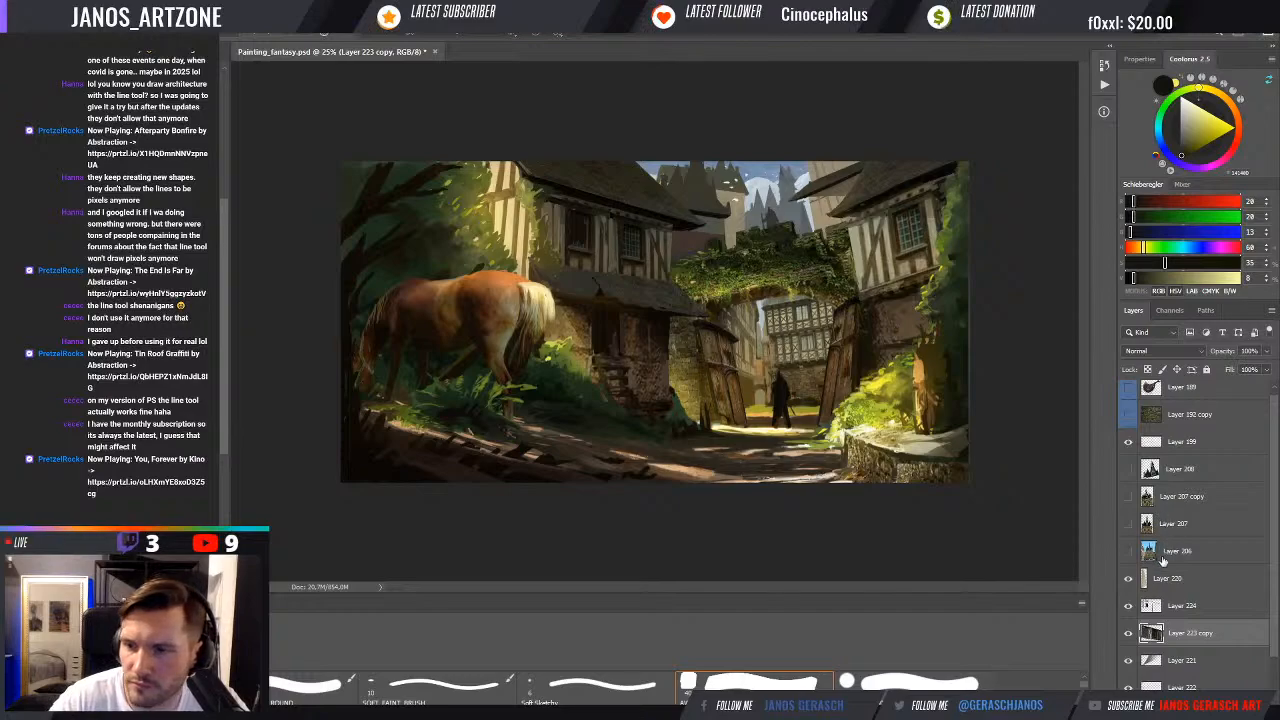
click(584, 237)
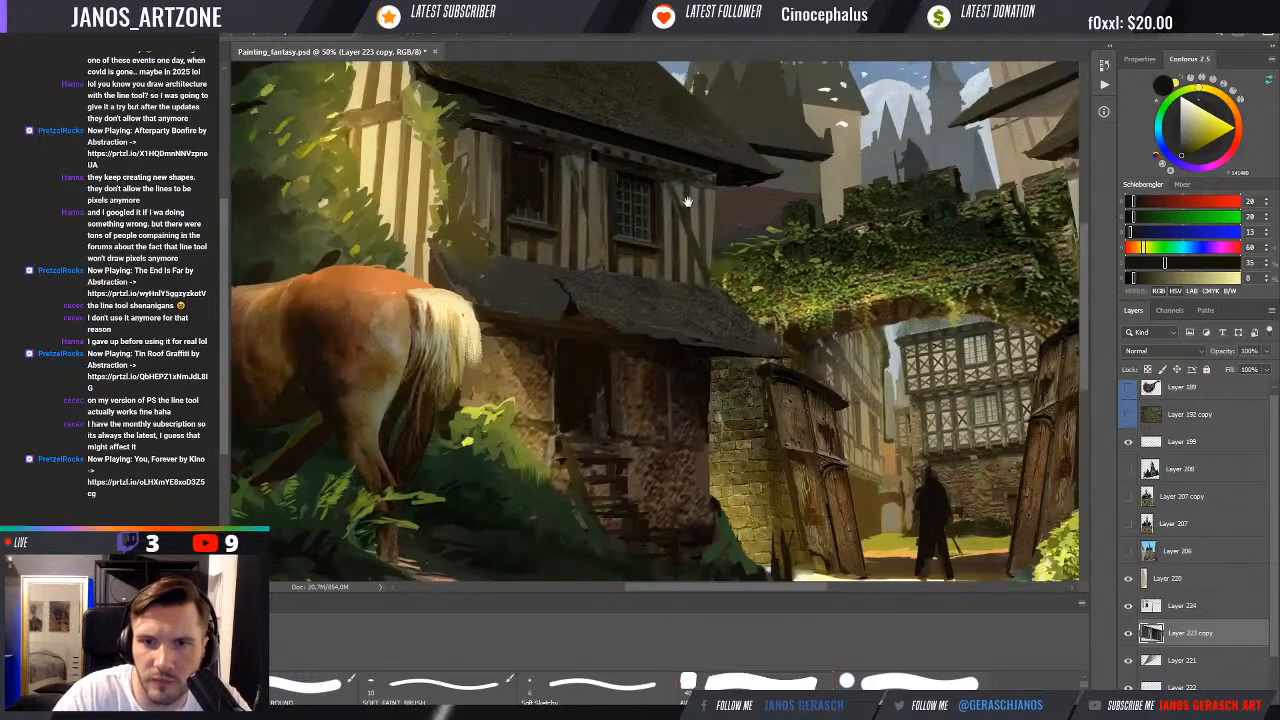
click(727, 184)
alt+click(705, 224)
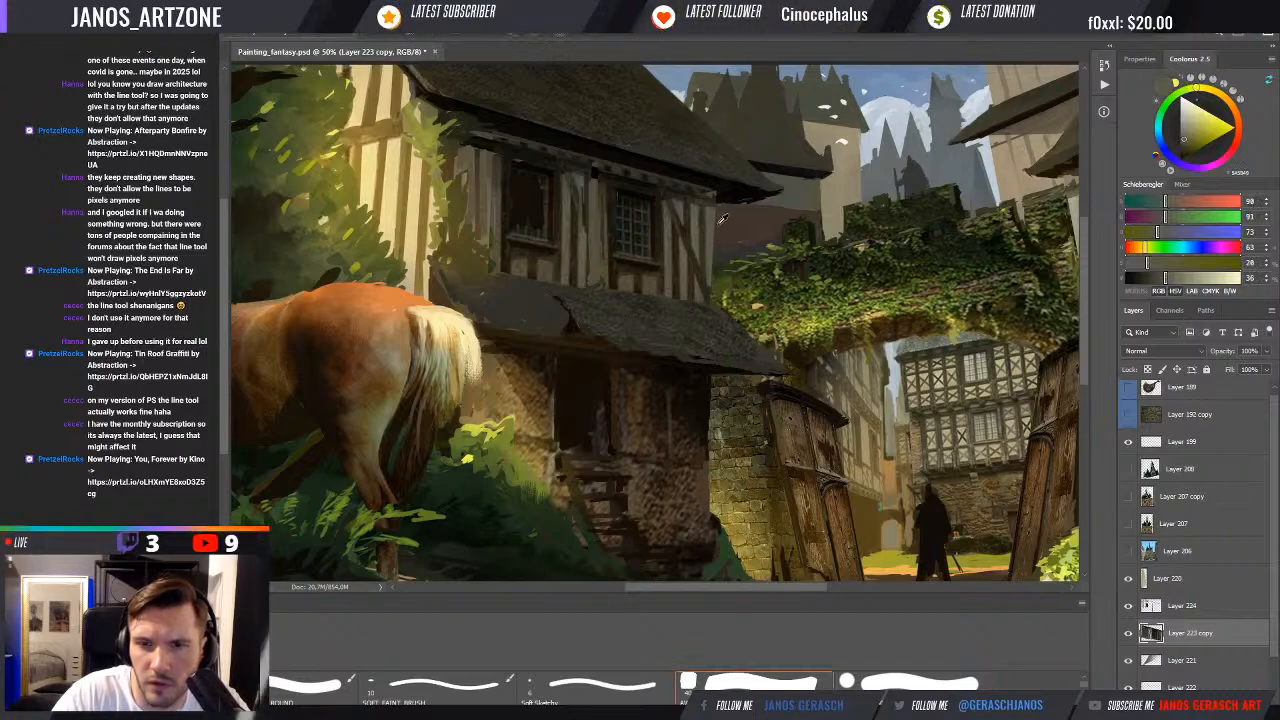
alt+click(715, 224)
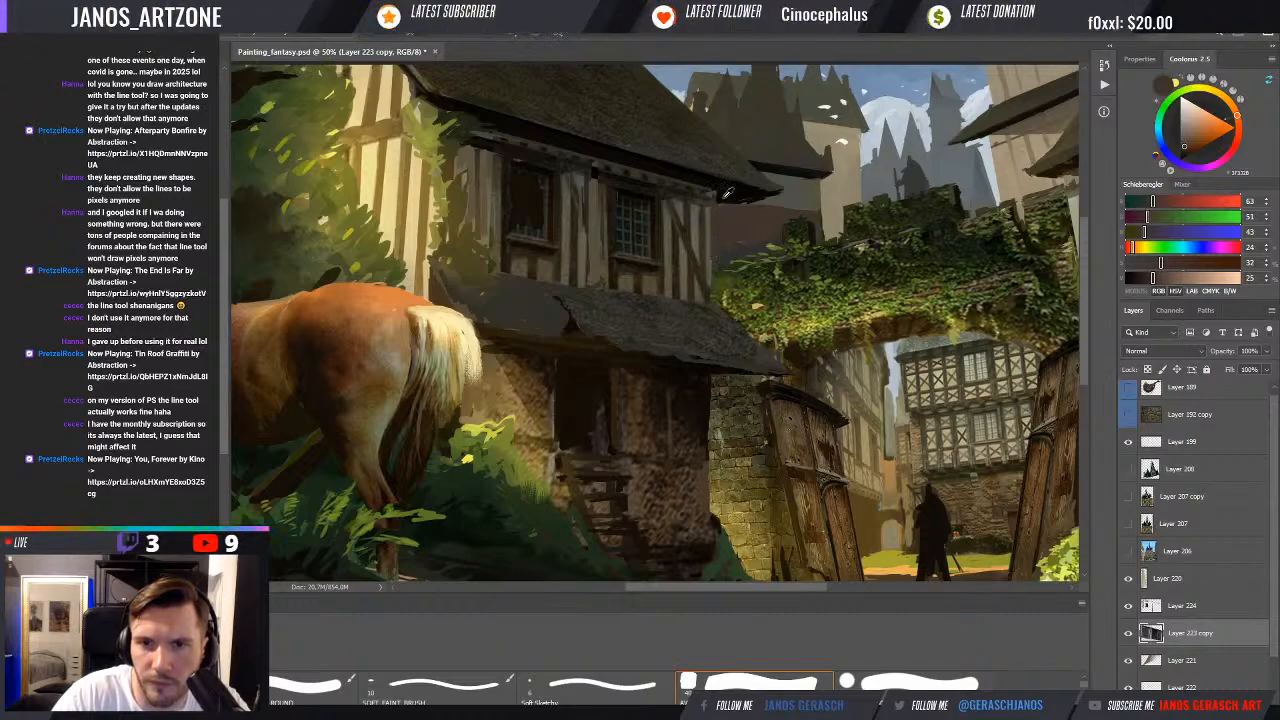
alt+click(715, 193)
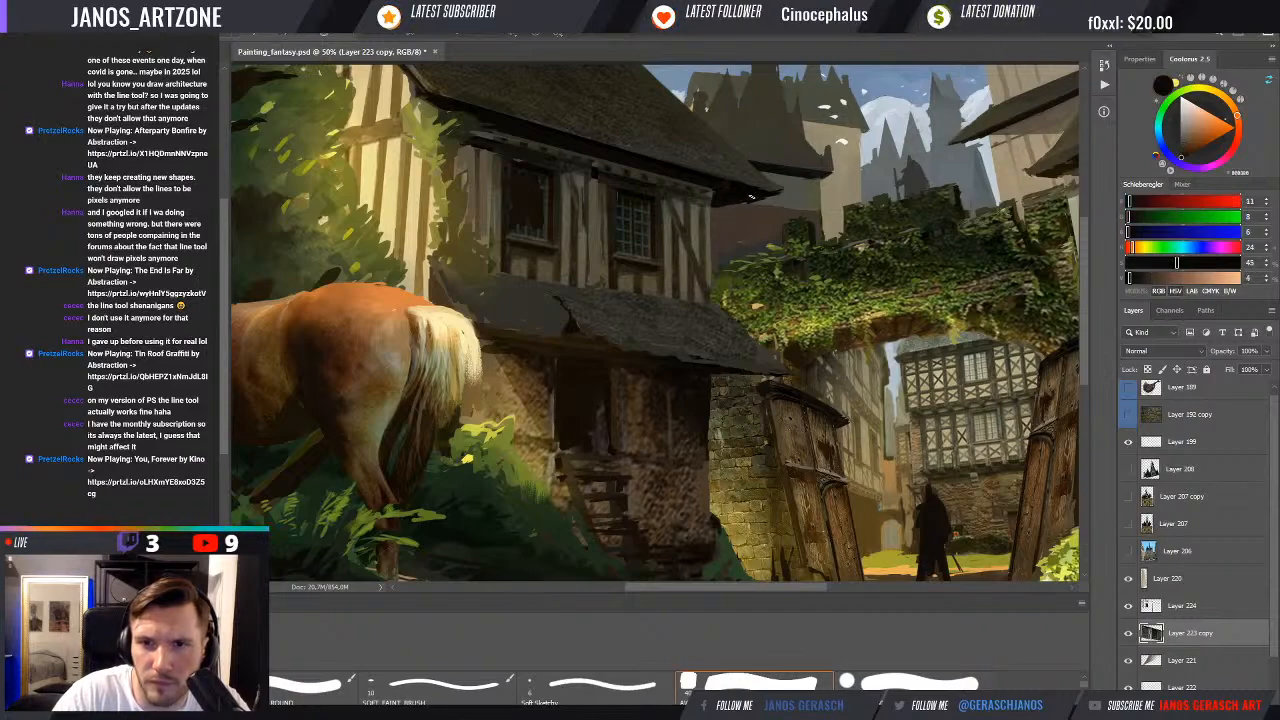
Repaint the larger window's dark panes and the adjoining outer timber and plaster on Layer 223 copy with sampled browns
drag(721, 226, 743, 230)
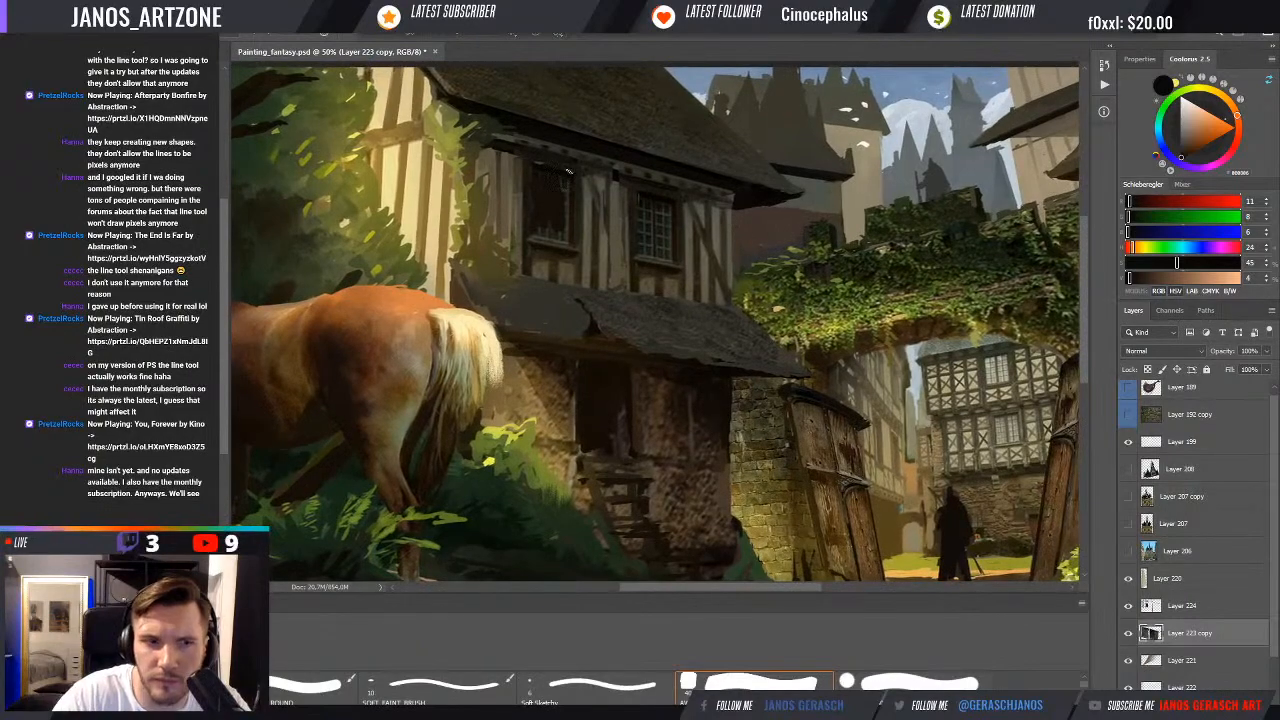
alt+click(599, 403)
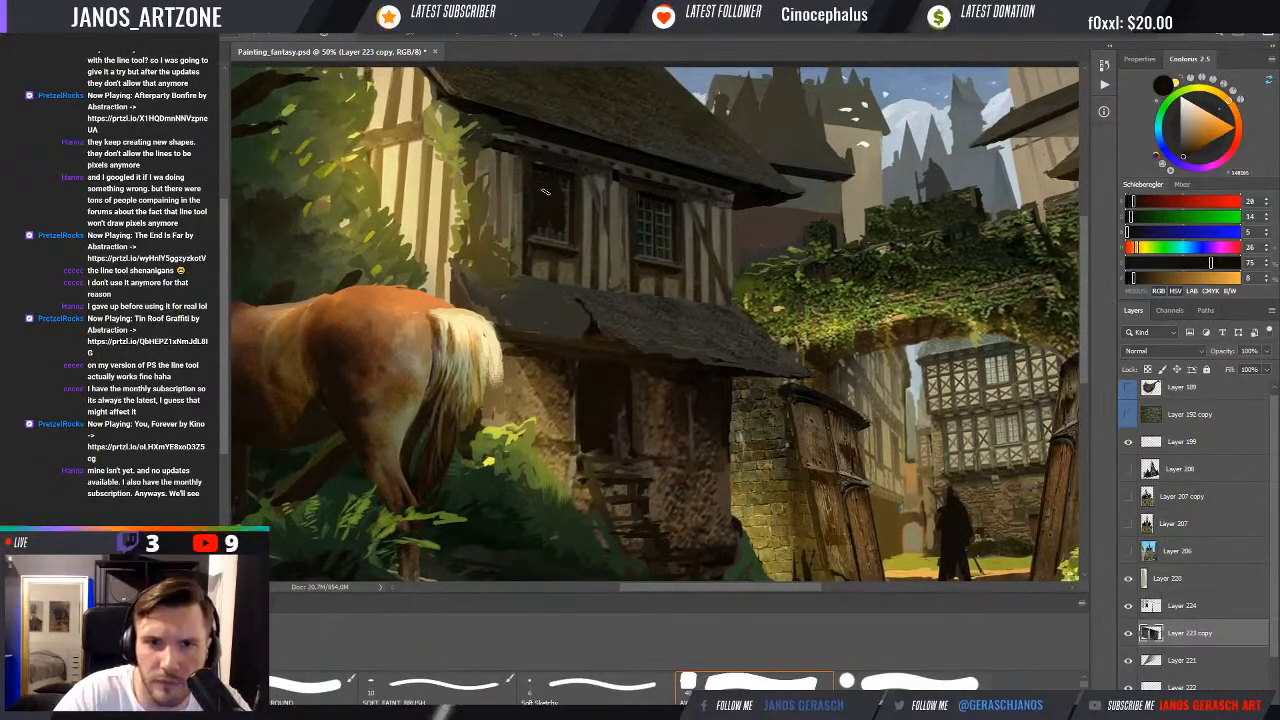
alt+click(514, 161)
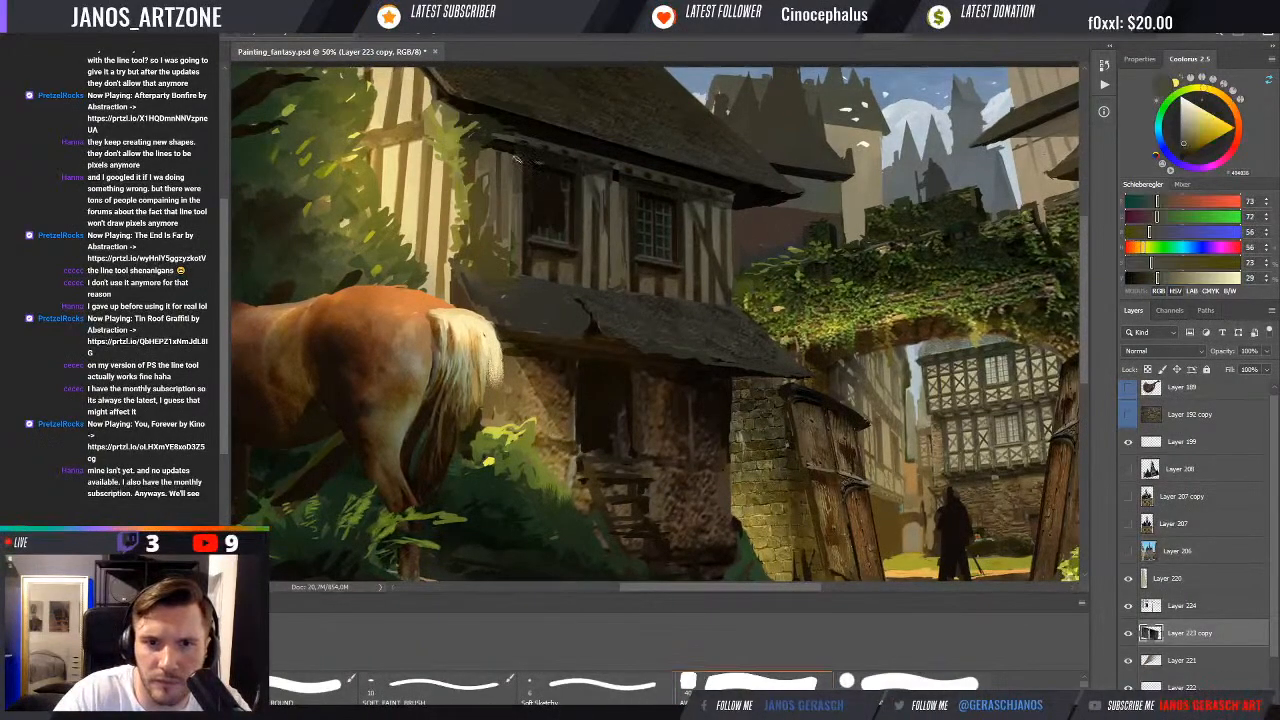
alt+click(511, 220)
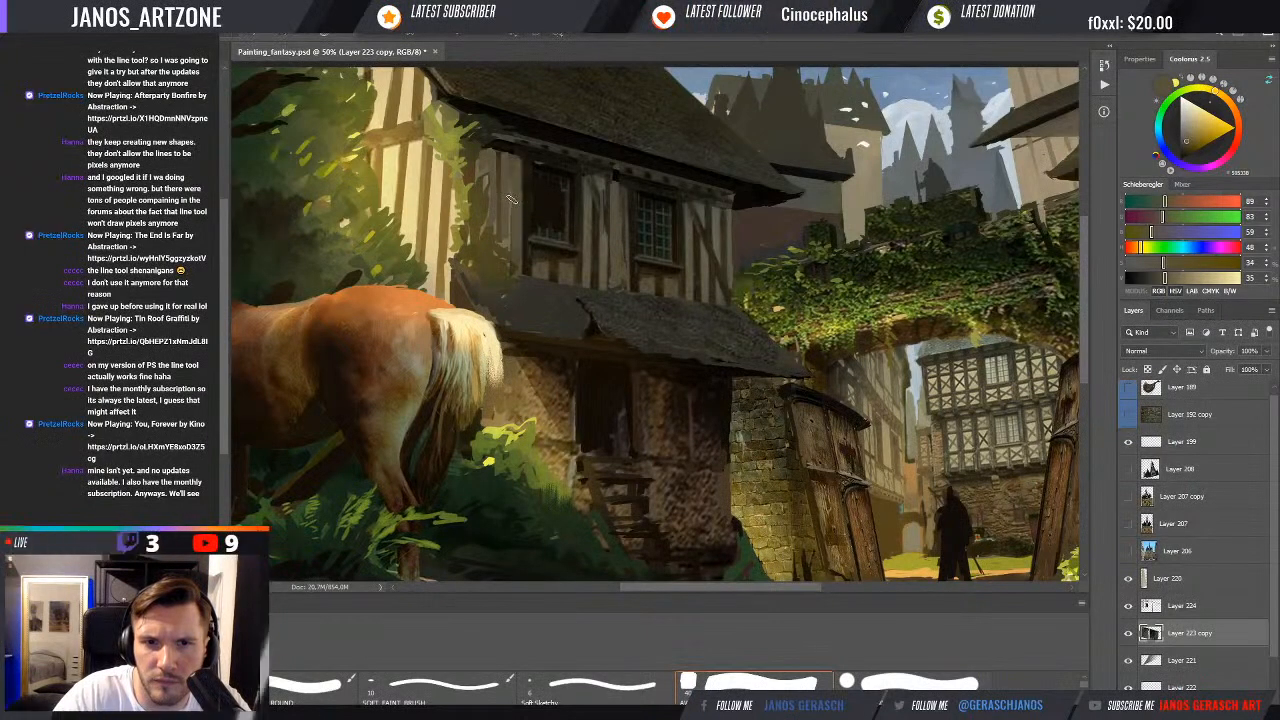
alt+click(530, 182)
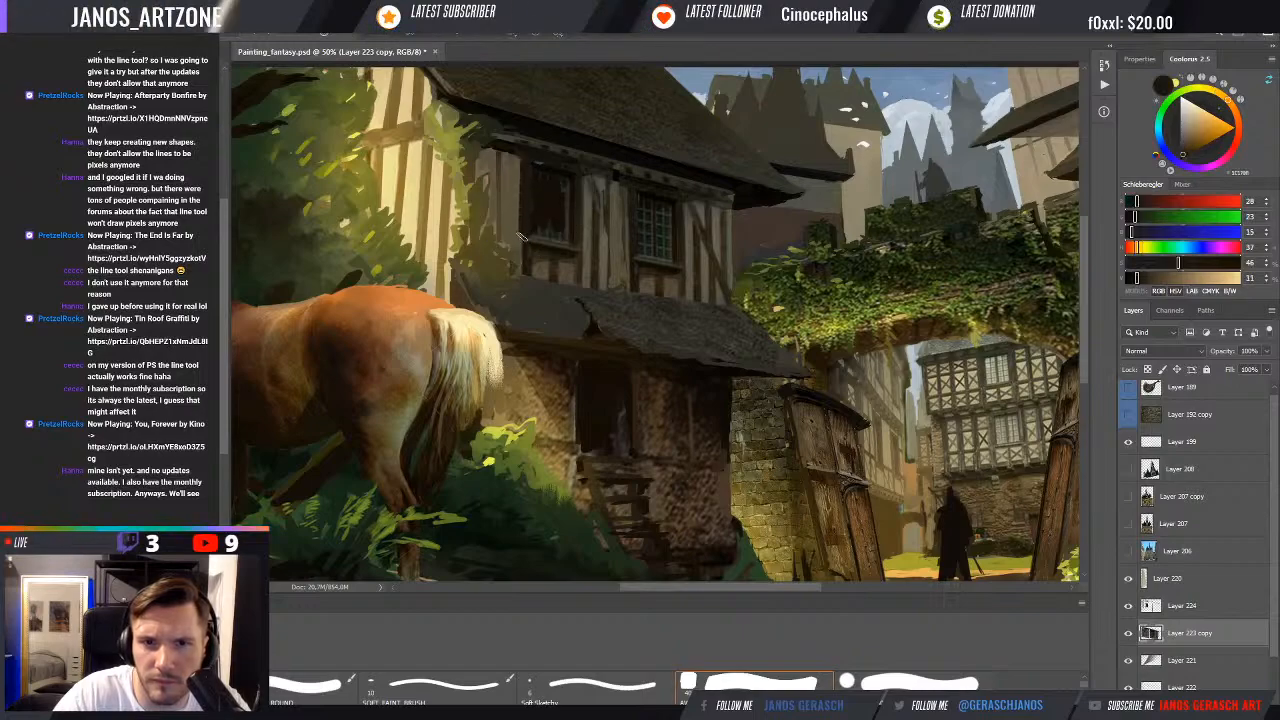
alt+click(520, 185)
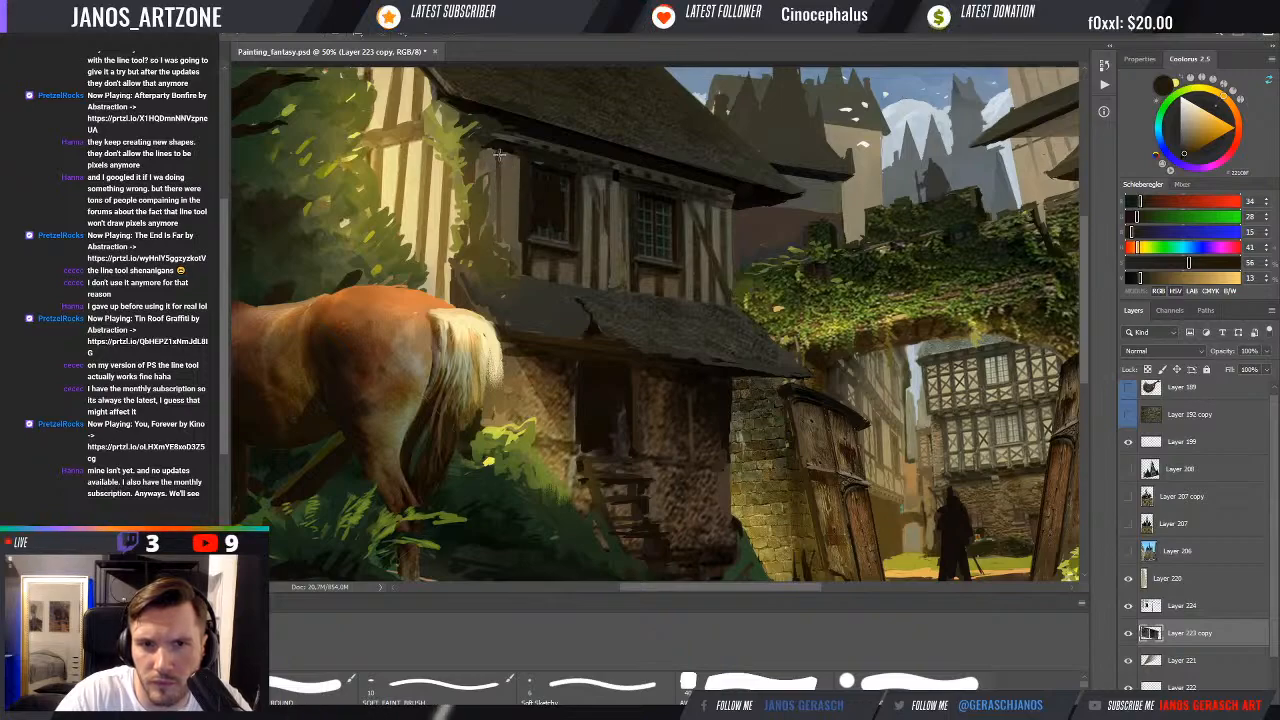
Paint a dark brown vertical timber between the two upper windows on Layer 224 with a colour sampled from the nearby post
click(1171, 610)
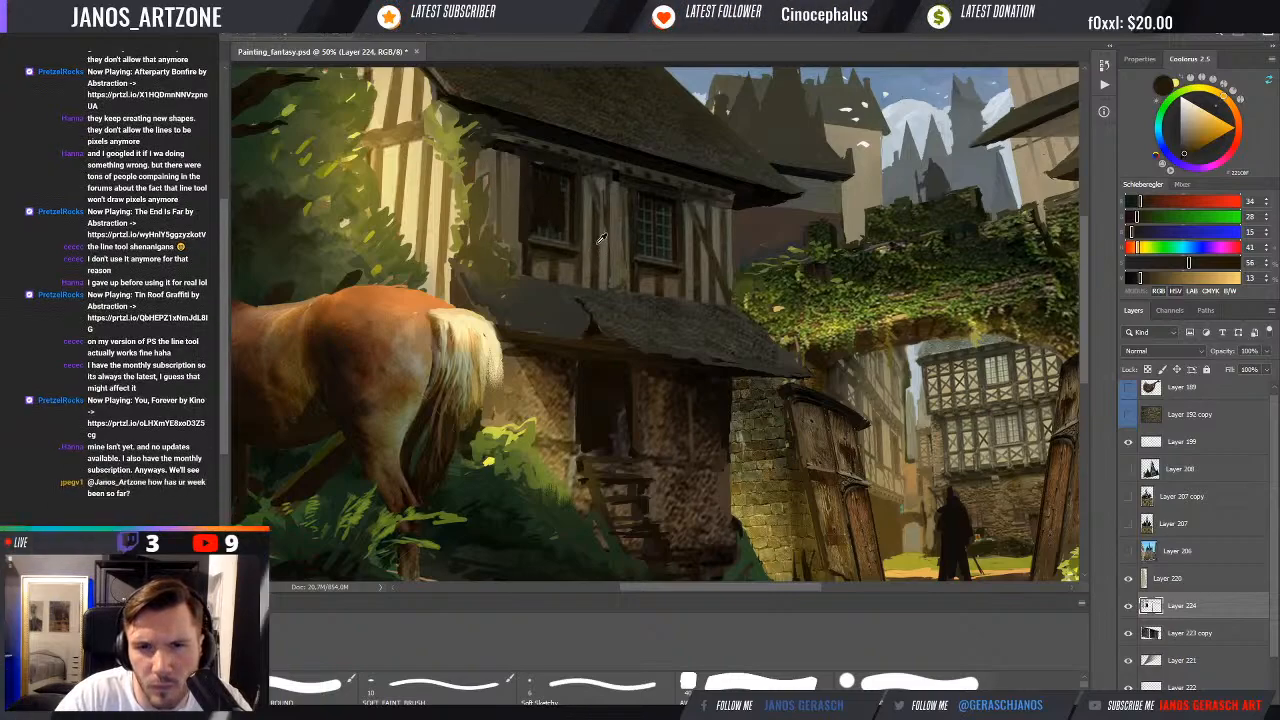
alt+click(606, 184)
drag(595, 172, 592, 283)
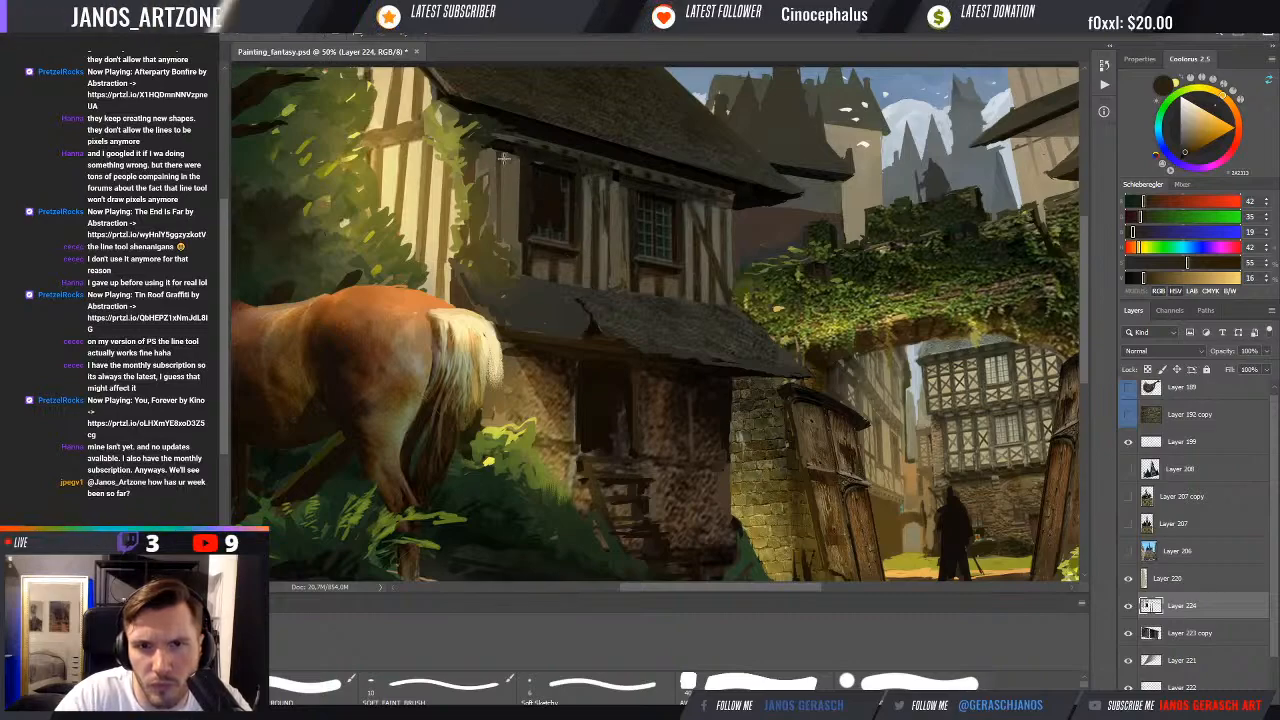
Paint the vertical timber at the house wall's outer edge and a near-black shadow line under the eave on Layer 224
drag(504, 151, 502, 251)
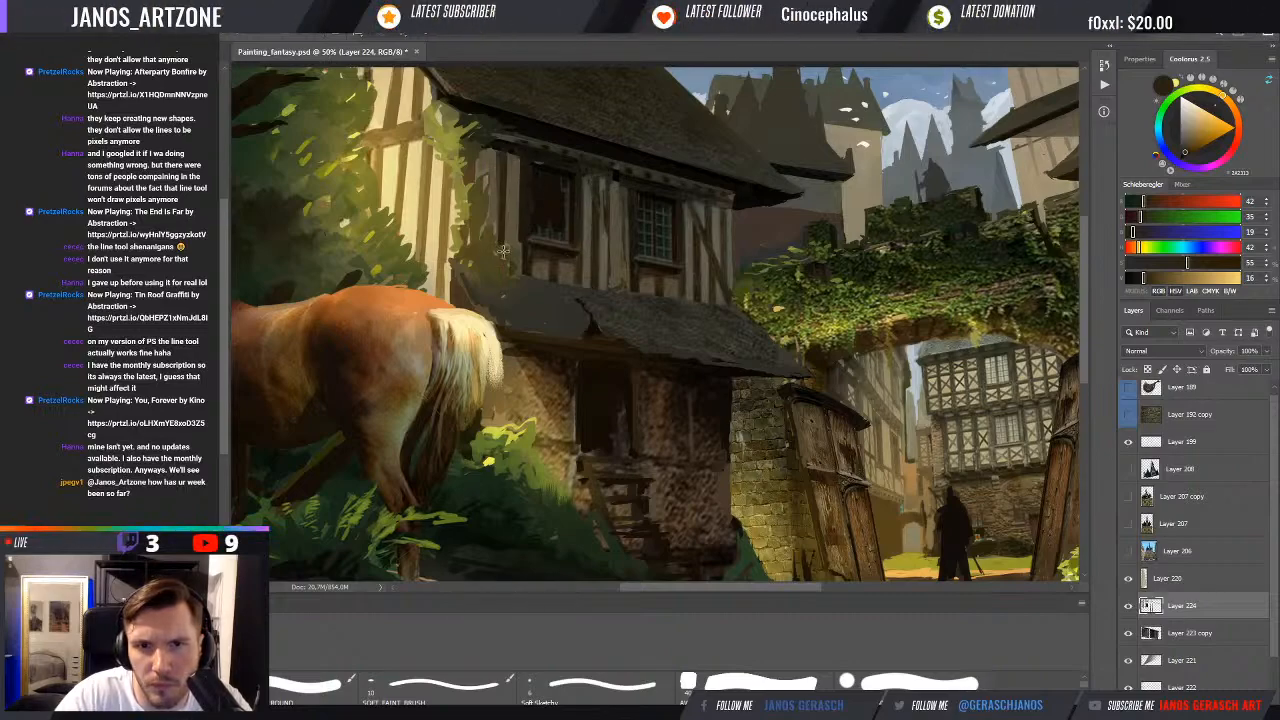
alt+click(515, 145)
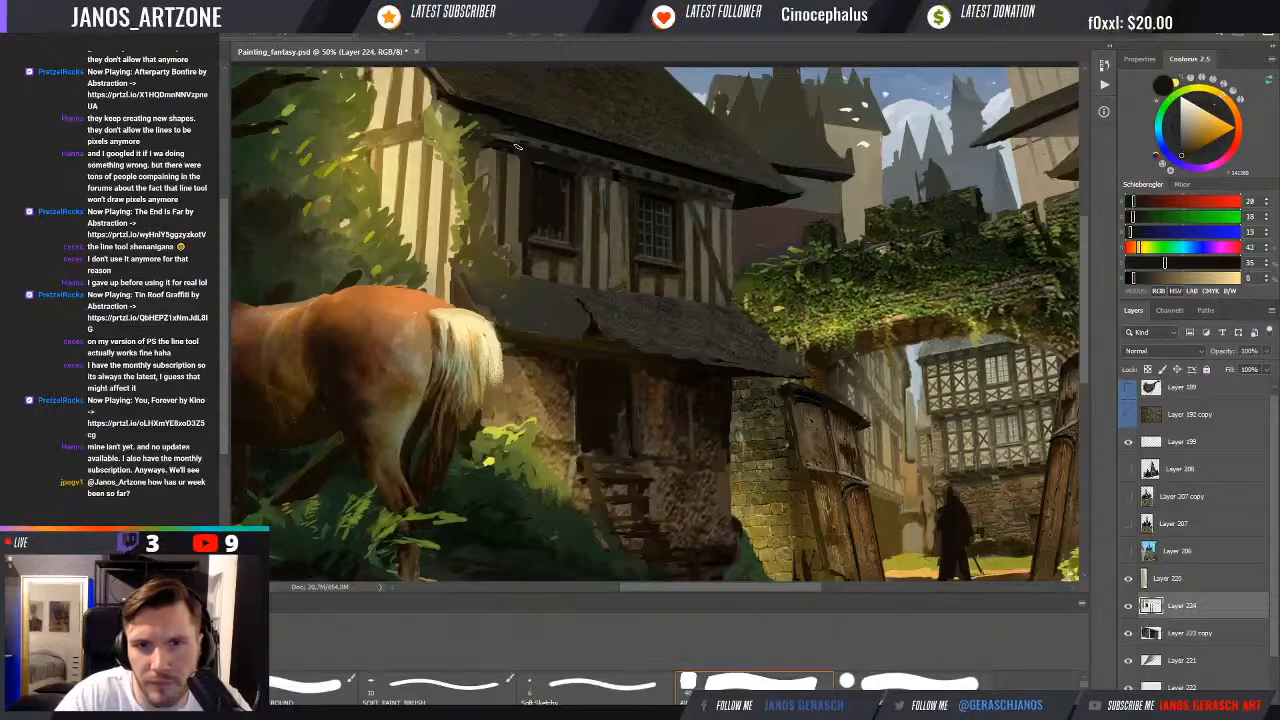
drag(496, 143, 731, 200)
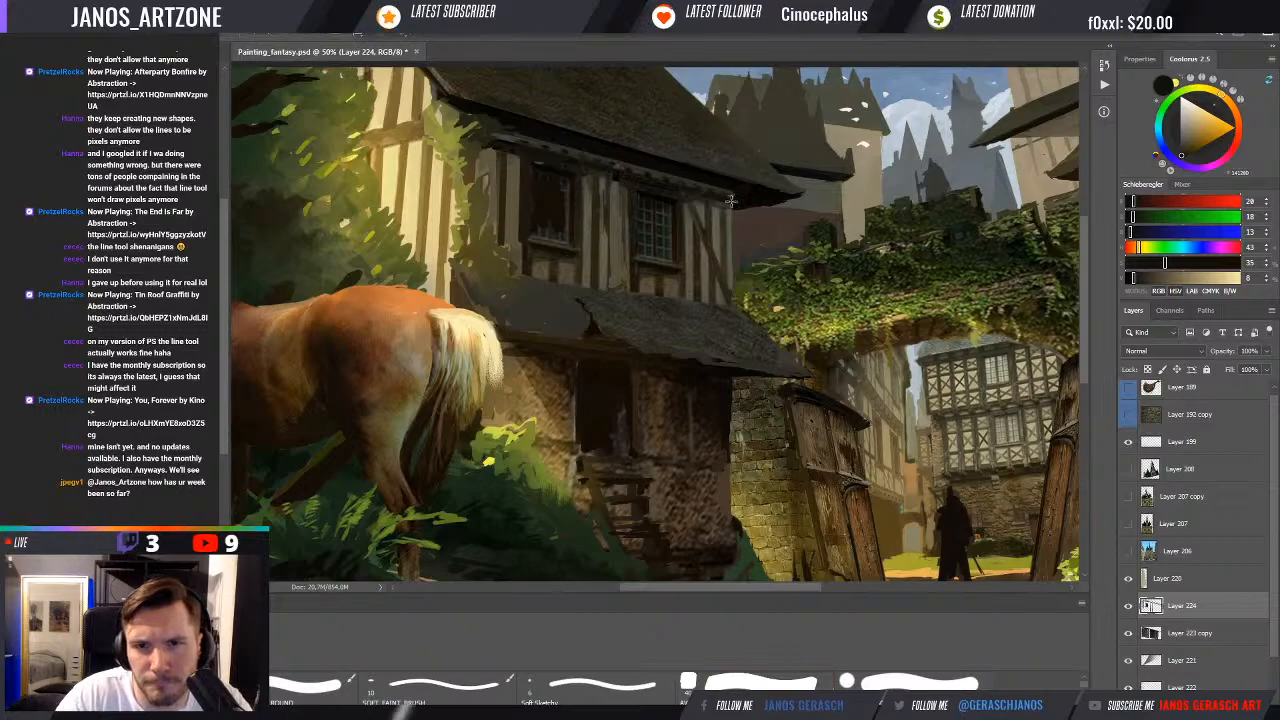
scroll(735, 198, down, 3)
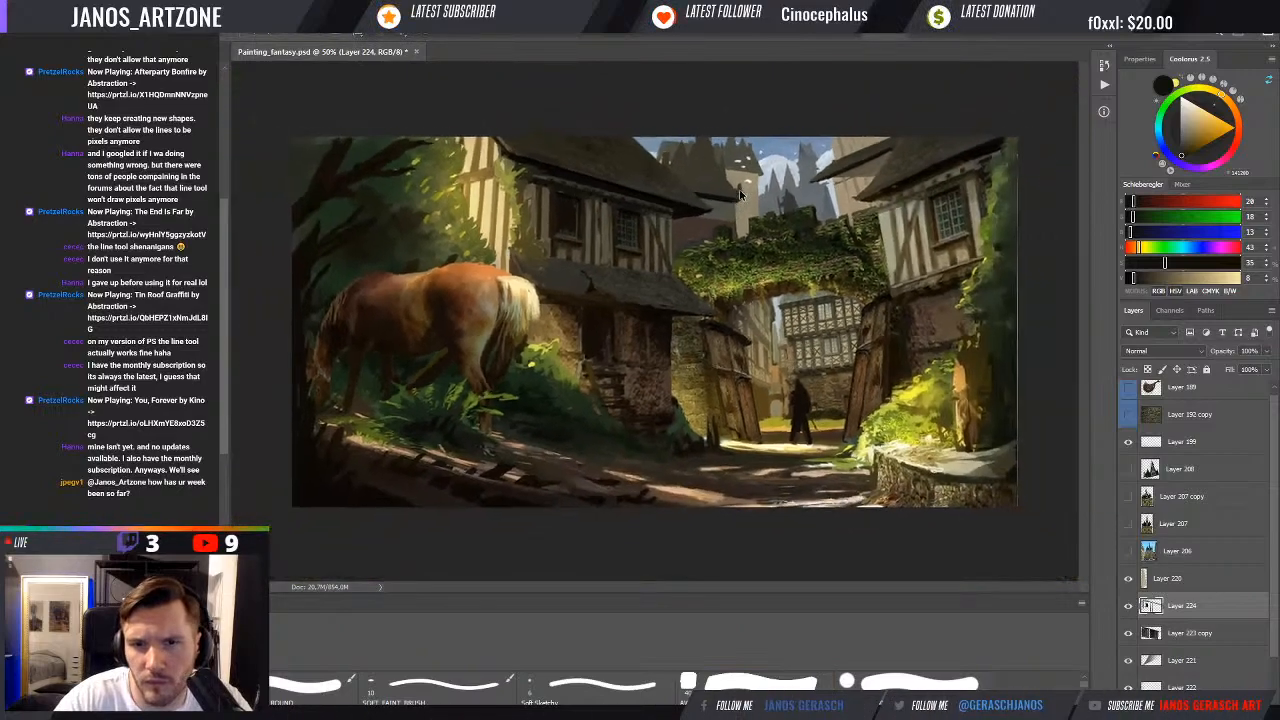
scroll(740, 195, down, 2)
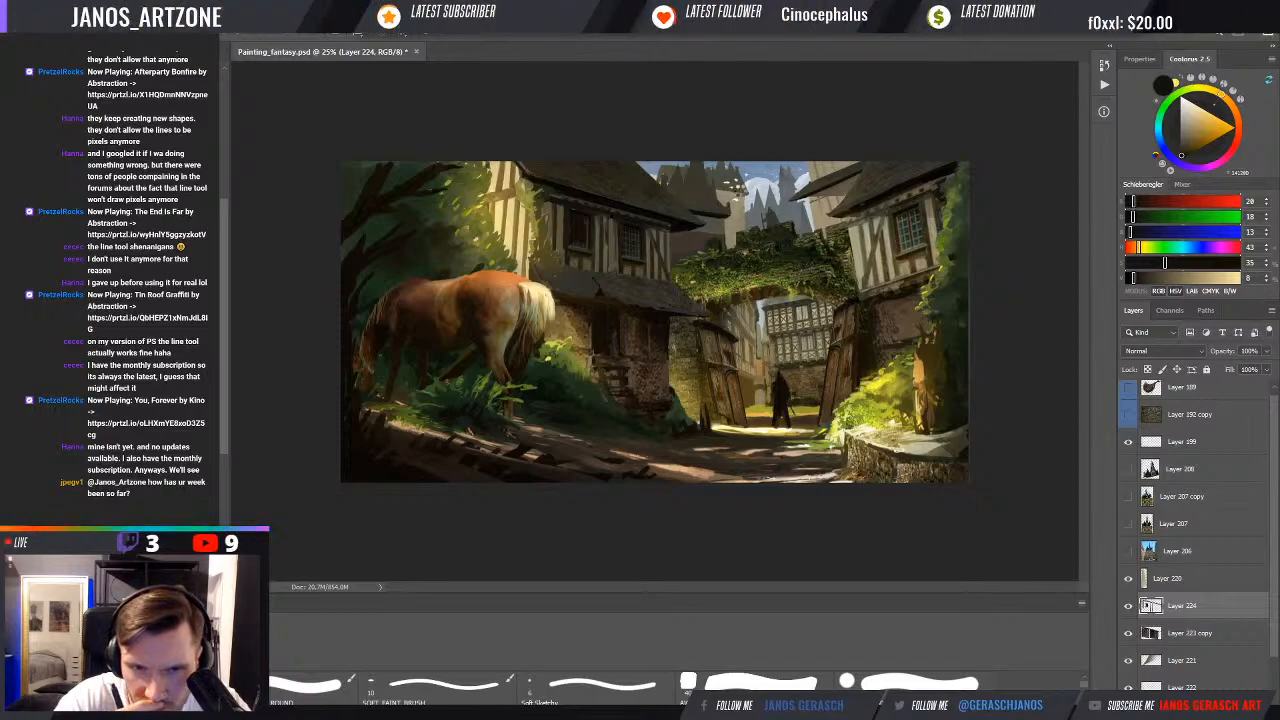
Mirror the canvas horizontally and retouch the house corner below the eave on Layer 224 with sampled brown, near-black and olive tones
key(ctrl+shift+h)
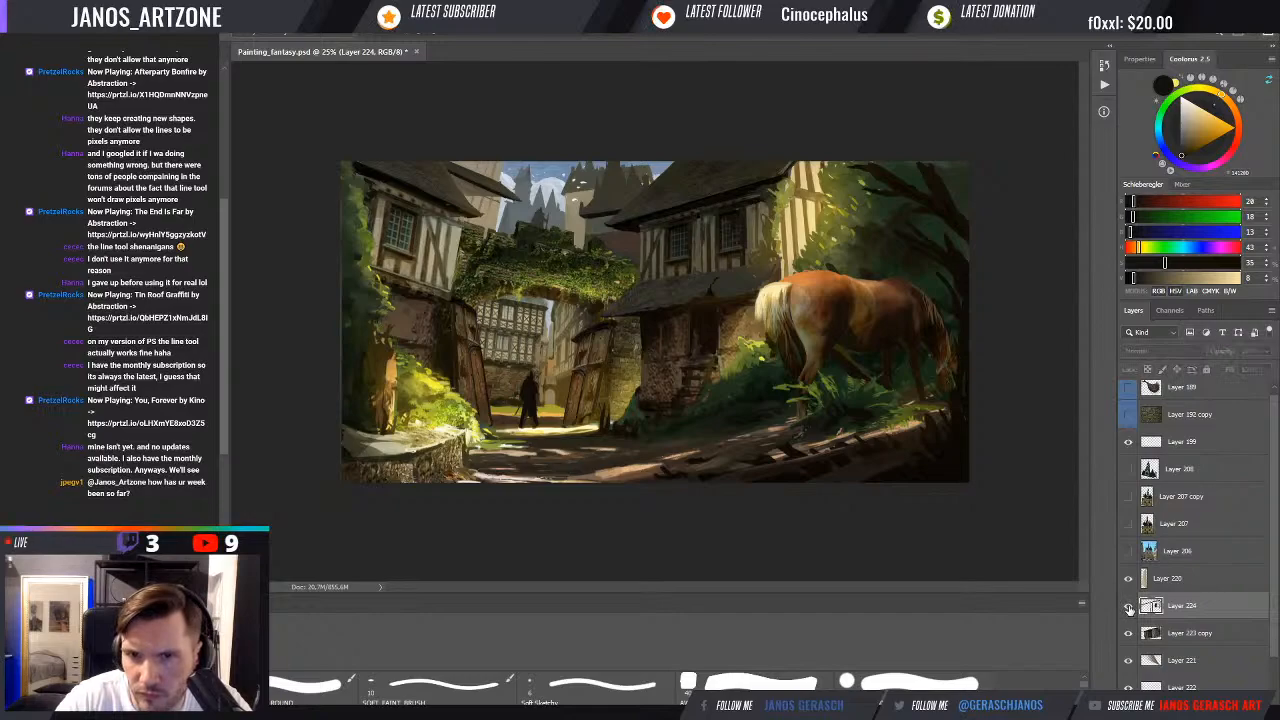
click(1129, 608)
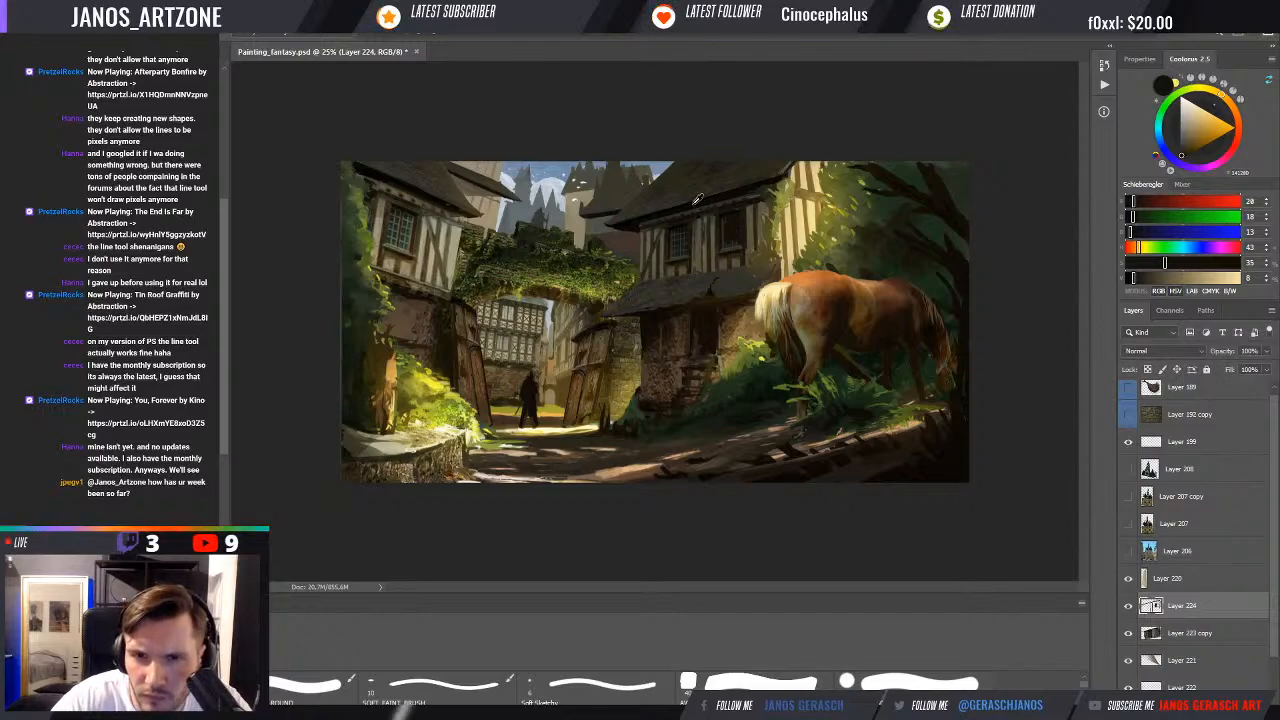
alt+click(761, 216)
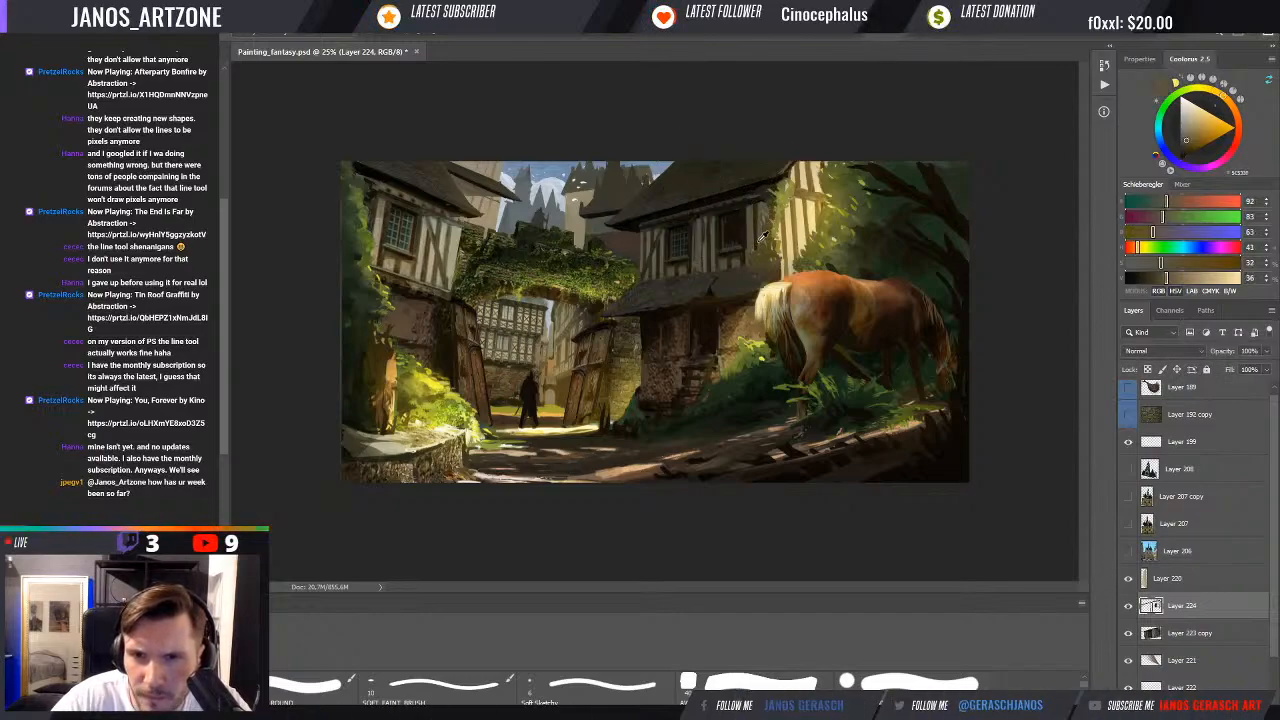
alt+click(762, 238)
key(ctrl+plus)
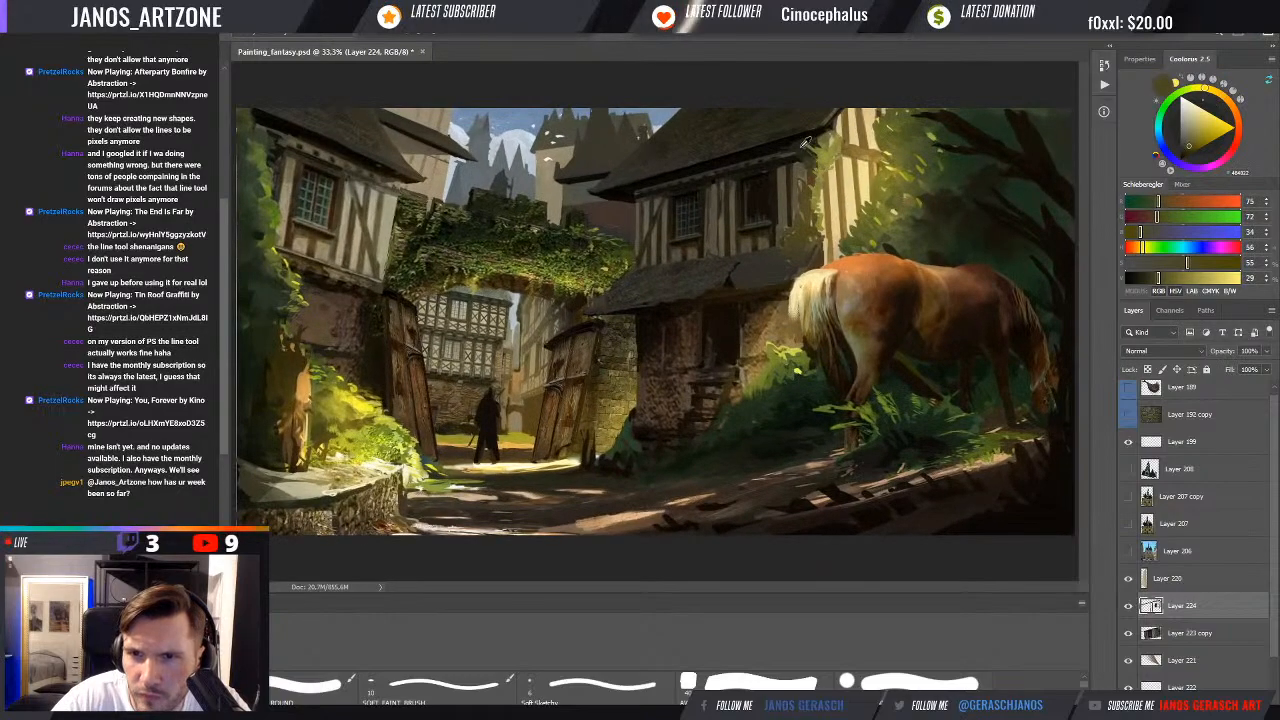
alt+click(805, 143)
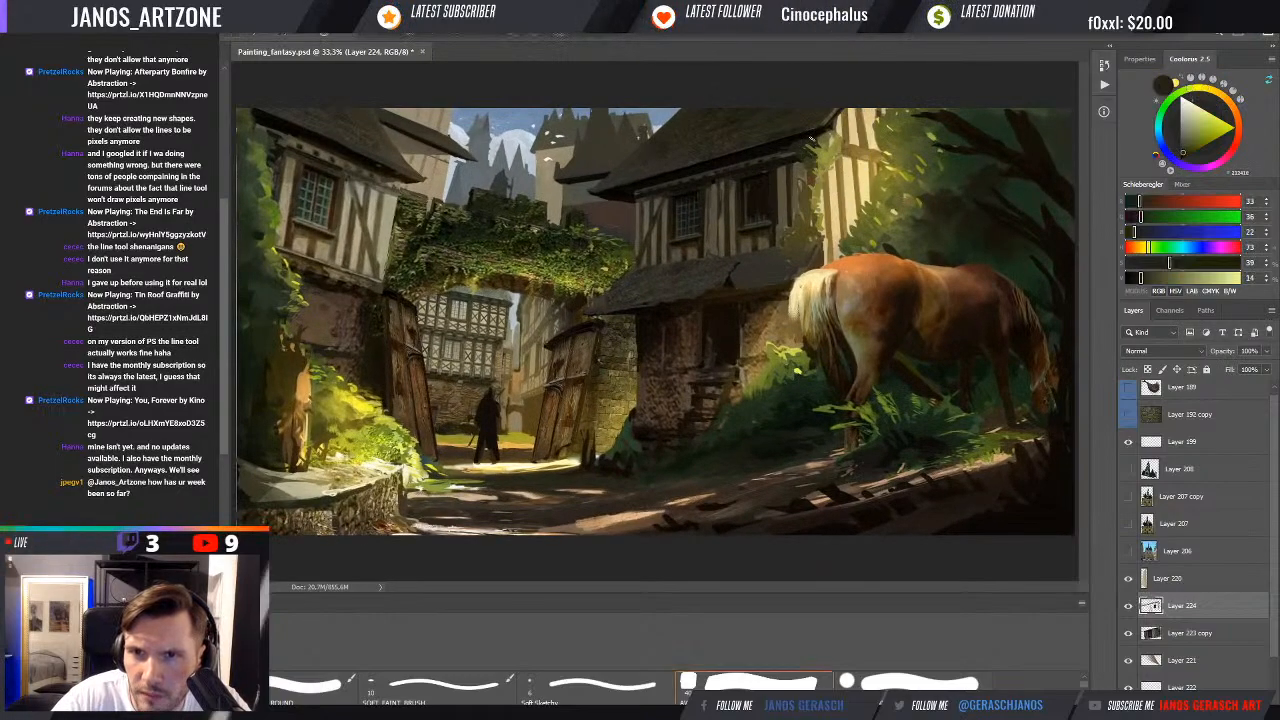
alt+click(822, 156)
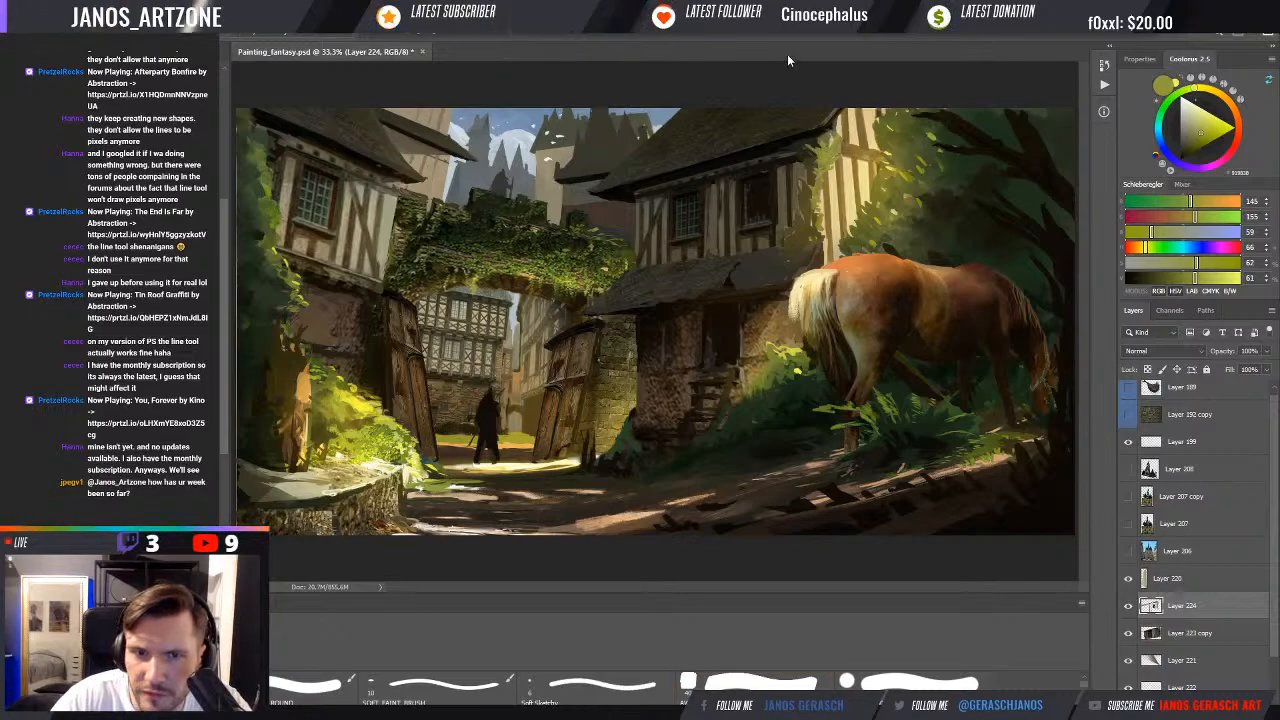
Paint dark olive foliage over the base of the house corner above the horse's tail on Layer 224, sampling nearby colours
alt+click(793, 232)
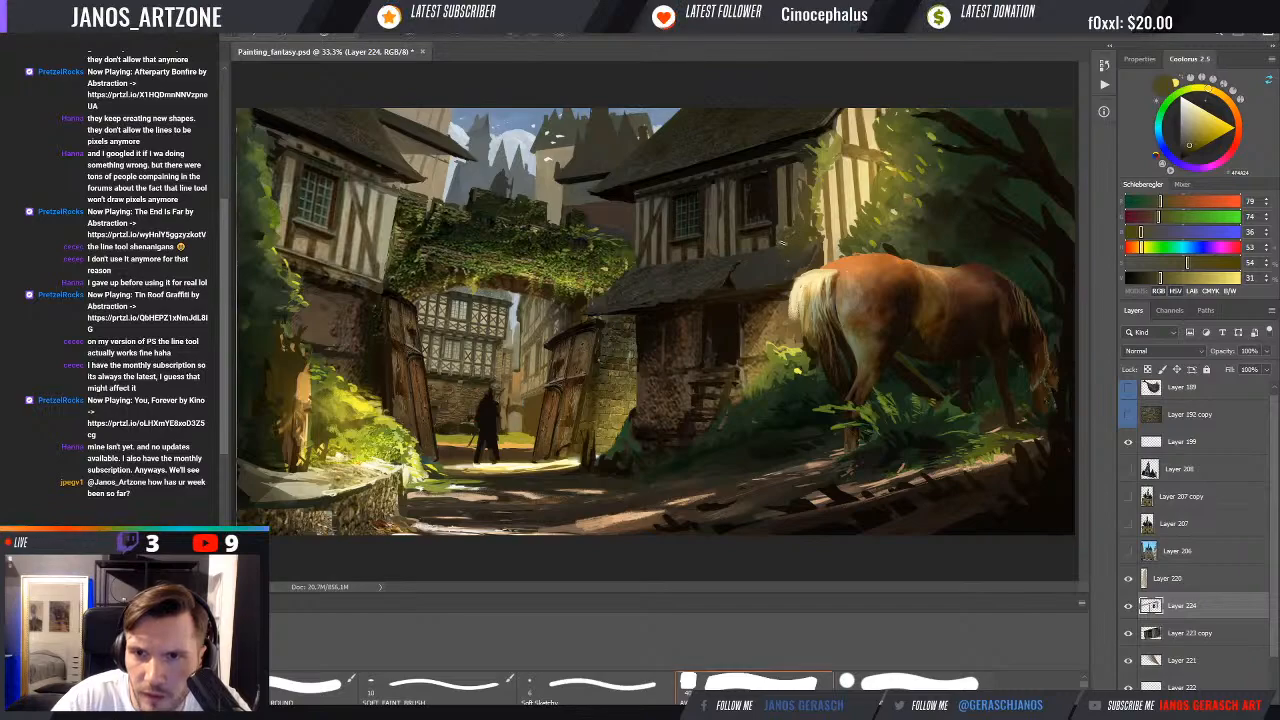
alt+click(790, 238)
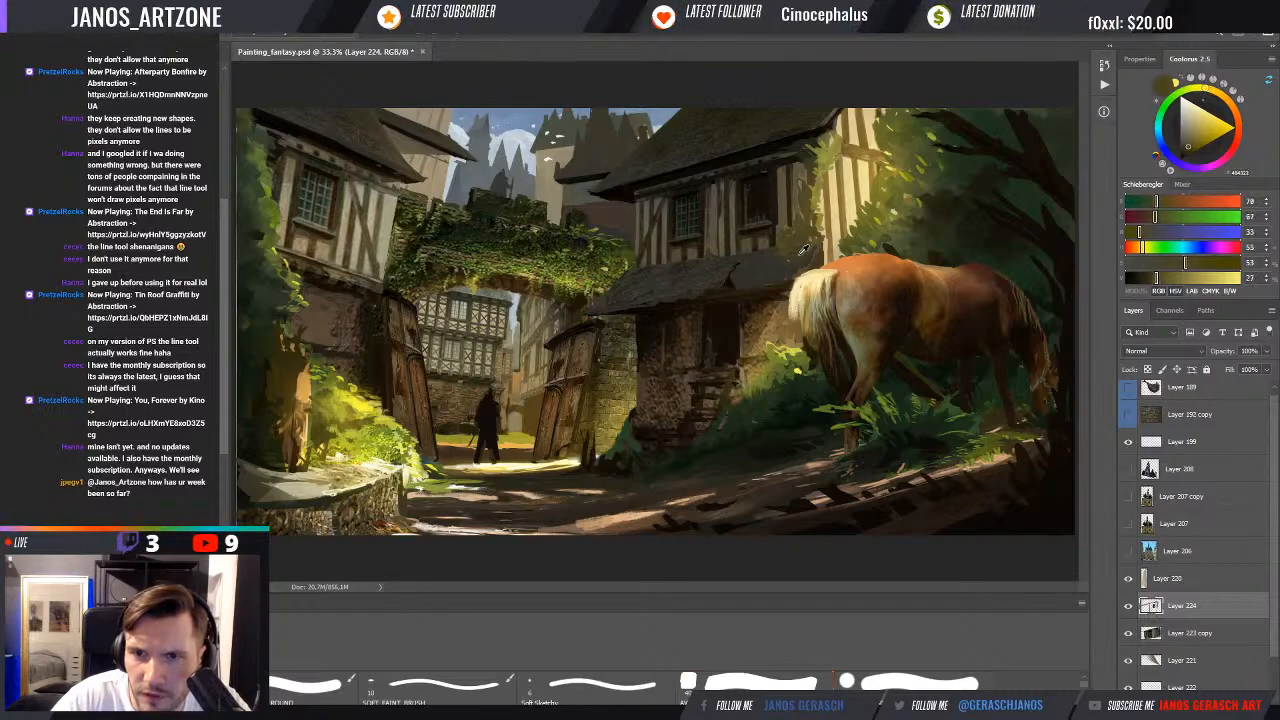
drag(790, 262, 809, 240)
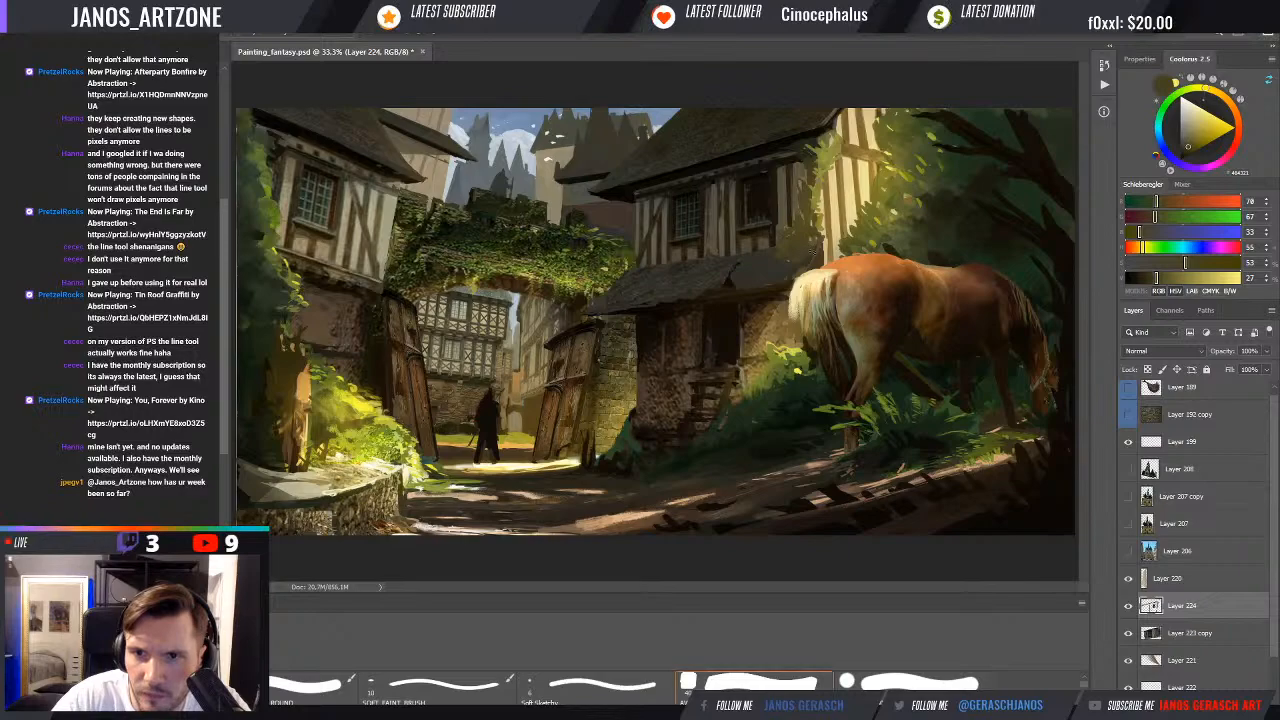
alt+click(792, 273)
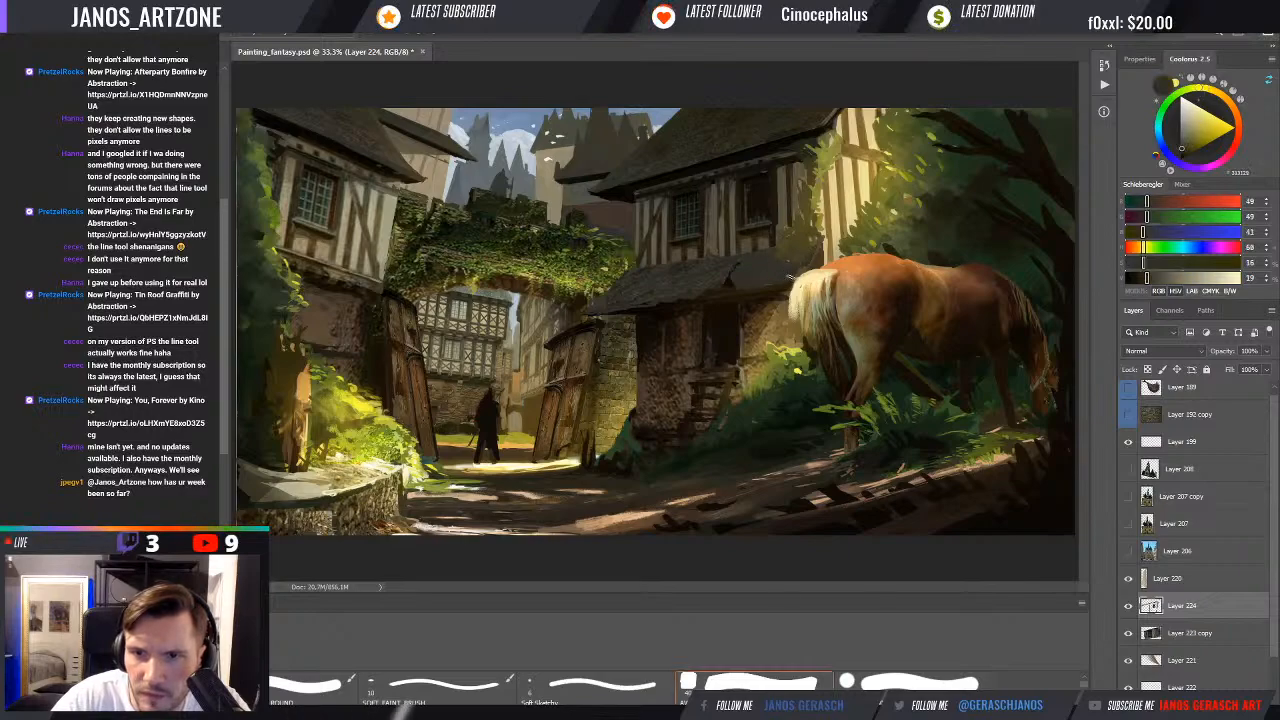
key(ctrl+e)
key(ctrl+shift+alt+n)
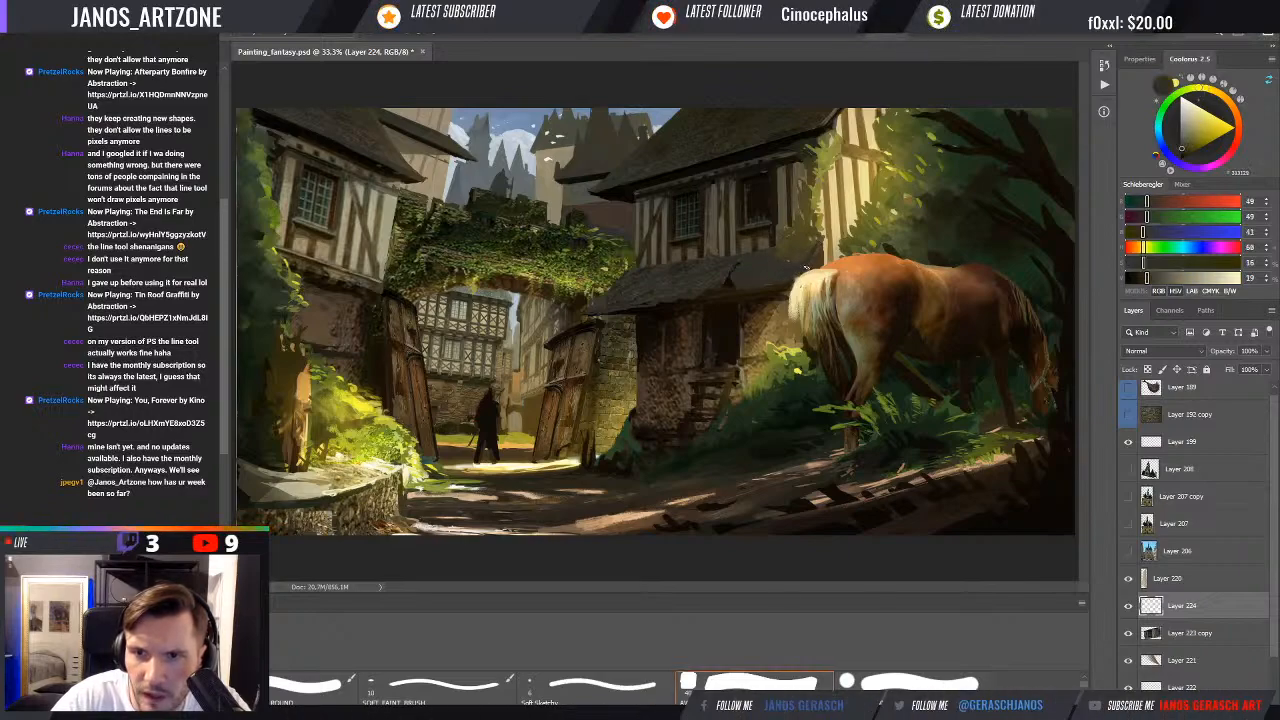
drag(817, 247, 824, 241)
alt+click(824, 238)
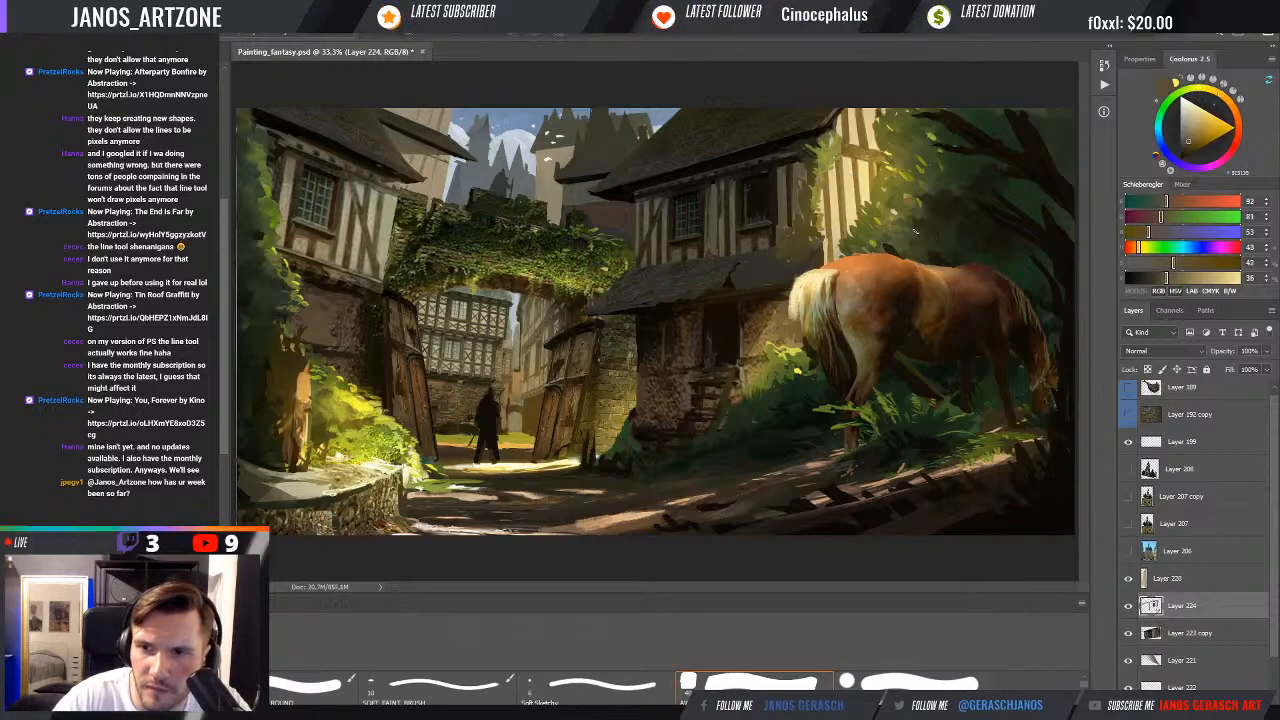
Touch up the ivy and eave shadow at the house corner on Layer 224 with sampled olive green, near-black and dark olive
alt+click(884, 196)
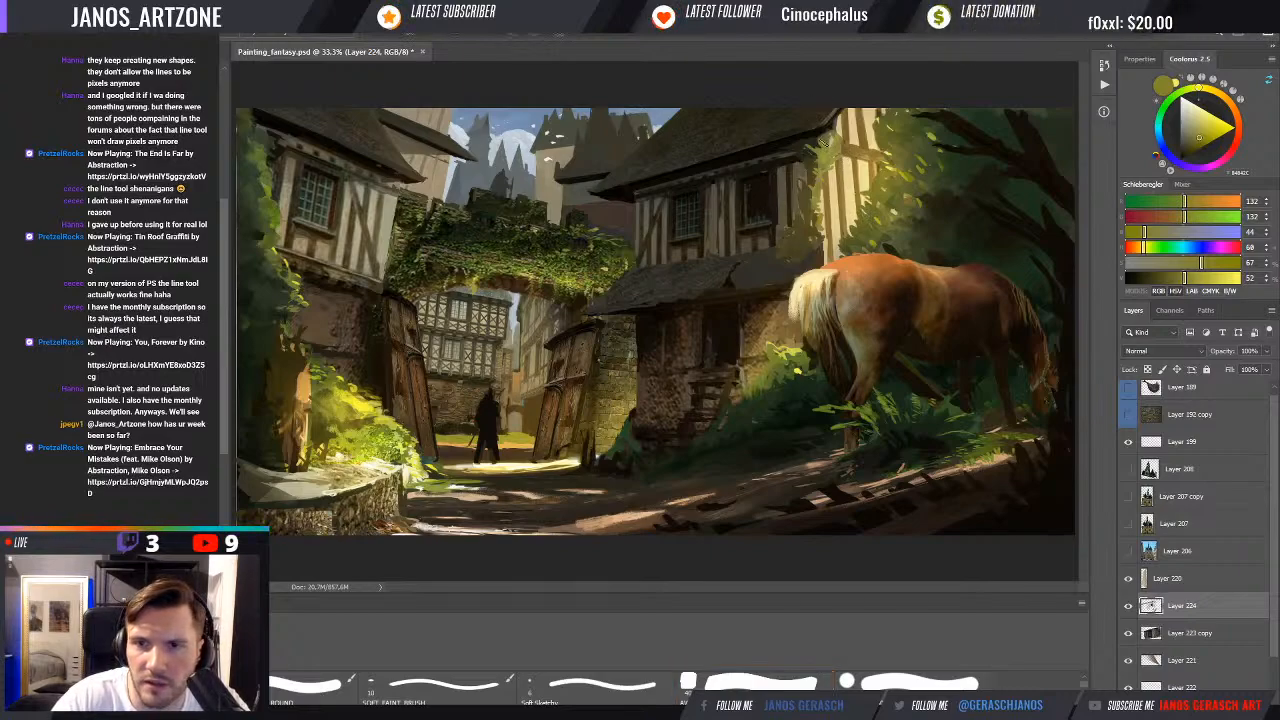
alt+click(808, 136)
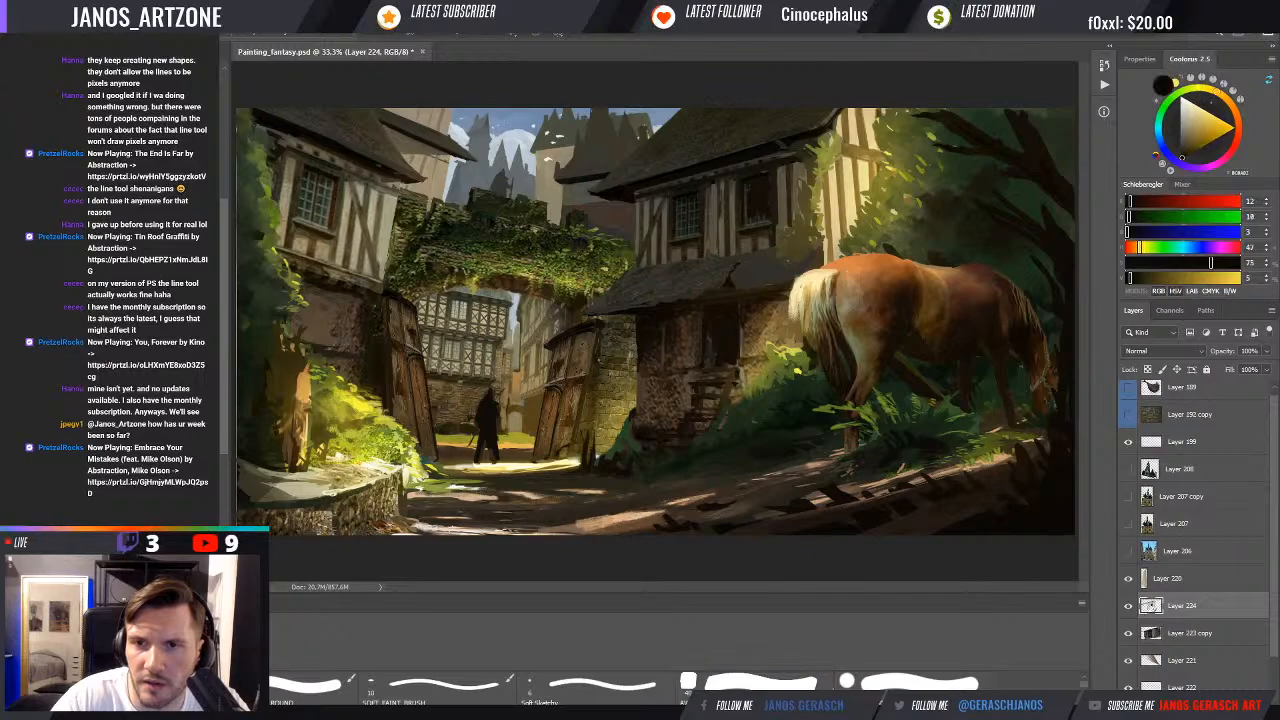
click(756, 685)
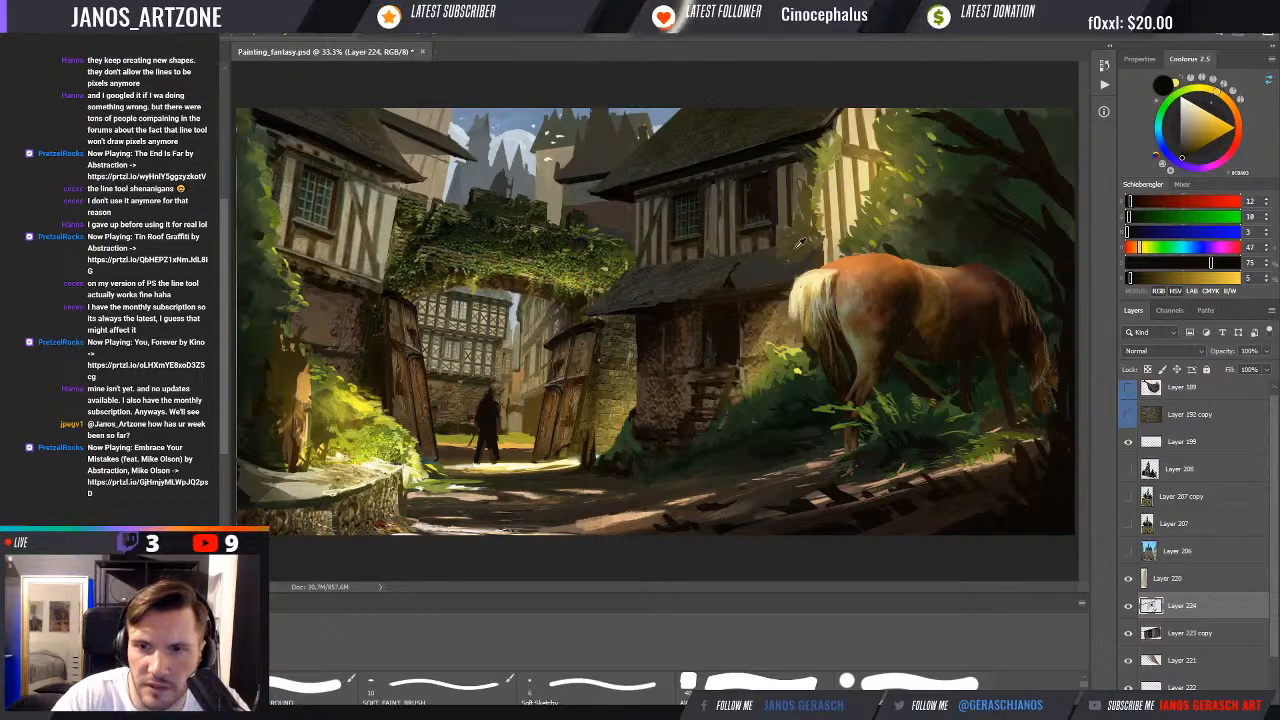
alt+click(800, 242)
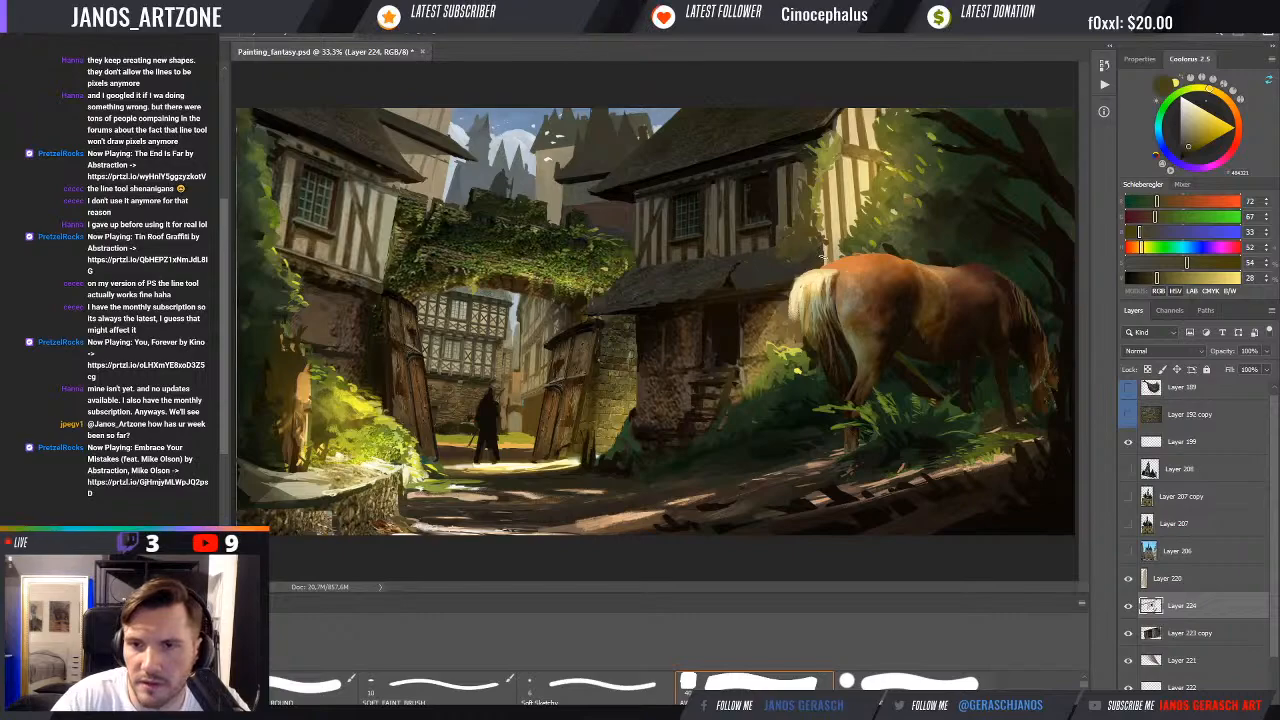
Refine the sunlit plaster and climbing ivy beside the house corner on Layer 224 with sampled cream and yellow-green
alt+click(834, 168)
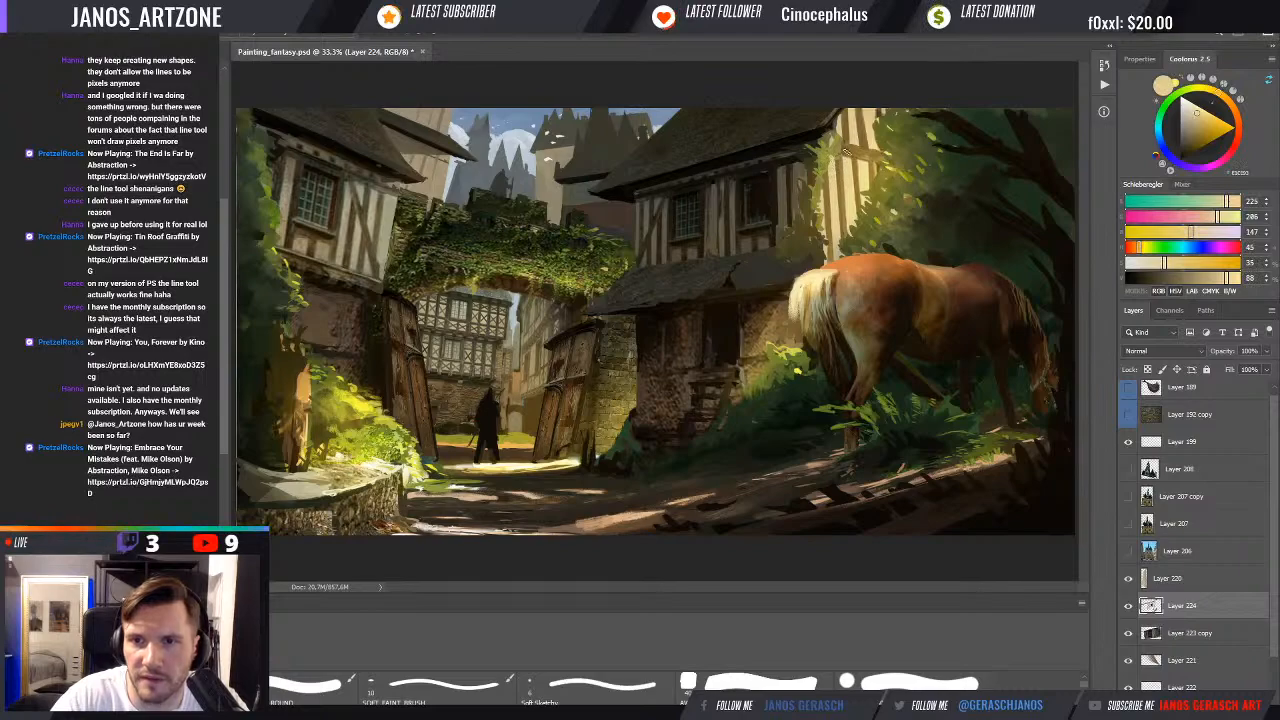
alt+click(830, 138)
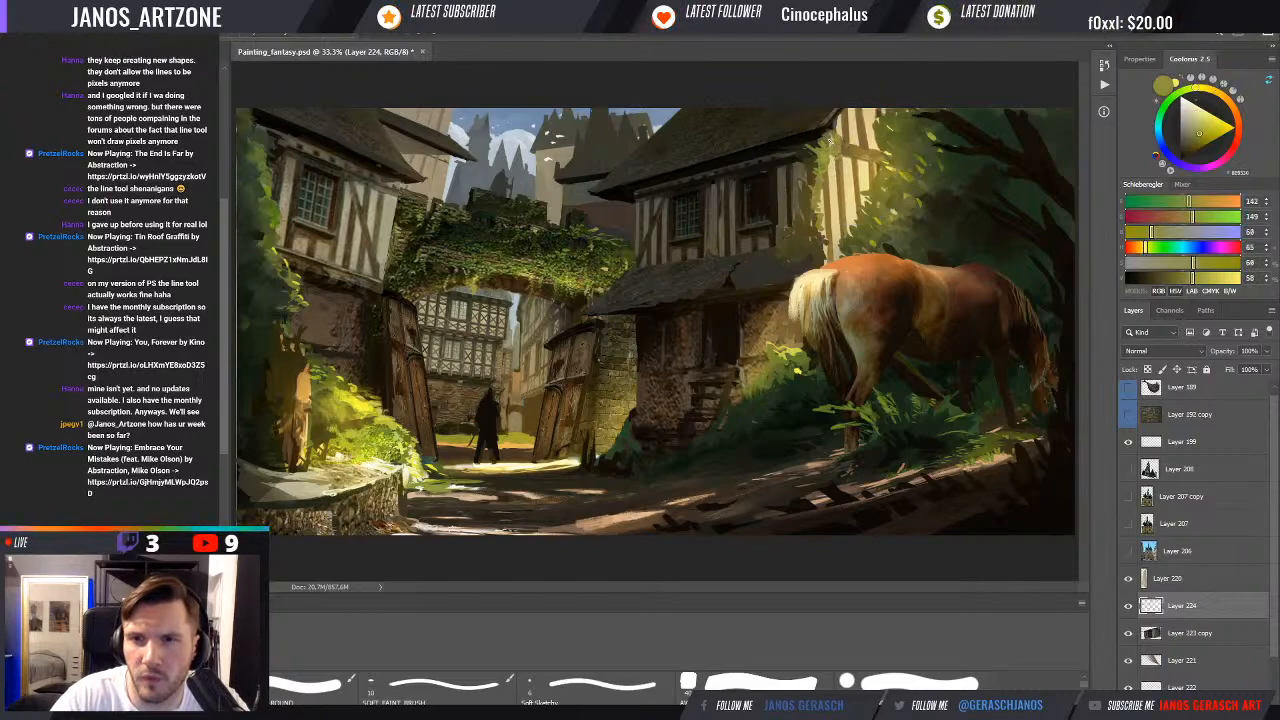
click(755, 685)
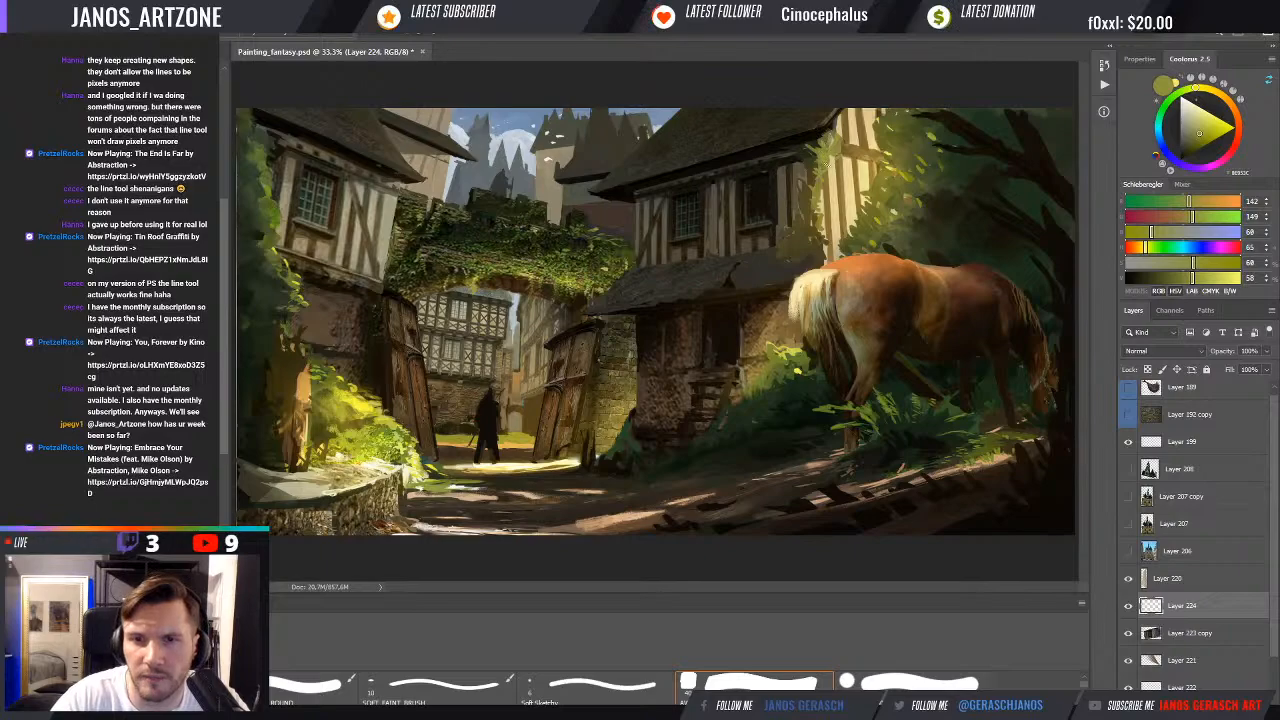
key(ctrl+minus)
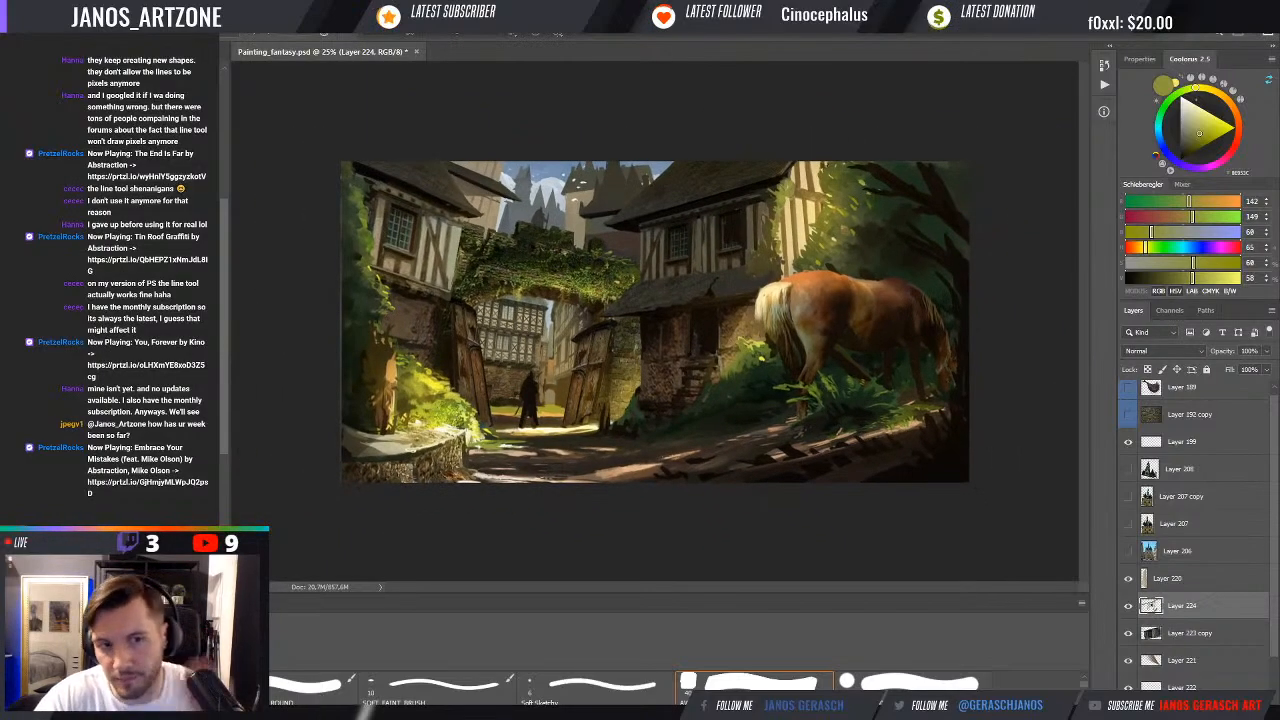